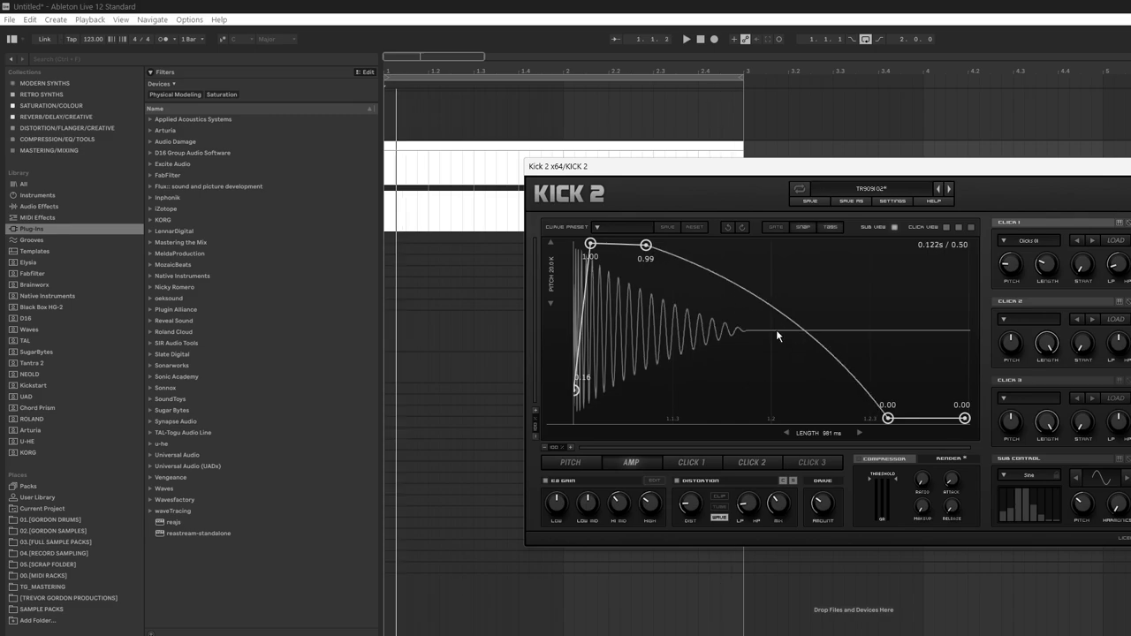
Step: Shorten Kick 2's amp envelope tail, reshape its decay curve, and switch Click 1 to Clickz 03
drag(886, 421, 848, 428)
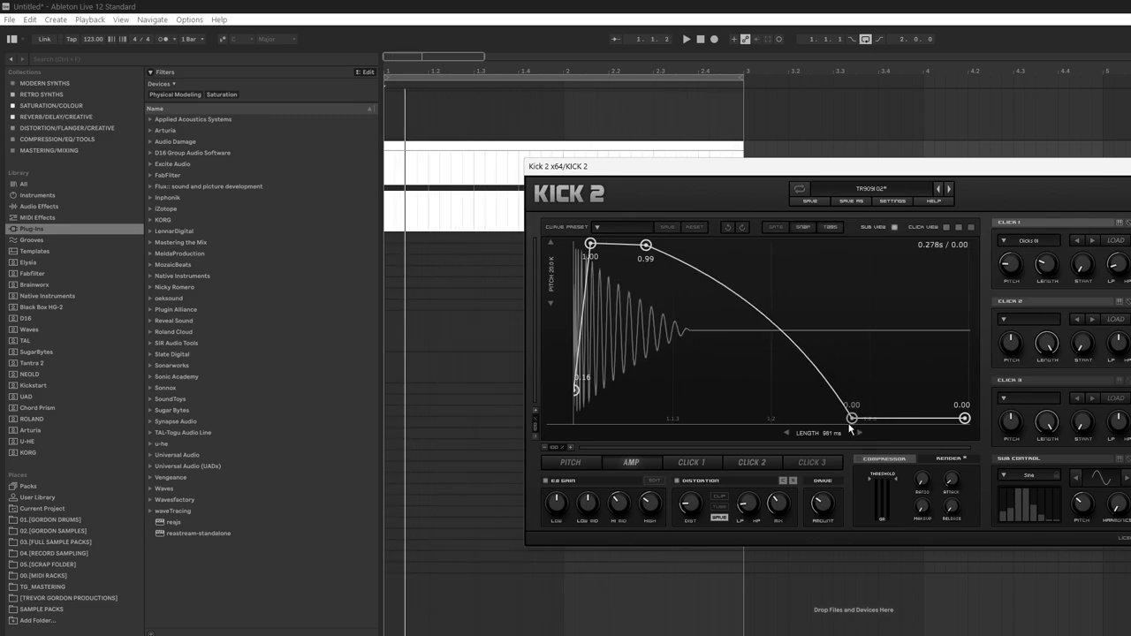
drag(759, 360, 759, 337)
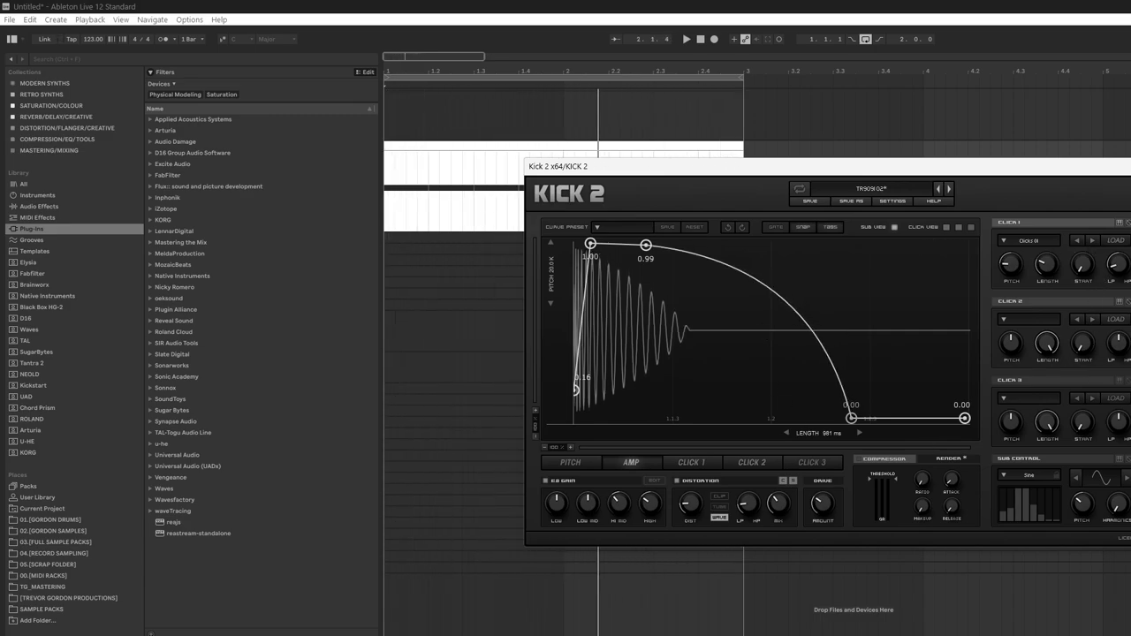
click(1093, 242)
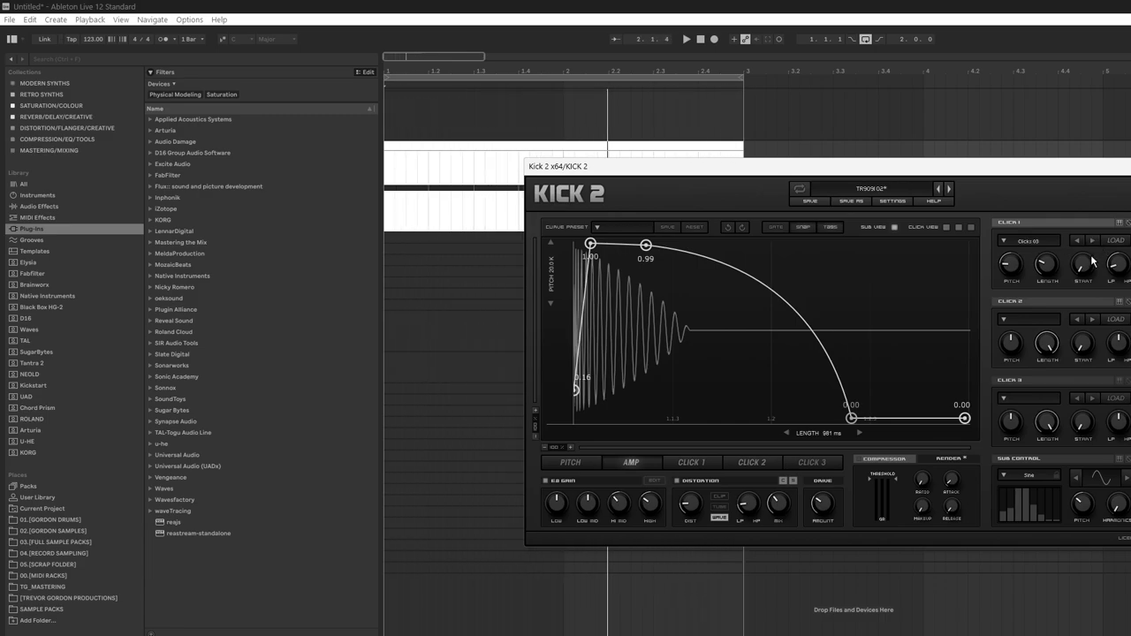
Step: Pick the bottom distortion mode and raise the distortion mix to about 72%
scroll(1013, 281, down, 1)
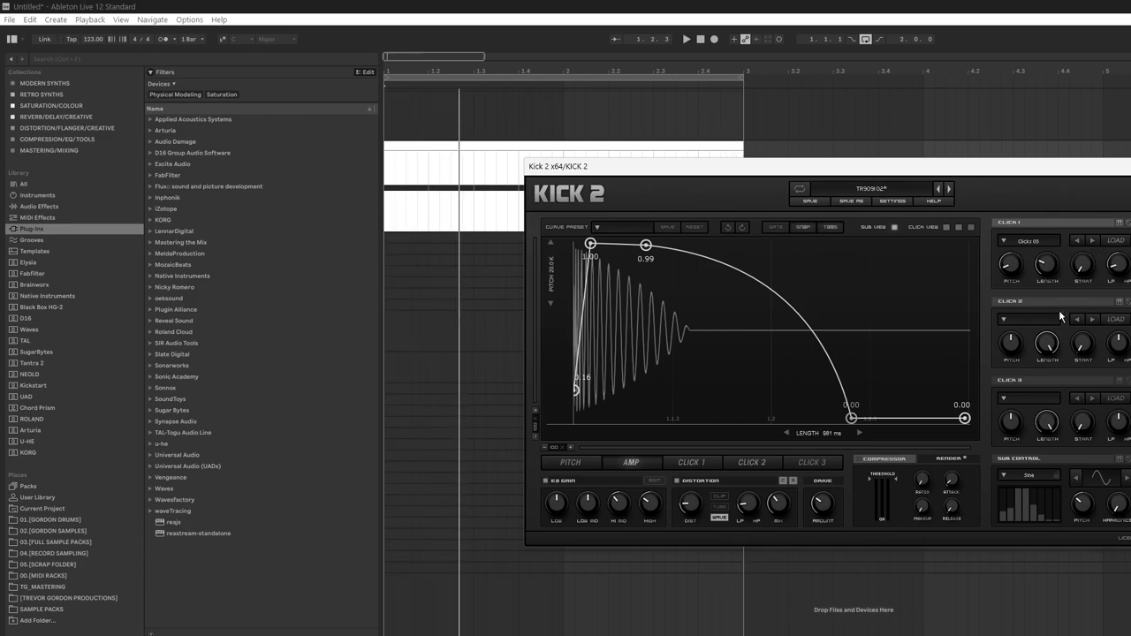
mouse_move(1043, 271)
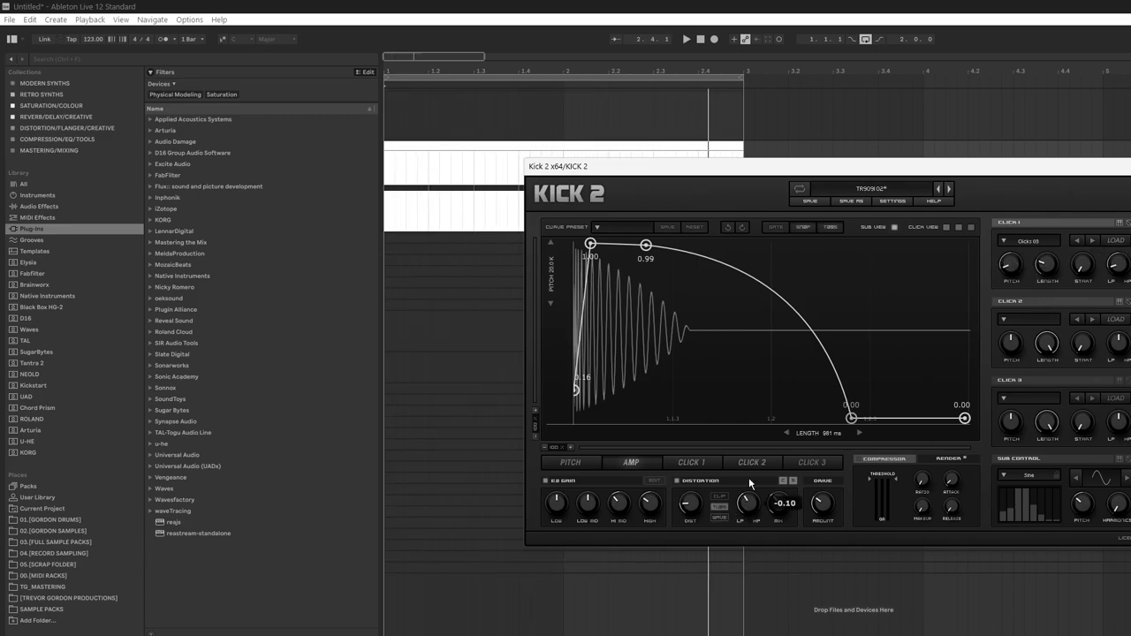
mouse_move(785, 500)
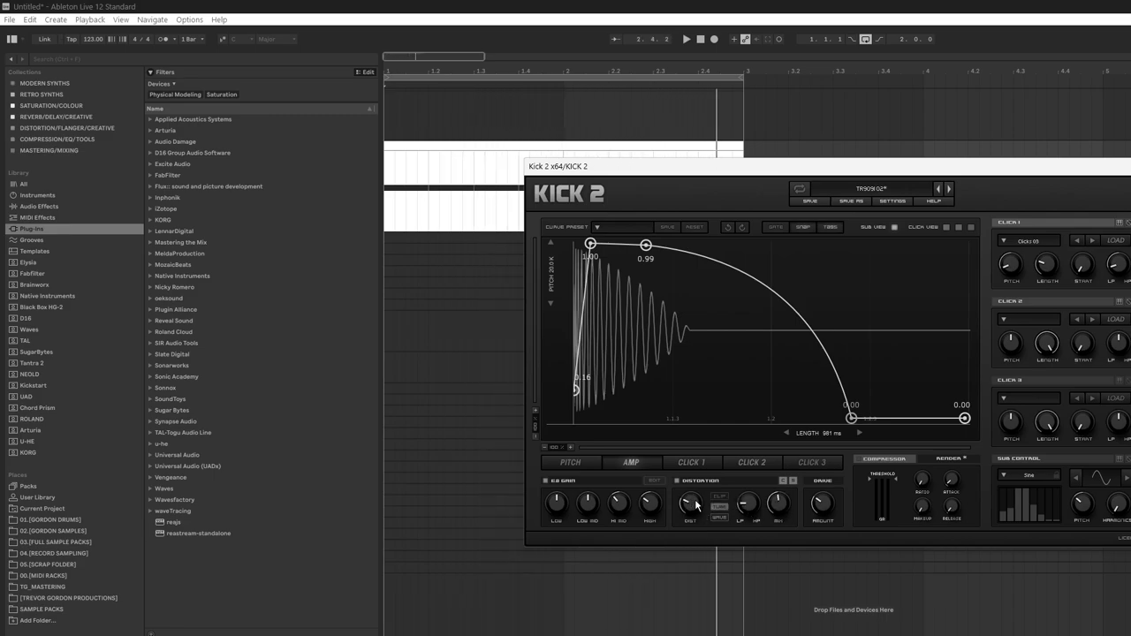
click(718, 517)
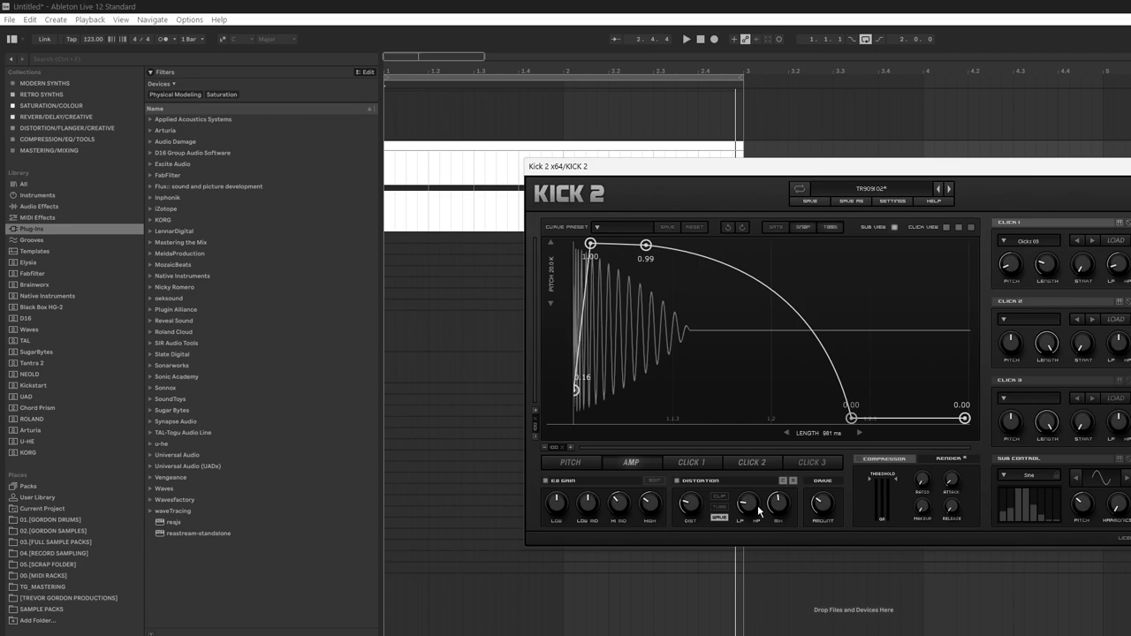
drag(783, 516, 786, 470)
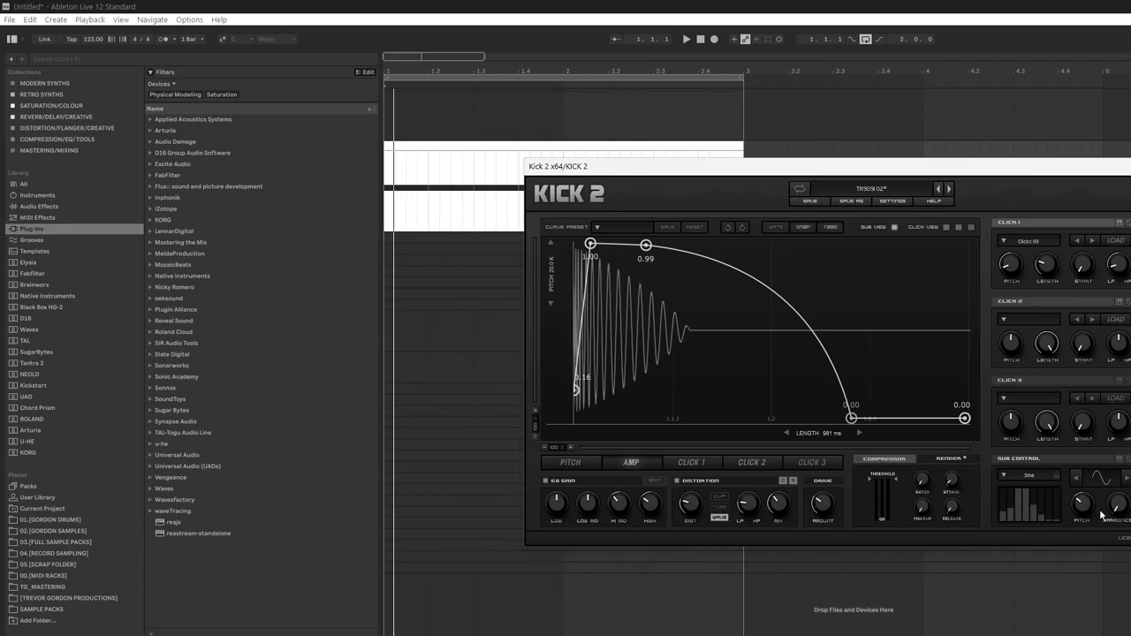
mouse_move(1085, 512)
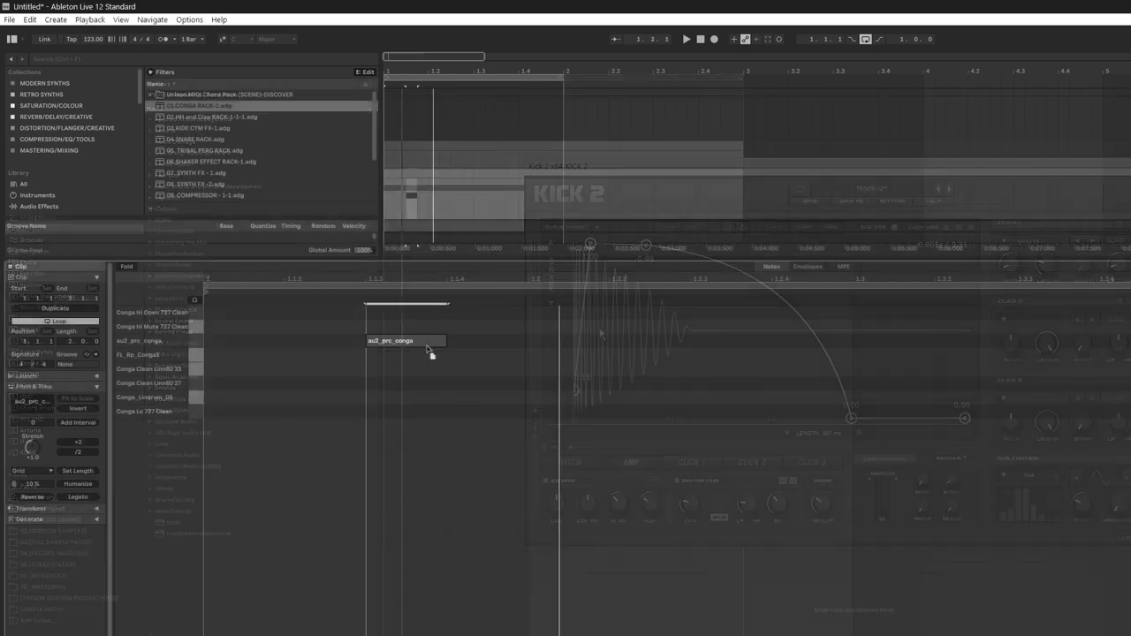
Step: Place conga notes on the Conga Lo 727 Clean, Hi Open 727 Clean, Clean Linn60 33 and Conga_Lindrum_05 rows
drag(475, 348, 472, 422)
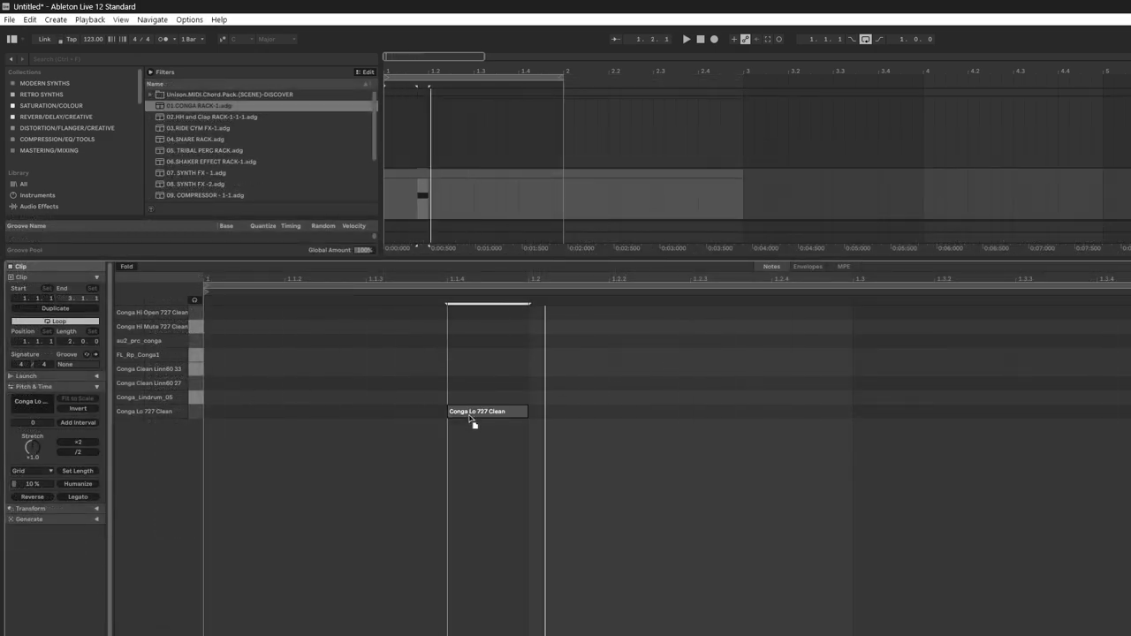
click(737, 400)
drag(737, 399, 738, 314)
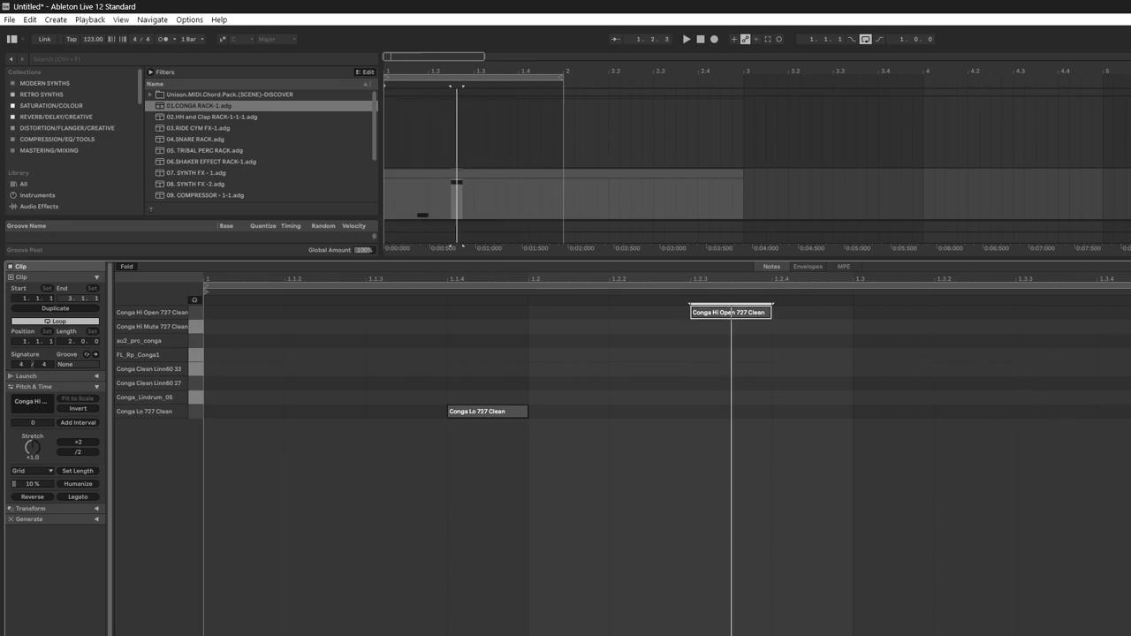
double_click(1115, 412)
double_click(1130, 313)
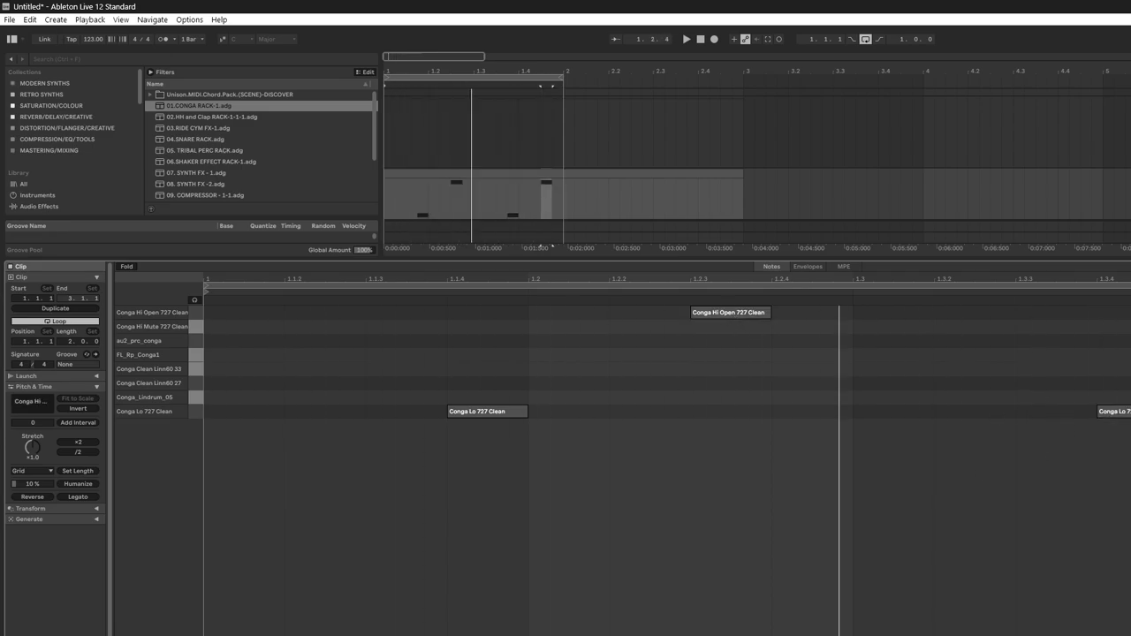
double_click(249, 355)
drag(251, 356, 251, 370)
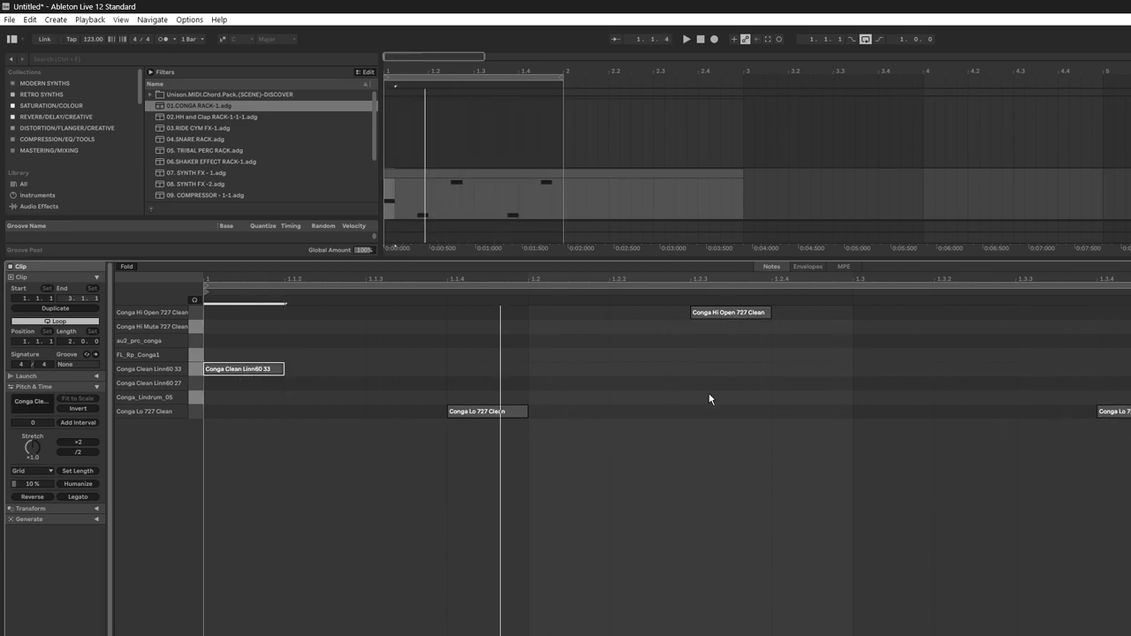
double_click(409, 355)
drag(408, 355, 410, 397)
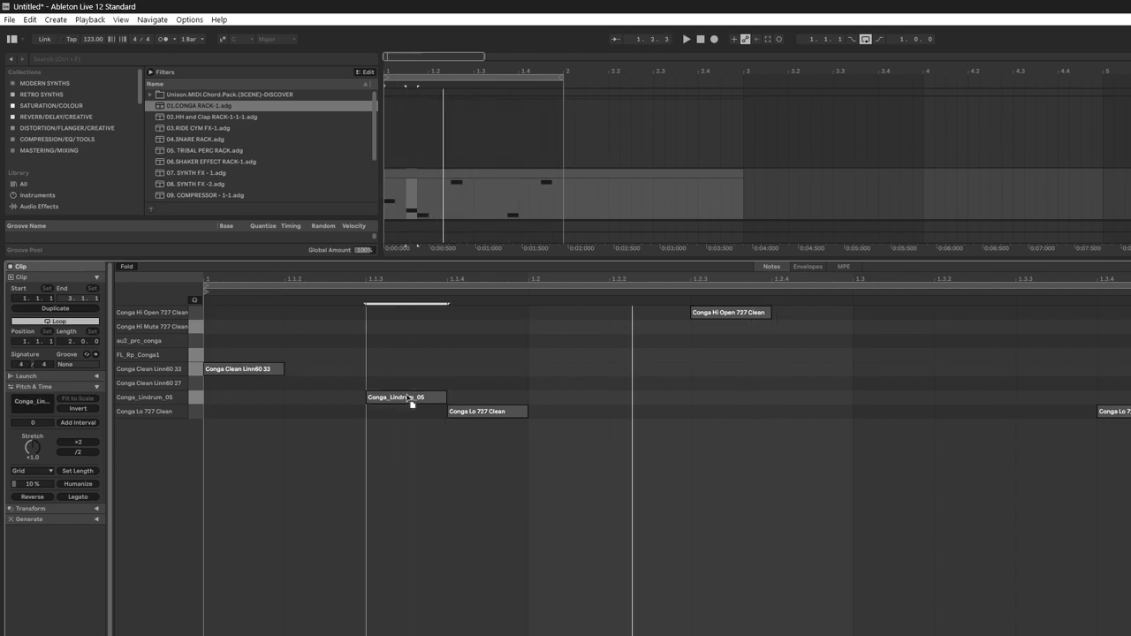
Step: Lower the Conga_Lindrum and first Conga Clean velocities (about 87) and move the first note to FL_Rp_Conga1
drag(472, 635, 472, 523)
drag(366, 580, 367, 635)
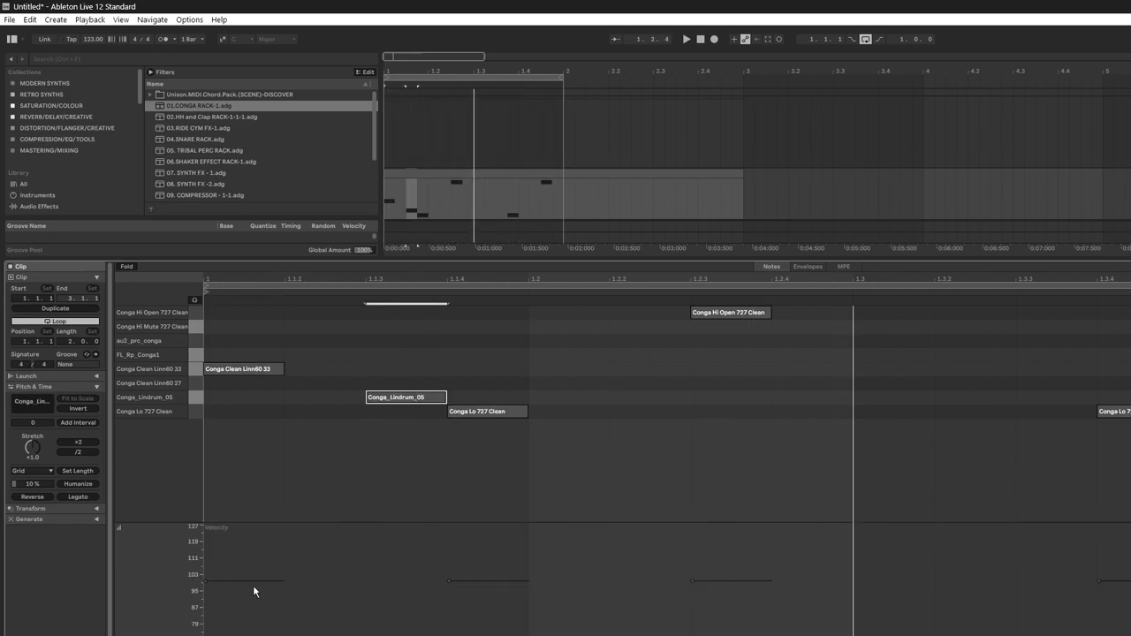
drag(205, 581, 205, 606)
mouse_move(242, 369)
mouse_down()
mouse_move(242, 394)
mouse_move(244, 334)
mouse_move(244, 373)
mouse_up()
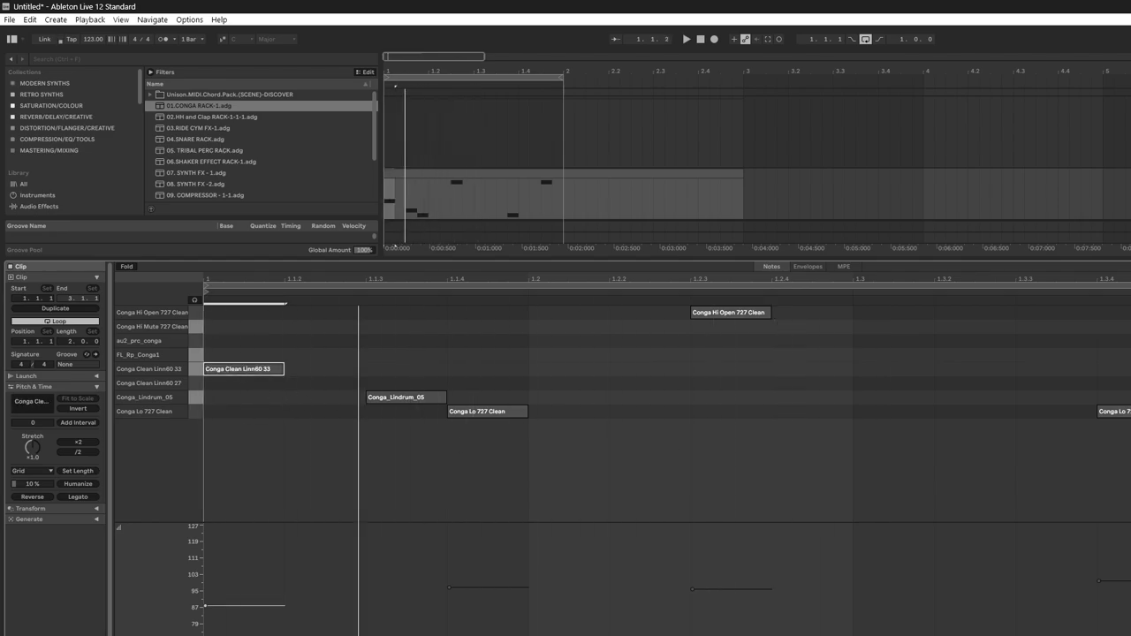
key(ctrl+alt+l)
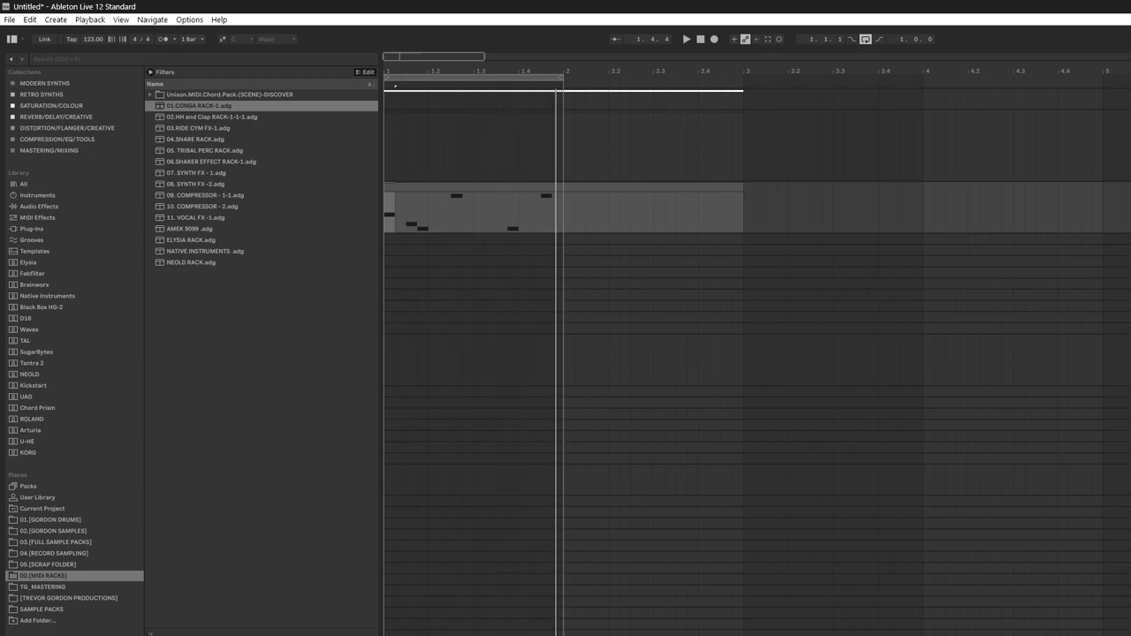
Step: Duplicate bar 1 of the conga clip into bar 2 and consolidate both bars into one clip
drag(562, 216, 323, 207)
key(ctrl+d)
drag(740, 216, 385, 208)
right_click(414, 195)
click(445, 289)
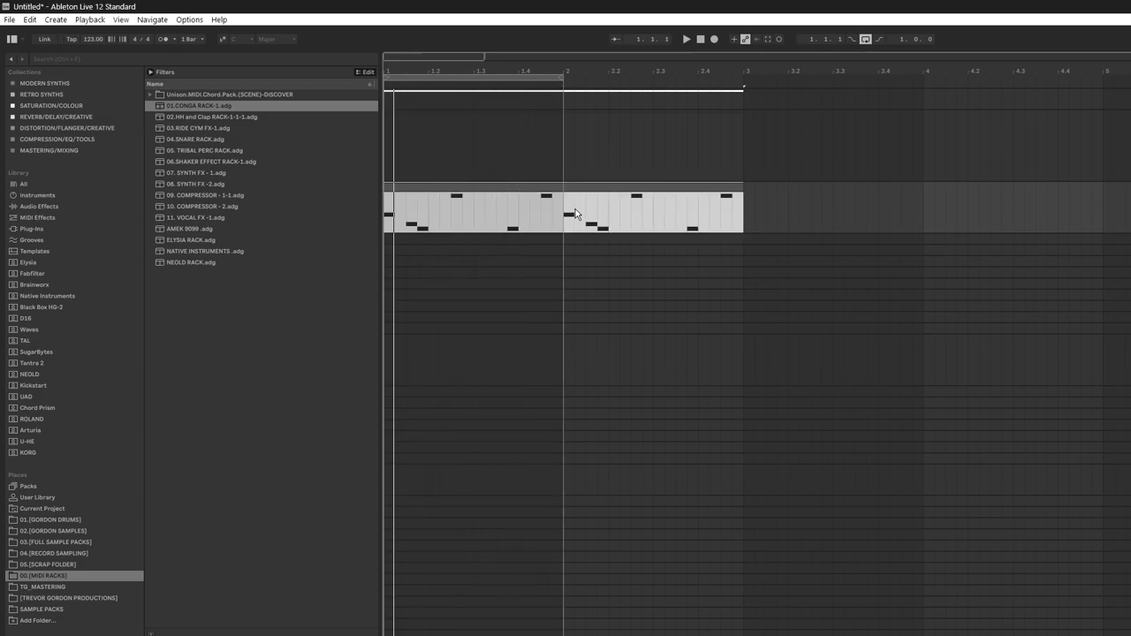
double_click(574, 215)
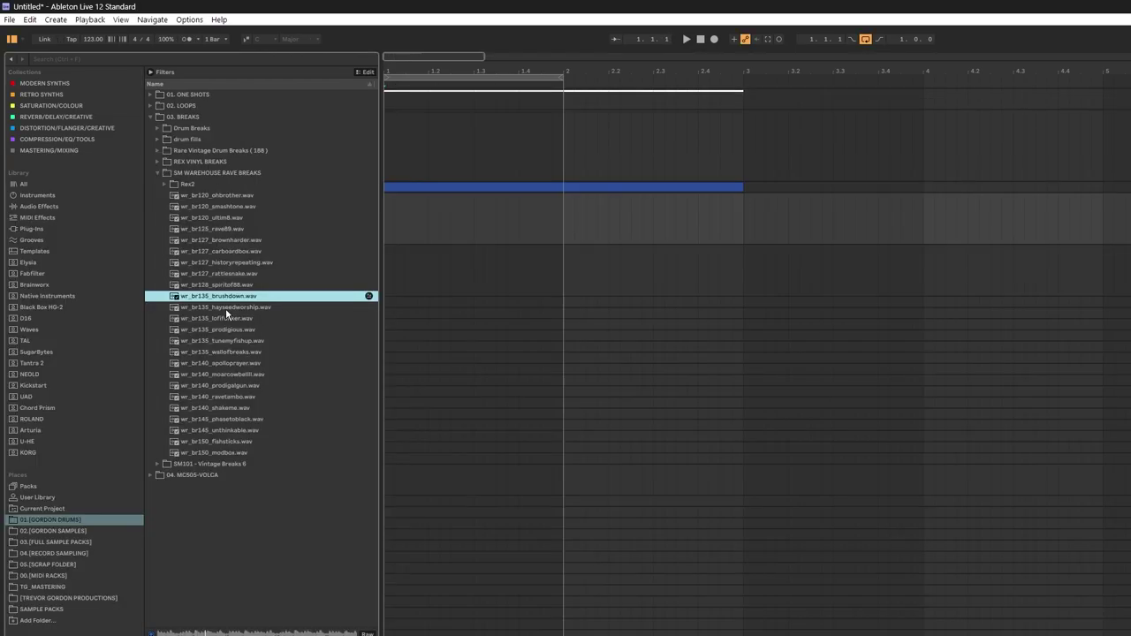
Step: Place wr_br135_brushdown.wav on a new audio track and play the groove
click(225, 307)
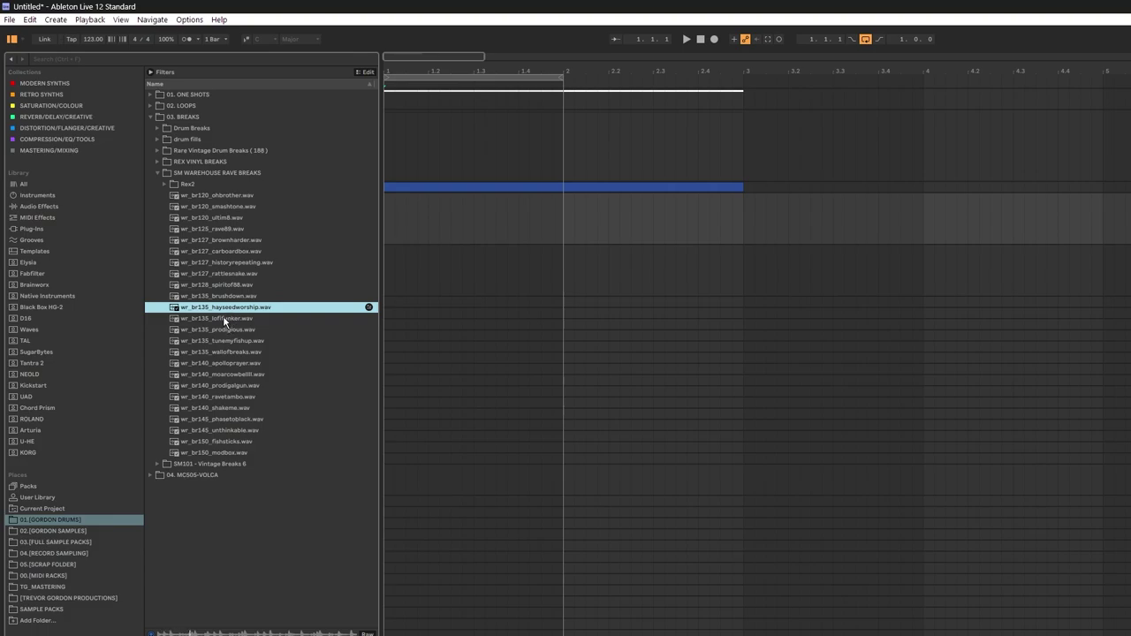
click(221, 299)
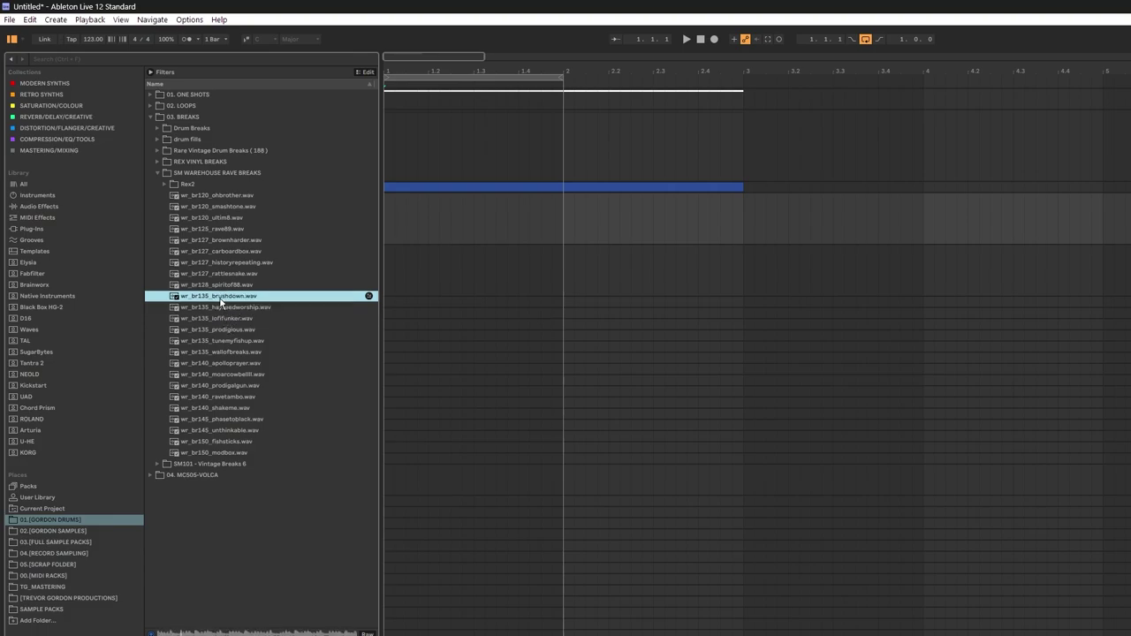
drag(221, 302, 386, 227)
key(space)
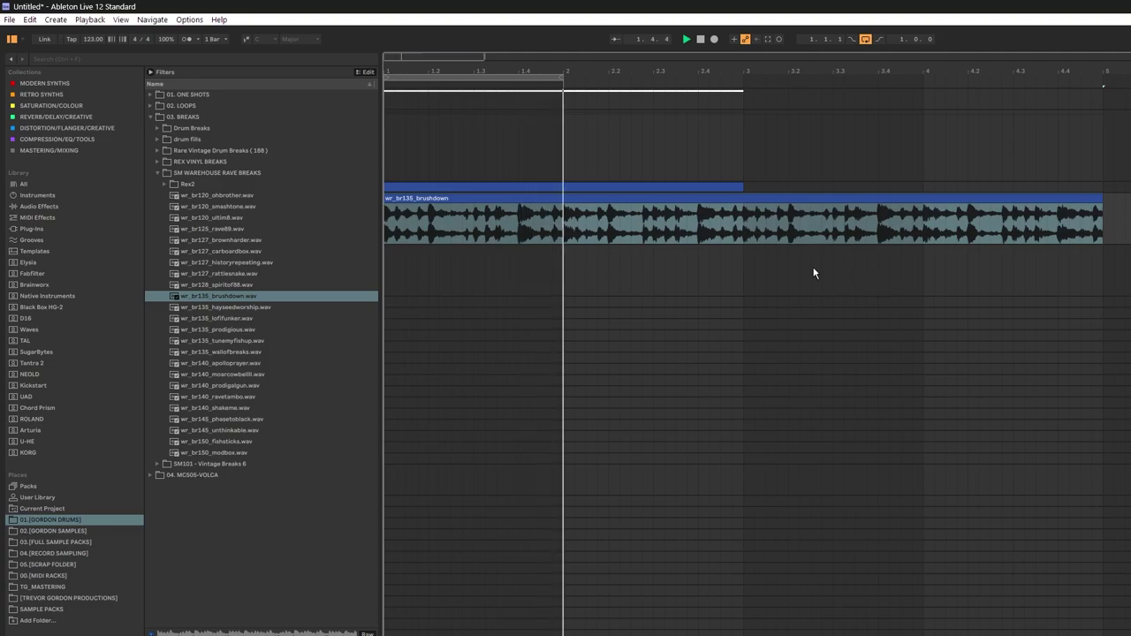
Step: Zoom in on the first bars and split the brushdown clip at 1.3
key(u)
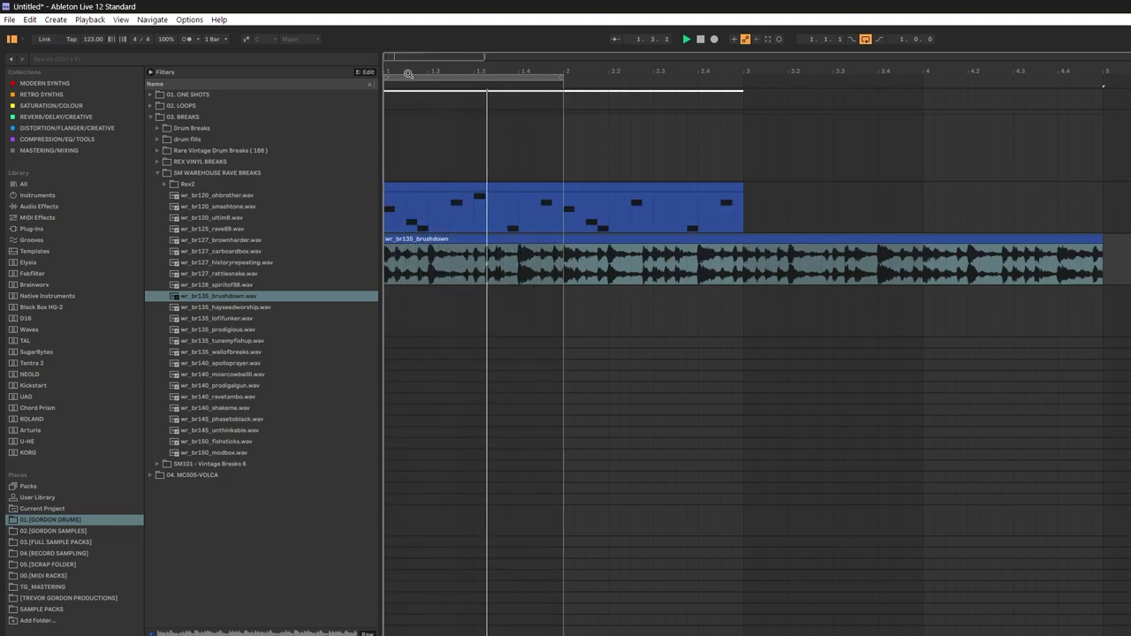
drag(408, 74, 408, 128)
scroll(795, 265, up, 5)
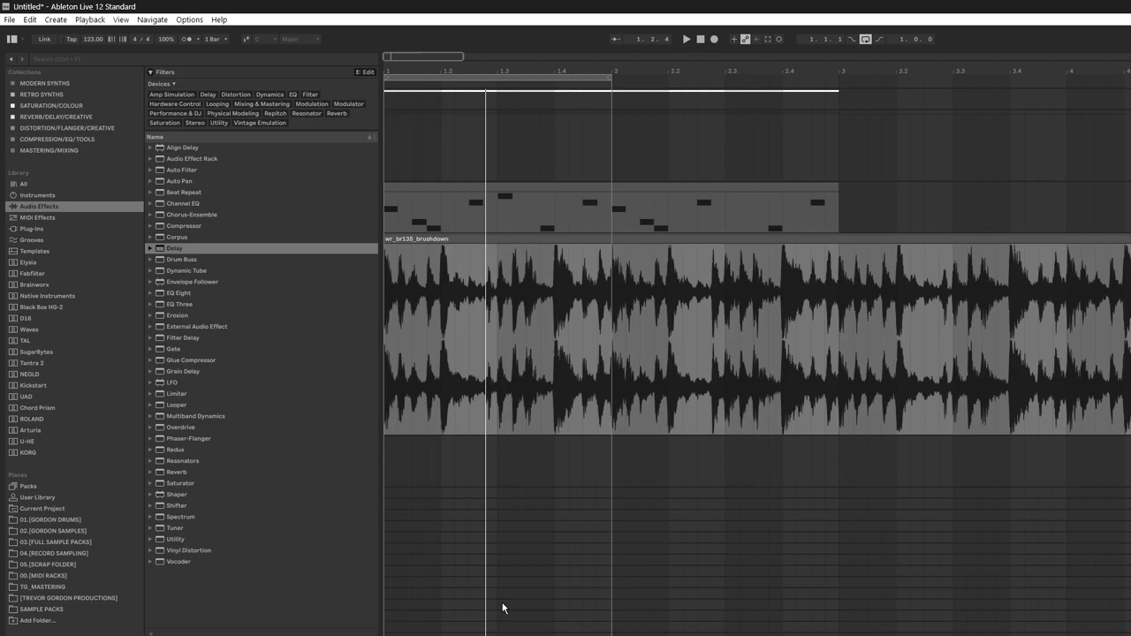
click(497, 326)
key(ctrl+e)
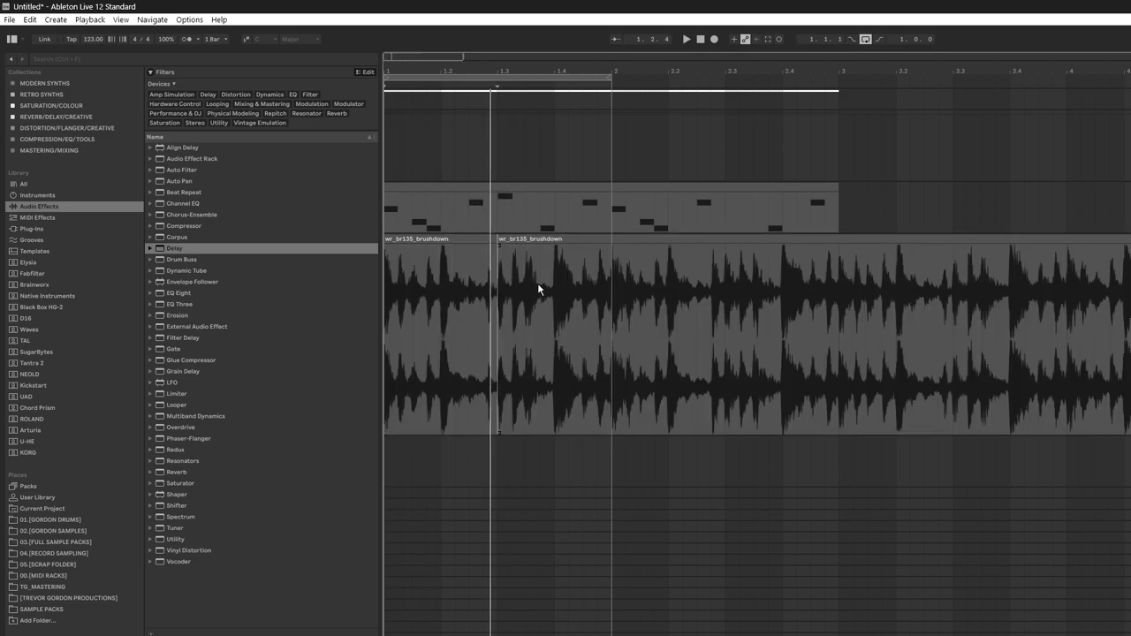
Step: Split off the 1.3-to-bar-2 section of the brushdown loop and collapse the detail and groove panels
drag(549, 240, 431, 248)
key(ctrl+z)
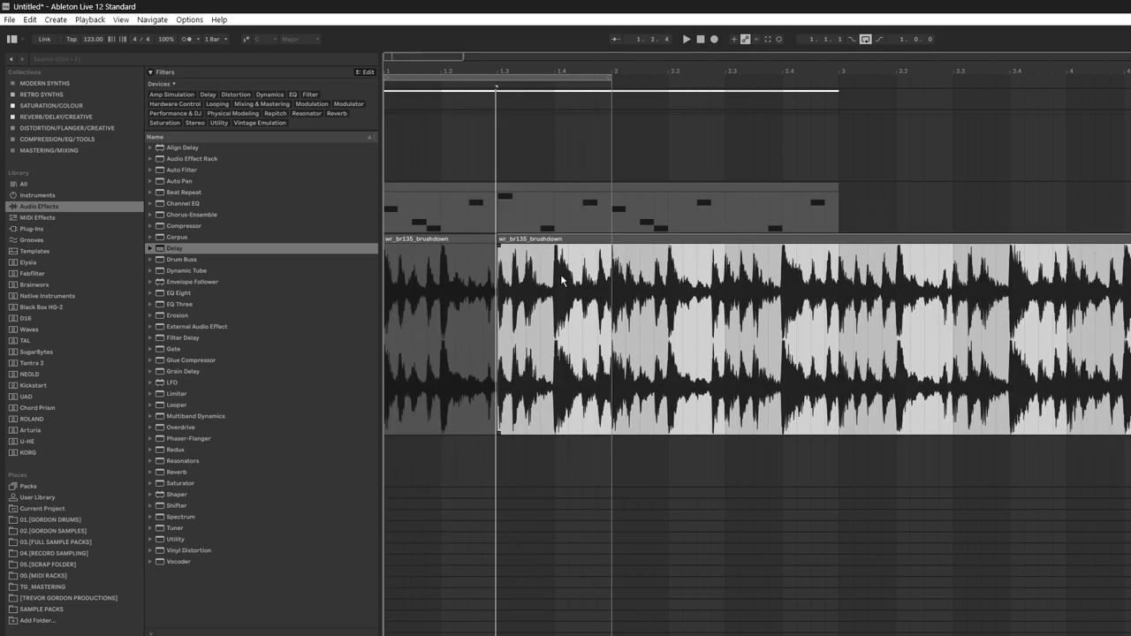
drag(613, 274, 403, 255)
key(ctrl+e)
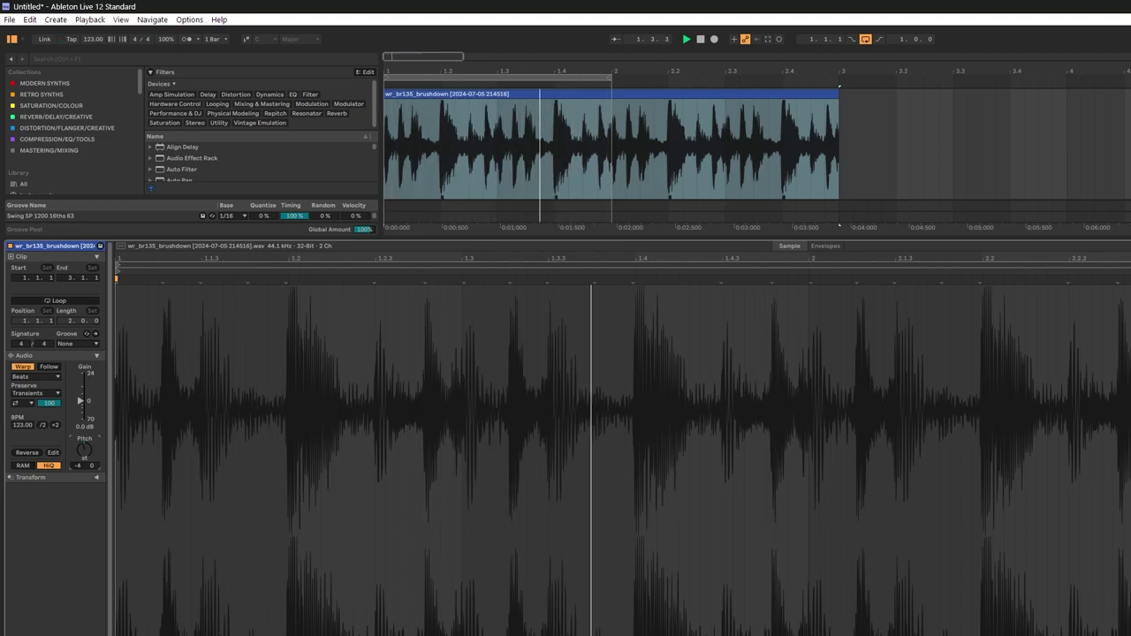
drag(651, 240, 651, 635)
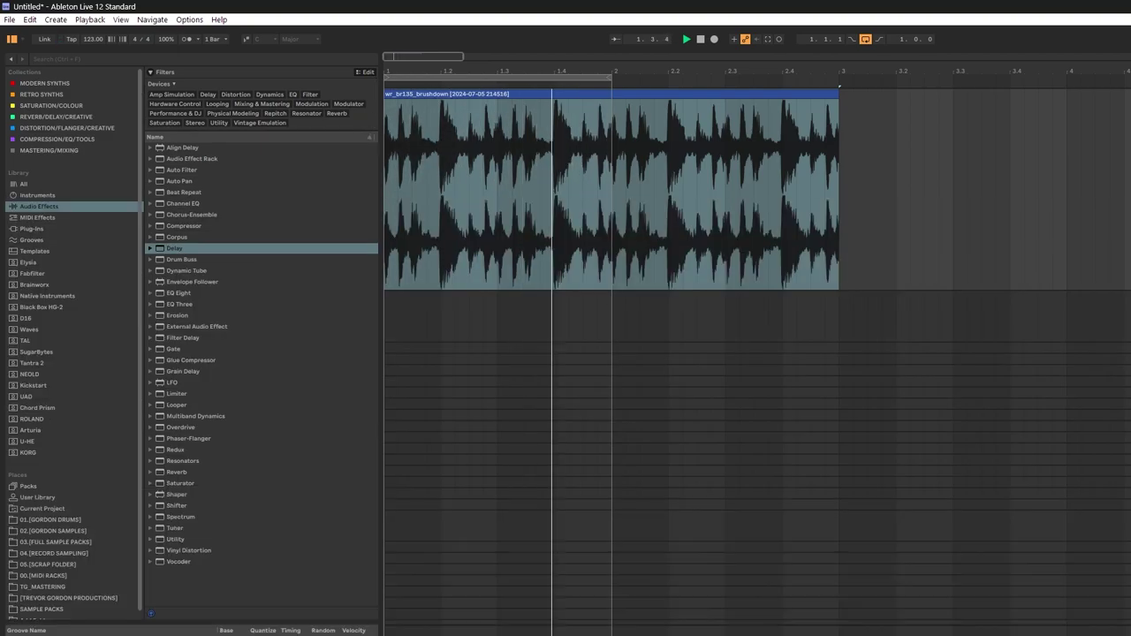
click(1130, 635)
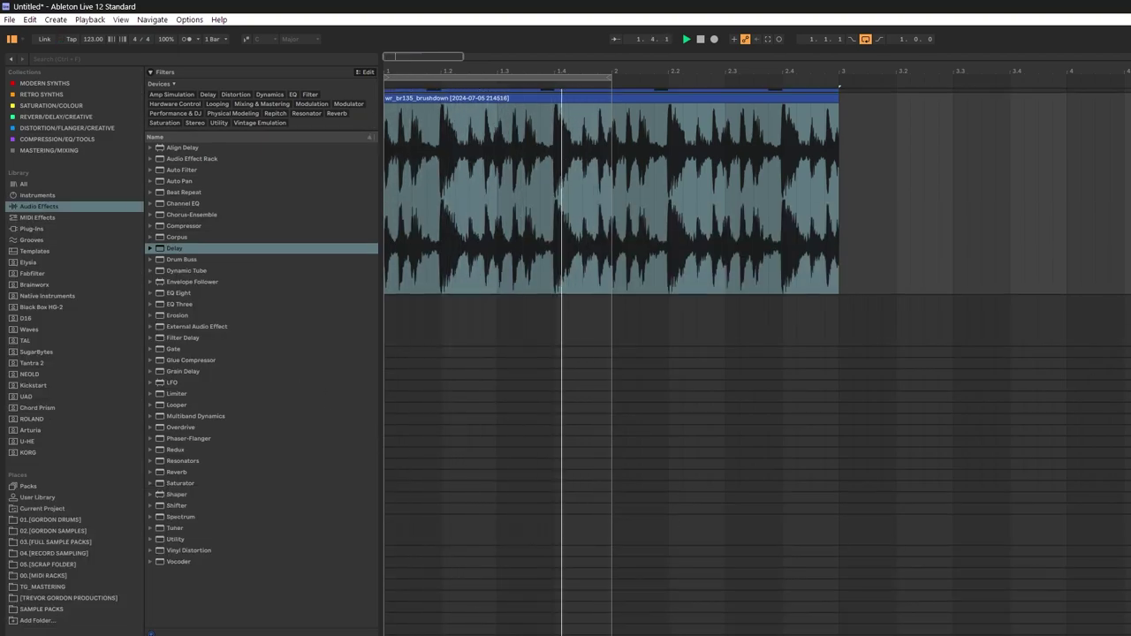
Step: Set the RX950 audio bandwidth to about 13435 Hz and adjust its filter amount
key(ctrl+alt+p)
drag(491, 173, 488, 152)
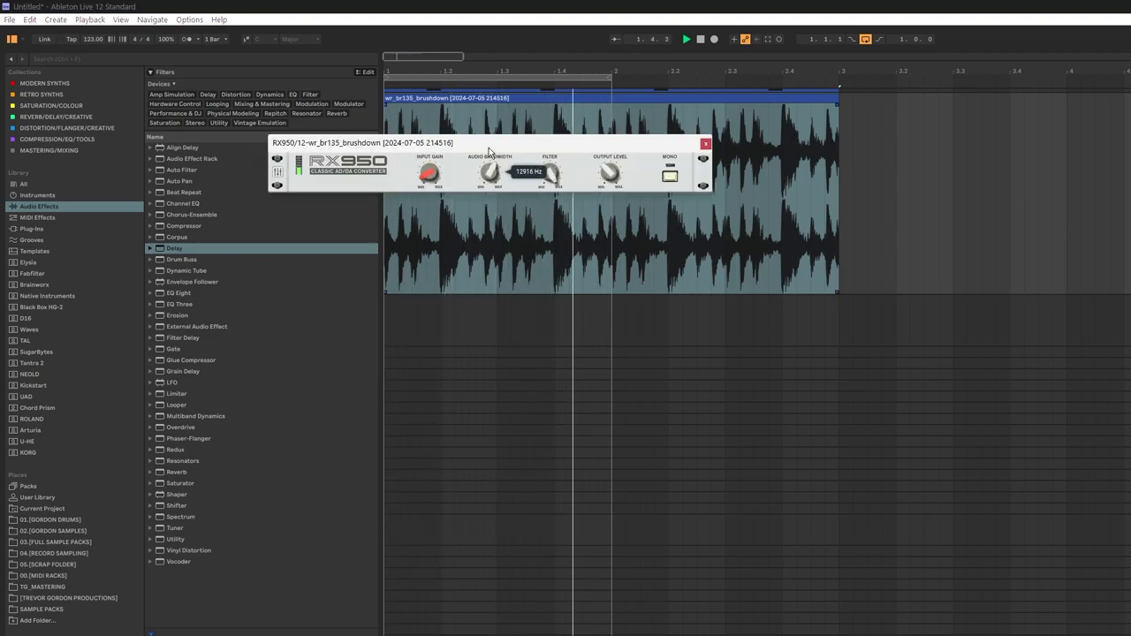
drag(561, 238, 560, 233)
drag(492, 173, 499, 147)
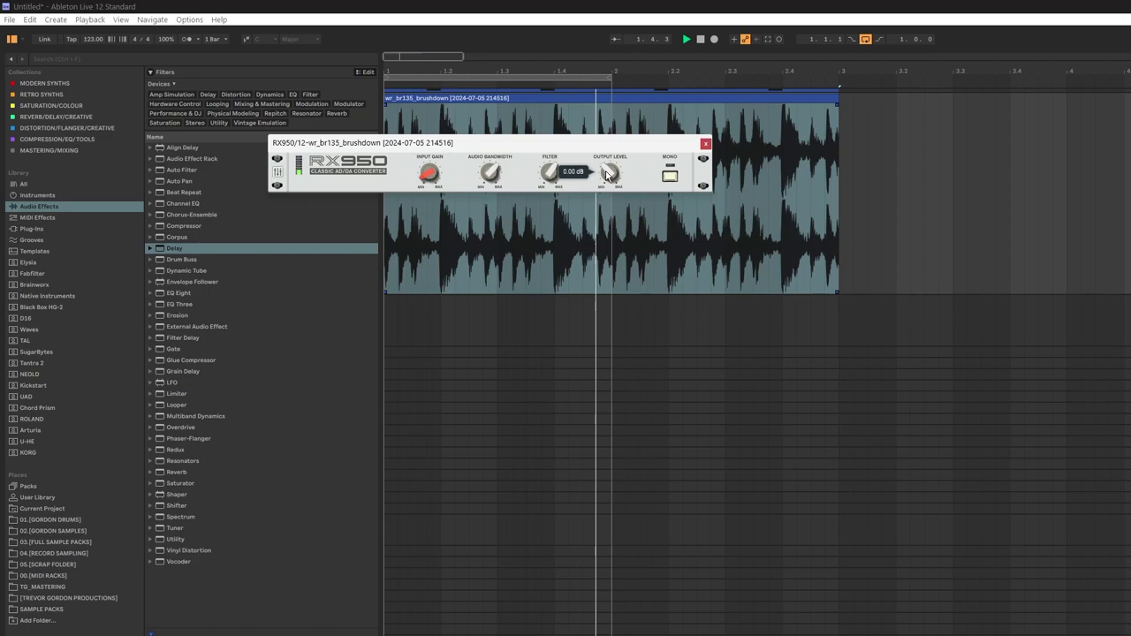
key(ctrl+alt+p)
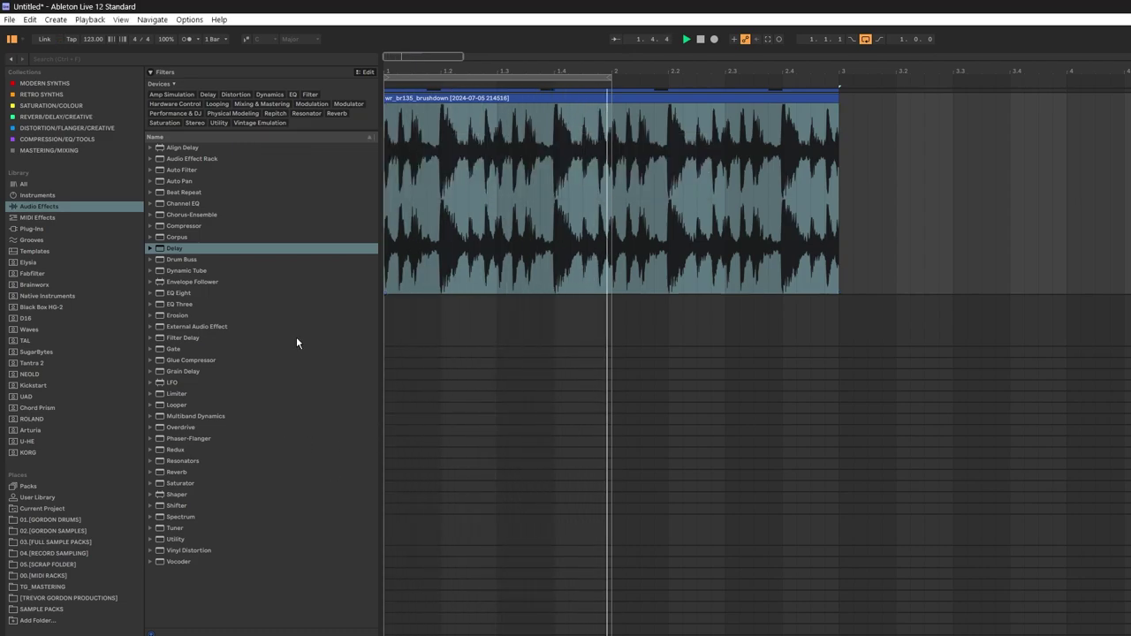
Step: Load Kickstart-64bit on the brushdown loop with the second ducking curve and 71% mix
click(26, 229)
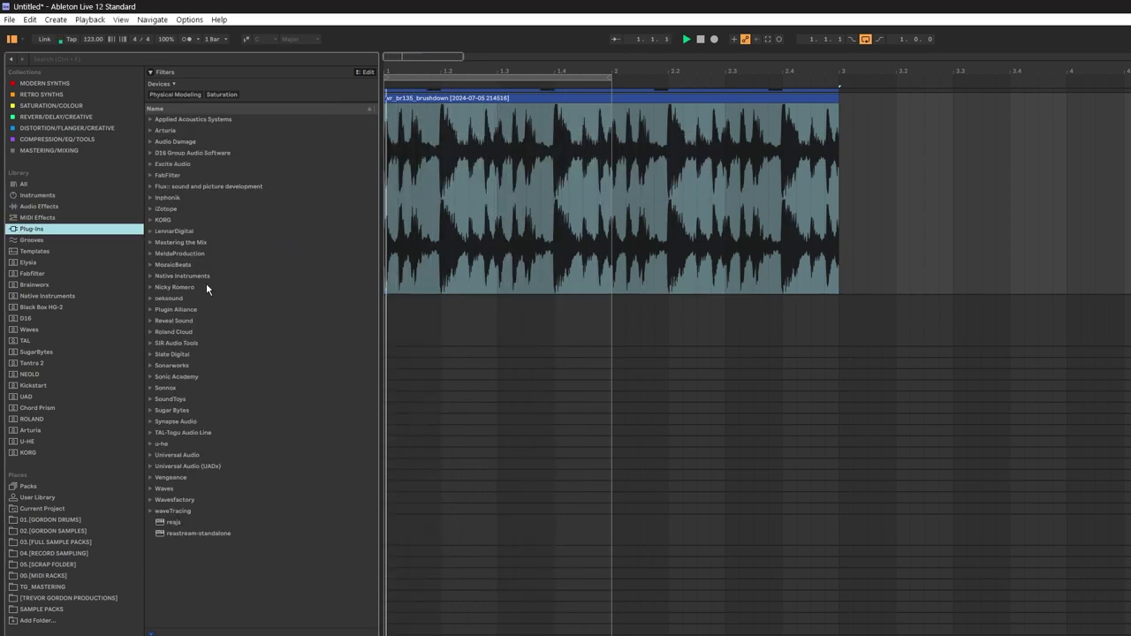
click(33, 385)
click(188, 147)
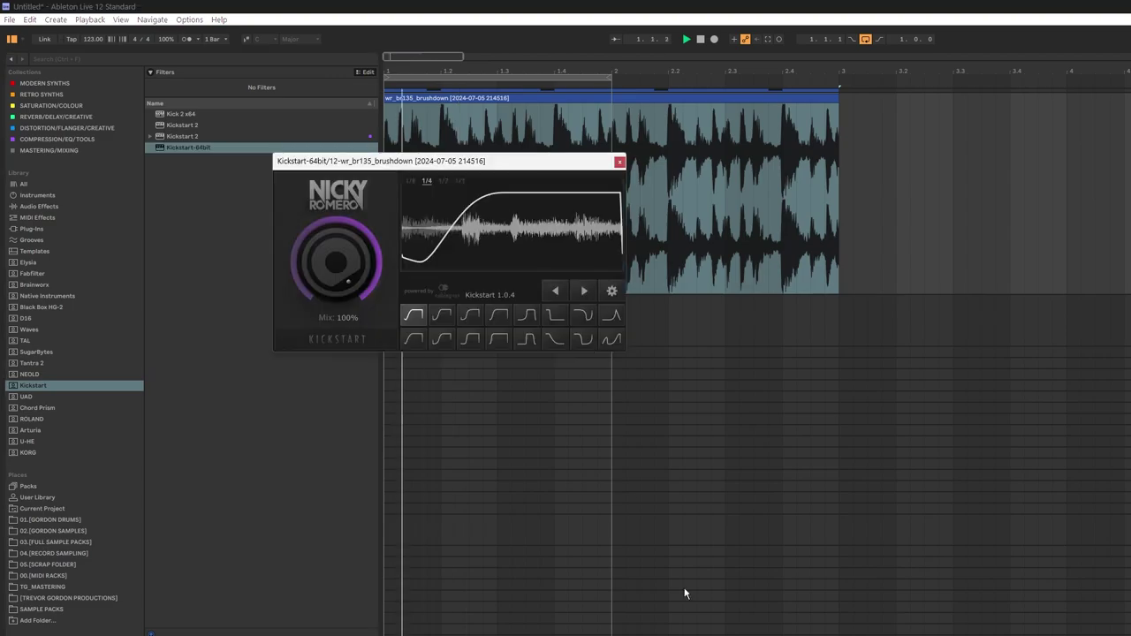
click(442, 316)
drag(337, 263, 337, 296)
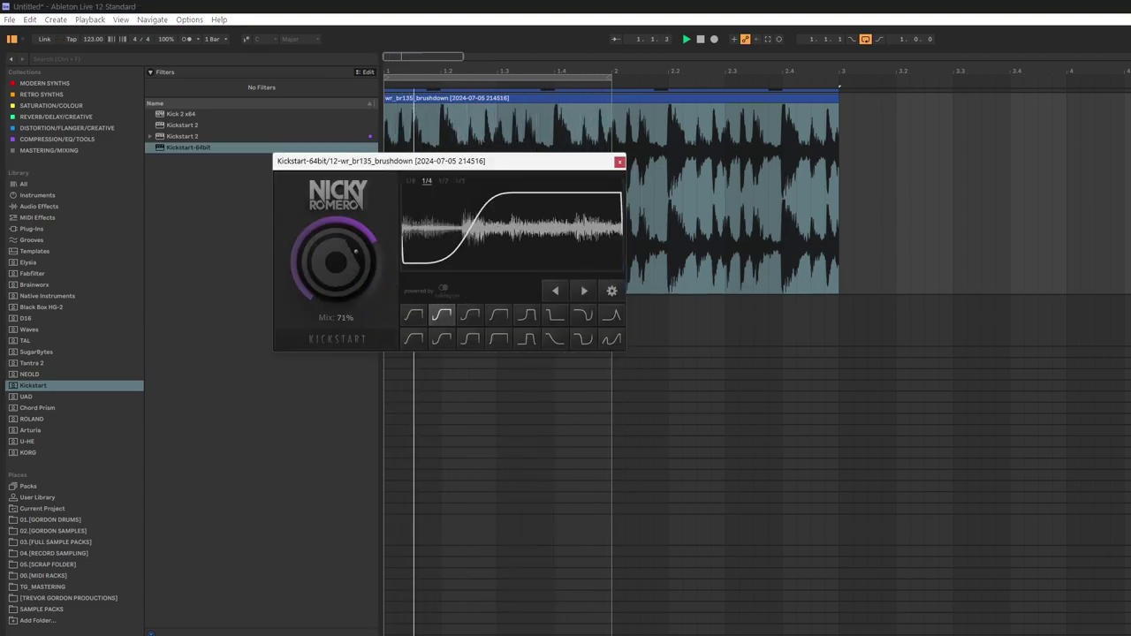
click(619, 162)
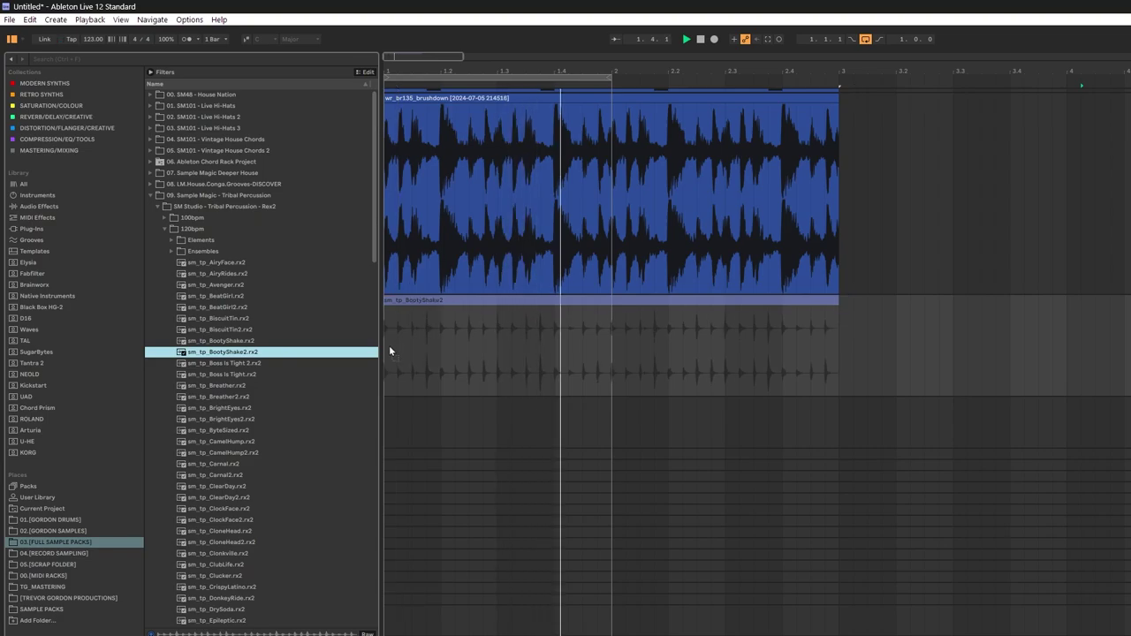
Step: Place the BootyShake2 loop on a new track and split out the section ending at bar 2
drag(390, 351, 389, 351)
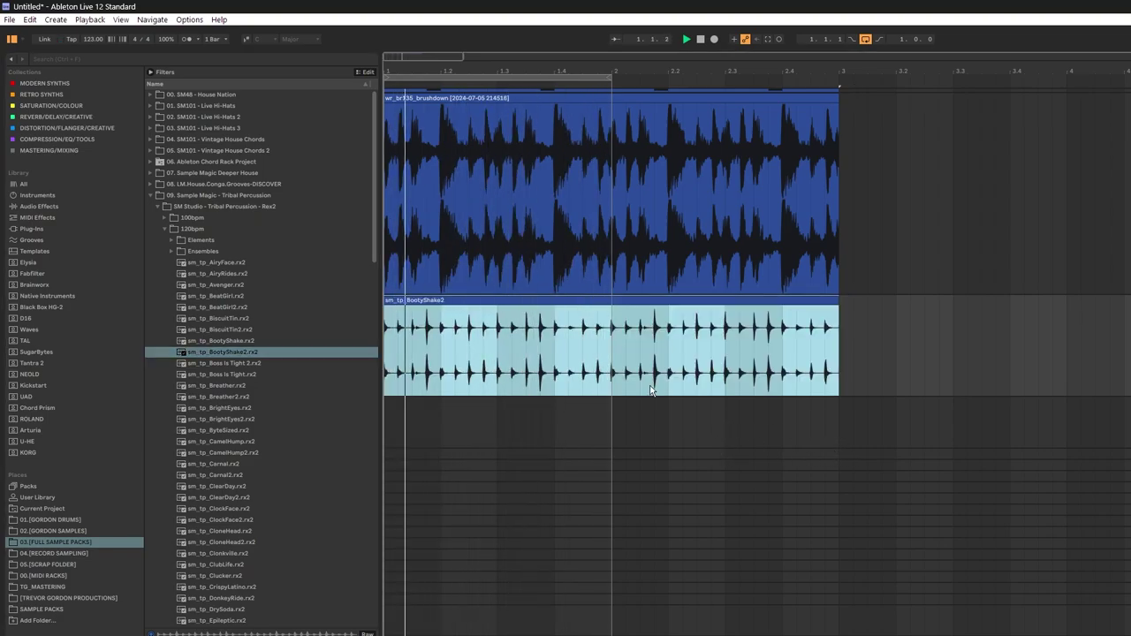
drag(606, 341, 517, 336)
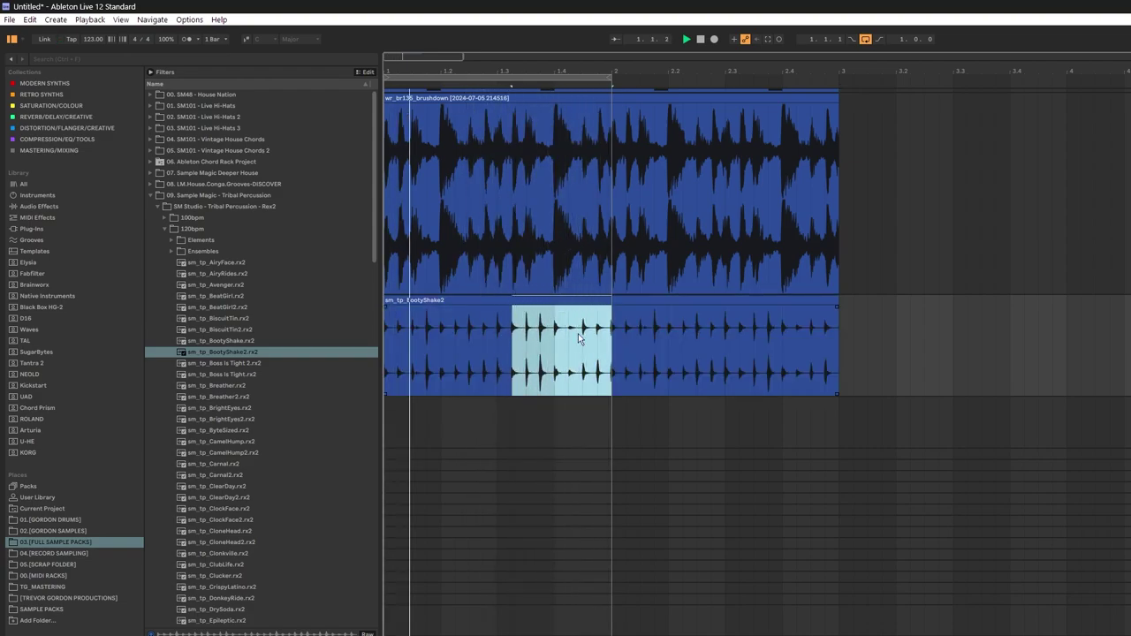
drag(608, 338, 497, 338)
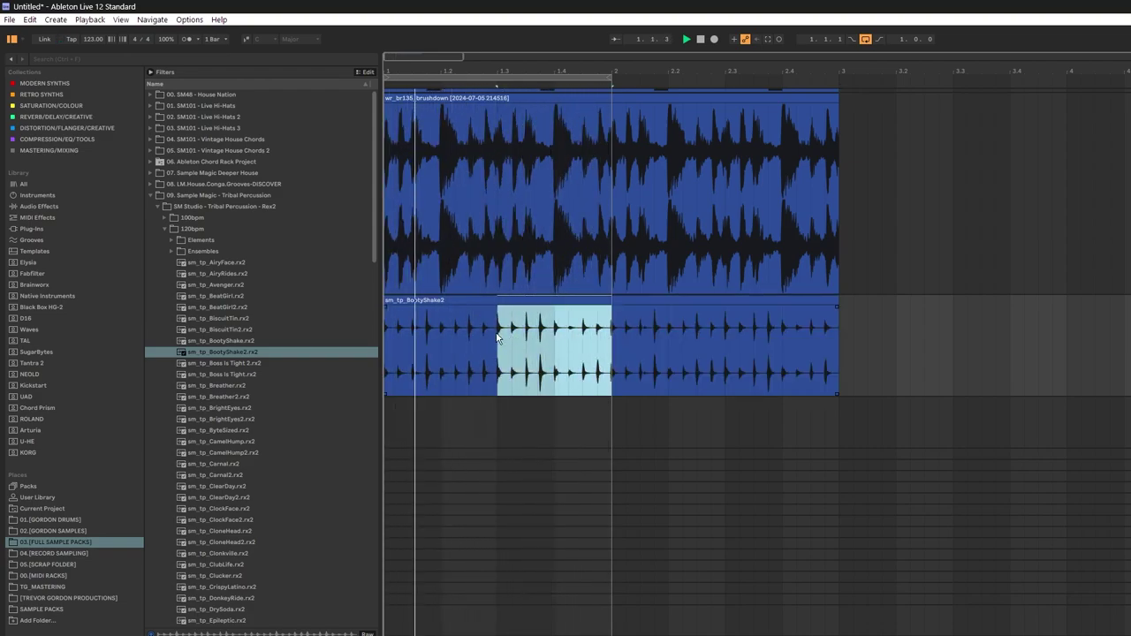
key(ctrl+e)
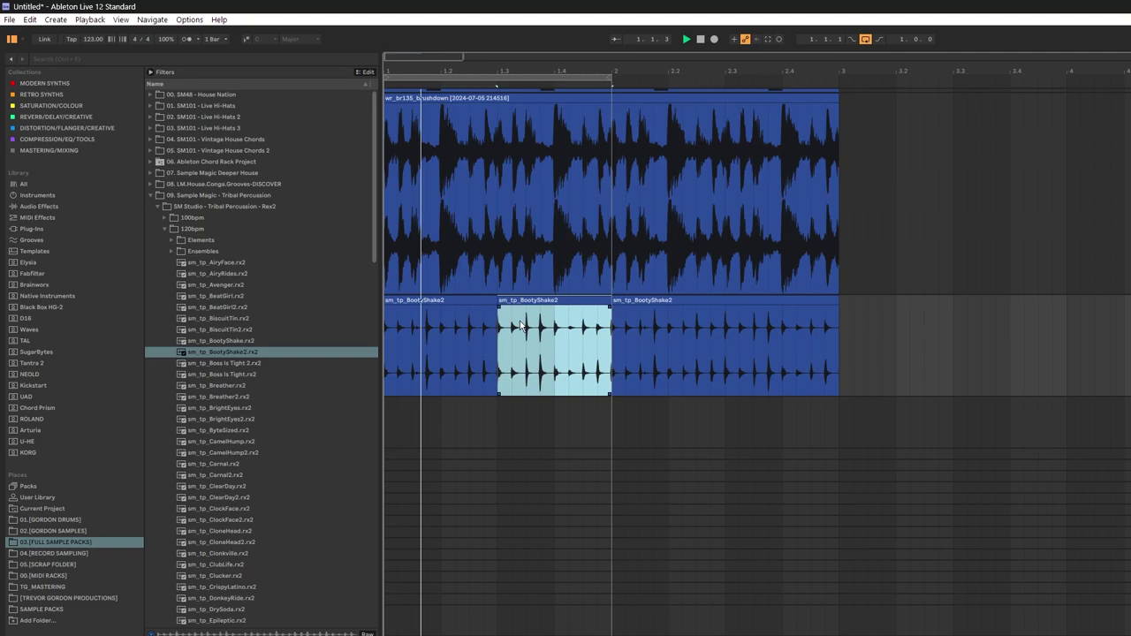
Step: Copy the slice to bar 1, duplicate it, and put 23_OneShot -Clap on beat 2
drag(532, 302, 413, 302)
key(ctrl+d)
key(ctrl+d)
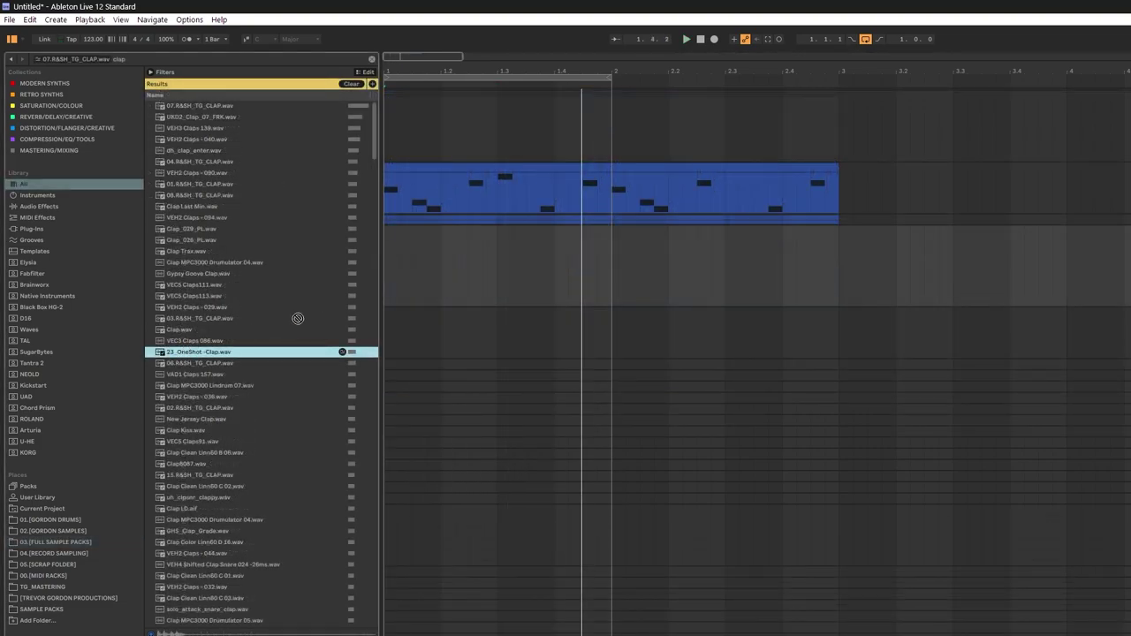
drag(298, 318, 443, 272)
key(space)
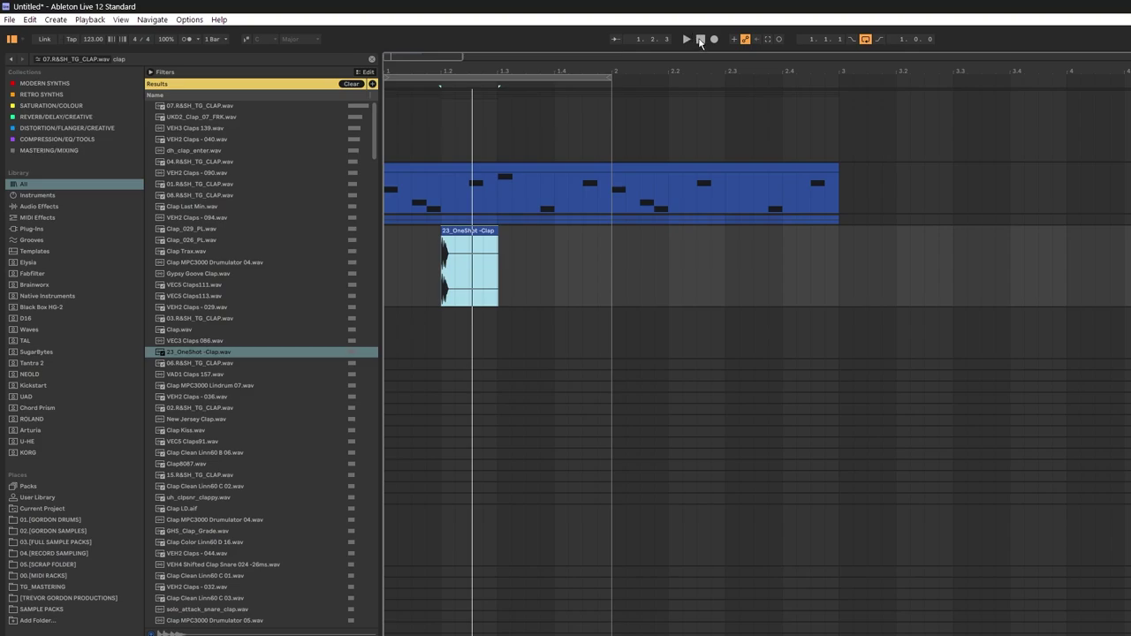
Step: Restart playback, duplicate the clap onto beat 4 of bar 1, and open 00.[MIDI RACKS]
click(700, 40)
key(space)
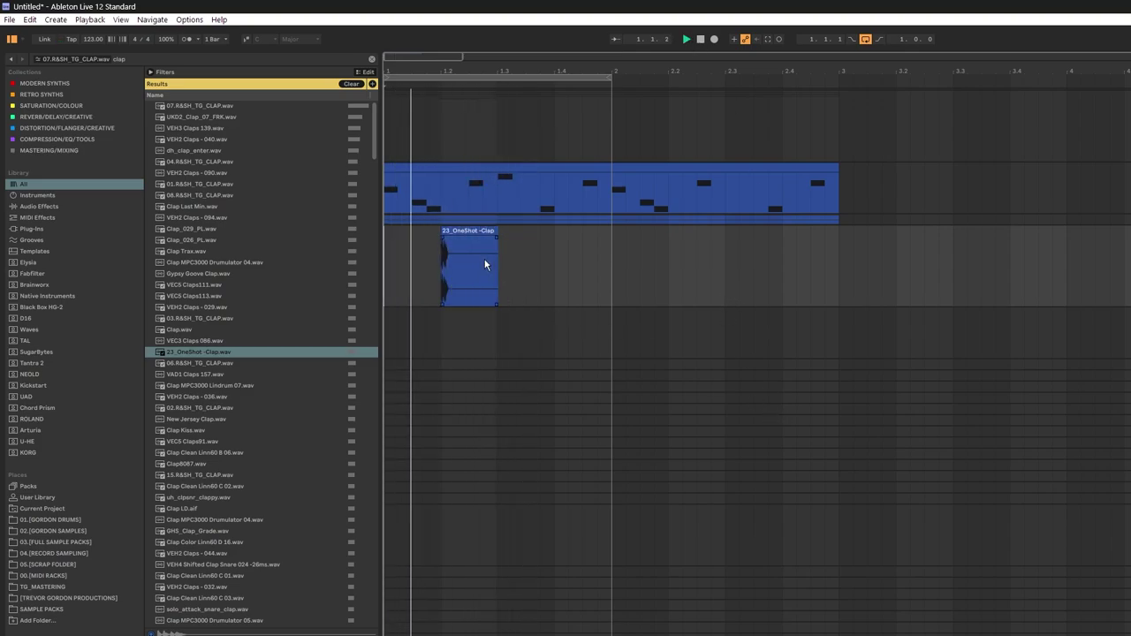
drag(491, 265, 303, 263)
key(ctrl+d)
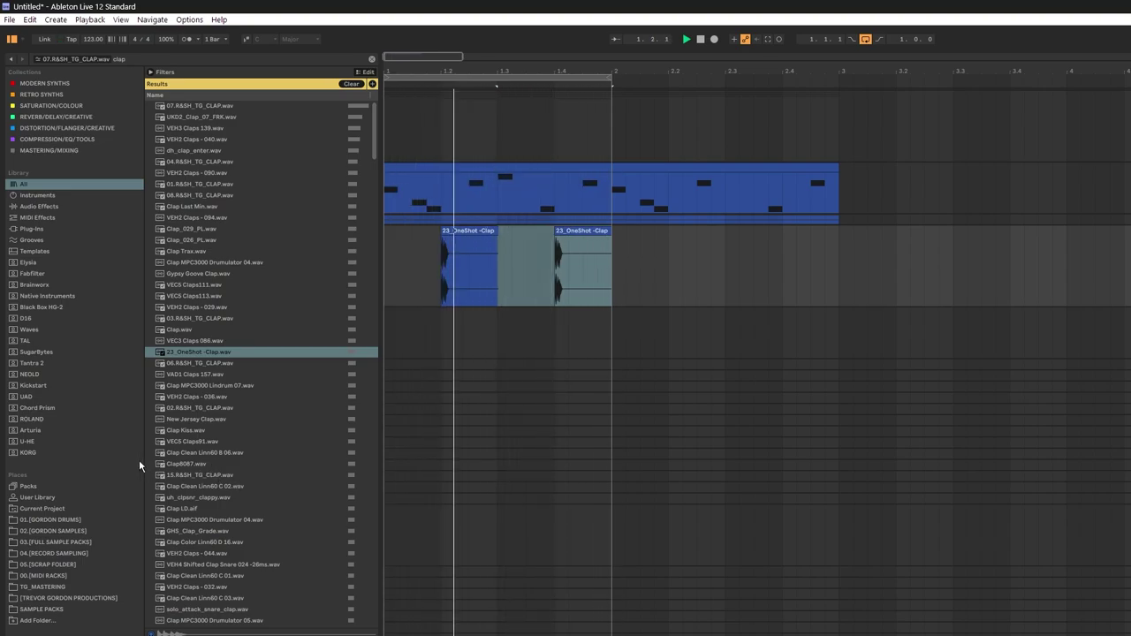
click(51, 575)
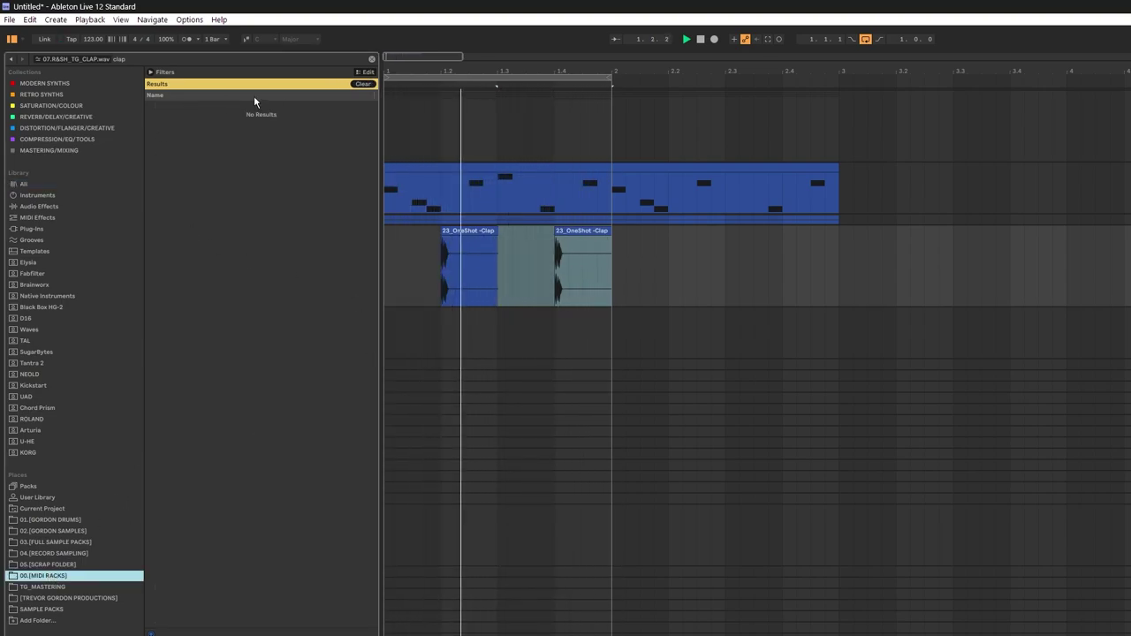
Step: Load 02.HH and Clap RACK onto the clap and set Pro-R to EDM Clap Ambience
click(363, 83)
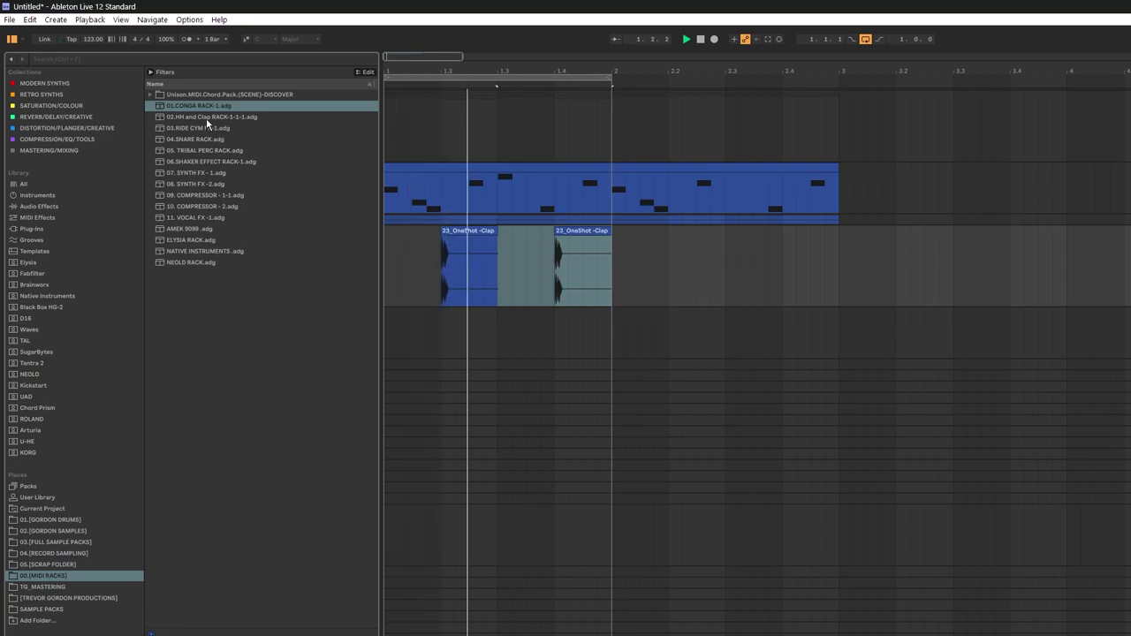
click(207, 117)
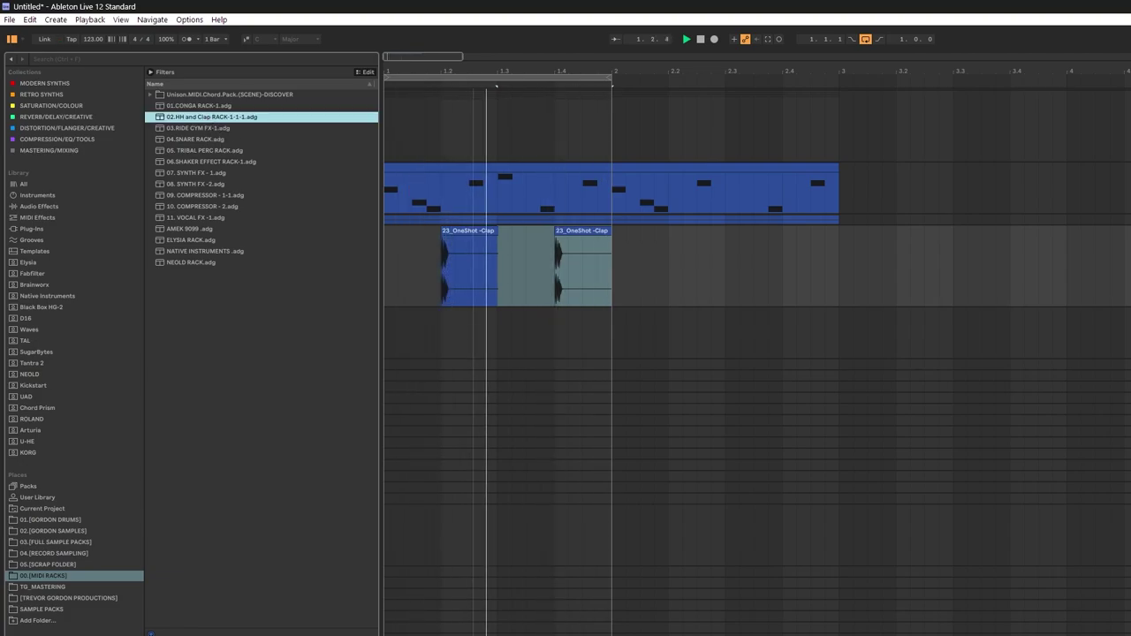
key(Return)
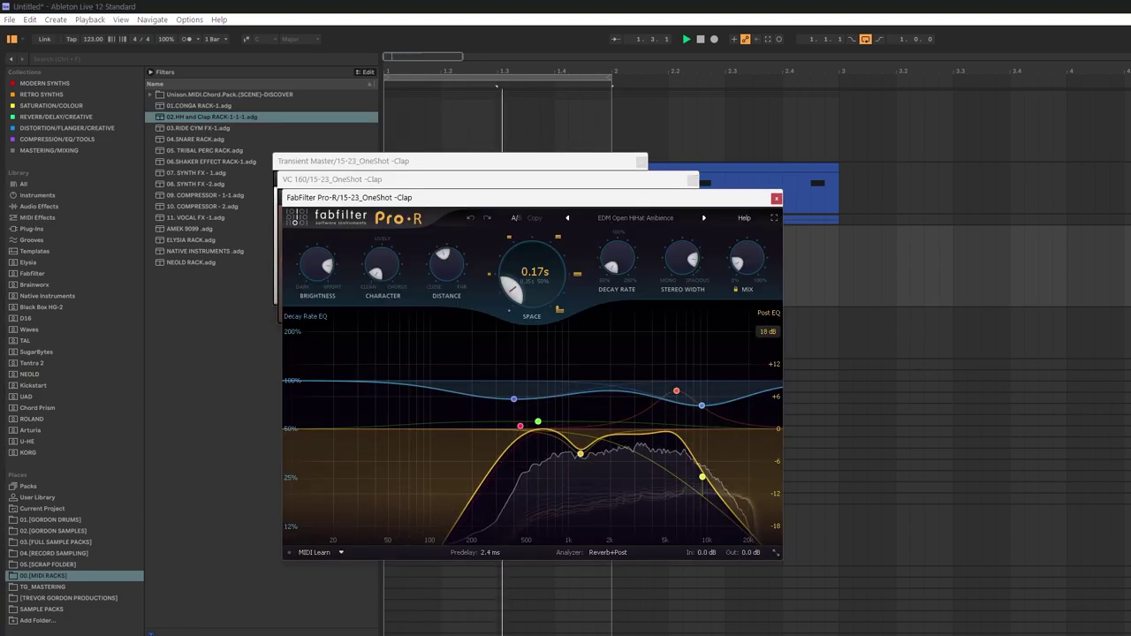
click(635, 217)
mouse_move(636, 232)
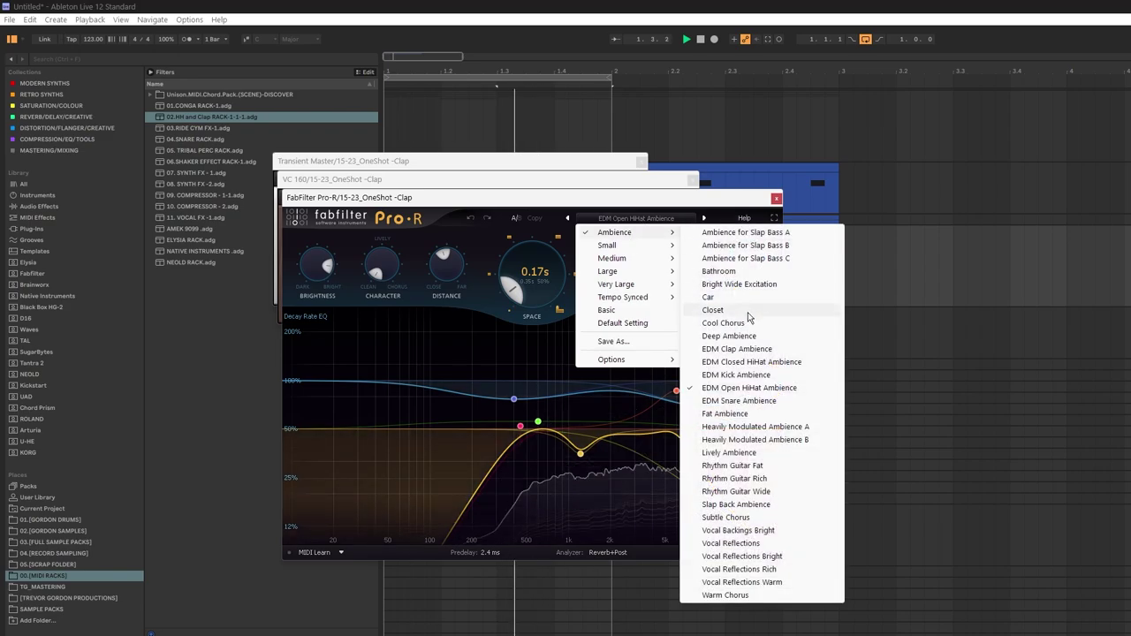
click(748, 350)
click(776, 199)
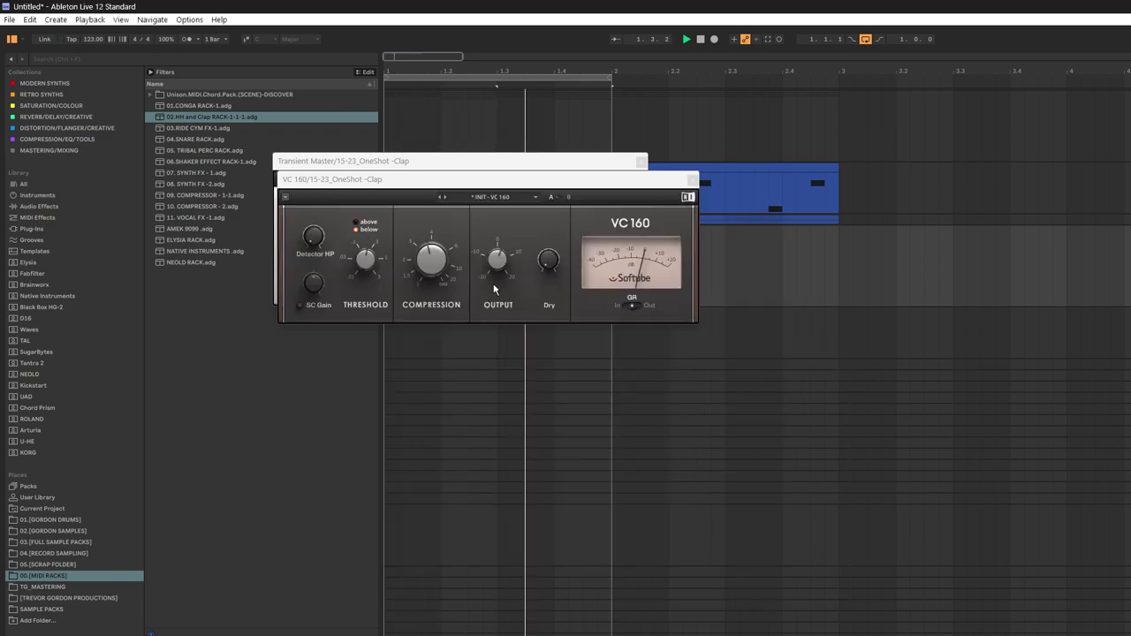
Step: Lower the VC 160 threshold to 112 mV and choose a different elysia mpressor preset
drag(364, 276, 361, 287)
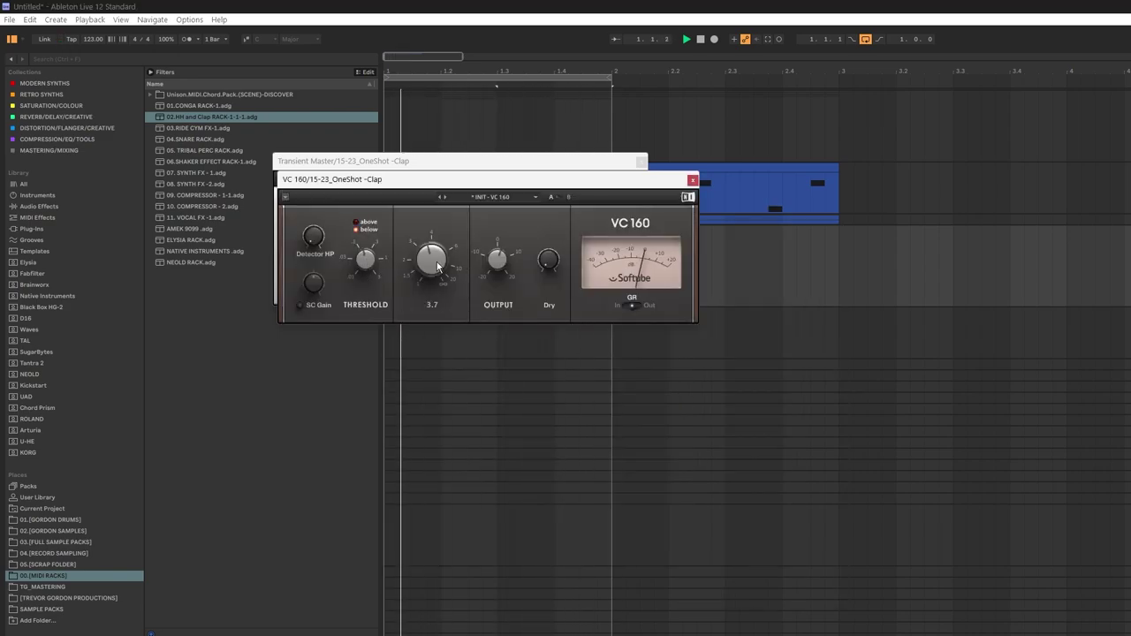
click(692, 180)
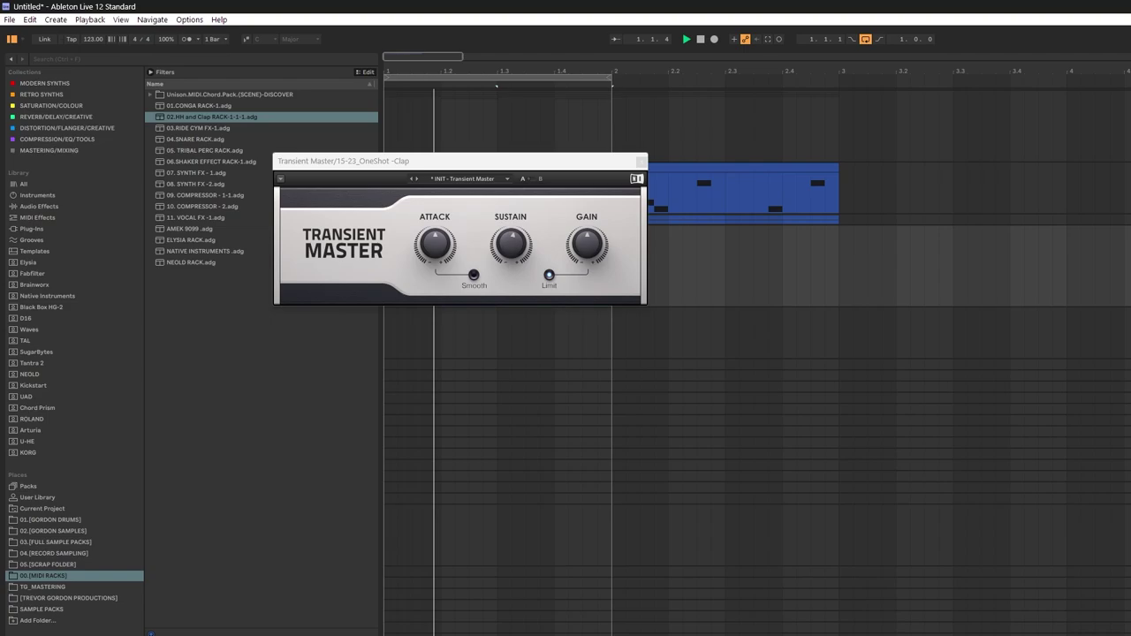
click(433, 633)
click(441, 453)
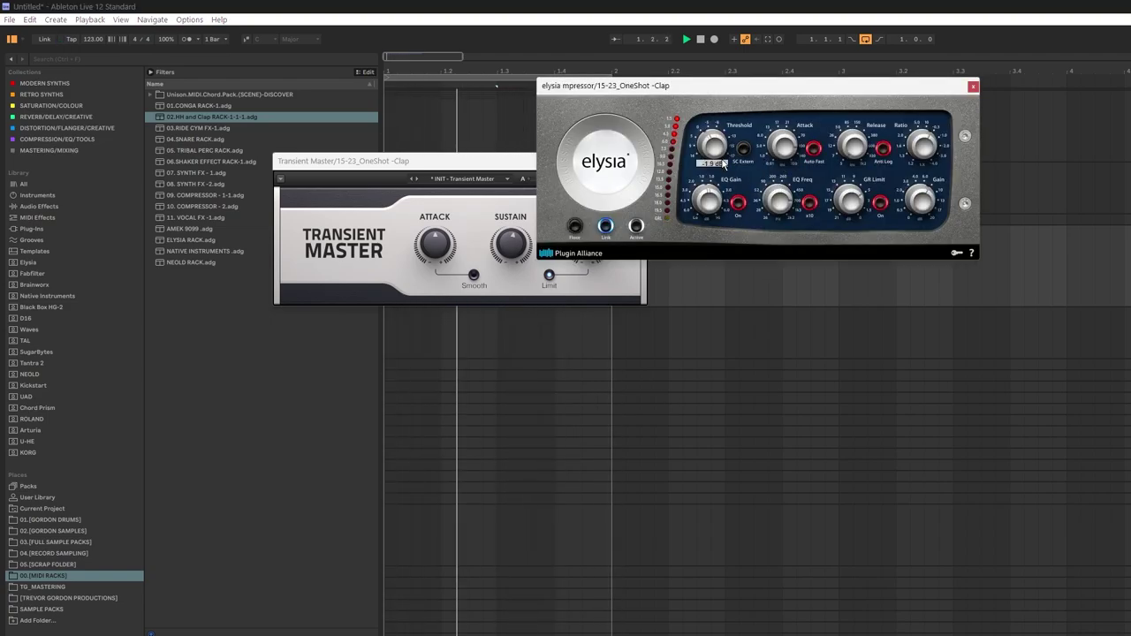
click(973, 87)
click(641, 162)
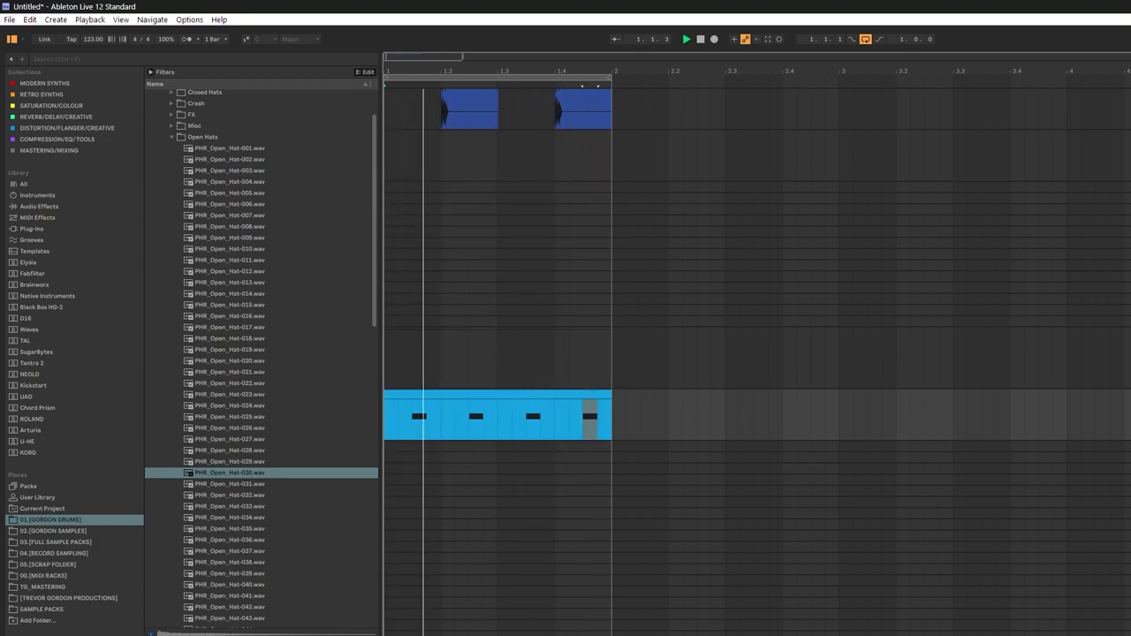
Step: Load 02.HH and Clap RACK from 00.[MIDI RACKS] onto the open hat track
scroll(756, 362, up, 7)
scroll(756, 362, down, 9)
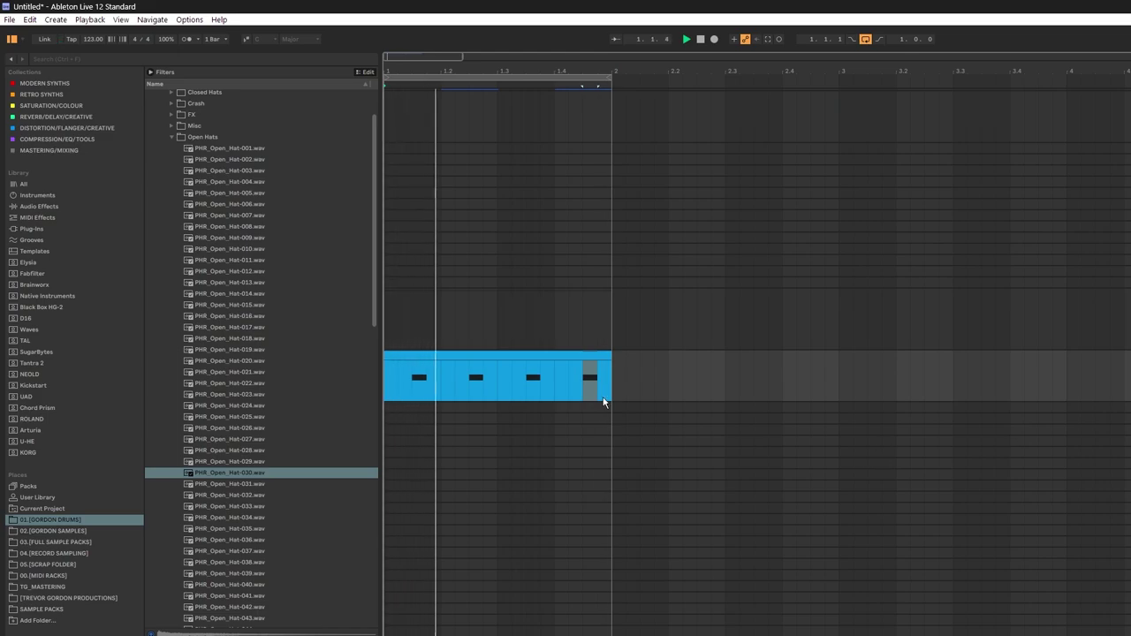
click(47, 575)
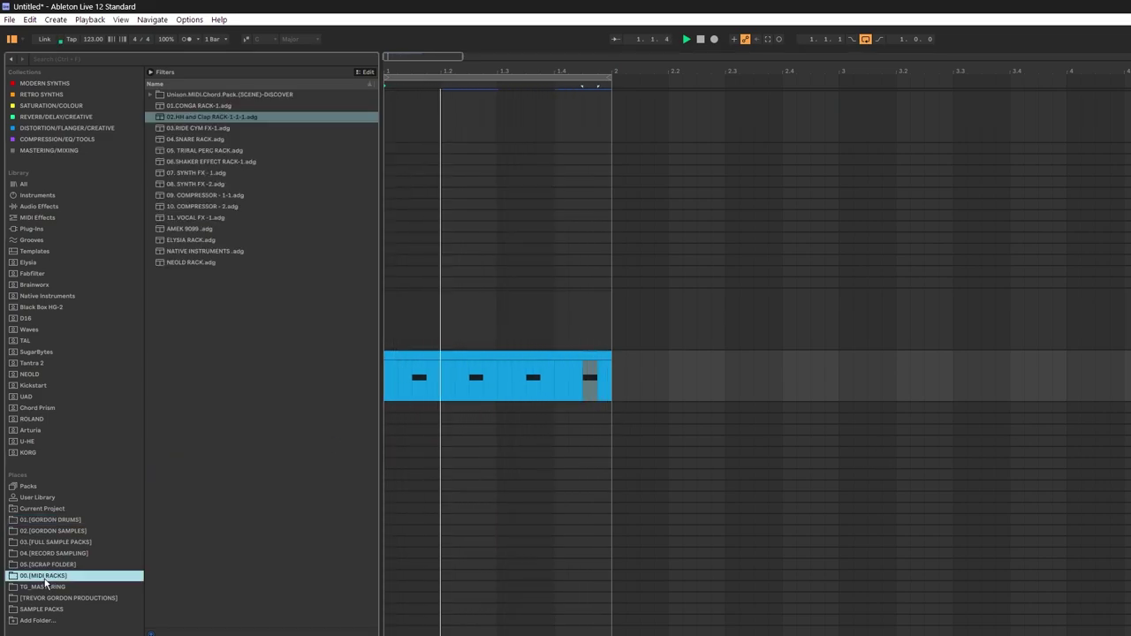
click(177, 117)
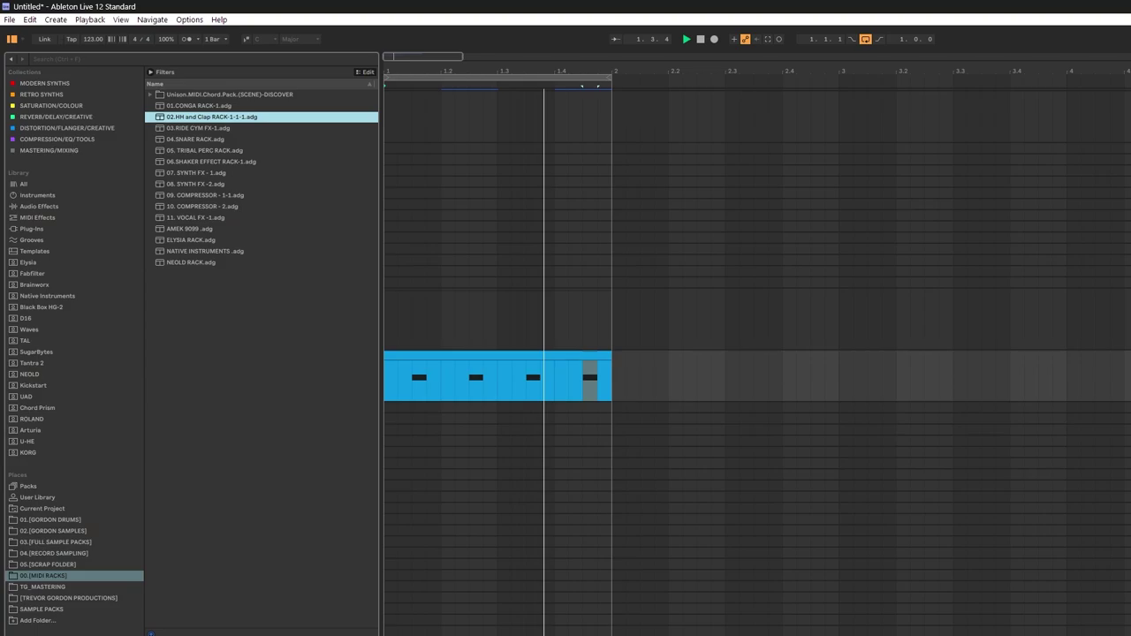
key(Return)
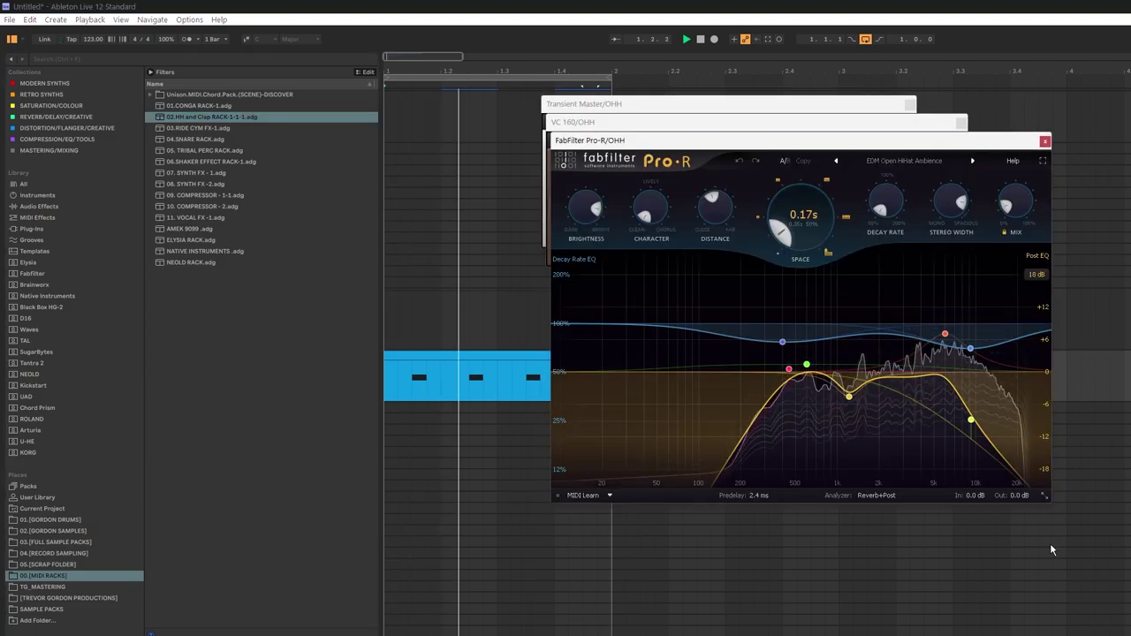
click(1044, 140)
Step: Set the VC 160 threshold to 109 mV and Transient Master sustain to 2.0%
mouse_move(640, 205)
mouse_down()
mouse_move(638, 231)
mouse_move(639, 217)
mouse_up()
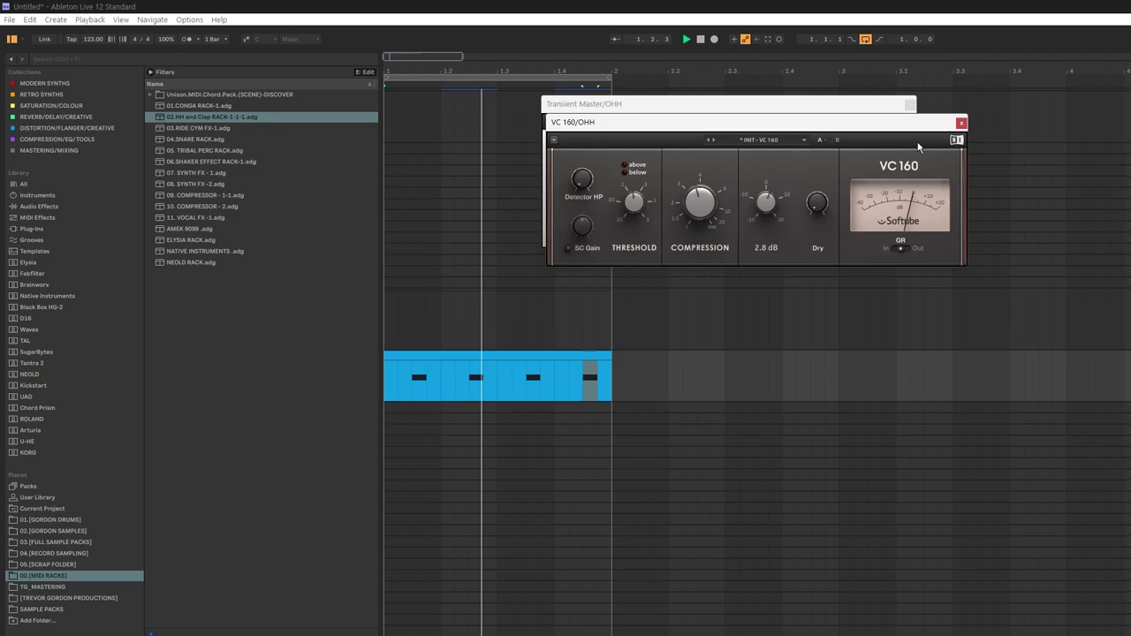
click(962, 124)
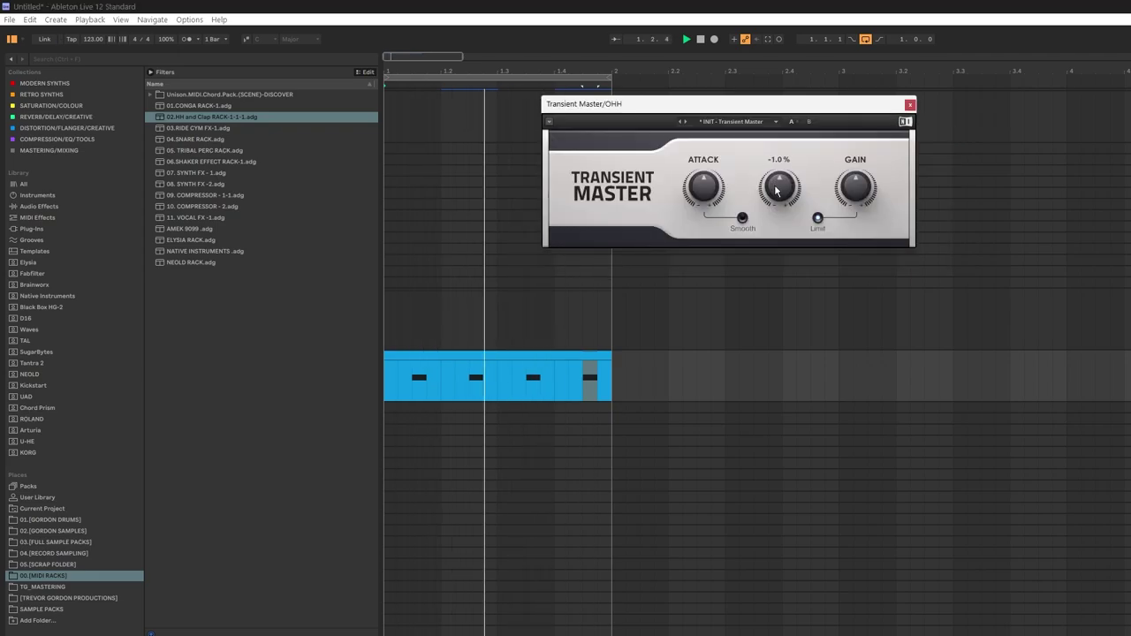
drag(778, 185, 776, 242)
drag(778, 185, 778, 179)
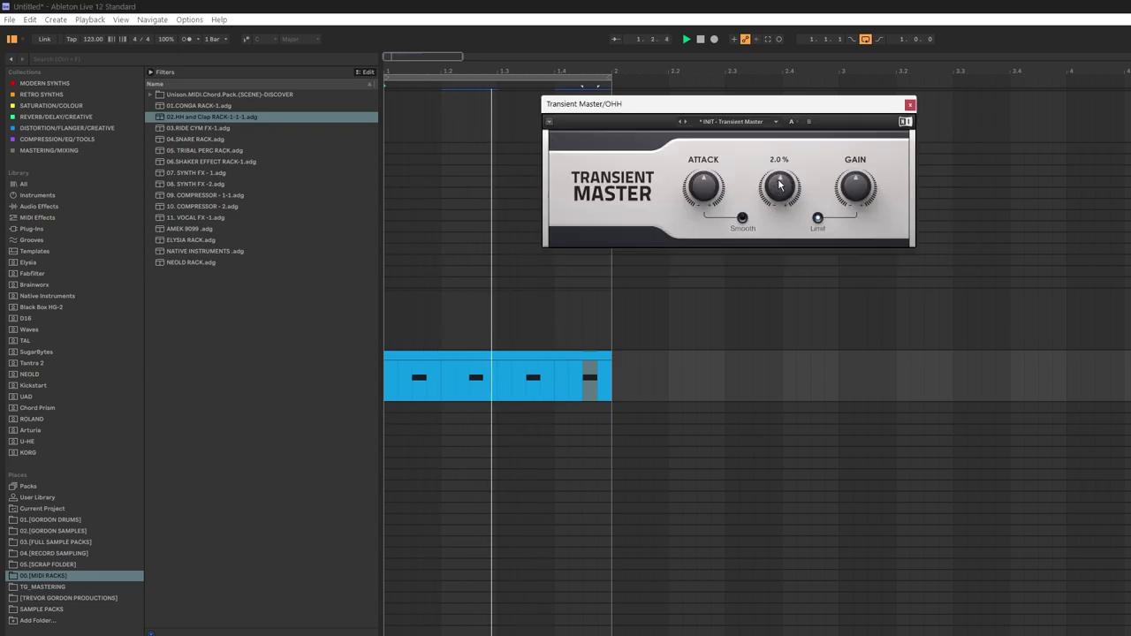
click(907, 105)
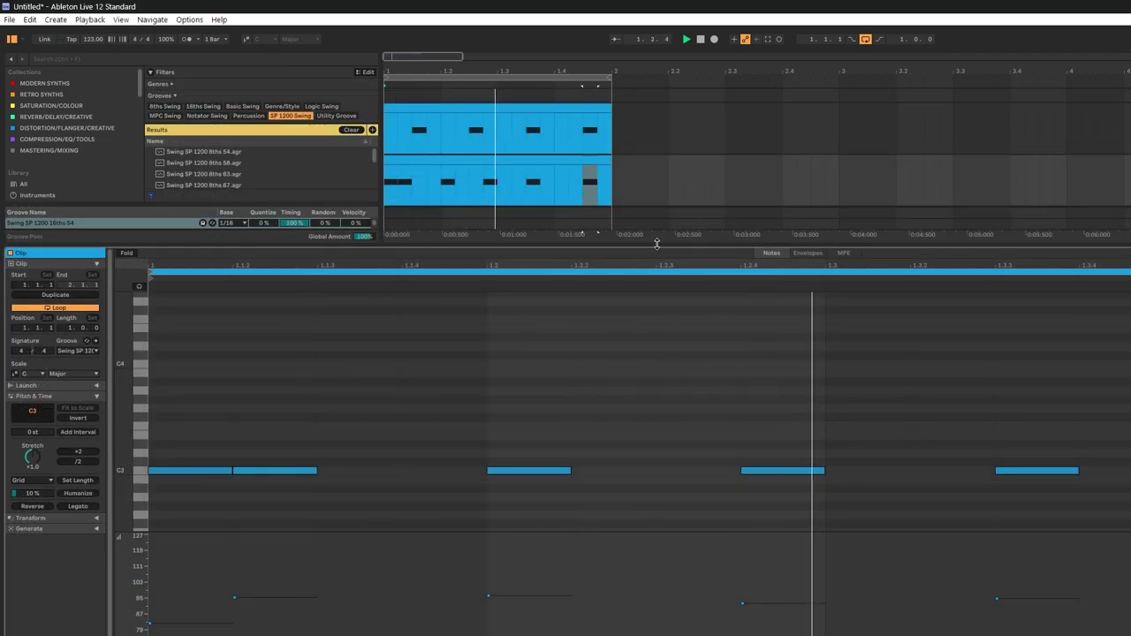
Step: Collapse the clip detail view by dragging its divider to the bottom of the window
drag(656, 243, 656, 629)
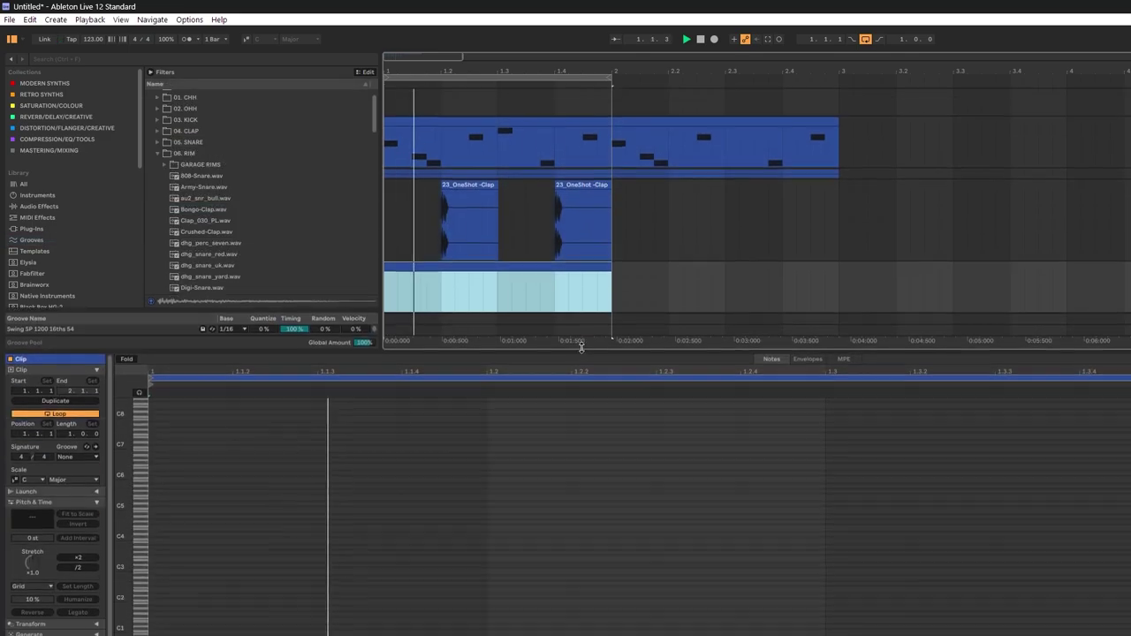
Step: Add C3 rim hits at 1.1.2, 1.2.4, 1.3.1 and 1.3.3 in the piano roll
drag(581, 347, 581, 223)
drag(124, 502, 280, 511)
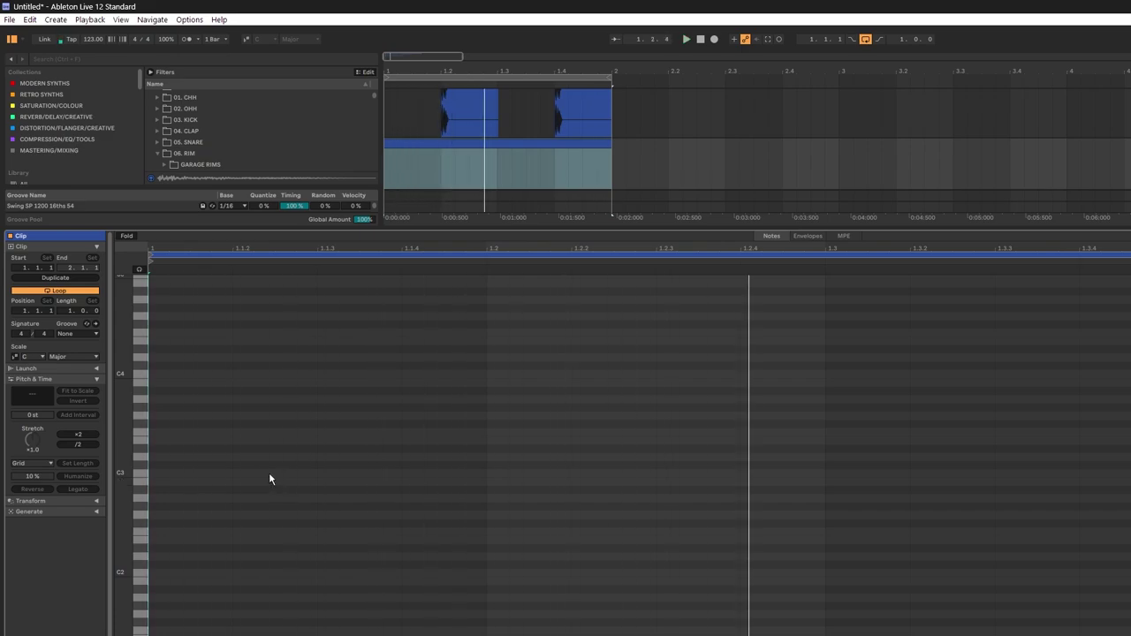
double_click(268, 472)
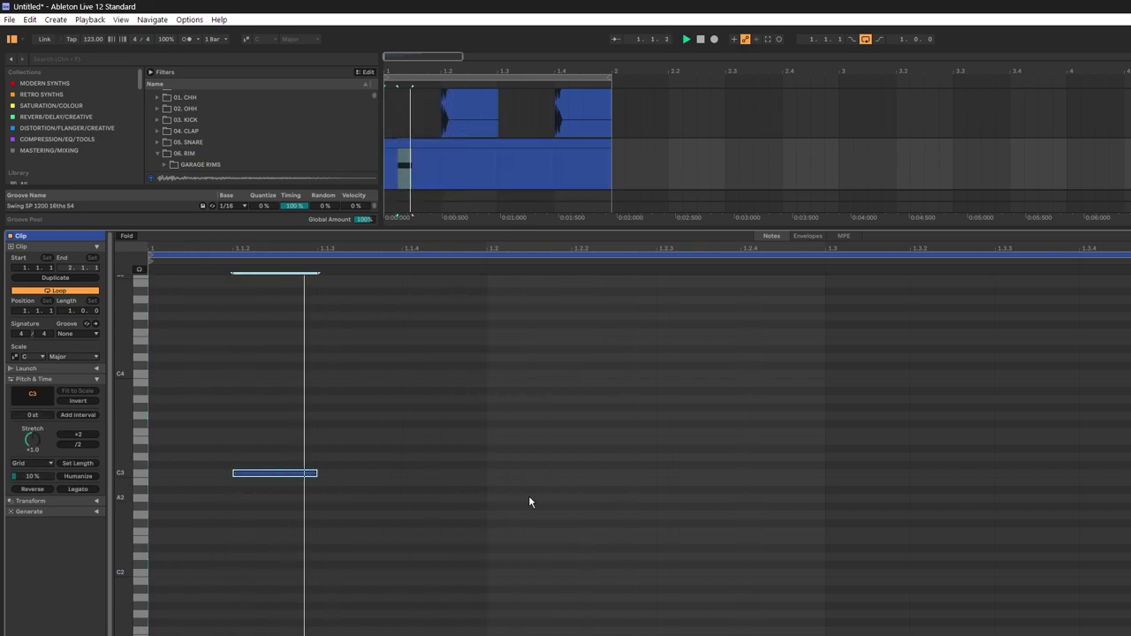
drag(137, 524, 353, 509)
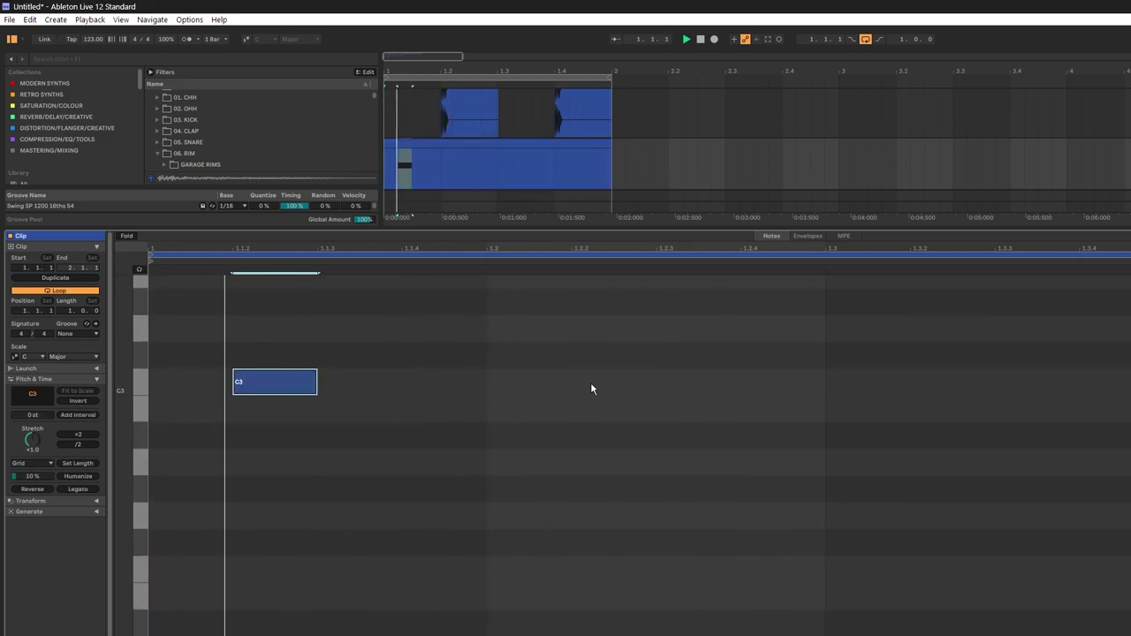
double_click(812, 388)
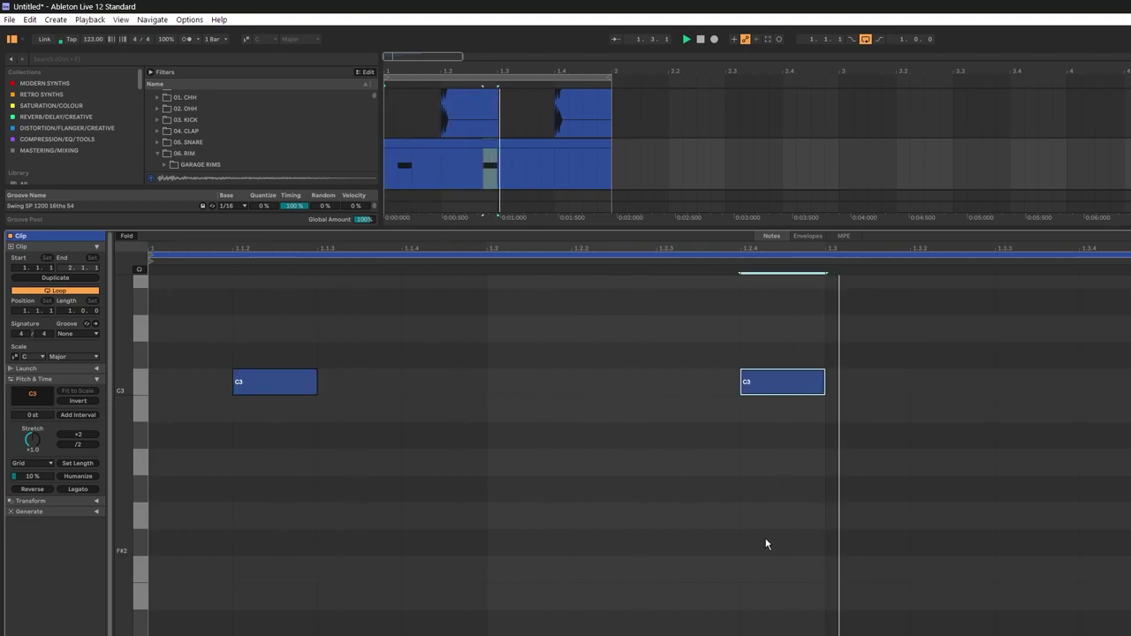
mouse_move(792, 386)
mouse_down()
mouse_move(1109, 391)
mouse_move(807, 394)
mouse_up()
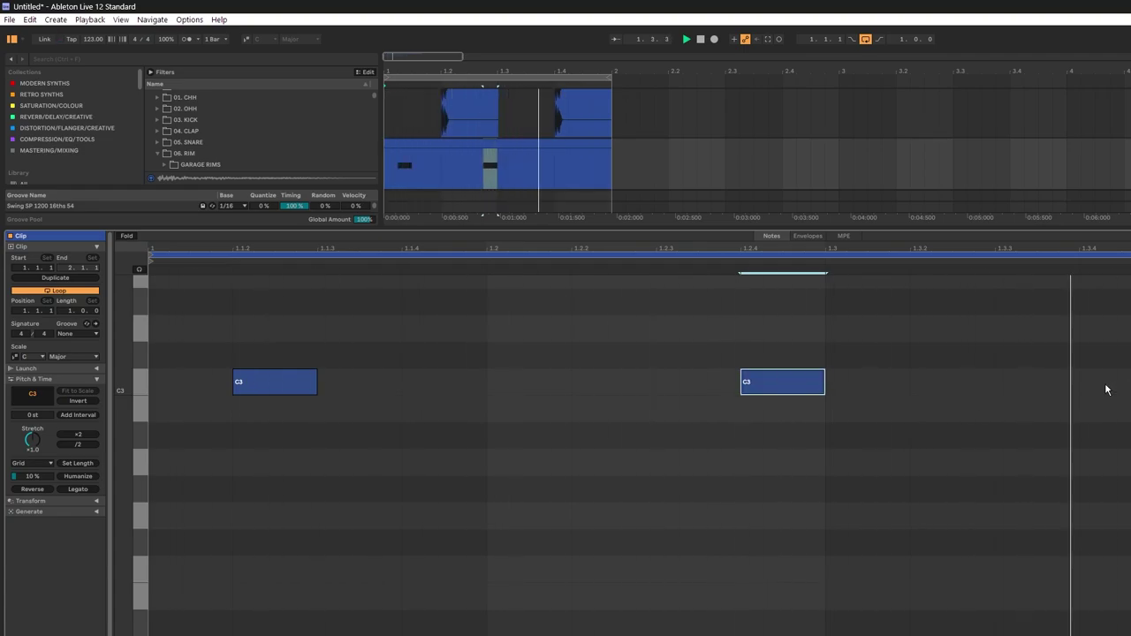
double_click(891, 381)
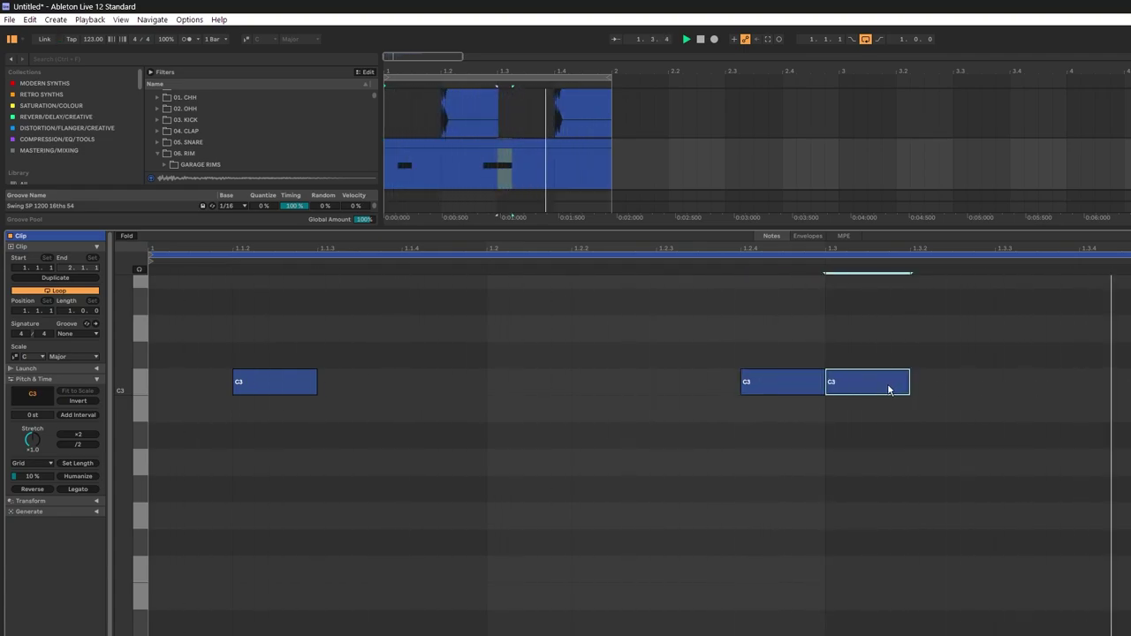
double_click(1034, 388)
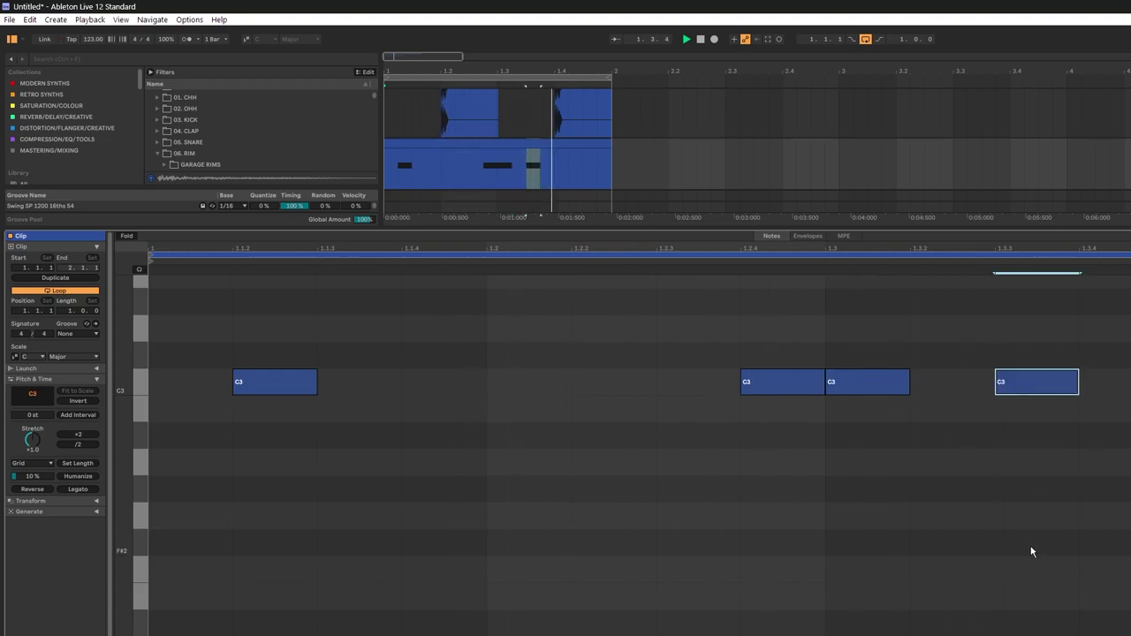
click(869, 384)
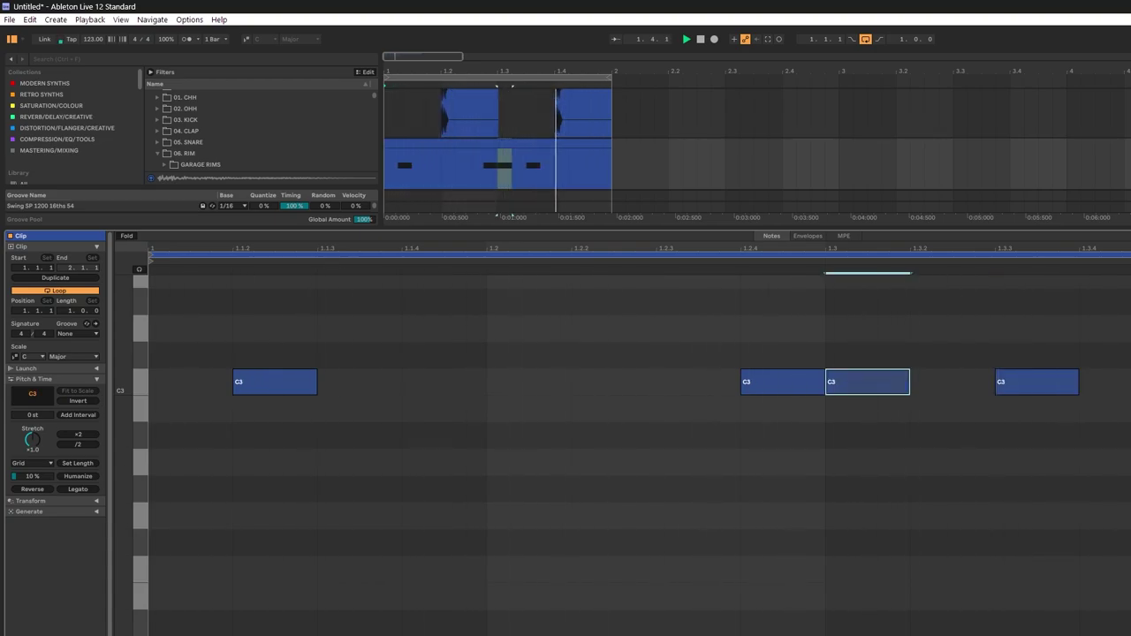
Step: Lower the later hits' velocities and the 1.2.4 note's to 88, add a 1.4.3 hit, and hide the editor
drag(857, 635, 858, 536)
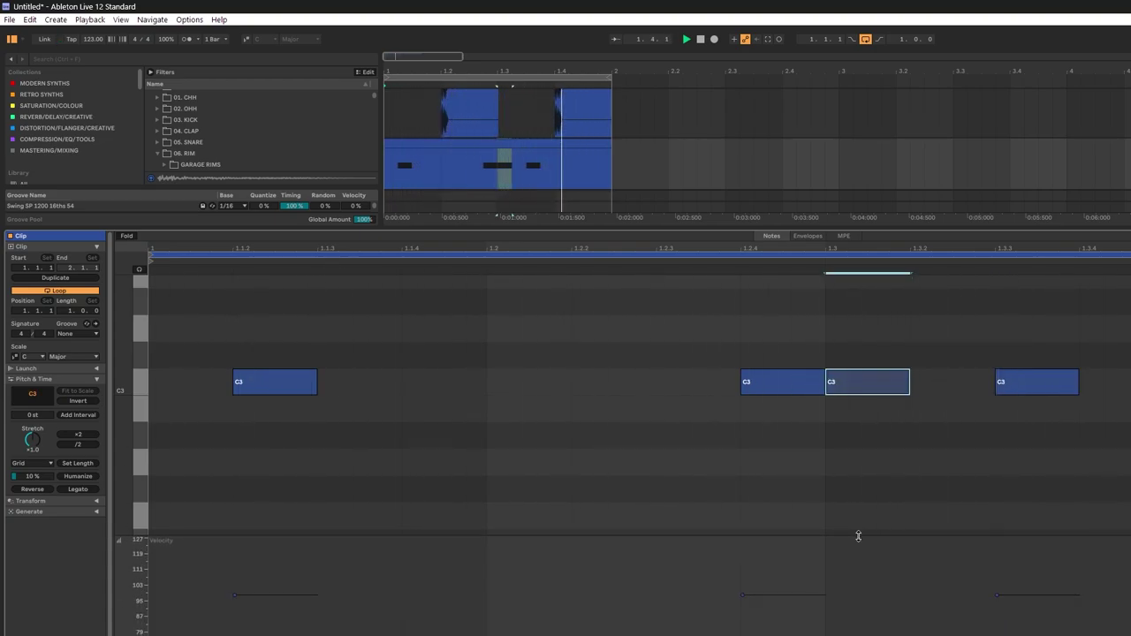
drag(1026, 597, 1026, 635)
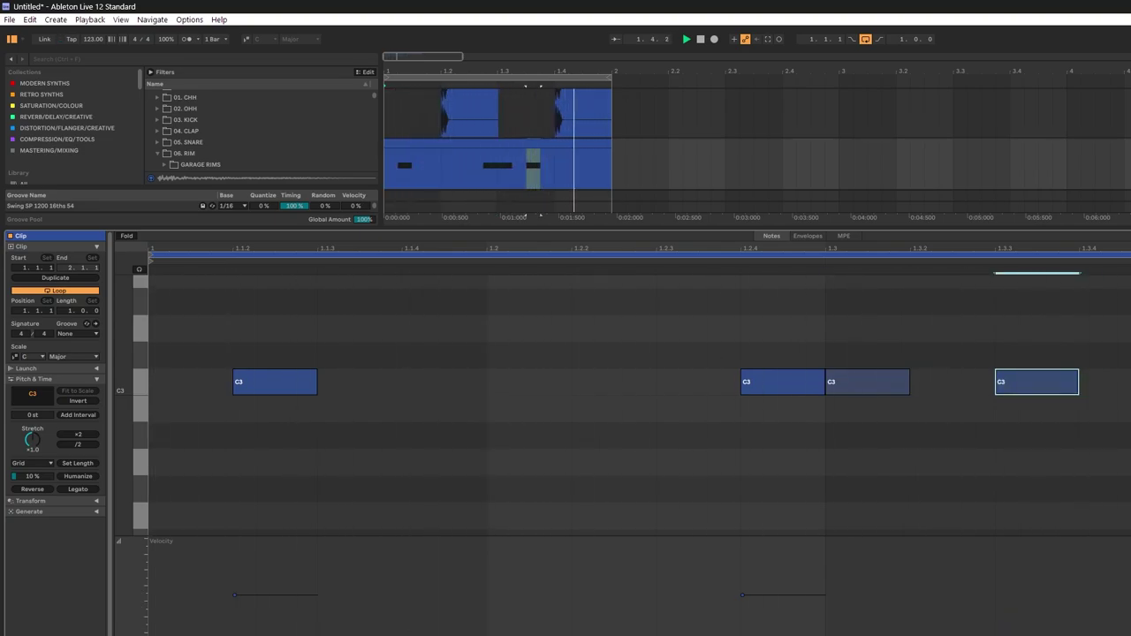
drag(775, 597, 775, 614)
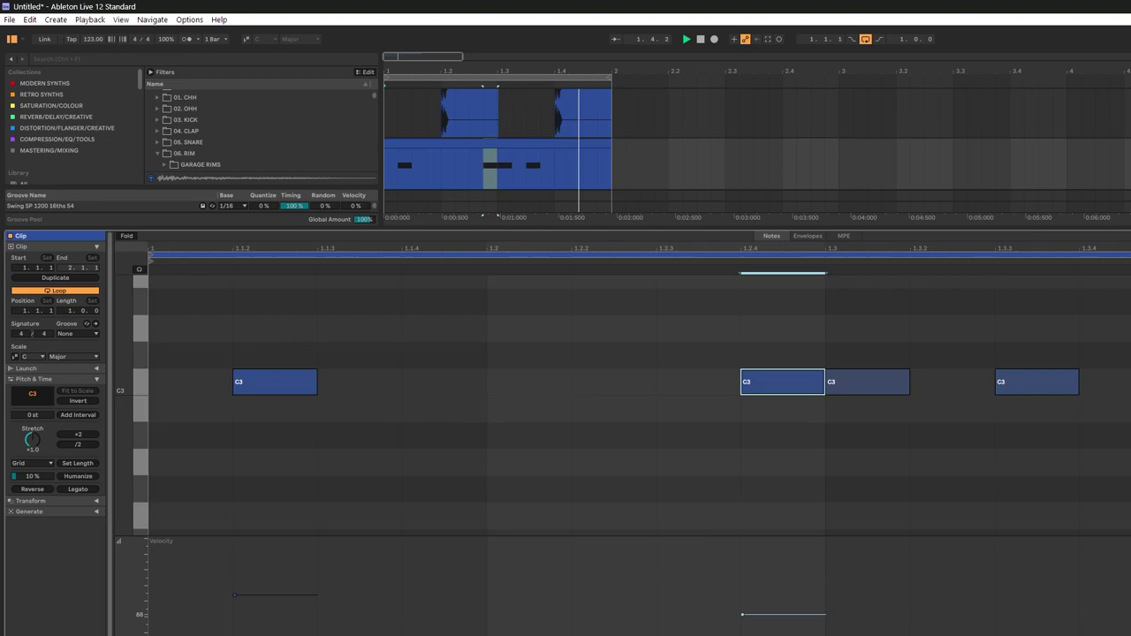
click(252, 594)
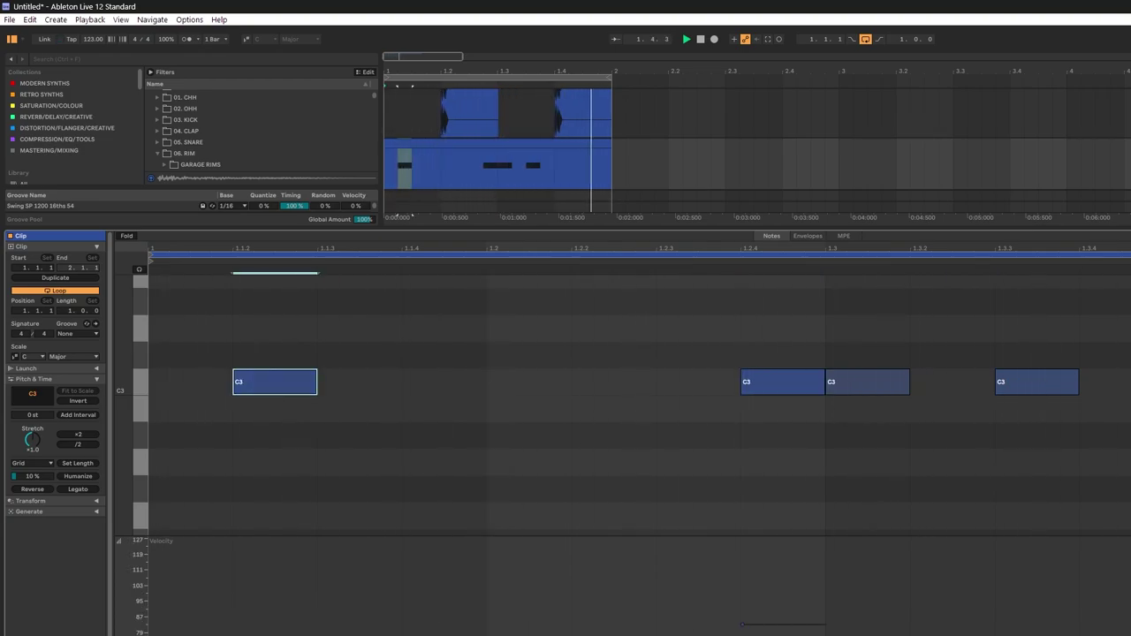
double_click(1130, 381)
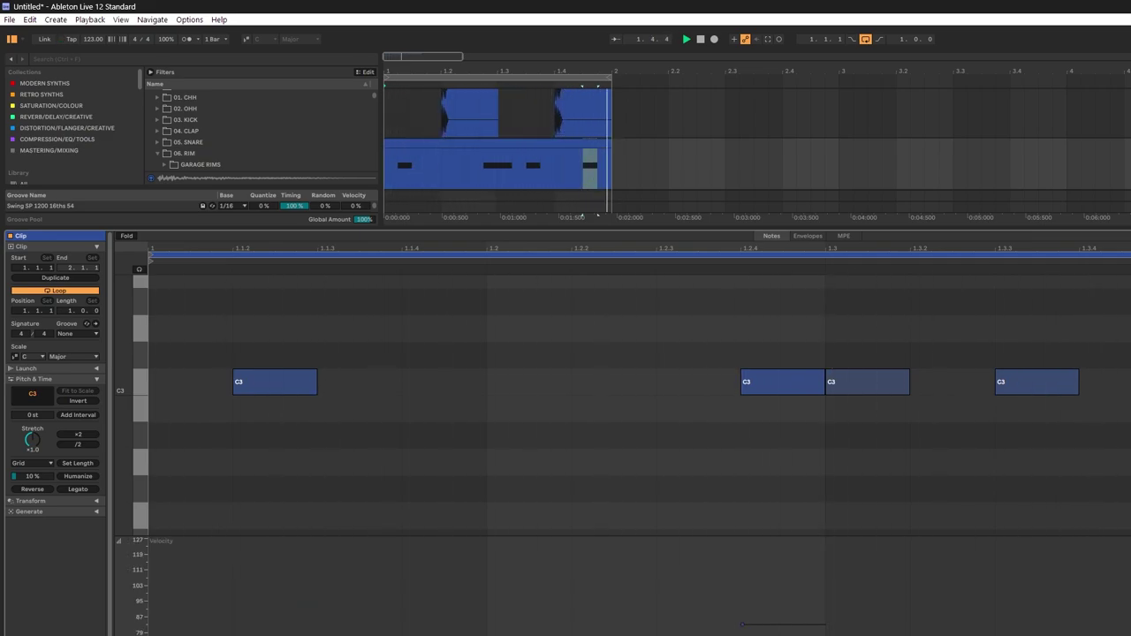
drag(873, 230, 1027, 616)
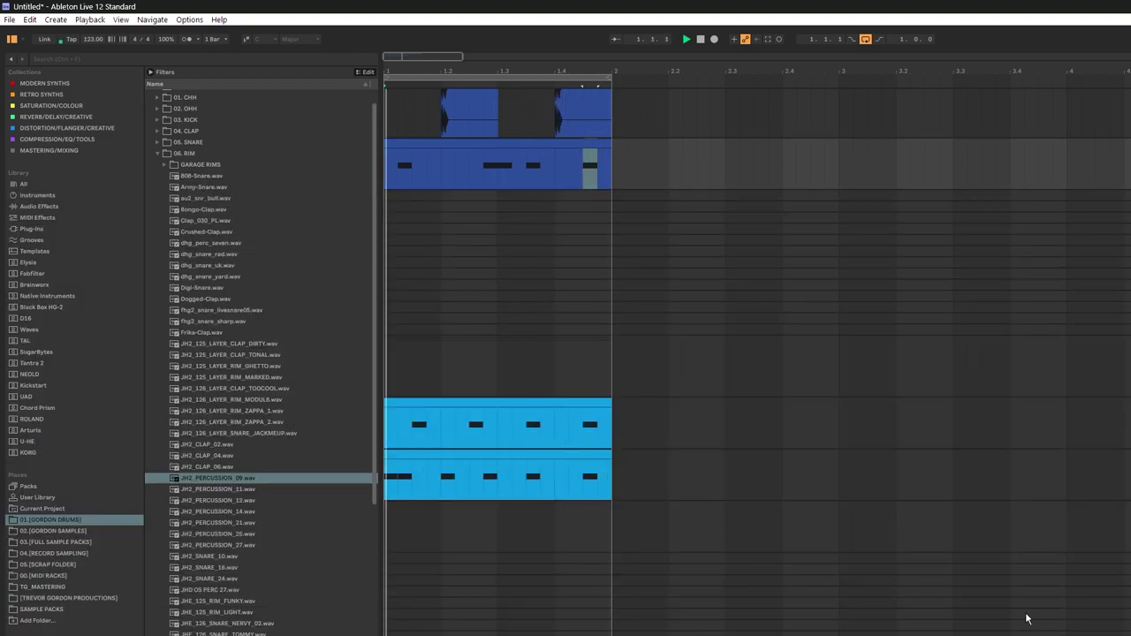
Step: Reduce the clap track's height with Alt+-, then open the RIM track's elysia mpressor plug-in
scroll(757, 362, up, 3)
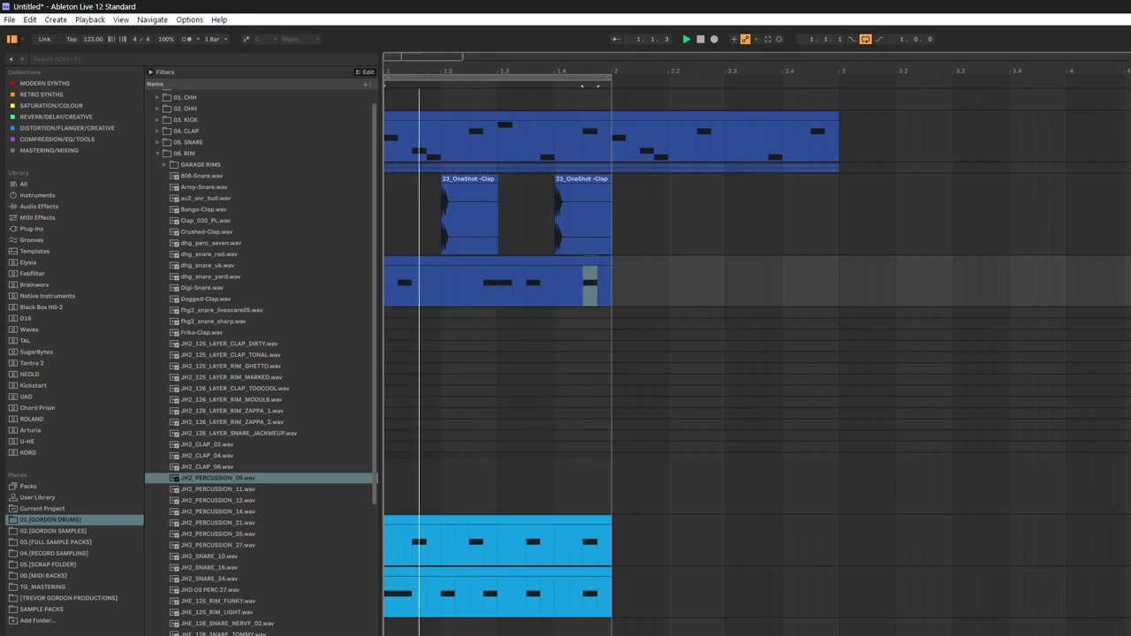
key(Up)
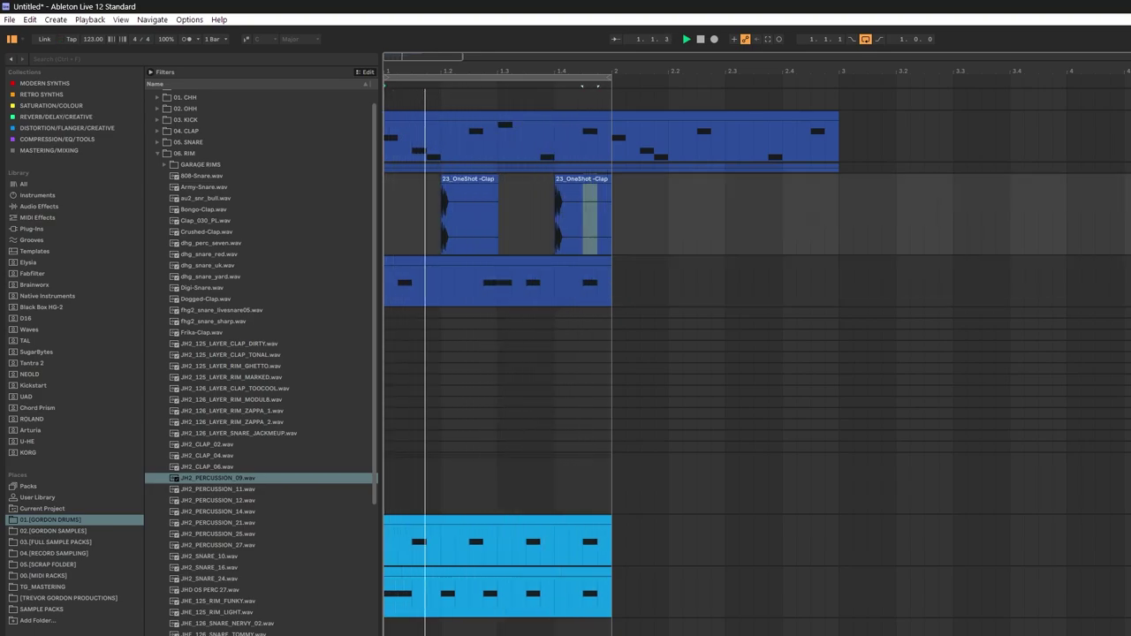
key(alt+minus)
key(alt+minus)
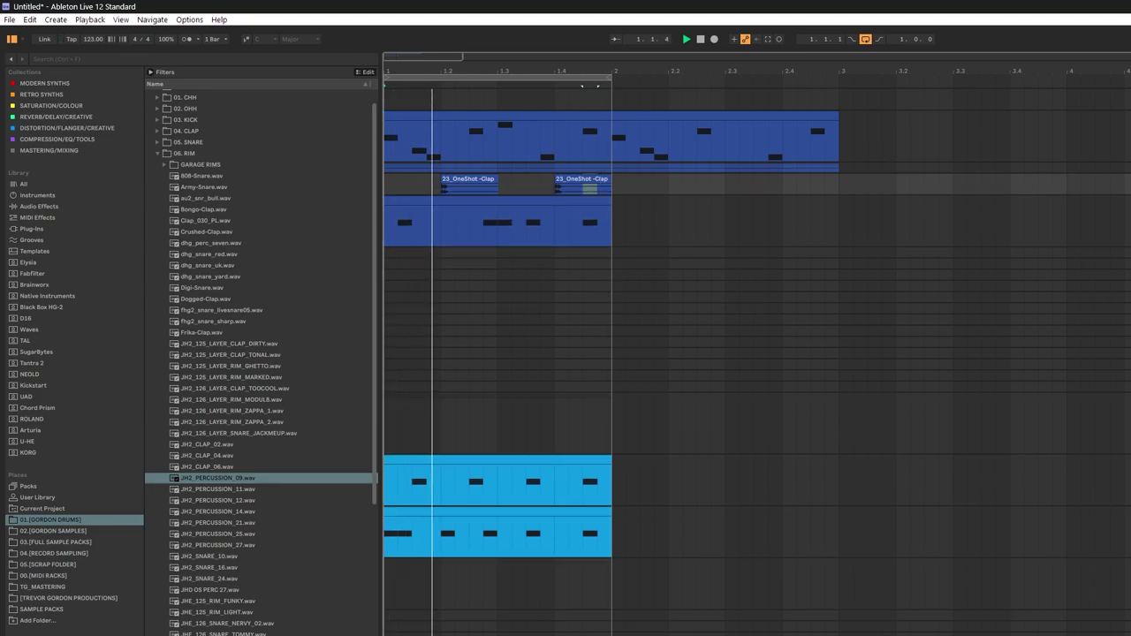
key(Down)
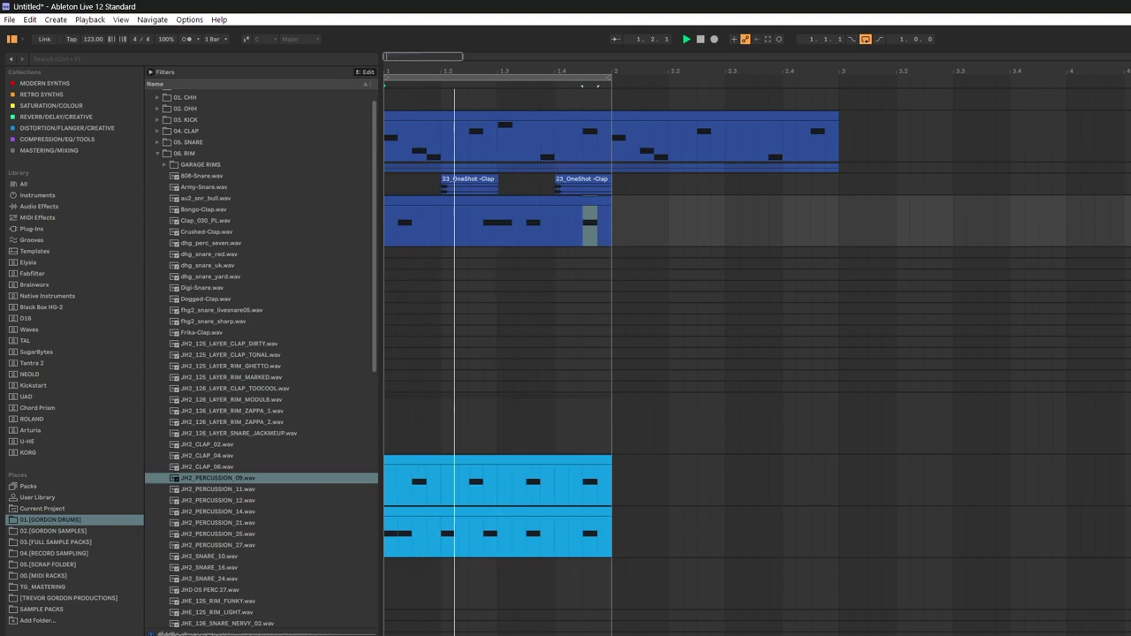
key(ctrl+alt+p)
Step: Load the Beefcake Joe preset on the mpressor, nudge its threshold, and close the window
click(835, 633)
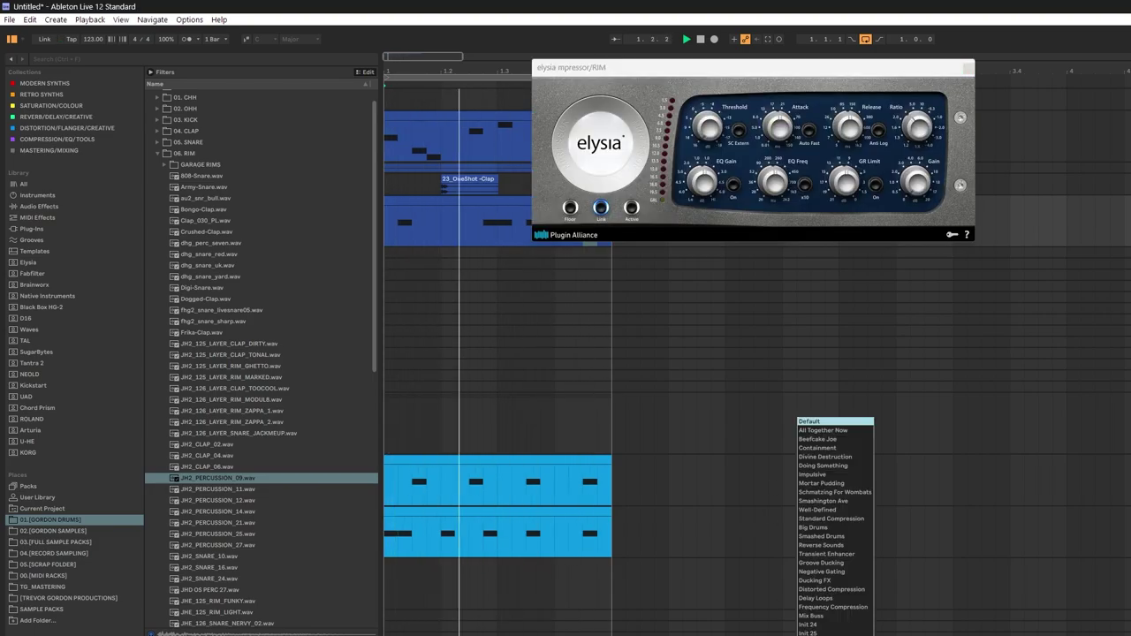
click(818, 440)
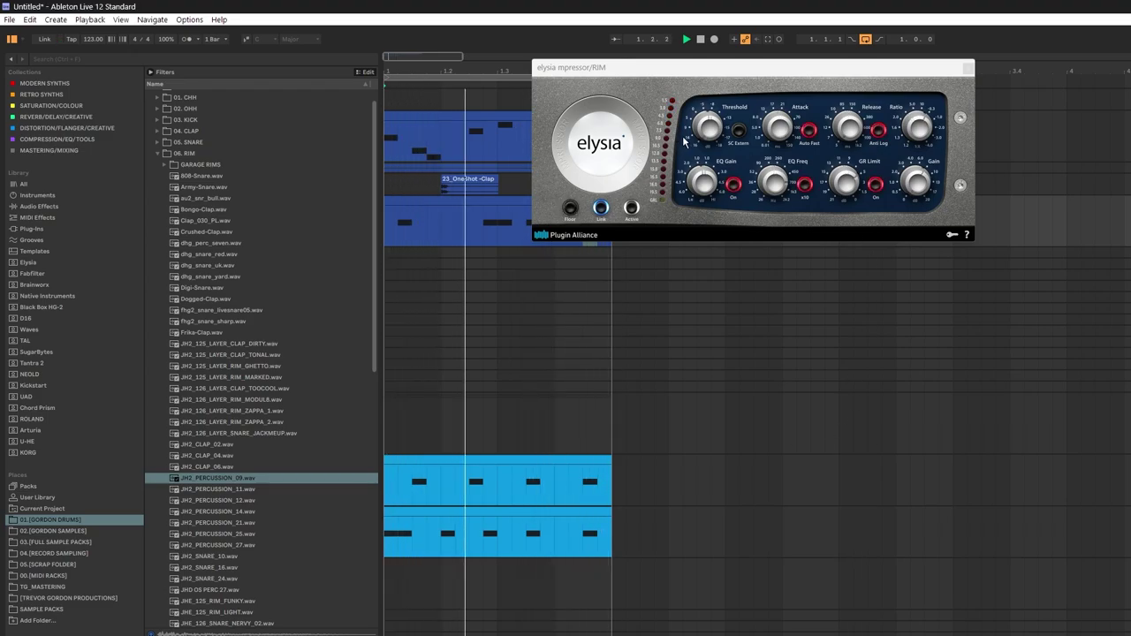
drag(705, 131, 704, 141)
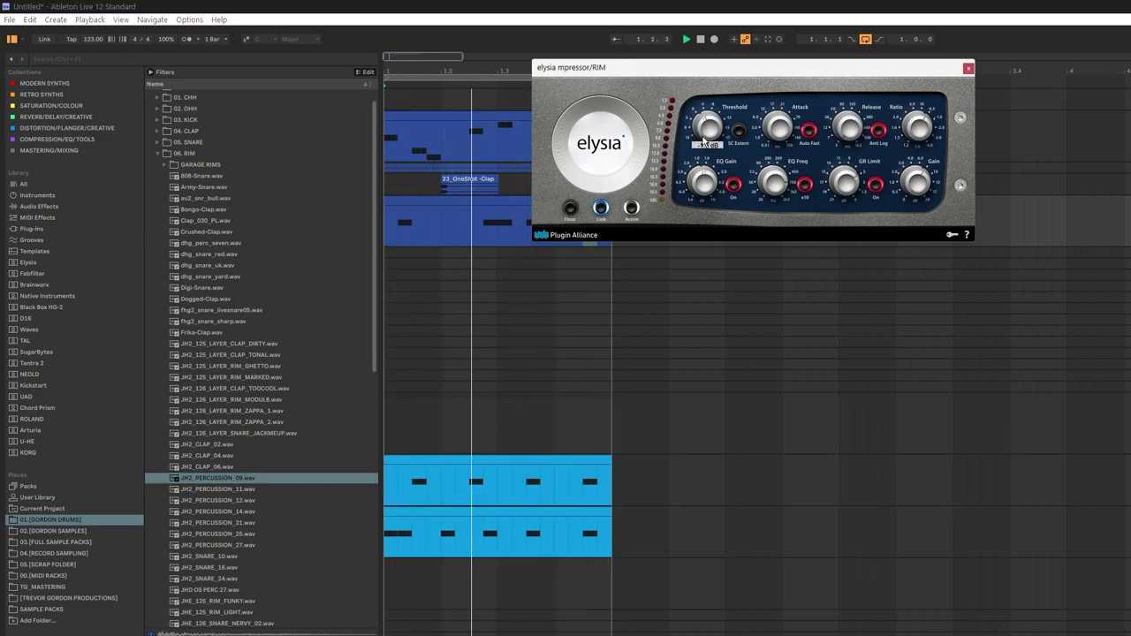
click(968, 69)
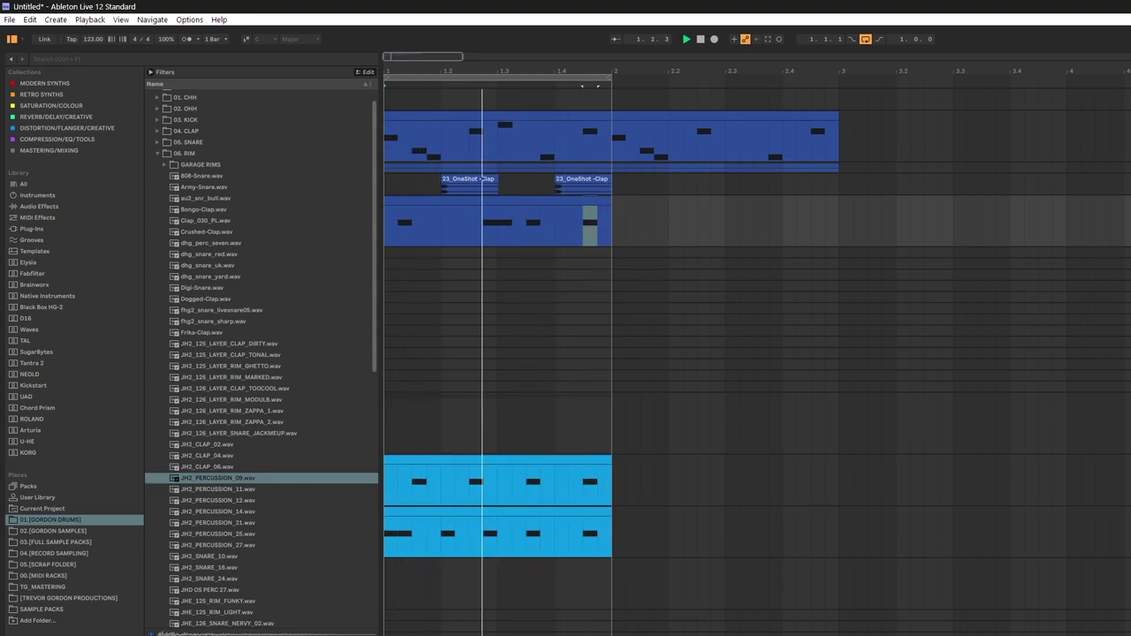
Step: Set the RIM track's RX950 Audio Bandwidth to about 13046 Hz and close its window
click(830, 633)
mouse_move(550, 166)
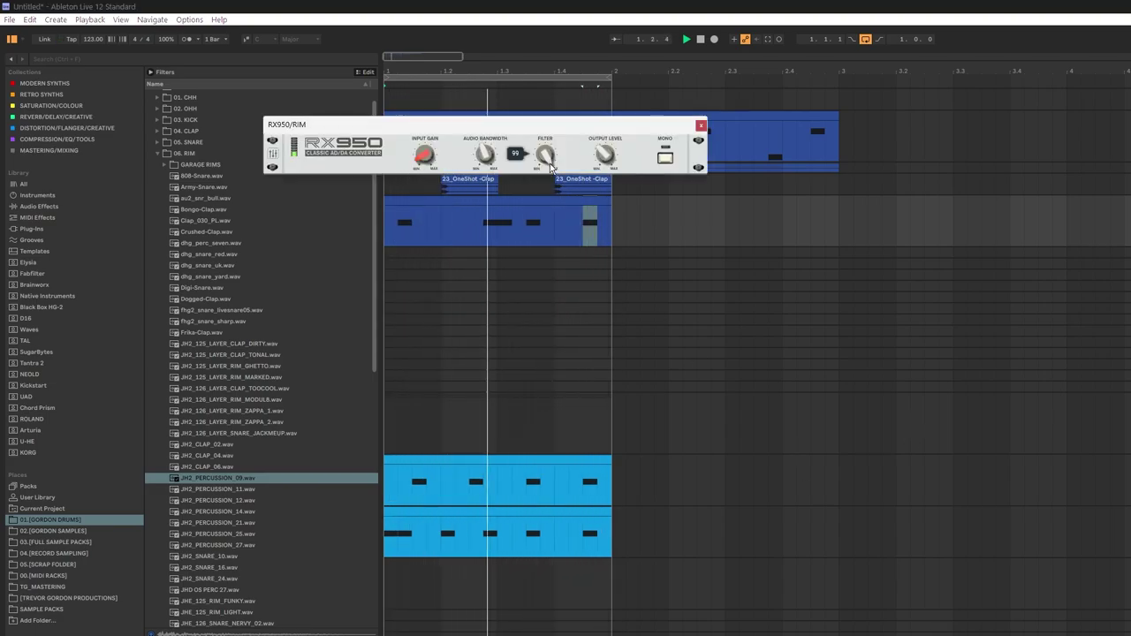
drag(487, 158, 496, 135)
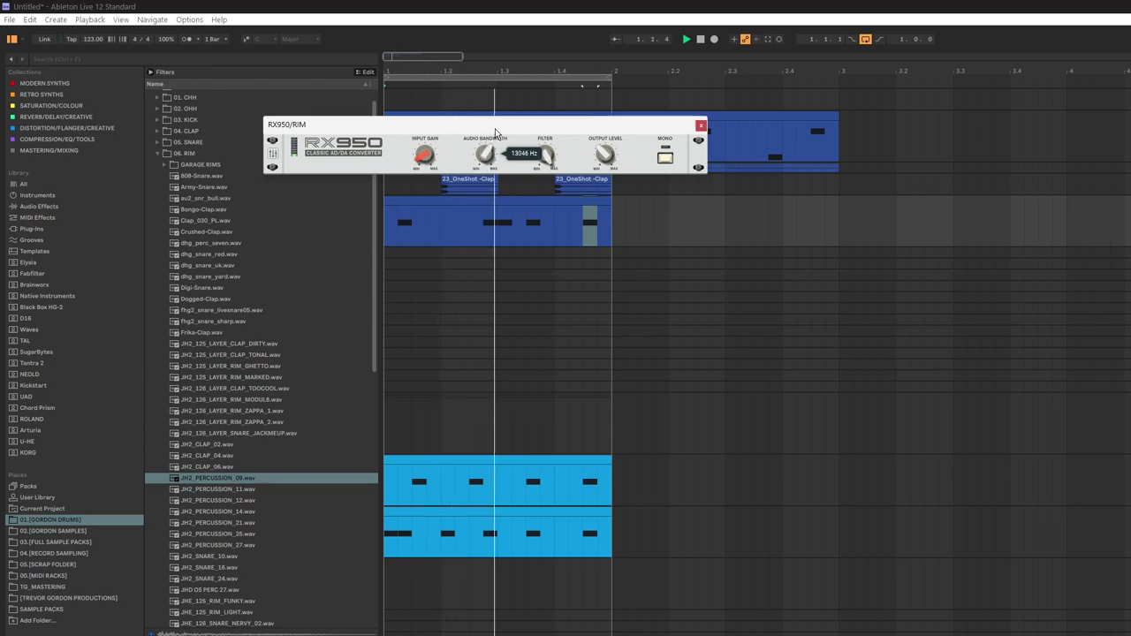
click(698, 125)
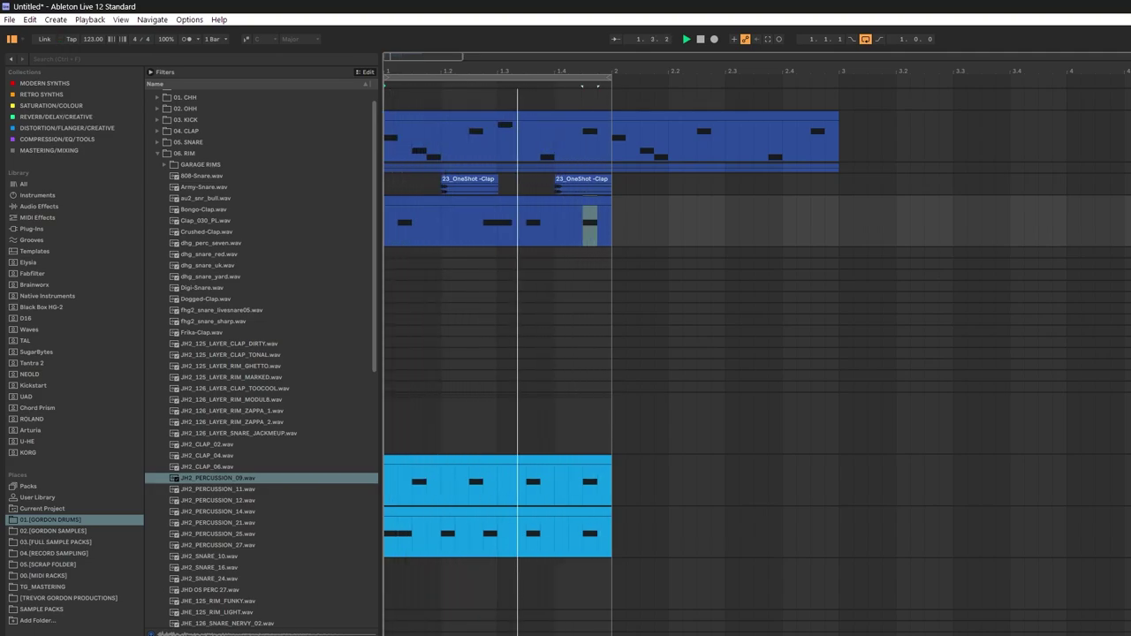
Step: Open the rim clip's notes and delete the C3 hit at 1.2.4
click(495, 203)
click(748, 352)
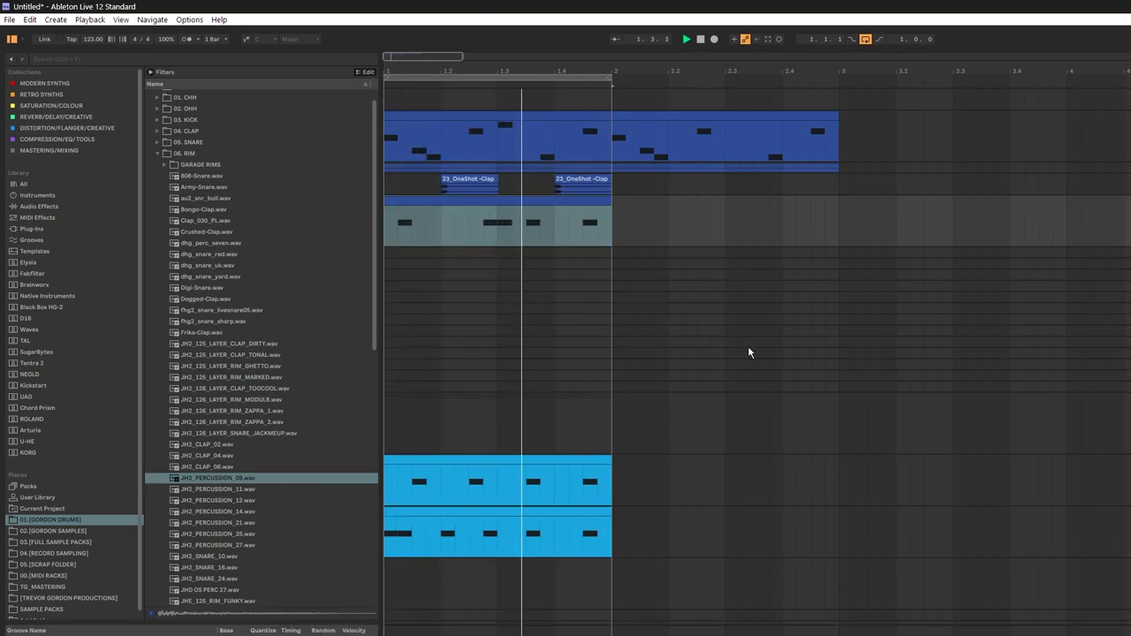
double_click(512, 201)
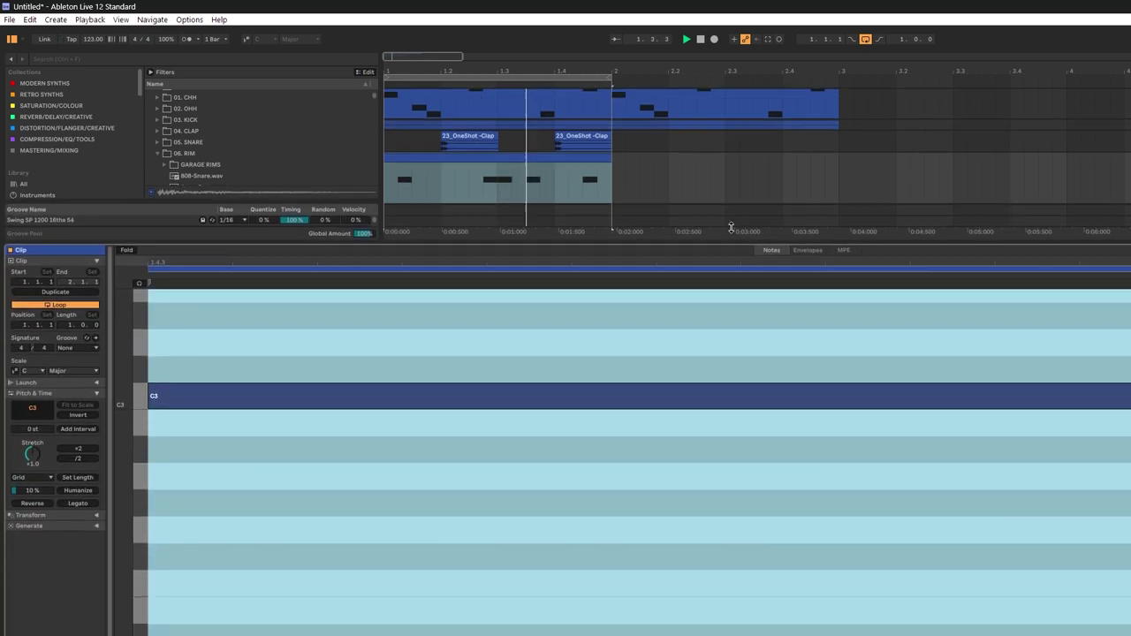
drag(675, 218, 675, 115)
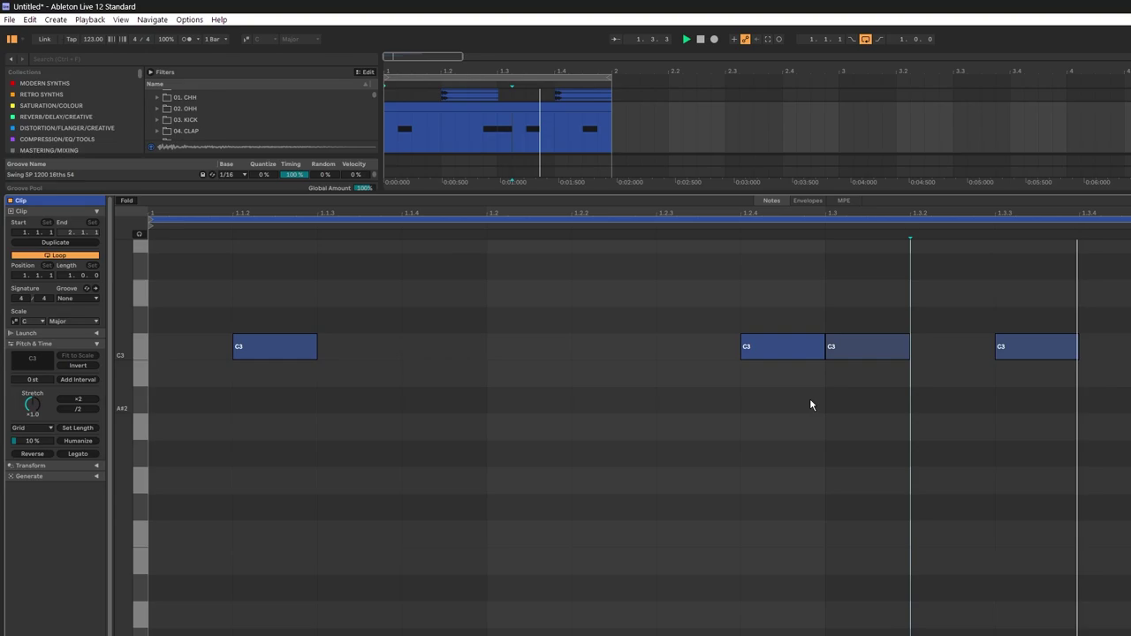
click(771, 353)
key(Delete)
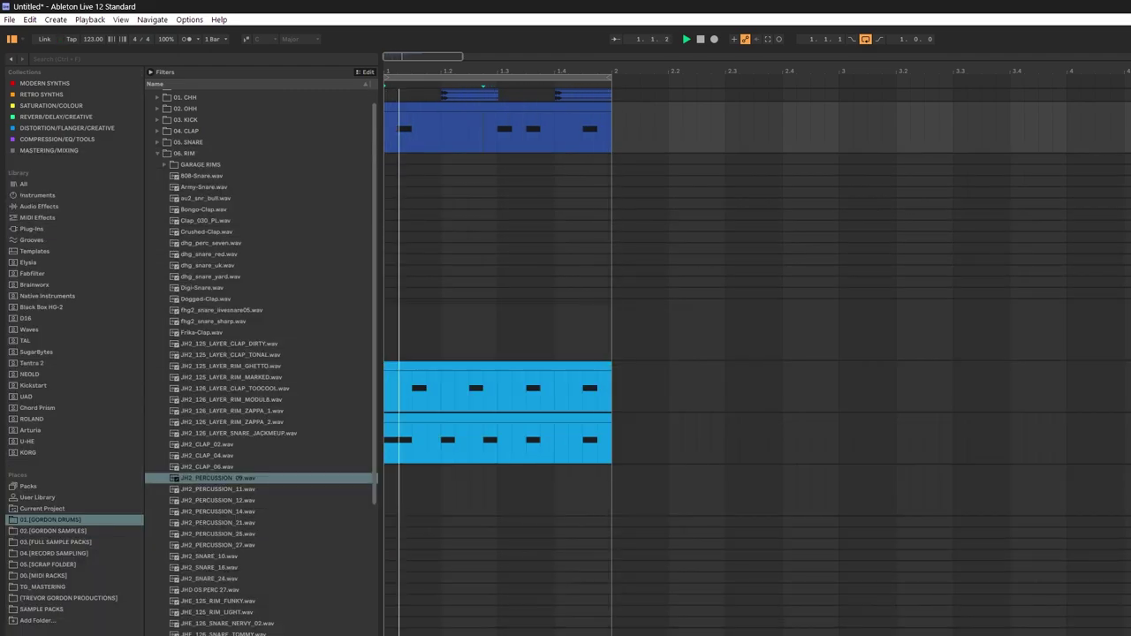
Step: Fold the rim track with U, then switch to the Session View mixer with Tab
scroll(757, 362, up, 3)
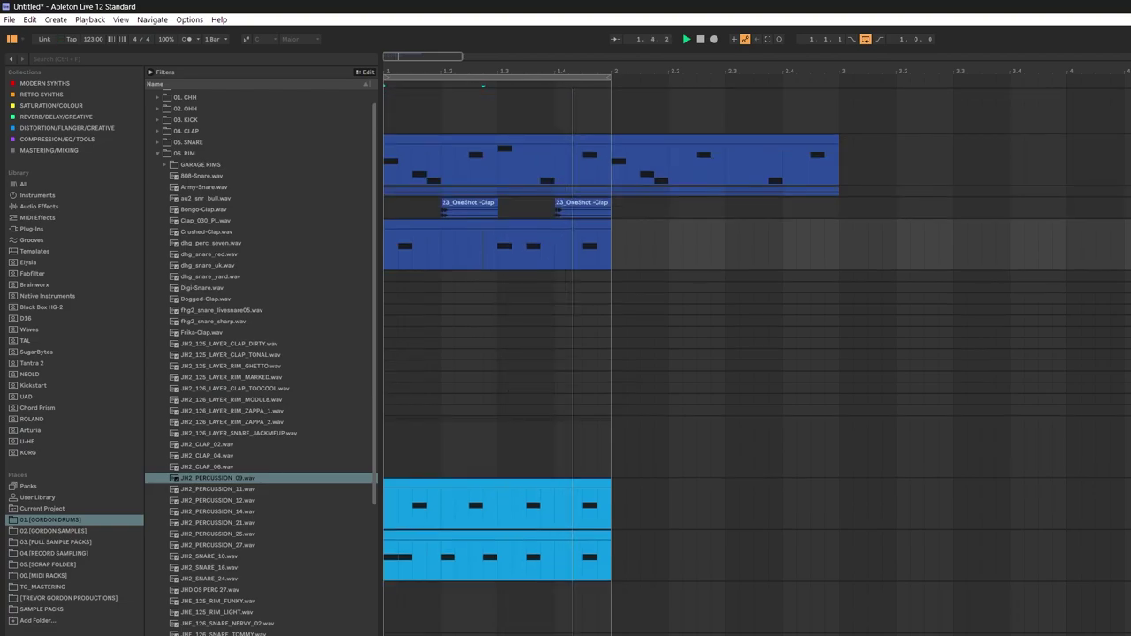
key(u)
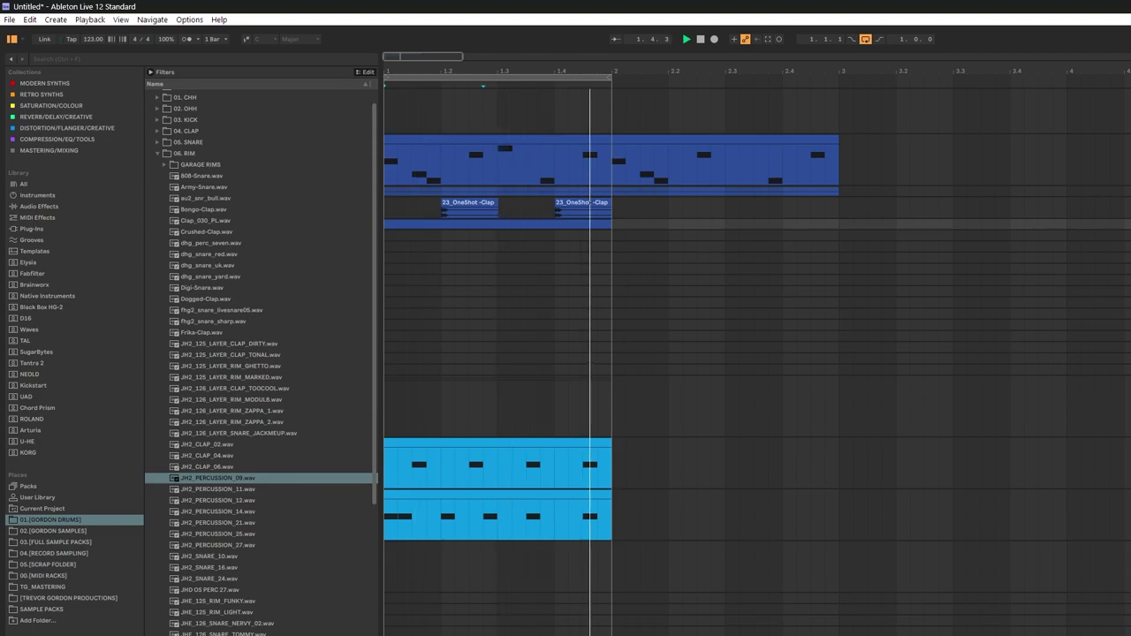
key(Tab)
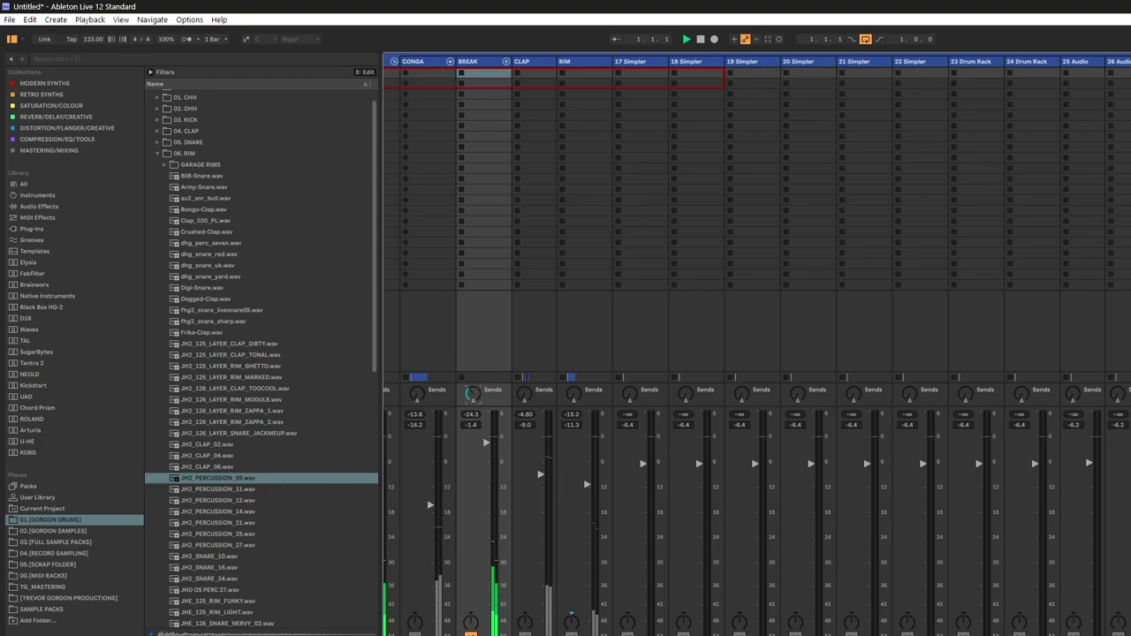
Step: Close the SoundID headphone calibration window, select the MIDS and CONGA tracks, and return to Arrangement View
scroll(756, 344, left, 2)
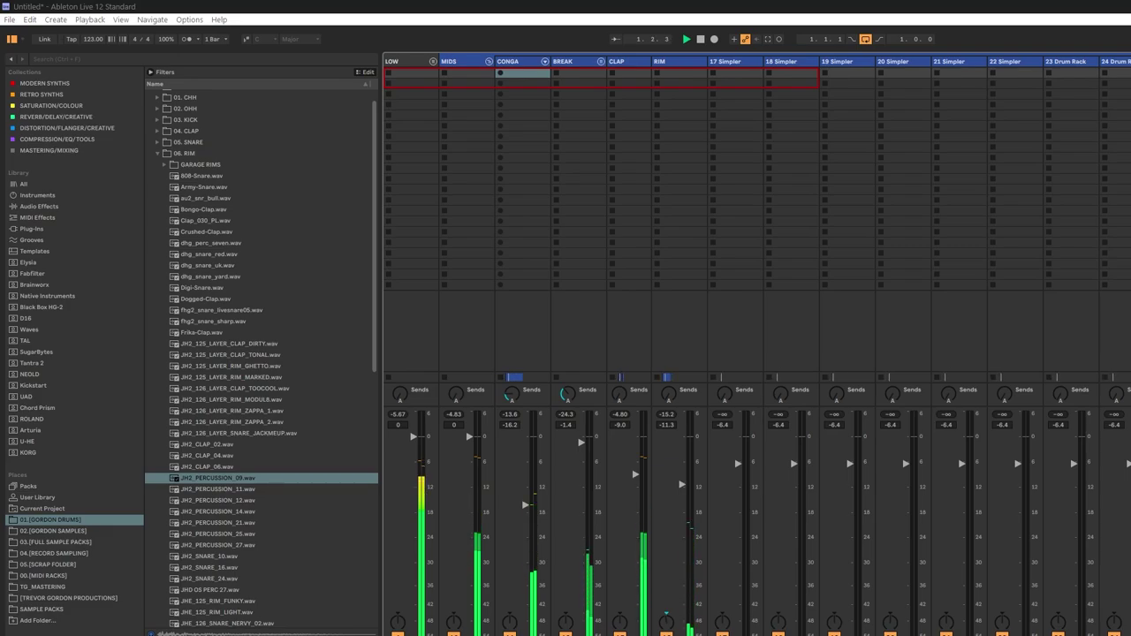
key(ctrl+alt+p)
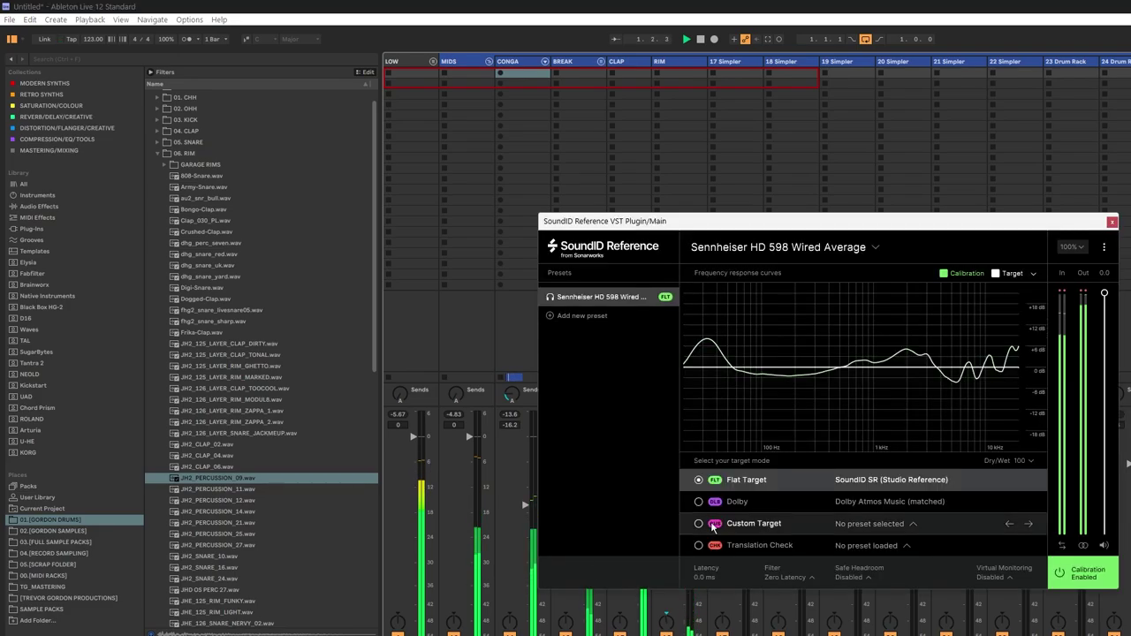
click(1111, 222)
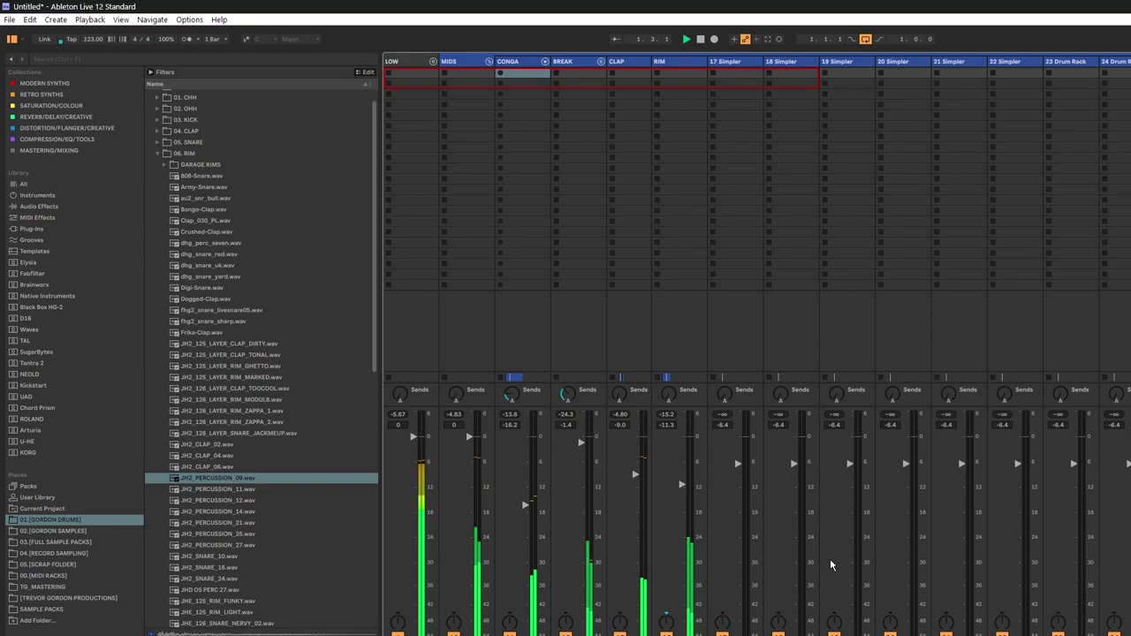
click(459, 62)
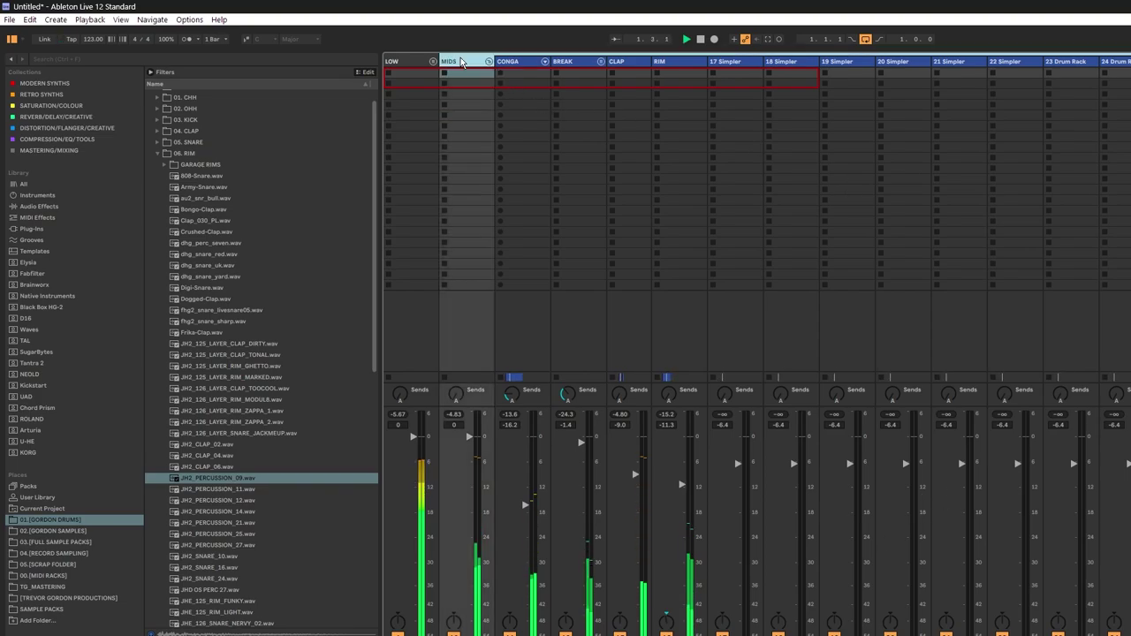
click(519, 64)
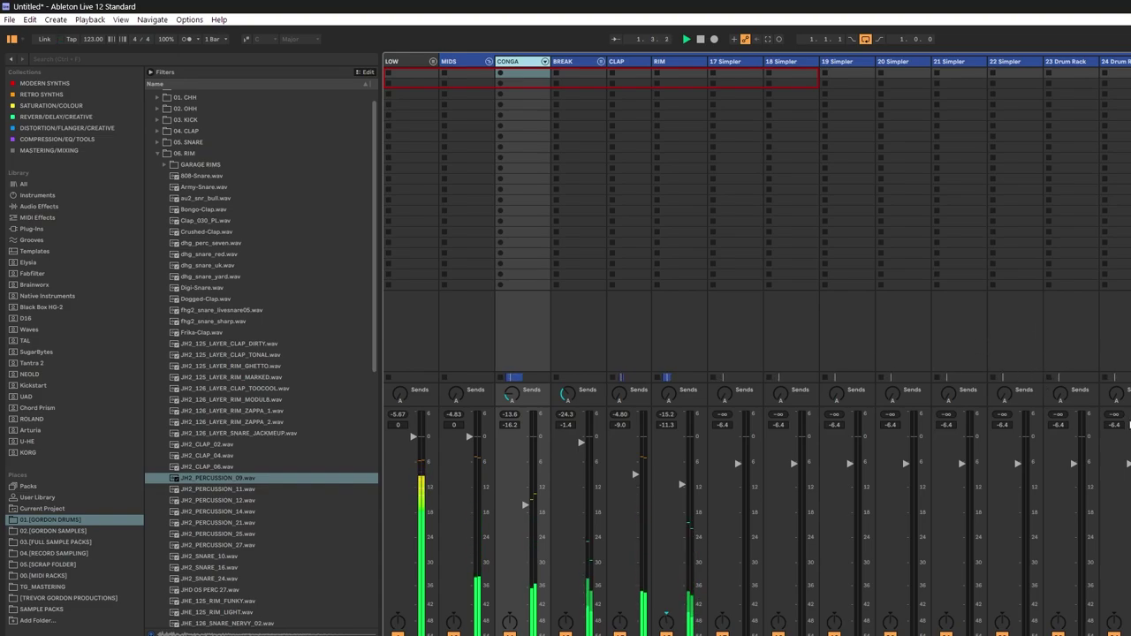
key(Tab)
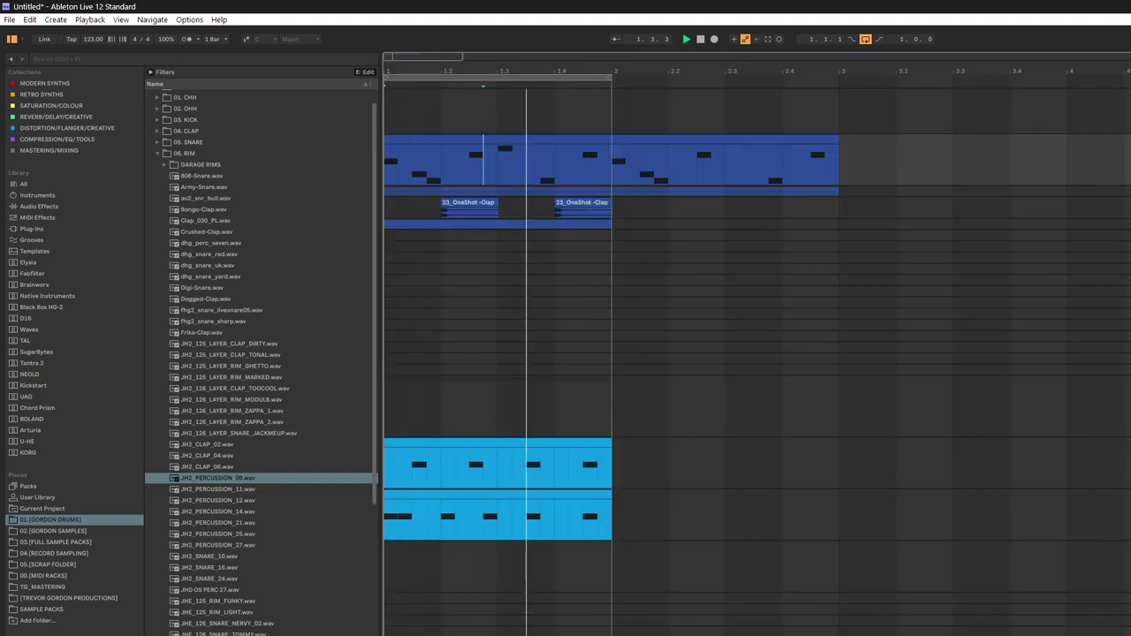
Step: Fold and then unfold the cyan percussion track to show its lane
click(1126, 463)
click(1126, 384)
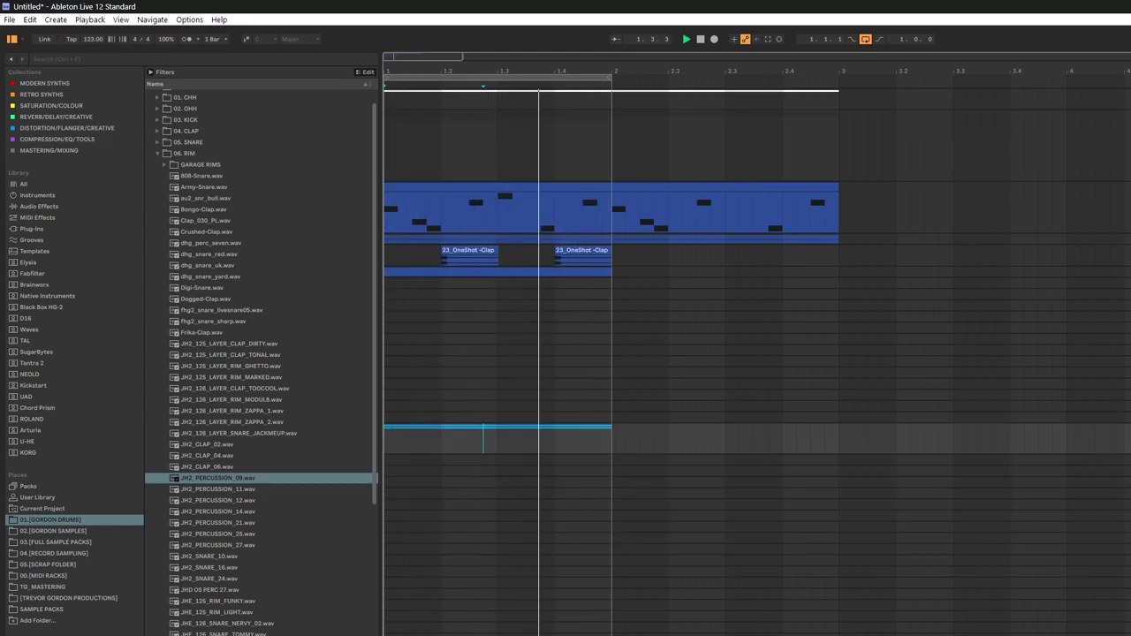
click(1126, 283)
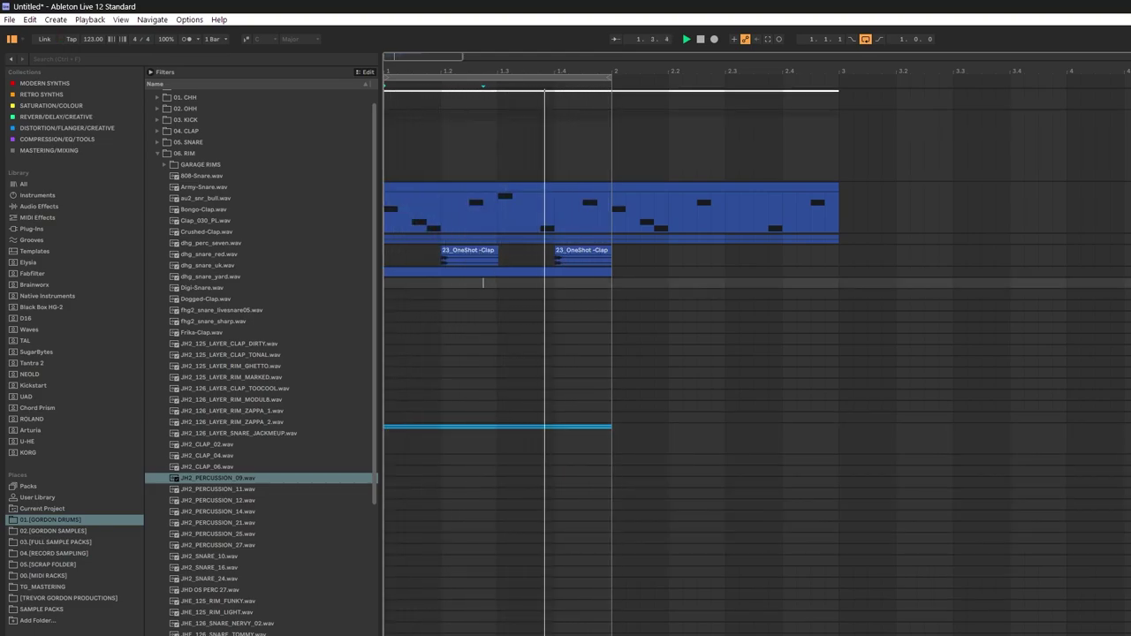
click(1126, 283)
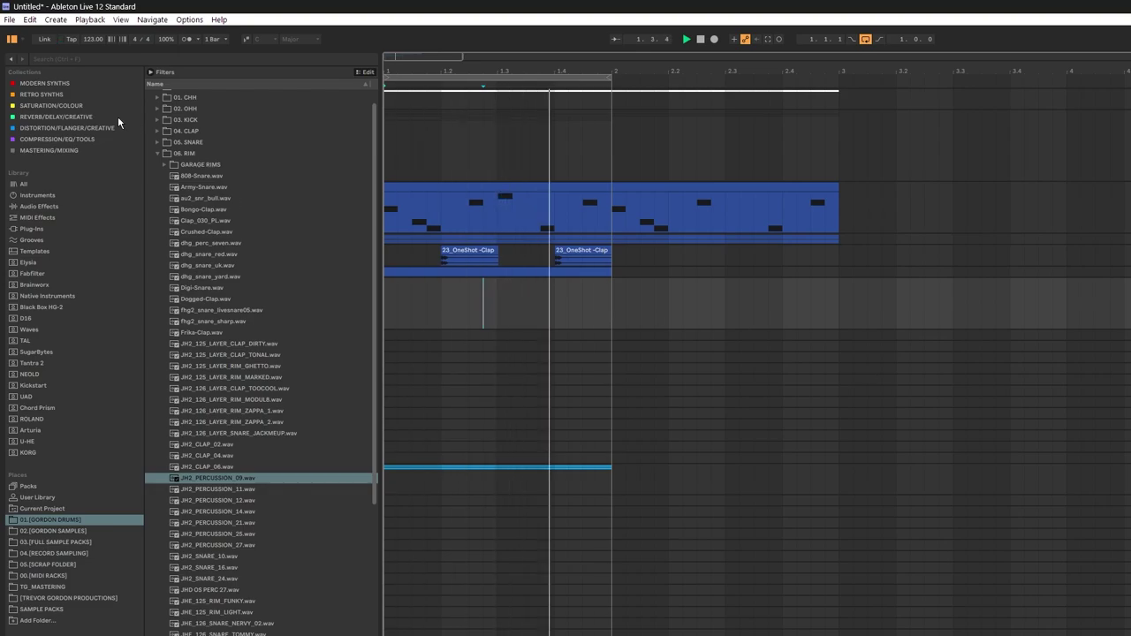
Step: Swap the 06. RIM folder for 05. SNARE and preview the JH2, ESW and SNAREHAT snare samples
click(156, 154)
click(158, 161)
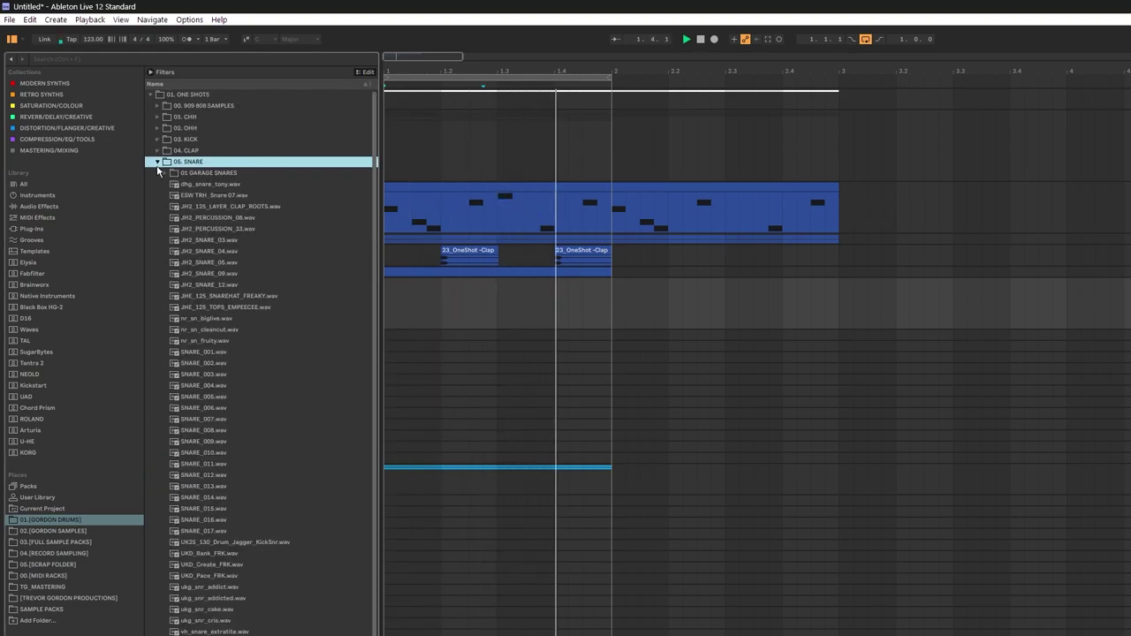
click(206, 218)
click(209, 196)
click(204, 251)
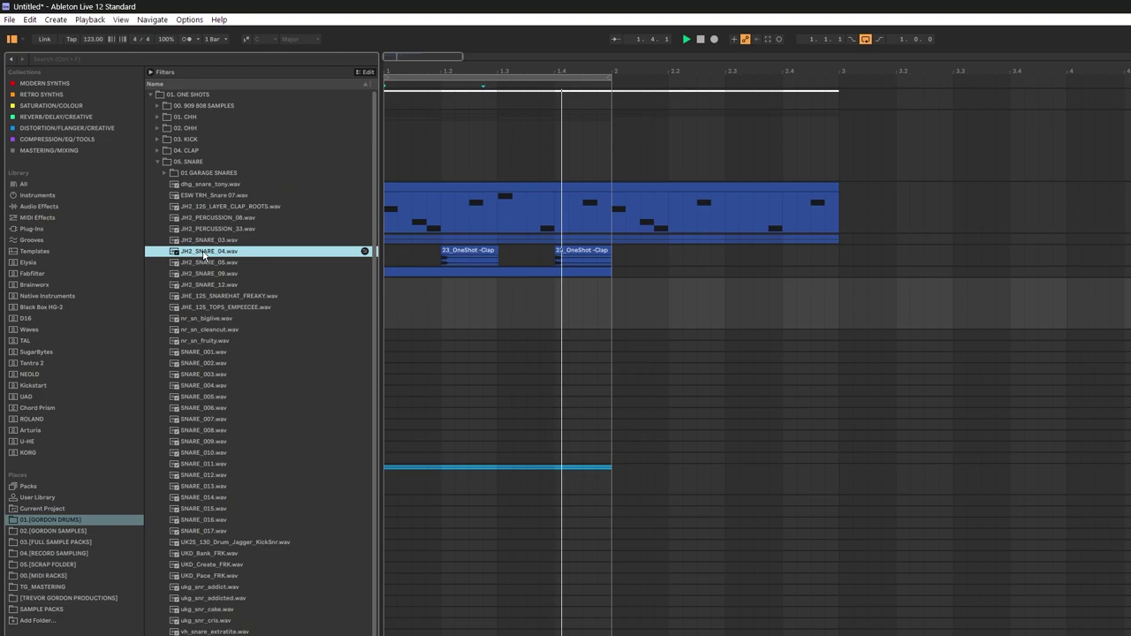
click(205, 241)
click(214, 285)
click(204, 307)
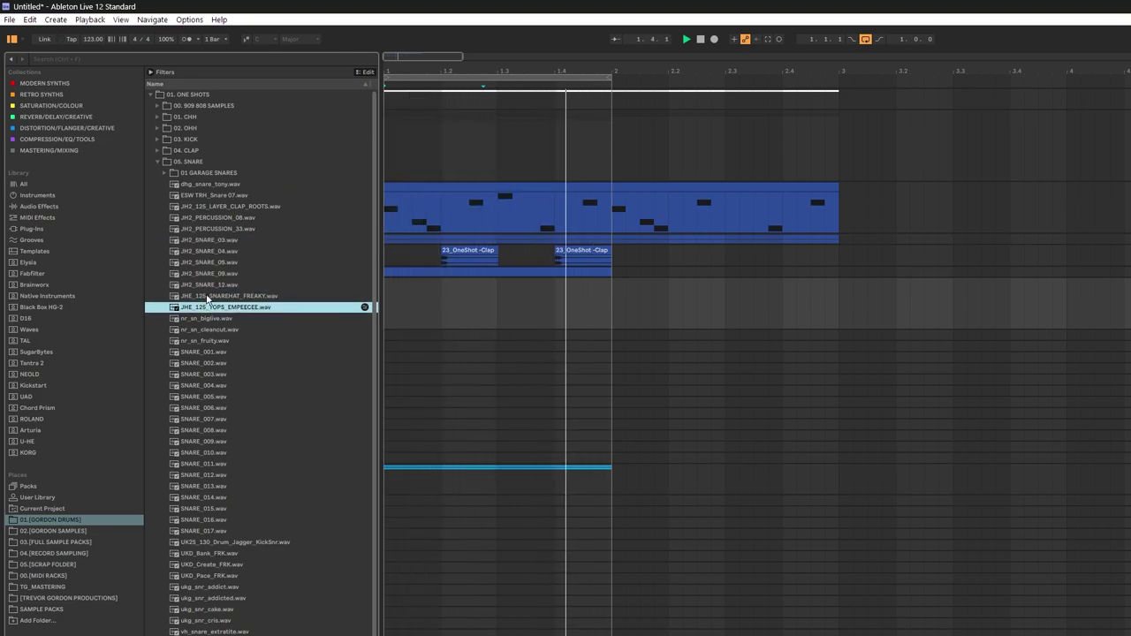
click(204, 296)
Step: Preview the nr_sn, SNARE_001–006 and UKZS KickSnr samples, then show the FULL SAMPLE PACKS collection
click(203, 318)
click(203, 330)
click(202, 341)
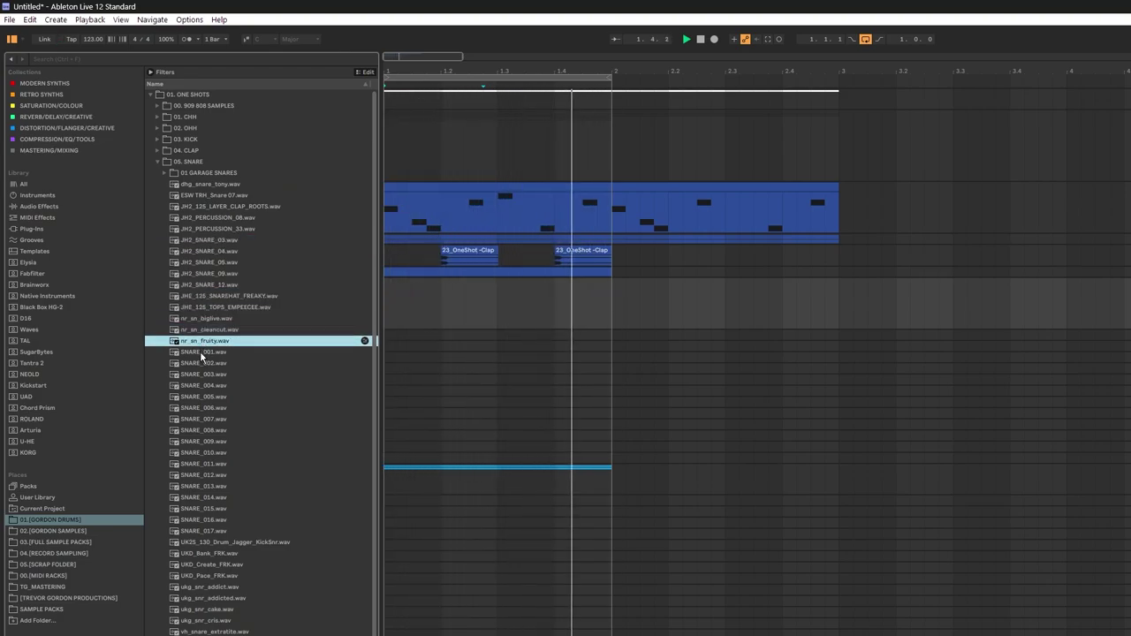
click(202, 352)
click(203, 363)
click(217, 374)
click(215, 386)
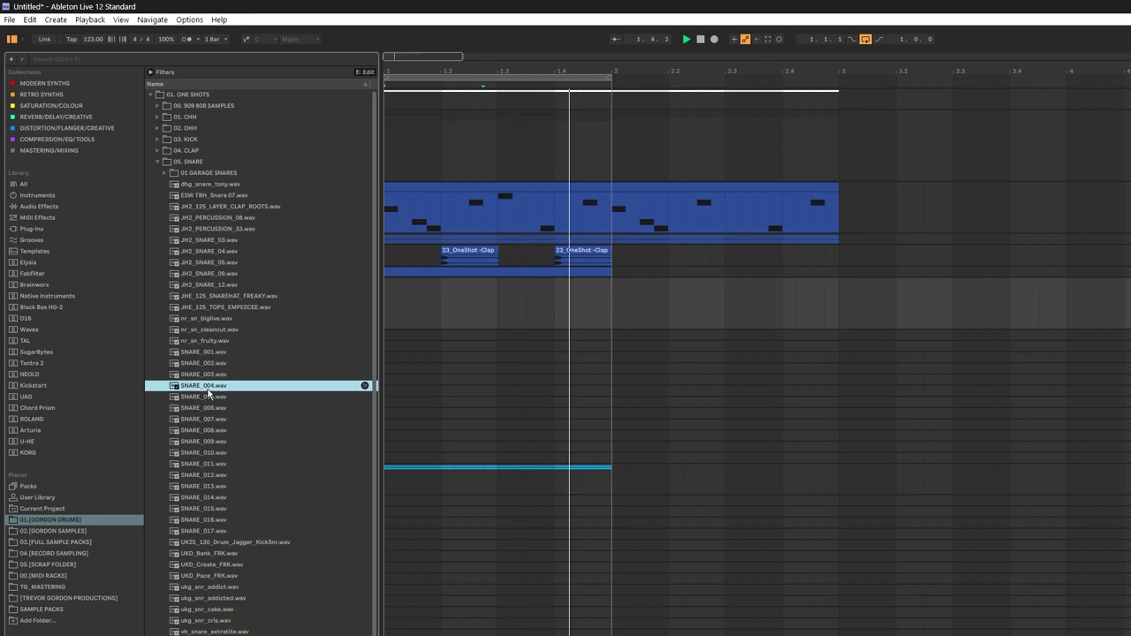
click(229, 397)
click(229, 408)
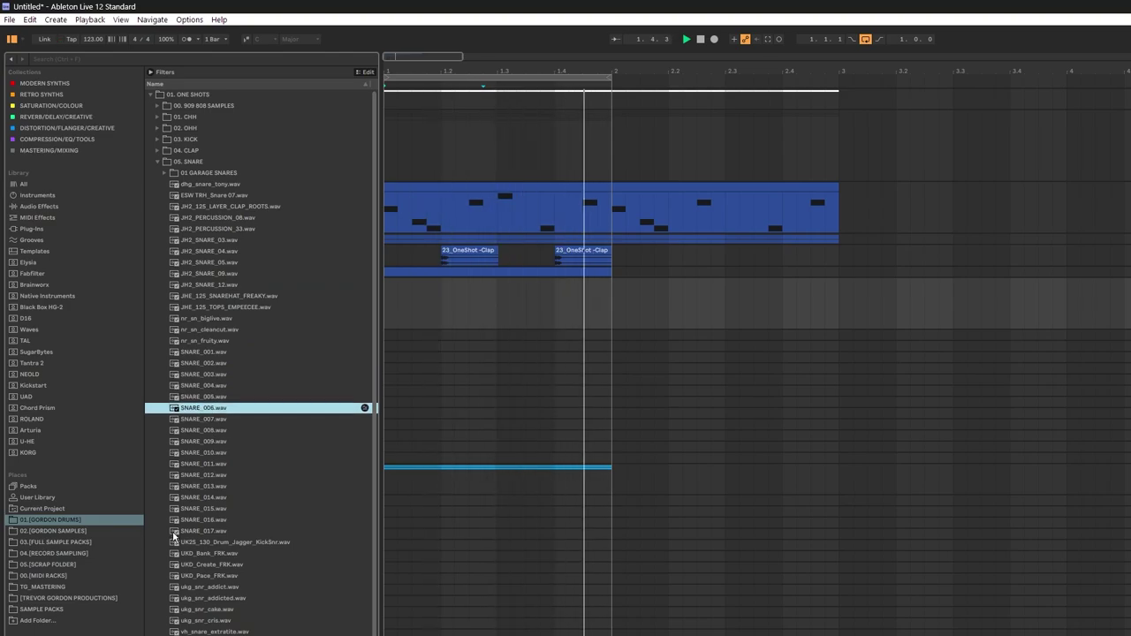
click(186, 542)
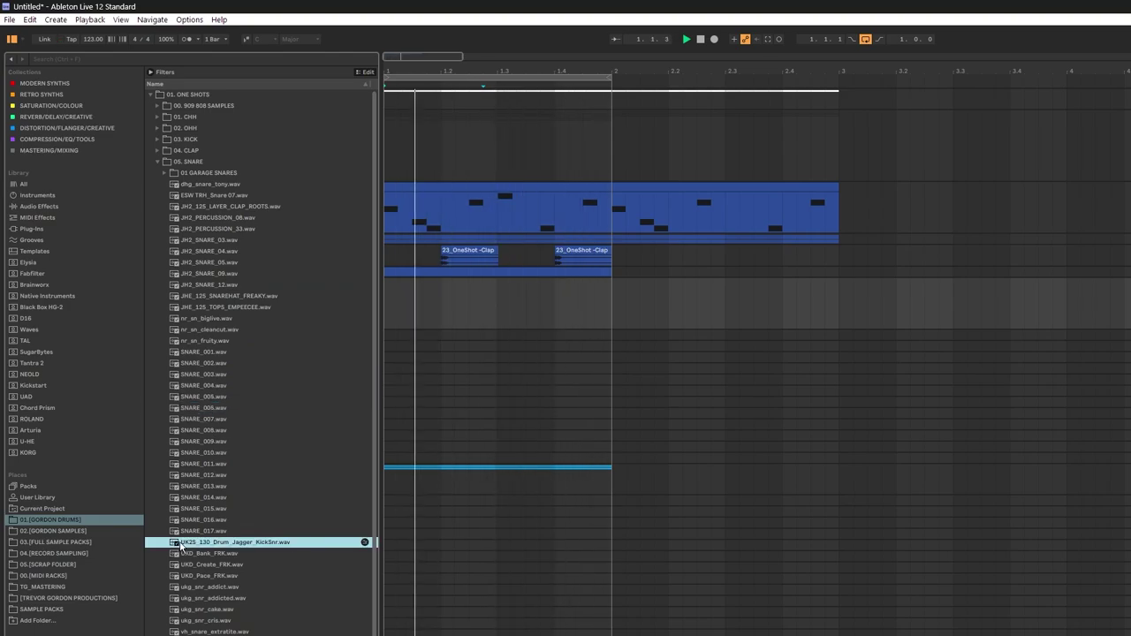
click(35, 542)
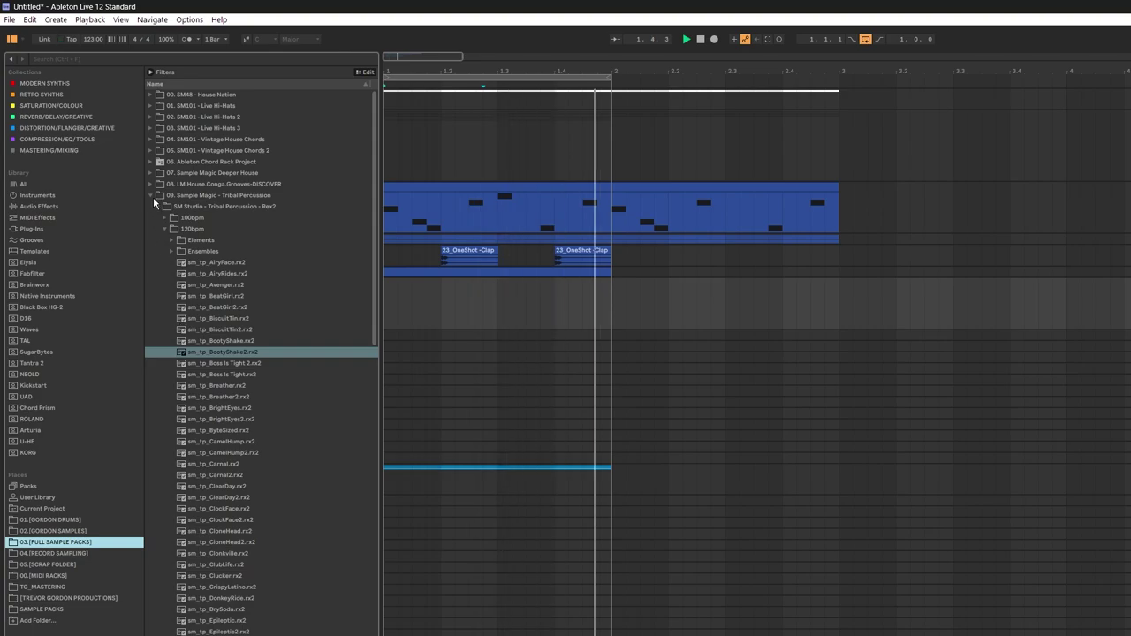
click(150, 194)
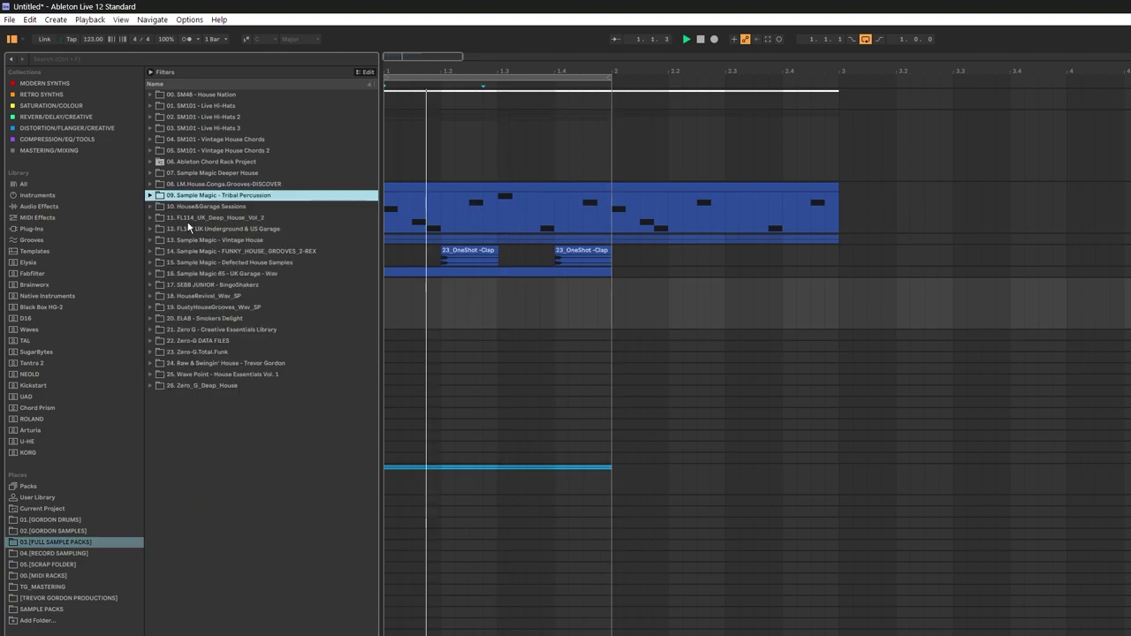
click(150, 95)
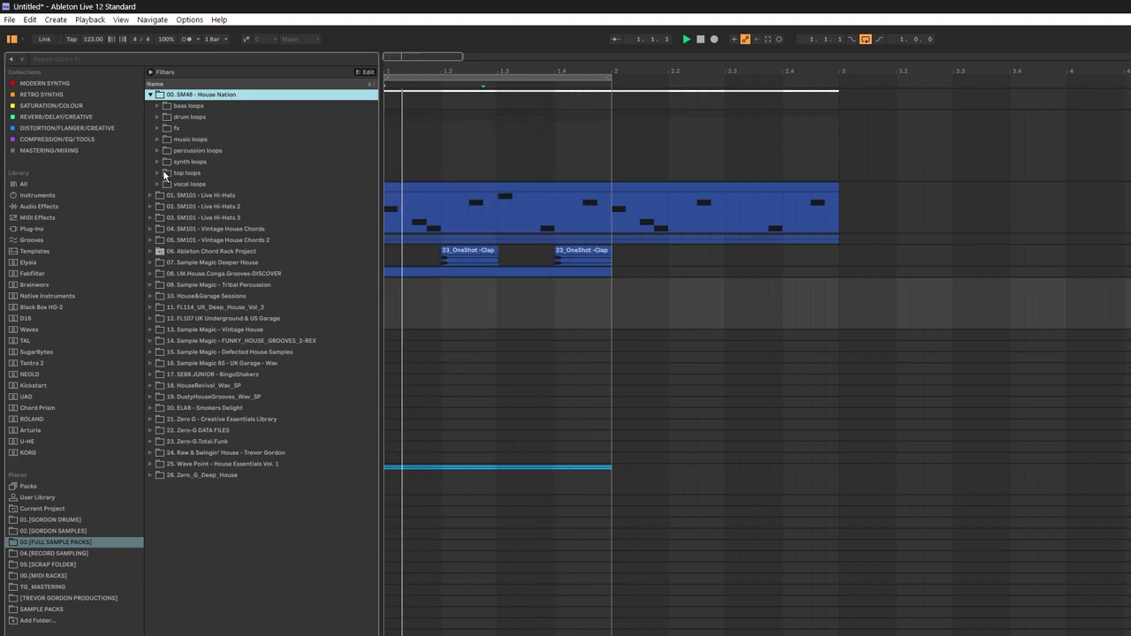
click(151, 94)
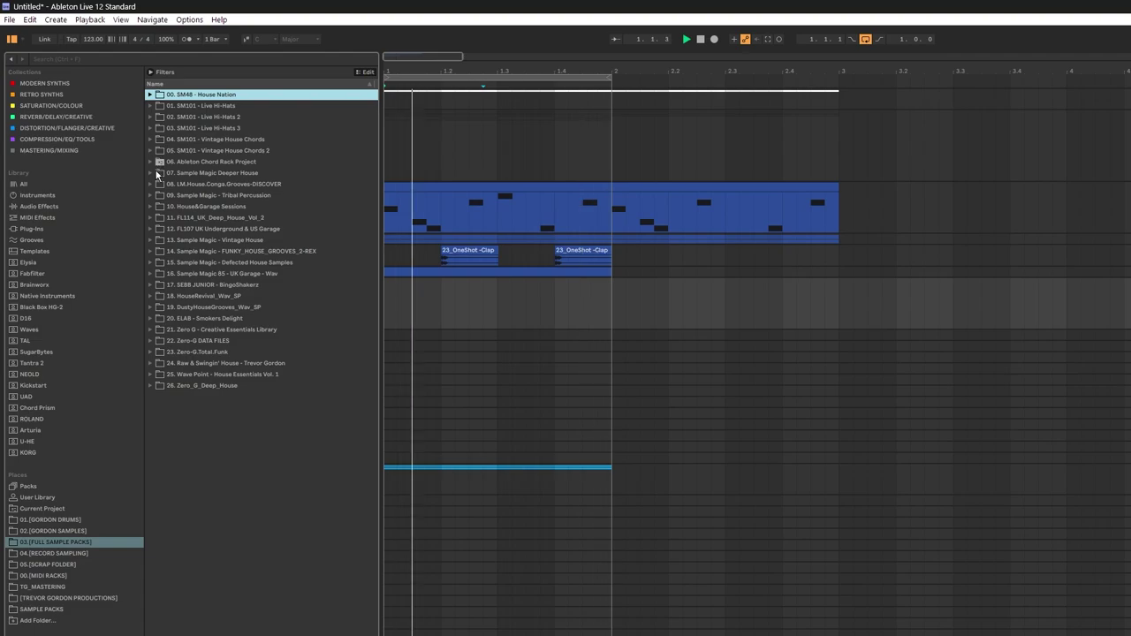
click(151, 173)
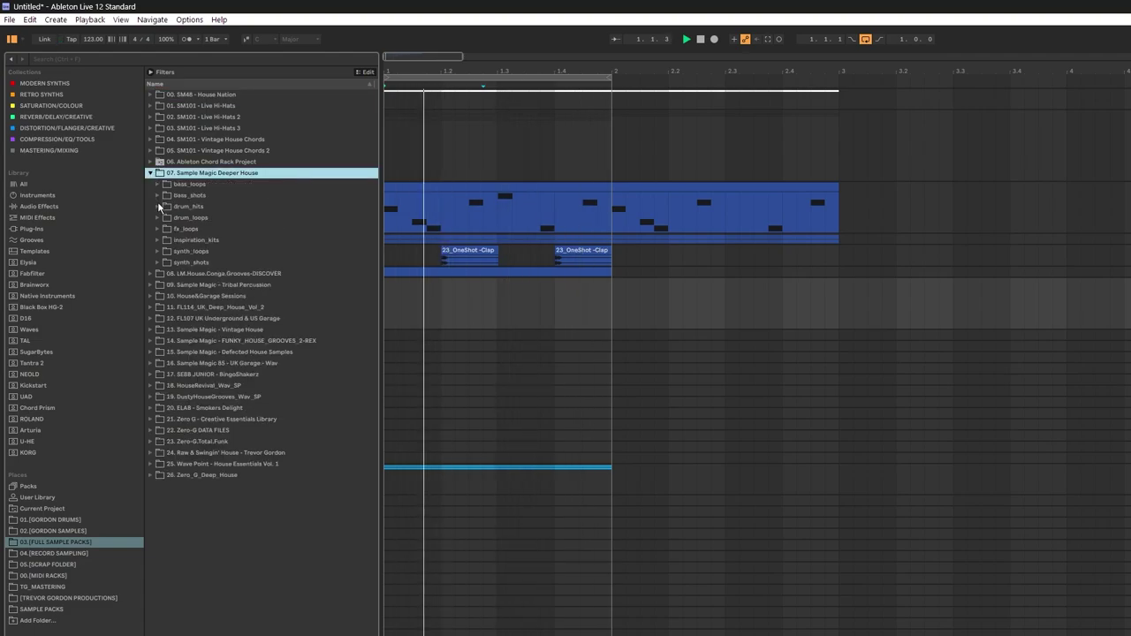
click(160, 208)
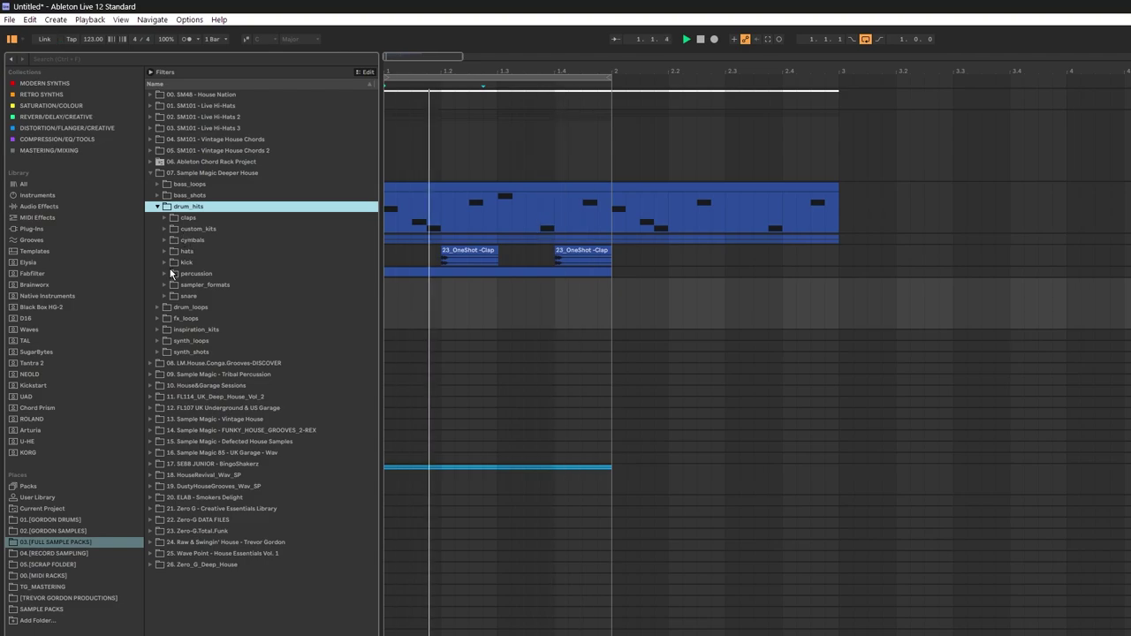
click(165, 295)
click(205, 318)
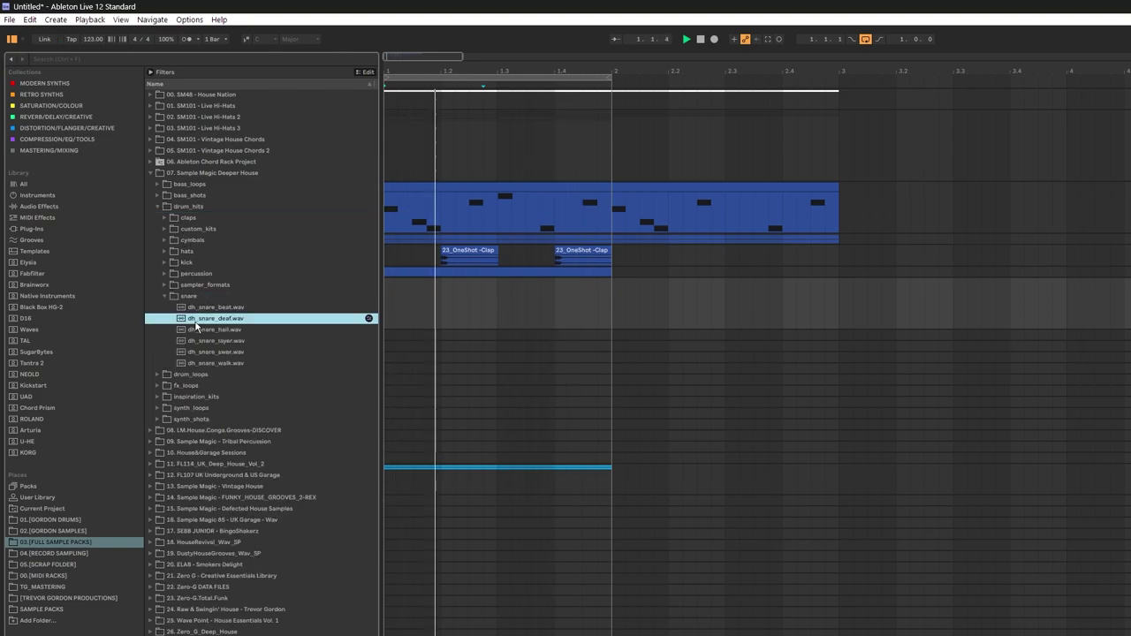
click(212, 330)
click(212, 340)
click(214, 352)
click(214, 363)
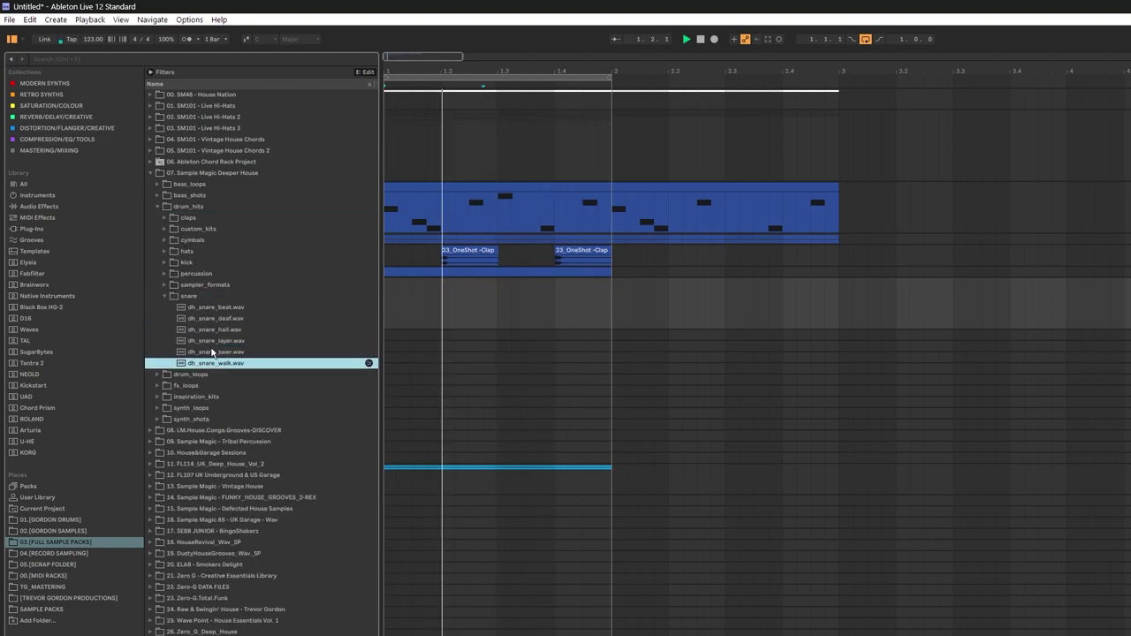
click(208, 307)
click(212, 329)
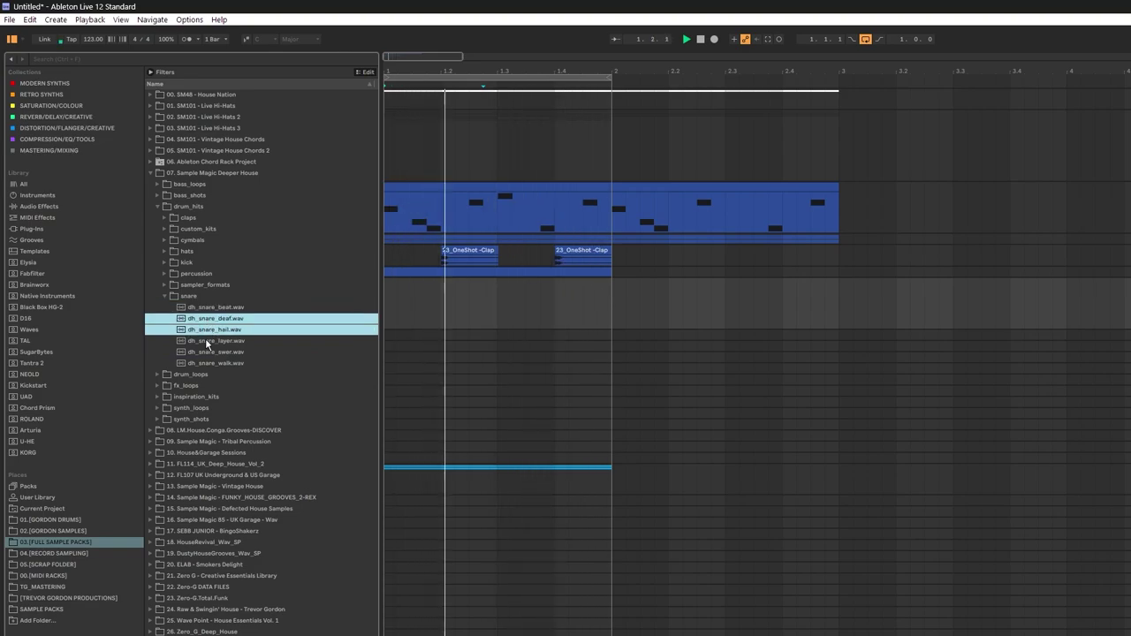
click(207, 341)
click(201, 363)
click(196, 342)
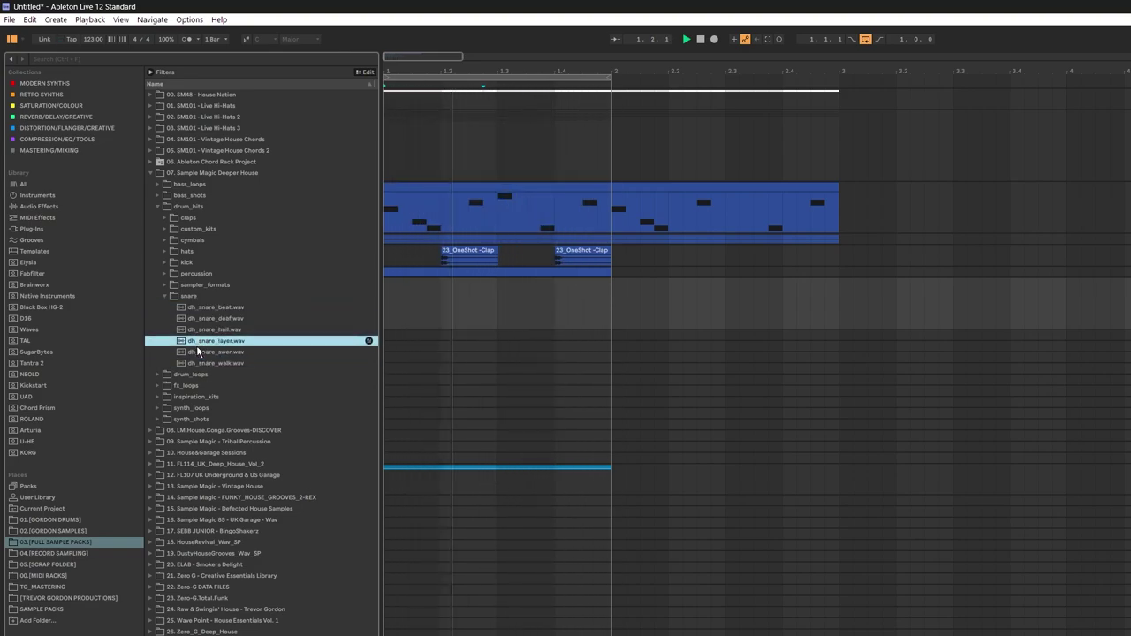
click(199, 353)
click(163, 297)
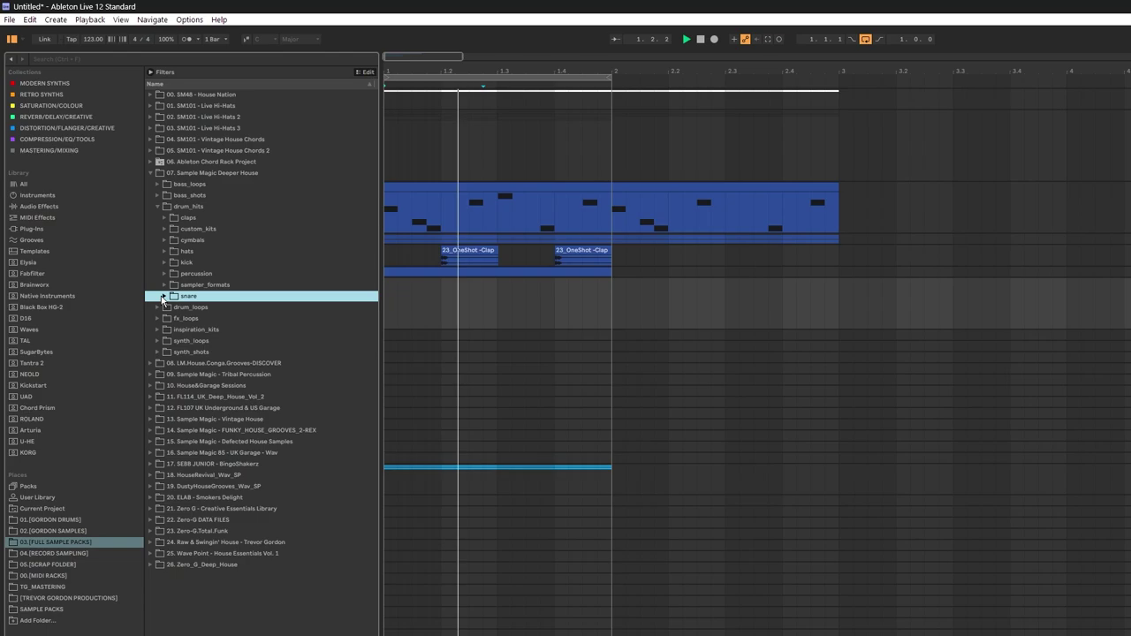
click(150, 173)
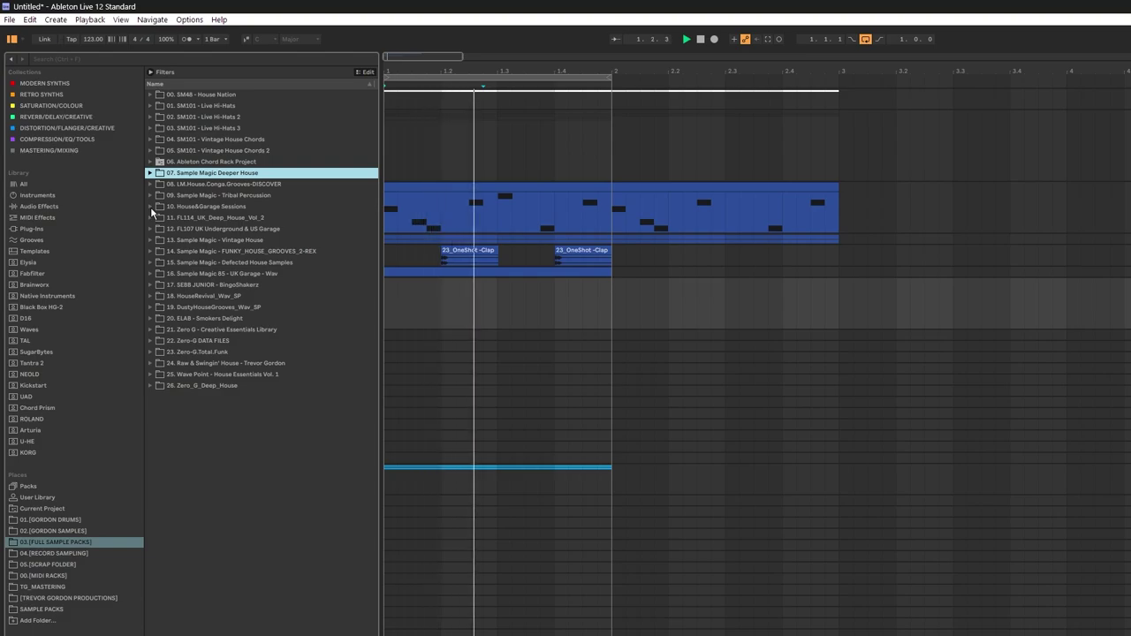
click(150, 217)
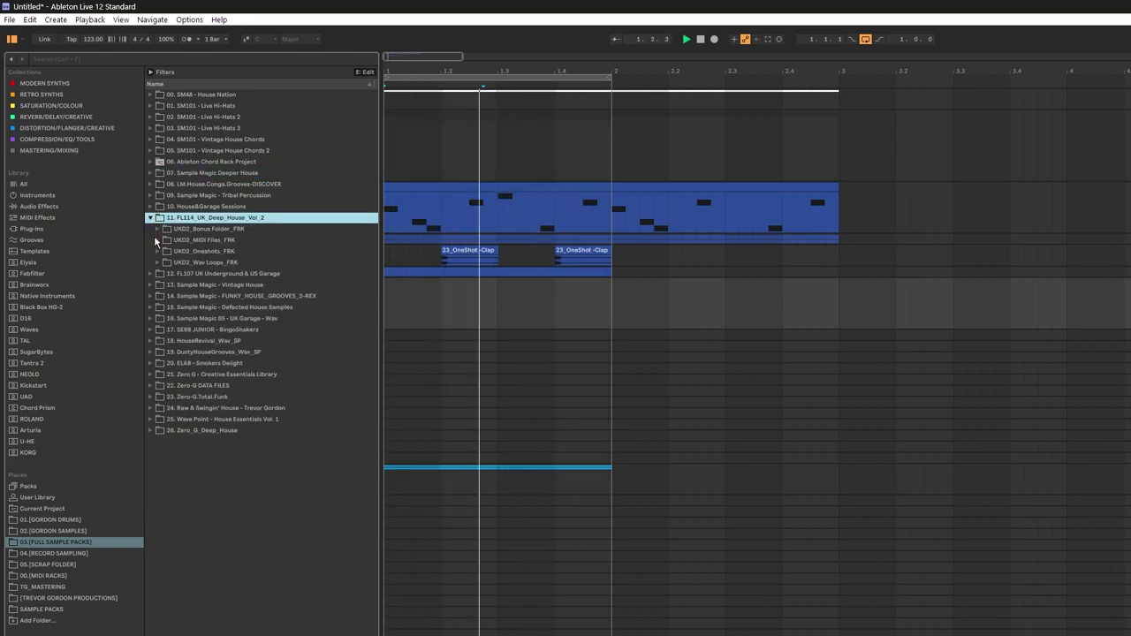
click(156, 251)
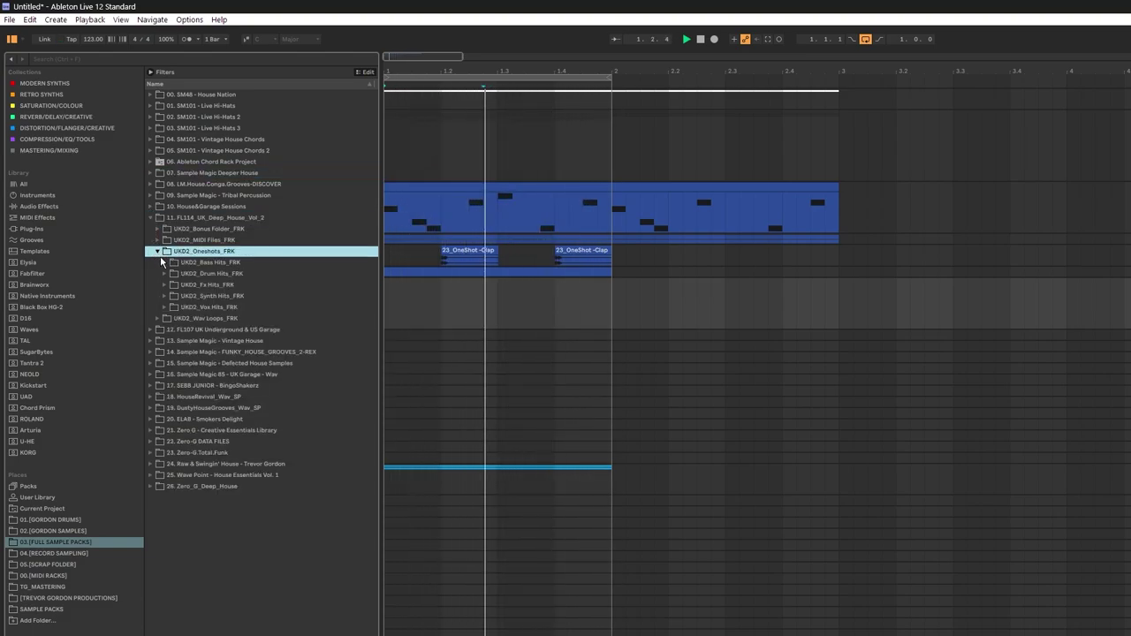
click(164, 274)
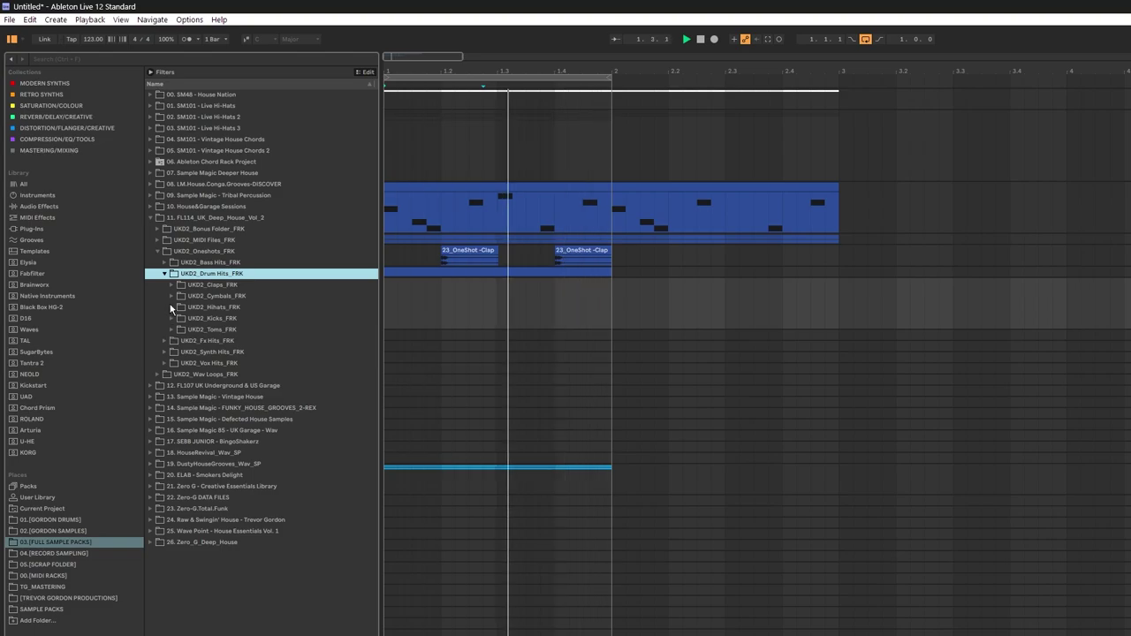
click(171, 286)
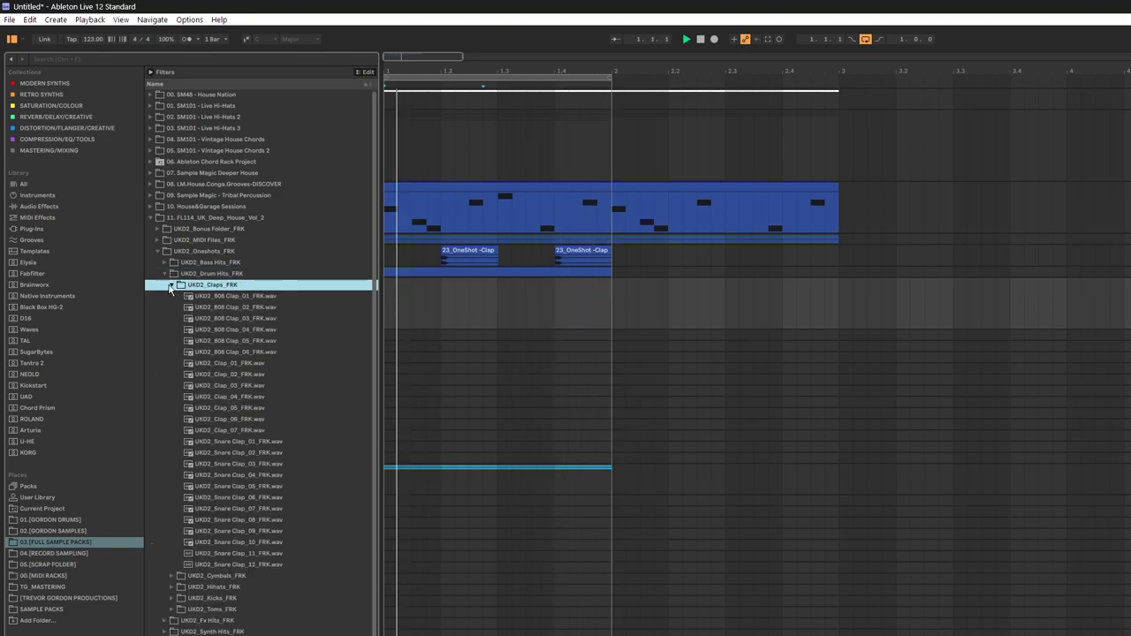
click(234, 475)
click(234, 443)
click(232, 486)
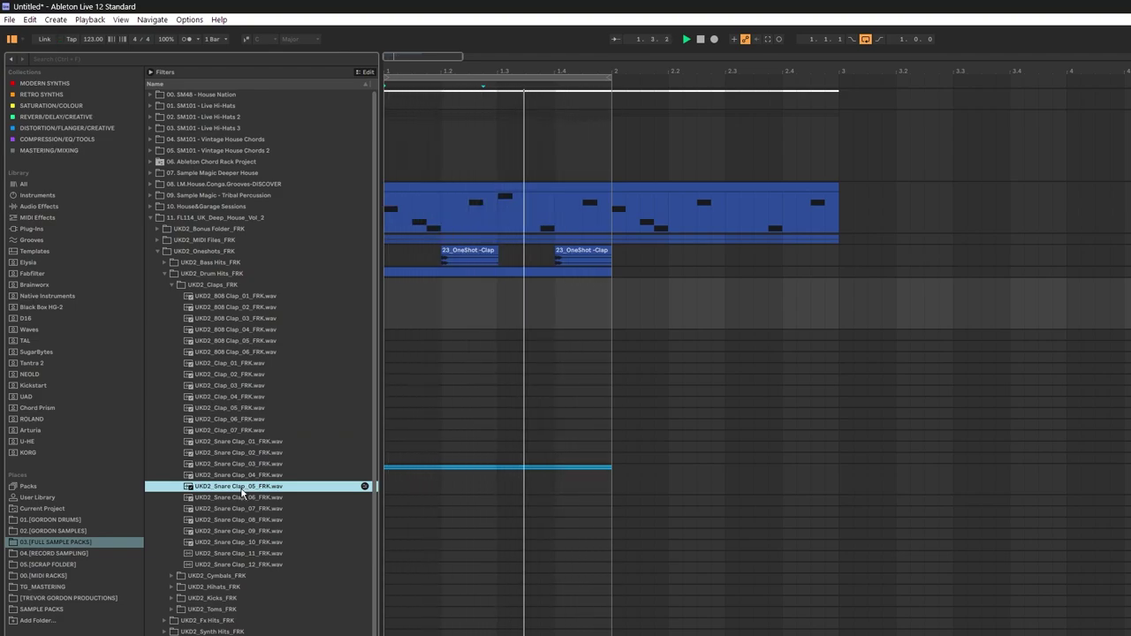
double_click(1126, 305)
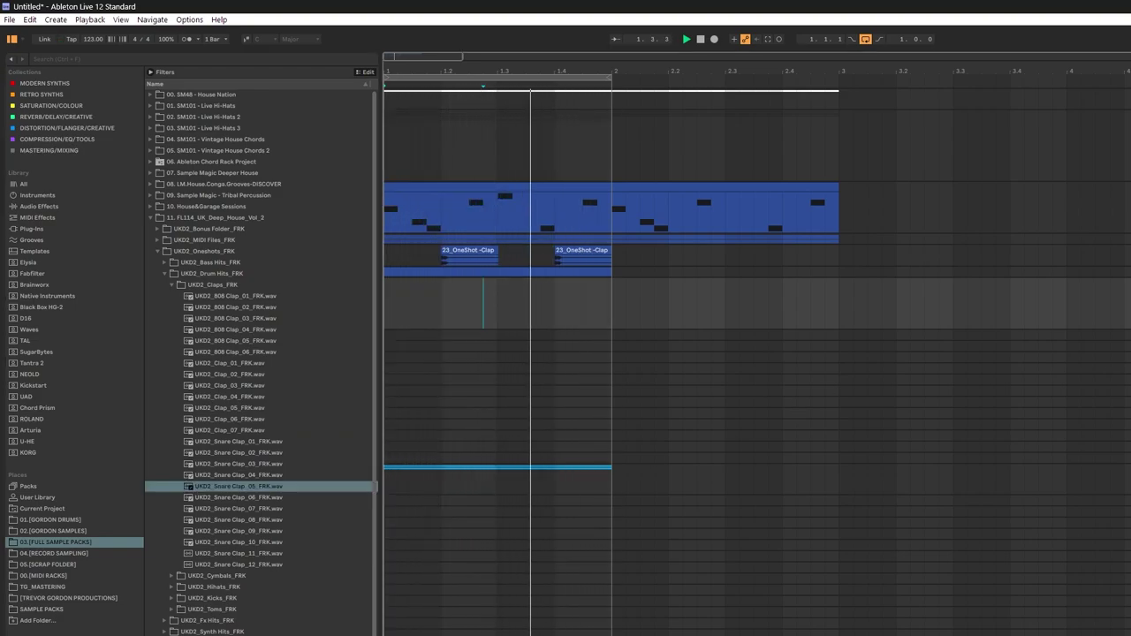
click(240, 491)
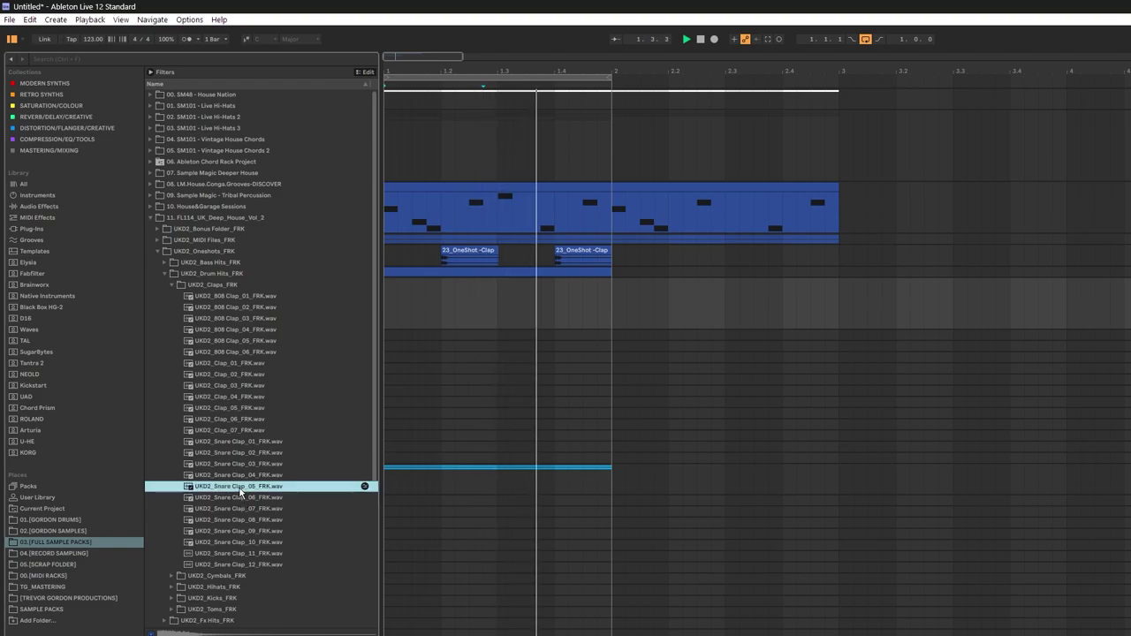
click(234, 498)
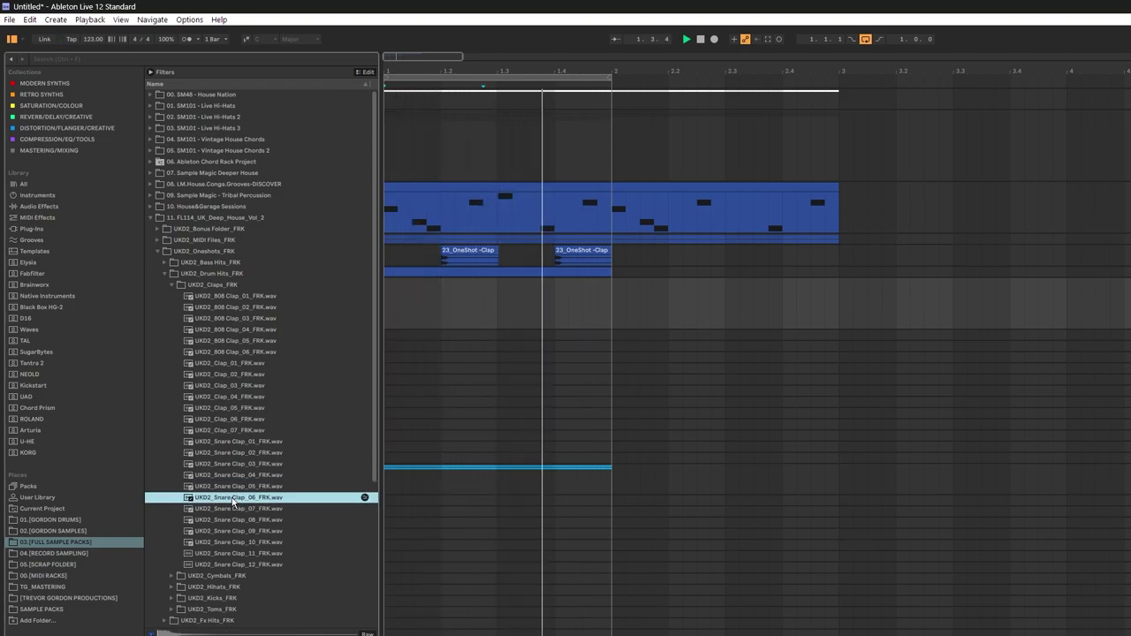
key(Down)
key(Down)
key(Down)
key(Down)
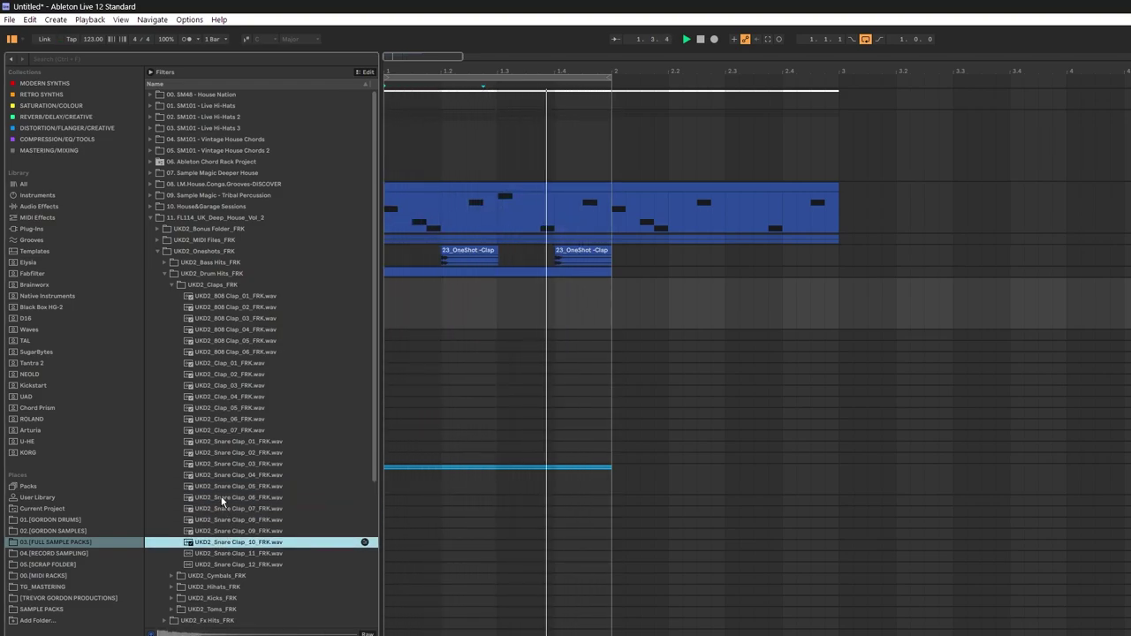
click(222, 486)
click(223, 474)
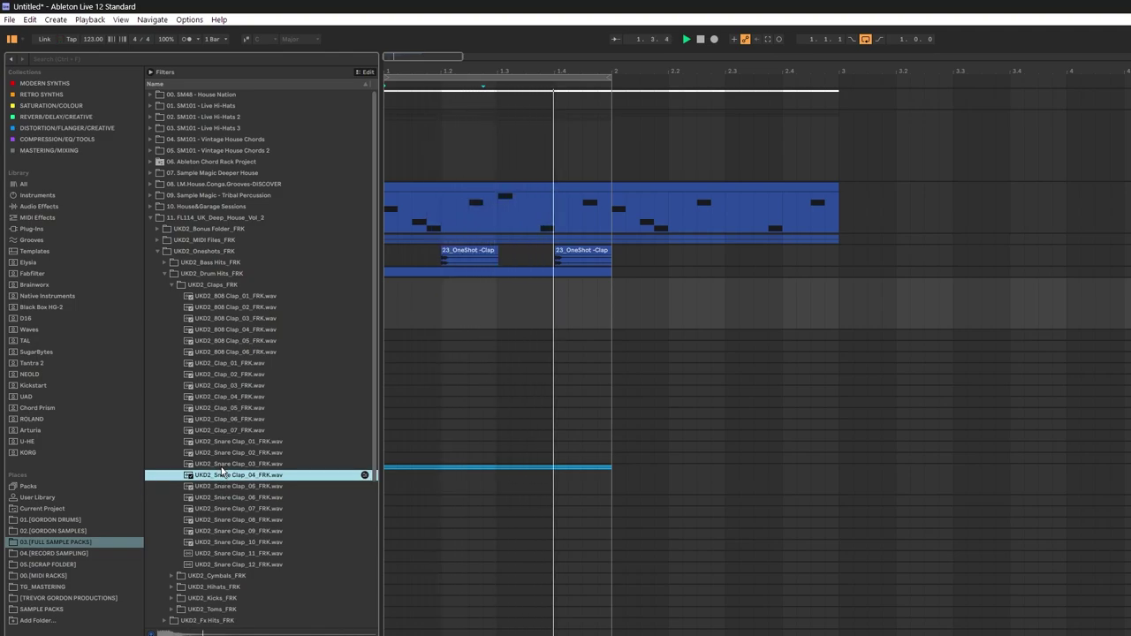
key(Up)
key(Up)
key(Up)
key(Down)
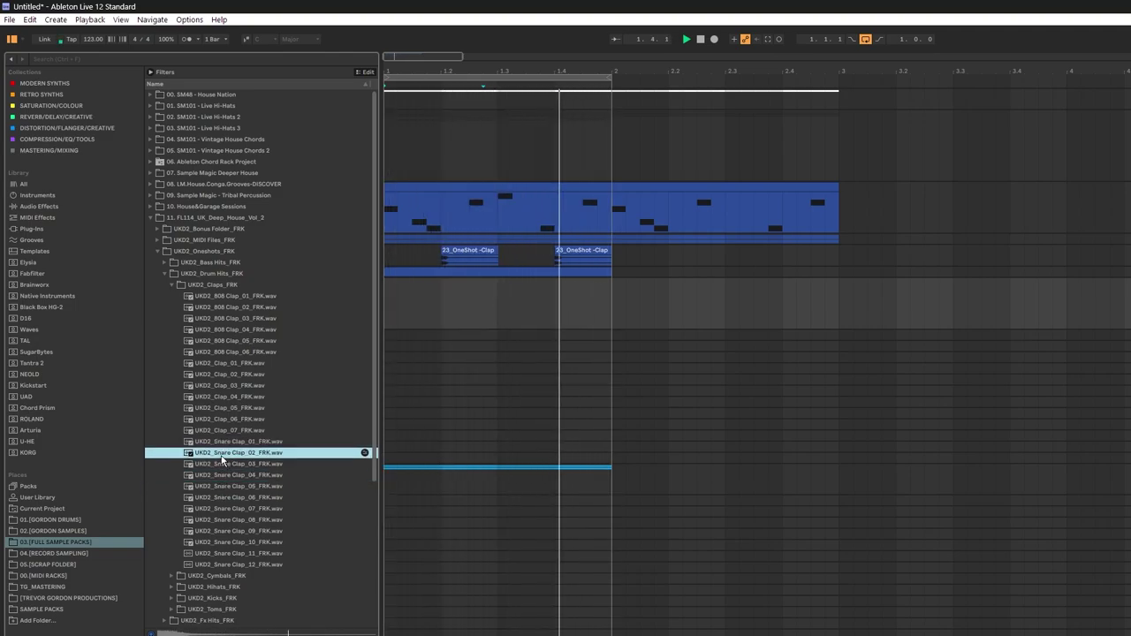
click(216, 474)
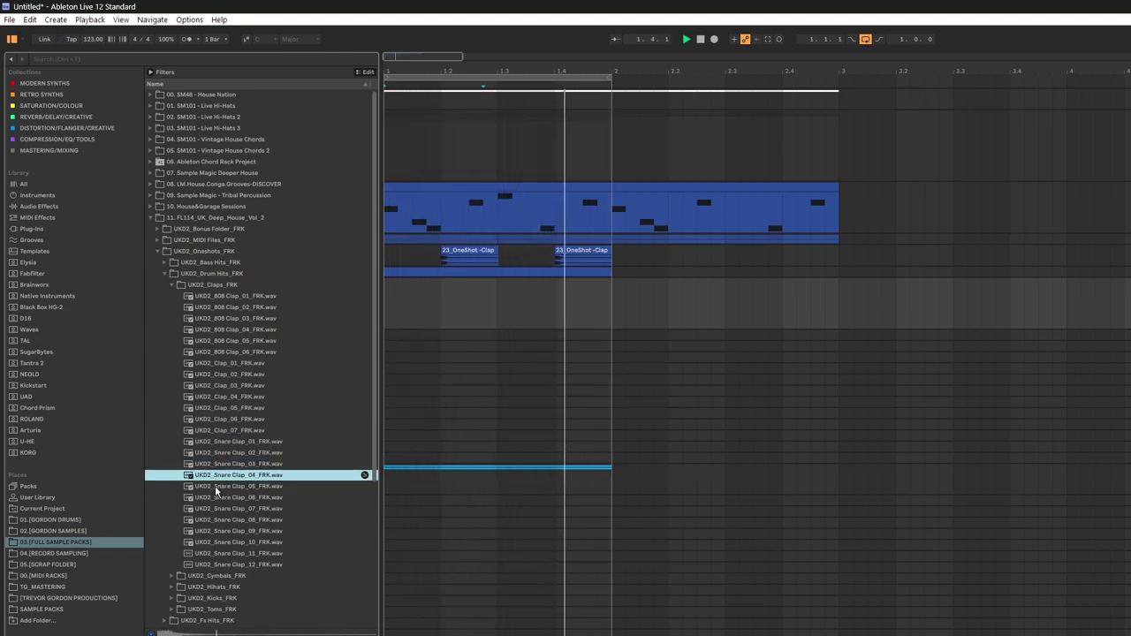
click(211, 486)
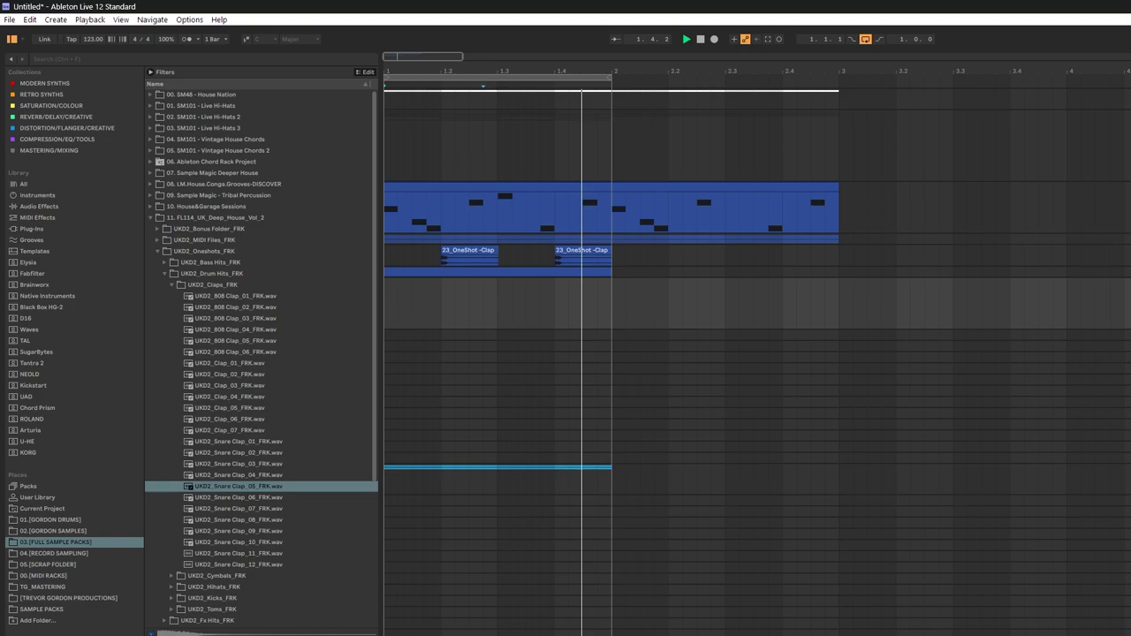
Step: Insert an empty MIDI clip over bars 1–2 on the empty track and open it
drag(604, 313, 391, 313)
right_click(466, 310)
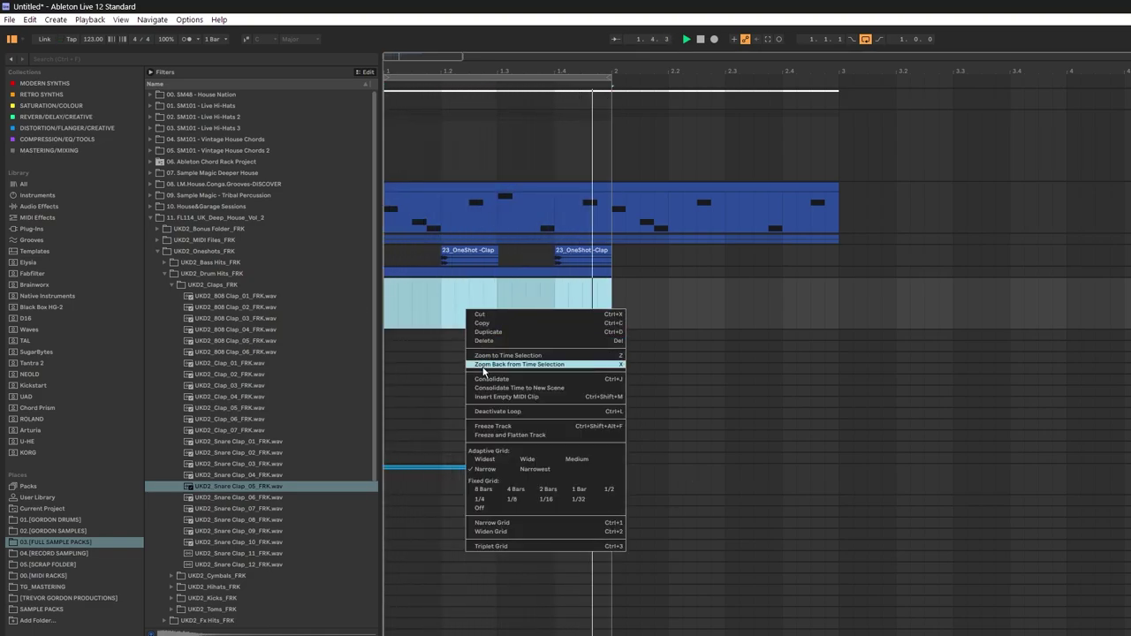
click(484, 388)
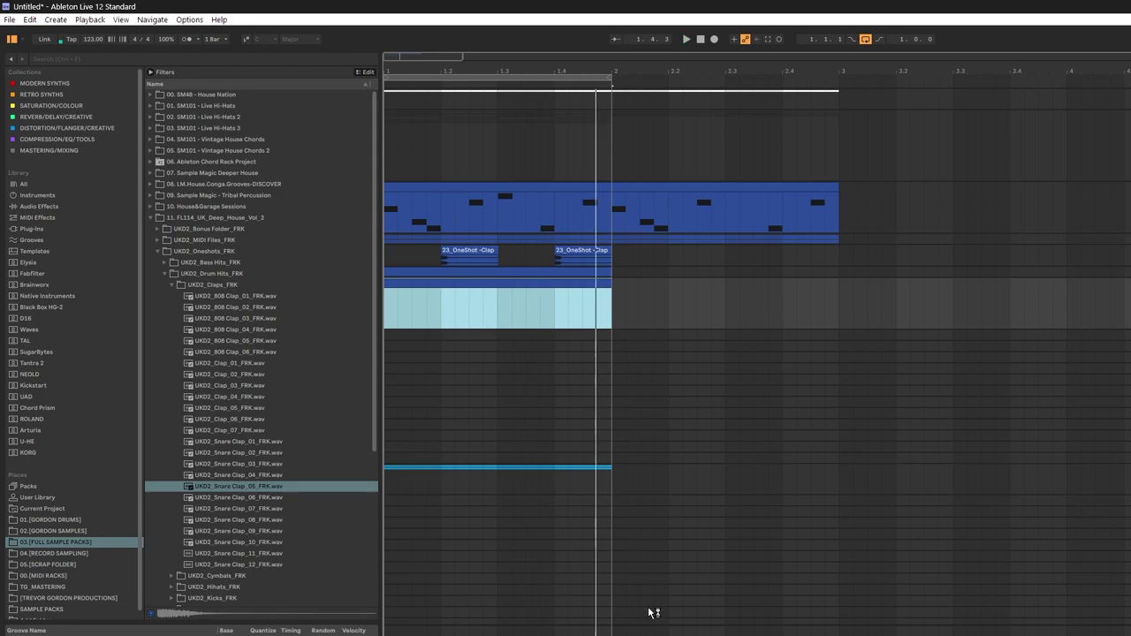
double_click(538, 285)
Step: Draw two C3 notes and place them at 1.2.4 and 1.3.3
drag(126, 428, 155, 427)
scroll(265, 591, down, 4)
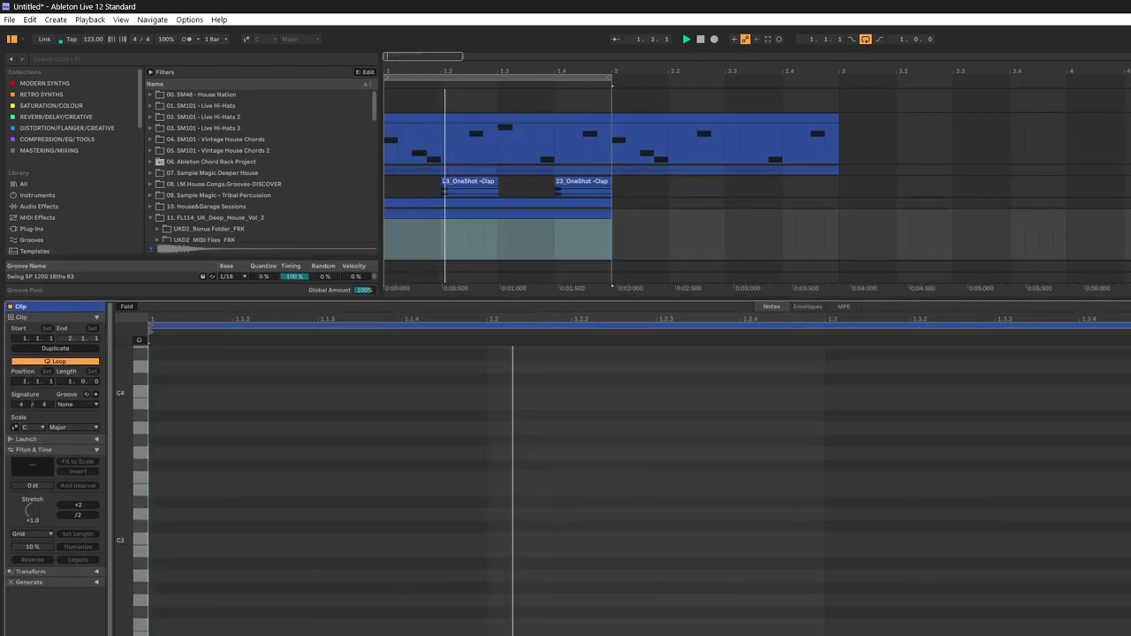
double_click(451, 536)
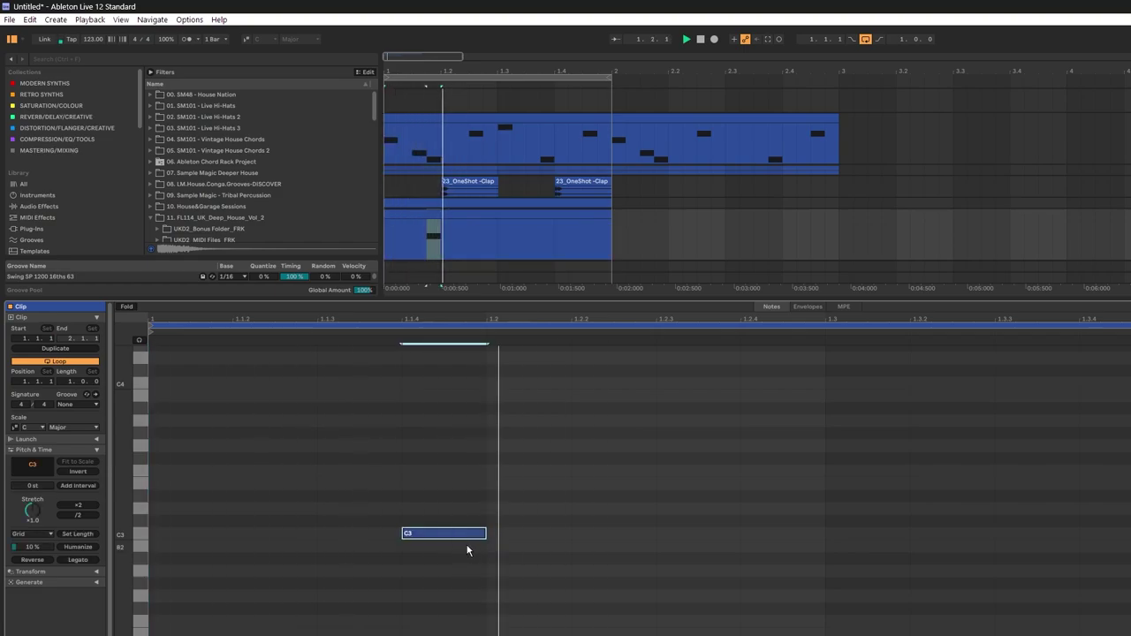
double_click(777, 534)
drag(764, 534, 1017, 536)
drag(434, 535, 773, 543)
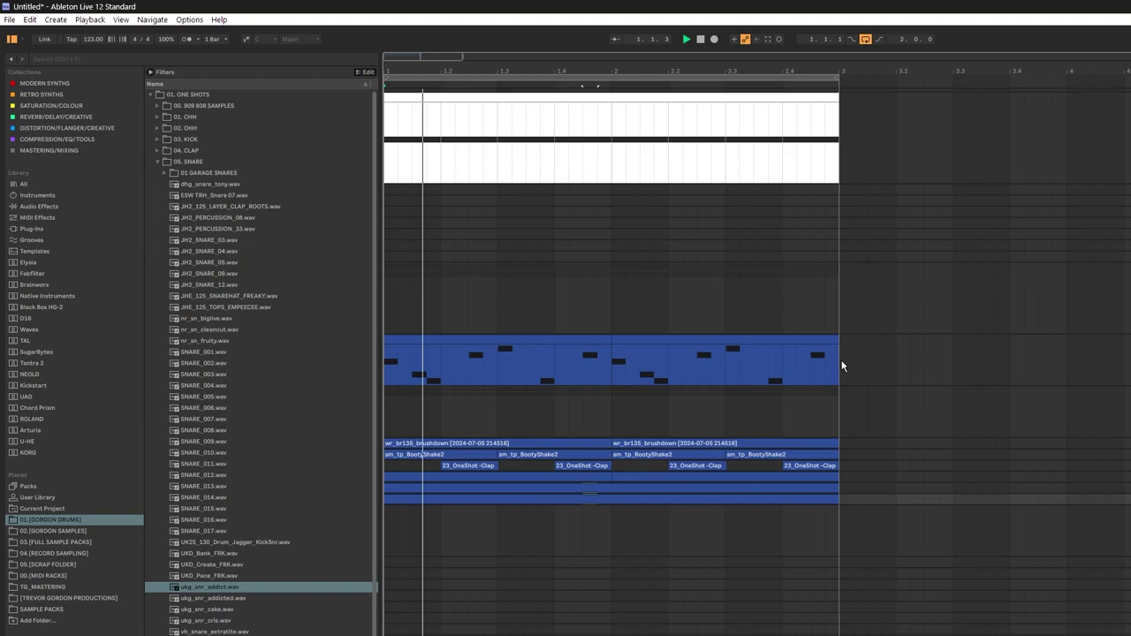
Step: Consolidate the selected conga MIDI clips into a single clip
drag(842, 366, 386, 384)
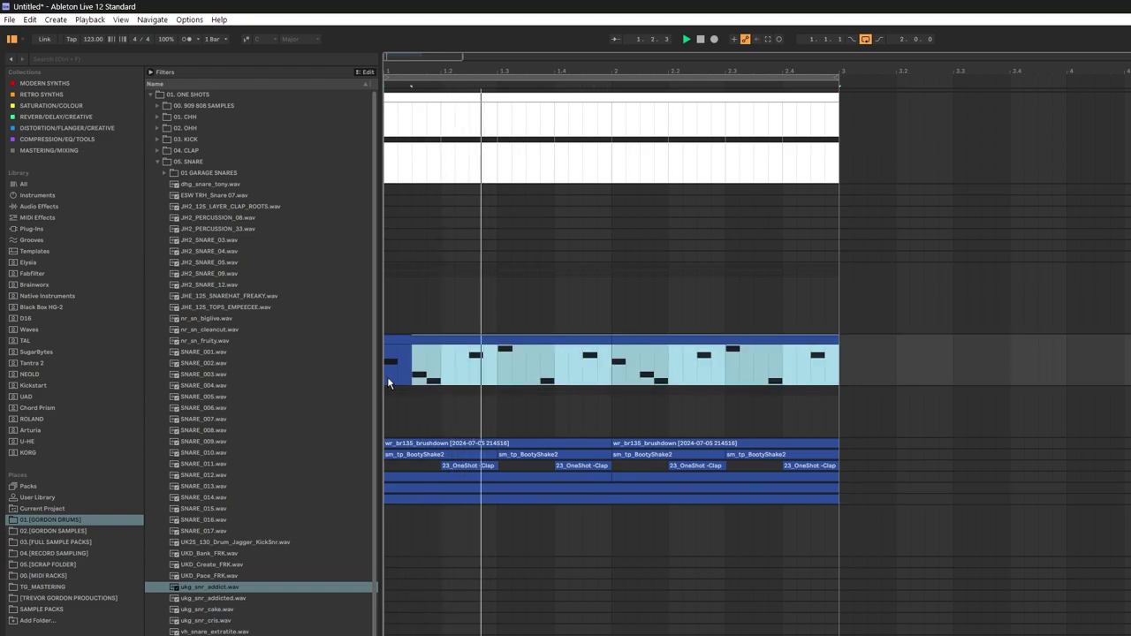
right_click(487, 346)
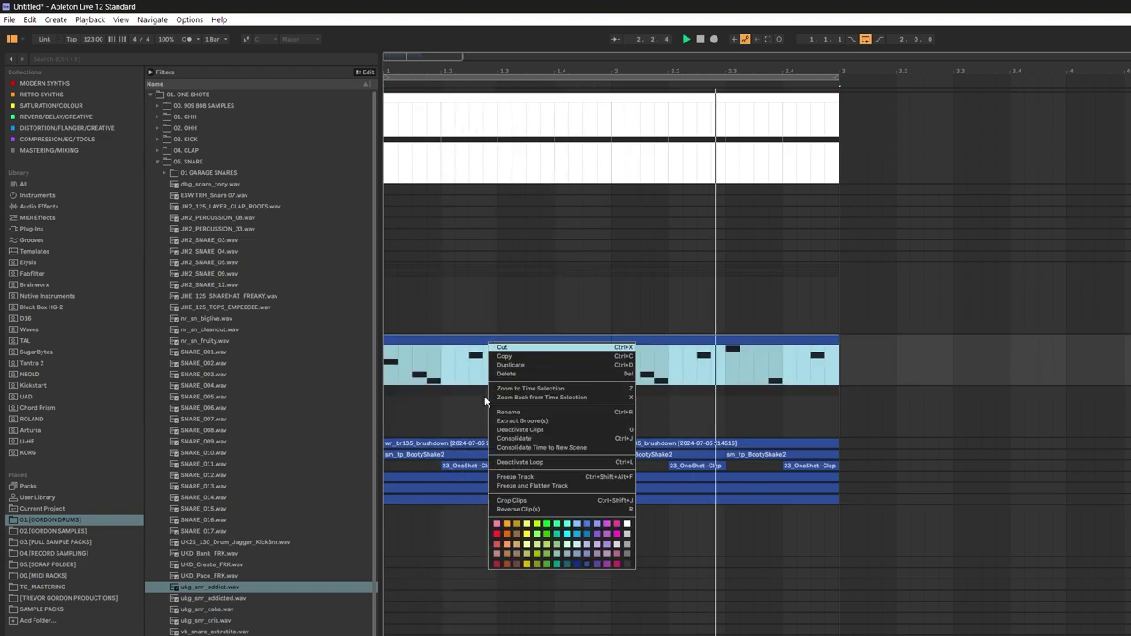
click(502, 440)
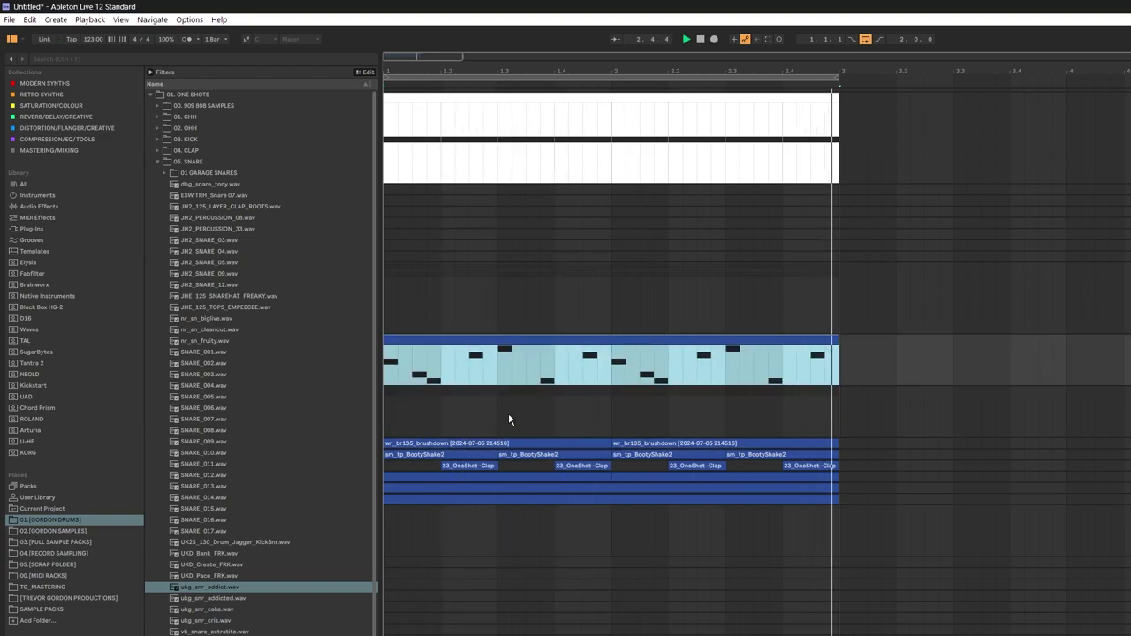
click(1022, 388)
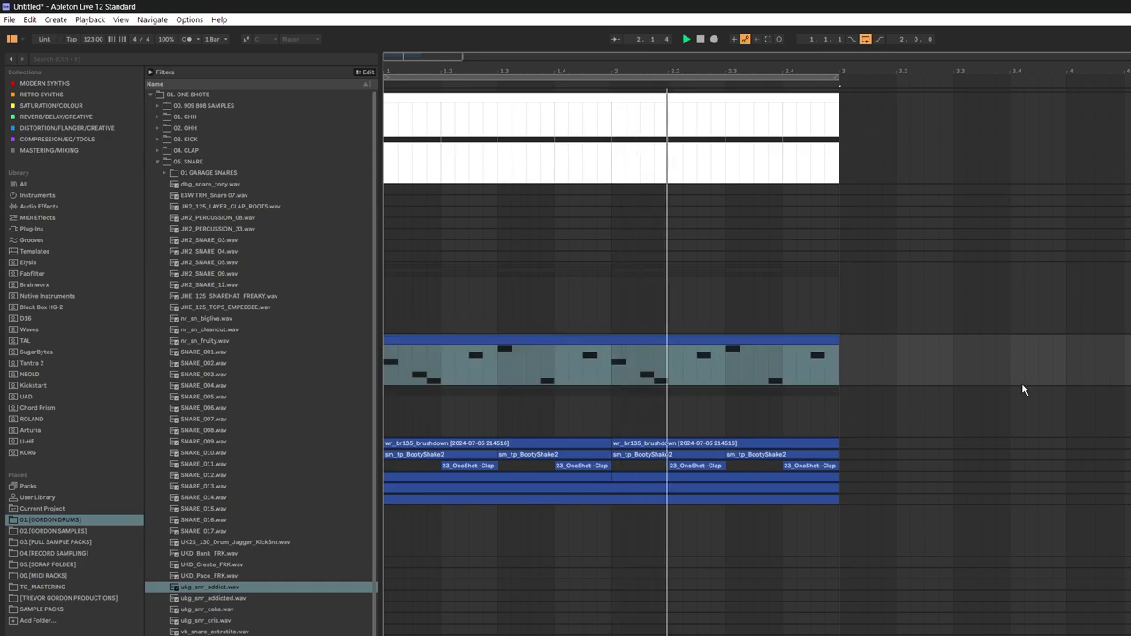
Step: Open the conga clip, stop playback, and delete the Conga Clean and Conga_Lindrum_05 notes
double_click(569, 341)
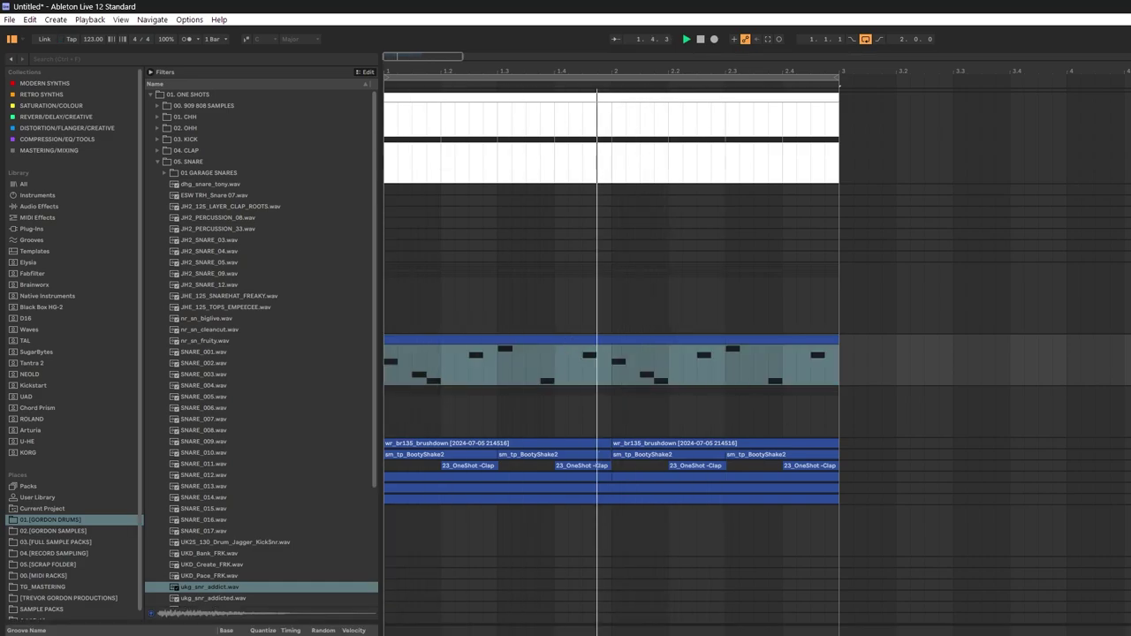
drag(517, 635, 517, 296)
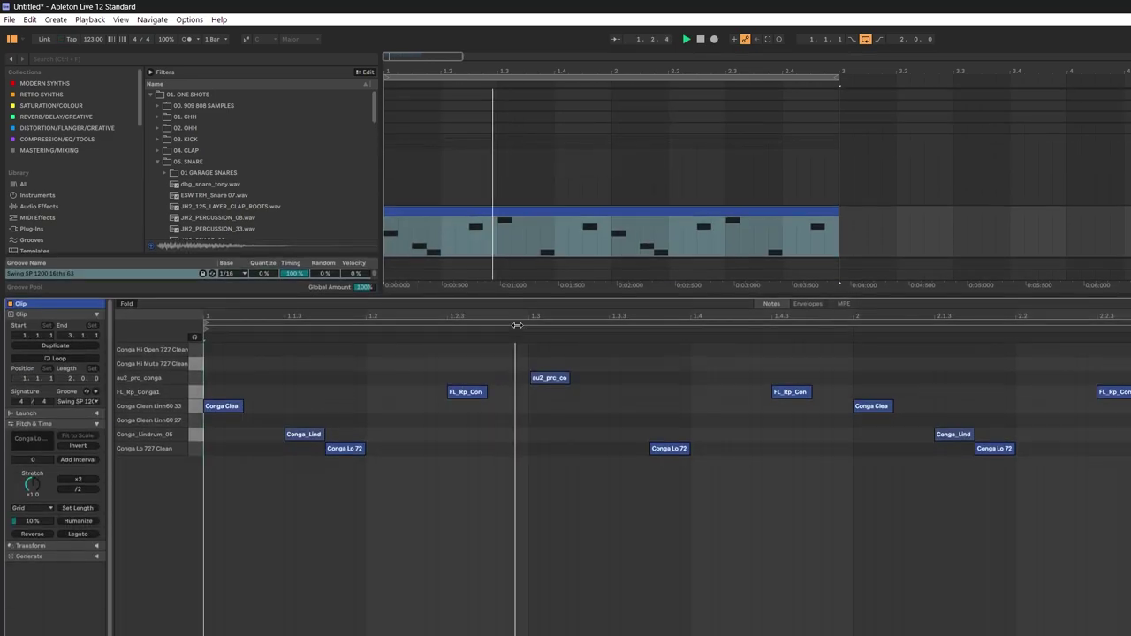
click(221, 406)
key(space)
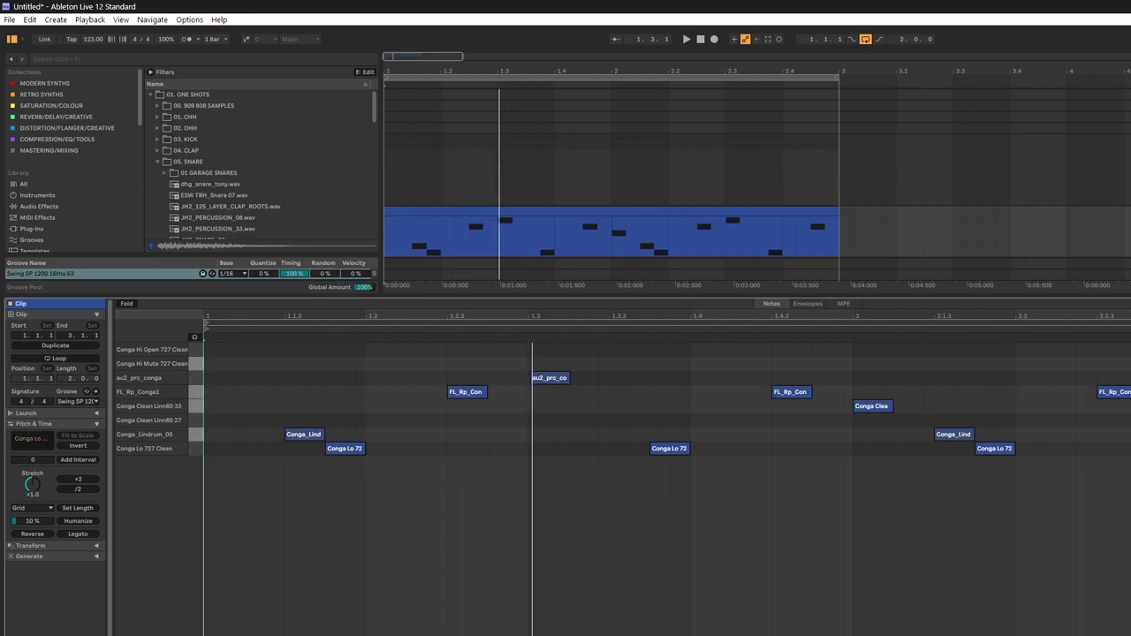
click(295, 435)
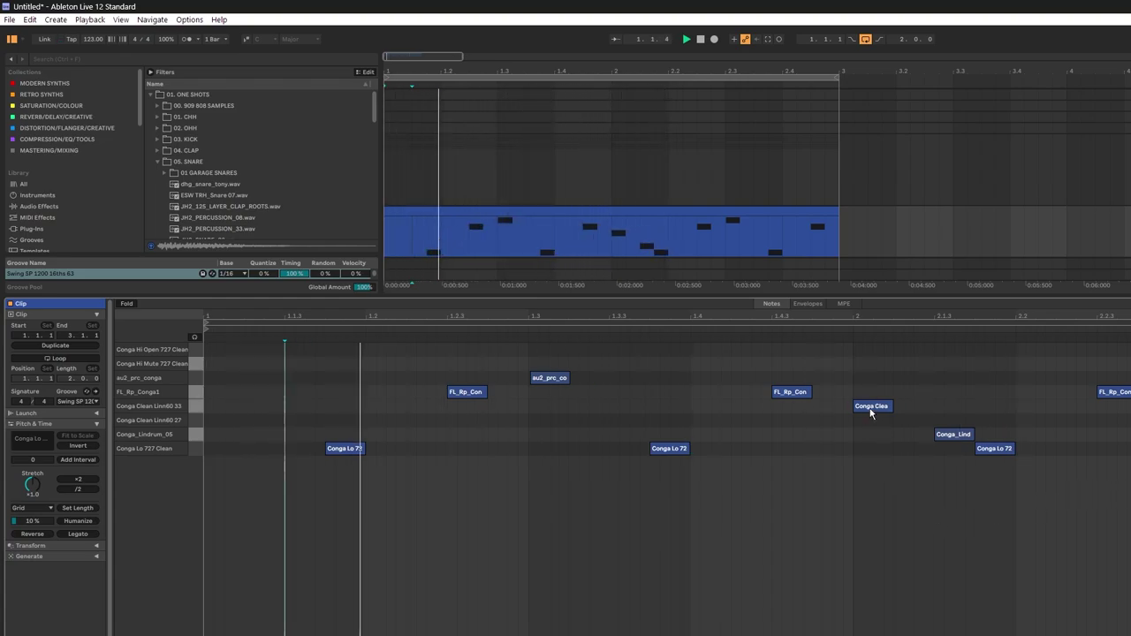
click(871, 408)
key(Delete)
click(953, 435)
key(Delete)
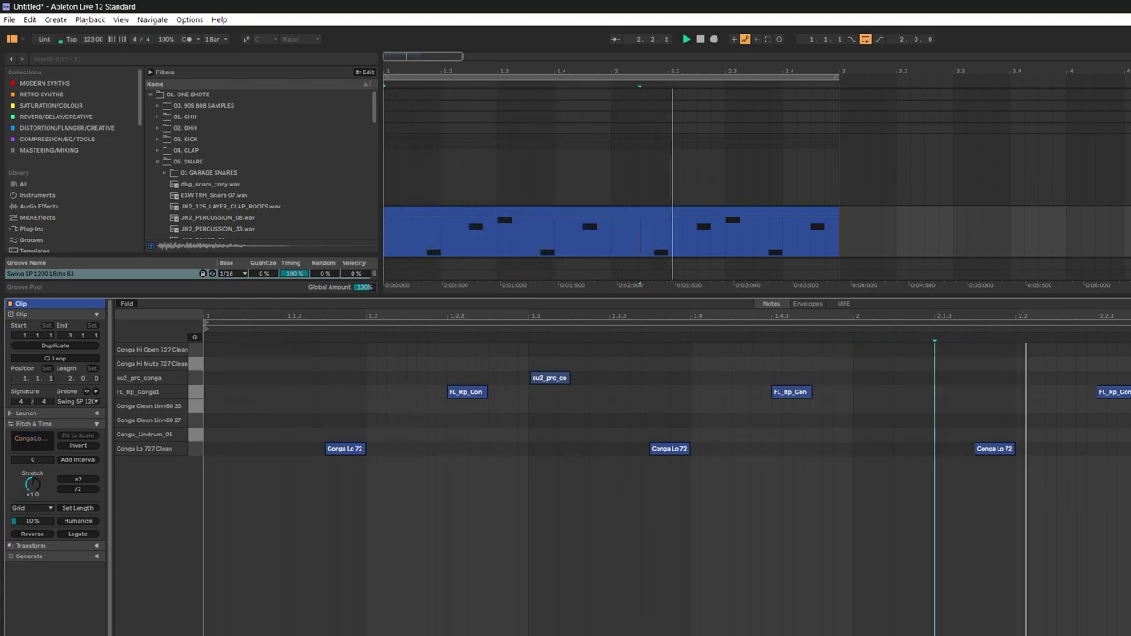
Step: Delete the au2_prc_conga notes at 2.3 and 1.3 and the stray Linn60 note, then hide the editor
key(Delete)
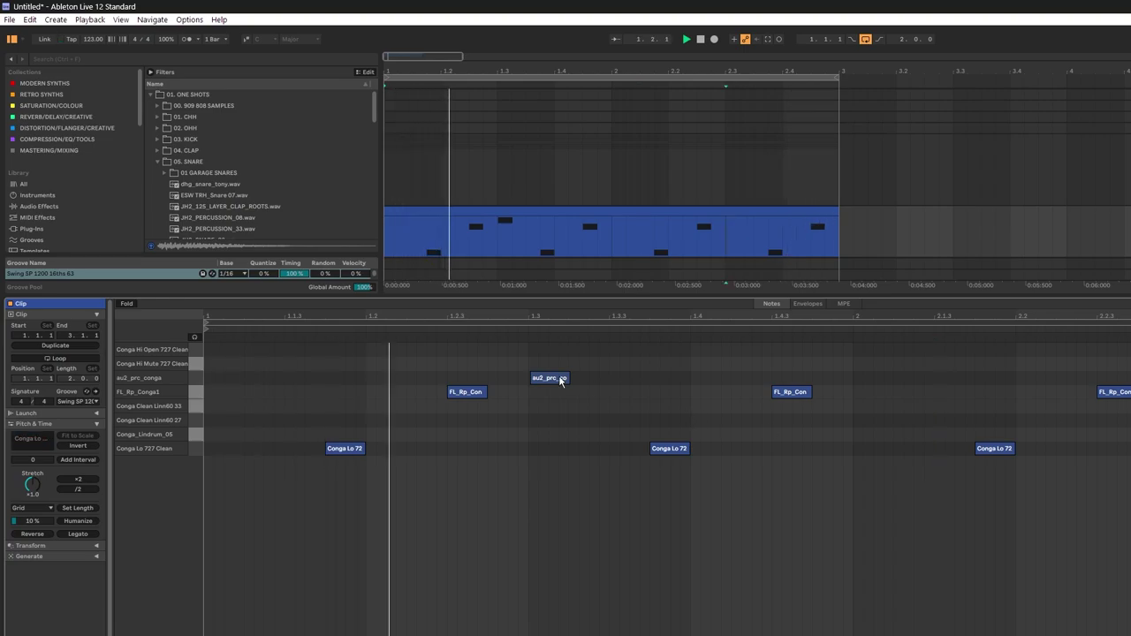
click(560, 378)
key(Delete)
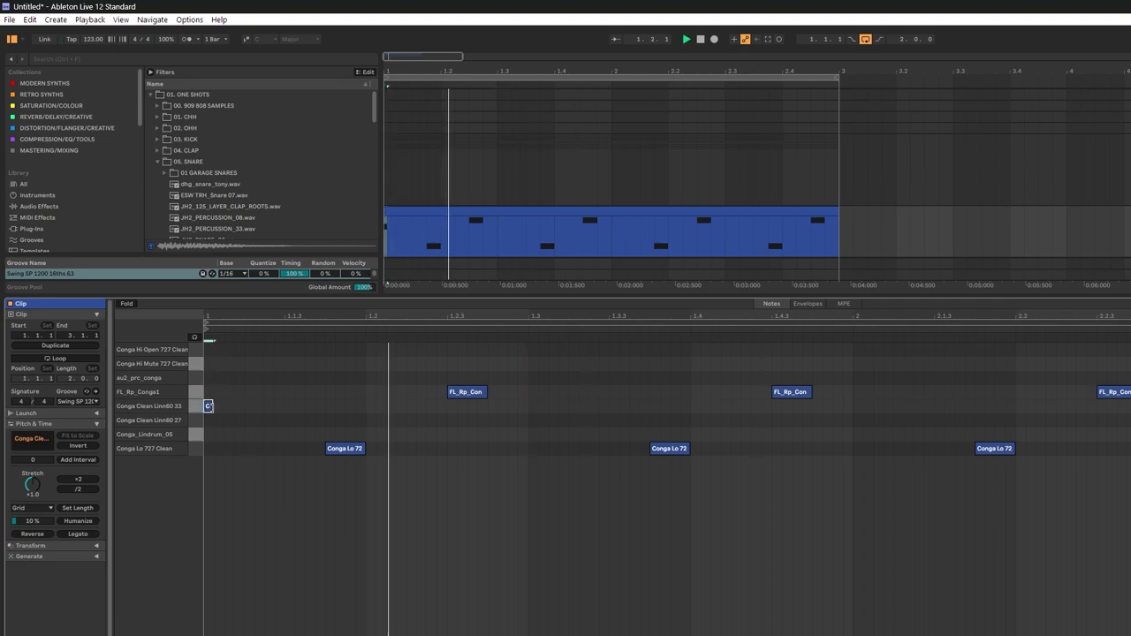
key(Delete)
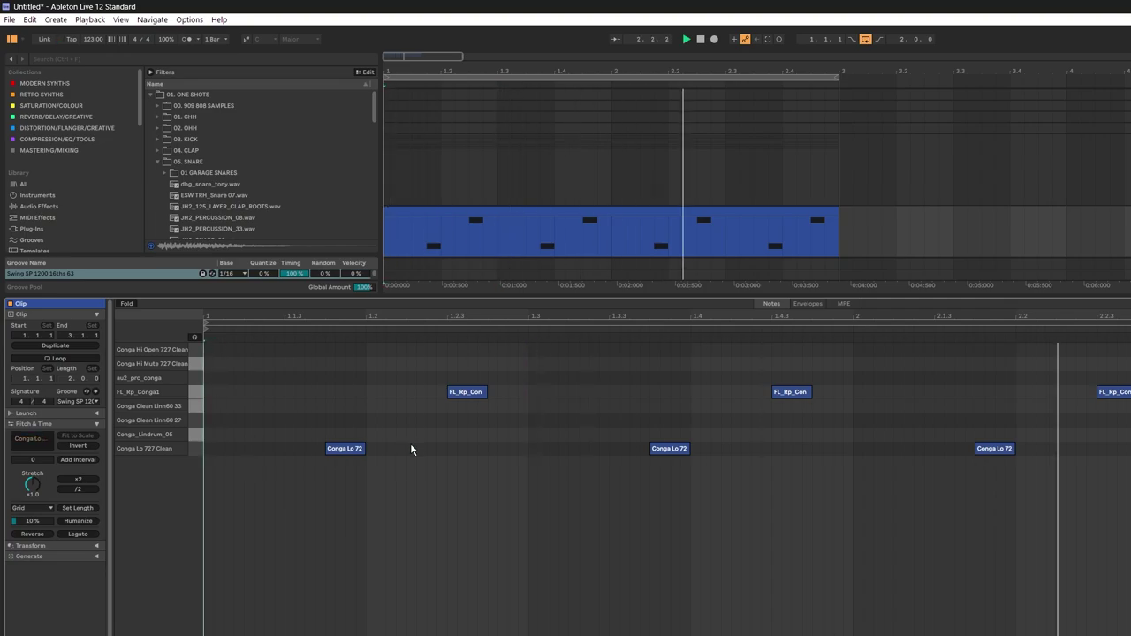
drag(684, 298, 751, 633)
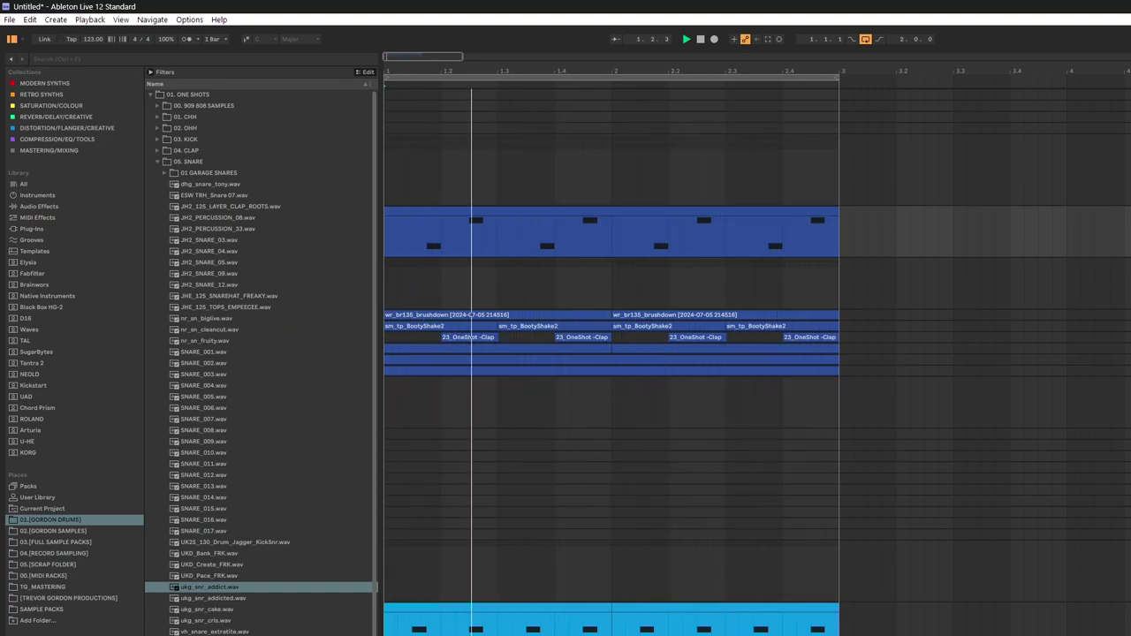
Step: Fold away the brushdown and BootyShake tracks and collapse the 05. SNARE browser folder
key(u)
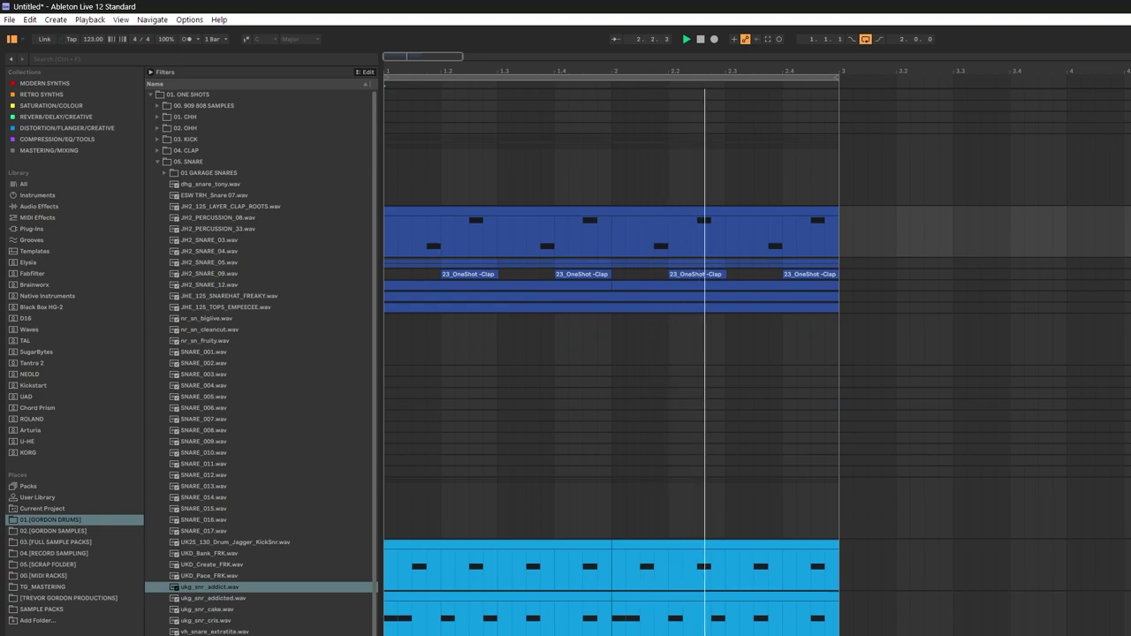
click(1122, 426)
double_click(1122, 427)
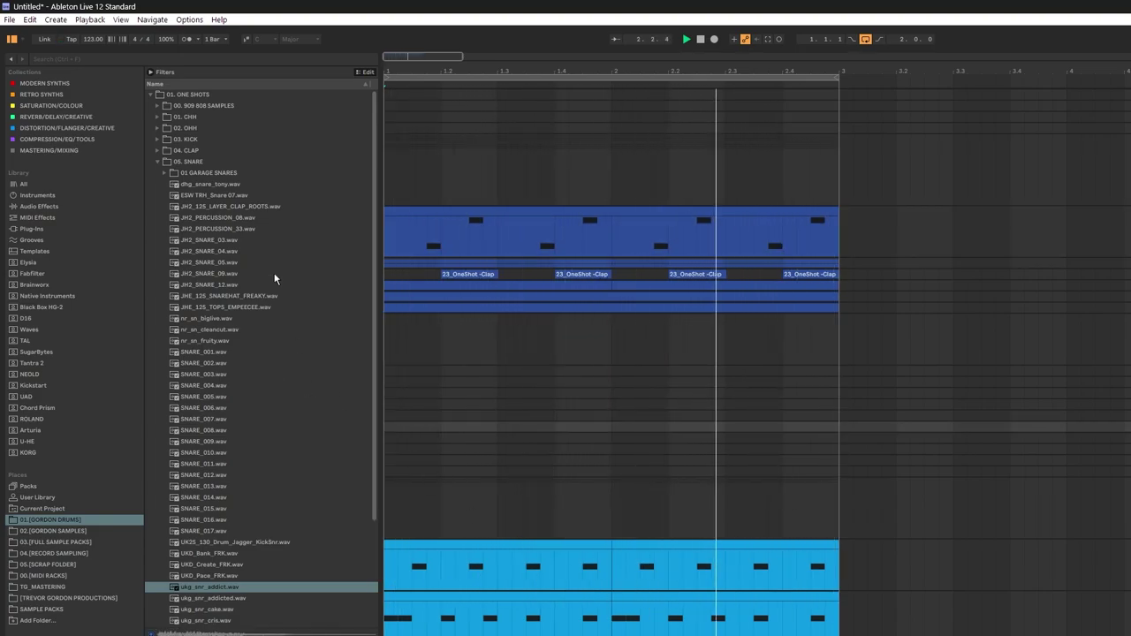
key(Left)
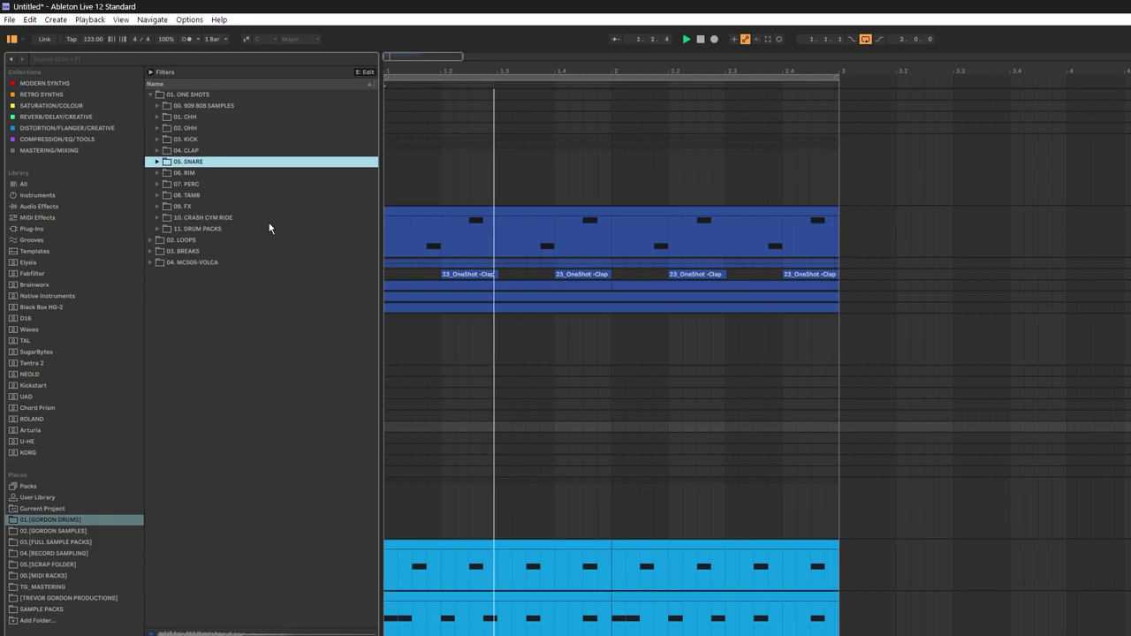
Step: In 02. LOOPS > 02. CONGA, audition loops including 120BPM_Favela-Top-Loop
click(149, 240)
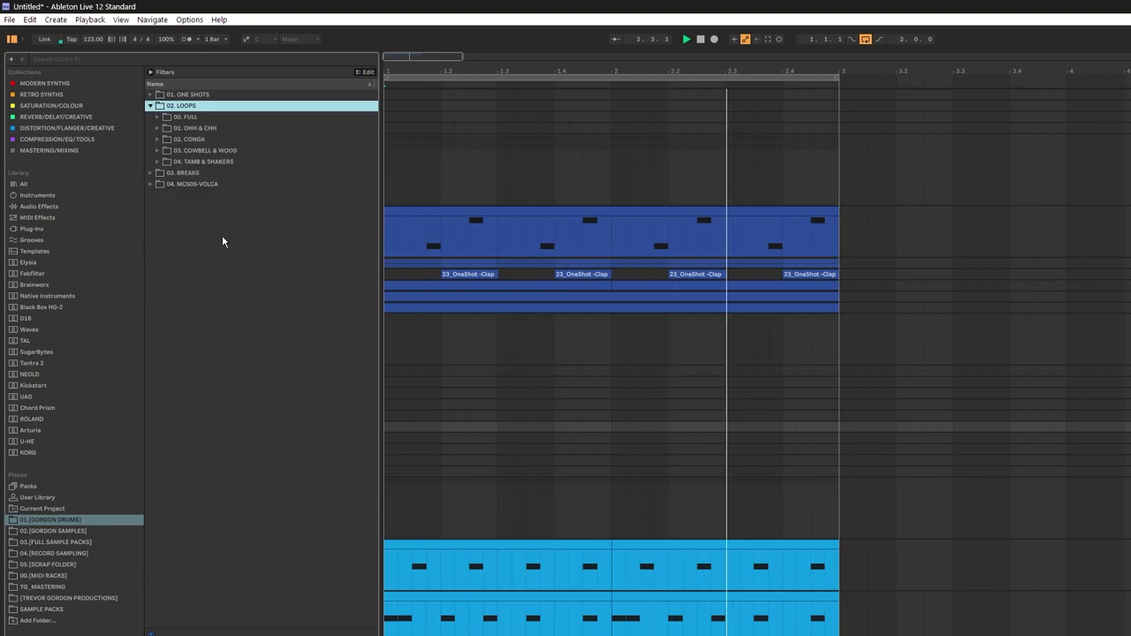
click(158, 140)
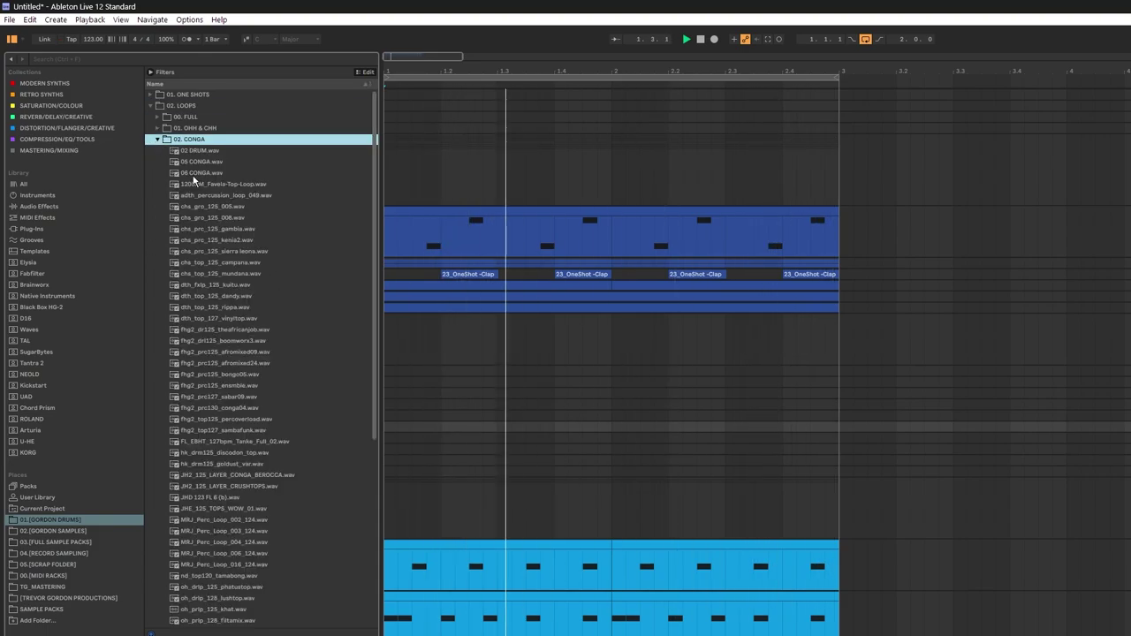
click(239, 207)
click(205, 185)
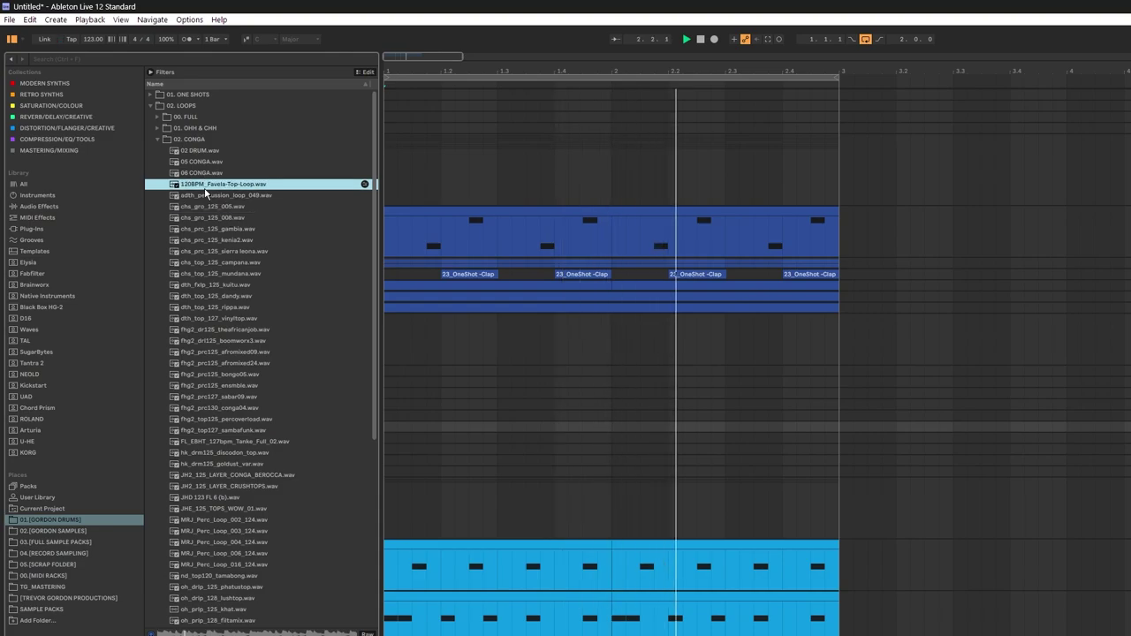
click(201, 274)
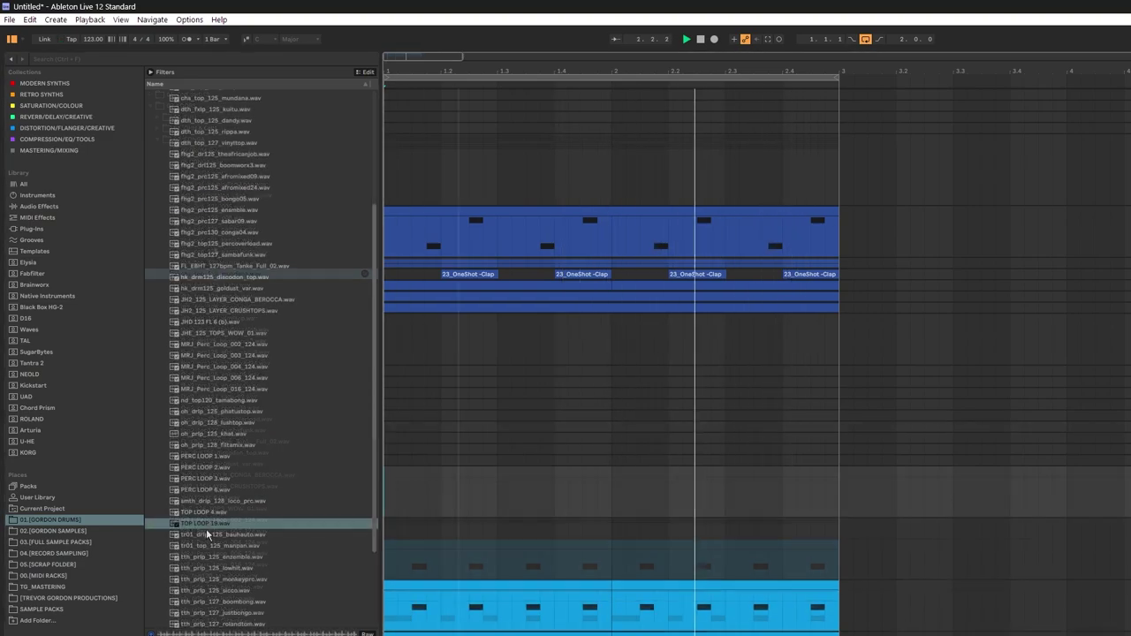
Step: Drop TOP LOOP 19 into the arrangement at bar 1 and move its track under the first drum track
drag(207, 526, 389, 492)
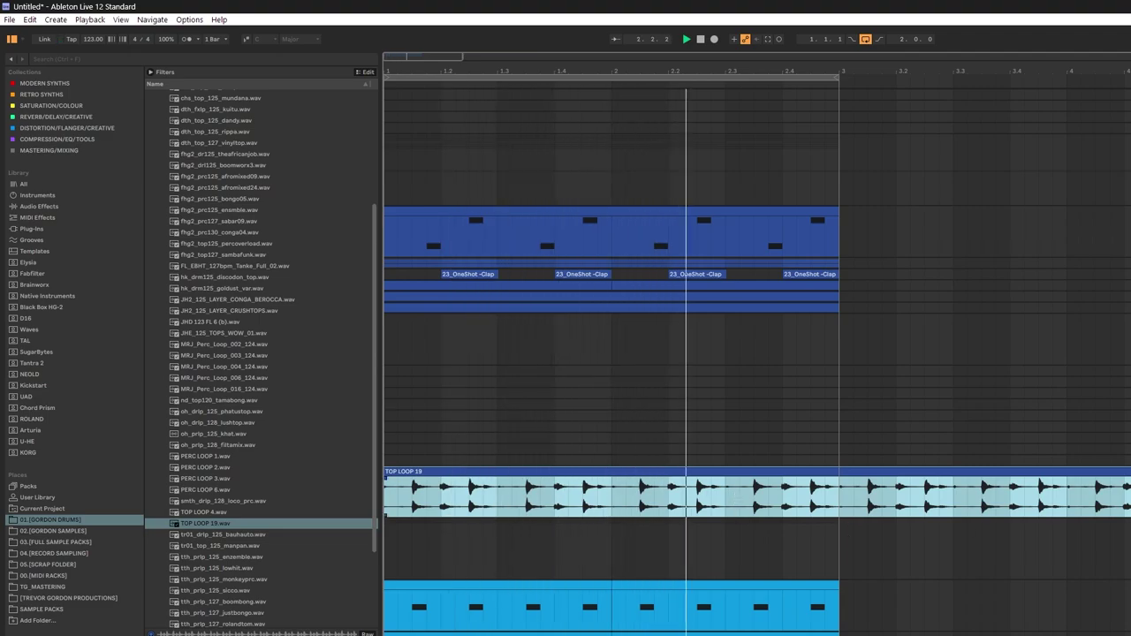
click(843, 530)
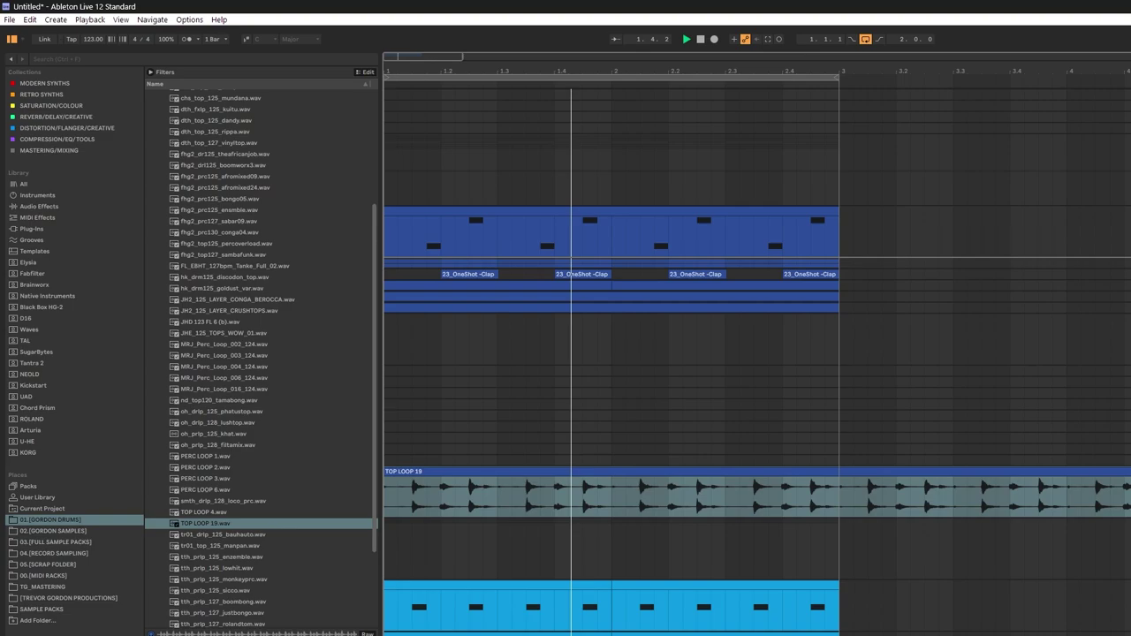
drag(1129, 472, 1129, 257)
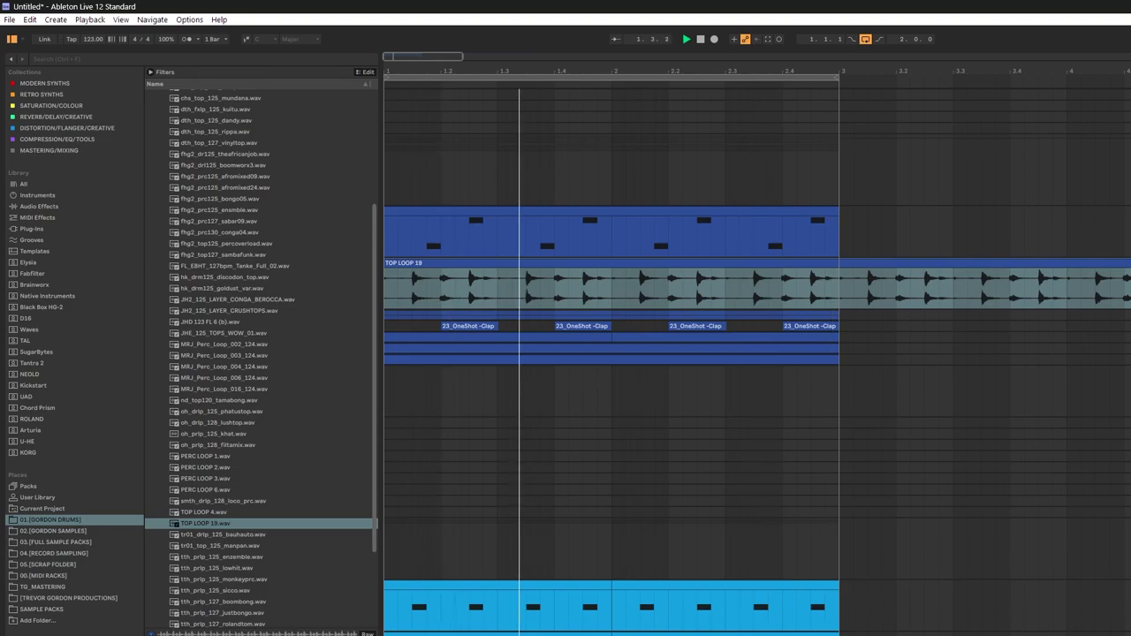
Step: Split the TOP LOOP 19 clip at bar 3 and delete everything after it
click(848, 285)
key(ctrl+e)
click(876, 264)
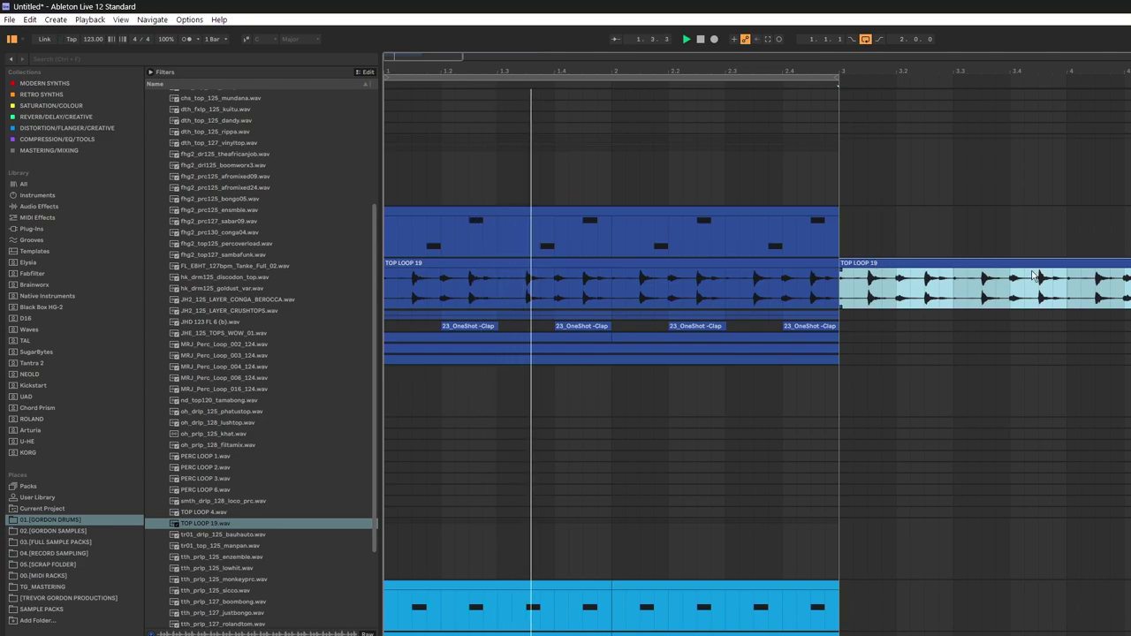
key(Delete)
Step: Replay from the beginning, then unfold the MIDI track and mark a range inside its clip
key(space)
key(space)
key(space)
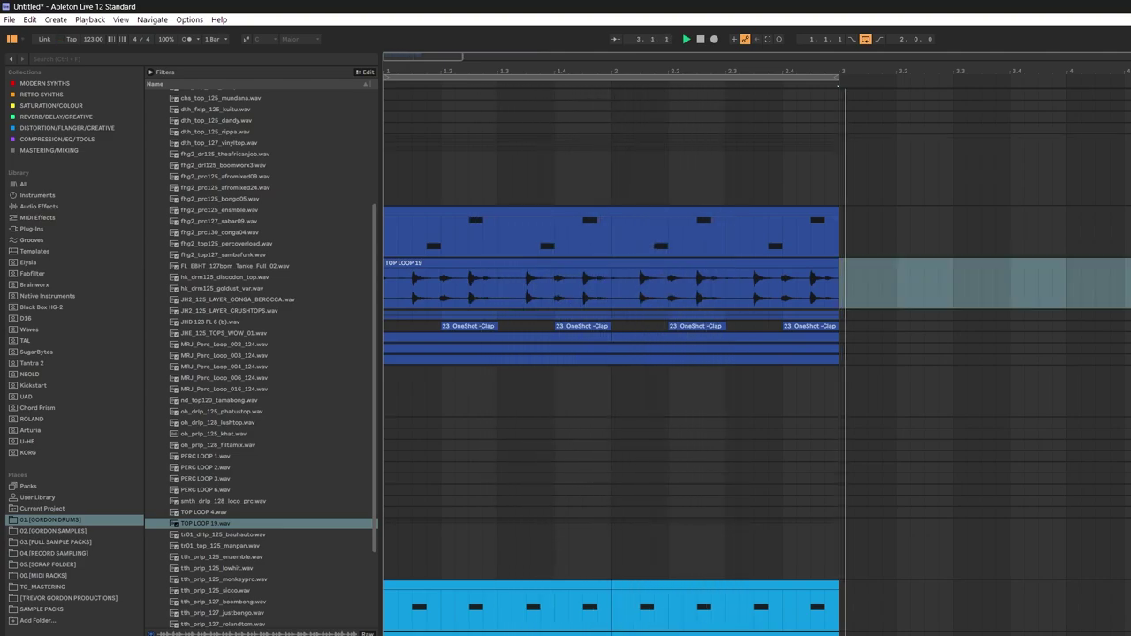
click(700, 40)
key(space)
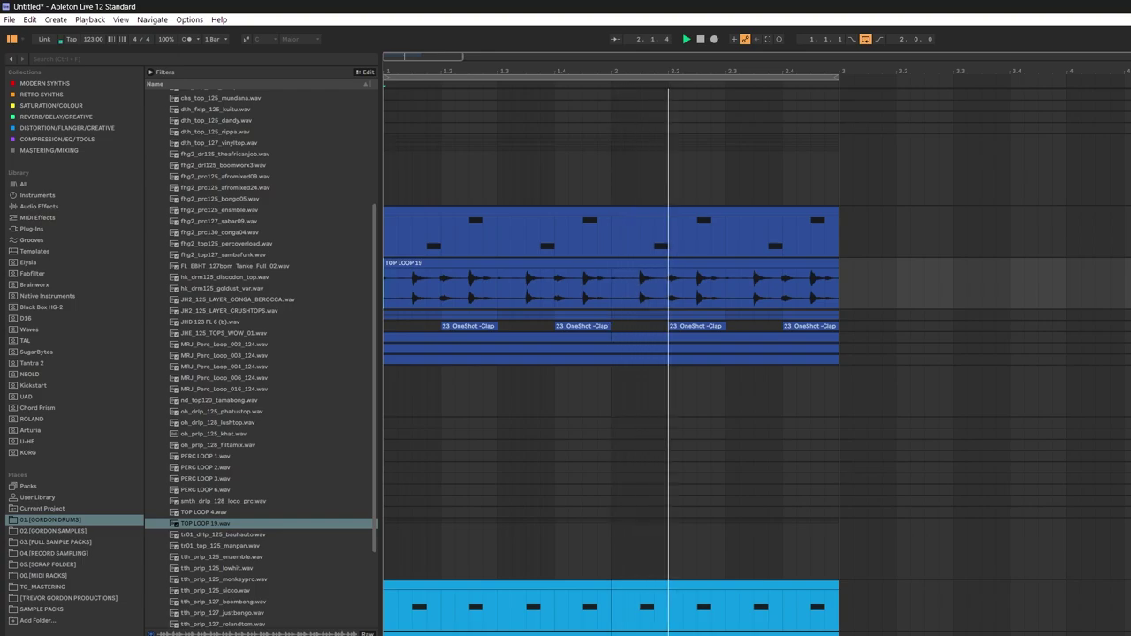
click(1128, 348)
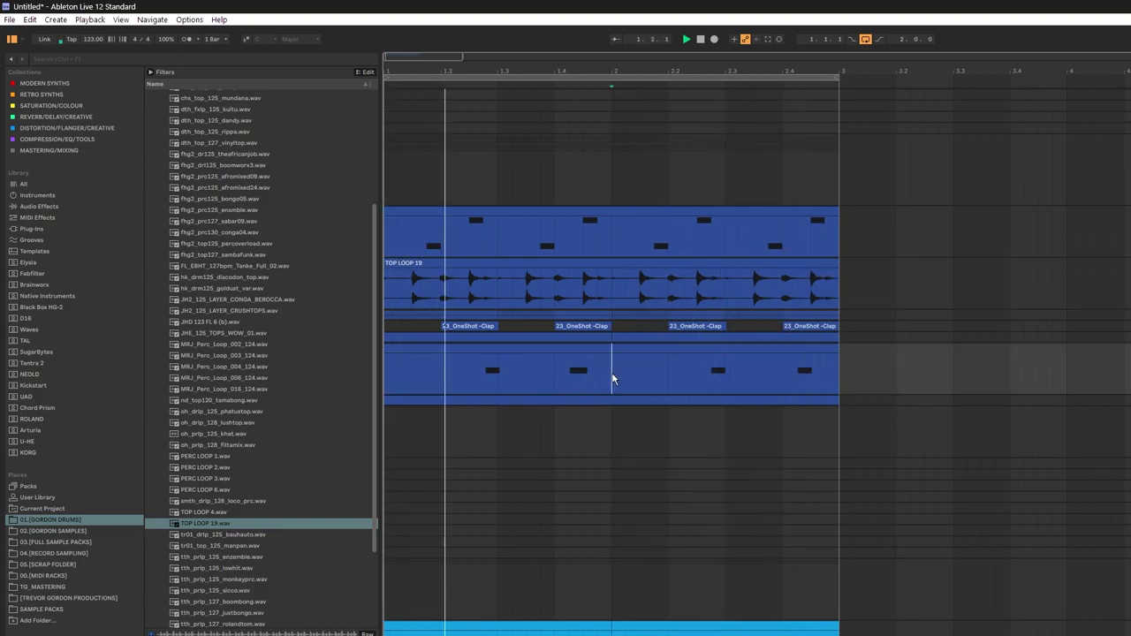
drag(609, 373, 556, 372)
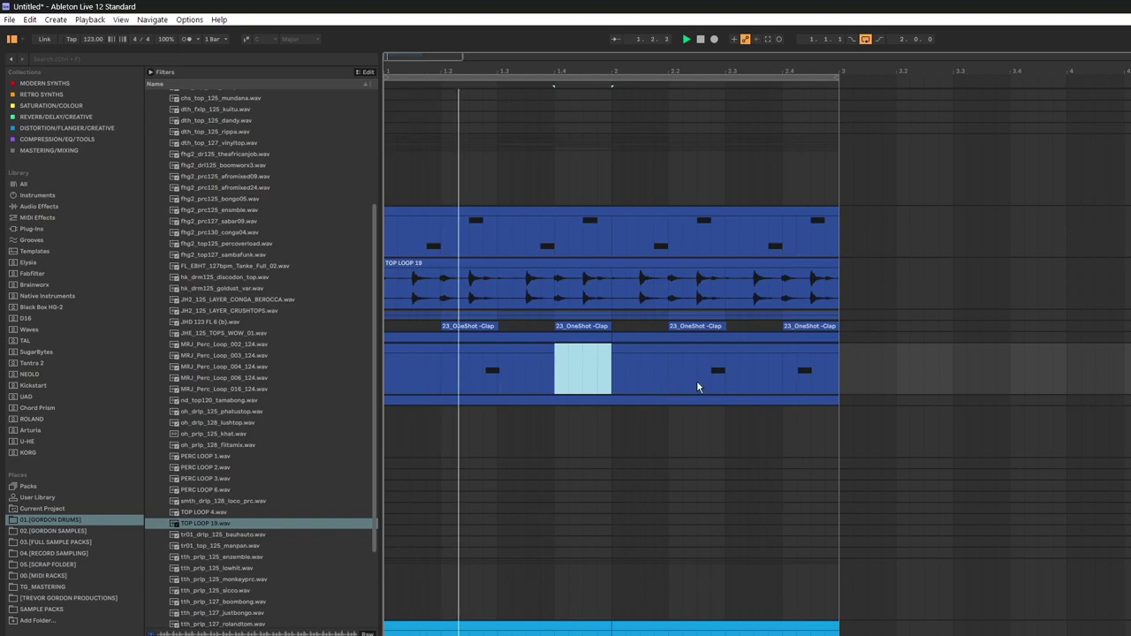
Step: Select the whole MIDI clip below the clap track and Consolidate its pieces into one clip
drag(833, 367, 384, 385)
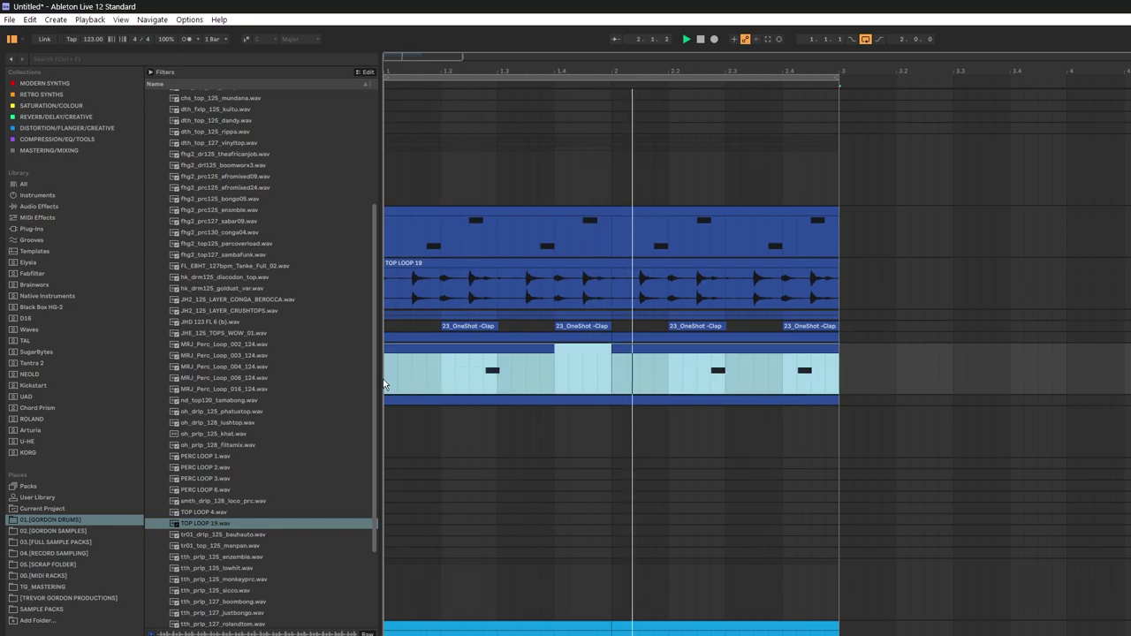
right_click(435, 356)
click(444, 452)
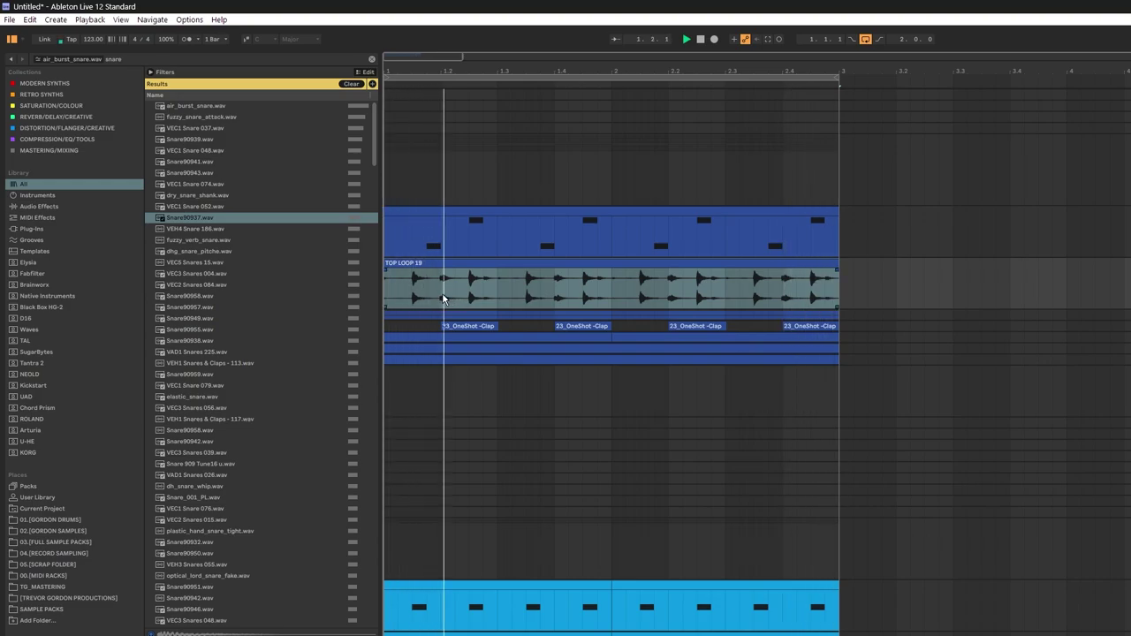
Step: Delete short gaps from TOP LOOP 19 near beats 1.2, 1.4, 2.2 and 2.4
drag(444, 298, 454, 299)
key(Delete)
drag(567, 297, 557, 296)
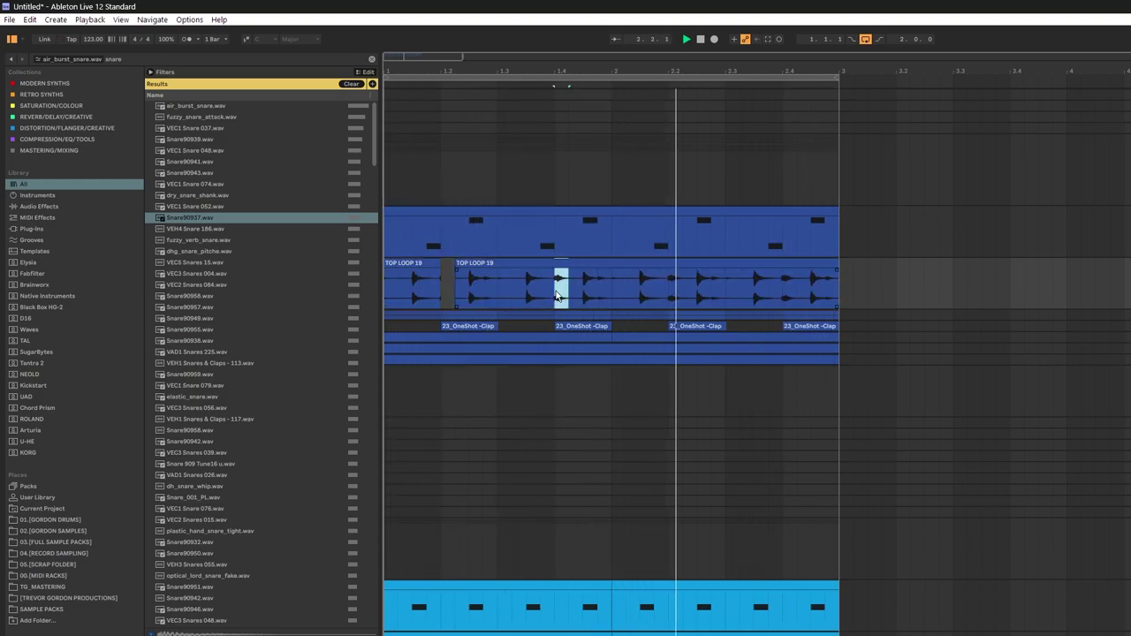
key(Delete)
drag(682, 293, 670, 295)
key(Delete)
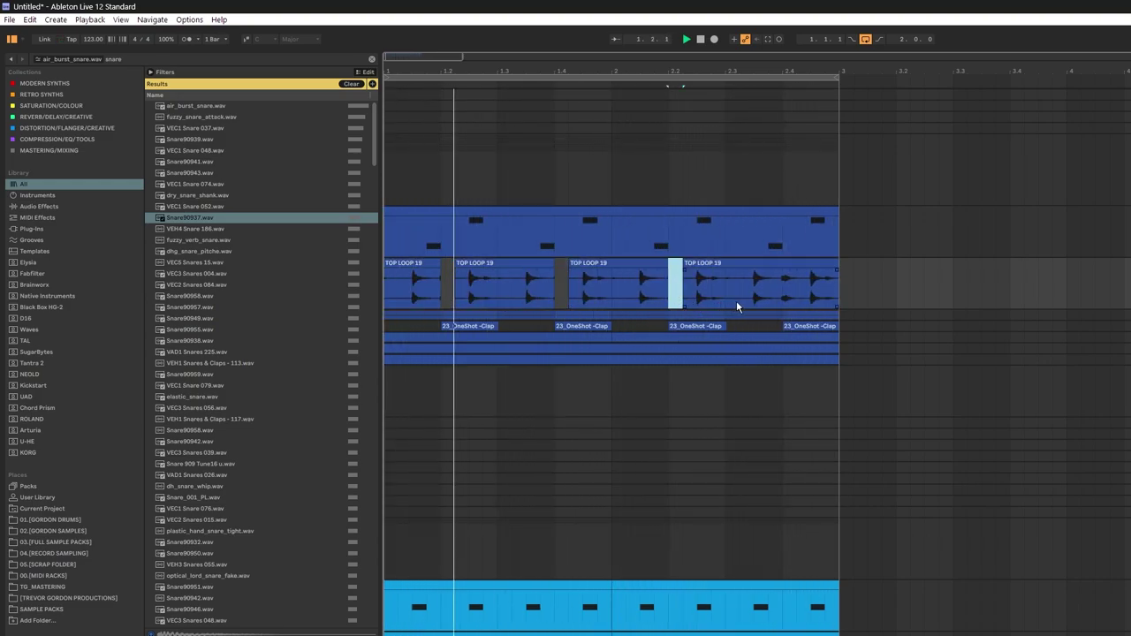
drag(794, 290, 782, 296)
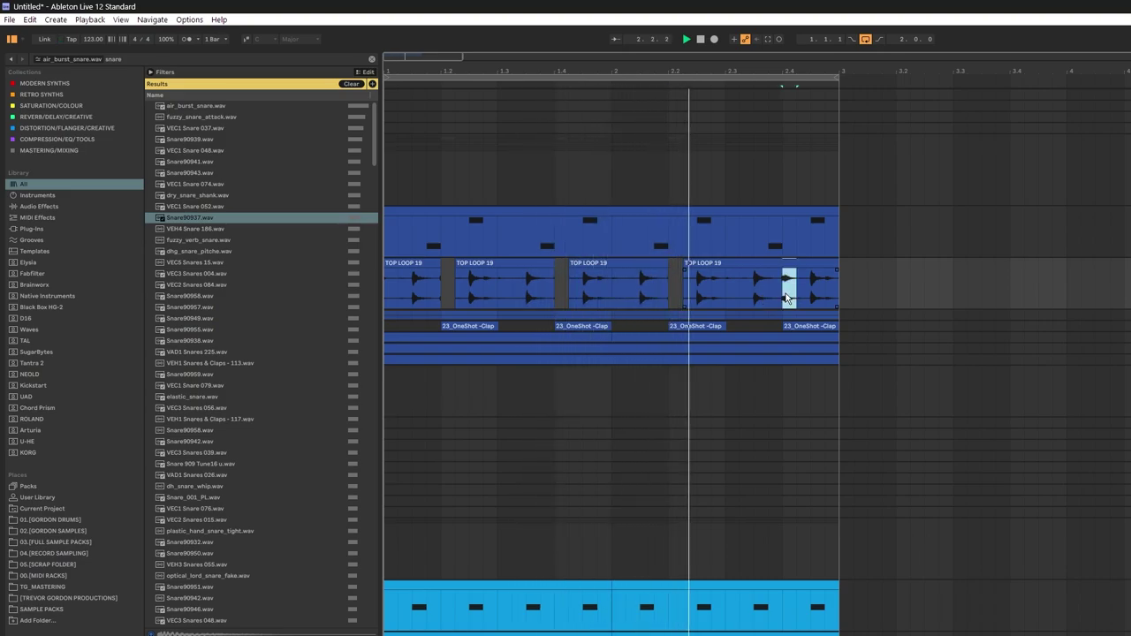
key(Delete)
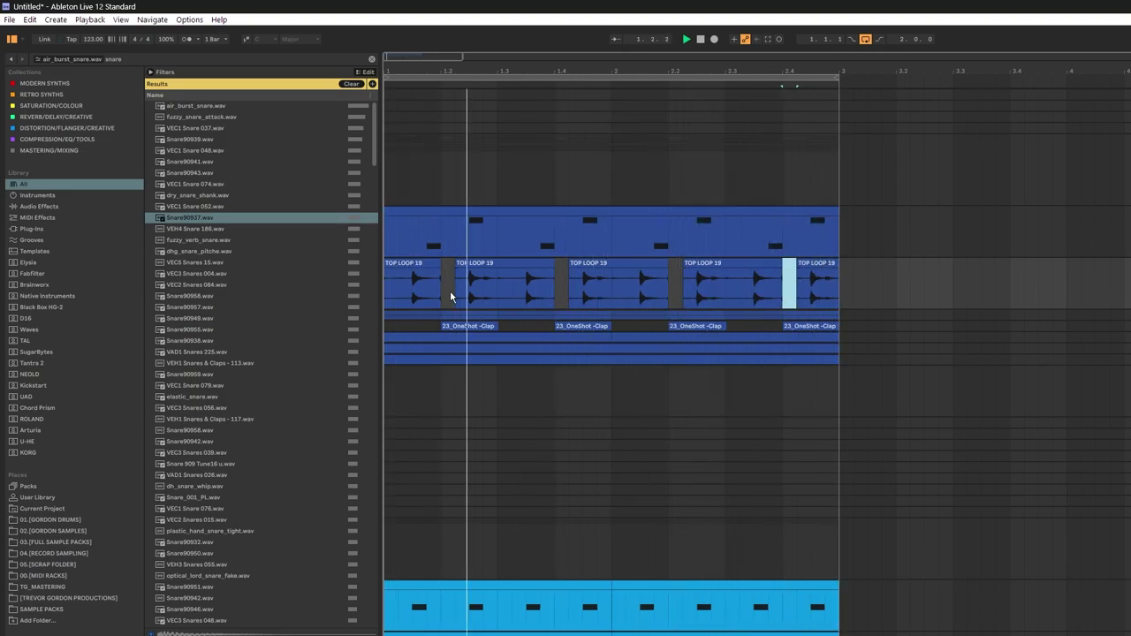
Step: Clear the selection and select the second, third and fifth TOP LOOP 19 slices
click(437, 277)
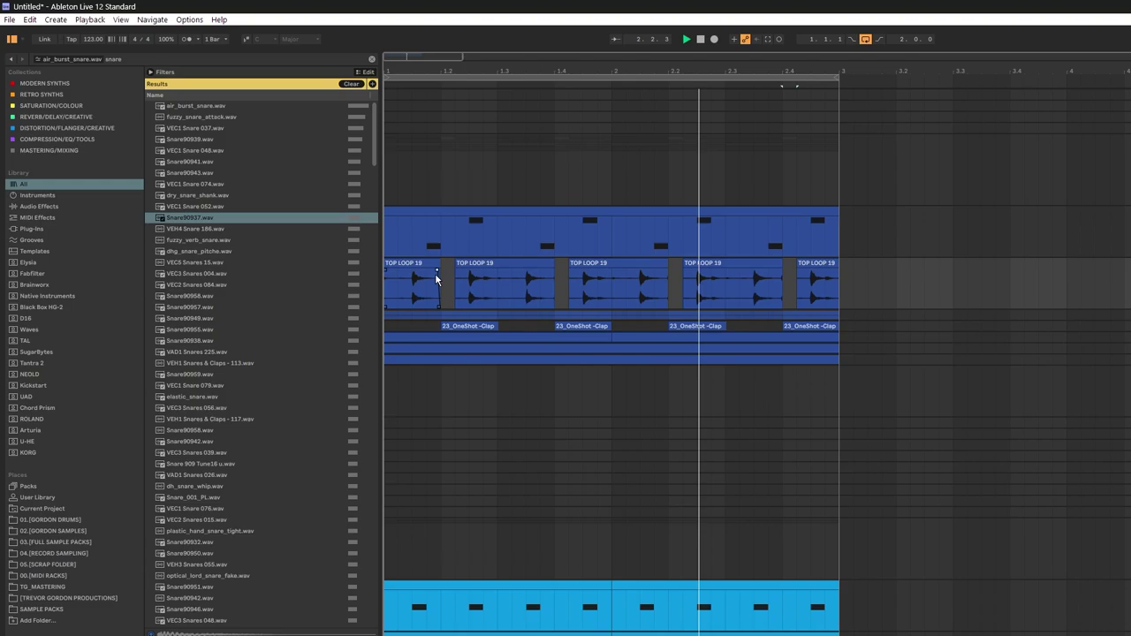
click(459, 273)
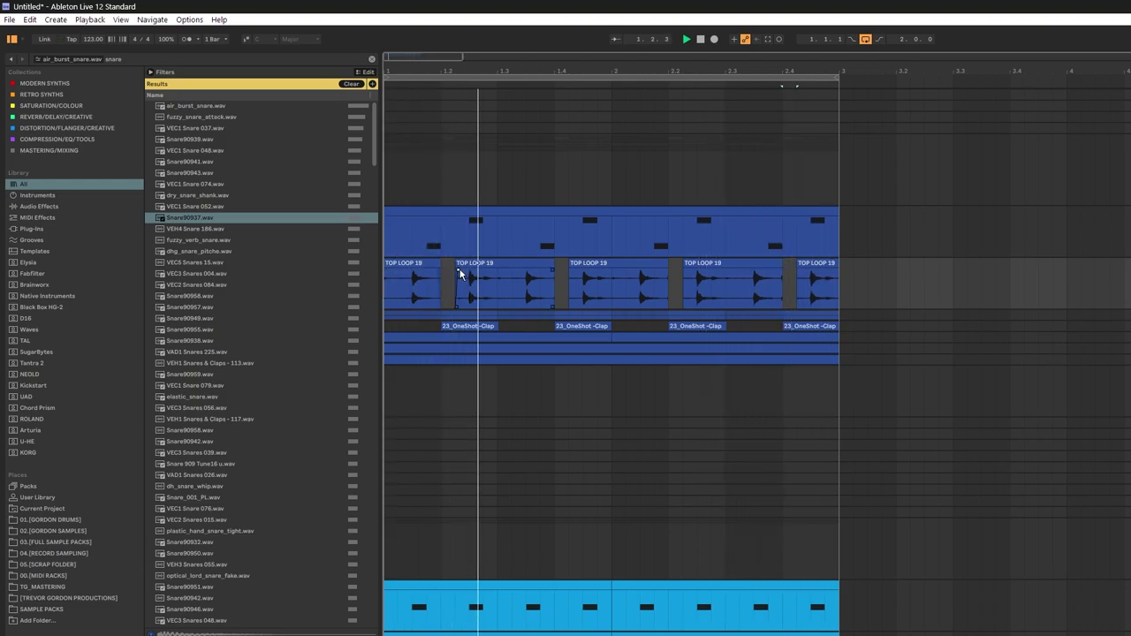
click(572, 273)
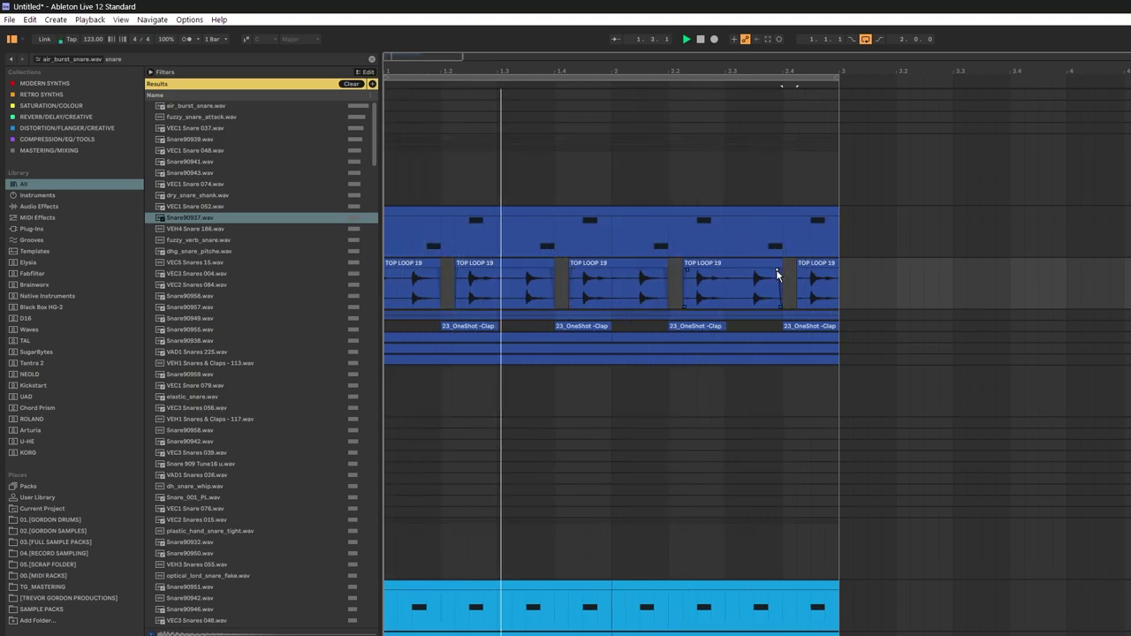
click(801, 274)
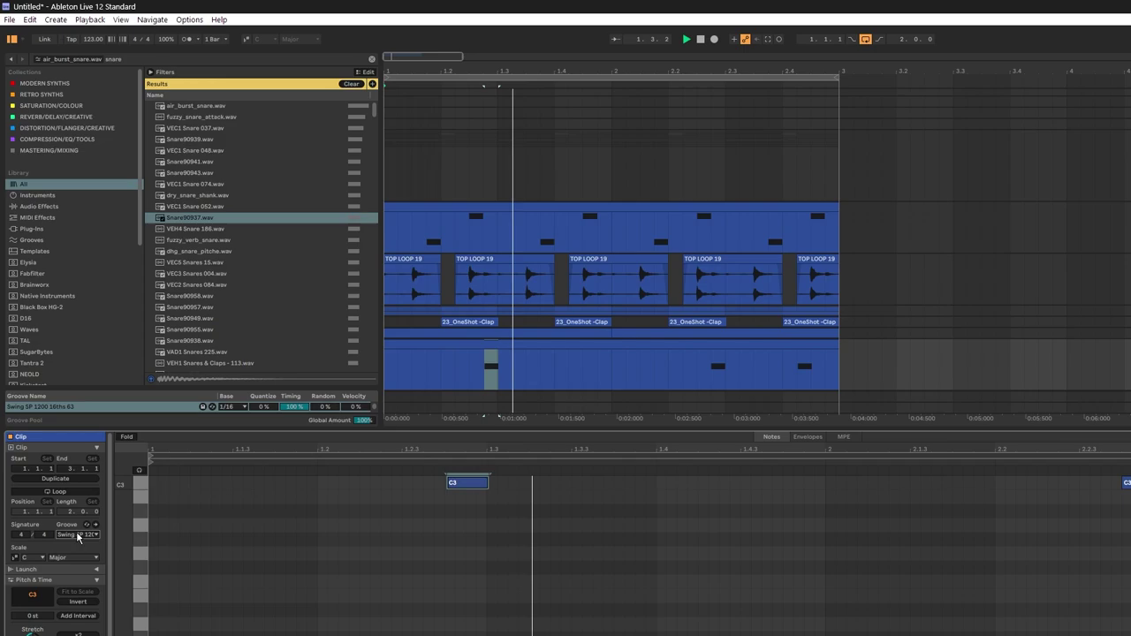
Step: Apply the Swing SP 1200 16ths 54 groove to the percussion clip, hide Clip View, and unfold the track
click(78, 535)
click(78, 562)
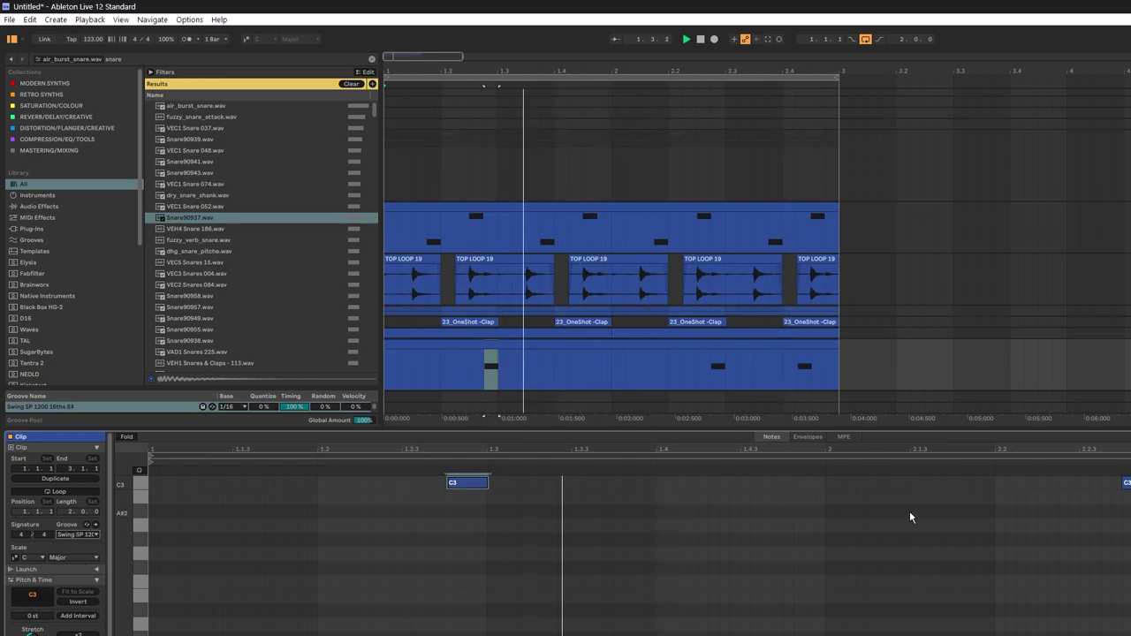
drag(917, 428, 916, 635)
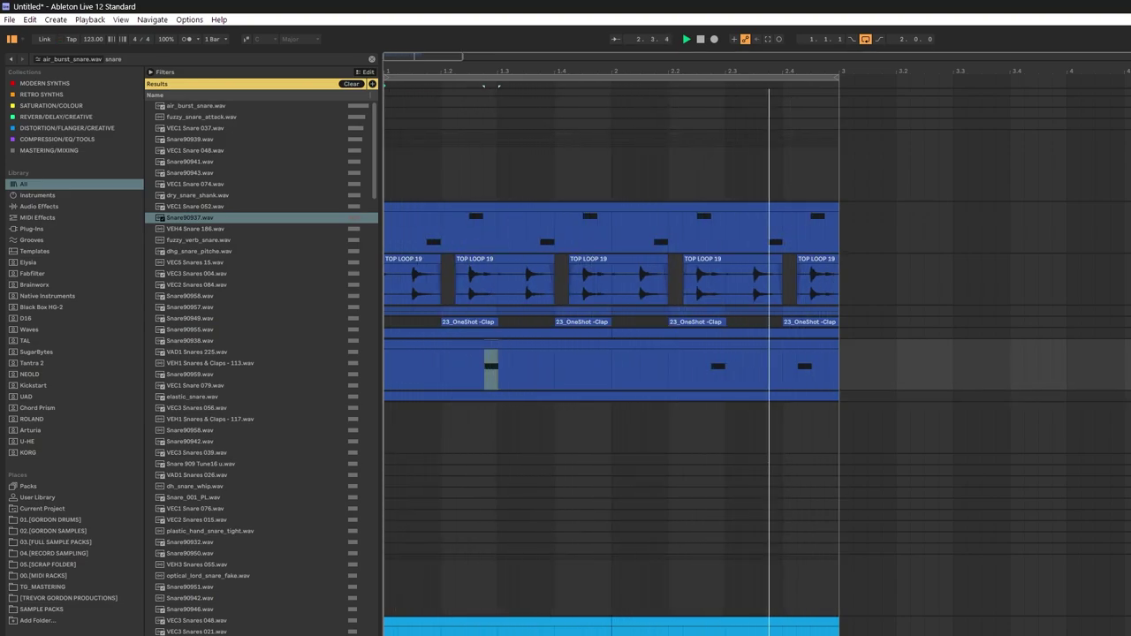
key(u)
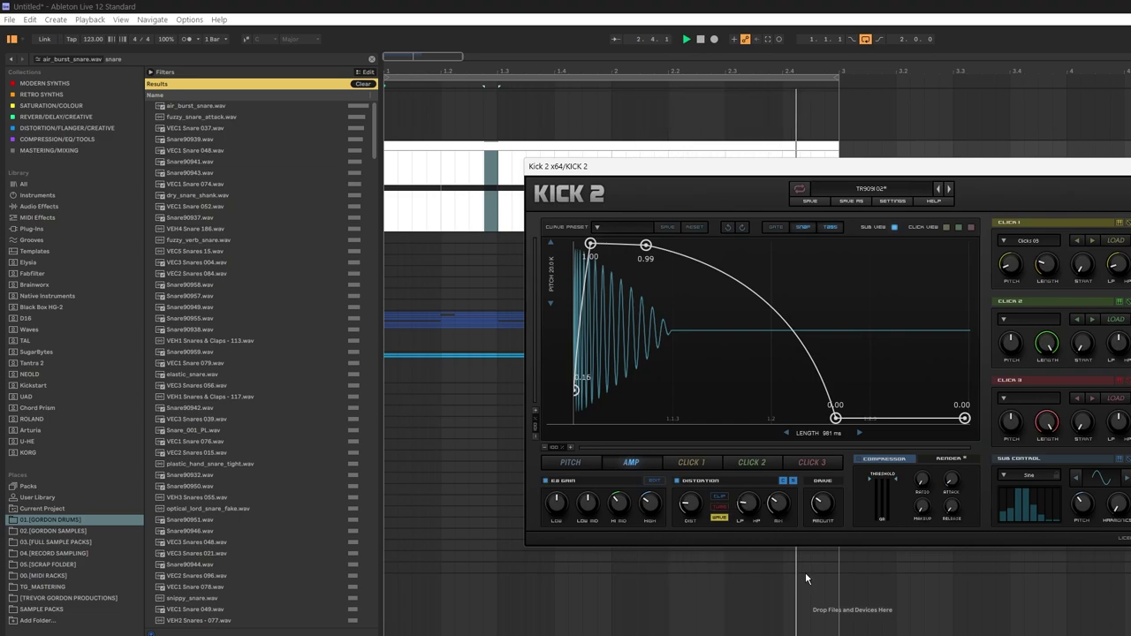
Step: Close the Kick 2 plugin window and switch to the Session View mixer
mouse_move(782, 515)
key(ctrl+alt+p)
key(Tab)
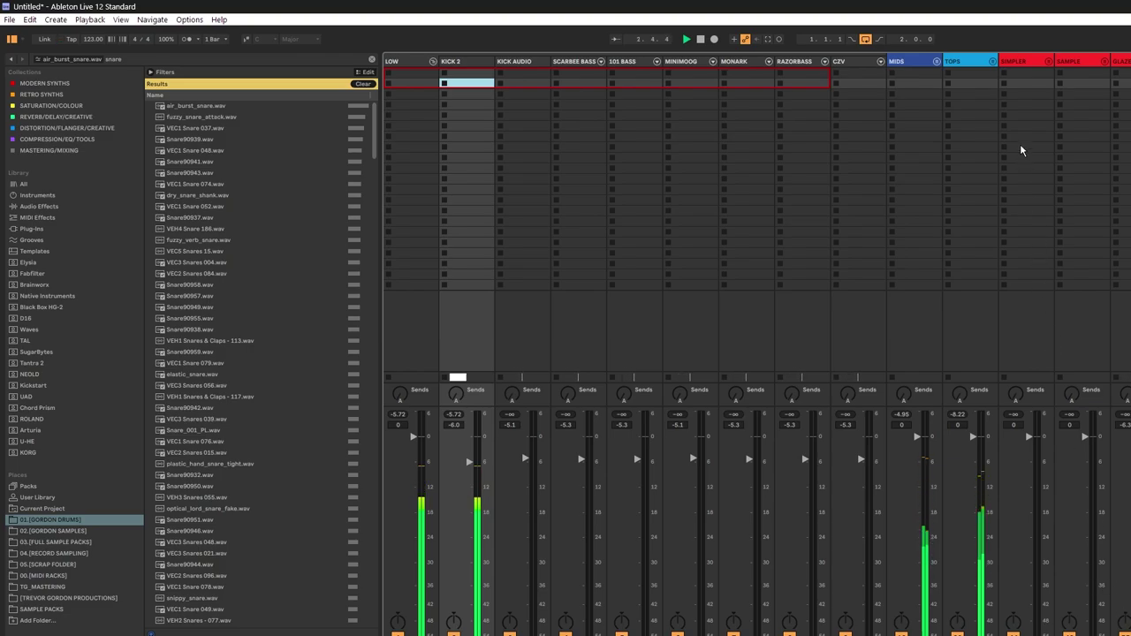
Step: Unfold the TOPS and MIDS groups and select the 12 TOP LOOP track
click(992, 62)
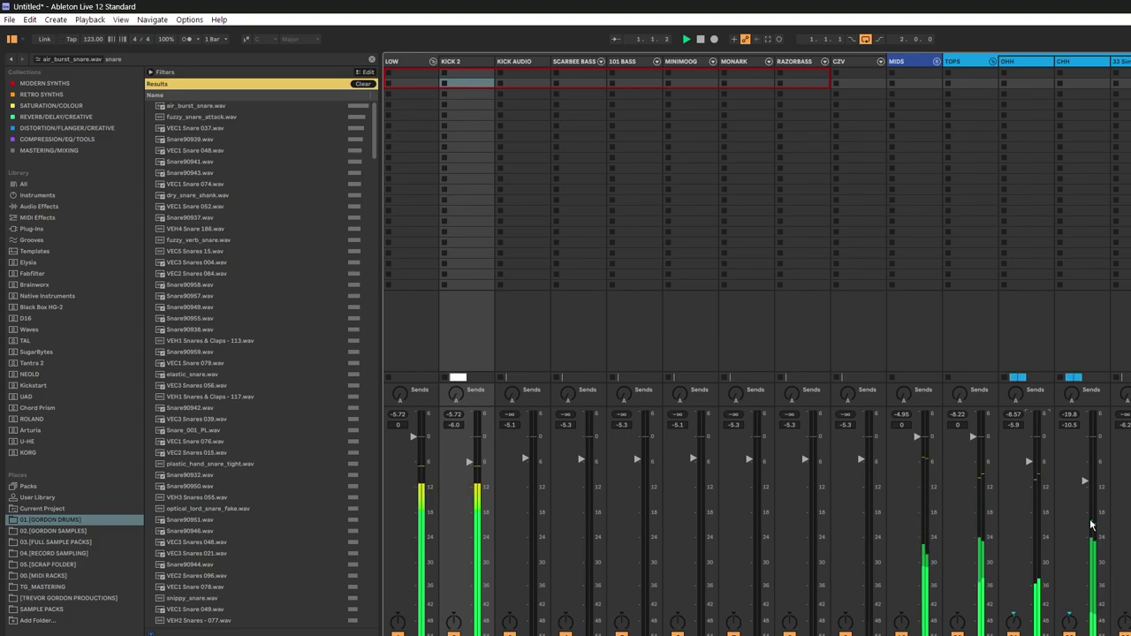
click(937, 61)
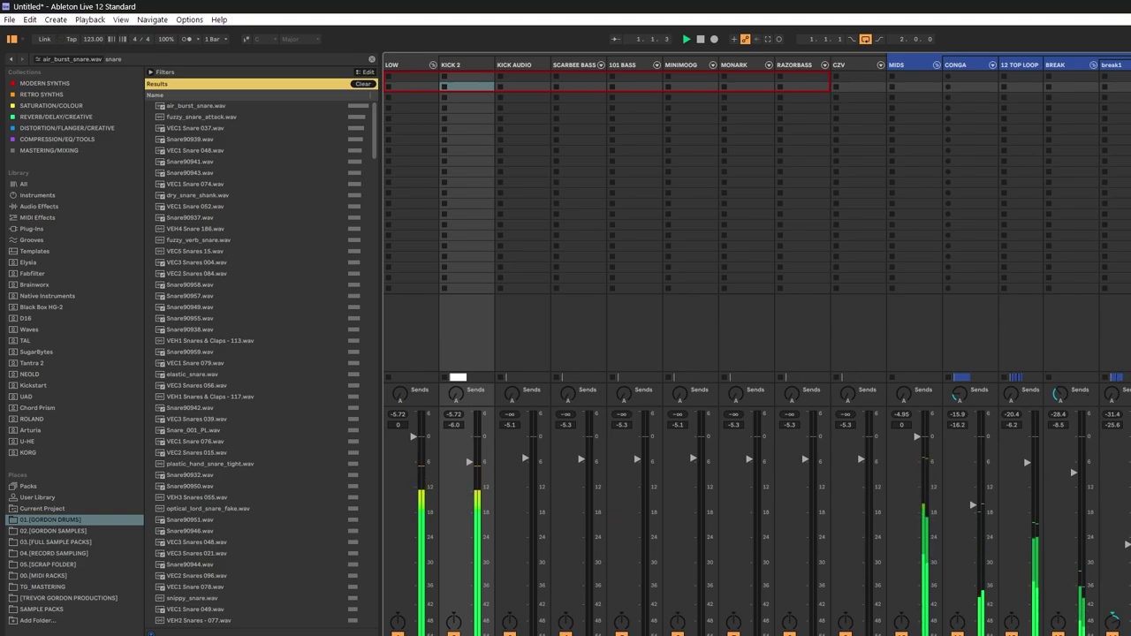
click(1020, 87)
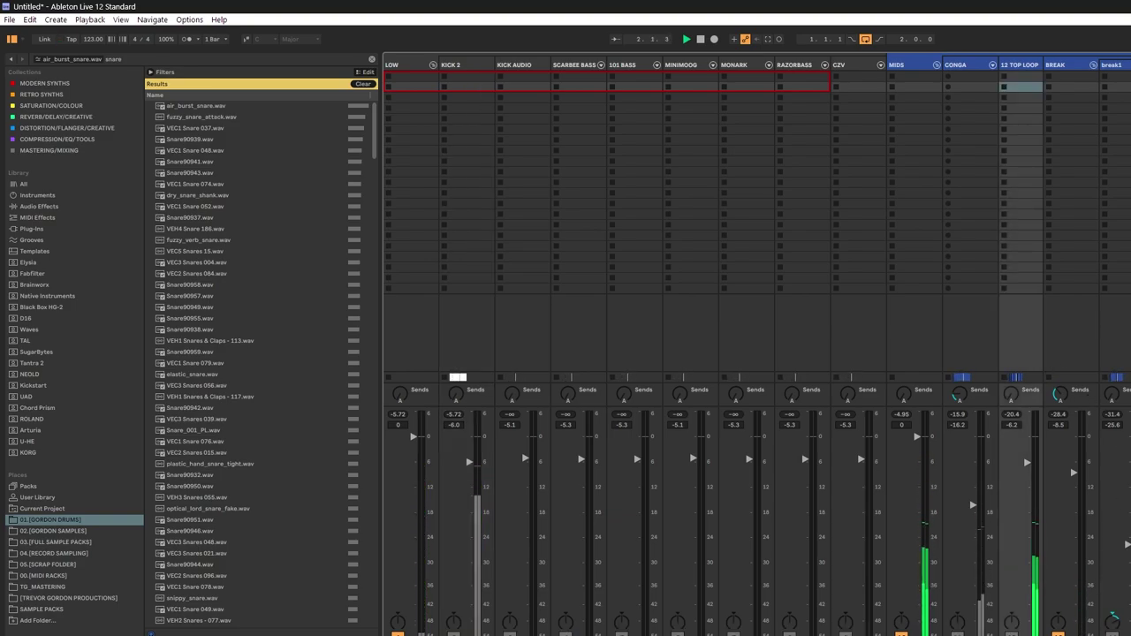
Step: Solo then unsolo CONGA, start renaming Break1, and return to Arrangement View
click(957, 634)
click(957, 634)
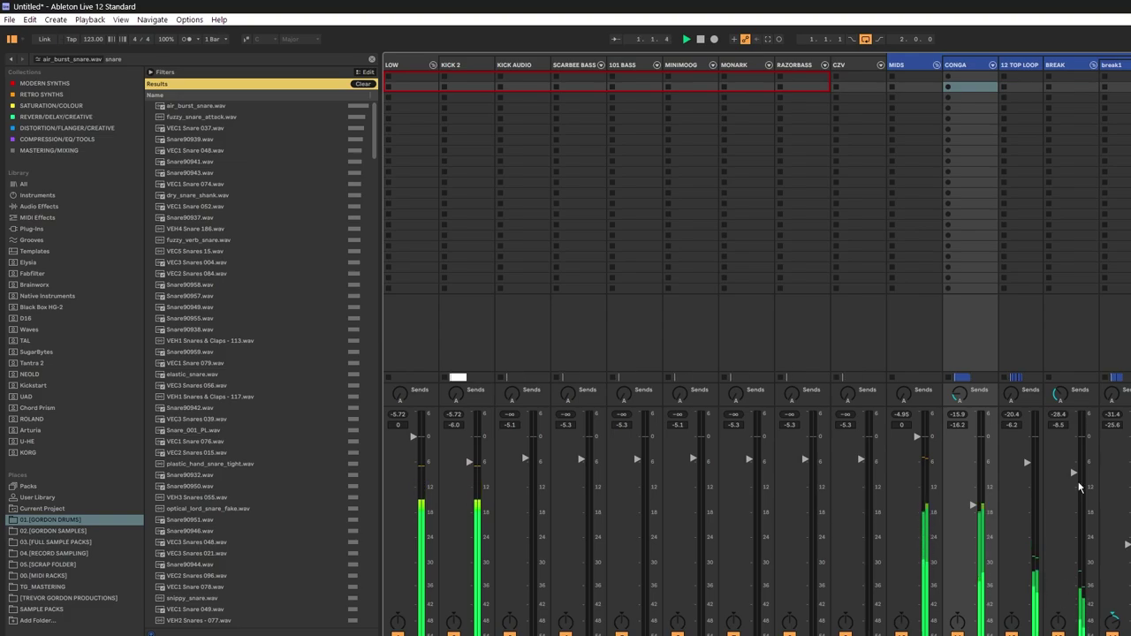
double_click(1108, 65)
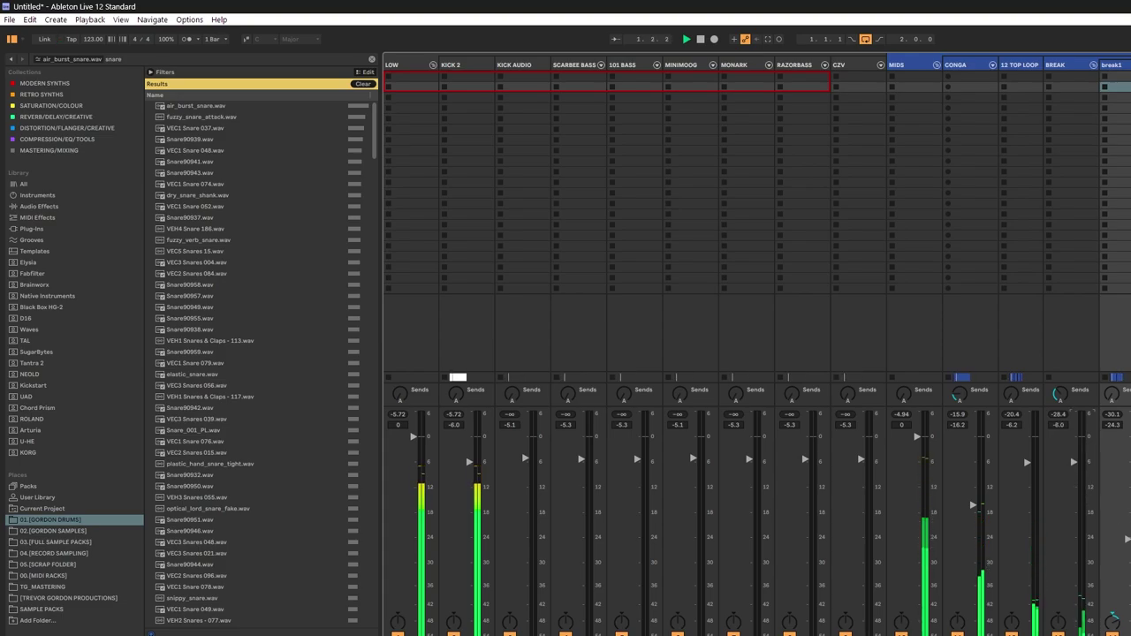
key(Tab)
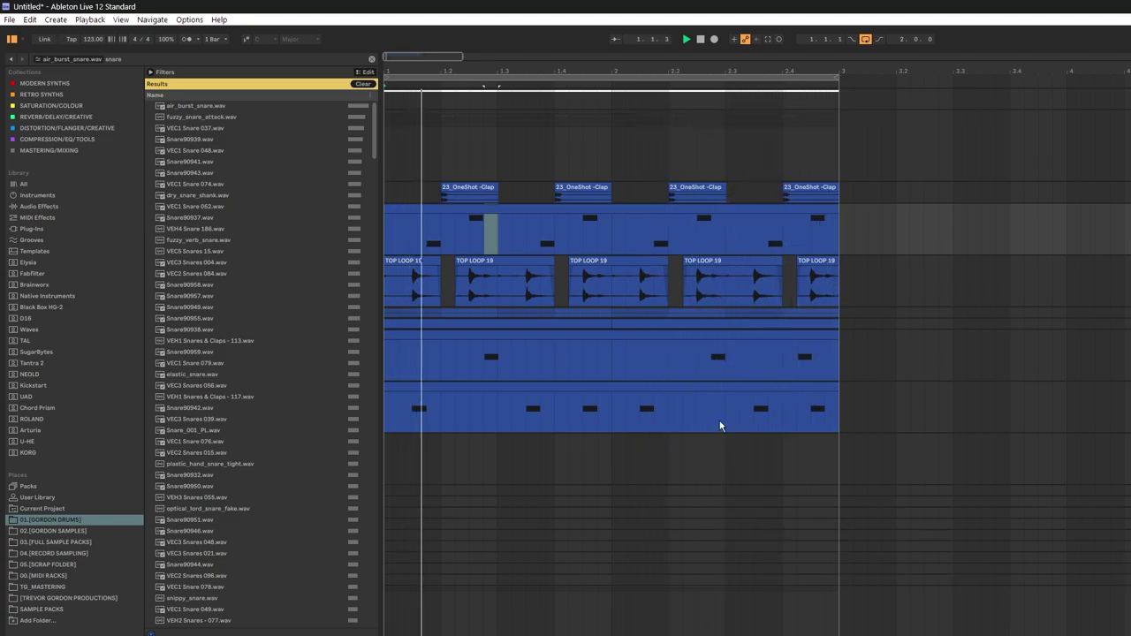
Step: Select the MIDI clip in the second track and restart playback from the loop start
click(560, 208)
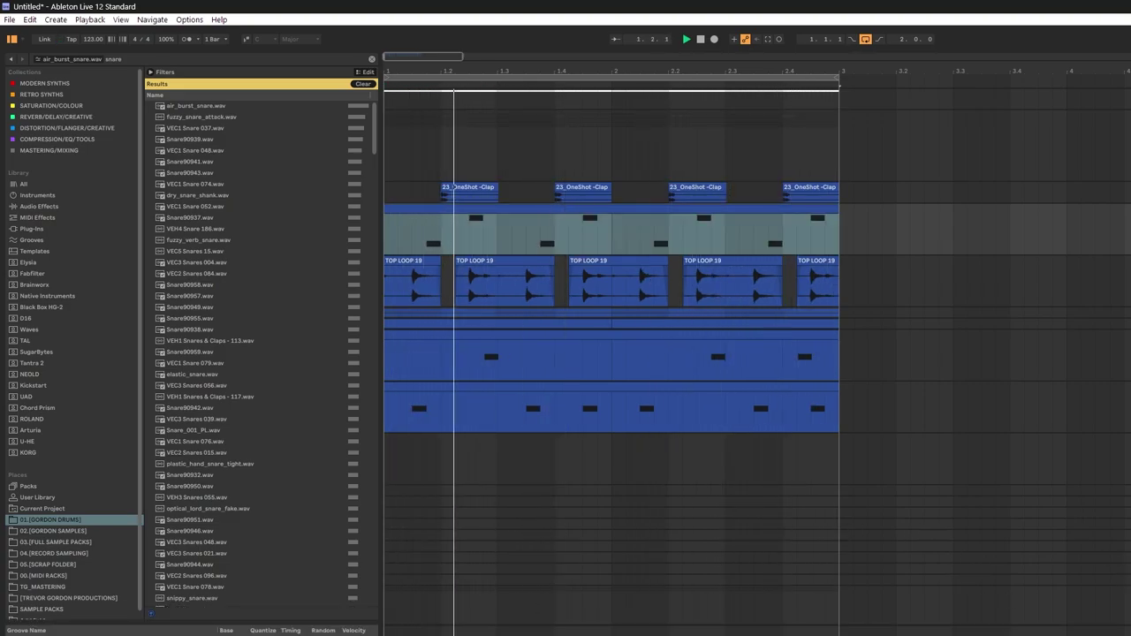
key(space)
key(space)
key(shift+Tab)
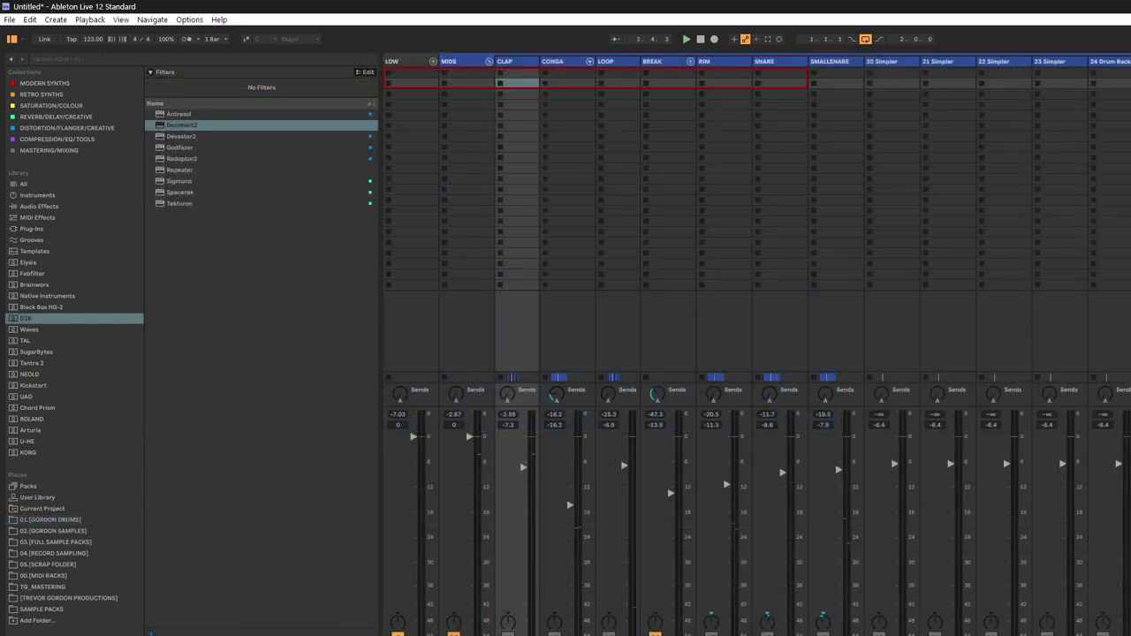
Step: Play the groove, switch to Arrangement View, and unfold the collapsed percussion tracks
key(space)
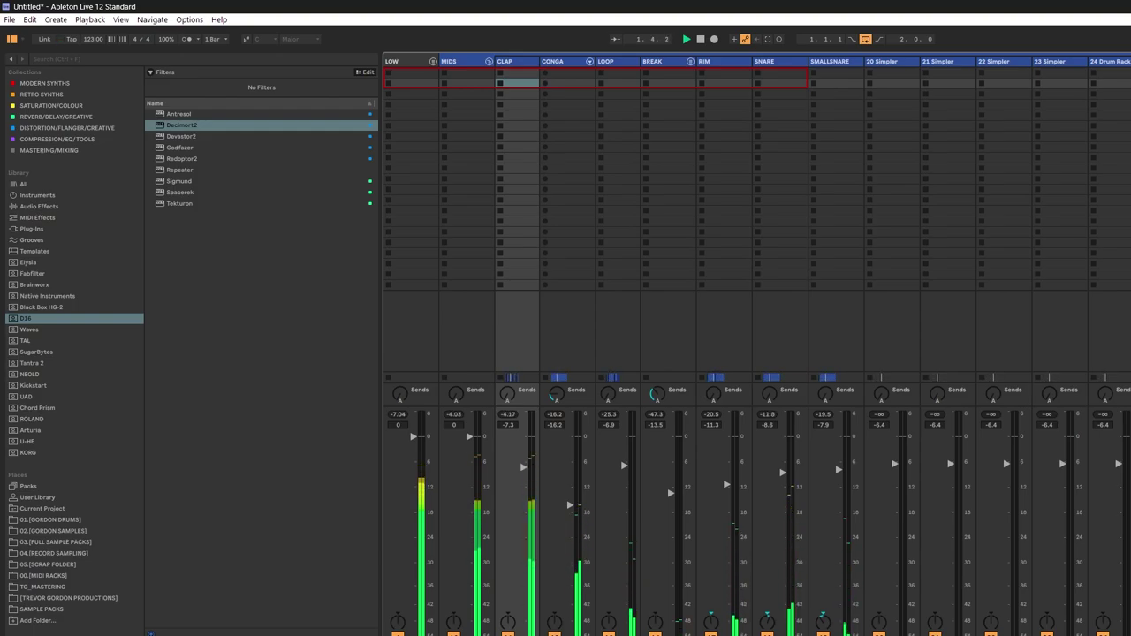
key(Tab)
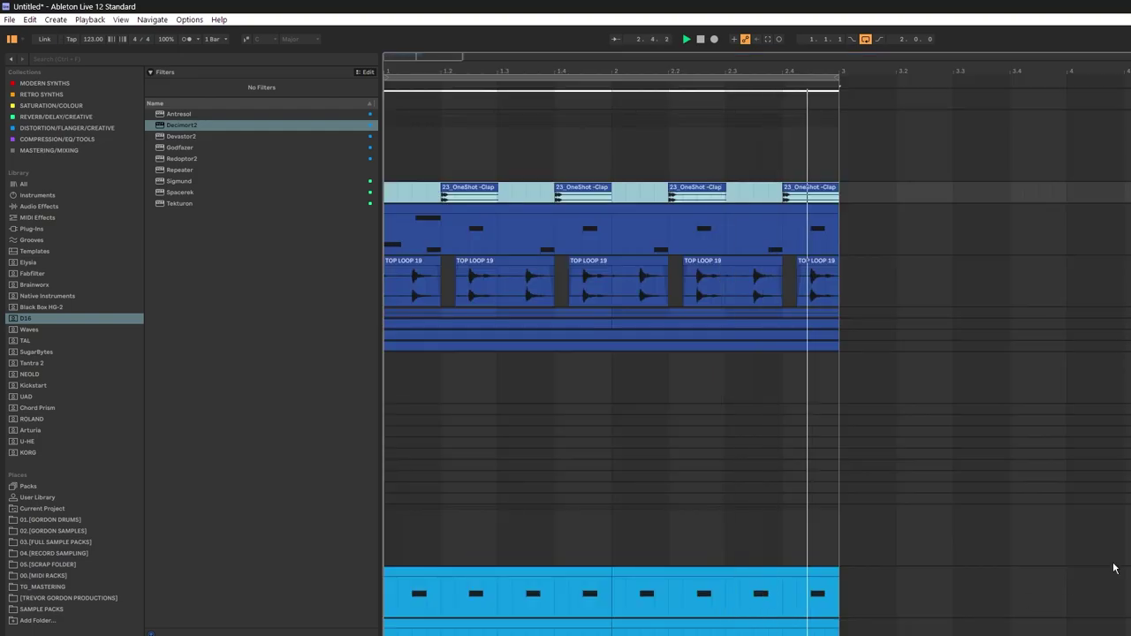
key(u)
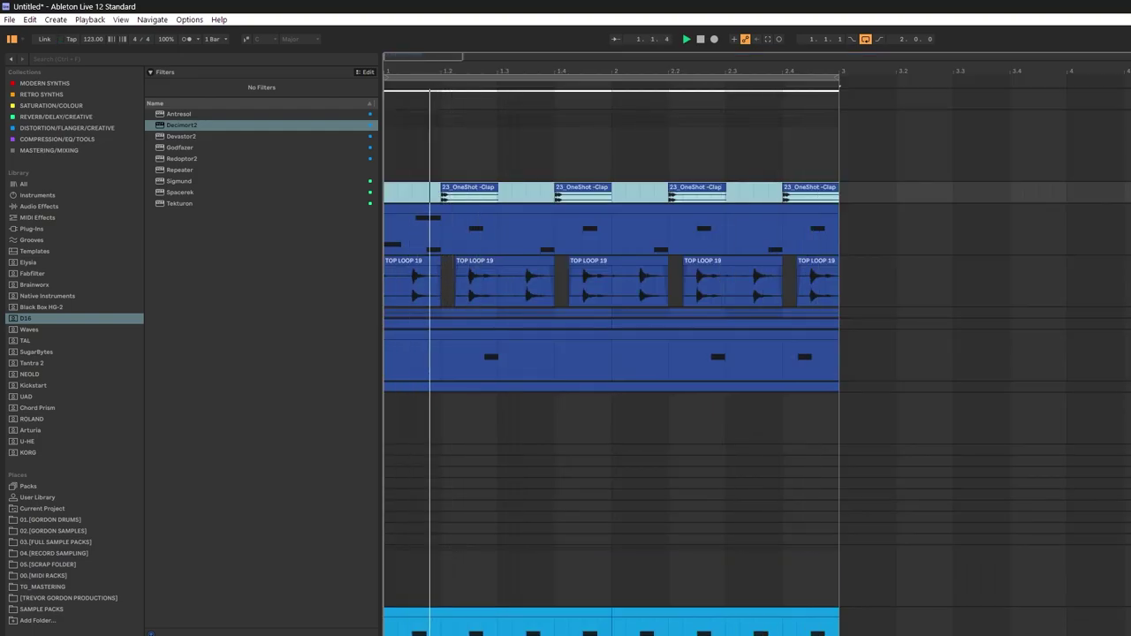
key(u)
click(612, 408)
key(space)
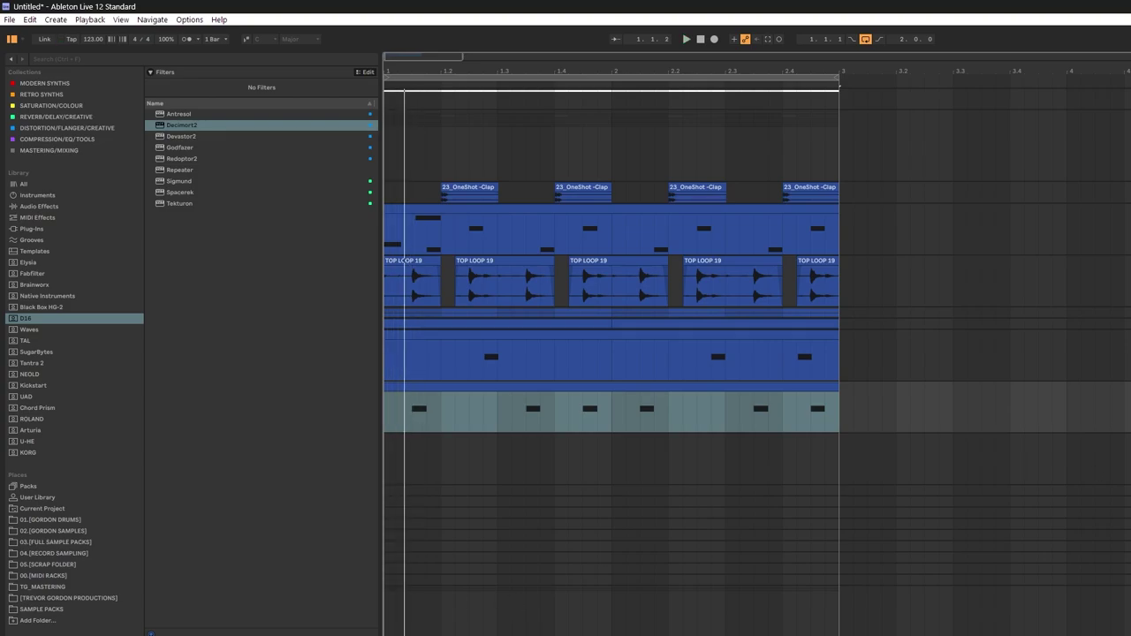
key(space)
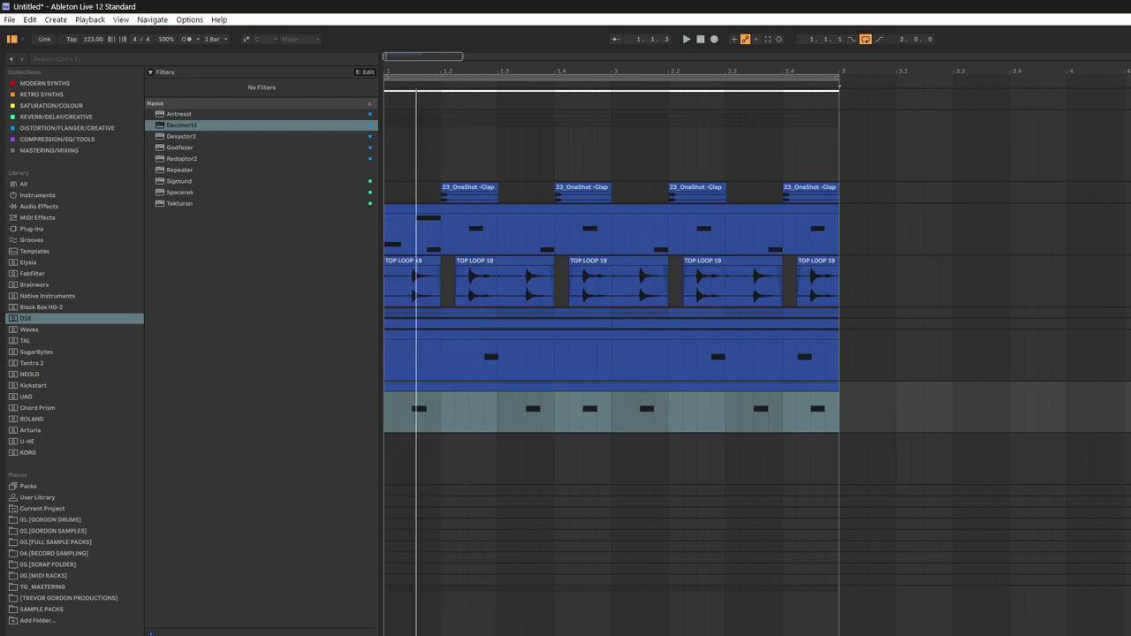
Step: Unfold one more percussion track further down and play from the song start
click(1130, 324)
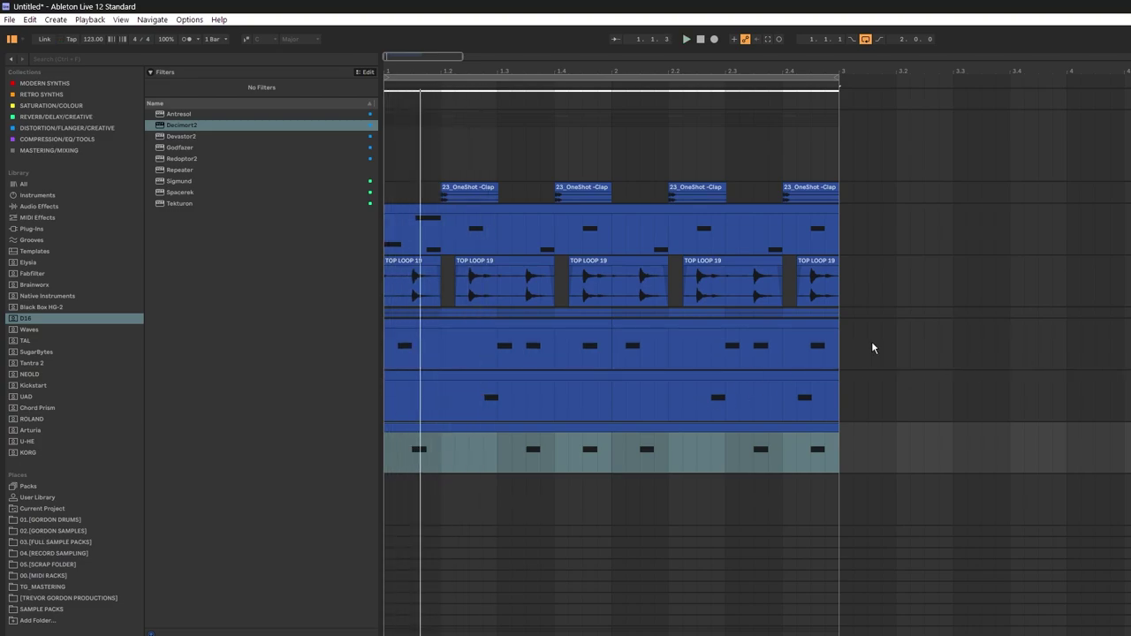
click(1129, 324)
key(space)
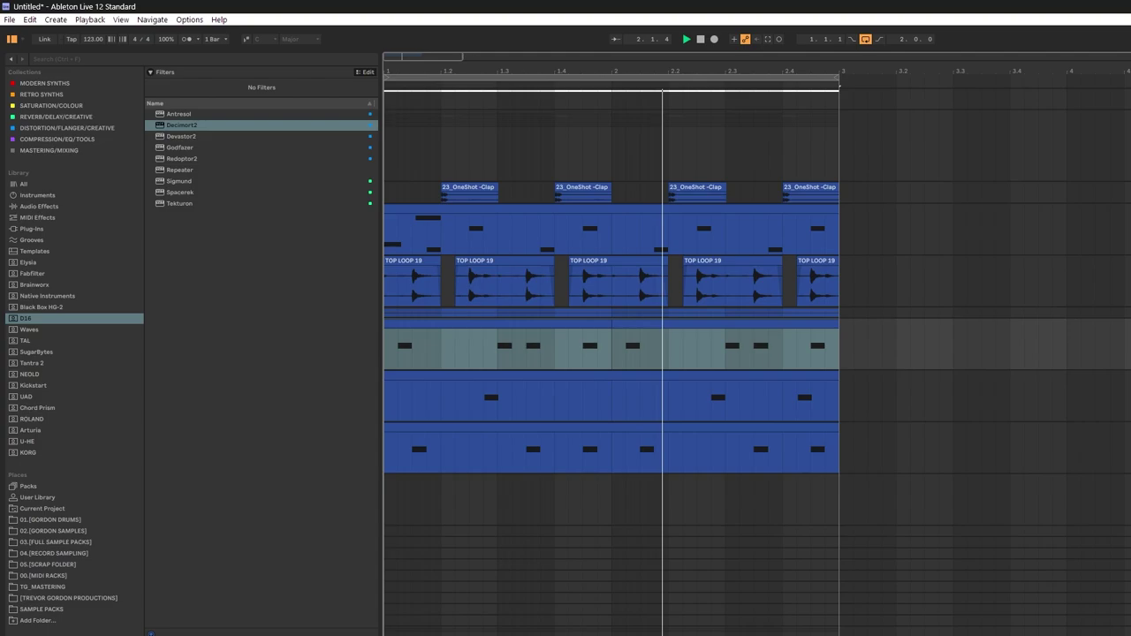
Step: Mark bars 1–1.2 and 2.1–2.2 on the lower hi-hat clip and split it there
scroll(1113, 424, down, 5)
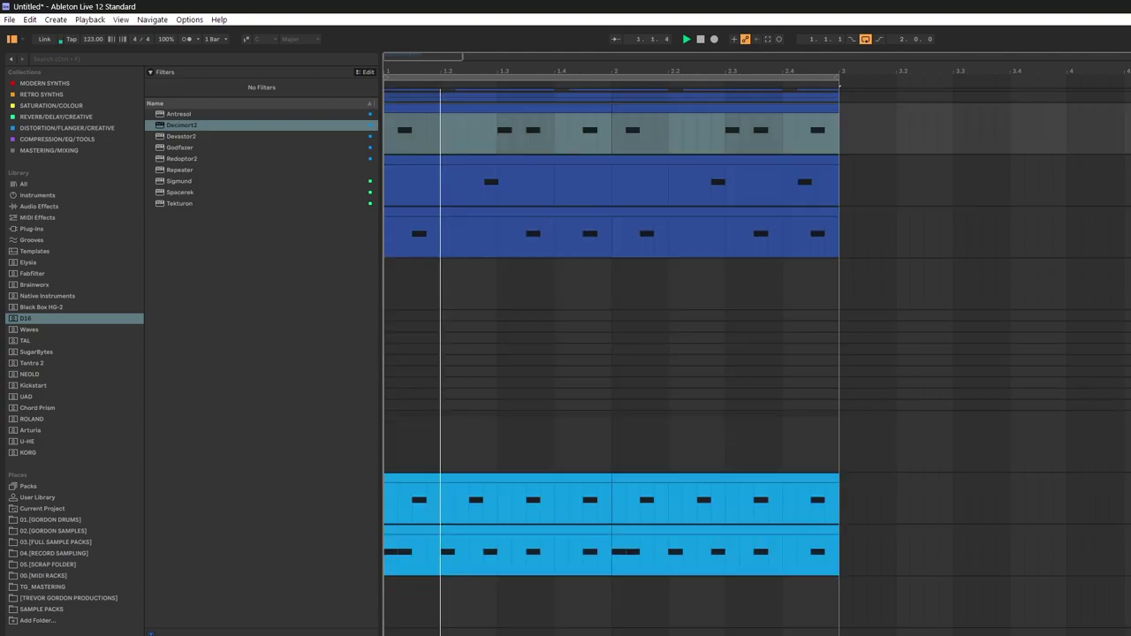
click(1122, 550)
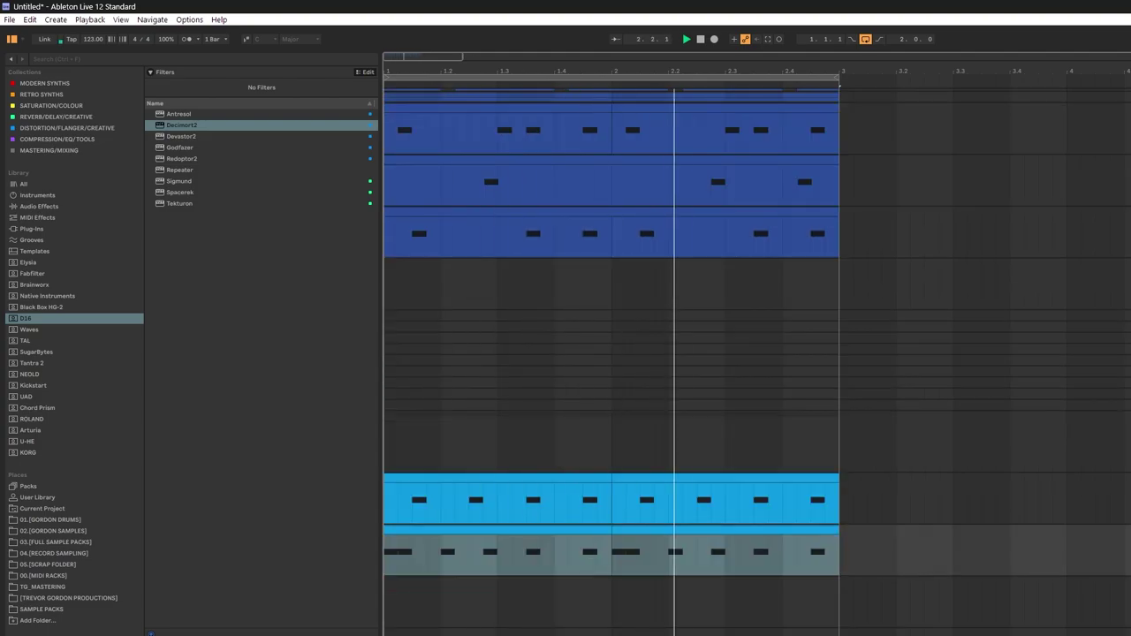
drag(437, 550, 330, 550)
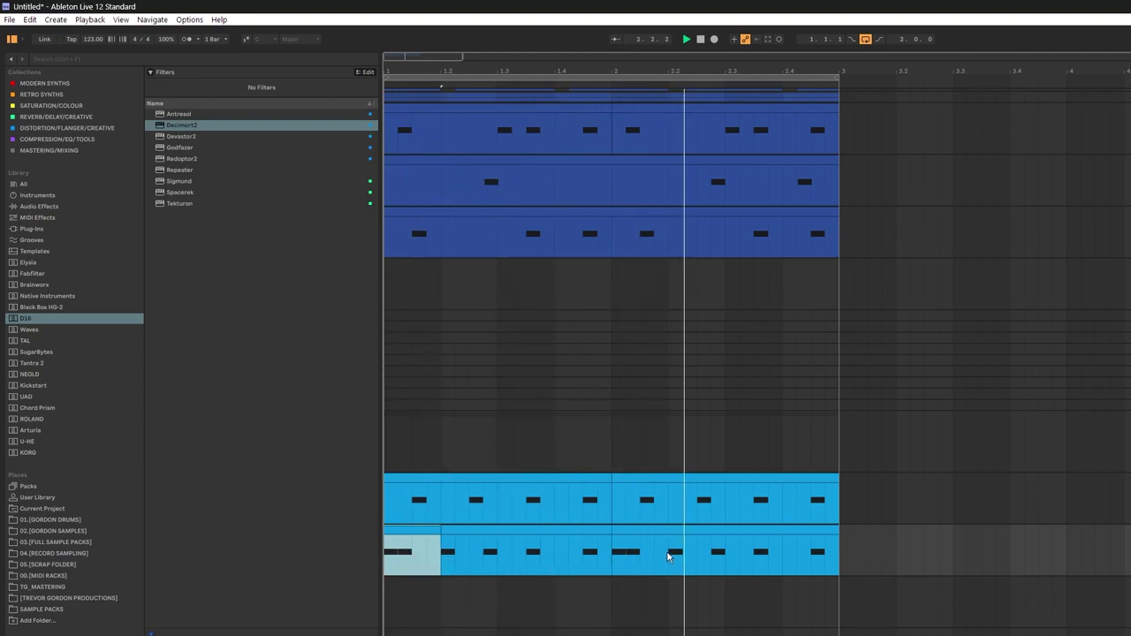
drag(667, 552, 607, 553)
key(ctrl+e)
Step: Open the hi-hat clip's notes and select its sections from 1.2 to 2 and up to 1.2
double_click(408, 533)
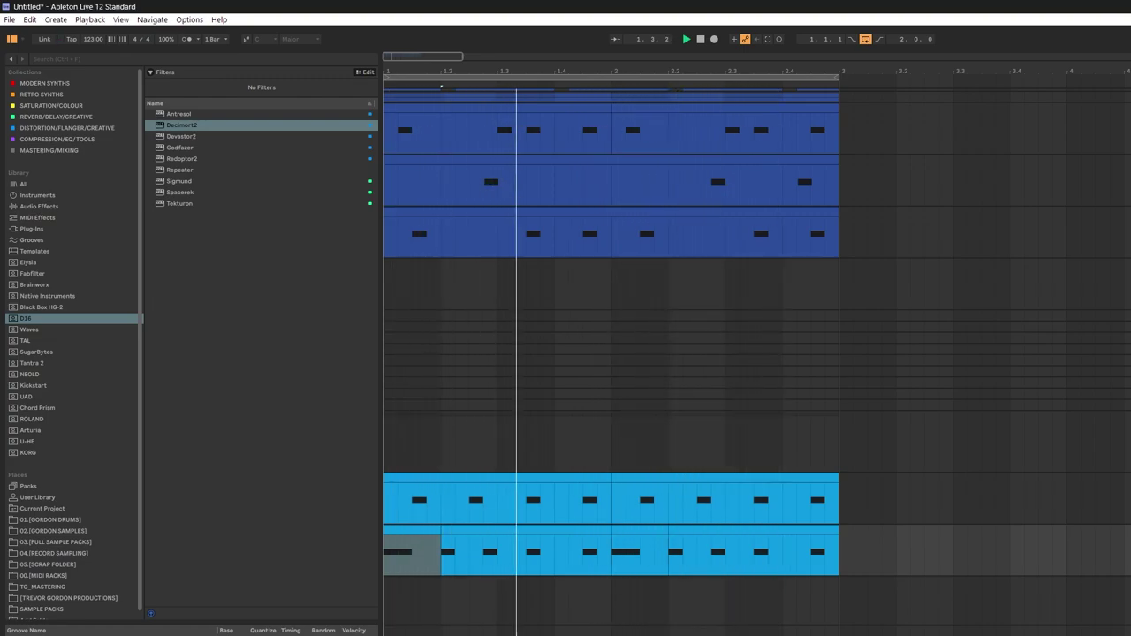
click(629, 537)
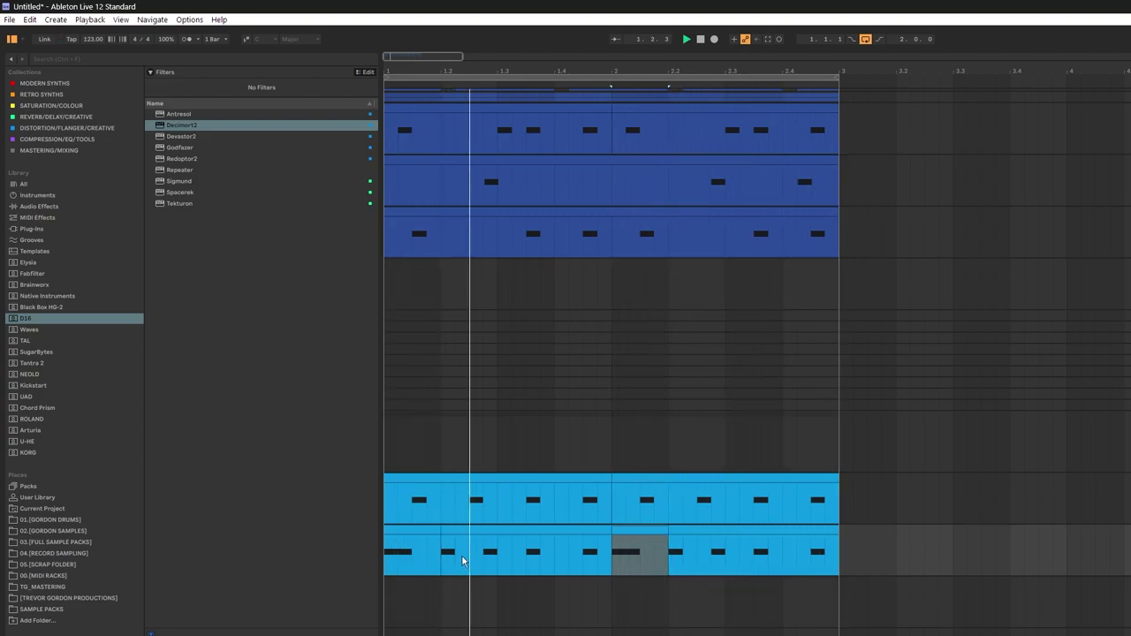
click(508, 536)
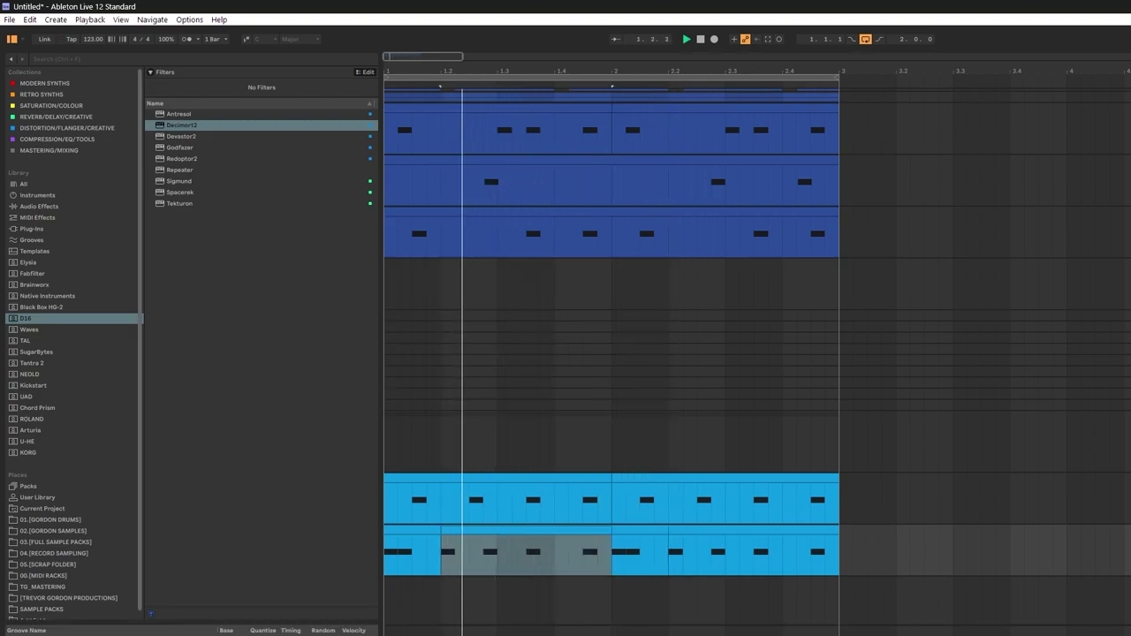
click(442, 586)
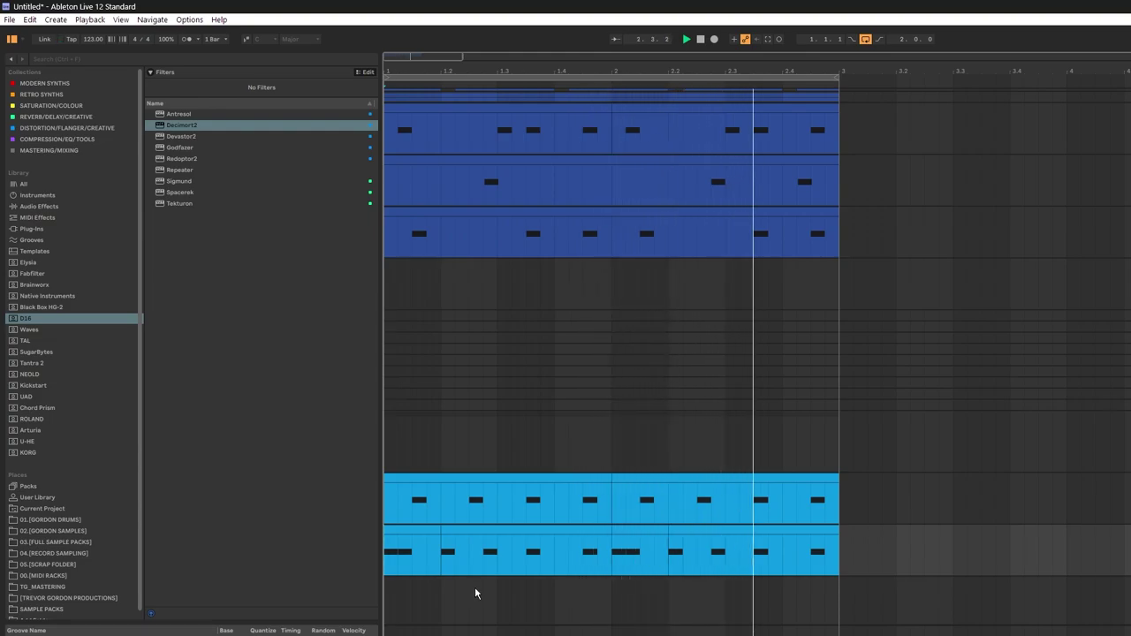
click(419, 535)
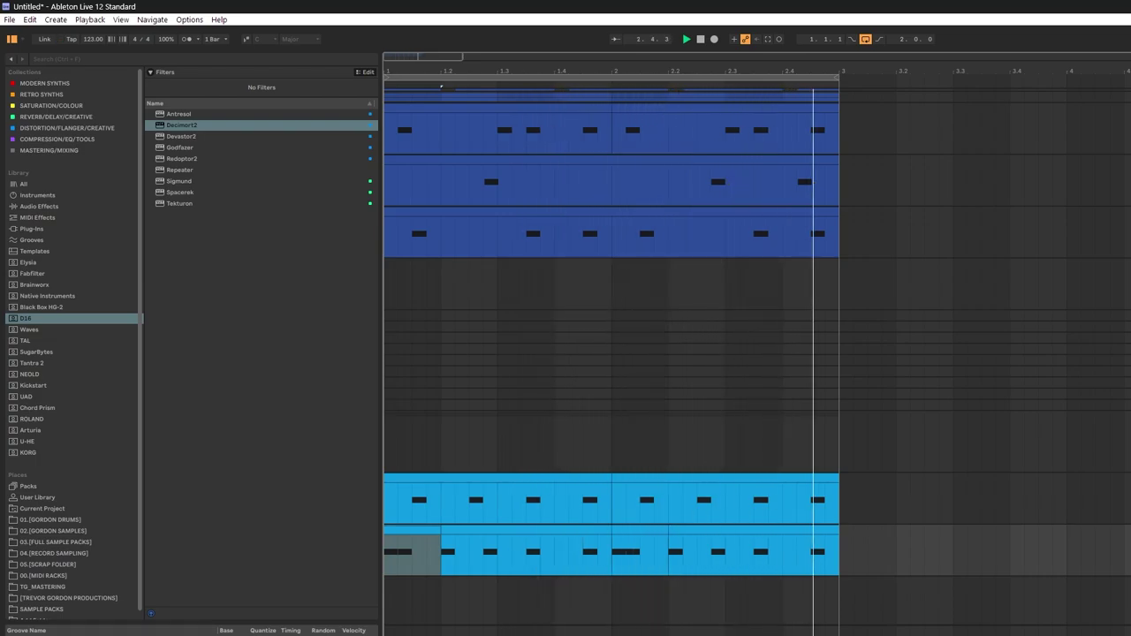
Step: Hide the groove pool and open the RX950 plug-in window on the CHH track
key(shift+Tab)
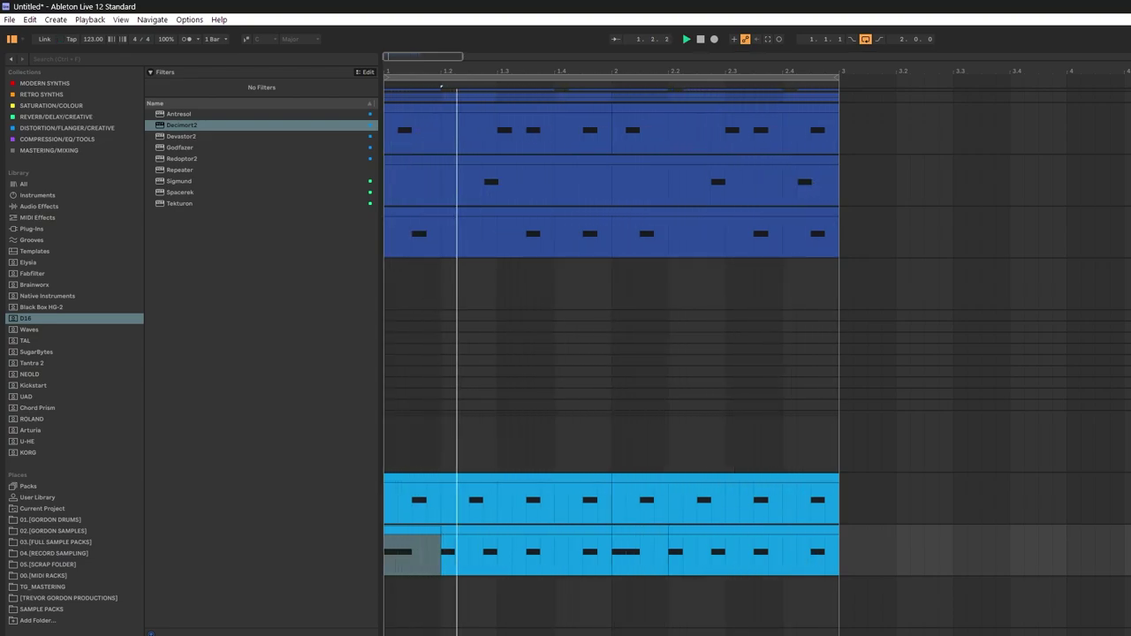
key(ctrl+alt+p)
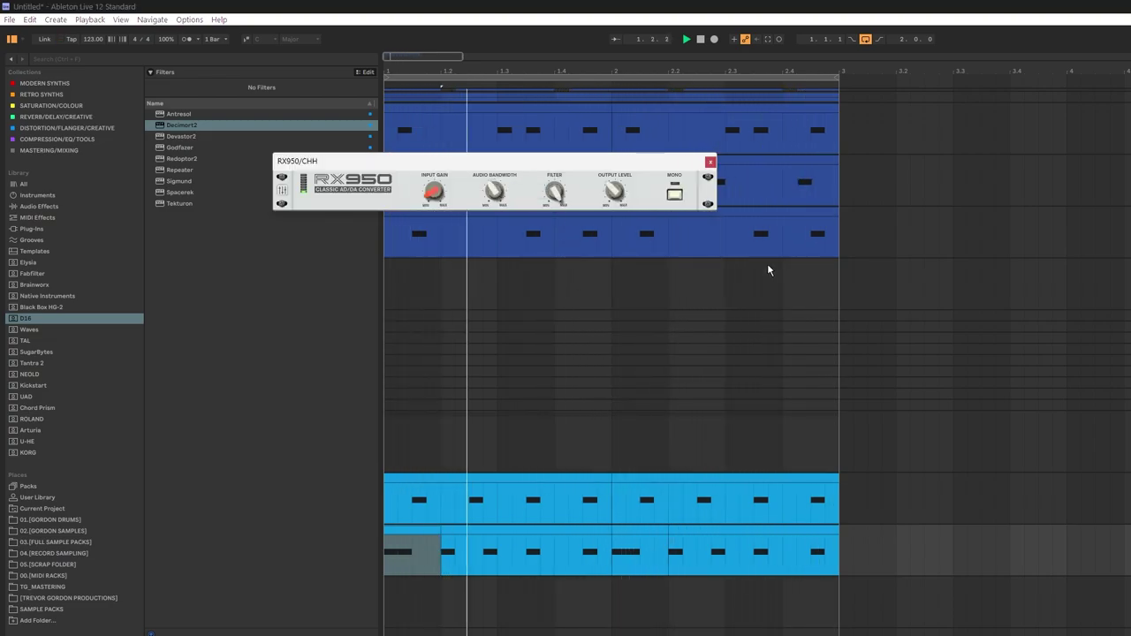
mouse_move(560, 199)
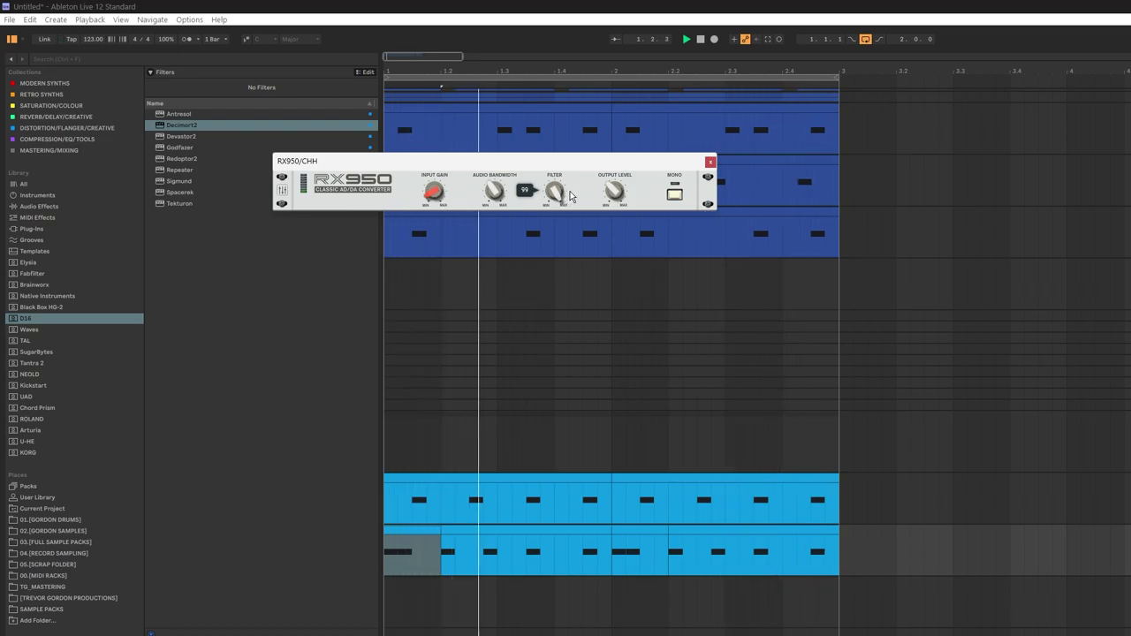
Step: Close the RX950 window and slightly lower the second C3 note's velocity in the lower hat clip
mouse_move(496, 183)
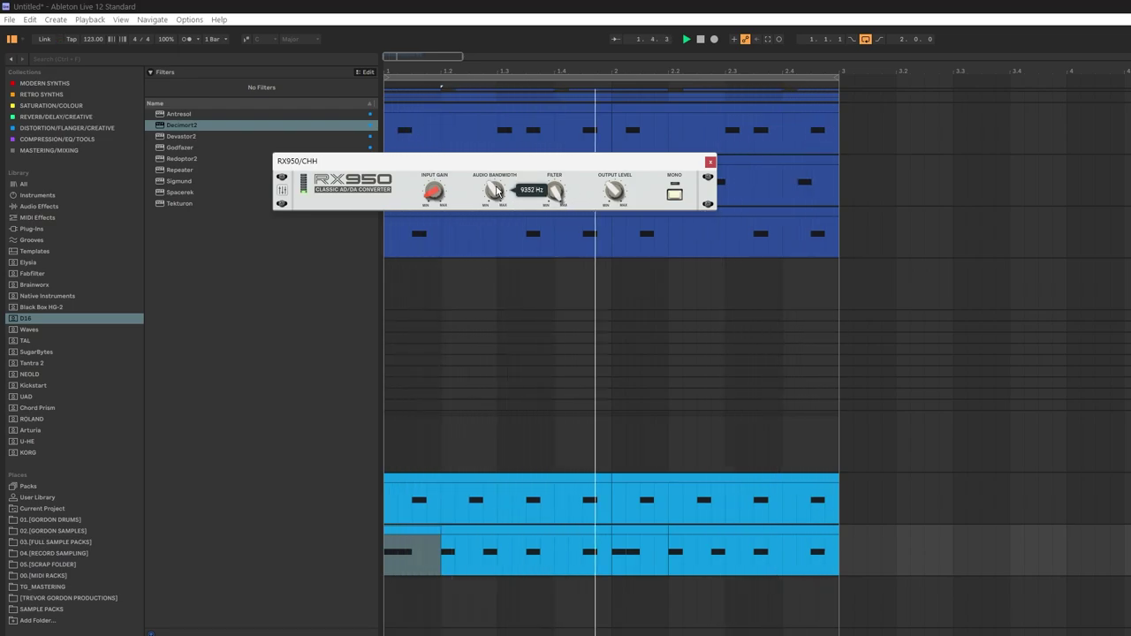
click(710, 161)
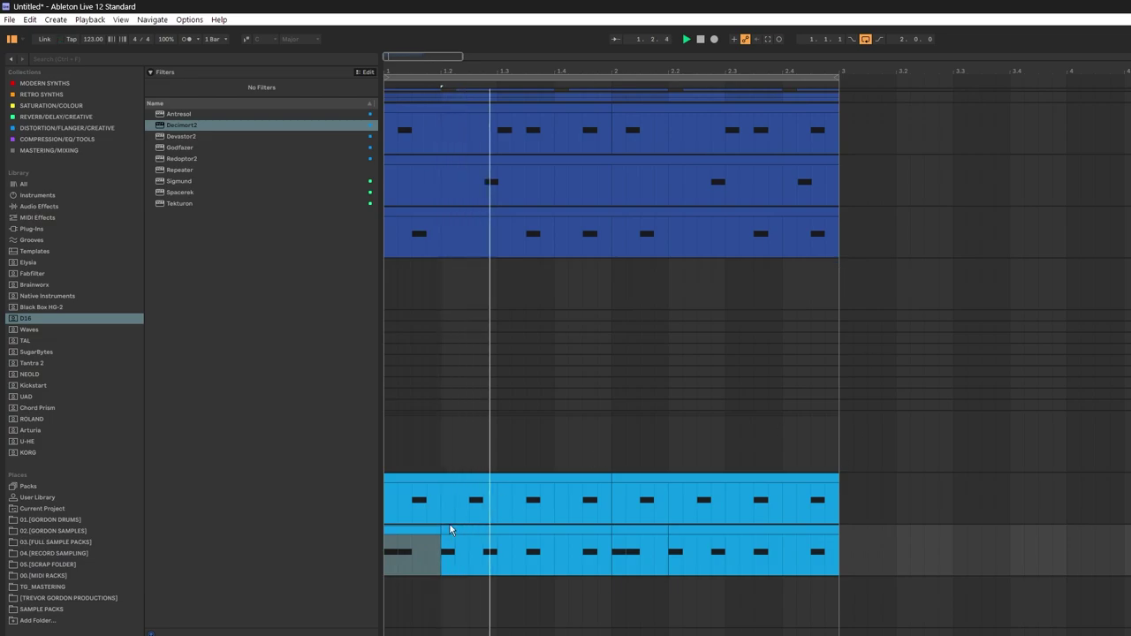
click(840, 555)
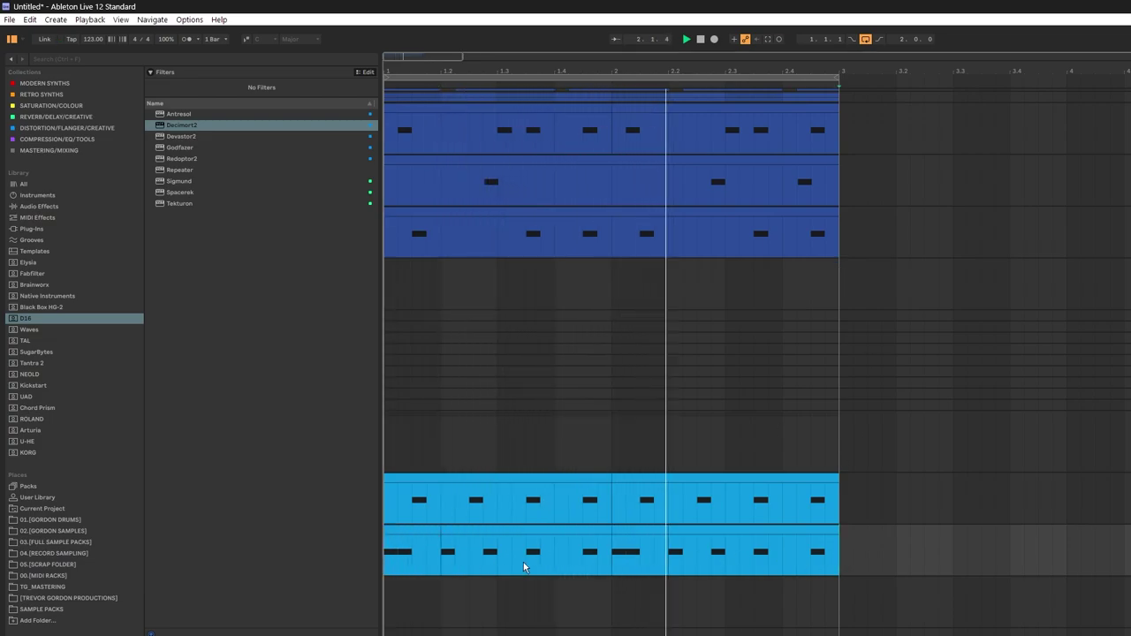
click(402, 528)
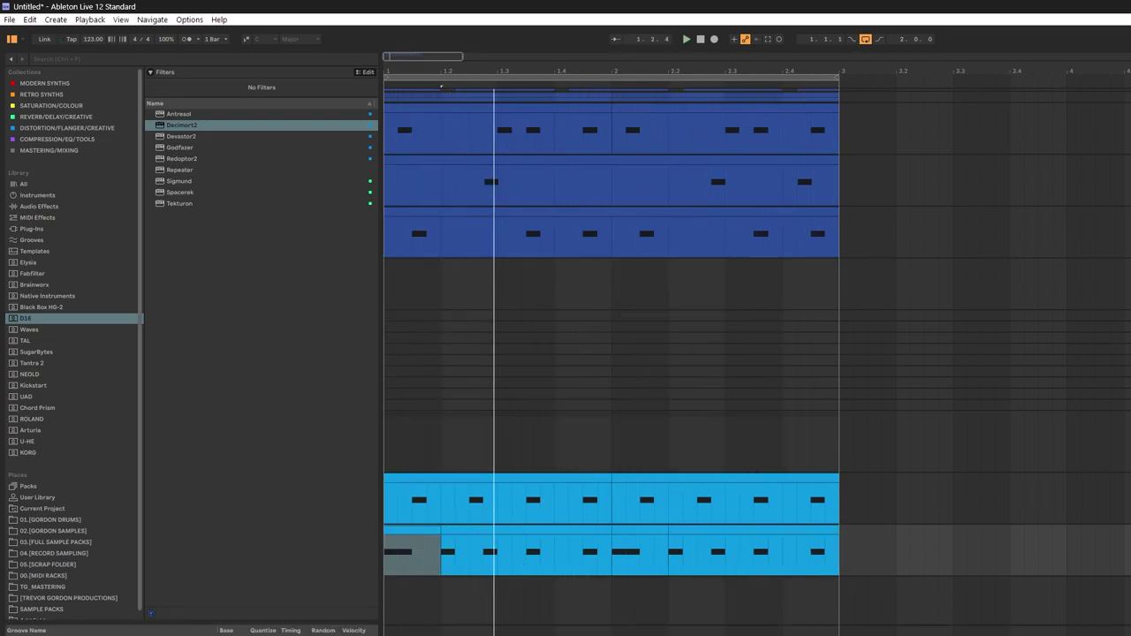
drag(448, 635, 442, 318)
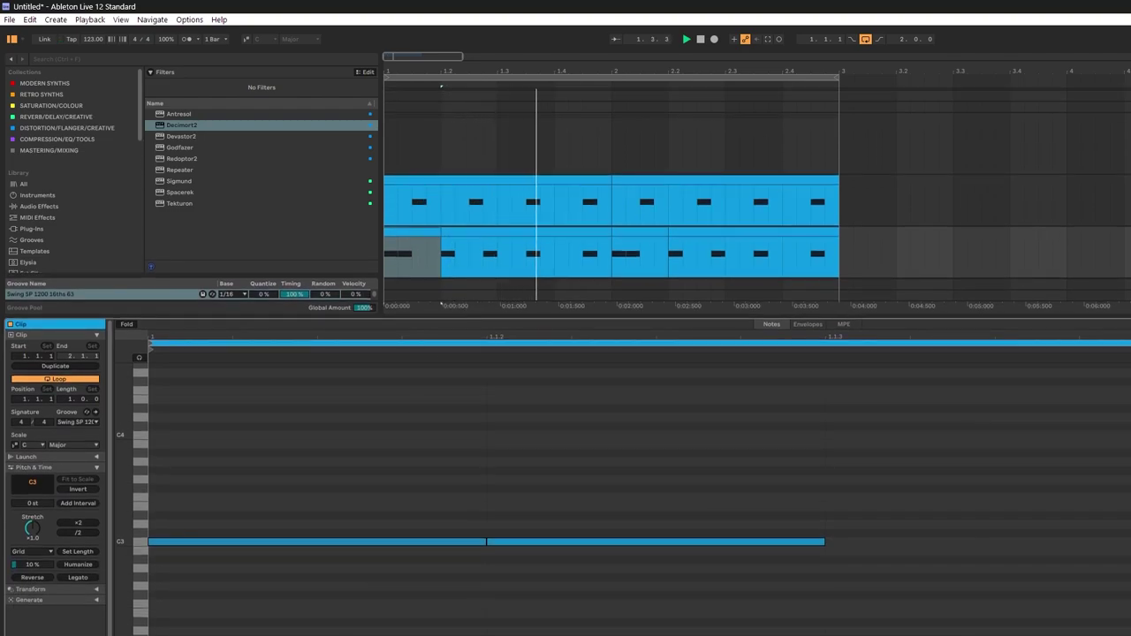
scroll(157, 604, down, 3)
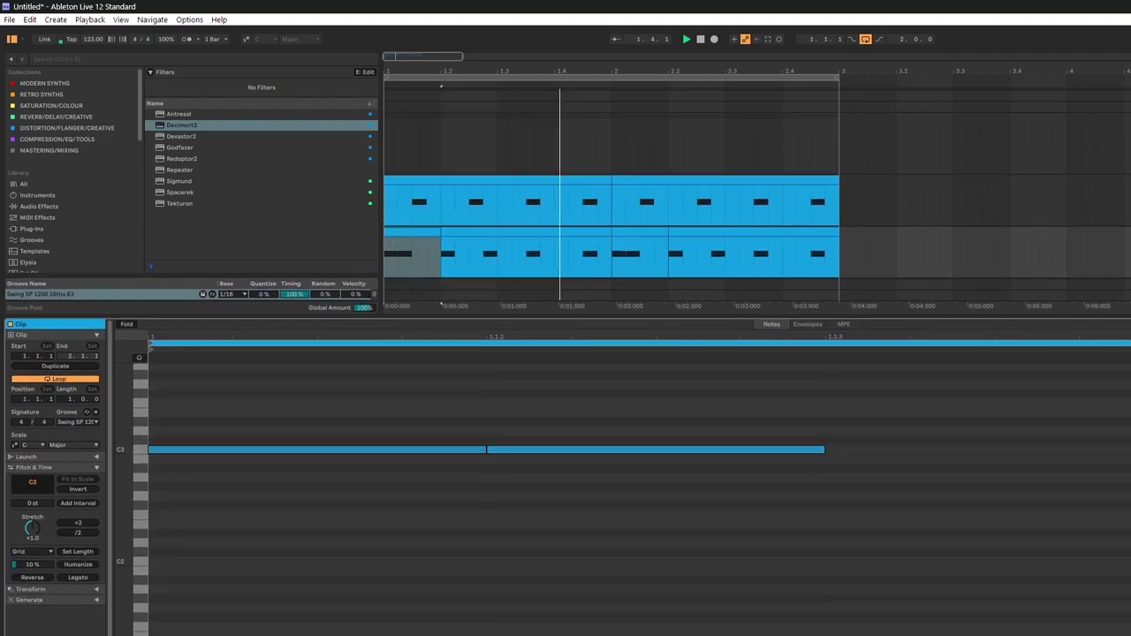
key(Home)
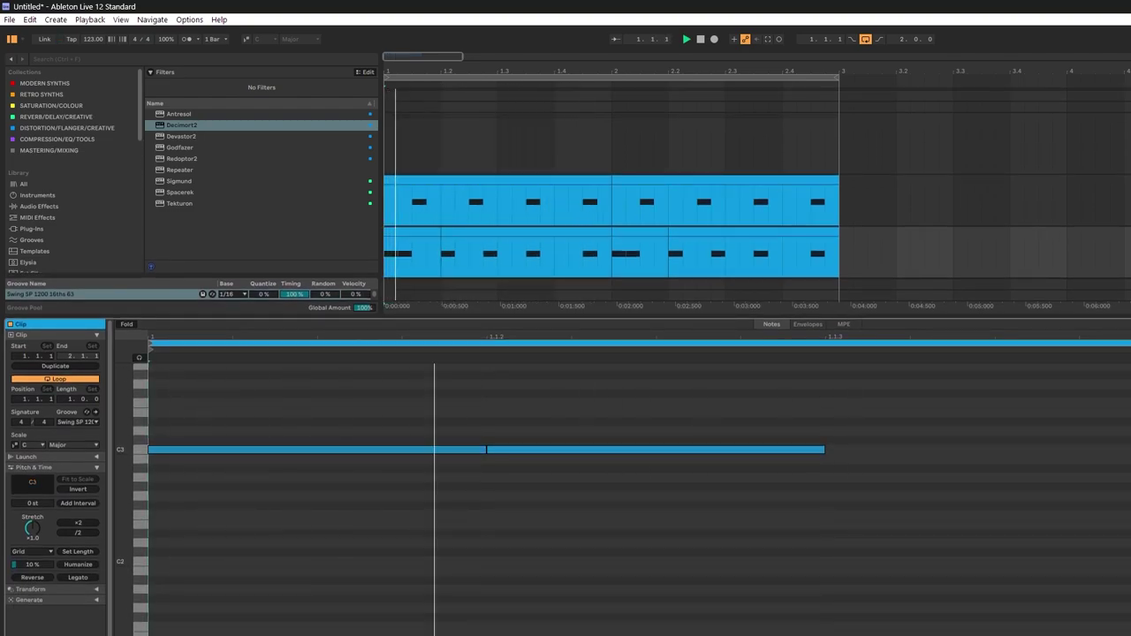
drag(320, 635, 321, 515)
drag(270, 613, 270, 635)
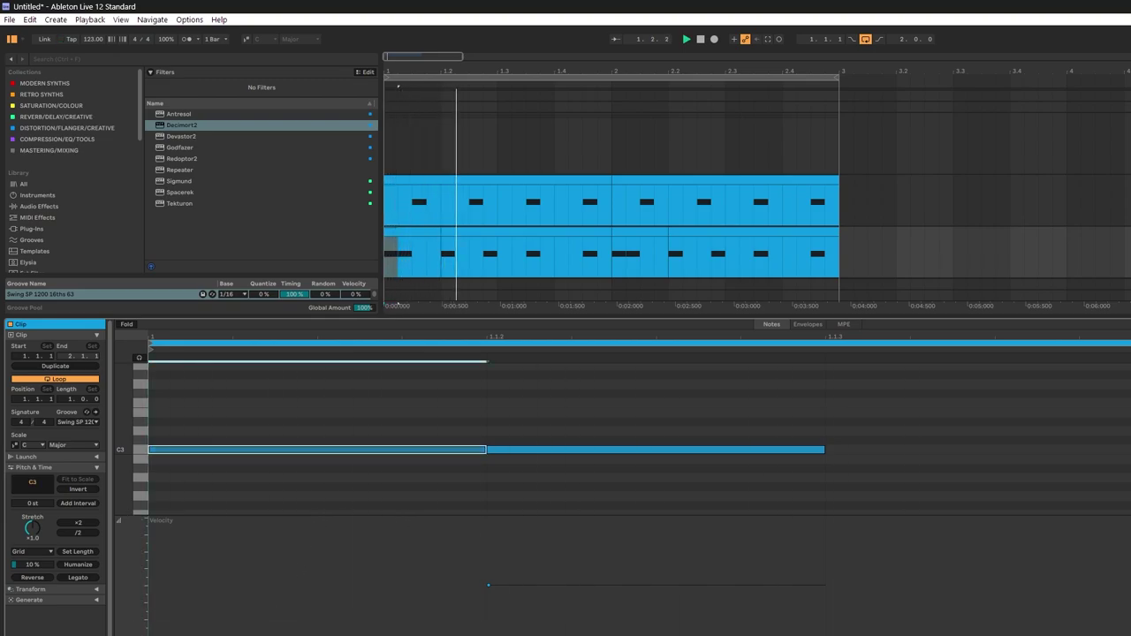
drag(537, 585, 537, 592)
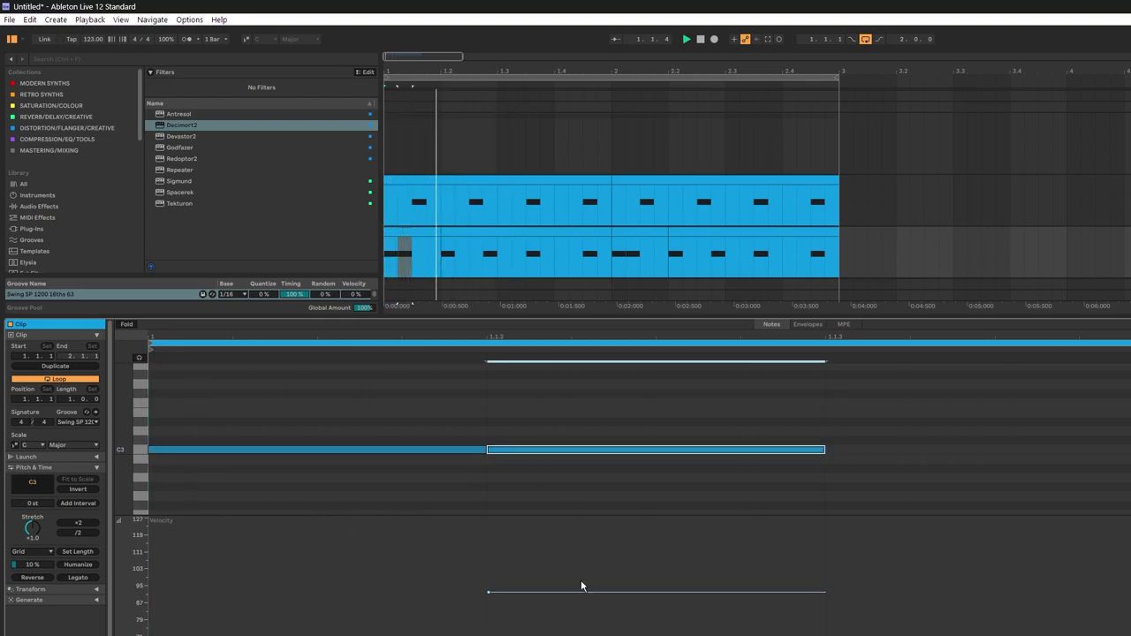
Step: Duplicate bar 1 of the lower hat clip into bar 2 and collapse the detail view
drag(607, 267, 291, 250)
key(ctrl+d)
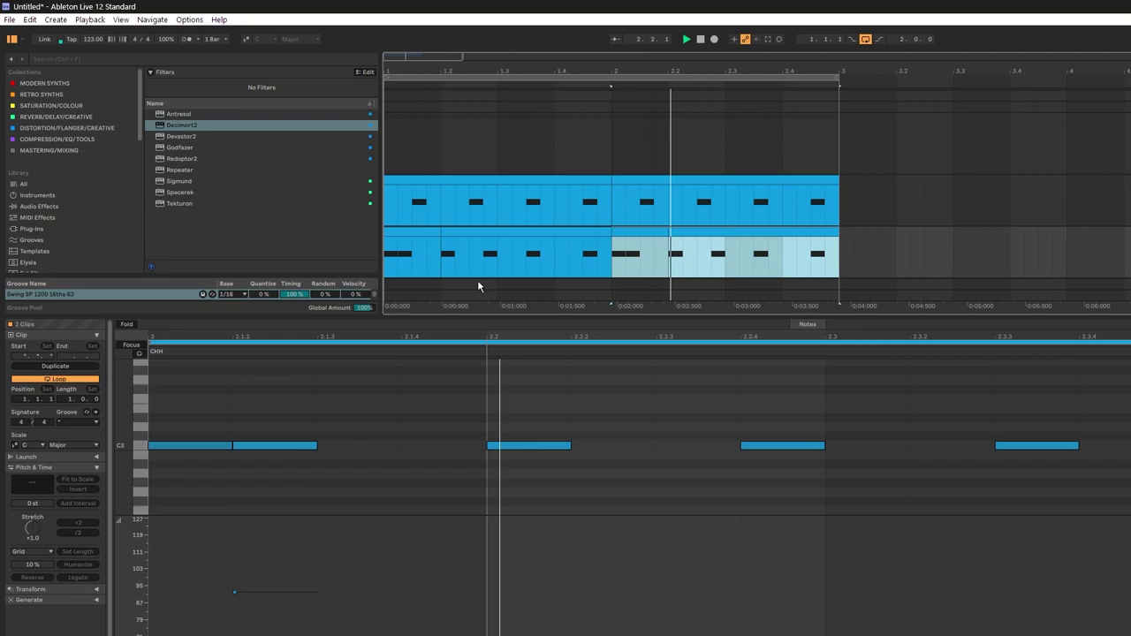
drag(625, 313, 624, 635)
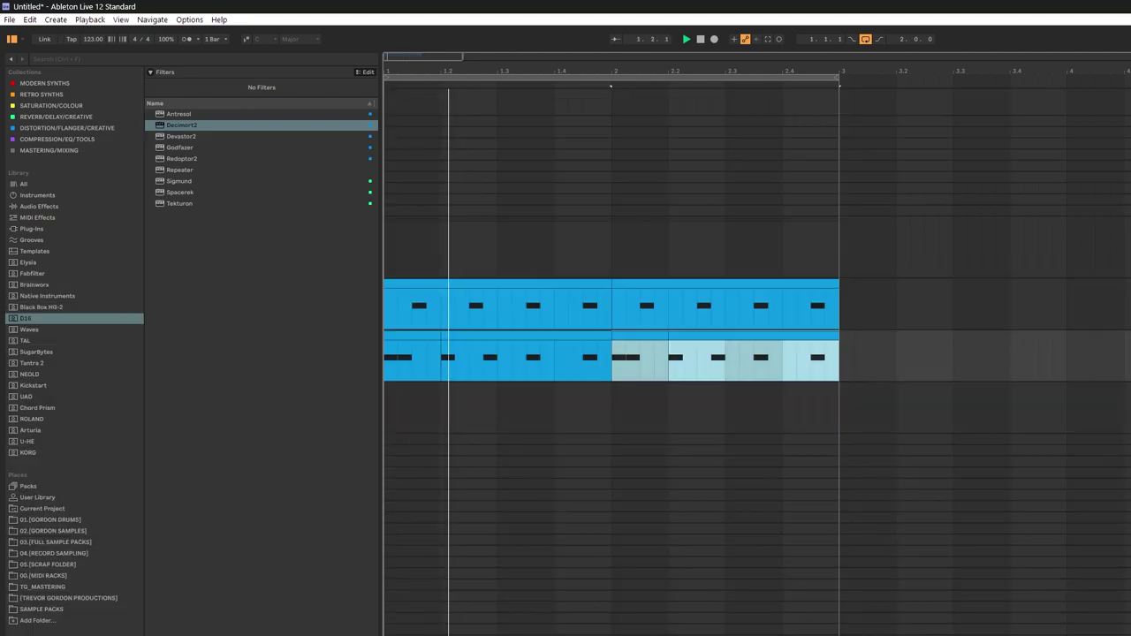
key(Down)
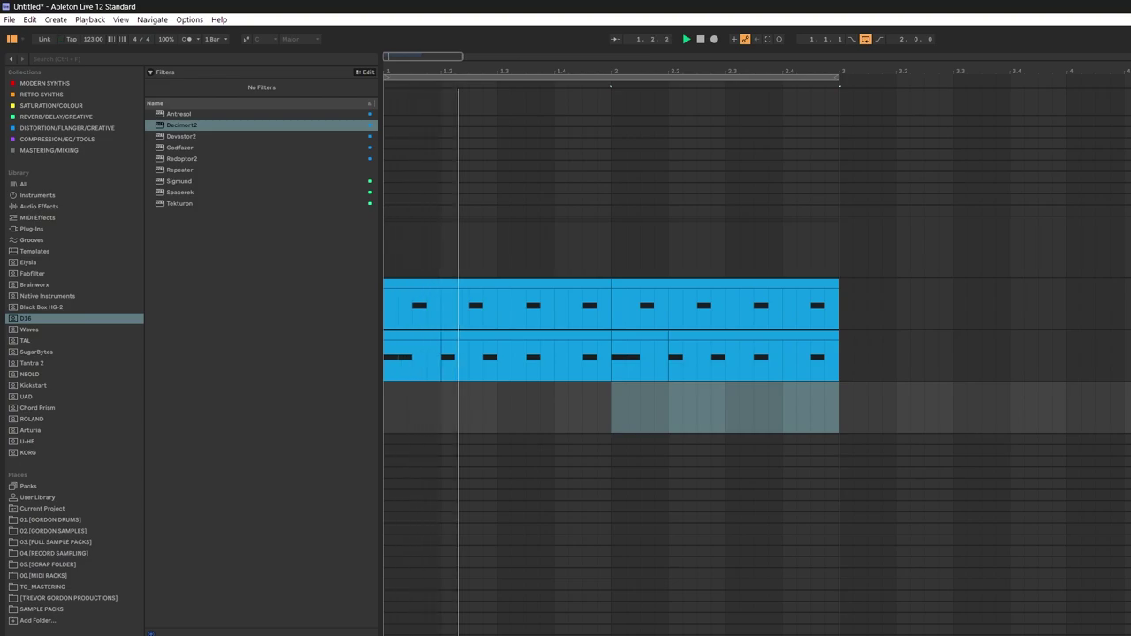
Step: Copy the lower hat track's opening eighth and paste it at beat 1.3
scroll(609, 353, up, 5)
click(725, 383)
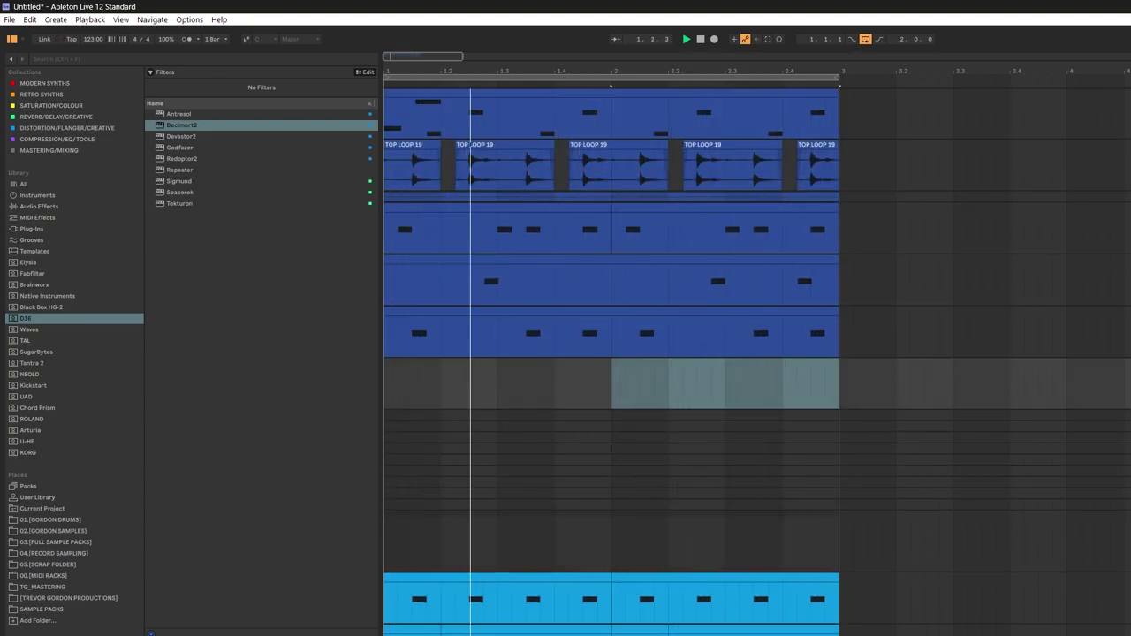
scroll(610, 353, up, 2)
scroll(610, 353, down, 1)
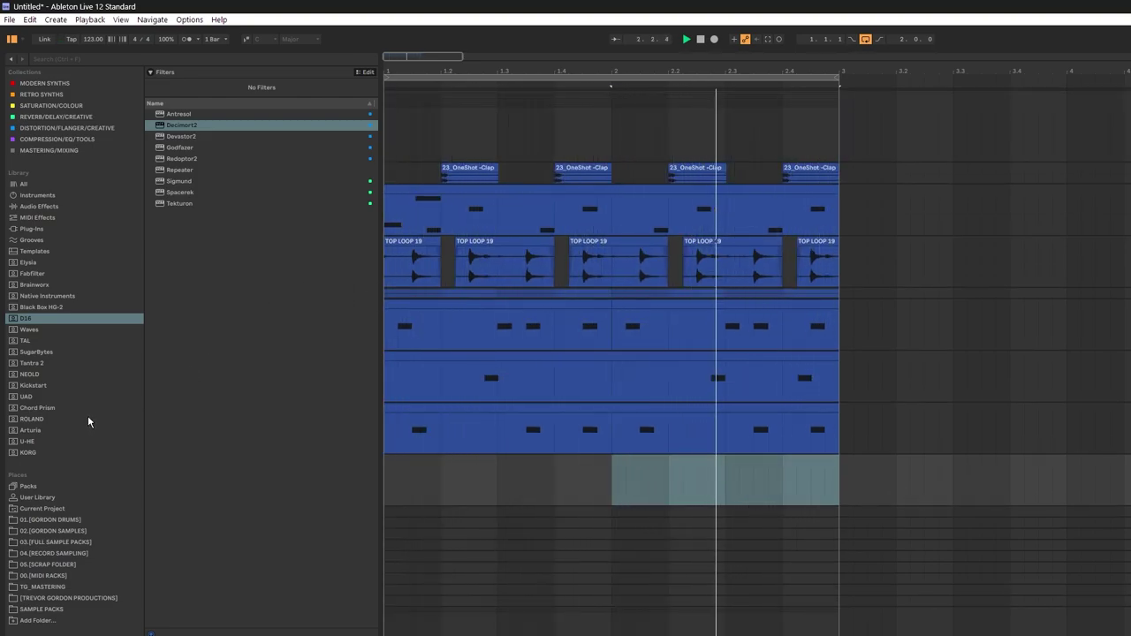
scroll(610, 362, down, 5)
click(724, 532)
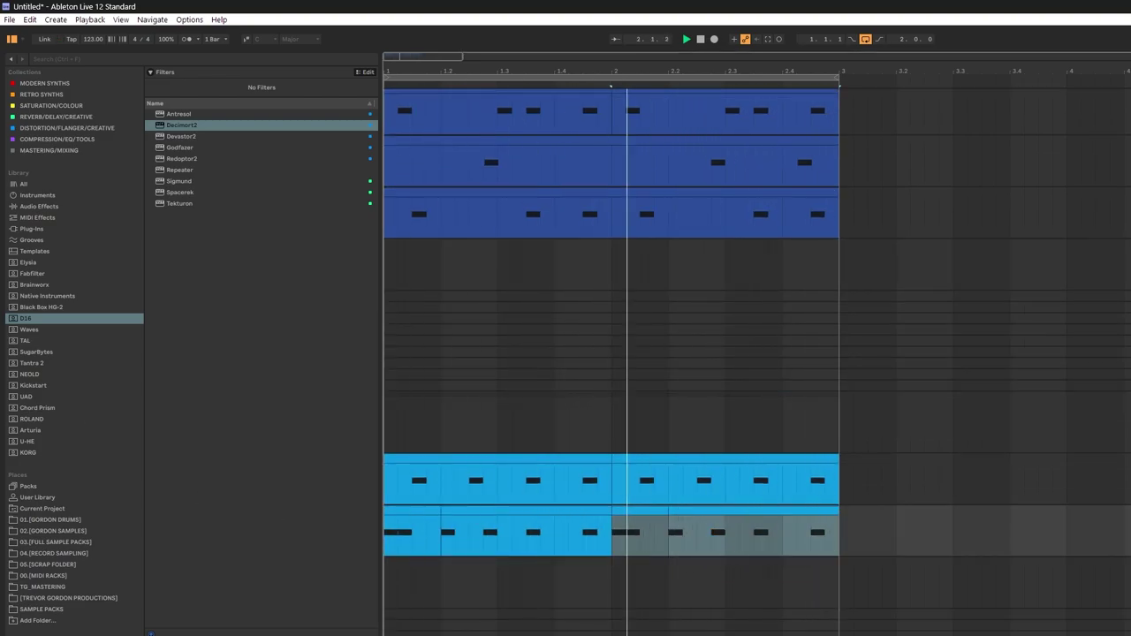
drag(612, 535, 372, 538)
right_click(392, 521)
click(408, 530)
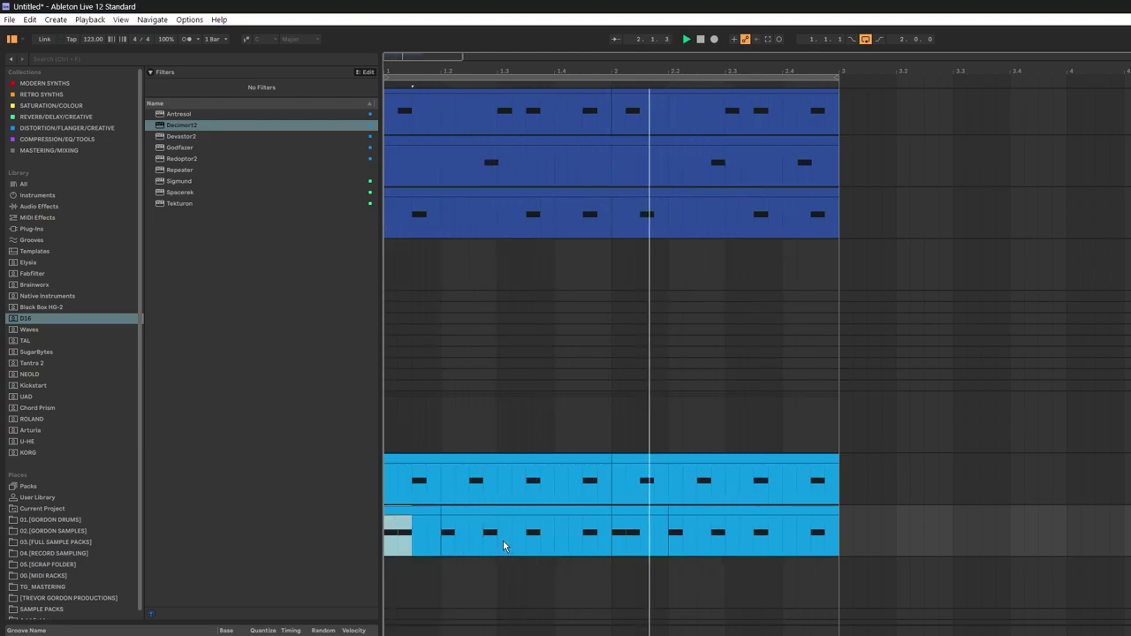
click(503, 539)
key(ctrl+v)
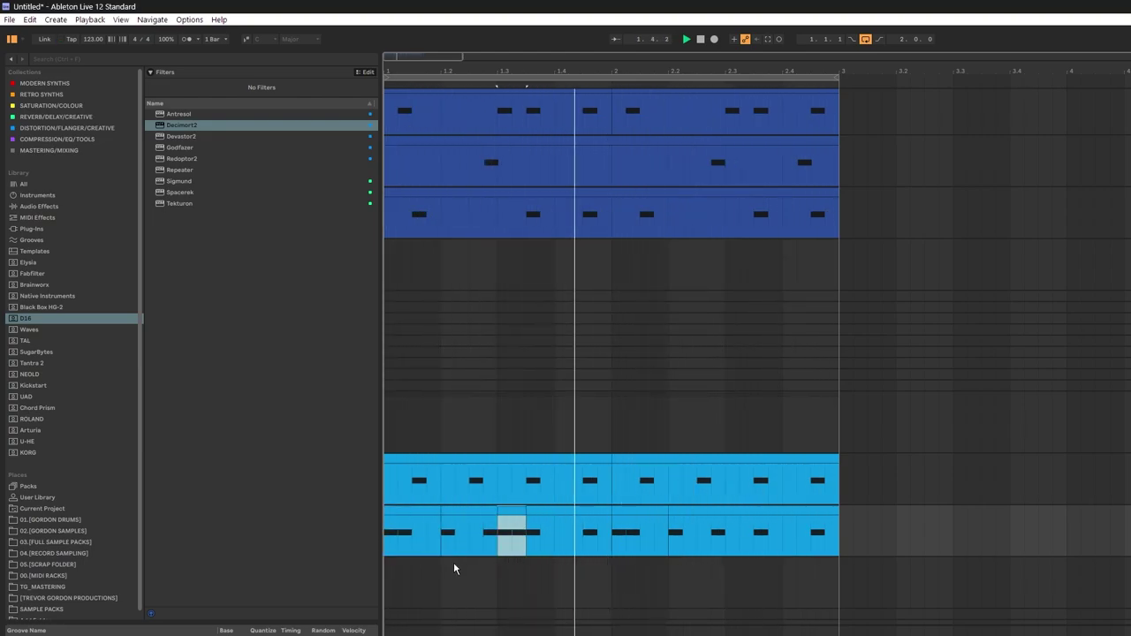
Step: Audition the chop and delete the first C3 note from the pasted clip
key(space)
key(space)
key(space)
click(509, 511)
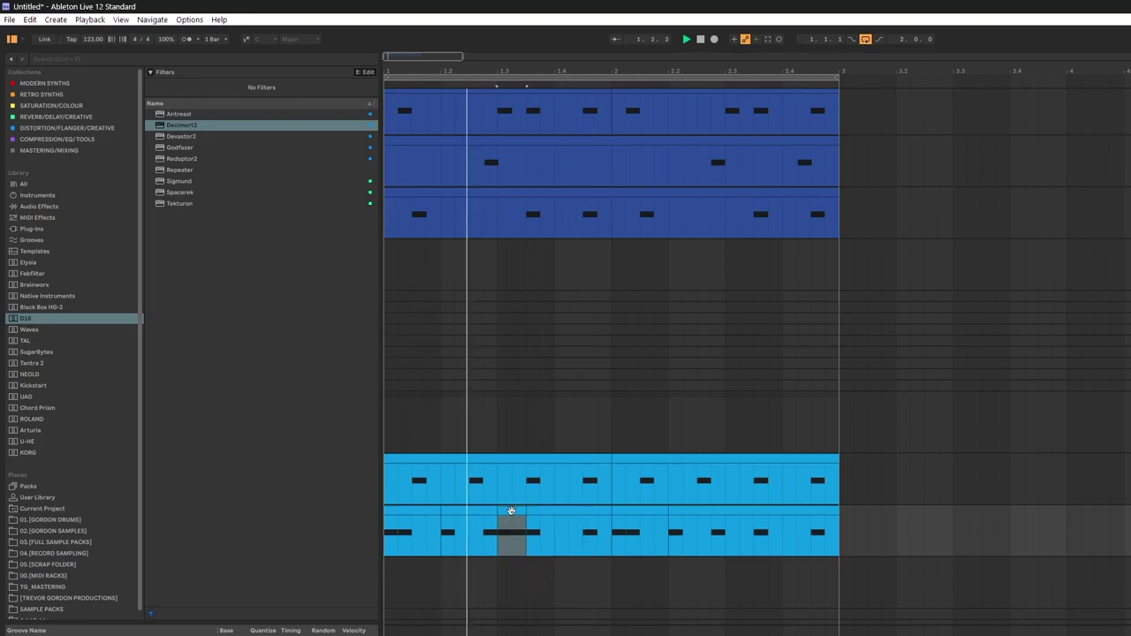
key(space)
key(space)
drag(745, 635, 744, 299)
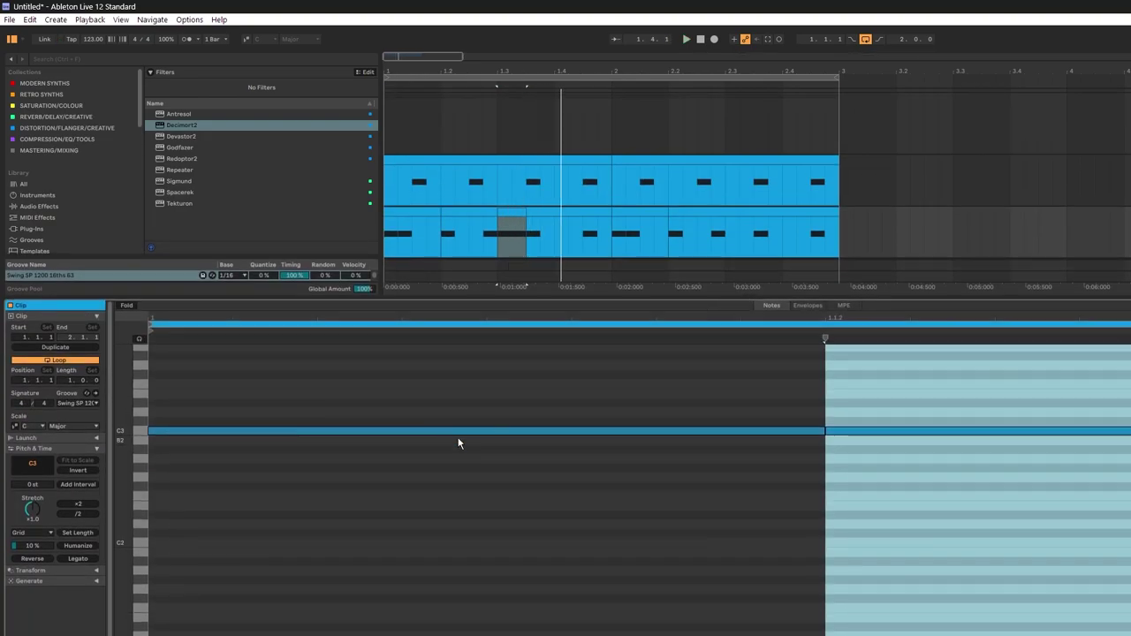
double_click(458, 434)
Step: Duplicate the reworked first bar of the lower hat track into bar 2
drag(581, 245, 351, 242)
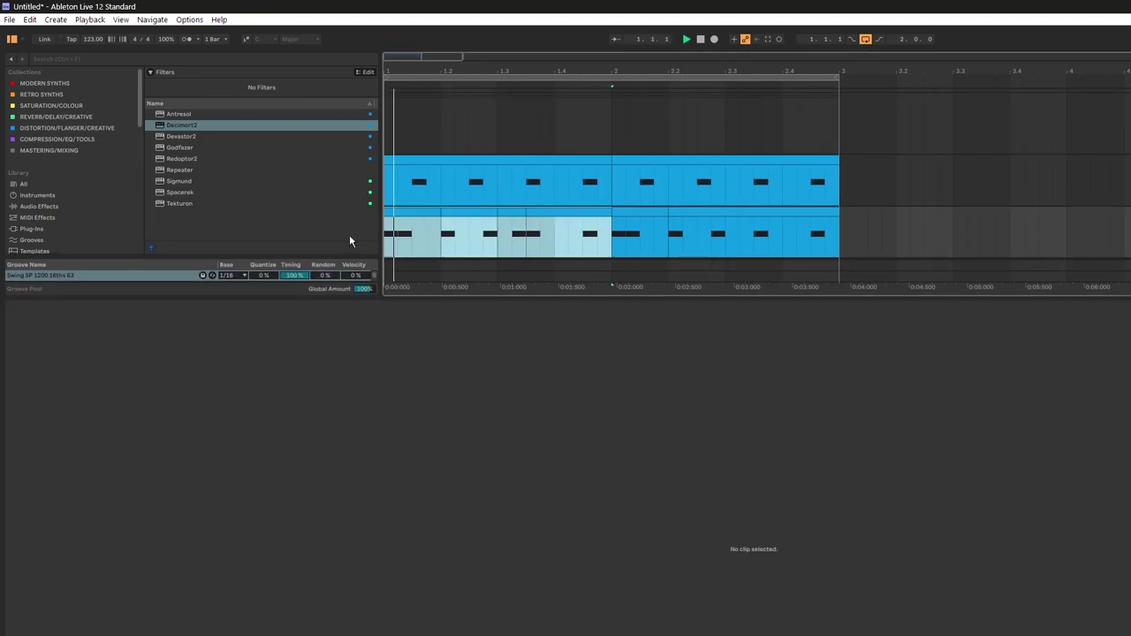
key(ctrl+d)
click(517, 222)
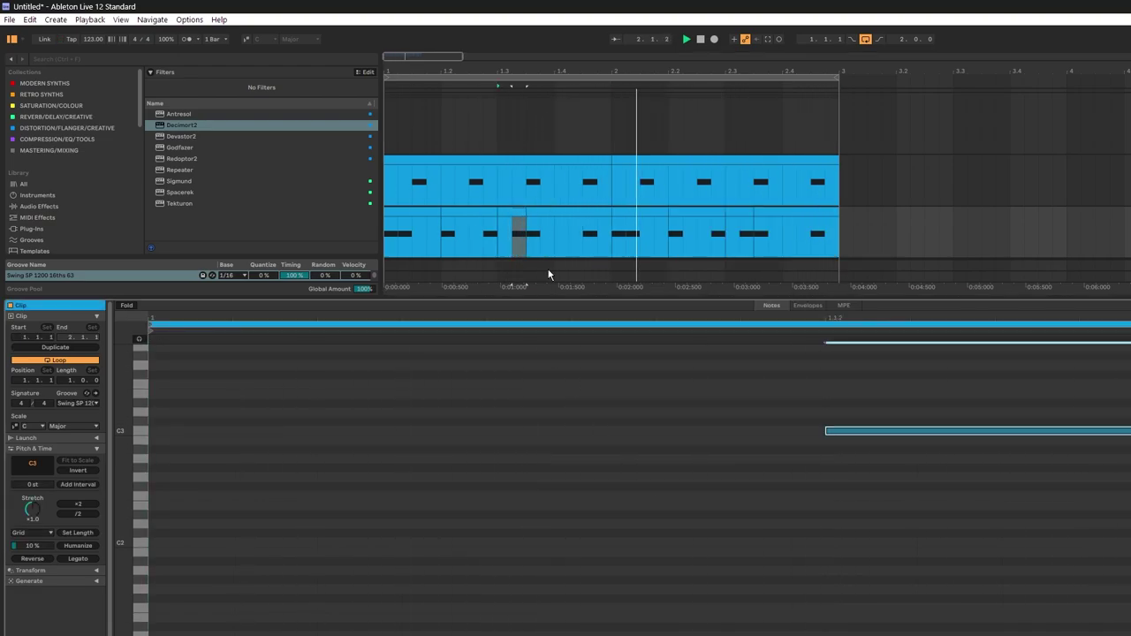
drag(605, 228, 387, 228)
key(ctrl+d)
drag(603, 296, 602, 618)
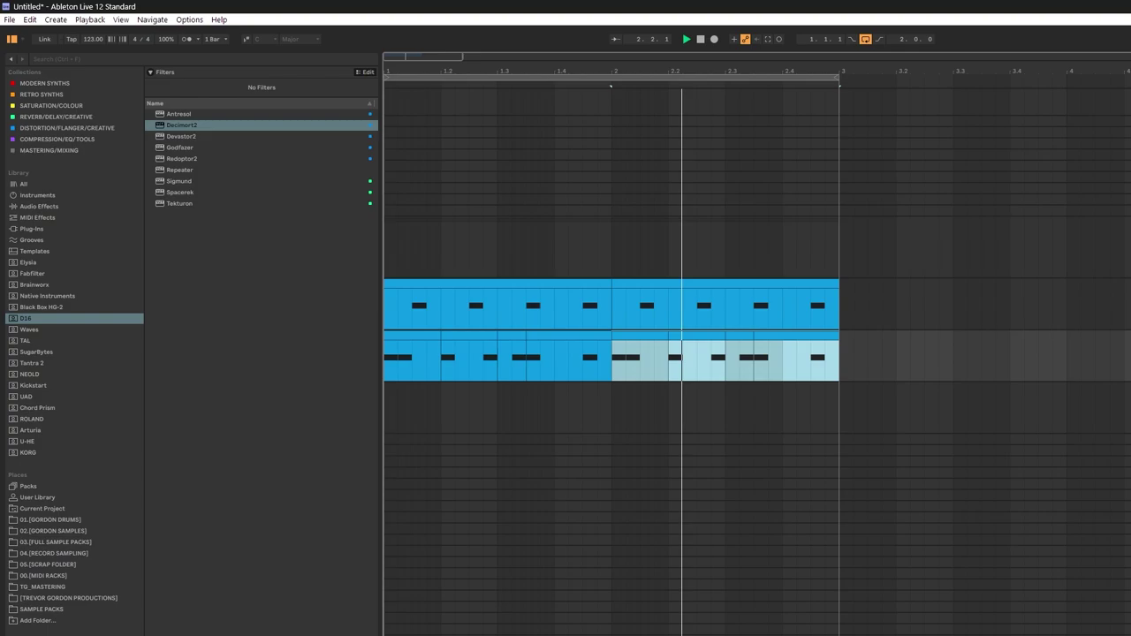
key(Down)
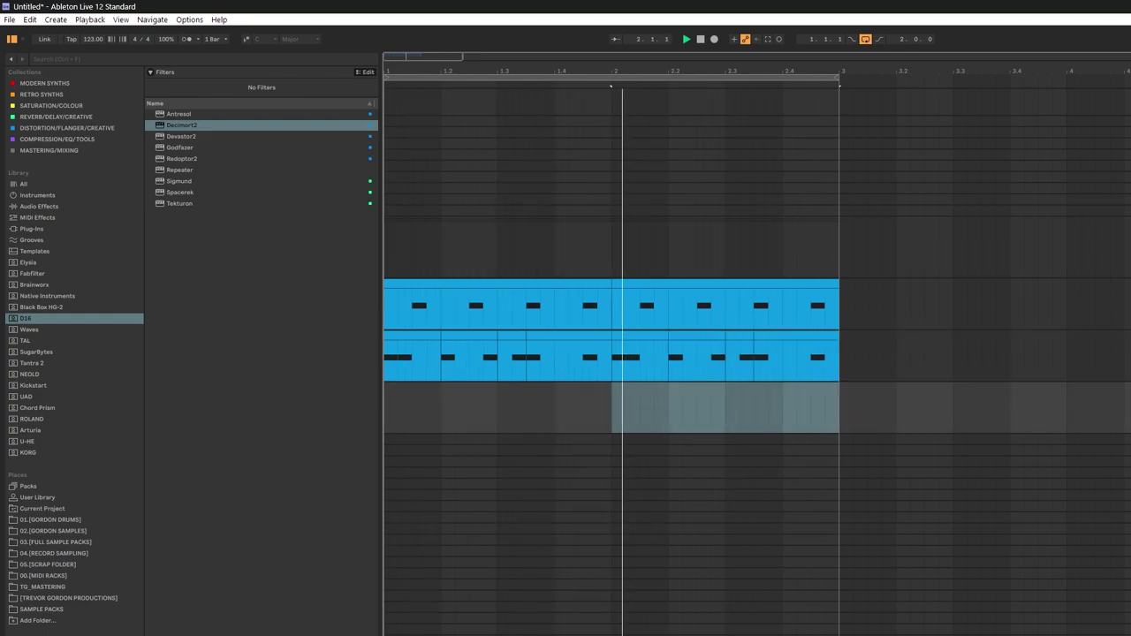
Step: Insert an empty MIDI clip across bars 1–3 on the third track
drag(839, 416, 434, 418)
right_click(440, 414)
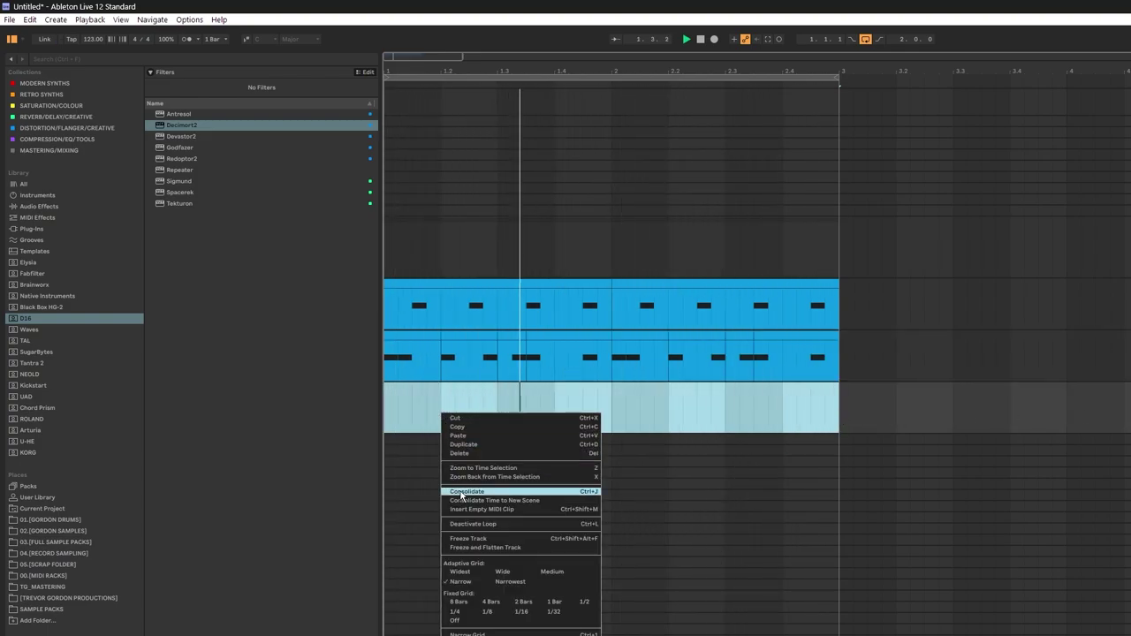
click(468, 509)
key(Up)
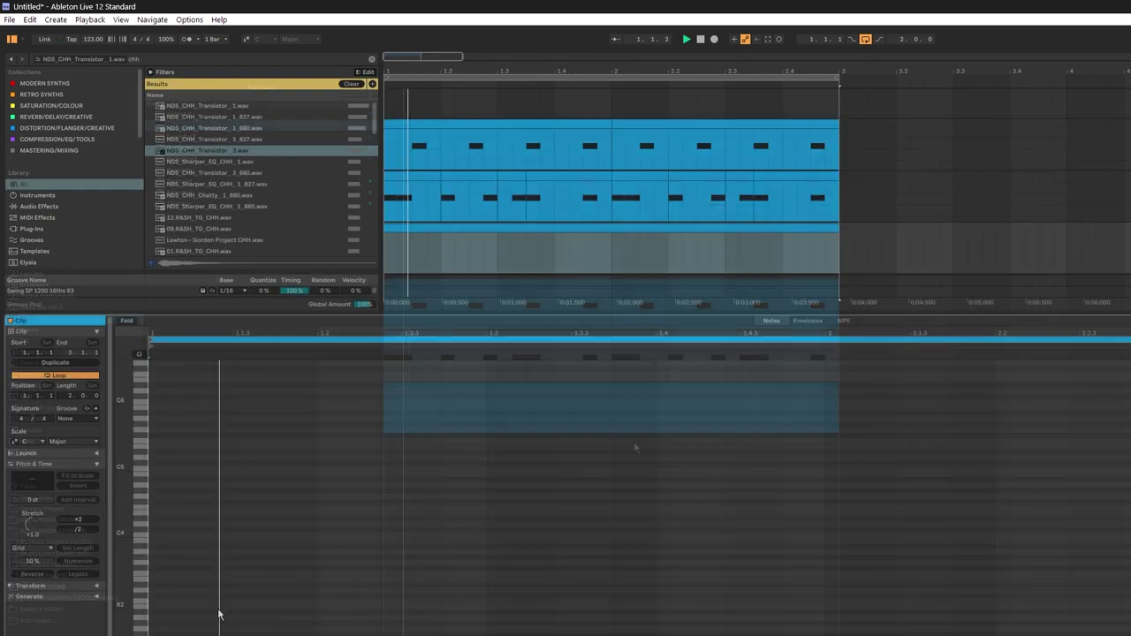
Step: Add a C3 hi-hat note at 1.1.3 and audition it
scroll(289, 629, up, 3)
key(space)
key(space)
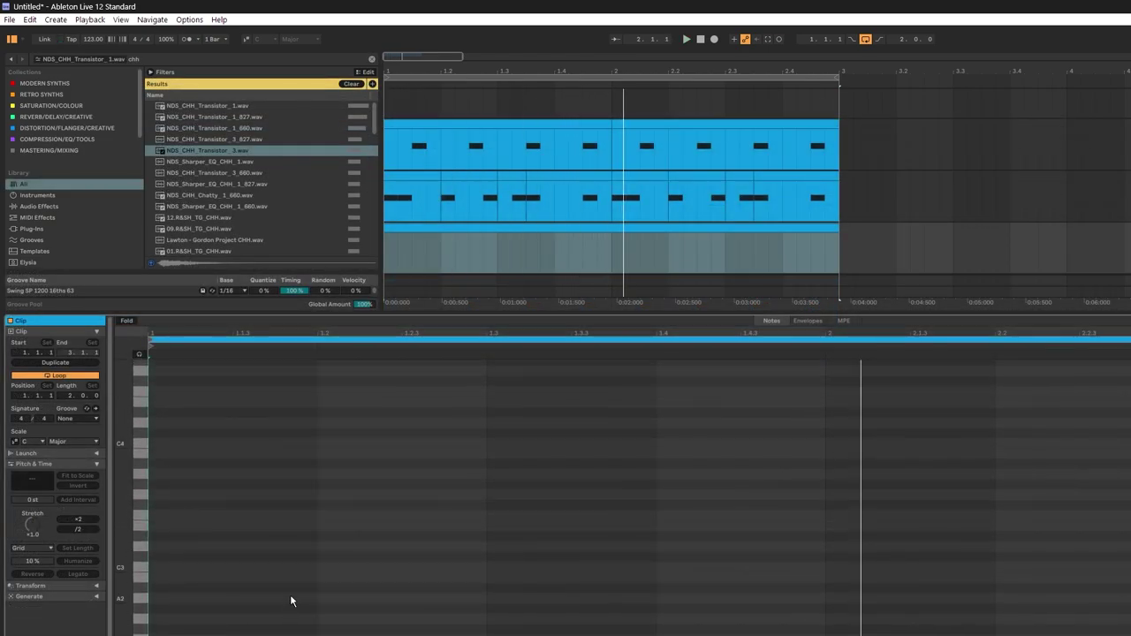
key(space)
click(287, 565)
double_click(287, 566)
key(space)
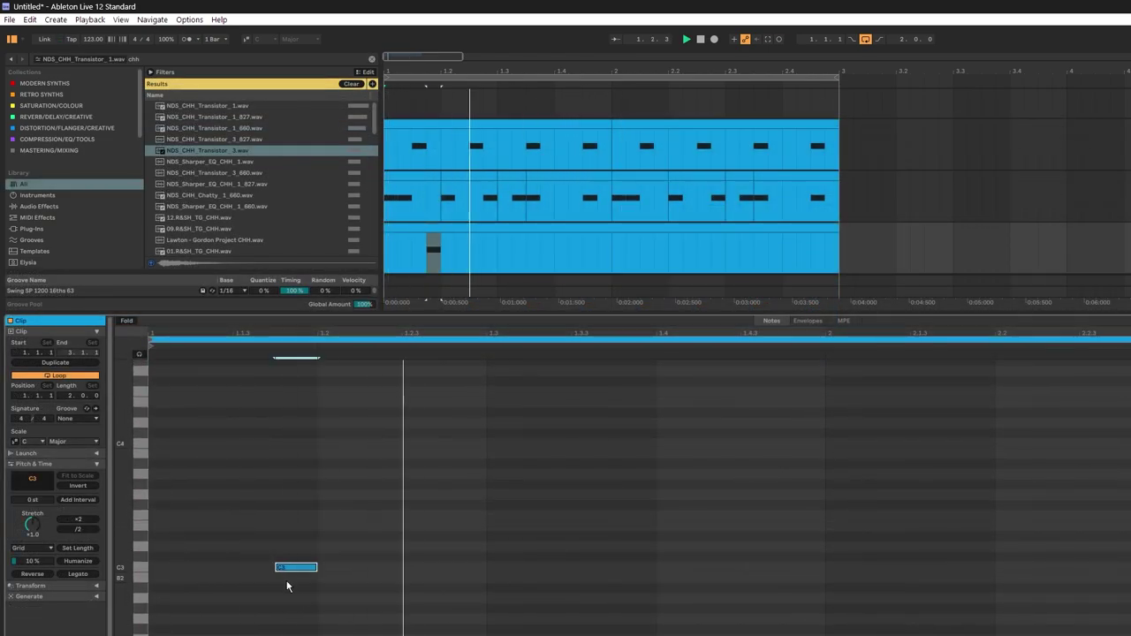
key(space)
drag(268, 570, 254, 572)
key(space)
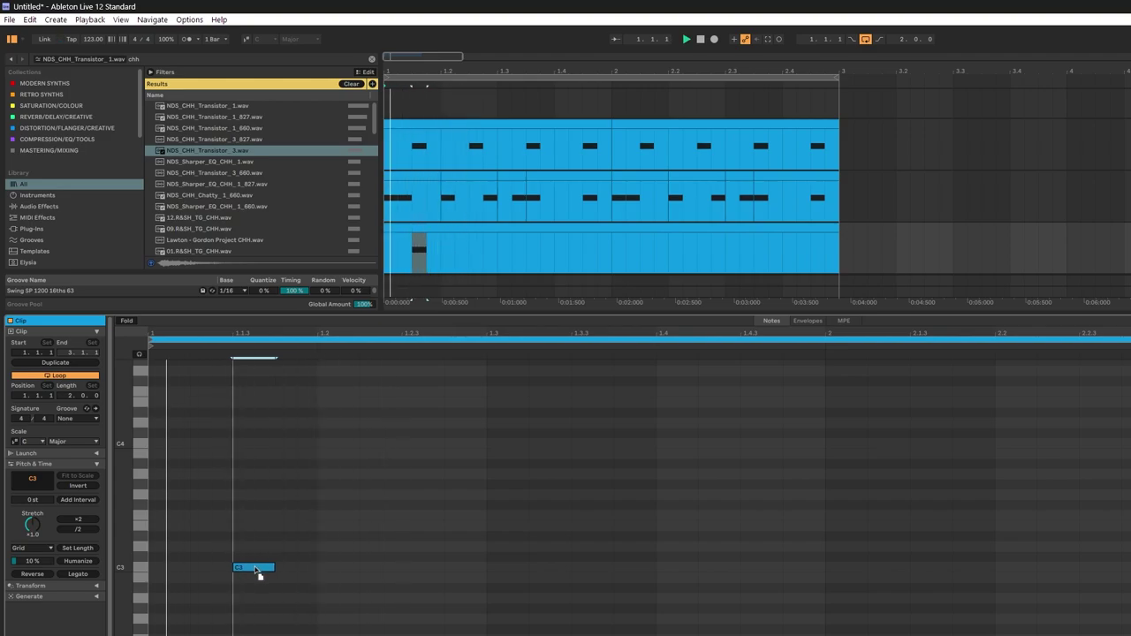
Step: Add more C3 notes, then repeat the opening group to fill the whole clip
double_click(405, 569)
drag(447, 575, 472, 575)
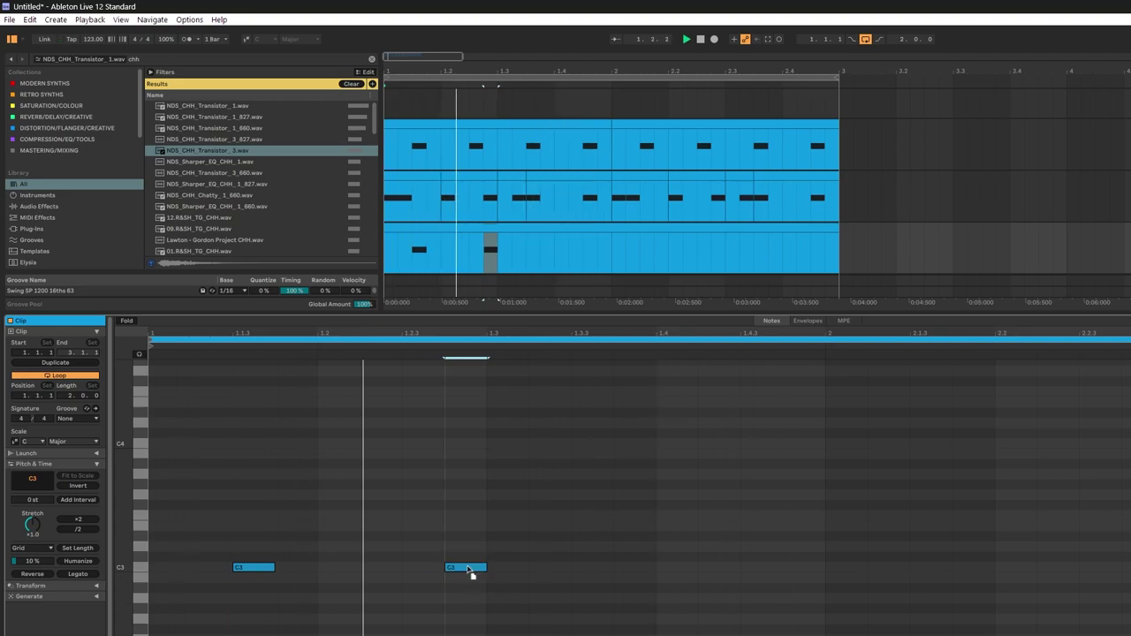
double_click(632, 570)
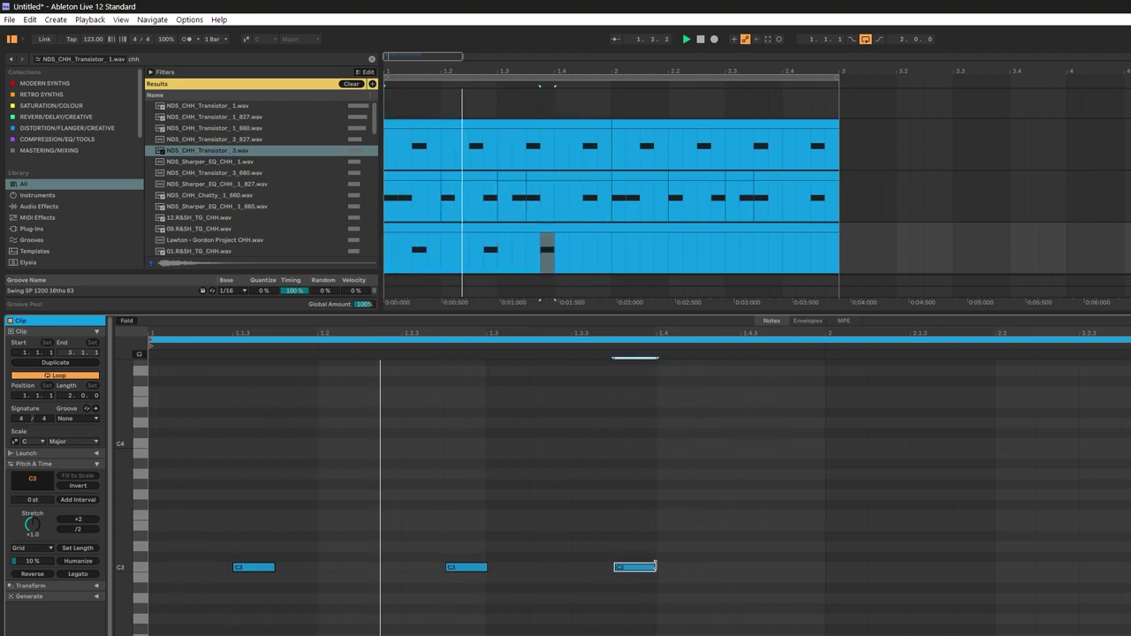
drag(636, 573, 606, 575)
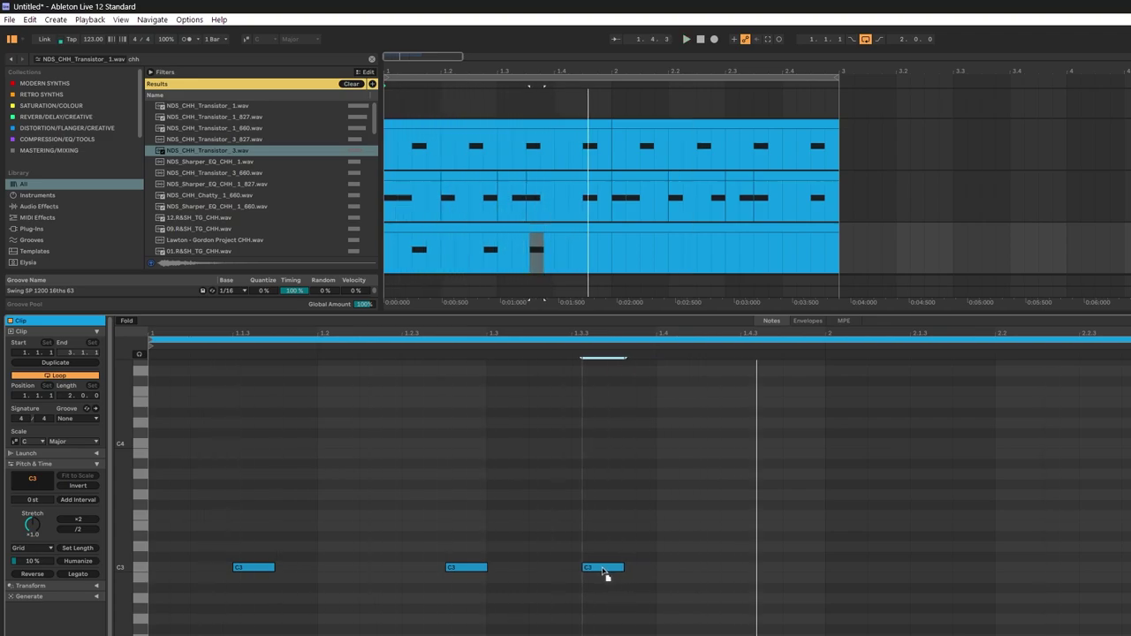
drag(606, 575, 185, 575)
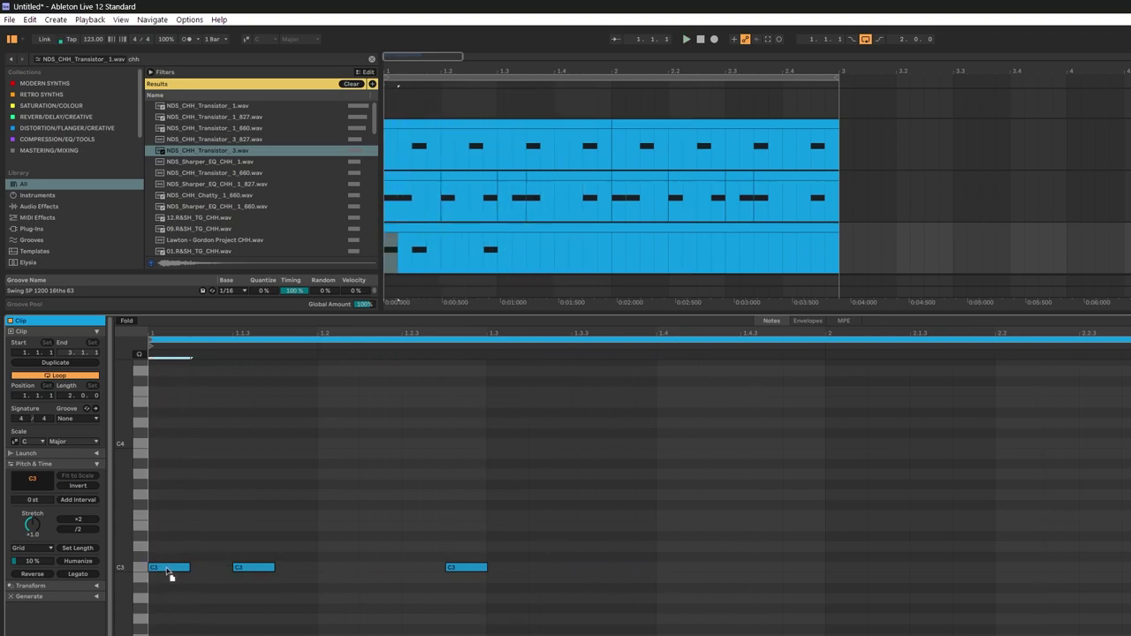
drag(318, 581, 170, 566)
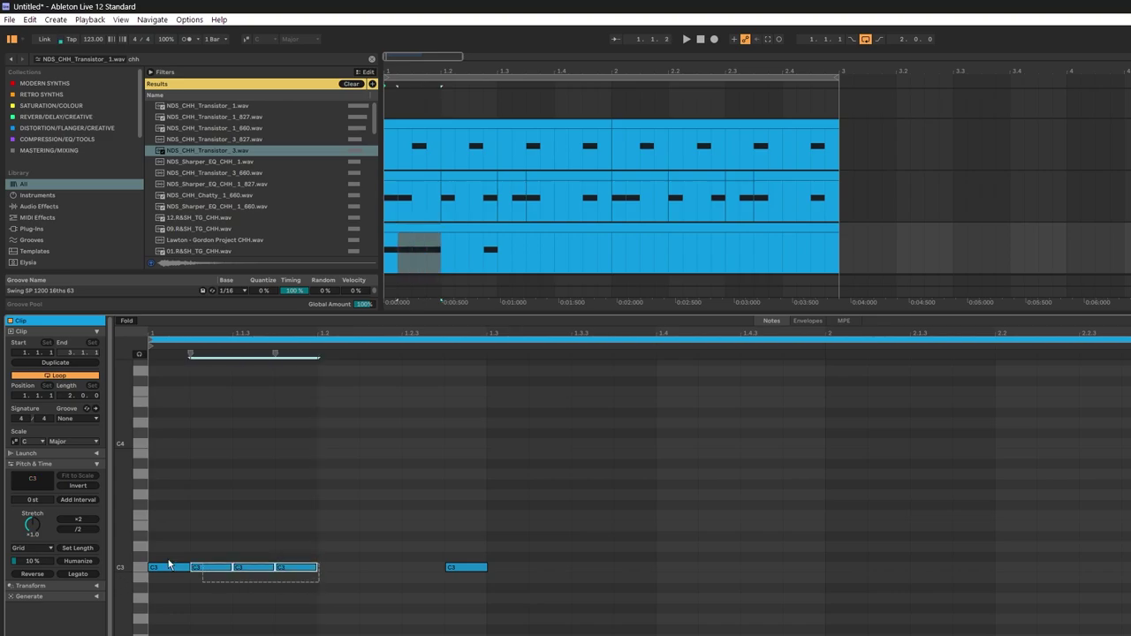
key(ctrl+d)
key(ctrl+d)
key(ctrl+d)
key(ctrl+d)
key(ctrl+d)
key(ctrl+d)
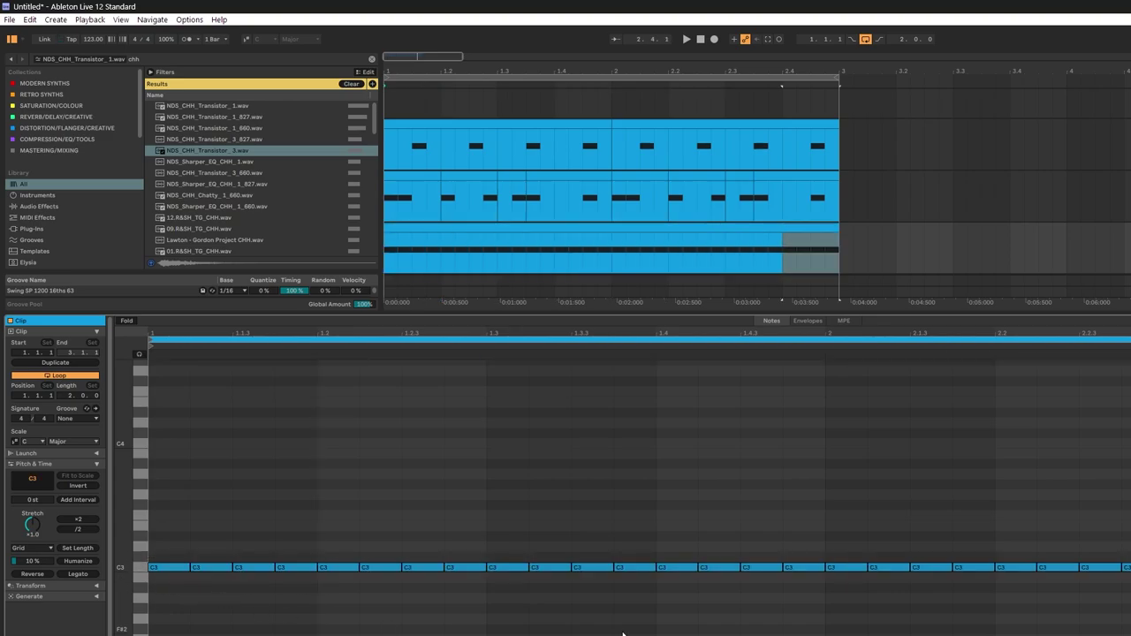
key(ctrl+alt+l)
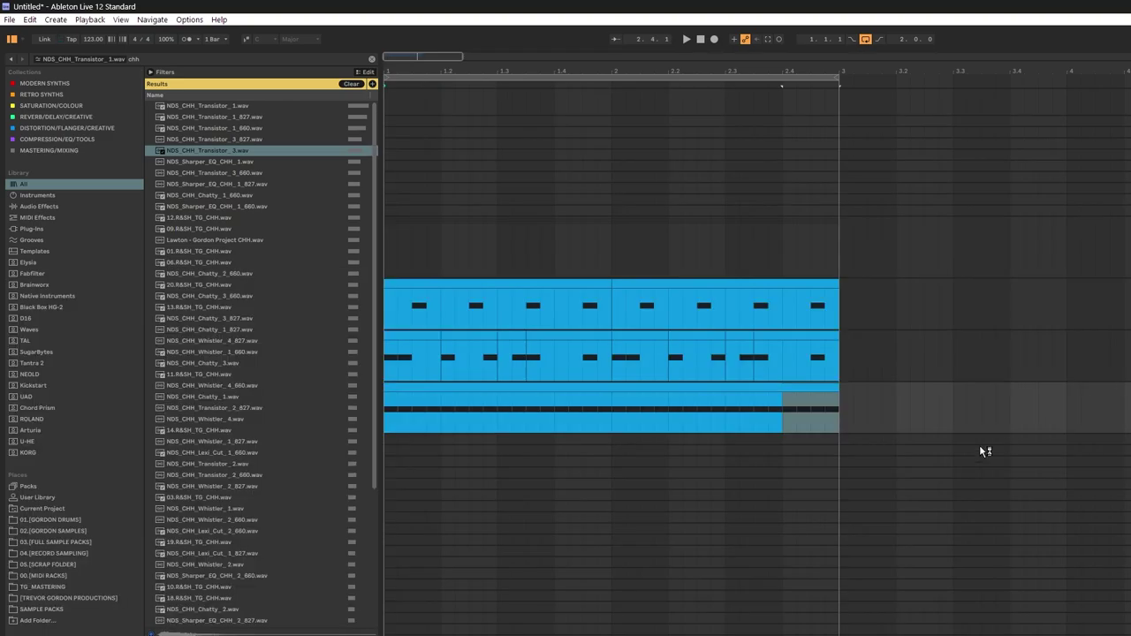
Step: Show the new clip's velocity lane and select all the C3 hi-hat notes
double_click(680, 397)
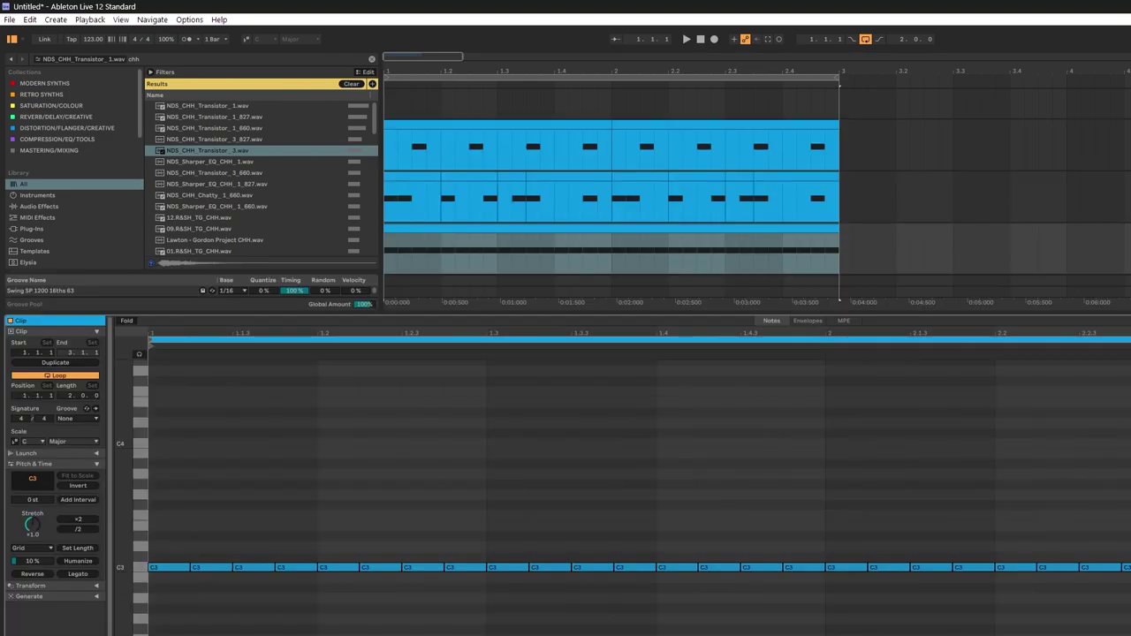
drag(293, 633, 293, 585)
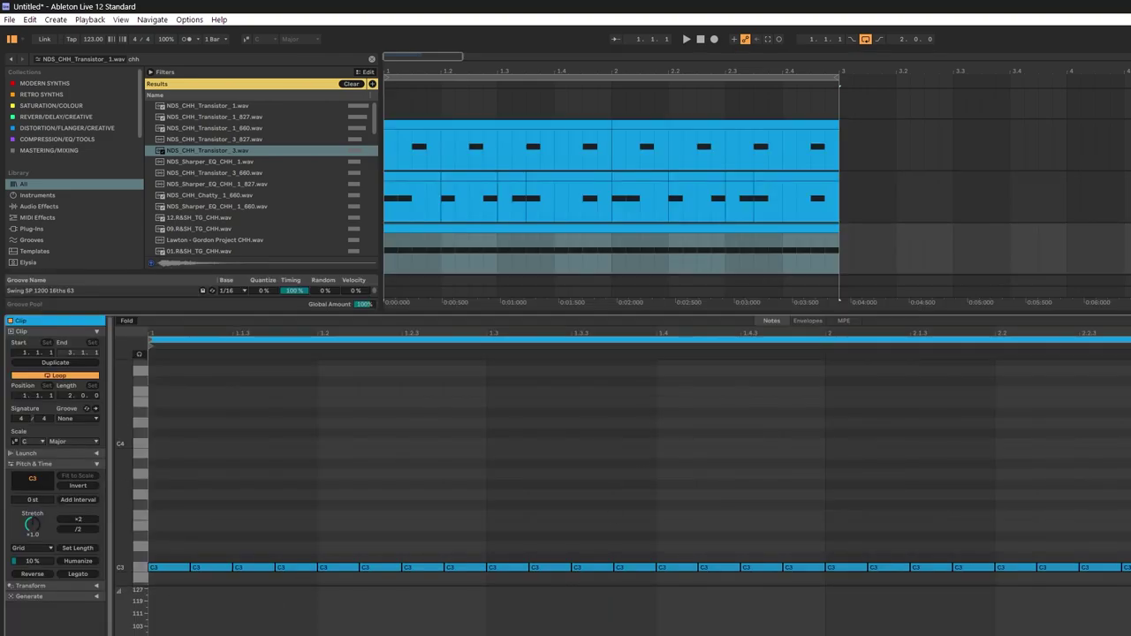
key(0)
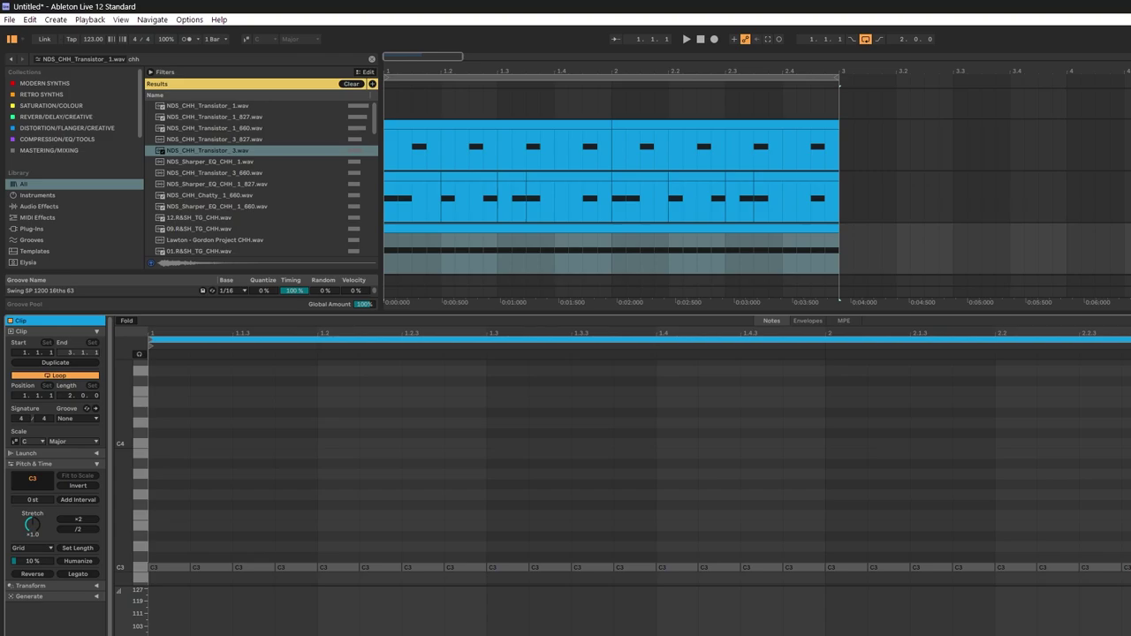
key(0)
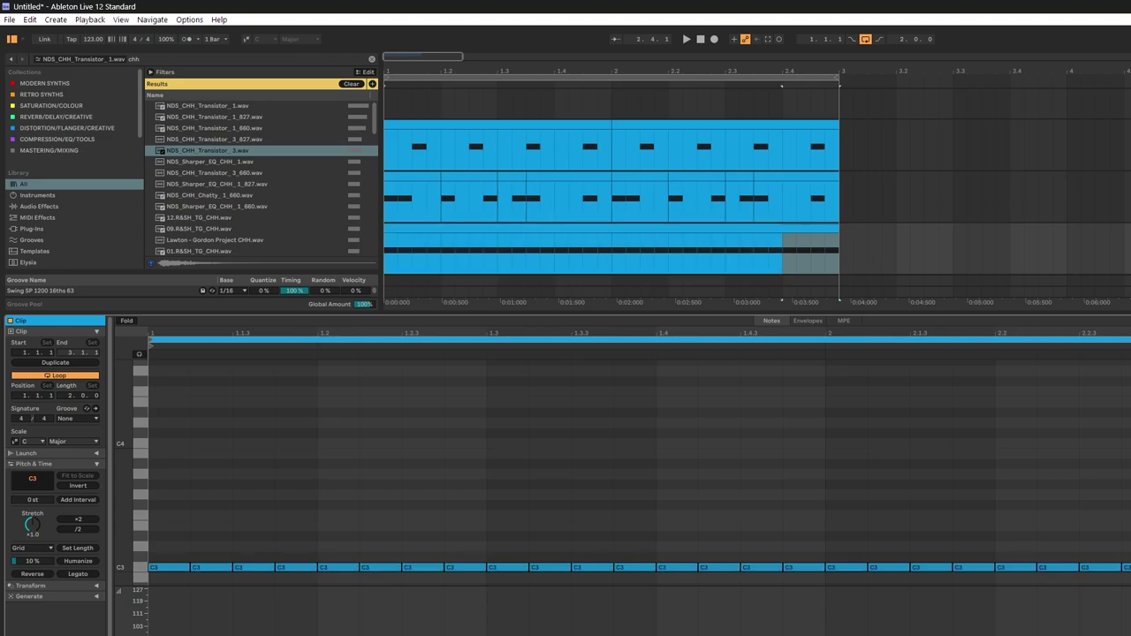
drag(1130, 543, 150, 580)
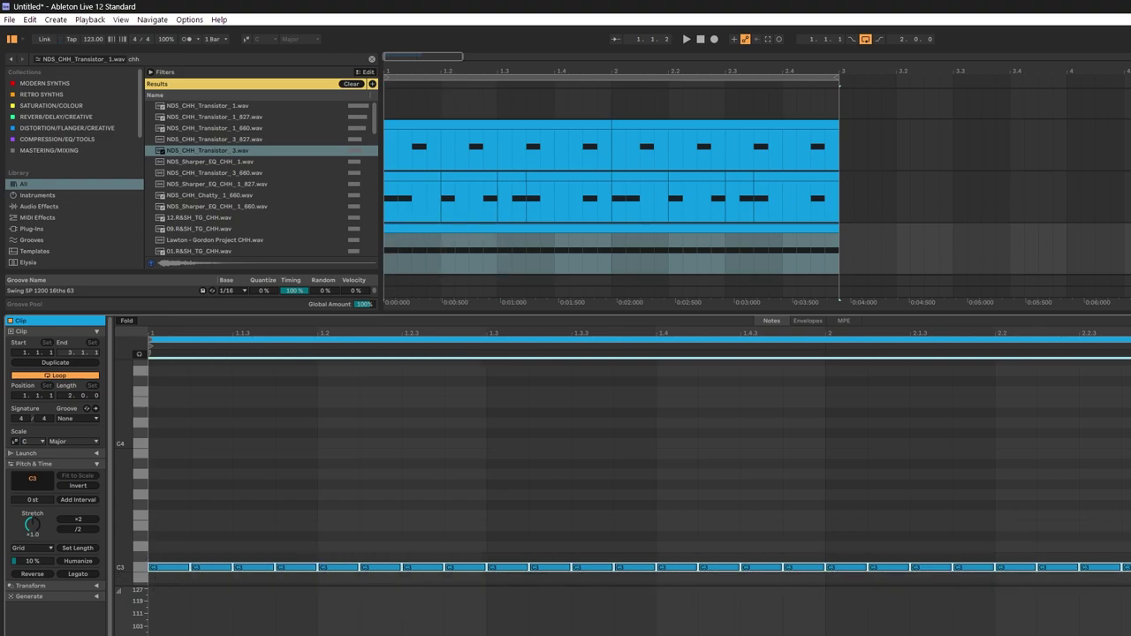
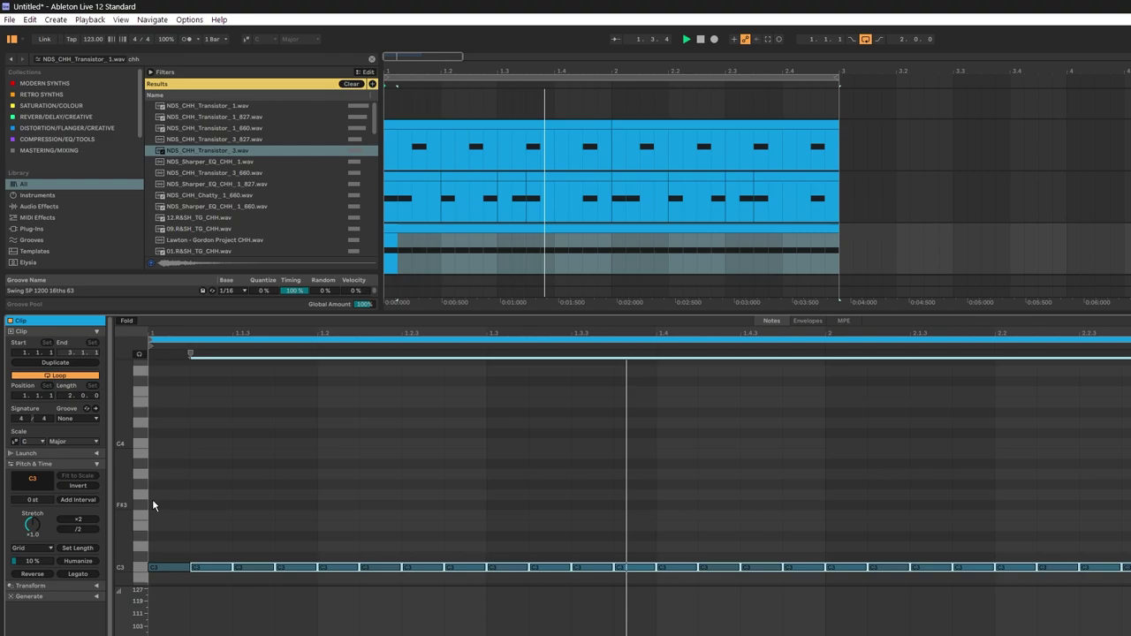
Step: Audition the Swing SP 1200 16ths 54 and 63 grooves on the hi-hat clip
click(72, 419)
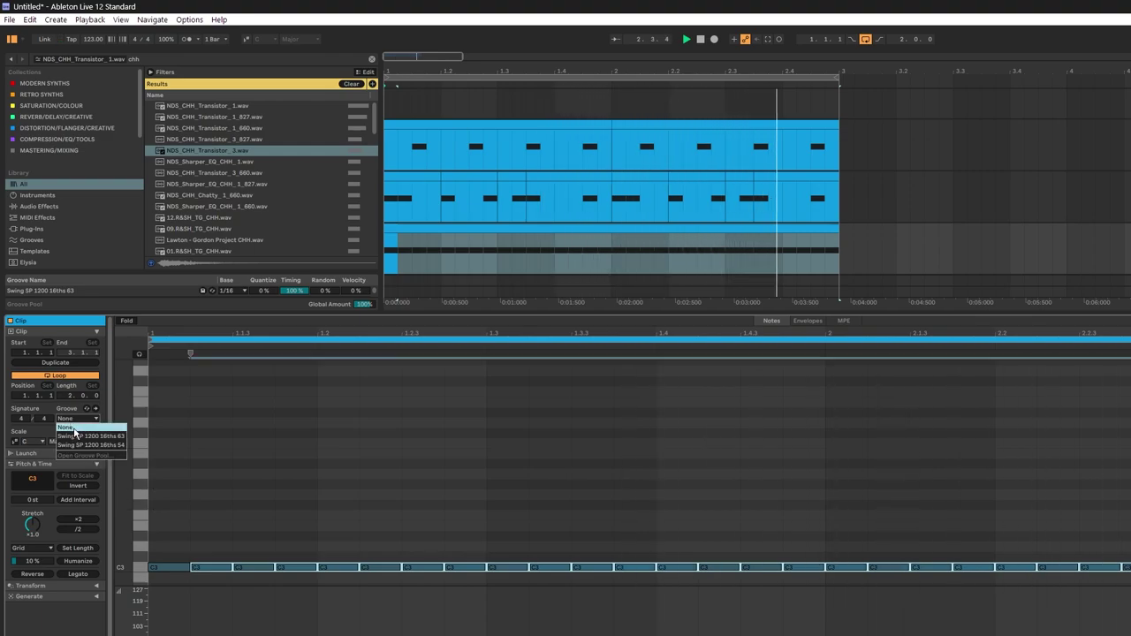
click(76, 444)
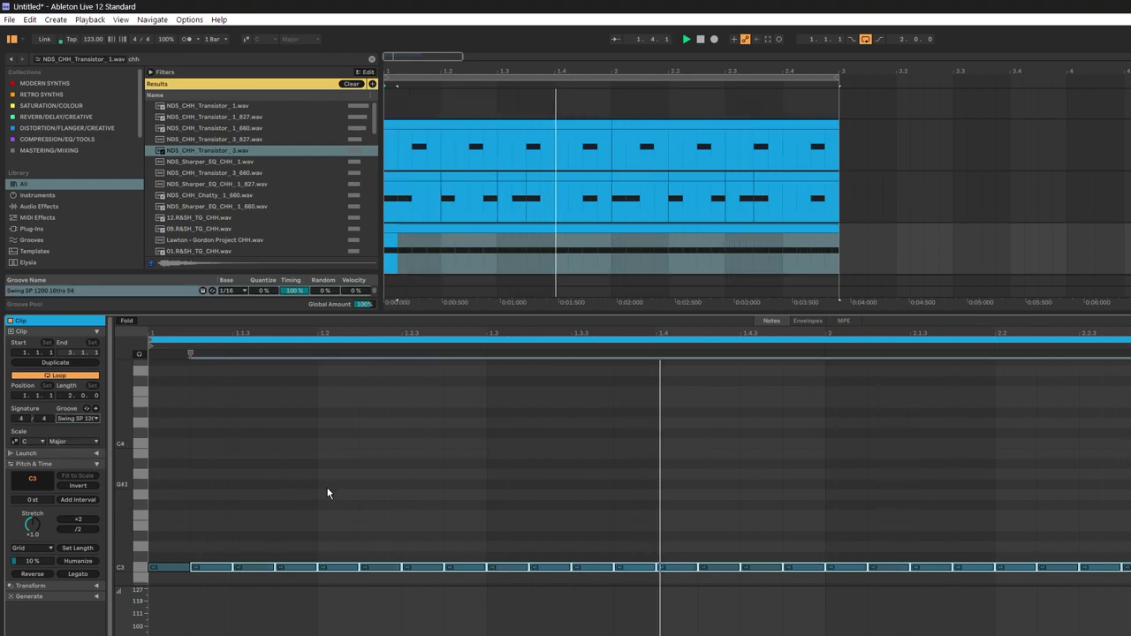
click(78, 418)
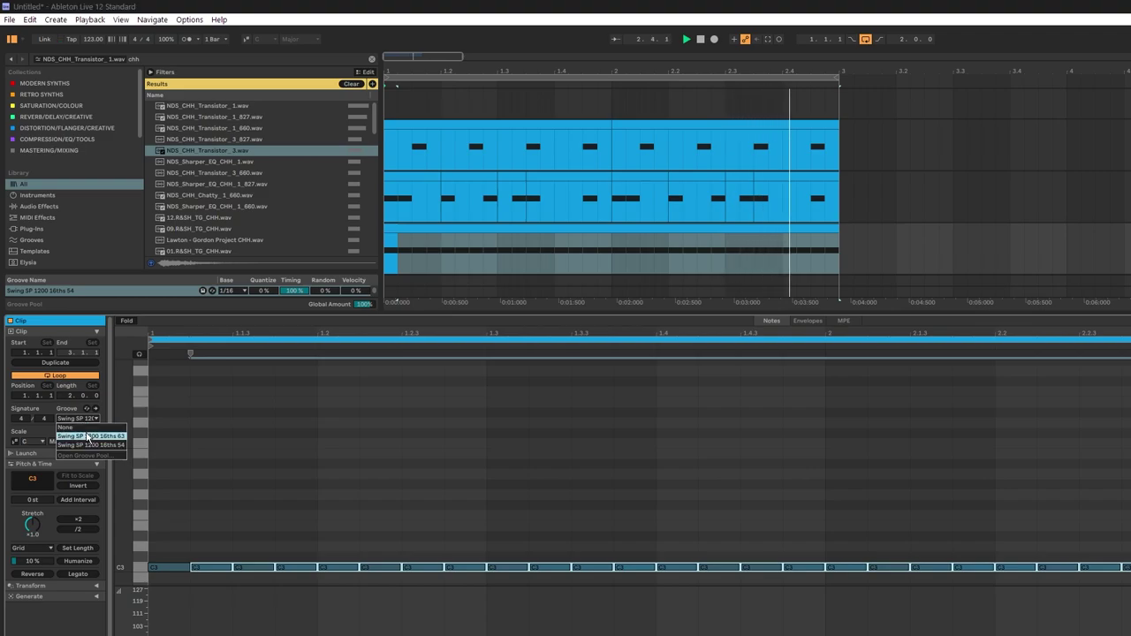
click(88, 436)
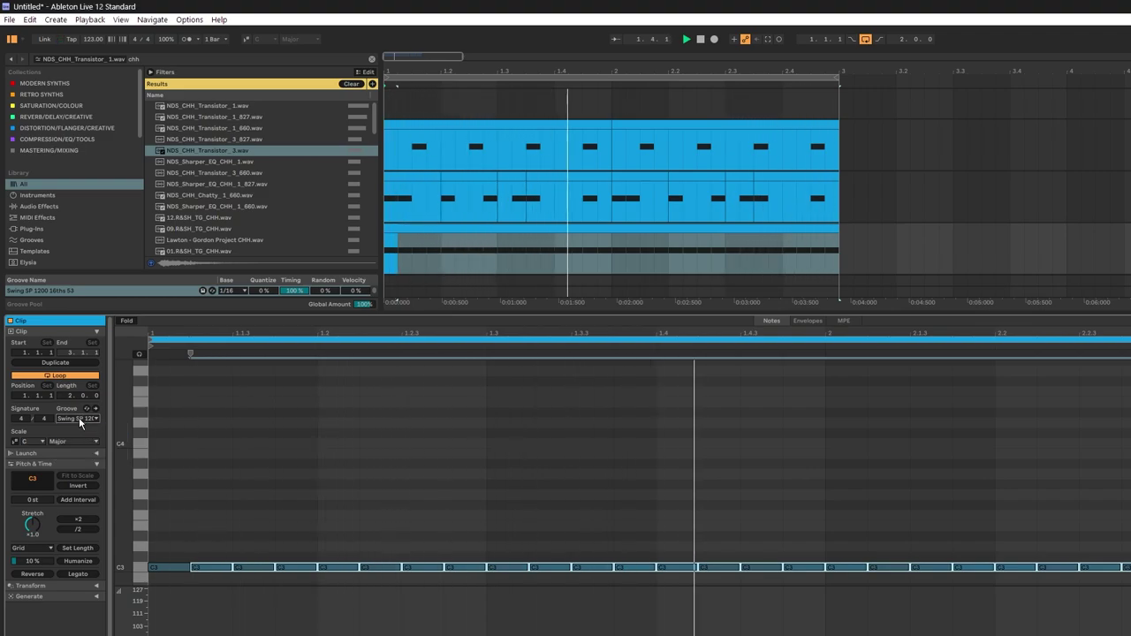
click(79, 417)
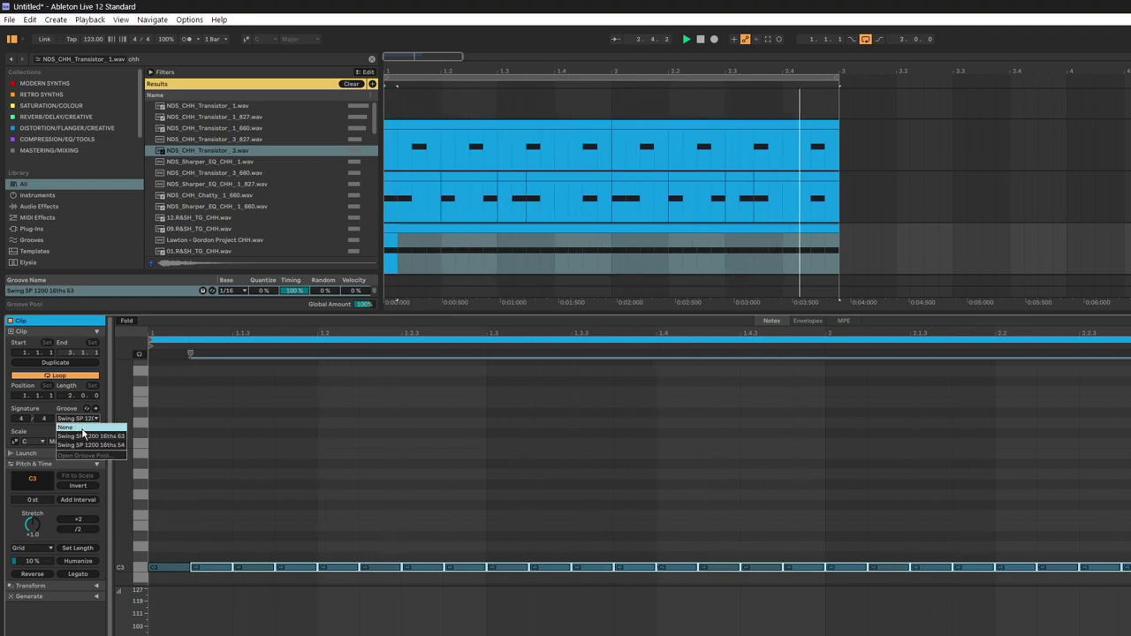
click(88, 444)
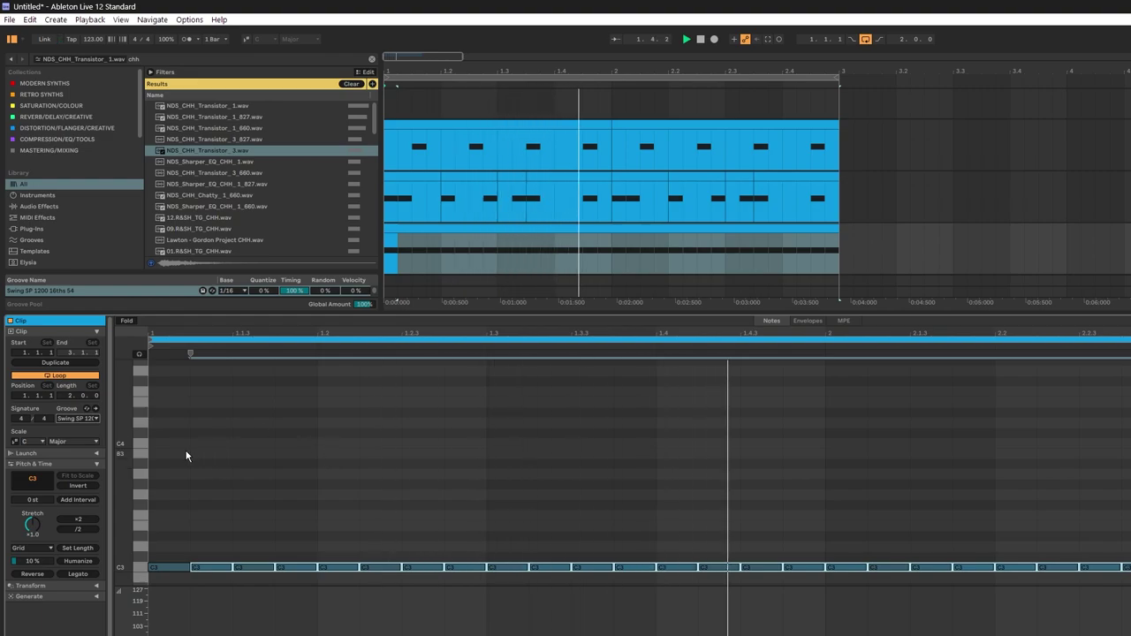
Step: Compare with no groove, settle on Swing SP 1200 16ths 63, and close the clip editor
click(79, 418)
click(89, 428)
click(79, 418)
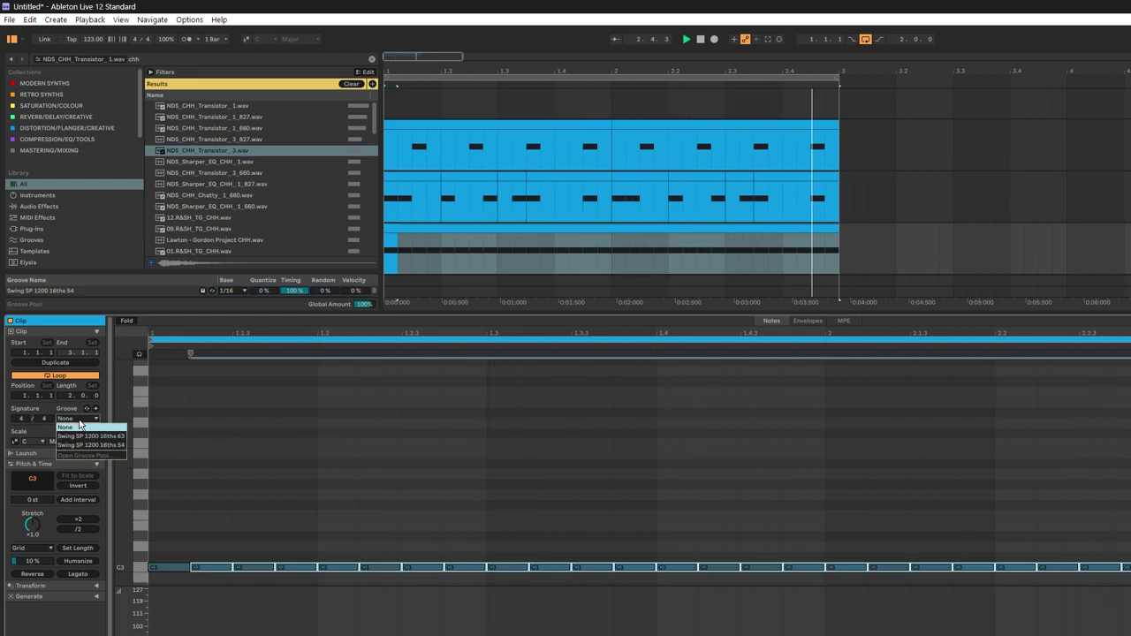
click(89, 453)
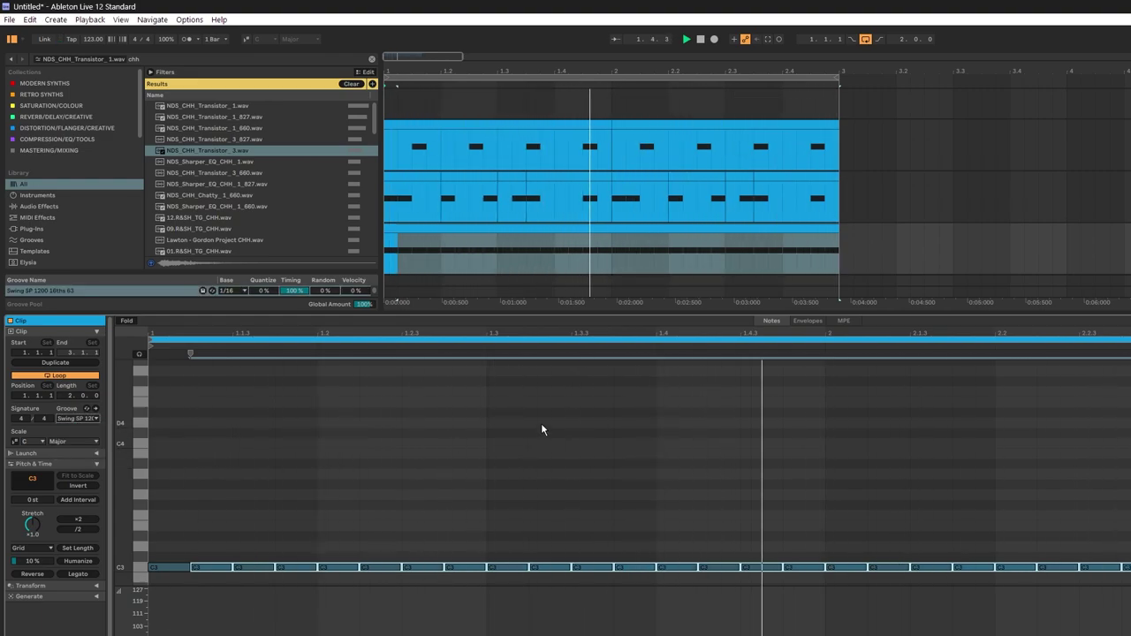
drag(804, 311, 804, 632)
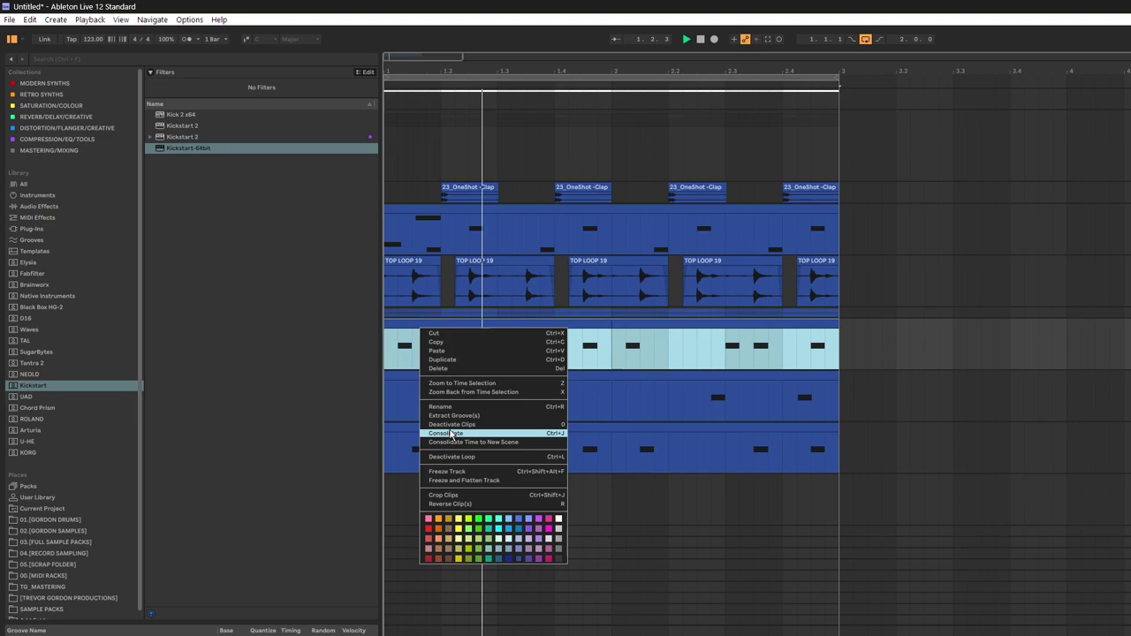
Step: Enlarge the note editor, shift the first C3 note later, then delete every C3 note
click(468, 431)
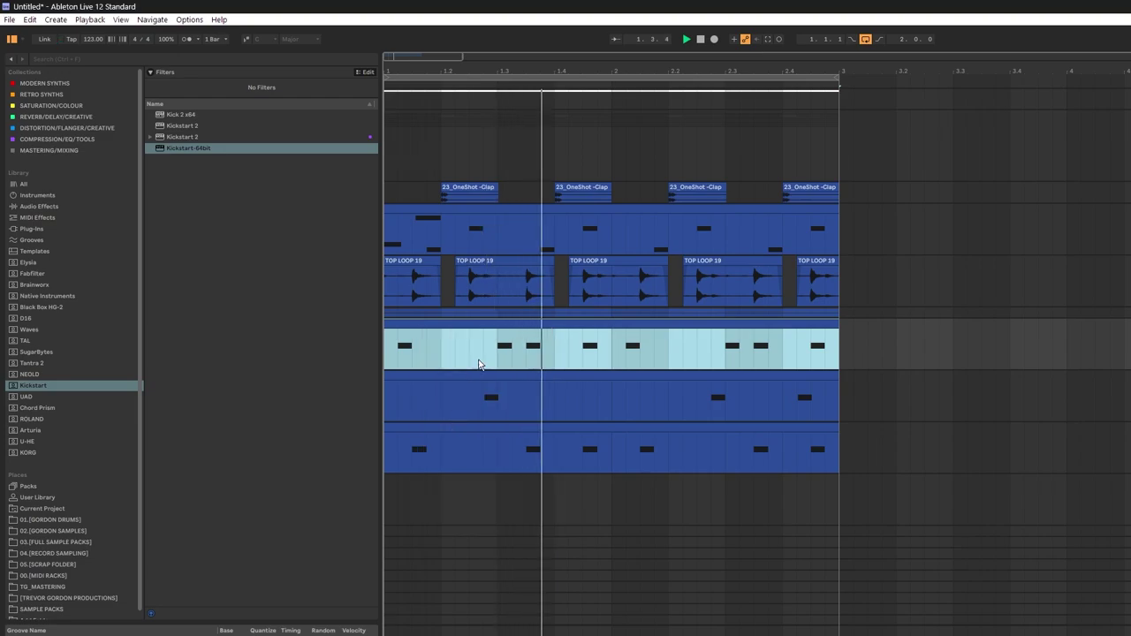
drag(542, 635, 542, 480)
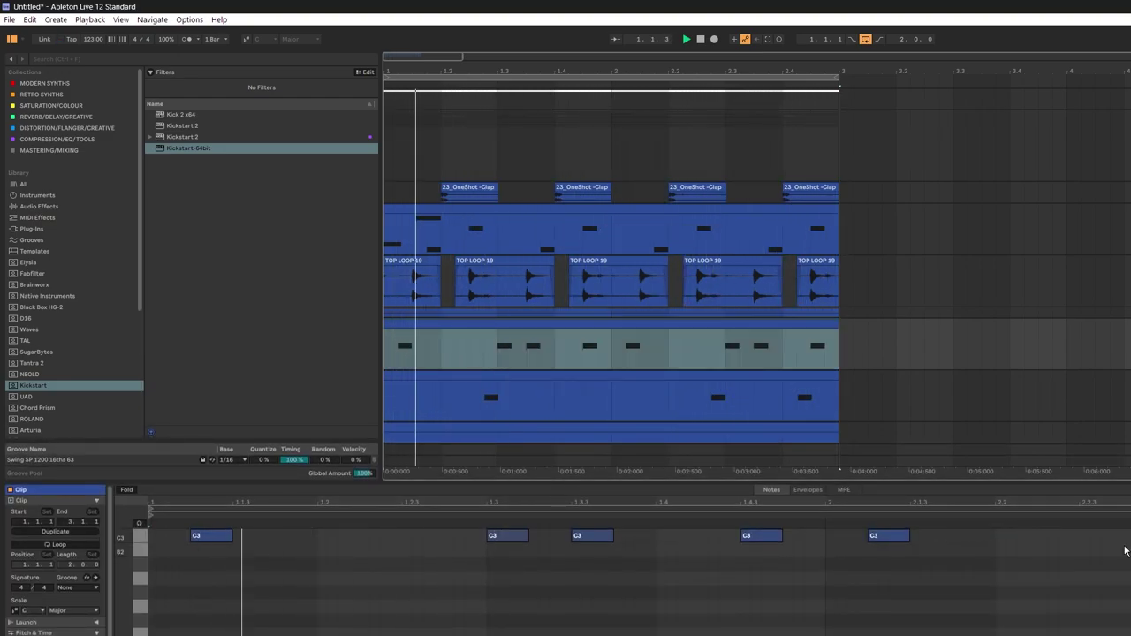
click(214, 537)
drag(215, 542, 311, 542)
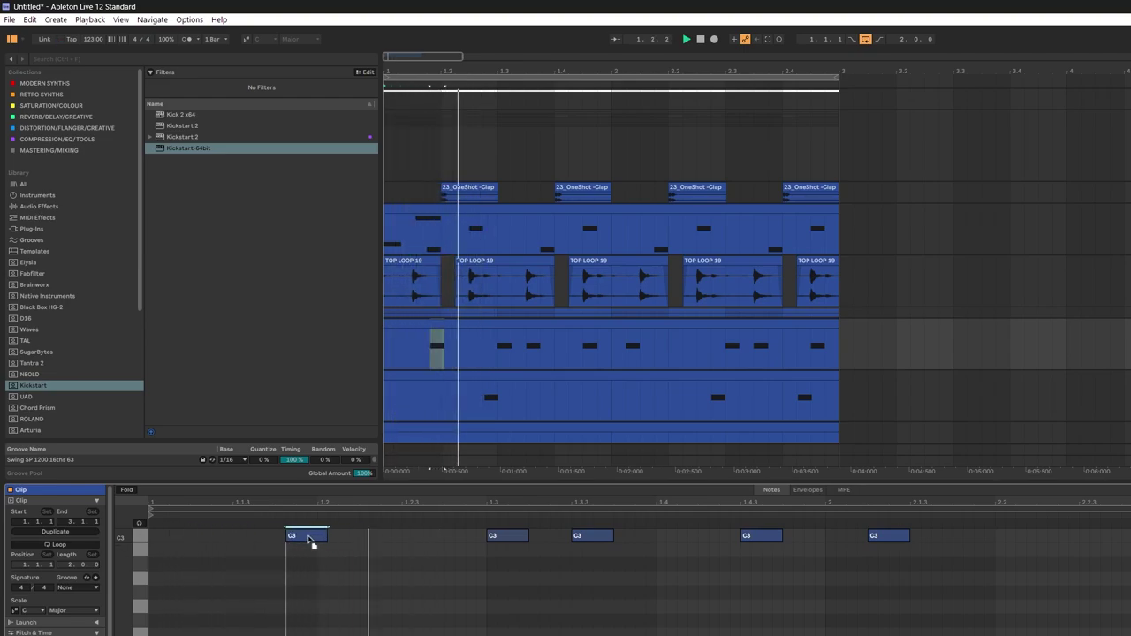
scroll(552, 340, down, 3)
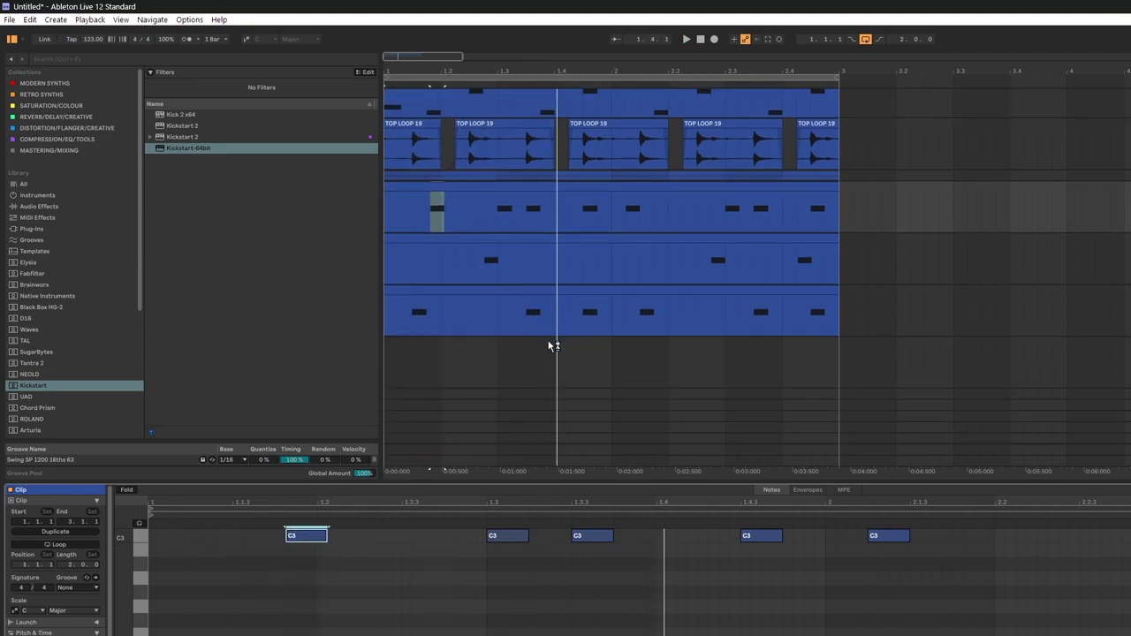
drag(310, 541, 424, 543)
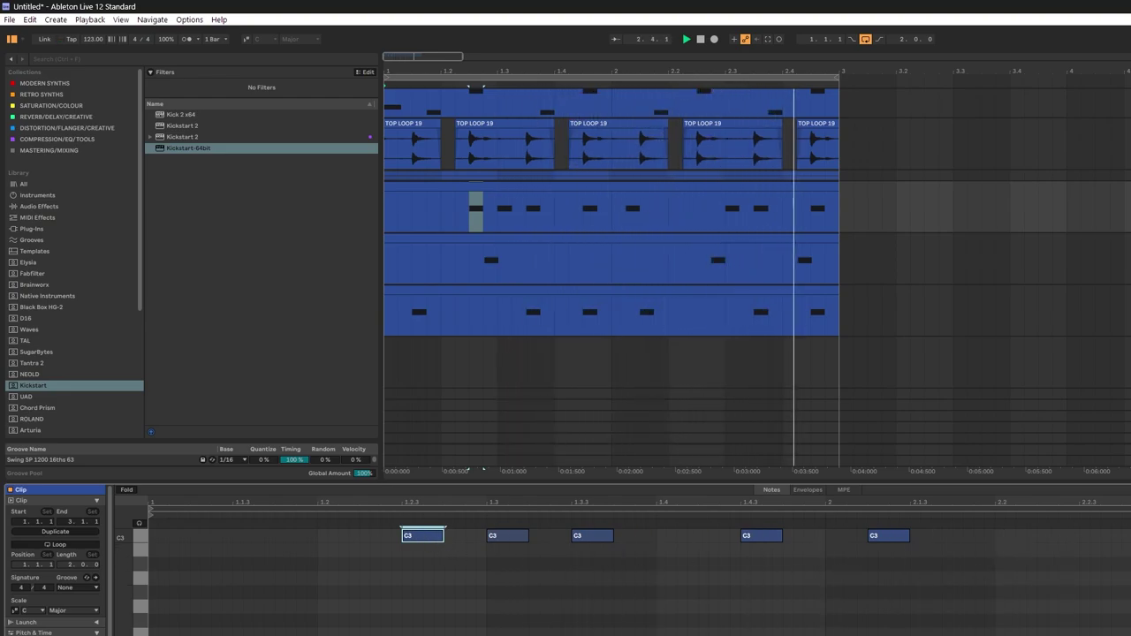
mouse_move(1130, 635)
mouse_down()
mouse_move(1035, 532)
mouse_move(359, 532)
mouse_up()
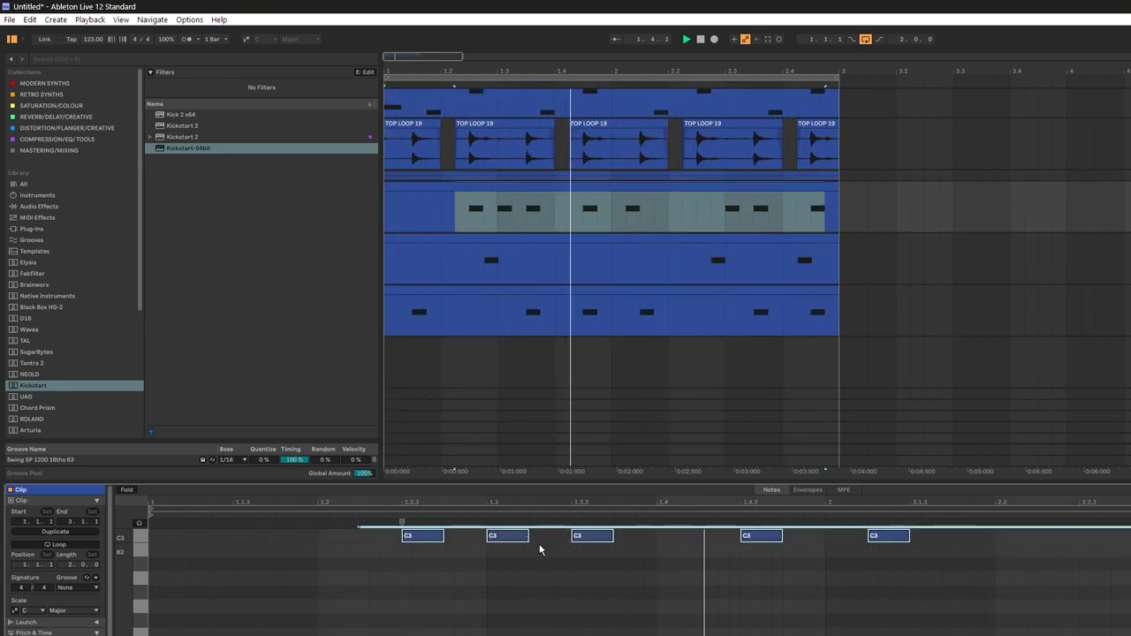
key(Delete)
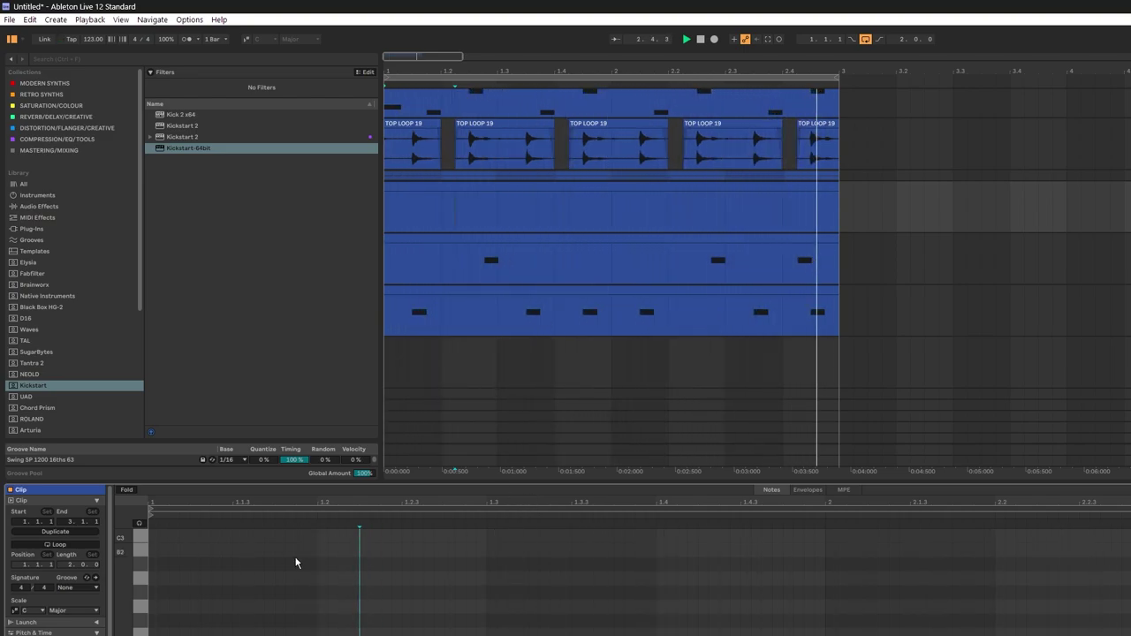
Step: Add three lengthened C3 notes in bar 1, around 1.2, 1.2.3 and 1.3.3
double_click(300, 534)
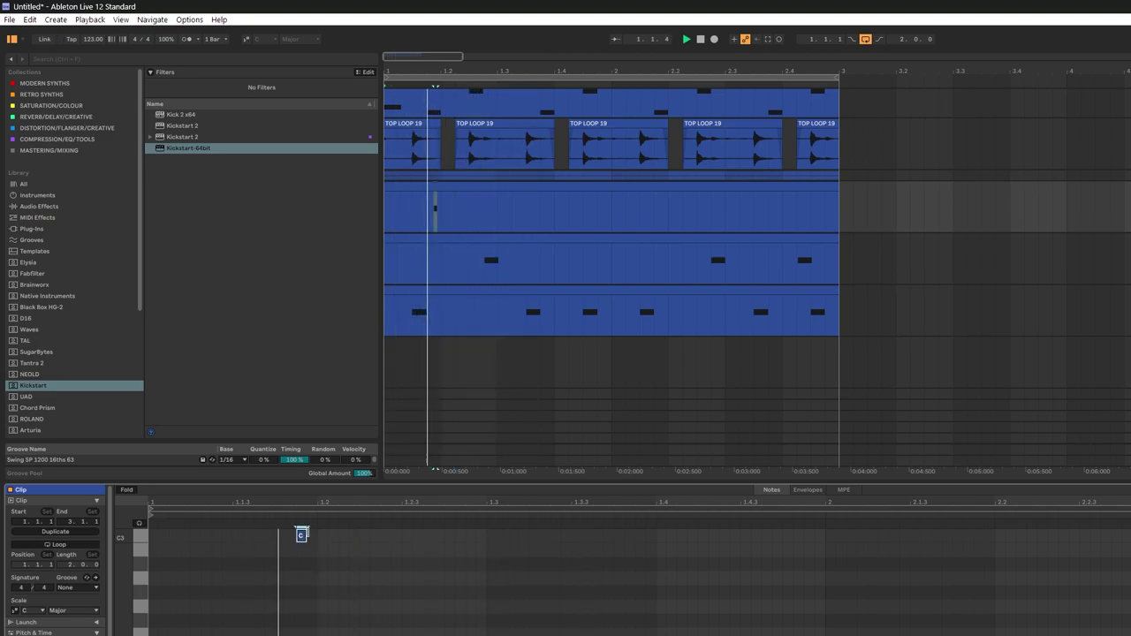
drag(306, 534, 439, 541)
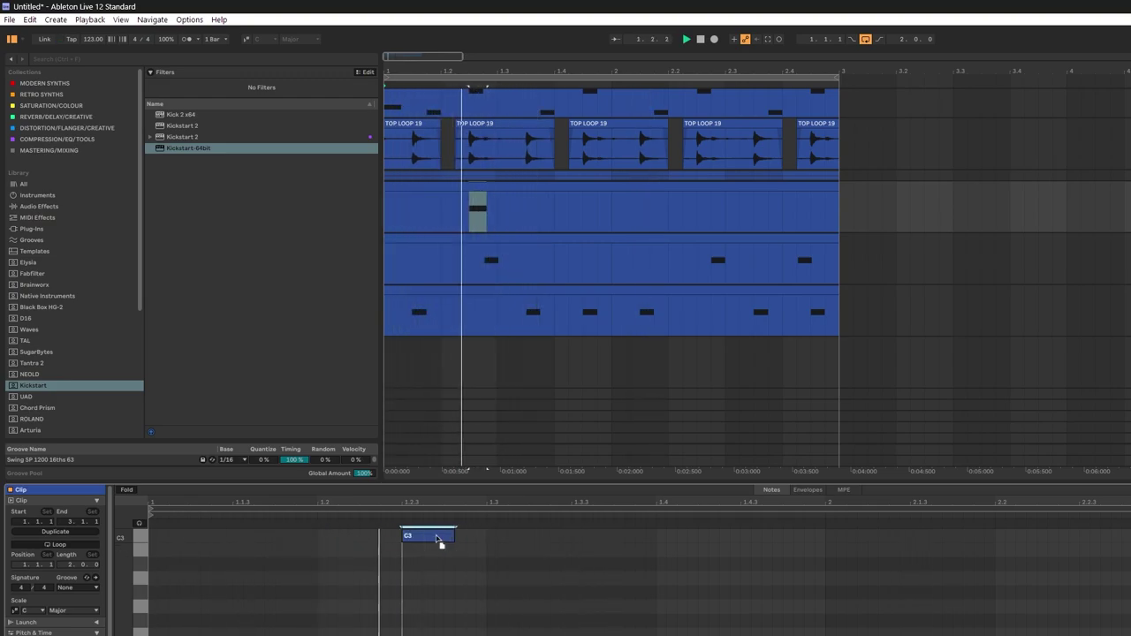
drag(438, 539, 266, 535)
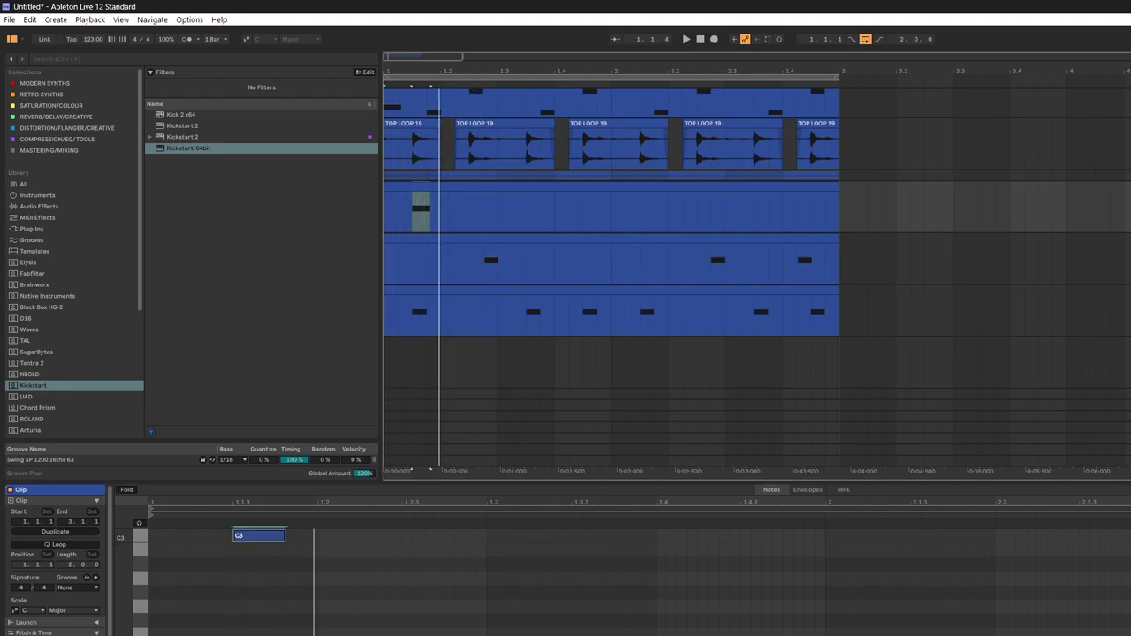
double_click(407, 535)
drag(408, 535, 443, 536)
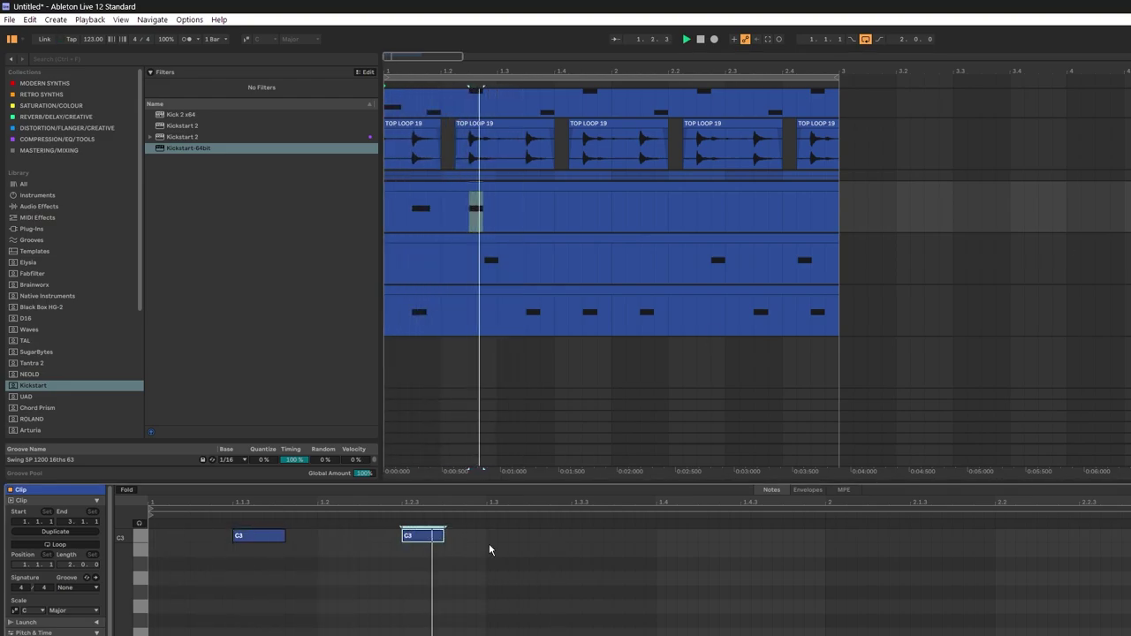
double_click(618, 535)
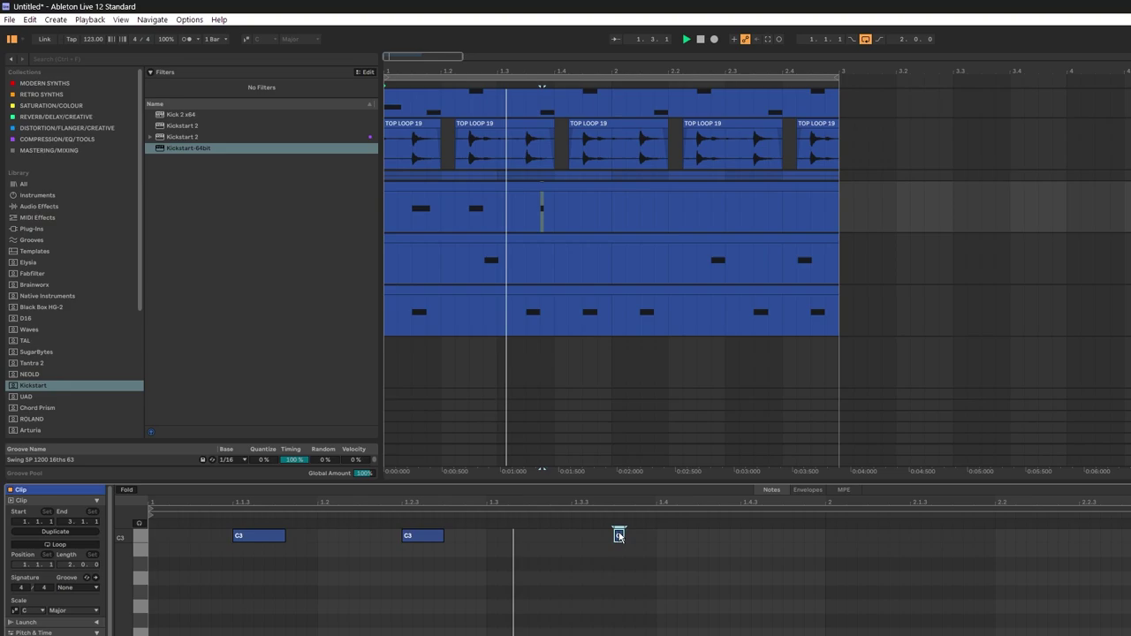
drag(620, 534, 651, 545)
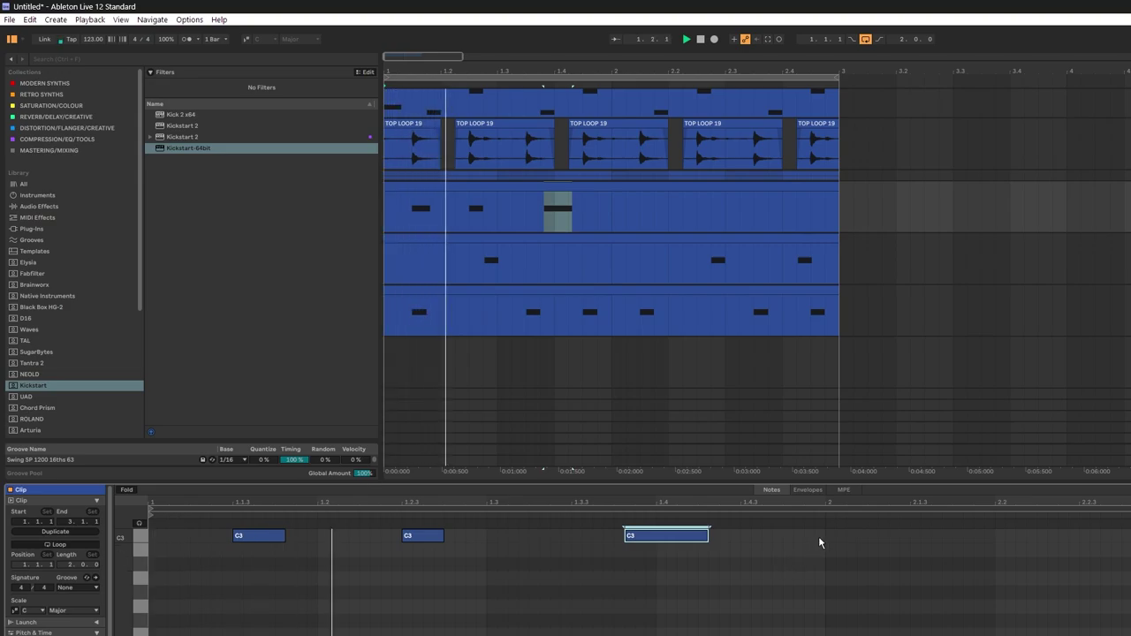
Step: Duplicate bar 1 of the rim track into bar 2 and select both bars
drag(818, 541, 232, 550)
key(ctrl+d)
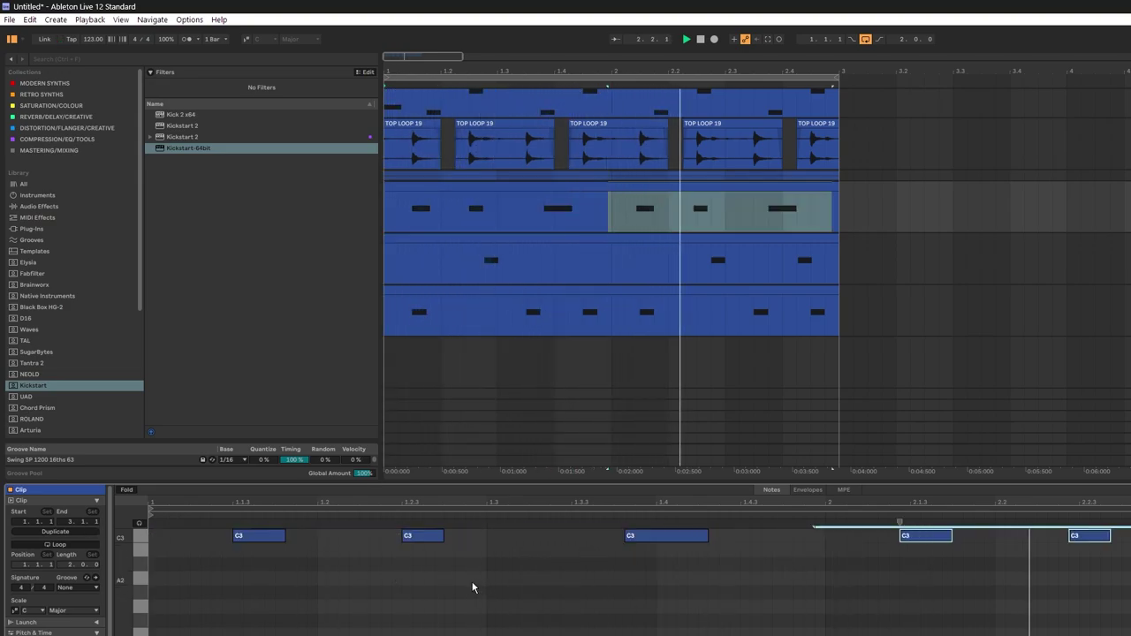
key(ctrl+z)
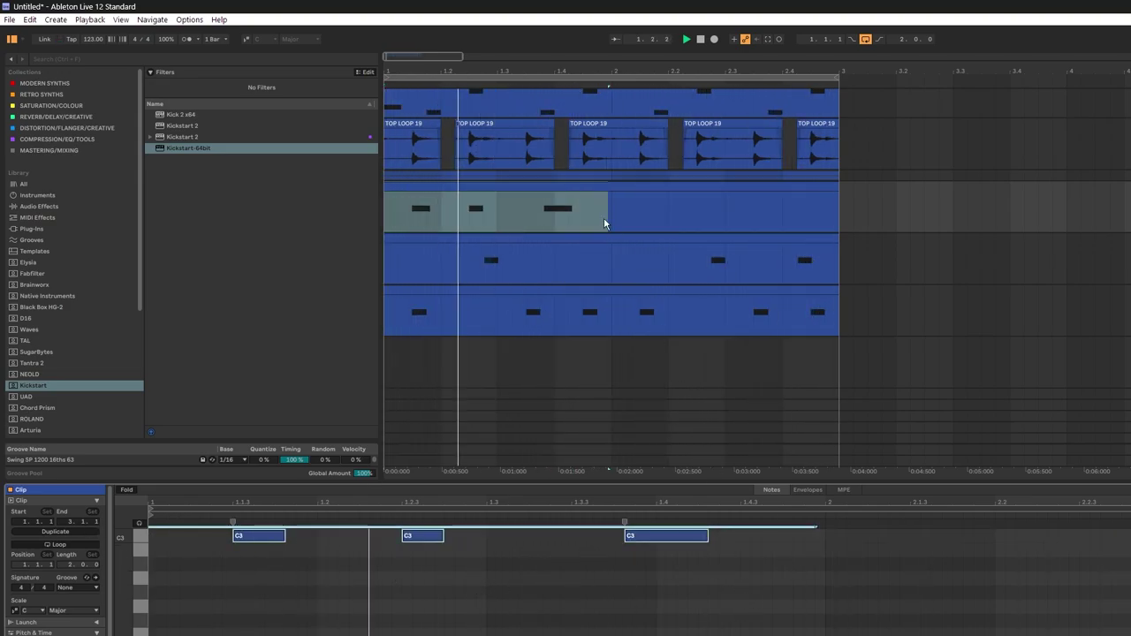
click(612, 208)
drag(613, 207, 347, 208)
key(ctrl+d)
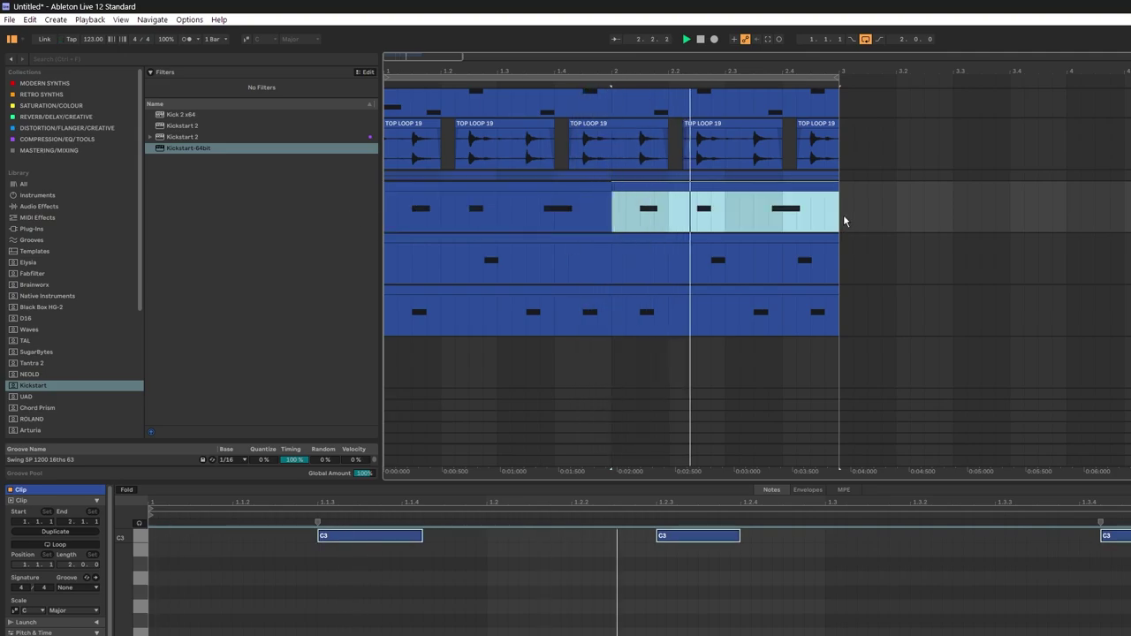
drag(838, 220, 359, 215)
Step: Consolidate the two selected rim clips into one clip and hide the clip editor
right_click(410, 196)
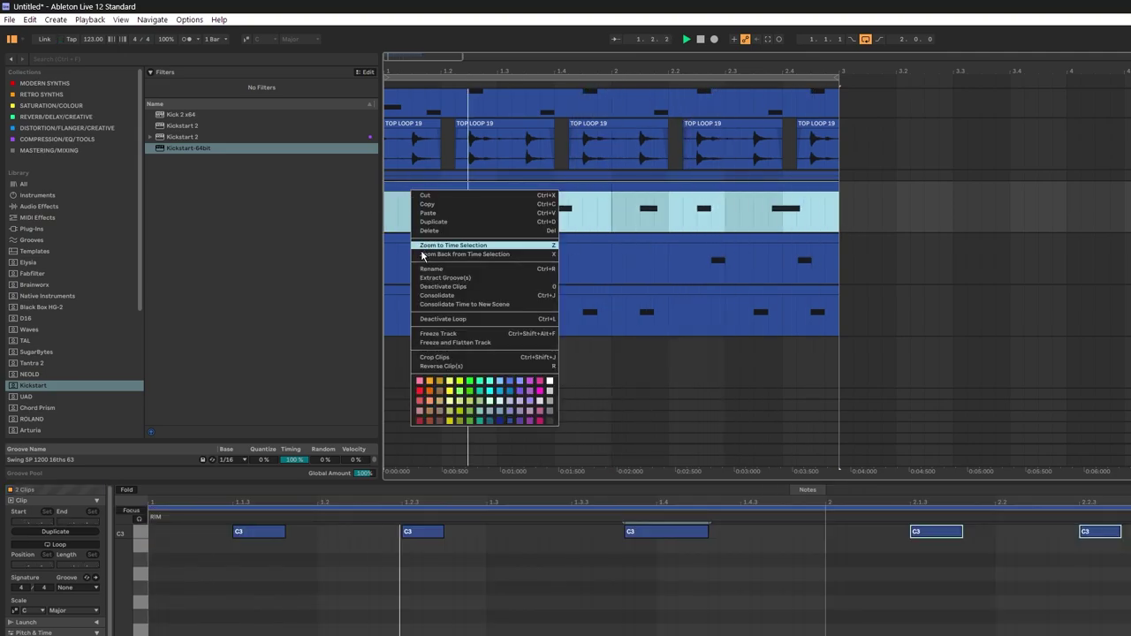
click(441, 296)
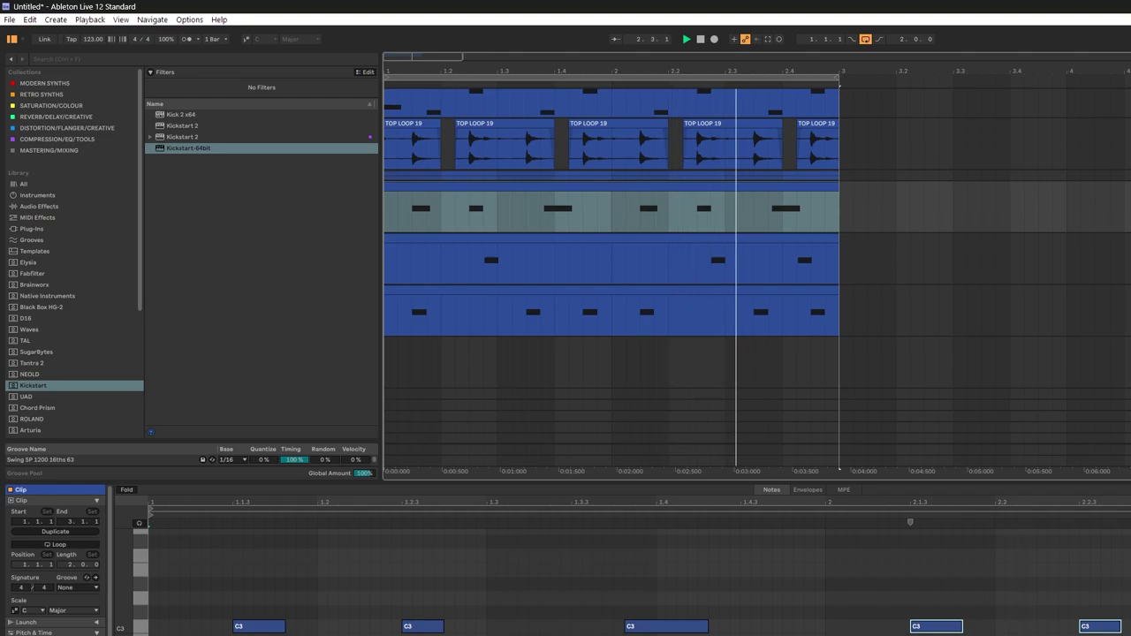
key(ctrl+alt+l)
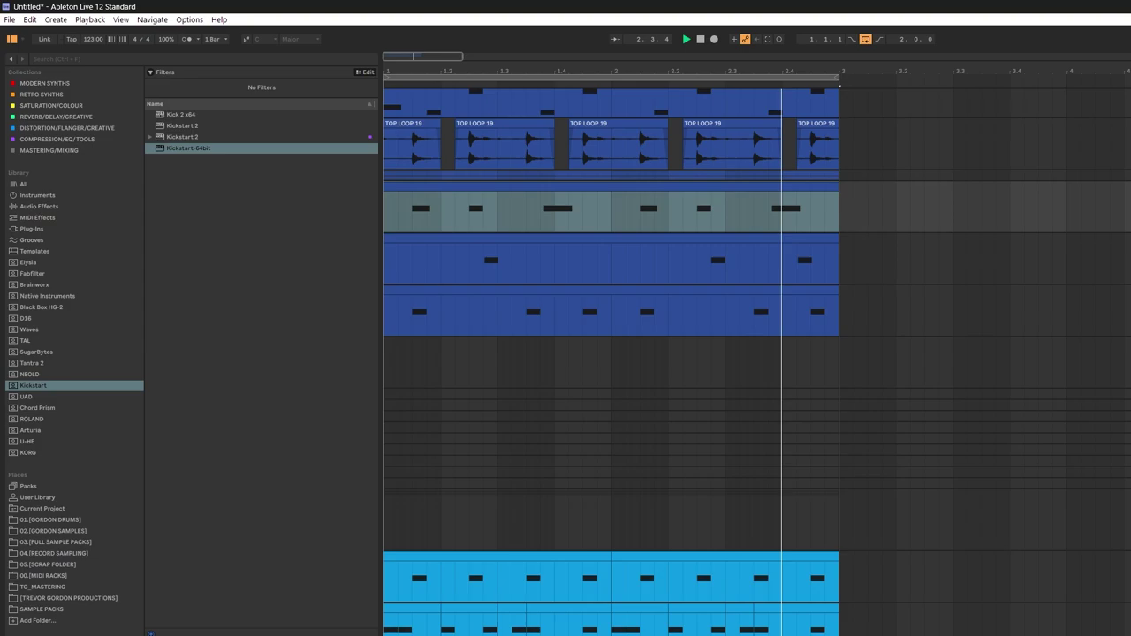
key(Tab)
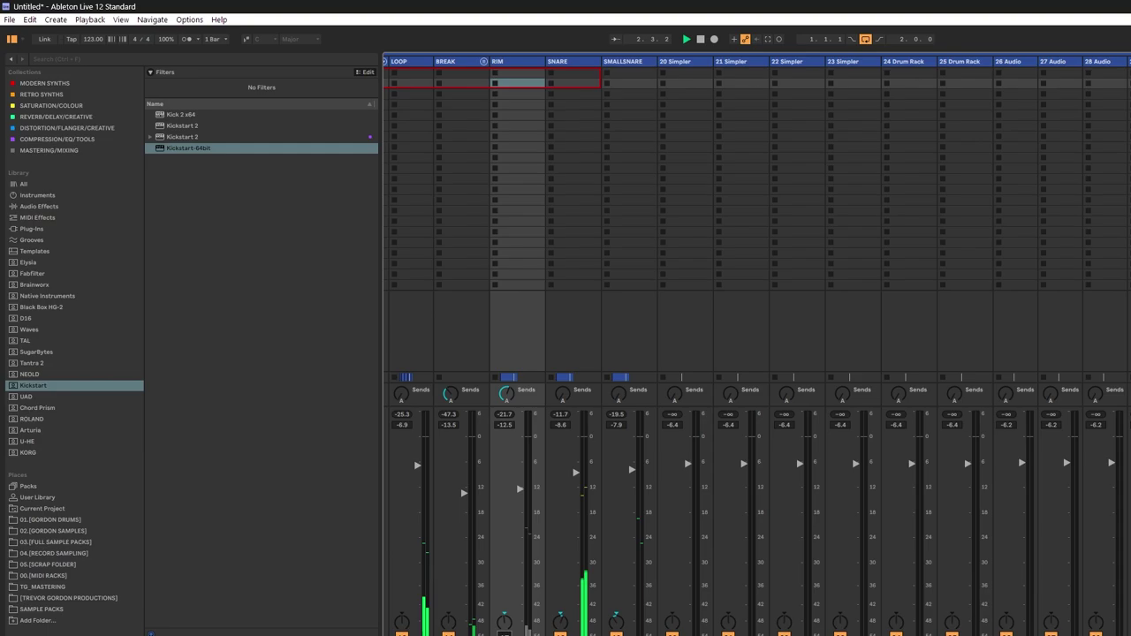
key(Tab)
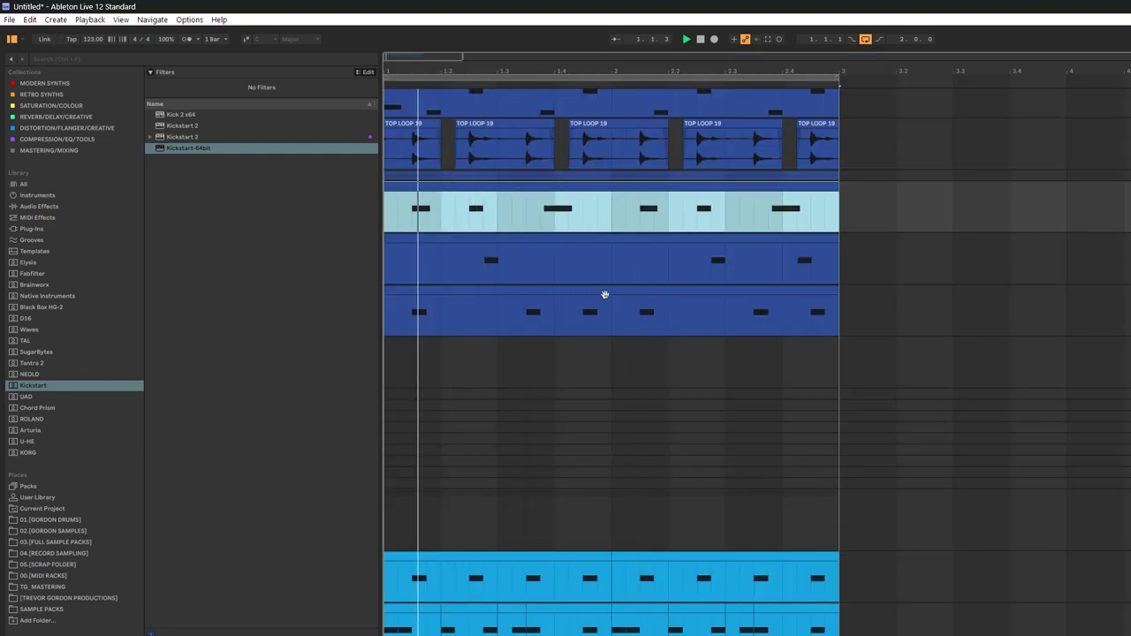
Step: Nudge the rim clip's C3 notes near 1.4 and 2.4 slightly later
double_click(566, 207)
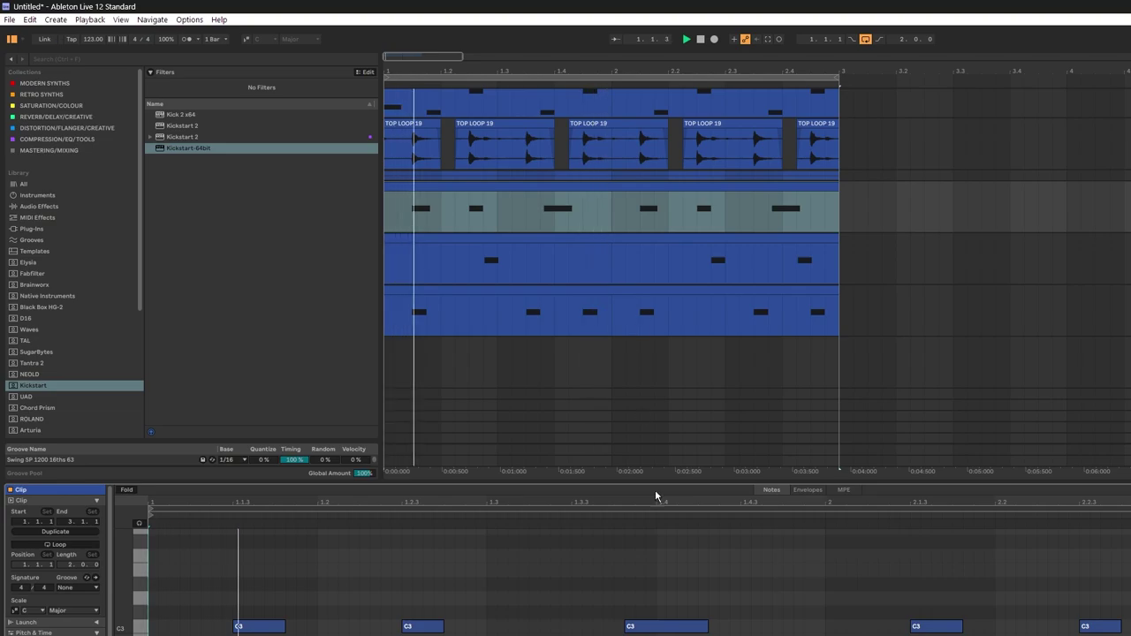
drag(650, 626, 689, 632)
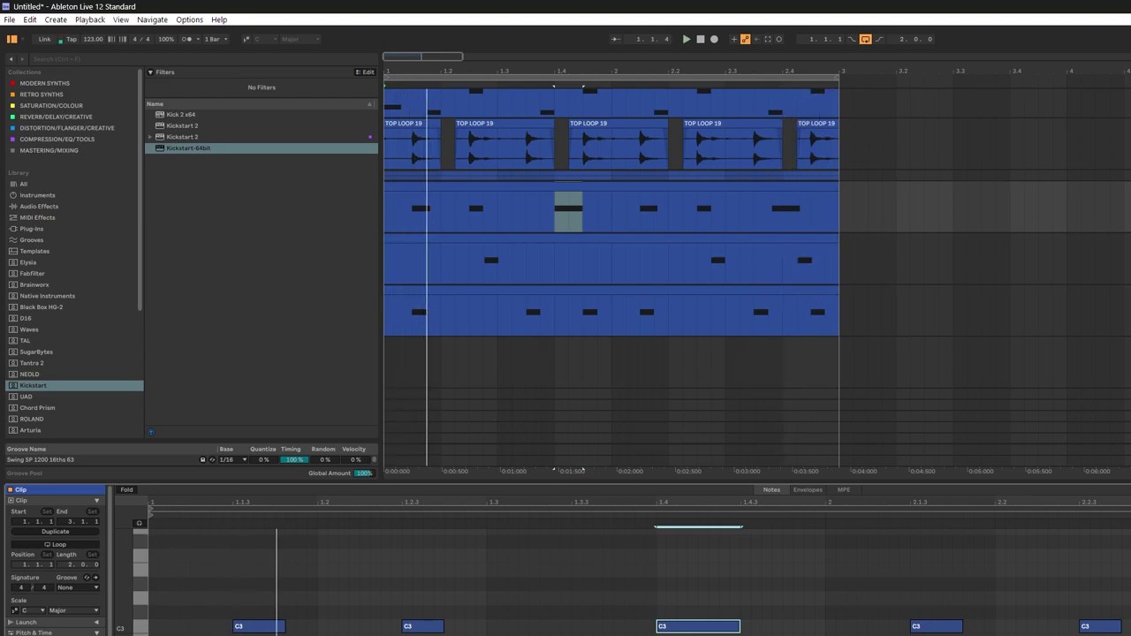
drag(1122, 626, 1129, 627)
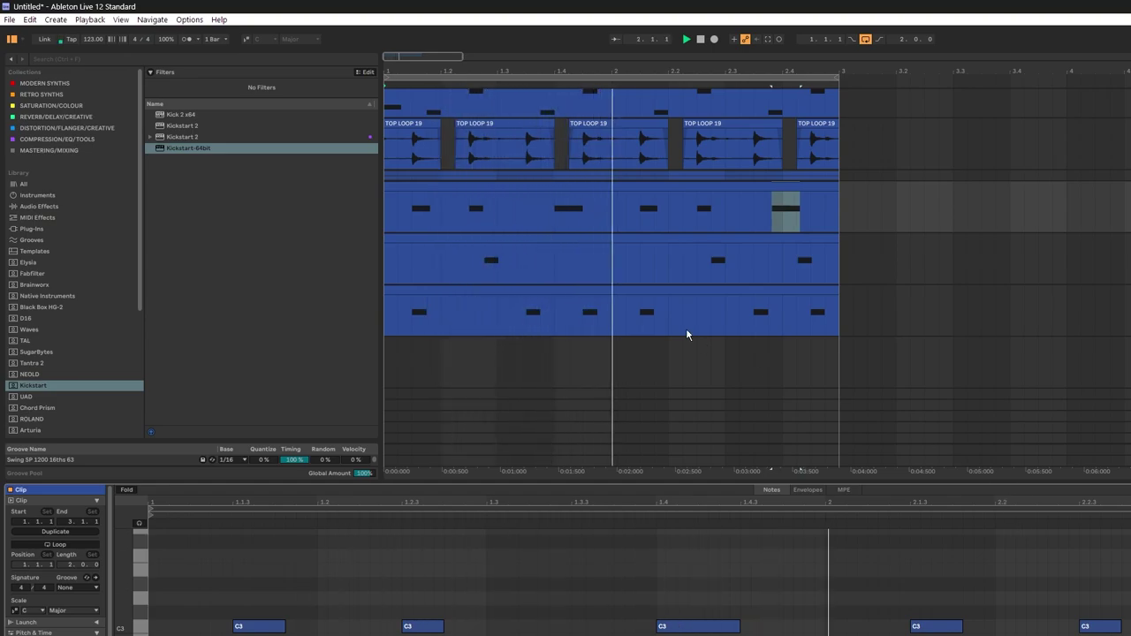
Step: Give the rim clip the Swing SP 1200 16ths 54 groove after trying 16ths 63
click(596, 188)
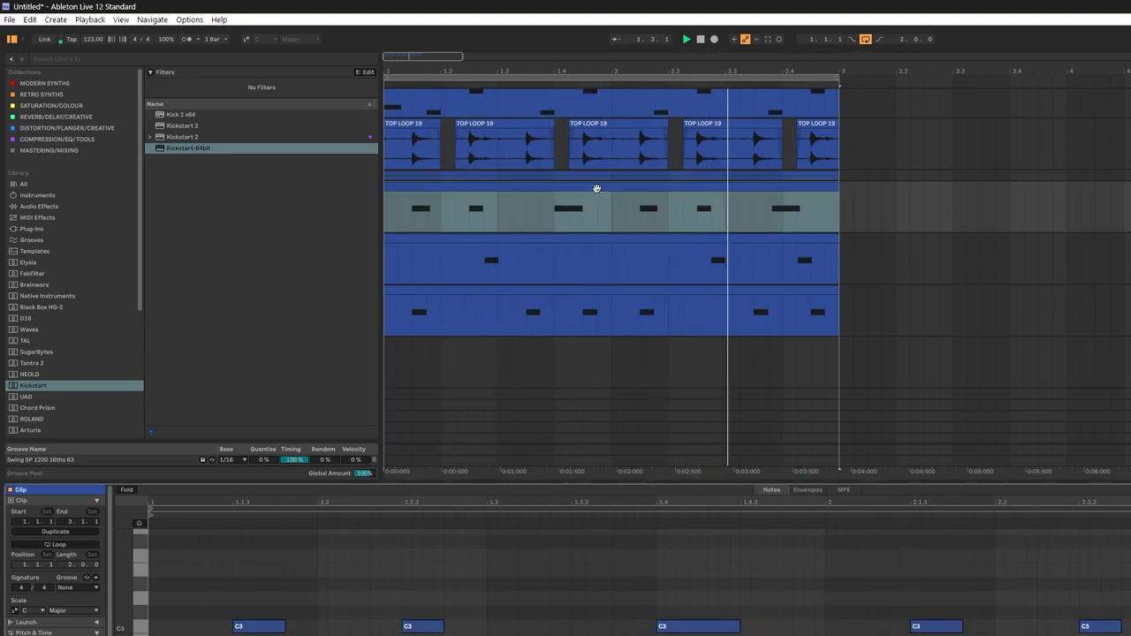
click(78, 588)
click(72, 609)
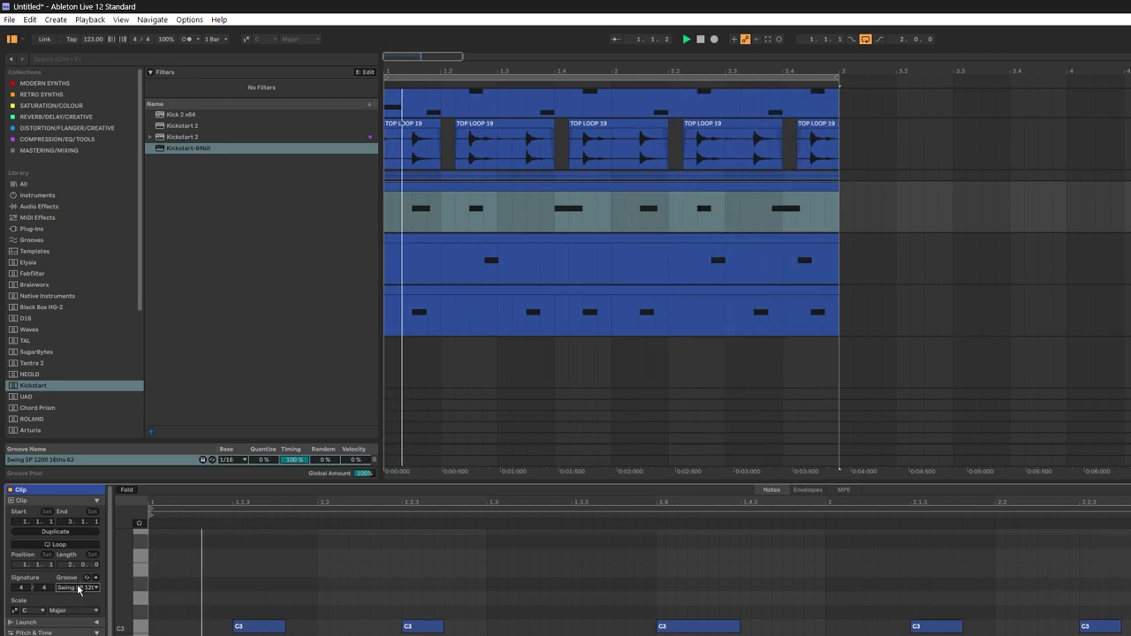
click(77, 589)
click(81, 617)
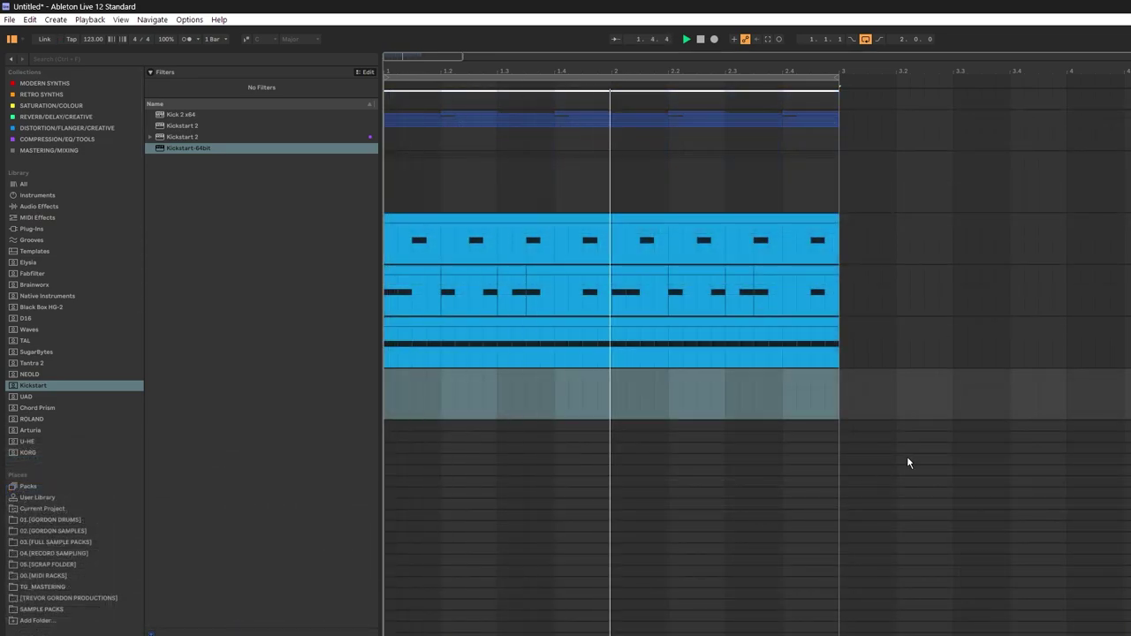
Step: Expand the drum group, select the first percussion clip, restart playback and show the rim's RX950 window
click(1130, 116)
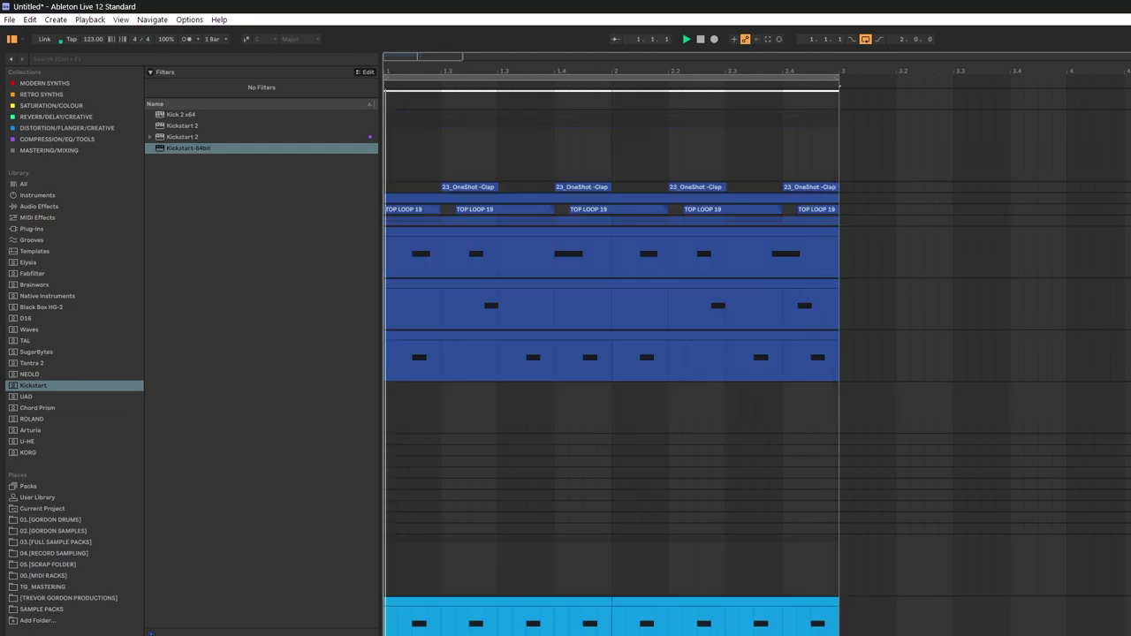
click(611, 232)
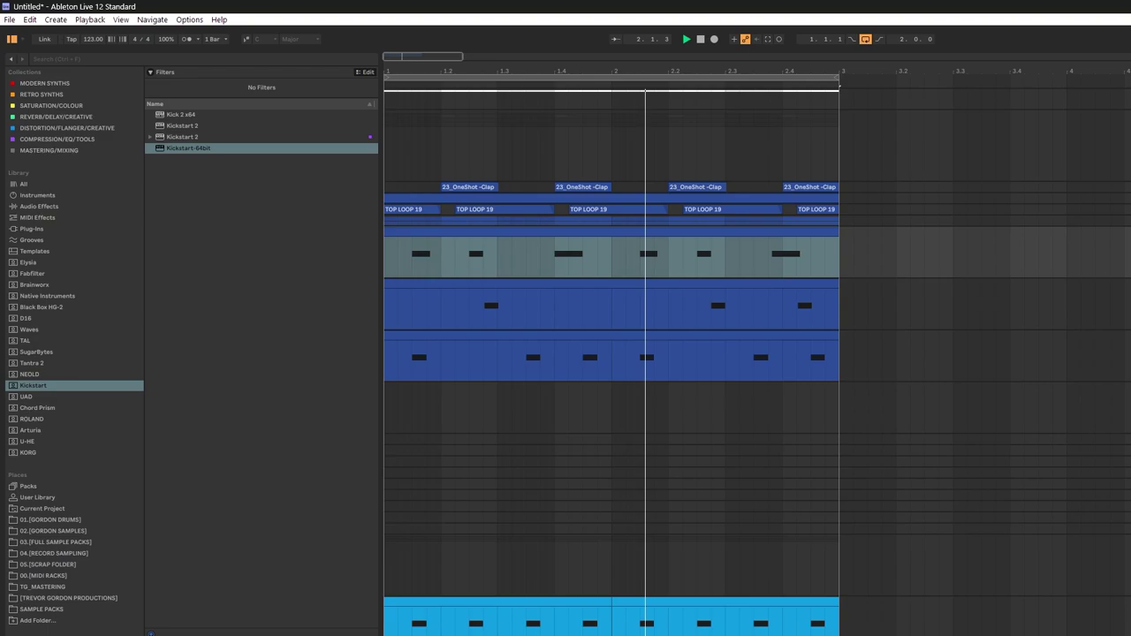
key(space)
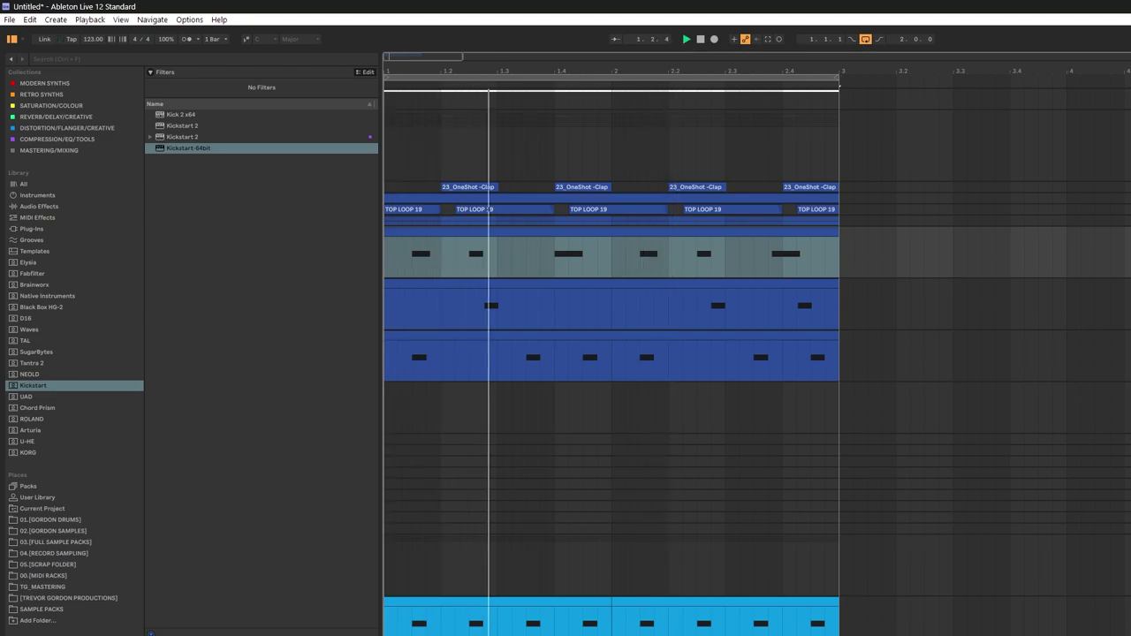
key(ctrl+alt+p)
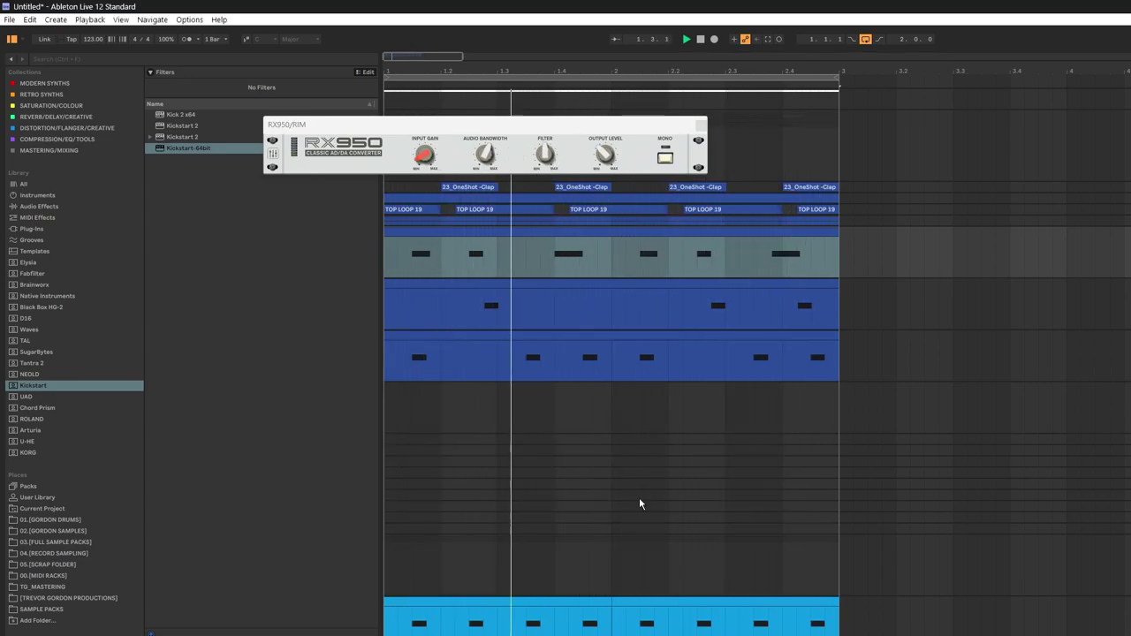
Step: Set the rim's RX950 to Filter 41, Audio Bandwidth 14730 Hz and mono, then close it
drag(547, 159, 550, 164)
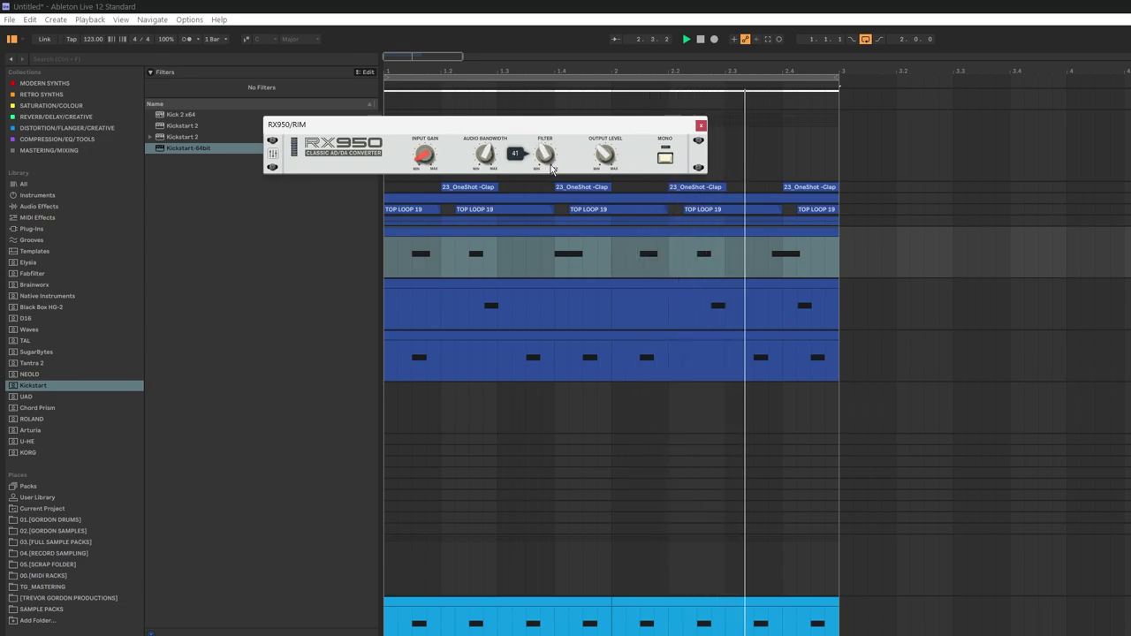
drag(482, 157, 482, 135)
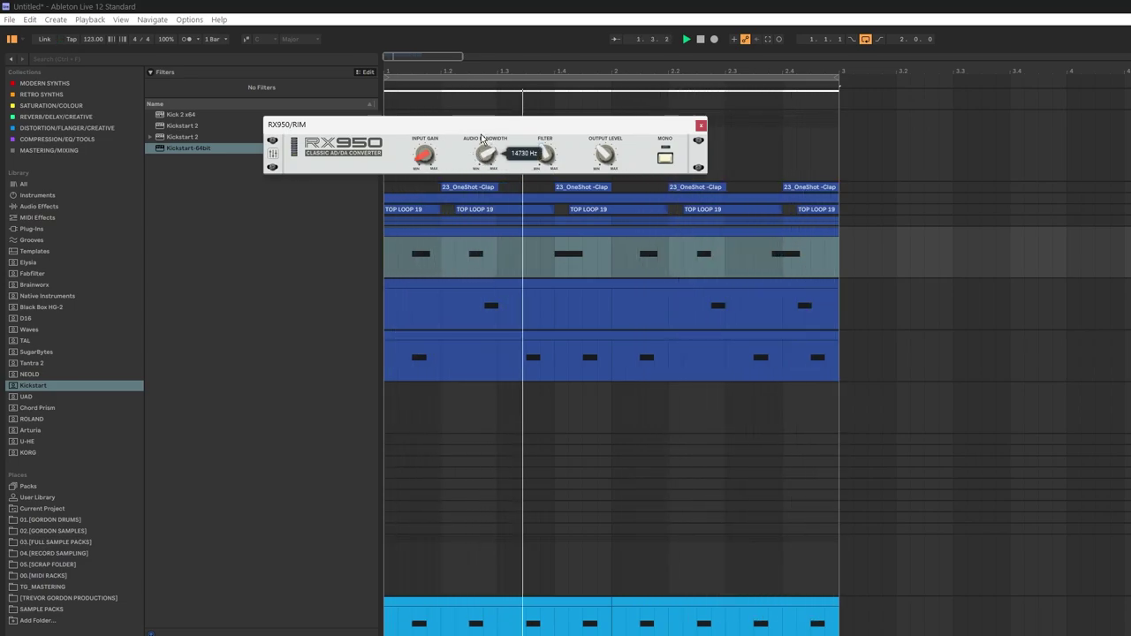
click(665, 158)
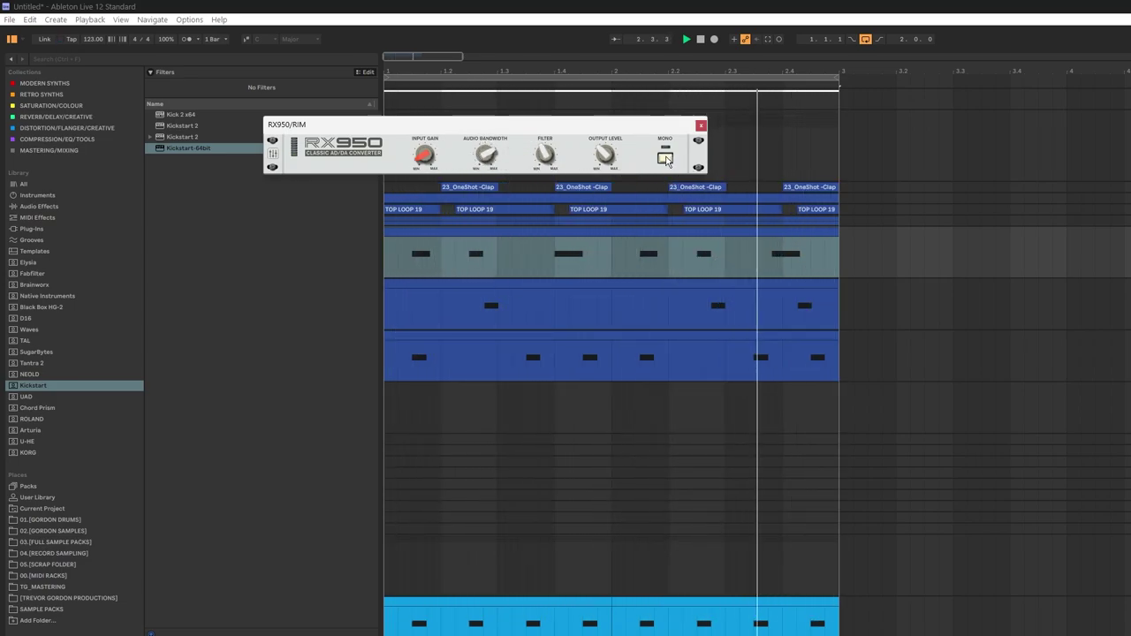
click(665, 160)
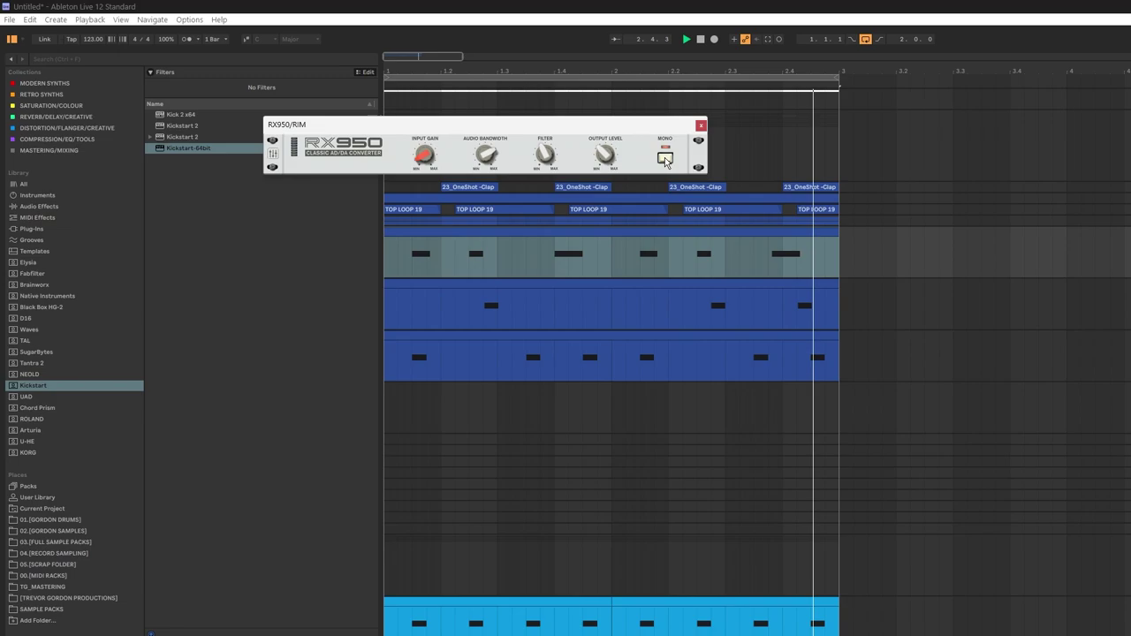
click(700, 127)
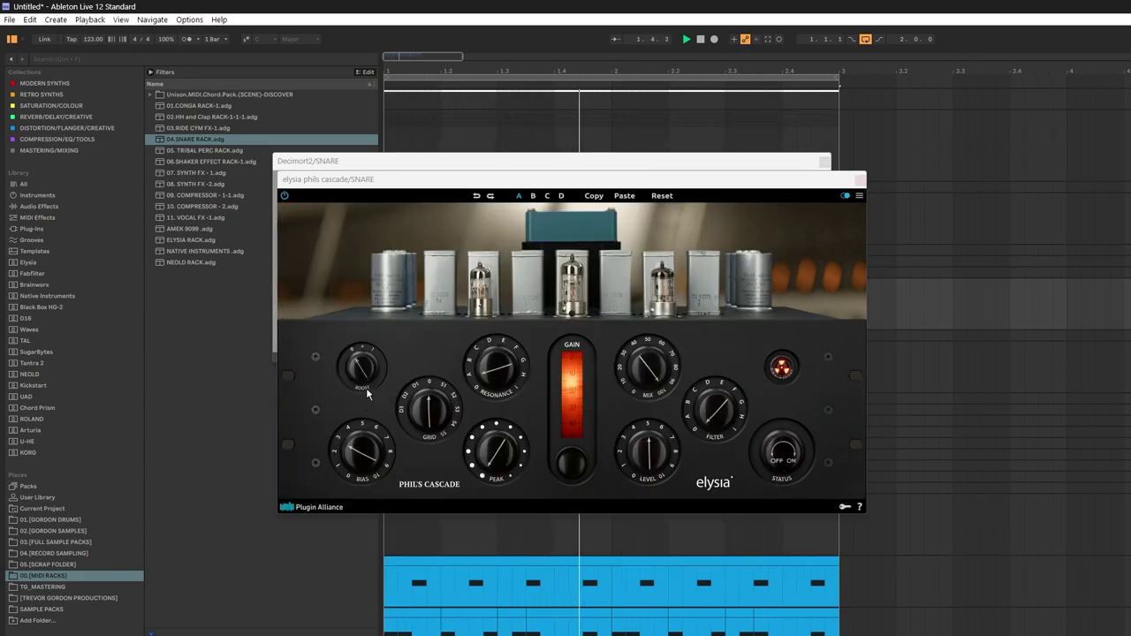
Step: Raise the Boost on the snare's Phil's Cascade, review Decimort2, and close both plugin windows
drag(367, 394, 357, 310)
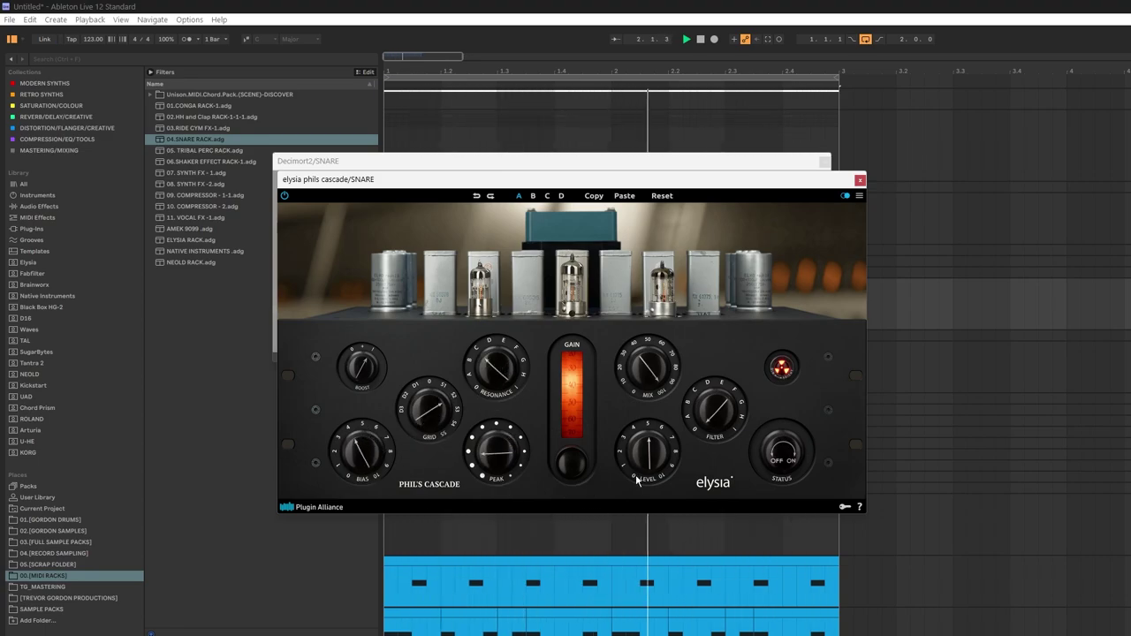
click(860, 180)
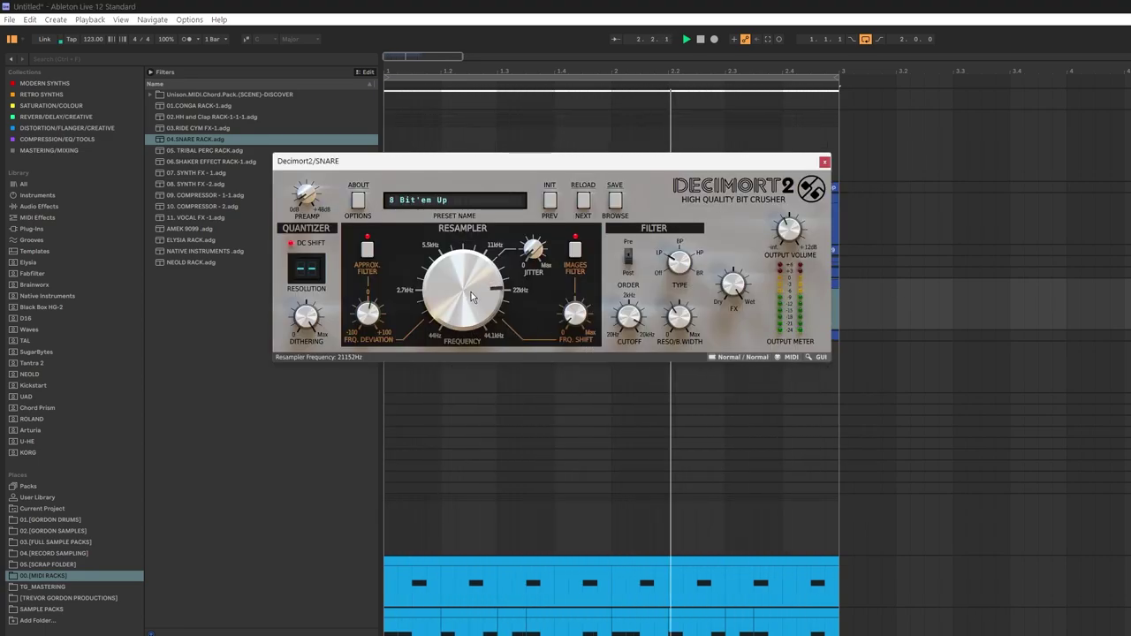
click(824, 162)
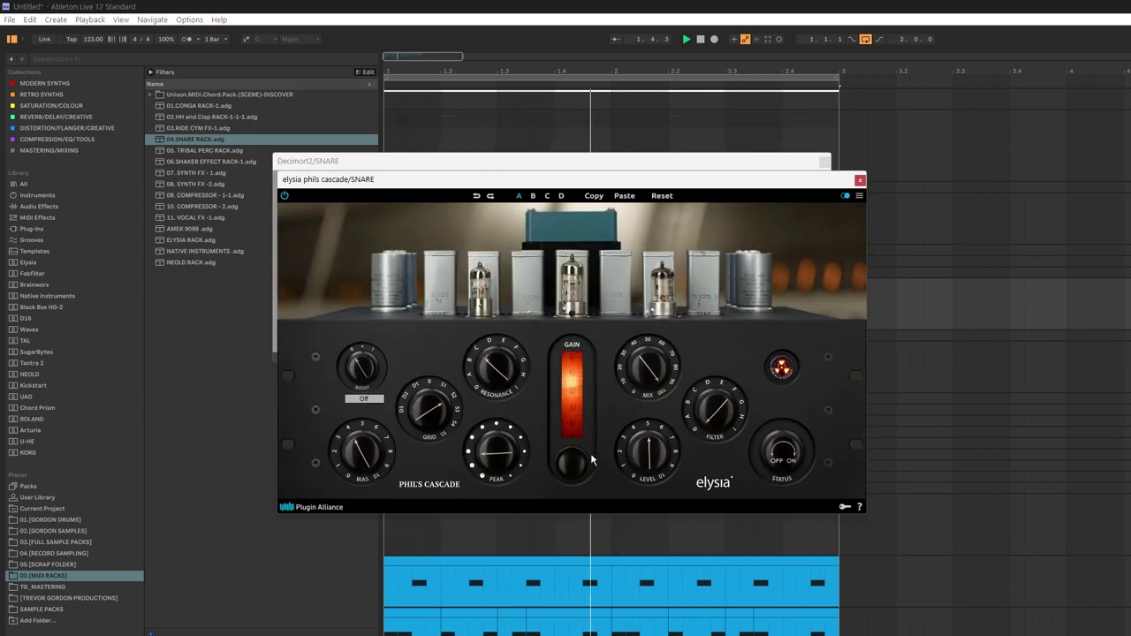
click(859, 180)
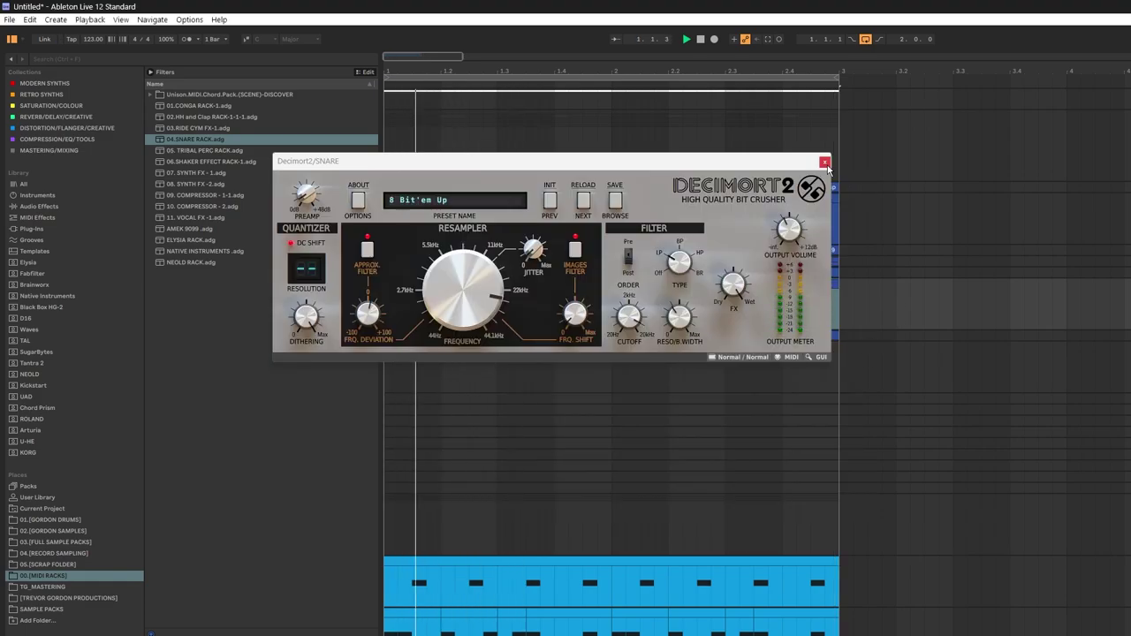
click(824, 162)
Step: Move the snare clip's first two C3 notes later and delete the extra later notes
double_click(465, 295)
drag(378, 403, 422, 400)
drag(422, 400, 421, 400)
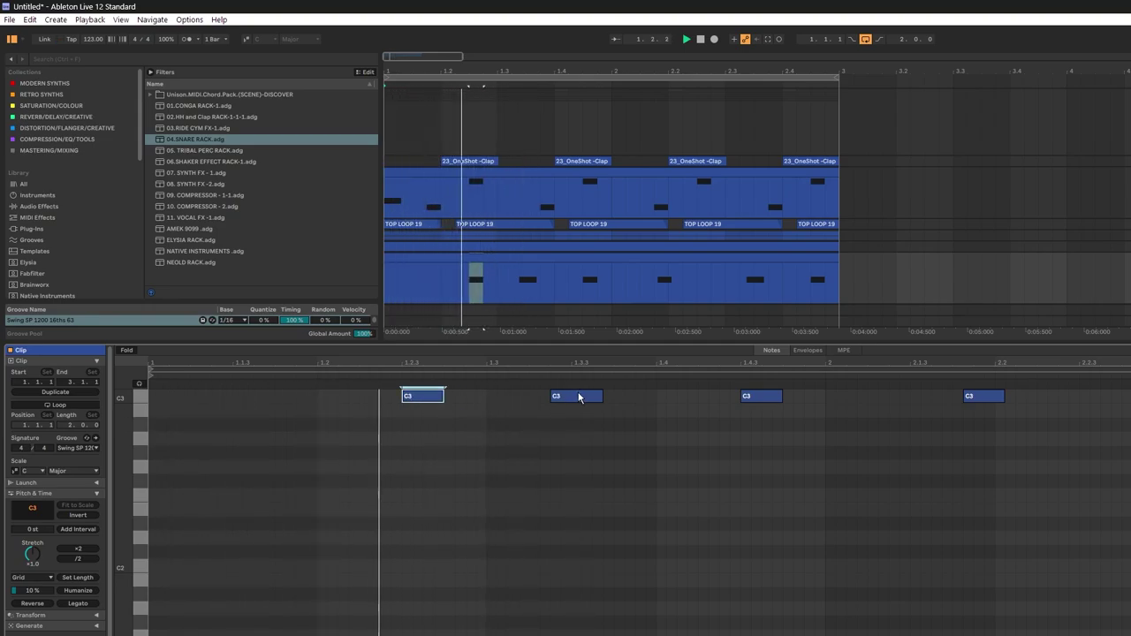
drag(579, 396, 641, 404)
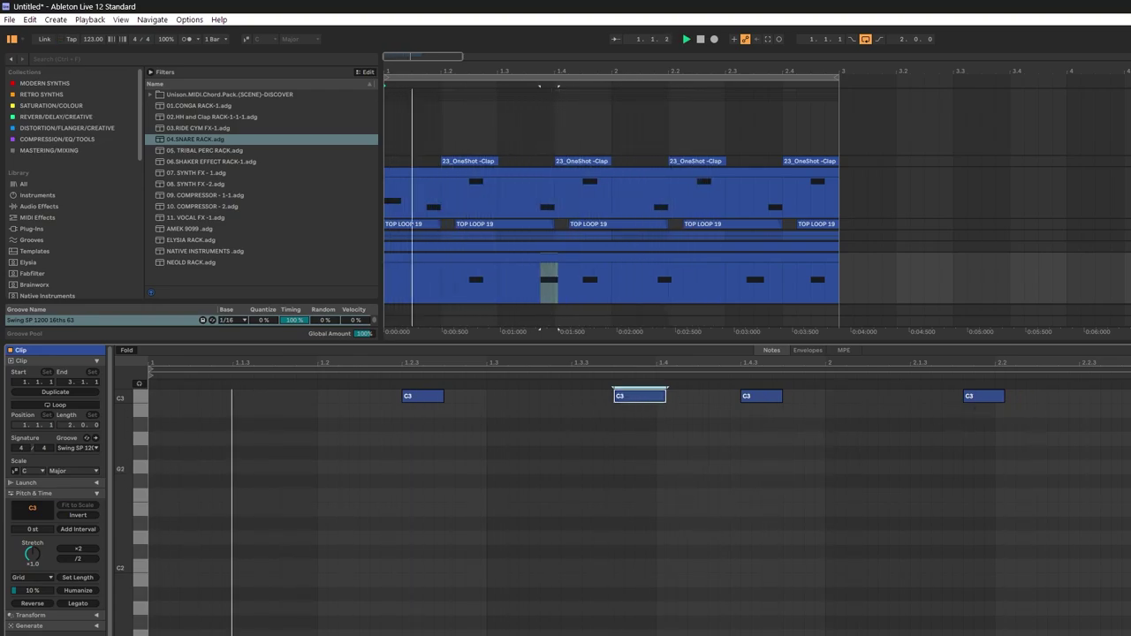
drag(1130, 433, 961, 392)
key(Delete)
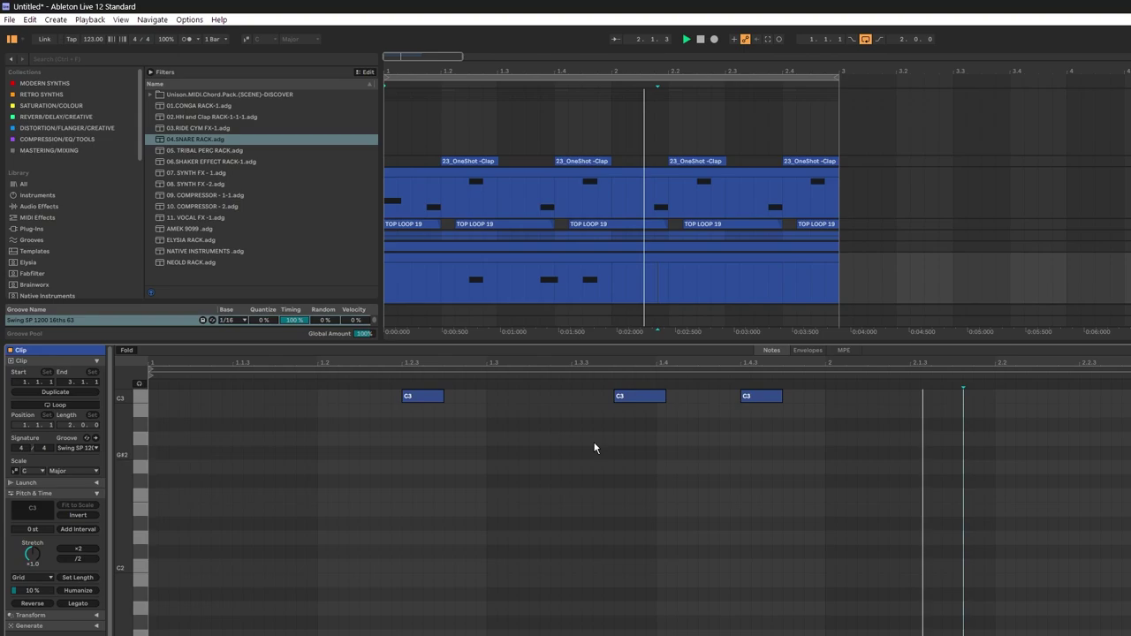
Step: Duplicate bar 1 of the snare clip into bar 2 and consolidate both into one clip
drag(606, 291, 313, 275)
key(ctrl+d)
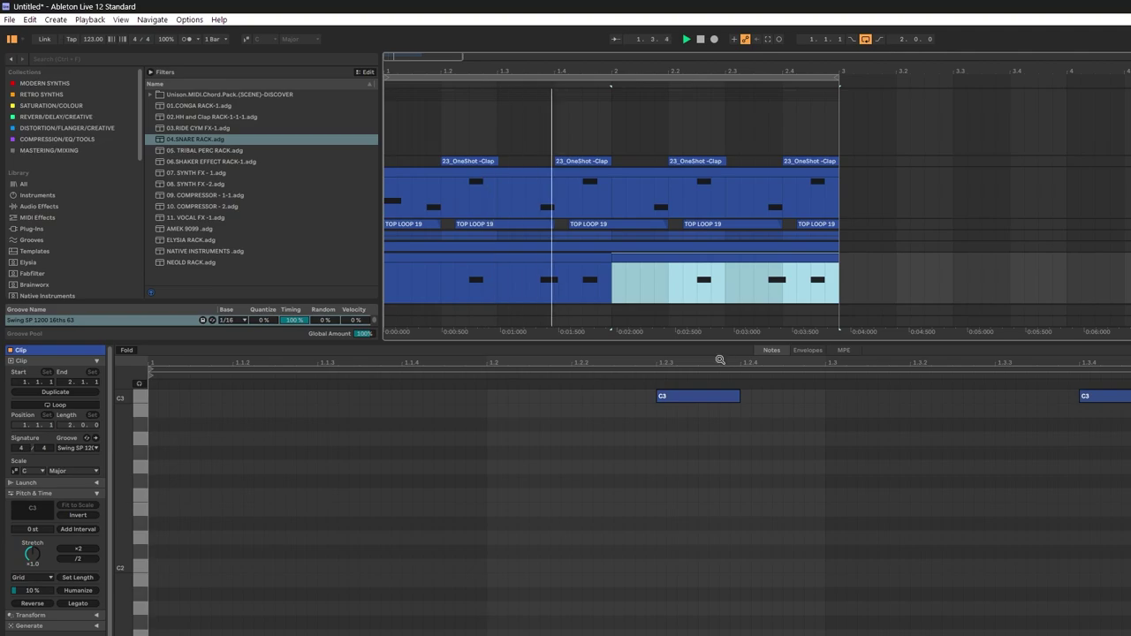
drag(826, 287, 486, 291)
click(817, 274)
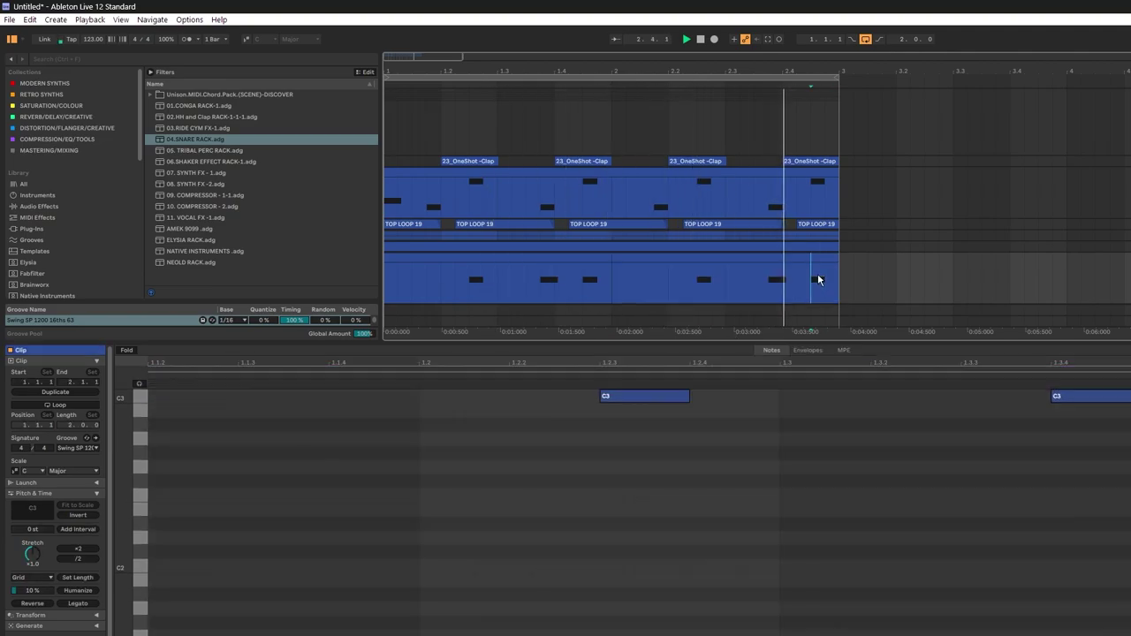
drag(840, 279, 389, 279)
right_click(450, 261)
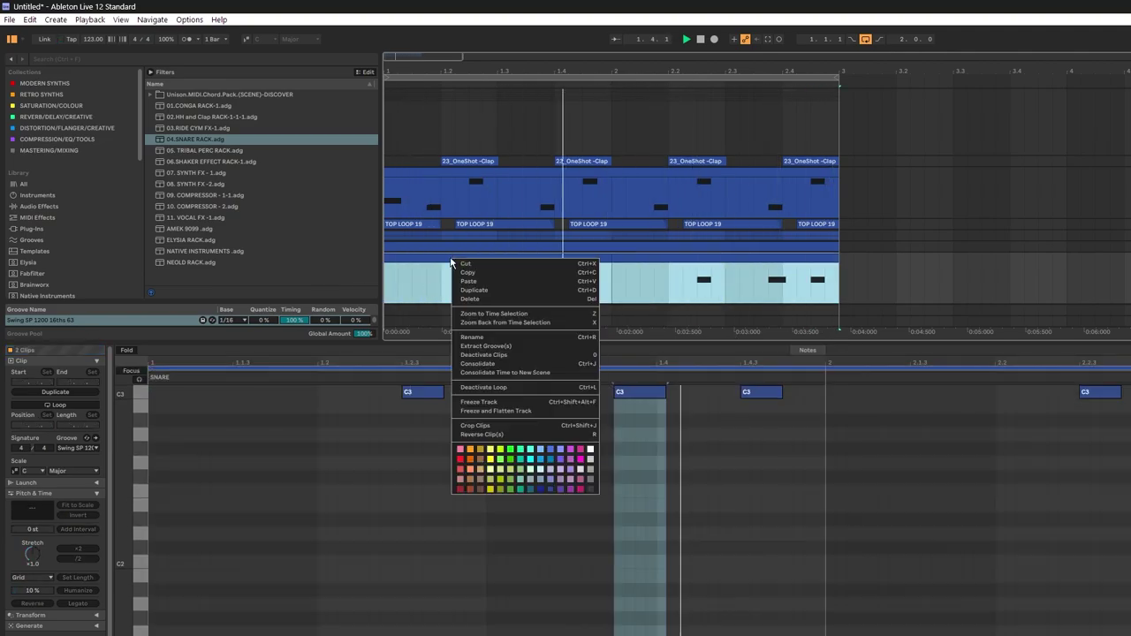
click(478, 363)
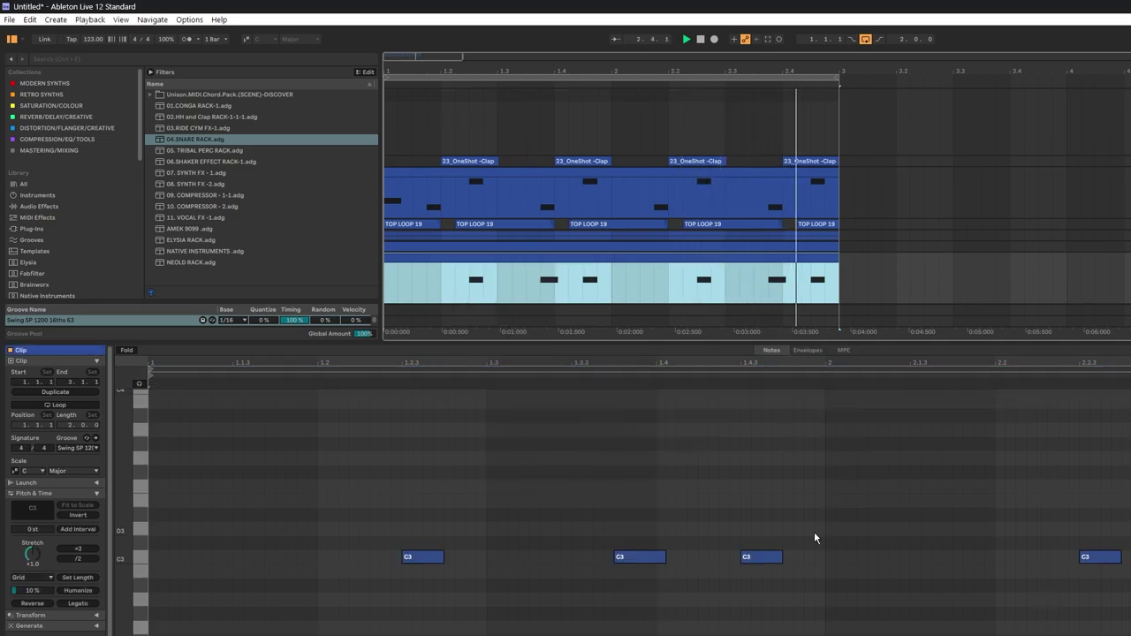
Step: Keep the Swing SP 1200 groove, check the notes before 2.4, and hide the note editor
click(84, 448)
click(86, 467)
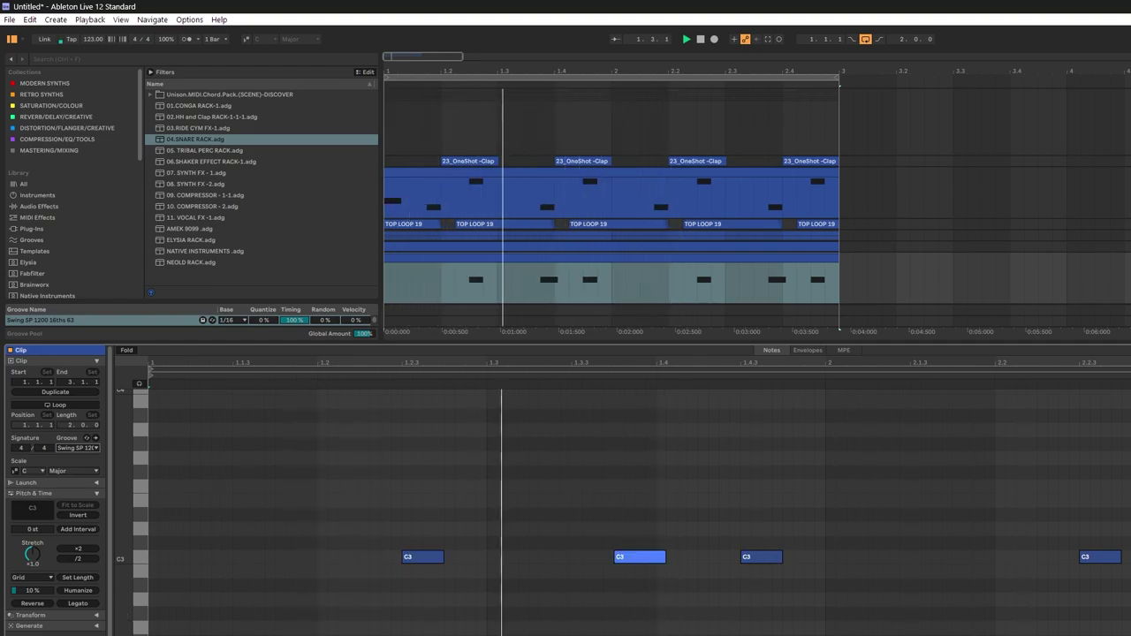
click(640, 557)
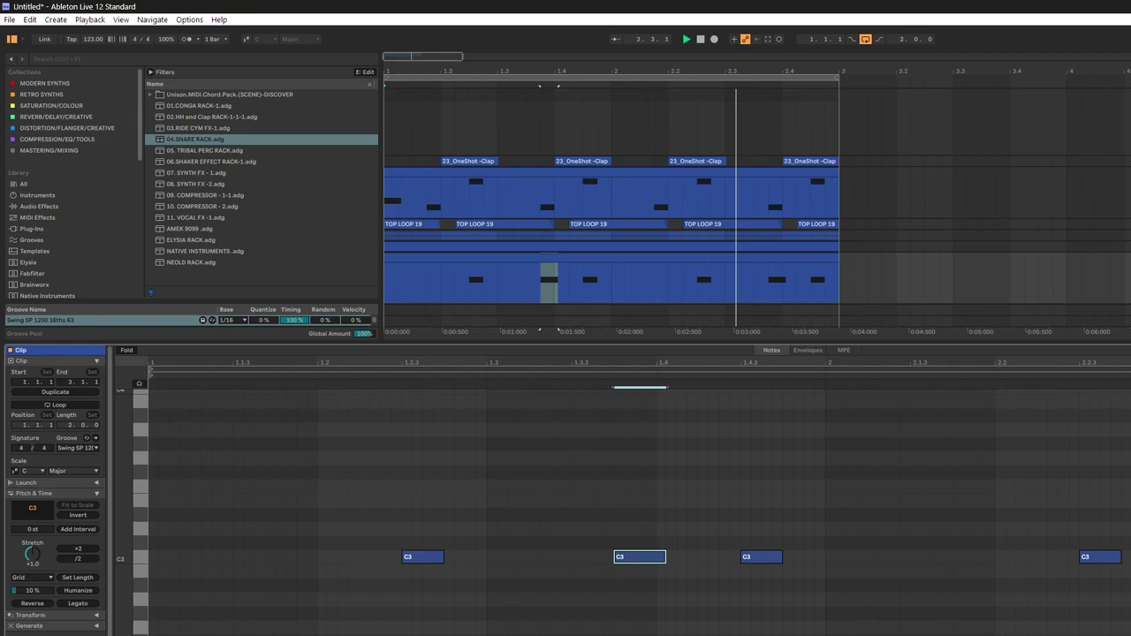
click(1130, 557)
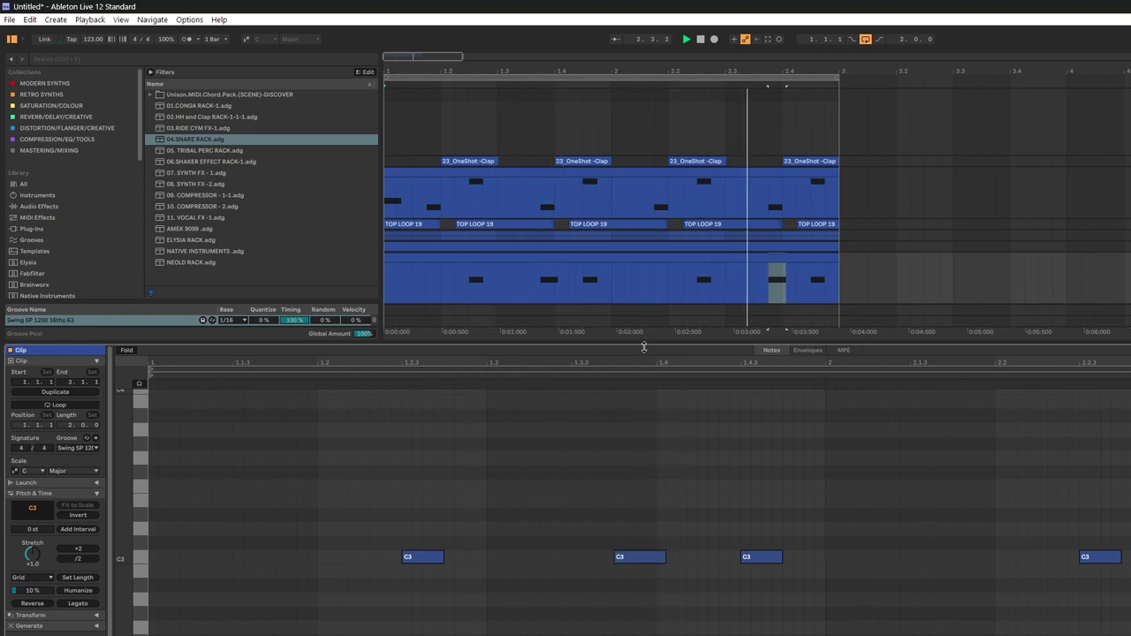
drag(643, 347, 636, 618)
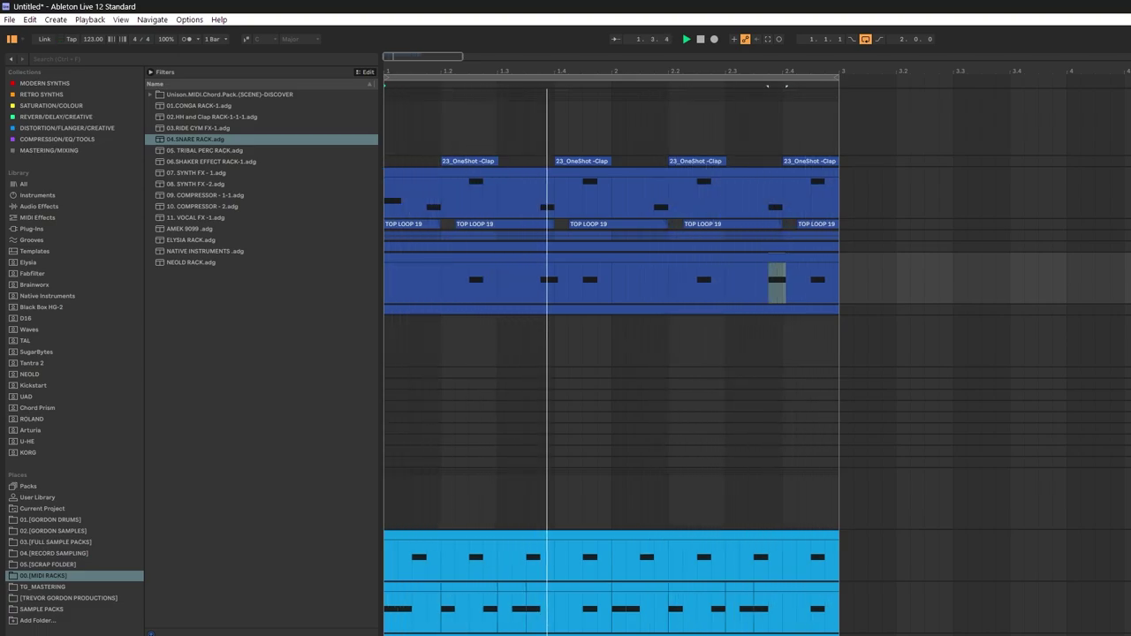
Step: Fold both expanded drum groups, stop playback and select the top group track
click(1130, 258)
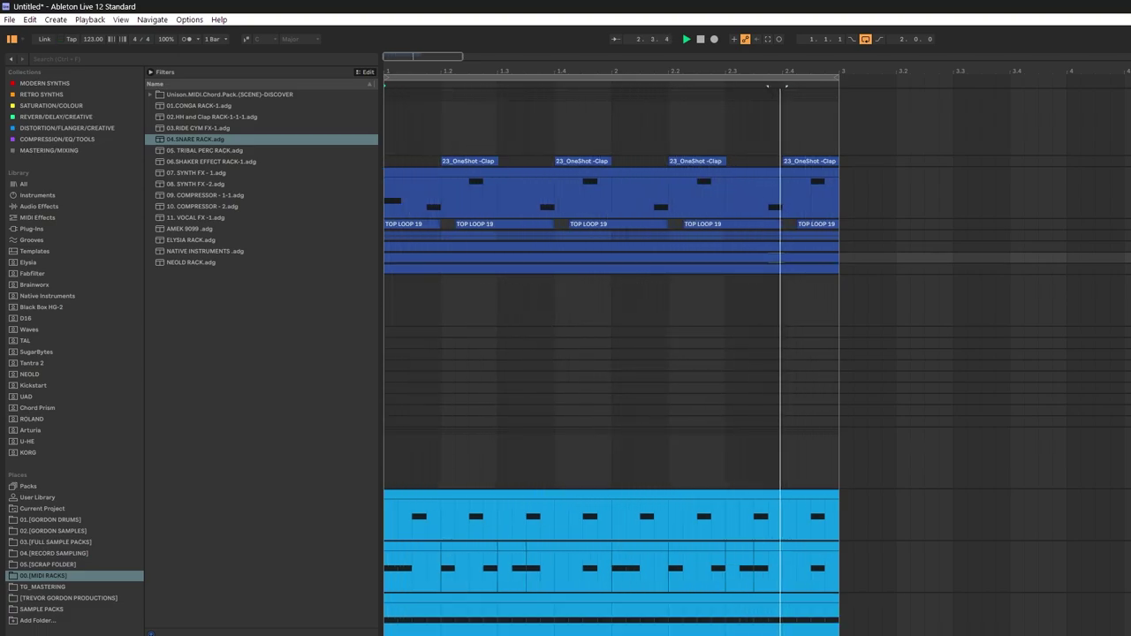
click(1130, 173)
click(1130, 241)
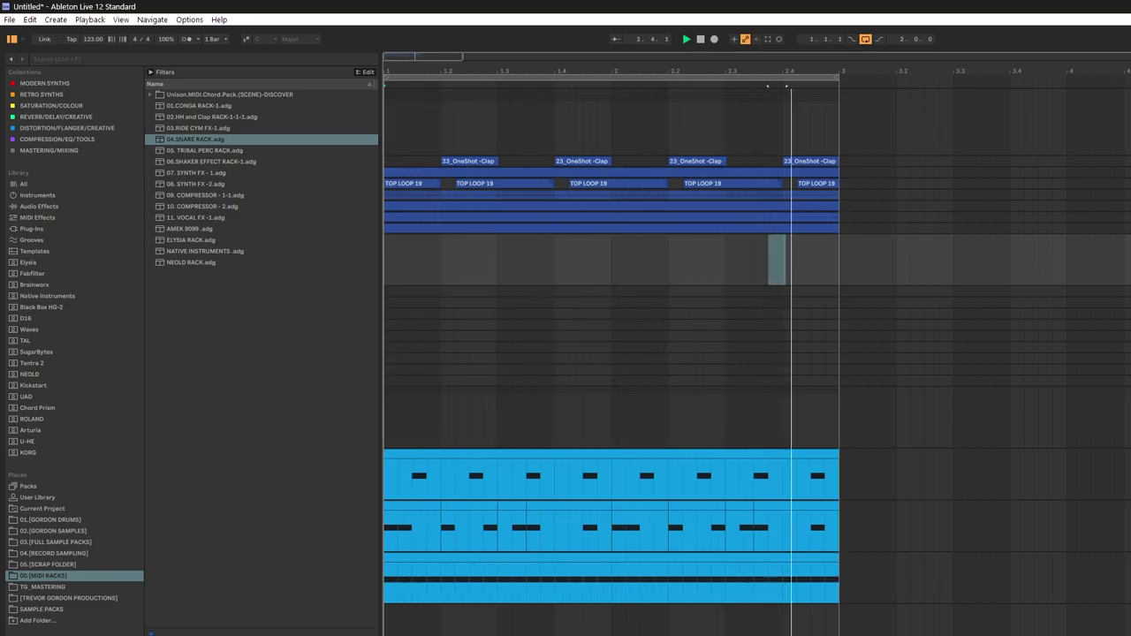
scroll(756, 362, up, 1)
key(space)
click(1130, 118)
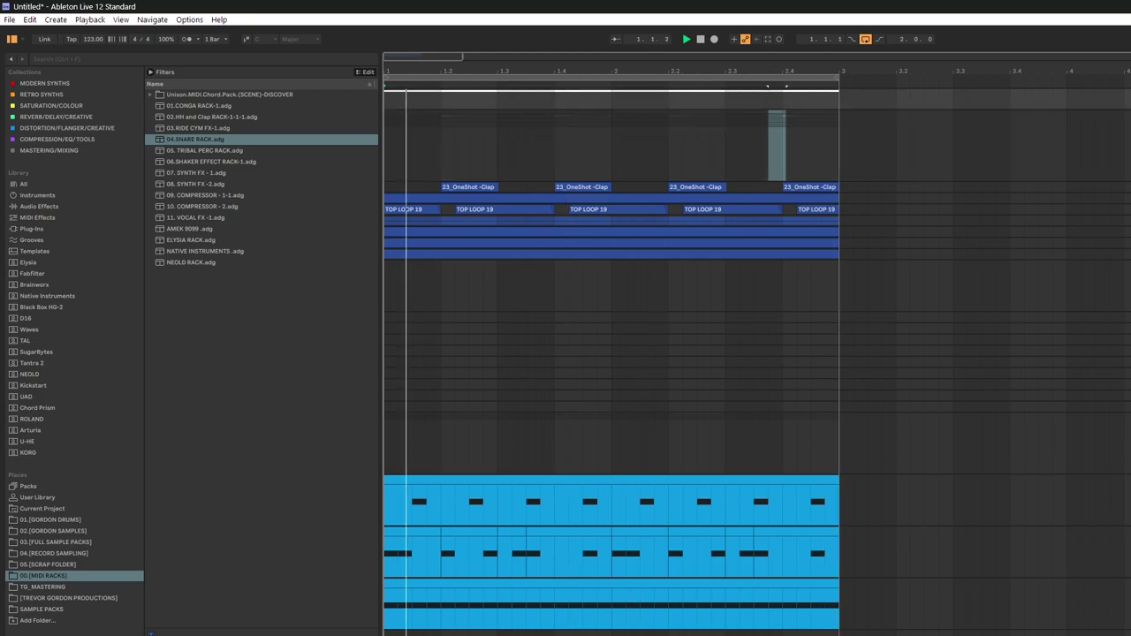
Step: Flip between Session and Arrangement views and zoom in on the clap clip's hits
key(Tab)
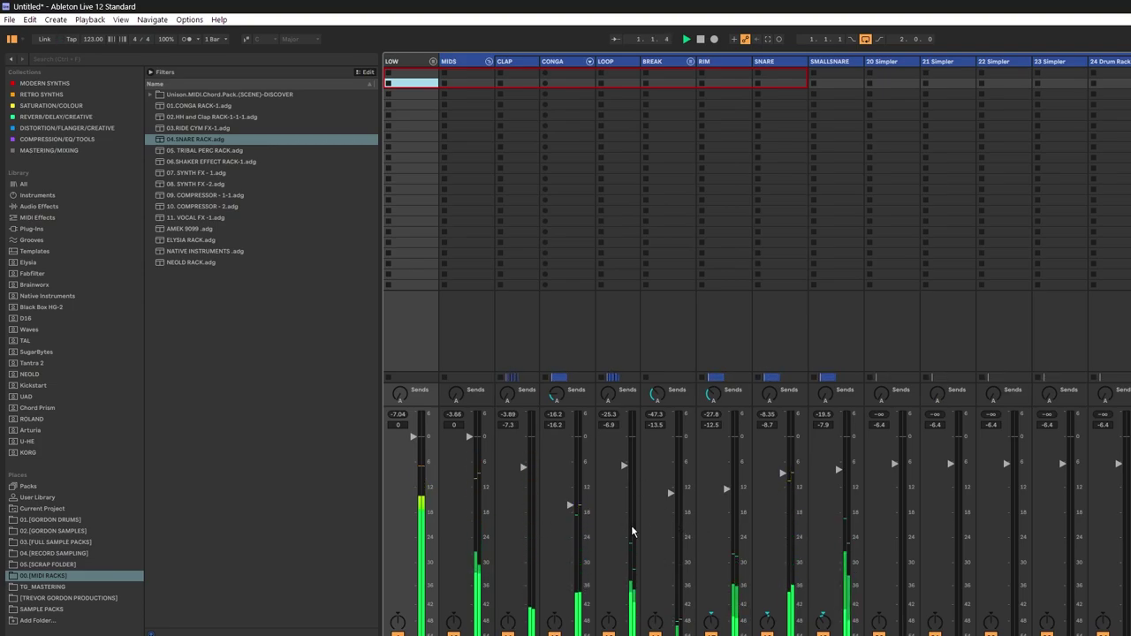
key(Tab)
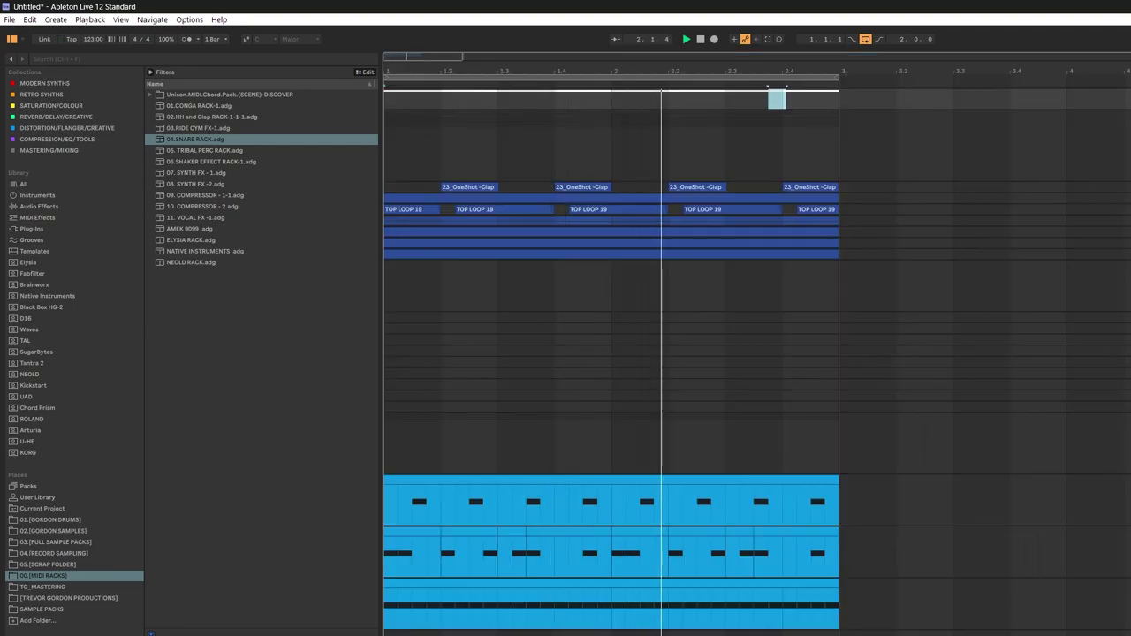
key(u)
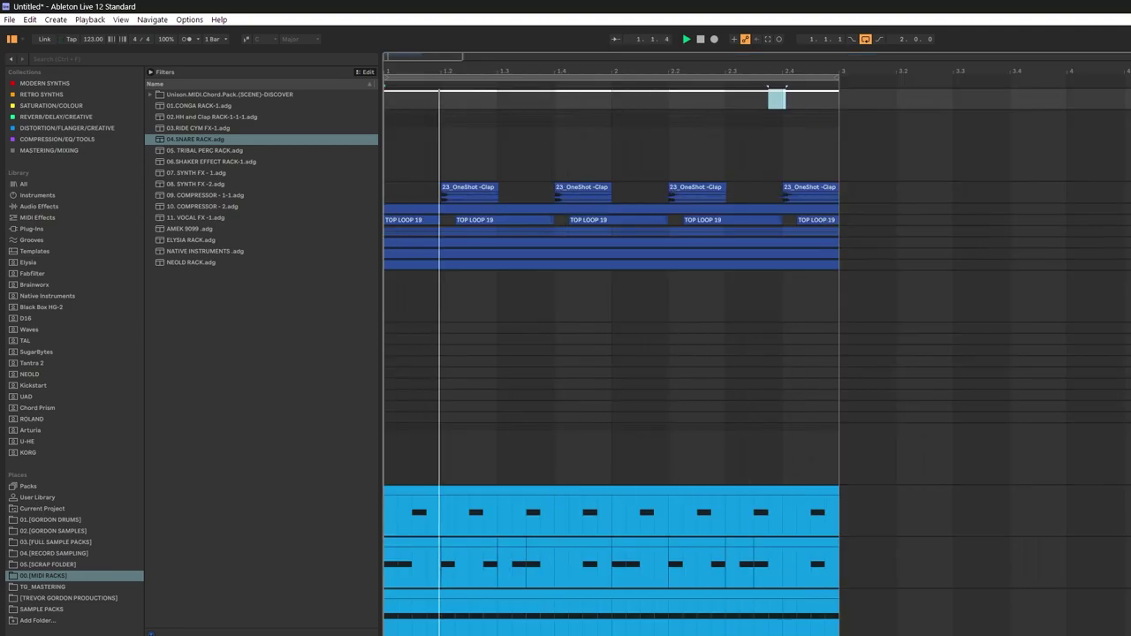
key(Down)
key(u)
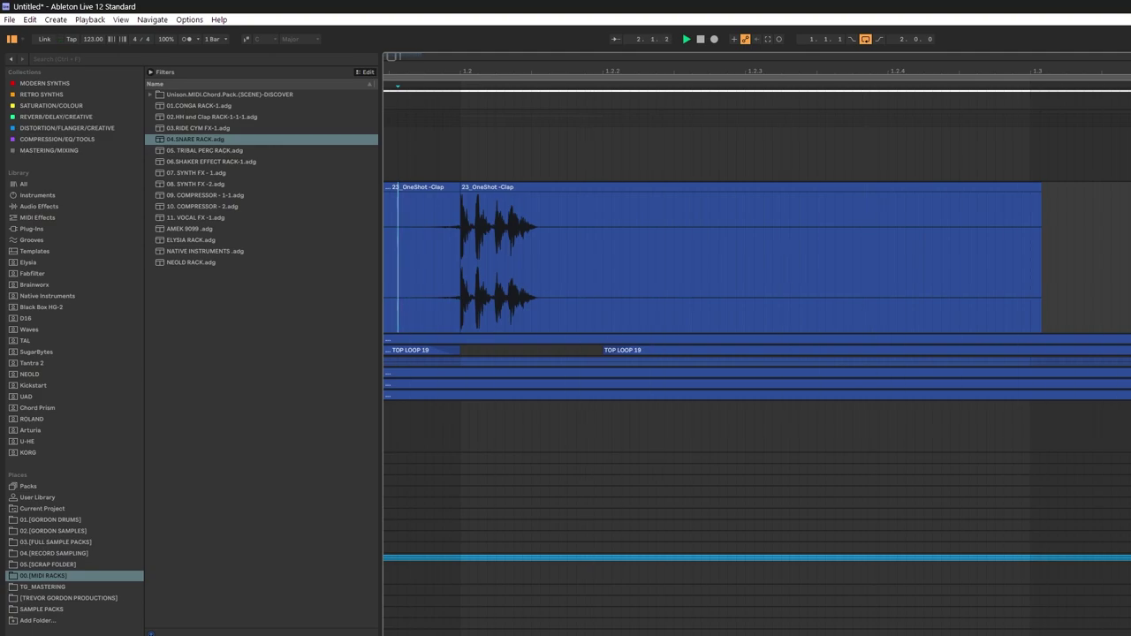
Step: Return to Arrangement, zoom out to several bars, and fold the MIDS group
key(Tab)
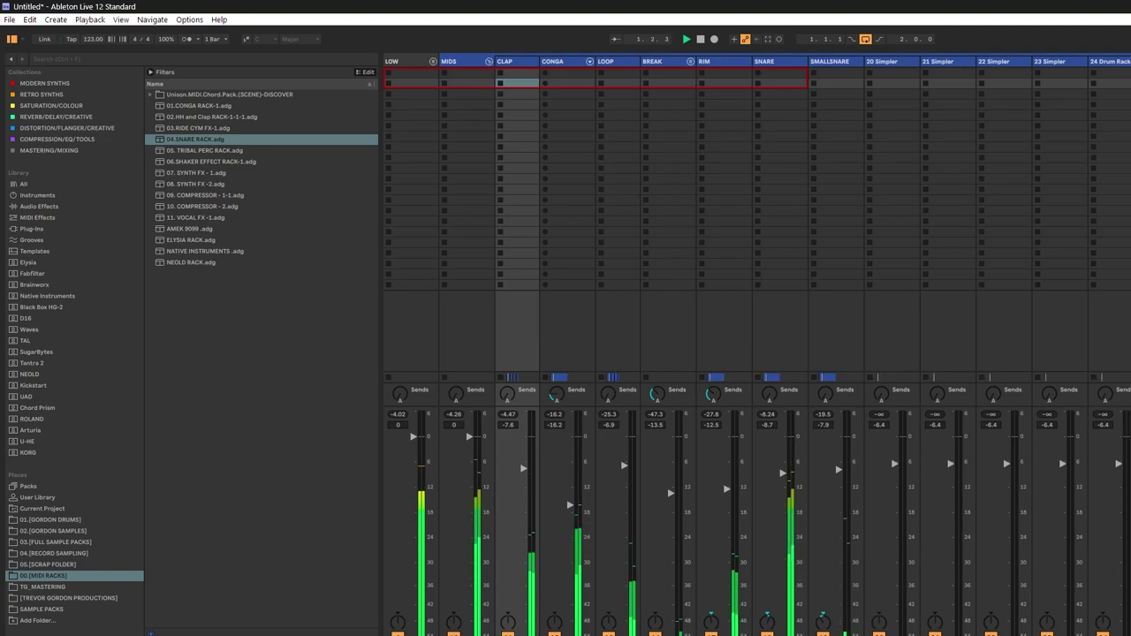
key(Tab)
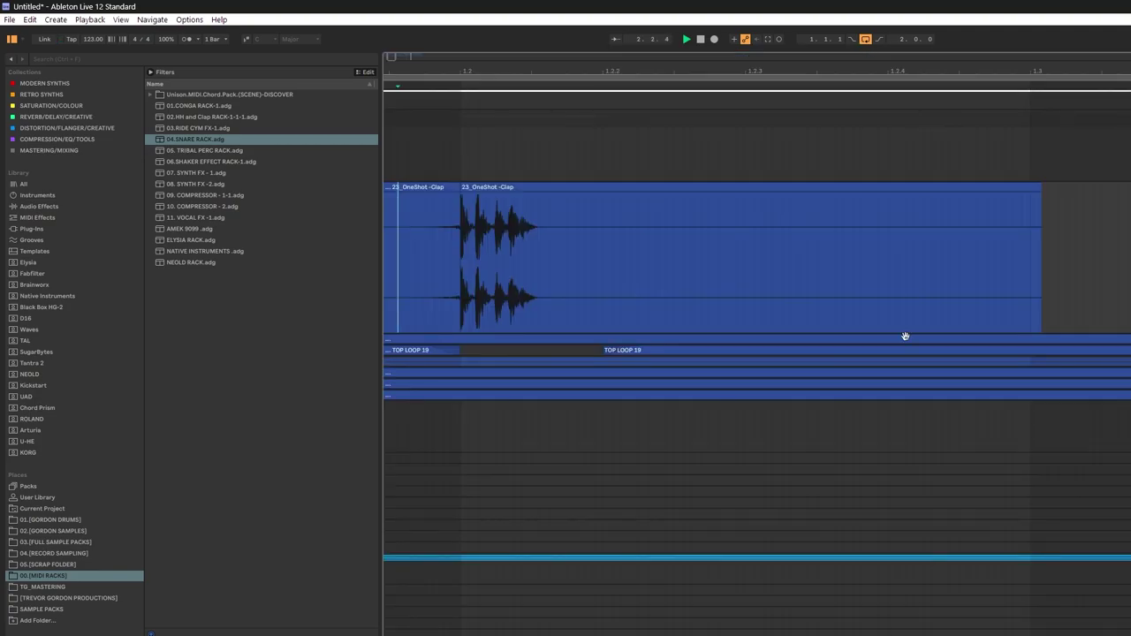
drag(661, 75, 660, 13)
click(1128, 116)
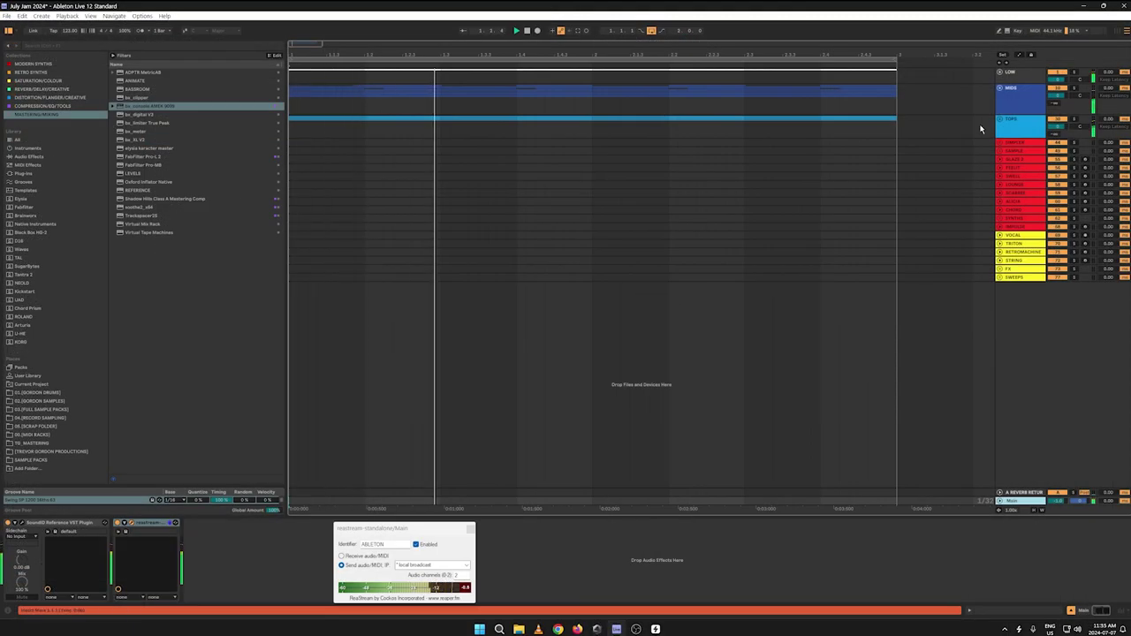
Step: Unfold the MIDS group and shrink the CLAP track's lane height
click(1000, 88)
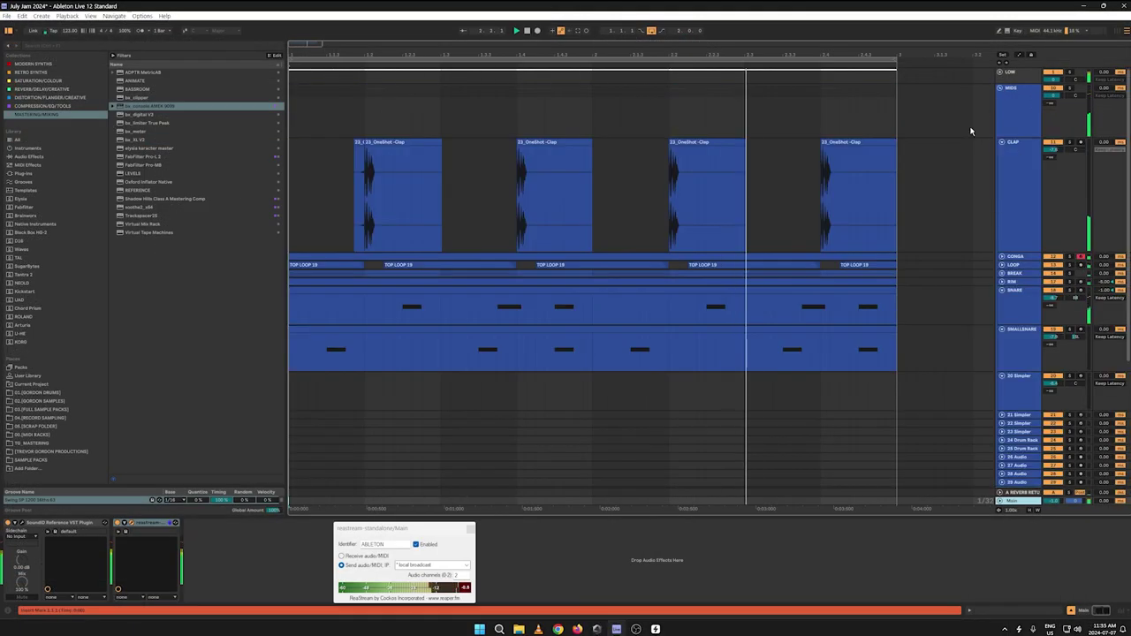
click(1011, 233)
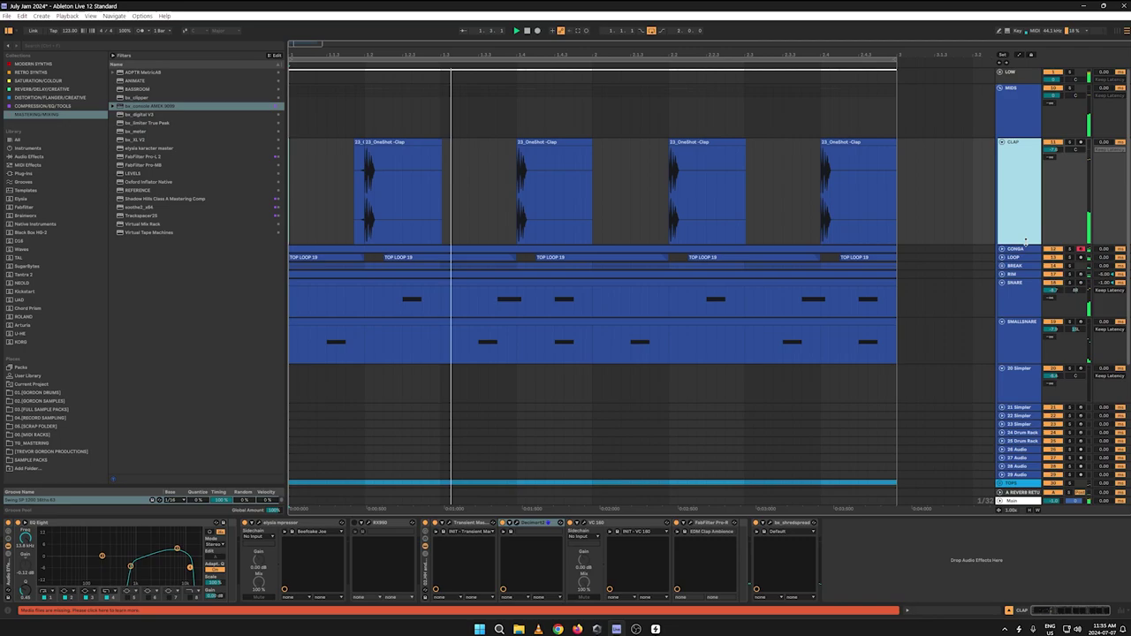
drag(1027, 254, 1026, 172)
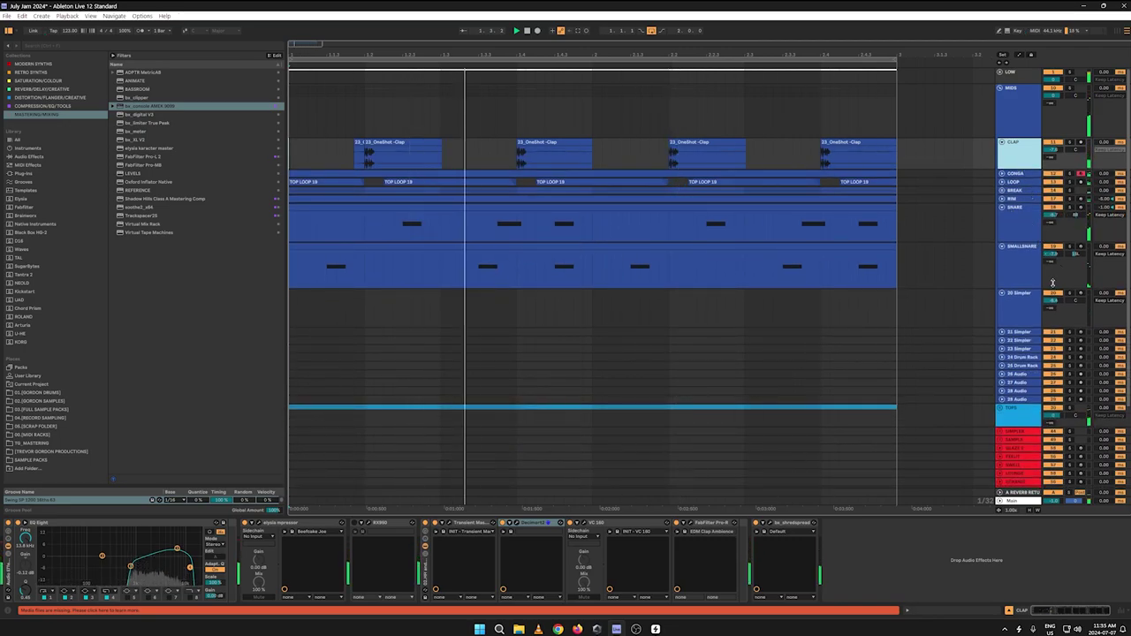
Step: Show the 20 Simpler track's empty Simpler and list All items in the browser
click(1023, 313)
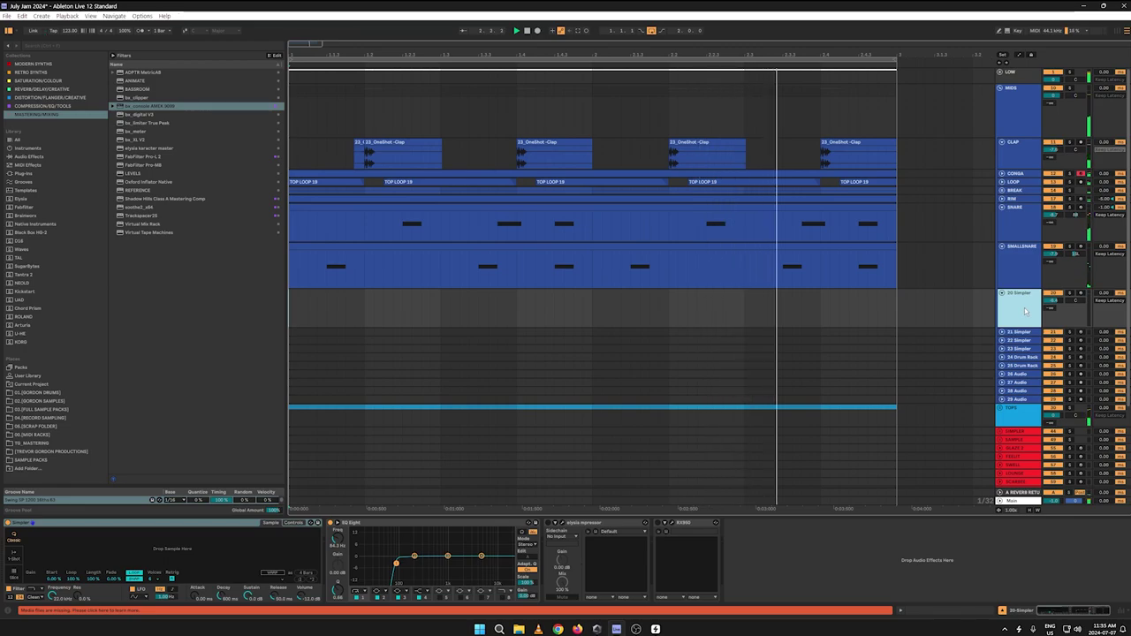
double_click(1020, 309)
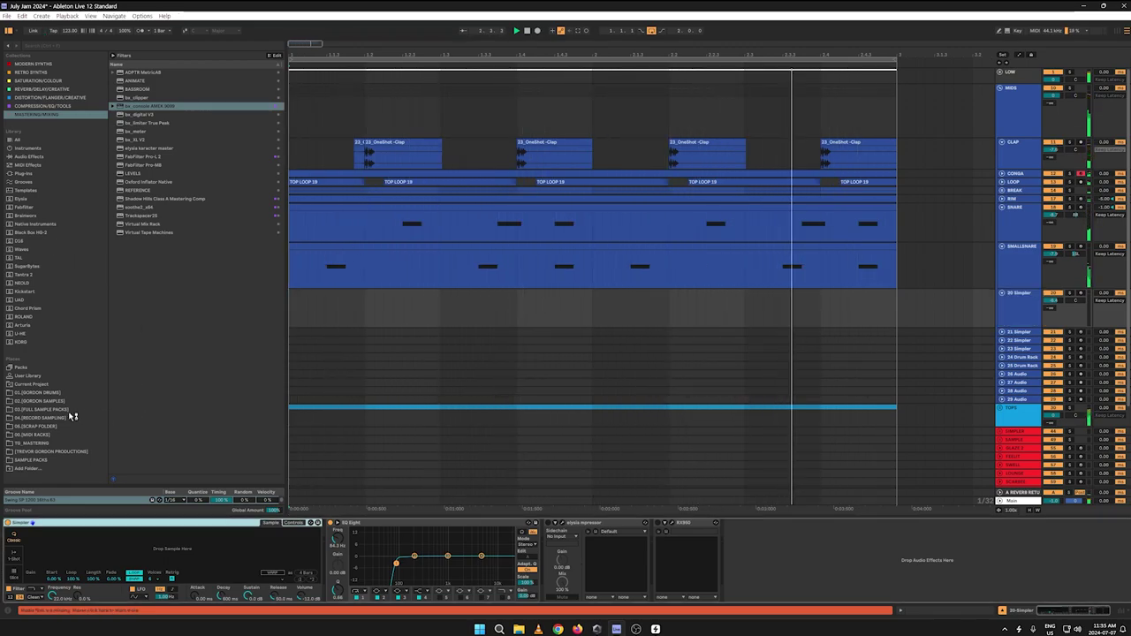
click(18, 140)
Step: Search for woodblock and load Woodblock MPC3000 Real 05 into the 20 Simpler track
click(78, 47)
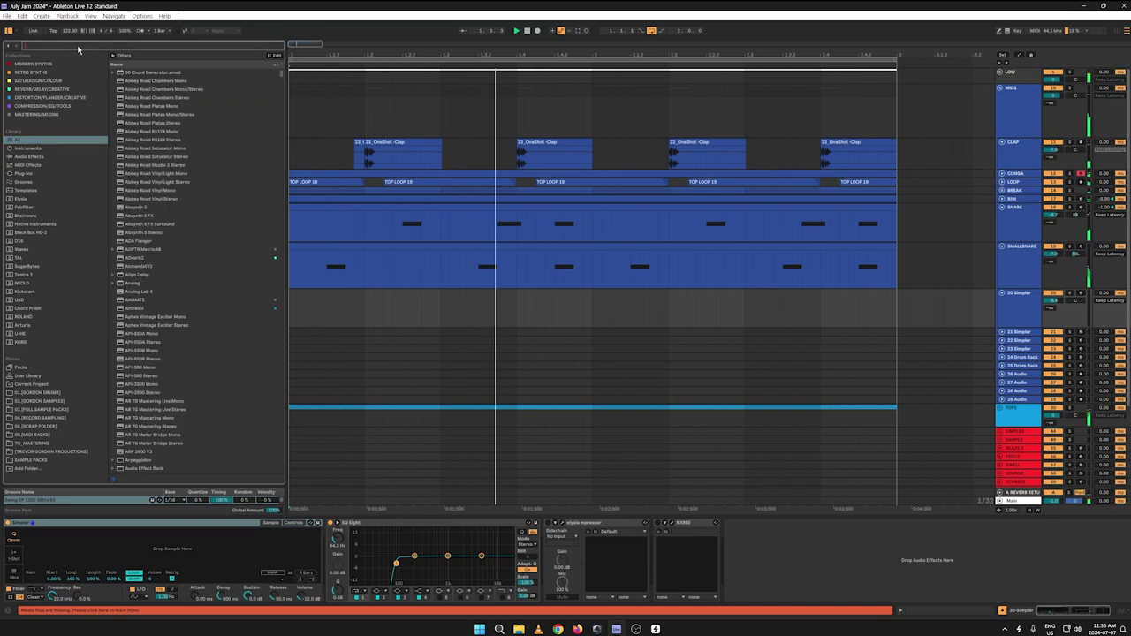
drag(132, 116, 102, 561)
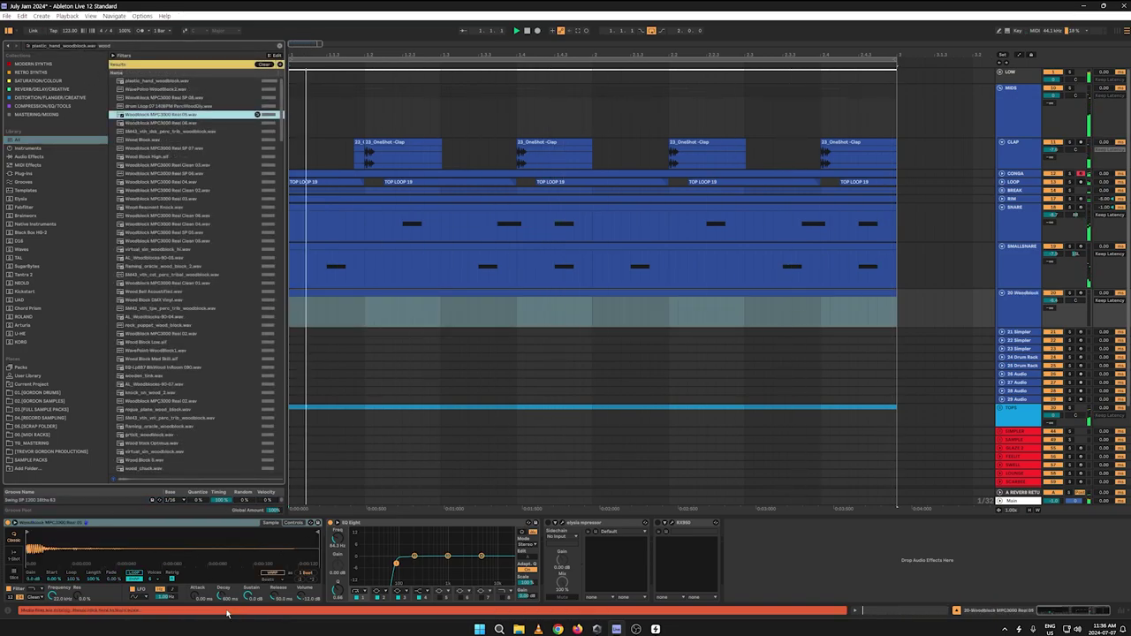
double_click(353, 292)
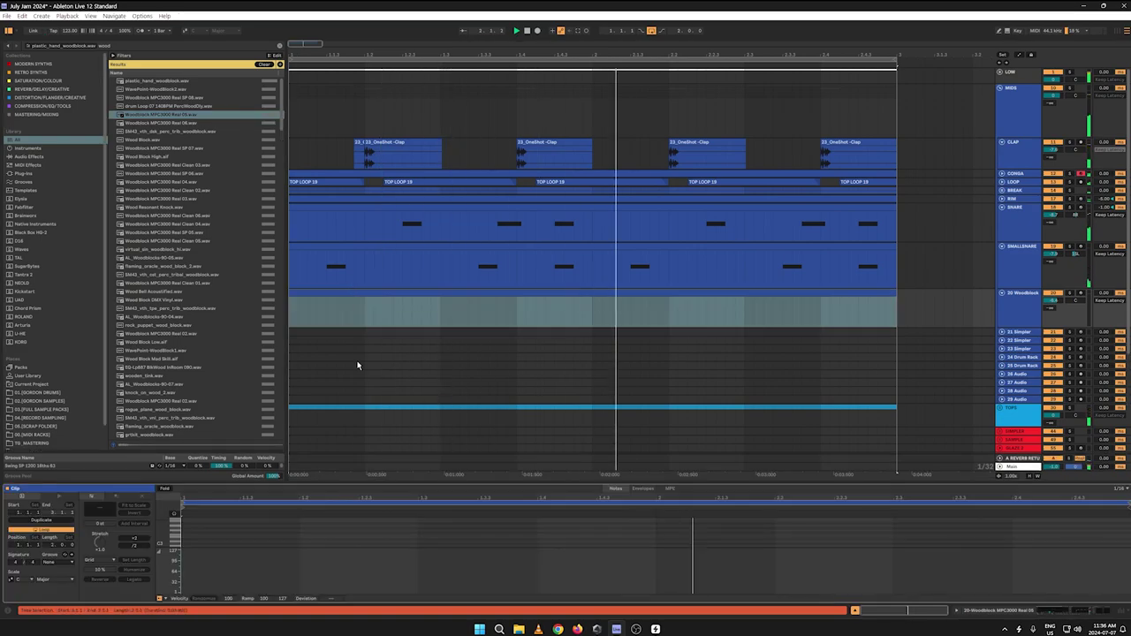
Step: Add a sixteenth-note C3 at the clip start and solo the 20 Woodblock track
drag(323, 479, 322, 247)
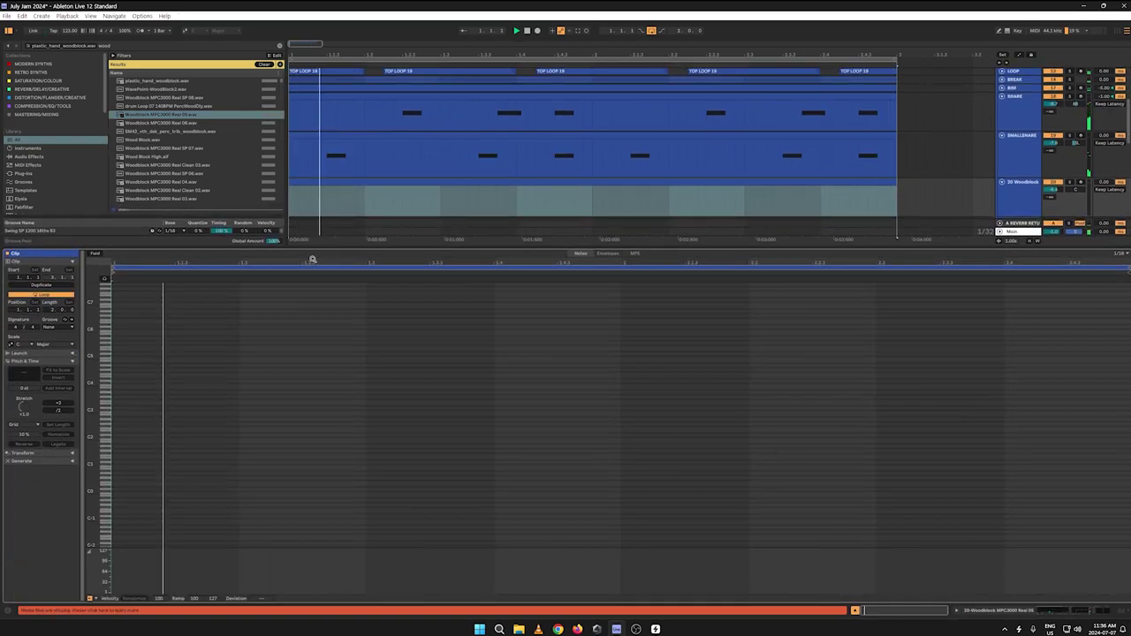
drag(98, 425, 230, 413)
double_click(122, 402)
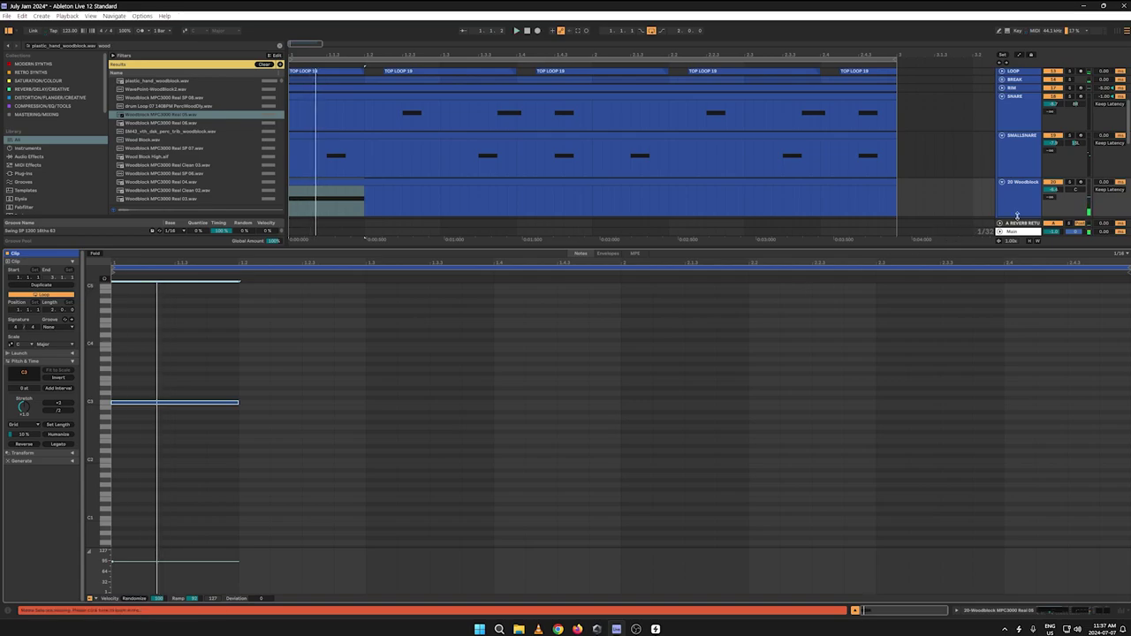
click(1069, 182)
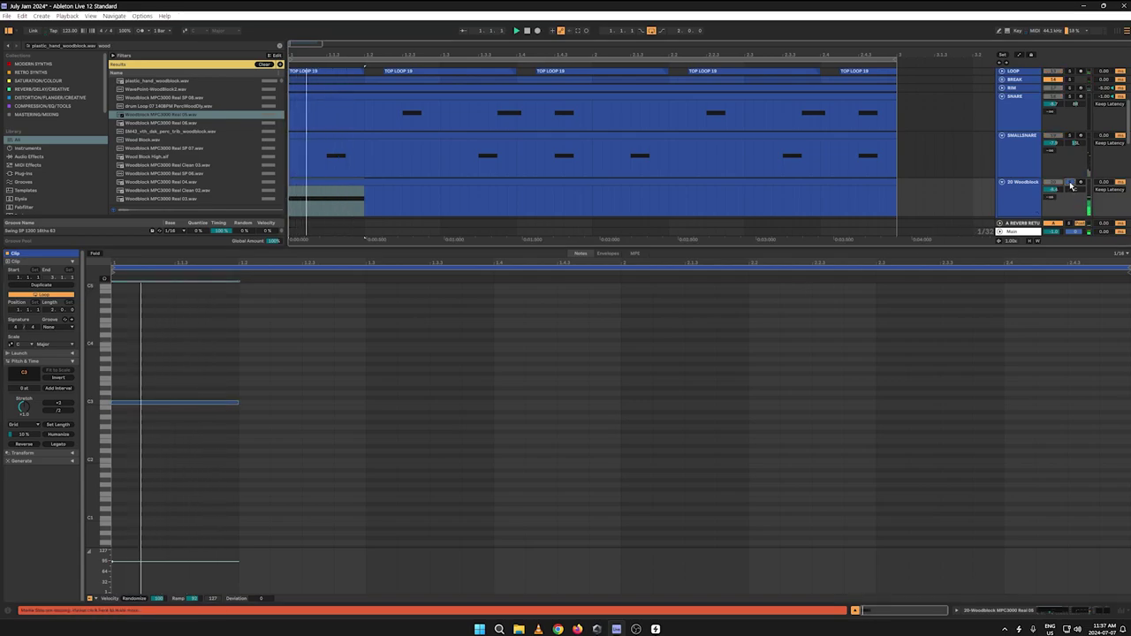
double_click(1016, 201)
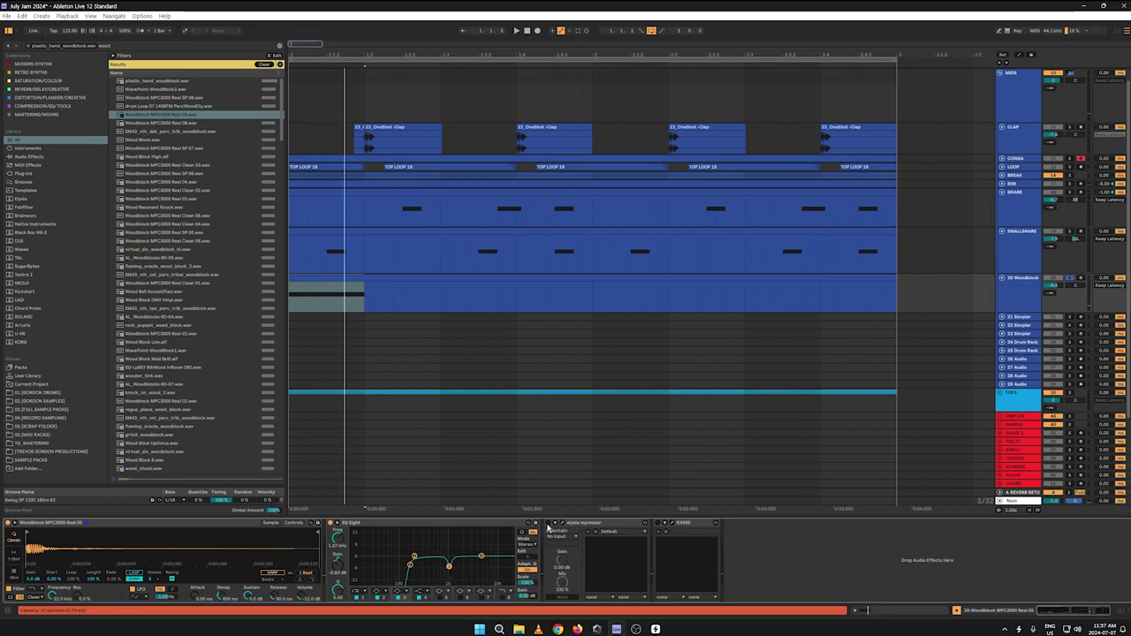
Step: Load the elysia mpressor's Beefcake Joe preset, lower its Threshold, and close the plugin
click(563, 523)
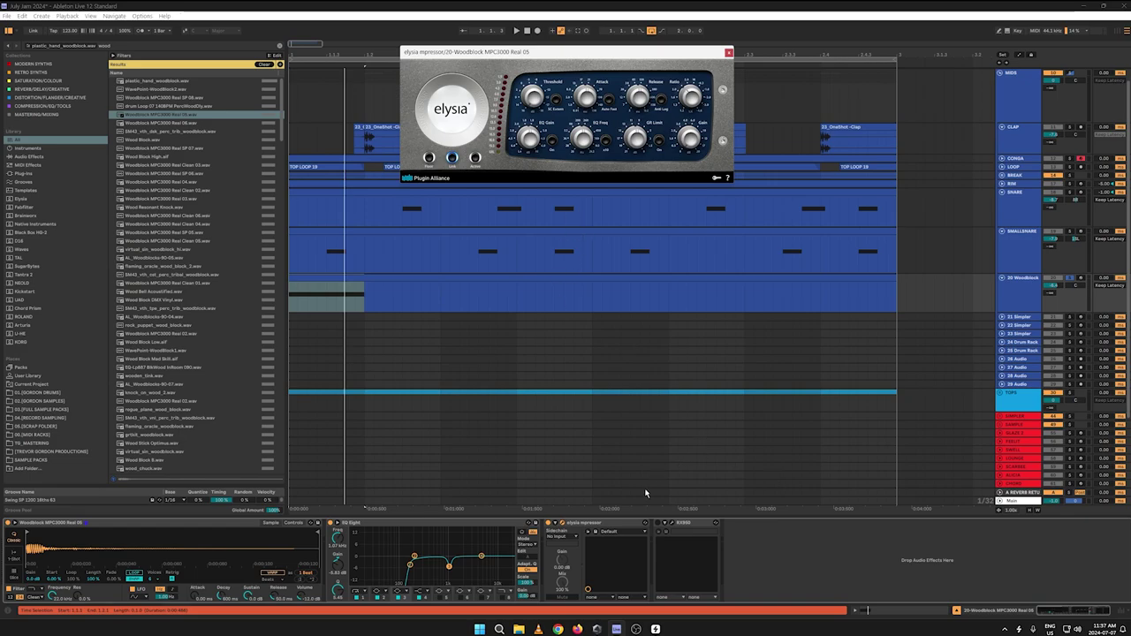
click(630, 533)
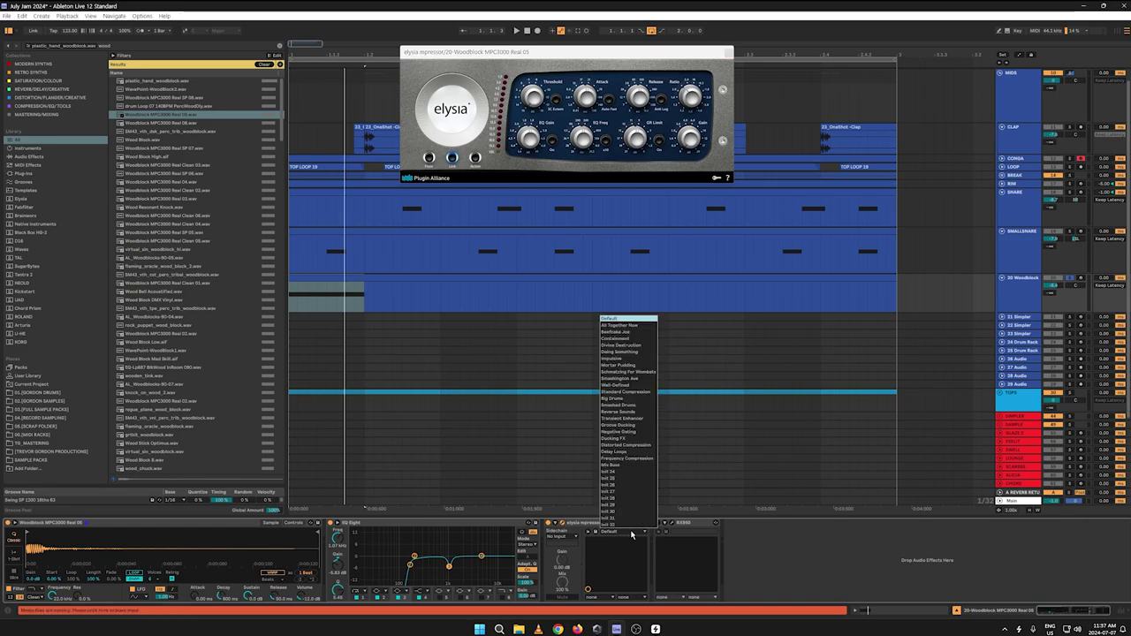
click(625, 332)
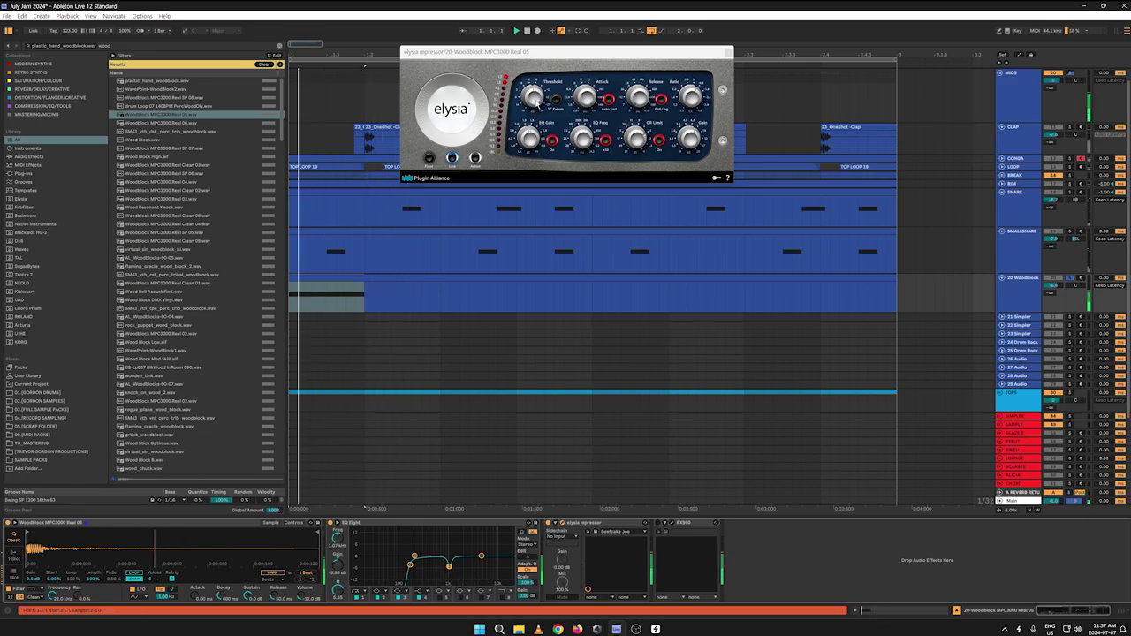
drag(533, 101, 531, 115)
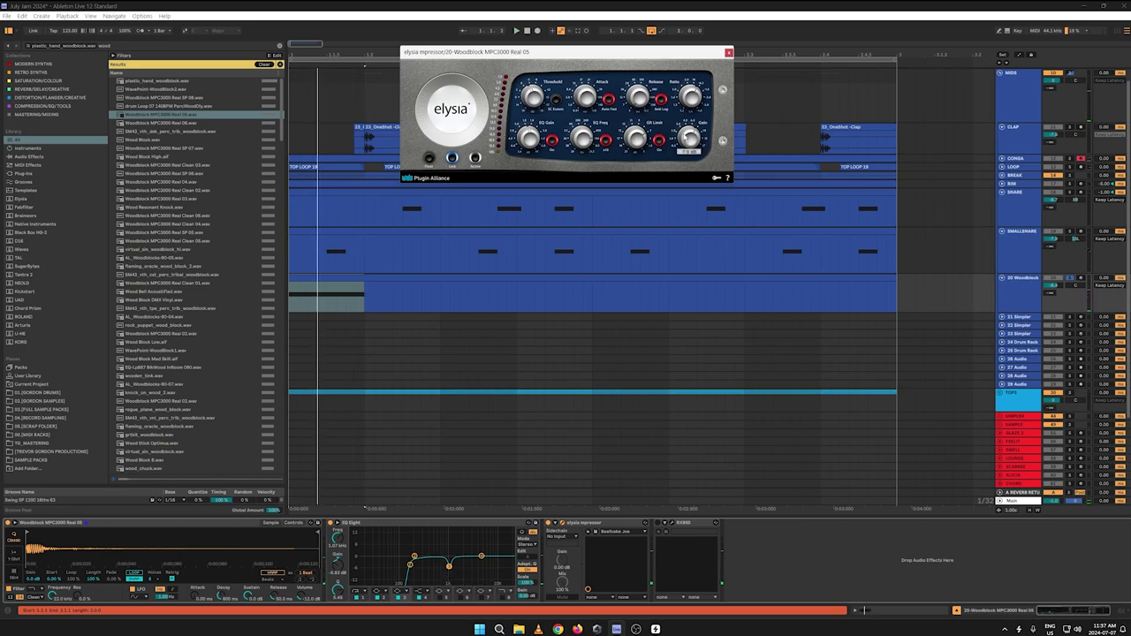
click(728, 53)
key(space)
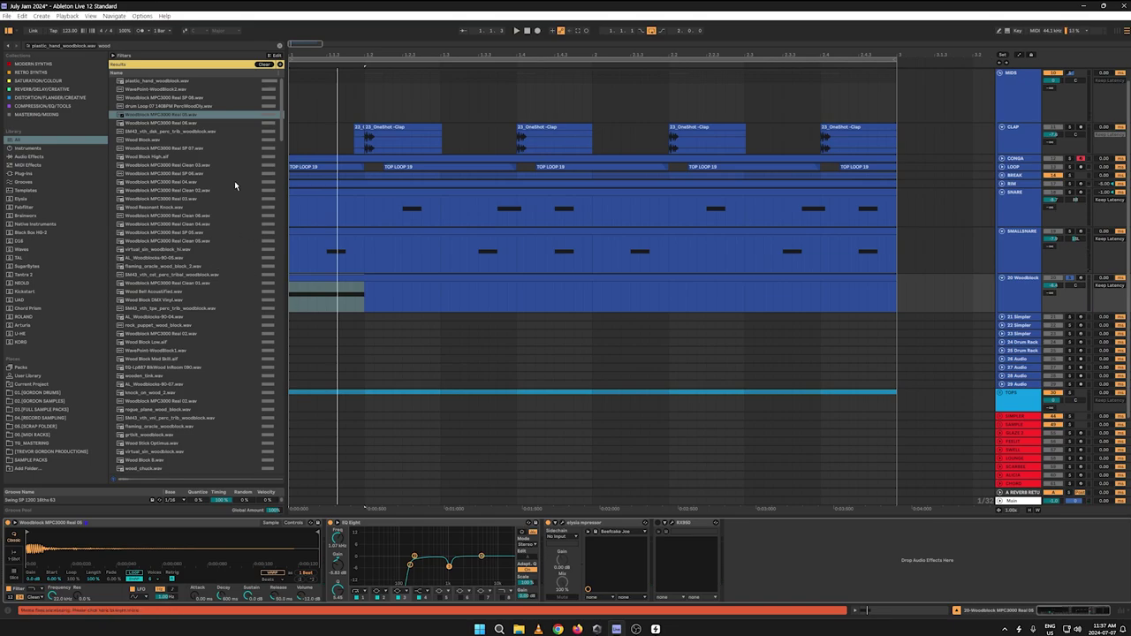
Step: Add Raum from the REVERB/DELAY/CREATIVE collection to the end of the woodblock chain
click(19, 90)
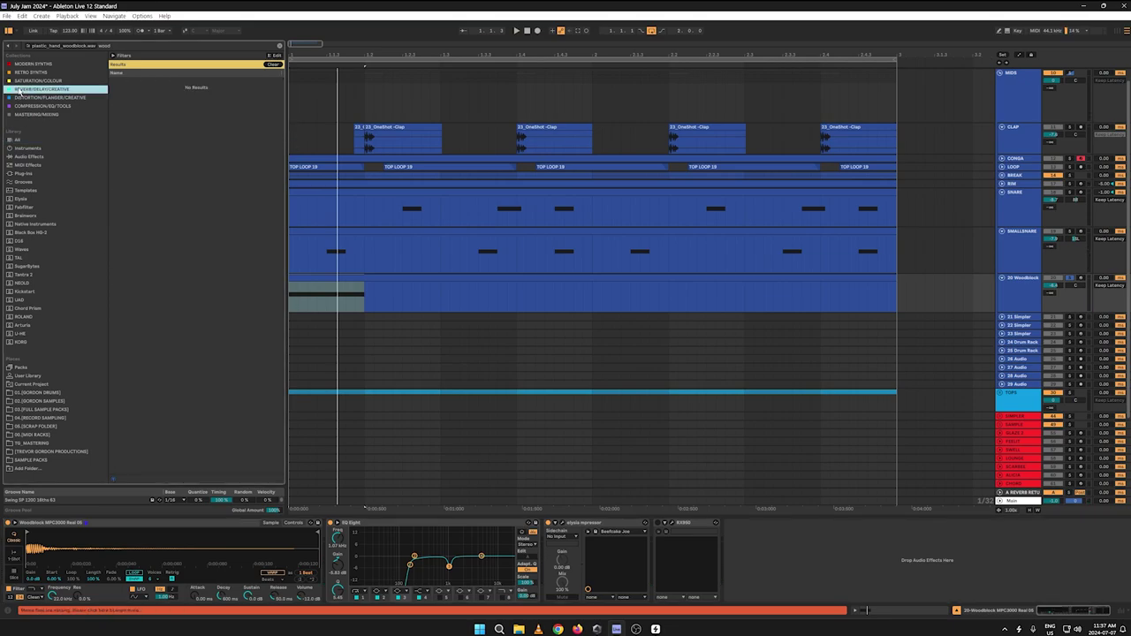
click(272, 65)
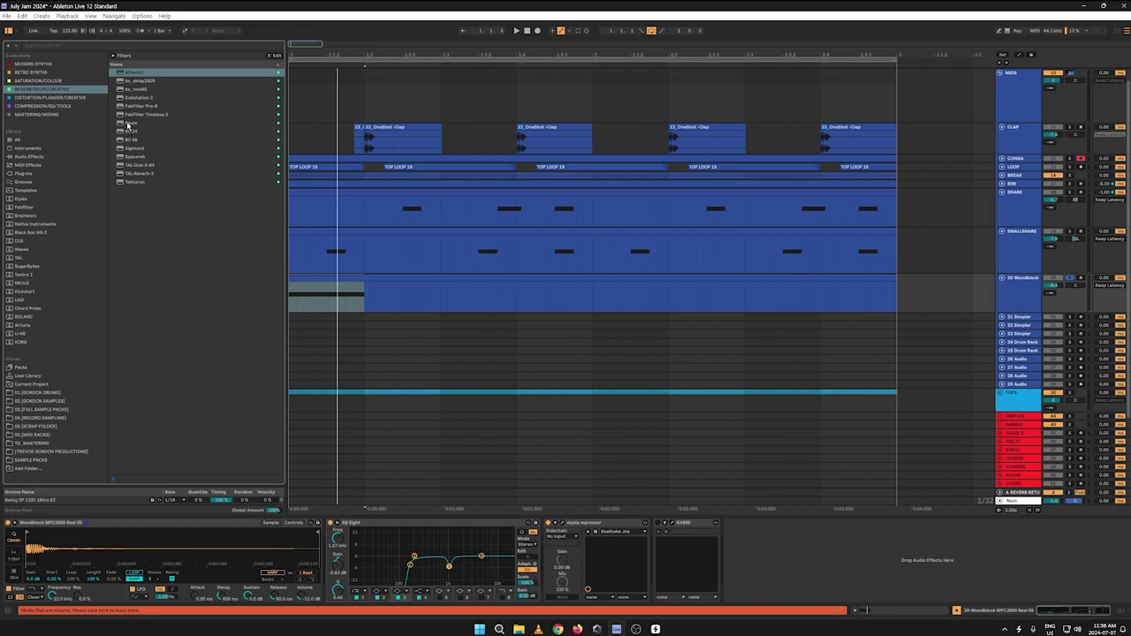
click(128, 124)
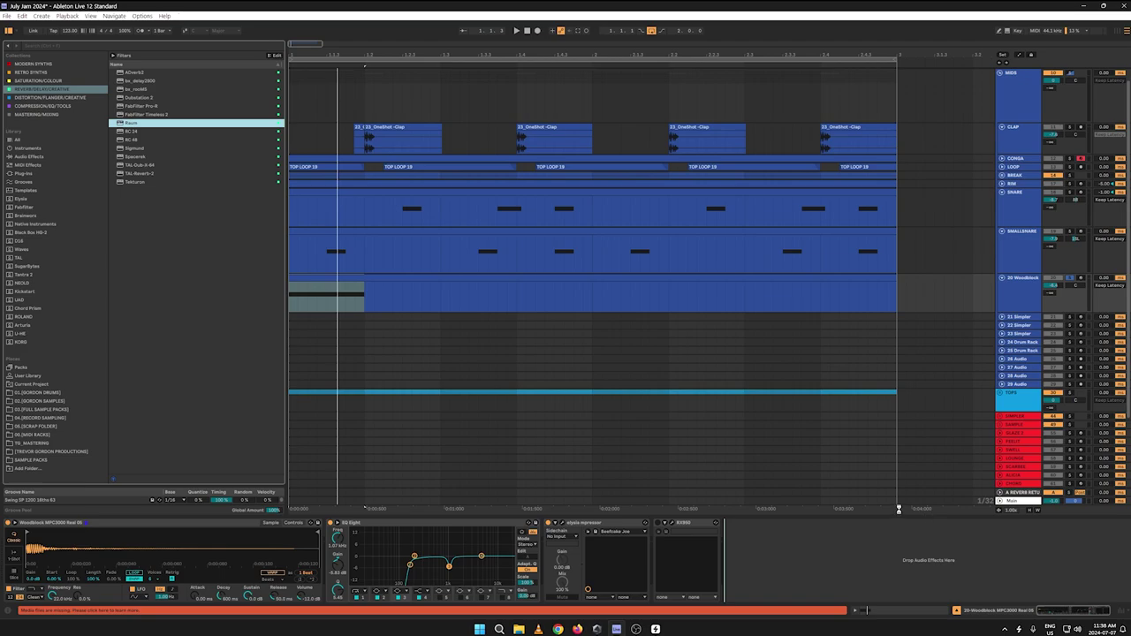
key(Return)
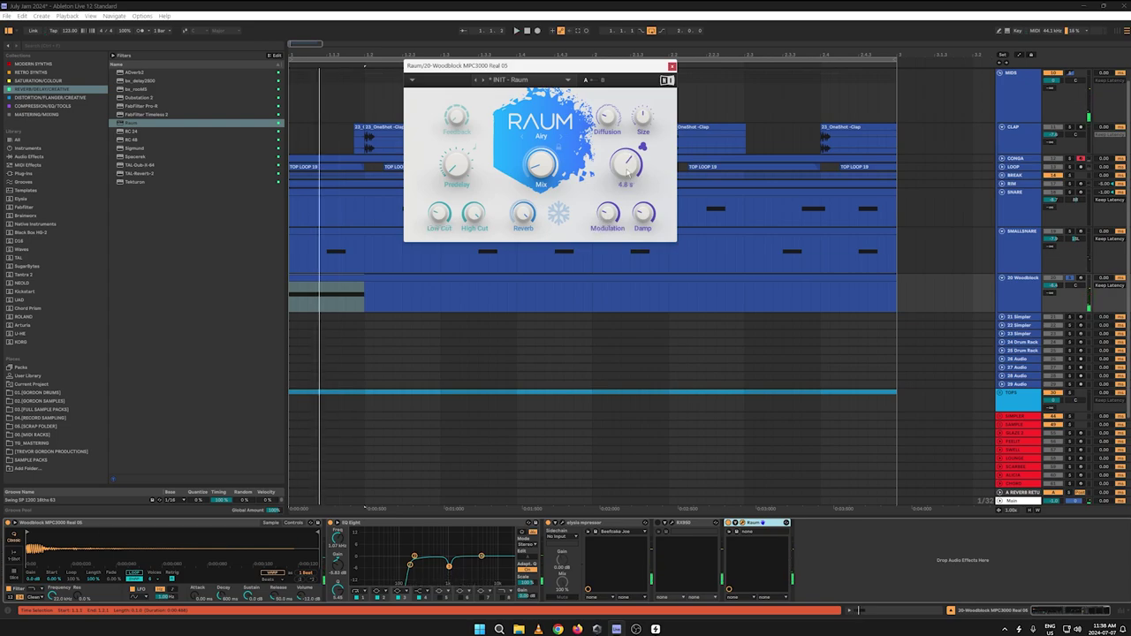
Step: Turn Raum's Size down from 43.5 % to 31.5 % while auditioning the track
drag(642, 115, 641, 120)
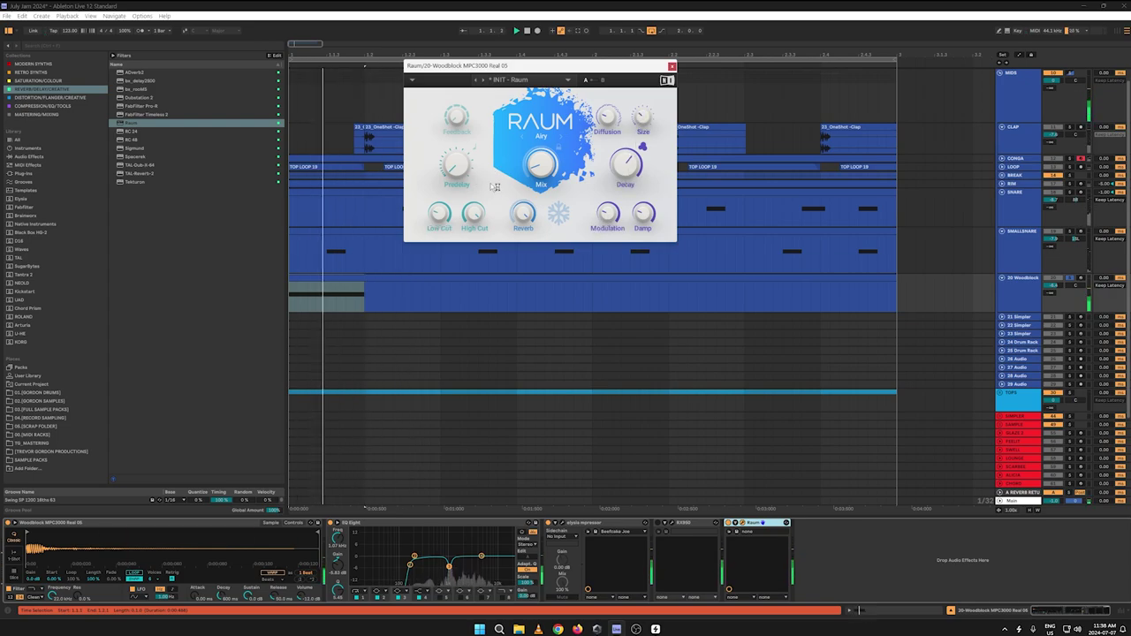
key(space)
key(space)
key(space)
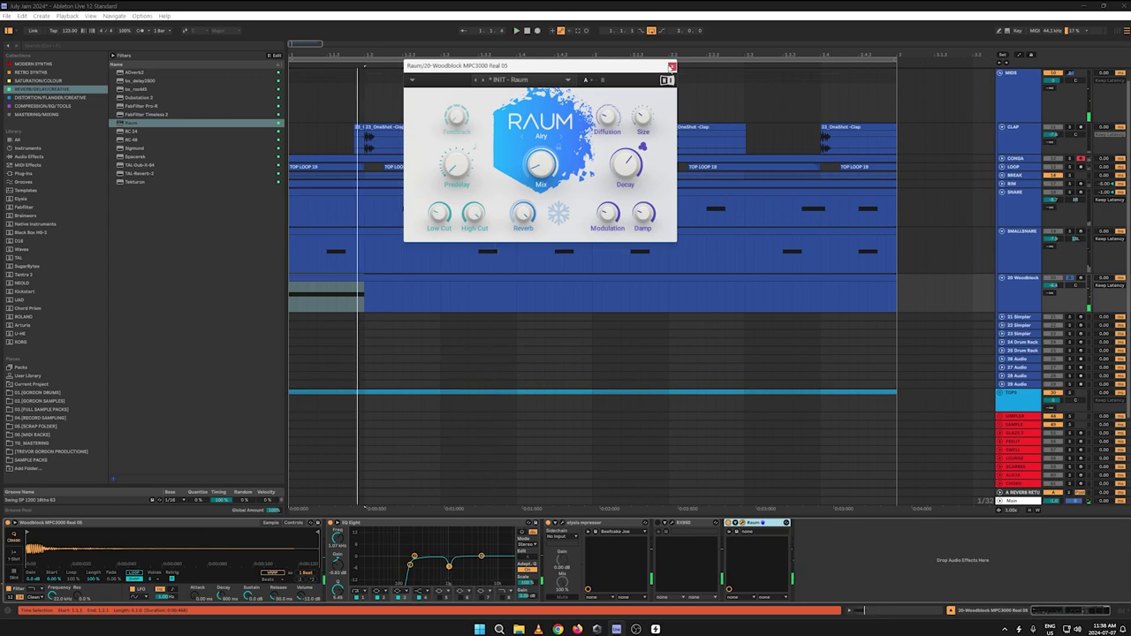
click(671, 66)
key(space)
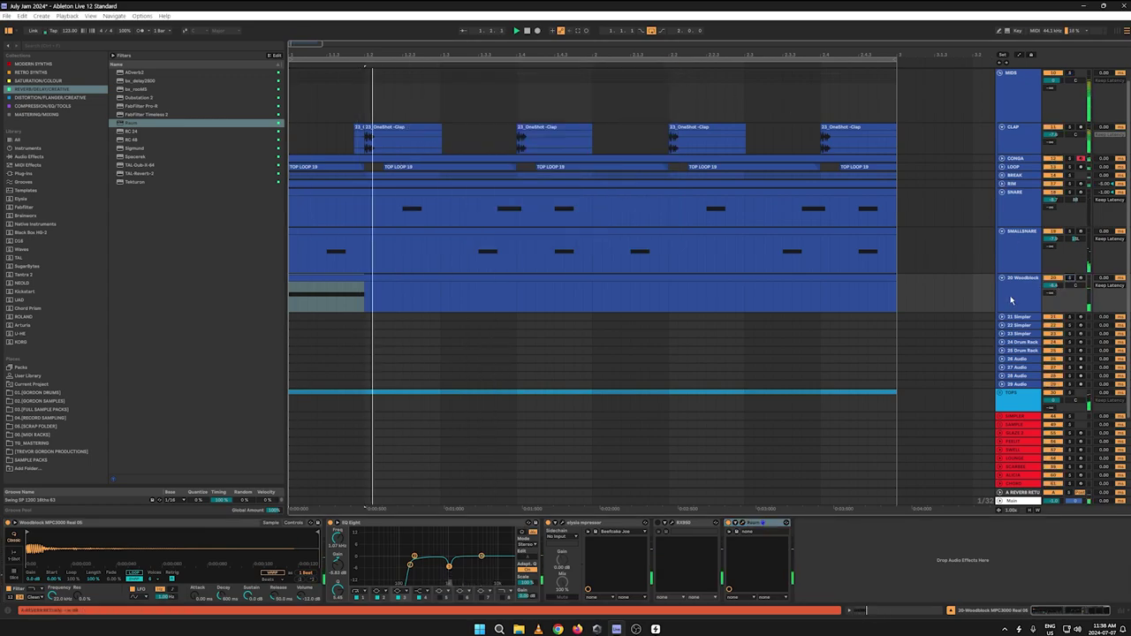
Step: Open the woodblock clip, zoom the piano roll to C3, and shorten the first note
double_click(400, 276)
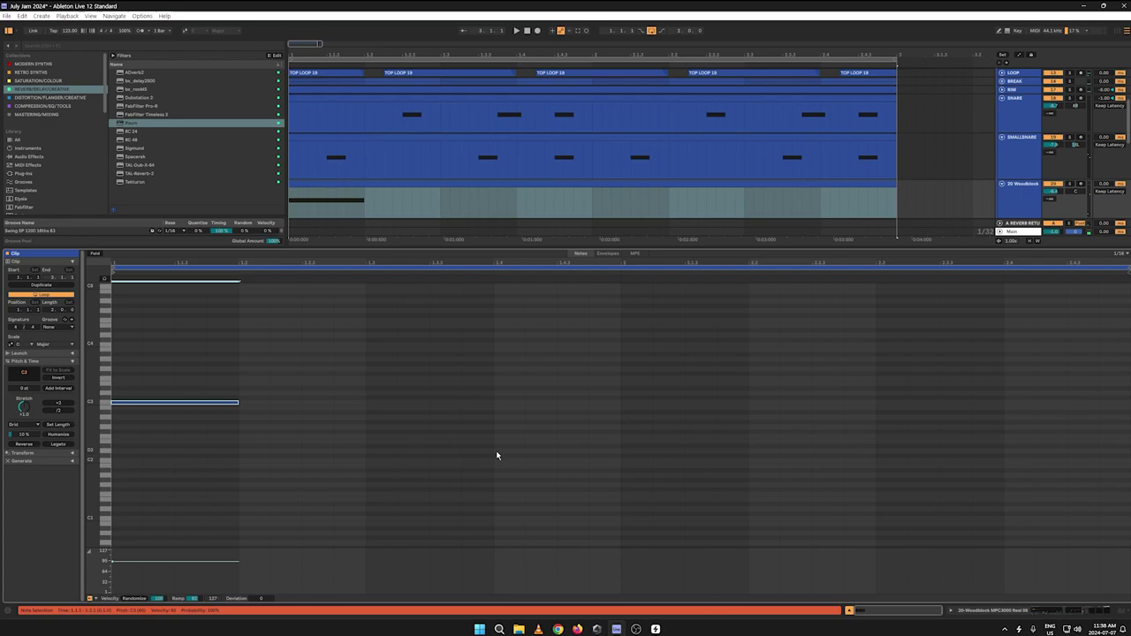
key(space)
drag(92, 431, 142, 517)
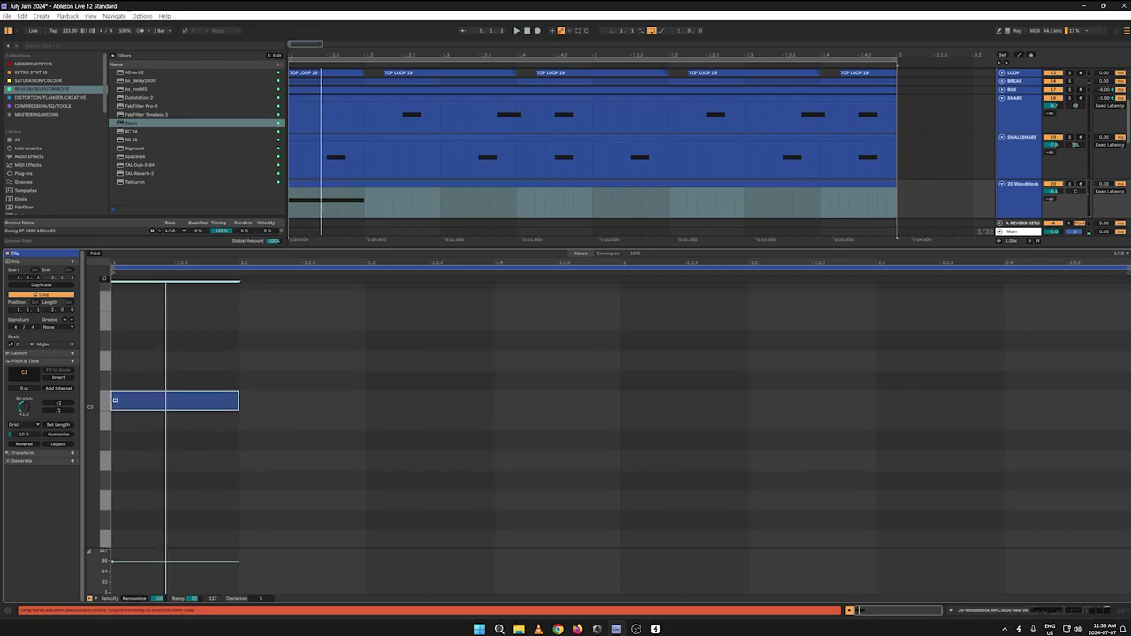
drag(92, 400, 92, 431)
key(space)
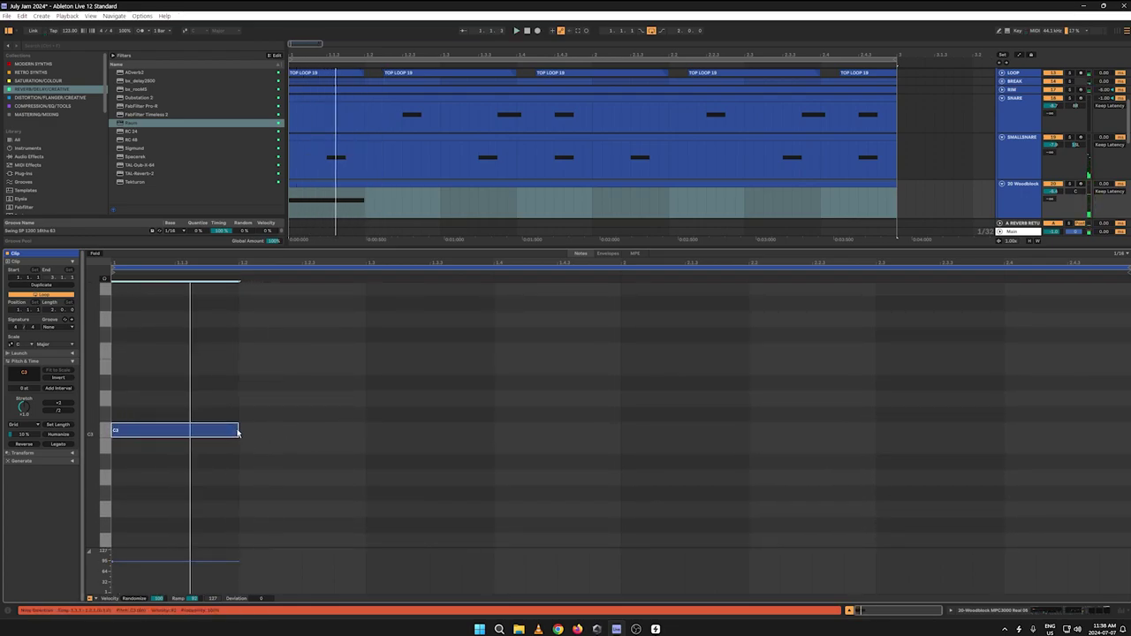
drag(237, 430, 174, 431)
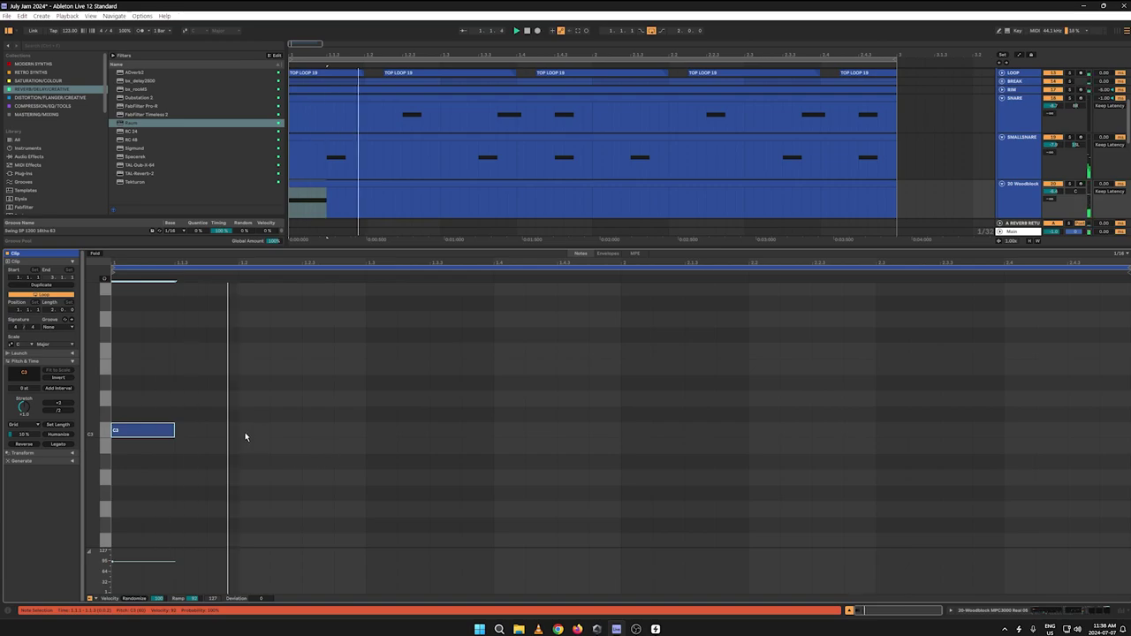
Step: Add four more C3 woodblock notes spread across the bar
double_click(217, 430)
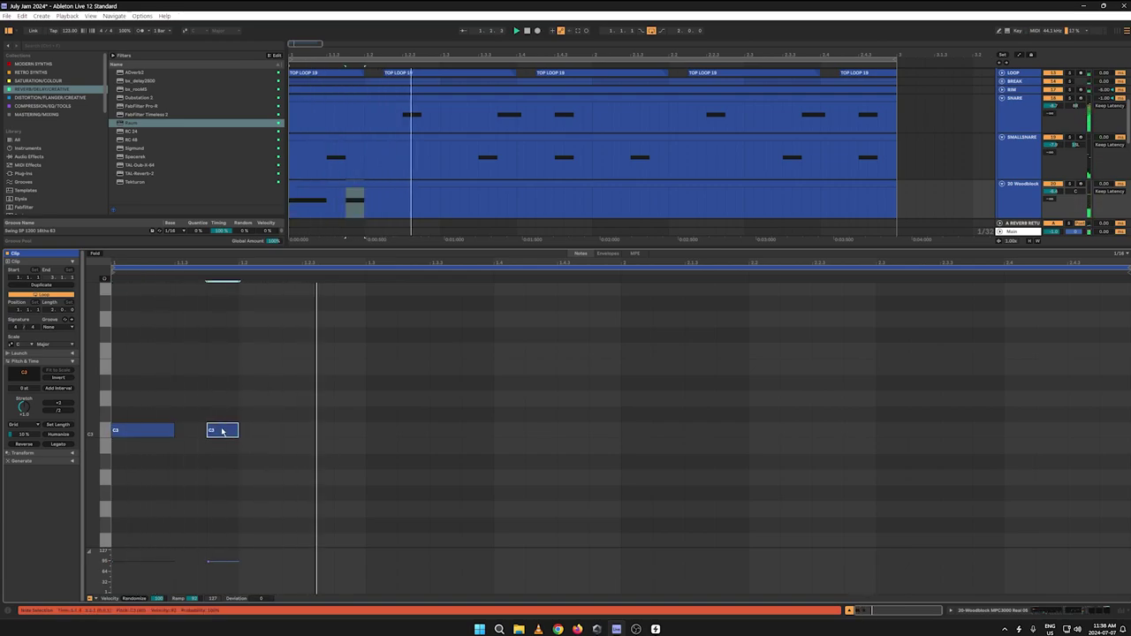
drag(222, 430, 301, 430)
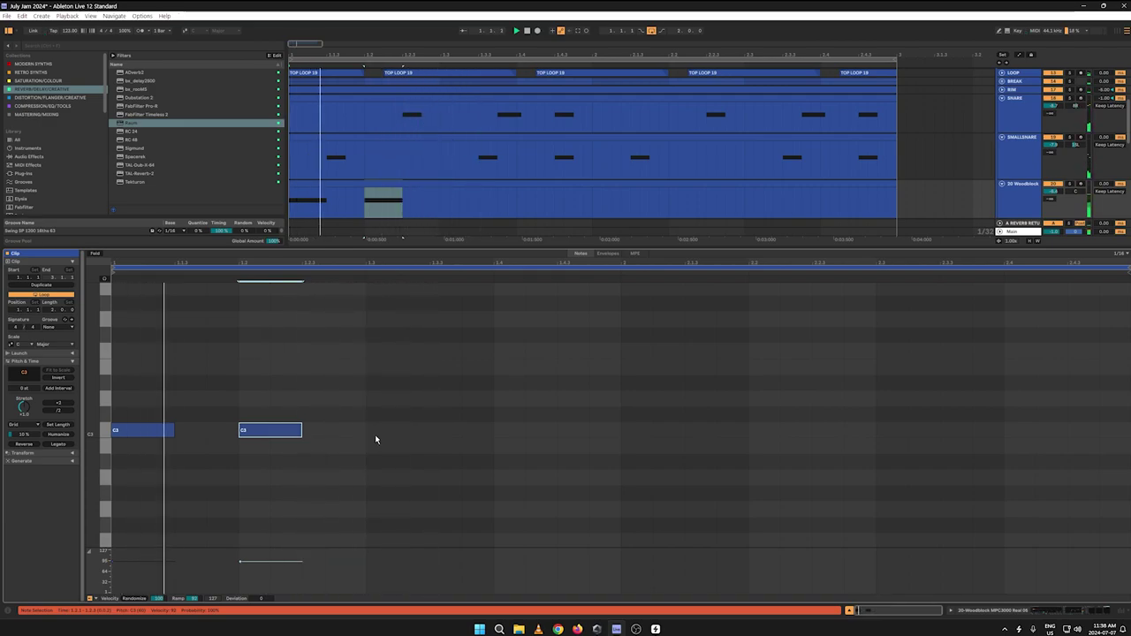
double_click(355, 431)
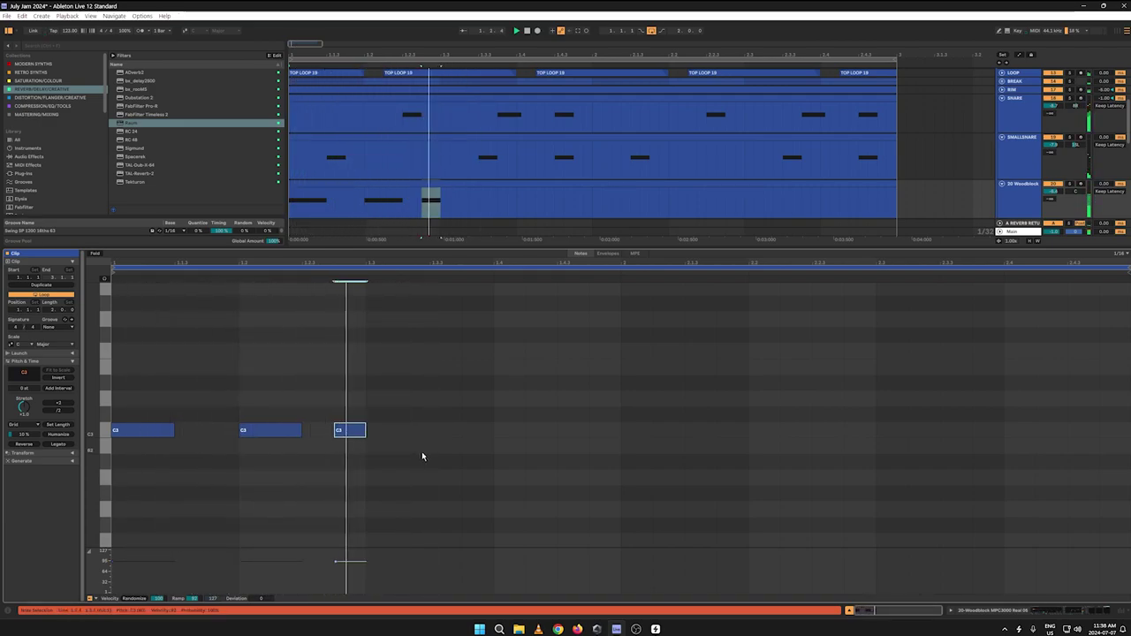
drag(340, 432, 373, 433)
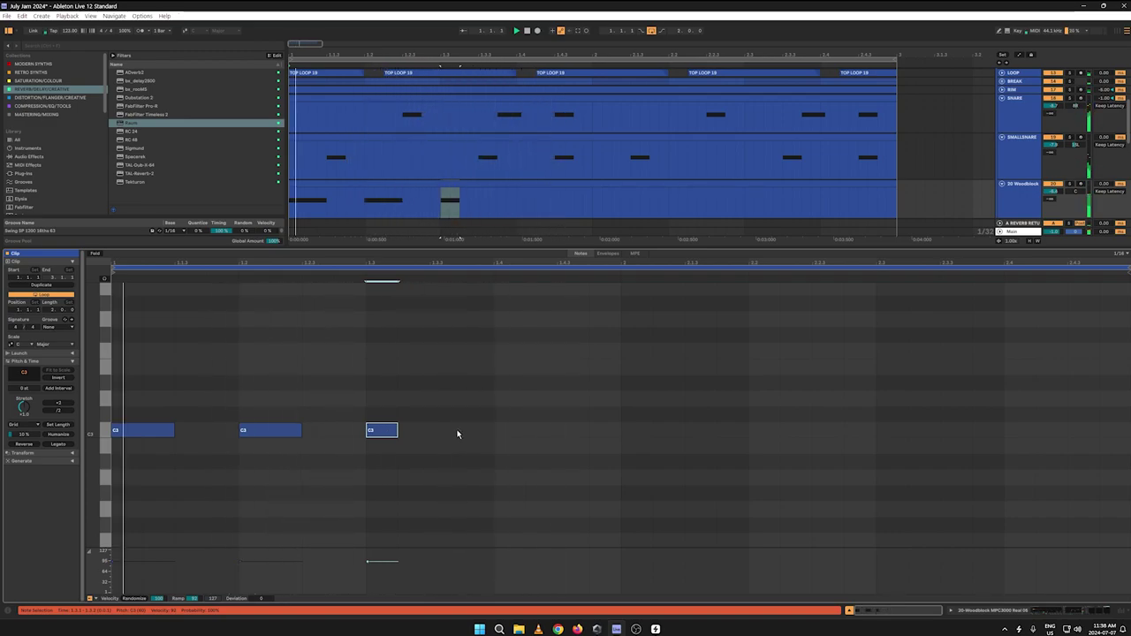
double_click(442, 430)
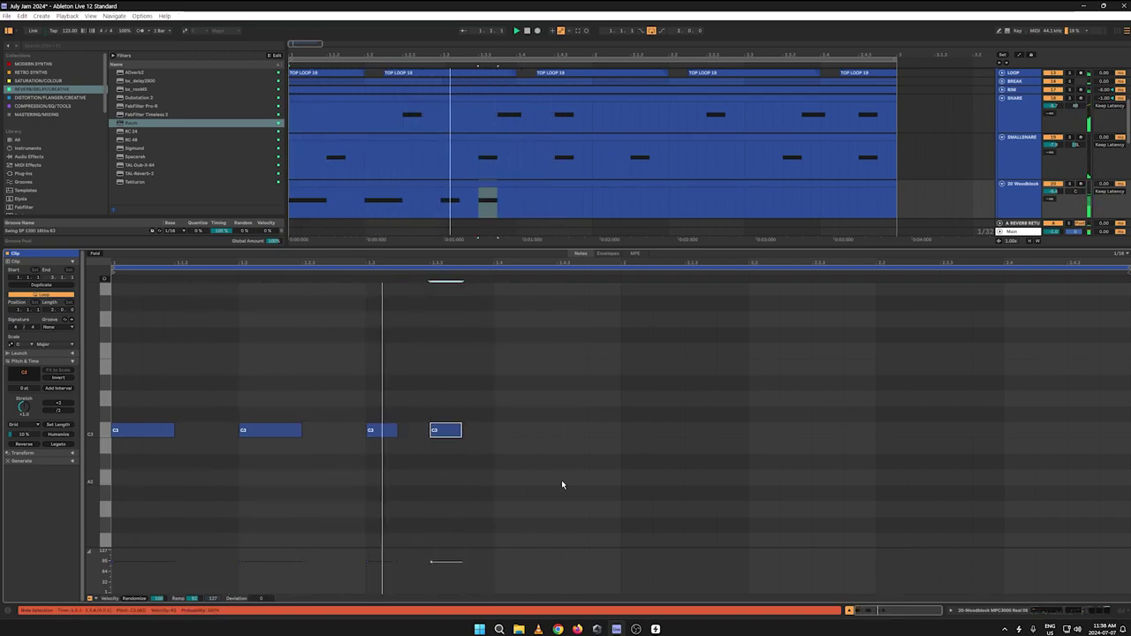
double_click(504, 430)
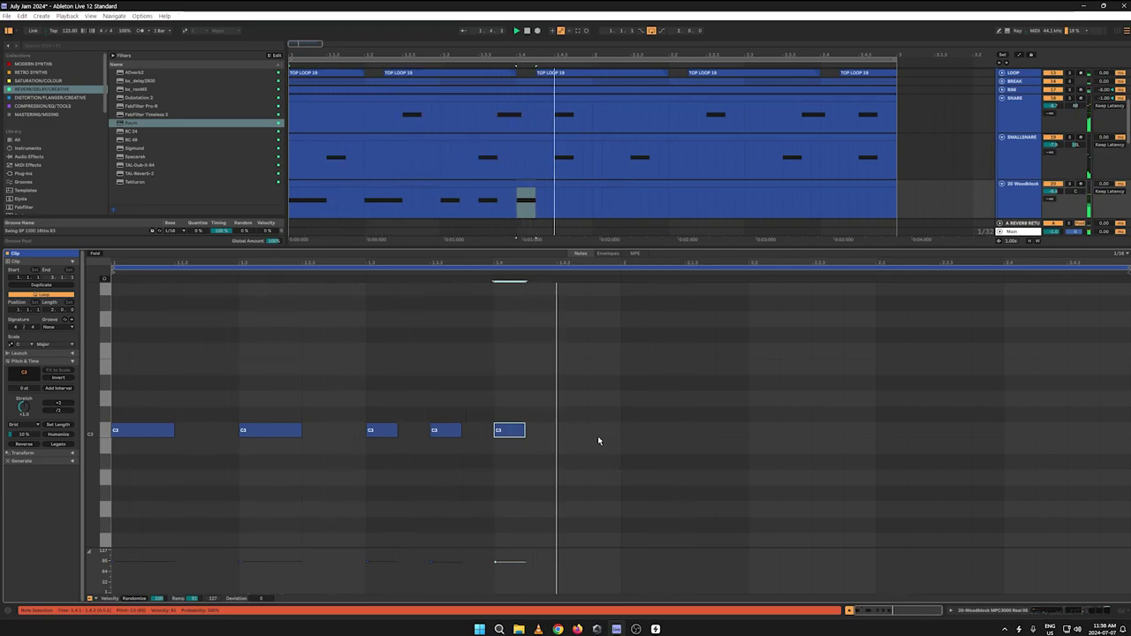
Step: Solo the woodblock track, nudge the later C3 notes into place, and select bar 1
click(1071, 185)
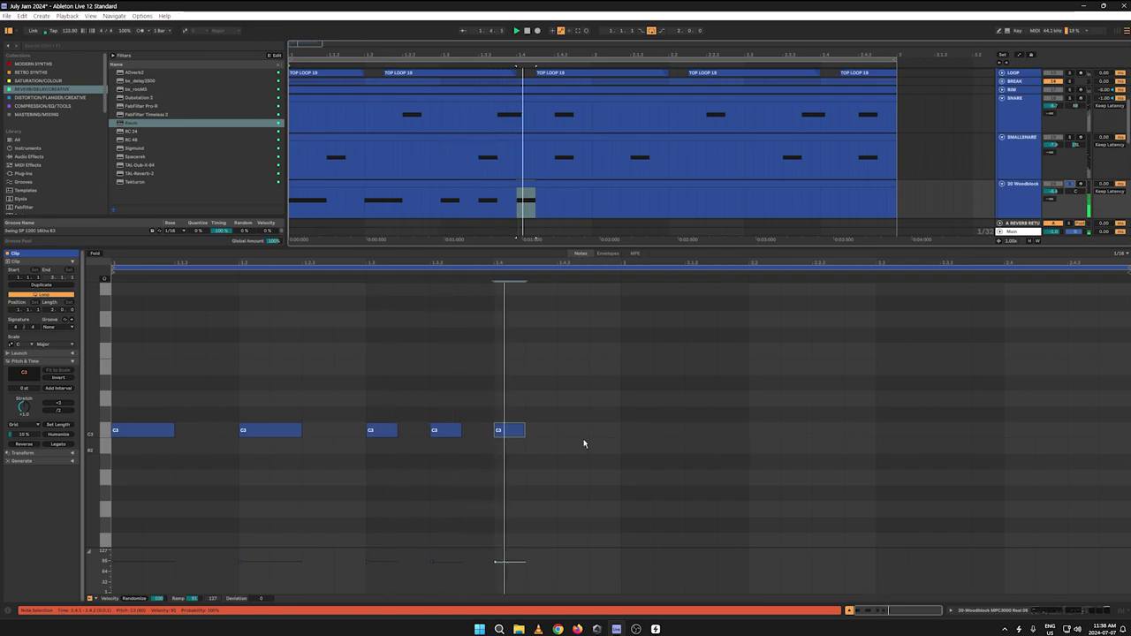
drag(447, 437, 530, 436)
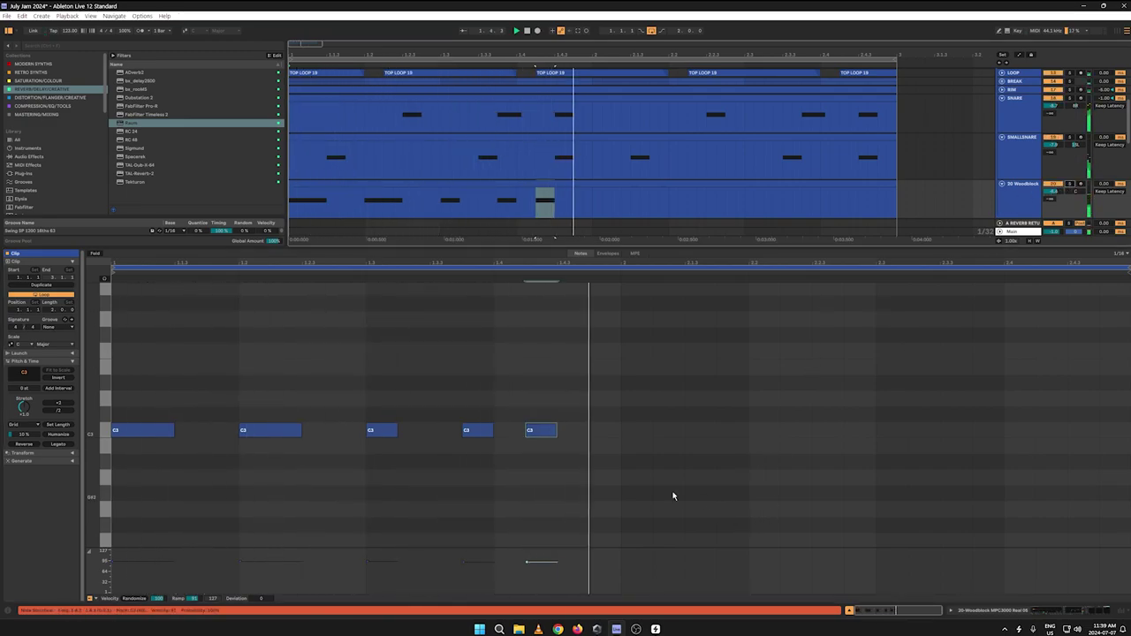
click(469, 433)
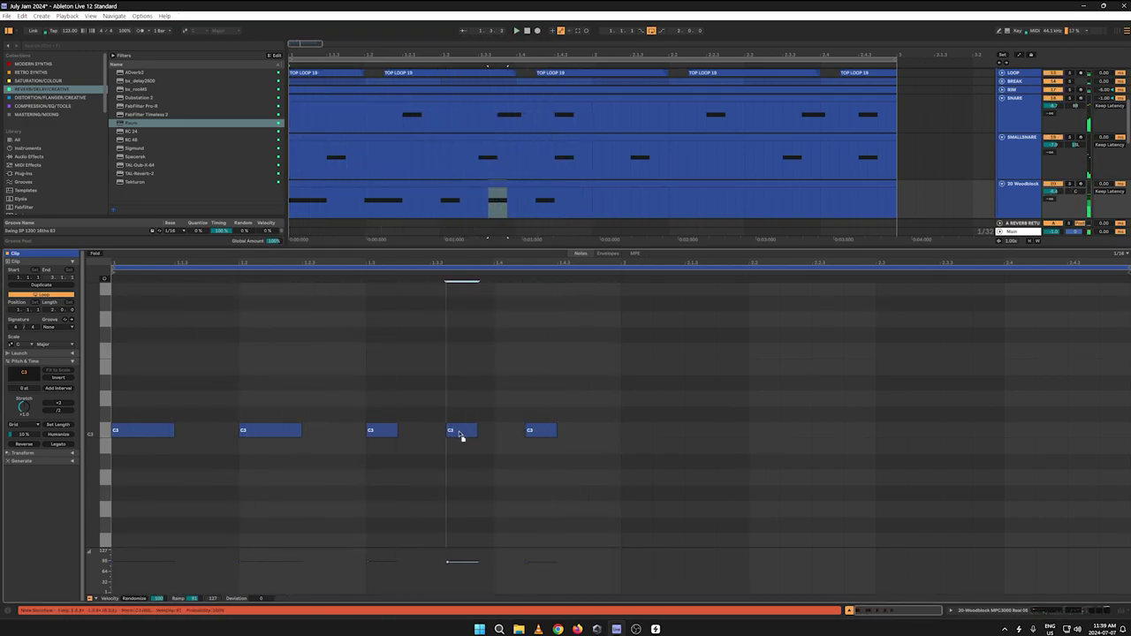
drag(469, 436, 486, 437)
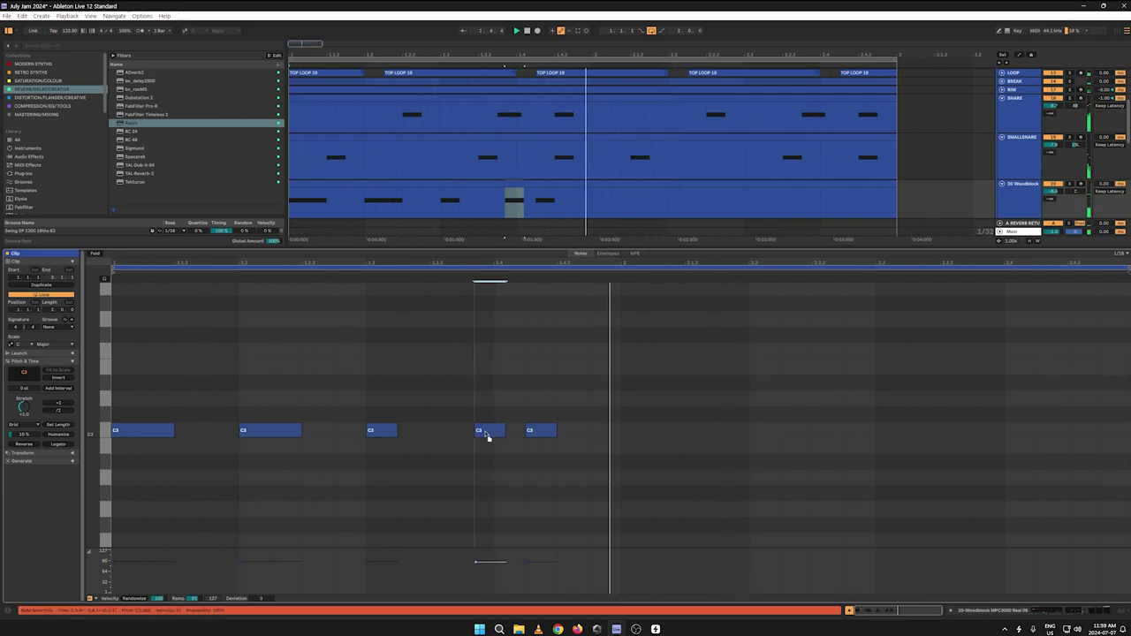
drag(542, 434, 566, 436)
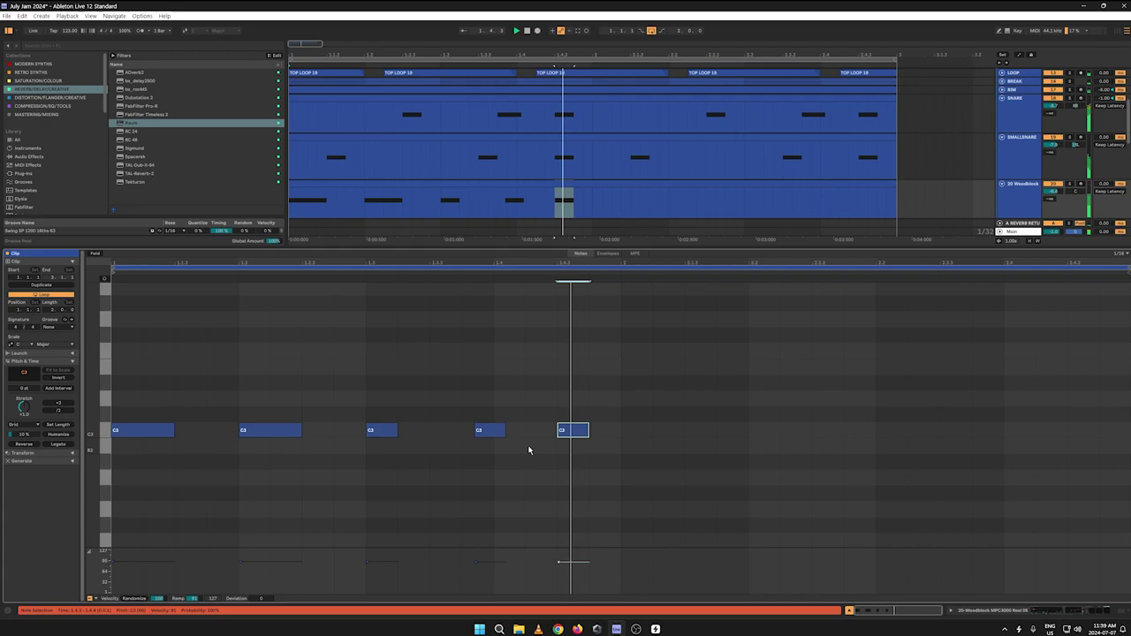
double_click(636, 431)
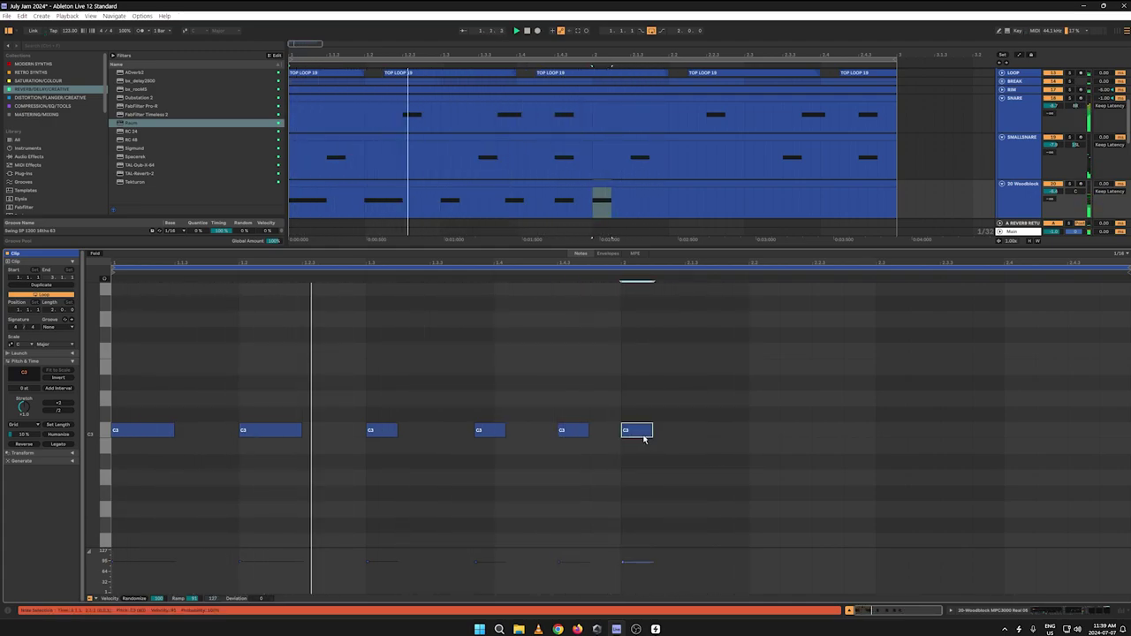
double_click(645, 431)
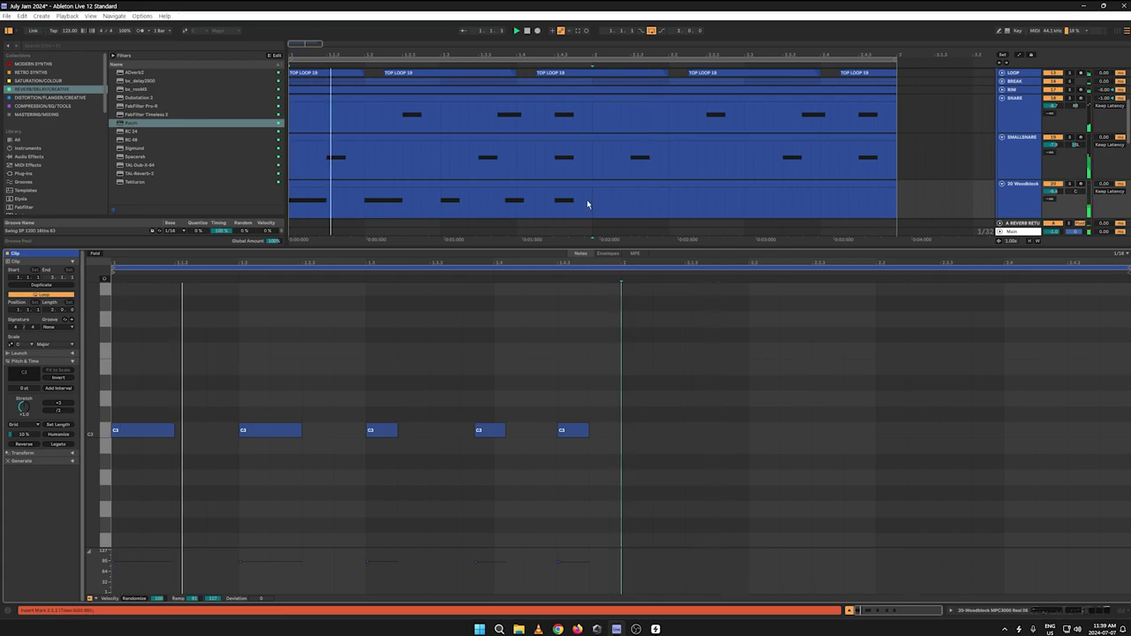
drag(590, 204, 292, 204)
Step: Duplicate bar 1 into bar 2 and consolidate both woodblock clips into one
key(ctrl+d)
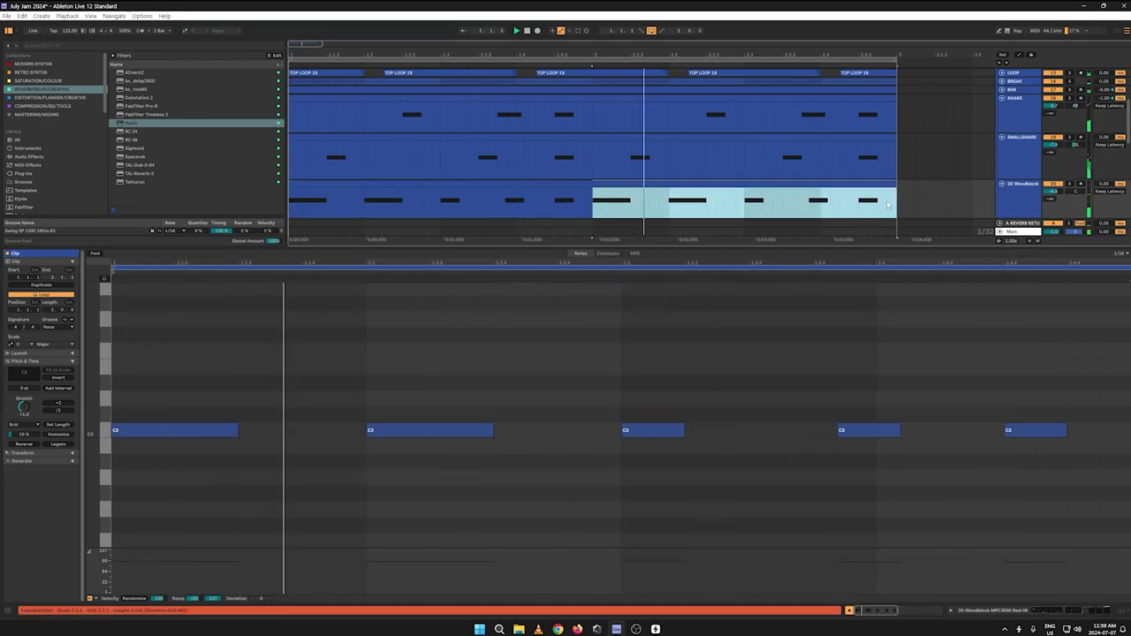
drag(890, 203, 266, 219)
right_click(343, 193)
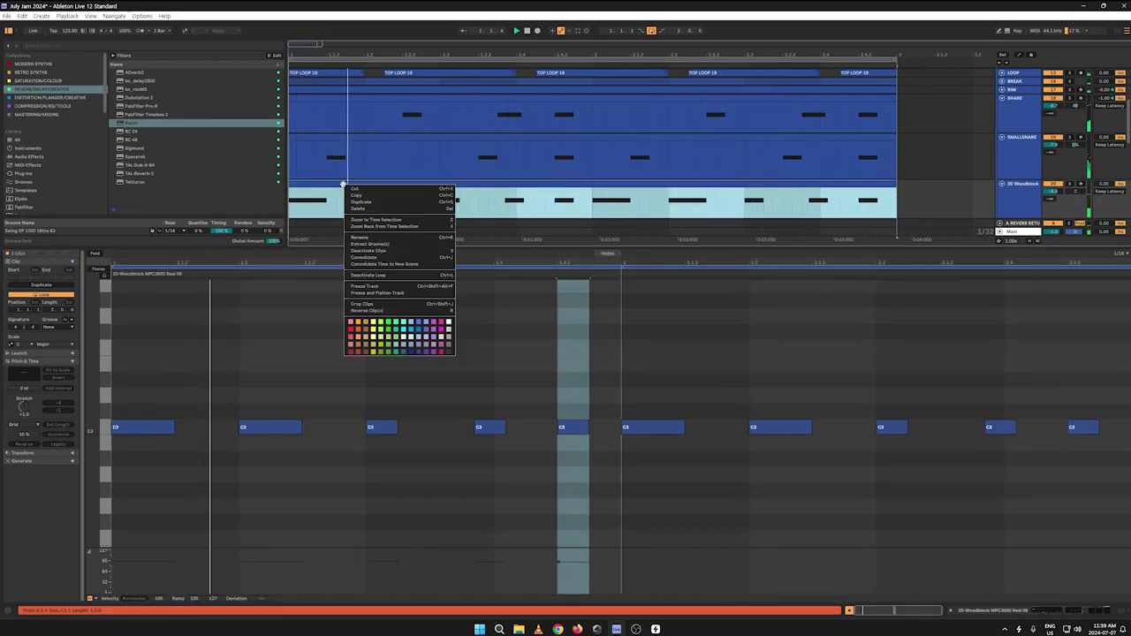
click(389, 254)
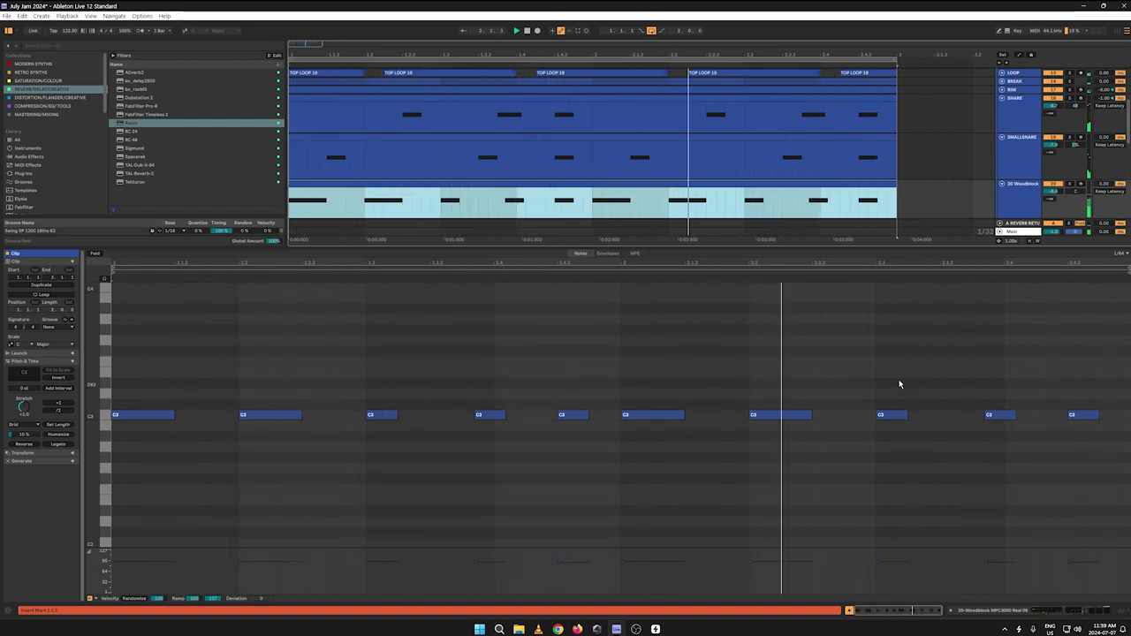
Step: Rename the woodblock track to WOOD and show its device chain
right_click(1020, 189)
click(1030, 227)
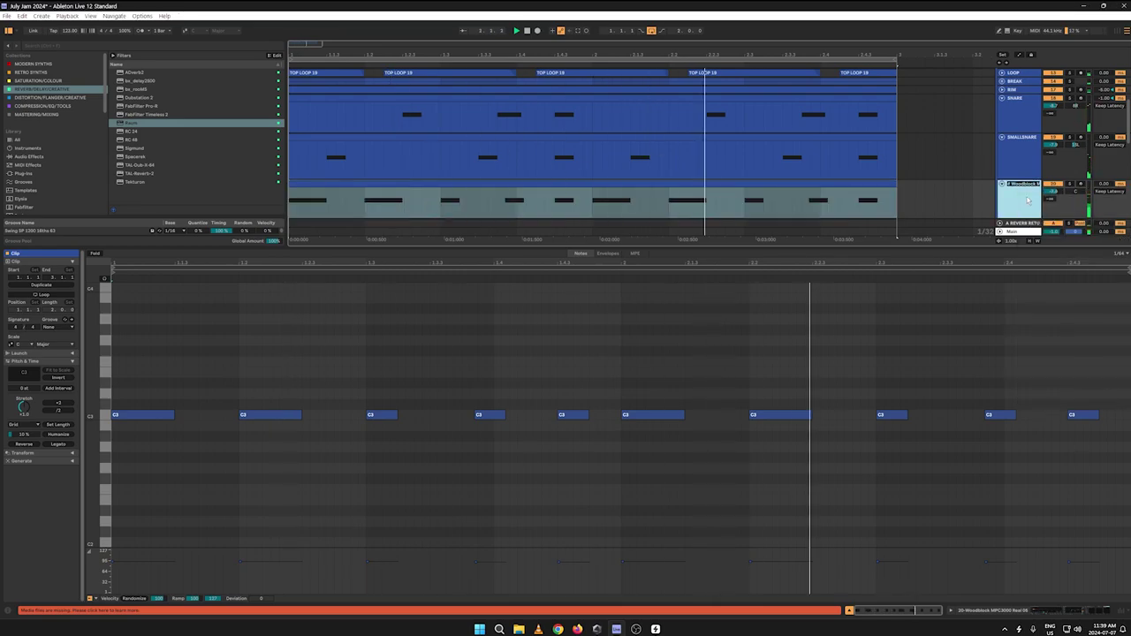
text(WOOD)
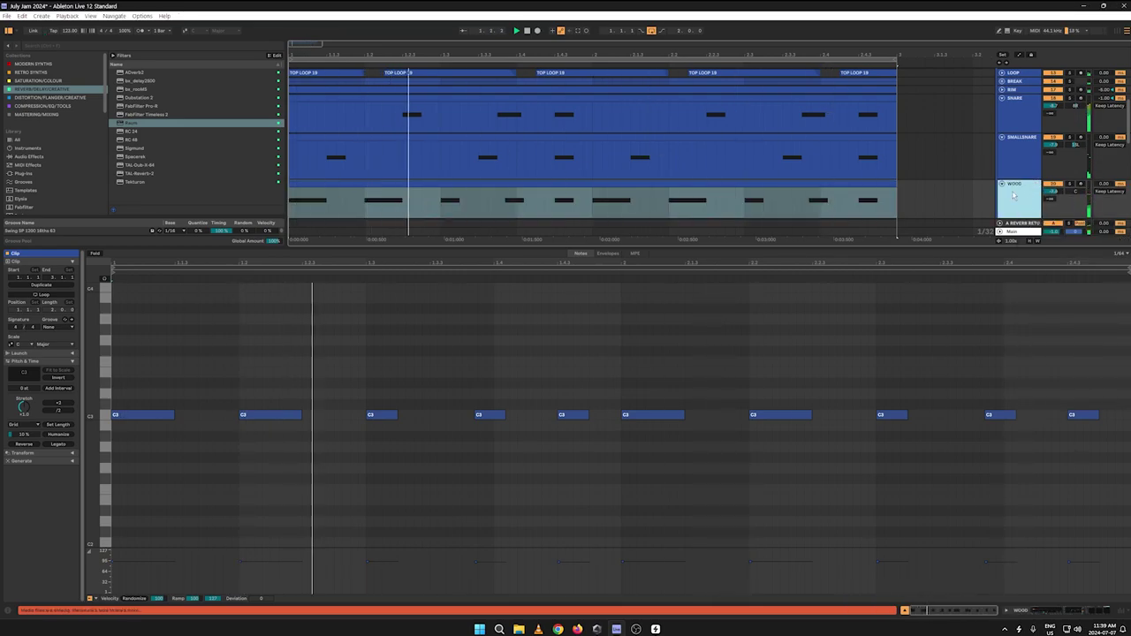
double_click(1012, 189)
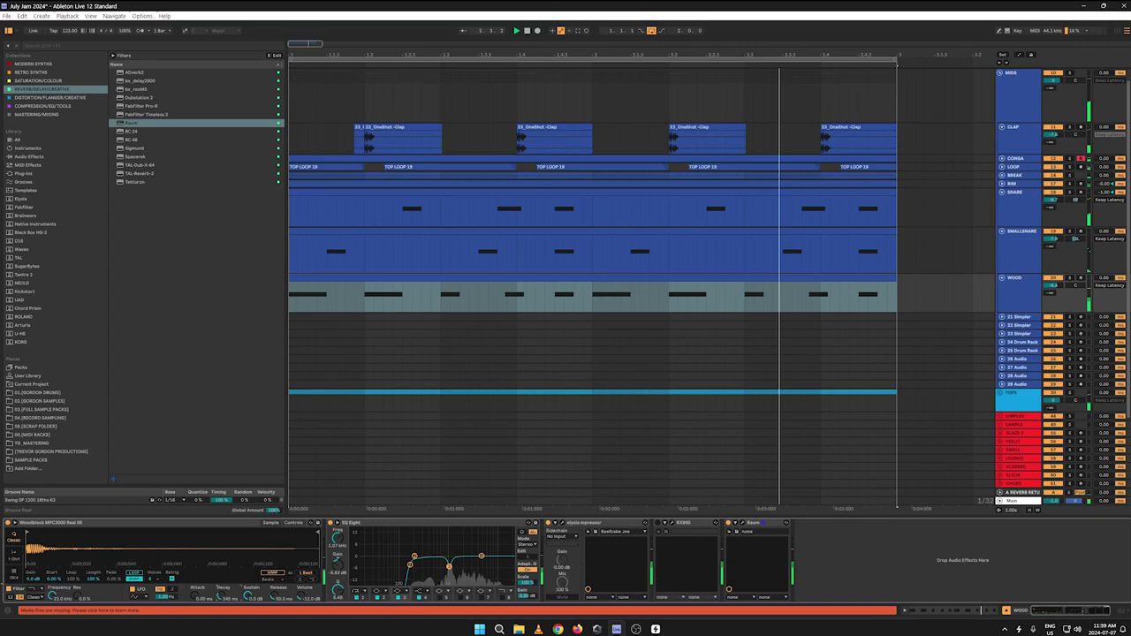
Step: Shorten the woodblock Simpler's decay to about 50 ms
mouse_move(221, 596)
mouse_down()
mouse_move(220, 617)
mouse_move(225, 594)
mouse_up()
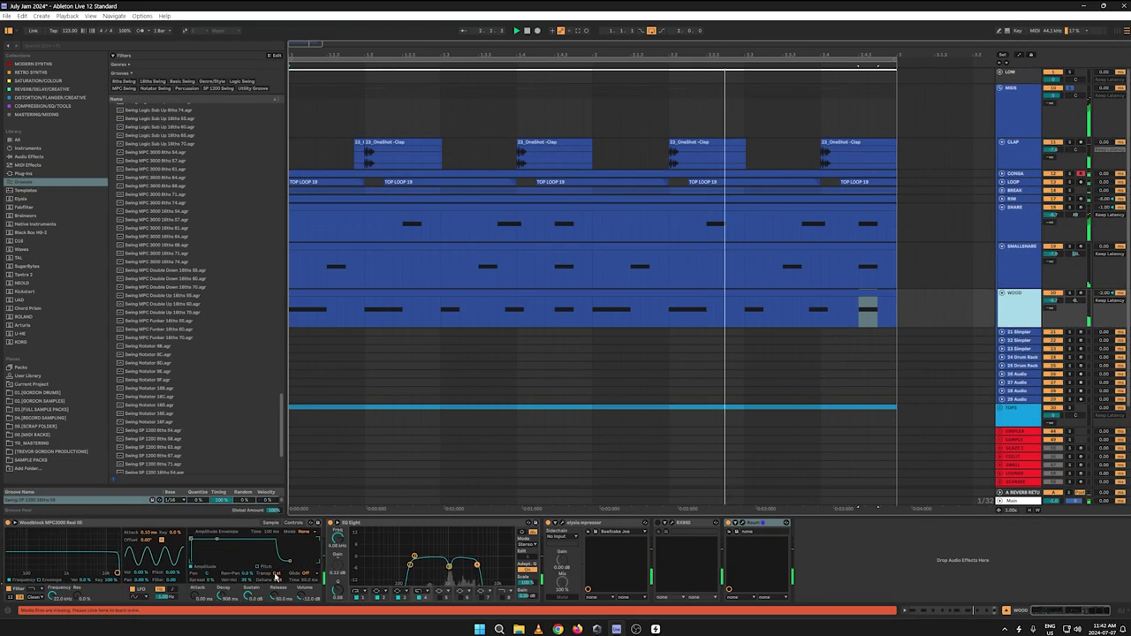
drag(278, 574, 278, 579)
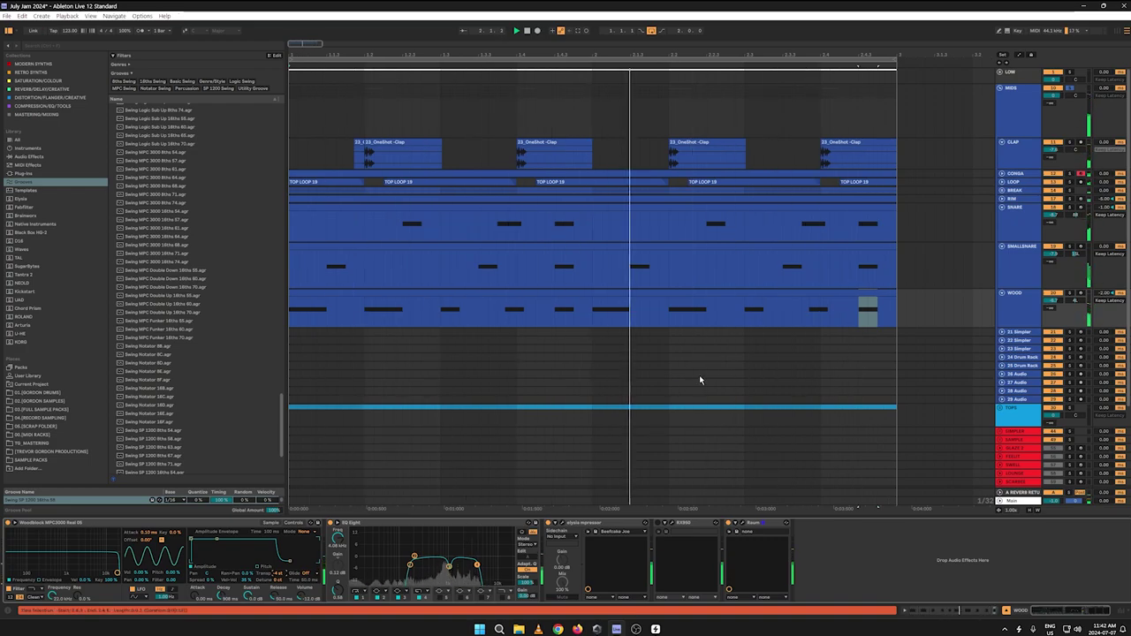
drag(638, 58, 640, 45)
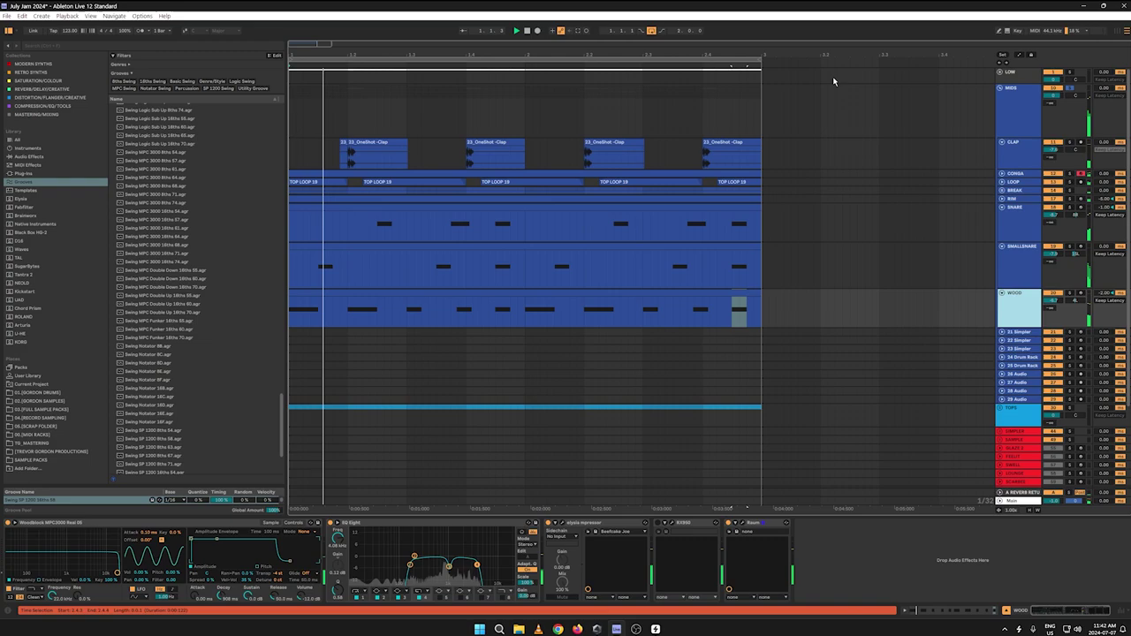
Step: Fold MIDS, duplicate all drum clips from bars 1–5 into 5–9, and loop to bar 9
click(1000, 88)
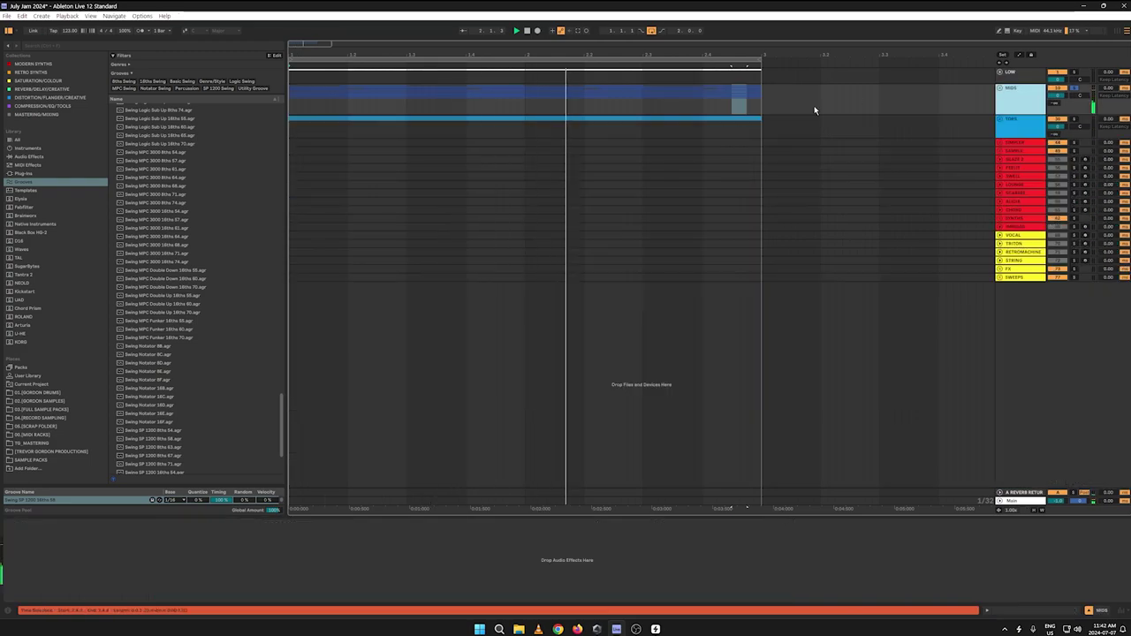
key(ctrl+a)
key(ctrl+d)
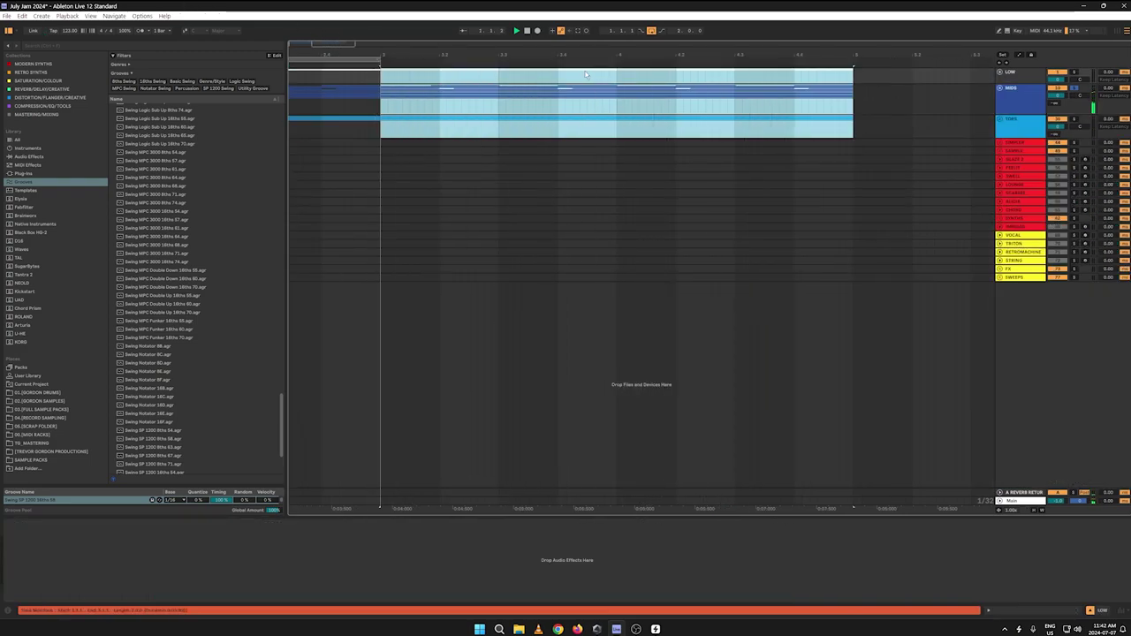
drag(548, 54, 547, 22)
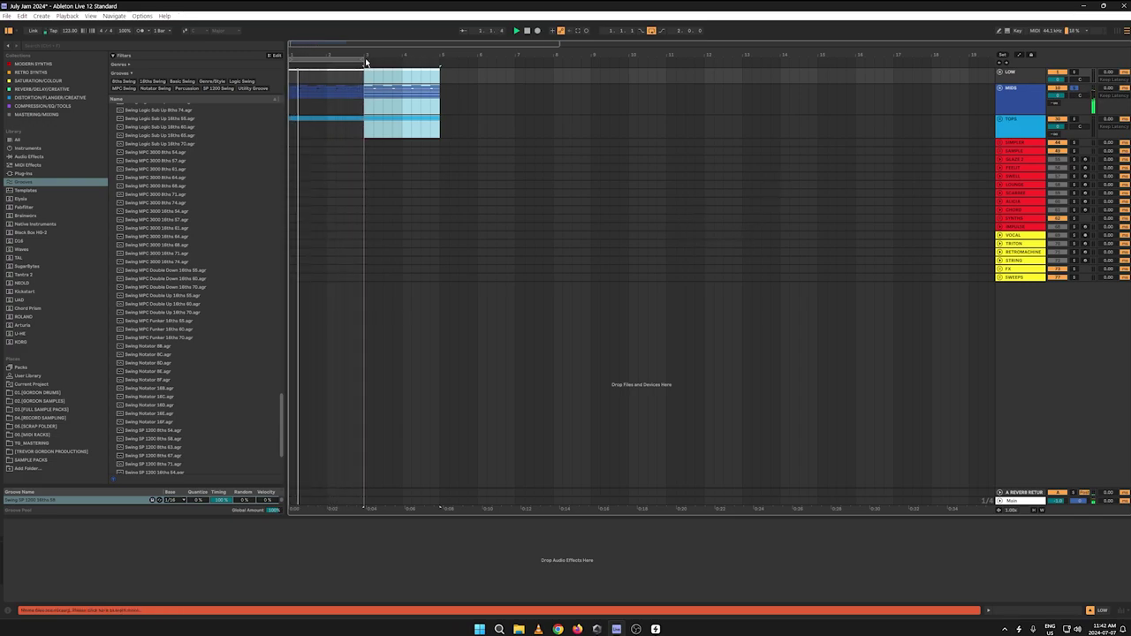
key(ctrl+a)
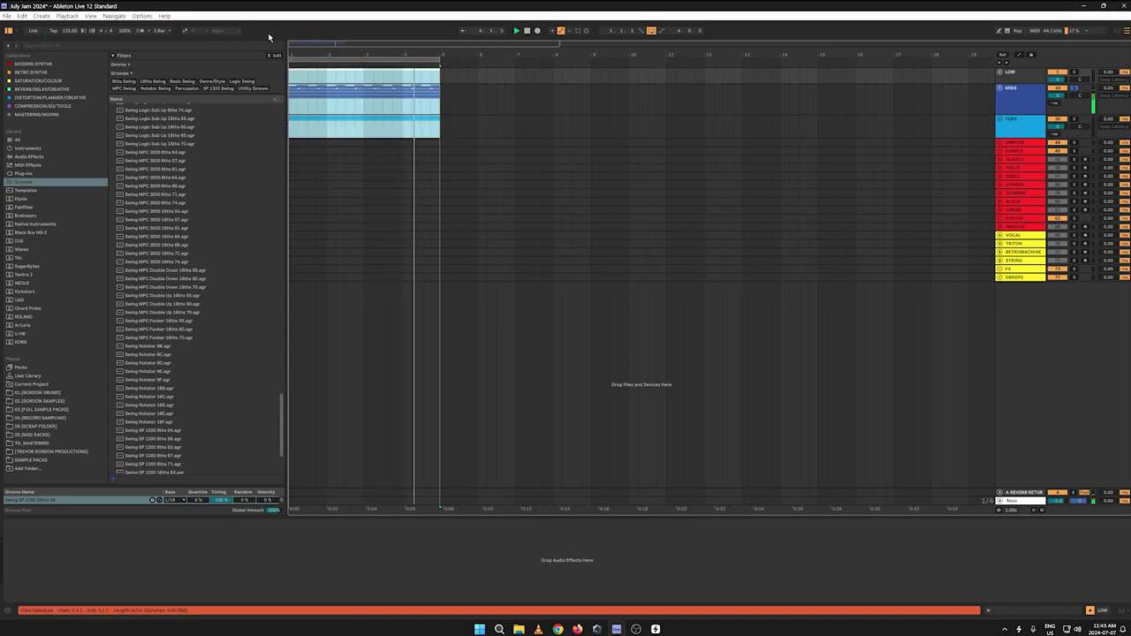
key(ctrl+d)
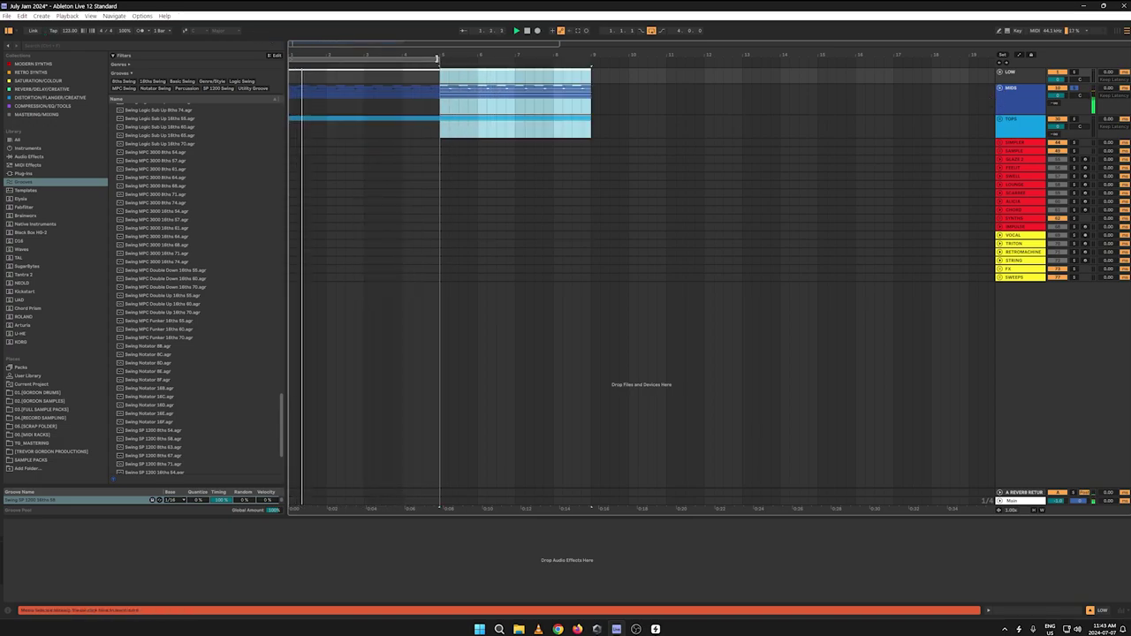
drag(436, 59, 591, 58)
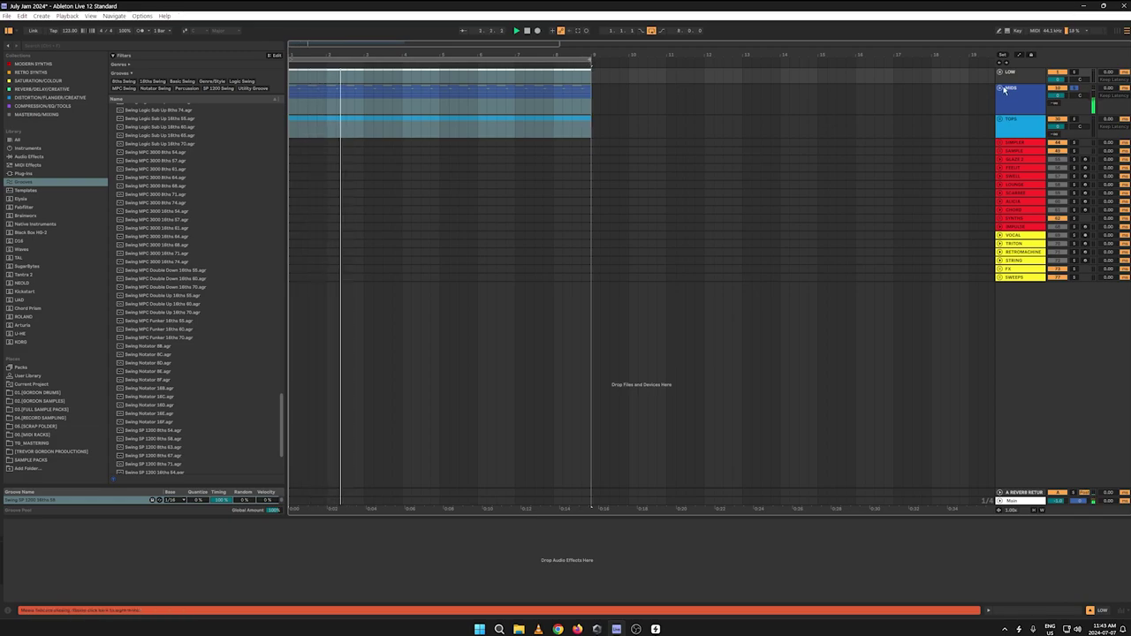
click(1001, 88)
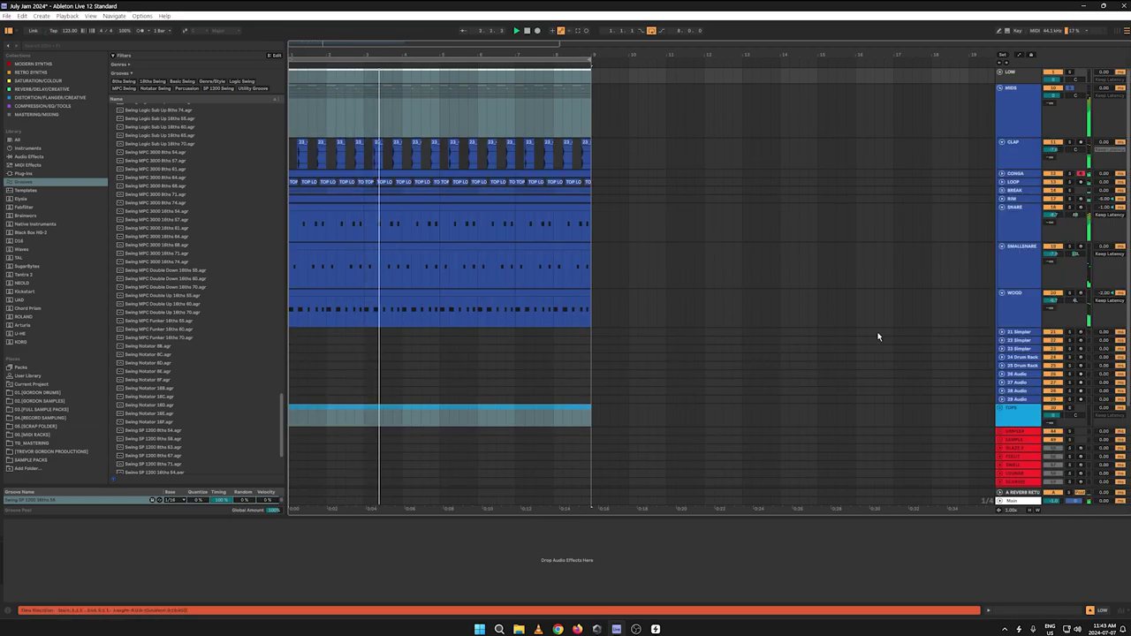
Step: Rename the SNARE track to MAINSNARE
right_click(1017, 212)
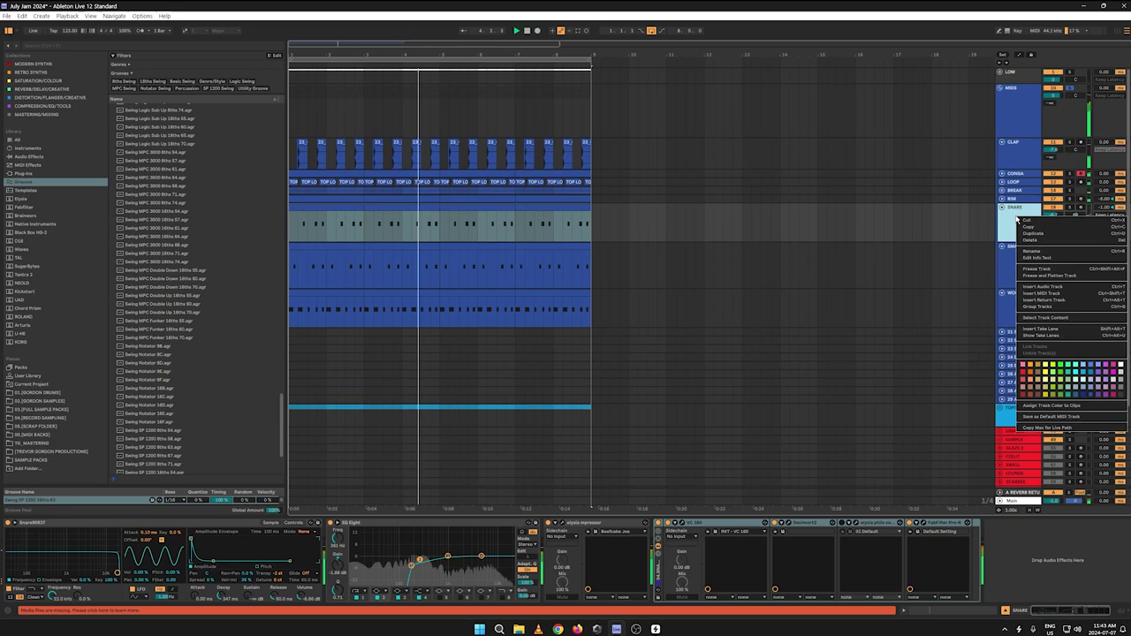
click(1023, 252)
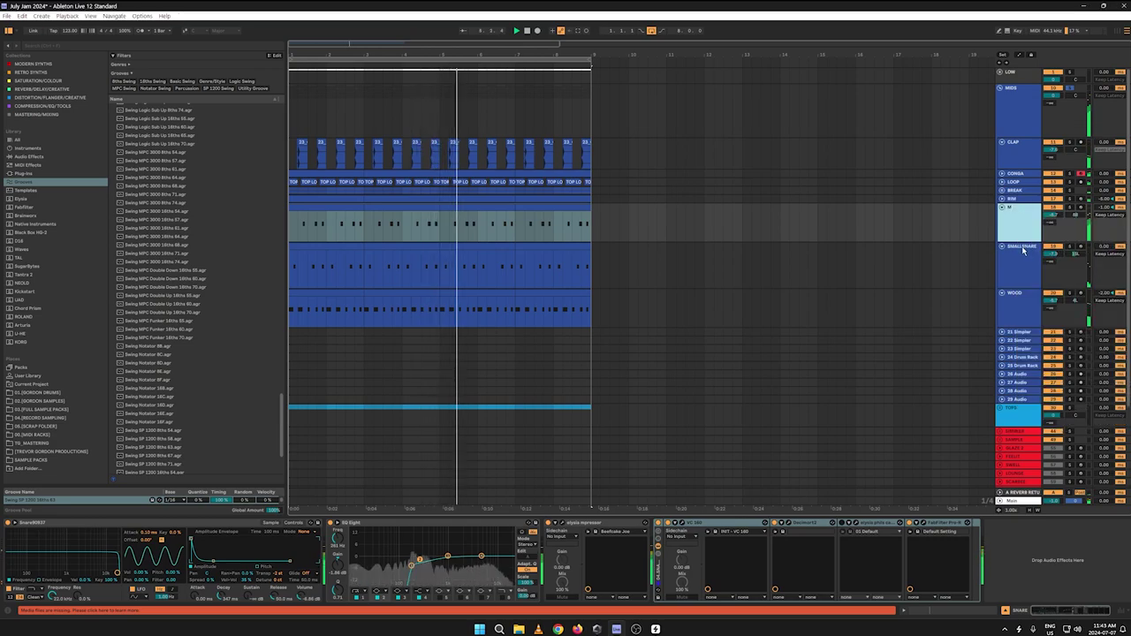
text(MAIN)
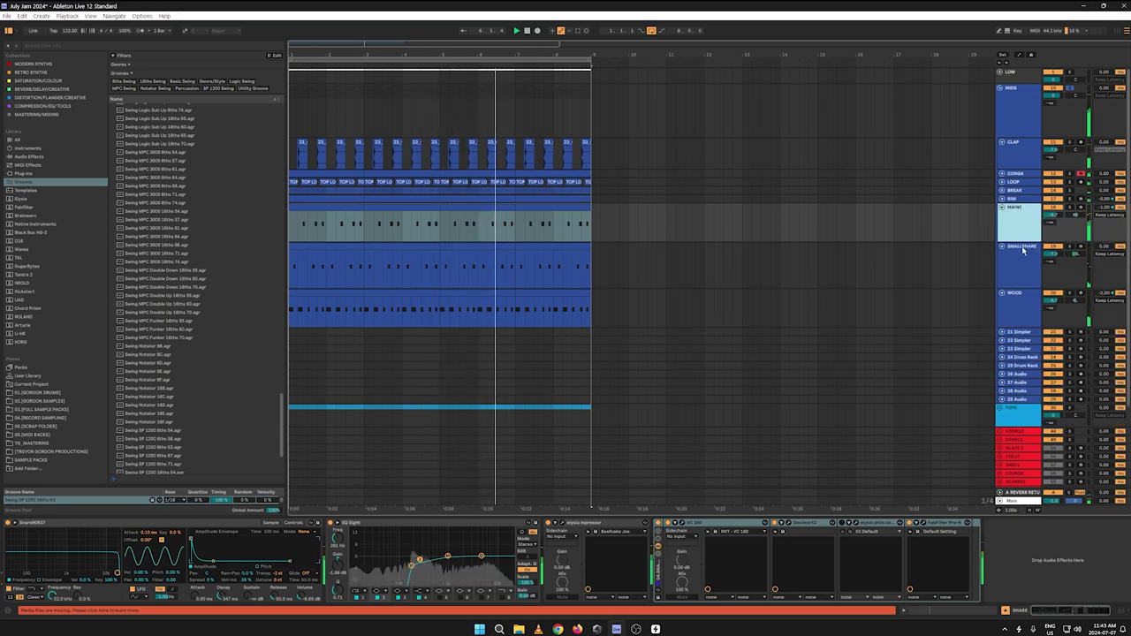
text(SNAR)
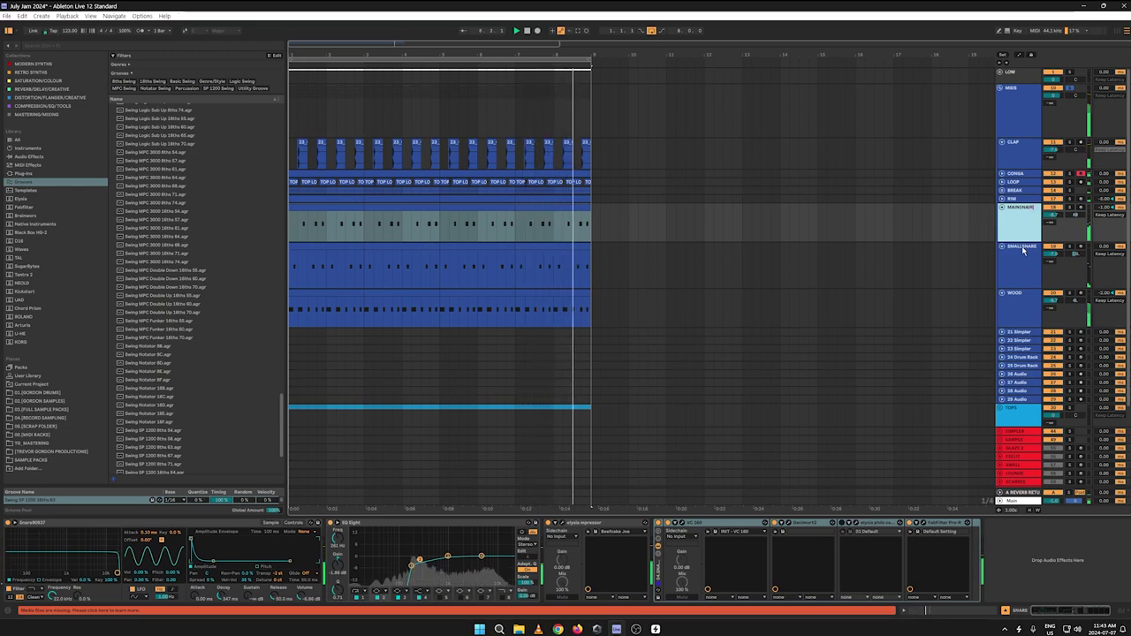
text(E)
key(Return)
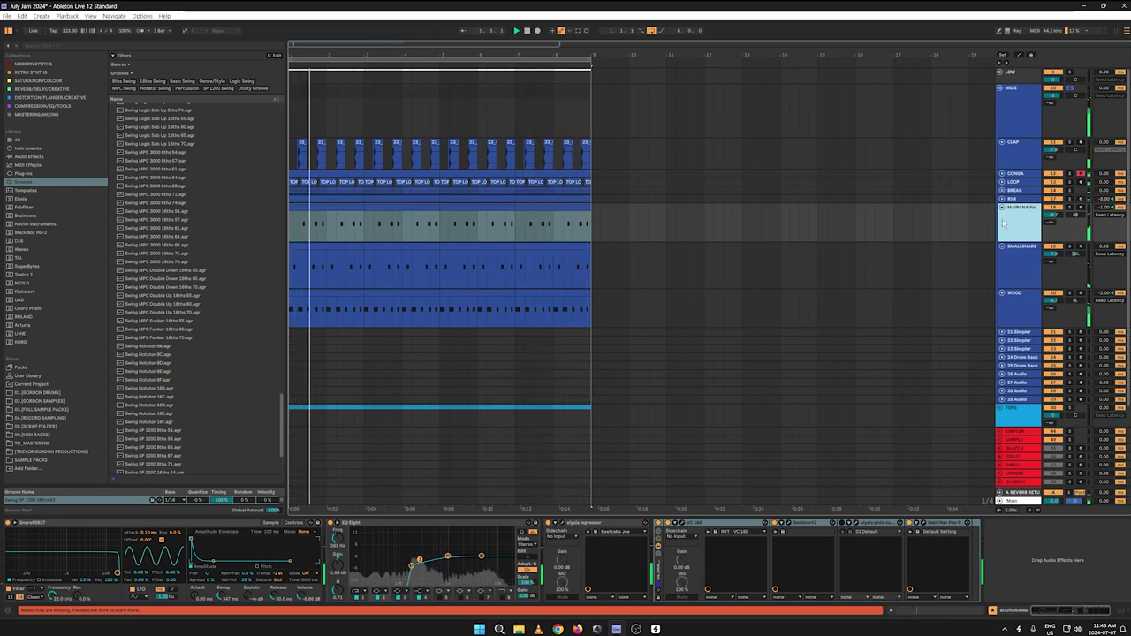
Step: Retype the MAINSNARE name, make its lane taller, and zoom in near the clip's end
right_click(1002, 222)
click(1001, 253)
text(M)
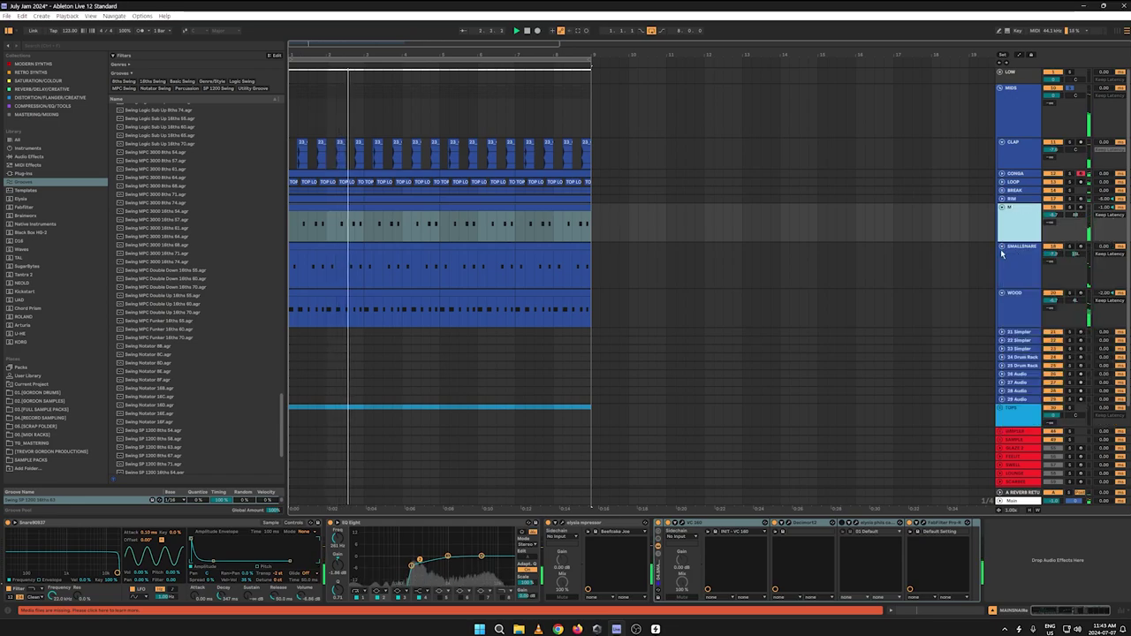
text(AINSNARE)
key(Return)
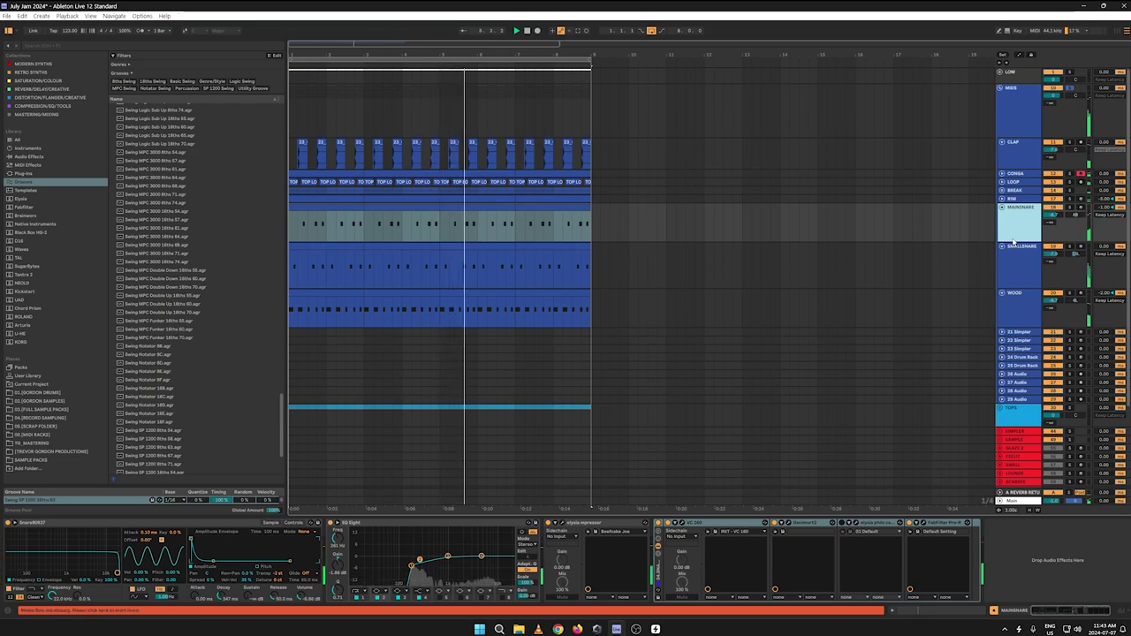
drag(1008, 244, 1009, 266)
drag(583, 56, 603, 209)
Step: Open the MAINSNARE clip's notes and split the clip at bar 8
key(shift+Tab)
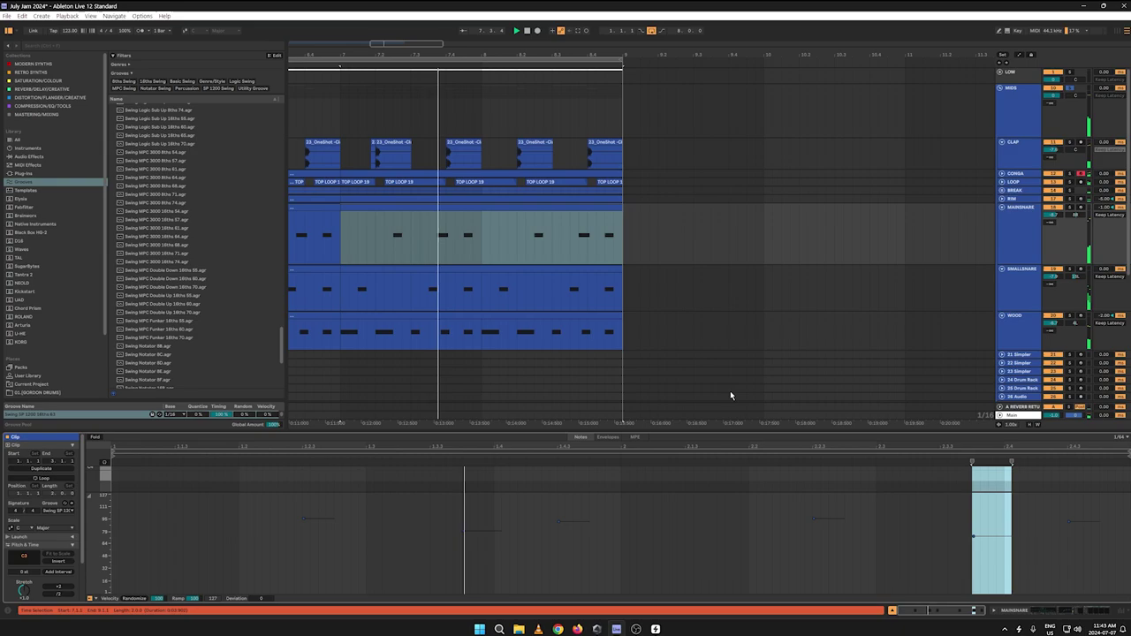
drag(838, 431, 848, 147)
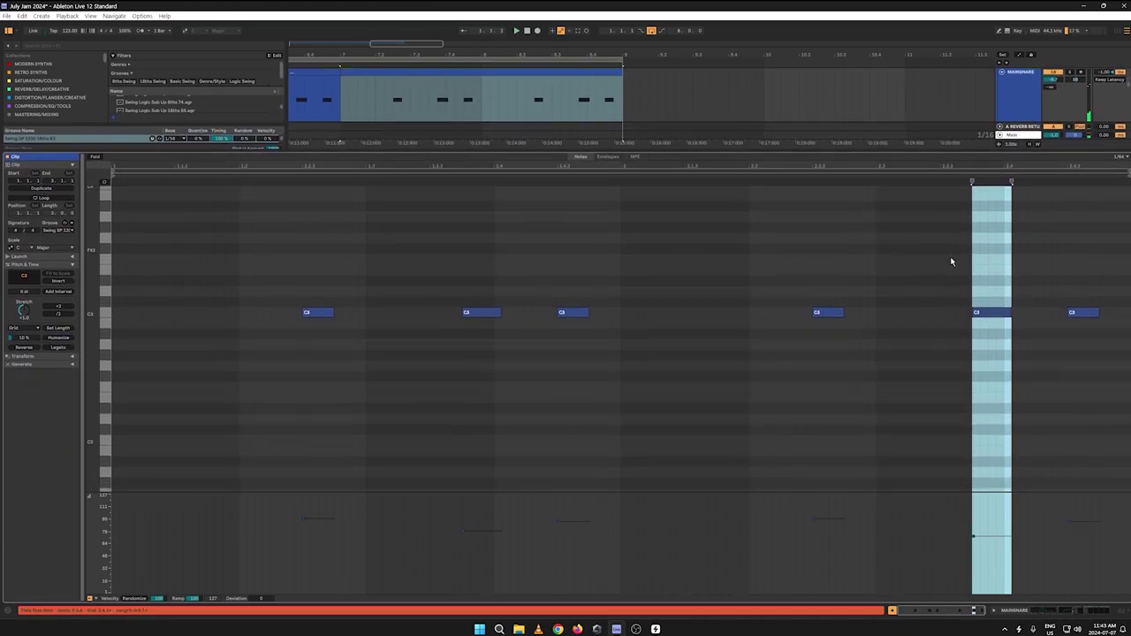
click(484, 100)
key(ctrl+e)
click(517, 71)
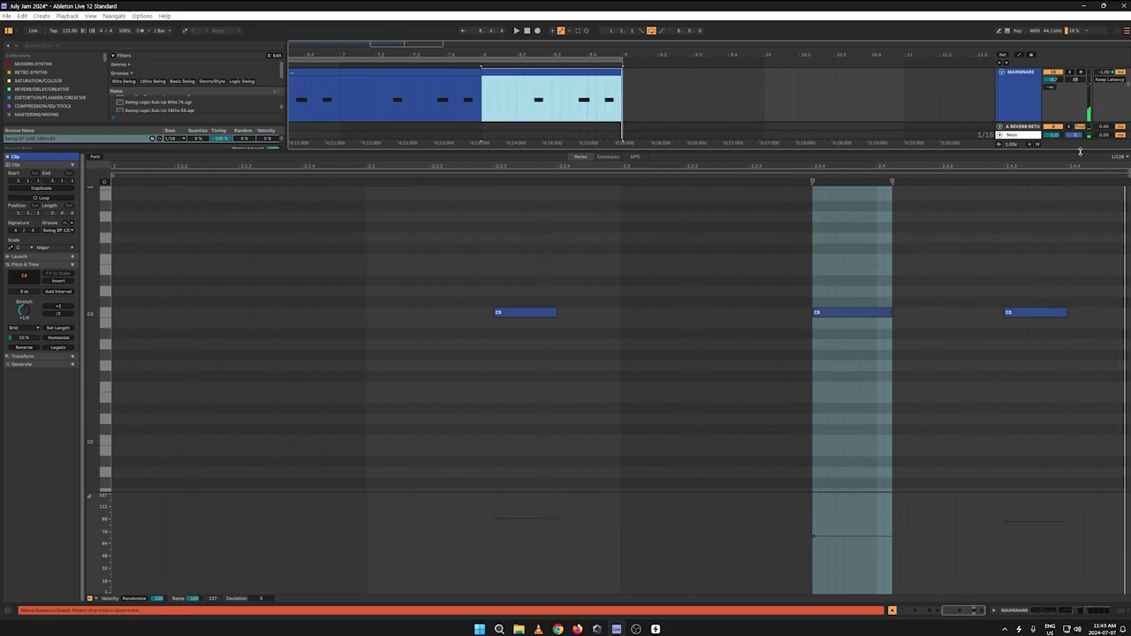
scroll(1075, 92, down, 4)
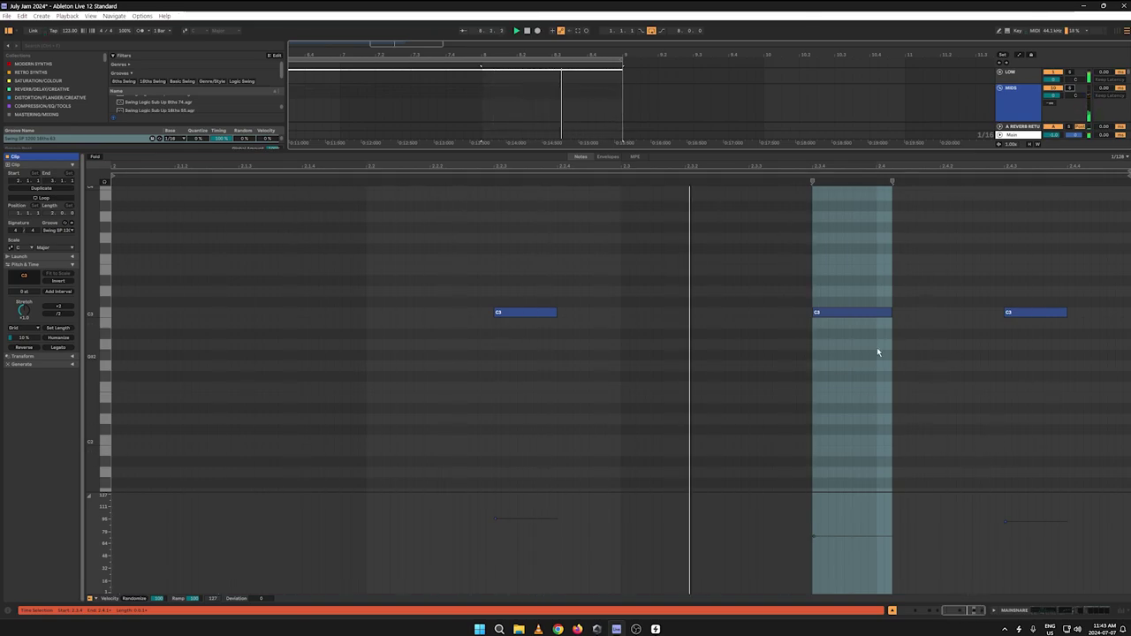
Step: Draw an extra C3 snare note at velocity 77 near the clip's end
double_click(703, 313)
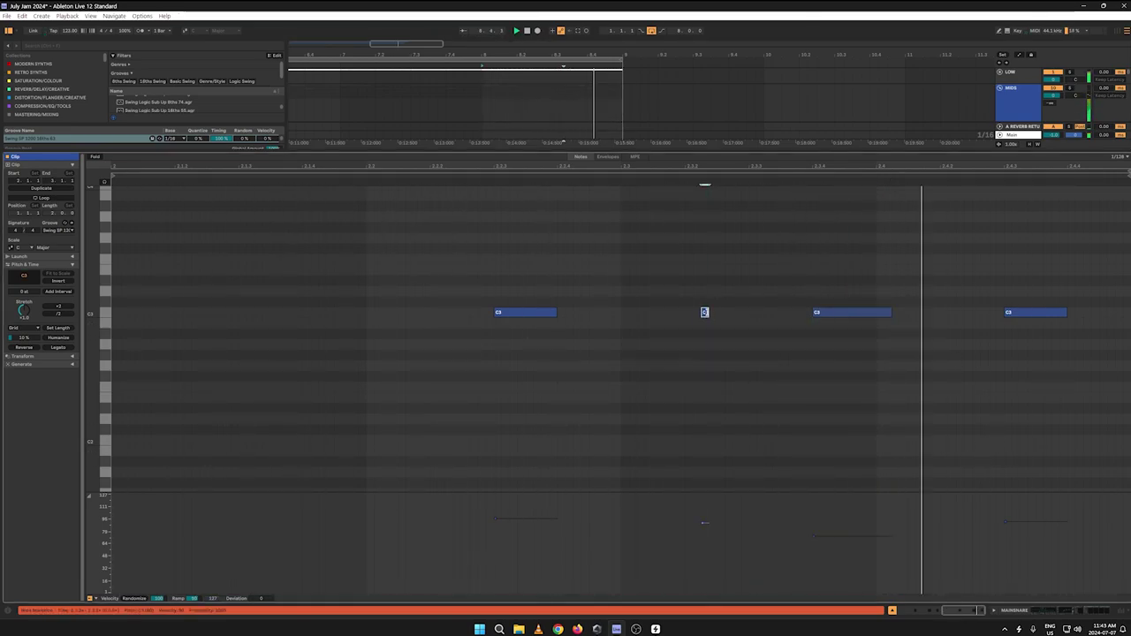
mouse_move(710, 313)
mouse_down()
mouse_move(766, 312)
mouse_move(721, 315)
mouse_up()
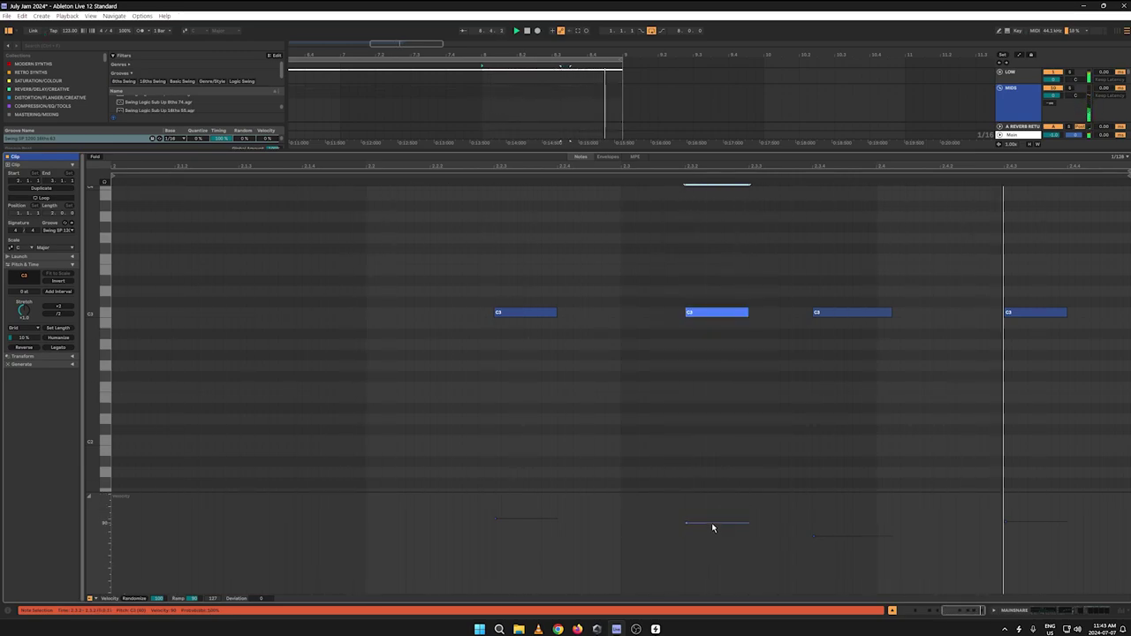
drag(711, 522, 712, 533)
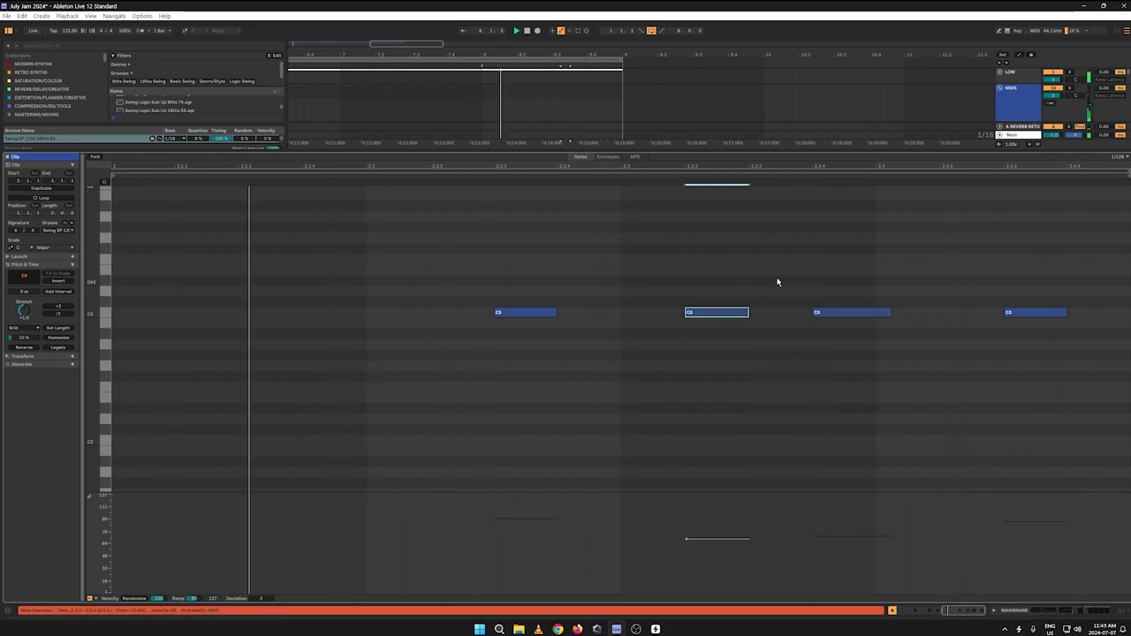
drag(659, 156, 598, 581)
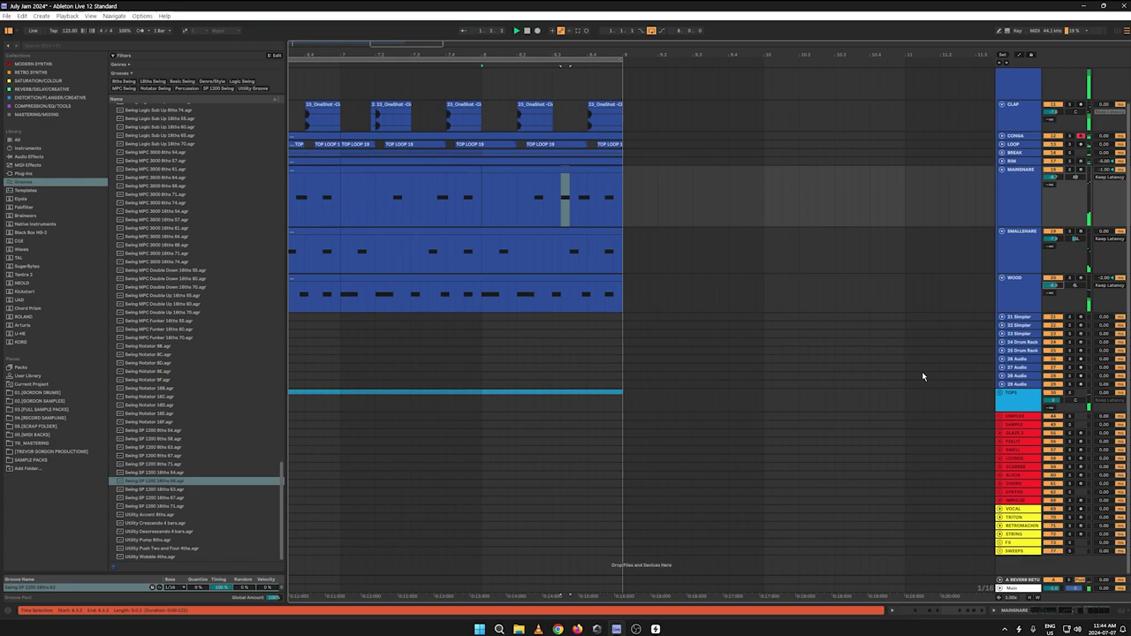
Step: Zoom out to show all eight bars and bring up the MAINSNARE track's devices
drag(336, 52, 675, 52)
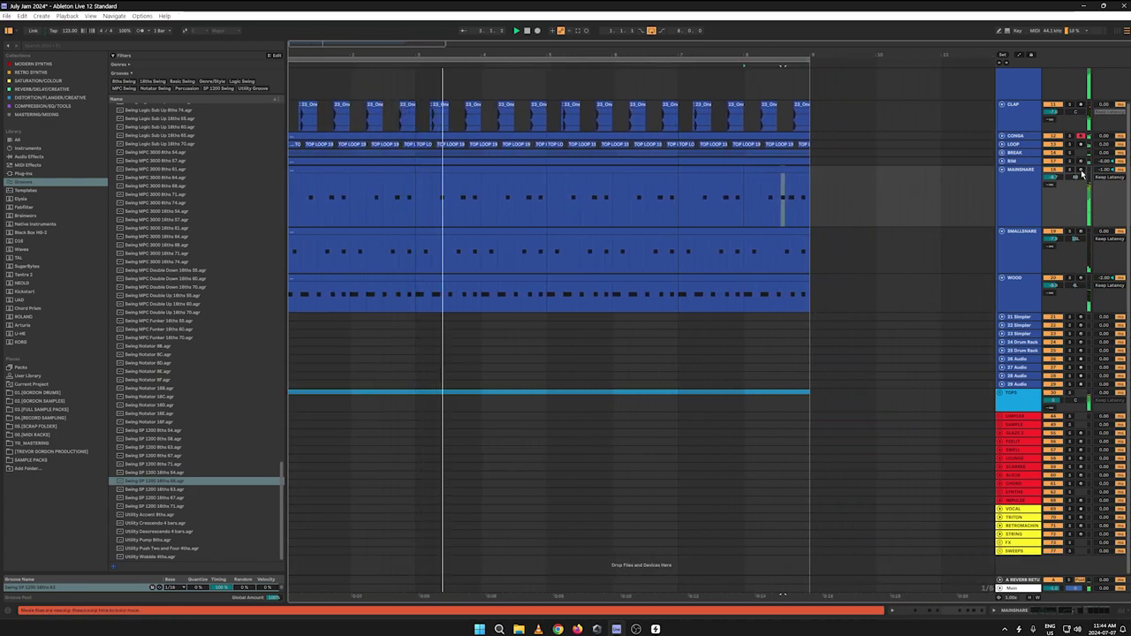
click(1007, 190)
double_click(1007, 190)
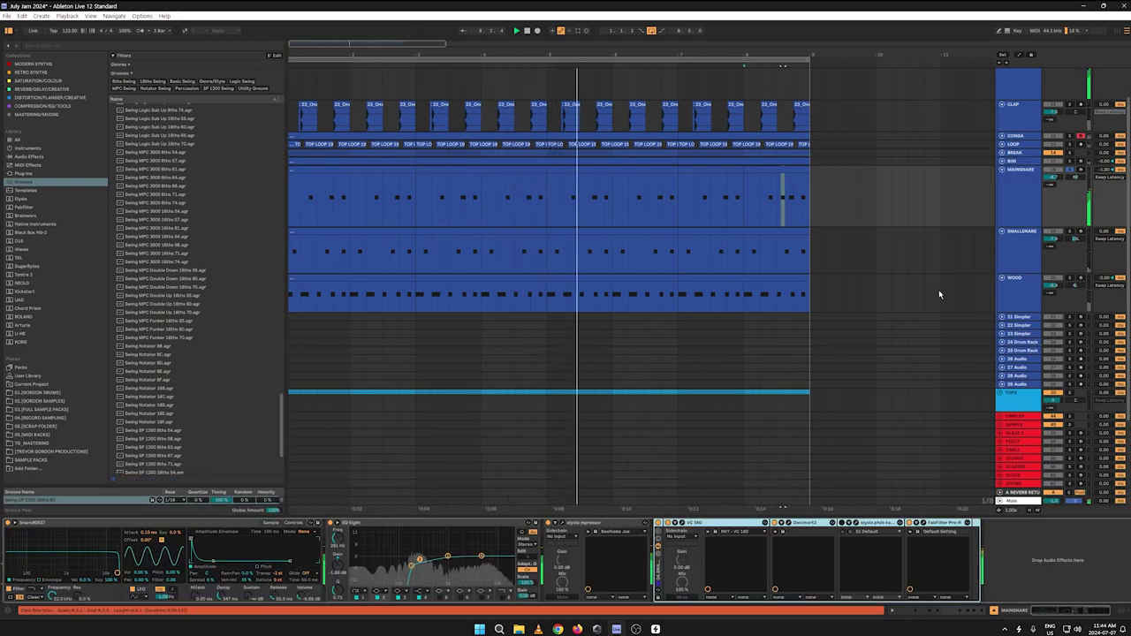
scroll(1062, 100, up, 1)
click(568, 371)
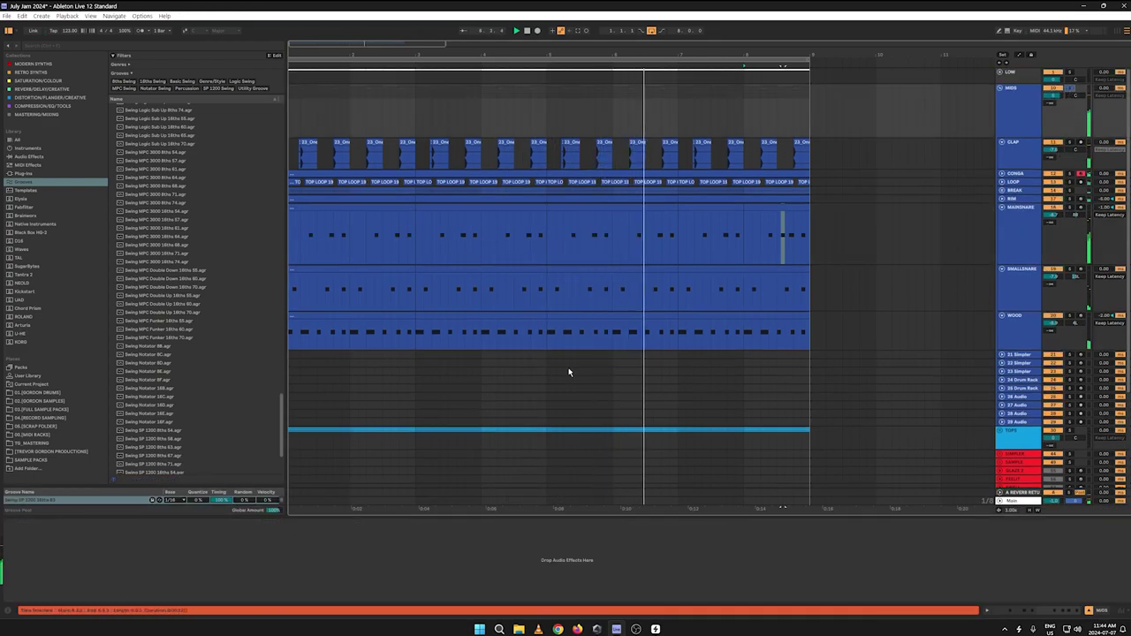
Step: Switch from MAINSNARE's devices to the WOOD chain: woodblock Simpler, EQ Eight, mpressor, RX950, Raum
click(1012, 238)
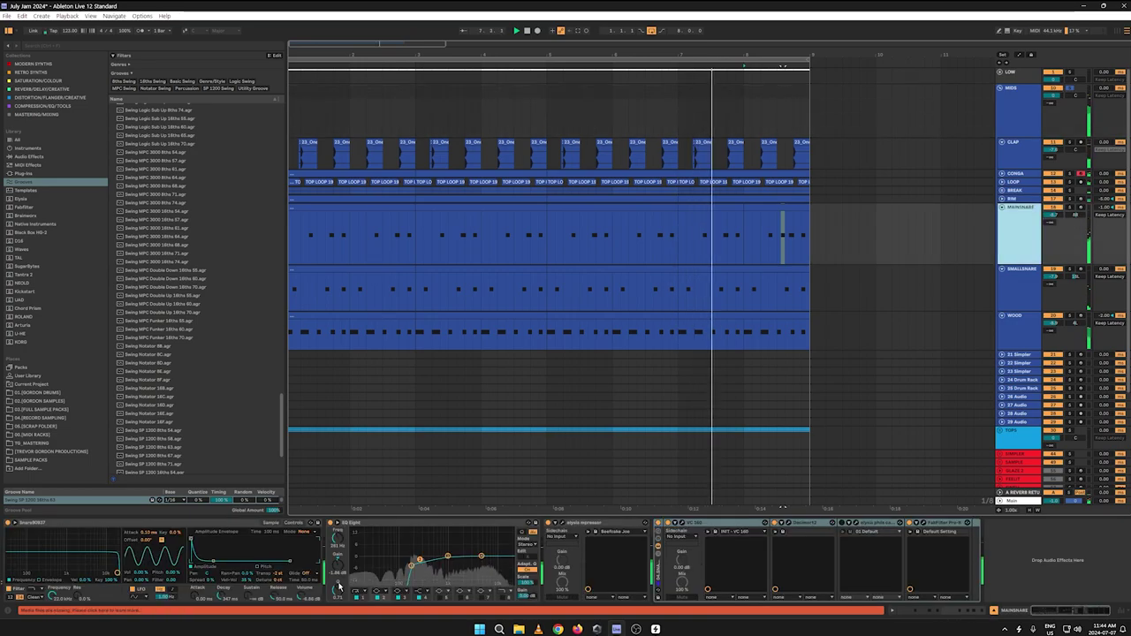
click(278, 574)
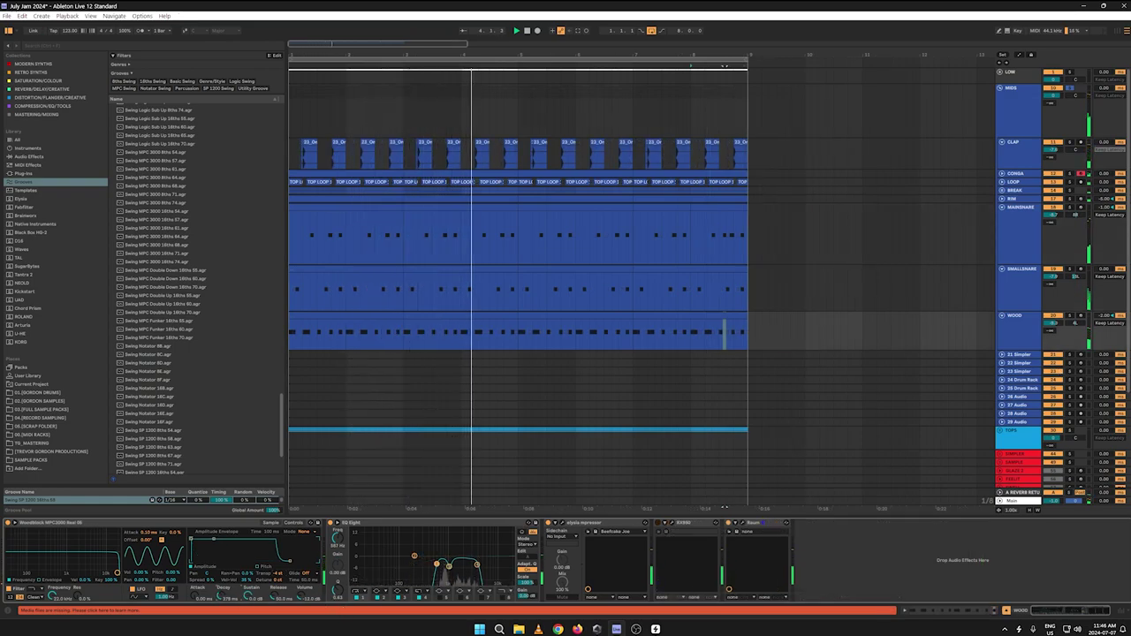
Step: Shorten the WOOD Simpler's decay and check its RX950 plug-in window
drag(218, 543, 222, 560)
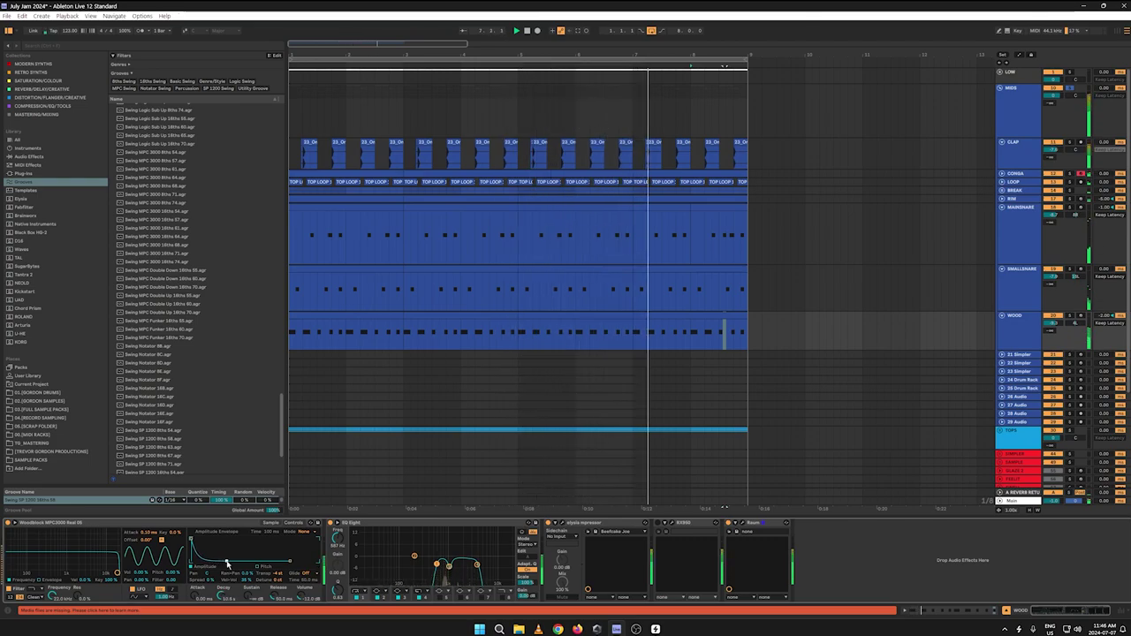
click(662, 524)
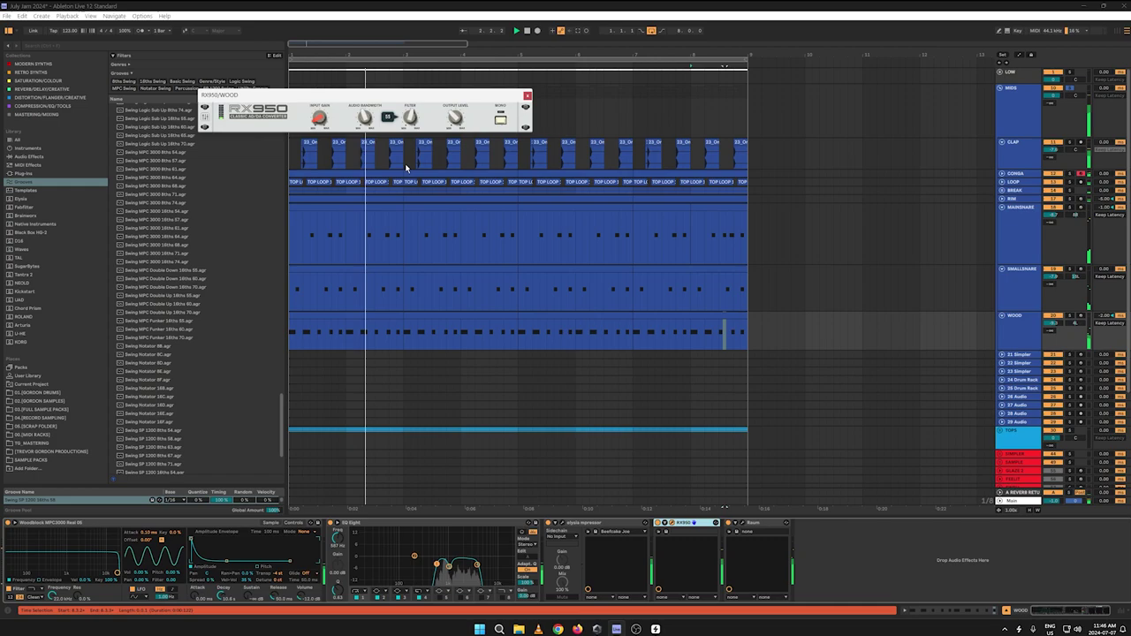
mouse_move(366, 120)
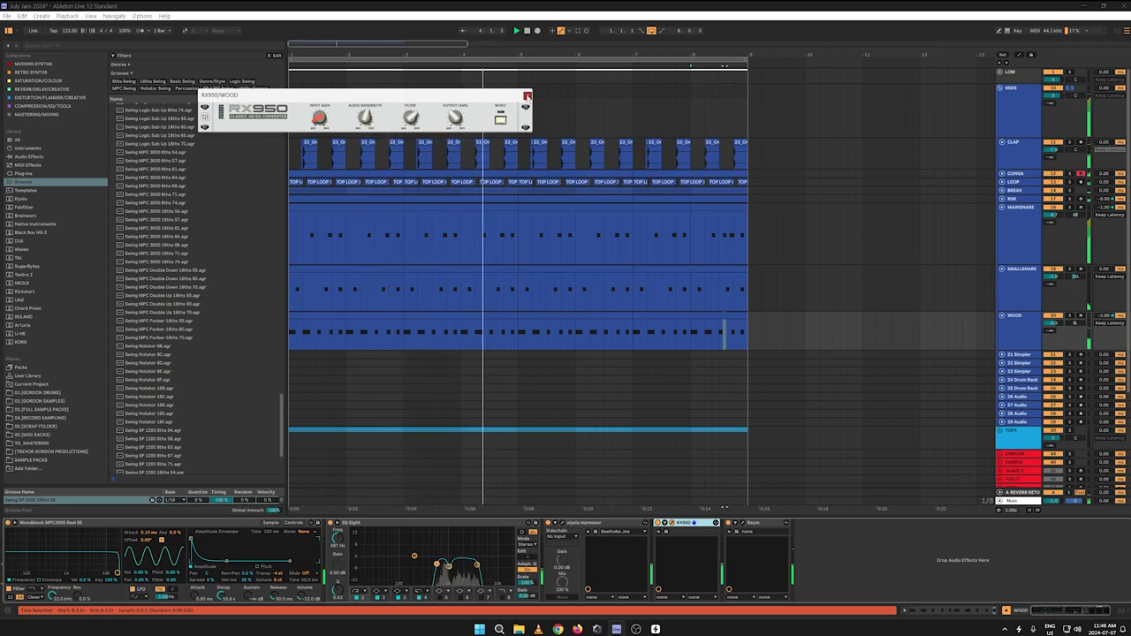
click(527, 96)
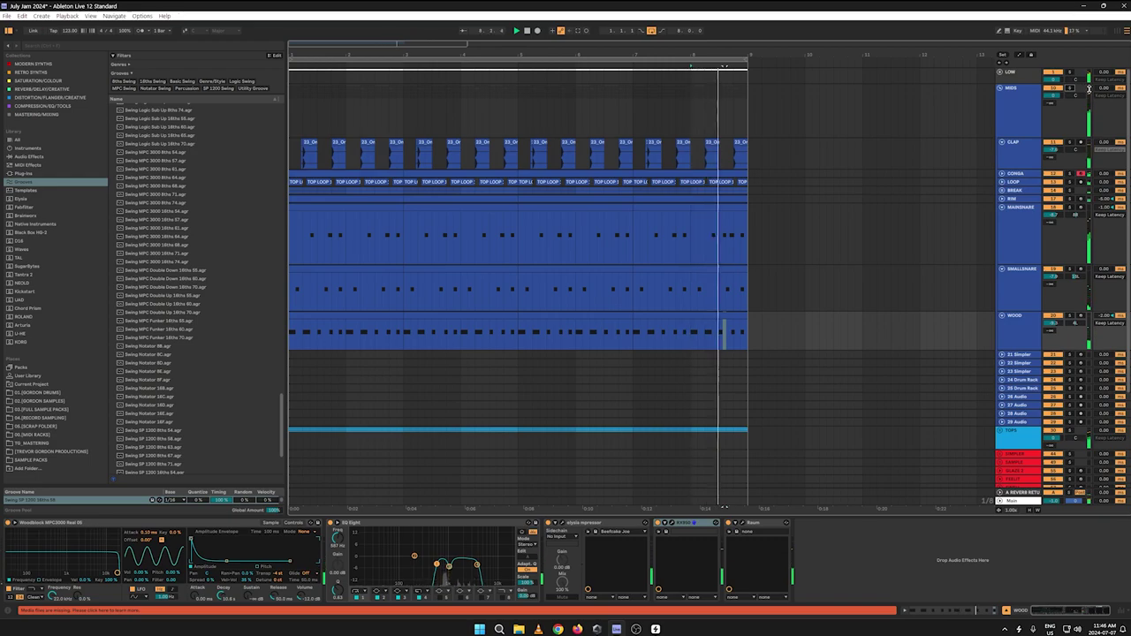
Step: With WOOD selected, browse the Plug-Ins list to the Kickstart 64bit plug-in
click(987, 344)
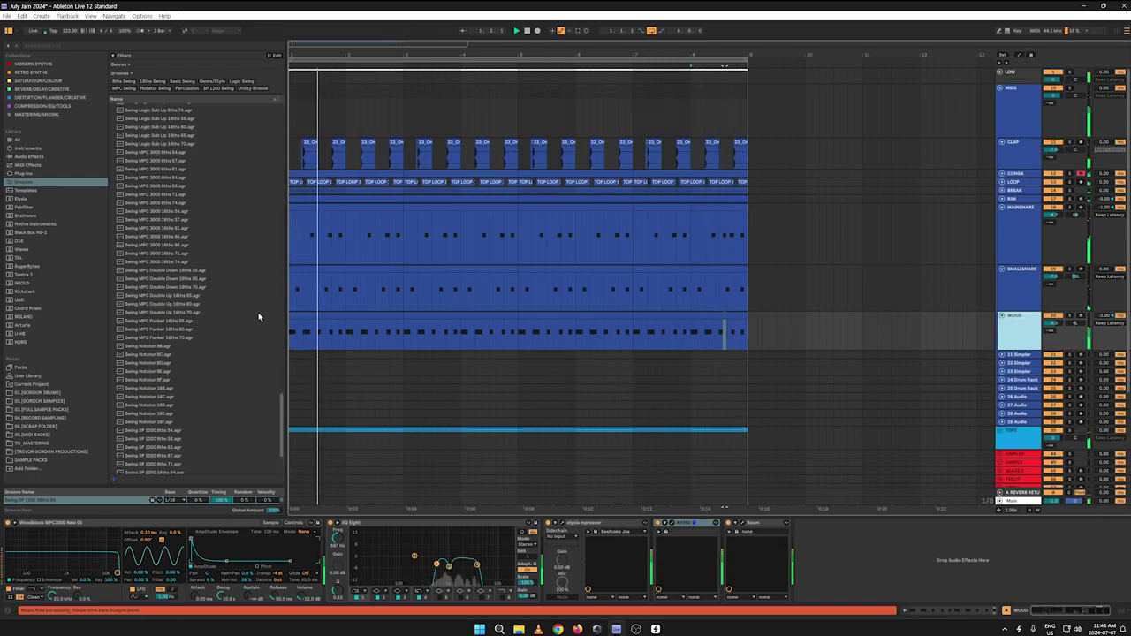
click(25, 173)
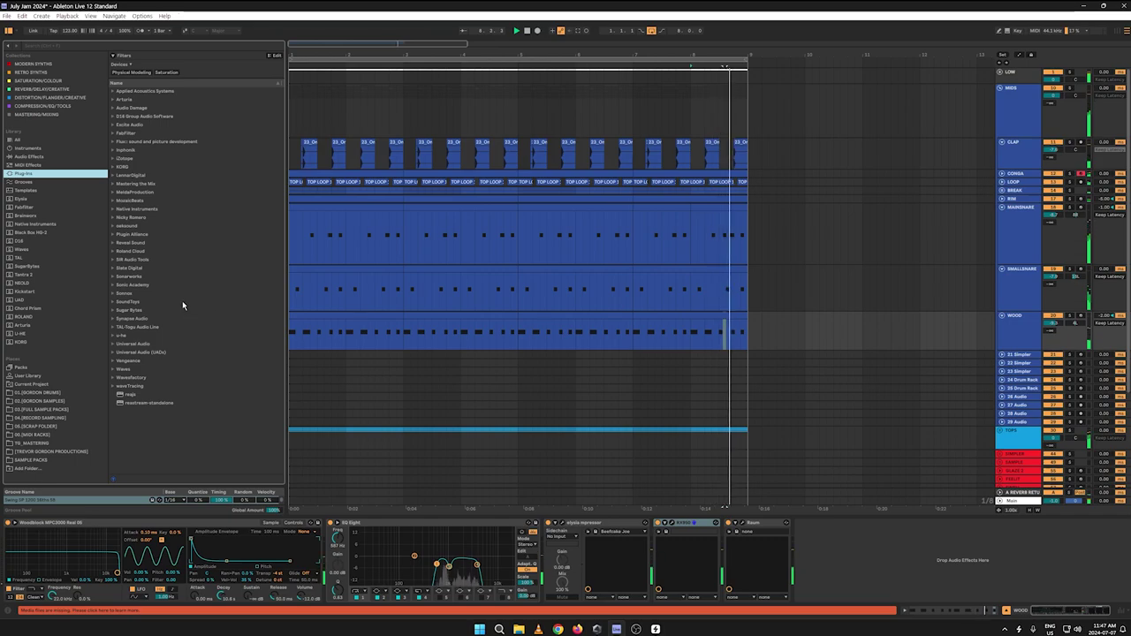
click(39, 292)
click(136, 114)
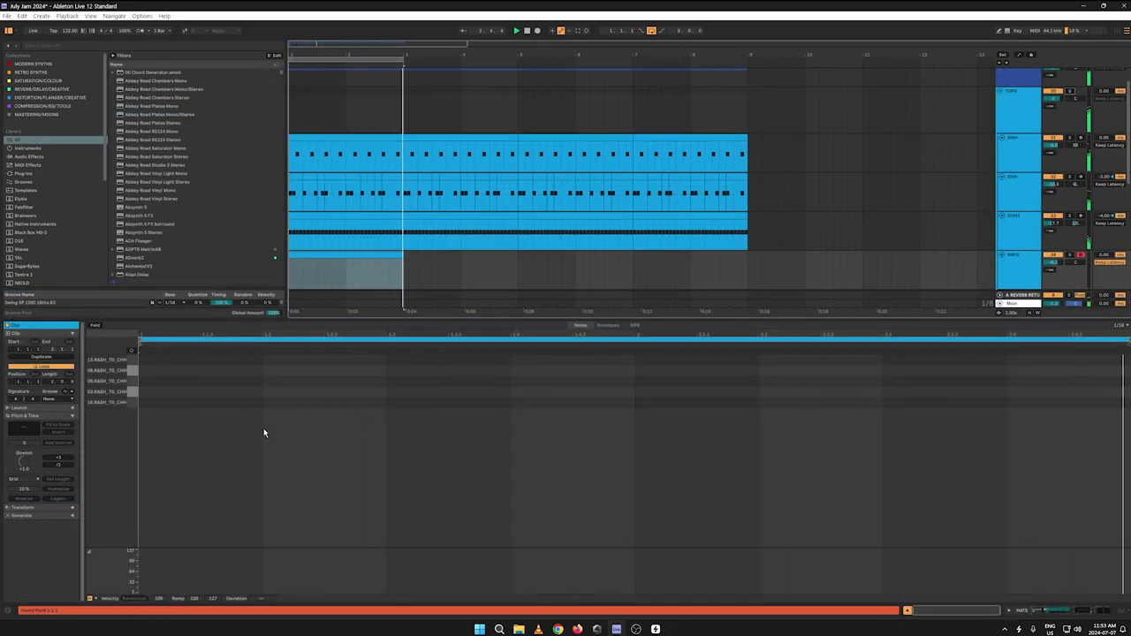
Step: Program four hi-hat notes, placed around 1.1.3 and duplicated, on the 06 hi-hat row
double_click(153, 401)
key(Right)
key(Right)
key(Right)
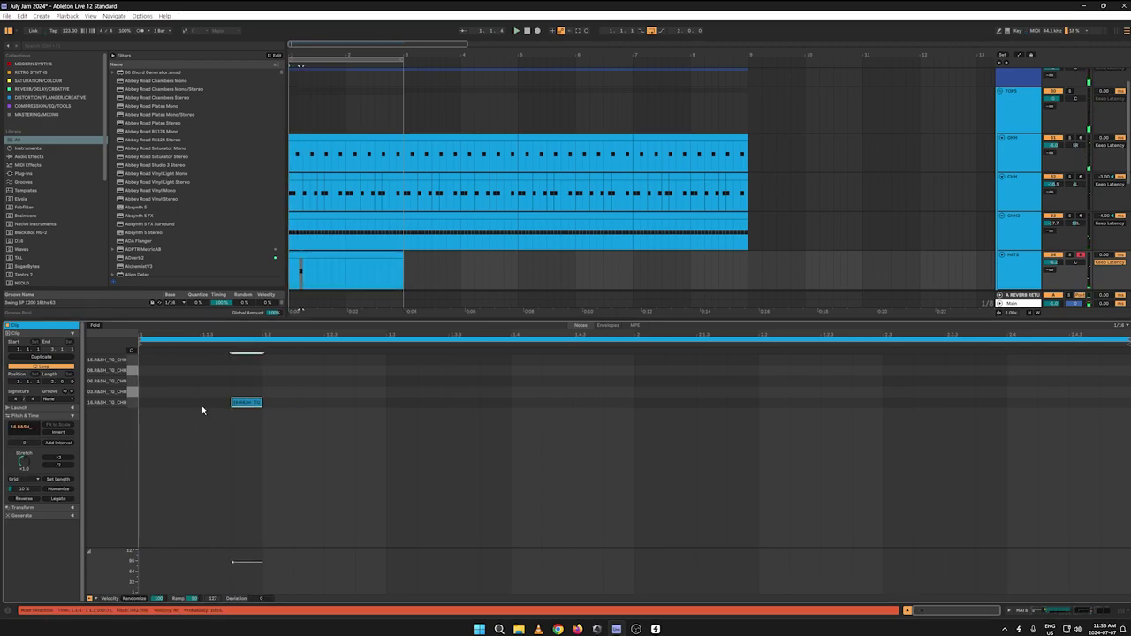
drag(246, 404, 366, 408)
double_click(434, 406)
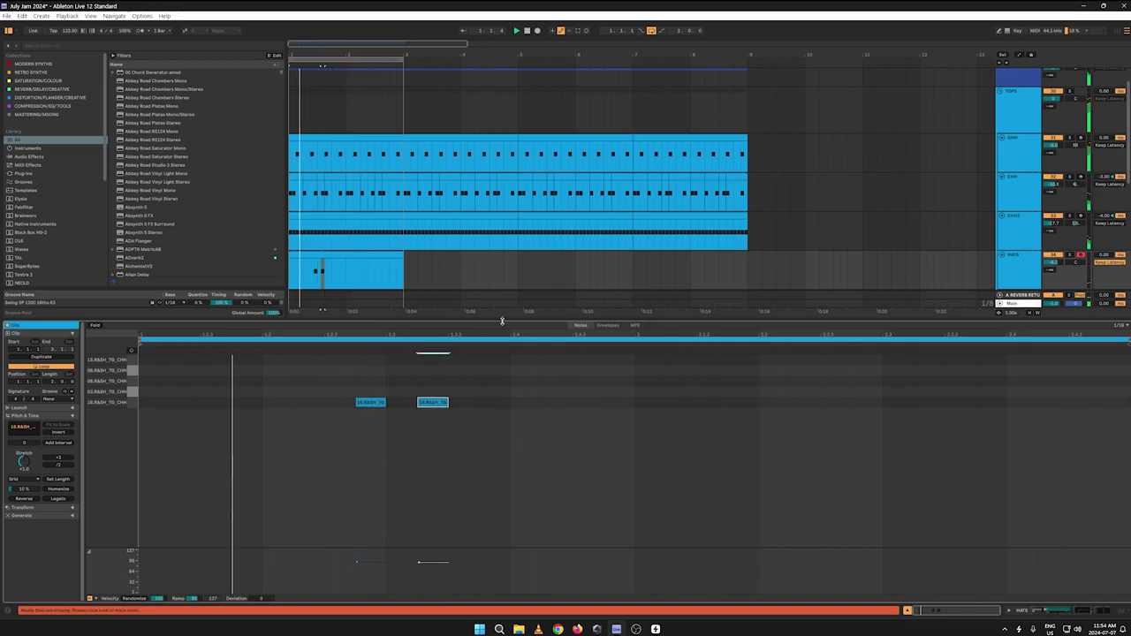
key(ctrl+d)
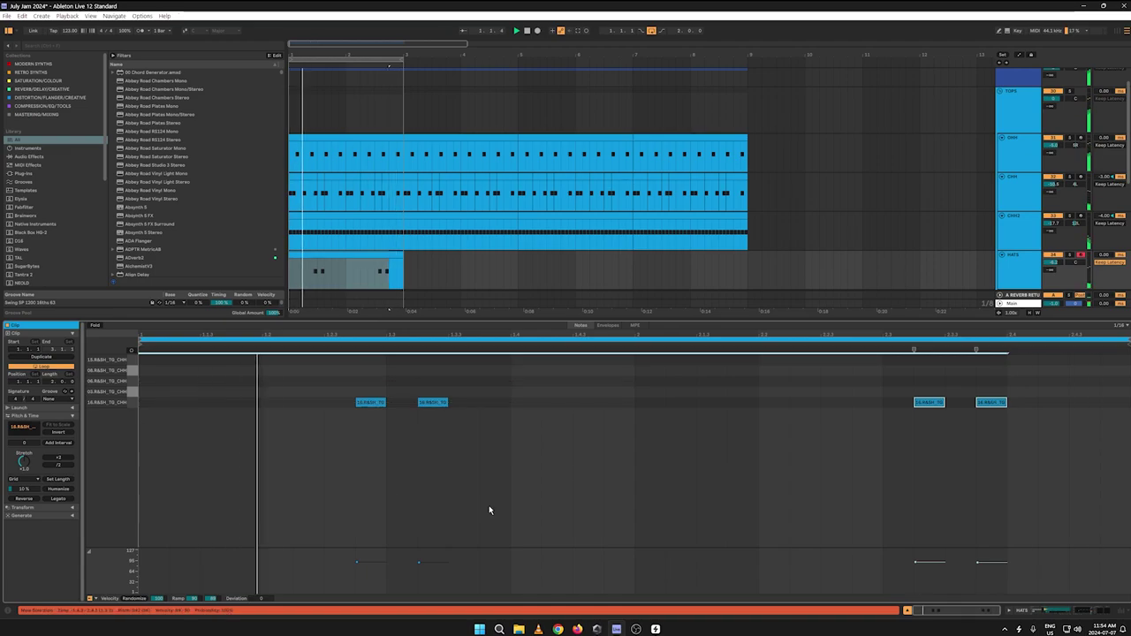
drag(926, 406, 313, 386)
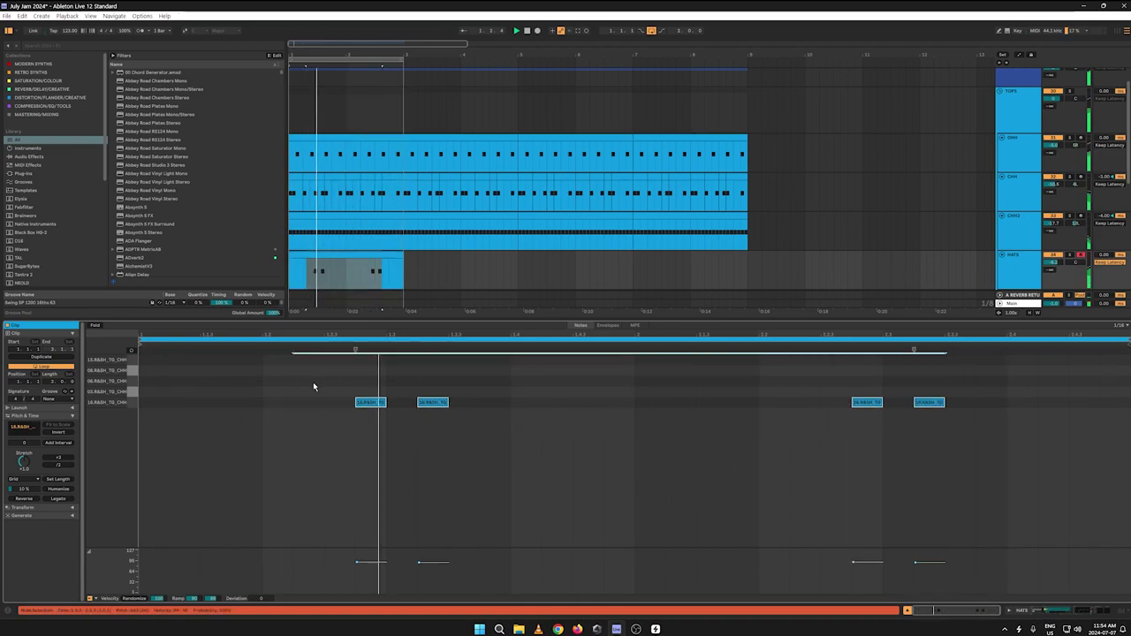
key(Up)
key(Up)
key(Up)
key(Up)
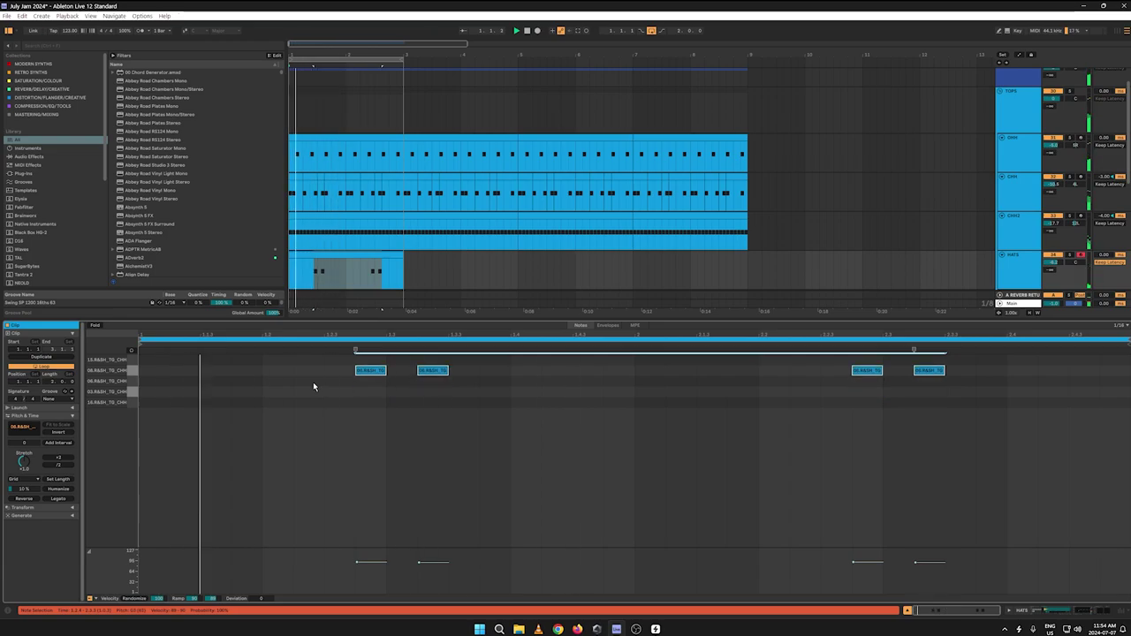
key(Down)
key(Down)
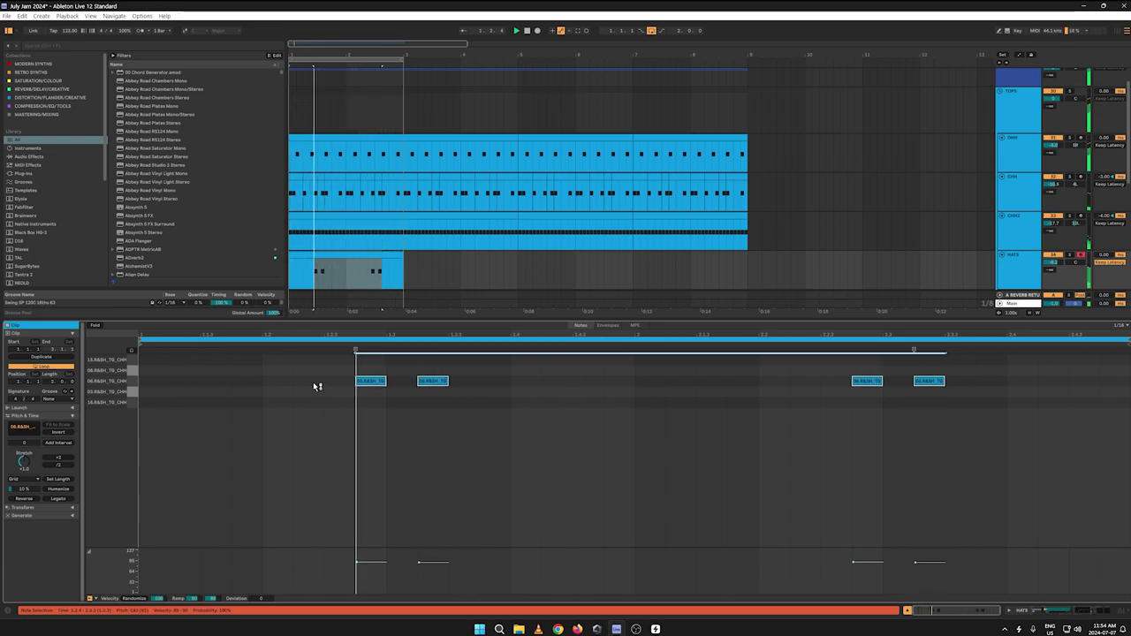
Step: Delete the HATS clip, undo the deletion, and show the HATS track's Drum Rack chain
drag(345, 274, 231, 272)
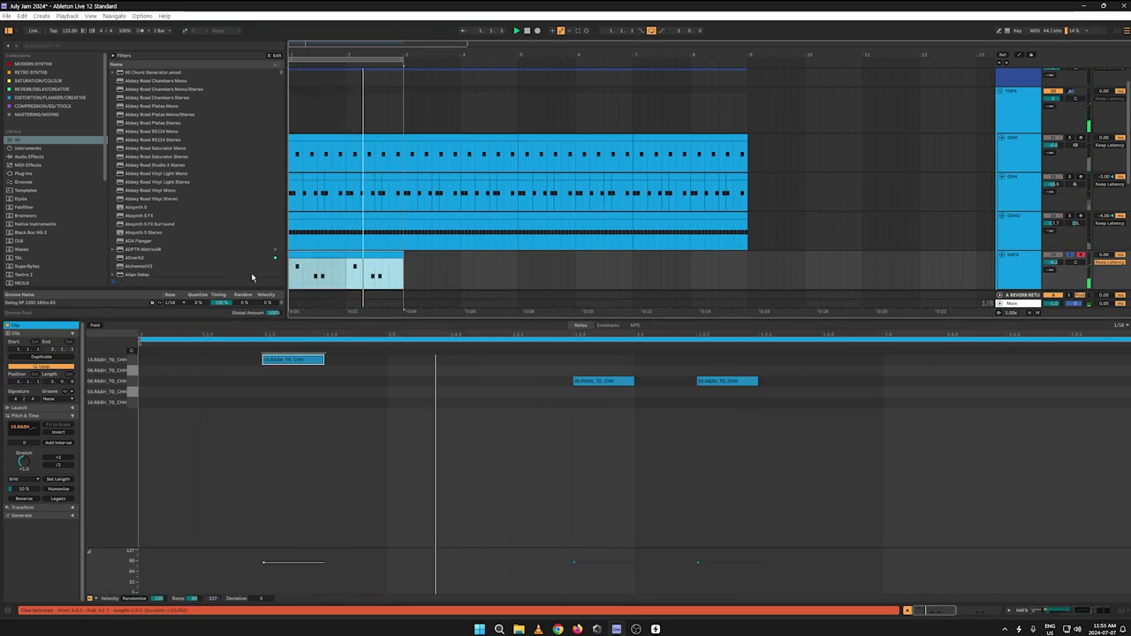
right_click(304, 255)
key(Delete)
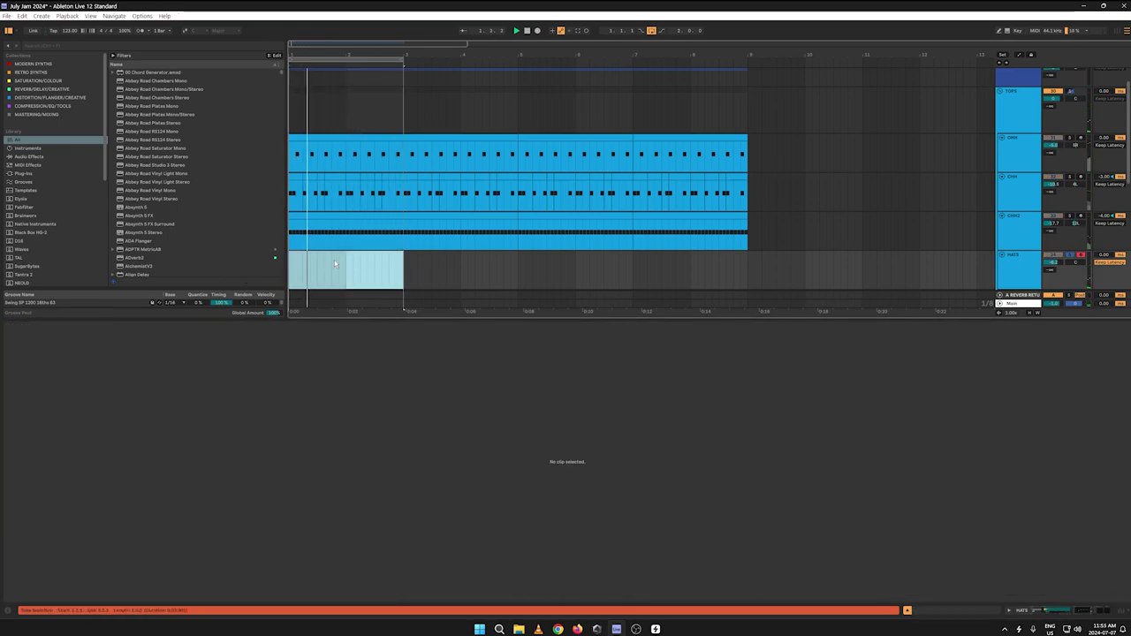
key(ctrl+z)
right_click(328, 263)
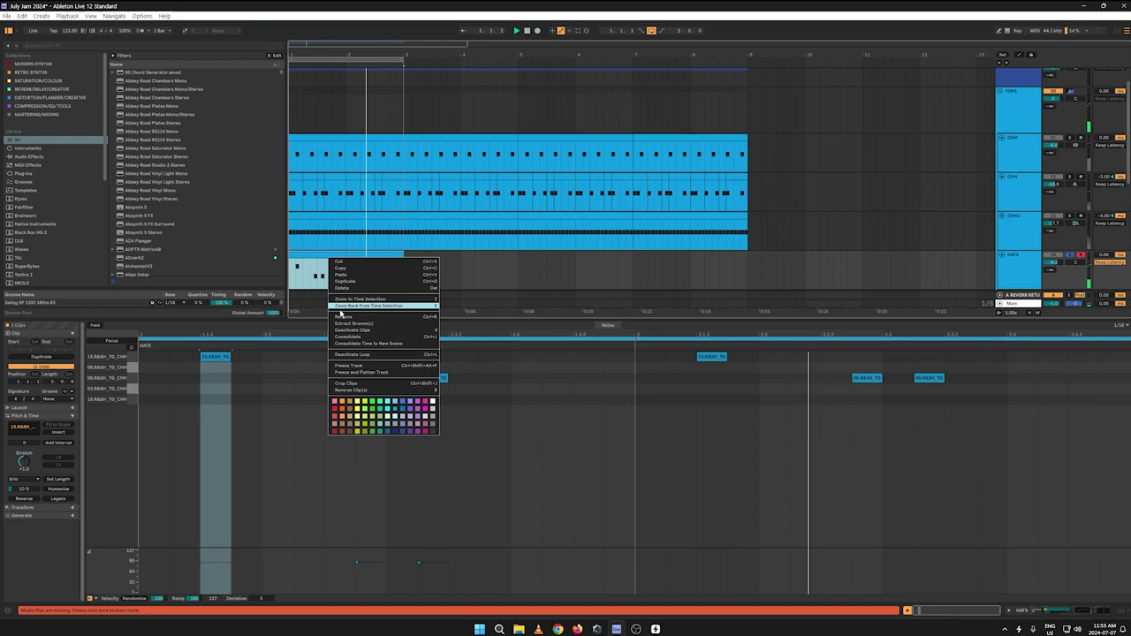
click(365, 472)
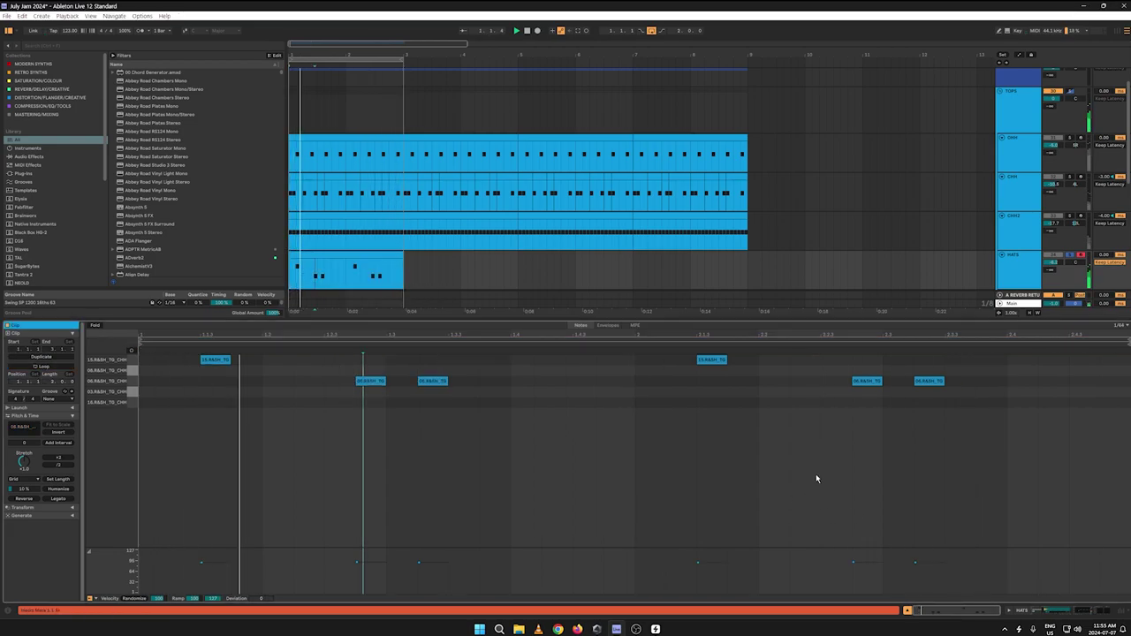
double_click(1016, 270)
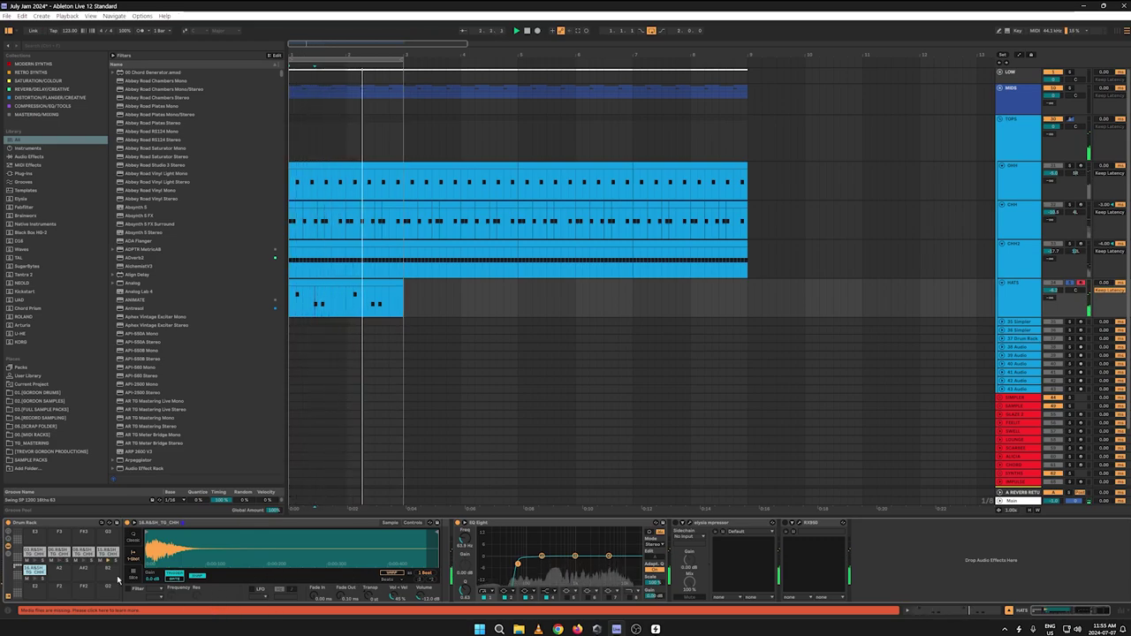
Step: Raise EQ Eight's lowest band to 303 Hz, then show the 15.R&SH pad's Simpler controls
double_click(103, 553)
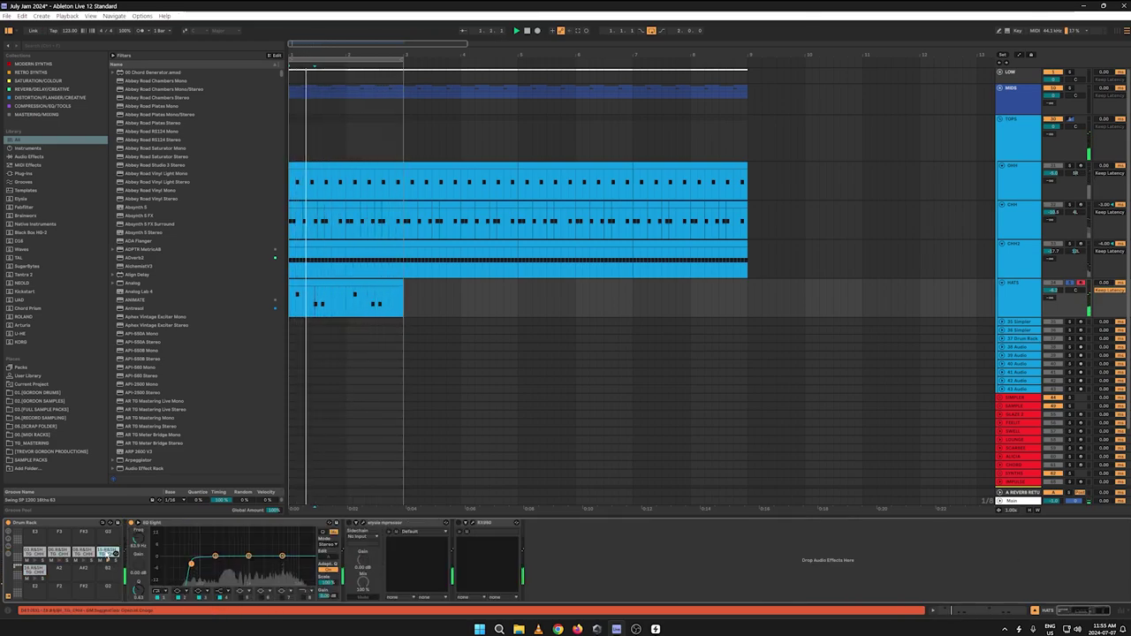
drag(188, 565, 221, 565)
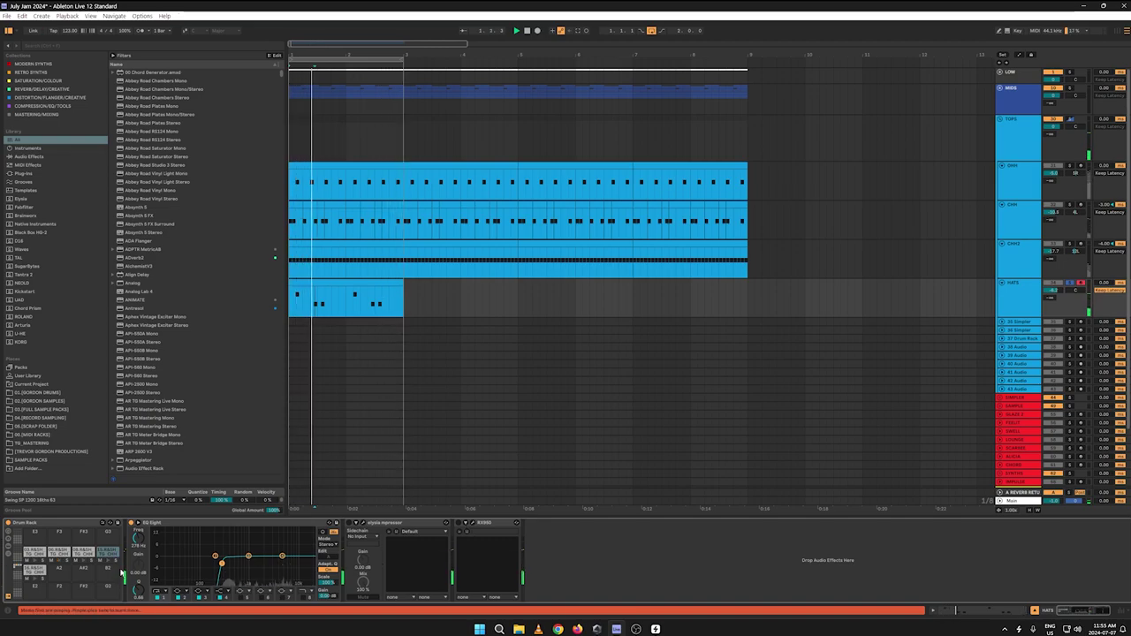
click(106, 554)
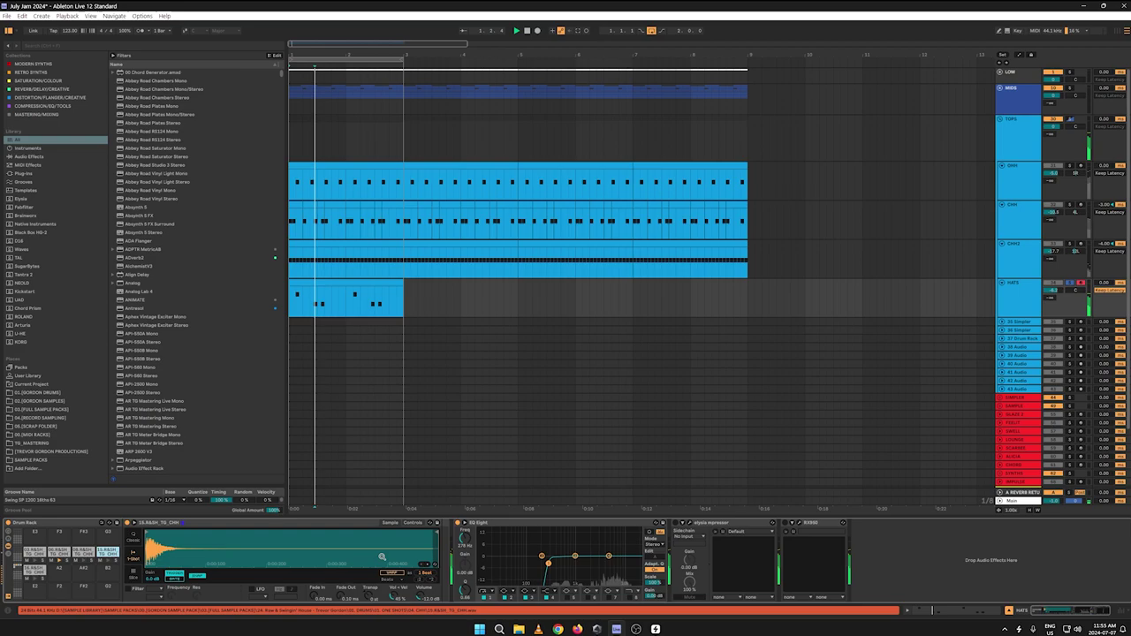
click(414, 523)
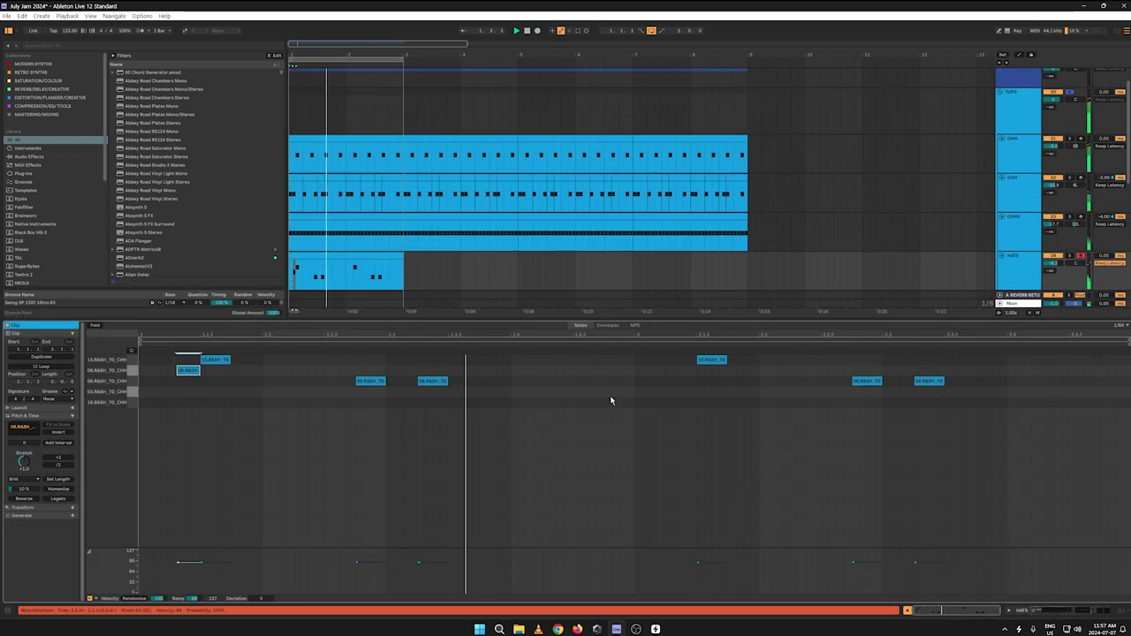
Step: Add a note before 1.3 in the 06.R&SH row and drop both notes' velocity to 67
click(680, 375)
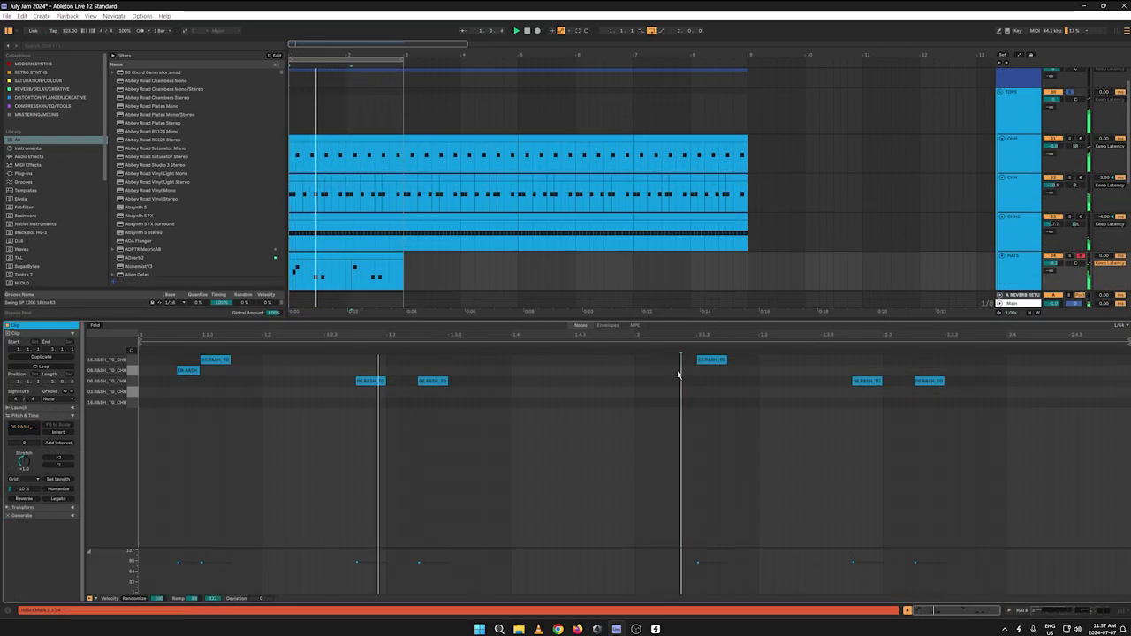
double_click(679, 374)
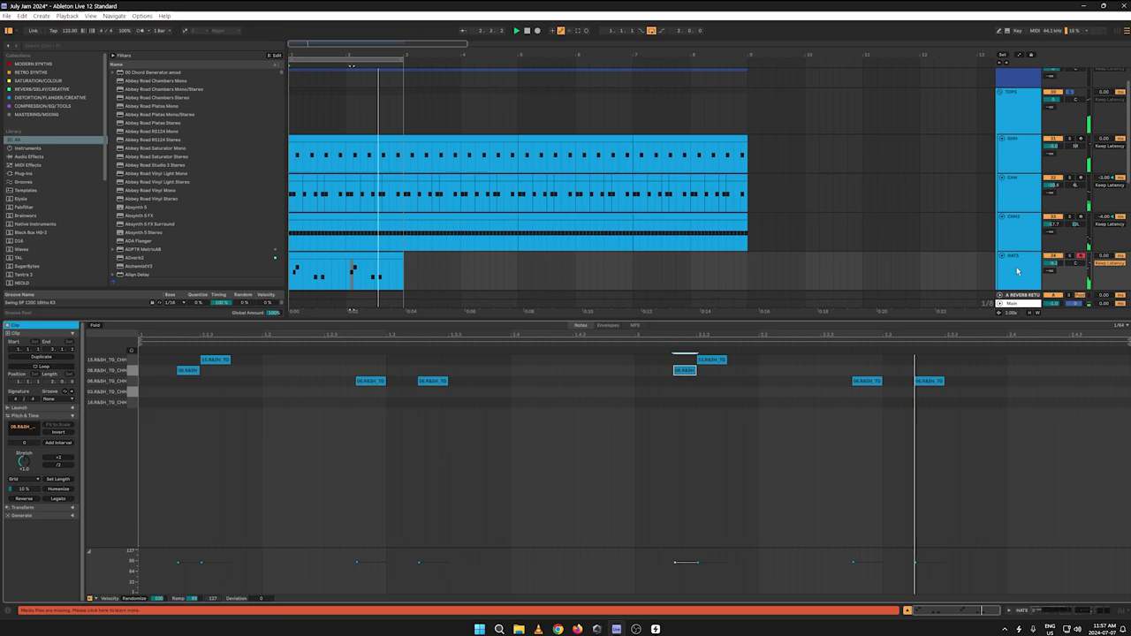
drag(165, 365, 724, 374)
drag(679, 566, 678, 572)
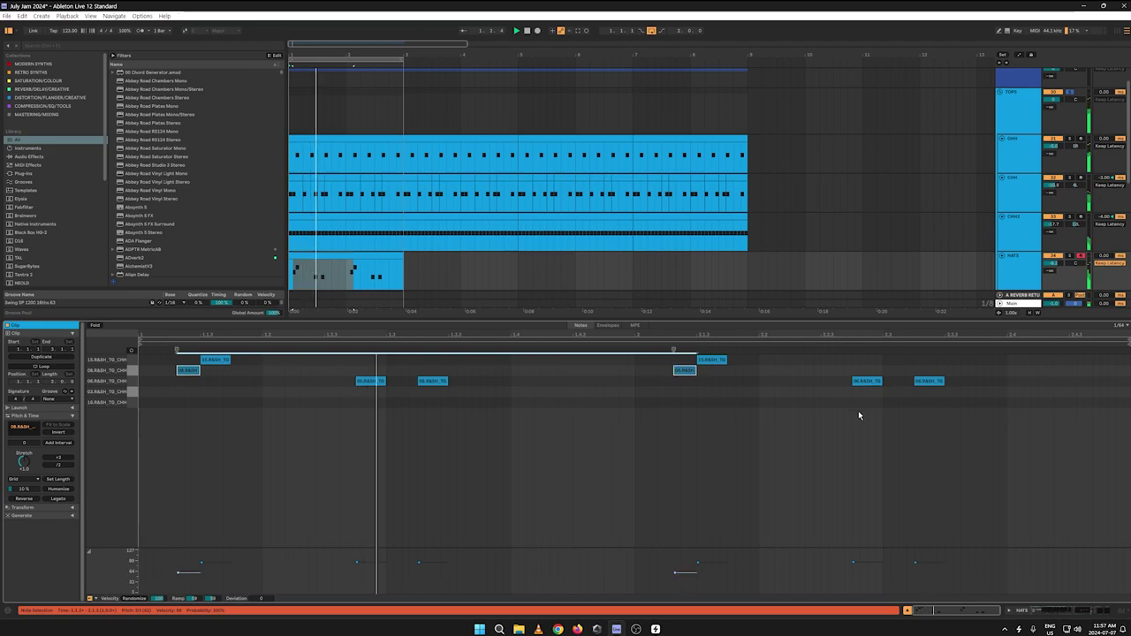
double_click(1013, 264)
Step: Restart playback from the song start and look at the OHH, then HATS, devices
key(space)
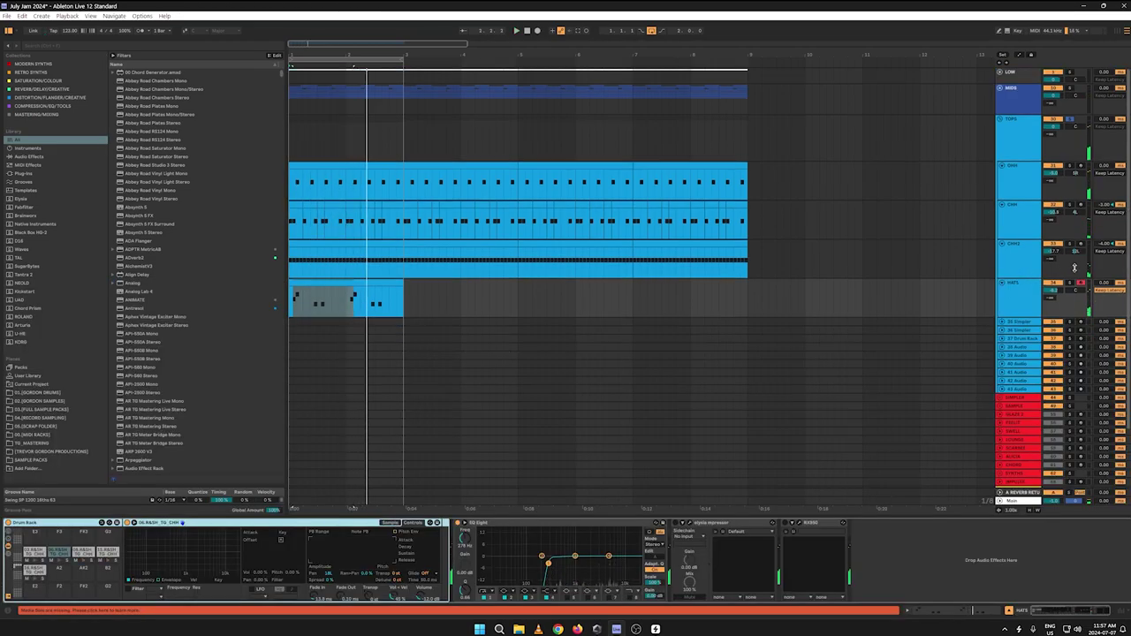
key(space)
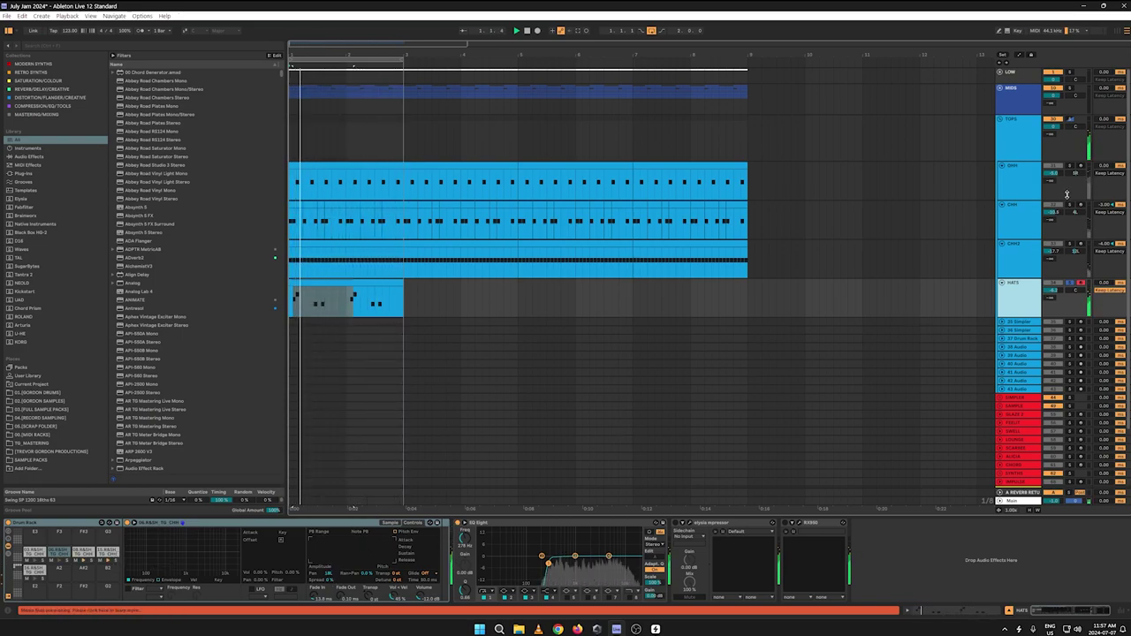
click(1065, 166)
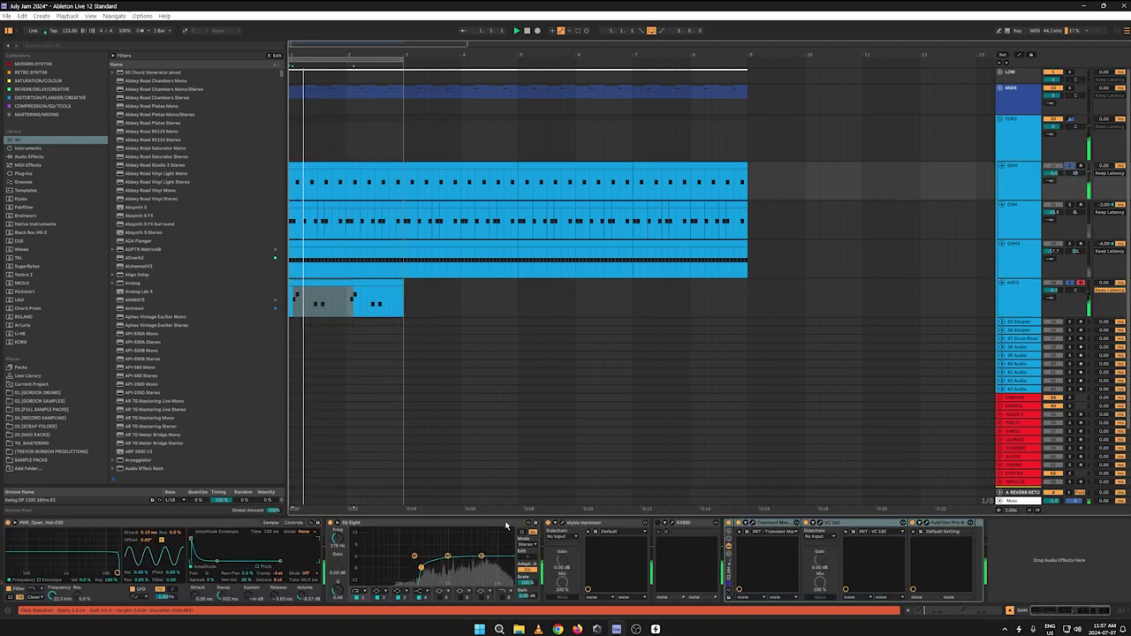
click(1015, 298)
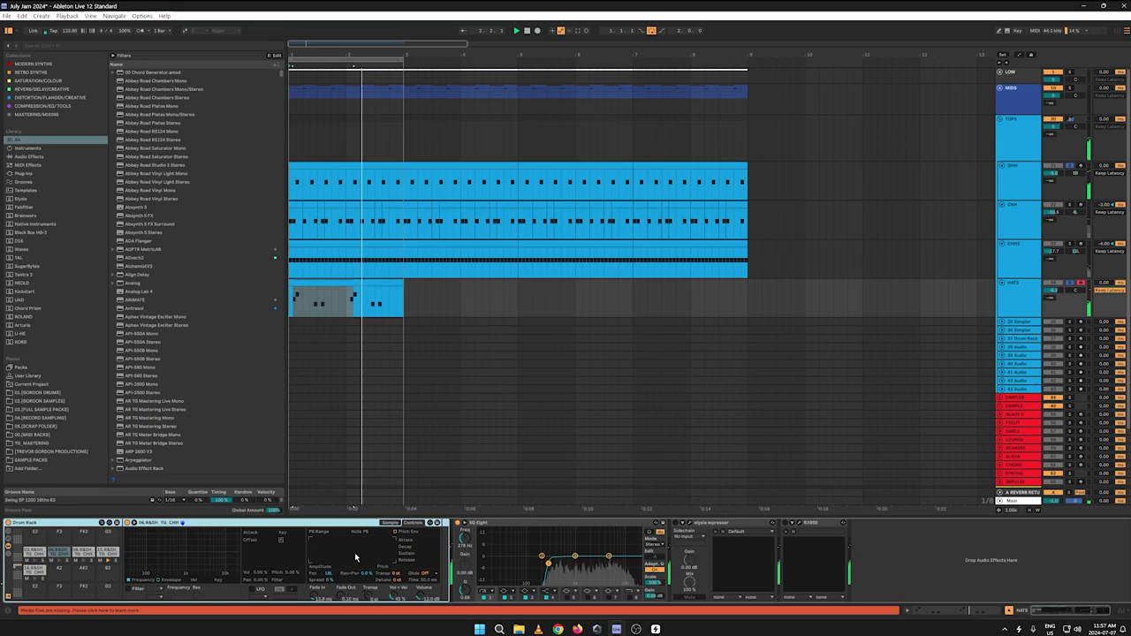
Step: On the 08.R&SH pad, raise the EQ band from 278 Hz to 337 Hz and browse Grooves
click(100, 554)
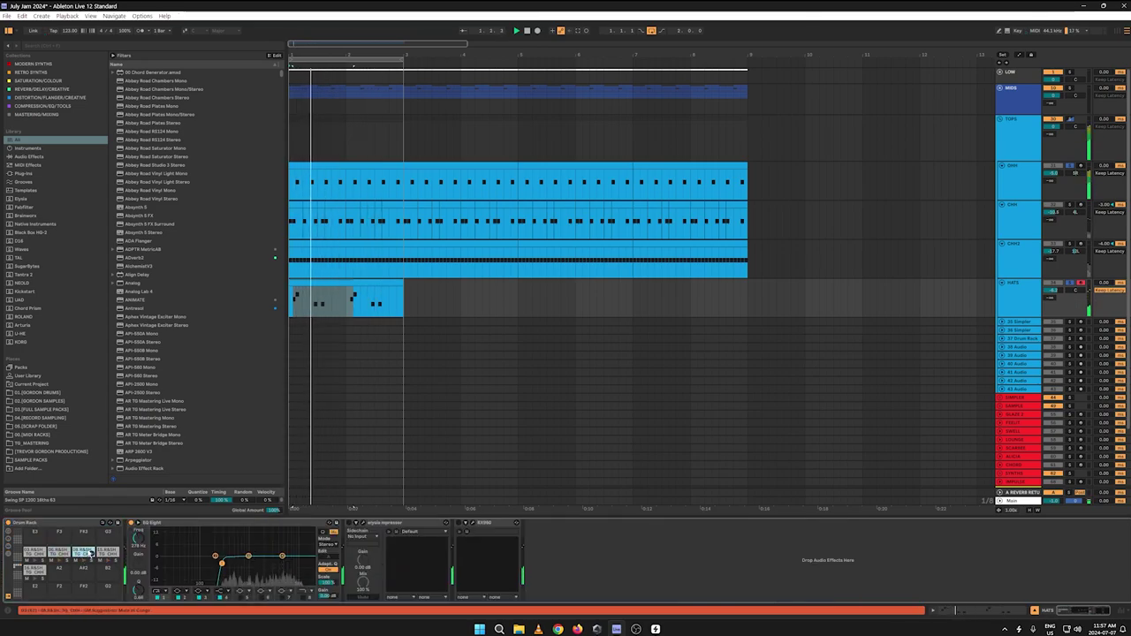
click(89, 554)
click(391, 523)
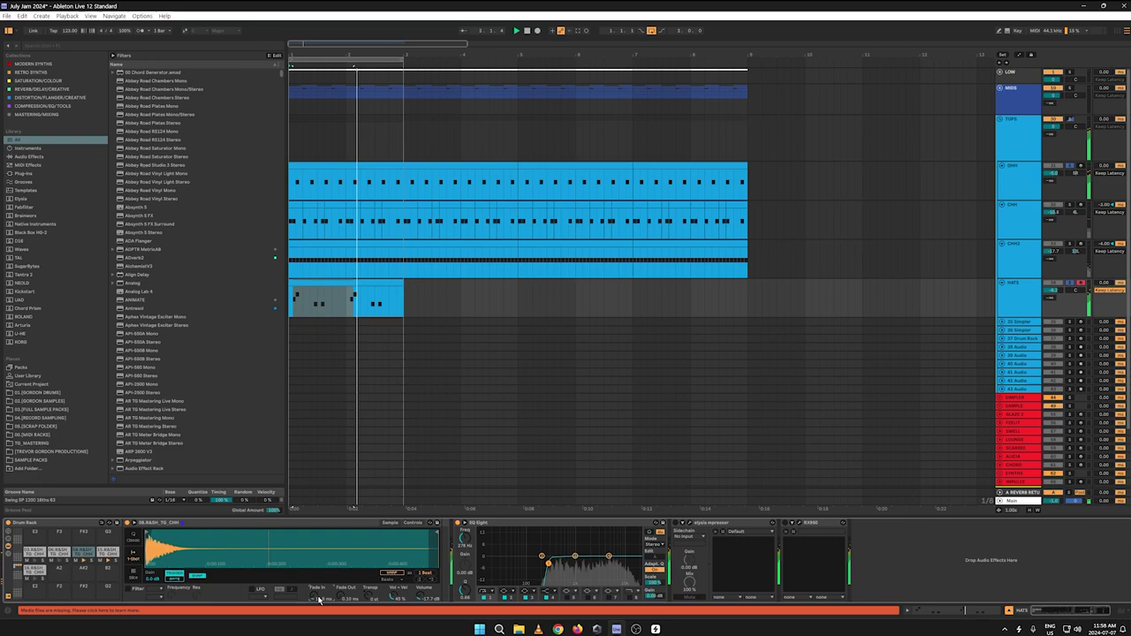
click(413, 522)
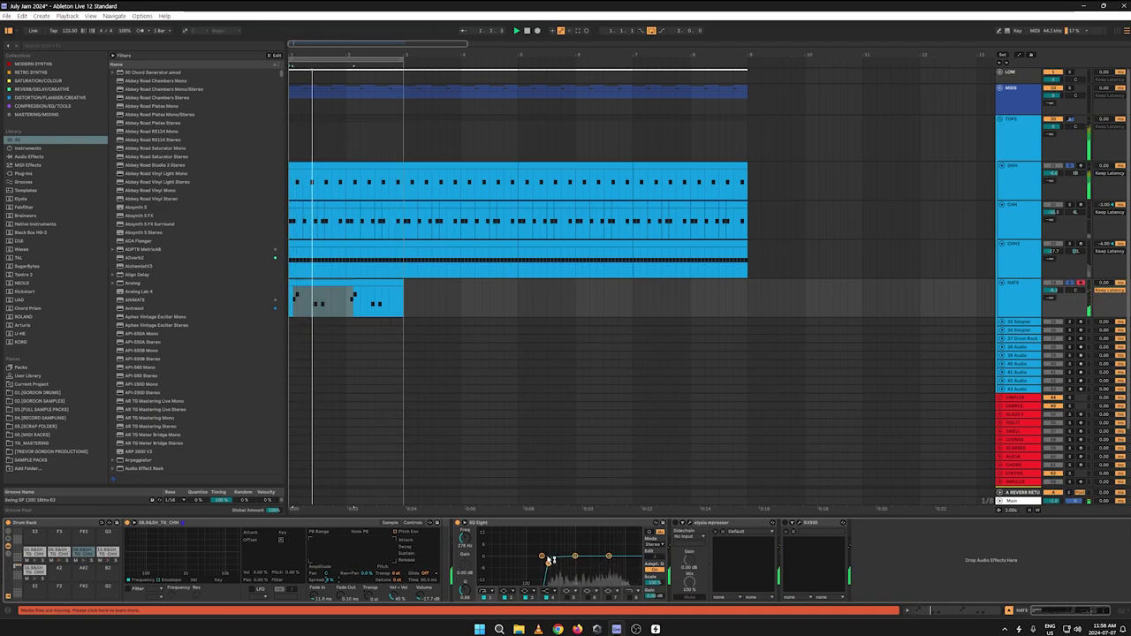
drag(549, 567, 557, 568)
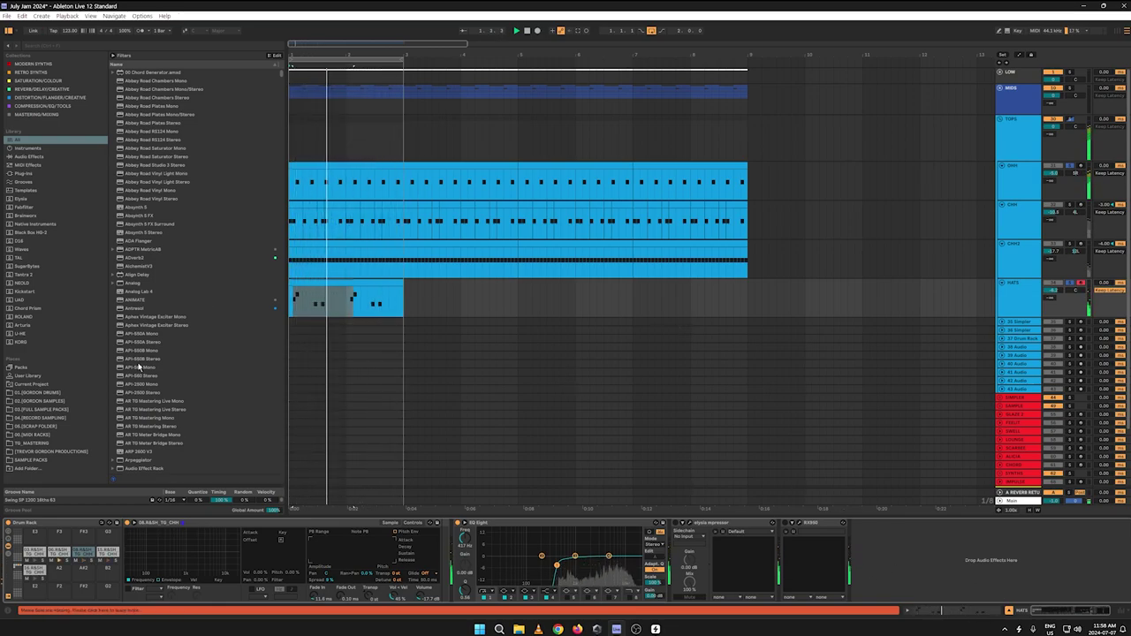
click(21, 181)
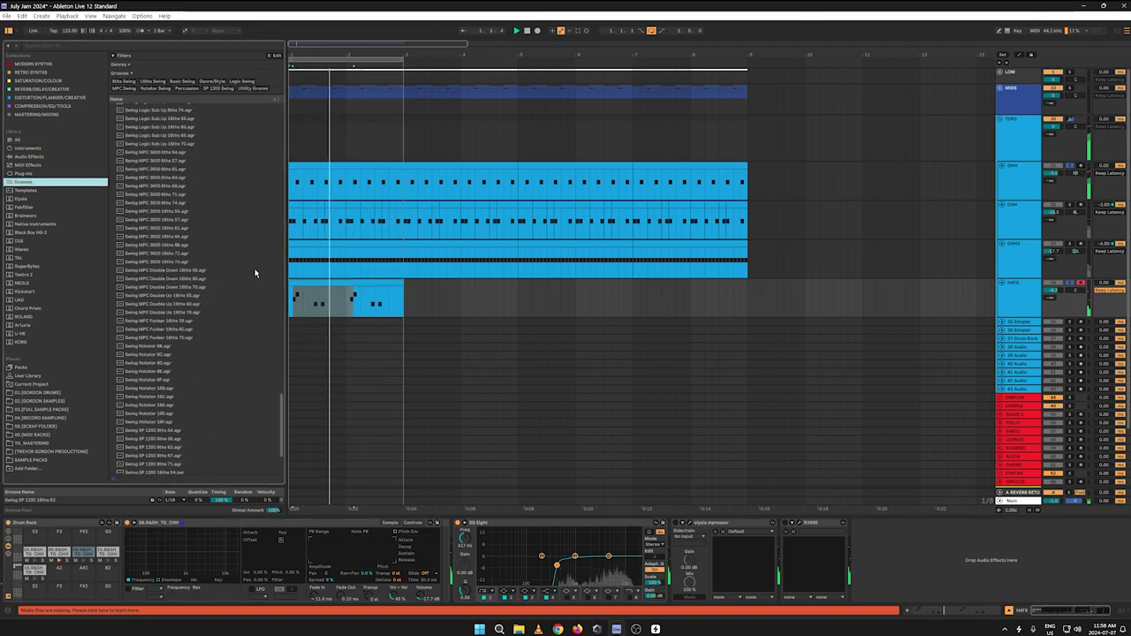
Step: Audition Swing MPC 3000 and SP 1200 grooves, trying SP 1200 16ths 58 on the HATS clip
click(166, 236)
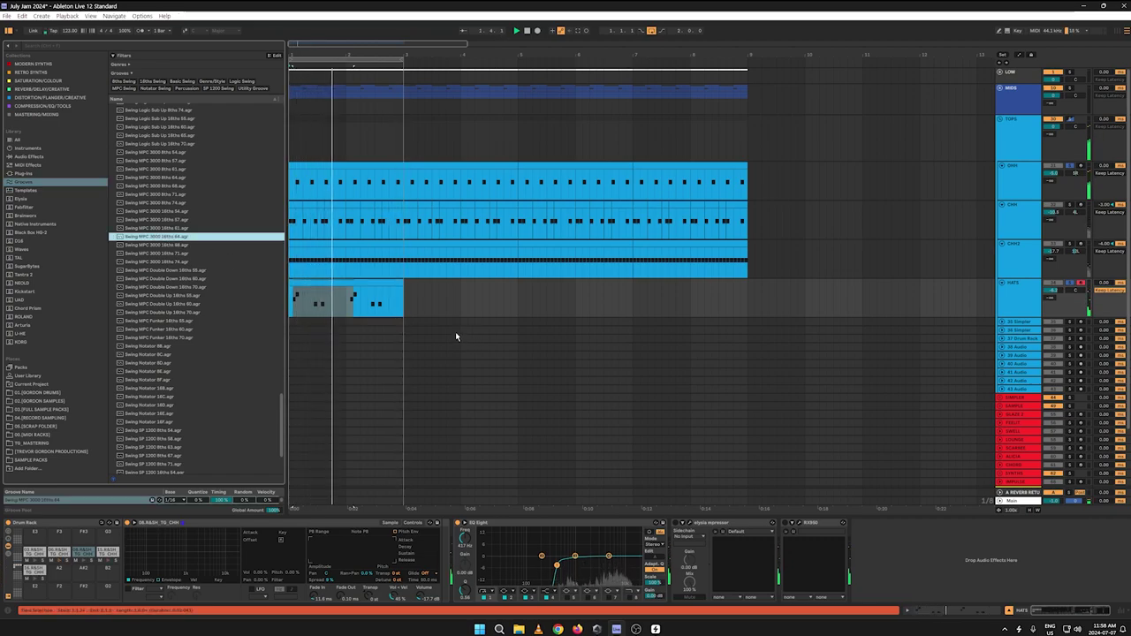
scroll(227, 328, down, 3)
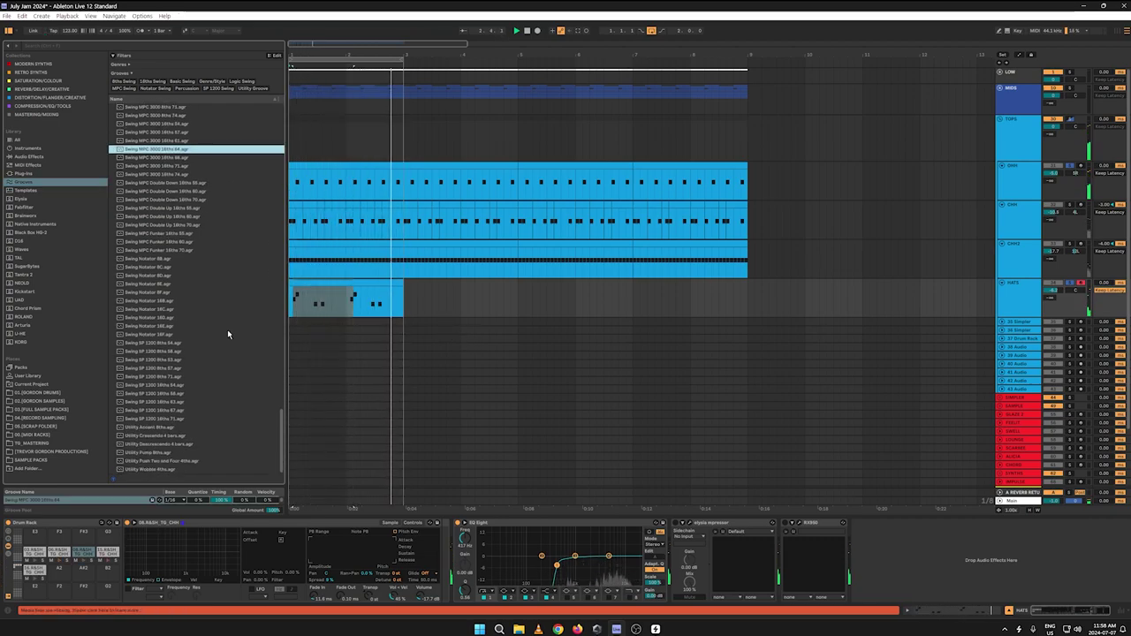
click(162, 402)
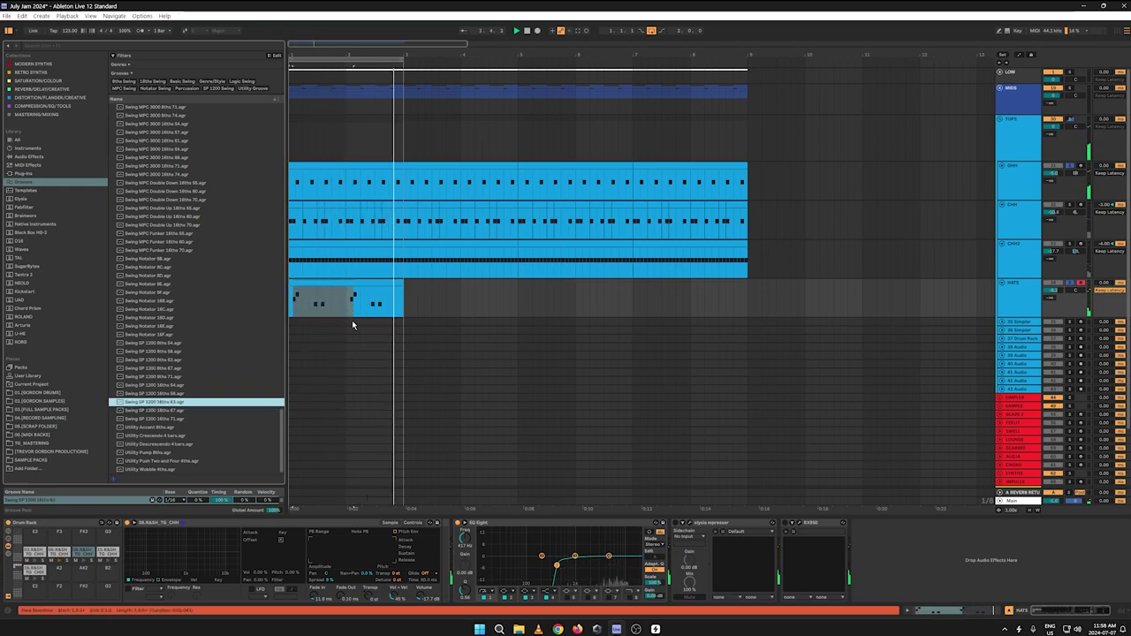
drag(180, 394, 337, 313)
click(373, 305)
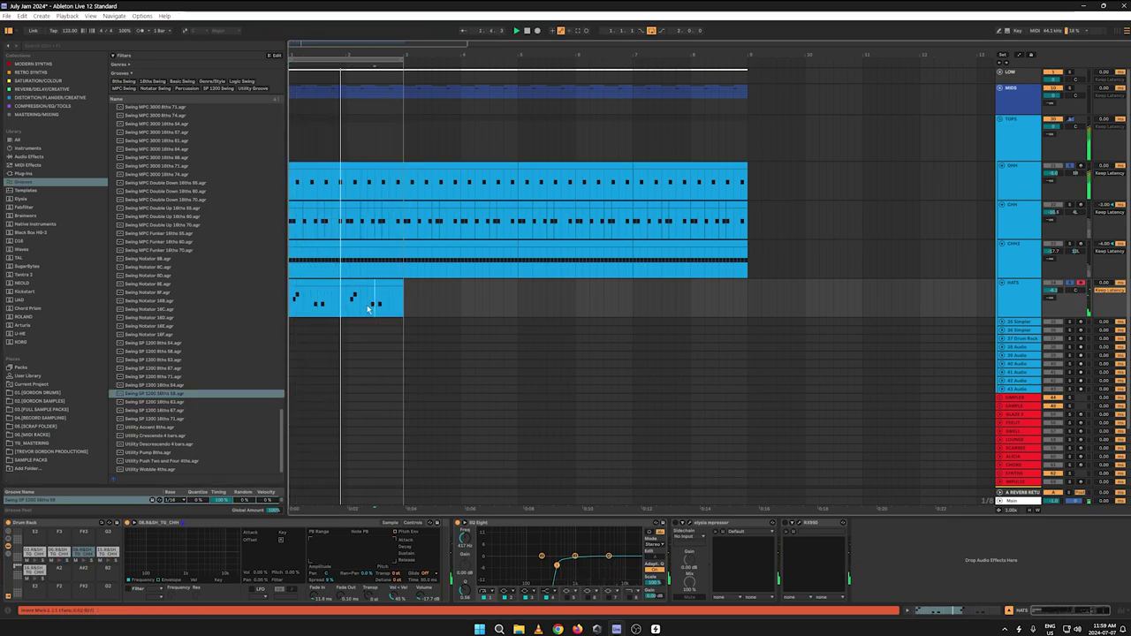
Step: Apply Swing SP 1200 16ths 54 to the HATS clip and raise a hat pad to -3.28 dB
drag(168, 386, 314, 312)
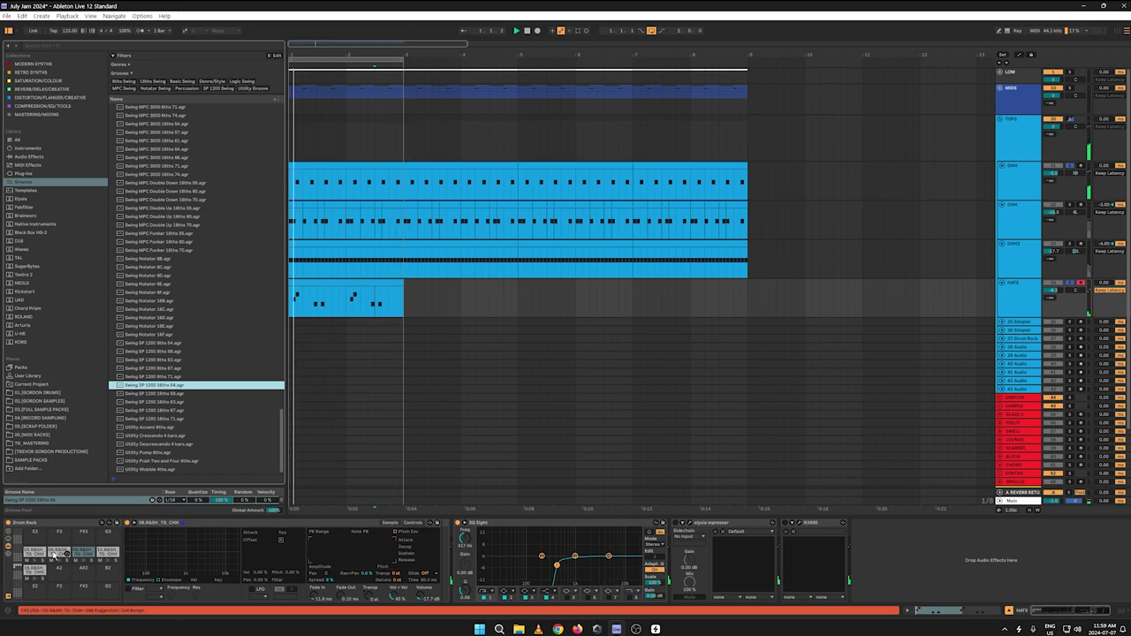
click(62, 553)
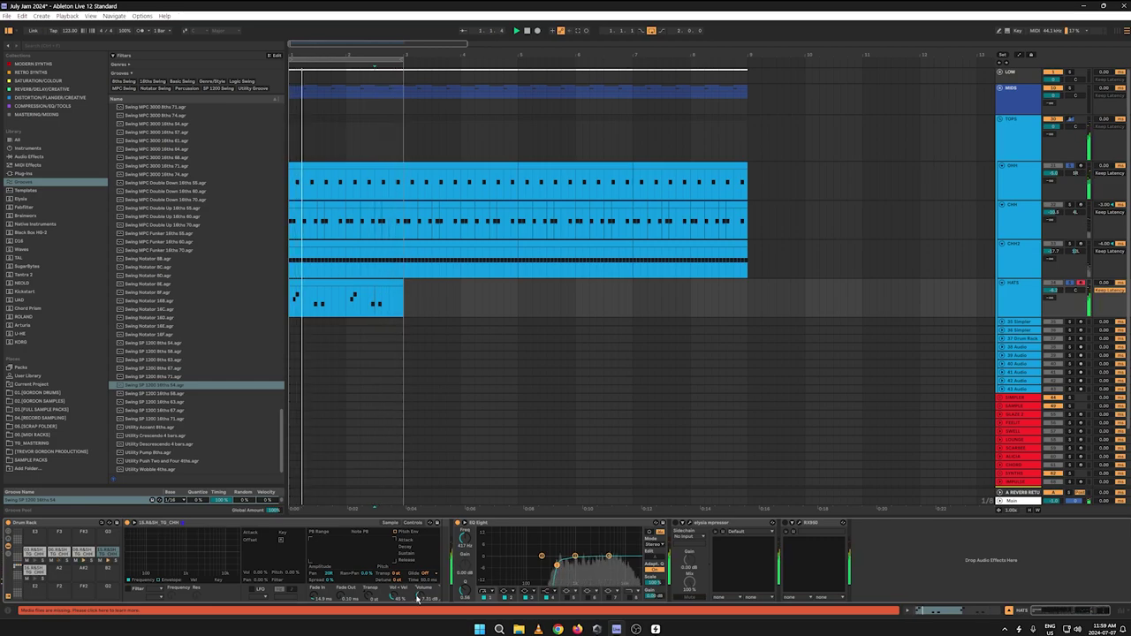
drag(417, 599, 417, 583)
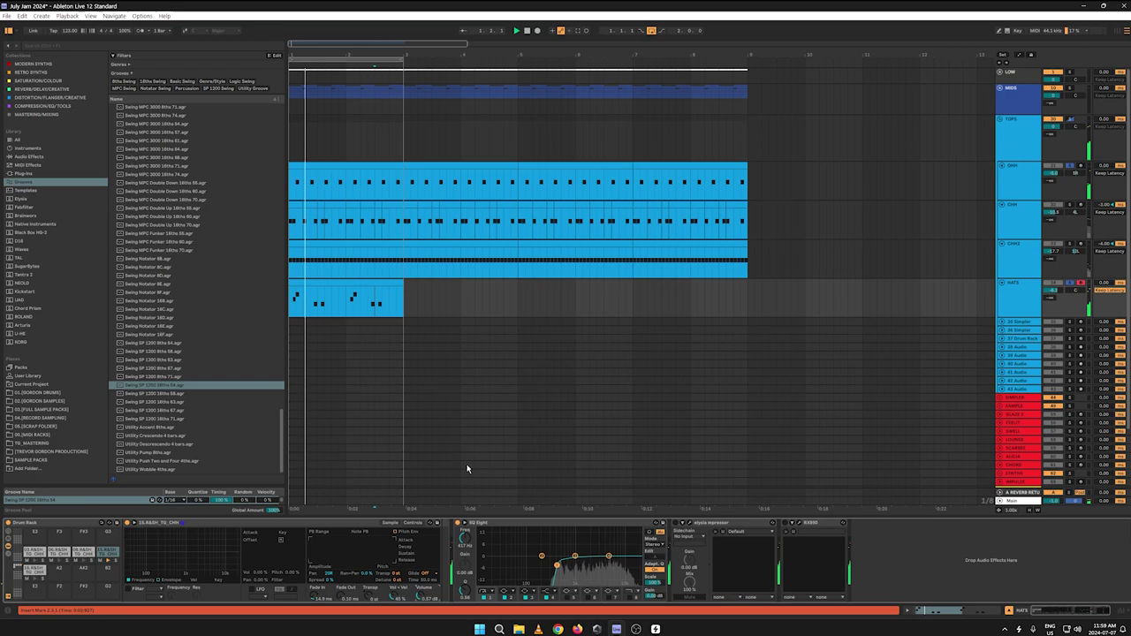
Step: Select the two late hat notes and audition them on another hat sound during playback
double_click(326, 294)
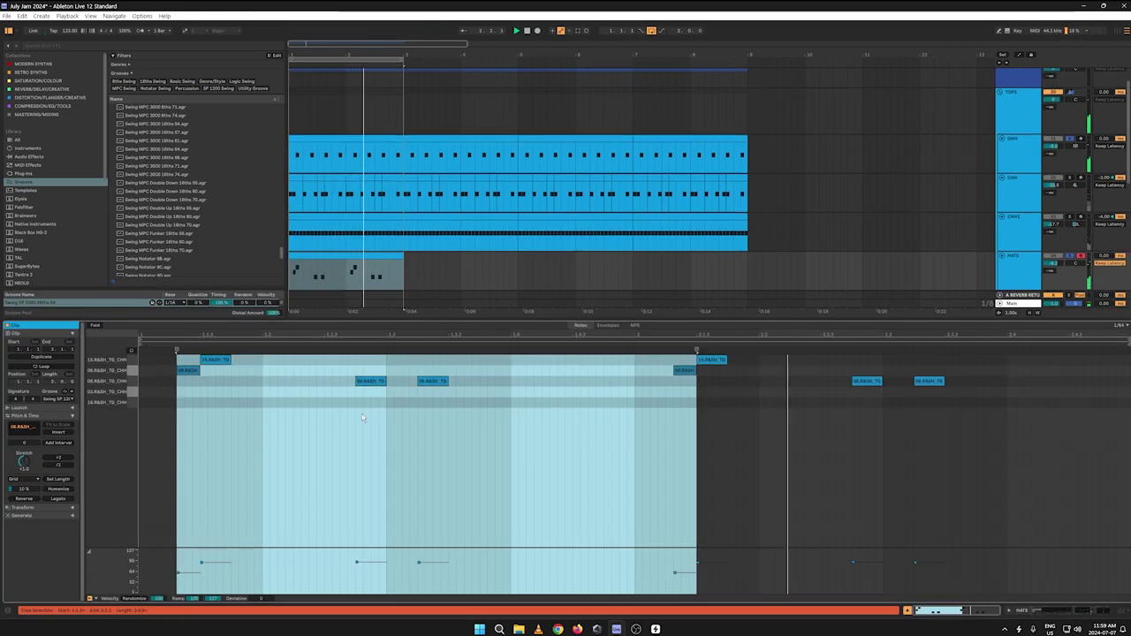
click(131, 359)
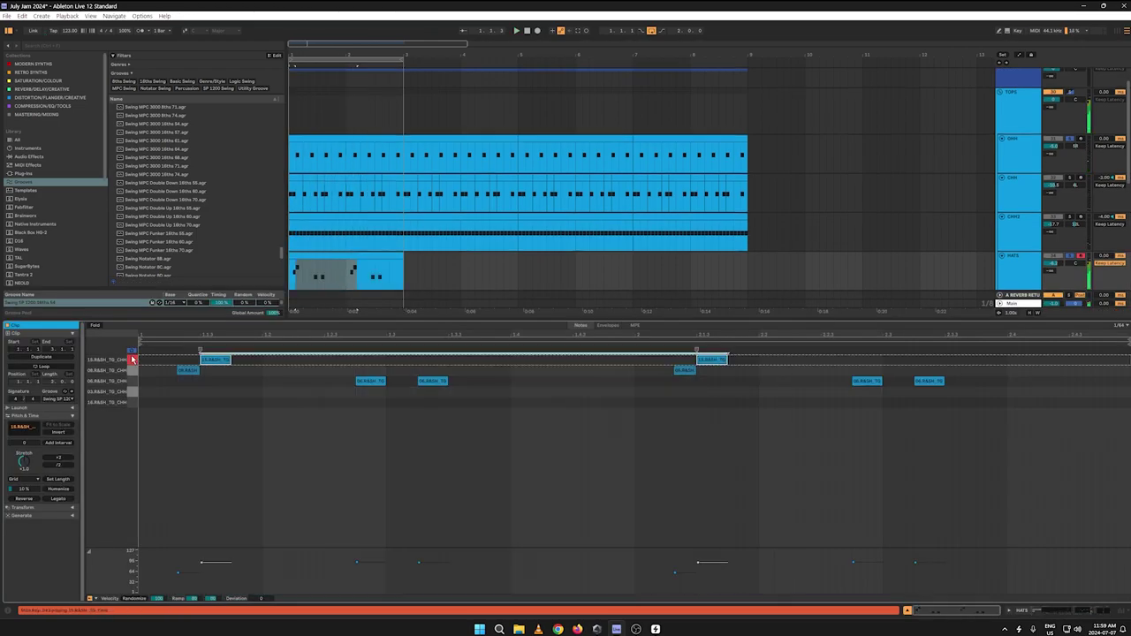
click(131, 381)
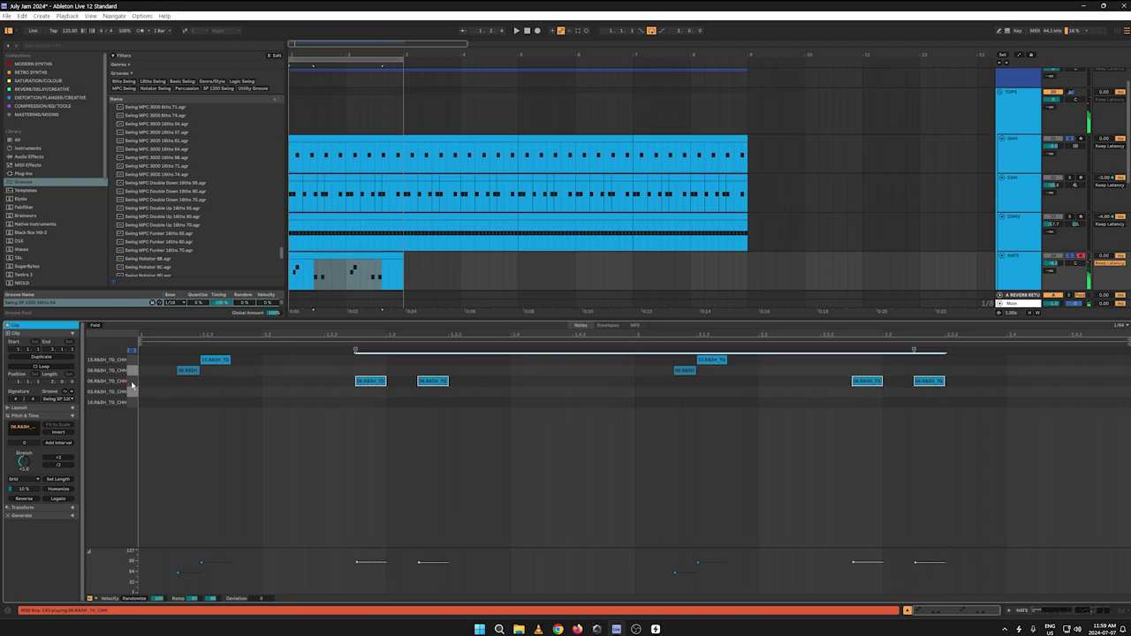
click(129, 395)
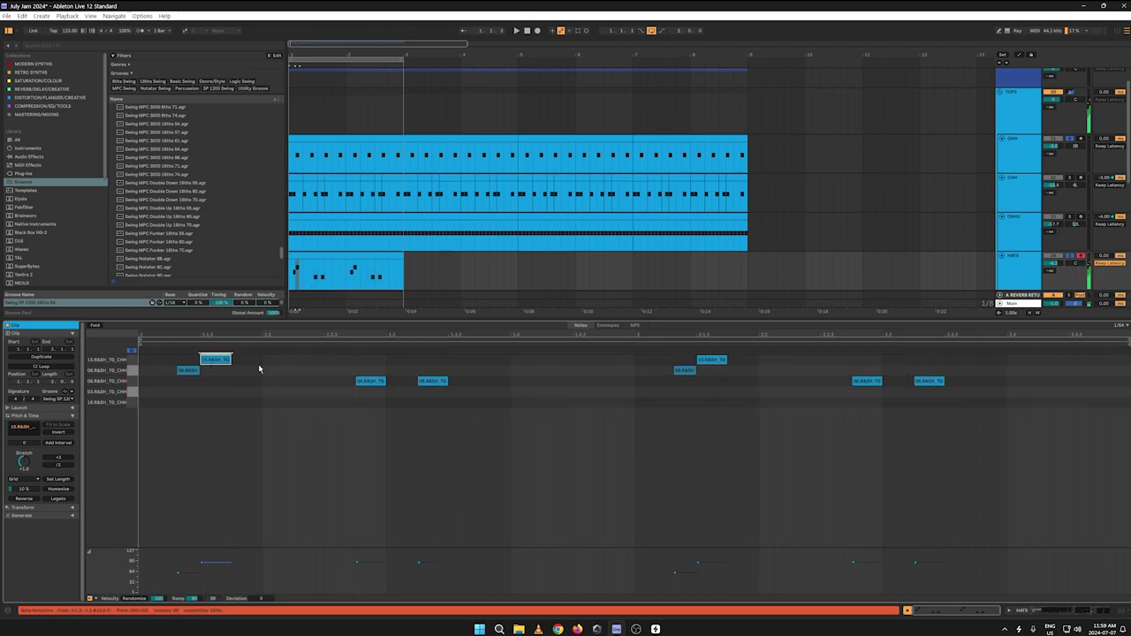
drag(755, 363, 152, 358)
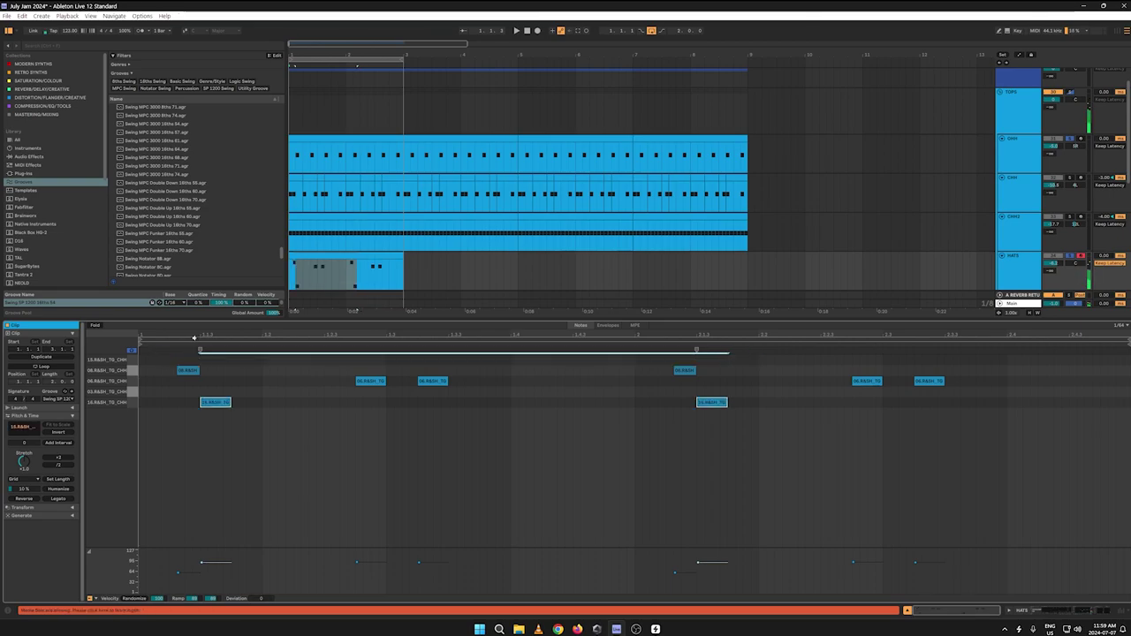
key(space)
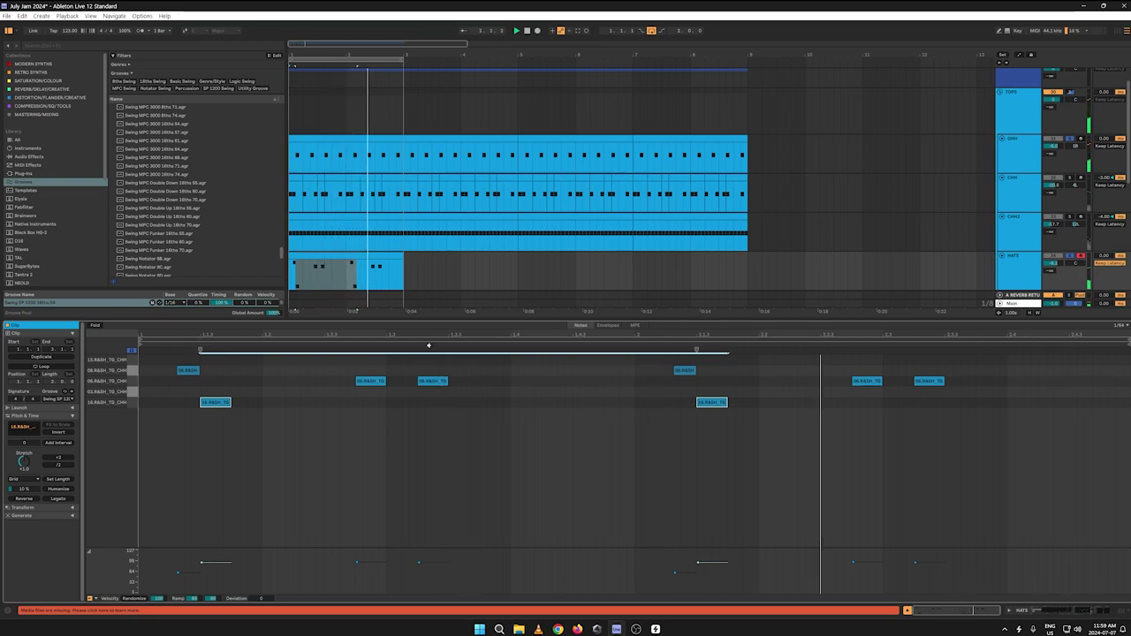
key(ctrl+z)
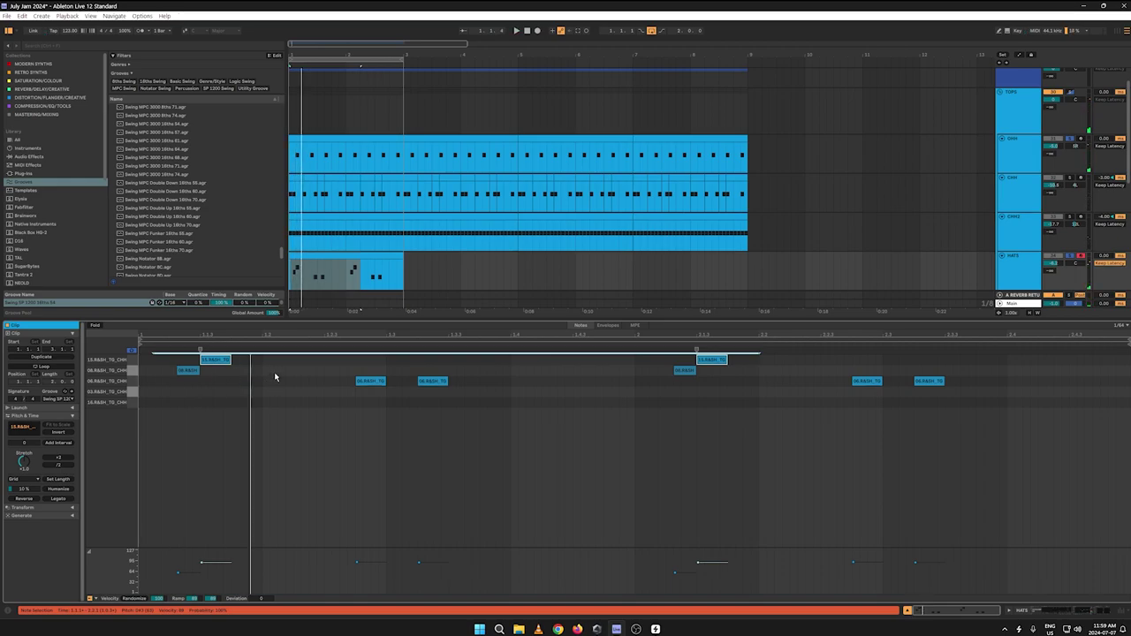
key(ctrl+z)
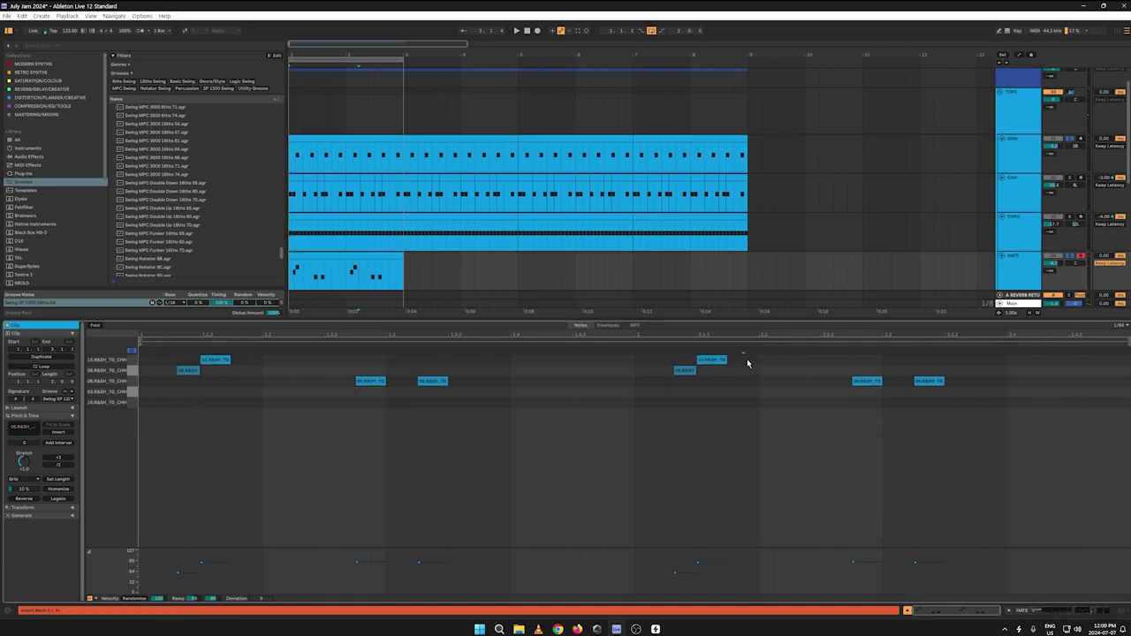
Step: Move the two 15.R&SH notes down a hat row and lower their velocity to about 86
drag(747, 358, 152, 355)
key(Down)
key(Down)
key(Down)
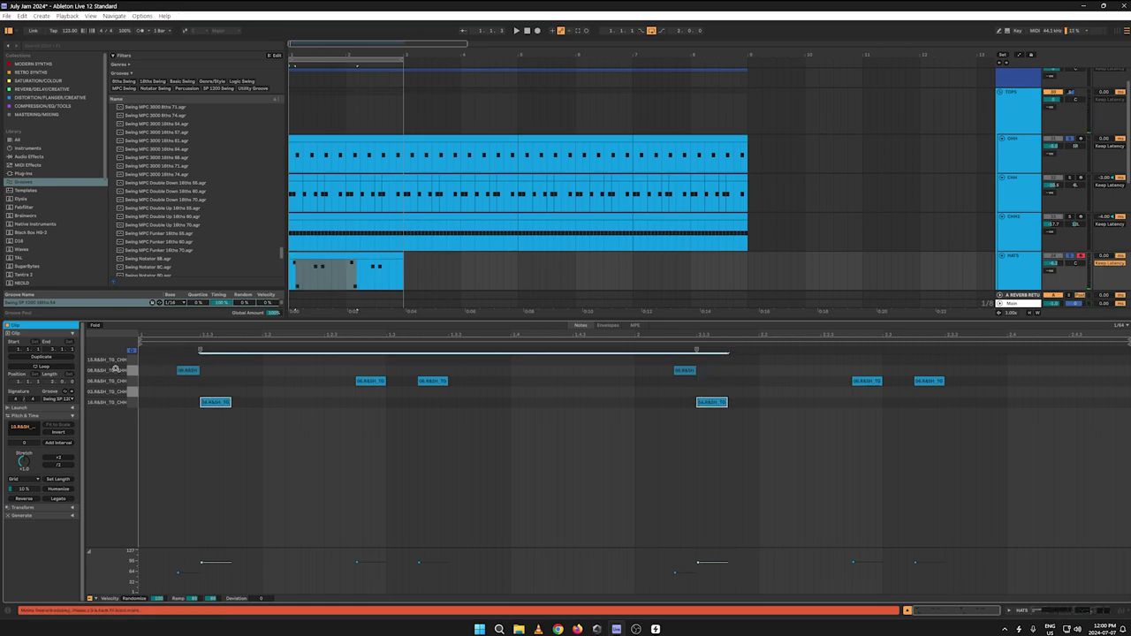
key(space)
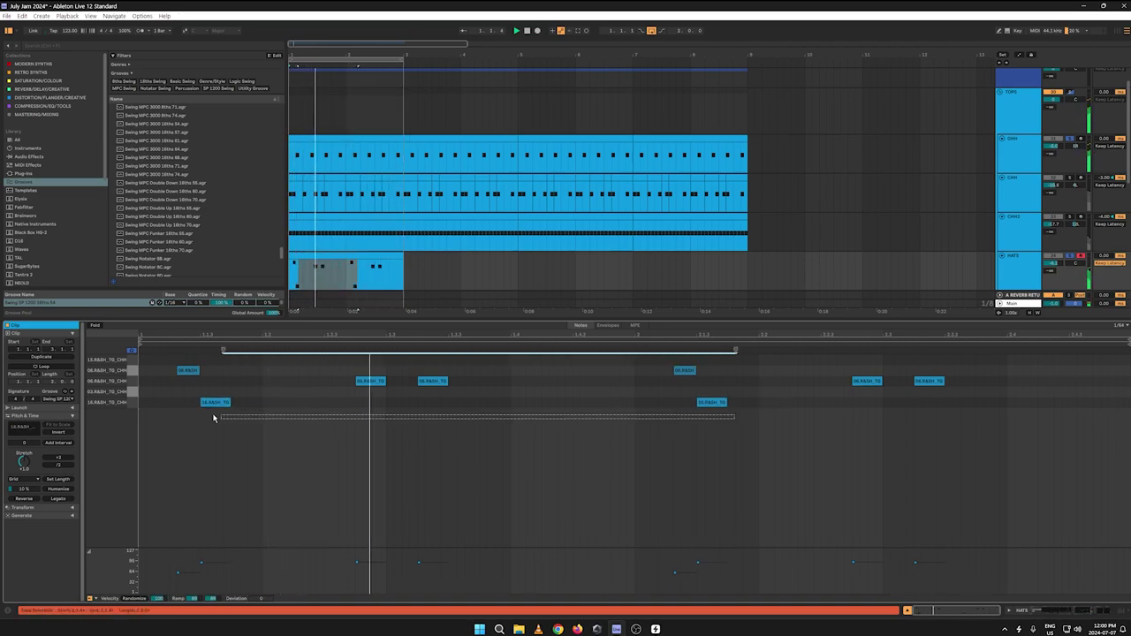
drag(215, 565, 215, 567)
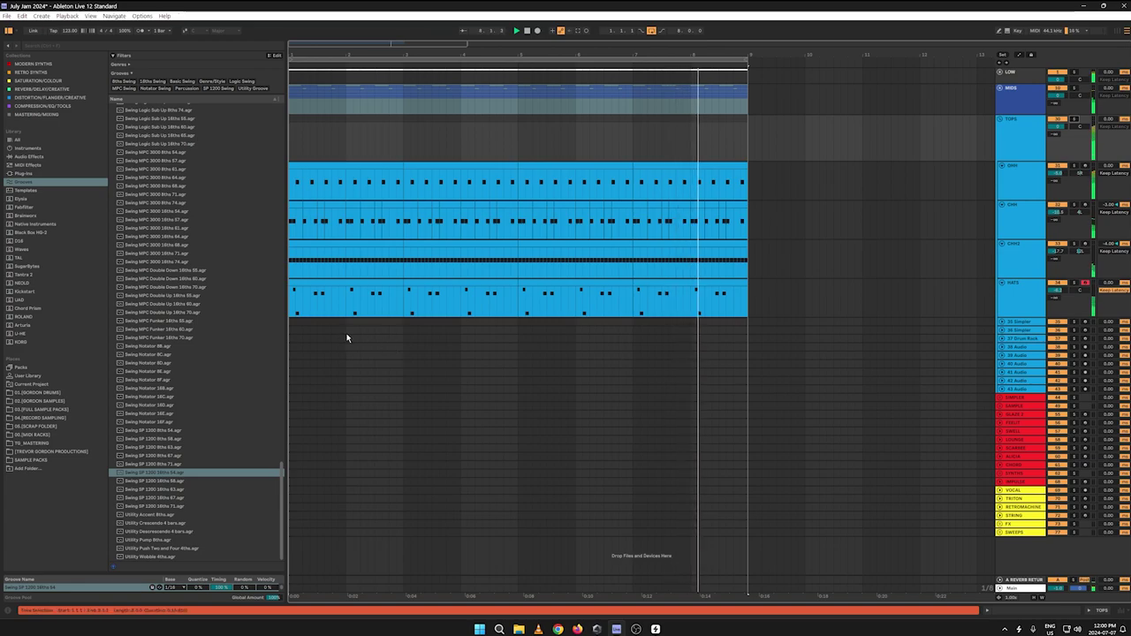
Step: Unfold MIDS to inspect the MAINSNARE lane, then reopen the first HATS clip's notes
double_click(365, 300)
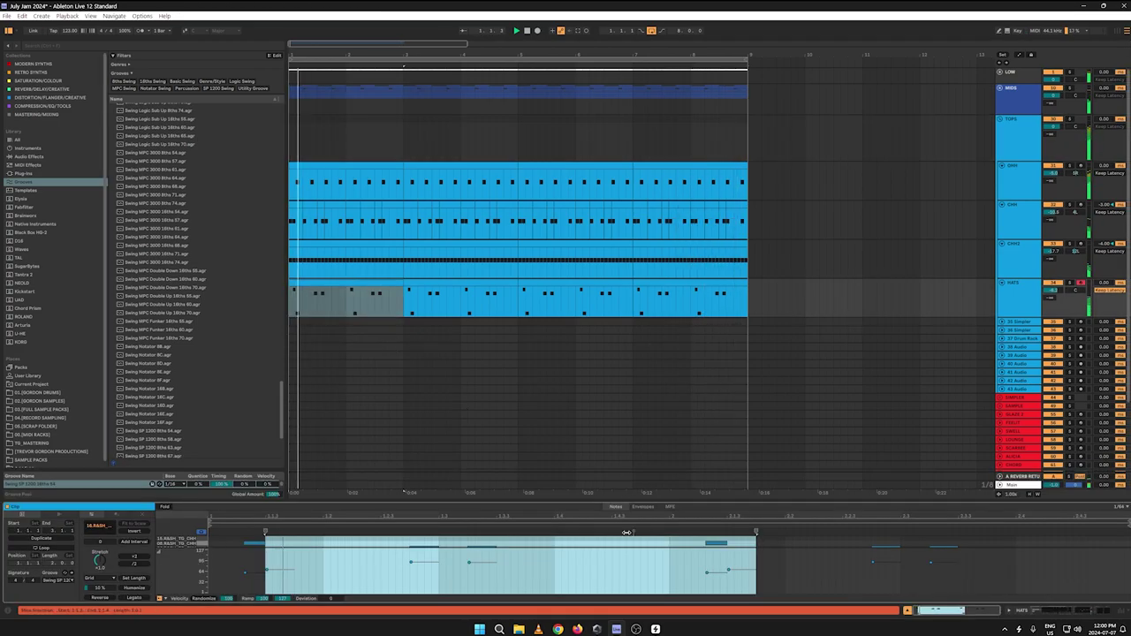
click(1000, 93)
click(1000, 88)
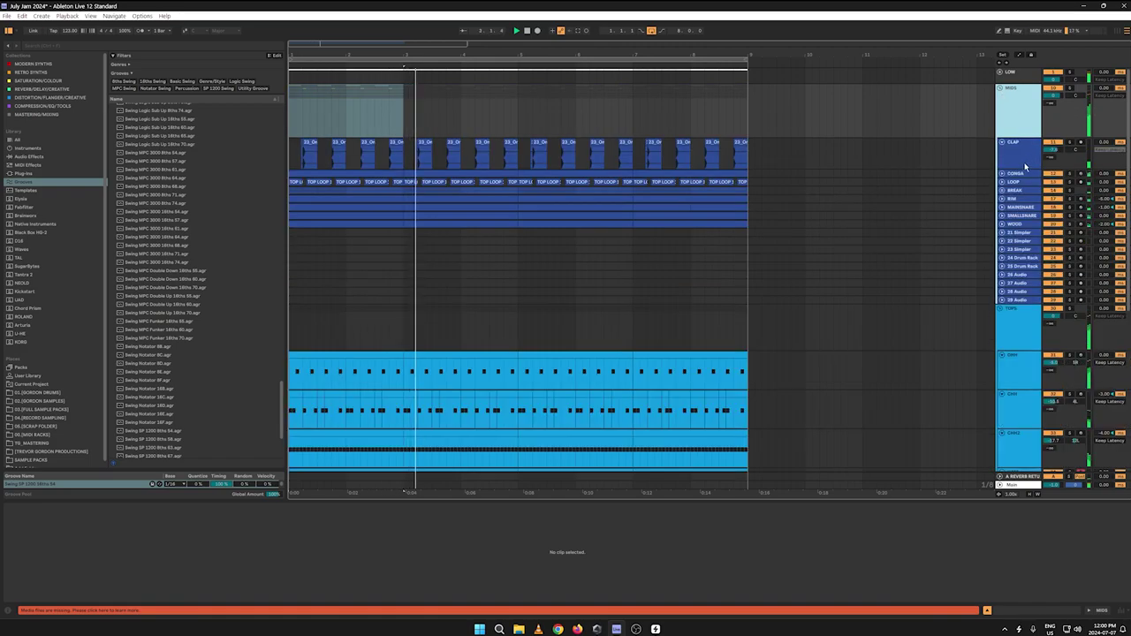
click(1001, 207)
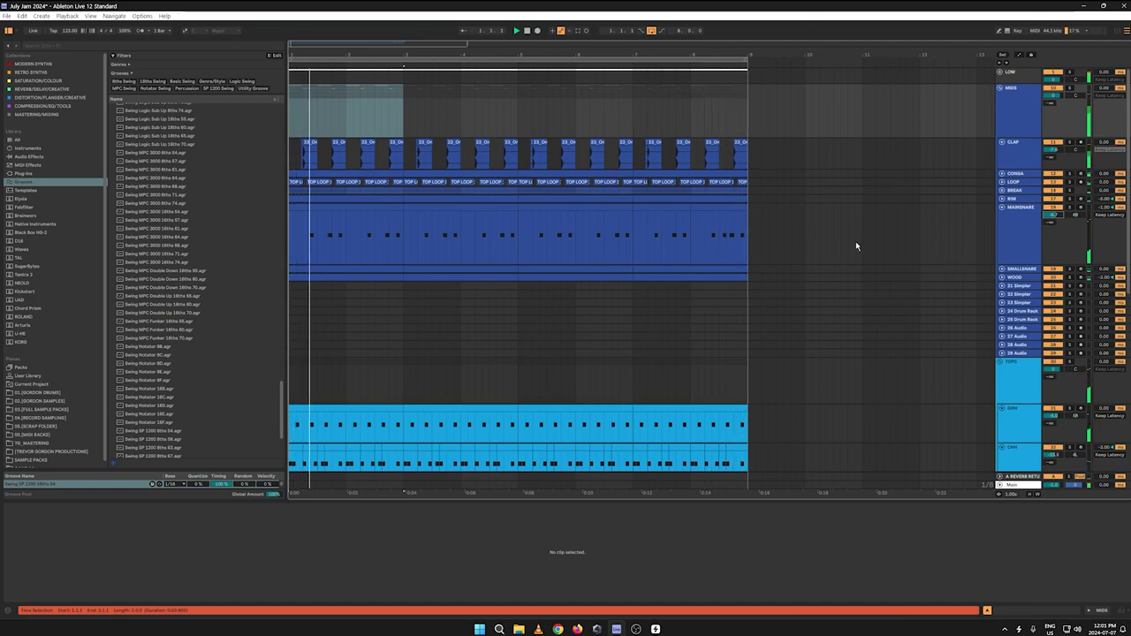
scroll(1013, 177, down, 5)
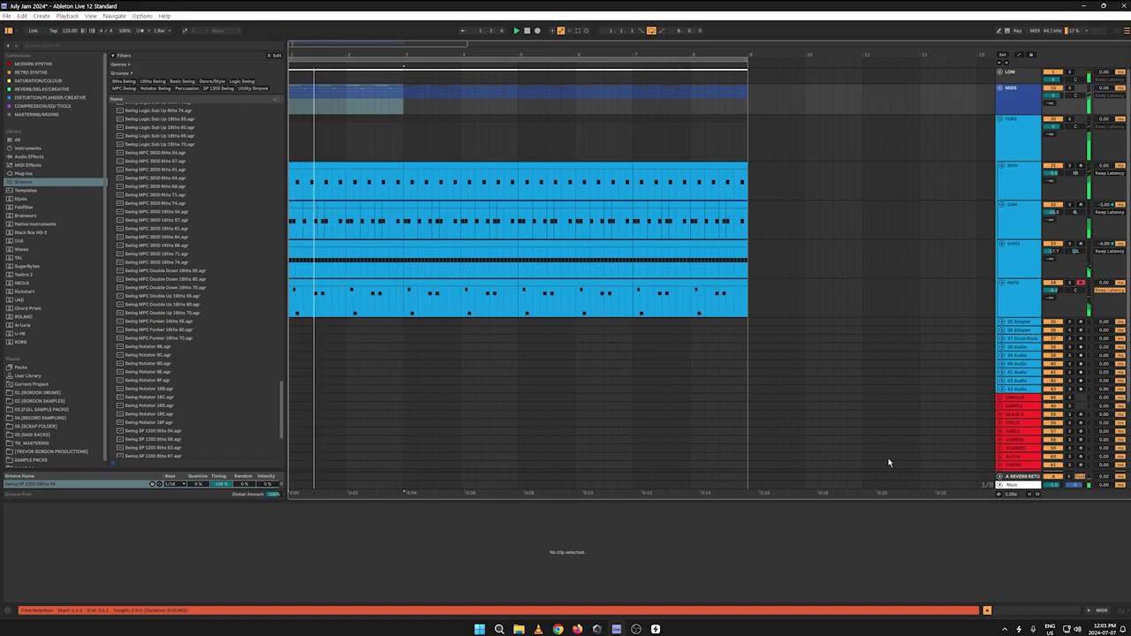
click(346, 293)
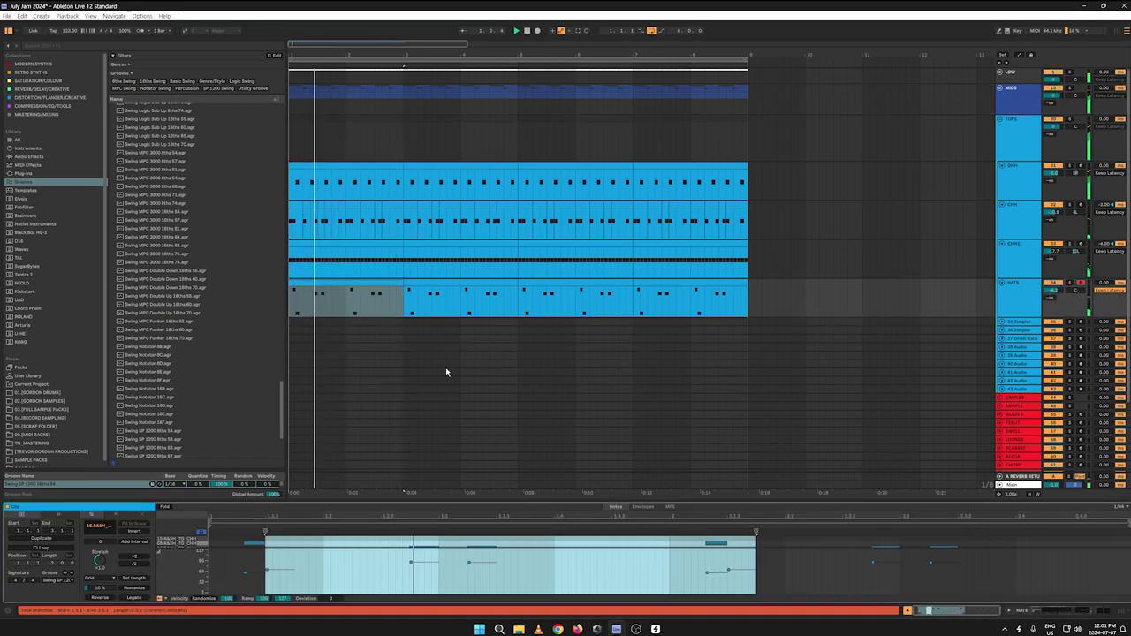
Step: Delete the first and last 06.RASH hat notes in the HATS clip
drag(467, 500, 447, 279)
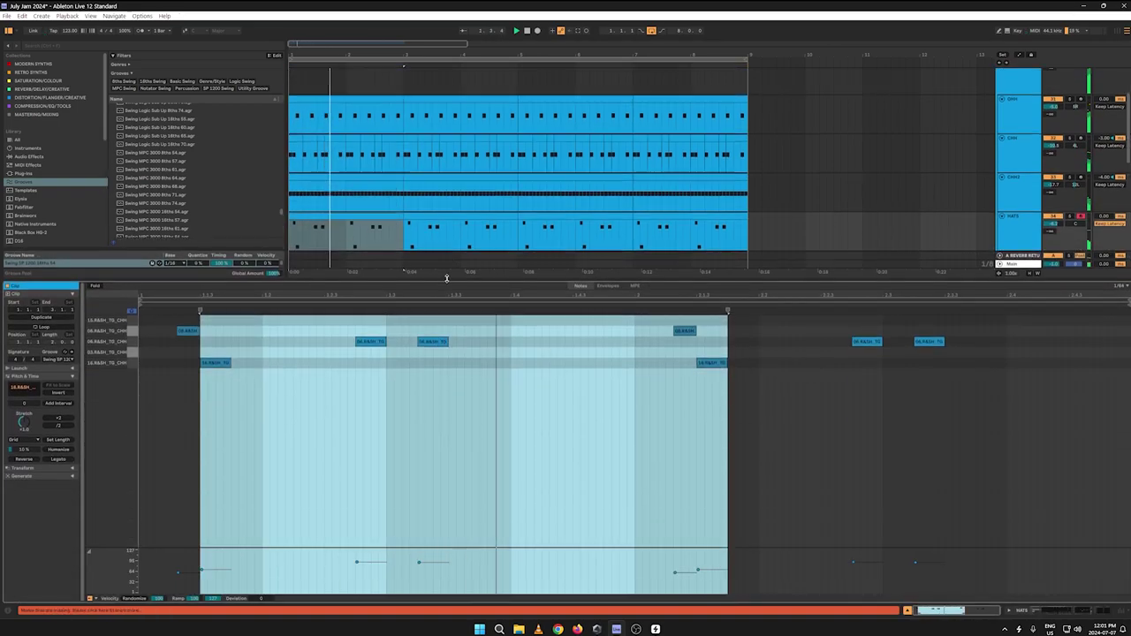
click(377, 363)
double_click(368, 343)
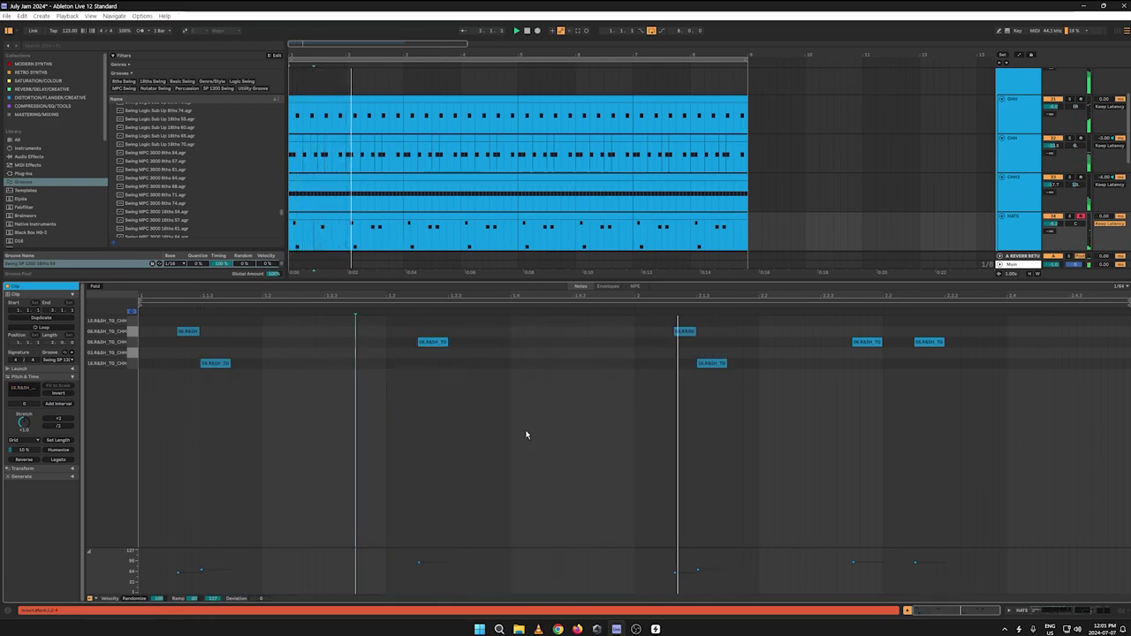
double_click(866, 341)
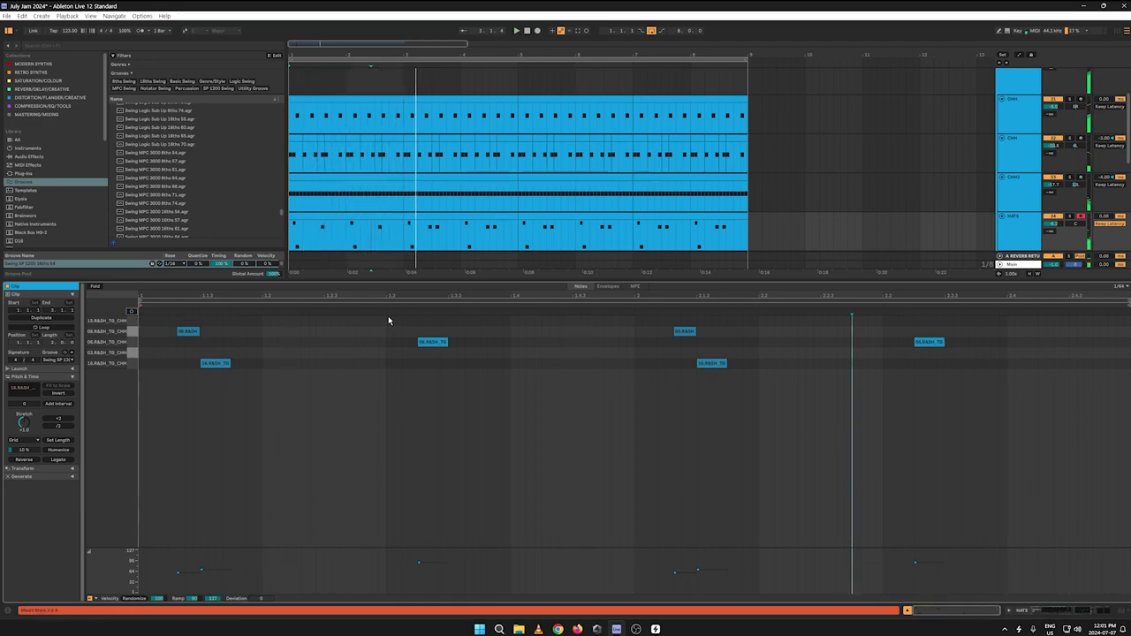
scroll(443, 204, down, 3)
scroll(400, 204, up, 1)
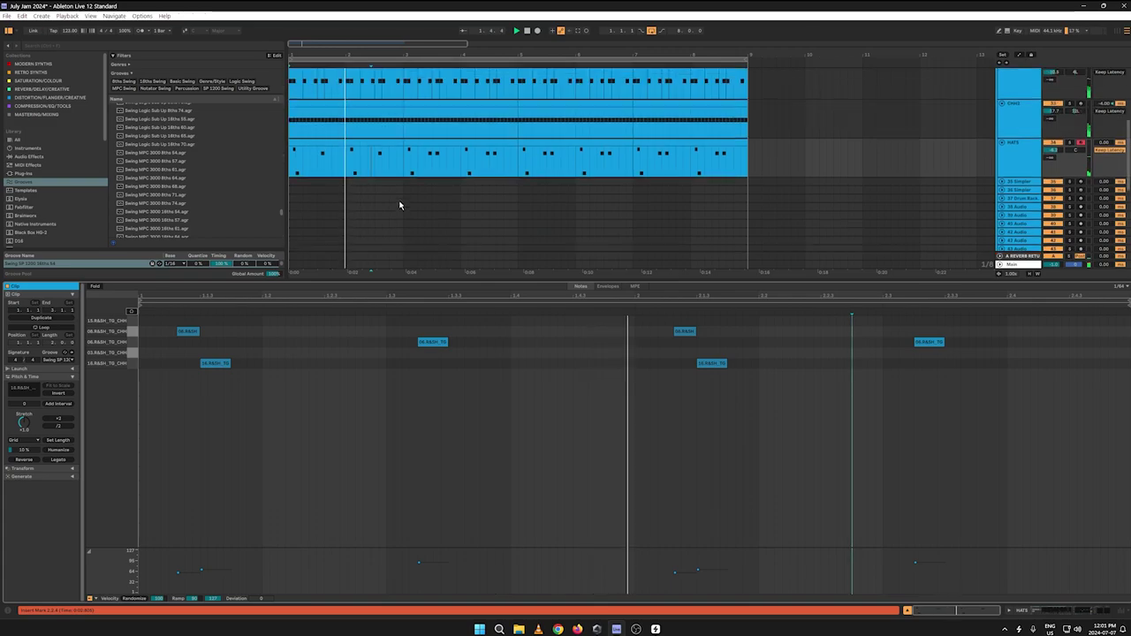
Step: Duplicate the HATS clip out to bar 9, undoing the extra copy past it
click(345, 141)
key(ctrl+d)
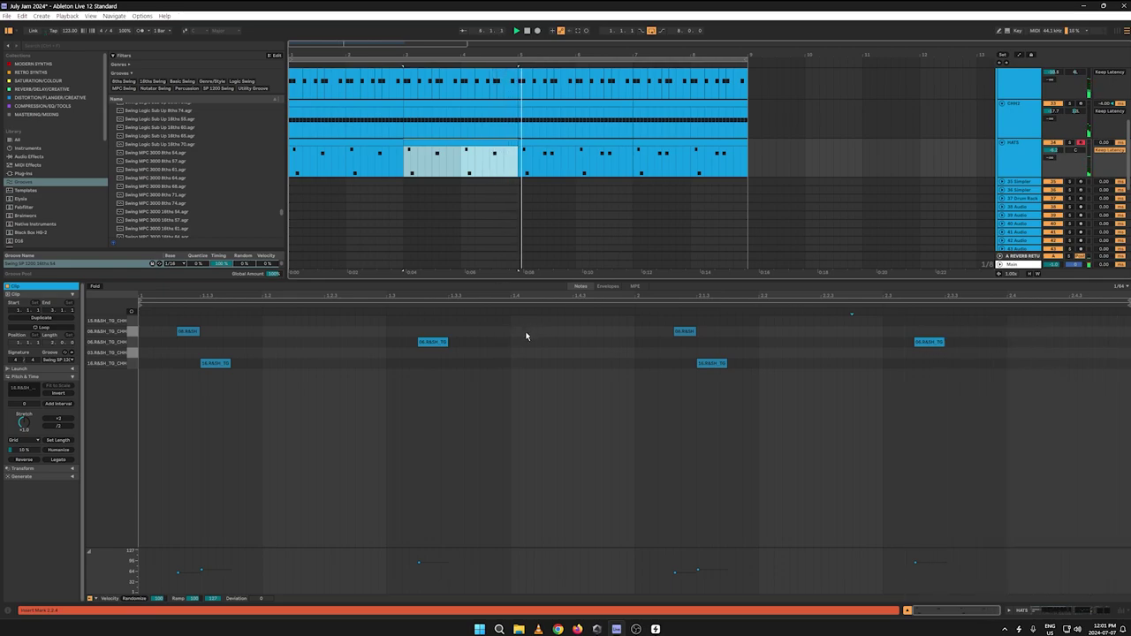
key(ctrl+d)
key(ctrl+d)
key(ctrl+d)
key(ctrl+z)
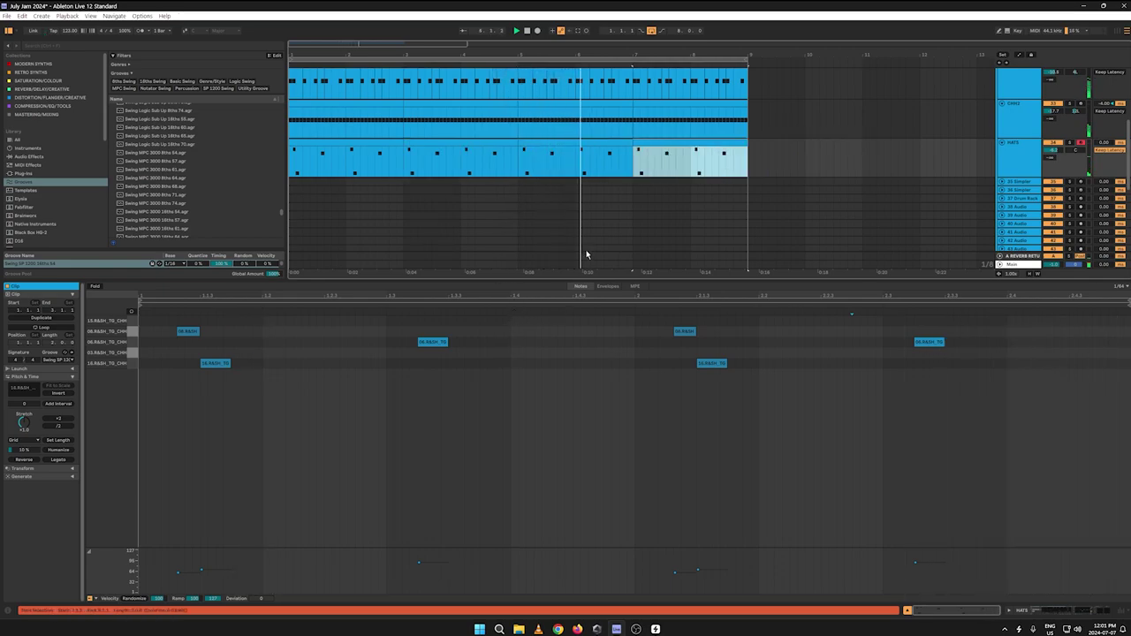
Step: Nudge the middle and right-hand 06.RASH hat notes slightly later
click(323, 144)
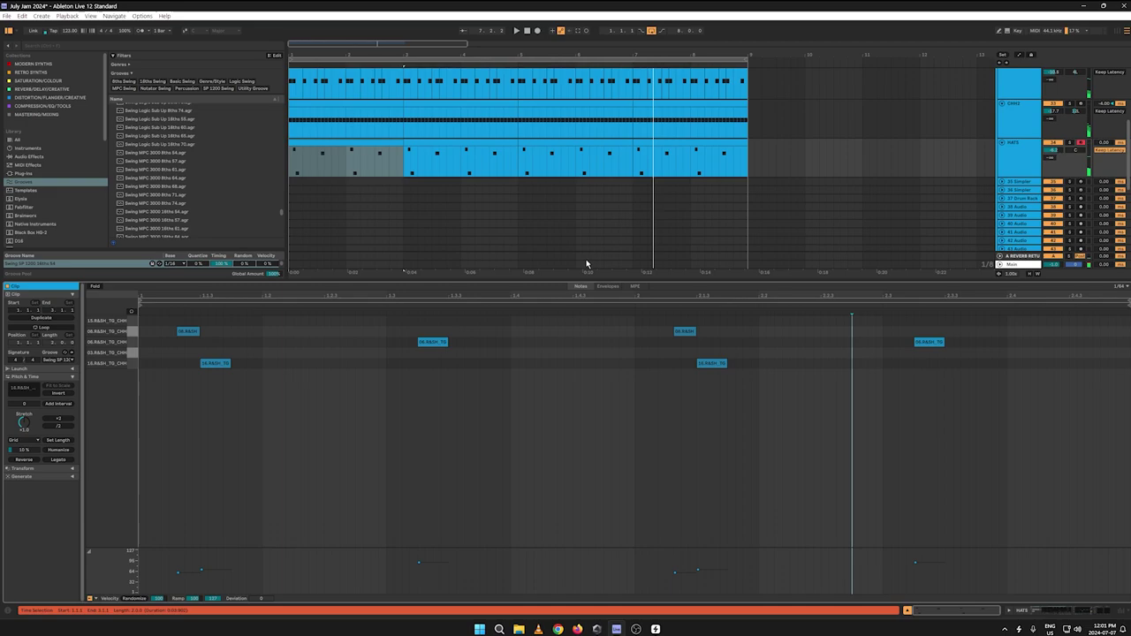
click(427, 342)
drag(428, 345, 434, 348)
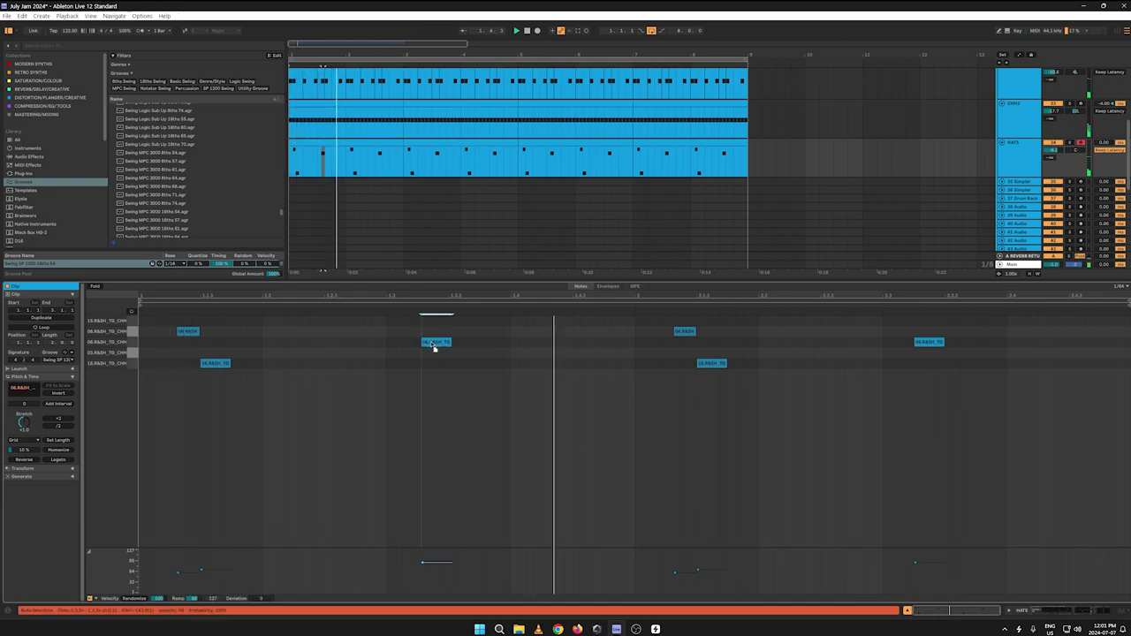
drag(932, 344, 935, 348)
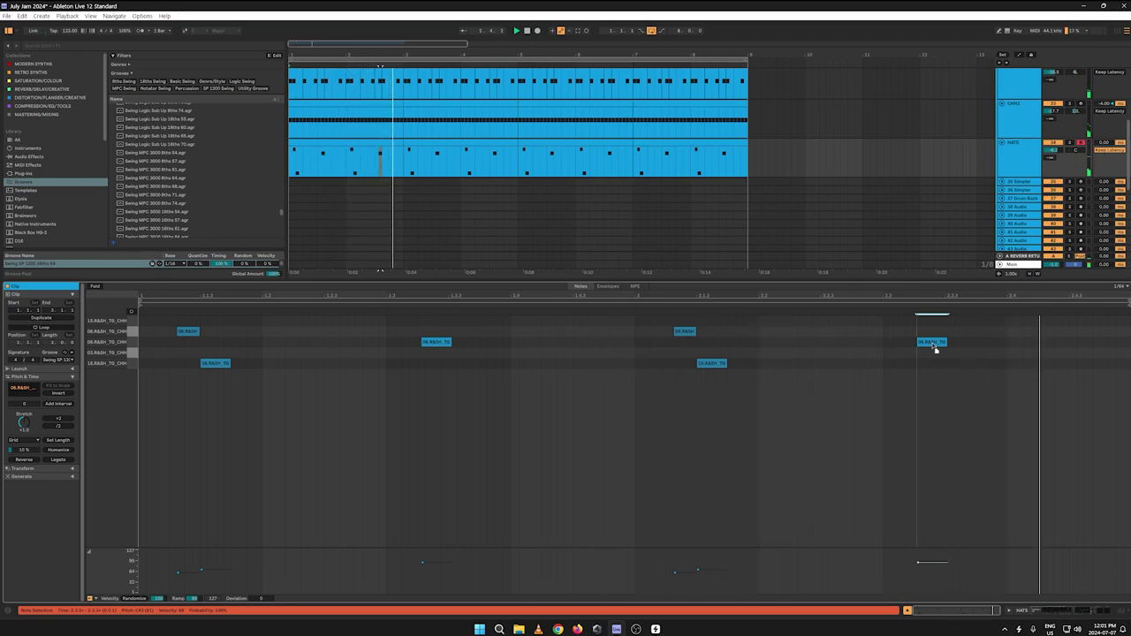
Step: Duplicate the edited HATS clip to bar 9 and consolidate all four copies into one
click(346, 141)
key(ctrl+d)
key(ctrl+d)
key(ctrl+d)
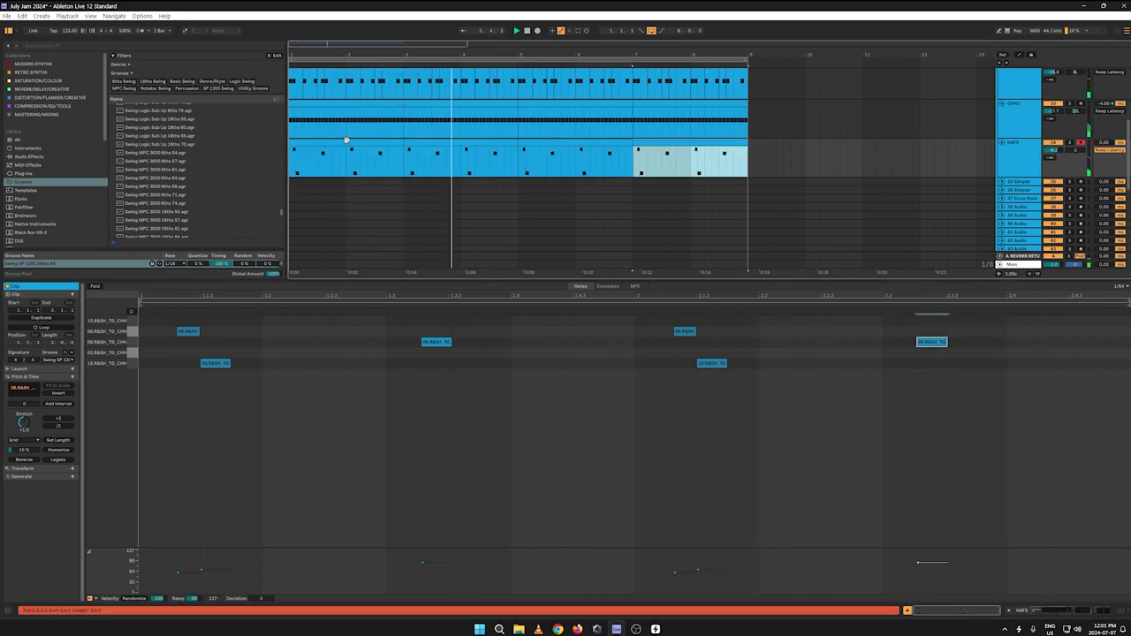
drag(744, 159, 227, 159)
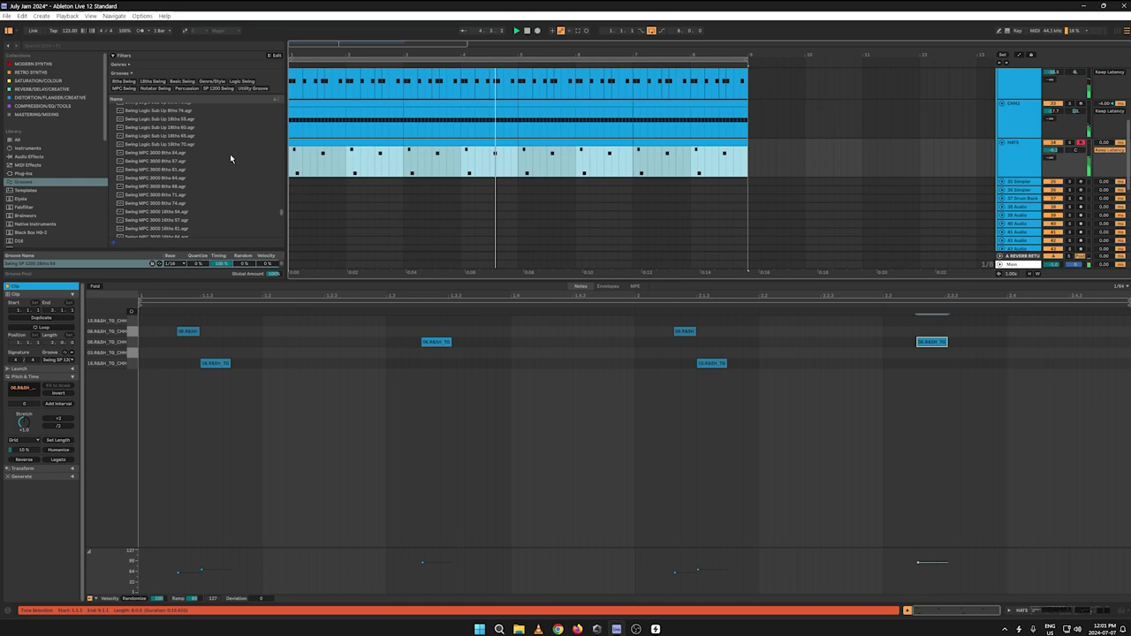
right_click(309, 143)
click(332, 221)
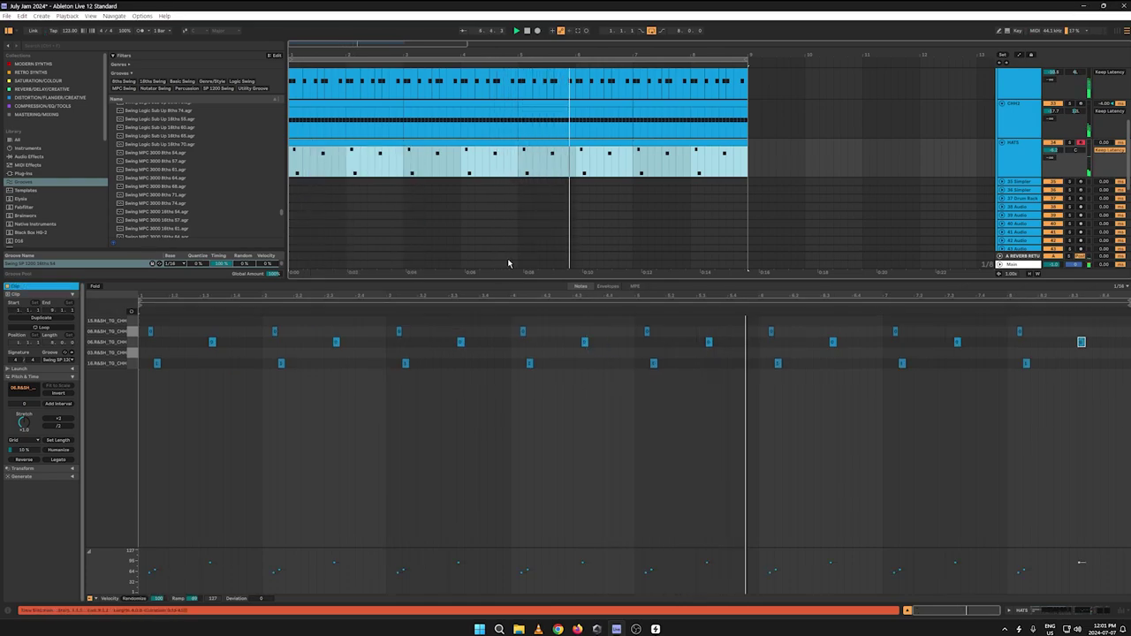
drag(531, 281, 532, 601)
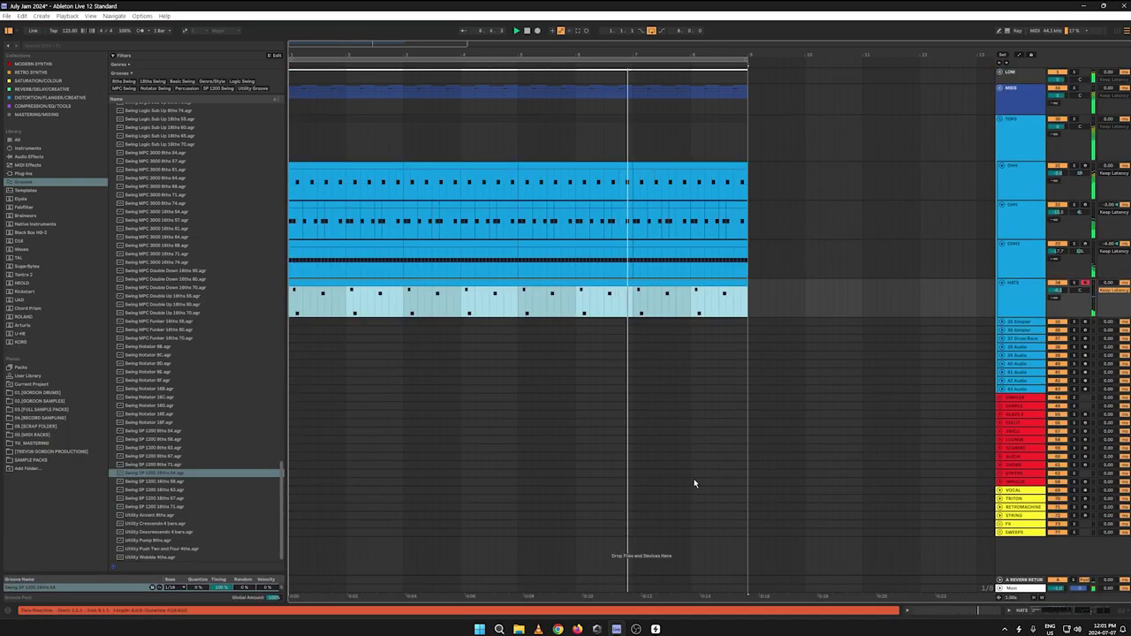
Step: Fold TOPS and check the MAINSNARE, SMALLSNARE and WOOD lanes in MIDS, then fold MIDS
click(1024, 303)
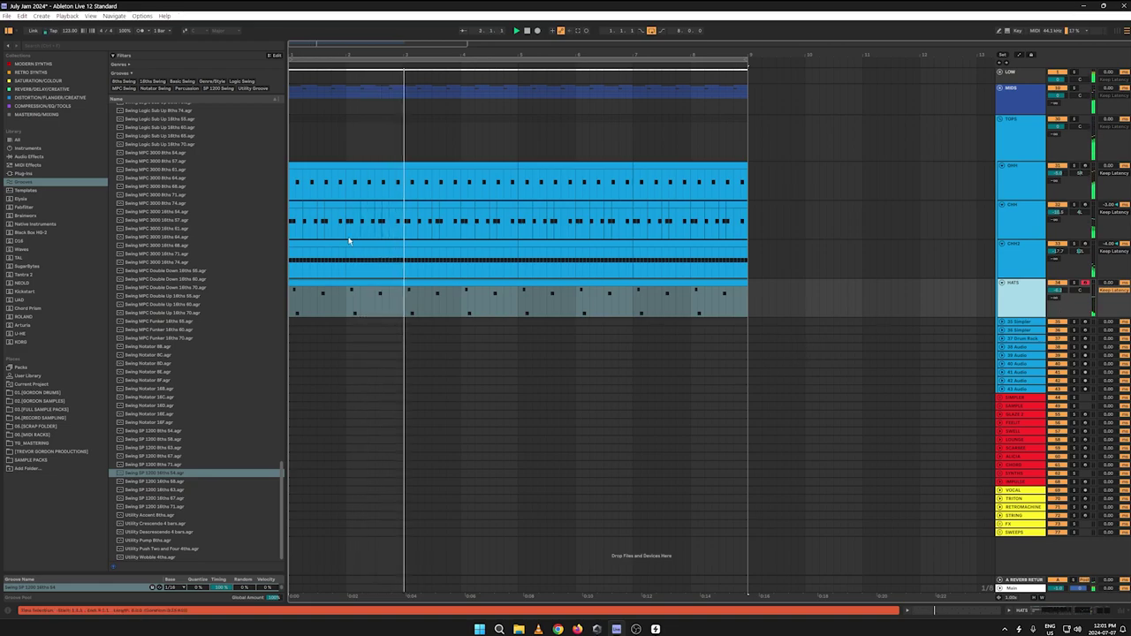
key(Up)
key(Up)
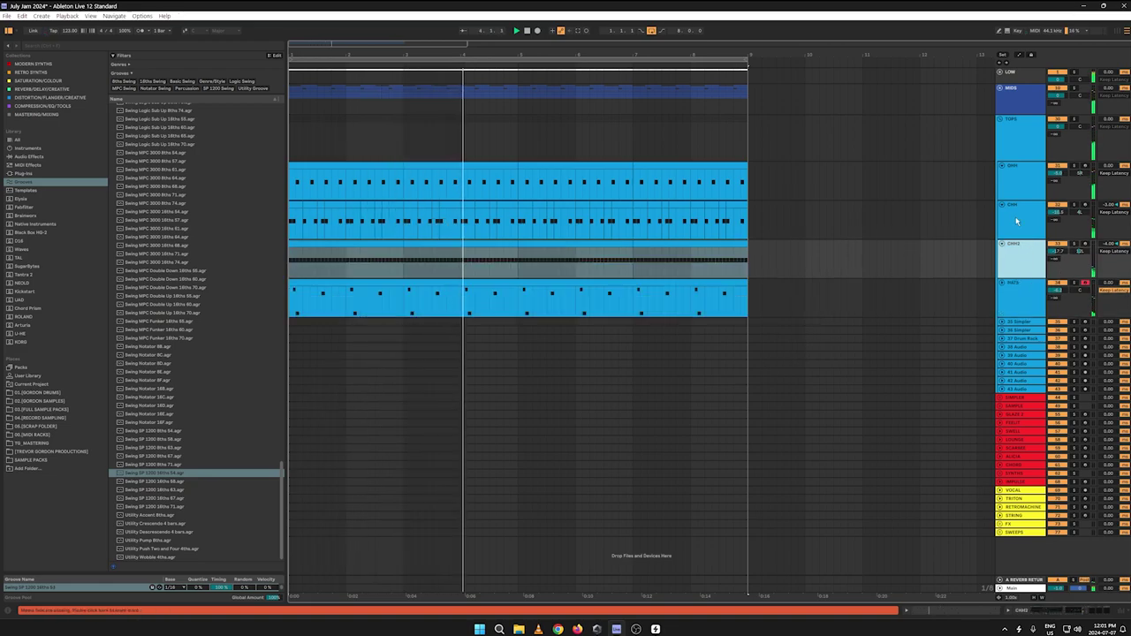
key(Up)
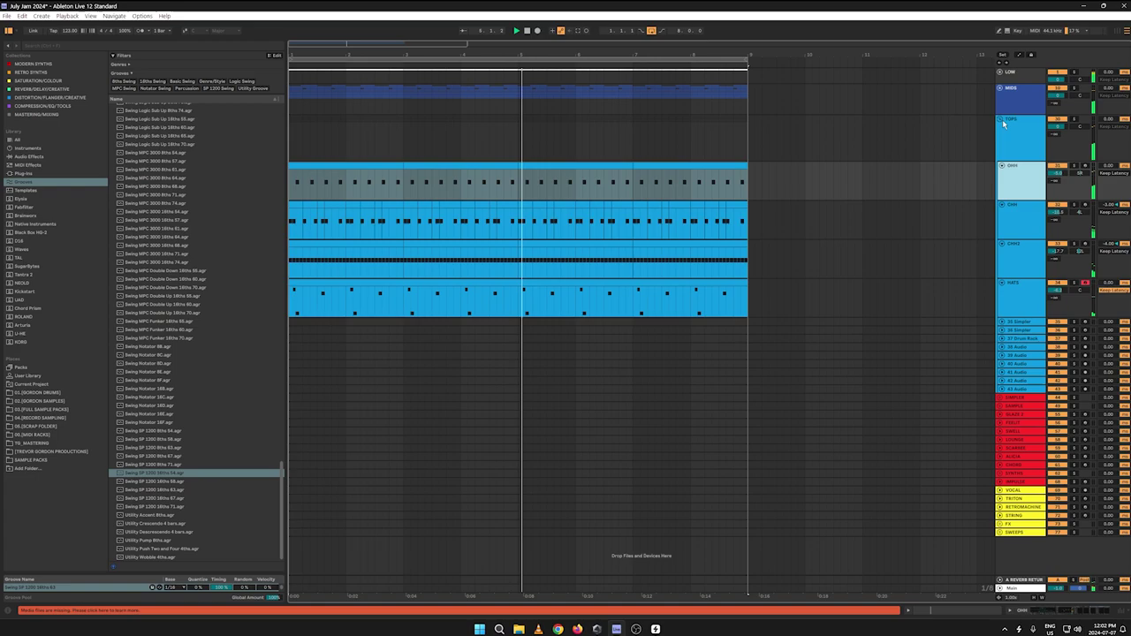
key(Left)
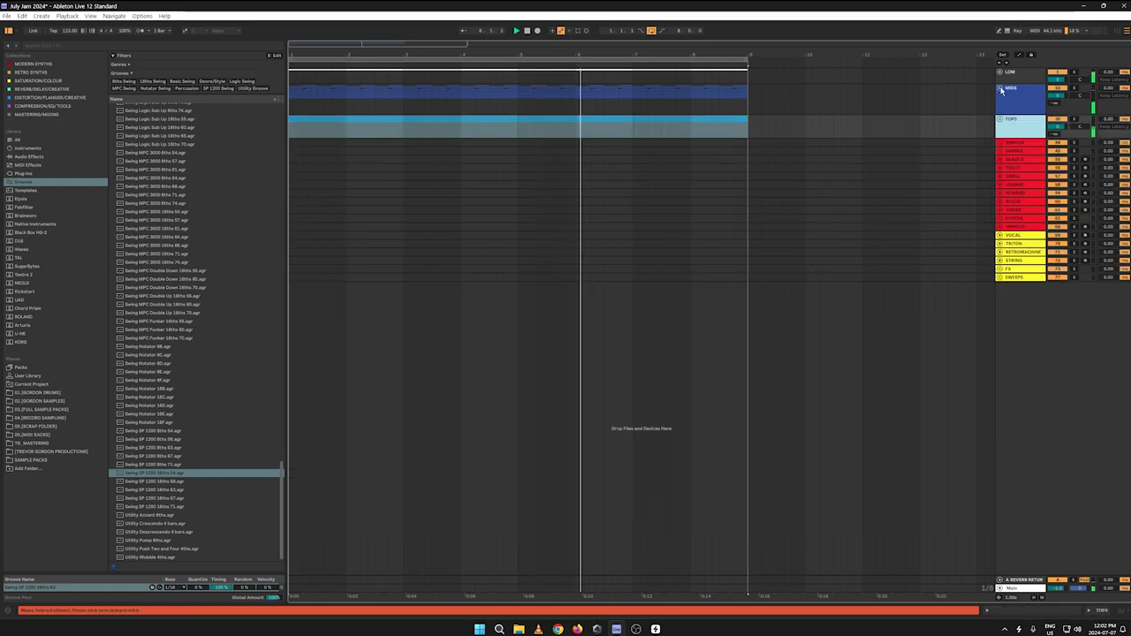
click(1000, 88)
click(1001, 207)
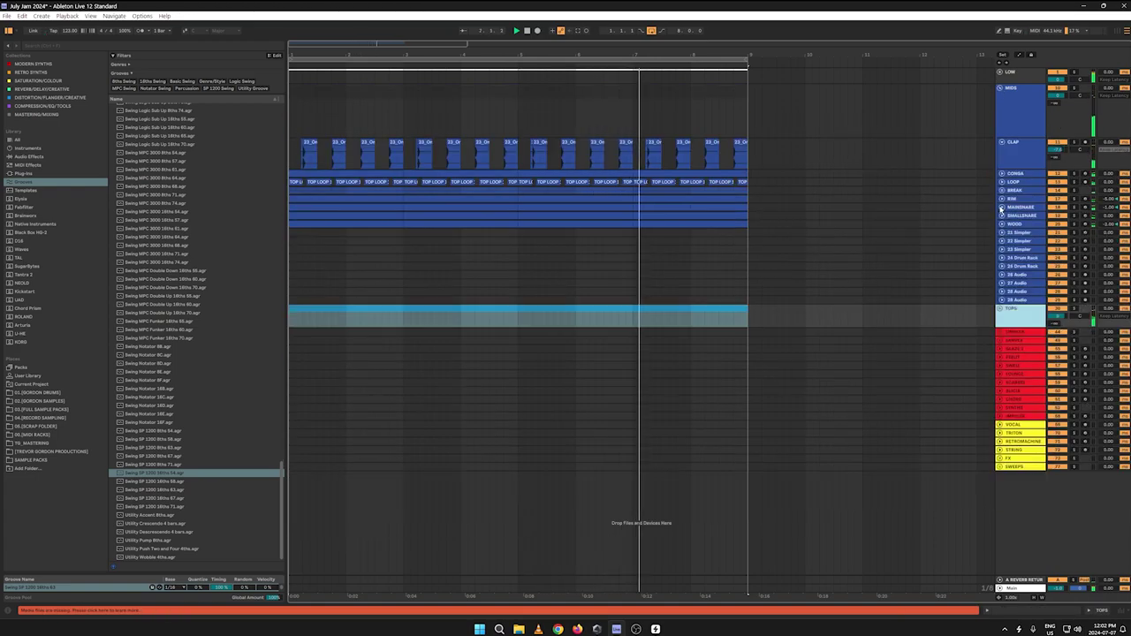
click(1001, 216)
click(1001, 216)
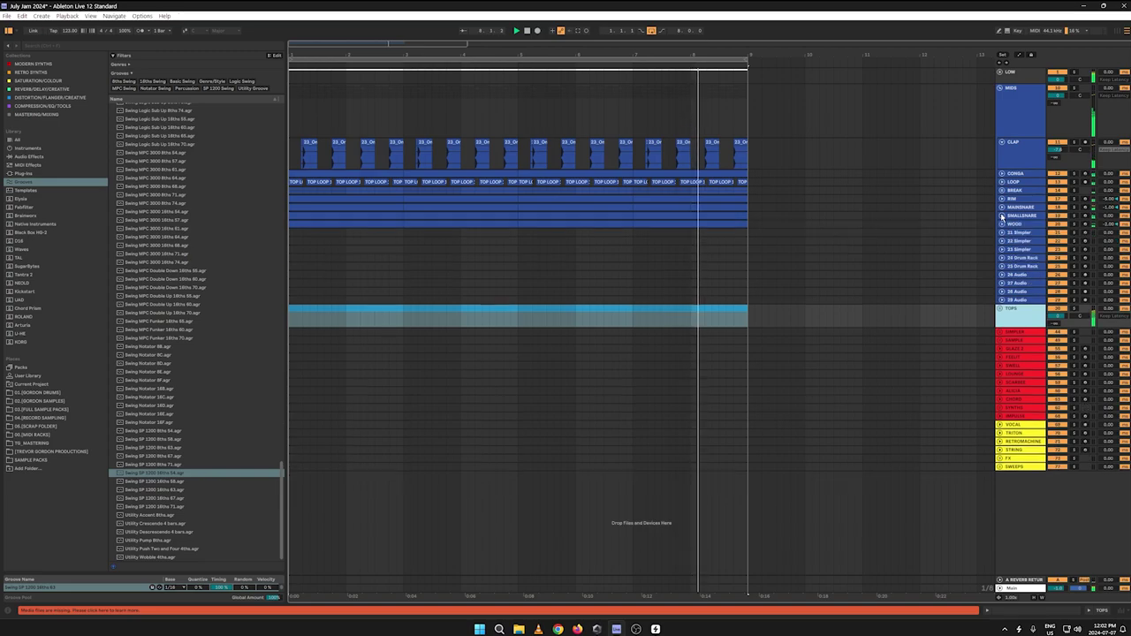
click(1001, 225)
click(1001, 224)
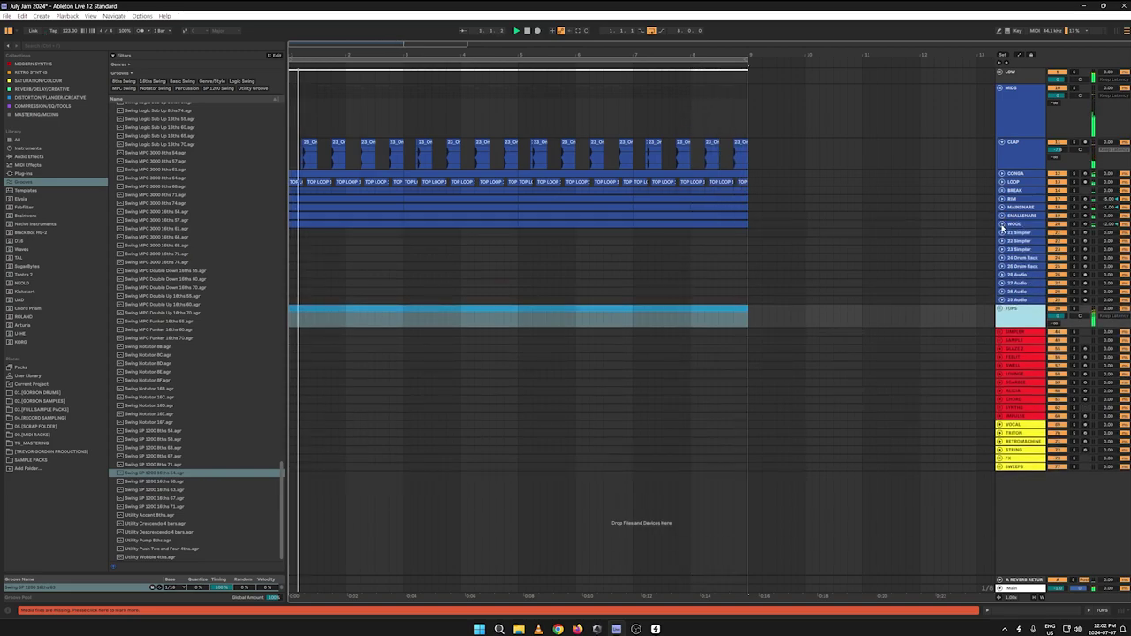
click(1001, 90)
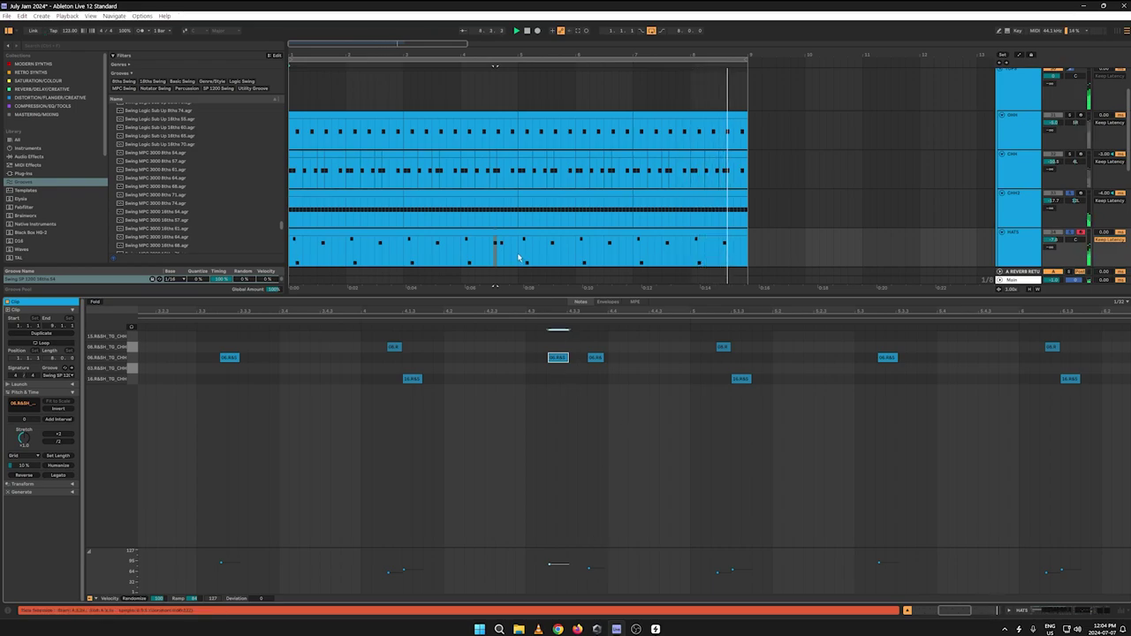
Step: Duplicate the first four bars of HATS onto bars 5–9 and audition them
drag(517, 249, 290, 251)
key(ctrl+d)
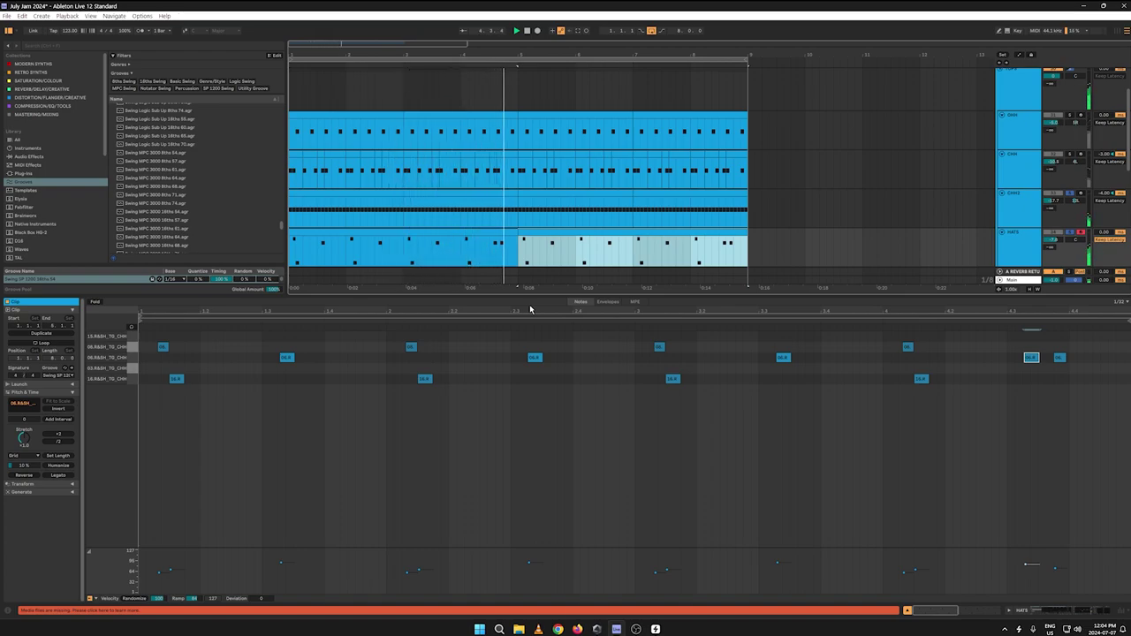
key(space)
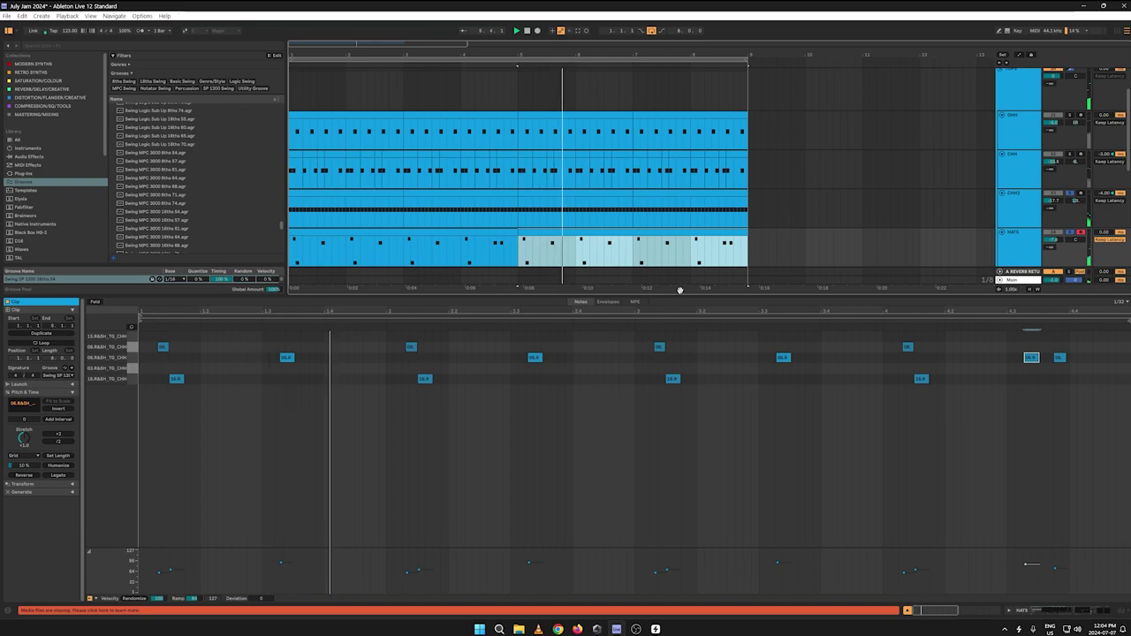
drag(677, 294, 678, 565)
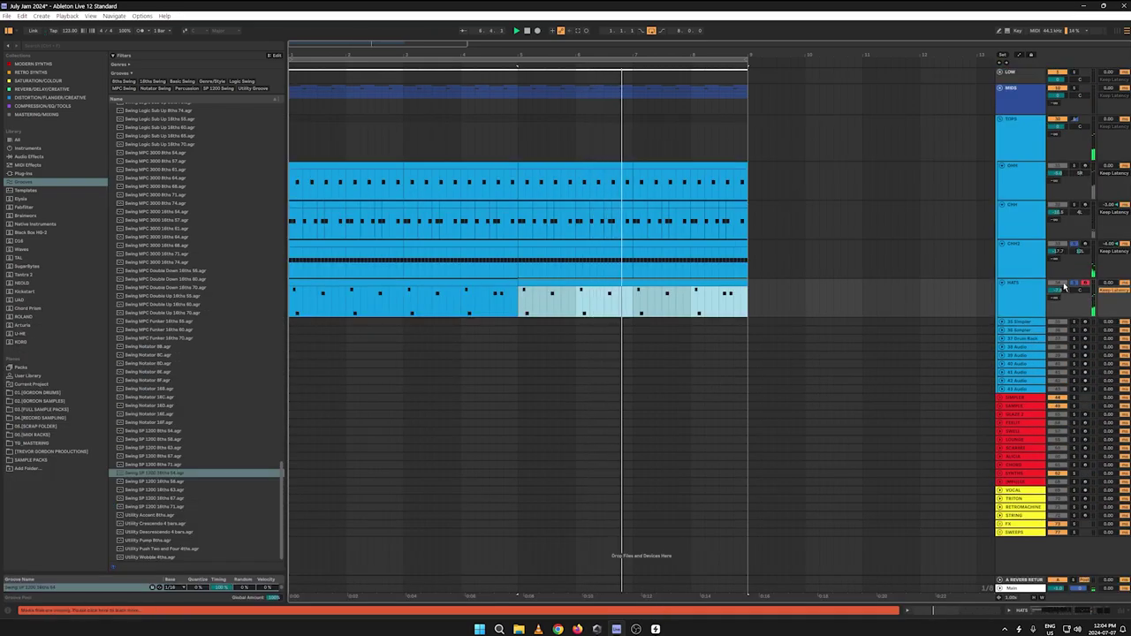
click(952, 337)
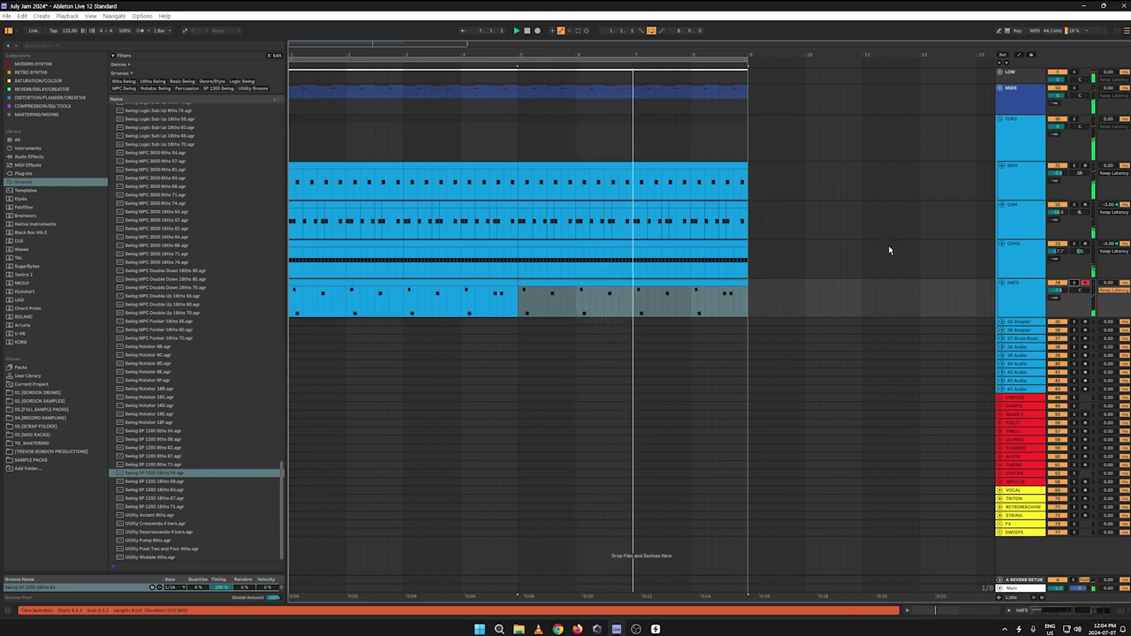
Step: Duplicate the first four bars of MAINSNARE onto bars 5–9 in the MIDS group
click(1001, 119)
click(1000, 90)
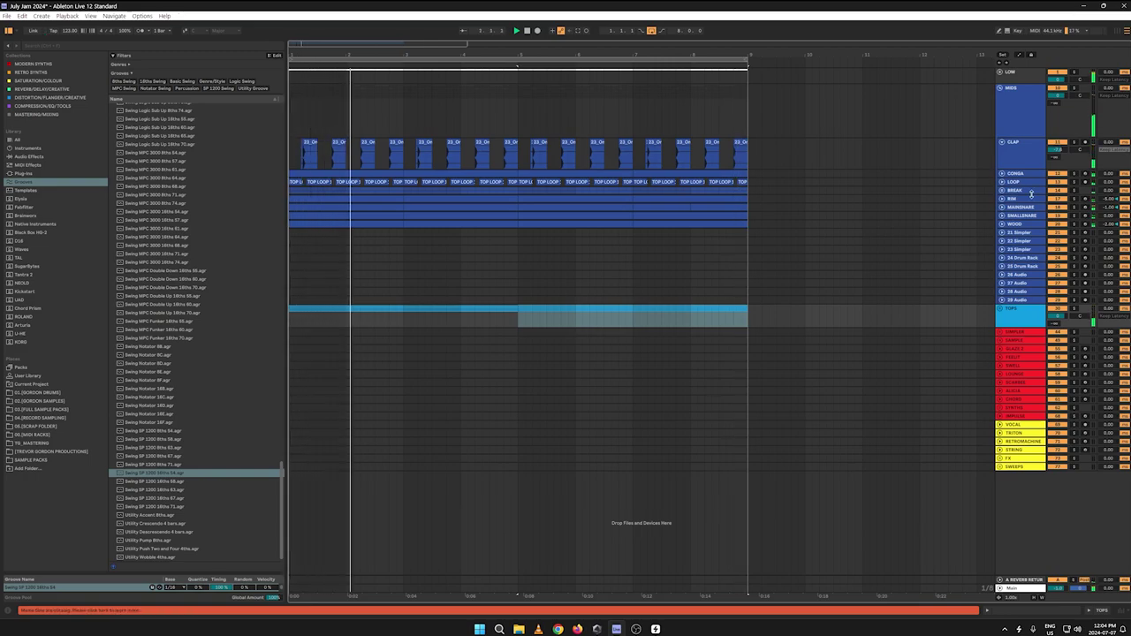
click(1000, 208)
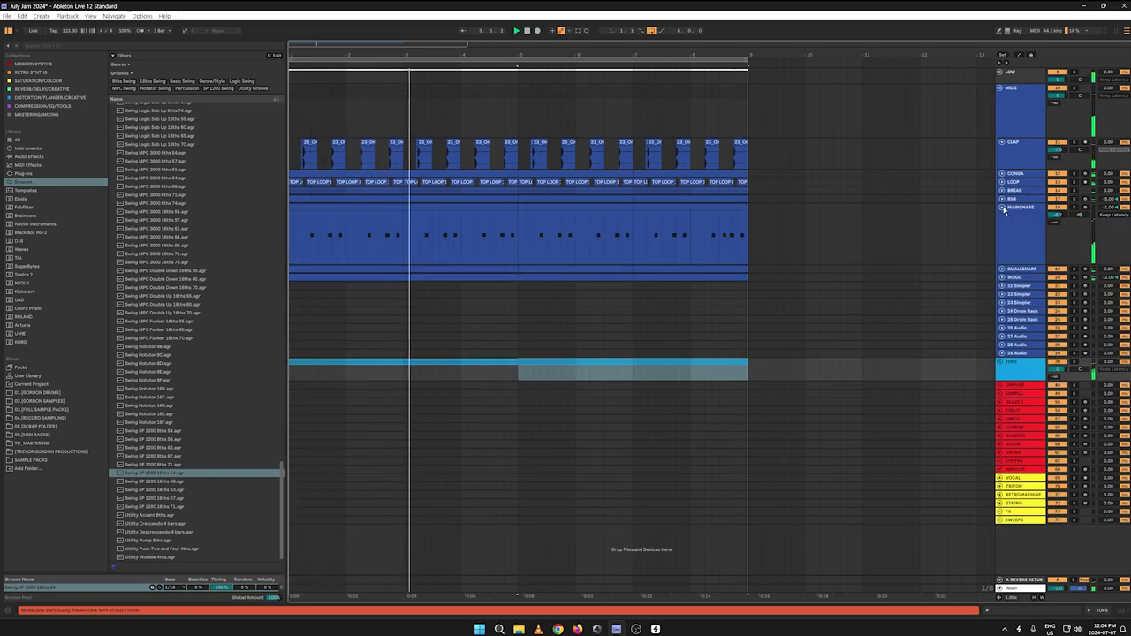
drag(516, 231, 291, 246)
key(ctrl+d)
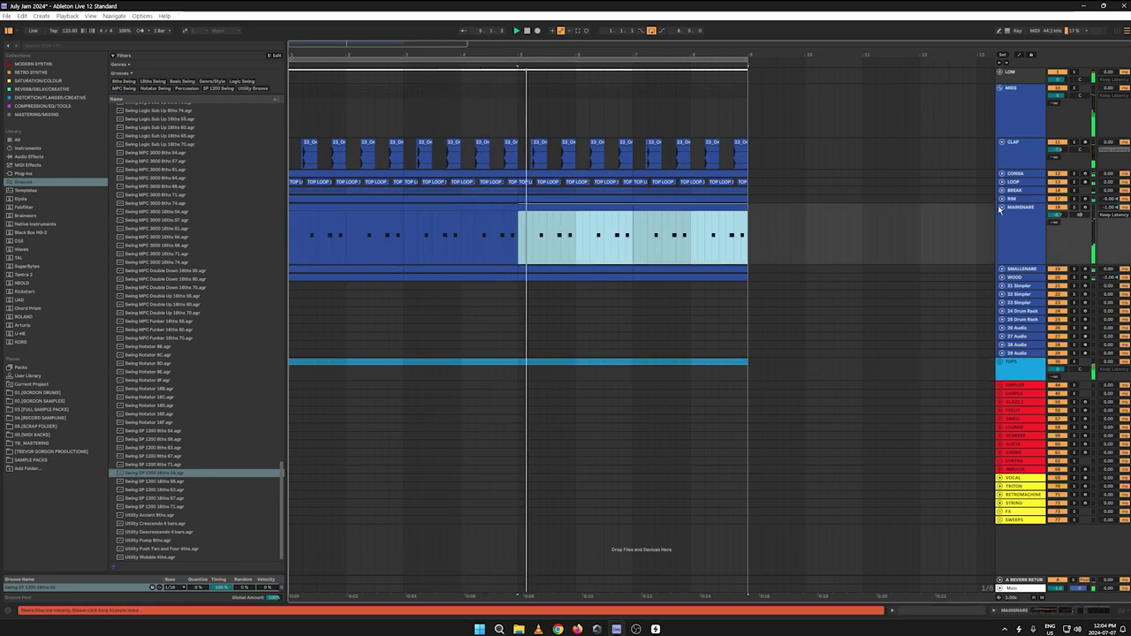
click(1006, 208)
click(1001, 207)
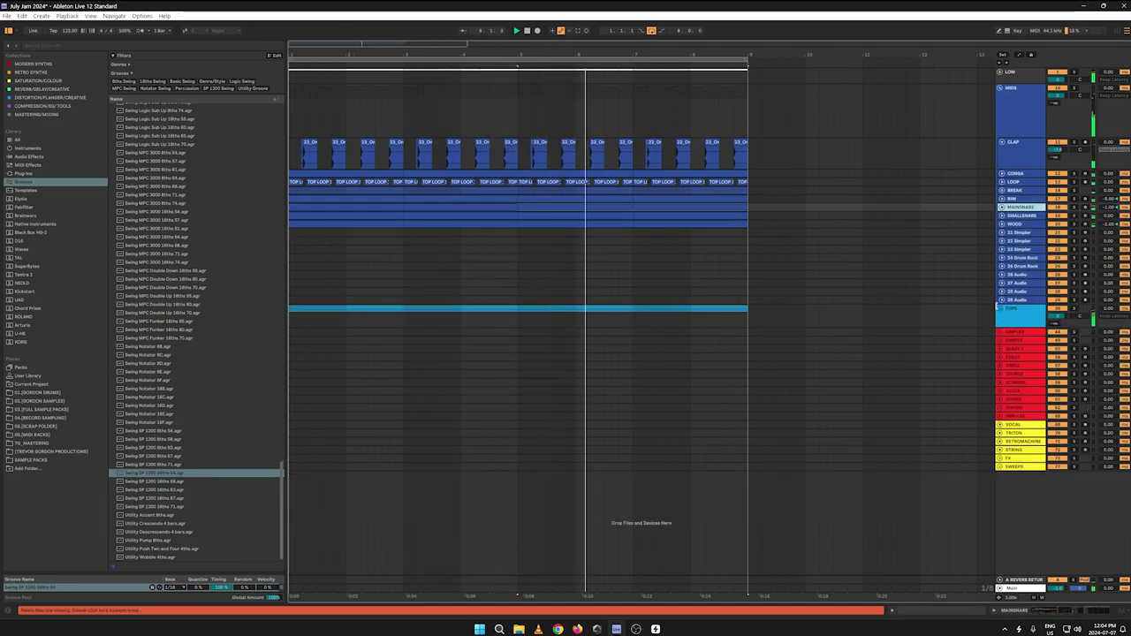
Step: Unfold the TOPS group again and select the HATS track
click(1075, 311)
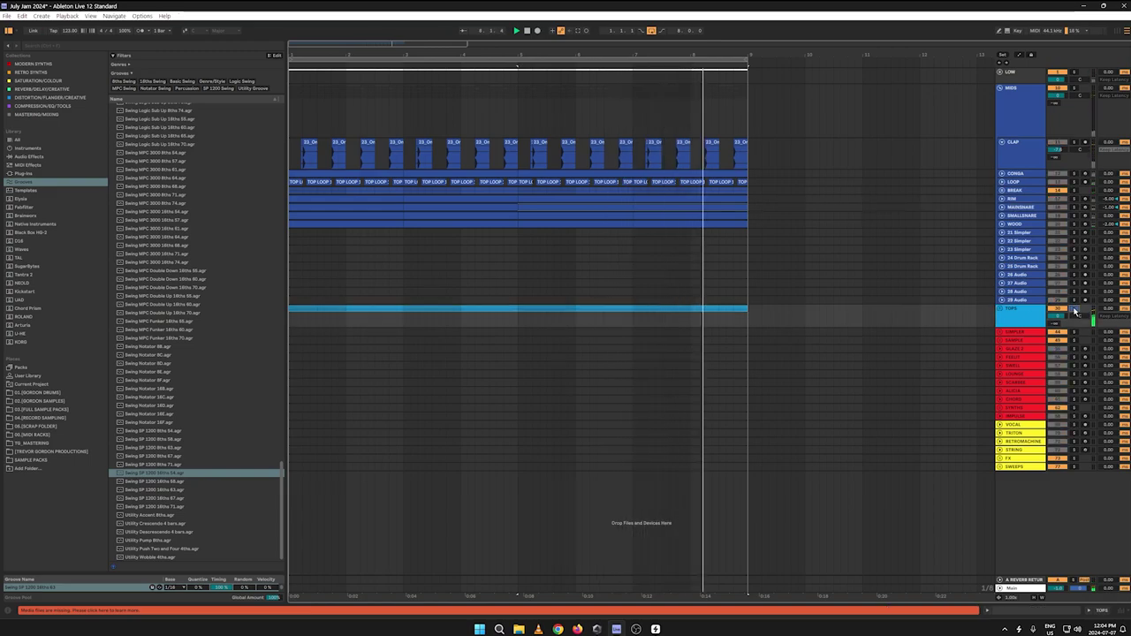
click(1001, 308)
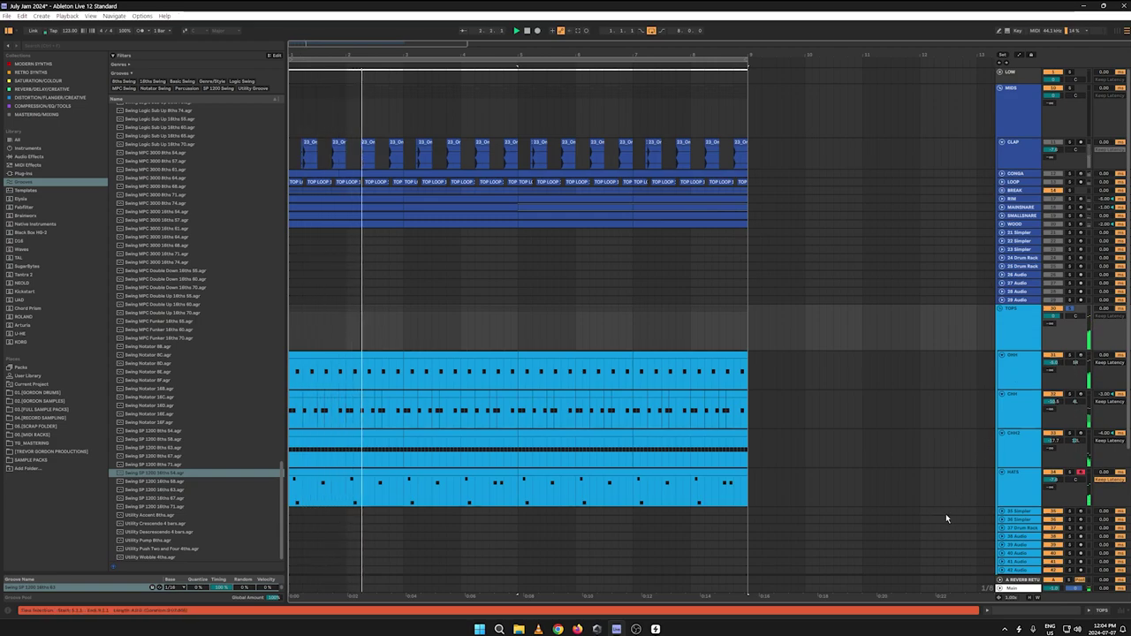
click(1016, 491)
Step: Show the HATS drum rack with the 06.R&SH_TG_CHH pad selected and unsolo TOPS
double_click(1016, 491)
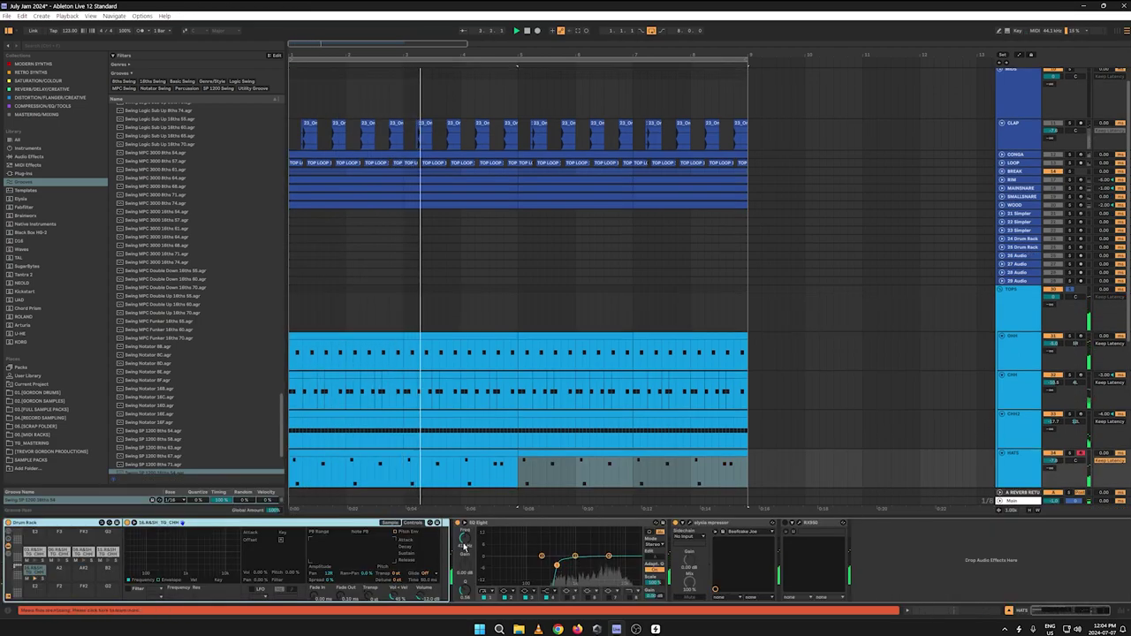
click(60, 552)
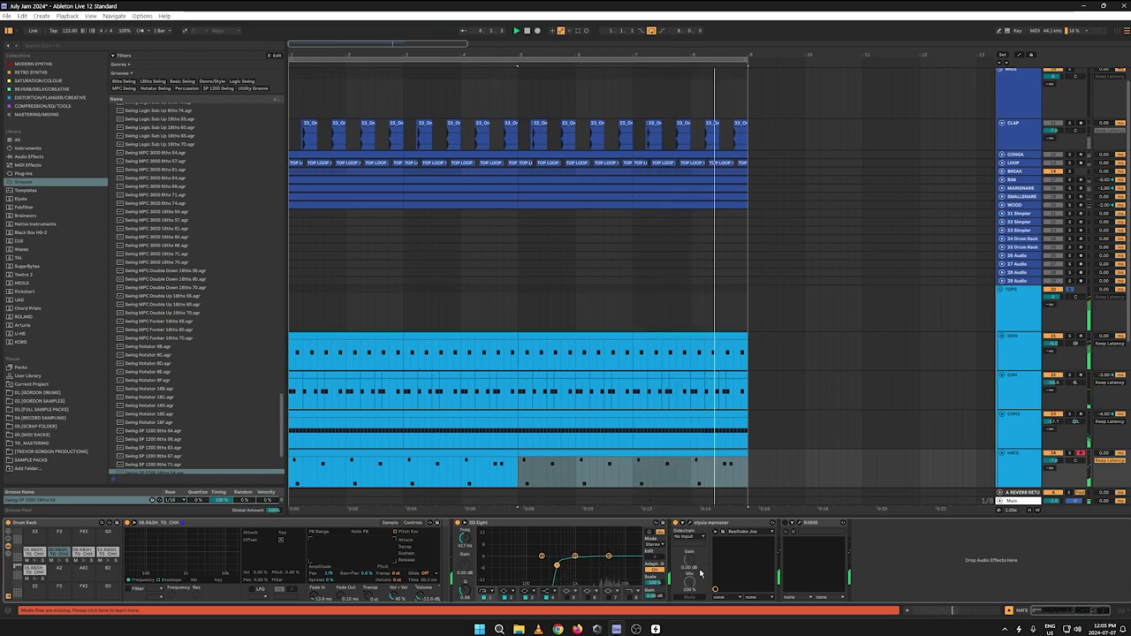
click(1069, 291)
key(space)
key(space)
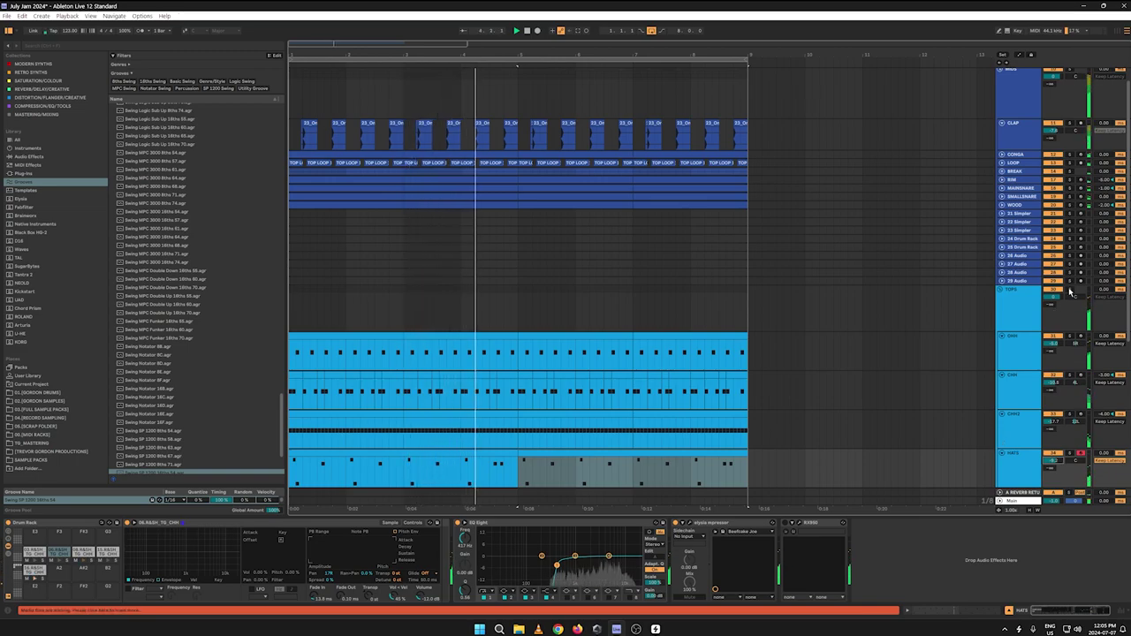
click(985, 302)
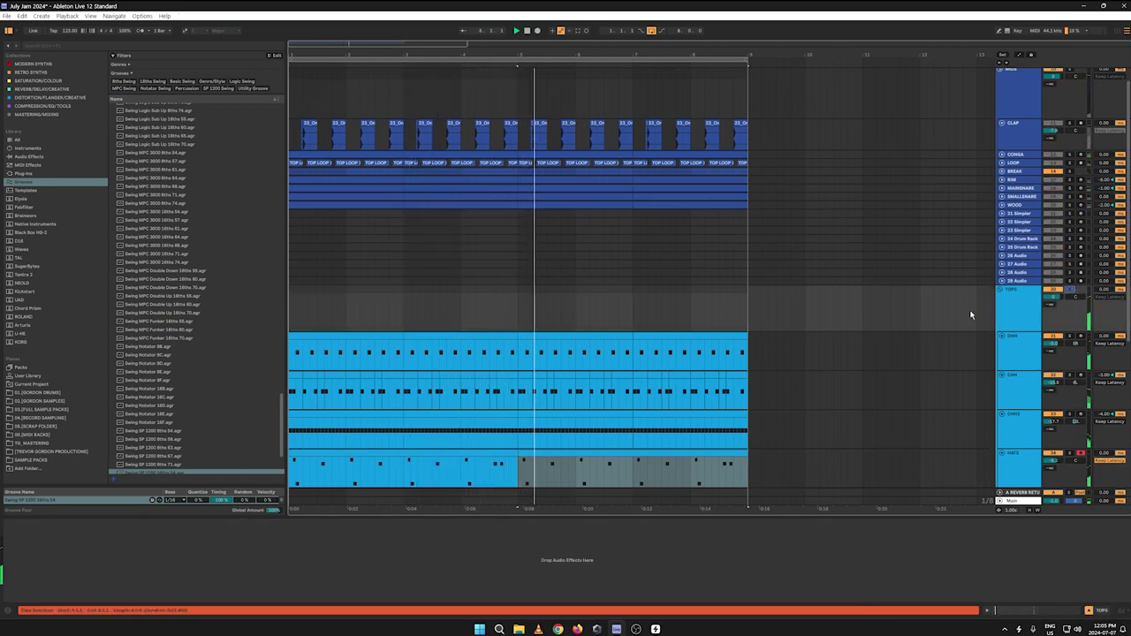
click(461, 472)
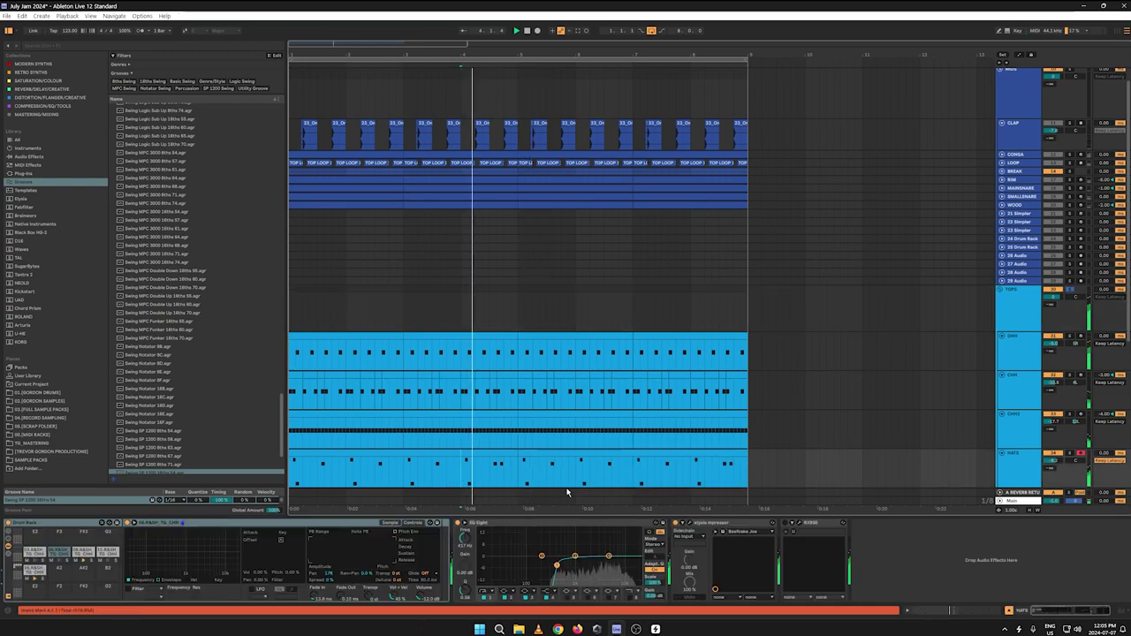
Step: Nudge the bar-4 hi-hat note in the HATS clip slightly later
double_click(506, 457)
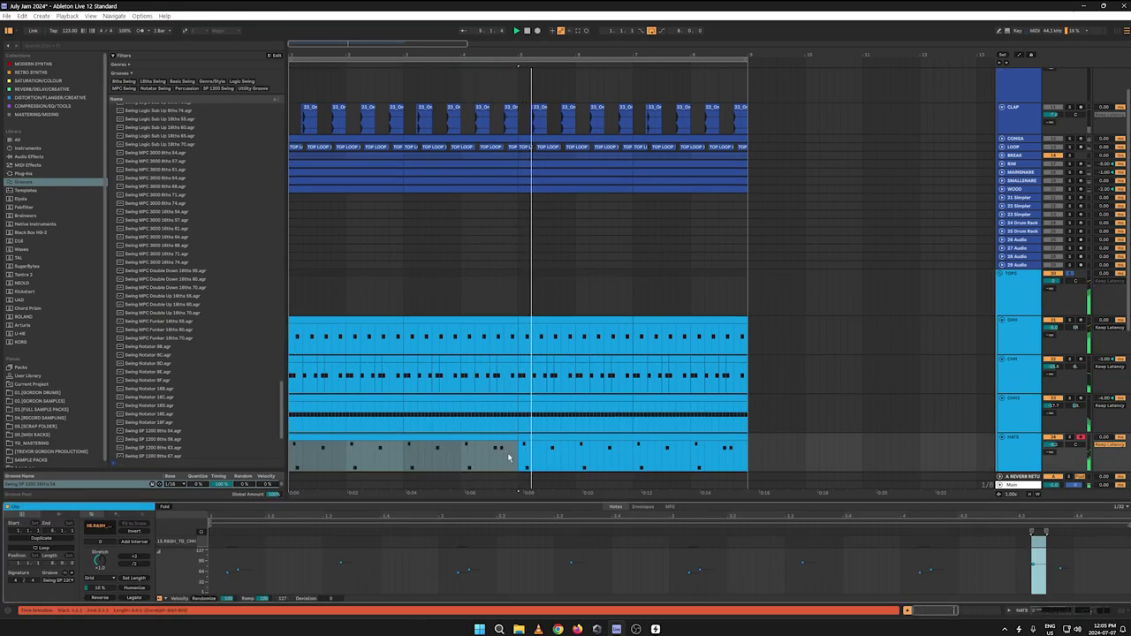
click(461, 463)
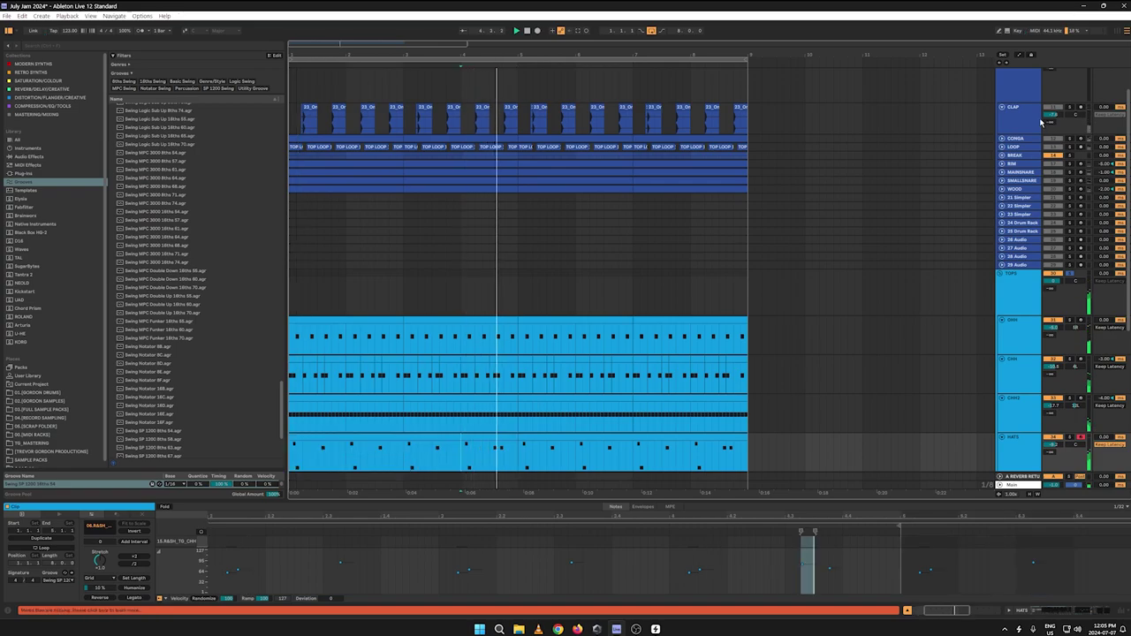
scroll(1055, 103, up, 1)
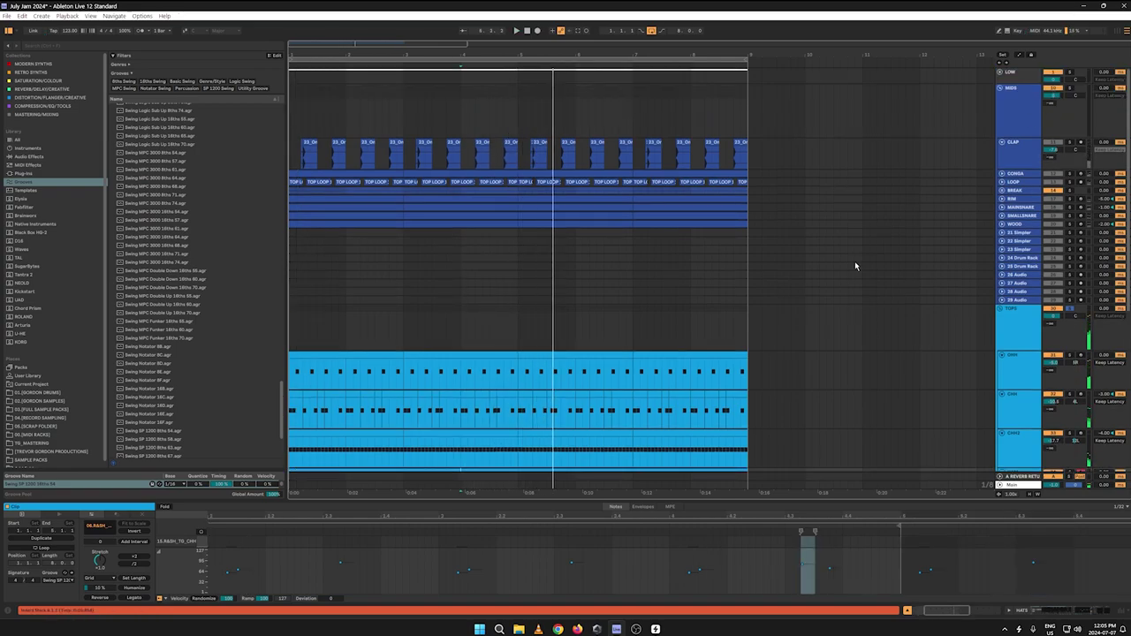
scroll(831, 322, down, 3)
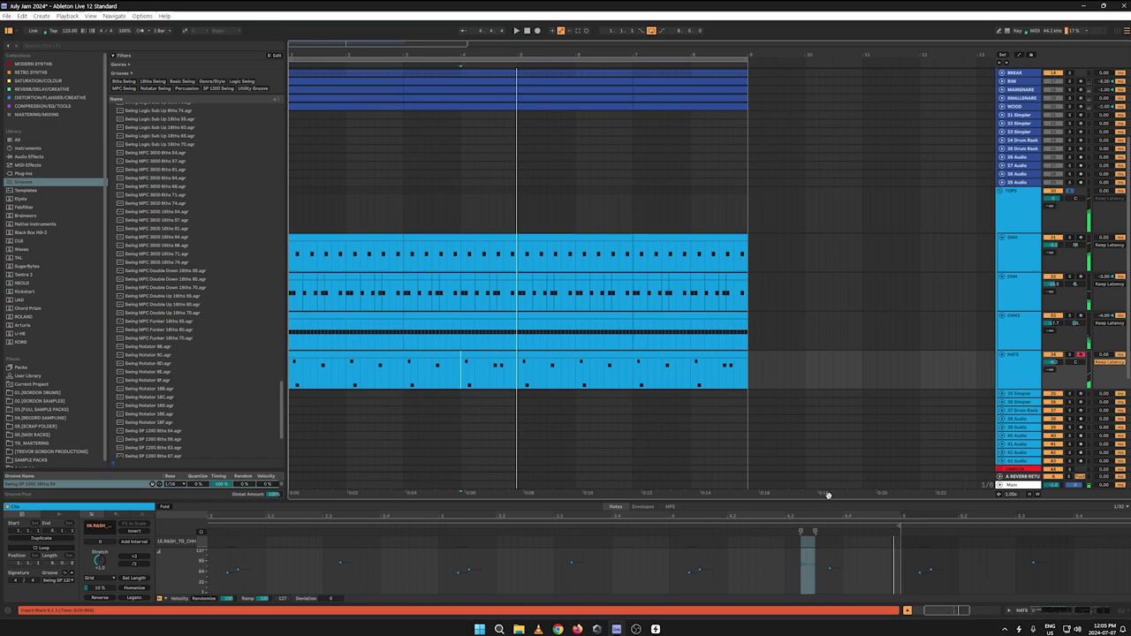
drag(817, 508, 817, 262)
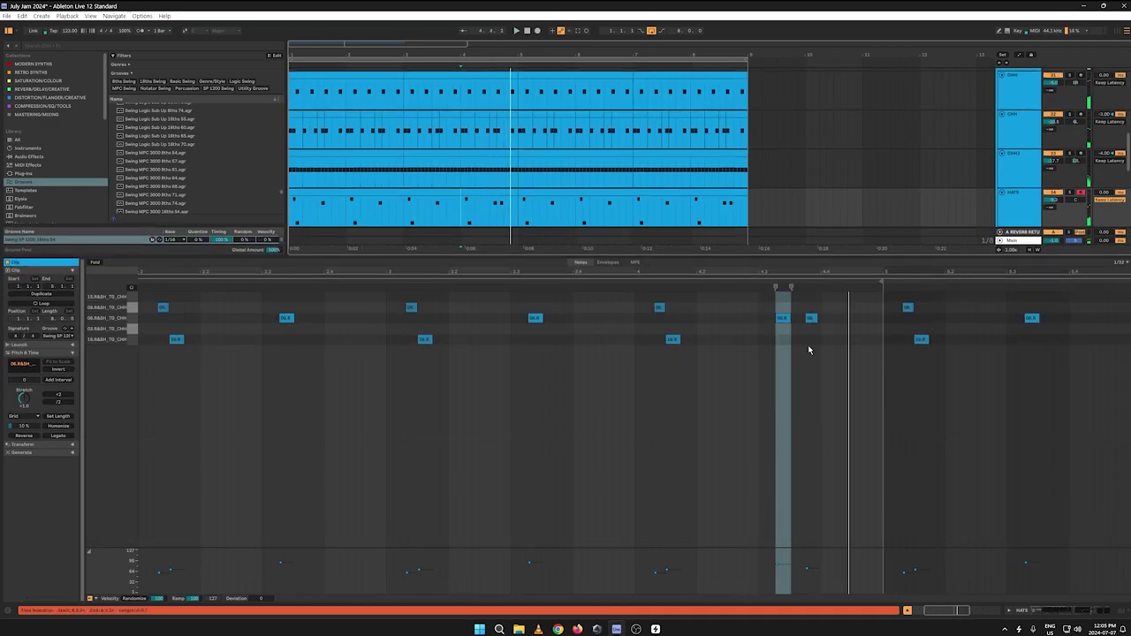
drag(814, 321, 829, 323)
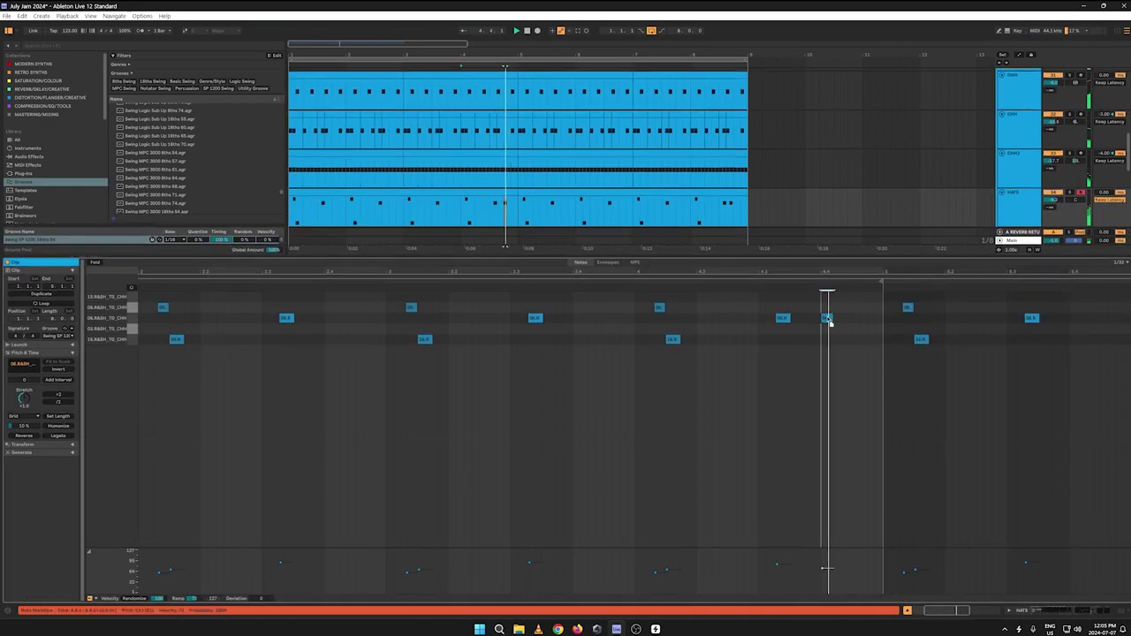
key(space)
key(space)
Step: Duplicate the revised first four HATS bars onto bars 5–8
drag(519, 217, 292, 213)
key(ctrl+d)
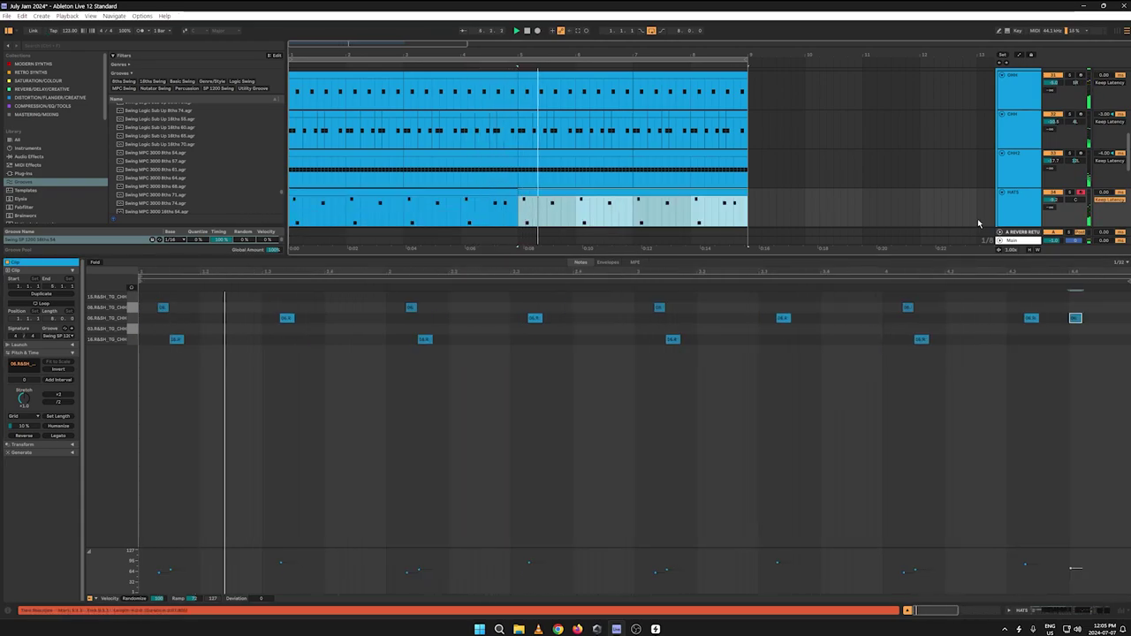
scroll(1063, 199, up, 3)
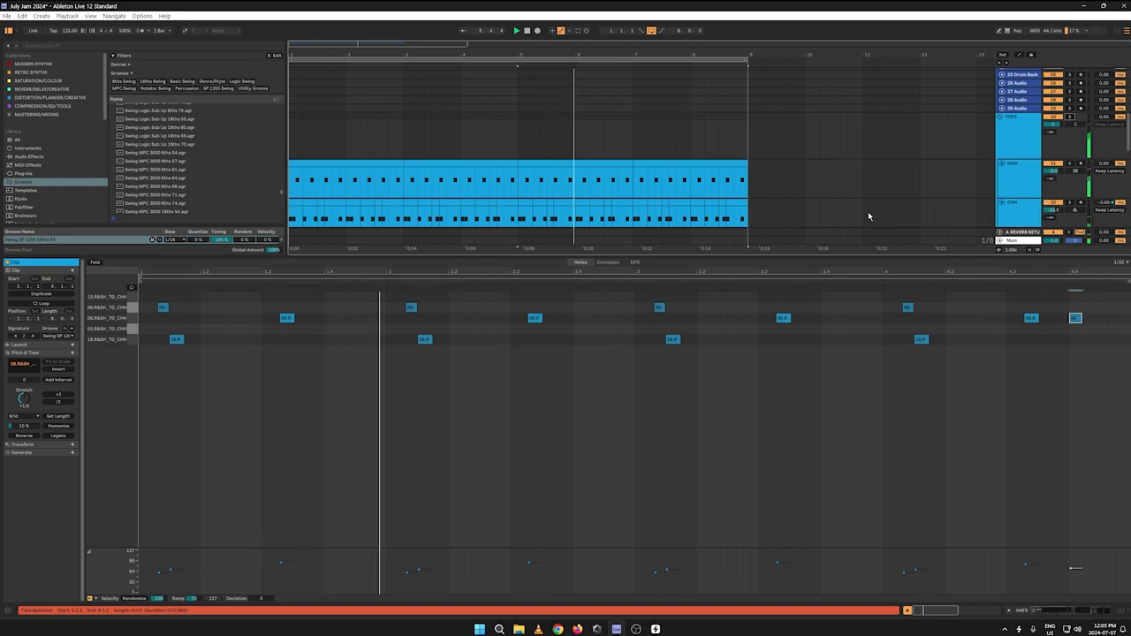
click(1084, 6)
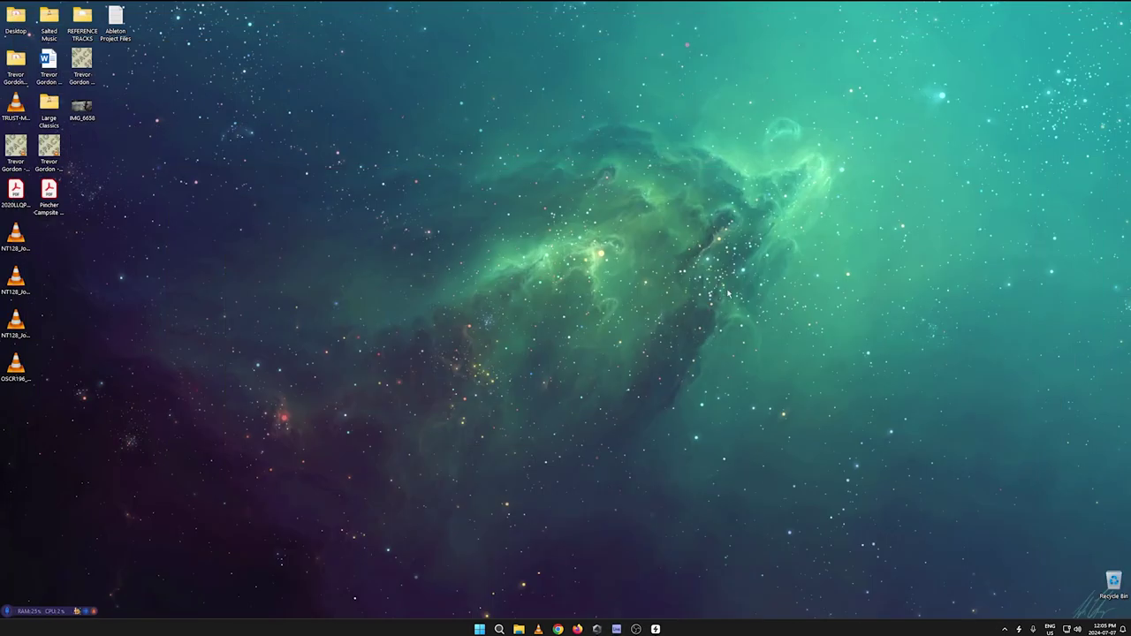
click(616, 628)
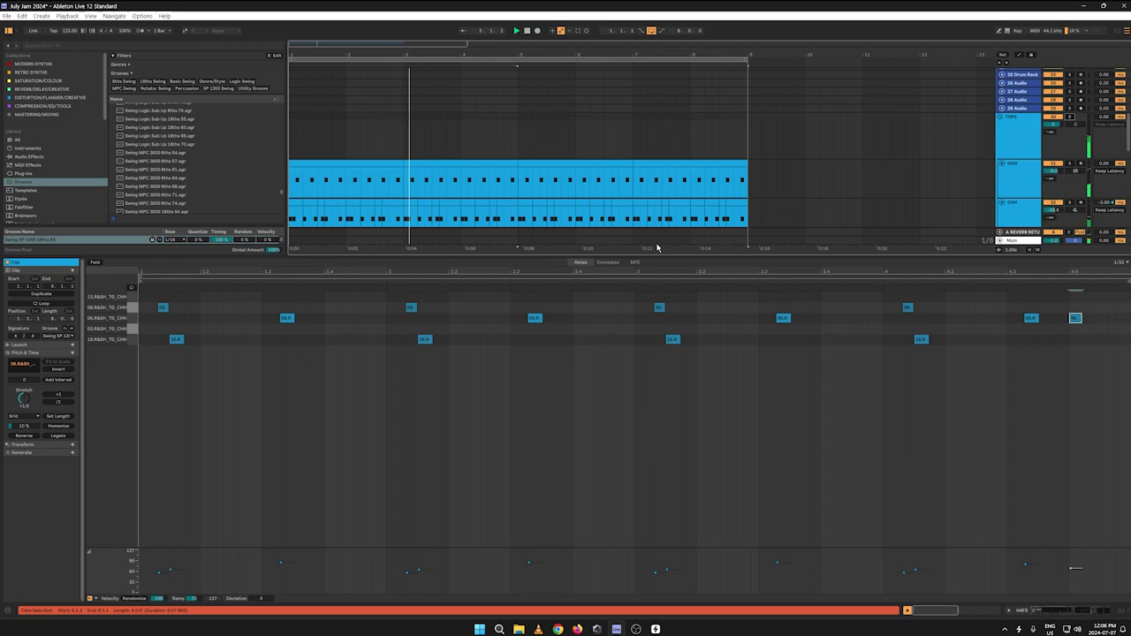
drag(663, 257, 713, 511)
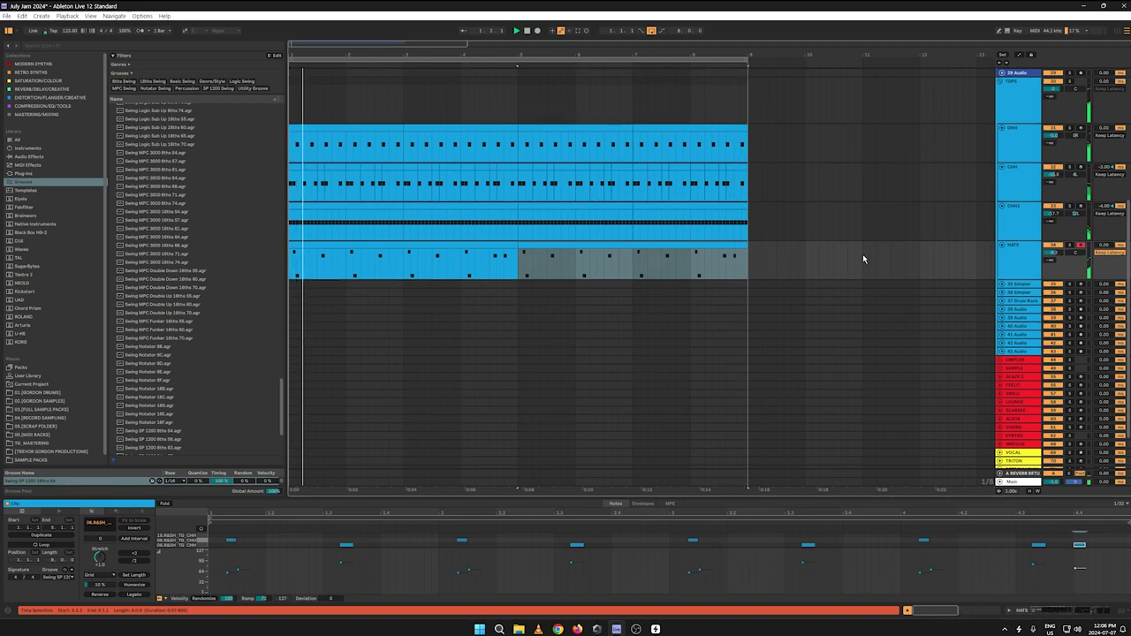
Step: Record a new open-hat clip starting at bar 1 and play it from the start
scroll(910, 272, up, 5)
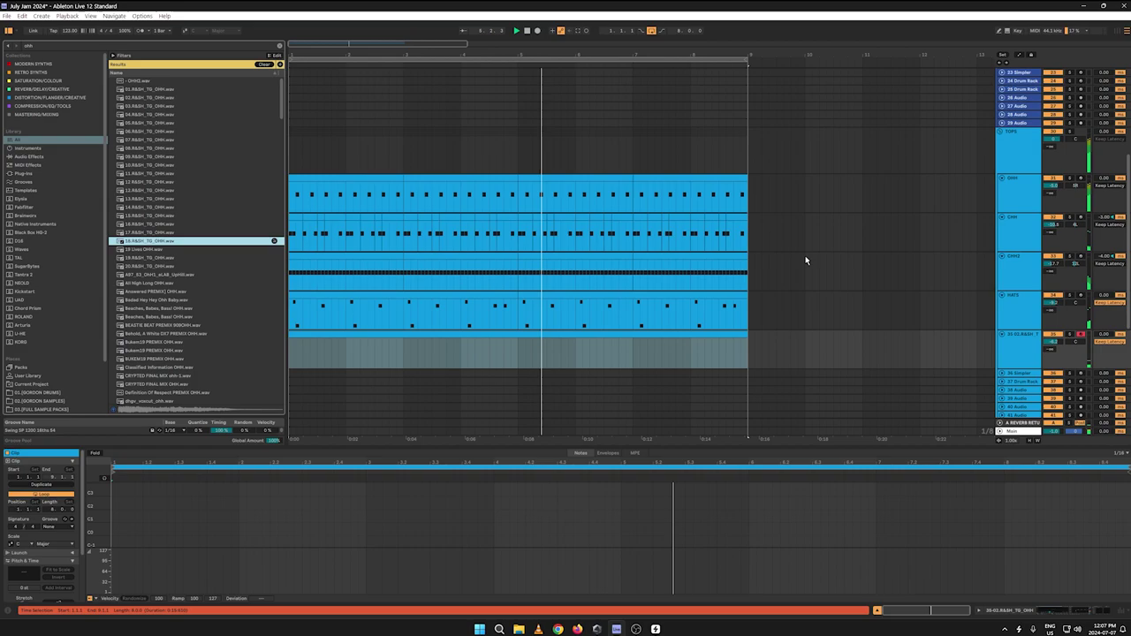
click(527, 33)
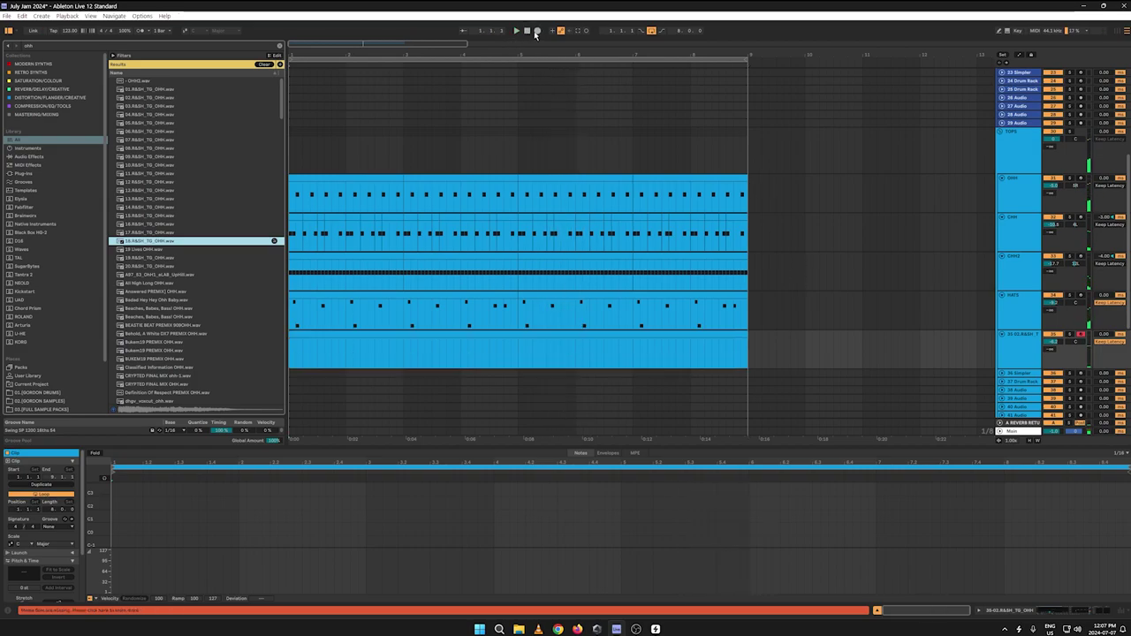
click(538, 32)
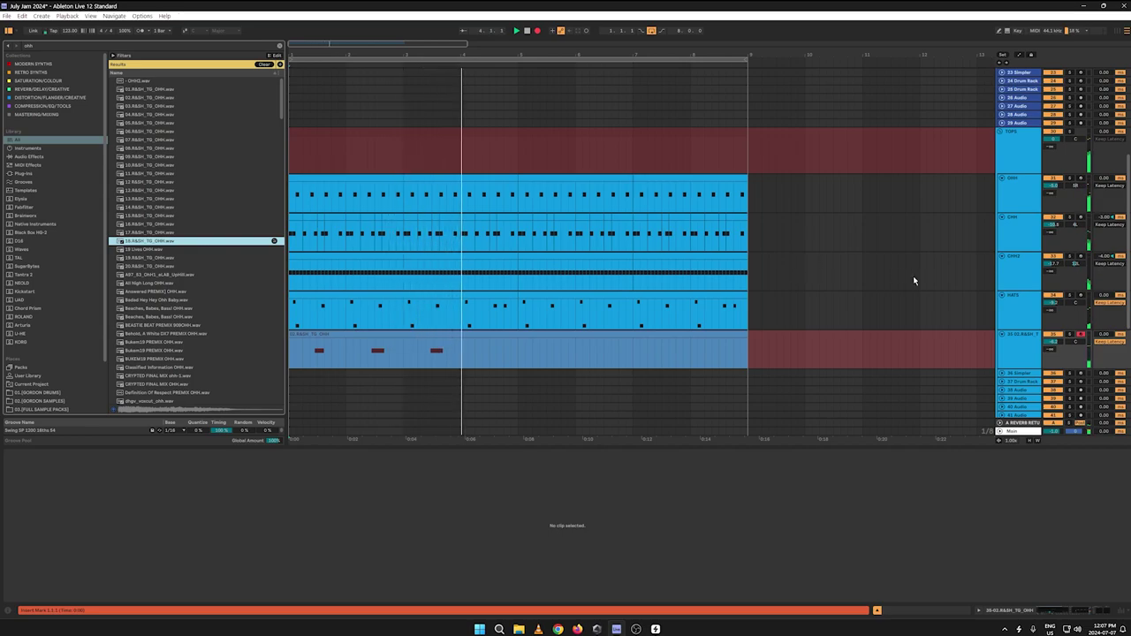
key(space)
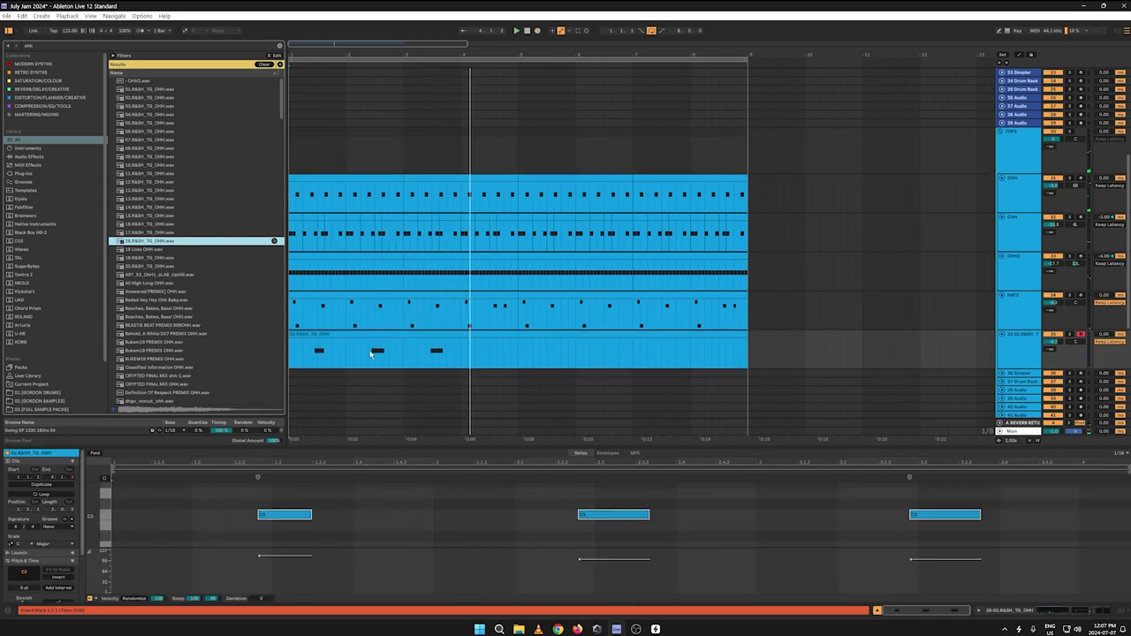
key(space)
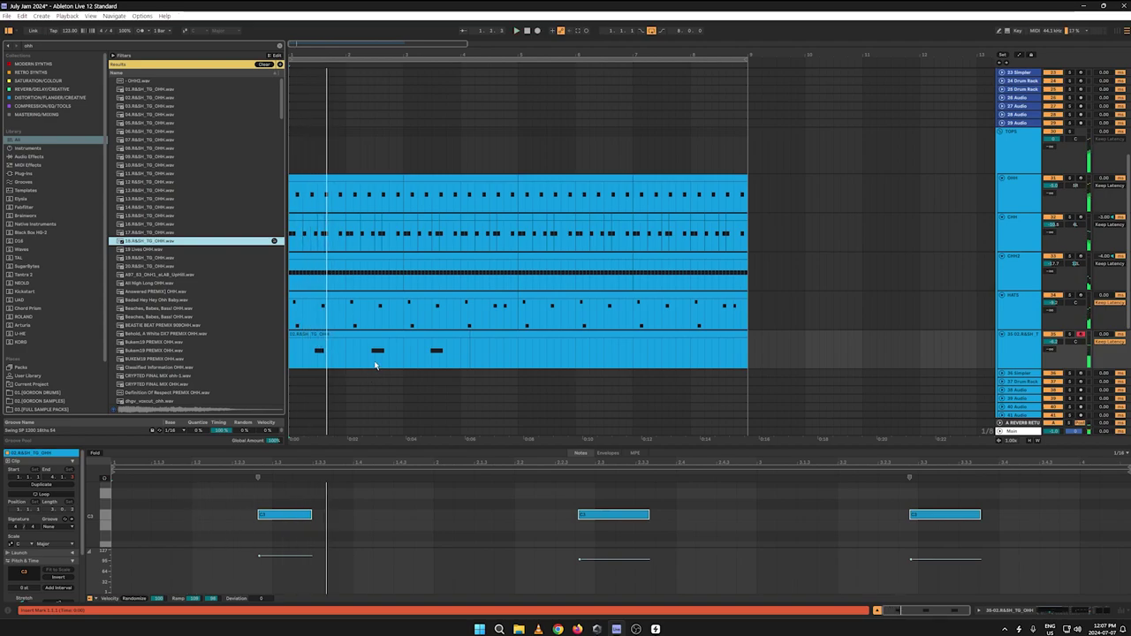
Step: Nudge the OHH clip's single C3 note slightly later
drag(402, 356, 313, 336)
key(space)
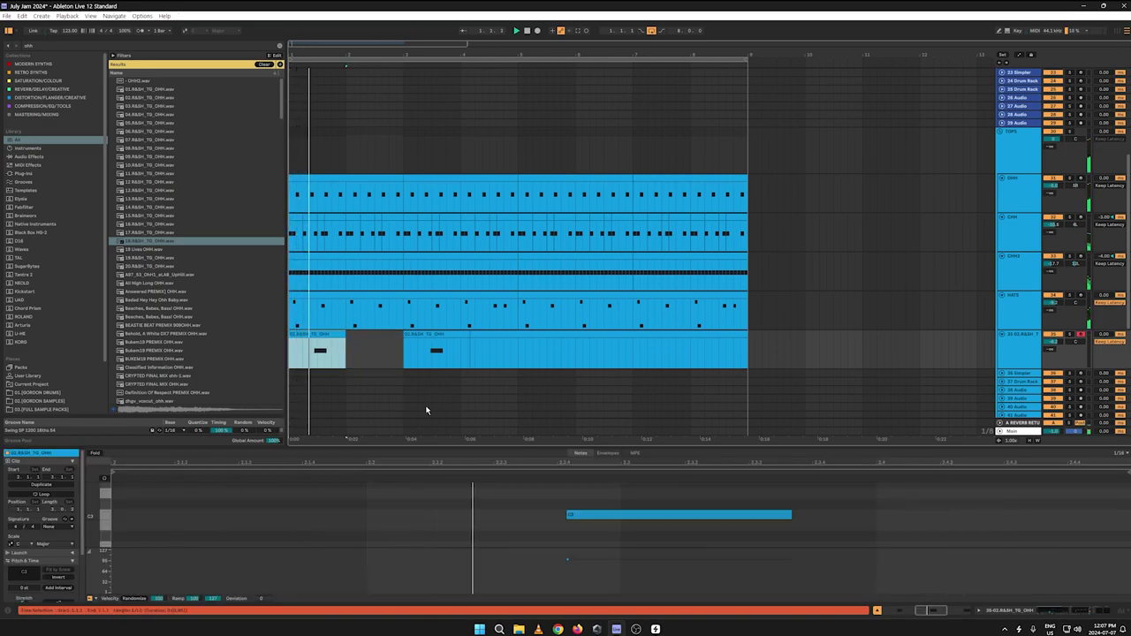
key(space)
key(space)
drag(615, 371, 605, 369)
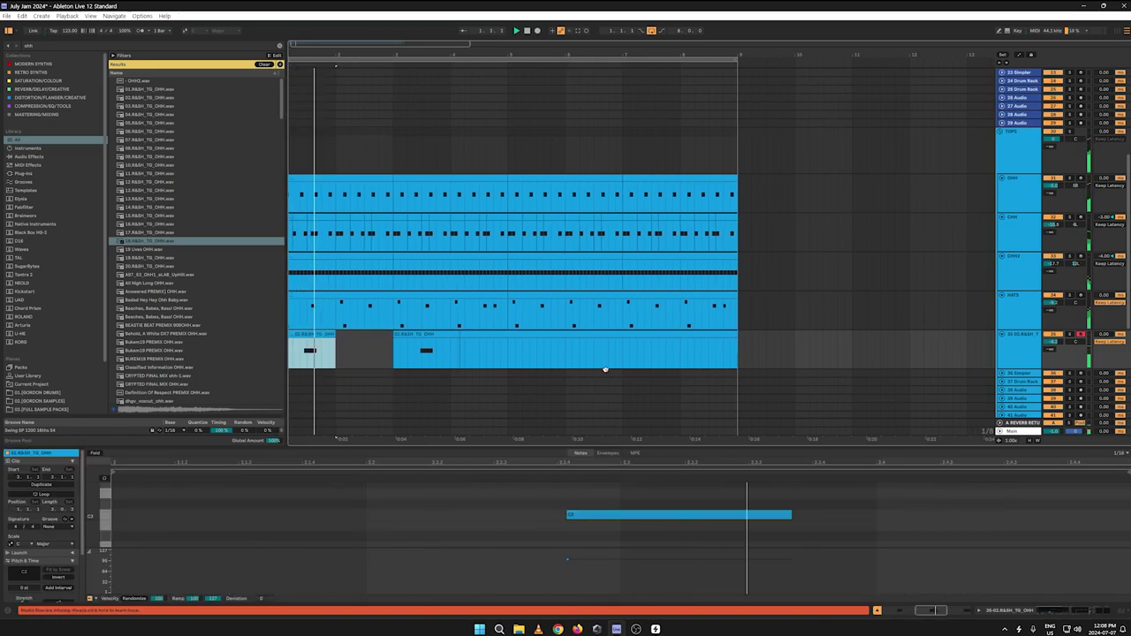
drag(630, 443, 622, 316)
mouse_move(613, 390)
mouse_down()
mouse_move(622, 394)
mouse_move(608, 394)
mouse_up()
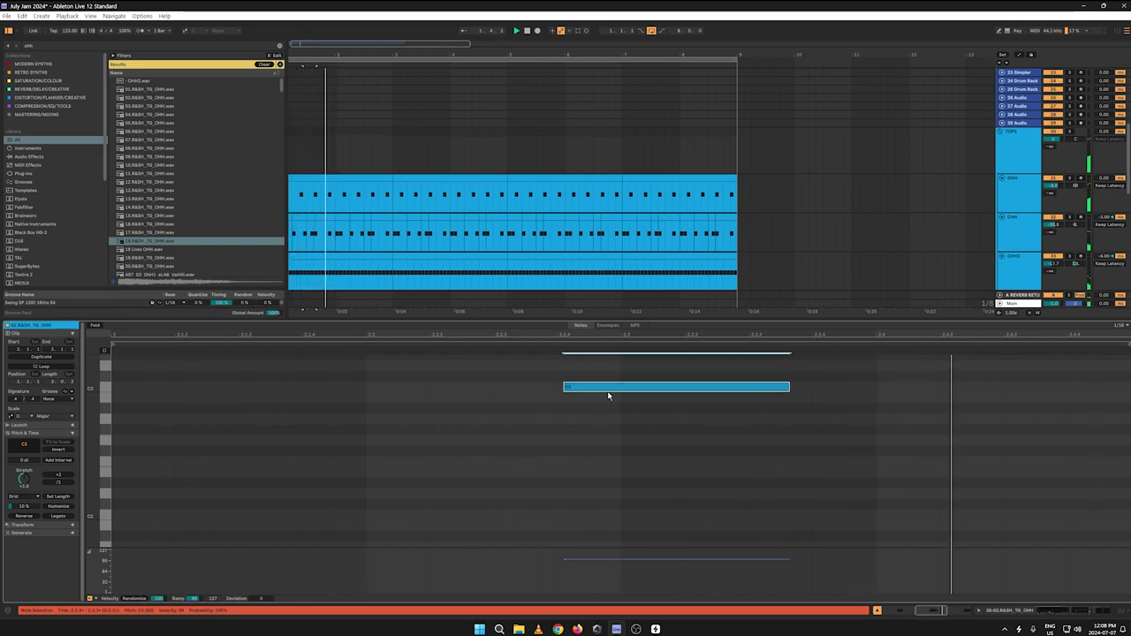
Step: Duplicate the open-hat clip to fill bars 1 to 8
drag(792, 319, 731, 632)
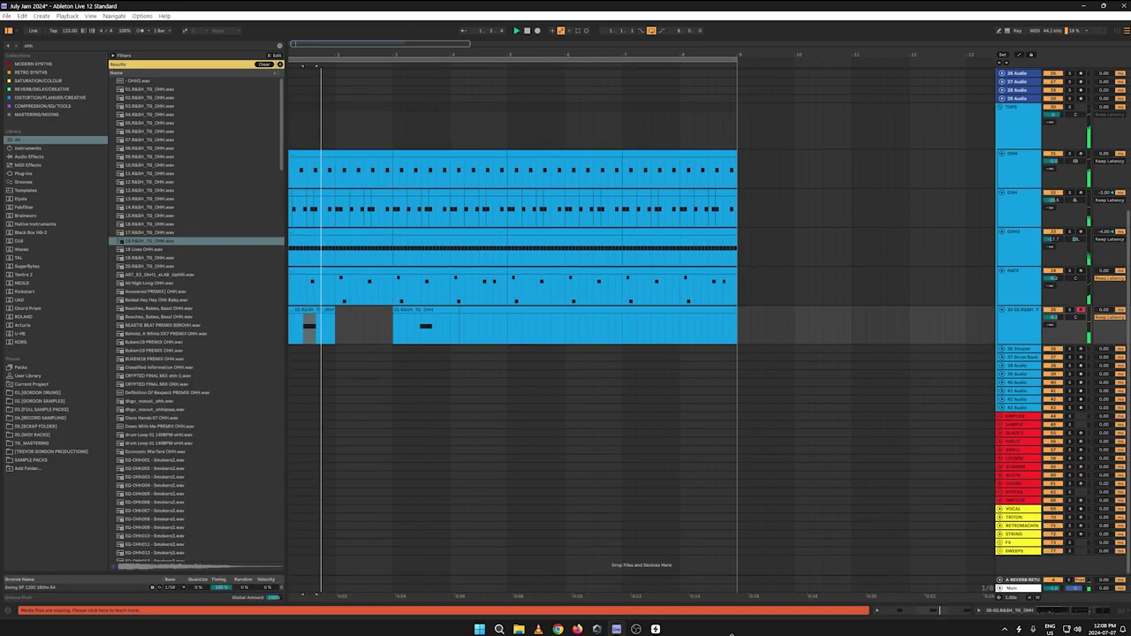
click(322, 311)
key(ctrl+d)
key(ctrl+d)
key(ctrl+d)
key(ctrl+d)
key(ctrl+d)
key(ctrl+d)
key(ctrl+d)
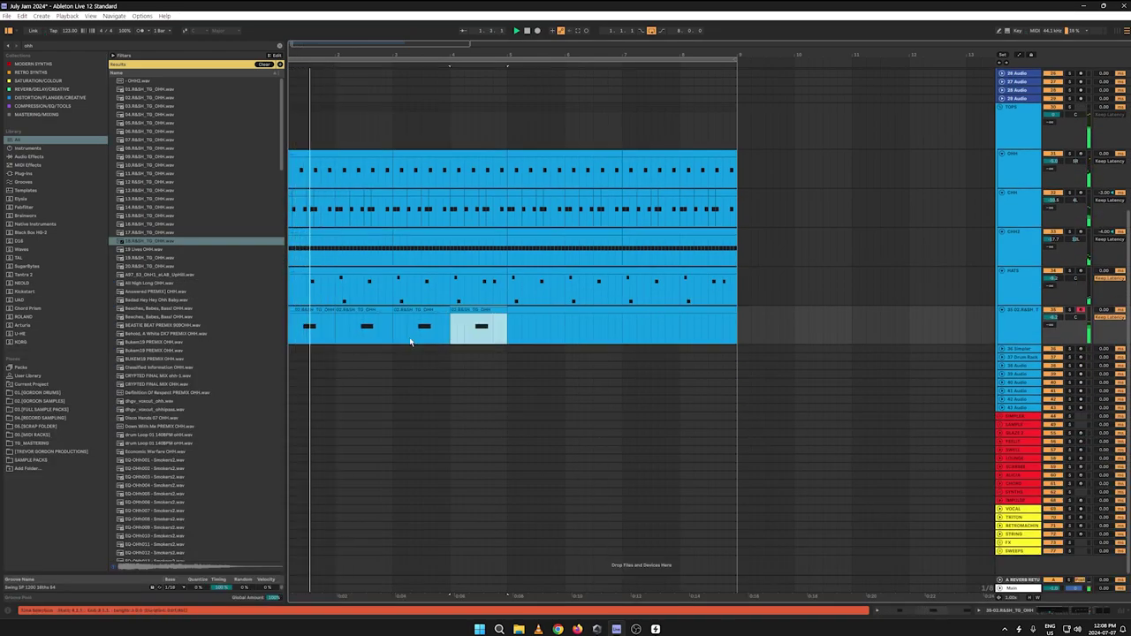
Step: Rename the open-hat track to CYM
click(1019, 323)
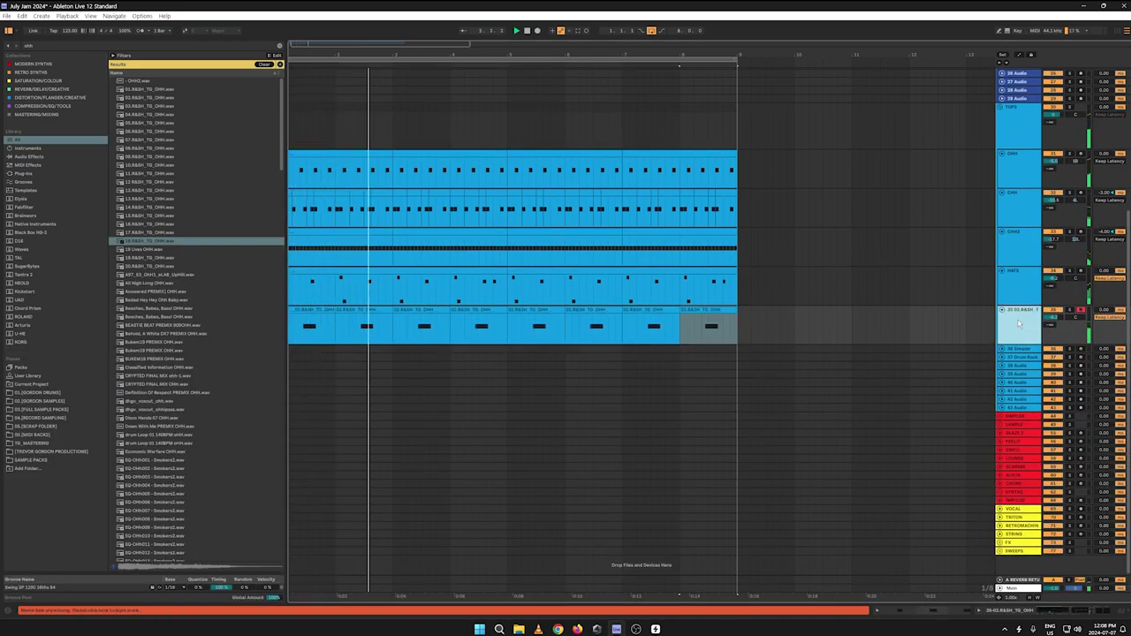
right_click(1021, 321)
click(1034, 355)
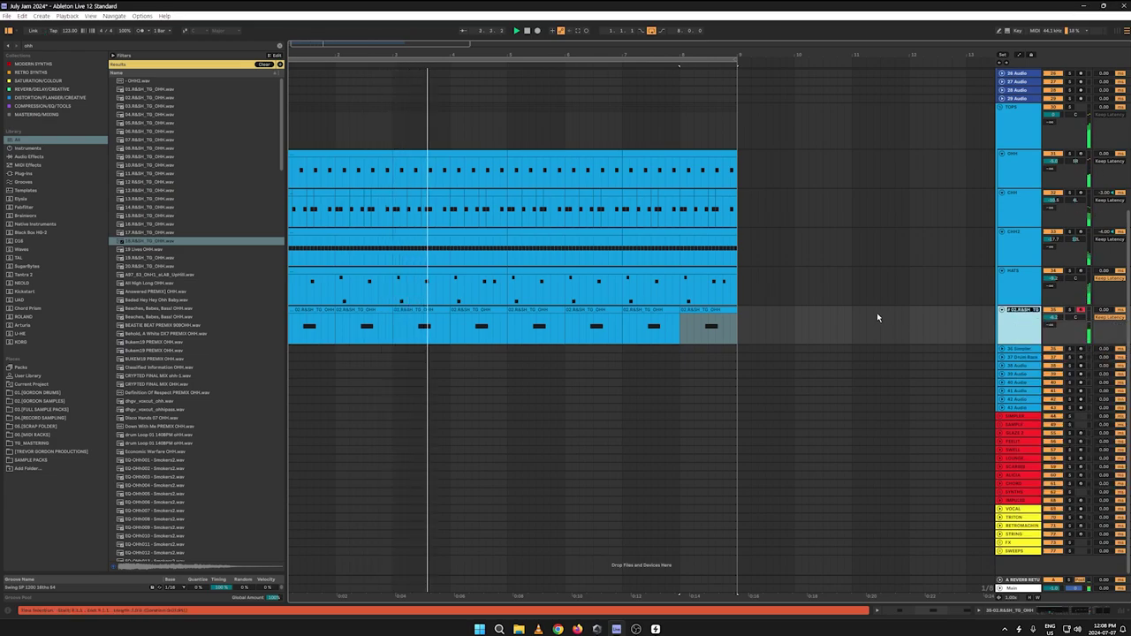
text(0HH)
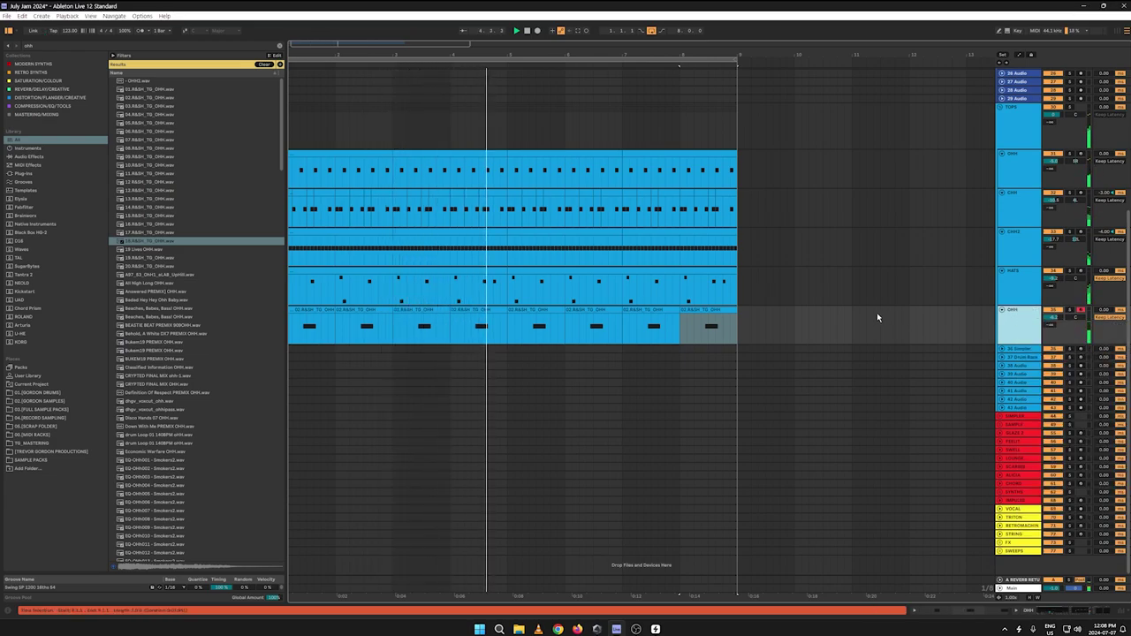
right_click(1012, 312)
click(1038, 351)
text(CYM)
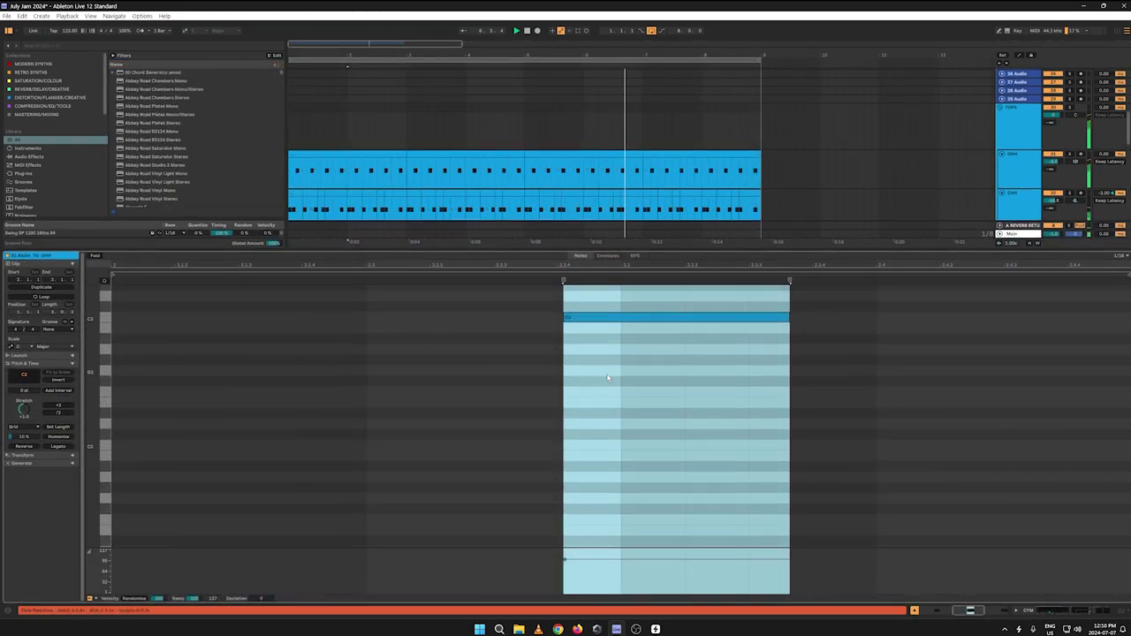
Step: Move the CYM note earlier and down to B2, then duplicate the edited clip onward
click(607, 378)
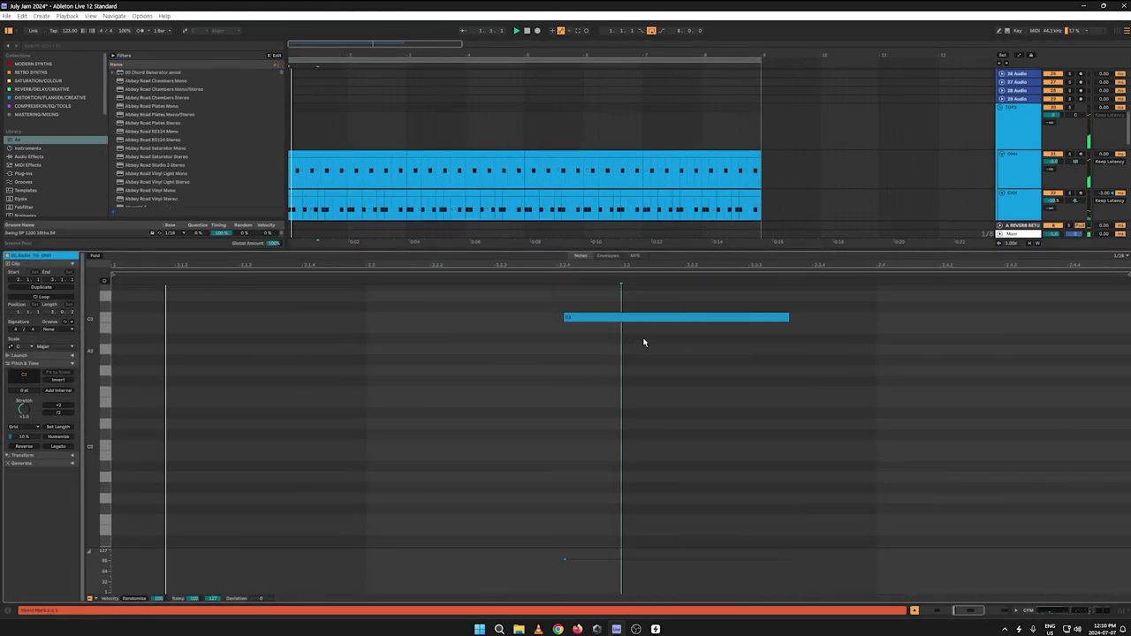
drag(613, 318, 415, 317)
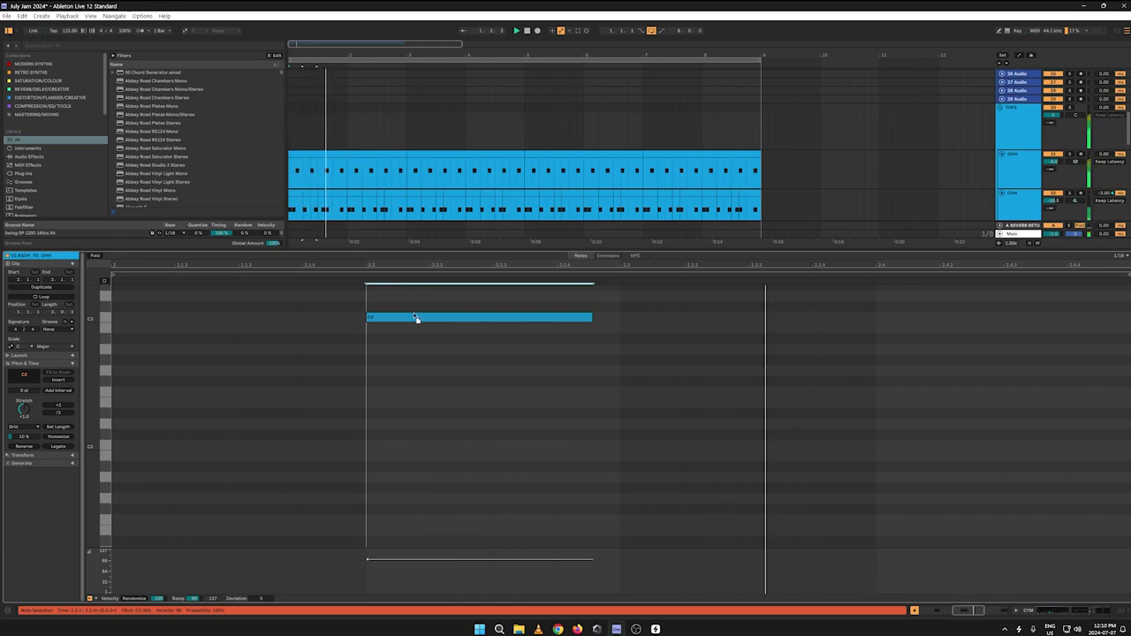
click(415, 317)
key(space)
drag(523, 252, 495, 512)
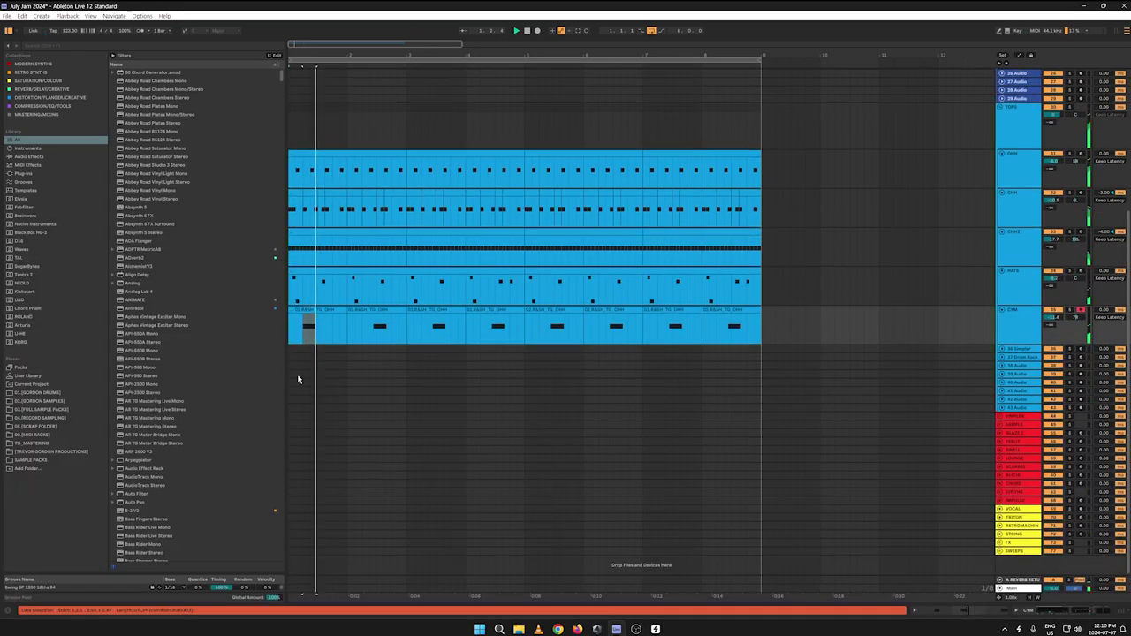
click(324, 309)
key(ctrl+d)
key(ctrl+d)
key(ctrl+d)
key(ctrl+d)
key(ctrl+d)
key(ctrl+d)
key(ctrl+d)
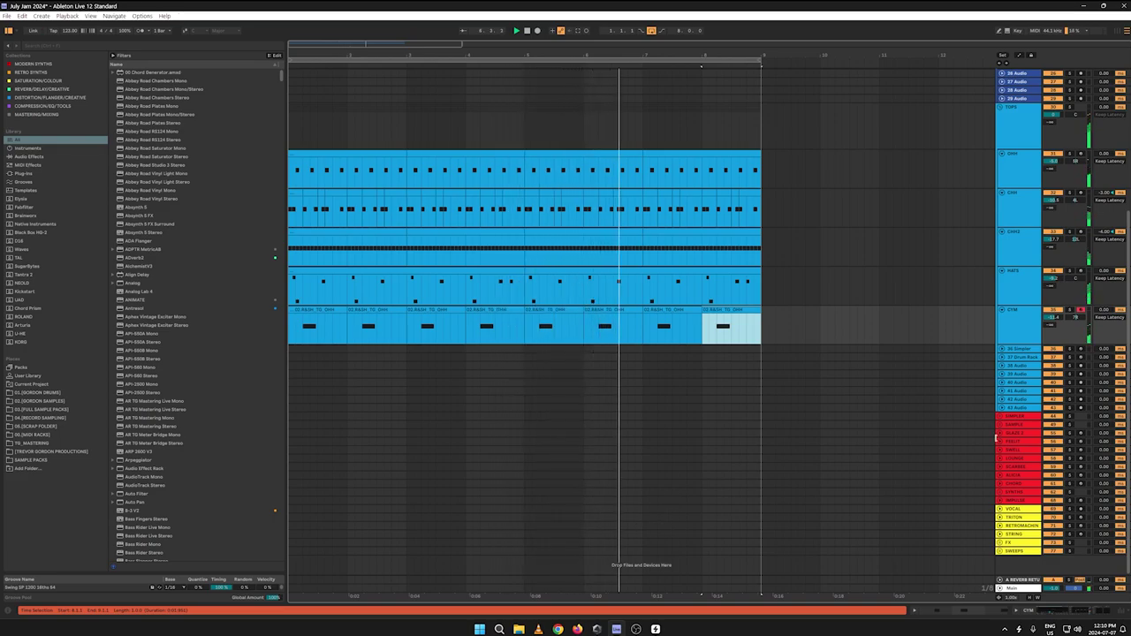
Step: Reset the CYM sampler transpose to 0 st and audition the cymbal
double_click(1016, 326)
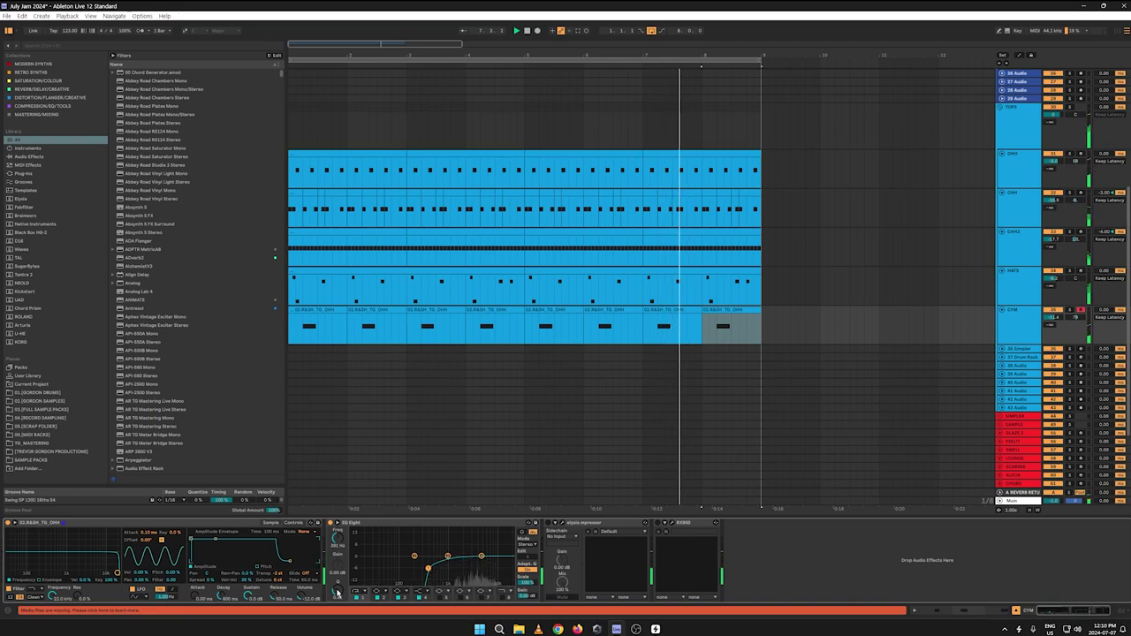
drag(279, 575, 278, 567)
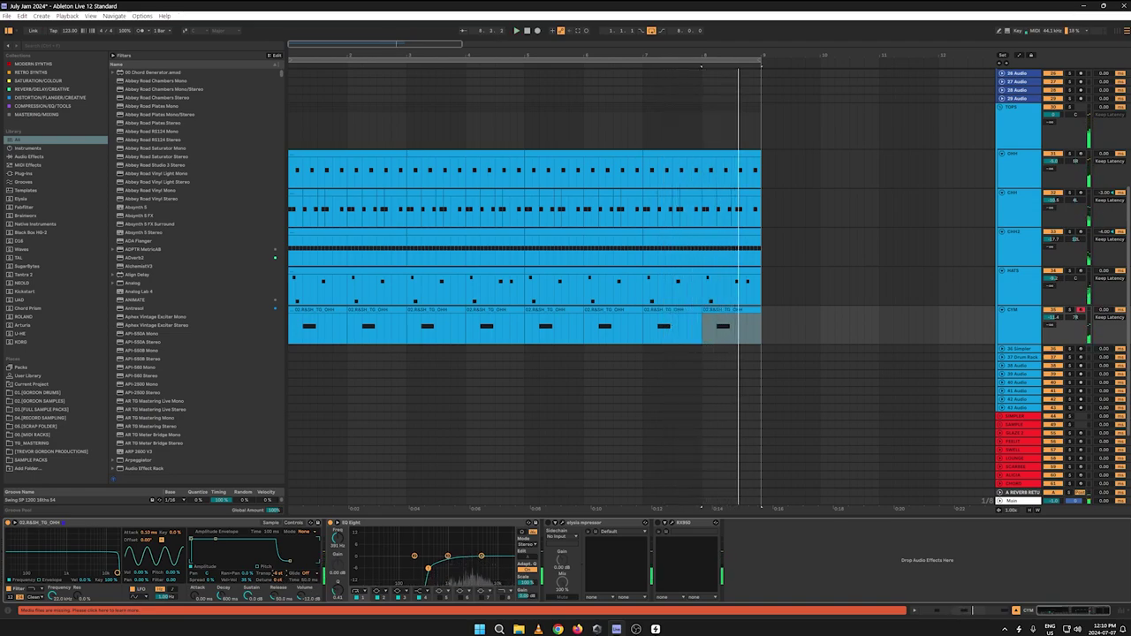
key(space)
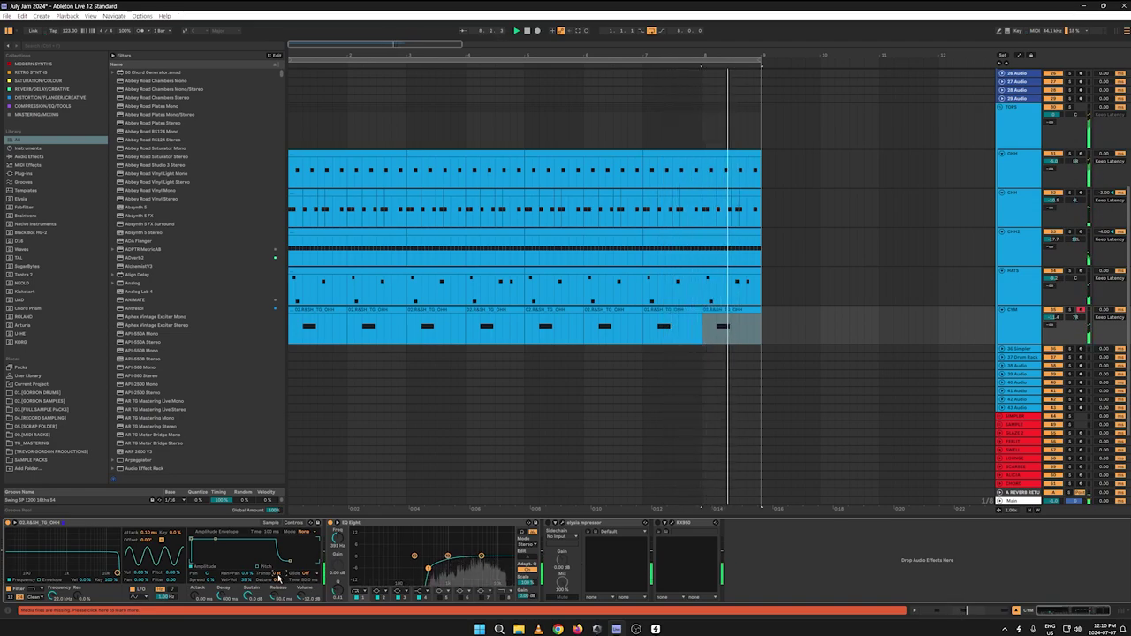
key(space)
key(space)
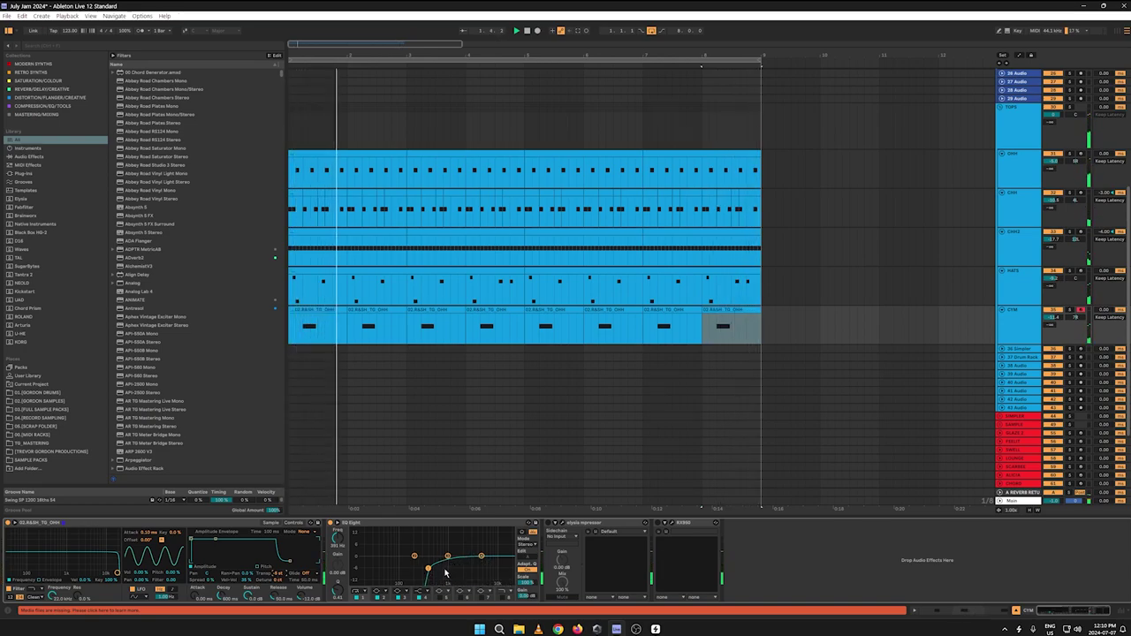
click(271, 523)
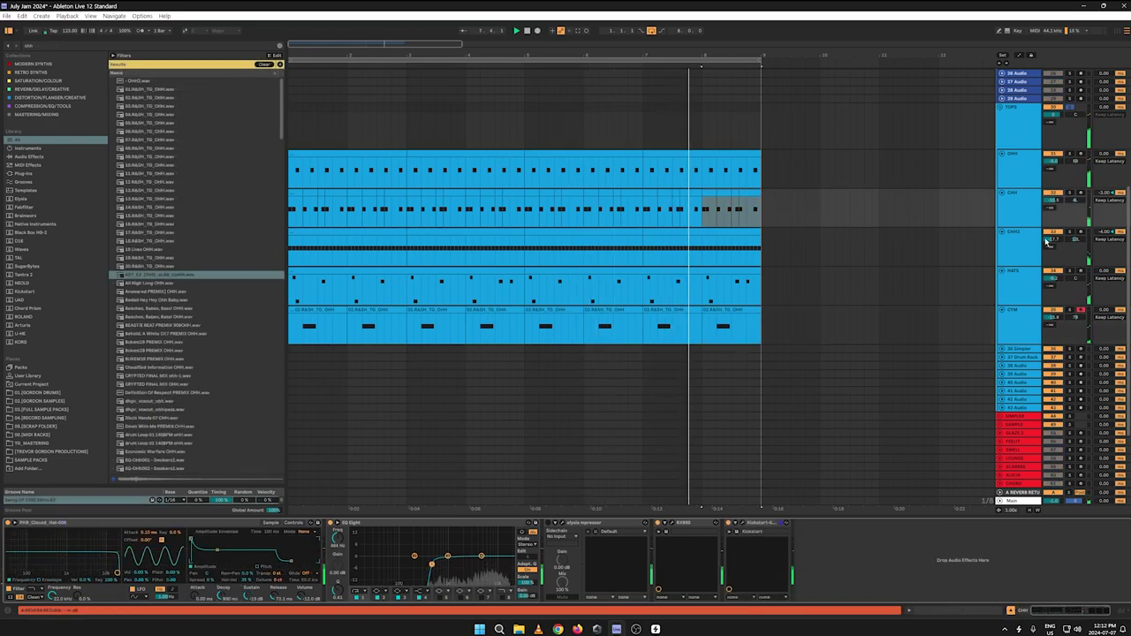
Step: In the Session mixer, fold MIDS and view the CYM and CHH2 device chains
key(Tab)
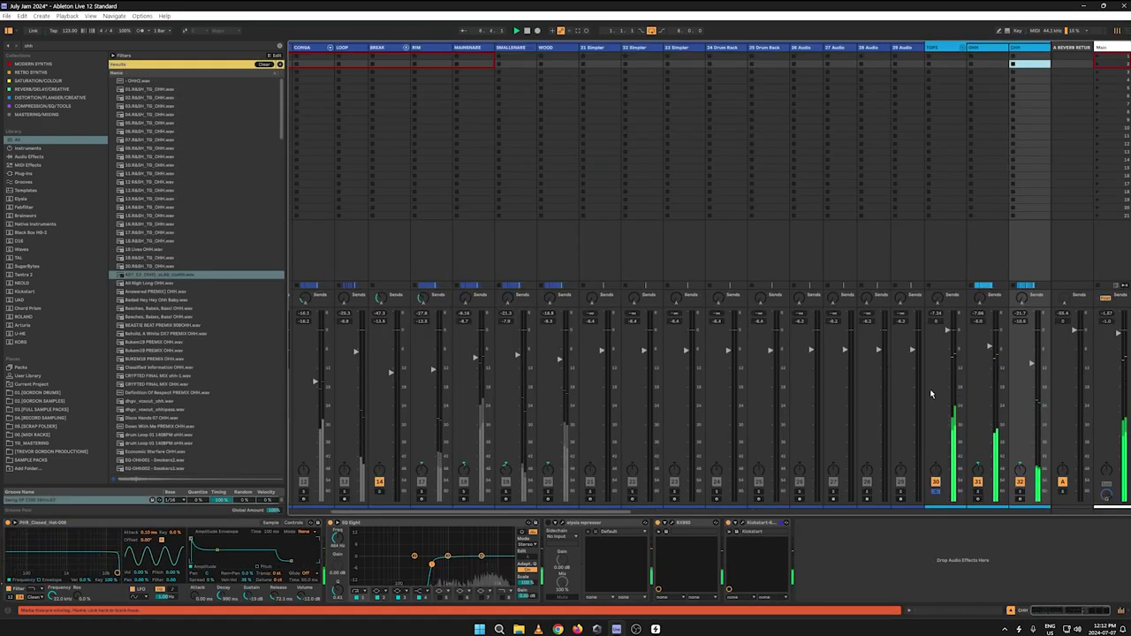
key(Tab)
key(Tab)
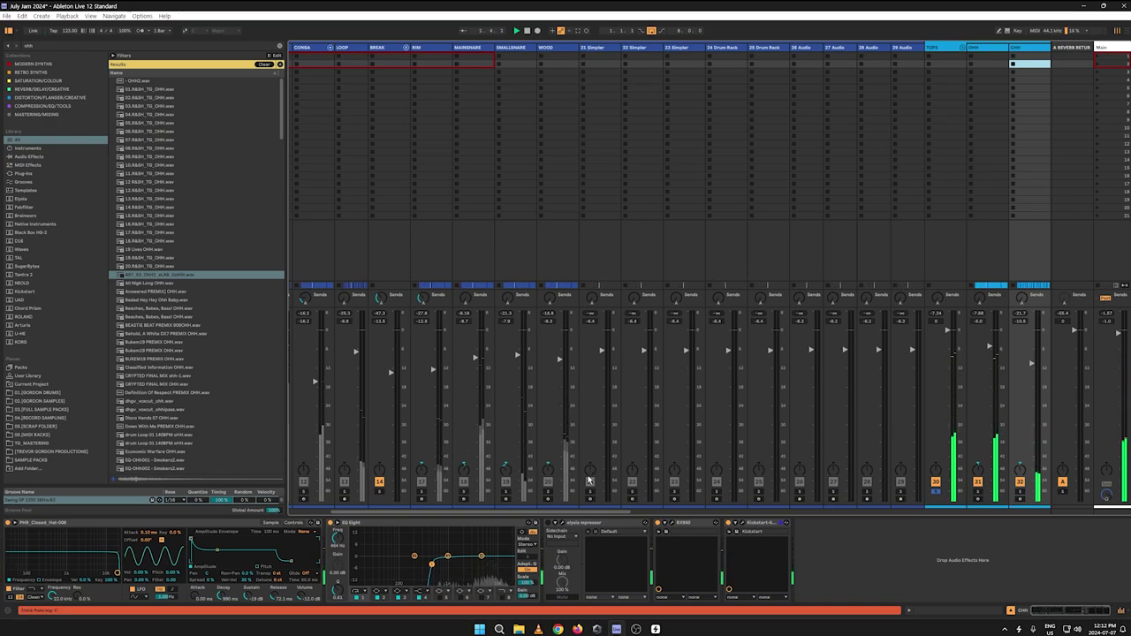
drag(553, 513, 397, 510)
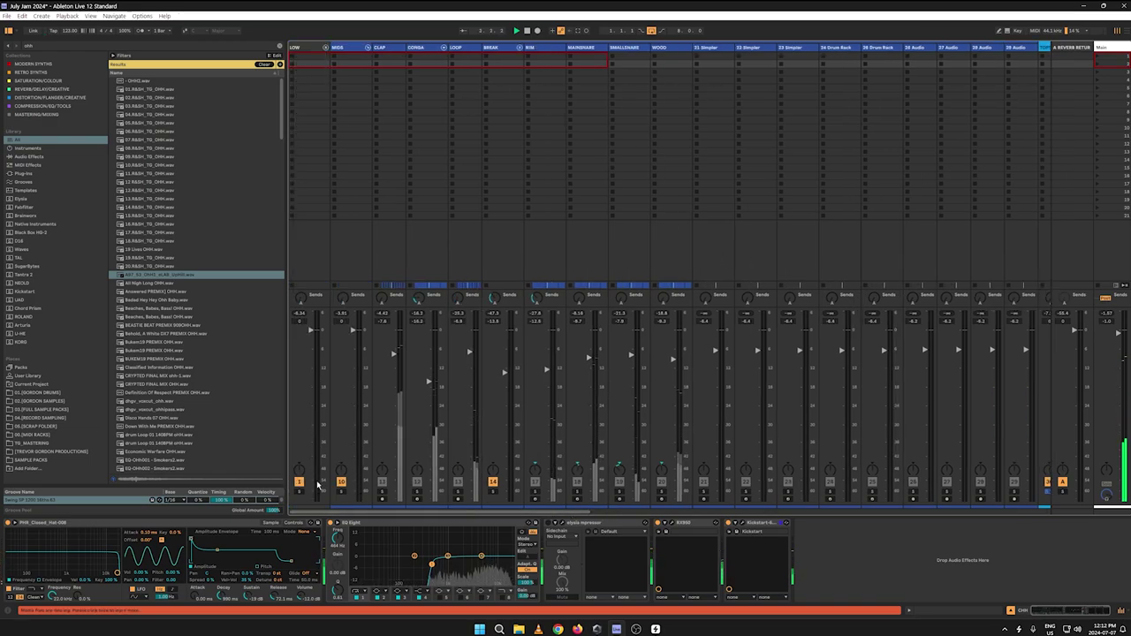
click(369, 48)
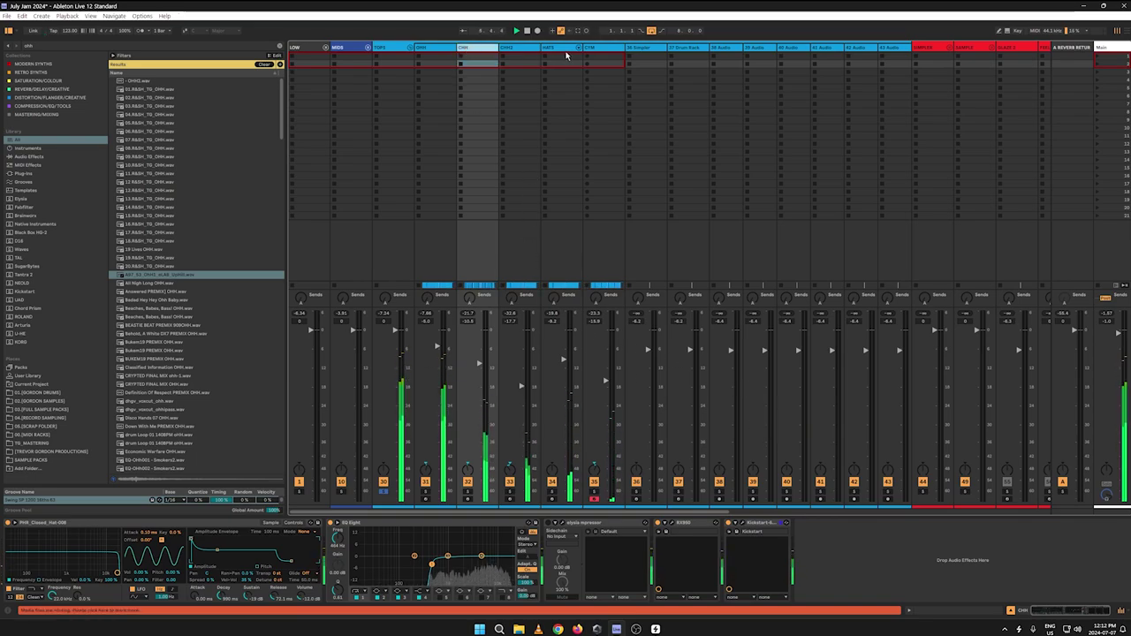
click(606, 51)
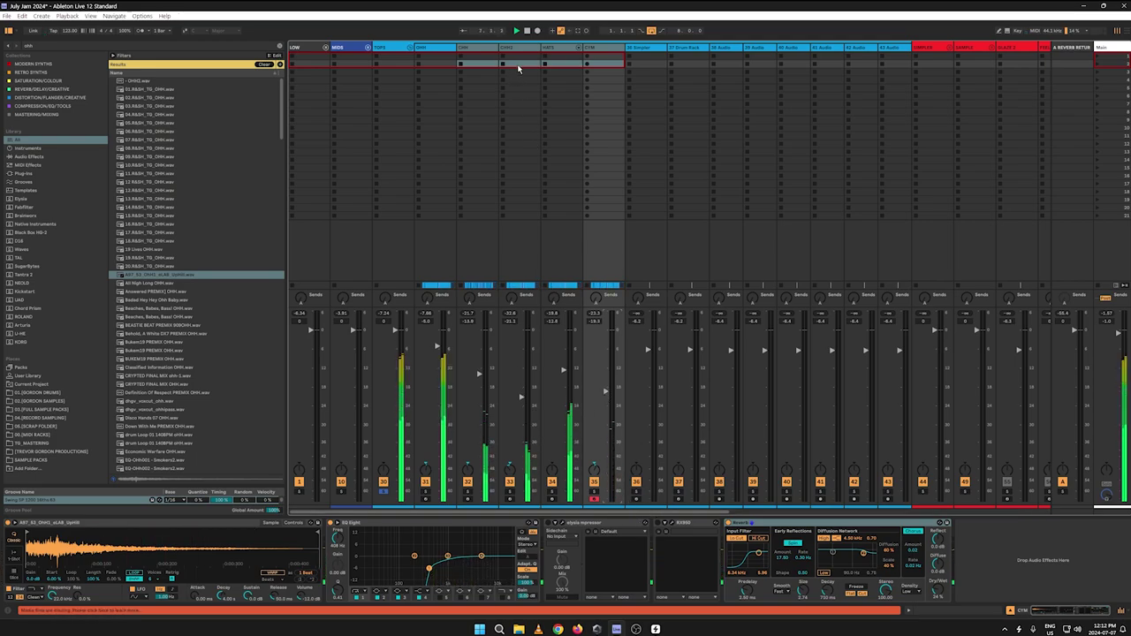
click(521, 49)
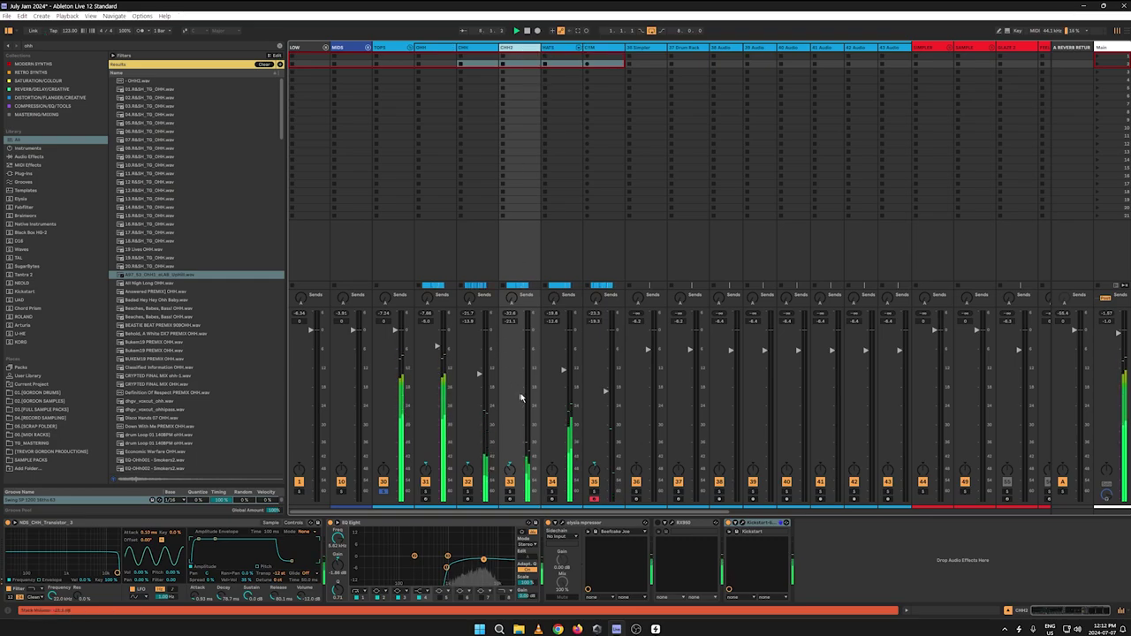
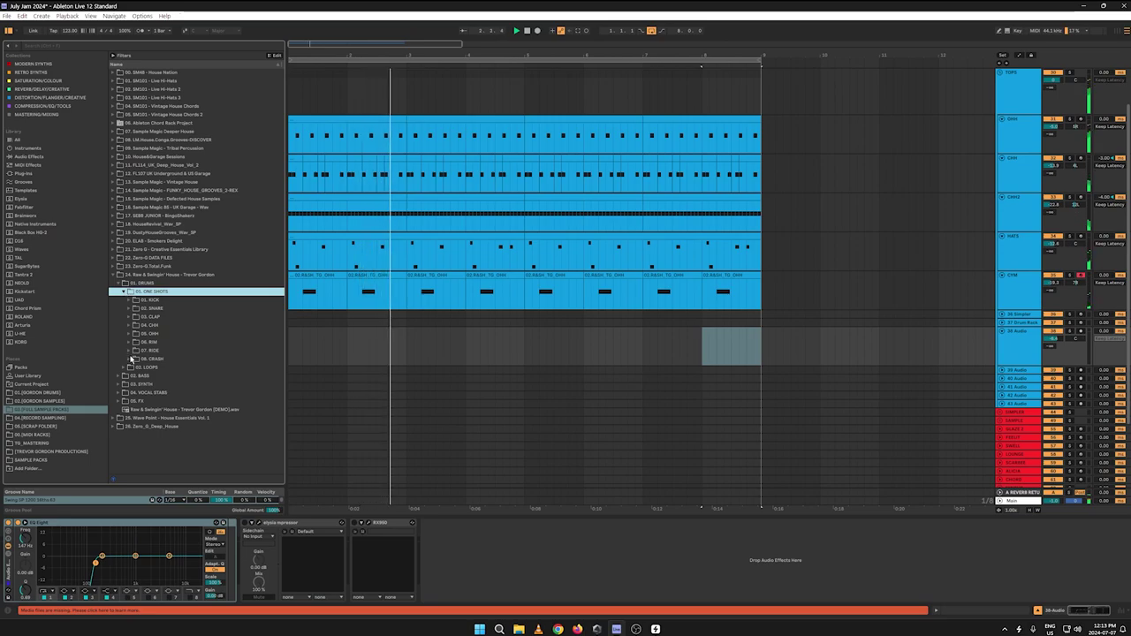
Step: Audition ride samples and place 10.R&SH_TG_RIDE.wav at the start of the empty audio track
click(129, 351)
click(148, 393)
scroll(238, 403, down, 3)
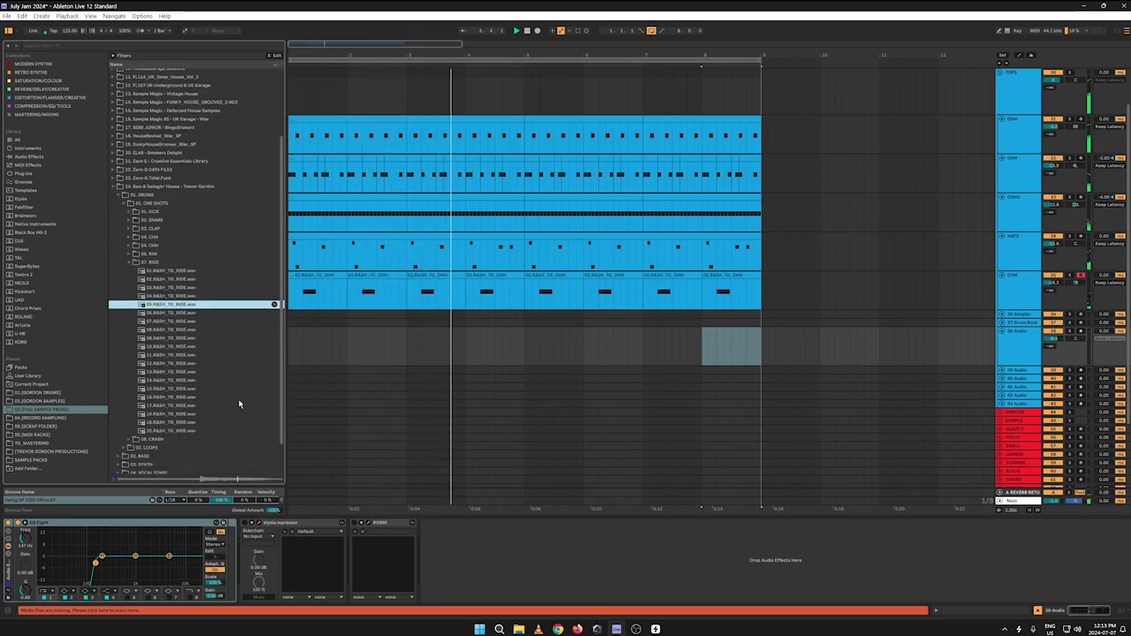
click(171, 347)
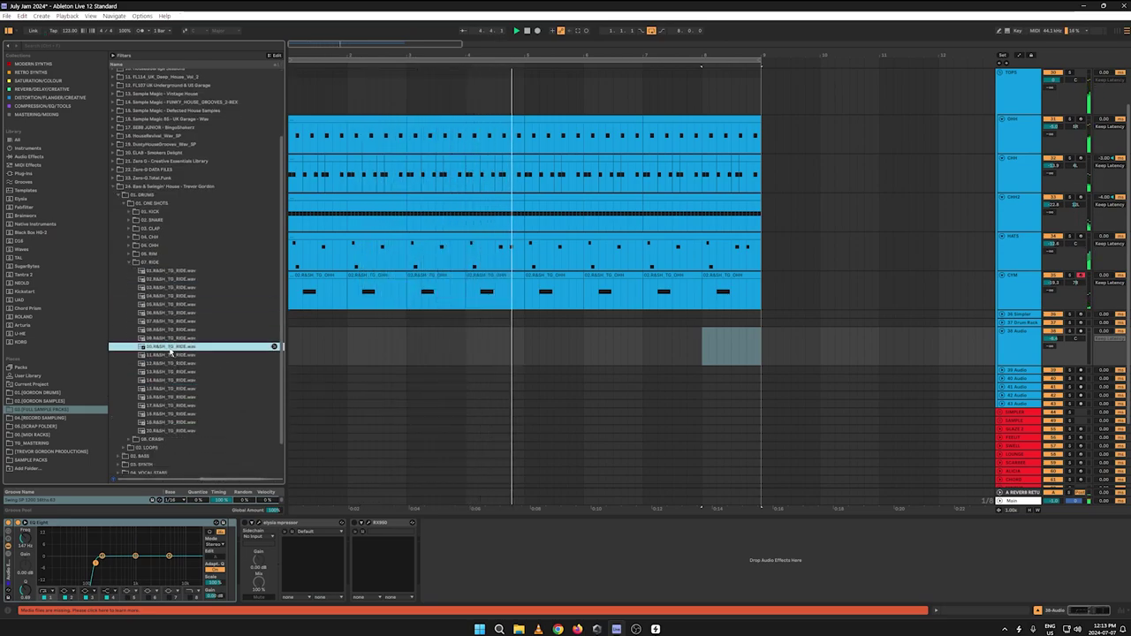
drag(170, 350, 293, 357)
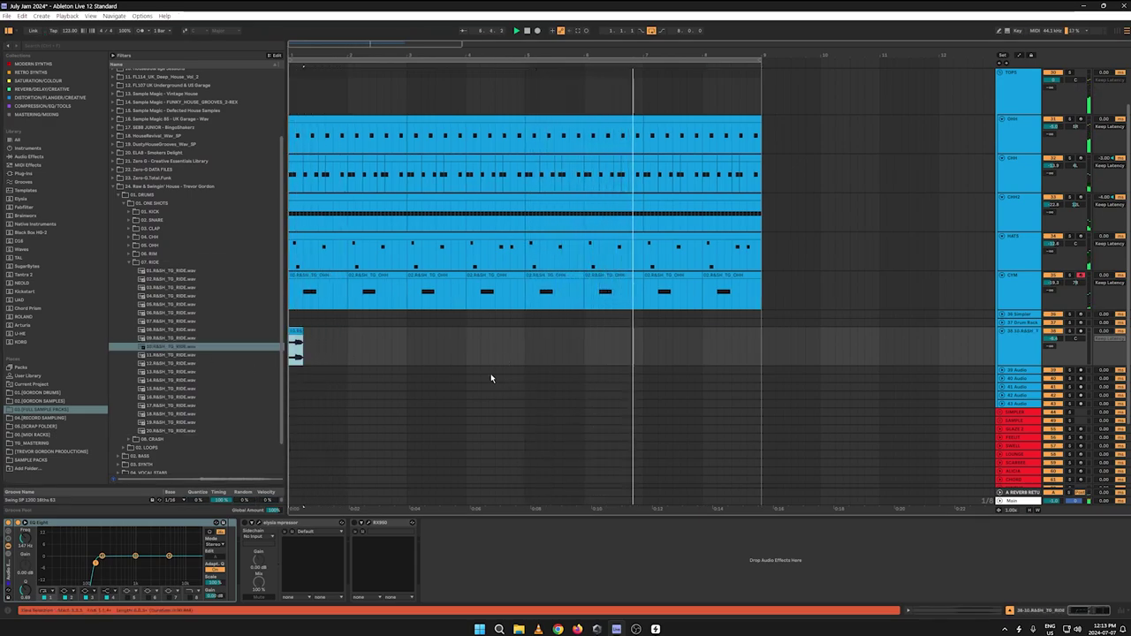
Step: Repeat the ride clip with Ctrl+D until it fills the loop to bar 9
key(ctrl+d)
key(ctrl+d)
key(ctrl+d)
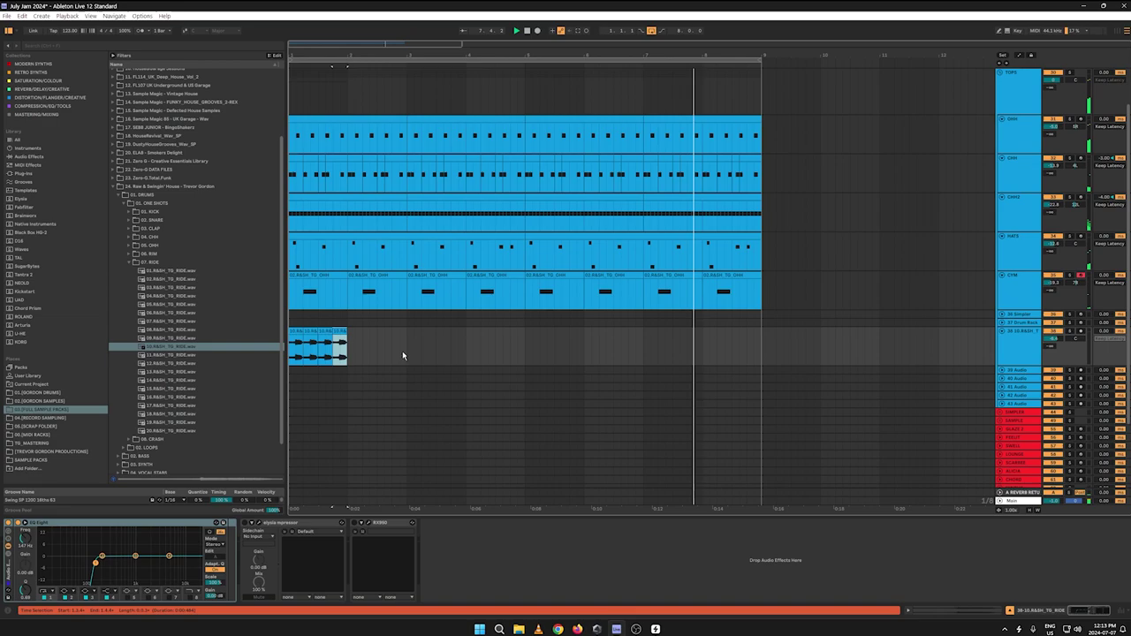
drag(350, 356, 235, 356)
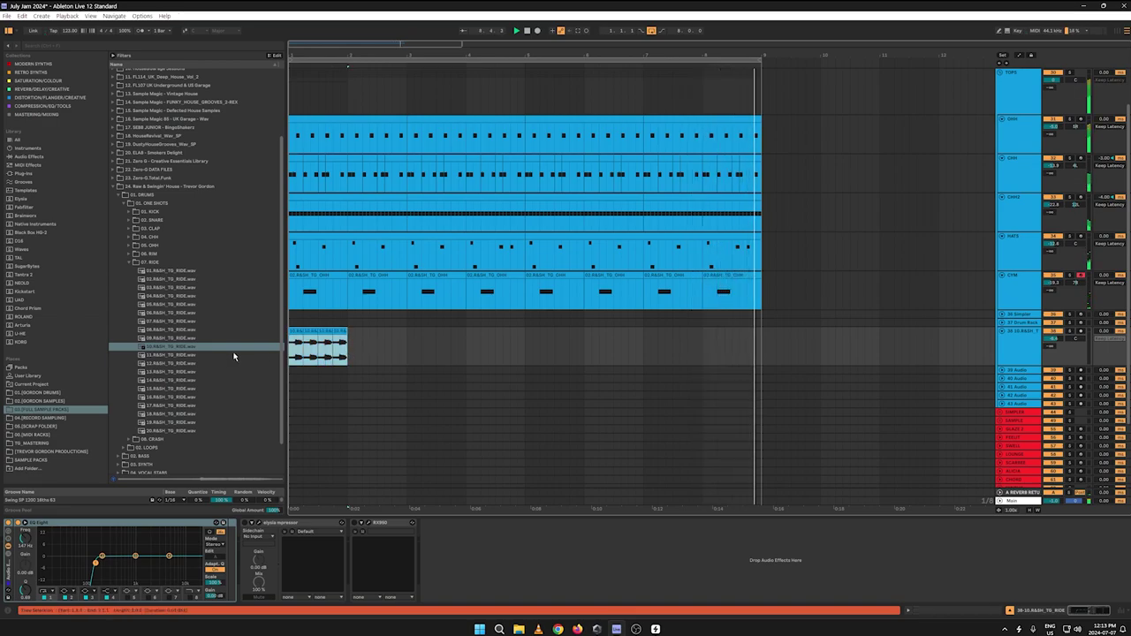
key(ctrl+d)
key(ctrl+d)
key(ctrl+d)
key(ctrl+d)
key(ctrl+d)
key(ctrl+d)
key(ctrl+d)
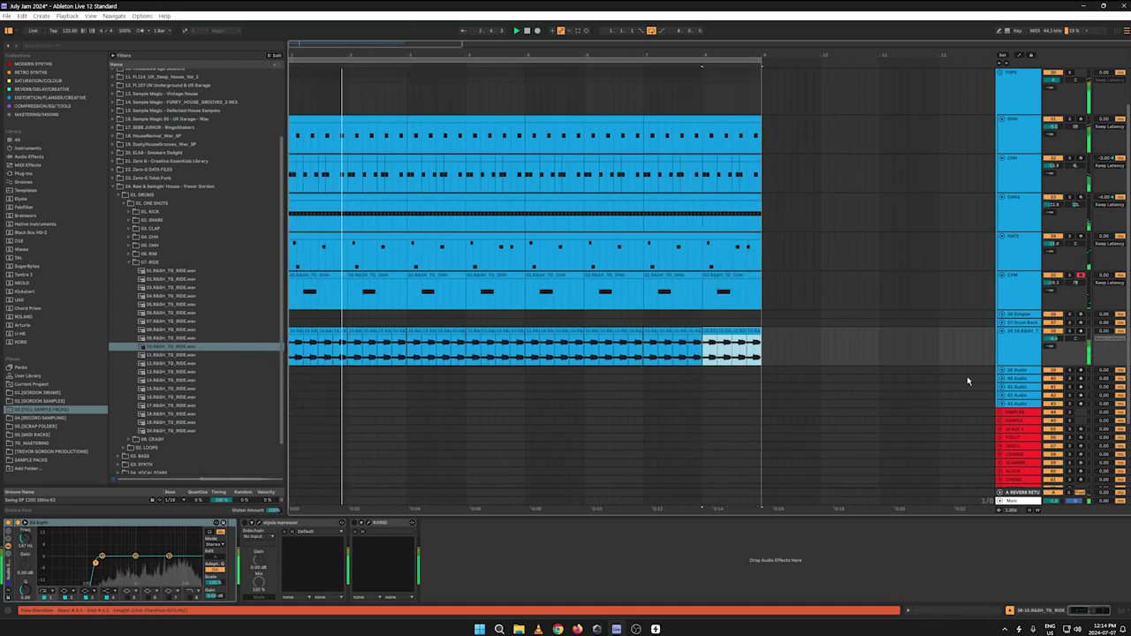
click(967, 379)
Step: Raise the ride track's EQ Eight low cut to about 574 Hz
click(1018, 351)
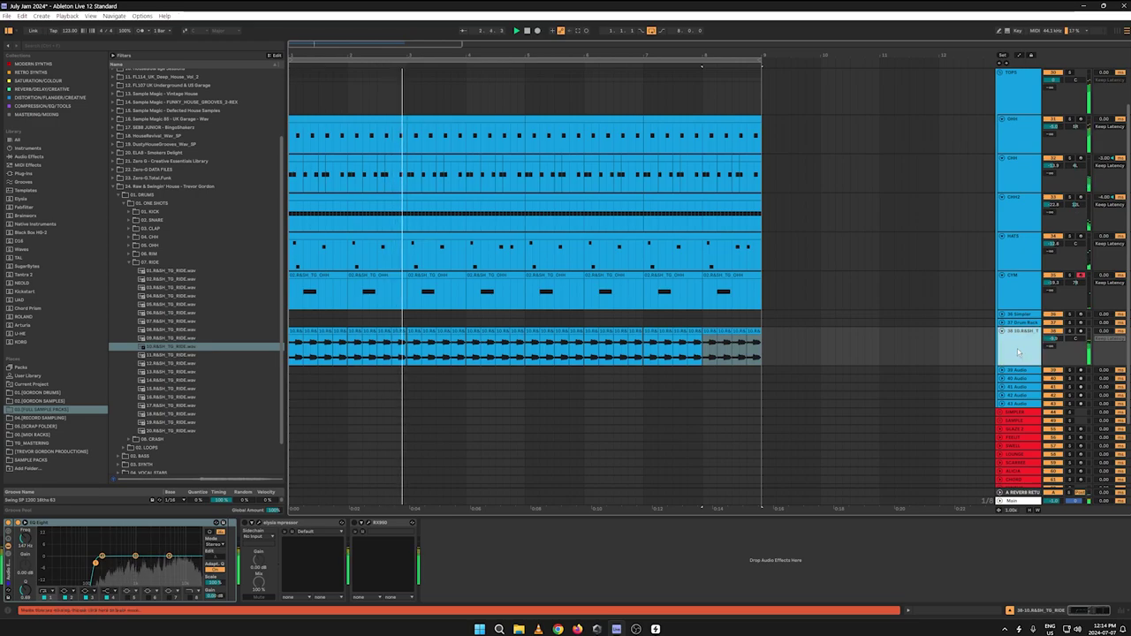
drag(96, 563, 134, 574)
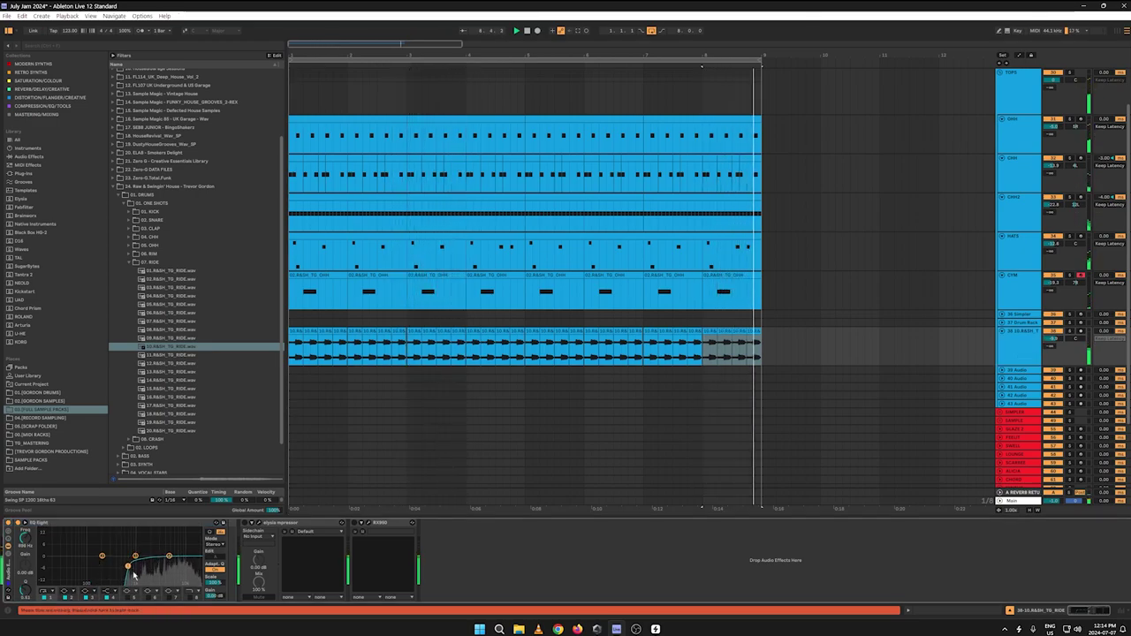
key(space)
key(space)
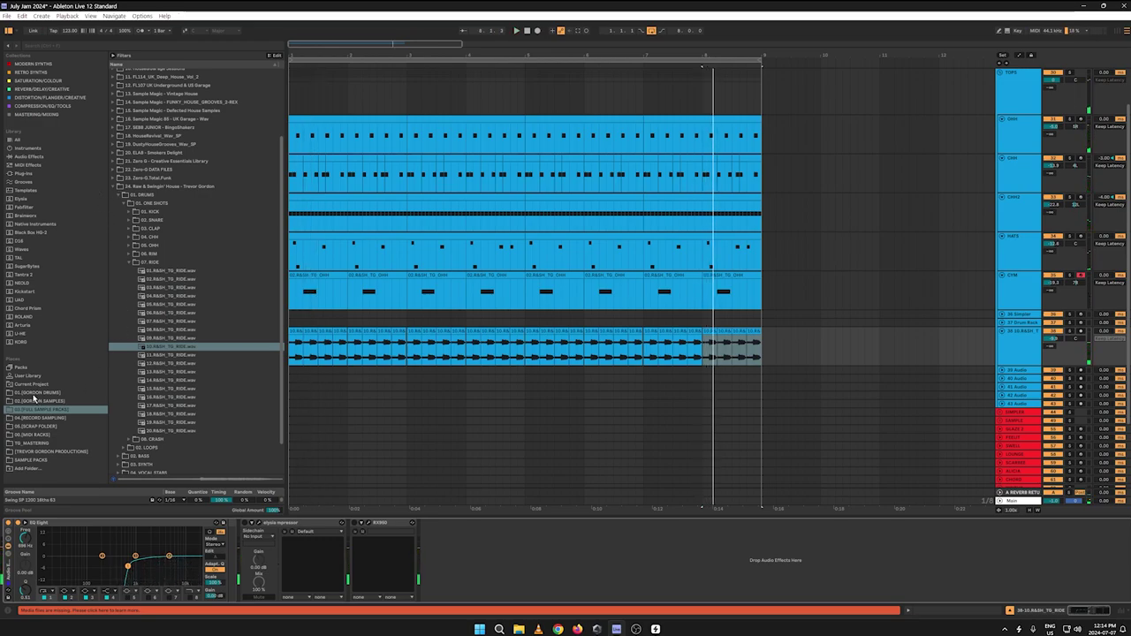
Step: Load the 03.RIDE CYM FX-1.adg rack from MIDI RACKS onto the ride track and turn up Kickstart's mix
click(27, 435)
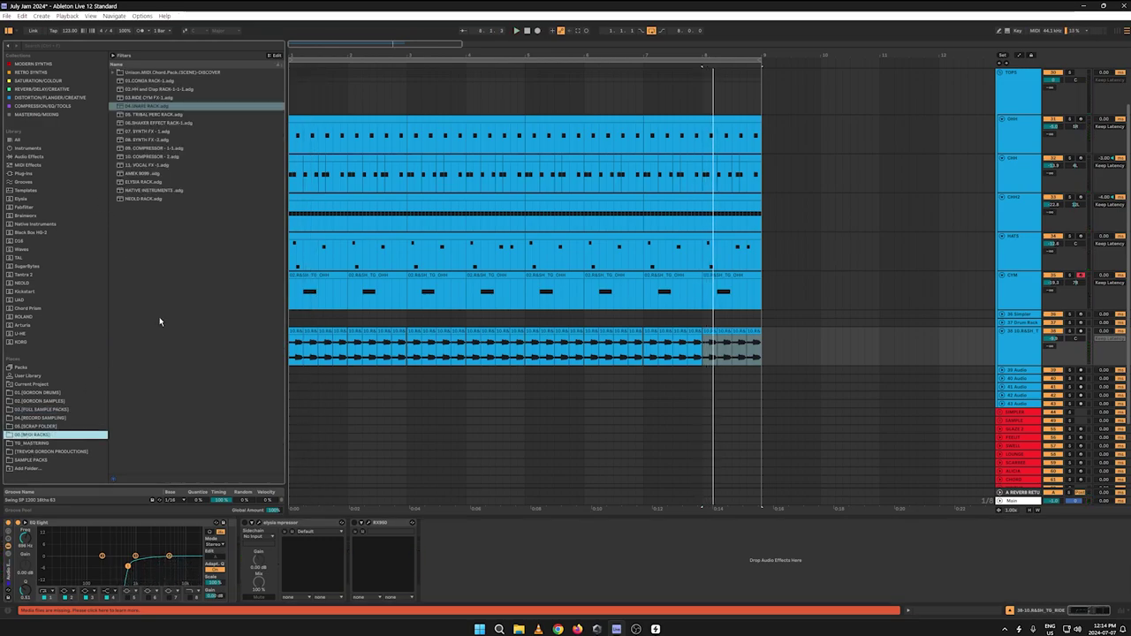
click(145, 99)
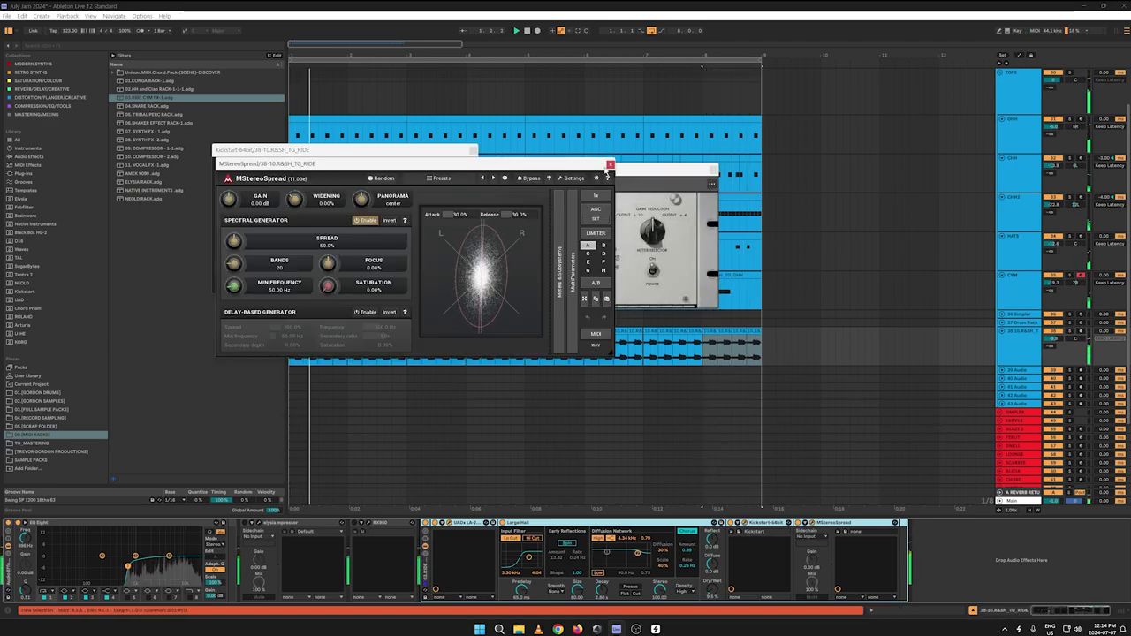
click(610, 164)
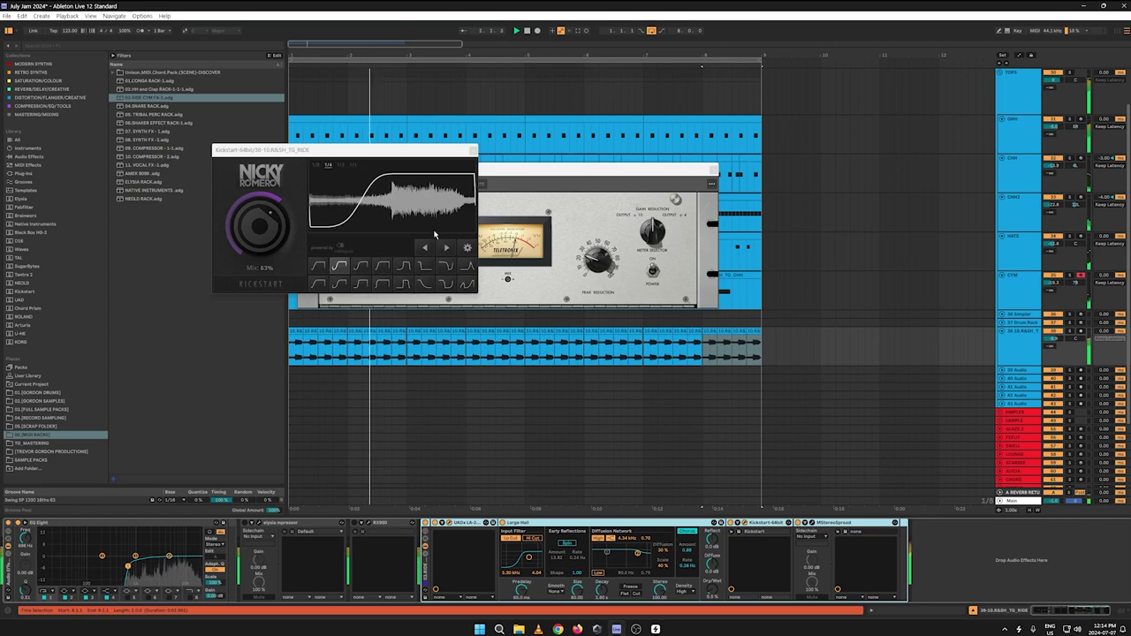
drag(253, 233, 252, 201)
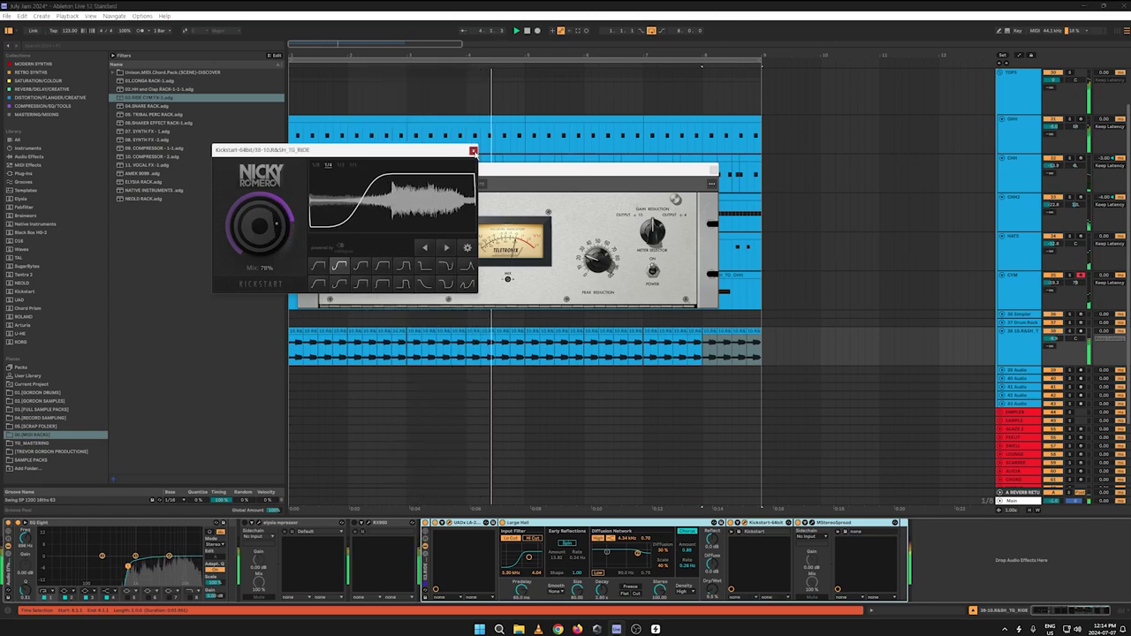
click(473, 150)
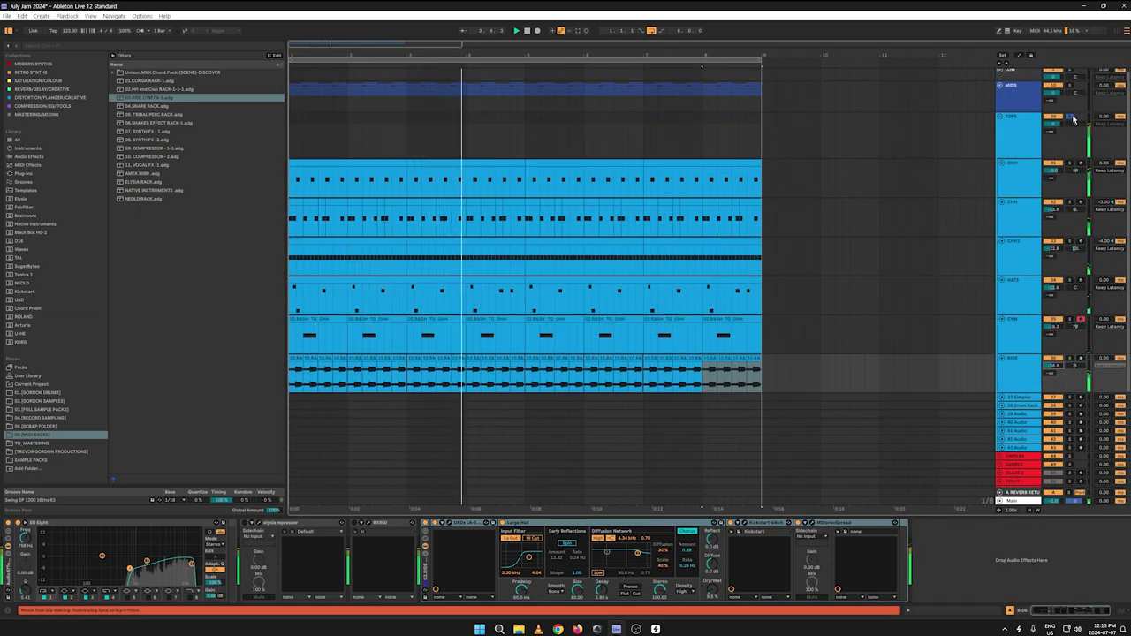
Step: Re-solo TOPS, select every clip on the RIDE track, and enable Warp for them
click(1072, 116)
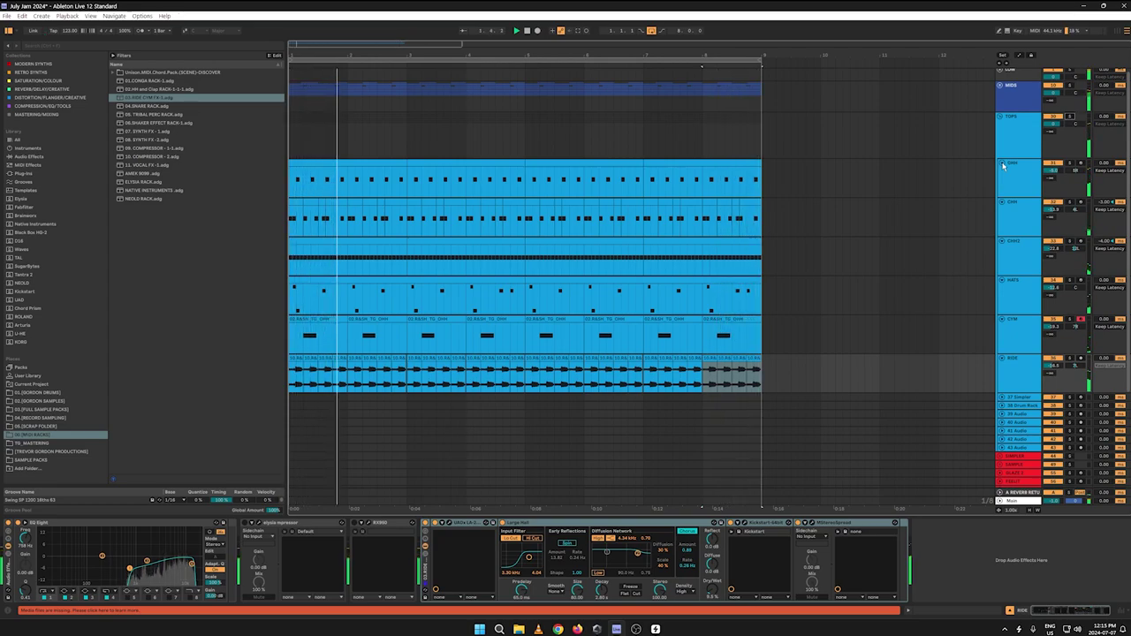
click(1070, 116)
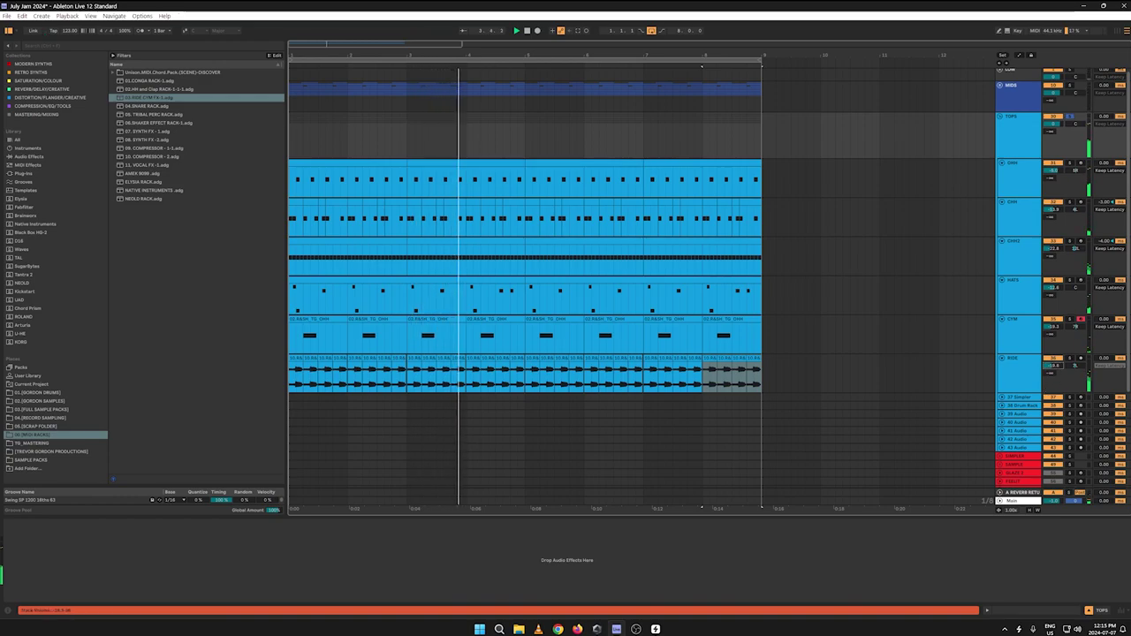
drag(762, 379, 215, 342)
click(840, 375)
click(756, 358)
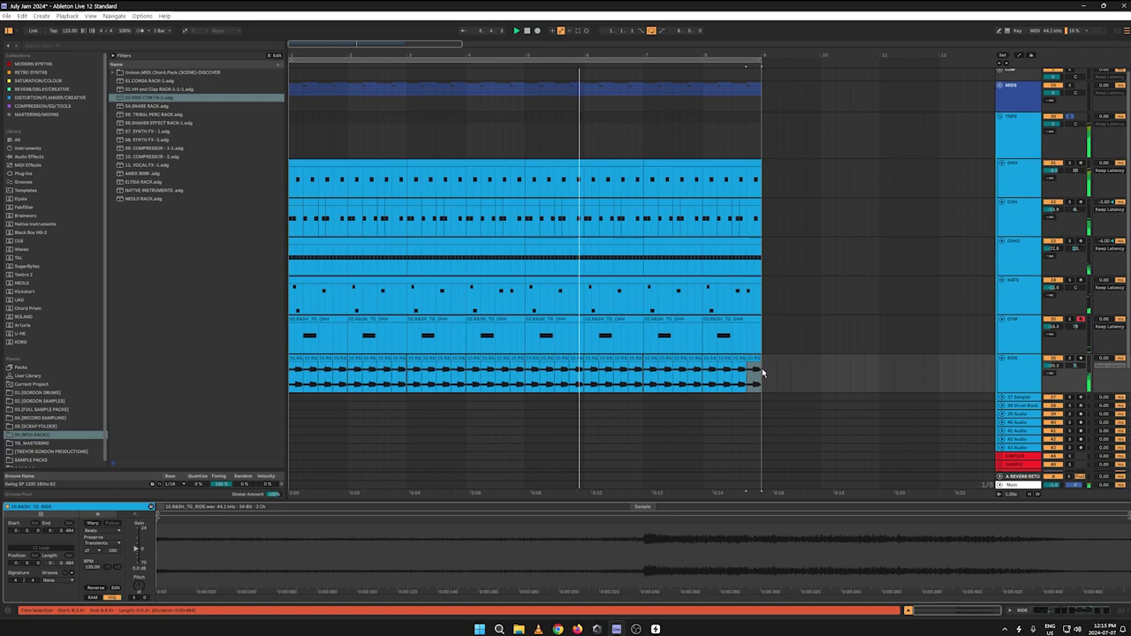
drag(757, 373, 272, 373)
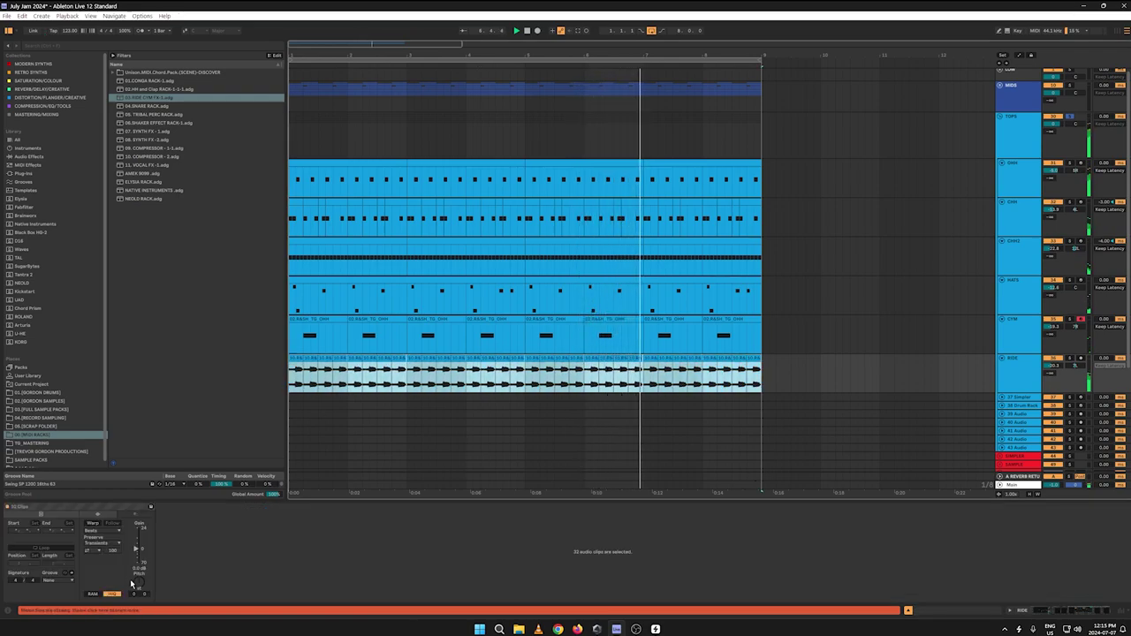
key(0)
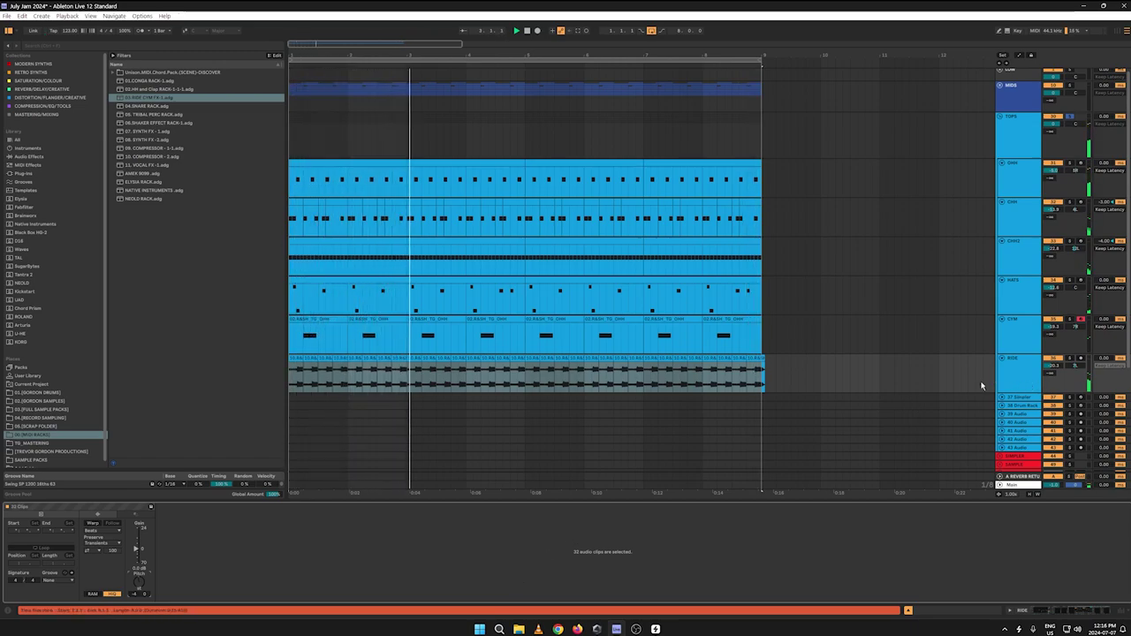
click(91, 522)
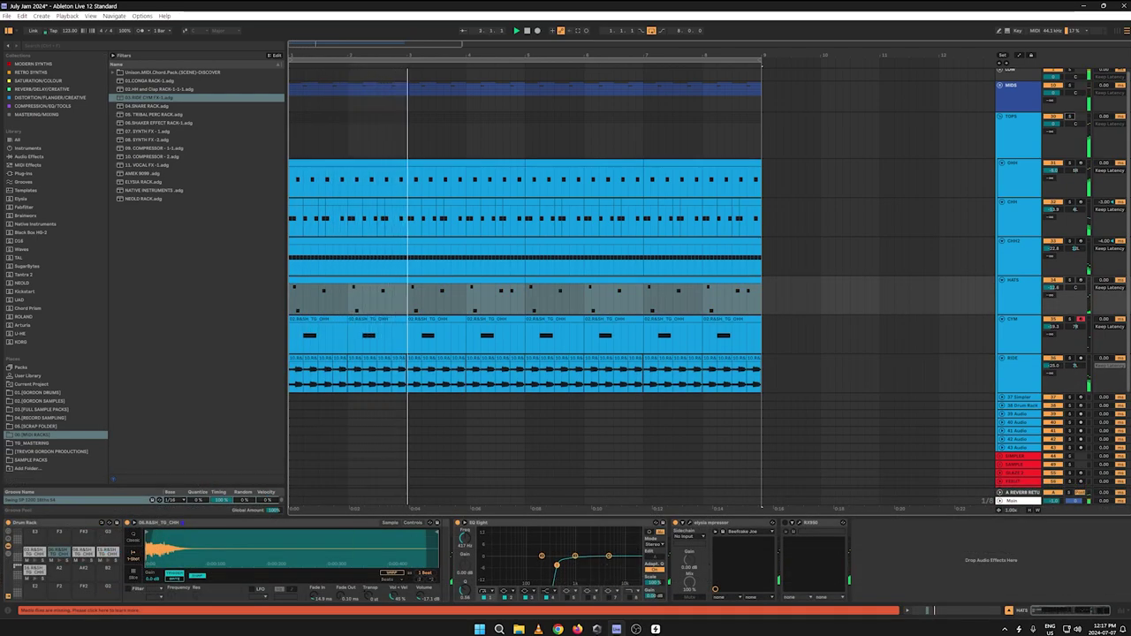
Step: Unfold LOW, select KICK 2, and fine-tune Kick 2's pitch envelope end point near B0
click(1001, 115)
click(1000, 74)
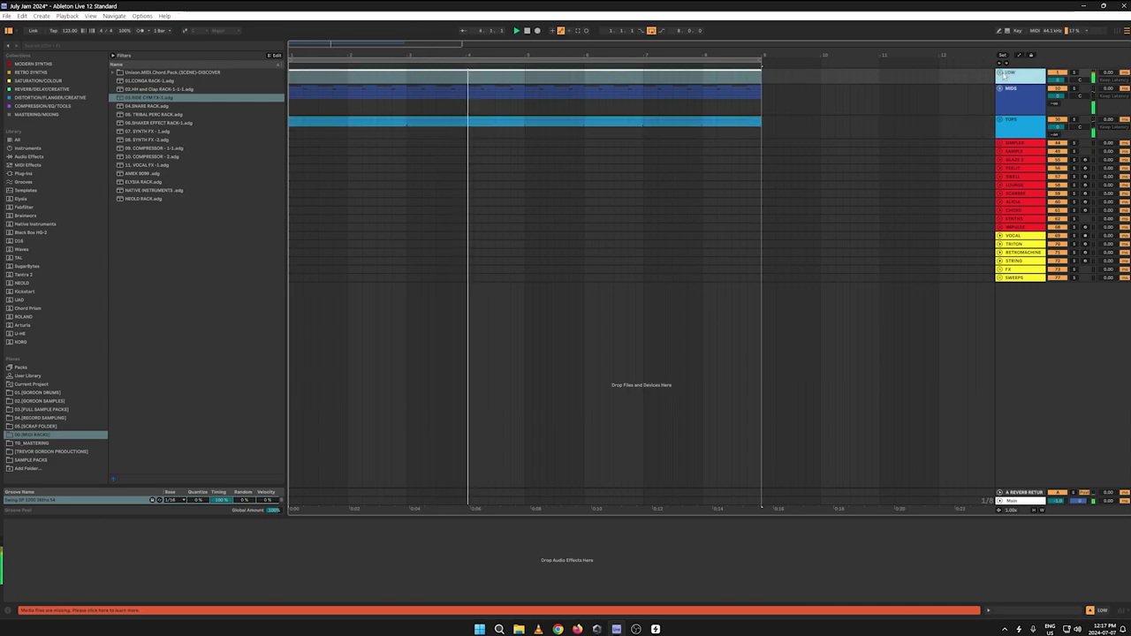
click(999, 75)
key(space)
key(space)
click(1017, 116)
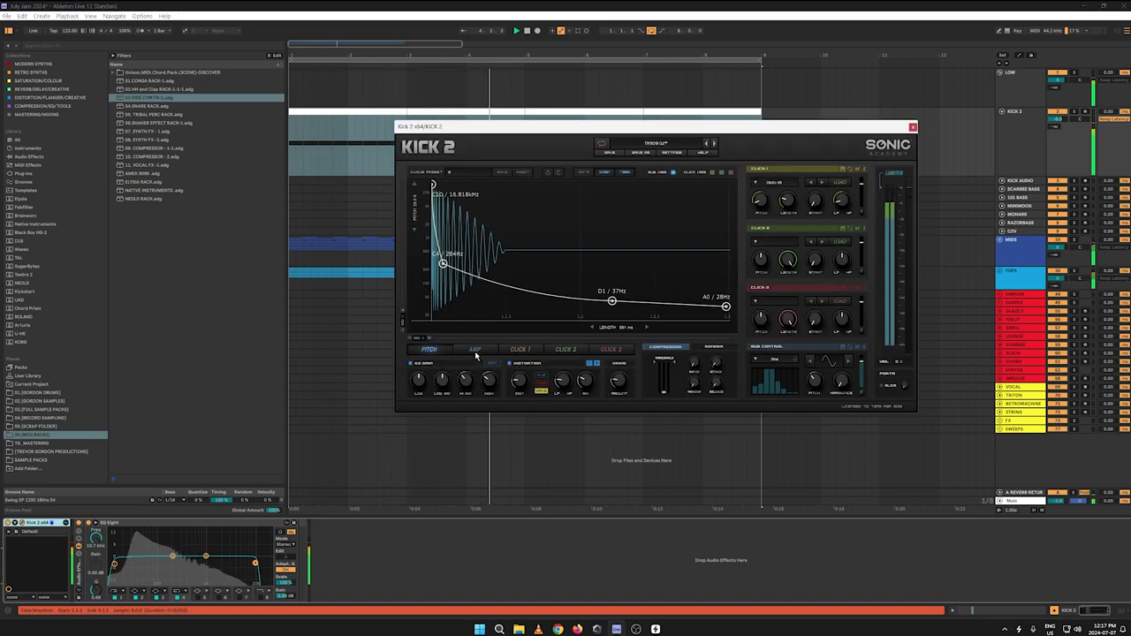
drag(616, 305, 615, 309)
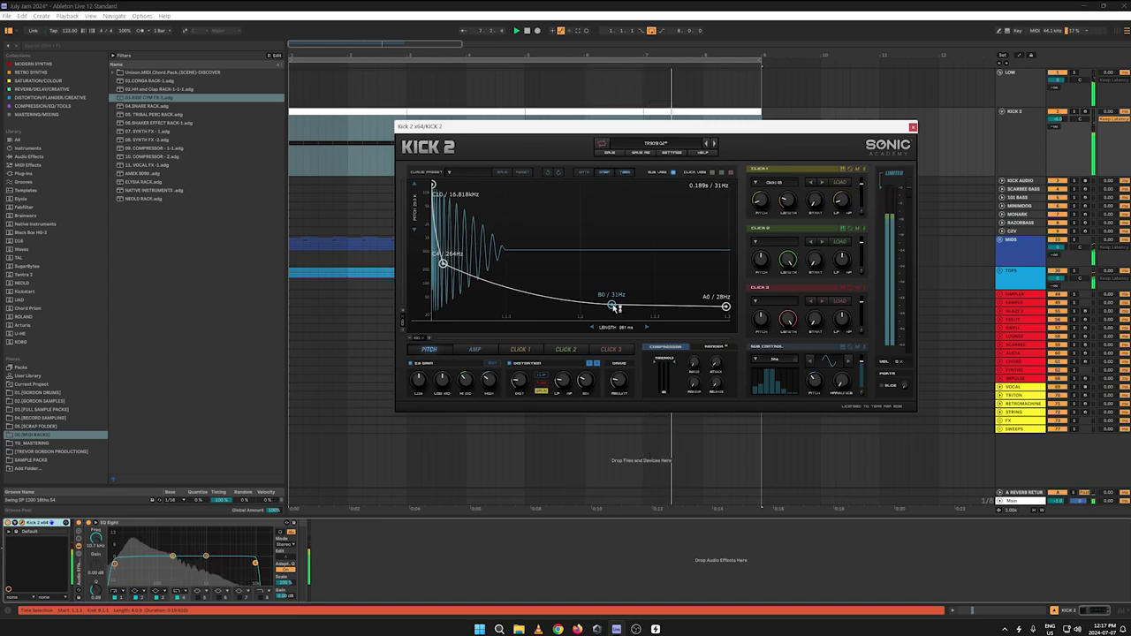
drag(616, 307, 613, 301)
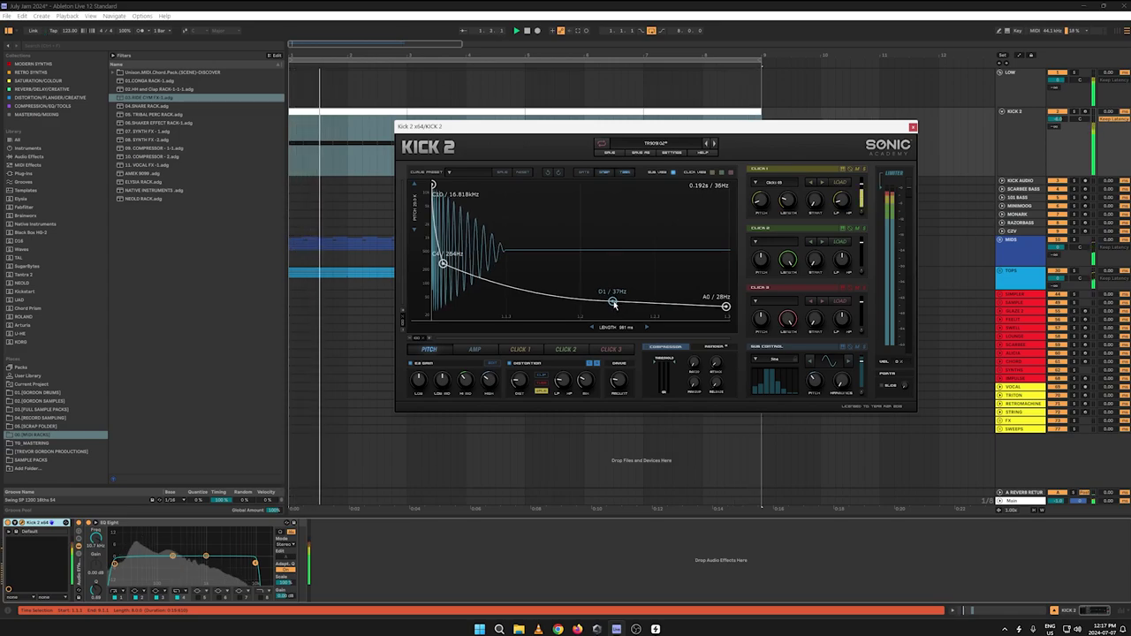
Step: Adjust the Kick 2 amp envelope's decay length, then close the editor
click(475, 350)
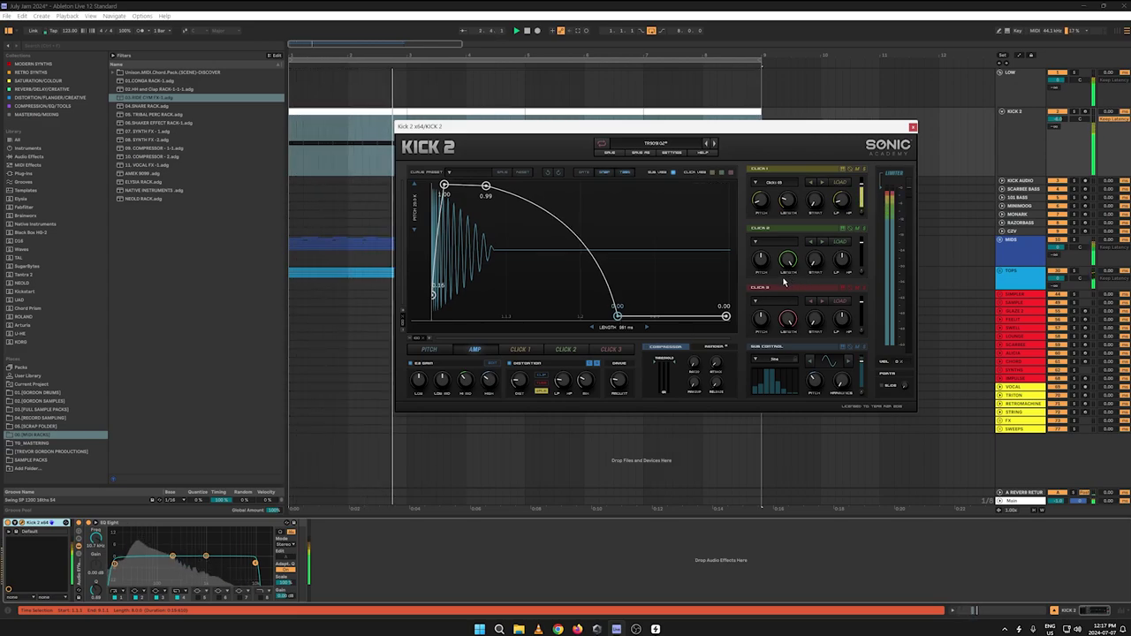
drag(618, 316, 604, 318)
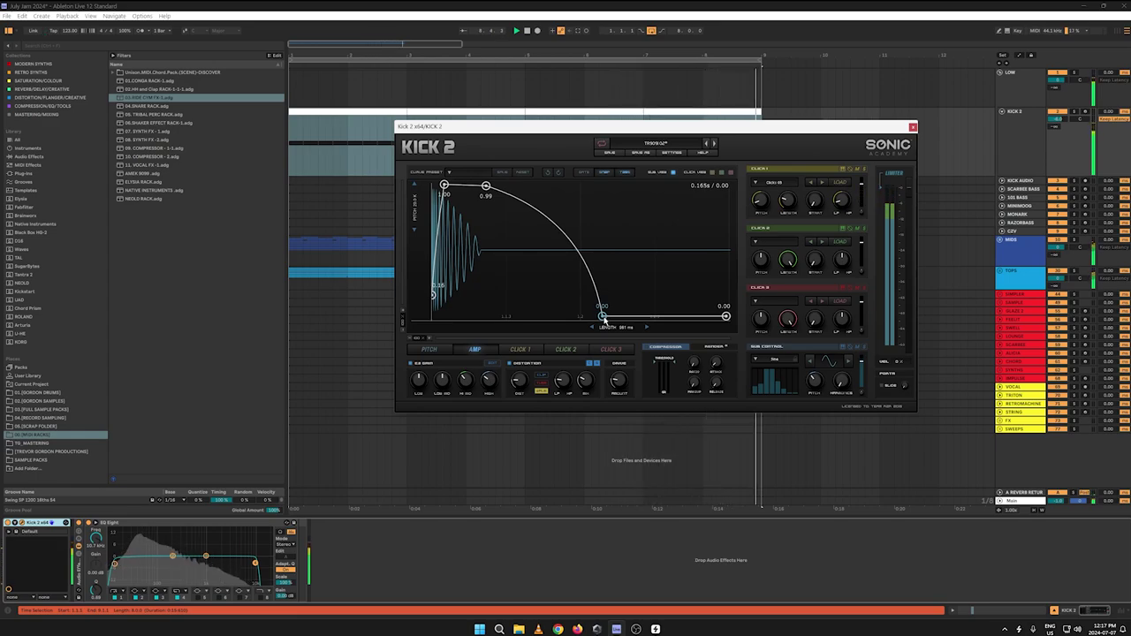
mouse_move(601, 318)
mouse_down()
mouse_move(632, 326)
mouse_move(621, 327)
mouse_up()
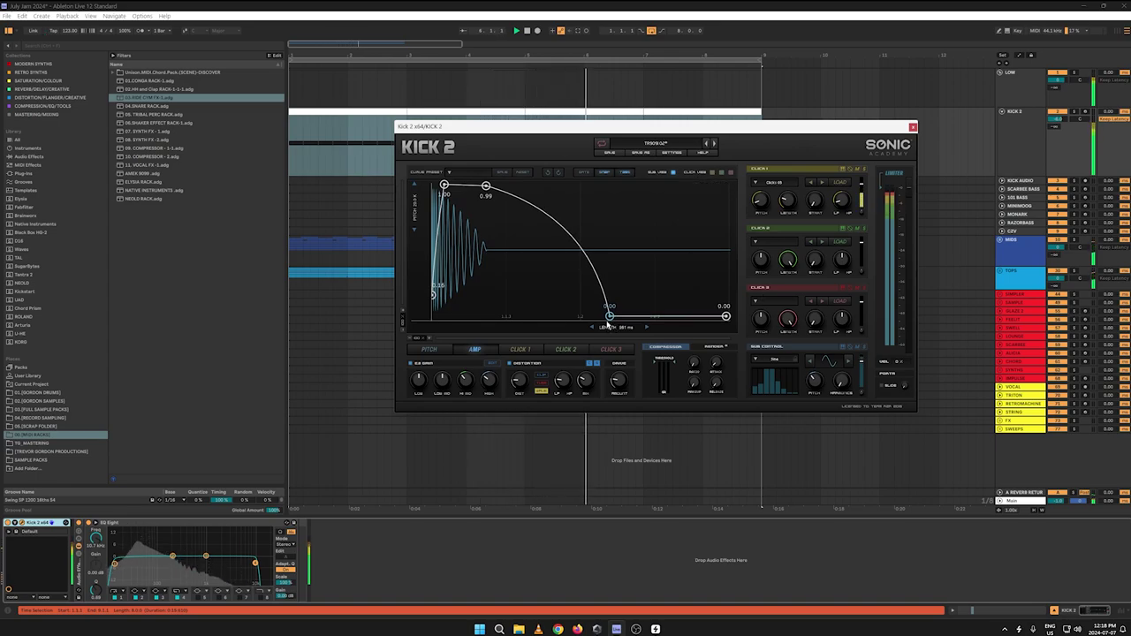
drag(607, 324, 610, 319)
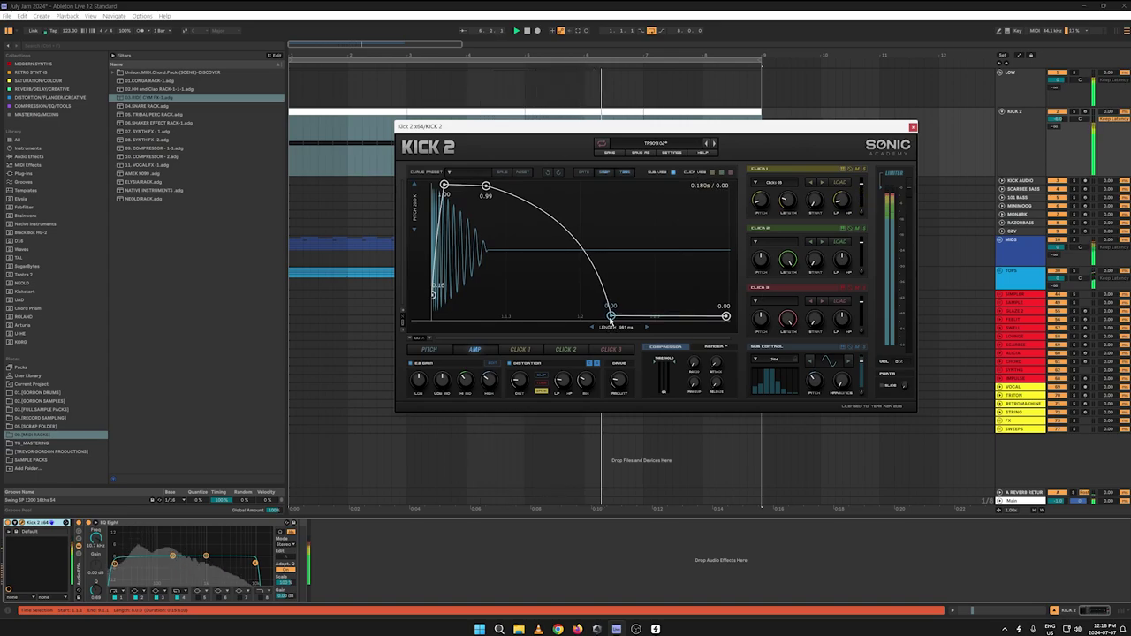
click(912, 127)
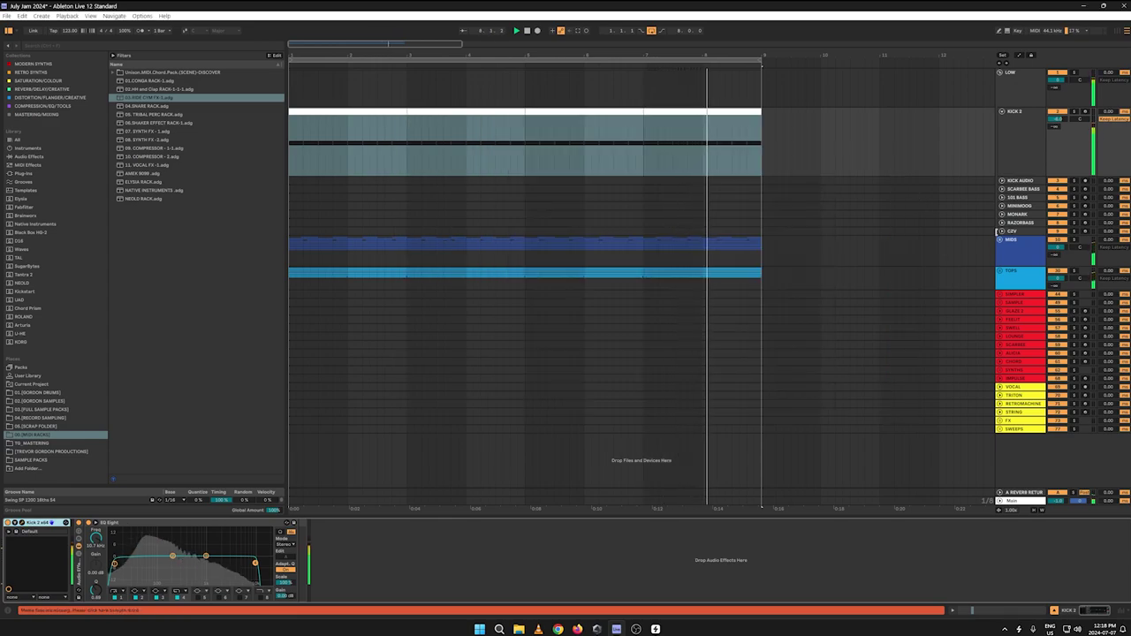
Step: Lower the CYM track's volume to about -21.4 dB
click(1001, 112)
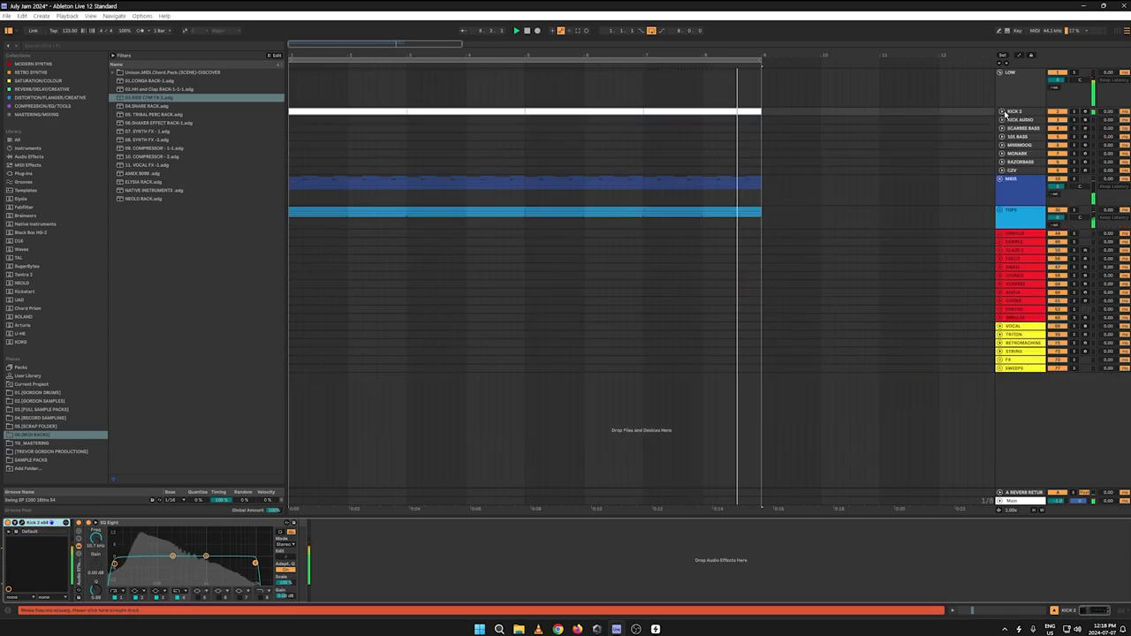
click(1000, 210)
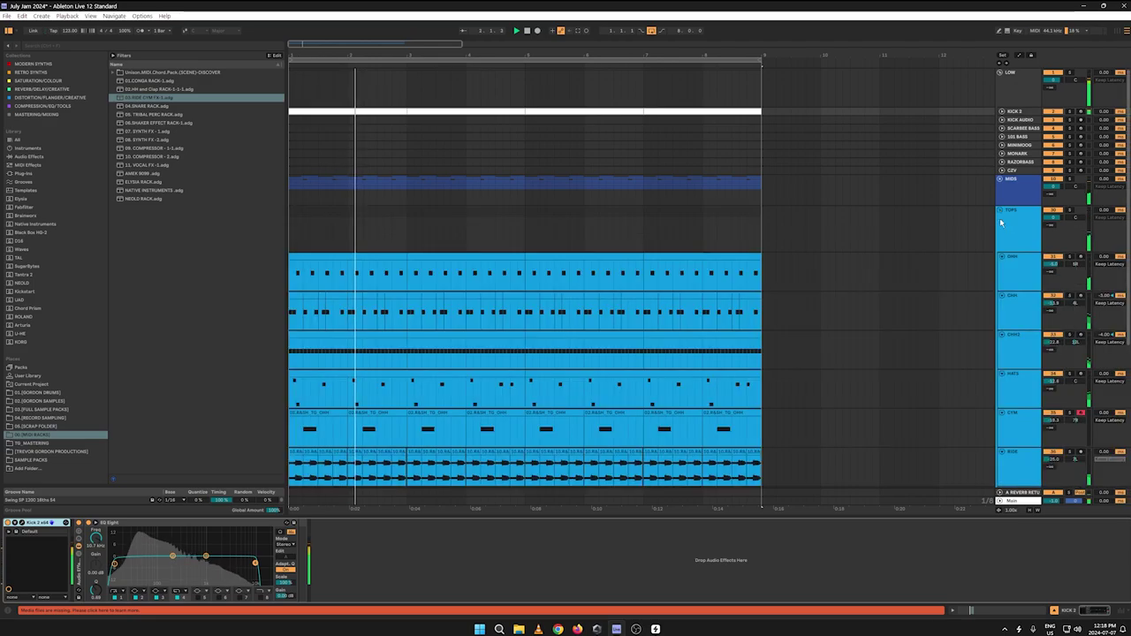
scroll(1010, 396, down, 3)
click(1014, 320)
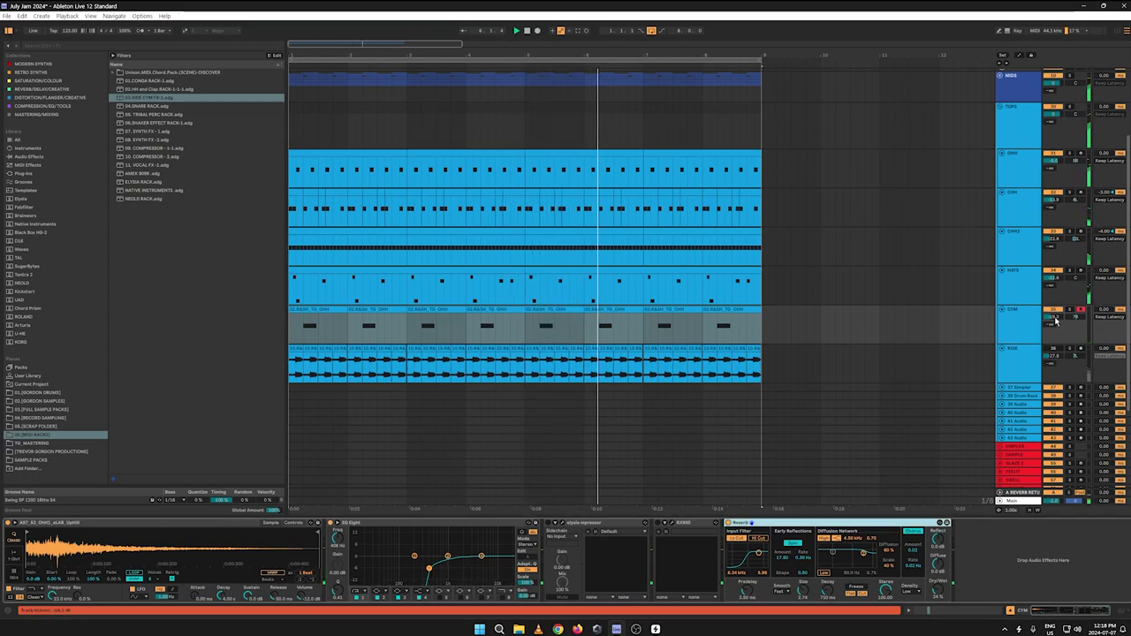
drag(1053, 317, 1053, 327)
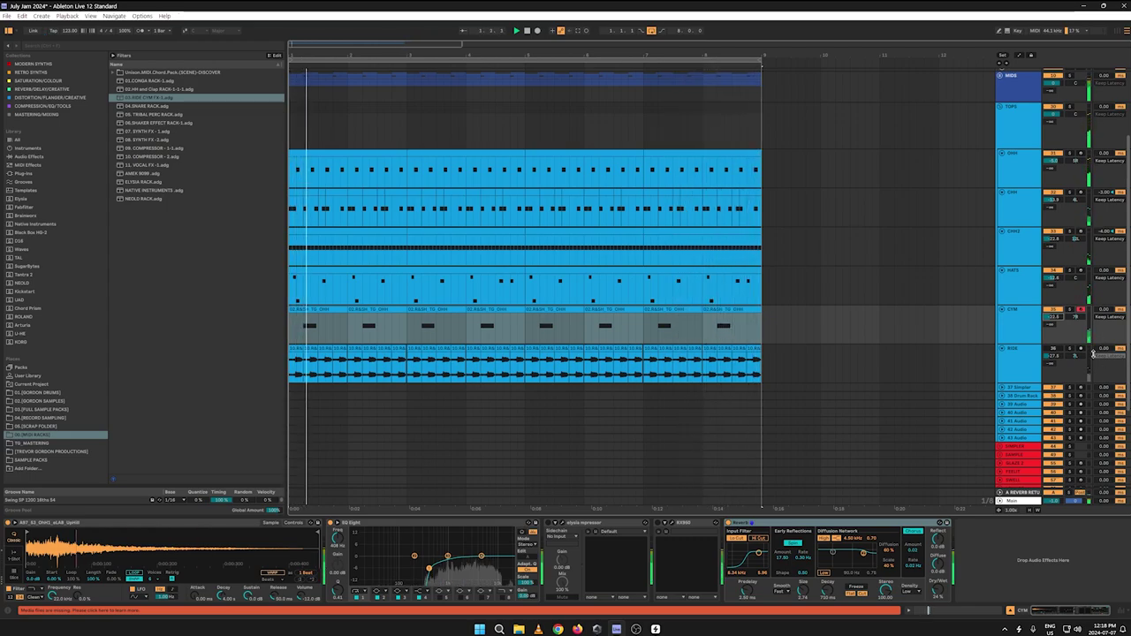
Step: Consolidate all the short clips on the CYM lane into one clip
drag(765, 337, 248, 331)
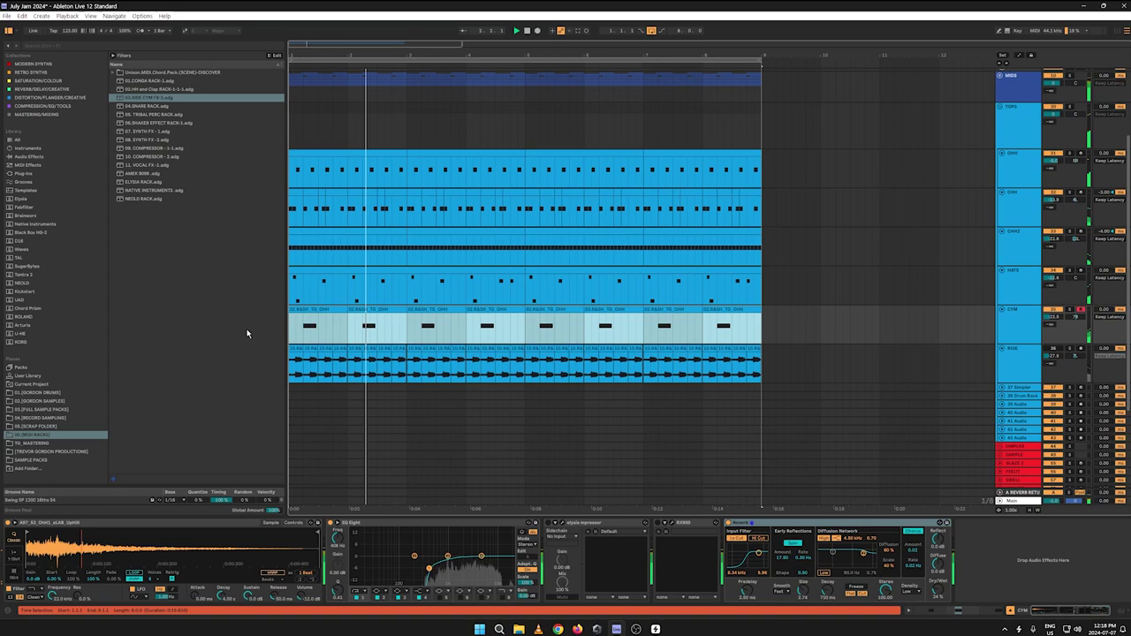
right_click(325, 310)
click(343, 388)
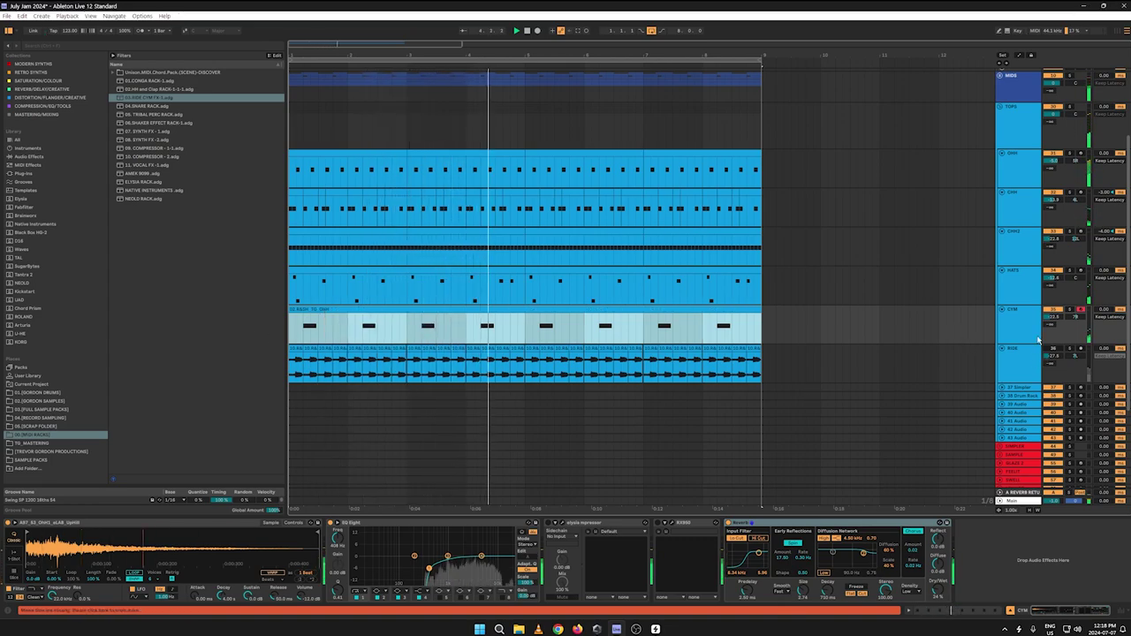
click(1074, 317)
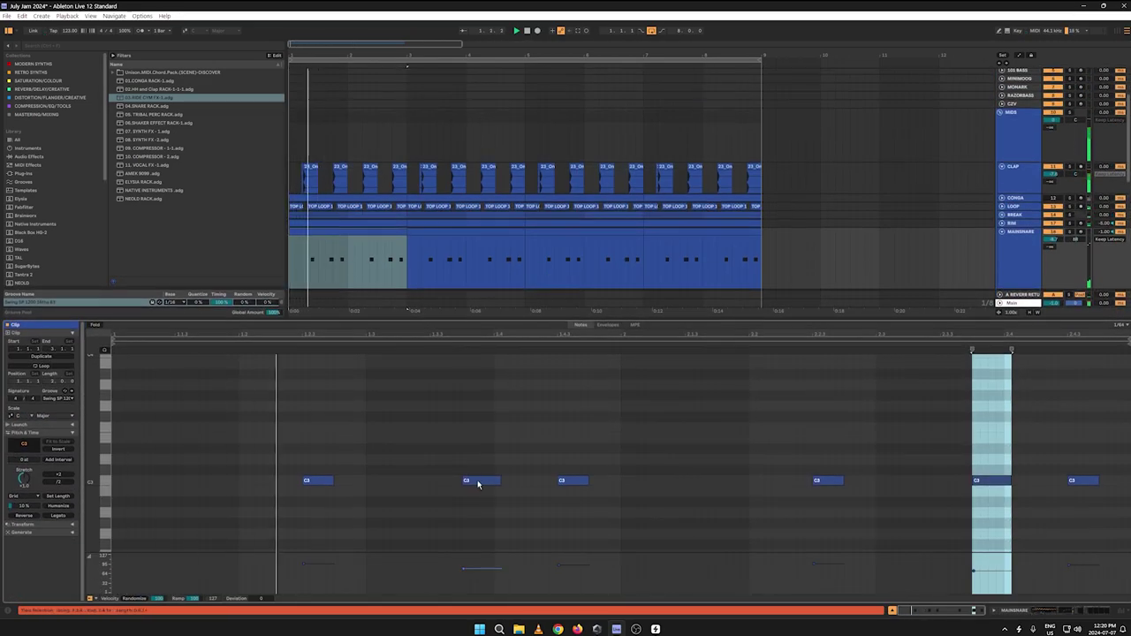
Step: Lower one C3 note's velocity to about 70 in the MAINSNARE clip, undoing stray deletions
double_click(478, 484)
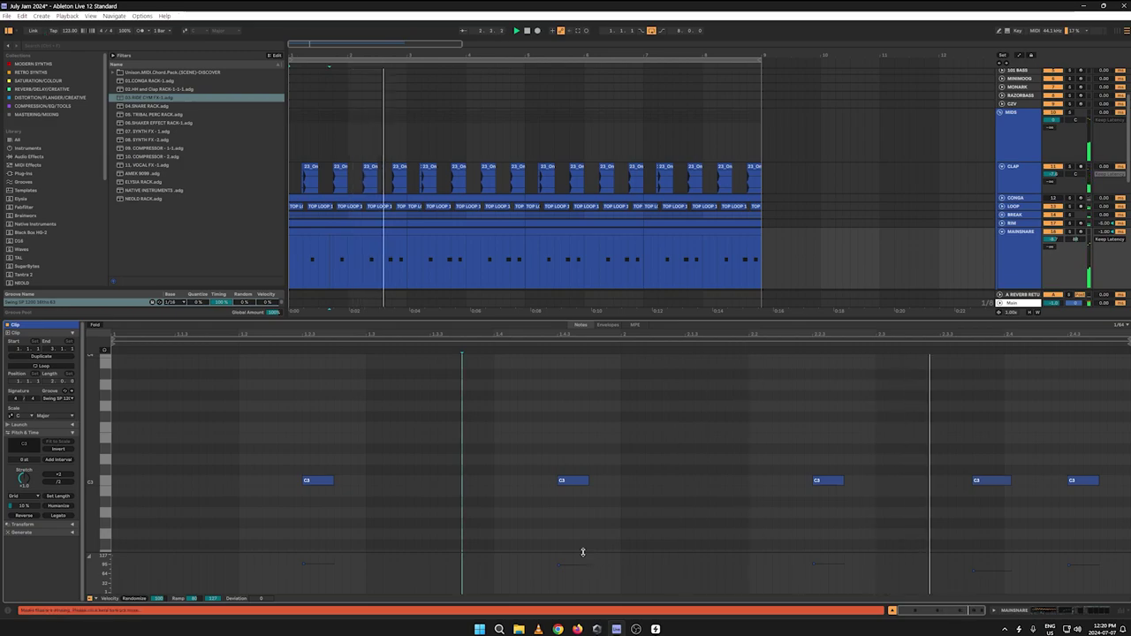
key(ctrl+z)
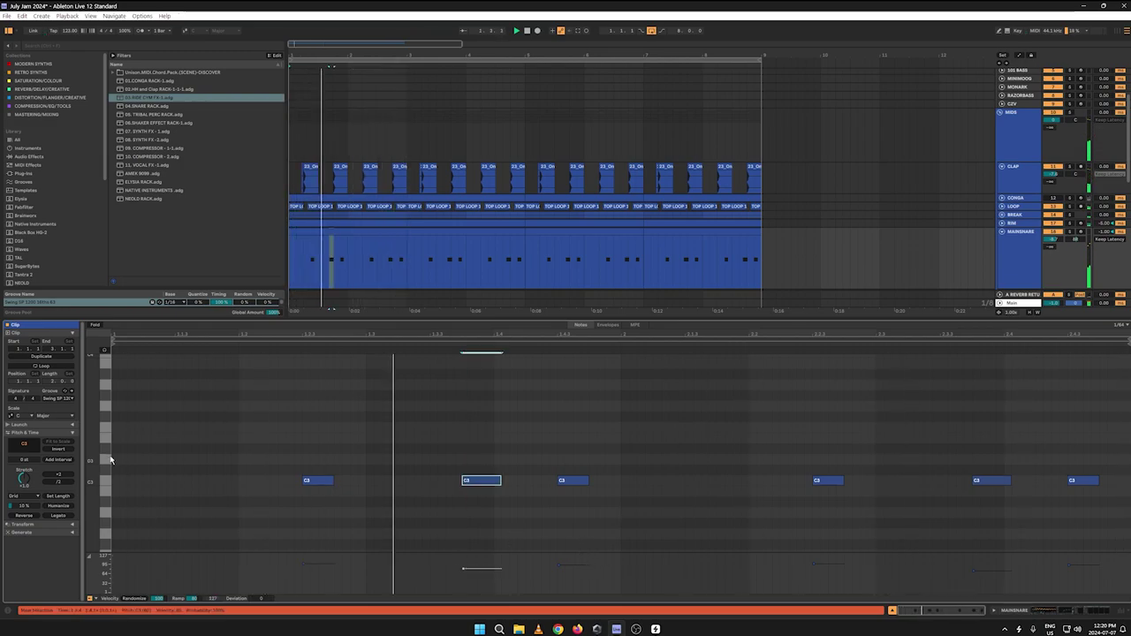
scroll(618, 530, down, 3)
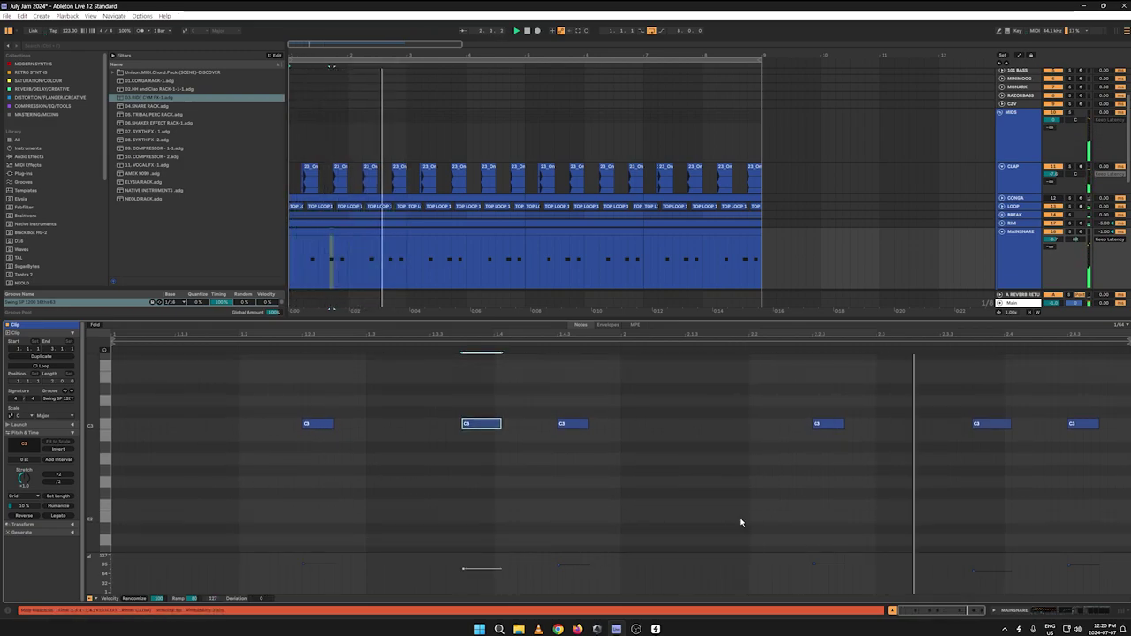
drag(463, 569, 463, 572)
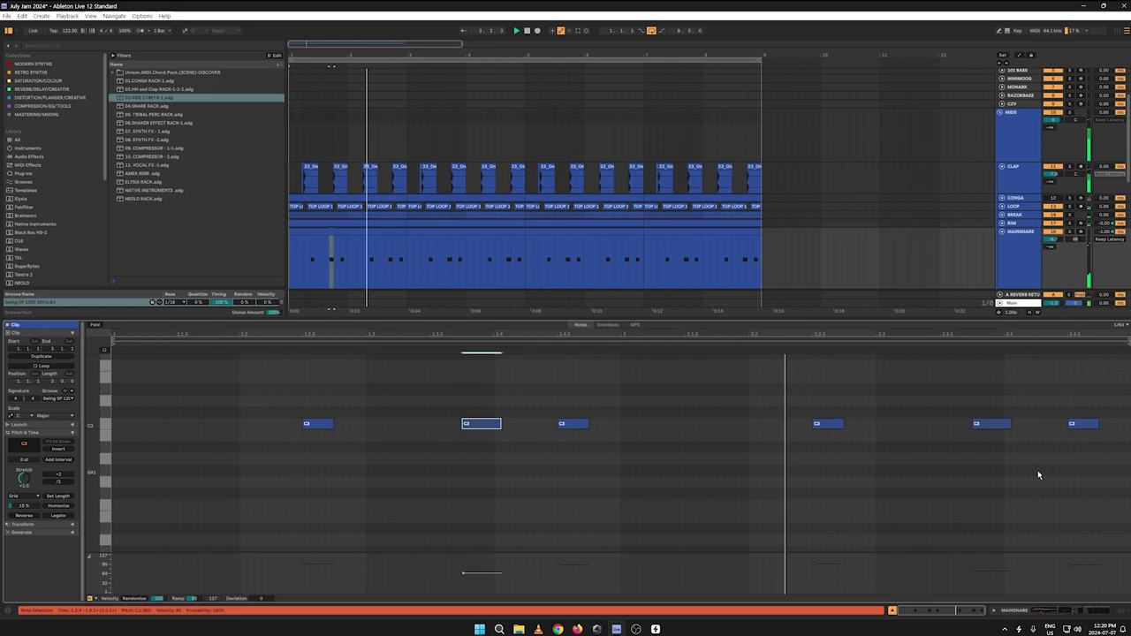
click(994, 423)
key(Delete)
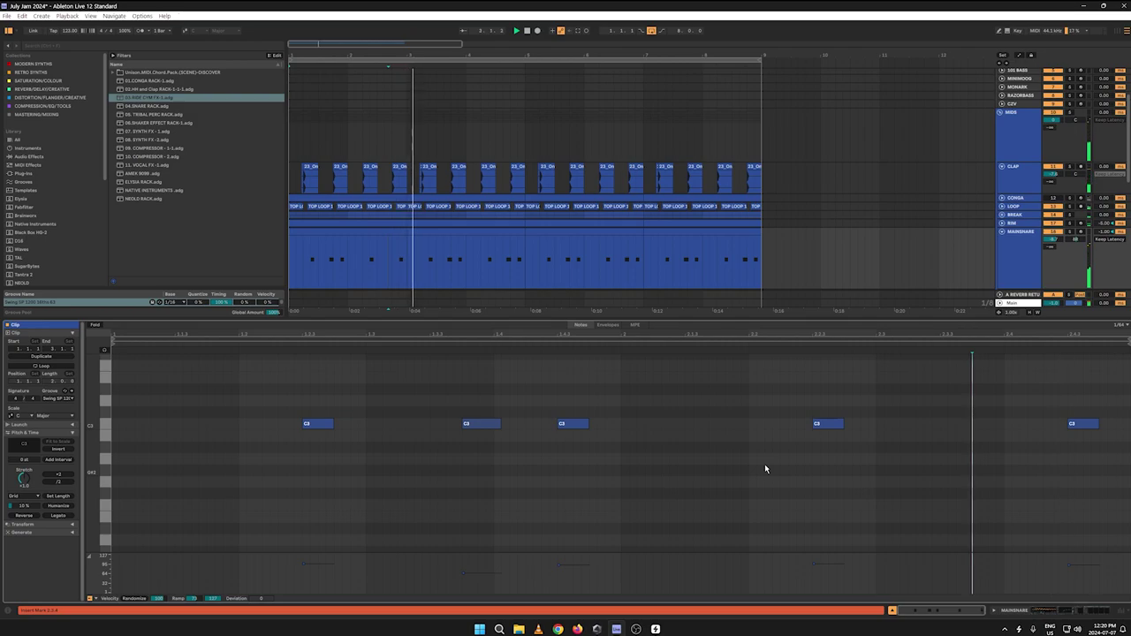
key(ctrl+z)
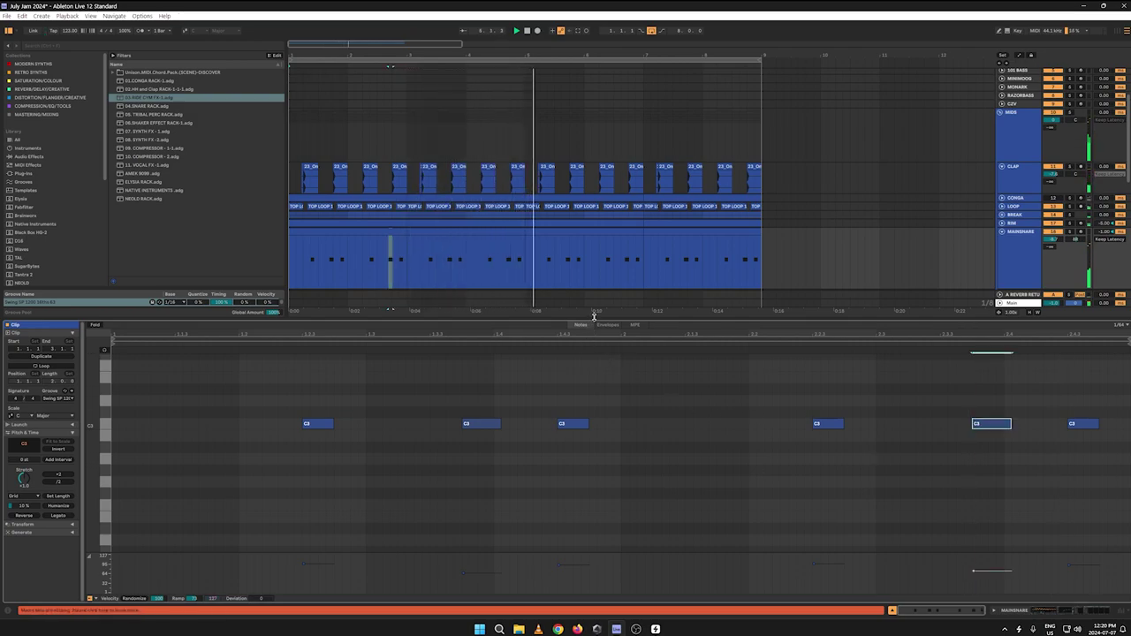
Step: Expand the CONGA and LOOP lanes and pan CONGA slightly right
drag(594, 315, 579, 416)
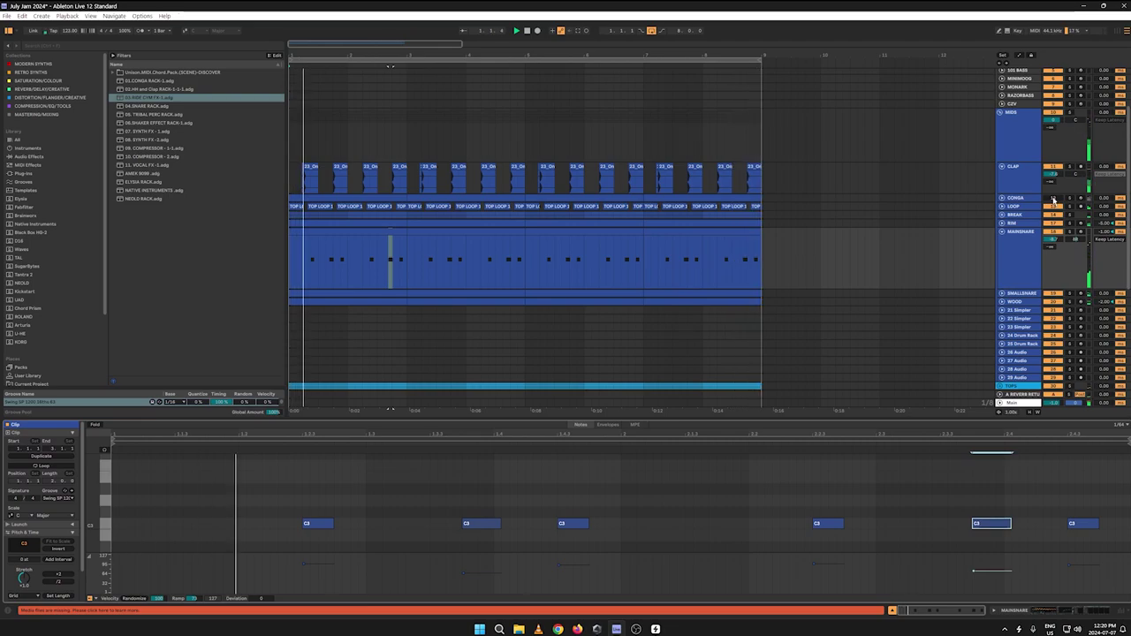
click(1001, 198)
click(1002, 237)
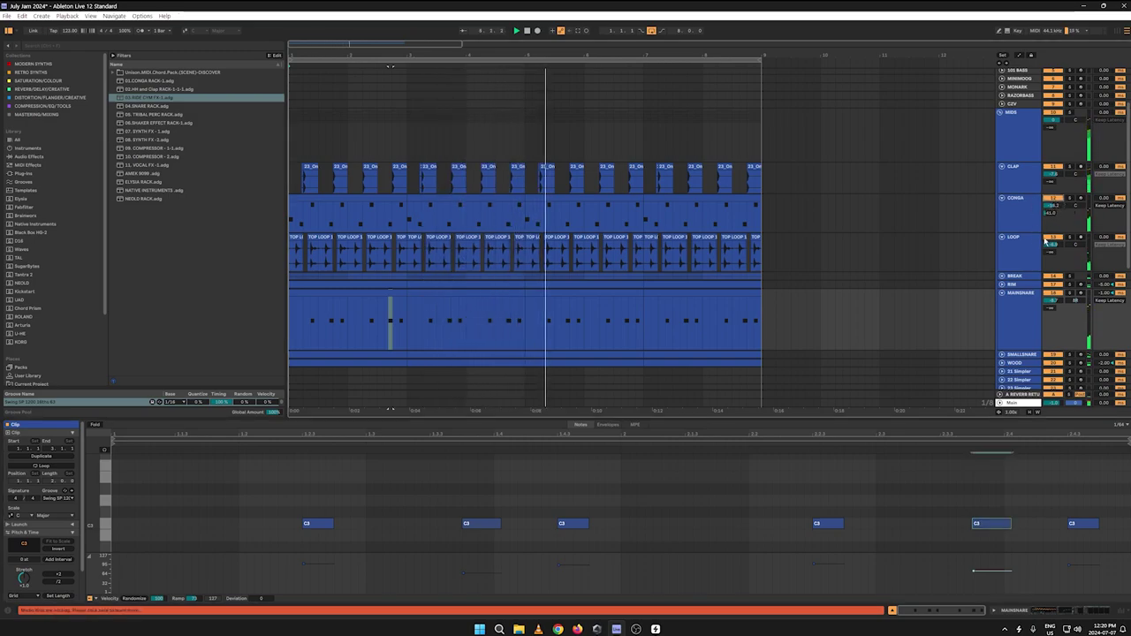
drag(1075, 206, 1075, 203)
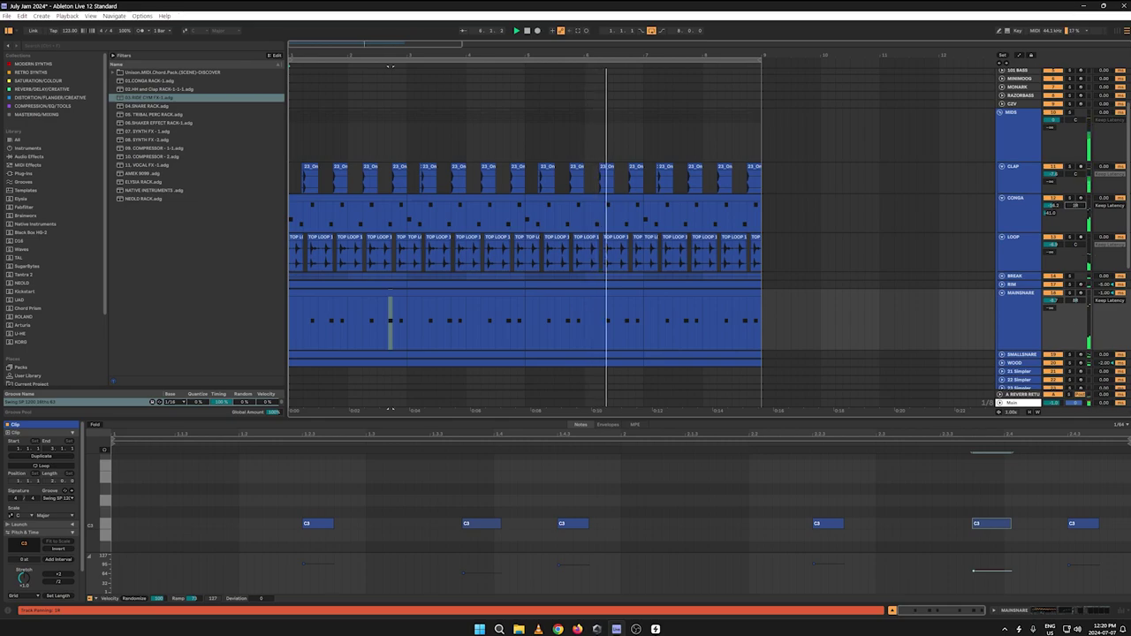
Step: Move the CONGA track's EQ Eight filter from 1.21 kHz down to about 198 Hz
click(1014, 220)
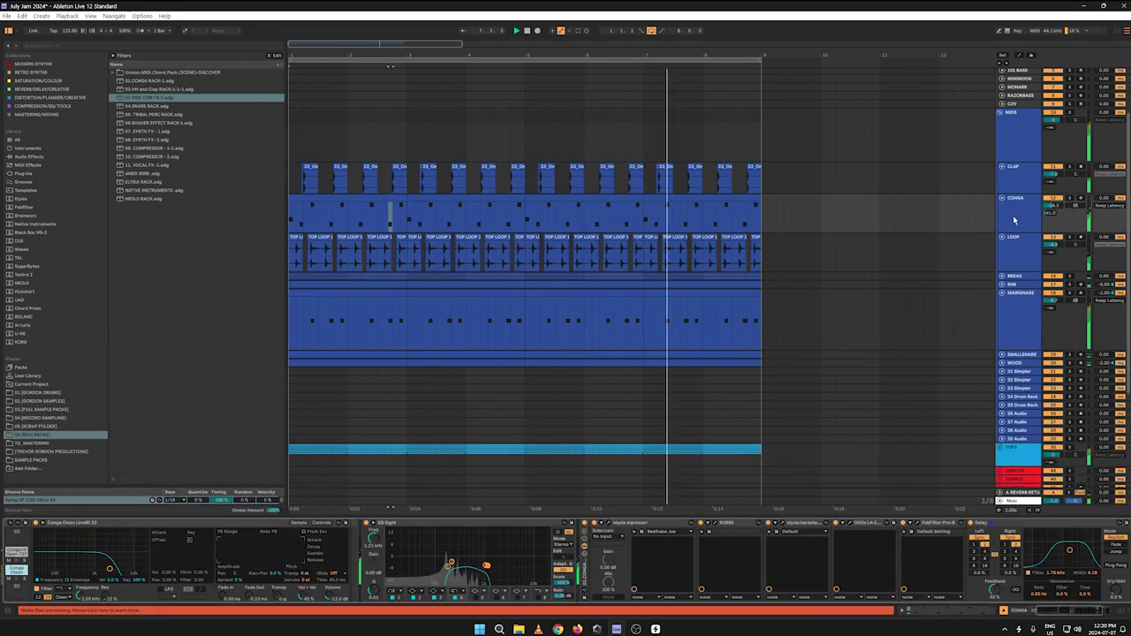
drag(447, 568, 451, 566)
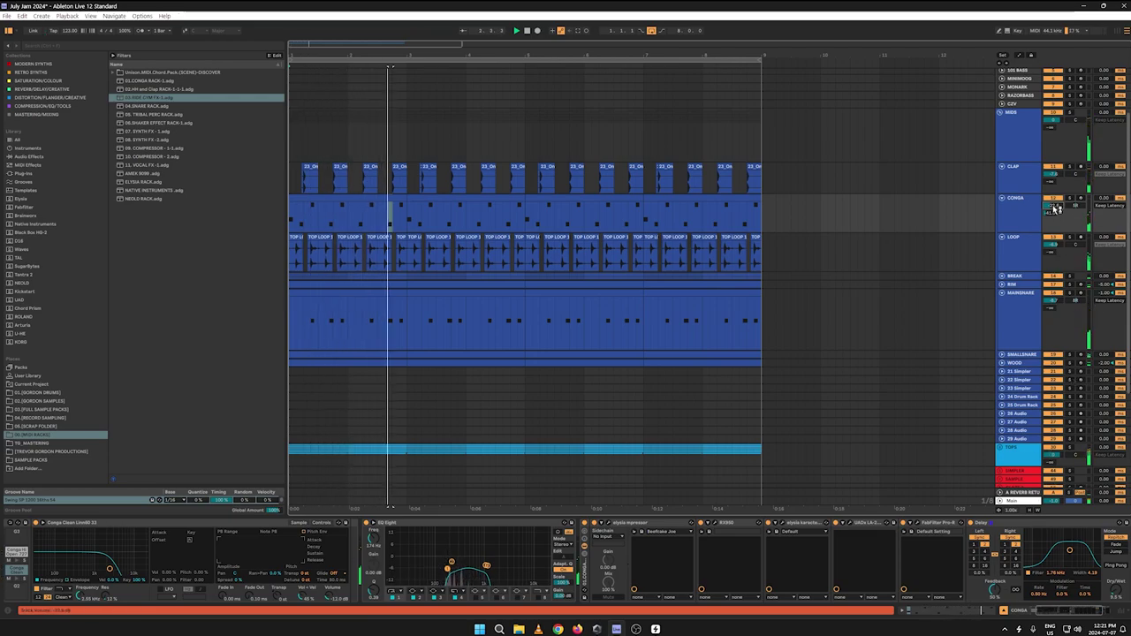
drag(430, 311, 430, 190)
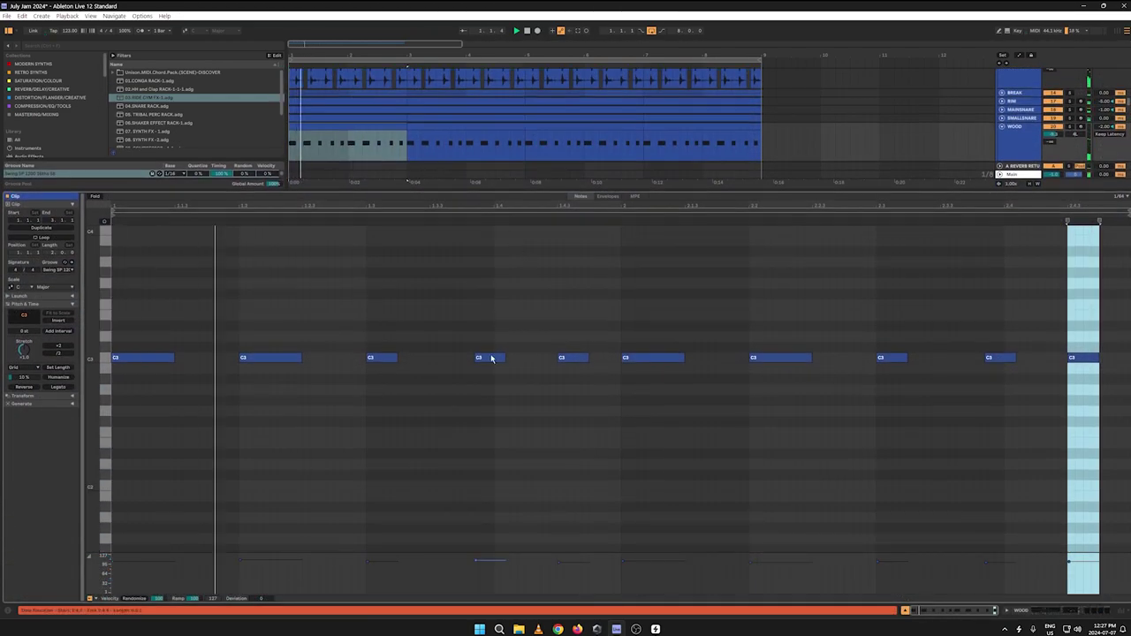
Step: Delete one C3 note in the WOOD clip and soften a later C3 note's velocity
click(490, 358)
key(Delete)
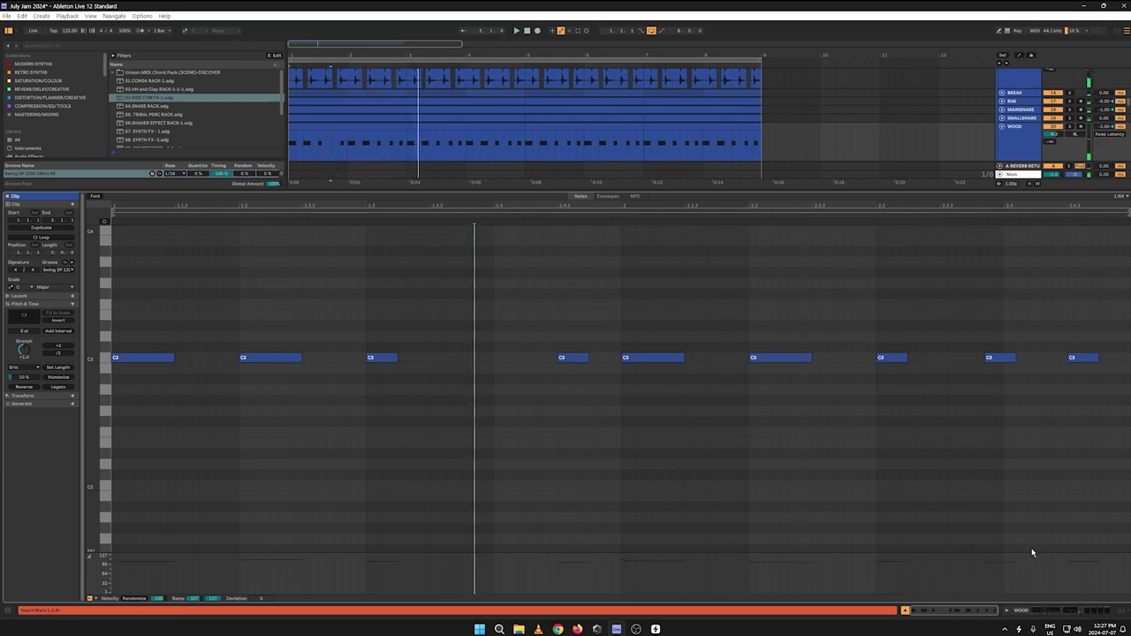
drag(1001, 562, 1001, 575)
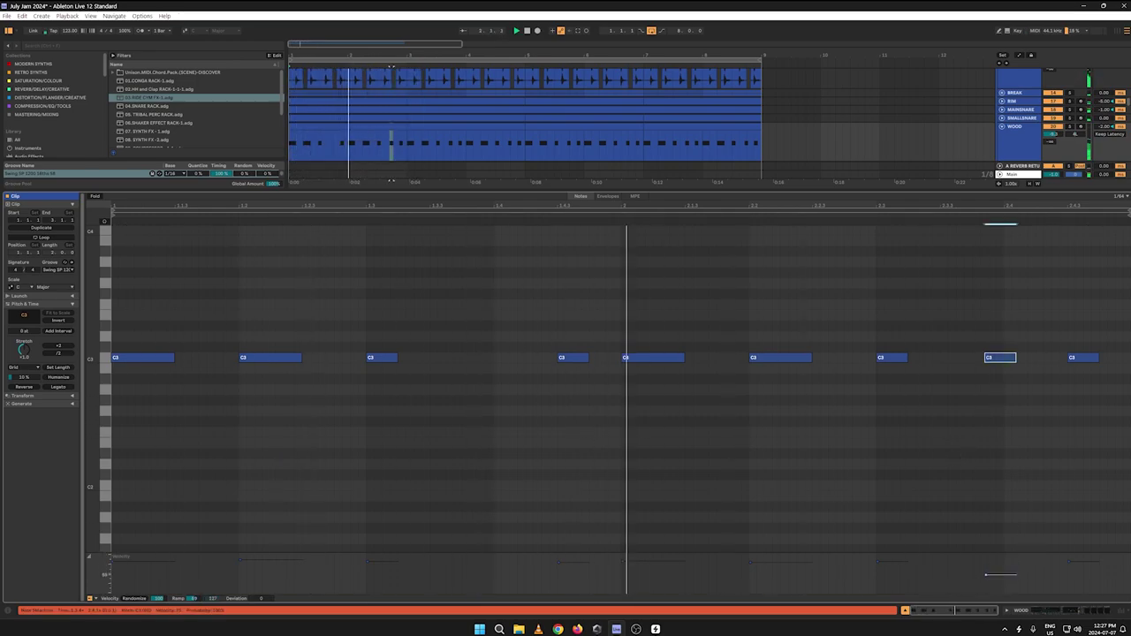
click(989, 583)
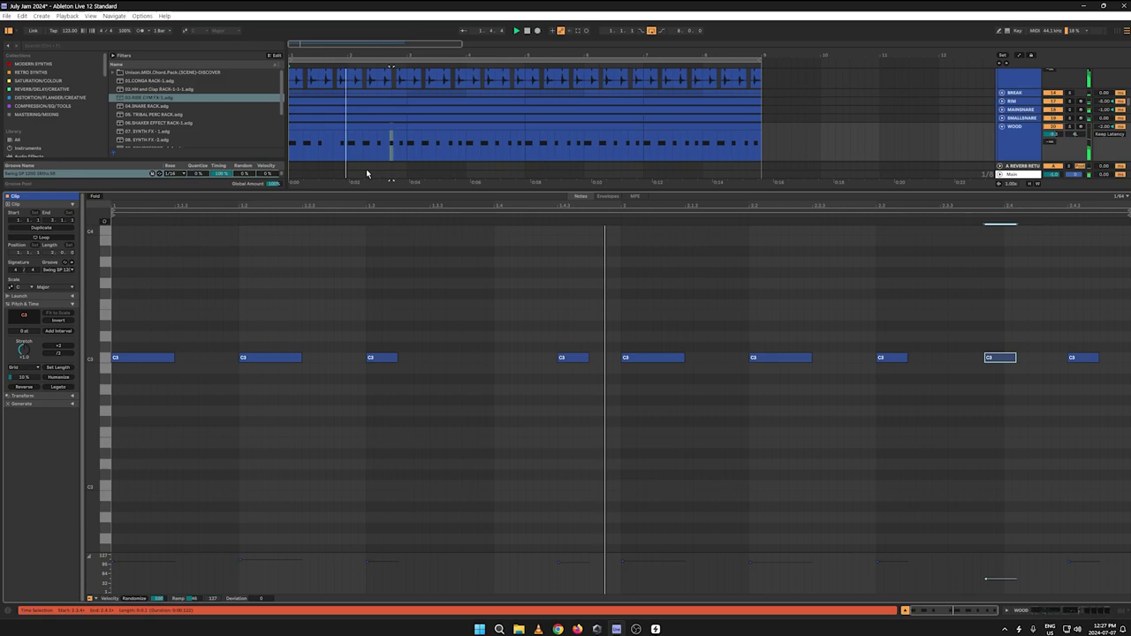
Step: Duplicate the WOOD track's first two-bar clip onto bars 7–9
click(377, 130)
key(ctrl+d)
key(ctrl+d)
key(ctrl+d)
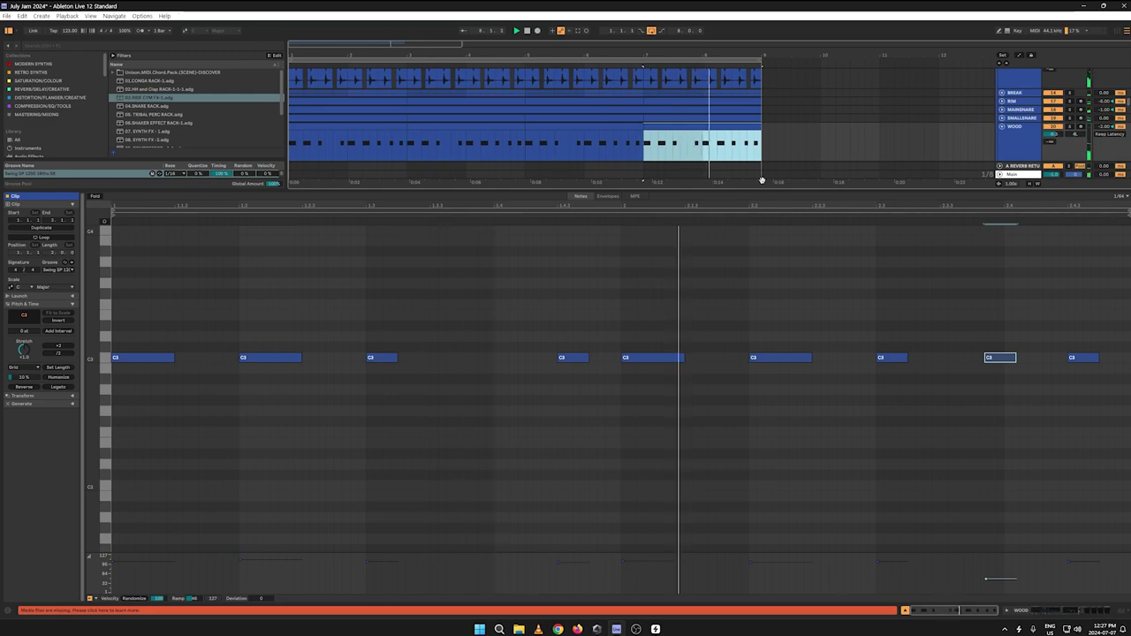
drag(761, 180, 760, 255)
drag(621, 307, 592, 514)
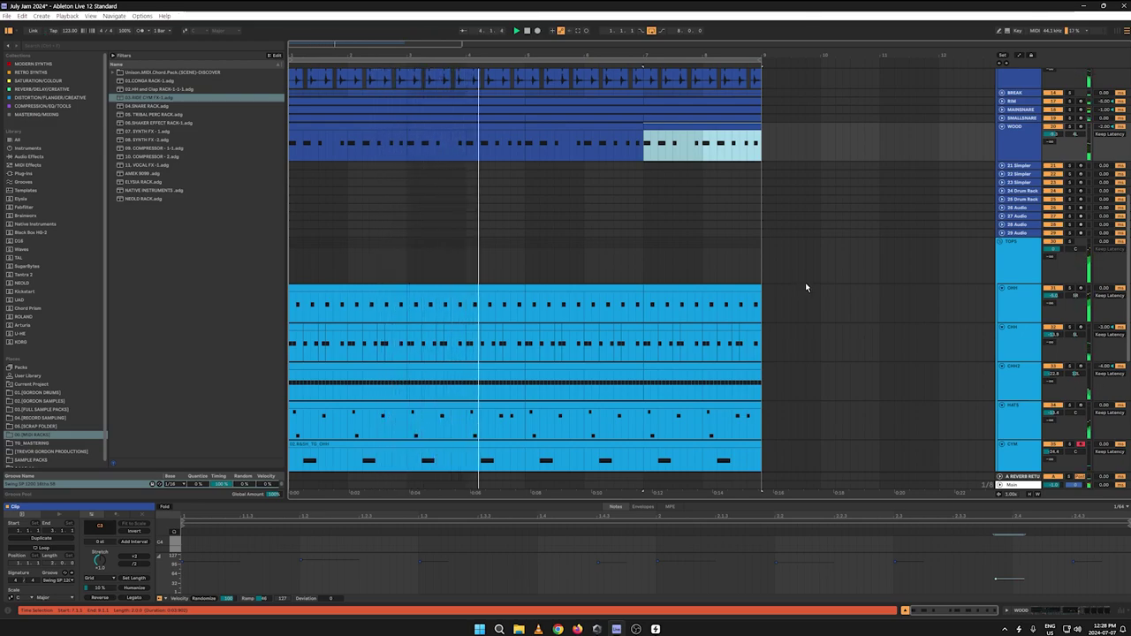
Step: Move the WOOD track's top EQ band from 887 Hz to about 6.88 kHz and check Raum's settings
scroll(805, 286, down, 4)
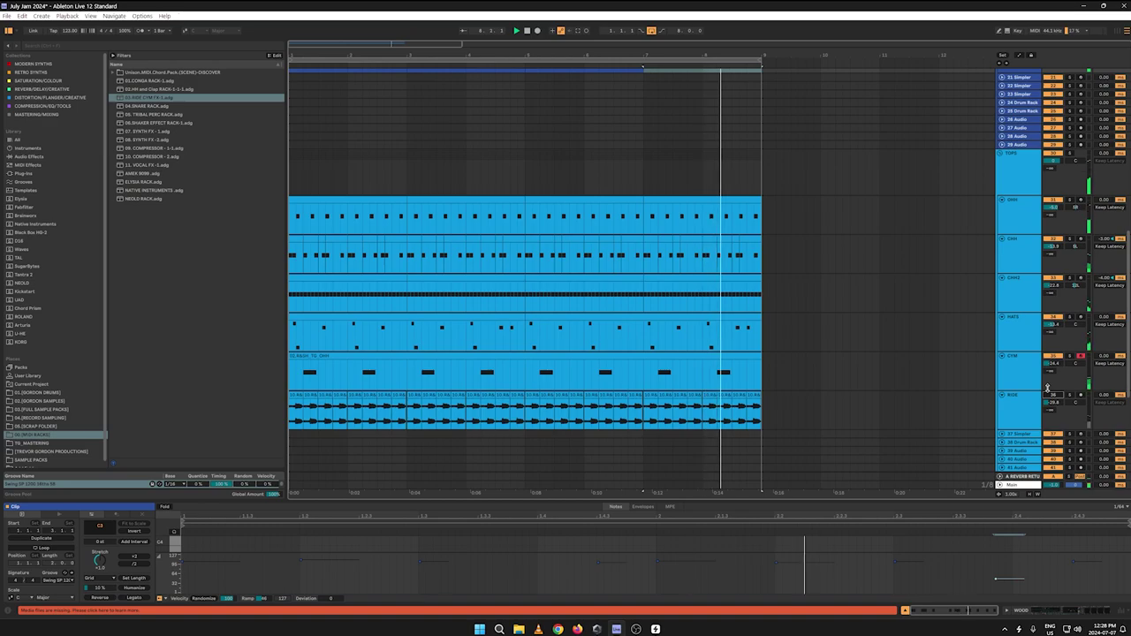
scroll(958, 318, up, 5)
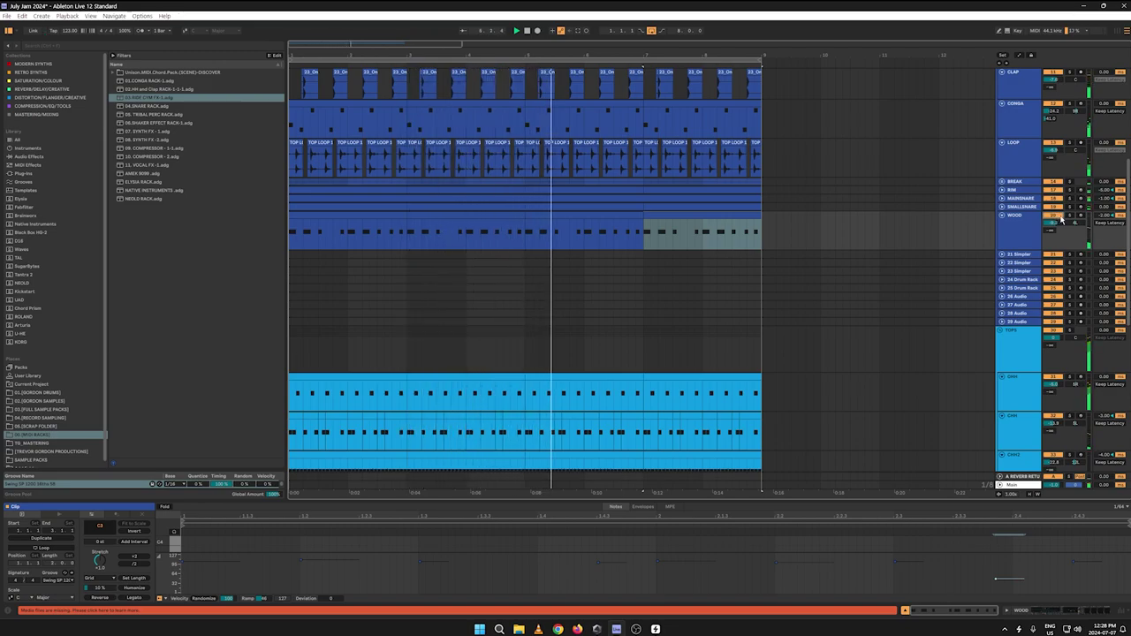
click(1027, 233)
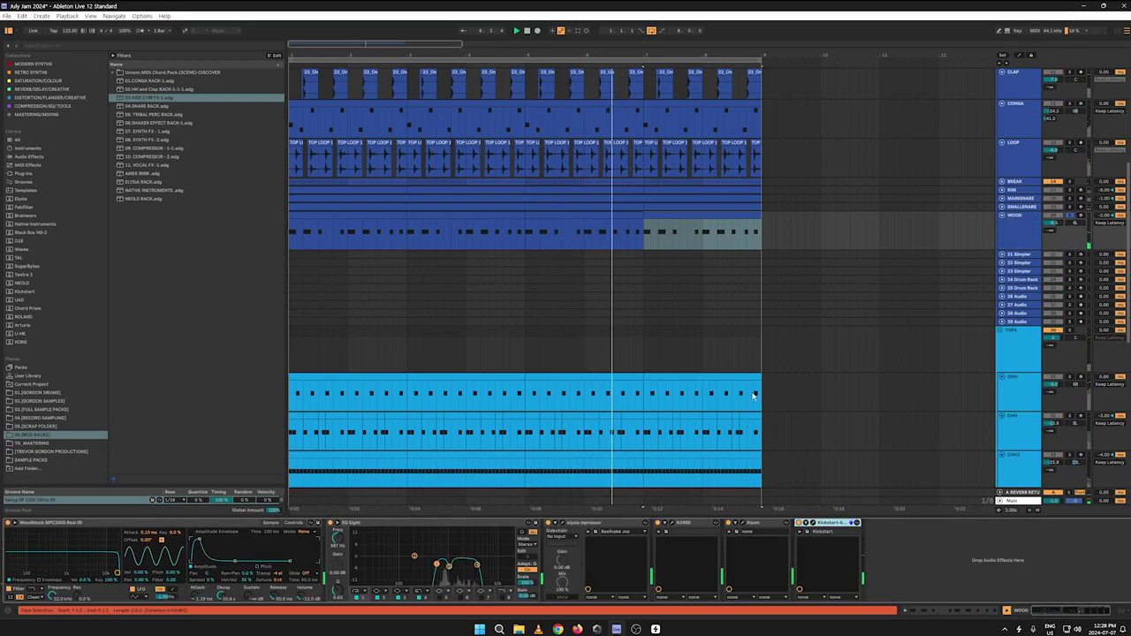
drag(480, 565, 439, 568)
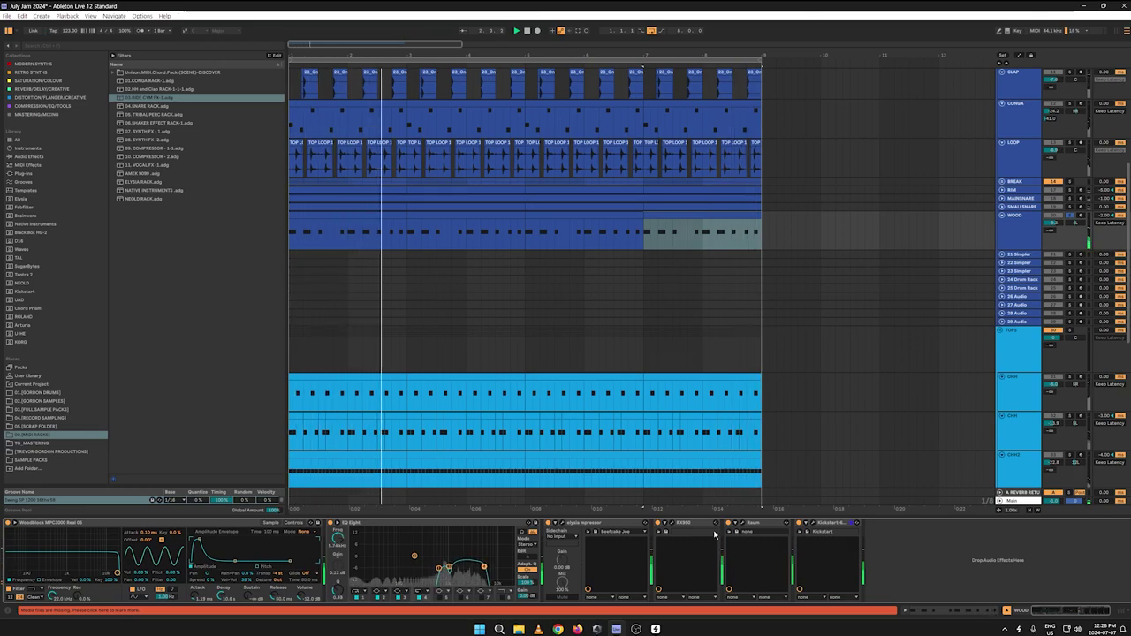
click(742, 525)
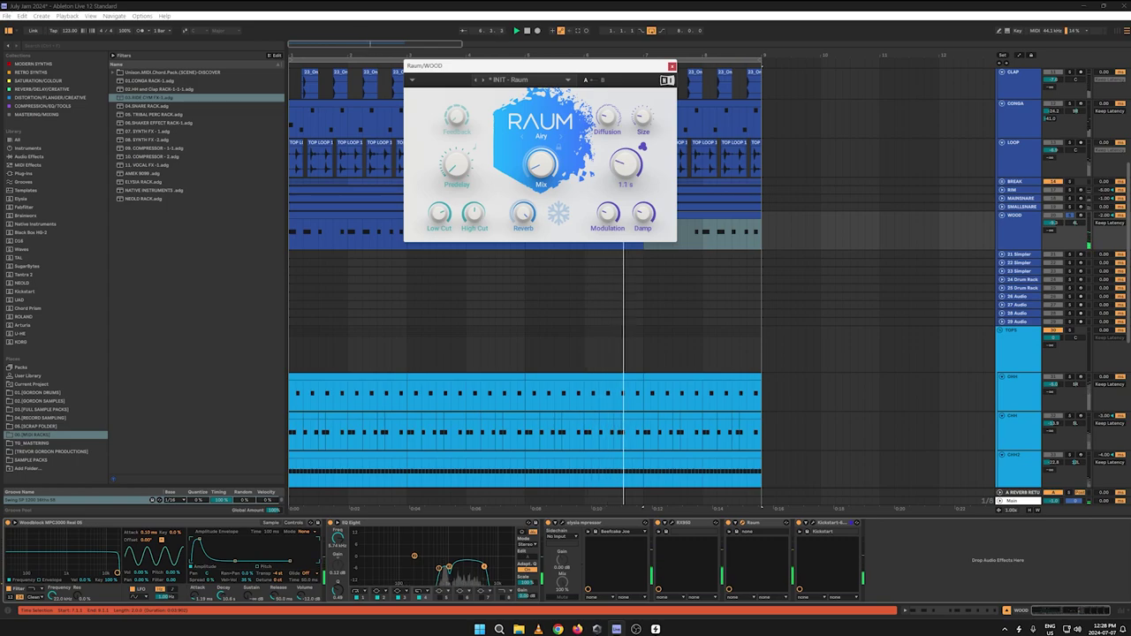
click(671, 67)
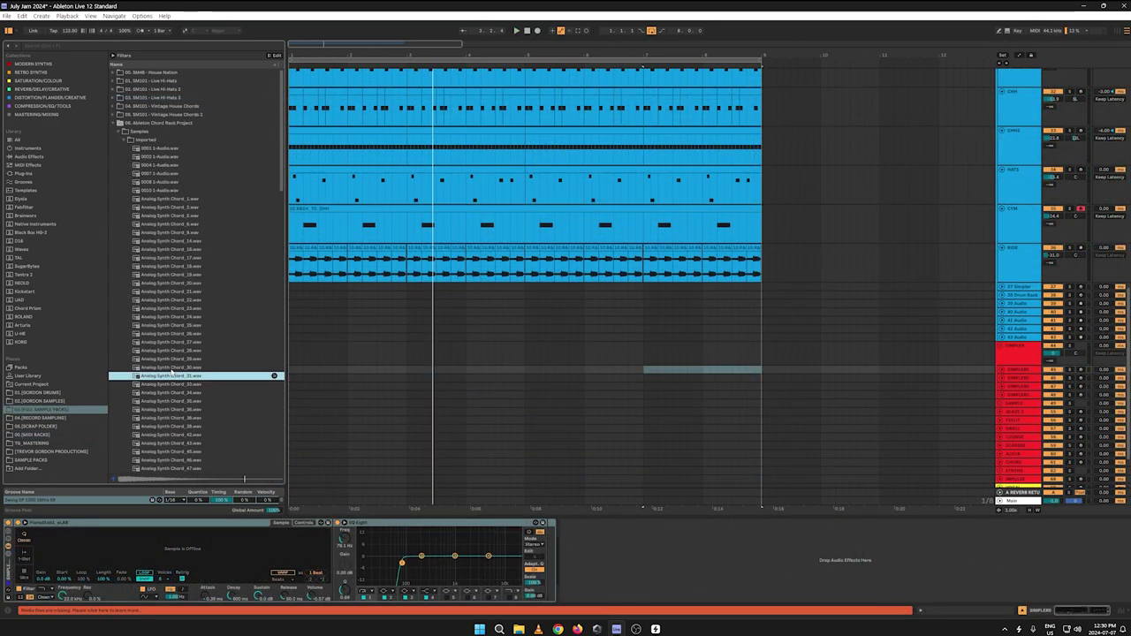
Step: Arm the Analog Synth Chord_31 track, expand its lane, and slightly reshape its EQ low cut
key(space)
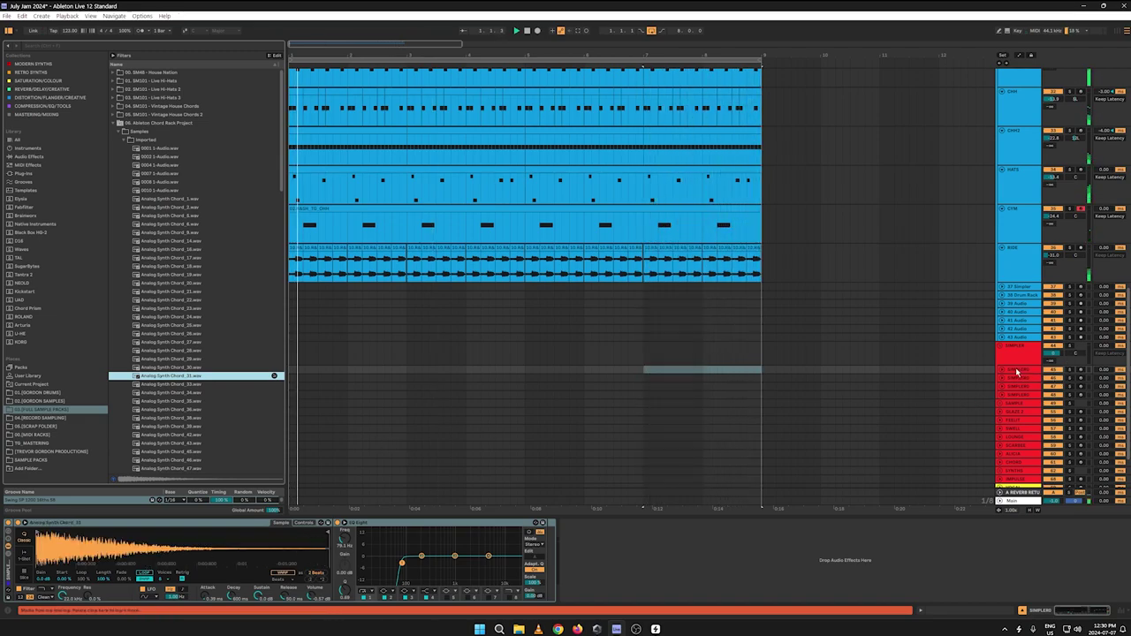
click(1079, 370)
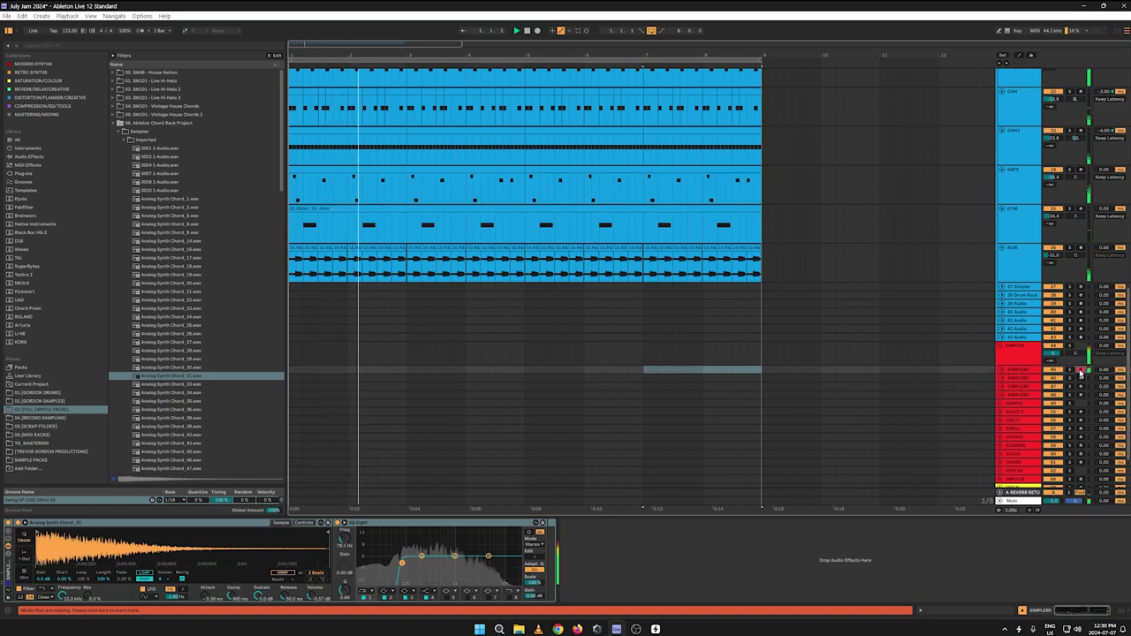
click(1000, 370)
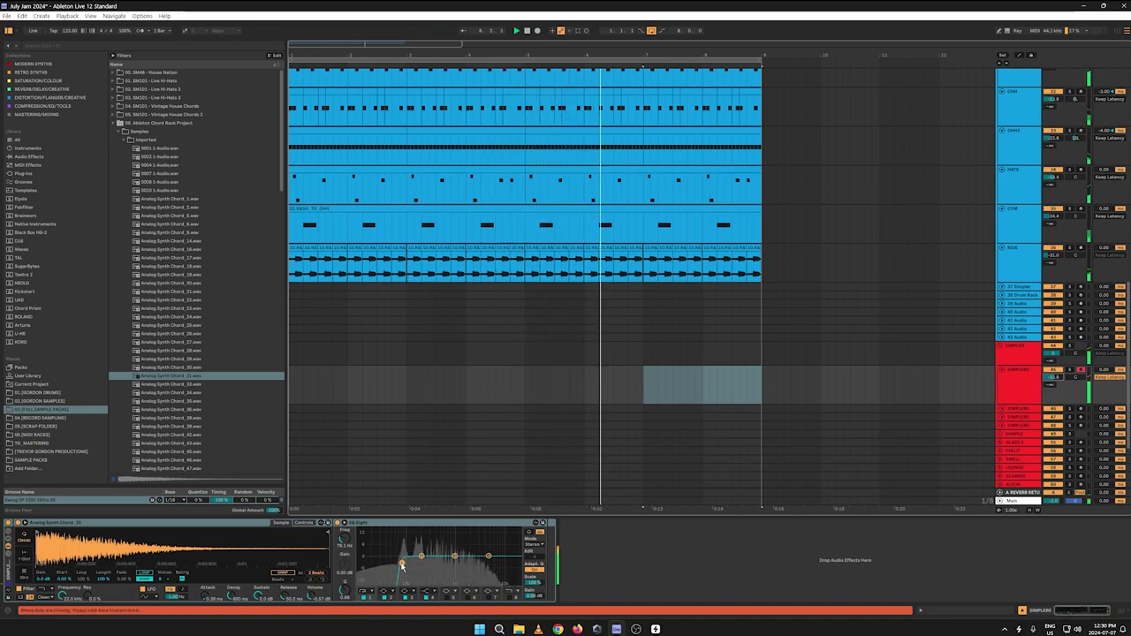
drag(403, 566, 409, 563)
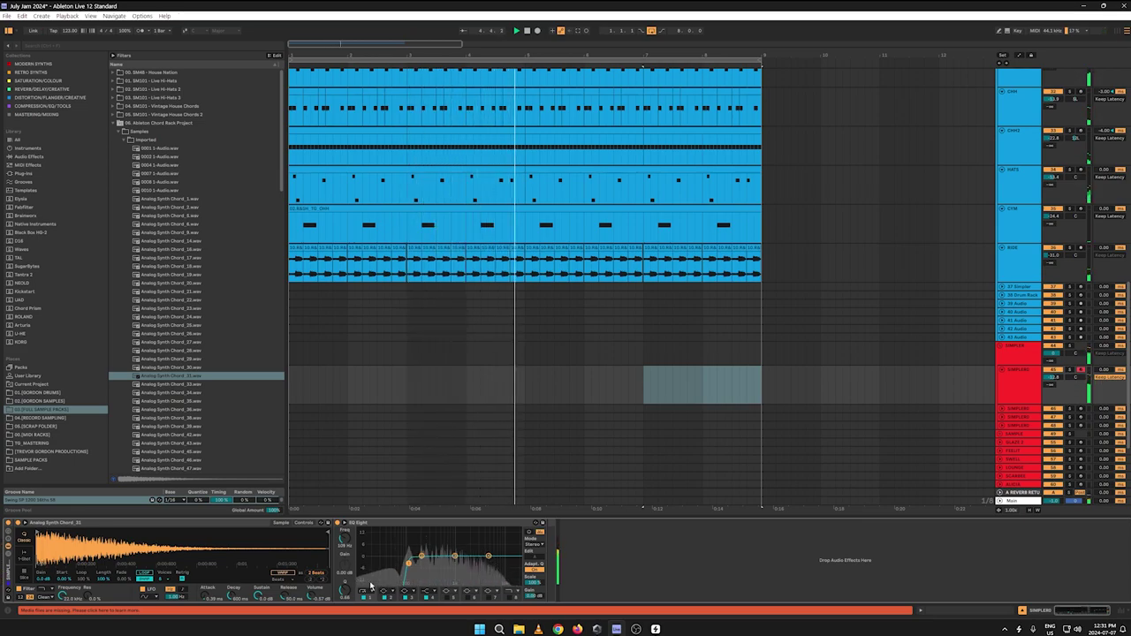
Step: Record a chord-sample MIDI take into the arrangement on the red Simpler track
key(space)
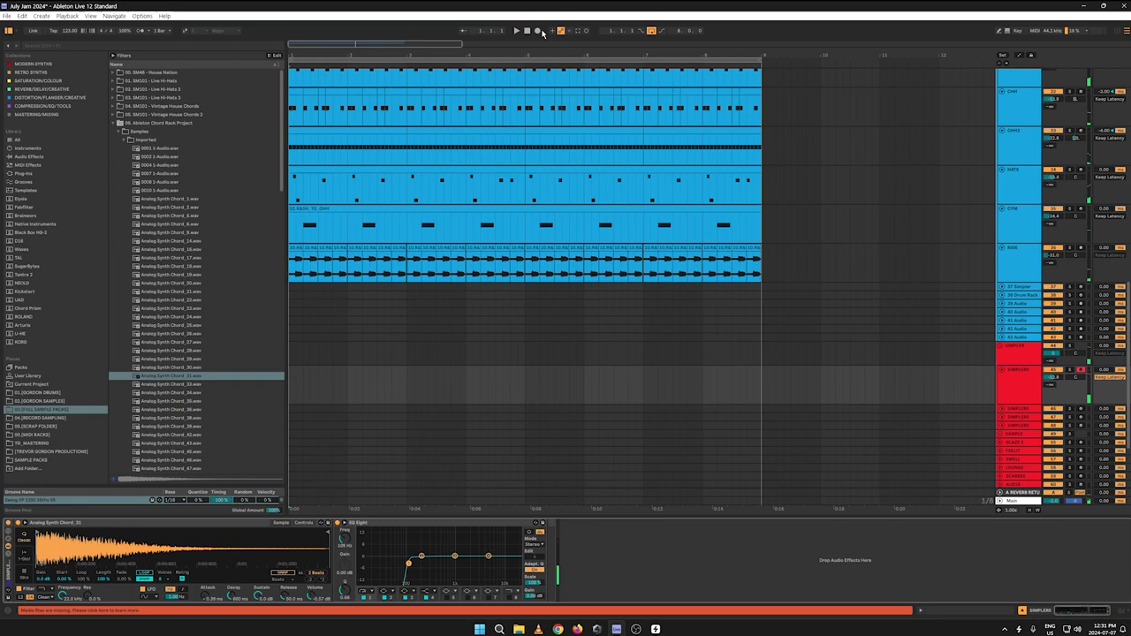
click(537, 31)
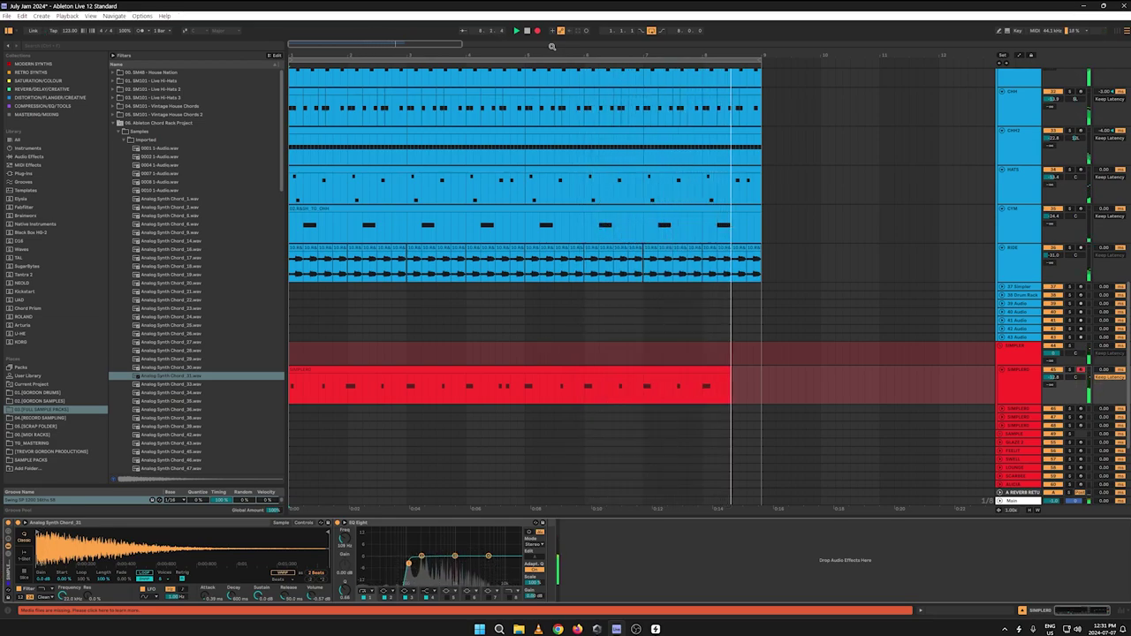
key(space)
key(space)
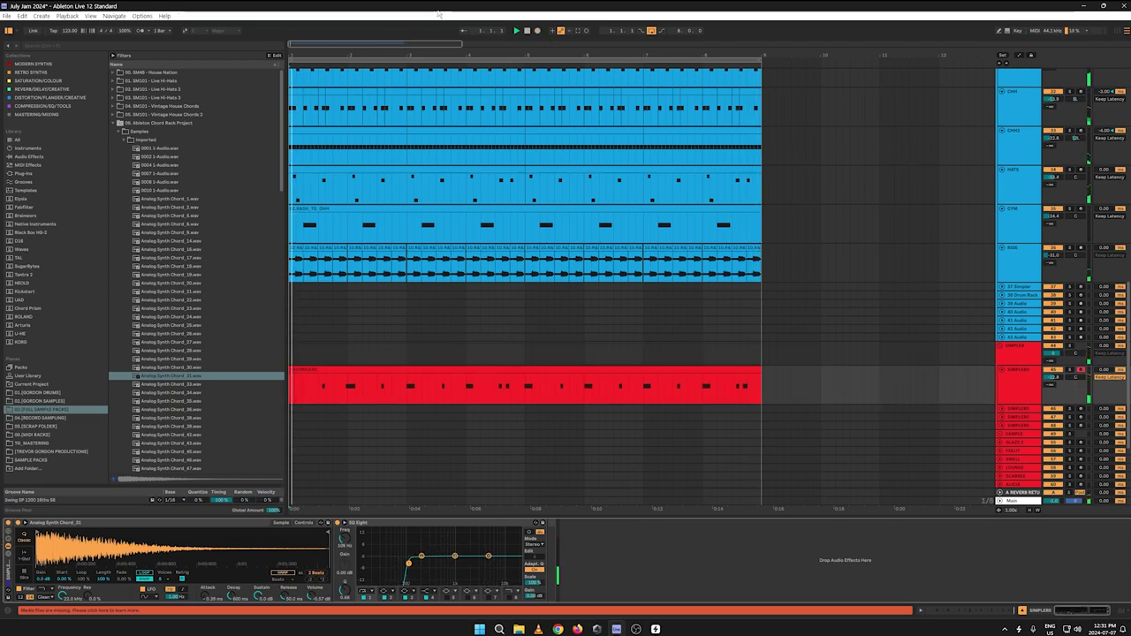
Step: Split the take at bar 5, discard the first part, move the rest to bar 1, and open its notes
click(525, 386)
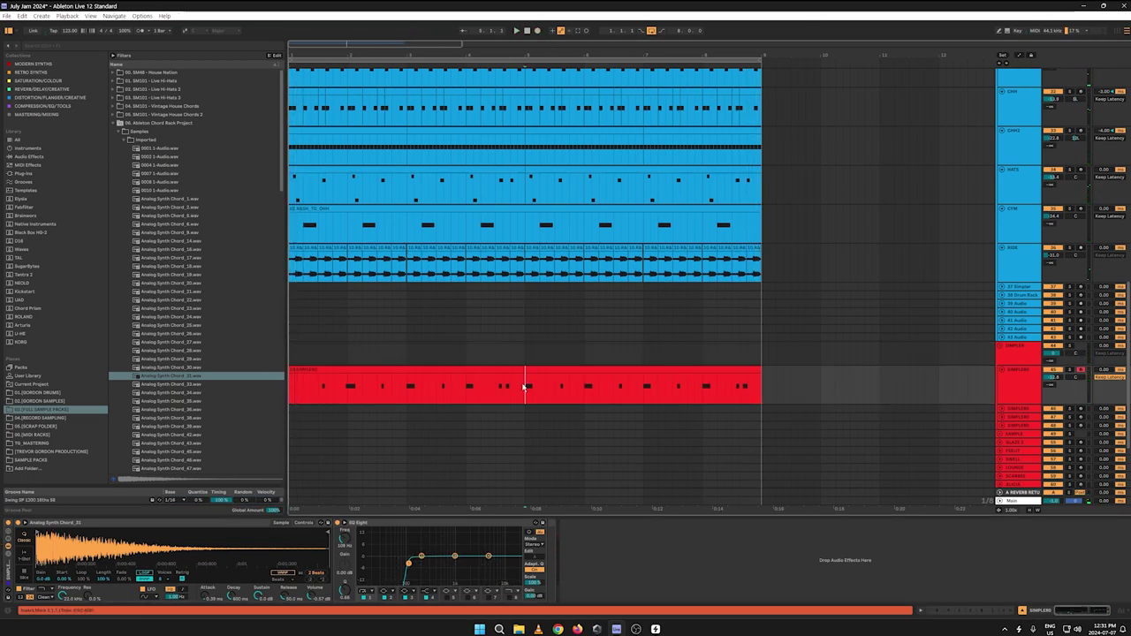
double_click(508, 379)
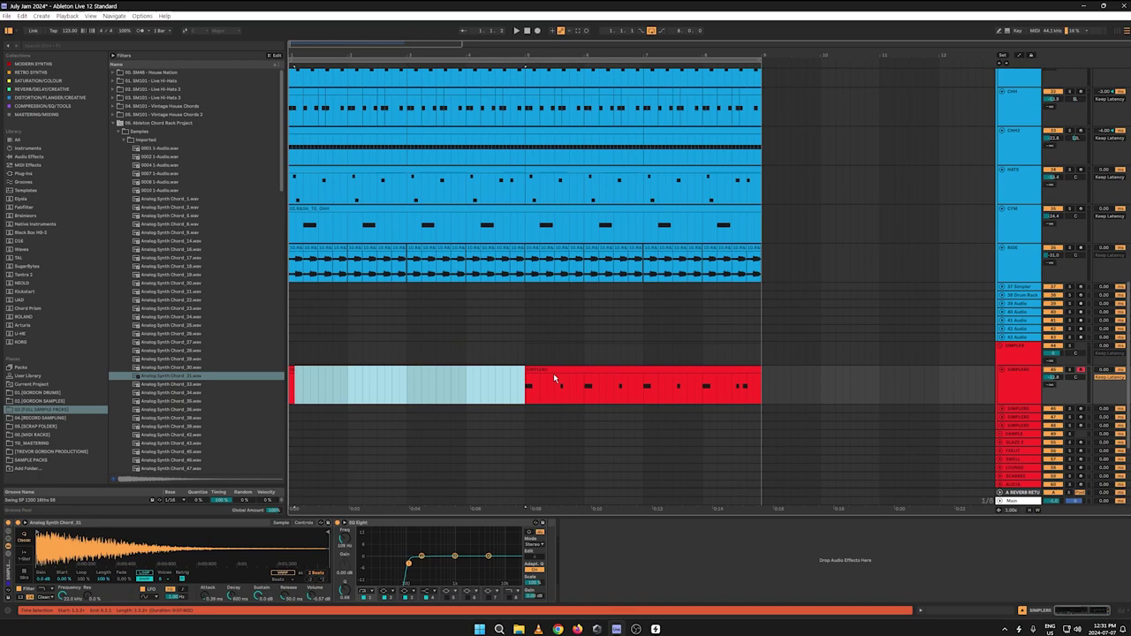
drag(401, 384, 267, 403)
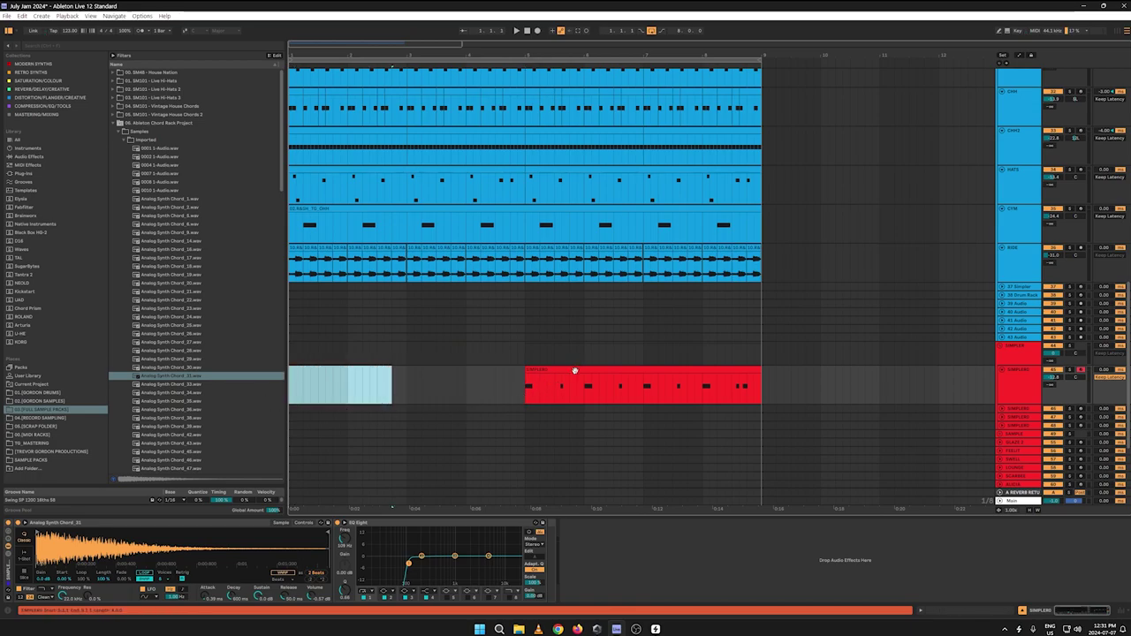
drag(575, 371, 341, 387)
key(space)
double_click(369, 371)
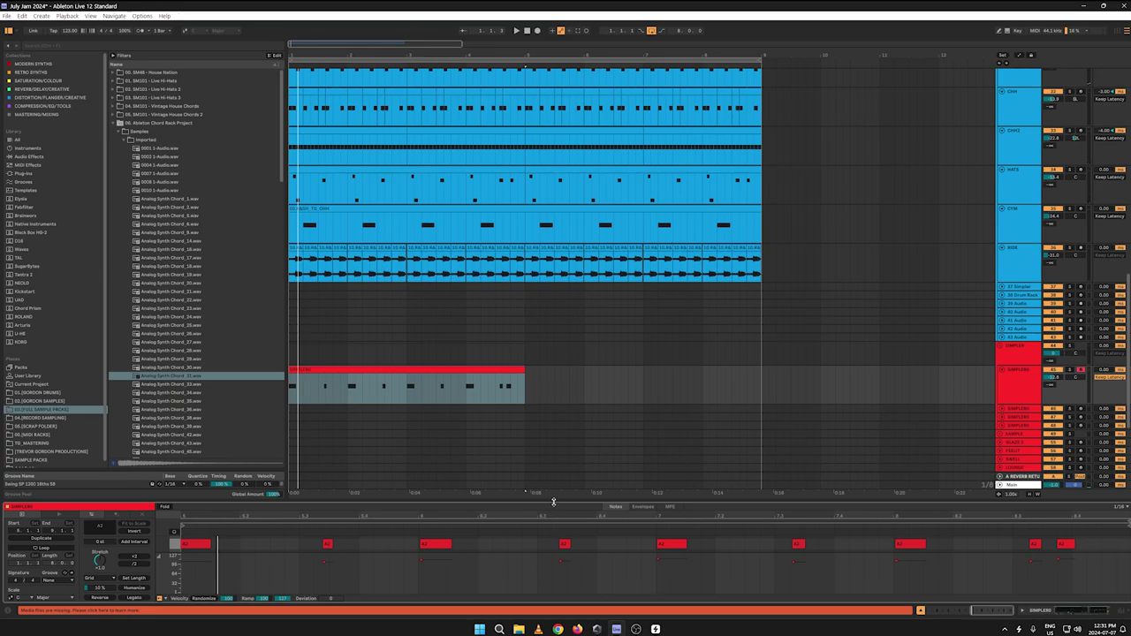
Step: Enlarge the note editor and quantize all the recorded A2 chord notes
drag(554, 502, 609, 289)
drag(1079, 373, 110, 323)
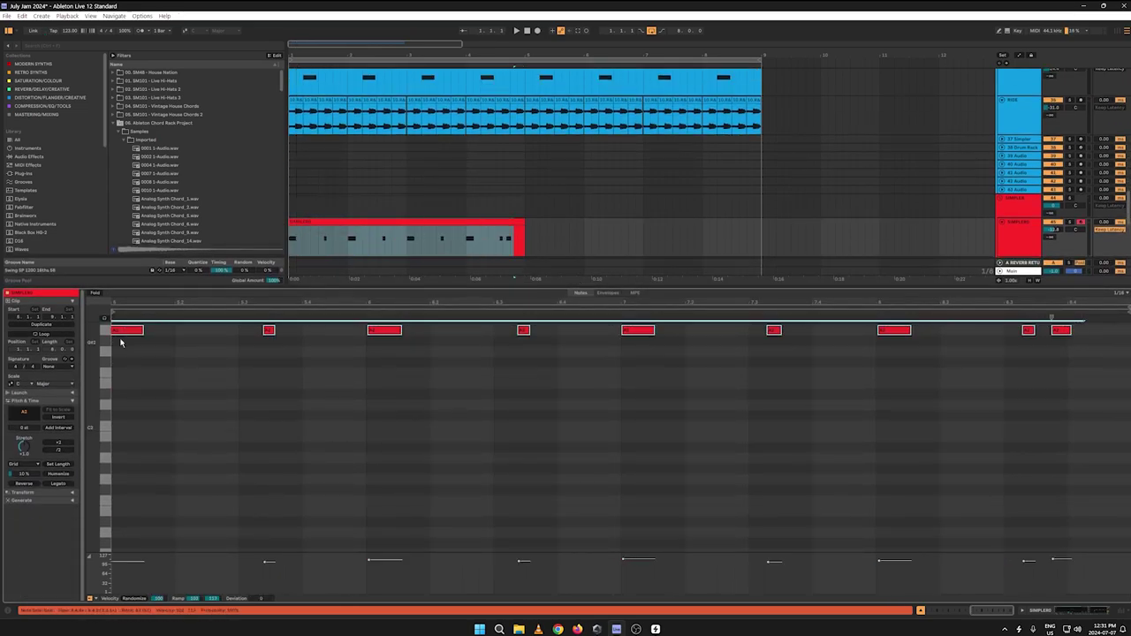
right_click(132, 334)
click(147, 354)
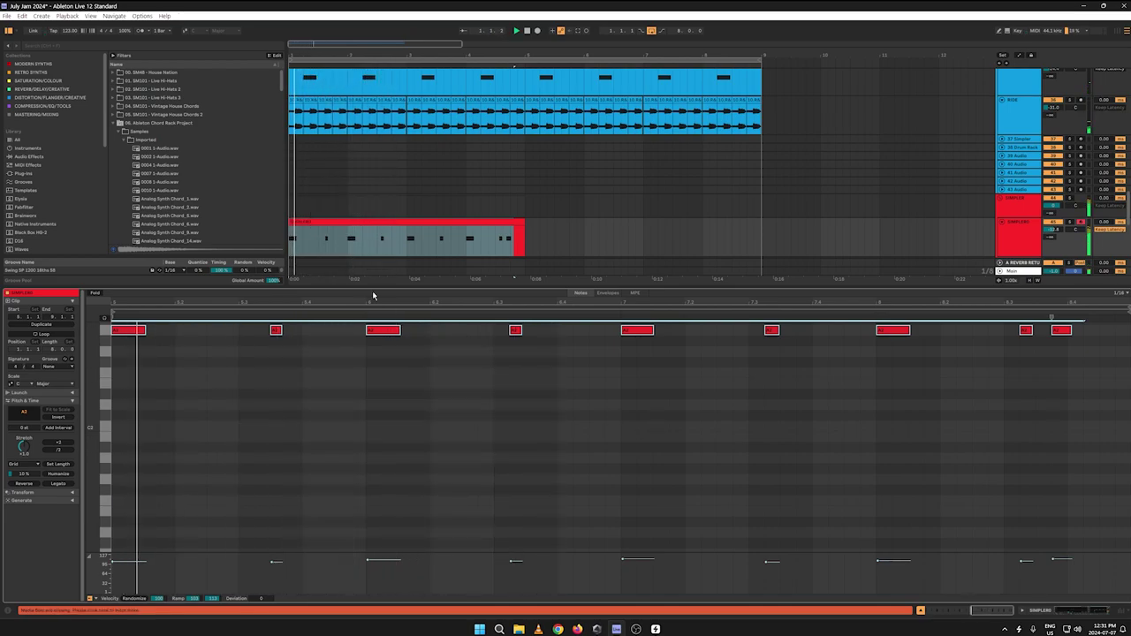
Step: Duplicate the first bar of chords onto bars 2, 3 and 4
drag(347, 240, 219, 242)
key(ctrl+d)
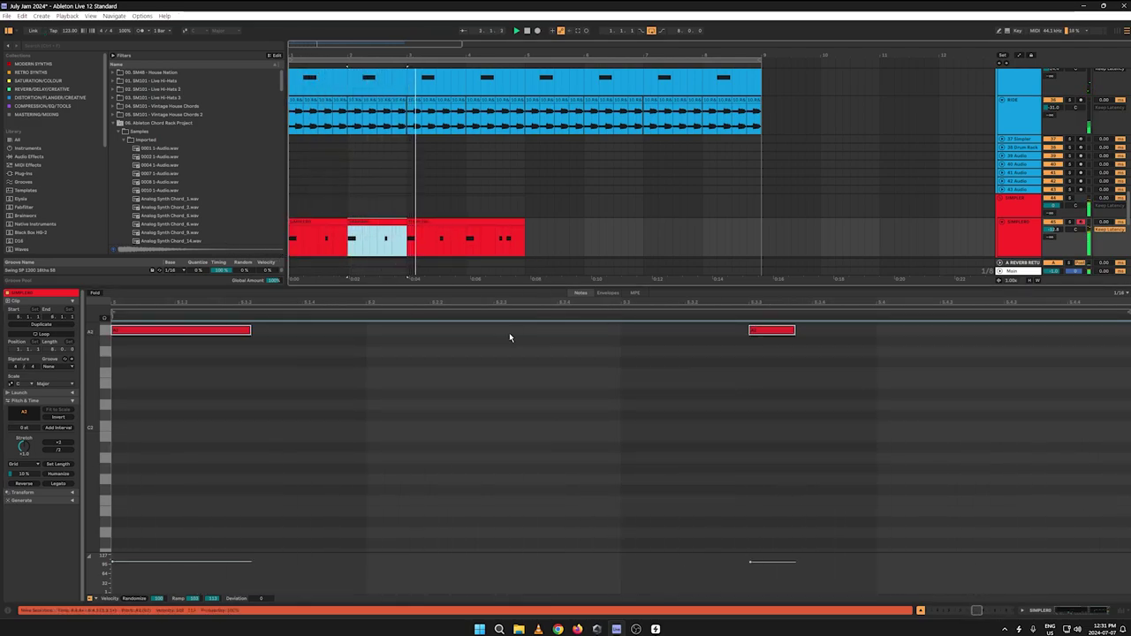
key(ctrl+d)
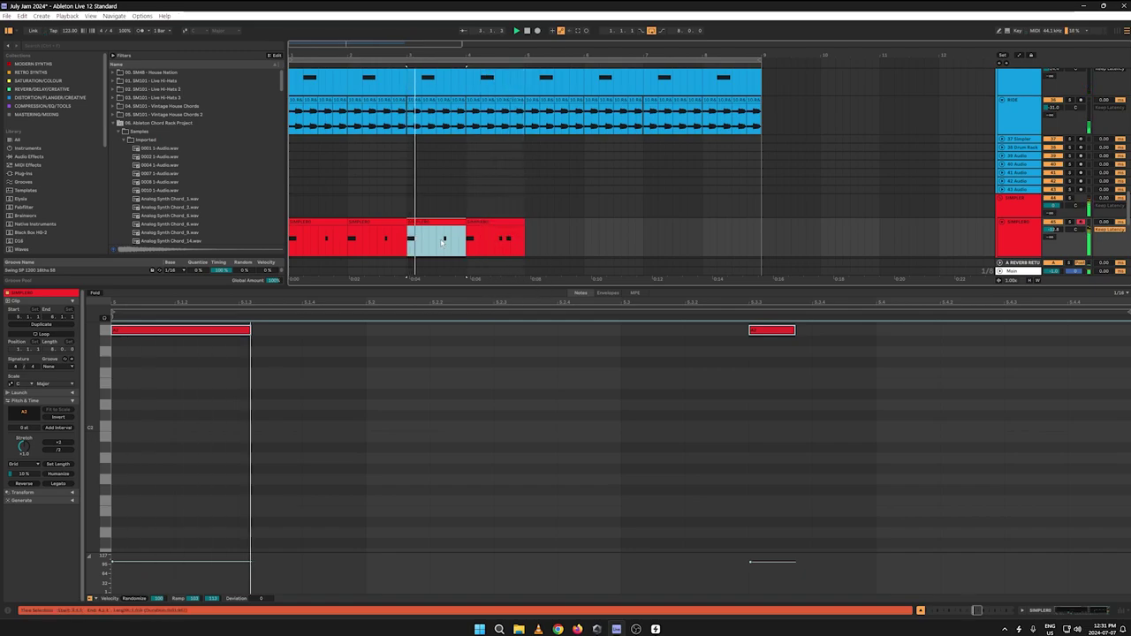
key(ctrl+d)
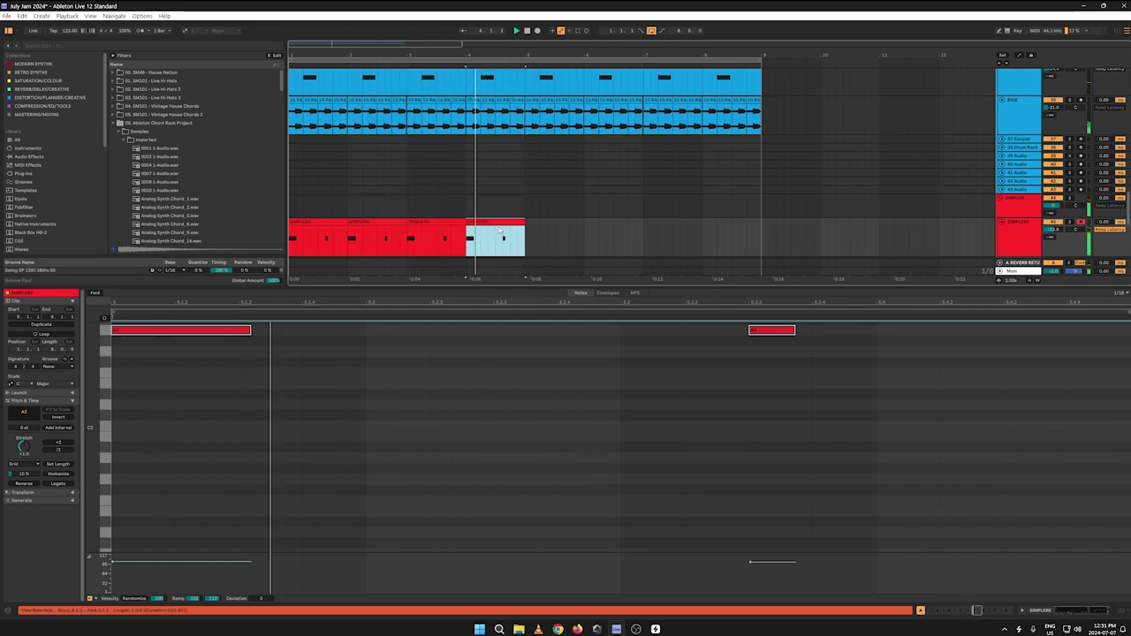
Step: On a 1/32 grid, add a short extra A2 note near the end of bar 4
double_click(497, 222)
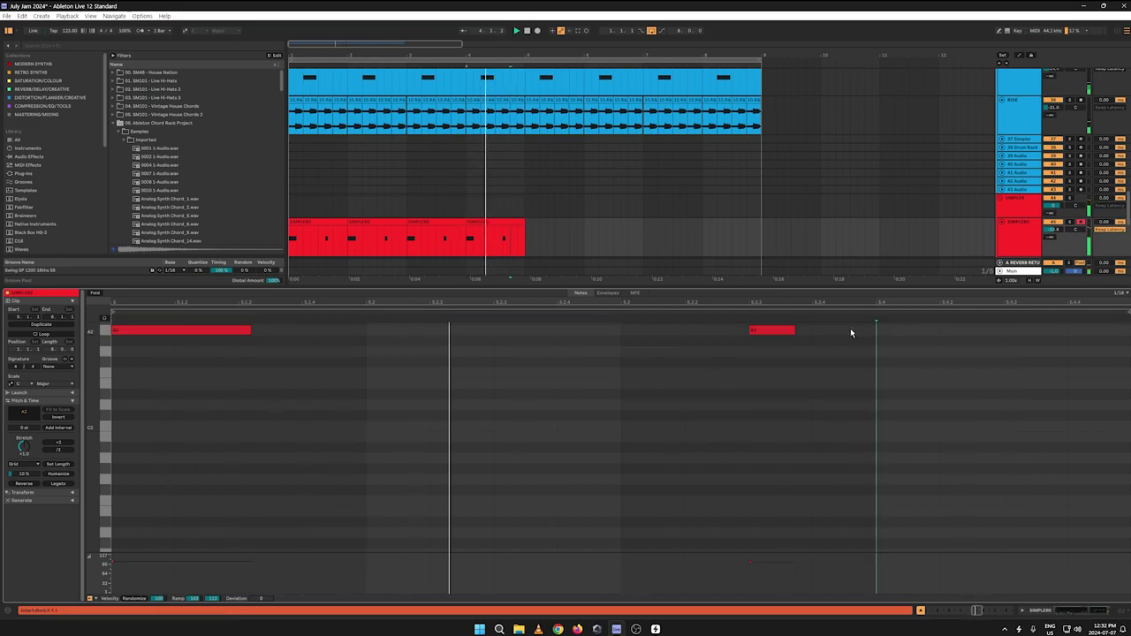
right_click(827, 424)
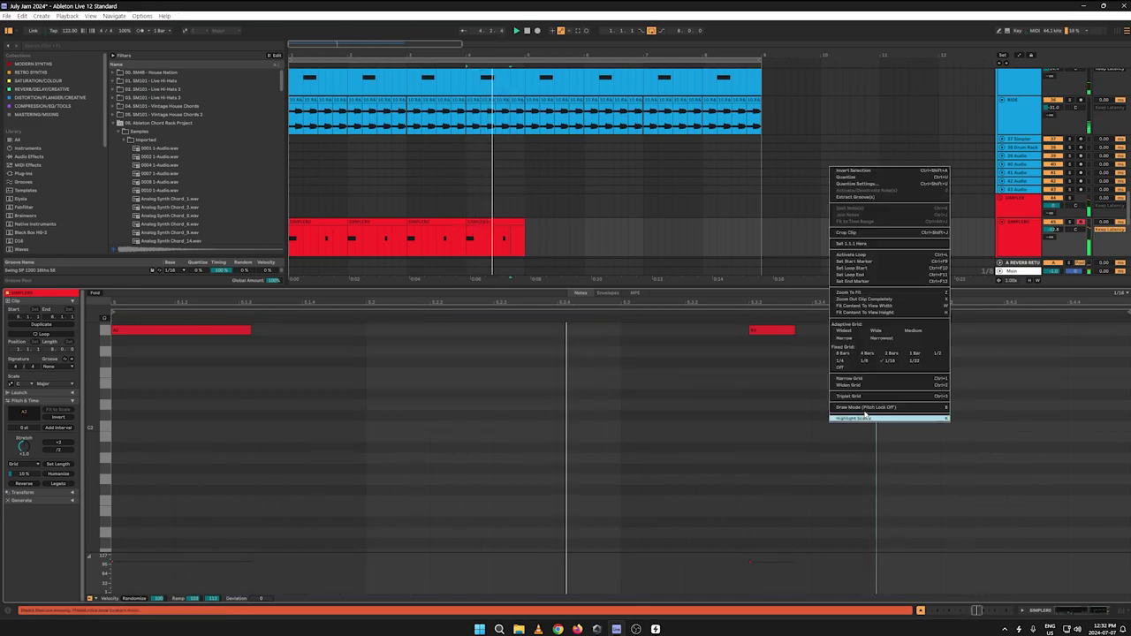
click(910, 362)
double_click(868, 335)
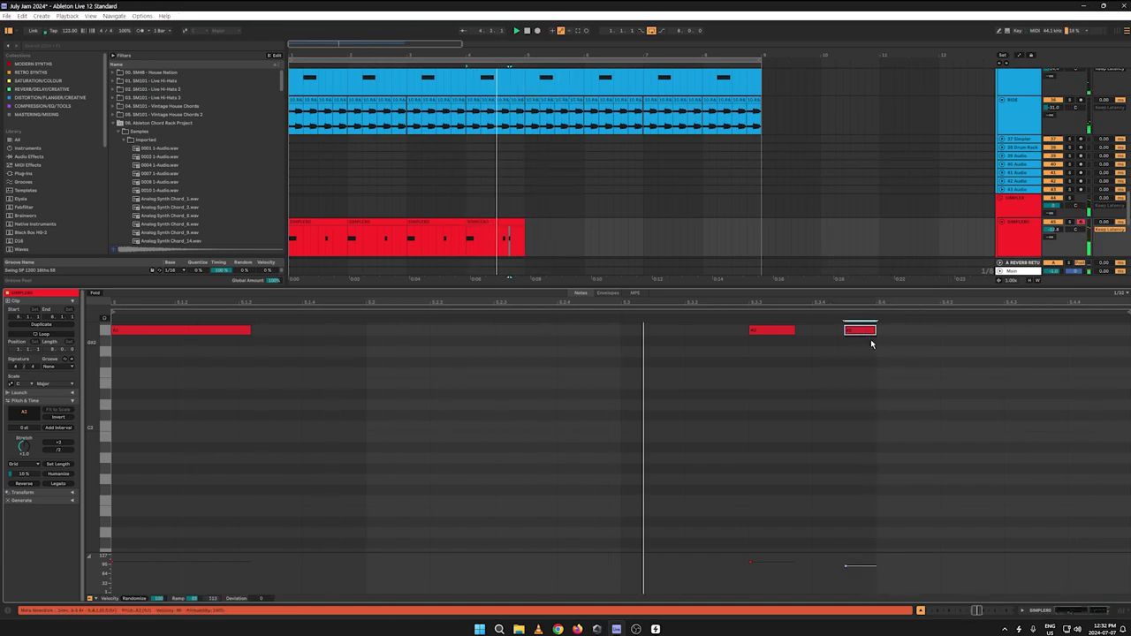
drag(870, 337, 1038, 331)
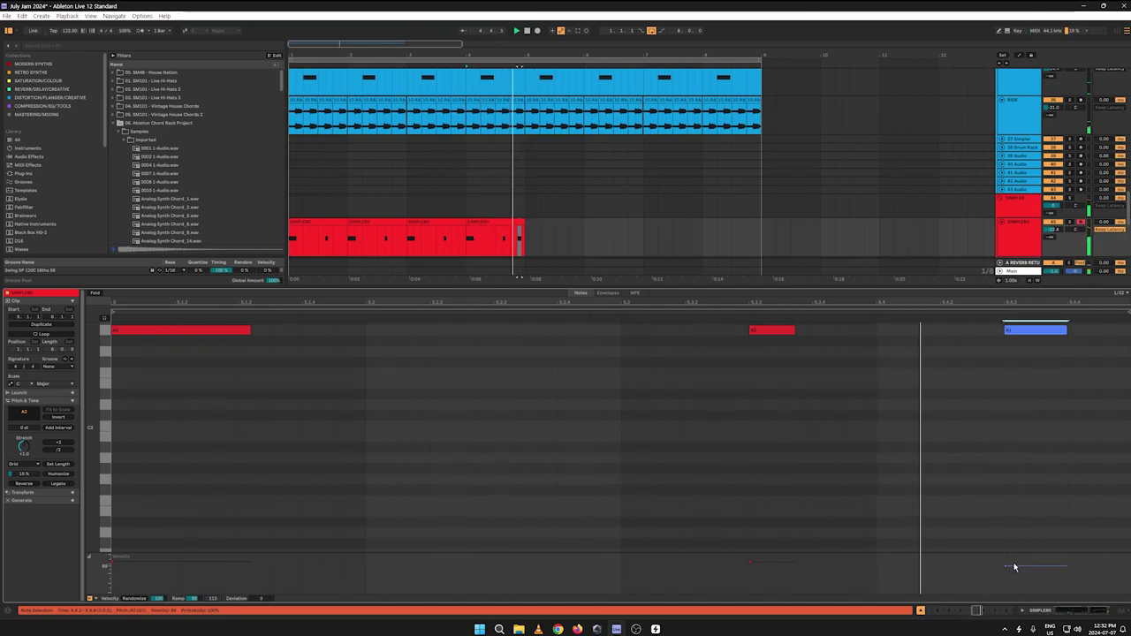
Step: Duplicate the bar 1–4 chord clips onto bars 5–8 and show the chord track's devices
key(space)
key(space)
key(space)
key(space)
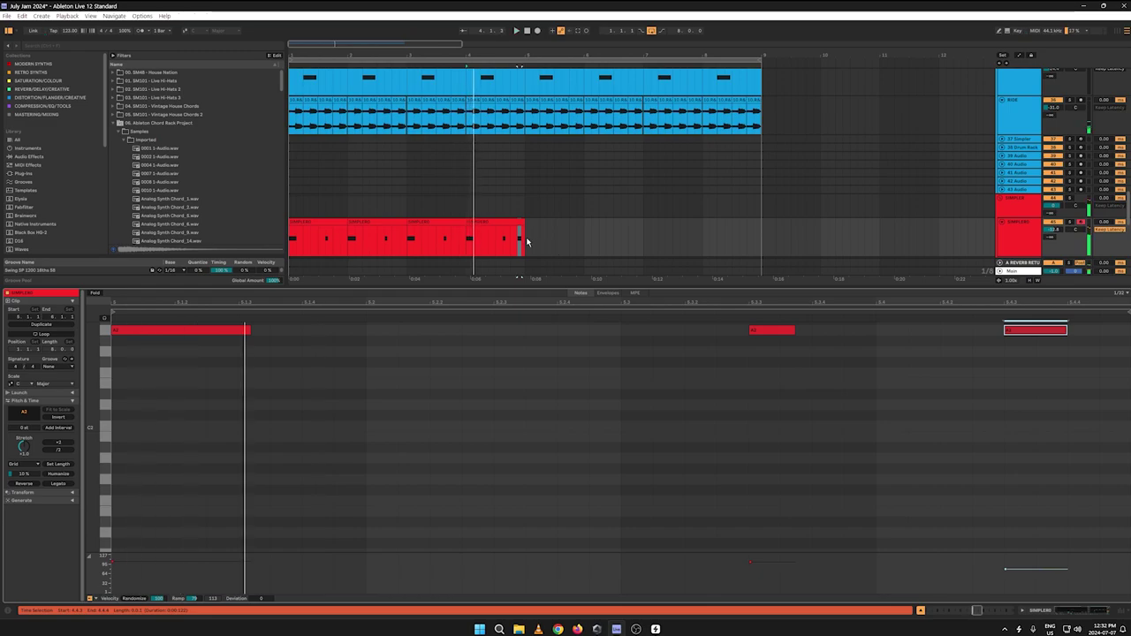
key(space)
drag(528, 242, 225, 245)
key(ctrl+d)
key(space)
drag(665, 288, 809, 558)
click(1018, 371)
double_click(1018, 371)
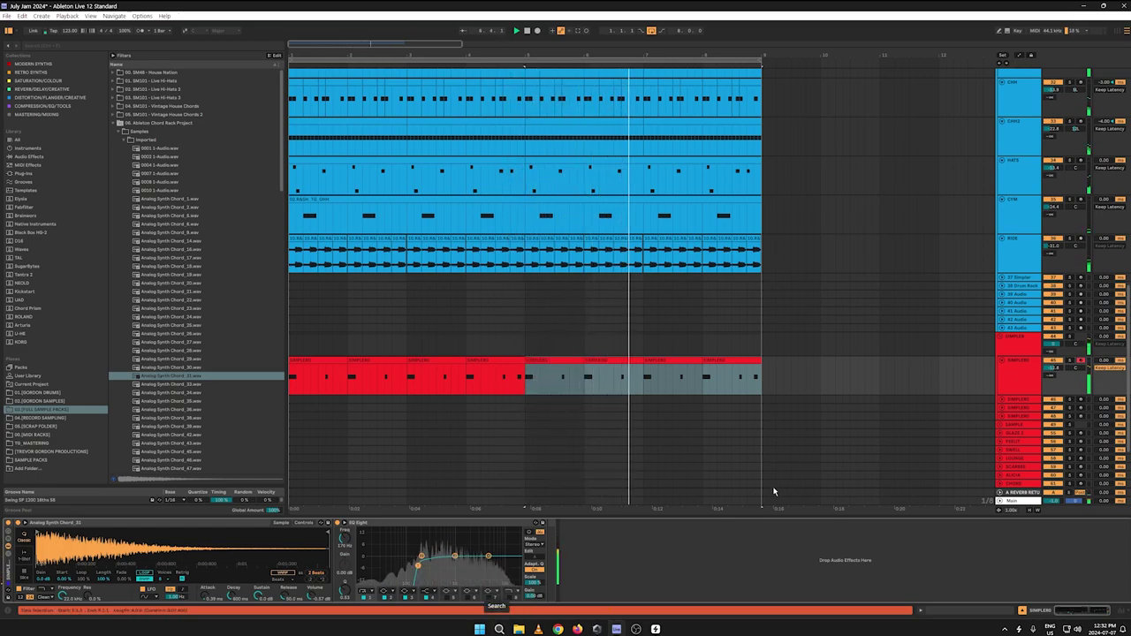
Step: Collapse the Chord Rack folder and lower the chord track's fader to about -13.4 dB
click(113, 123)
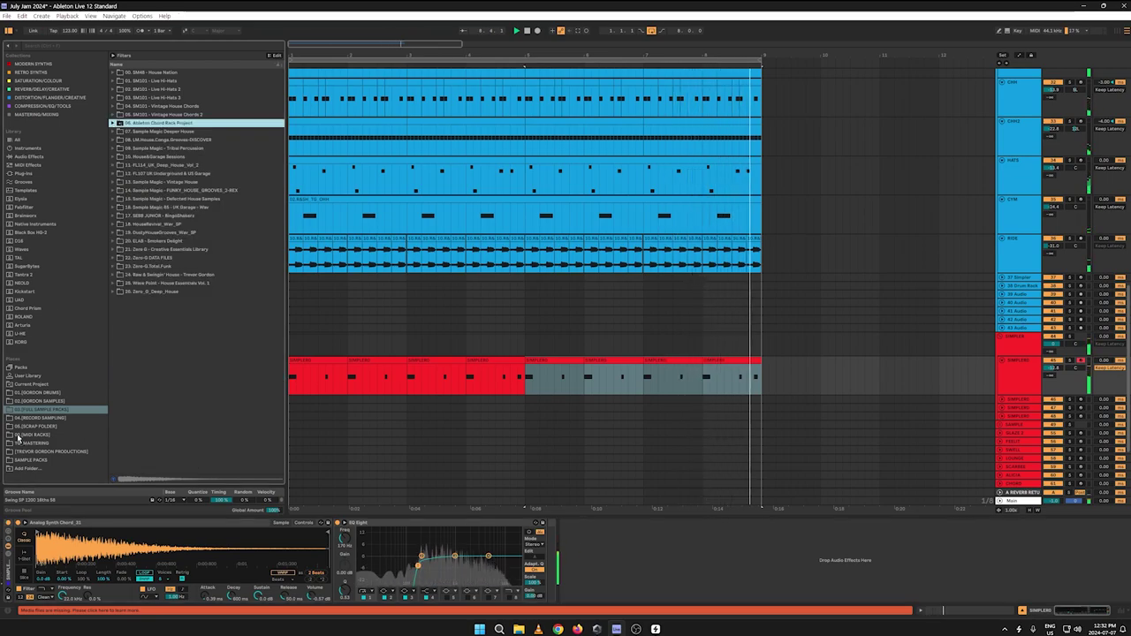
key(Tab)
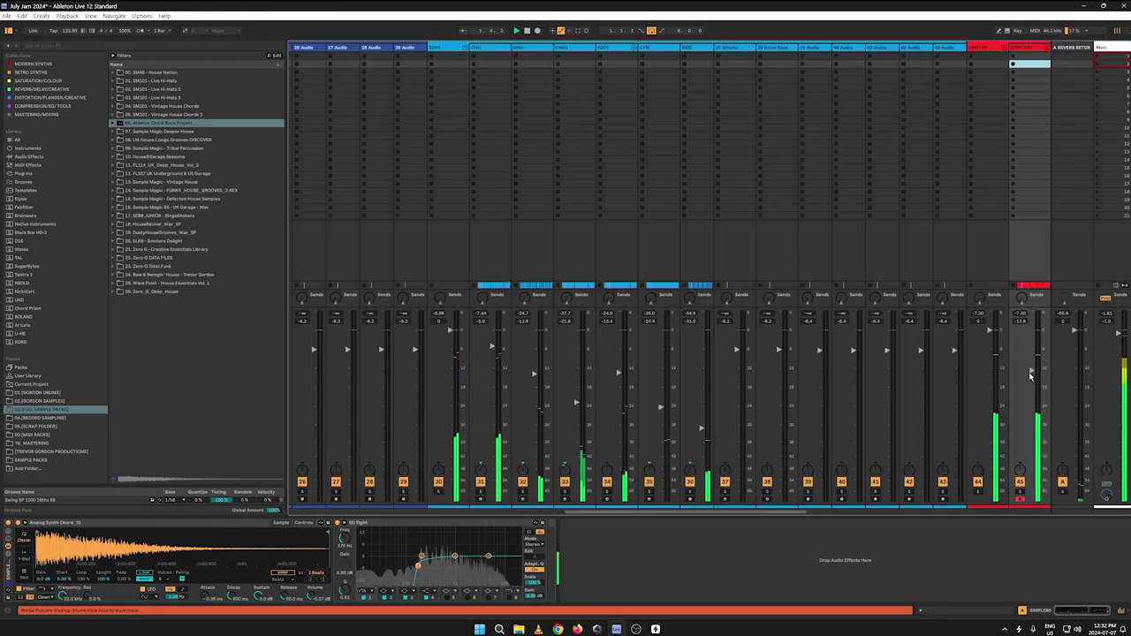
drag(1031, 371, 1031, 373)
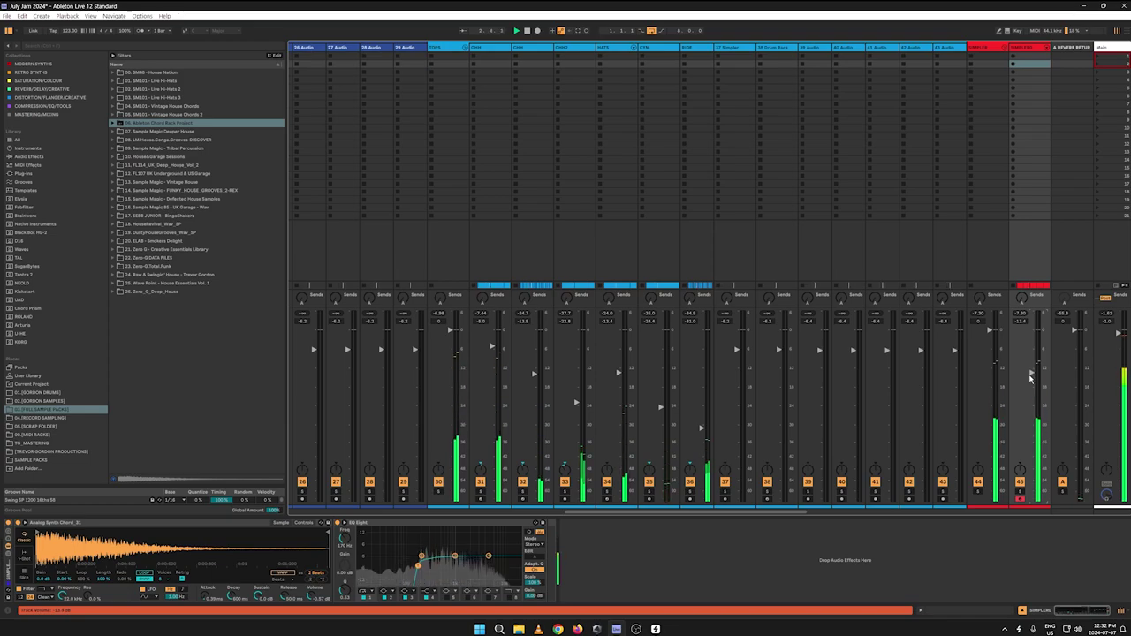
key(Tab)
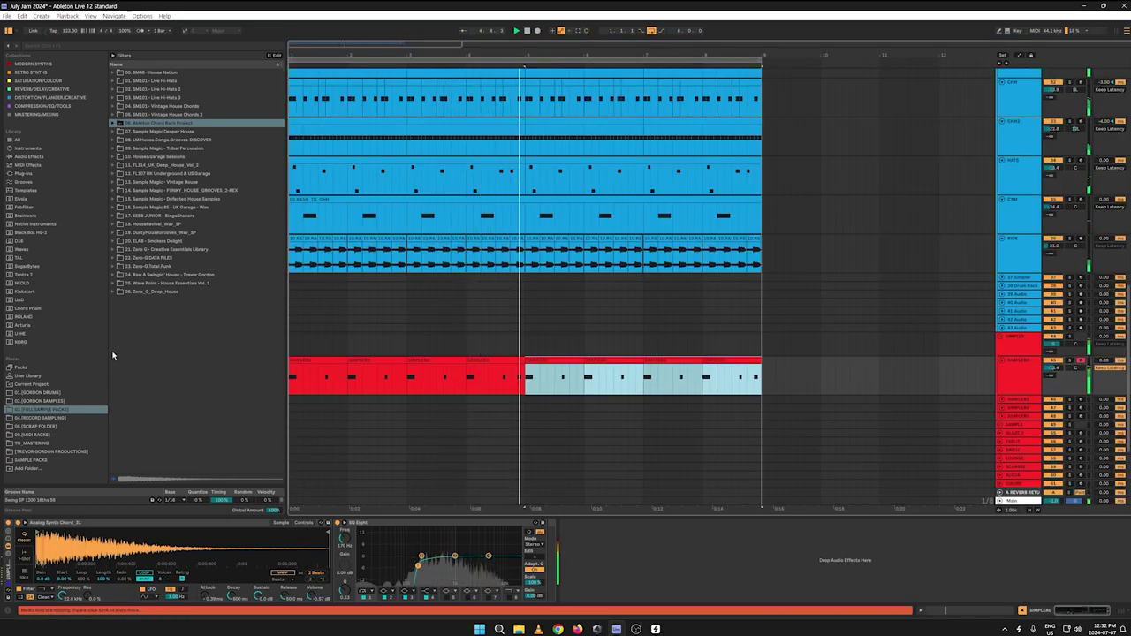
Step: Browse the sample collections, then load the 07. SYNTH FX - 1 rack from MIDI RACKS
click(32, 393)
click(32, 401)
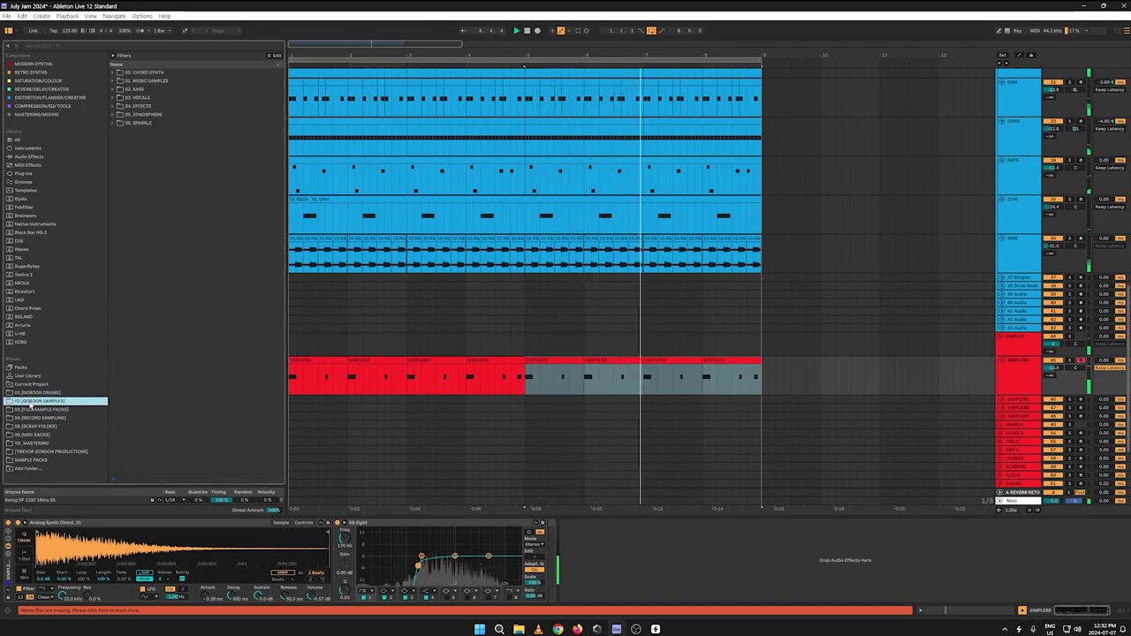
click(43, 409)
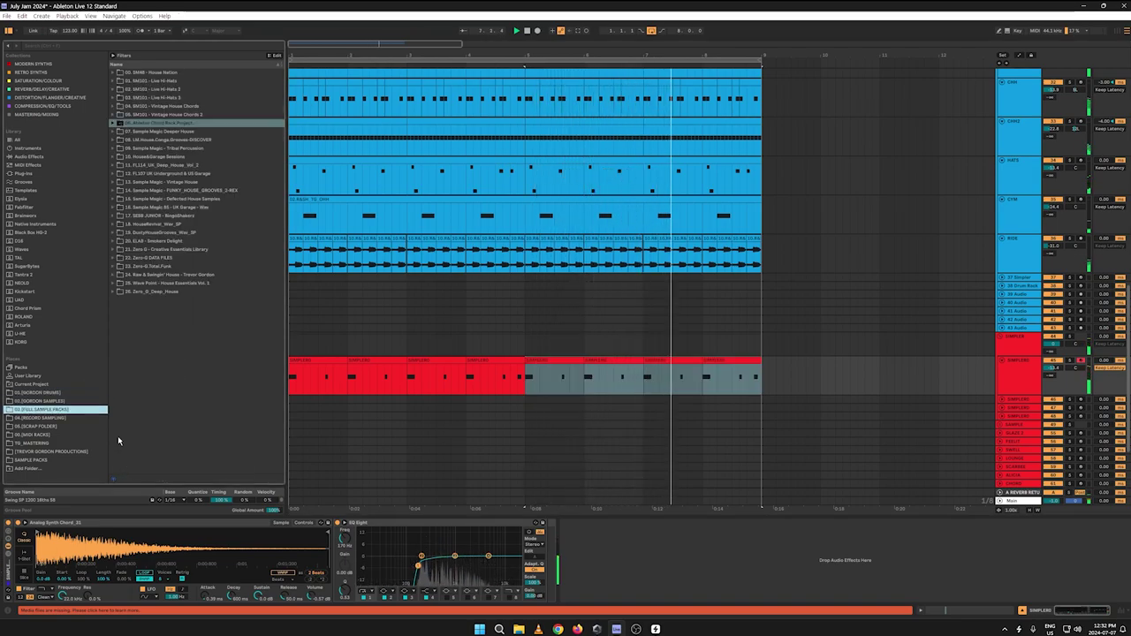
click(42, 418)
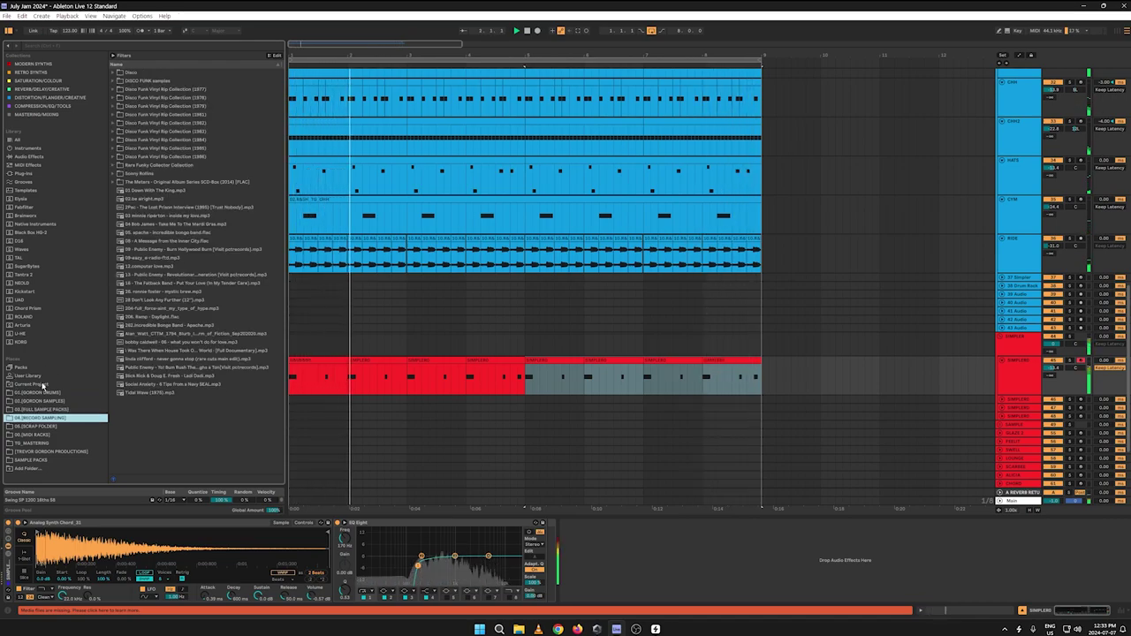
click(29, 394)
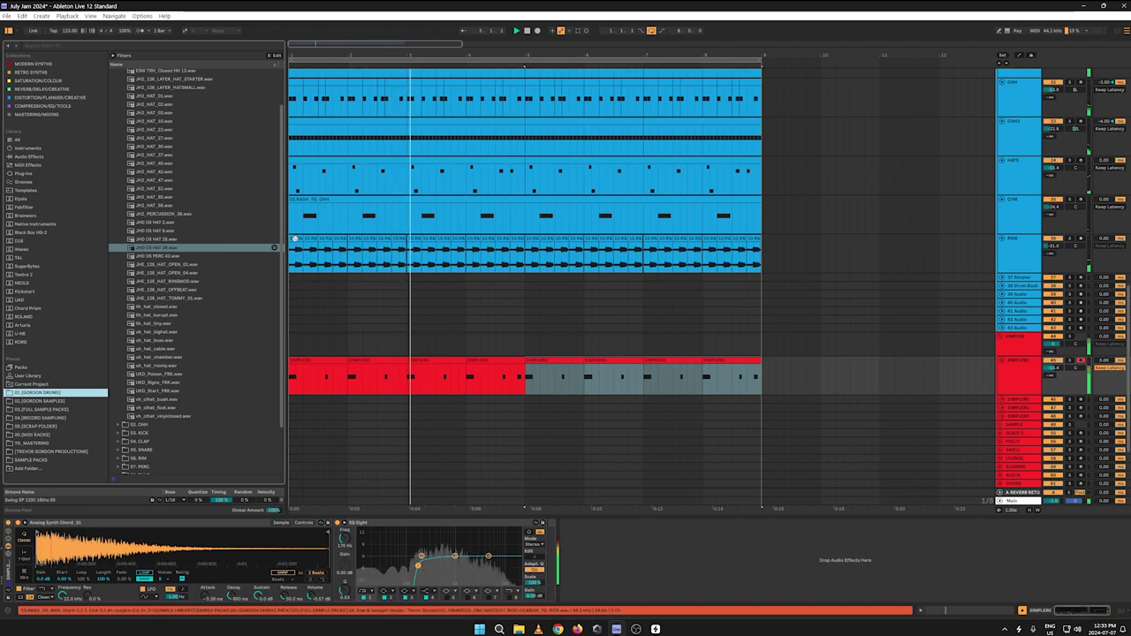
drag(280, 216, 279, 159)
click(118, 89)
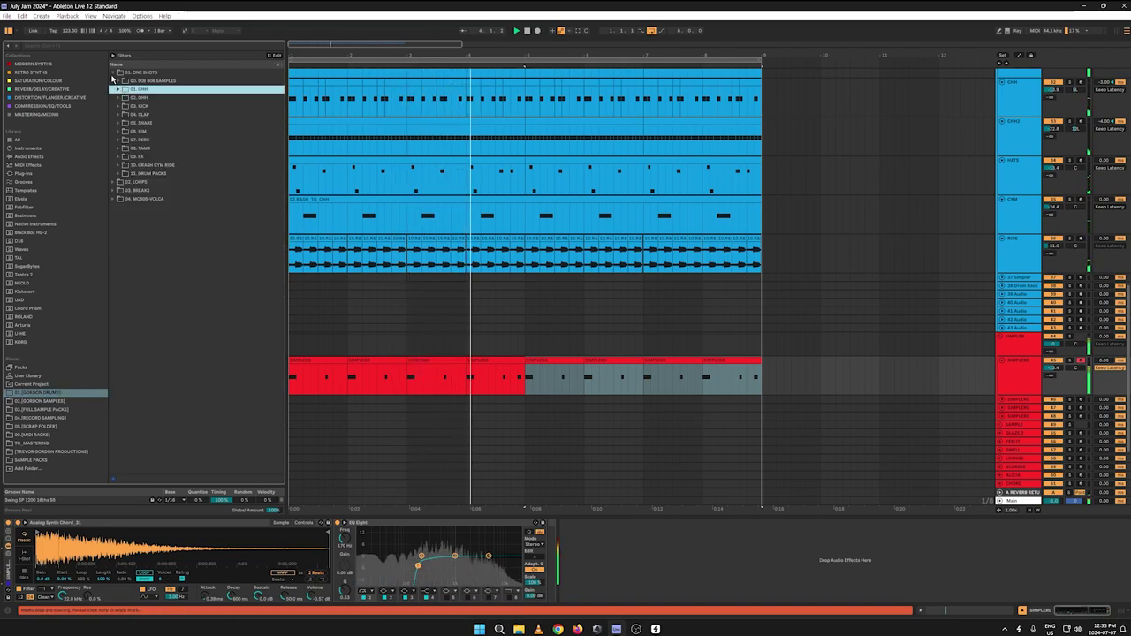
click(112, 73)
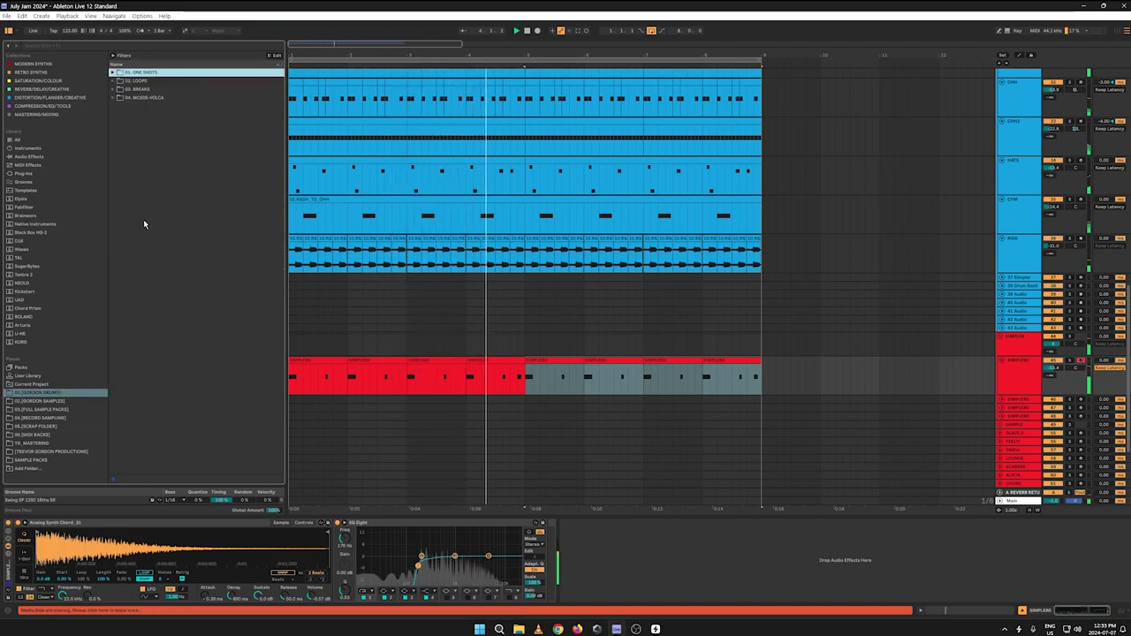
click(34, 435)
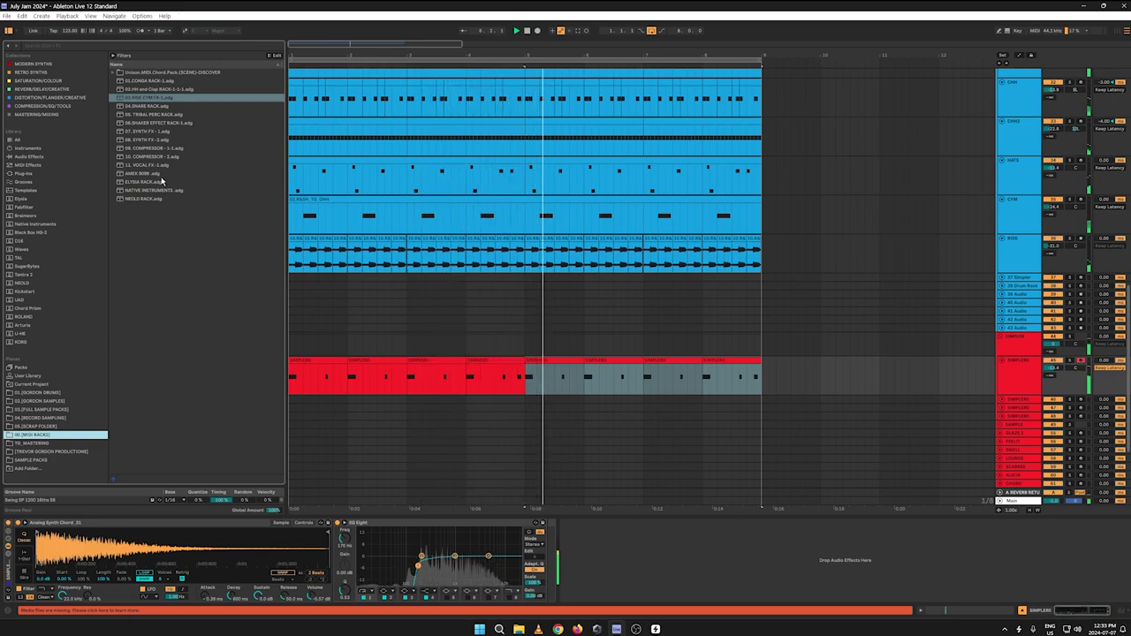
click(146, 131)
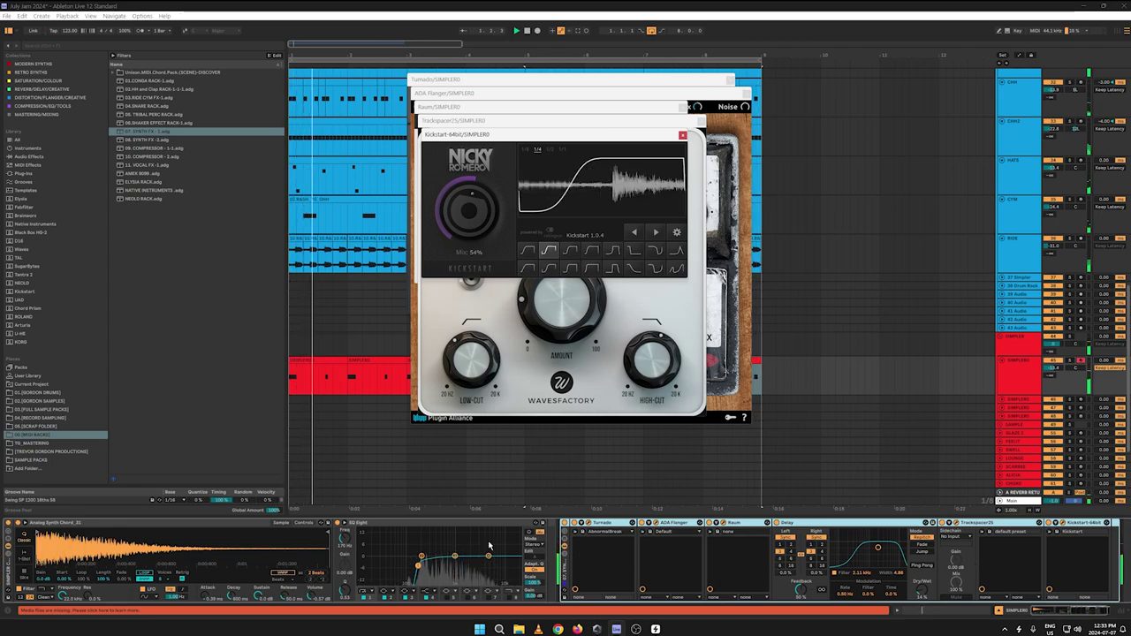
Step: Dip an EQ band to 278 Hz at -2.6 dB, set Kickstart mix to 59%, close Kickstart and Trackspacer
drag(422, 557, 422, 557)
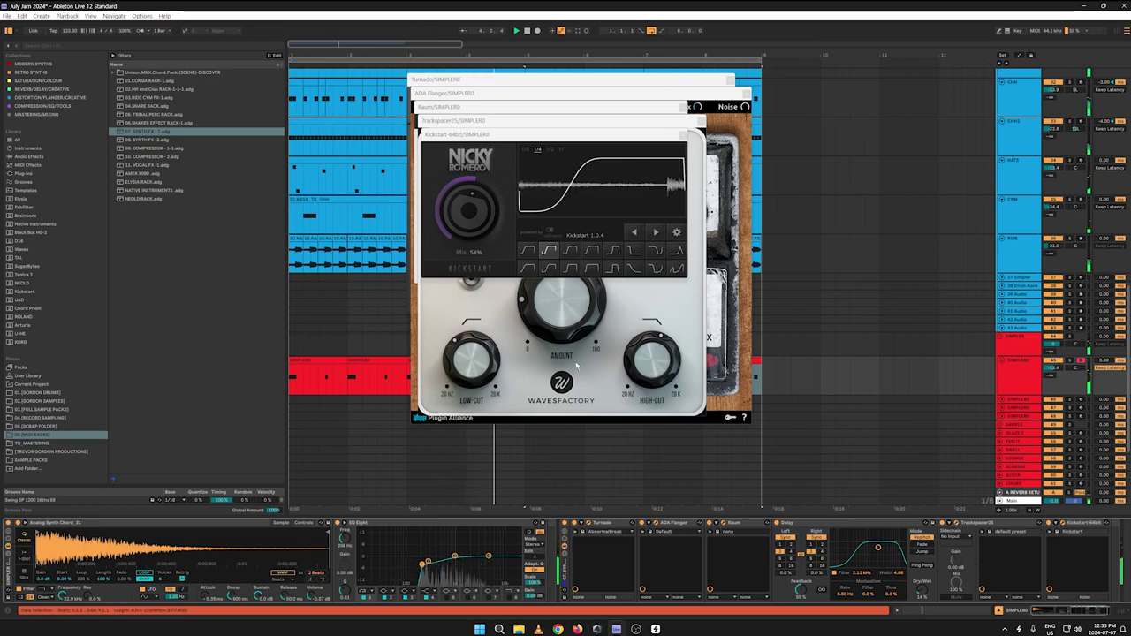
drag(474, 216, 471, 209)
click(682, 135)
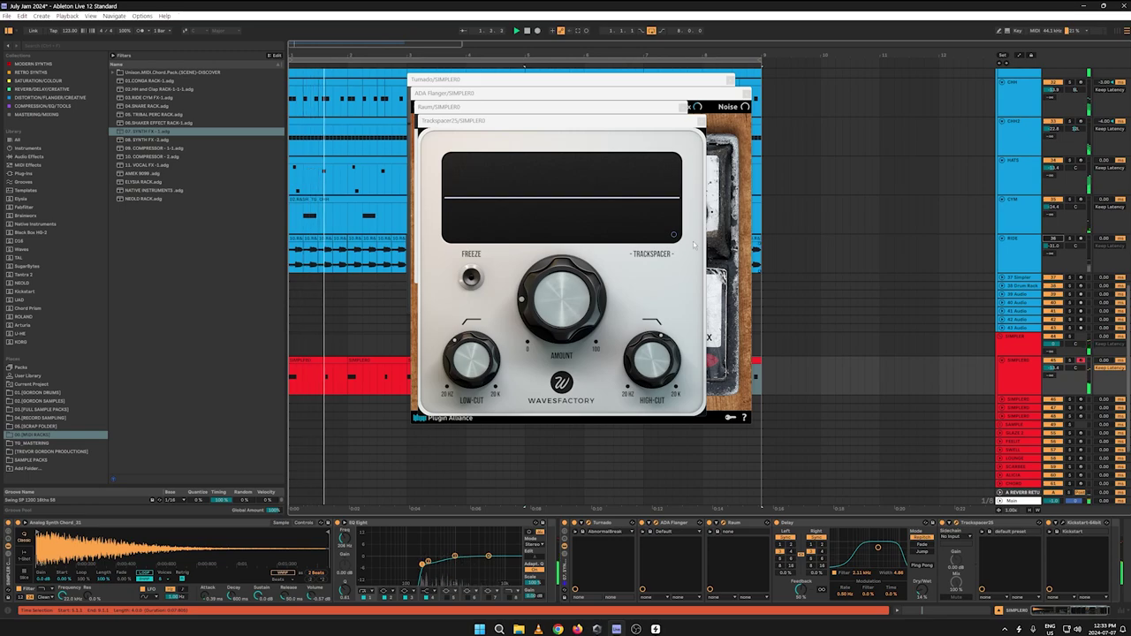
click(700, 122)
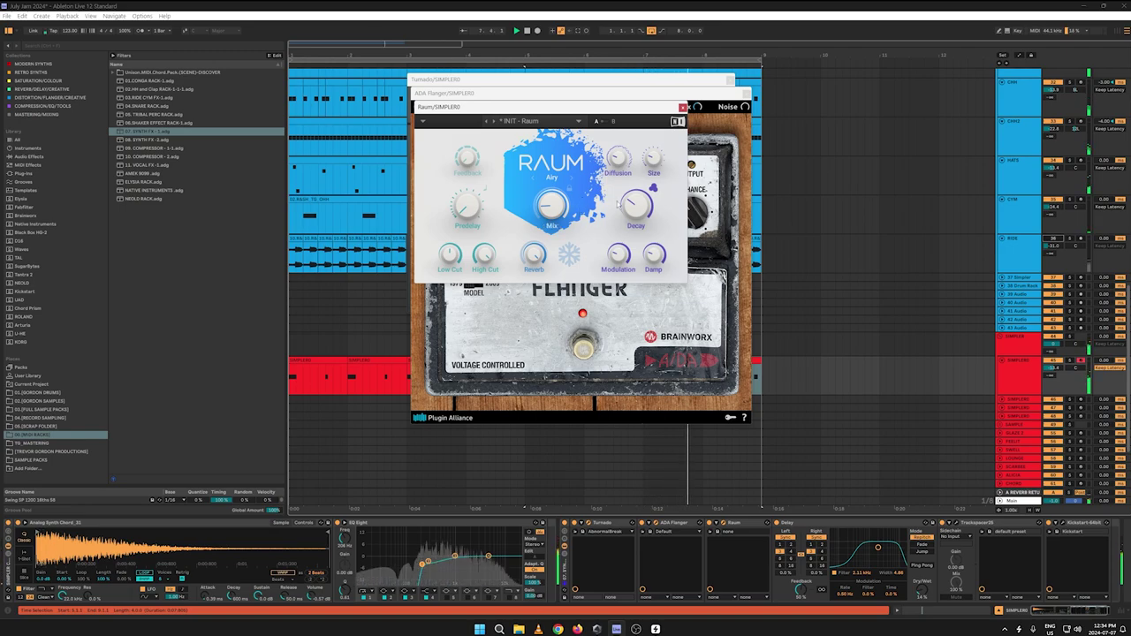
Step: Close Raum and lower the ADA Flanger's mix slightly, keeping the 1979 model
click(682, 108)
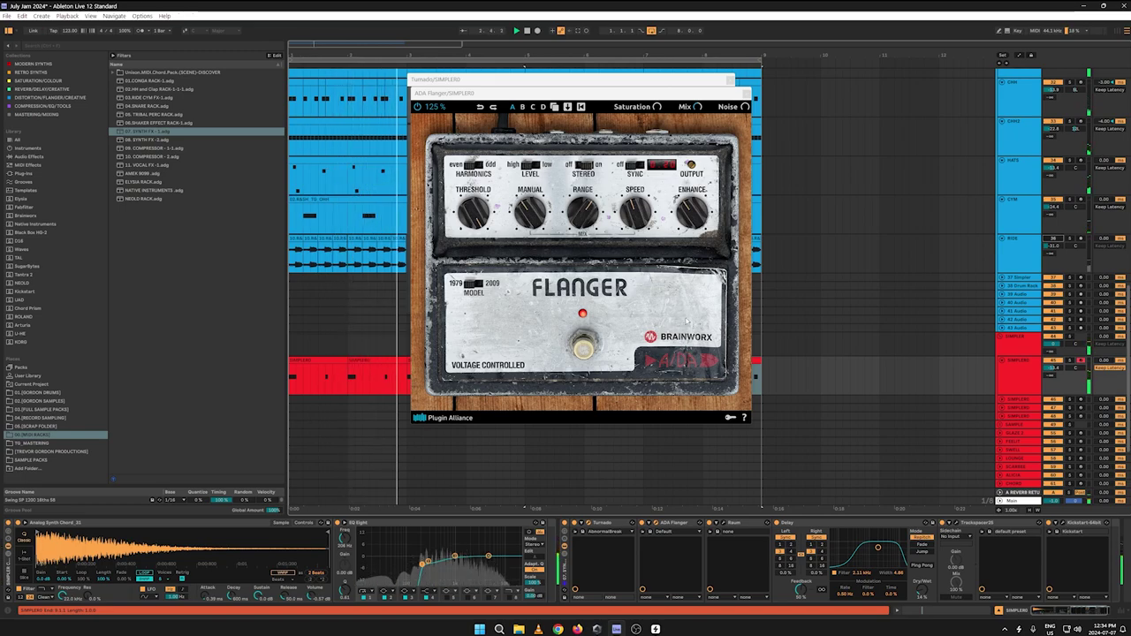
click(658, 107)
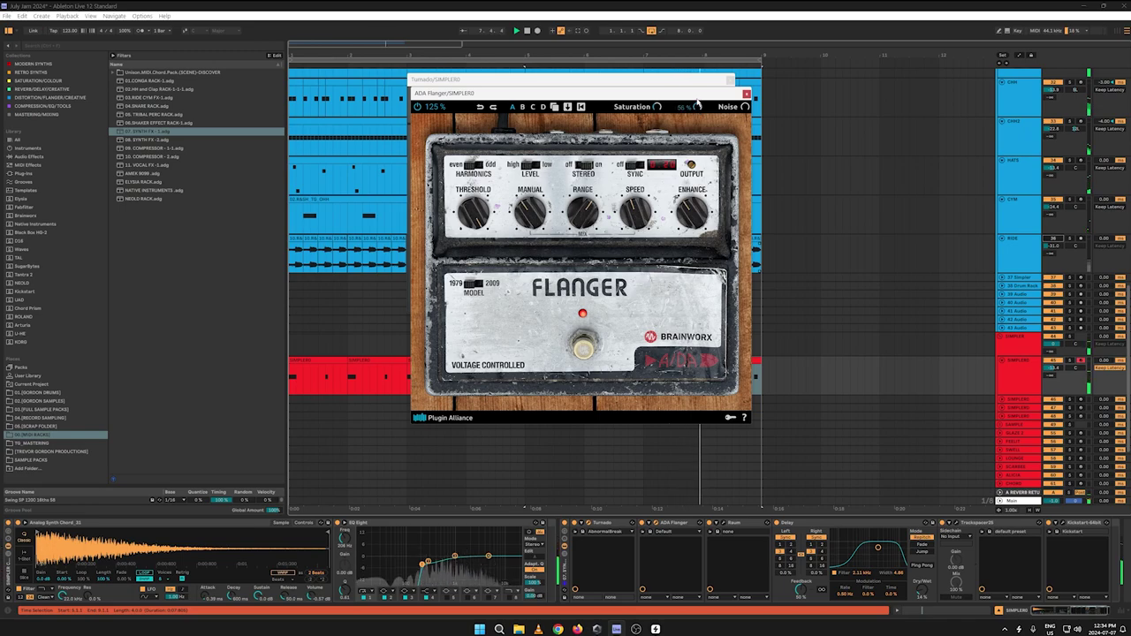
mouse_move(694, 113)
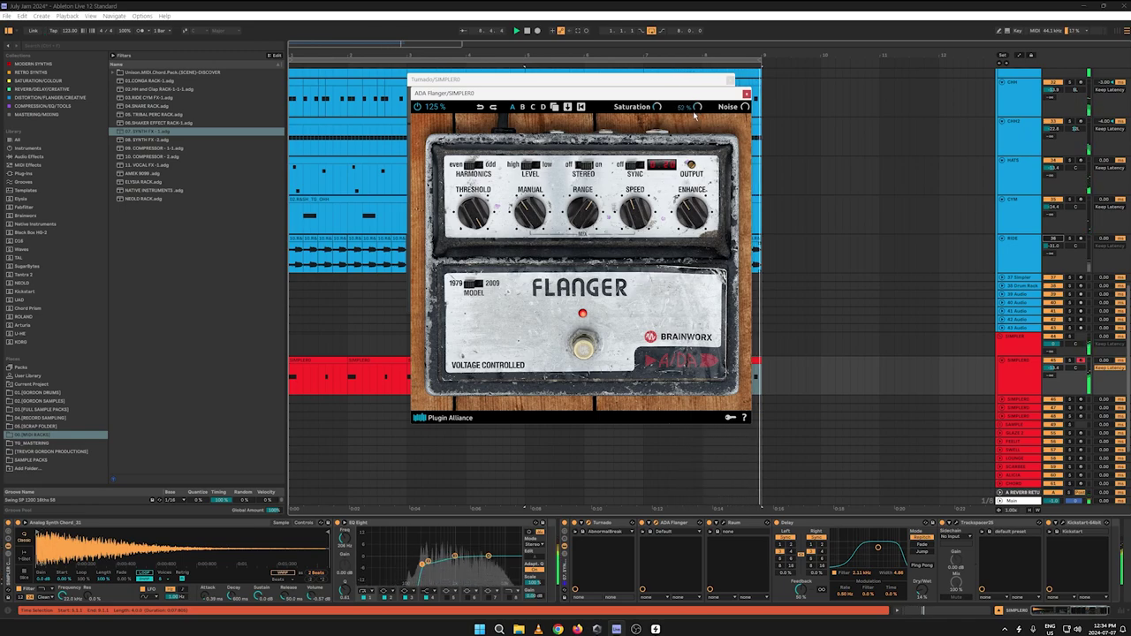
drag(694, 122, 693, 124)
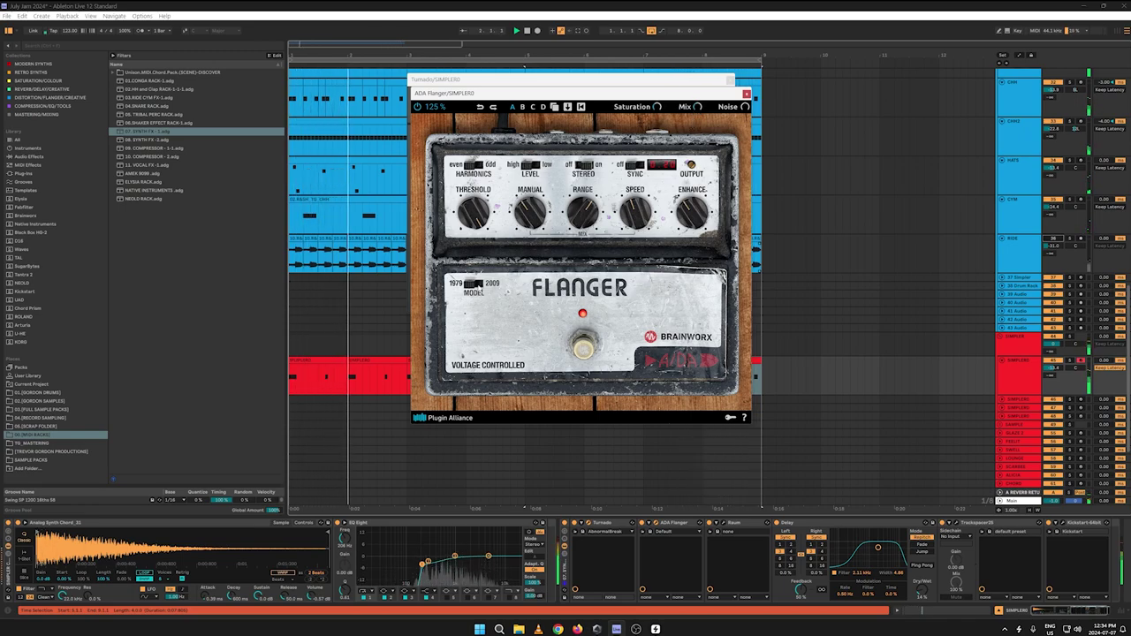
click(475, 284)
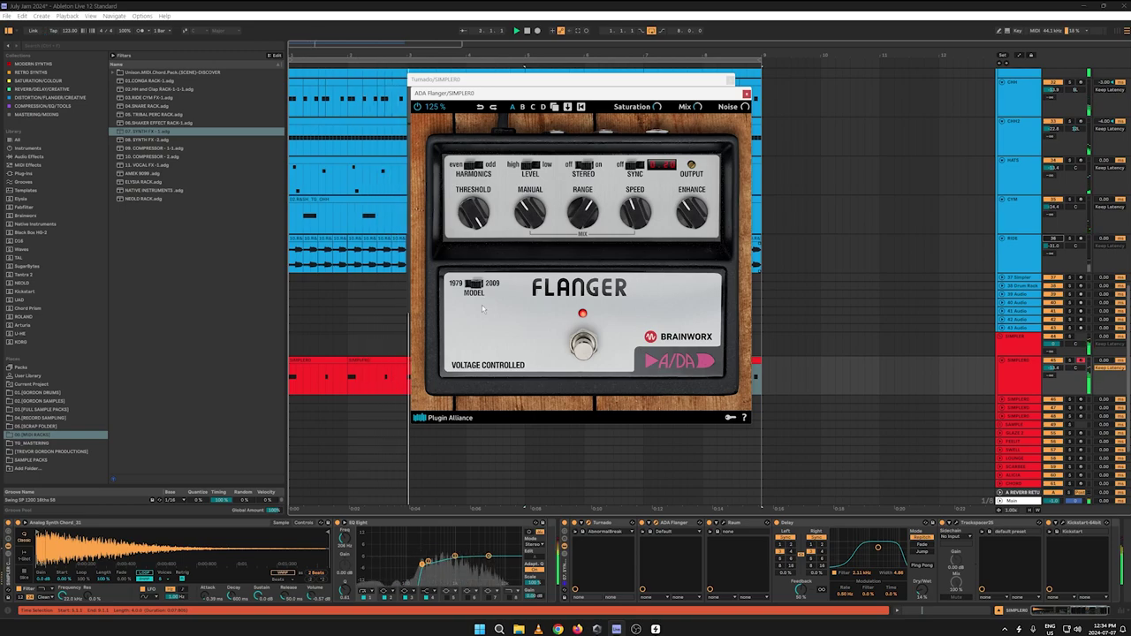
click(474, 284)
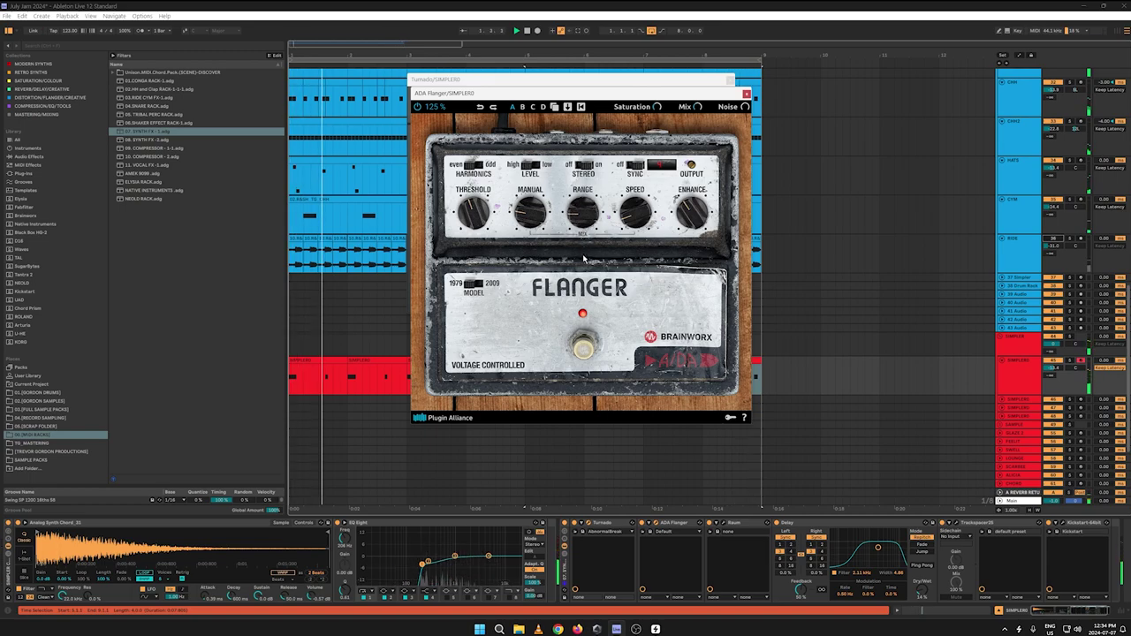
Step: Close the ADA Flanger and Turnado windows
click(746, 93)
drag(636, 79, 661, 204)
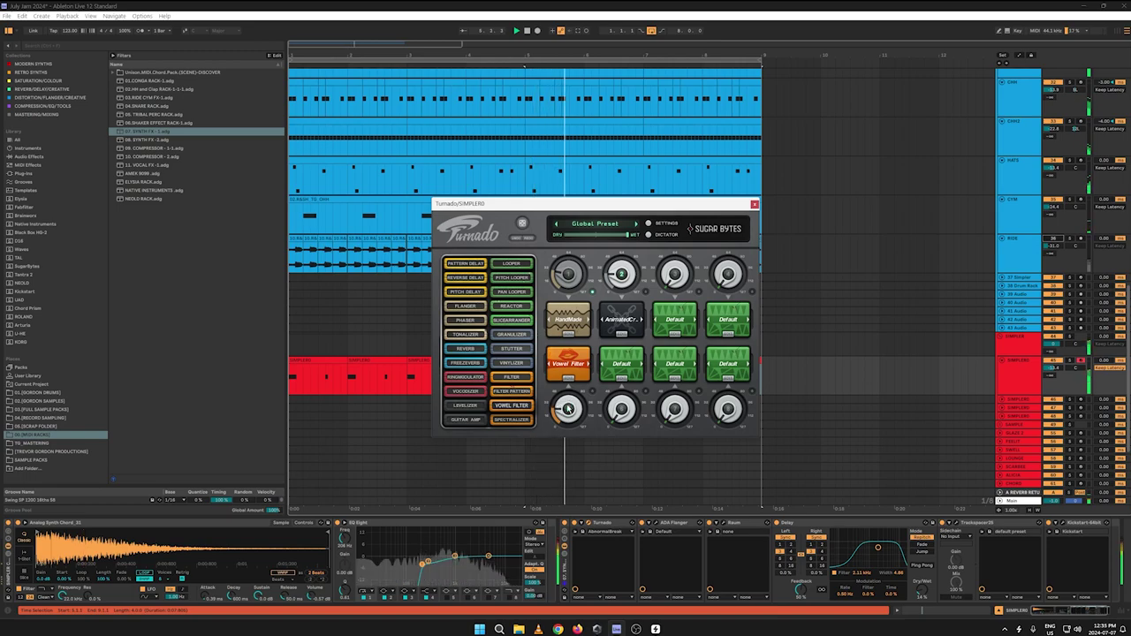
click(753, 204)
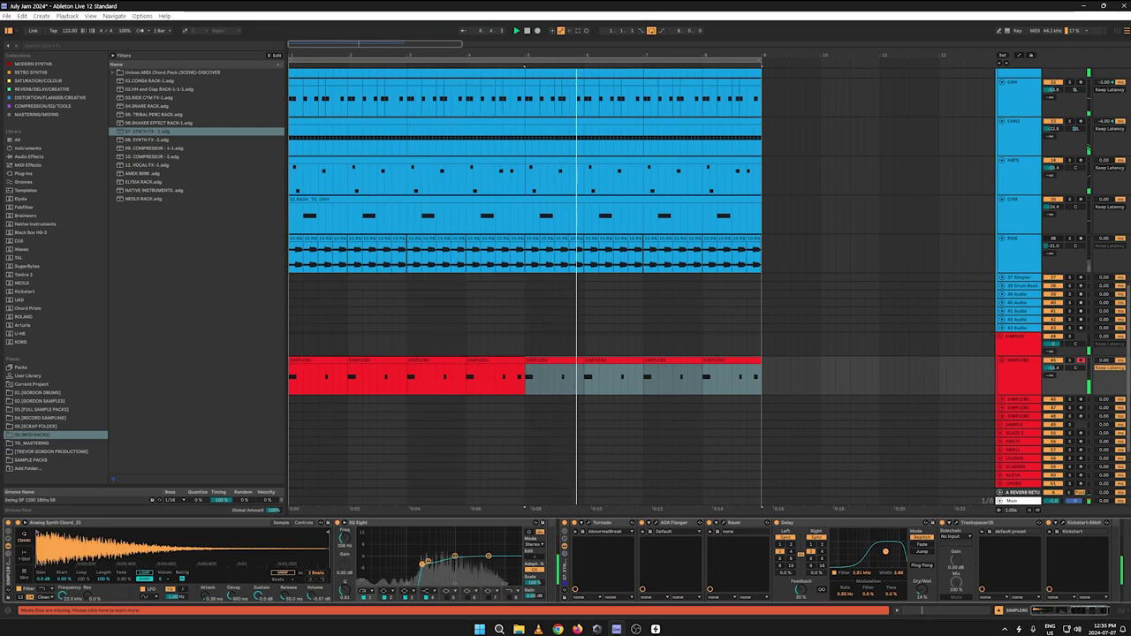
Step: Rename SIMPLER0 to CHORDSTAB and duplicate its bar 3 clip into bar 4
click(1063, 523)
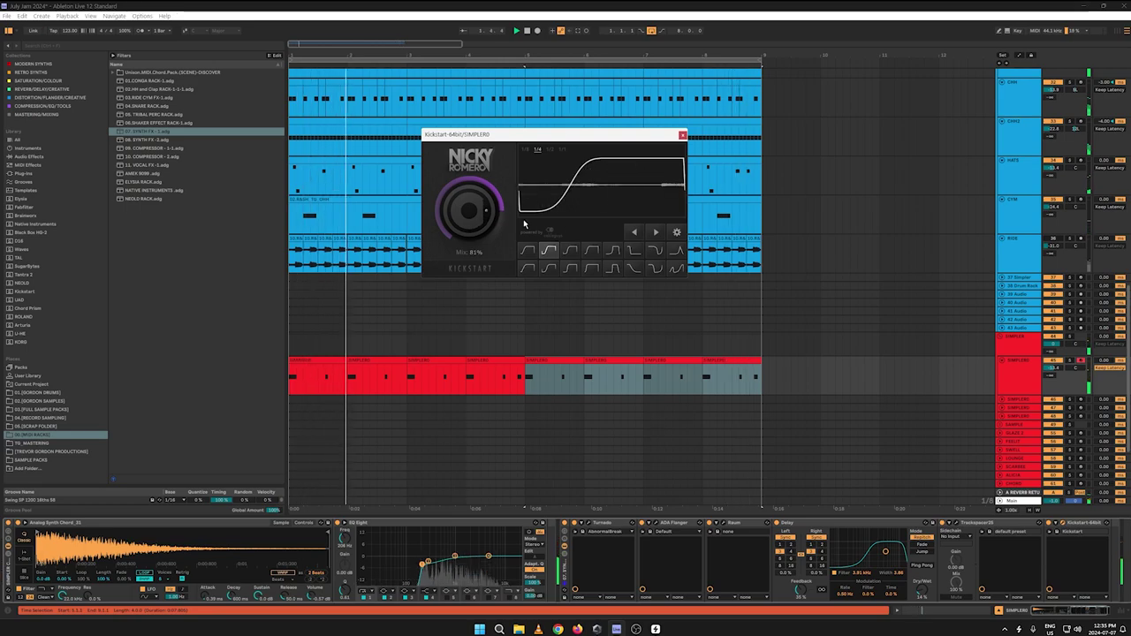
click(682, 136)
click(1018, 369)
right_click(1019, 368)
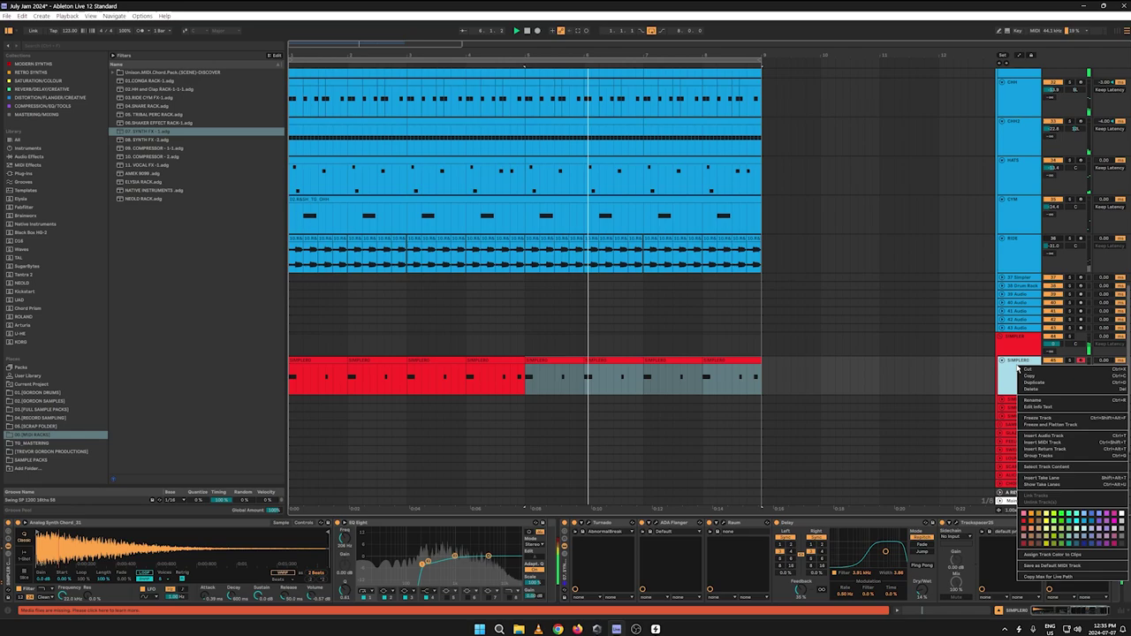
click(1013, 369)
right_click(1013, 367)
click(1023, 400)
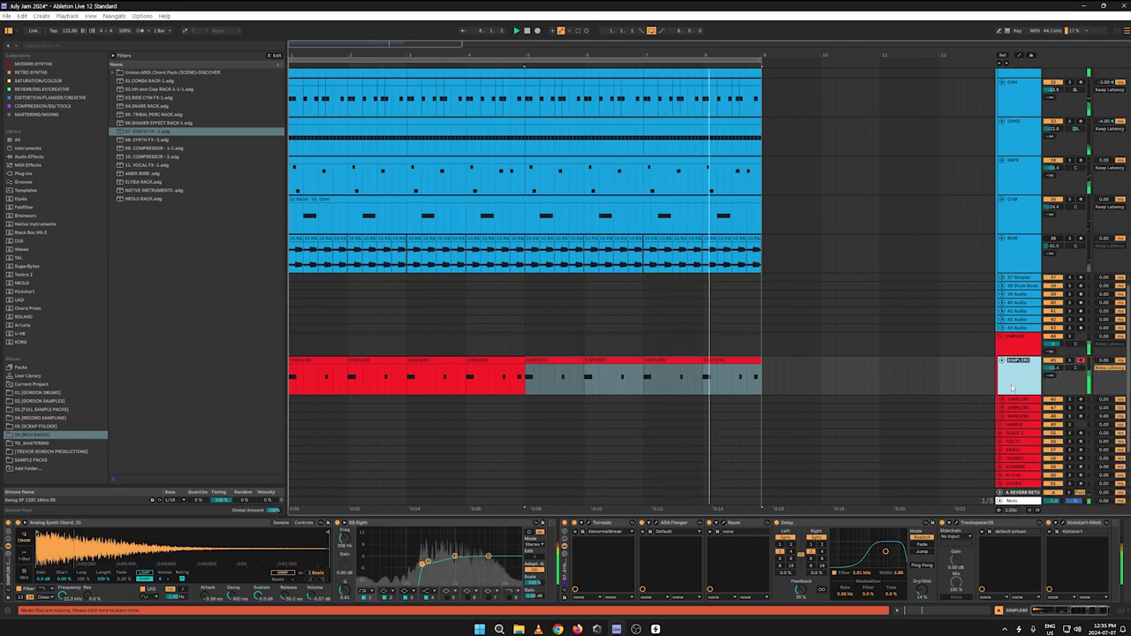
text(CHORDSTAB)
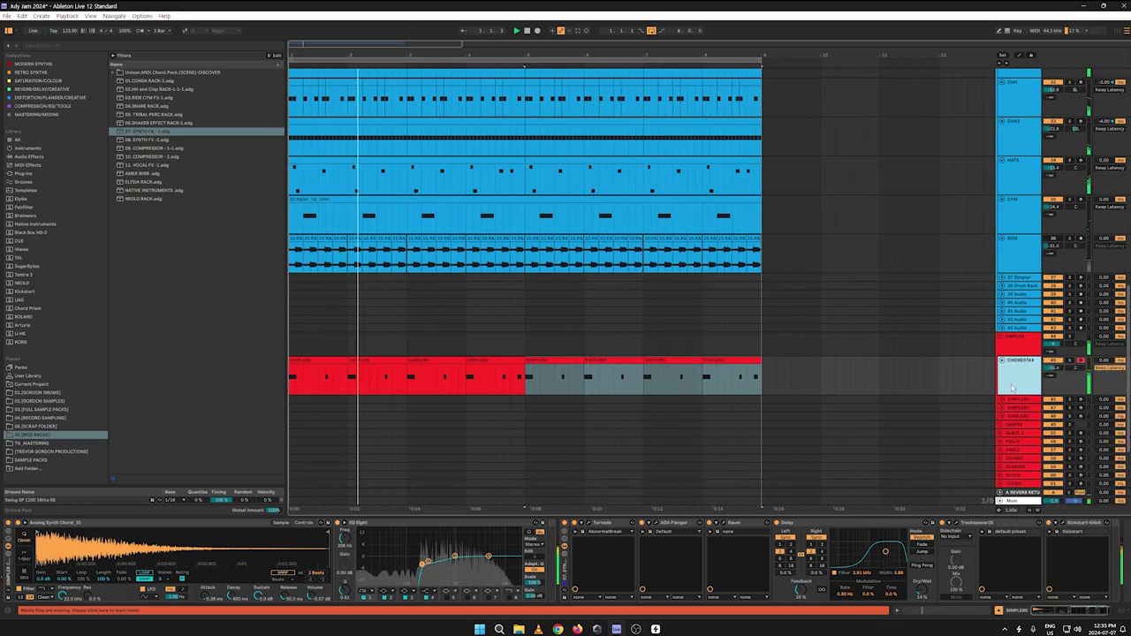
key(Return)
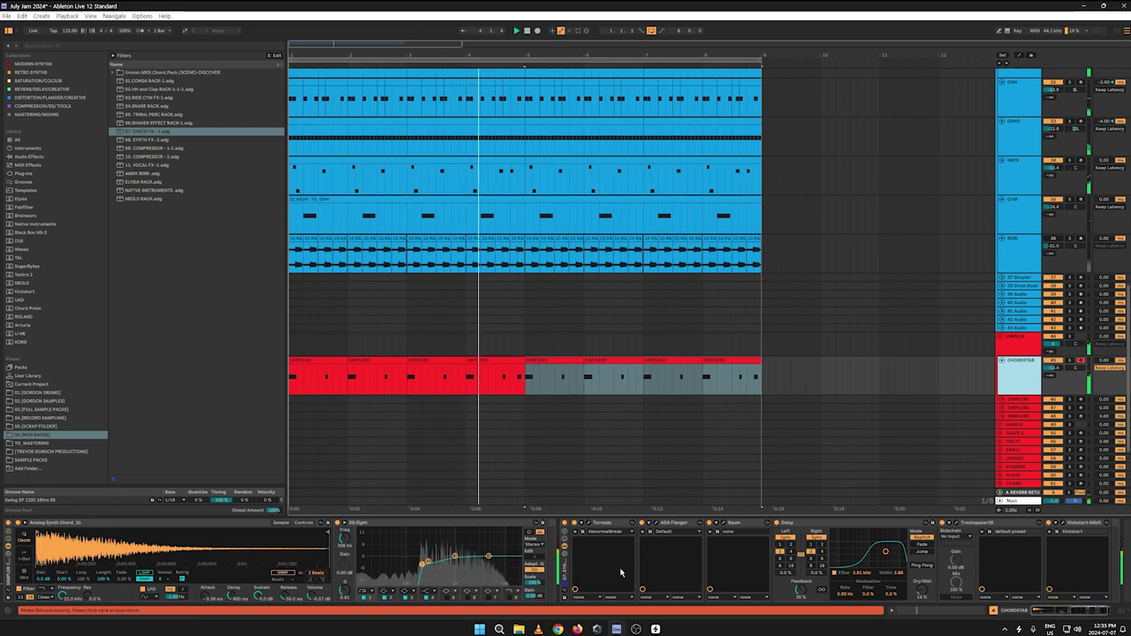
click(430, 361)
key(ctrl+d)
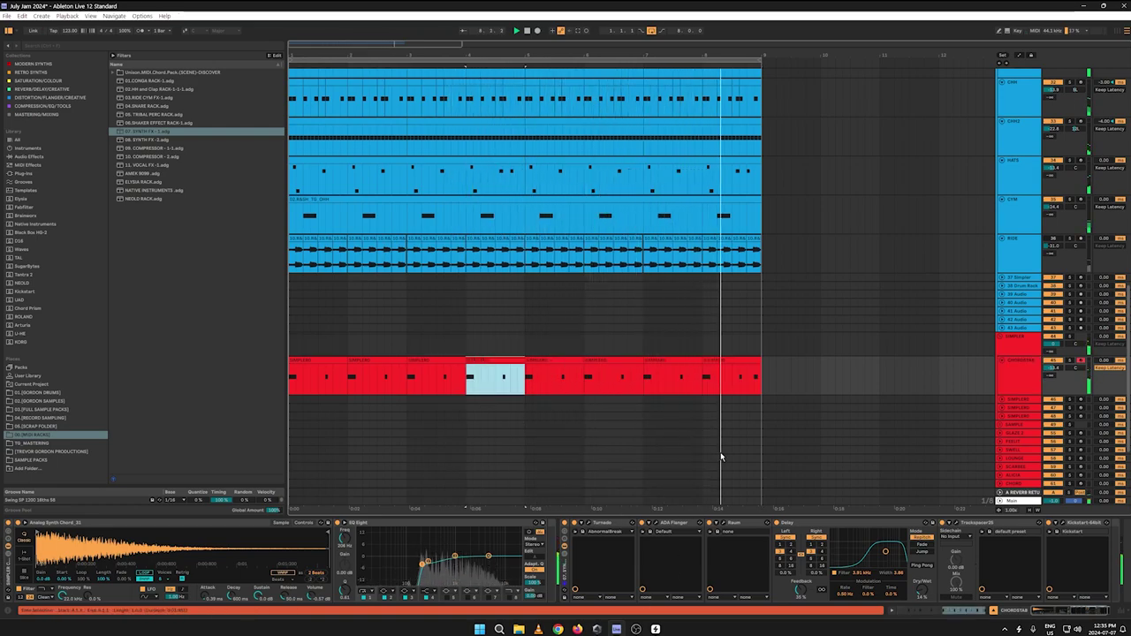
Step: Turn off the chord delay, undo the bar 4 duplicate, and solo CHORDSTAB for playback
click(777, 523)
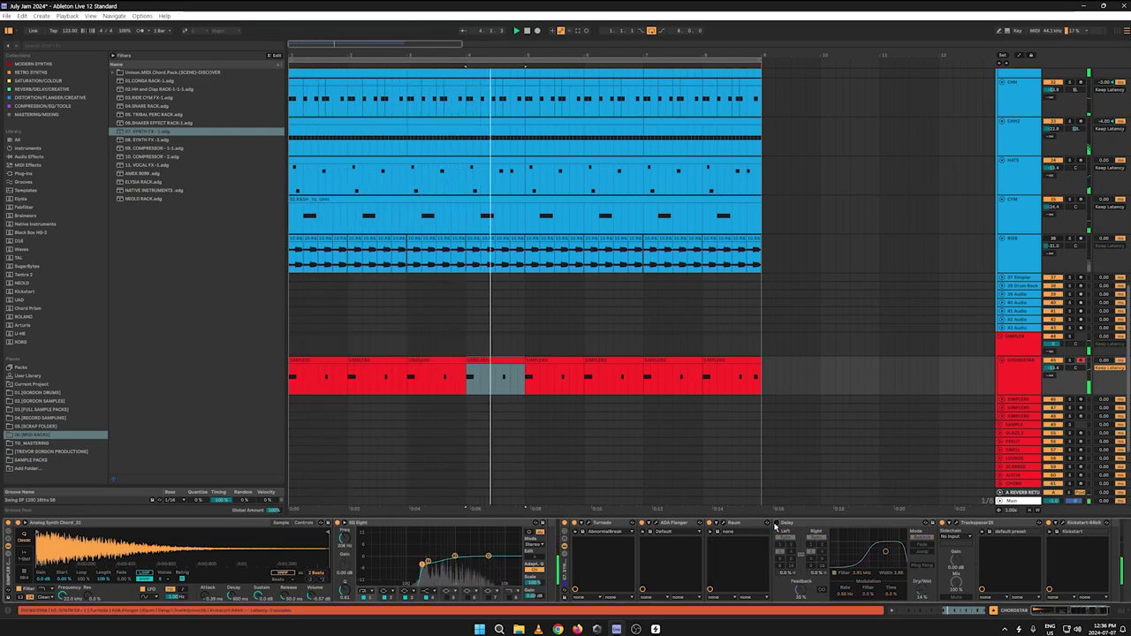
key(ctrl+z)
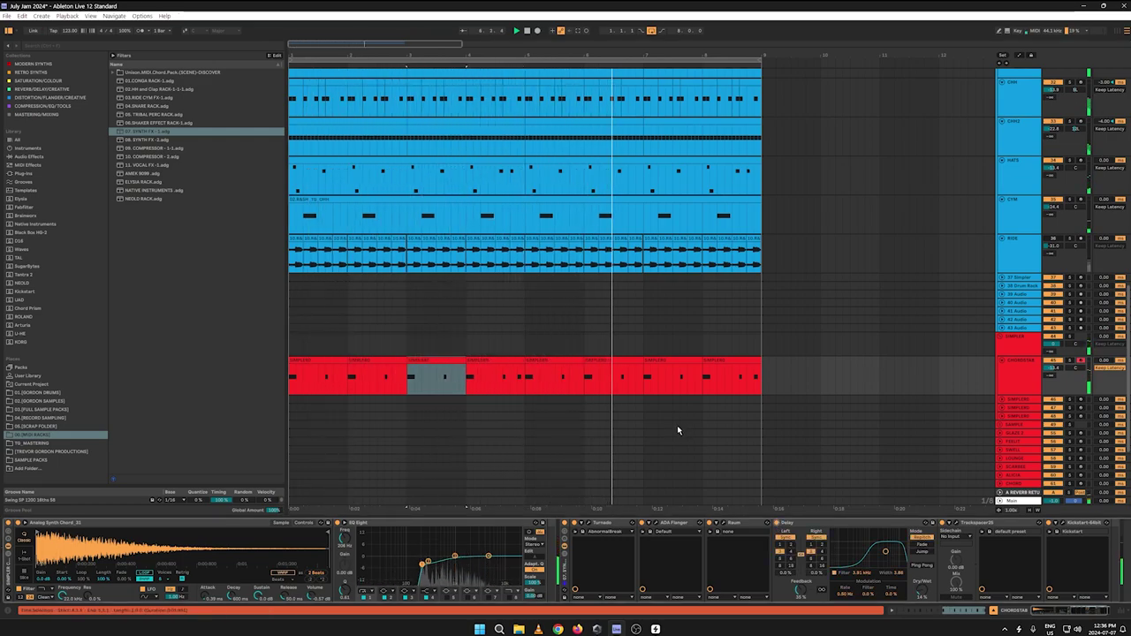
click(1068, 361)
key(space)
key(space)
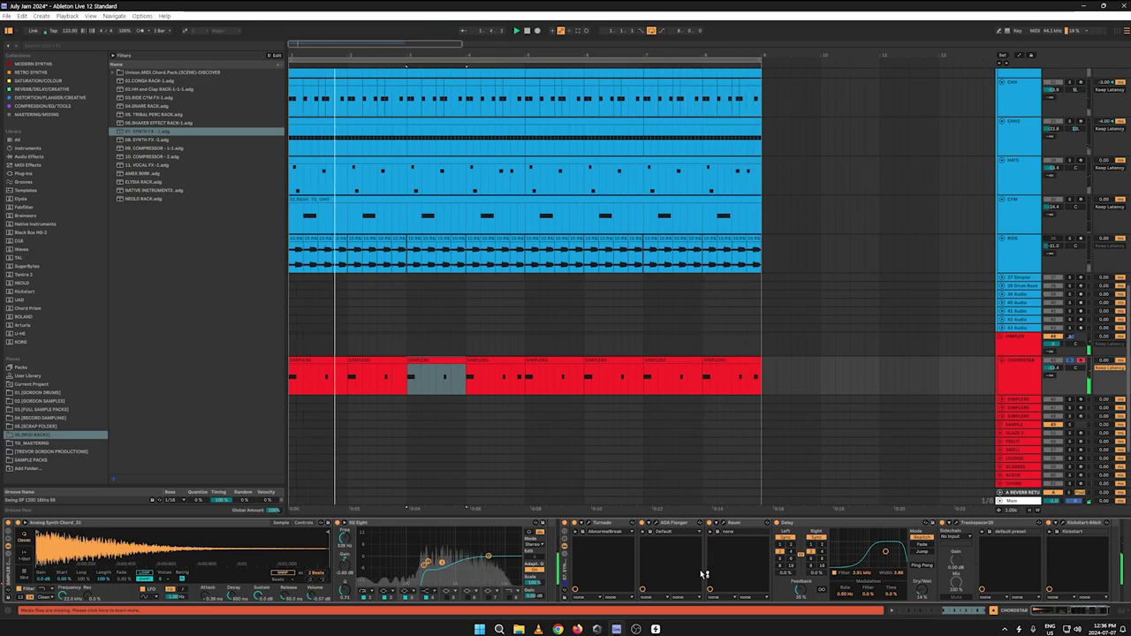
Step: Check the Turnado and Raum windows, then show the Simpler's Controls page
click(589, 523)
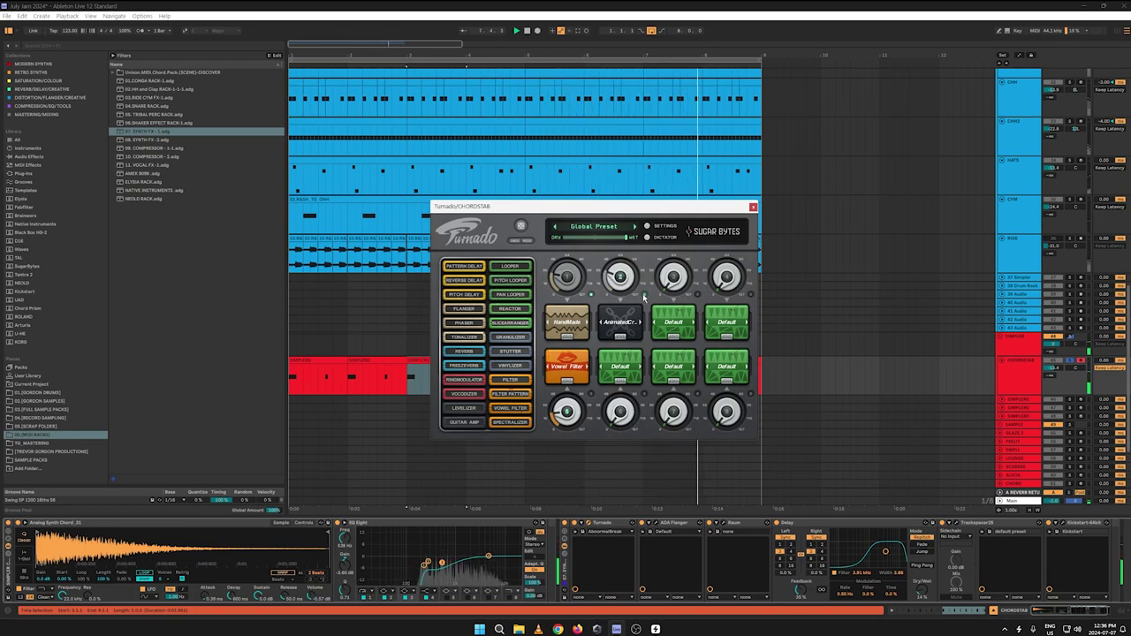
click(753, 207)
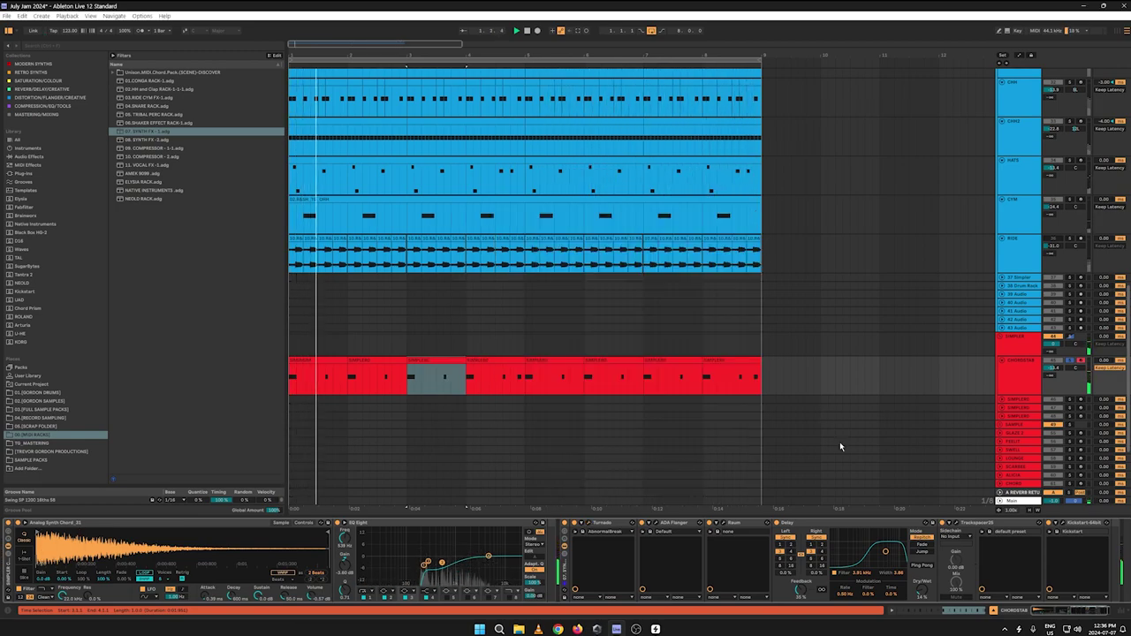
click(712, 523)
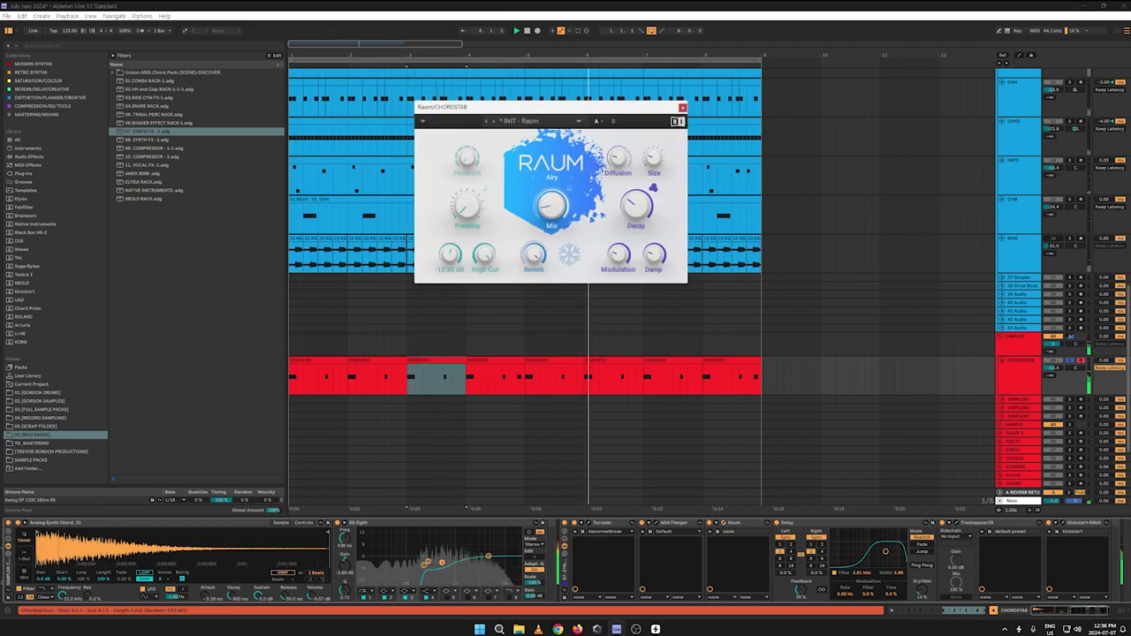
click(682, 107)
click(303, 523)
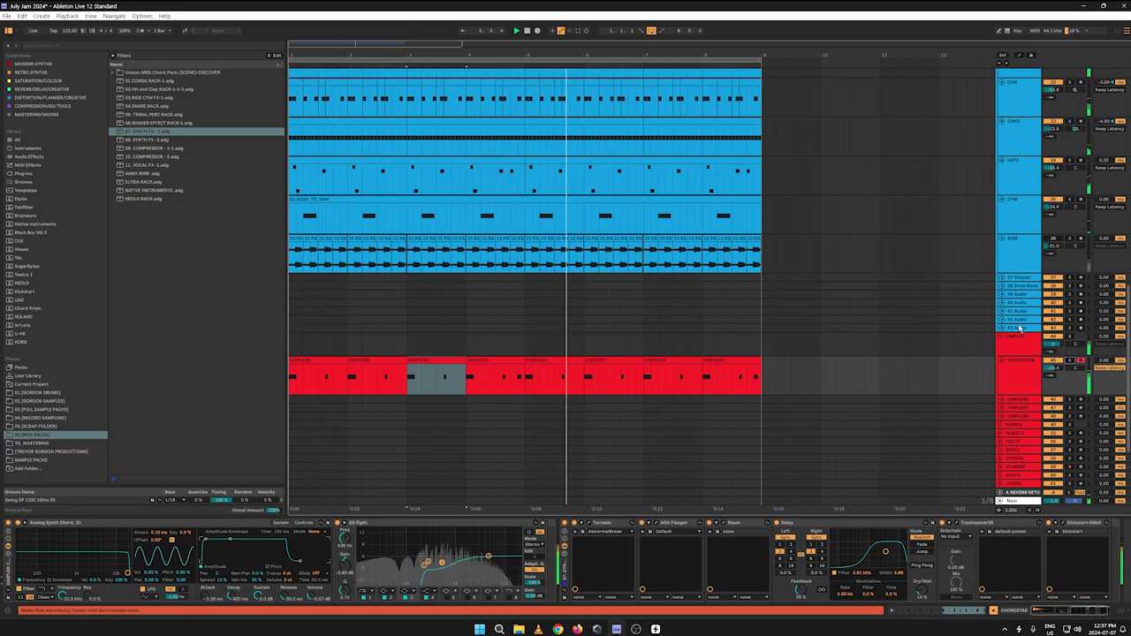
Step: Delete the KICK AUDIO track
click(313, 391)
key(space)
key(space)
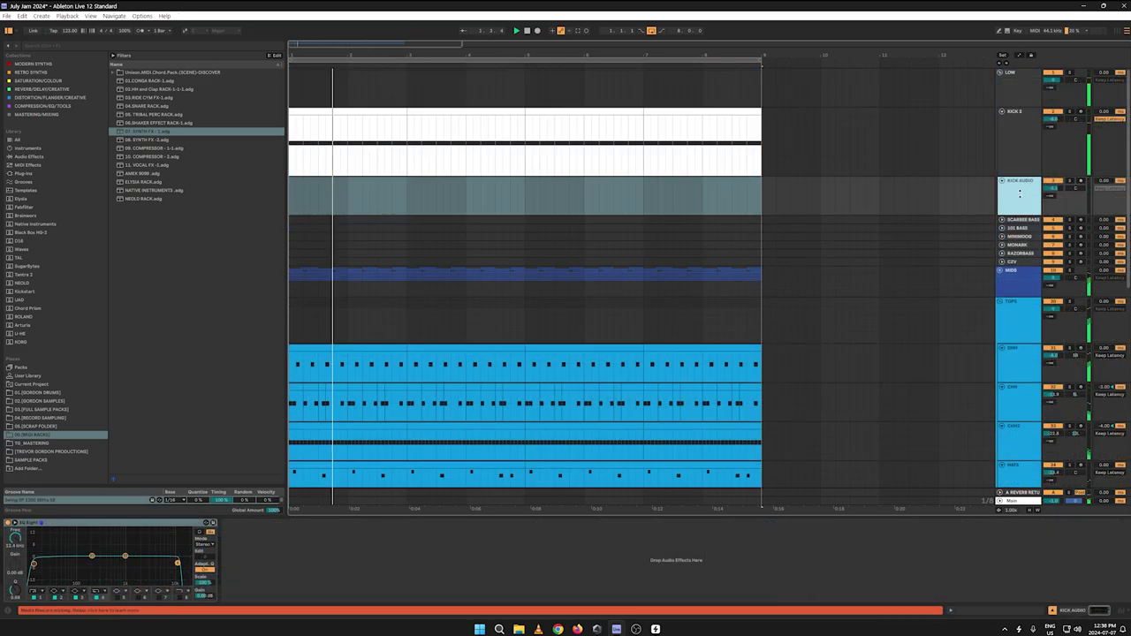
key(Delete)
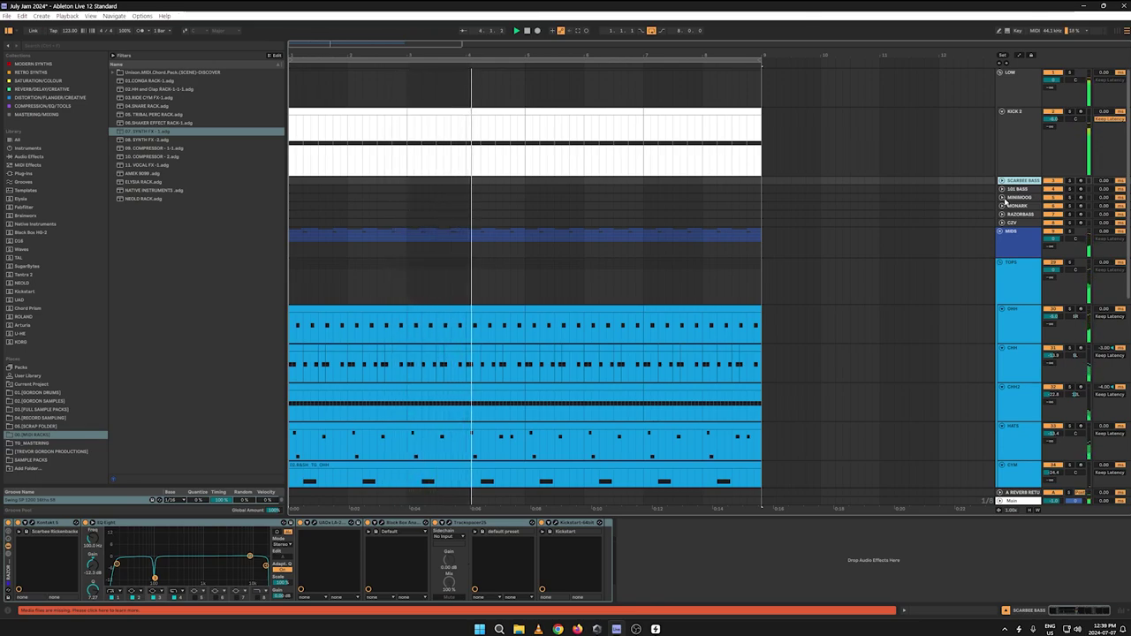
Step: Expand SCARBEE BASS and show its Kontakt Rickenbacker Bass instrument
click(1001, 182)
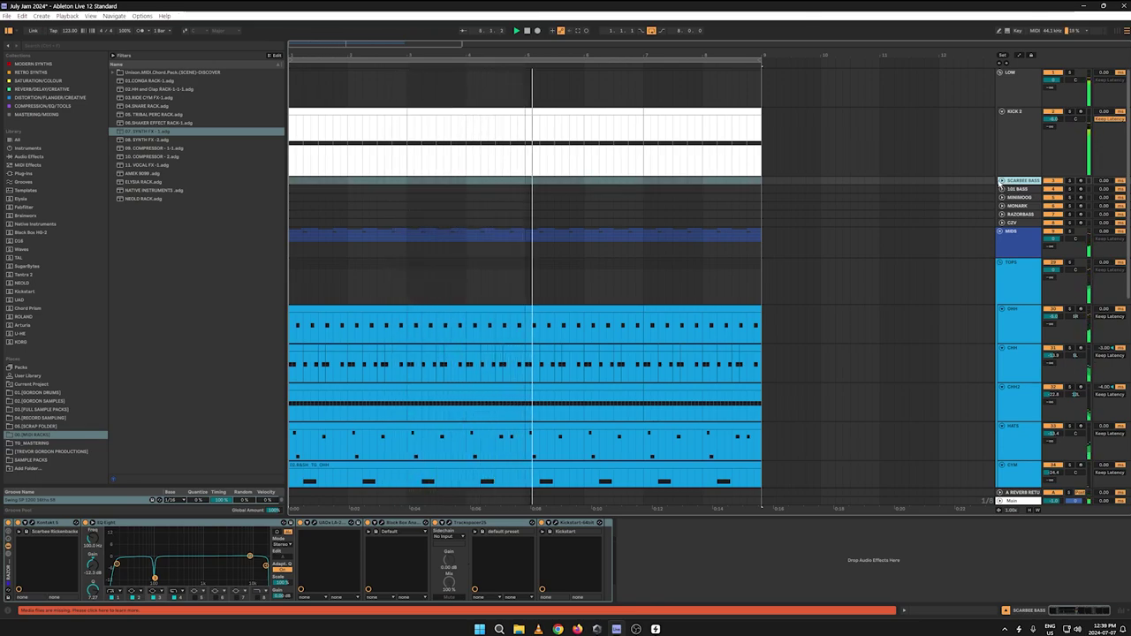
click(1001, 180)
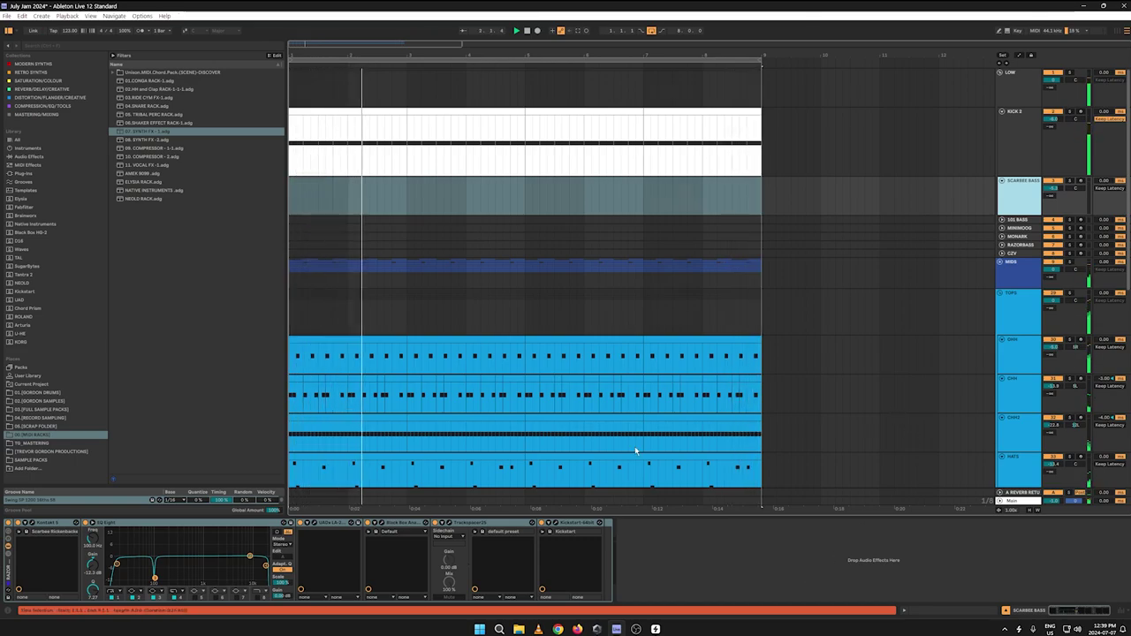
click(33, 523)
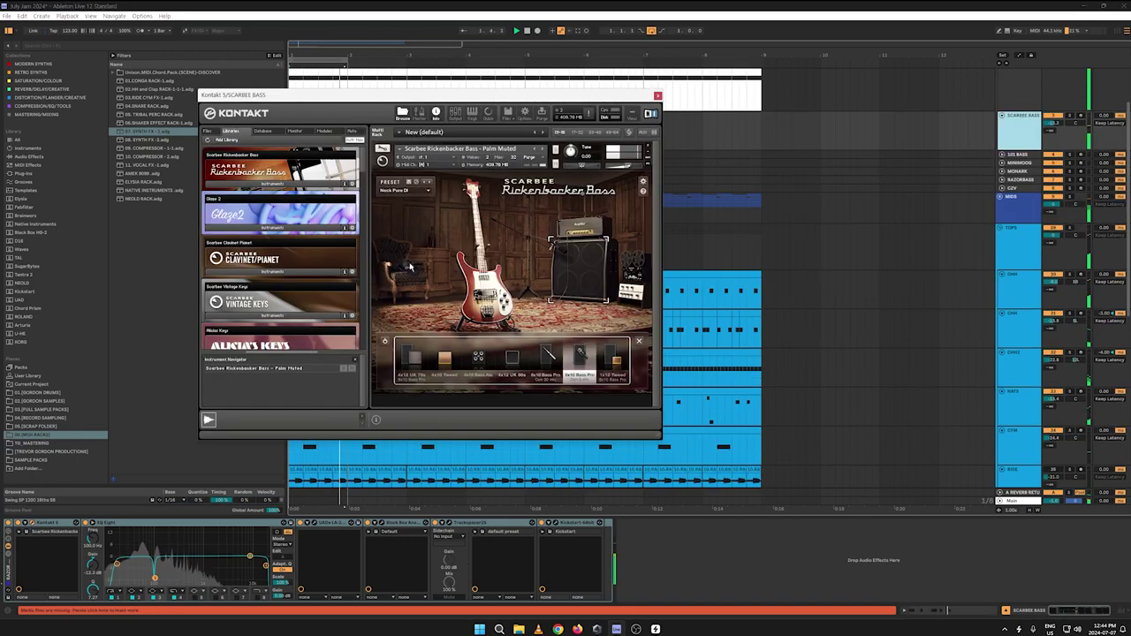
Step: Audition bass amp presets through to So What, then lower an A#1 note to G#1
click(429, 192)
click(412, 207)
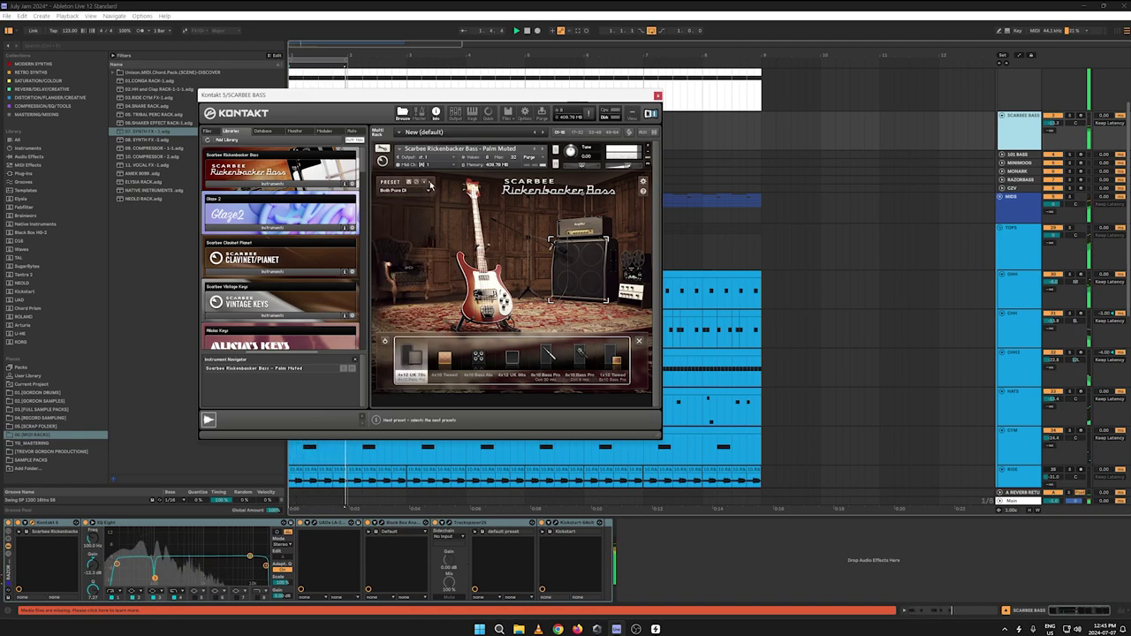
click(431, 185)
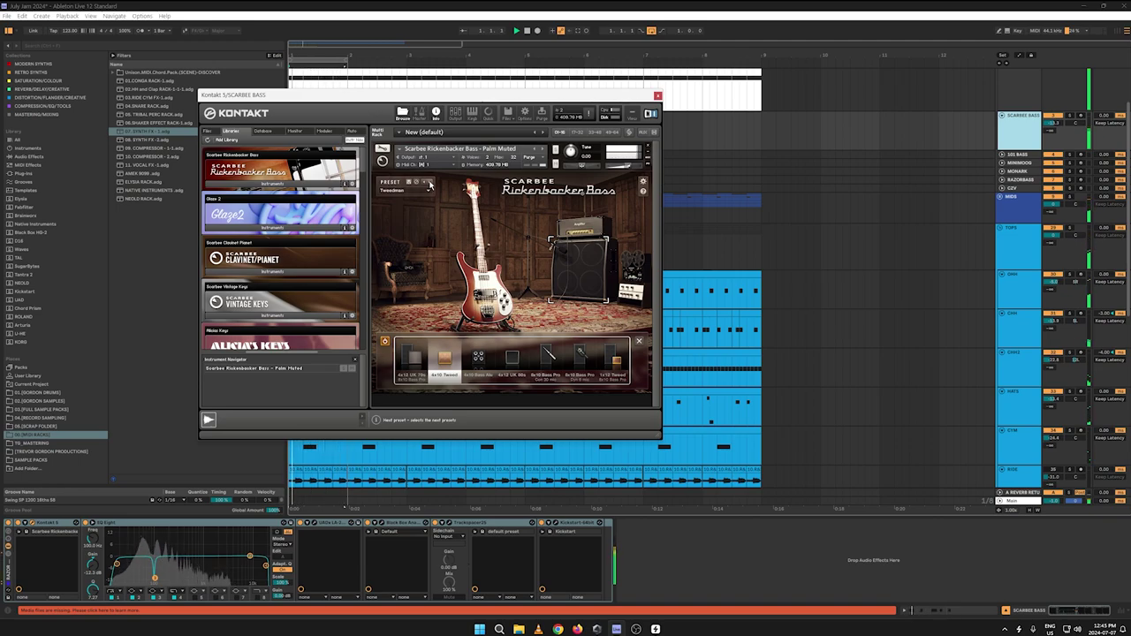
click(430, 185)
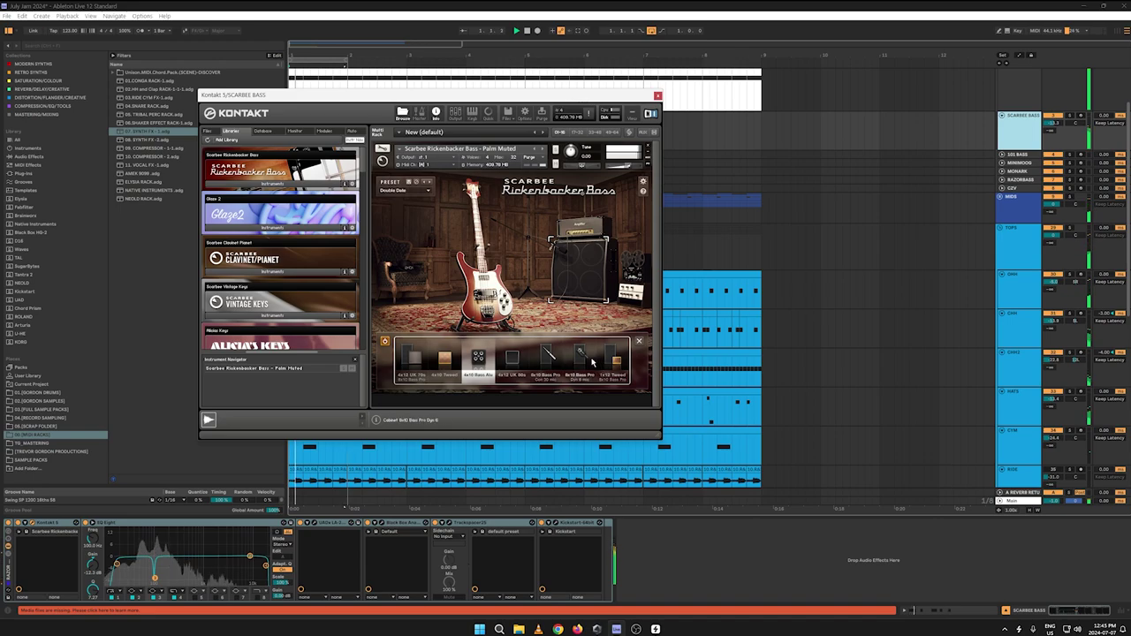
click(587, 363)
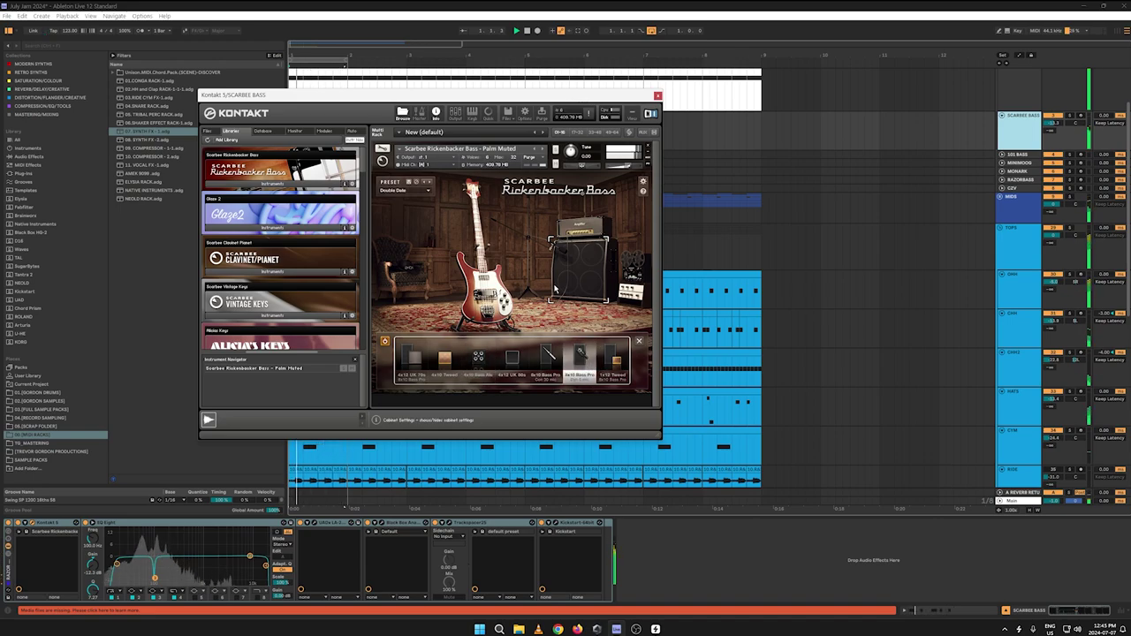
click(430, 183)
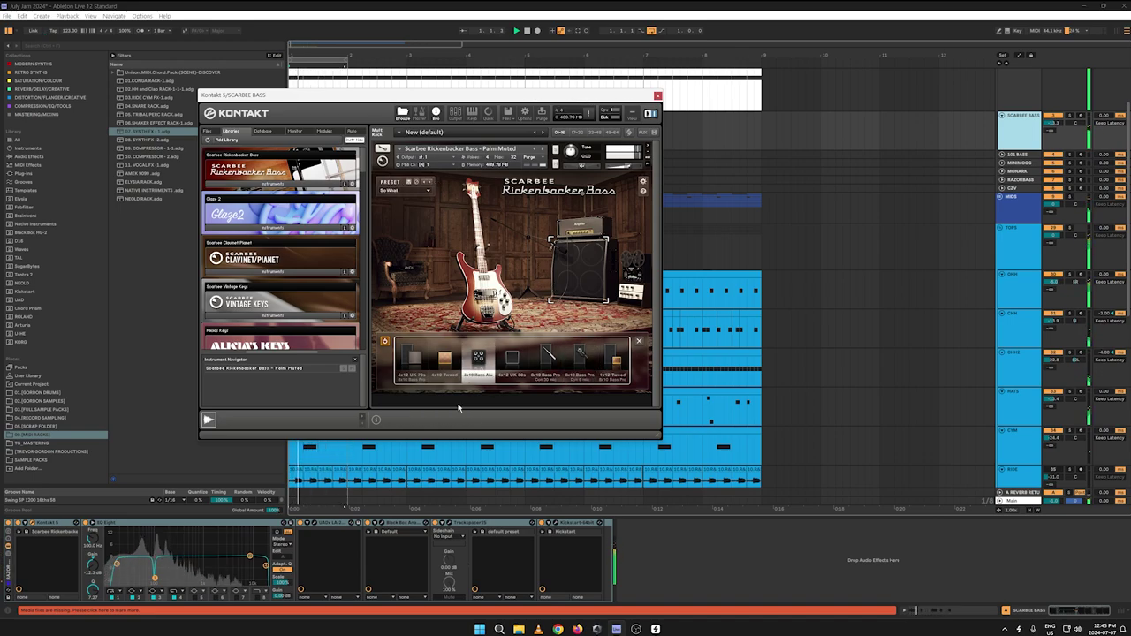
click(447, 523)
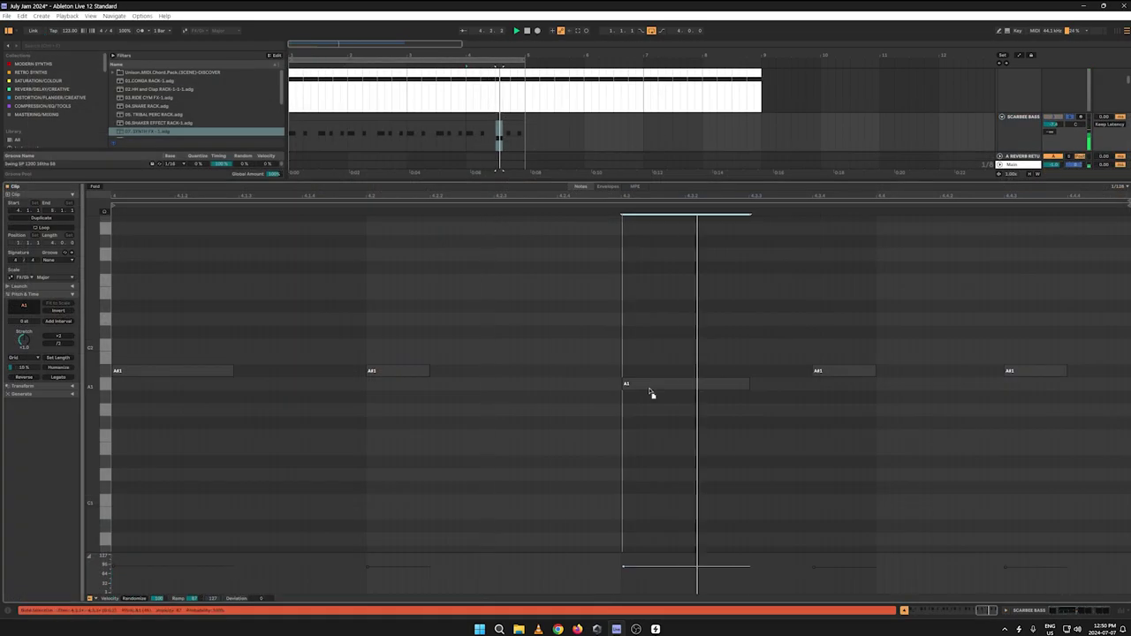
drag(651, 392, 653, 397)
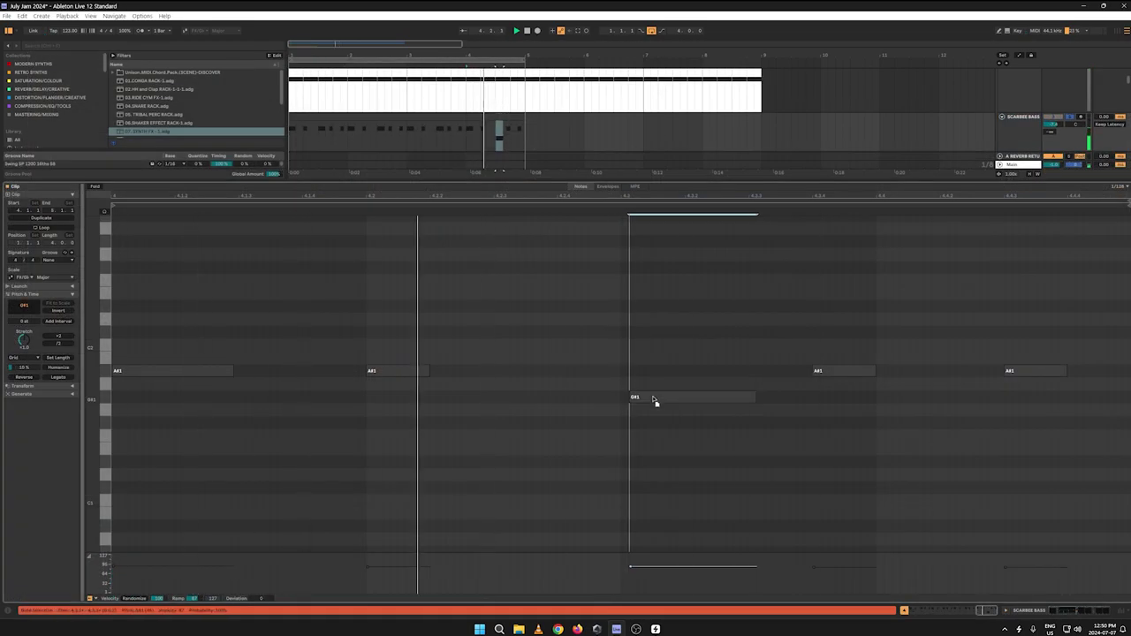
Step: Nudge the G#1 bass note earlier, then draw a new B1 note and slide it later
drag(815, 374, 768, 373)
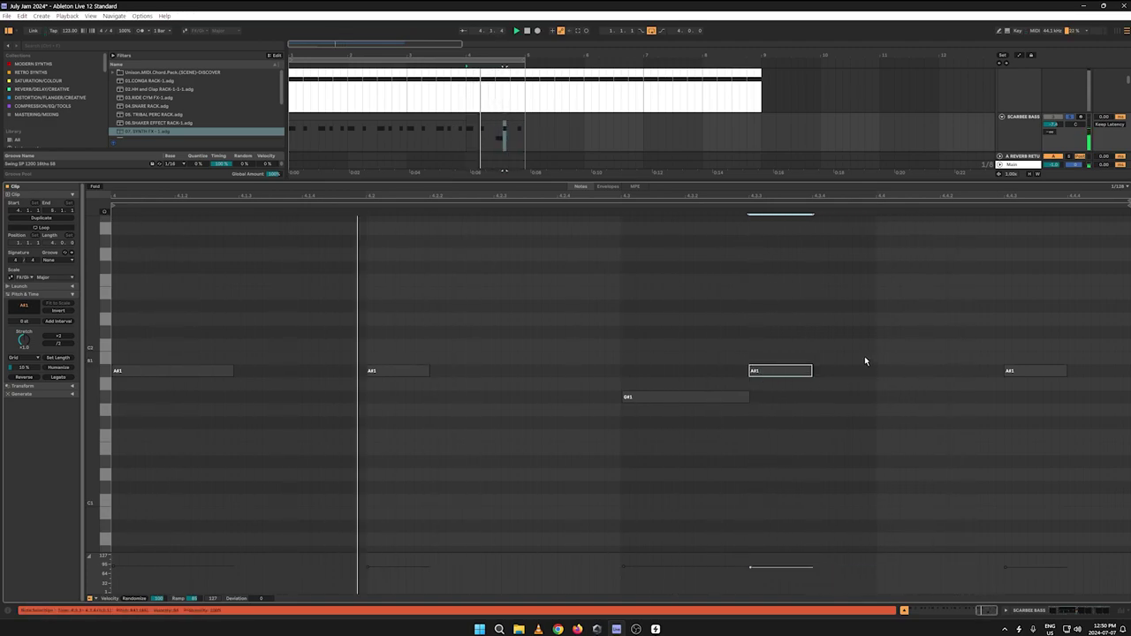
double_click(838, 357)
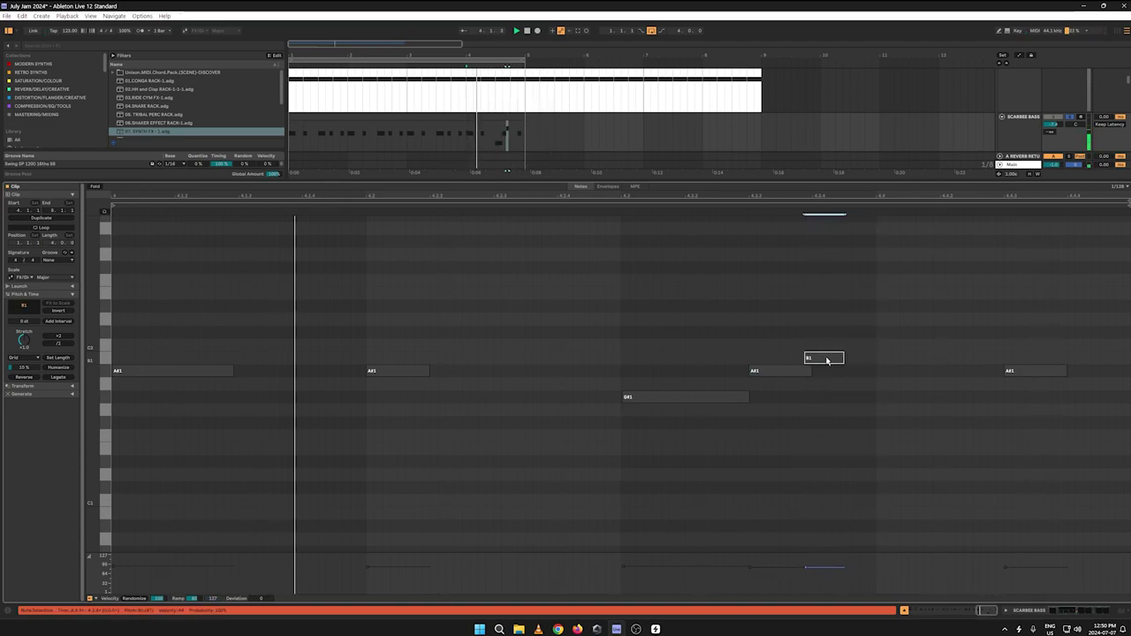
drag(827, 360, 876, 362)
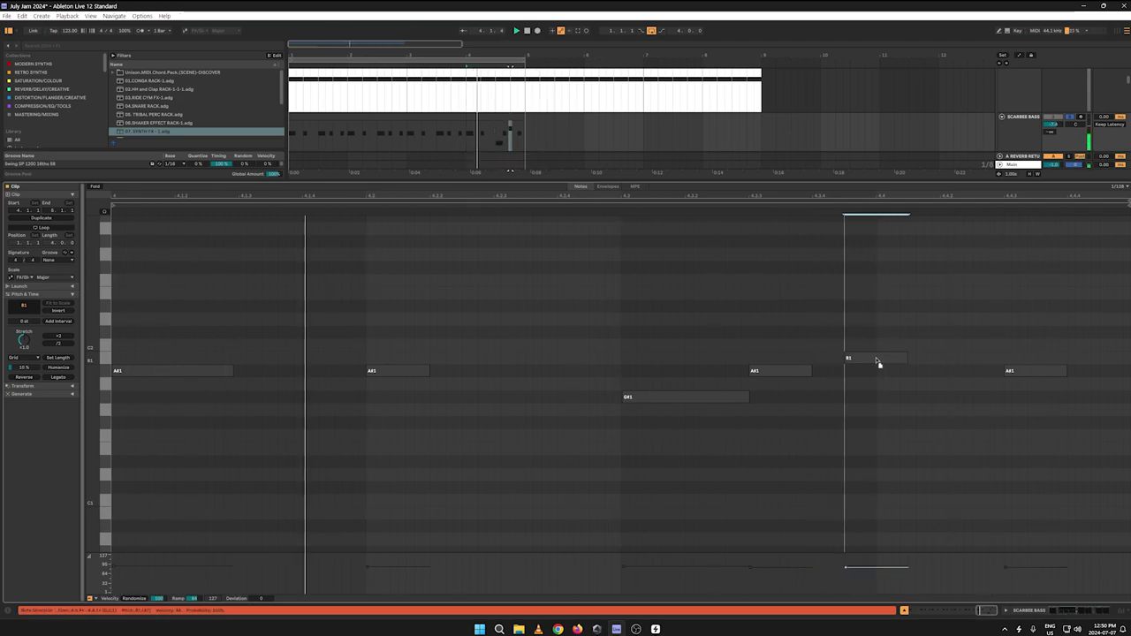
drag(877, 362, 911, 369)
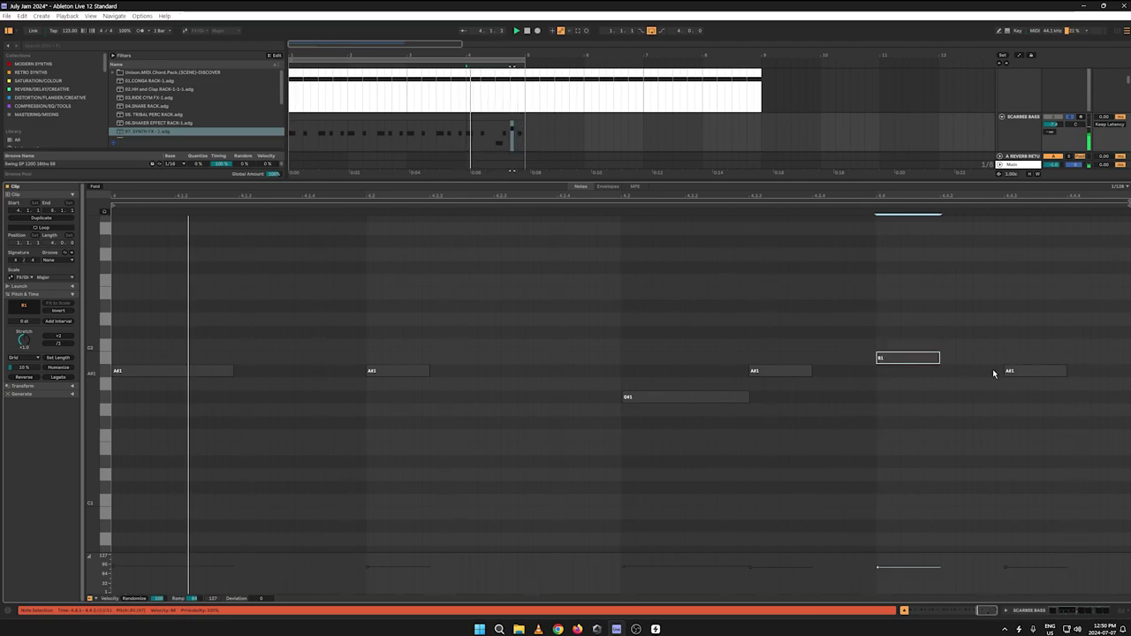
Step: Raise the new B1 note to C#2 near bar 4.4, leaving the final A#1 in place
drag(1019, 370, 1021, 337)
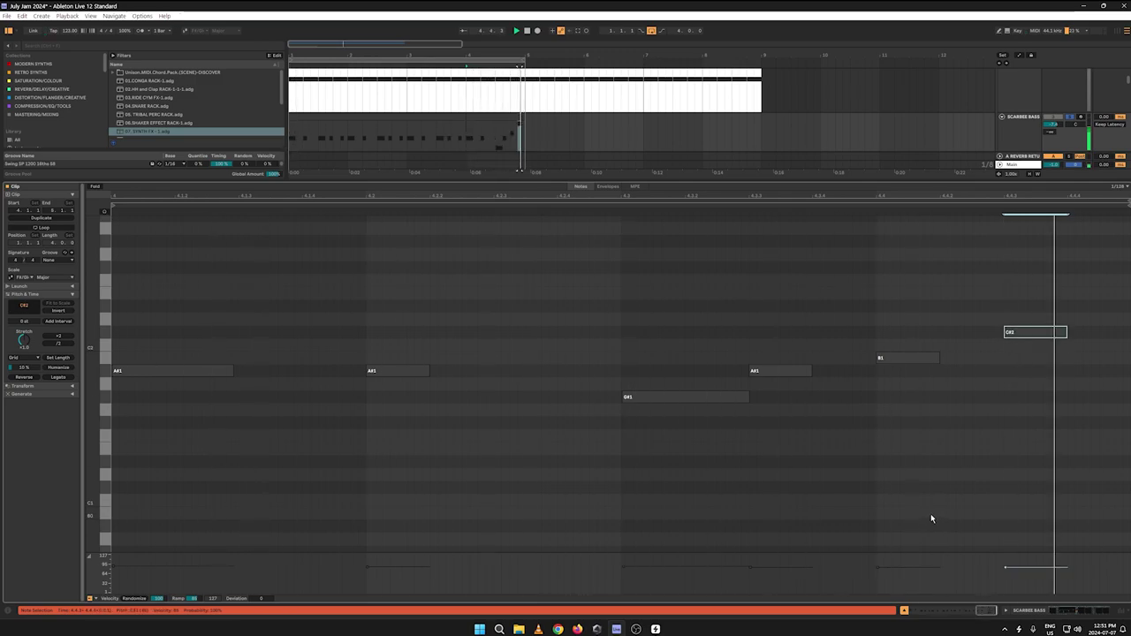
drag(1023, 336, 1026, 372)
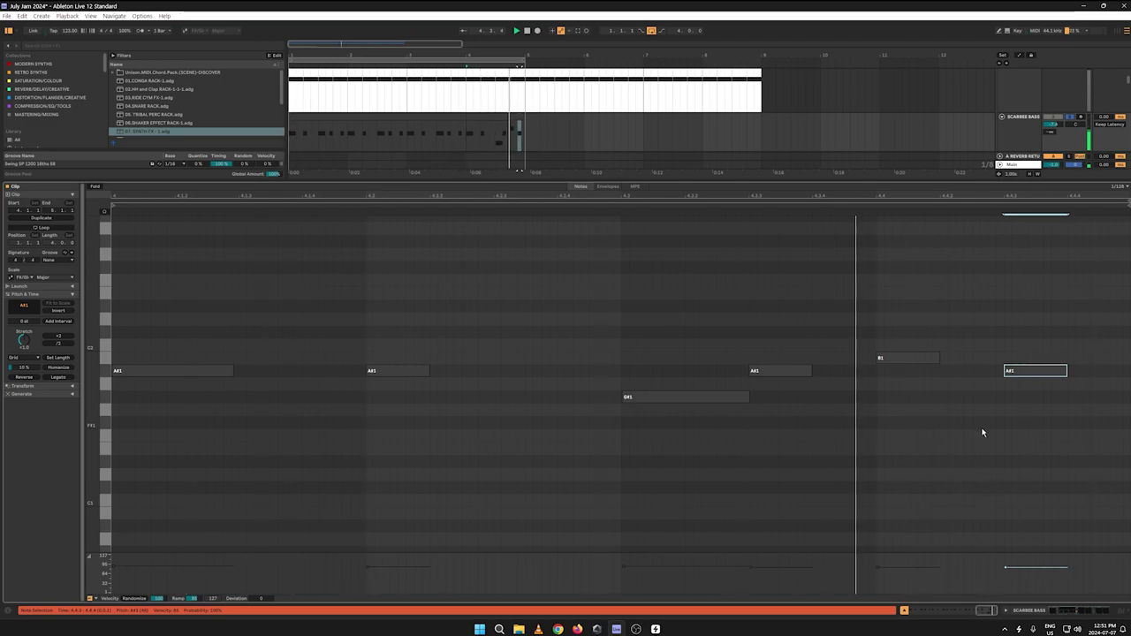
drag(911, 358, 906, 336)
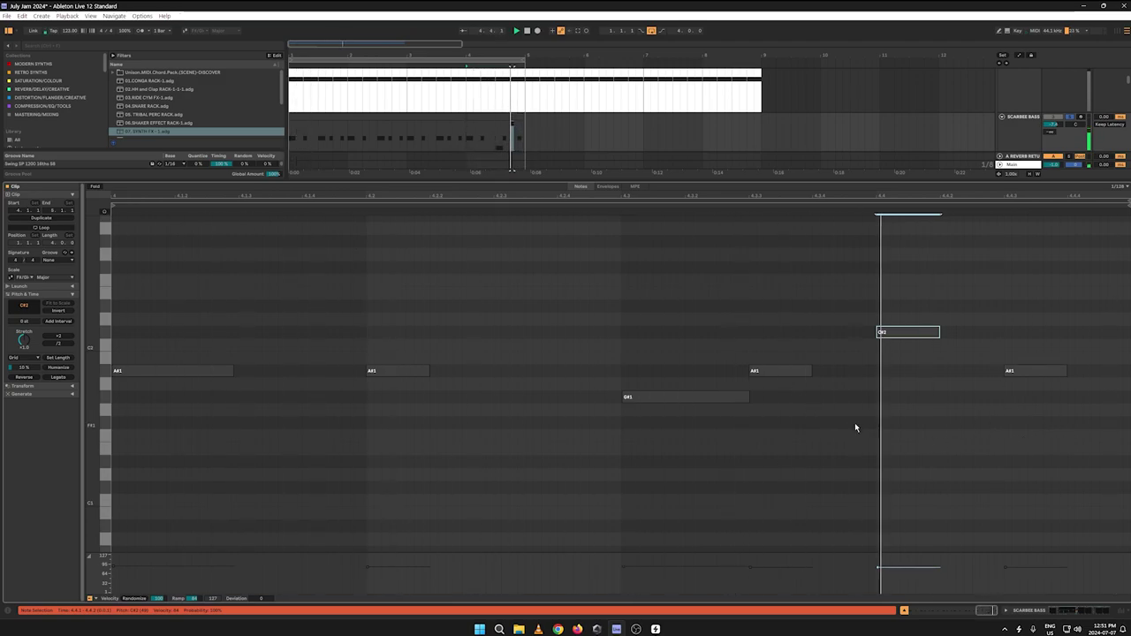
click(522, 142)
Step: Extract the groove from the bass clip, then show CHORDSTAR's Simpler with its sample waveform
right_click(300, 117)
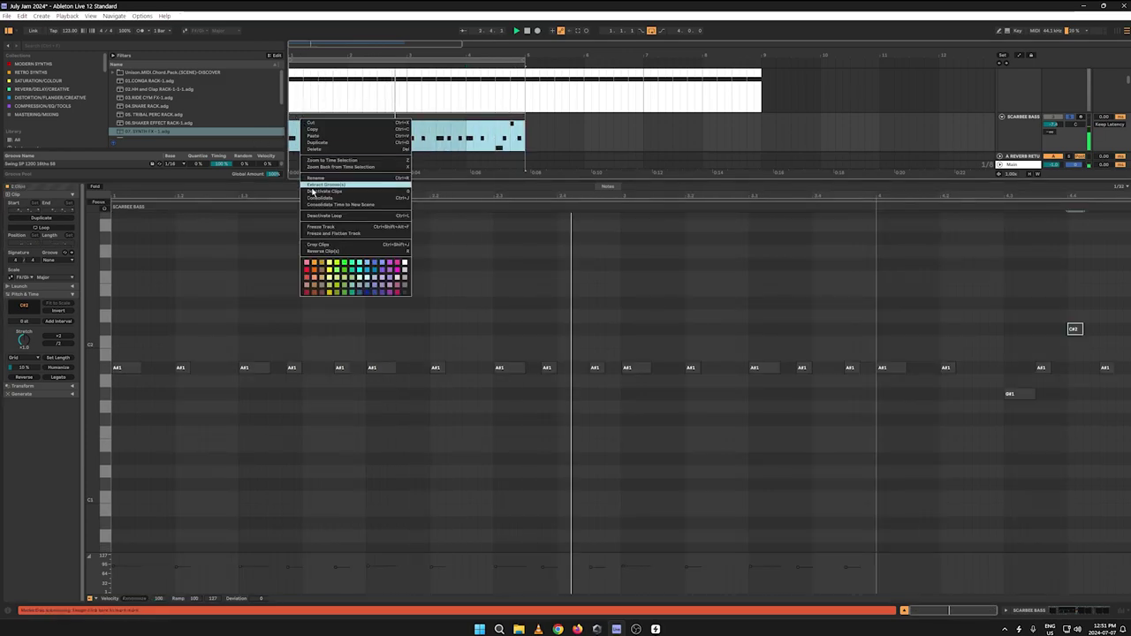
click(312, 185)
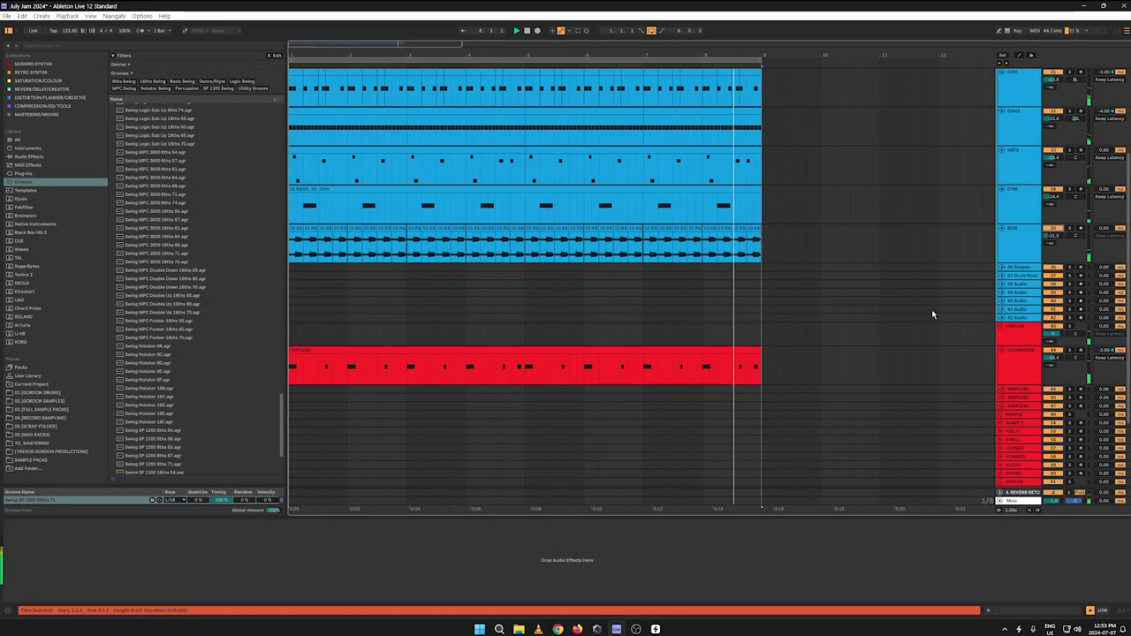
scroll(931, 314, down, 3)
click(1019, 267)
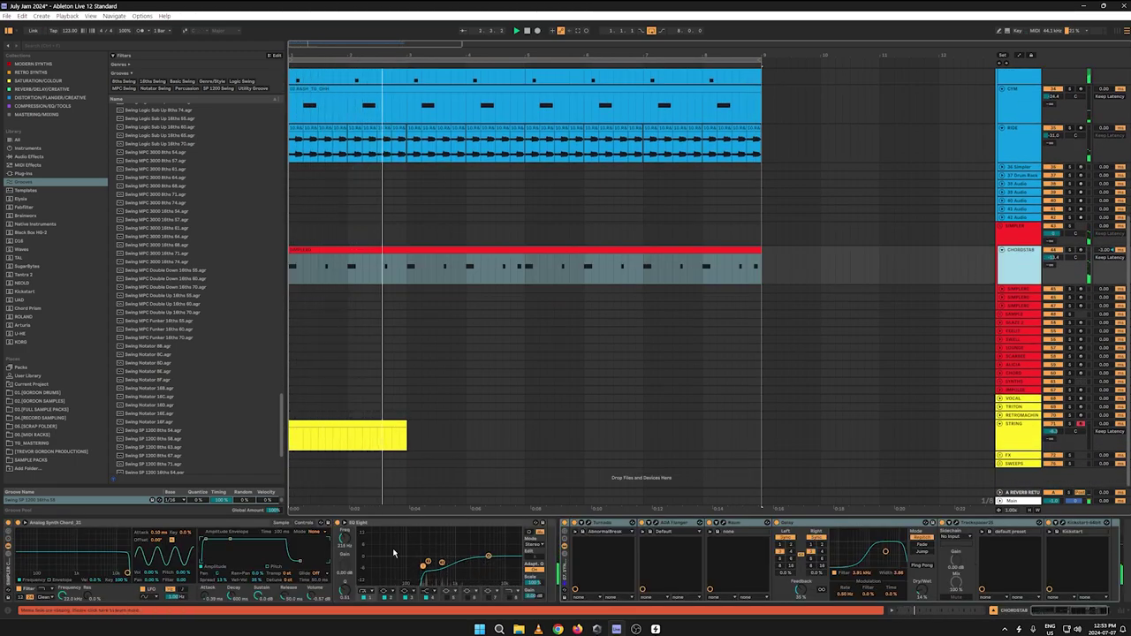
click(282, 522)
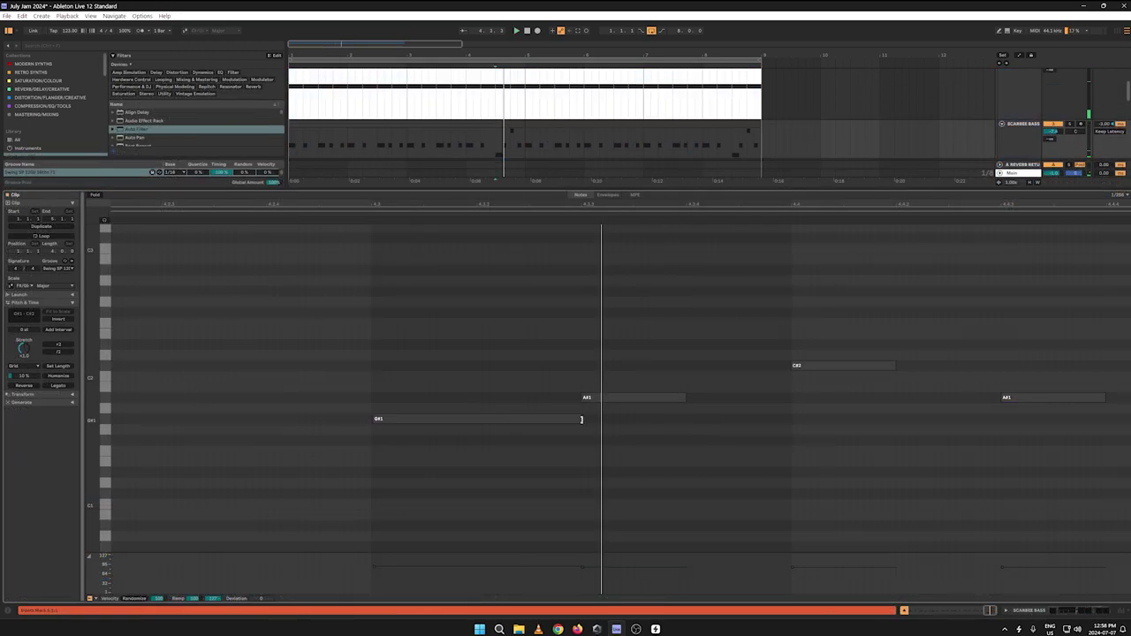
Step: Extend the low D#1 note to meet the next A#1, nudging that A#1 slightly later
drag(581, 419, 584, 418)
click(604, 398)
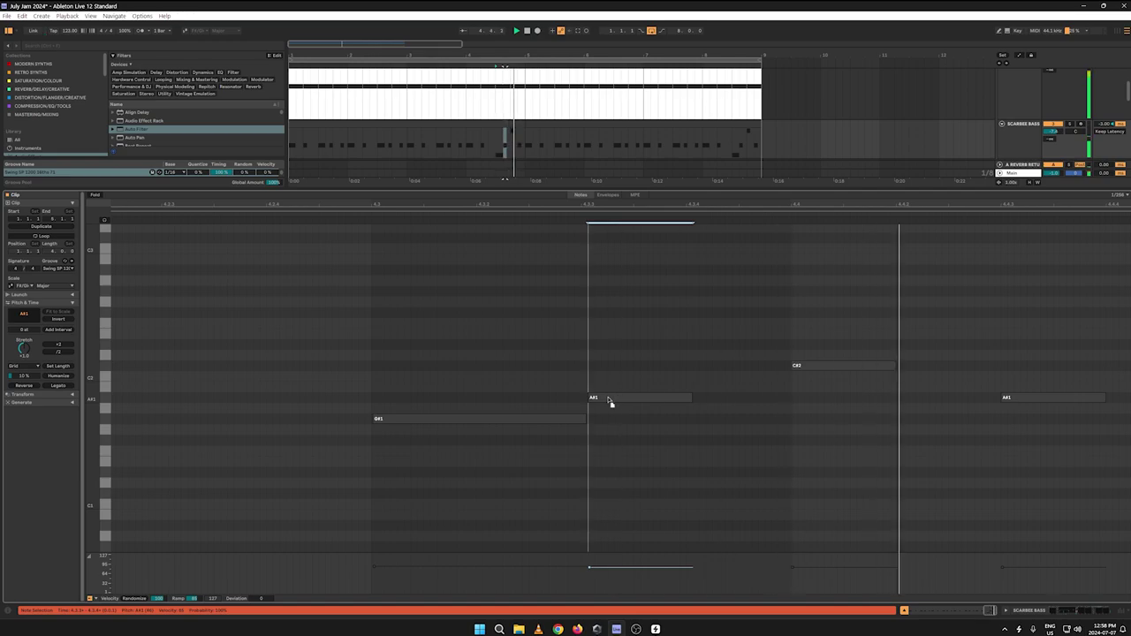
key(Right)
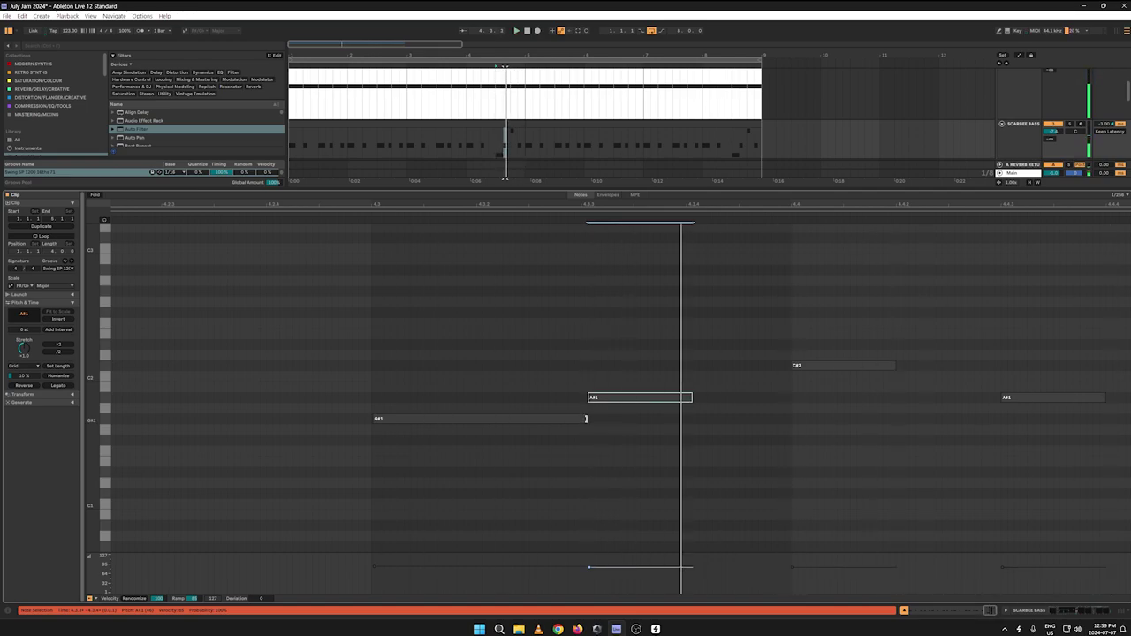
drag(585, 419, 594, 419)
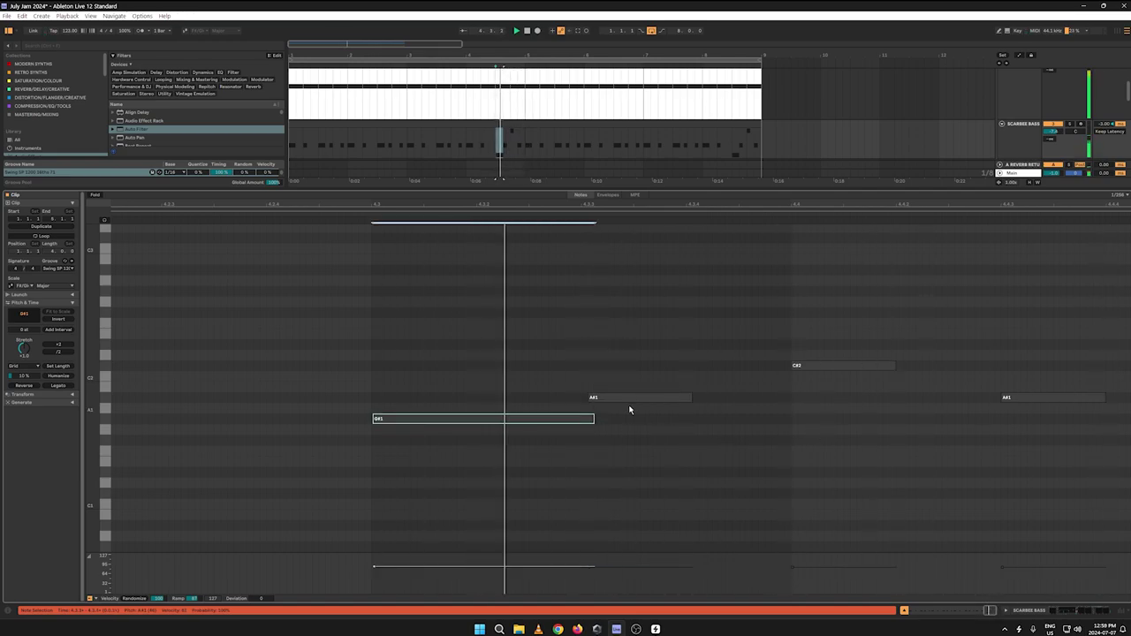
drag(600, 418, 591, 418)
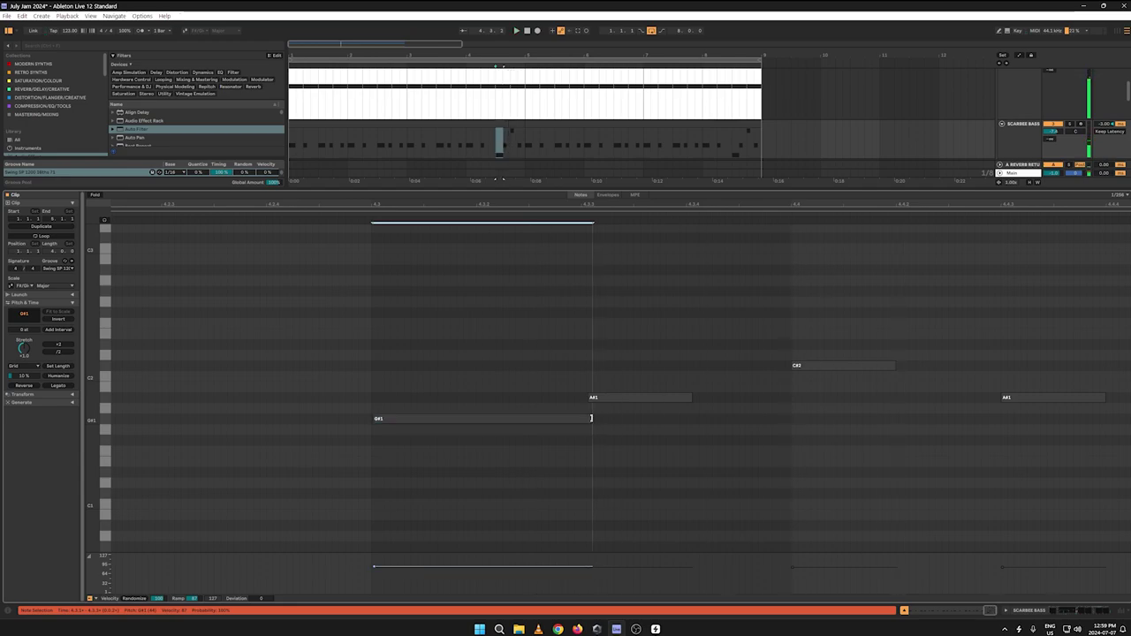
click(1066, 124)
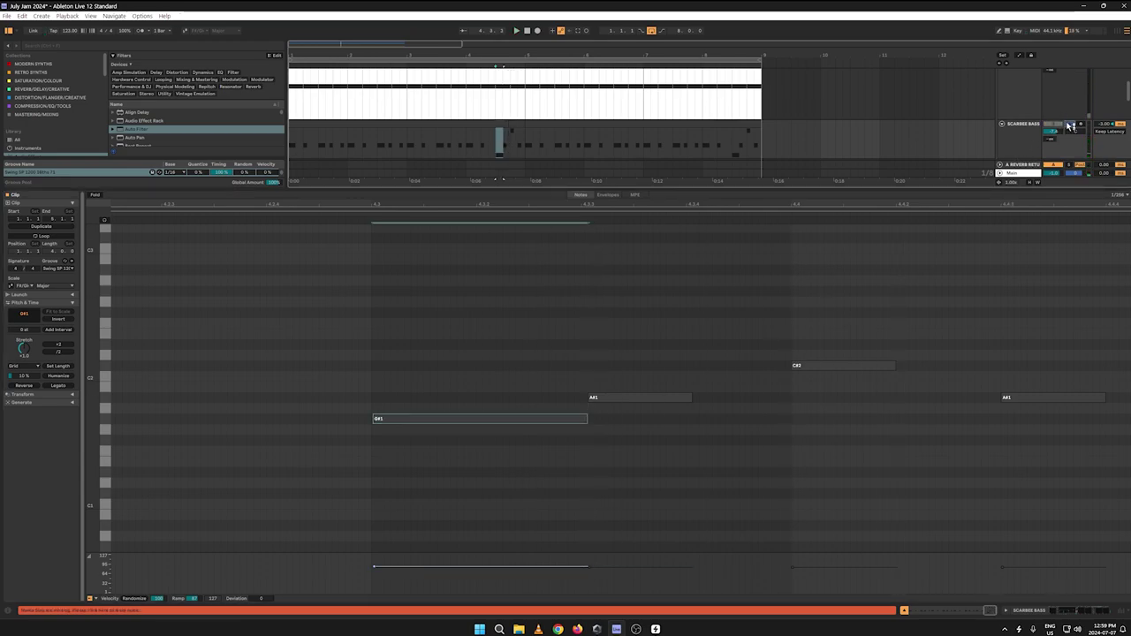
click(469, 419)
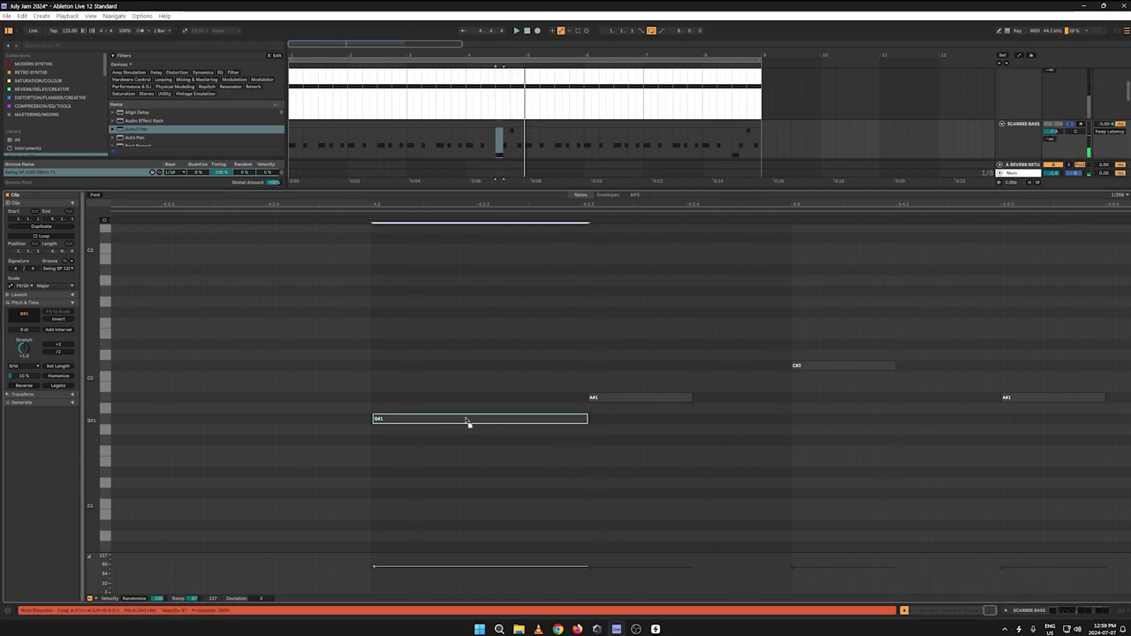
click(468, 420)
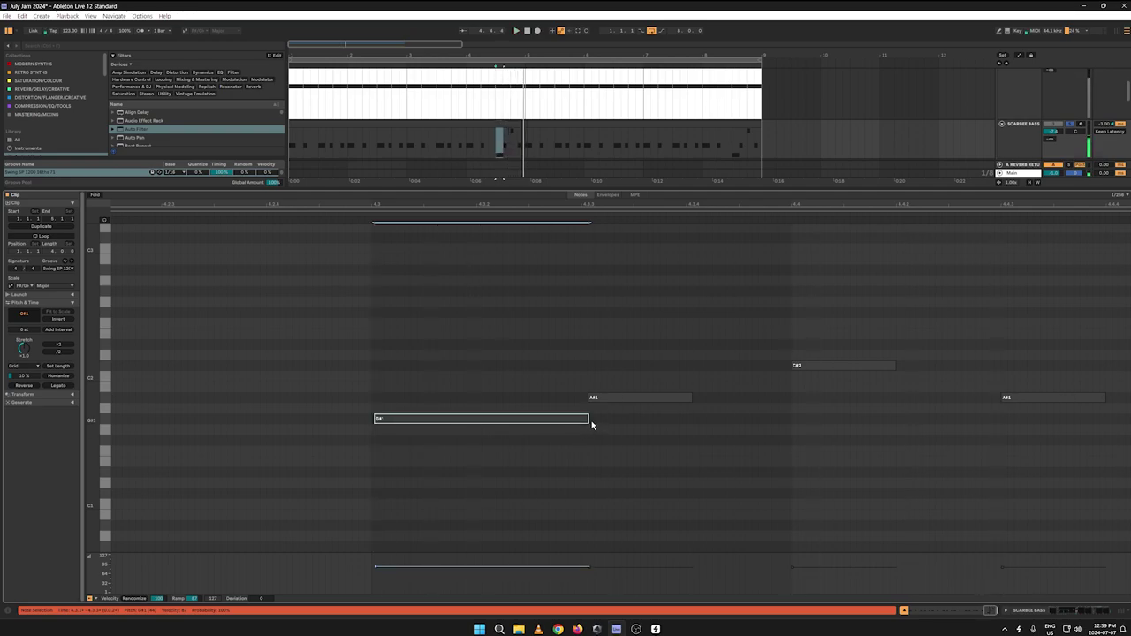
Step: Stretch the A#1 toward C#2, shift C#2 and the last A#1 later, and extend C#2 to meet it
drag(689, 397, 861, 372)
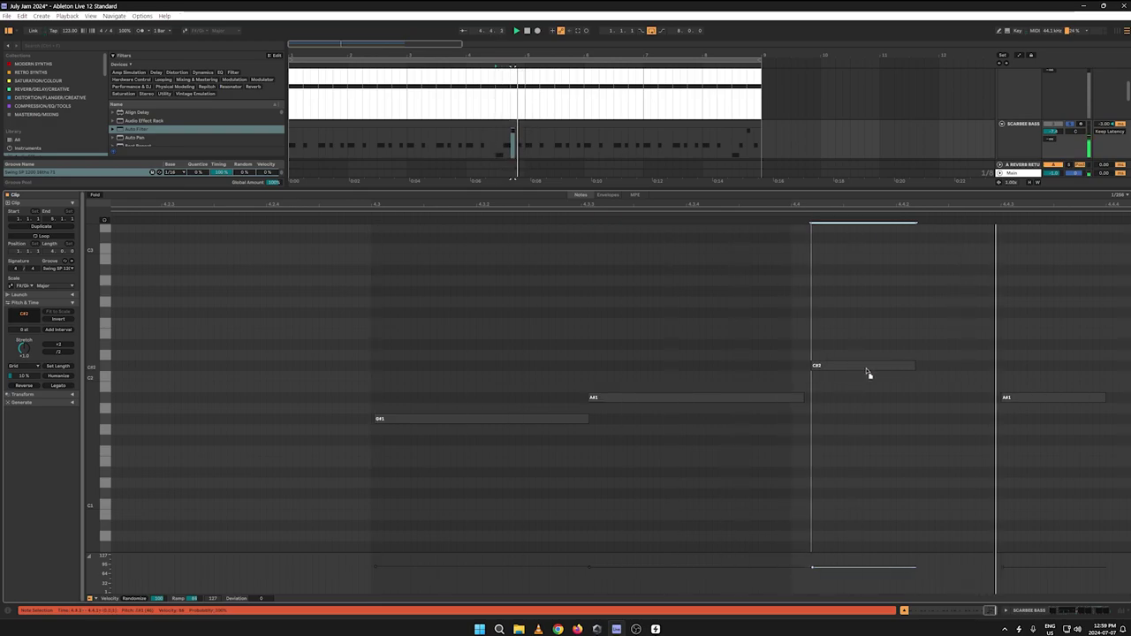
drag(865, 375, 853, 372)
click(1022, 406)
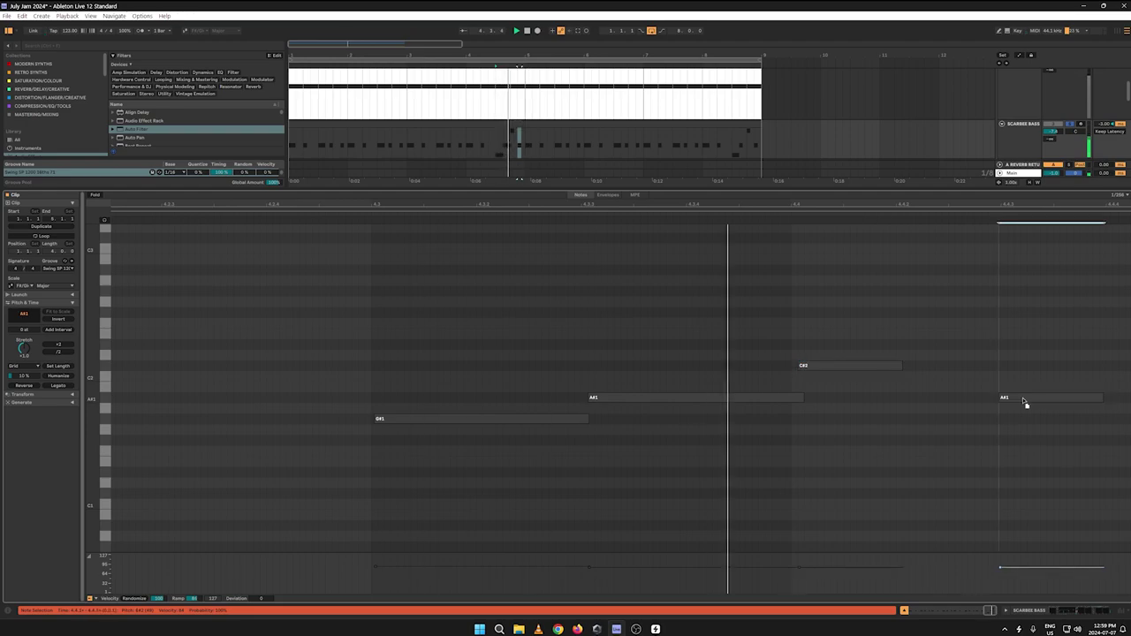
drag(1029, 402, 1037, 399)
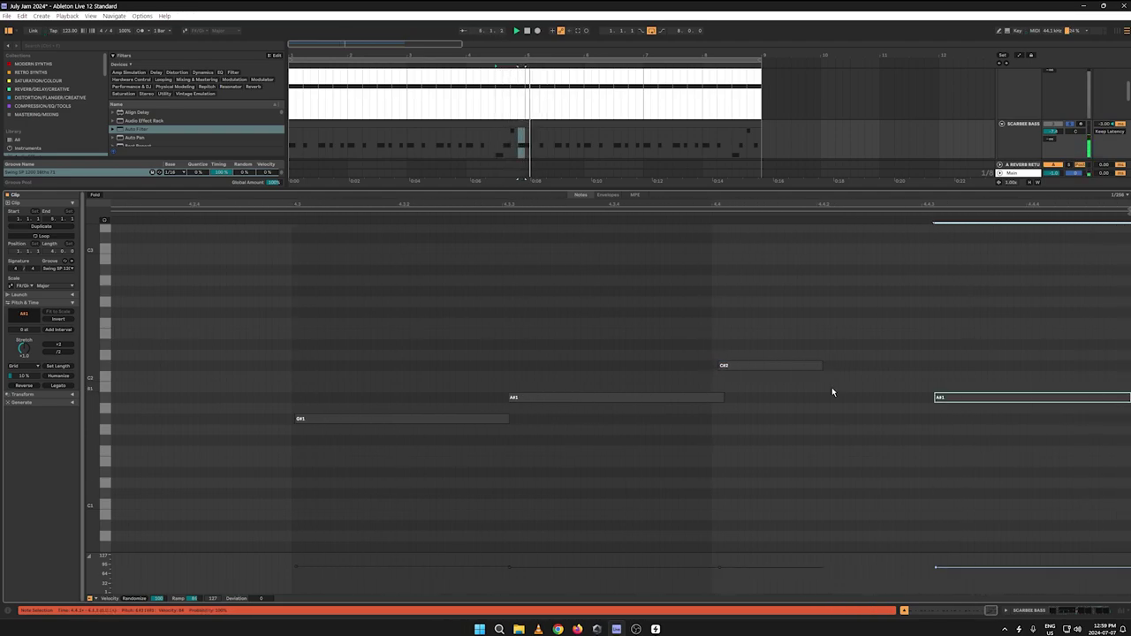
drag(821, 365, 934, 365)
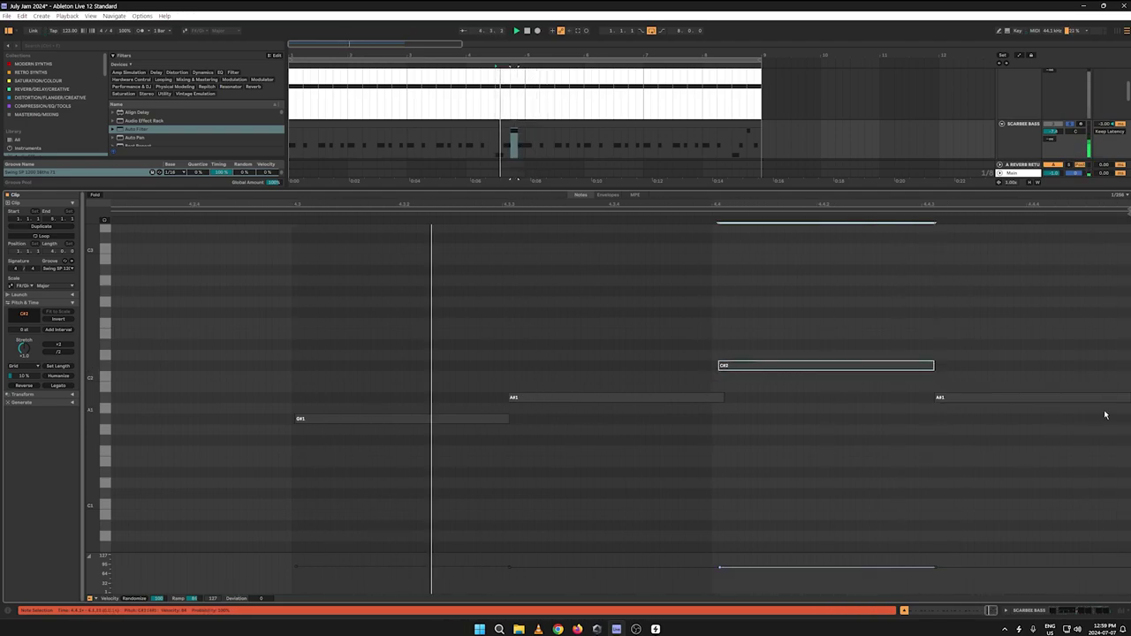
Step: Duplicate the bass clip over bars 5–9 and lengthen all five A#1 notes together
drag(661, 188, 658, 592)
click(512, 181)
key(ctrl+d)
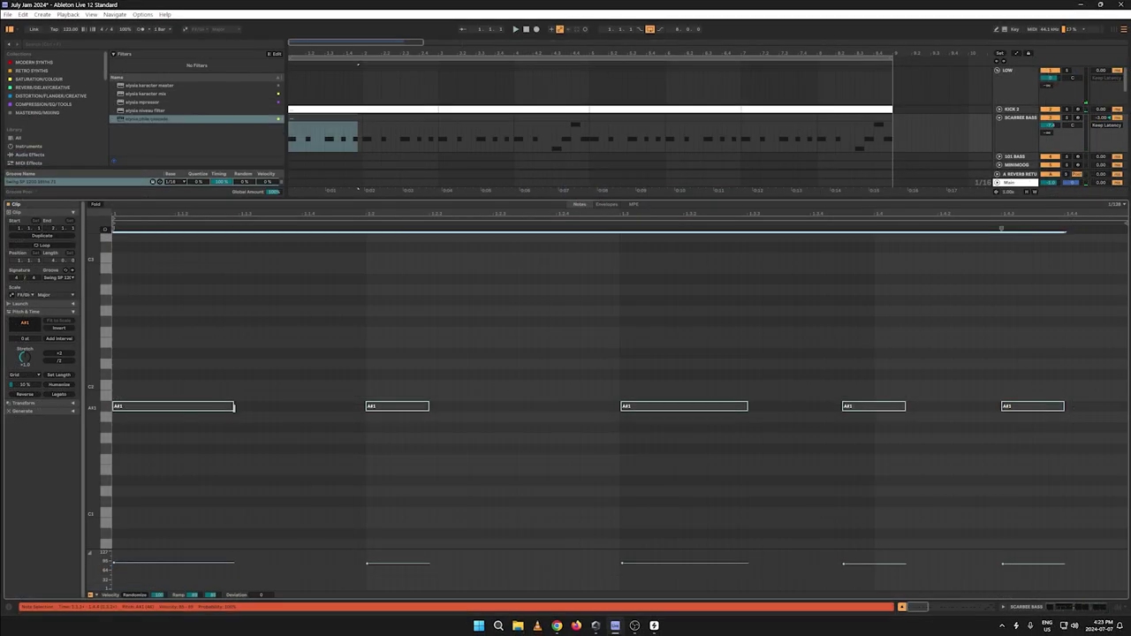
drag(234, 406, 288, 407)
key(space)
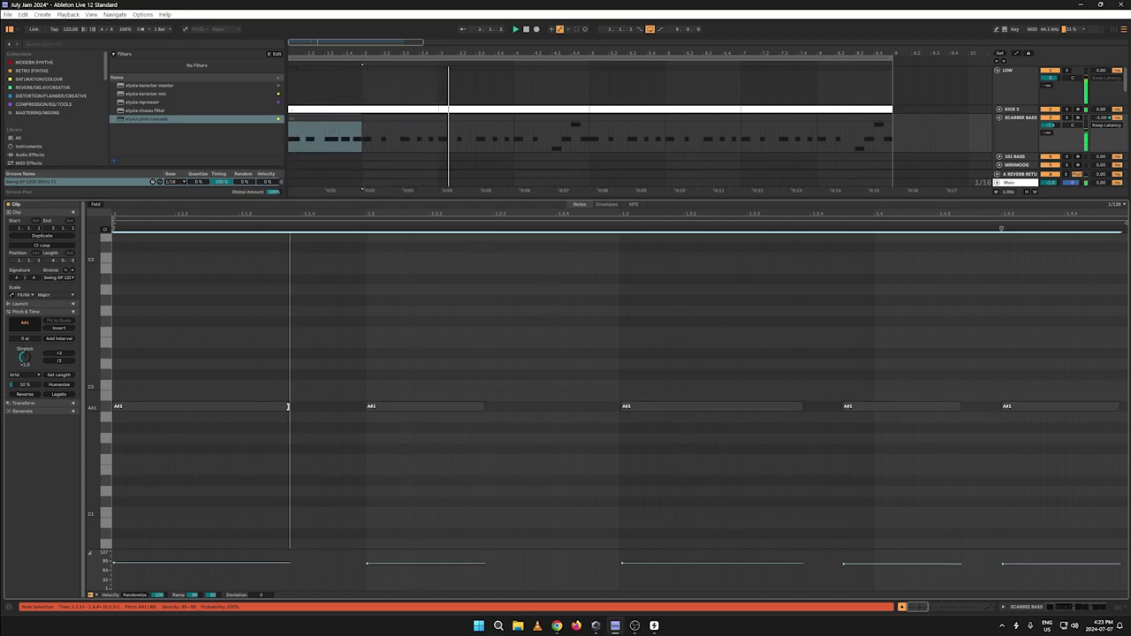
Step: Shorten all five A#1 notes, then lengthen the second and fifth and shorten the first and third
drag(287, 406, 218, 404)
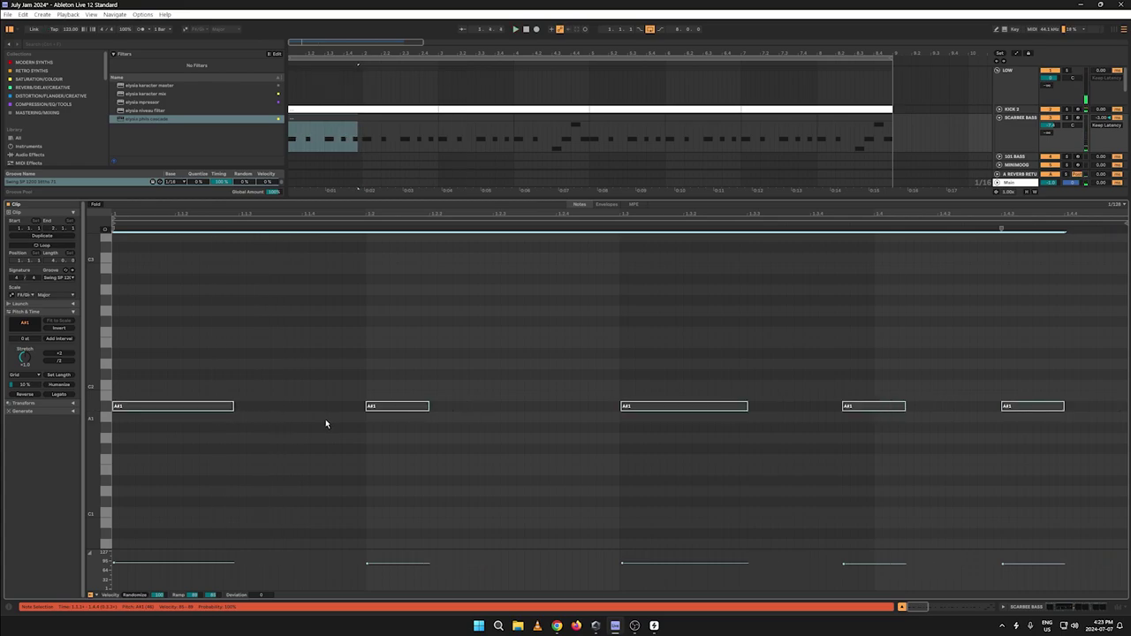
key(space)
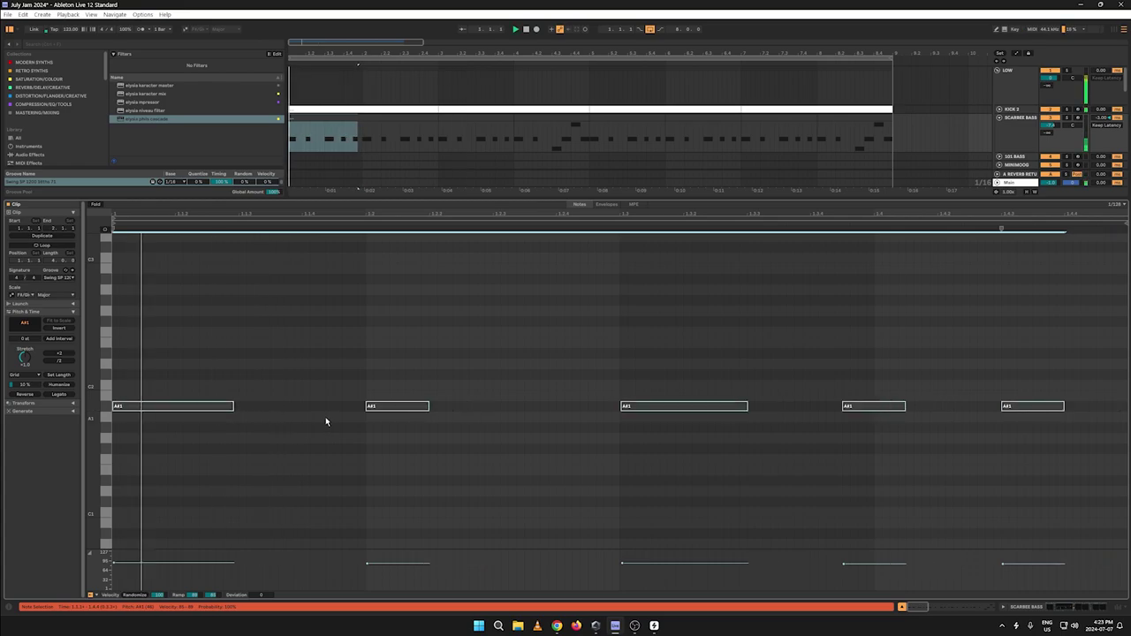
click(540, 435)
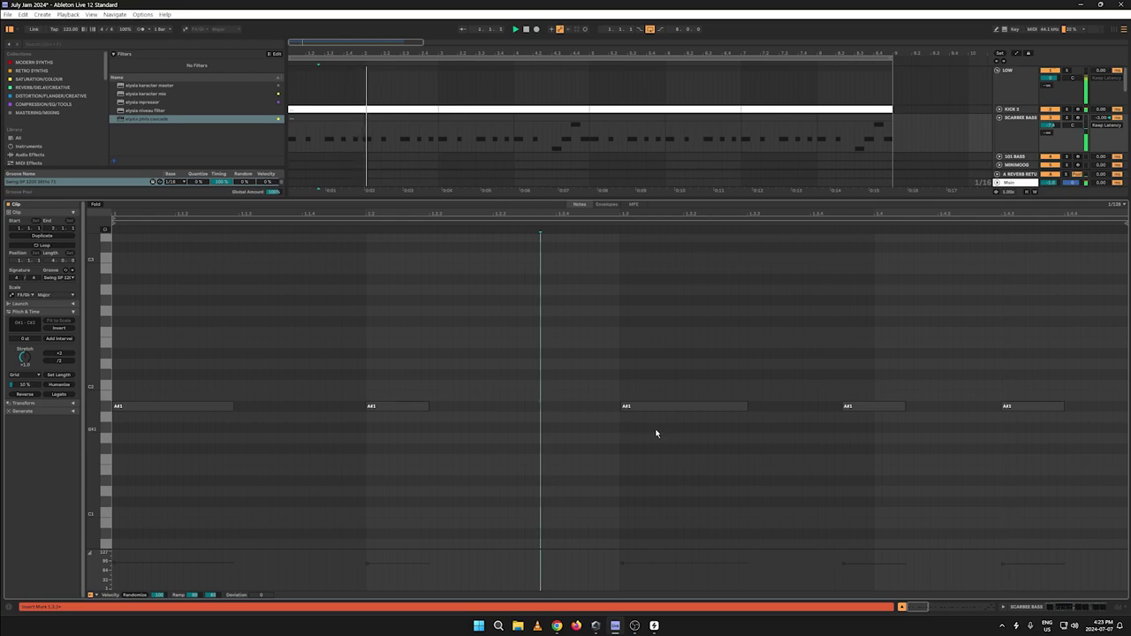
drag(429, 406, 517, 405)
drag(232, 405, 220, 405)
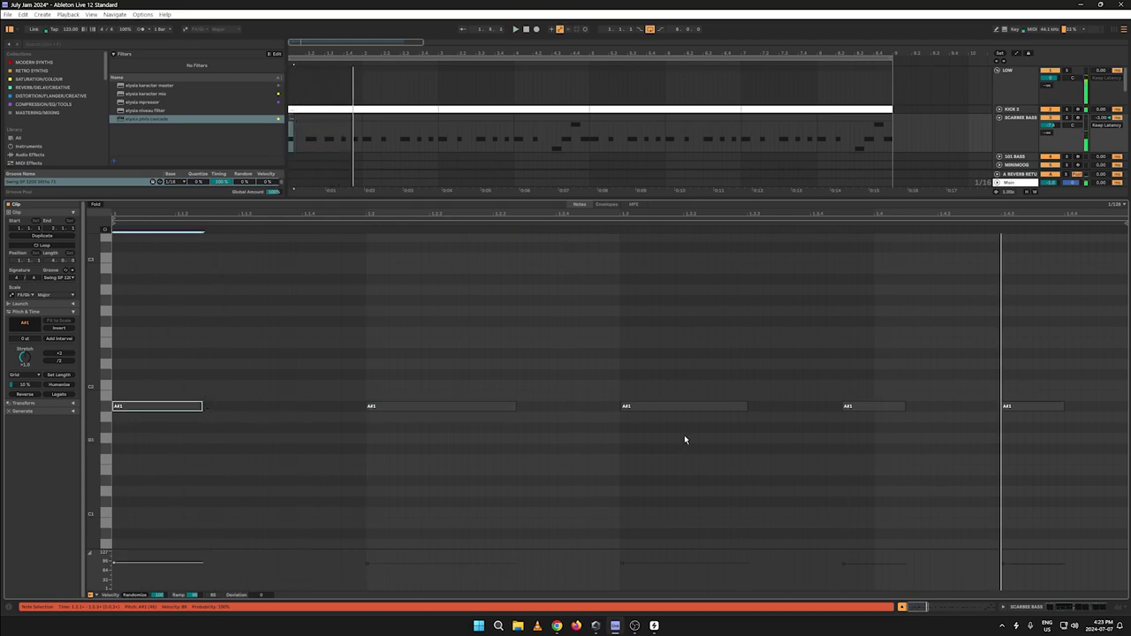
drag(745, 406, 704, 406)
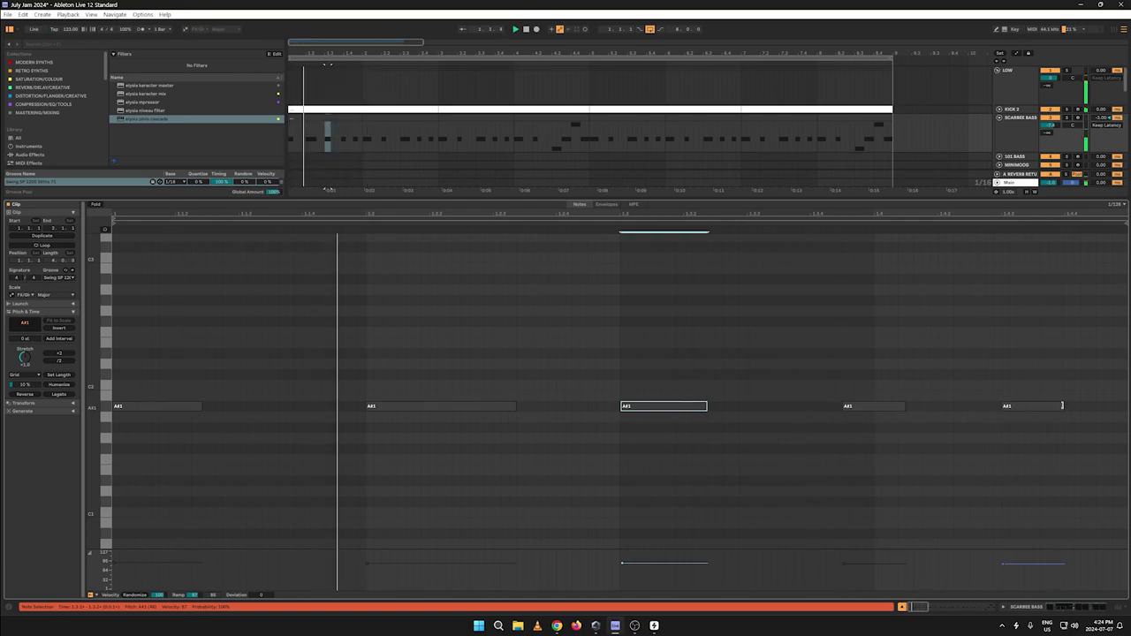
drag(1056, 410, 1111, 410)
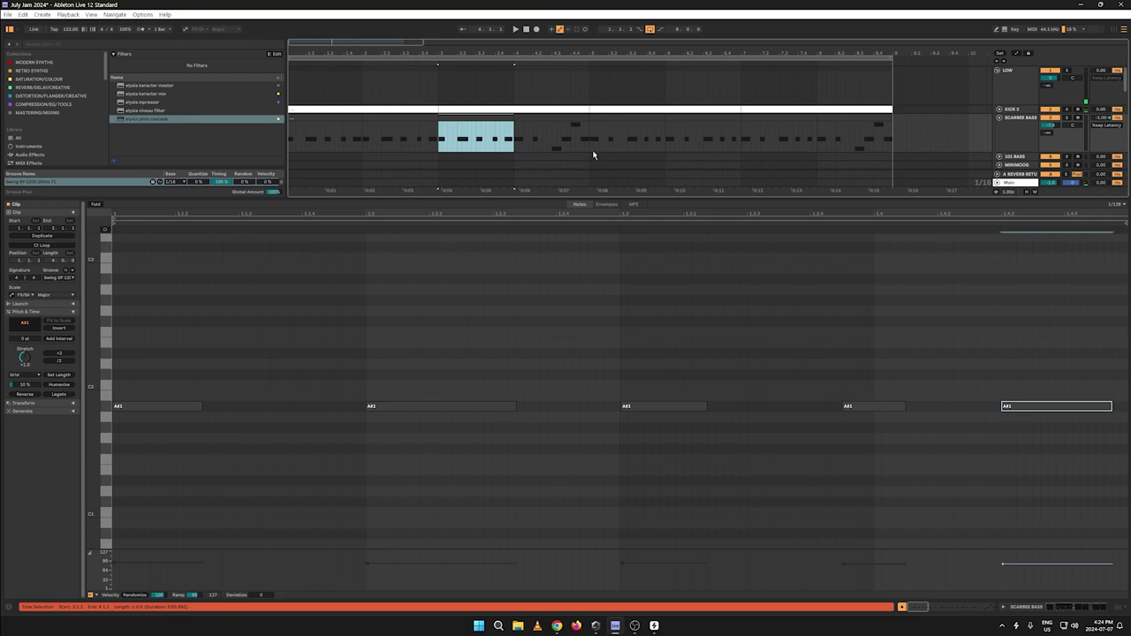
Step: Duplicate the selected bass section to the right and play back the bass clips
drag(589, 147, 274, 144)
key(ctrl+d)
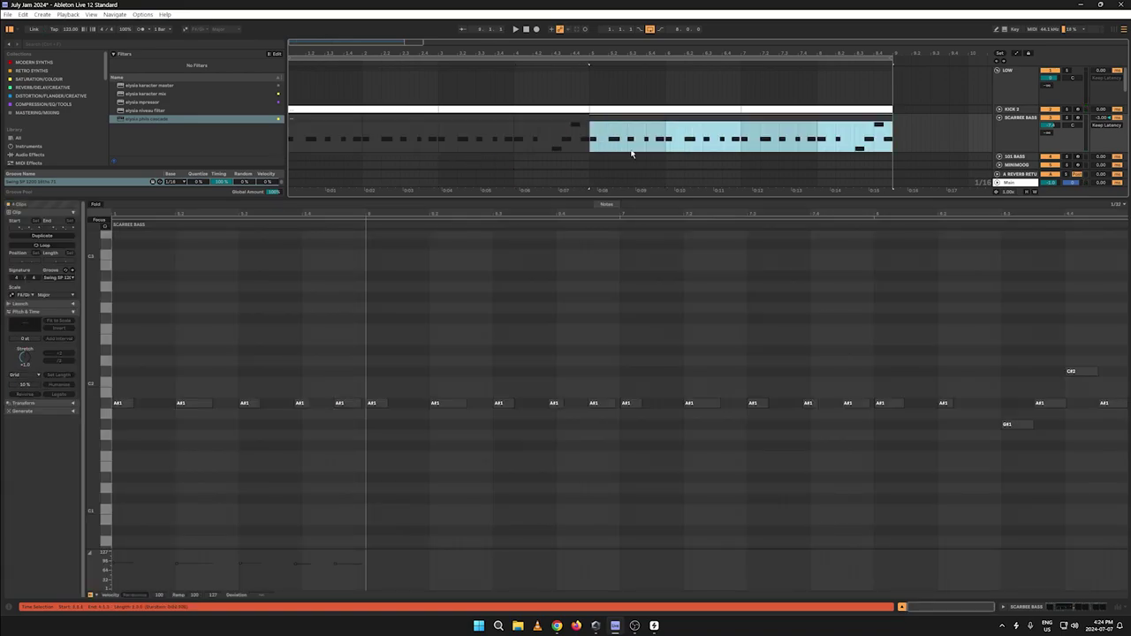
click(527, 30)
key(space)
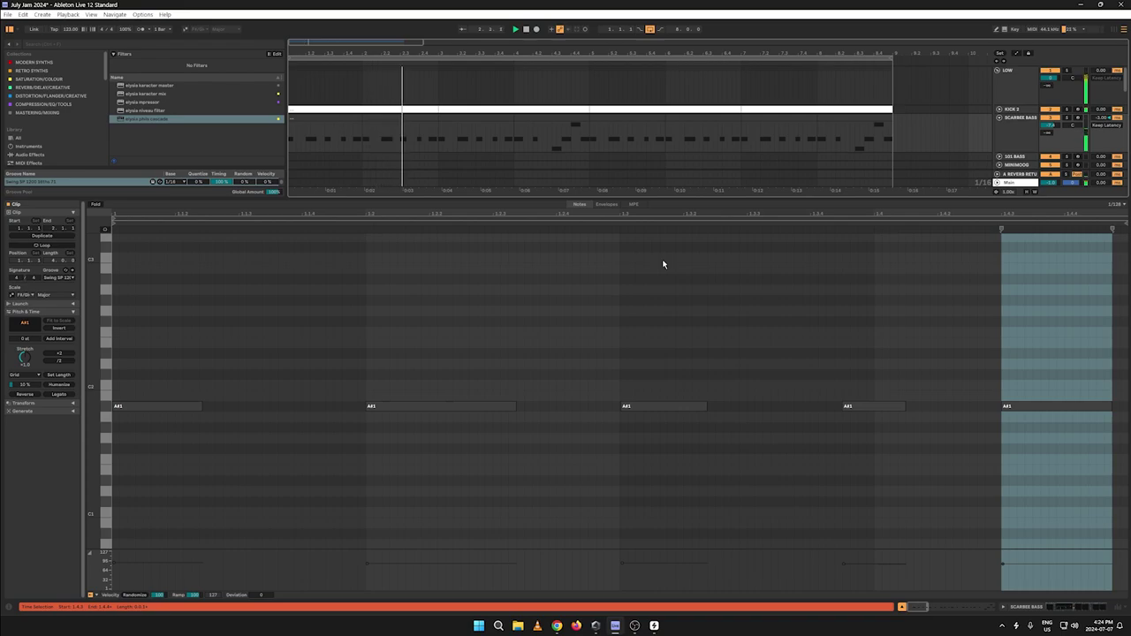
click(326, 119)
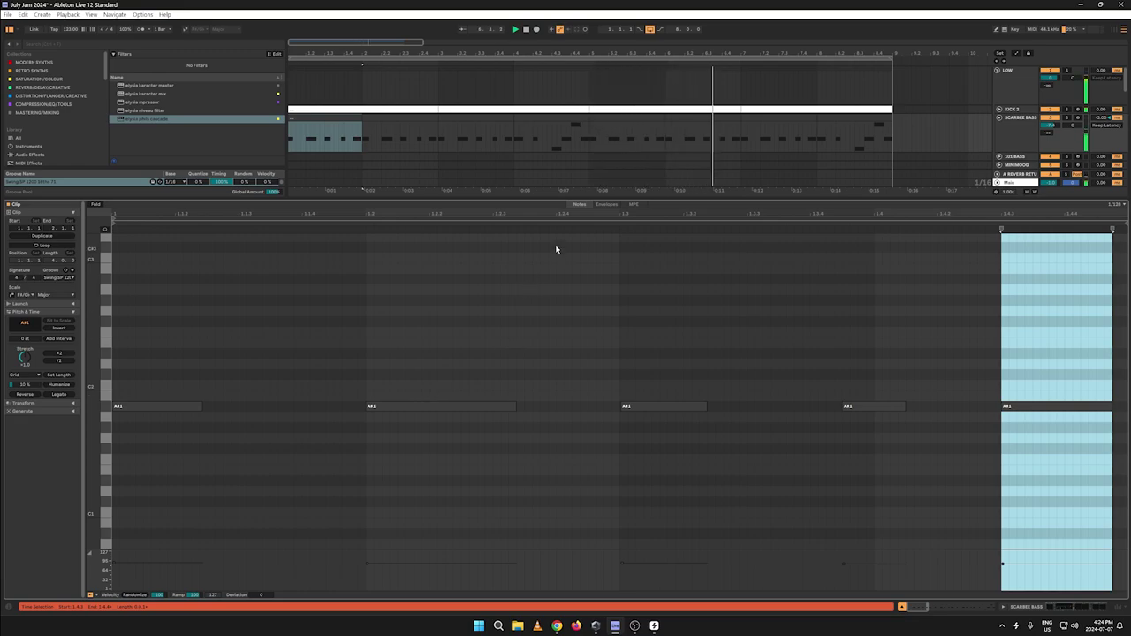
click(547, 126)
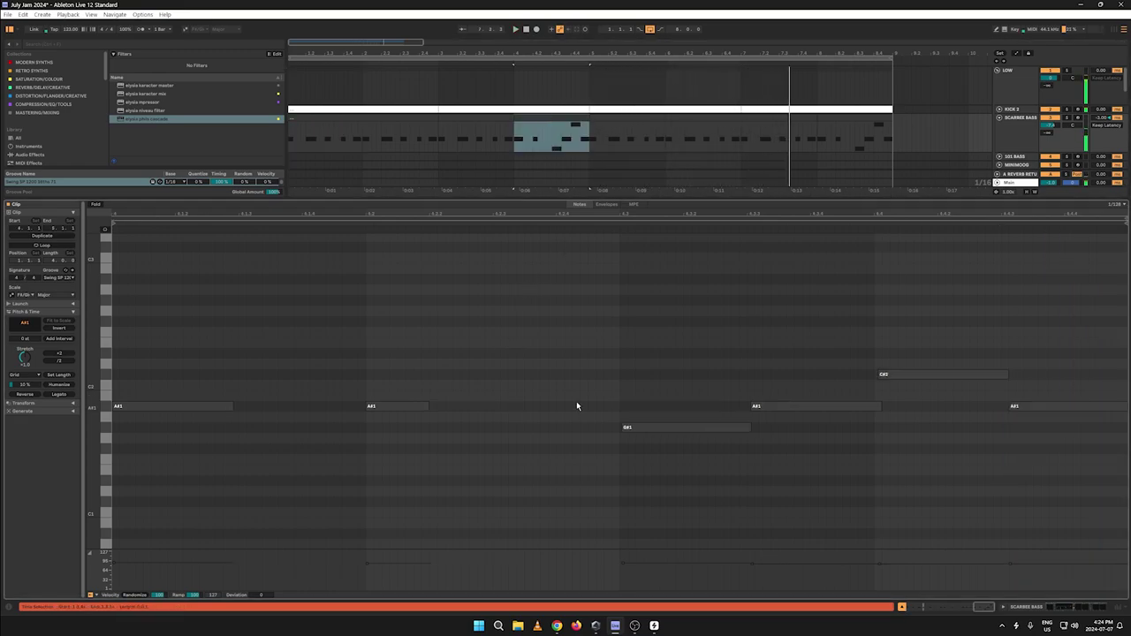
key(space)
key(space)
Step: Shorten the first A#1, lengthen the second, and copy the four edited bars onto the next four
drag(233, 406, 200, 405)
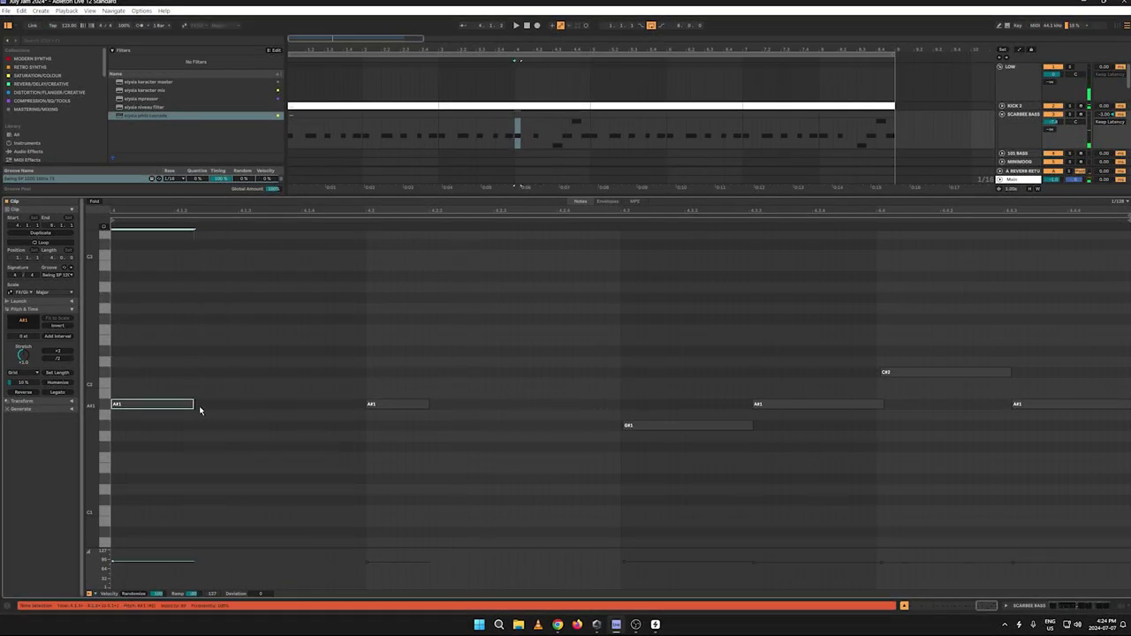
drag(428, 403, 517, 409)
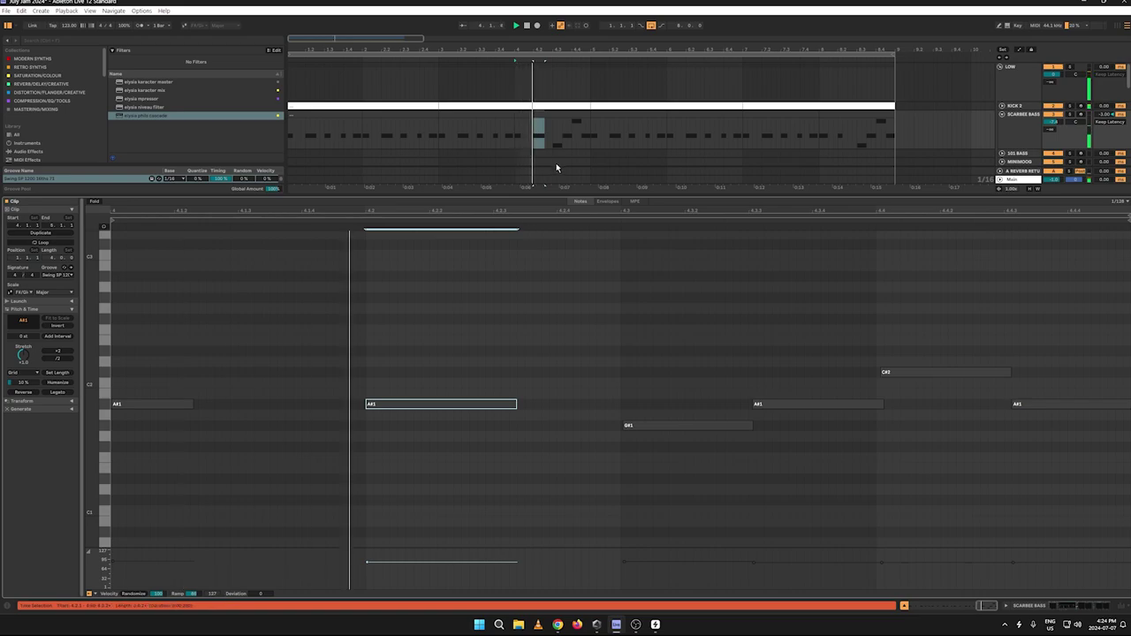
drag(588, 132, 290, 134)
key(ctrl+d)
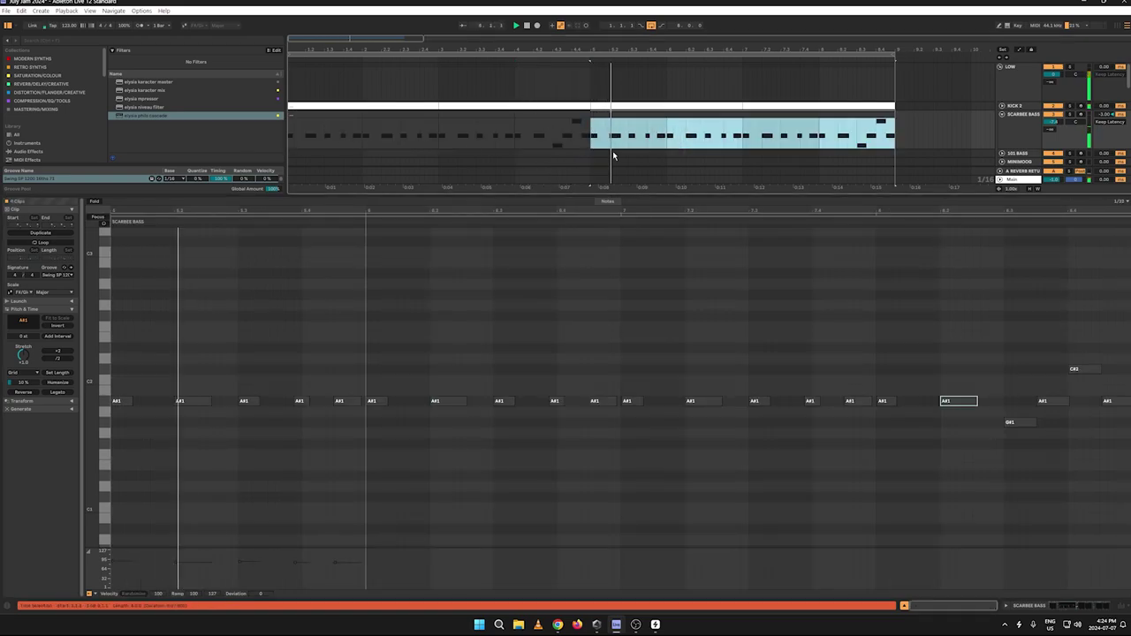
drag(893, 134, 309, 135)
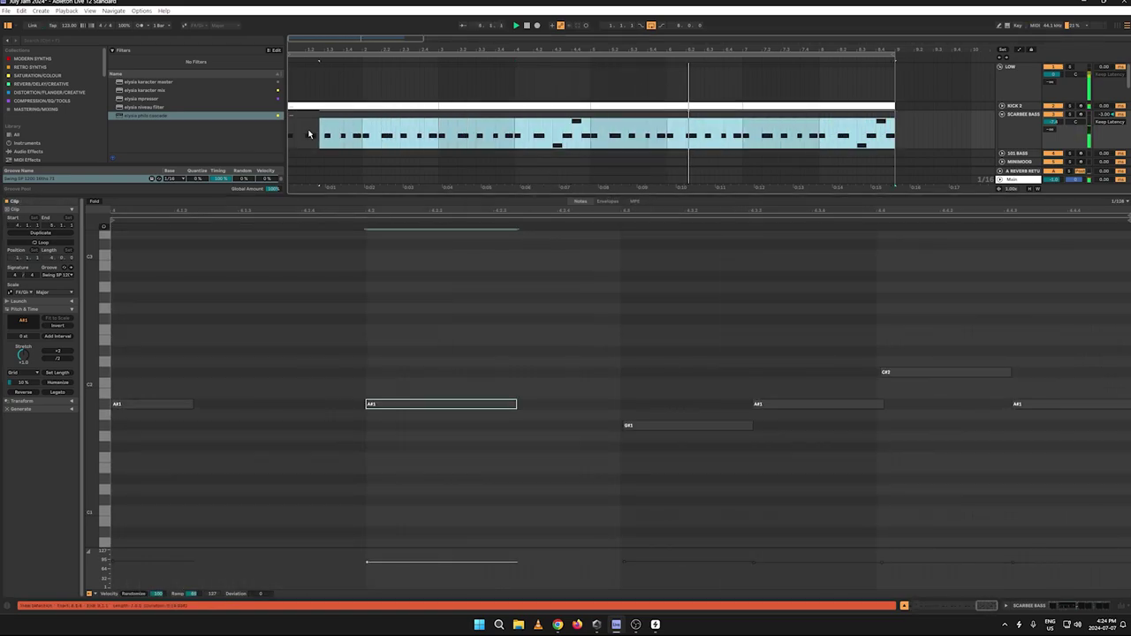
Step: Consolidate the eight bars of SCARBEE BASS clips into one clip and collapse the clip editor
right_click(300, 117)
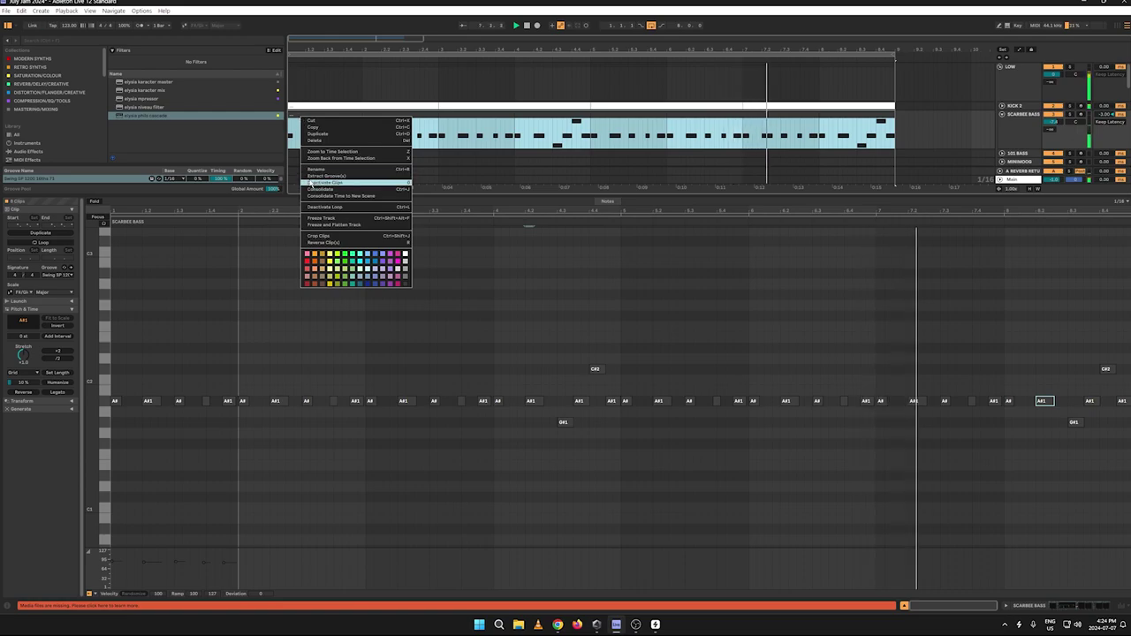
click(315, 190)
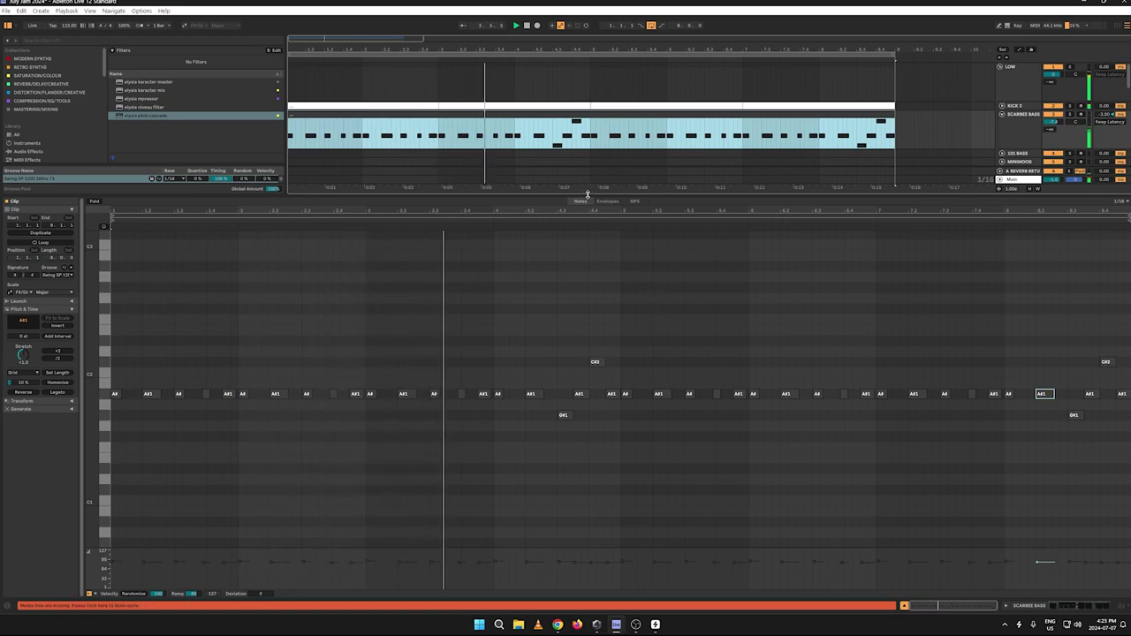
drag(587, 193, 588, 545)
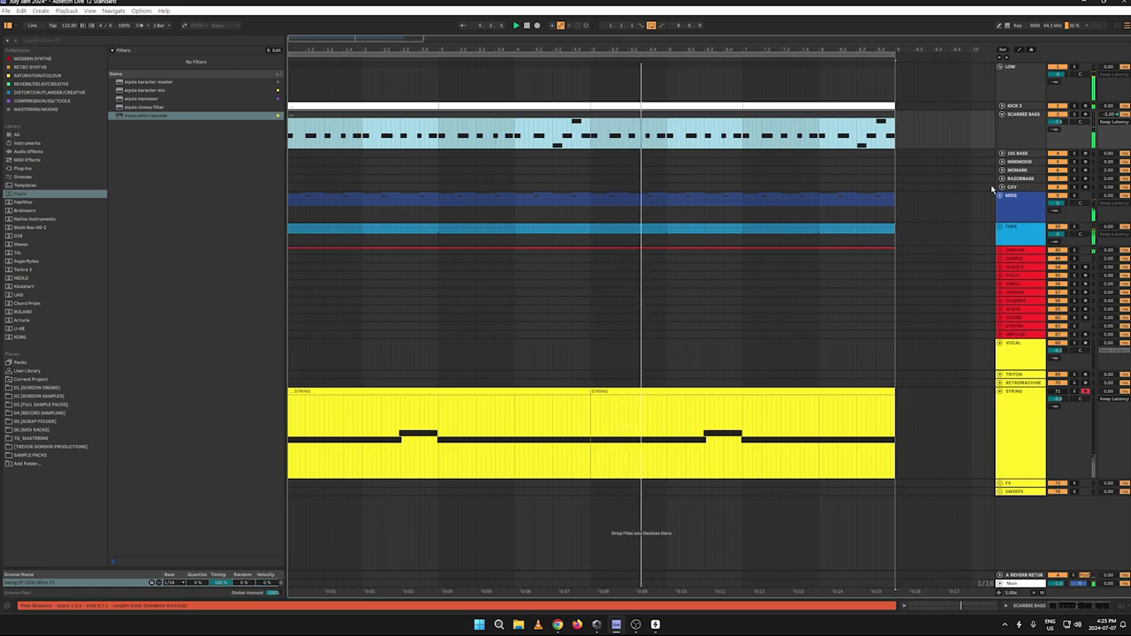
Step: Unfold the TOPS group, show the OHH track's device chain, and list Audio Effects in the browser
click(999, 227)
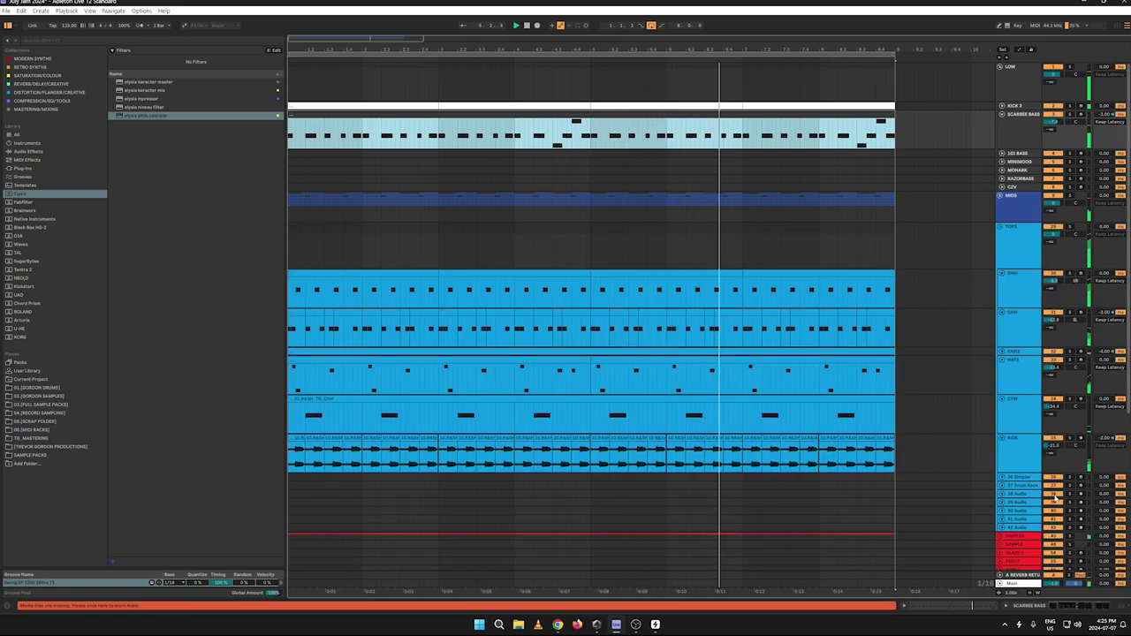
click(1051, 439)
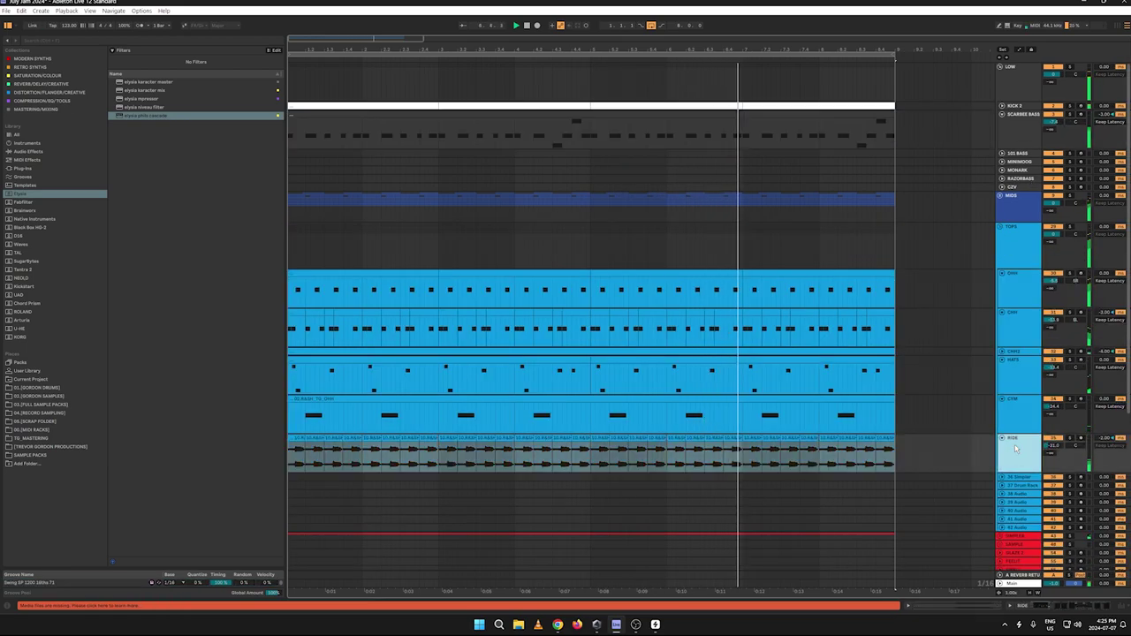
double_click(1015, 284)
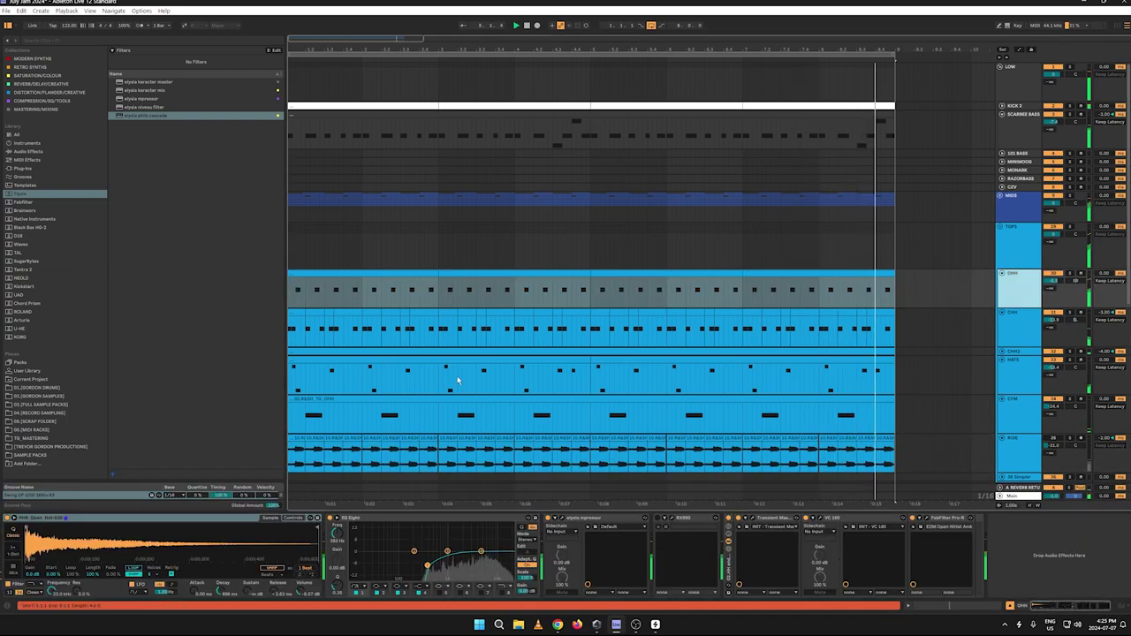
click(26, 152)
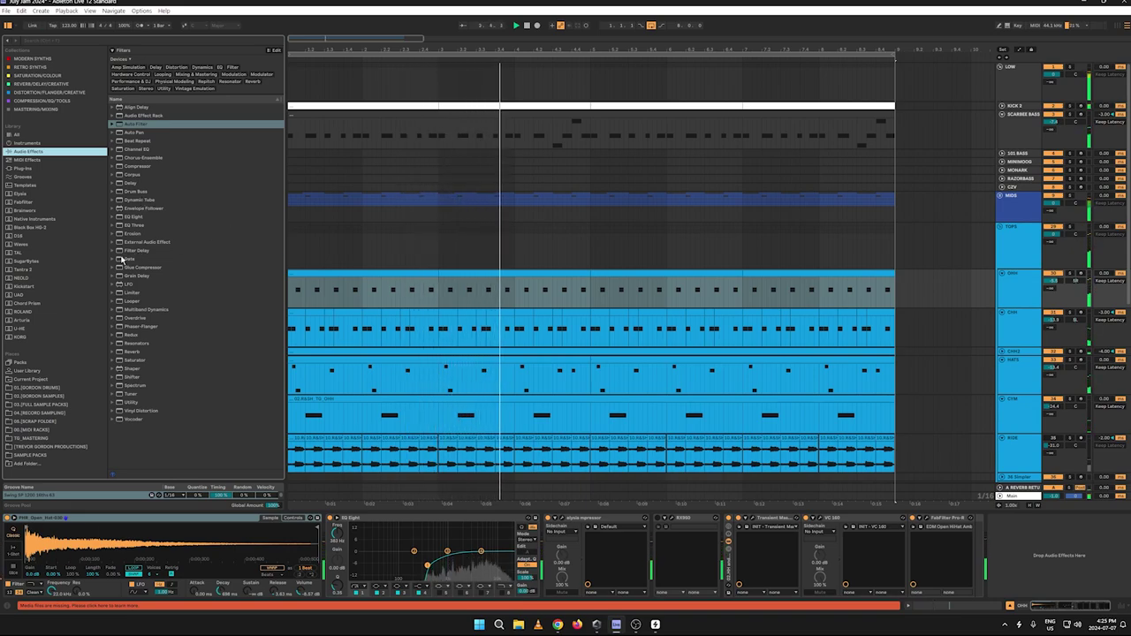
Step: Insert a Gate into the OHH chain right after Transient Master
drag(123, 260, 697, 548)
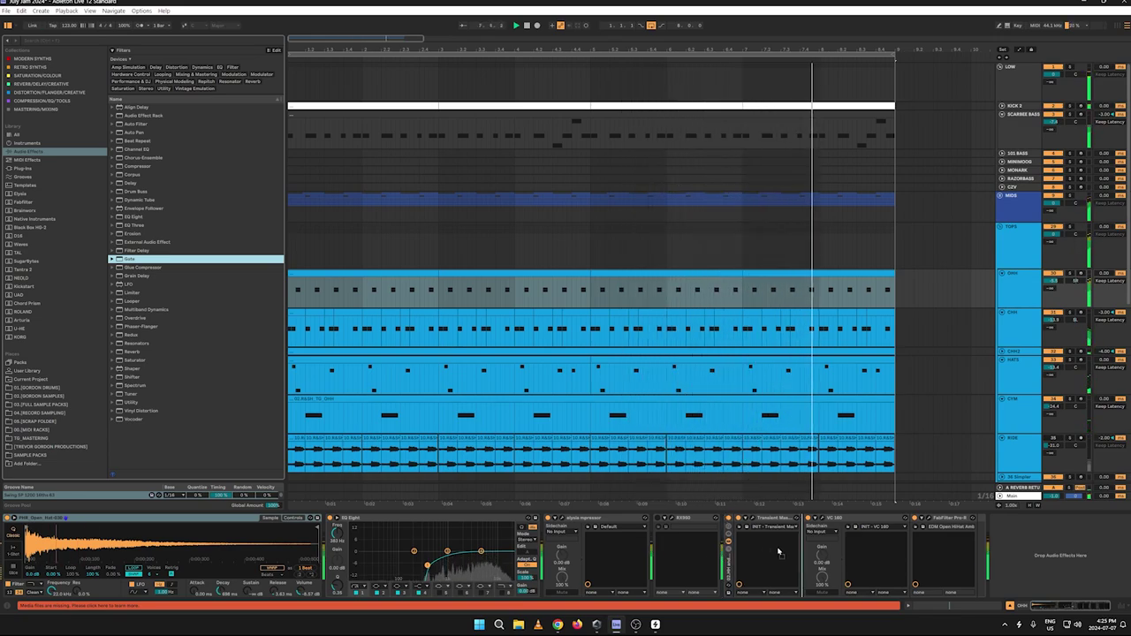
drag(800, 565, 800, 566)
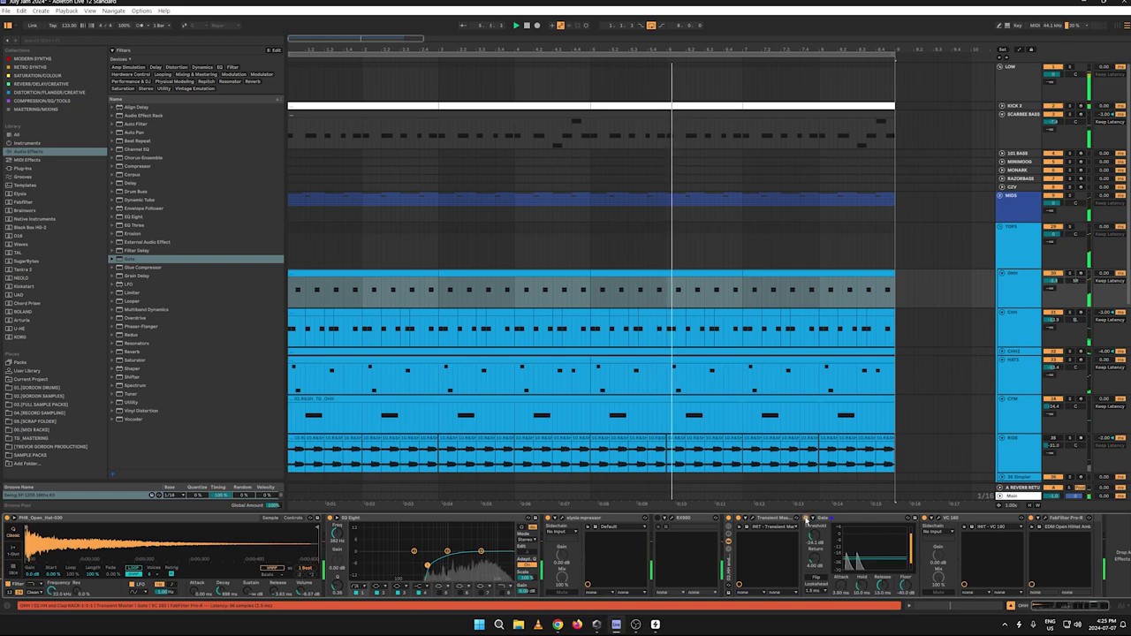
drag(496, 55, 500, 83)
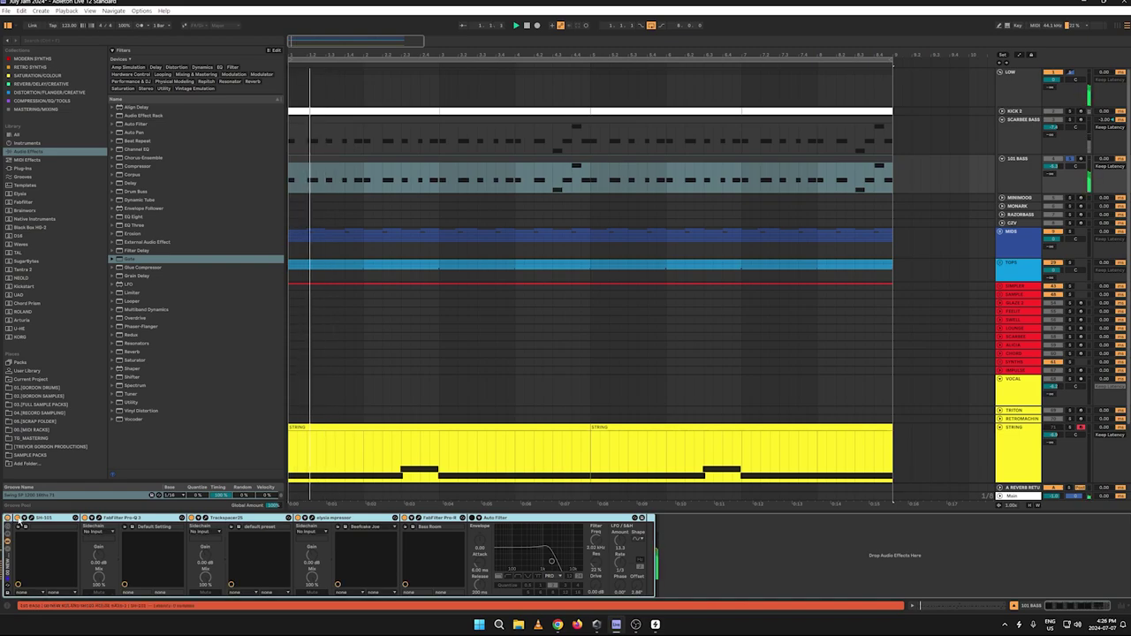
Step: Load the BS Solid Bass preset into the 101 BASS track's SH-101 and close its window
click(25, 520)
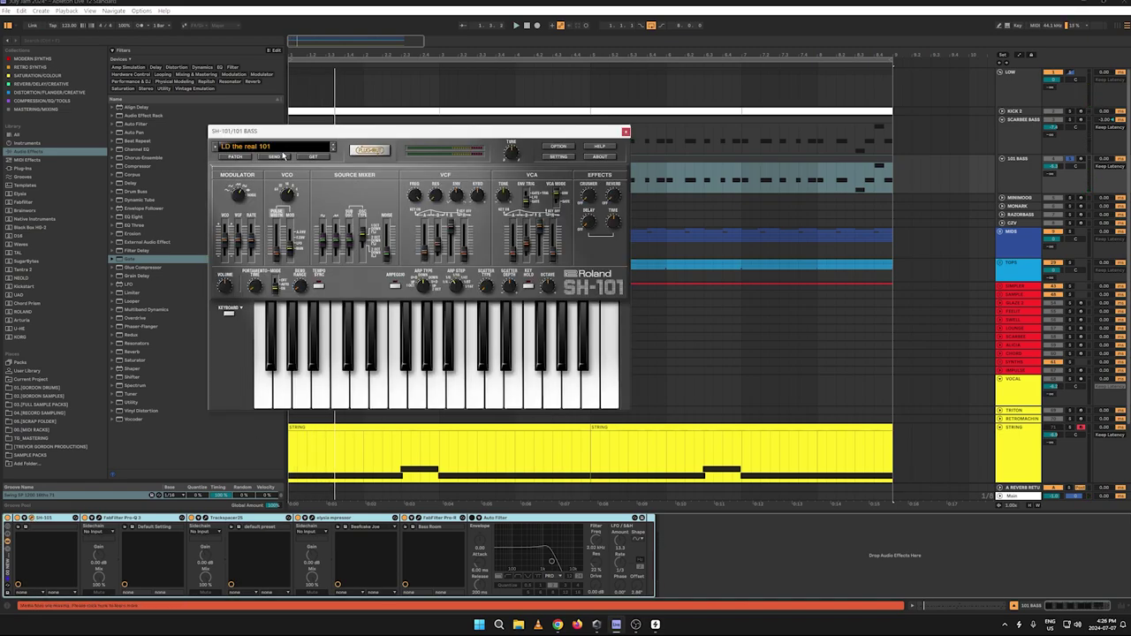
click(296, 150)
mouse_move(272, 160)
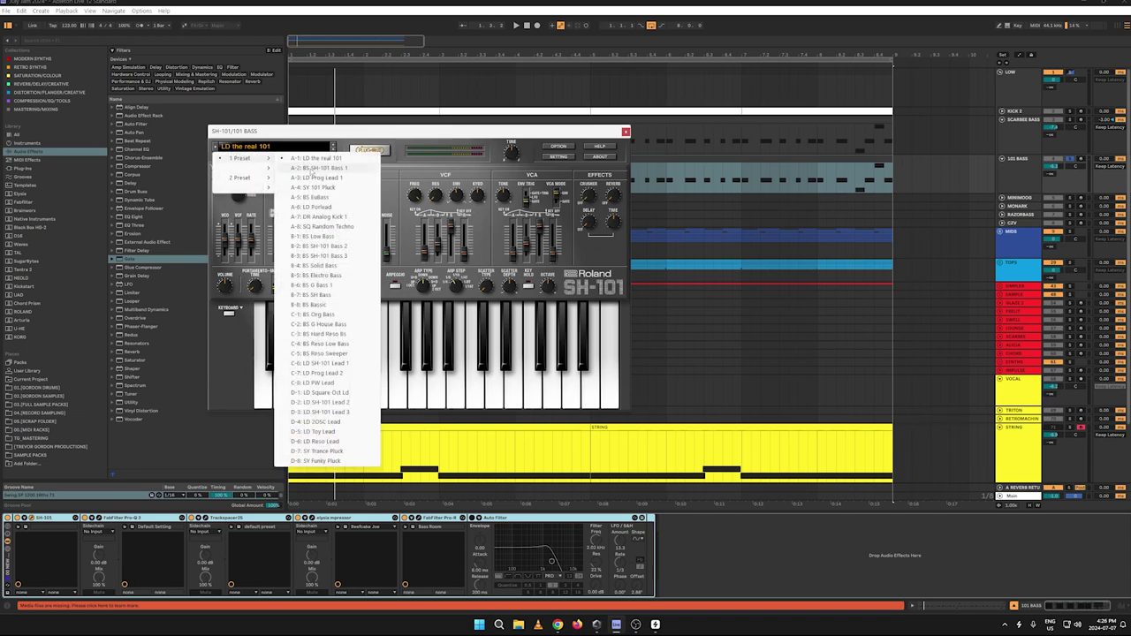
click(310, 246)
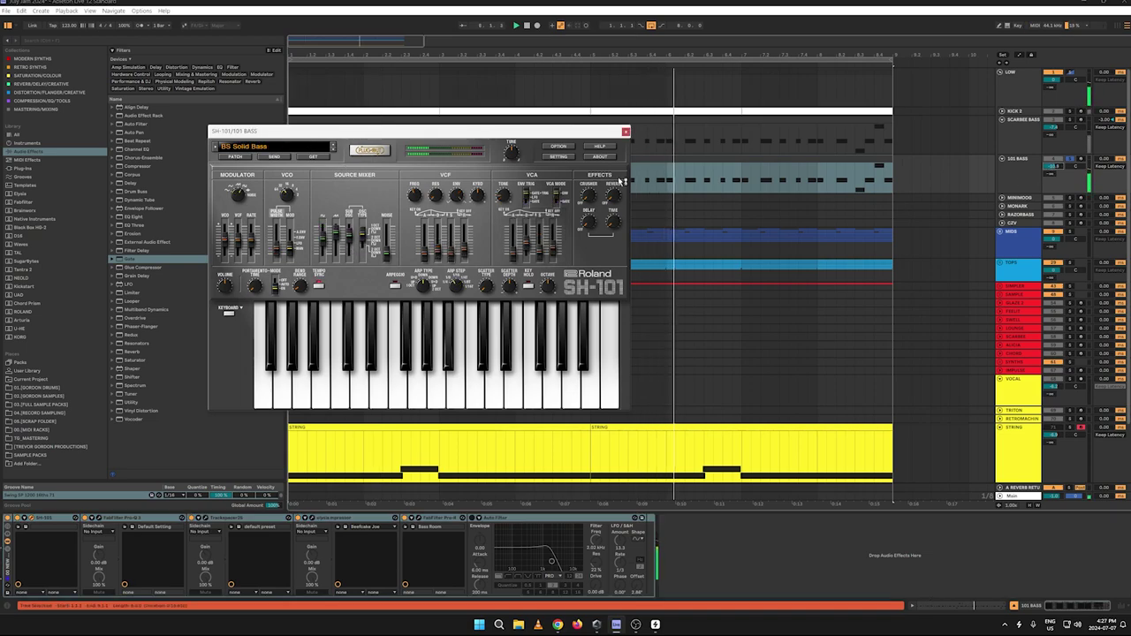
click(626, 132)
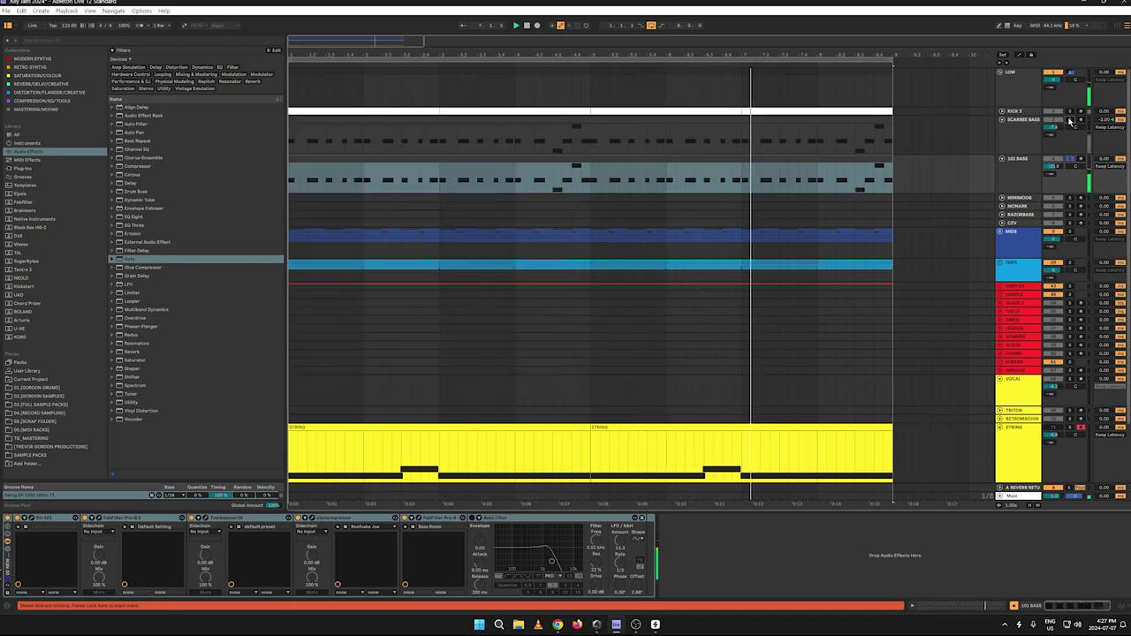
Step: In 101 BASS's Pro-Q 3, raise the low cut to about 240 Hz and push the high cut to 14750 Hz
click(1069, 121)
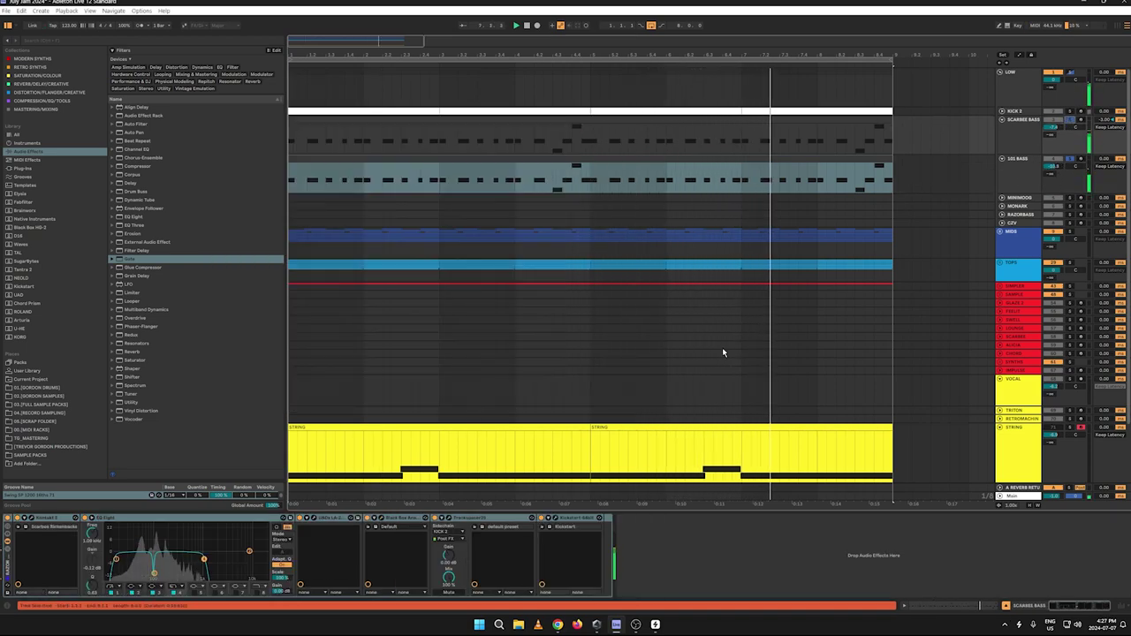
click(1017, 183)
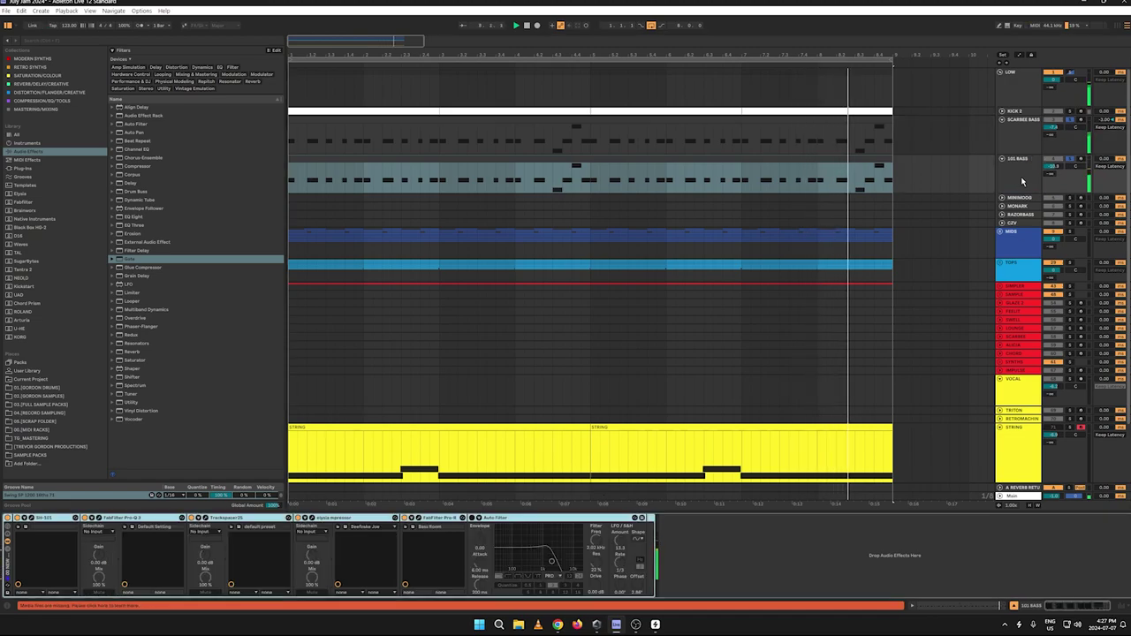
click(144, 519)
click(106, 520)
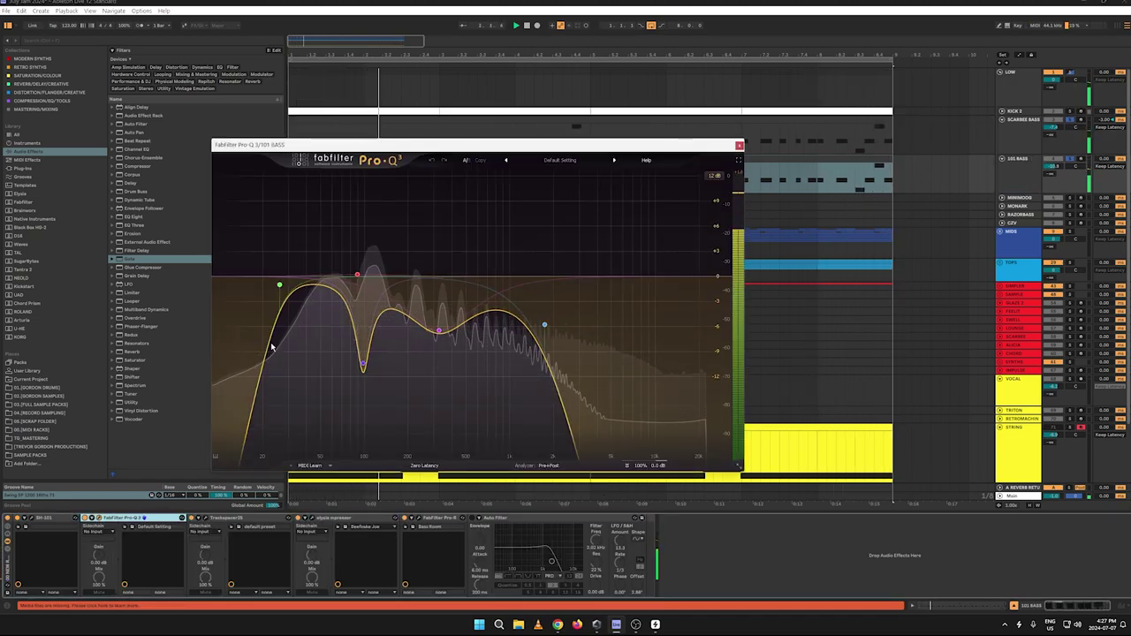
drag(380, 295, 420, 278)
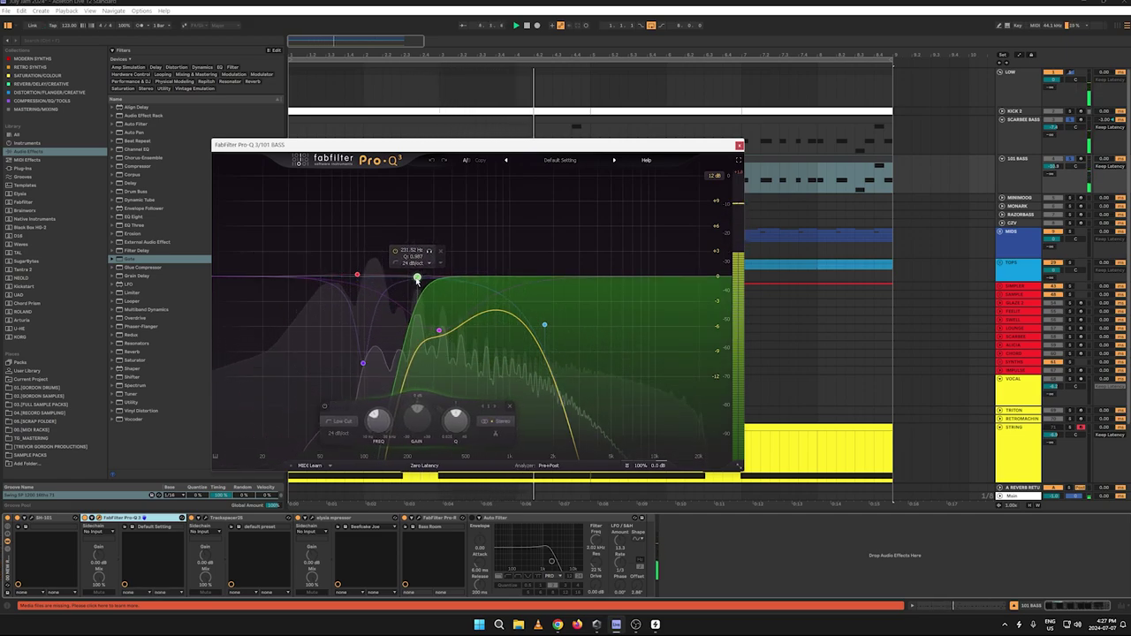
drag(545, 325, 665, 318)
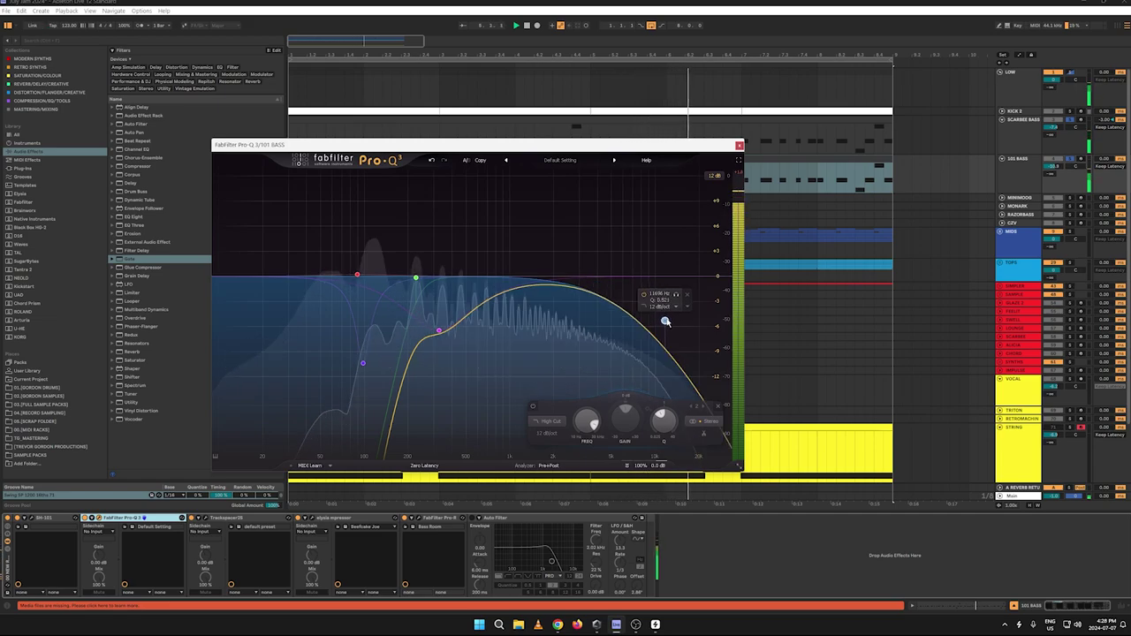
scroll(666, 321, down, 1)
scroll(666, 320, up, 3)
drag(666, 320, 677, 307)
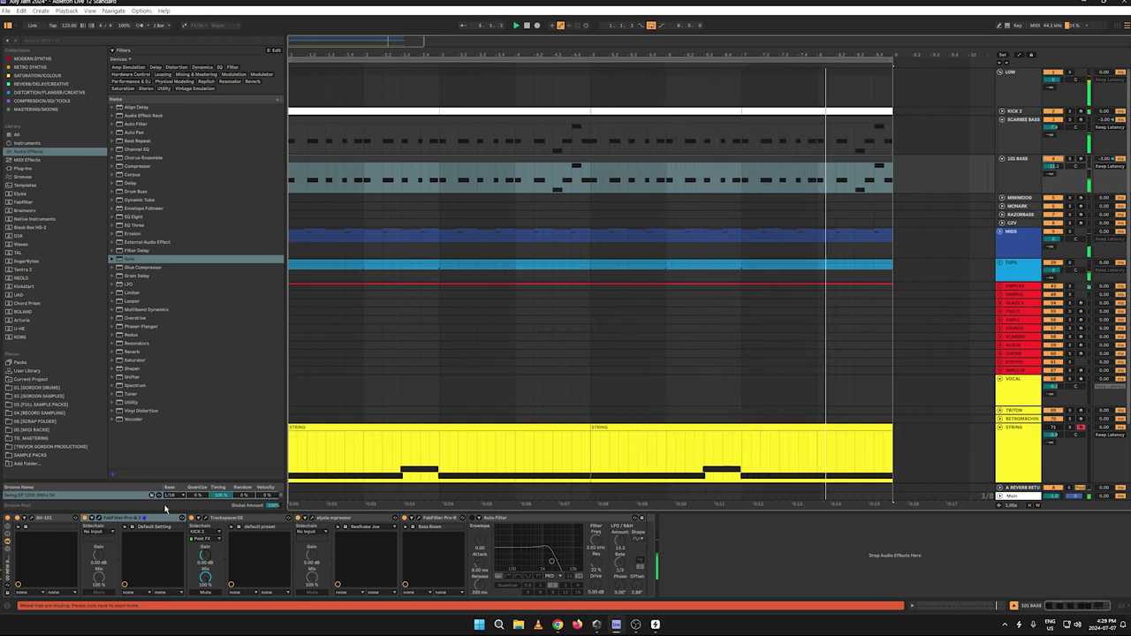
Step: Pull the Pro-Q 3 high cut down to about 1.9 kHz and open the 101 BASS clip's notes
click(97, 519)
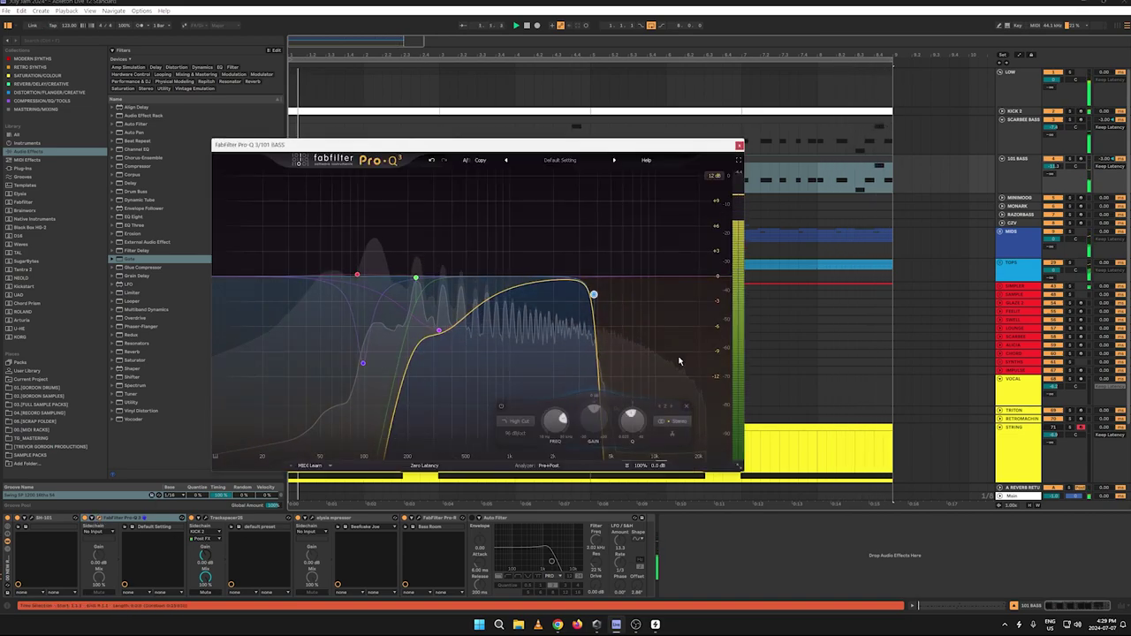
mouse_move(592, 295)
mouse_down()
mouse_move(550, 303)
mouse_move(579, 303)
mouse_move(587, 286)
mouse_move(576, 295)
mouse_up()
click(739, 145)
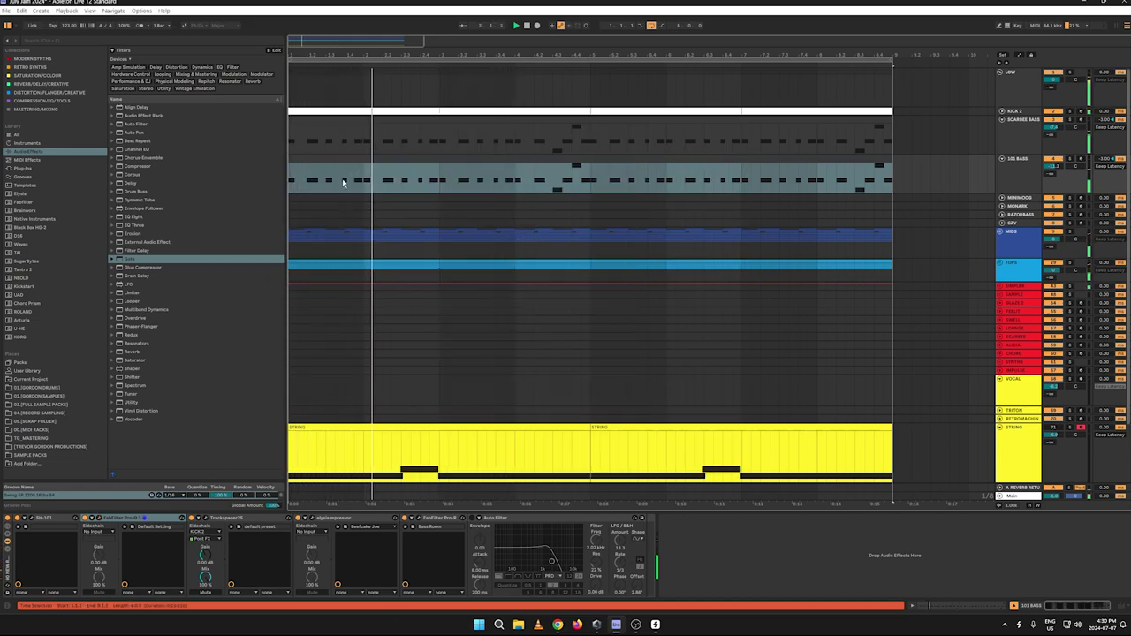
click(402, 463)
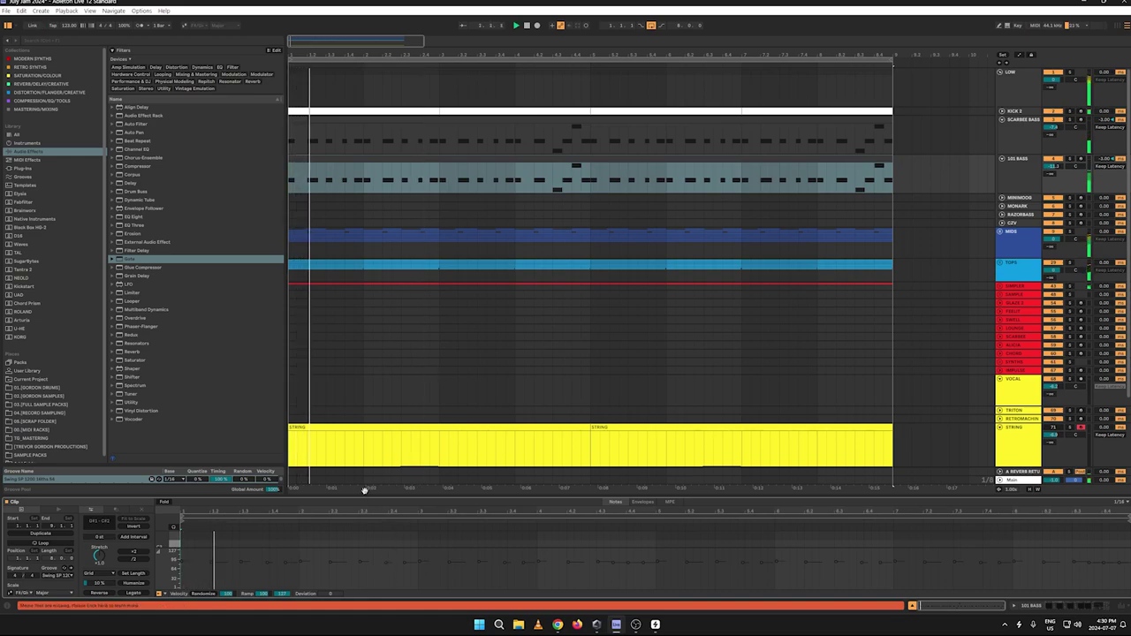
Step: In the 101 BASS piano roll, move the A#1 note slightly earlier and lower its velocity to 42
drag(361, 503, 371, 231)
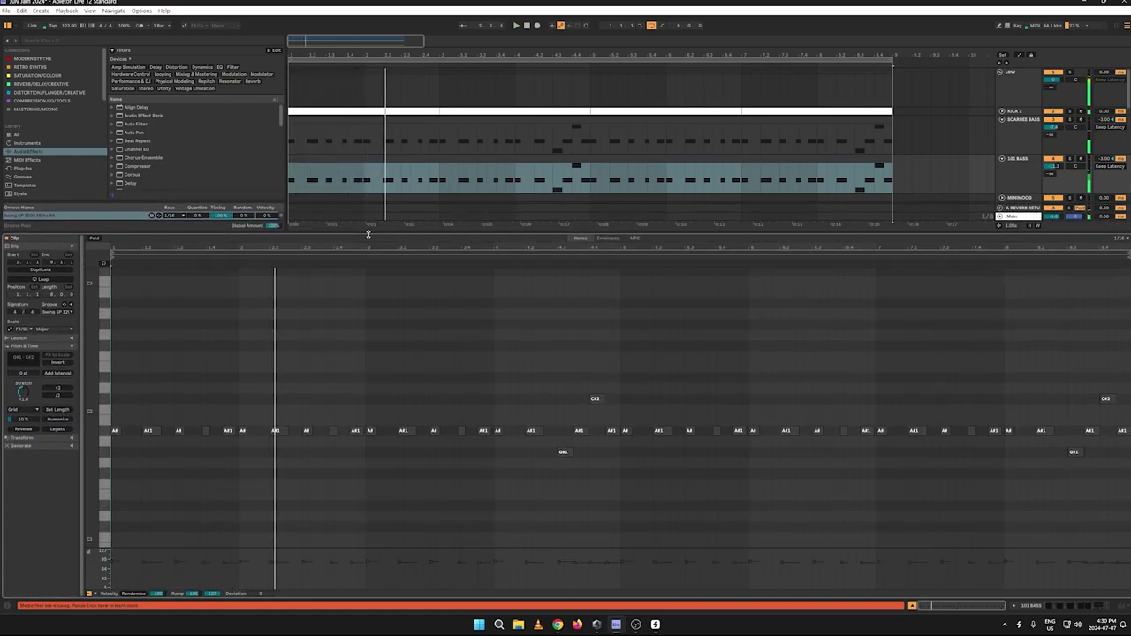
drag(190, 248, 248, 349)
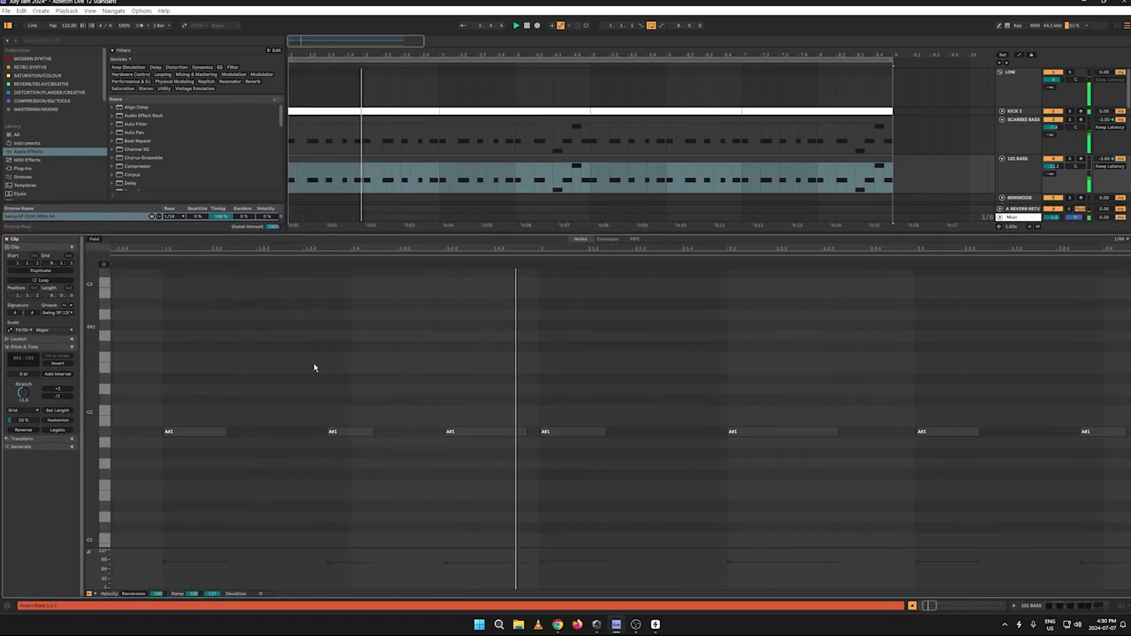
click(316, 380)
drag(343, 434, 321, 435)
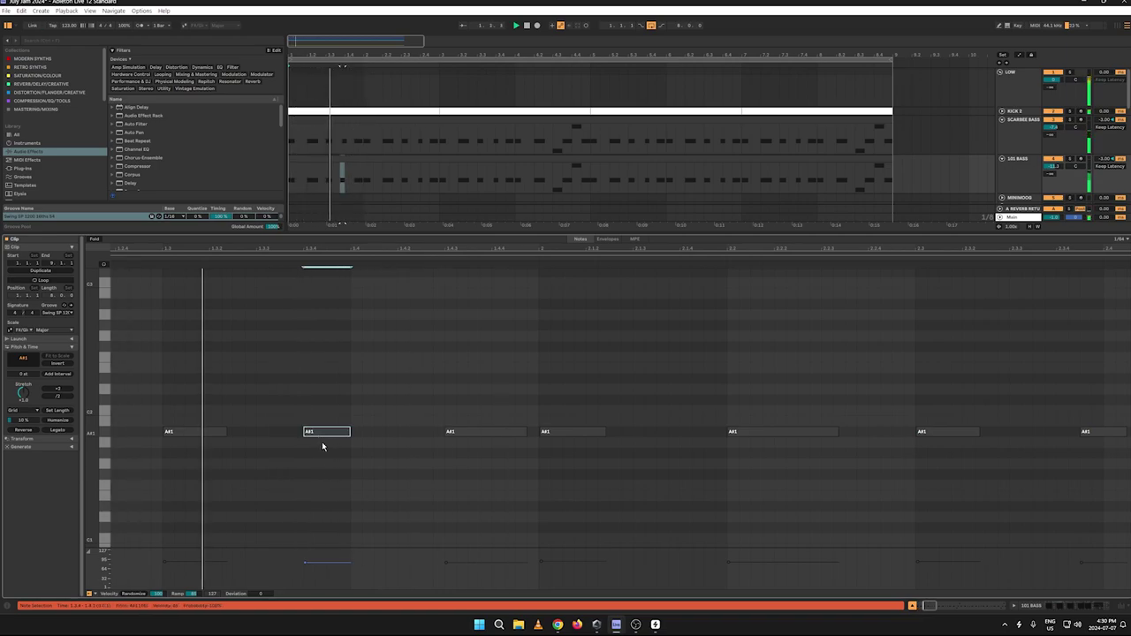
drag(304, 572, 305, 576)
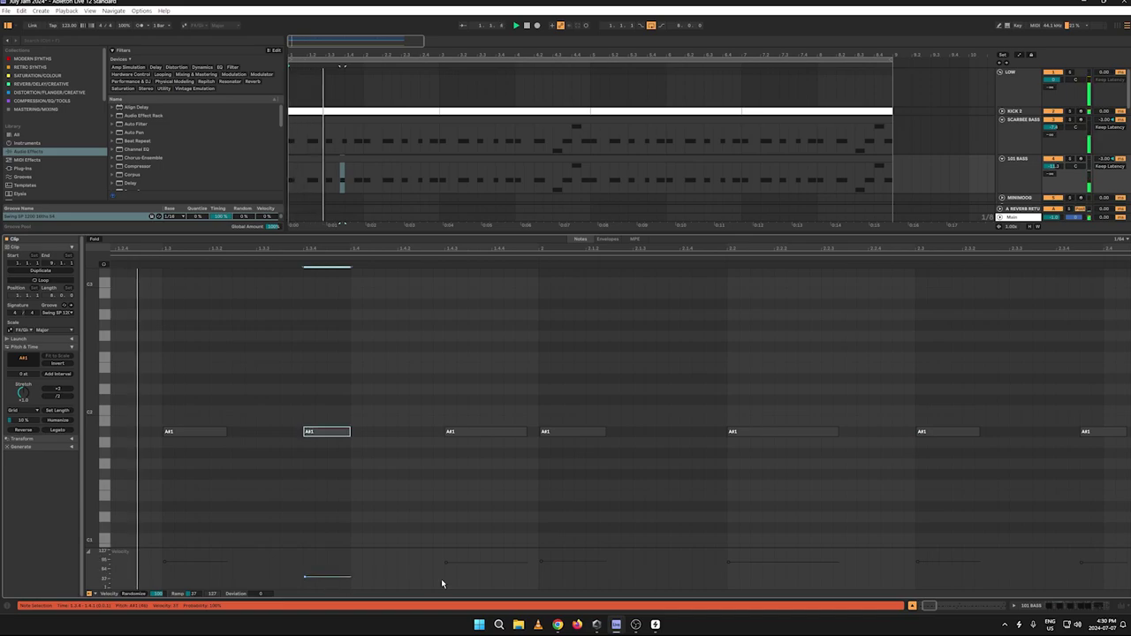
Step: Duplicate bar 1 of the 101 BASS clip through bar 4, then copy bars 1–4 into bars 5–8
click(322, 159)
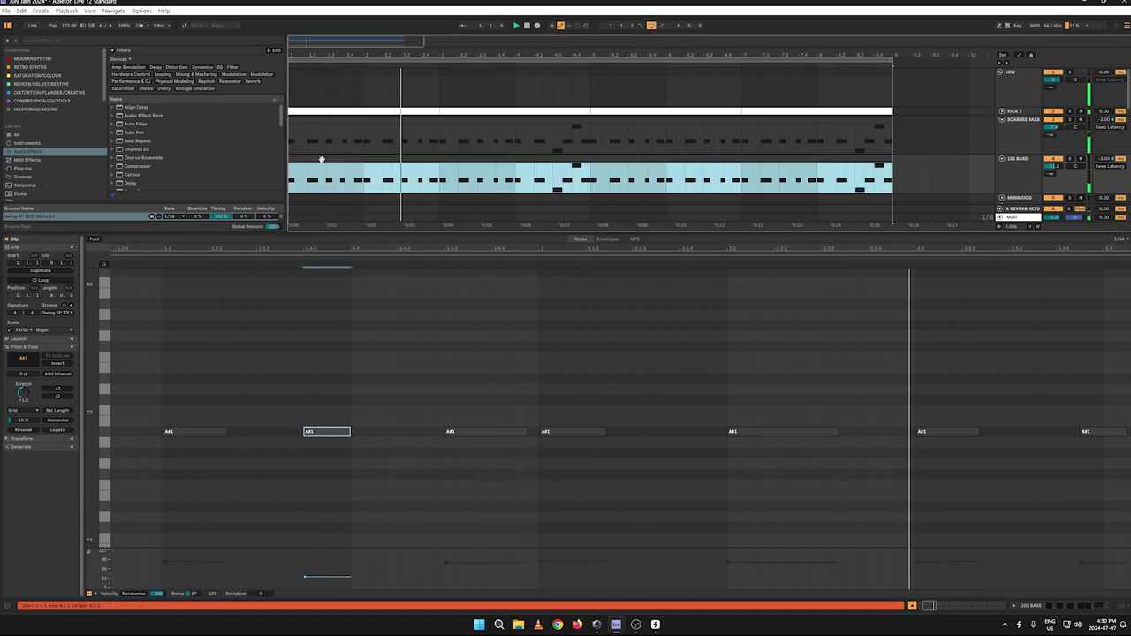
key(ctrl+d)
key(ctrl+z)
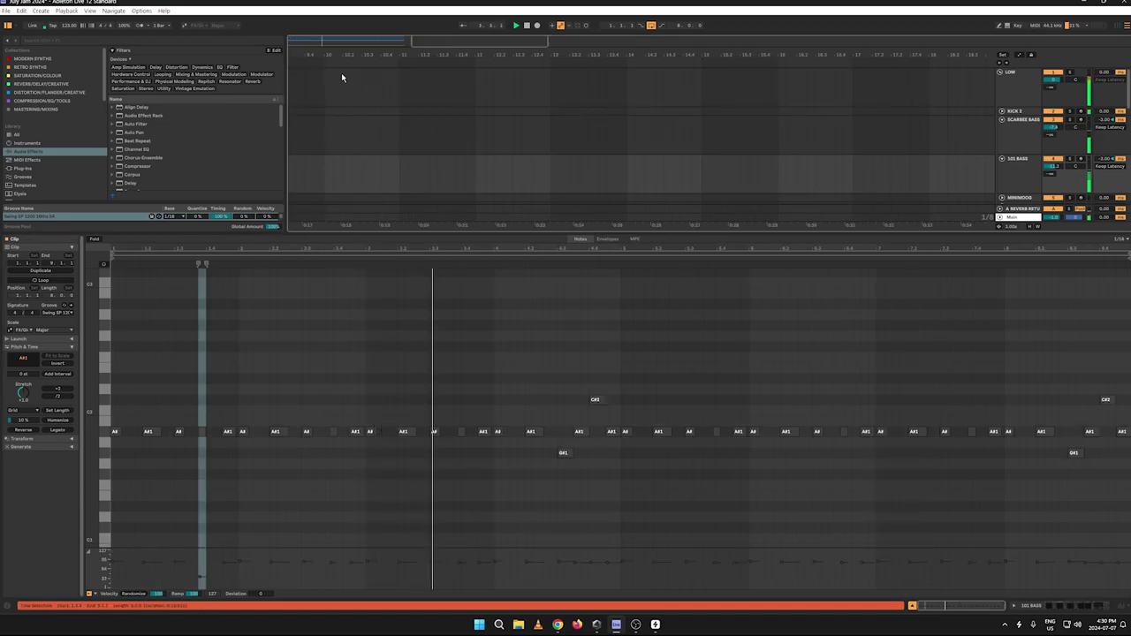
drag(338, 52, 468, 18)
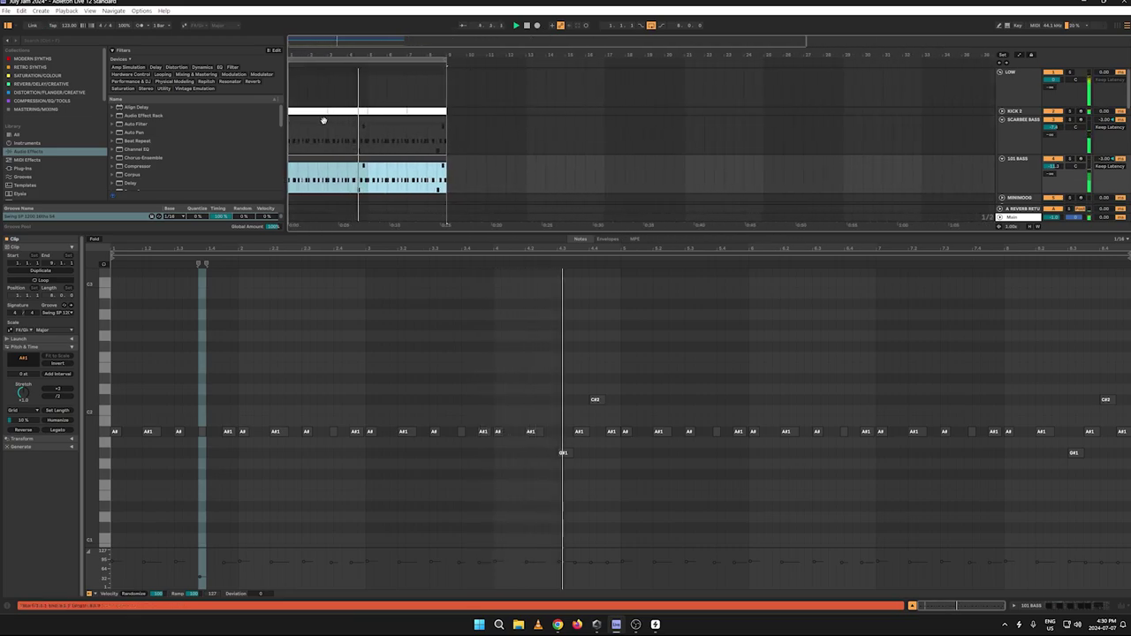
drag(309, 54, 309, 102)
drag(343, 180, 246, 183)
key(ctrl+d)
key(ctrl+d)
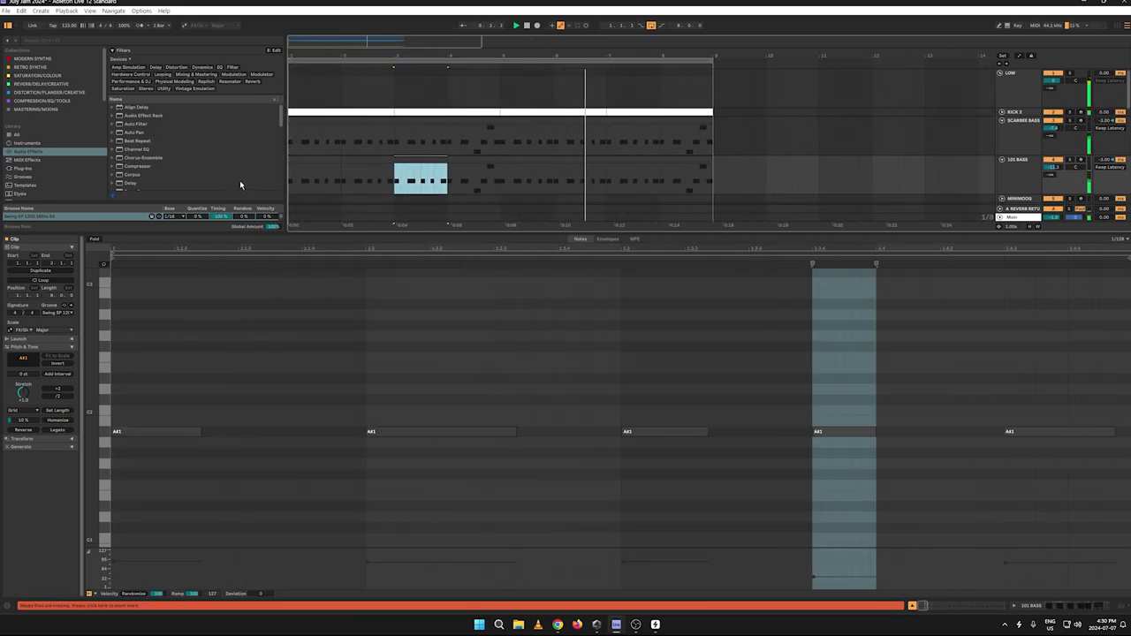
key(ctrl+d)
drag(501, 183, 222, 194)
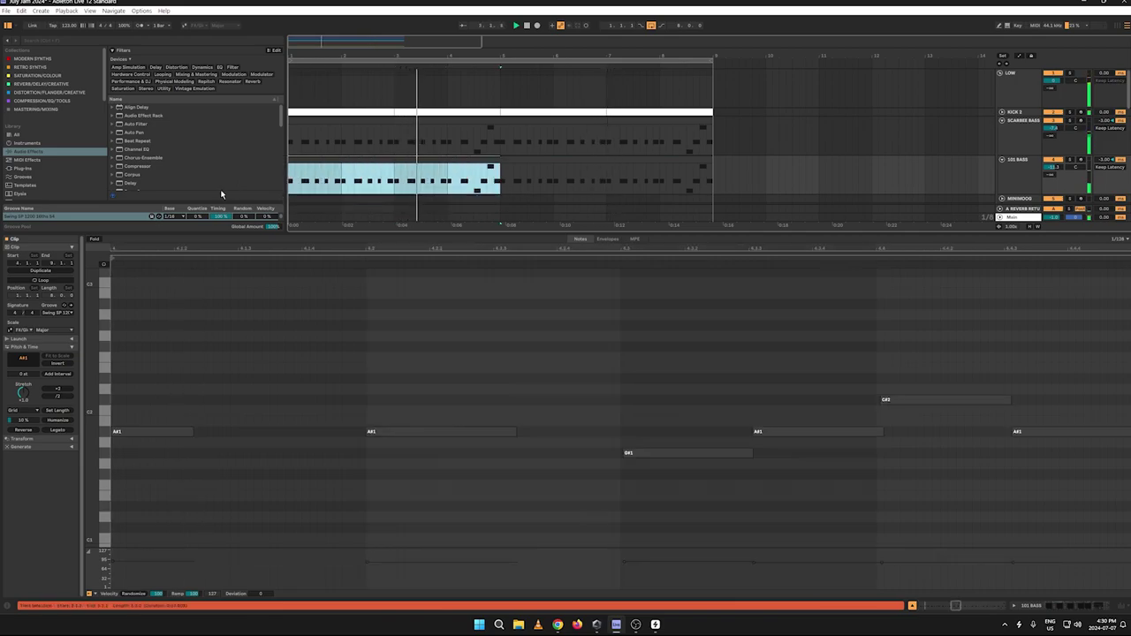
key(ctrl+d)
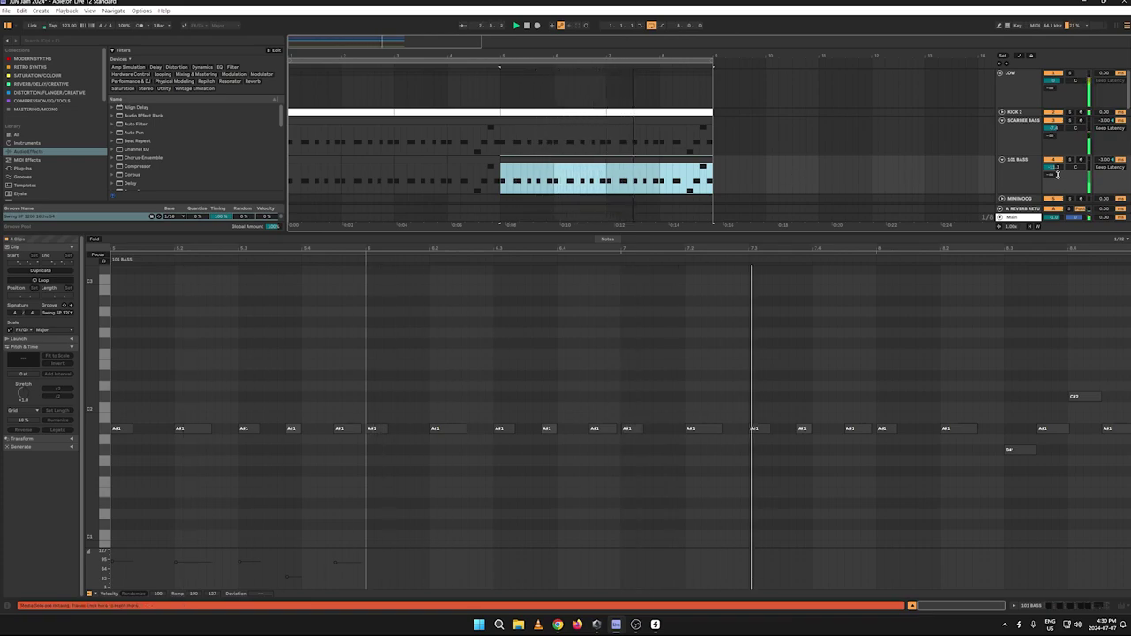
click(1020, 174)
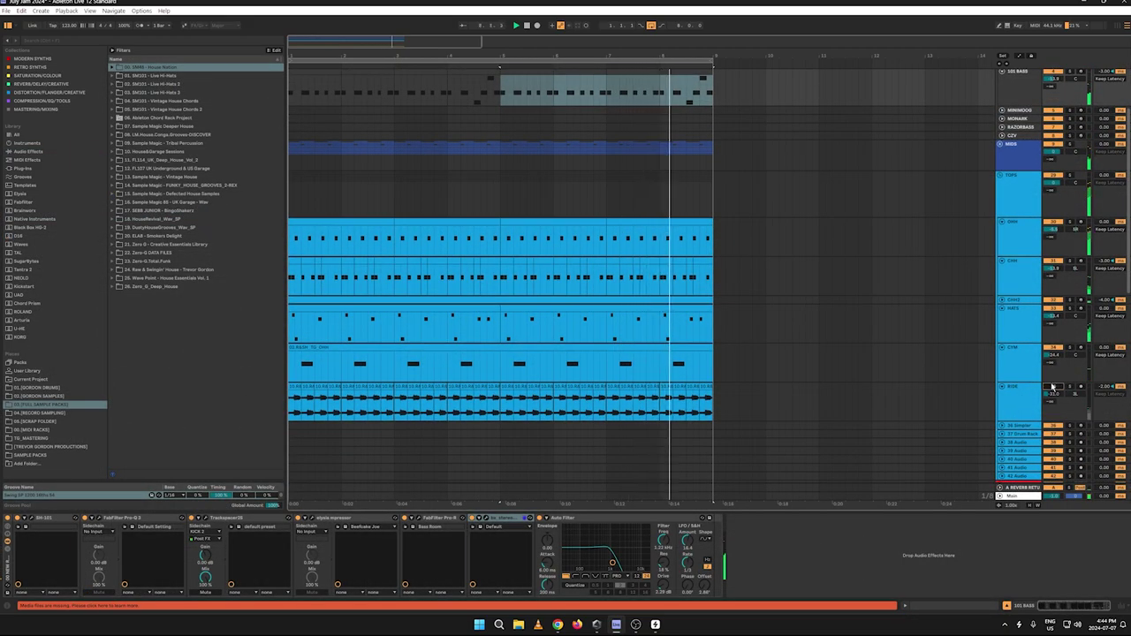
Step: Fold the TOPS drum group and select the SWELL track to show its devices
click(1000, 175)
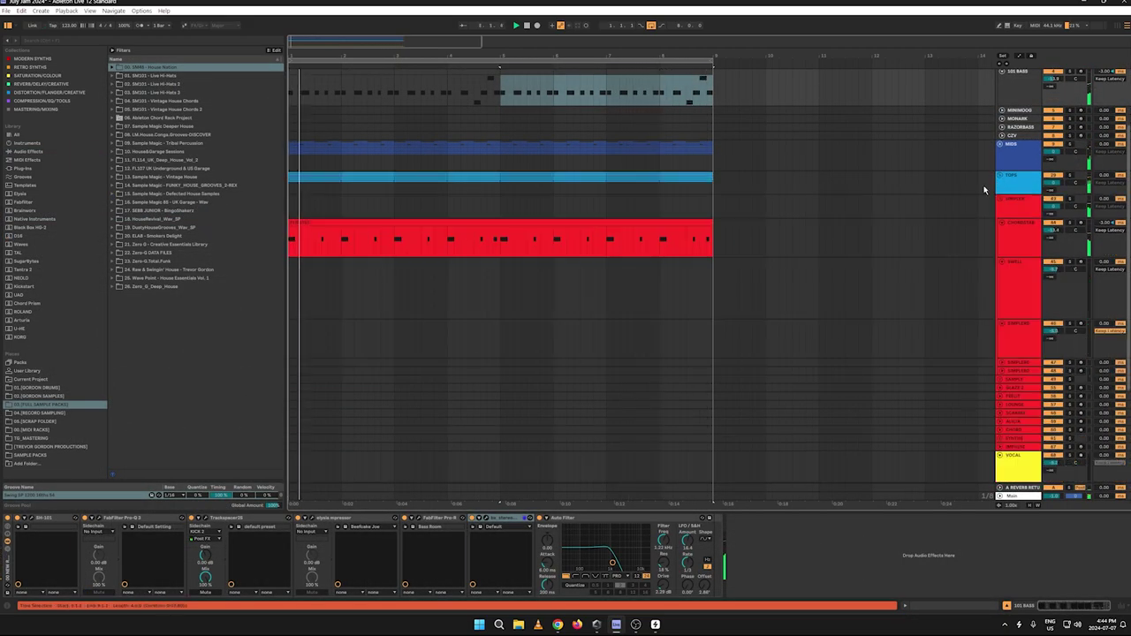
scroll(949, 164, up, 4)
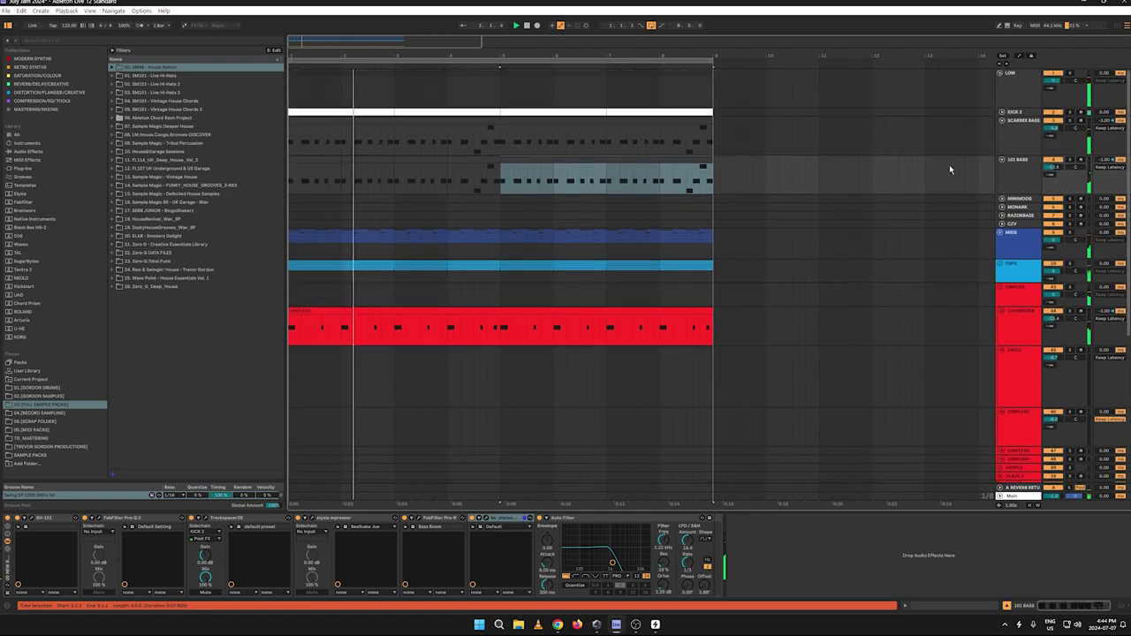
scroll(971, 353, down, 2)
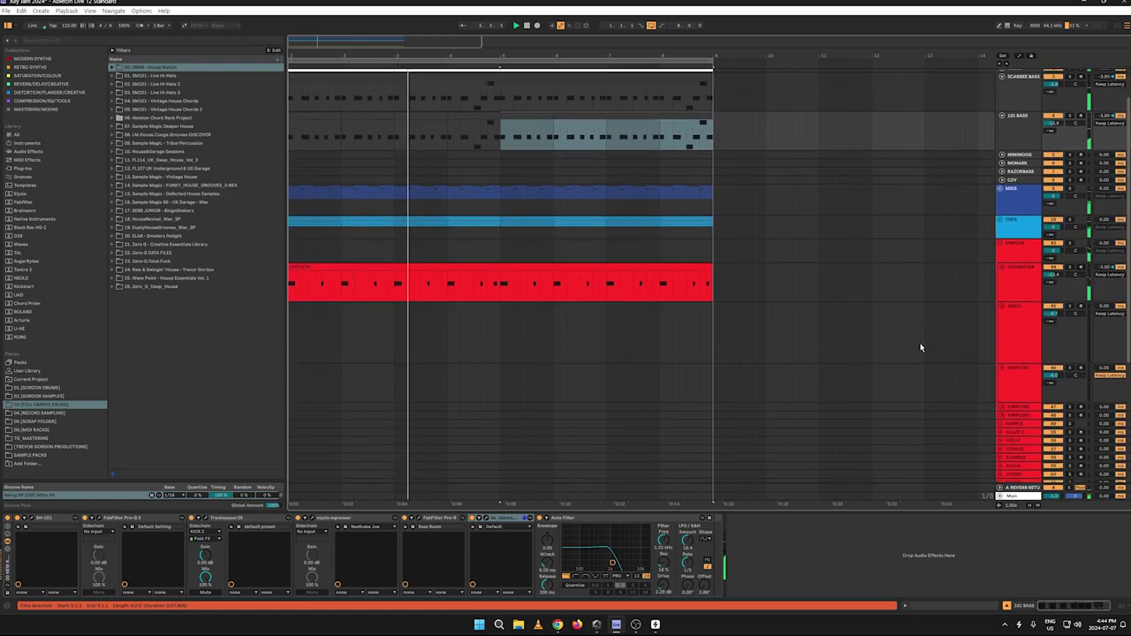
click(1019, 334)
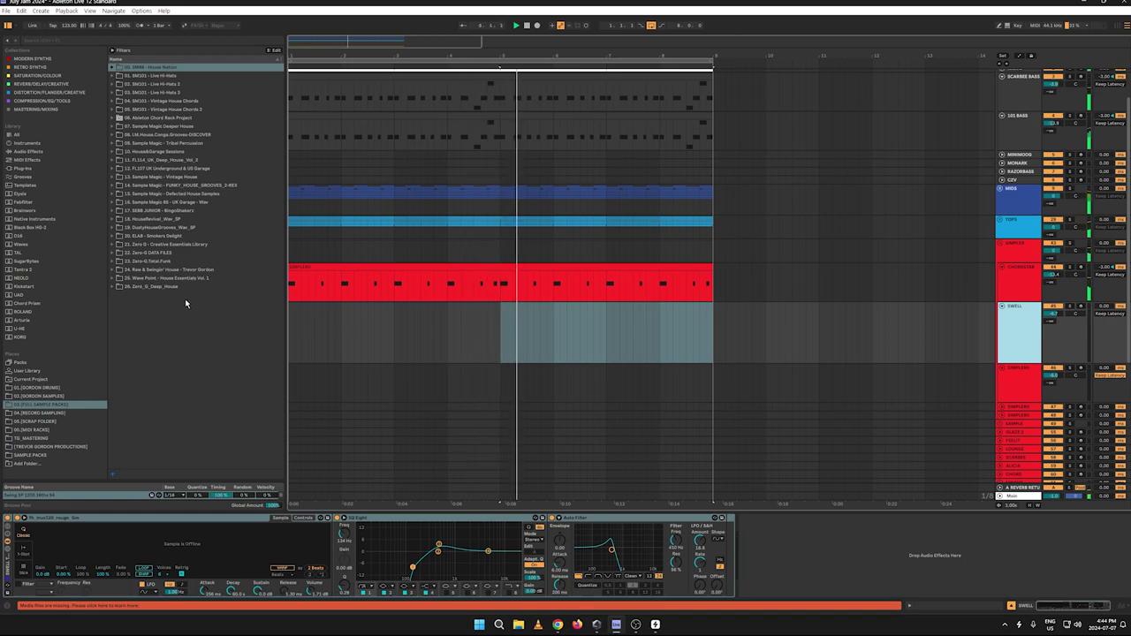
click(7, 11)
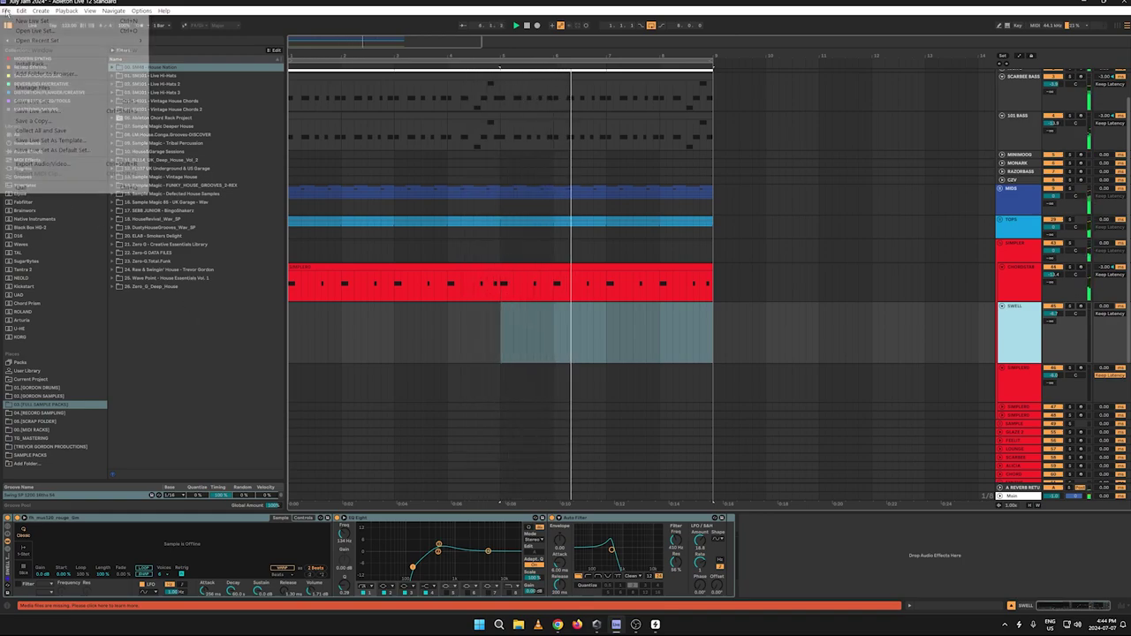
click(419, 331)
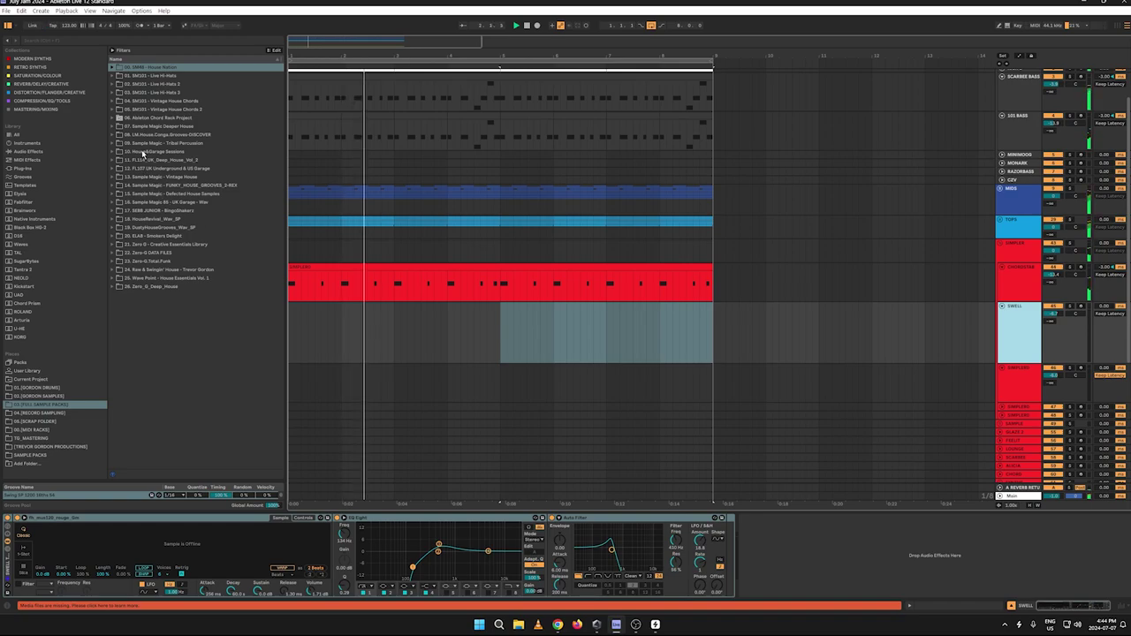
Step: Audition Vintage House Chords samples and load cleanme_Em into the SWELL sampler
click(113, 101)
click(117, 109)
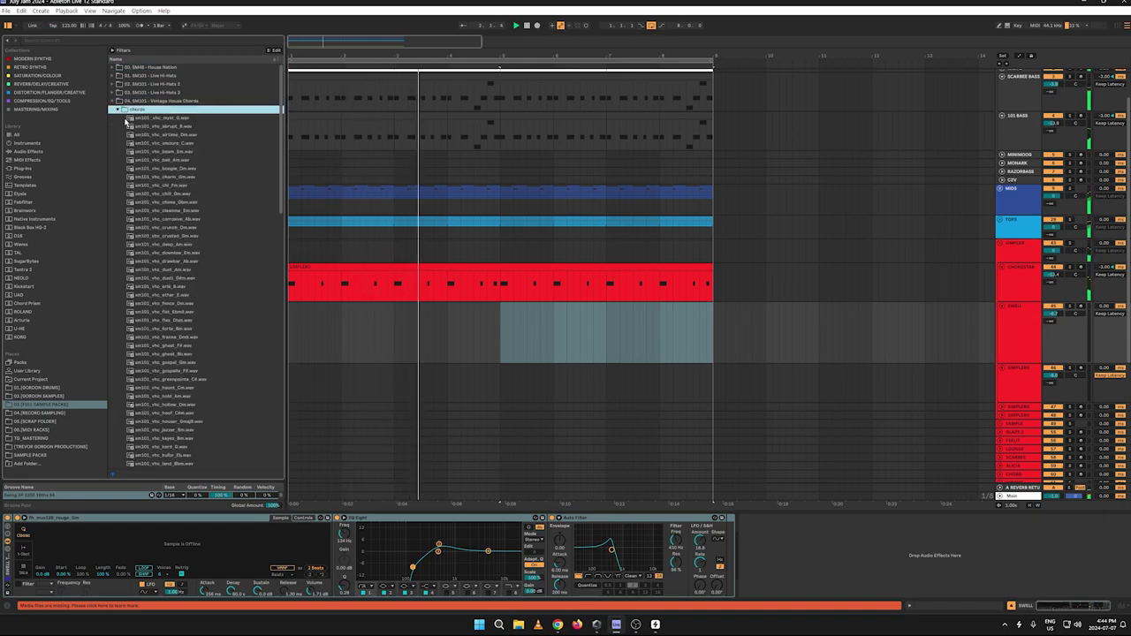
click(171, 159)
click(169, 128)
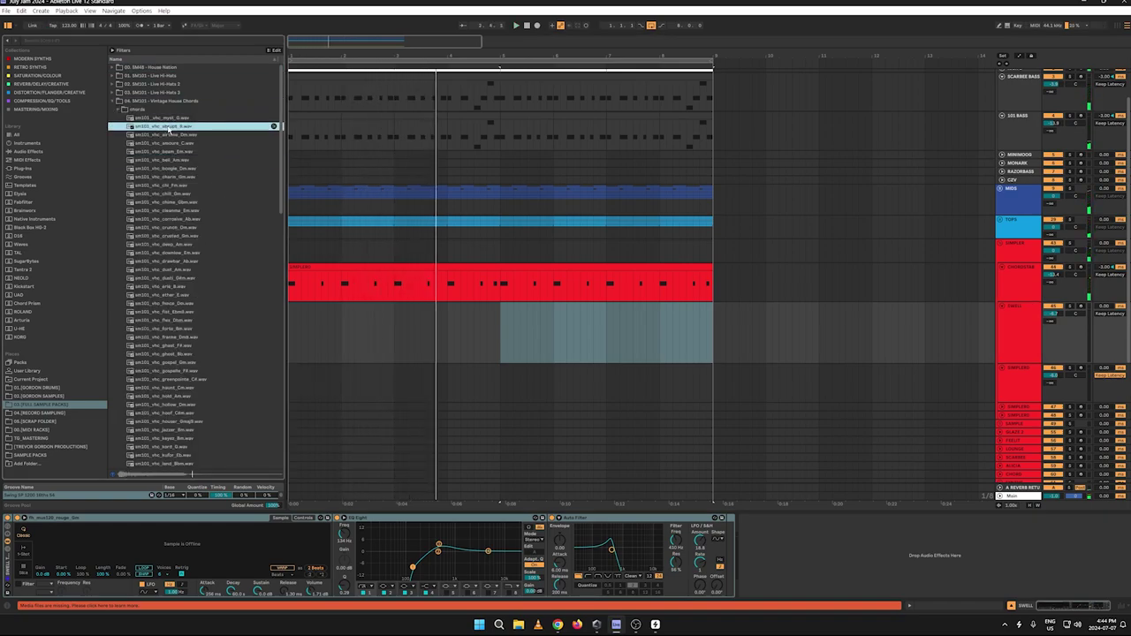
click(174, 201)
click(177, 177)
click(175, 252)
click(173, 211)
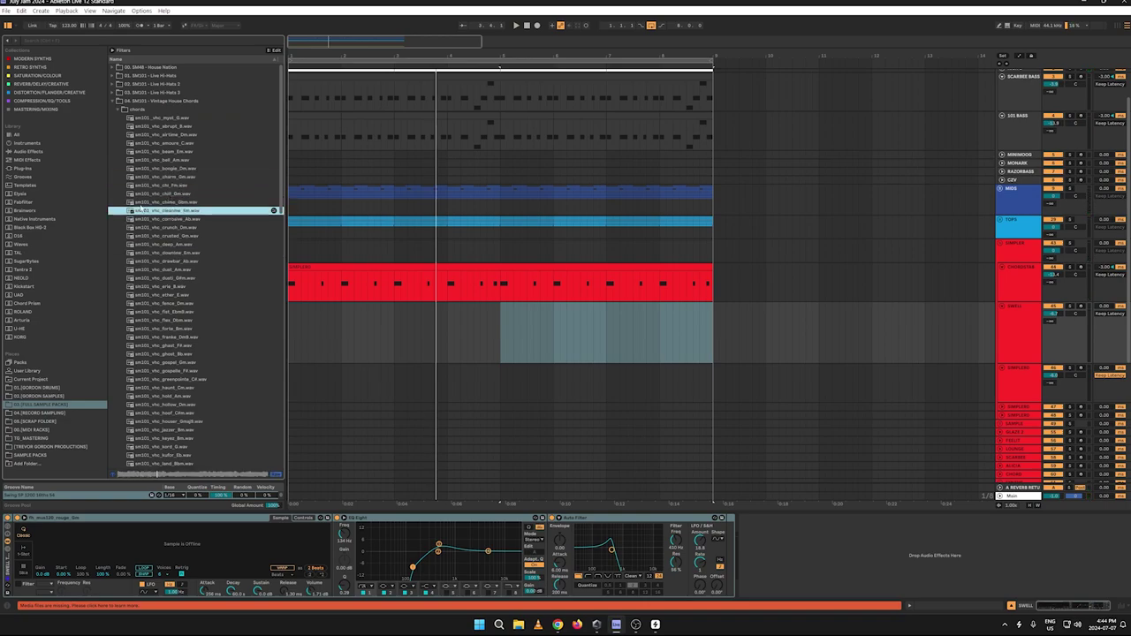
drag(195, 557, 211, 549)
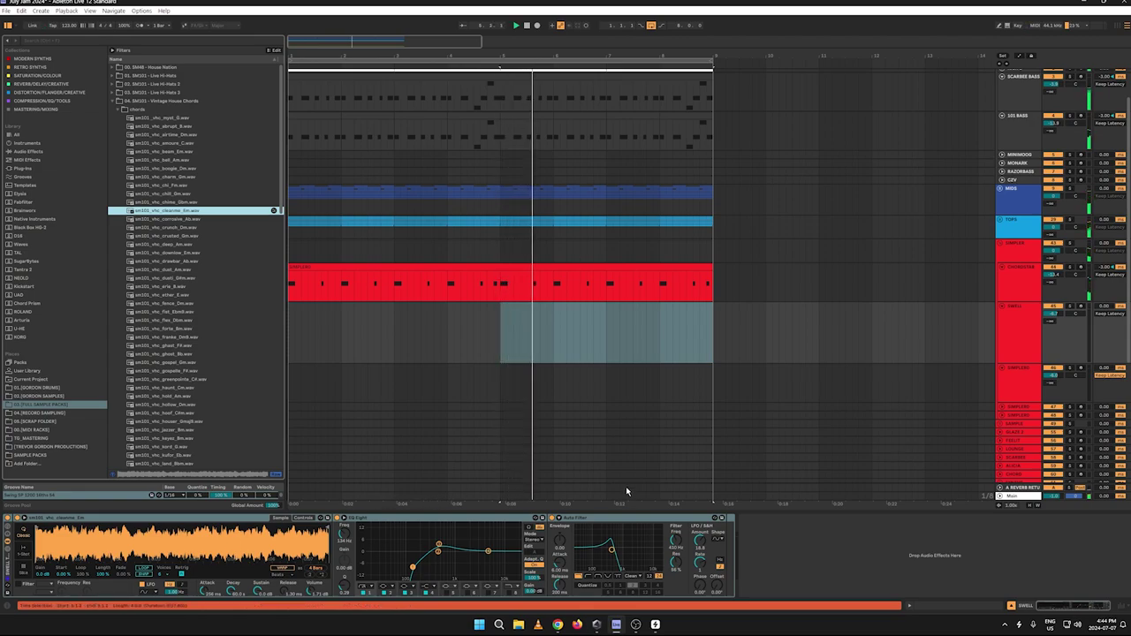
Step: Arm the SWELL track, raise and shift the EQ's first band, and restart playback
click(1079, 307)
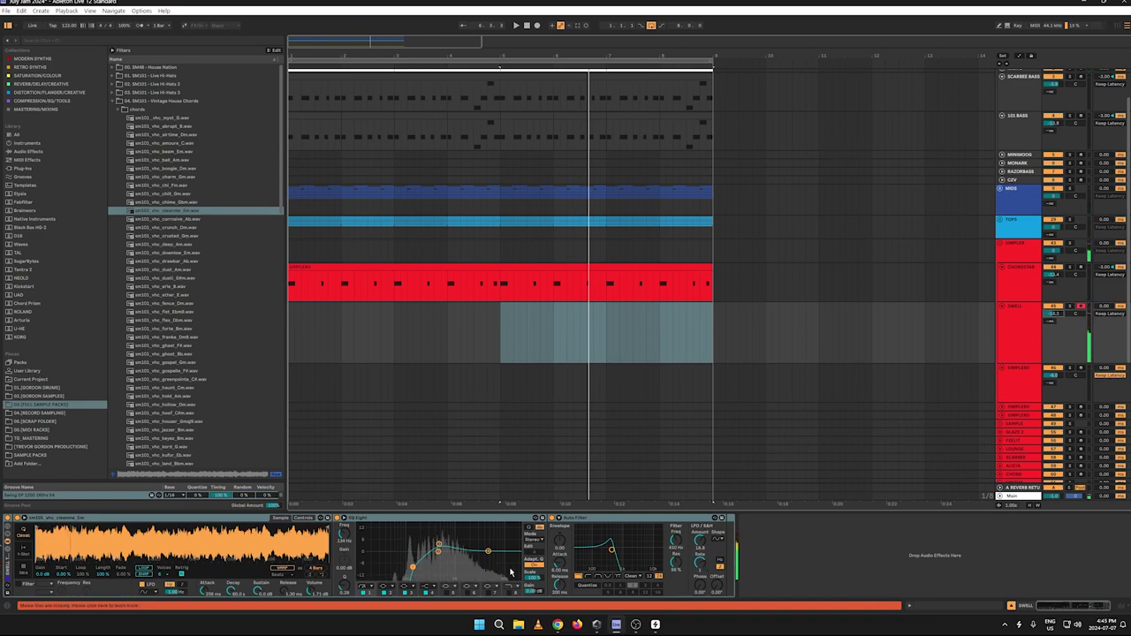
drag(415, 568, 430, 561)
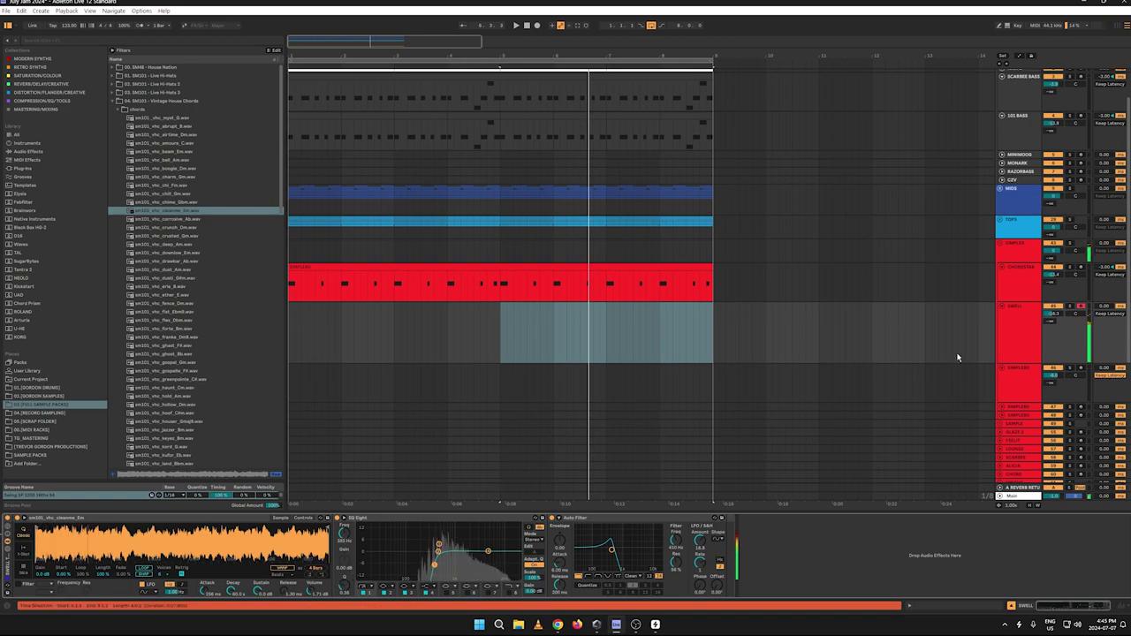
click(1072, 245)
key(space)
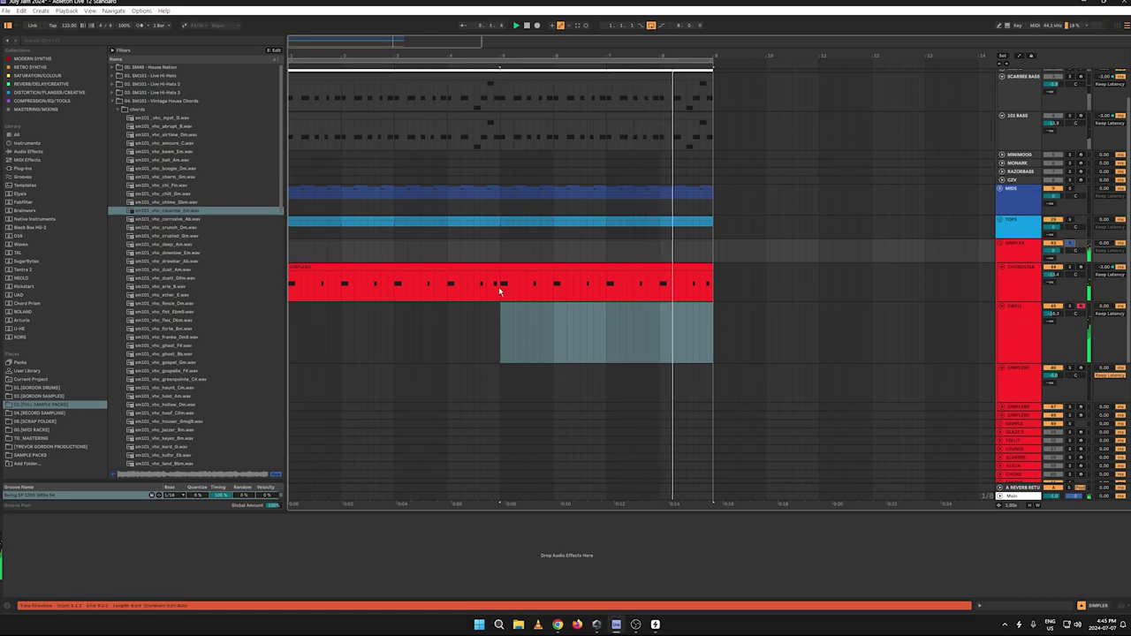
Step: Load the dusti_G#m chord into the SWELL sampler, shorten its end point and loop the region
click(171, 235)
click(176, 254)
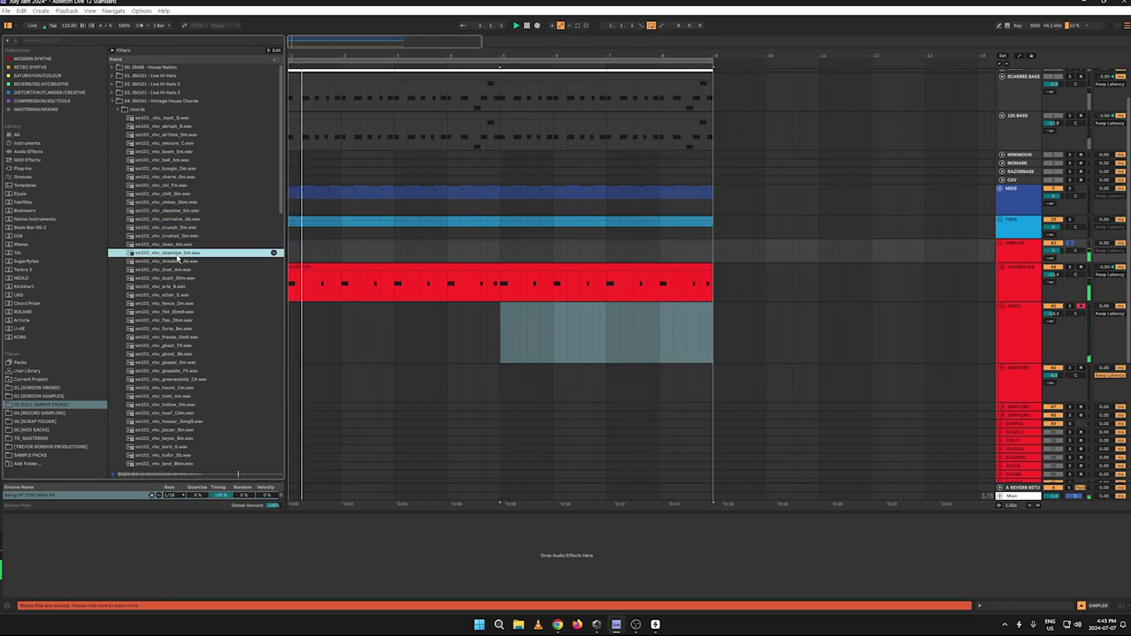
click(168, 280)
click(173, 295)
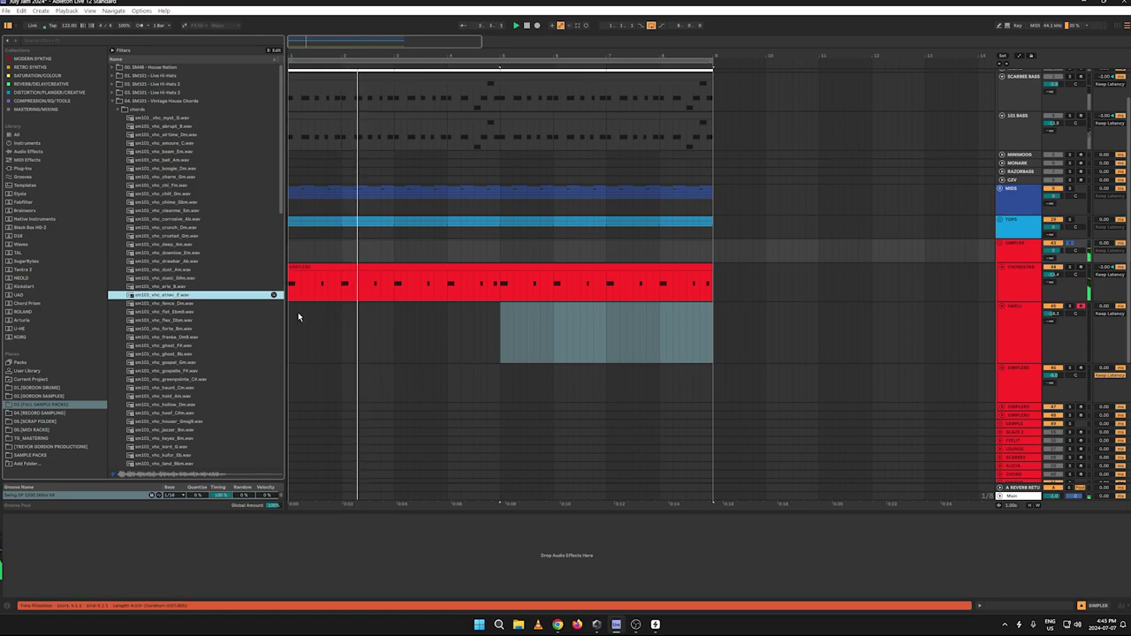
click(153, 281)
click(1024, 330)
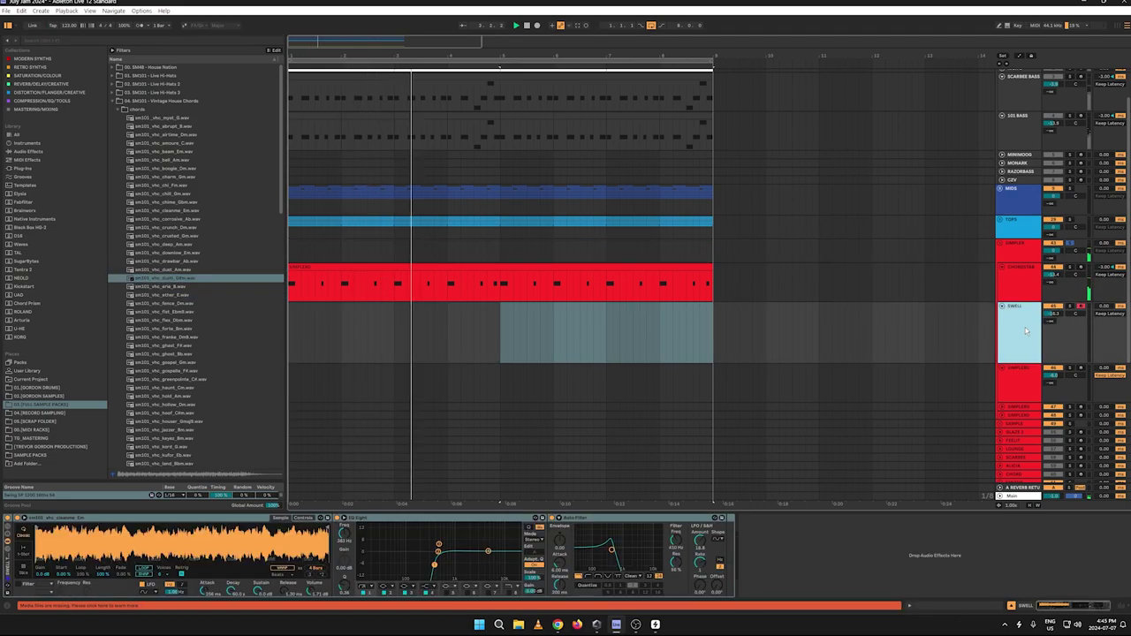
click(168, 278)
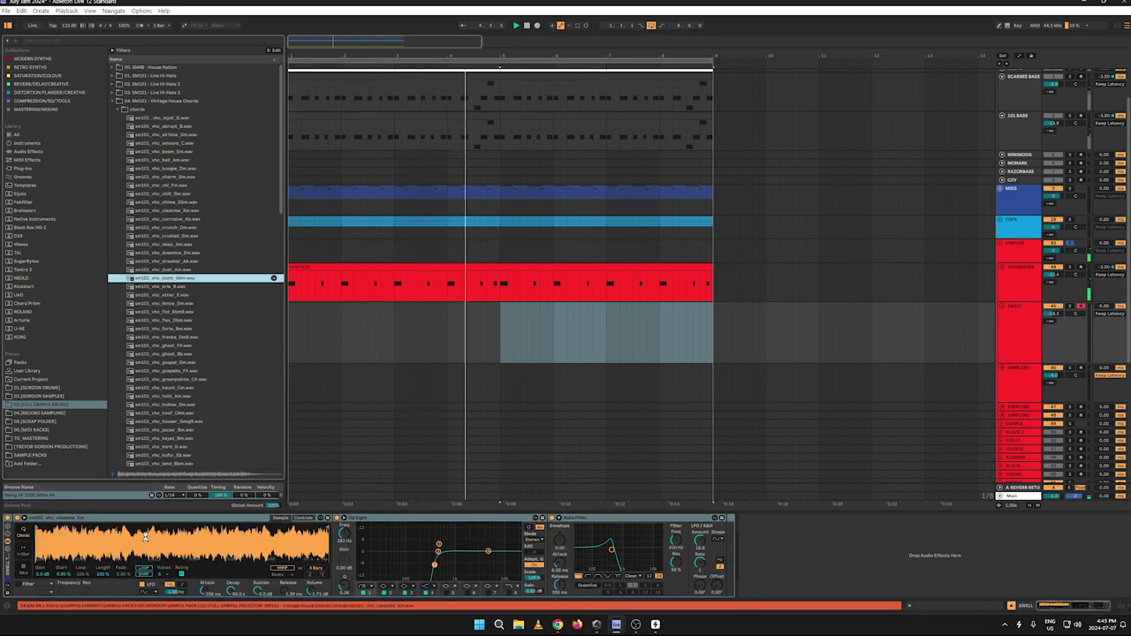
drag(327, 531, 156, 535)
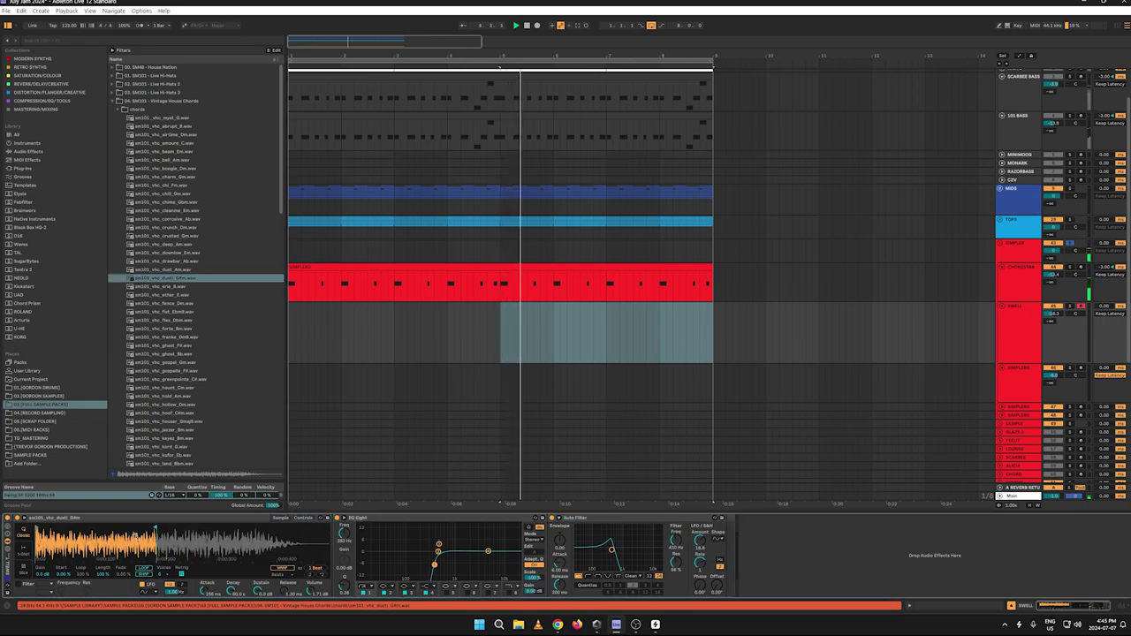
click(144, 568)
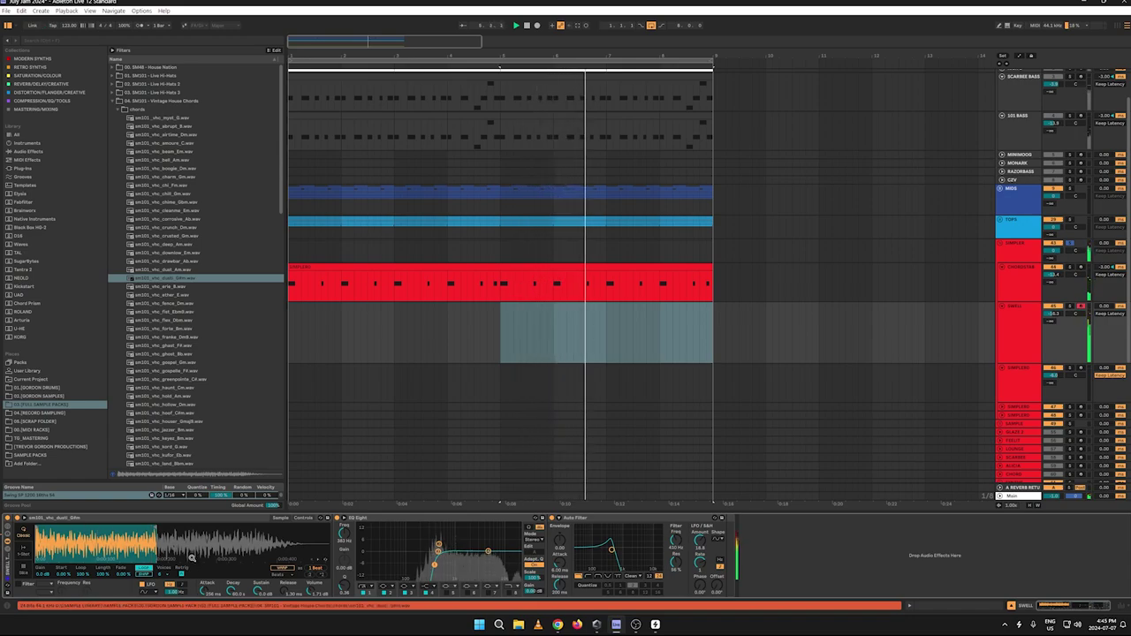
Step: Audition more chord samples, from erie_B and ether_E through gospel_Gm and kord_G
click(176, 289)
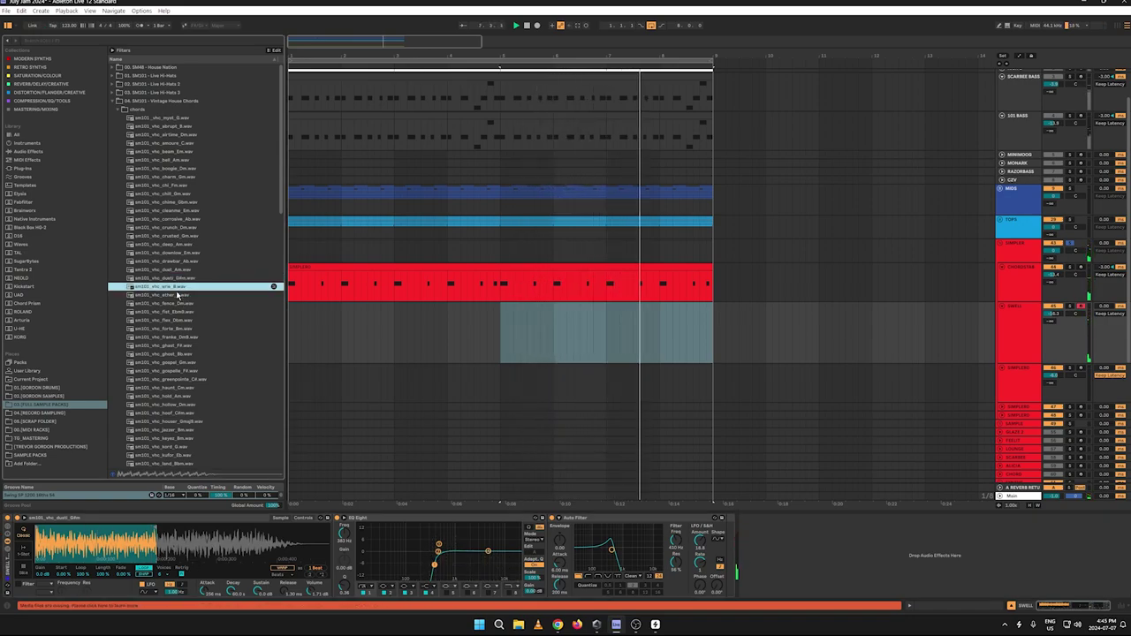
click(179, 297)
click(175, 314)
click(174, 297)
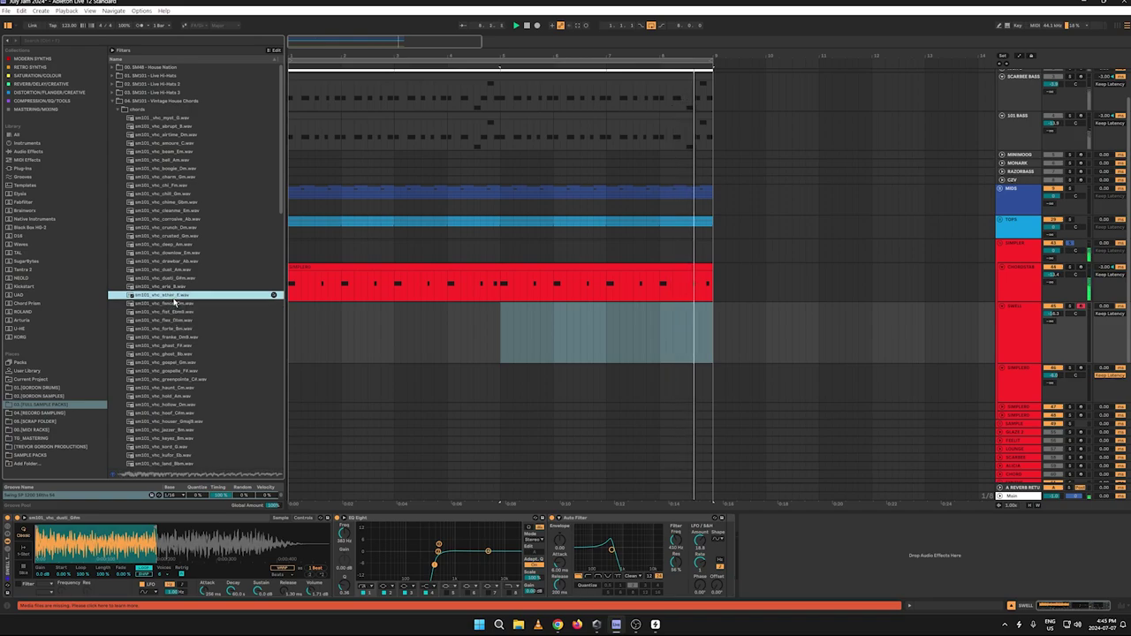
click(168, 329)
click(171, 337)
click(173, 363)
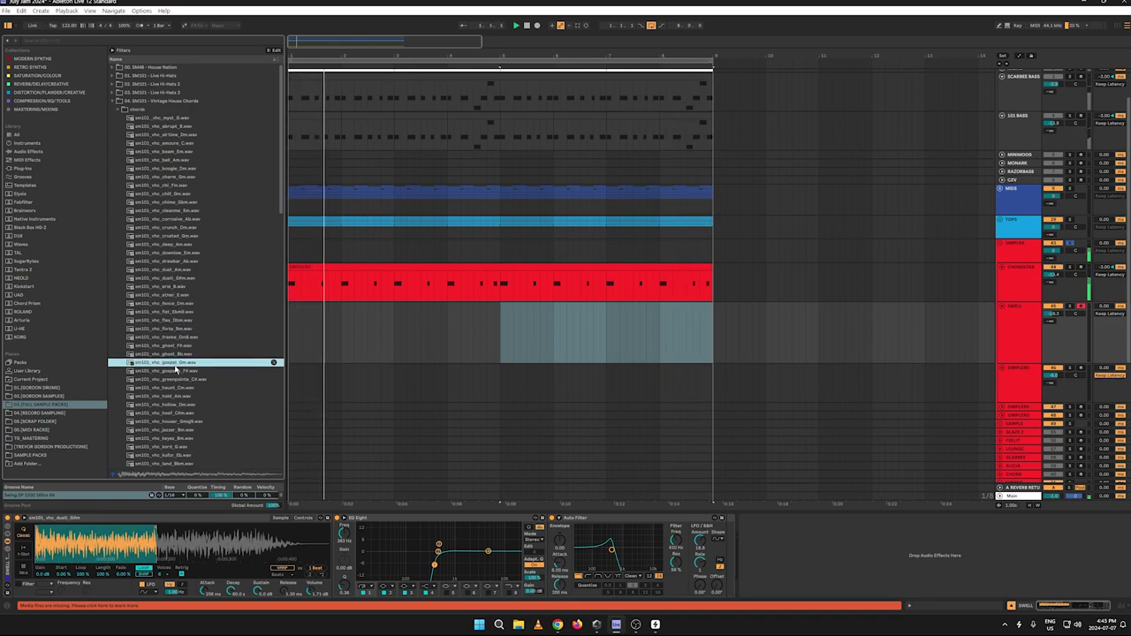
scroll(173, 353, down, 2)
scroll(173, 327, down, 3)
click(185, 300)
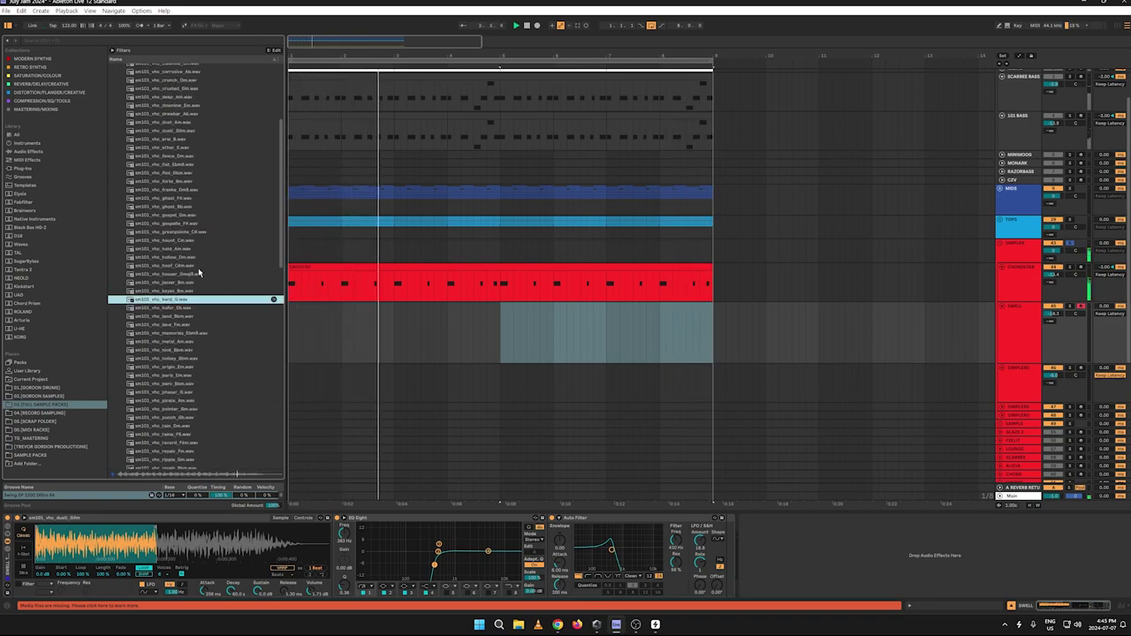
click(174, 275)
click(176, 316)
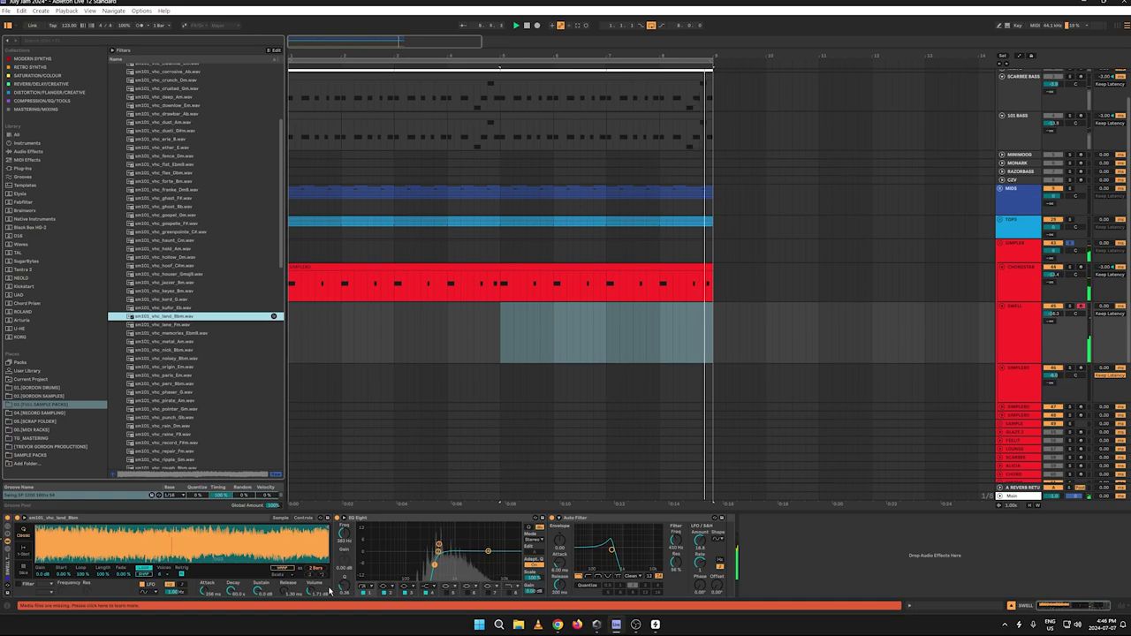
Step: Raise the Auto Filter cutoff to about 573 Hz, move an EQ band to about 438 Hz, and show Simpler's controls
drag(612, 550, 616, 549)
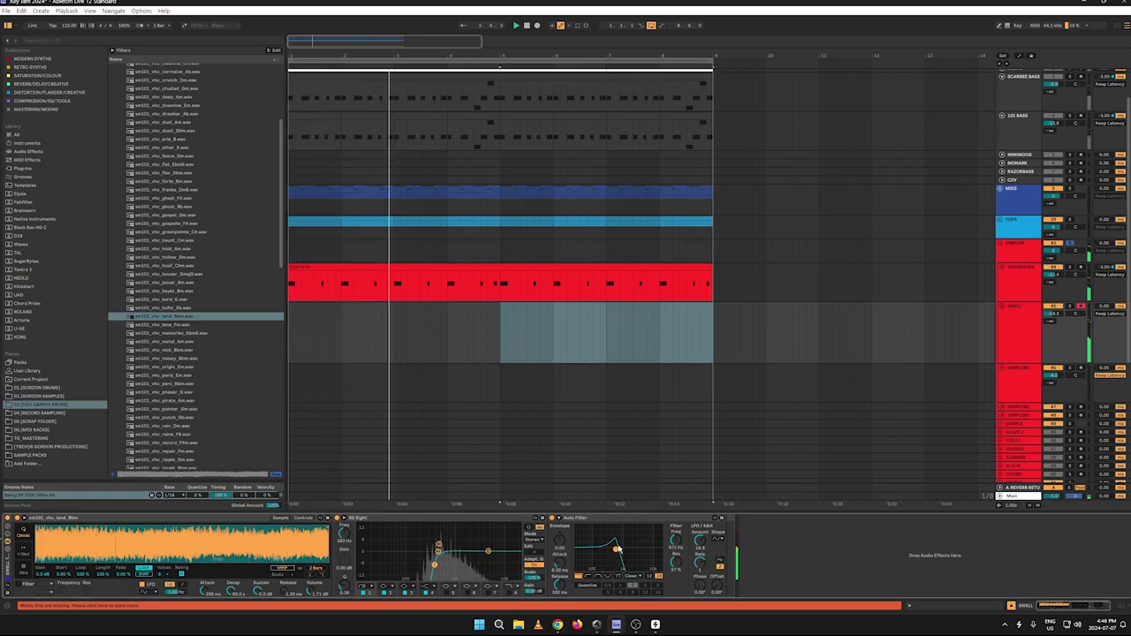
drag(434, 566, 492, 536)
click(440, 564)
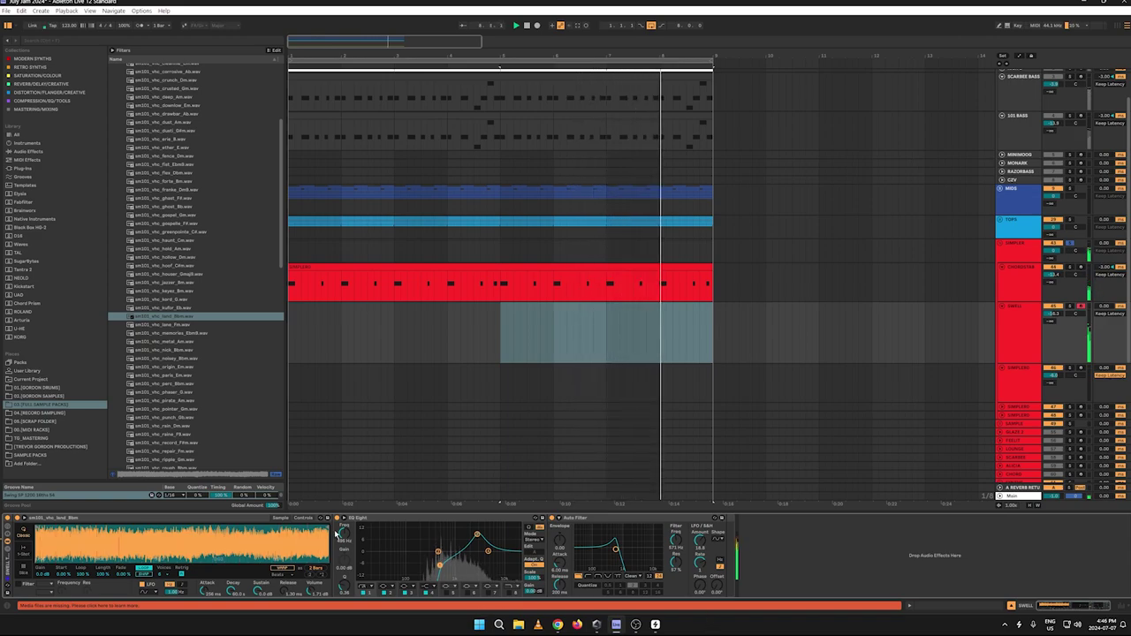
click(303, 519)
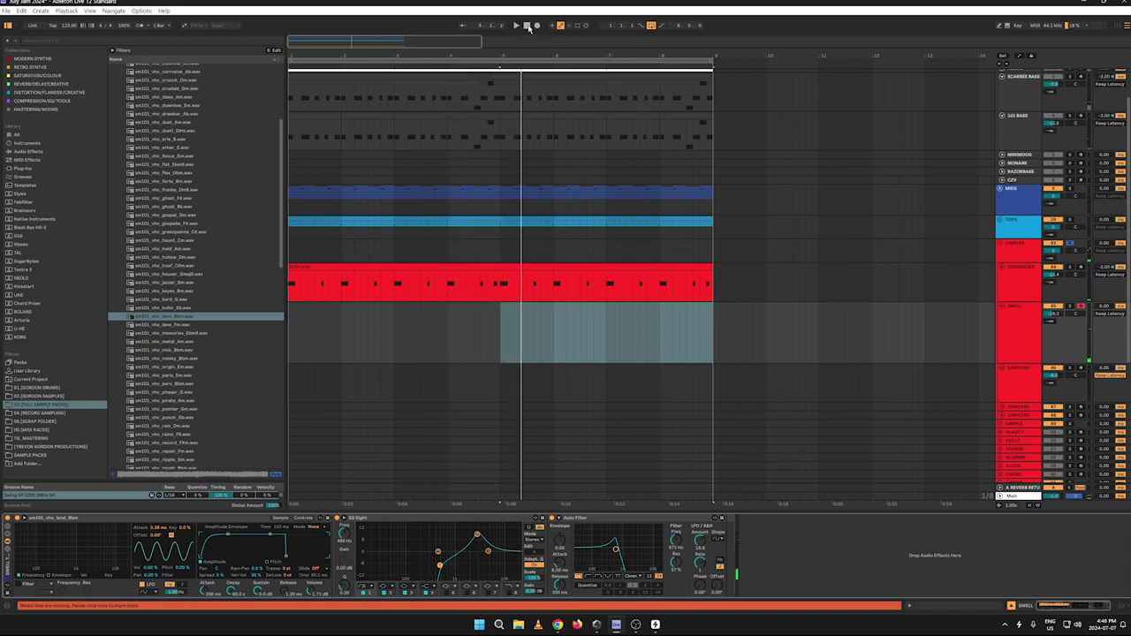
Step: Record a held chord note into the SWELL track and trim the new clip's end
click(527, 26)
click(536, 26)
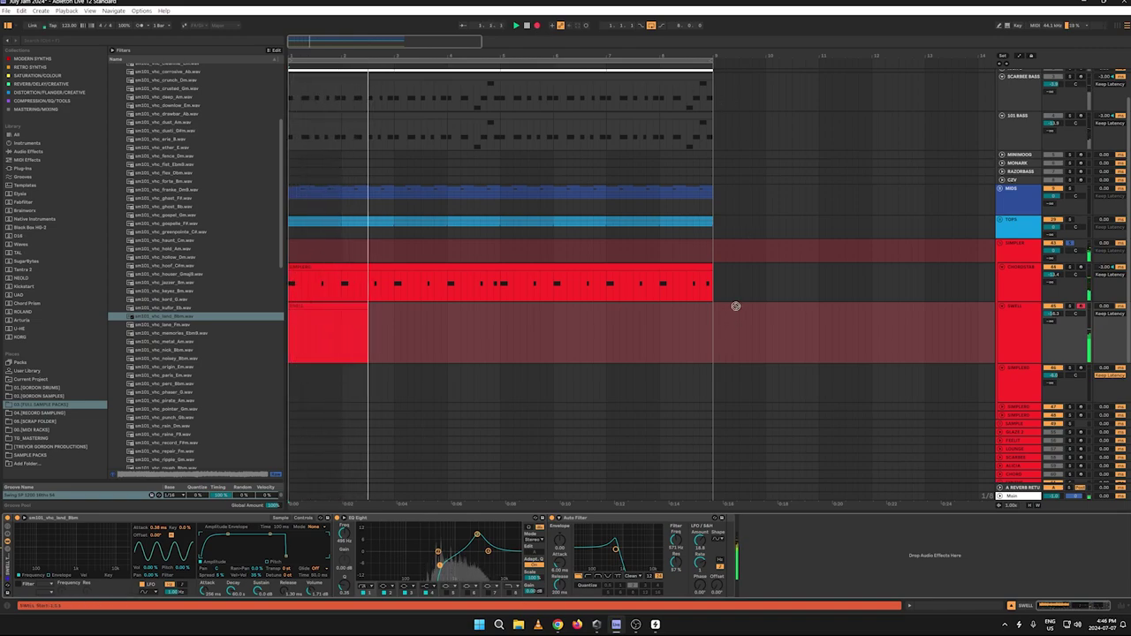
key(space)
key(space)
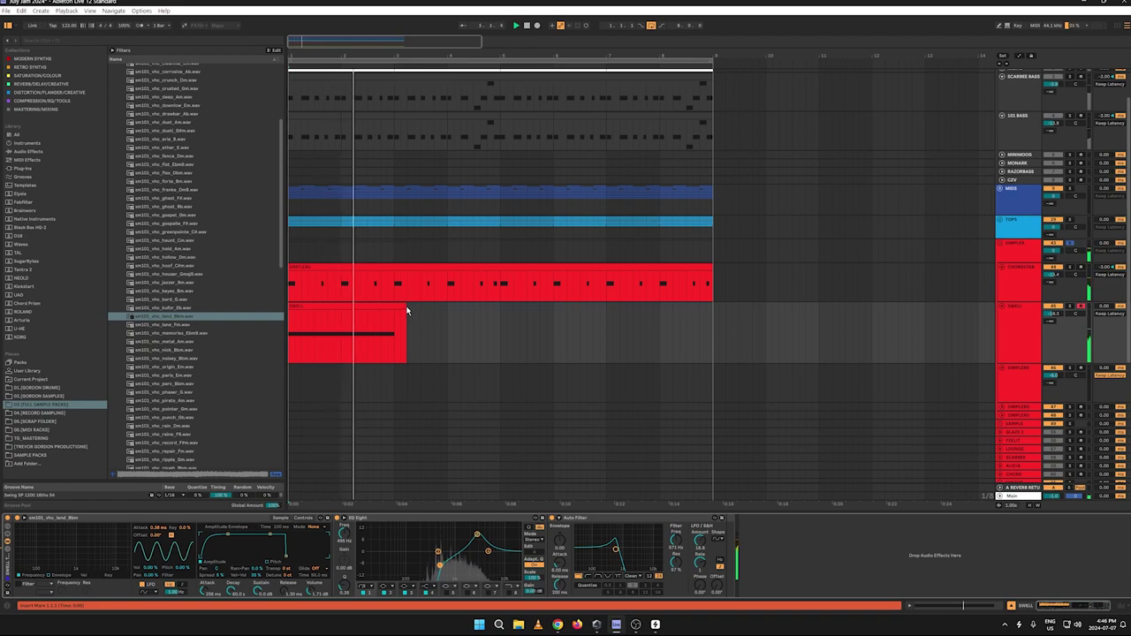
drag(406, 307, 394, 307)
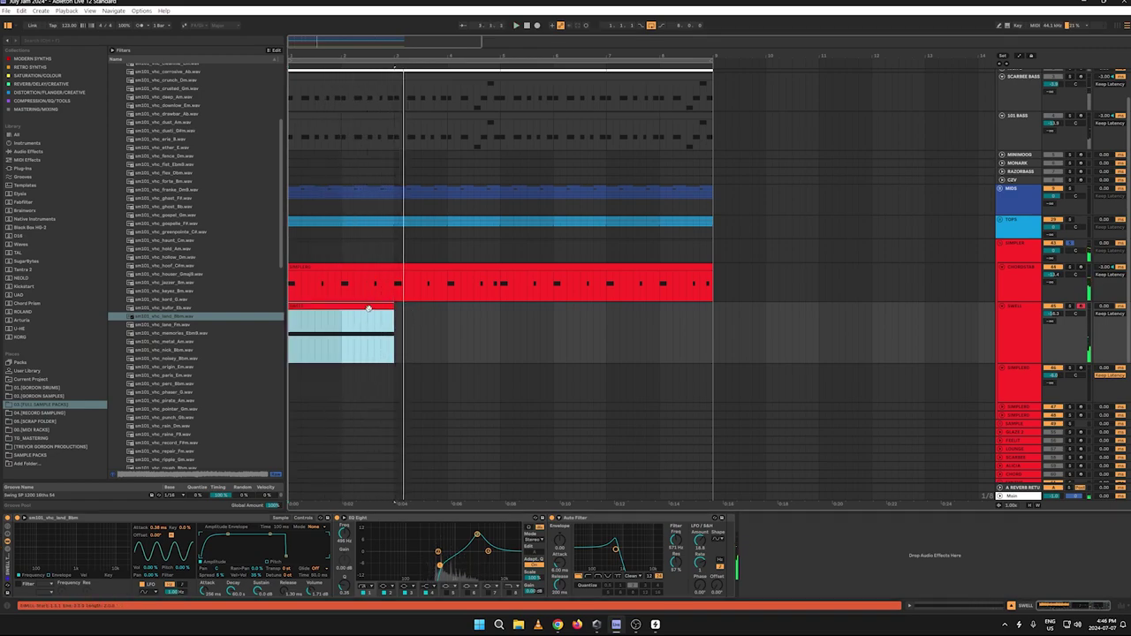
Step: Quantize the recorded chord note and duplicate the SWELL clip along the track
double_click(370, 315)
right_click(306, 540)
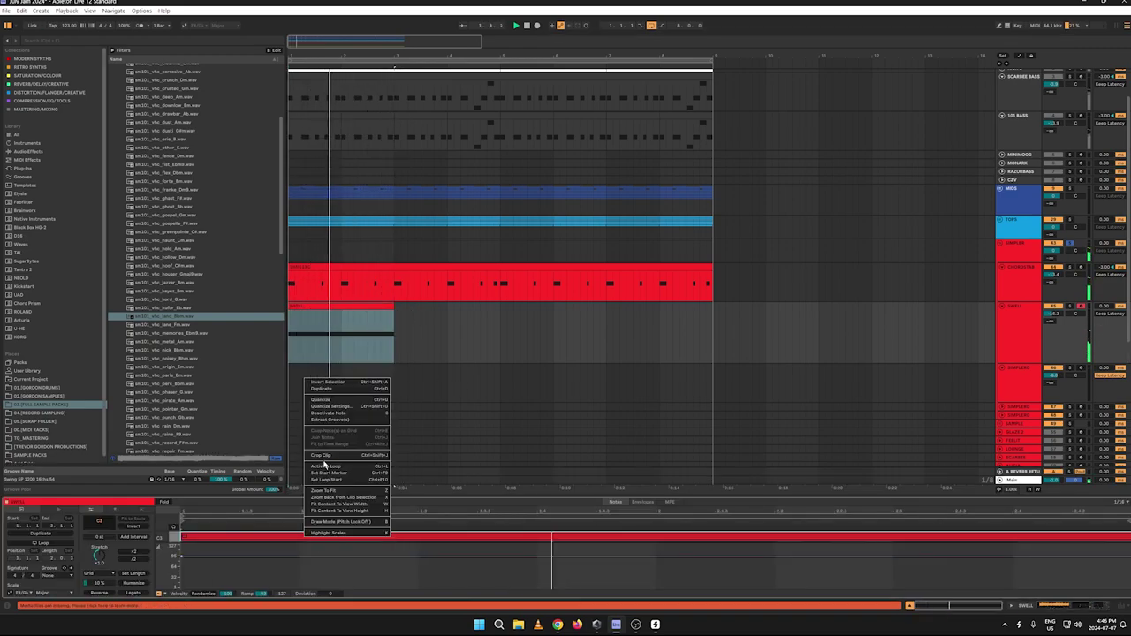
click(322, 399)
click(341, 305)
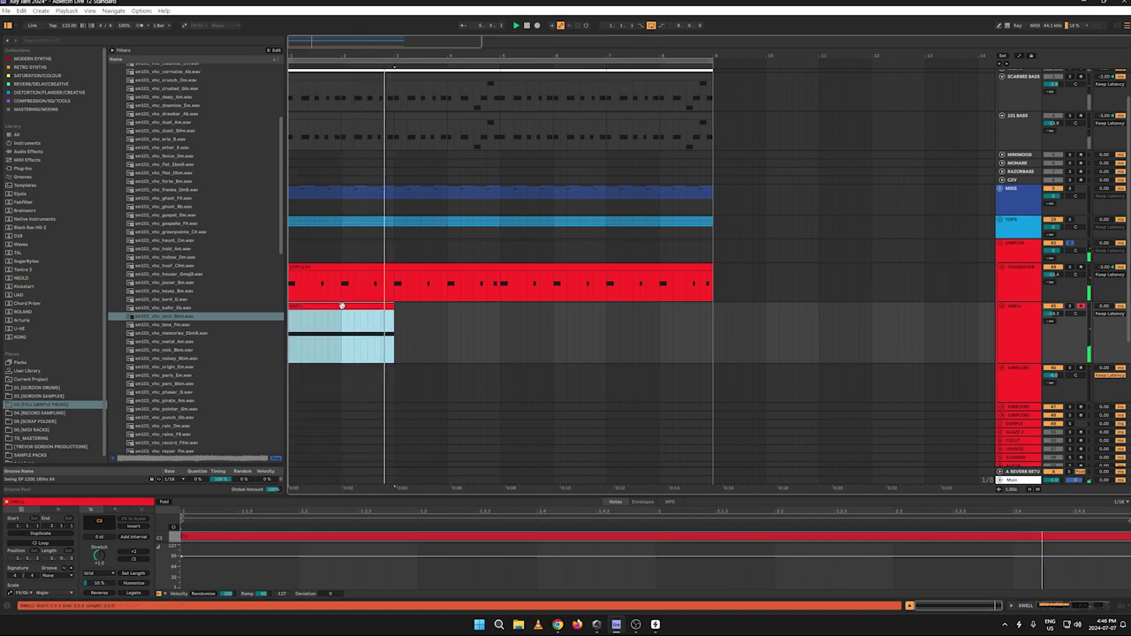
key(ctrl+d)
key(ctrl+d)
key(ctrl+d)
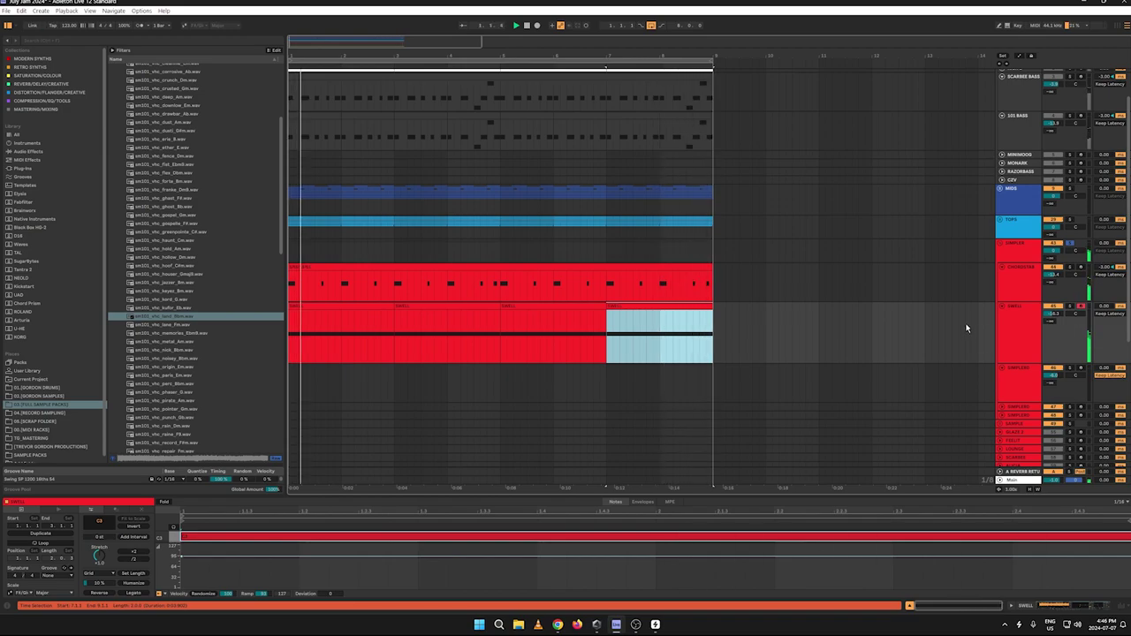
click(1037, 328)
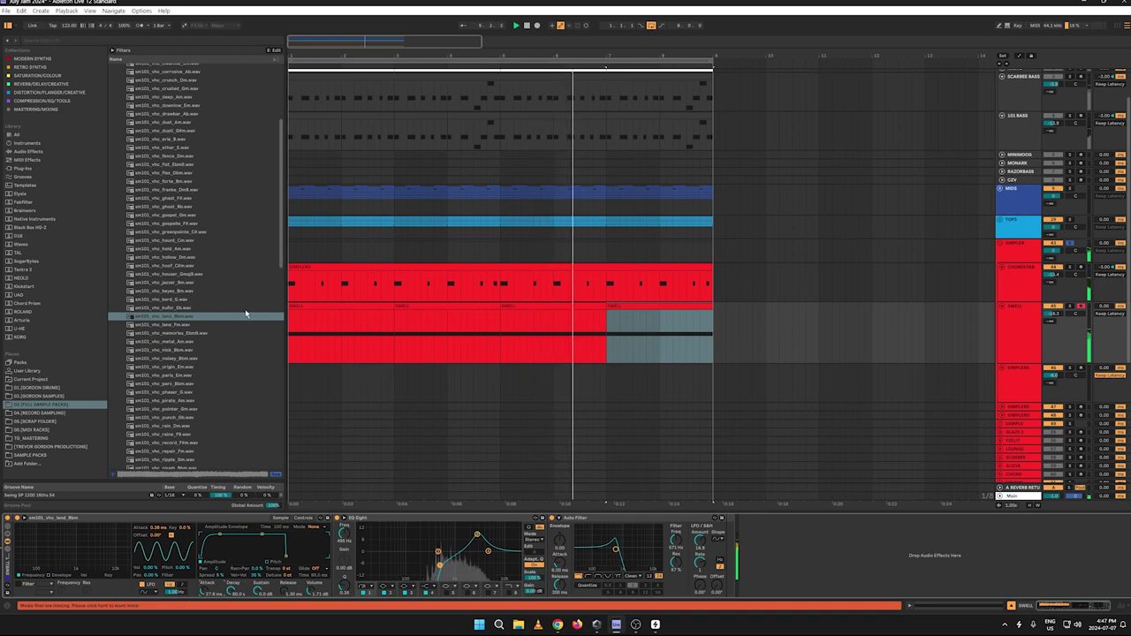
Step: Add Auto Pan to the SWELL chain after the Auto Filter
click(25, 152)
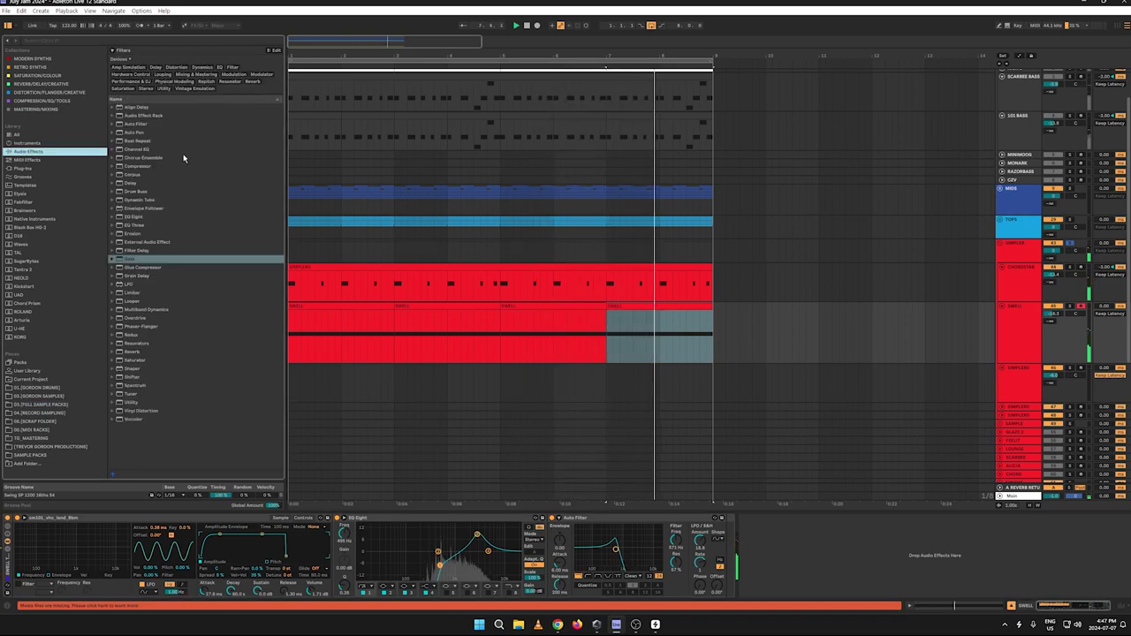
click(137, 133)
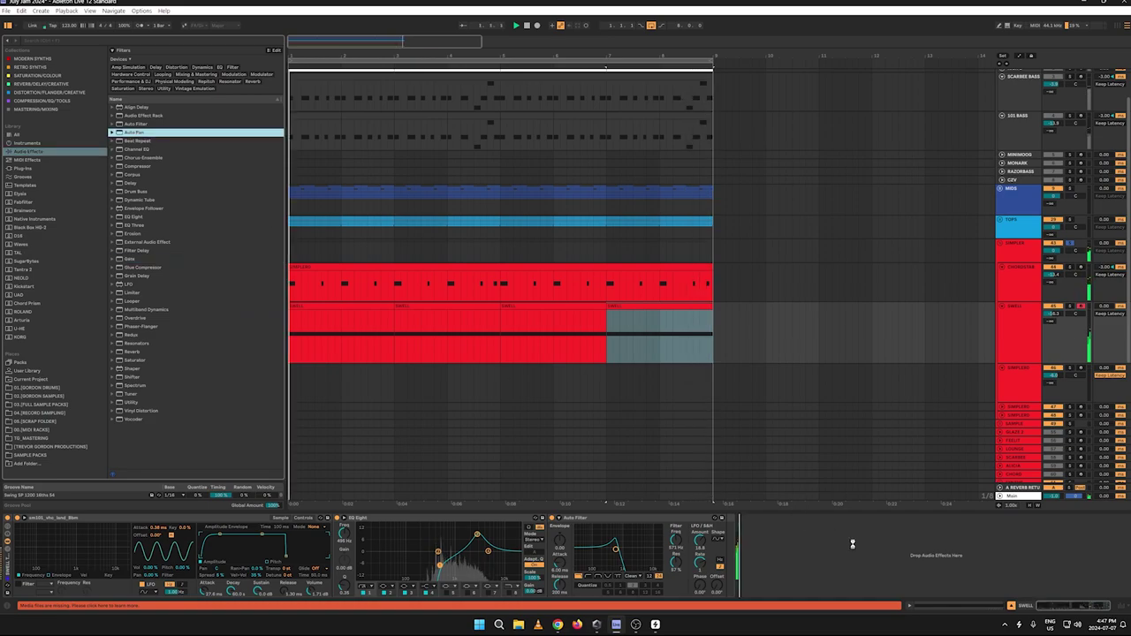
drag(852, 544, 850, 546)
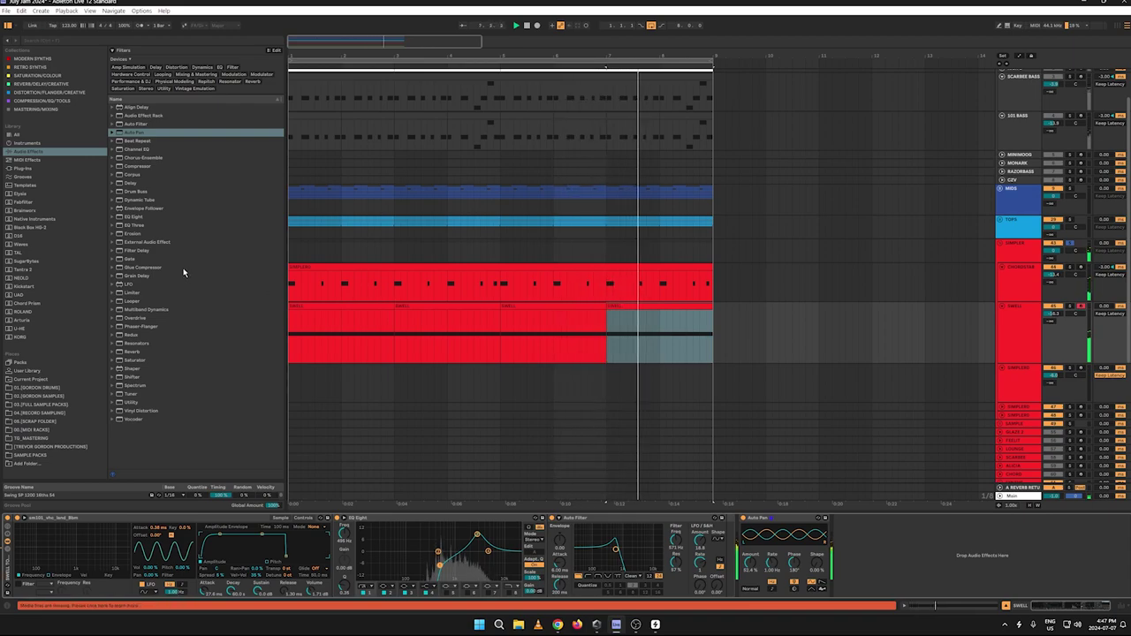
Step: Insert the Mono Utility preset before Auto Pan, then delete it from the chain
click(124, 402)
key(Right)
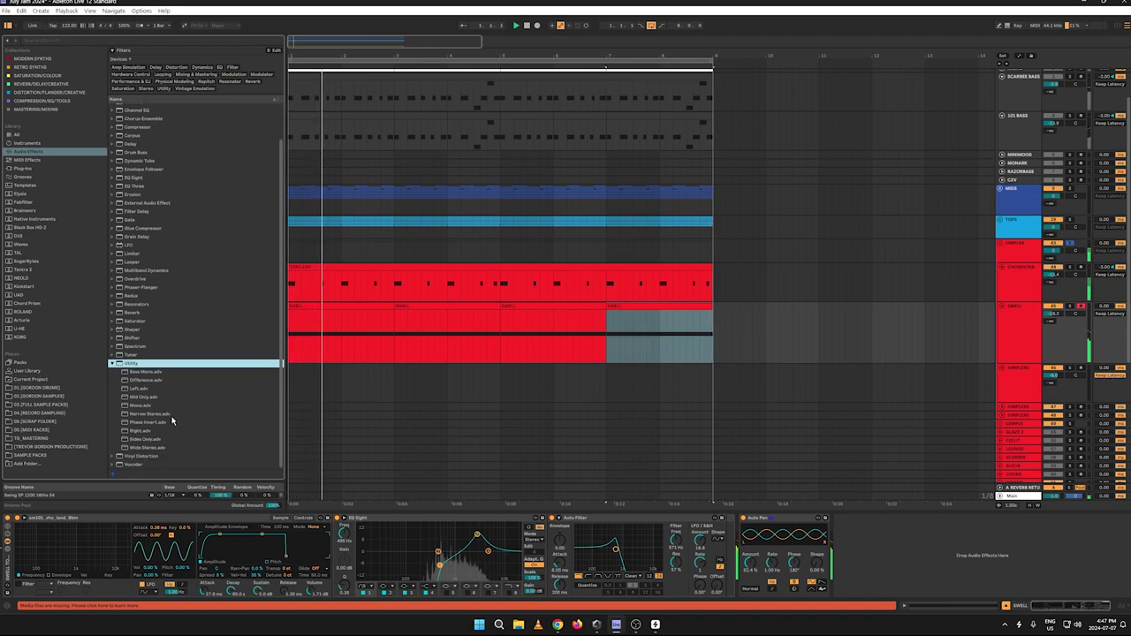
click(142, 404)
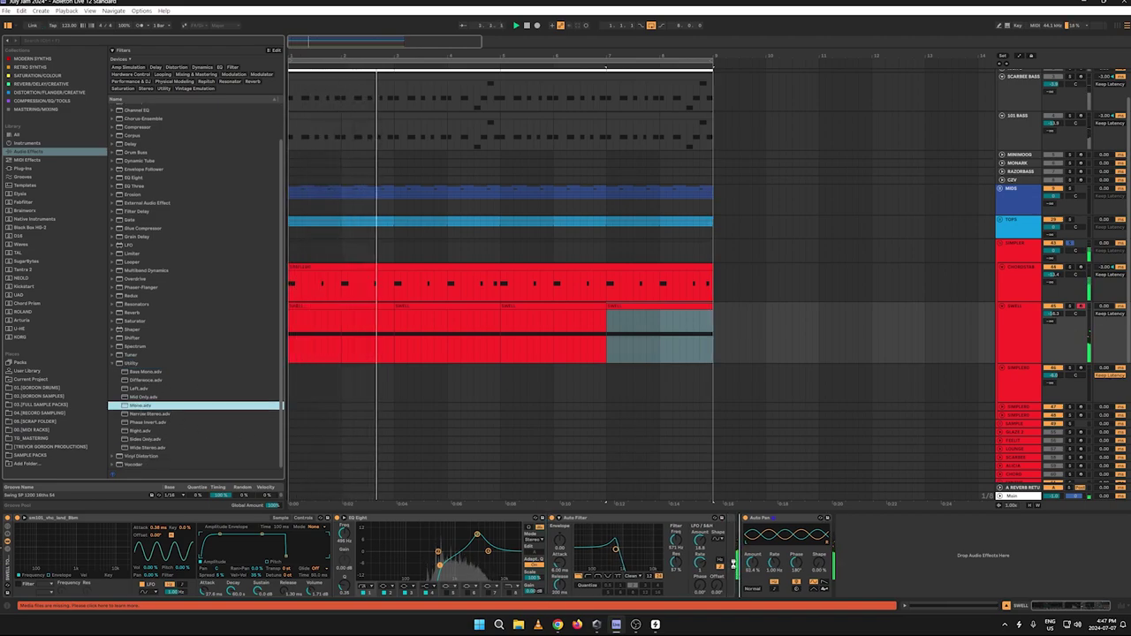
drag(736, 559, 739, 560)
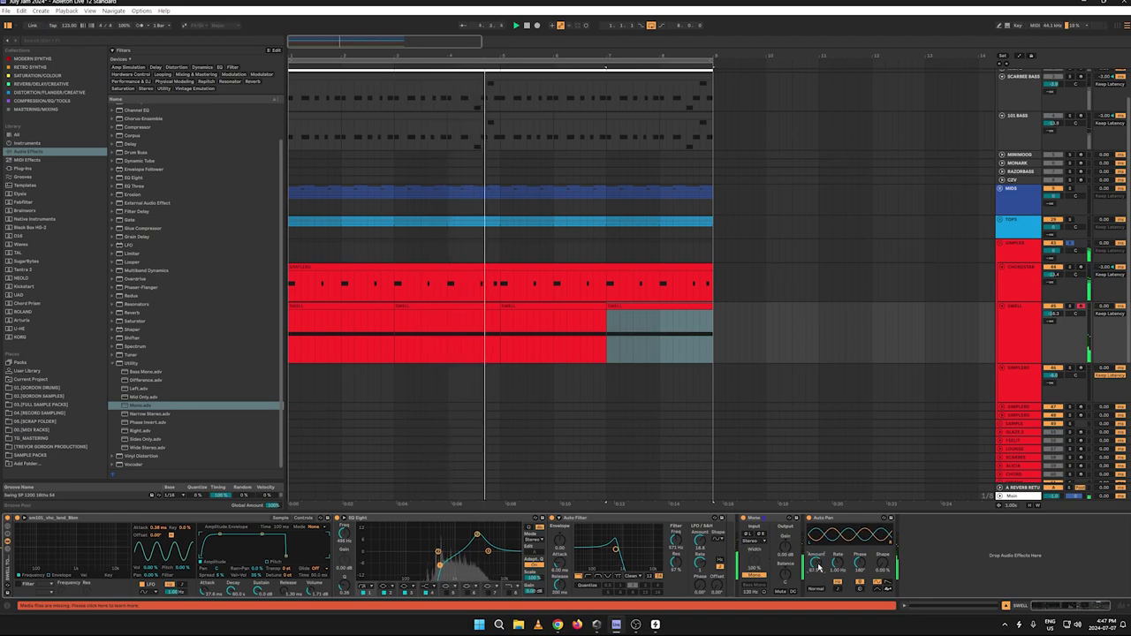
click(772, 520)
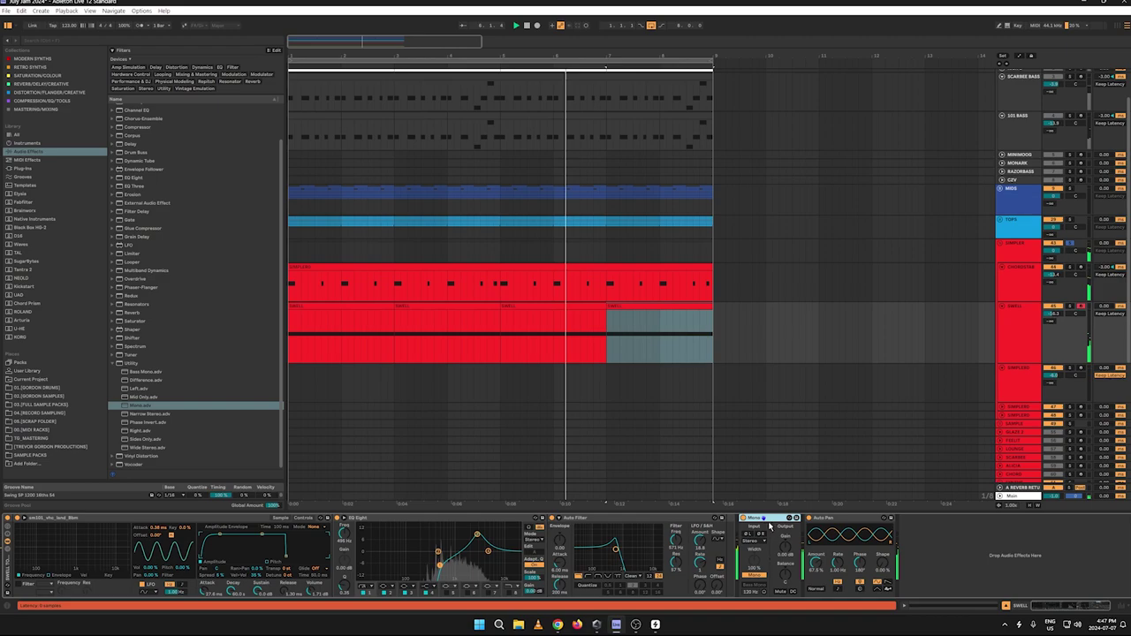
key(Delete)
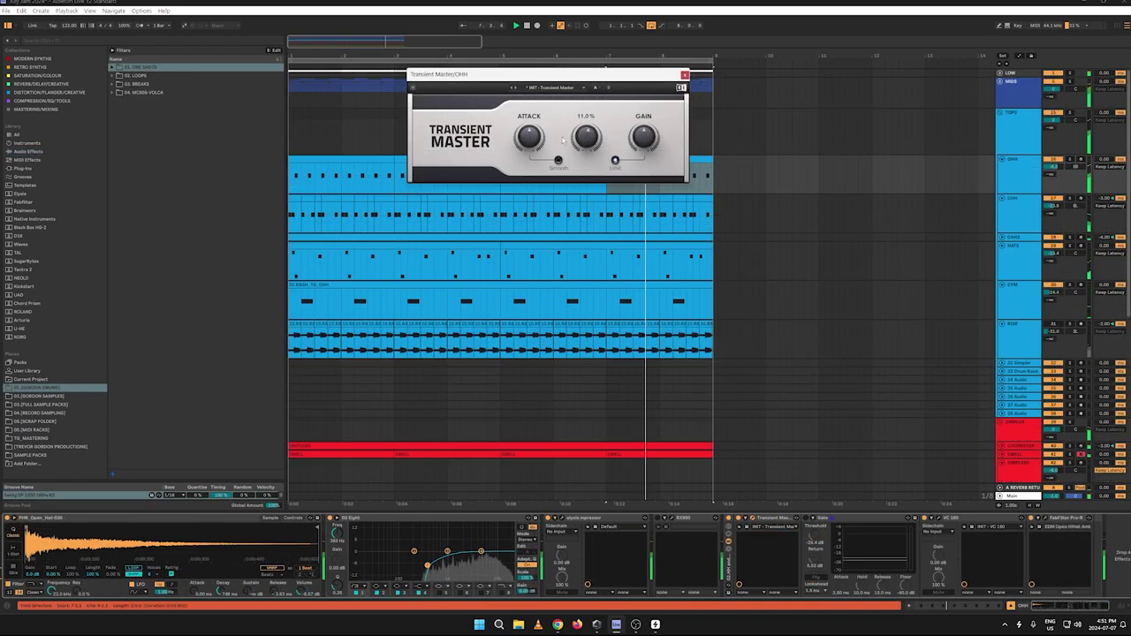
Step: Lower the OHH Transient Master sustain to 7%, close its window, and fold the TOPS group
drag(580, 139, 582, 142)
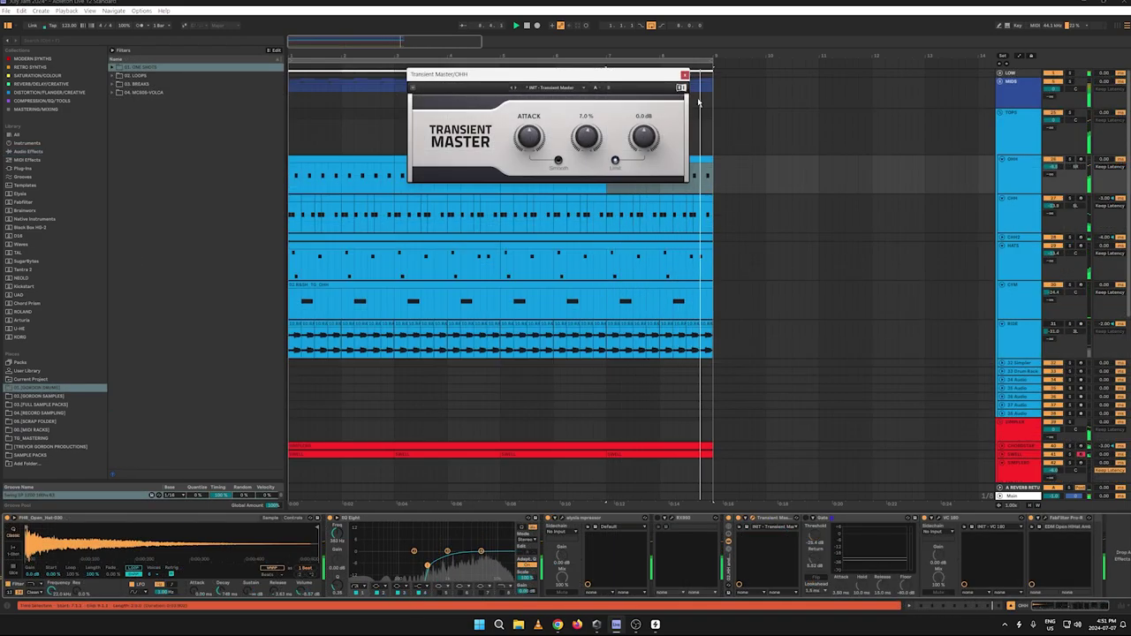
click(685, 74)
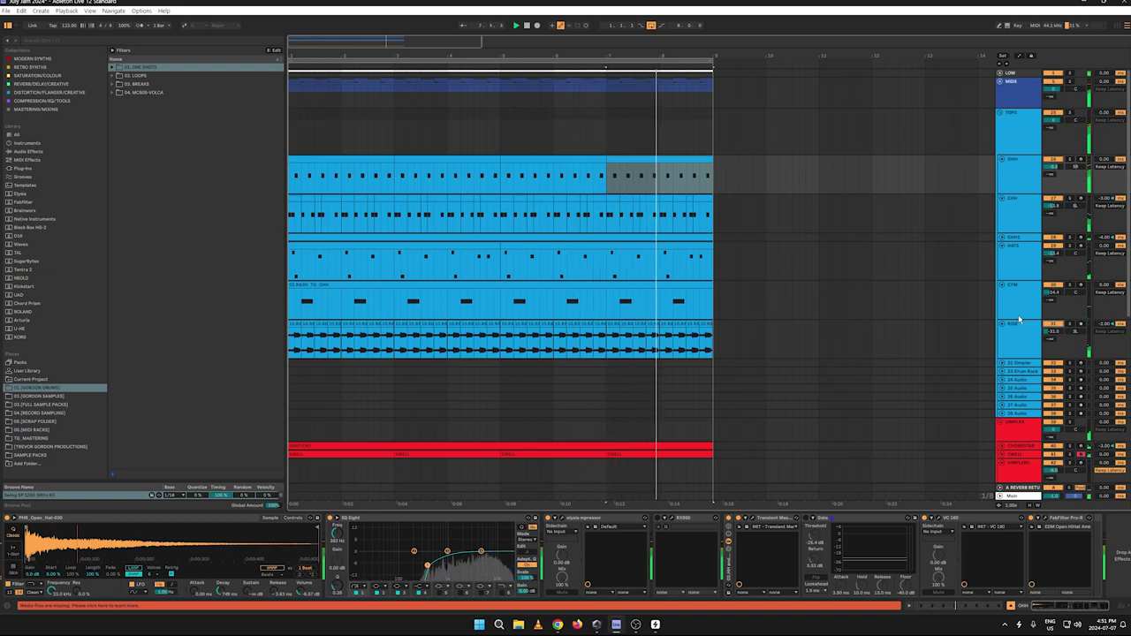
click(999, 113)
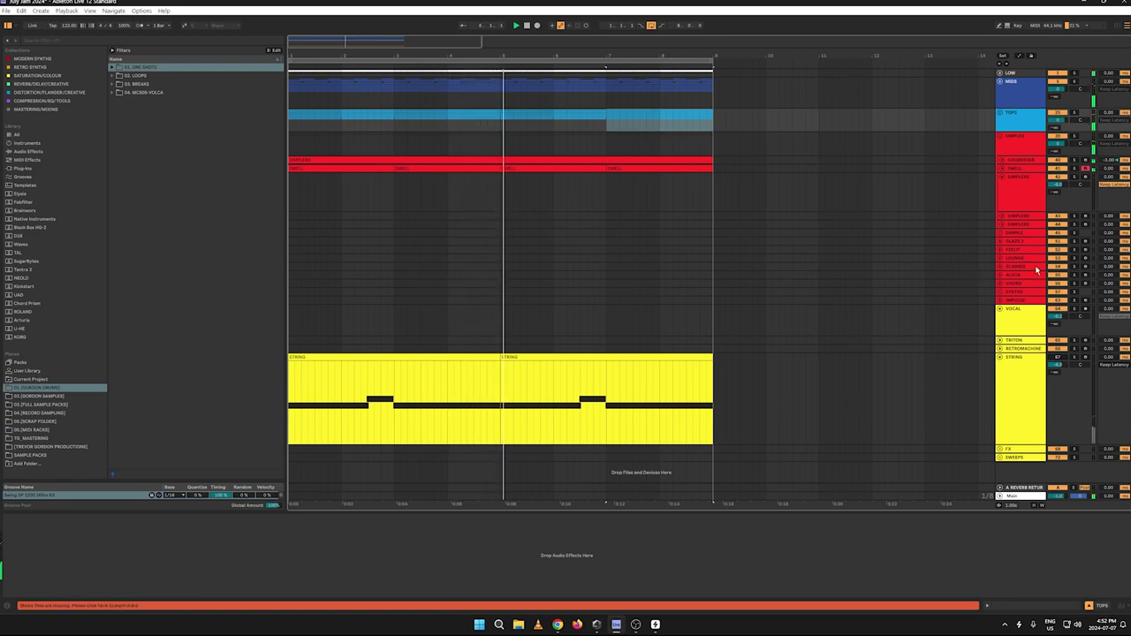
Step: Select, enlarge and arm GLAZE 2, load the Red Beans snapshot, and show Glaze 2's FX page
click(1013, 241)
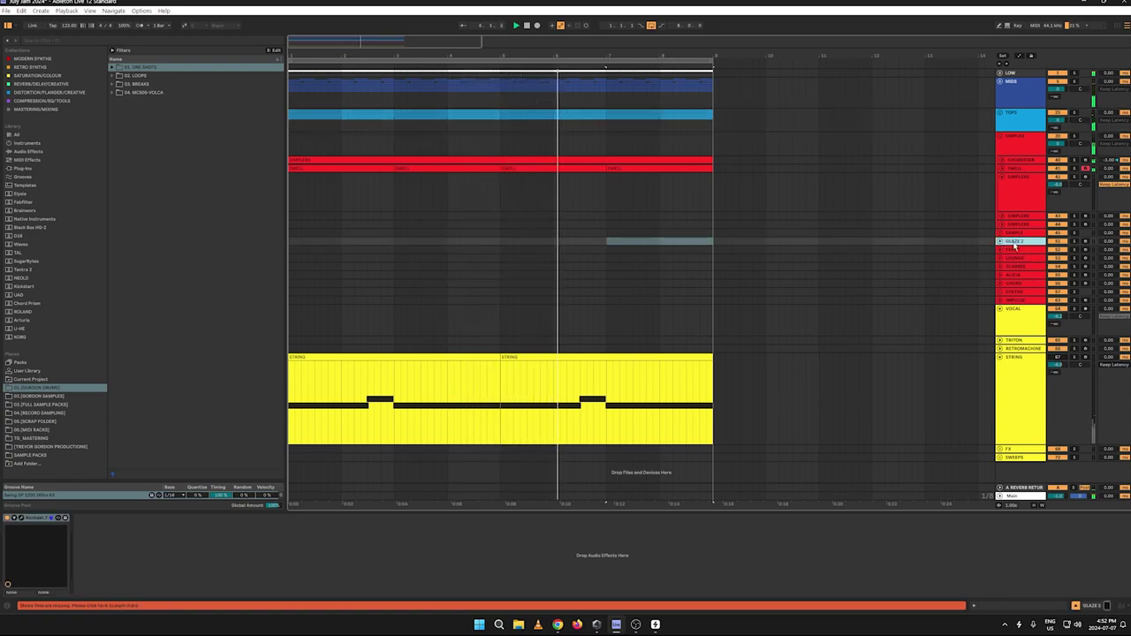
click(1000, 241)
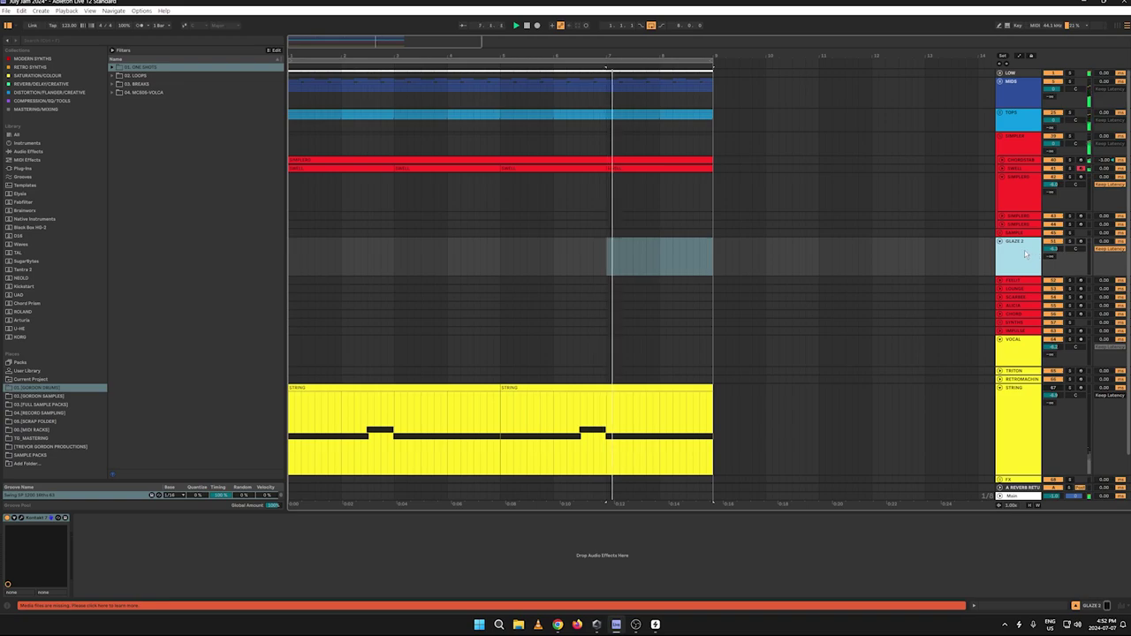
click(1080, 241)
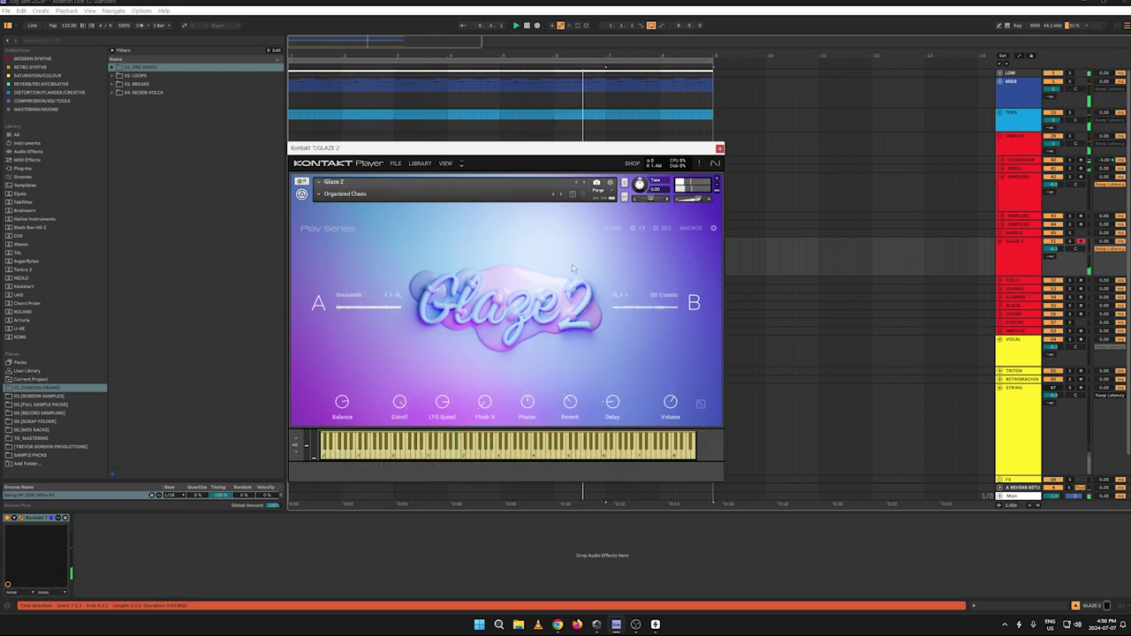
click(562, 195)
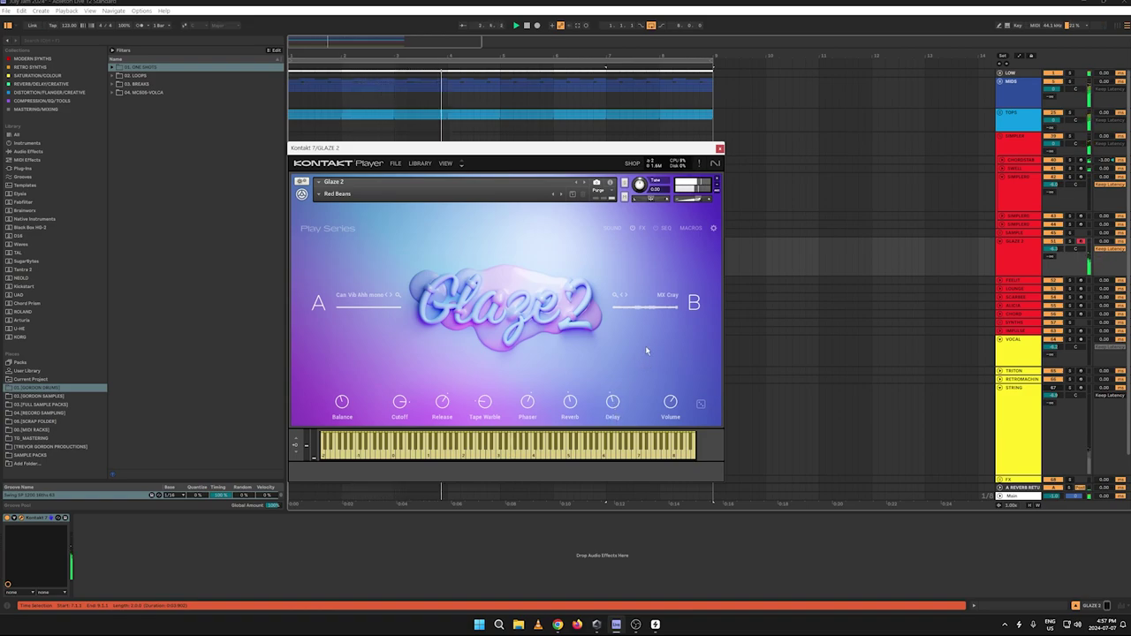
click(641, 228)
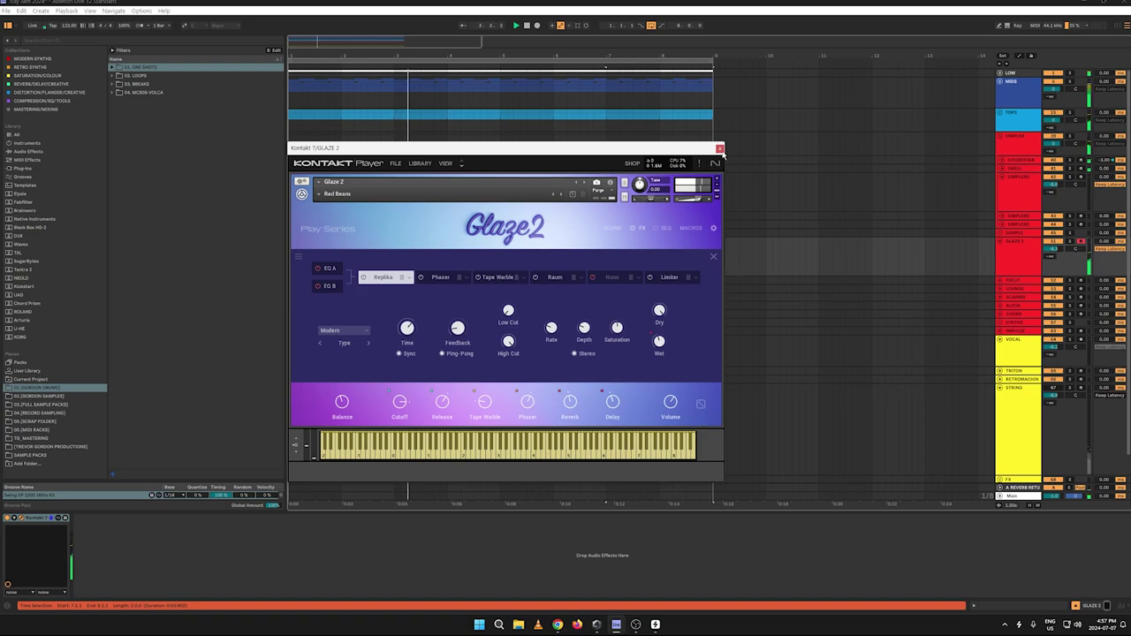
Step: Close the Glaze 2 instrument window and add EQ Eight to the Glaze track
click(719, 149)
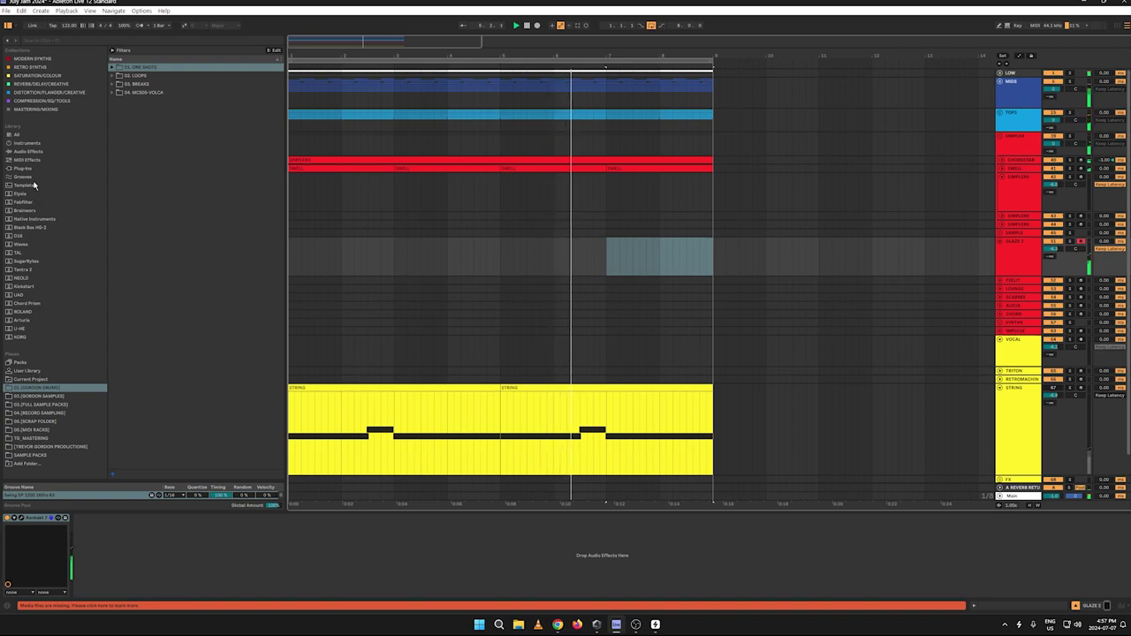
click(21, 143)
click(20, 152)
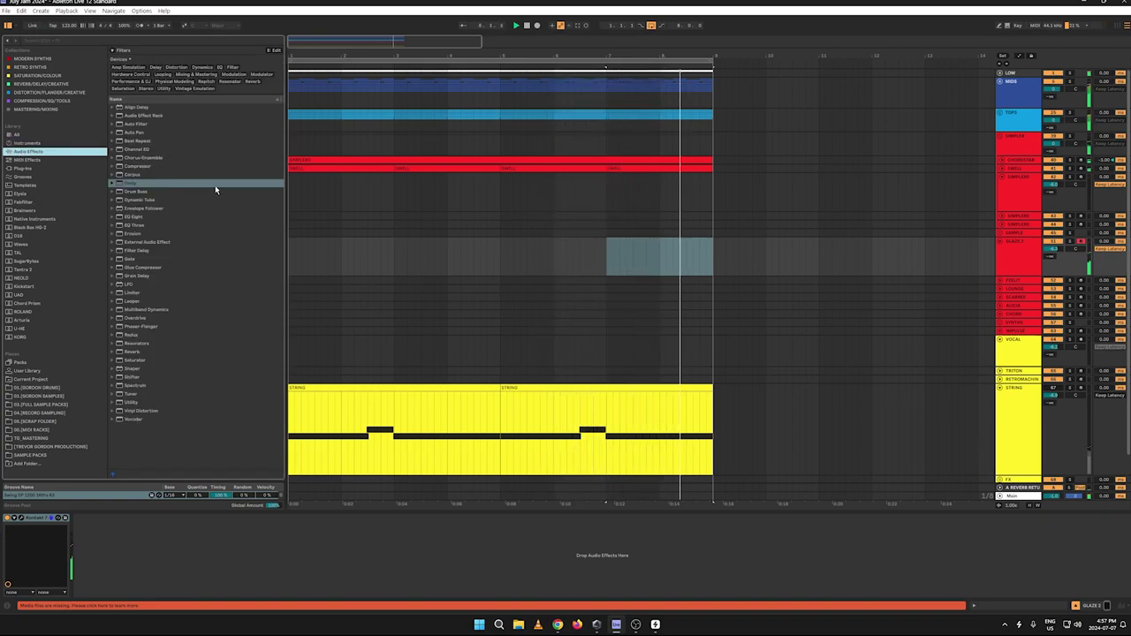
click(177, 216)
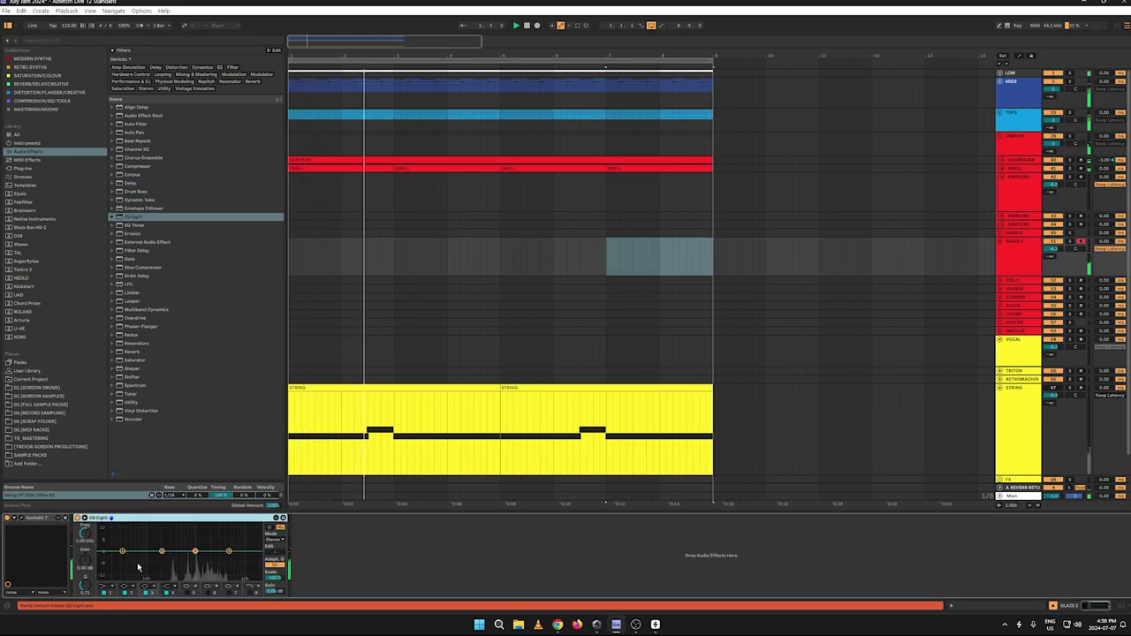
click(107, 585)
Step: Make EQ band 1 a low cut, raise its frequency, and start arrangement recording
click(105, 587)
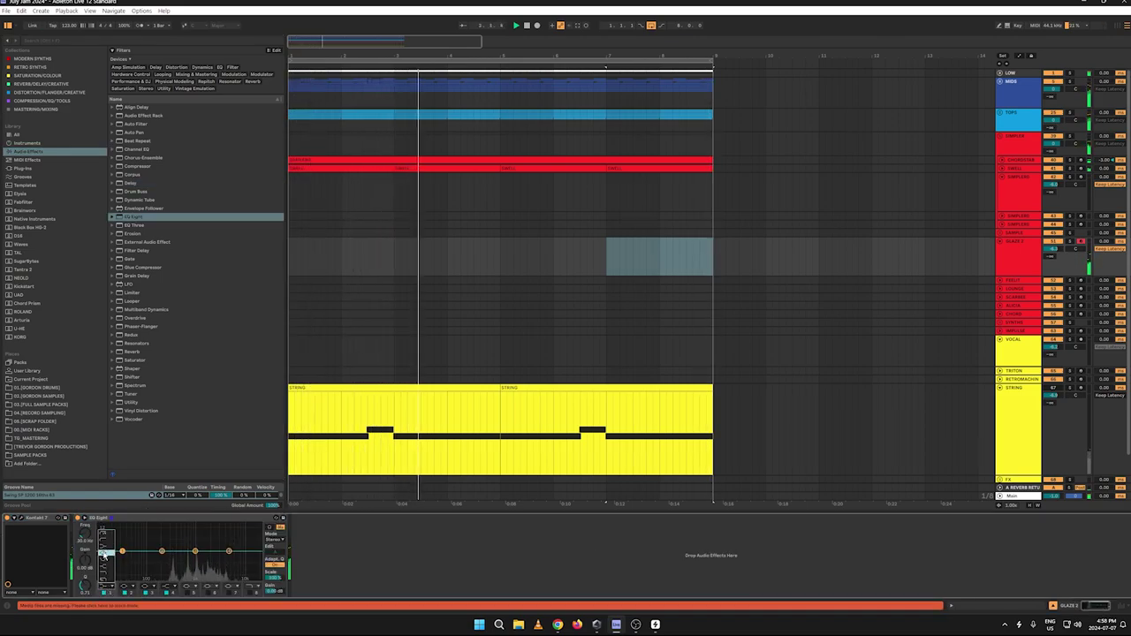
click(104, 536)
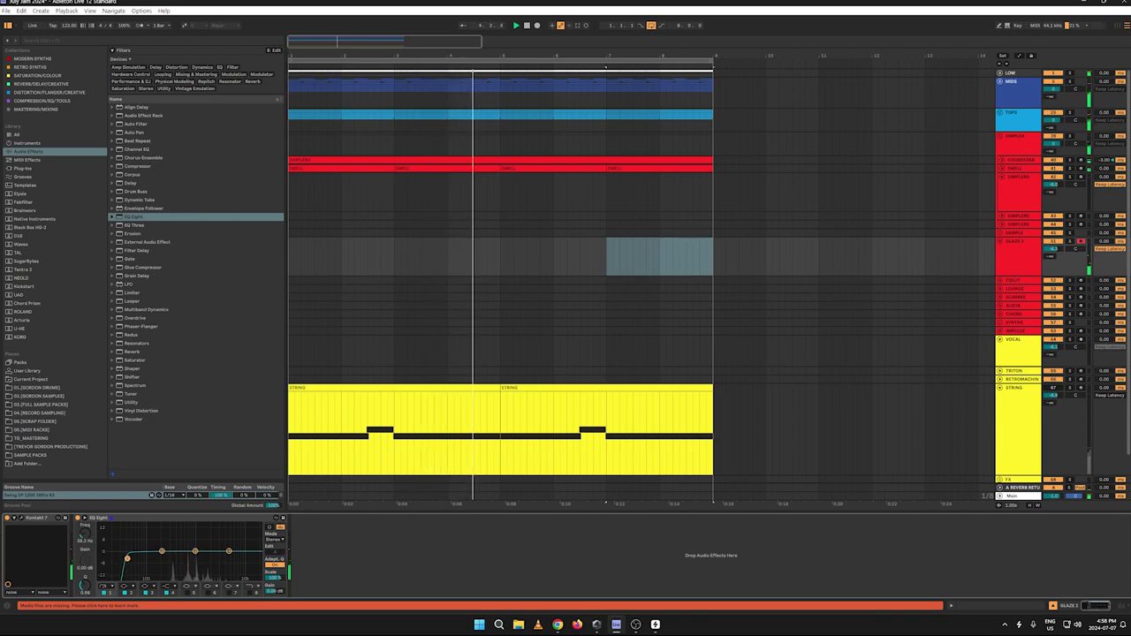
drag(132, 561, 192, 558)
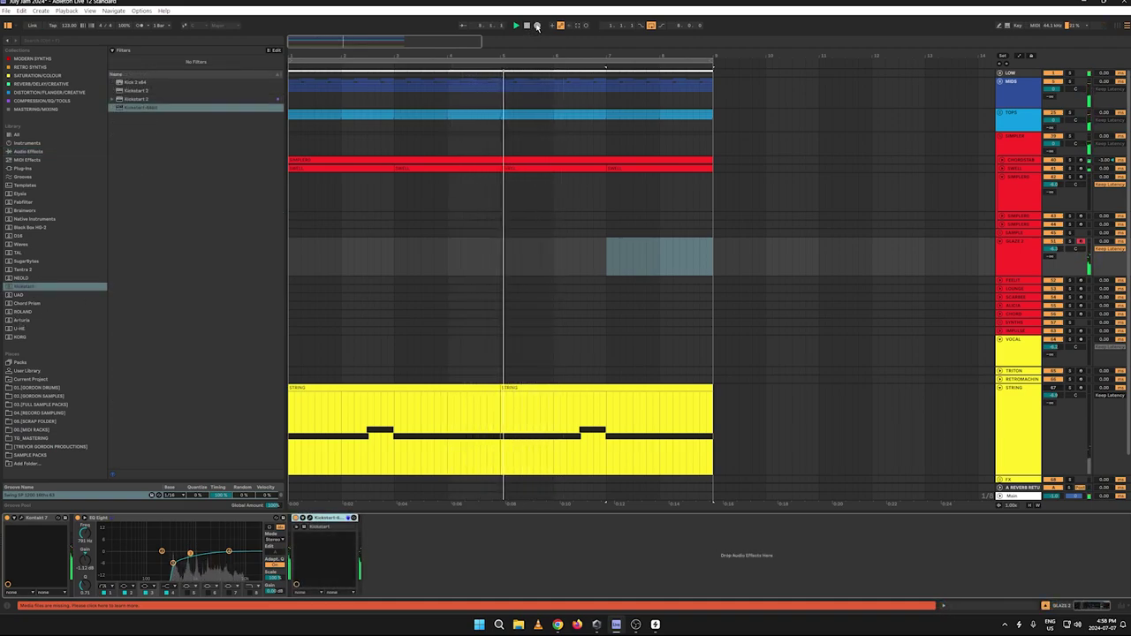
click(536, 25)
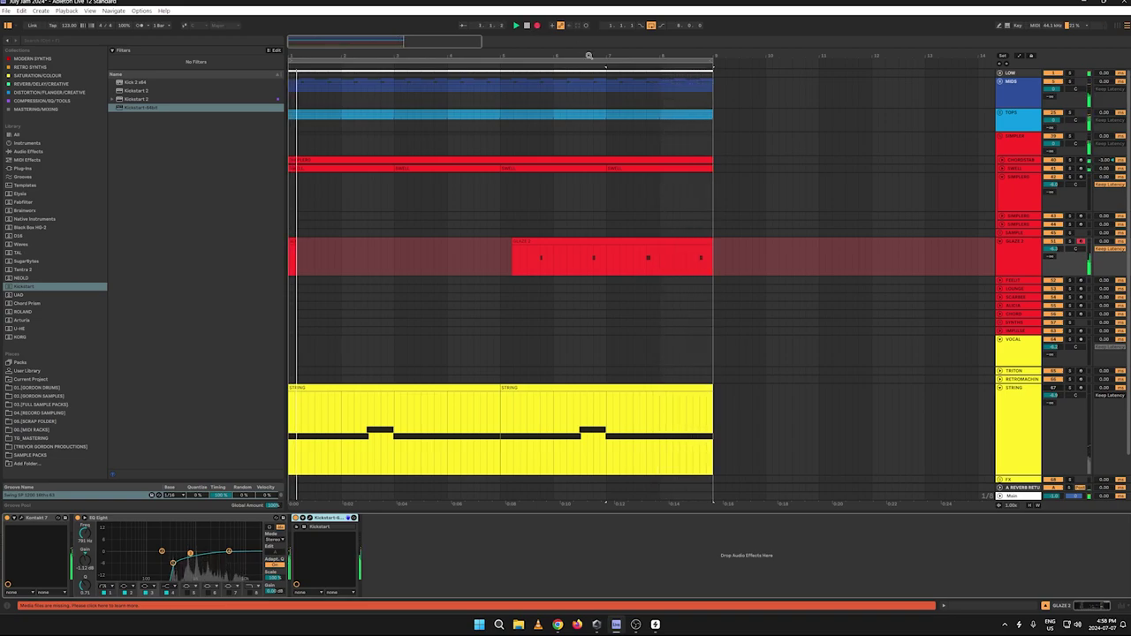
Step: Stop recording, duplicate the new Glaze clip into eight copies, and consolidate them into one clip
key(space)
drag(660, 258, 331, 243)
double_click(331, 242)
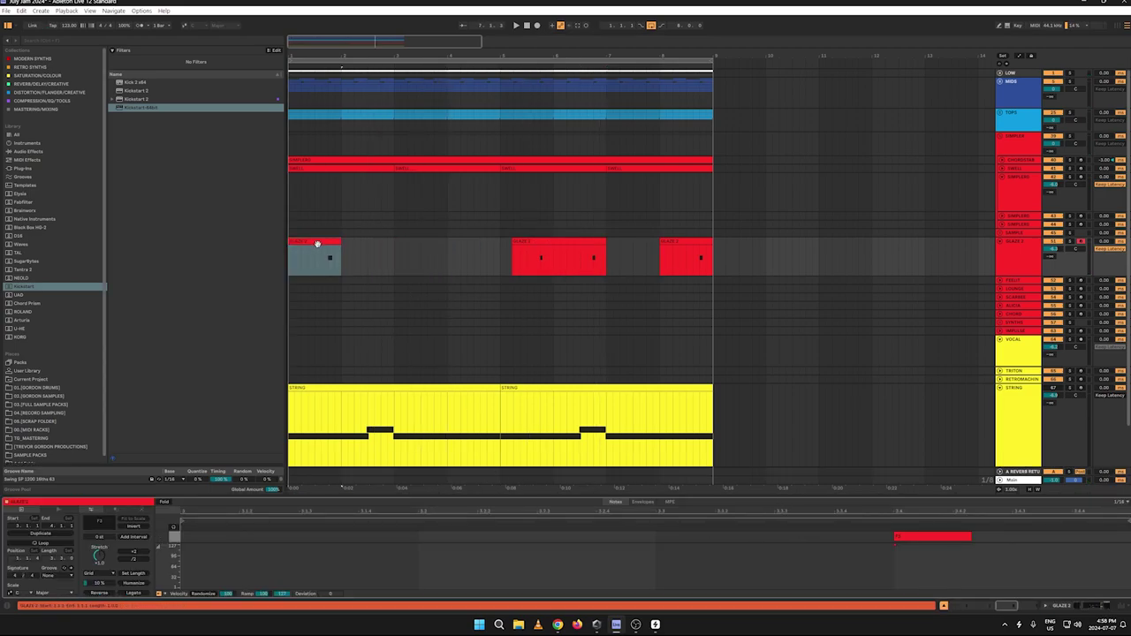
key(ctrl+d)
key(ctrl+d)
key(ctrl+d)
key(ctrl+d)
key(ctrl+d)
key(ctrl+d)
key(ctrl+d)
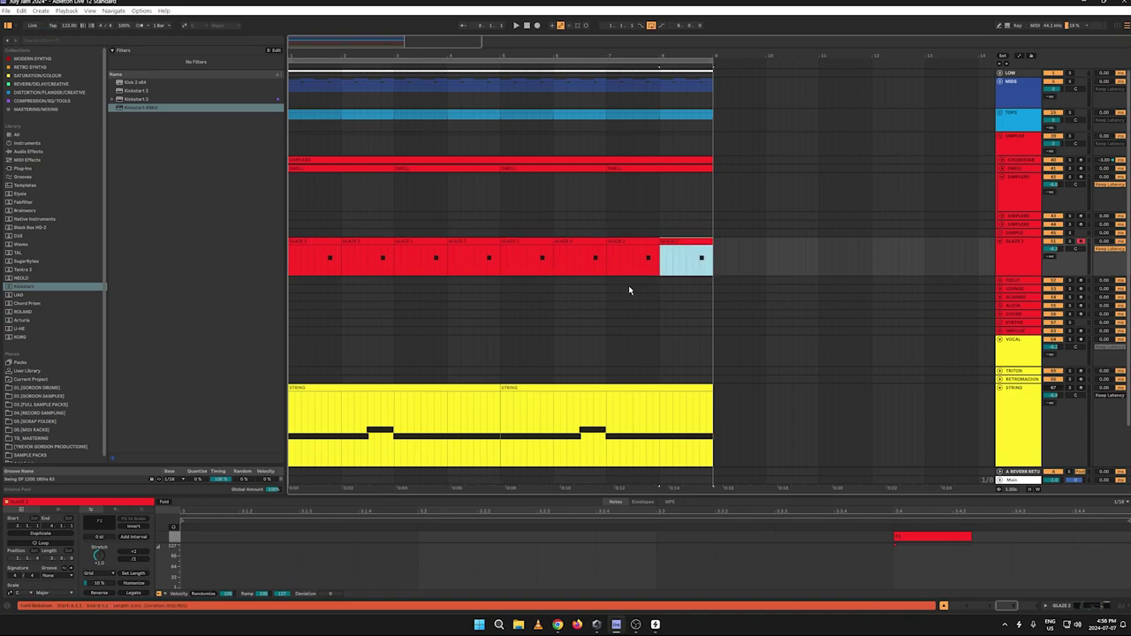
drag(705, 262, 269, 266)
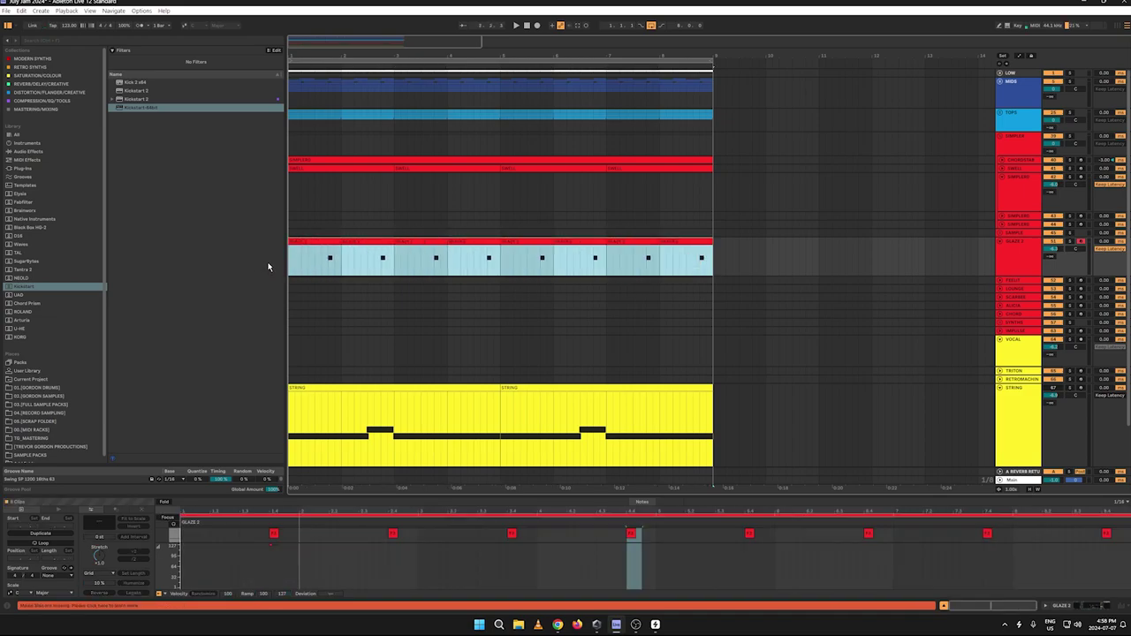
right_click(310, 242)
click(353, 324)
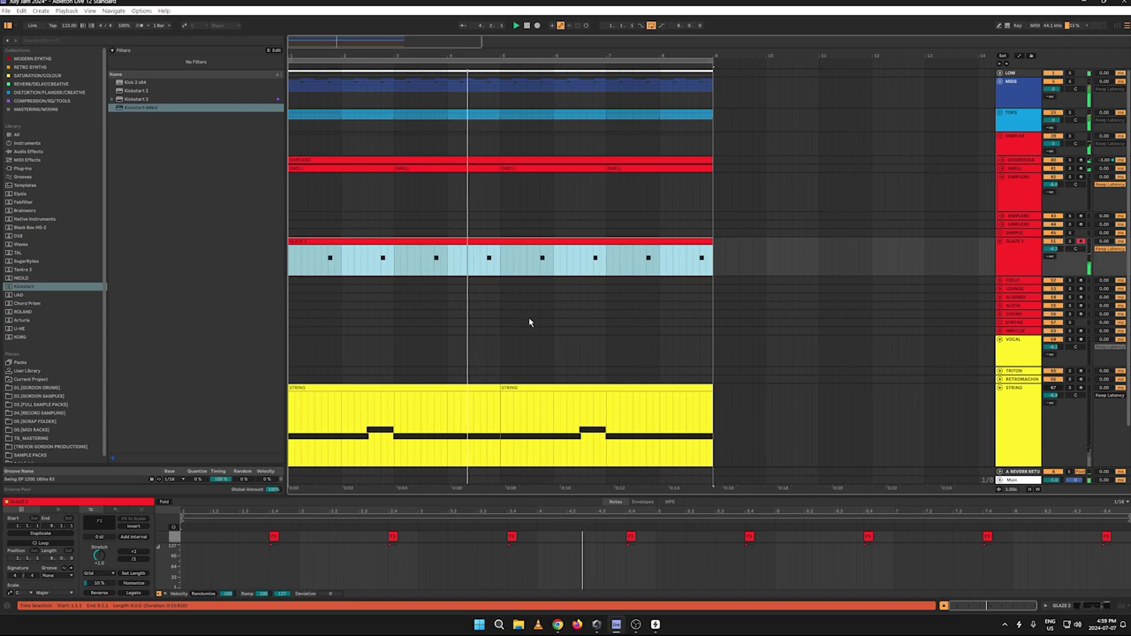
Step: Nudge the Glaze 2 EQ low cut slightly higher and close the instrument window
click(1002, 245)
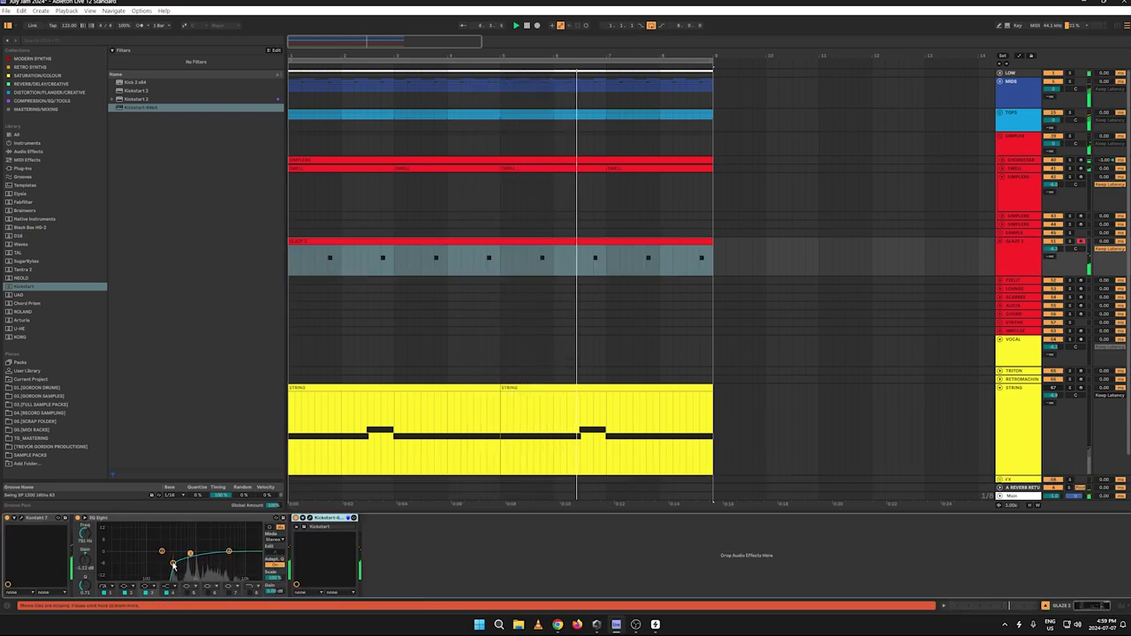
drag(173, 564, 185, 558)
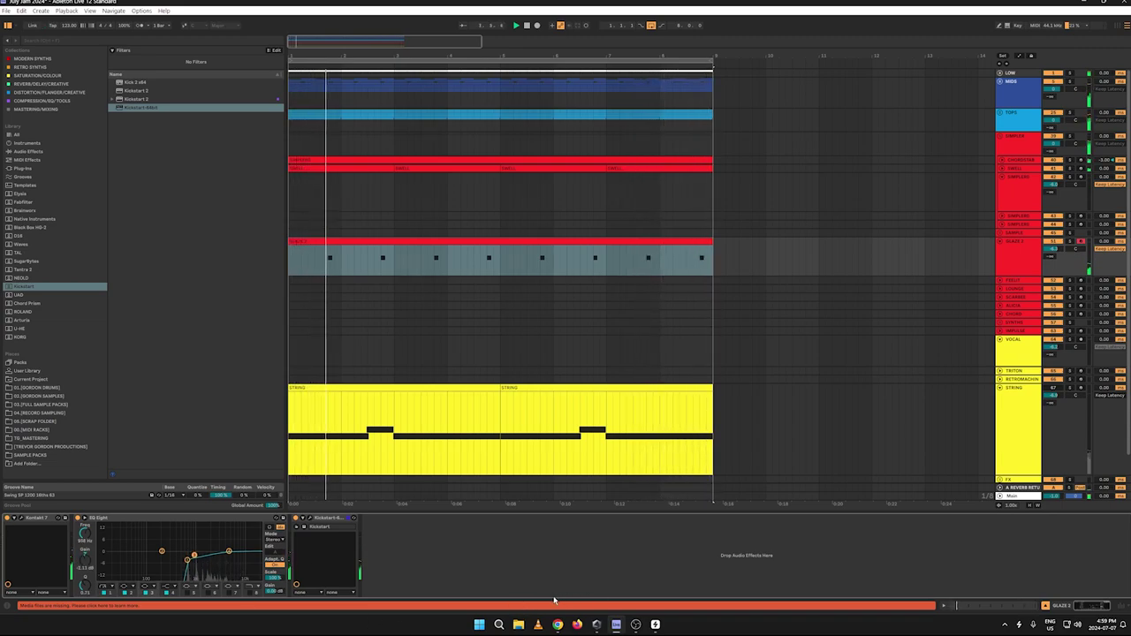
mouse_move(616, 623)
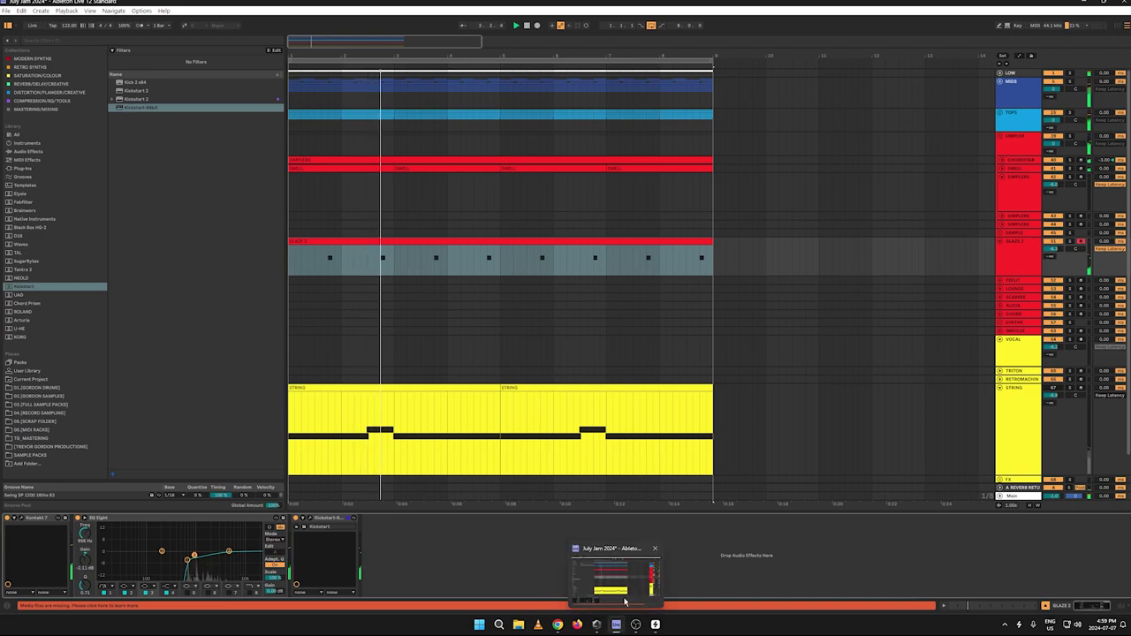
mouse_move(655, 624)
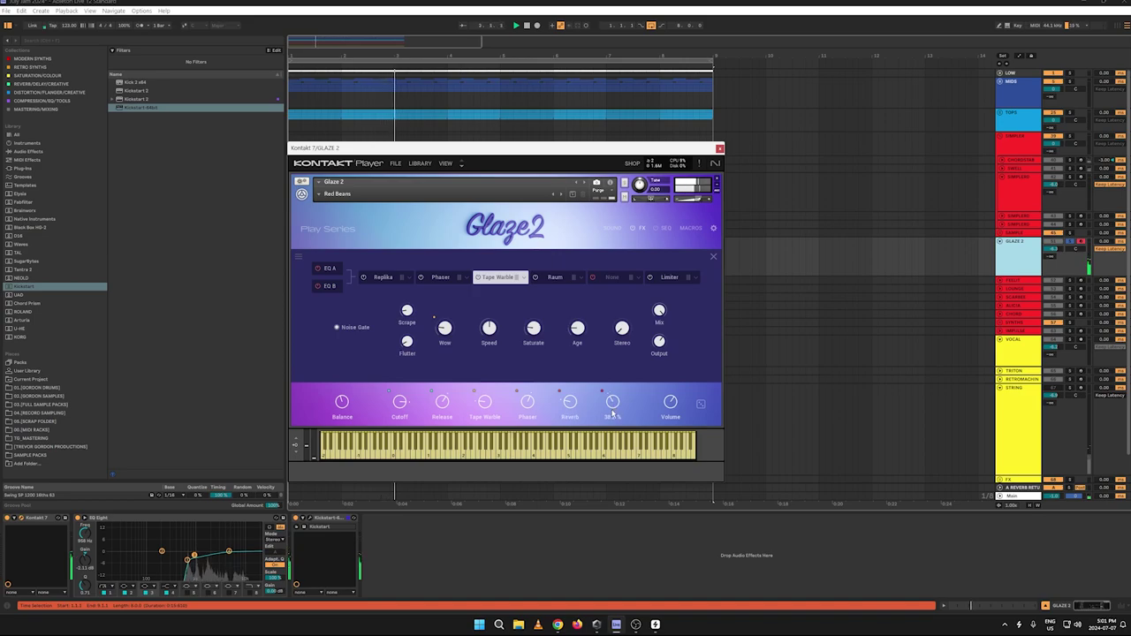
click(719, 147)
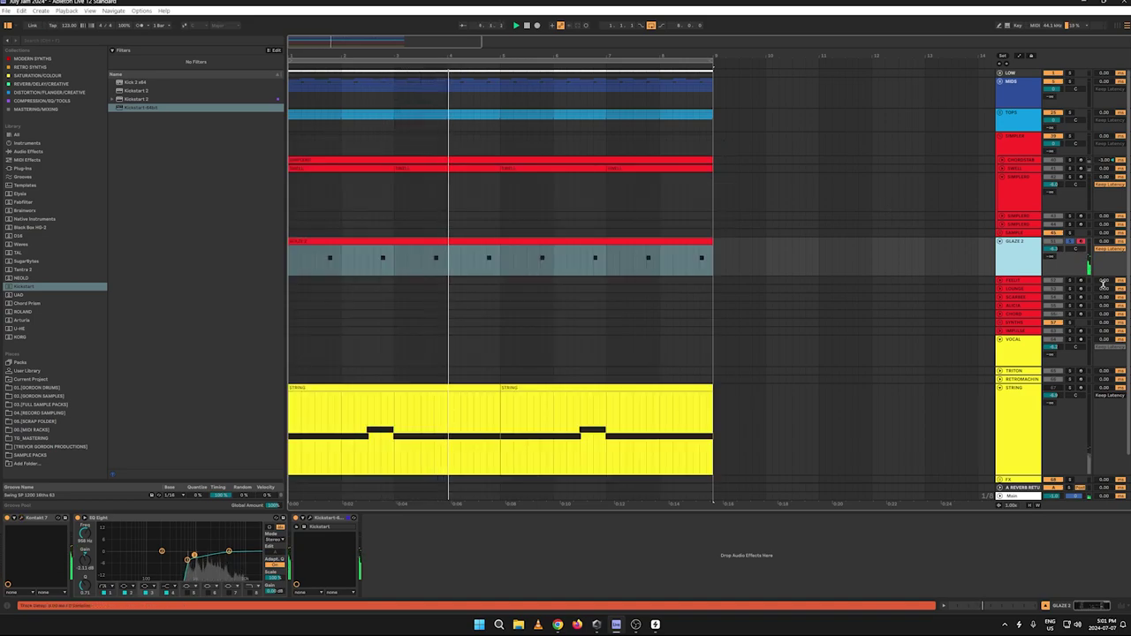
Step: Stretch the STRING F3 note from the clip start to its end and adjust the STRING volume
click(991, 238)
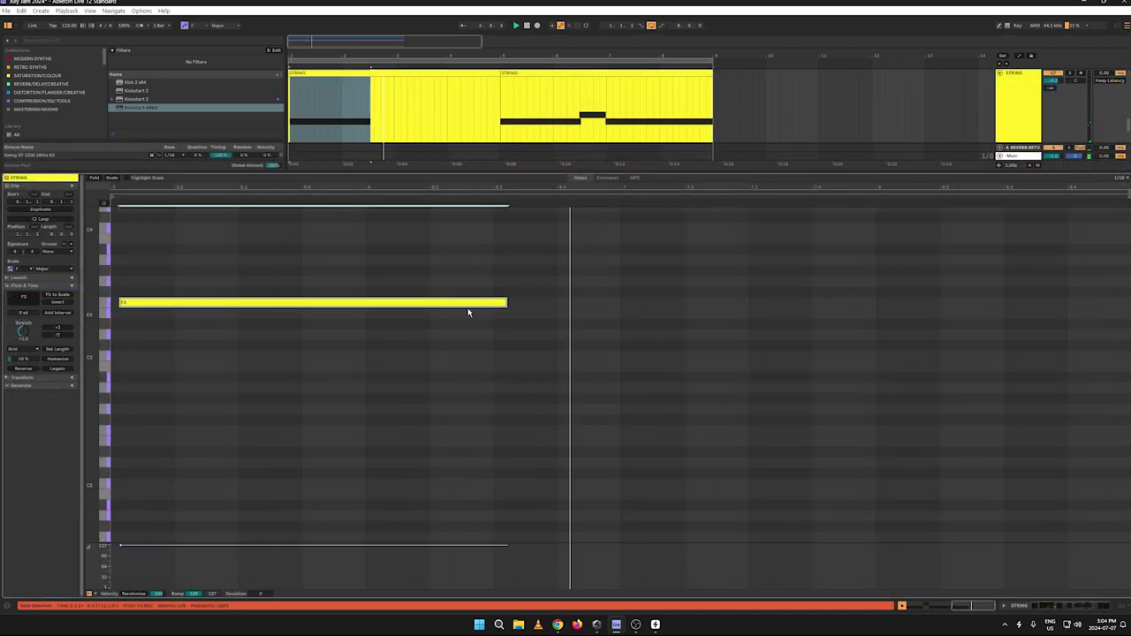
drag(421, 306, 414, 306)
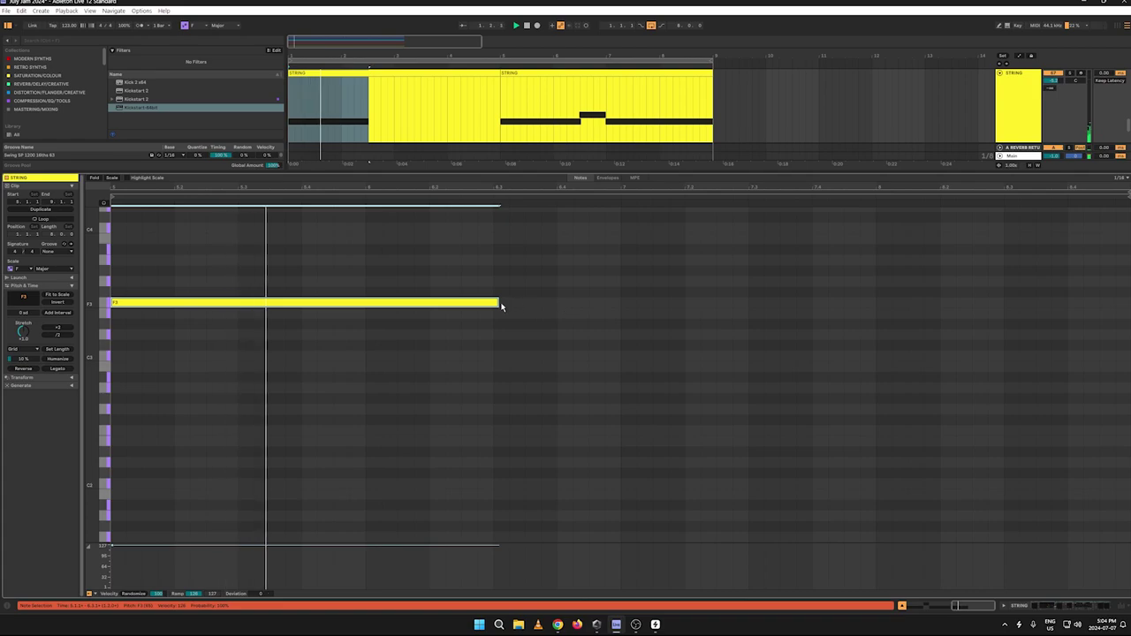
drag(501, 306, 1122, 306)
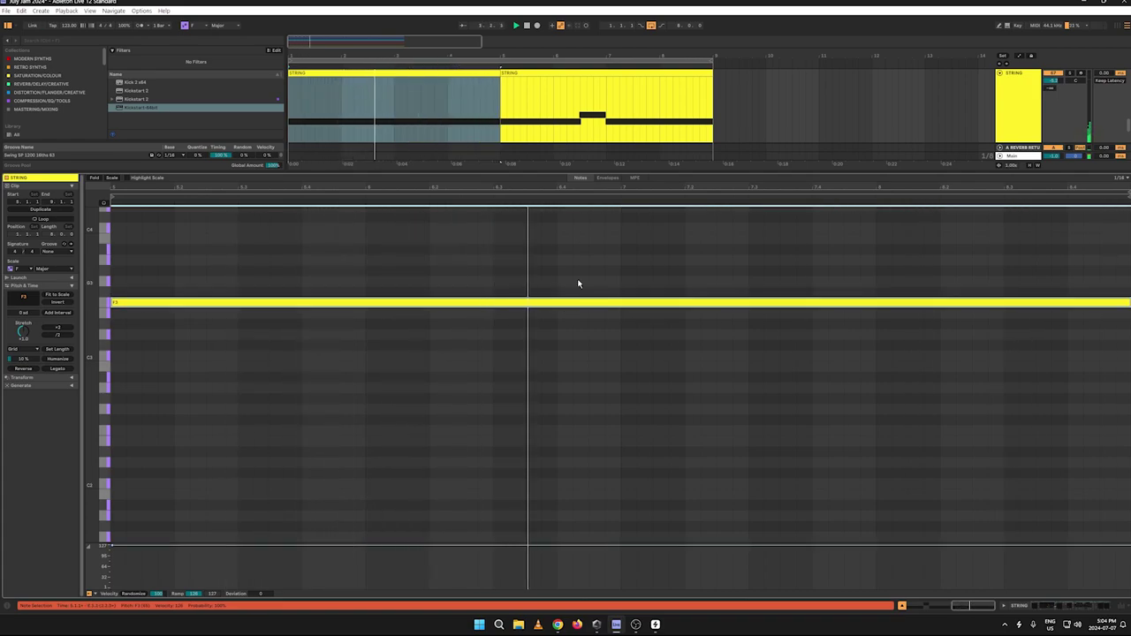
click(365, 76)
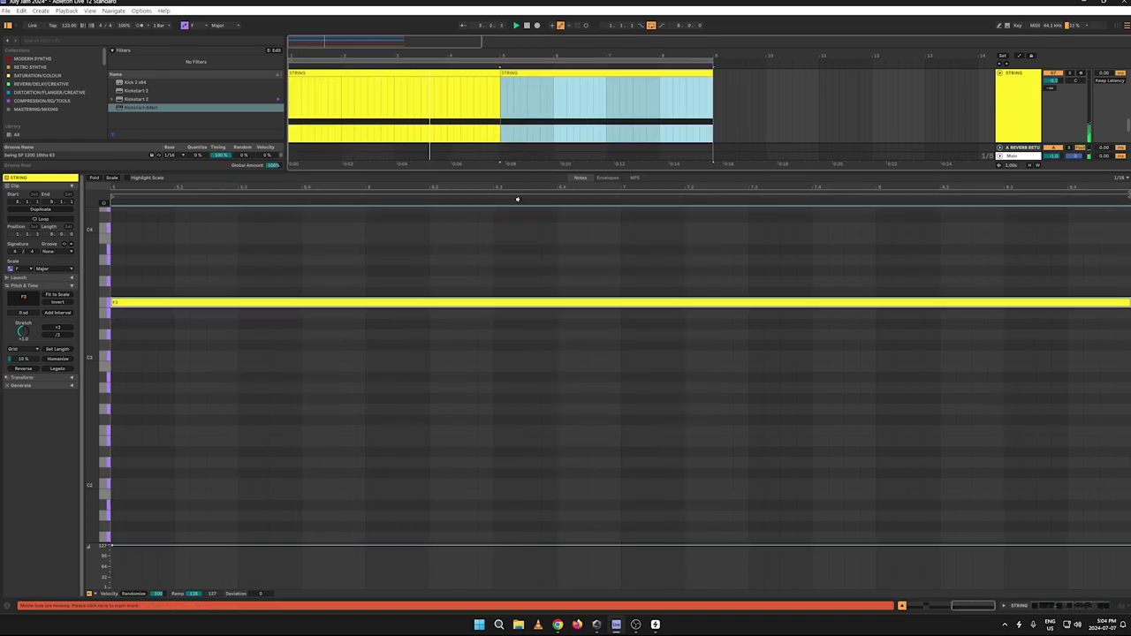
drag(488, 170, 488, 474)
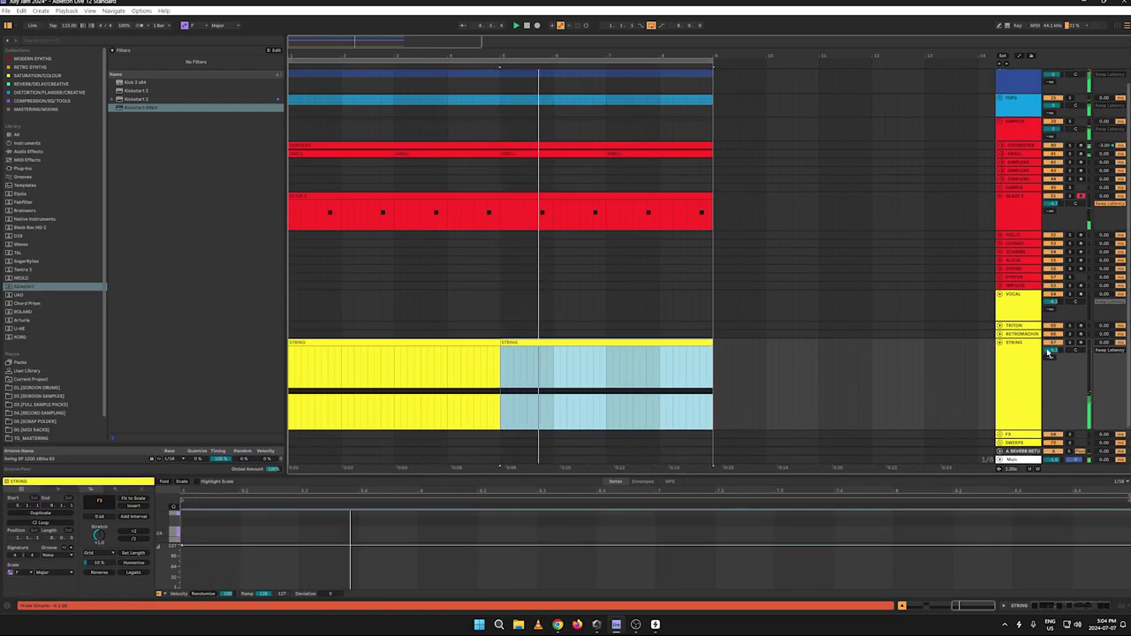
drag(1048, 352, 1048, 359)
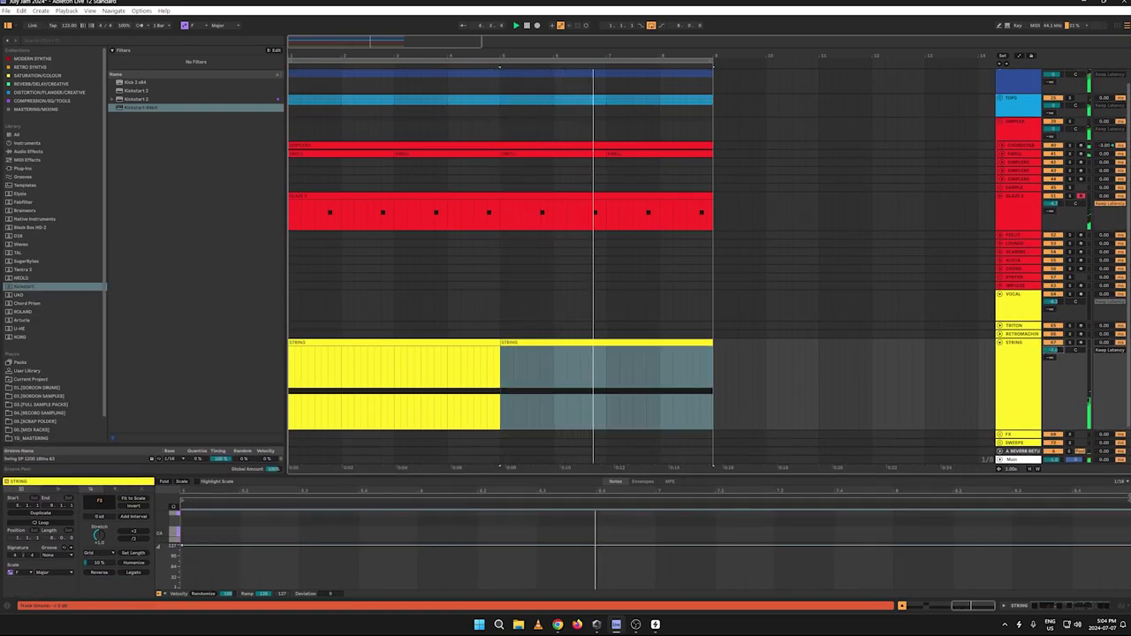
click(1015, 377)
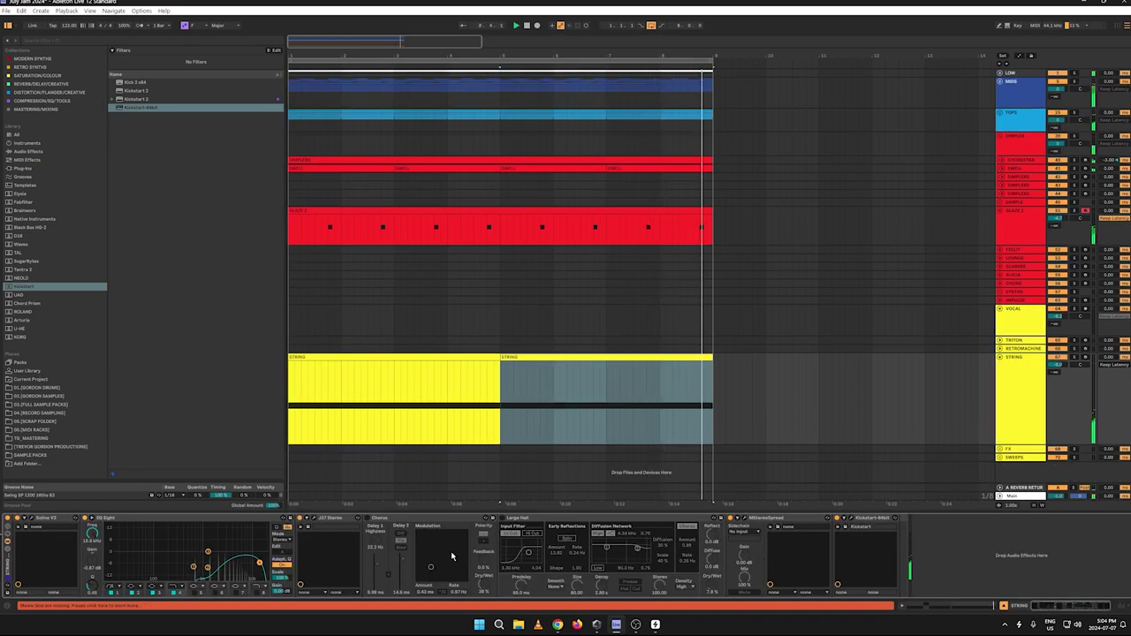
Step: Draw an F4 note above F3 running to the clip end and lower its velocity
click(33, 519)
click(541, 196)
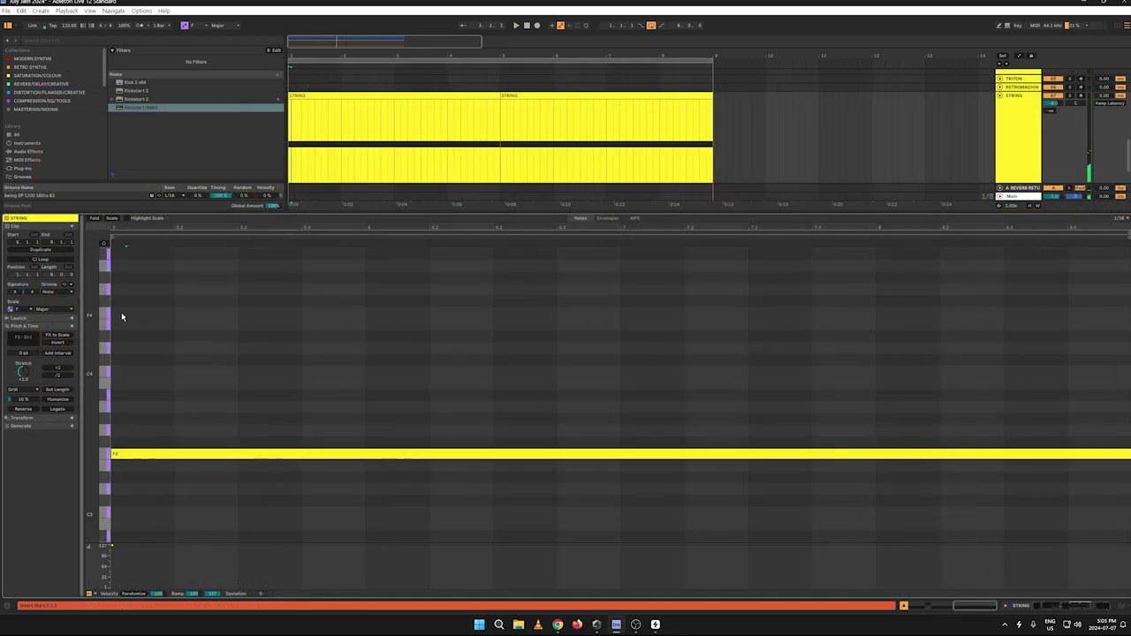
double_click(121, 311)
drag(132, 313, 1129, 296)
key(space)
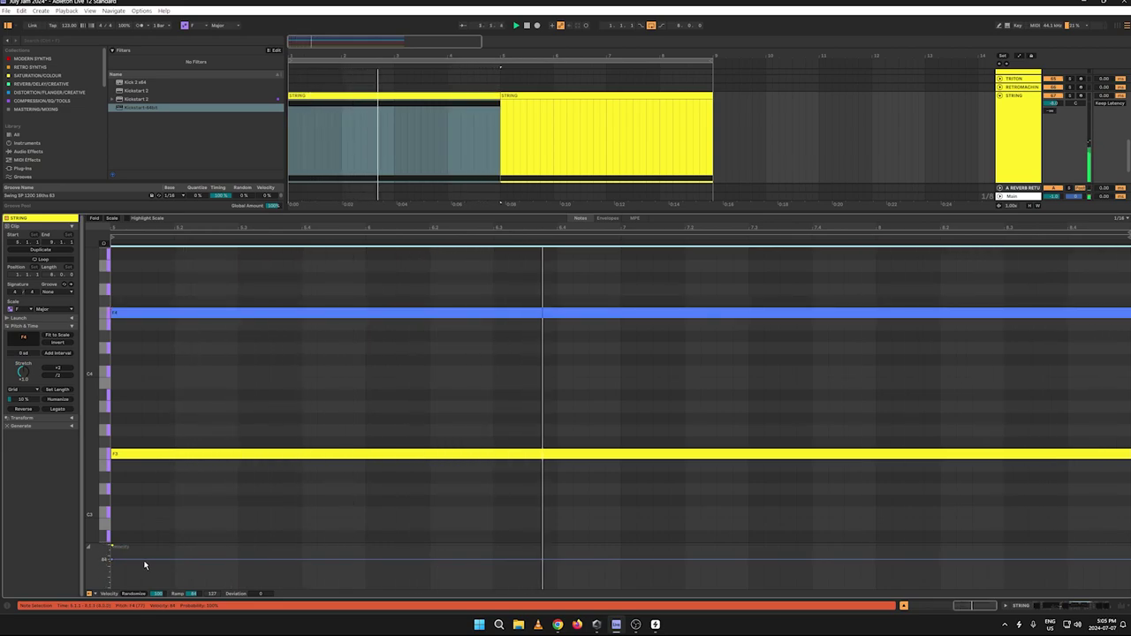
drag(144, 561, 144, 566)
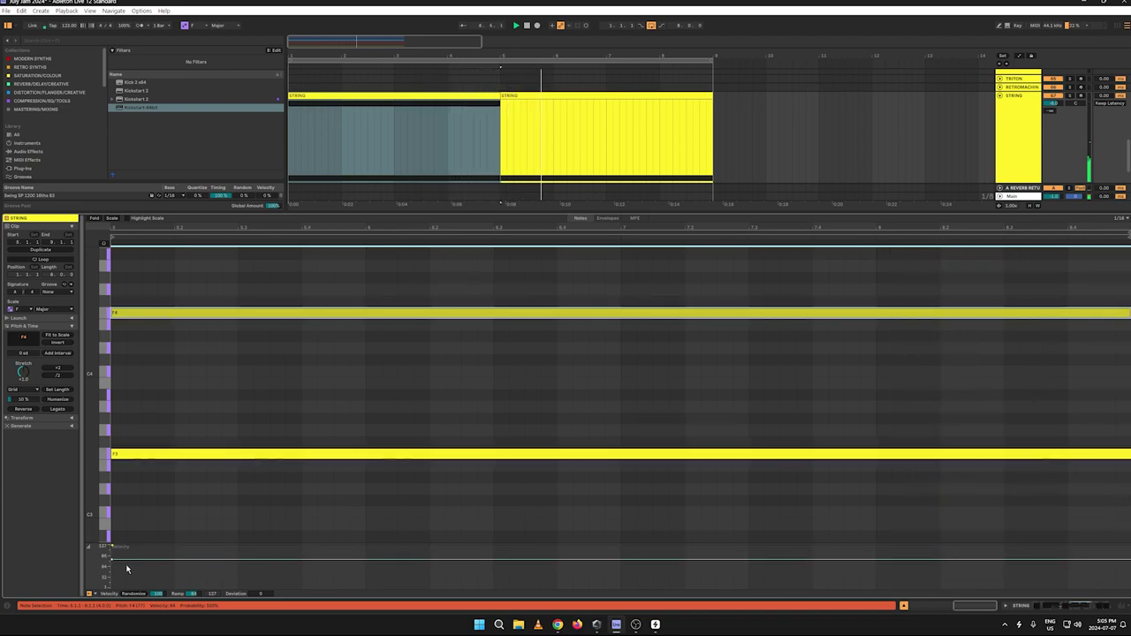
drag(125, 563, 124, 570)
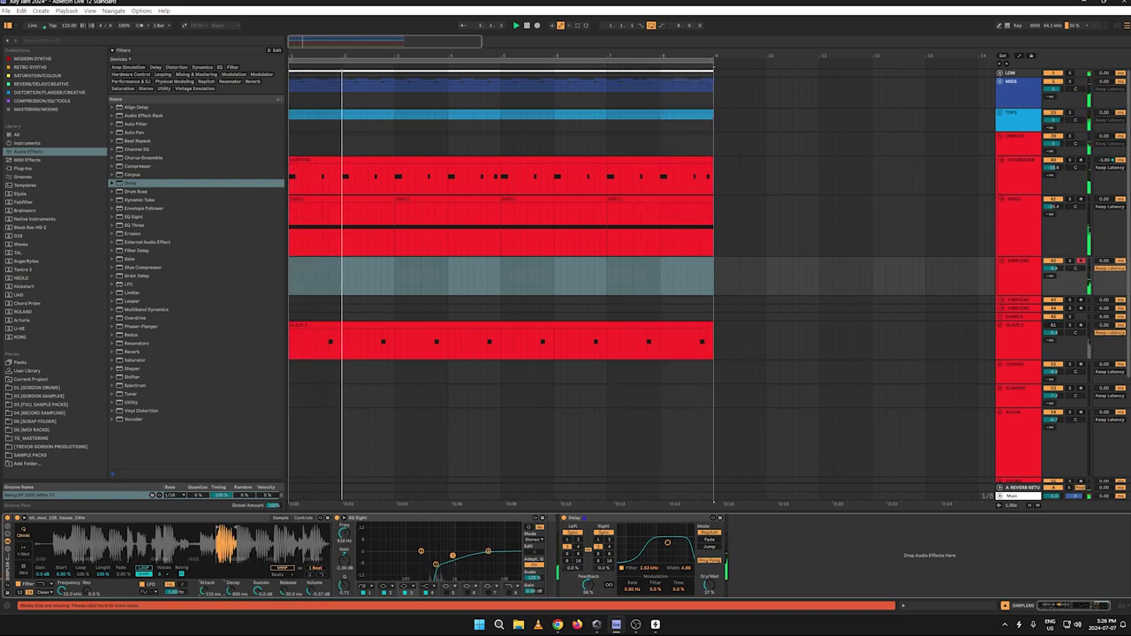
Step: Load bk_mus126_subfunk3_Am.wav from the Gordon samples into Simpler and adjust the track volume
click(302, 519)
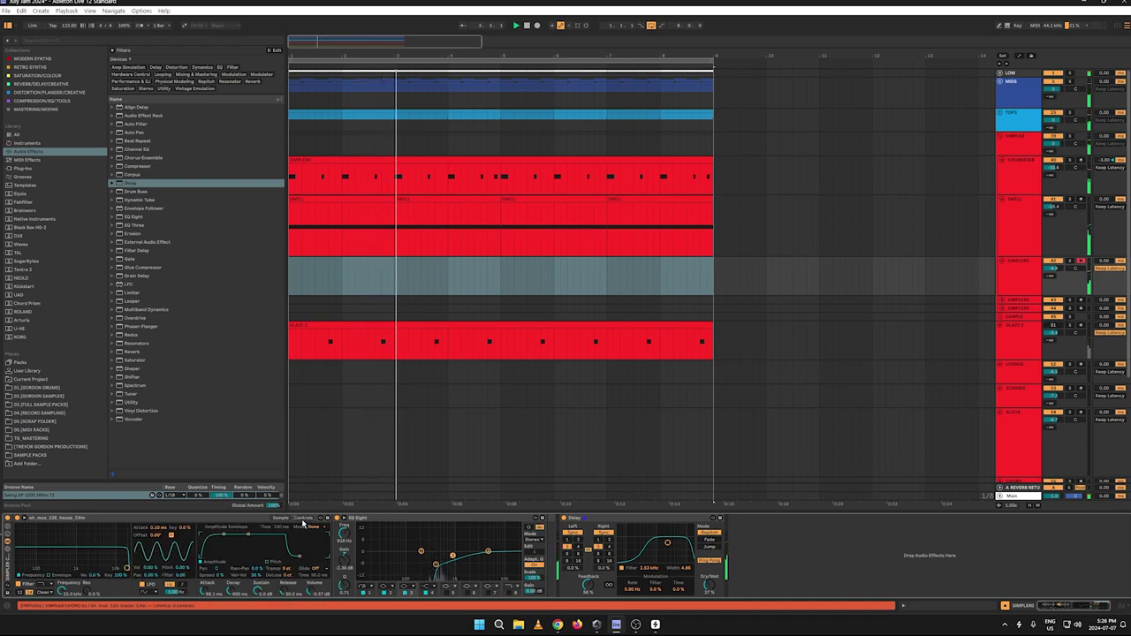
click(280, 519)
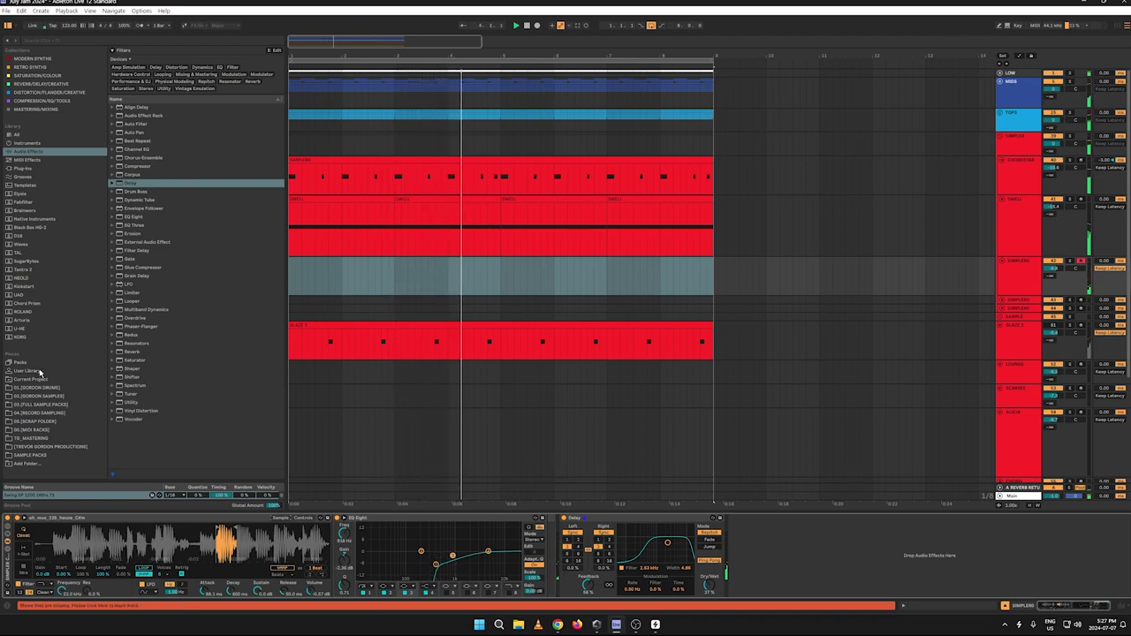
click(36, 395)
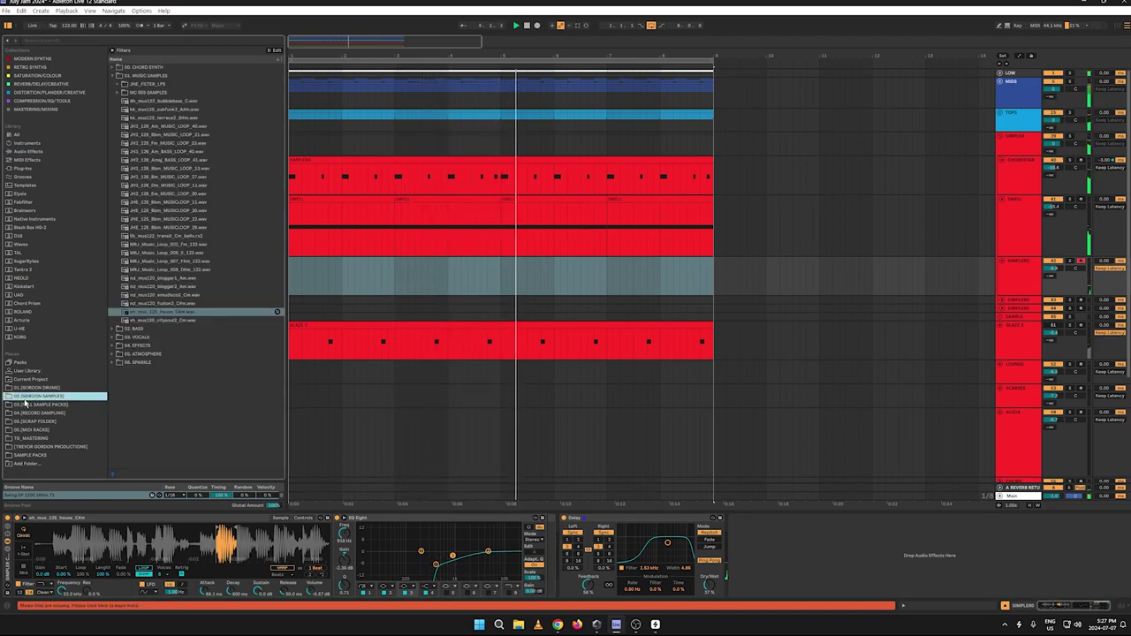
click(181, 320)
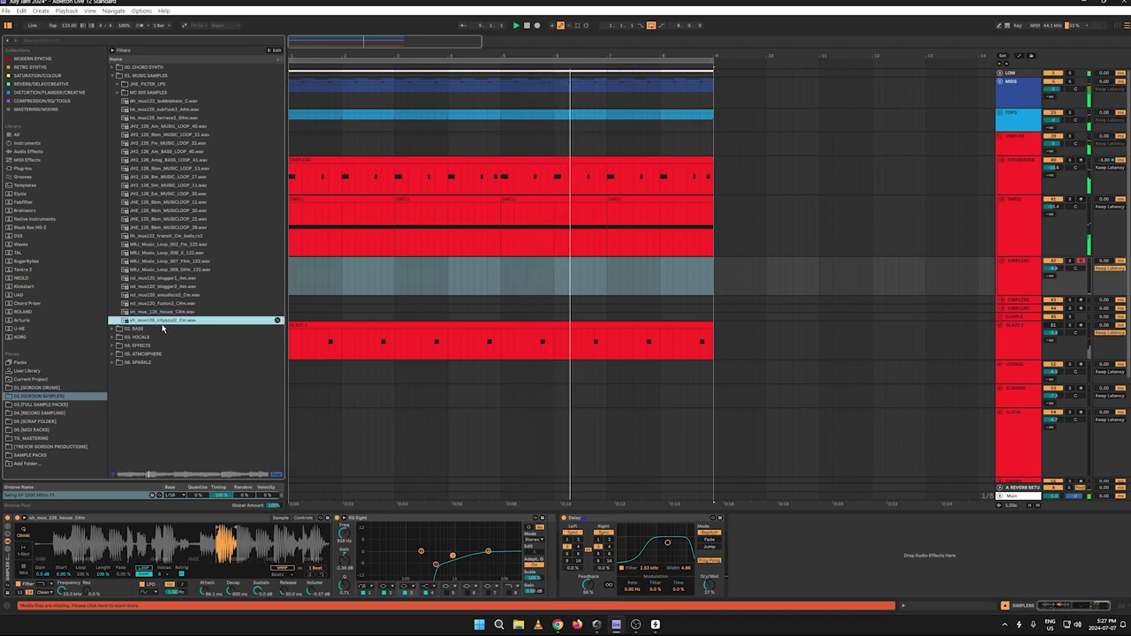
click(155, 202)
click(153, 109)
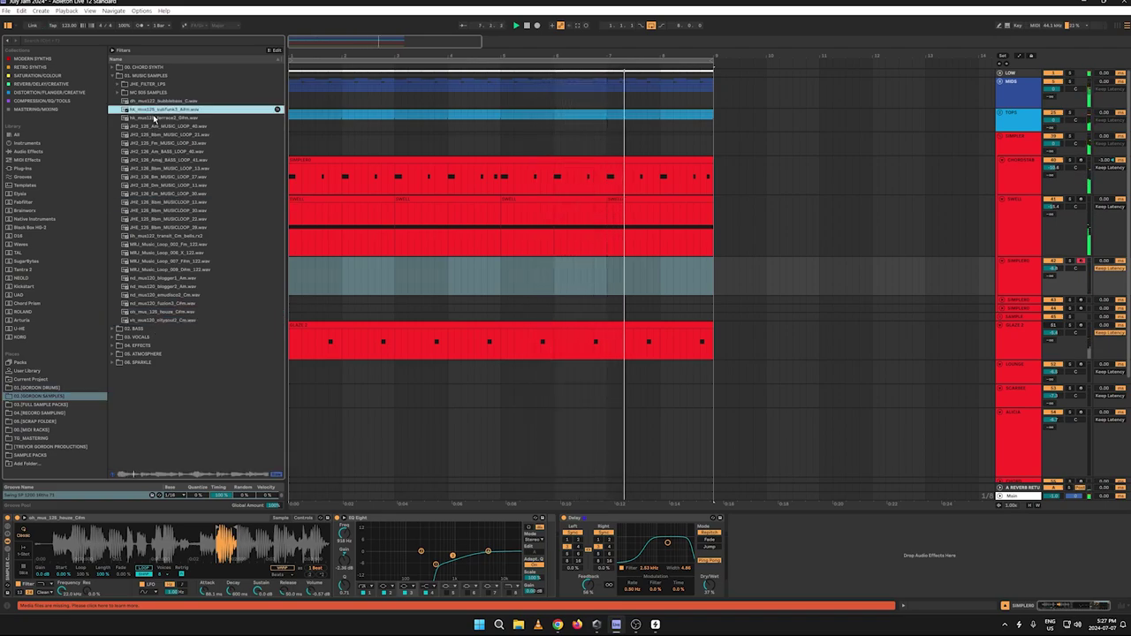
drag(161, 126, 34, 545)
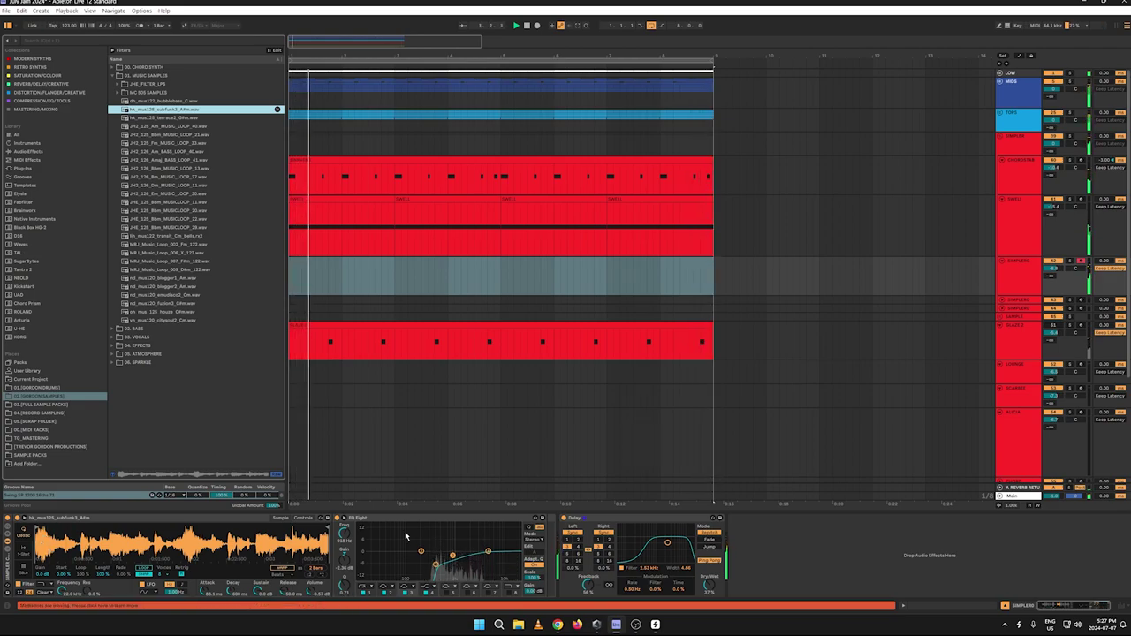
drag(1051, 267, 1052, 271)
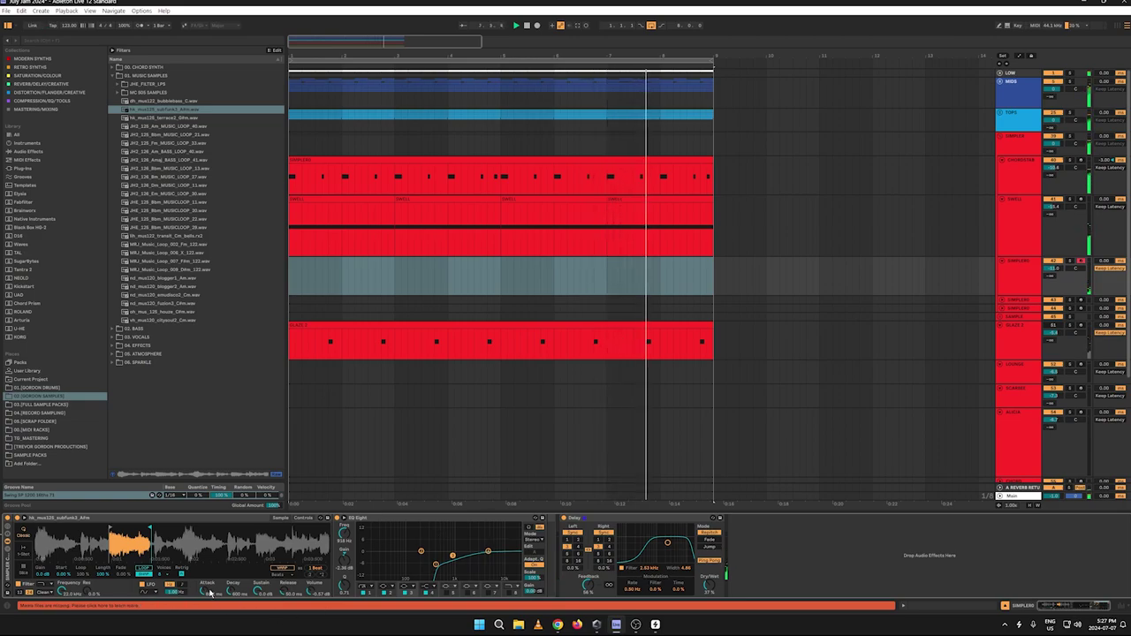
Step: Set Simpler attack to 110 ms, record a clip, trim its end and duplicate it
drag(209, 592, 209, 565)
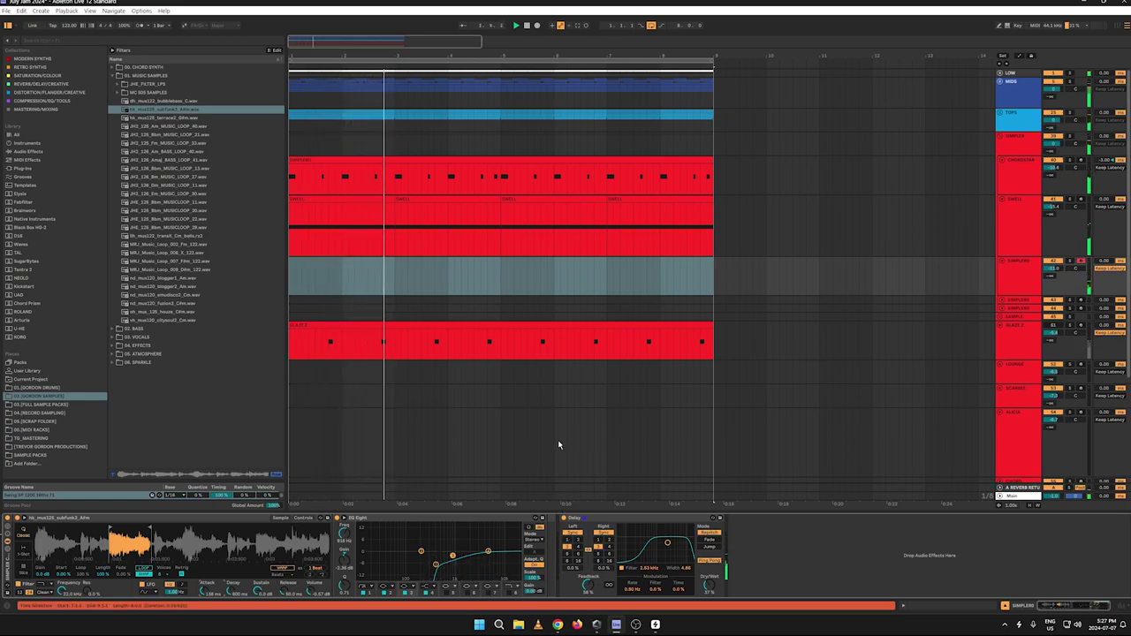
click(526, 25)
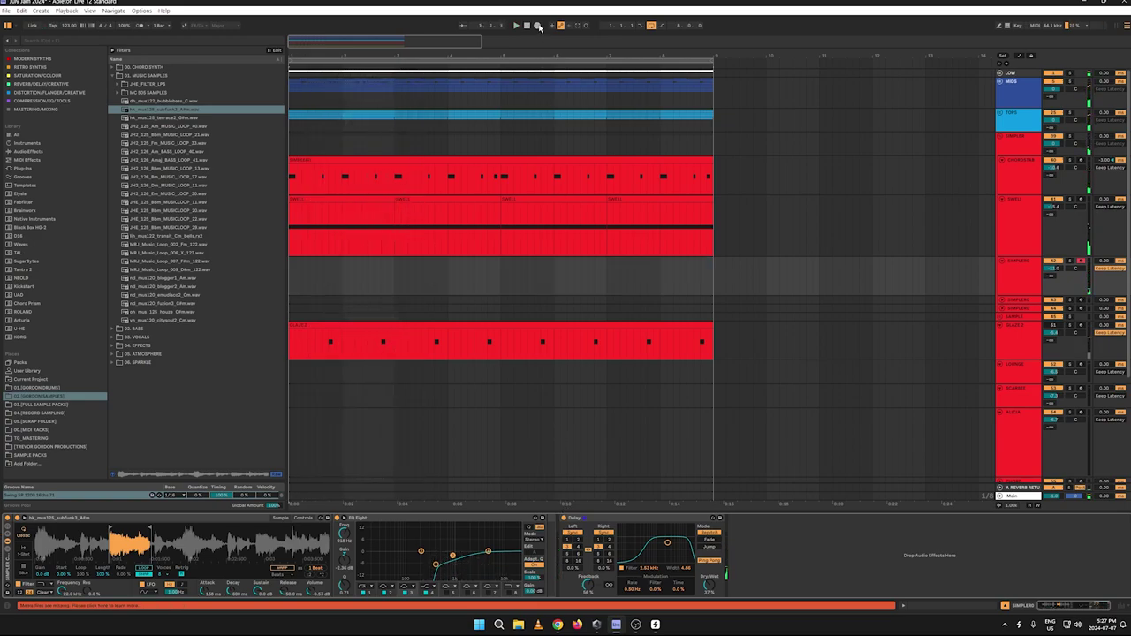
click(538, 25)
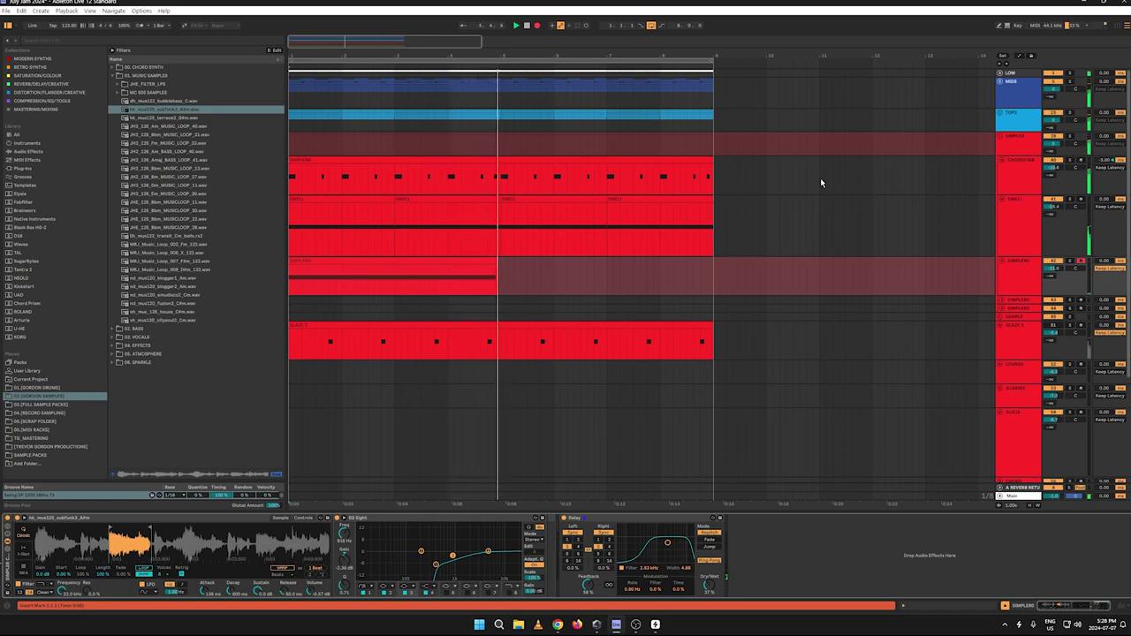
key(space)
key(space)
click(513, 265)
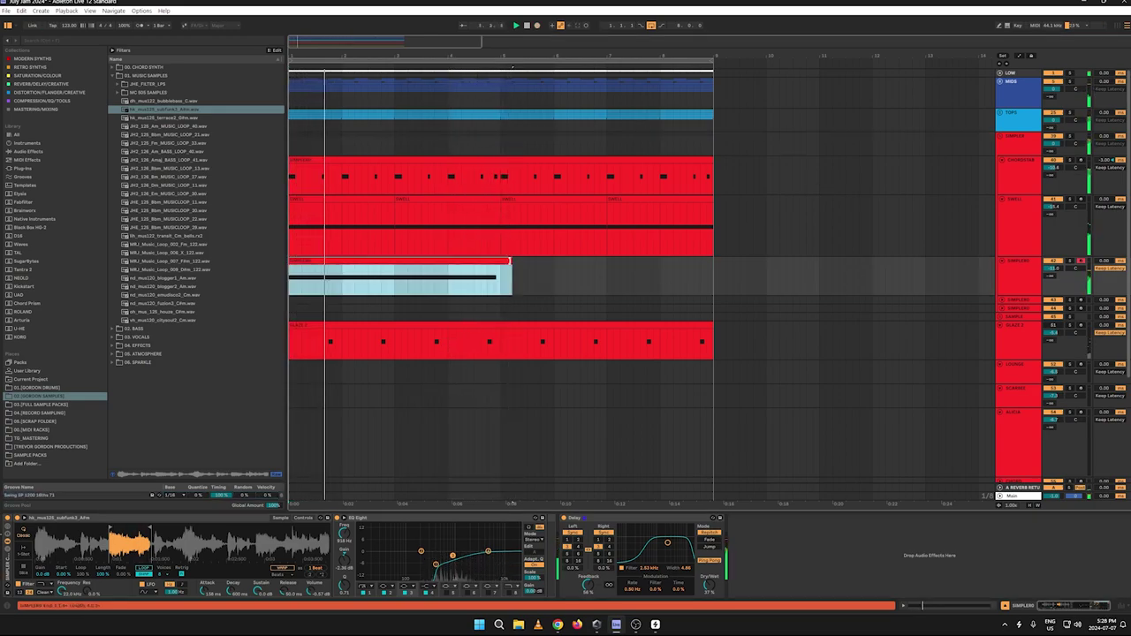
drag(513, 265, 500, 265)
key(ctrl+d)
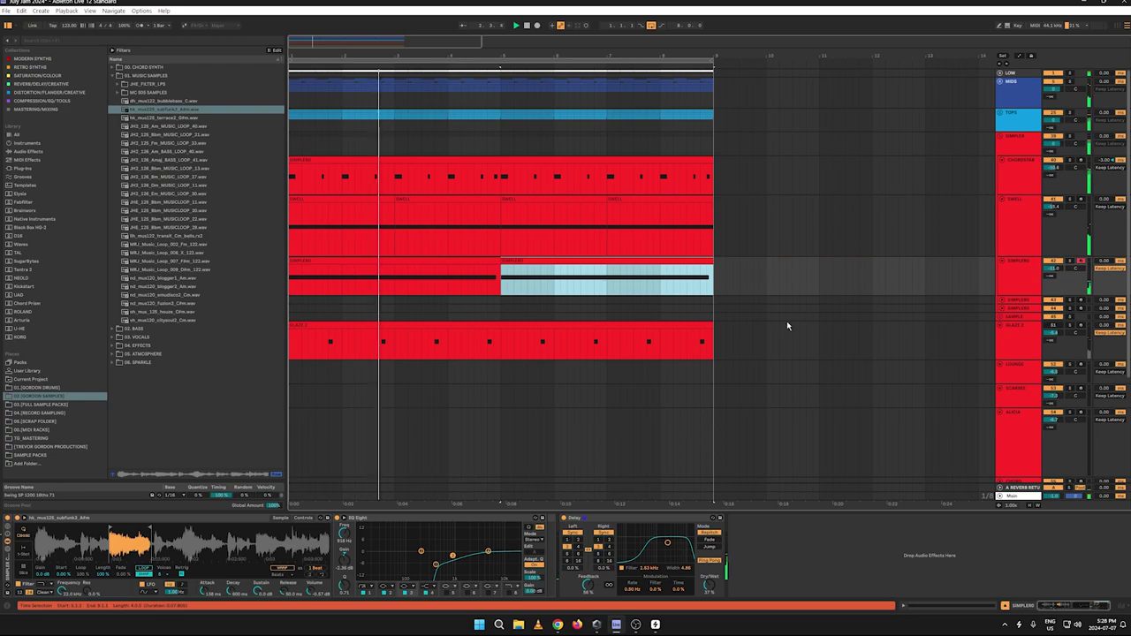
Step: Lower the sampler track to about -13 dB and shift Simpler to a later sample section
click(1013, 270)
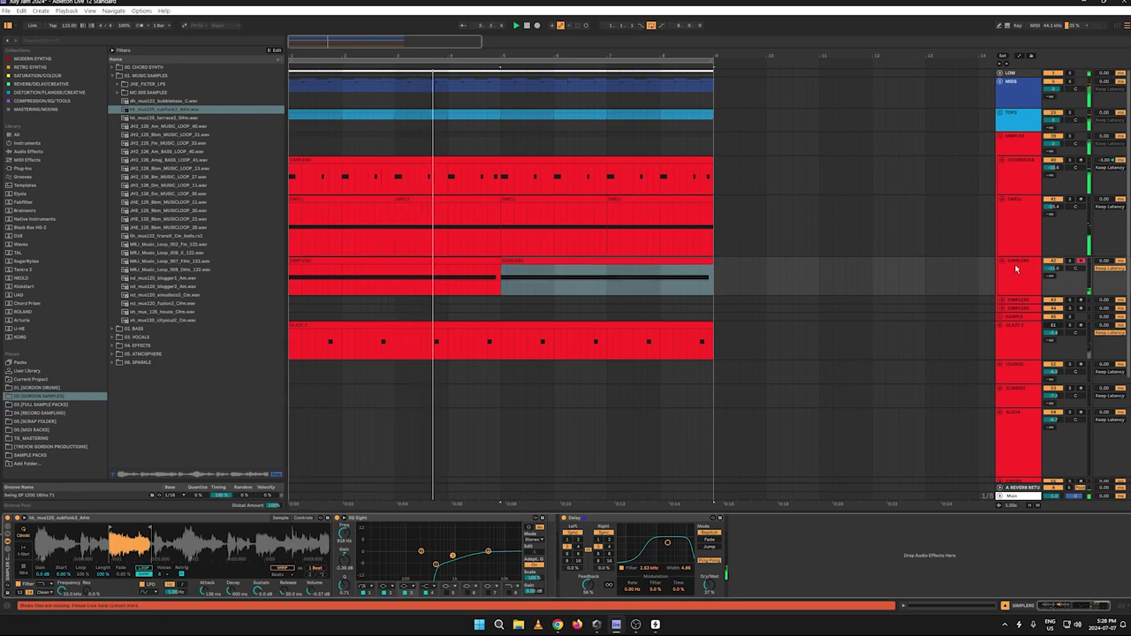
right_click(1017, 268)
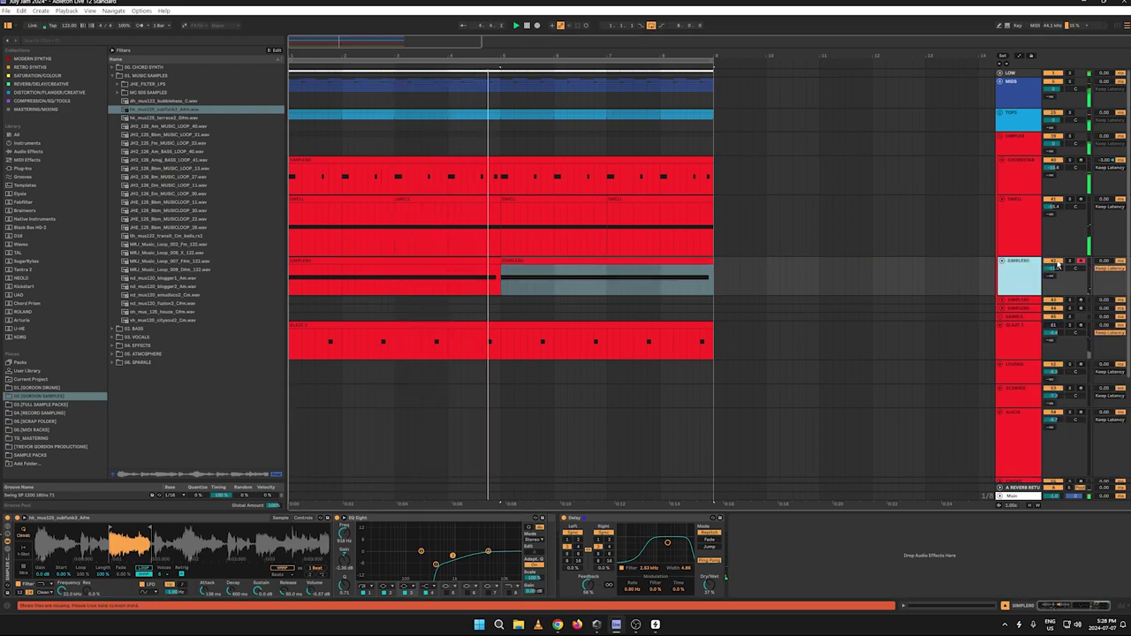
drag(1055, 268, 1055, 273)
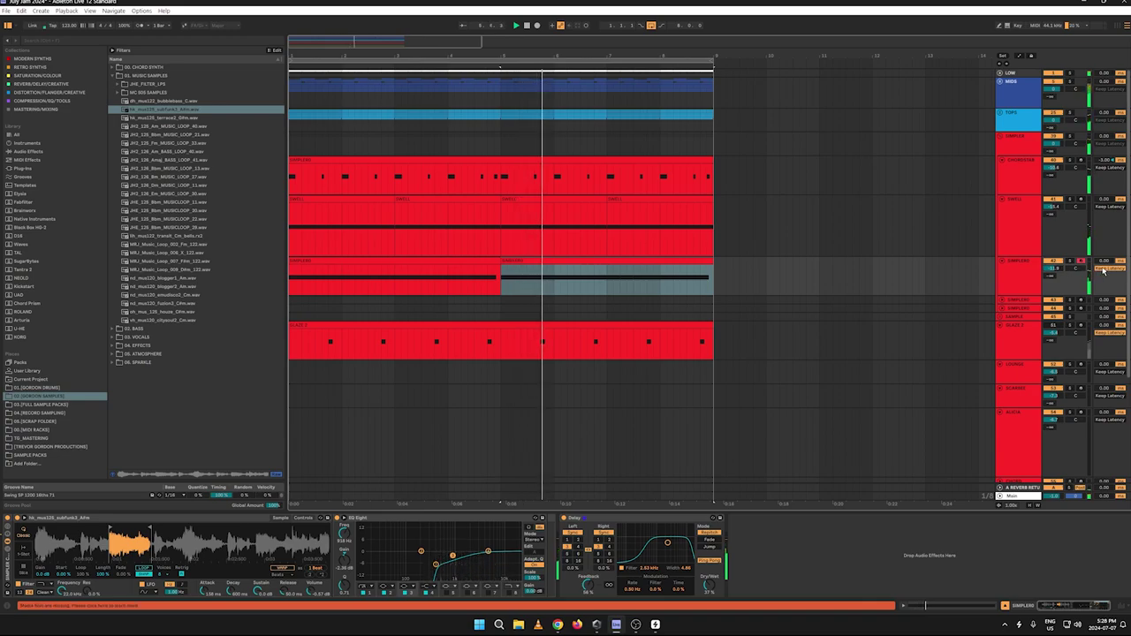
drag(110, 529, 212, 529)
key(space)
key(space)
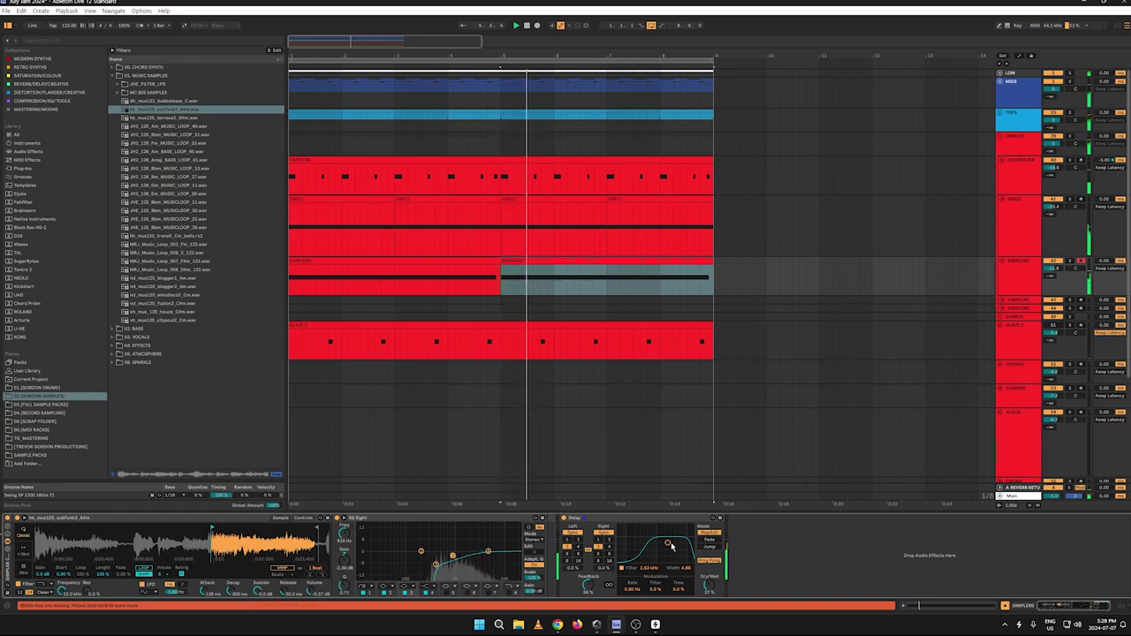
key(space)
key(space)
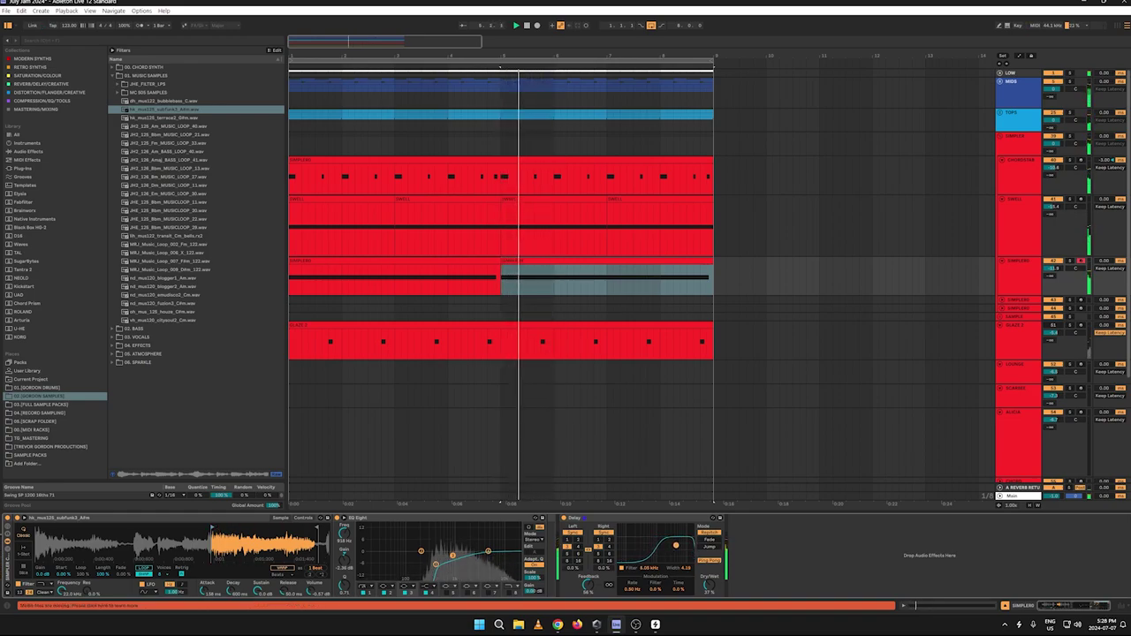
Step: Set EQ Eight band 4 to a steep high cut at 7.26 kHz, auditioning from bar 5
drag(675, 545, 675, 544)
click(489, 551)
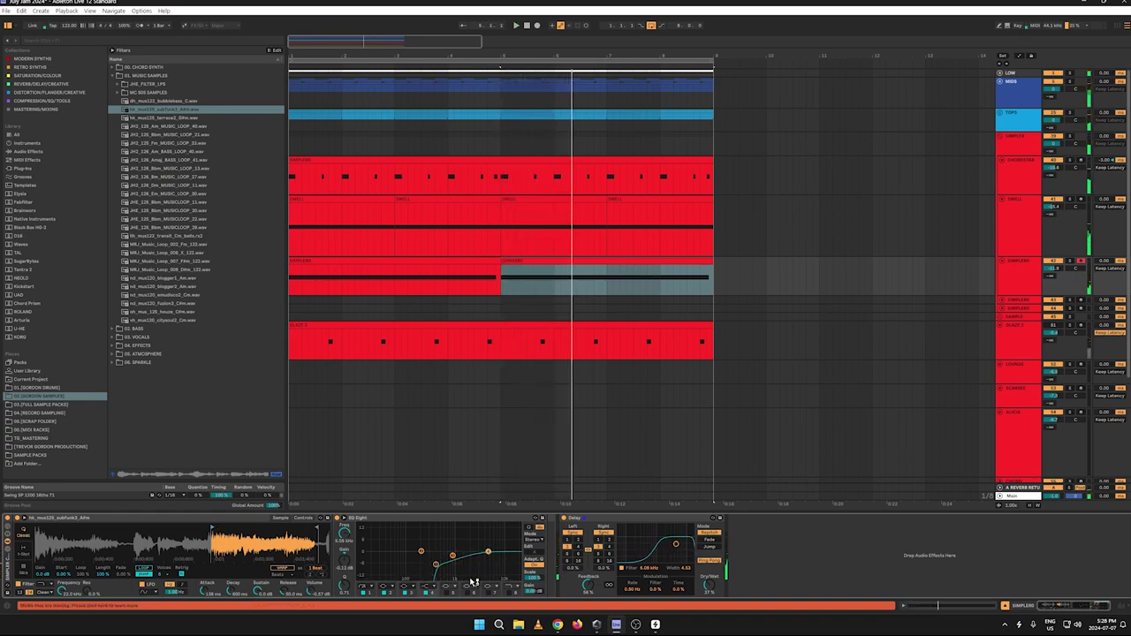
key(space)
key(space)
click(426, 588)
click(427, 579)
drag(489, 558, 496, 557)
key(space)
key(space)
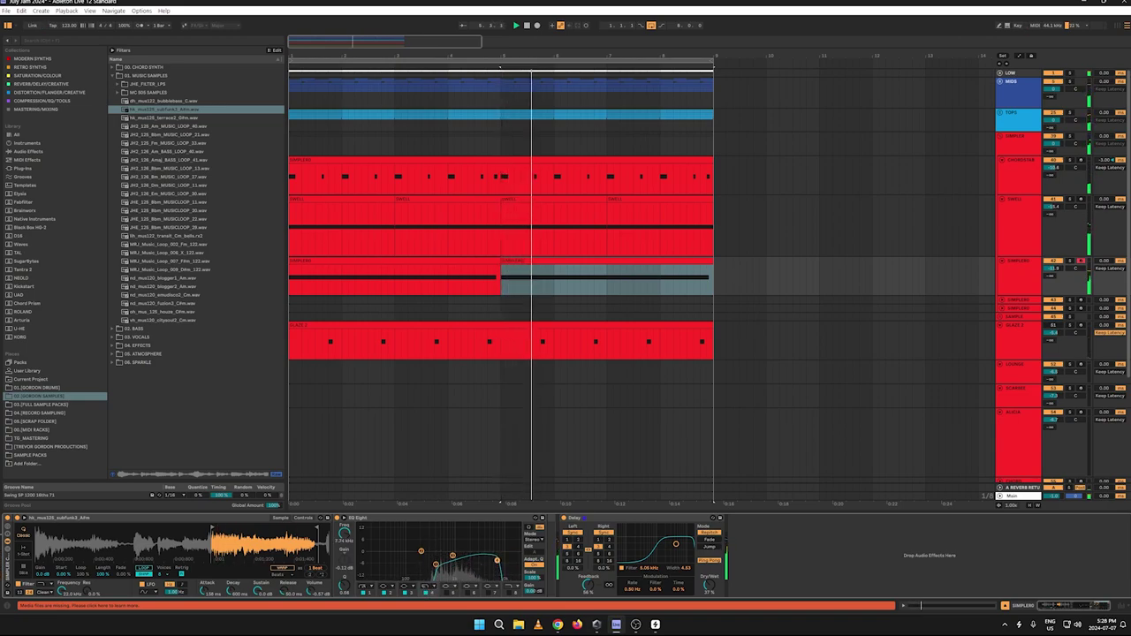
key(space)
key(space)
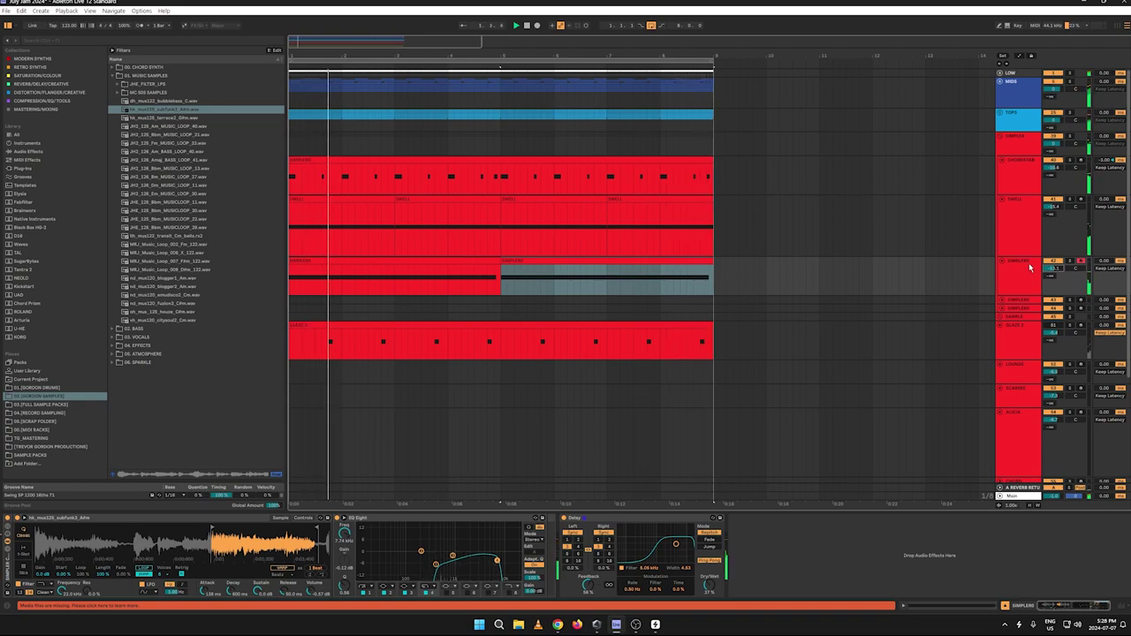
Step: Rename the SAMPLERS track to FUNFX
click(1007, 281)
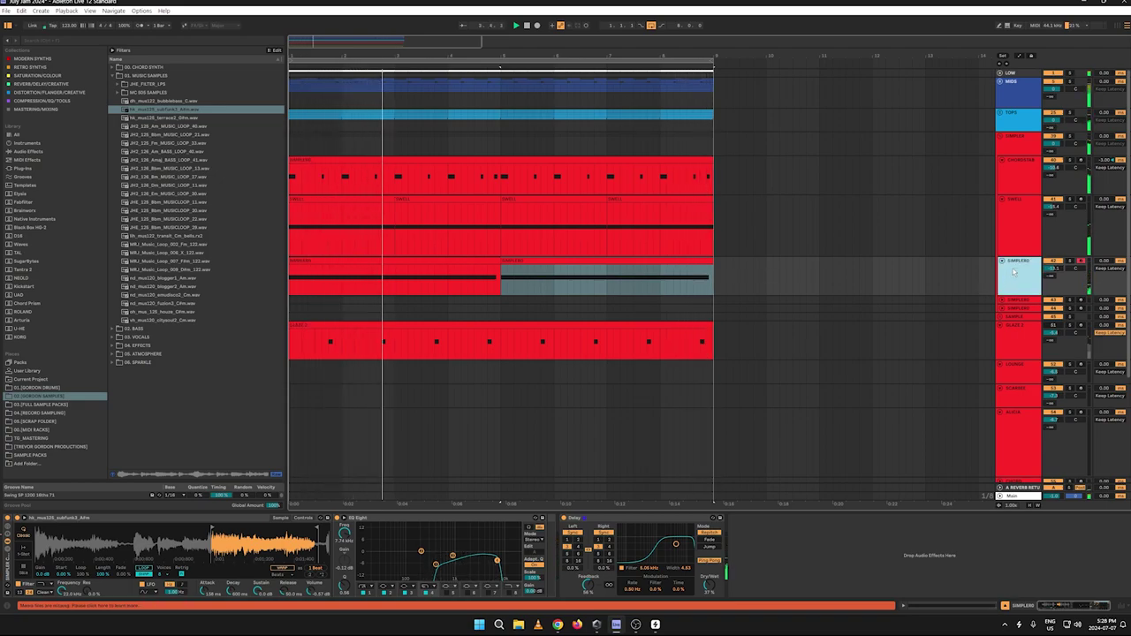
right_click(1011, 268)
click(1033, 305)
text(FUNFX)
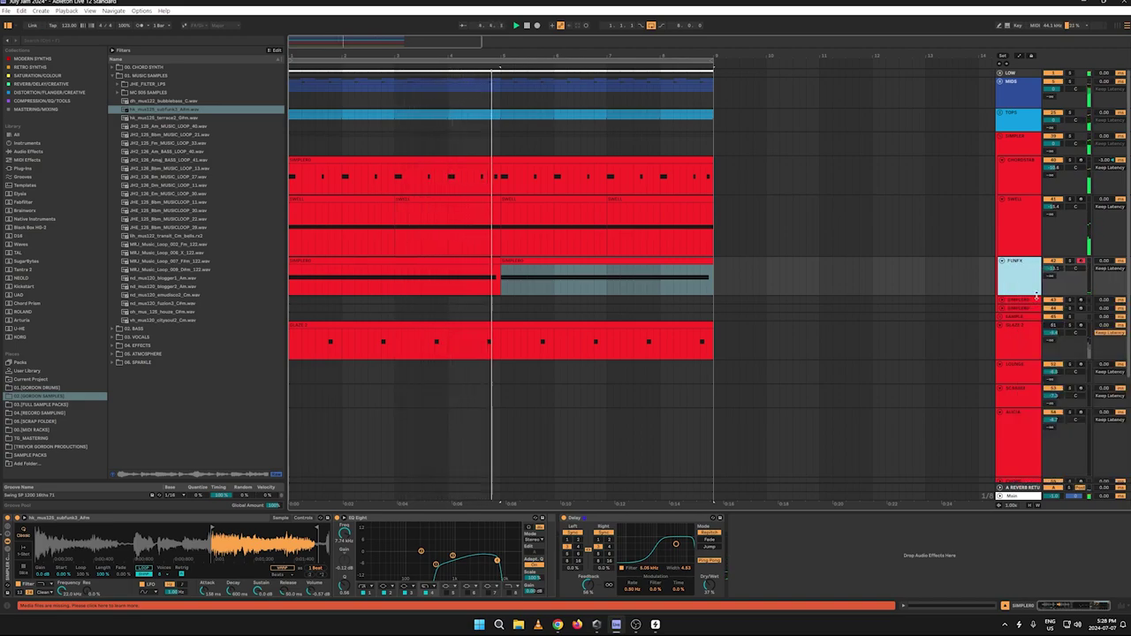
key(Return)
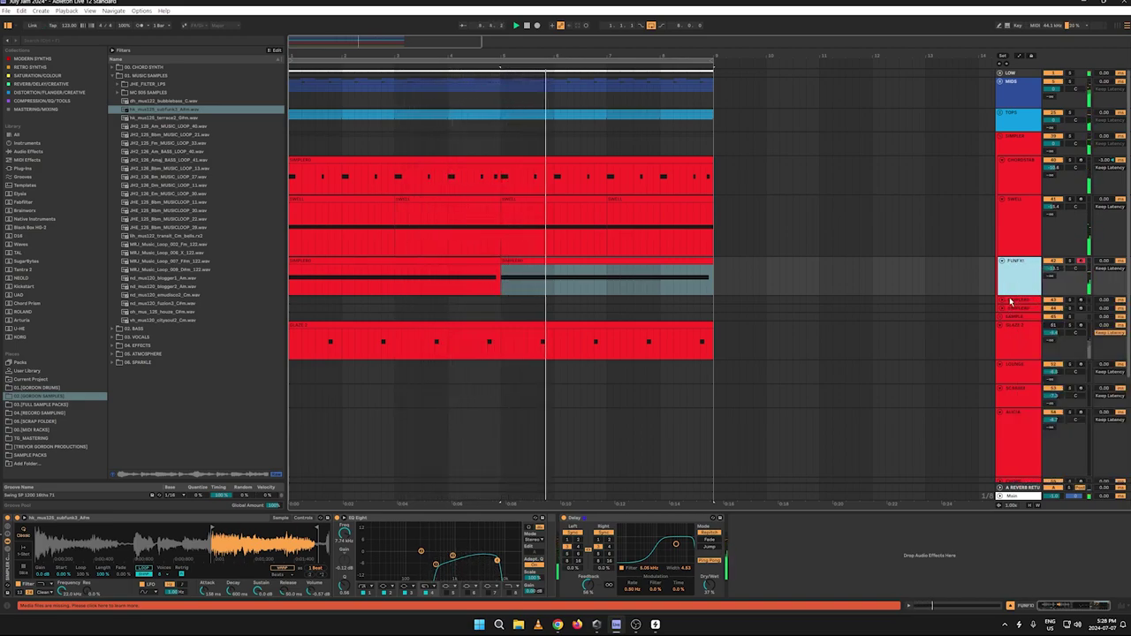
Step: Unfold the sampler track below FUNFX and select it
click(1002, 301)
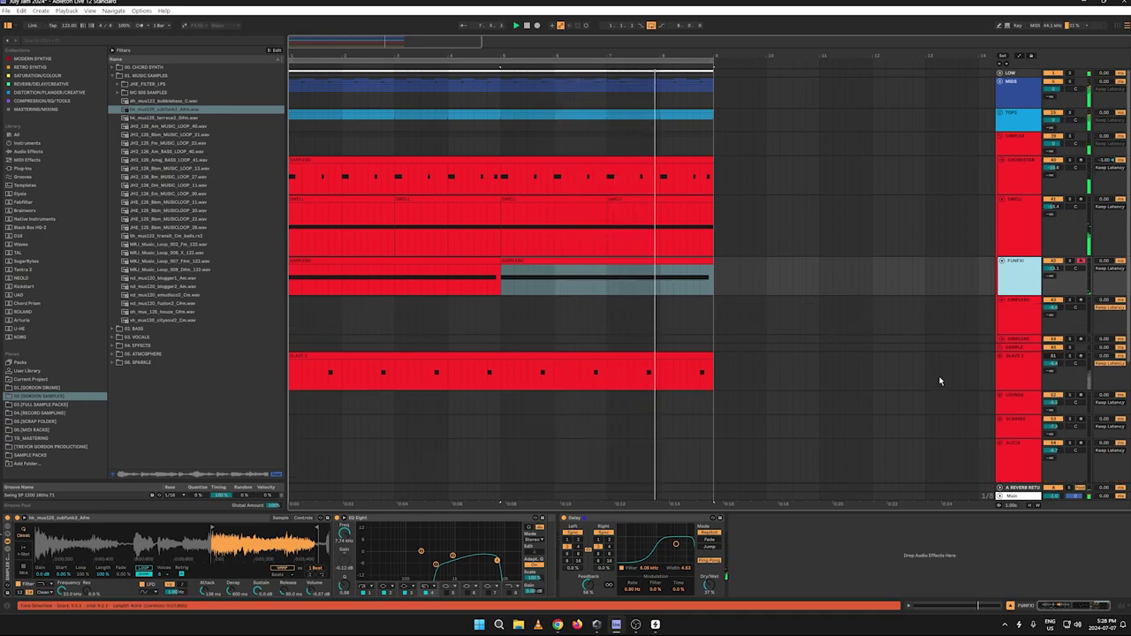
click(1050, 263)
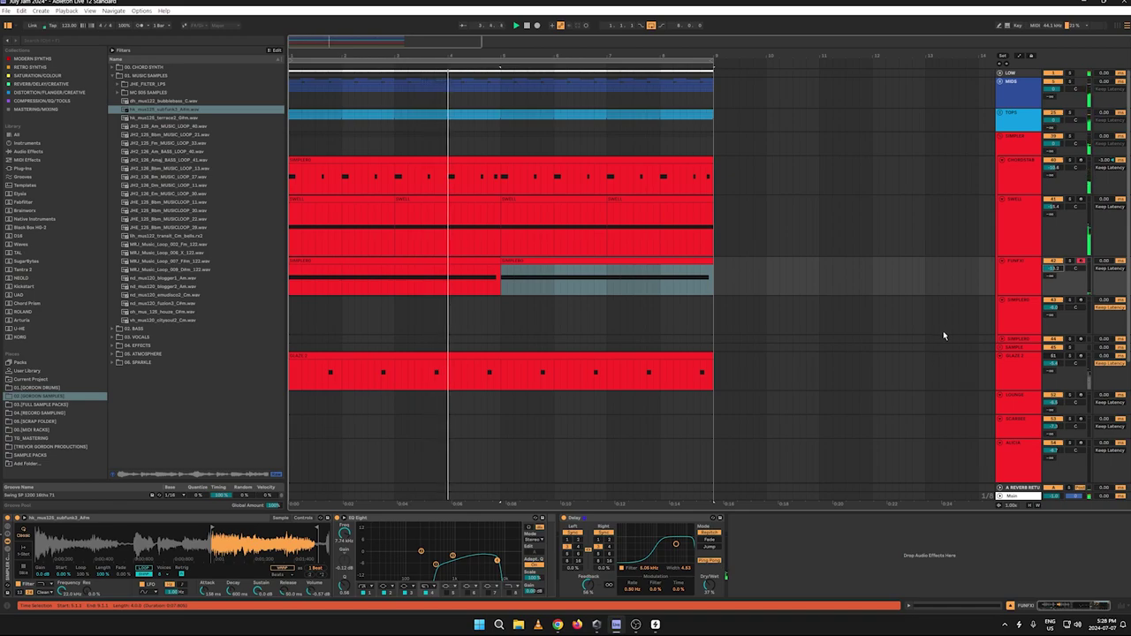
click(1017, 322)
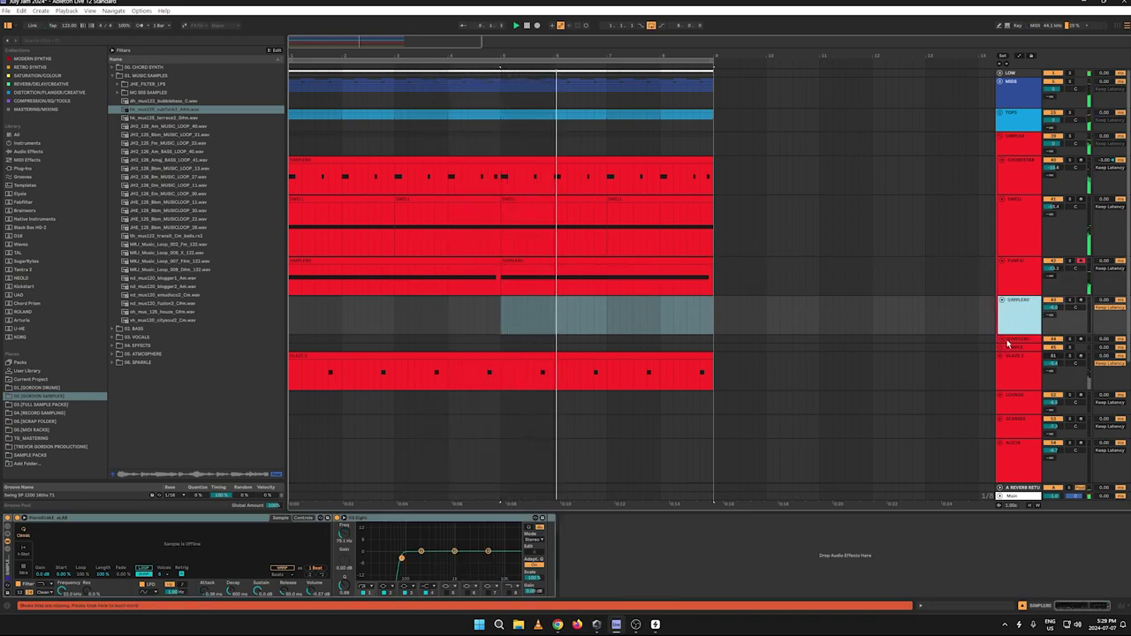
Step: Select the LOUNGE track, make it taller, and bring up the Lounge Lizard plug-in window
click(1029, 281)
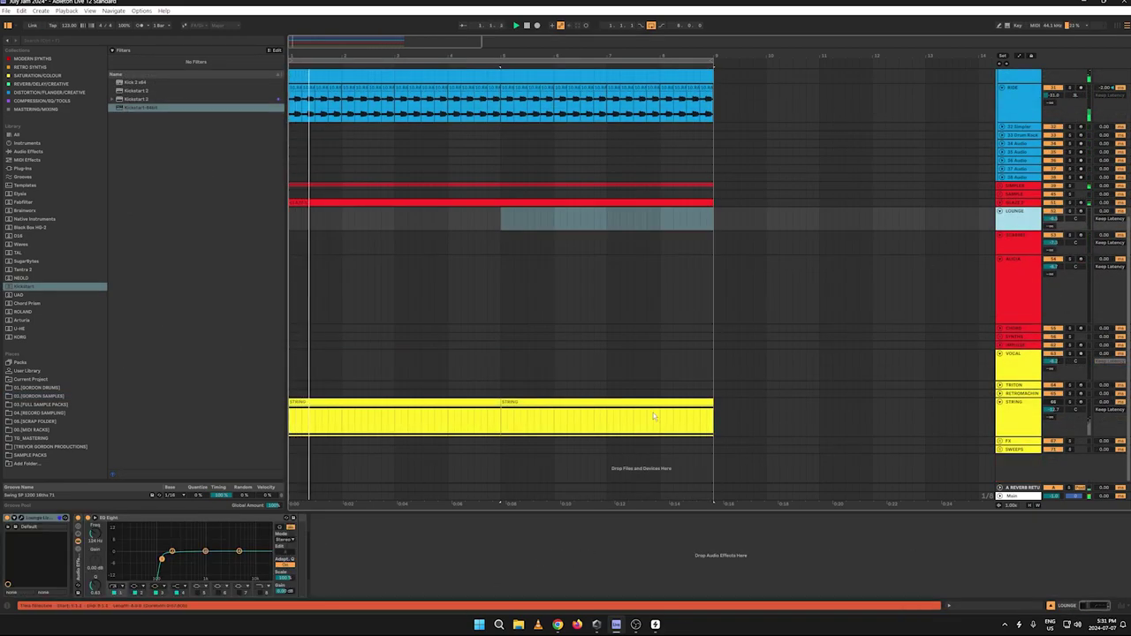
click(23, 521)
click(24, 520)
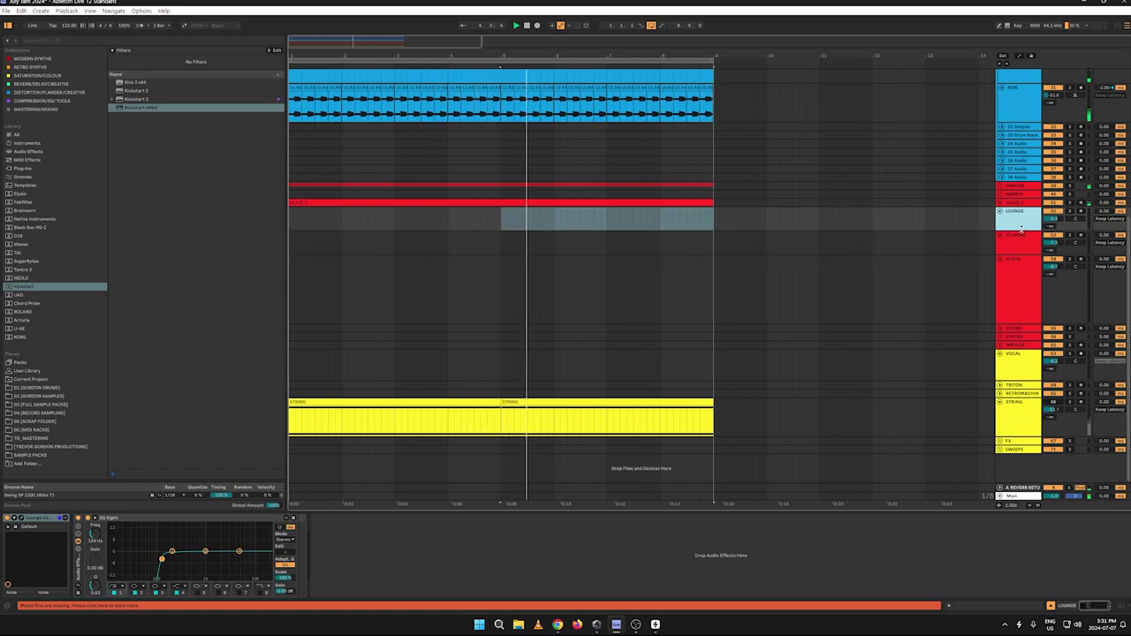
drag(1015, 232, 1029, 265)
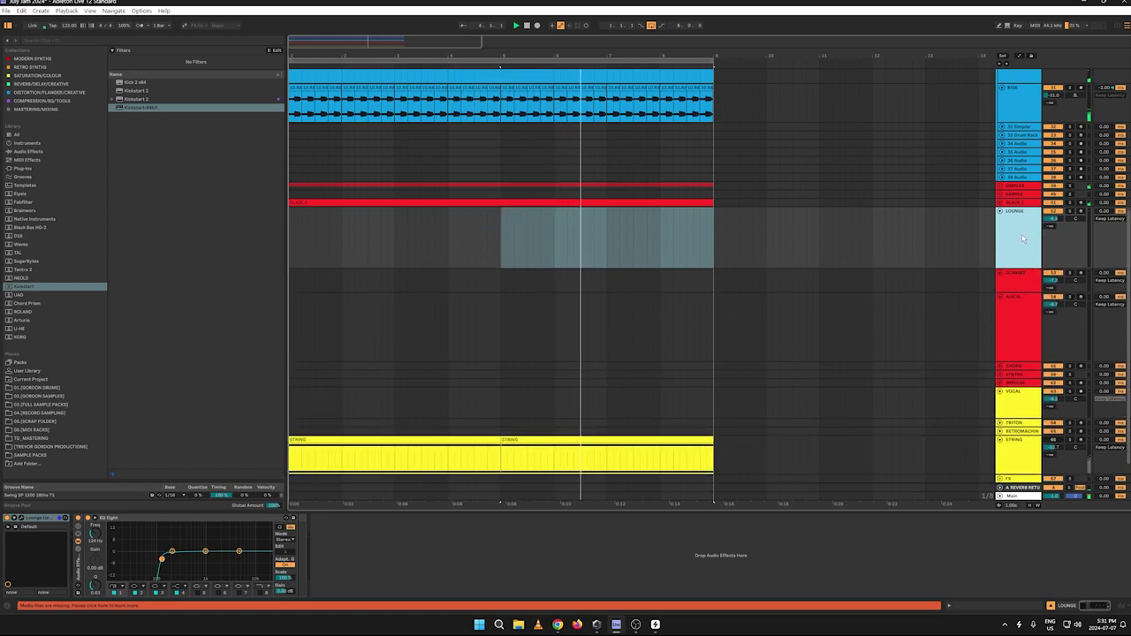
double_click(1023, 239)
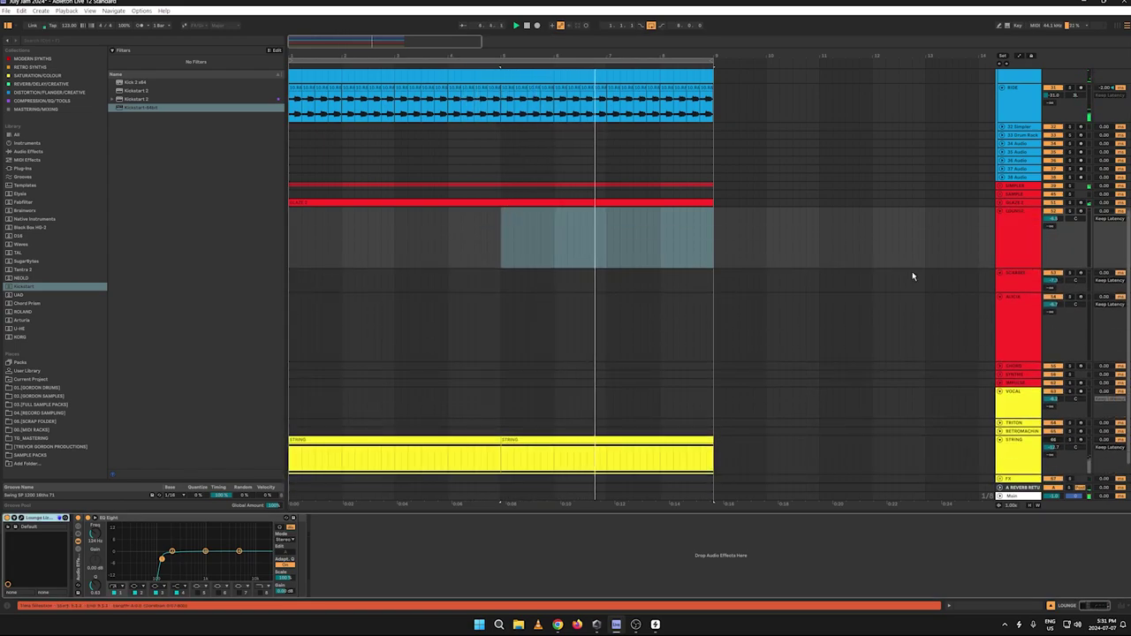
click(24, 522)
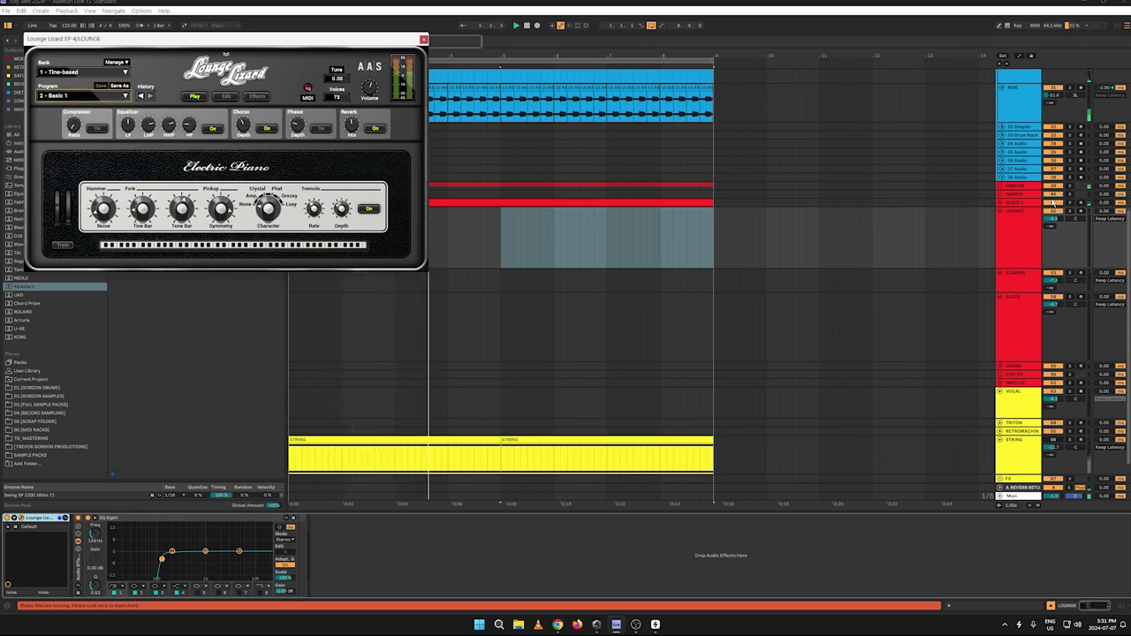
Step: Arm the LOUNGE track and record electric piano notes into the arrangement
click(1079, 213)
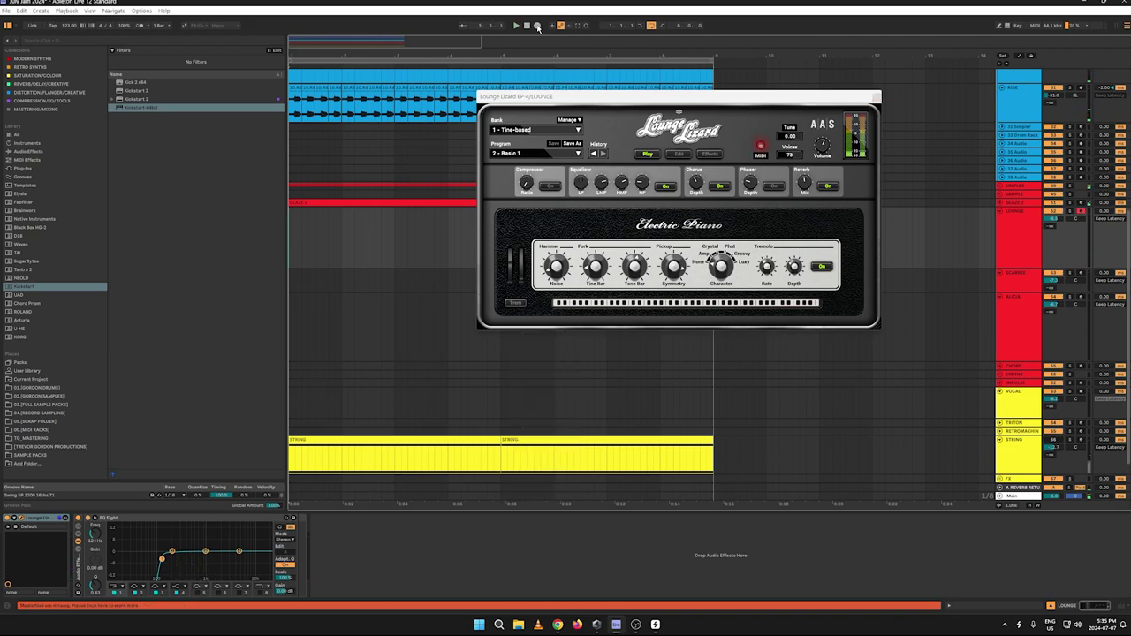
click(537, 25)
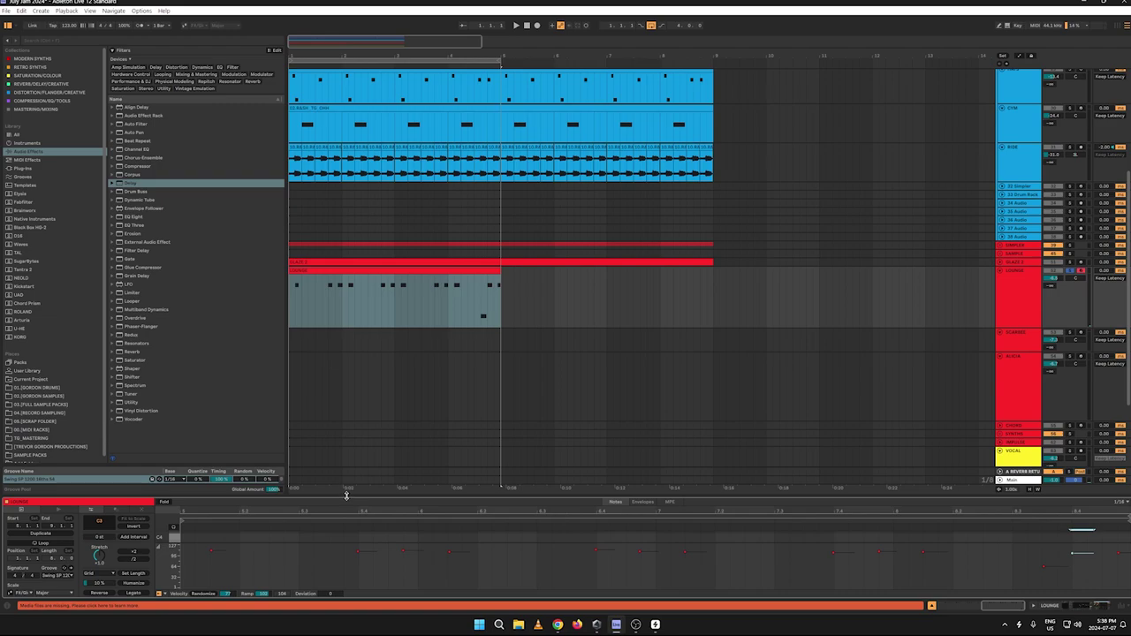
Step: Enlarge the LOUNGE piano roll, fold it to used rows, and add an F2 note
drag(347, 494, 354, 167)
key(space)
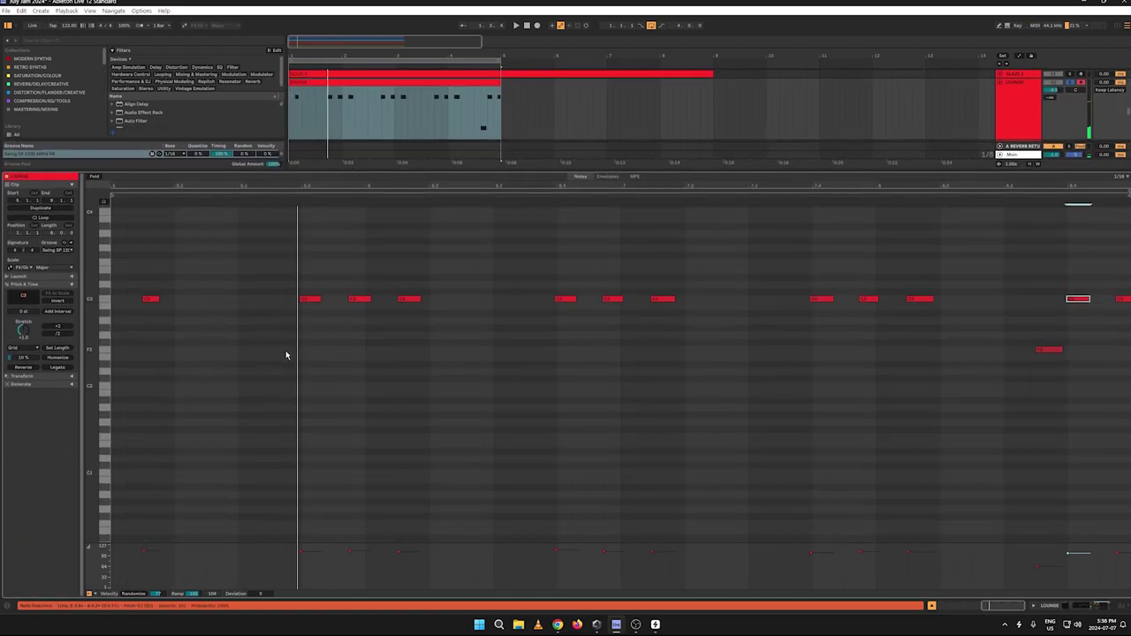
mouse_move(95, 367)
mouse_down()
mouse_move(110, 367)
mouse_move(94, 367)
mouse_up()
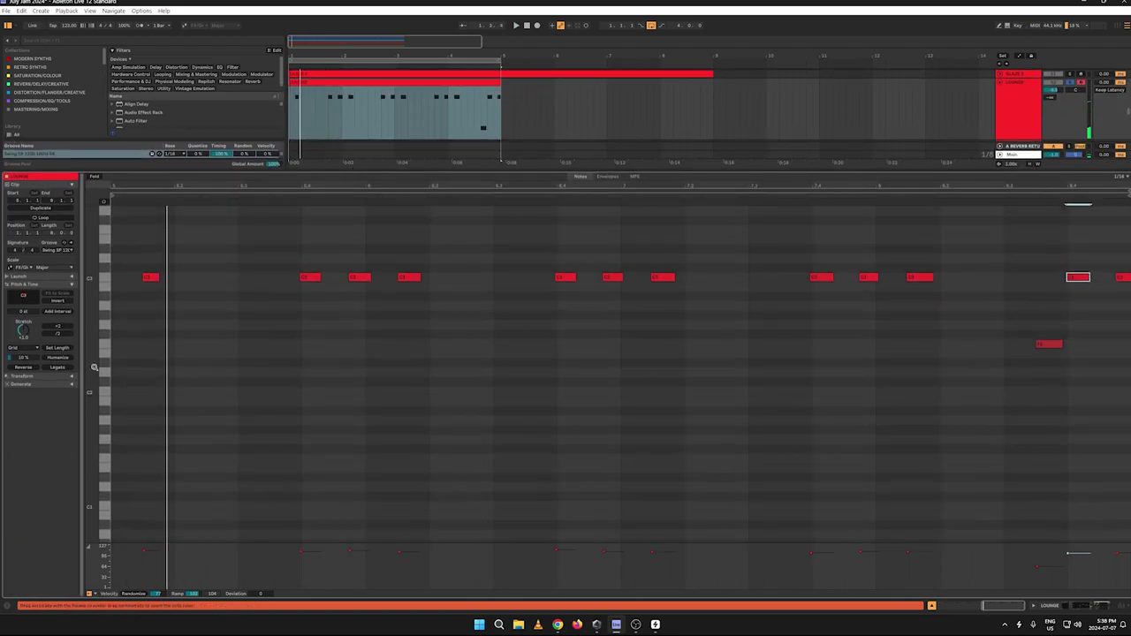
click(95, 177)
click(232, 227)
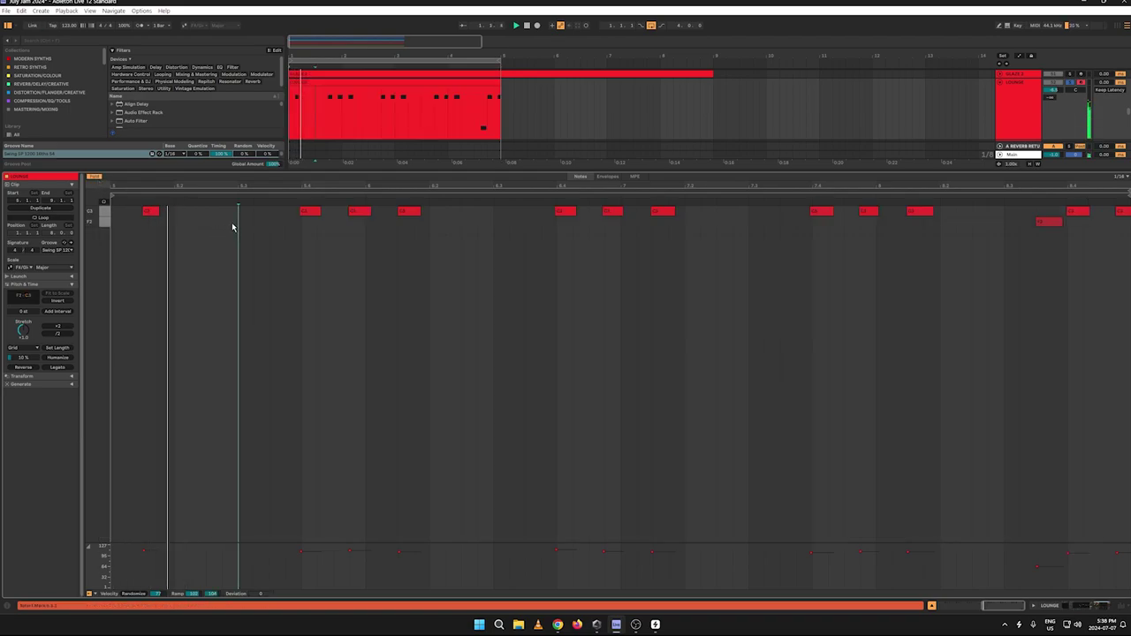
double_click(231, 222)
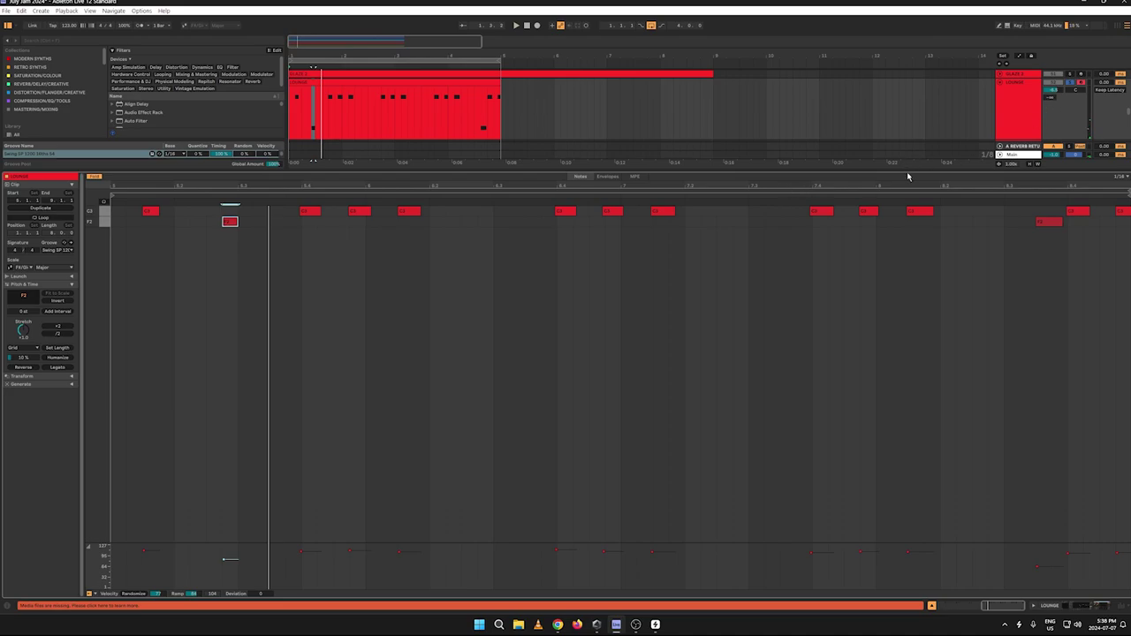
Step: Restart playback, unfold SLICE 2 and the SIMPLER group, and select CHORDSTAB
drag(907, 176, 879, 394)
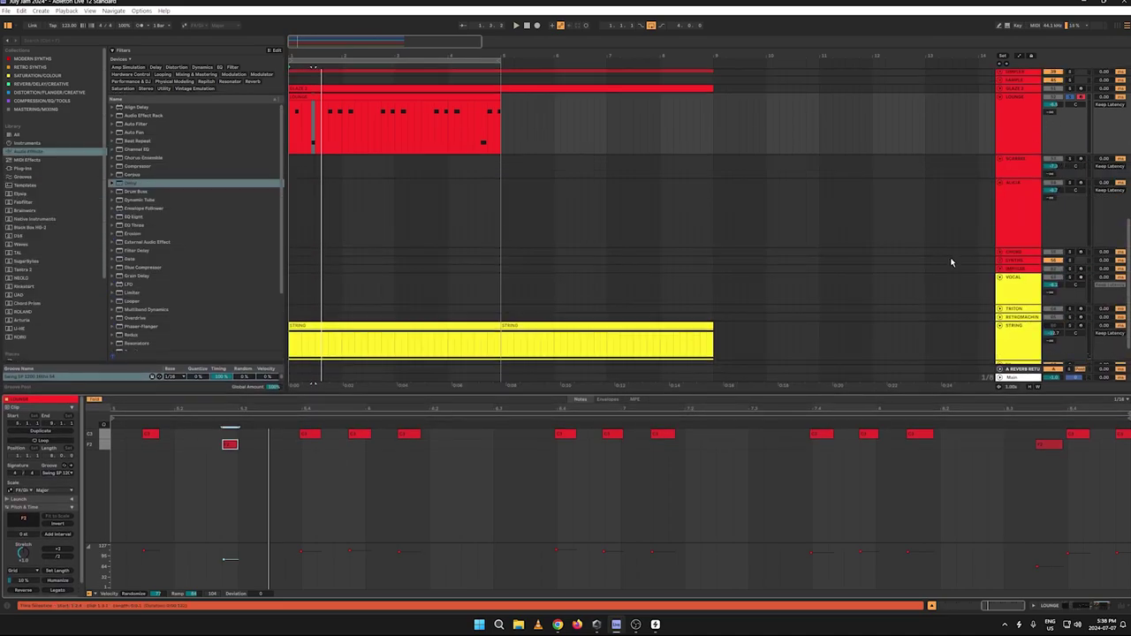
scroll(951, 262, up, 3)
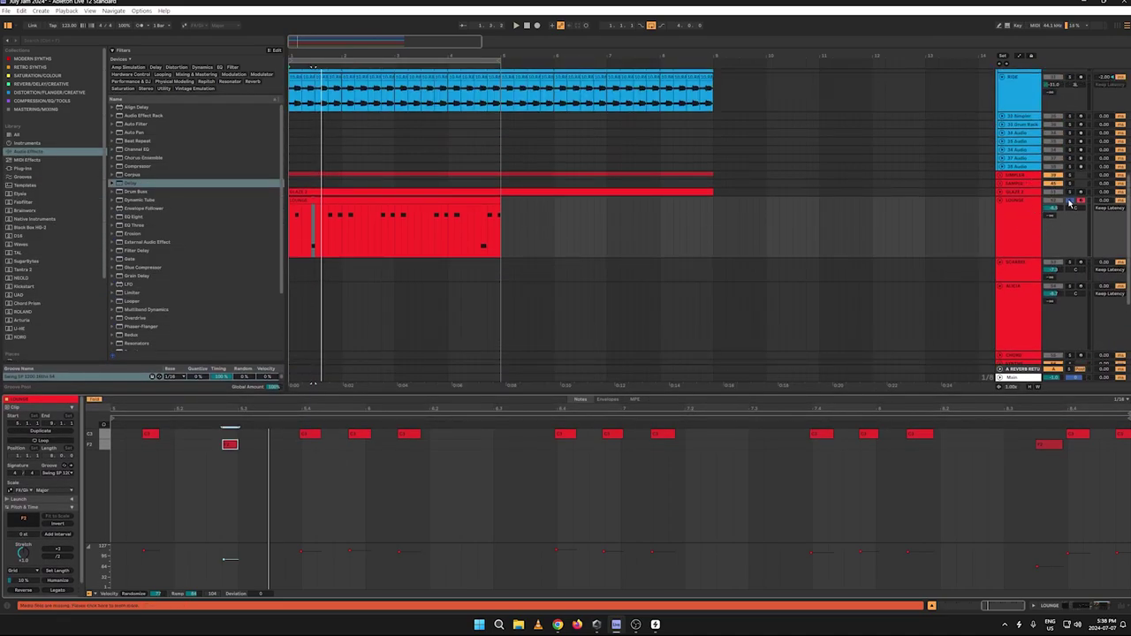
key(space)
click(1001, 193)
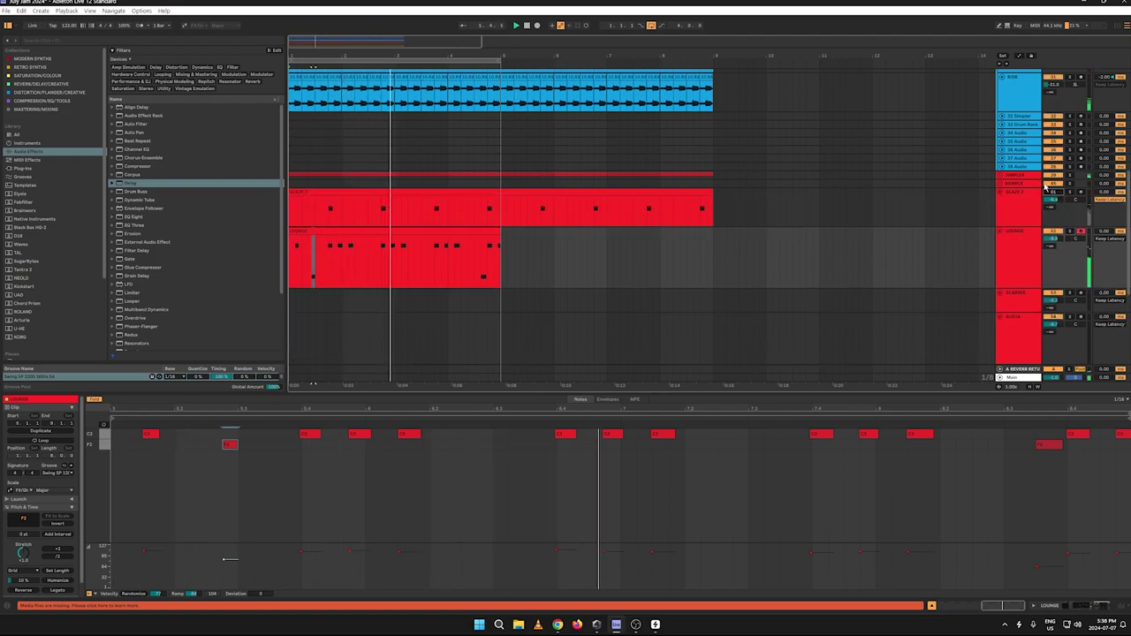
click(1000, 175)
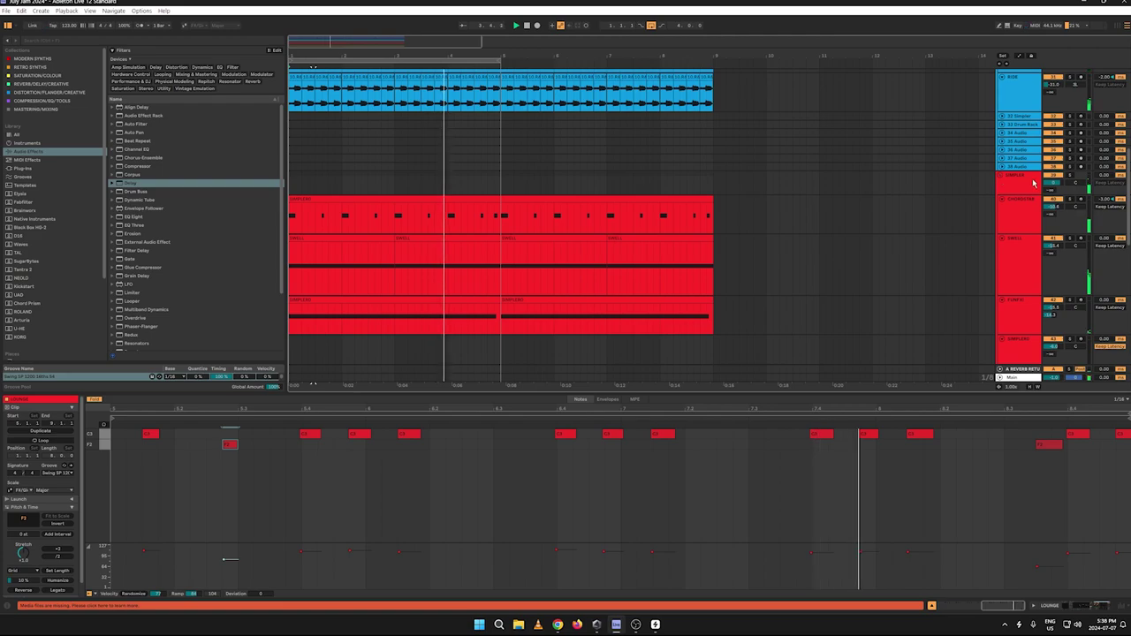
click(1009, 226)
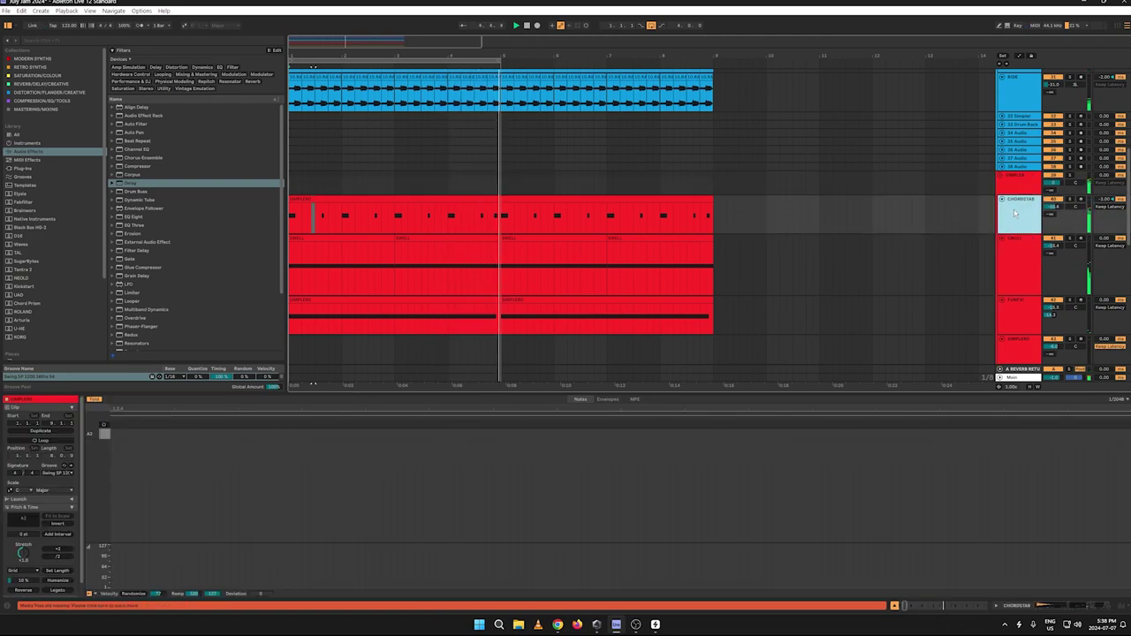
Step: Lower the CHORDSTAB Auto Filter cutoff and switch off the SWELL track
double_click(1014, 213)
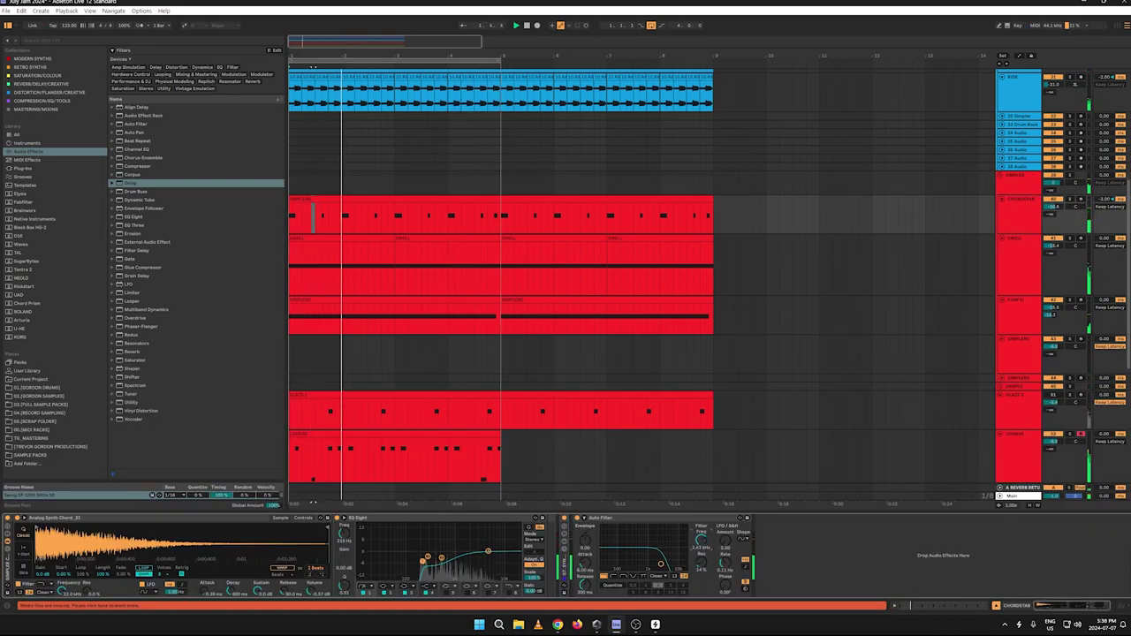
drag(700, 539, 700, 556)
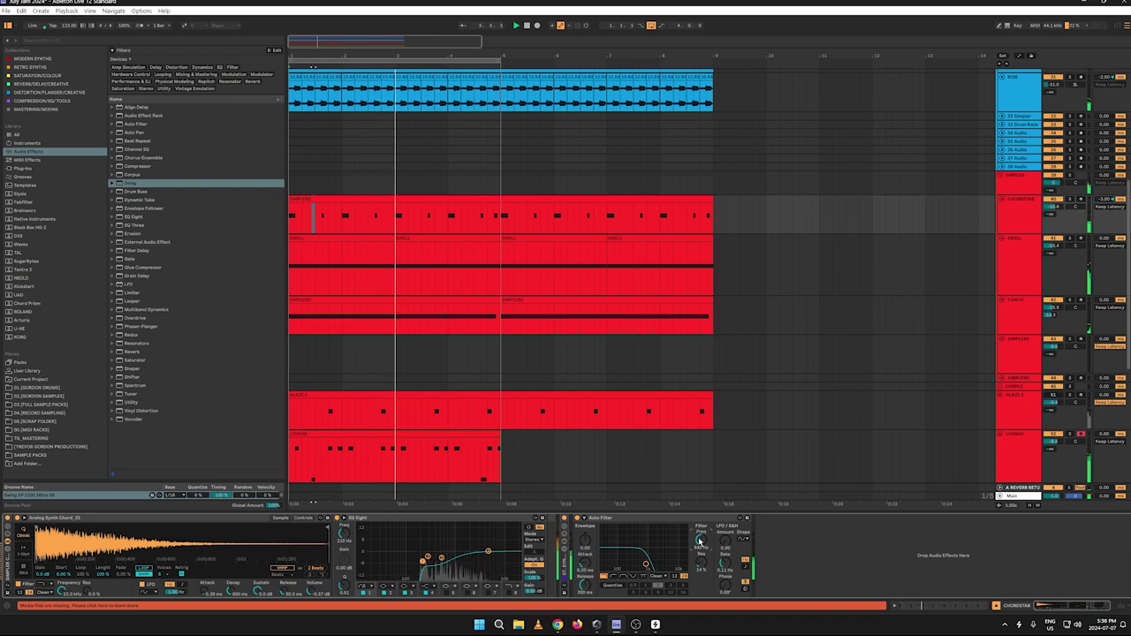
click(1053, 238)
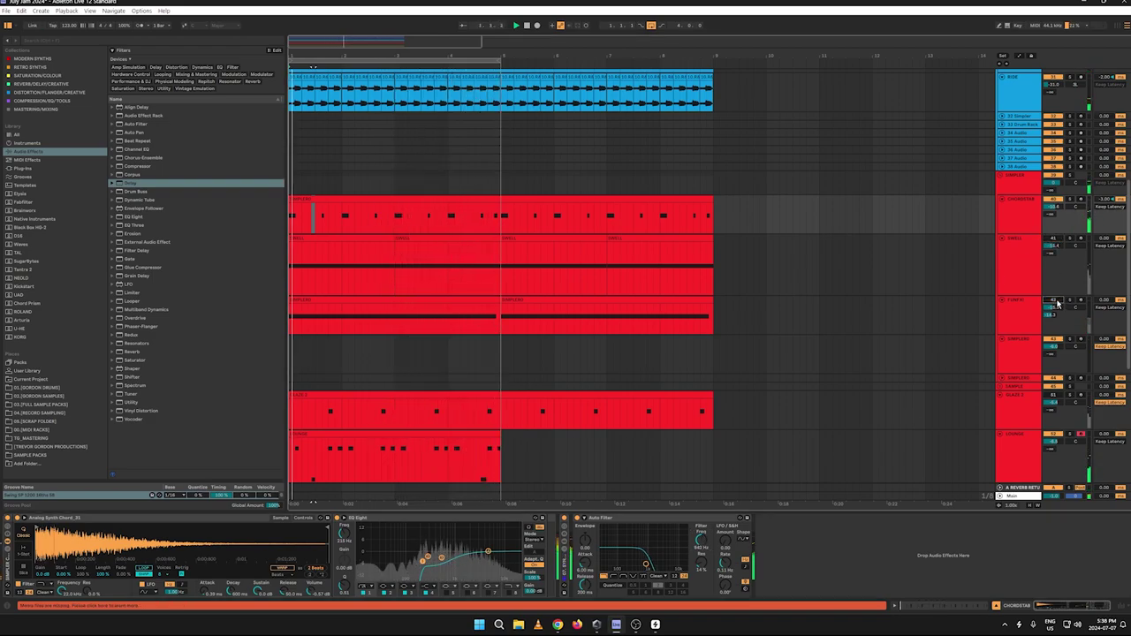
Step: Scroll down to the LOUNGE clip and open its MIDI notes for editing
scroll(1016, 271, down, 4)
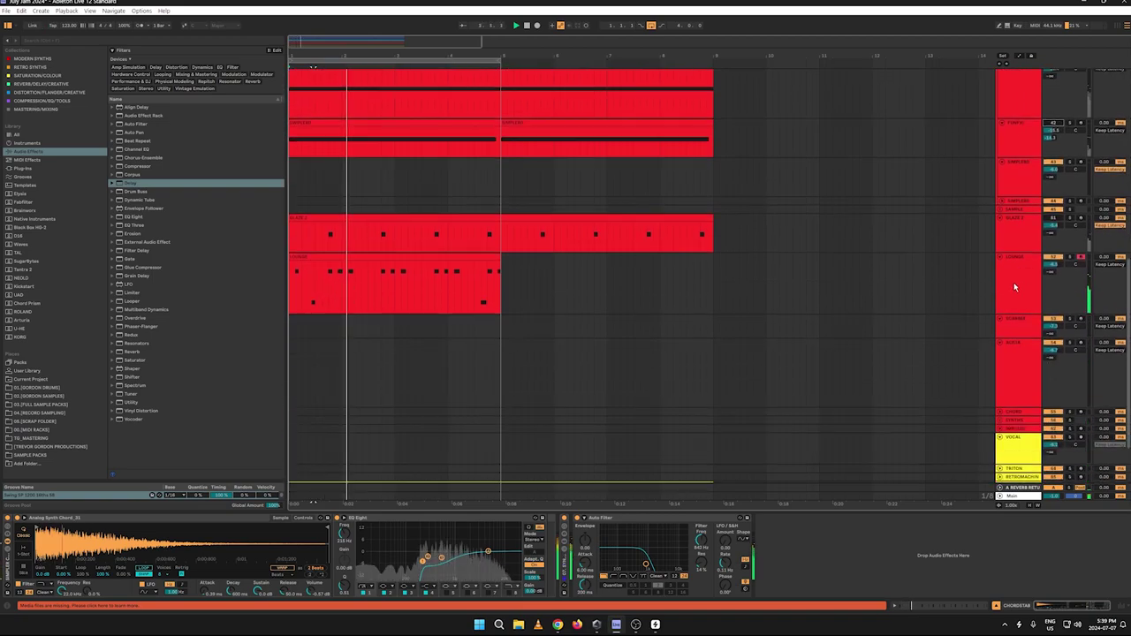
scroll(951, 305, down, 1)
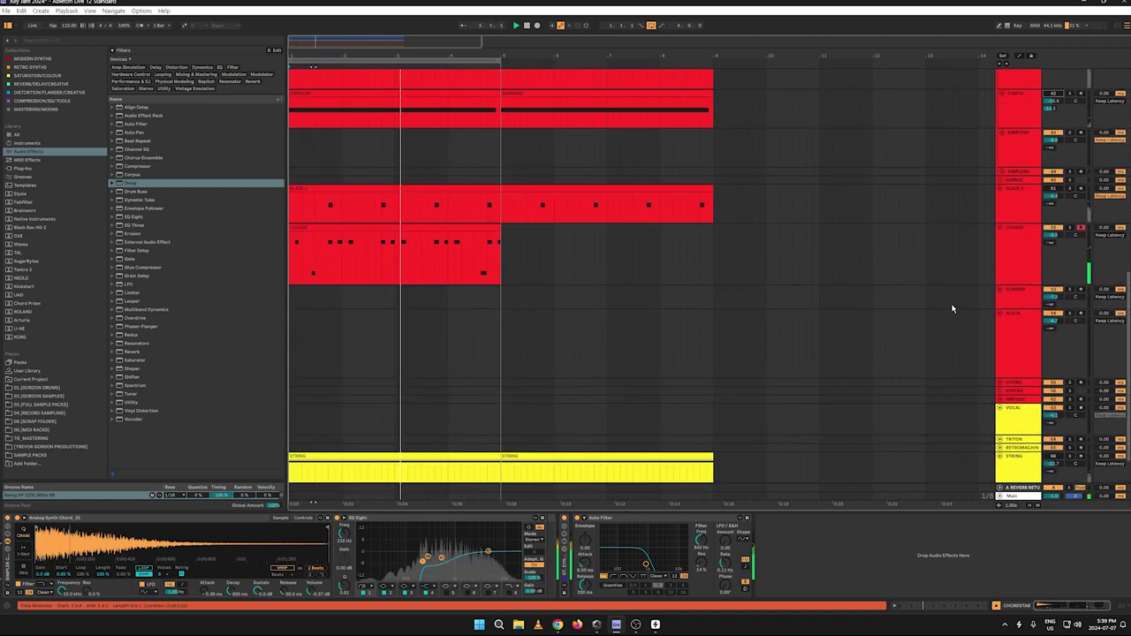
scroll(936, 317, down, 2)
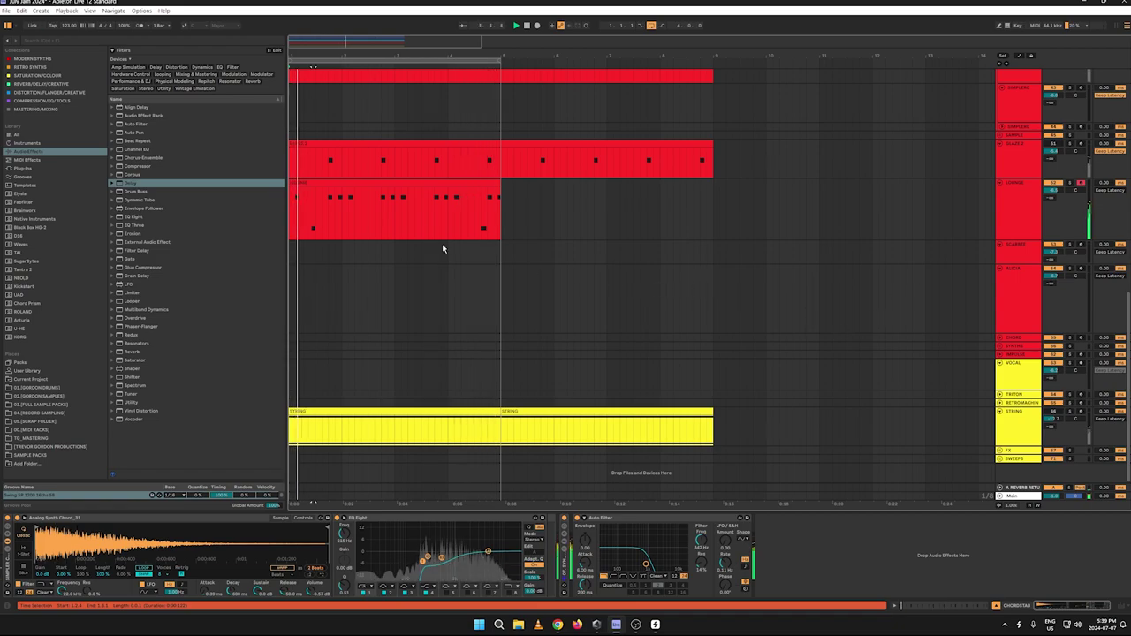
click(359, 191)
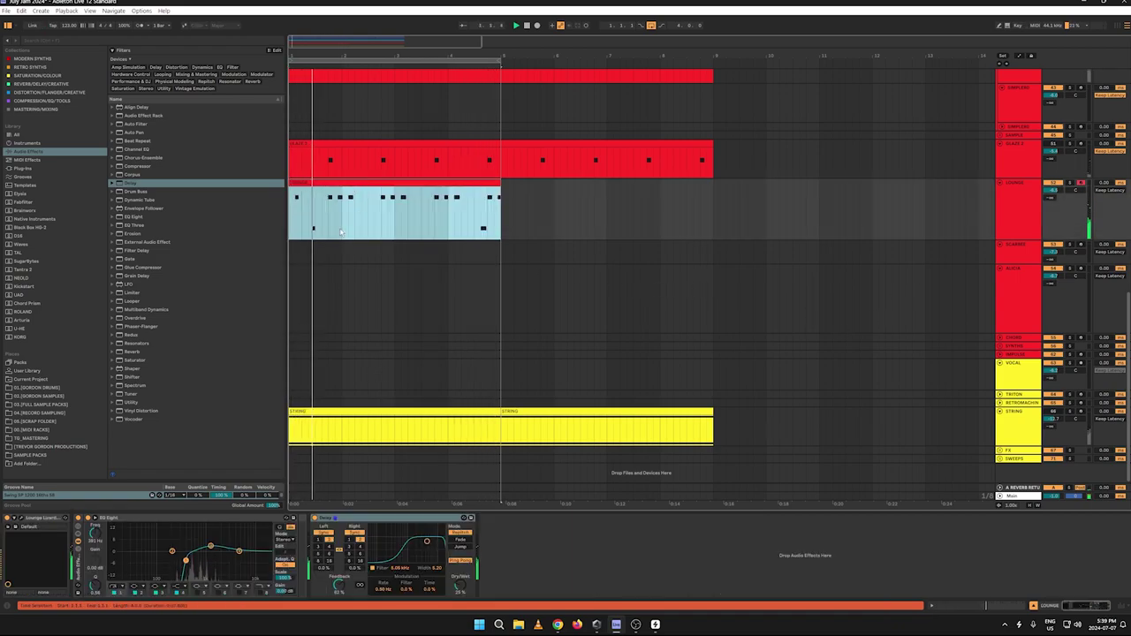
double_click(331, 182)
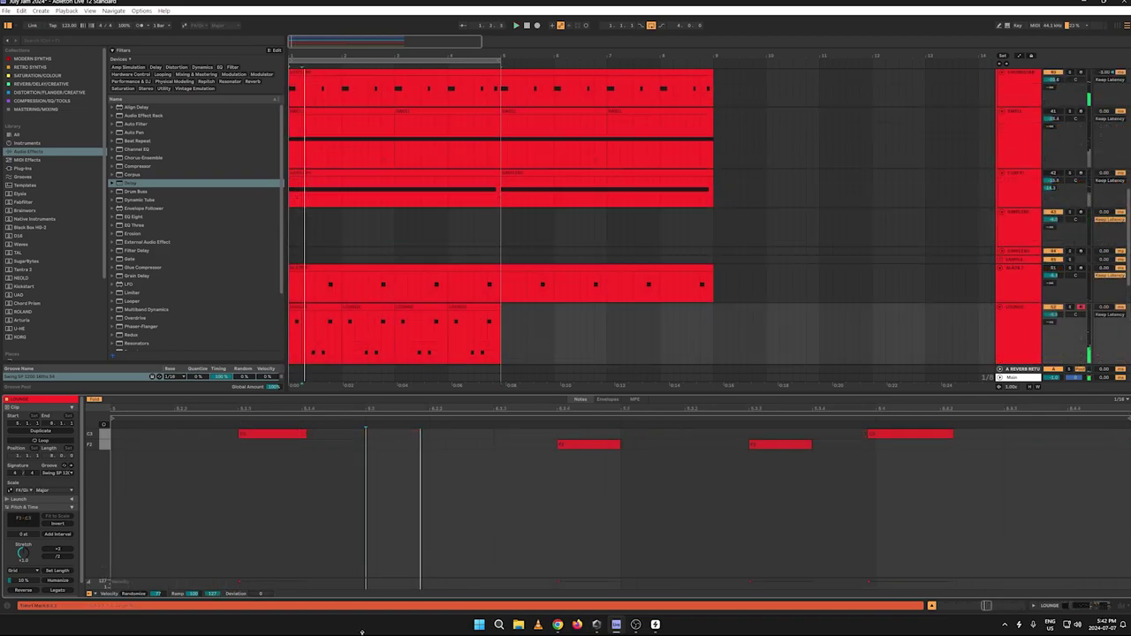
Step: Unfold and enlarge the LOUNGE note editor, trim the clip end, and select every note after the first C3
click(94, 400)
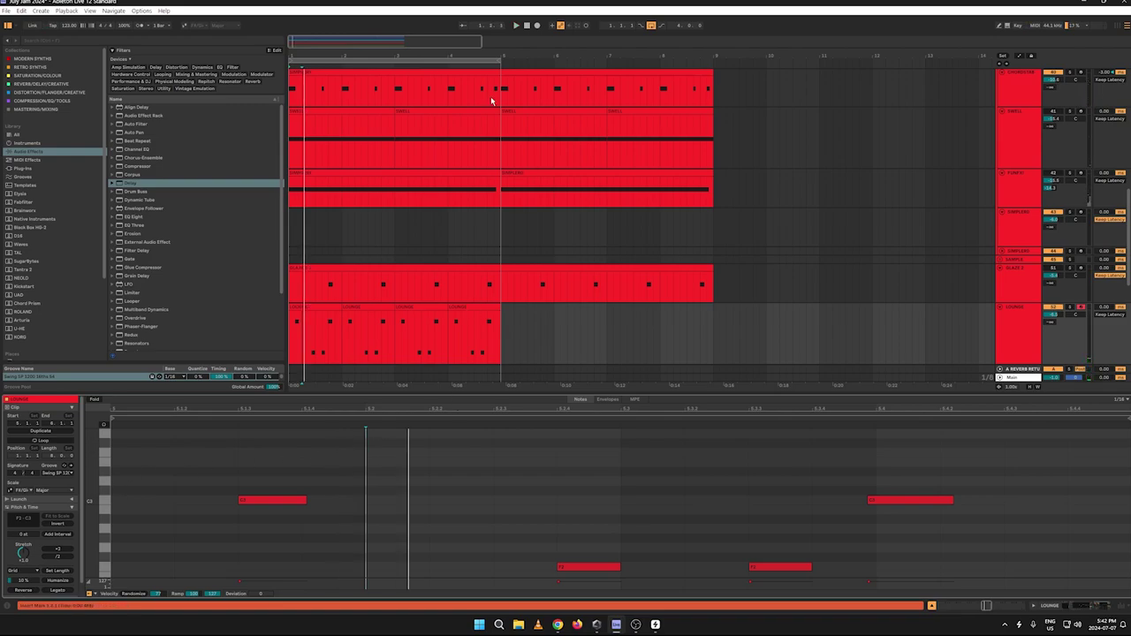
drag(497, 336, 500, 322)
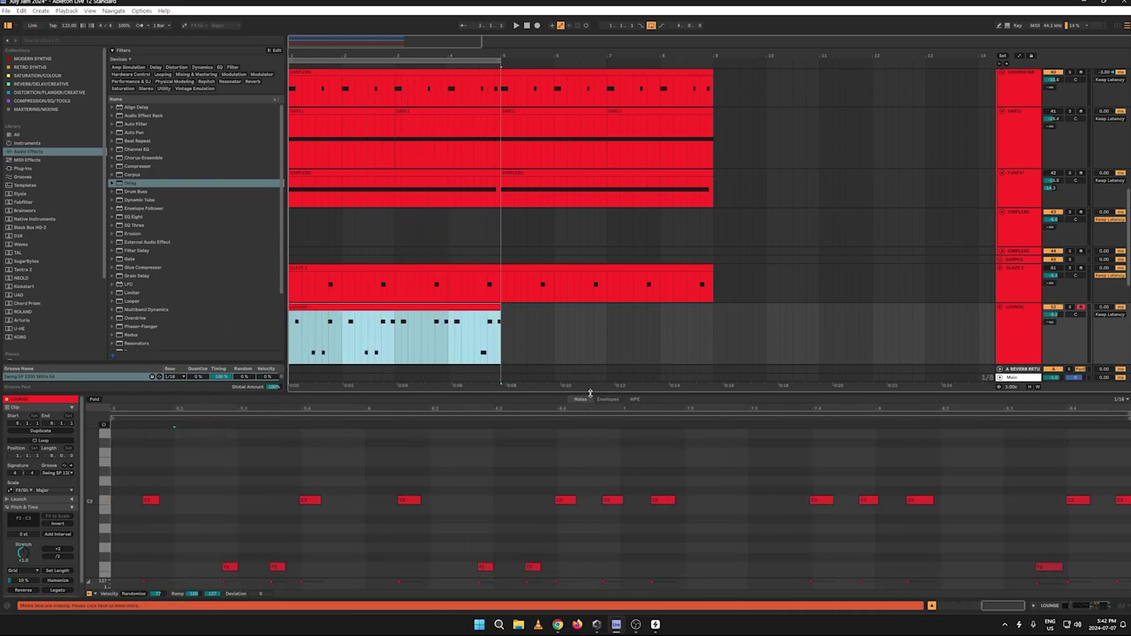
drag(590, 392, 613, 256)
drag(1123, 458, 223, 327)
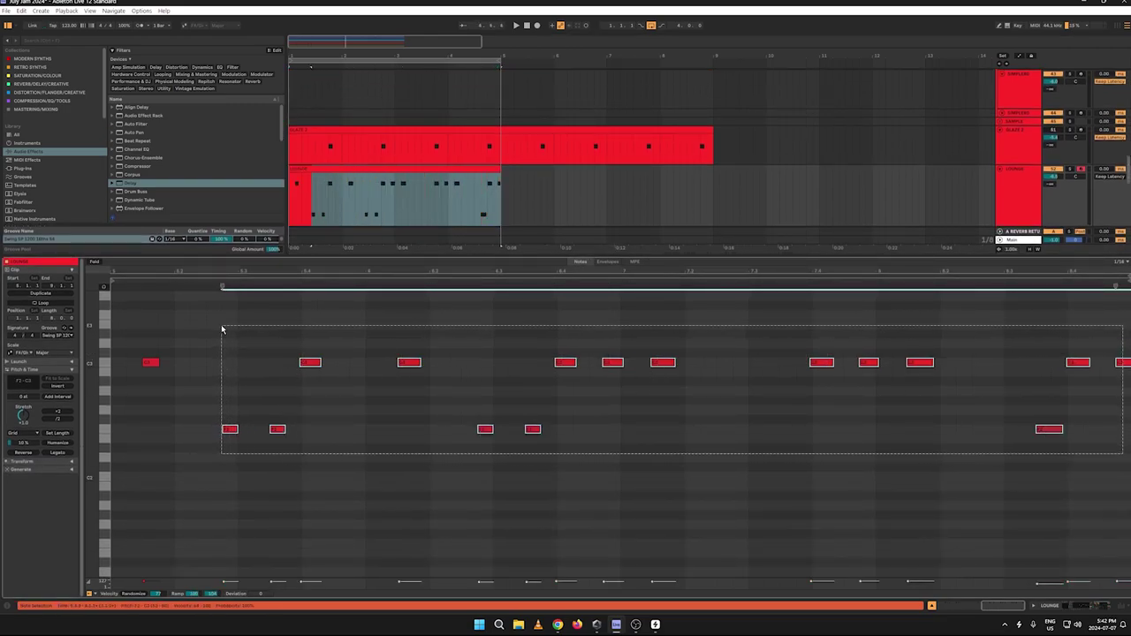
Step: Delete the notes after the first C3, make the keys taller, and replay the loop
key(Delete)
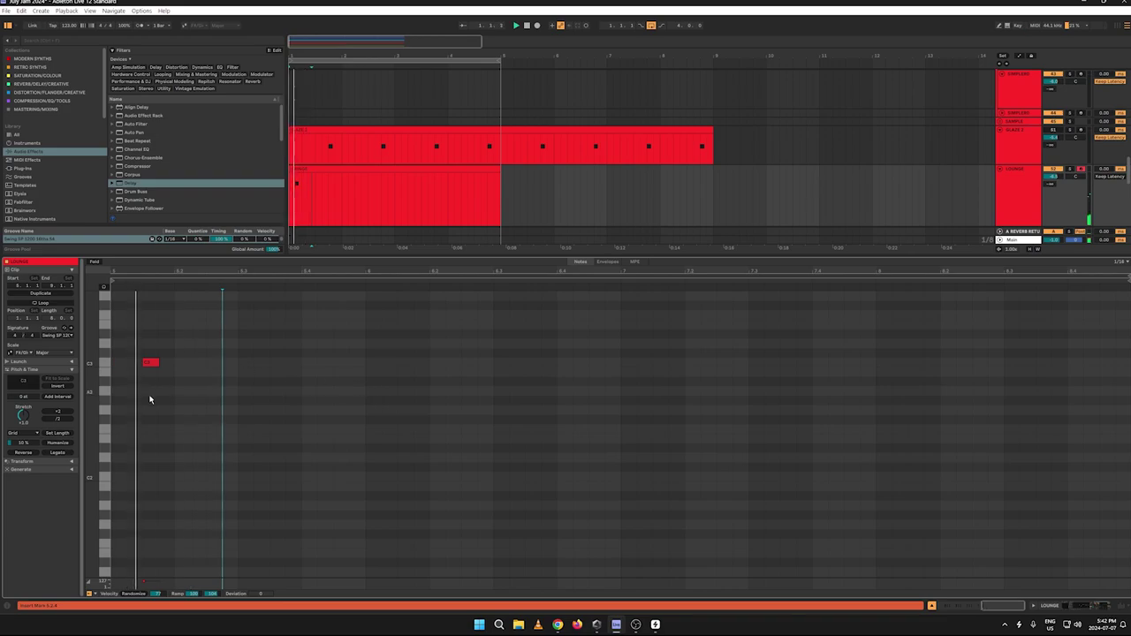
drag(93, 403, 101, 452)
key(space)
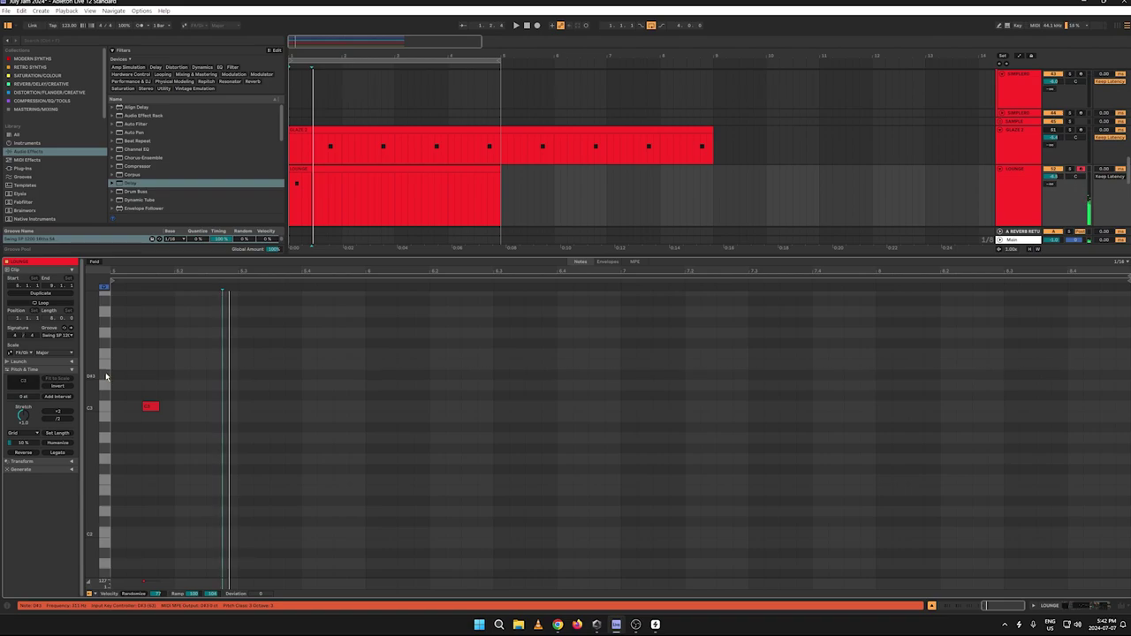
key(space)
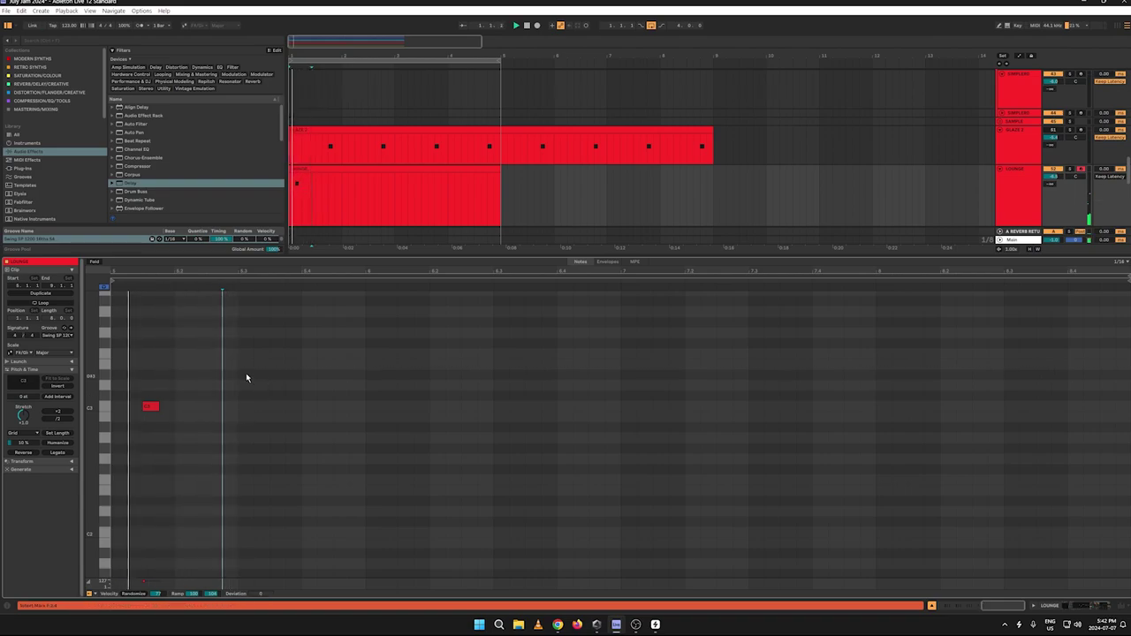
Step: Add a lengthened D#3 and a short C3 after the first C3, both at velocity 100
double_click(246, 376)
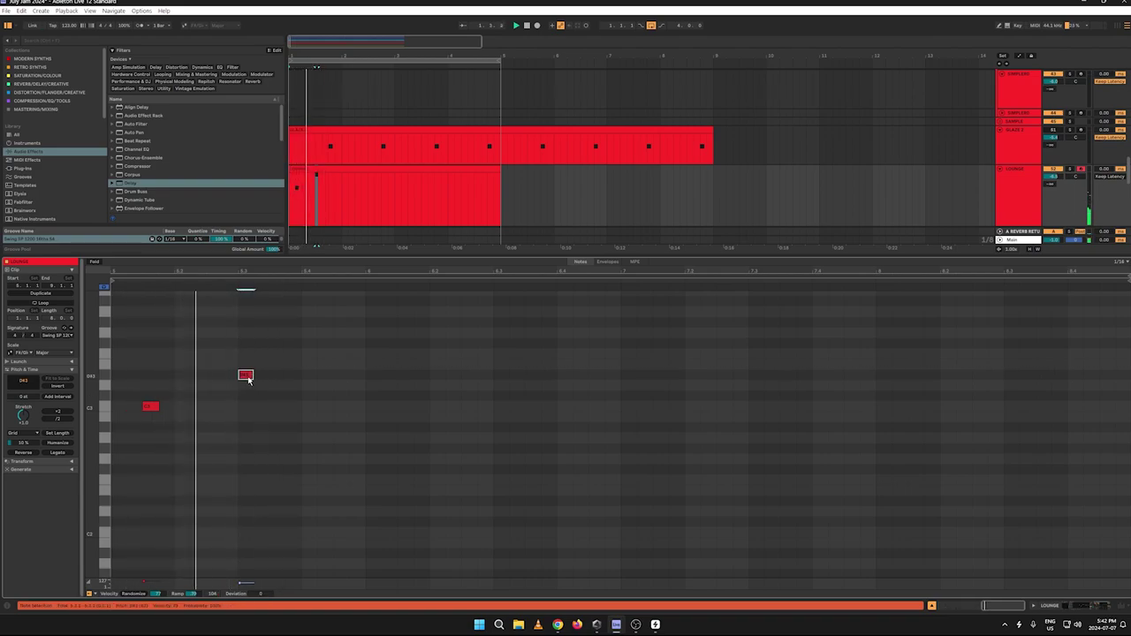
drag(252, 375, 269, 375)
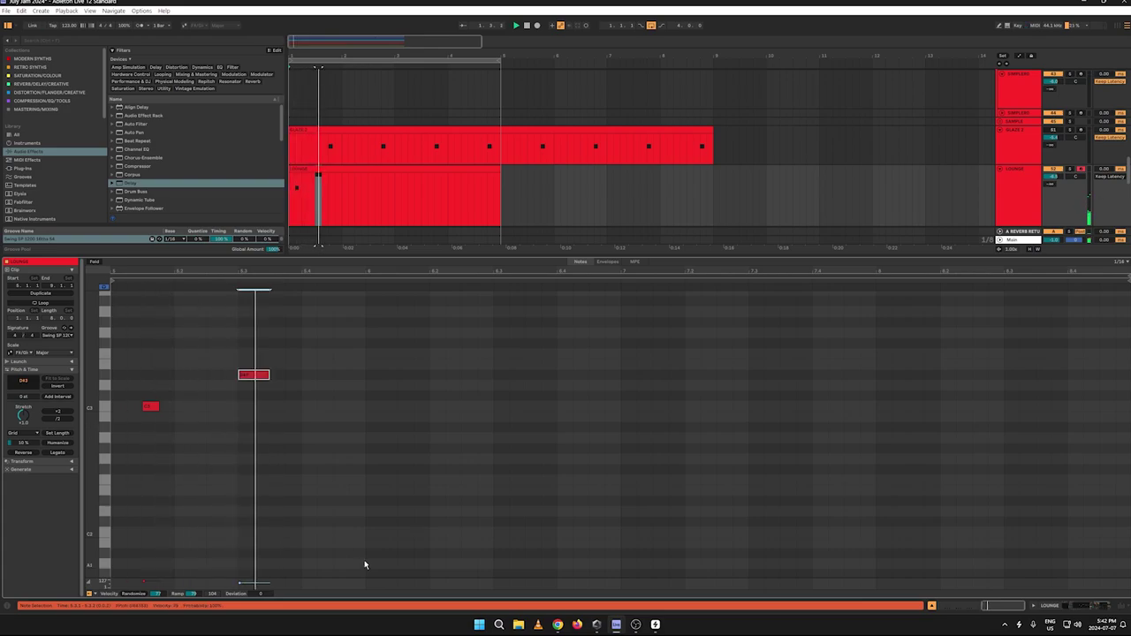
mouse_move(348, 578)
mouse_down()
mouse_move(327, 454)
mouse_move(305, 494)
mouse_up()
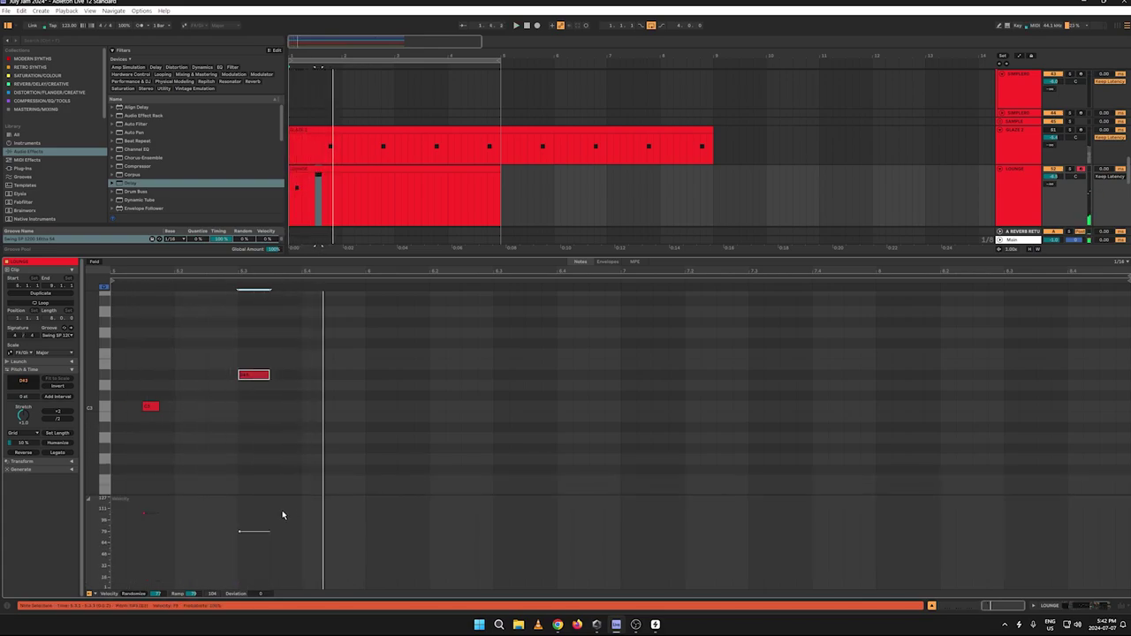
drag(252, 533, 252, 515)
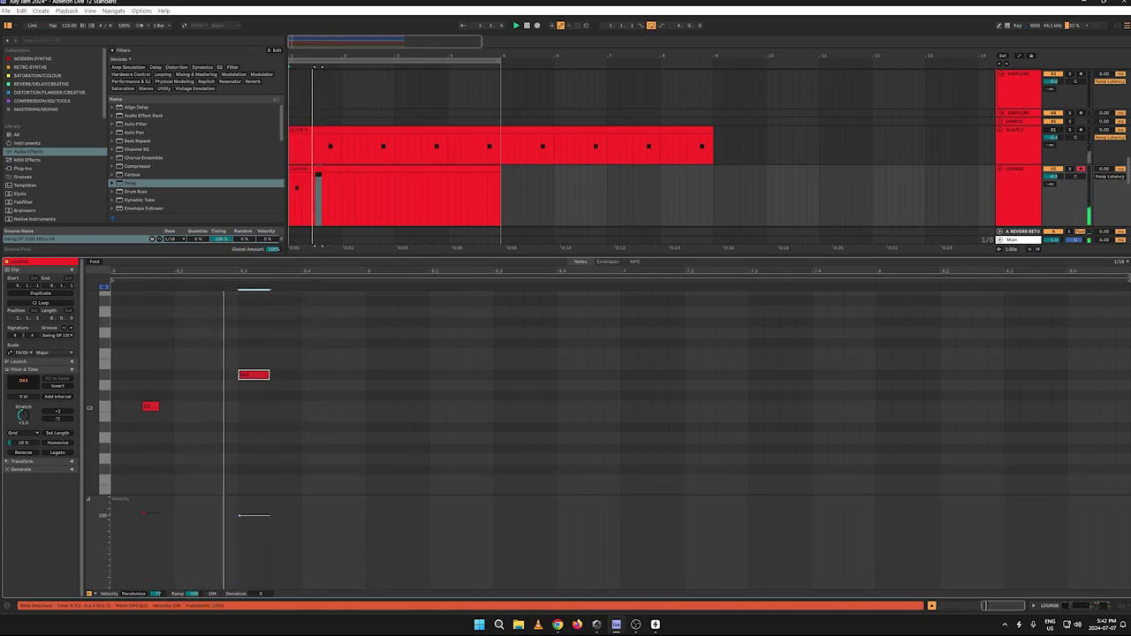
double_click(287, 408)
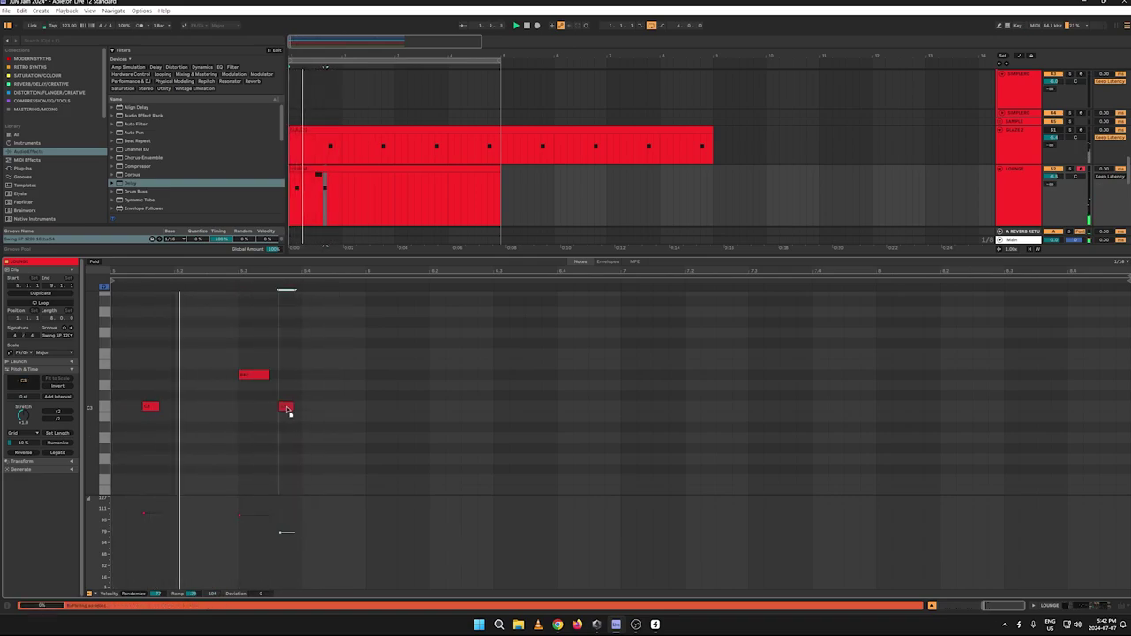
drag(289, 412, 282, 413)
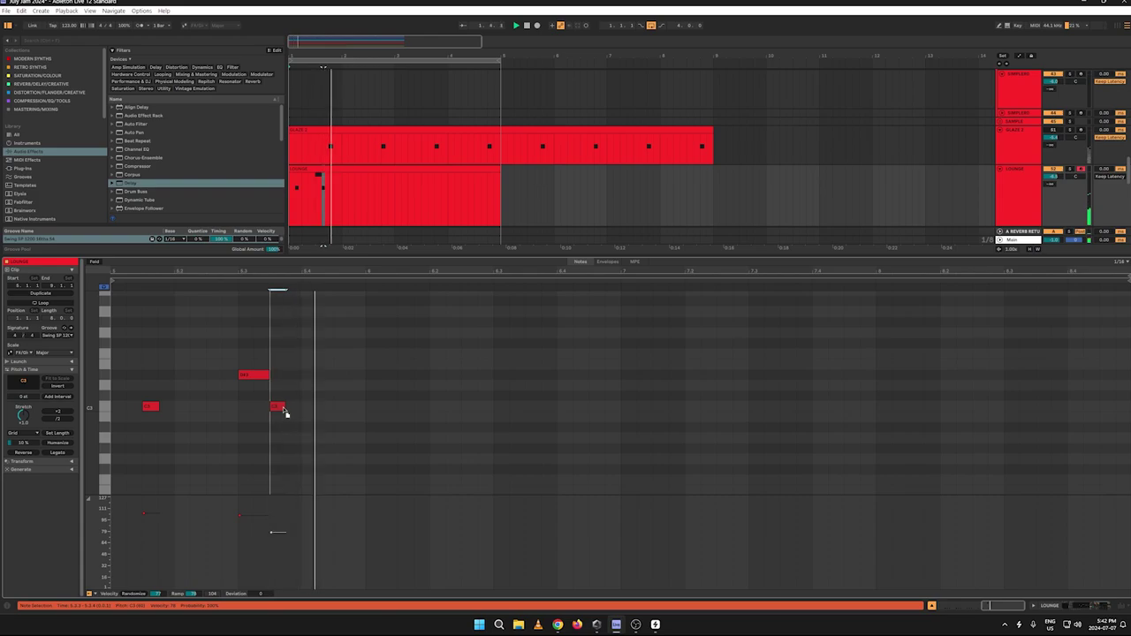
drag(285, 535, 285, 515)
Step: Select the C3 and D#3 notes in turn and play the loop to audition them
click(104, 407)
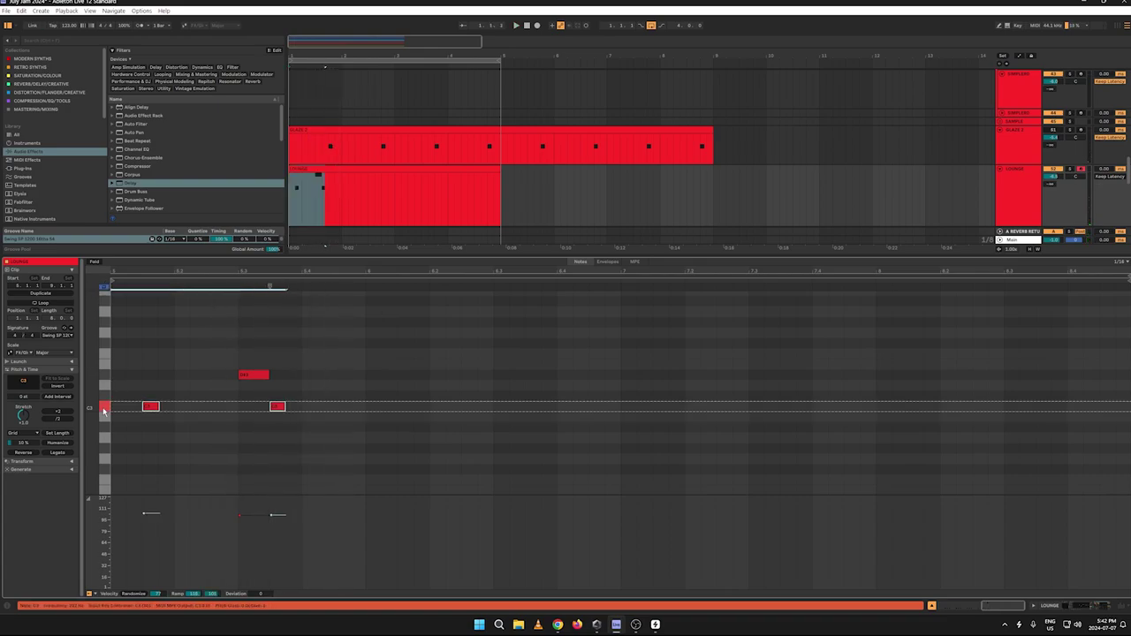
click(103, 377)
click(104, 409)
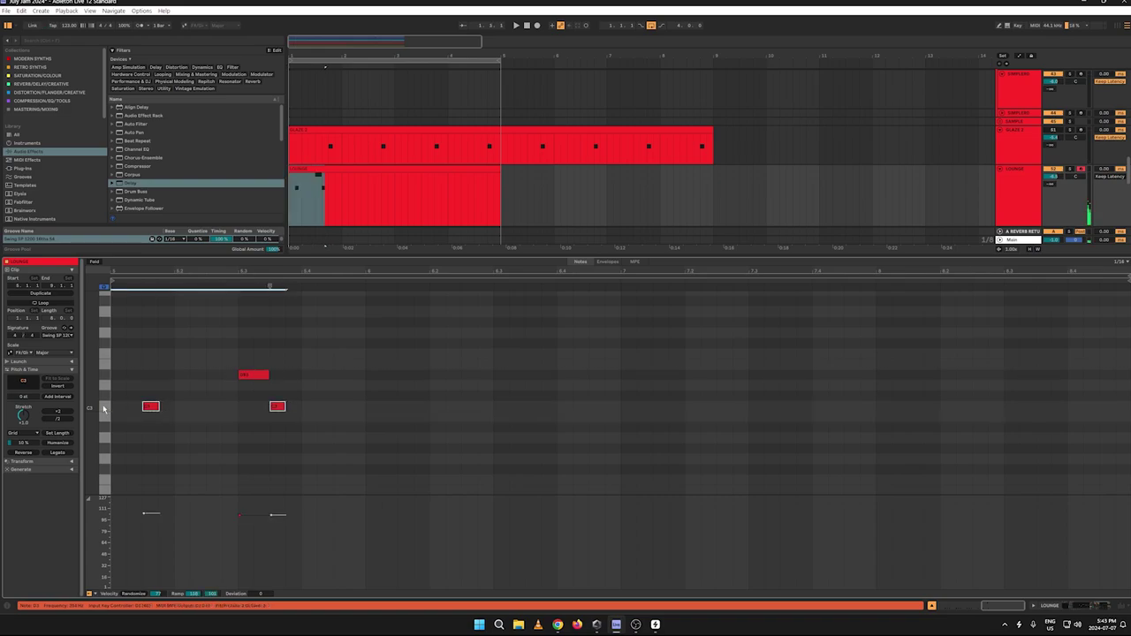
click(106, 370)
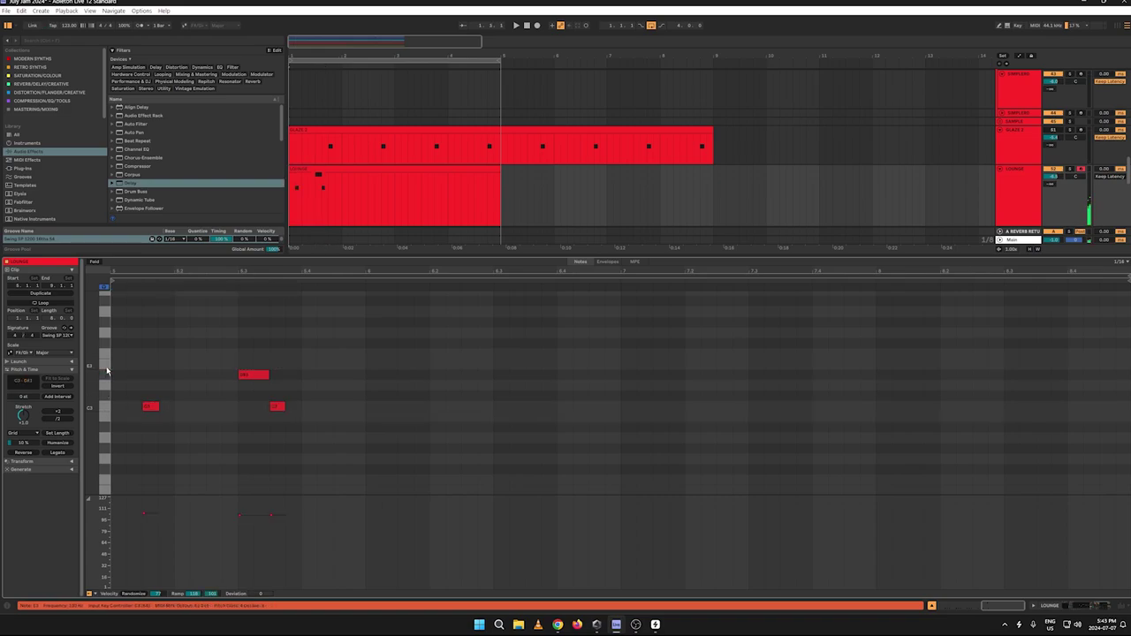
click(106, 377)
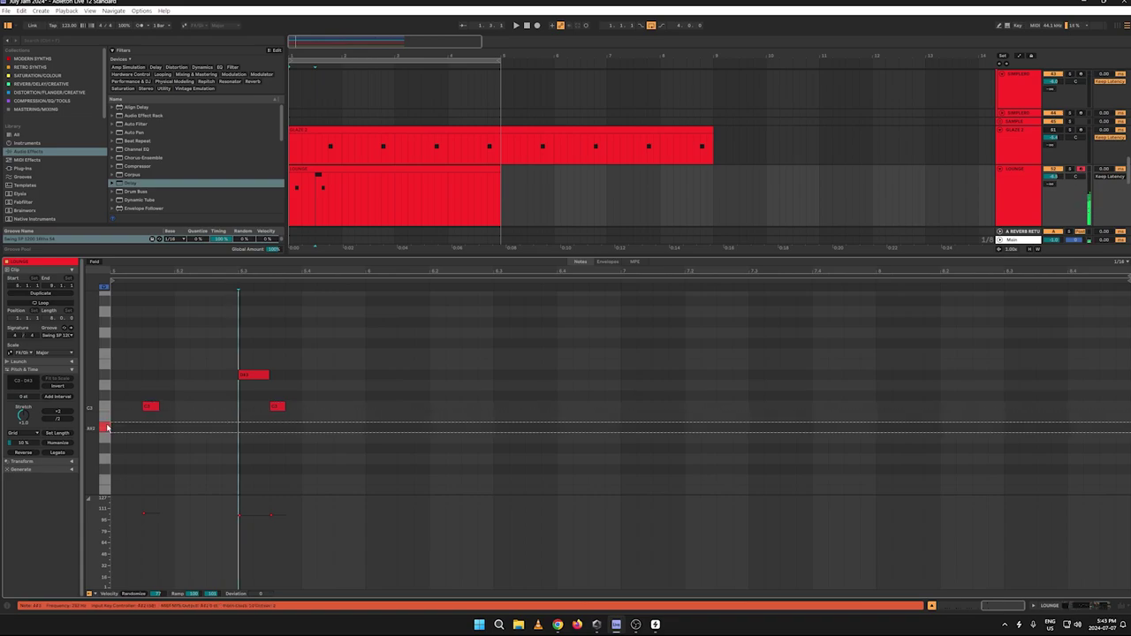
key(space)
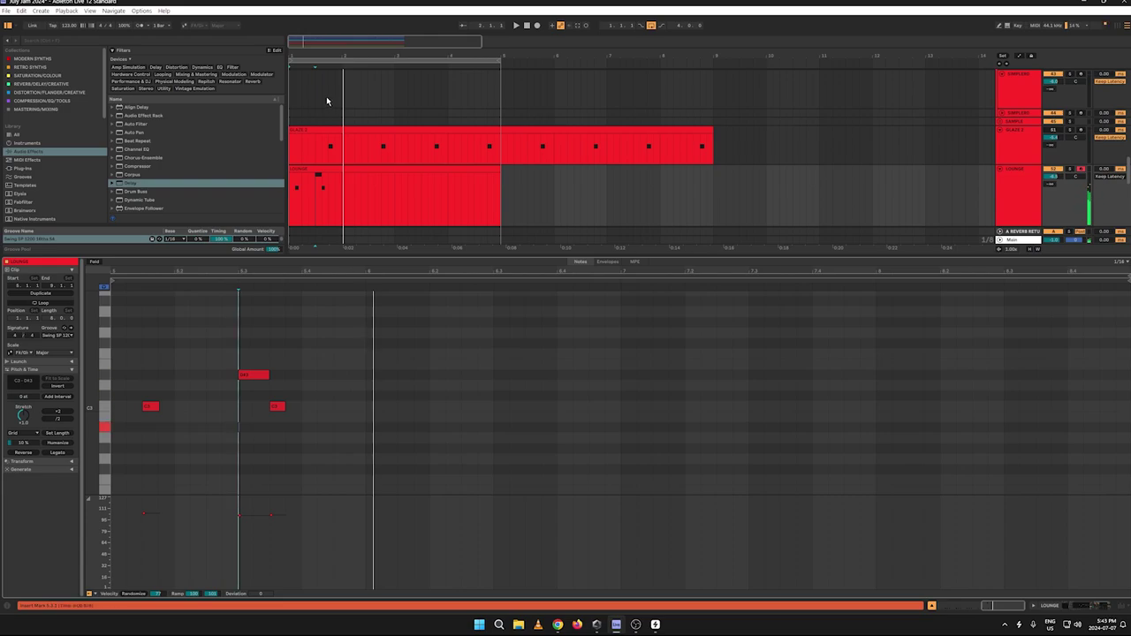
key(space)
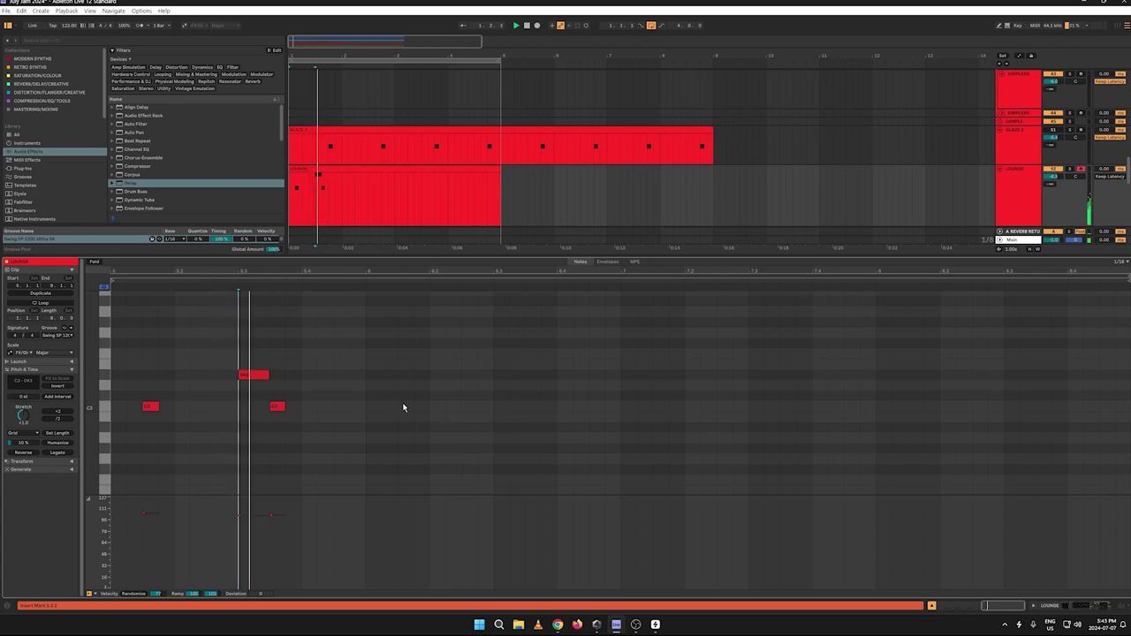
Step: Raise one note to C#3, then add a C3 and a lengthened A#2 beneath it
click(278, 407)
key(Up)
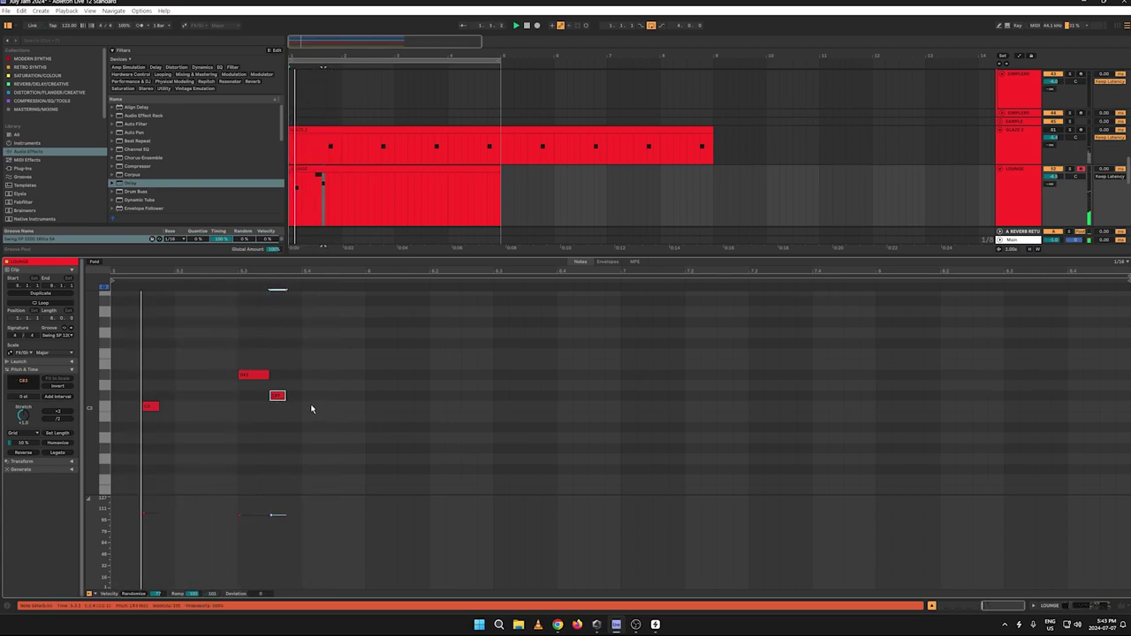
double_click(311, 405)
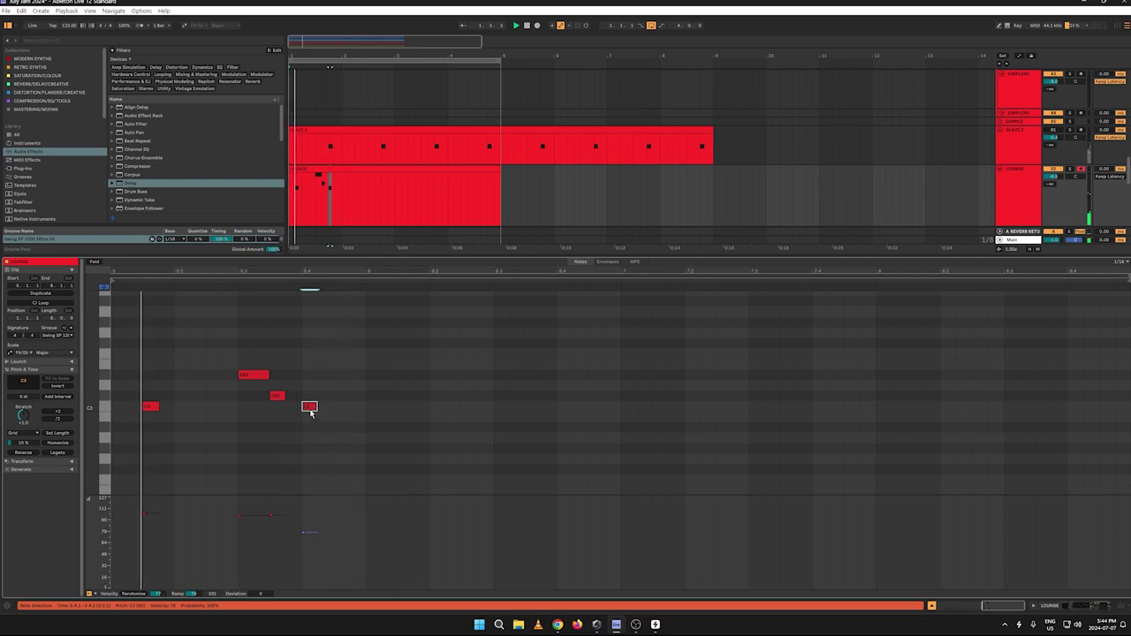
drag(307, 407, 293, 407)
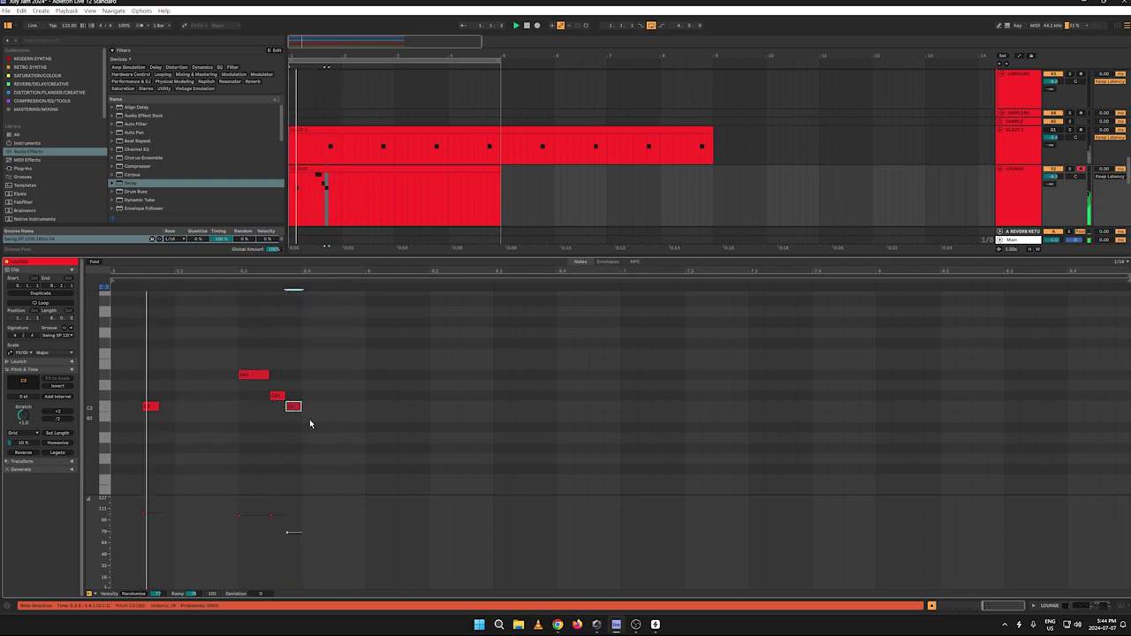
double_click(310, 427)
mouse_move(316, 427)
mouse_down()
mouse_move(349, 429)
mouse_move(327, 421)
mouse_move(328, 432)
mouse_up()
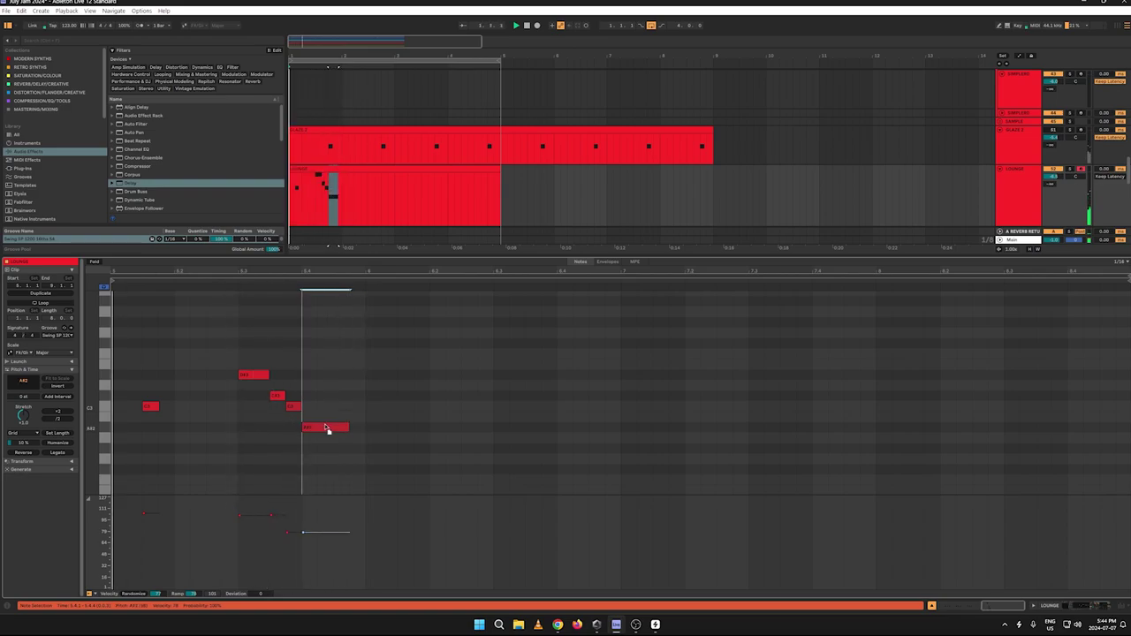
Step: Shift the new C3 and A#2 one step later, shorten the A#2, and replay the phrase
drag(316, 546, 290, 535)
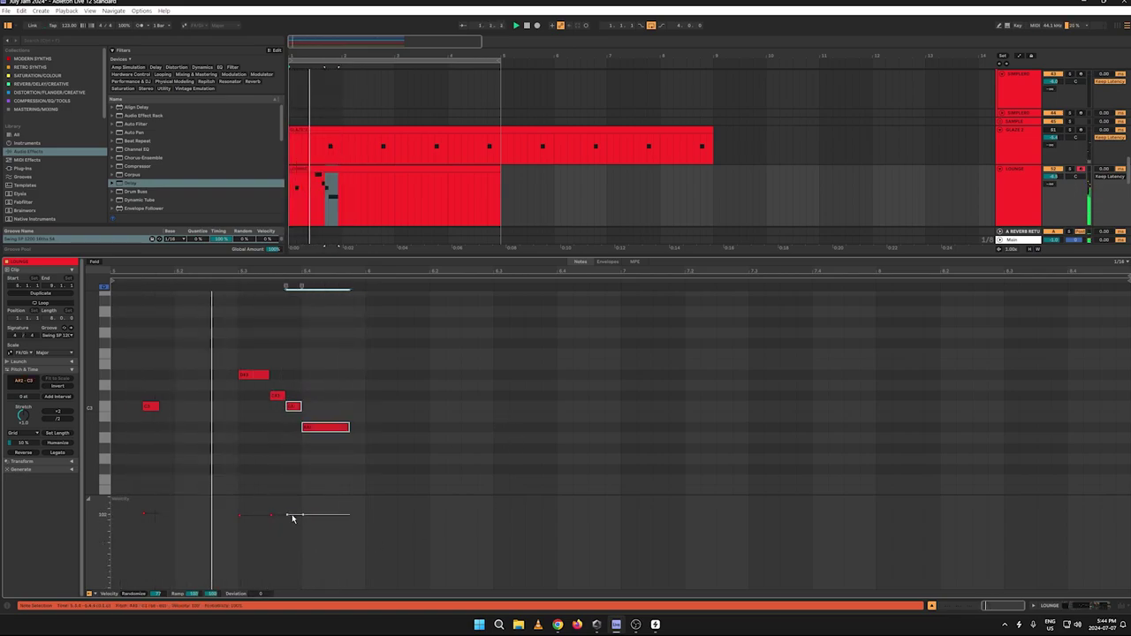
mouse_move(314, 428)
mouse_down()
mouse_move(345, 430)
mouse_move(310, 408)
mouse_up()
click(319, 408)
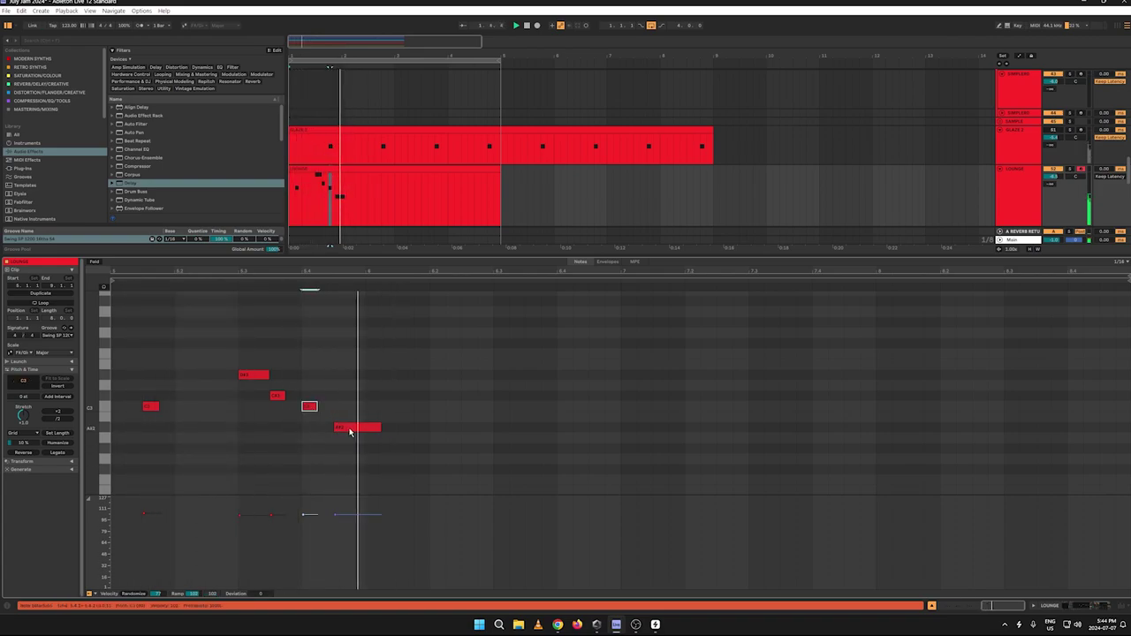
mouse_move(379, 428)
mouse_down()
mouse_move(349, 428)
mouse_move(359, 427)
mouse_up()
key(space)
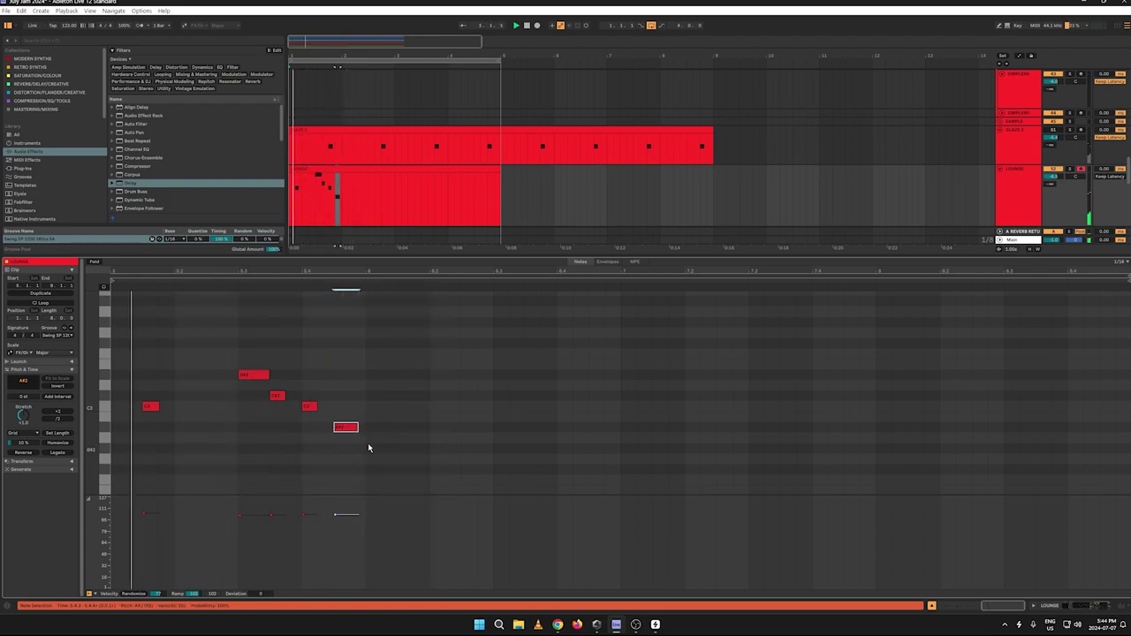
Step: Add three more C3 notes along the bar, with velocities raised up to 88 and 106
double_click(373, 406)
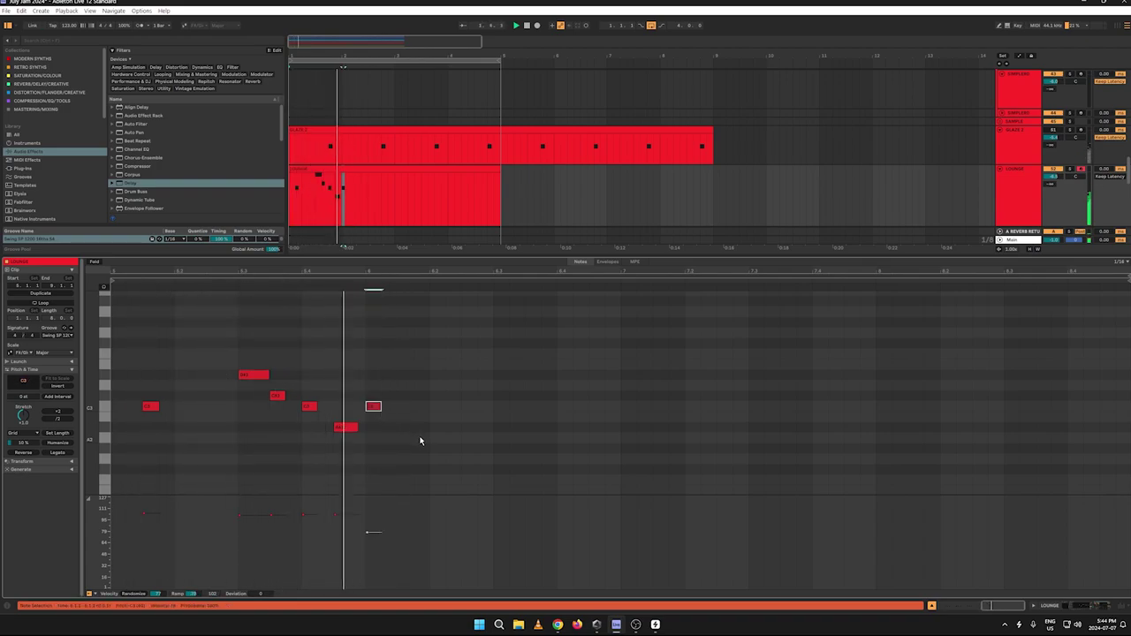
drag(374, 532, 376, 516)
drag(375, 406, 408, 406)
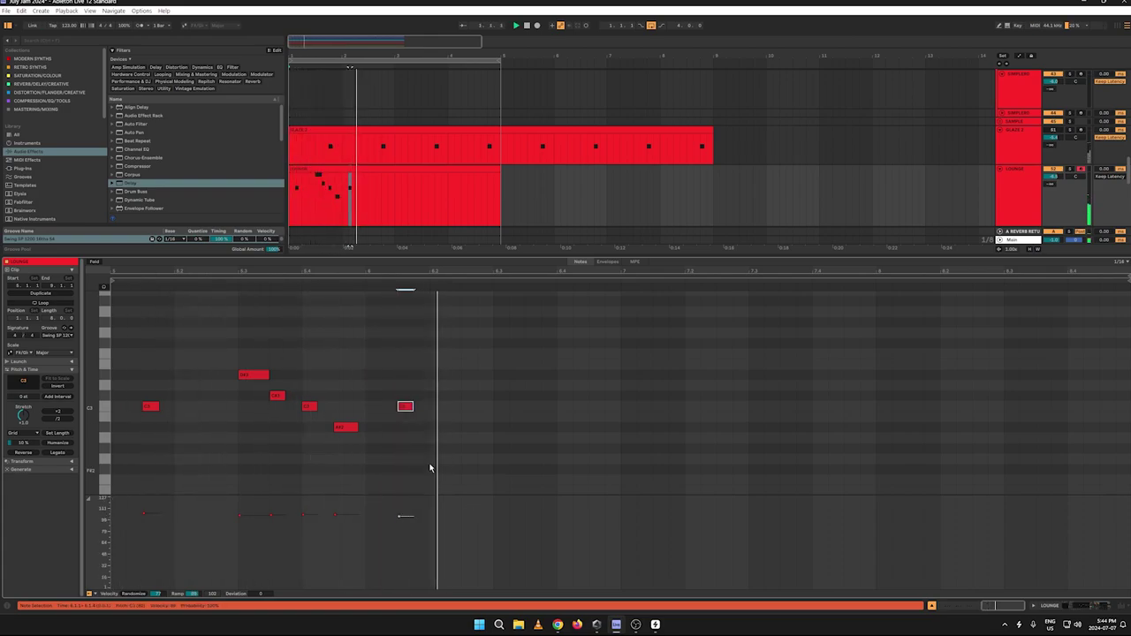
double_click(462, 407)
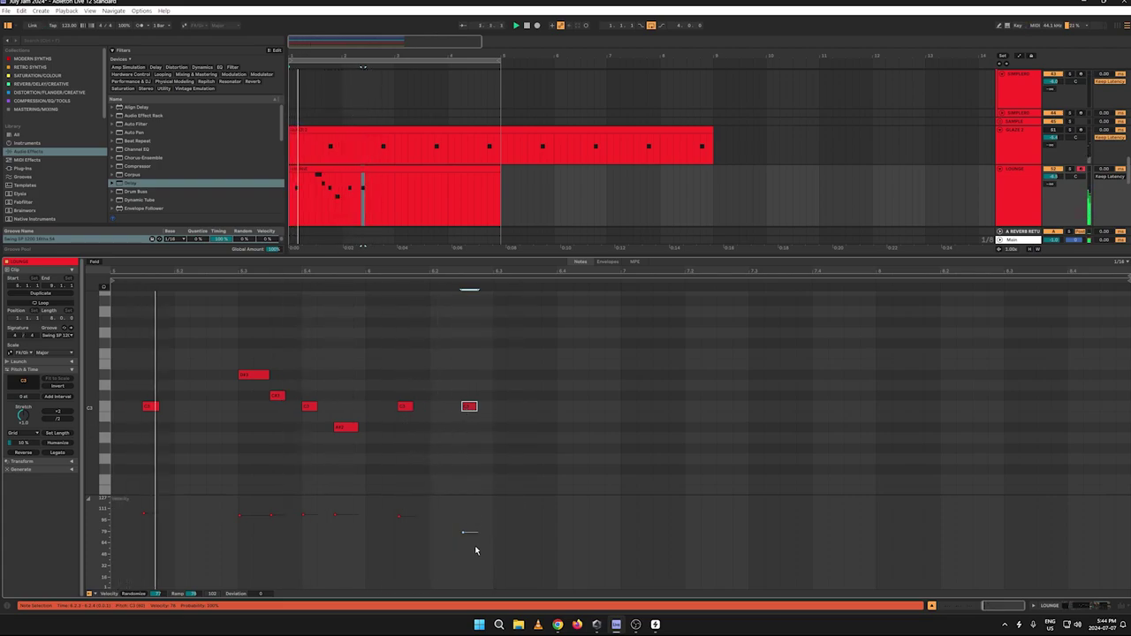
mouse_move(476, 545)
mouse_down()
mouse_move(434, 514)
mouse_move(463, 524)
mouse_move(462, 512)
mouse_move(400, 512)
mouse_up()
click(463, 515)
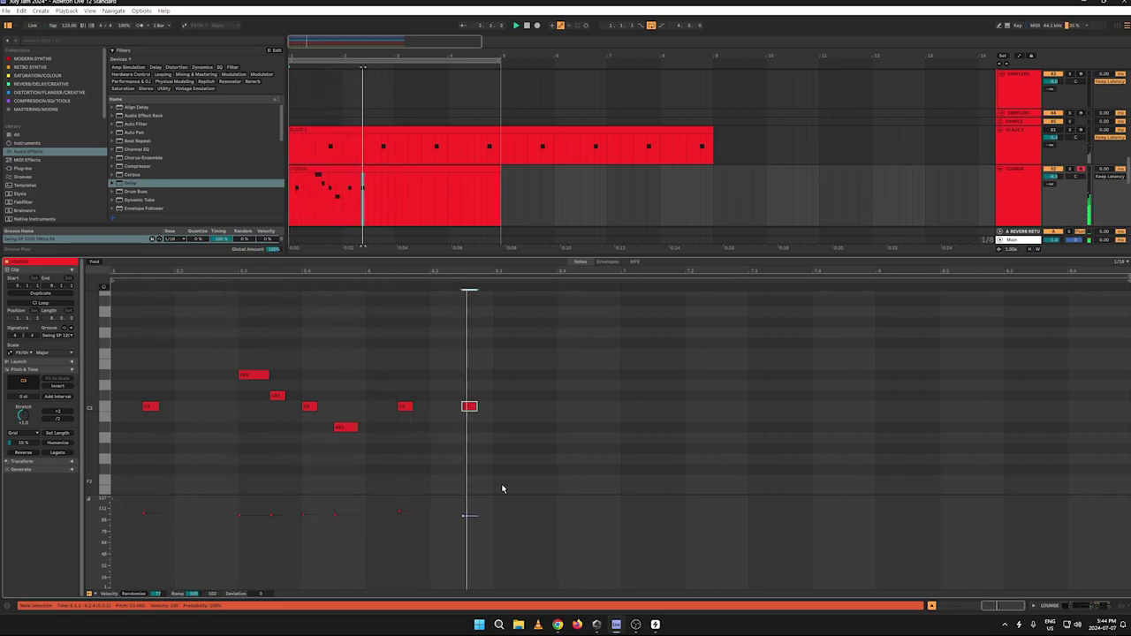
drag(471, 407, 487, 406)
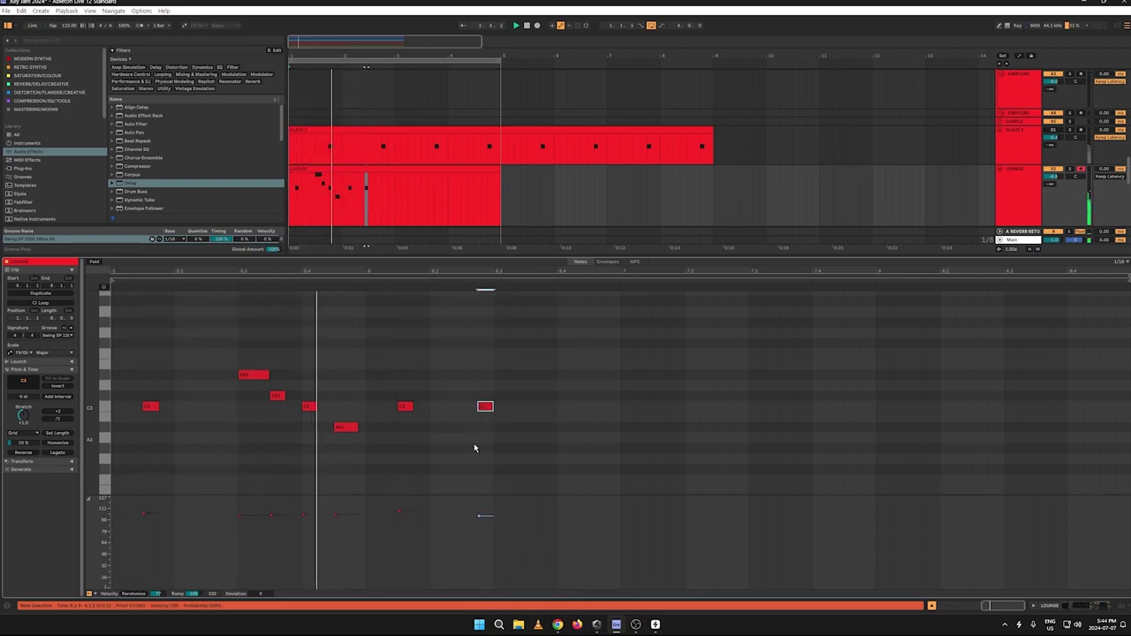
double_click(535, 408)
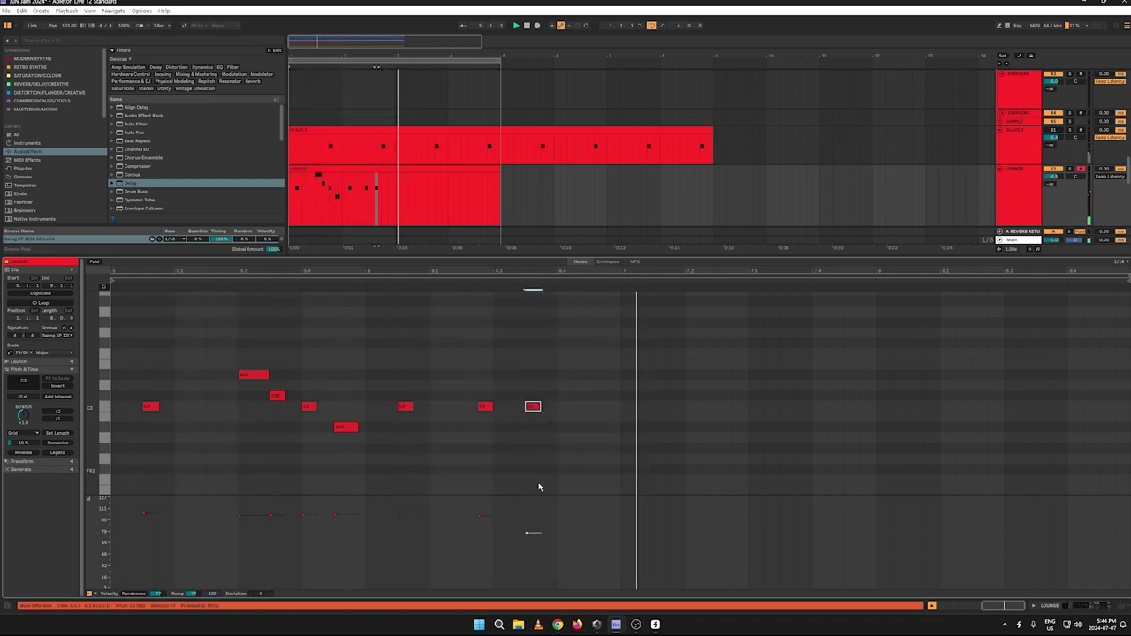
drag(532, 533, 532, 511)
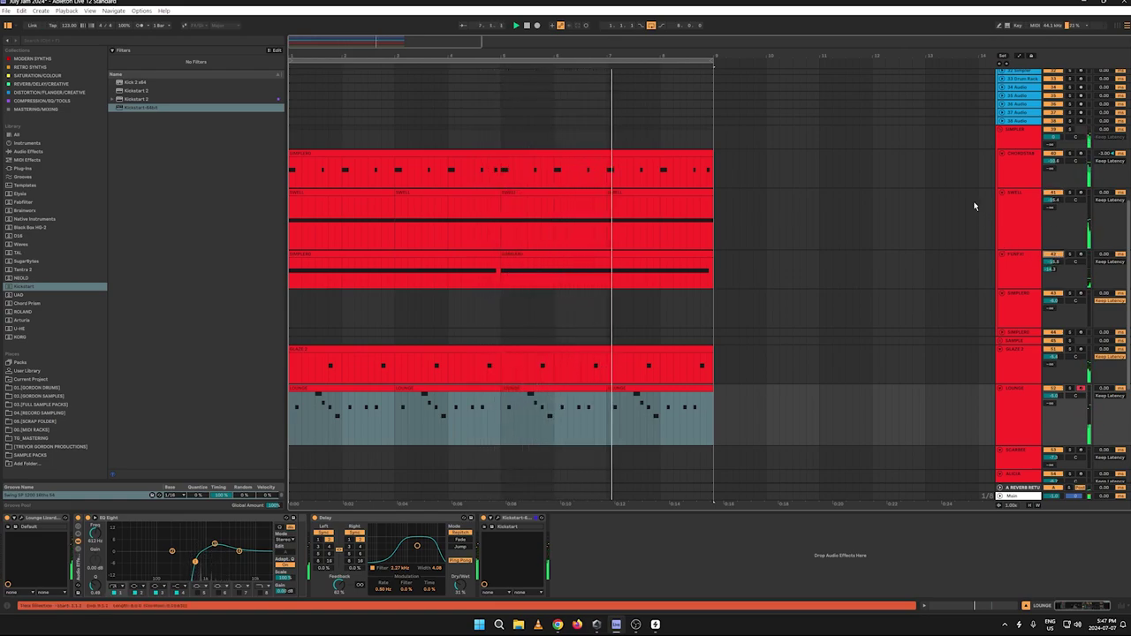
Step: Enlarge the SCARBEE track's lane and scroll through the arrangement tracks to review them
scroll(895, 265, down, 5)
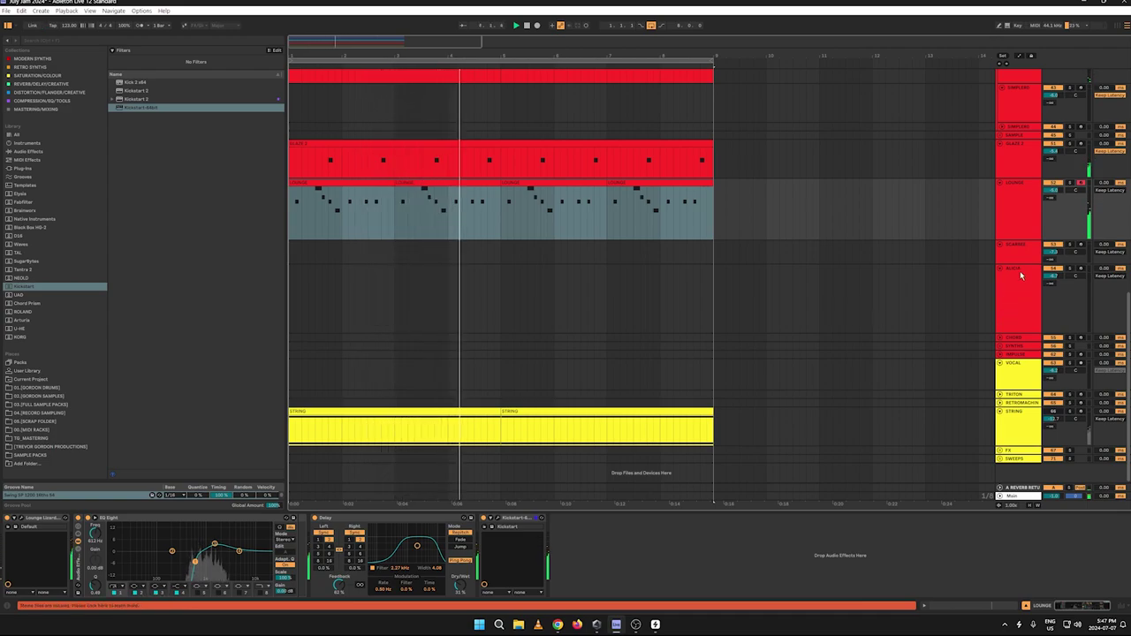
drag(1022, 262, 1020, 309)
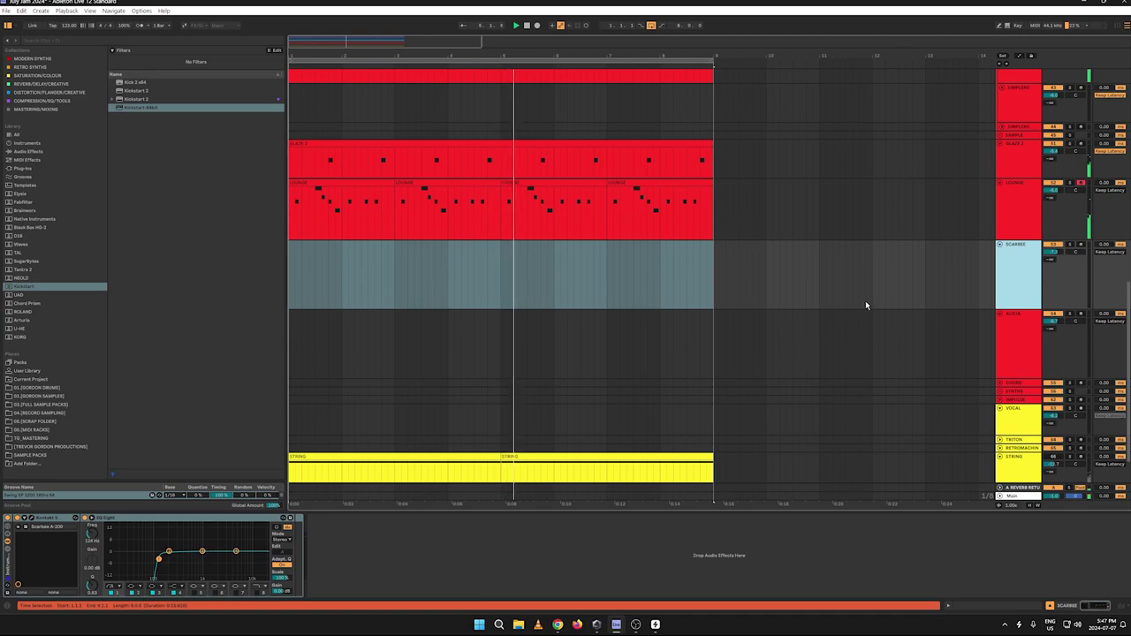
scroll(865, 301, up, 5)
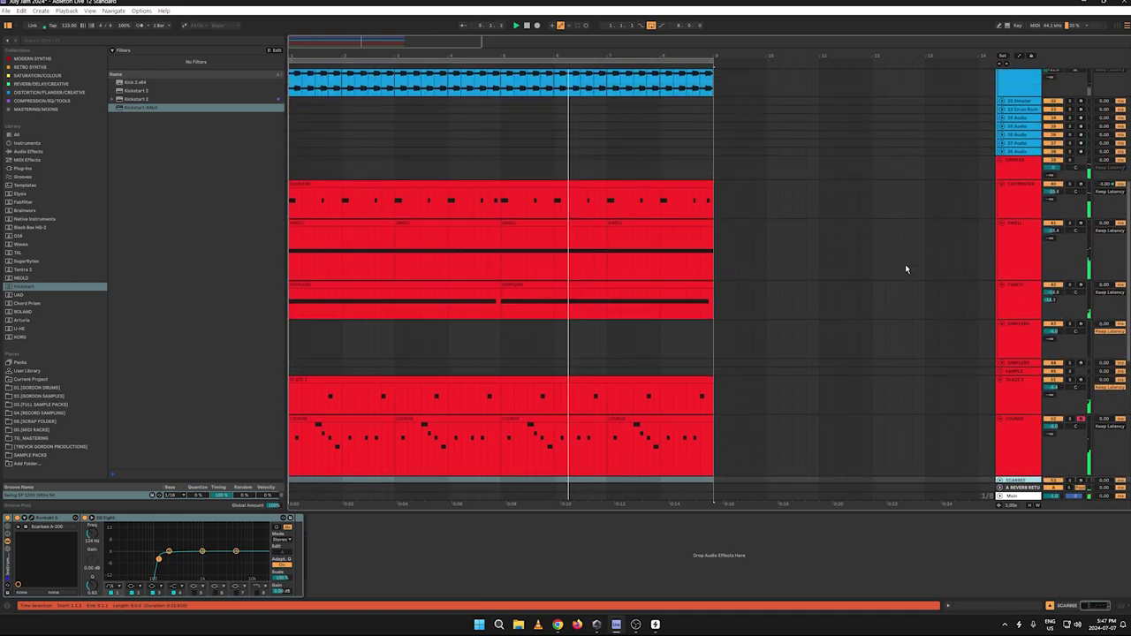
scroll(919, 247, up, 3)
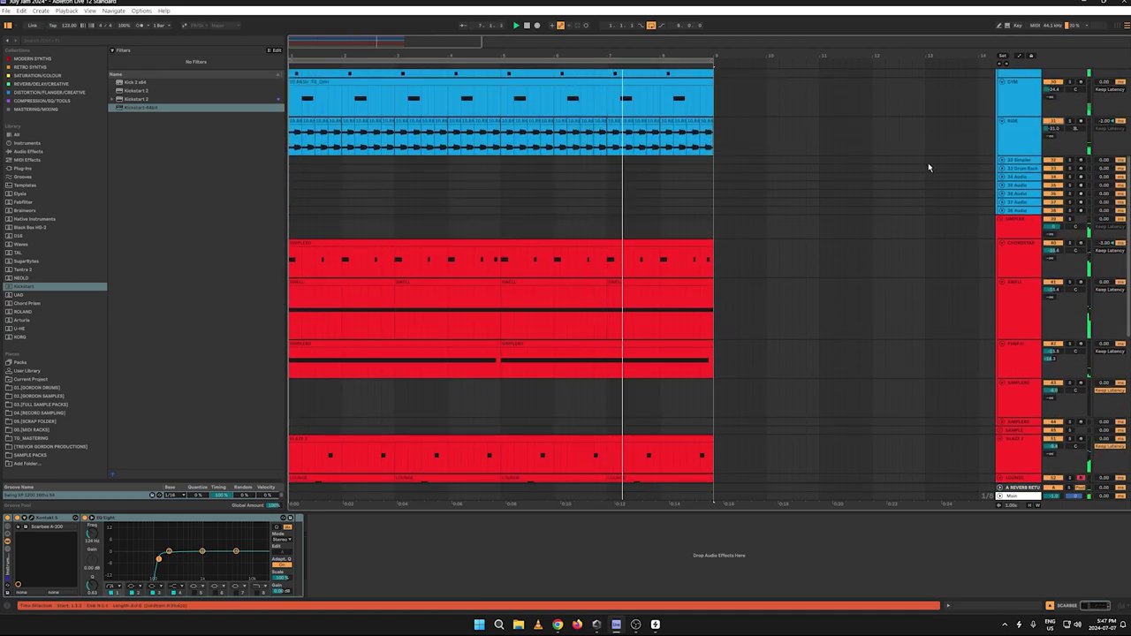
scroll(916, 169, down, 4)
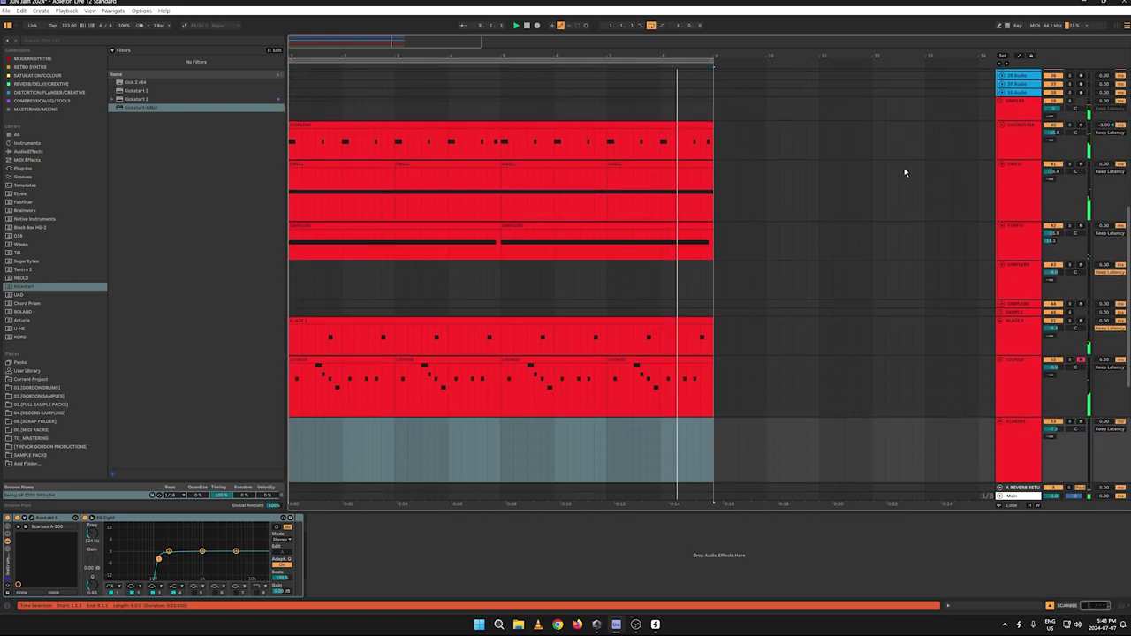
scroll(883, 171, down, 3)
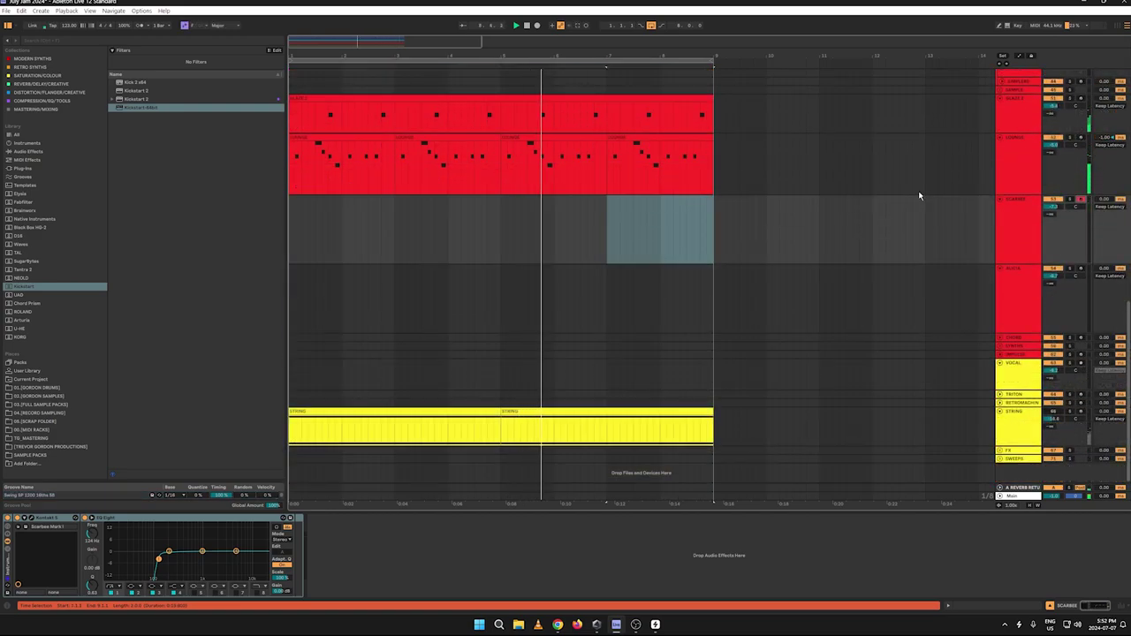
scroll(928, 222, up, 5)
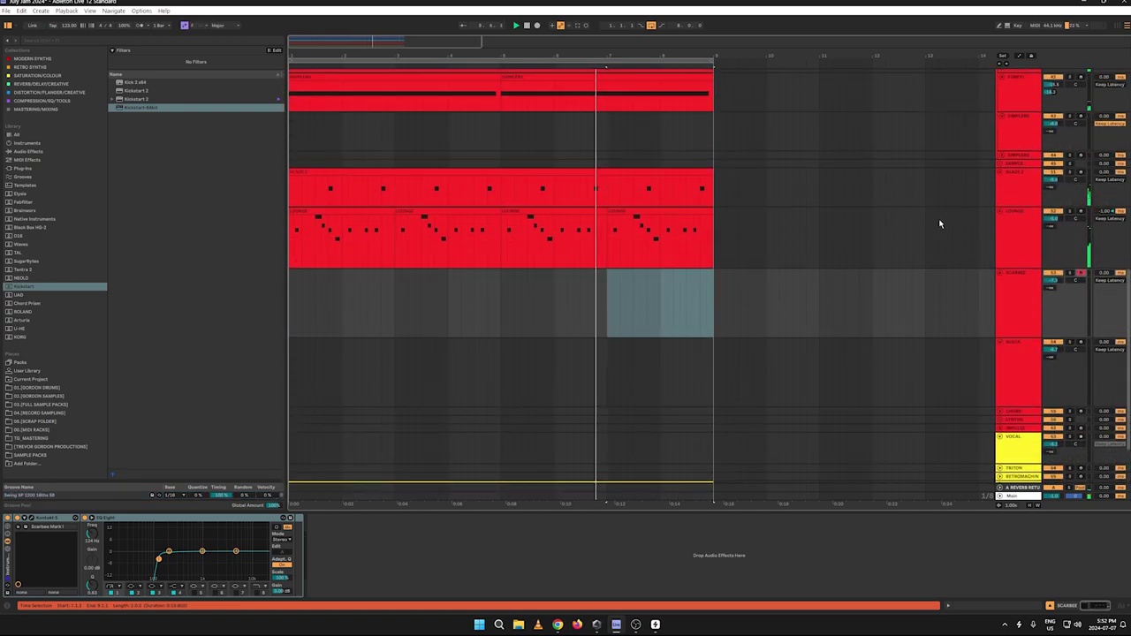
scroll(945, 231, up, 1)
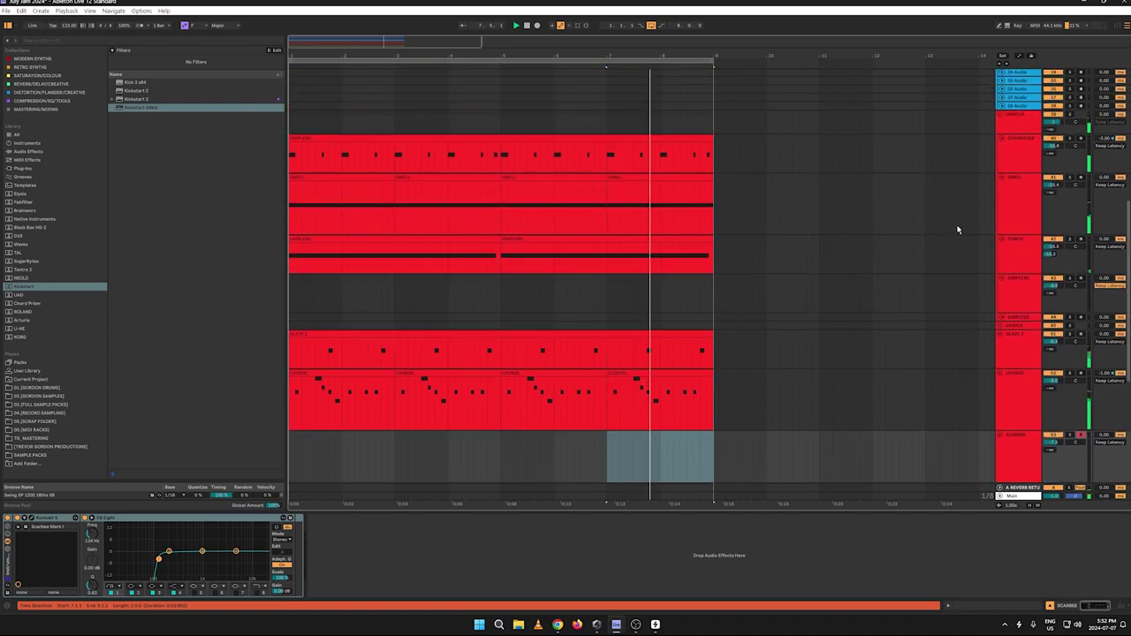
scroll(991, 222, down, 2)
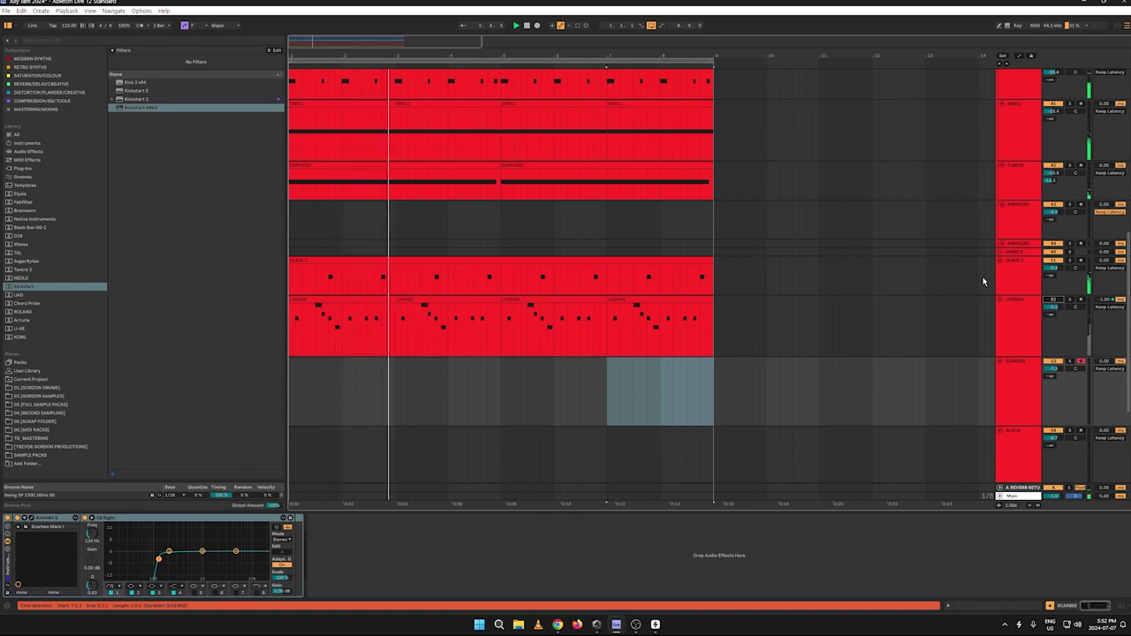
scroll(947, 235, up, 2)
scroll(1016, 177, up, 2)
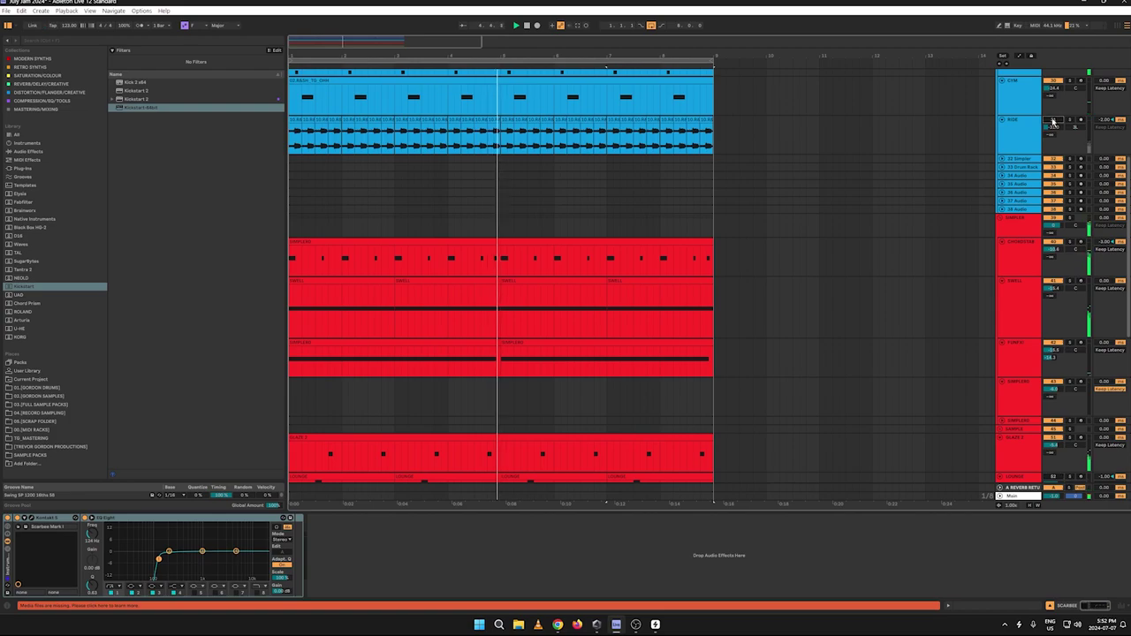
Step: Nudge the FUNFX track's EQ Eight low band, then fold the SIMPLER group
click(1024, 308)
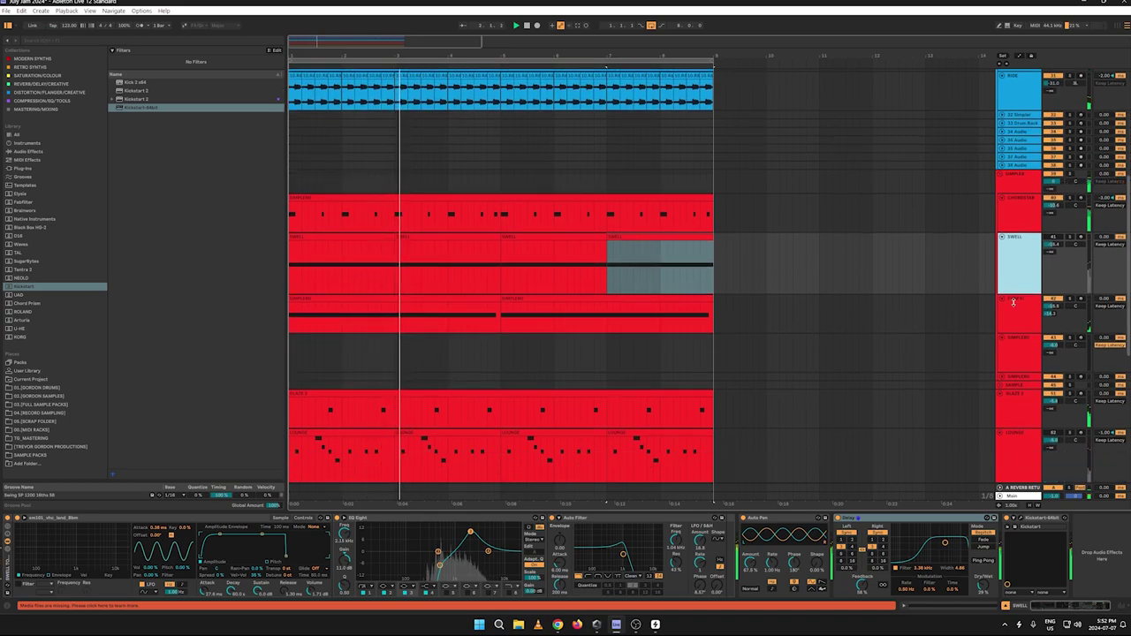
scroll(1003, 314, down, 3)
click(1018, 259)
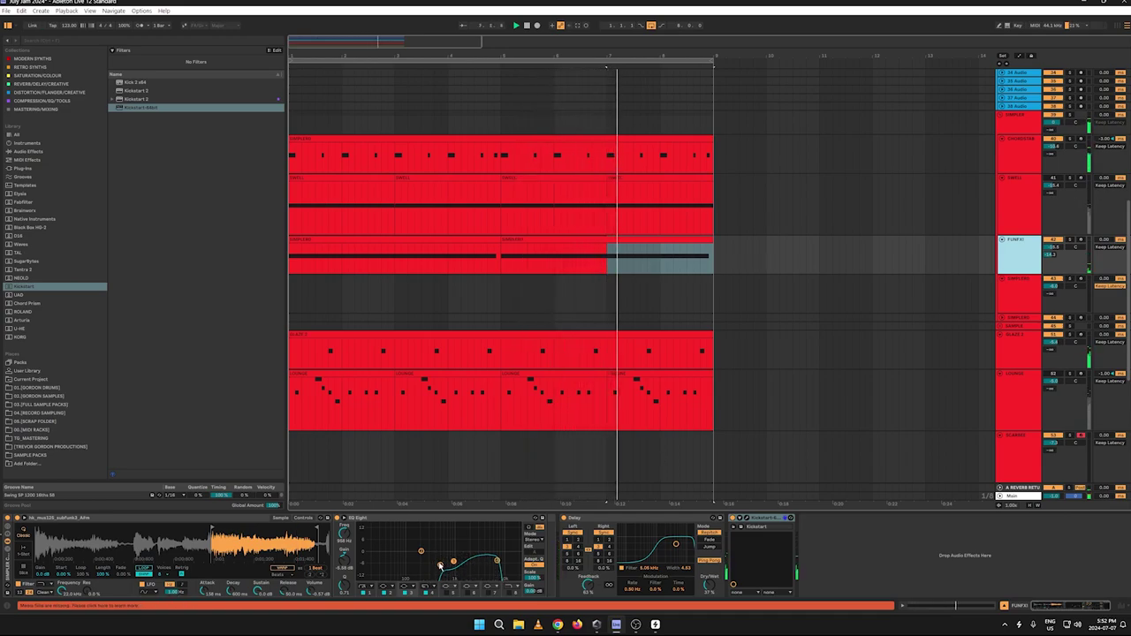
drag(441, 565, 443, 564)
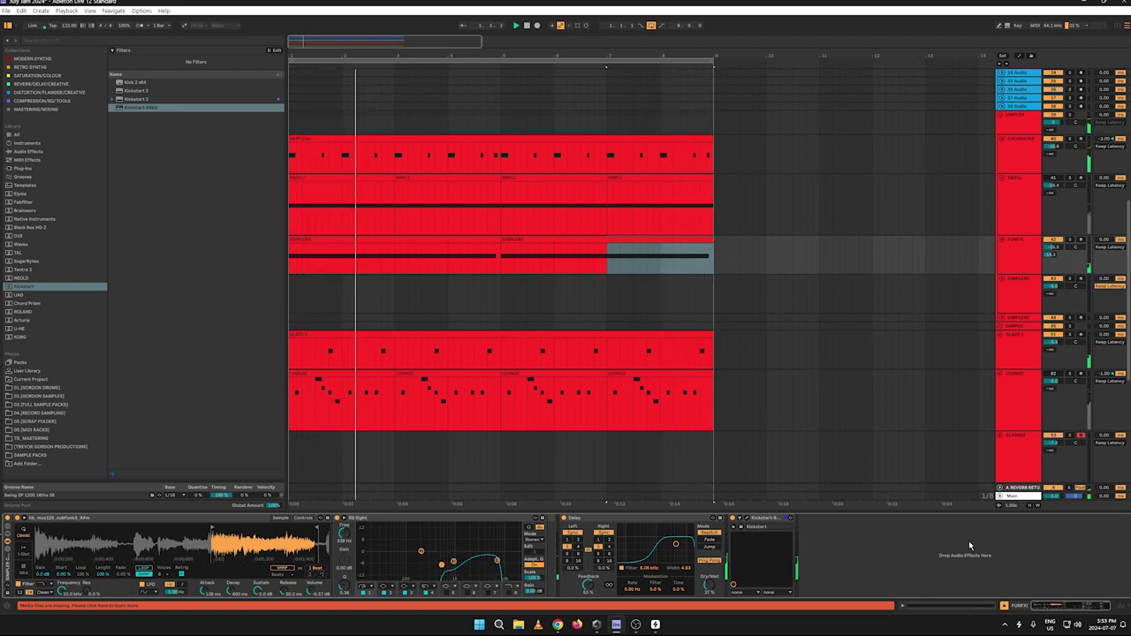
click(1000, 115)
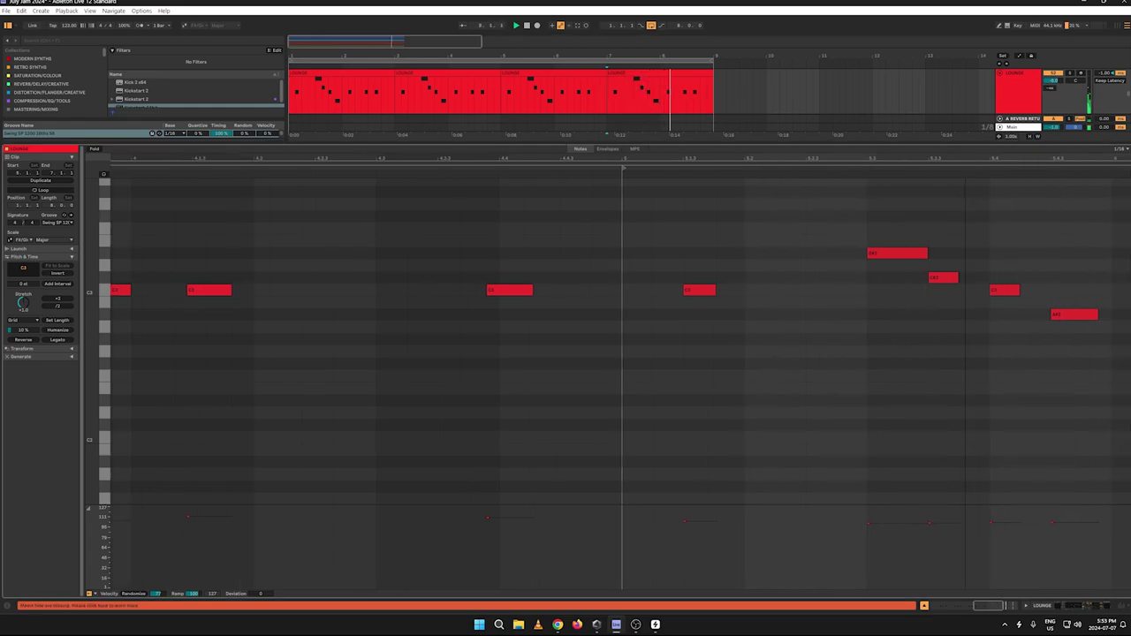
Step: Add a final note at the clip's end, move it one step earlier, and raise it to C#3
drag(884, 159, 795, 93)
key(space)
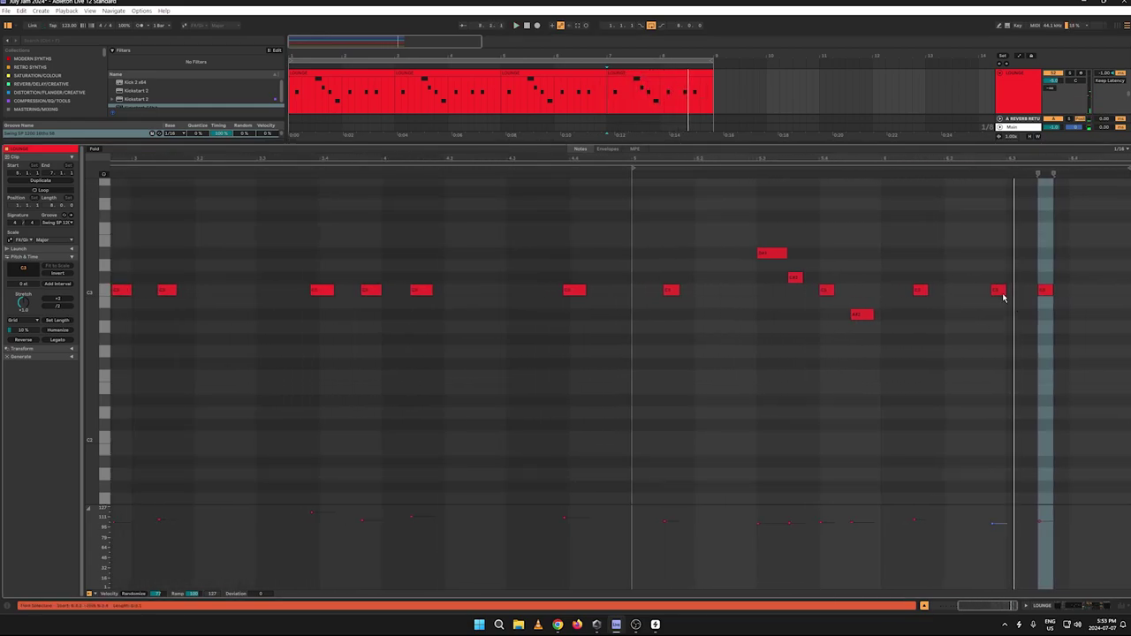
click(680, 105)
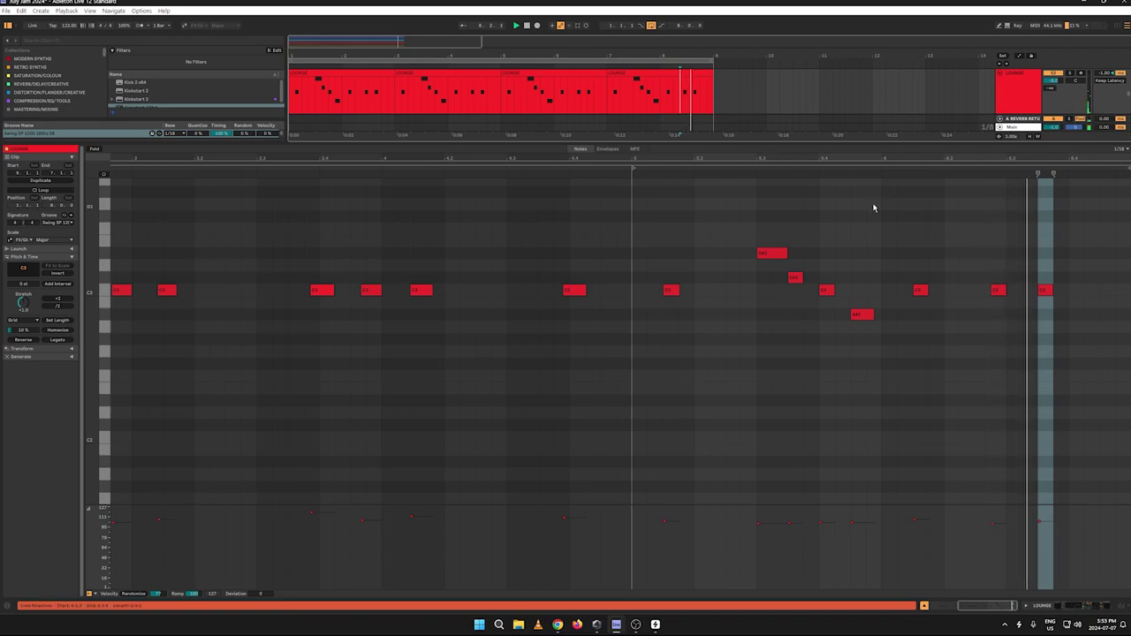
double_click(1090, 290)
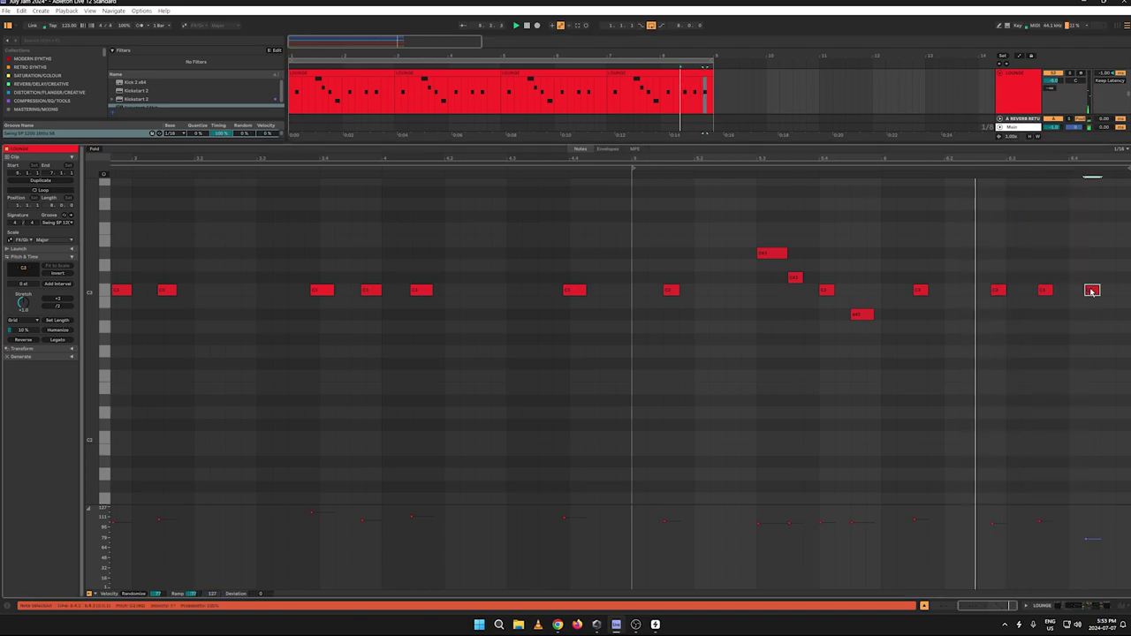
drag(1092, 289, 1079, 290)
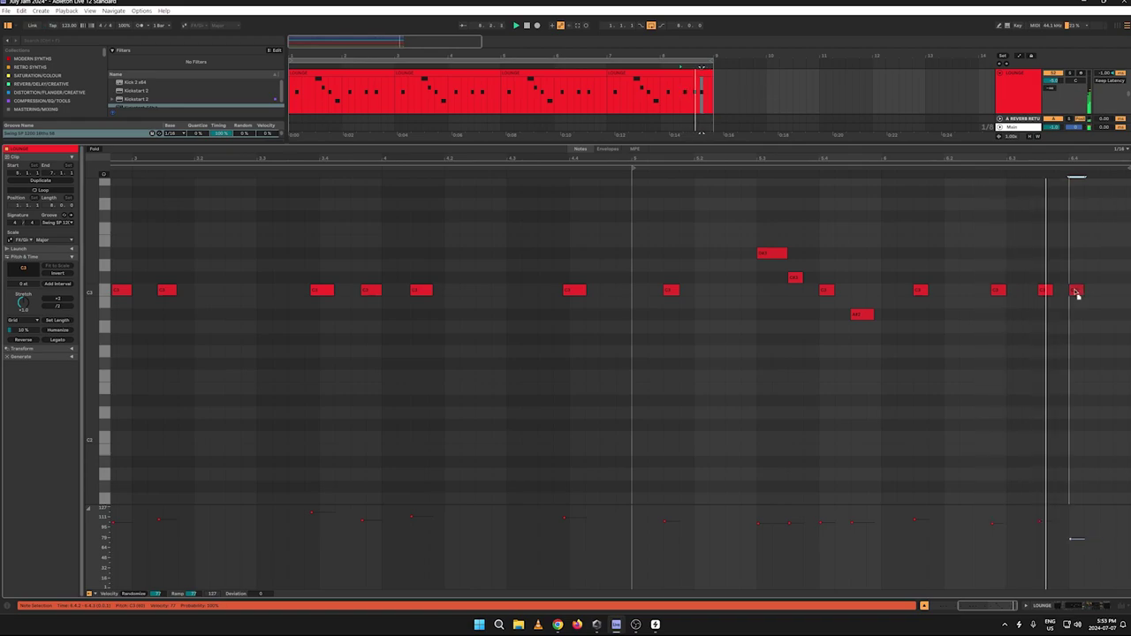
key(Up)
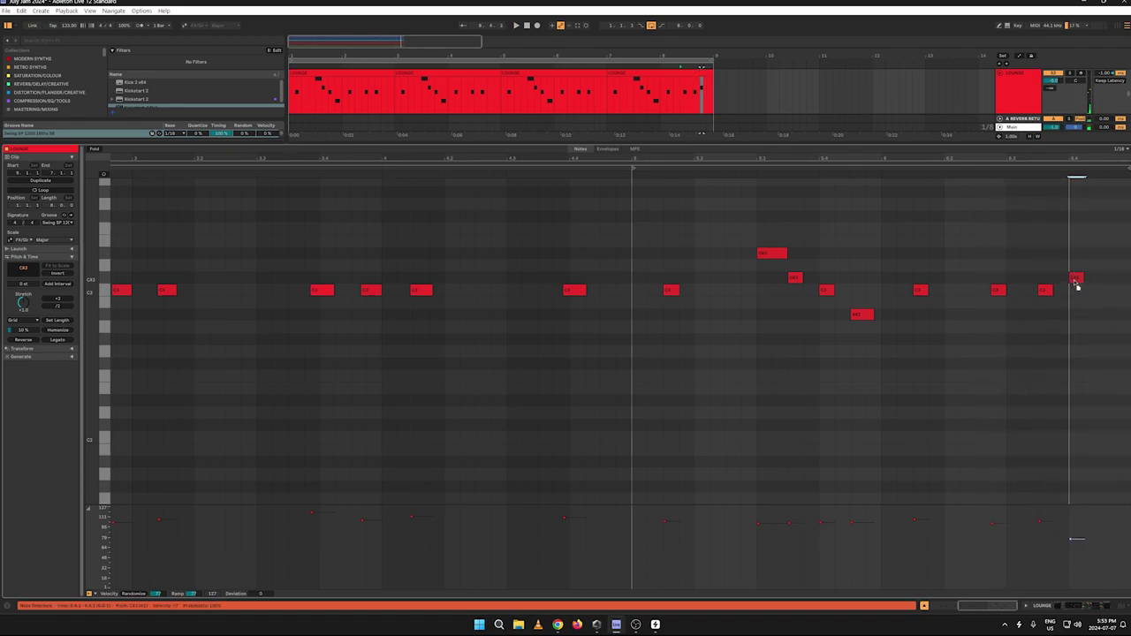
key(space)
Step: Add a D#3 after the C#3, raise both notes' velocities, and replay the phrase
key(space)
click(1109, 259)
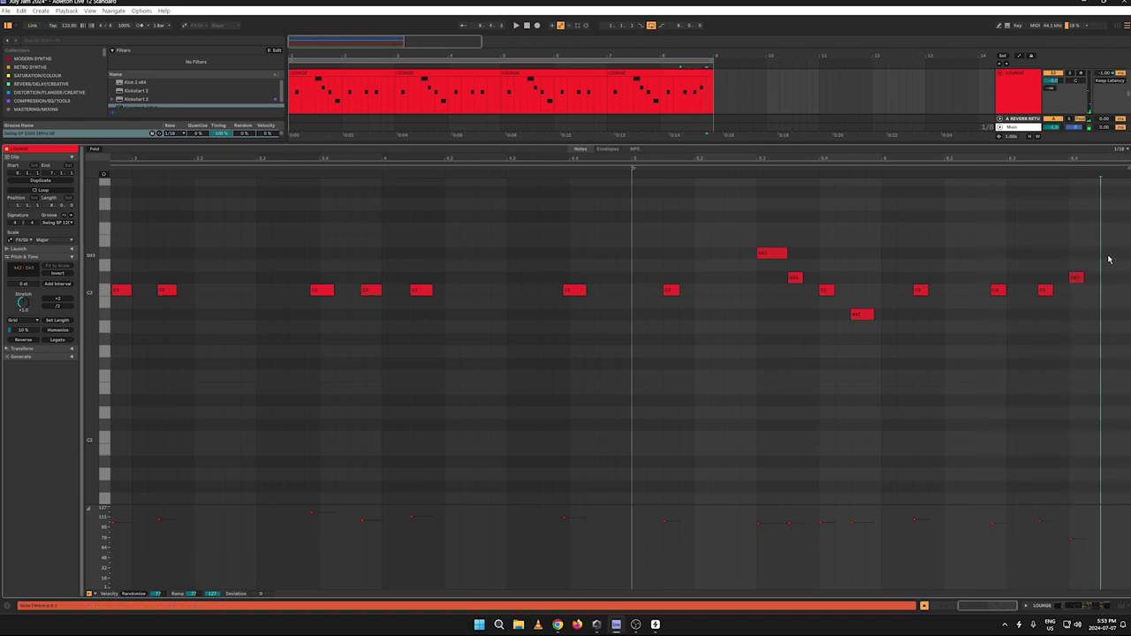
double_click(1109, 256)
key(space)
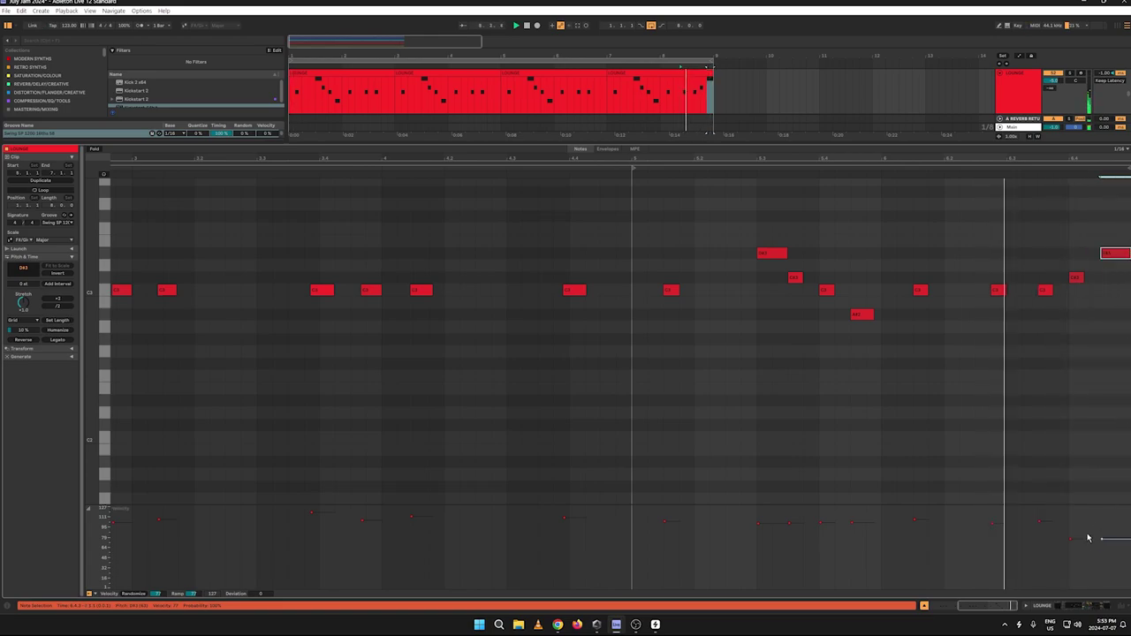
drag(1074, 539, 1102, 517)
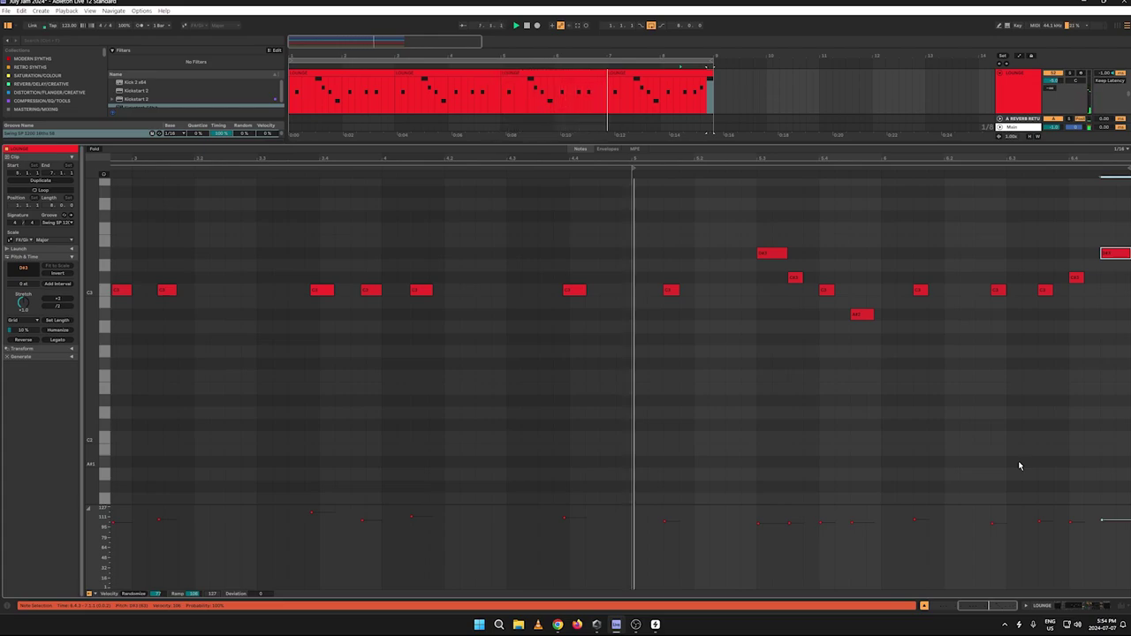
key(space)
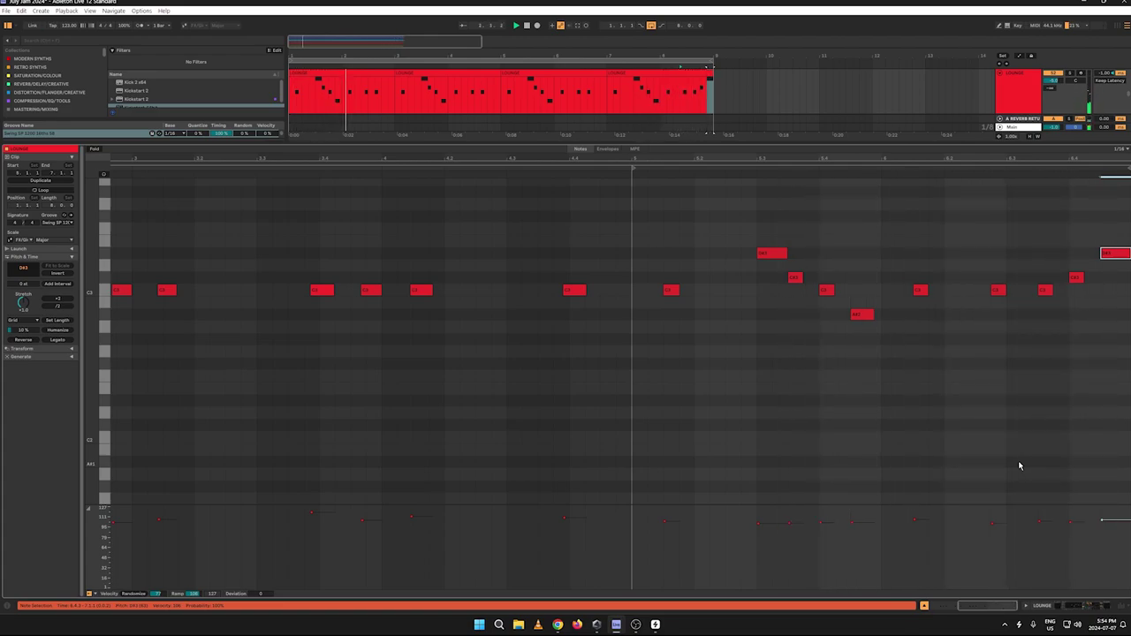
click(663, 84)
click(446, 102)
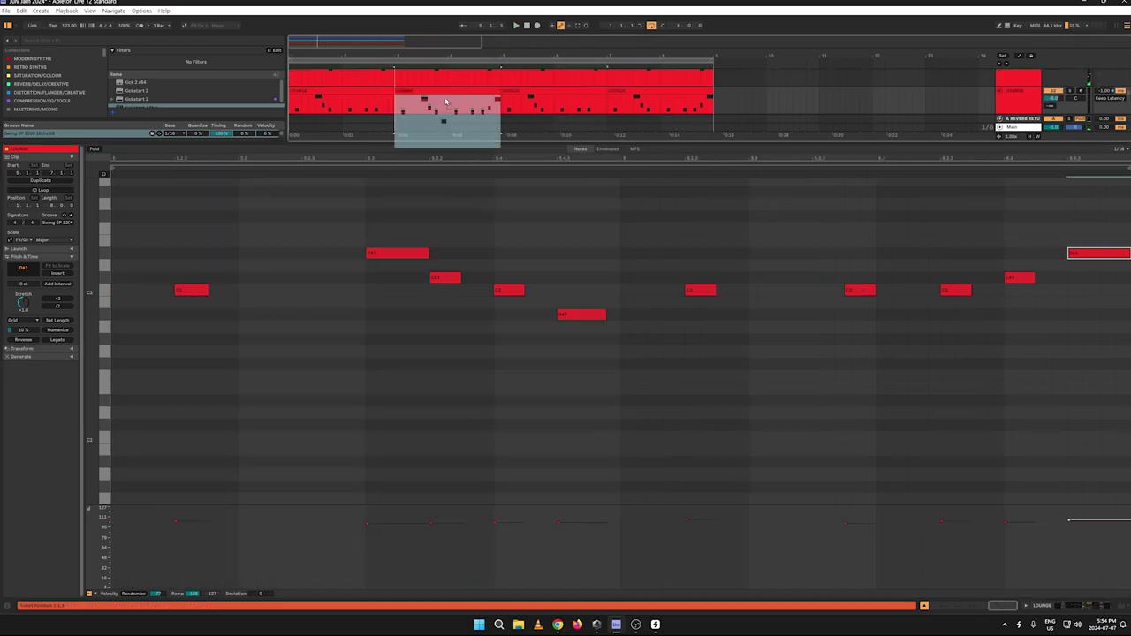
Step: Remove the fourth LOUNGE clip and paste a copy of the edited clip into the last section
key(ctrl+z)
drag(651, 141, 606, 199)
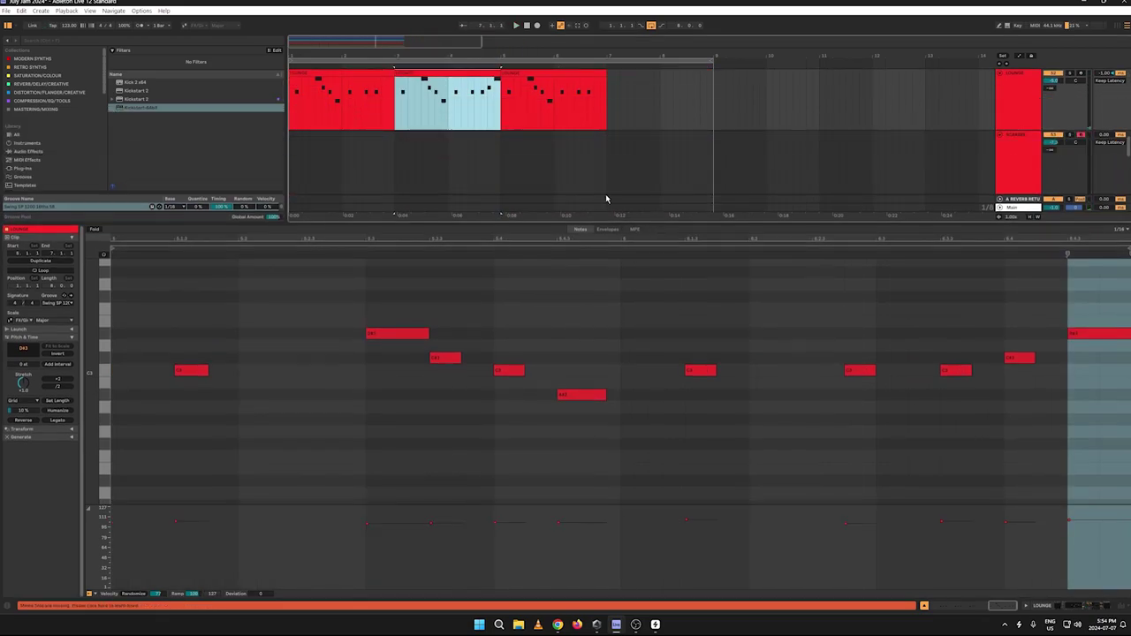
right_click(447, 73)
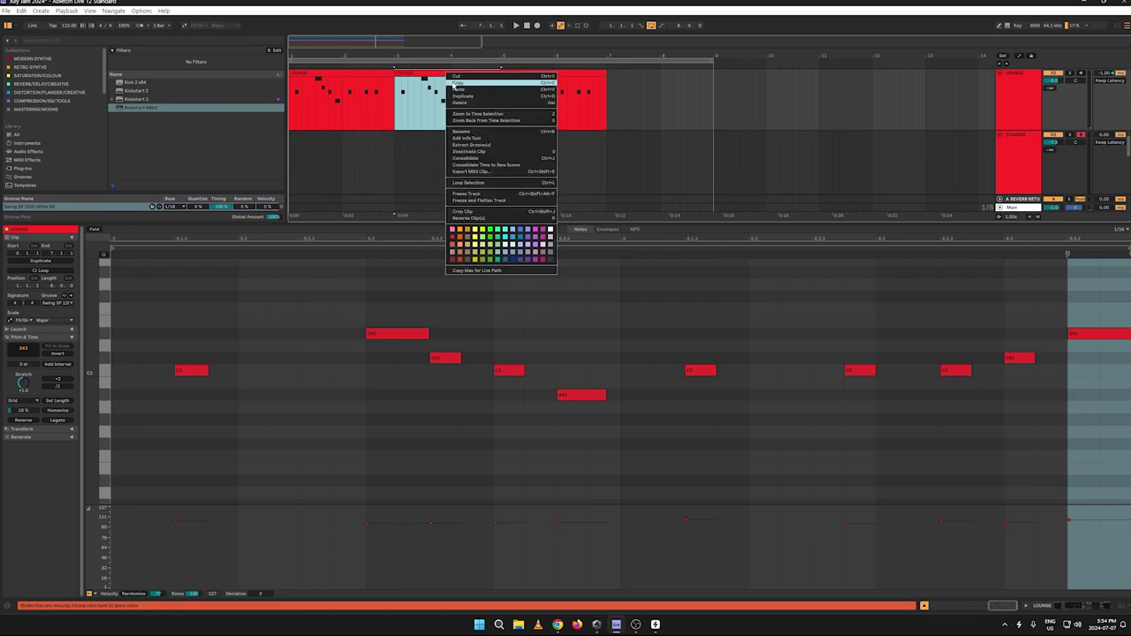
click(454, 83)
click(611, 101)
key(ctrl+v)
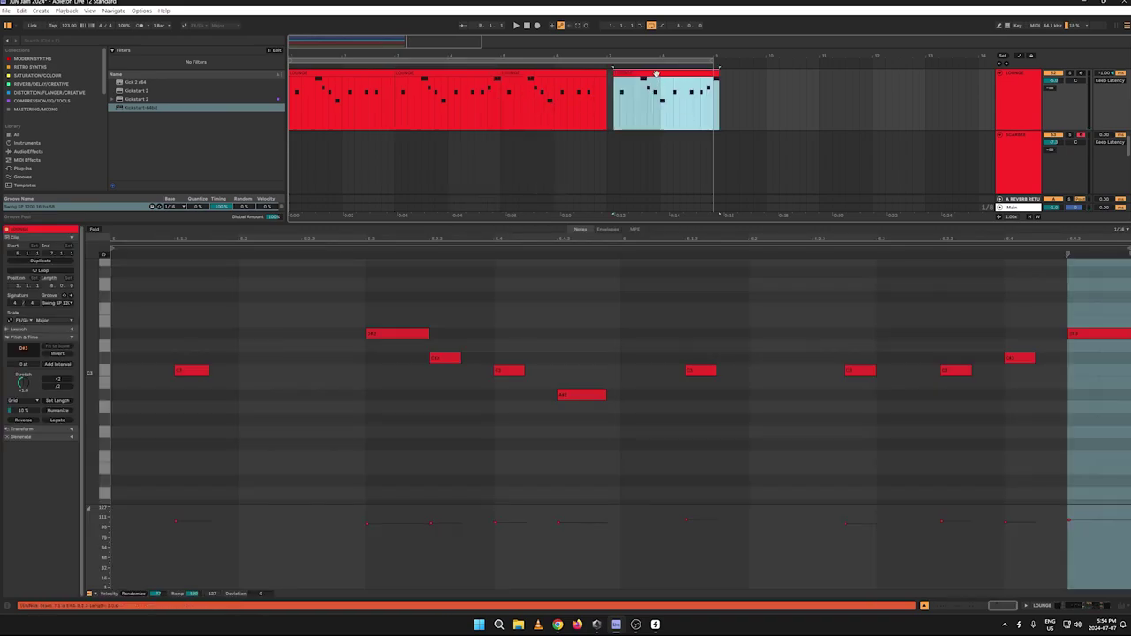
drag(656, 73, 636, 101)
key(ctrl+z)
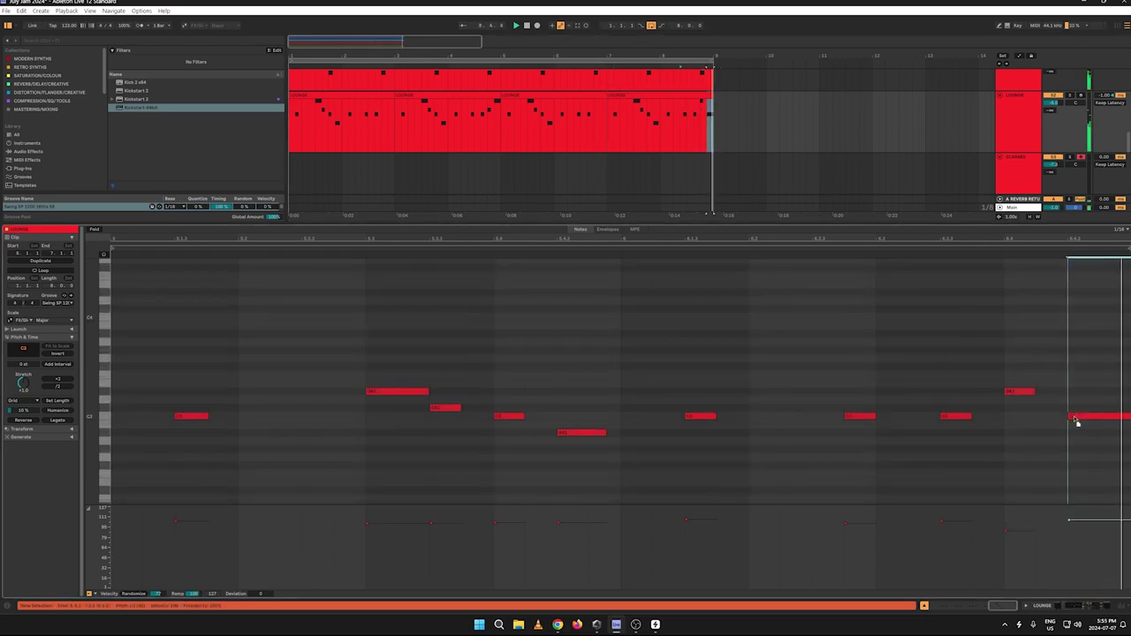
Step: Raise the late D#3 note to F3 and mute the LOUNGE track
drag(1075, 418, 1077, 409)
key(space)
key(space)
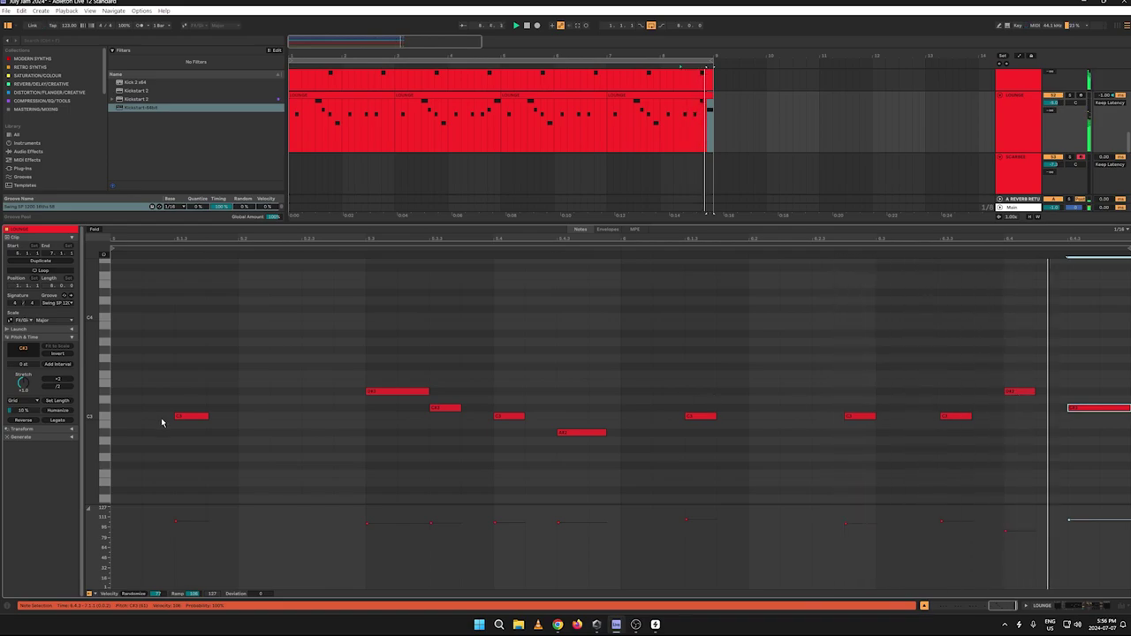
drag(1015, 395, 1016, 378)
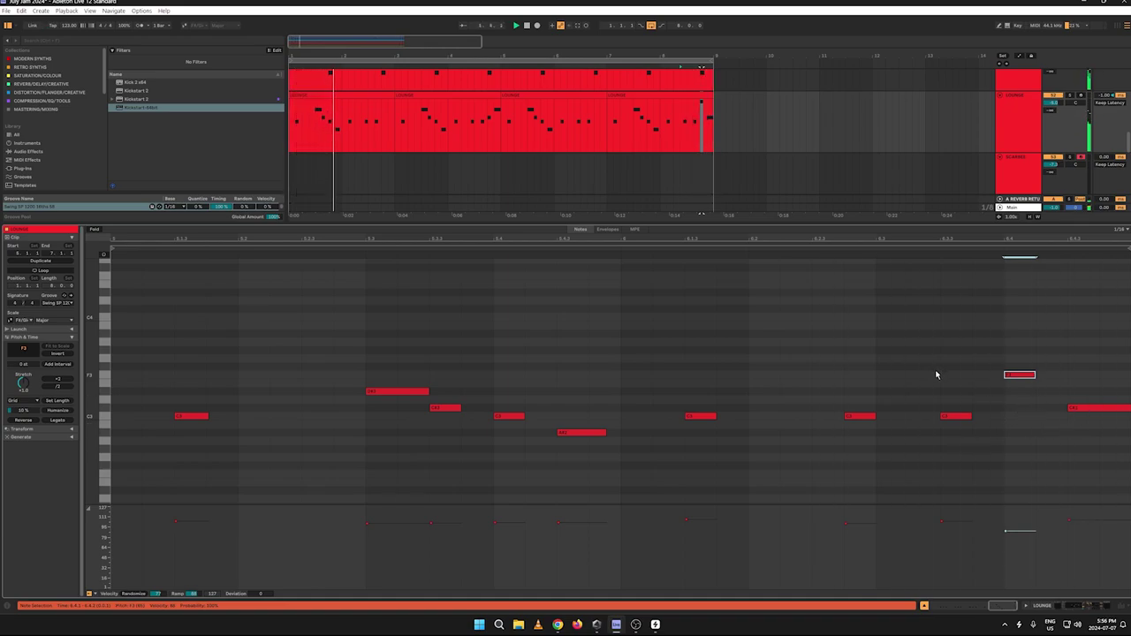
click(1072, 97)
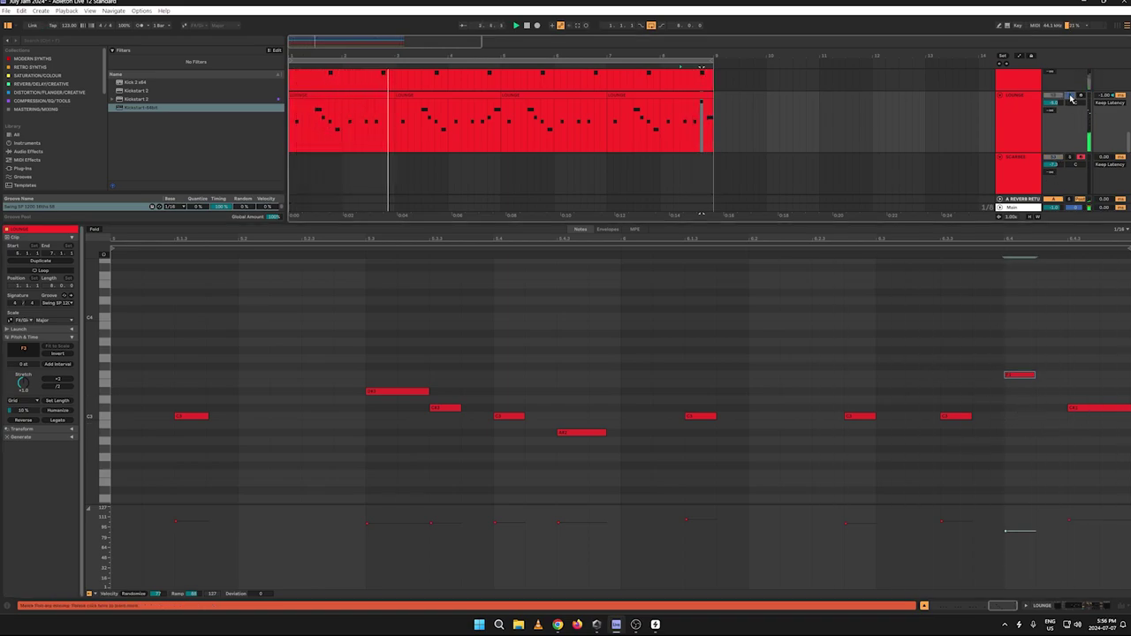
scroll(936, 142, up, 4)
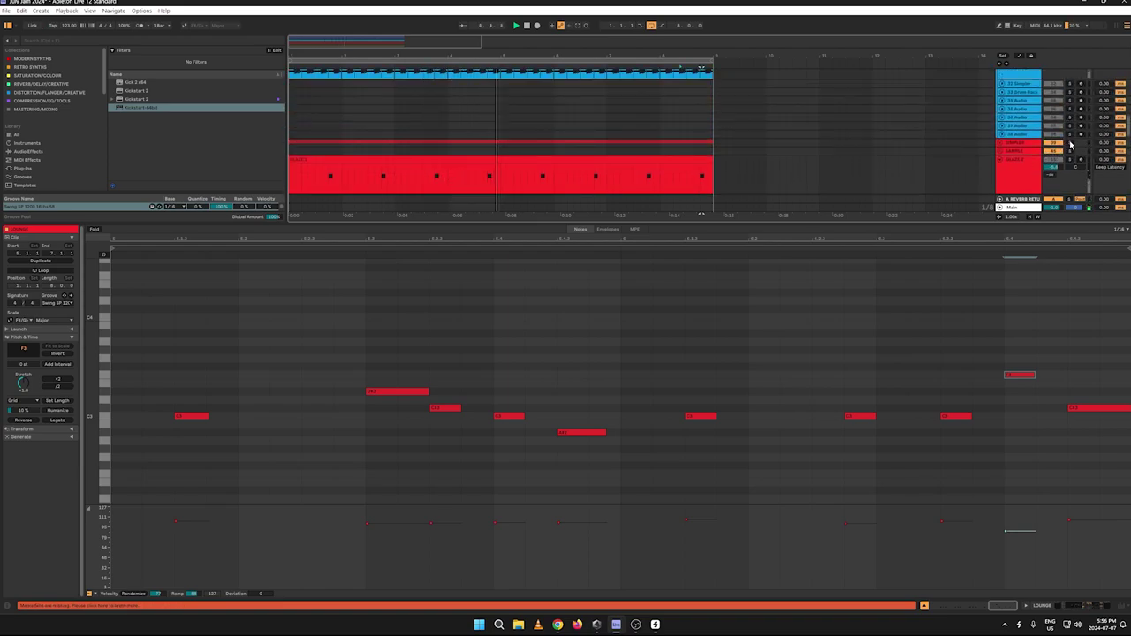
Step: Solo the LOW group and enlarge the arrangement to show more tracks
scroll(1042, 139, up, 5)
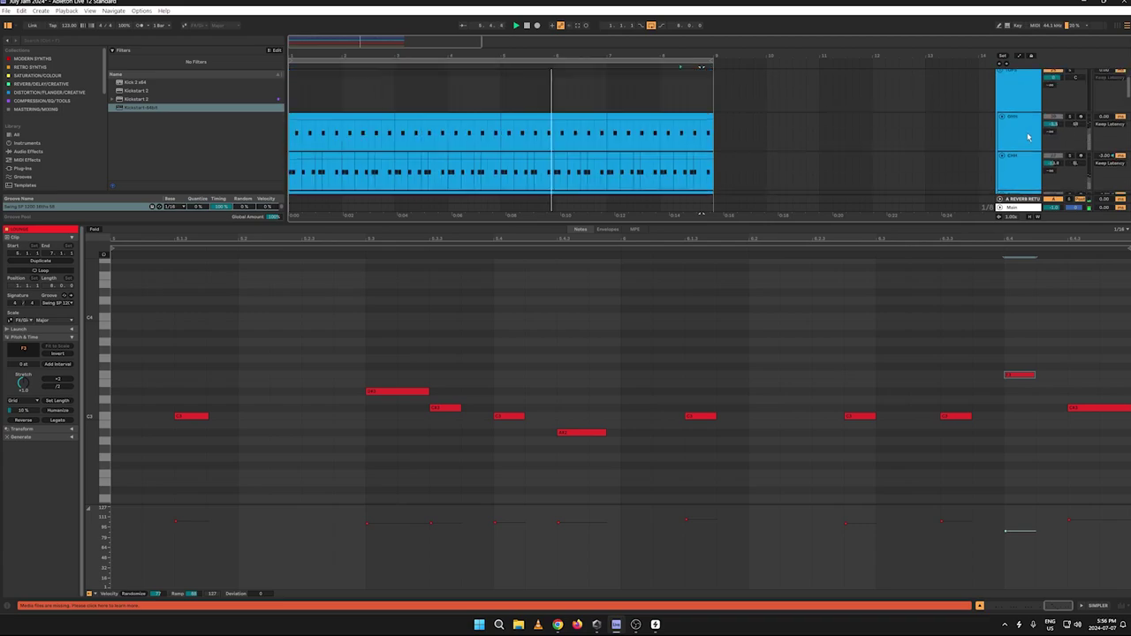
click(1071, 77)
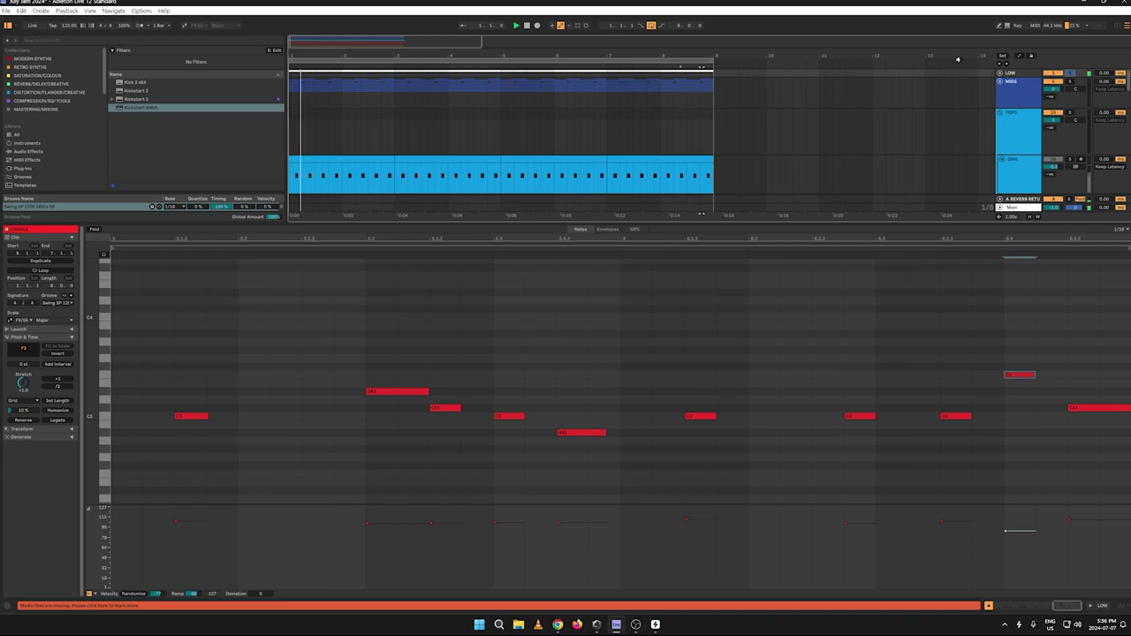
drag(825, 224, 816, 491)
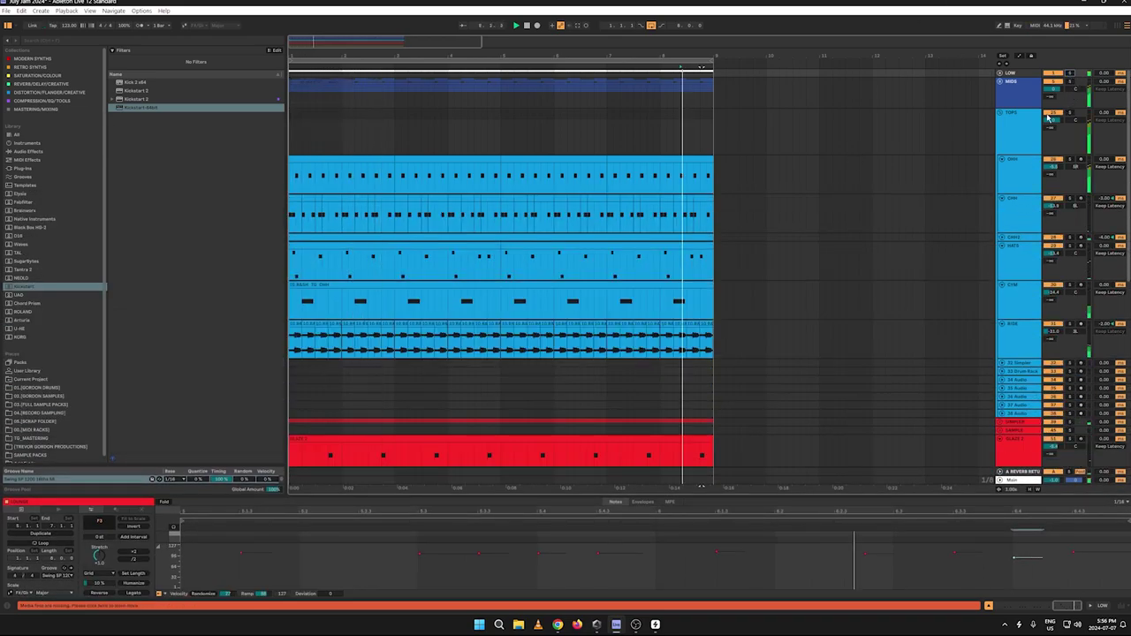
Step: Switch off the RIDE track, leaving the MIDS and TOPS groups folded
click(1001, 82)
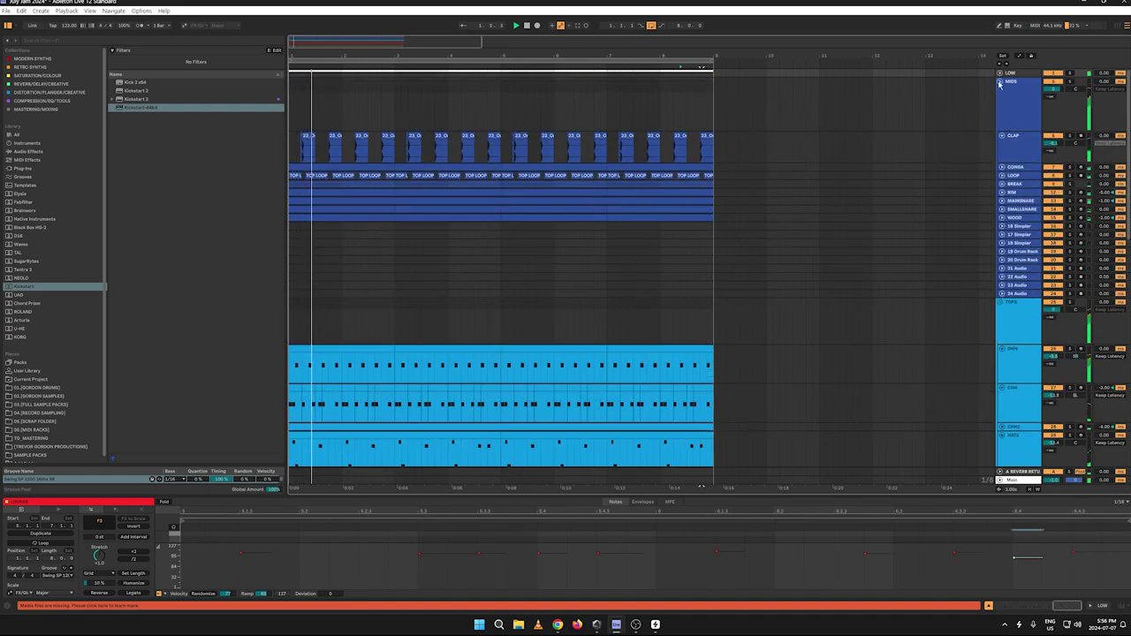
click(1001, 83)
click(1001, 114)
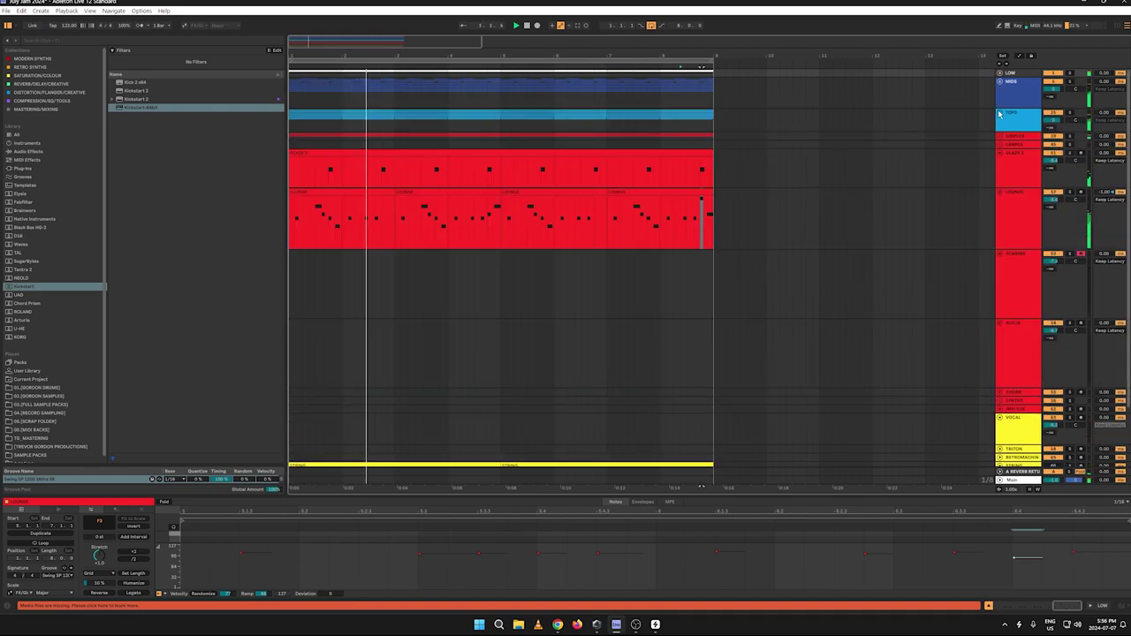
click(1001, 113)
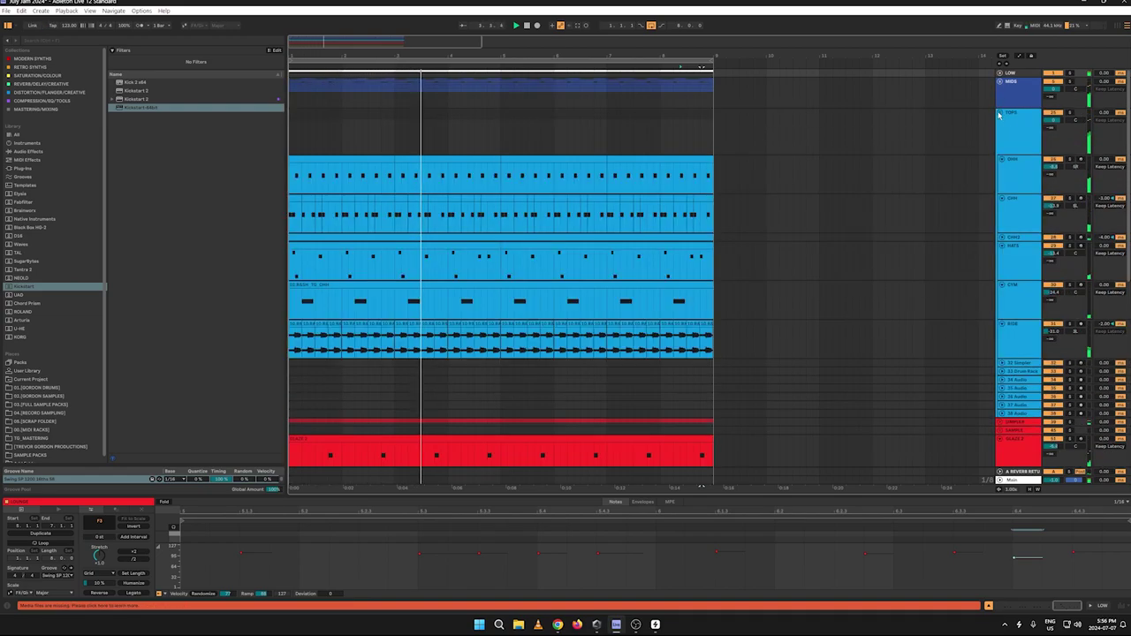
click(1052, 323)
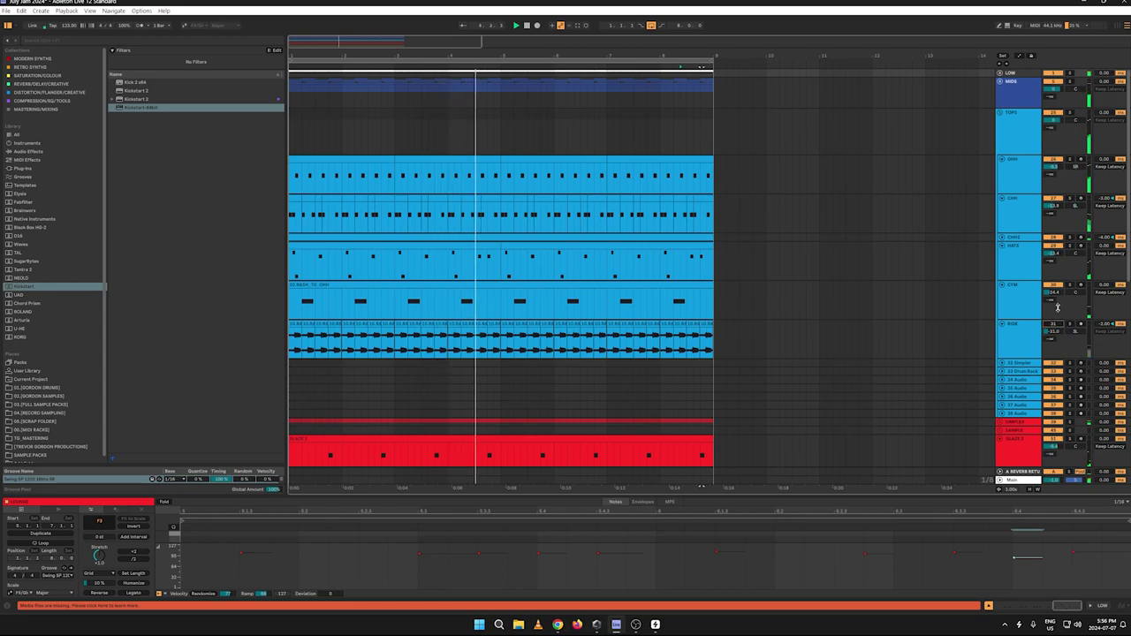
click(1000, 107)
click(999, 113)
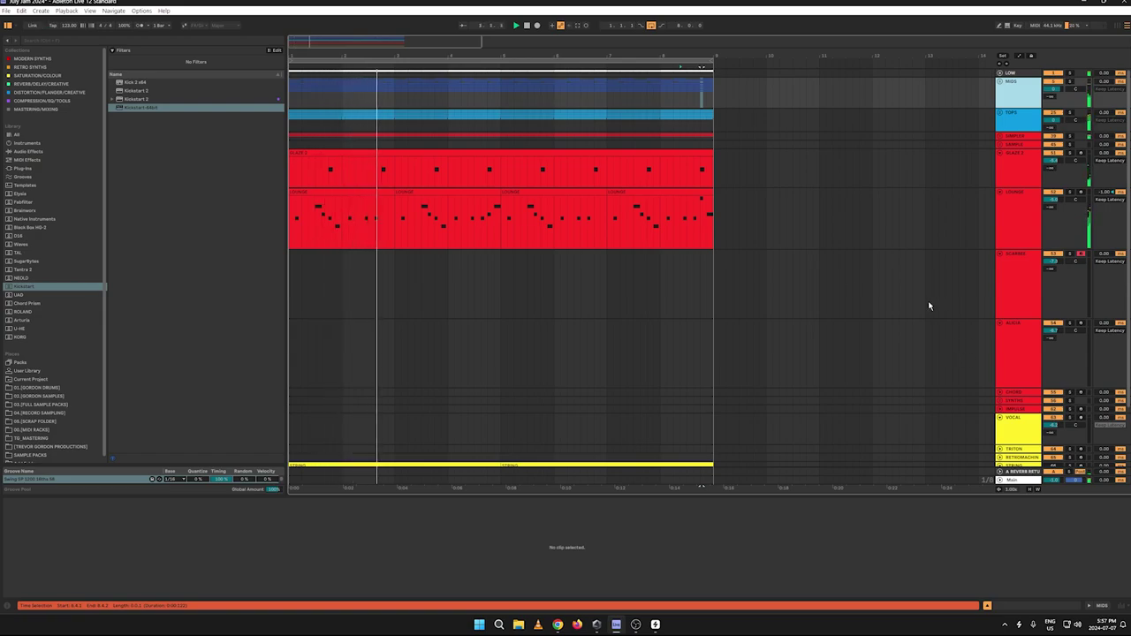
Step: In an enlarged editor, lower the F3 and C#3 velocities of the last LOUNGE clip slightly
click(698, 190)
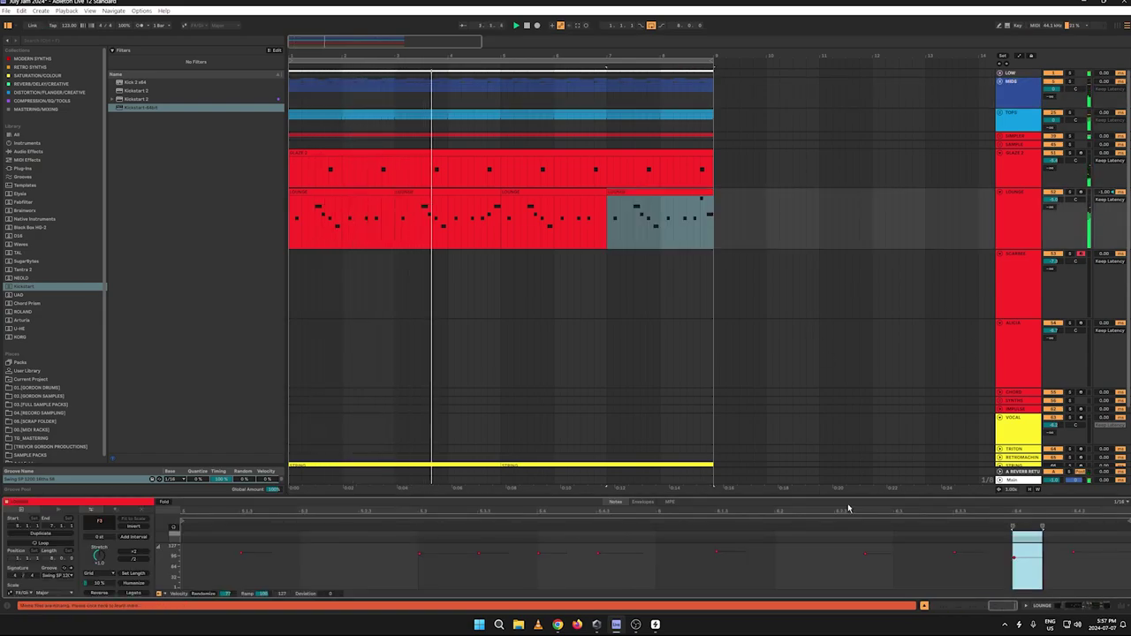
drag(848, 497, 861, 203)
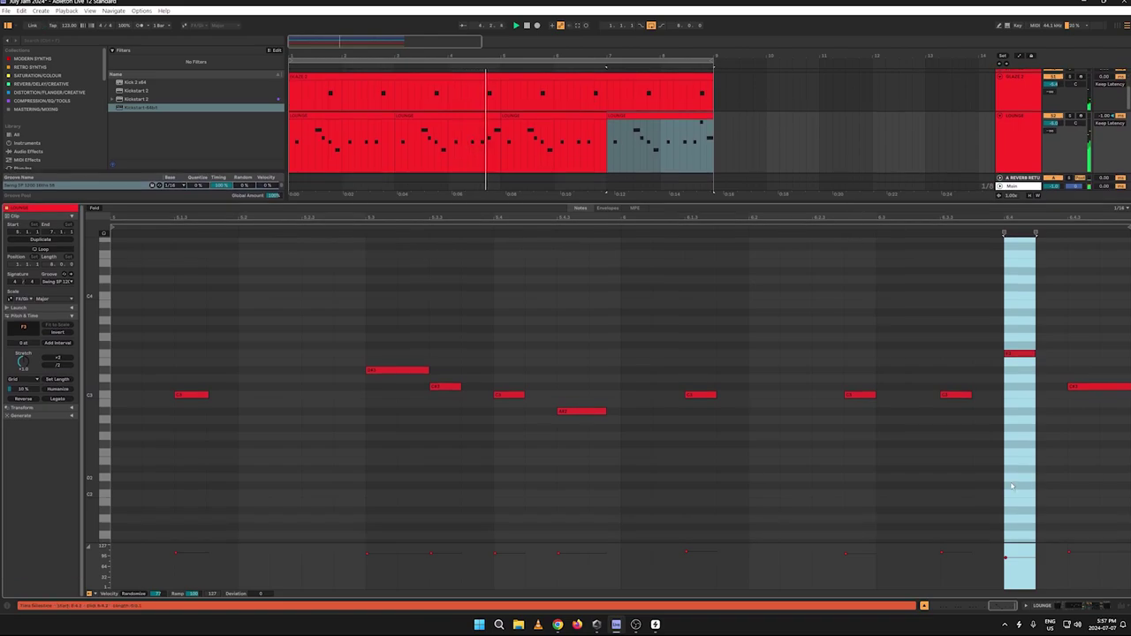
drag(1002, 542, 1001, 430)
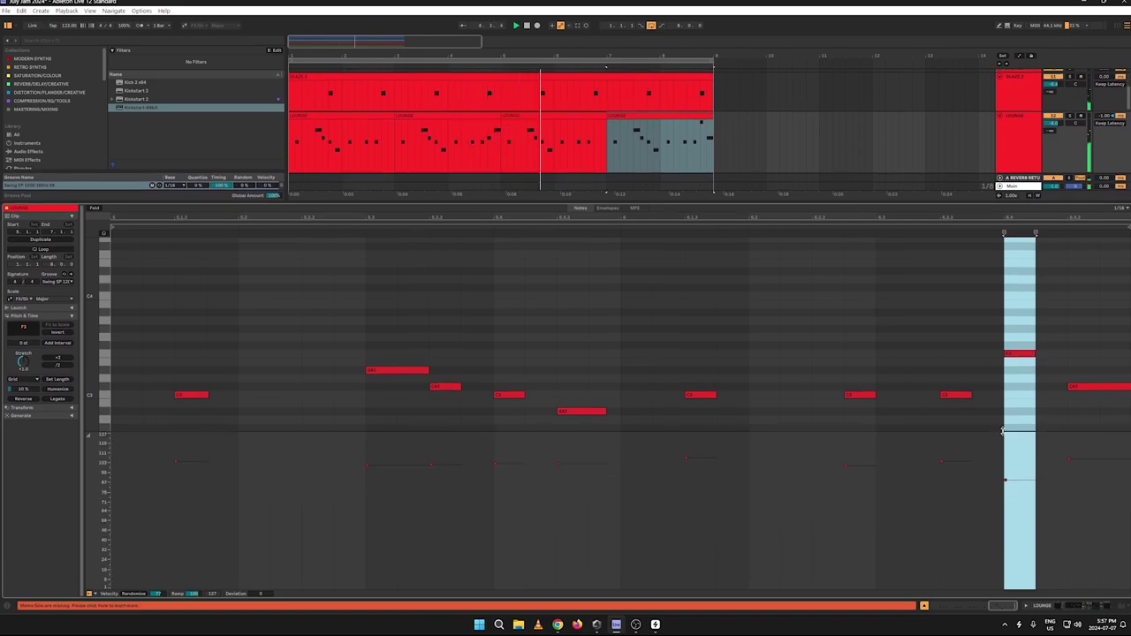
drag(1006, 482, 1020, 488)
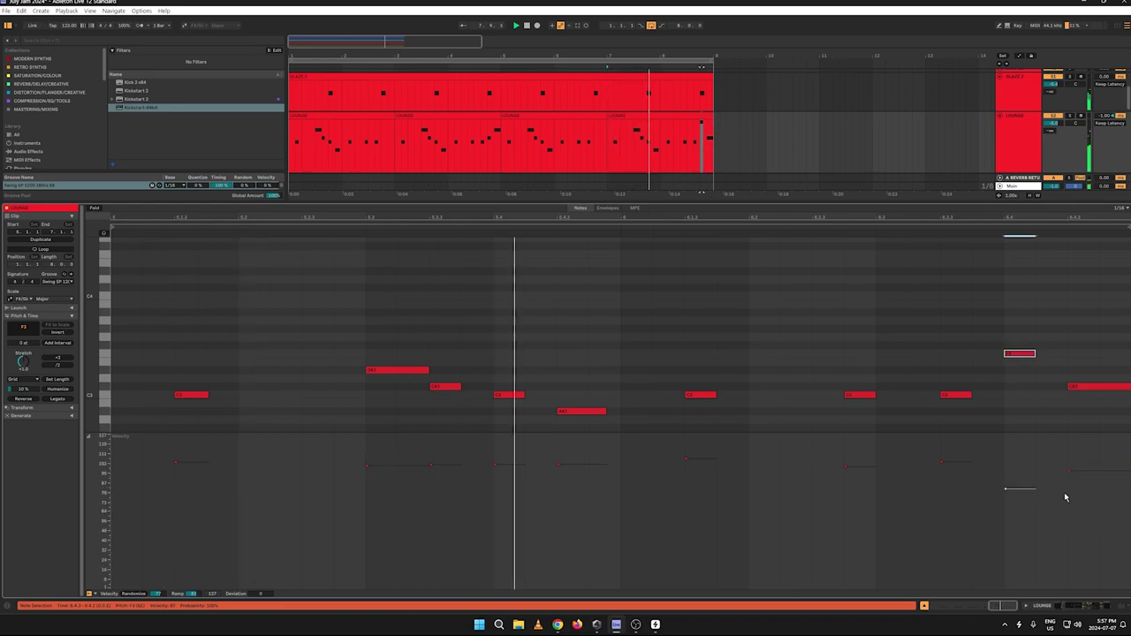
drag(447, 471, 562, 474)
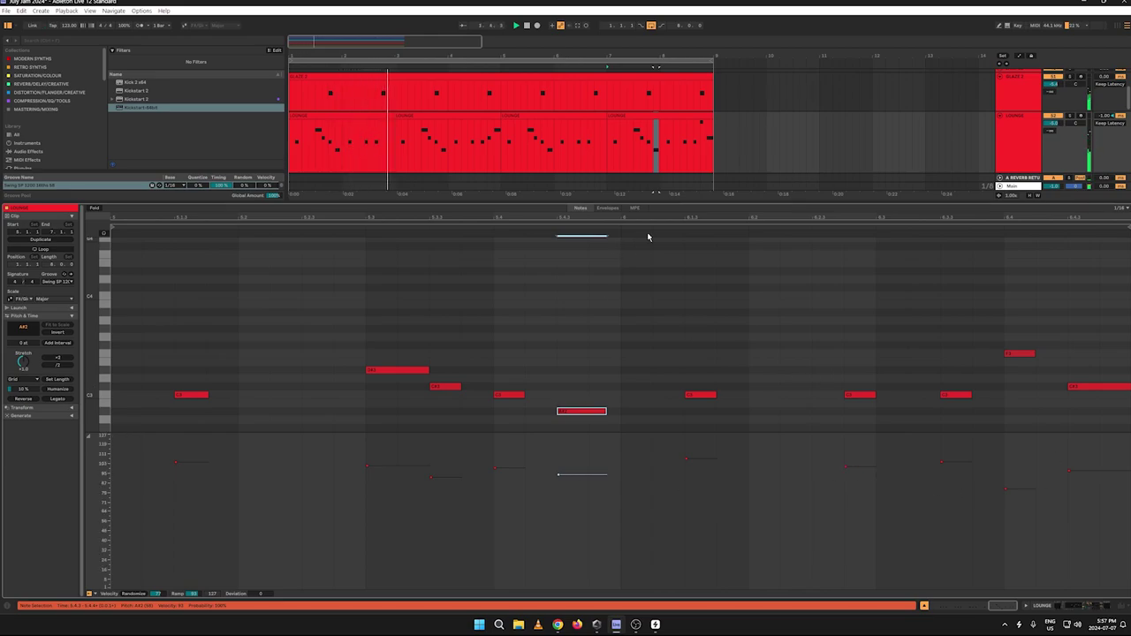
Step: Lower the C3, A#2 and following C3 velocities in the third LOUNGE clip
click(560, 115)
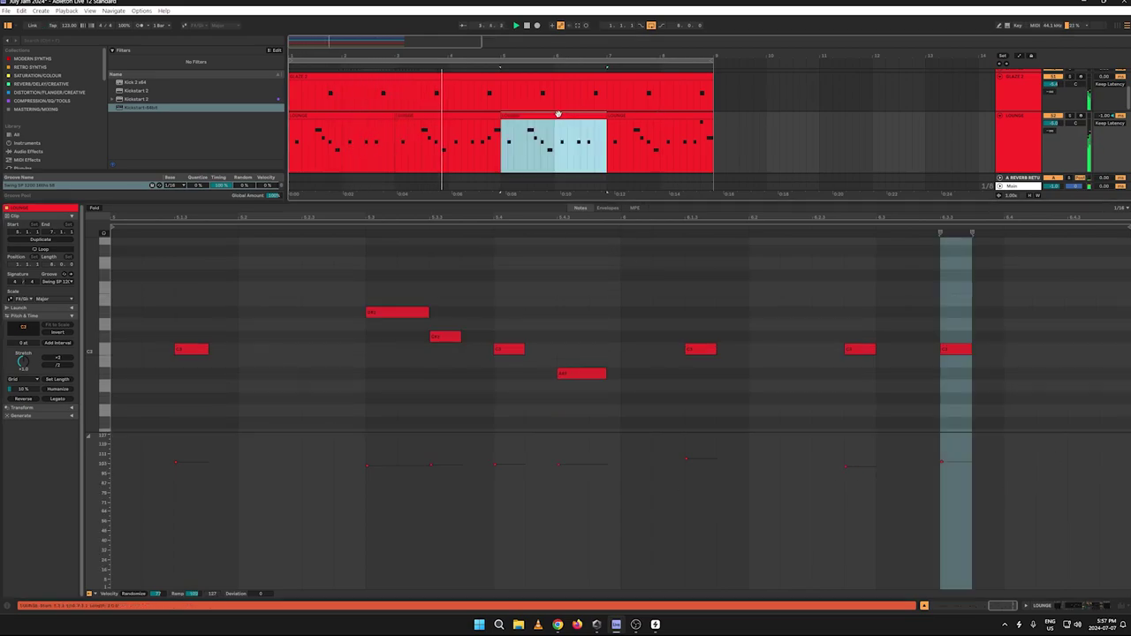
click(388, 465)
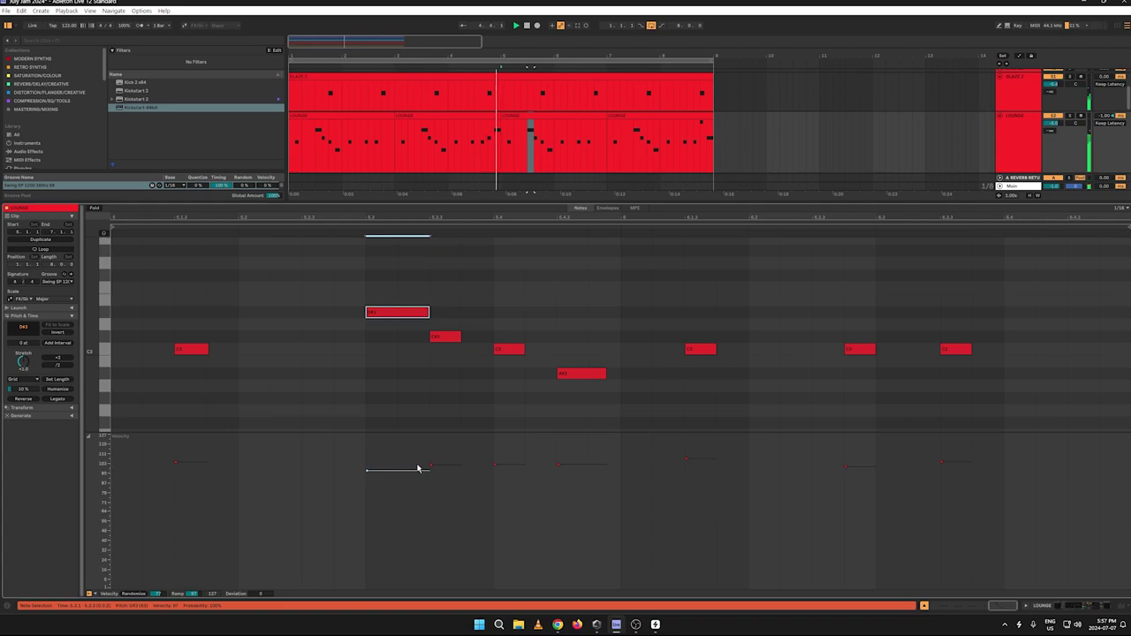
drag(497, 466, 498, 475)
drag(579, 466, 578, 470)
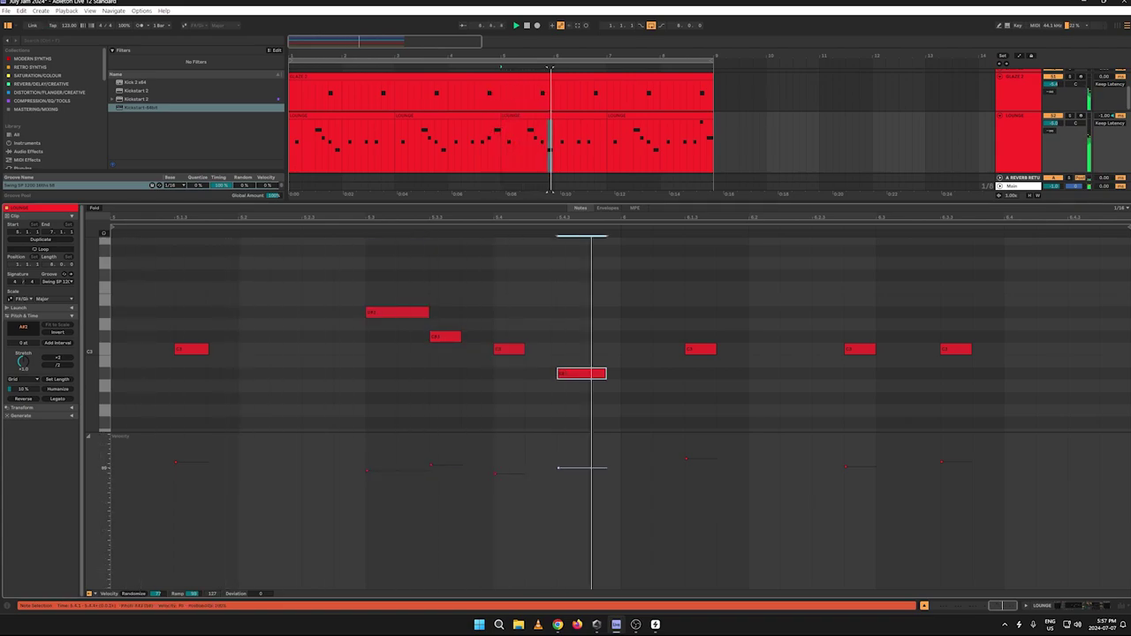
drag(687, 458, 686, 467)
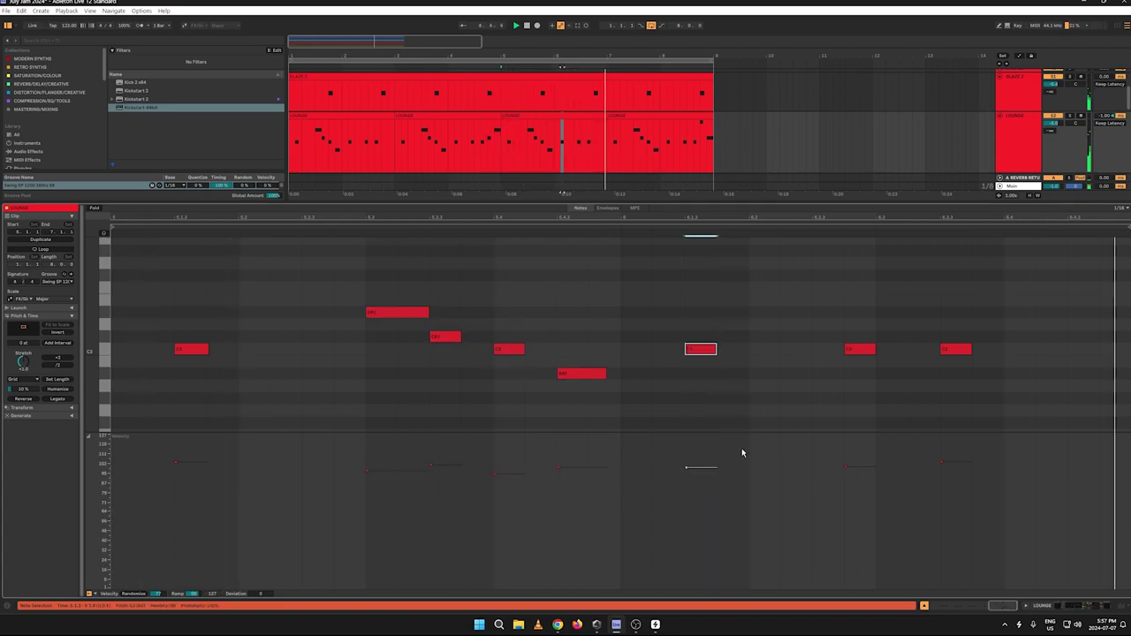
Step: Lower note velocities in the second and first LOUNGE clips, then collapse the clip editor
click(433, 126)
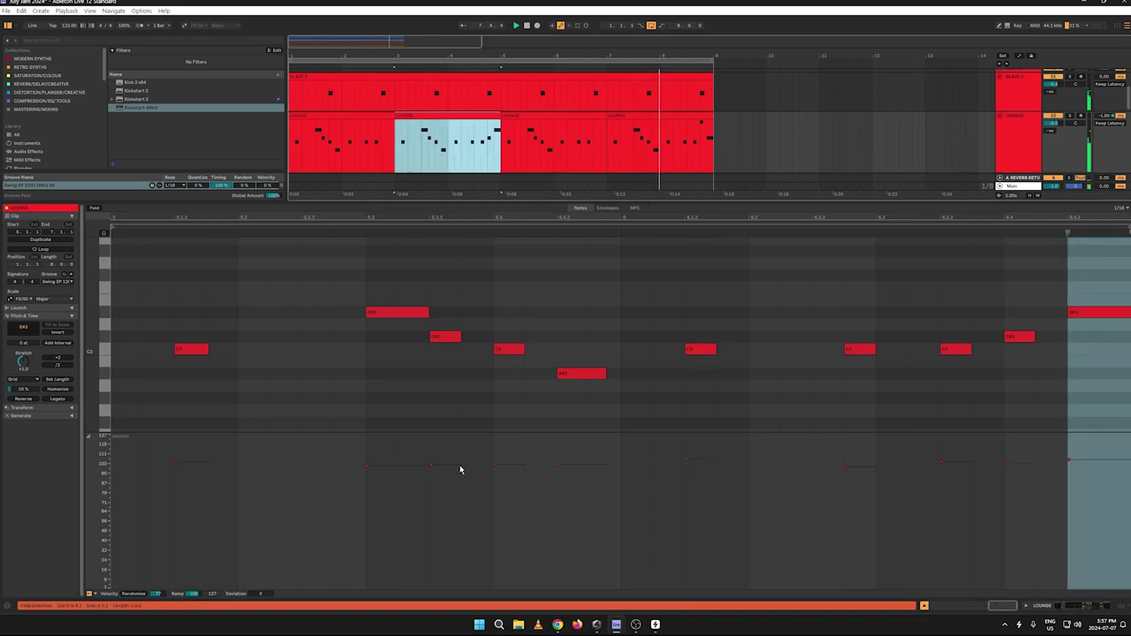
drag(371, 467, 371, 470)
click(494, 465)
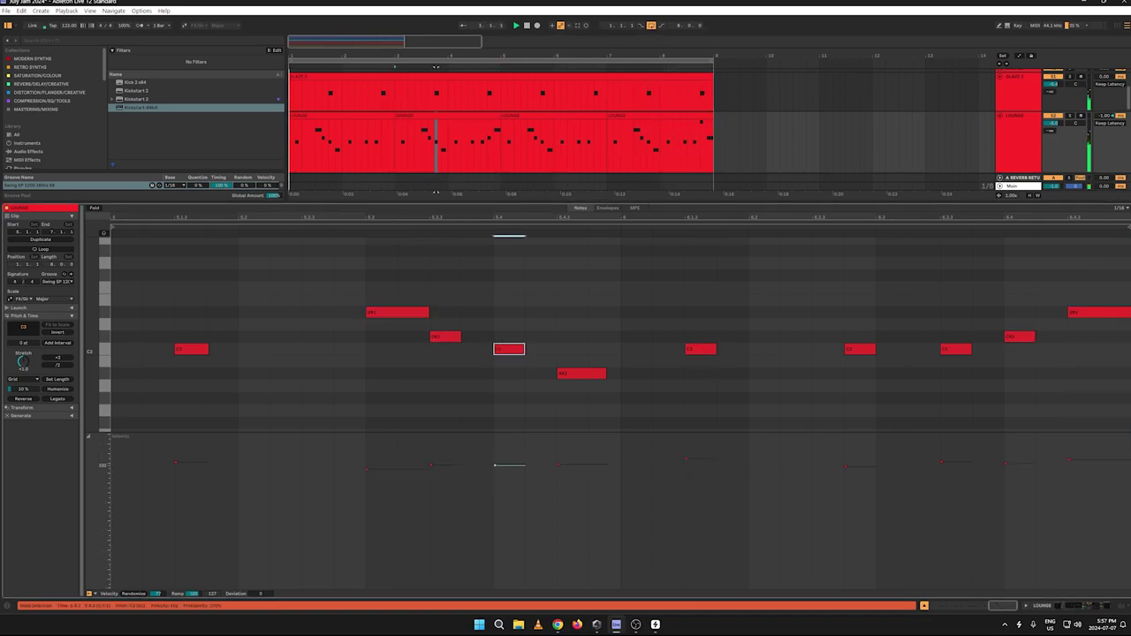
click(559, 469)
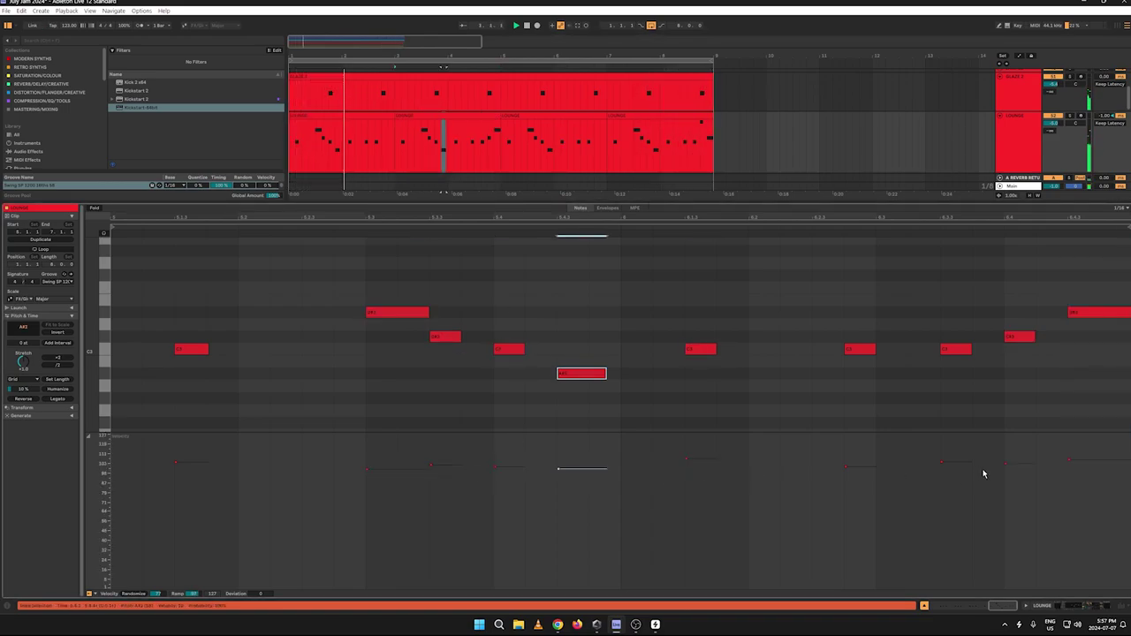
click(347, 118)
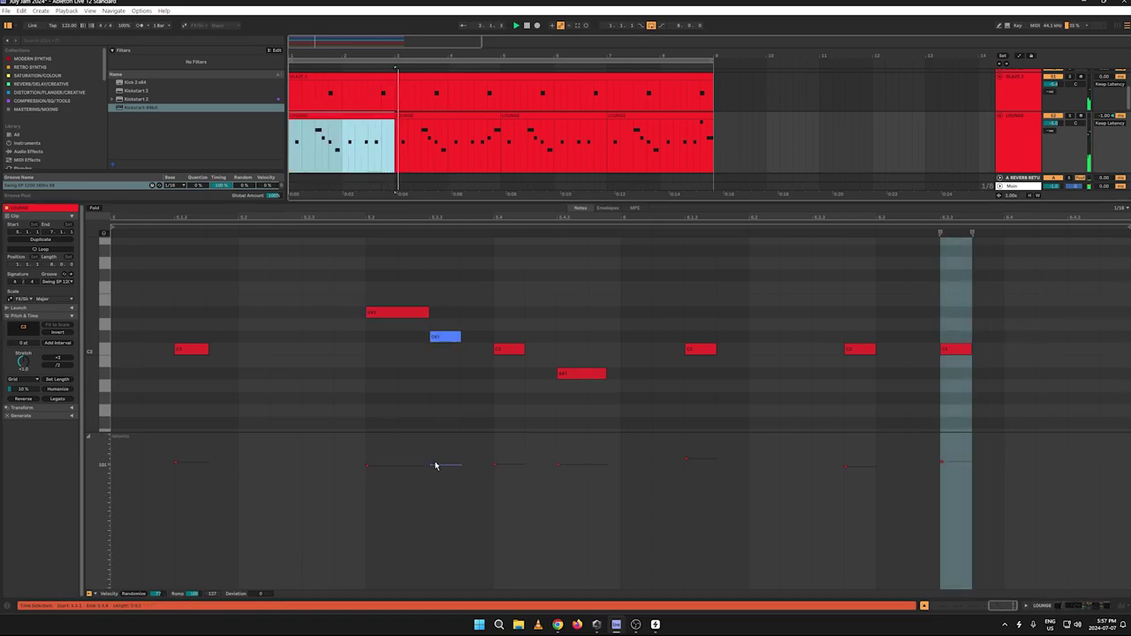
mouse_move(432, 464)
mouse_down()
mouse_move(432, 475)
mouse_move(367, 468)
mouse_up()
drag(496, 465, 496, 465)
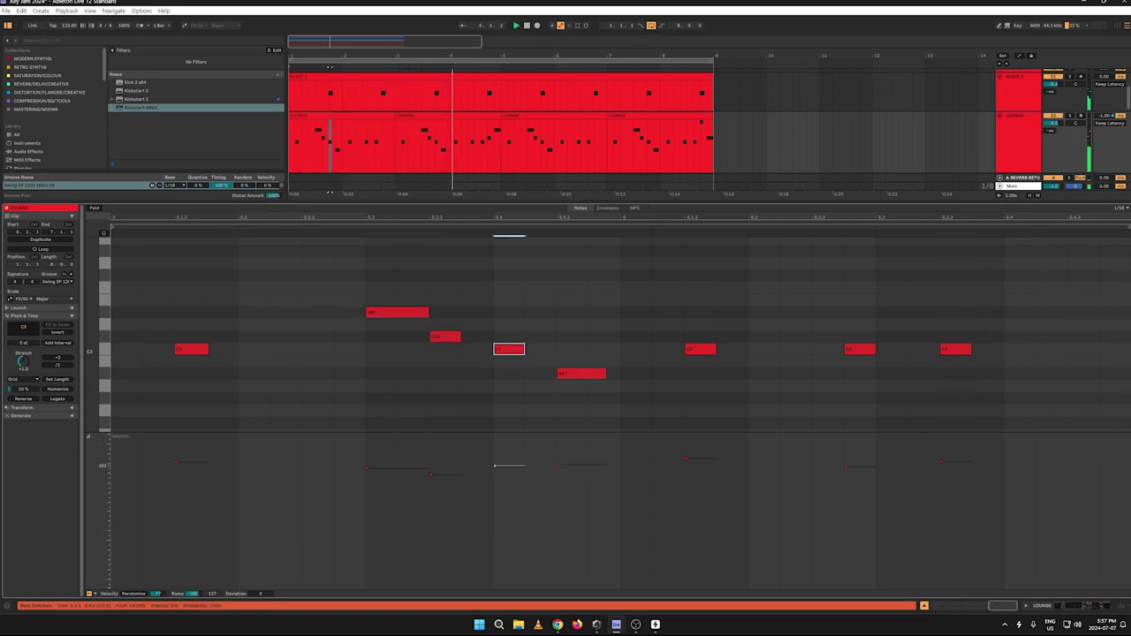
drag(581, 465, 581, 466)
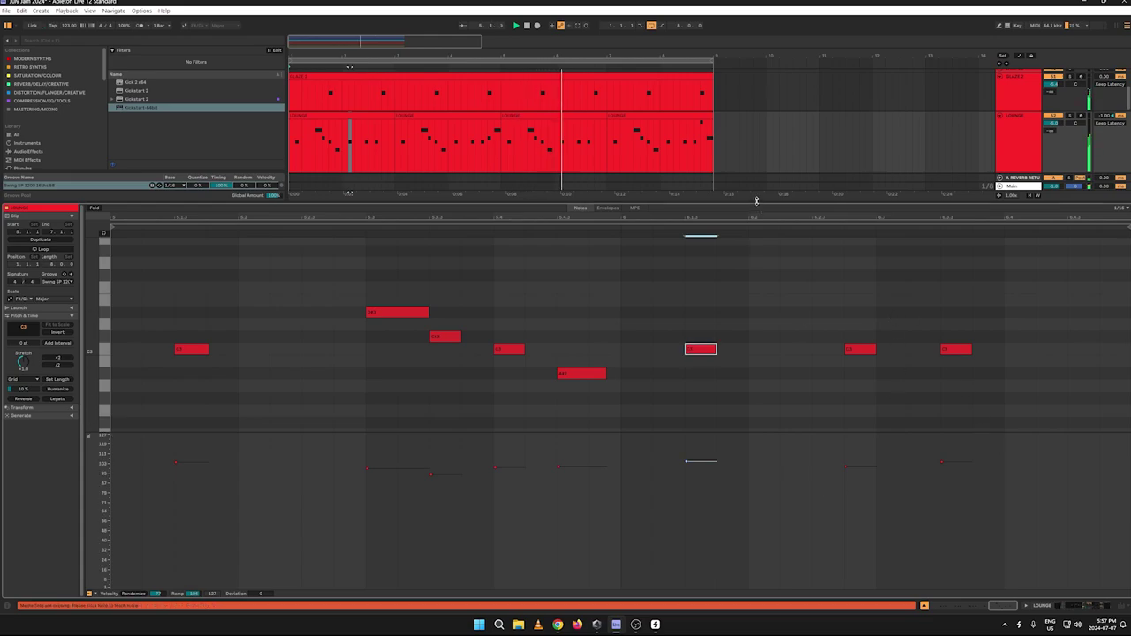
drag(756, 201, 742, 601)
click(454, 227)
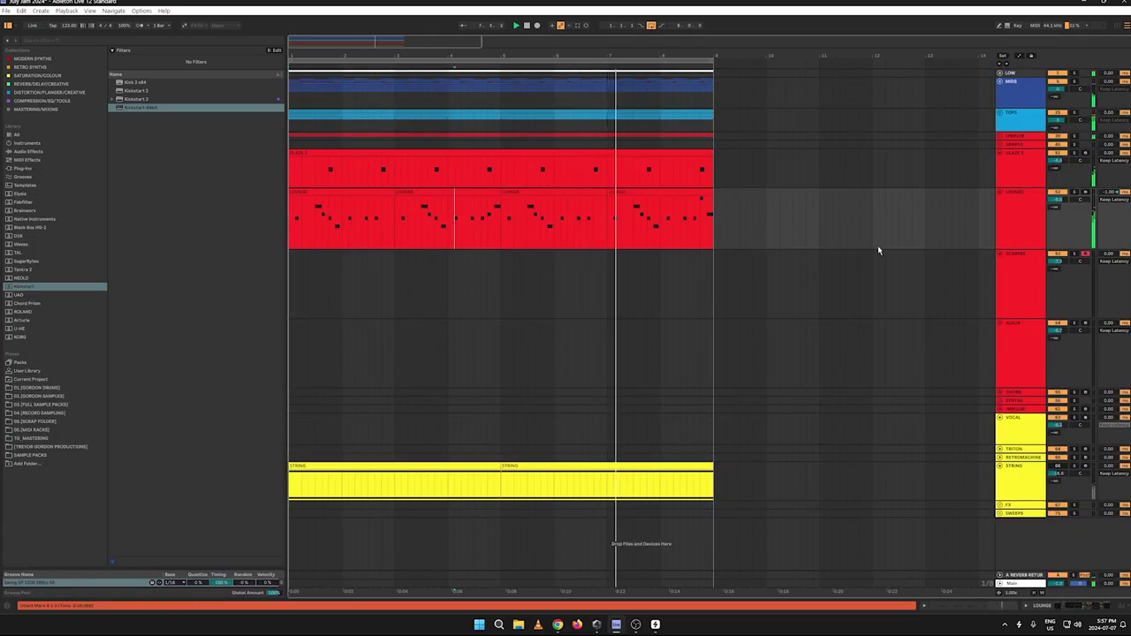
Step: Open the SCARBEE track's Kontakt window with the Scarbee Mark I piano loaded
click(1015, 206)
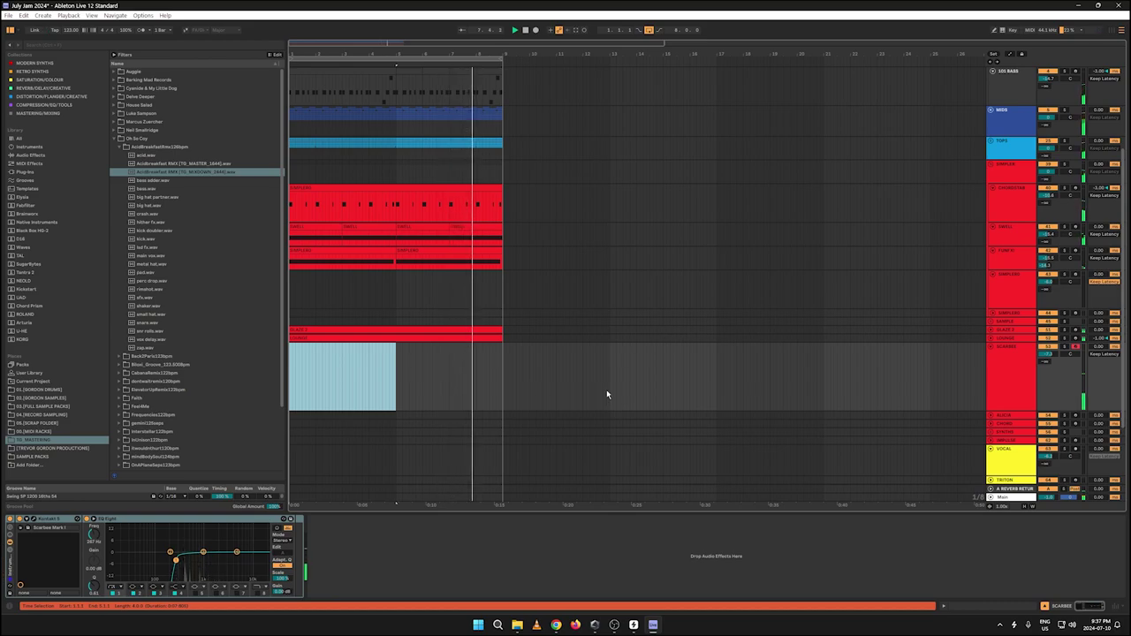
click(38, 522)
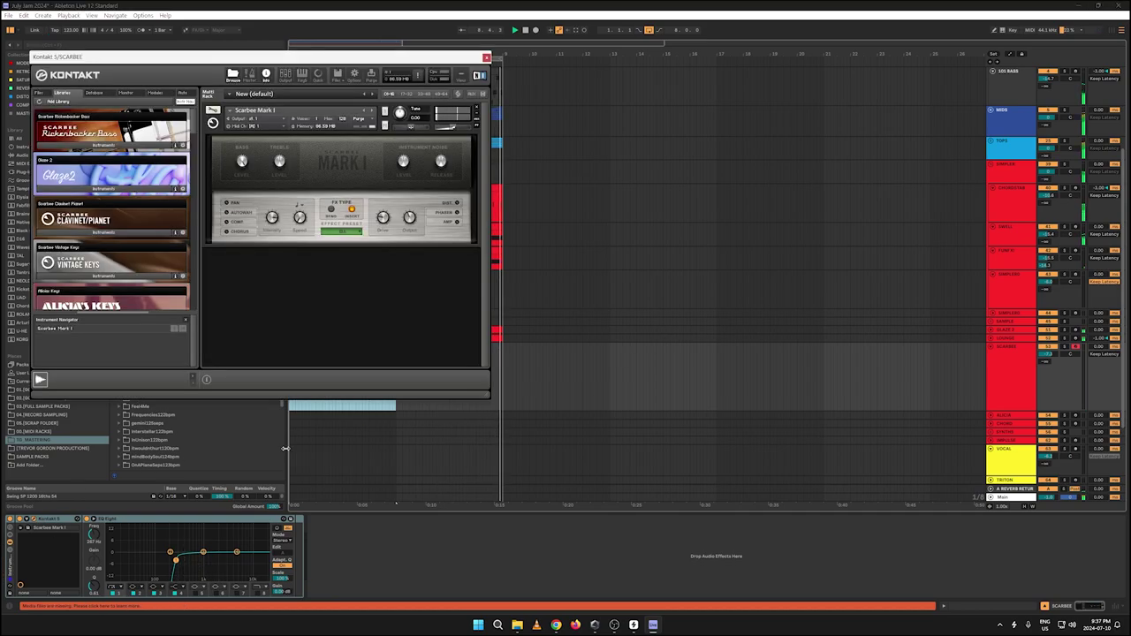
Step: Move Kontakt aside, record a Scarbee keys part with F9, and close the plugin window
drag(280, 60, 756, 56)
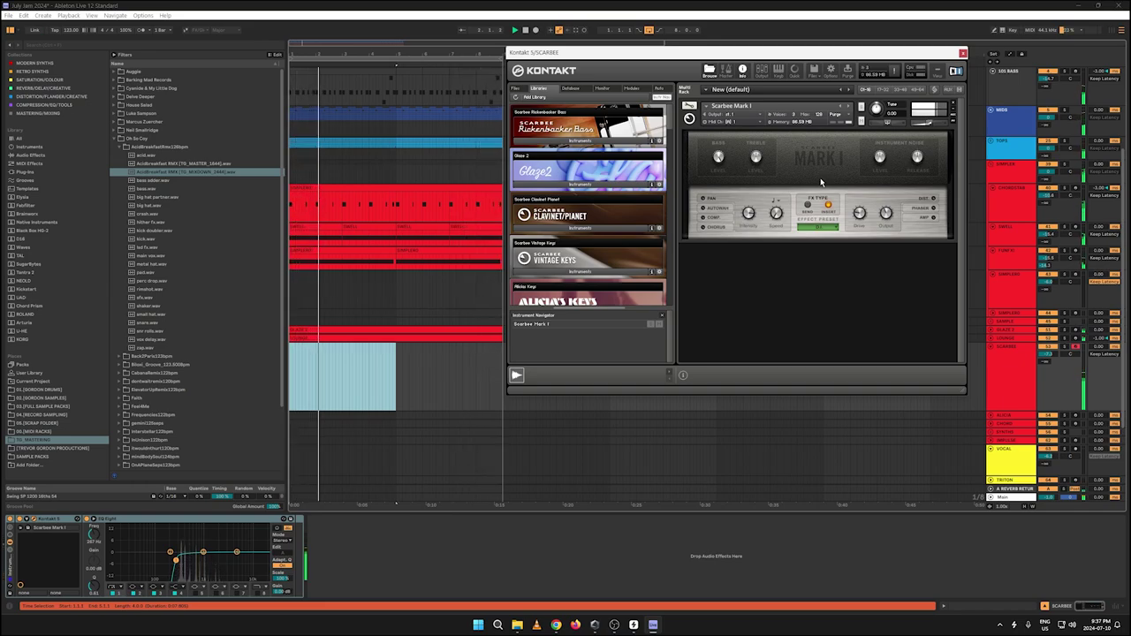
key(F9)
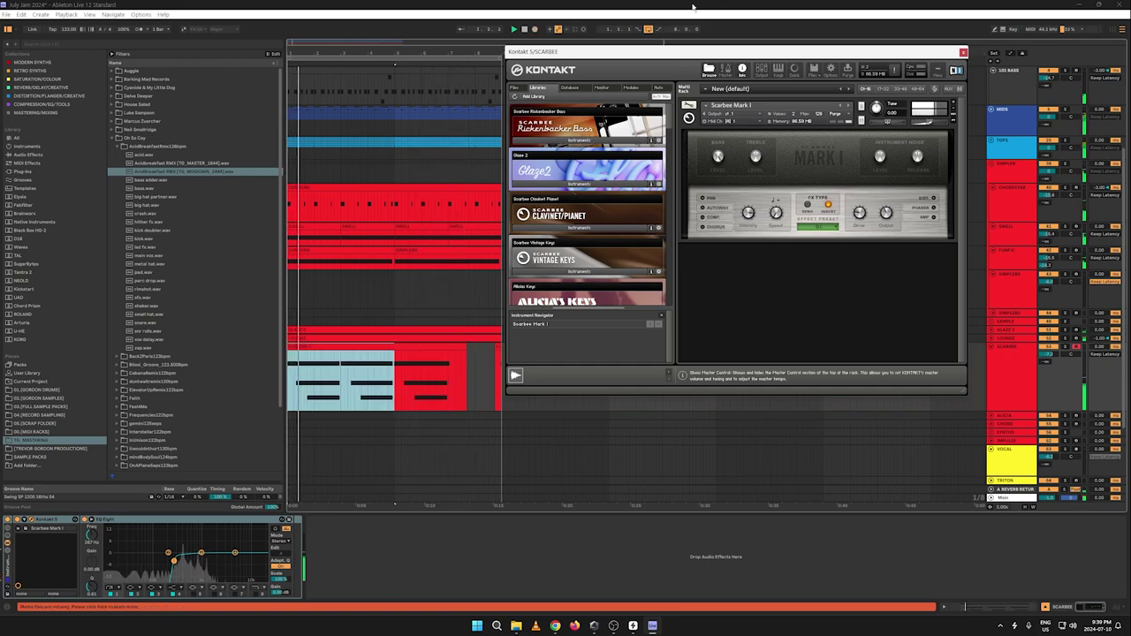
click(963, 53)
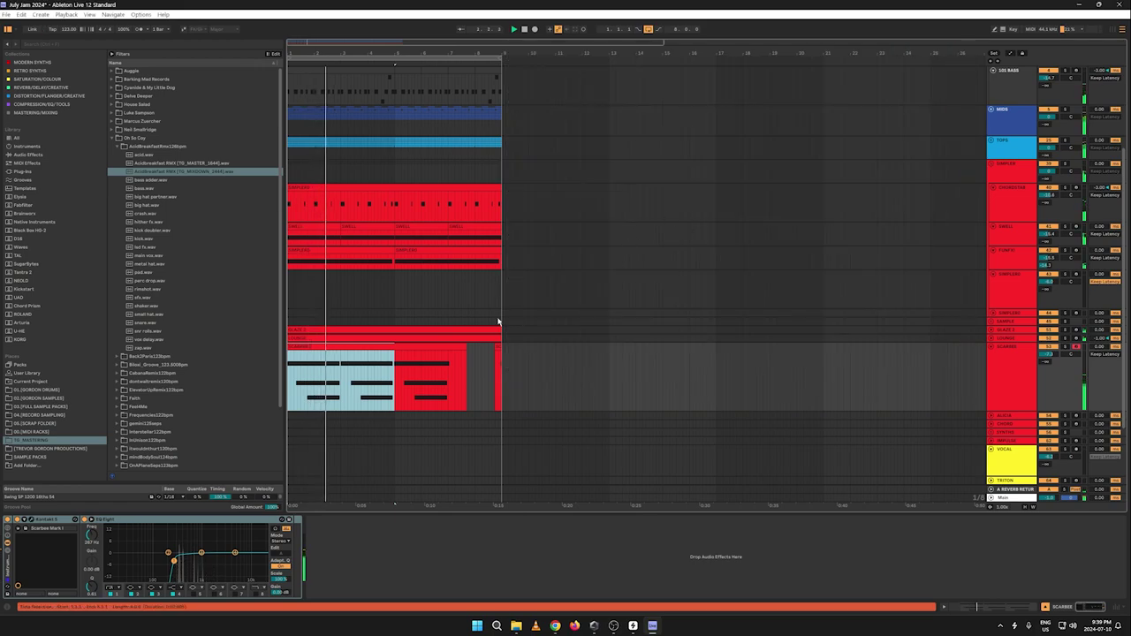
Step: Delete the first SCARBEE clip and Ctrl-drag the shorter clip to bar 1
click(397, 353)
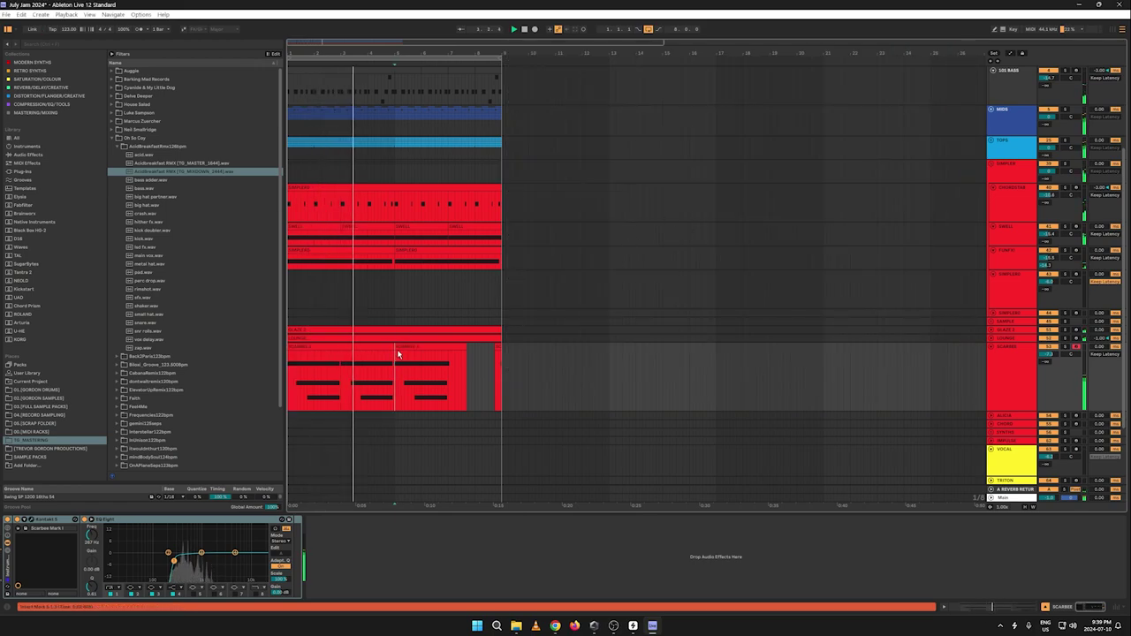
click(384, 347)
key(Delete)
drag(410, 348, 293, 351)
Step: Open the clip's notes zoomed in and nudge the G#3 note's start slightly
double_click(323, 347)
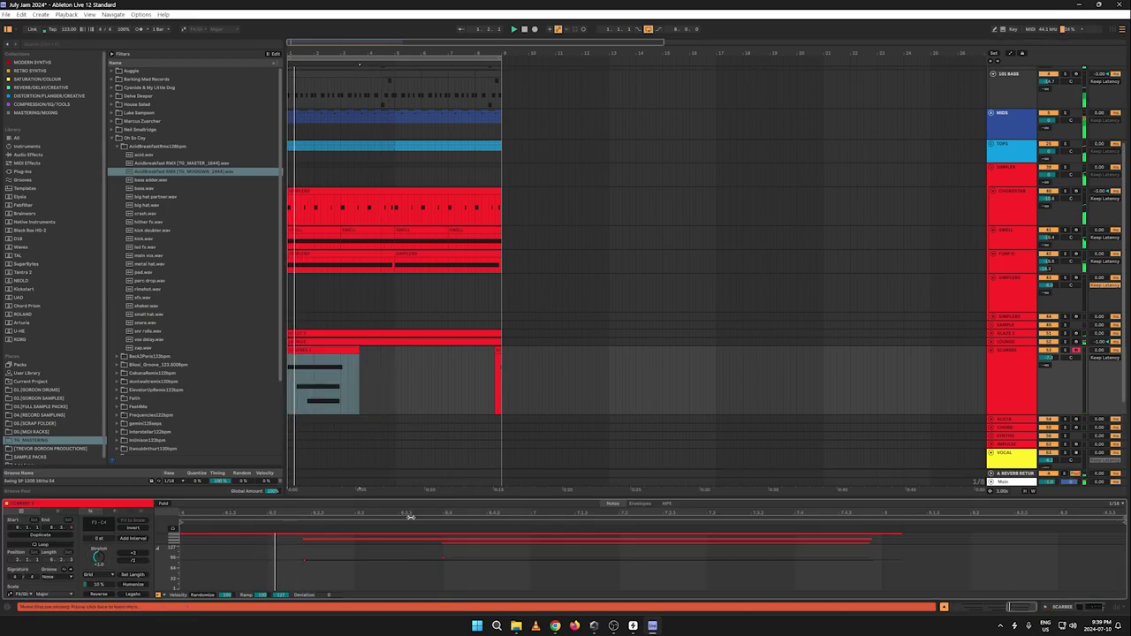
drag(414, 498, 336, 230)
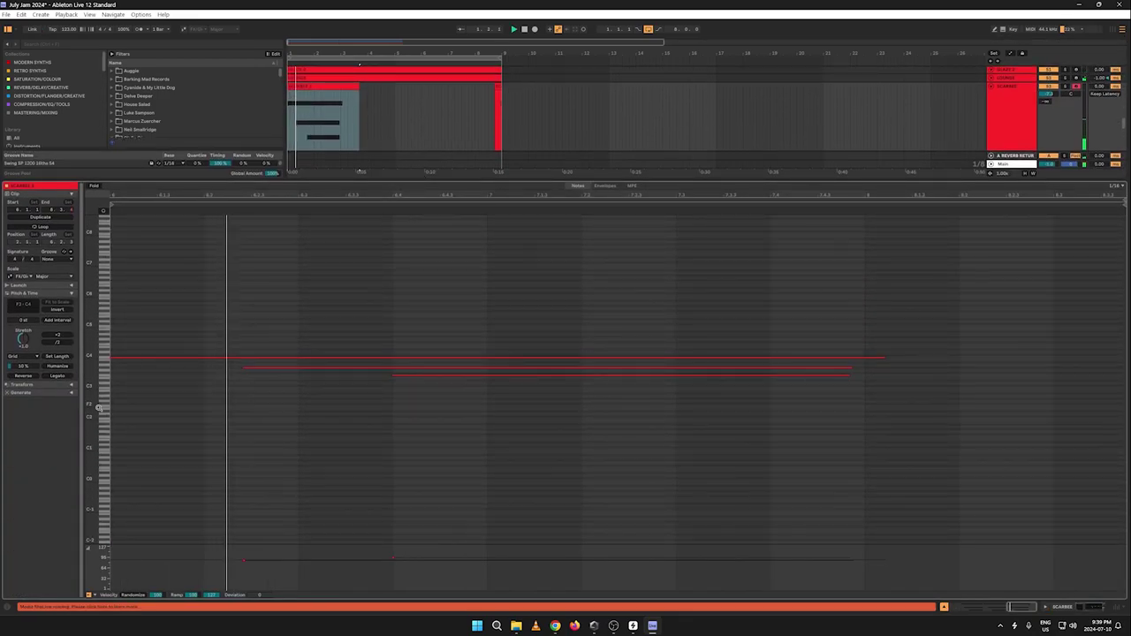
key(space)
drag(99, 407, 152, 618)
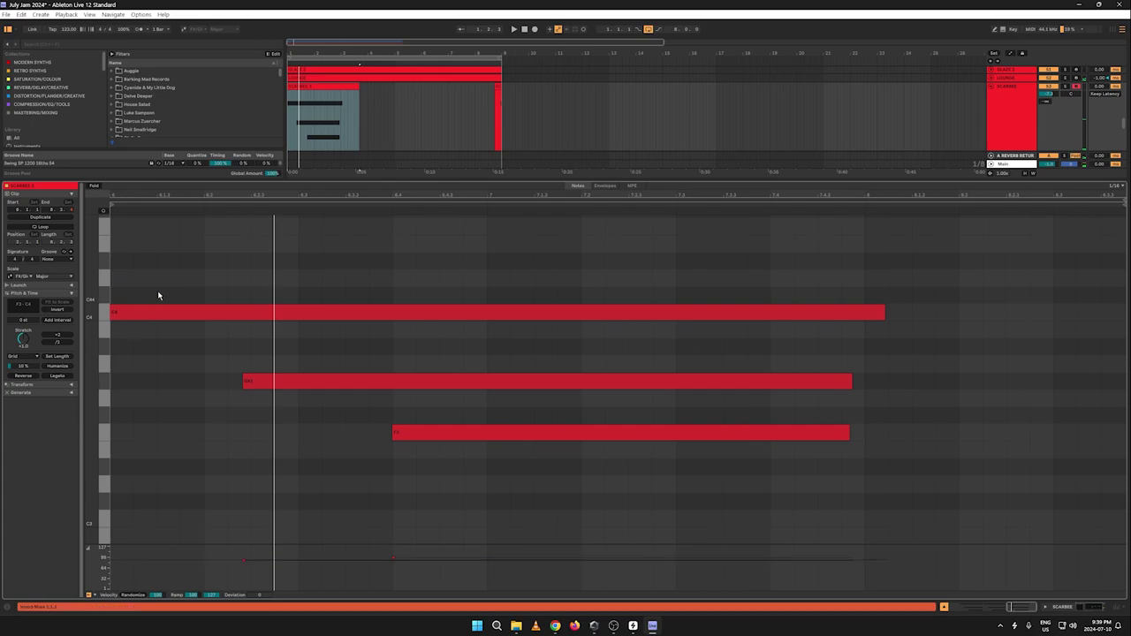
click(166, 316)
drag(170, 324, 171, 320)
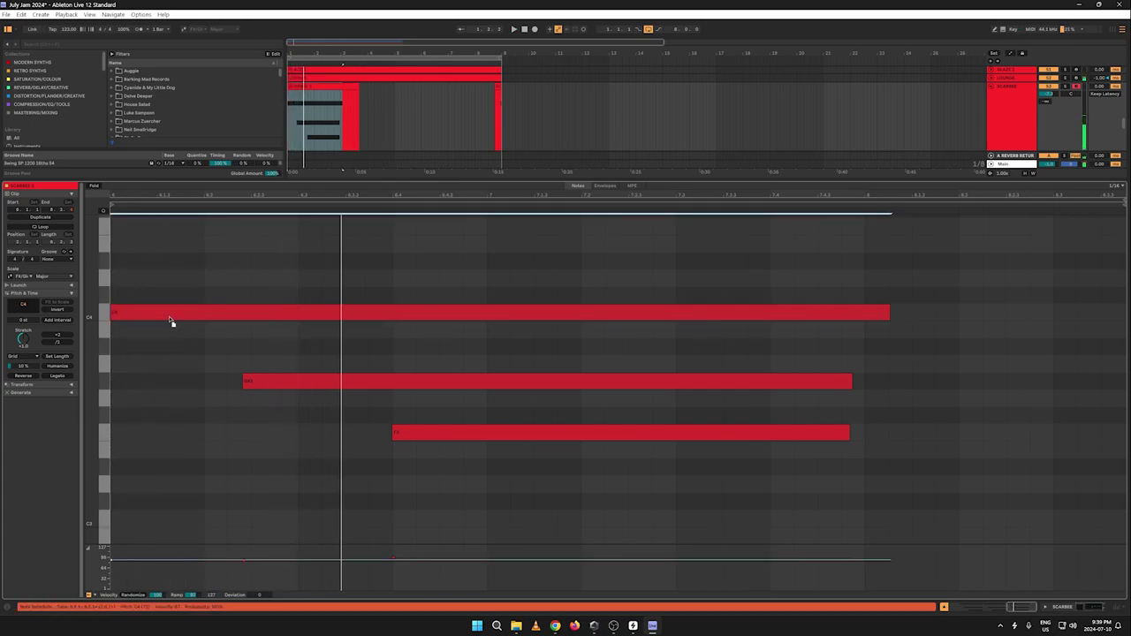
mouse_move(281, 386)
mouse_down()
mouse_move(309, 386)
mouse_move(292, 386)
mouse_up()
key(space)
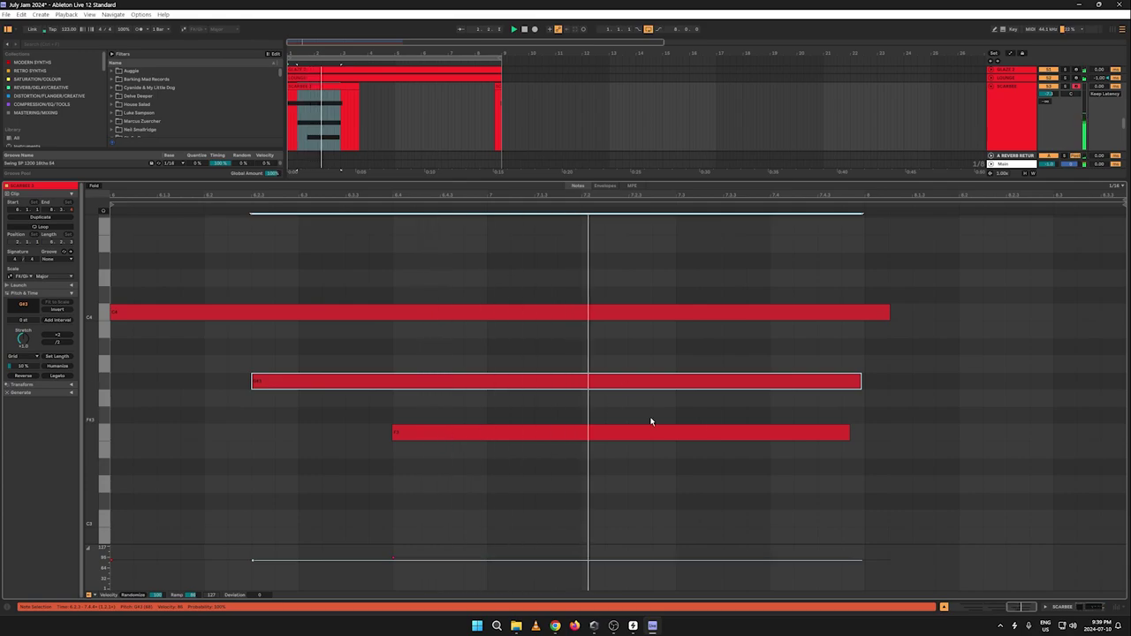
Step: Lengthen the three chord notes, extending G#3 and F3 further
drag(908, 445, 729, 255)
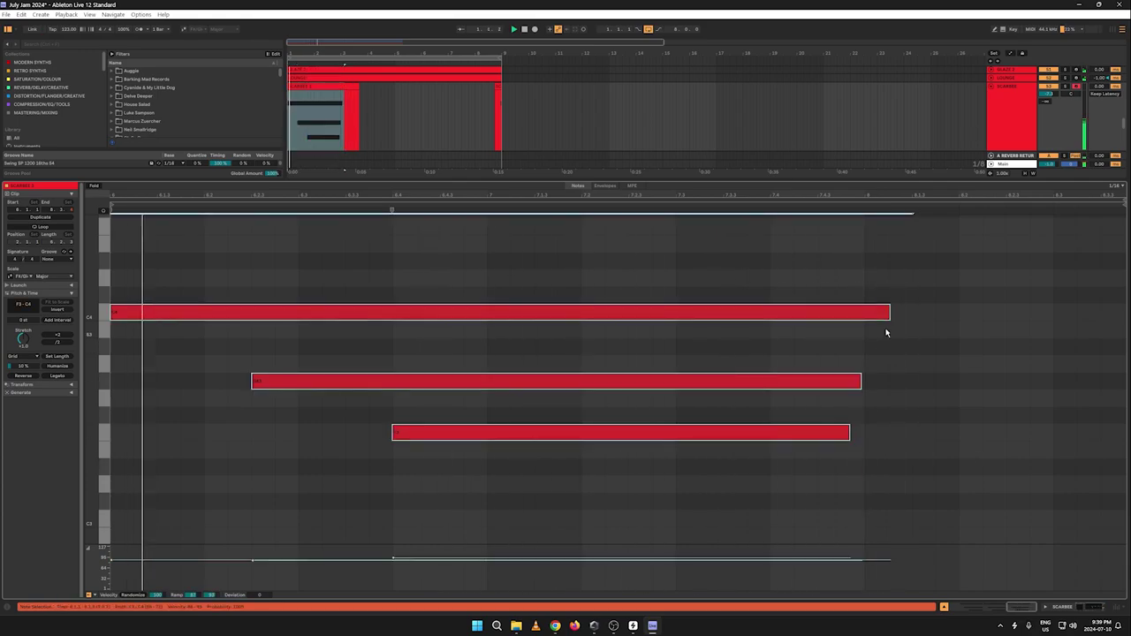
drag(848, 432, 1084, 432)
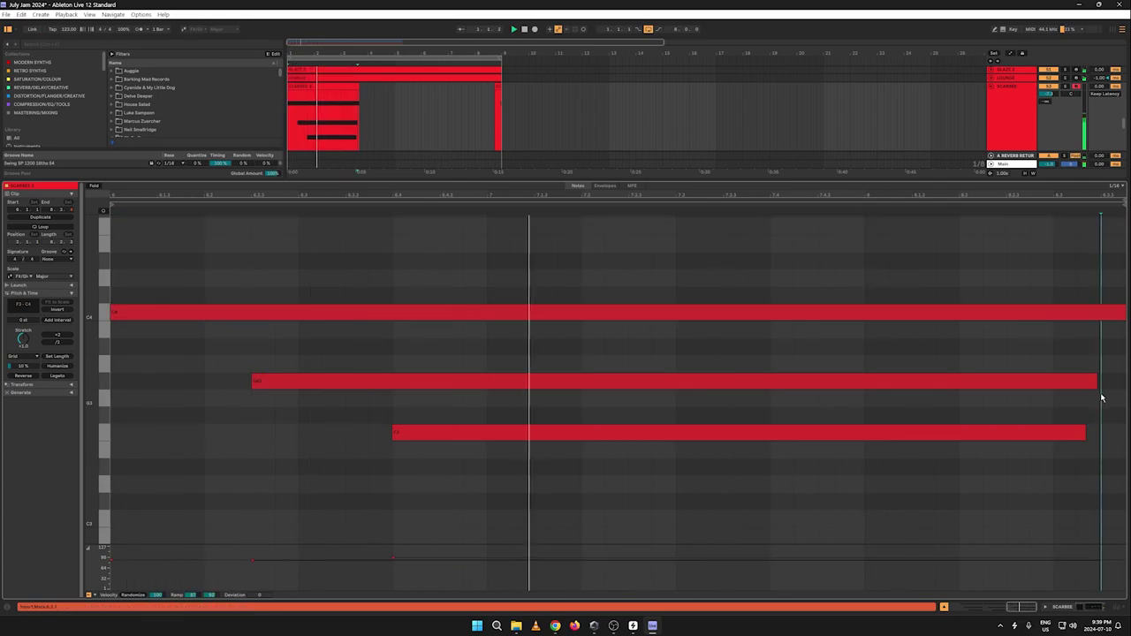
click(1096, 381)
drag(1095, 381, 1122, 381)
drag(1084, 434, 1123, 432)
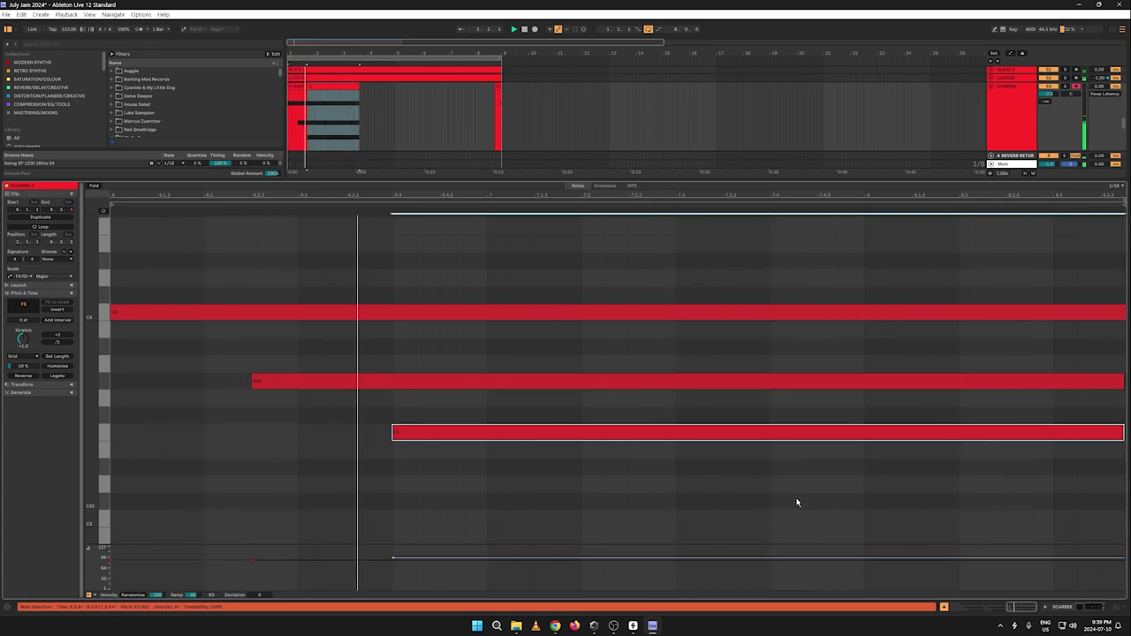
Step: Lower the chord notes' velocities, including the C4 note, in the velocity lane
drag(478, 544, 474, 390)
drag(433, 448, 394, 469)
drag(235, 456, 235, 461)
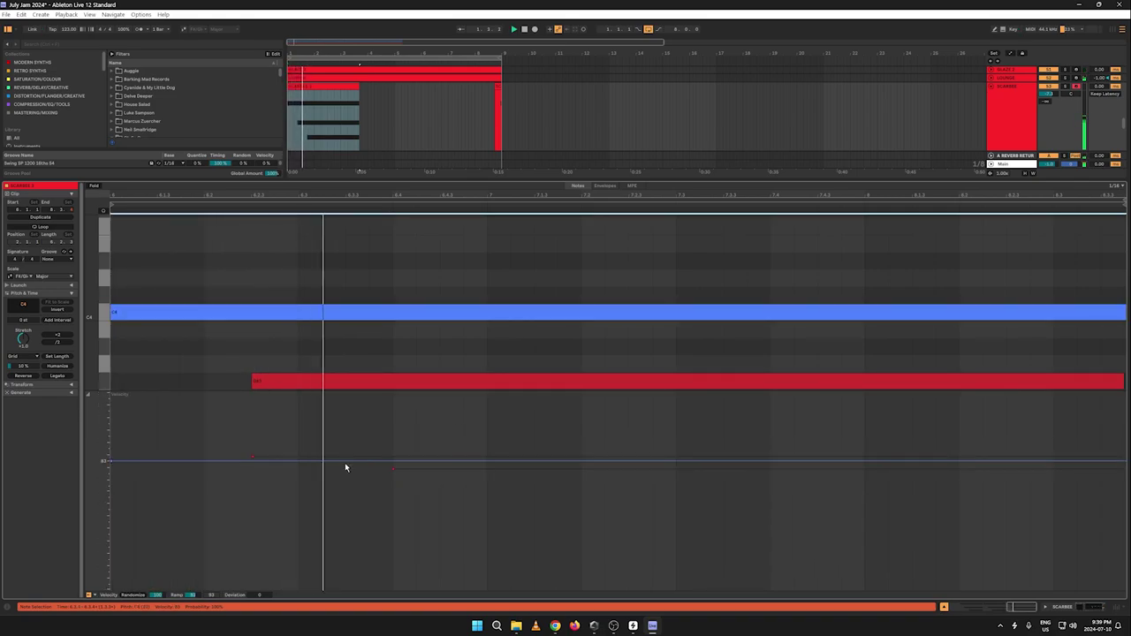
drag(178, 276, 832, 390)
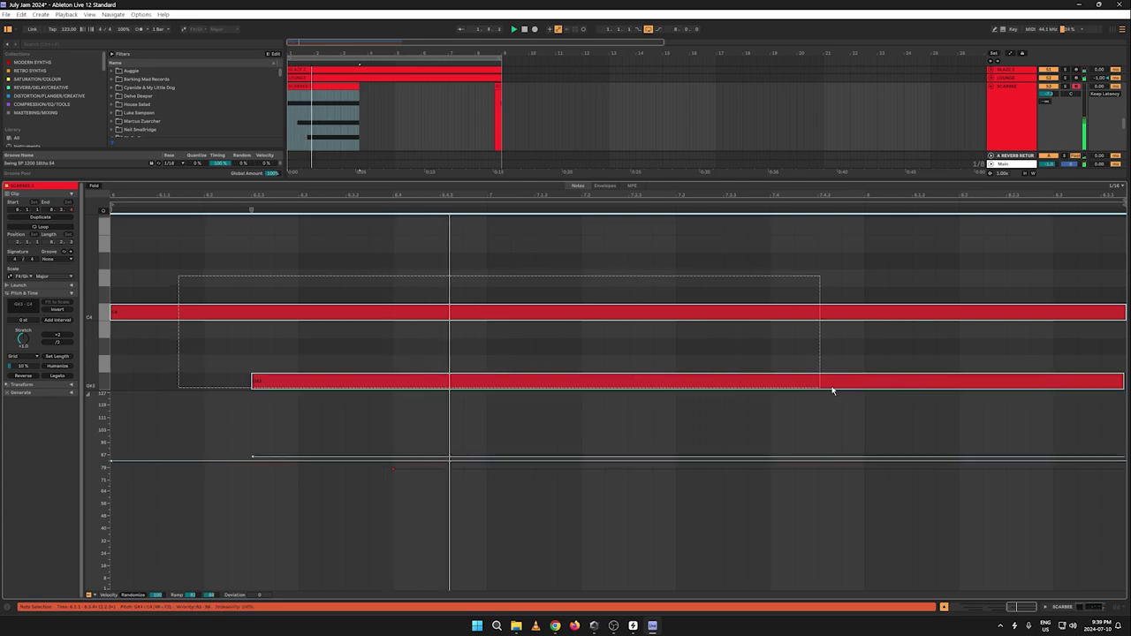
drag(664, 389, 601, 521)
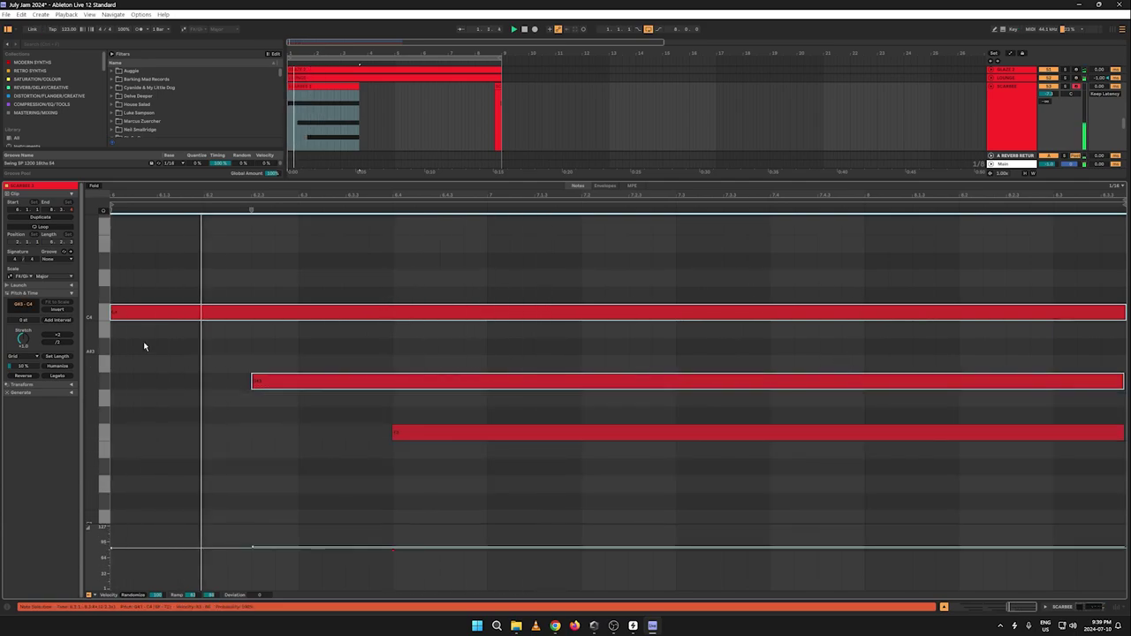
Step: Apply a 16th-note Swing groove to the SCARBEE clip
click(55, 260)
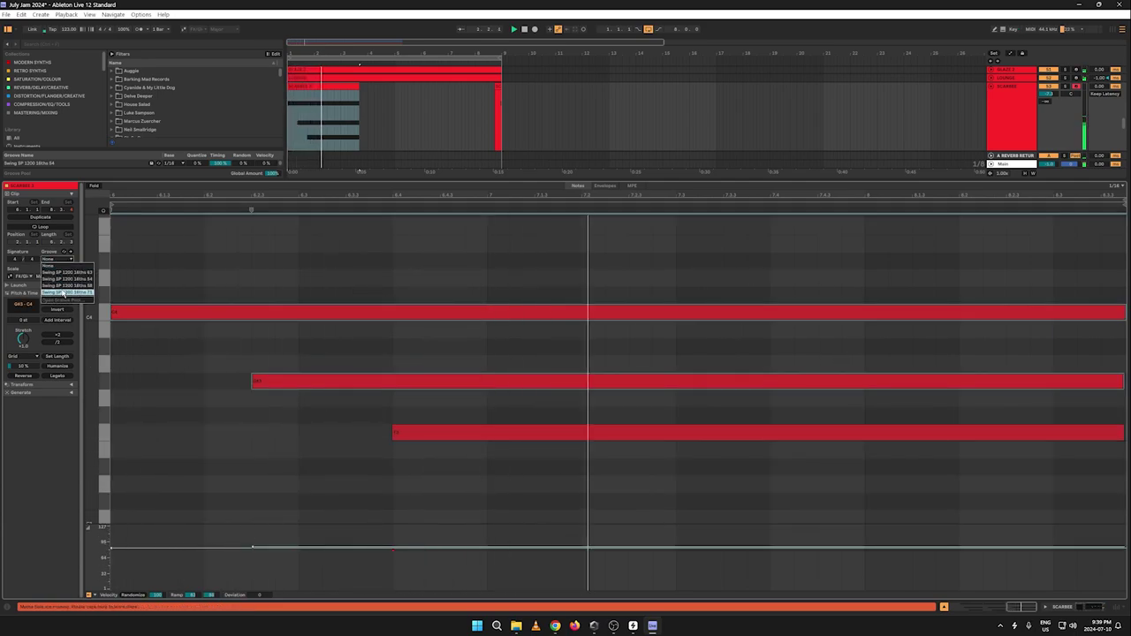
click(59, 271)
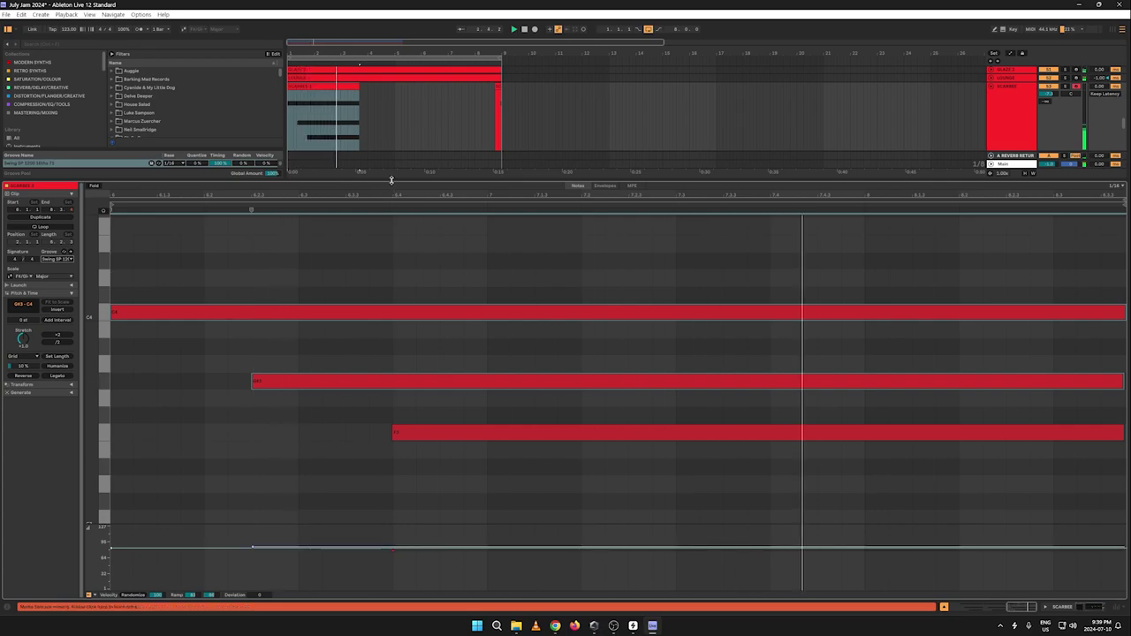
drag(391, 180, 381, 630)
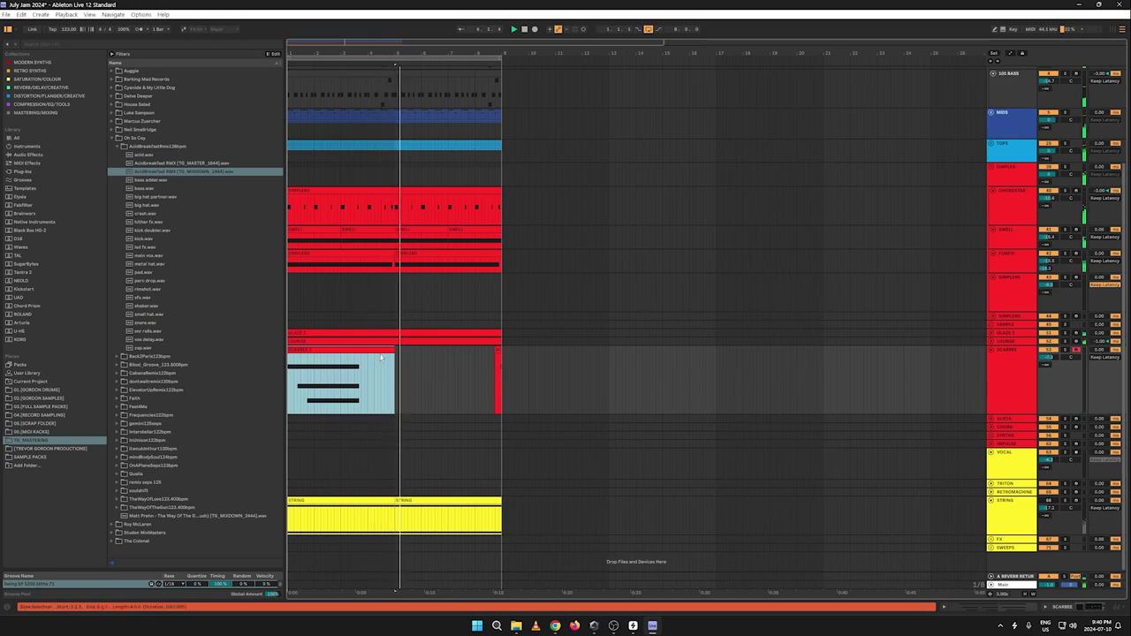
Step: Extend all three chord notes to the end of the clip
double_click(380, 357)
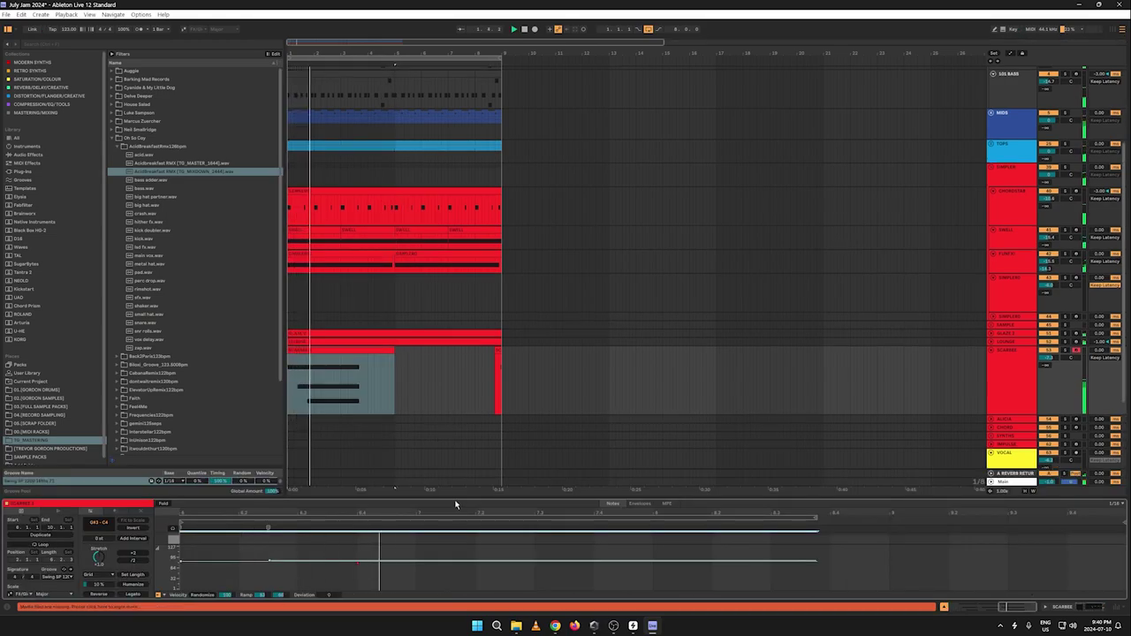
drag(455, 503, 455, 168)
drag(868, 476, 722, 260)
drag(792, 297, 1120, 314)
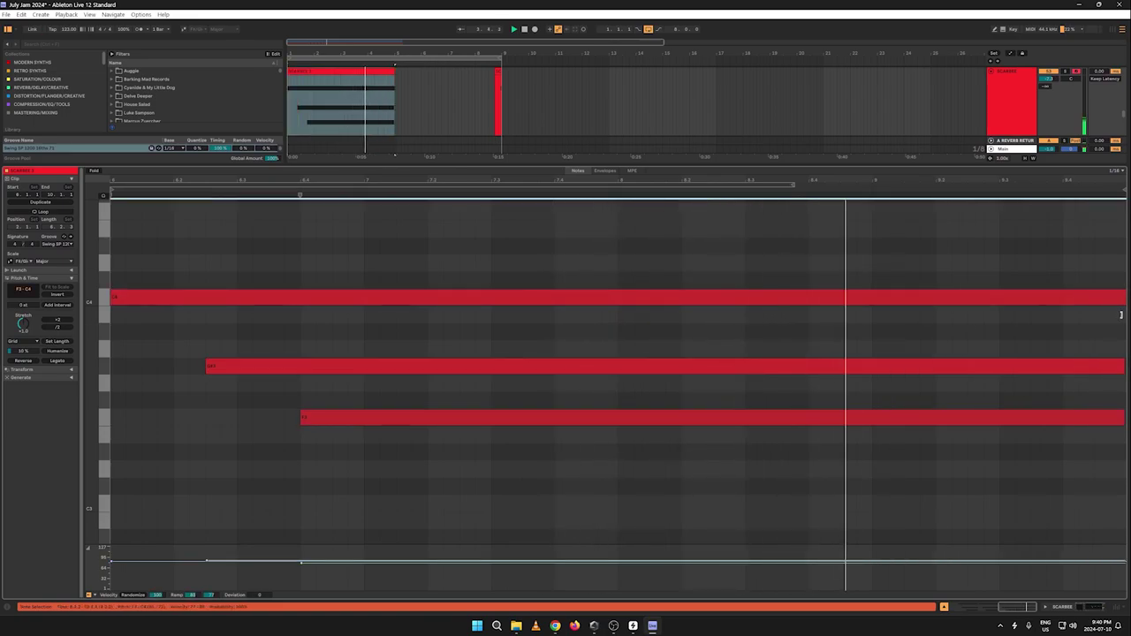
Step: Duplicate the SCARBEE clip right after itself with Ctrl+D
click(374, 86)
key(ctrl+d)
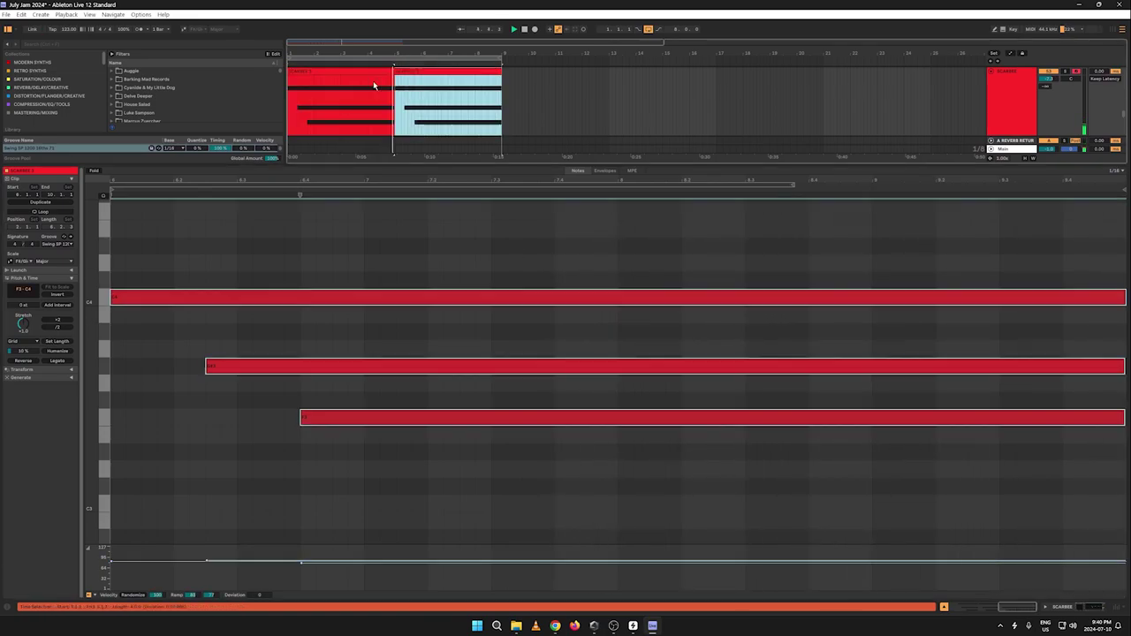
drag(495, 166, 495, 554)
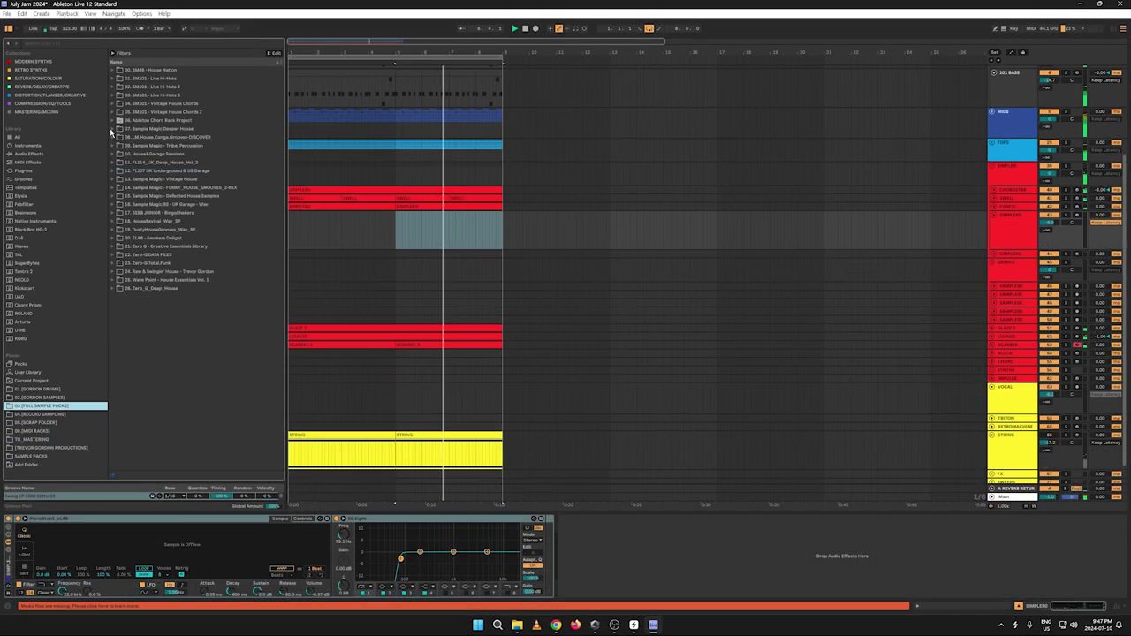
Step: Preview the luv A# kit loops: bass_mid, chord_group_wet_sc, full, lead_group, lead_layer2, organ
click(114, 130)
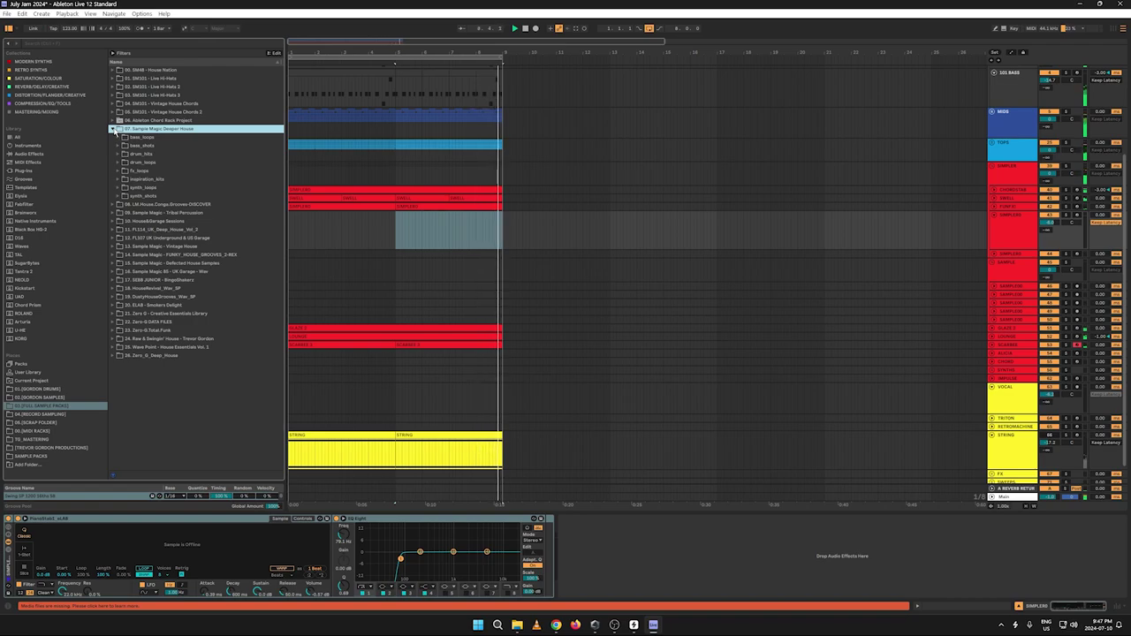
click(120, 178)
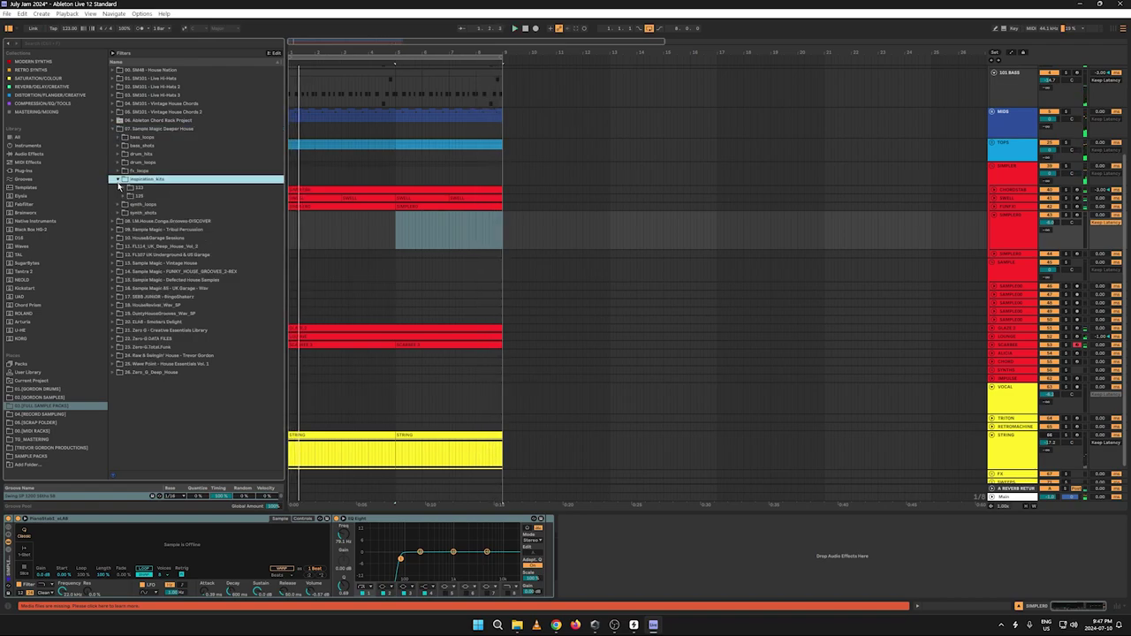
click(123, 188)
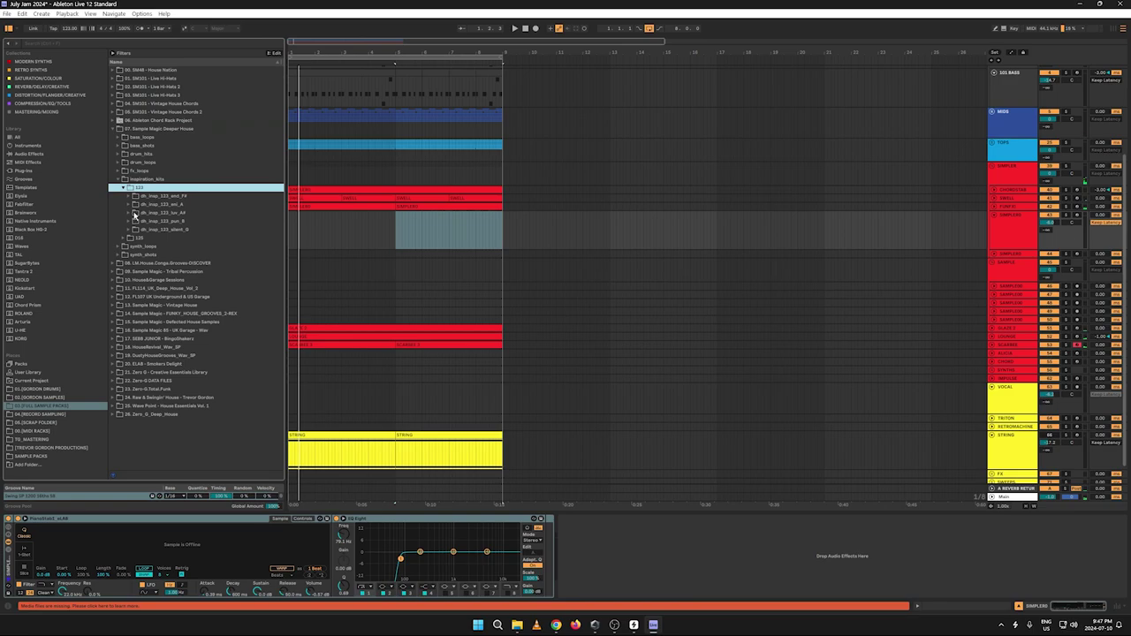
click(134, 215)
click(173, 246)
click(192, 280)
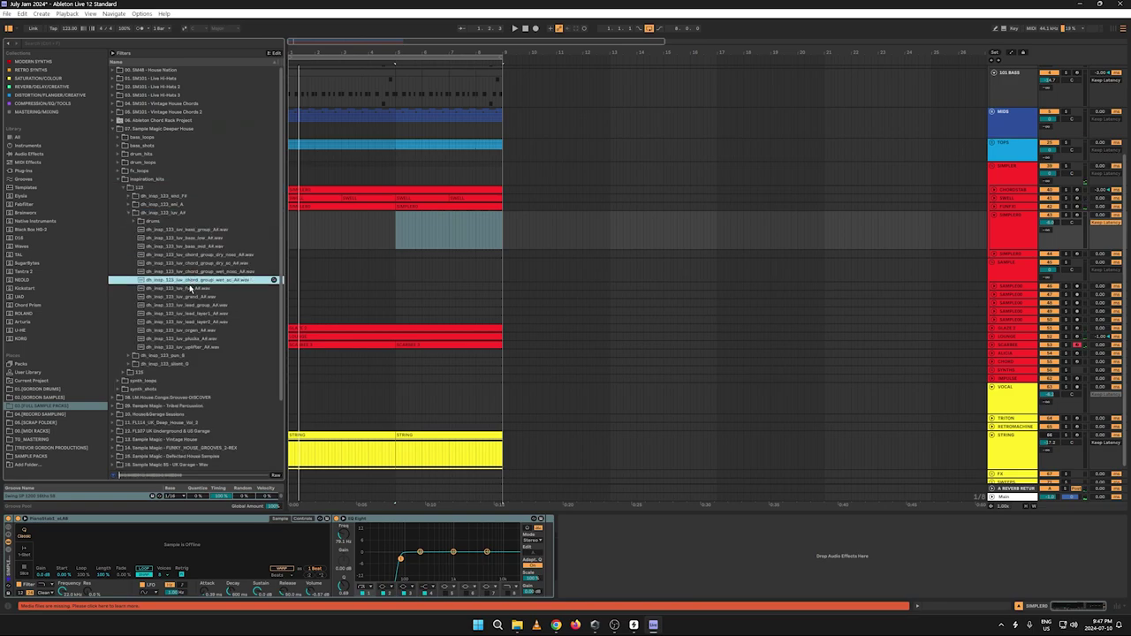
click(189, 288)
click(189, 305)
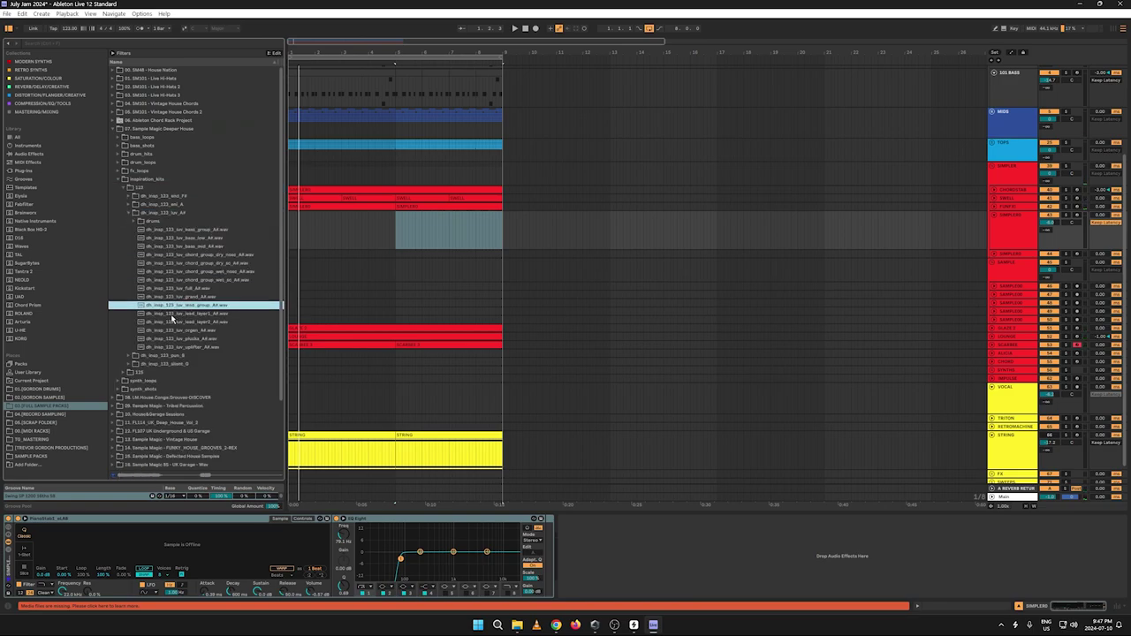
click(170, 322)
click(163, 330)
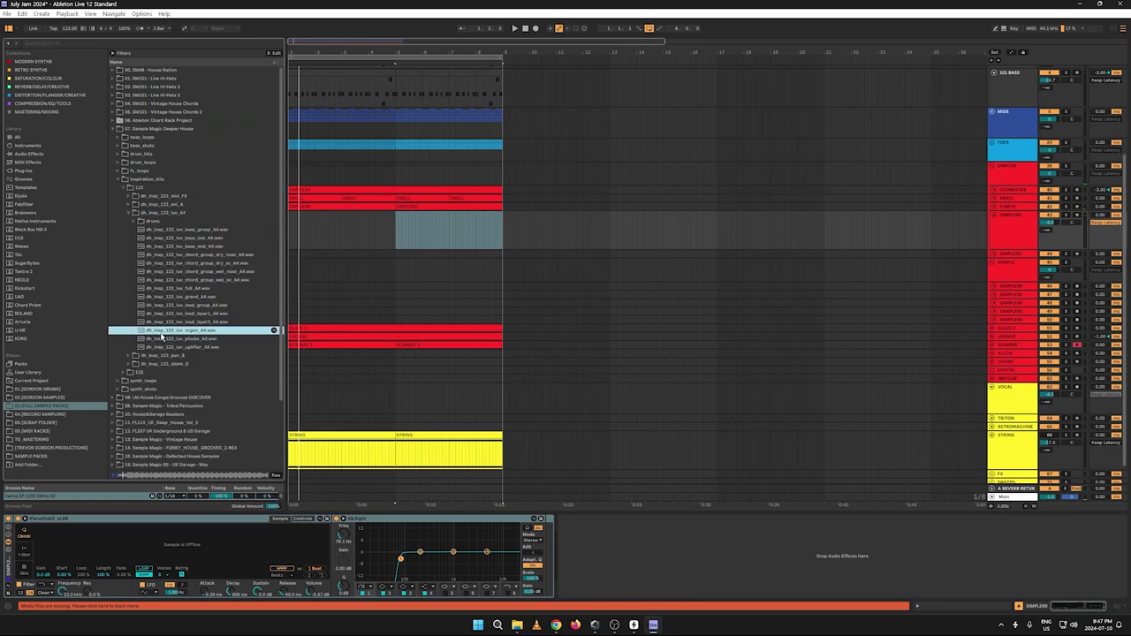
click(130, 213)
click(119, 179)
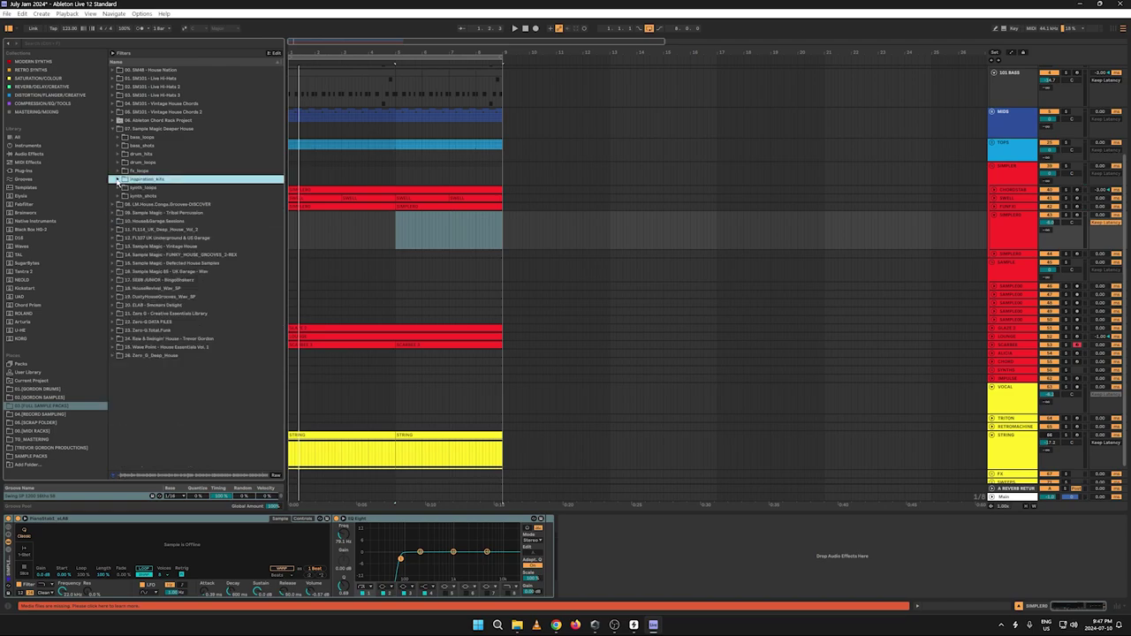
Step: Preview synth loops grandvintage_B, pingpong_E, sine_D, systematiclead_G#, twistpad_G# and electropad_E
click(117, 188)
click(124, 196)
click(159, 239)
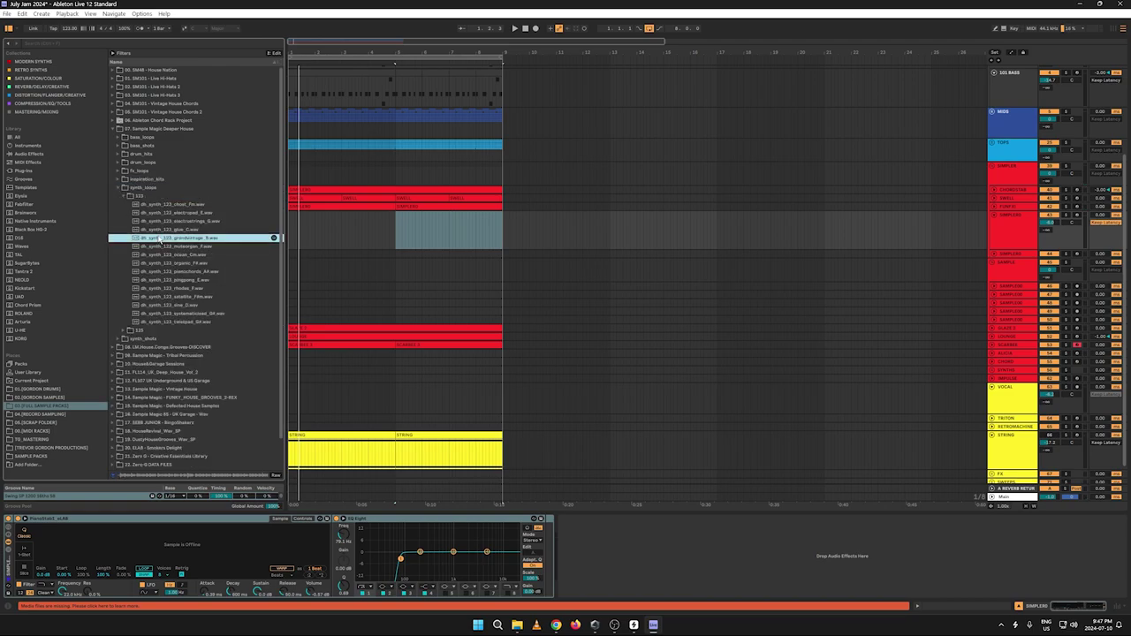
click(165, 281)
click(166, 306)
click(161, 314)
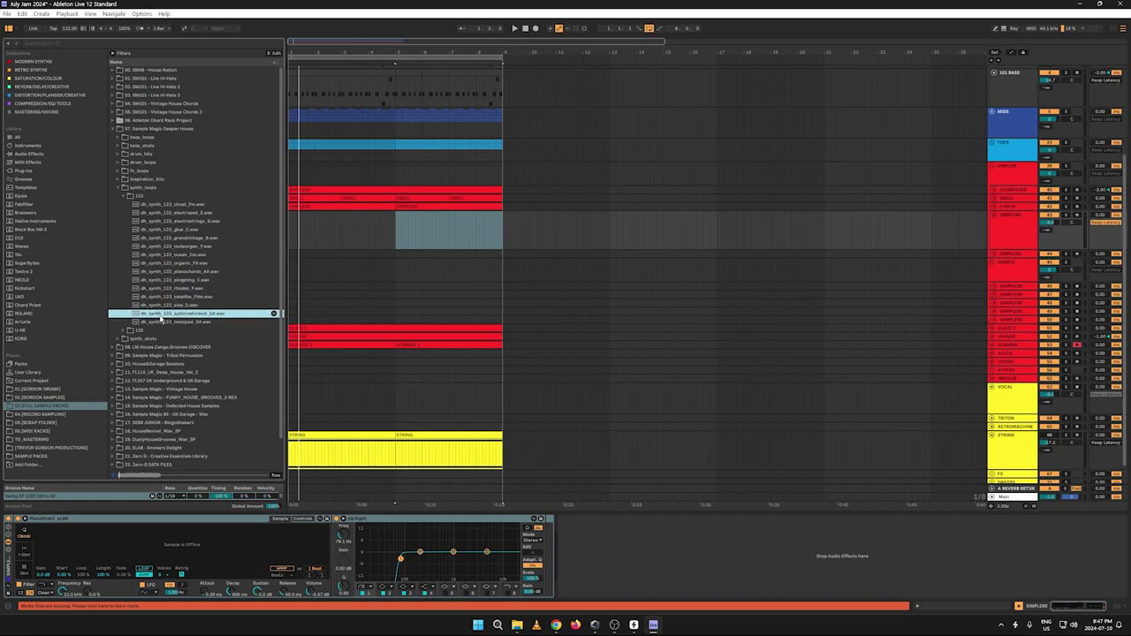
click(159, 320)
click(163, 213)
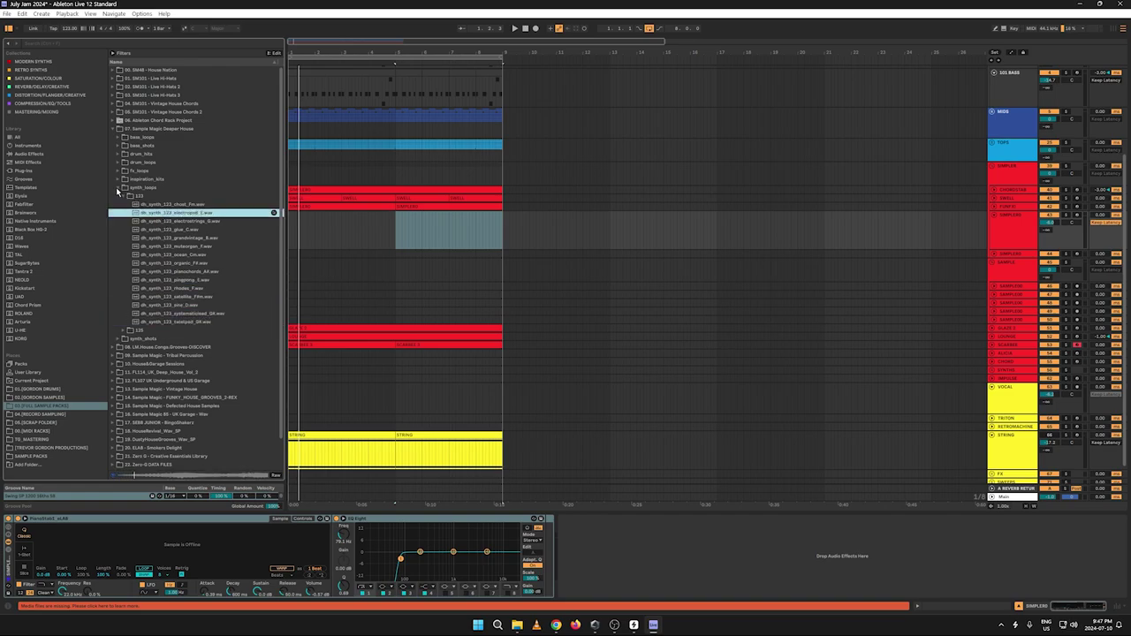
click(118, 188)
Step: Preview the chill_D#m and fantus_F# synth shots, then play the arrangement
click(118, 196)
click(173, 246)
click(195, 330)
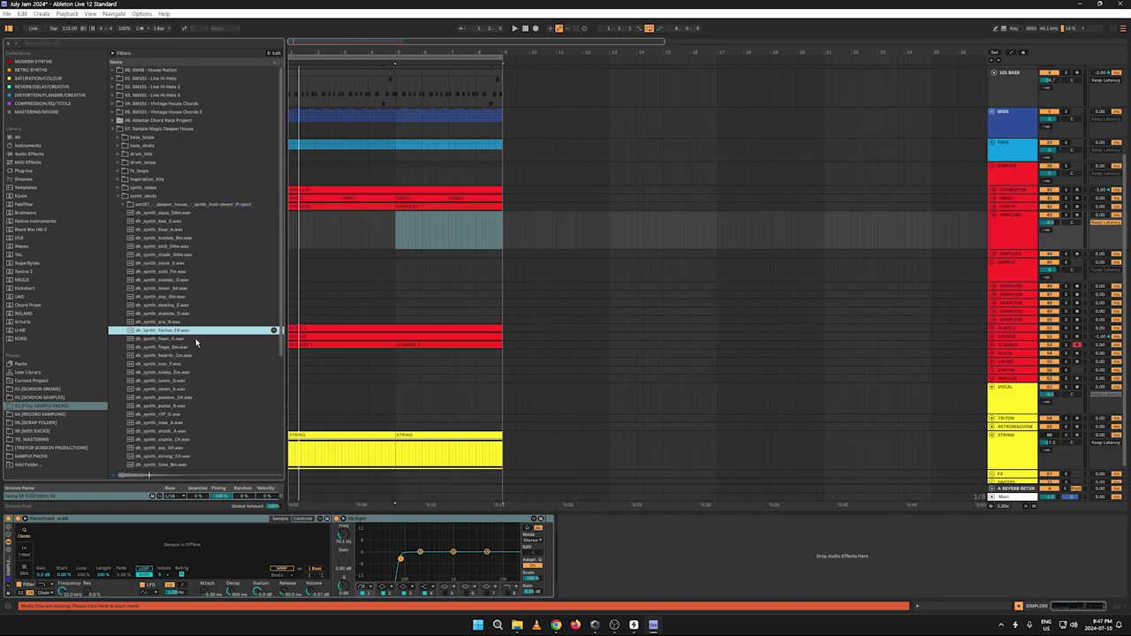
key(space)
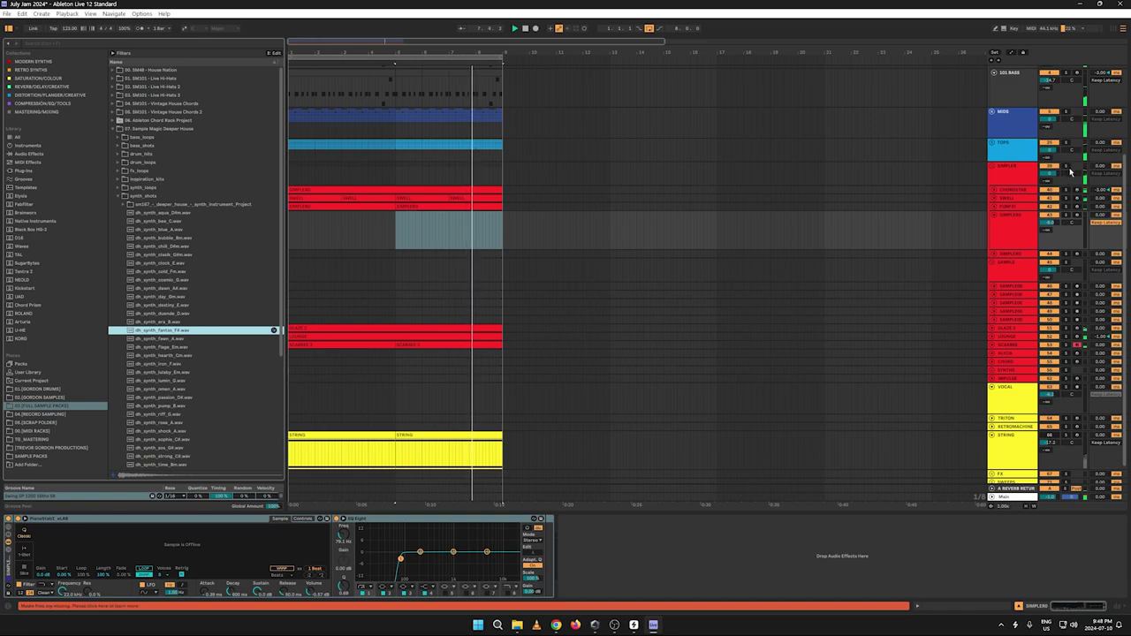
click(489, 288)
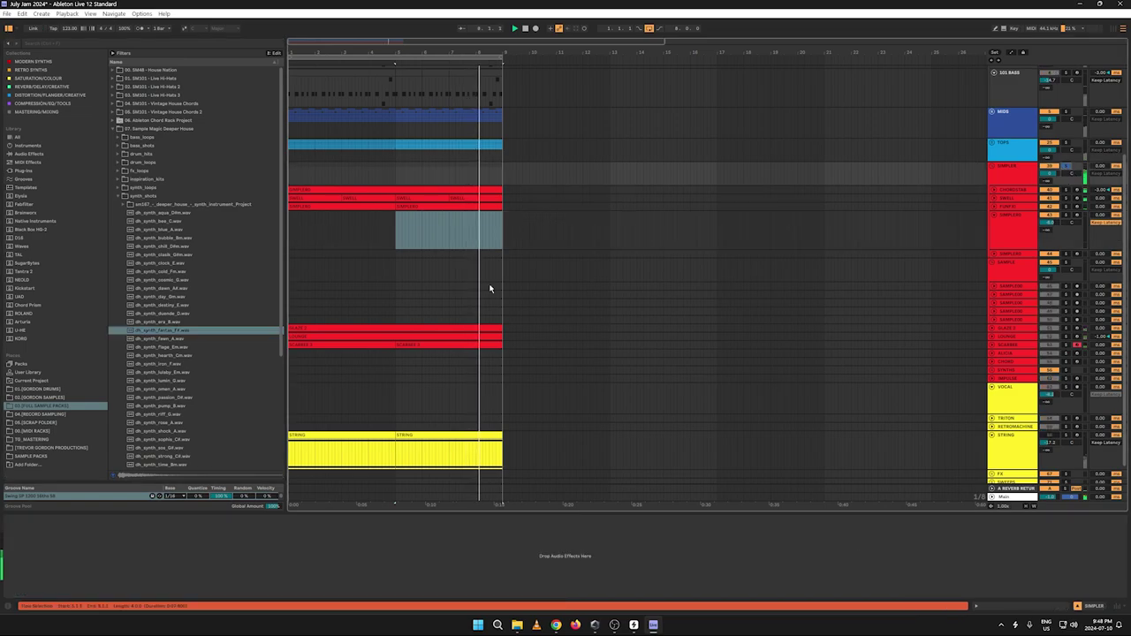
Step: Preview synth shots fawn_A, iron_F, omen_A, shock_A and strong_C#
click(162, 341)
click(150, 365)
click(168, 388)
scroll(188, 383, down, 3)
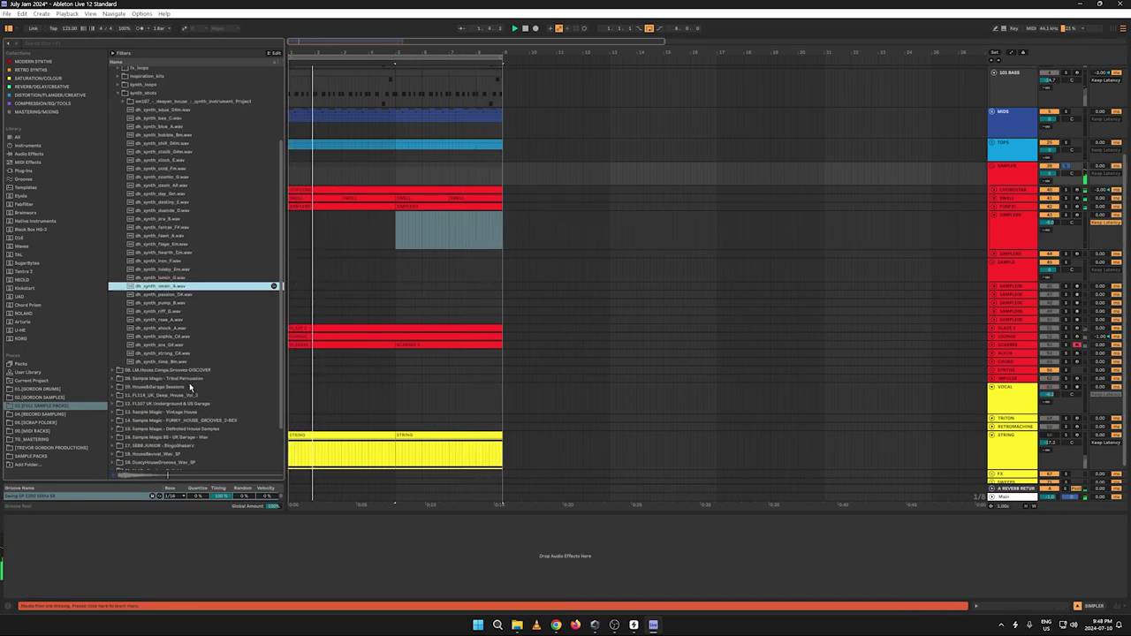
click(163, 329)
click(154, 355)
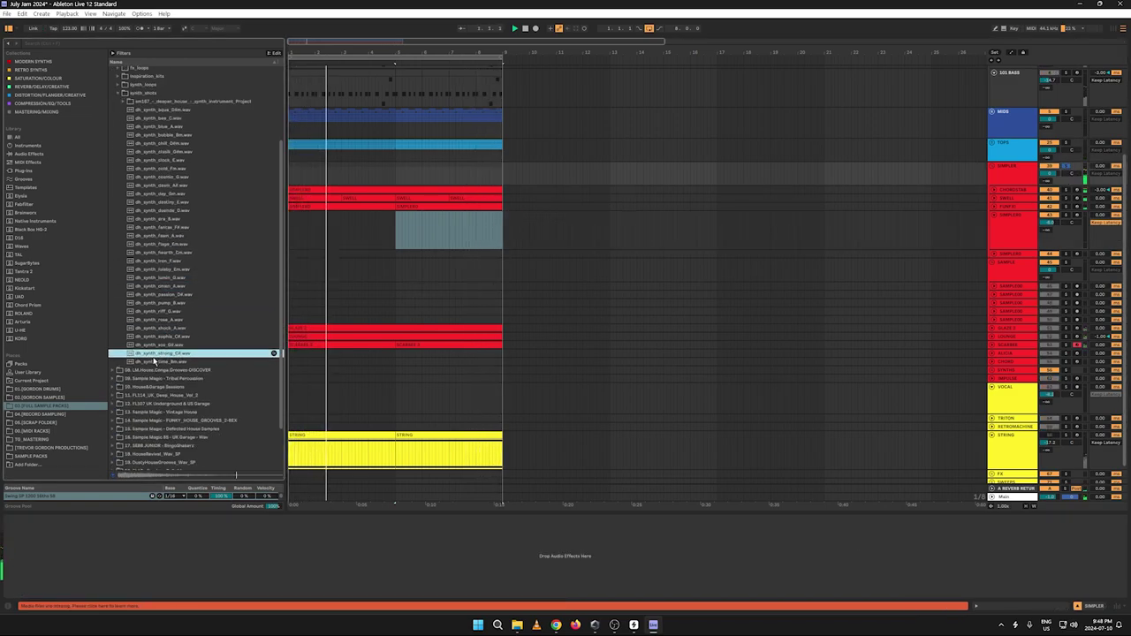
click(121, 93)
Step: Preview the fx loops dust, brief, beatz, plain, short, swelling and wave
click(122, 172)
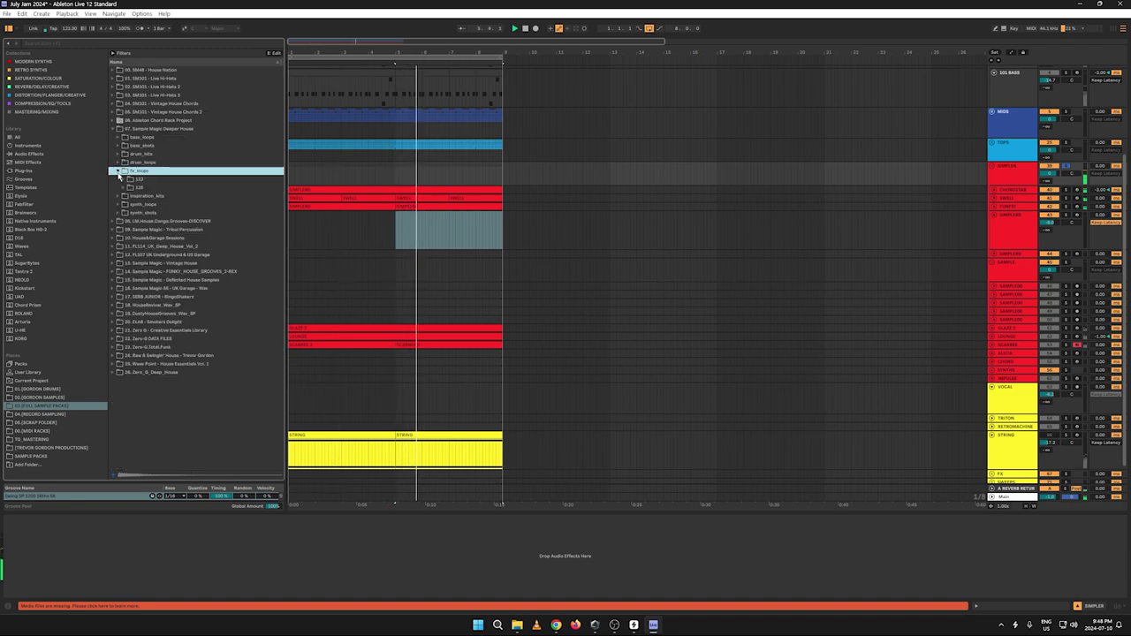
click(125, 187)
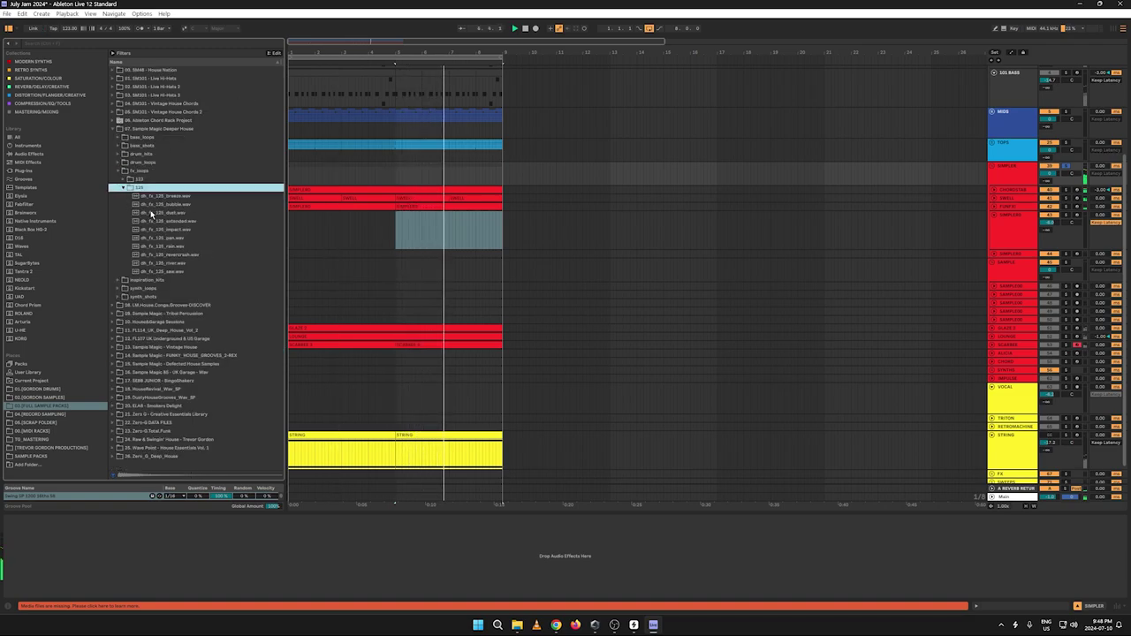
click(164, 212)
click(125, 180)
click(147, 197)
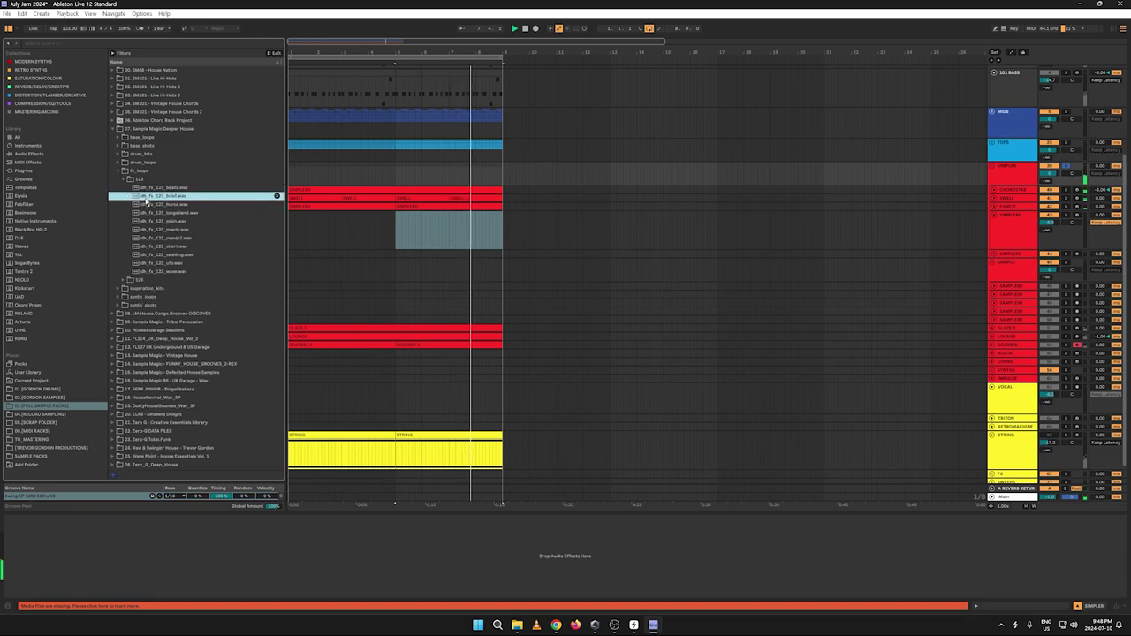
click(167, 189)
click(165, 221)
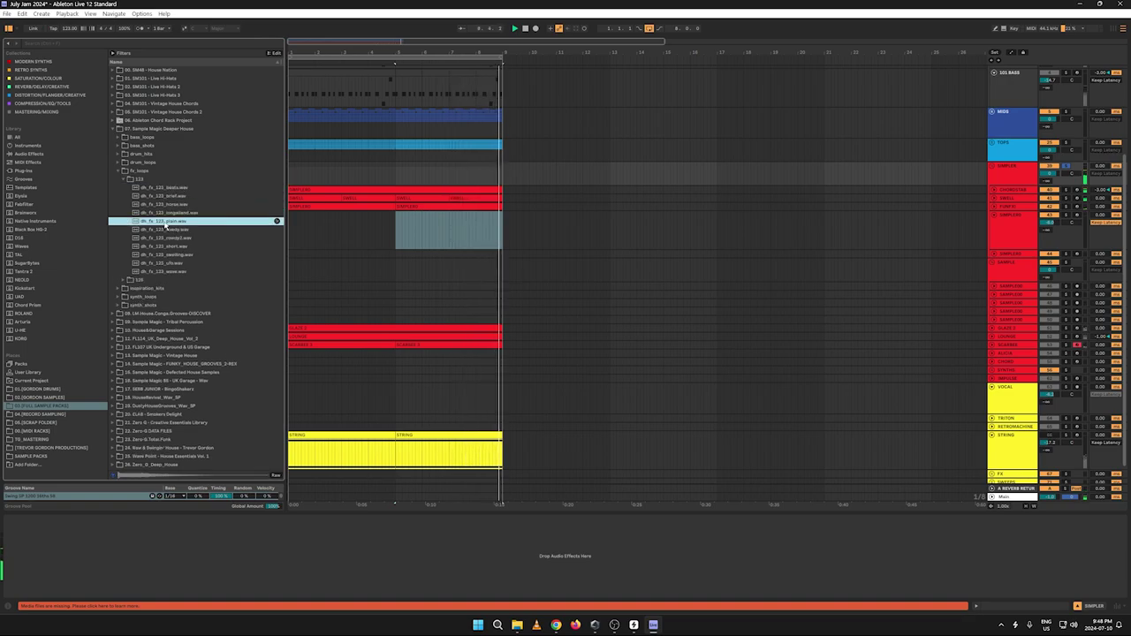
click(163, 247)
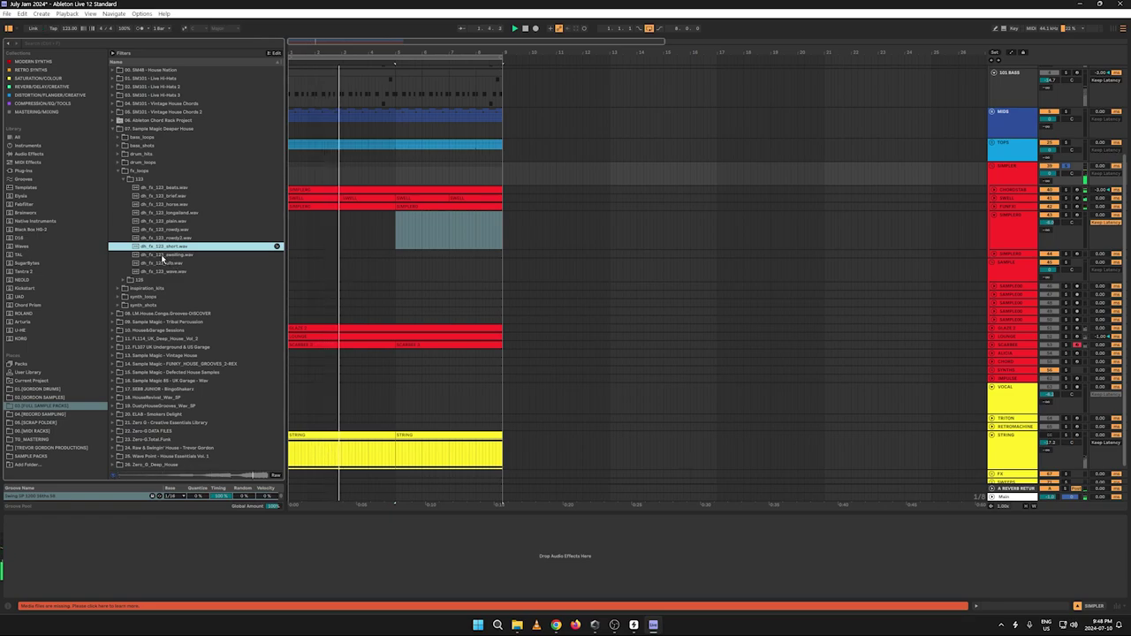
click(162, 256)
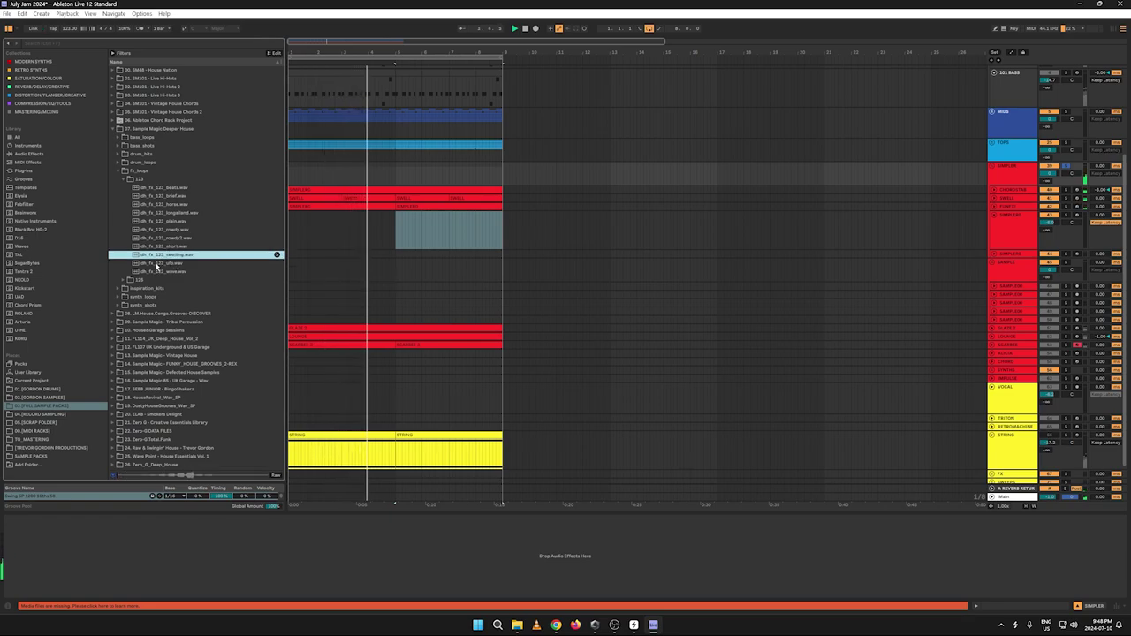
click(152, 272)
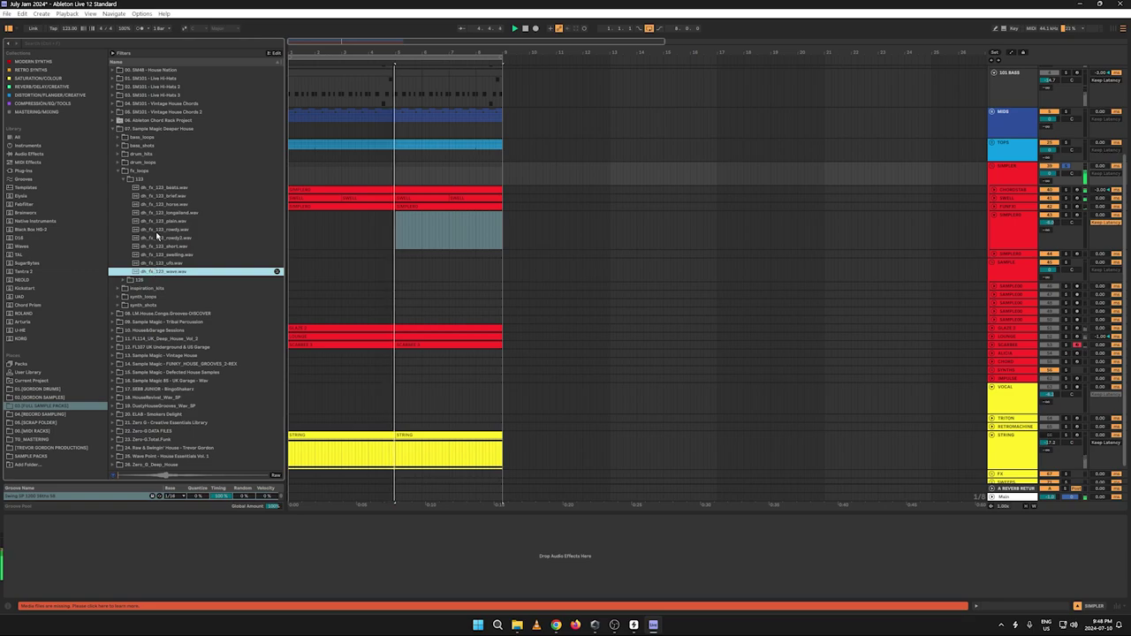
click(122, 173)
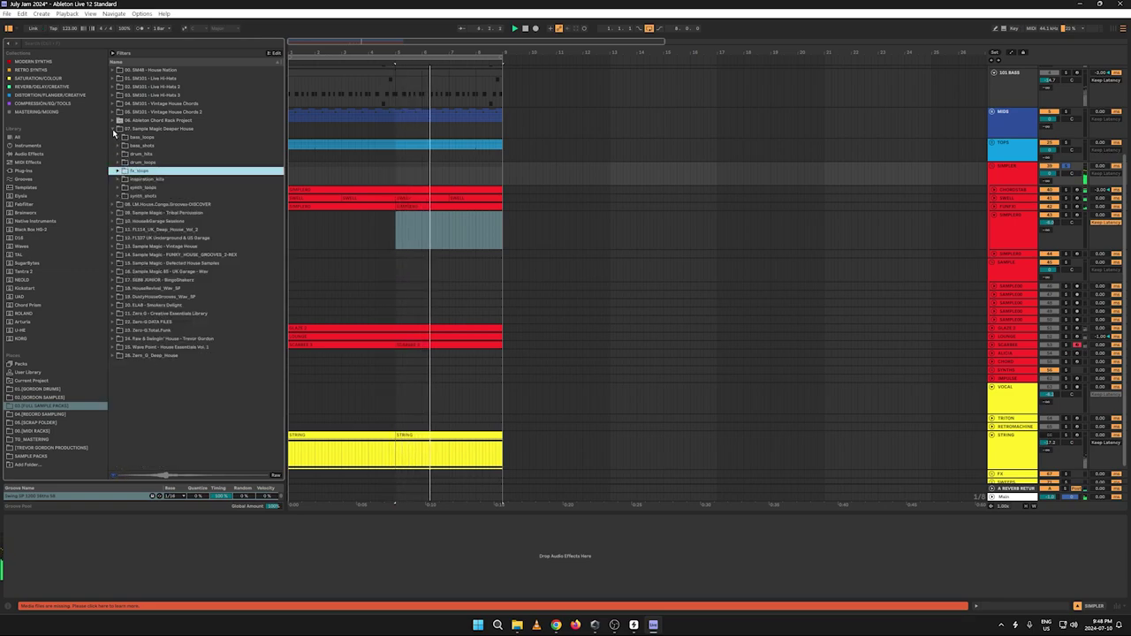
Step: Go to HouseRevival_Wav_SP > One Shots > FX and select CrashFX_SP.wav
click(112, 129)
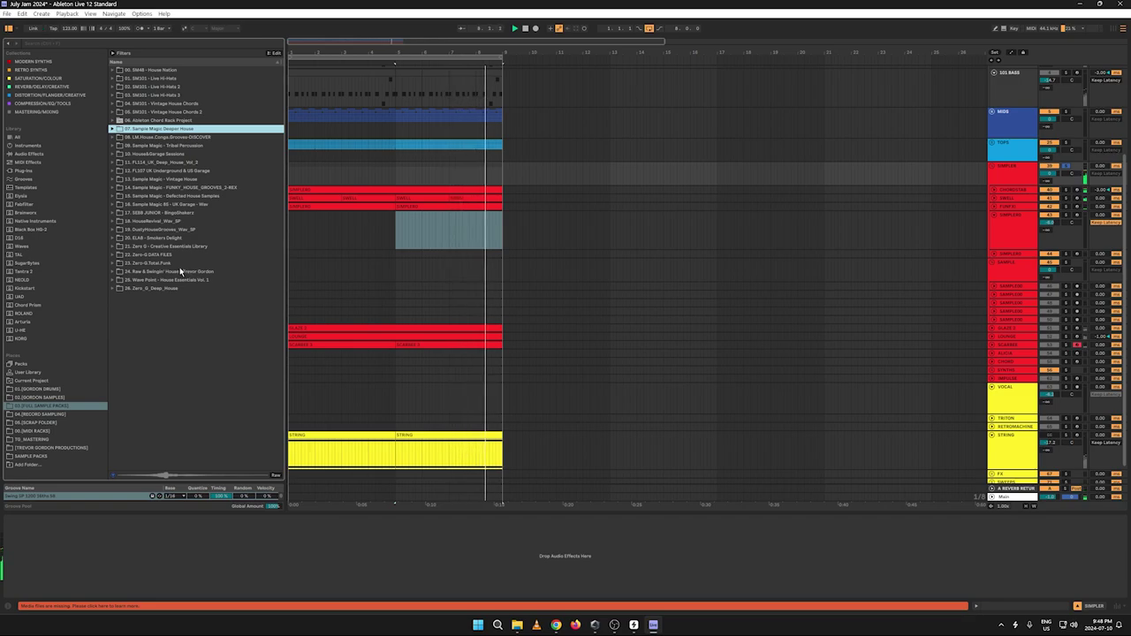
click(113, 221)
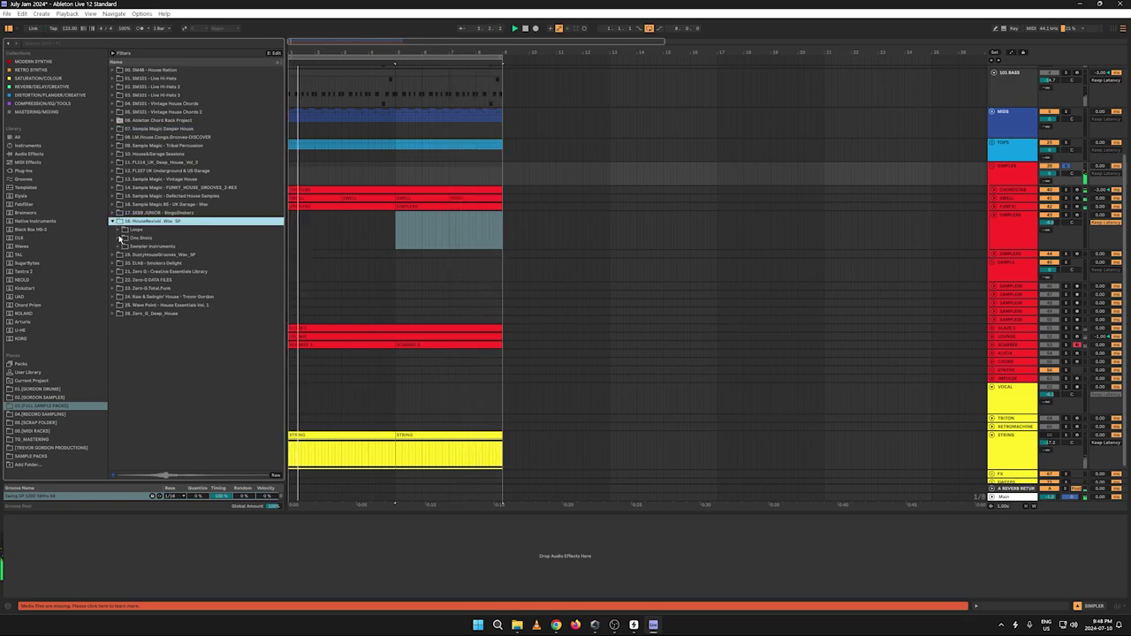
click(119, 238)
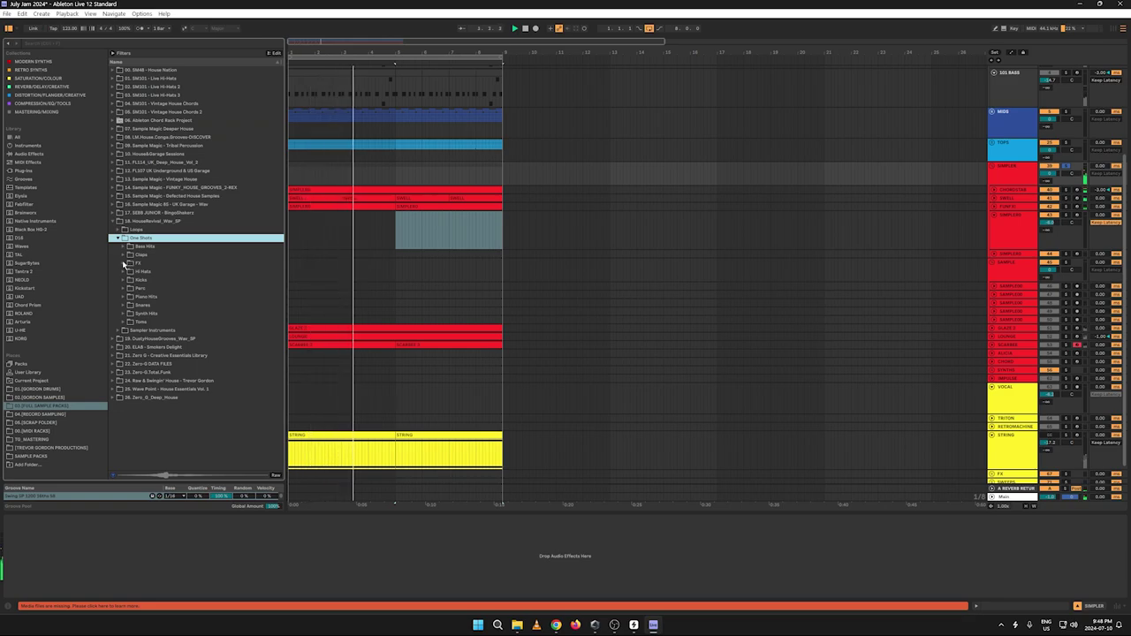
click(123, 263)
key(Down)
key(Down)
key(Down)
key(Down)
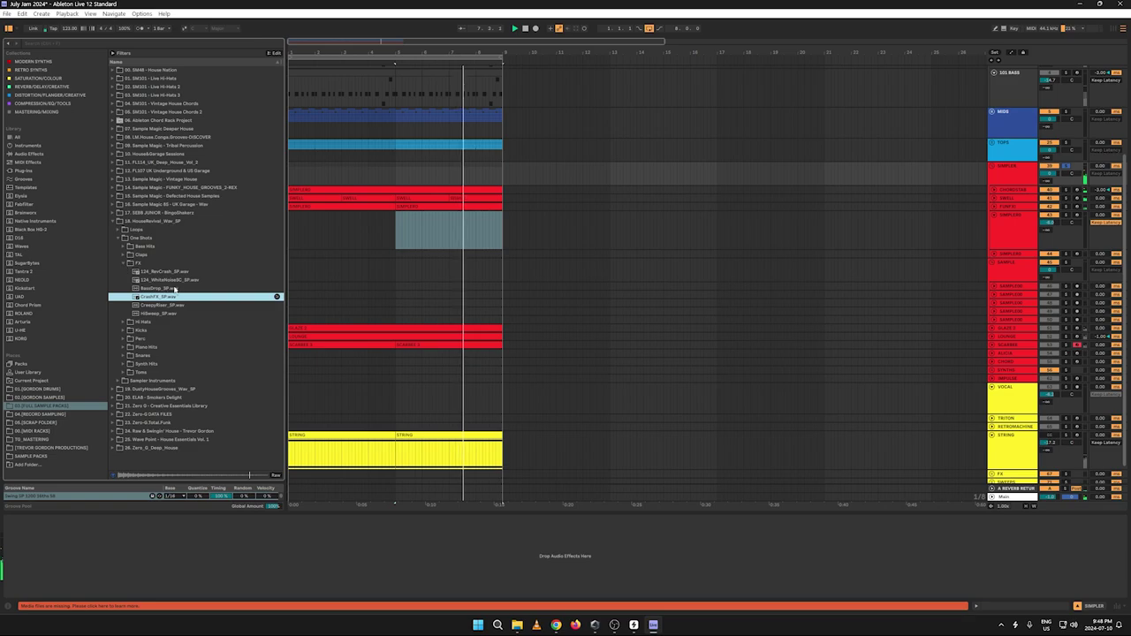
Step: Load CrashFX_SP.wav into the track's Simpler and rename the track CRASHFX
click(1000, 229)
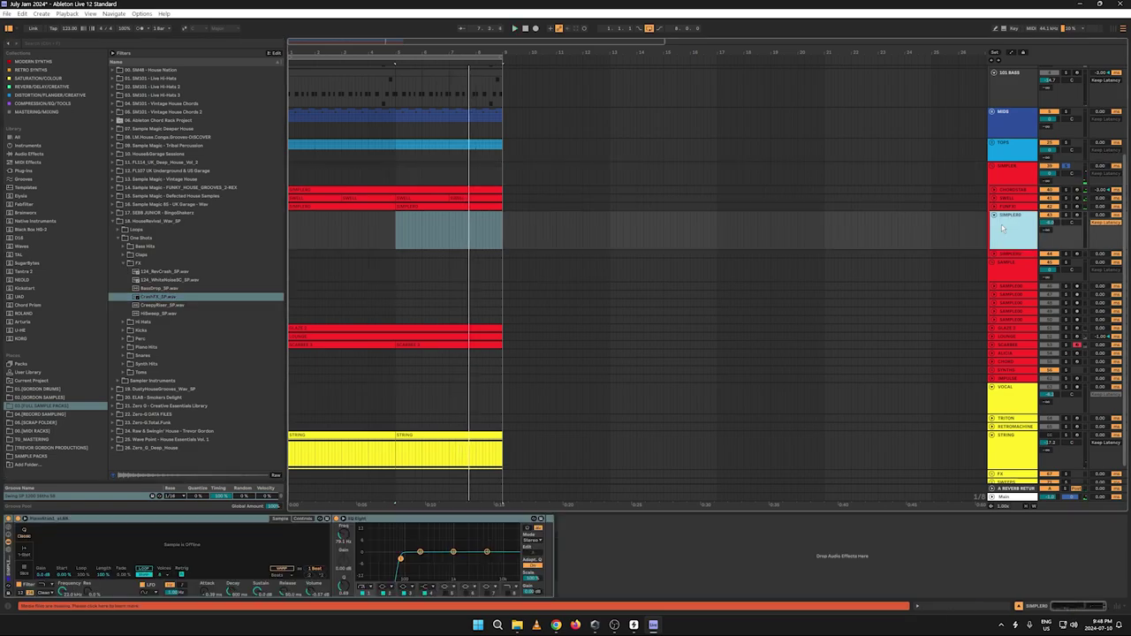
click(141, 299)
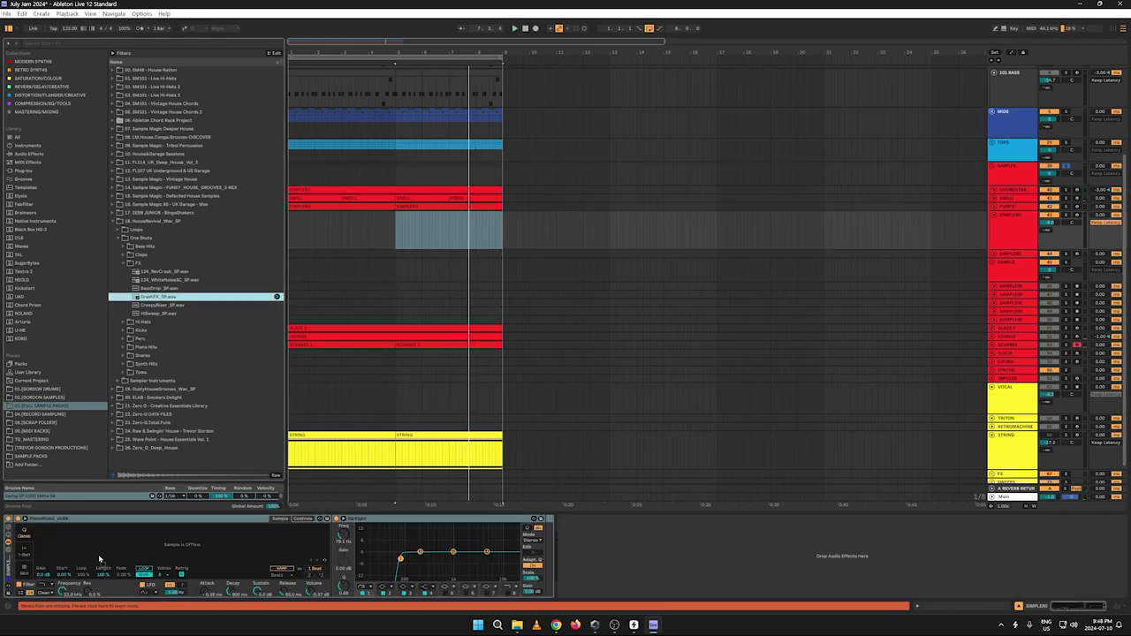
drag(100, 559, 119, 549)
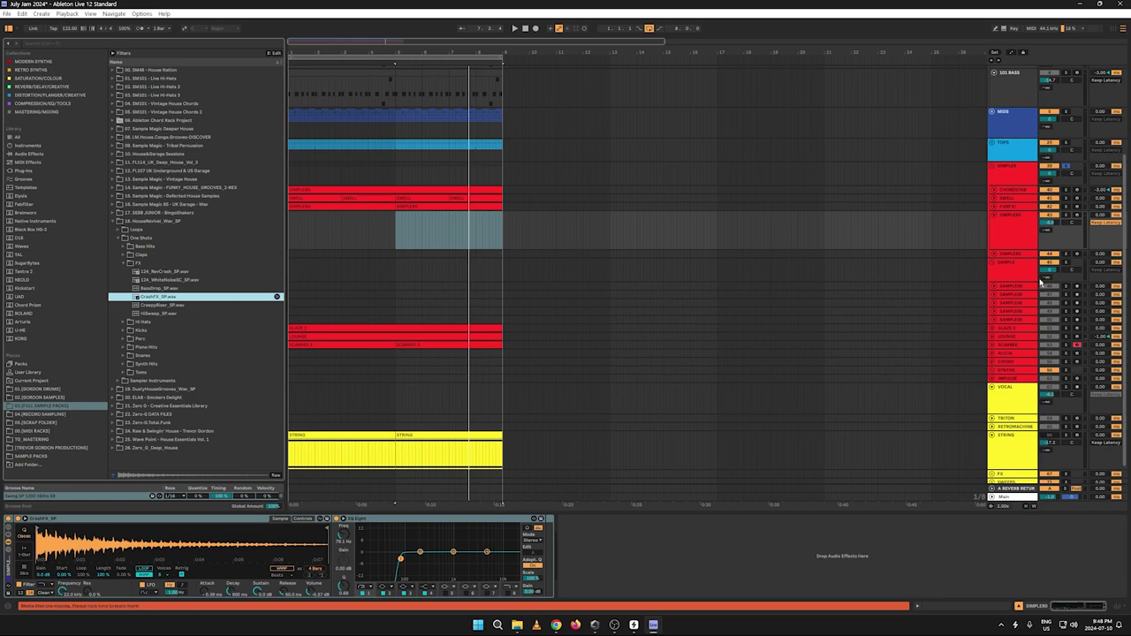
right_click(1015, 230)
click(1025, 266)
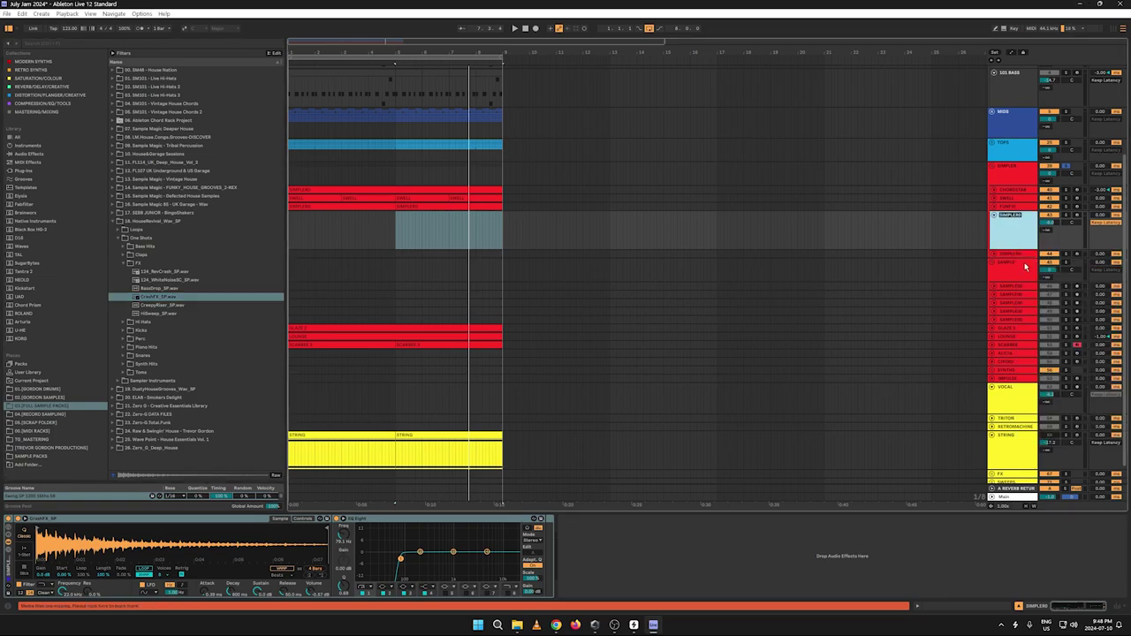
text(CRASHFX)
key(Return)
Step: Shape the crash in EQ Eight, cutting more low end and lowering a band to about -7 dB
key(space)
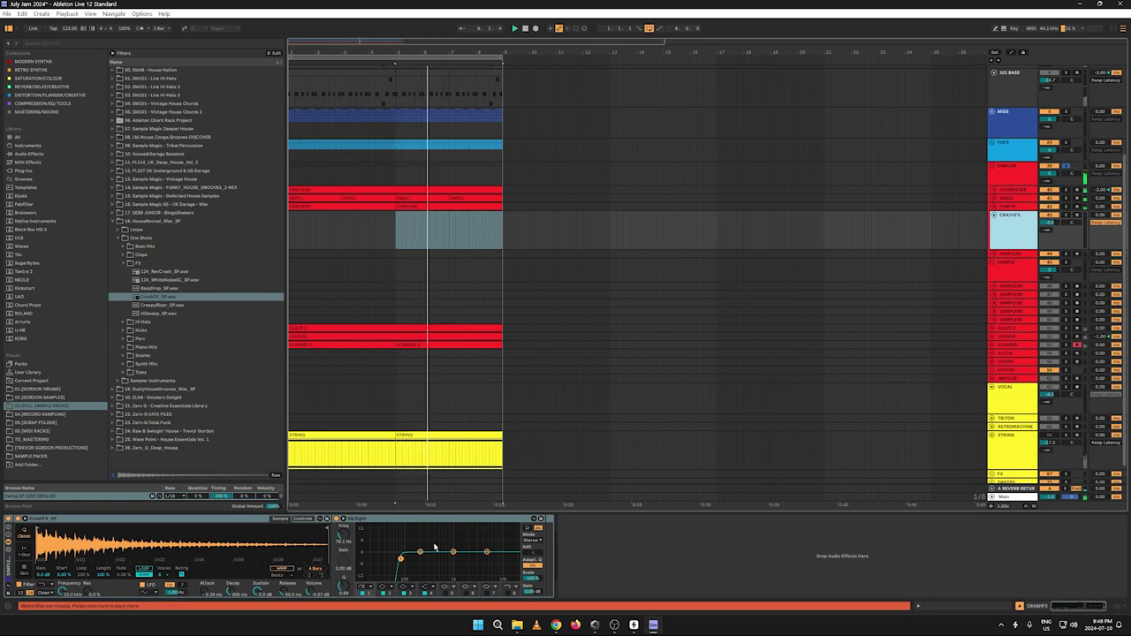
drag(400, 560, 424, 565)
click(1077, 220)
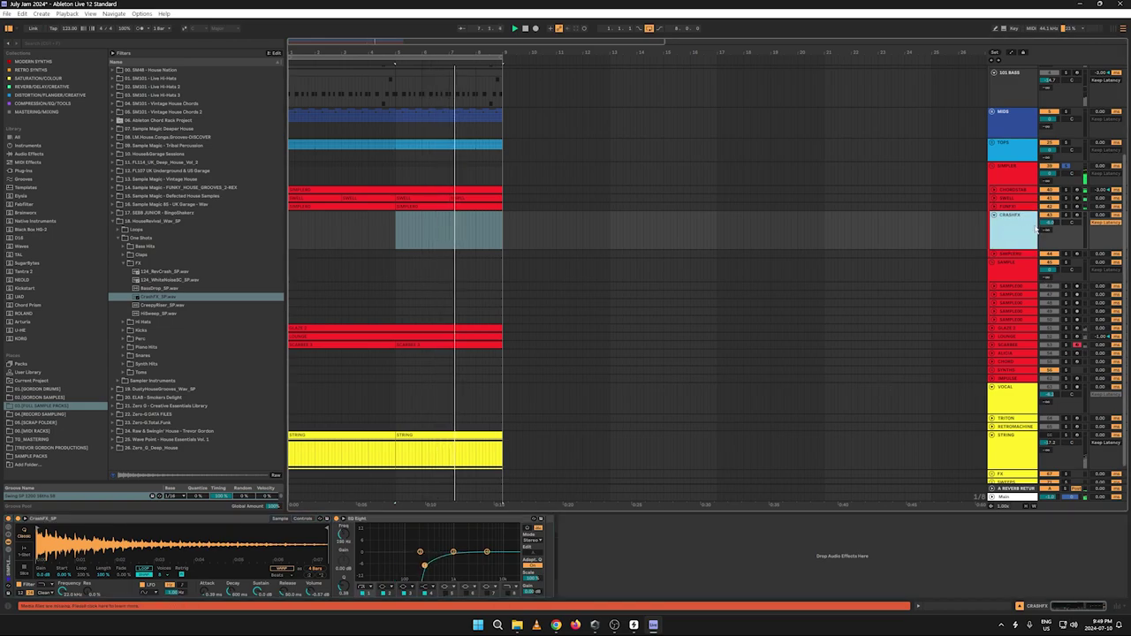
click(1078, 220)
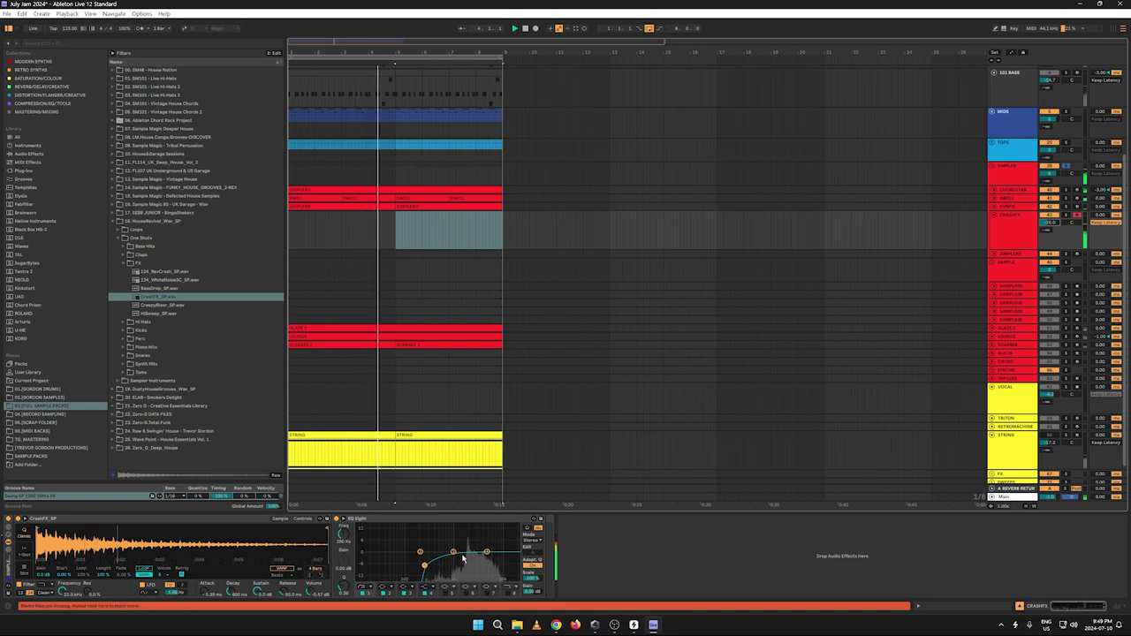
drag(454, 552, 466, 575)
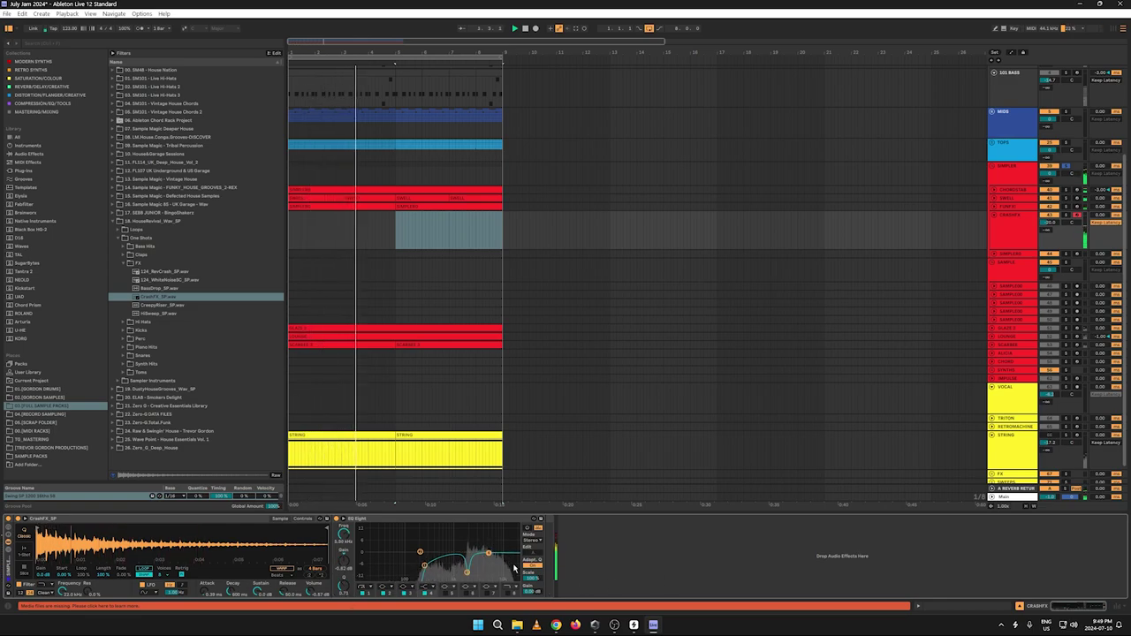
click(1017, 229)
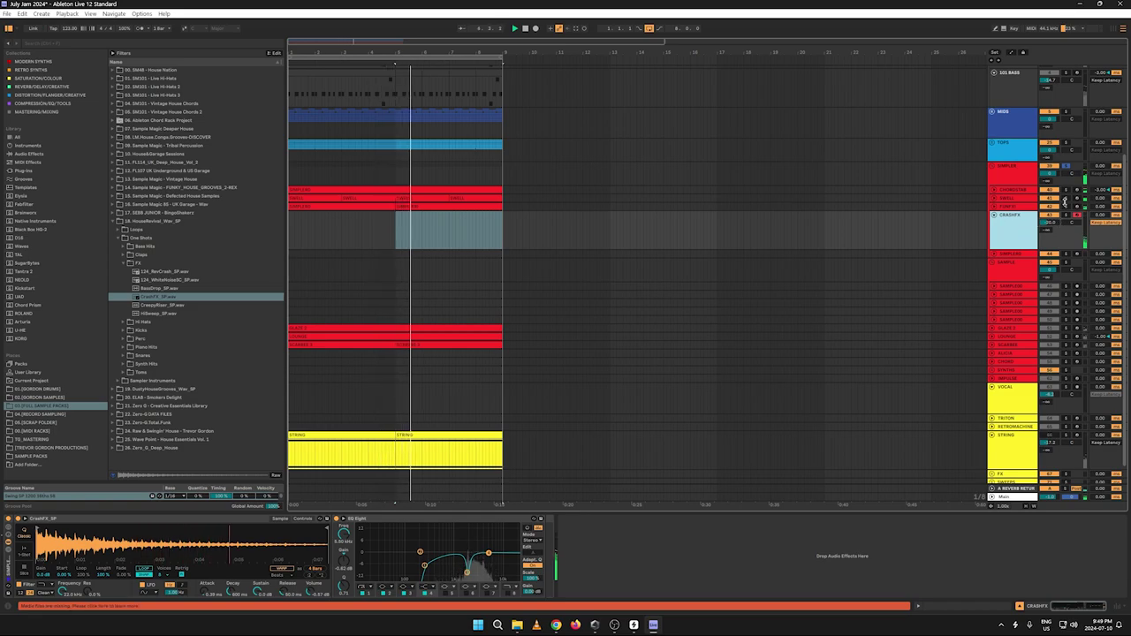
Step: Rewind to 1.1.1, replay from the start, and begin Arrangement Recording on CRASHFX
click(1027, 172)
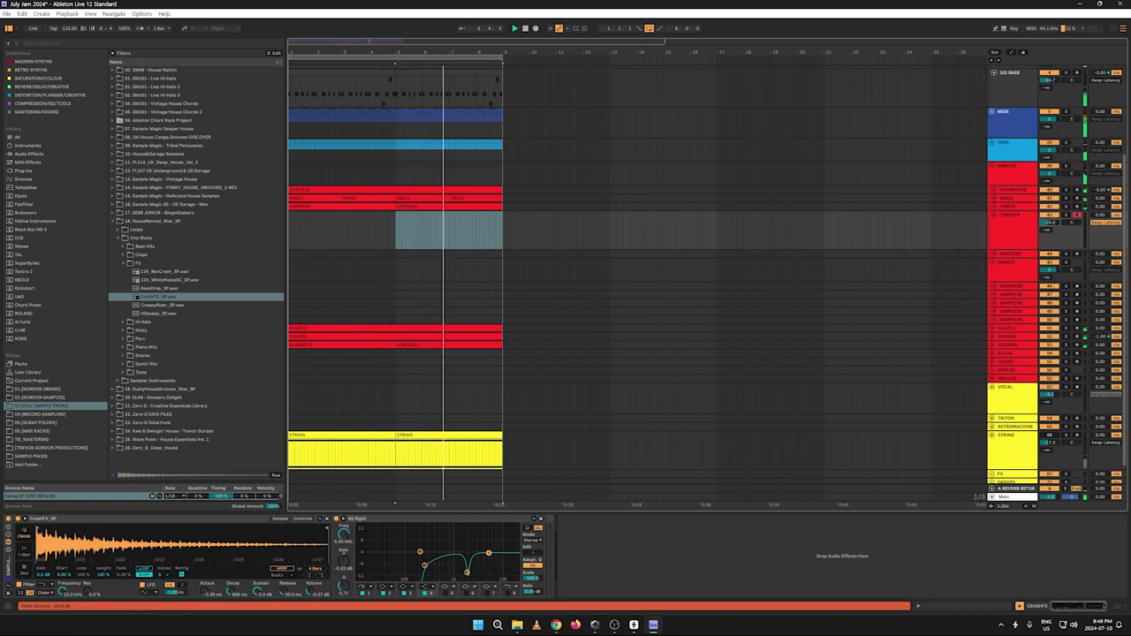
click(1104, 223)
click(1016, 234)
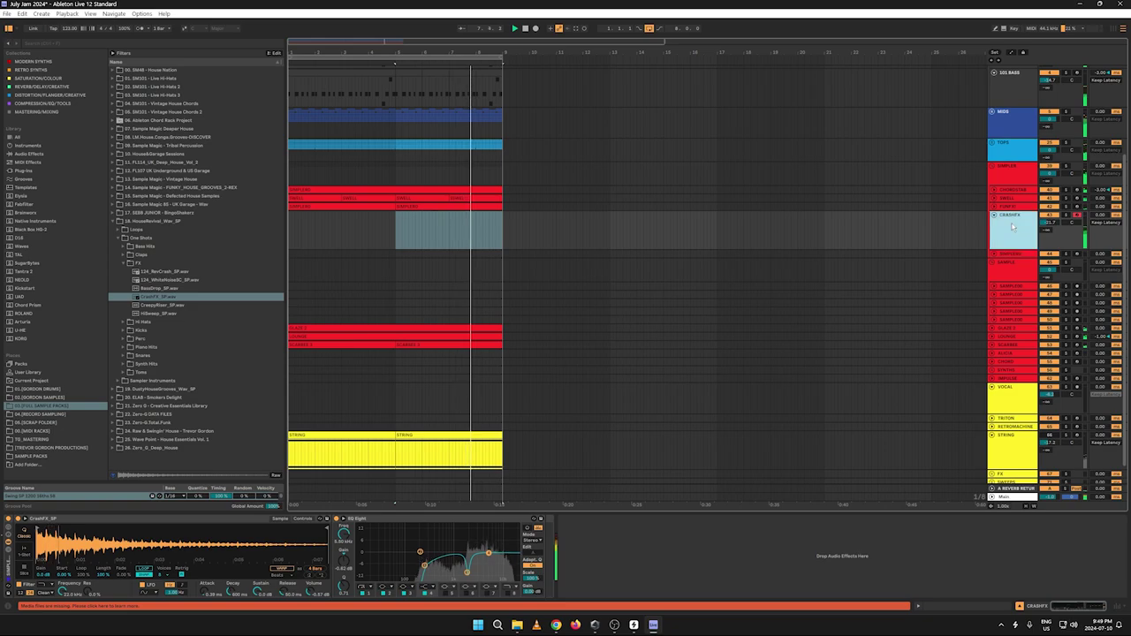
double_click(525, 29)
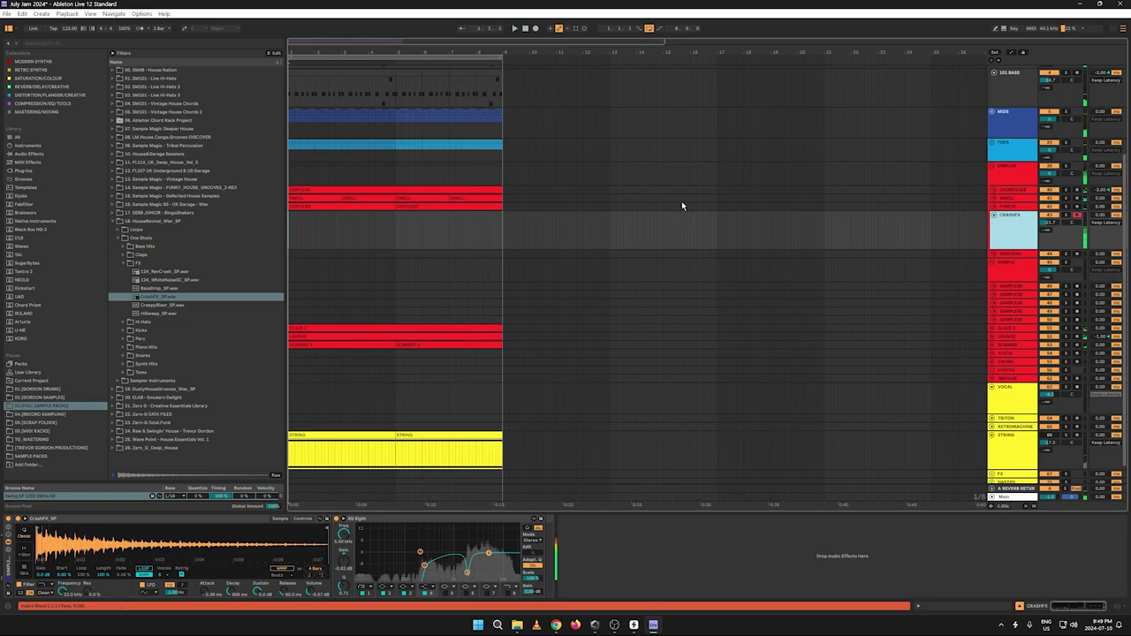
click(515, 28)
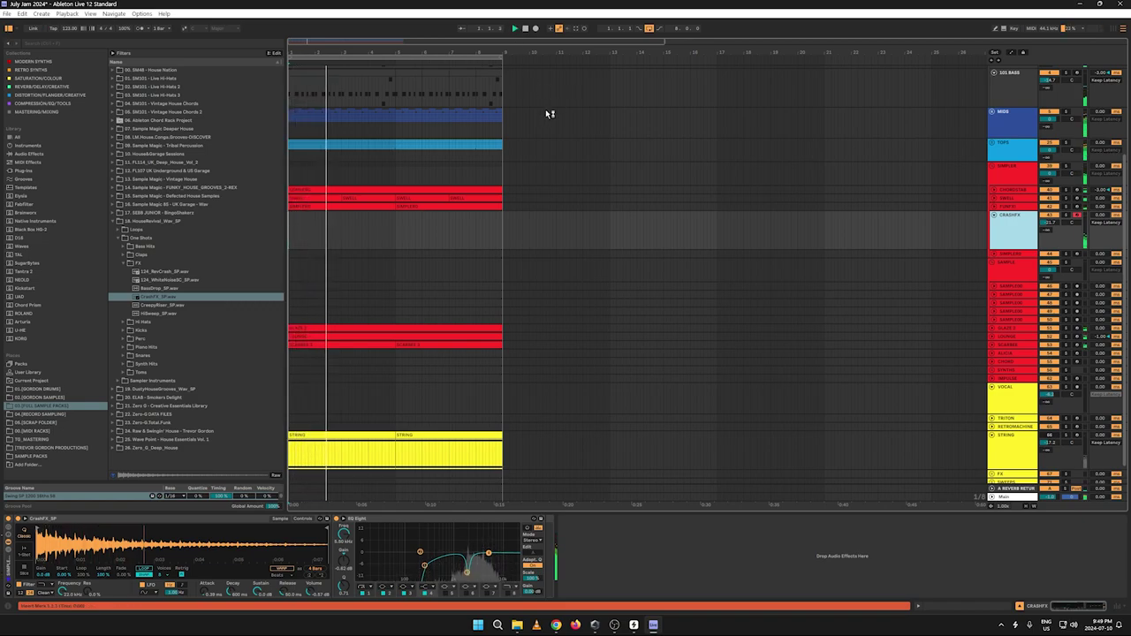
click(516, 30)
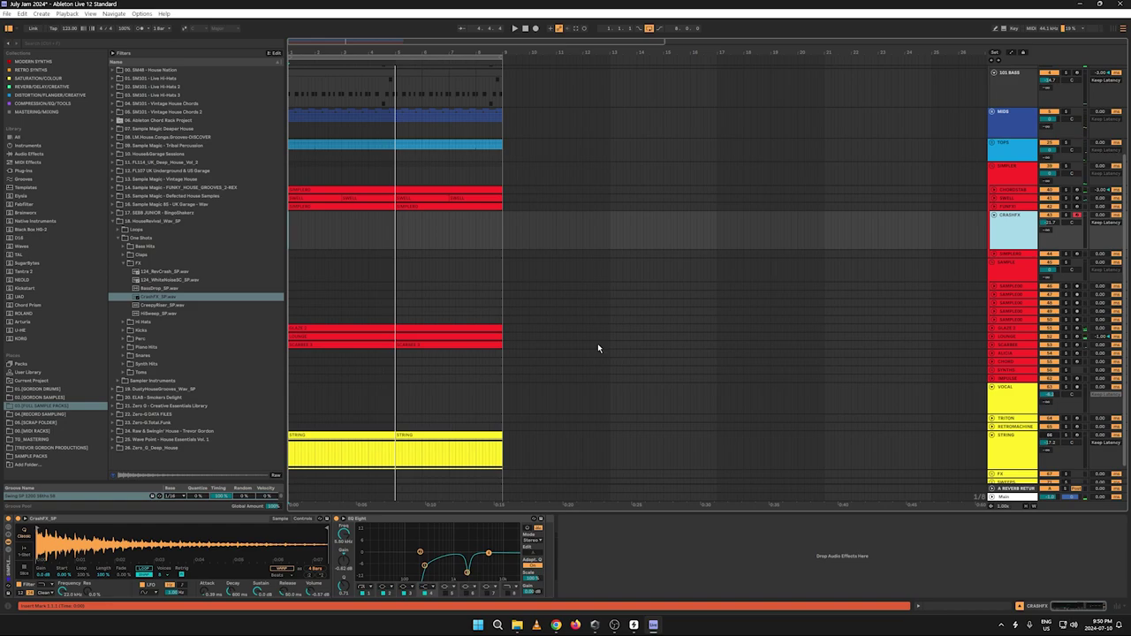
key(space)
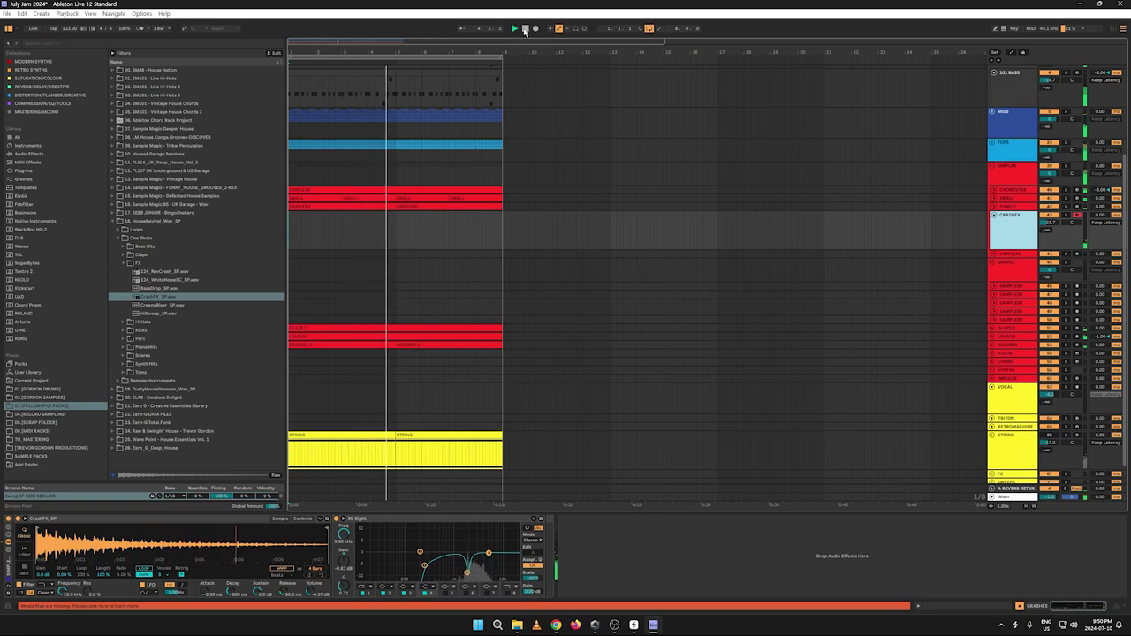
click(537, 29)
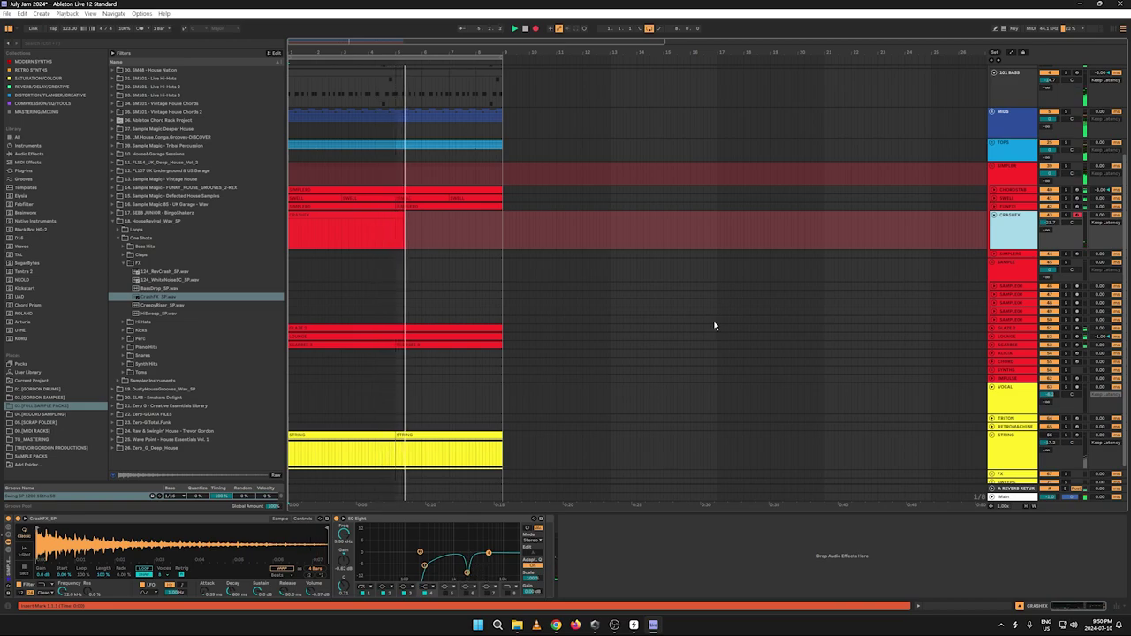
Step: Stop recording and select the newly recorded CRASHFX clip
click(1013, 228)
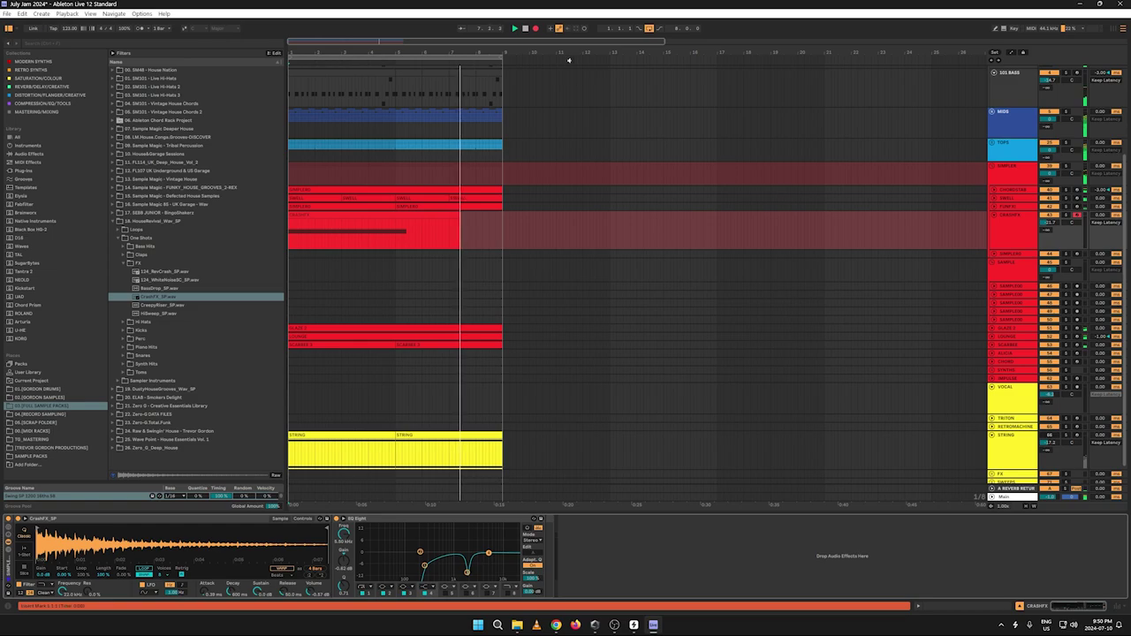
click(534, 29)
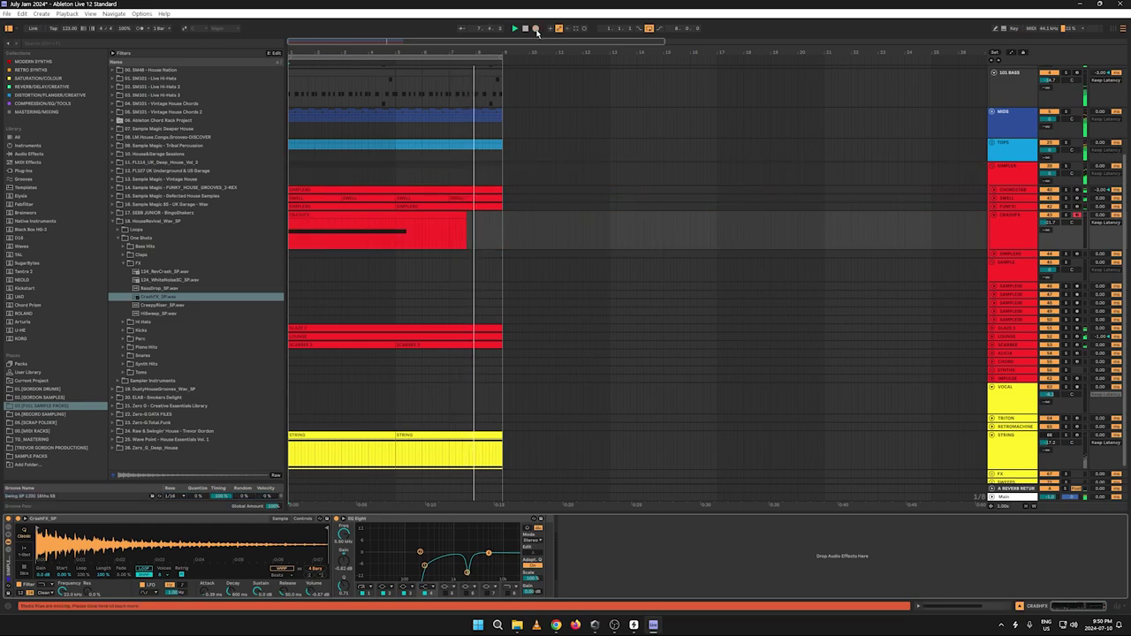
click(469, 219)
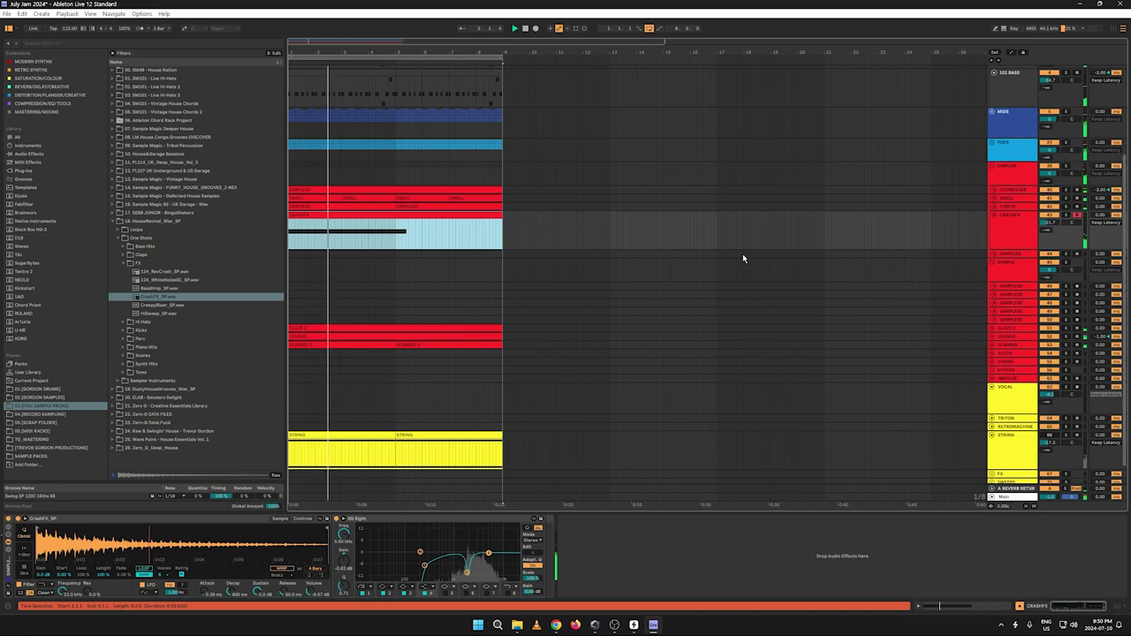
Step: Solo the CRASHFX track, enable Warp in Simpler, and show its Controls
click(1009, 229)
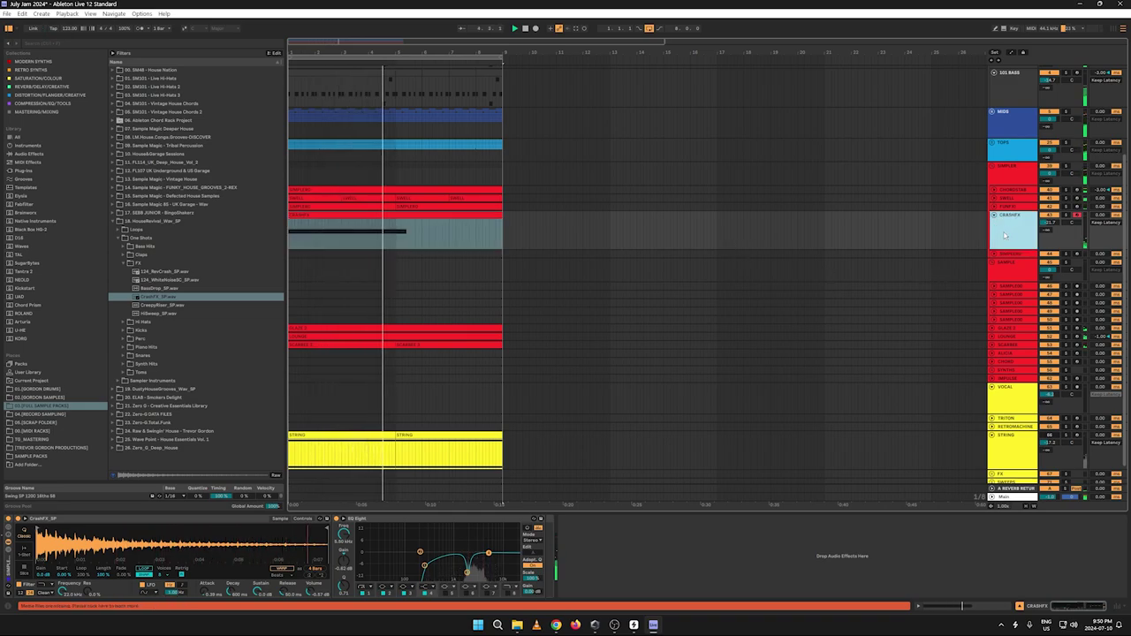
click(1066, 216)
key(space)
key(space)
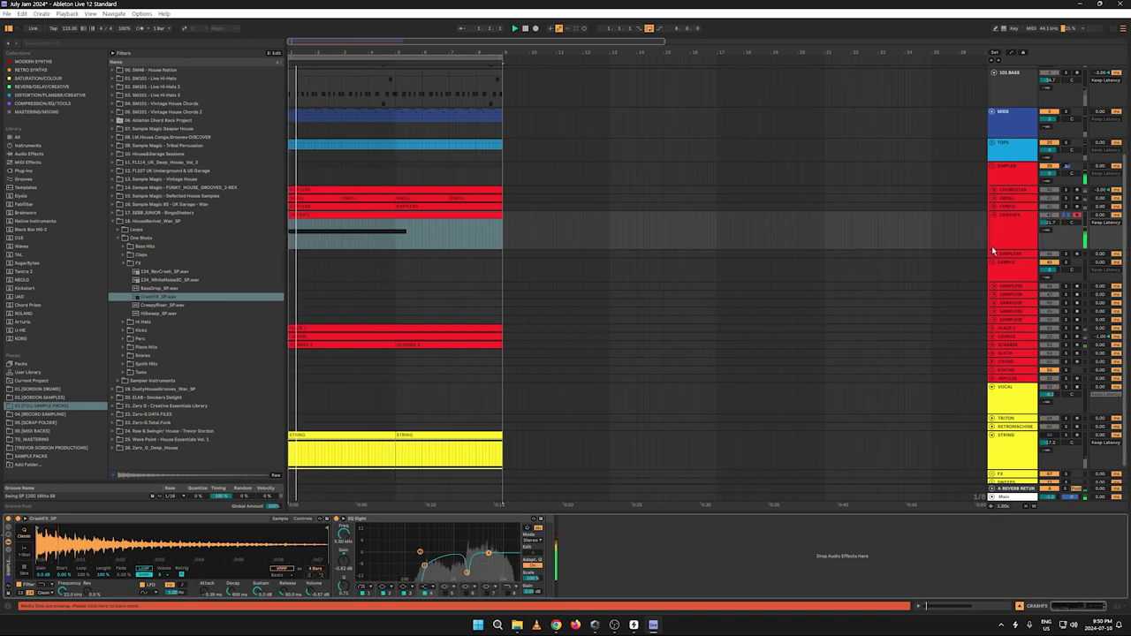
click(282, 569)
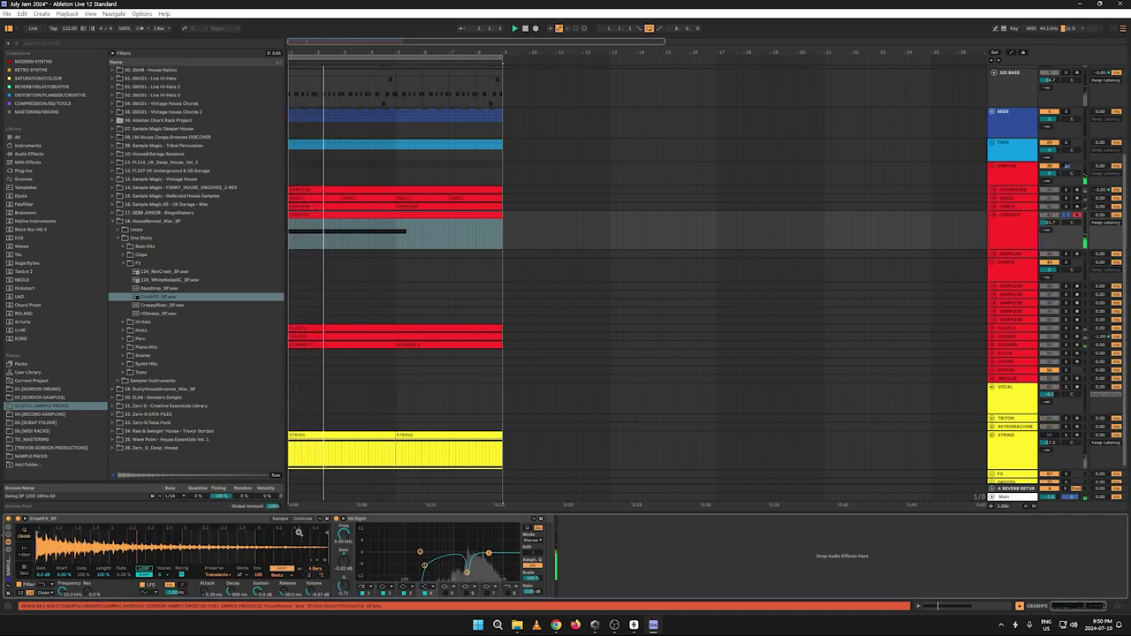
key(space)
key(space)
click(304, 520)
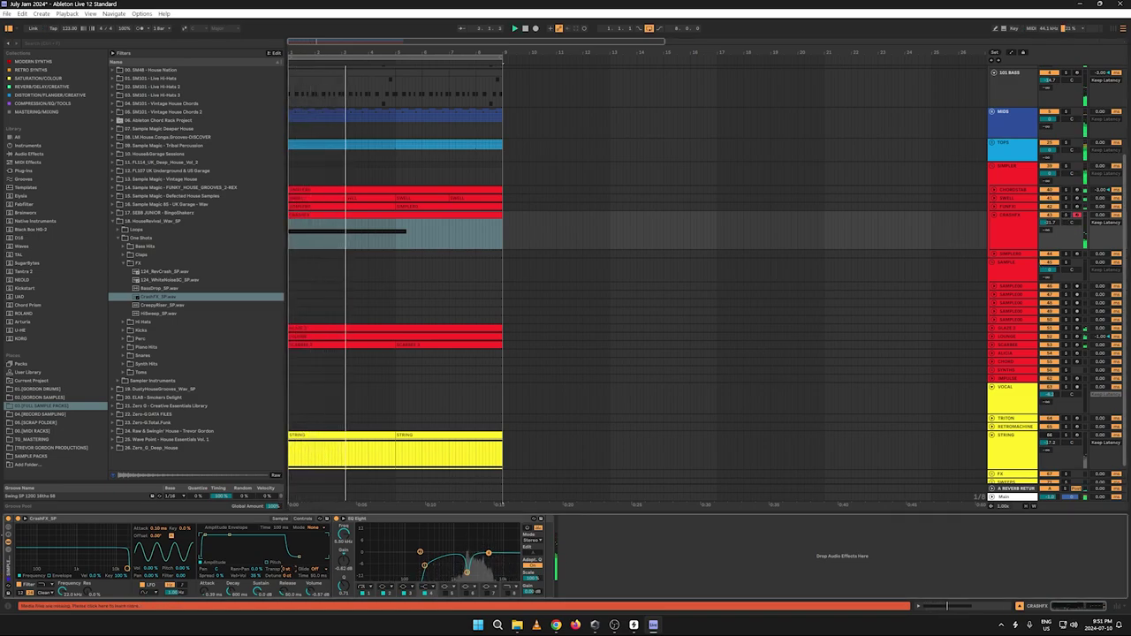
Step: Turn Warp off for the crash sample in Simpler
click(278, 520)
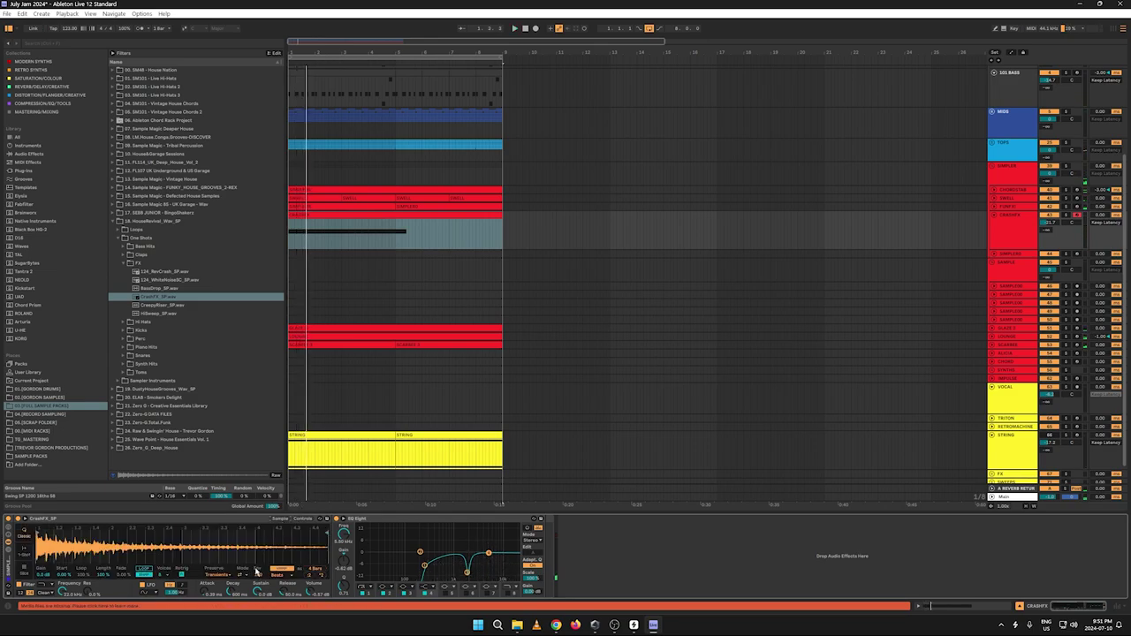
click(278, 570)
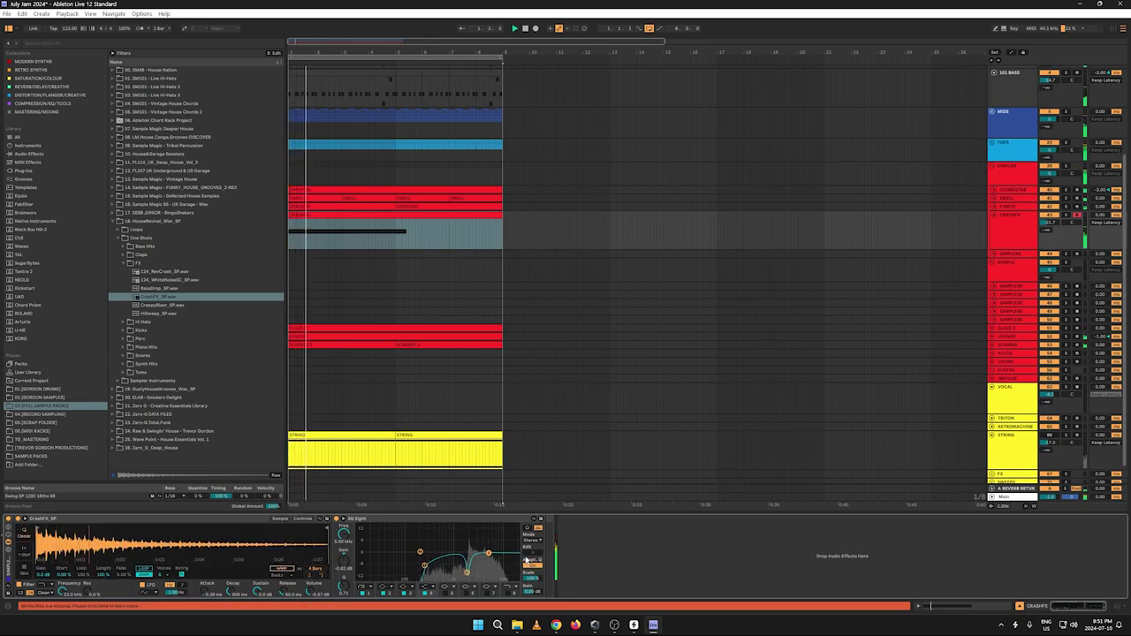
click(304, 520)
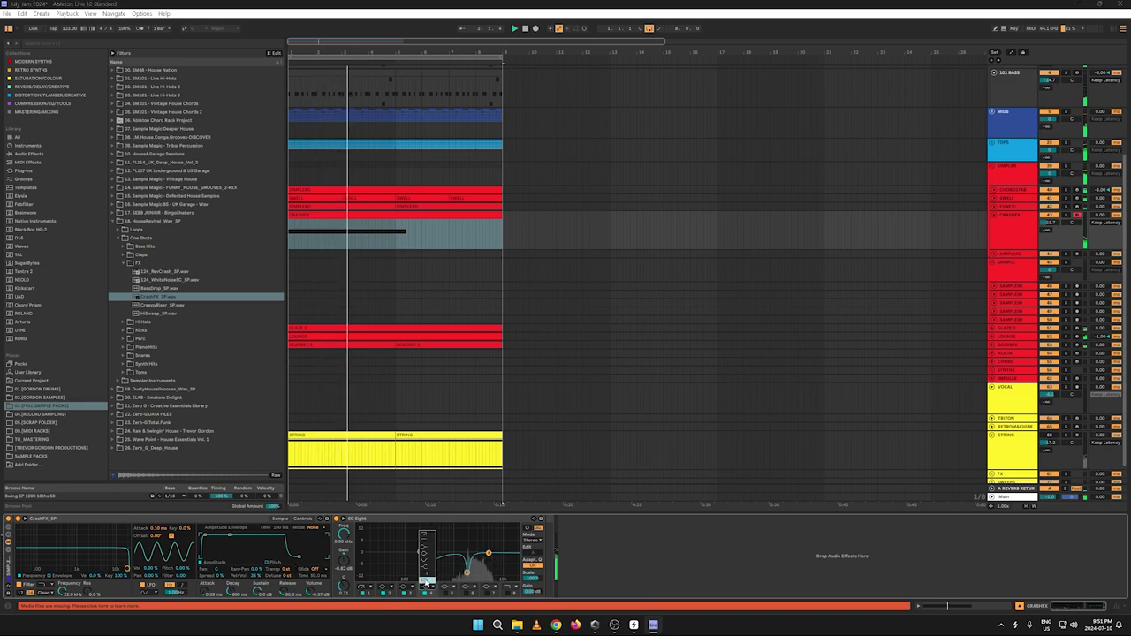
Step: Move an EQ band to dip around 3.95 kHz and fold the SAMPLER group
drag(488, 560, 500, 563)
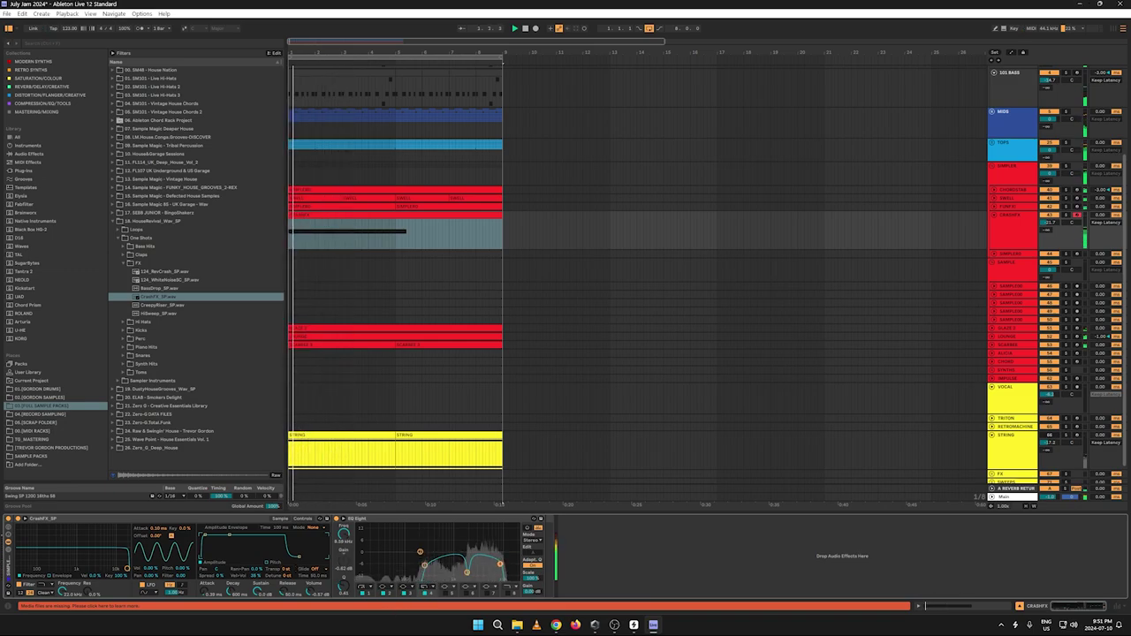
click(468, 574)
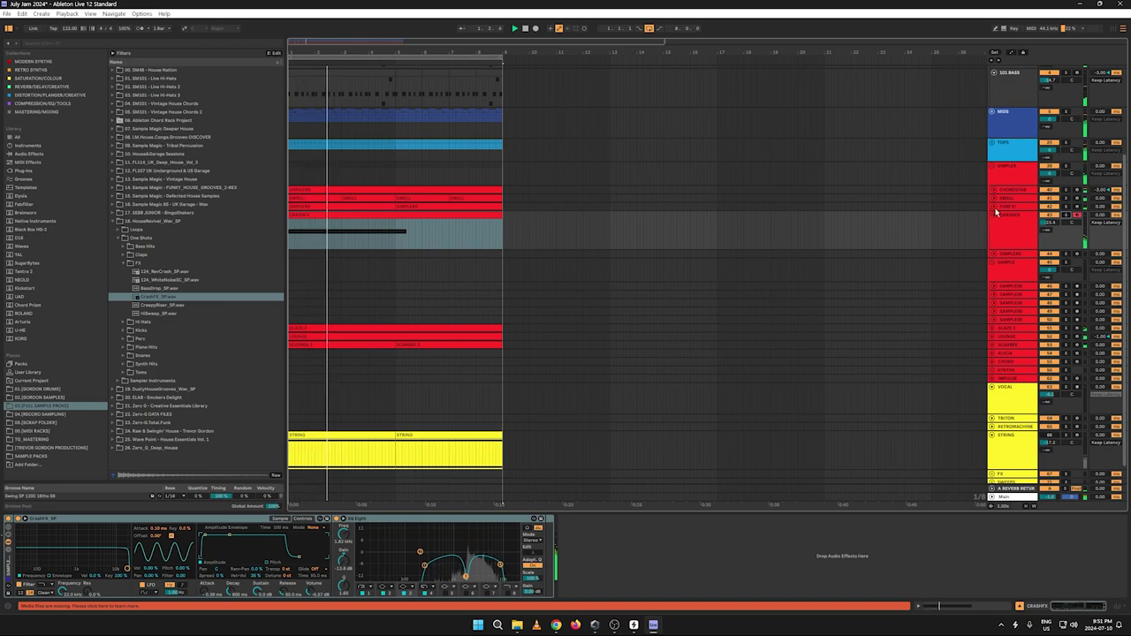
click(991, 166)
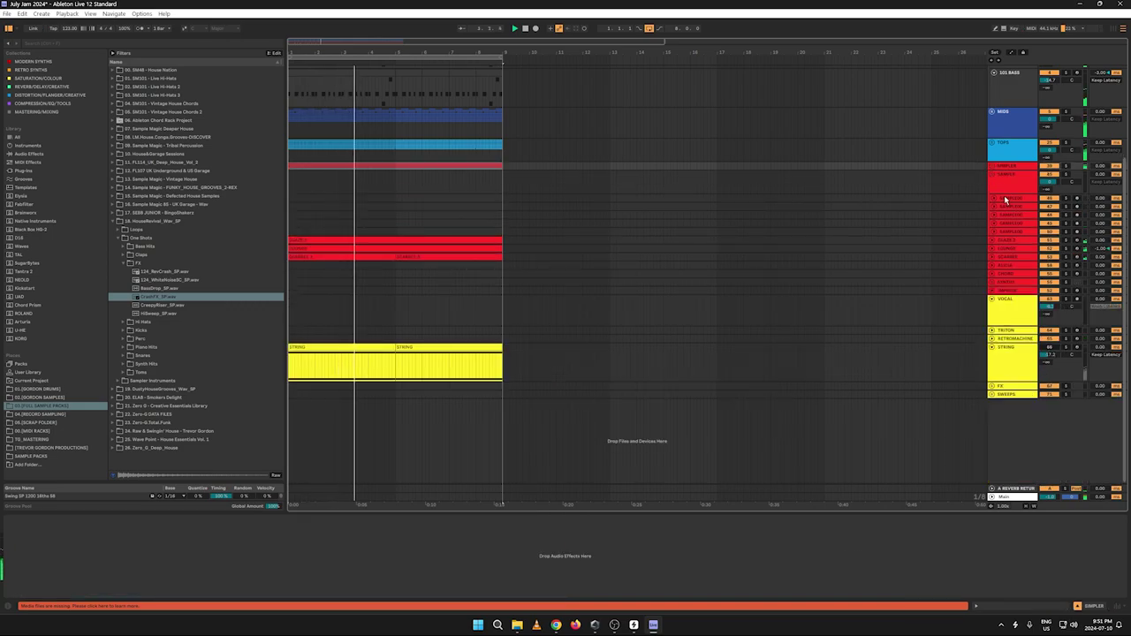
Step: Select SAMPLE03 and preview HiSweep_SP, CreepyRiser_SP and 124_RevCrash_SP
click(1007, 198)
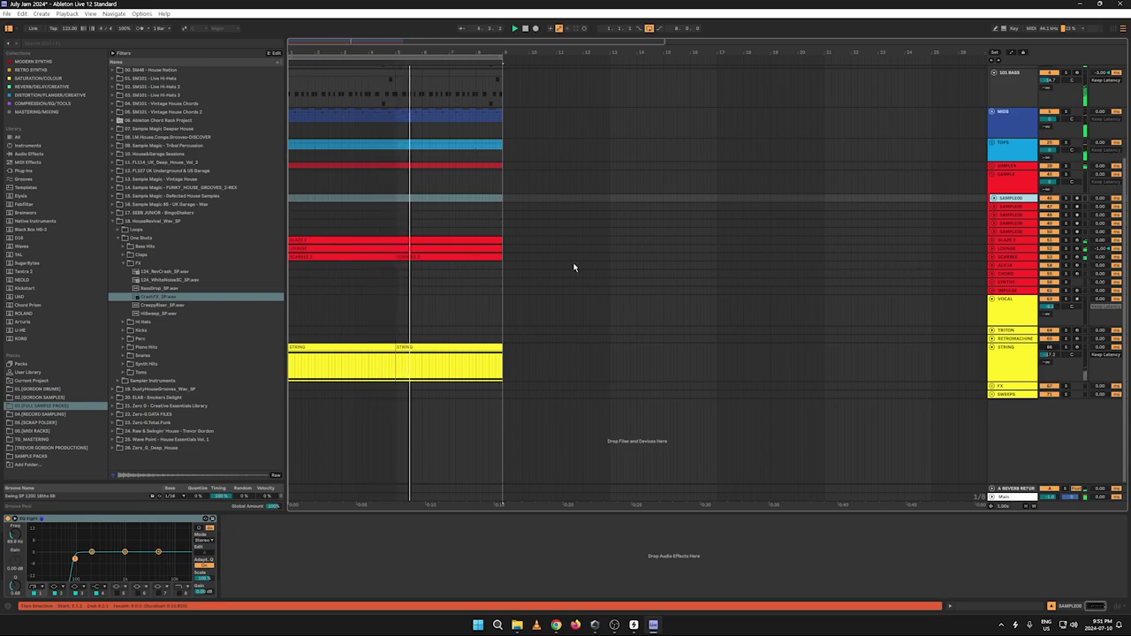
click(148, 313)
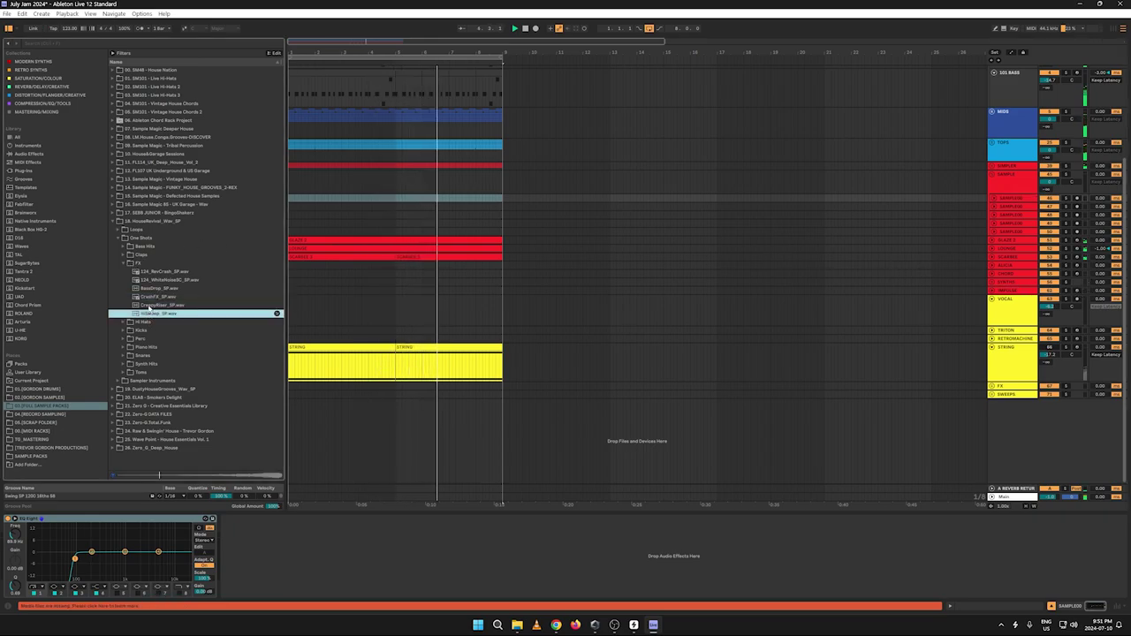
click(148, 306)
click(140, 272)
click(123, 263)
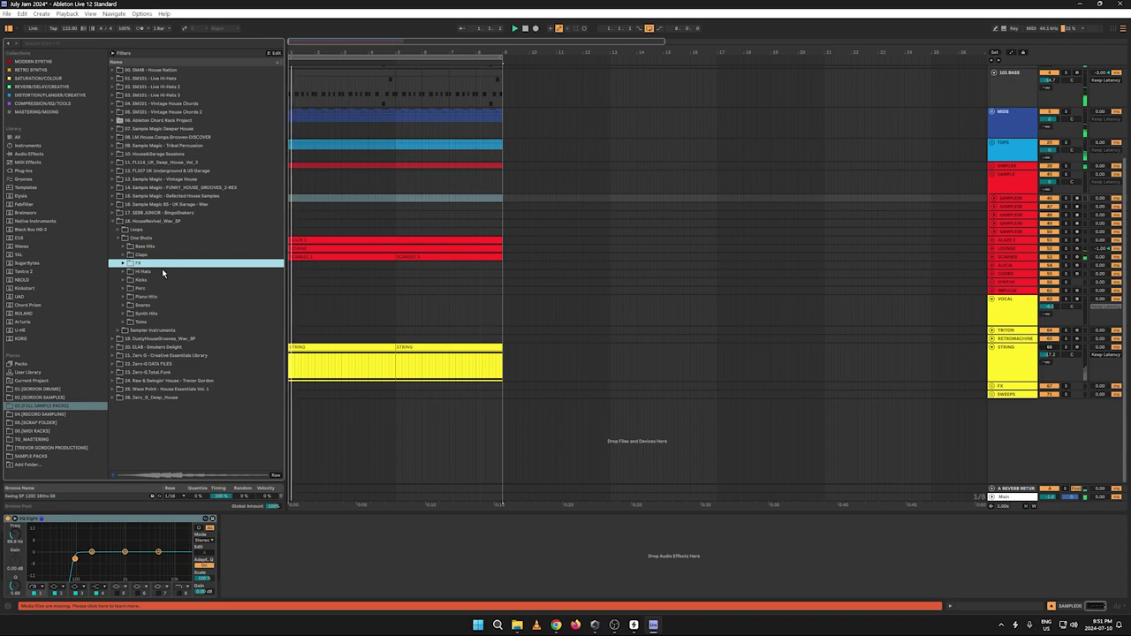
Step: Browse Piano Hits and Synth Hits, previewing C_SynthHit_15_SP.wav
click(122, 298)
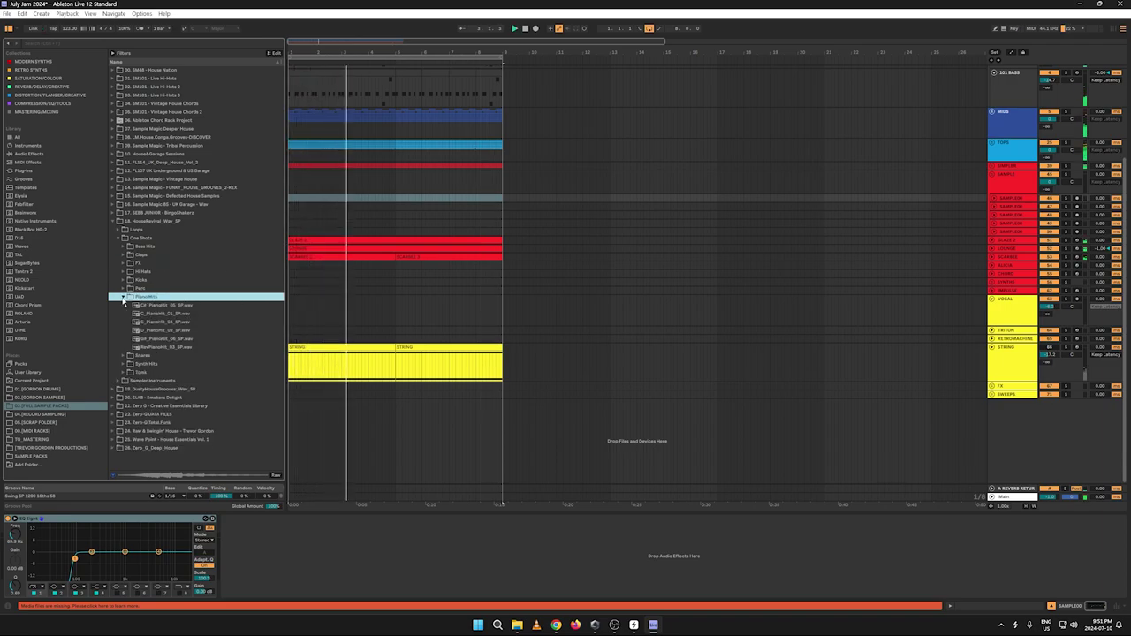
click(125, 314)
click(167, 390)
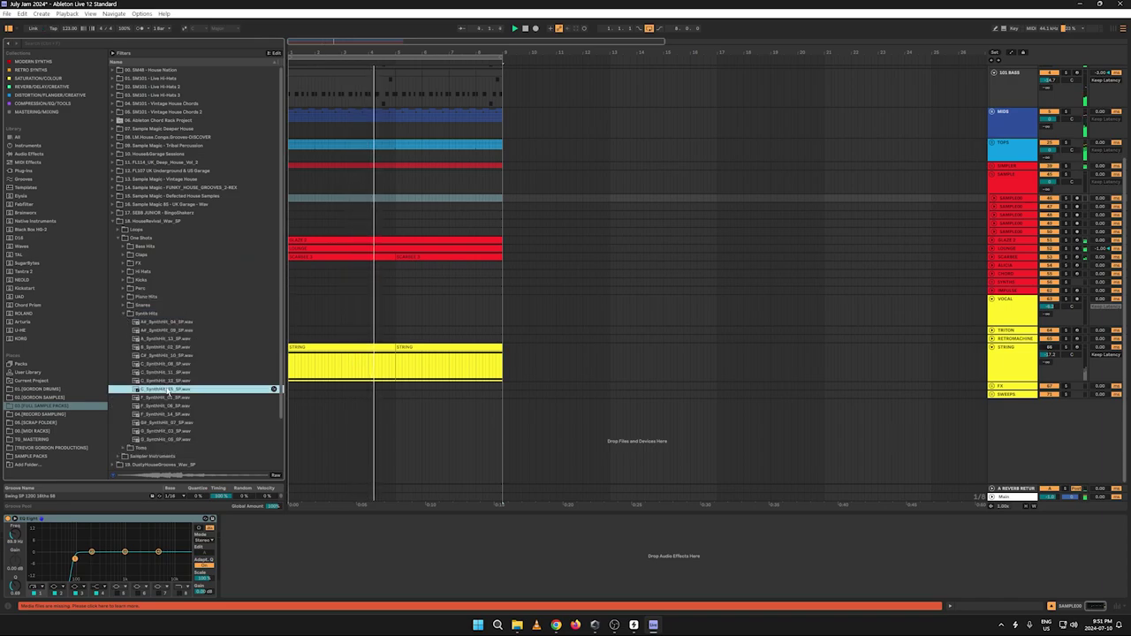
click(124, 306)
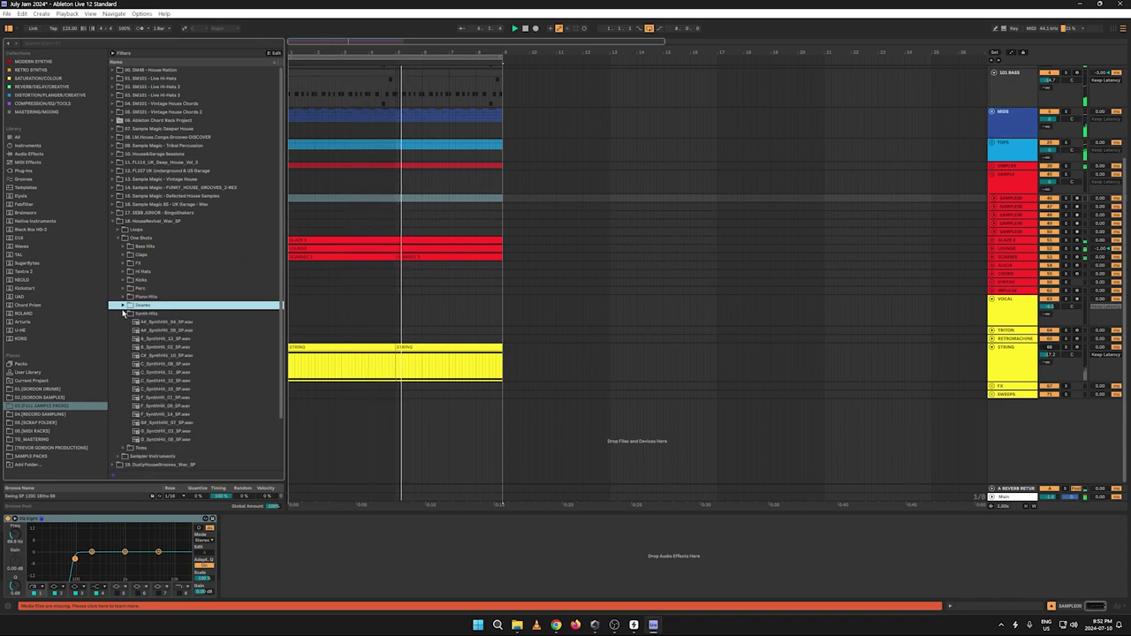
Step: Browse DustyHouseGrooves One Shots Synths, then select the SCARBEE track
click(113, 223)
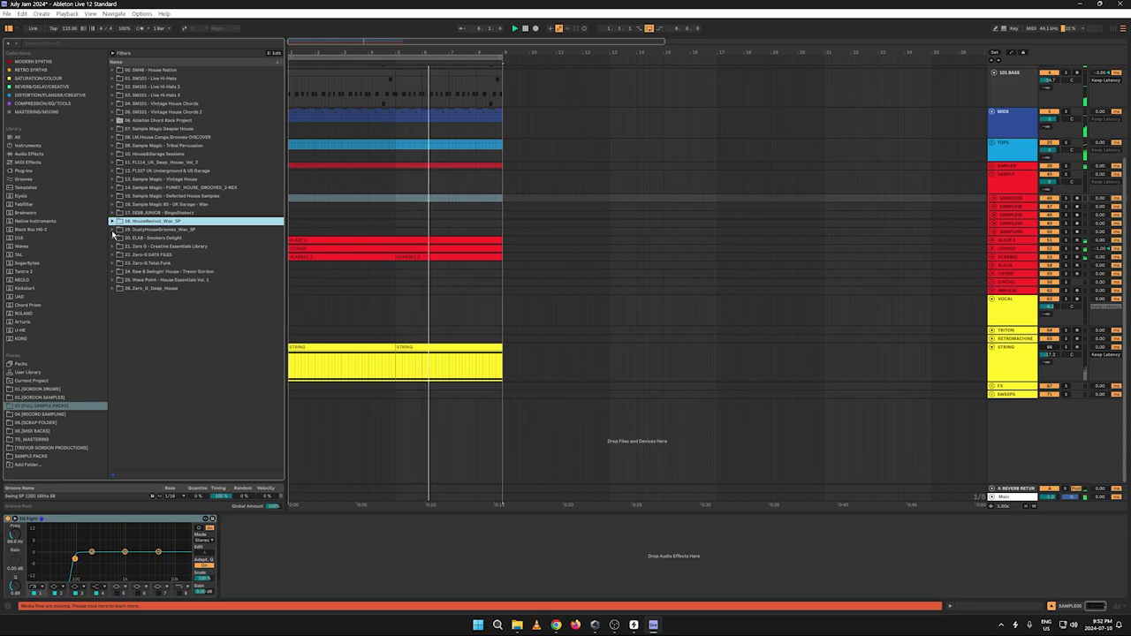
click(114, 229)
click(117, 248)
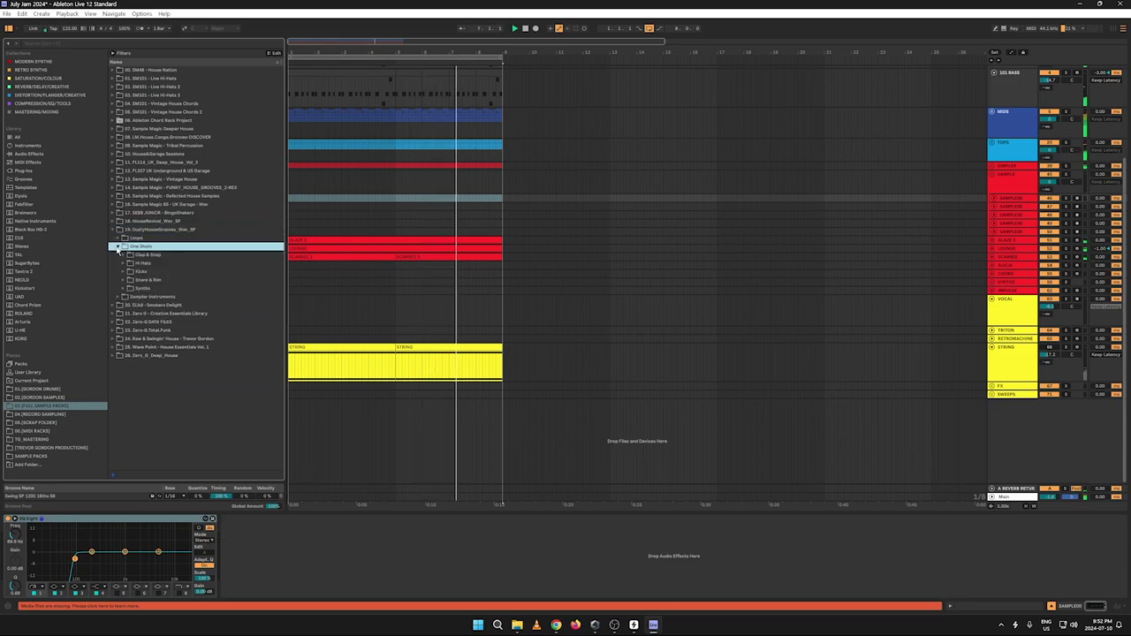
click(124, 289)
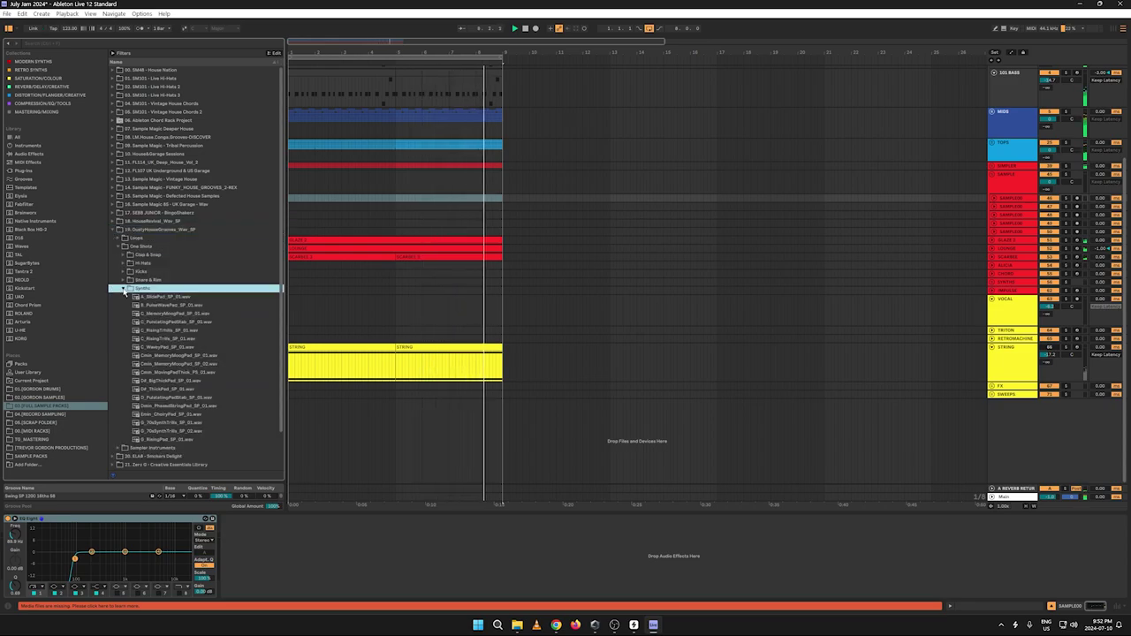
click(113, 228)
click(295, 168)
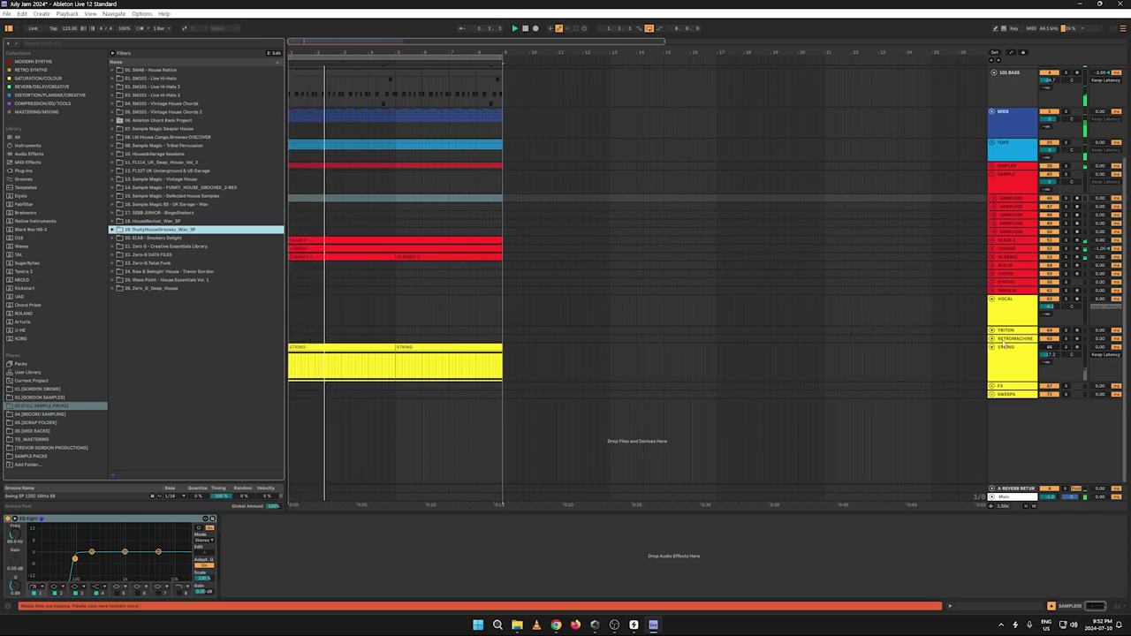
click(1009, 257)
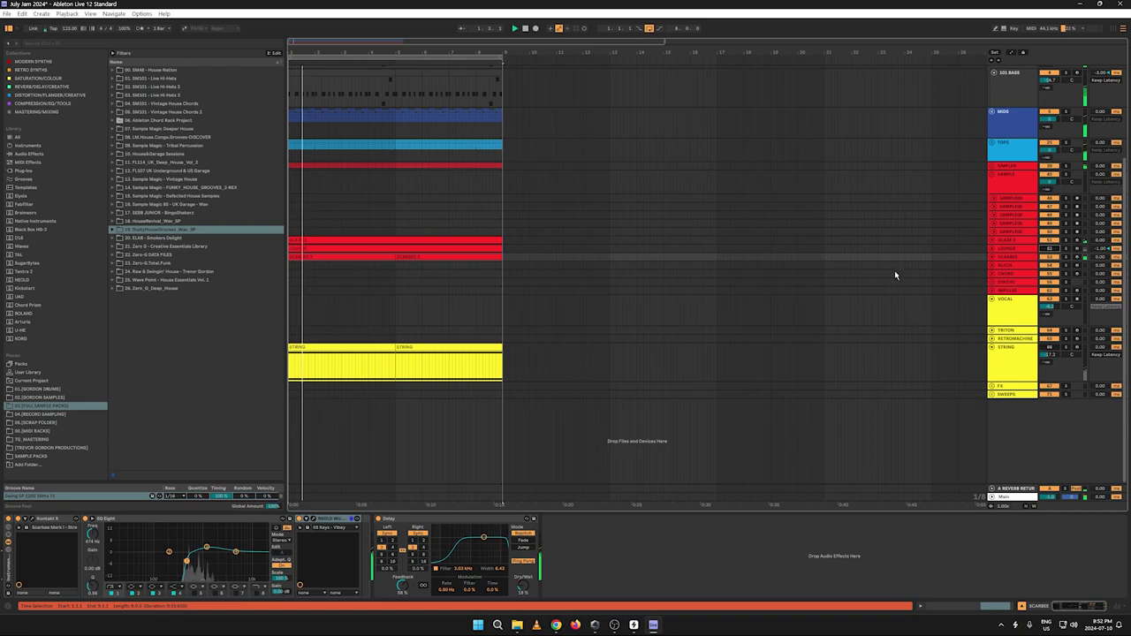
Step: Load Brainworx bx_stereomaker onto the unfolded SCARBEE track, ahead of its Delay
click(991, 258)
click(991, 257)
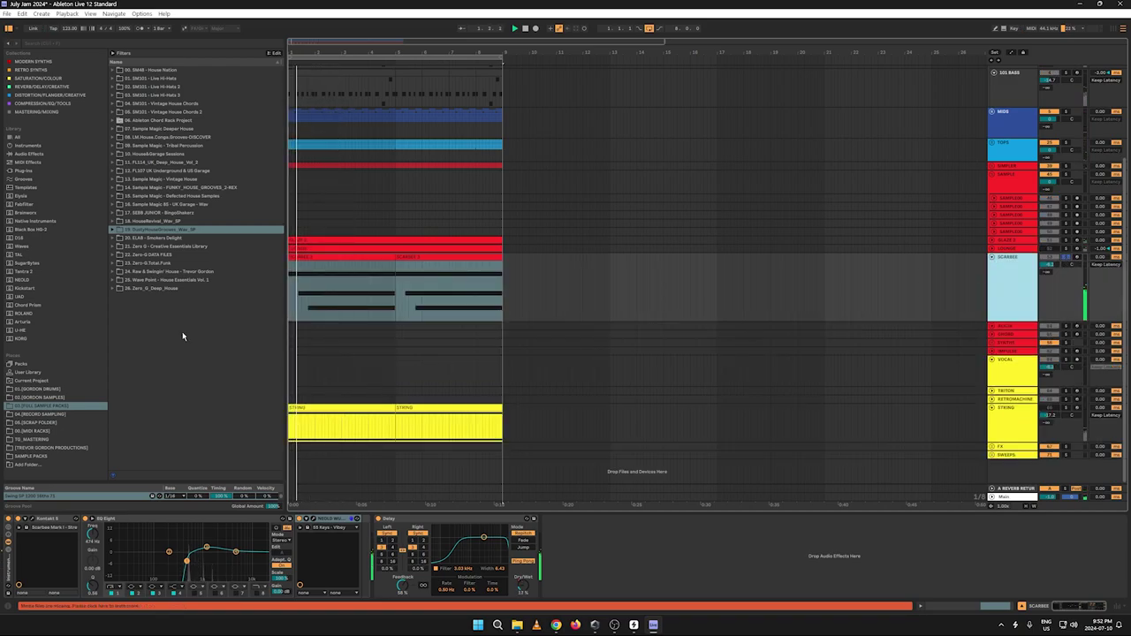
click(23, 171)
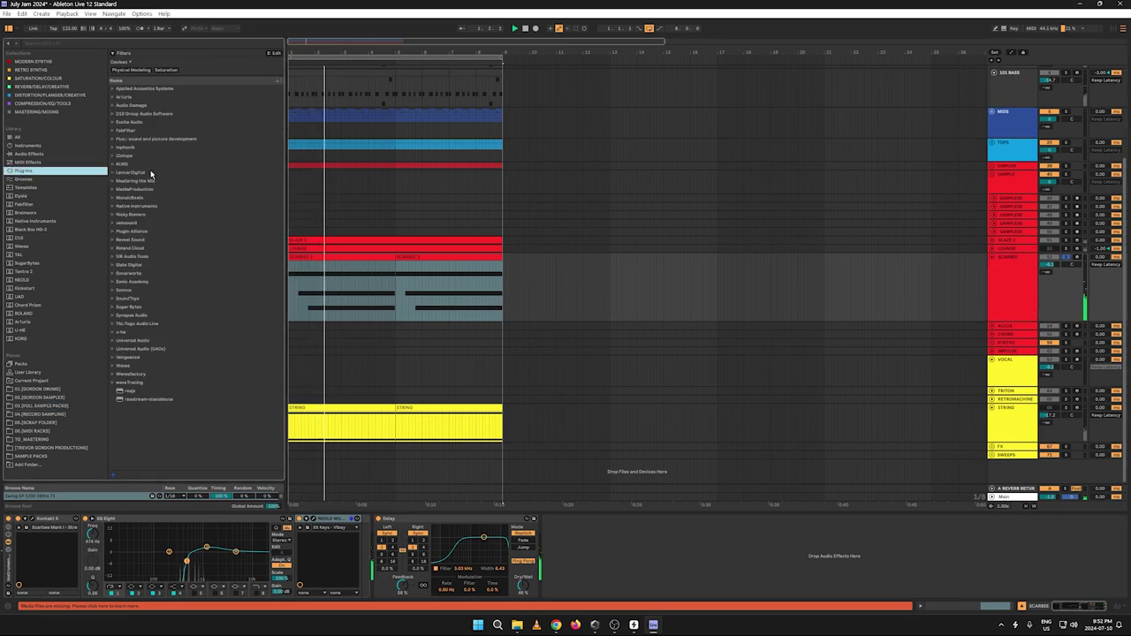
click(24, 213)
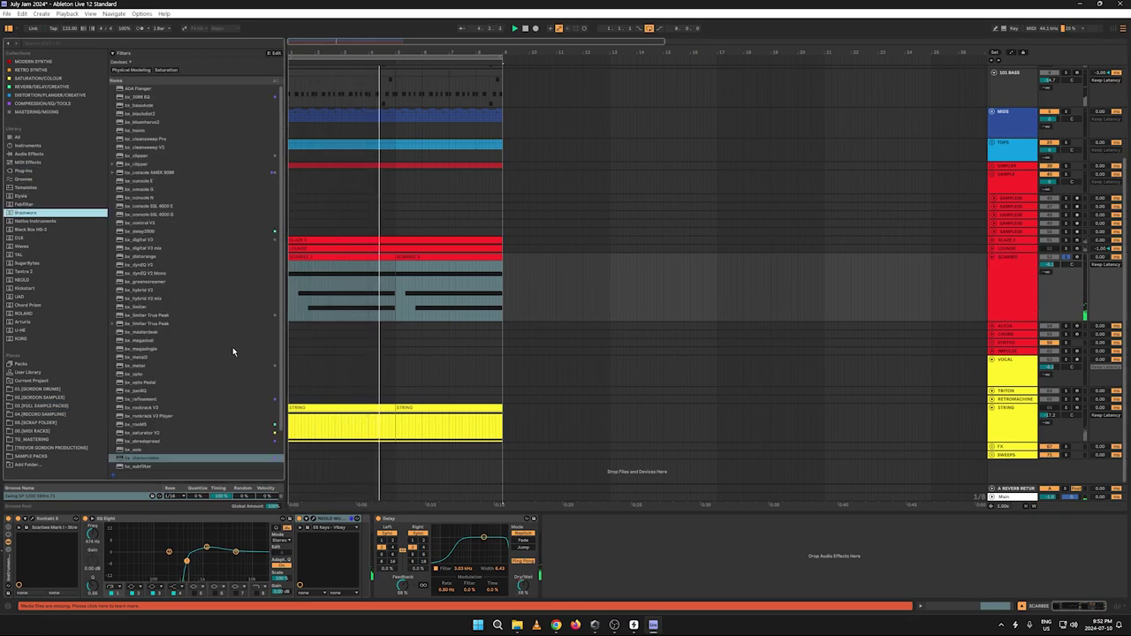
click(265, 457)
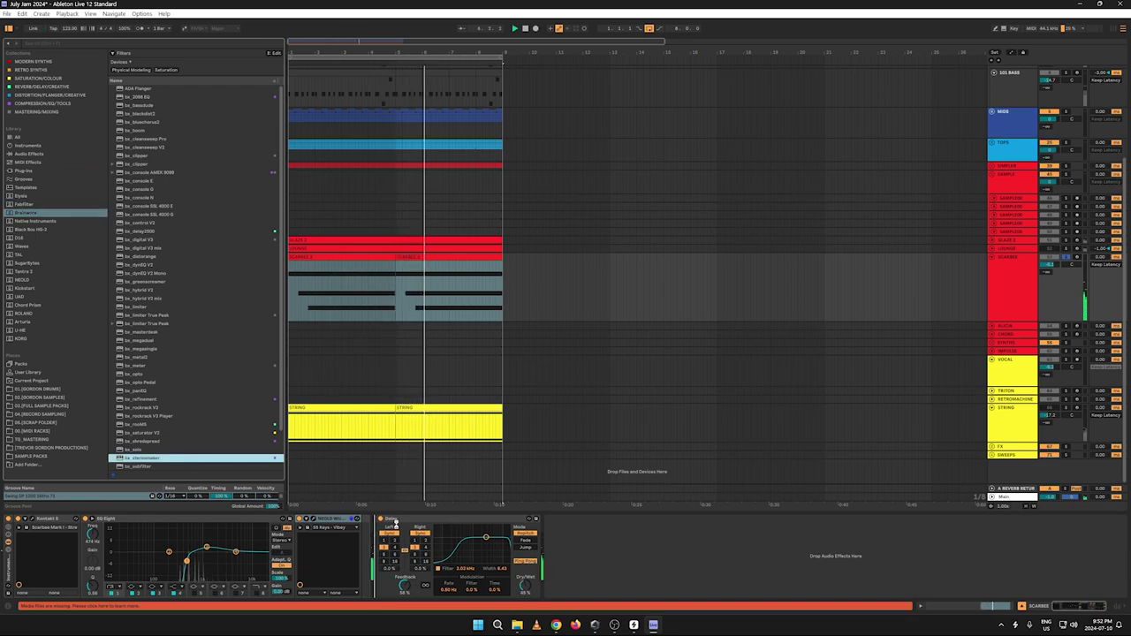
key(Return)
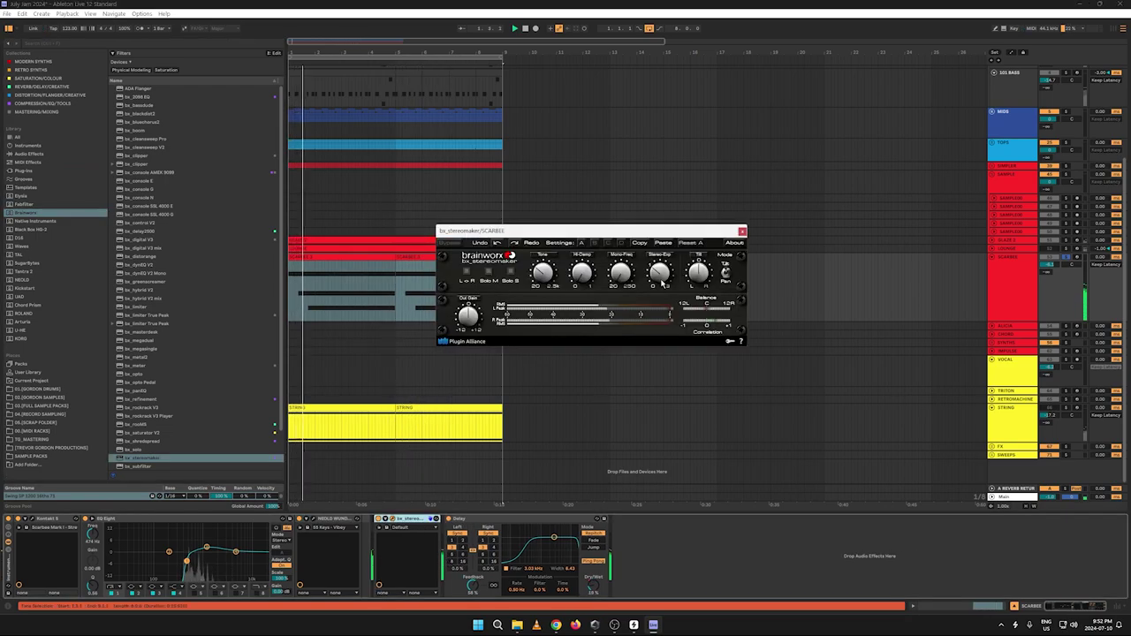
Step: Close the bx_stereomaker window, restart playback from the beginning, and fold the SCARBEE track
click(742, 232)
key(space)
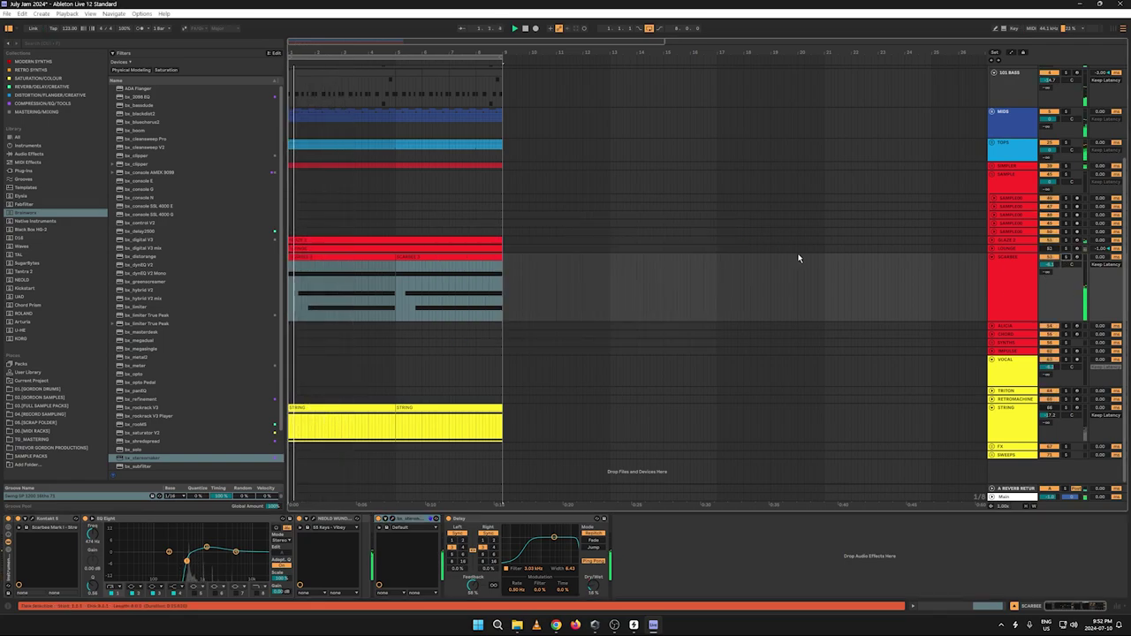
key(space)
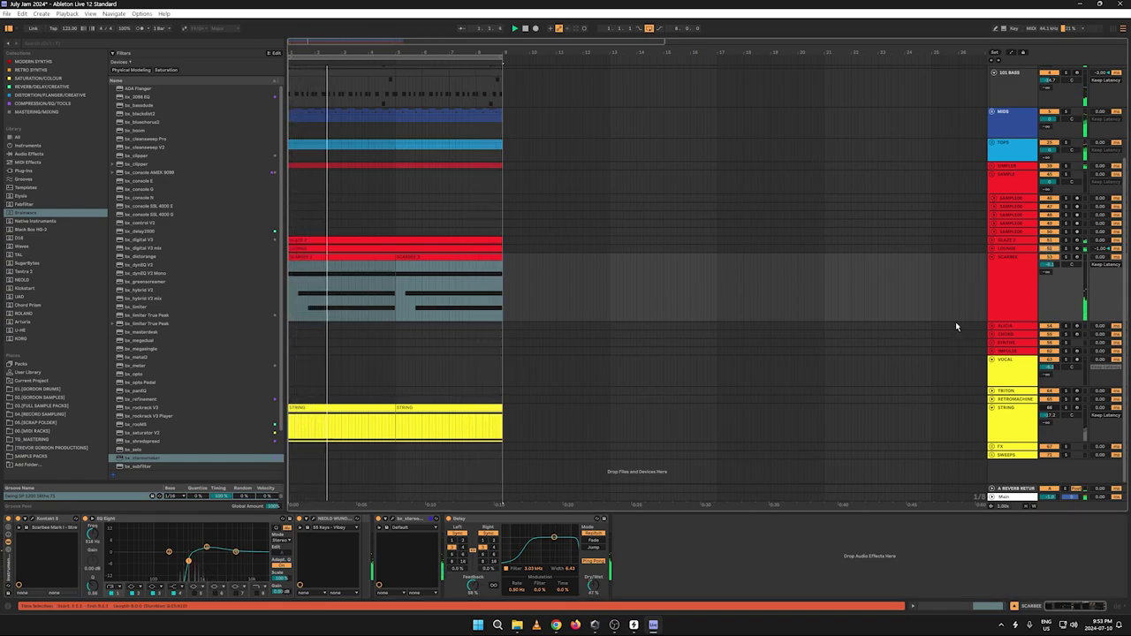
click(991, 259)
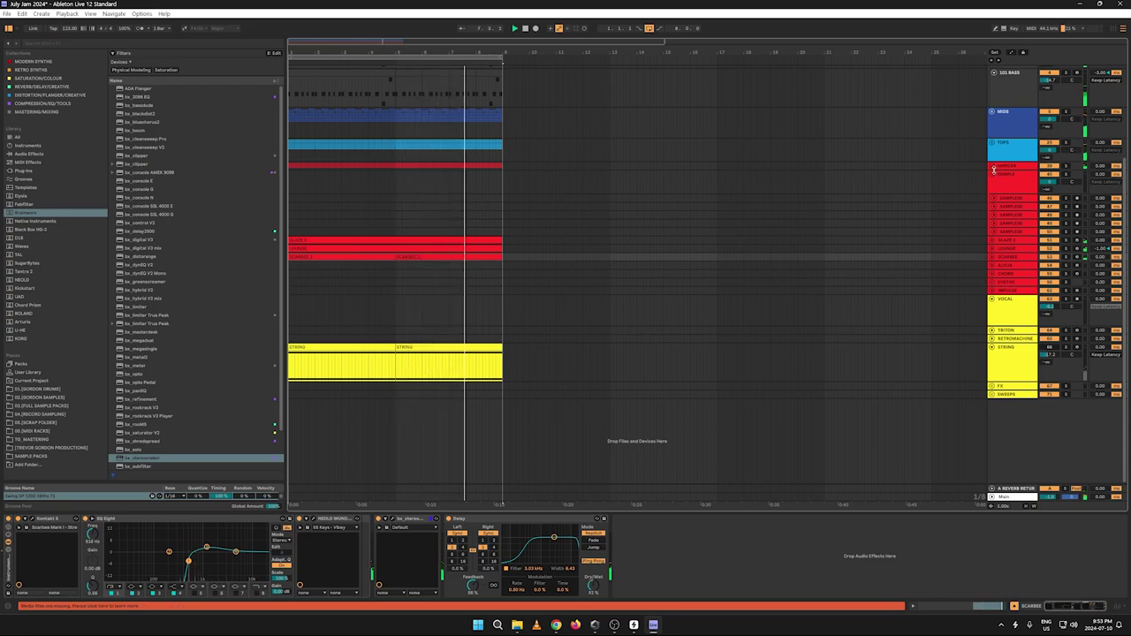
Step: Check ALICIA's devices, unfold the SAMPLER group, and inspect the CRASHFX track's devices
scroll(989, 179, up, 3)
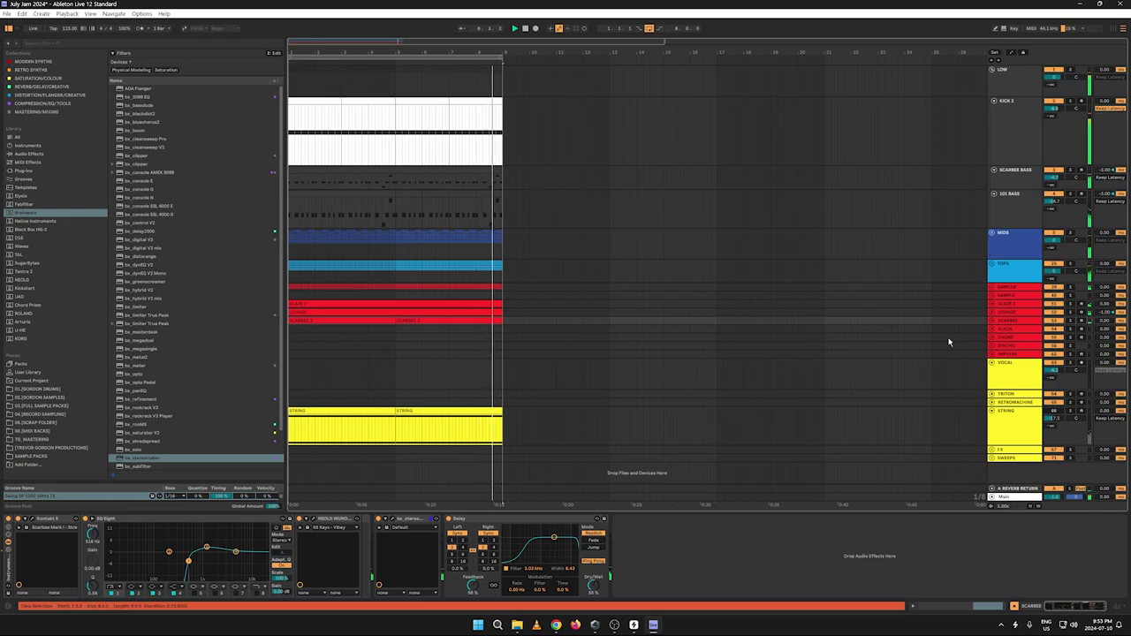
click(1003, 330)
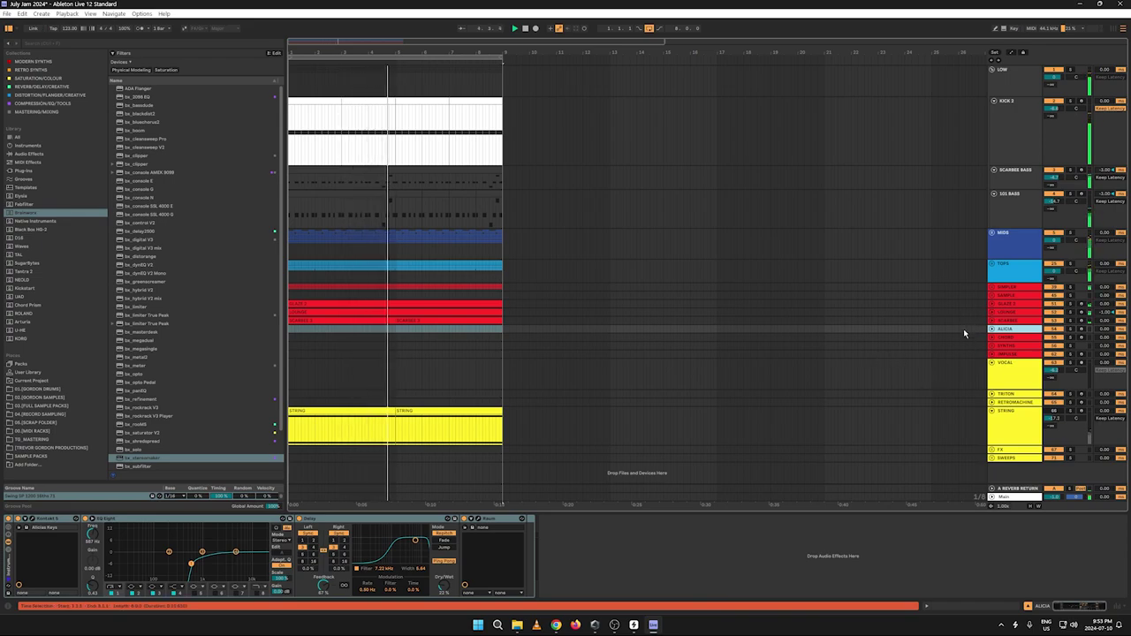
click(990, 289)
click(1012, 348)
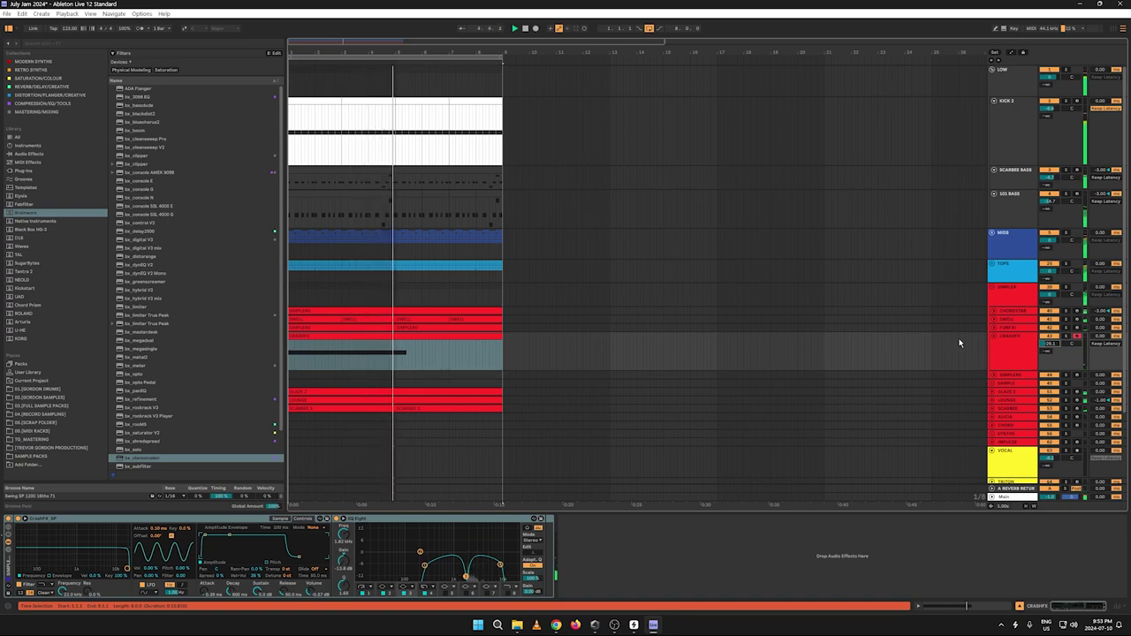
Step: Unfold TOPS, shrink the OHH through CYM lanes, then fold TOPS again
click(992, 264)
scroll(1026, 375, down, 2)
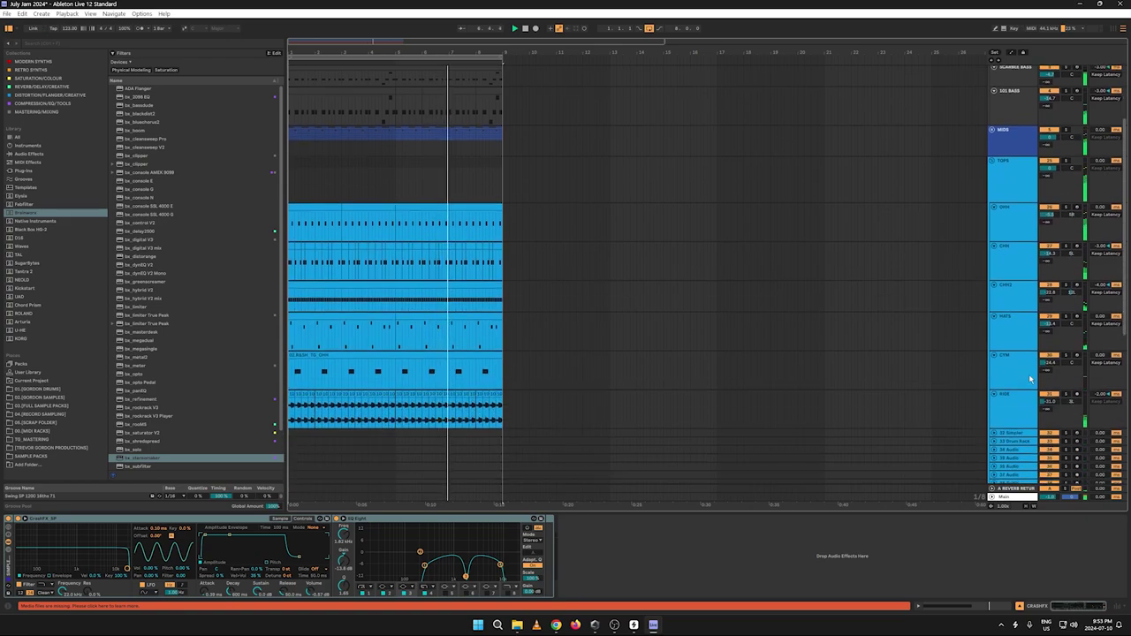
click(1030, 378)
shift+click(1007, 221)
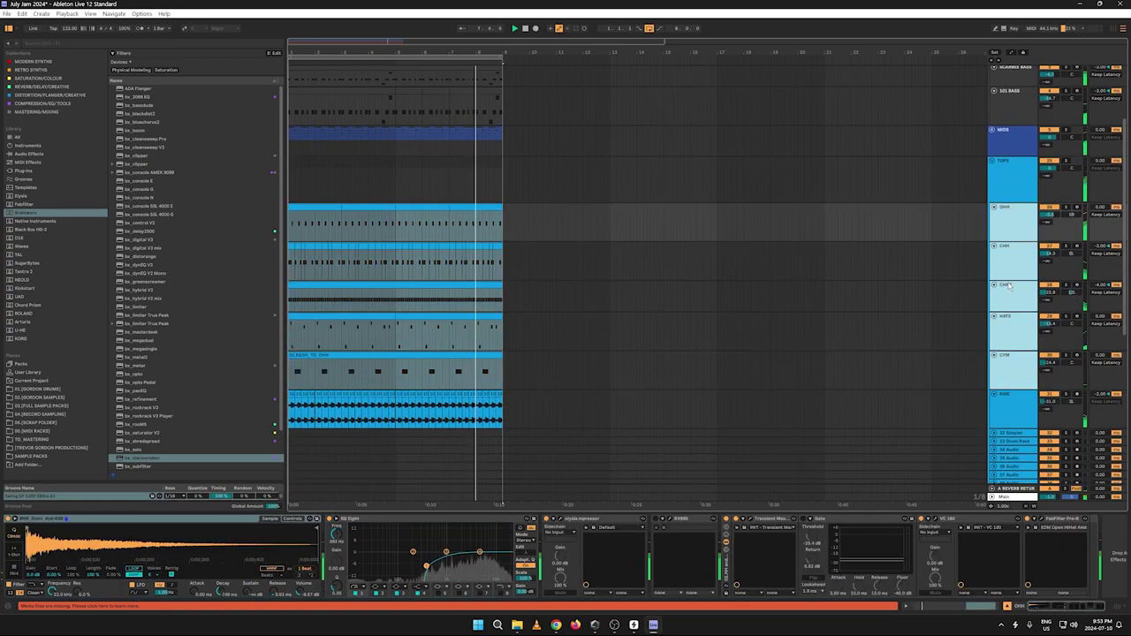
drag(1010, 311, 1010, 289)
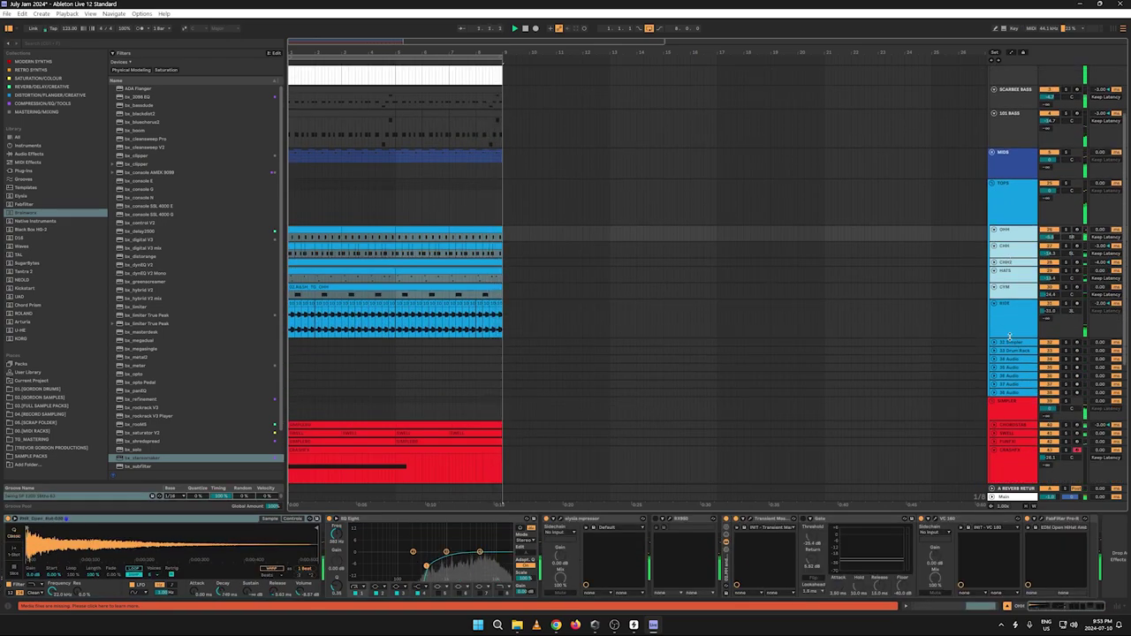
click(1010, 336)
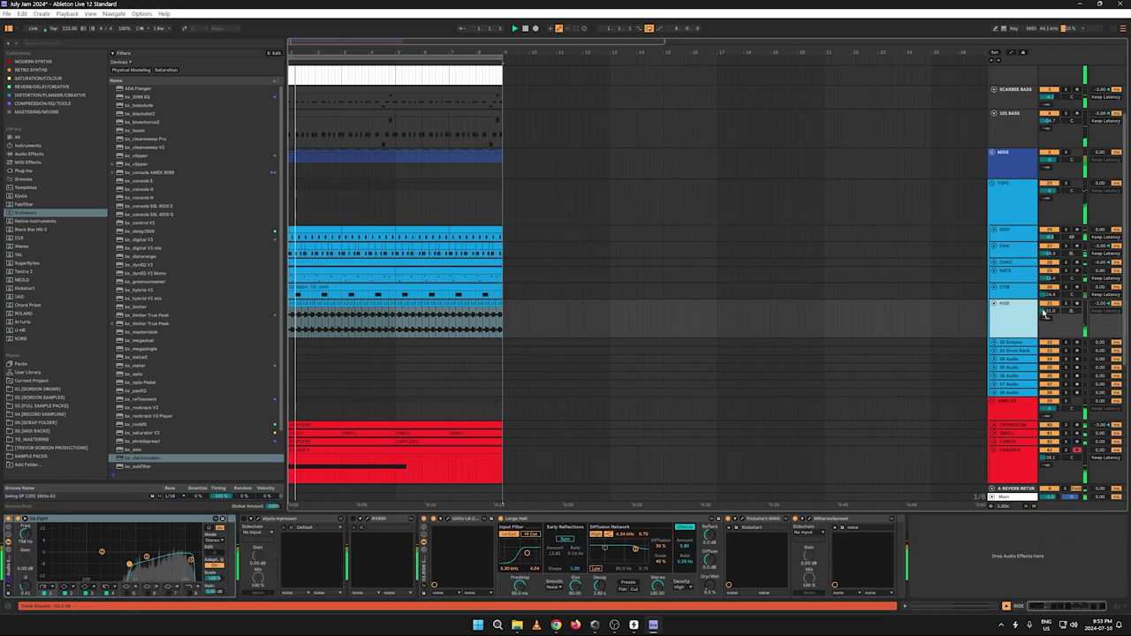
click(992, 183)
Step: Check the 16 Simpler track in MIDS, then fold the LOW, MIDS and SAMPLER groups
click(991, 153)
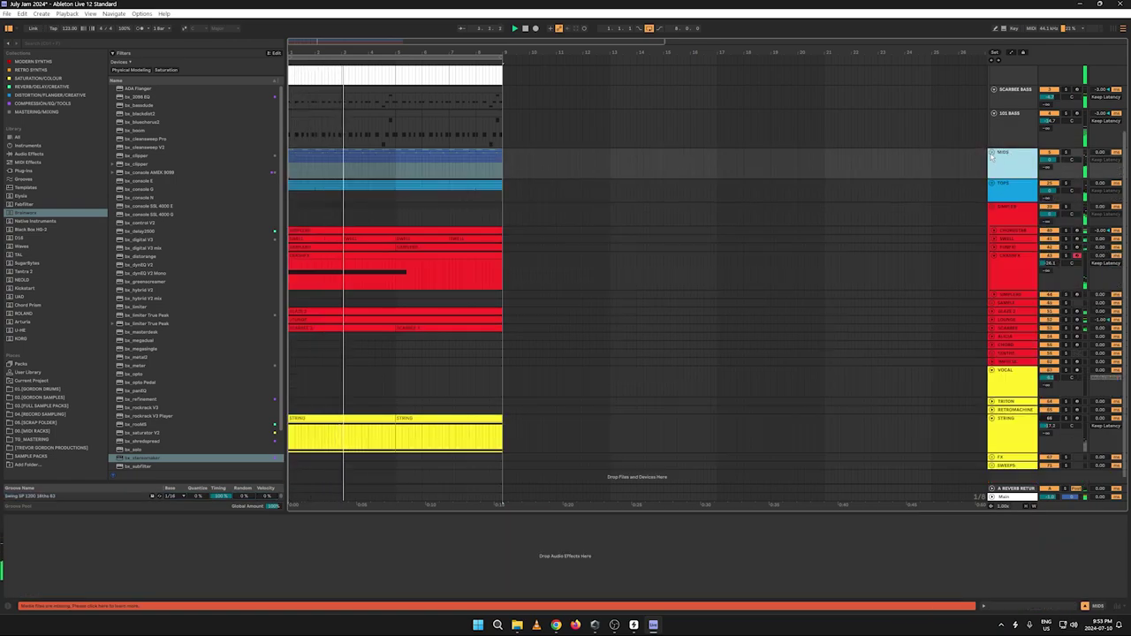
click(991, 153)
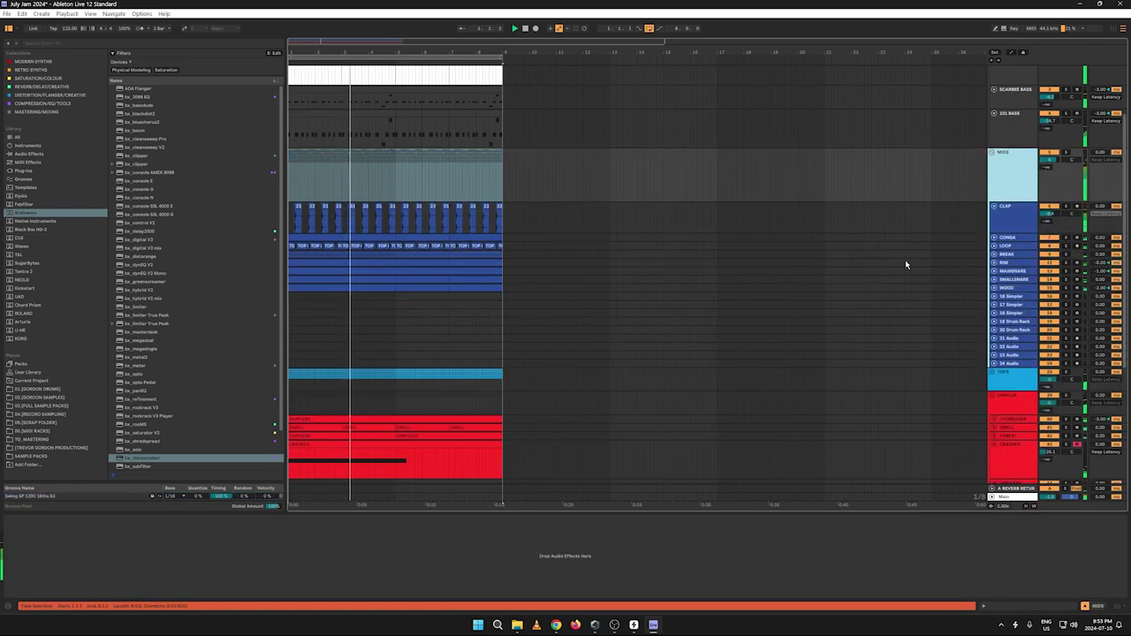
click(1011, 298)
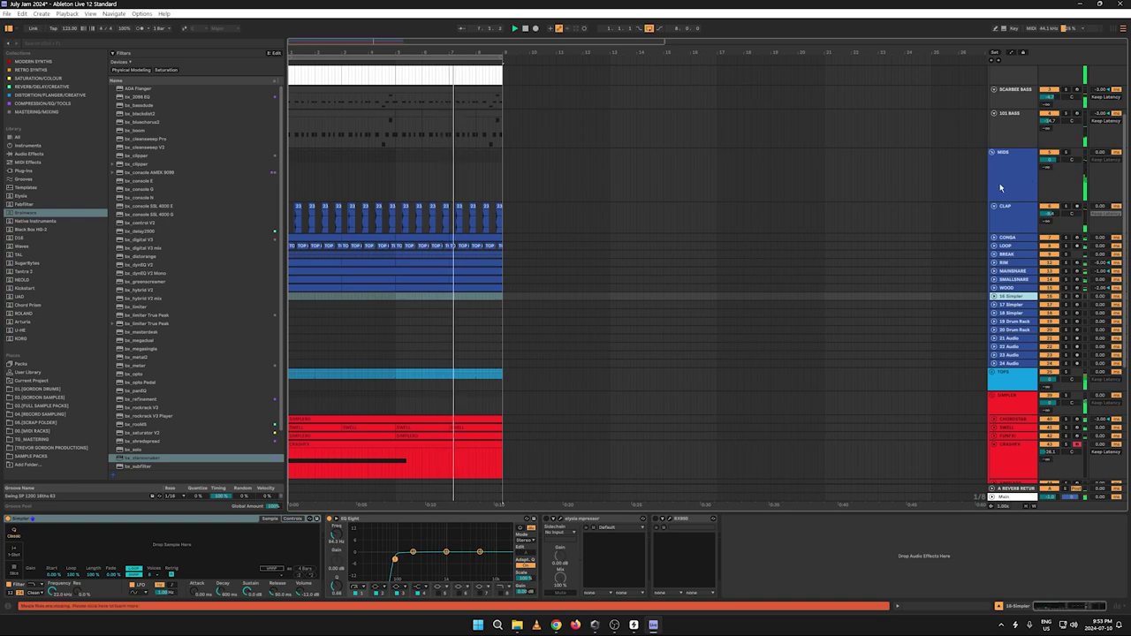
scroll(990, 168, up, 3)
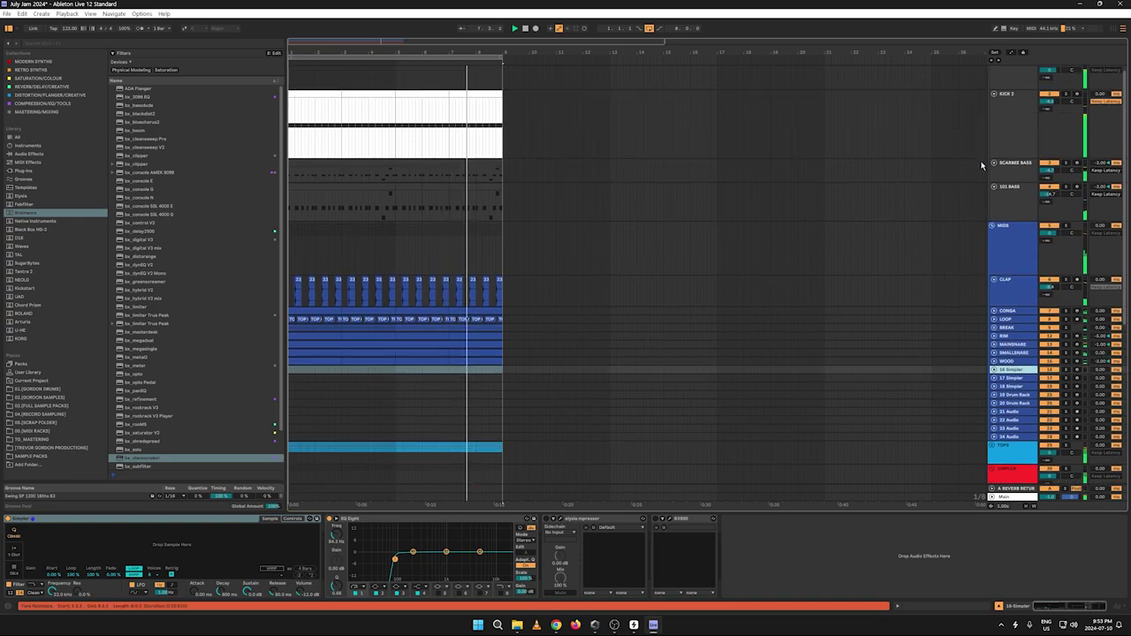
click(992, 70)
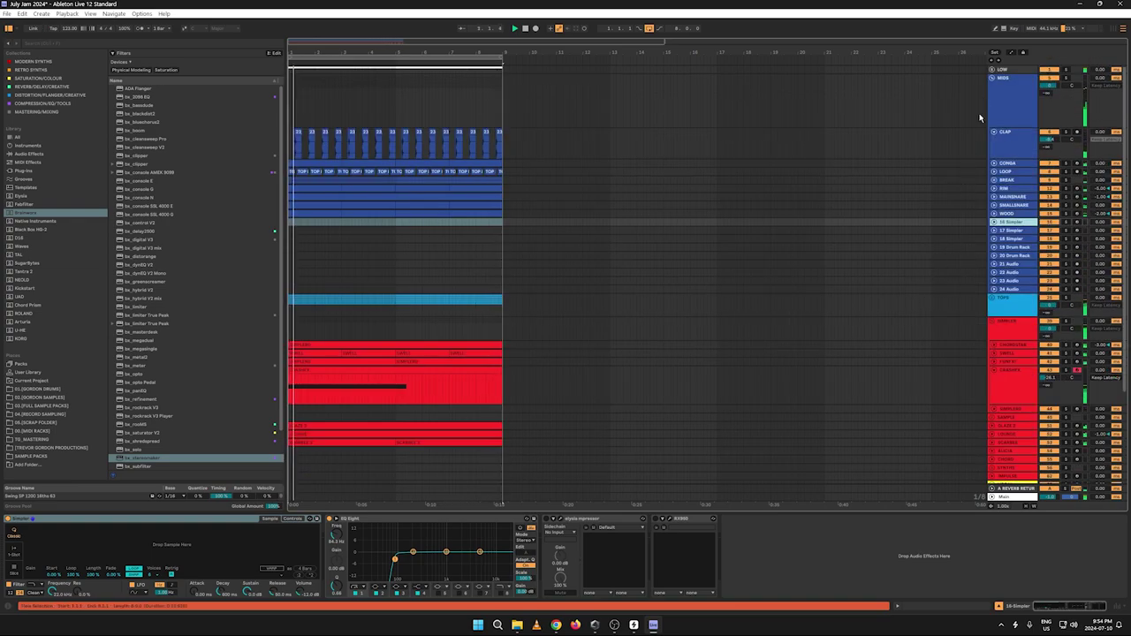
click(992, 78)
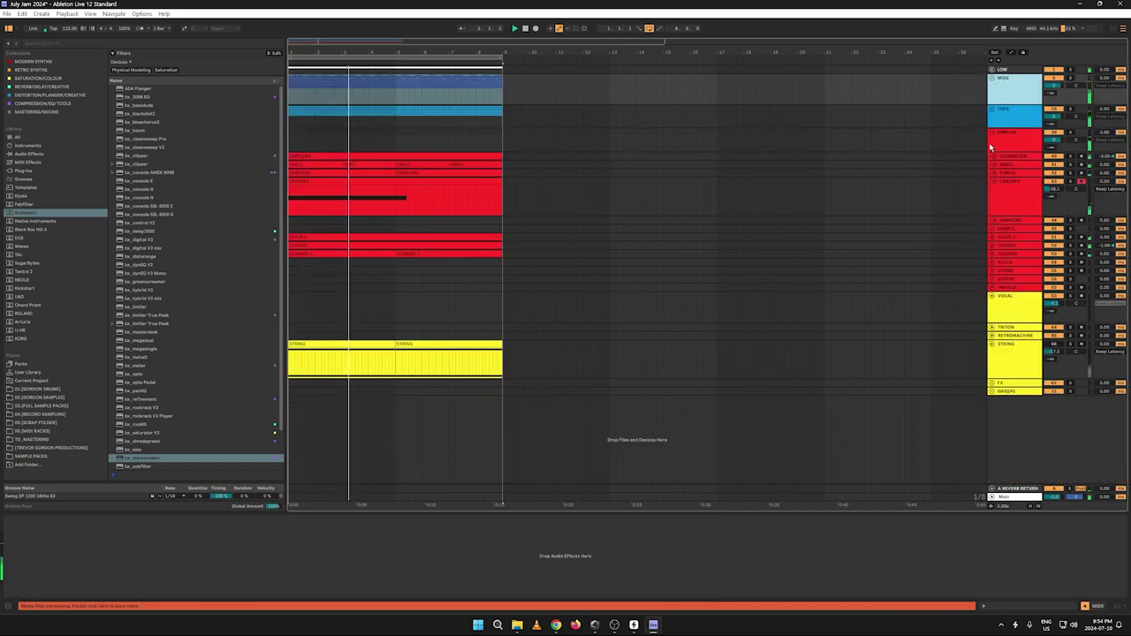
click(992, 133)
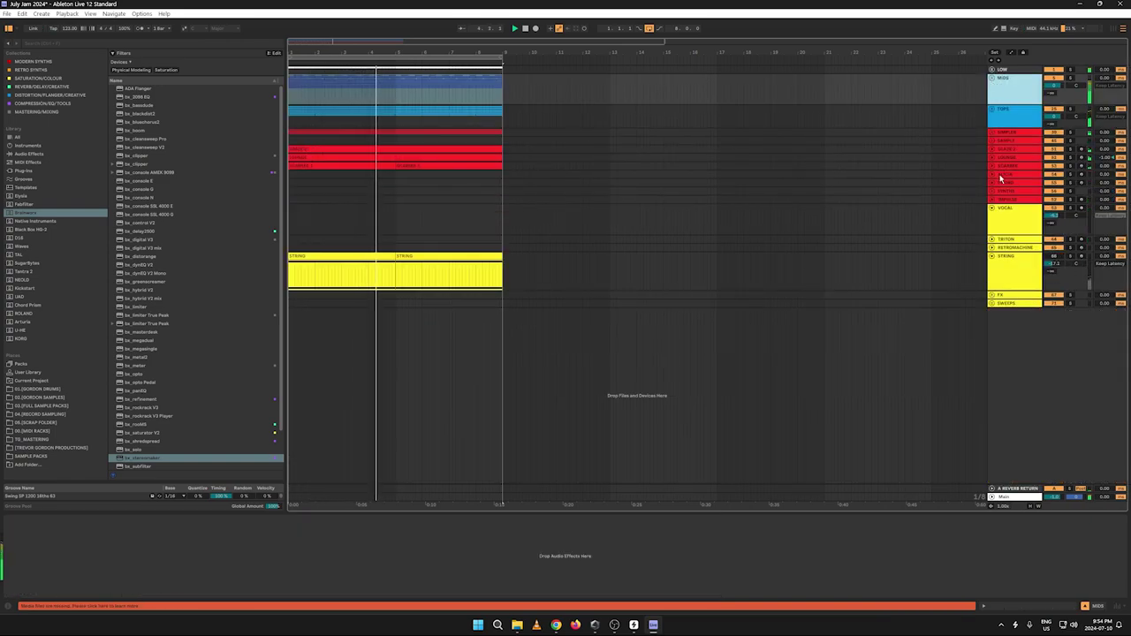
Step: Select ALICIA, arm it for recording, and expand it into a tall lane
click(1001, 176)
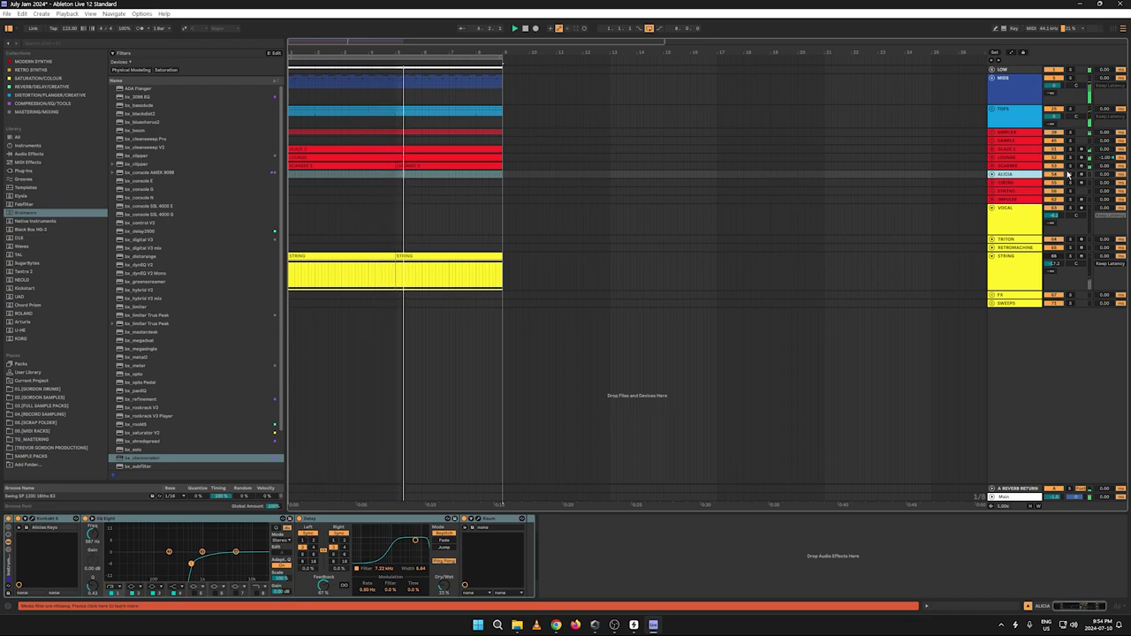
click(1079, 174)
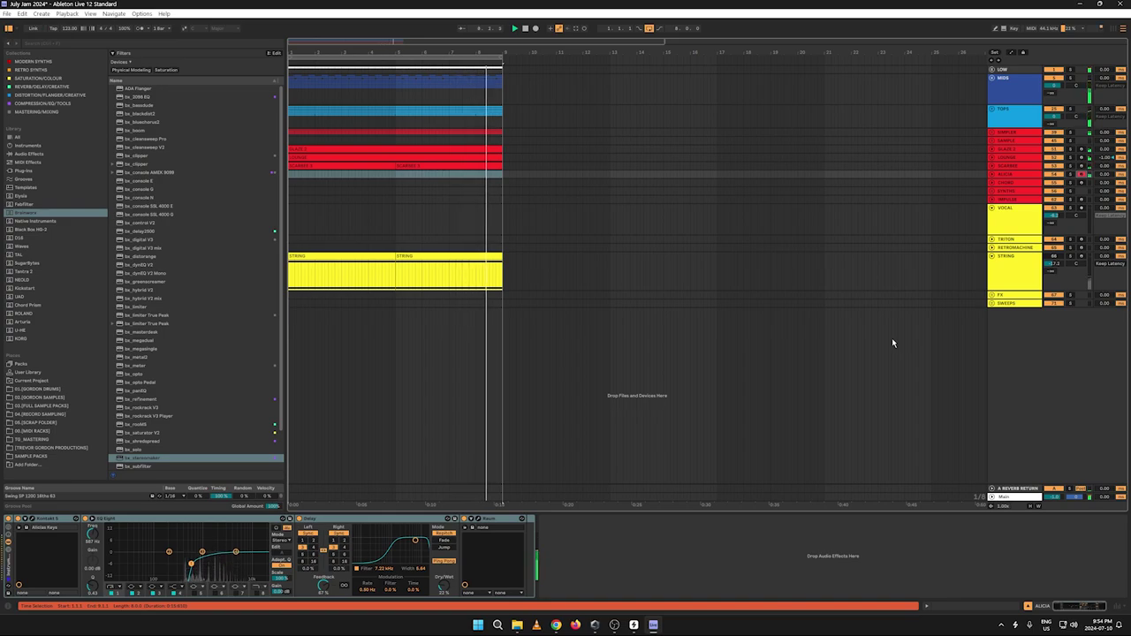
click(991, 175)
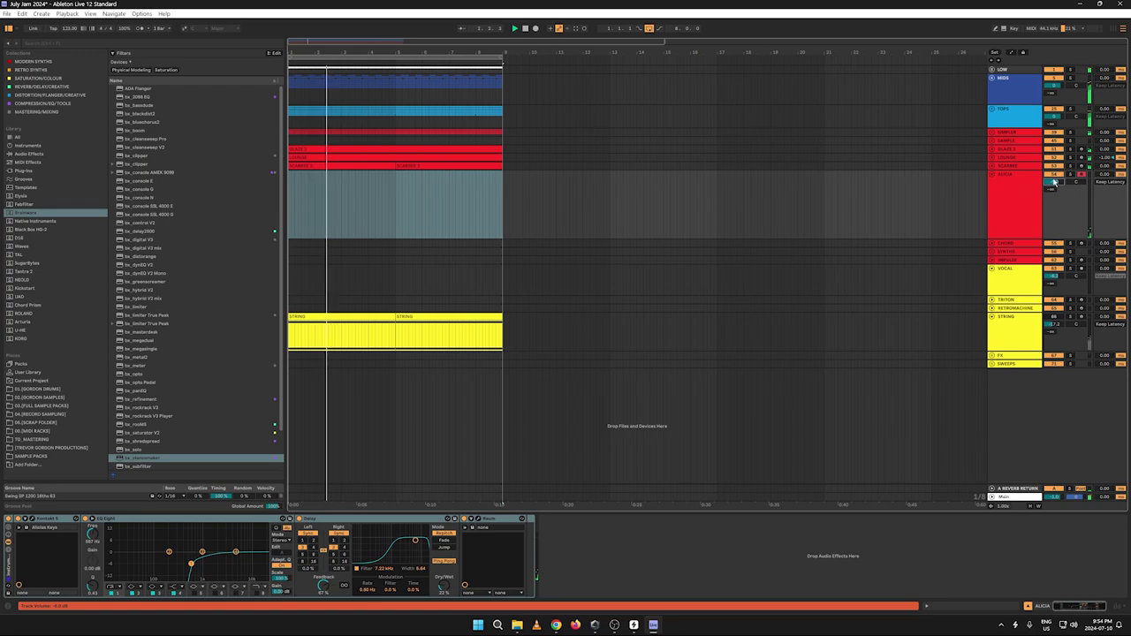
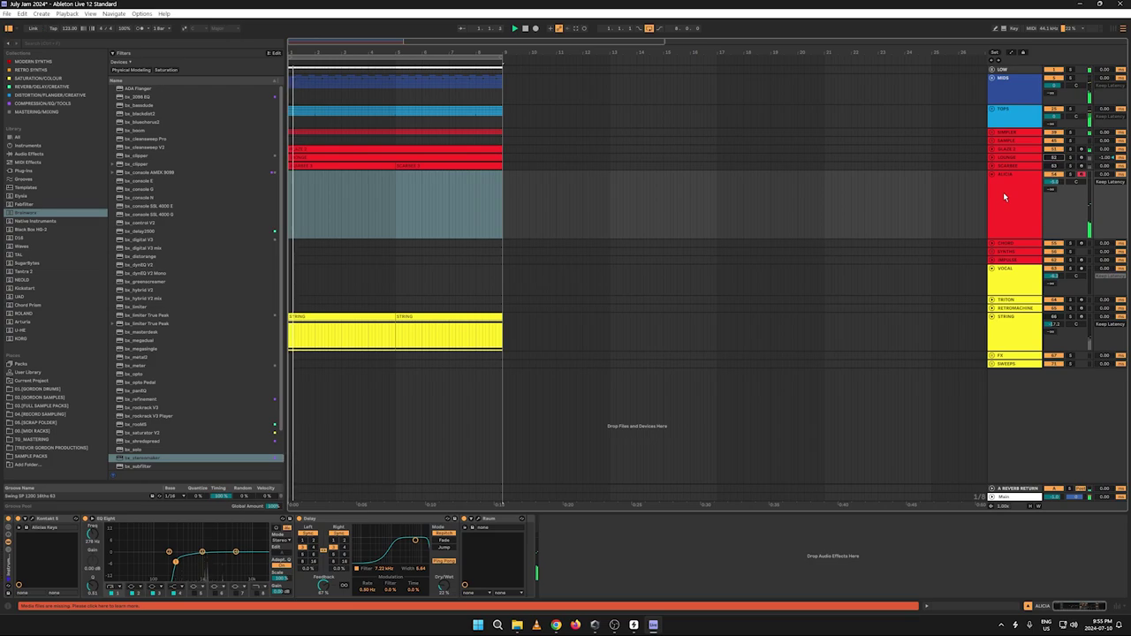
Step: Select the ALICIA track and delete its old clip content
click(999, 198)
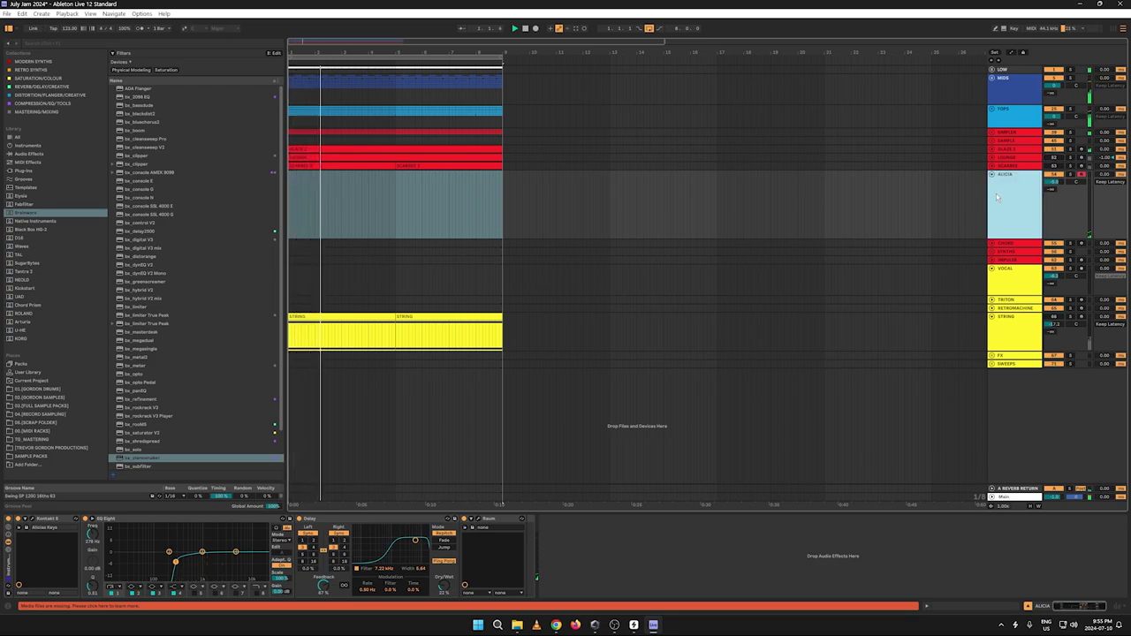
drag(500, 197, 278, 204)
key(Delete)
Step: Insert an empty MIDI clip across the loop range on ALICIA
click(479, 198)
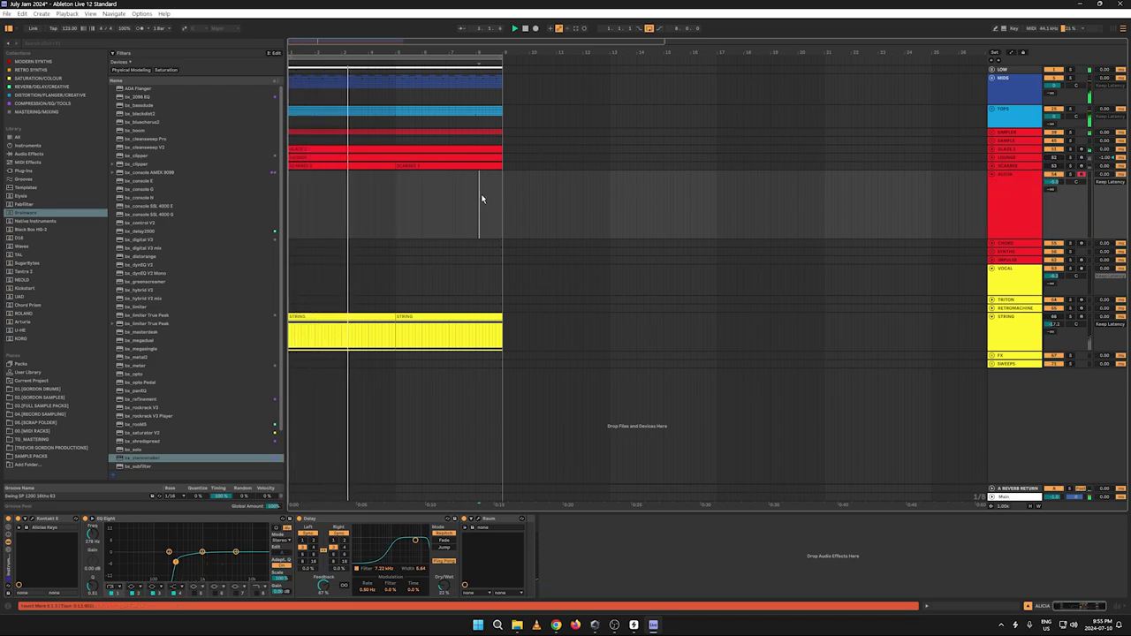
drag(501, 195, 288, 203)
right_click(362, 201)
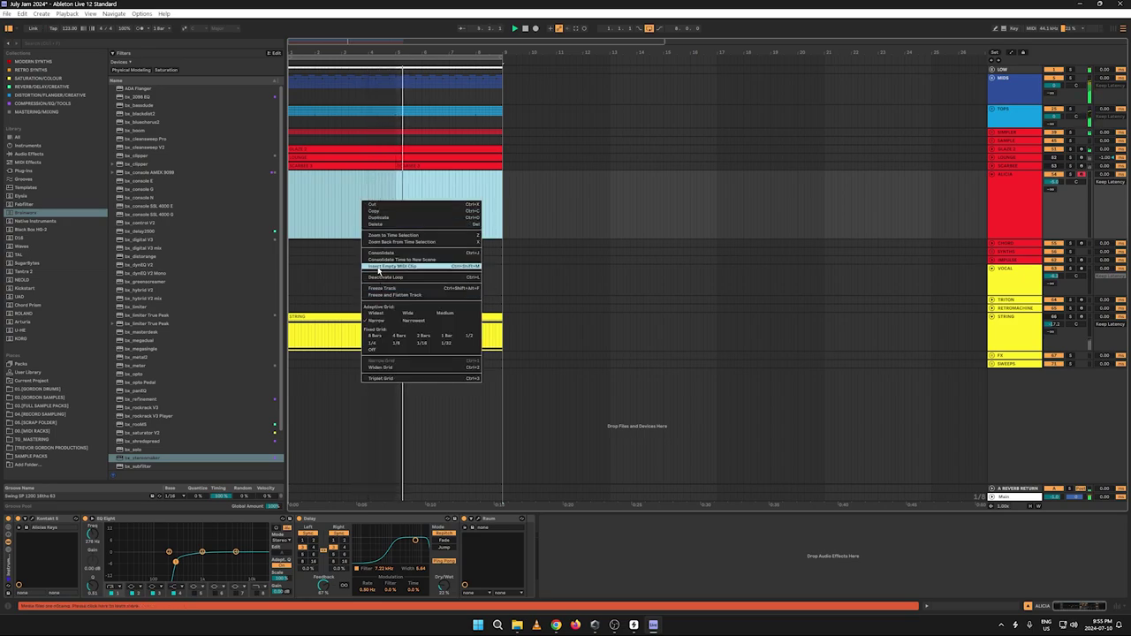
click(380, 267)
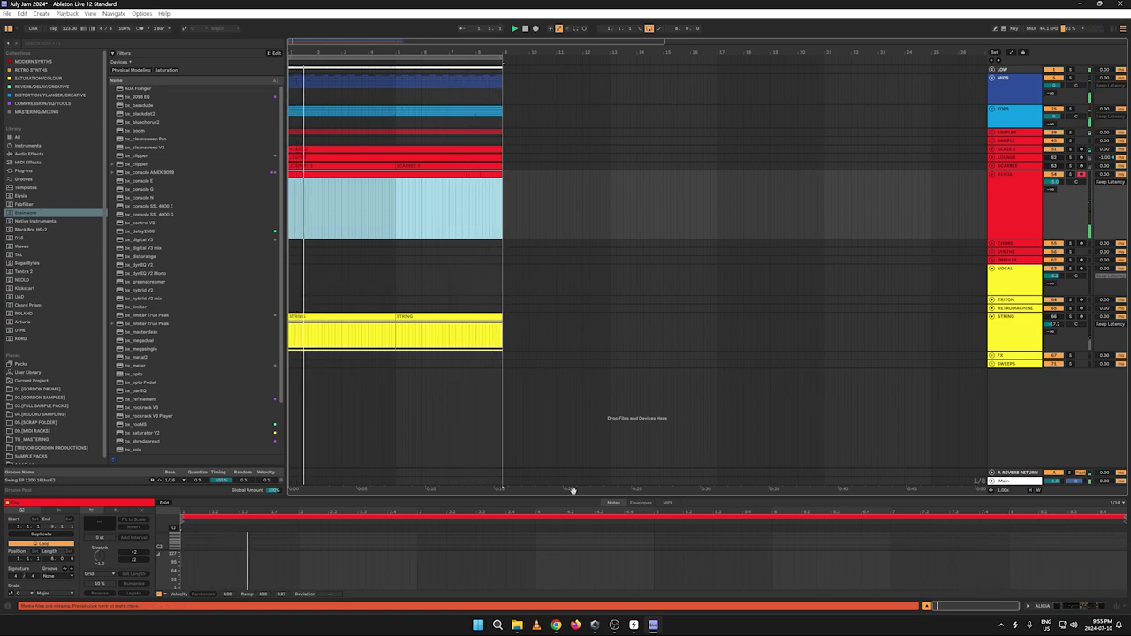
Step: Enlarge the MIDI editor, zoom the piano roll vertically, and start recording notes with F9
drag(560, 497, 546, 289)
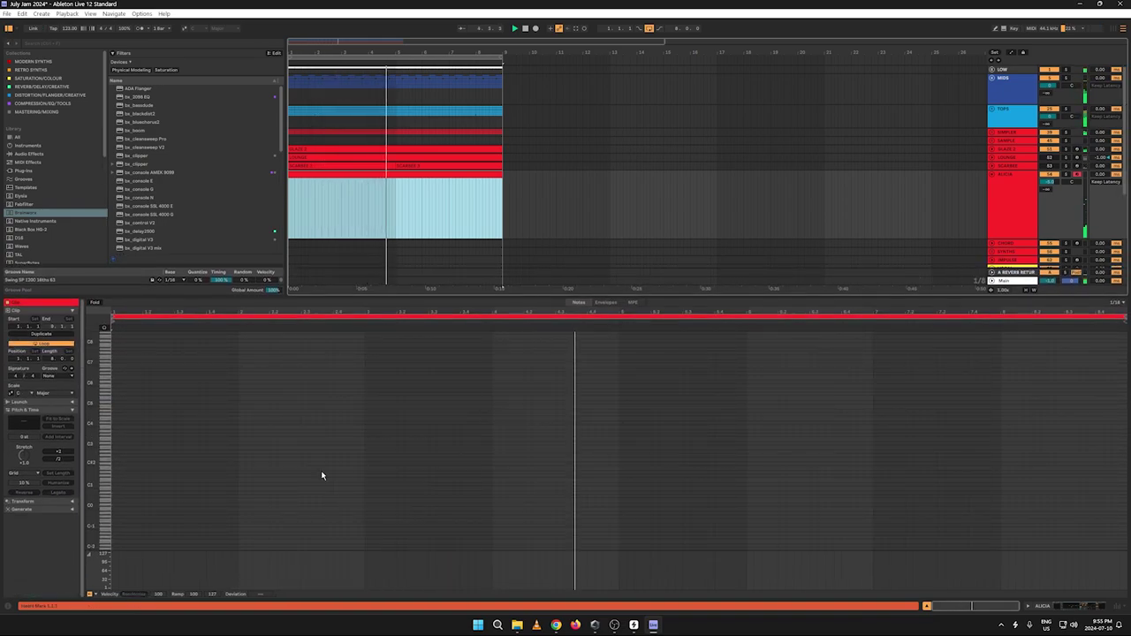
drag(96, 414, 107, 413)
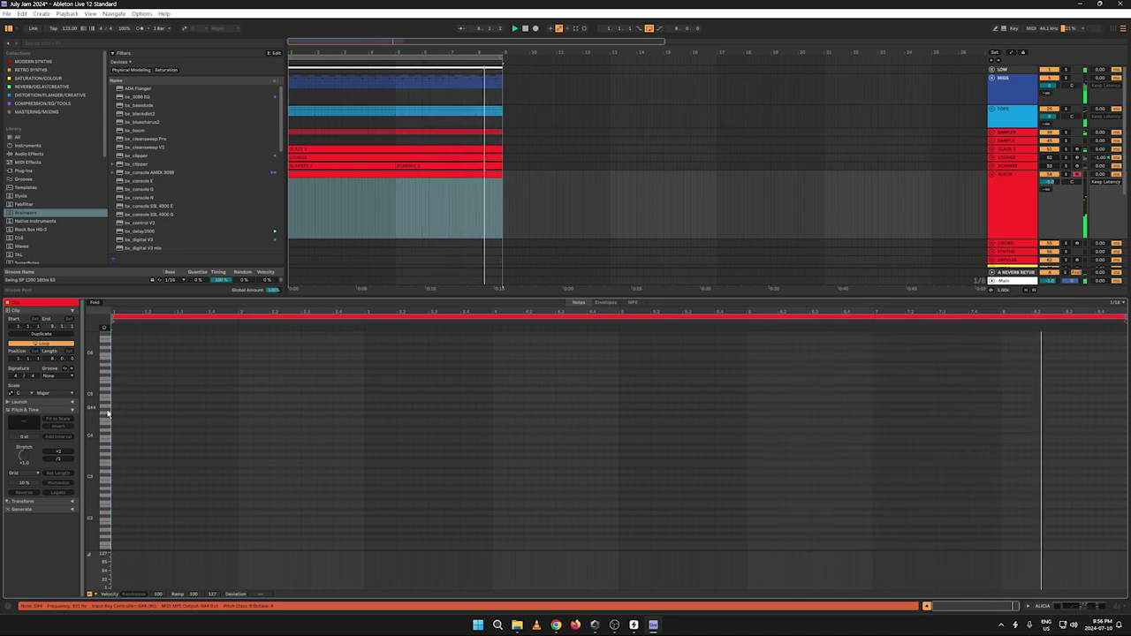
key(F9)
key(F9)
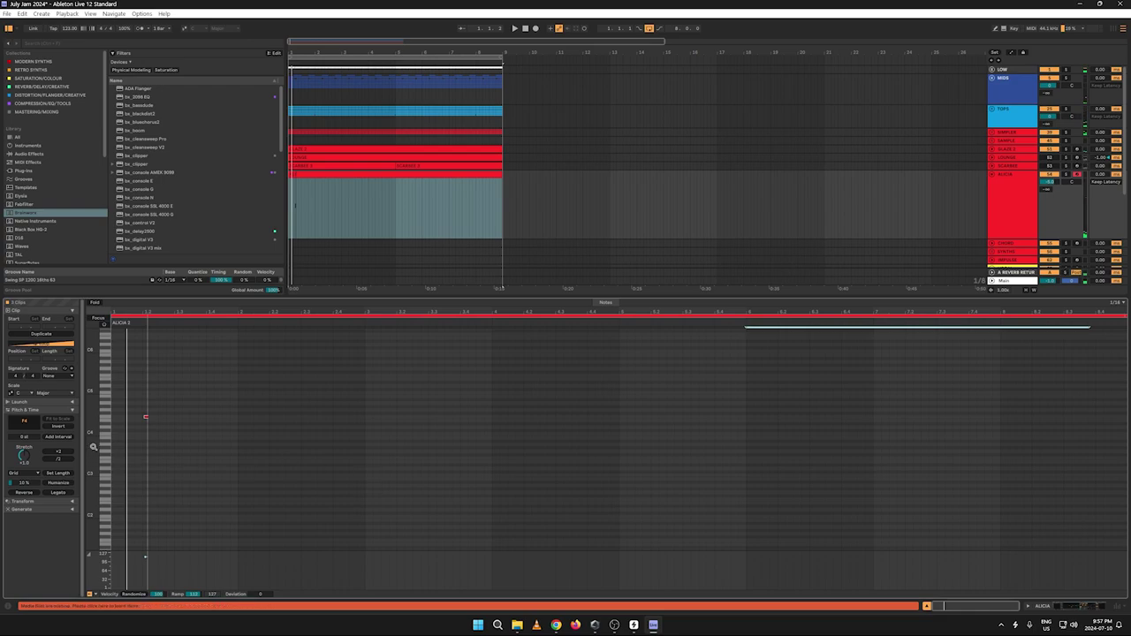
Step: Delete the stray F4 note and the ALICIA clip, then re-record a new take
drag(235, 433, 110, 379)
key(Delete)
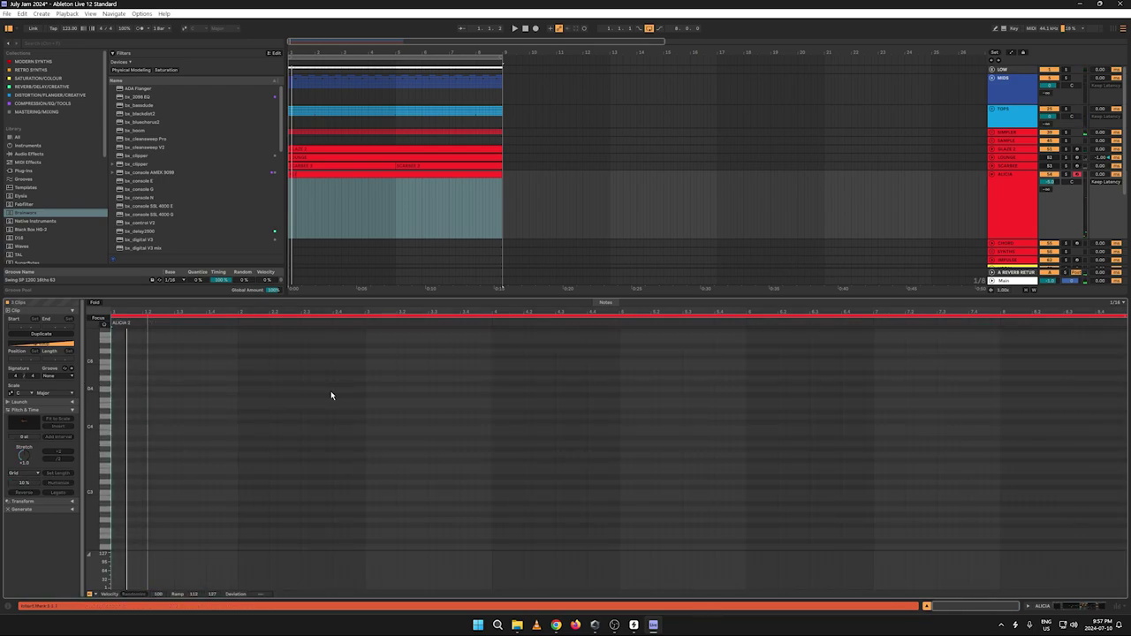
key(Delete)
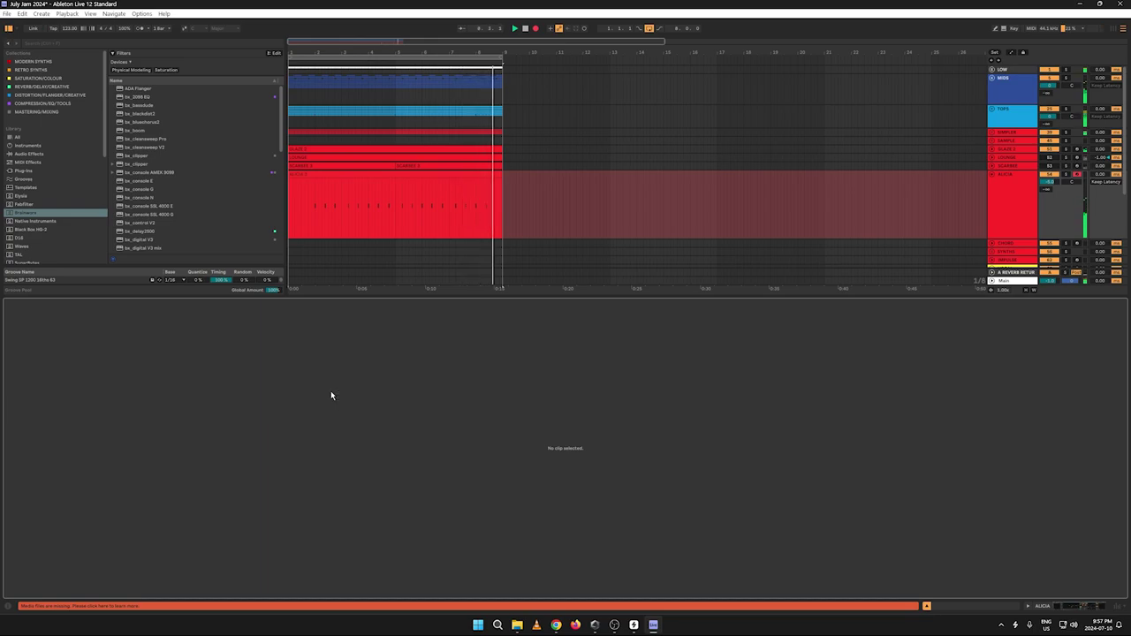
key(space)
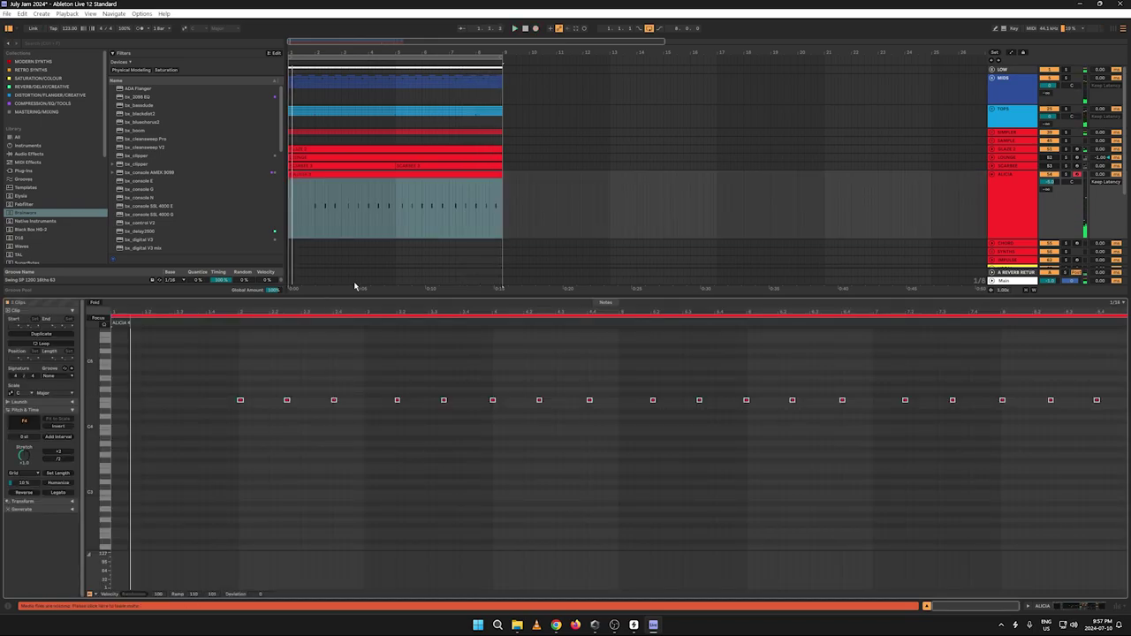
Step: Remove the first ALICIA clip and move the new recording to bar 1
click(399, 217)
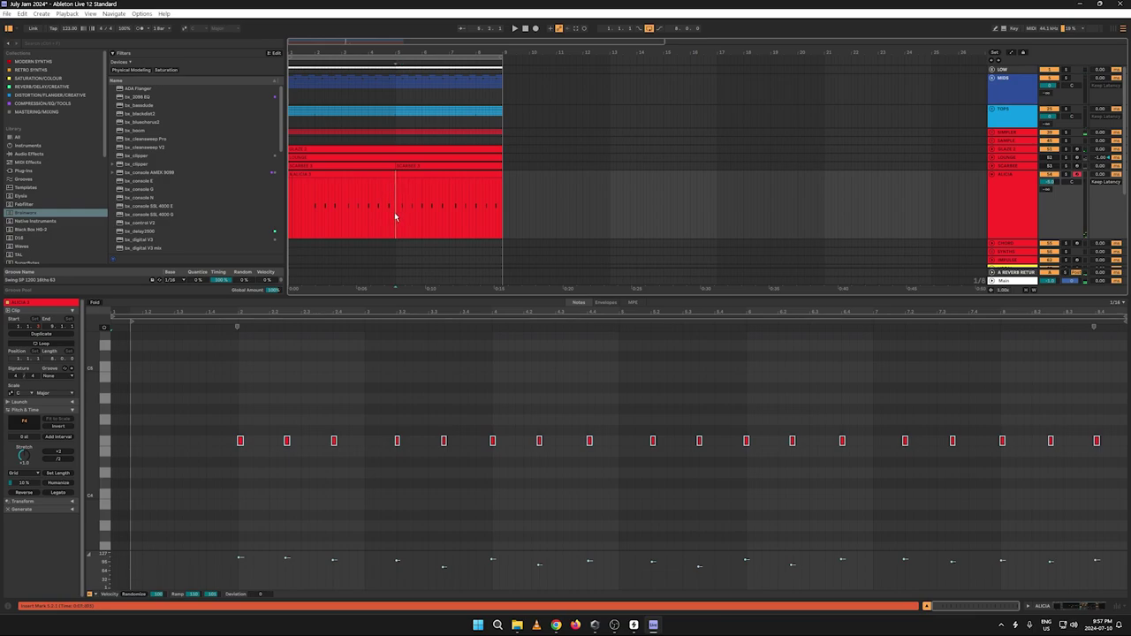
click(377, 175)
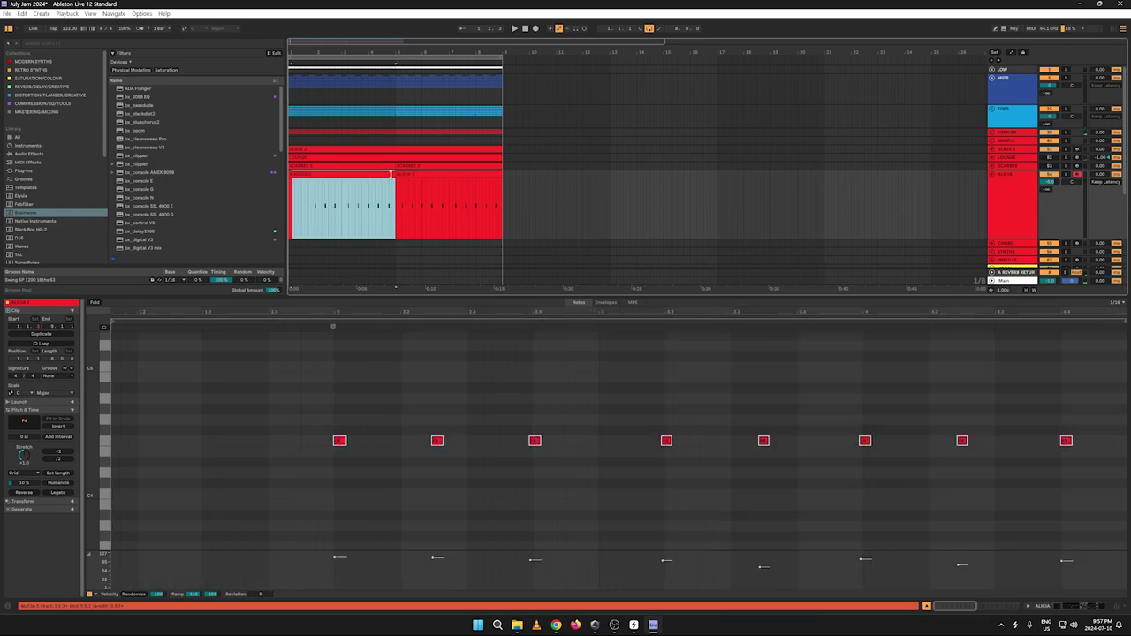
key(Delete)
drag(388, 192, 205, 199)
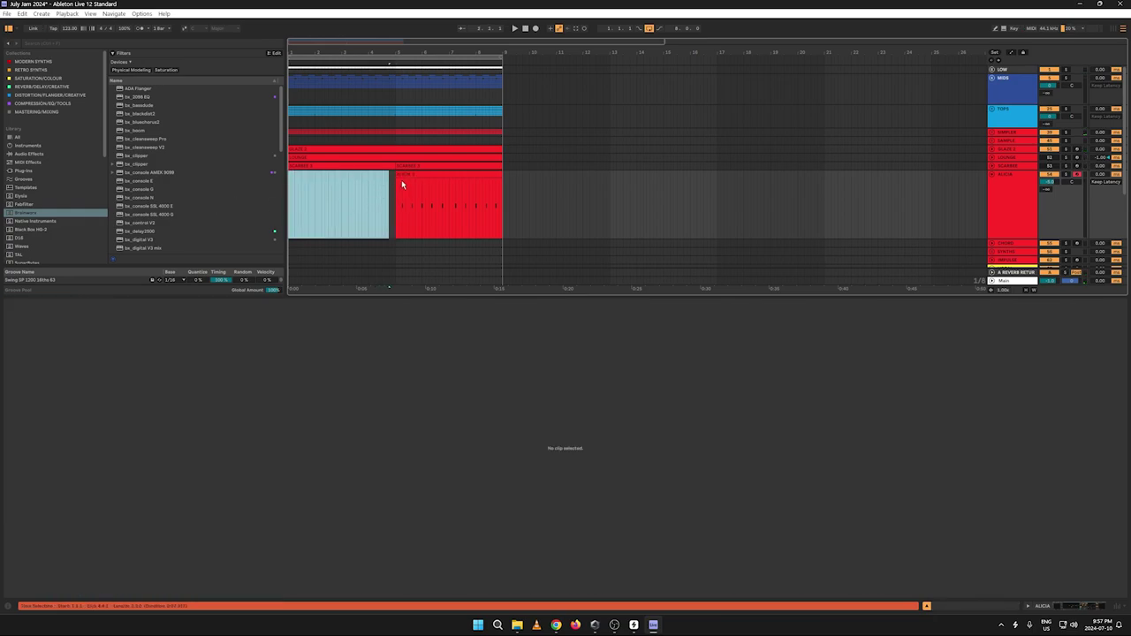
drag(401, 184, 294, 185)
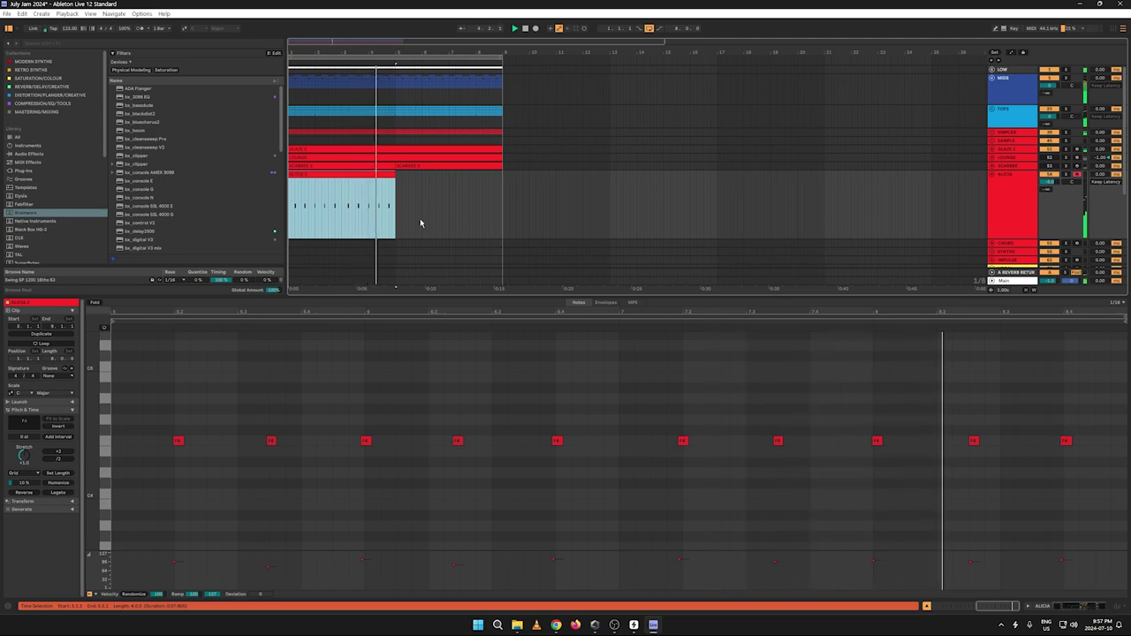
key(space)
key(space)
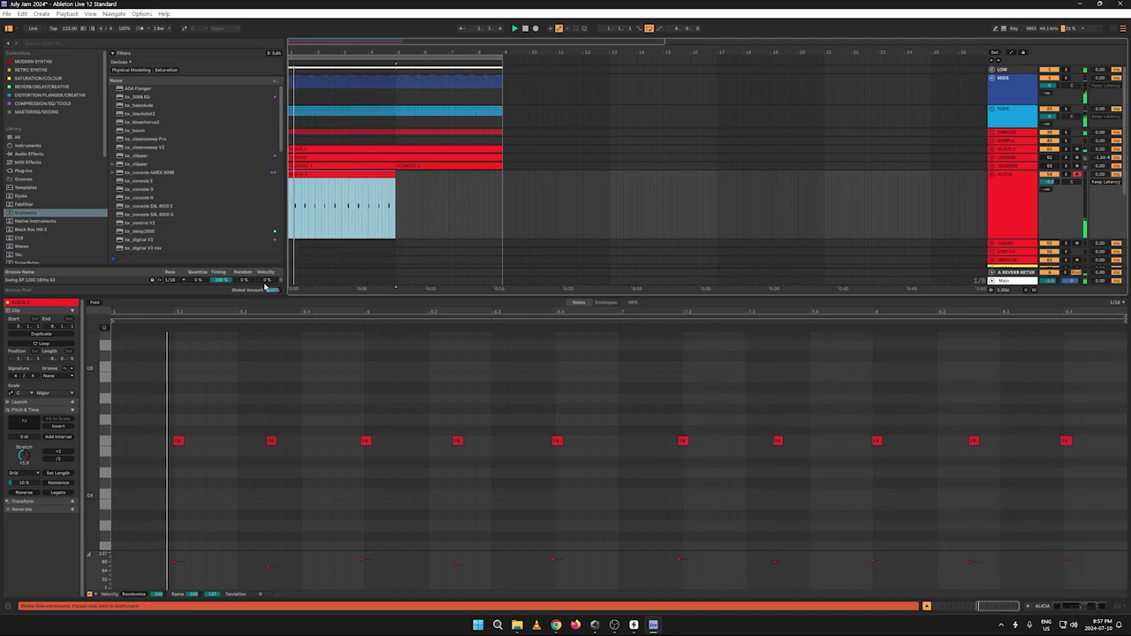
key(space)
Step: Quantize all ten notes to the grid and apply a Swing groove to the clip
drag(1073, 461, 194, 399)
right_click(178, 441)
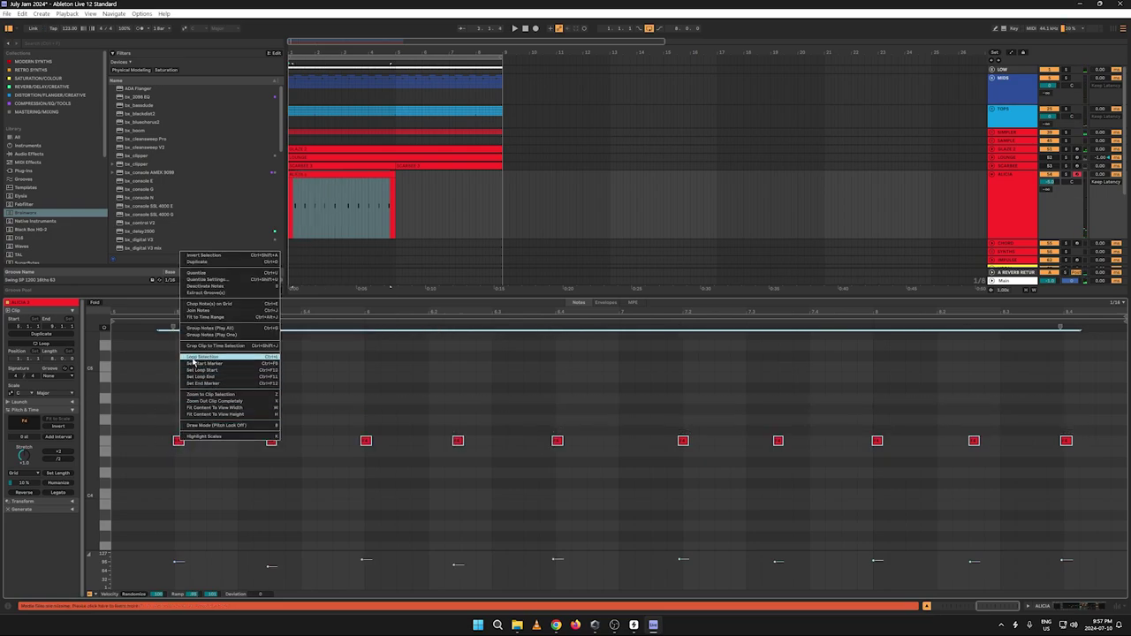
click(189, 274)
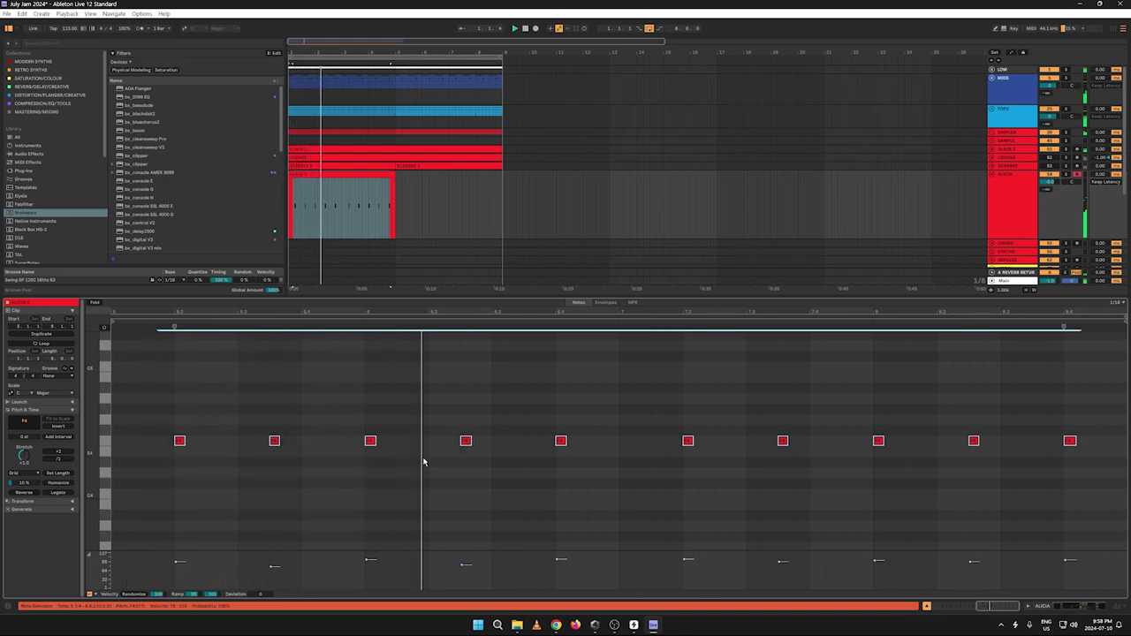
click(57, 376)
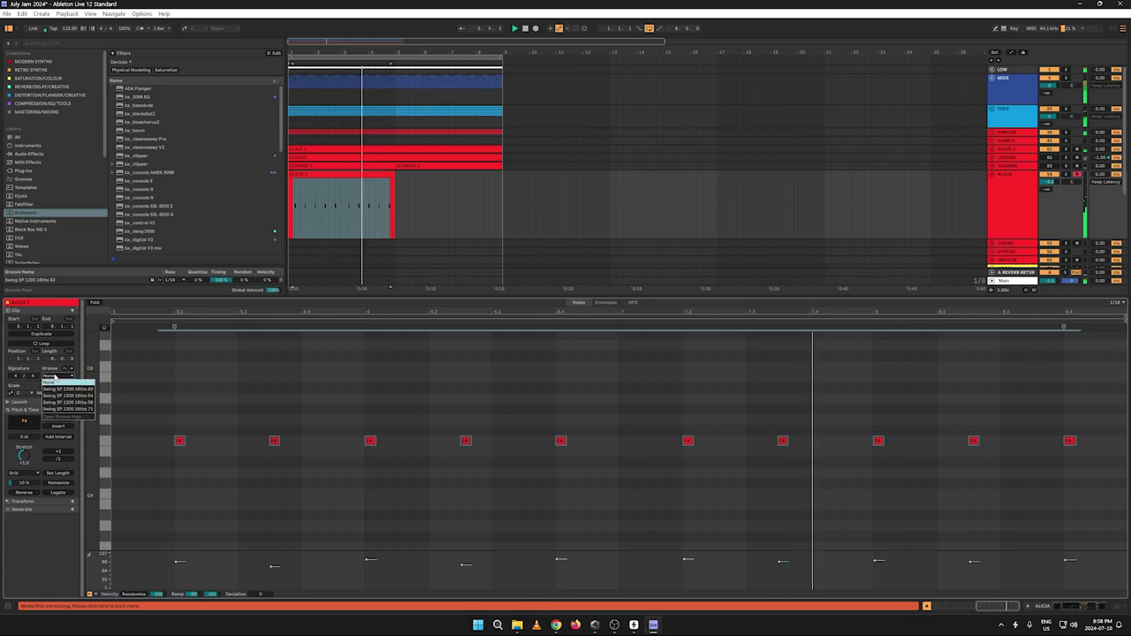
click(68, 409)
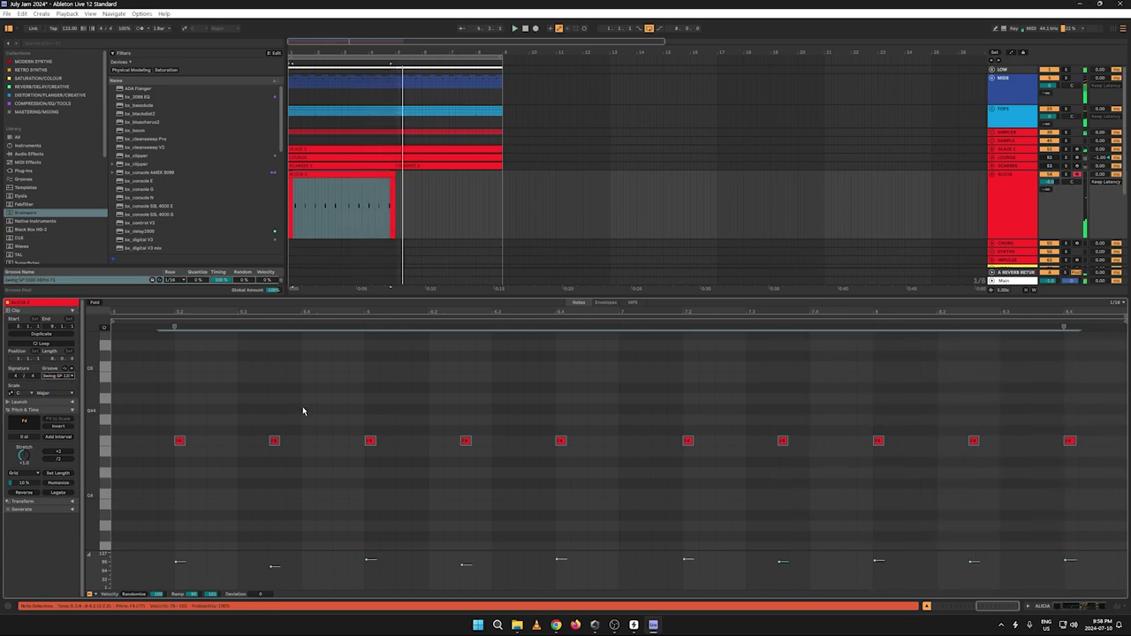
Step: Duplicate the ALICIA clip and consolidate both copies into one clip
click(332, 173)
key(ctrl+d)
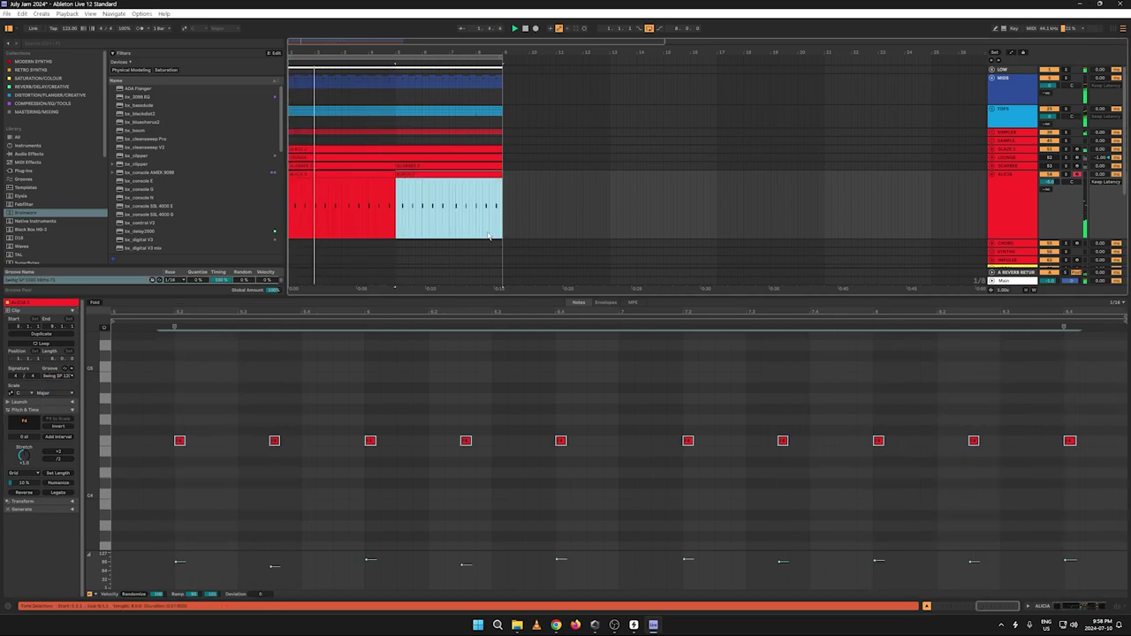
drag(502, 210, 285, 199)
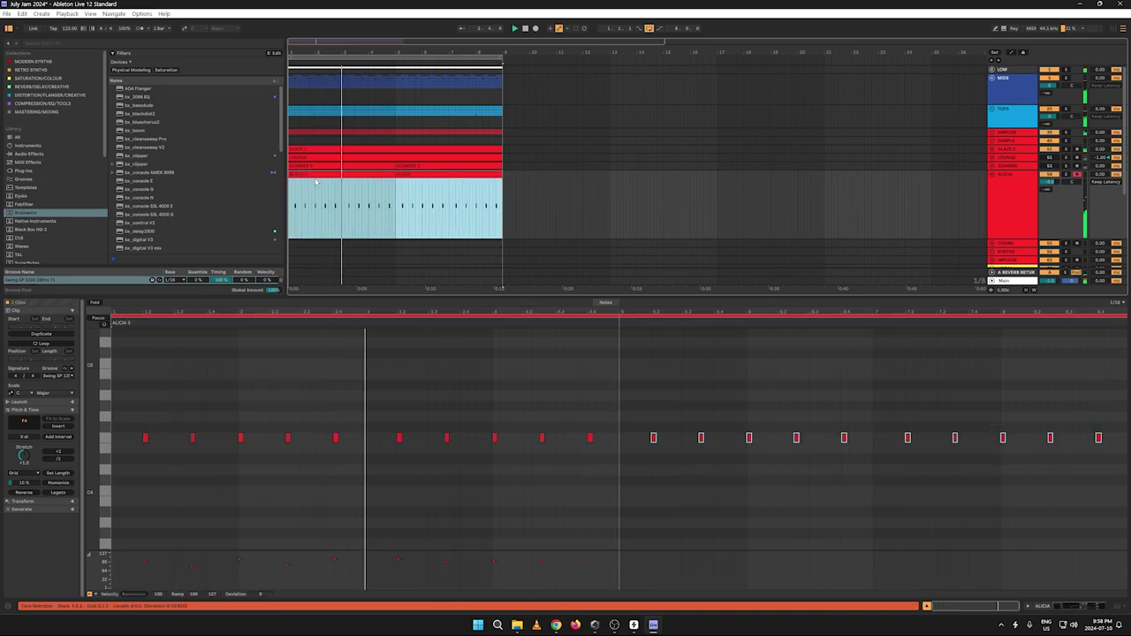
right_click(316, 183)
click(335, 248)
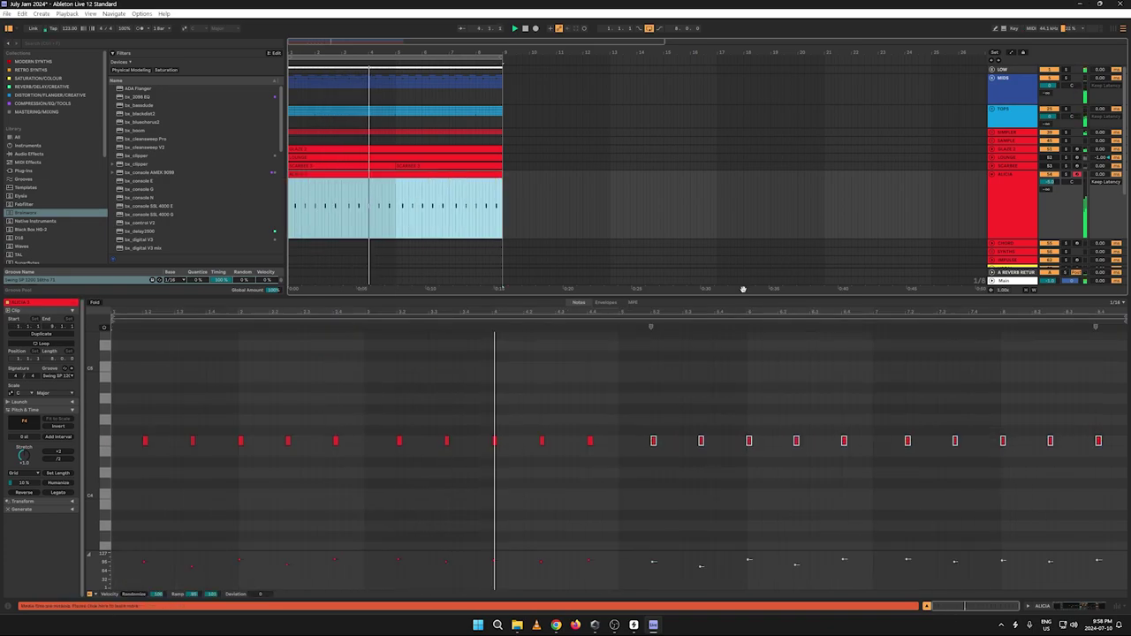
click(981, 198)
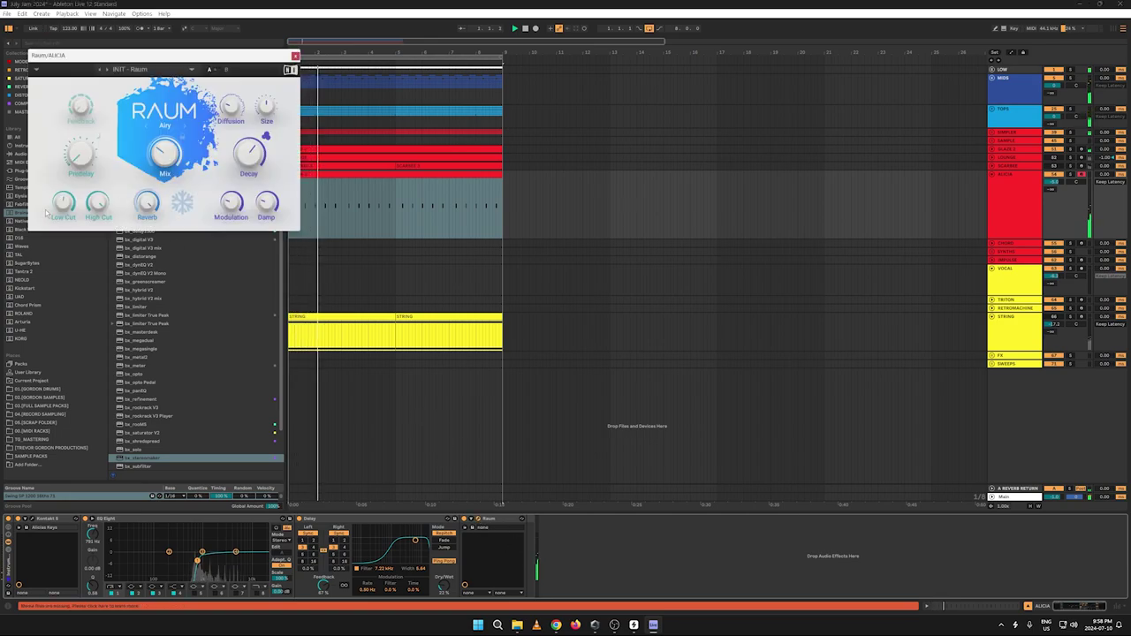
Step: Raise Raum's low cut slightly, close the plug-in, and unfold the SCARBEE track
drag(62, 203, 63, 196)
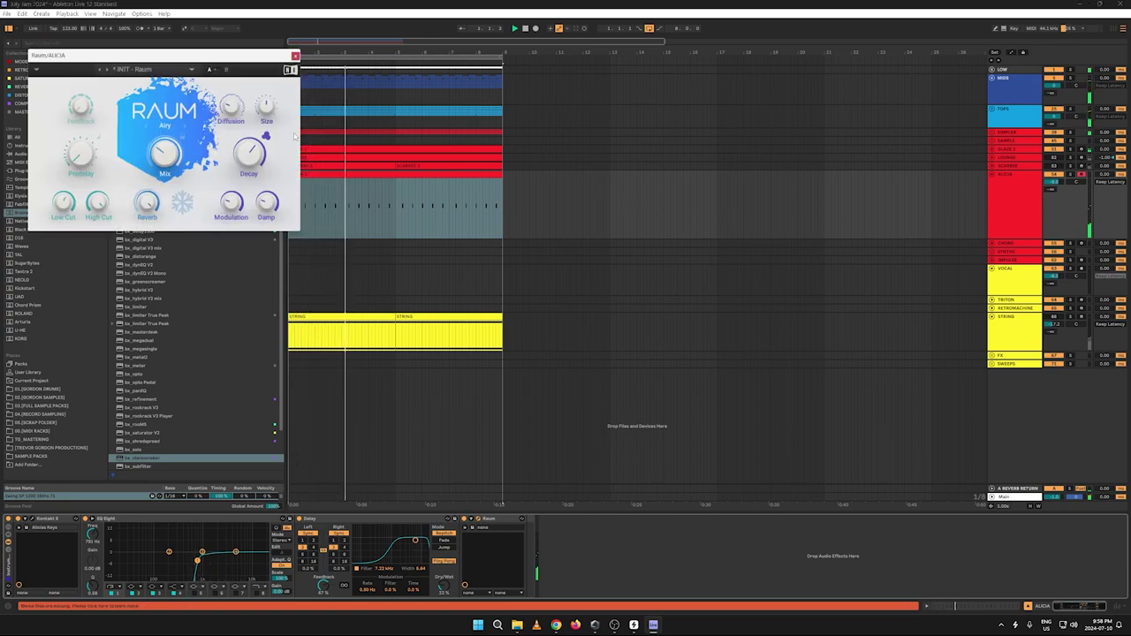
click(432, 193)
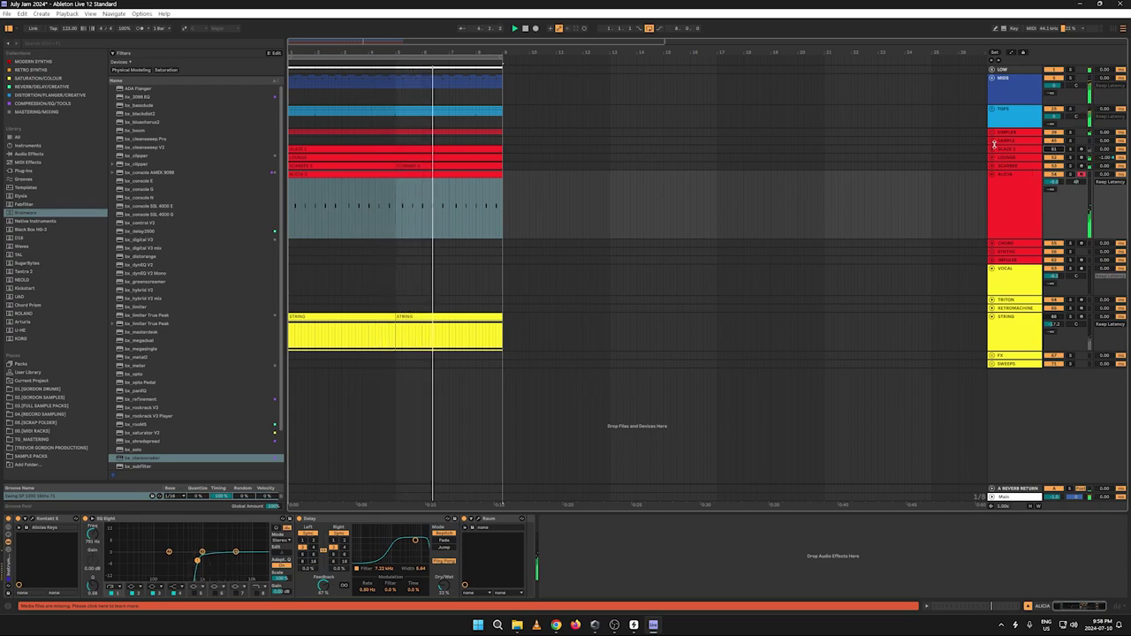
click(1054, 166)
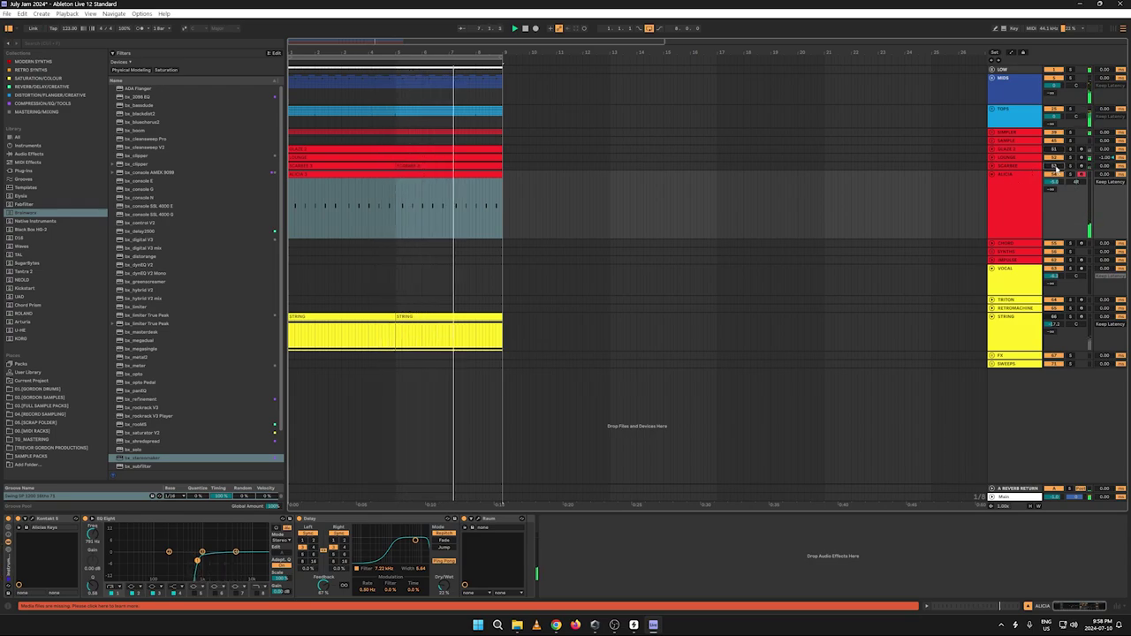
click(991, 166)
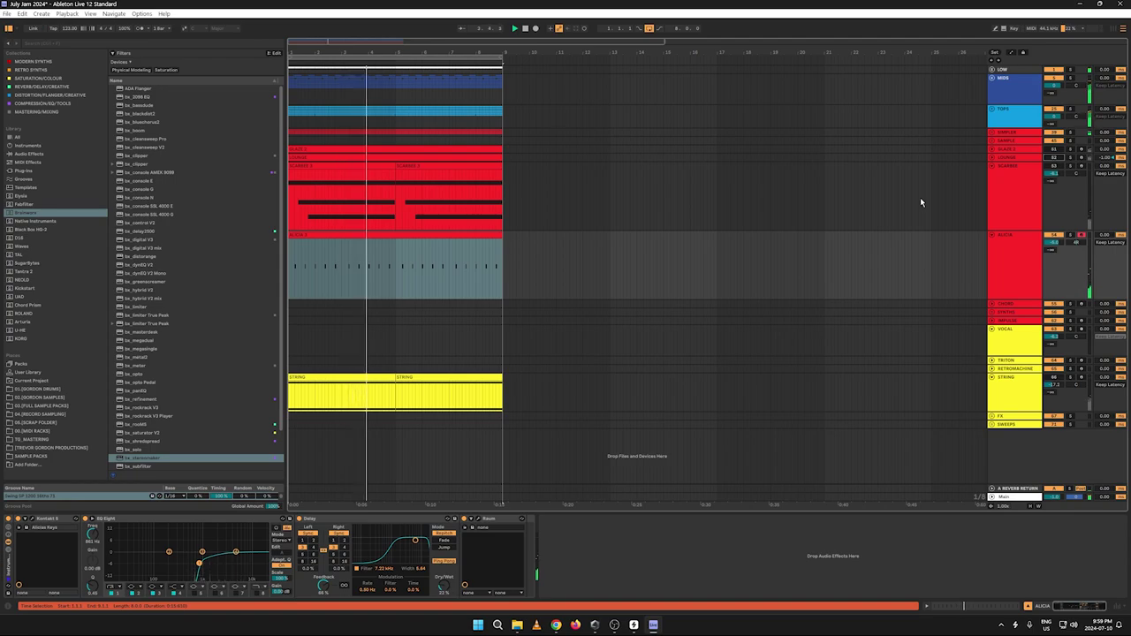
Step: Show CHORDSTAB's chain, fold its effects rack, and sweep Auto Filter to 1.03 kHz and back up
click(1004, 133)
click(991, 133)
click(1016, 156)
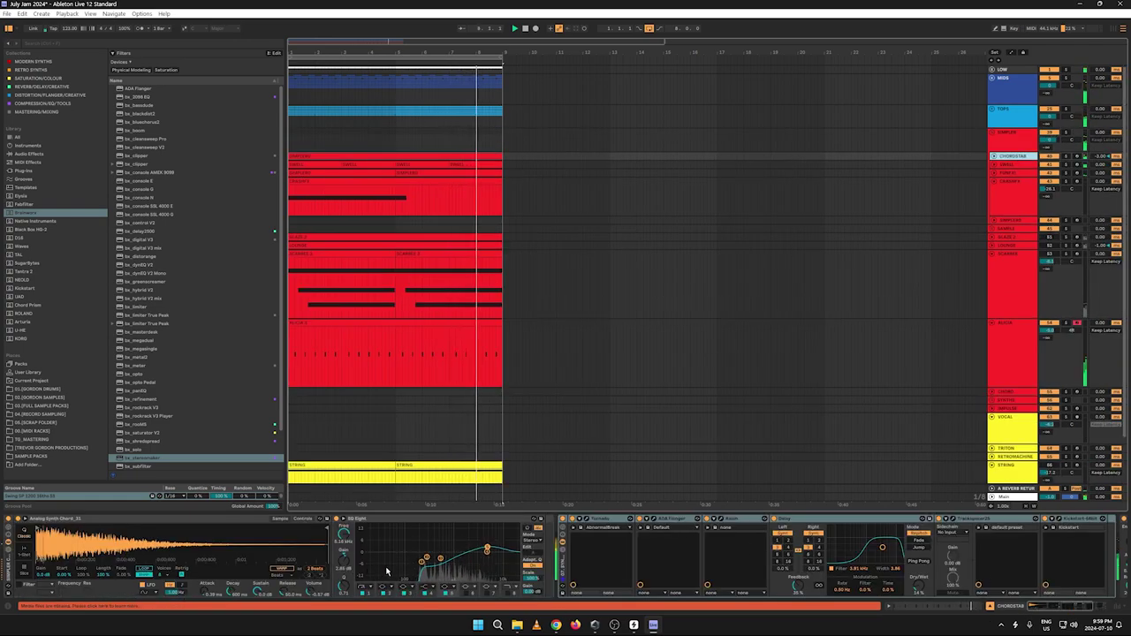
double_click(563, 571)
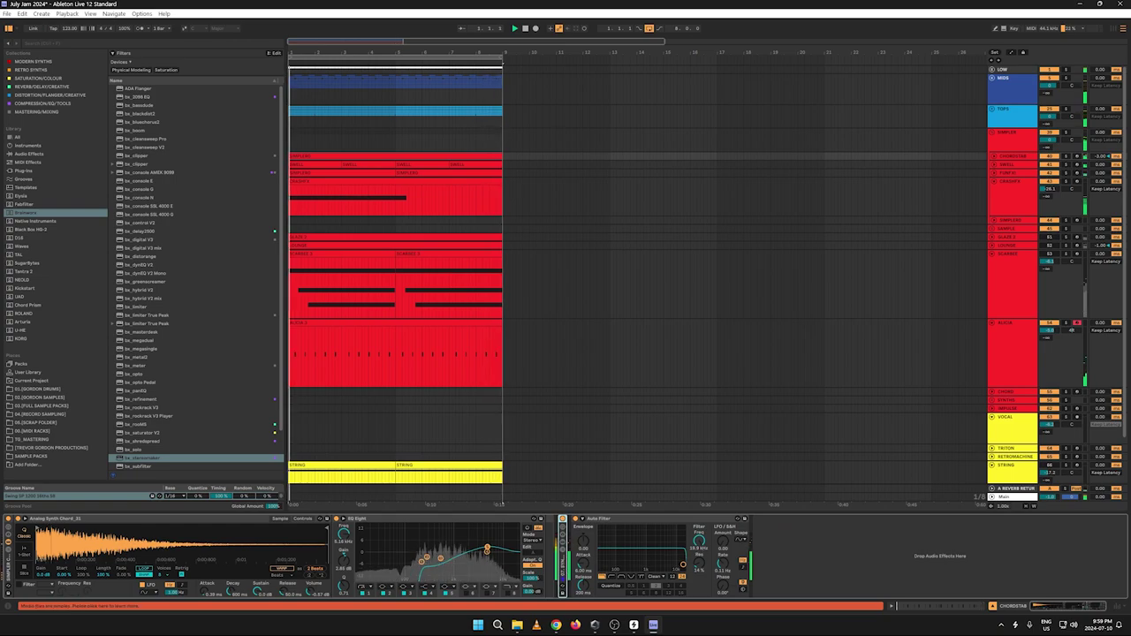
drag(682, 562, 642, 564)
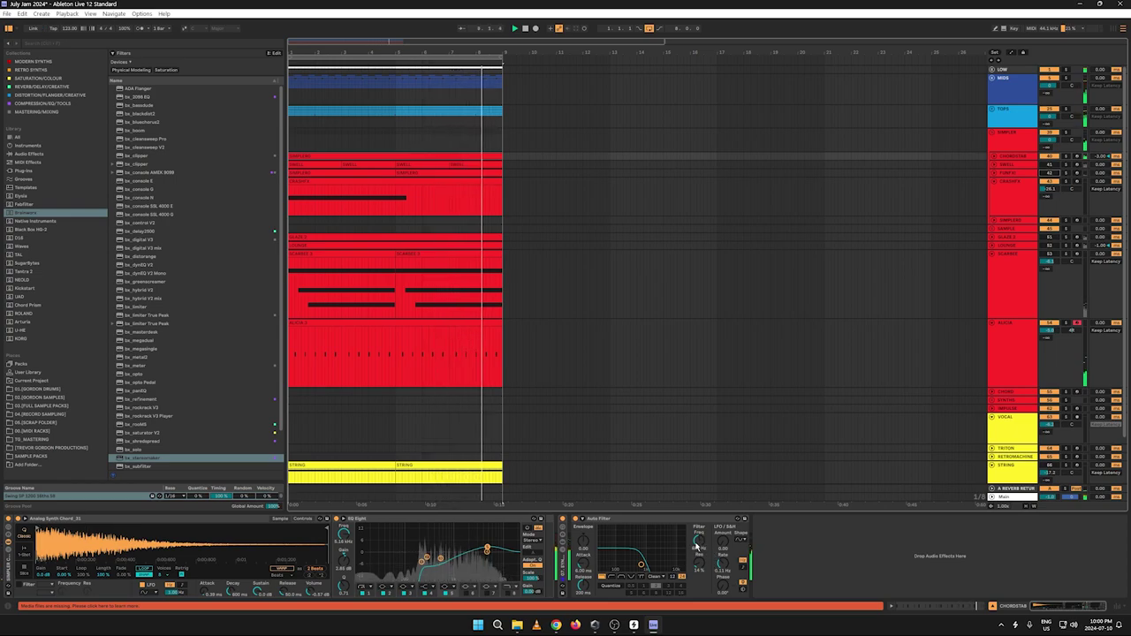
drag(695, 546, 695, 521)
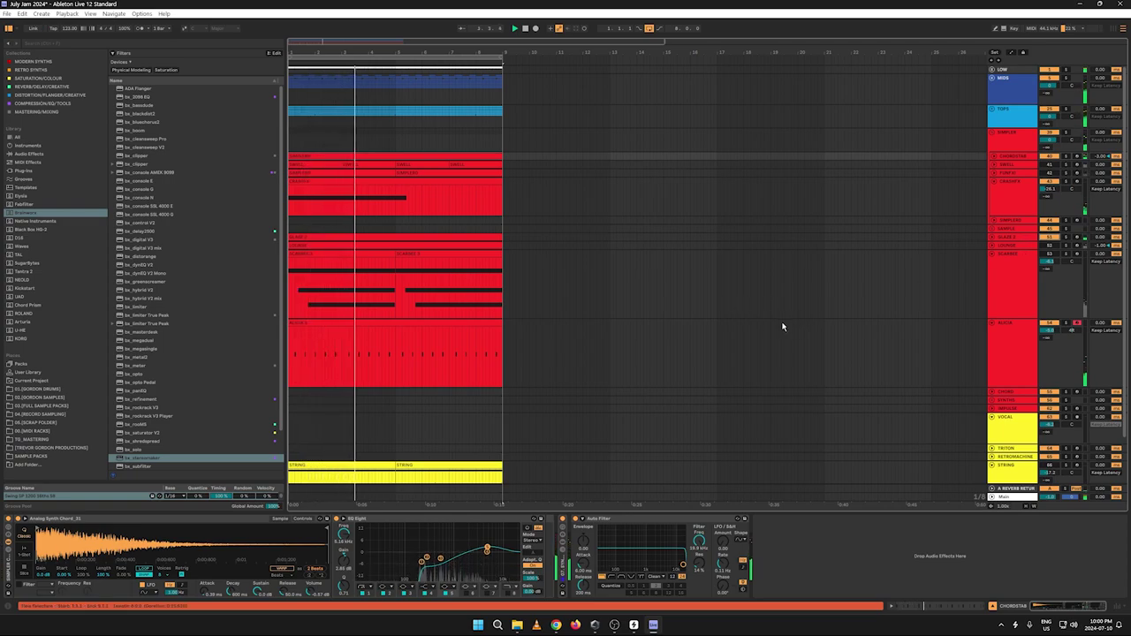
Step: Unfold GLAZE 2 and delete a short span from its clip
click(991, 237)
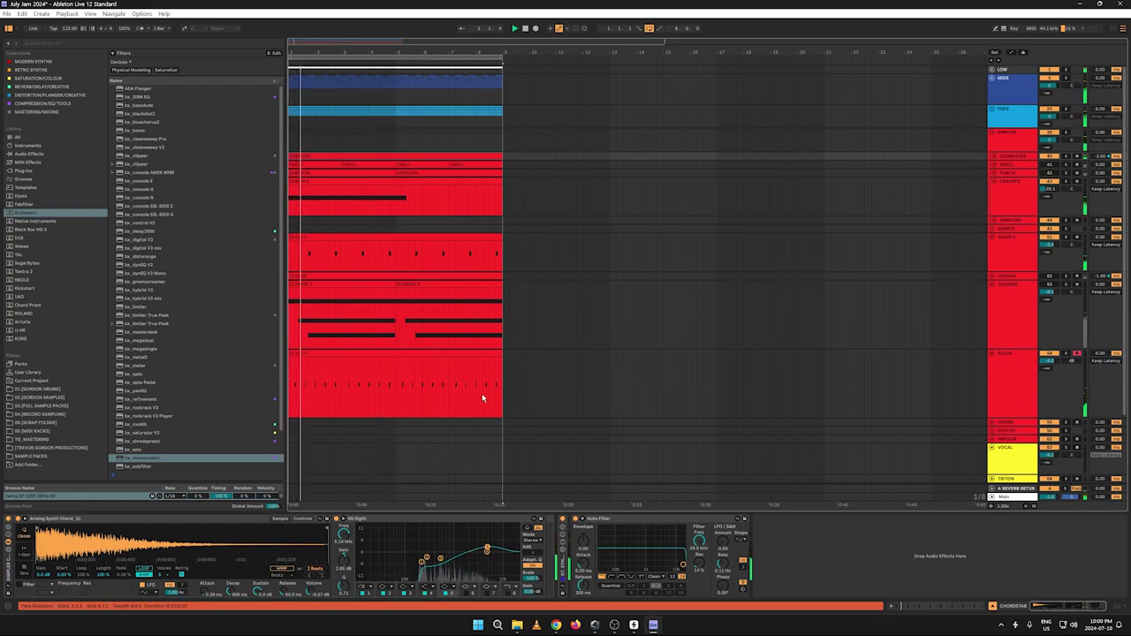
drag(338, 260, 315, 258)
key(Delete)
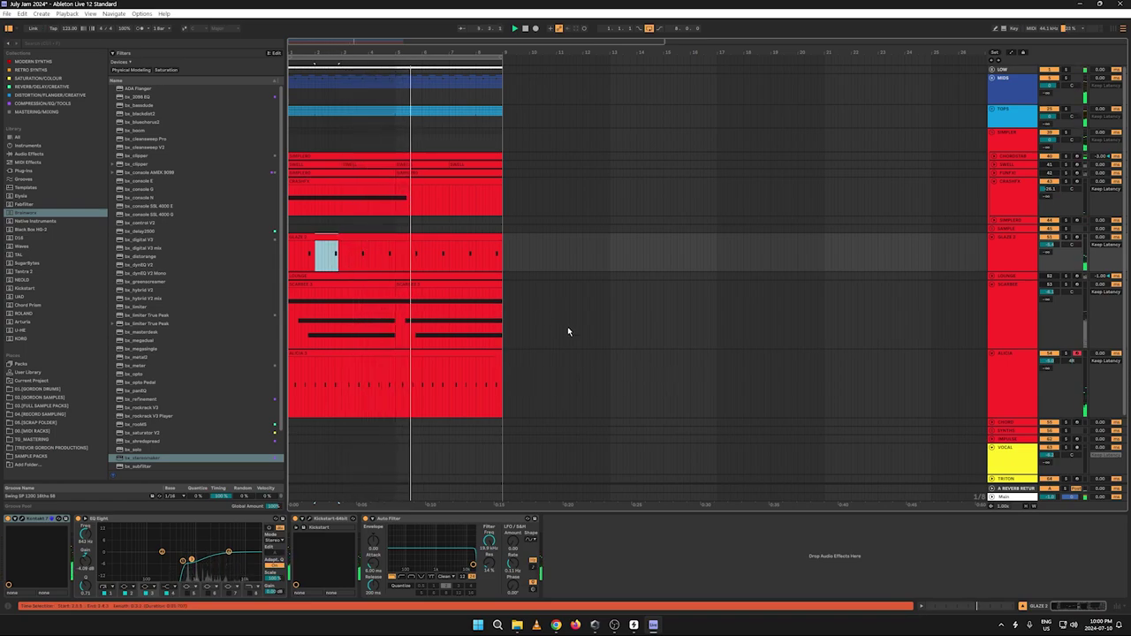
click(668, 255)
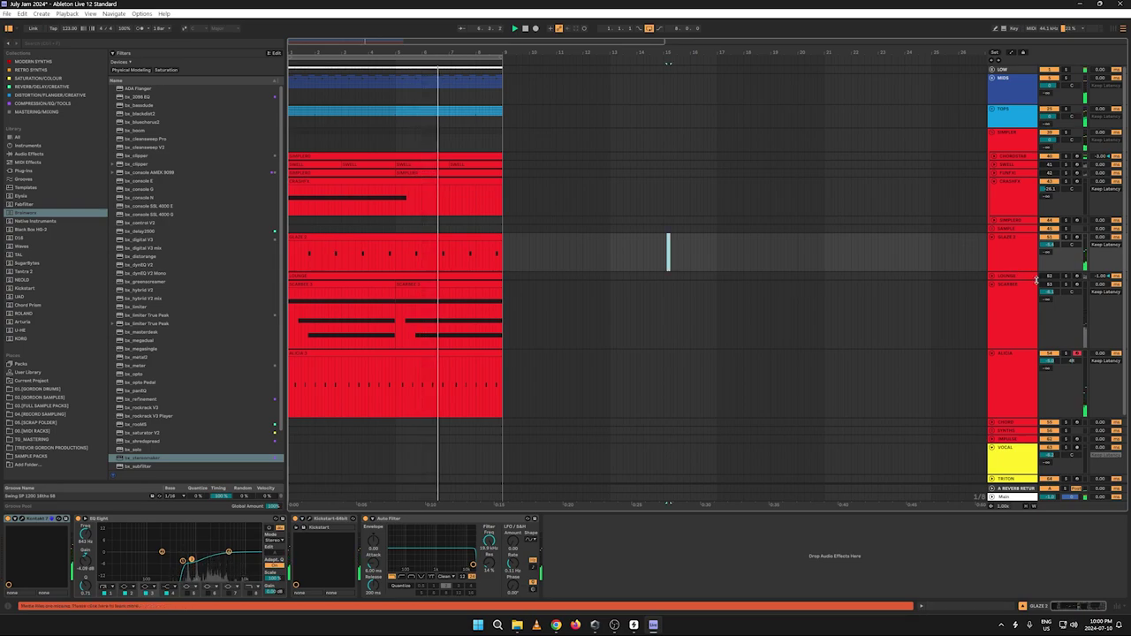
Step: Unfold LOUNGE, unmute SCARBEE, and play the arrangement back from the start
click(992, 276)
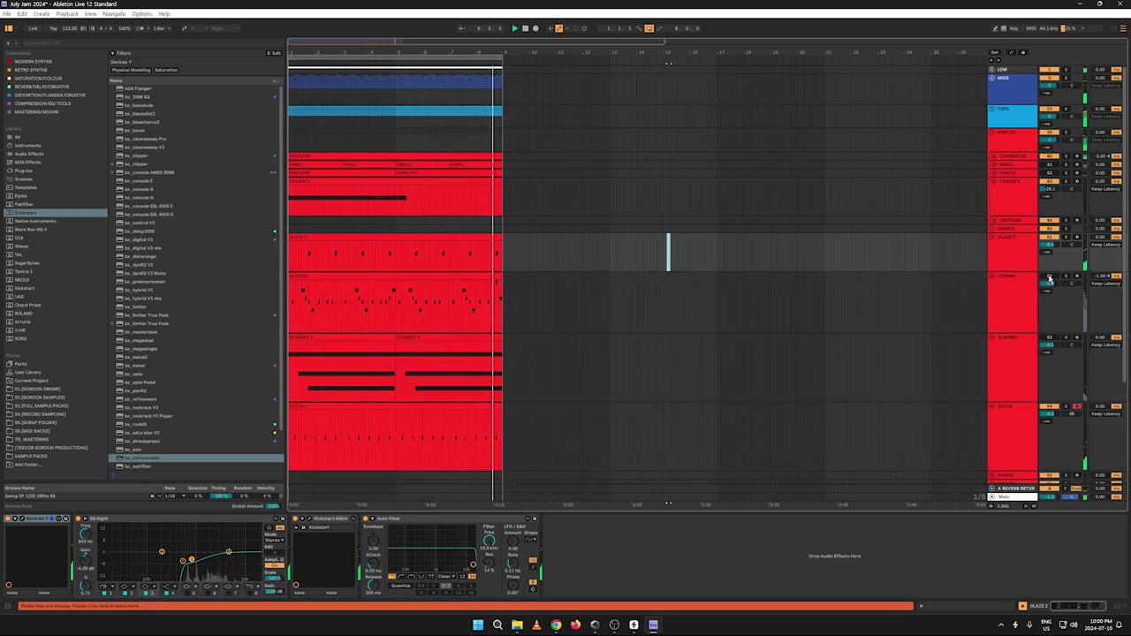
click(1051, 339)
key(space)
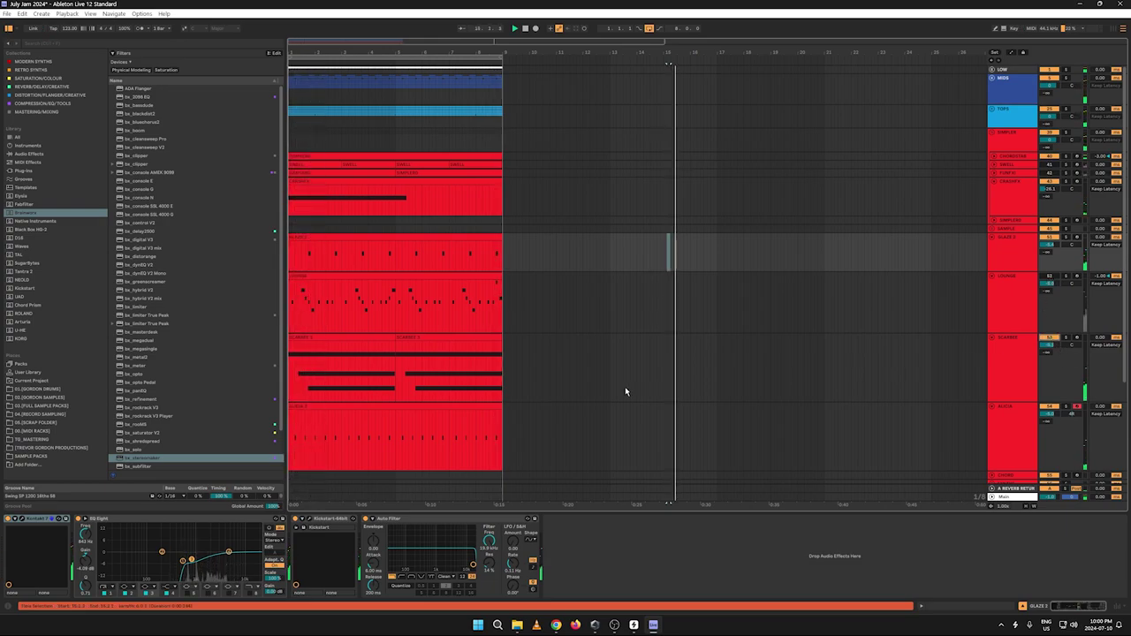
key(space)
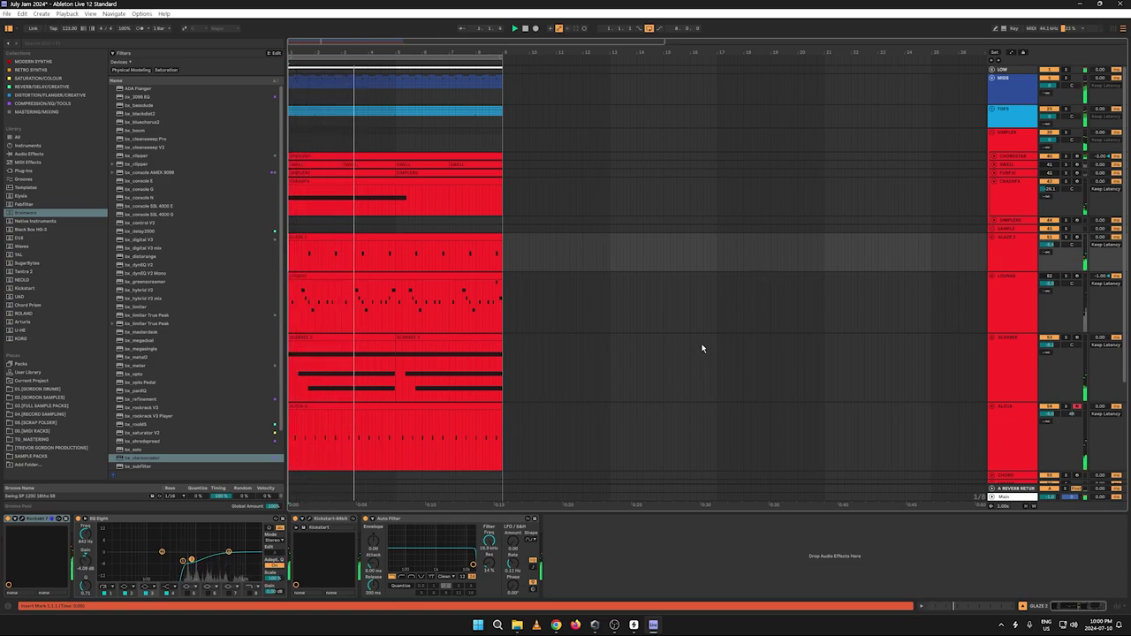
scroll(795, 343, down, 2)
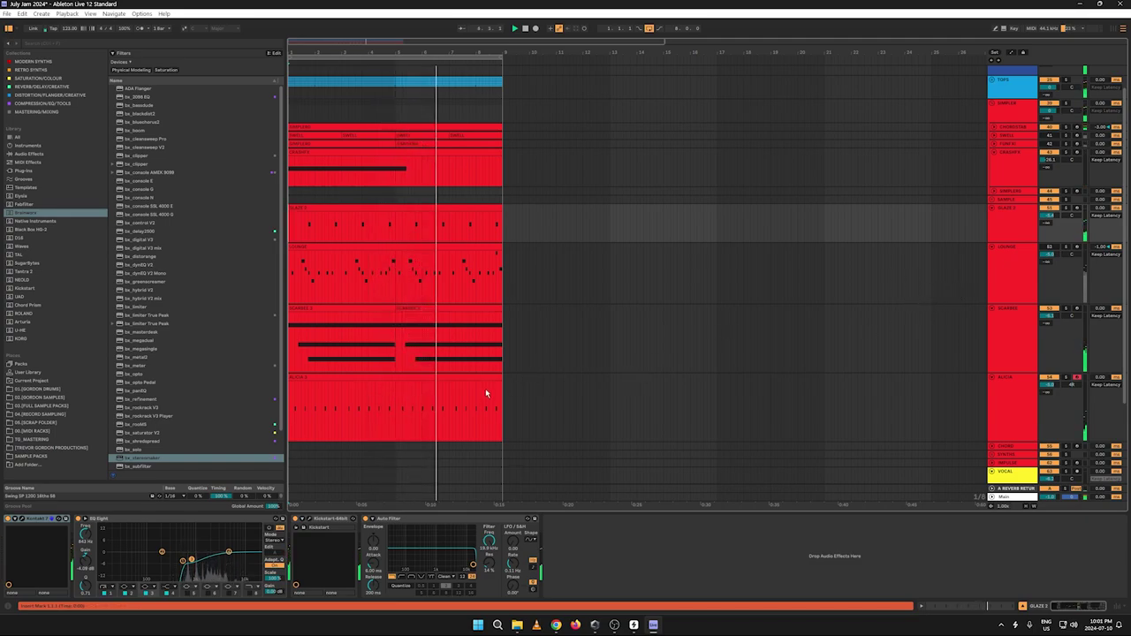
key(space)
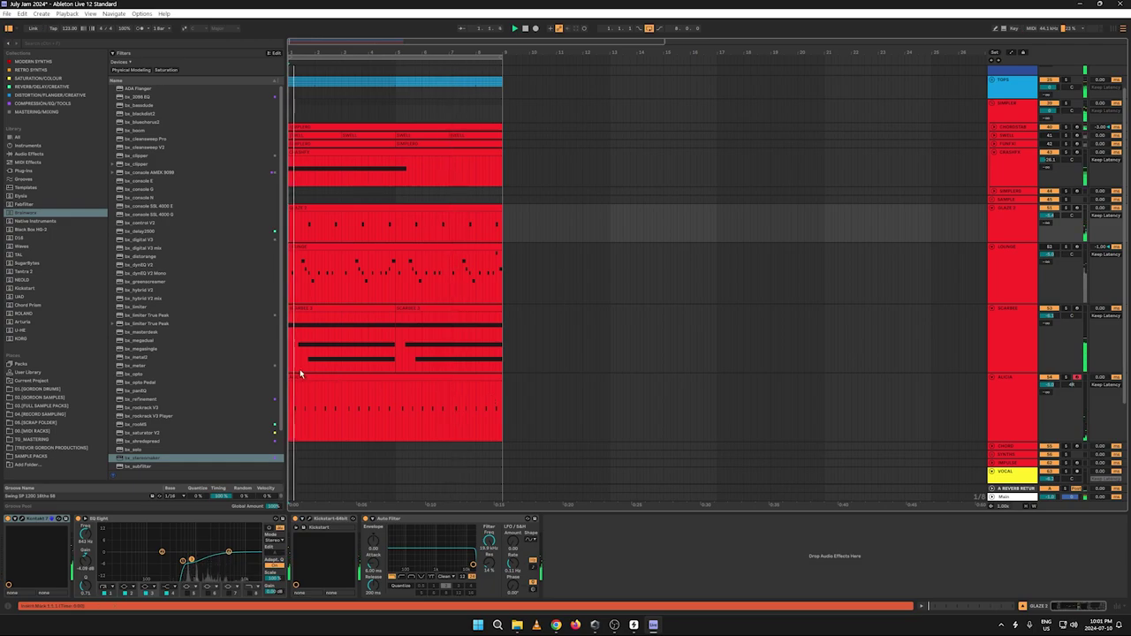
Step: Delete the top two notes in the first SCARBEE clip and move F3 to the clip start
double_click(324, 306)
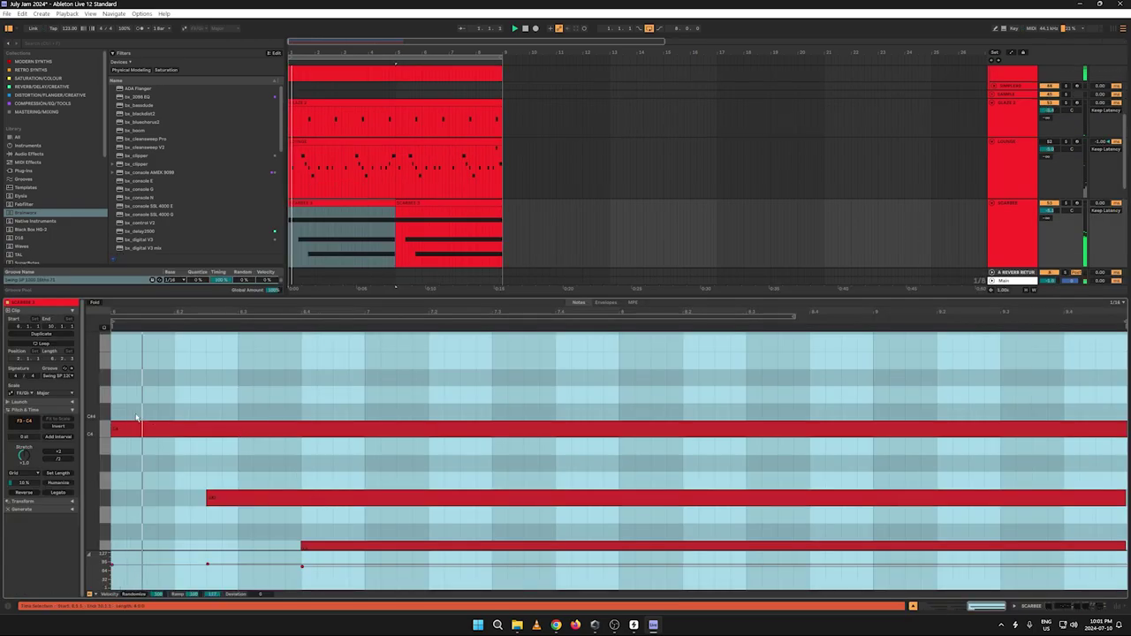
scroll(150, 459, down, 3)
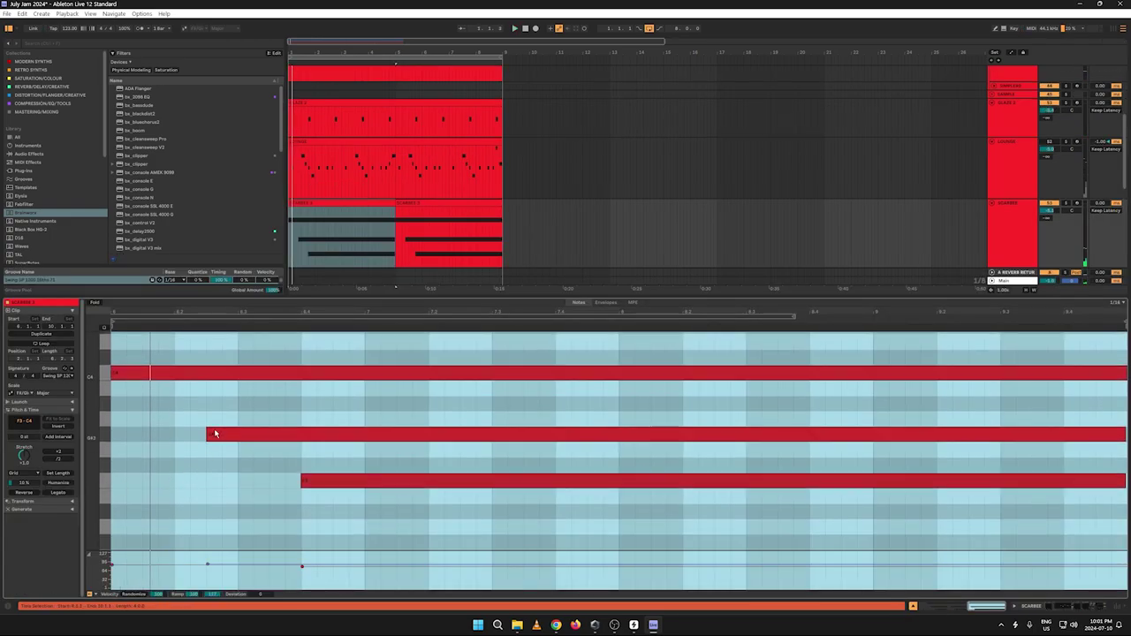
double_click(226, 375)
double_click(244, 433)
drag(305, 478, 139, 491)
key(space)
click(203, 488)
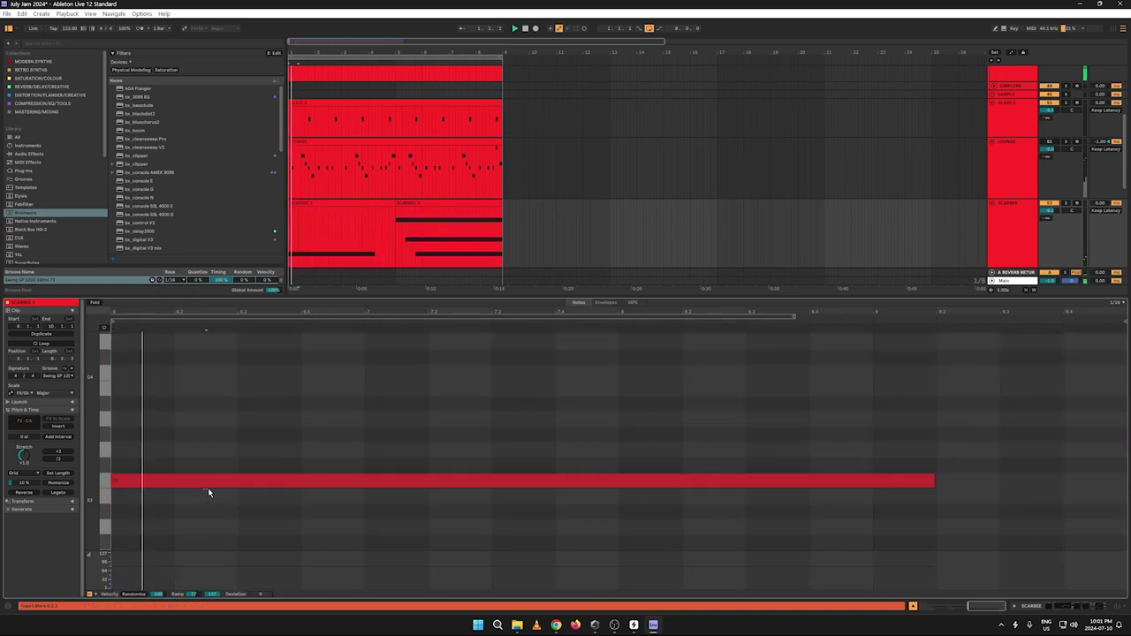
right_click(205, 482)
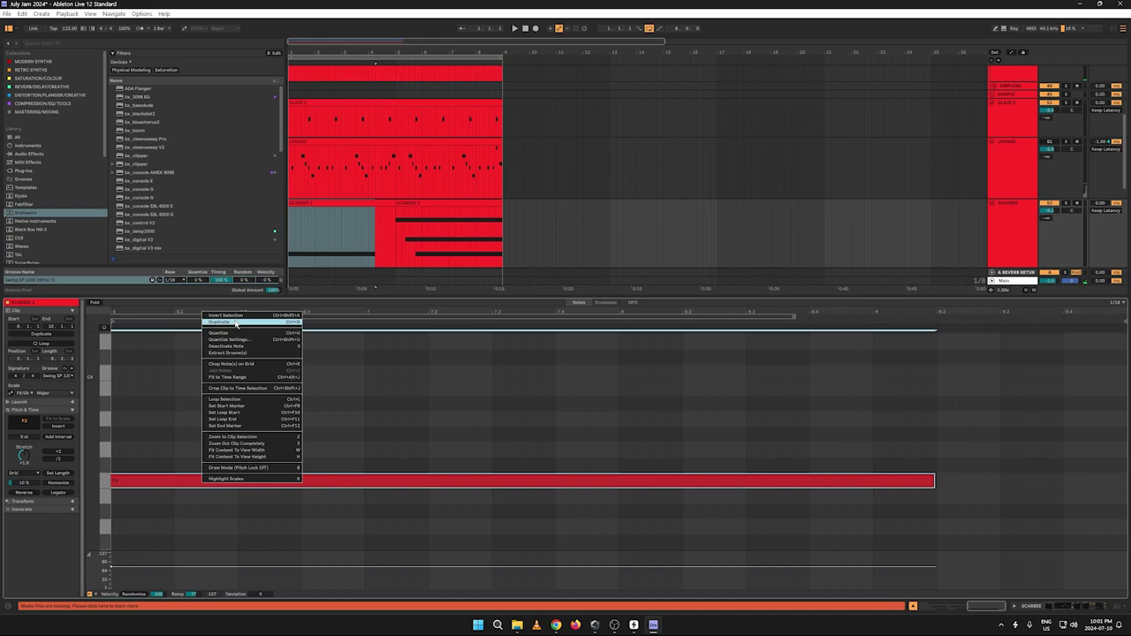
click(236, 323)
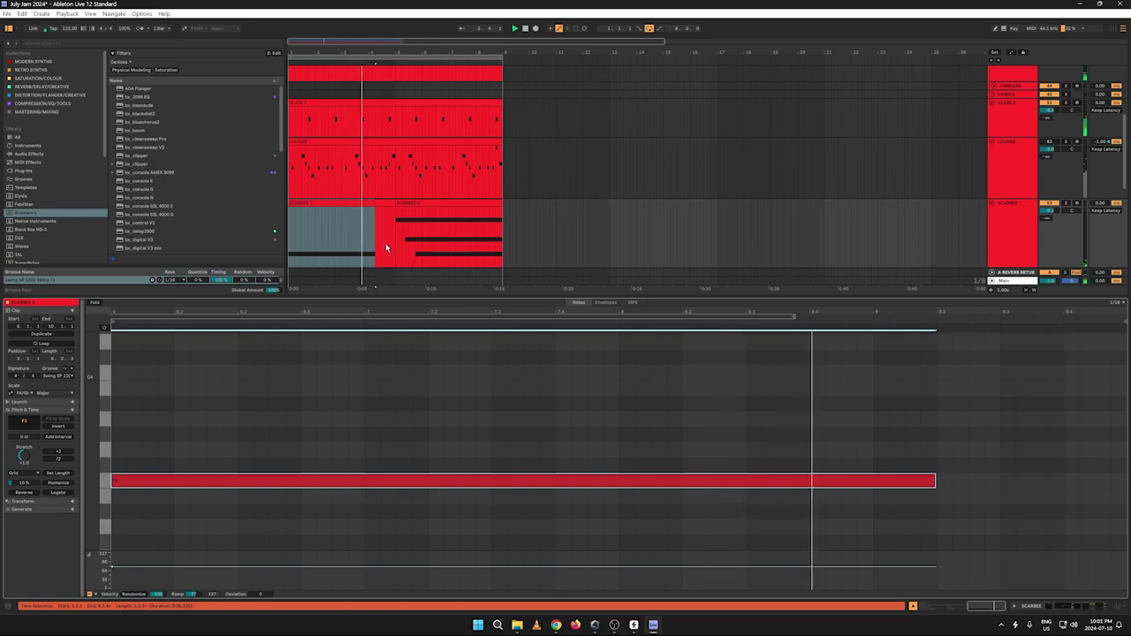
Step: Solo SCARBEE to audition the loop, then unsolo and fold the SCARBEE and LOUNGE tracks
click(500, 238)
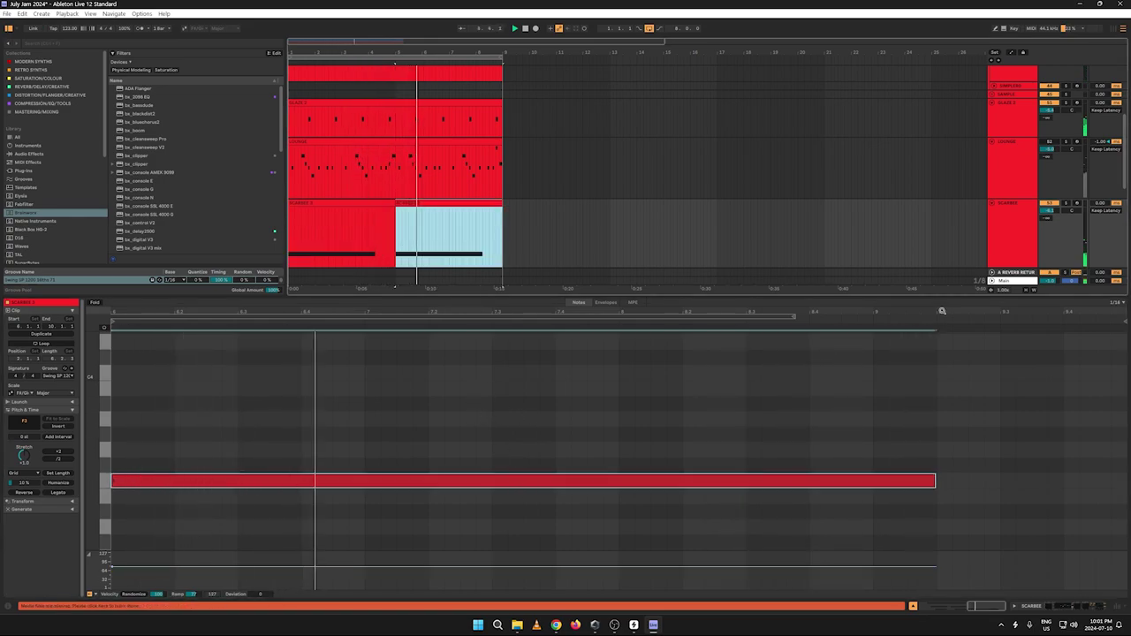
click(1065, 203)
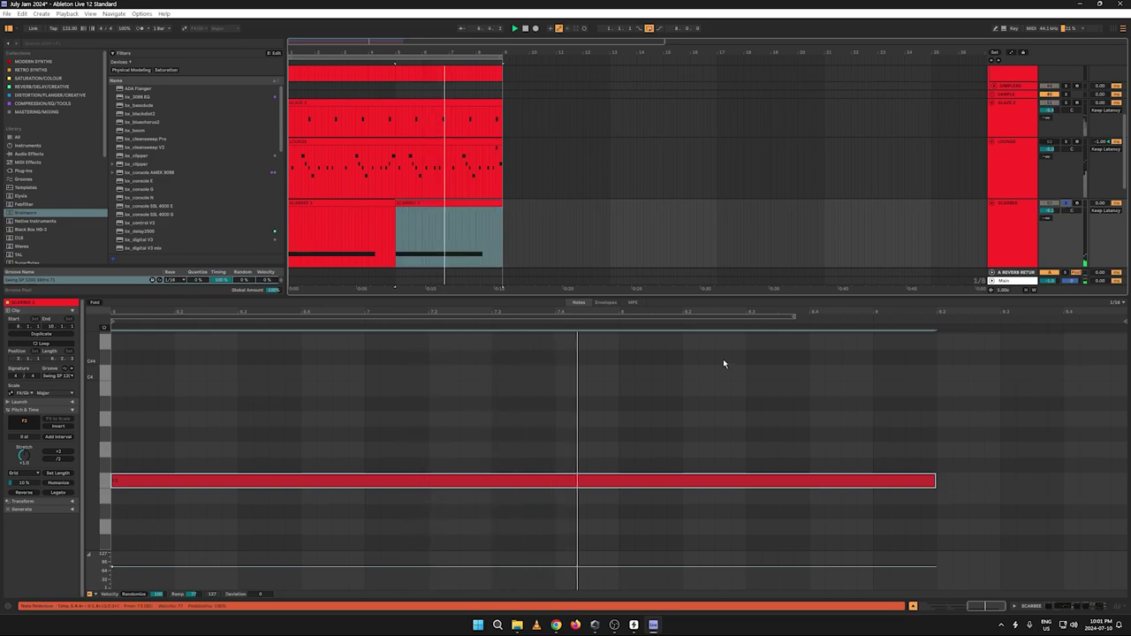
key(space)
key(space)
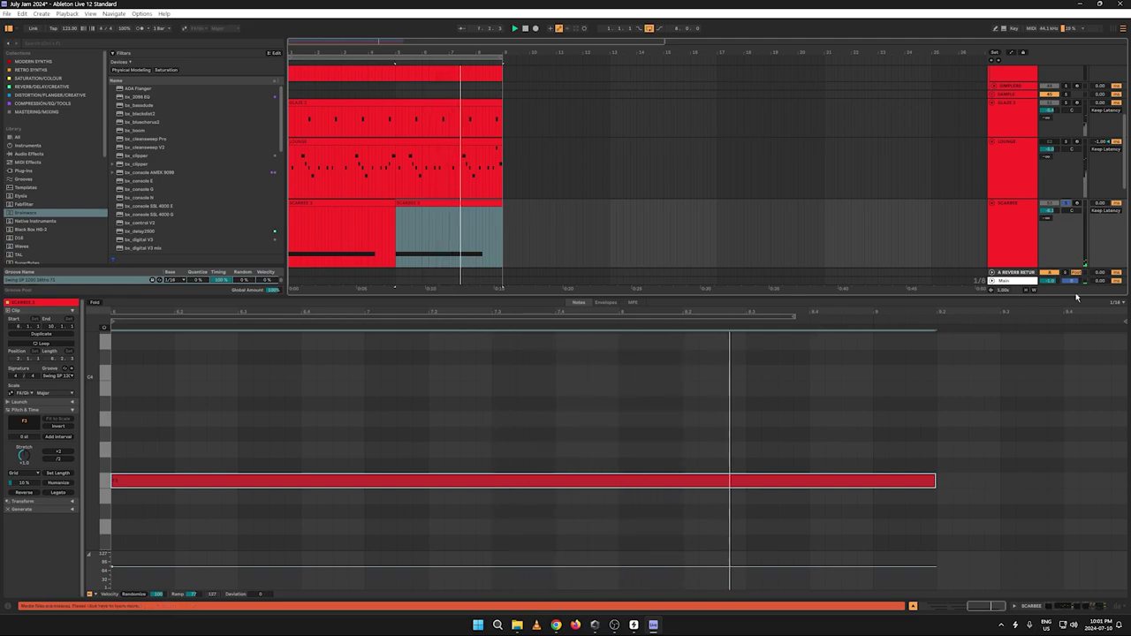
click(1067, 204)
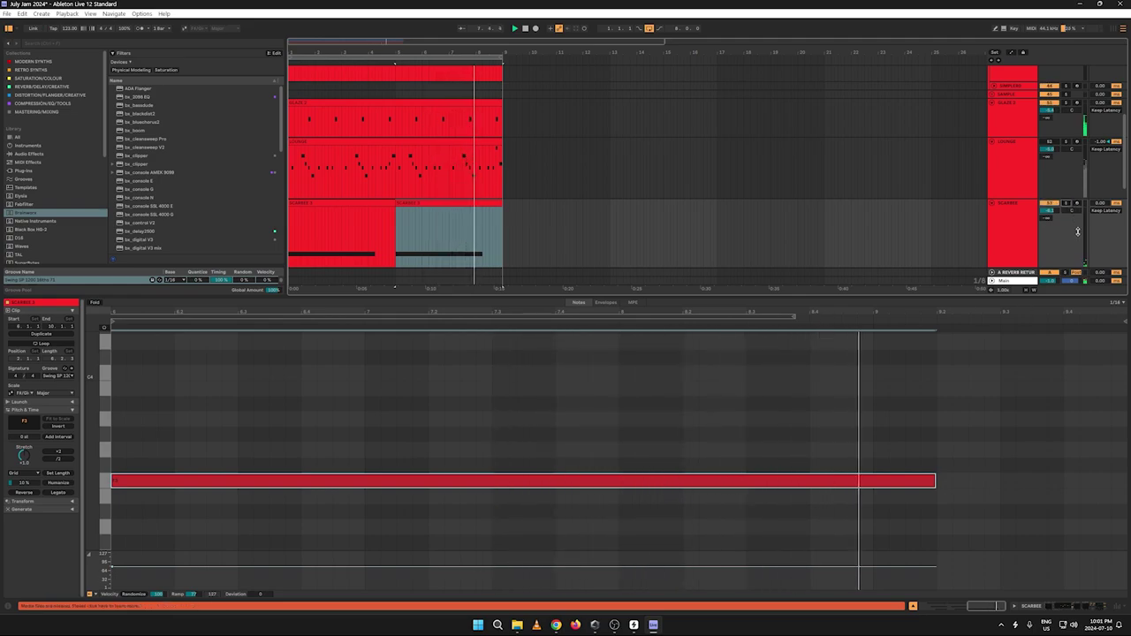
click(992, 203)
click(992, 212)
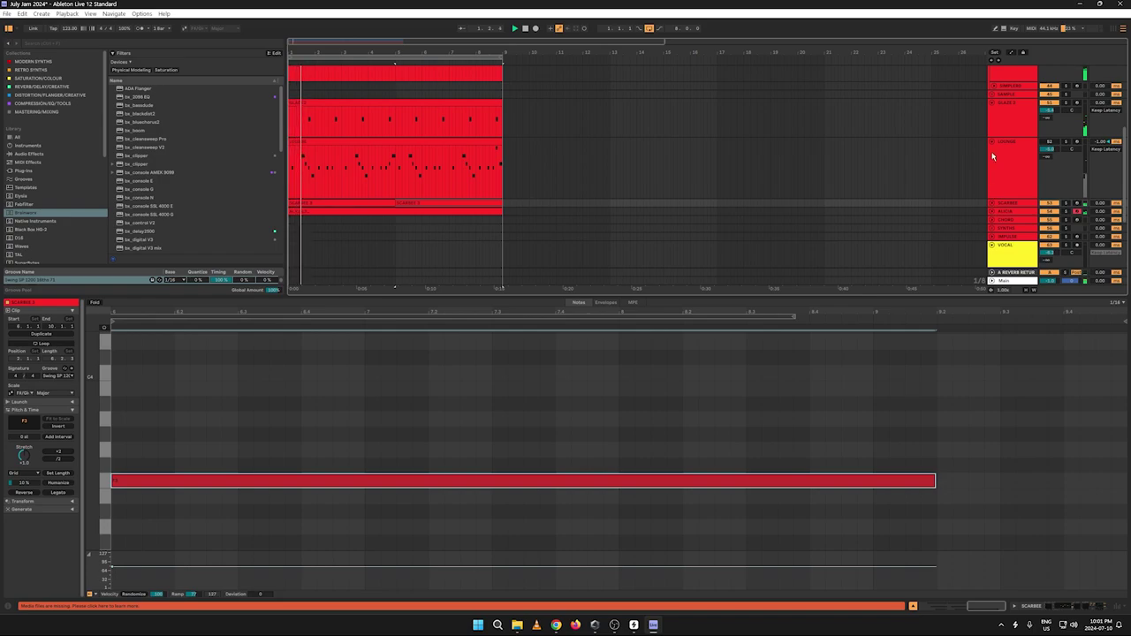
click(992, 141)
click(995, 96)
Step: Fold GLAZE 2 and enlarge the arrangement to show more tracks
click(992, 103)
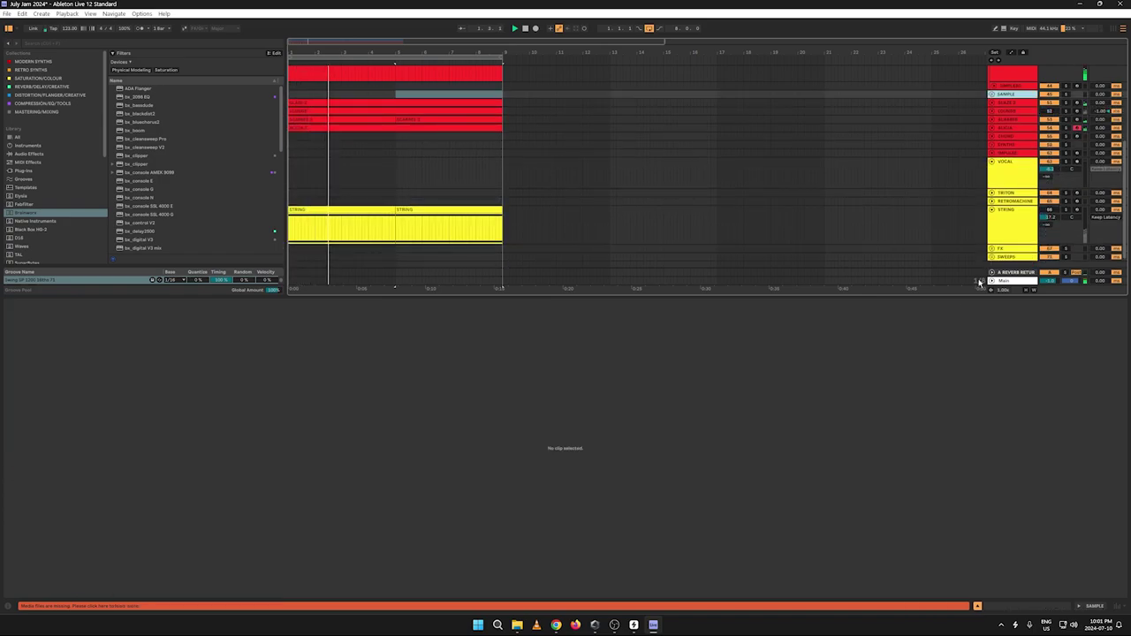
scroll(859, 282, up, 5)
scroll(848, 286, down, 1)
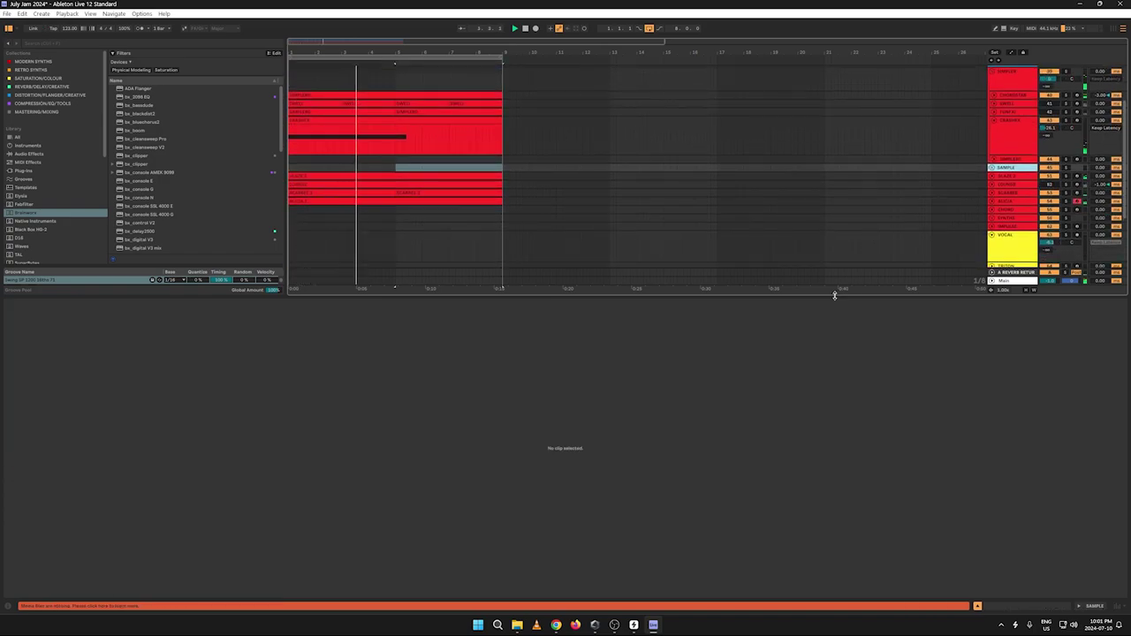
drag(833, 295, 806, 497)
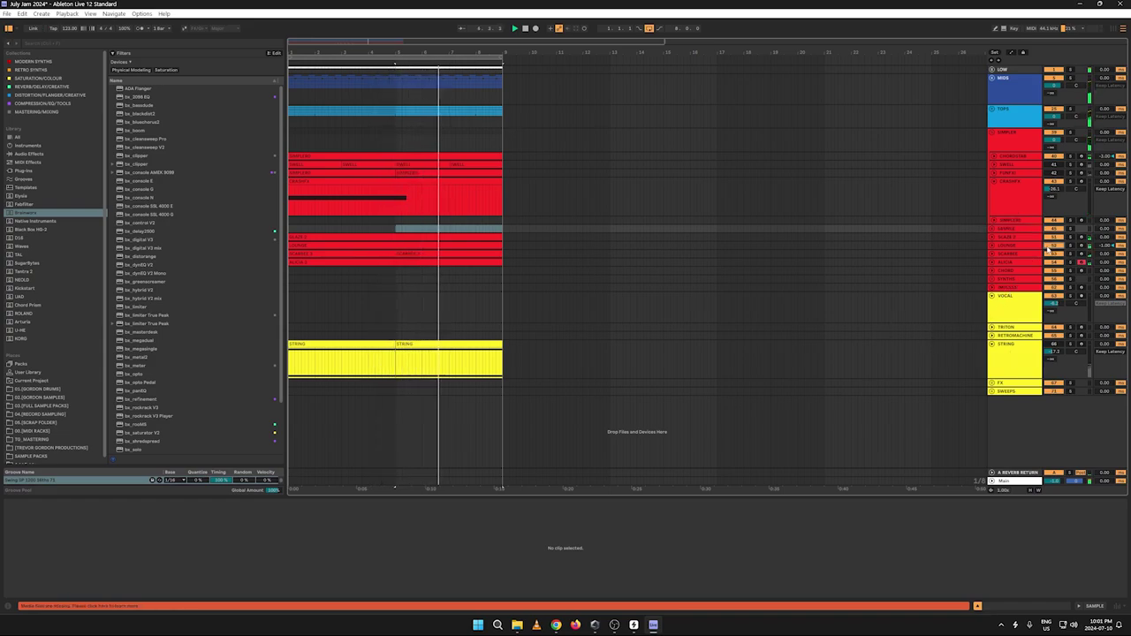
Step: Inspect the CHORD track's devices, then delete the CHORD track
click(1001, 263)
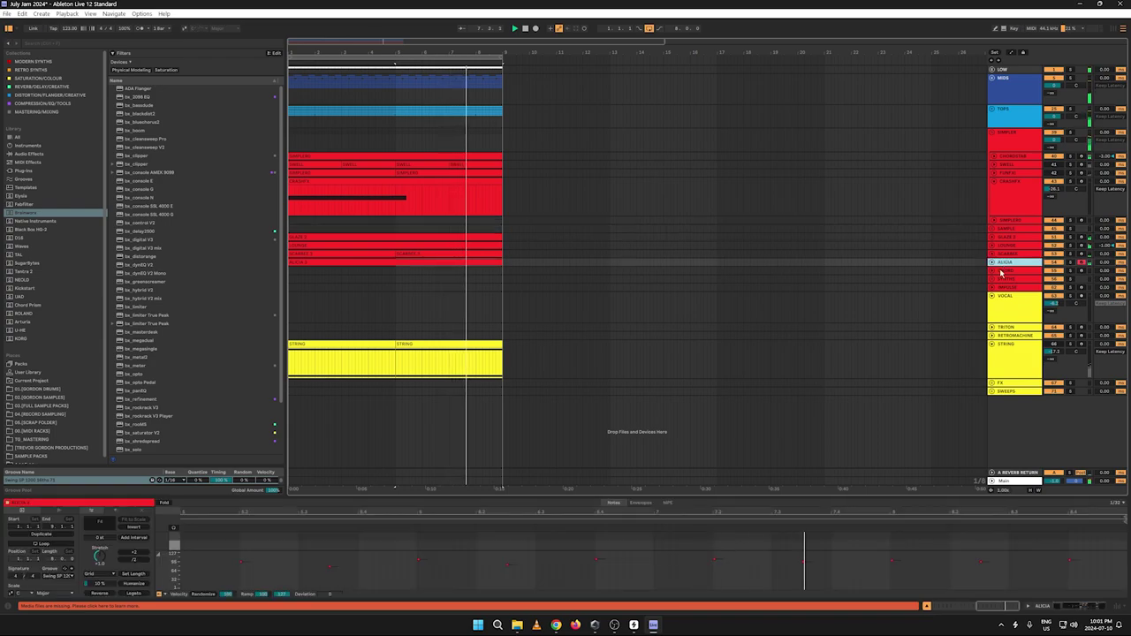
click(1001, 271)
click(991, 271)
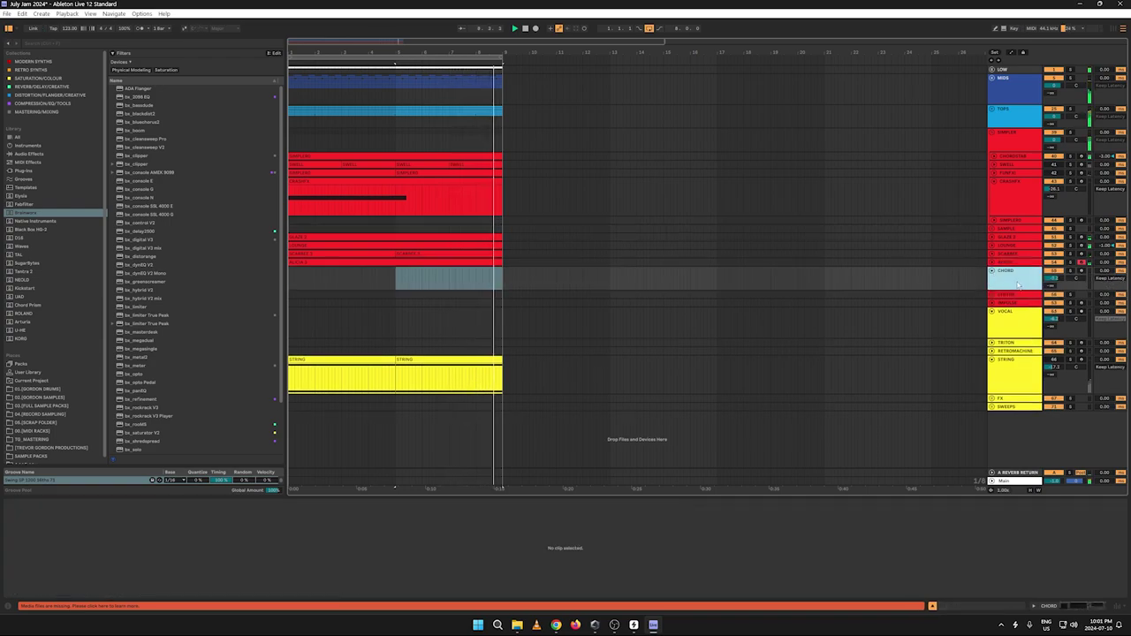
double_click(1017, 284)
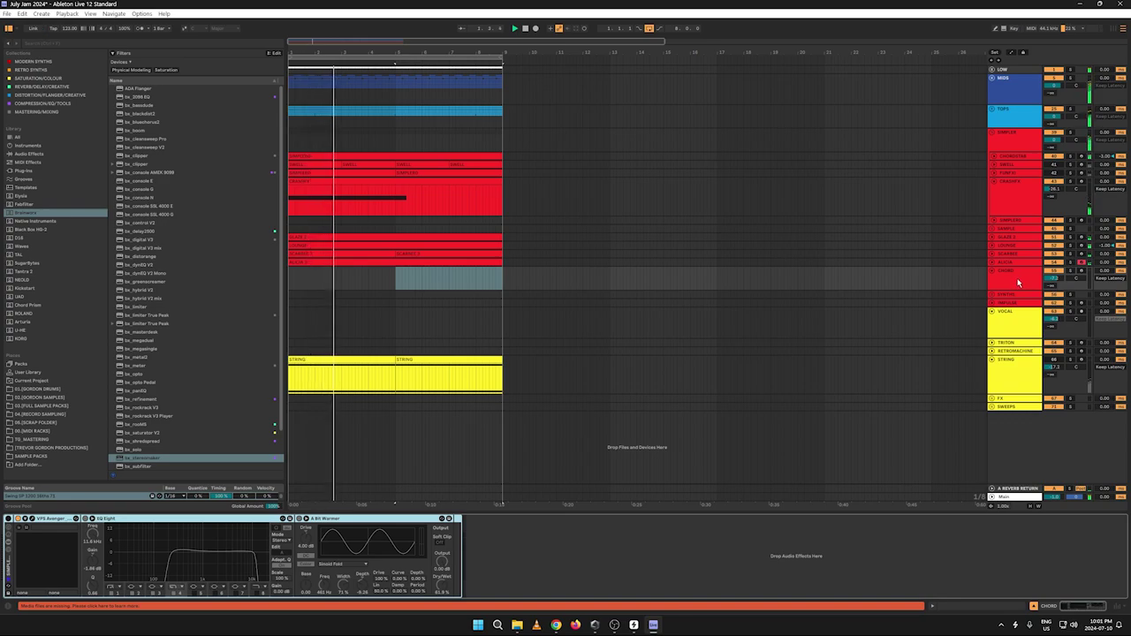
click(1014, 276)
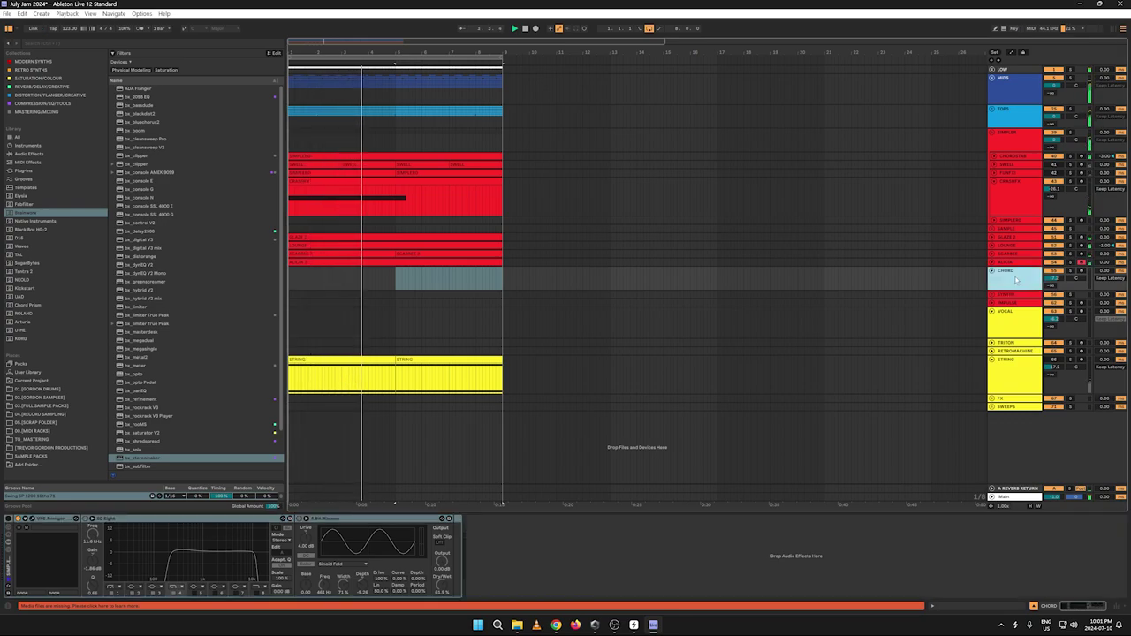
key(Delete)
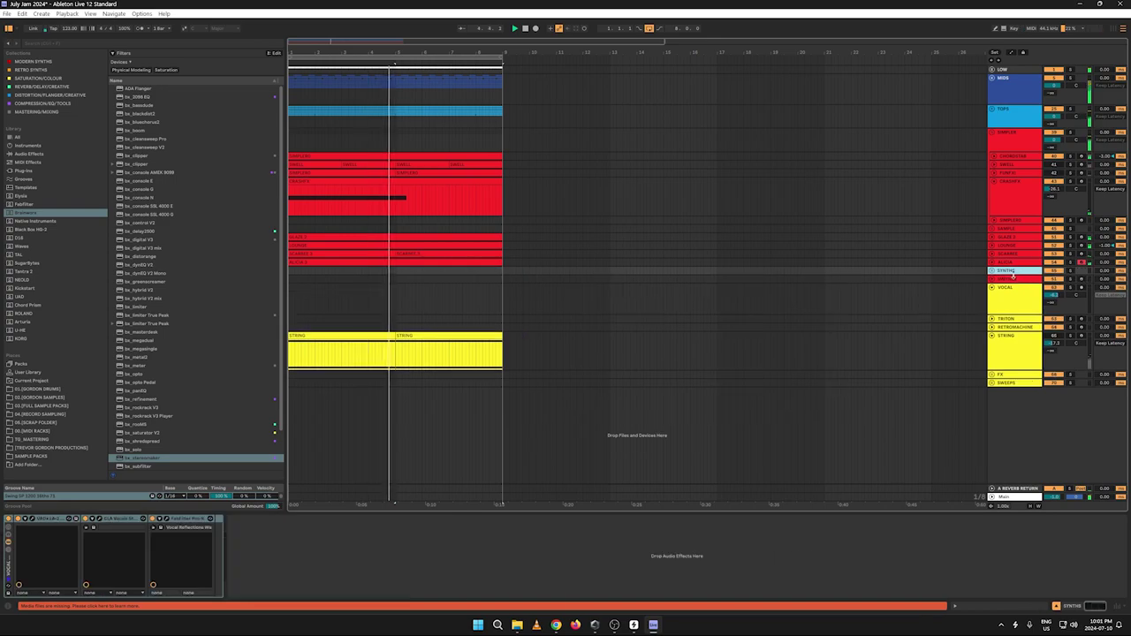
Step: Turn off CRASHFX, turn on SWELL, and show SWELL's device chain
click(1055, 180)
click(1053, 166)
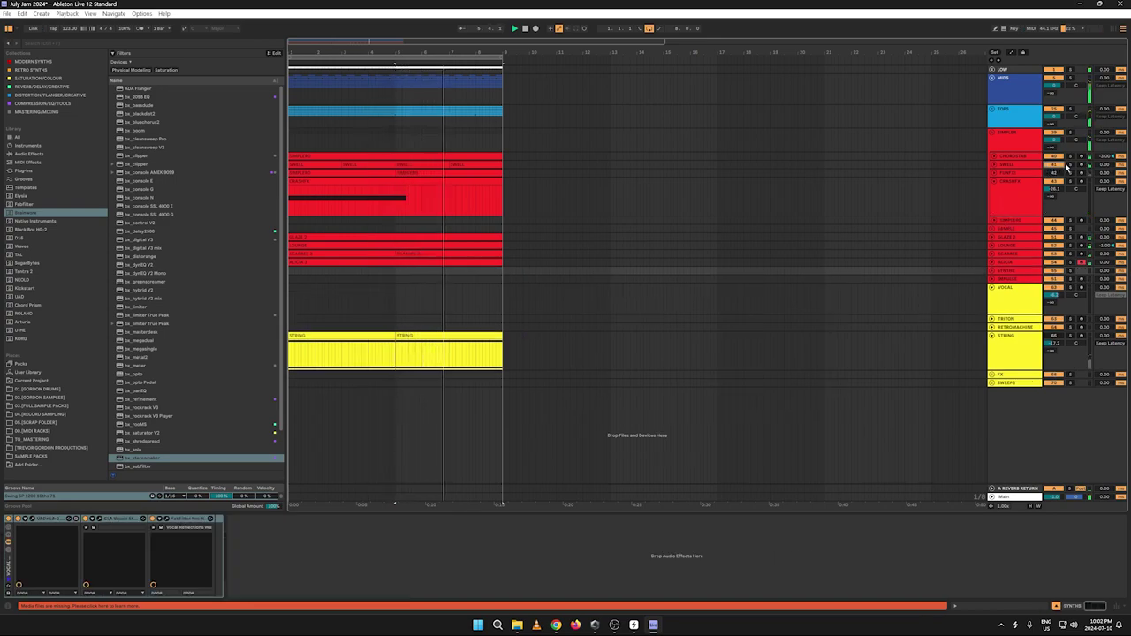
click(1071, 167)
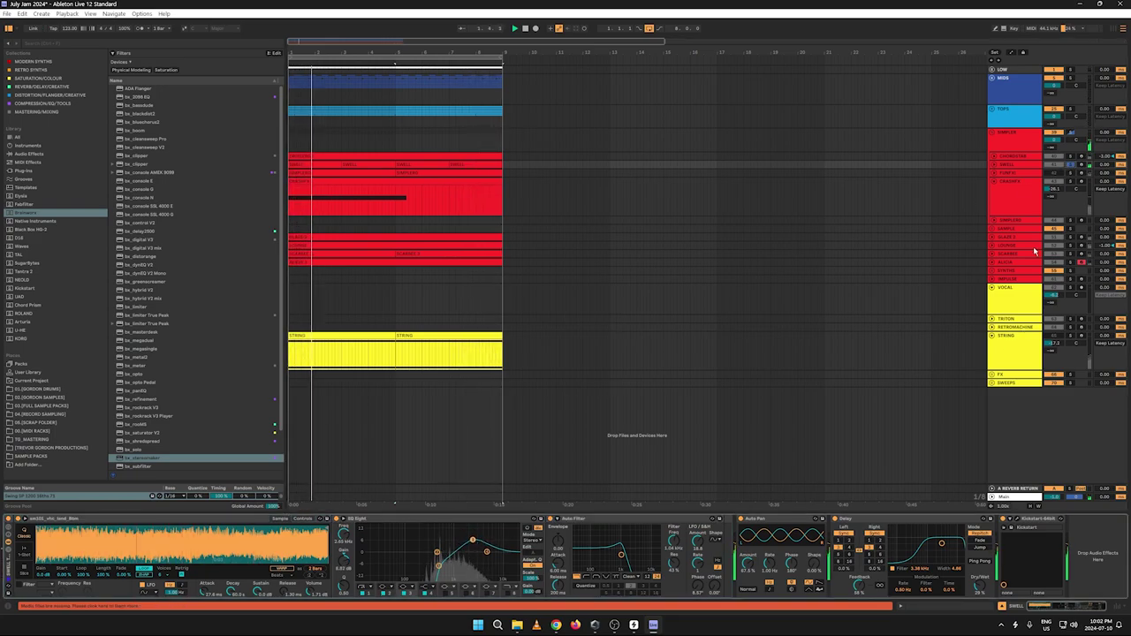
Step: Check the CHORDSTAB and CRASHFX chains, then unfold the sampler group and the DIVA group
click(1022, 157)
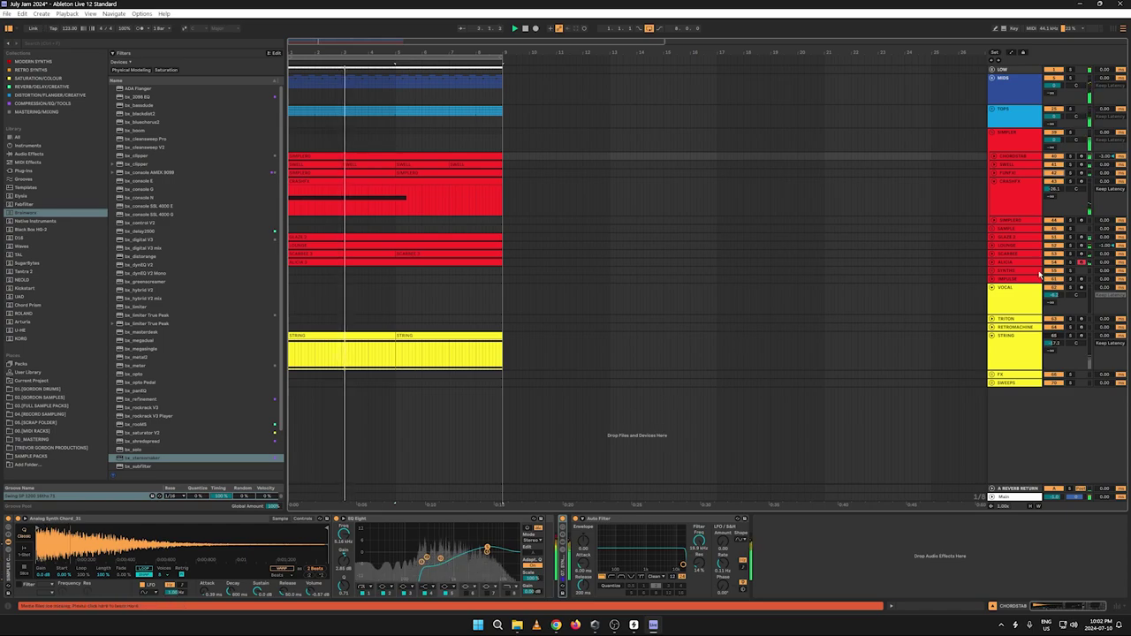
click(1000, 207)
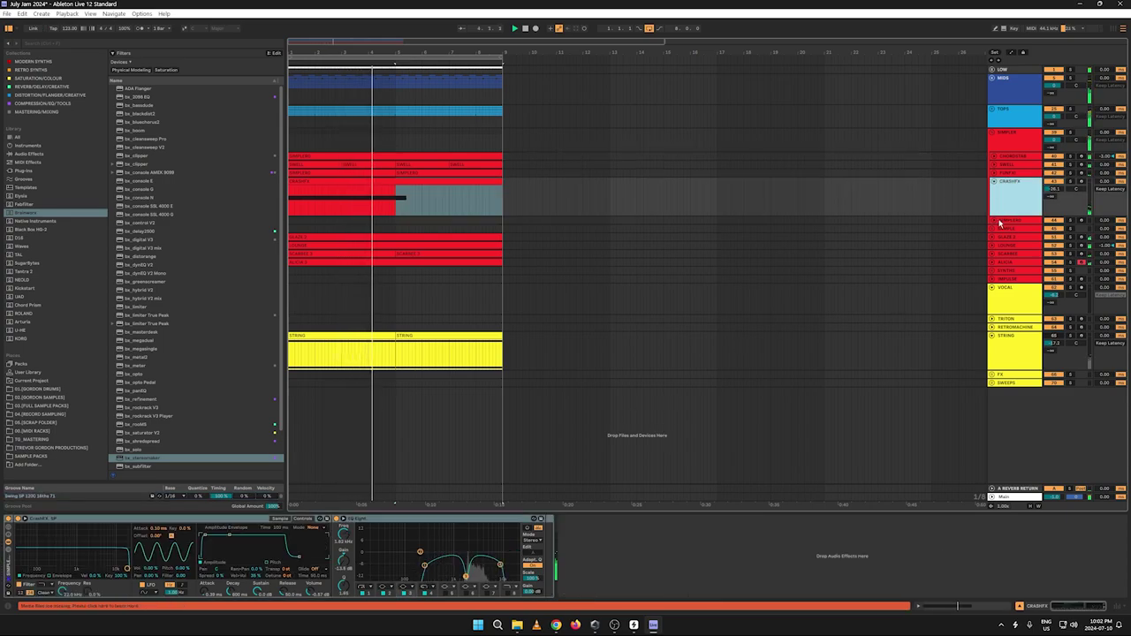
click(991, 229)
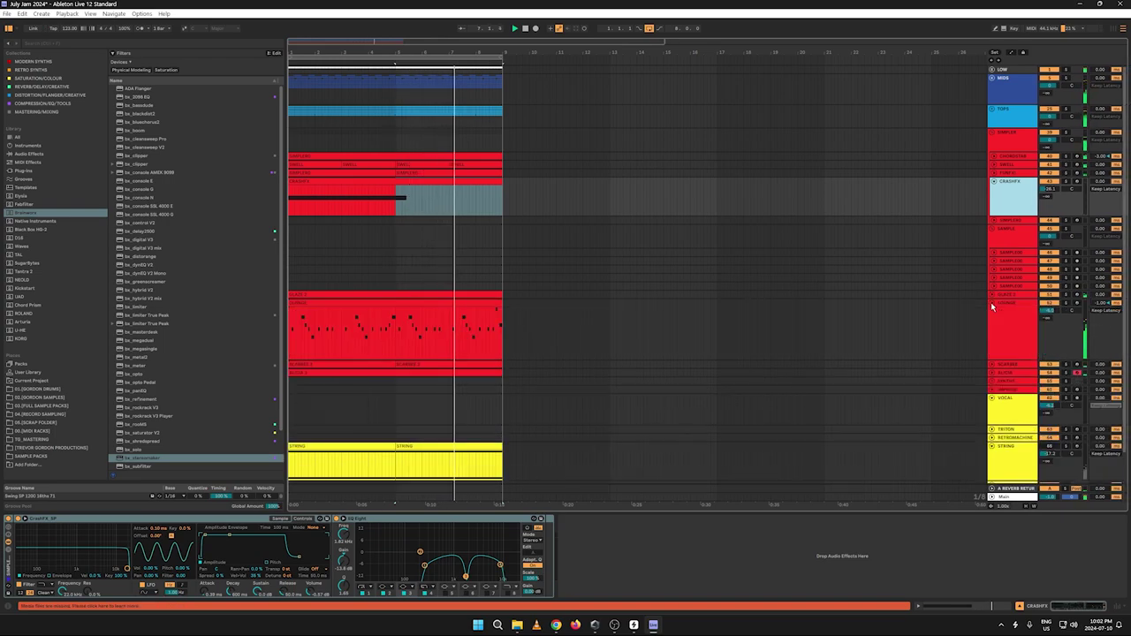
click(991, 313)
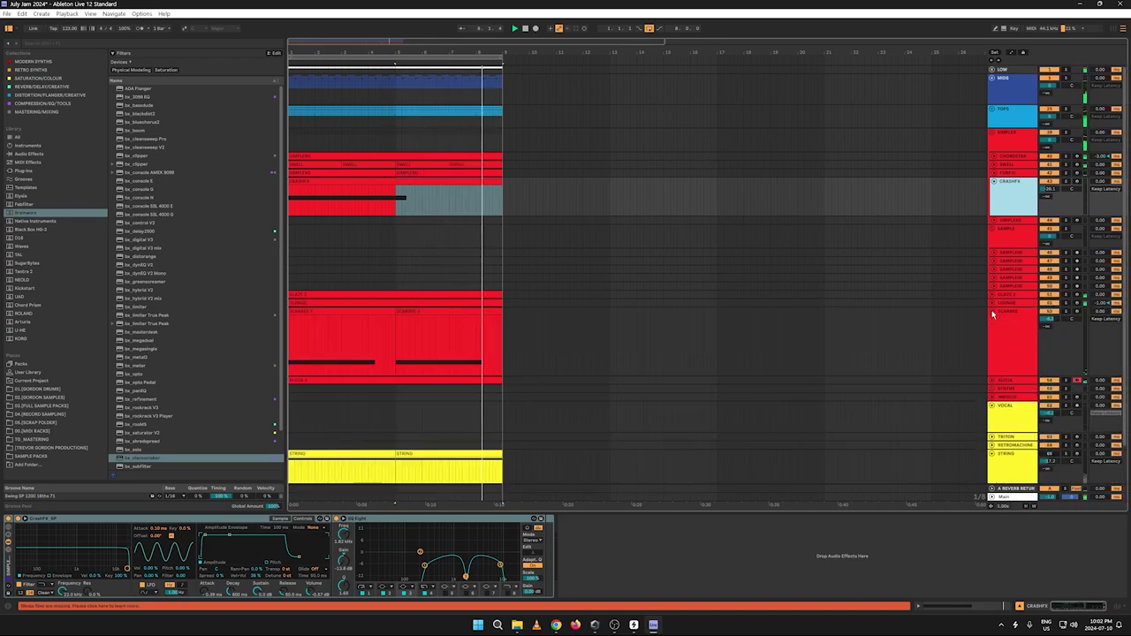
click(991, 313)
click(991, 313)
click(991, 313)
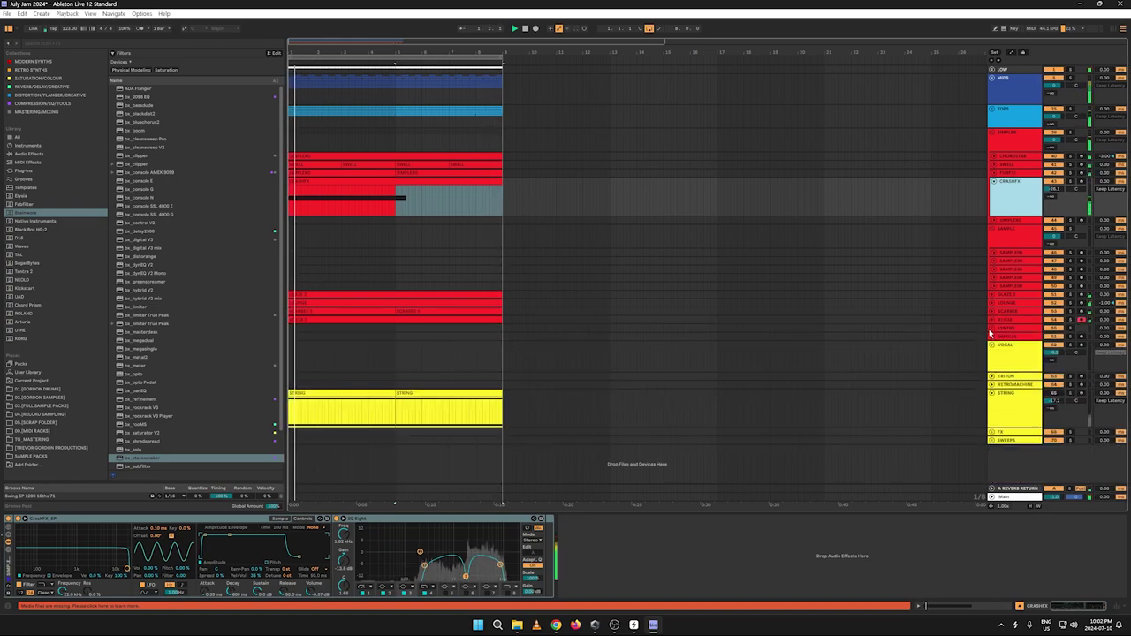
click(992, 335)
Step: Select the DIVA instrument rack and open the Diva window on its preset browser
click(1011, 360)
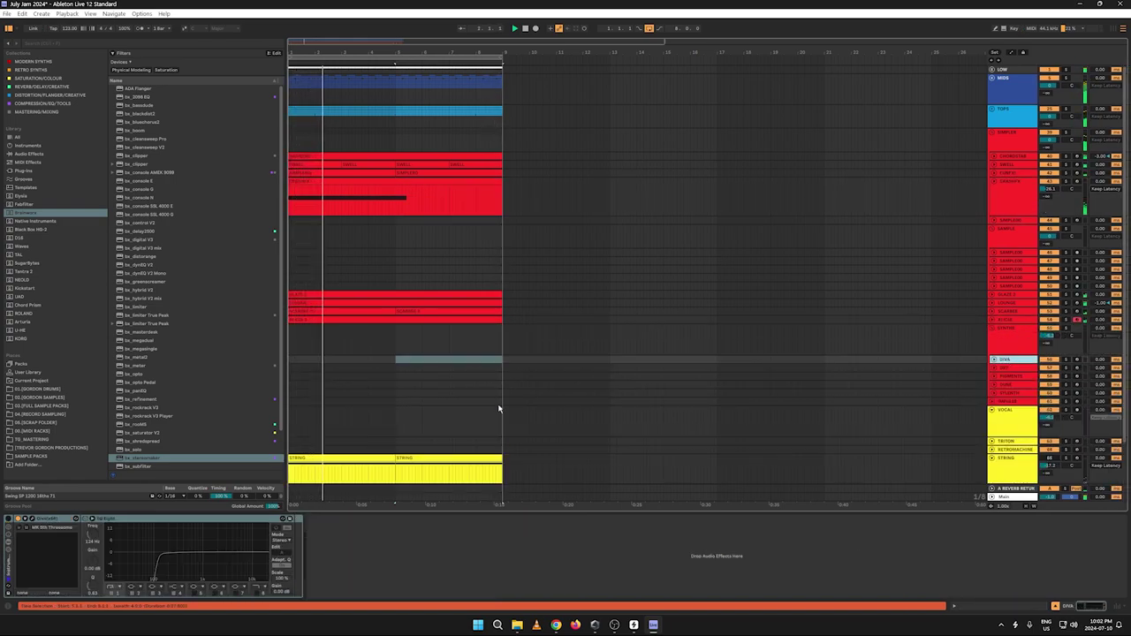
click(39, 520)
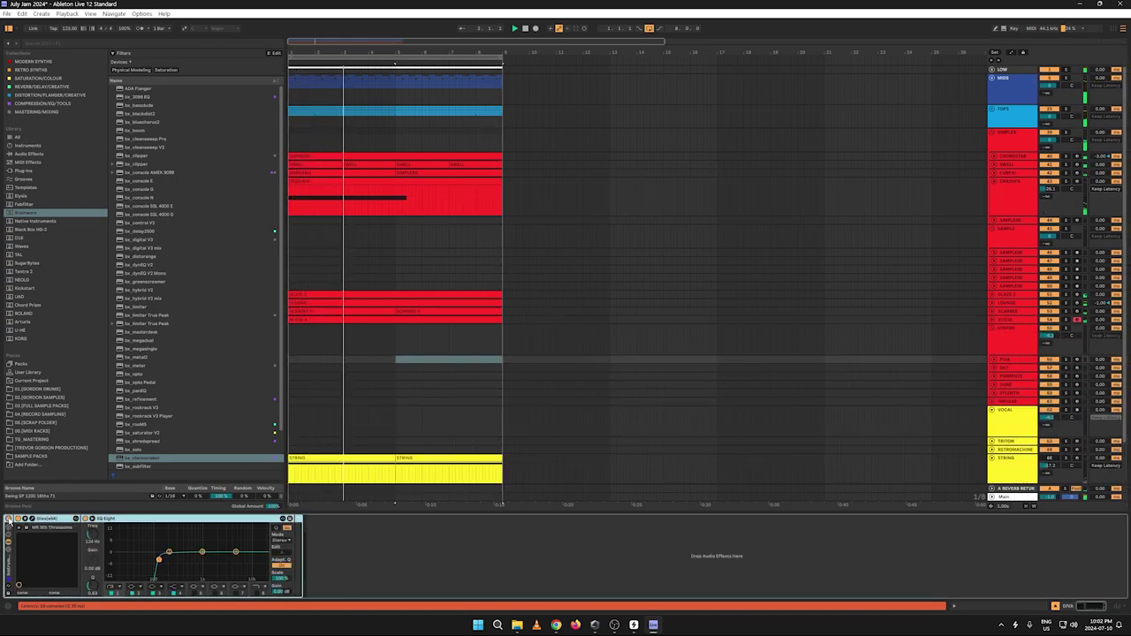
click(32, 519)
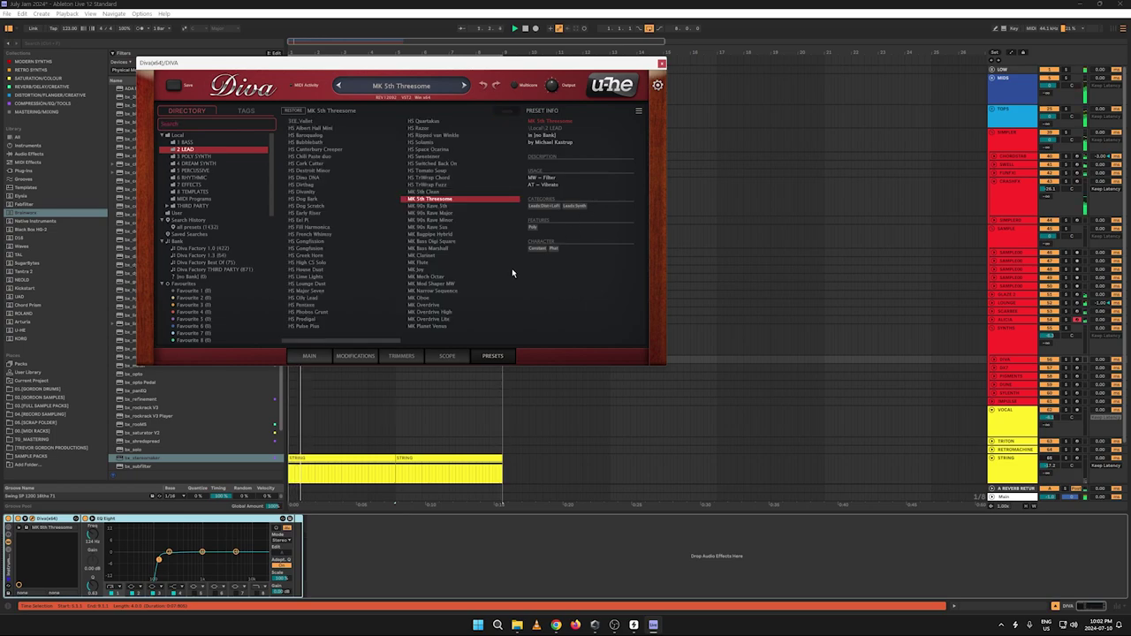
Step: Arm the DIVA track, try Dream Synth presets and settle on HS Brachiosaw
click(1075, 360)
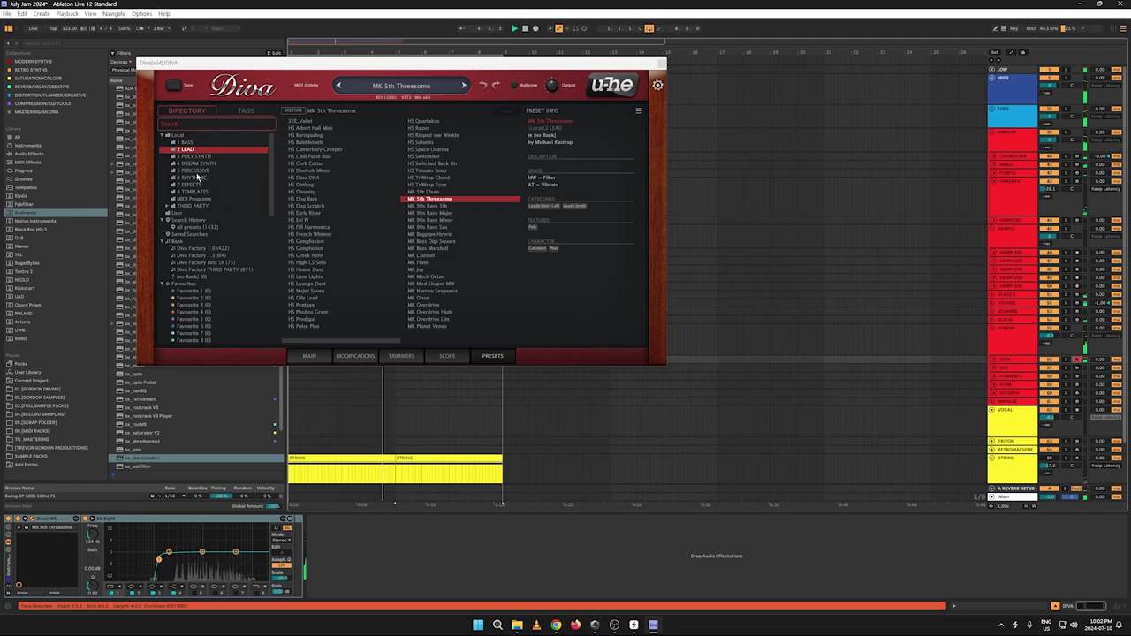
click(192, 164)
click(305, 142)
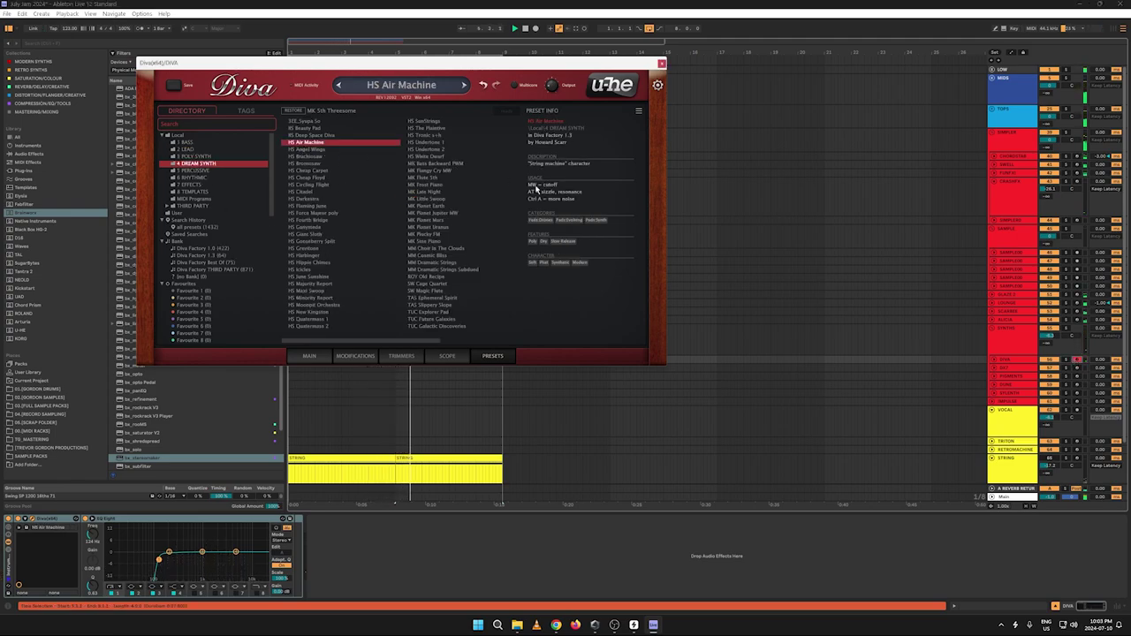
drag(999, 363, 1039, 376)
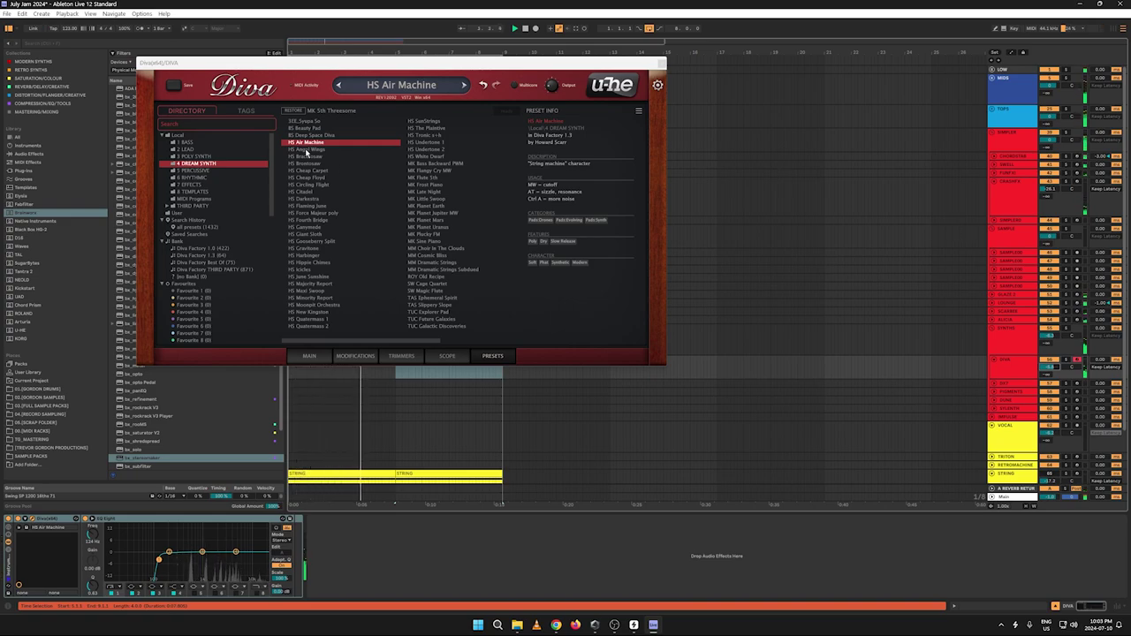
click(306, 149)
click(305, 157)
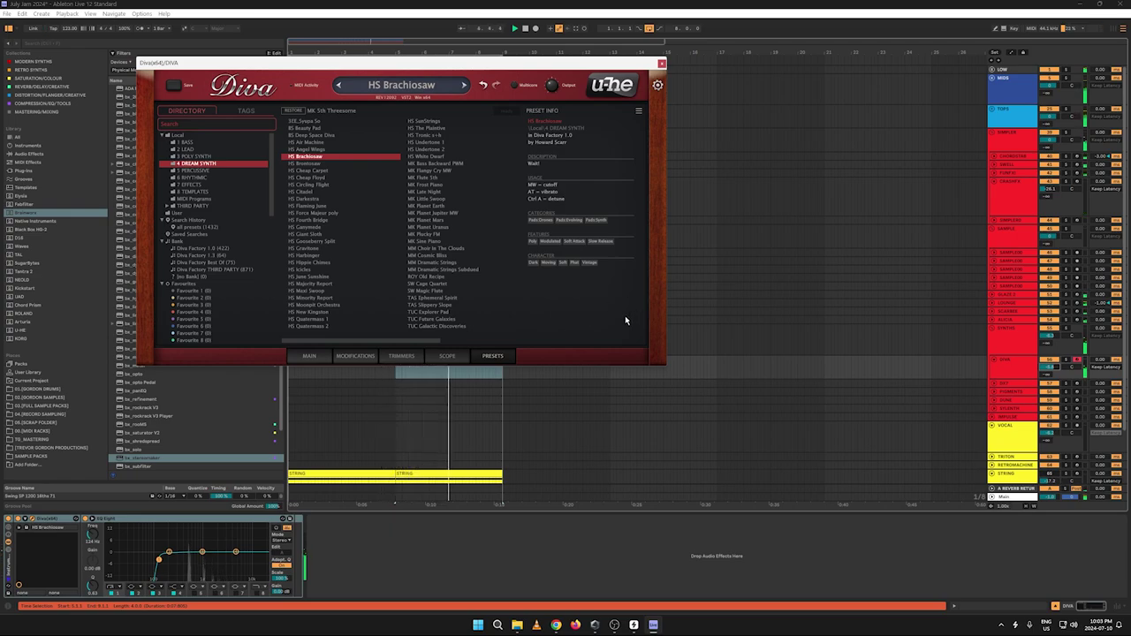
drag(387, 62, 763, 81)
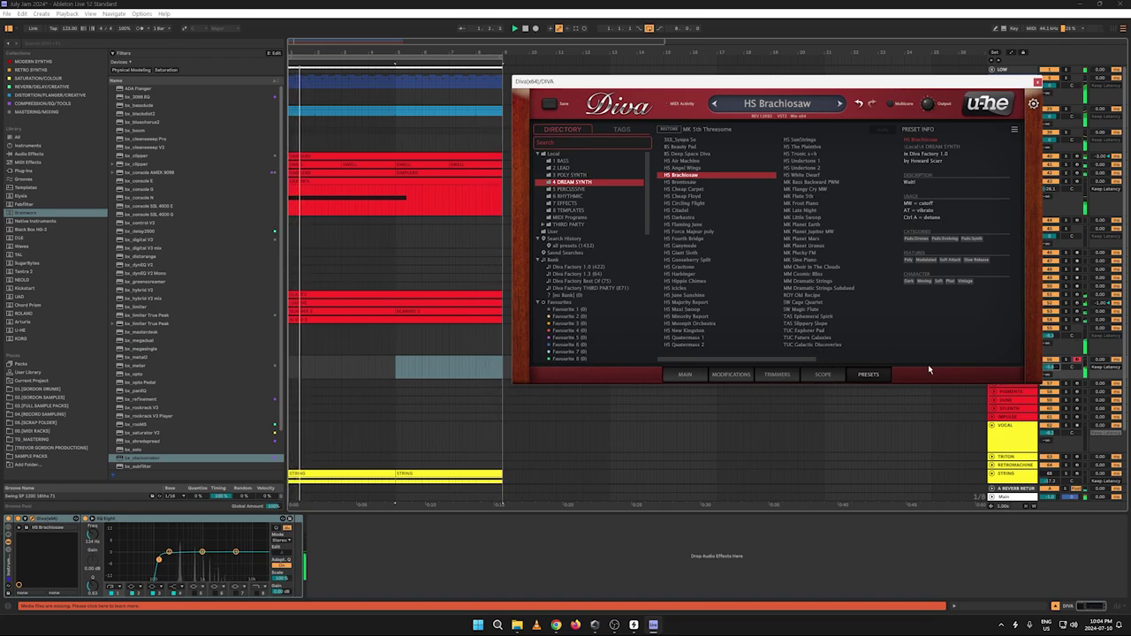
Step: Raise the DIVA EQ Eight low cut to about 367 Hz and close the Diva window
drag(159, 562, 176, 558)
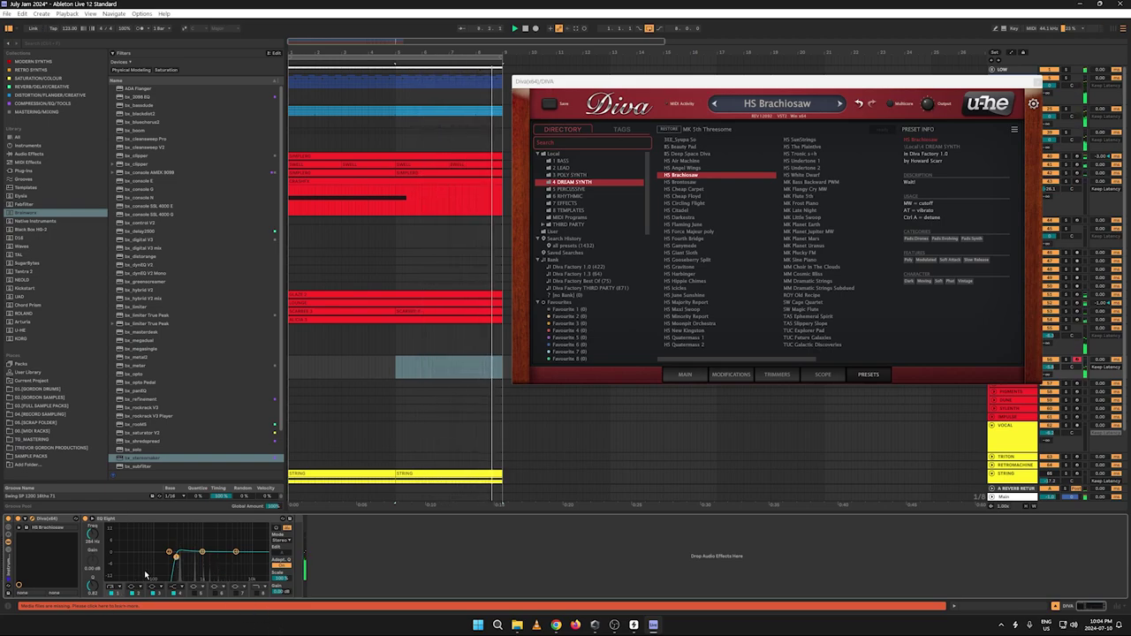
drag(179, 558, 181, 559)
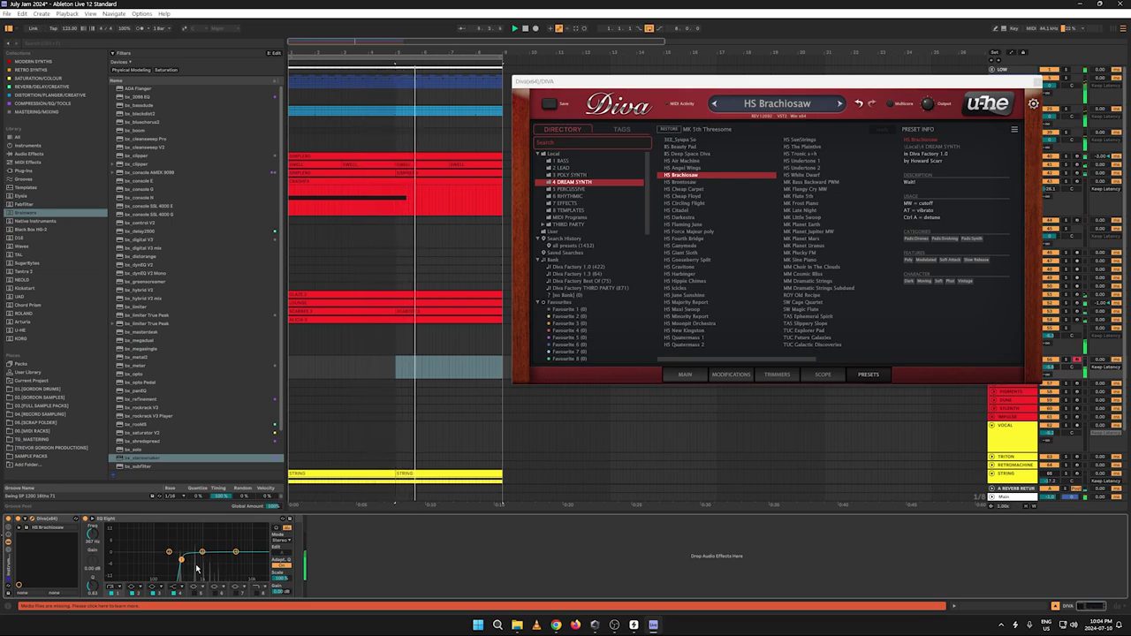
click(1036, 82)
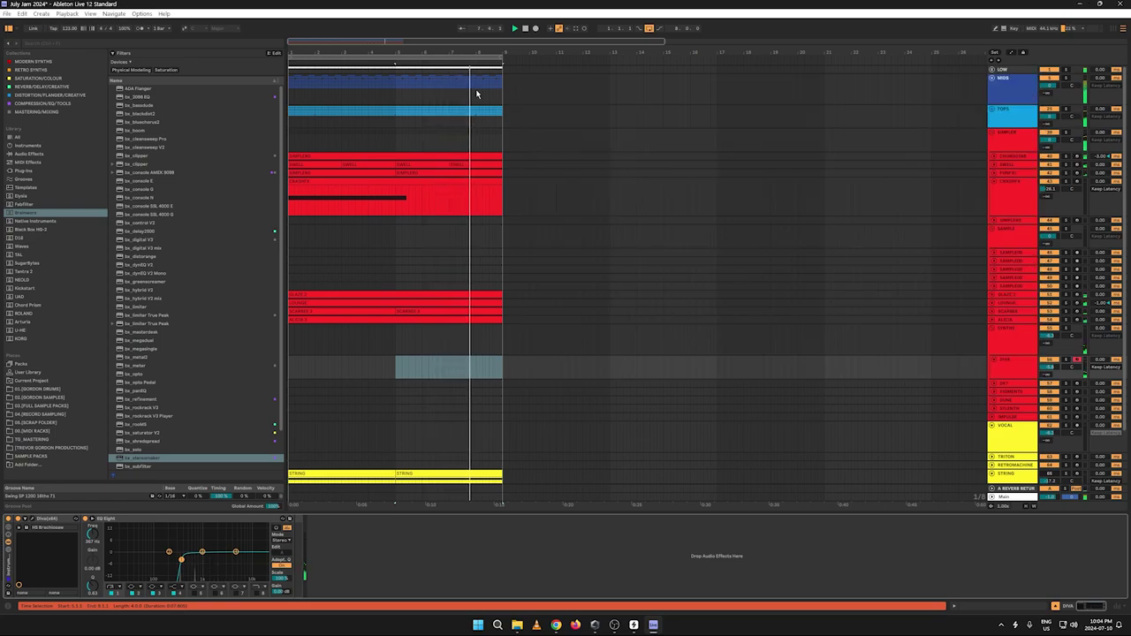
Step: Record a roughly four-bar DIVA clip into the arrangement starting at bar 1
click(526, 29)
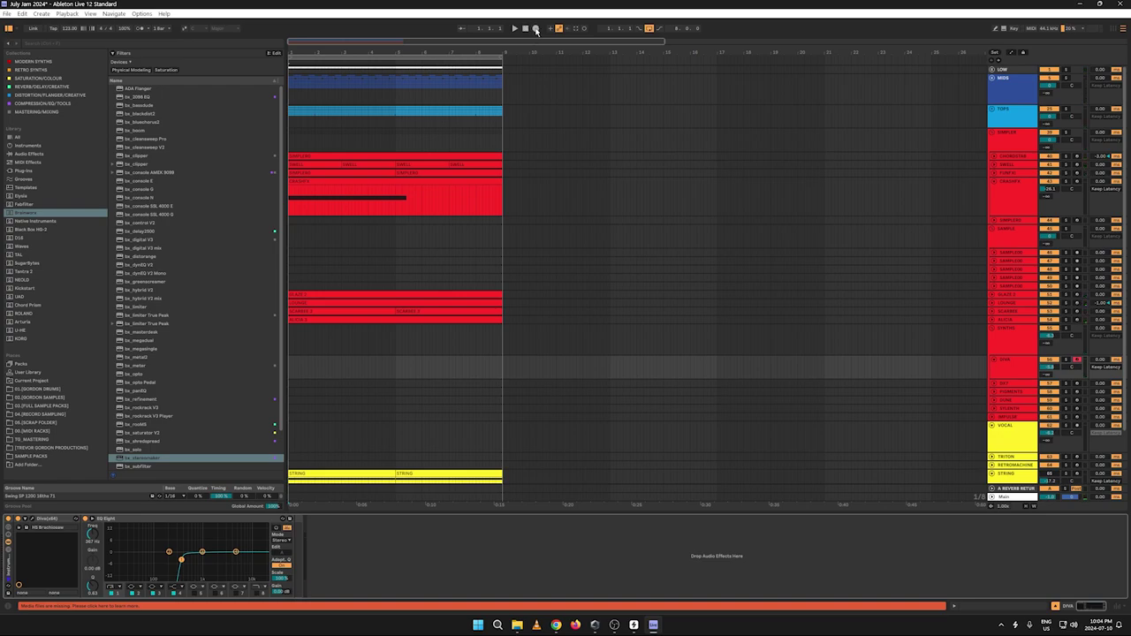
click(536, 29)
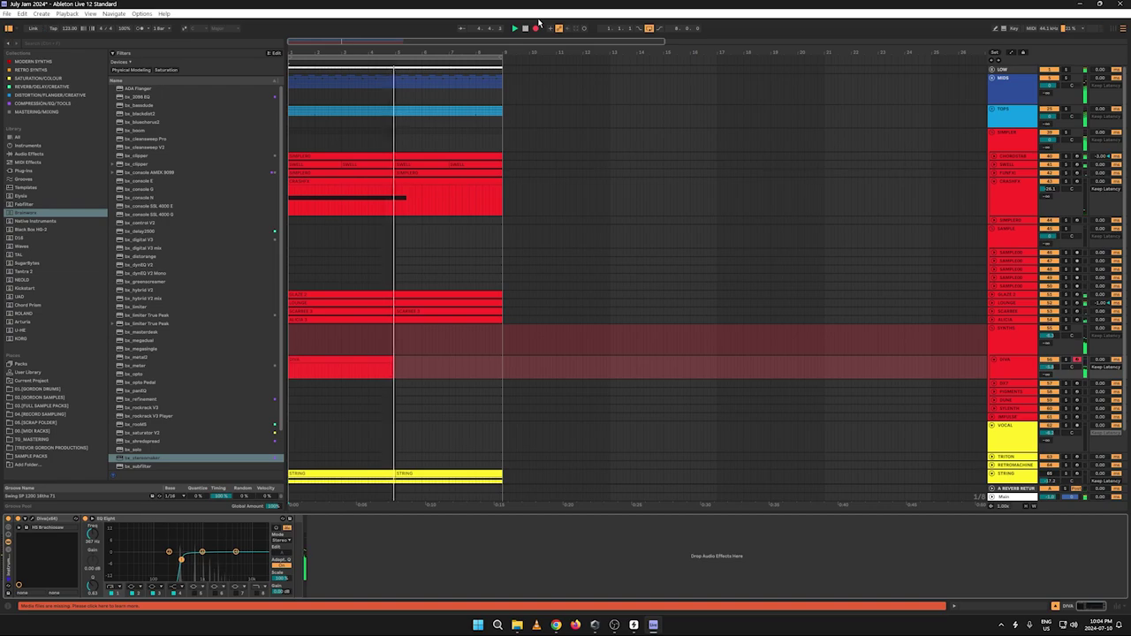
key(space)
key(space)
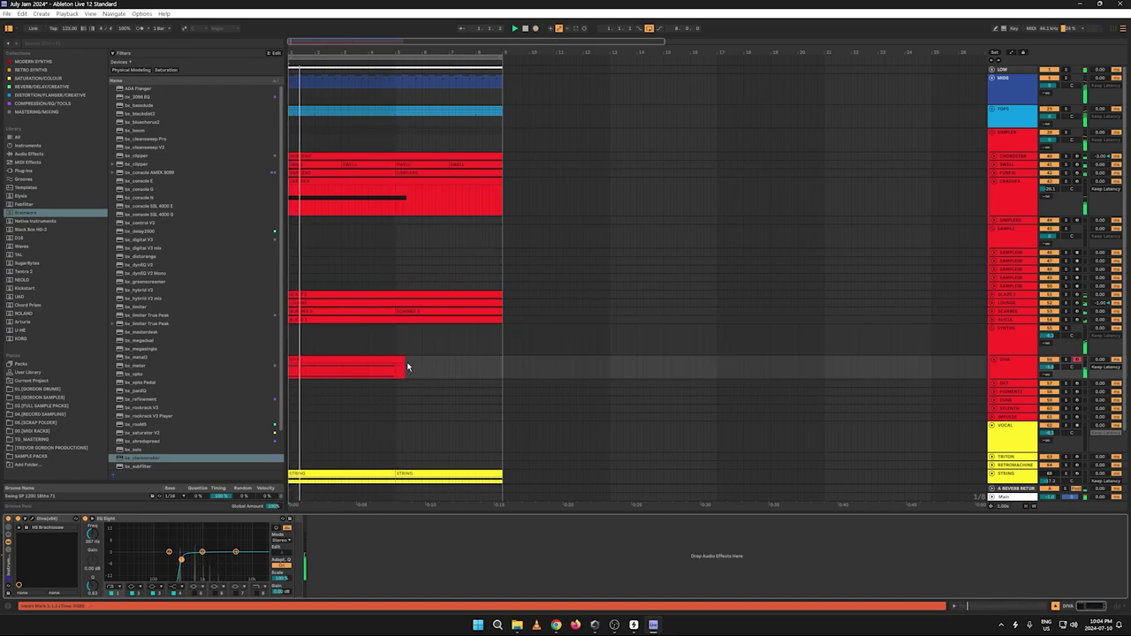
Step: Trim the DIVA clip's end, raise its EQ band to about 583 Hz, duplicate the clip and solo DIVA
drag(402, 359, 395, 359)
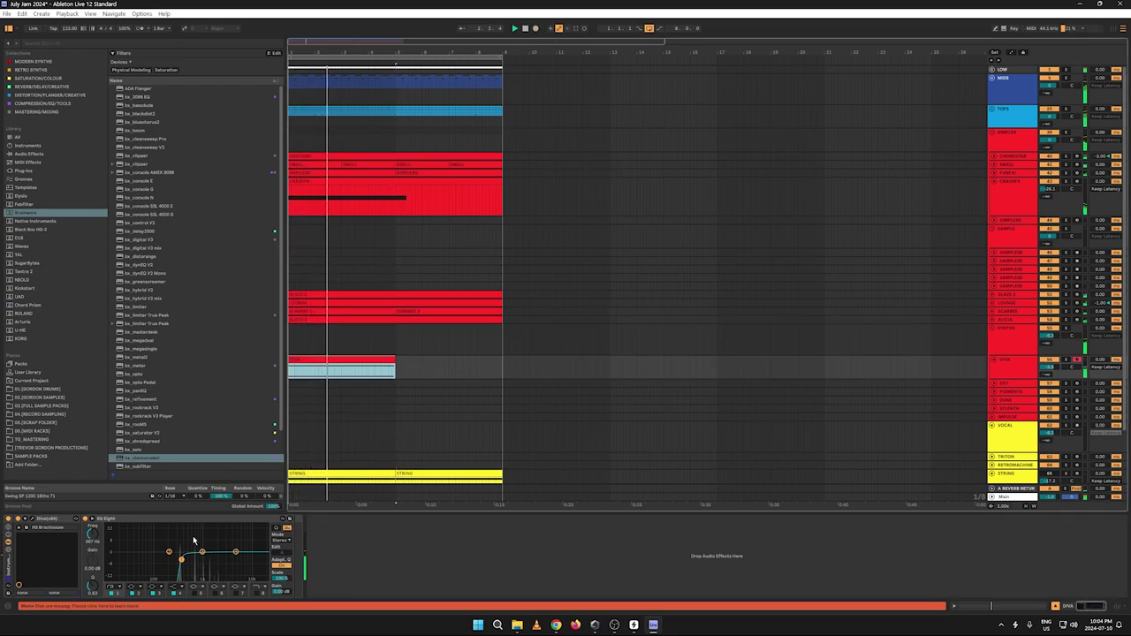
drag(182, 560, 191, 553)
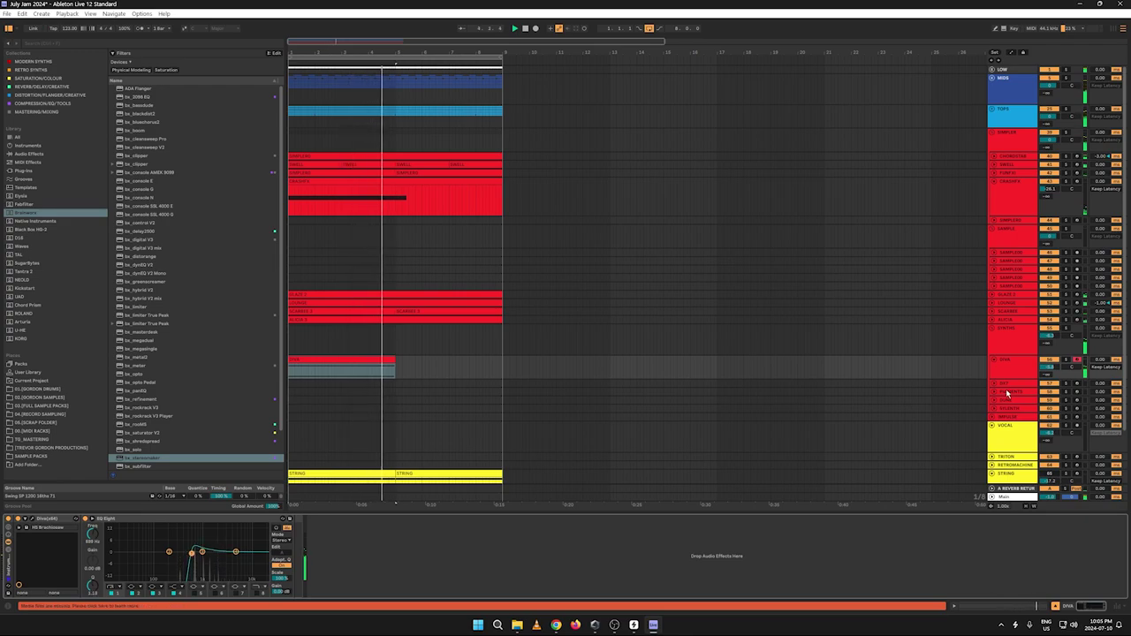
click(363, 374)
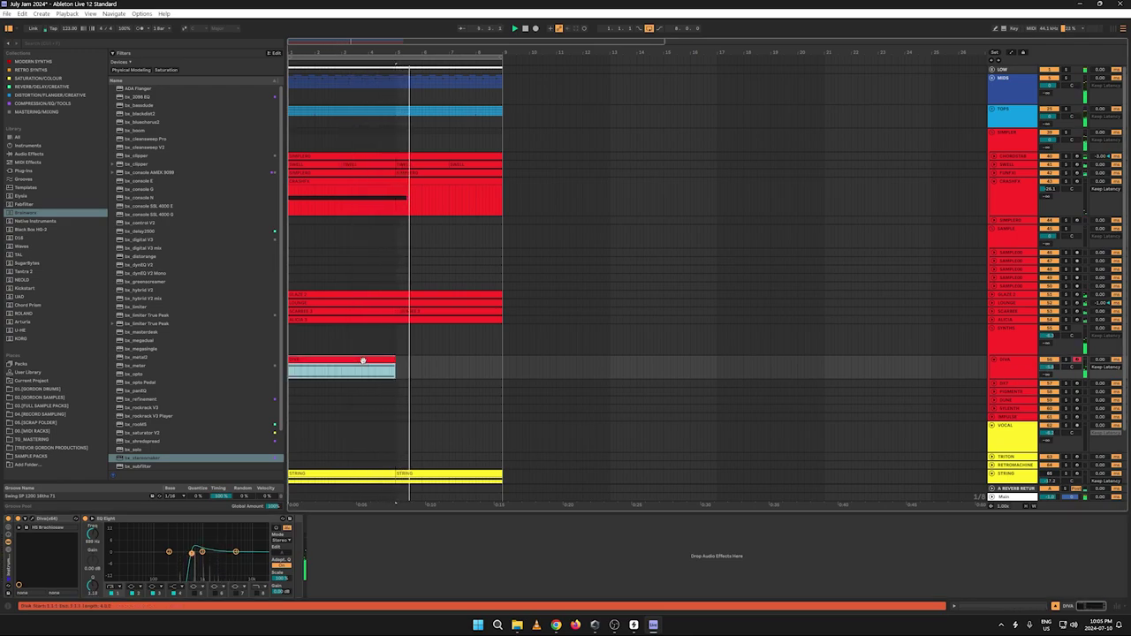
key(ctrl+d)
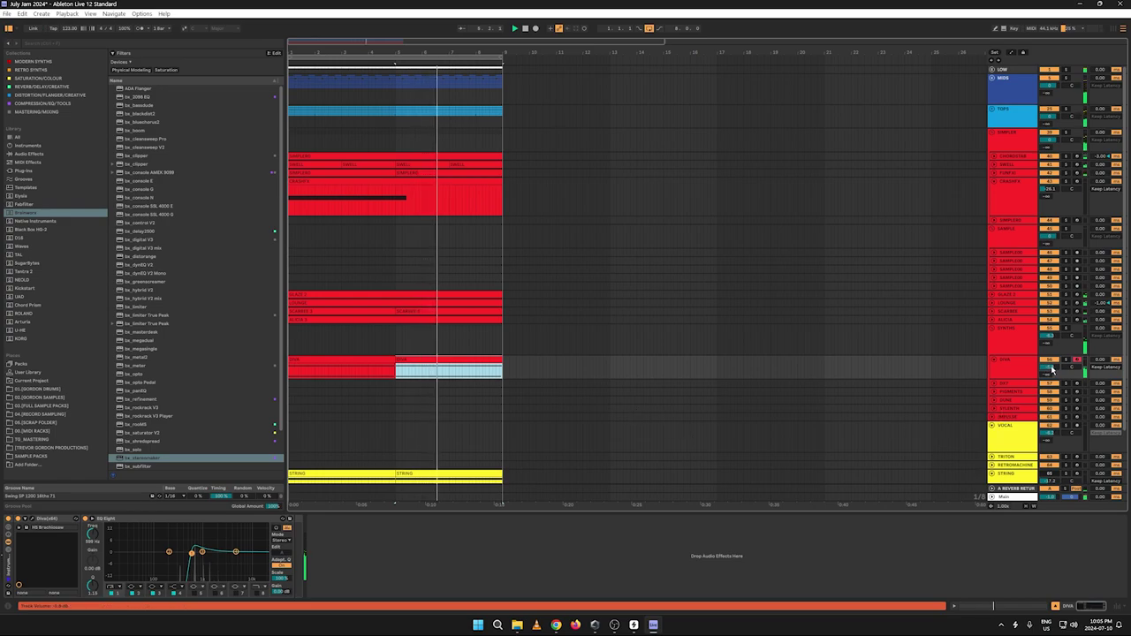
click(1065, 360)
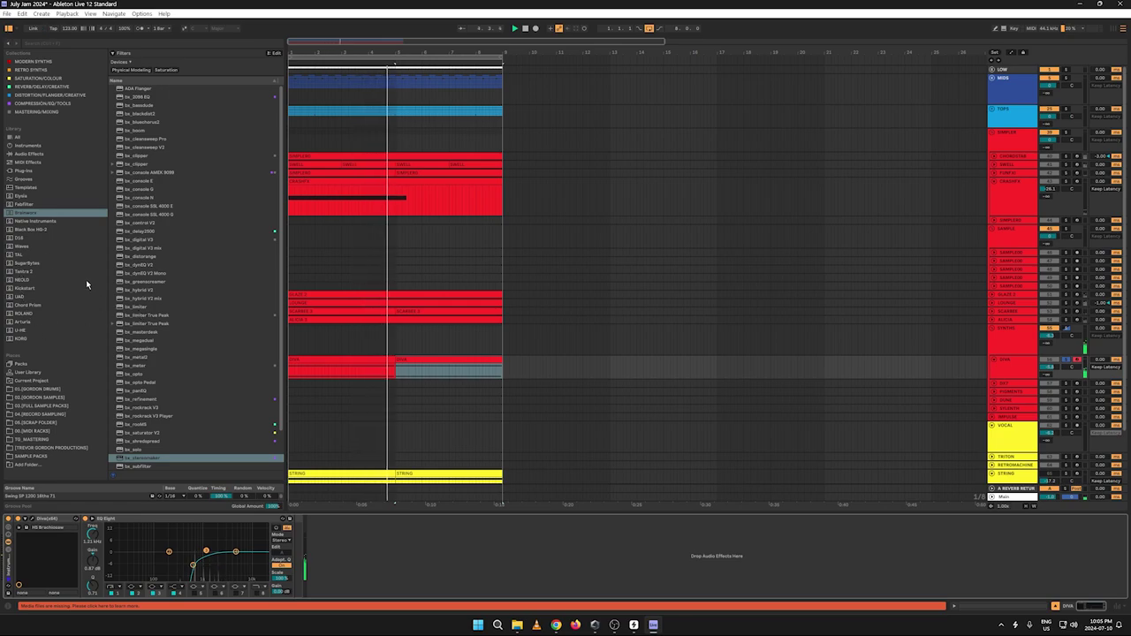
Step: Load 64-bit Kickstart at 61% mix, unsolo DIVA and boost its EQ about 6.8 dB near 3.8 kHz
click(34, 291)
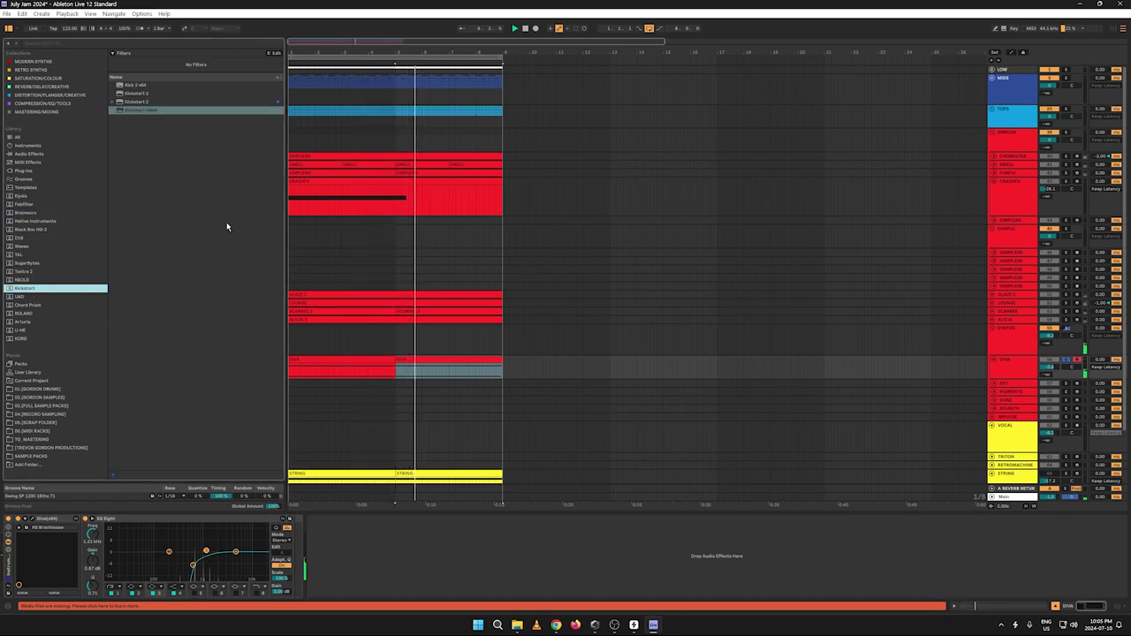
click(151, 110)
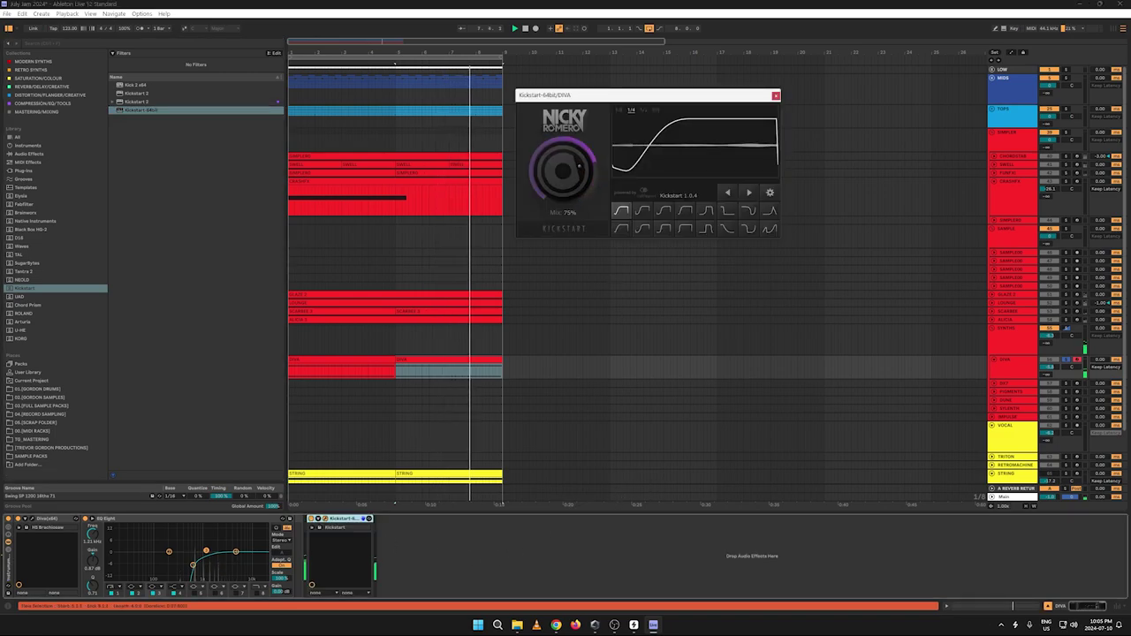
drag(564, 171, 563, 187)
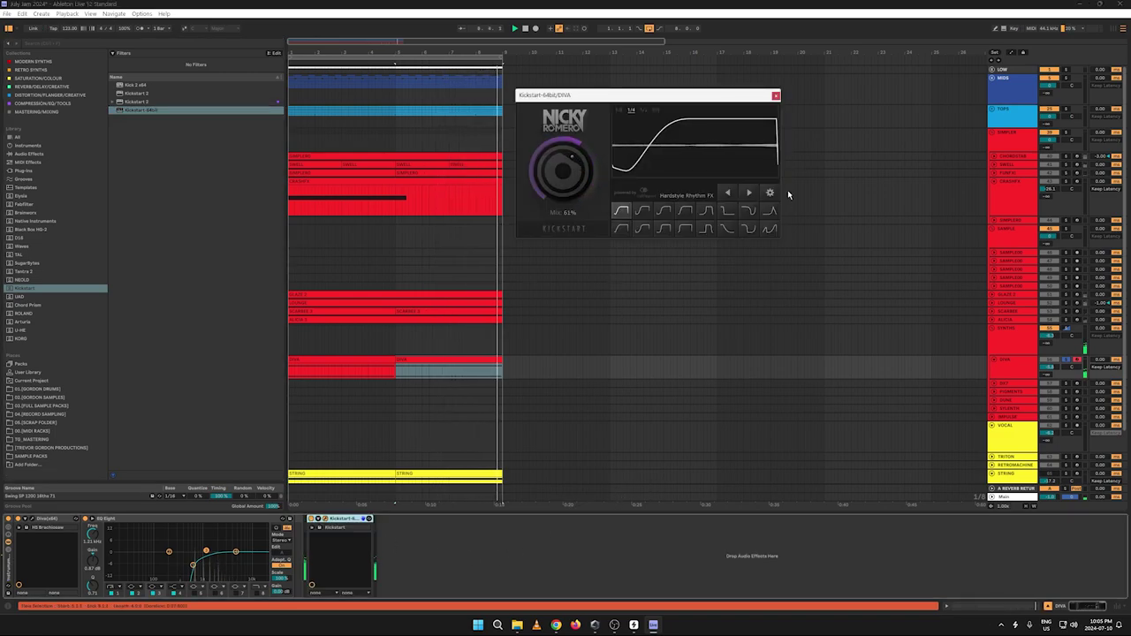
click(776, 95)
click(1065, 360)
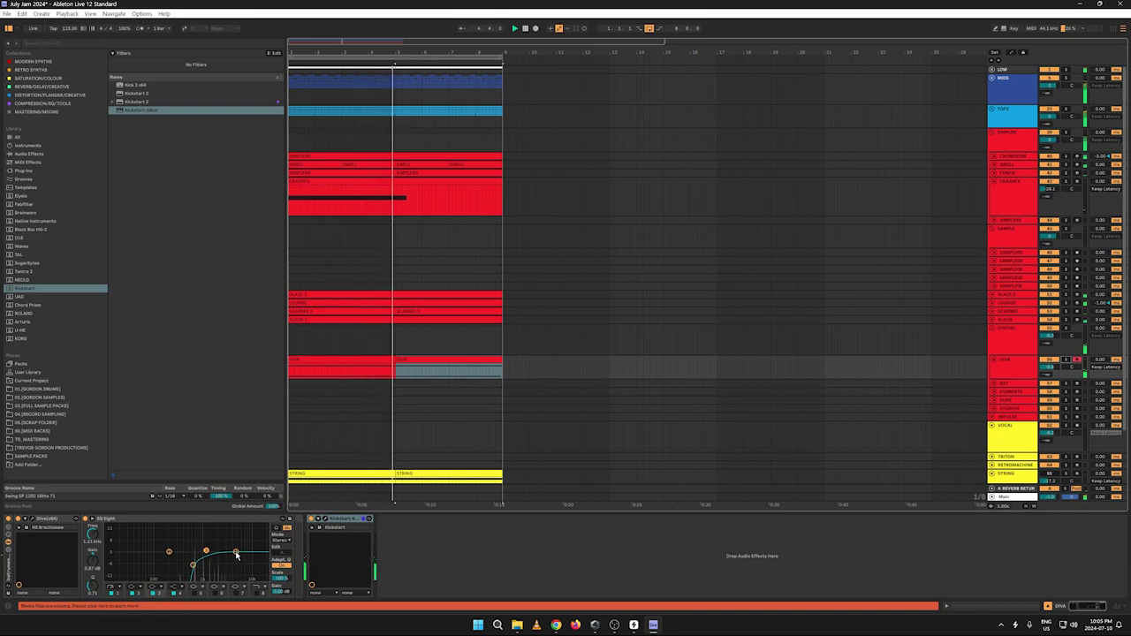
drag(206, 551, 226, 545)
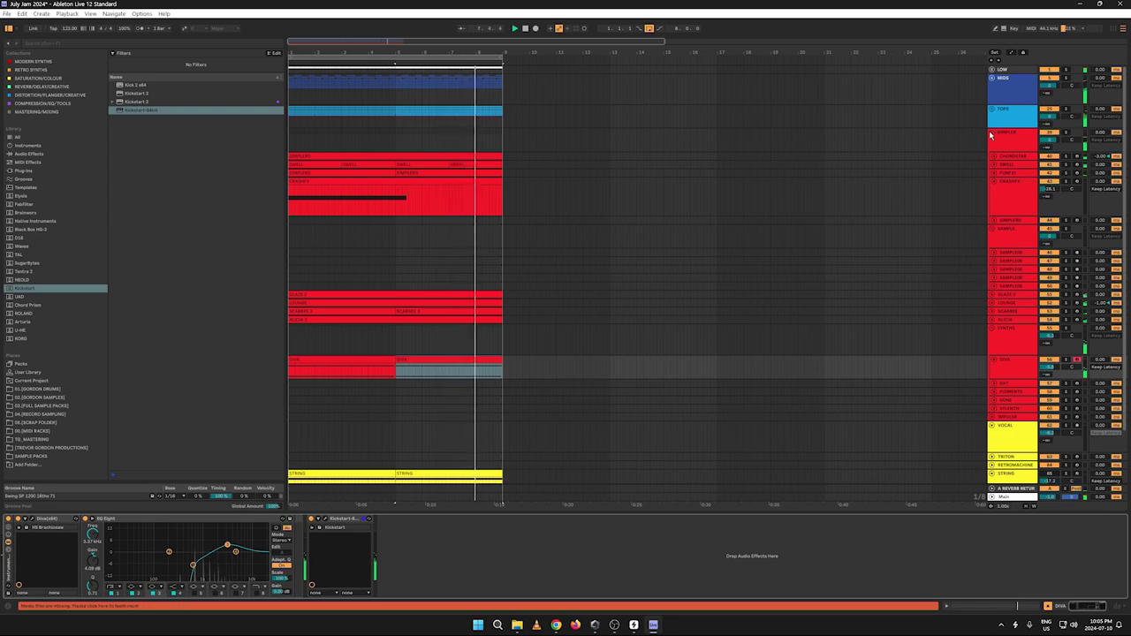
Step: Fold SIMPLER and re-enable the RIDE track inside the TOPS group, then fold TOPS again
click(991, 133)
click(998, 114)
click(992, 110)
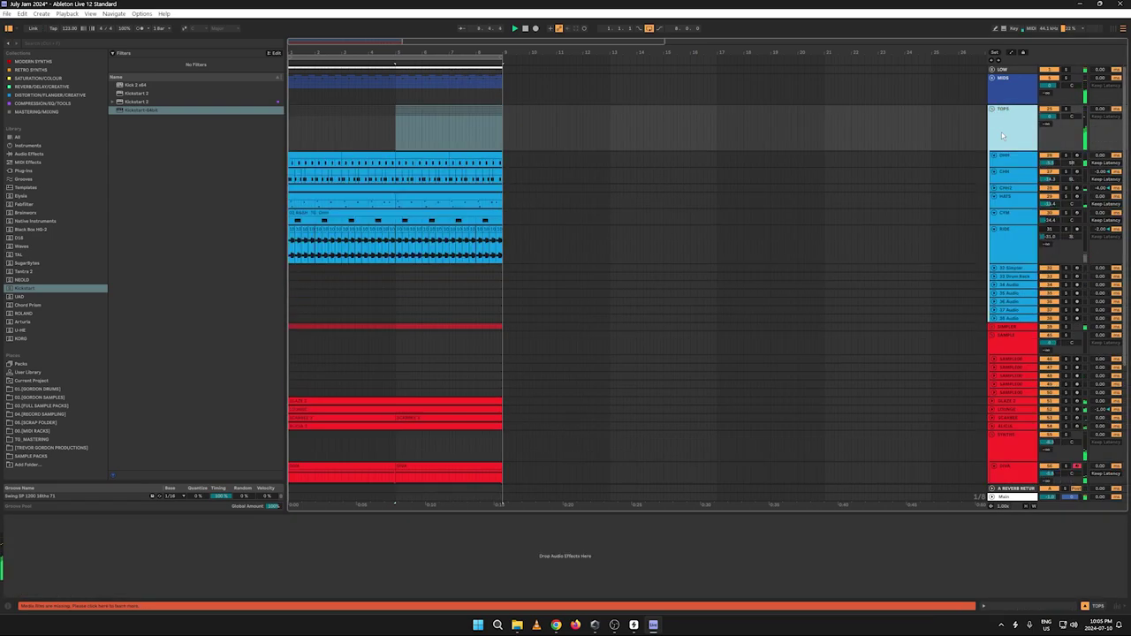
click(1048, 231)
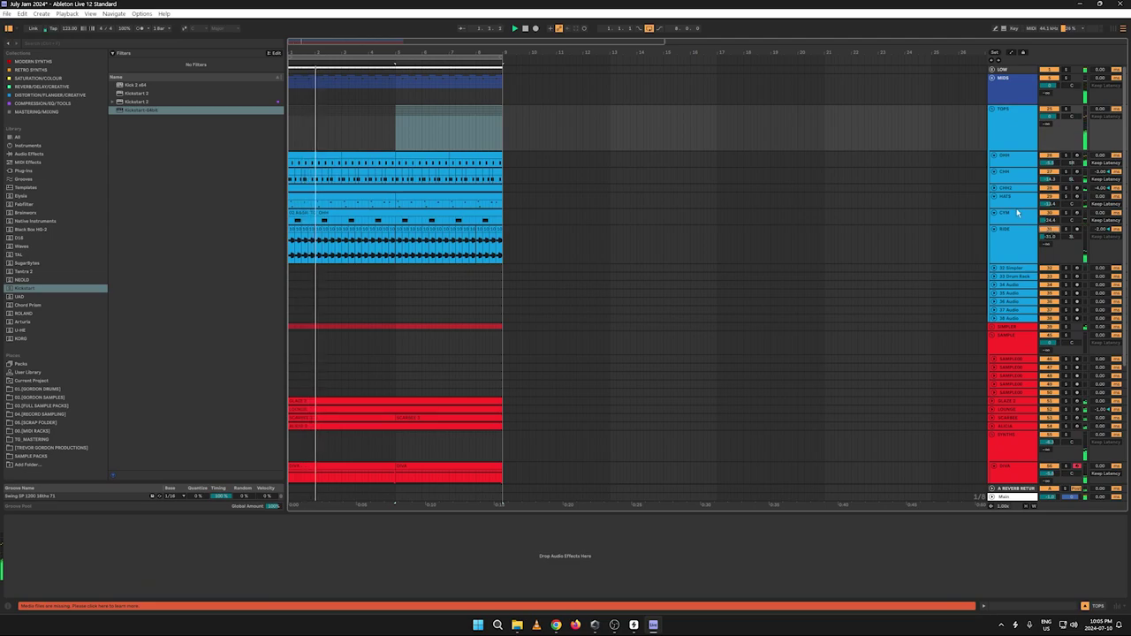
click(991, 109)
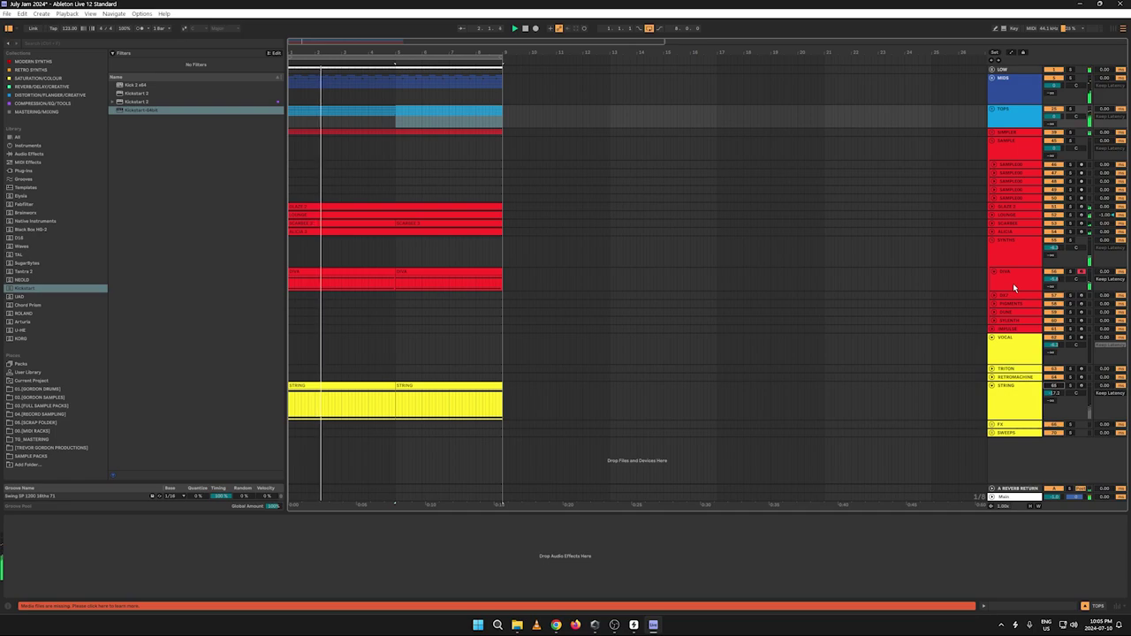
Step: Fold the SYNTHS, VOCAL and SAMPLE groups and switch to the Session mixer
click(992, 237)
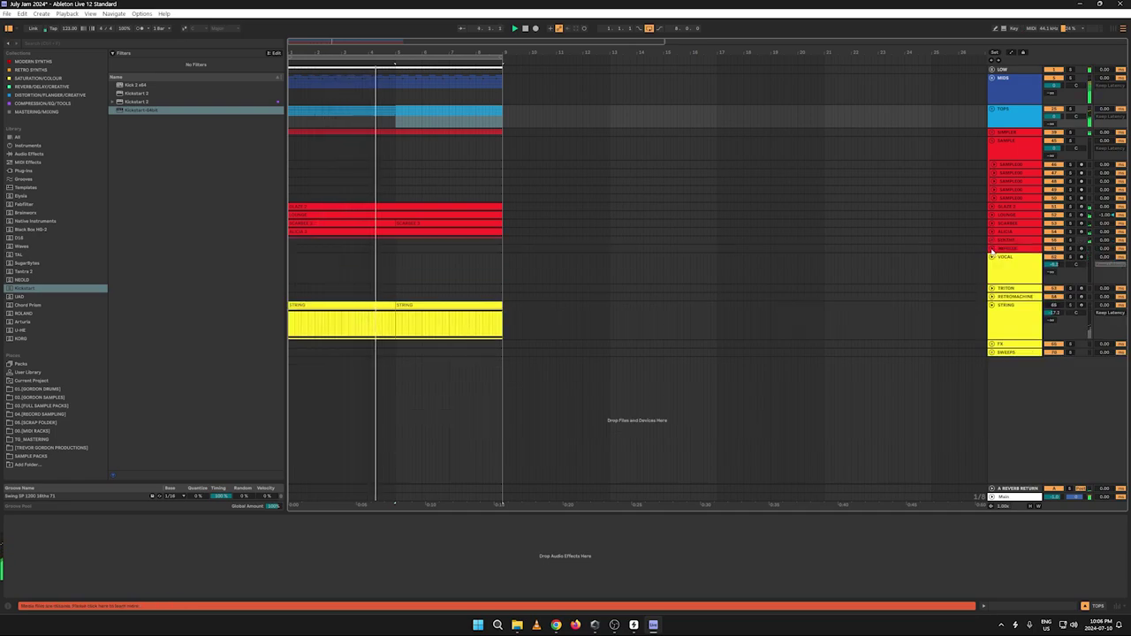
click(991, 256)
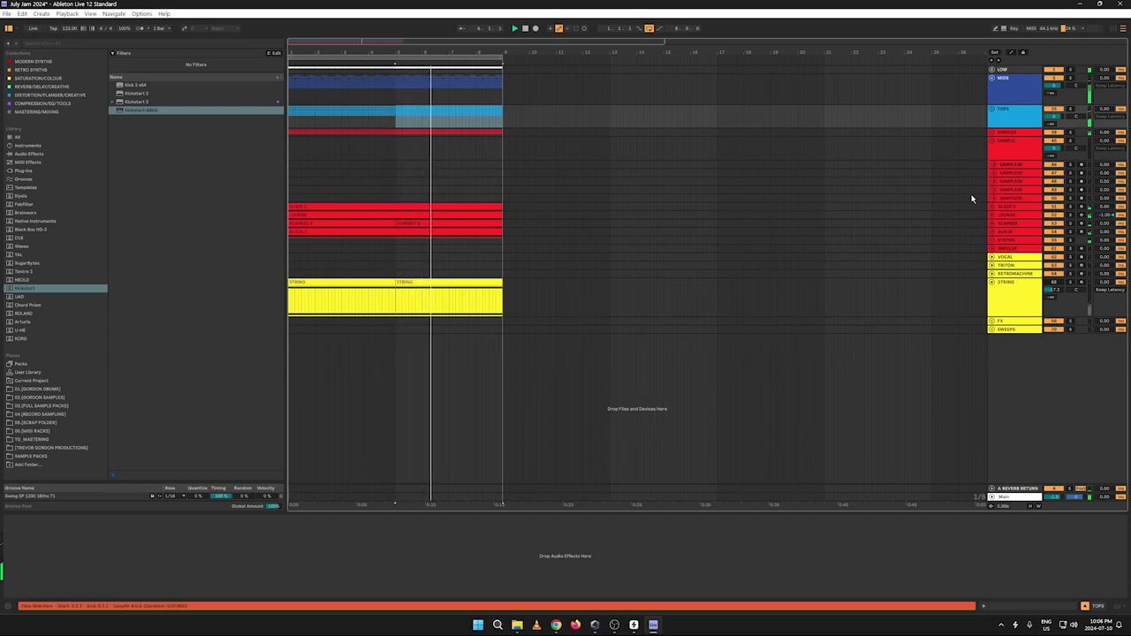
click(991, 141)
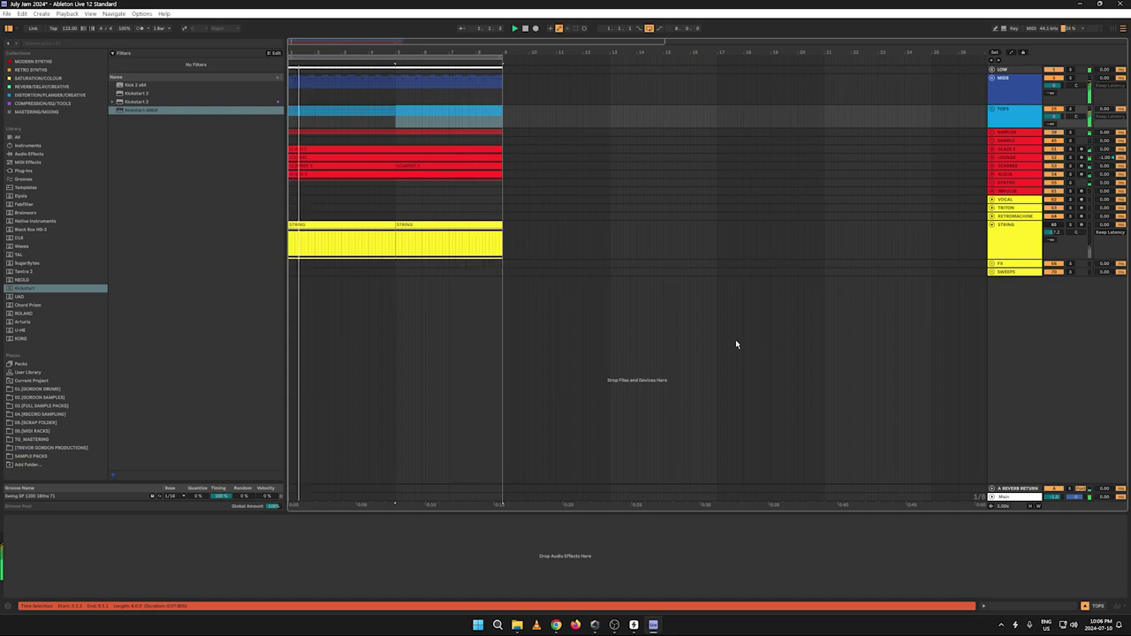
key(Tab)
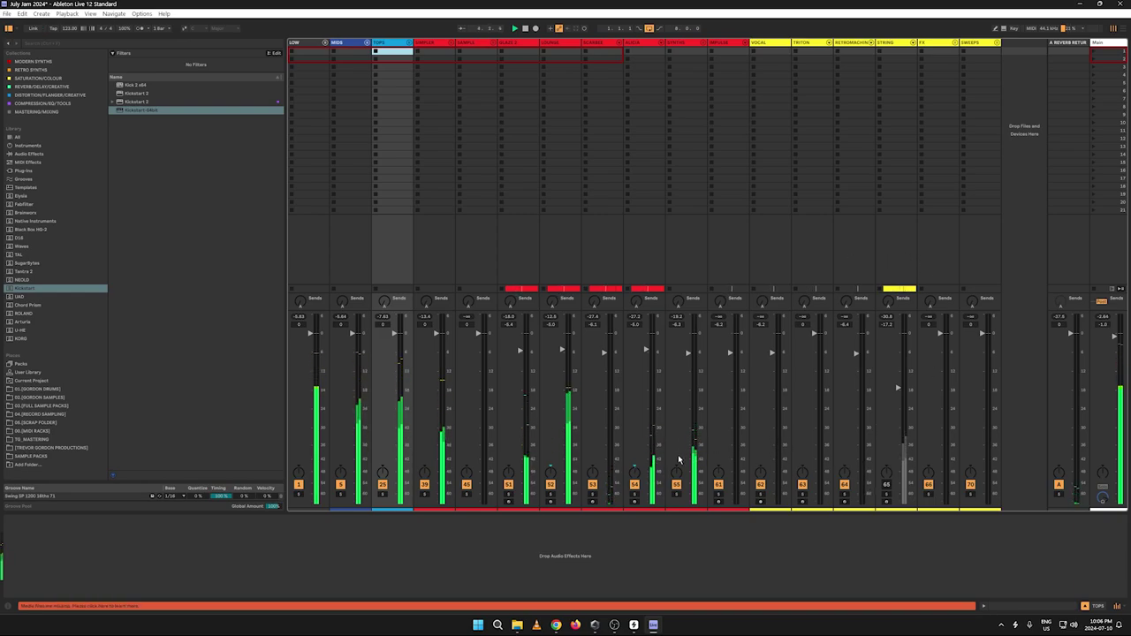
Step: Inspect the GLAZE 2, ALICIA, LOUNGE and SCARBEE devices, then unfold SYNTHS and select DIVA
click(507, 500)
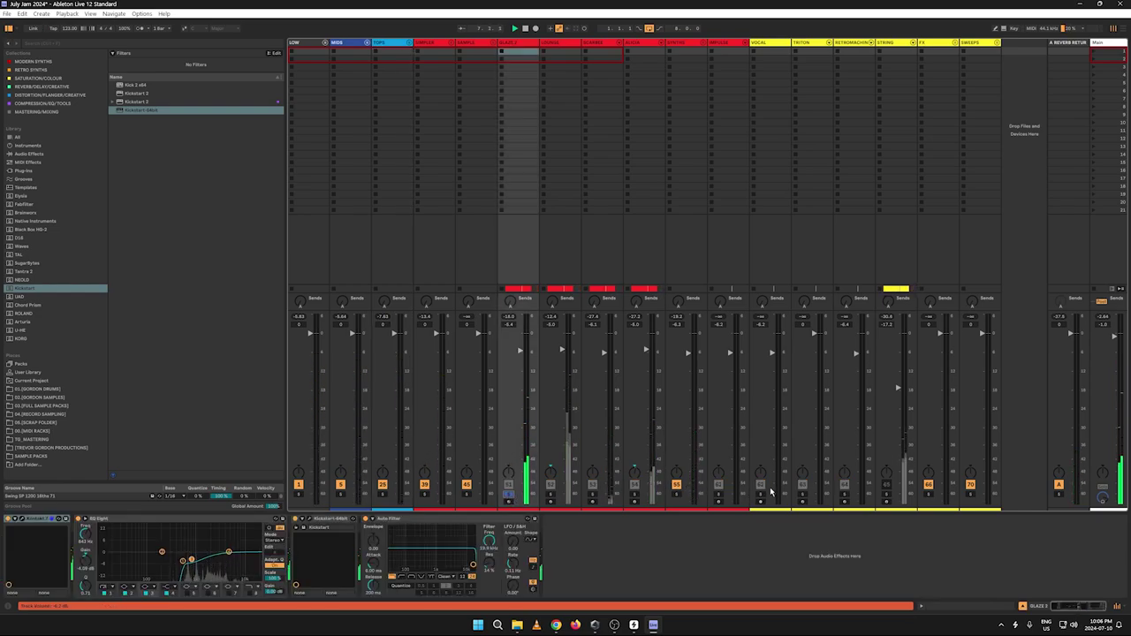
click(634, 498)
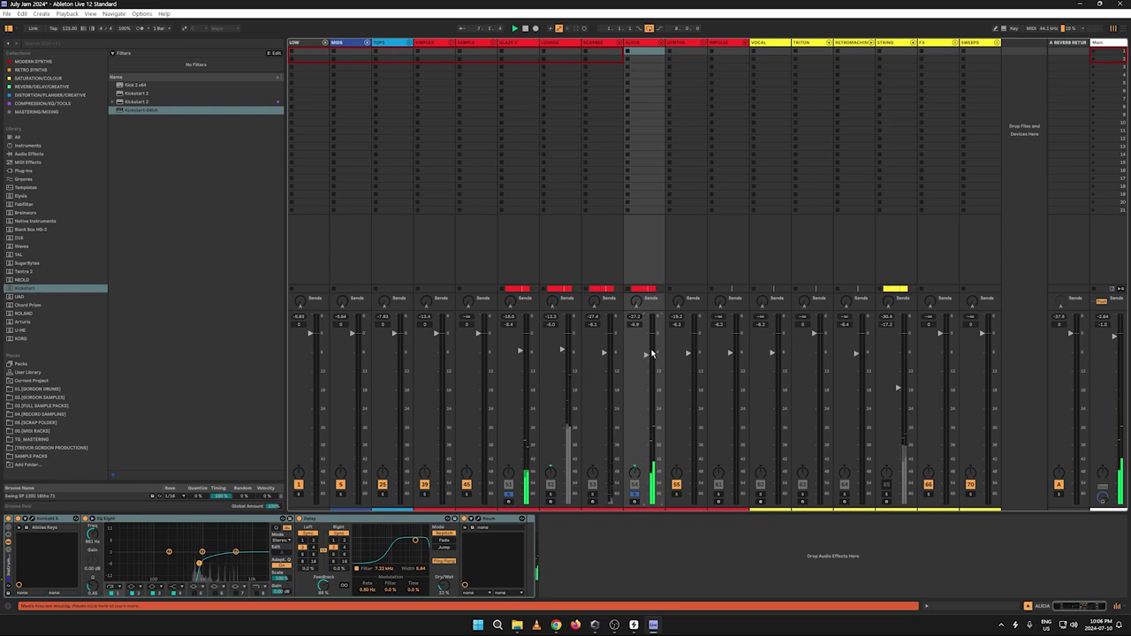
click(550, 498)
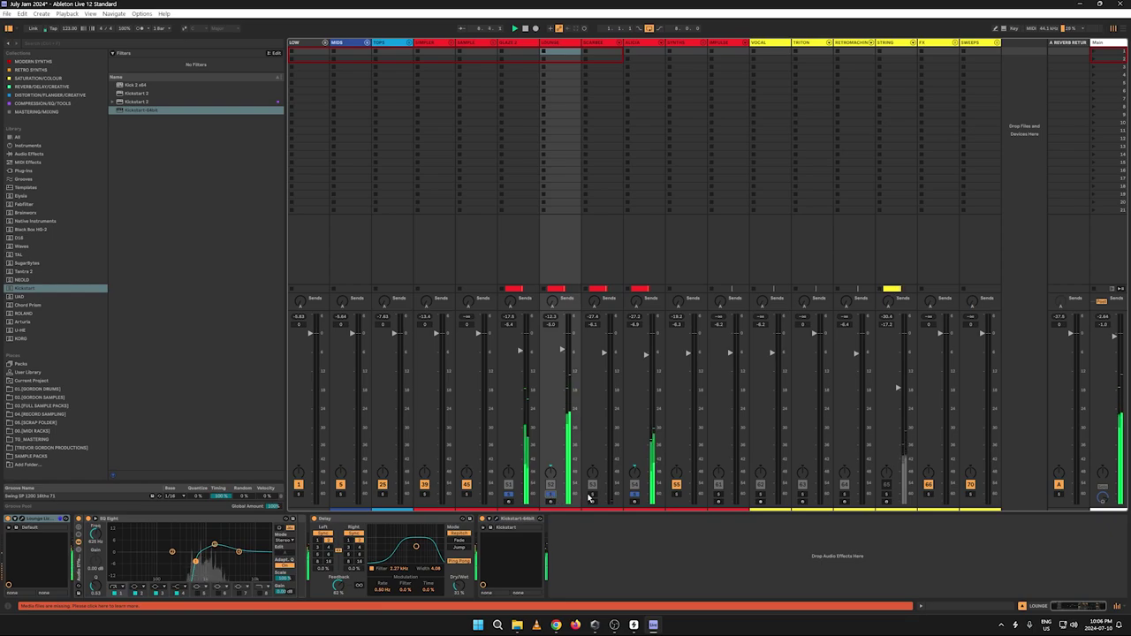
click(592, 497)
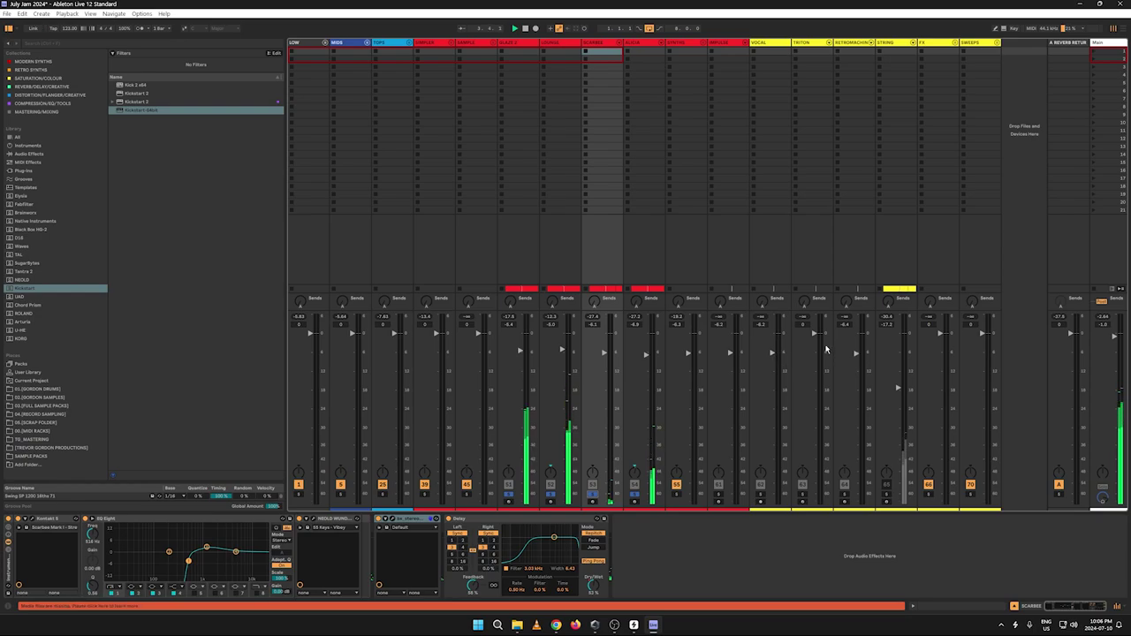
click(704, 42)
click(721, 48)
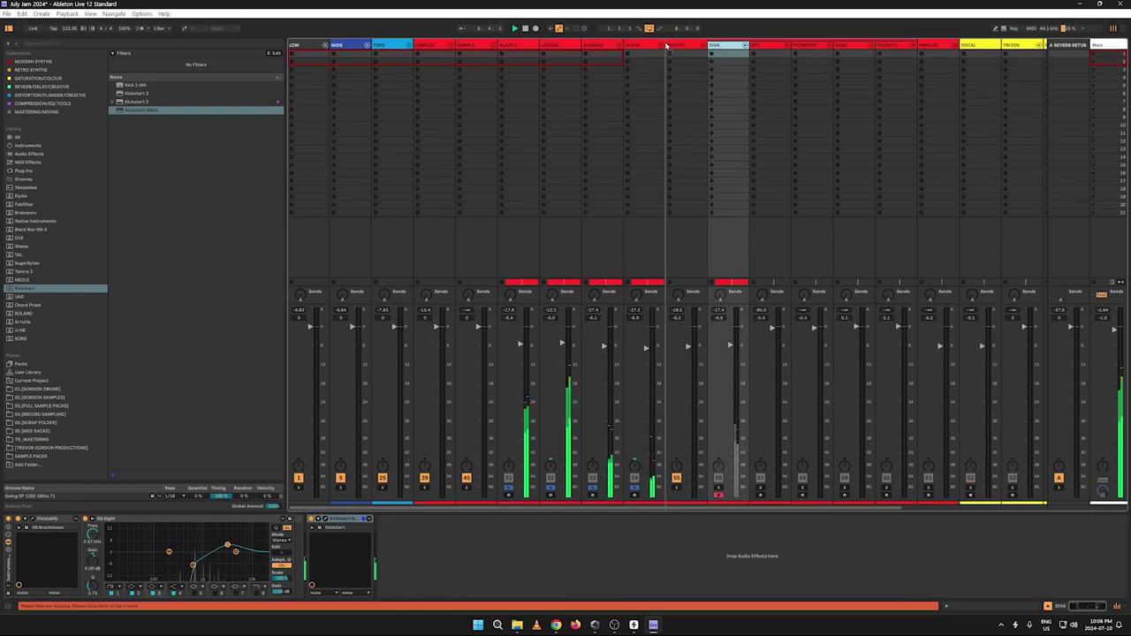
Step: Move DIVA beside SCARBEE, take it out of solo and return to the Arrangement view
drag(698, 75, 697, 76)
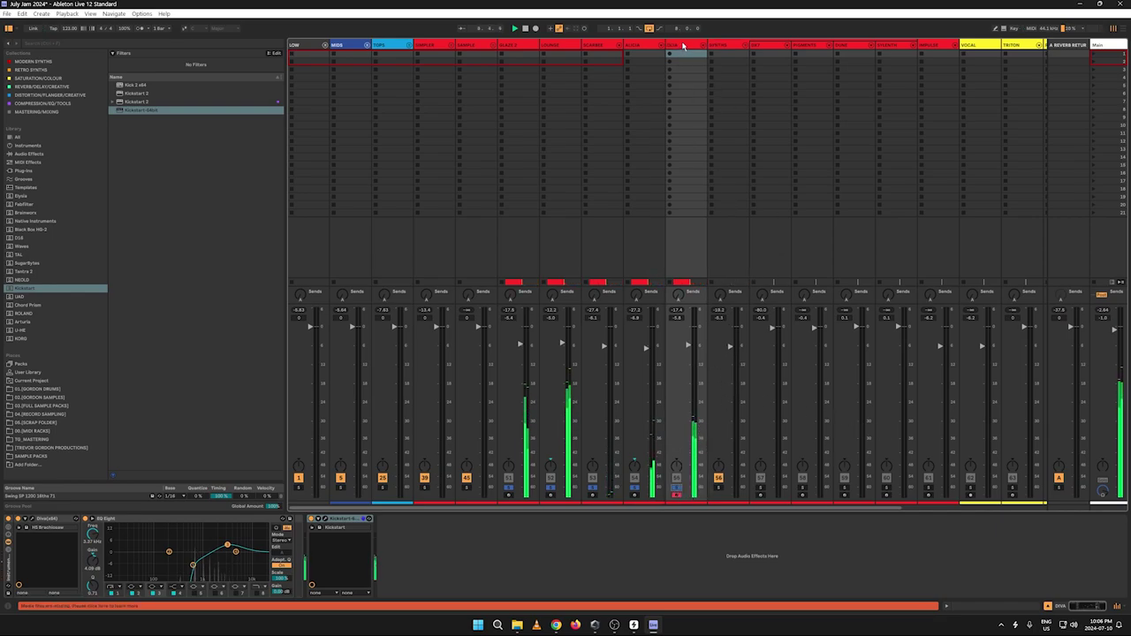
drag(683, 46, 626, 65)
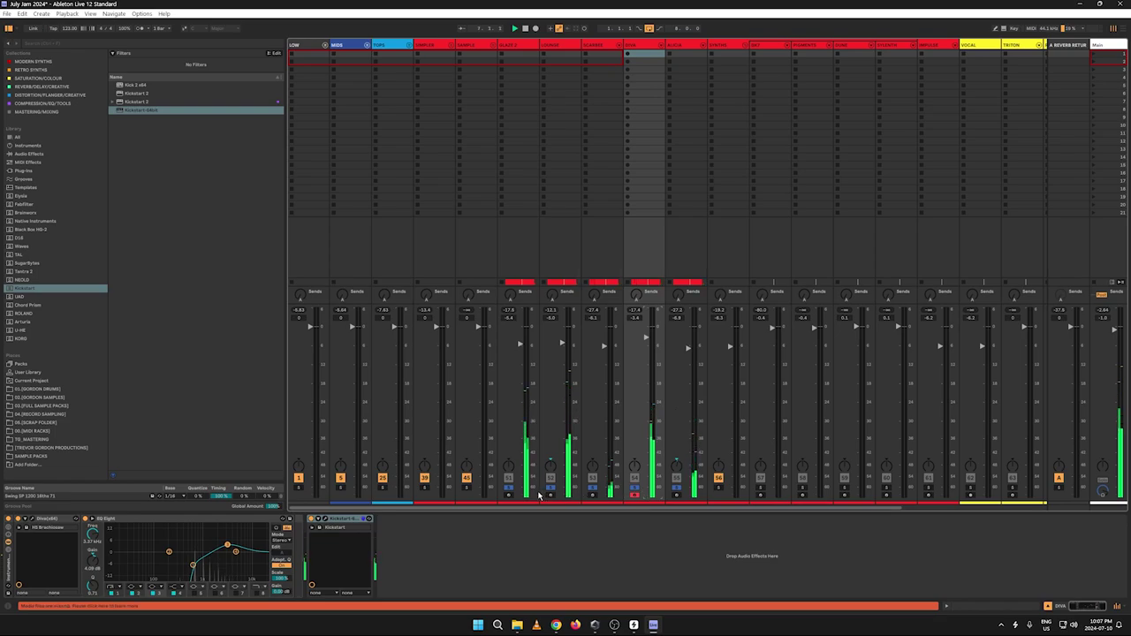
click(507, 489)
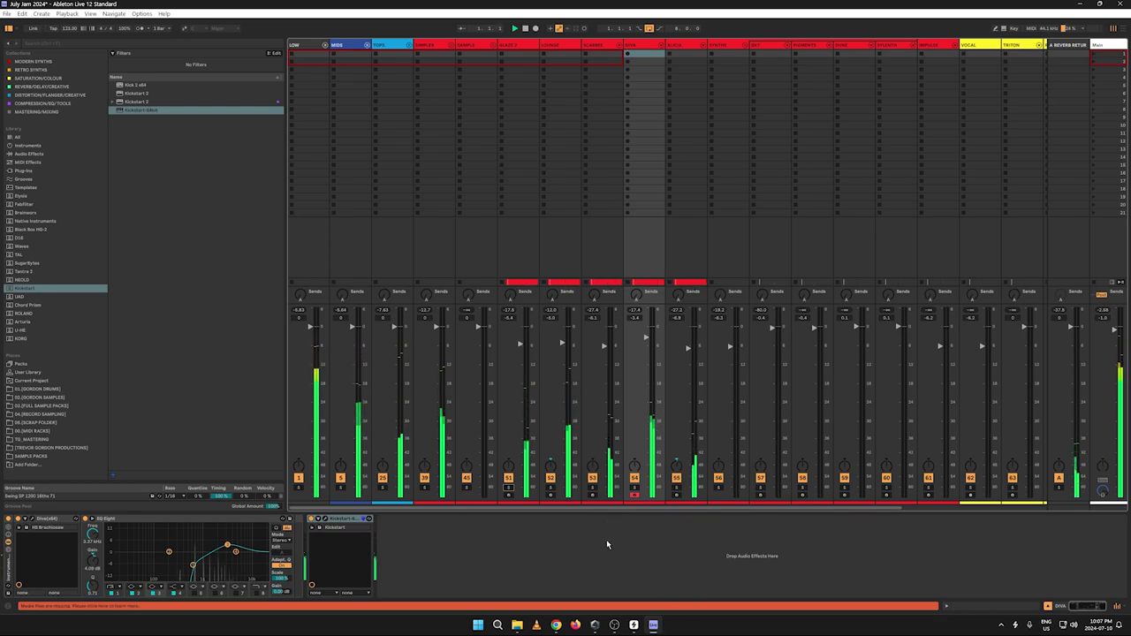
key(Tab)
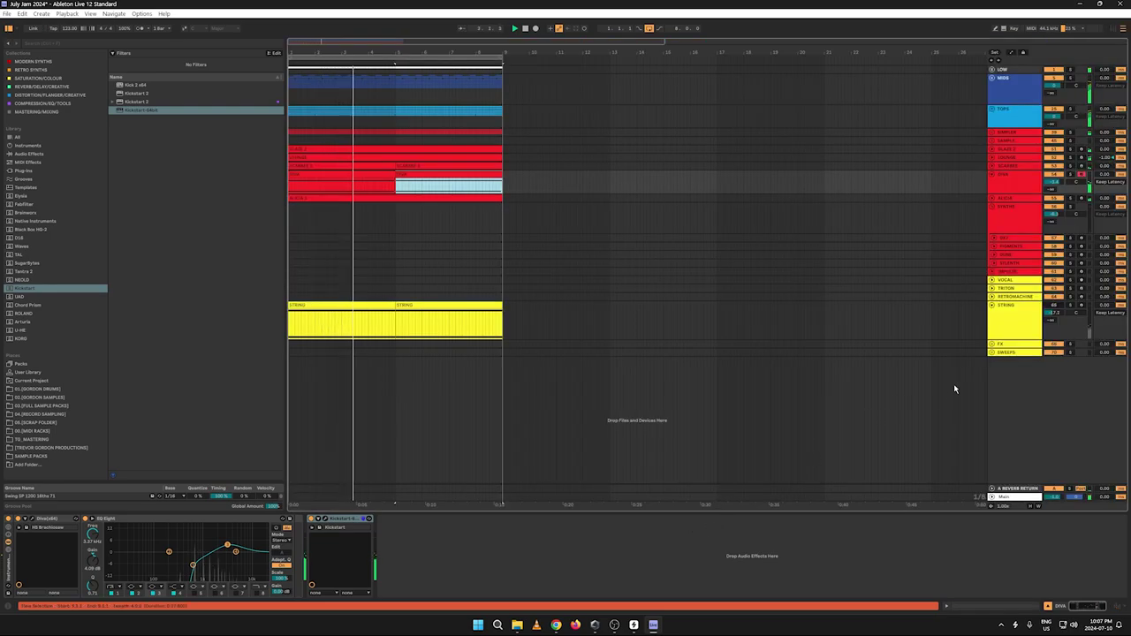
Step: Select the VOCAL track, replay from bar 5, then scroll up to the LOW group's tracks
click(1004, 280)
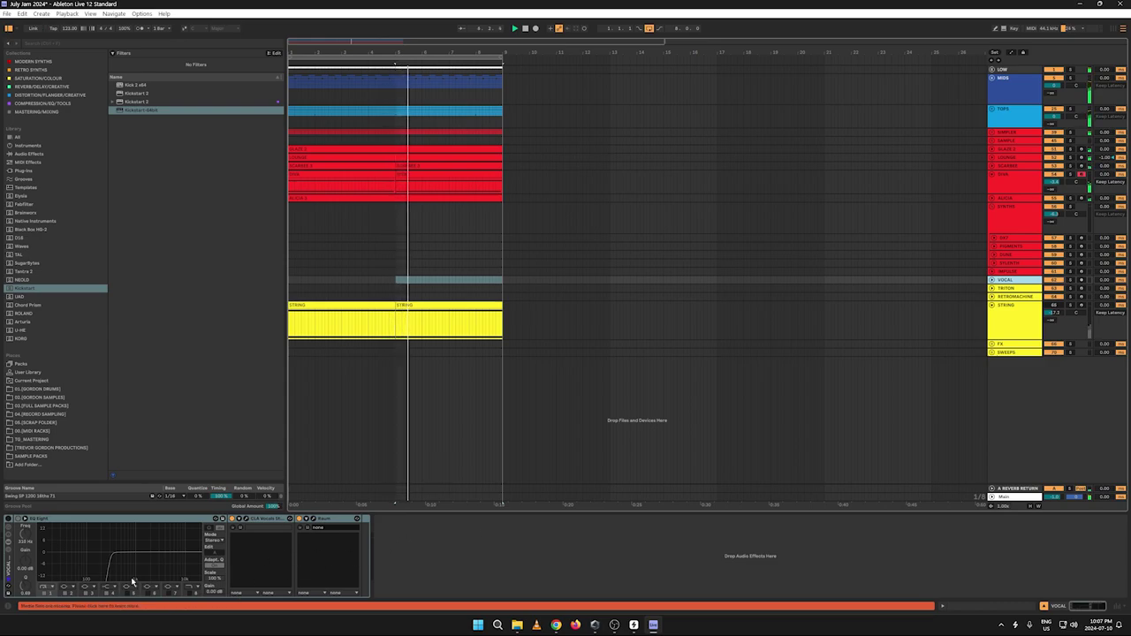
key(space)
key(space)
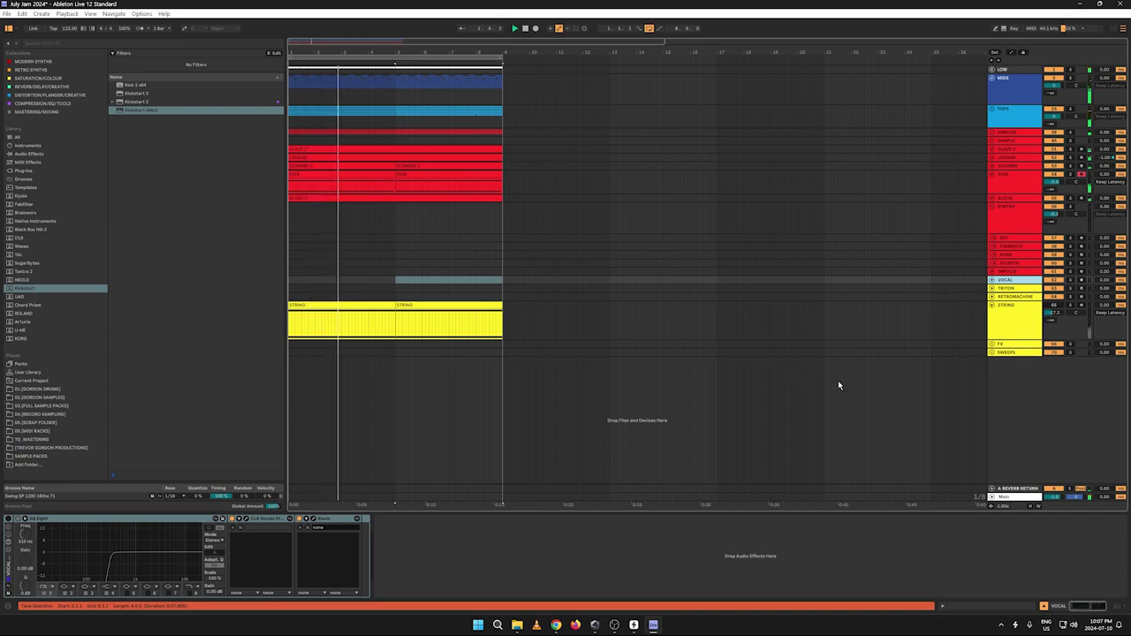
key(space)
key(space)
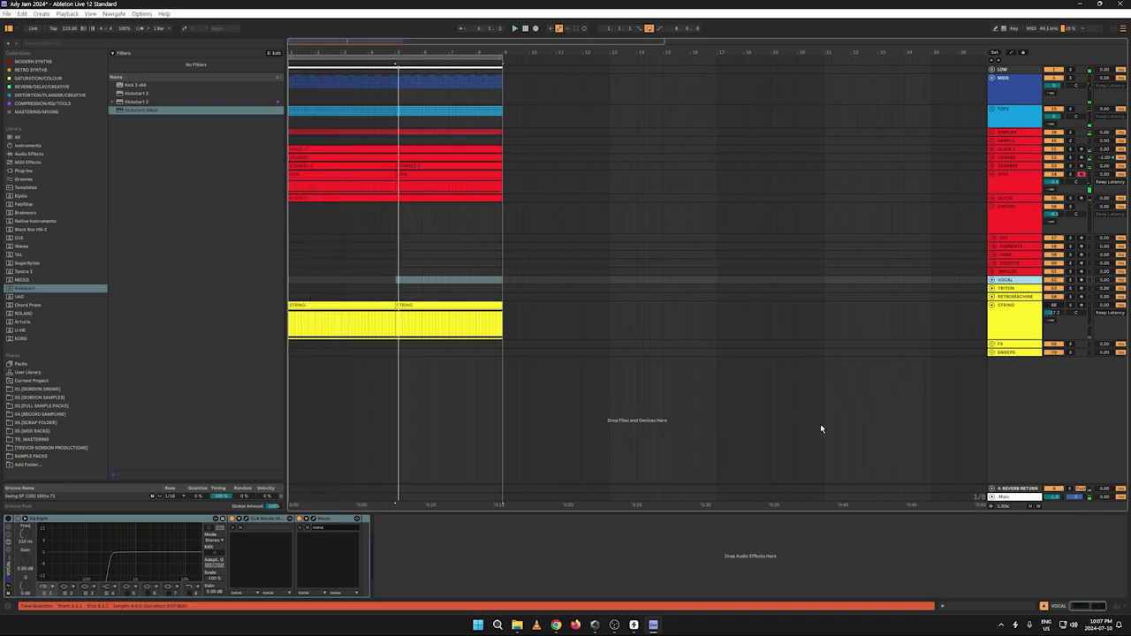
click(614, 625)
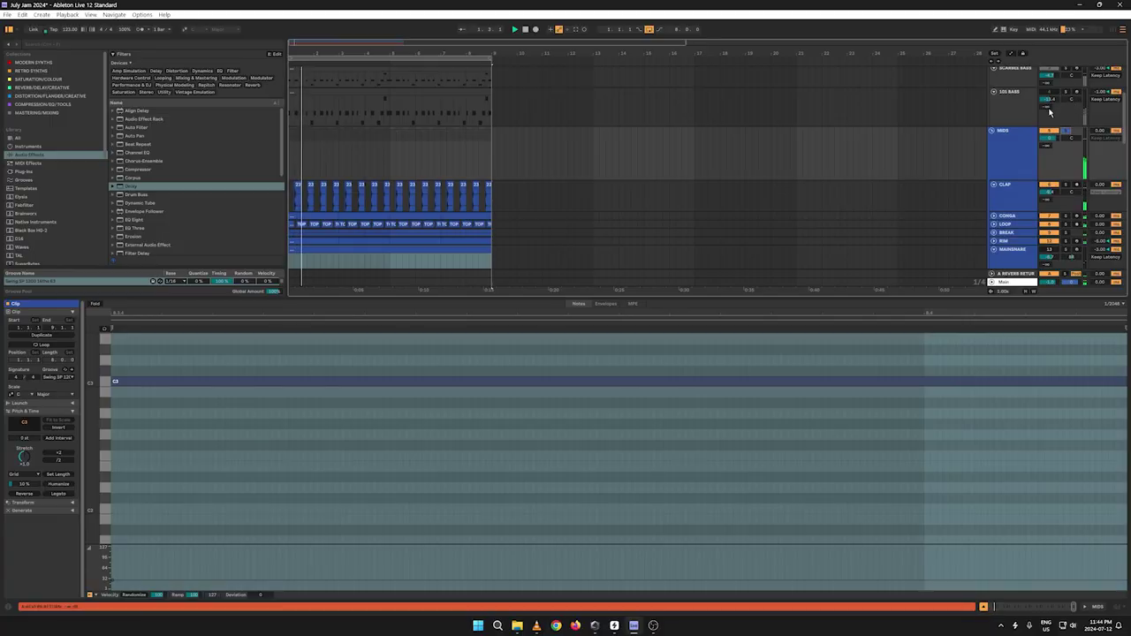
scroll(1049, 112, up, 3)
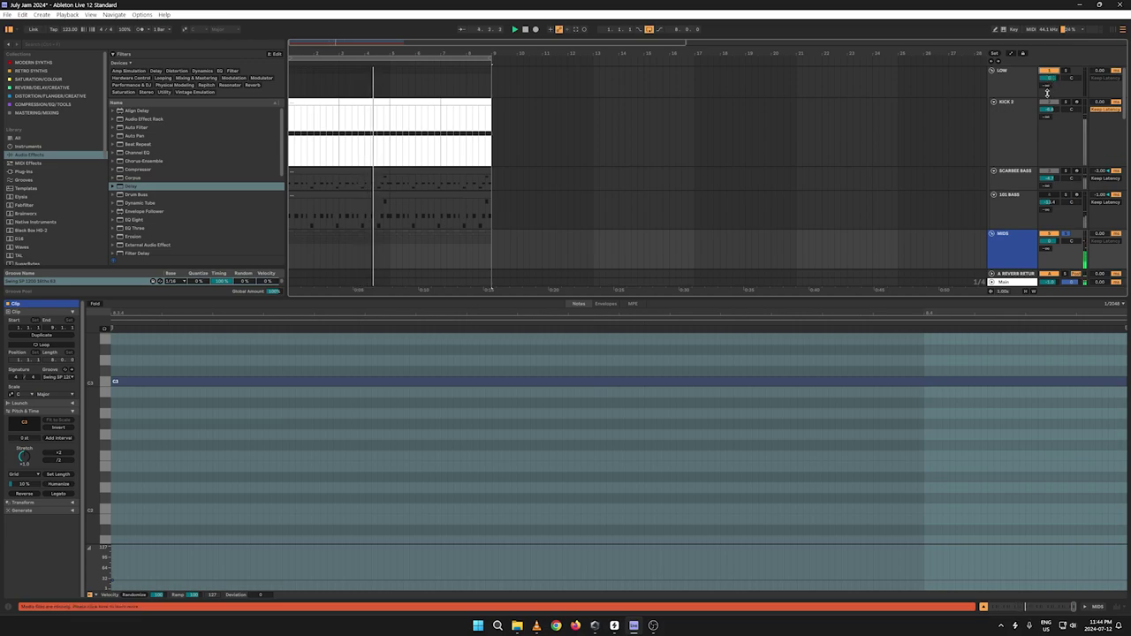
Step: Mute the LOW track and lower SMALLSNARE's volume to about -13 dB
click(1059, 69)
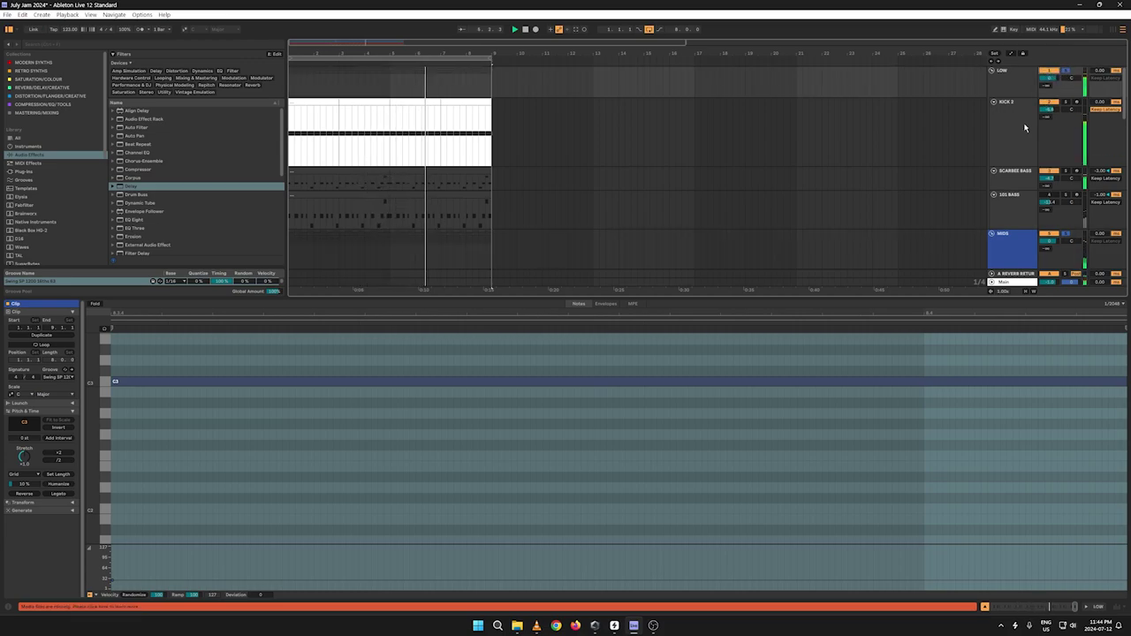
scroll(963, 148, down, 3)
scroll(959, 155, down, 2)
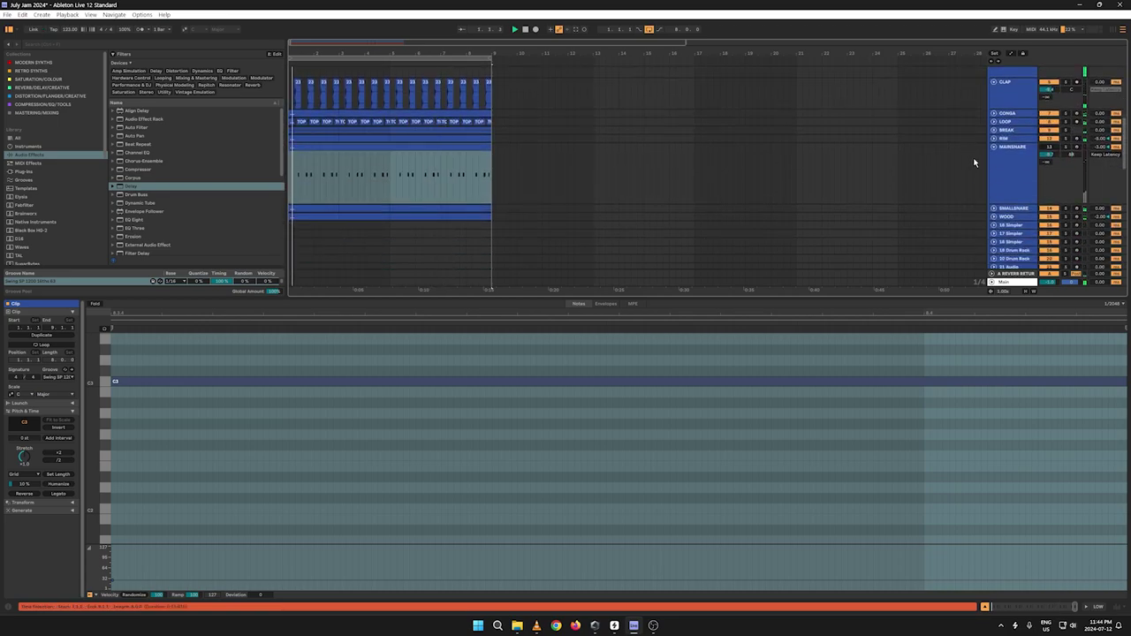
click(1047, 201)
click(1048, 210)
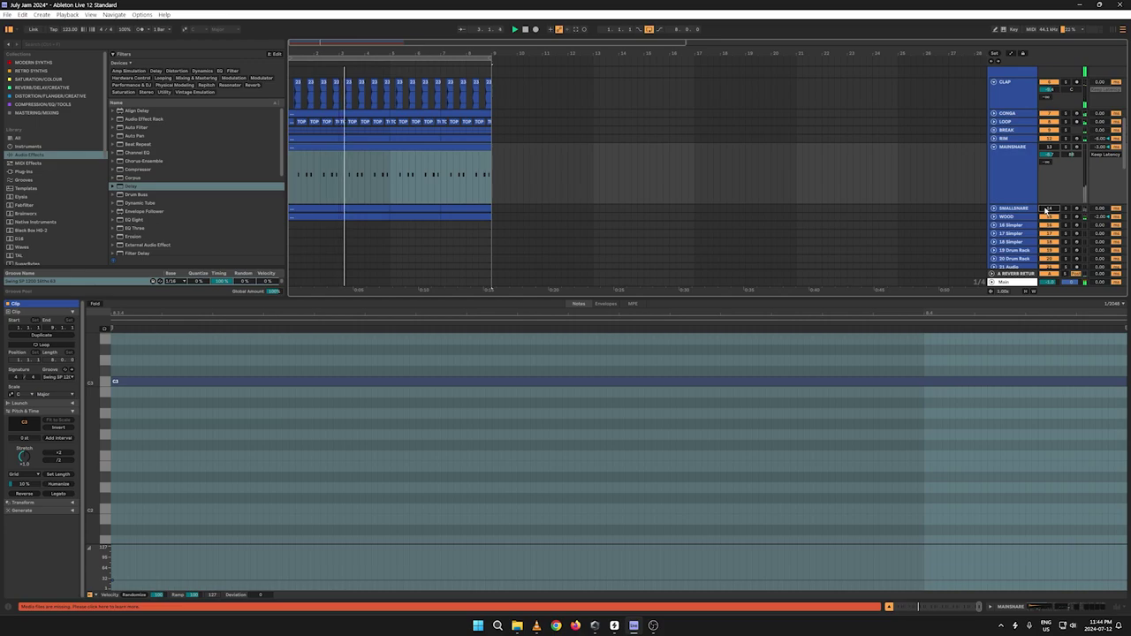
click(1048, 209)
click(993, 209)
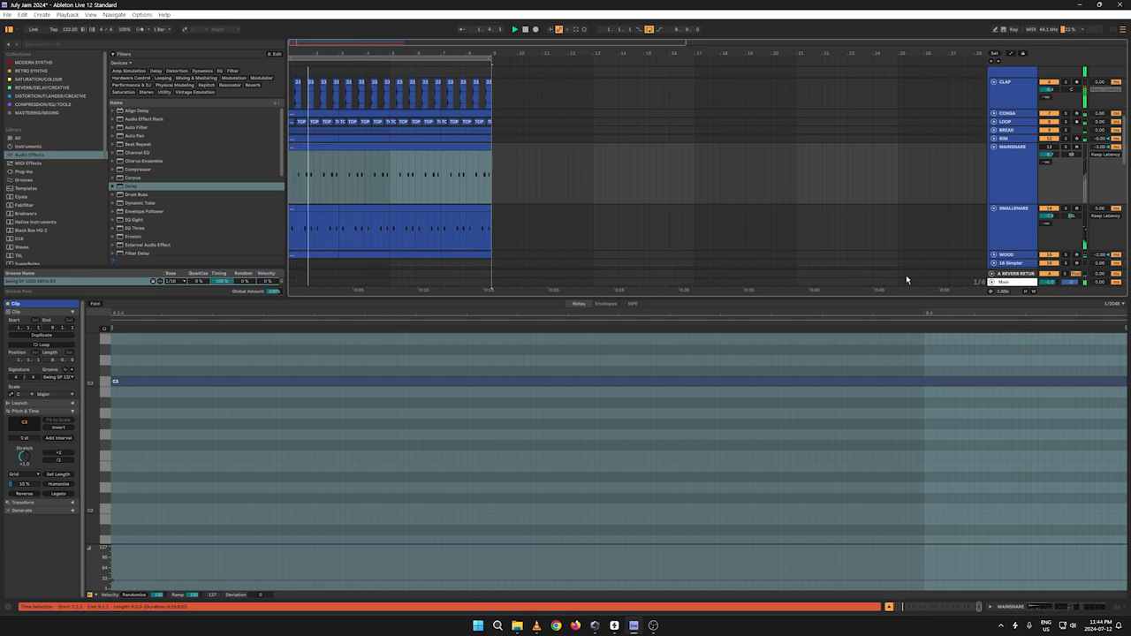
drag(1048, 217, 1047, 224)
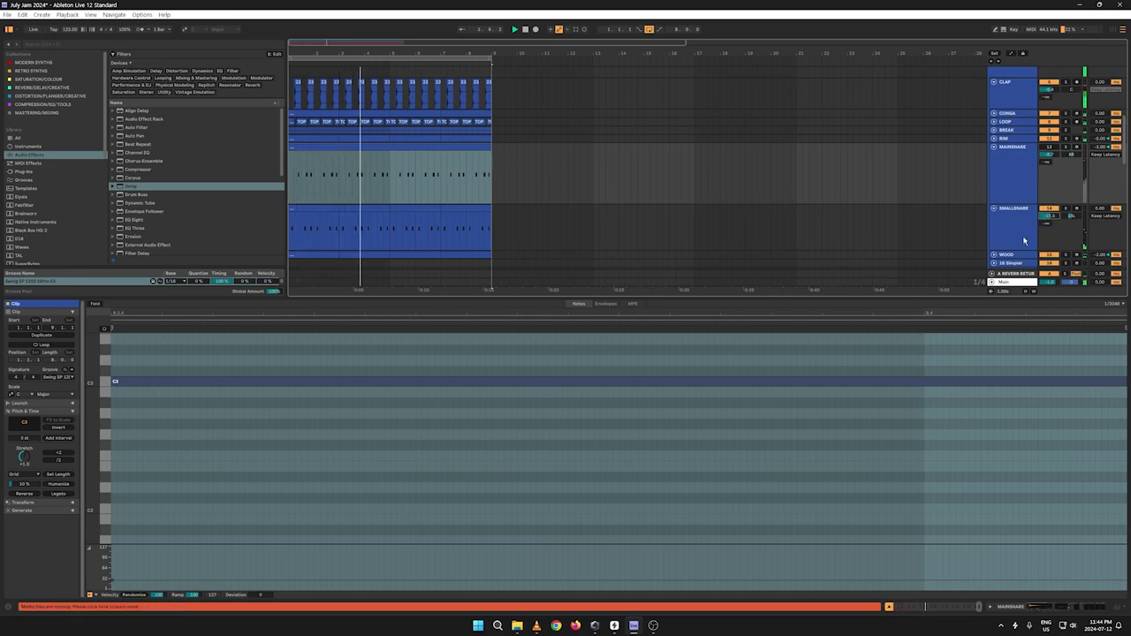
drag(1051, 218, 1051, 226)
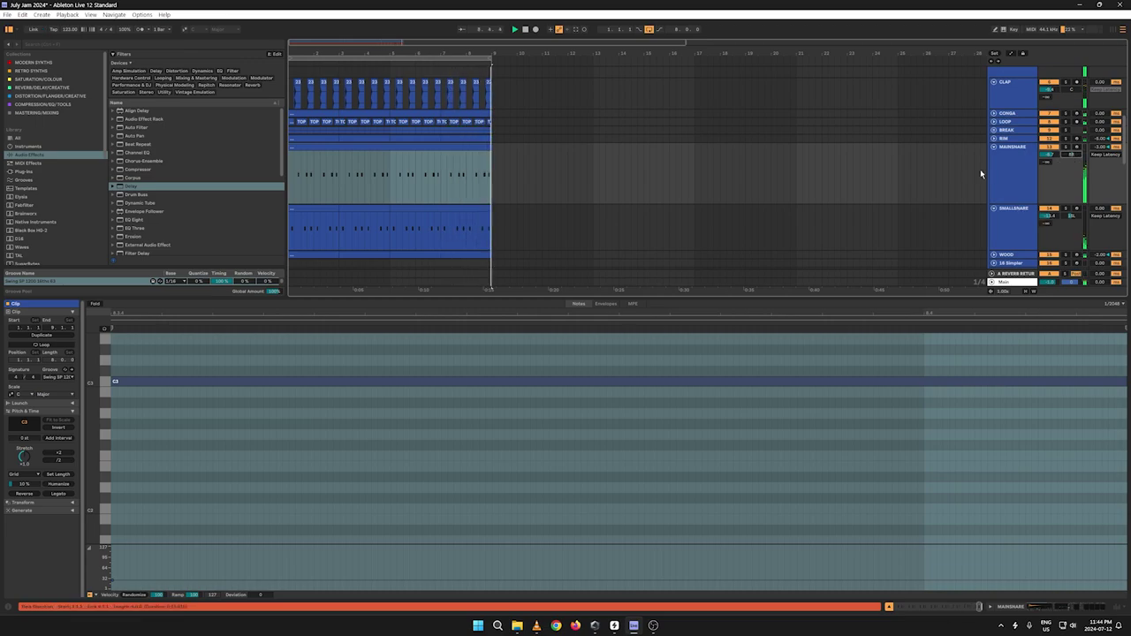
Step: Lower MAINSNARE's volume to about -0.2 dB and show its device chain
scroll(913, 113, up, 5)
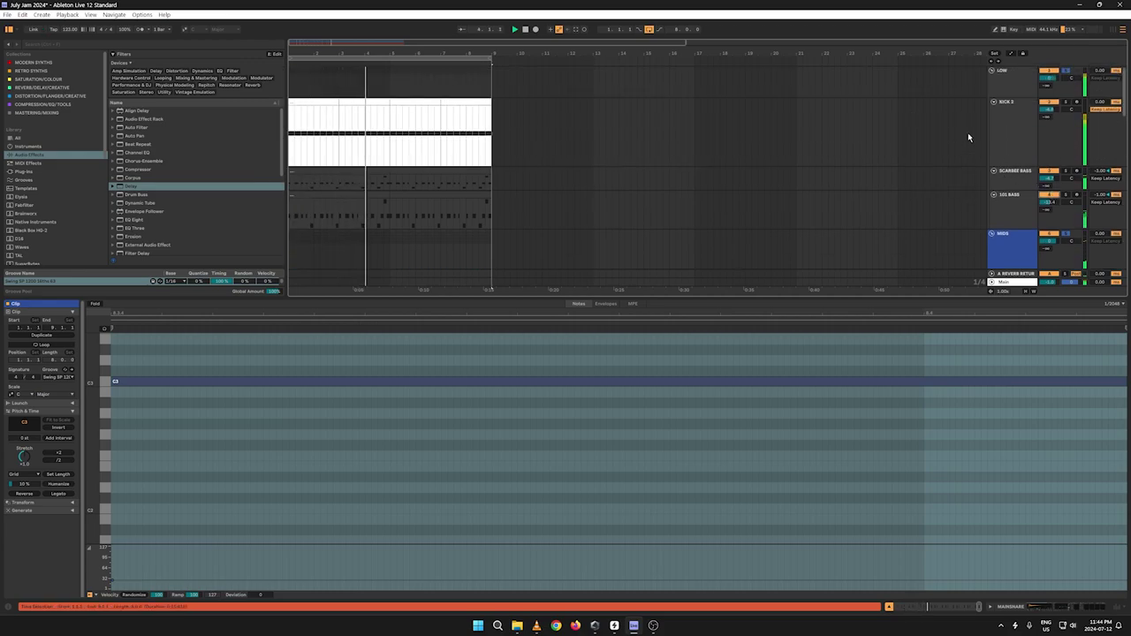
scroll(804, 143, down, 5)
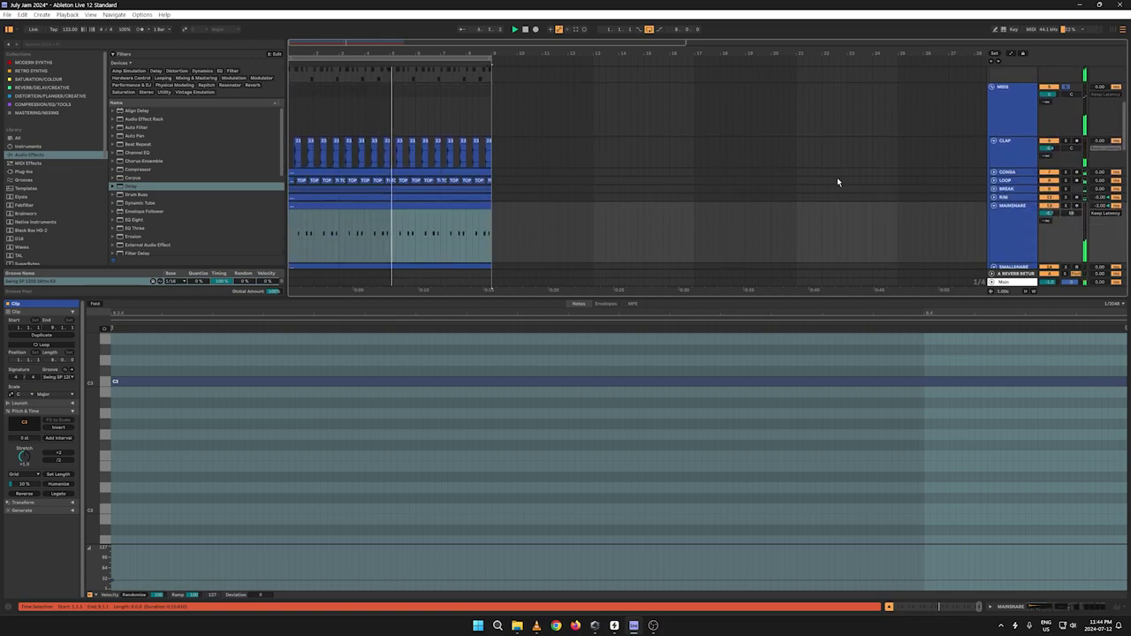
scroll(878, 196, down, 3)
click(1033, 141)
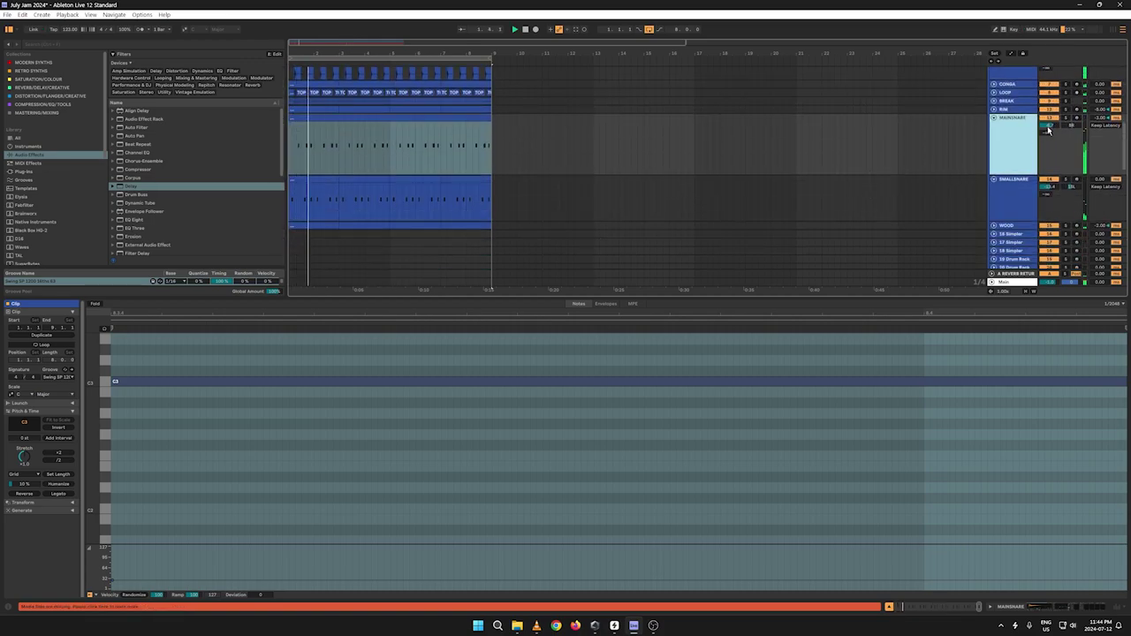
drag(1047, 130, 1048, 131)
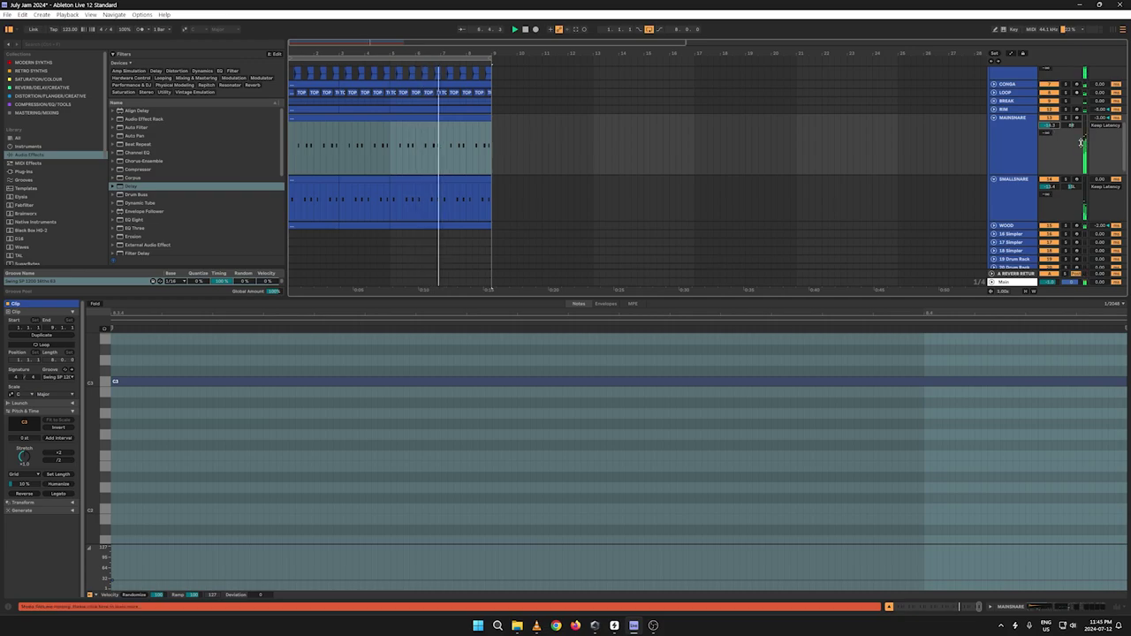
click(1010, 145)
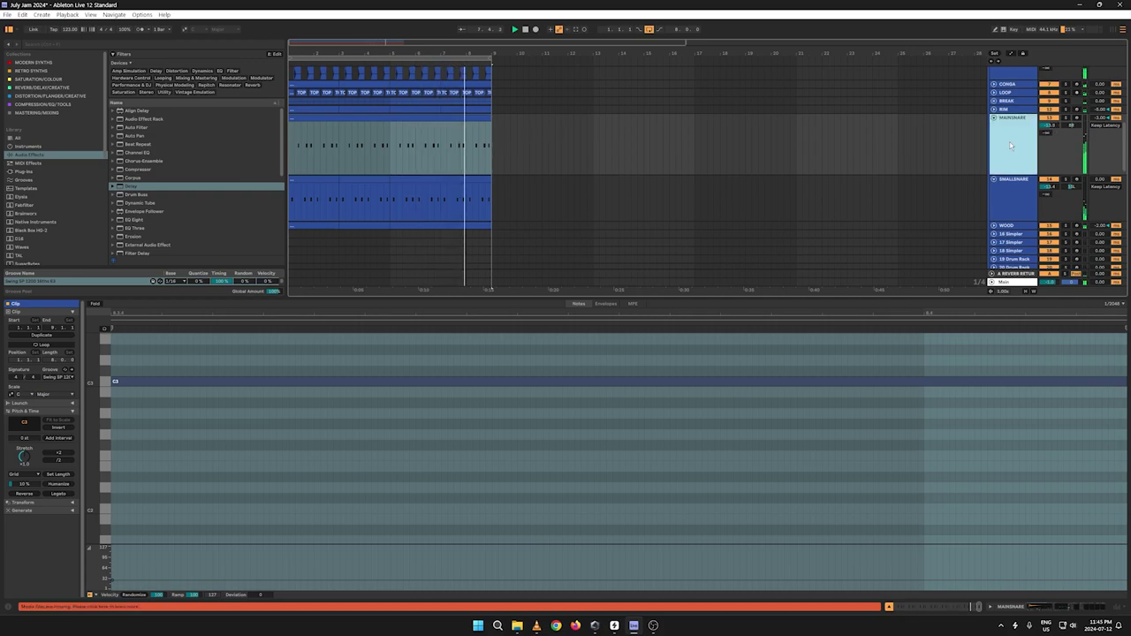
double_click(1013, 141)
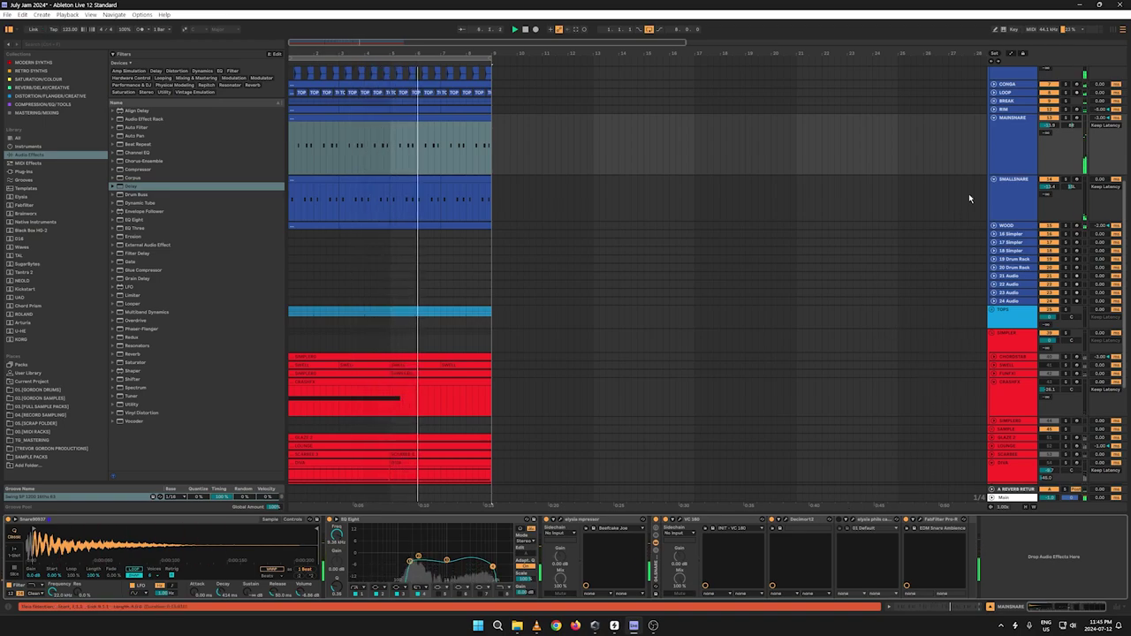
Step: Fold the MIDS group, then select and unfold TOPS to show its percussion tracks
scroll(974, 151, up, 5)
click(992, 175)
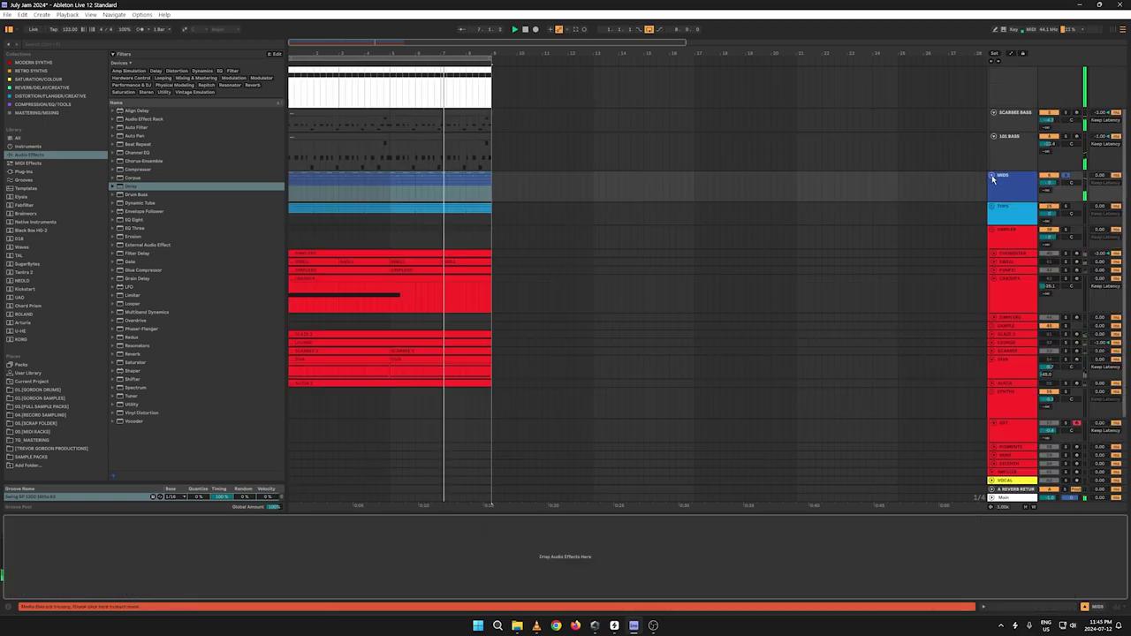
scroll(1006, 133, up, 2)
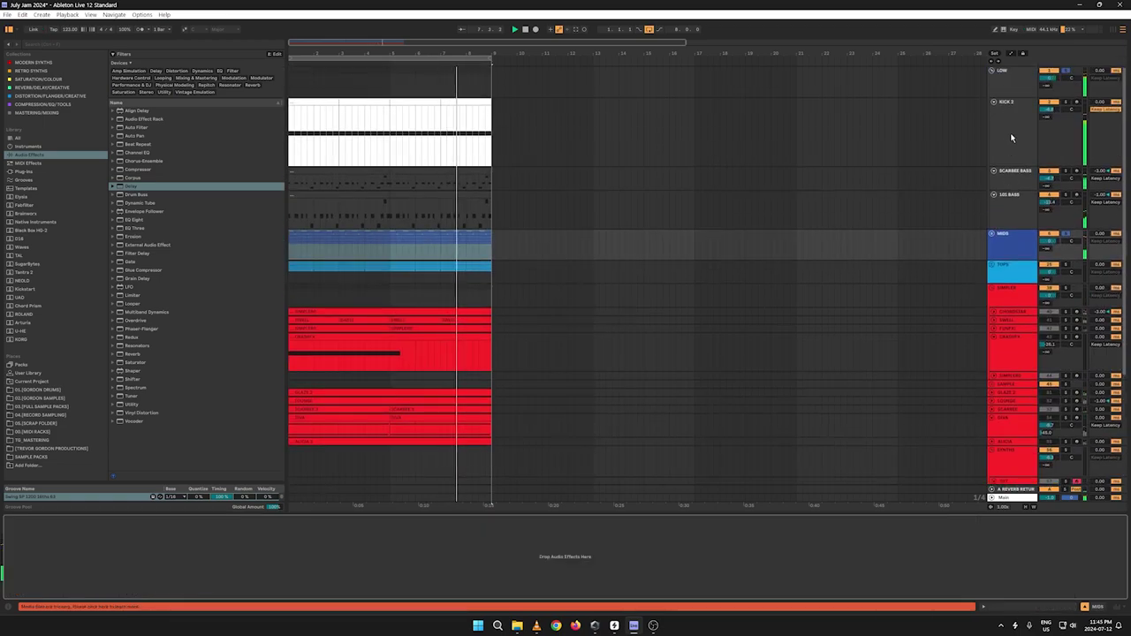
click(1066, 267)
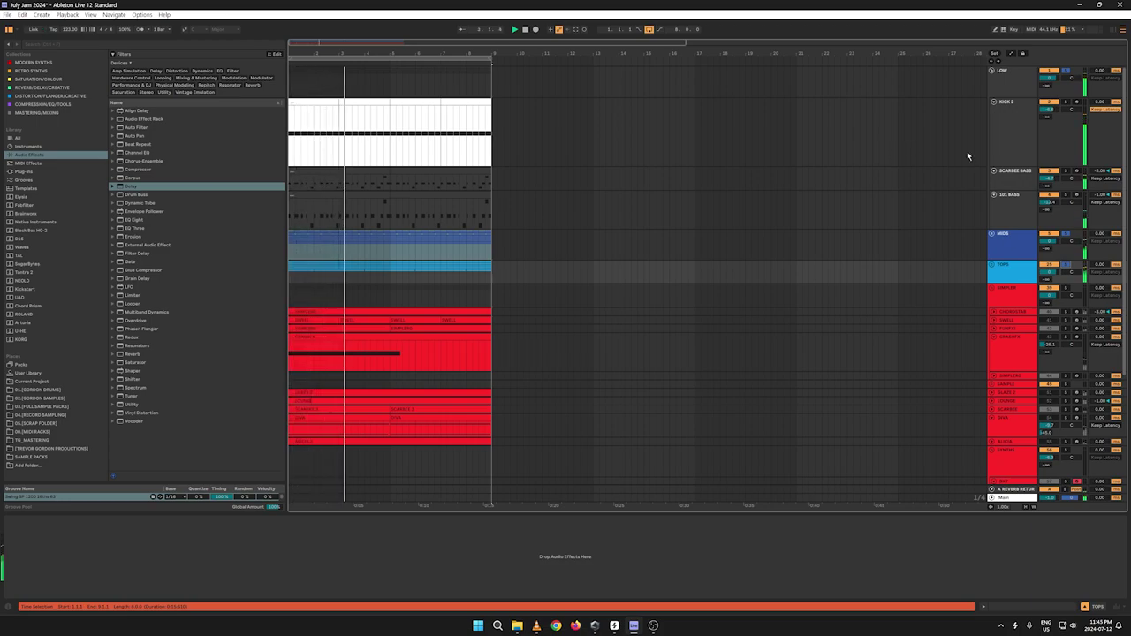
click(993, 265)
Step: Unfold the MIDS group again and scroll through the expanded tracks
scroll(889, 320, down, 5)
scroll(964, 304, up, 3)
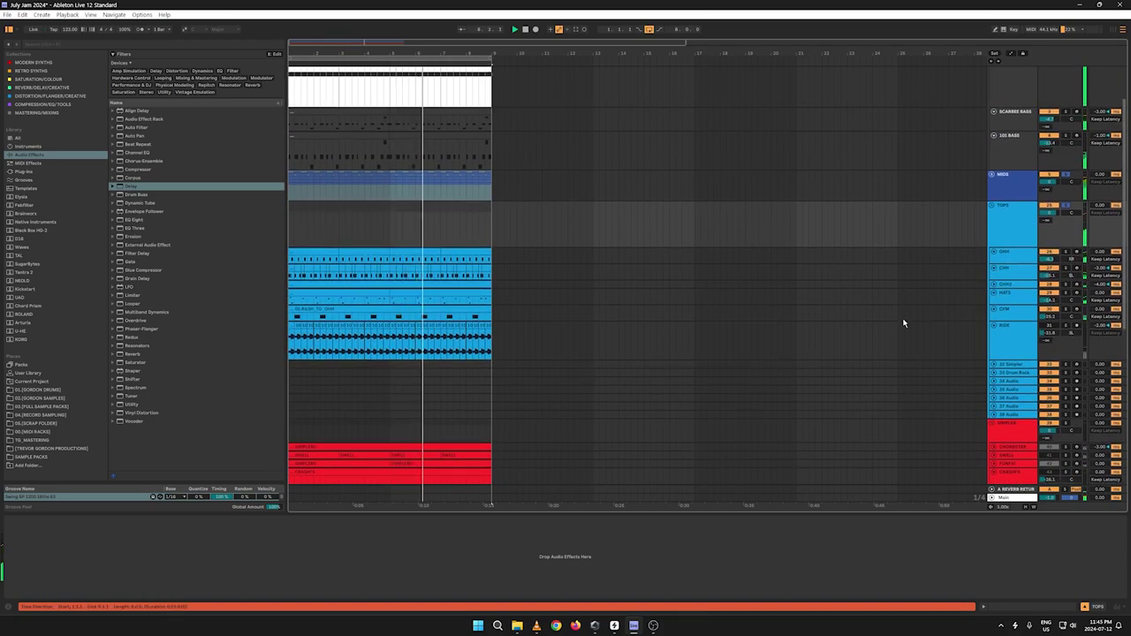
click(993, 175)
scroll(975, 237, down, 6)
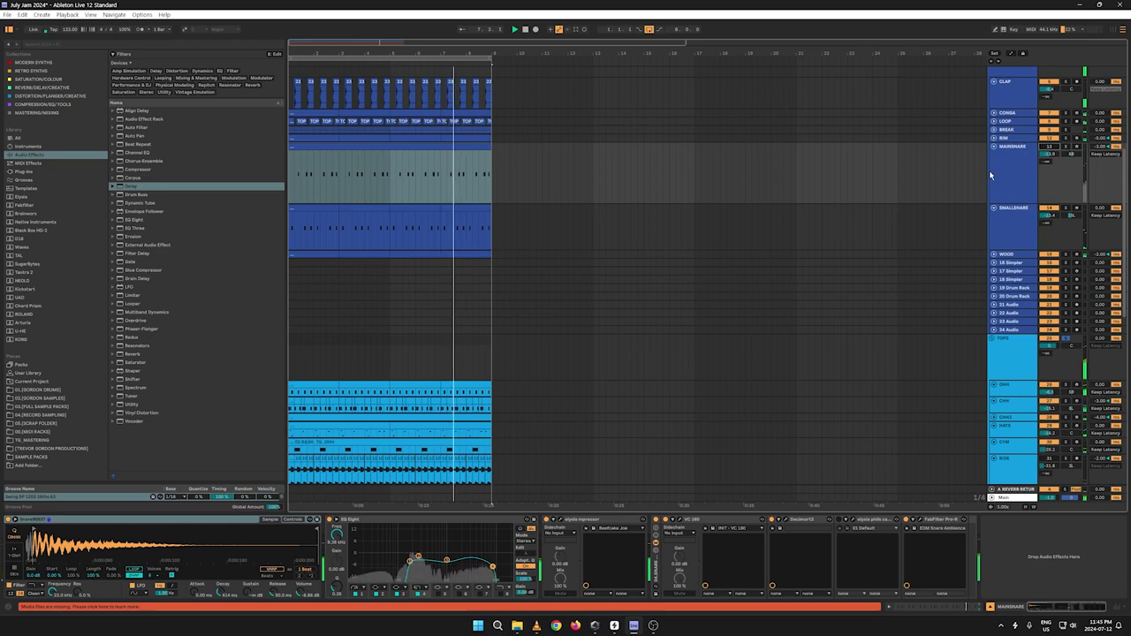
scroll(990, 174, down, 3)
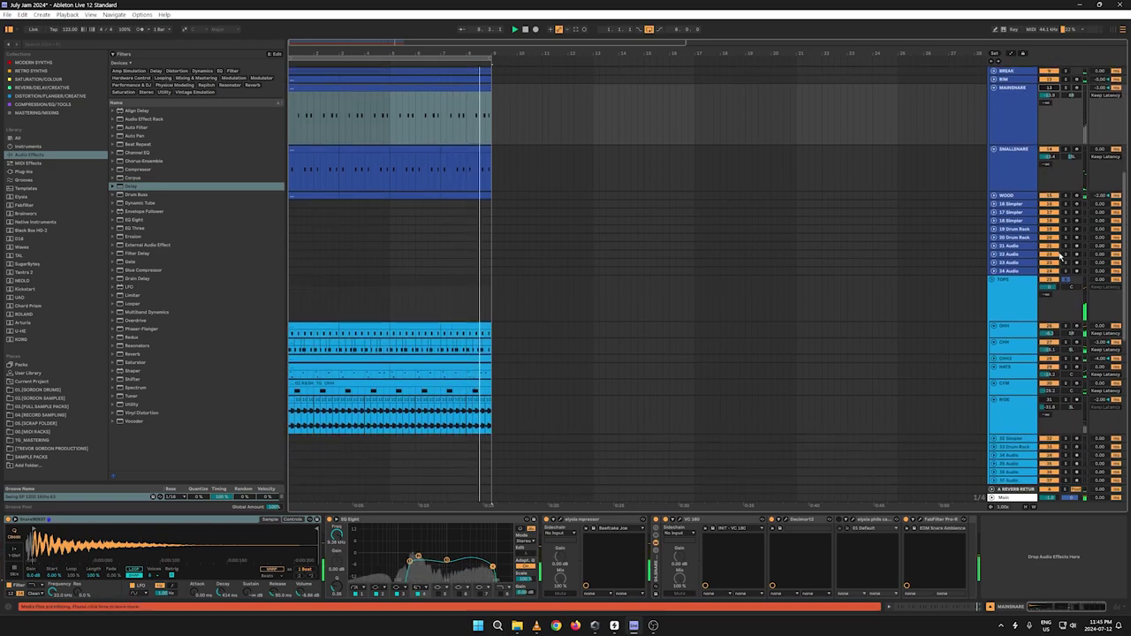
scroll(989, 174, up, 4)
scroll(1045, 306, up, 2)
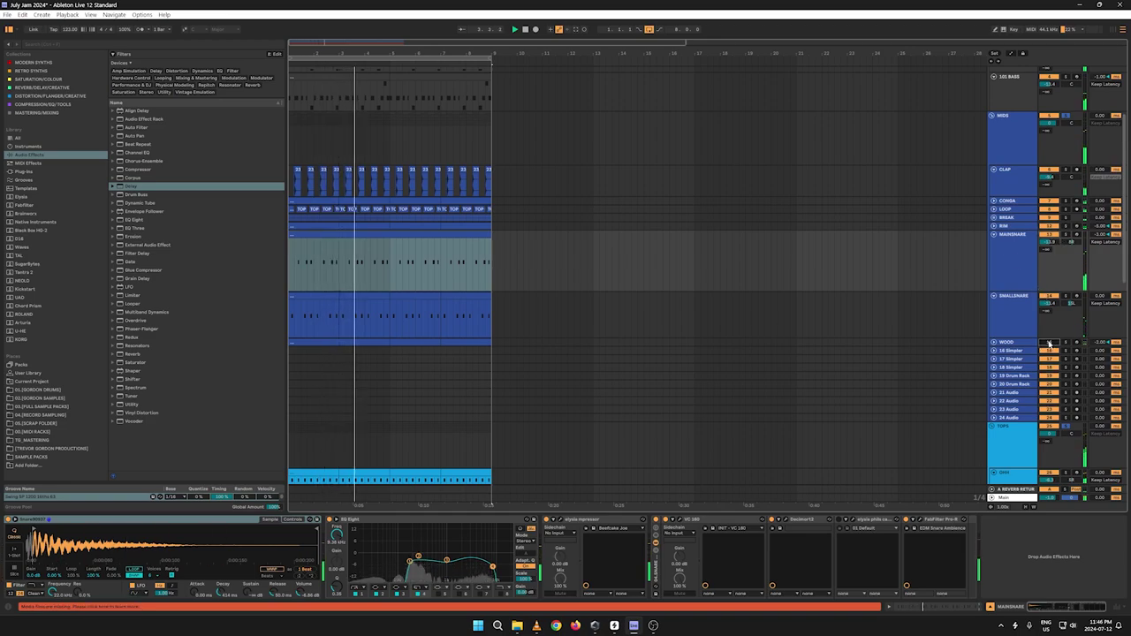
Step: Inspect MAINSNARE's Simpler Controls and the LOOP track's effects, then fold the MIDS group
click(1017, 250)
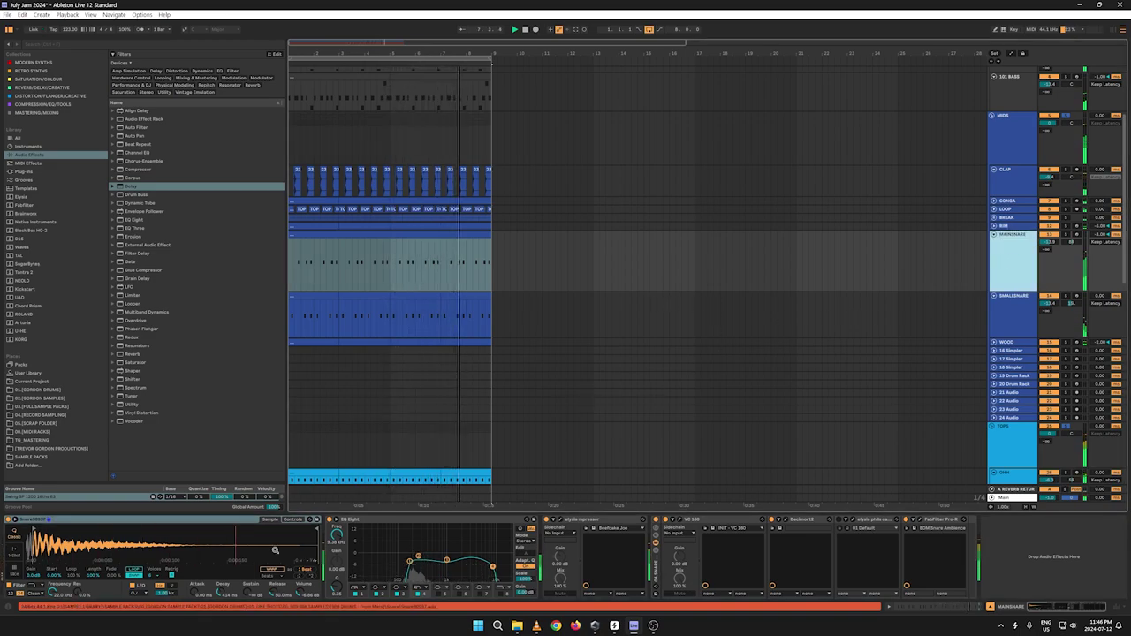
click(294, 519)
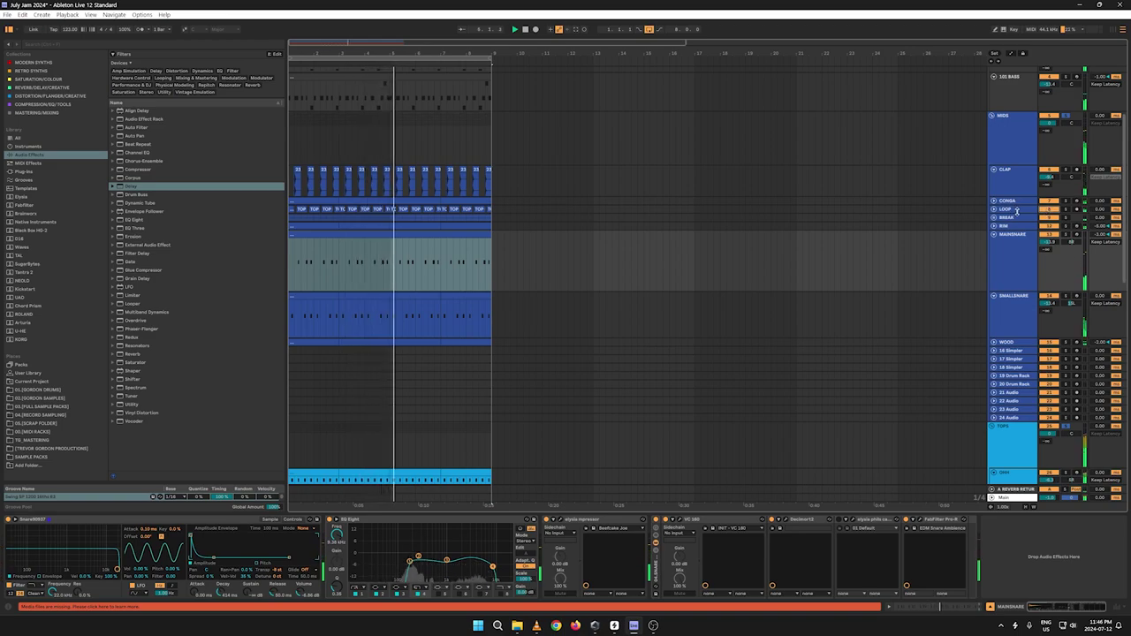
click(1040, 212)
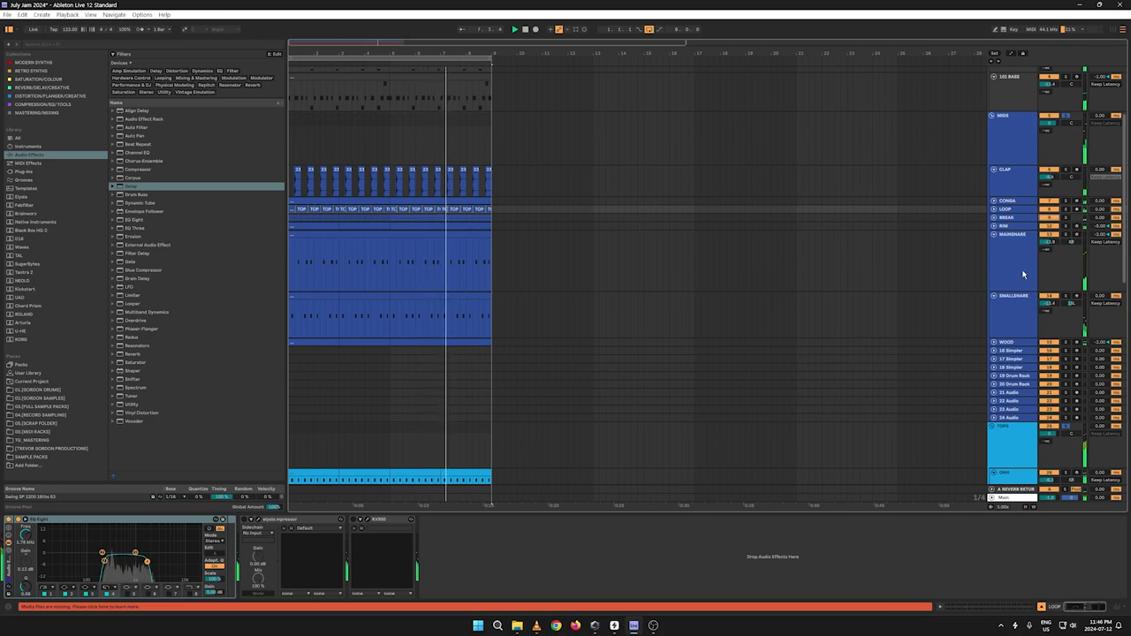
click(992, 116)
scroll(1064, 104, up, 4)
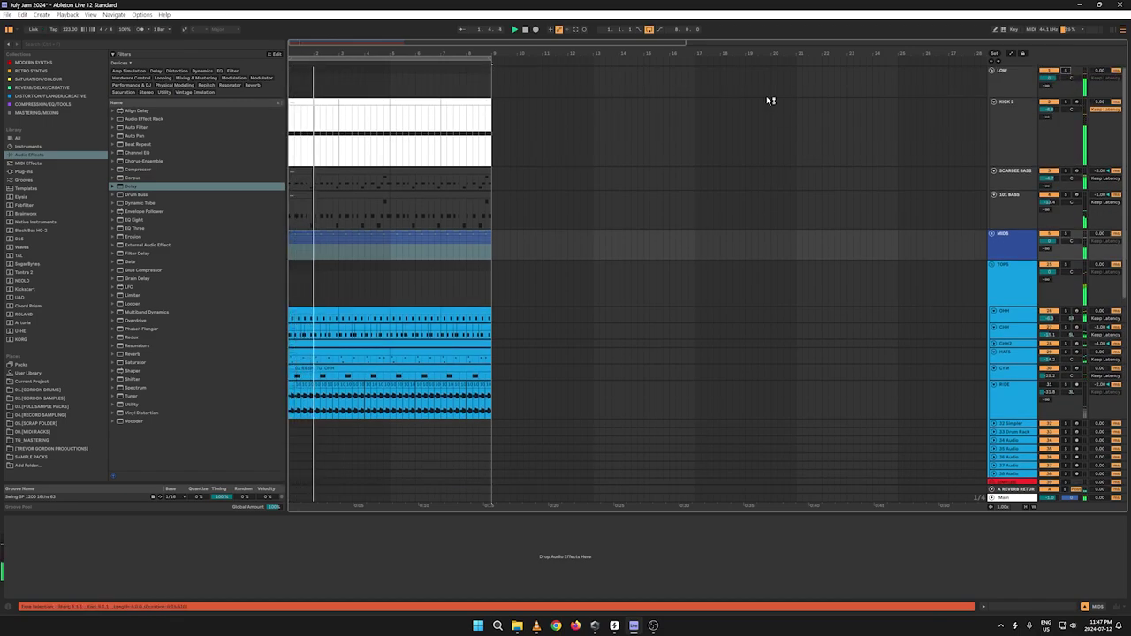
Step: Fold the TOPS group and unfold the MIDS group
scroll(844, 203, down, 3)
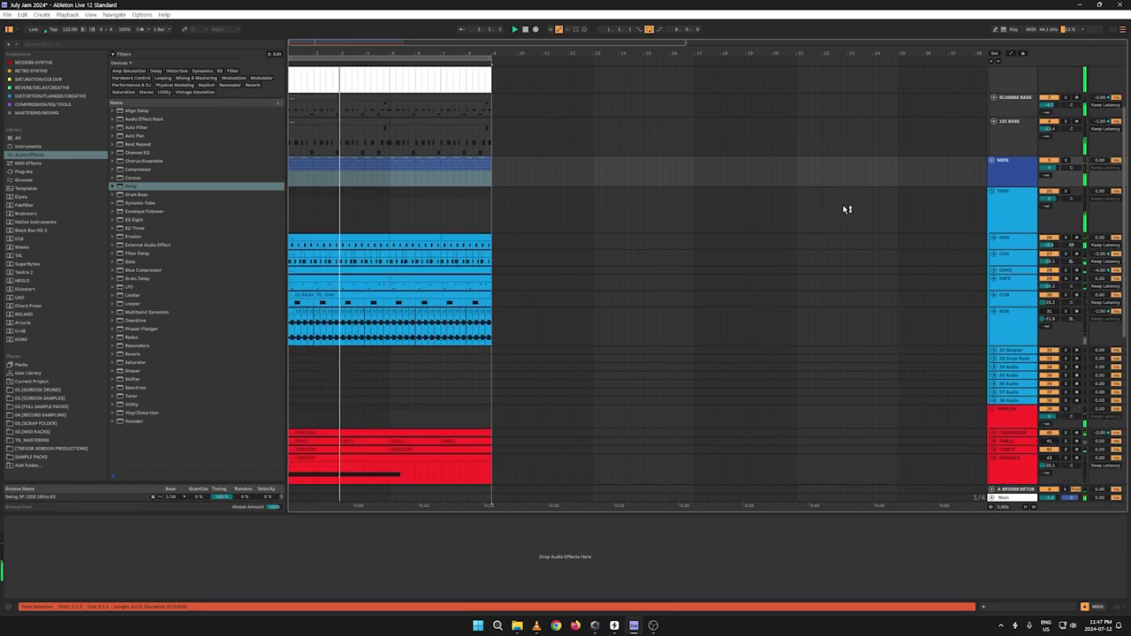
click(993, 191)
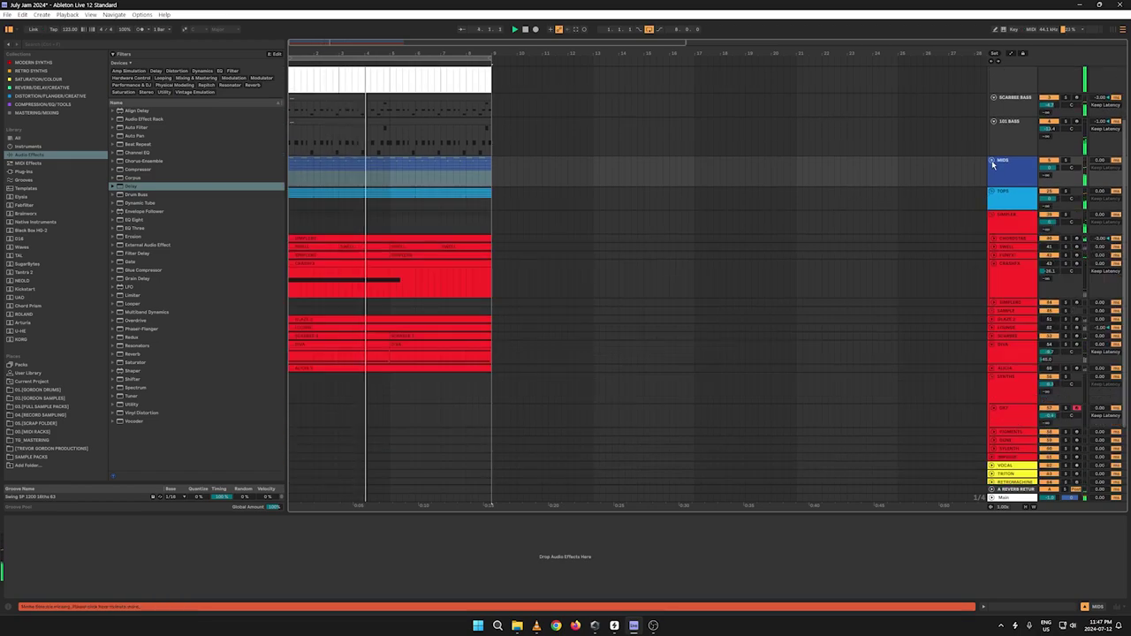
click(993, 160)
scroll(925, 308, down, 6)
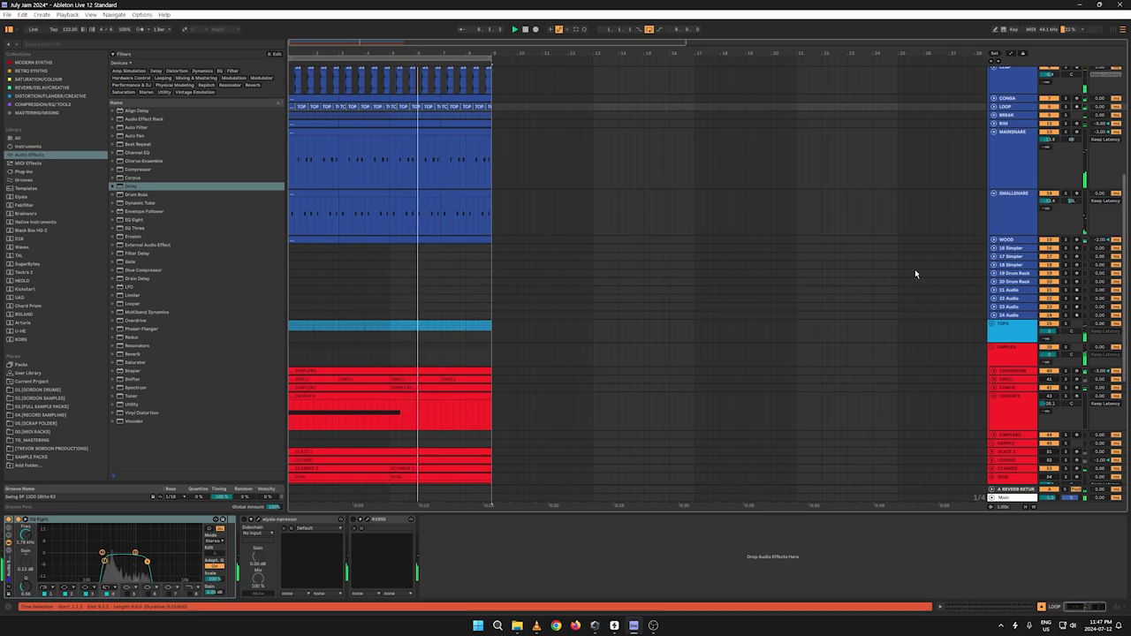
scroll(940, 313, up, 5)
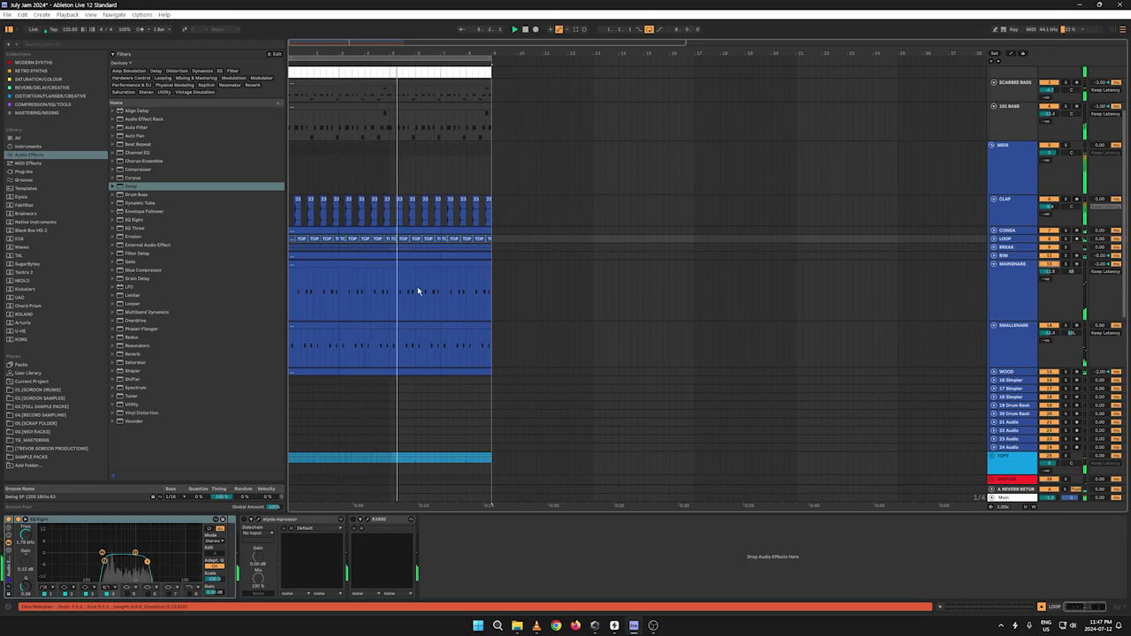
Step: Open the MAINSNARE clip and delete three early snare notes from its pattern
double_click(374, 270)
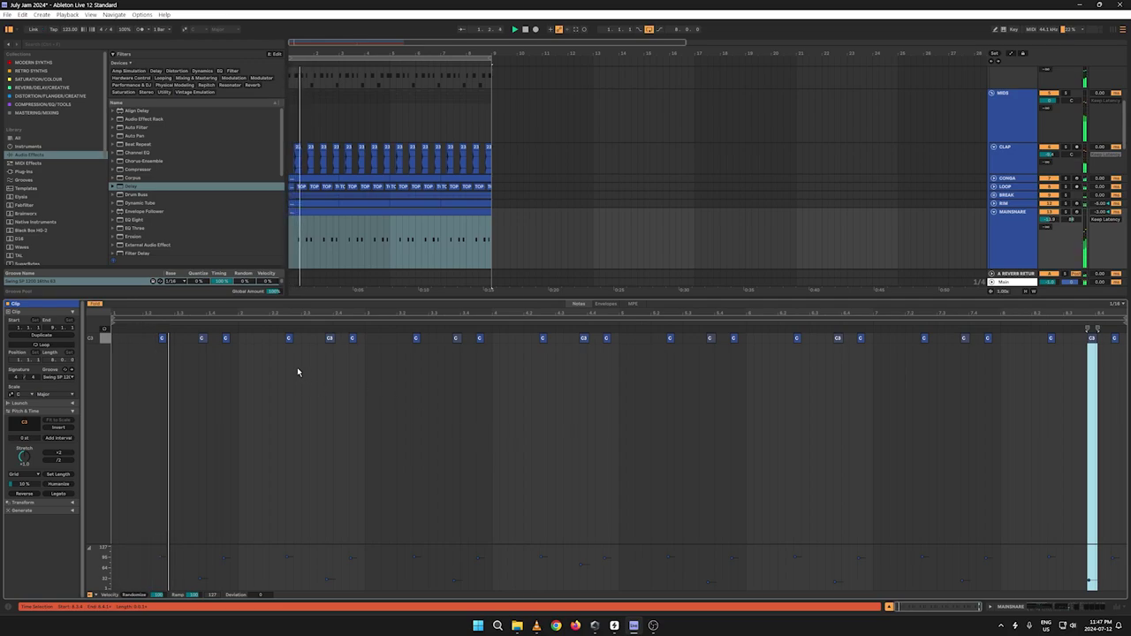
click(167, 345)
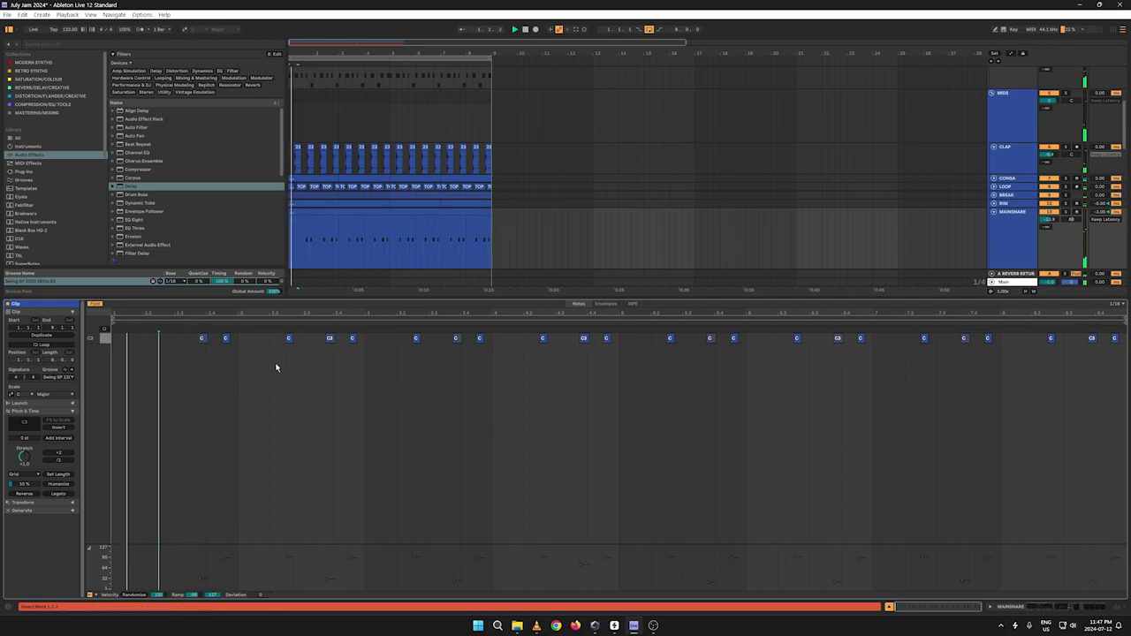
click(226, 339)
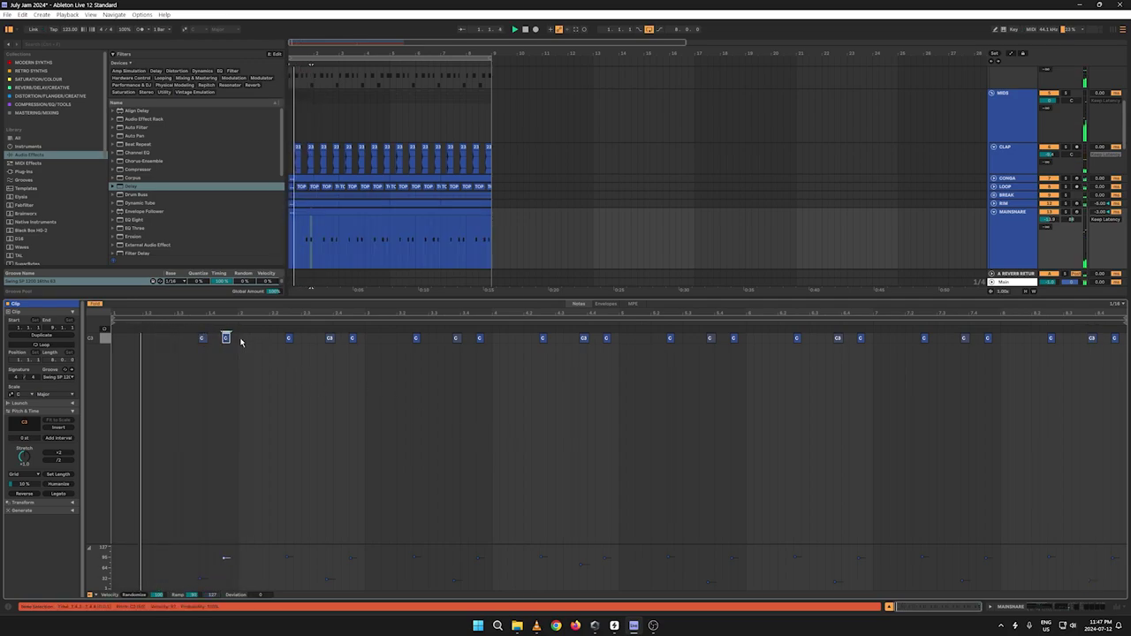
key(Delete)
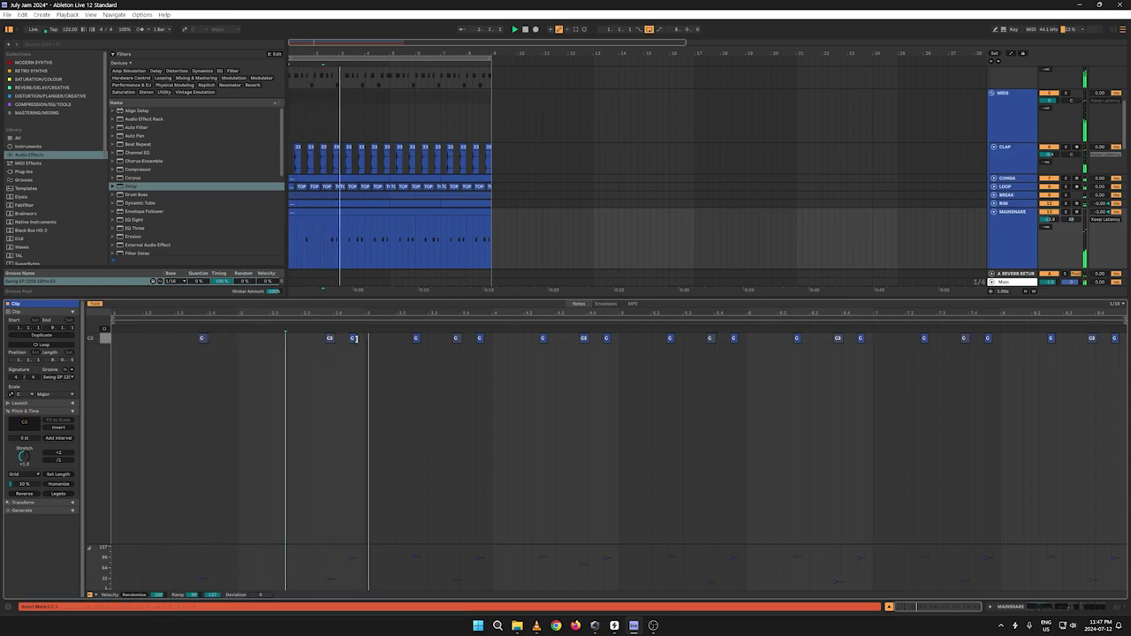
double_click(415, 337)
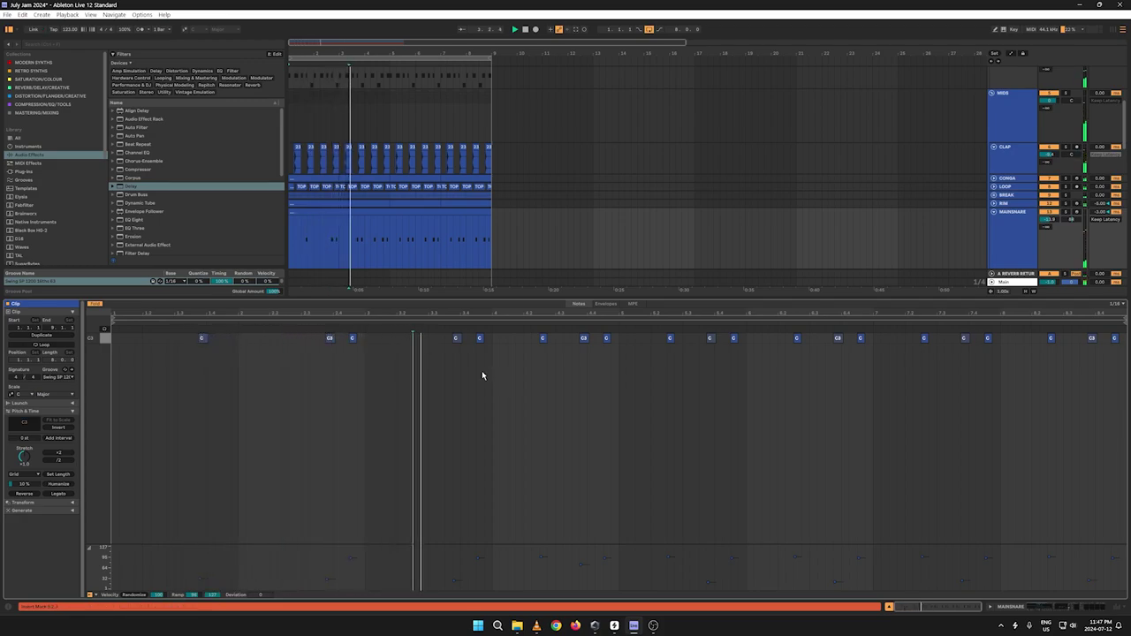
double_click(479, 338)
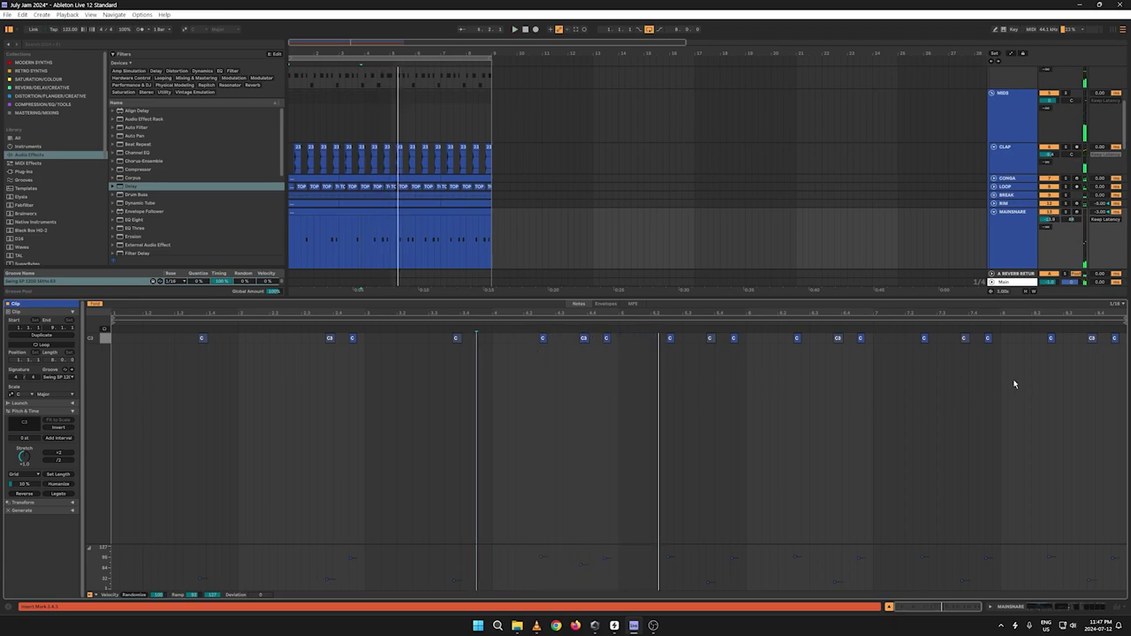
click(389, 230)
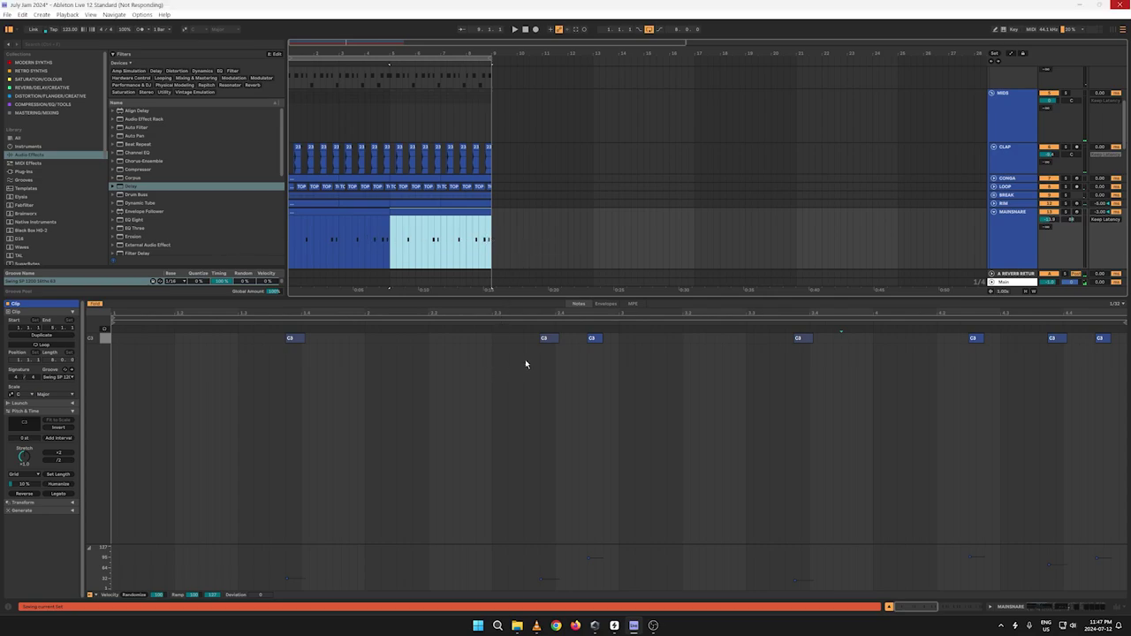
Step: Restart playback from the beginning of the arrangement to hear the edited snare
click(545, 268)
key(space)
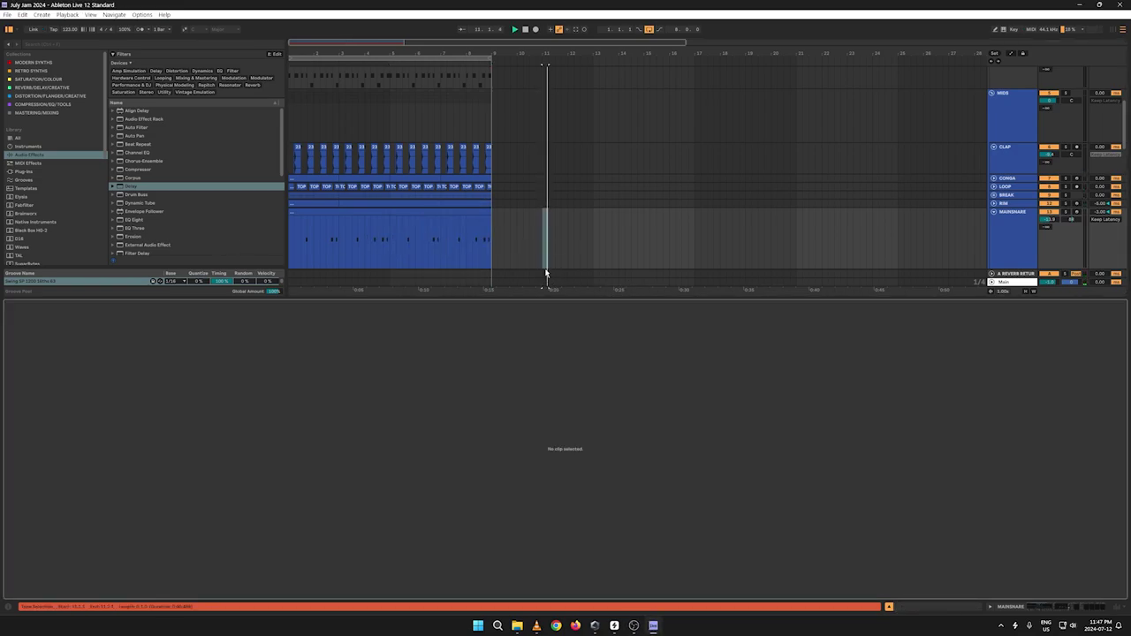
click(525, 29)
key(space)
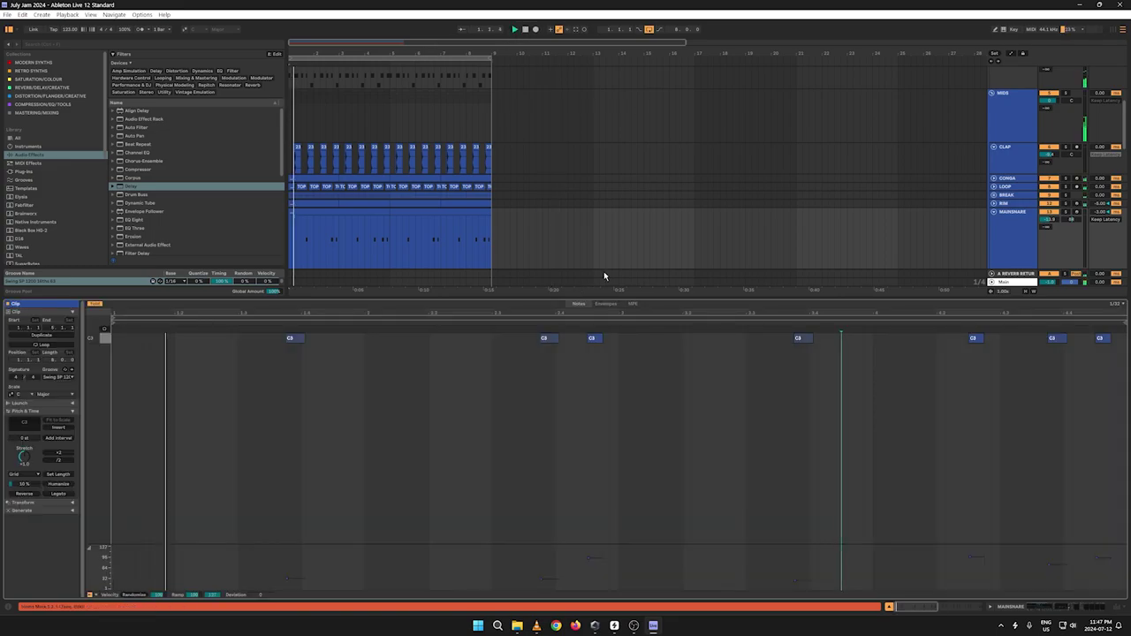
Step: Flip MAINSNARE's Simpler between Sample and Controls views, then show the MIDS group's empty chain
click(1008, 245)
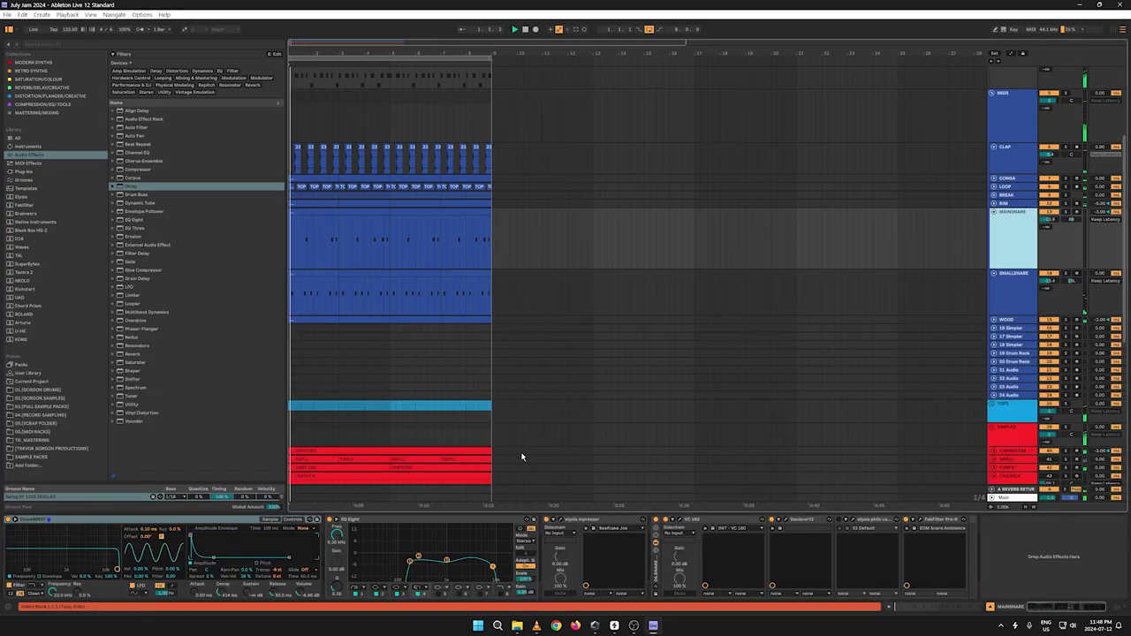
click(271, 520)
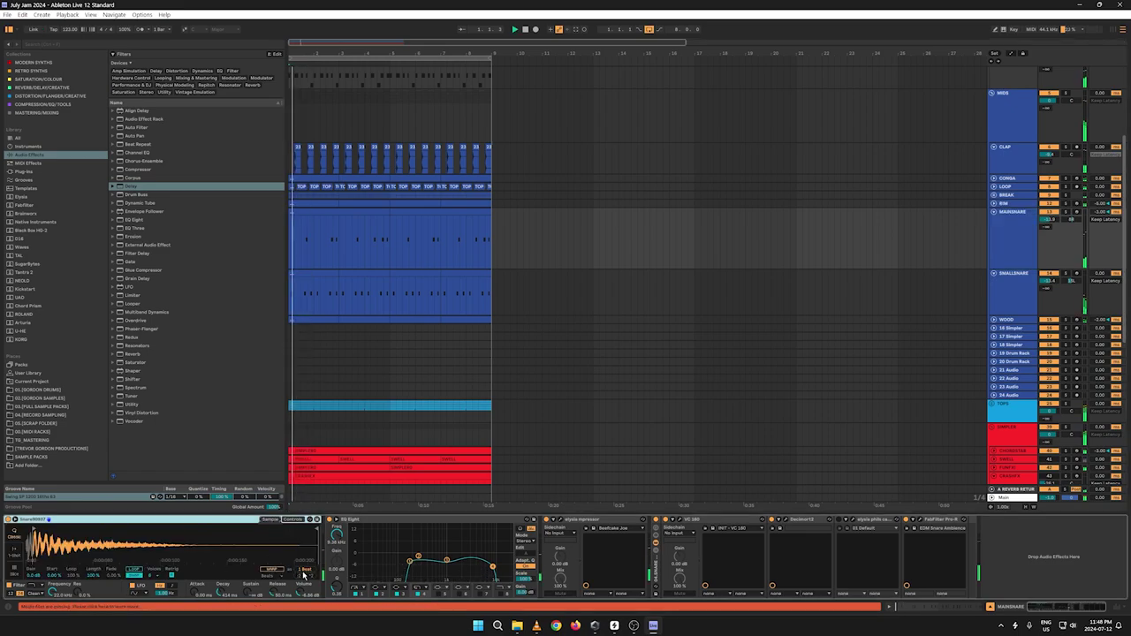
click(295, 519)
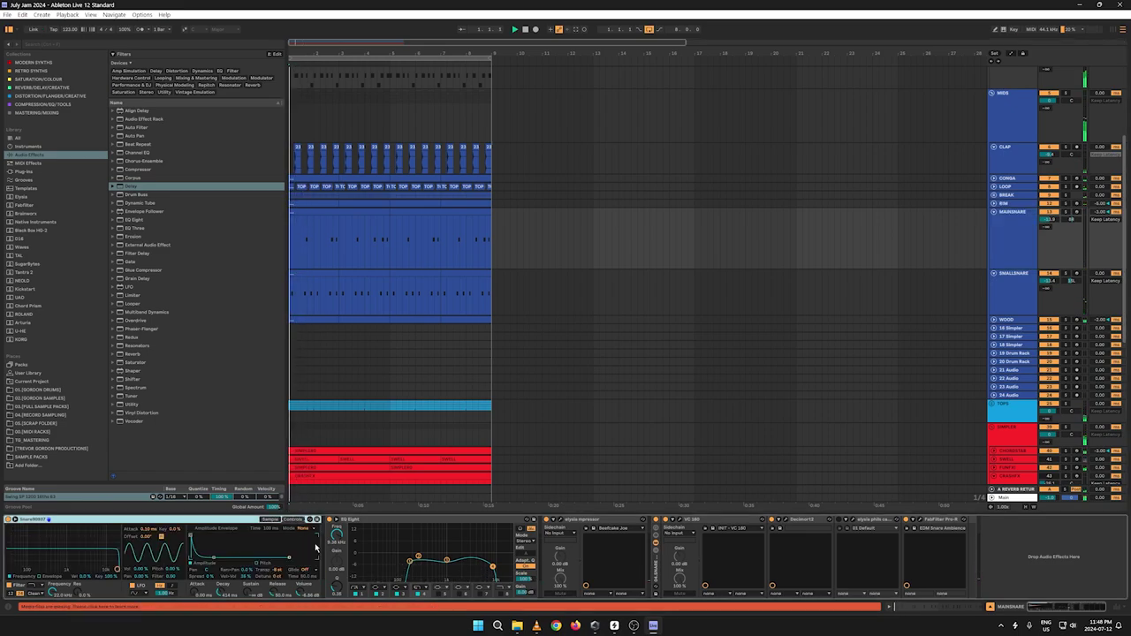
scroll(987, 348, down, 3)
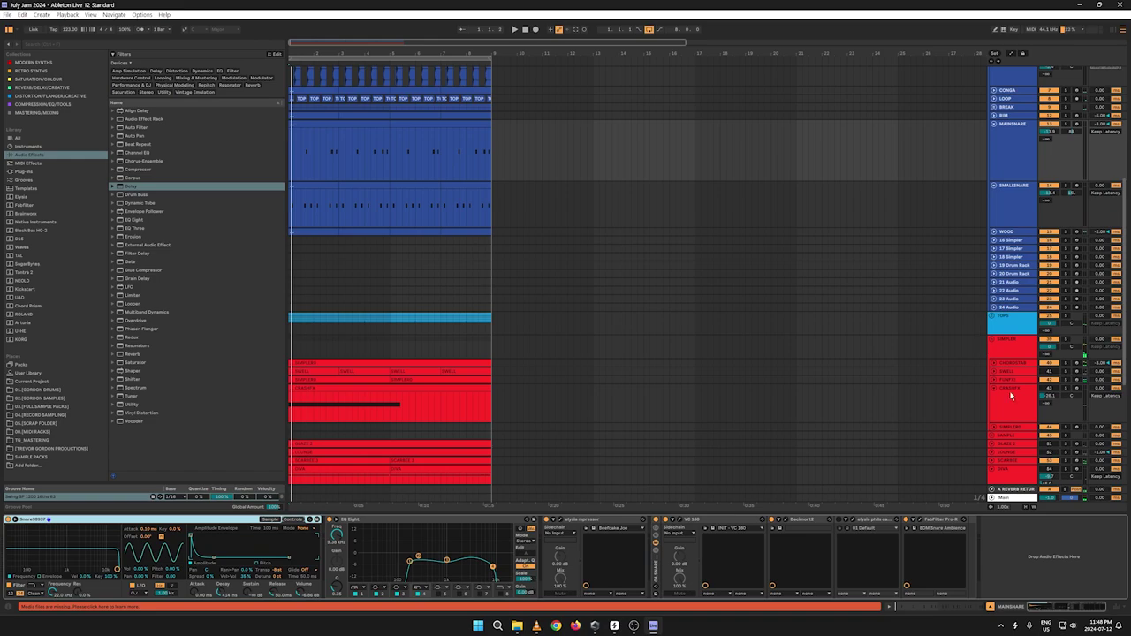
click(1035, 381)
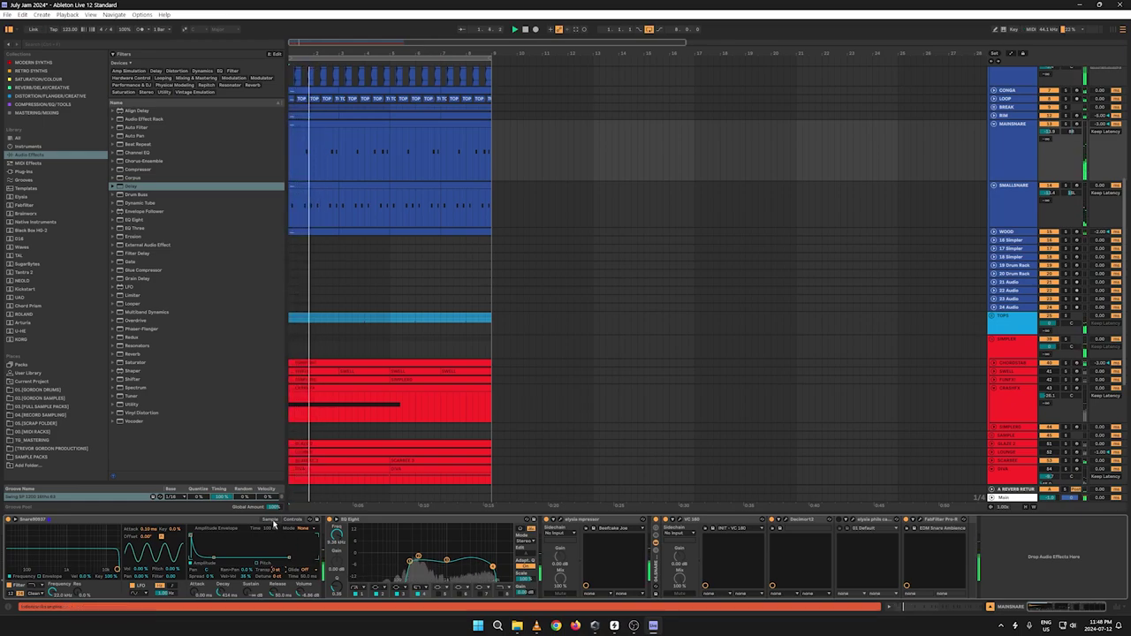
click(270, 519)
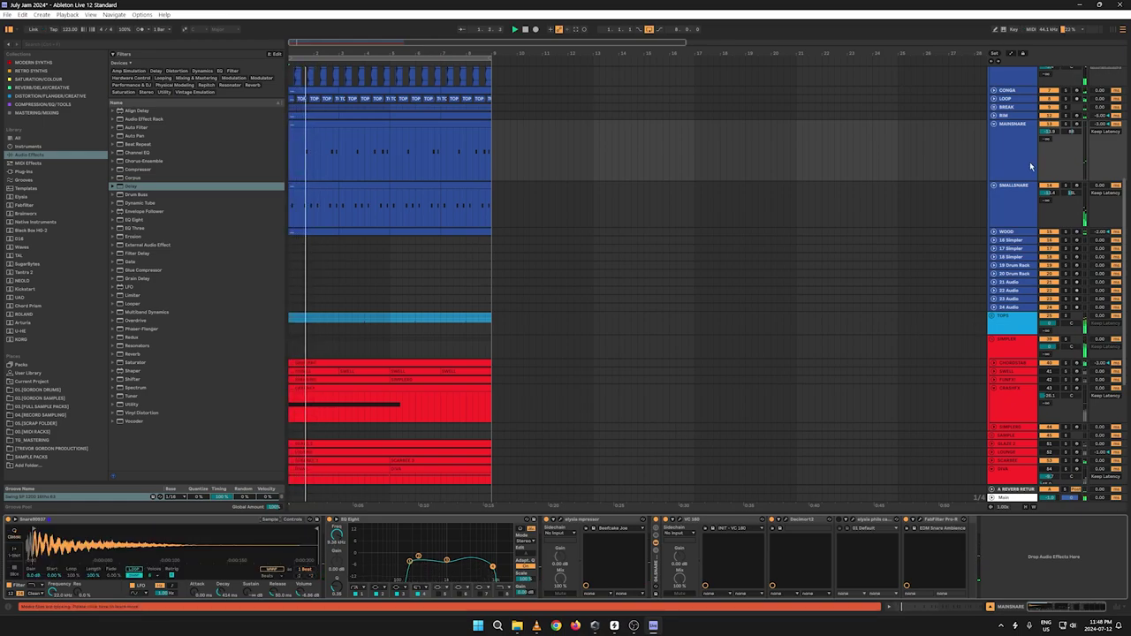
scroll(1030, 166, up, 5)
click(966, 150)
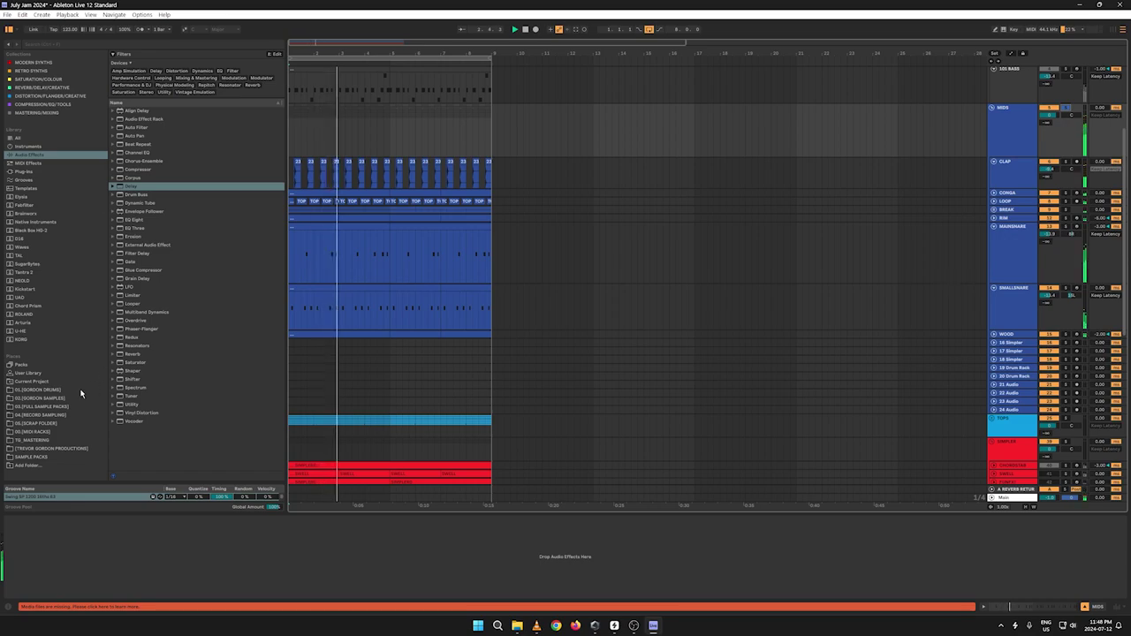
Step: Browse GORDON DRUMS ONE SHOTS > SNARE and audition the dhg and JH2_PERCUSSION snares
click(44, 391)
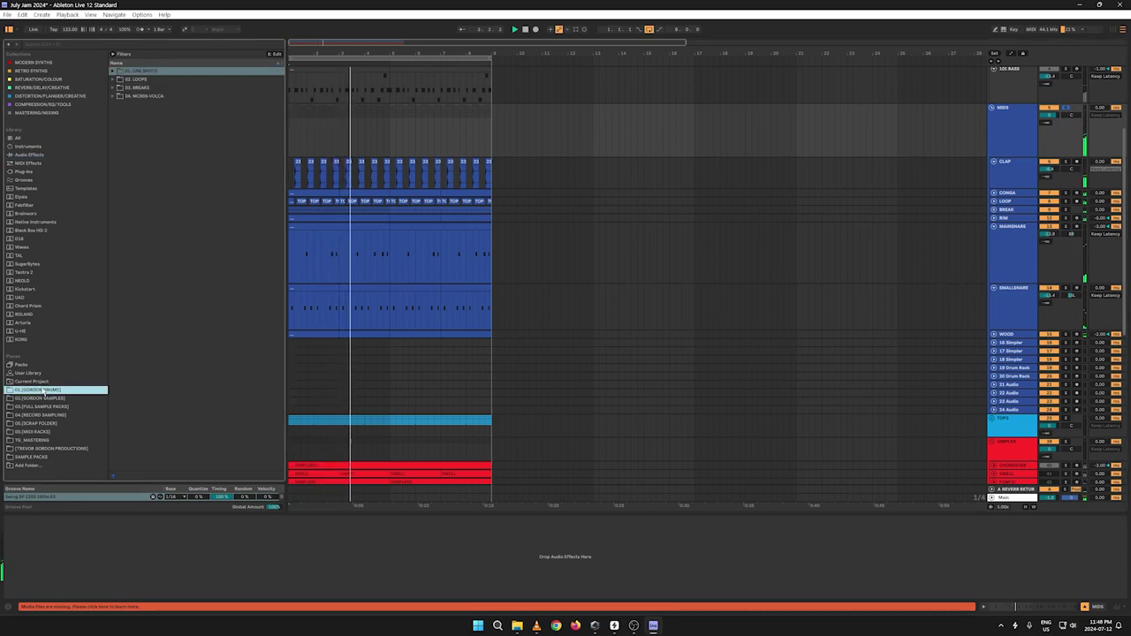
click(113, 71)
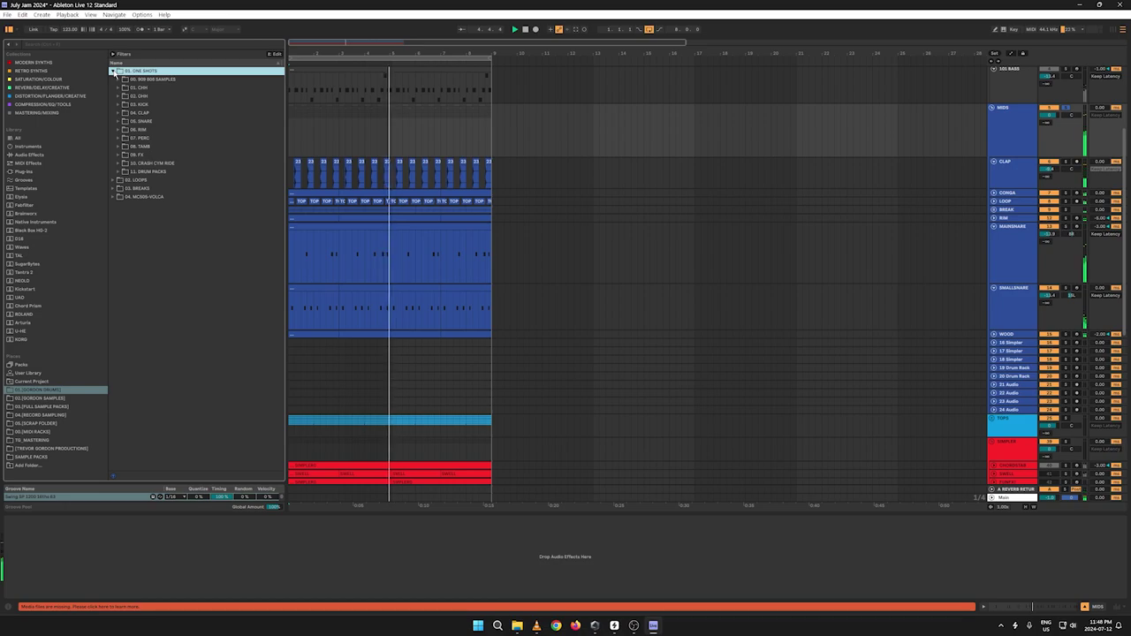
click(116, 121)
click(151, 139)
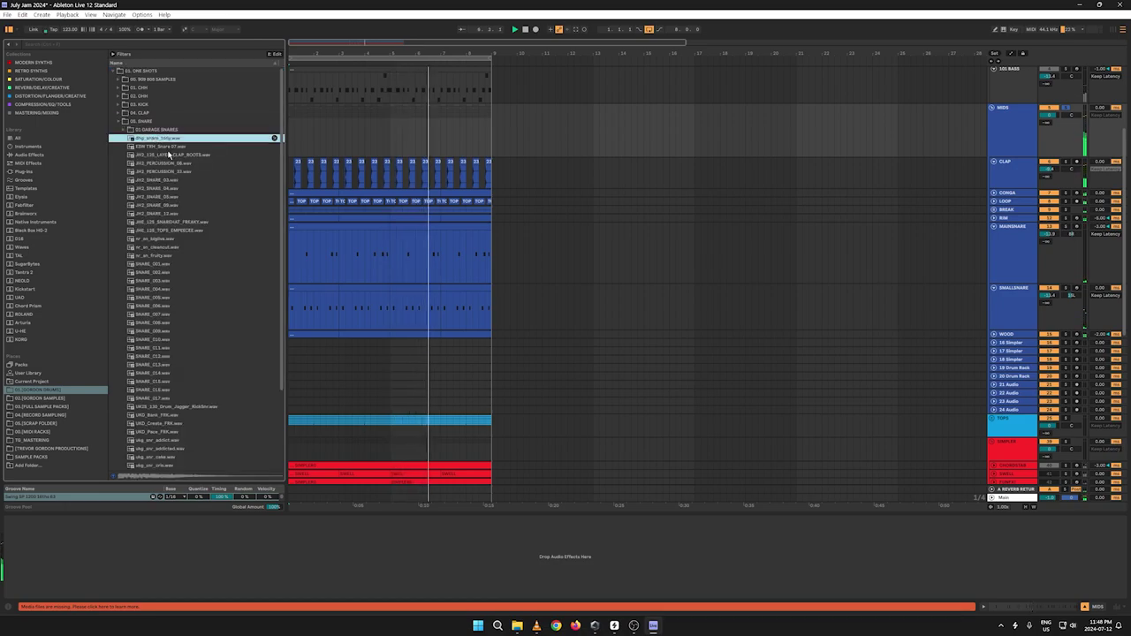
click(147, 163)
click(155, 172)
click(155, 165)
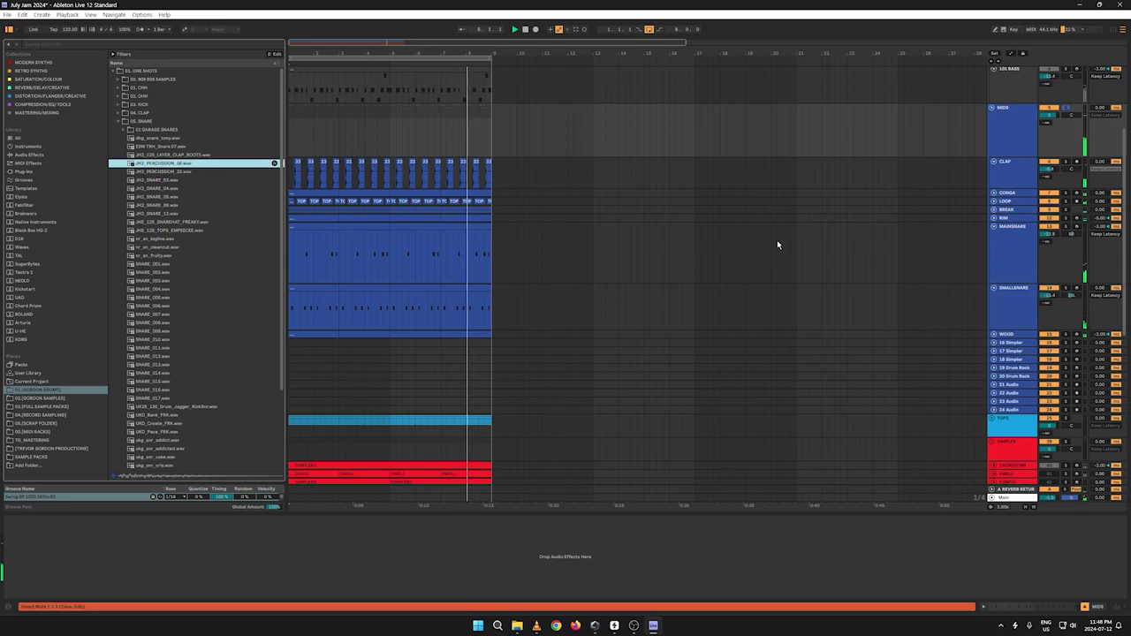
Step: Load JH2_PERCUSSION_08 into MAINSNARE's Simpler and solo the LOW group
click(777, 245)
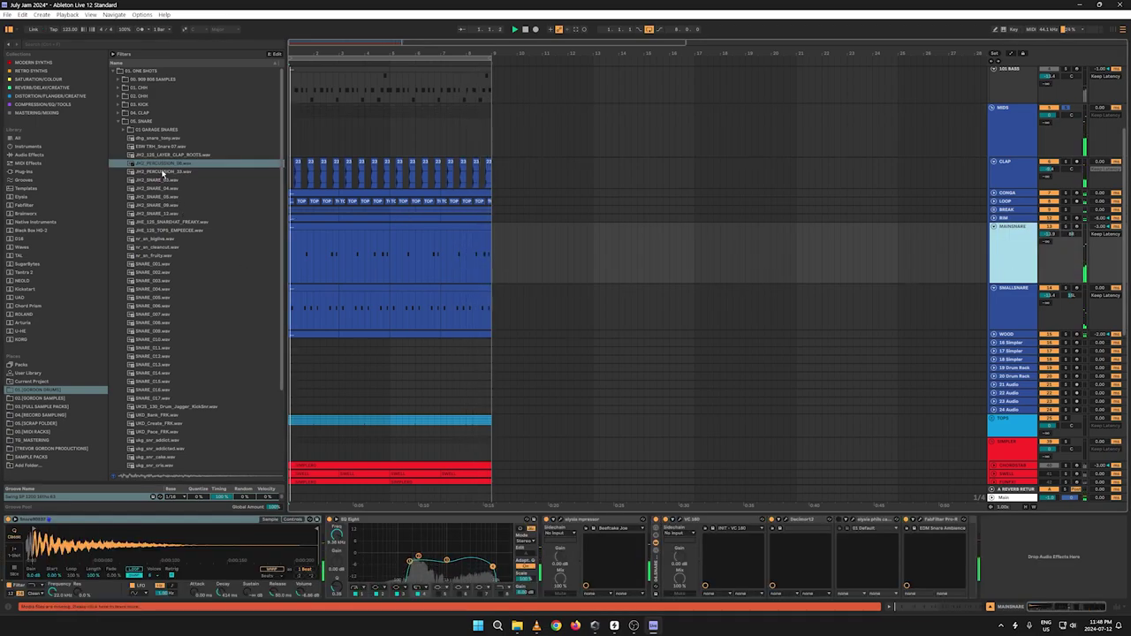
drag(163, 163, 192, 541)
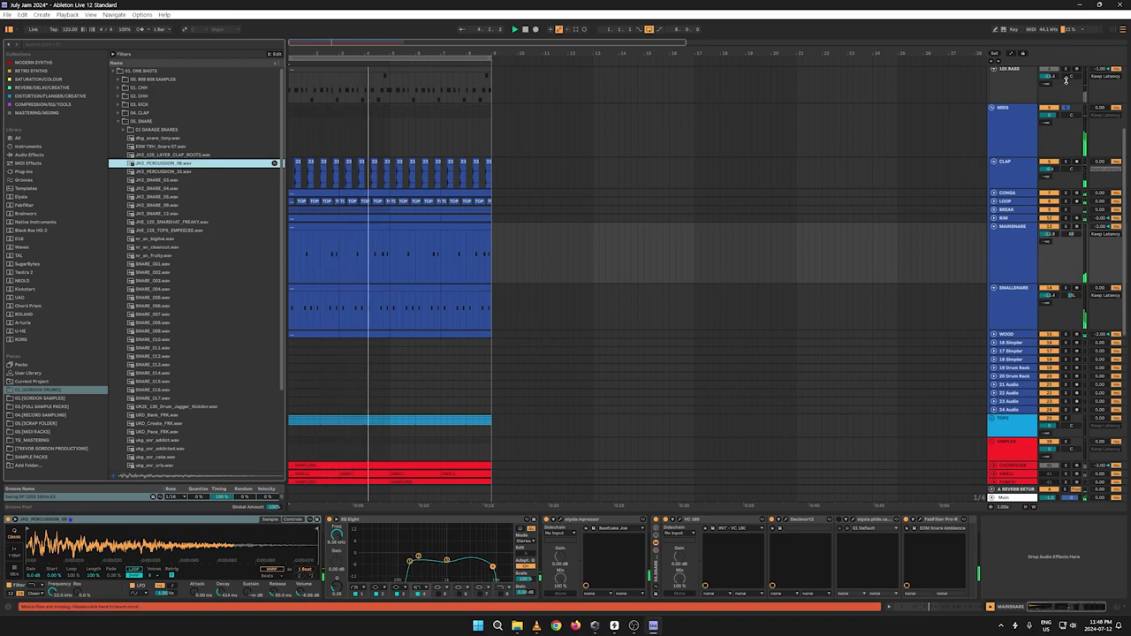
scroll(1065, 142, up, 5)
scroll(1071, 96, up, 1)
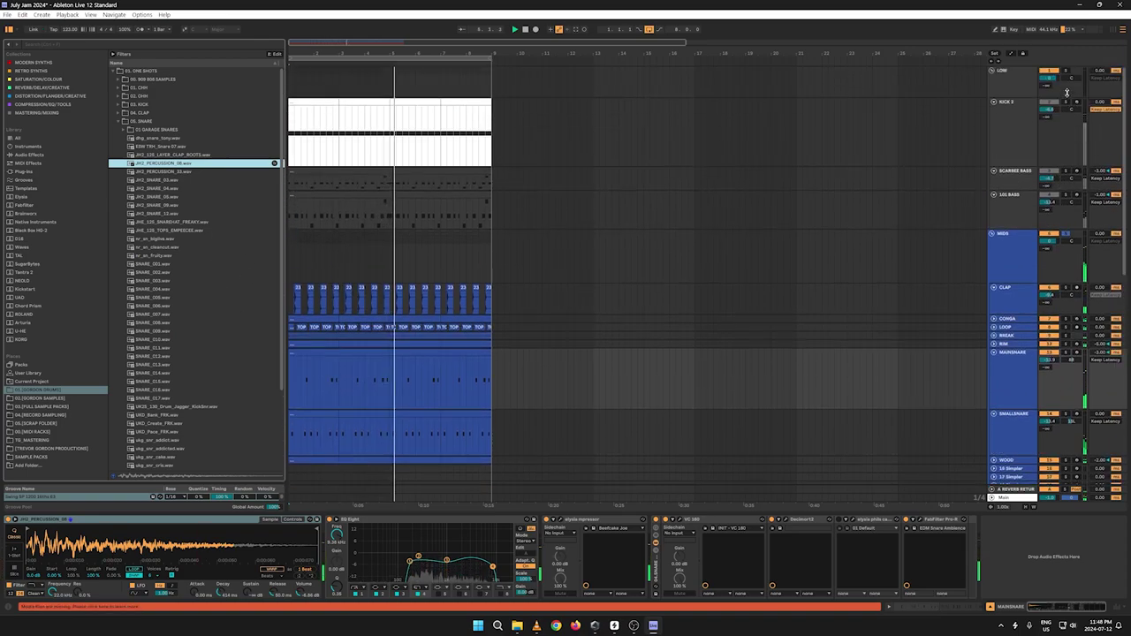
ctrl+click(1066, 71)
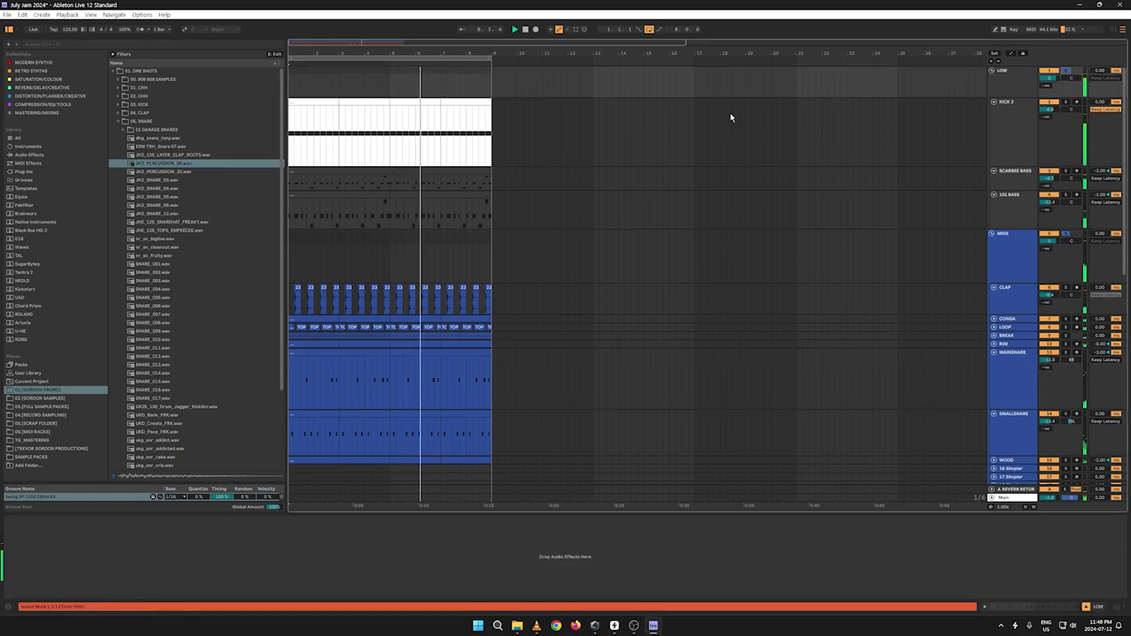
scroll(697, 133, down, 3)
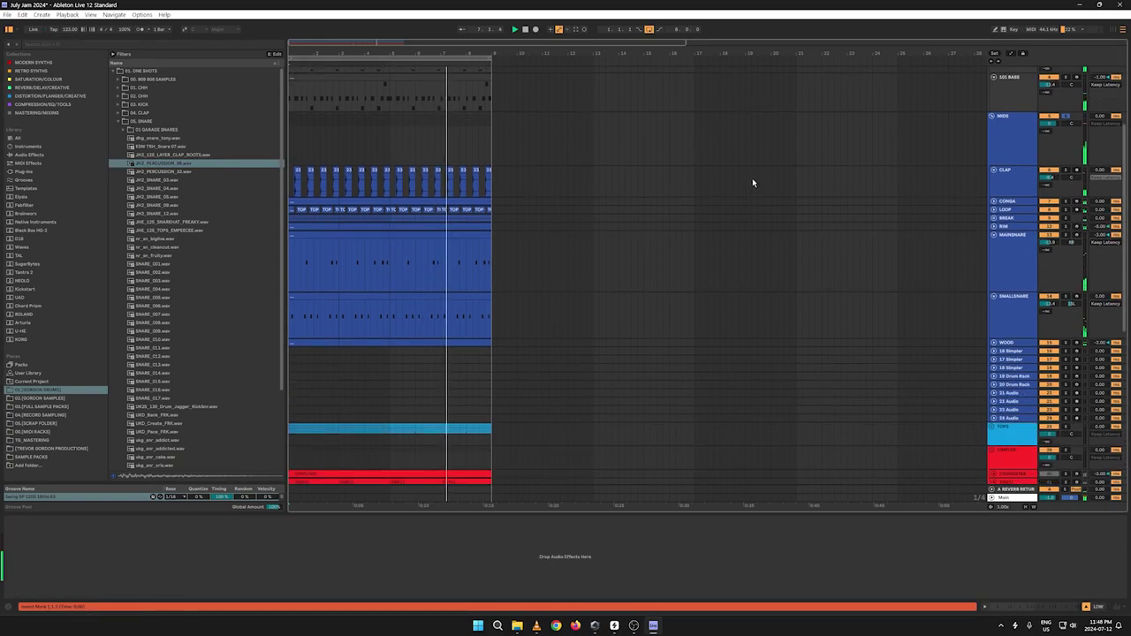
Step: Audition JH2_PERCUSSION_33, JH2_SNARE_03, JH2_SNARE_09 and nr_an_bigfive with SMALLSNARE's sampler showing
click(157, 172)
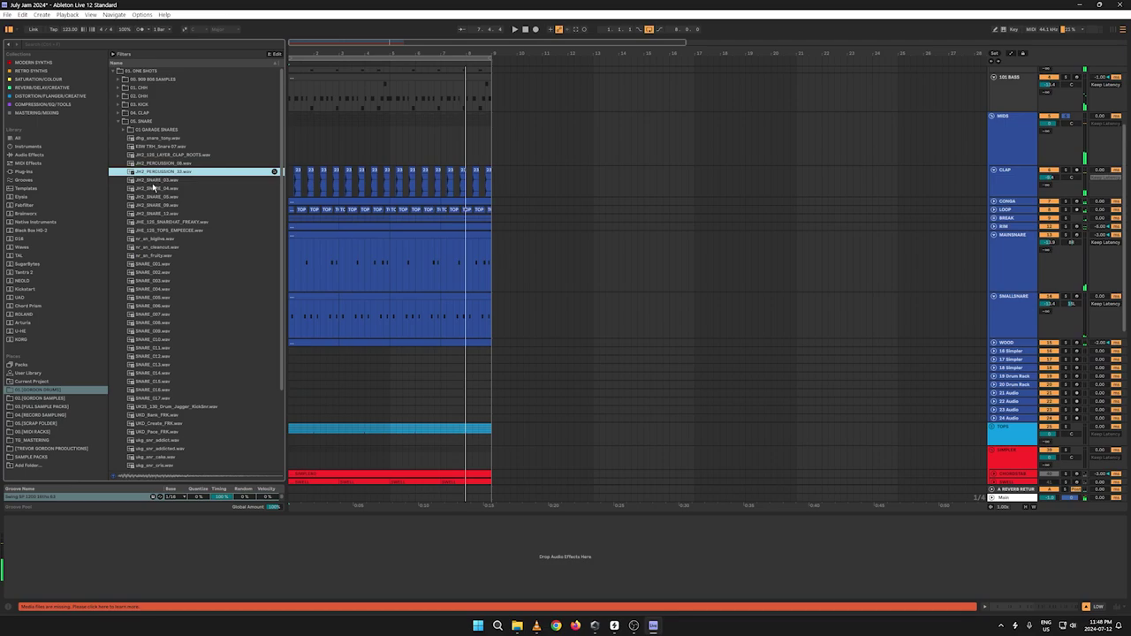
click(159, 182)
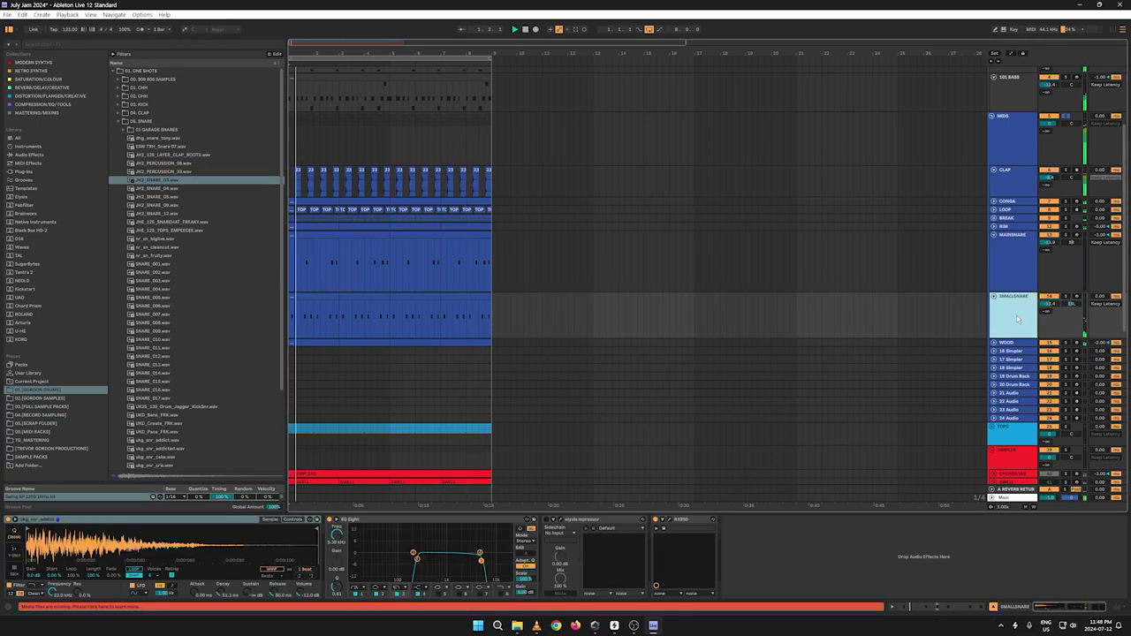
click(641, 298)
click(164, 206)
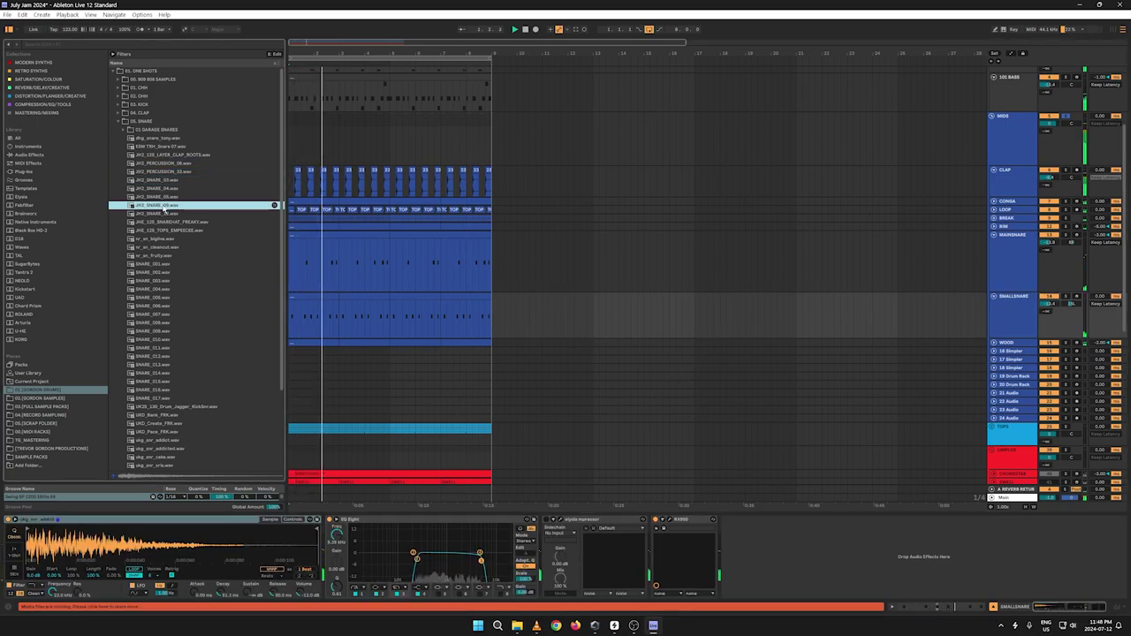
click(156, 239)
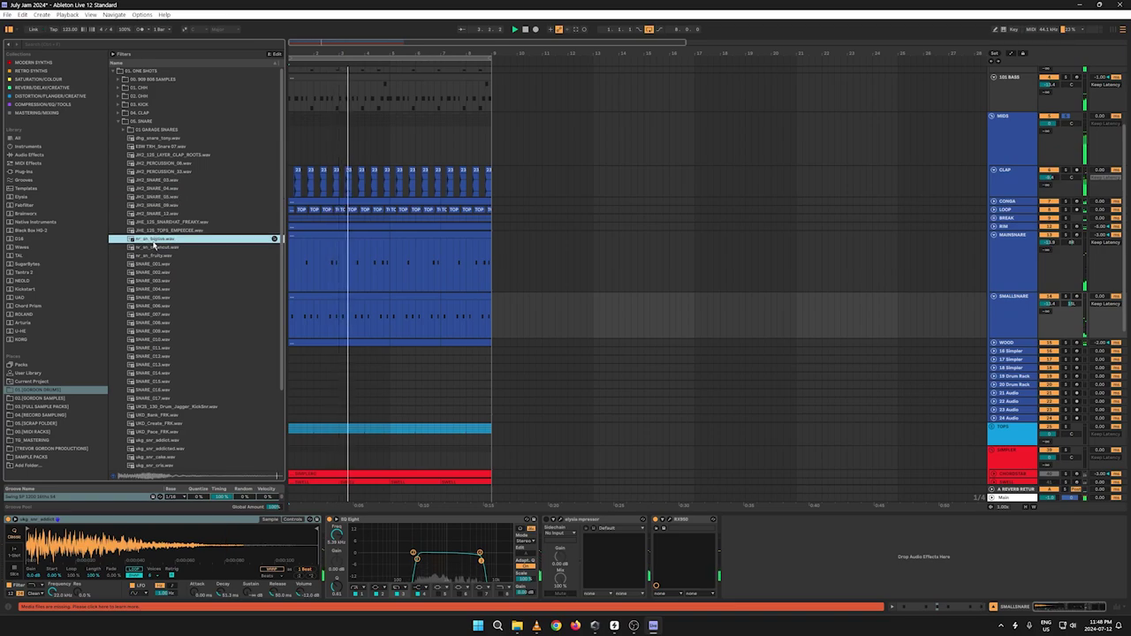
key(Down)
key(Down)
key(Down)
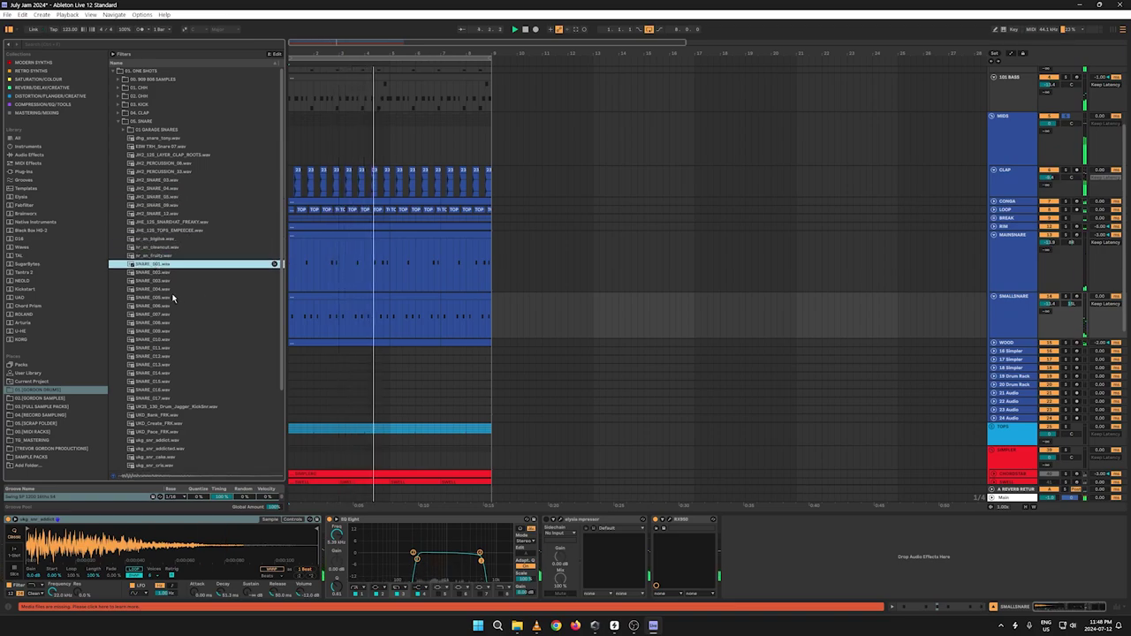
key(Down)
key(Down)
key(Down)
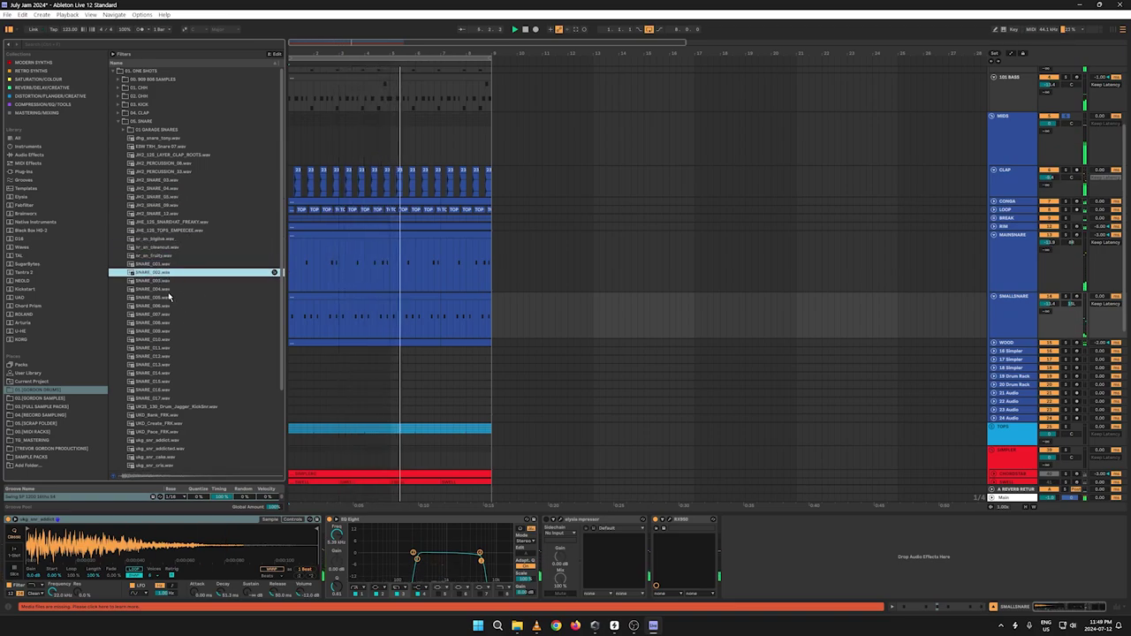
Step: Audition SNARE_007, SNARE_014, SNARE_011, the UKD and ukg snares, and WT_Snare4-07
click(159, 316)
click(164, 373)
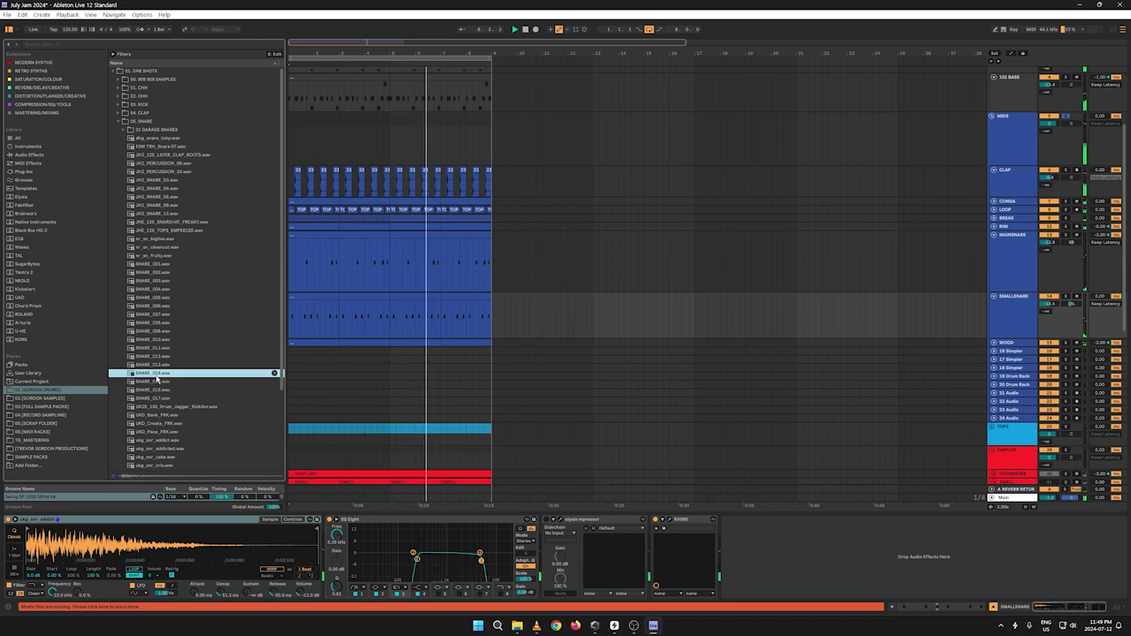
click(159, 349)
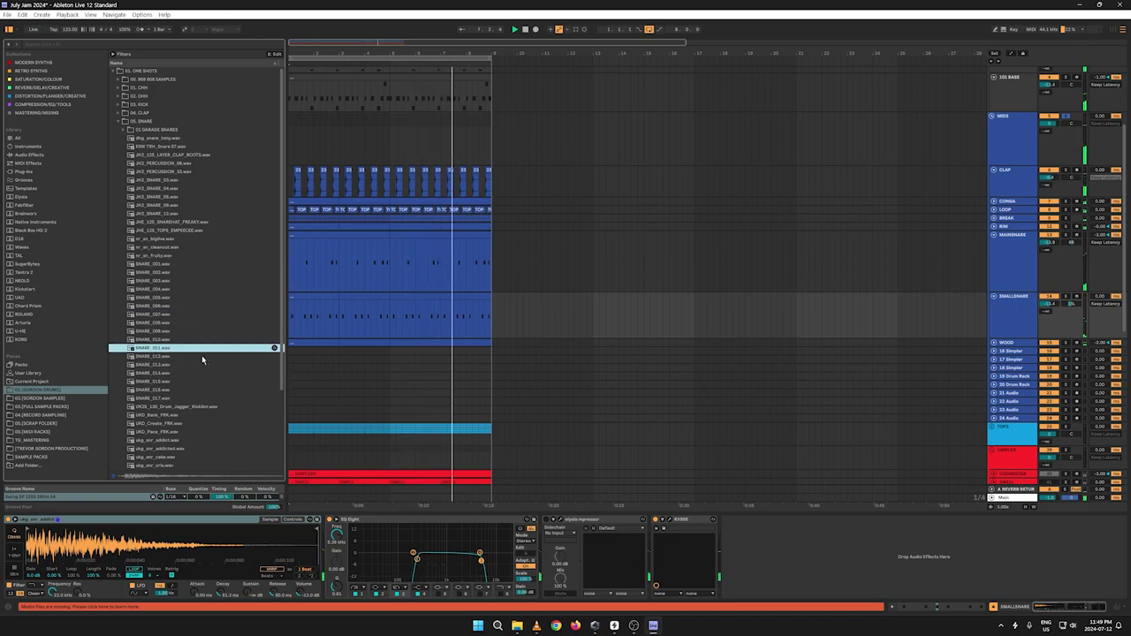
click(158, 415)
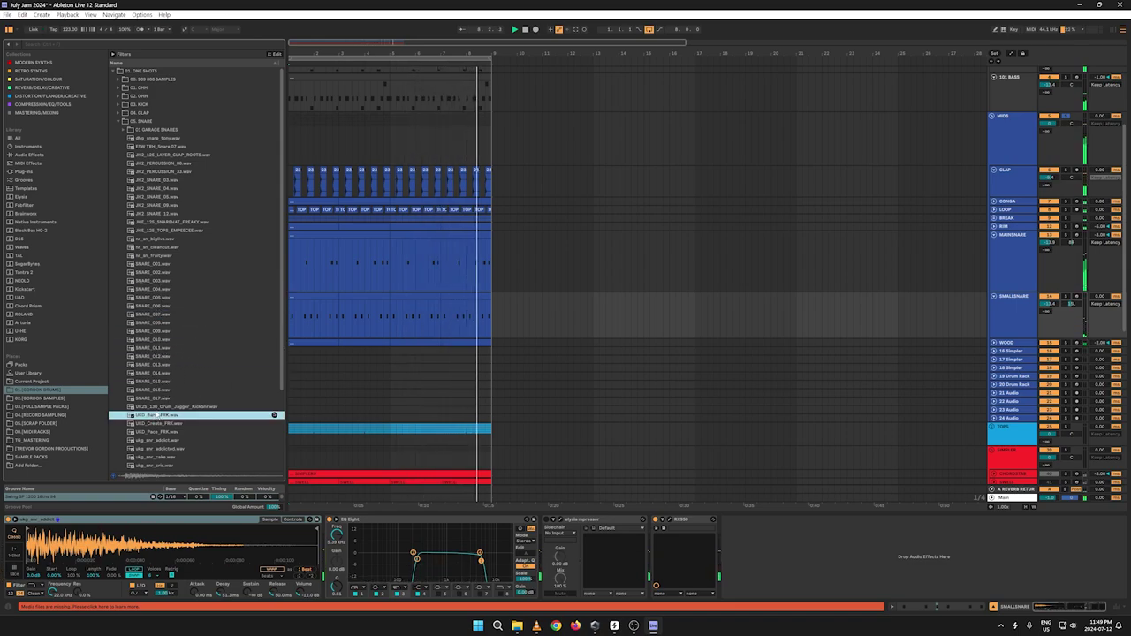
scroll(162, 396, down, 3)
key(Down)
click(168, 375)
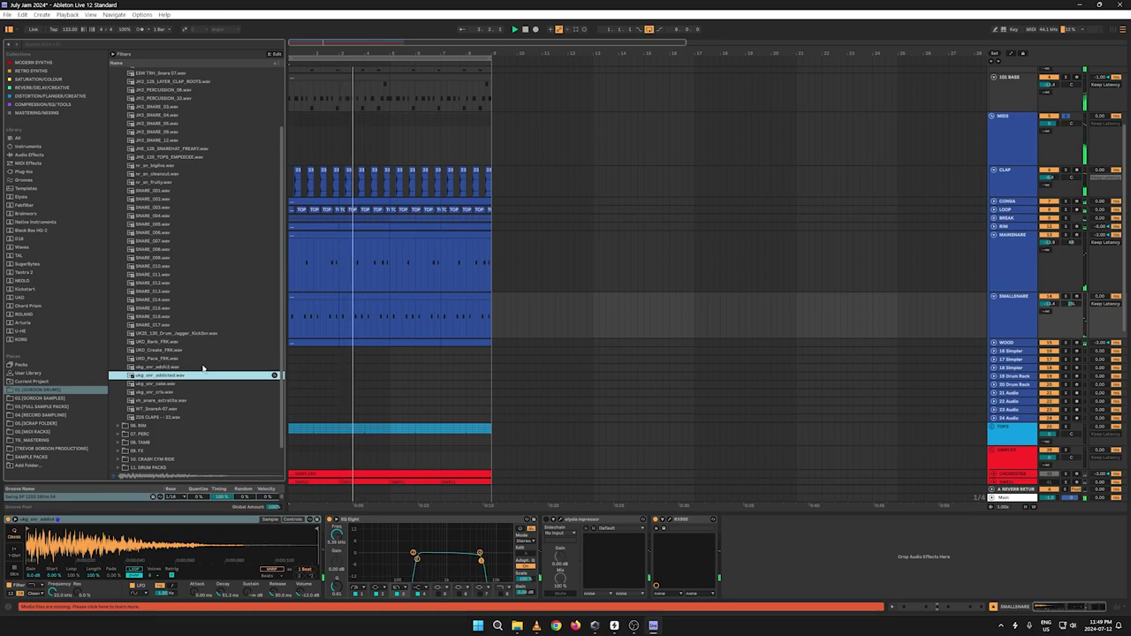
click(157, 393)
click(165, 409)
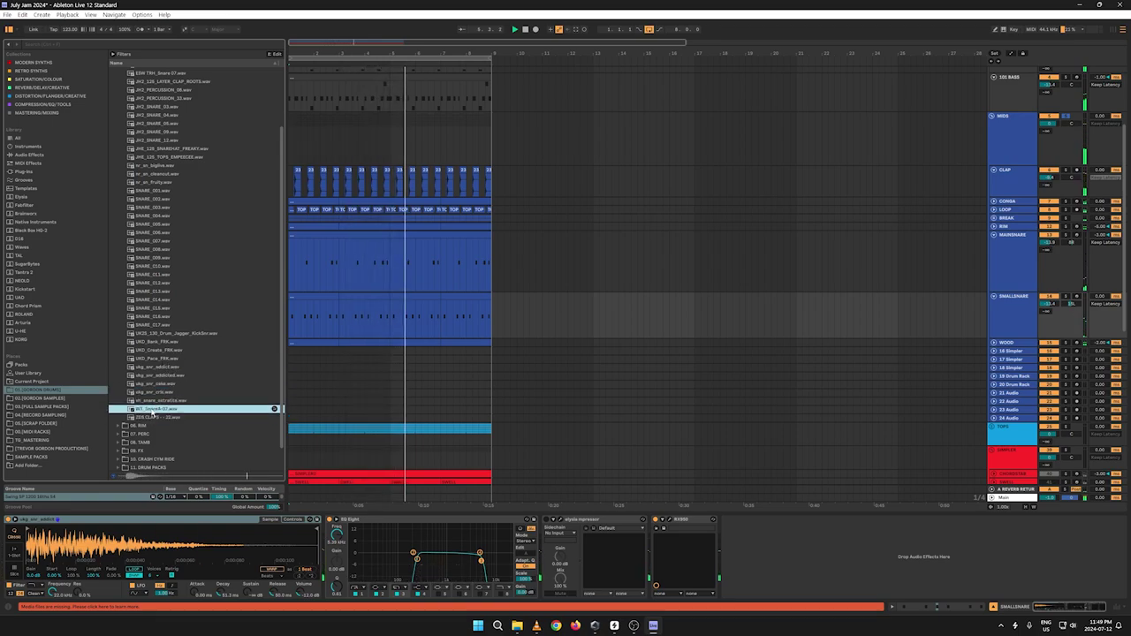
Step: Load WT_Snare4-07 into the SMALLSNARE and MAINSNARE samplers and show the Controls view
drag(154, 412, 240, 559)
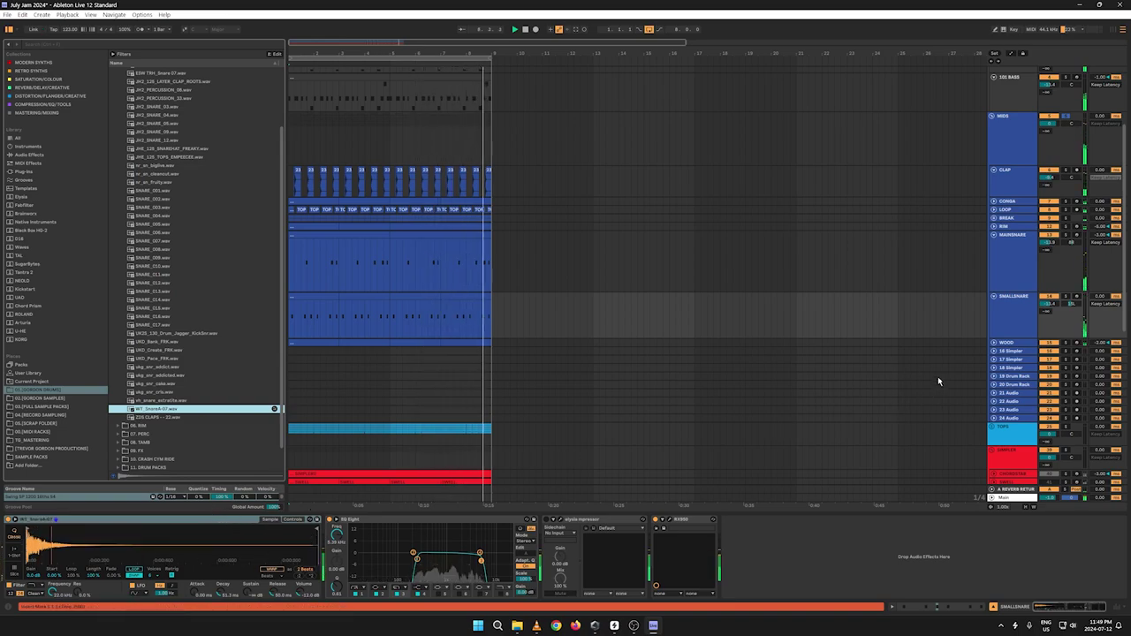
click(1015, 266)
click(157, 409)
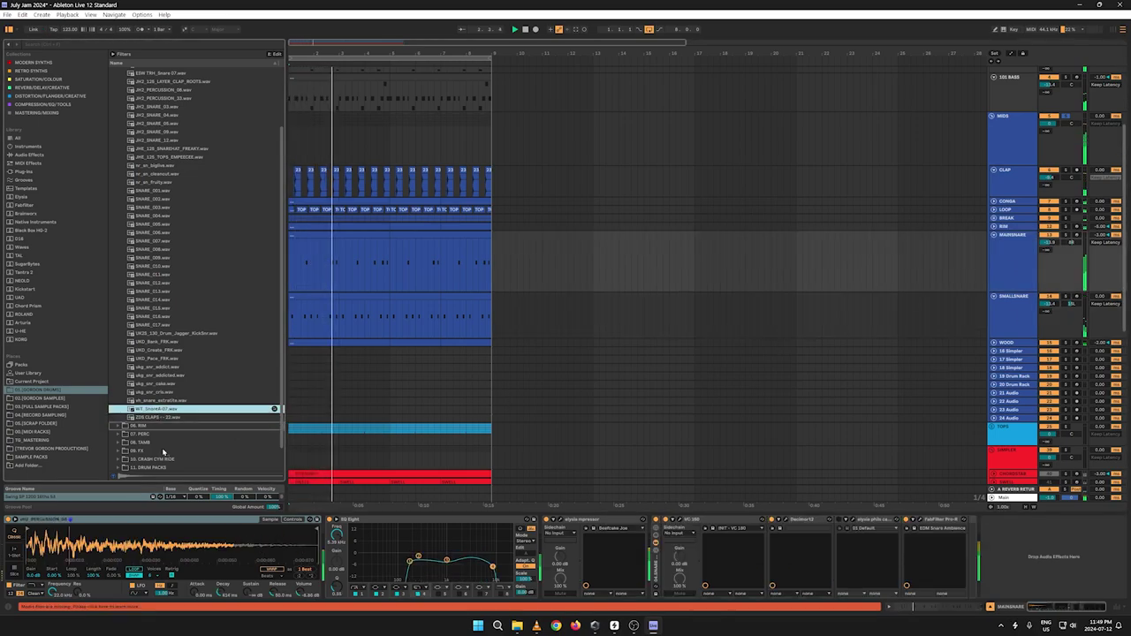
drag(164, 544, 256, 536)
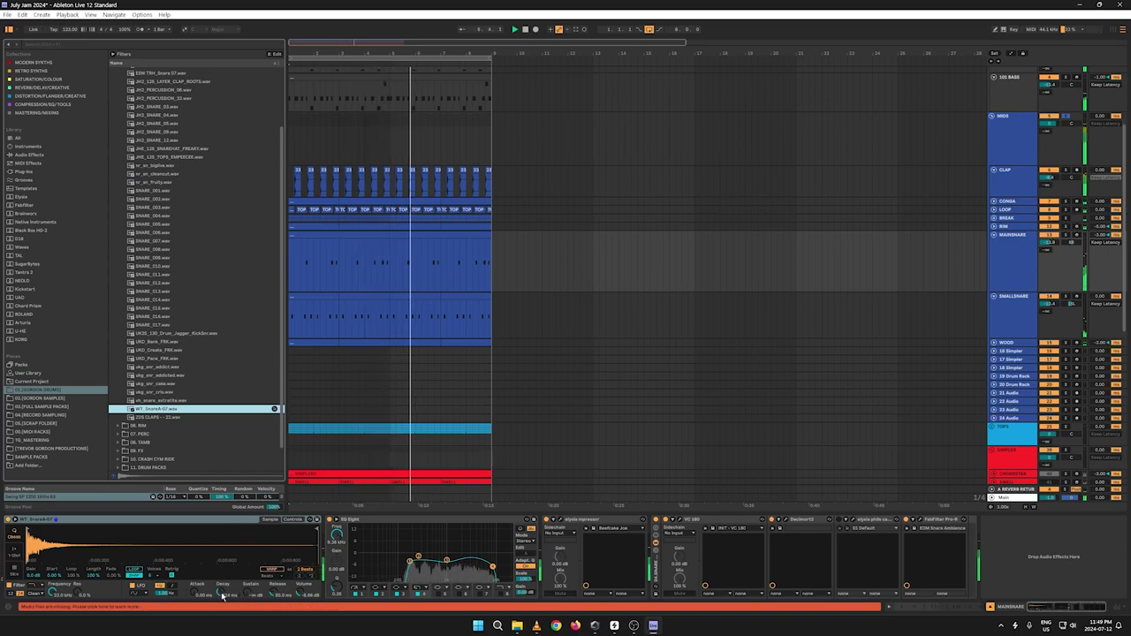
click(292, 520)
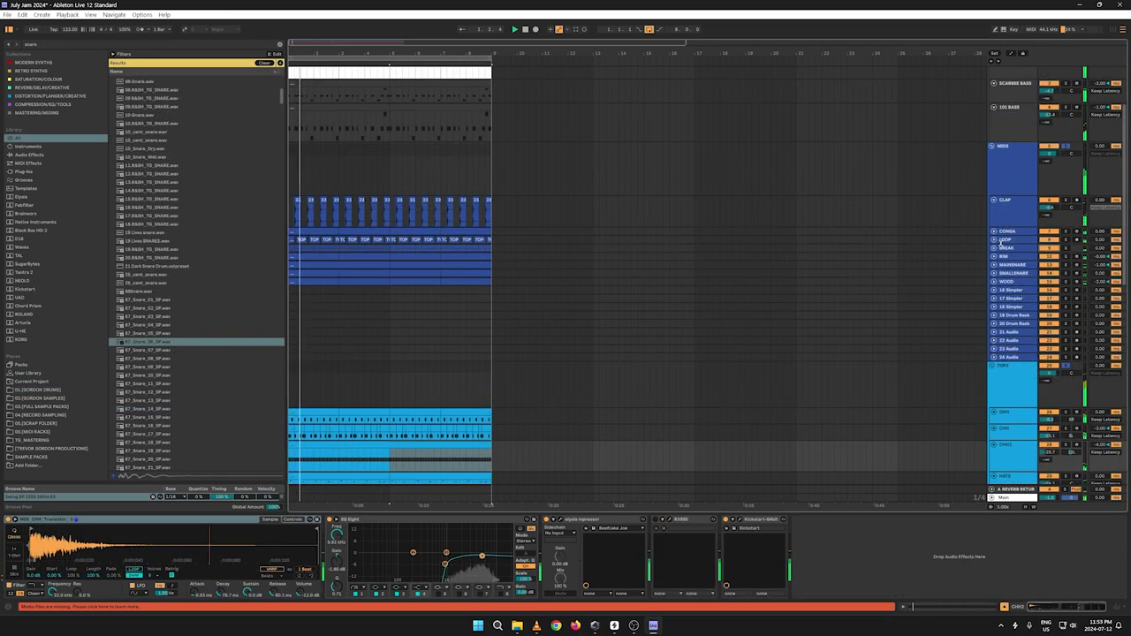
Step: On the LOOP track's EQ Eight, move the bands to about 454 Hz and 1.14 kHz
click(993, 240)
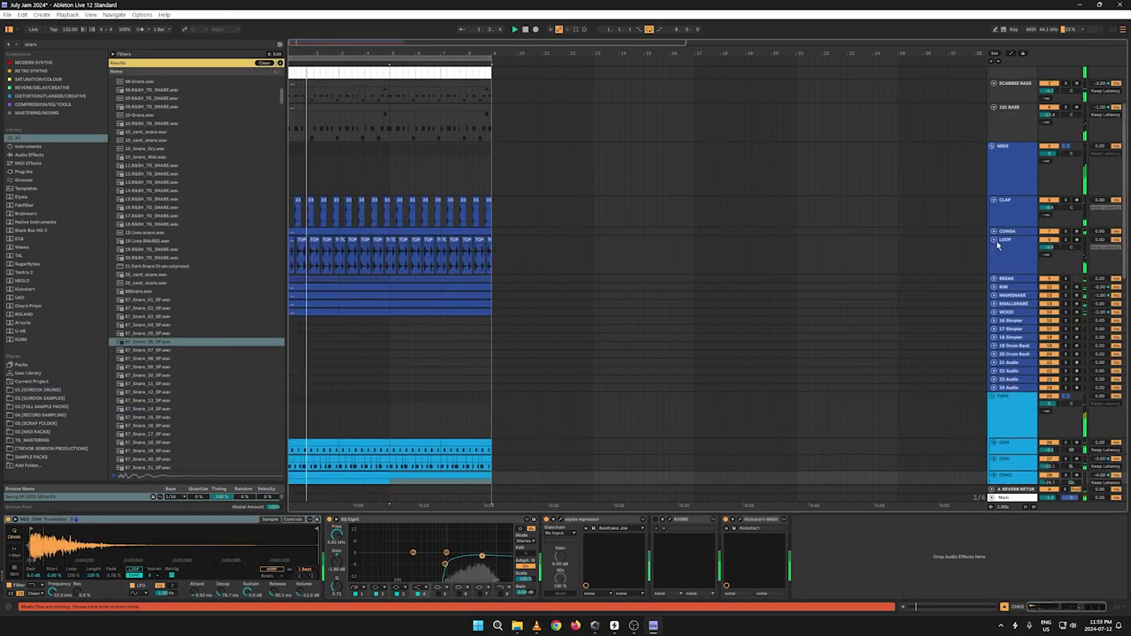
click(1012, 251)
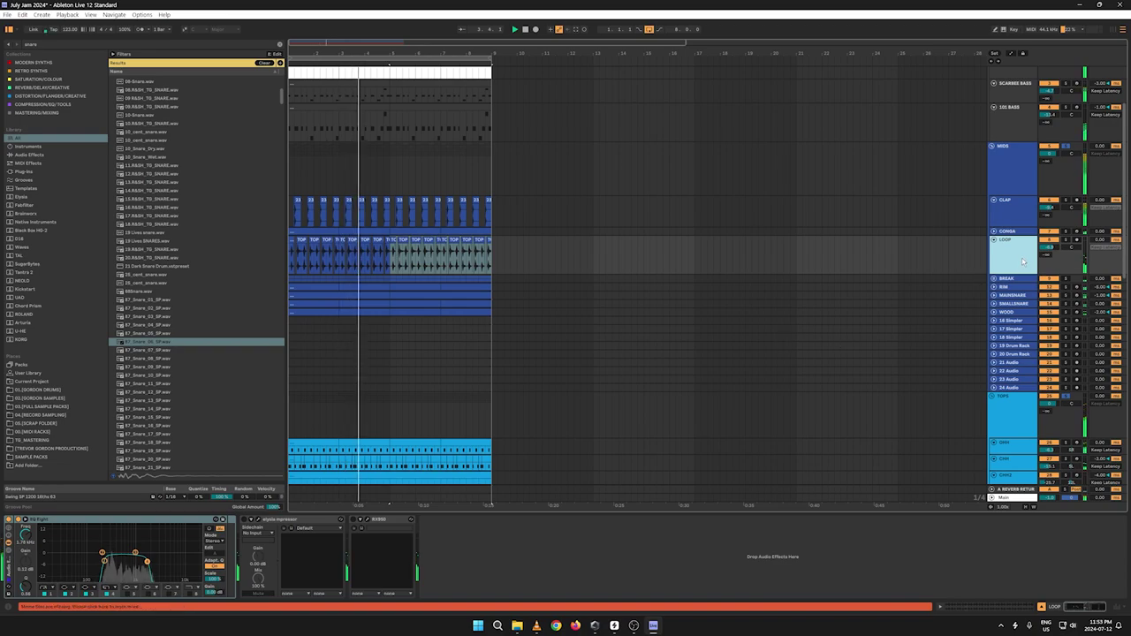
drag(104, 562, 115, 559)
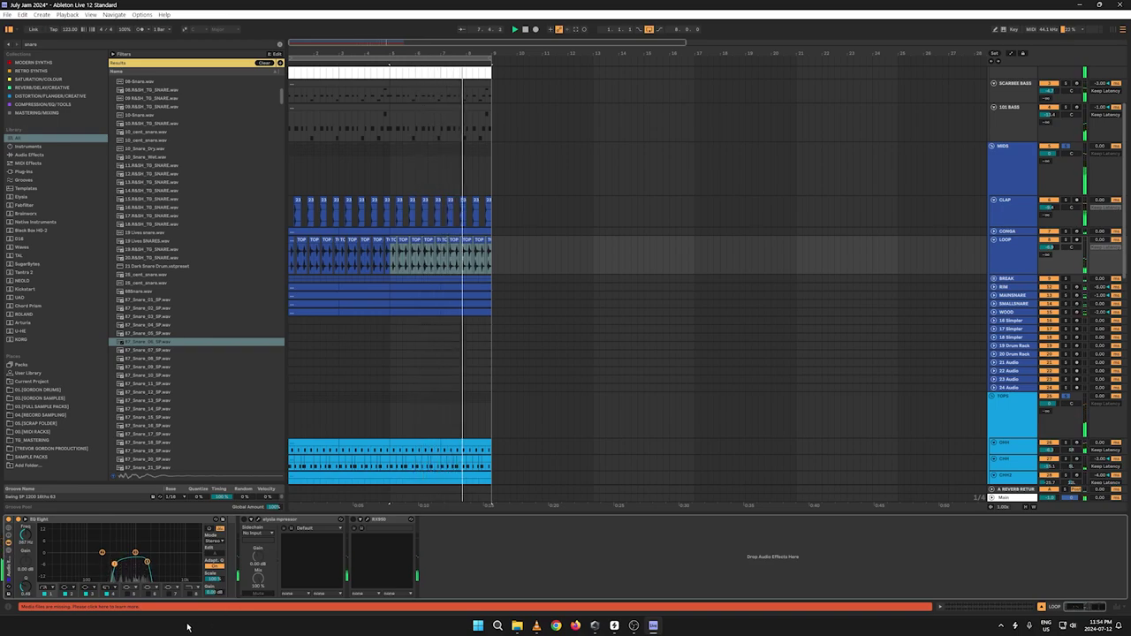
drag(147, 563, 133, 561)
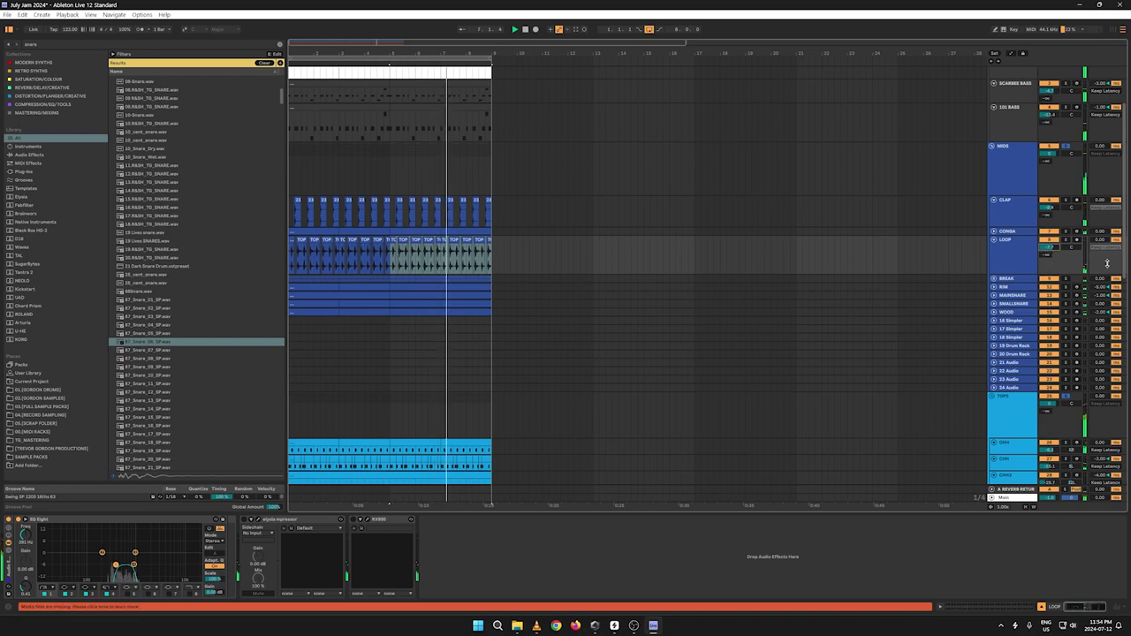
Step: Fold the MIDS group and set the RIDE track delay to -1.00
click(993, 151)
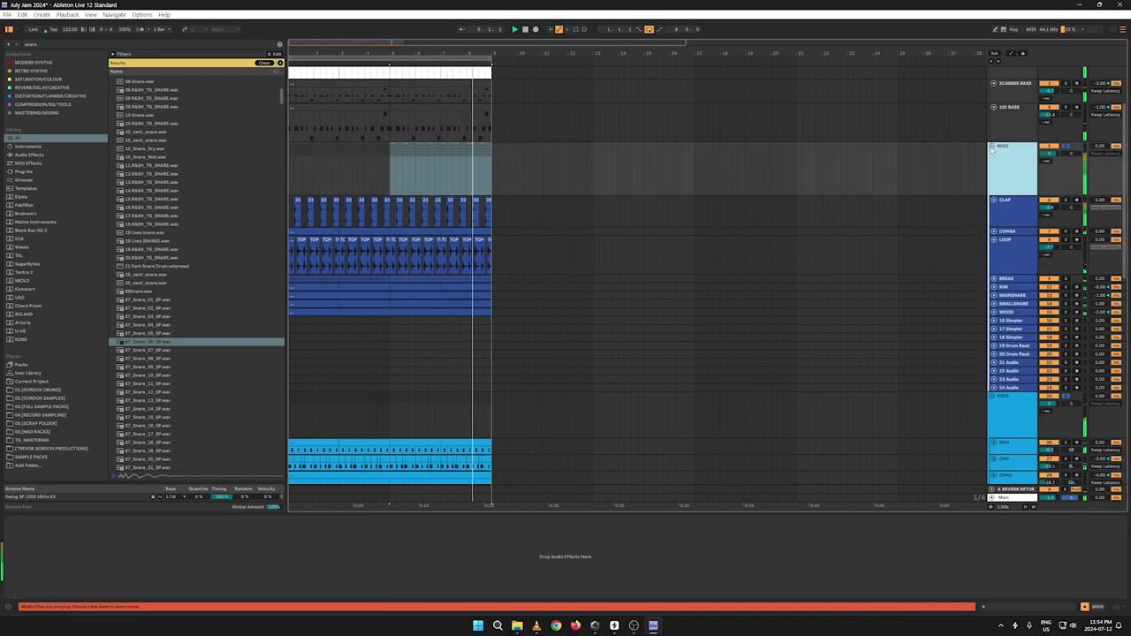
click(992, 145)
scroll(987, 111, up, 3)
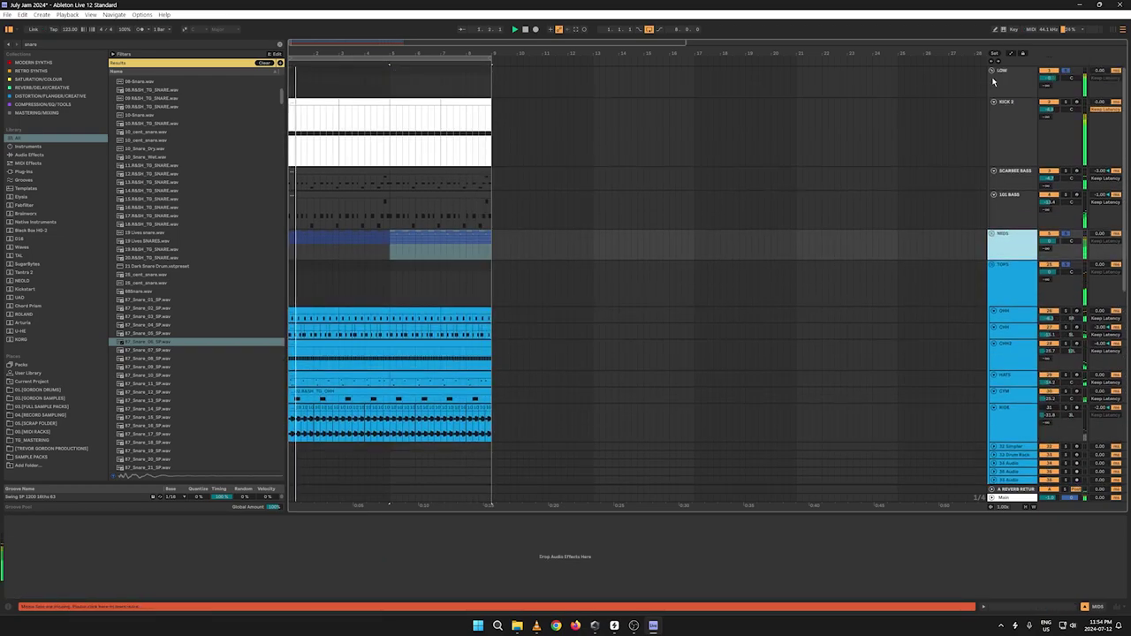
scroll(932, 153, down, 5)
scroll(928, 252, down, 2)
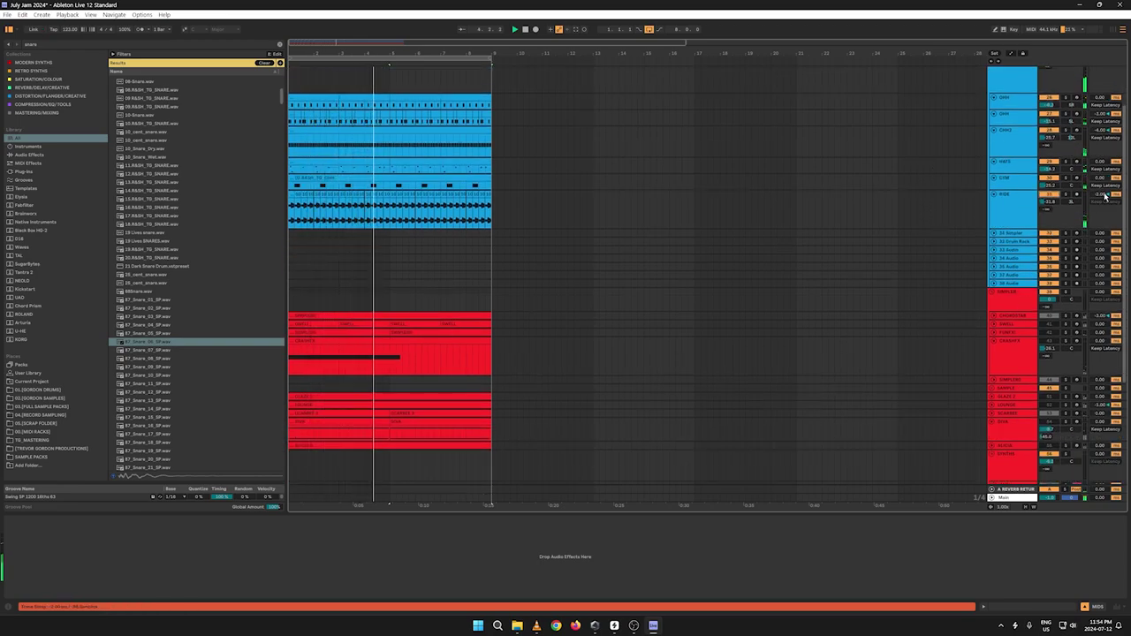
drag(1101, 194, 1049, 204)
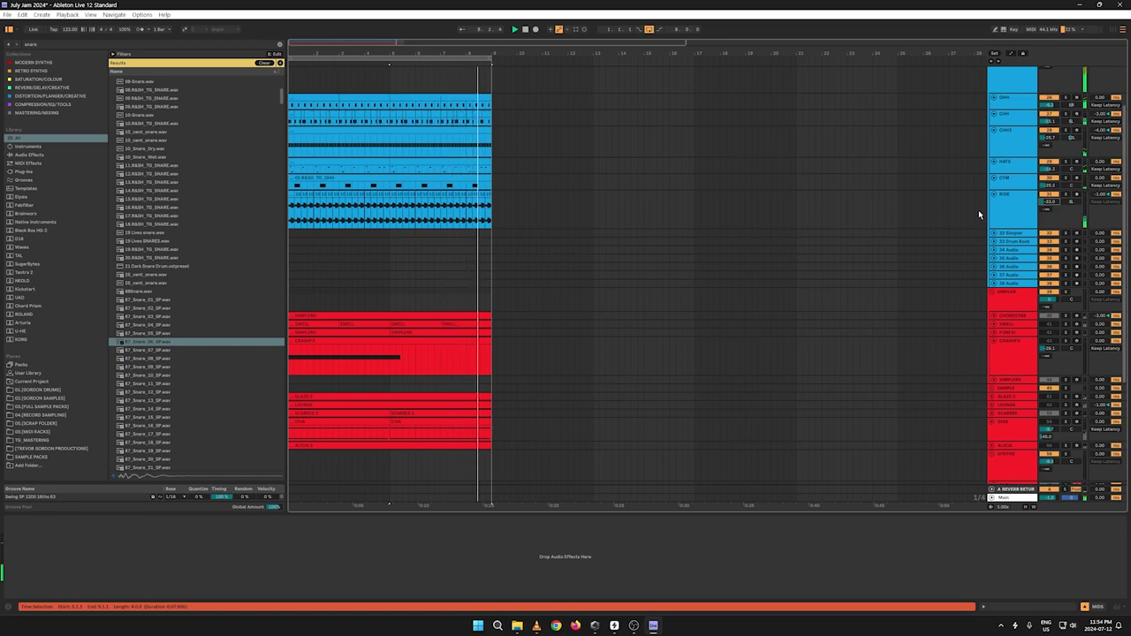
Step: Delete tracks 32 Simpler through 38 Audio, then select the RIDE track
click(1017, 234)
shift+click(1008, 283)
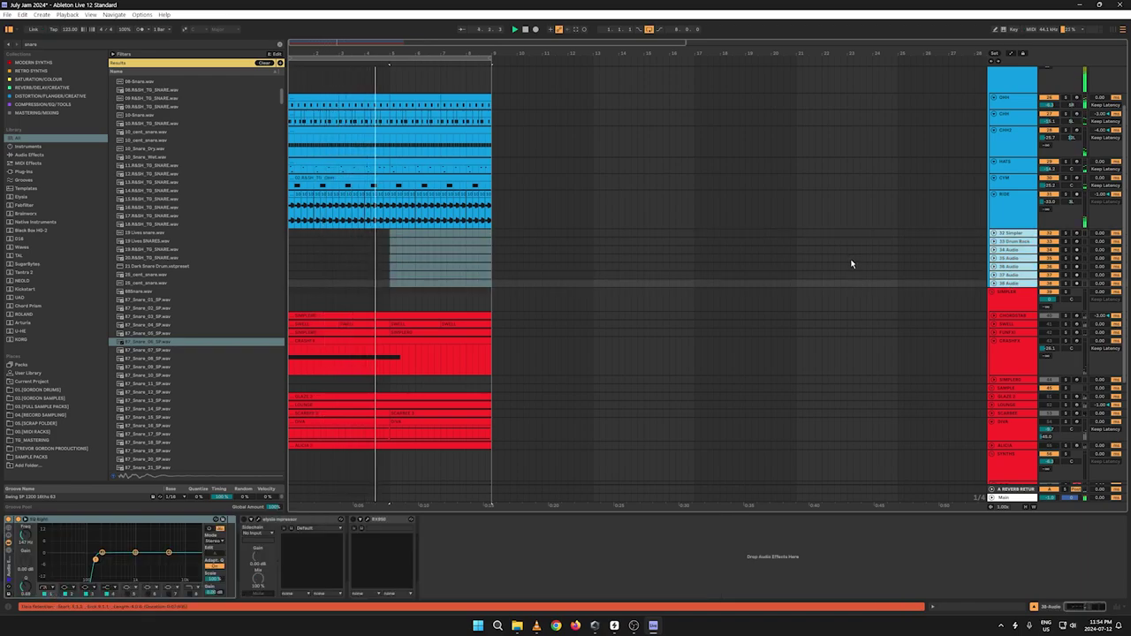
key(Delete)
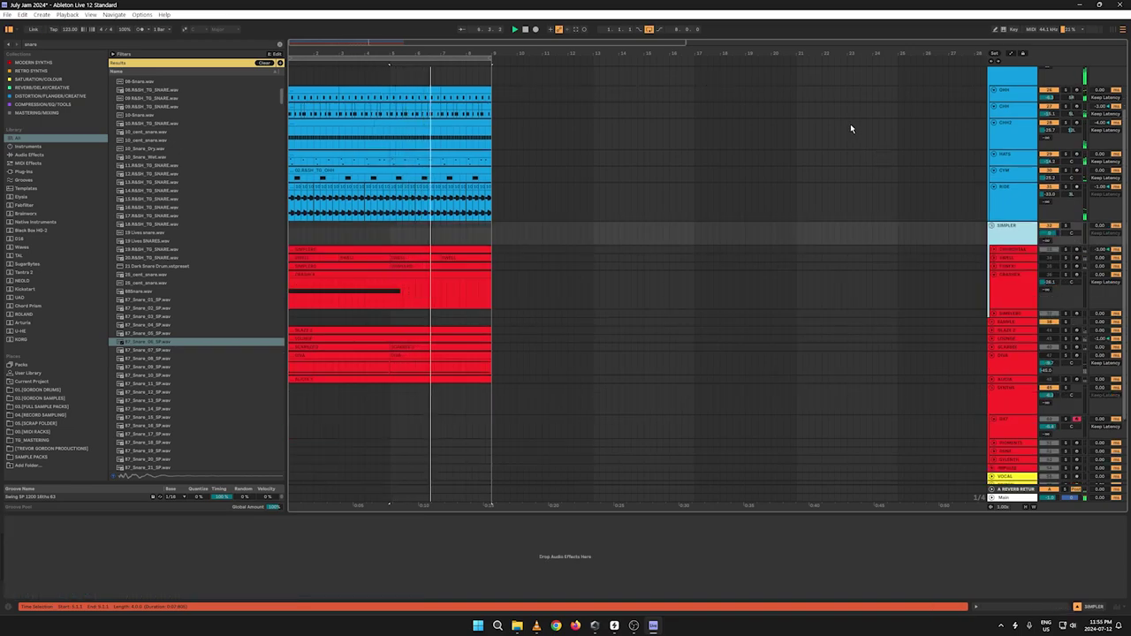
scroll(850, 128, up, 2)
click(1019, 251)
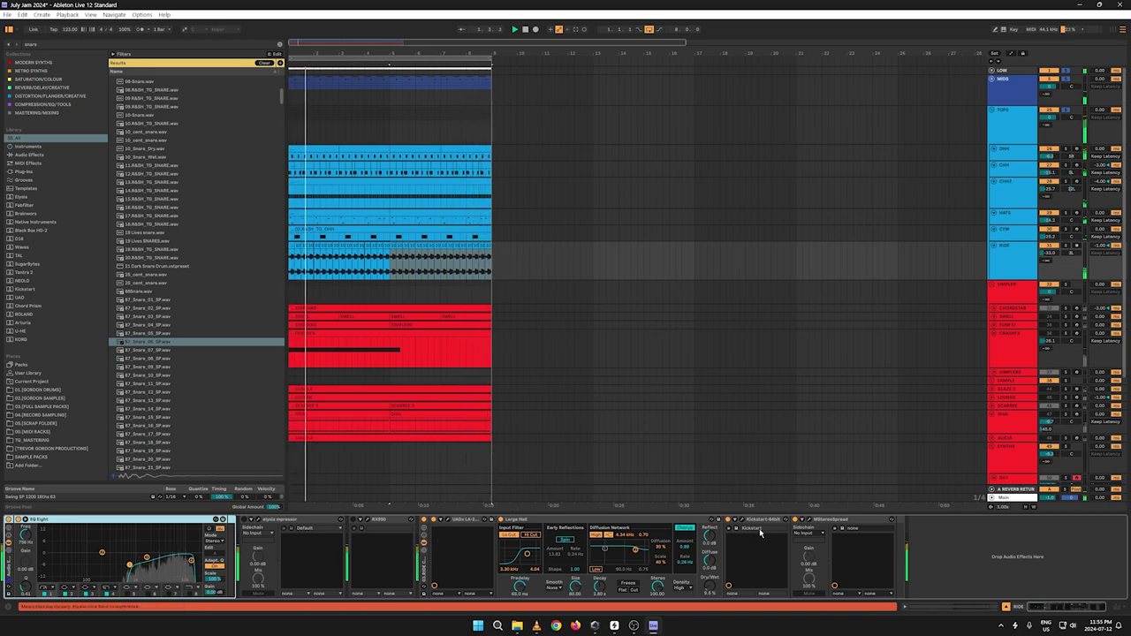
Step: Lower all RIDE clips' gain to -0.2 dB and fold the TOPS group
drag(495, 262, 290, 258)
double_click(317, 246)
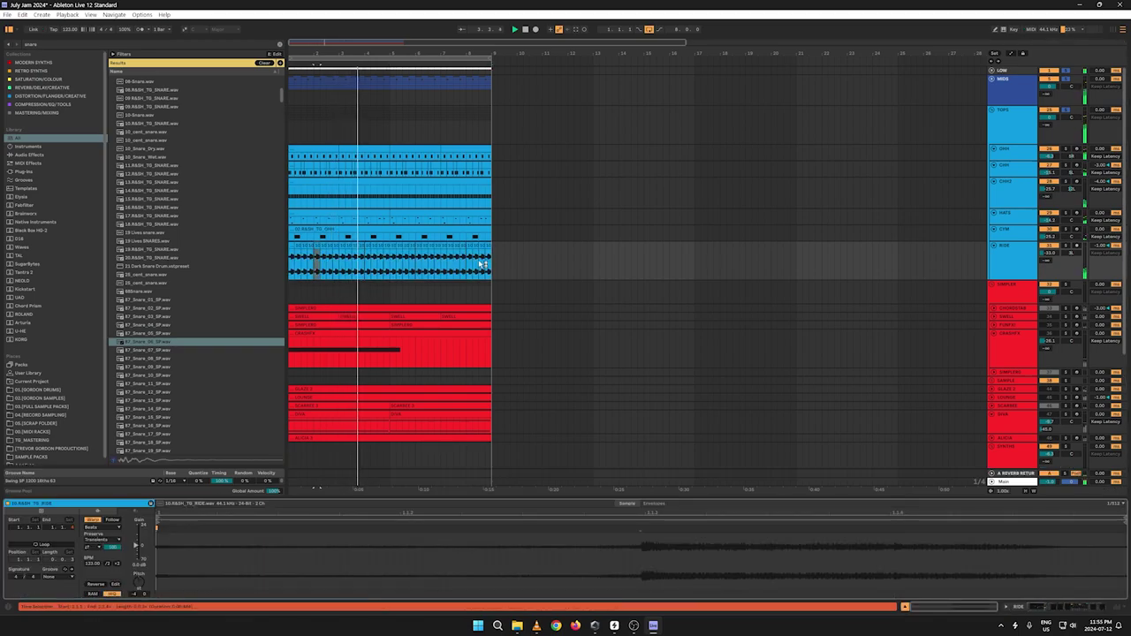
click(495, 264)
click(491, 264)
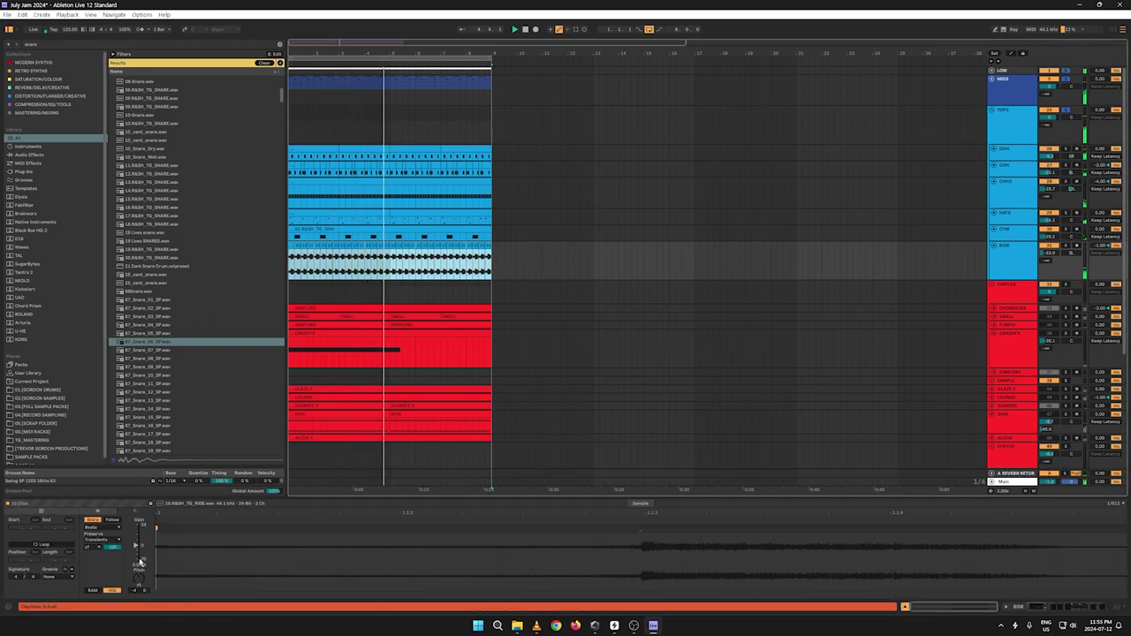
drag(137, 548, 137, 549)
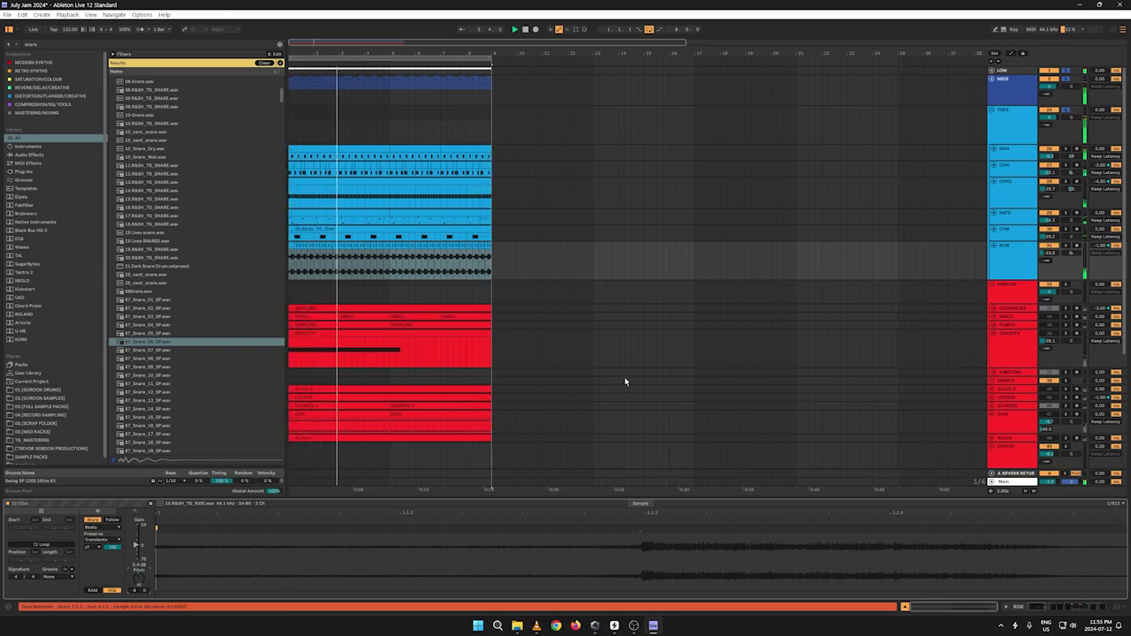
click(991, 112)
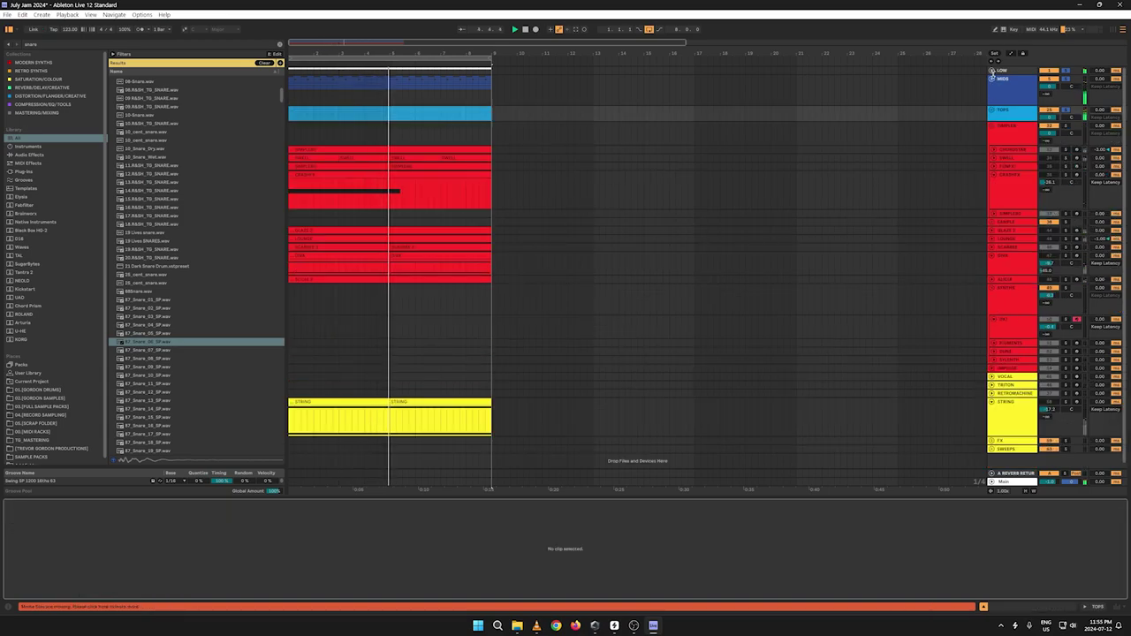
Step: Unfold LOW, open 101 BASS's SH-101 editor and step through presets to LD PW Lead
click(991, 71)
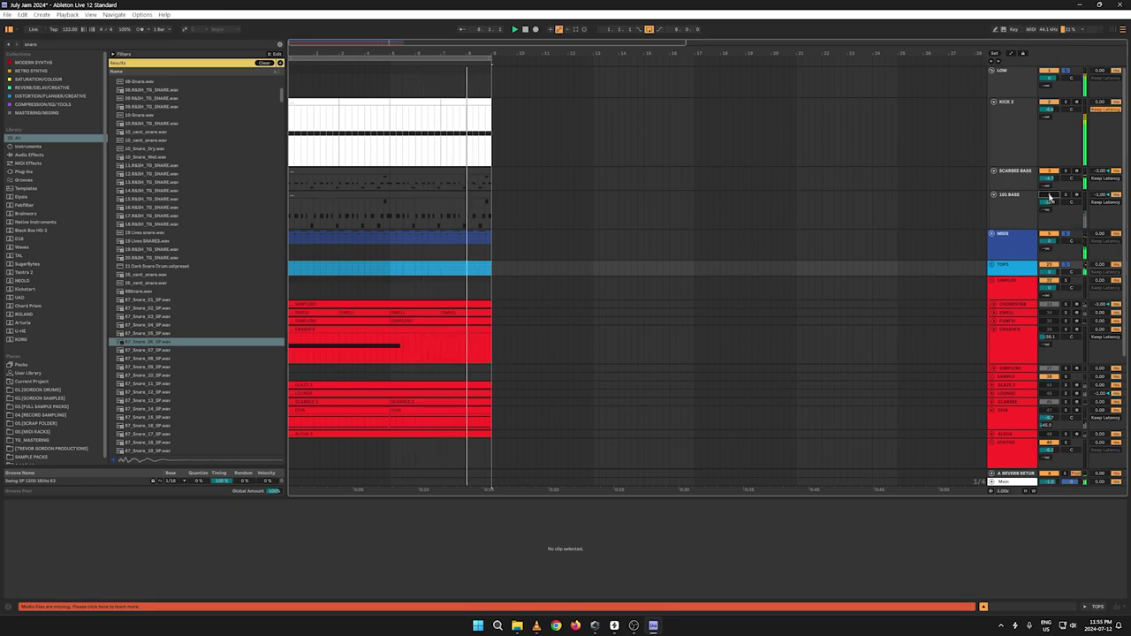
click(1020, 212)
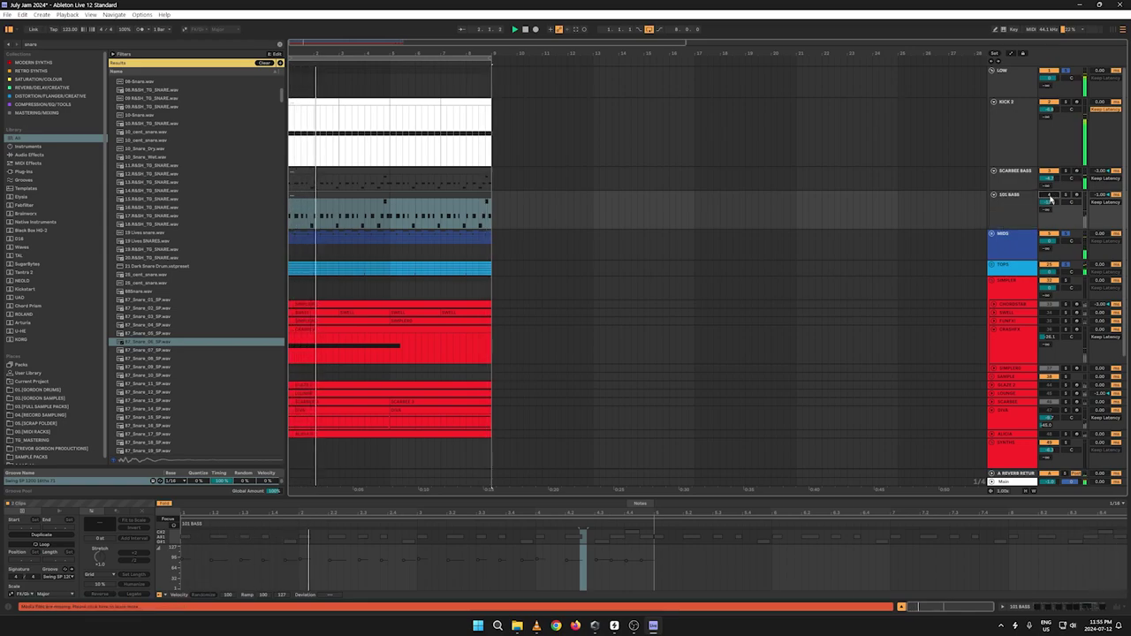
click(1012, 207)
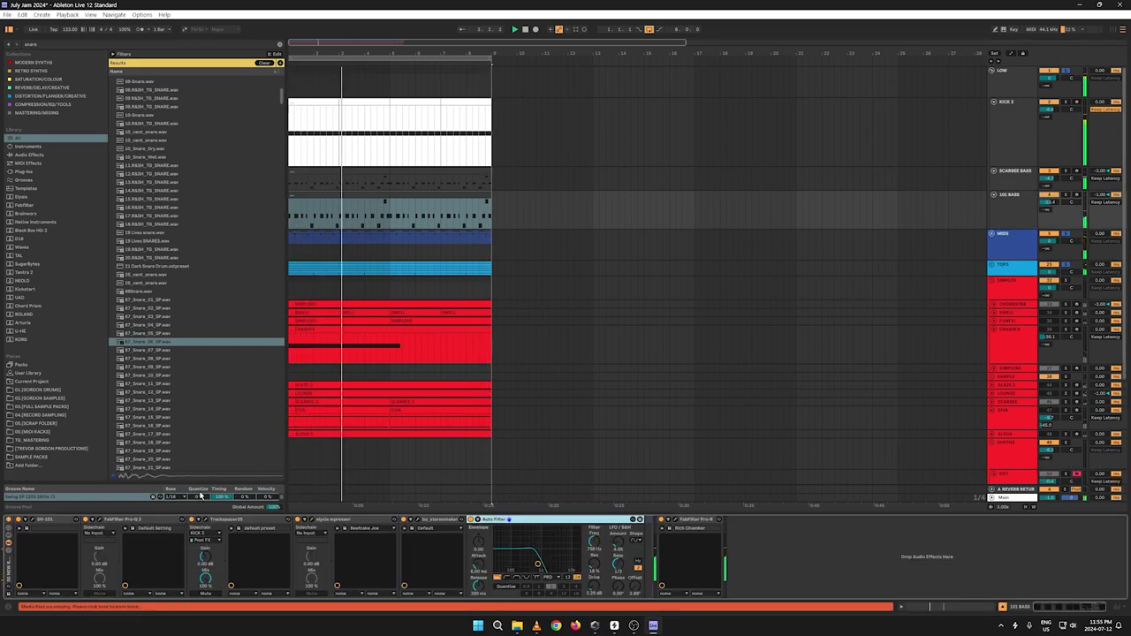
click(34, 527)
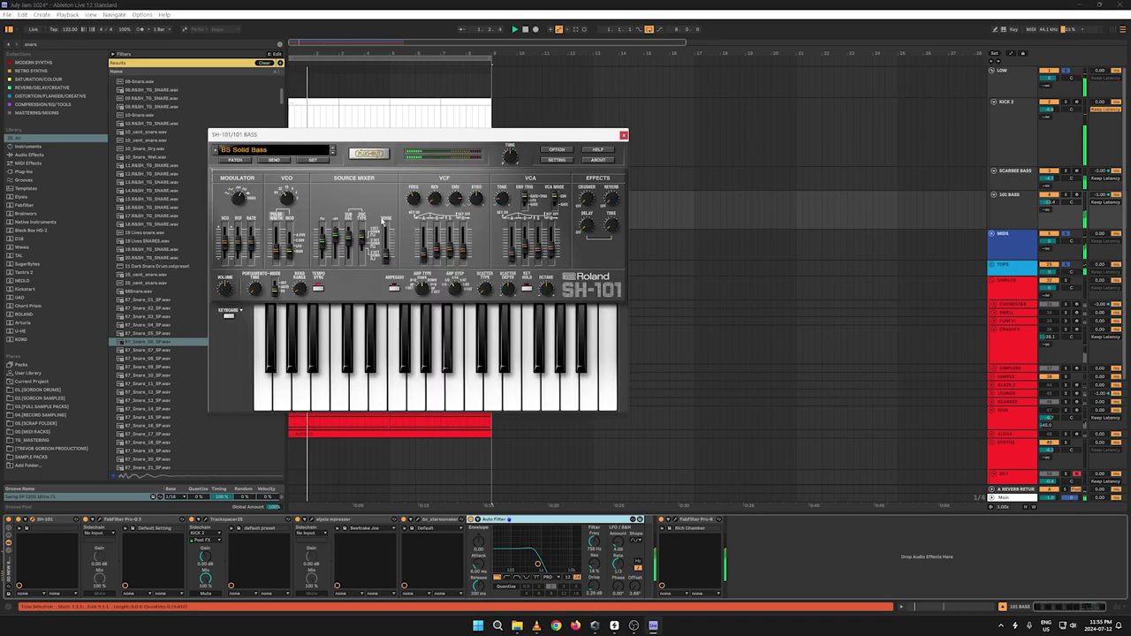
click(333, 156)
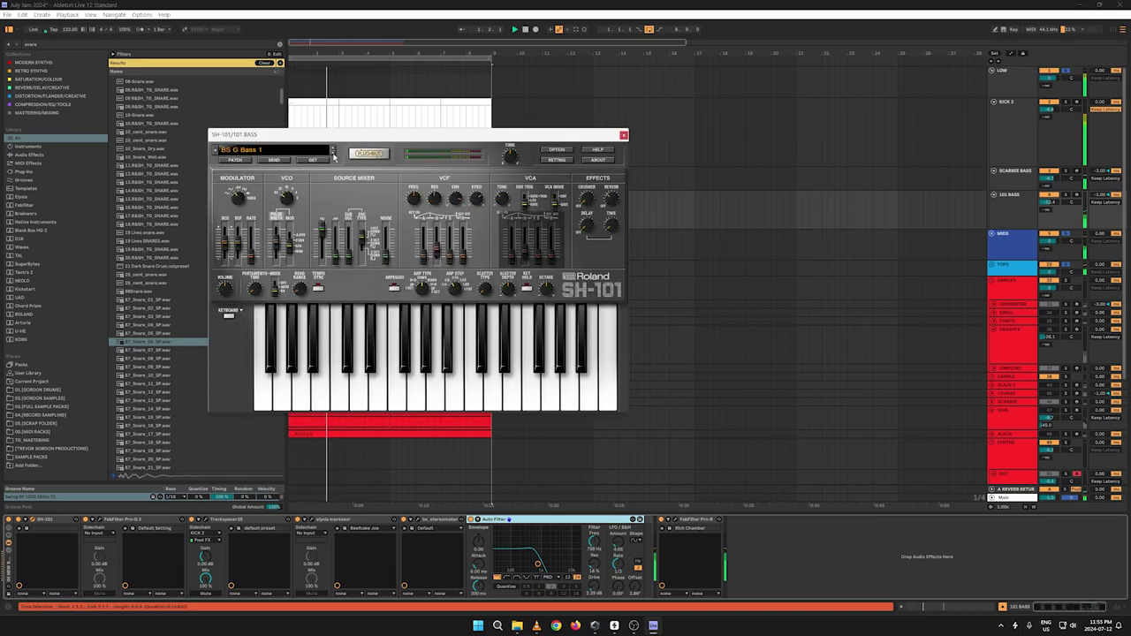
click(333, 155)
click(333, 156)
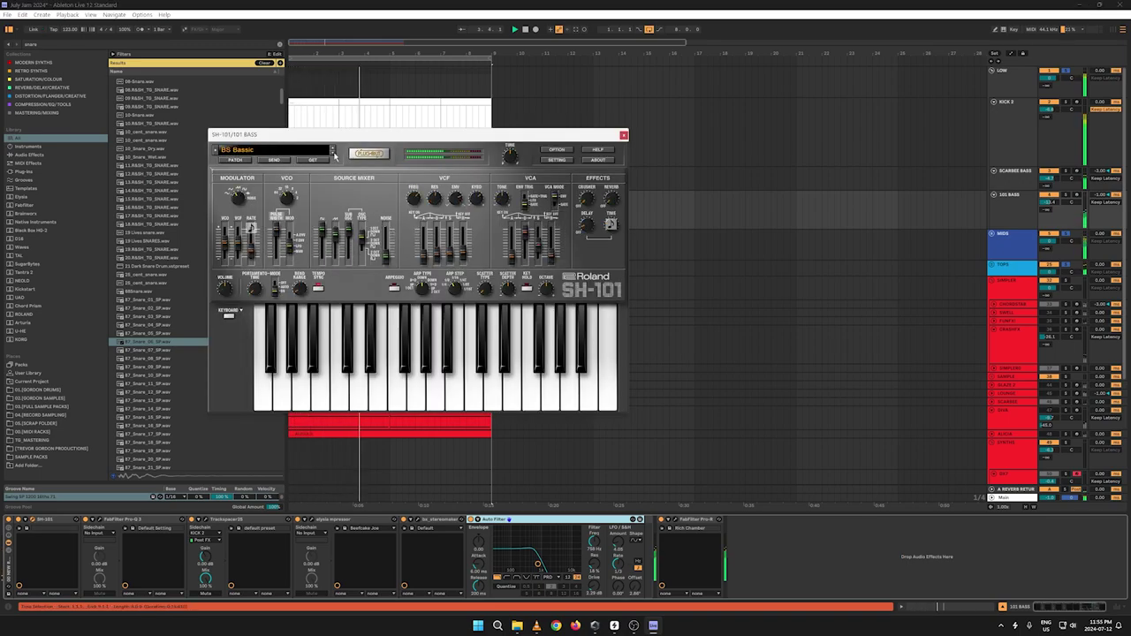
click(333, 155)
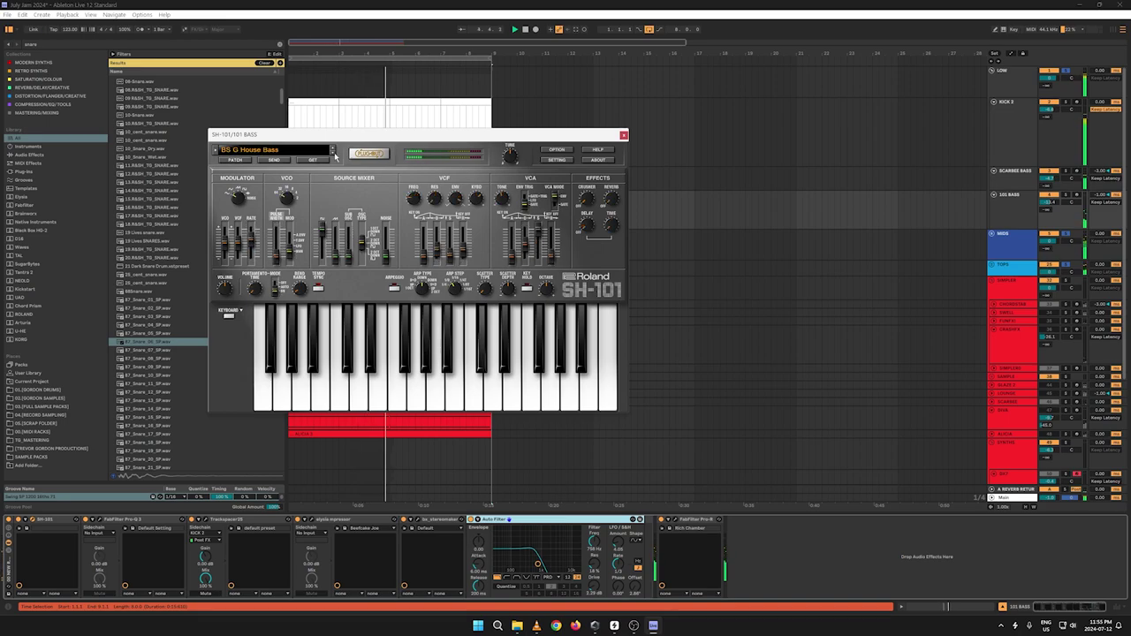
click(333, 155)
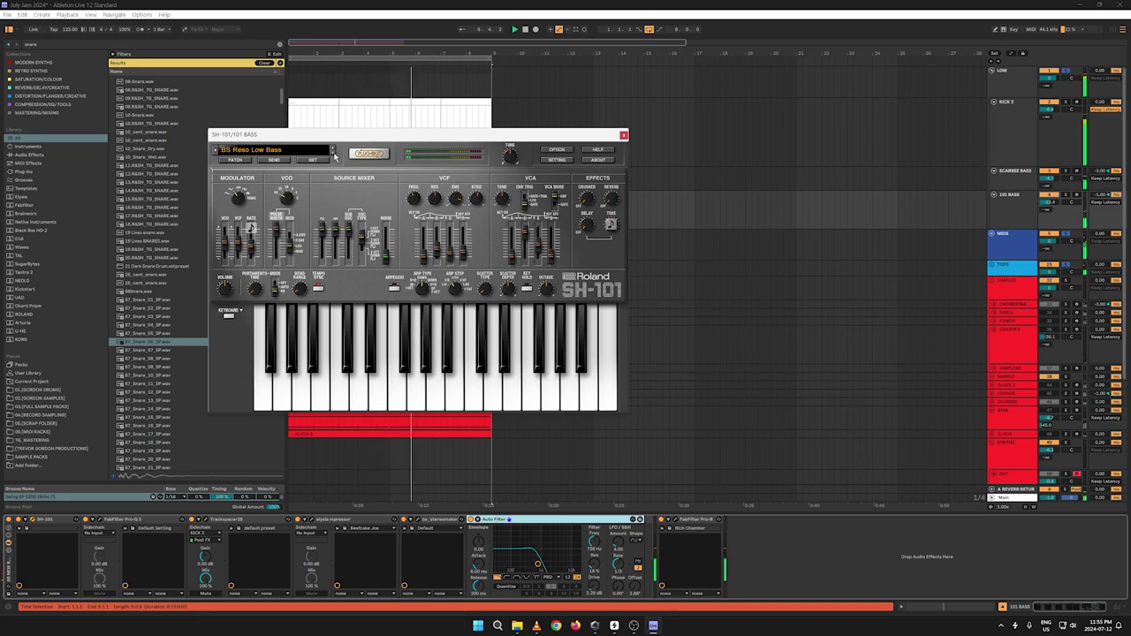
click(333, 156)
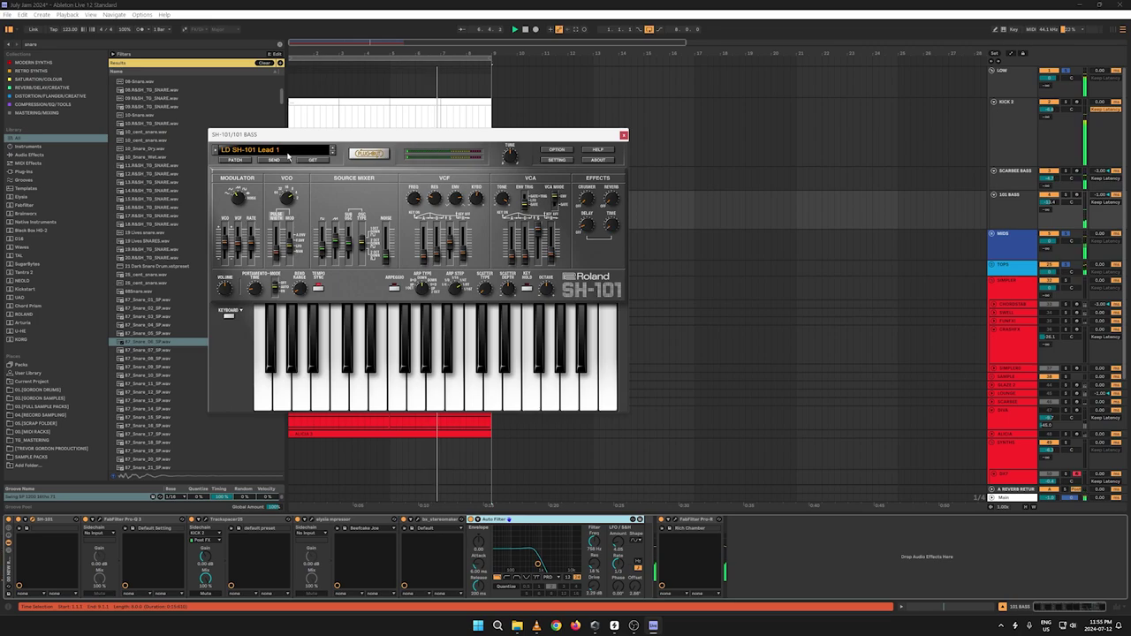
click(333, 155)
click(333, 156)
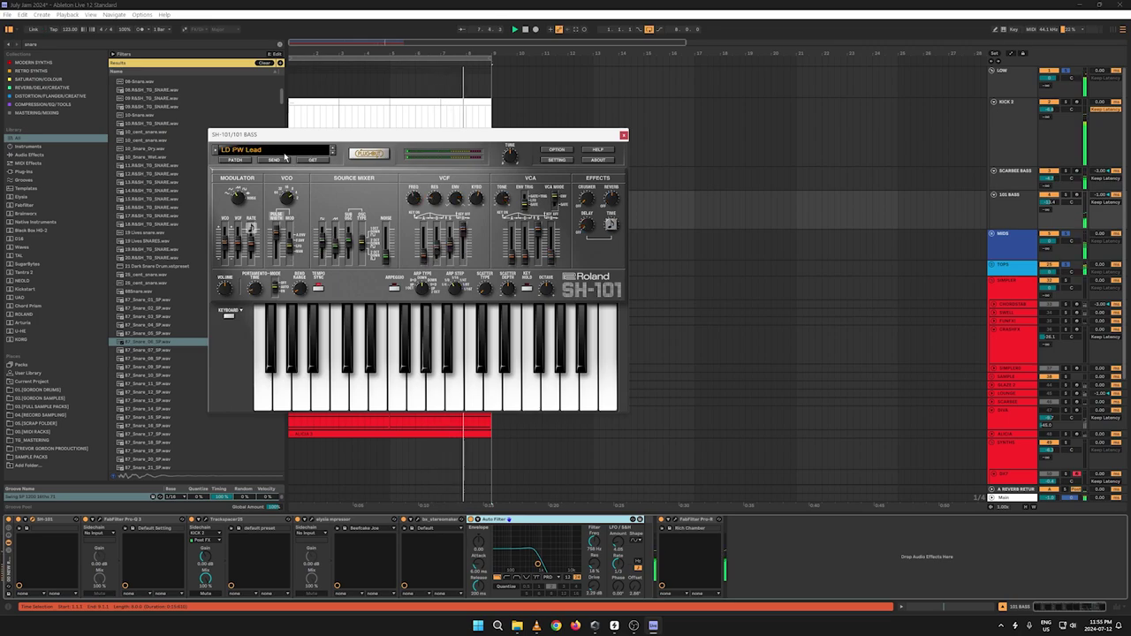
Step: From the preset list, try BS G Wobble Bass and BS UKSynth Bass, then load BS Disto Bass
click(215, 150)
mouse_move(264, 171)
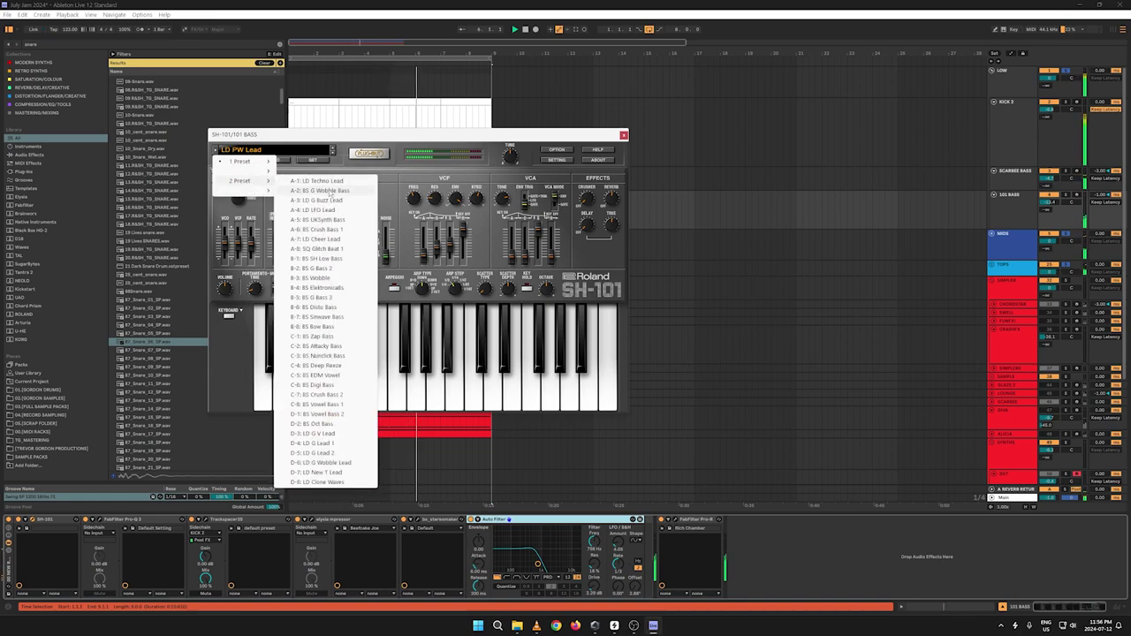
click(327, 191)
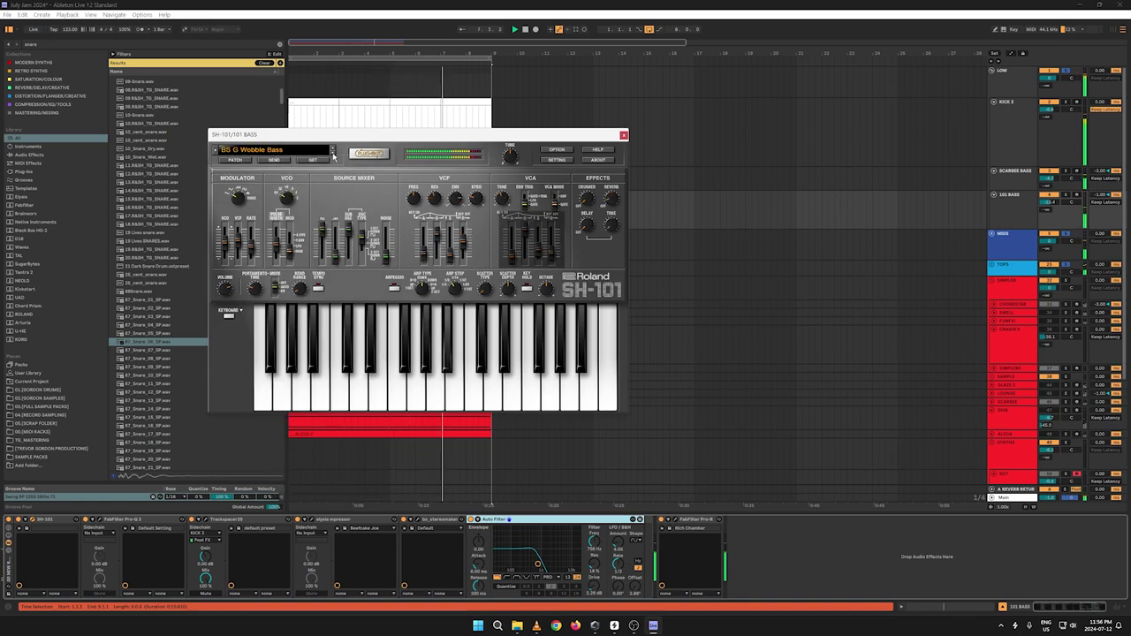
click(333, 154)
mouse_move(256, 180)
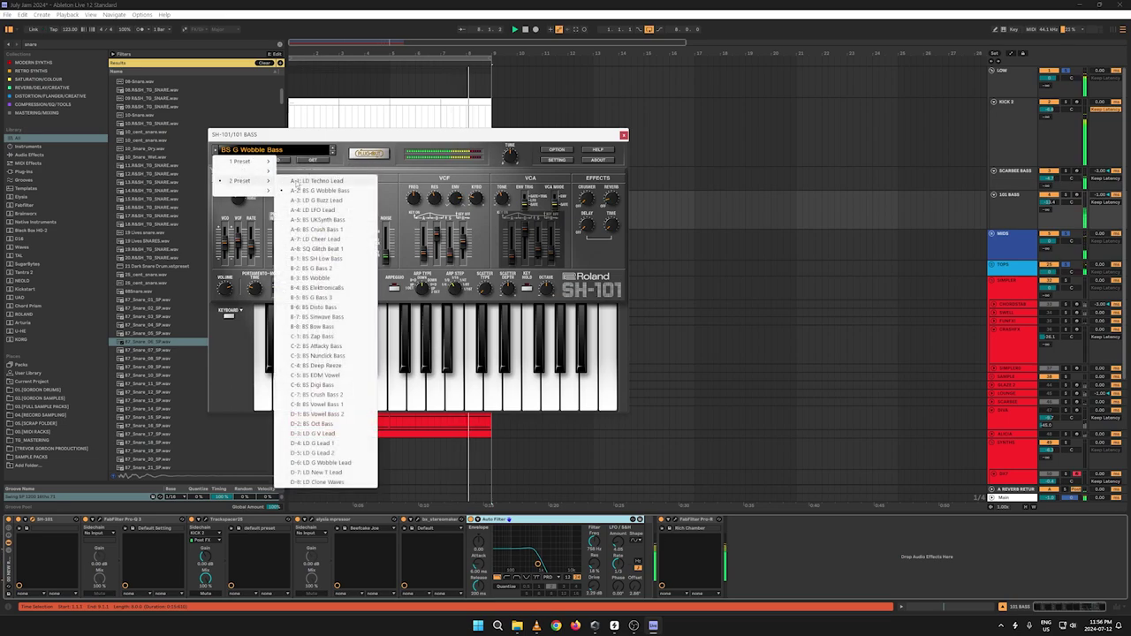
click(344, 221)
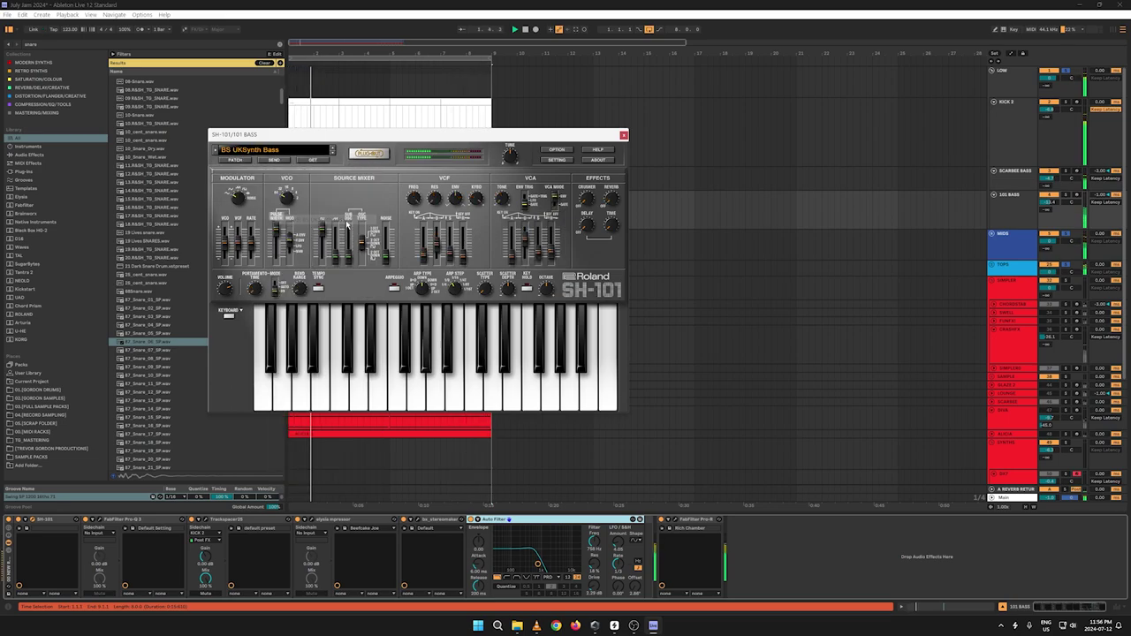
click(331, 153)
mouse_move(256, 181)
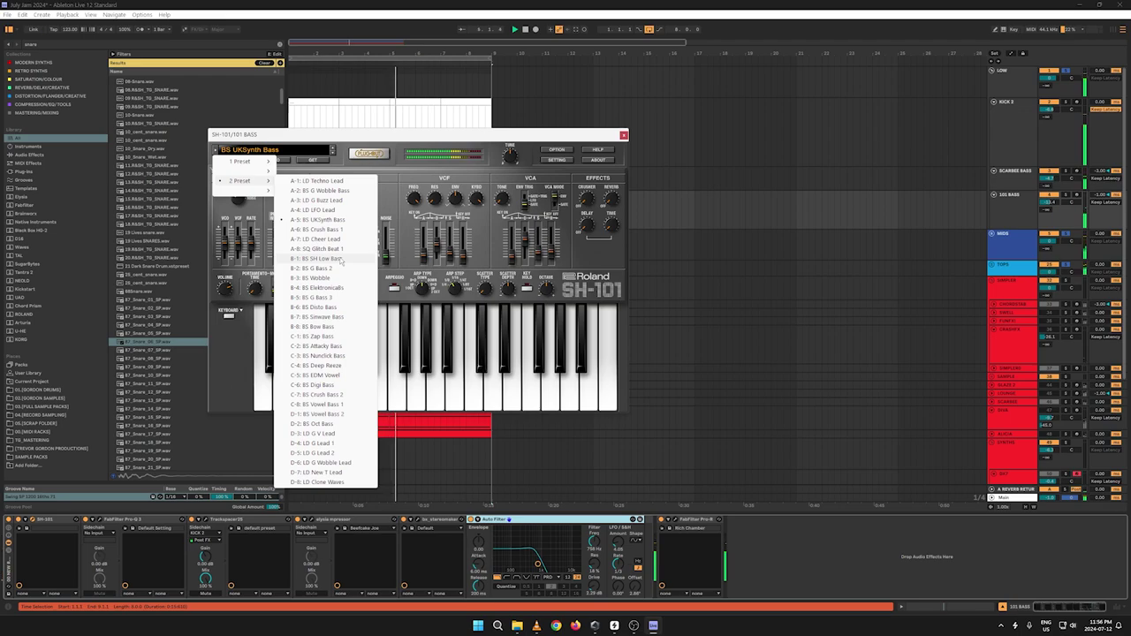
click(320, 306)
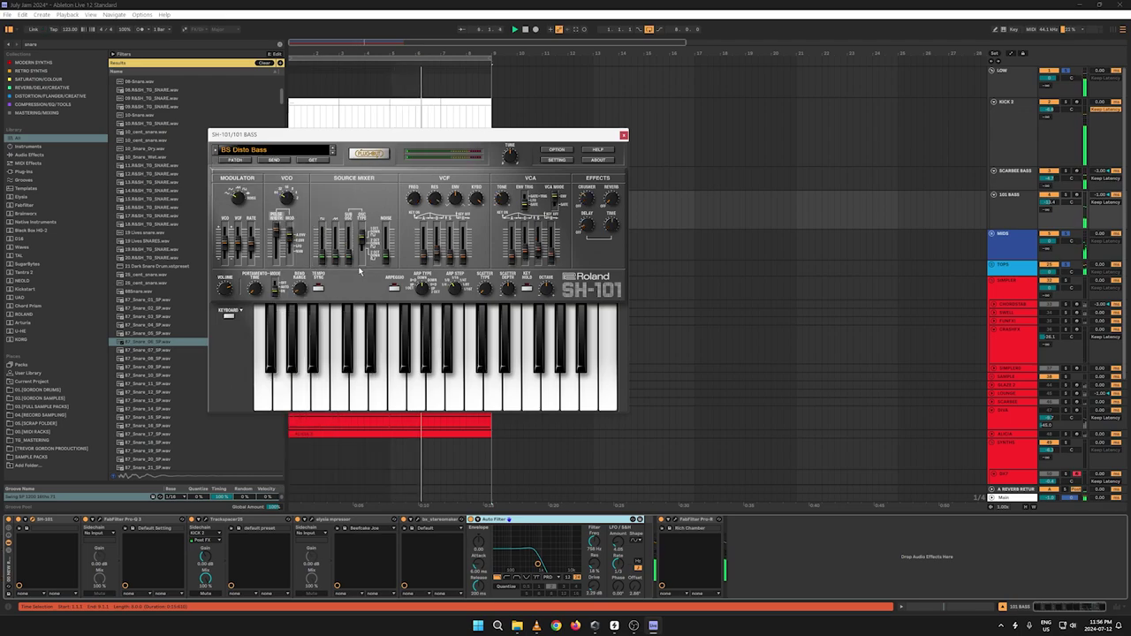
Step: Keep BS Disto Bass in the preset list and close the SH-101 window
click(332, 152)
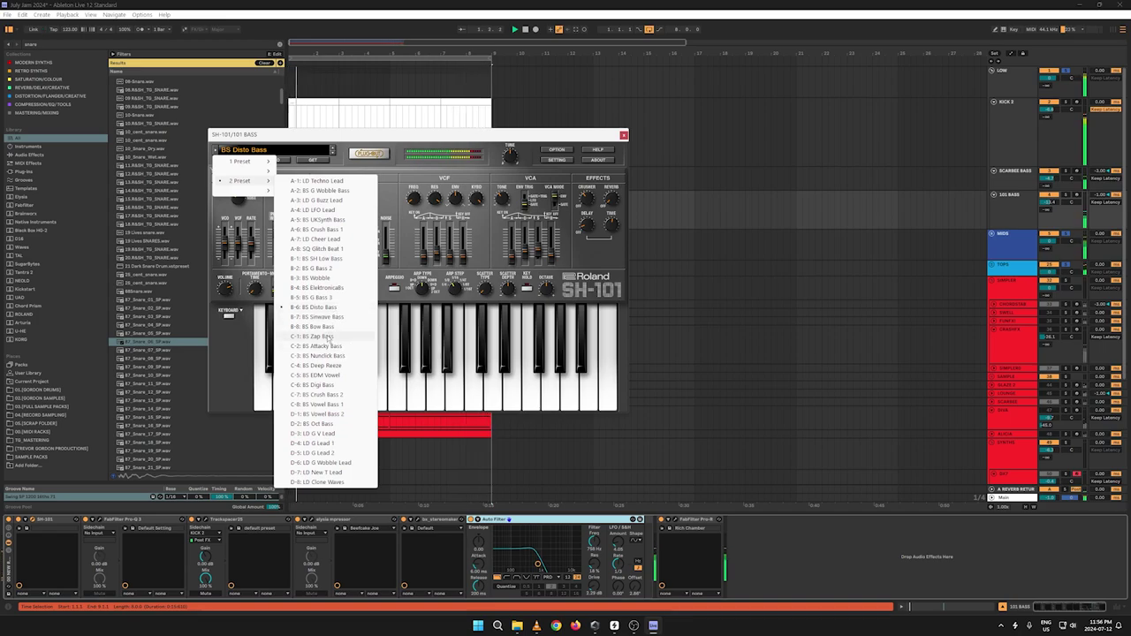
click(317, 309)
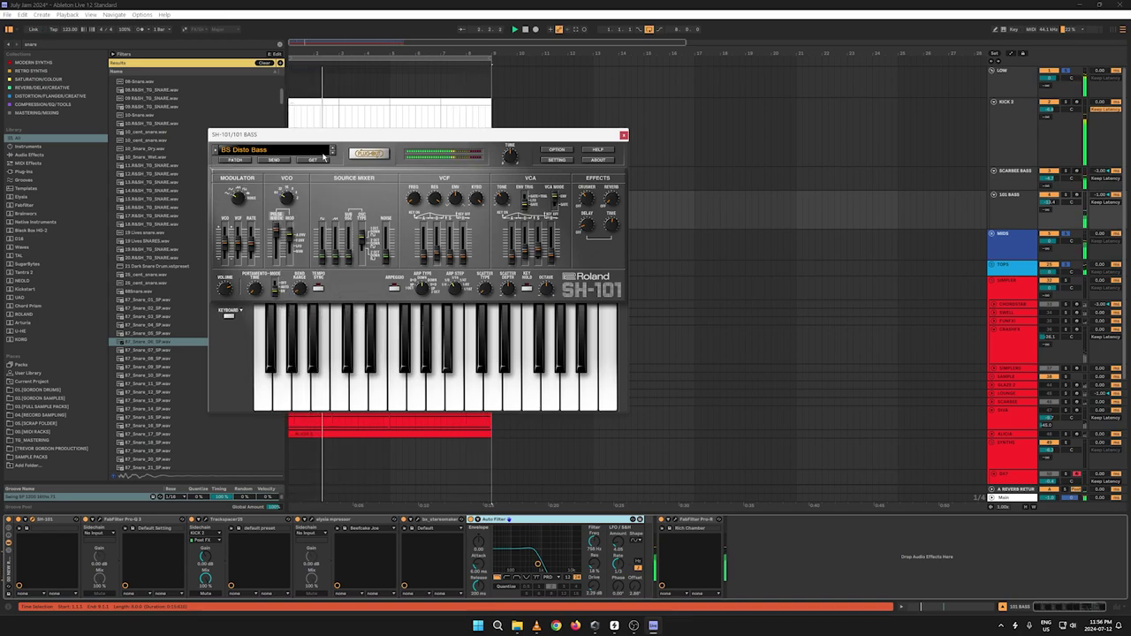
click(324, 156)
mouse_move(265, 181)
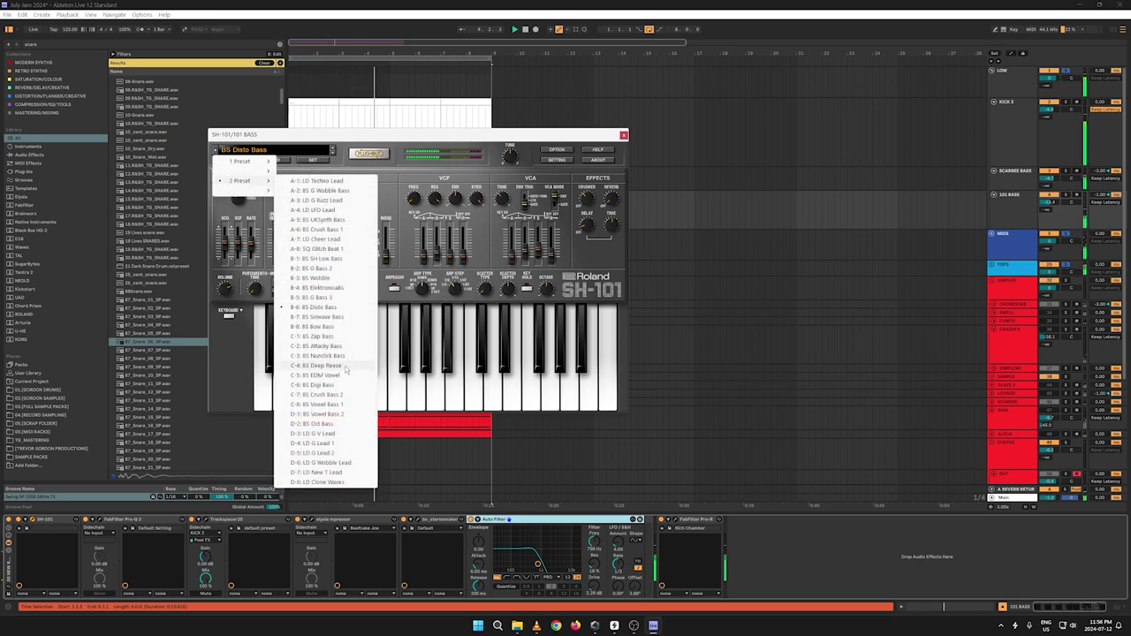
click(424, 141)
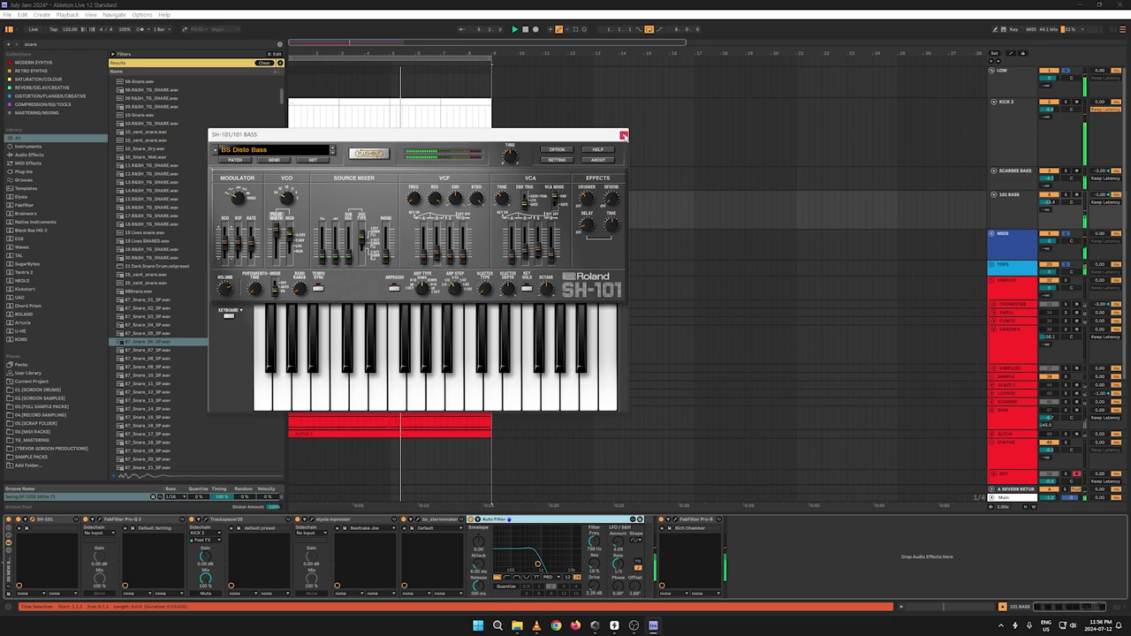
click(623, 135)
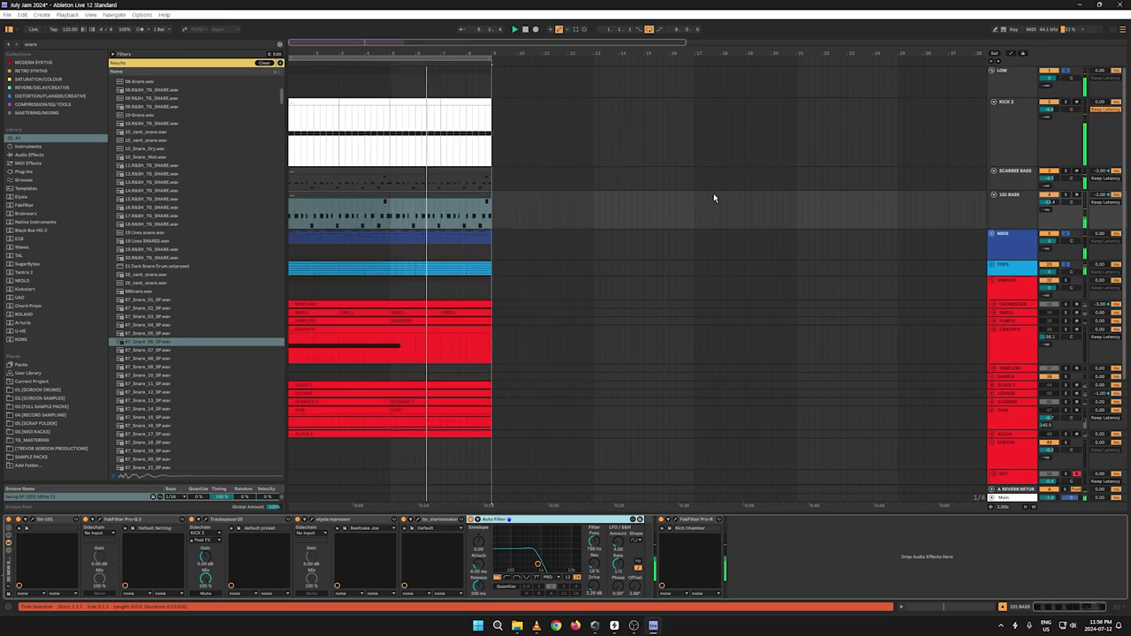
Step: Deactivate the 101 BASS track, then delete it from the arrangement
click(1009, 203)
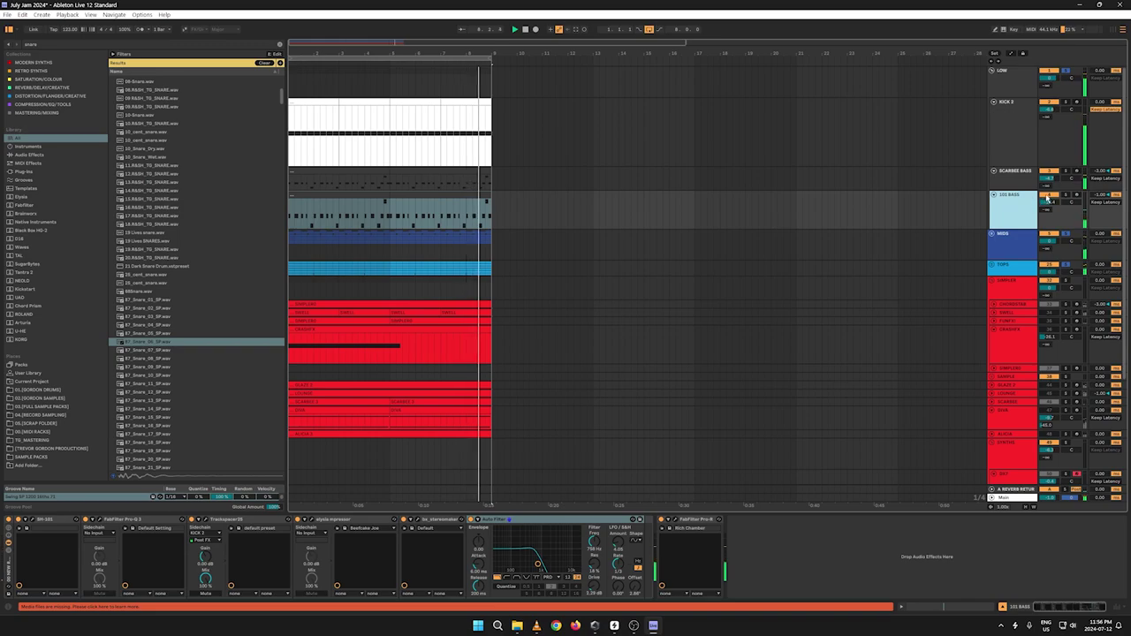
click(1048, 195)
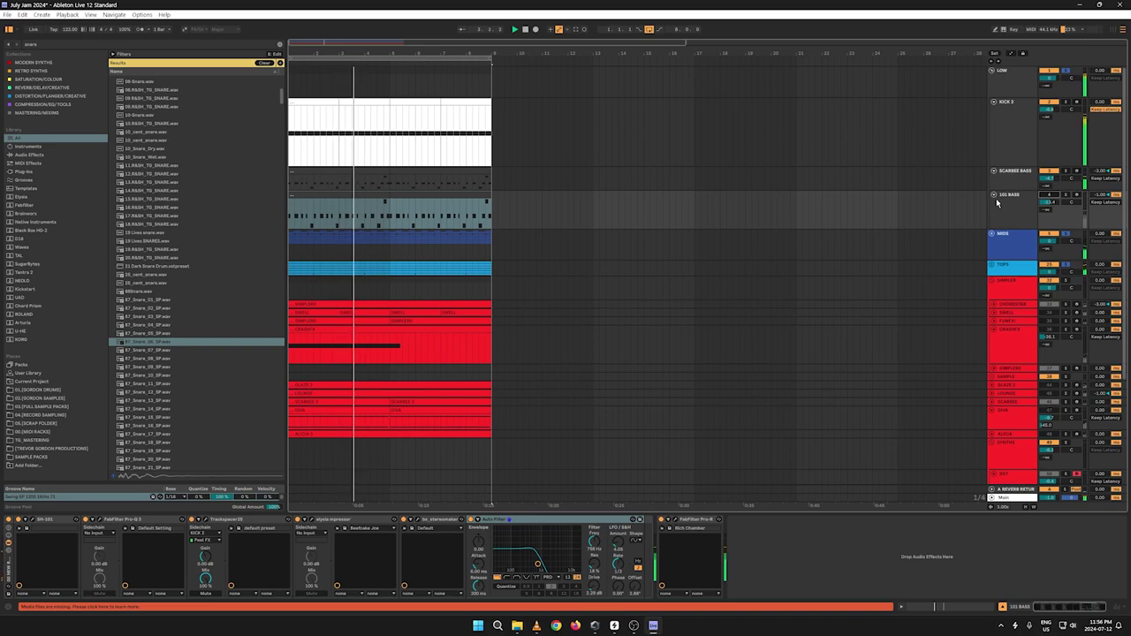
click(1004, 206)
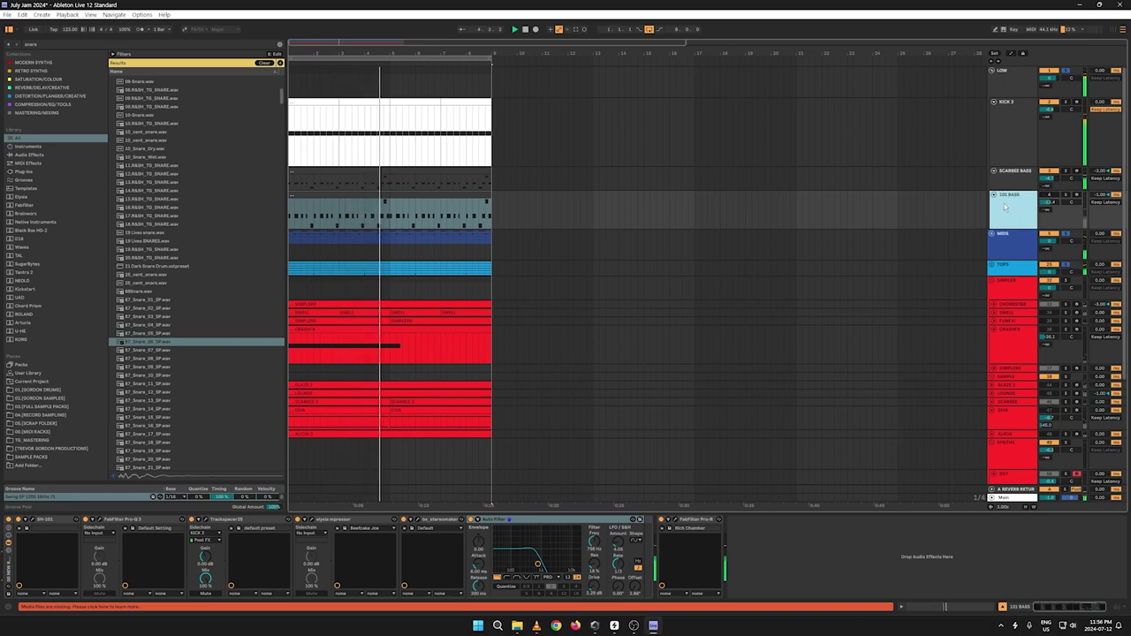
key(Delete)
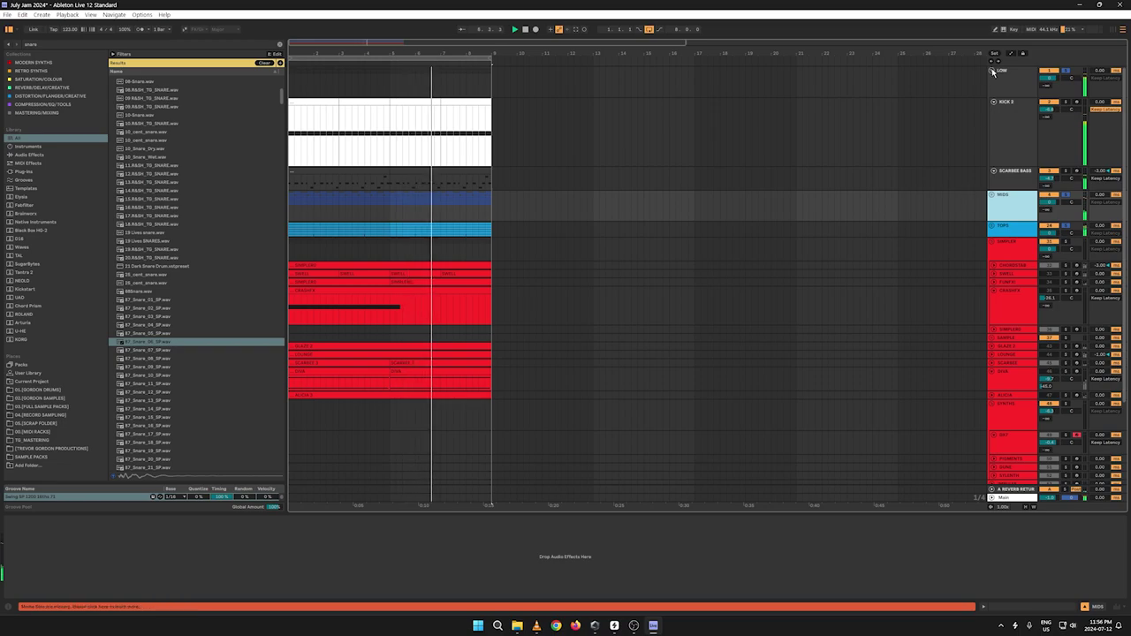
Step: Unfold the MIDS group, restart playback and enlarge the MAINSNARE lane to show its clips
scroll(1015, 132, down, 3)
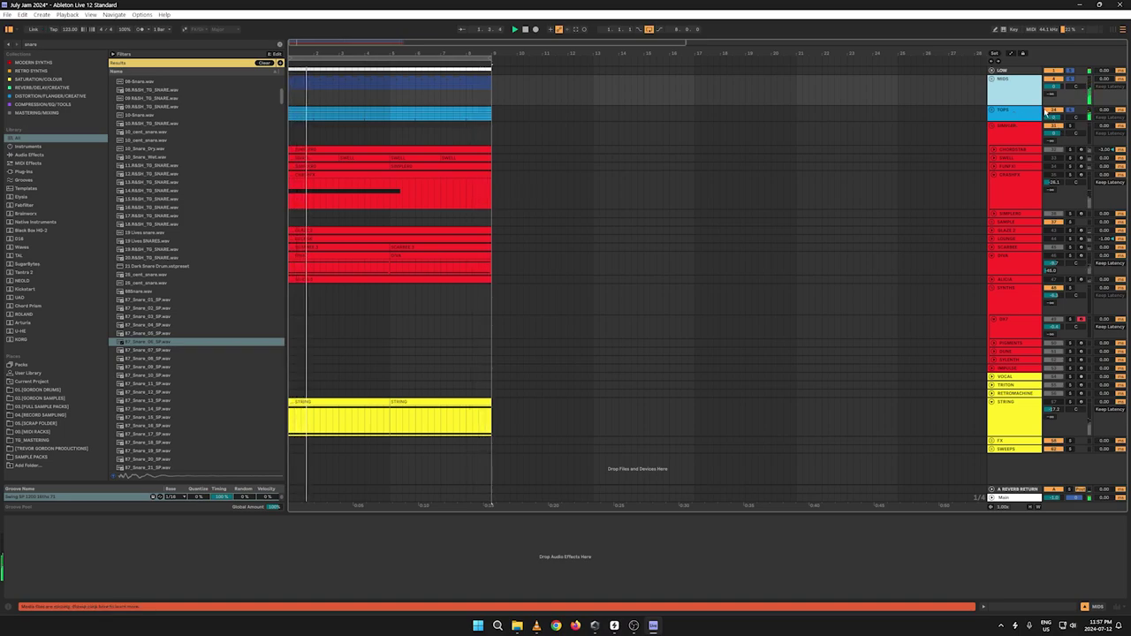
click(991, 80)
key(space)
key(space)
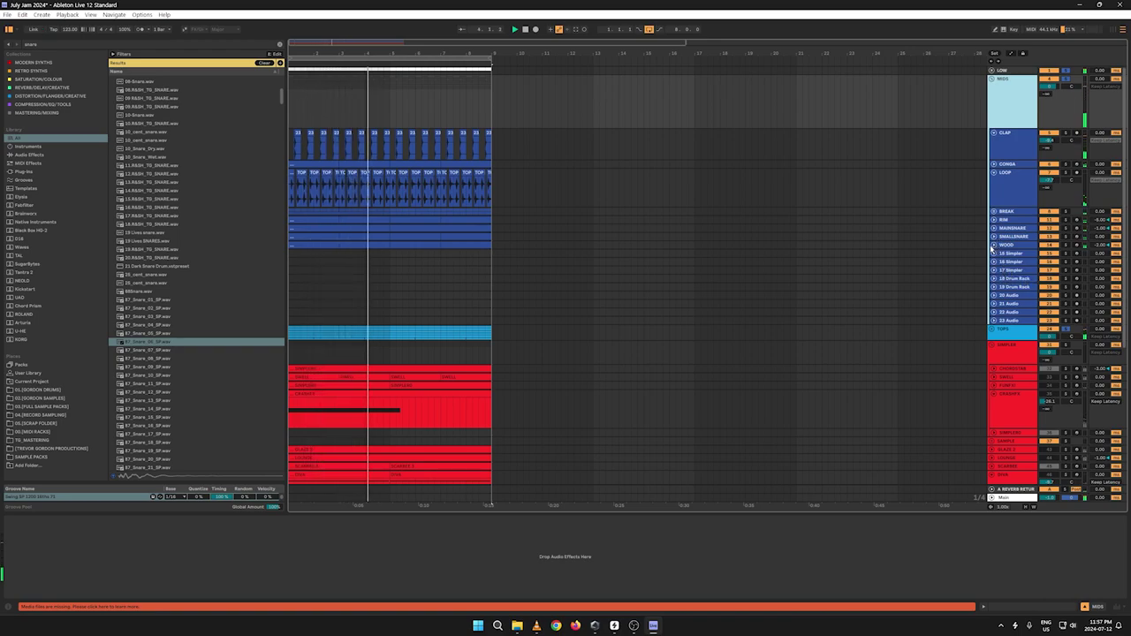
click(1066, 81)
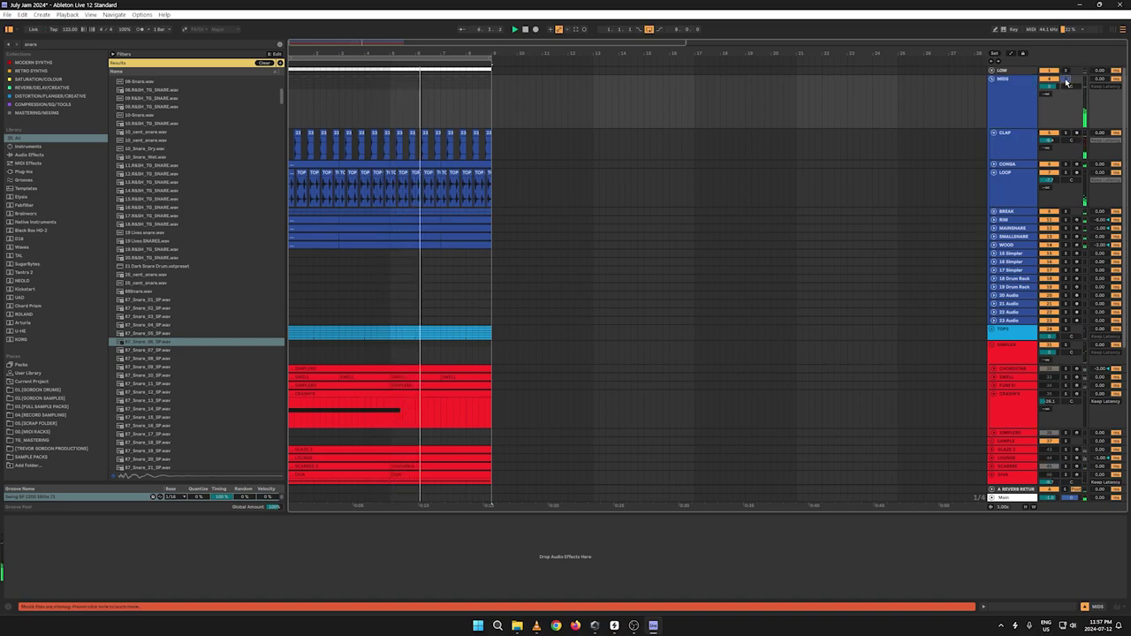
click(994, 228)
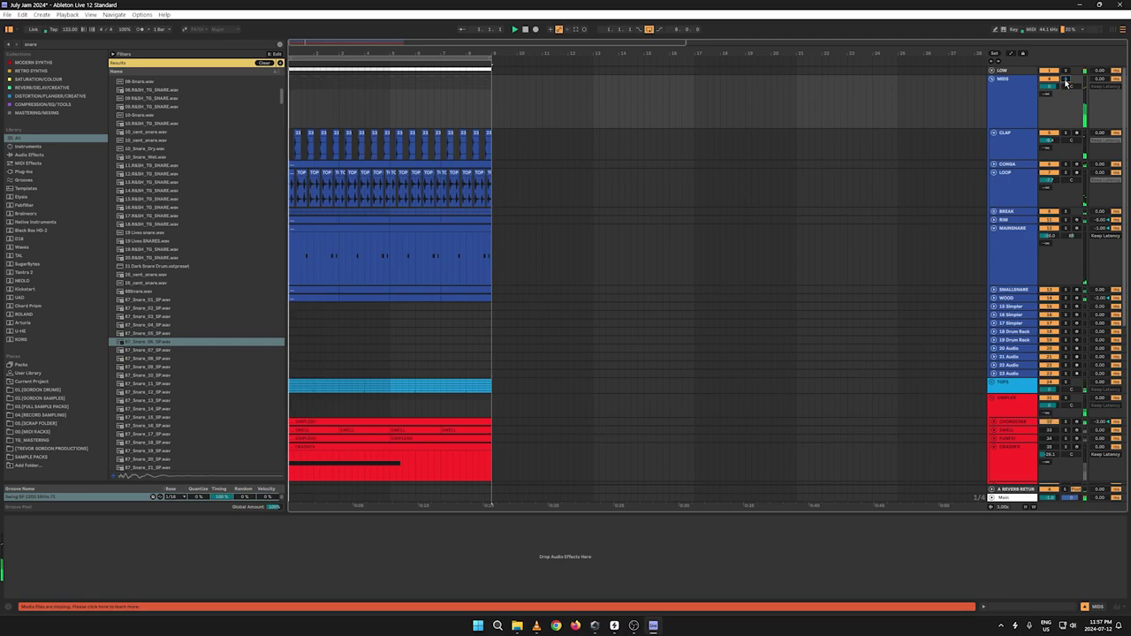
scroll(848, 282, down, 5)
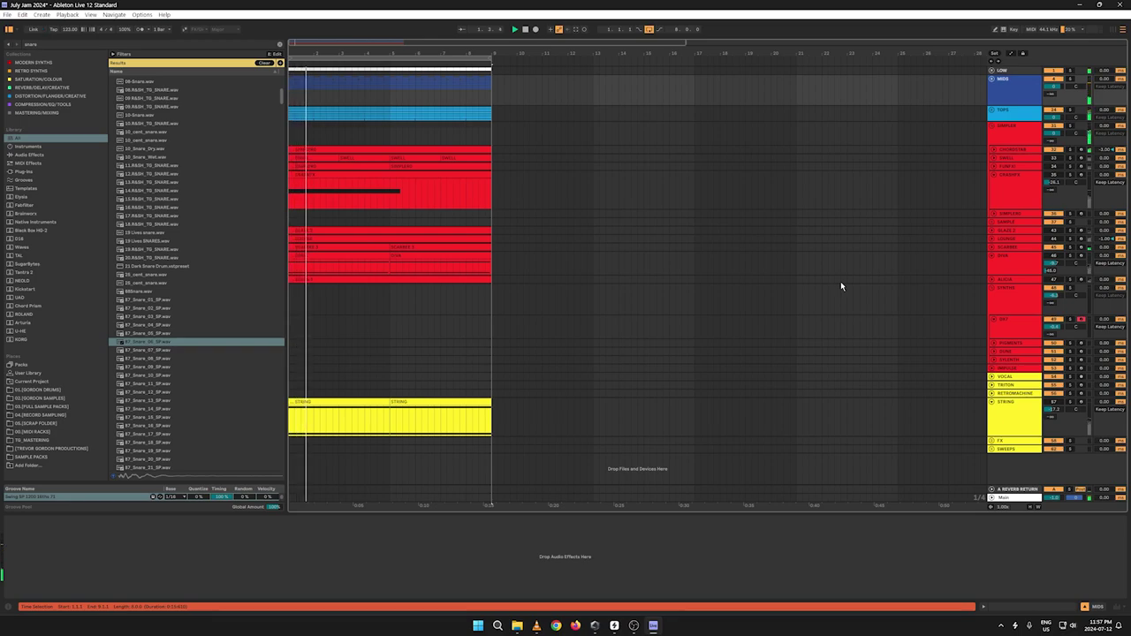
Step: Audition the LOW group solo, then unsolo it, select the TOPS track and restart playback
click(992, 80)
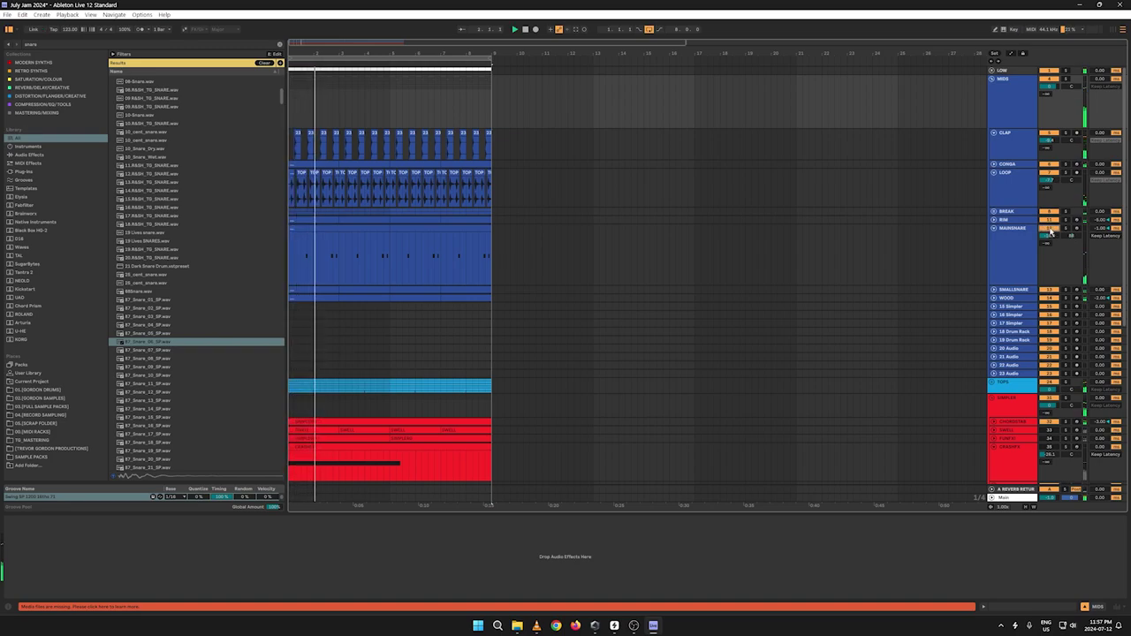
click(1066, 75)
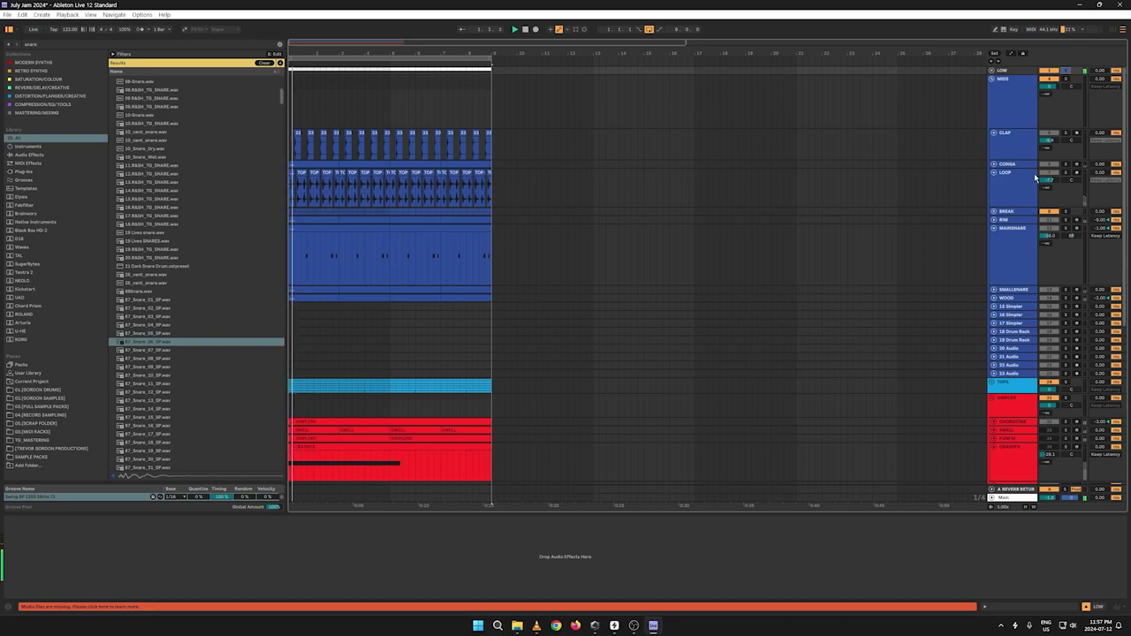
scroll(961, 299, down, 3)
scroll(1001, 276, up, 3)
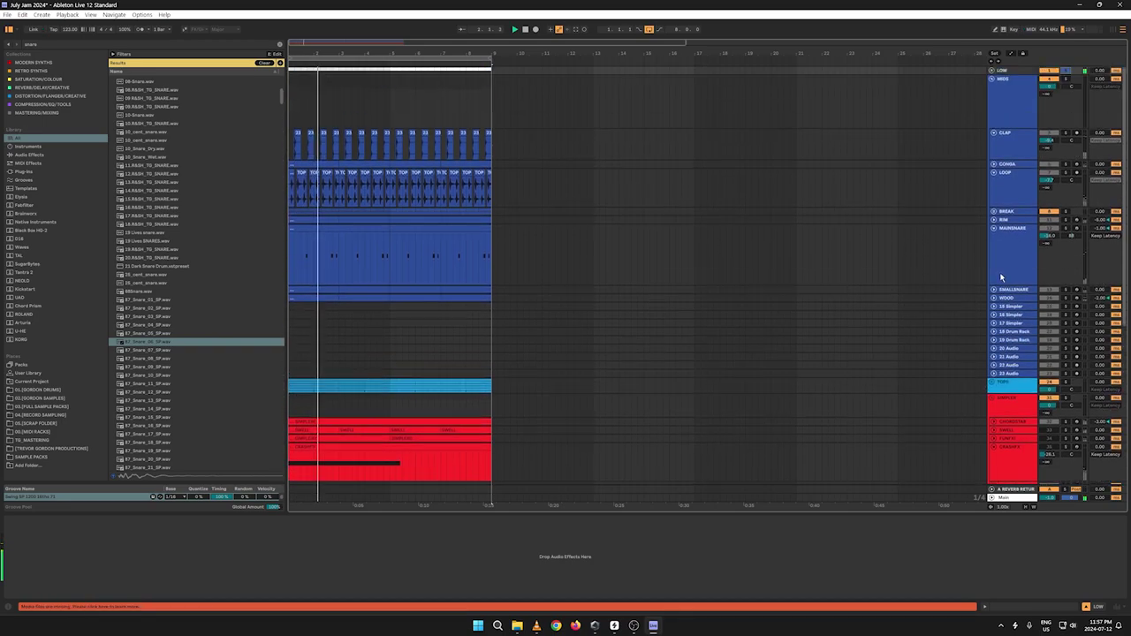
click(1066, 72)
click(1058, 387)
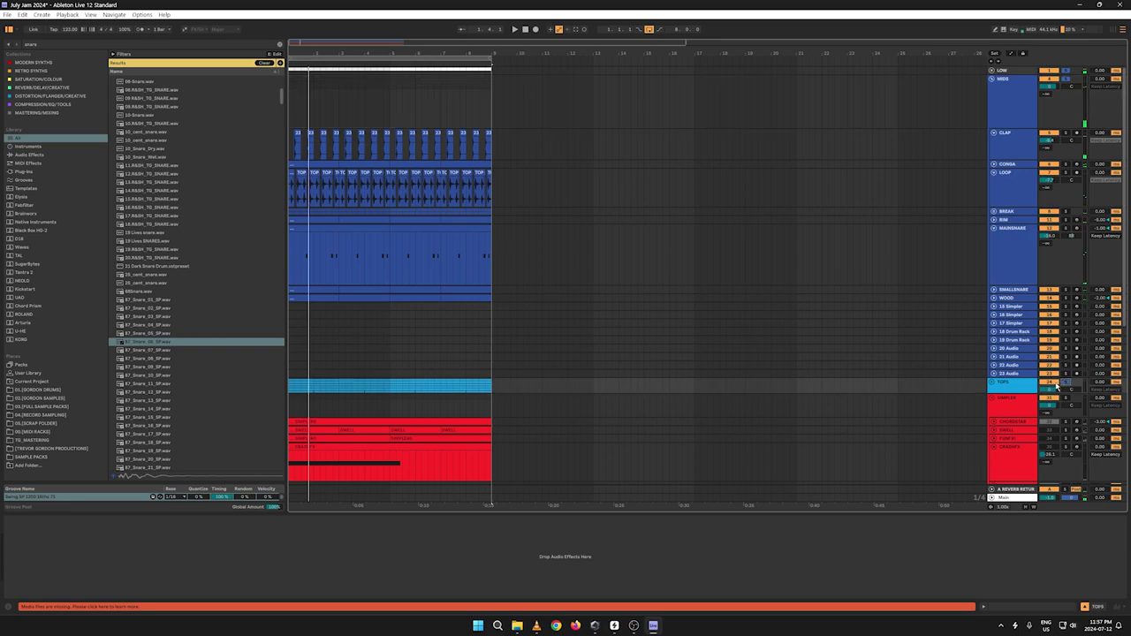
key(space)
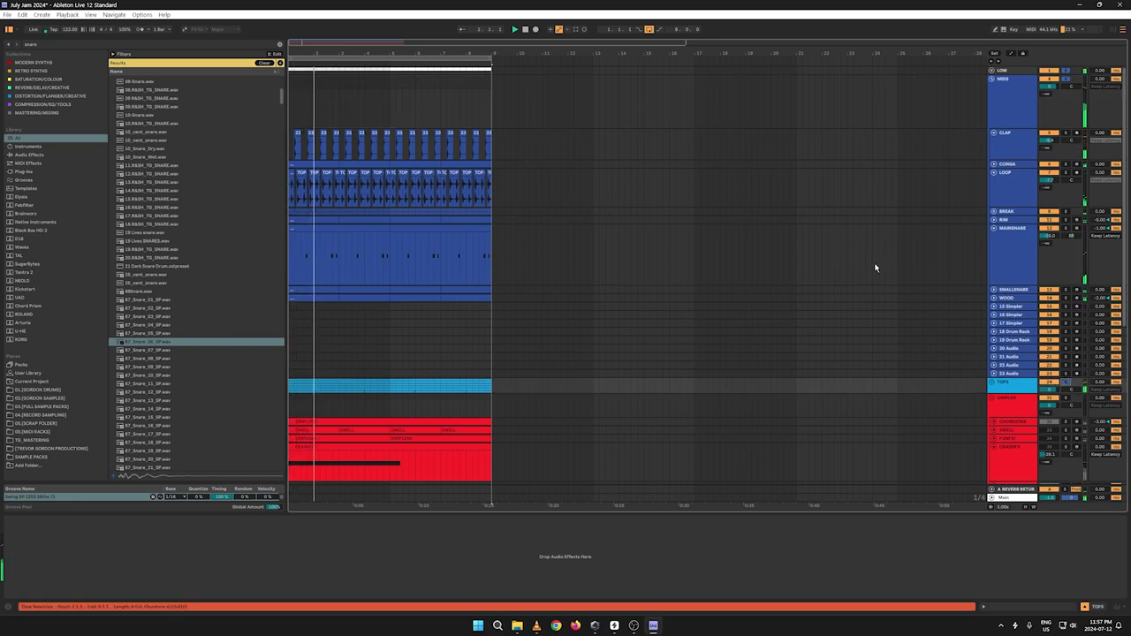
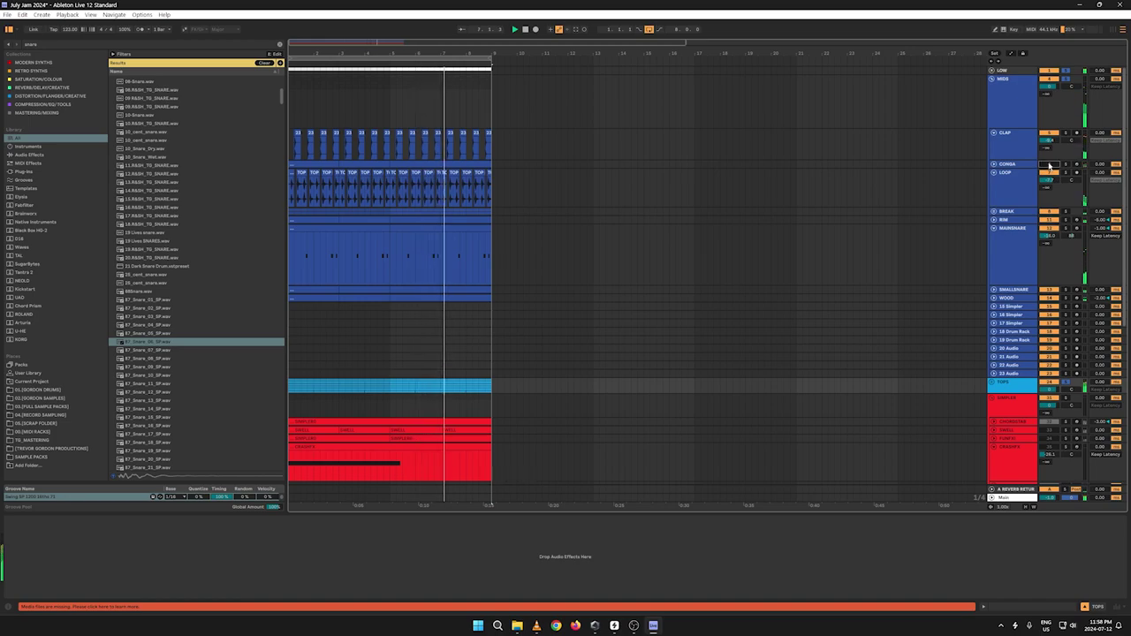
Step: Unfold CONGA, check the CONGA and MAINSNARE devices, and clear both solos
click(993, 164)
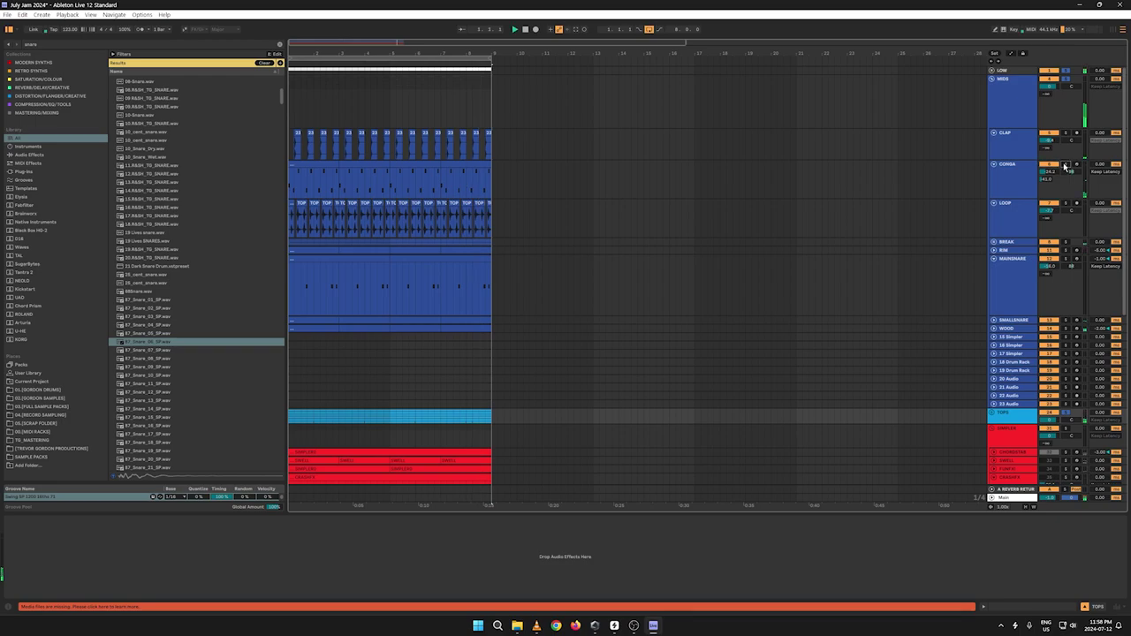
click(1064, 166)
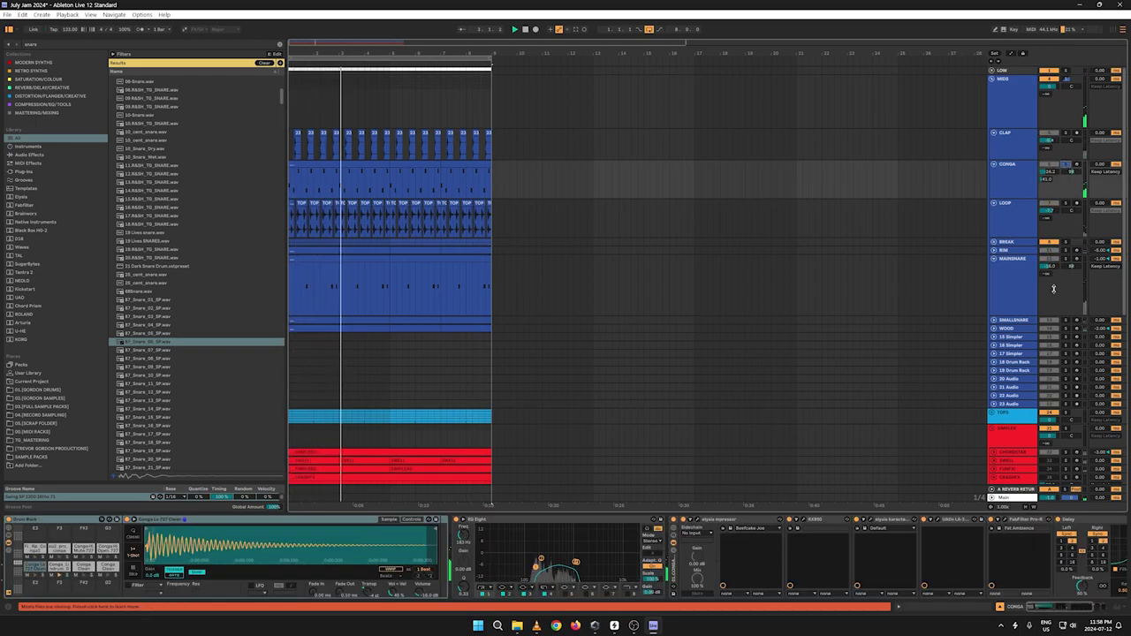
click(1020, 289)
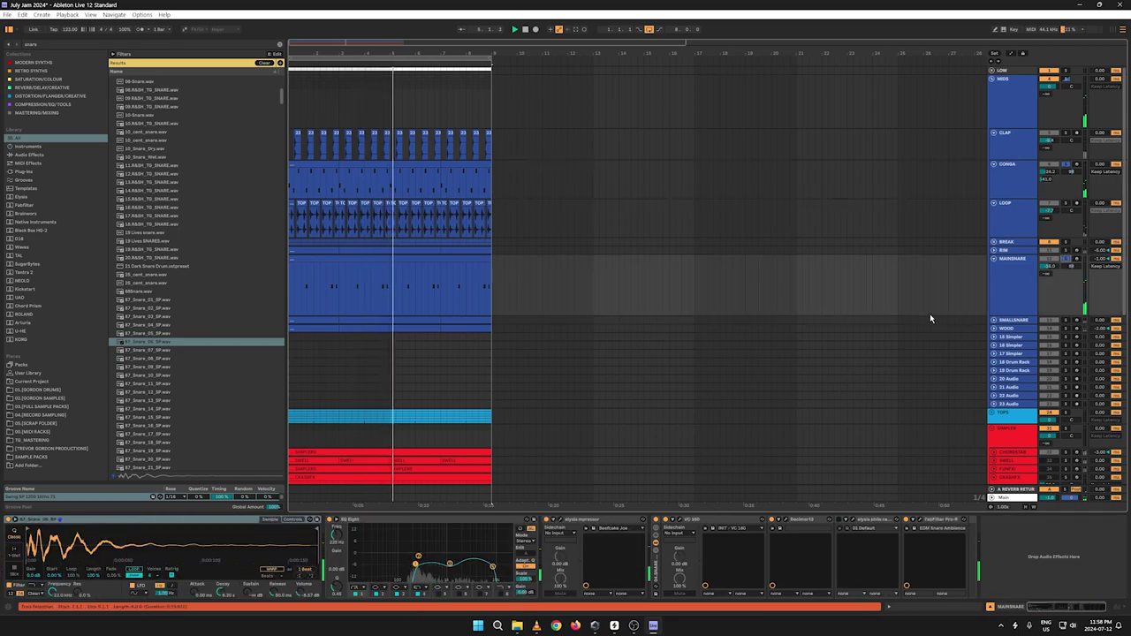
click(1066, 164)
key(space)
key(space)
Step: Switch CONGA off briefly, then back on while replaying the groove, and select MAINSNARE
click(1048, 166)
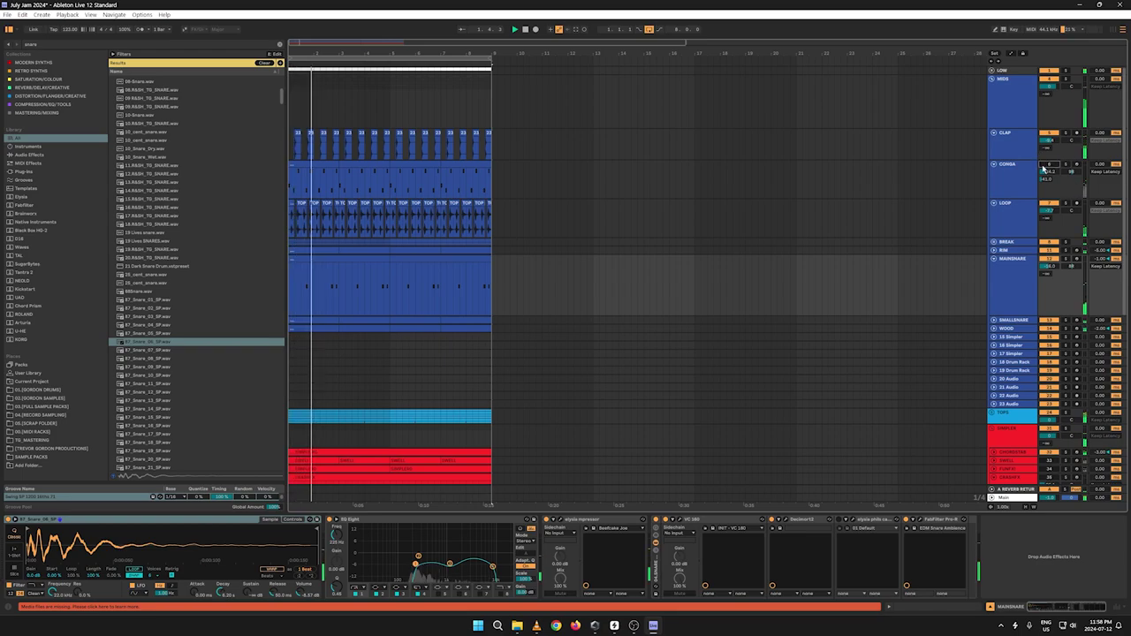
key(space)
key(space)
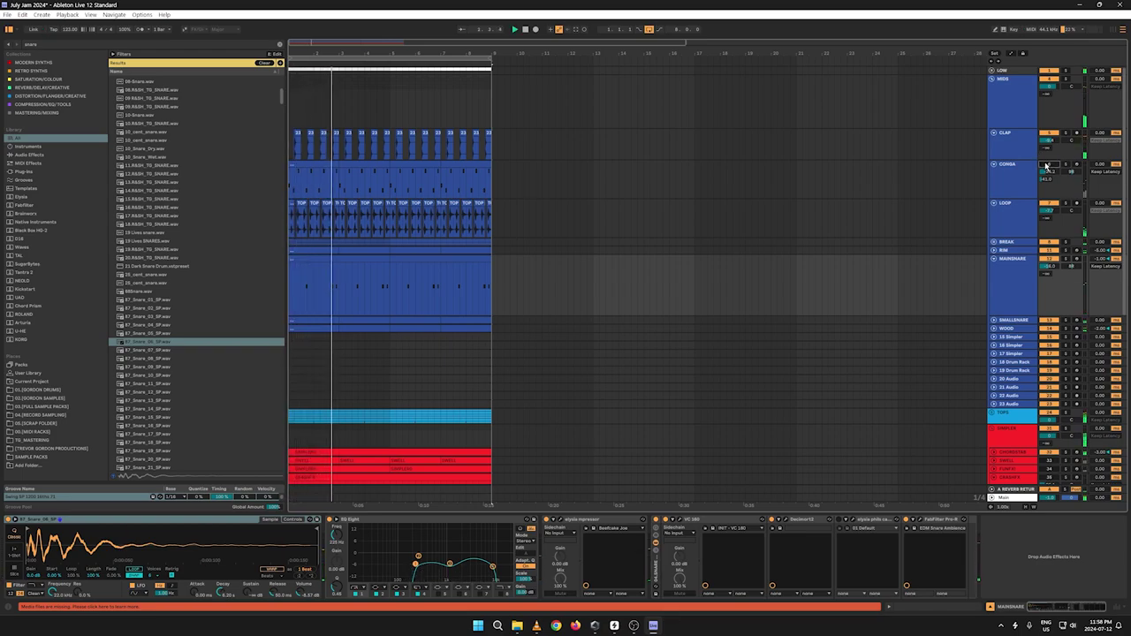
click(1047, 165)
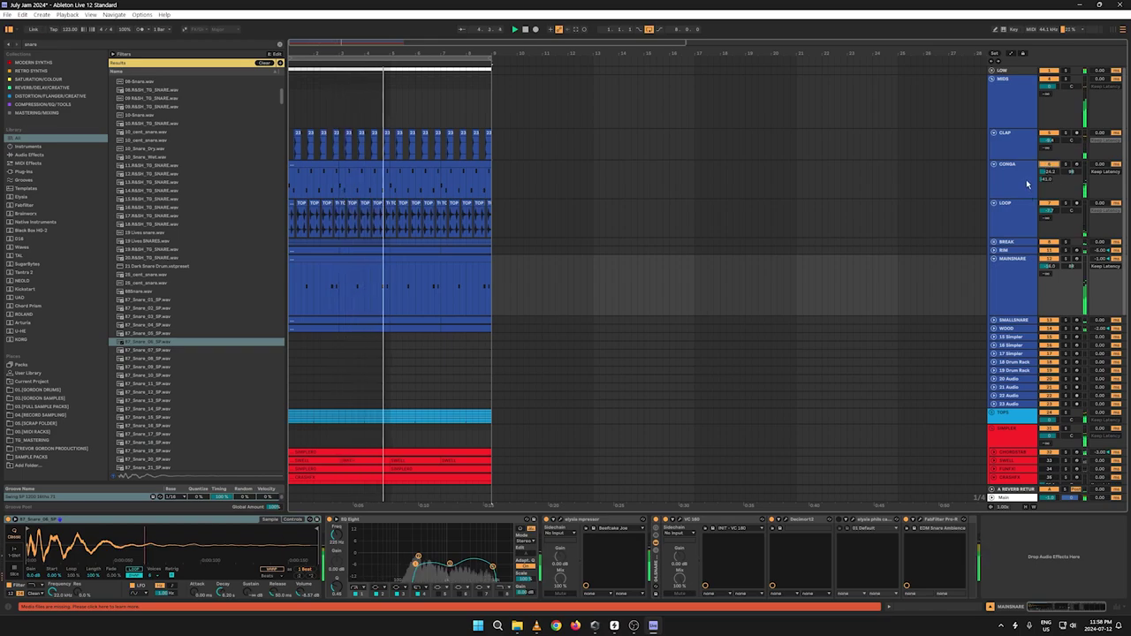
key(space)
key(space)
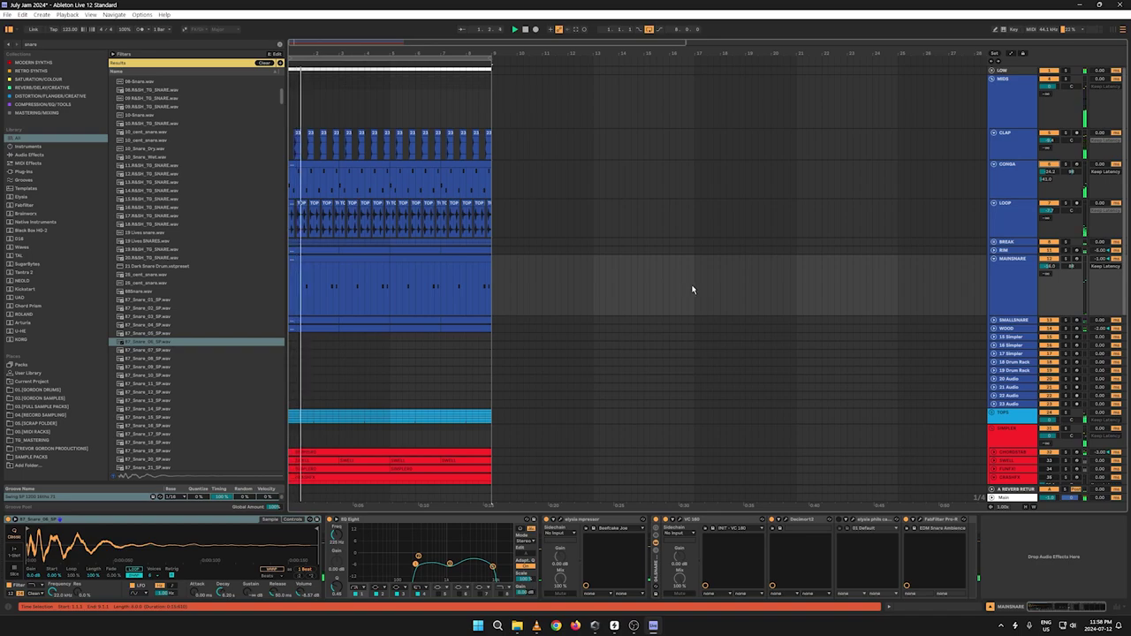
click(1011, 286)
Step: Open the first MAINSNARE clip's notes in an enlarged note editor
click(315, 260)
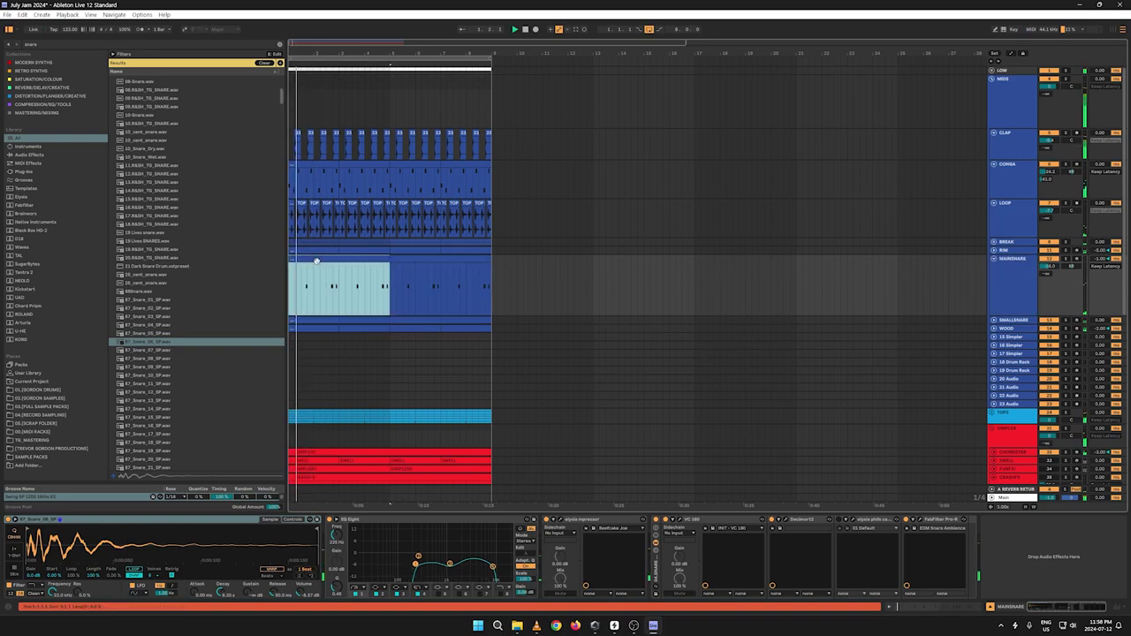
double_click(315, 261)
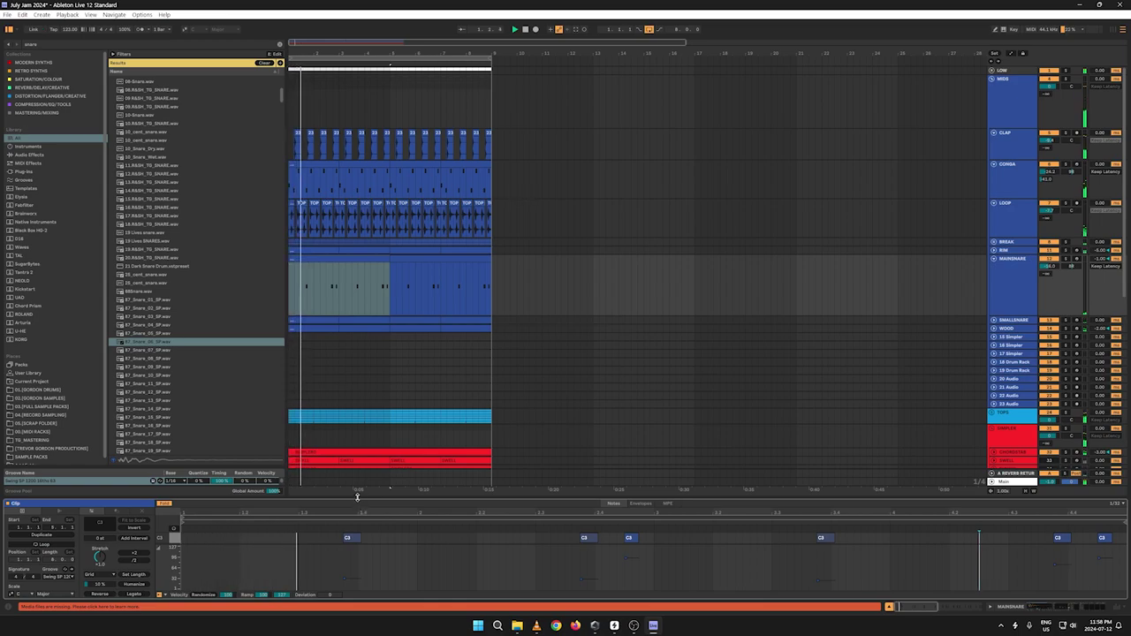
drag(357, 497, 369, 267)
scroll(297, 314, up, 5)
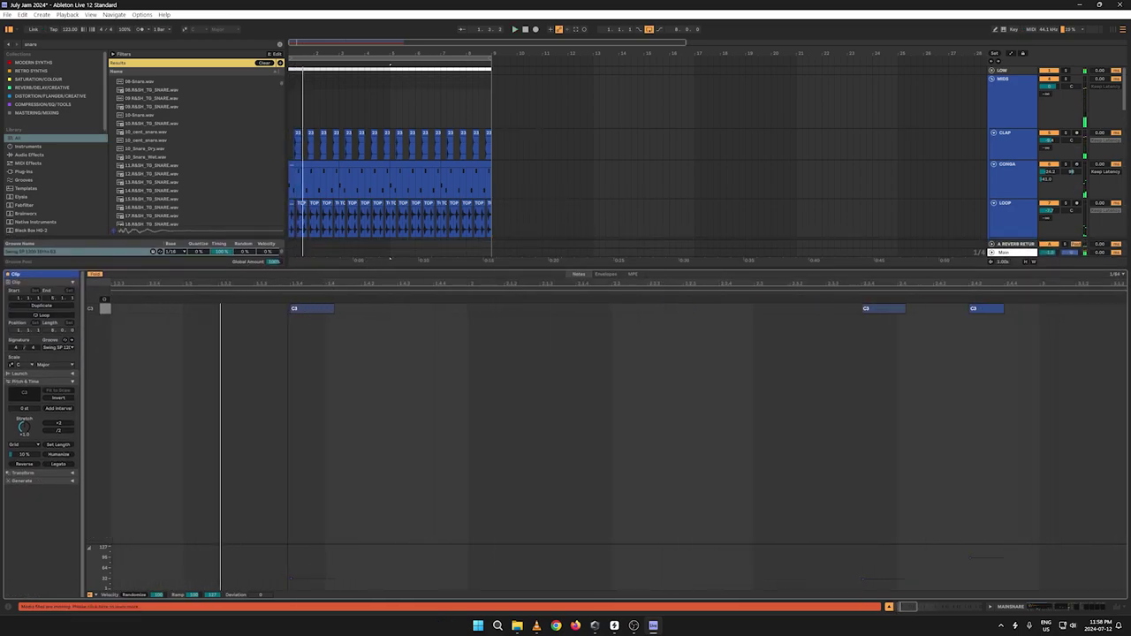
Step: Nudge the C3 snare note one sixteenth later and turn off Fold
drag(348, 310, 340, 315)
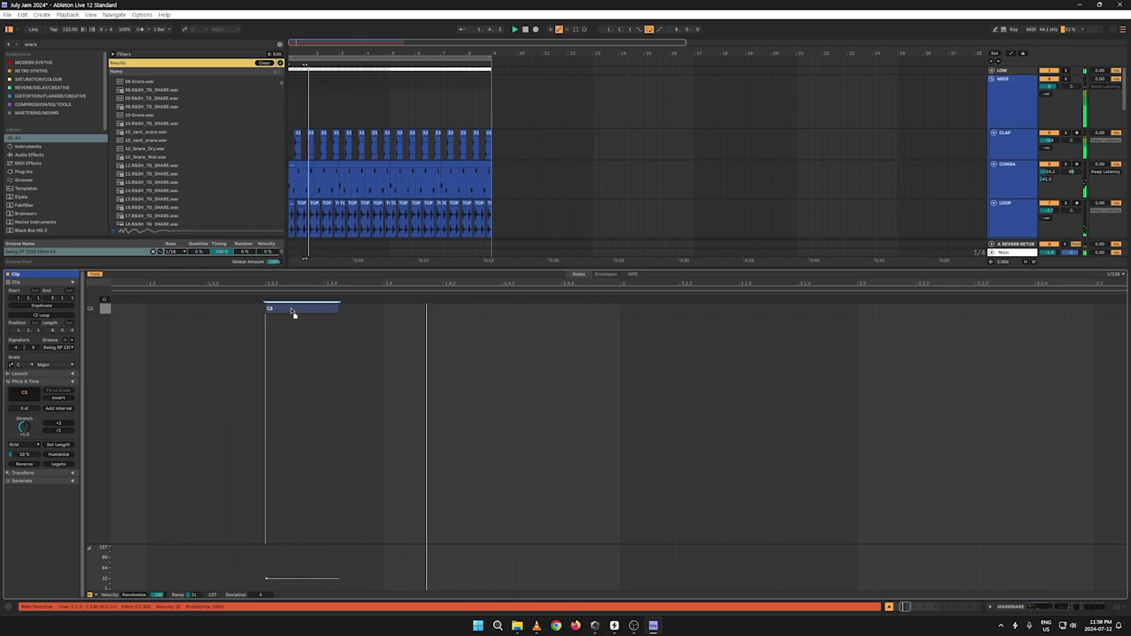
drag(293, 310, 287, 312)
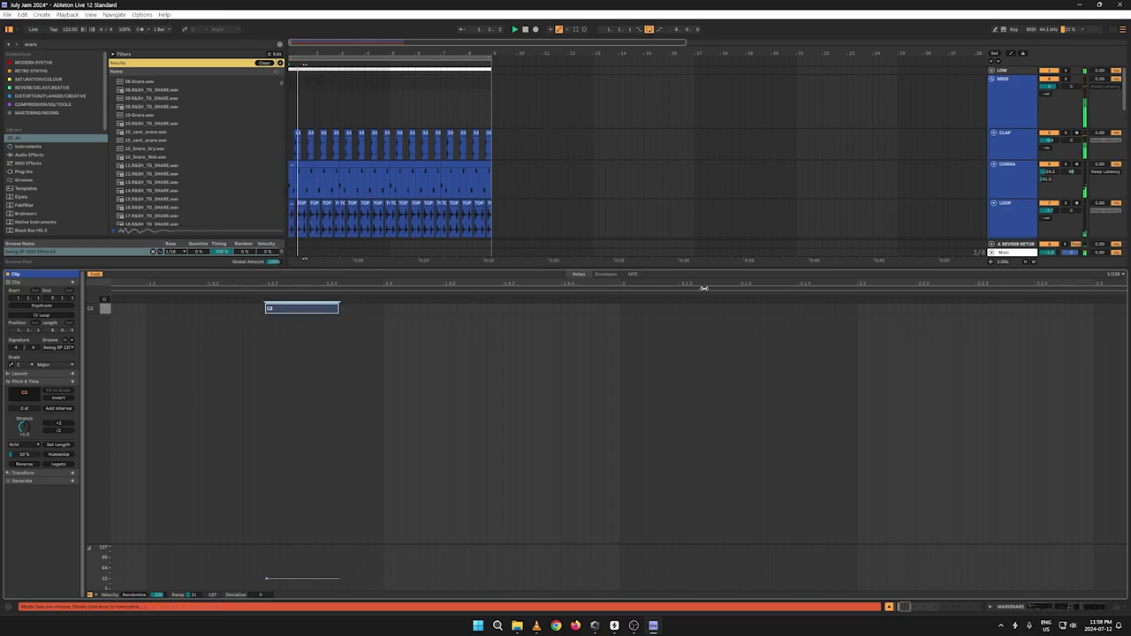
key(Right)
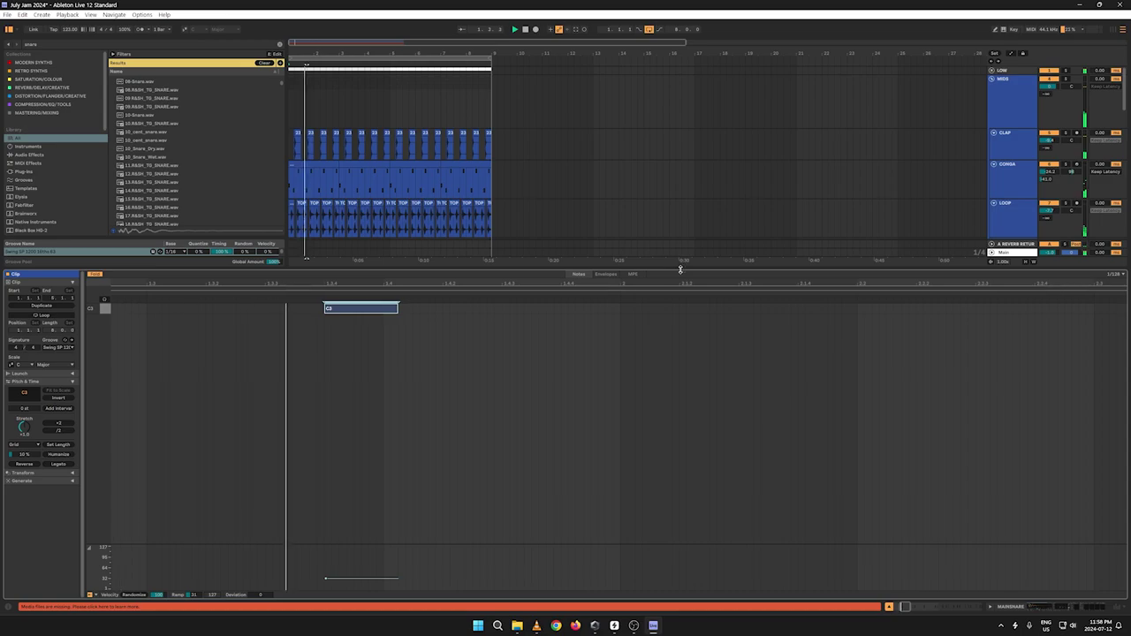
drag(680, 269, 702, 348)
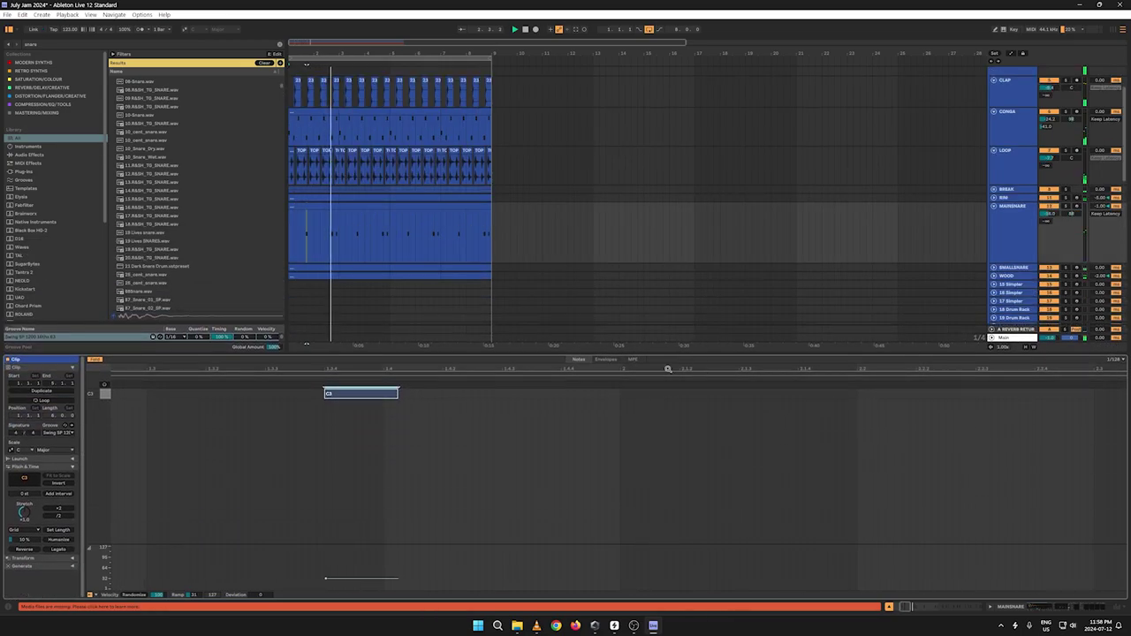
key(f)
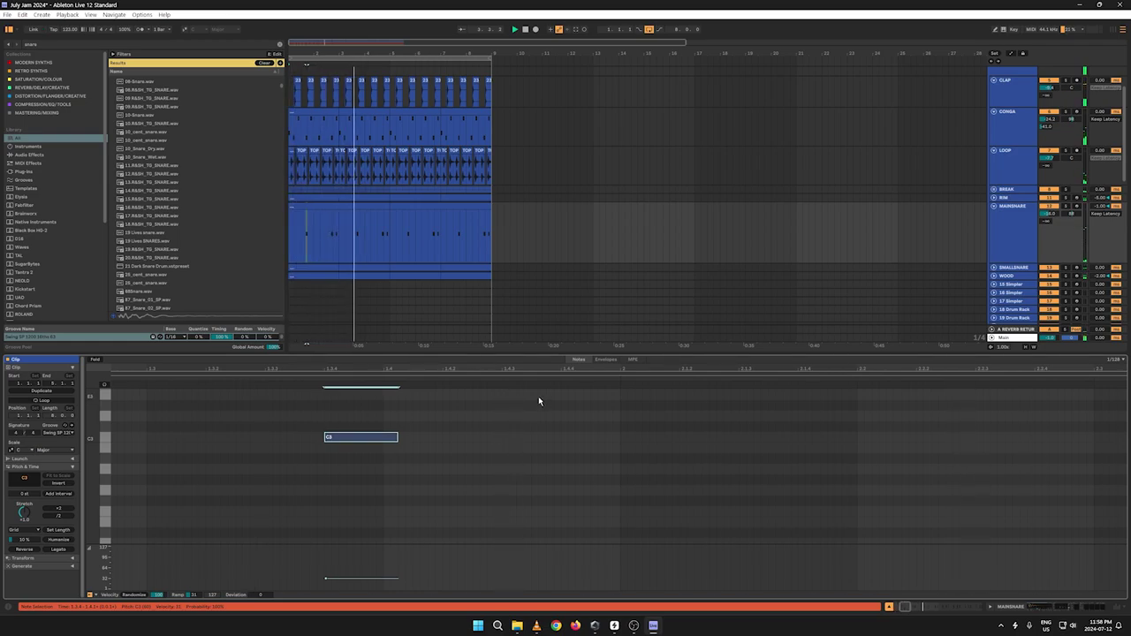
click(1057, 212)
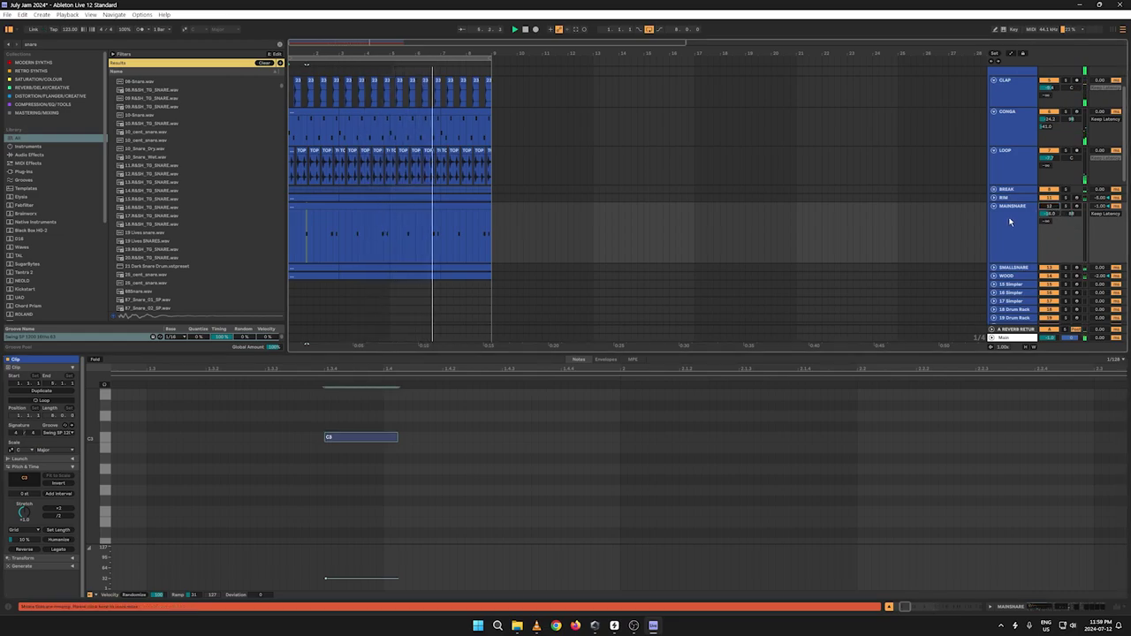
scroll(1010, 222, down, 1)
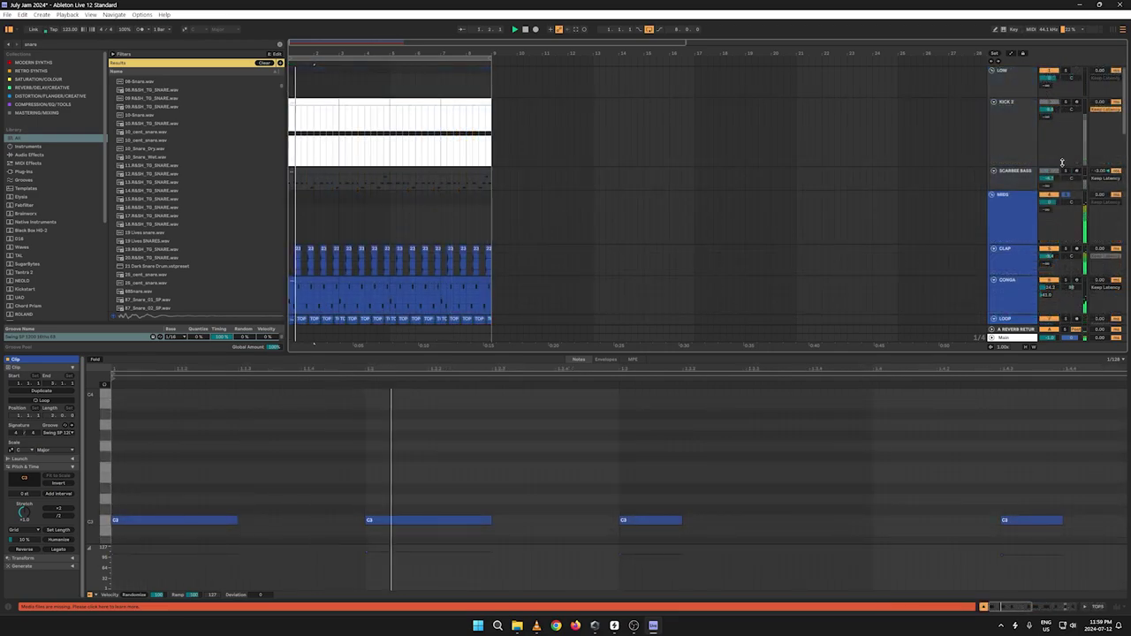
Step: Open the SCARBEE BASS clip in a full-height, zoomed-in note editor
click(1066, 173)
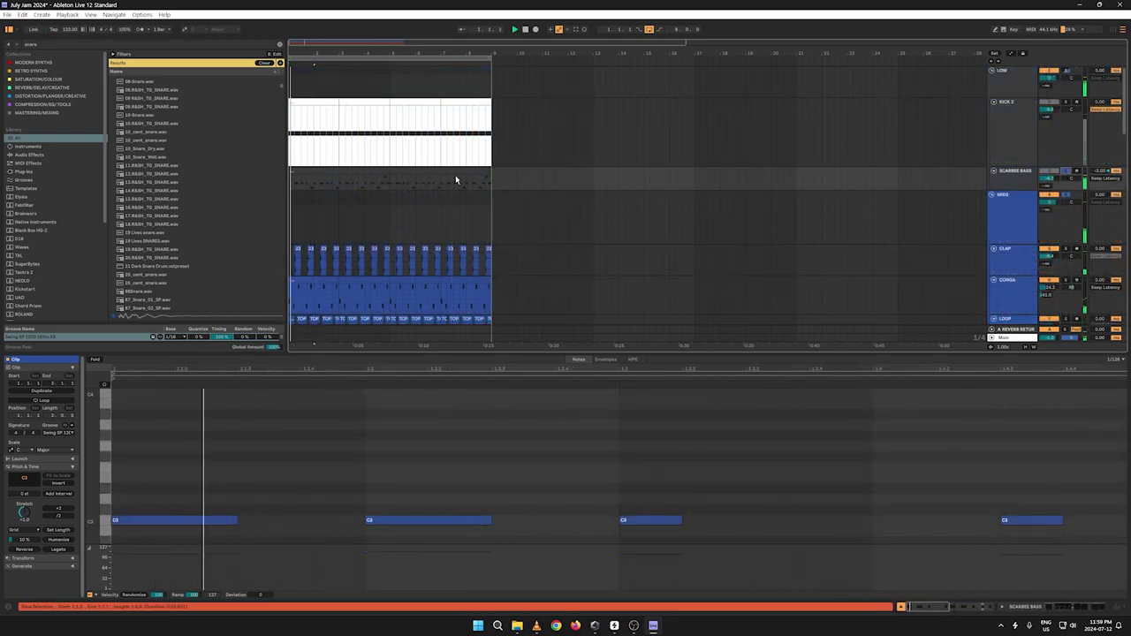
click(345, 178)
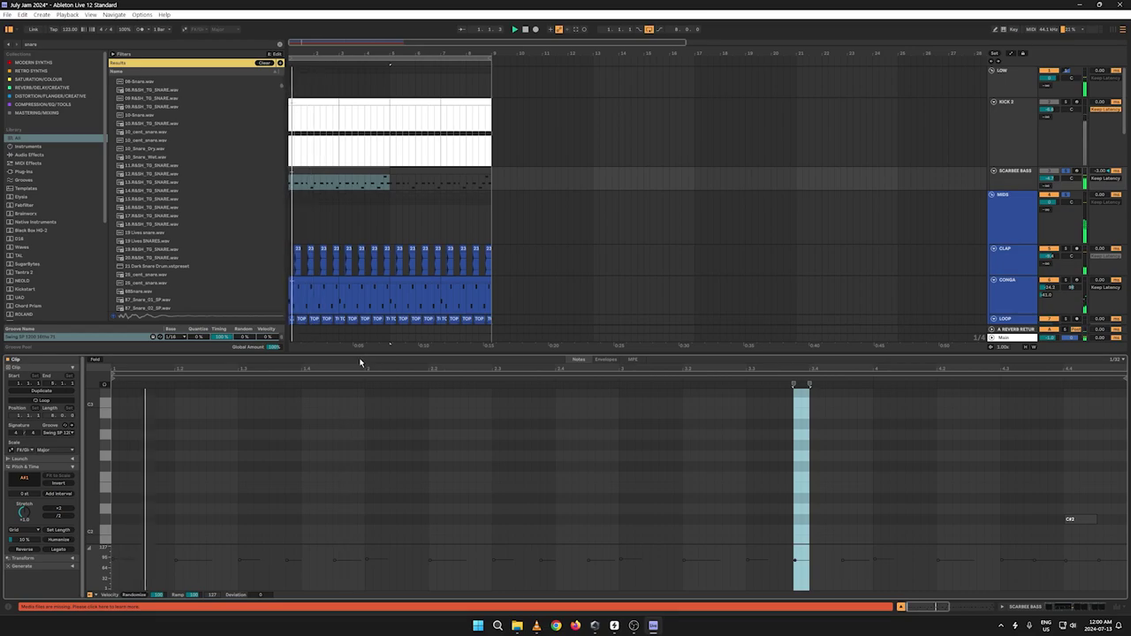
drag(360, 353, 360, 55)
click(293, 212)
key(space)
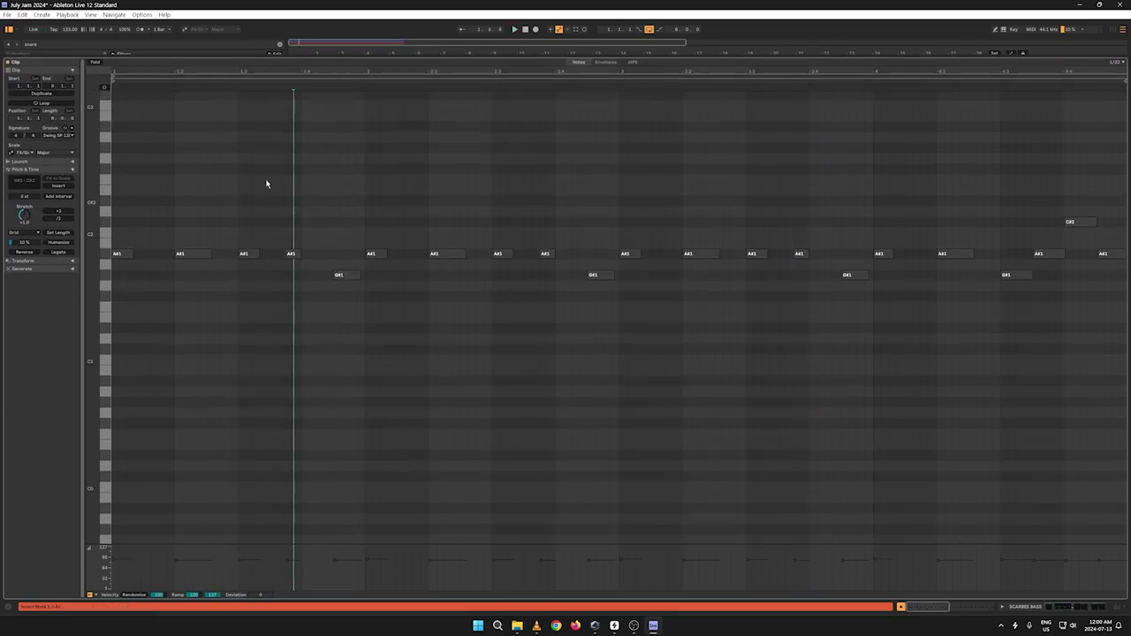
key(space)
drag(286, 70, 354, 186)
Step: Move the A#1 bass note later, audition the bassline, then bring up the KICK 2 clip's notes
drag(410, 253, 546, 271)
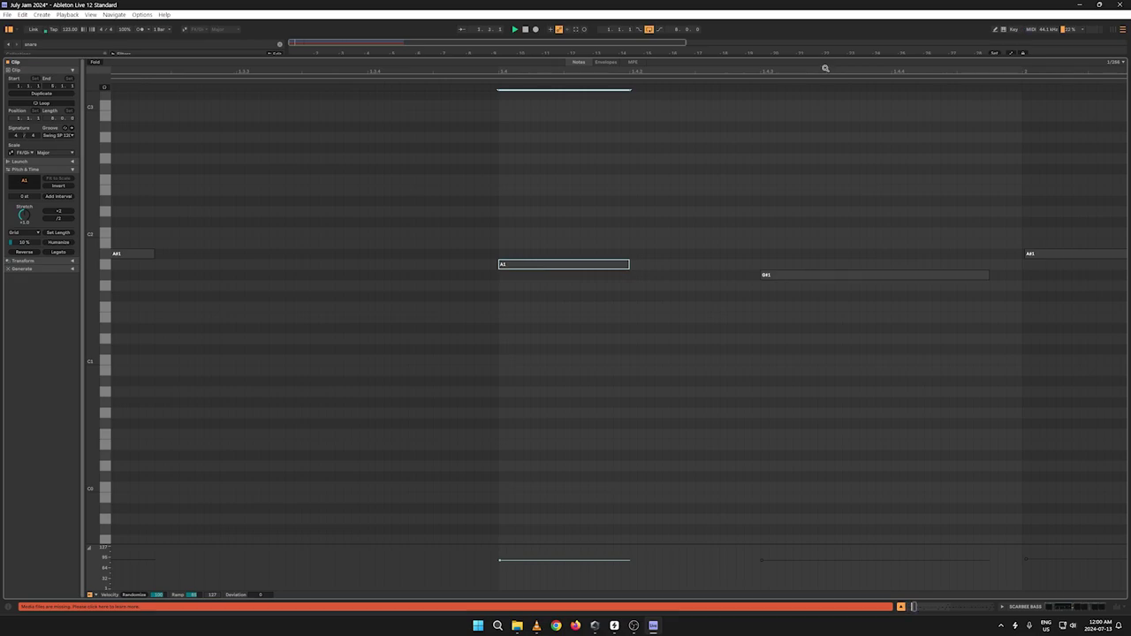
drag(825, 57, 872, 217)
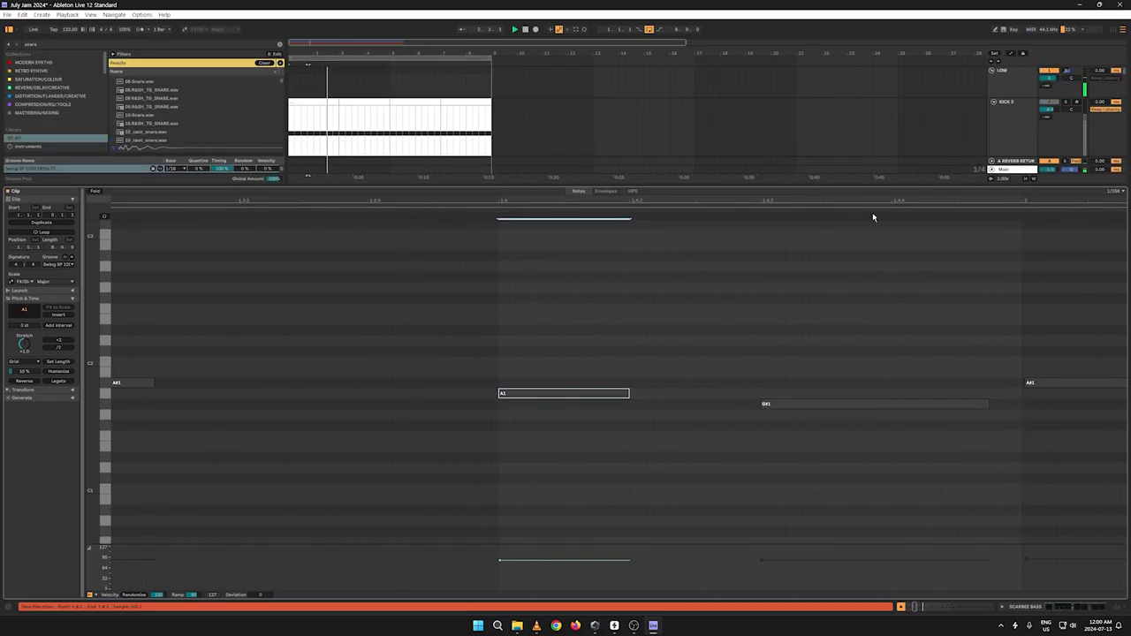
drag(942, 200, 220, 110)
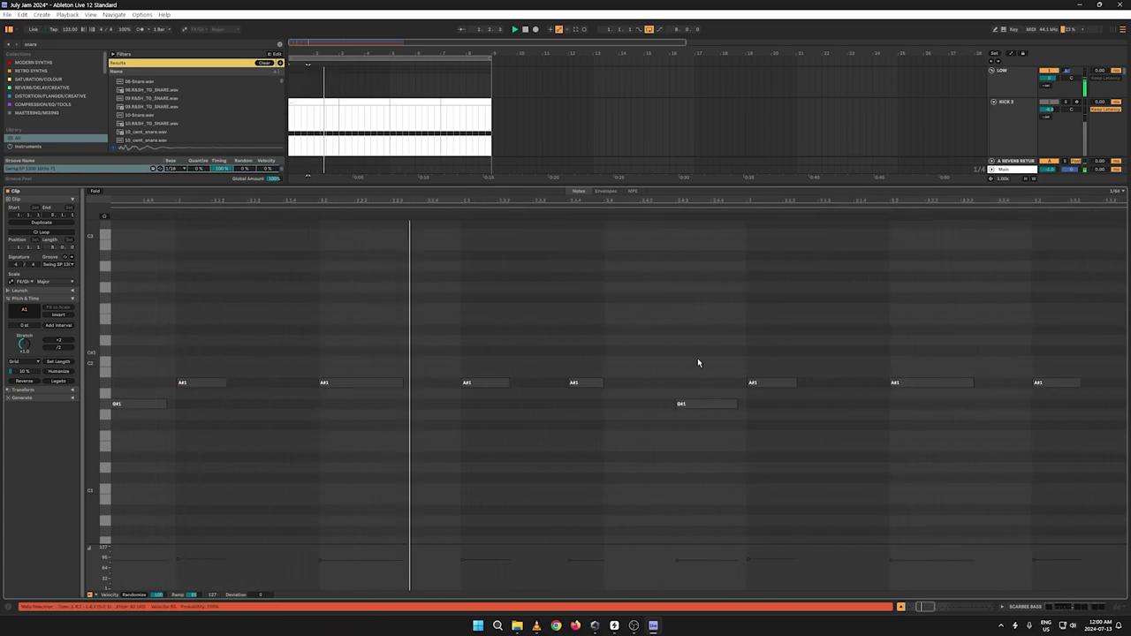
click(706, 403)
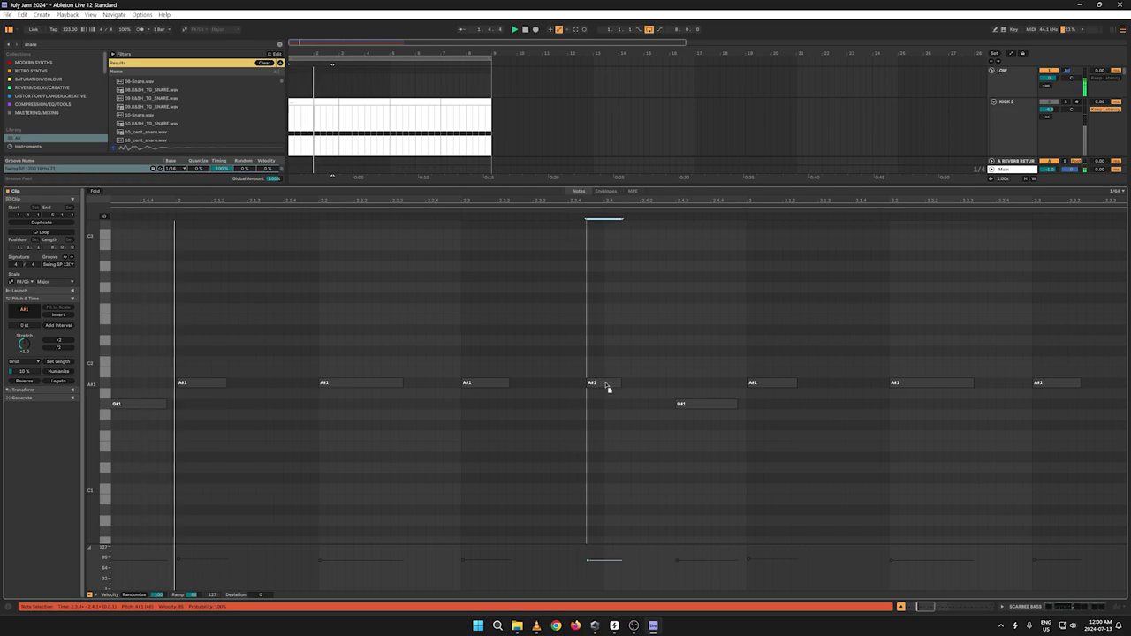
click(608, 388)
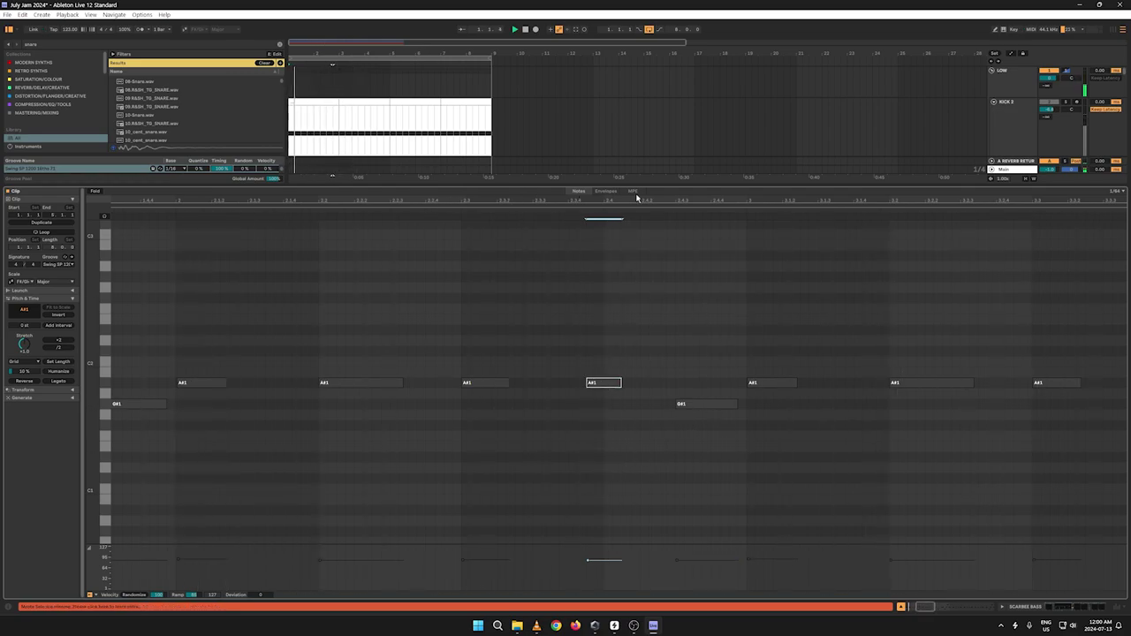
drag(750, 196, 363, 132)
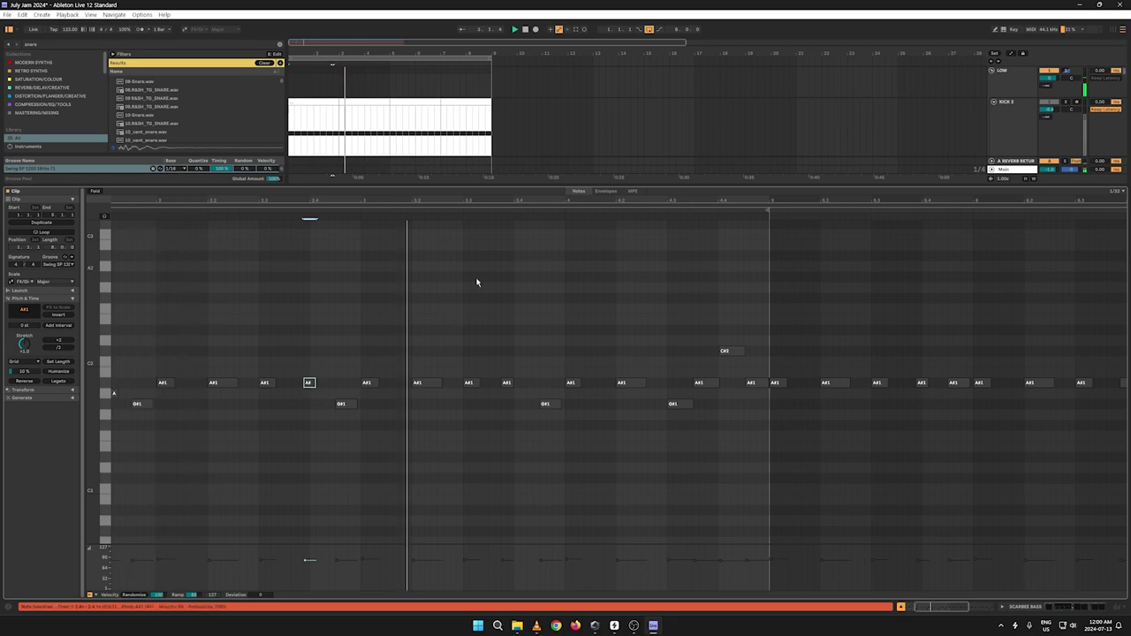
click(506, 385)
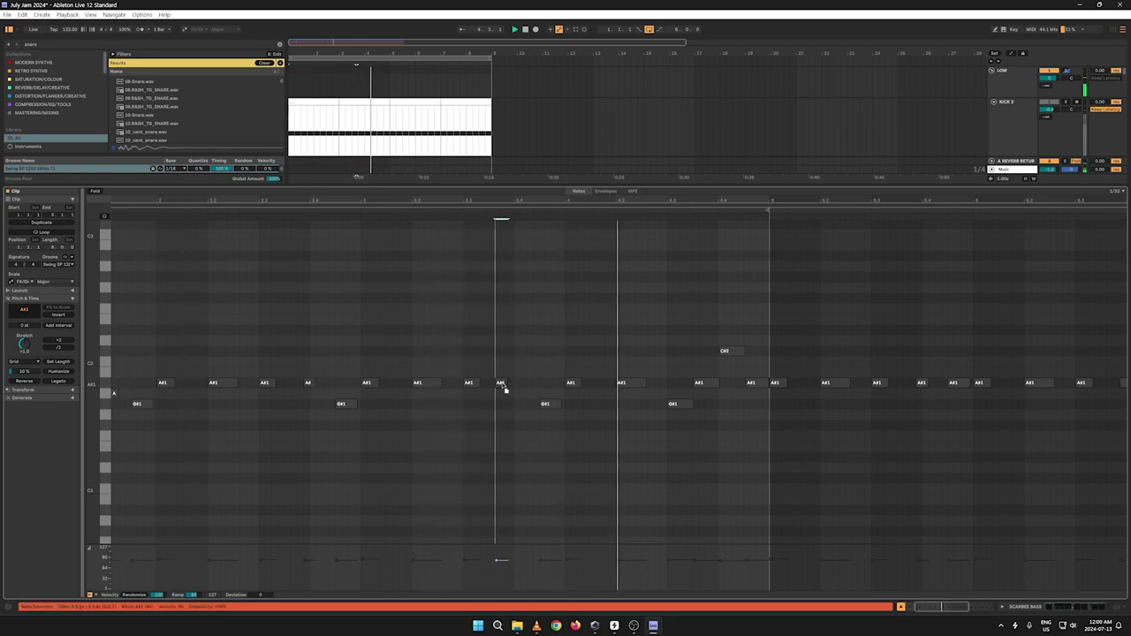
key(space)
drag(483, 203, 483, 221)
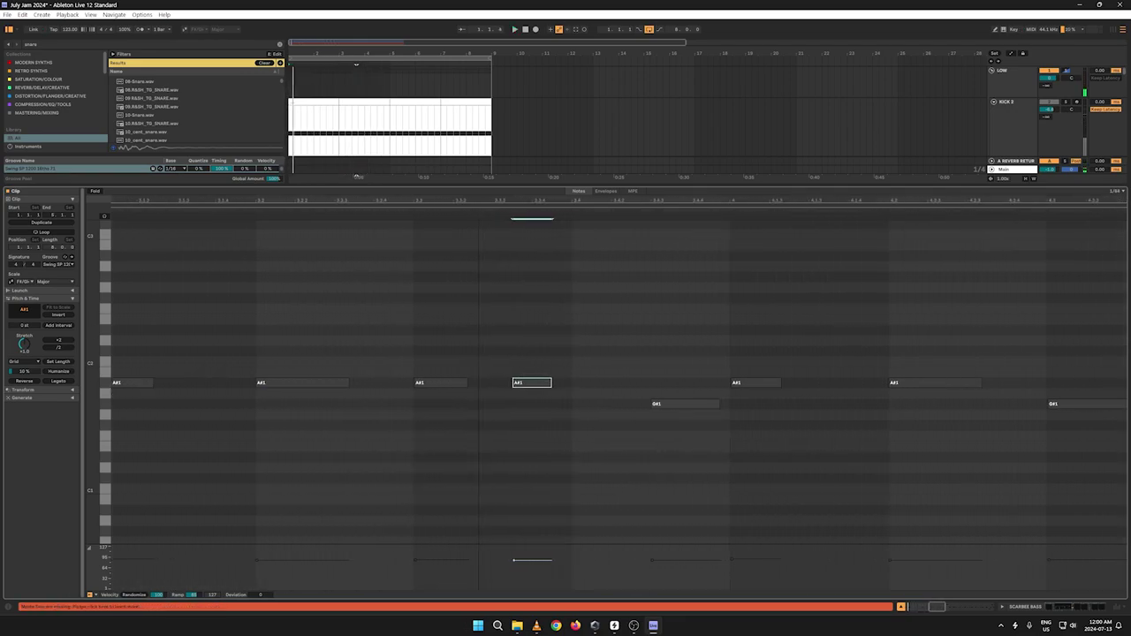
key(space)
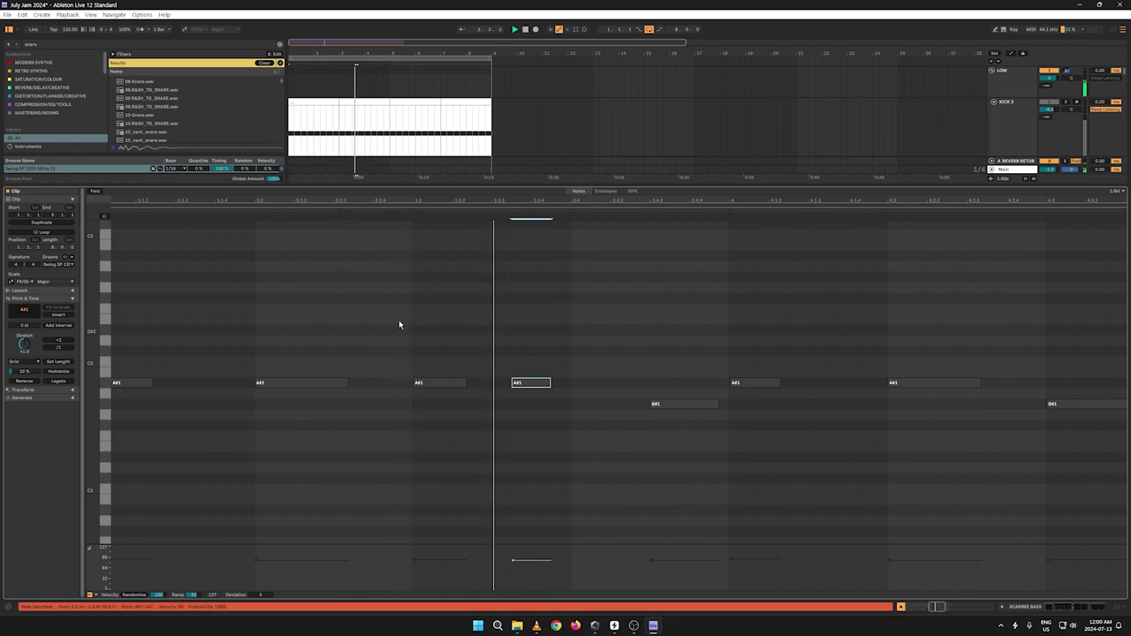
double_click(345, 136)
scroll(386, 135, down, 2)
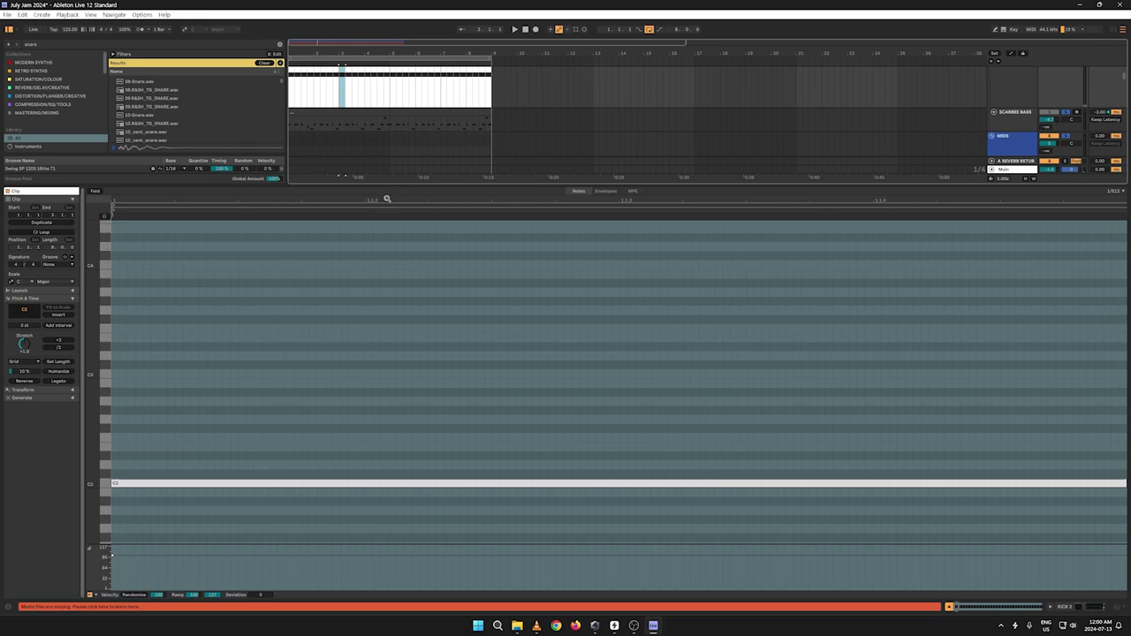
Step: Shift an A#1 note in the bass clip slightly later
click(379, 204)
drag(378, 186, 379, 262)
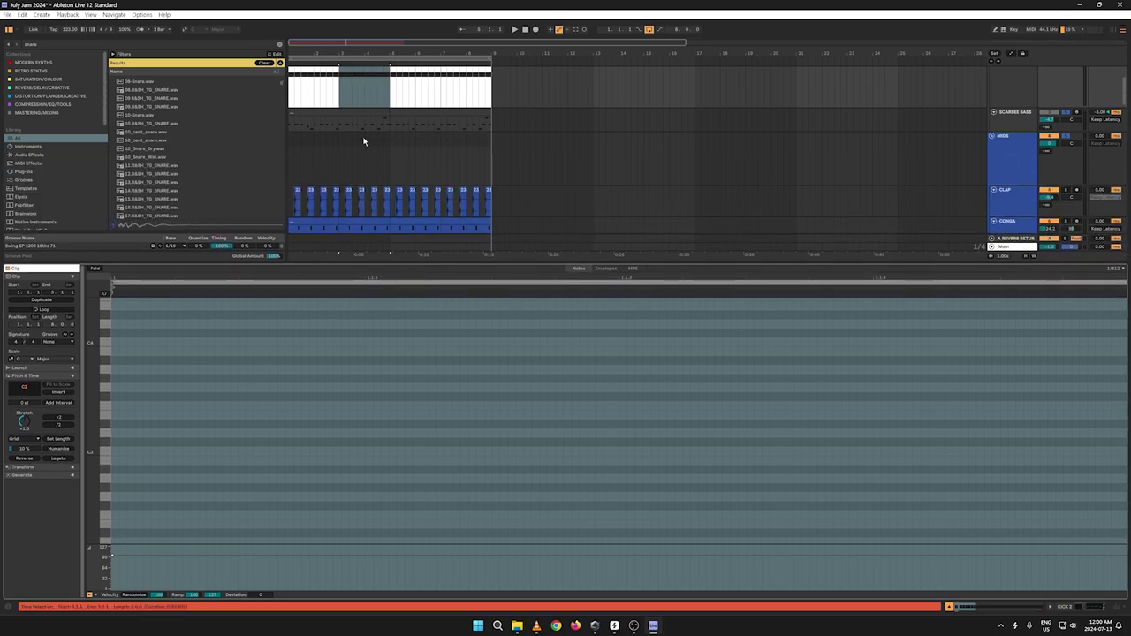
click(355, 113)
click(340, 86)
key(space)
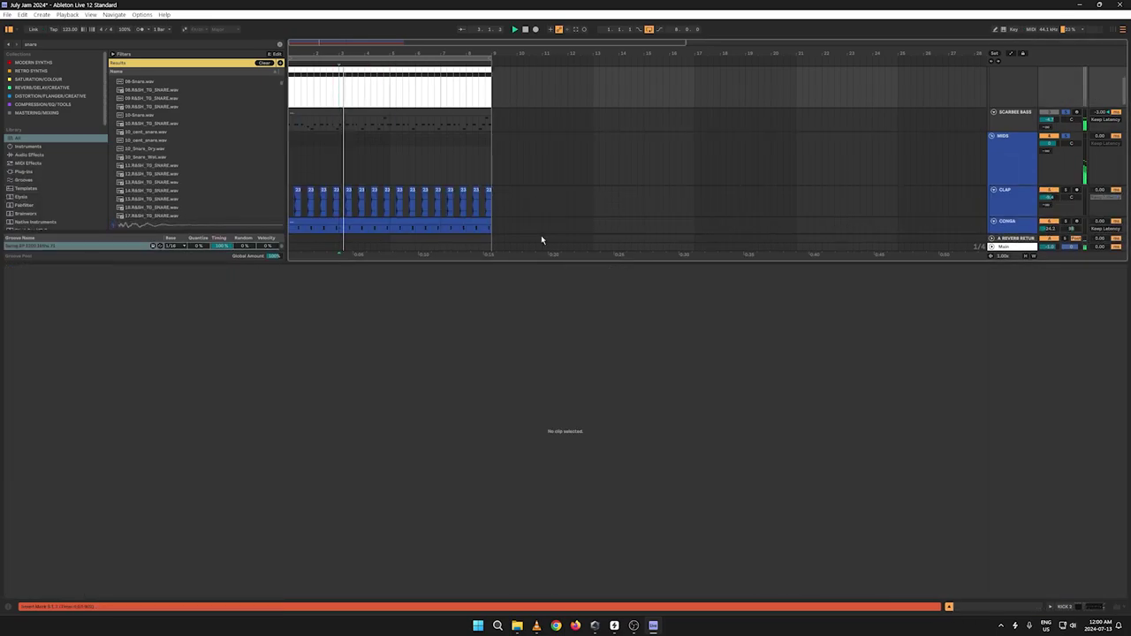
click(362, 113)
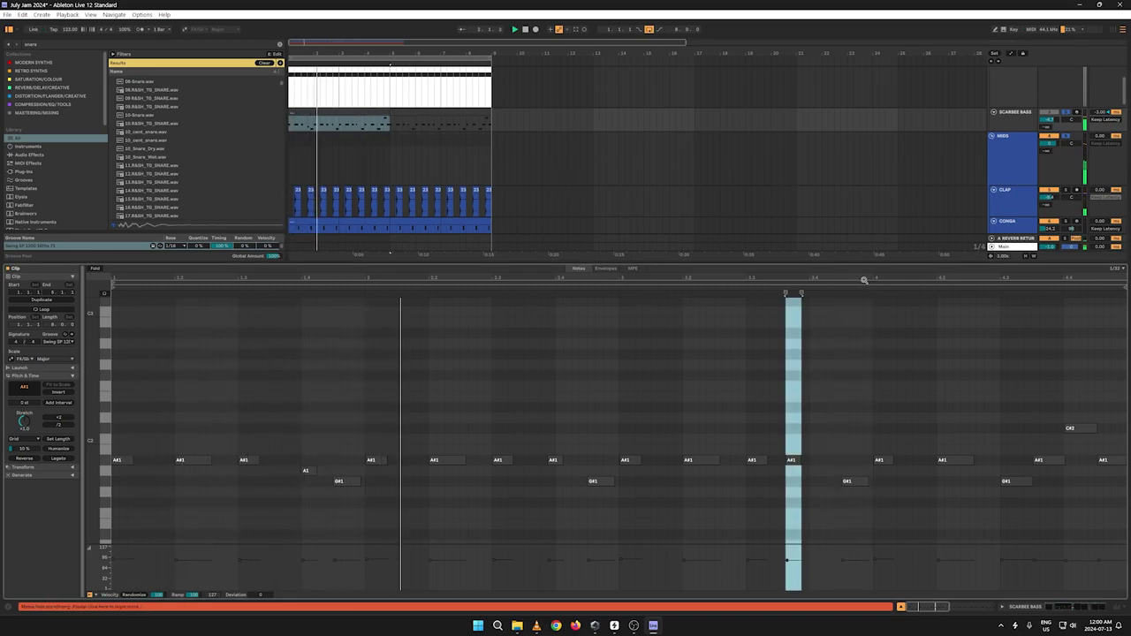
drag(864, 280, 737, 339)
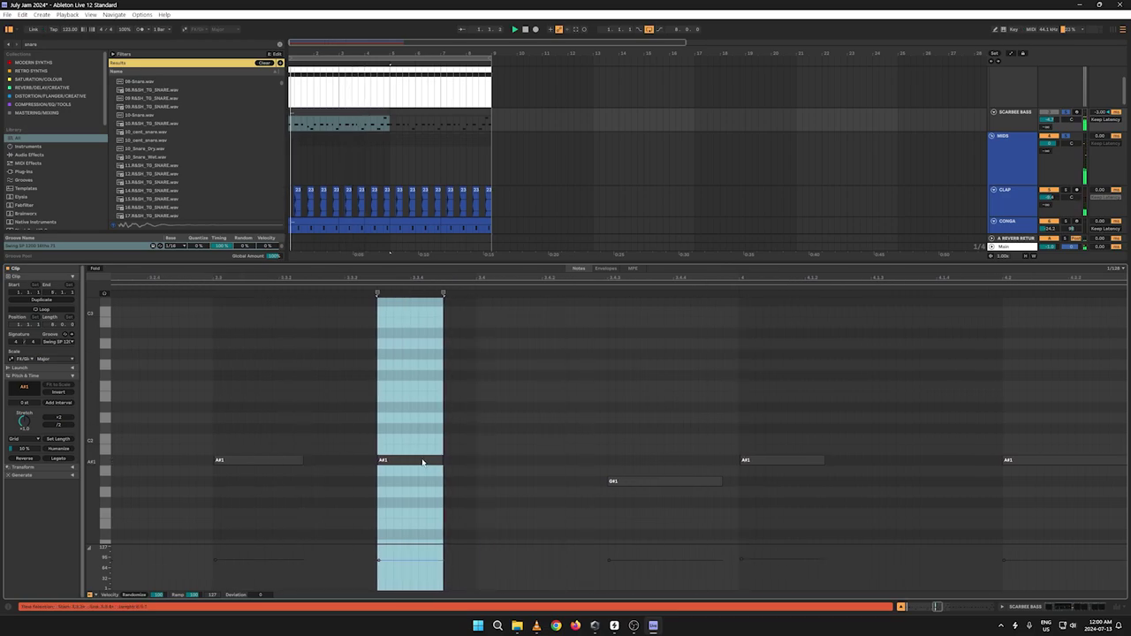
drag(423, 462, 522, 470)
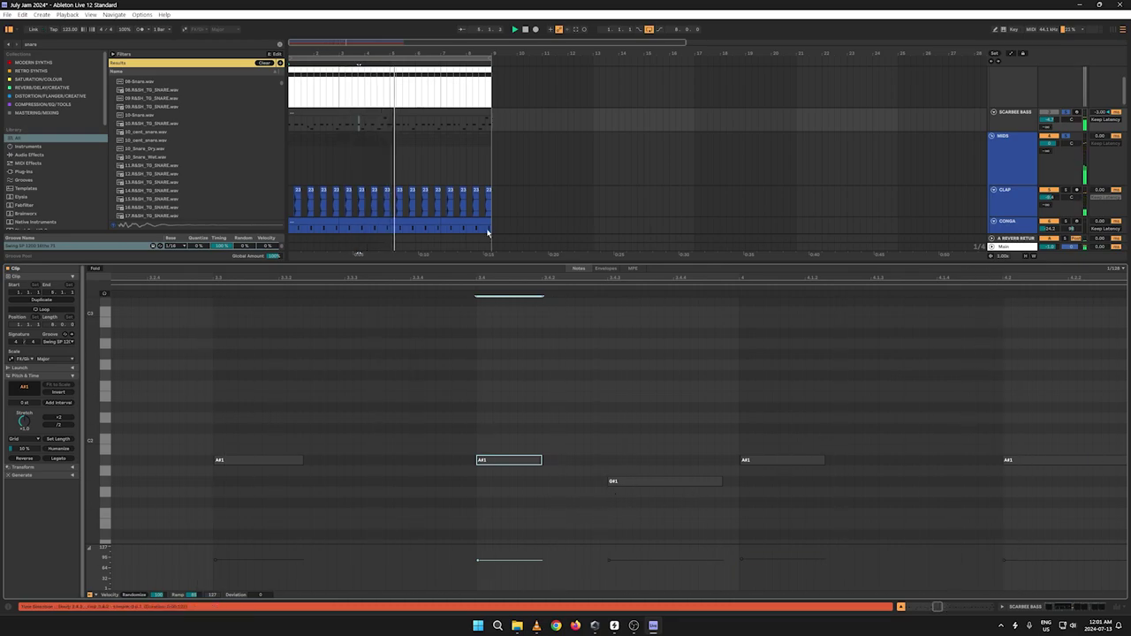
Step: Duplicate the first Scarbee Bass clip into bars 5–9 and collapse the note editor
click(359, 112)
key(ctrl+d)
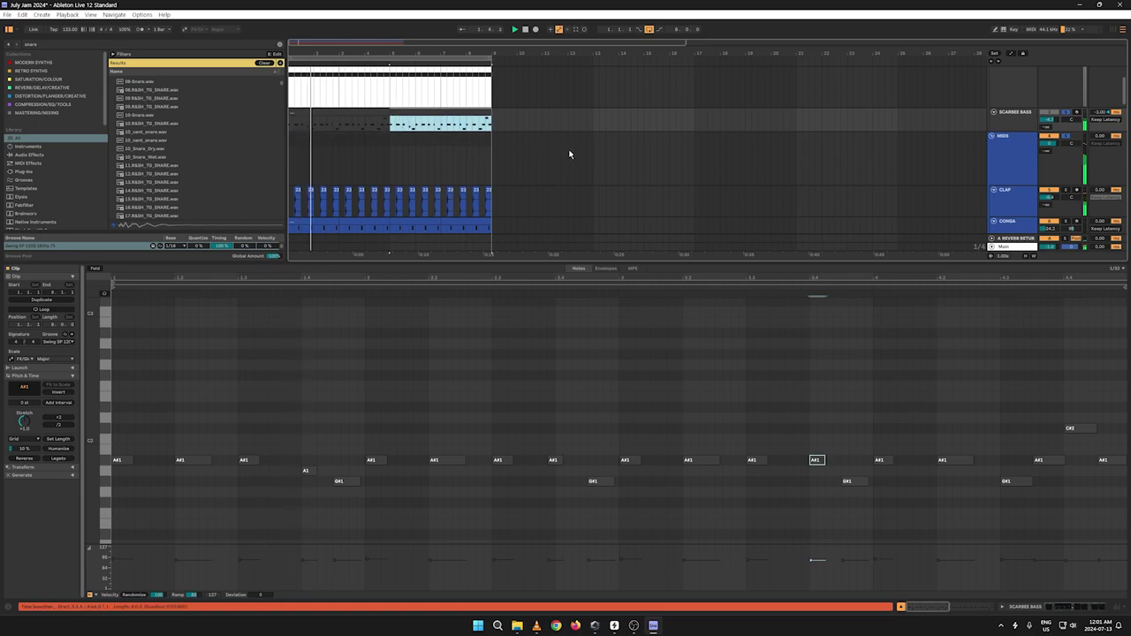
drag(553, 260, 552, 601)
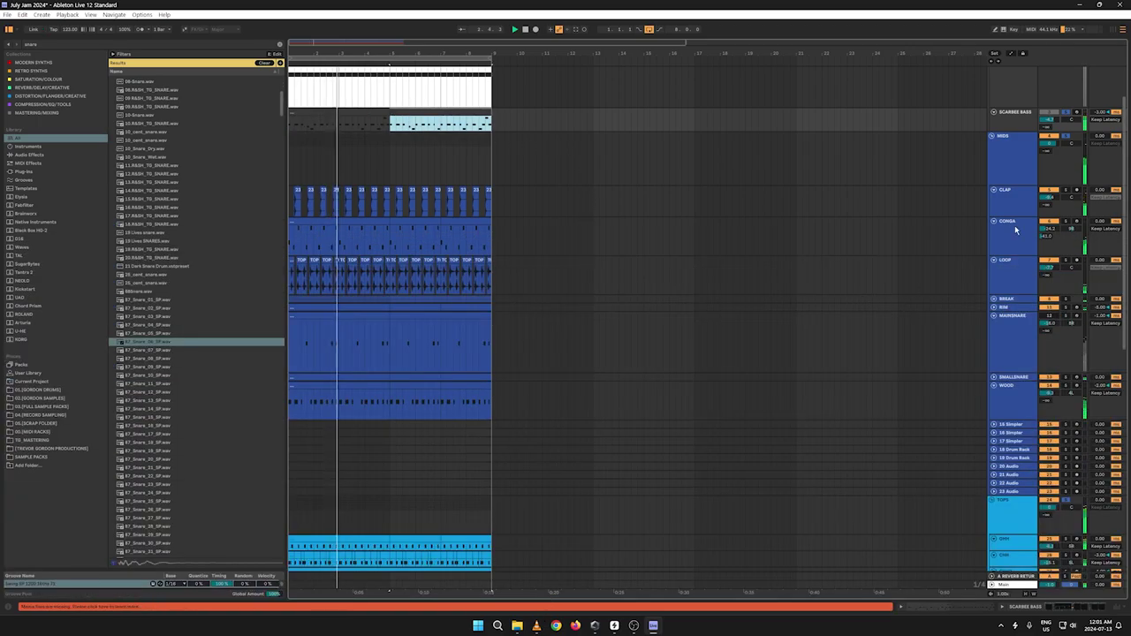
Step: Delete the C3 note at 3.4 from the first WOOD clip
key(space)
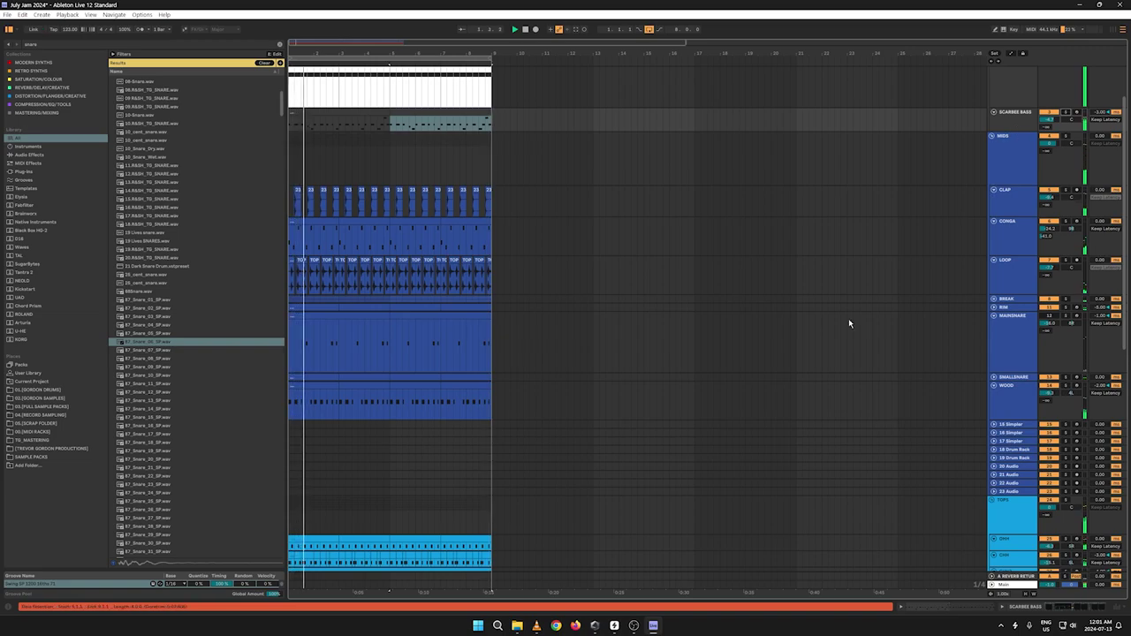
double_click(1004, 410)
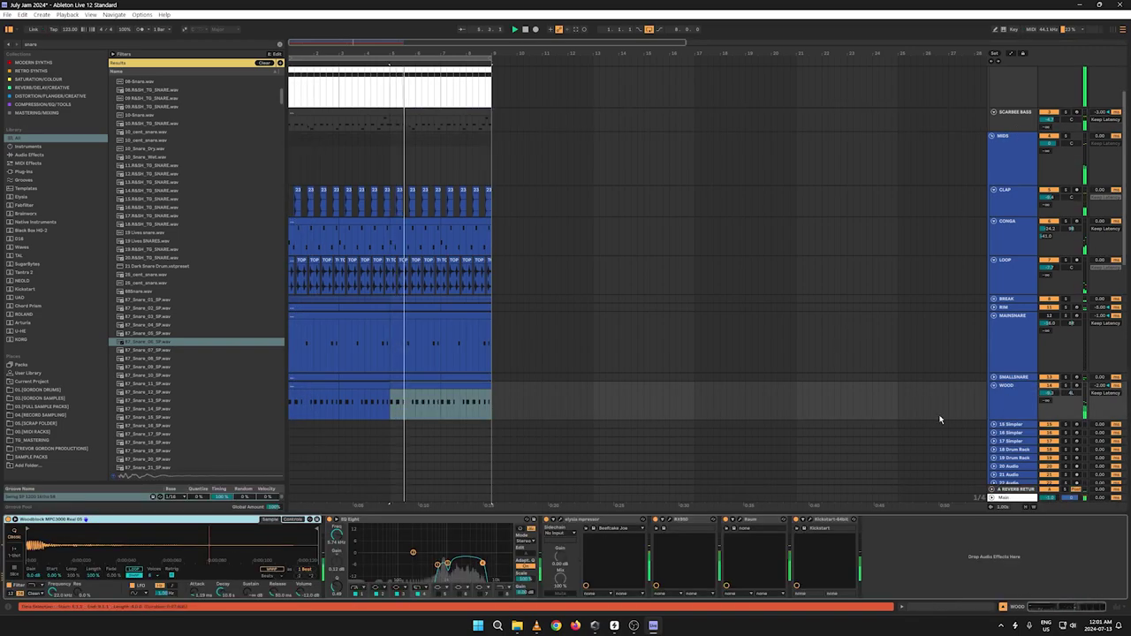
key(space)
key(space)
double_click(310, 386)
key(space)
key(space)
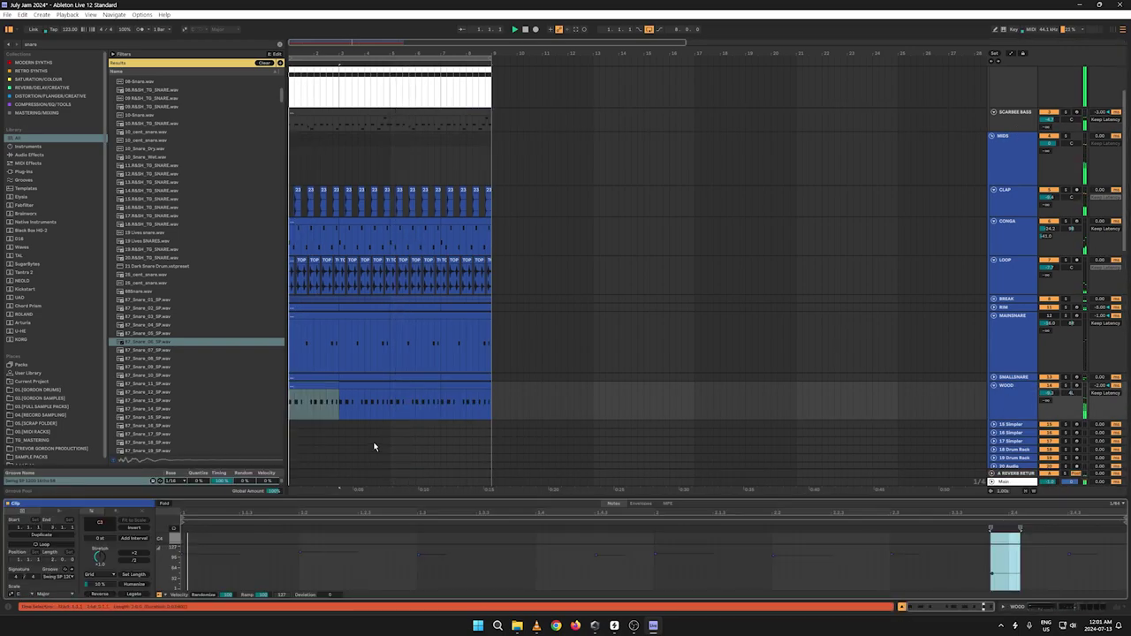
drag(333, 502, 374, 157)
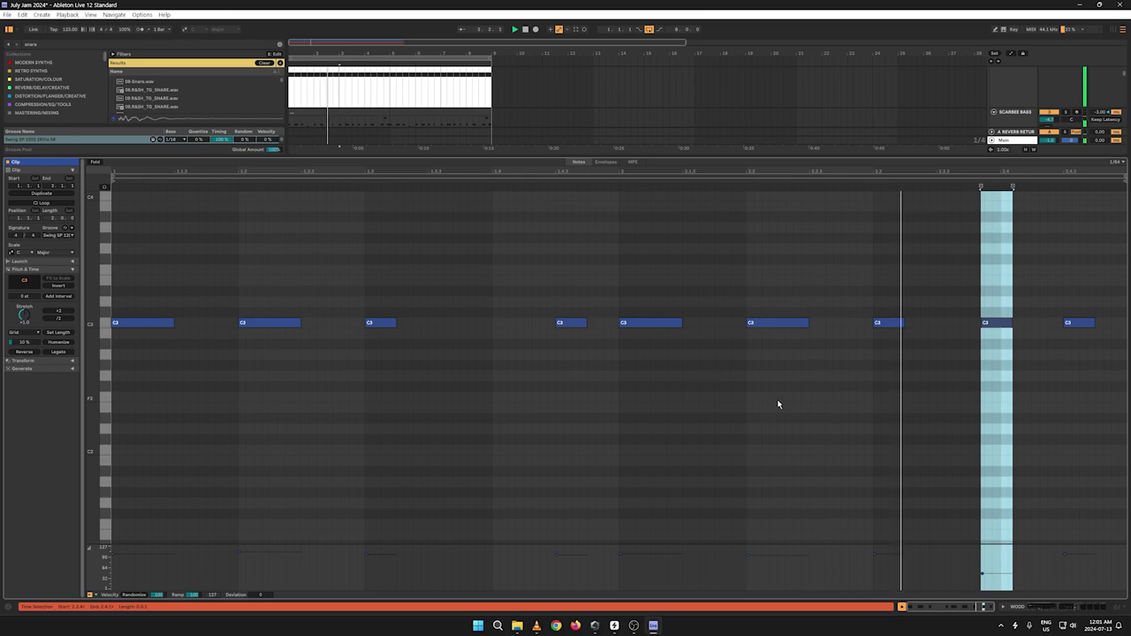
click(997, 326)
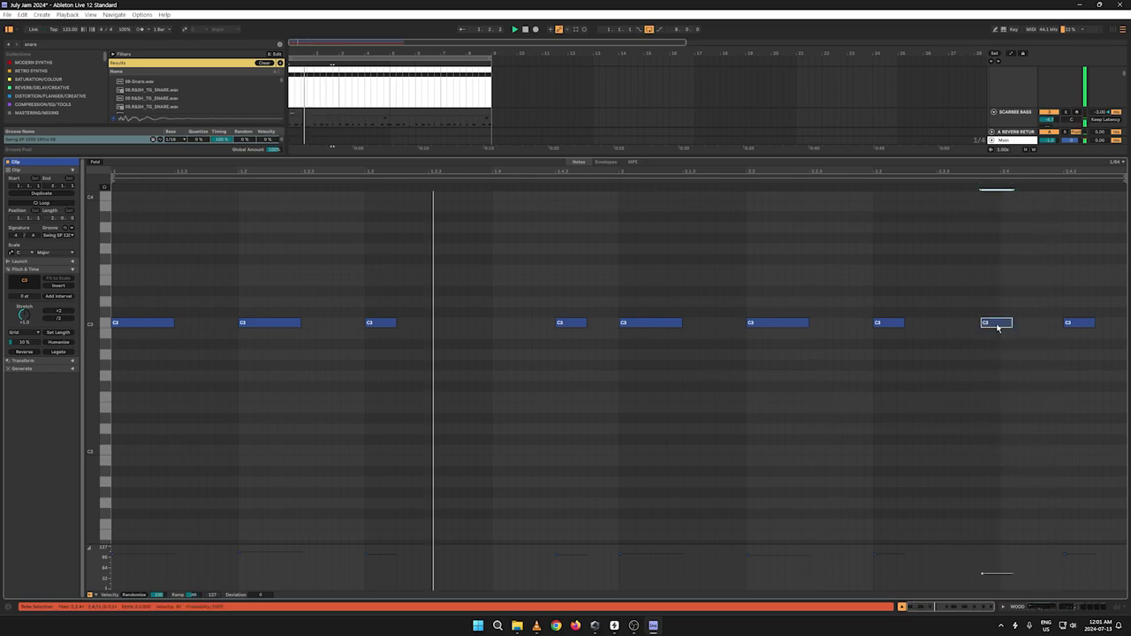
key(Delete)
Step: Turn the WOOD track's volume down slightly
drag(410, 158, 366, 395)
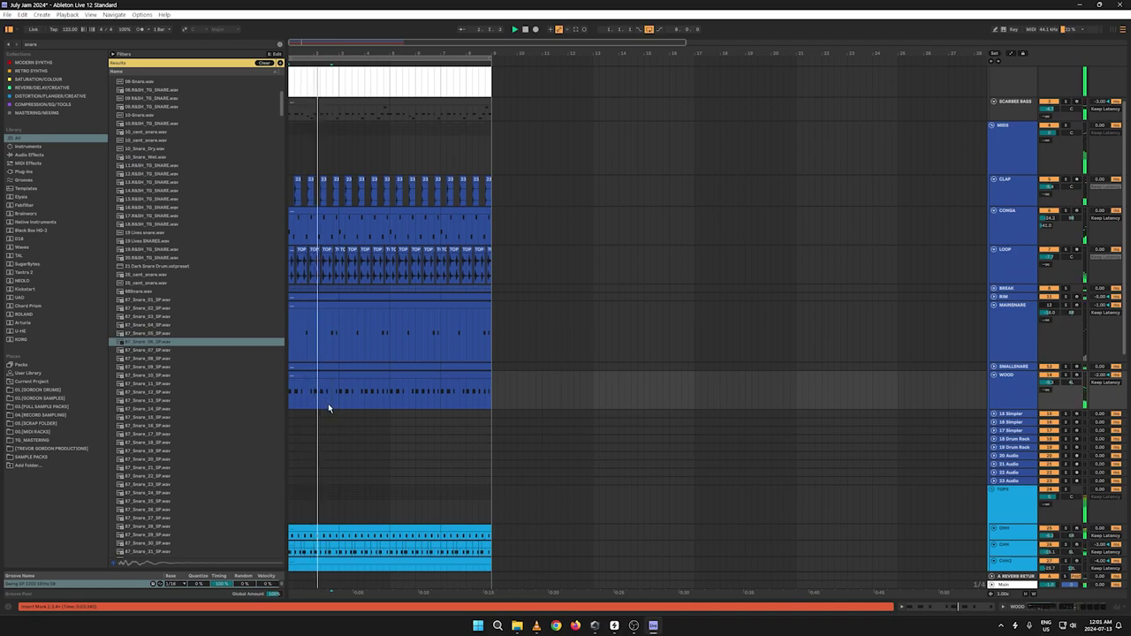
drag(312, 389, 265, 383)
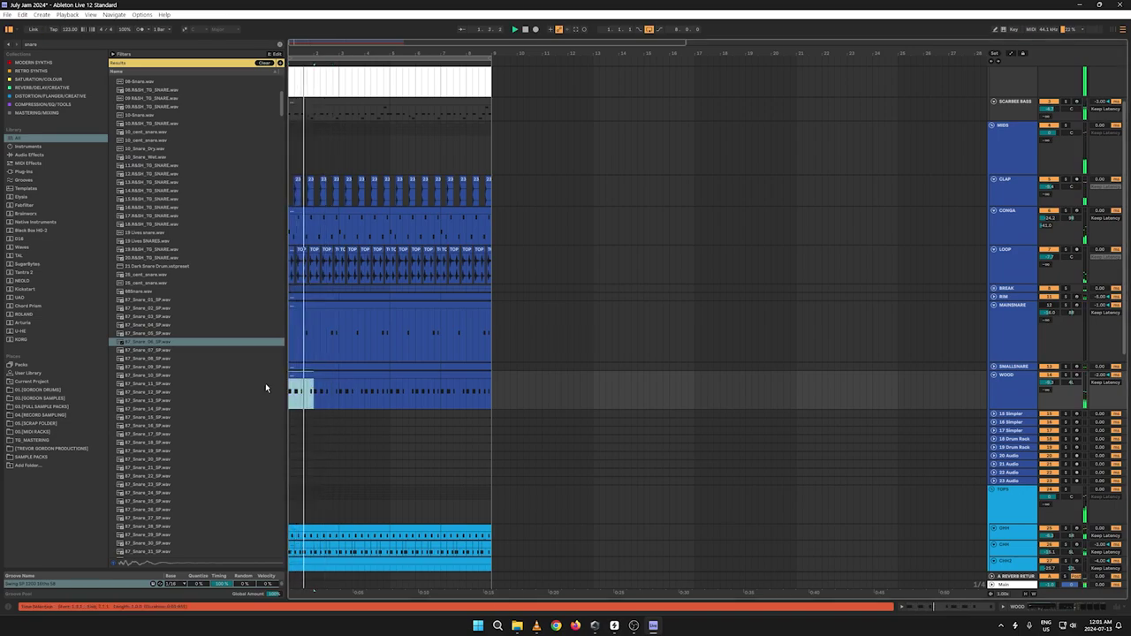
key(Right)
key(Right)
key(Right)
key(Right)
key(Right)
key(Right)
key(Right)
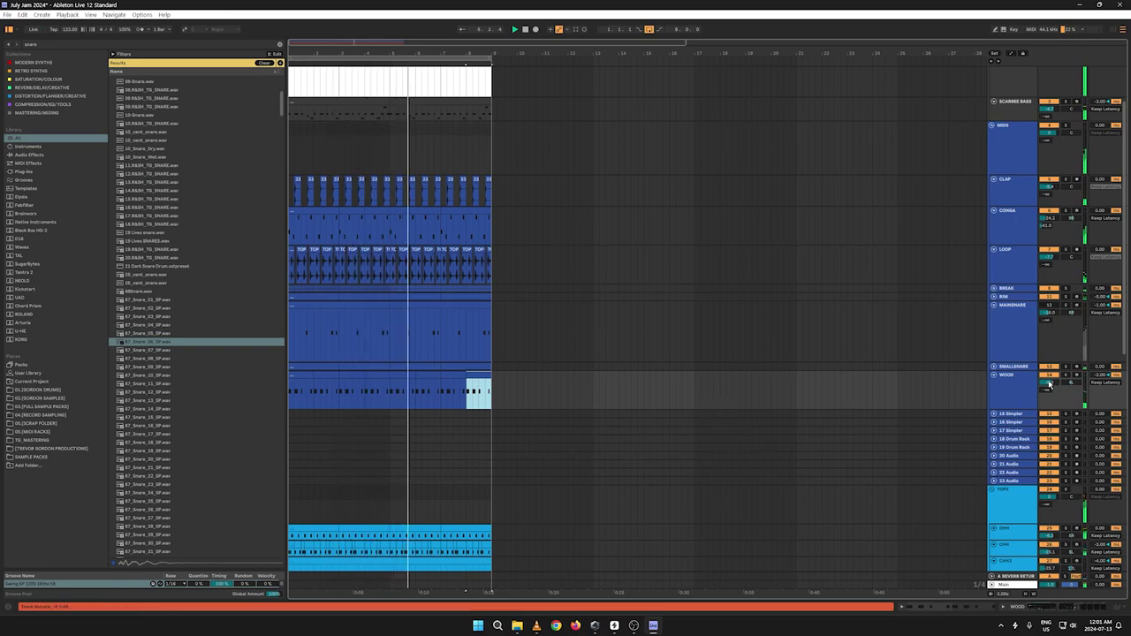
drag(1048, 384, 1048, 391)
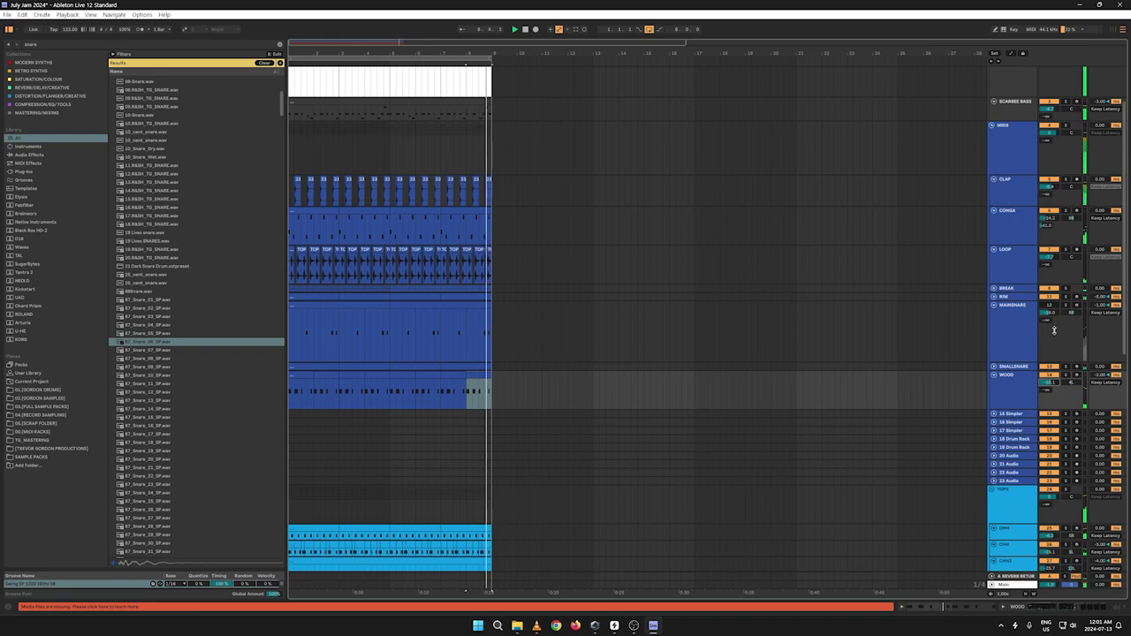
Step: Unfold RIM, zoom to bars 1–8, and audition WOOD solo before unsoloing it
click(994, 297)
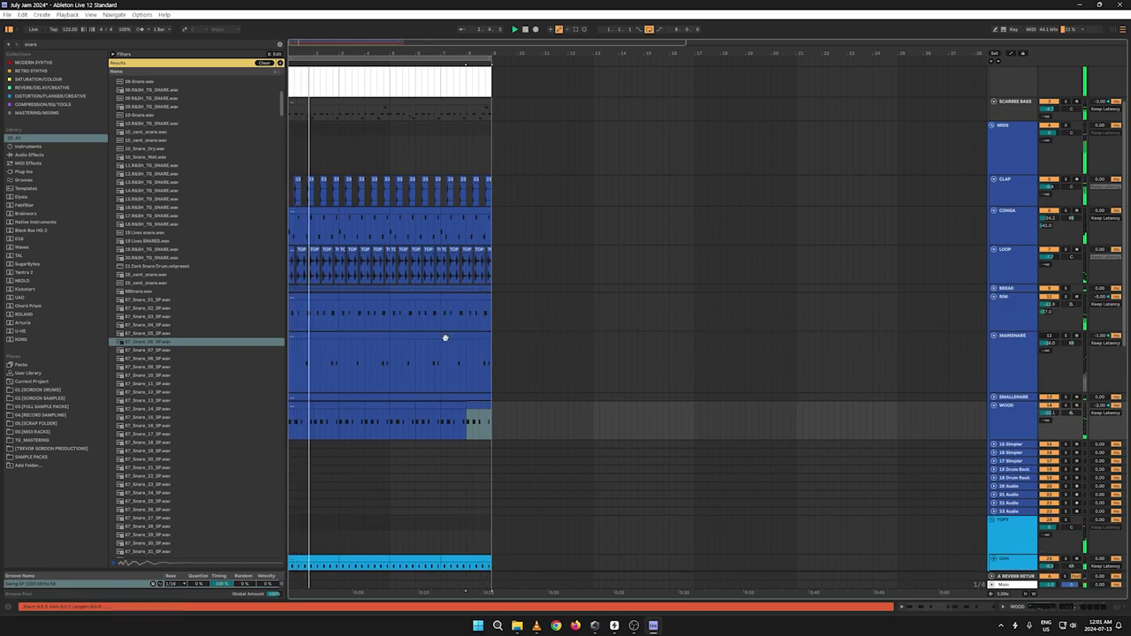
key(space)
key(space)
key(space)
drag(490, 422, 272, 419)
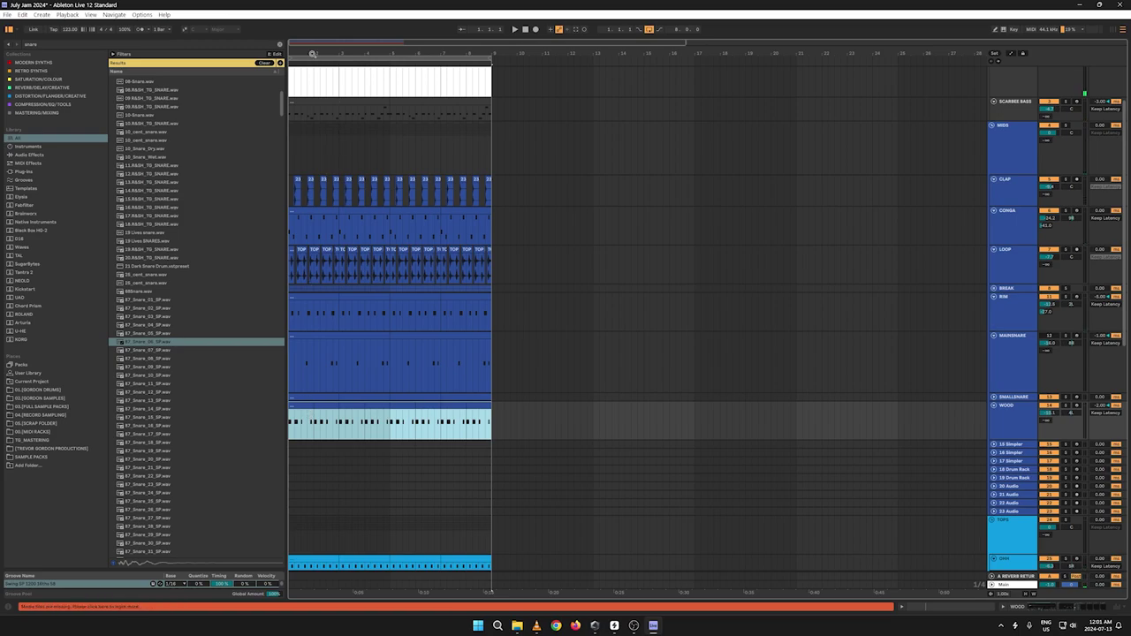
key(z)
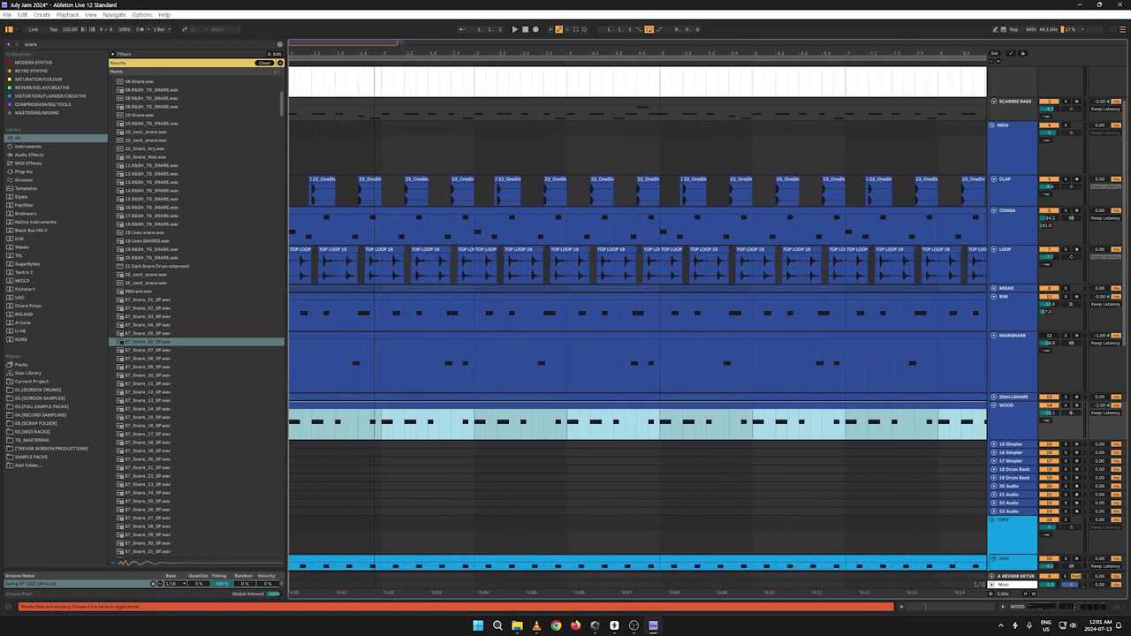
scroll(767, 196, down, 3)
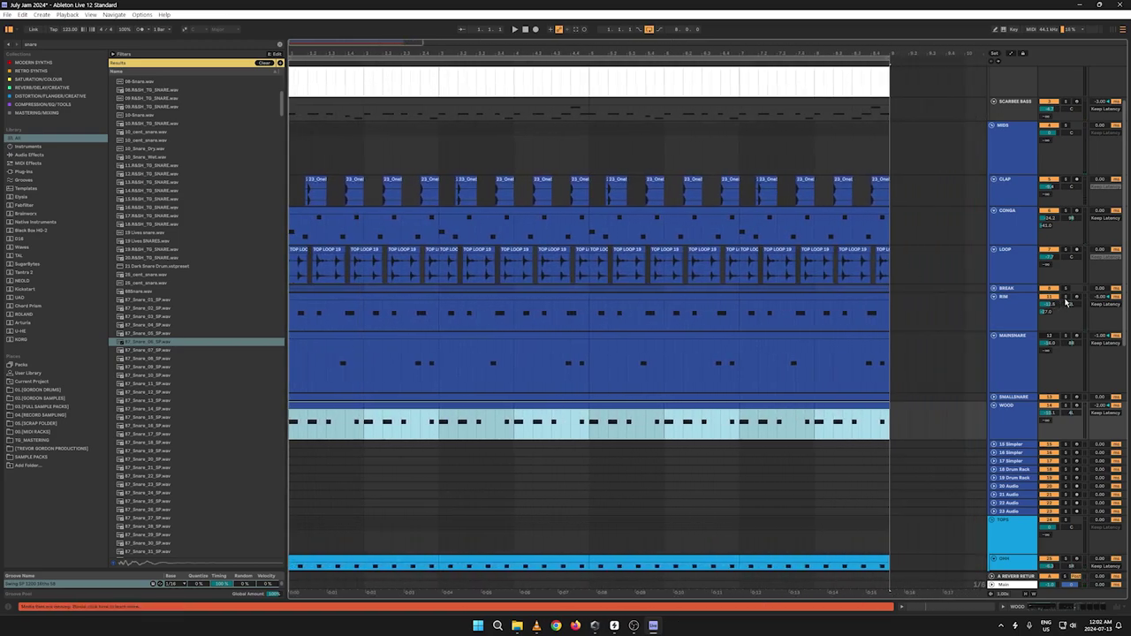
click(1058, 400)
ctrl+click(1066, 406)
key(space)
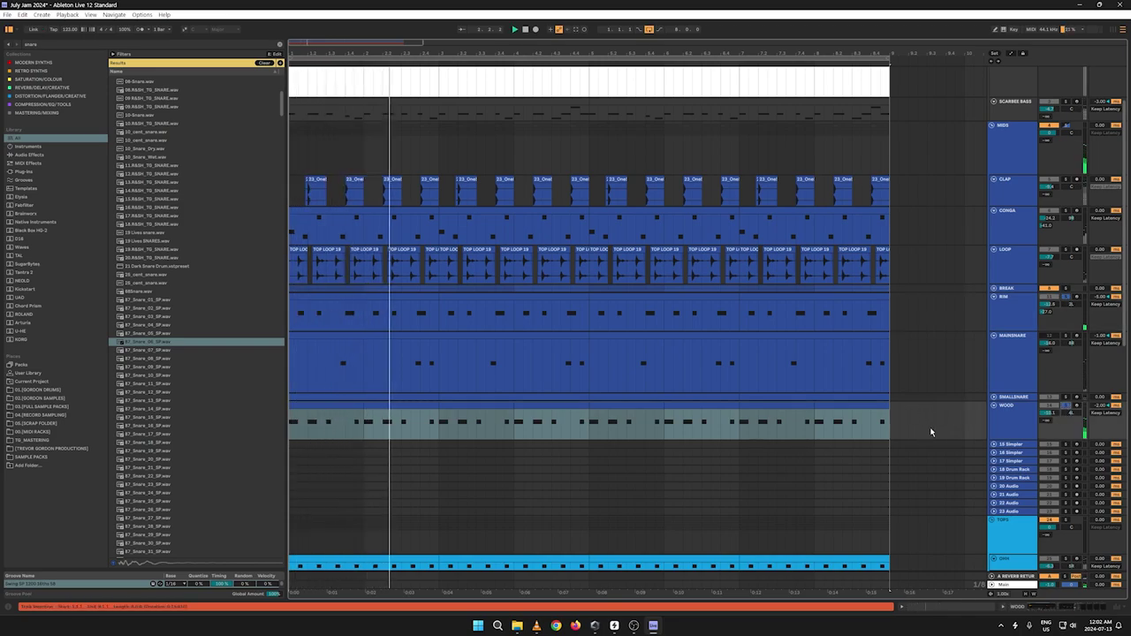
click(1069, 408)
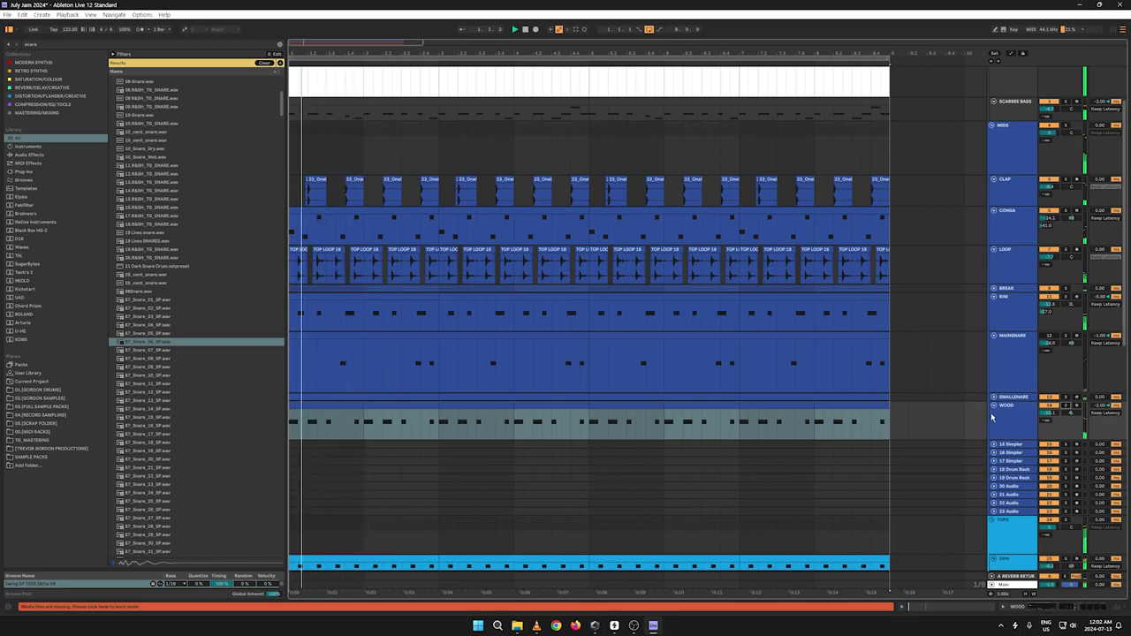
Step: Copy the WOOD clip and paste it onto the RIM track
right_click(782, 412)
click(791, 418)
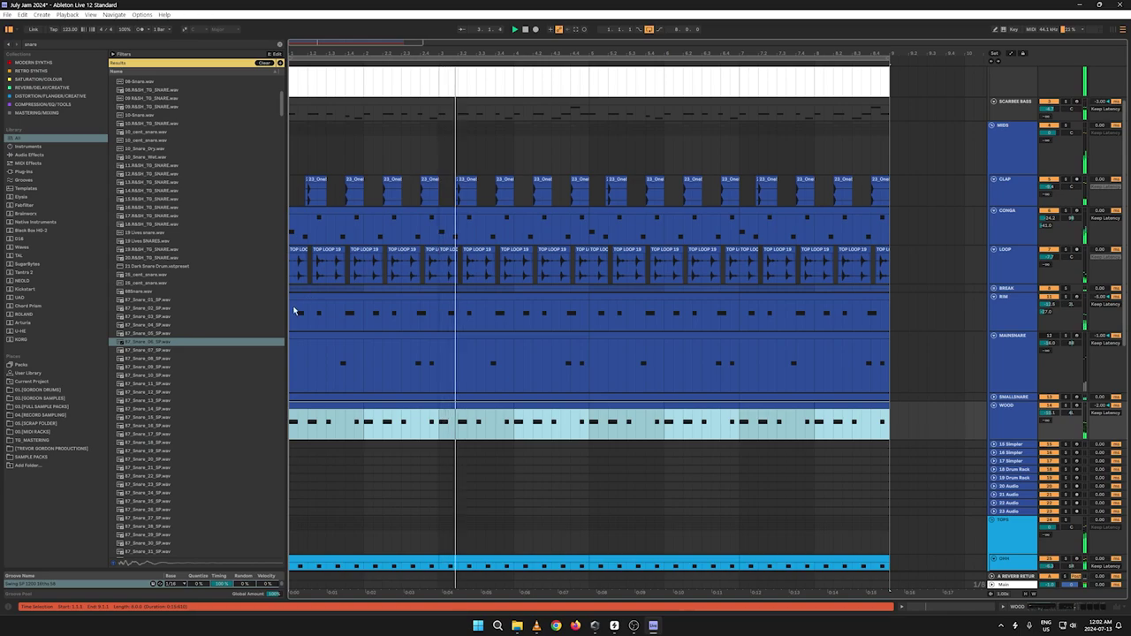
click(298, 313)
key(ctrl+v)
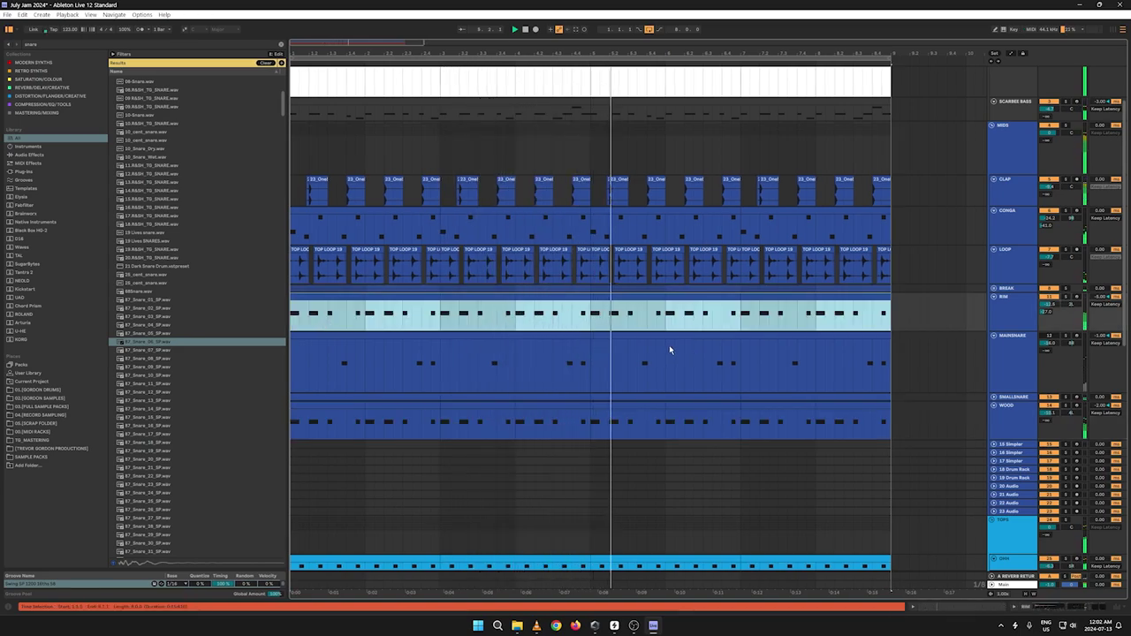
Step: Undo the WOOD paste on RIM and replay from the beginning
key(ctrl+z)
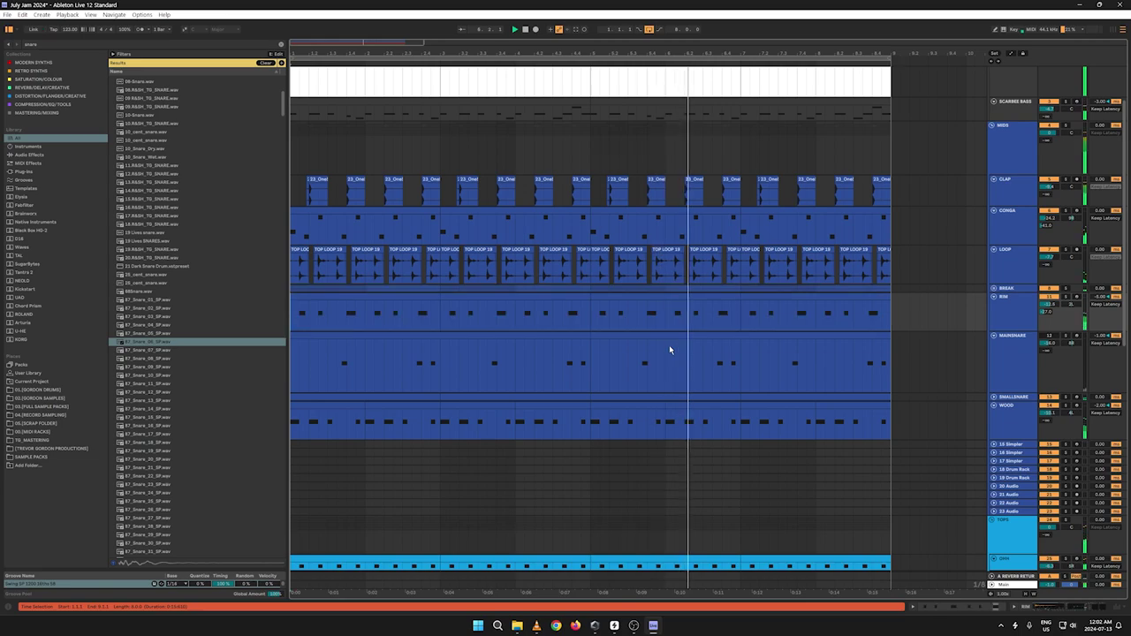
key(Home)
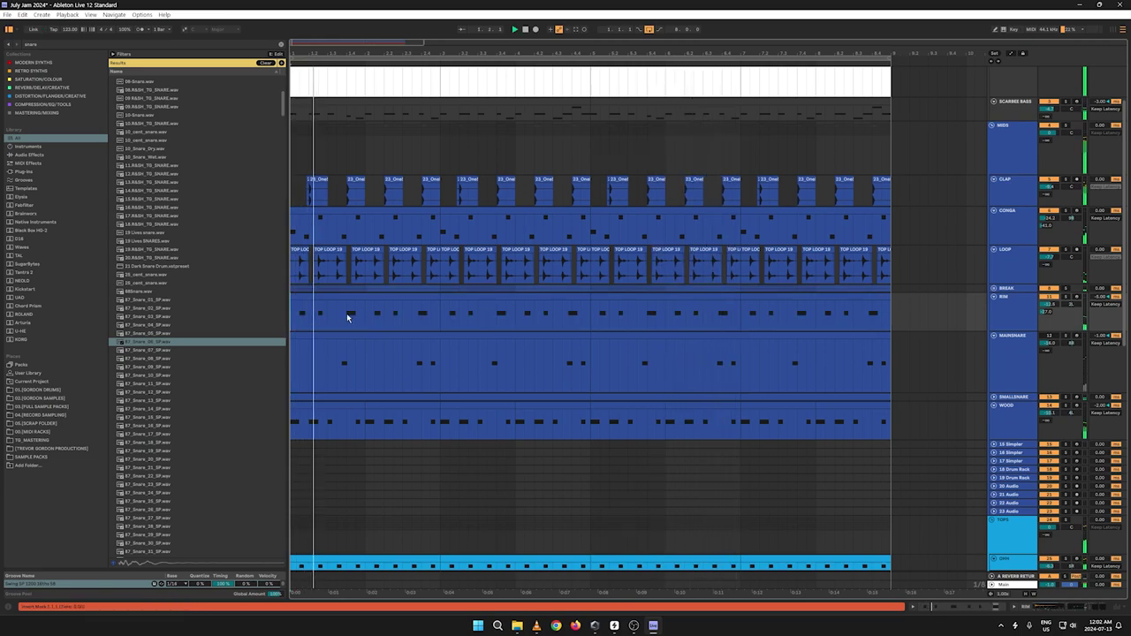
key(Home)
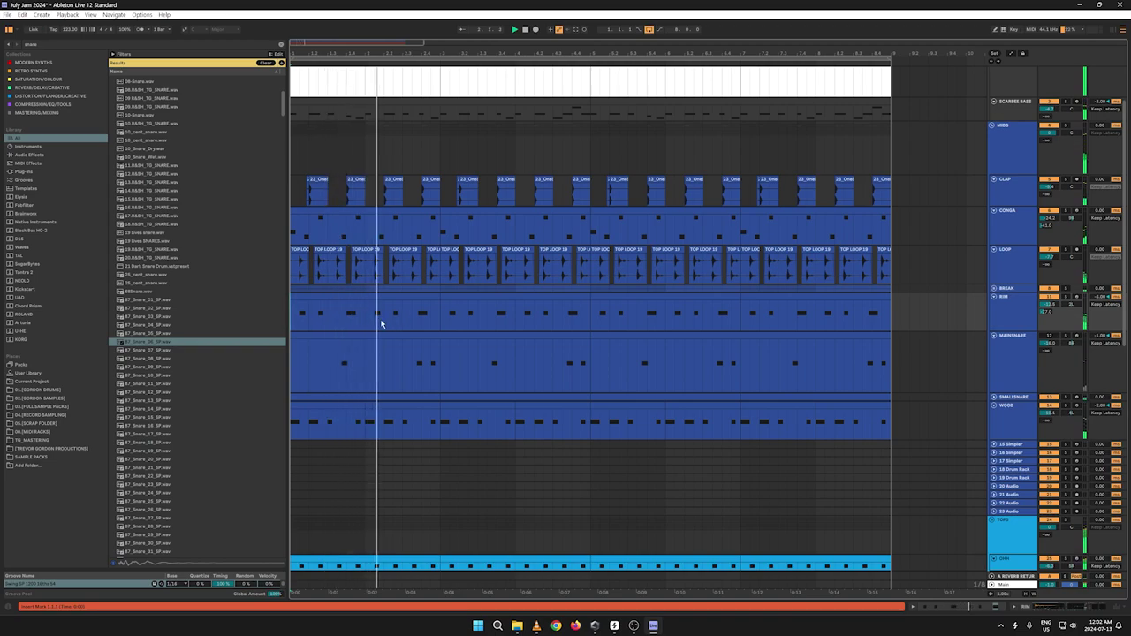
key(Home)
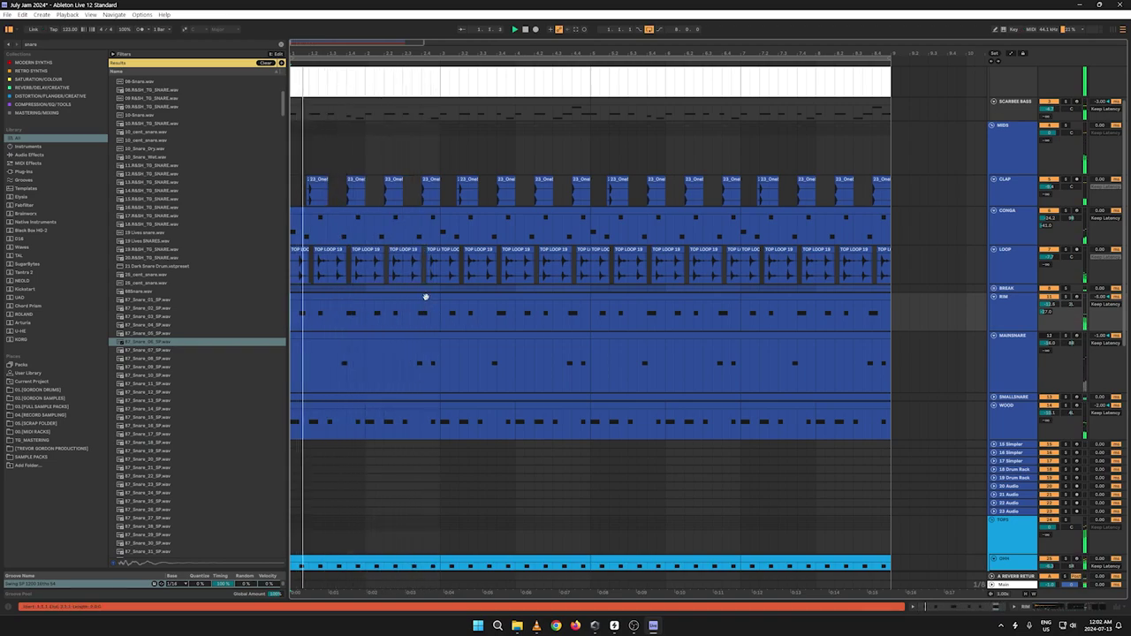
Step: Shorten the first RIM clip, duplicate bar 1 into bar 2, and consolidate bars 1–2
click(427, 296)
drag(438, 295, 411, 295)
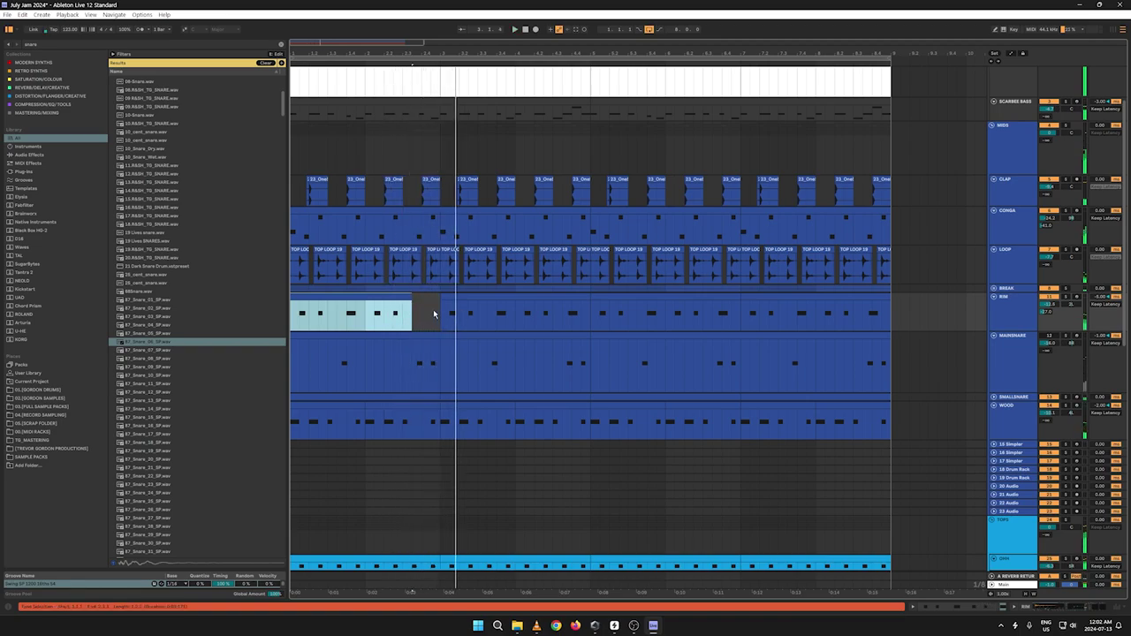
drag(365, 316, 257, 314)
key(ctrl+d)
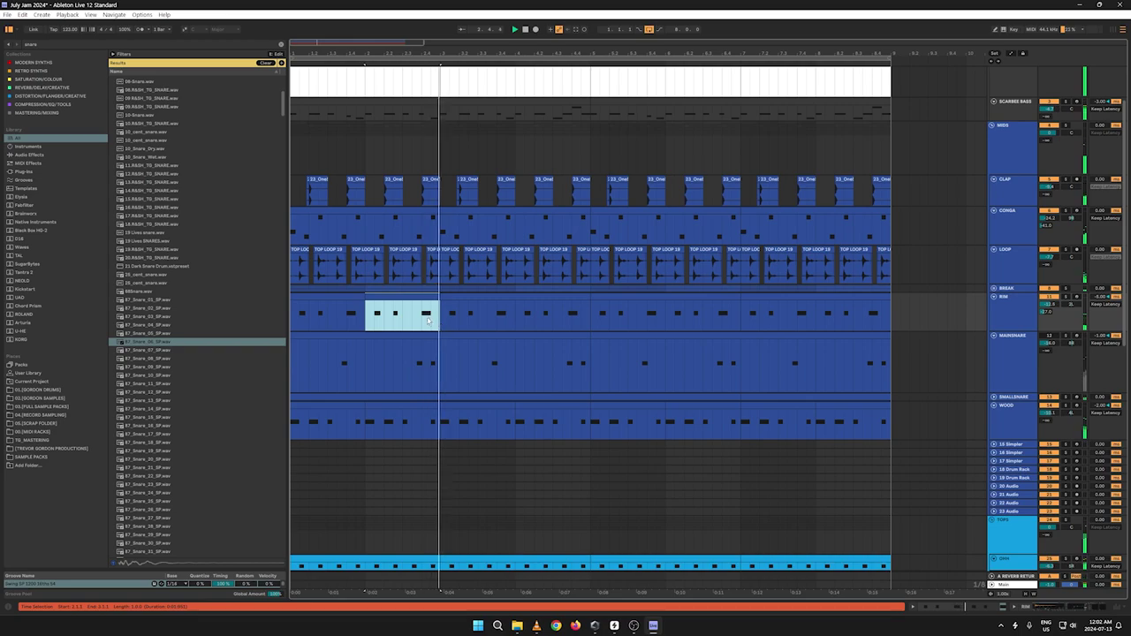
shift+click(300, 314)
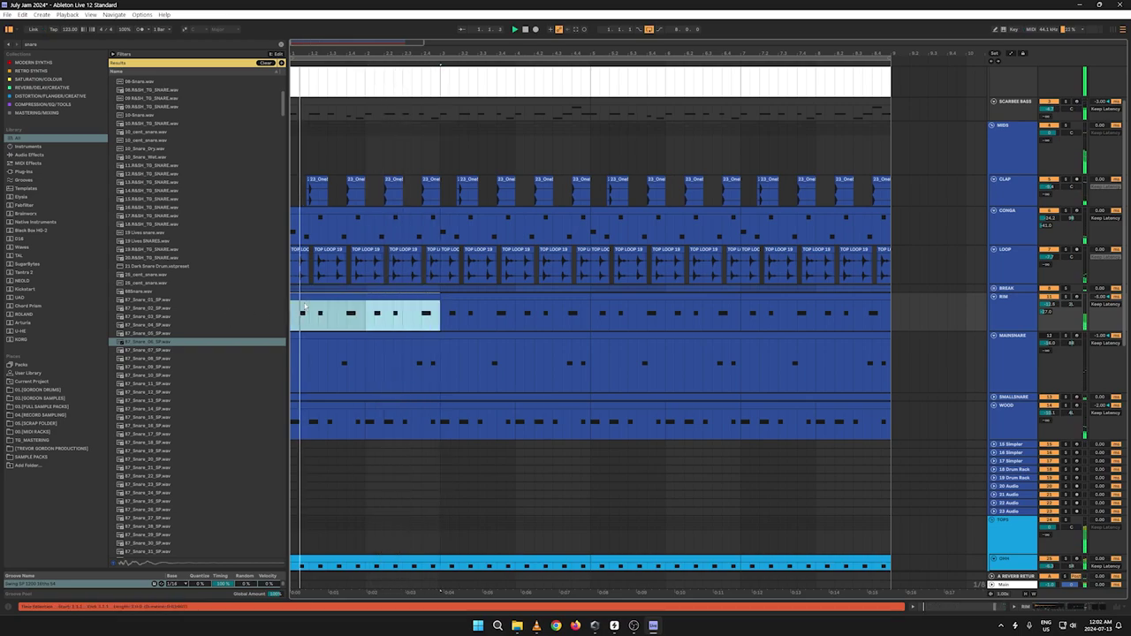
right_click(310, 302)
click(331, 381)
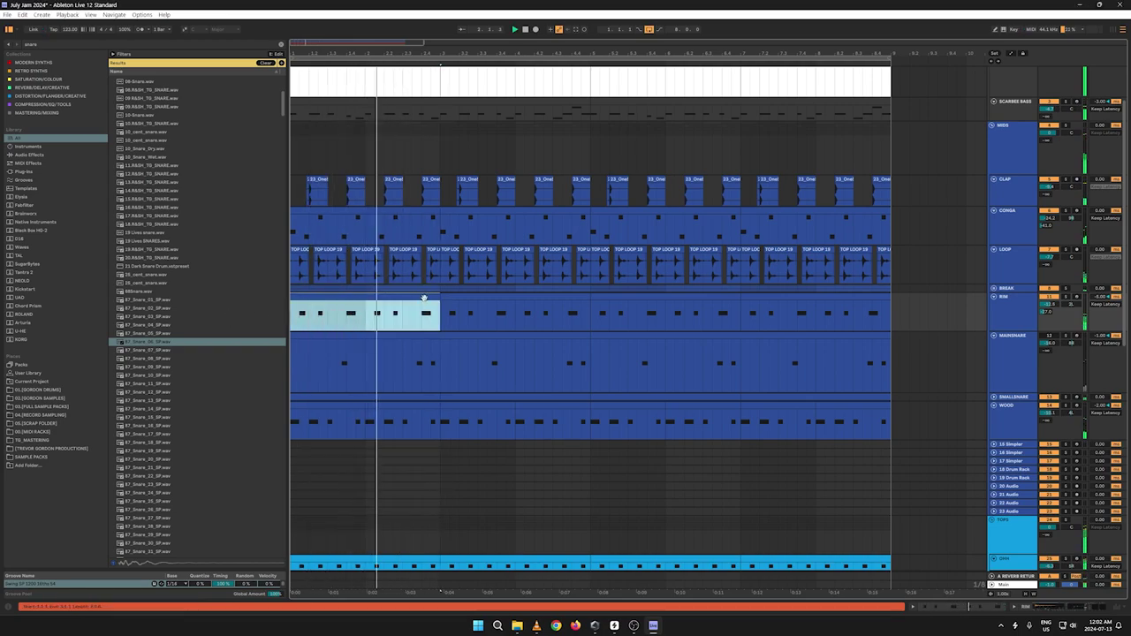
double_click(424, 298)
Step: Move the RIM clip's last C3 note earlier in the bar
drag(548, 503, 549, 190)
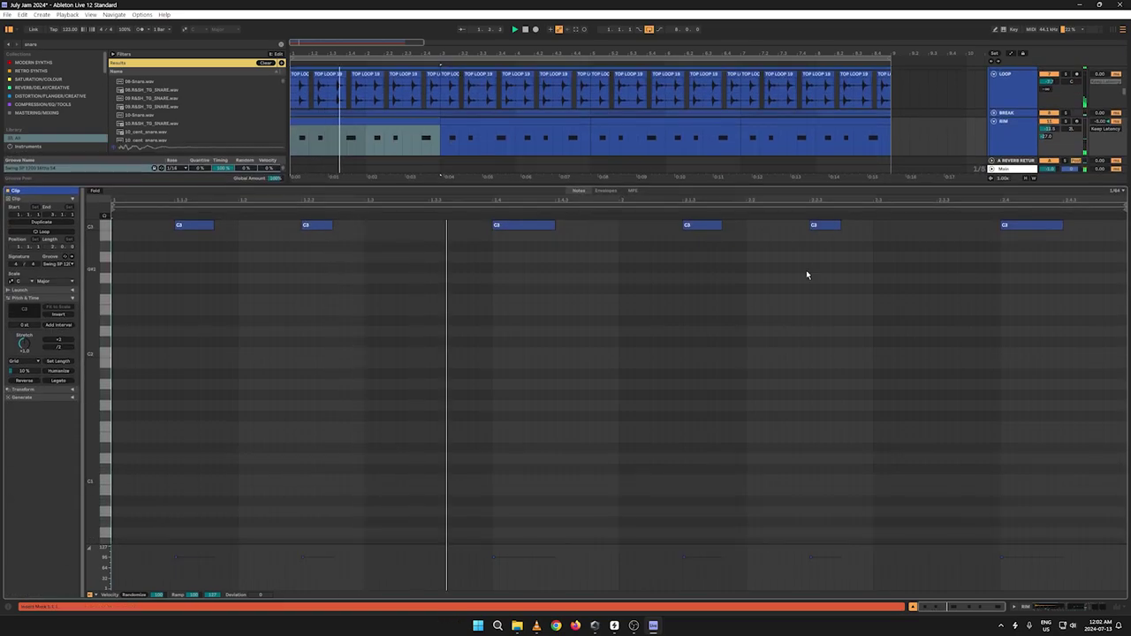
drag(1012, 233, 1081, 227)
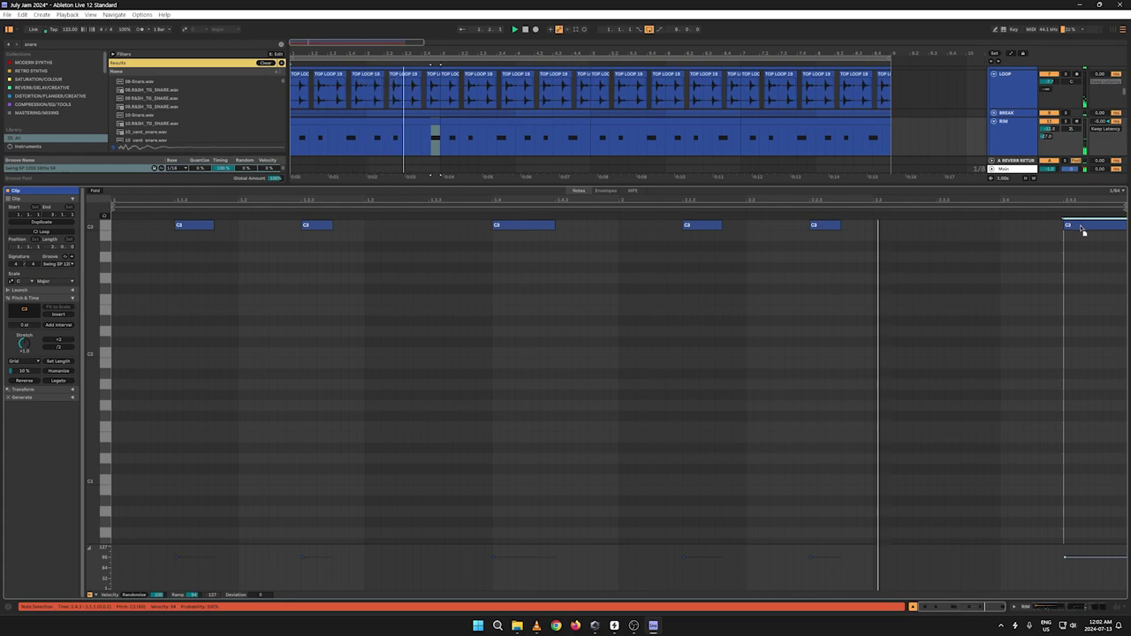
drag(1078, 229, 1079, 230)
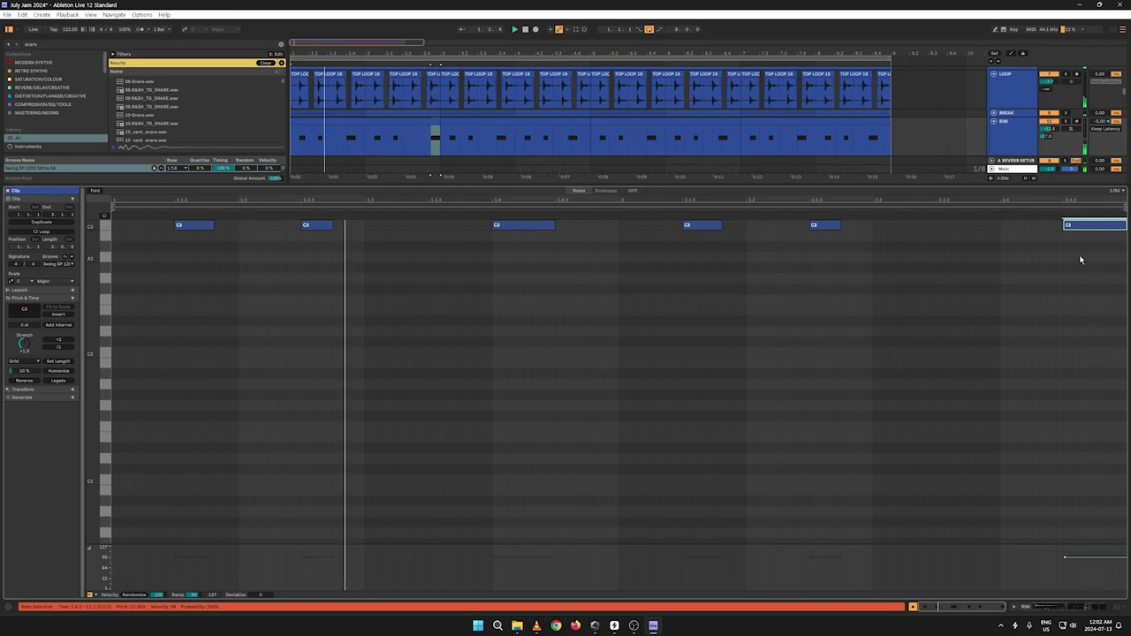
drag(1094, 229, 1030, 229)
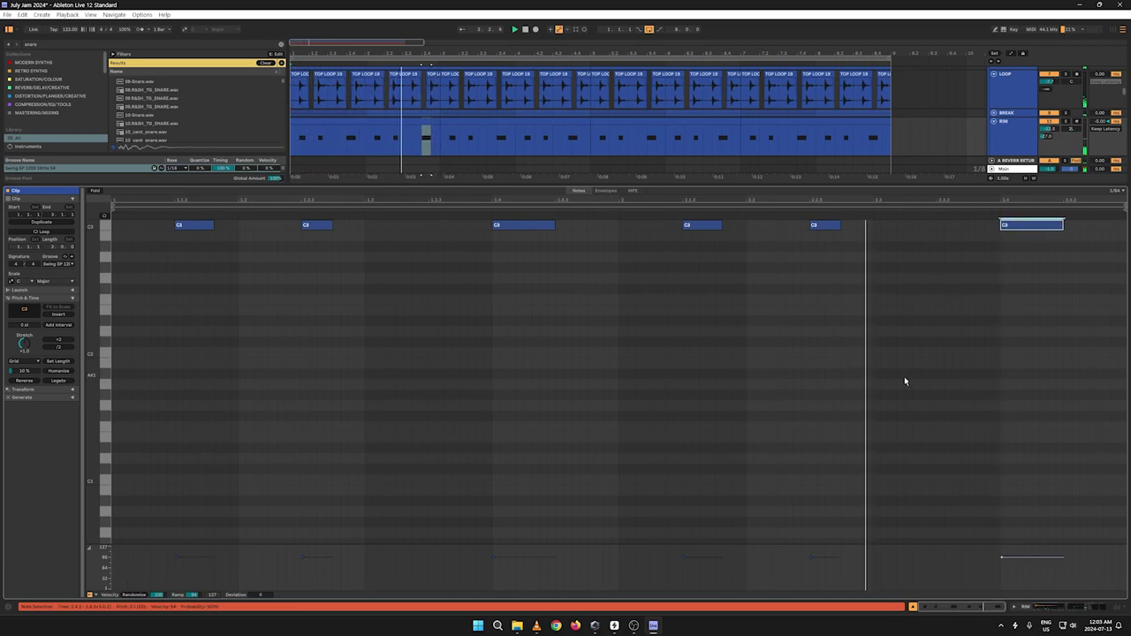
Step: Repeat the RIM clip through bar 8 and collapse the clip editor
key(space)
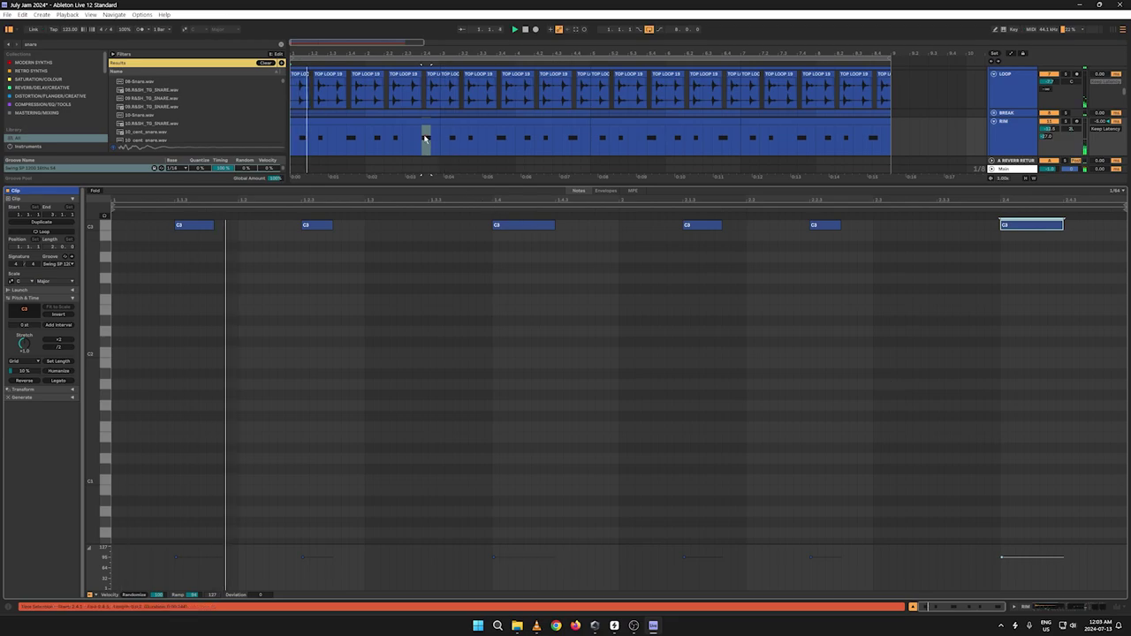
click(407, 121)
key(ctrl+d)
key(ctrl+d)
key(ctrl+d)
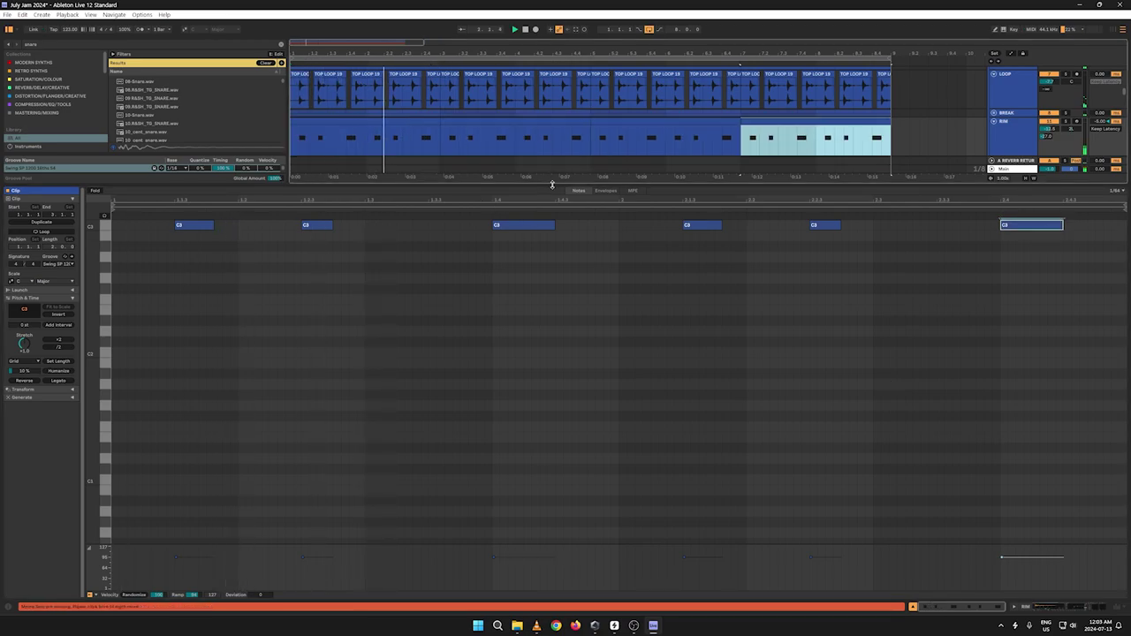
drag(551, 183, 517, 627)
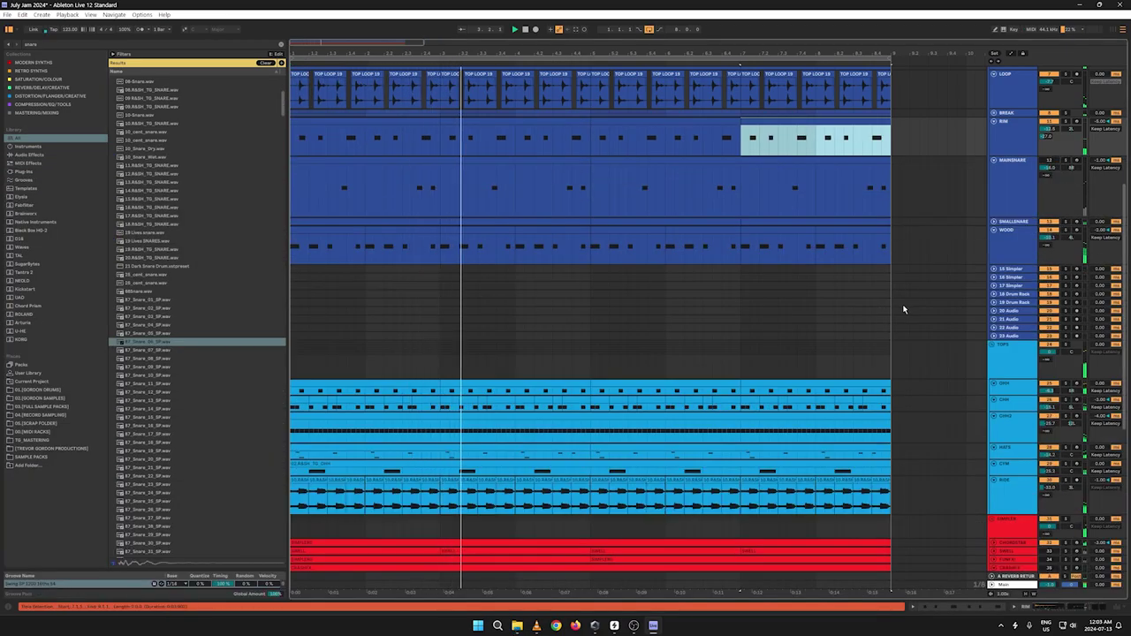
Step: Add the Kickstart-64bit plug-in to the RIM track's device chain and close its window
scroll(904, 309, up, 8)
click(993, 282)
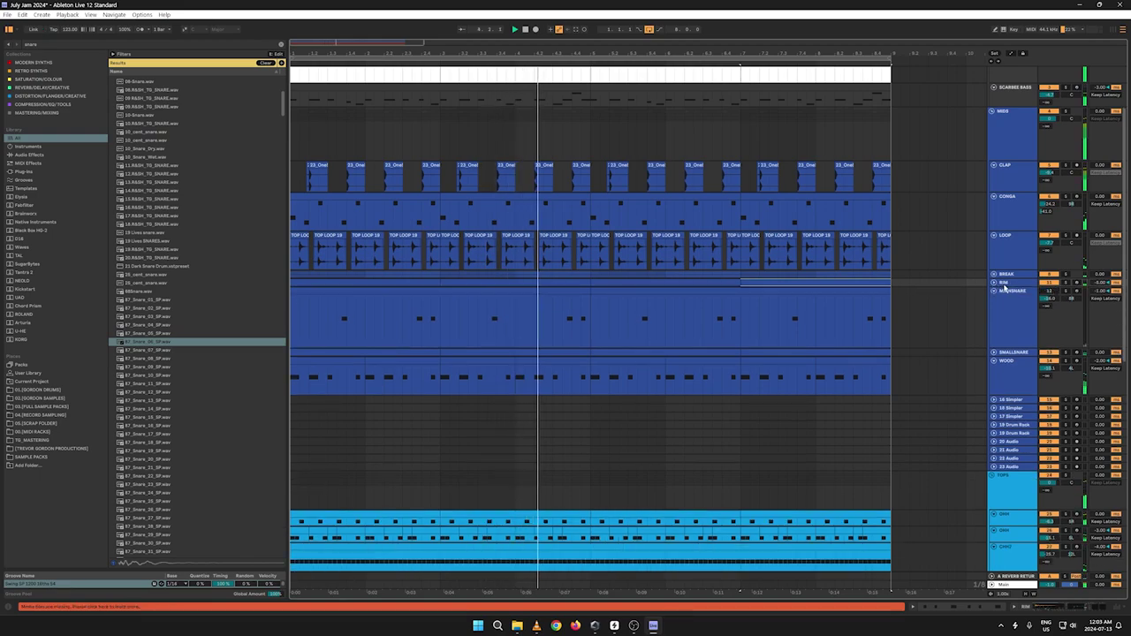
double_click(1007, 283)
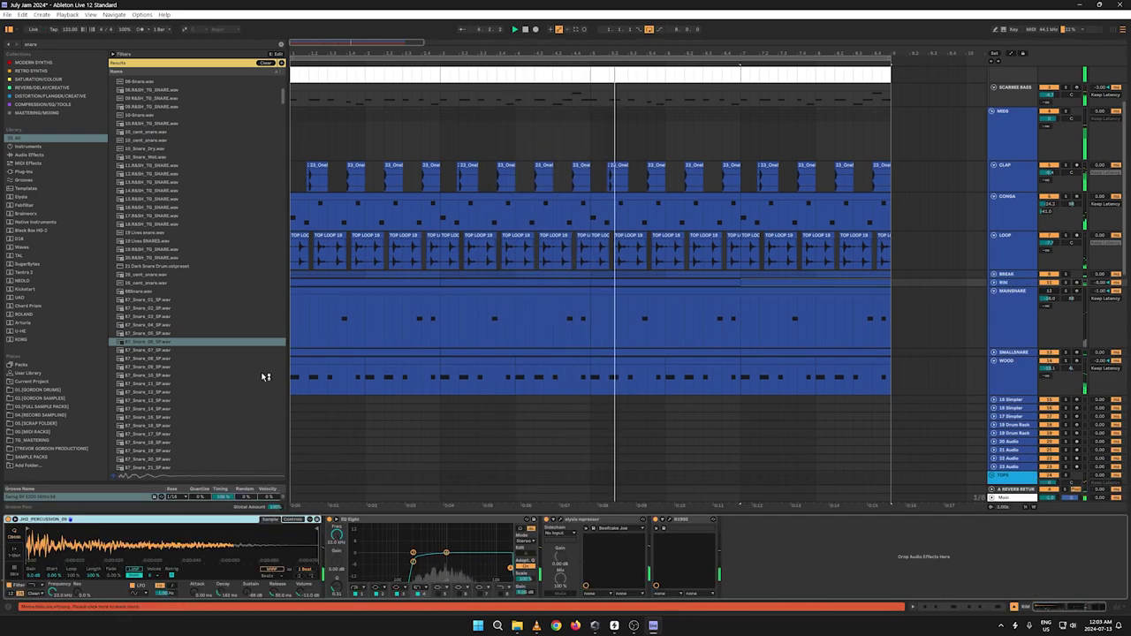
click(25, 171)
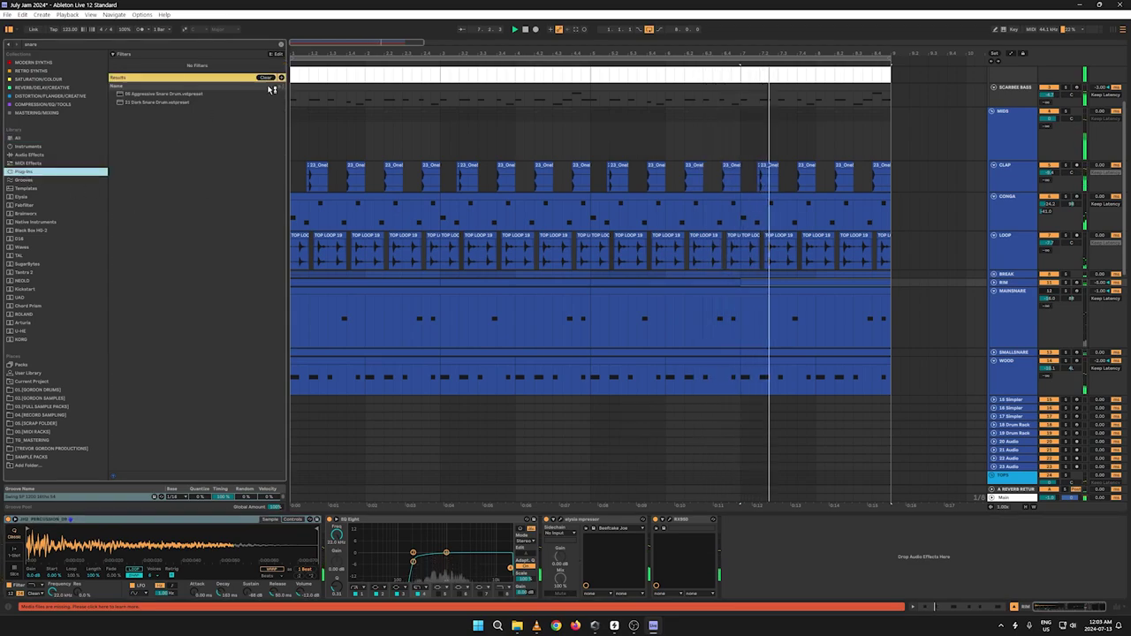
click(266, 78)
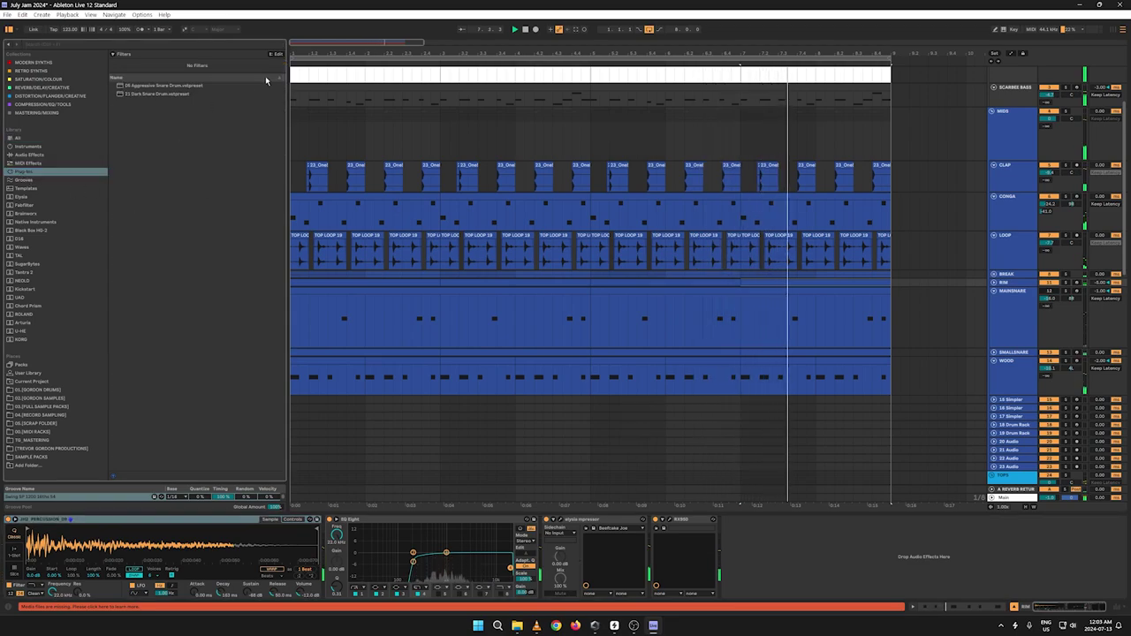
click(24, 289)
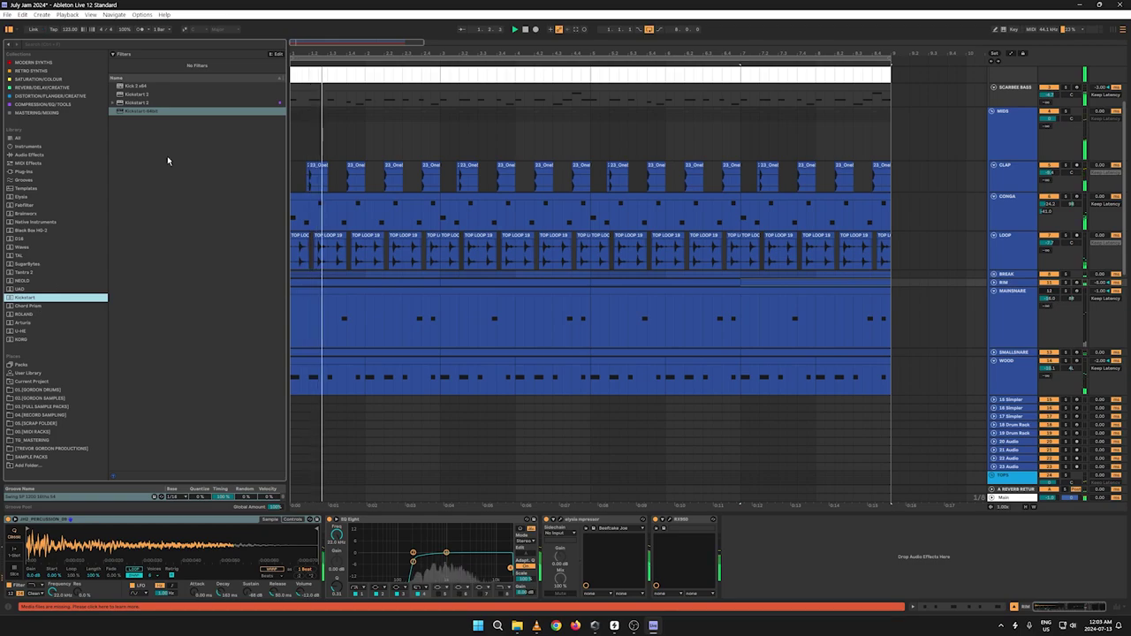
drag(146, 111, 797, 583)
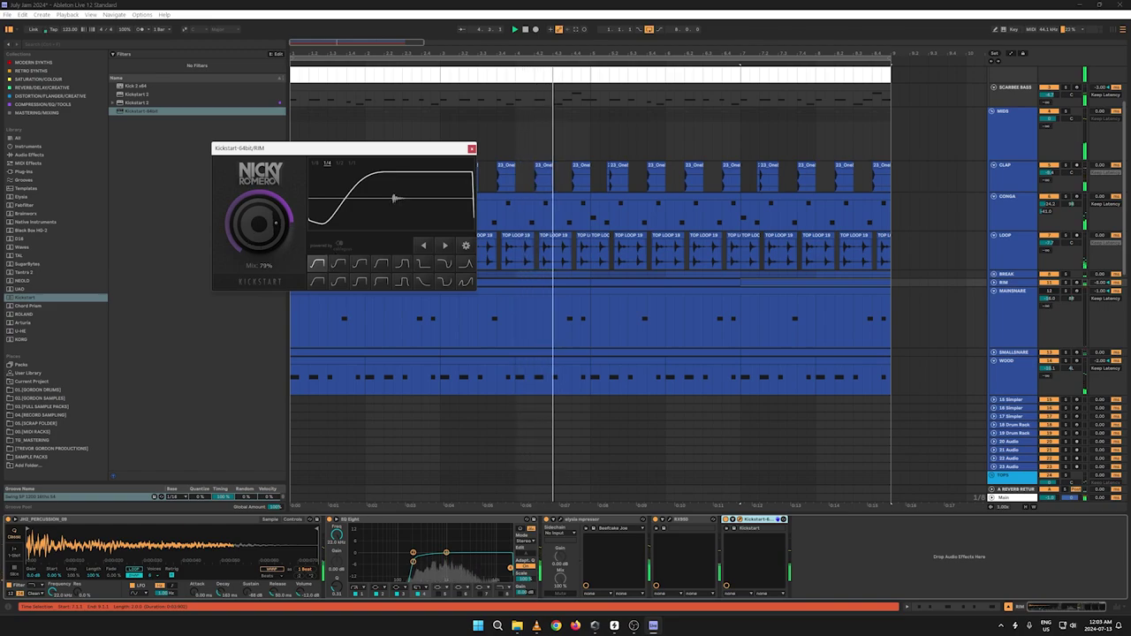
click(472, 149)
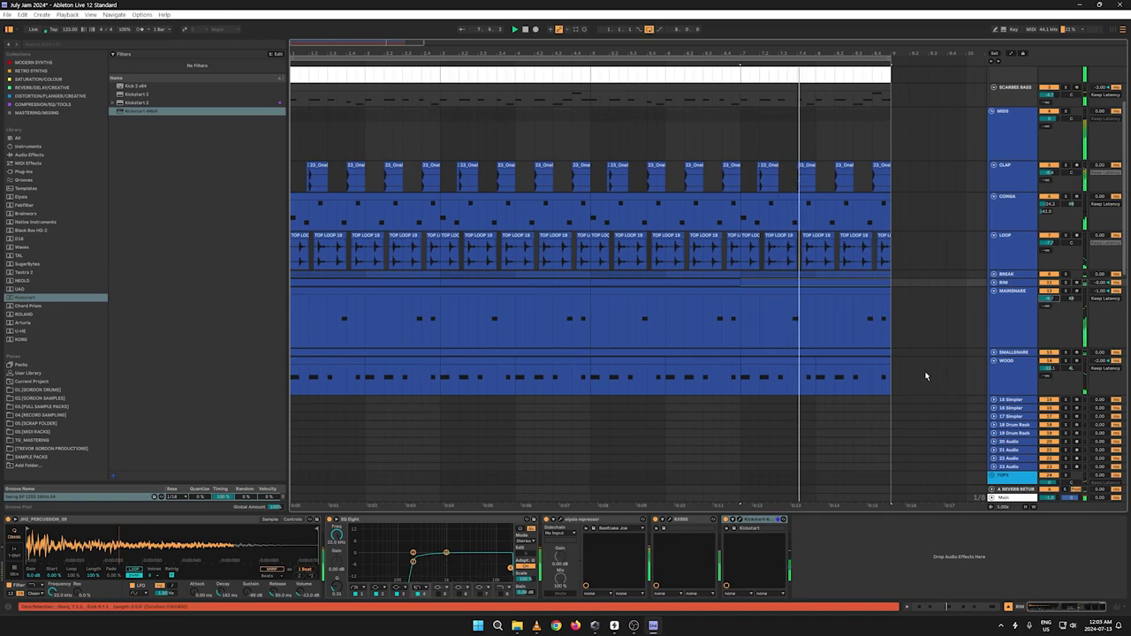
Step: Repeat MAINSNARE bar 1 into bar 2, then bars 1–4 into bars 5–8
drag(367, 326, 233, 327)
key(ctrl+d)
key(ctrl+d)
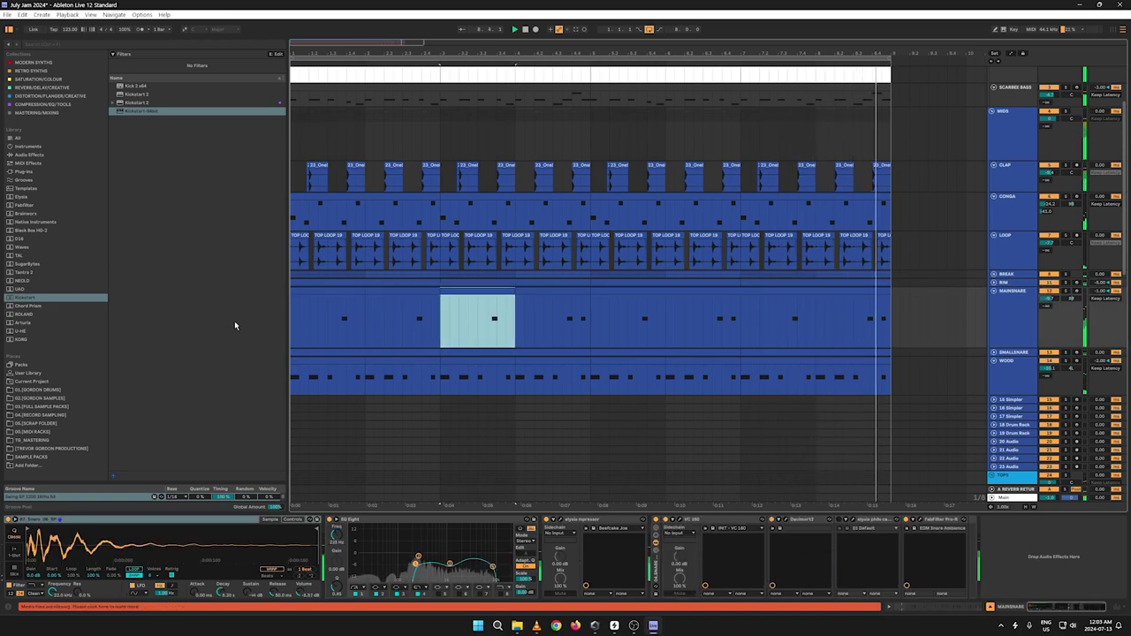
drag(590, 324, 290, 327)
key(ctrl+d)
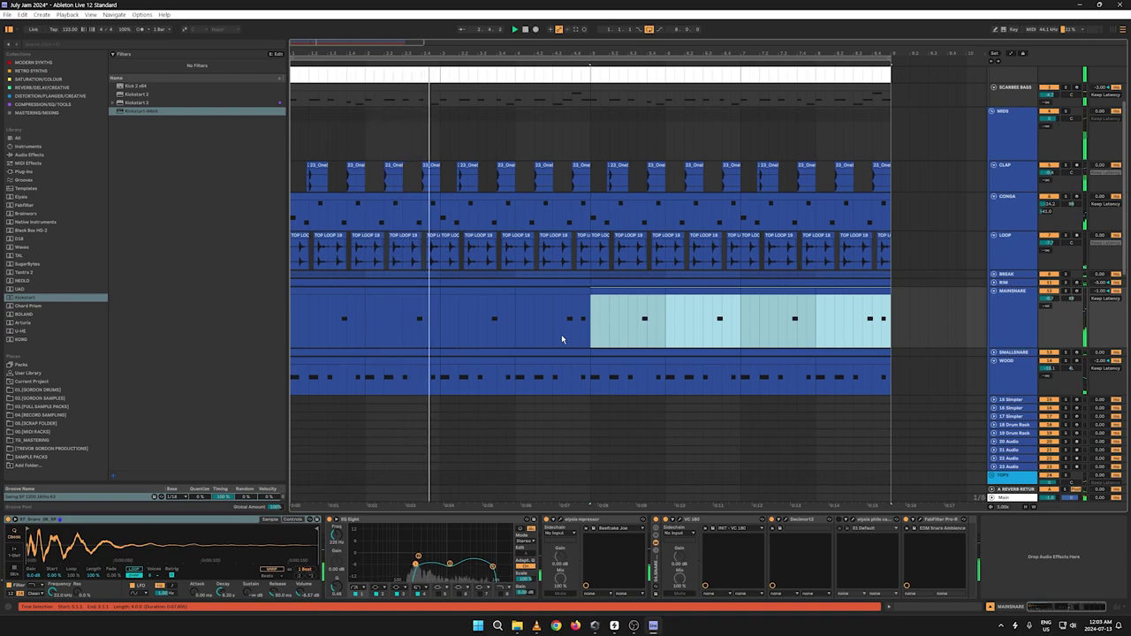
Step: Raise the snare EQ Eight's high band to about 10.7 kHz
click(1017, 316)
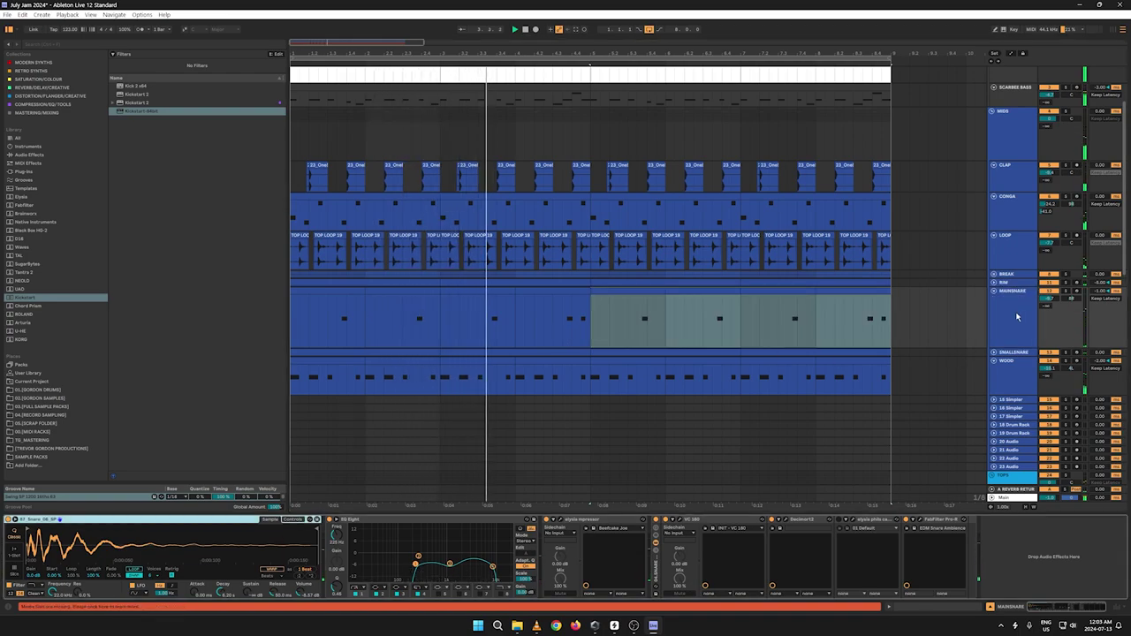
click(493, 567)
drag(493, 567, 498, 565)
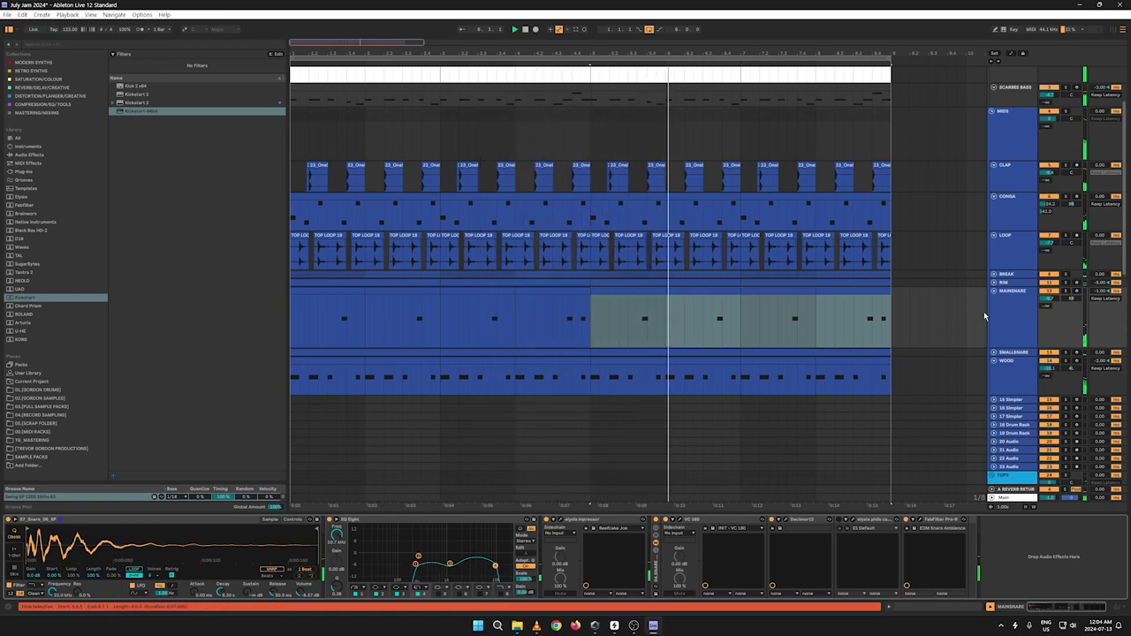
scroll(971, 317, down, 10)
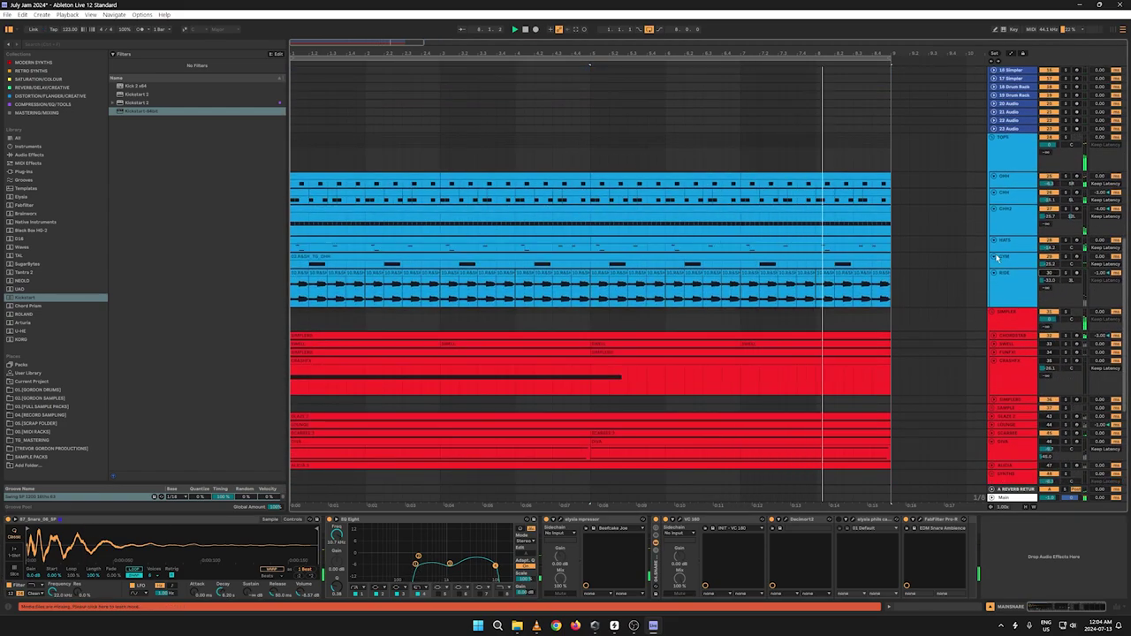
Step: Show CHORDSTAB's chord sample, EQ Eight and Auto Filter while the groove plays
click(1016, 337)
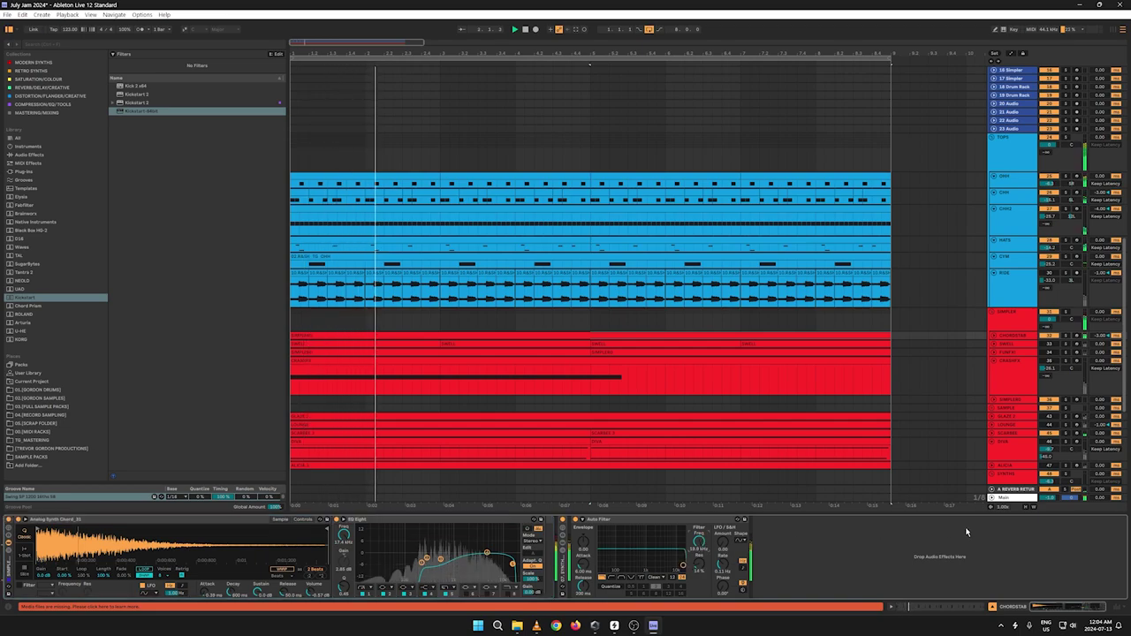
scroll(961, 363, down, 4)
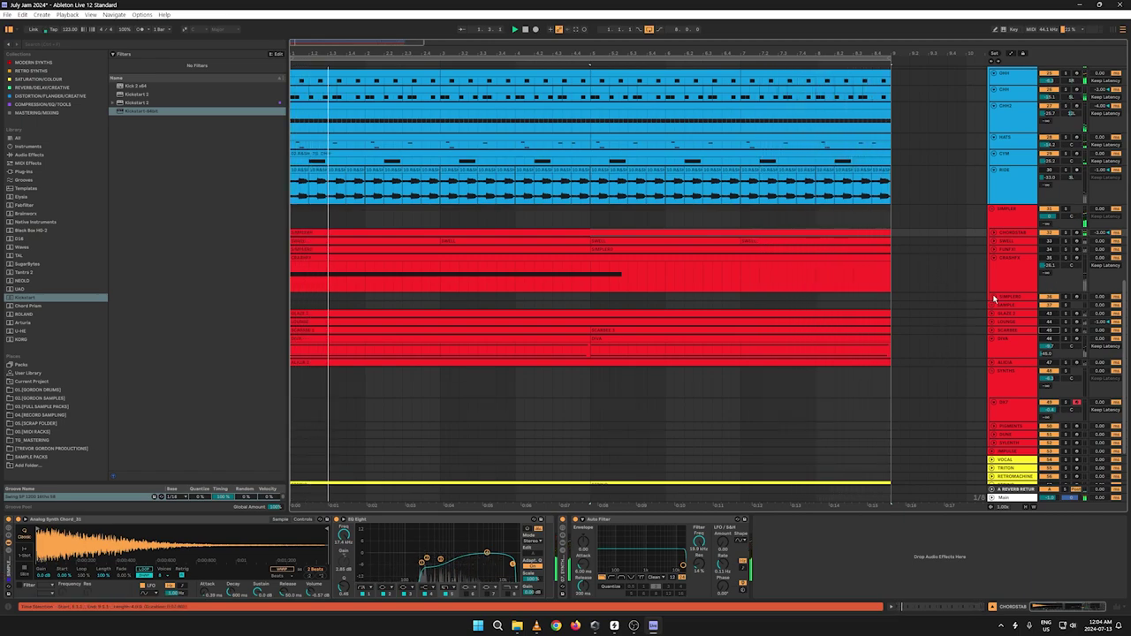
scroll(1003, 291, down, 1)
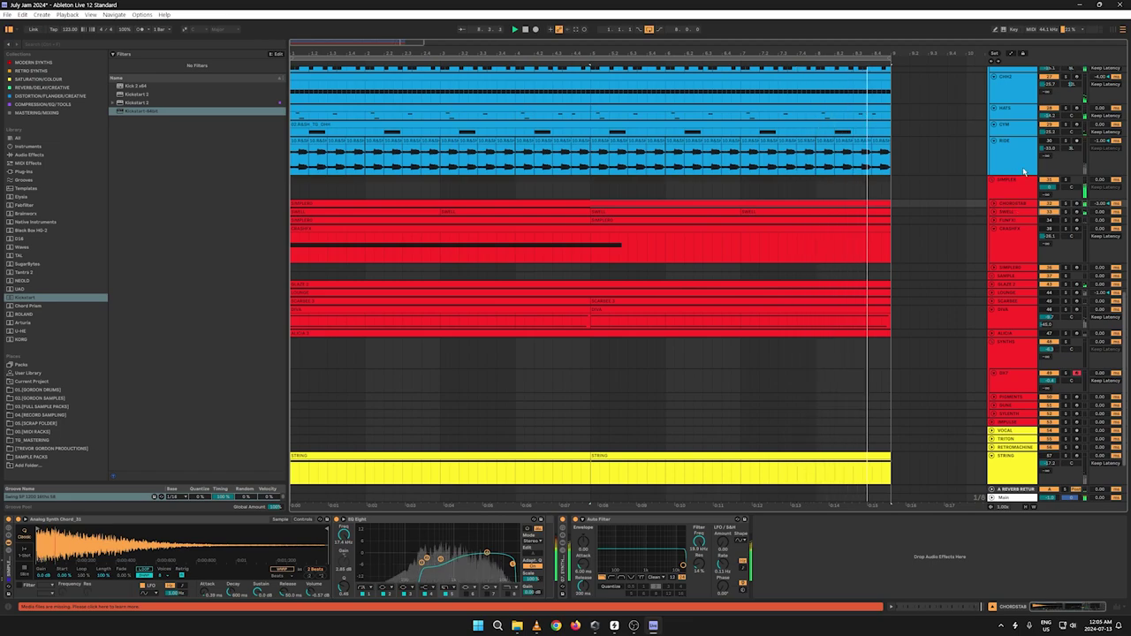
scroll(981, 185, up, 5)
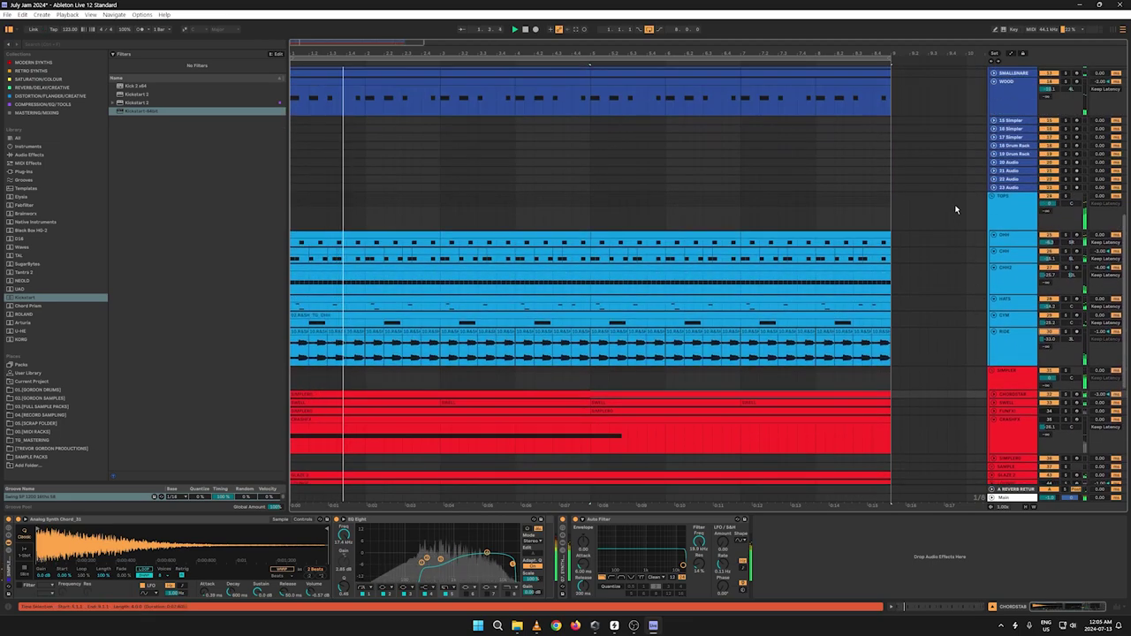
scroll(936, 234, up, 2)
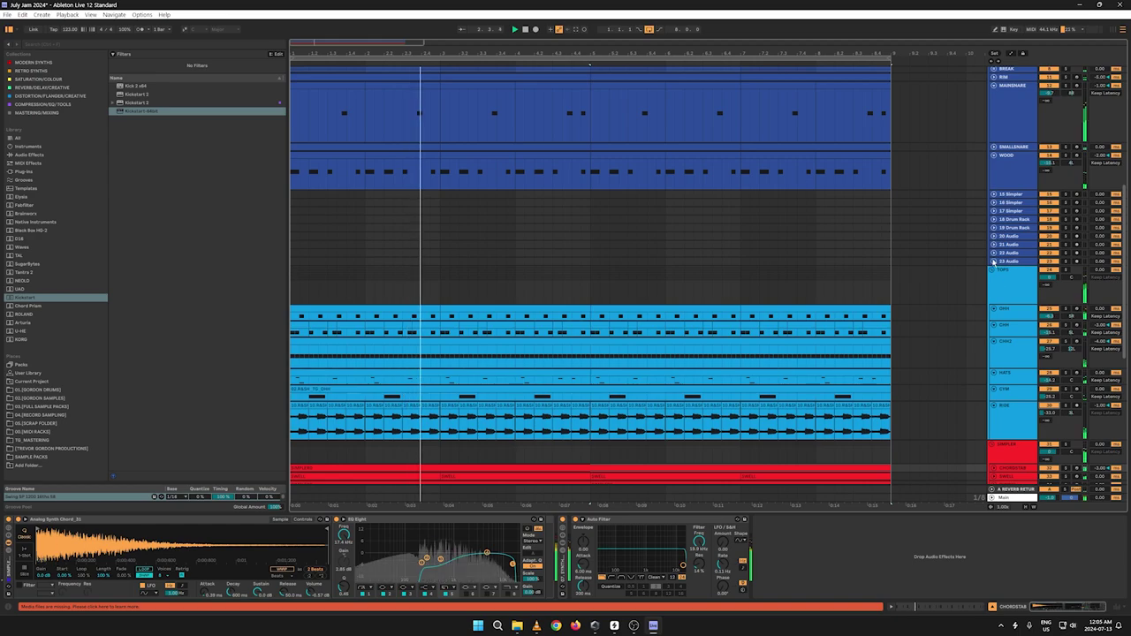
Step: Solo the MIDS and LOW groups so kick and bass play, then select MAINSNARE's first bar
click(993, 267)
scroll(972, 275, up, 3)
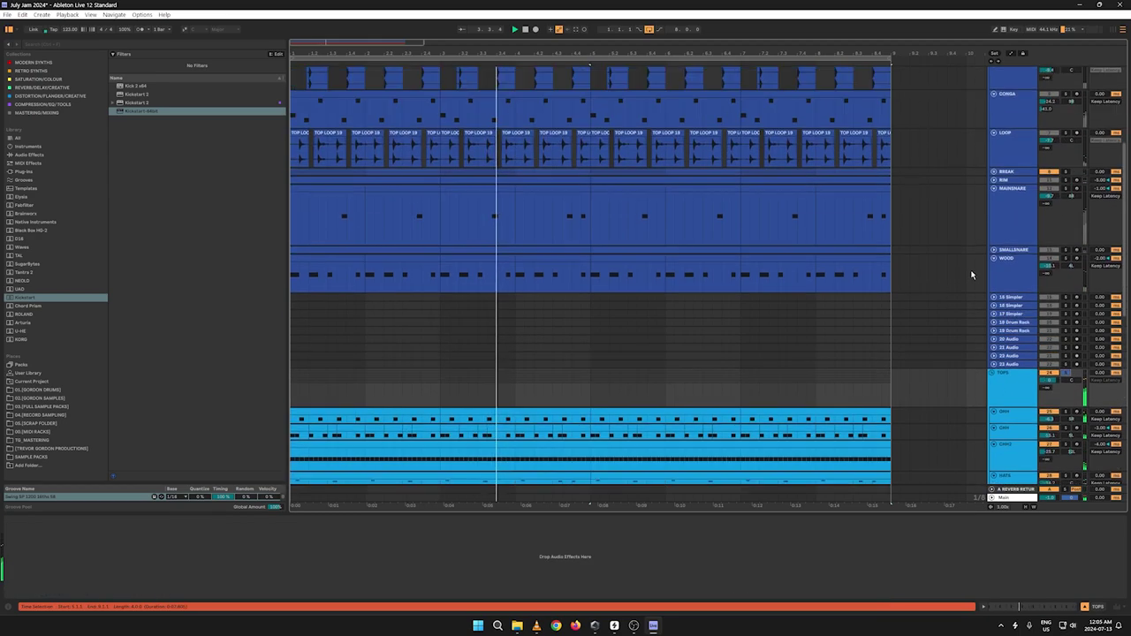
scroll(971, 275, up, 5)
click(1065, 186)
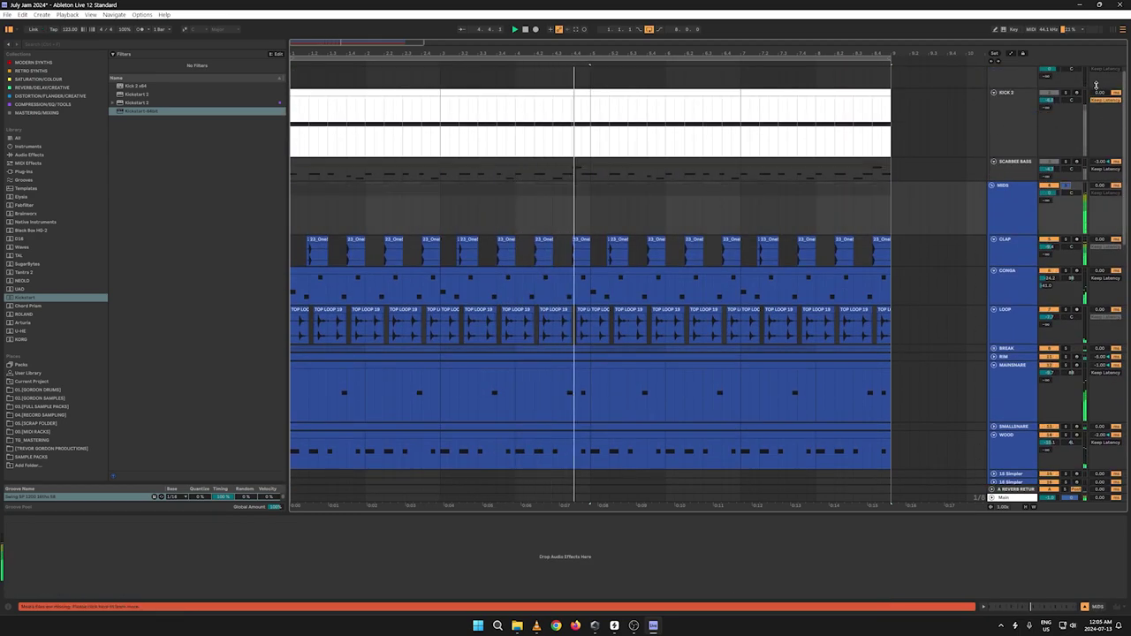
scroll(1019, 140, up, 1)
click(1067, 71)
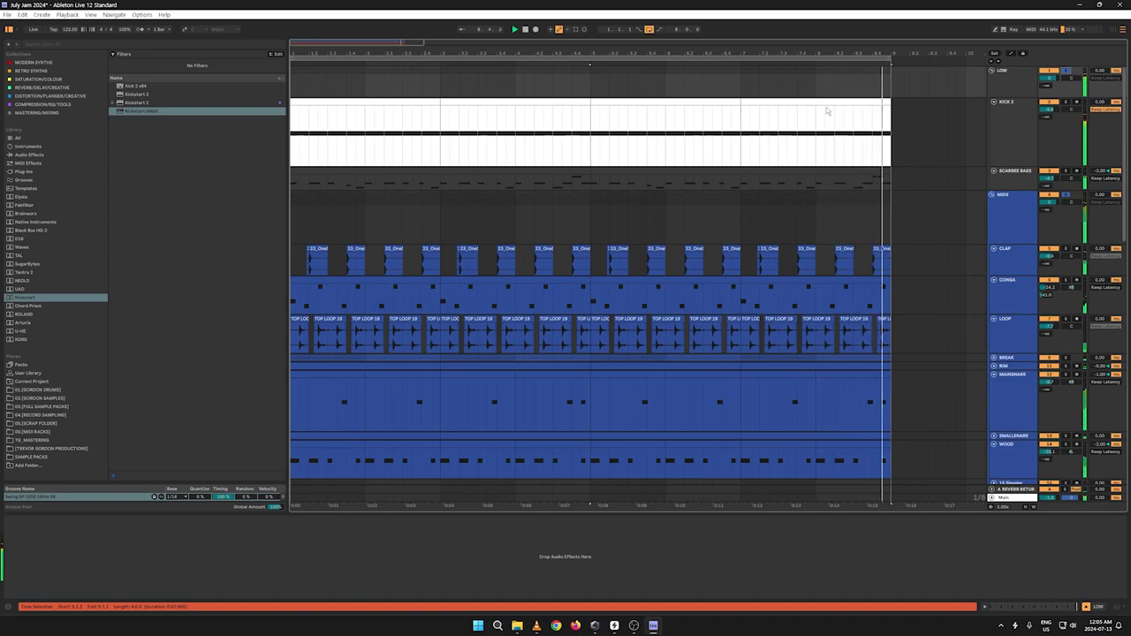
scroll(844, 141, down, 3)
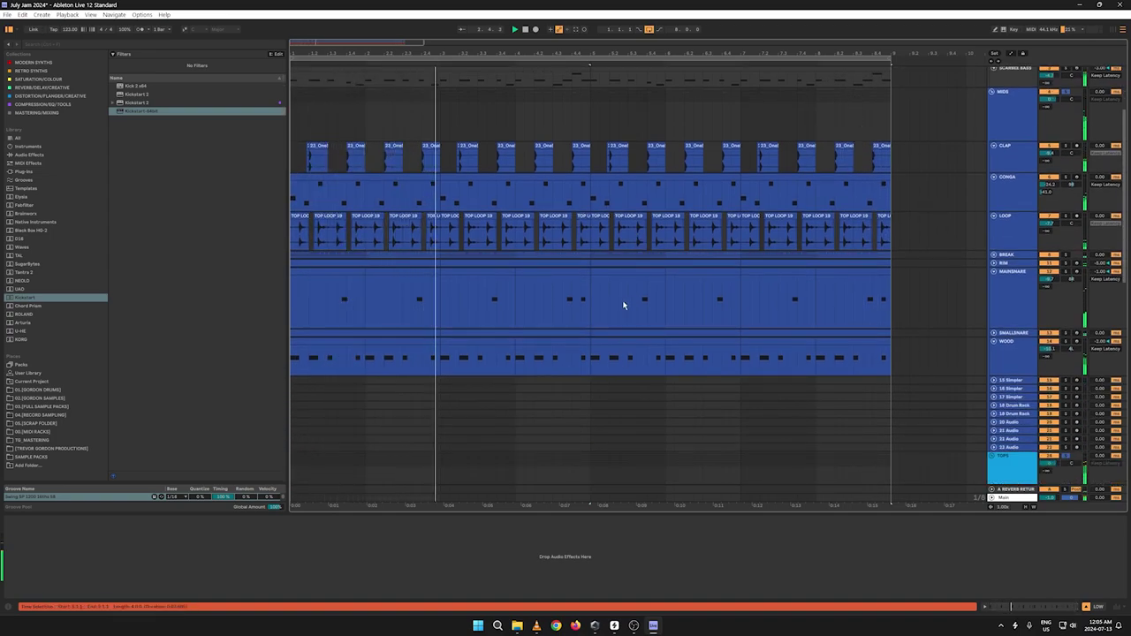
click(337, 269)
Step: Open MAINSNARE's notes in an enlarged editor and move the C3 note later in the bar
double_click(337, 272)
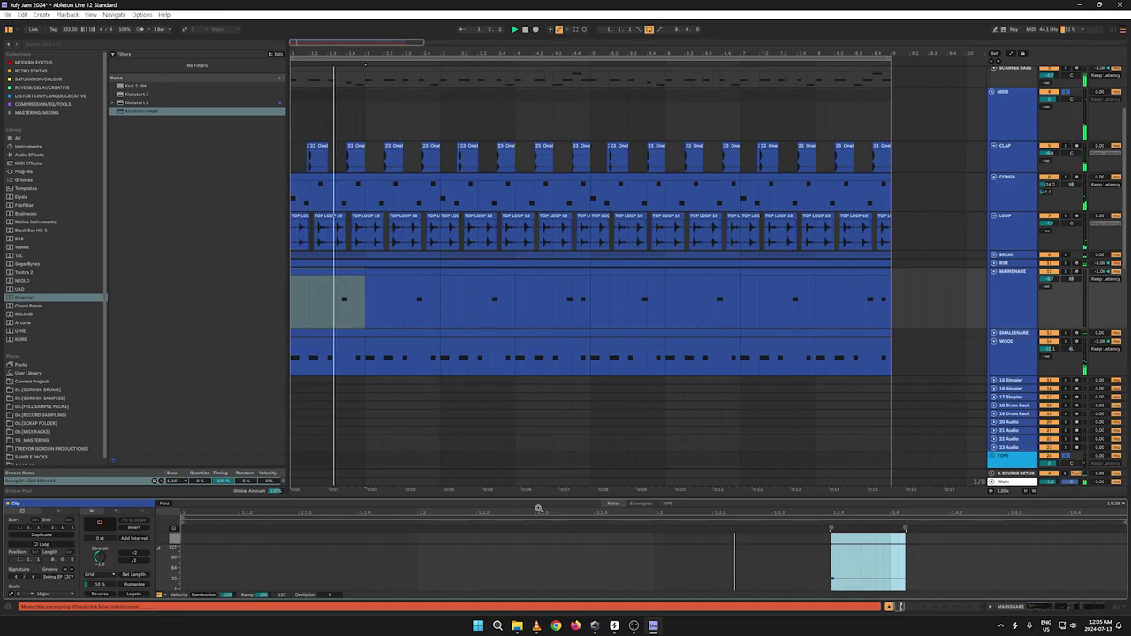
drag(541, 497, 570, 290)
click(778, 424)
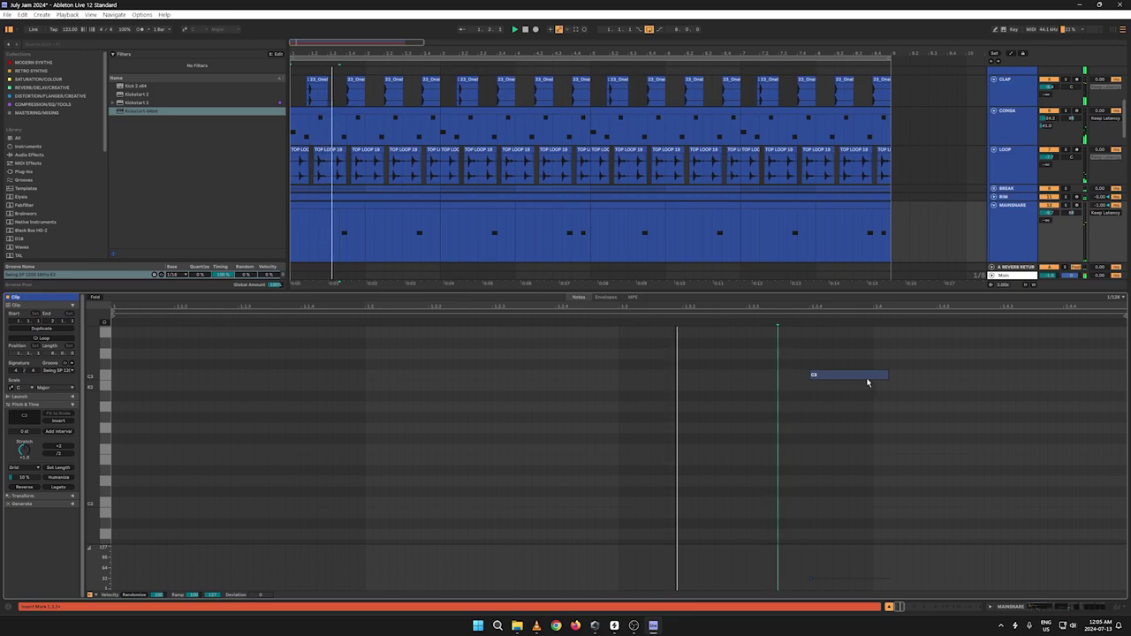
drag(854, 377, 908, 386)
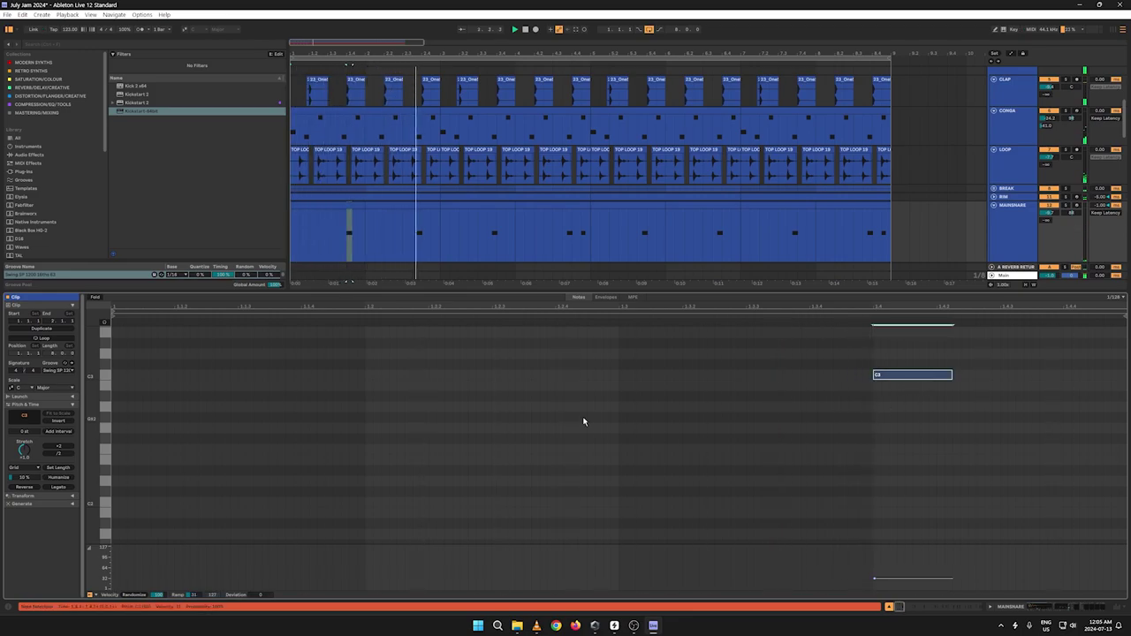
Step: Try duplicating MAINSNARE's first two bars with Ctrl+D, undo it, and audition later bars
drag(440, 234, 250, 242)
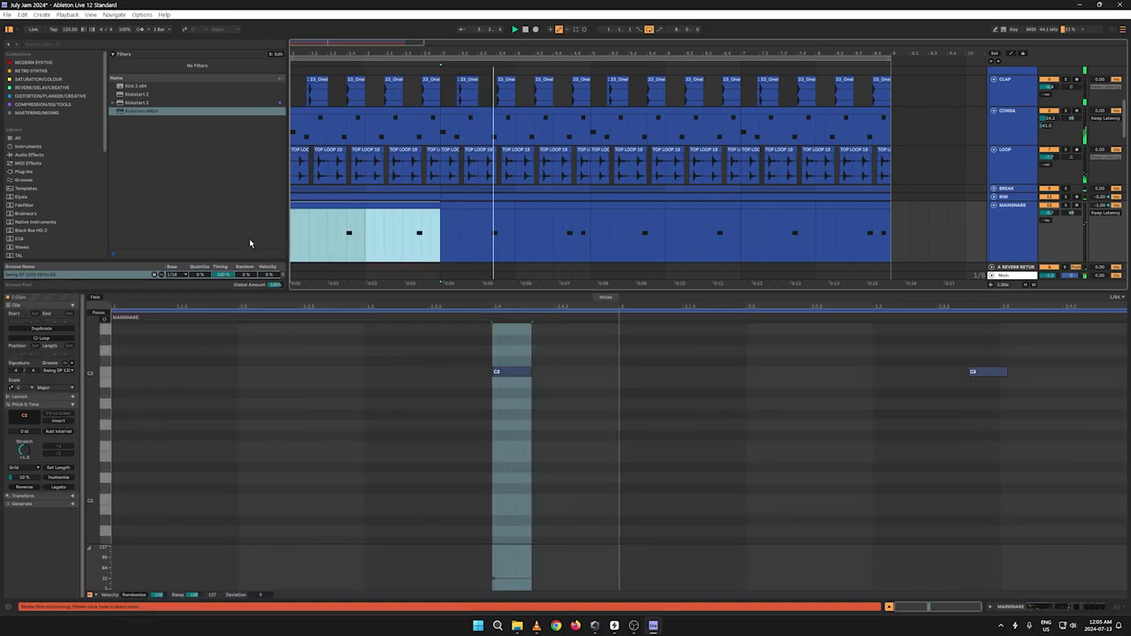
key(ctrl+d)
key(ctrl+z)
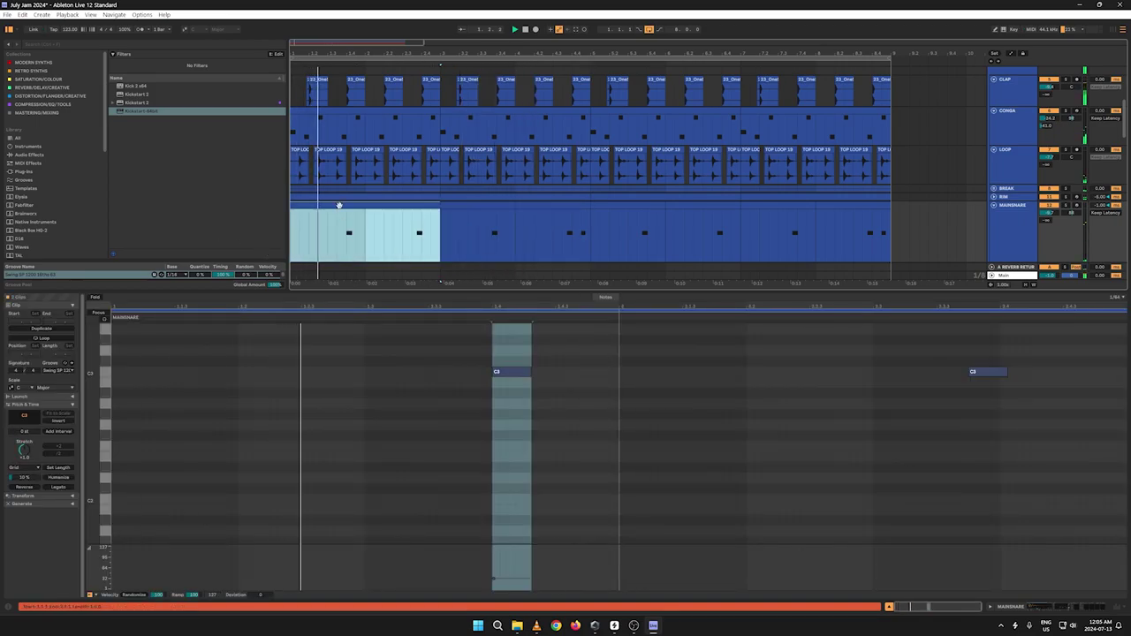
right_click(339, 205)
click(346, 220)
click(494, 243)
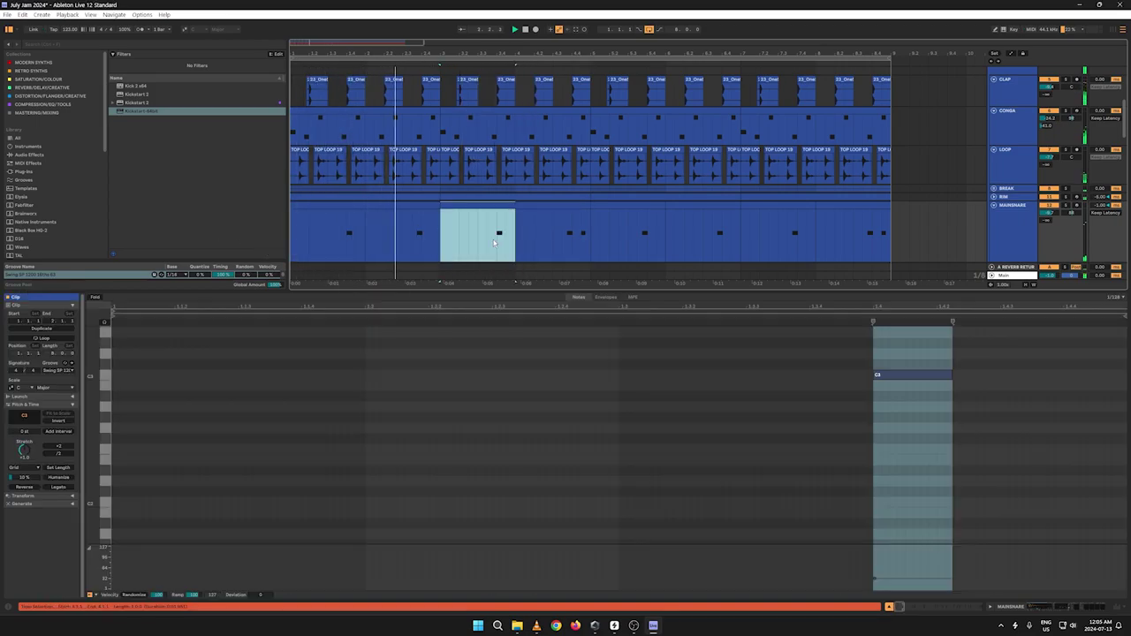
click(631, 237)
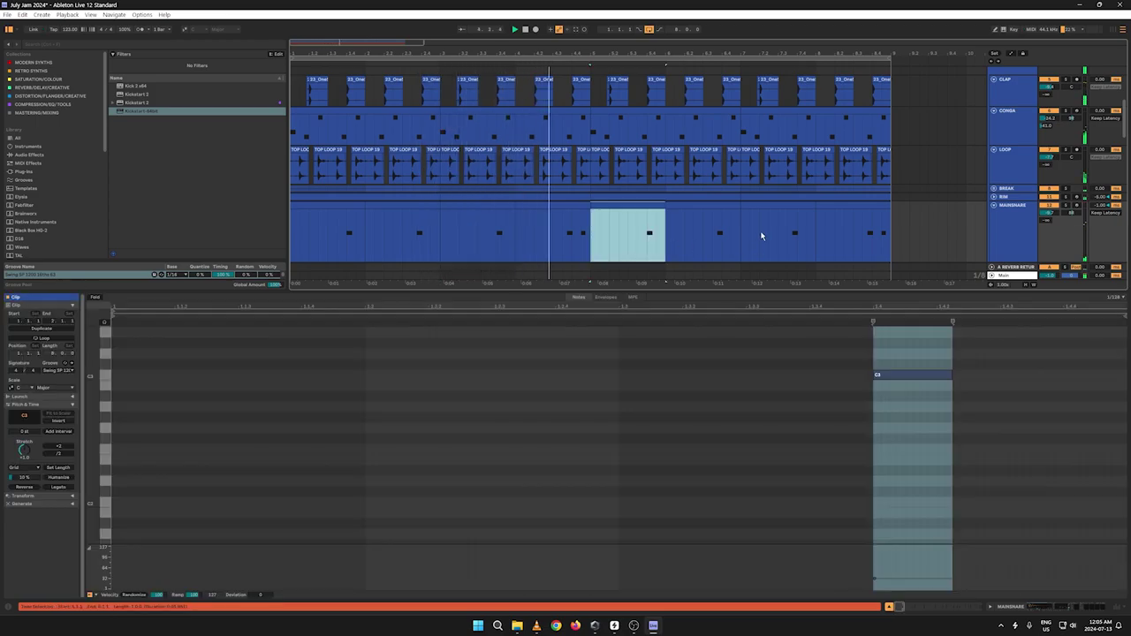
click(747, 231)
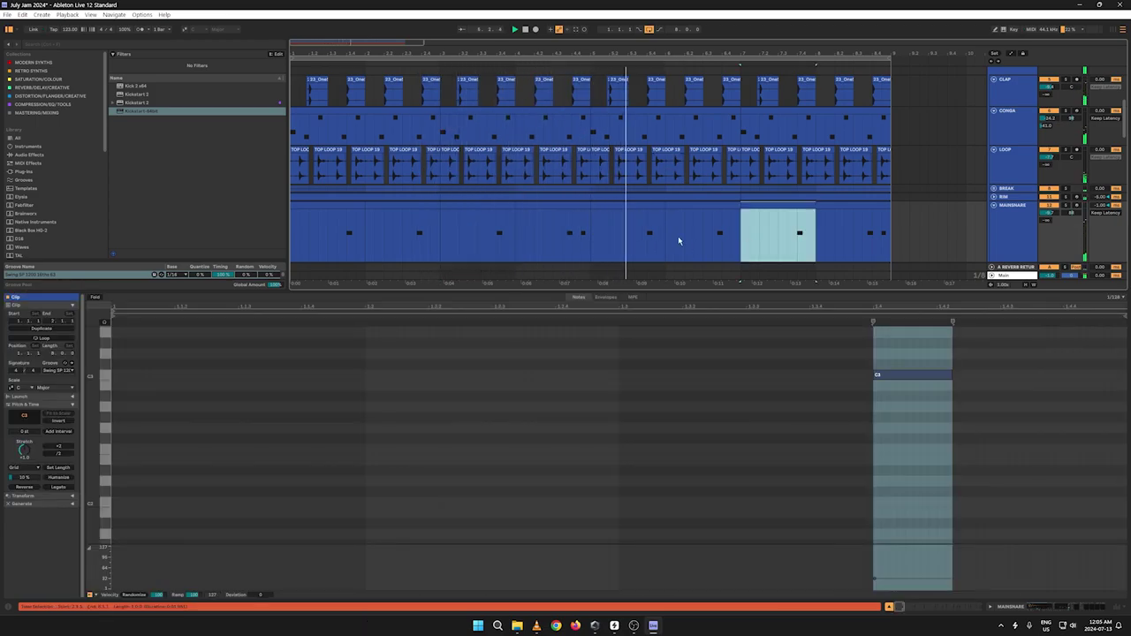
Step: Lower both C3 snare note velocities, then duplicate the clip's first half over the second half
click(562, 205)
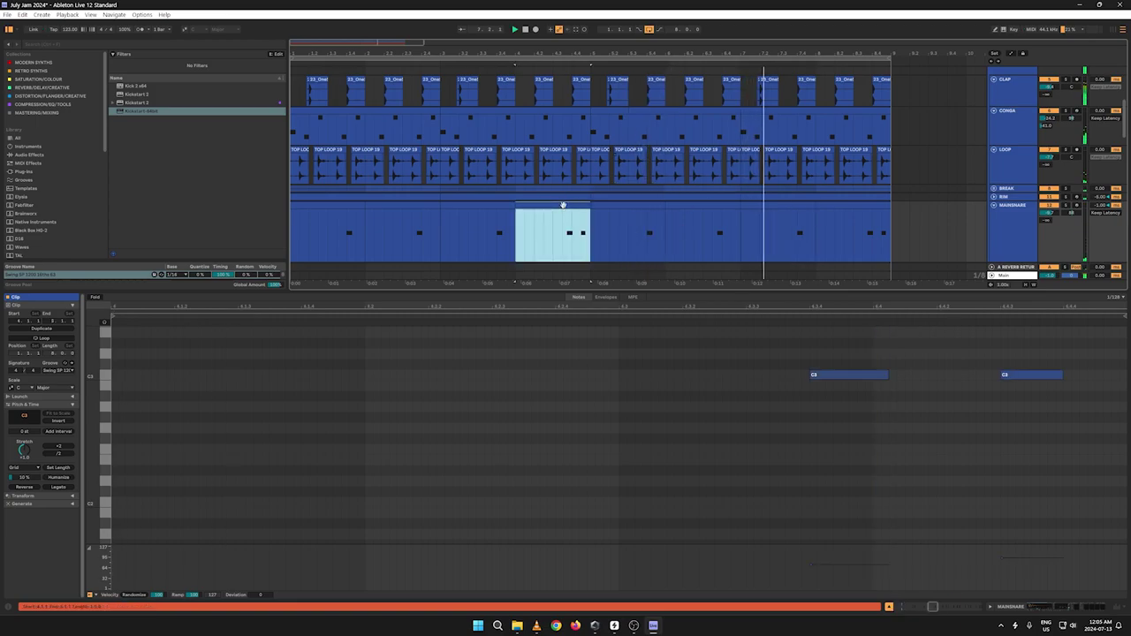
drag(1020, 564, 1026, 578)
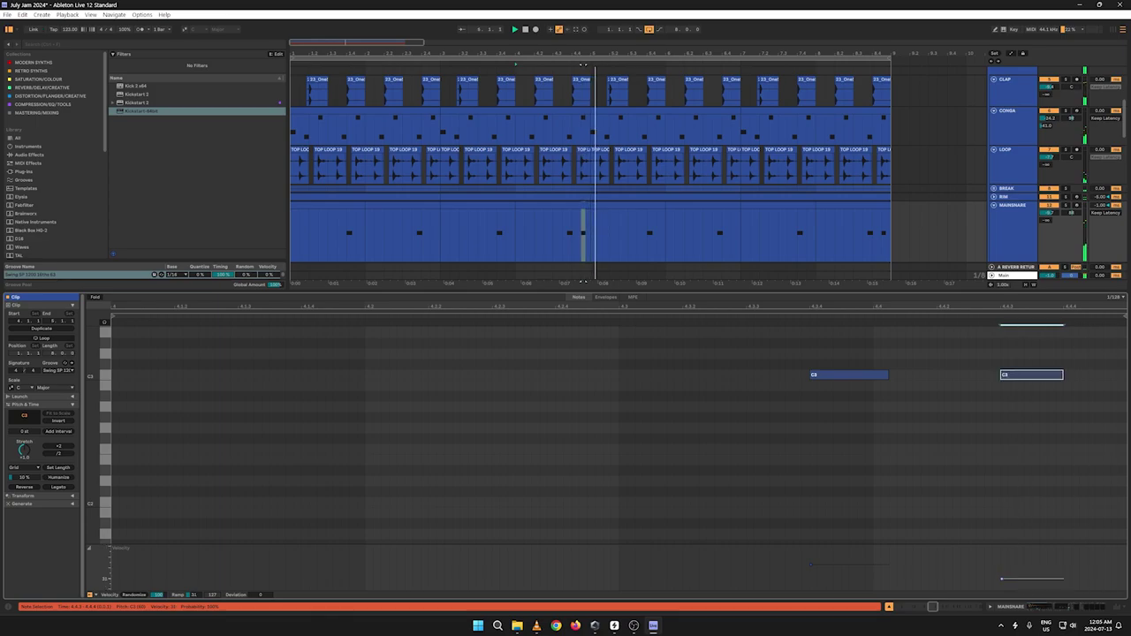
drag(873, 564, 873, 570)
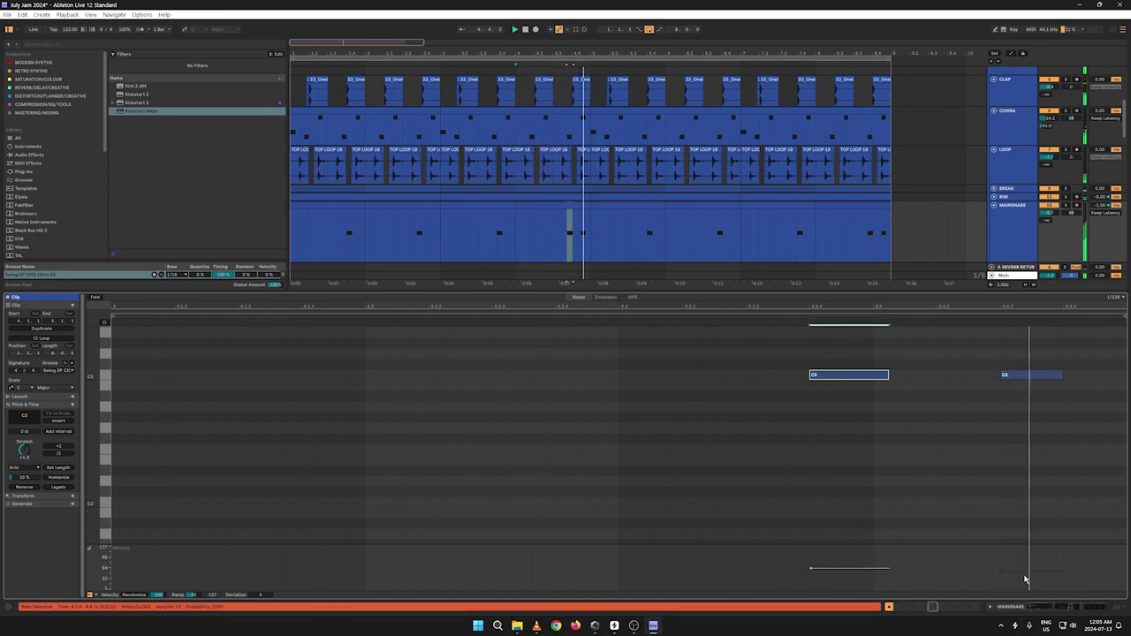
drag(1025, 571, 1024, 569)
drag(873, 569, 873, 572)
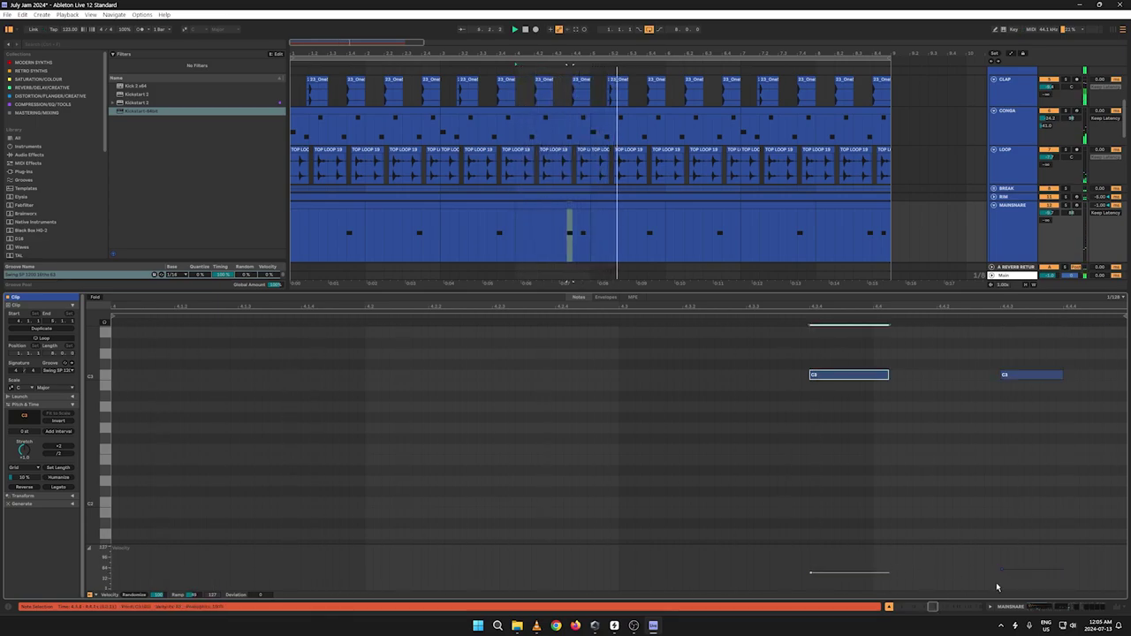
drag(591, 228, 197, 217)
key(ctrl+d)
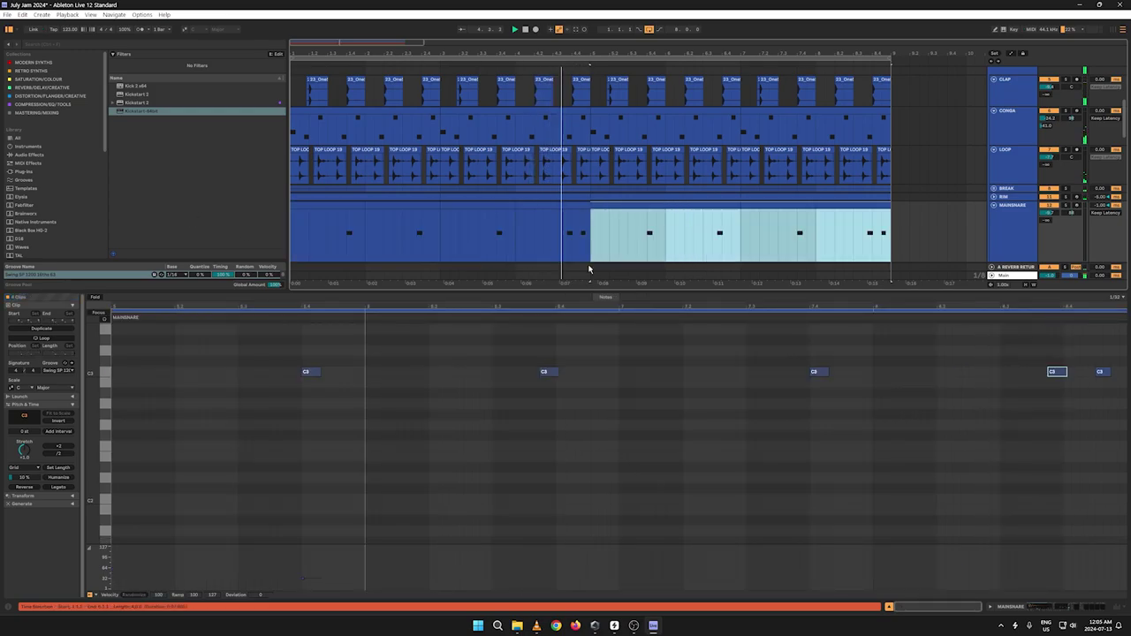
Step: Raise Space on MAINSNARE's FabFilter Pro-R from 0.16 s to 0.28 s, then refold the track
click(888, 607)
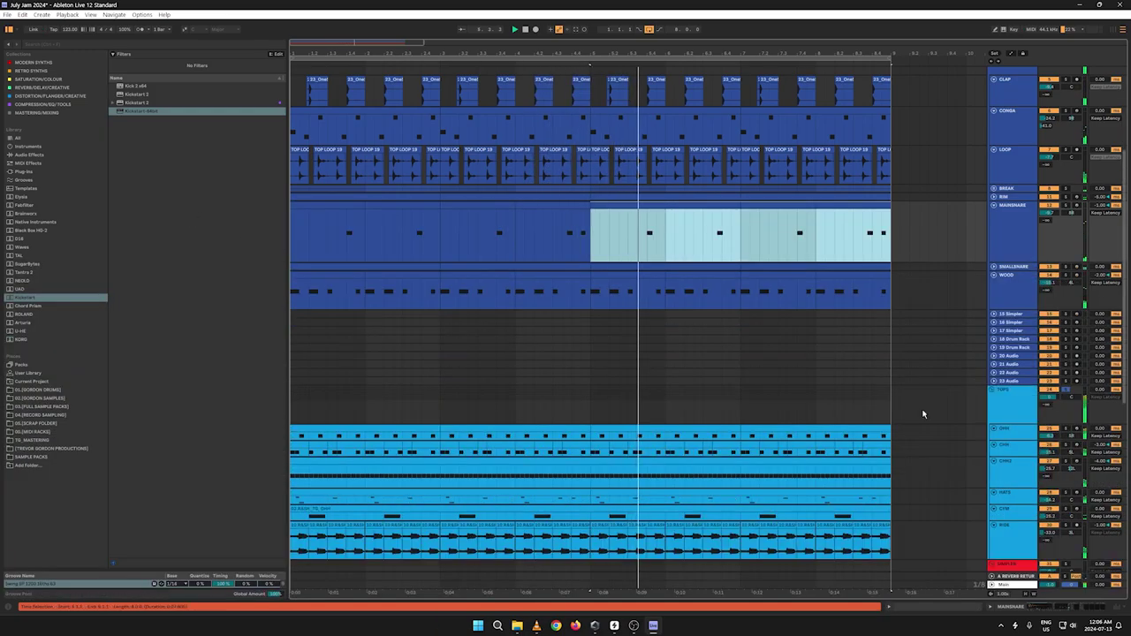
double_click(1016, 231)
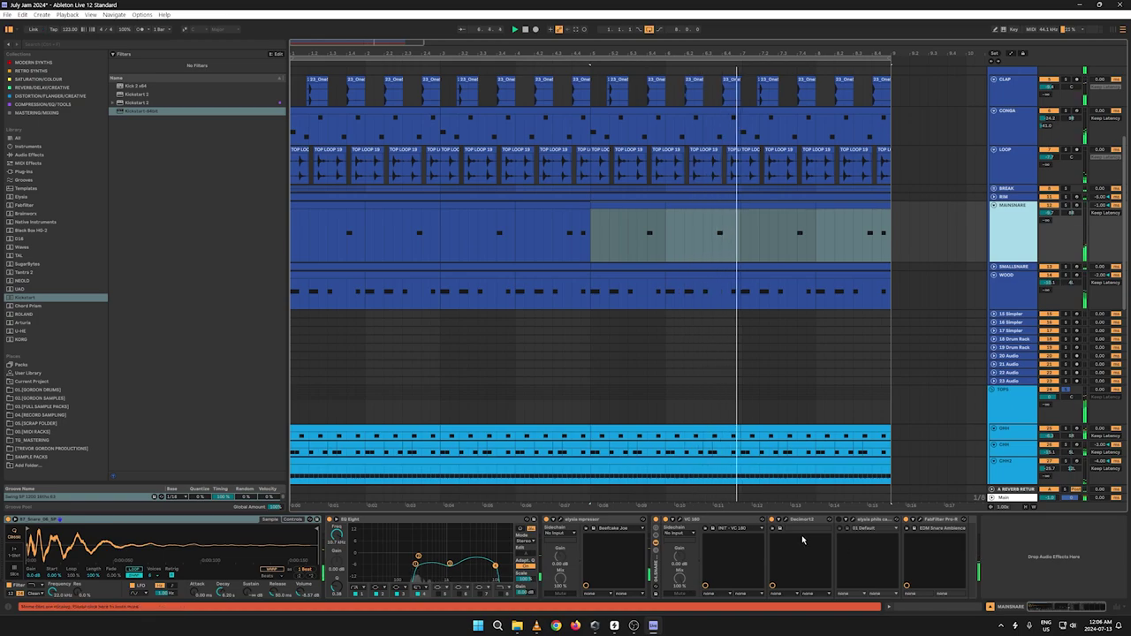
click(920, 521)
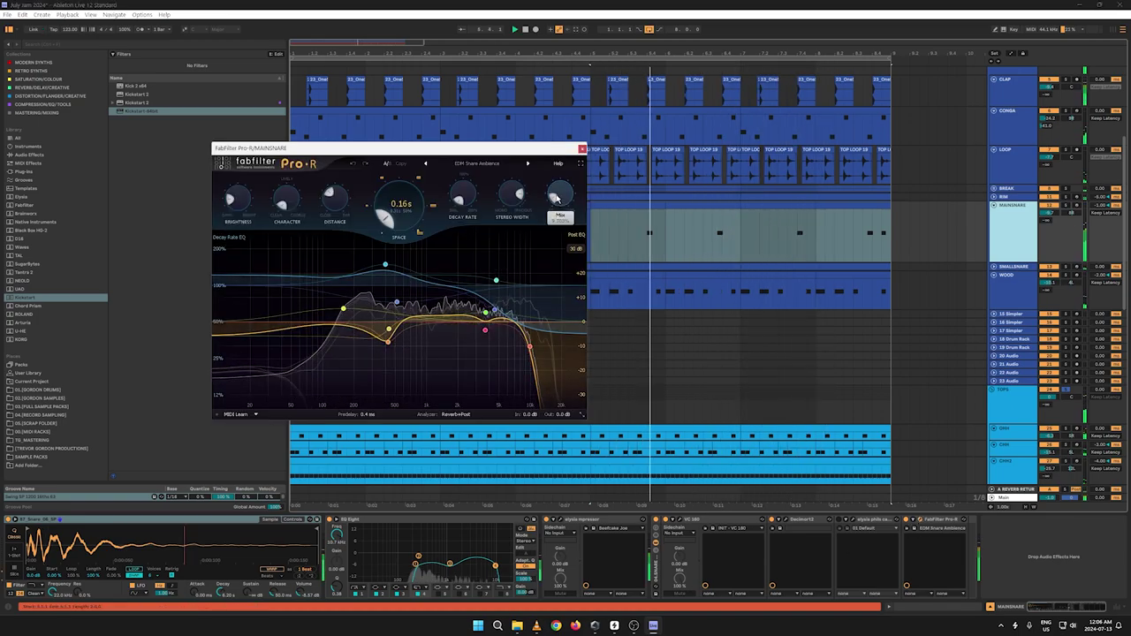
key(space)
key(space)
drag(387, 220, 384, 209)
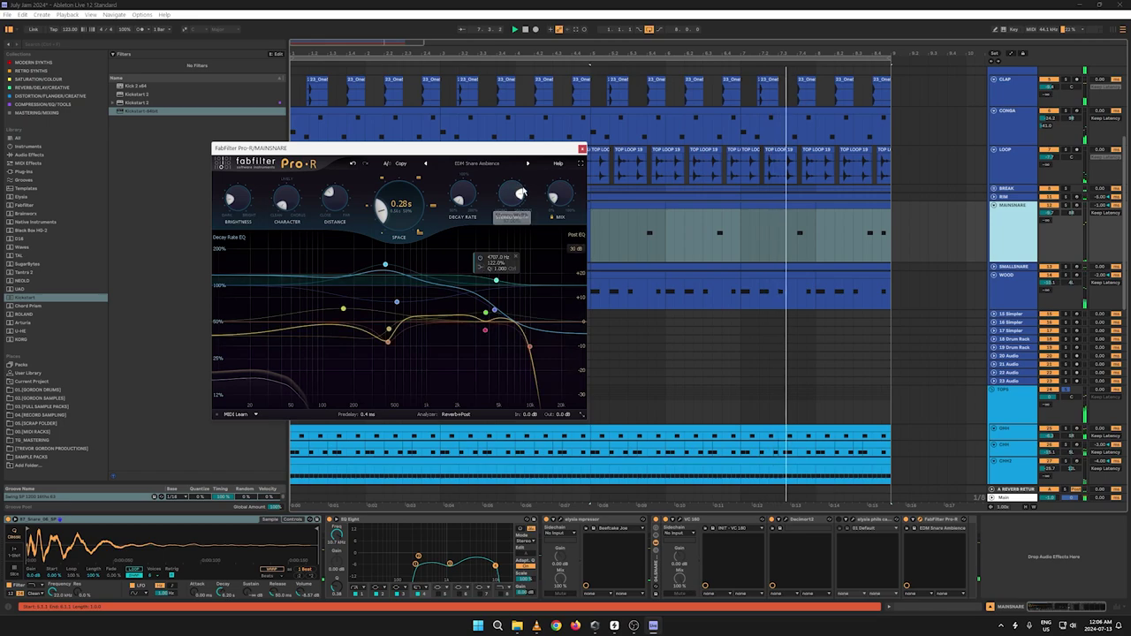
click(582, 149)
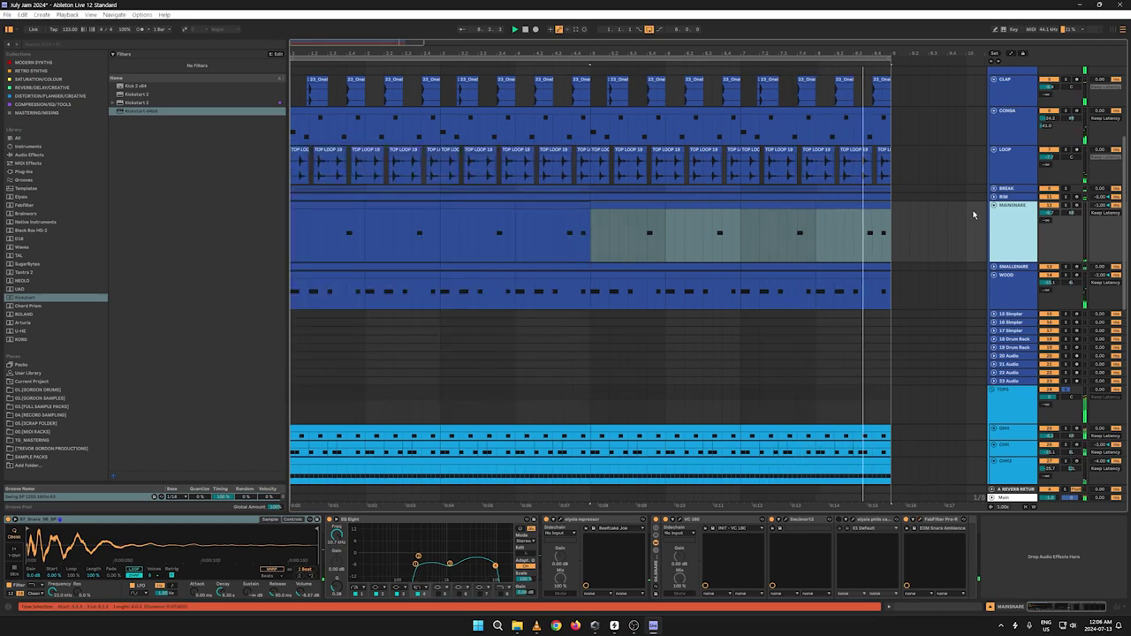
click(992, 205)
Step: Fold the WOOD track and the MIDS and LOW groups
click(992, 221)
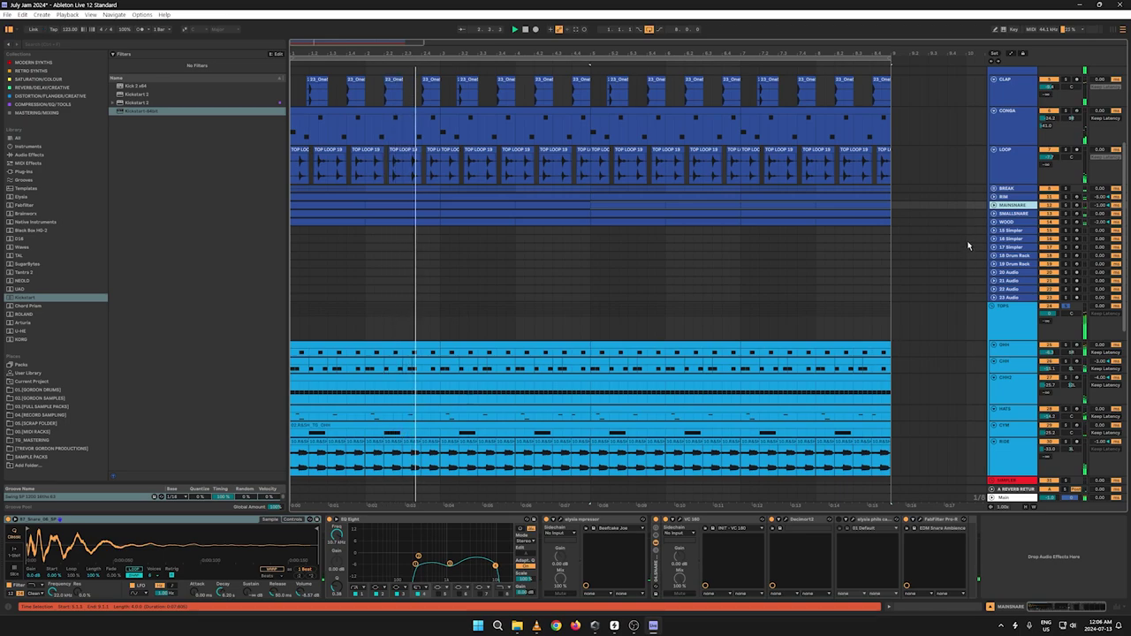
scroll(967, 245, up, 2)
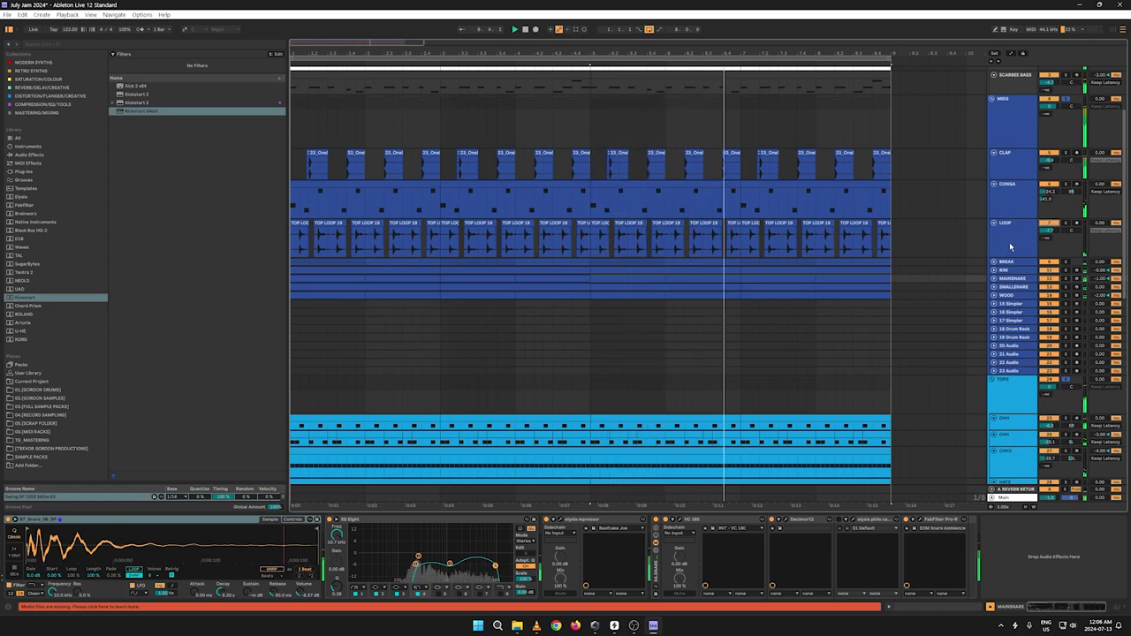
click(993, 98)
scroll(989, 137, up, 2)
scroll(990, 136, up, 2)
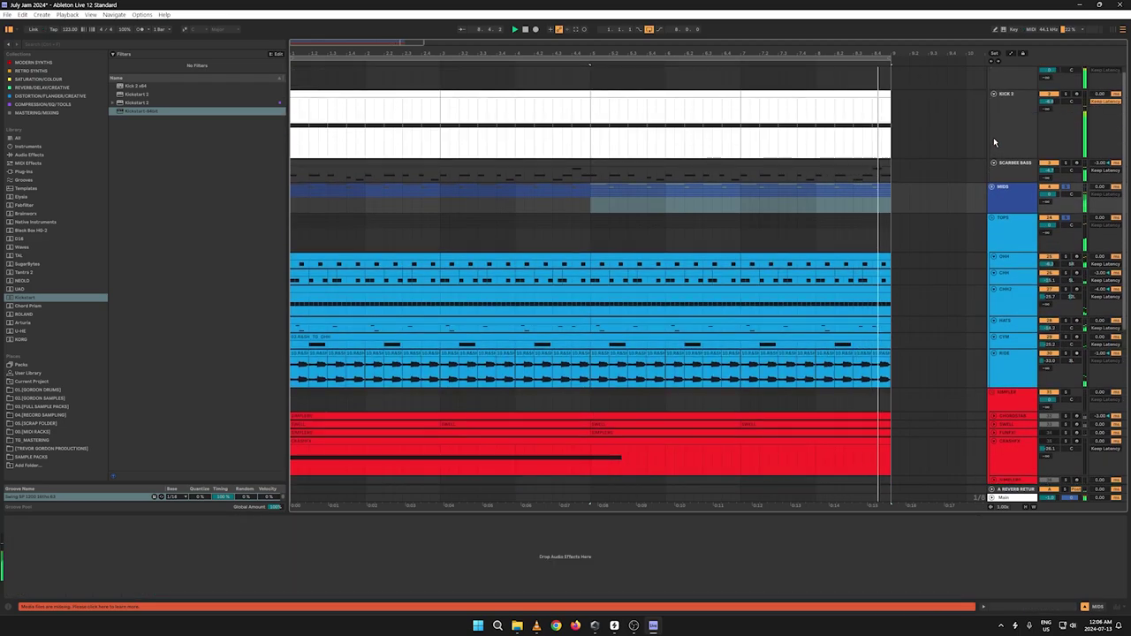
click(991, 70)
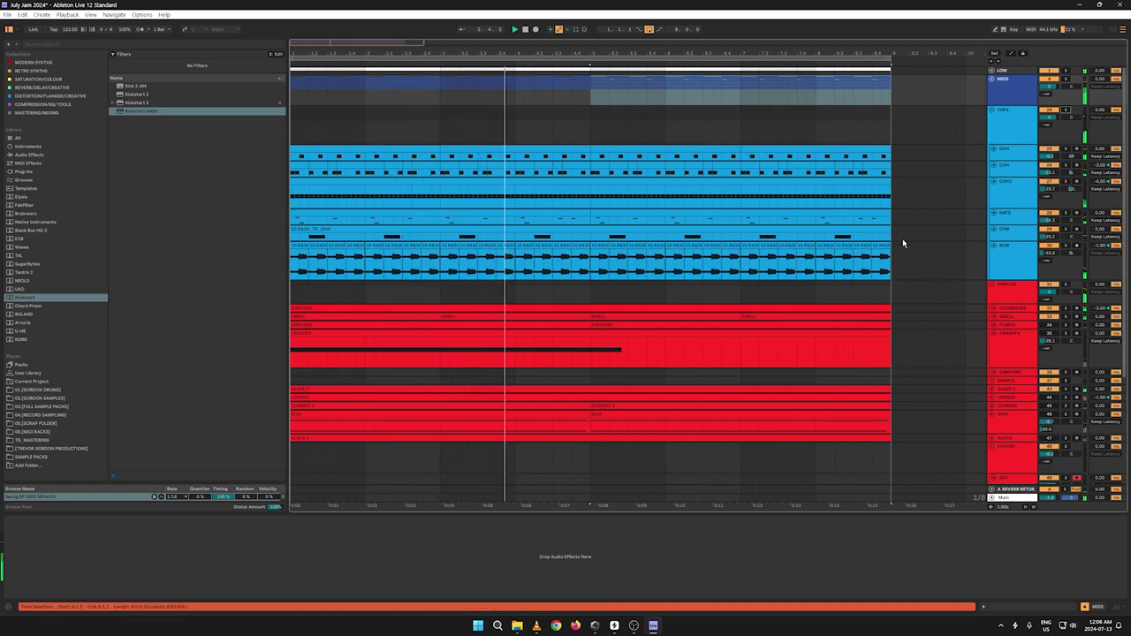
Step: Unfold MIDS, expand SMALLSNARE and MAINSNARE, and deactivate the MAINSNARE track
click(991, 80)
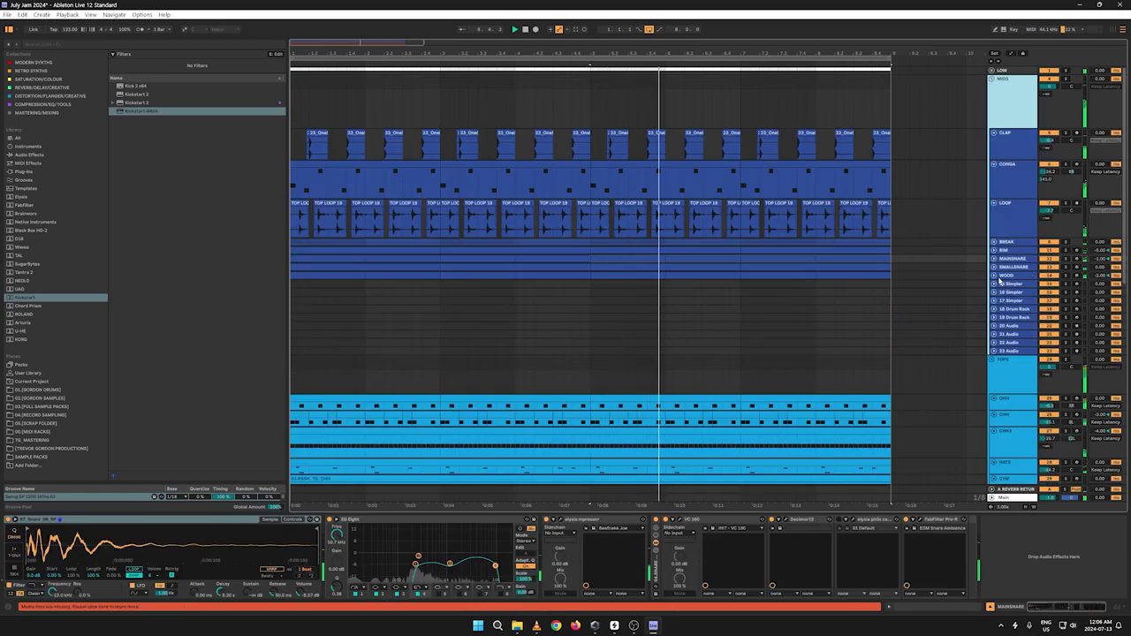
click(993, 266)
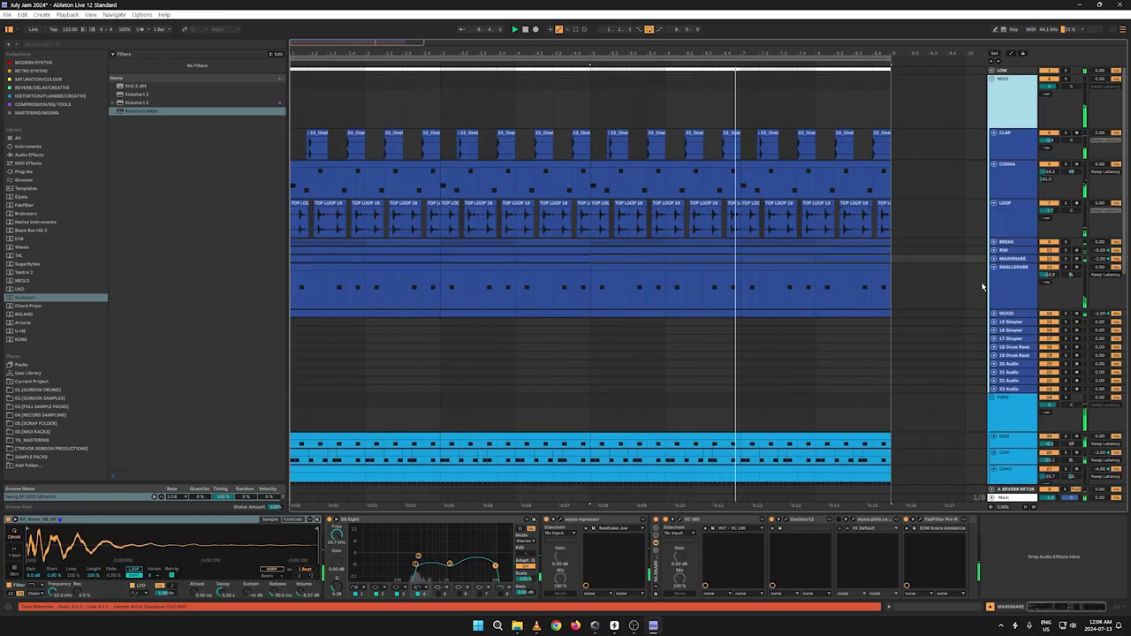
click(994, 258)
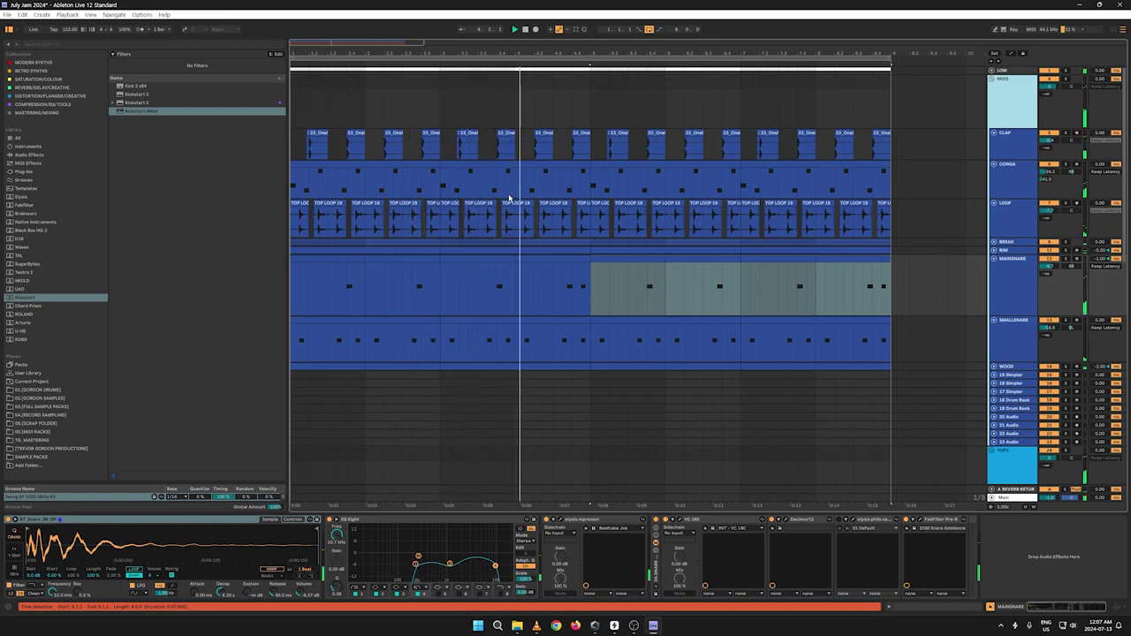
click(1048, 260)
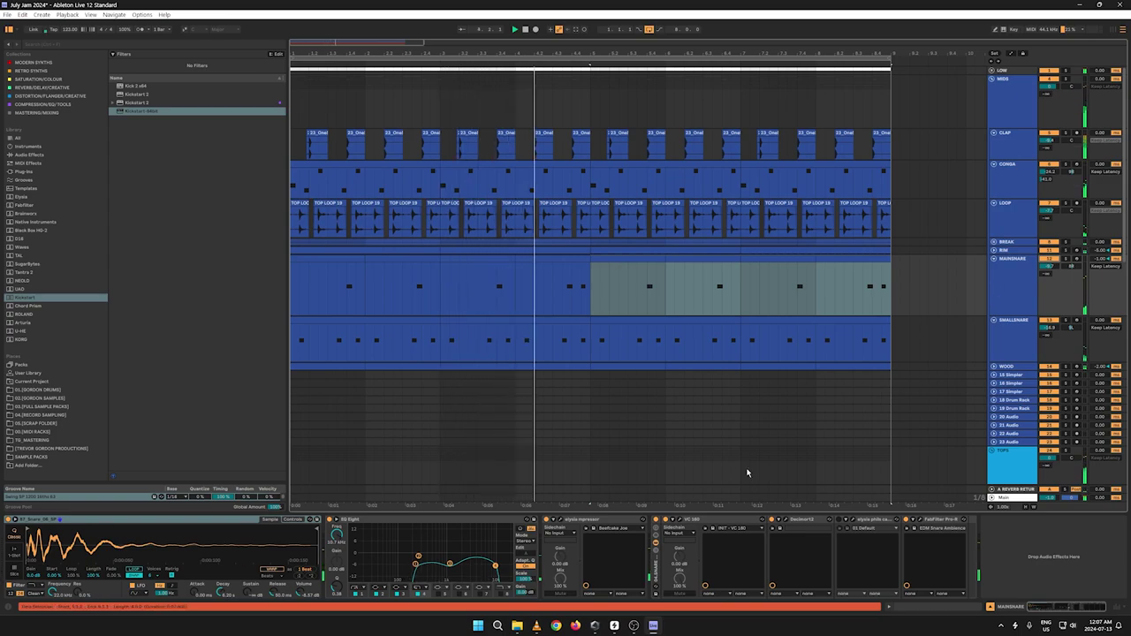
Step: Check the OBS recording timer and switch back to Ableton Live
click(653, 625)
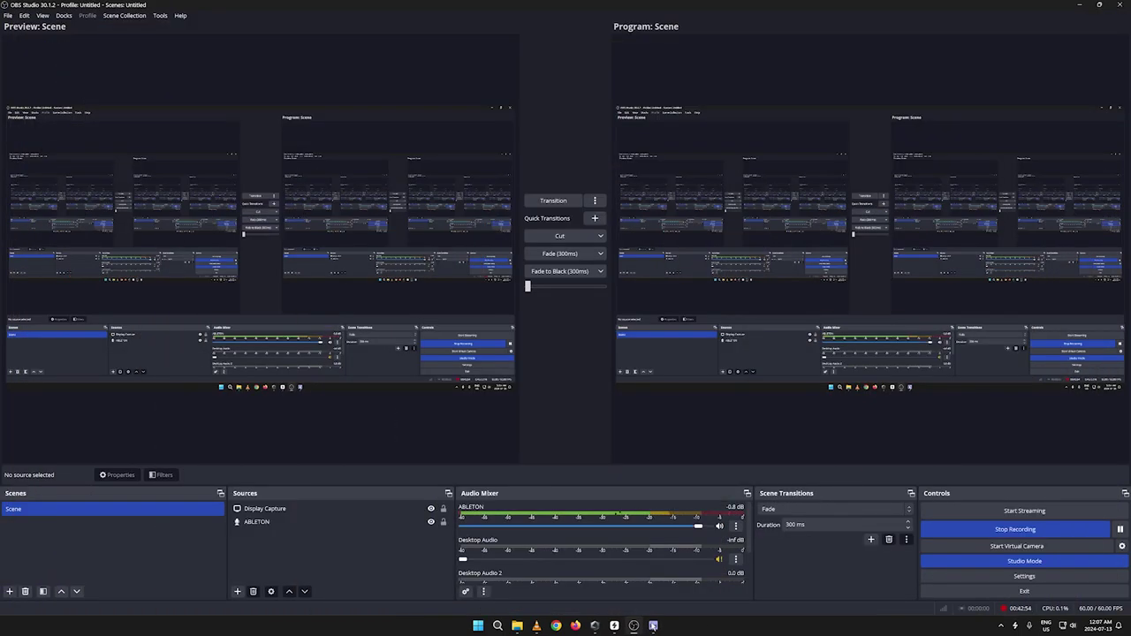
click(653, 626)
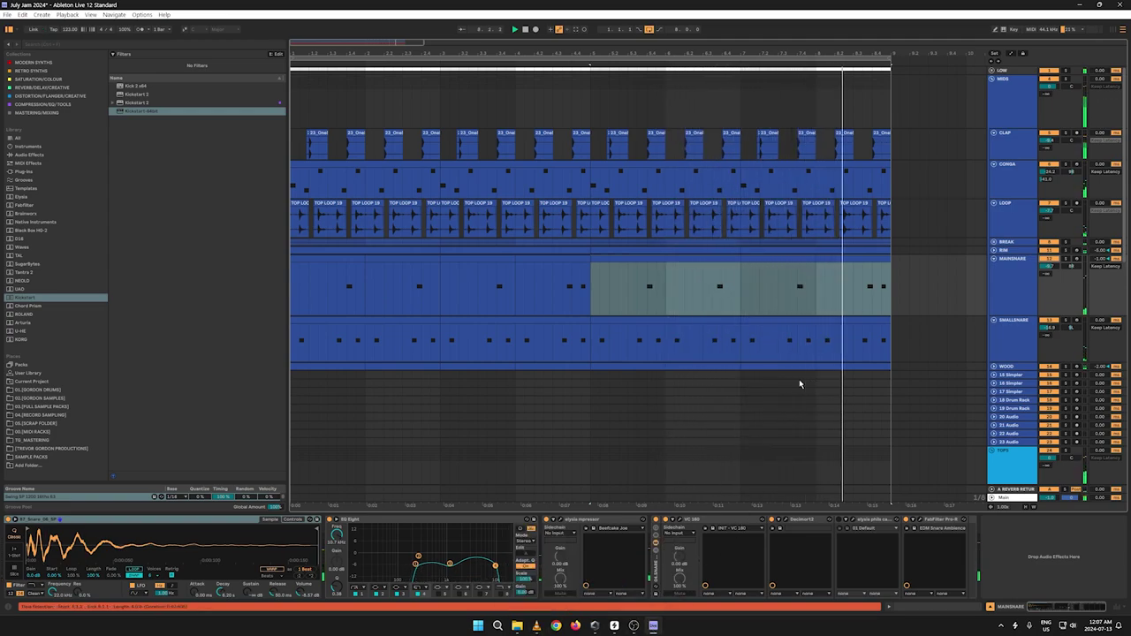
Step: Collapse the MIDS, TOPS, DIVA and SYNTHS track headers
click(991, 79)
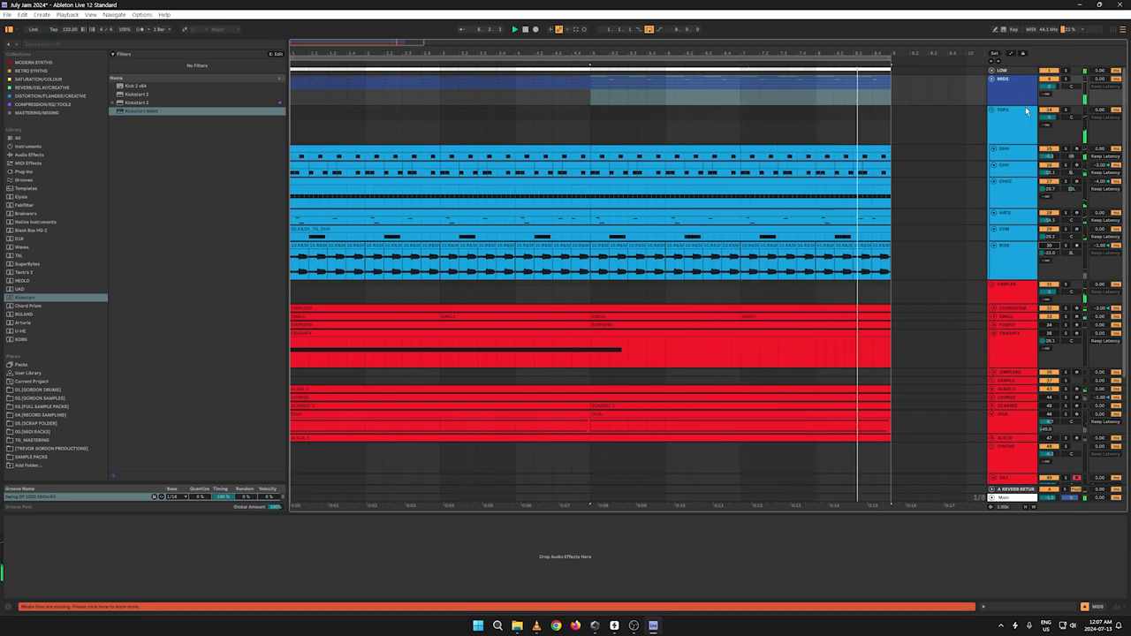
click(991, 109)
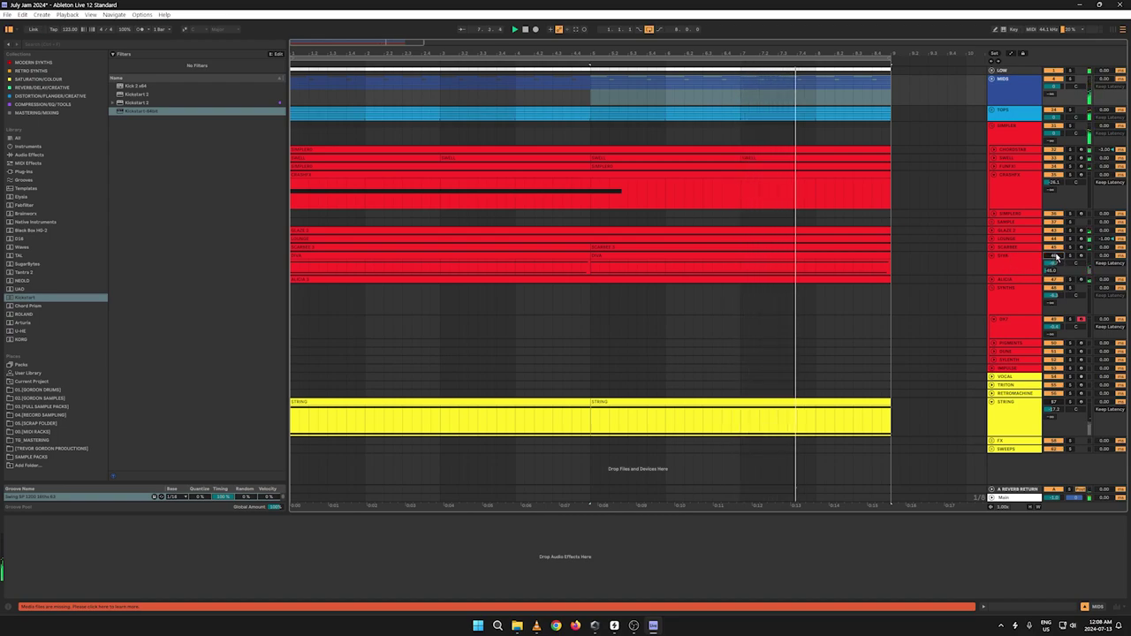
click(991, 255)
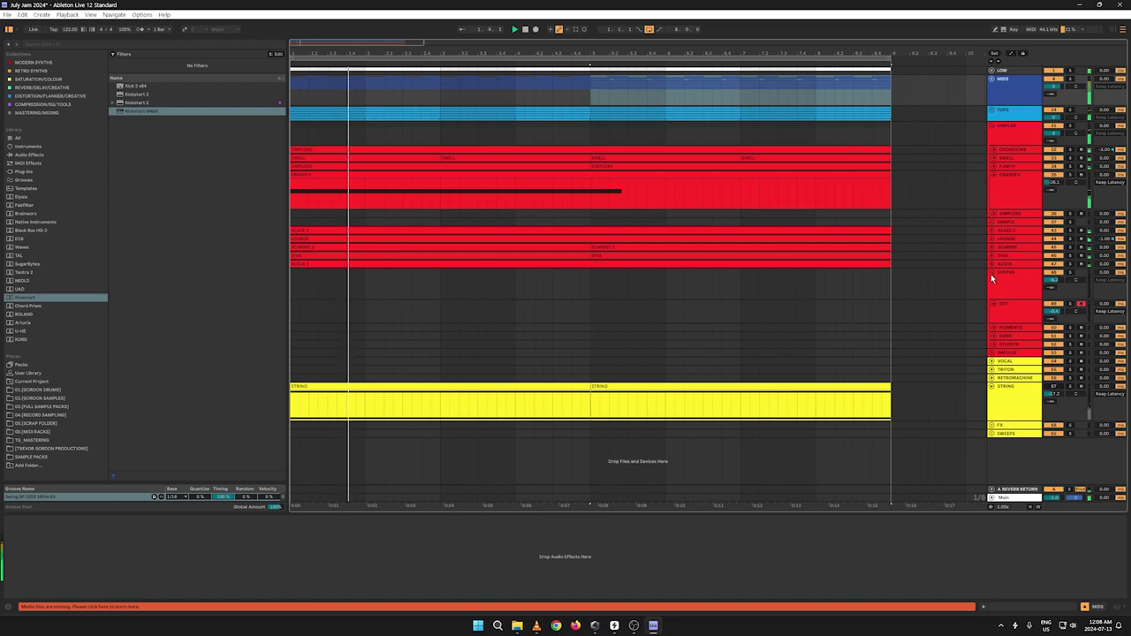
click(991, 273)
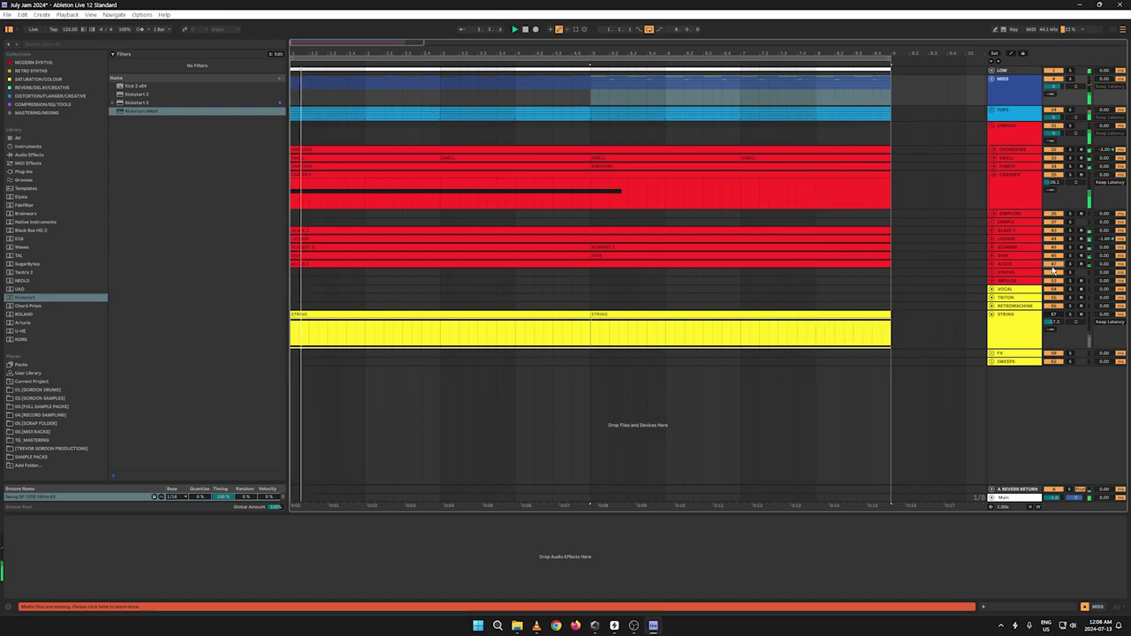
Step: Inspect the device chains of the SIMPLERS, SAMPLE and MIDS tracks
click(1046, 247)
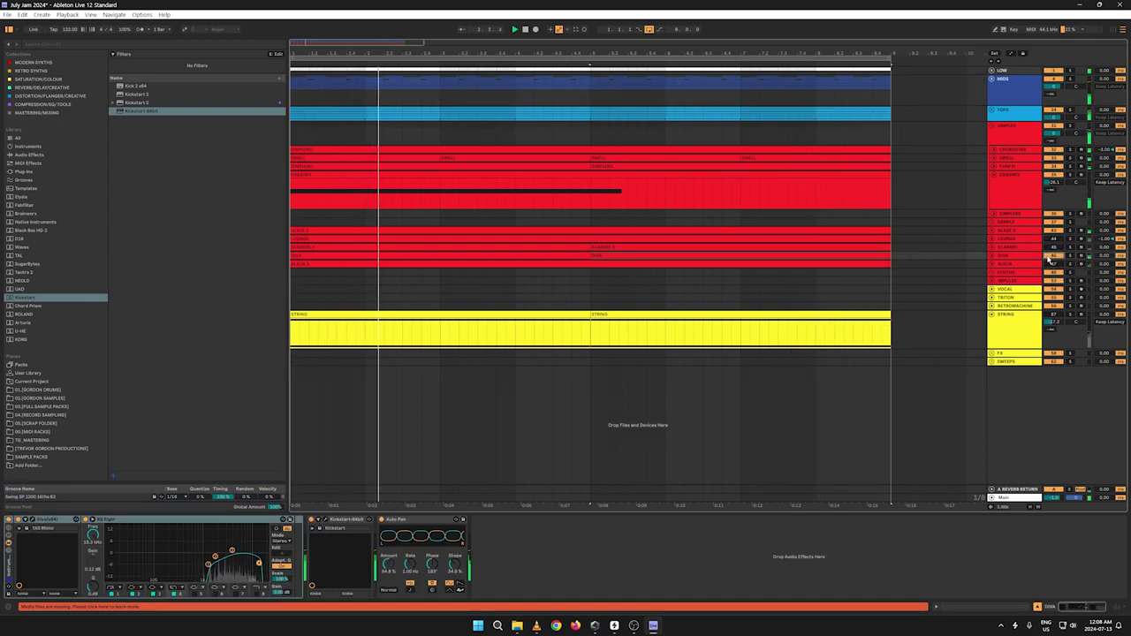
click(1052, 216)
click(1053, 223)
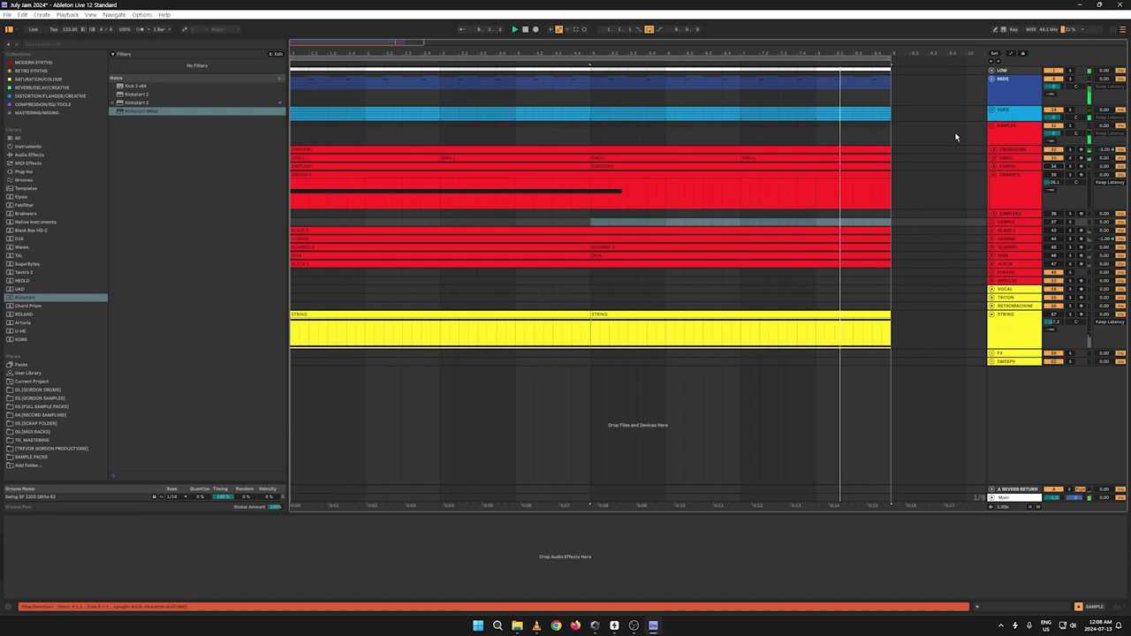
click(993, 84)
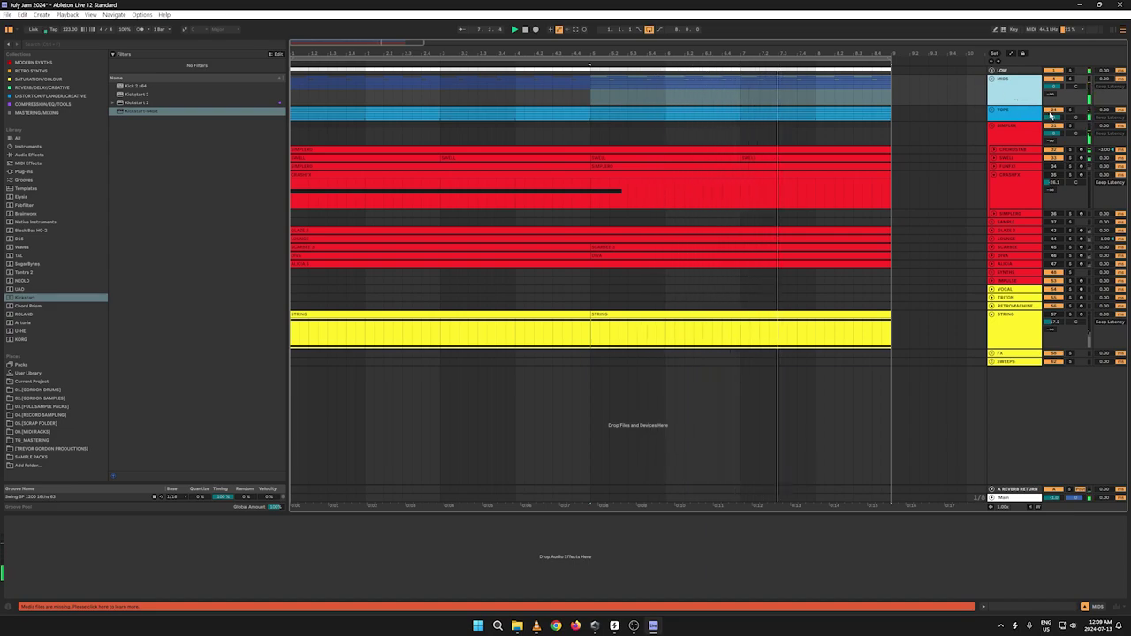
Step: Select and unfold the TOPS group, then view and switch off the CHRD track
click(1051, 114)
click(990, 111)
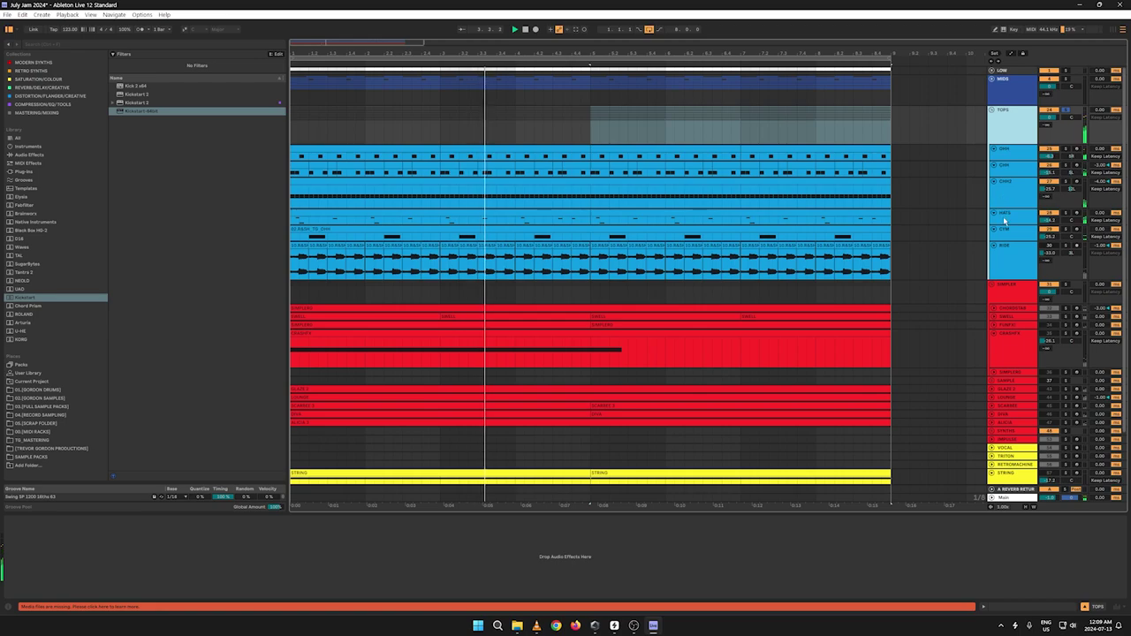
click(1007, 183)
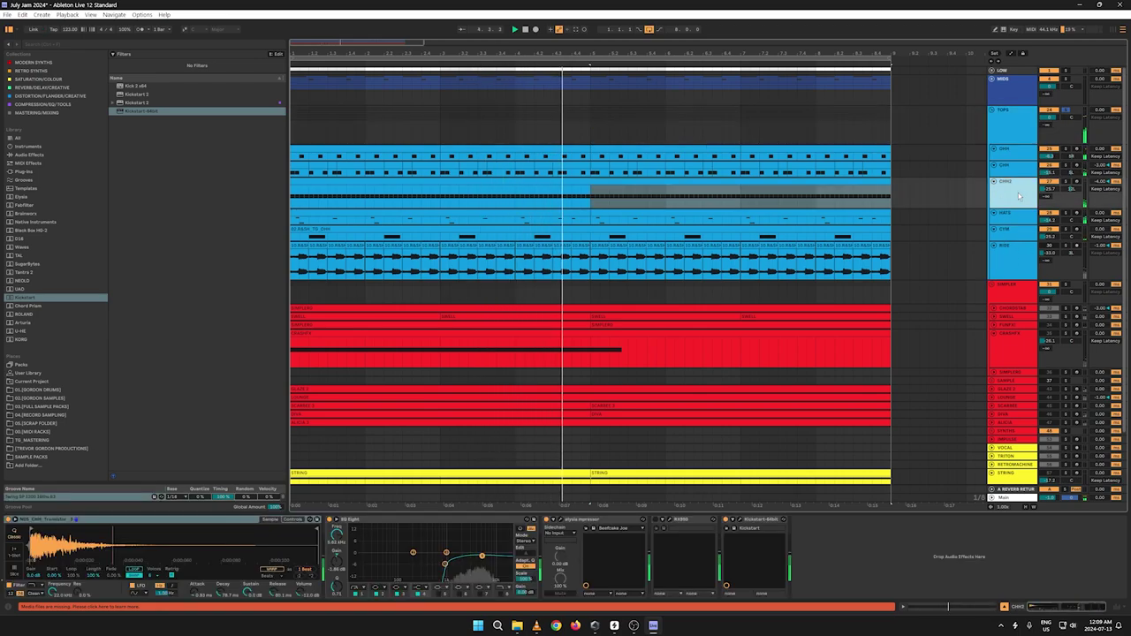
click(1047, 182)
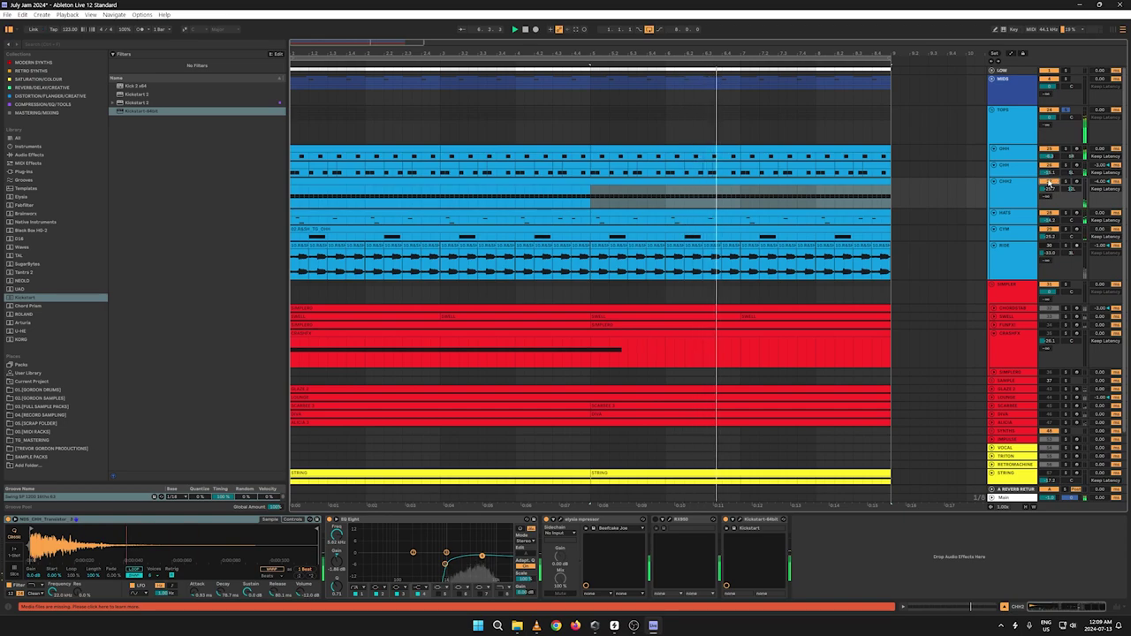
Step: Unsolo the TOPS group and solo the CHH2 hi-hat track instead
click(1012, 205)
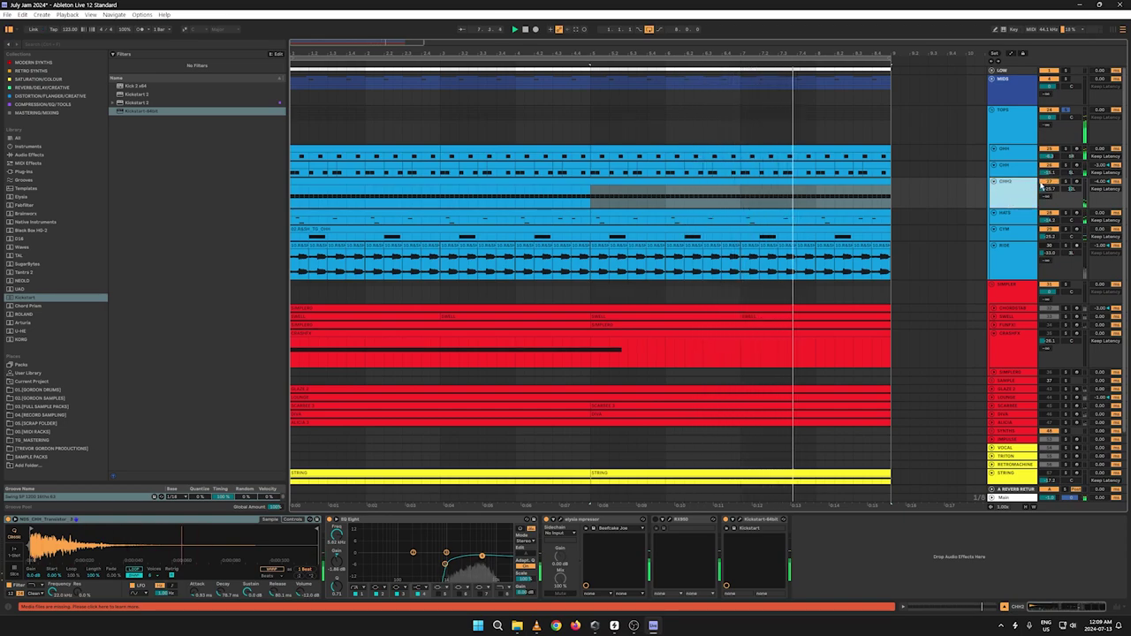
click(1066, 111)
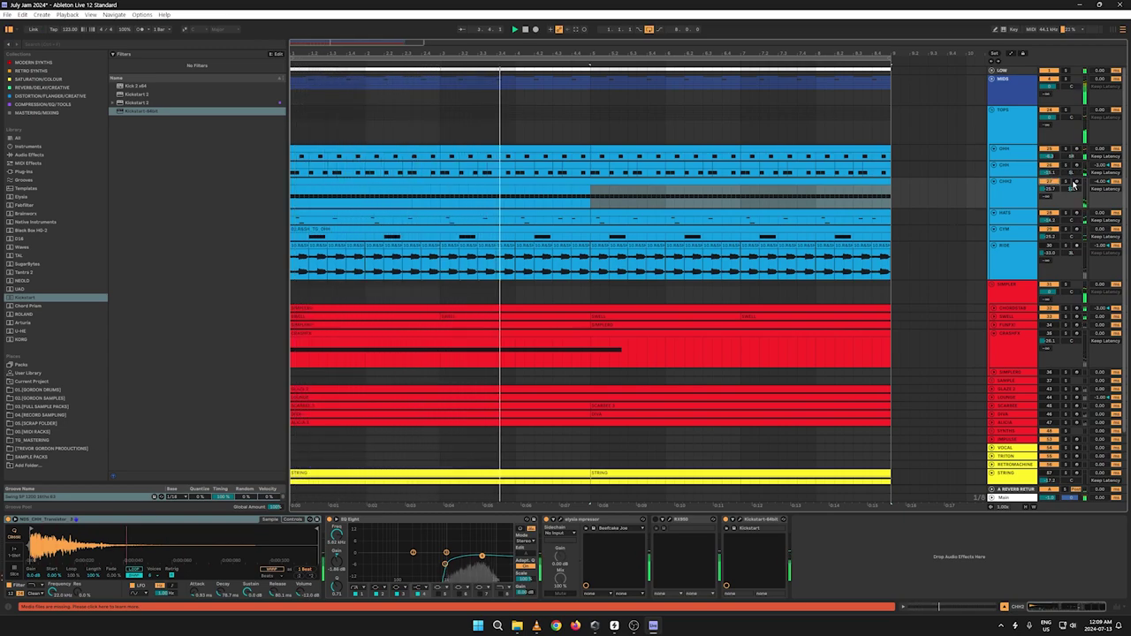
click(1067, 182)
Step: Raise CHH2's EQ Eight low cut to about 1.80 kHz and transpose its Simpler sample -8 st
double_click(1012, 202)
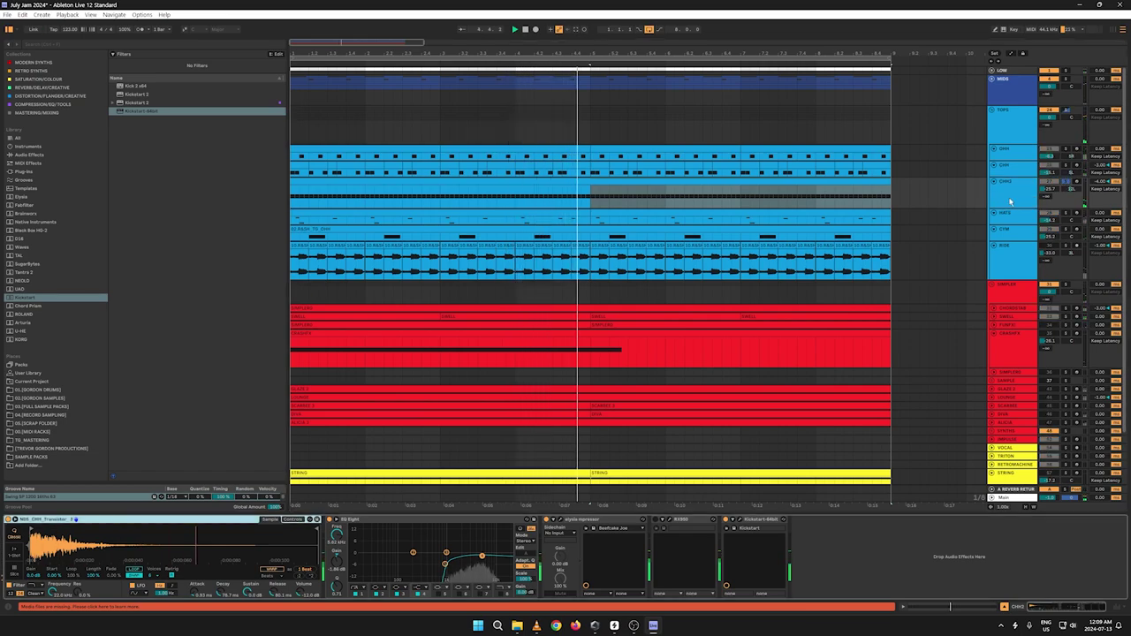
drag(444, 563, 458, 563)
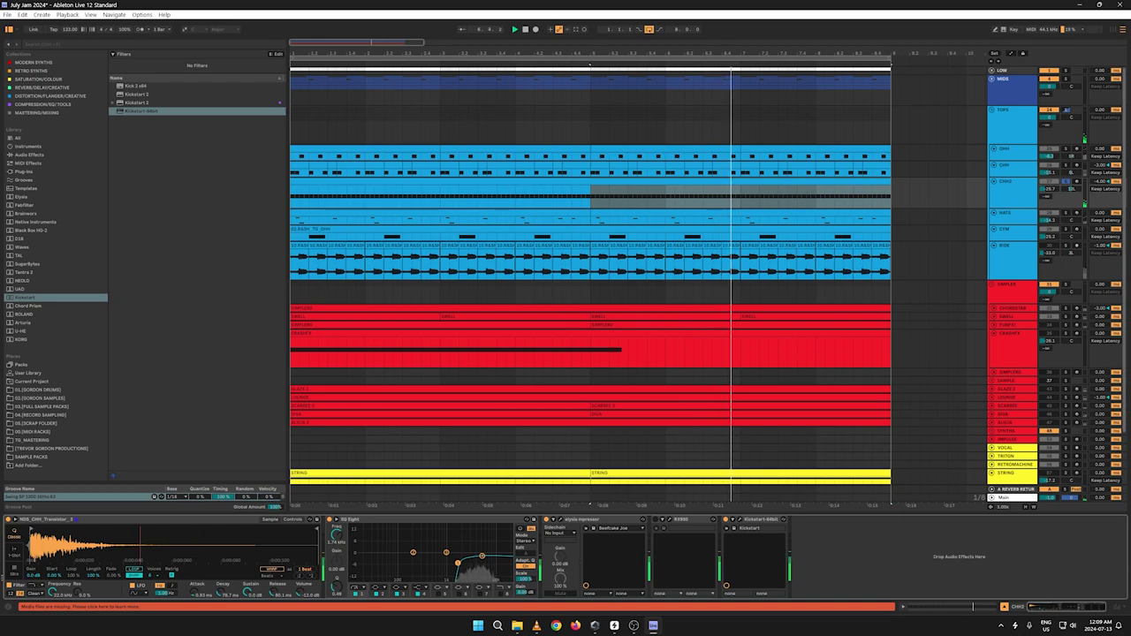
click(292, 520)
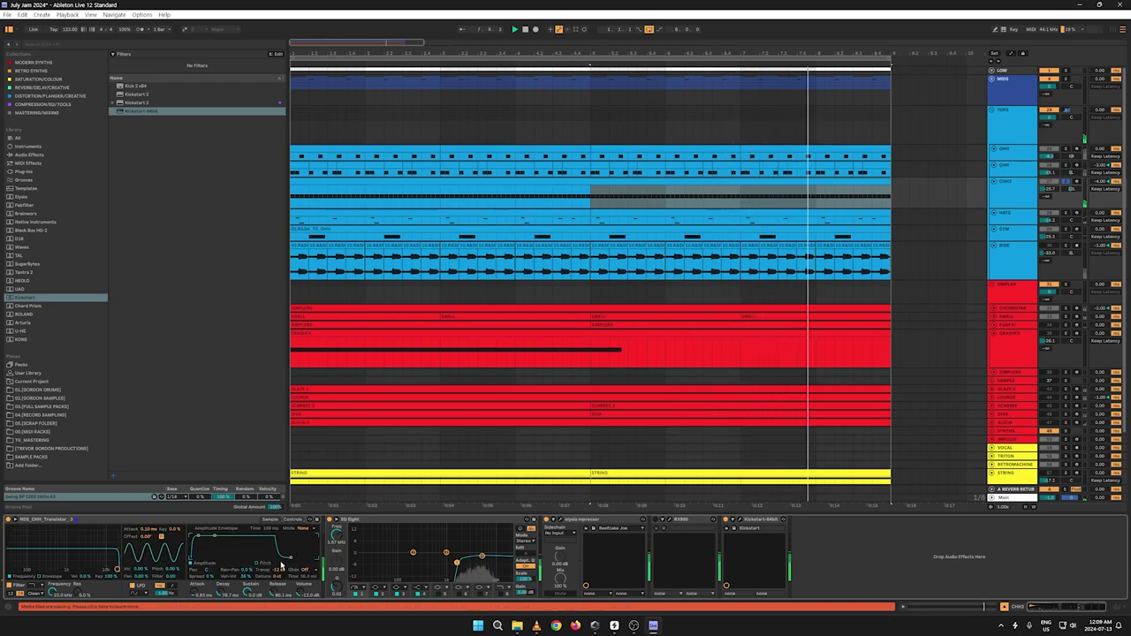
drag(278, 571, 278, 565)
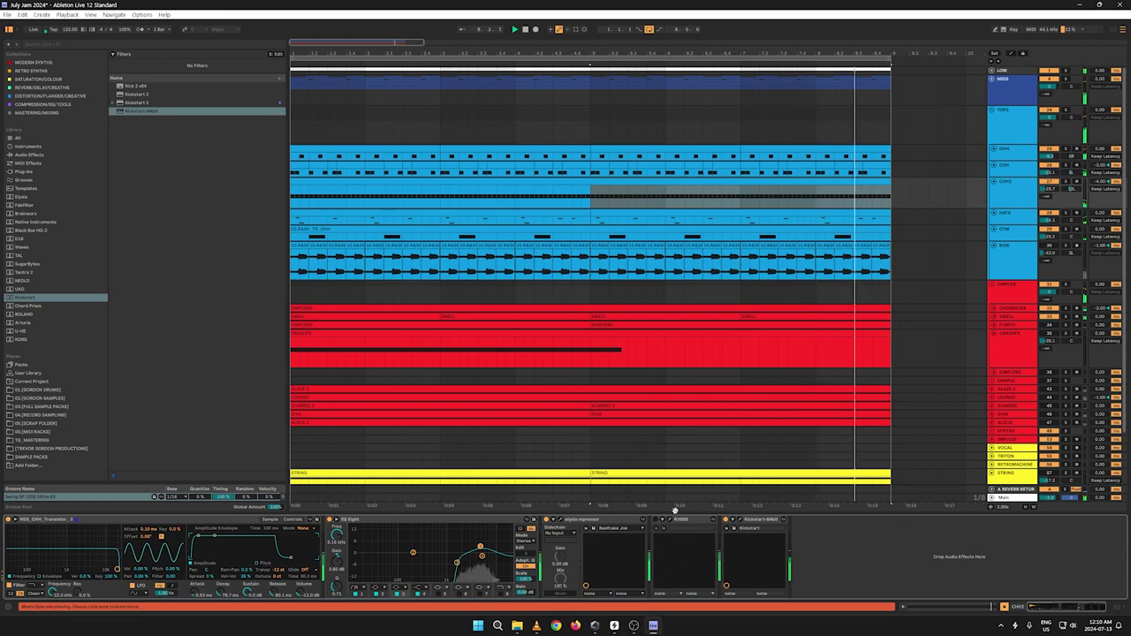
click(1050, 252)
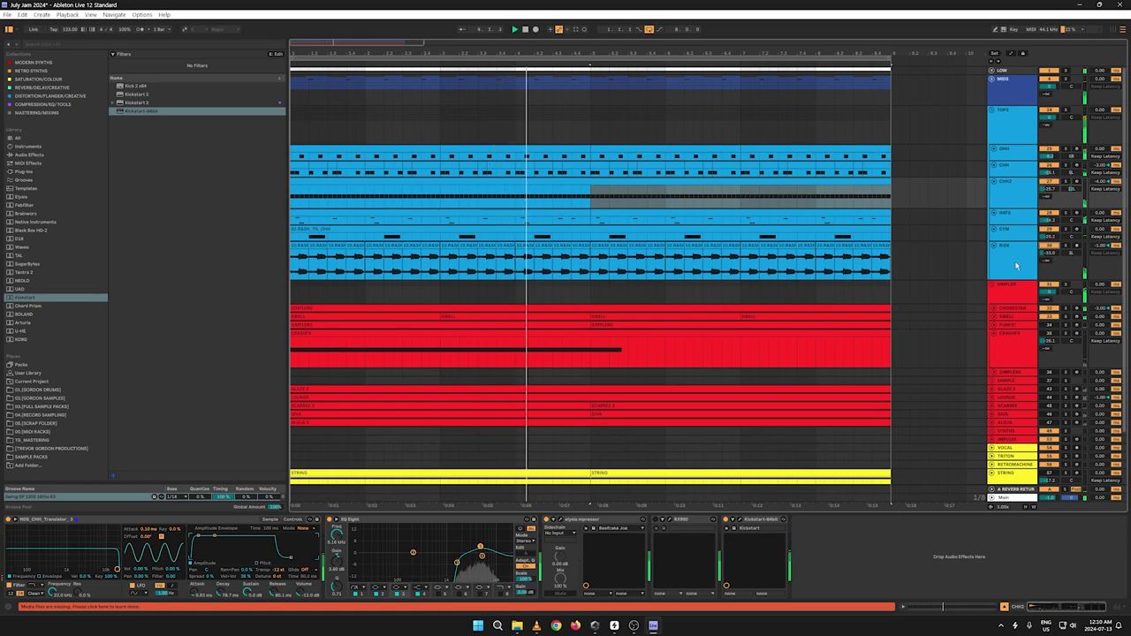
Step: Sweep CHORDSTAB's Auto Filter cutoff down to 647 Hz, folding TOPS around the edit
click(992, 111)
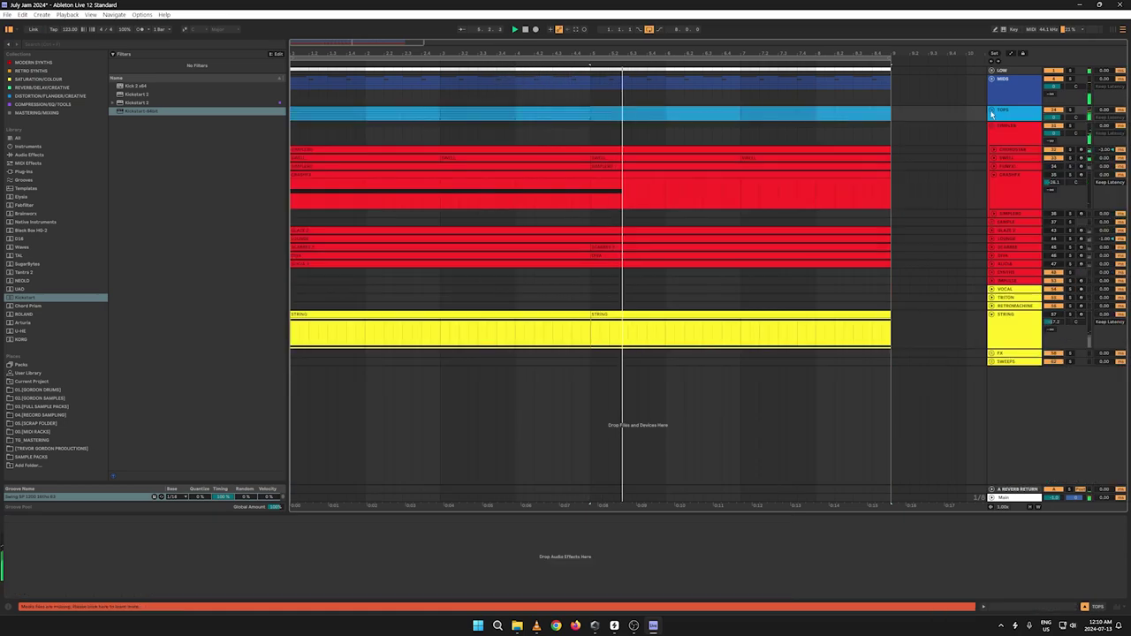
click(1007, 155)
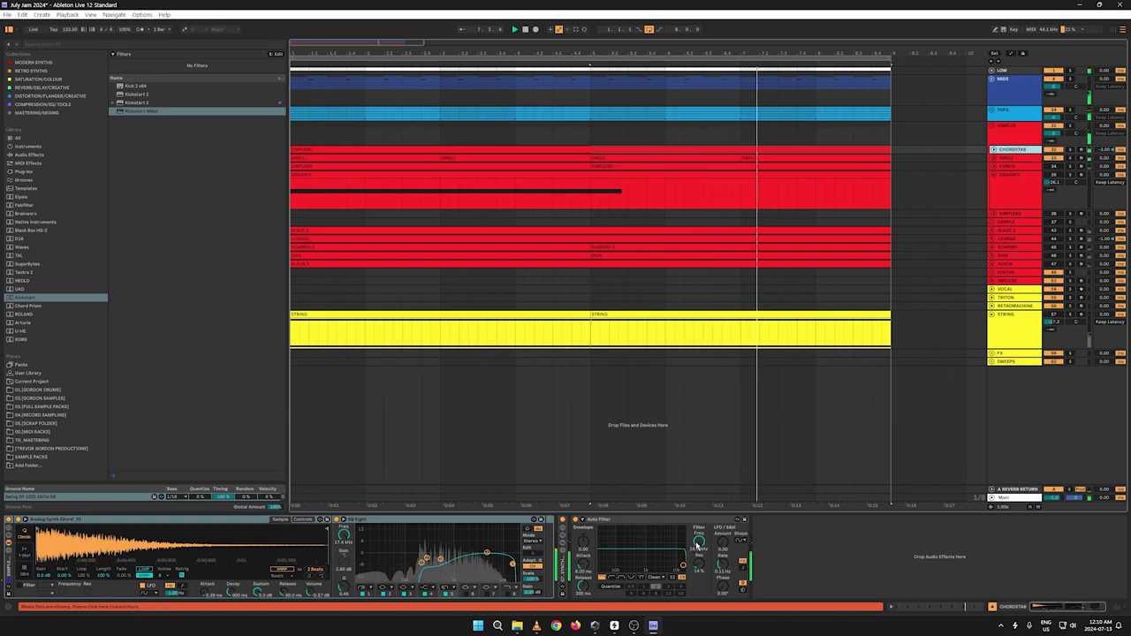
mouse_move(697, 545)
mouse_down()
mouse_move(697, 583)
mouse_move(697, 543)
mouse_up()
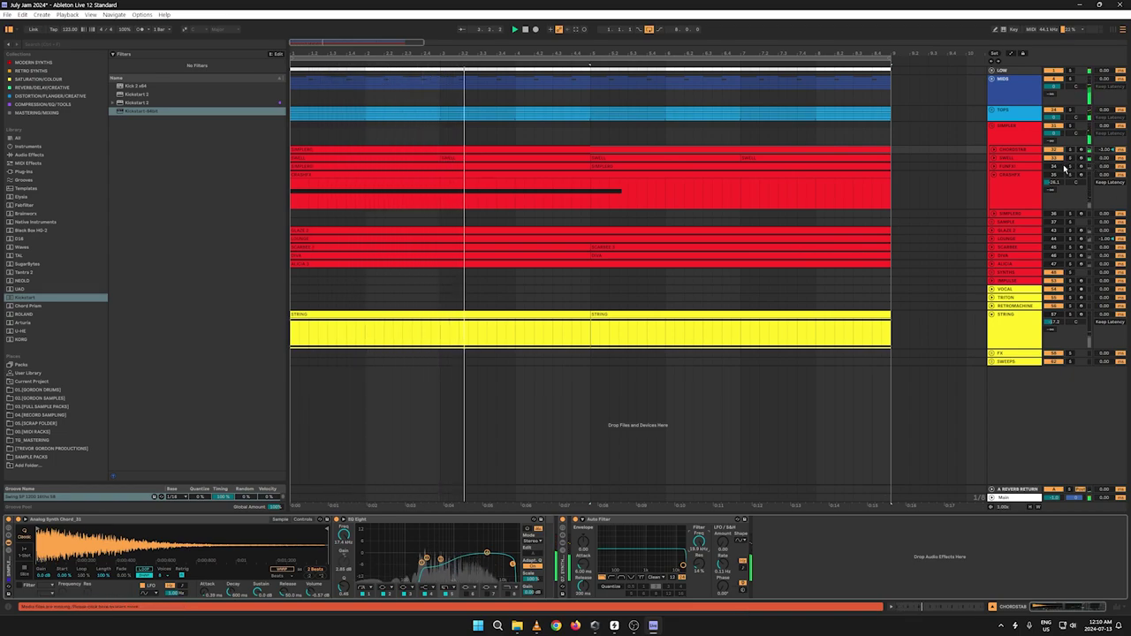
click(993, 110)
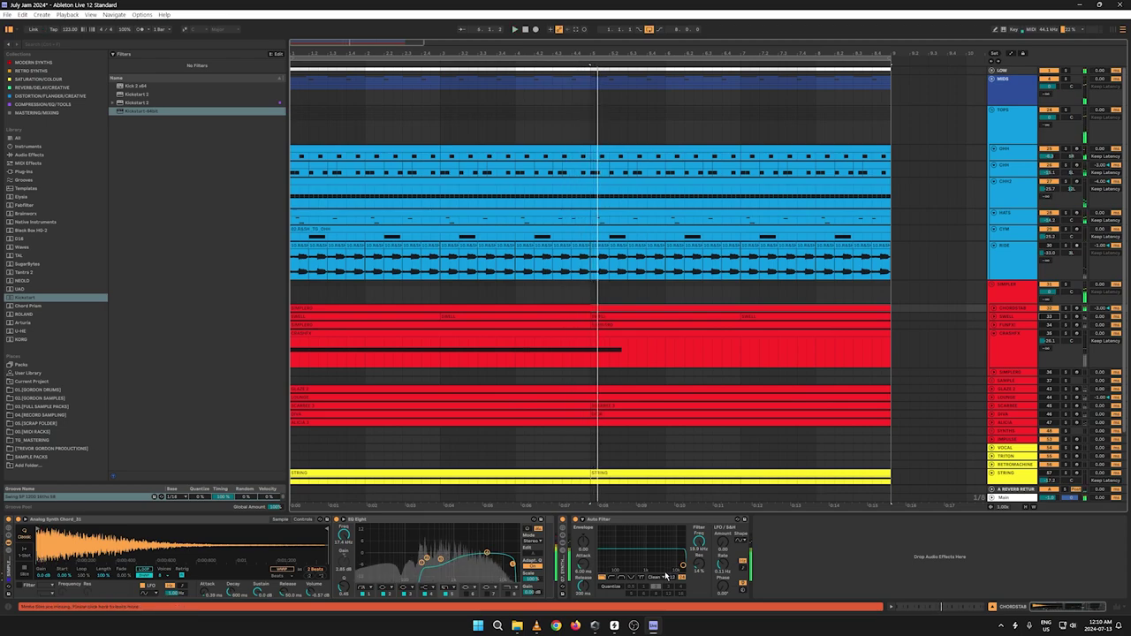
click(652, 625)
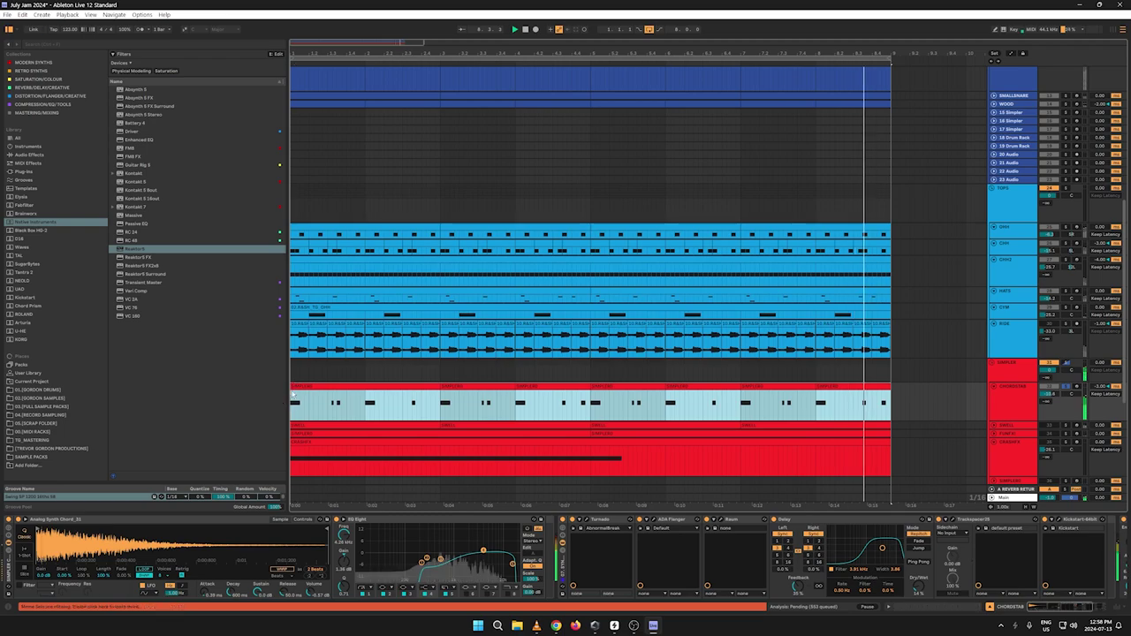
Step: Consolidate the red chord clips into one clip and apply a different Swing SP 1200 groove
right_click(314, 389)
click(319, 466)
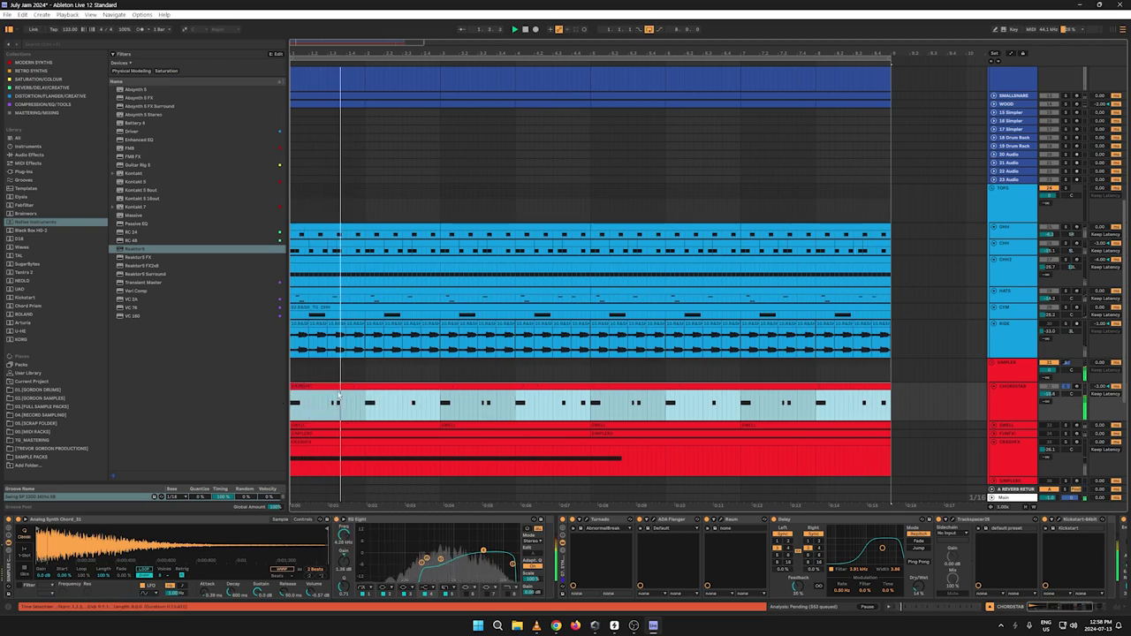
click(336, 386)
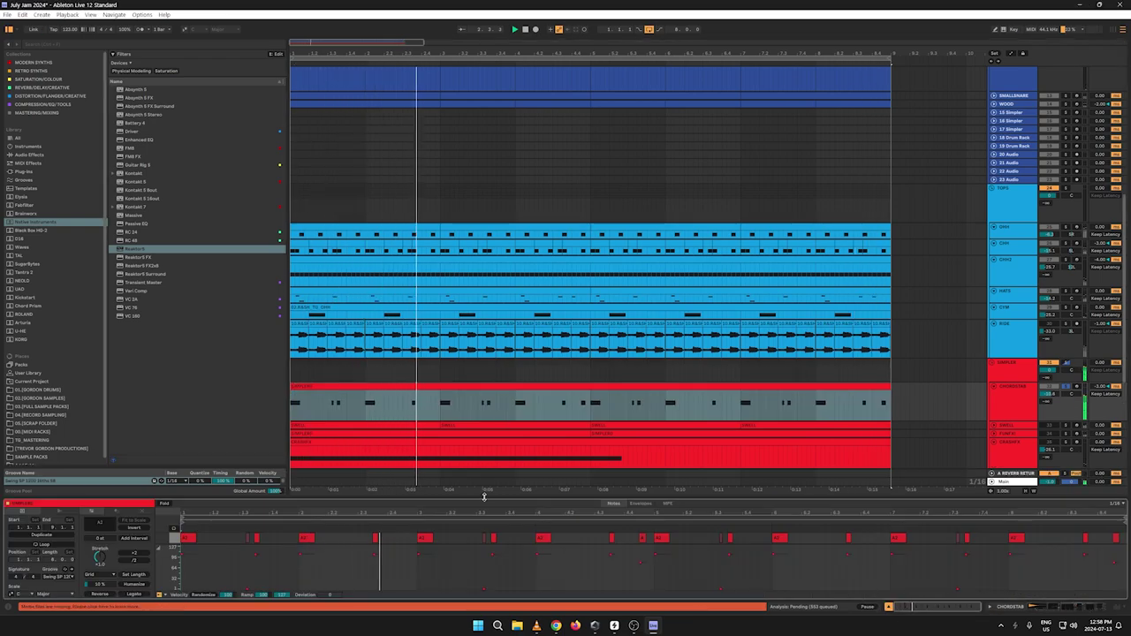
drag(488, 493, 485, 356)
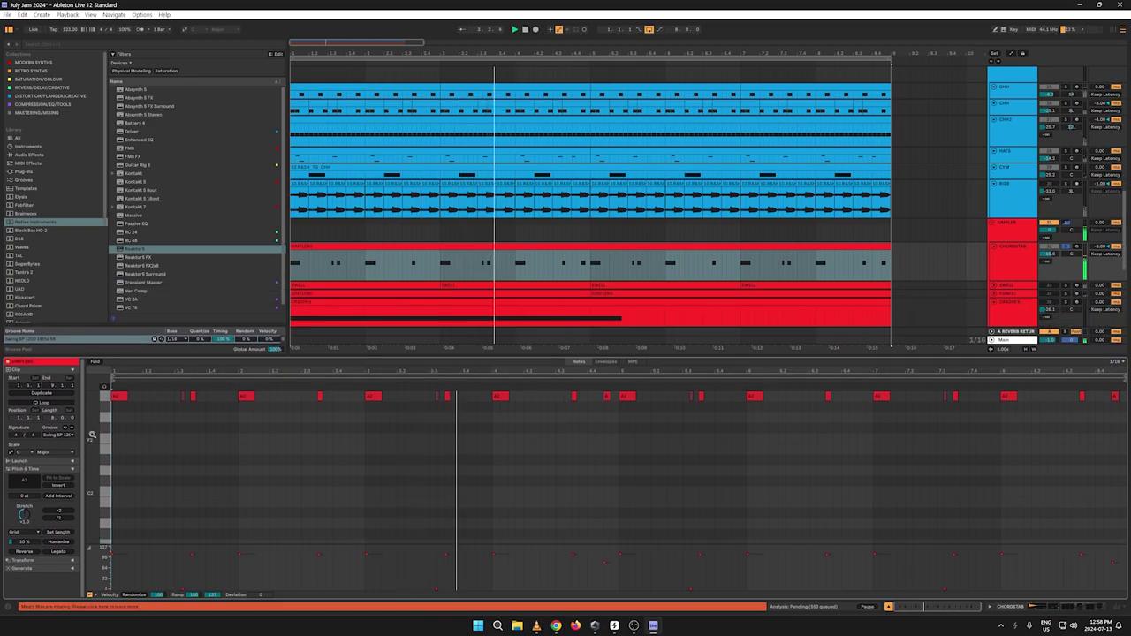
click(62, 435)
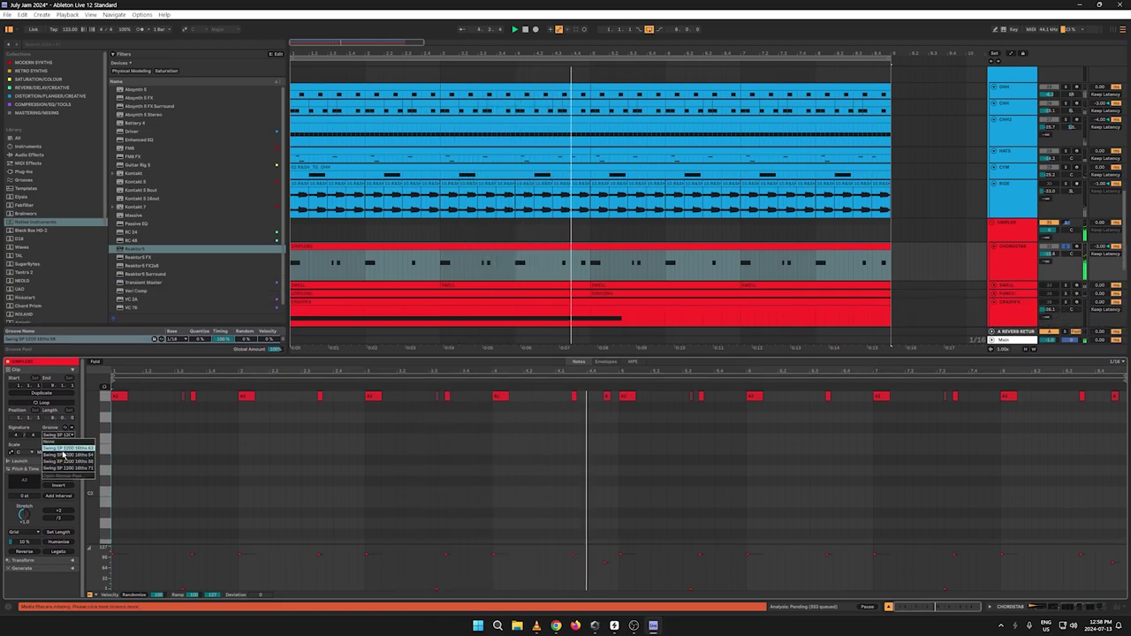
click(64, 453)
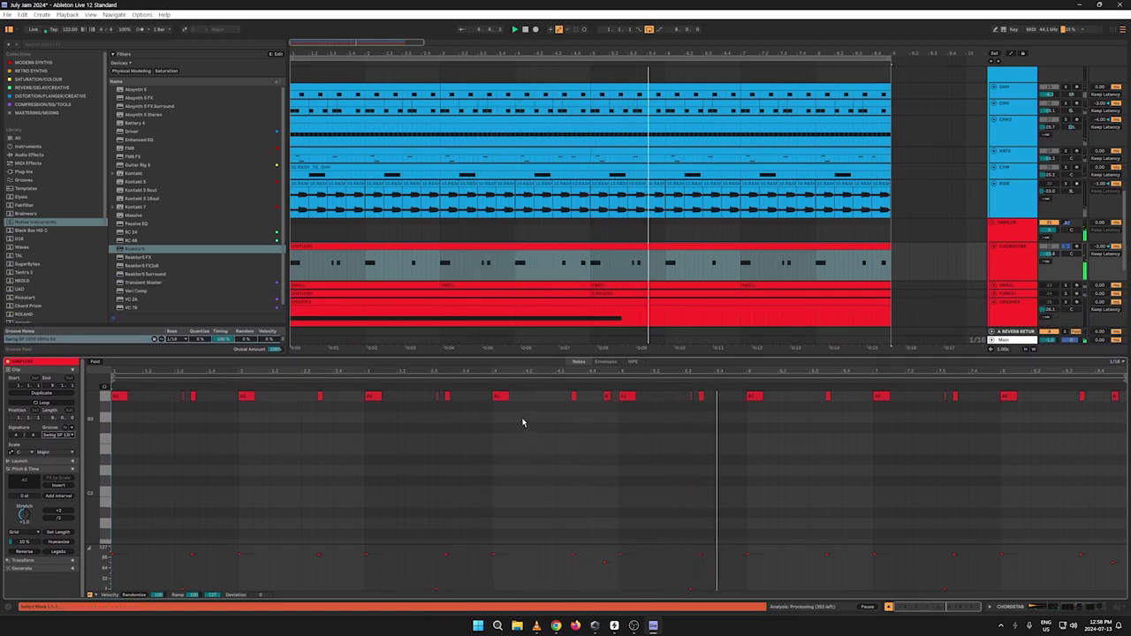
Step: Shrink the clip editor, unsolo MAINSNARE, and restart playback from bar 1
drag(537, 358, 545, 501)
scroll(817, 351, up, 1)
scroll(822, 349, up, 1)
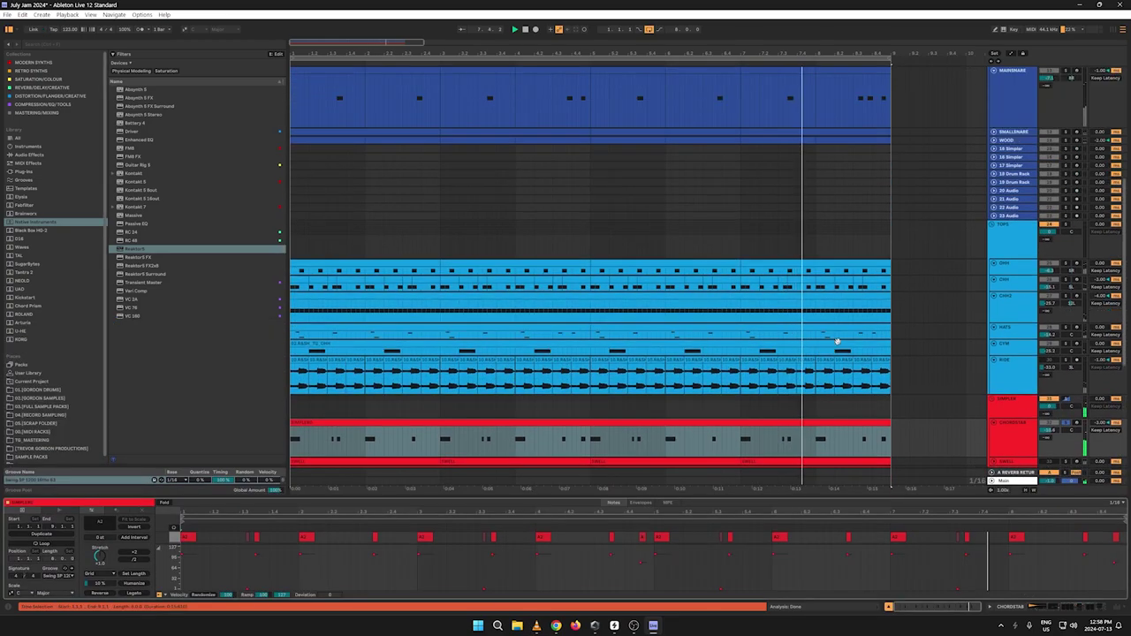
scroll(932, 281, up, 1)
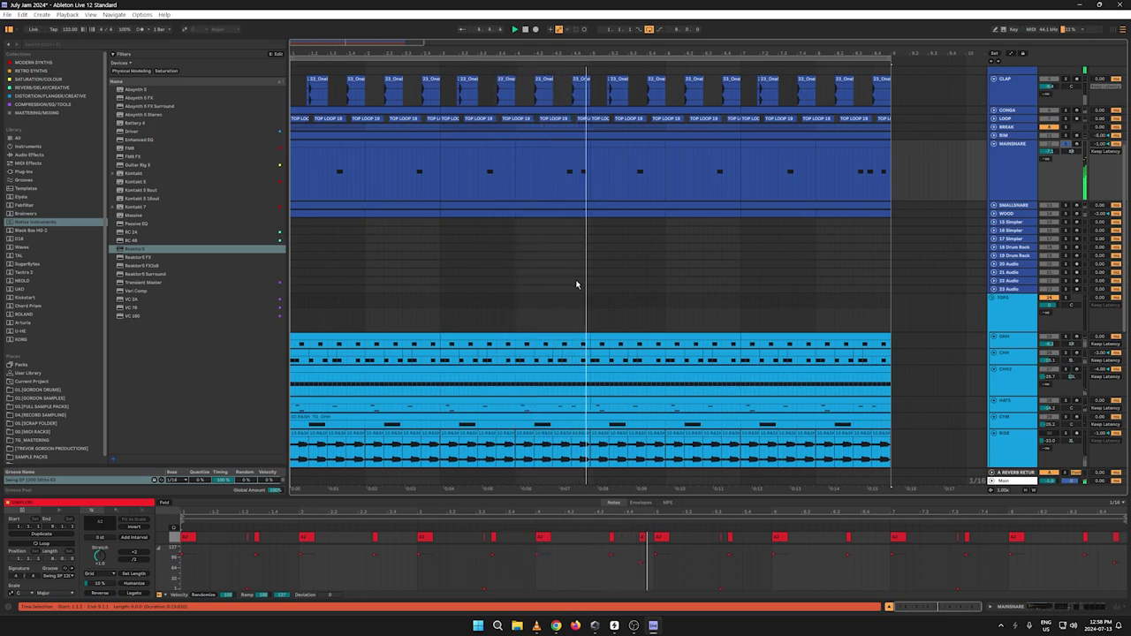
click(1066, 144)
key(space)
key(space)
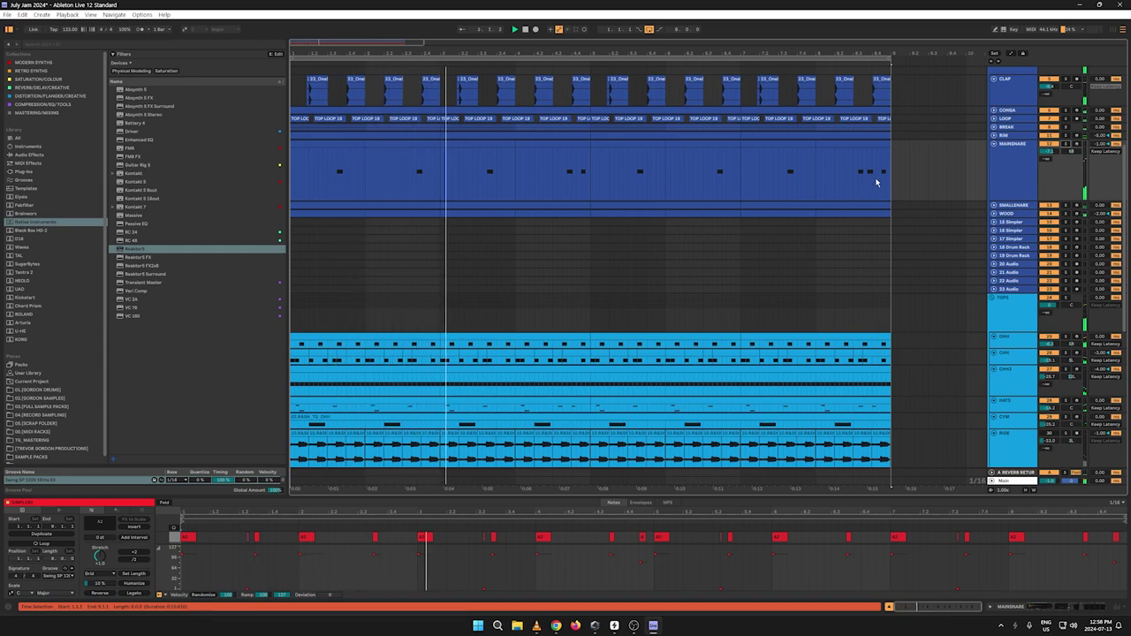
Step: Fold the MAINSNARE track and MIDS group, then select the CHORDSTAB track
click(993, 144)
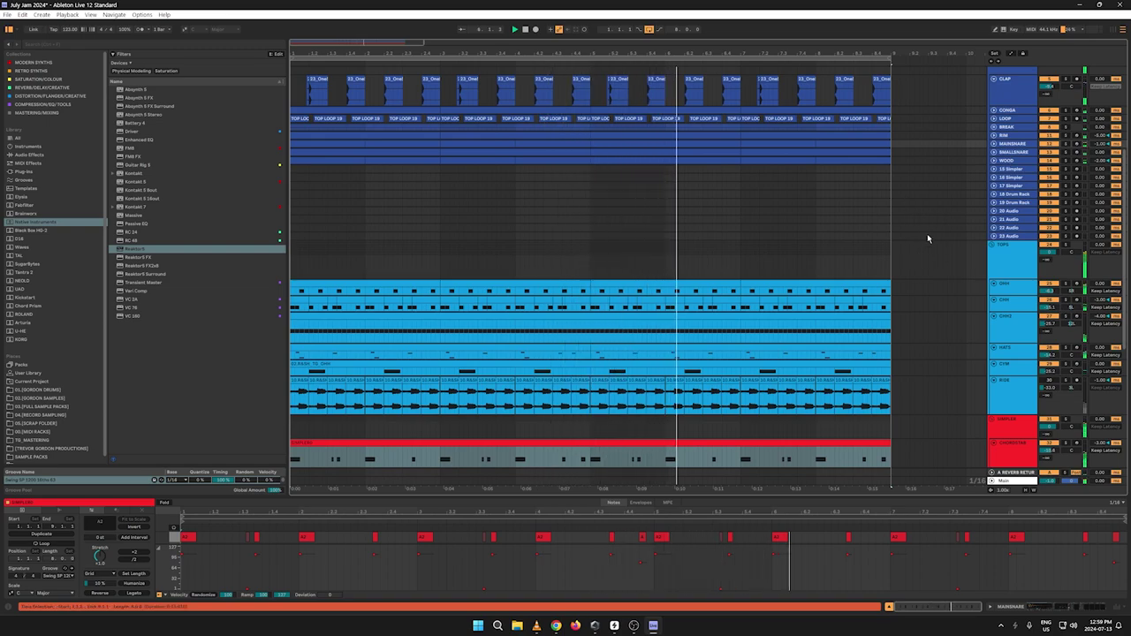
scroll(949, 224, up, 3)
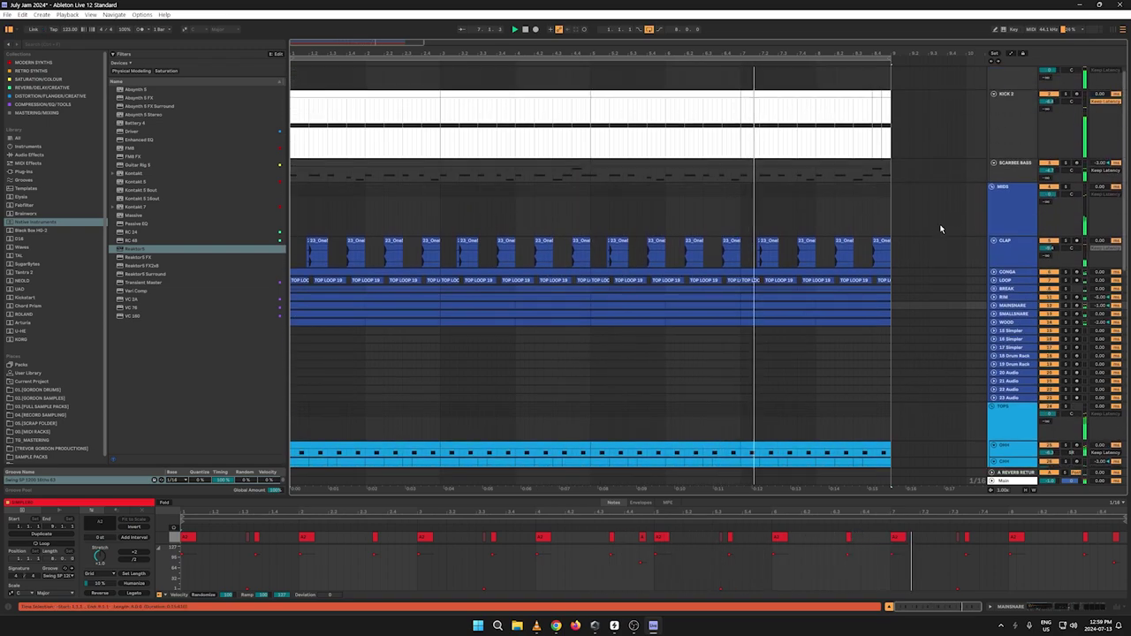
click(992, 187)
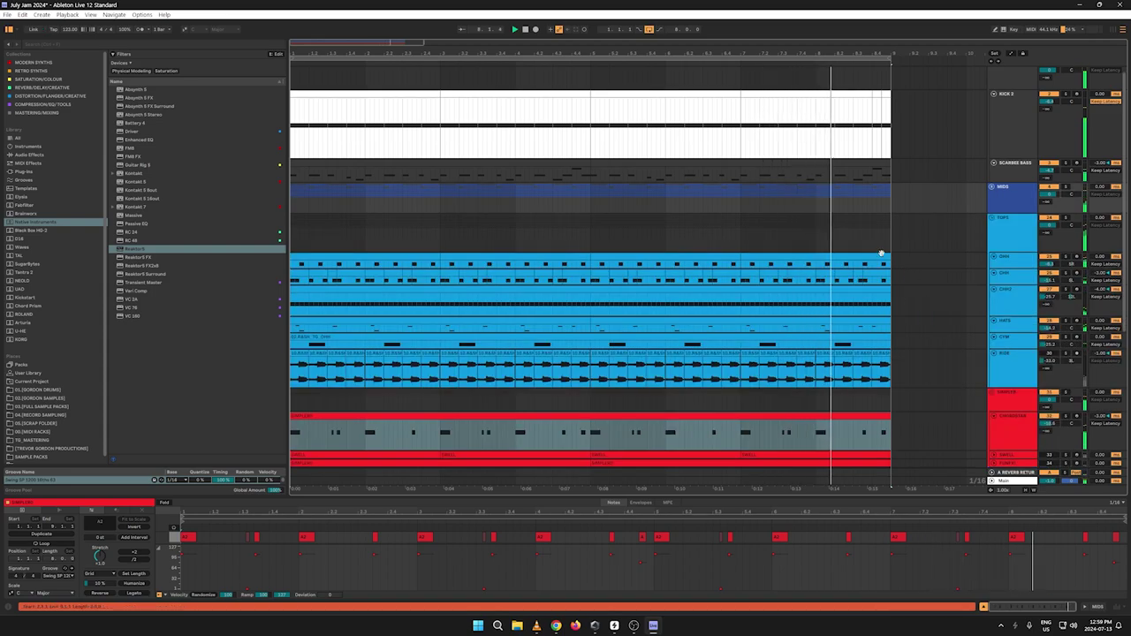
scroll(861, 247, down, 5)
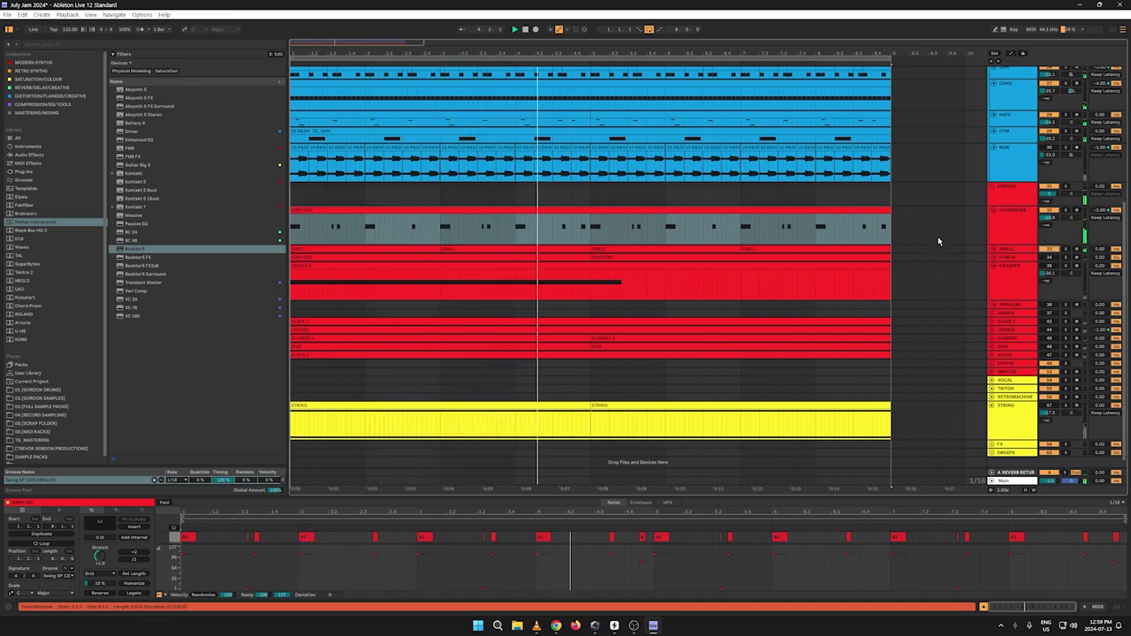
click(1012, 225)
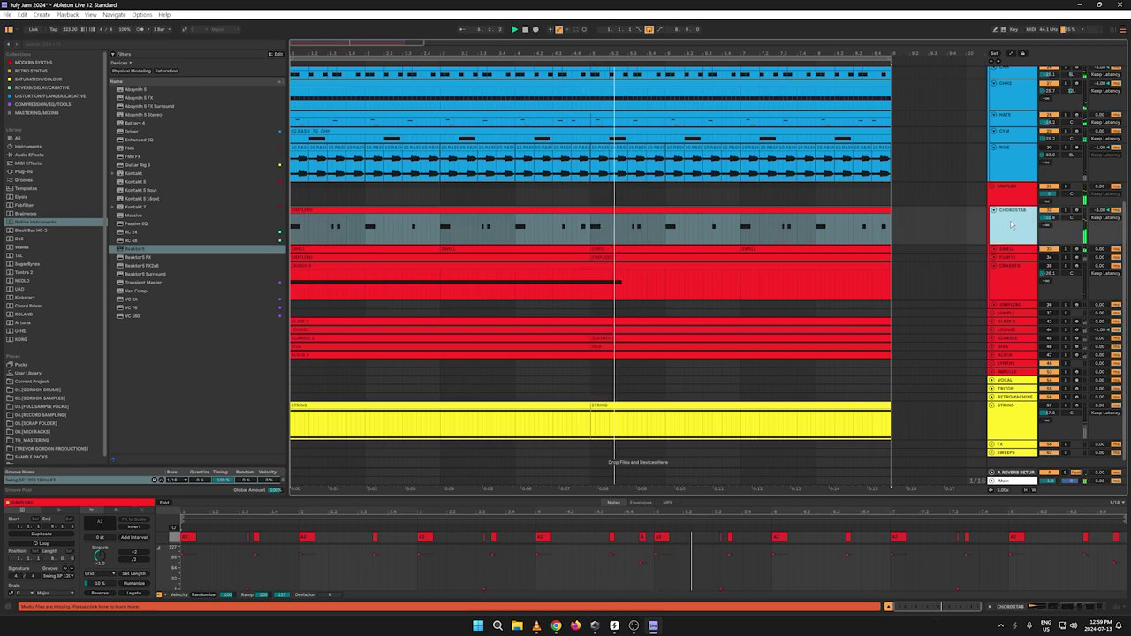
Step: Collapse the CHORDSTAB rack's effect devices, fold track 34 and switch off the CRASHFX track
double_click(1011, 226)
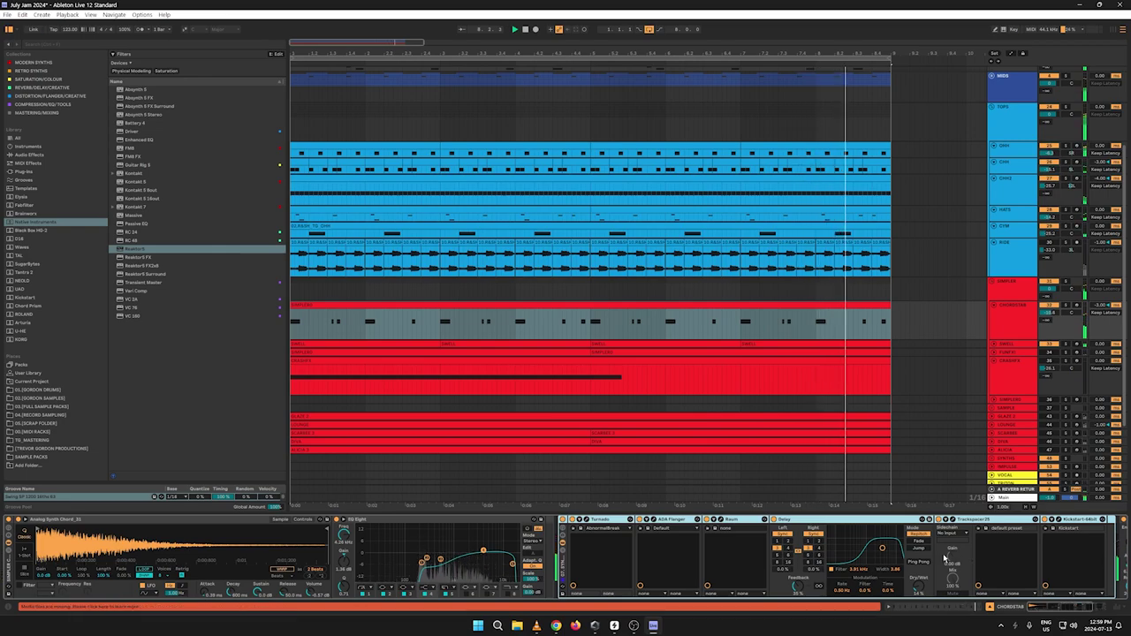
double_click(563, 570)
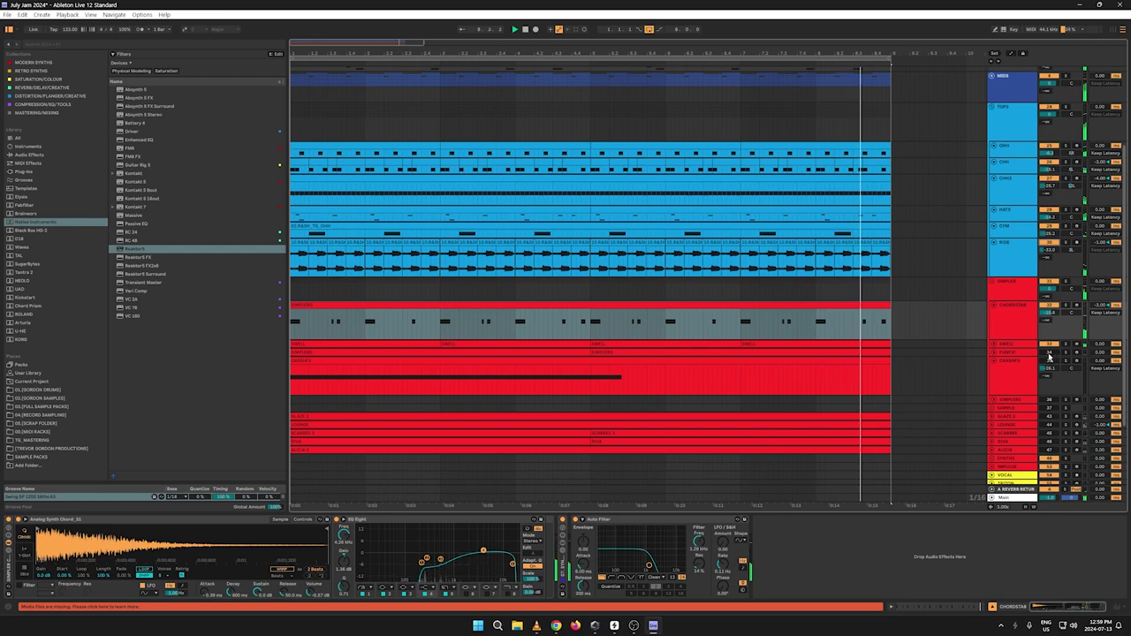
click(992, 355)
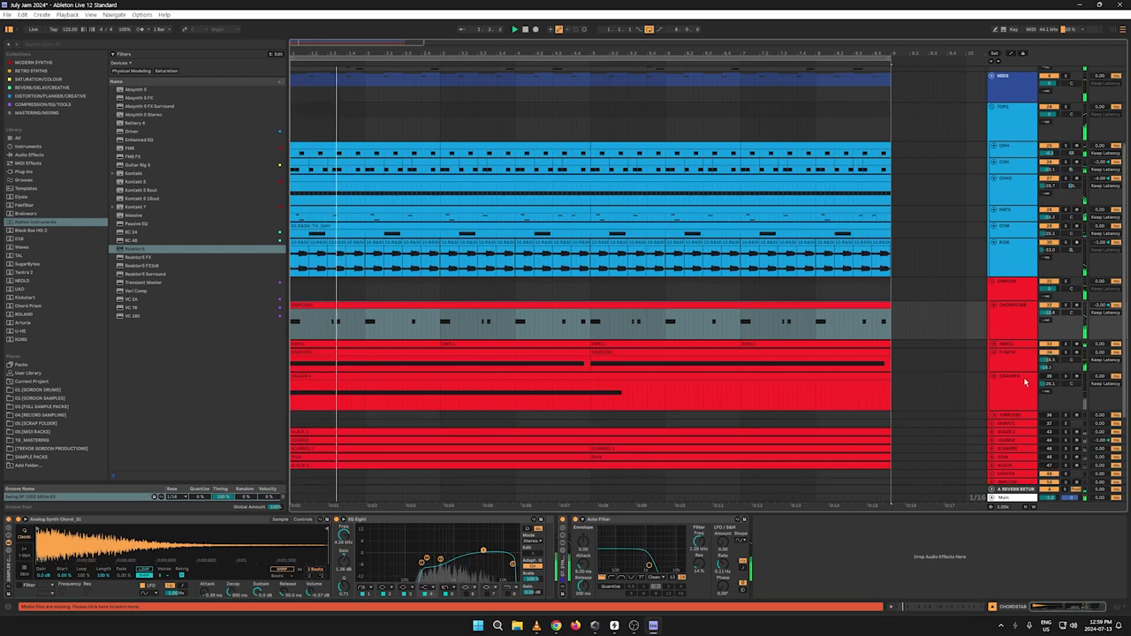
click(992, 352)
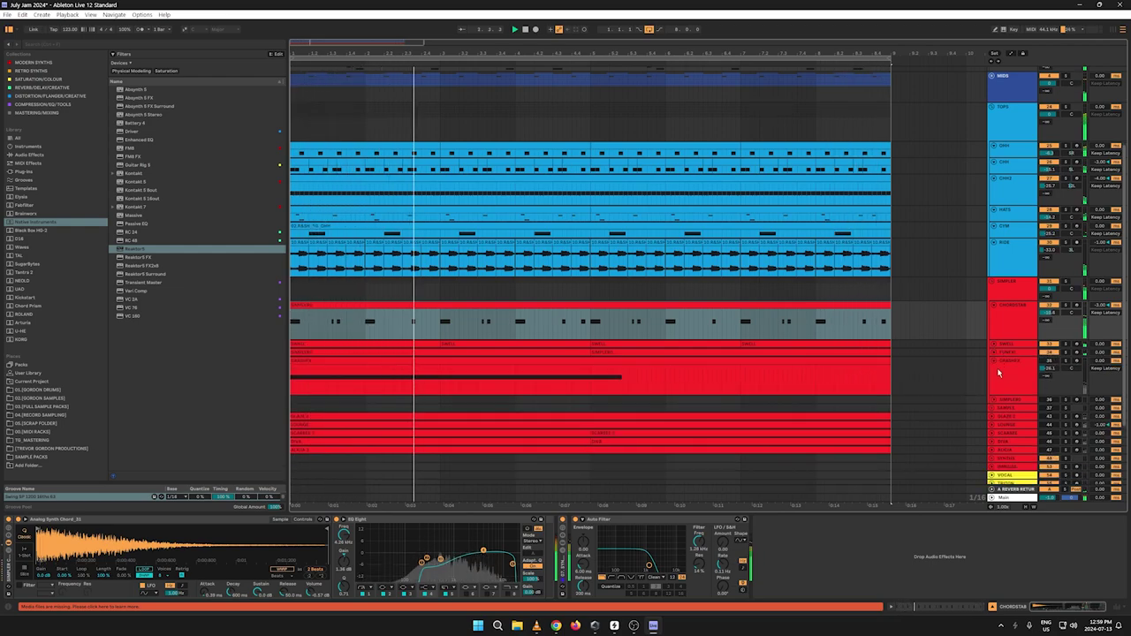
click(999, 373)
click(1047, 361)
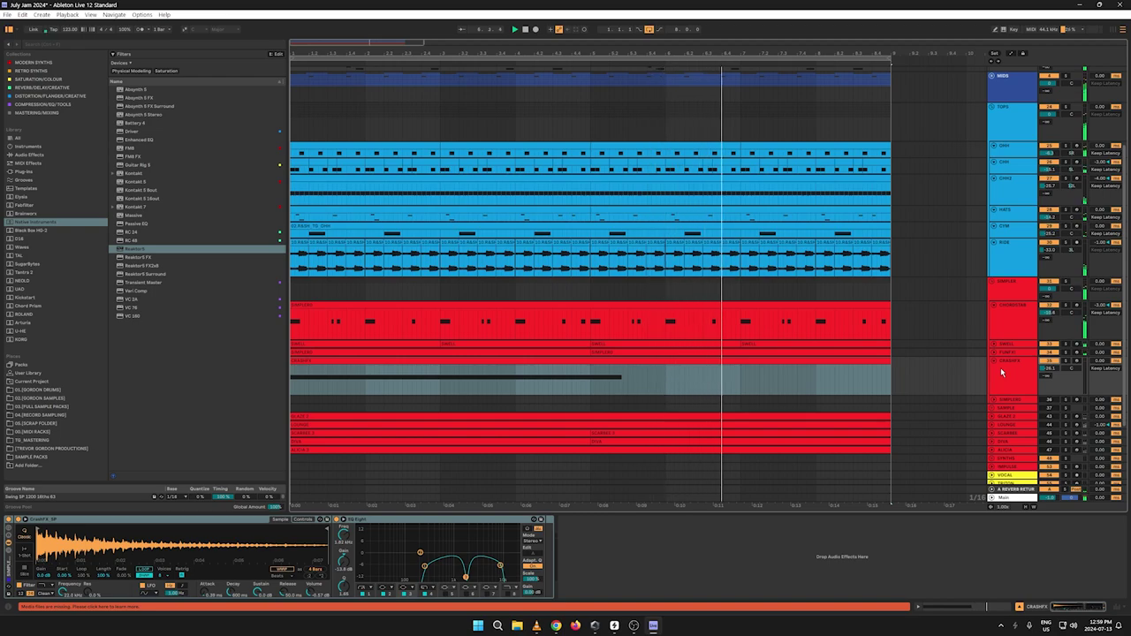
Step: Fold the TOPS drum group into a single lane and scroll up to the LOW group
scroll(948, 251, up, 3)
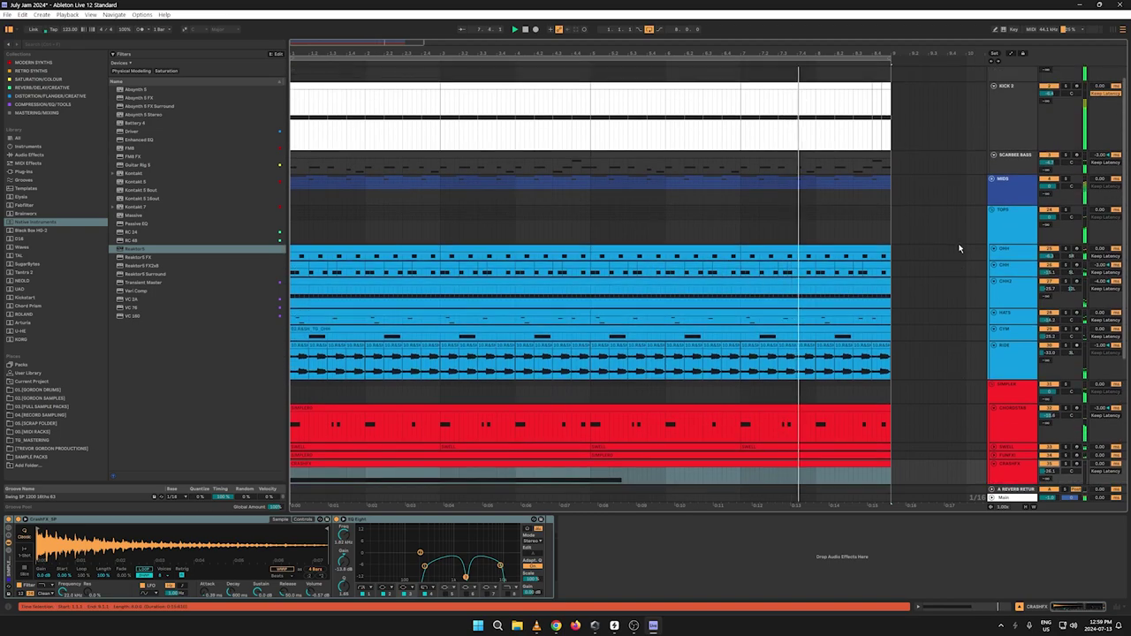
click(991, 212)
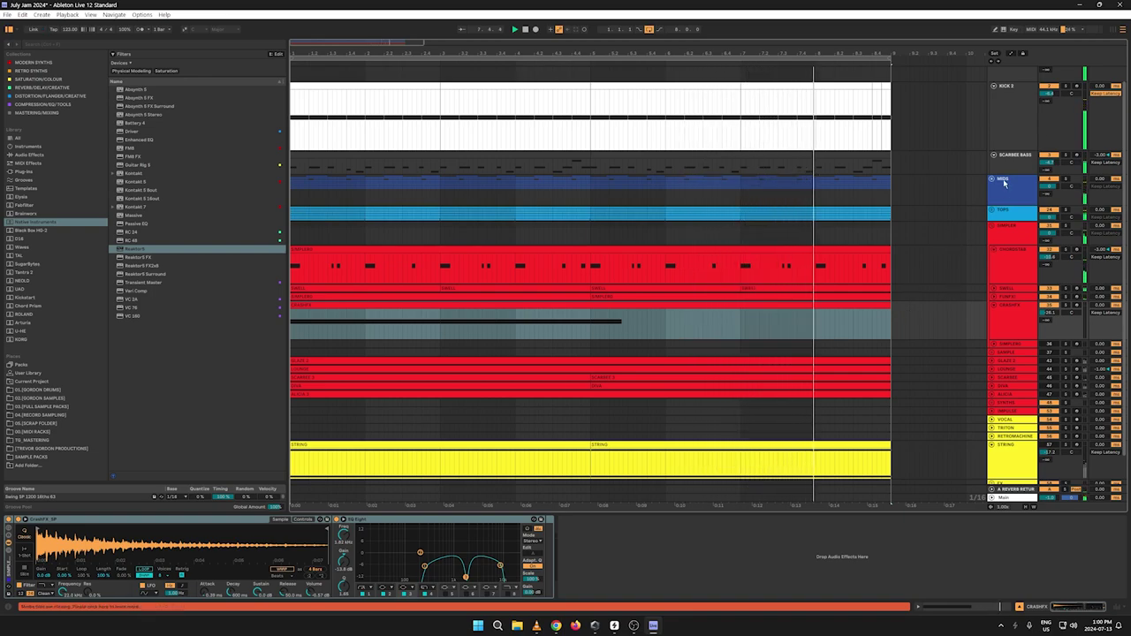
scroll(1020, 126, up, 1)
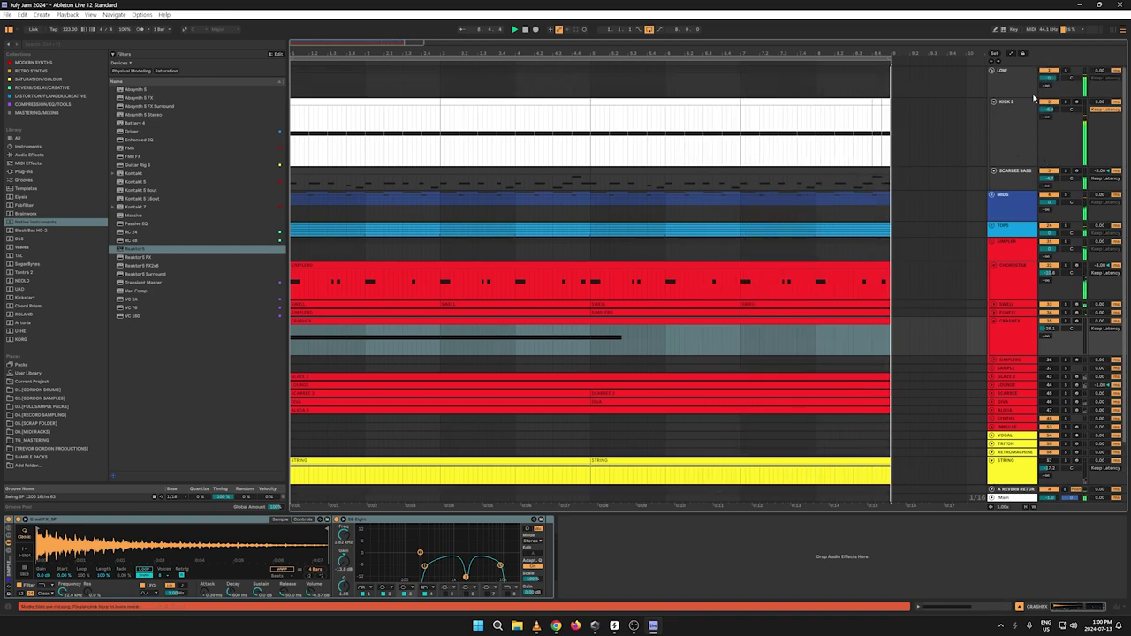
Step: Solo the LOW group, reselect the group tracks and start playback of the arrangement
click(1065, 71)
click(1065, 195)
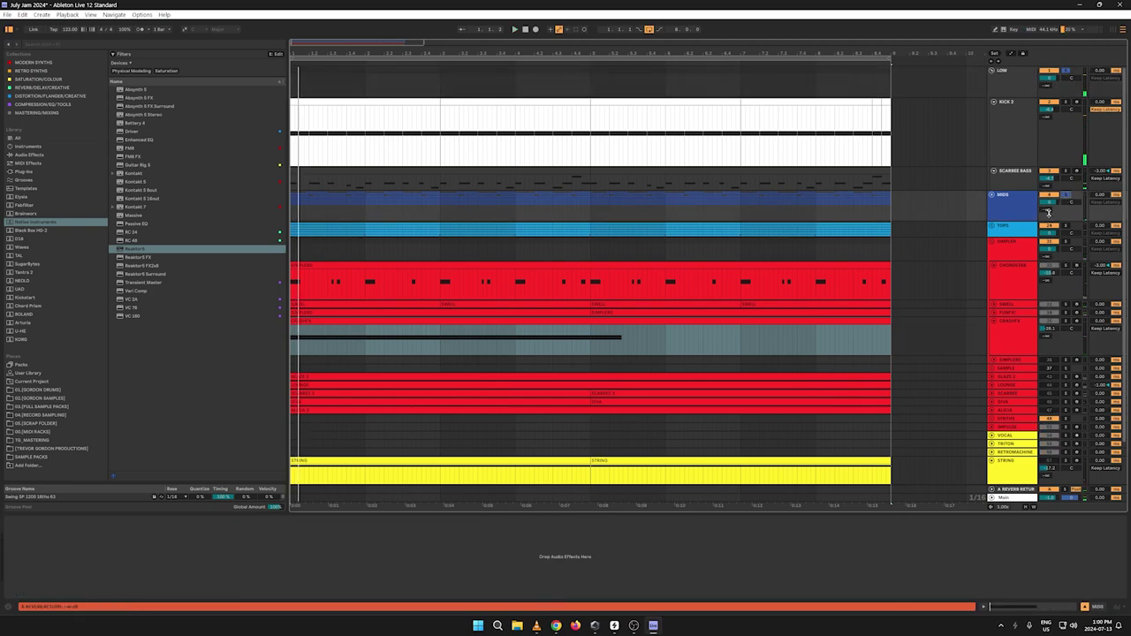
click(1065, 228)
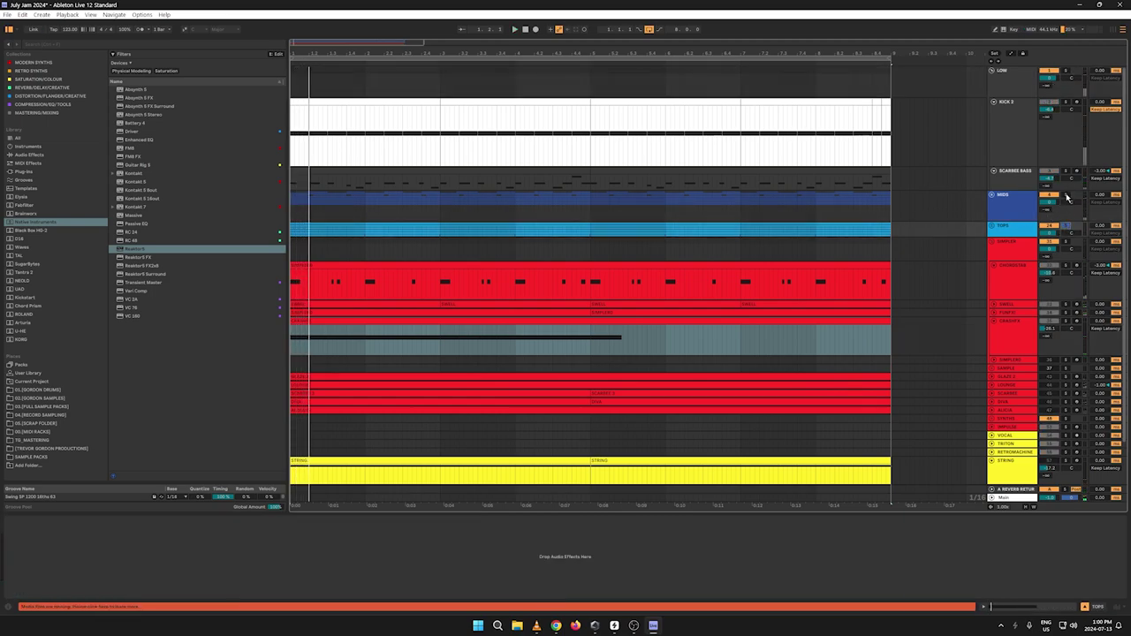
click(1067, 196)
click(1068, 73)
key(space)
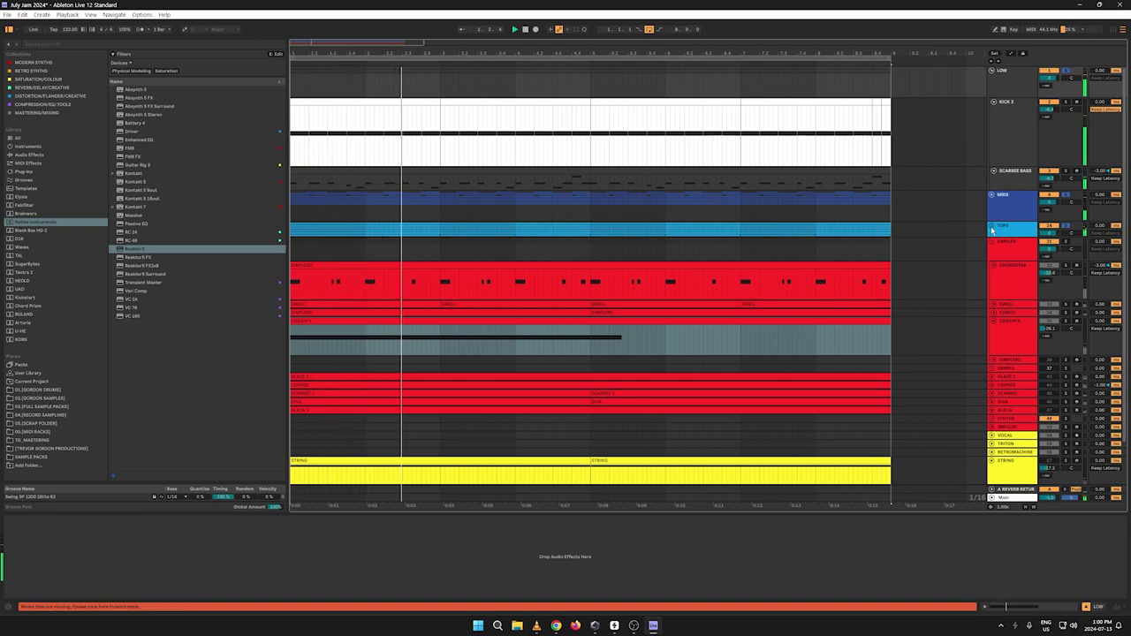
Step: Unfold TOPS and MIDS, enlarge the MAINSNARE lane and set a start marker in it
click(991, 226)
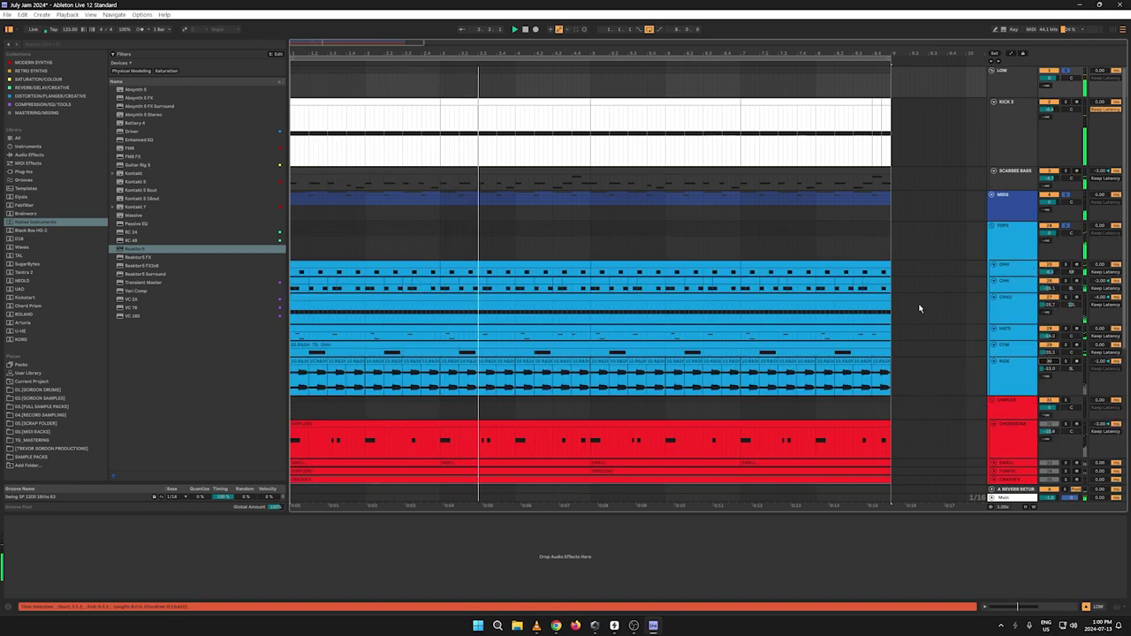
click(991, 194)
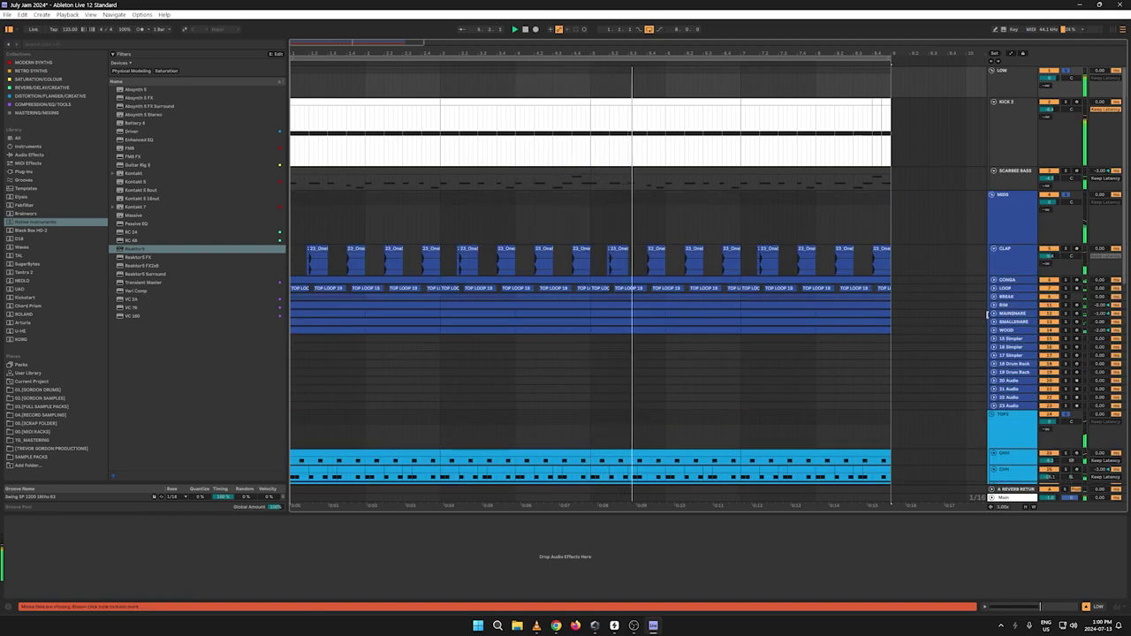
drag(1052, 317, 1052, 367)
key(space)
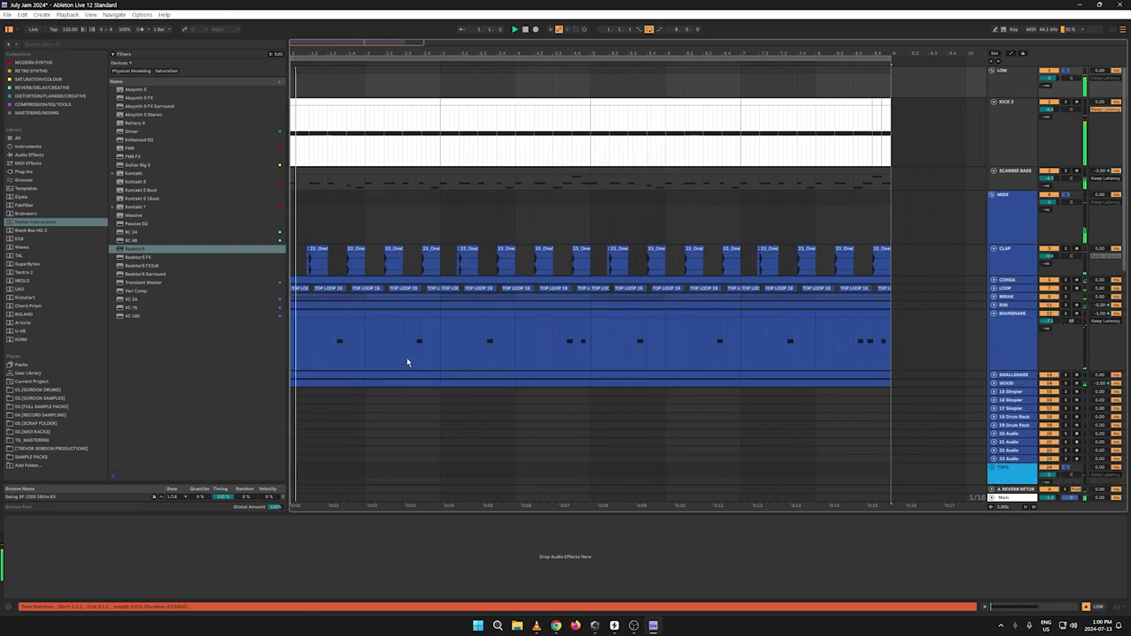
click(408, 360)
key(space)
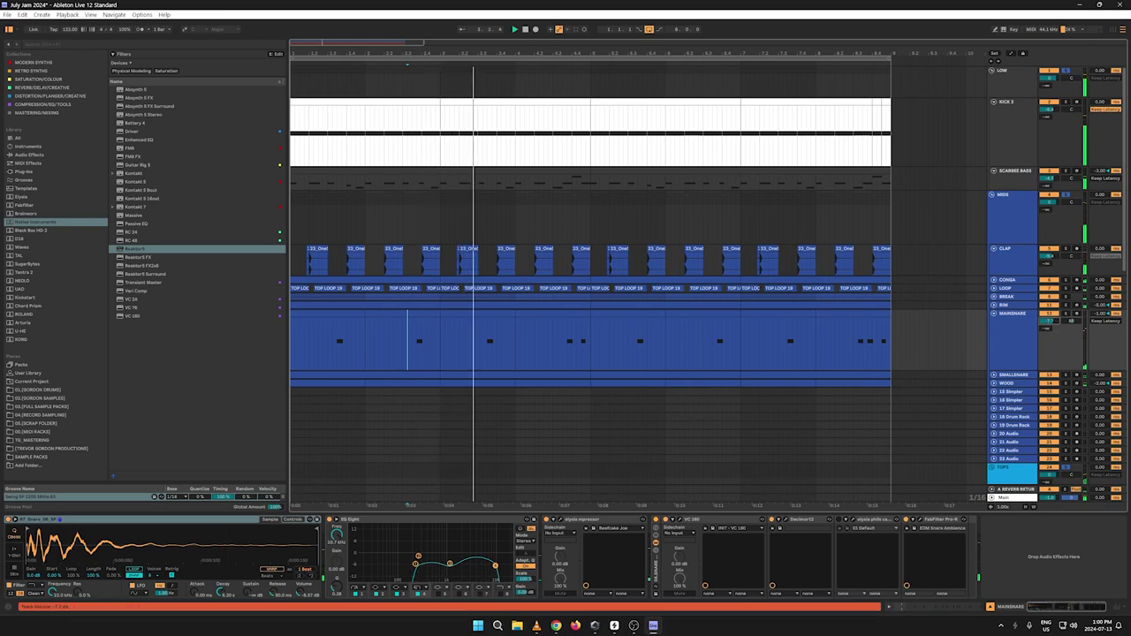
key(space)
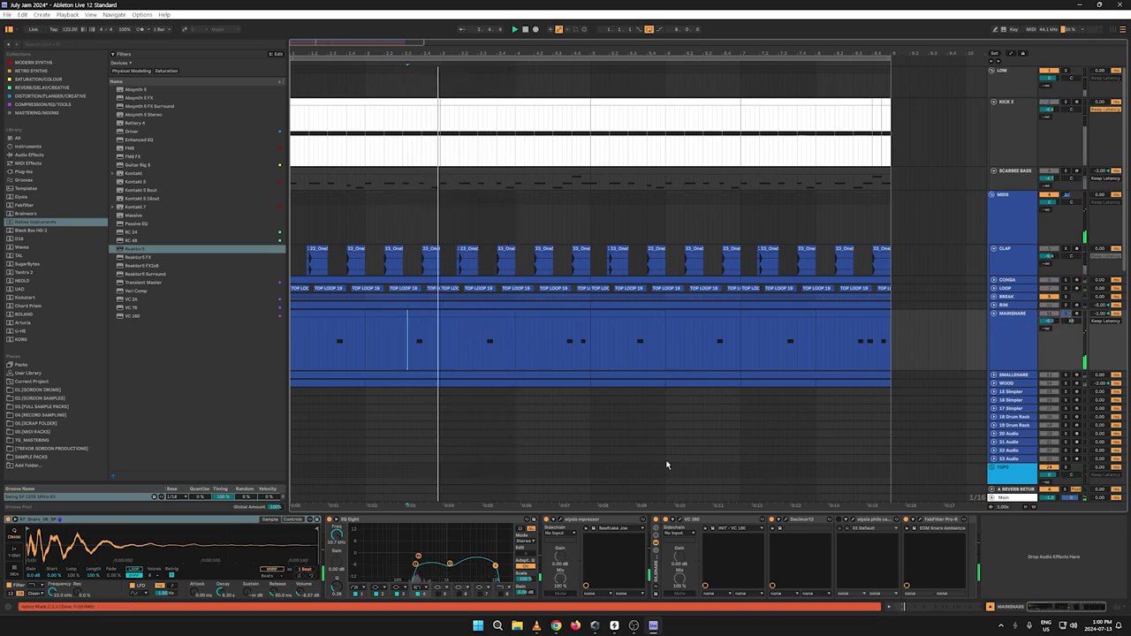
Step: In Simpler's Controls, adjust the snare decay and raise Attack to 8.94 ms, then audition it
click(291, 519)
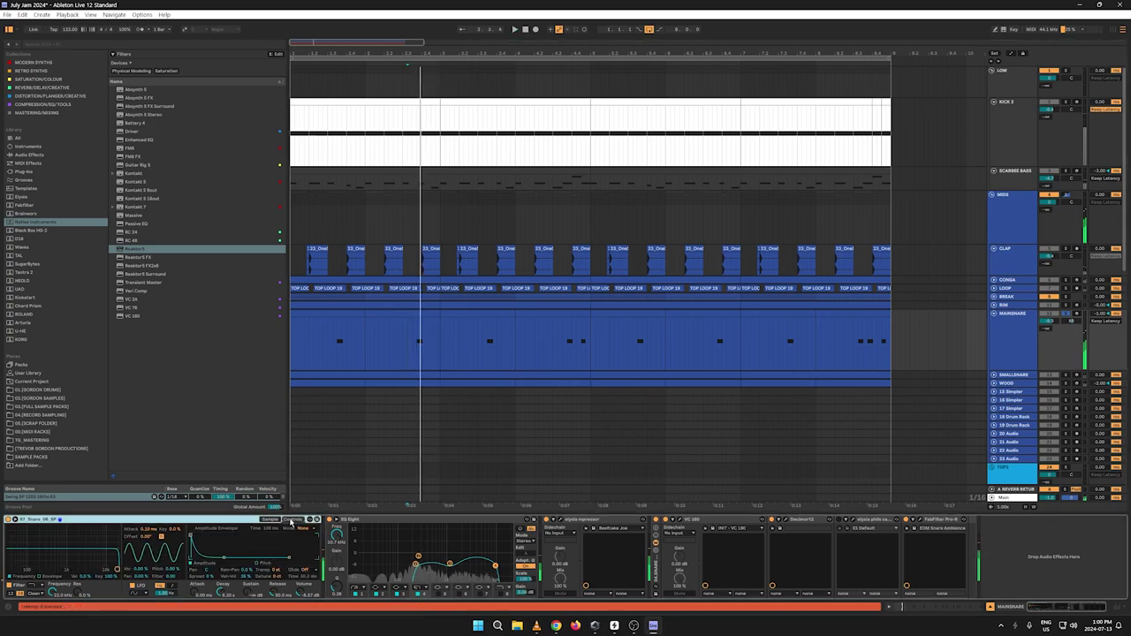
drag(225, 592, 225, 583)
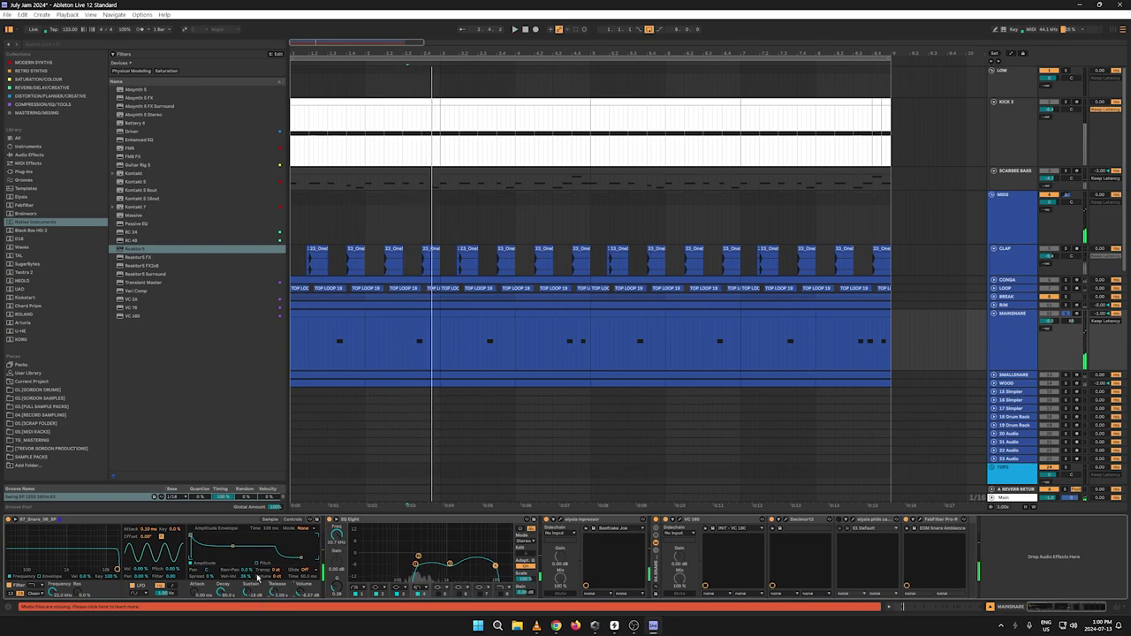
drag(192, 592, 192, 579)
key(space)
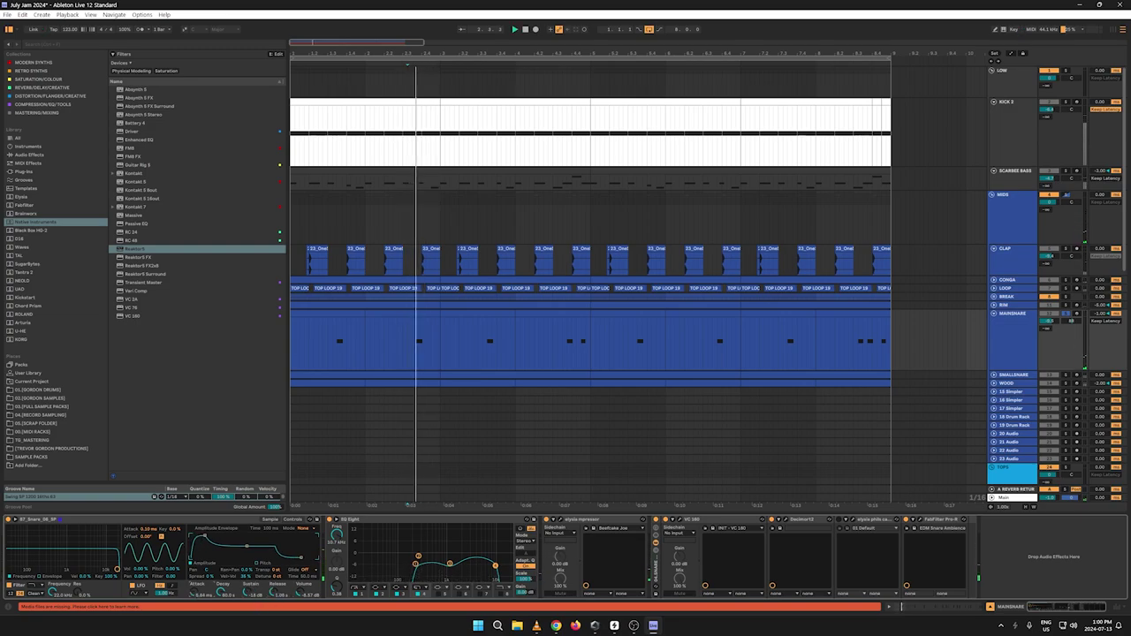
key(space)
key(space)
key(space)
key(space)
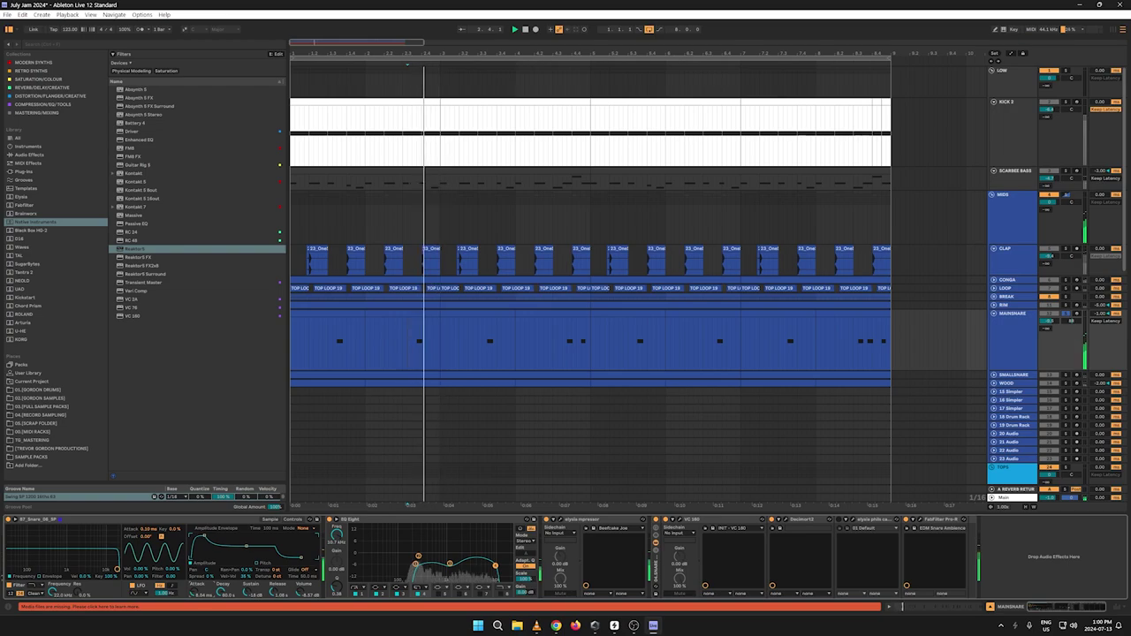
key(space)
key(space)
key(space)
key(space)
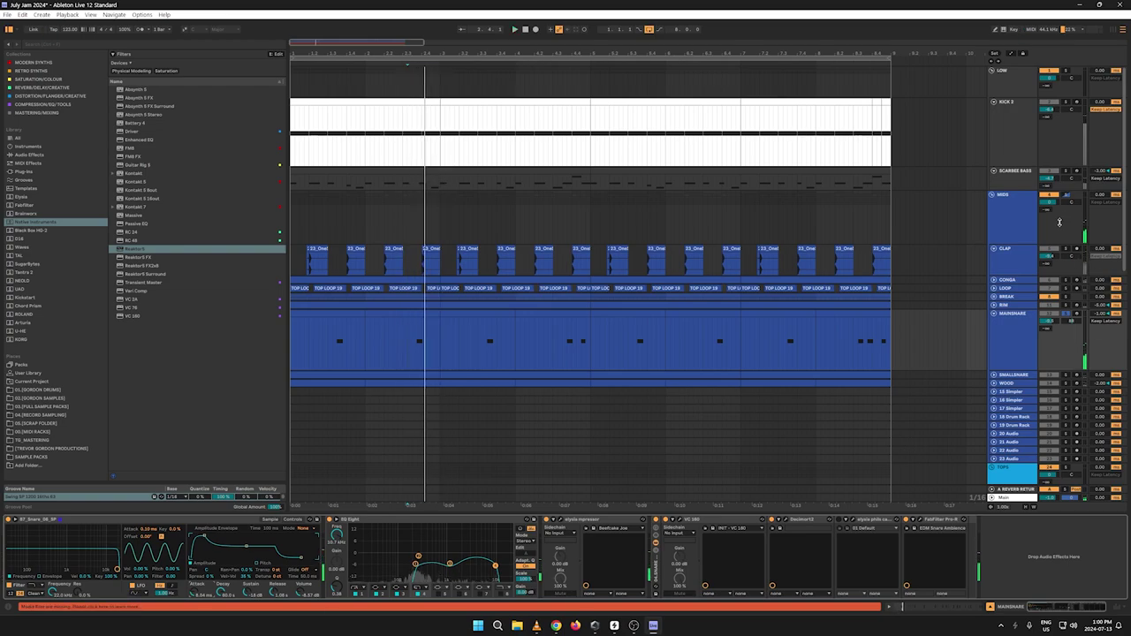
click(1065, 198)
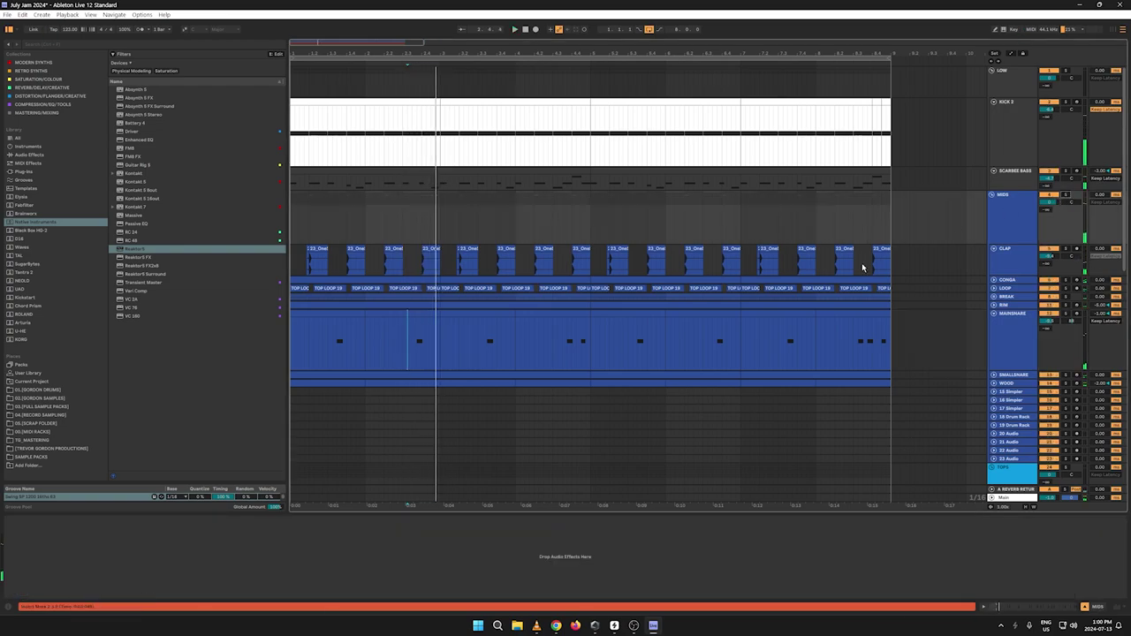
Step: Replay from the start marker and fold the MAINSNARE lane back to a thin row
key(space)
key(space)
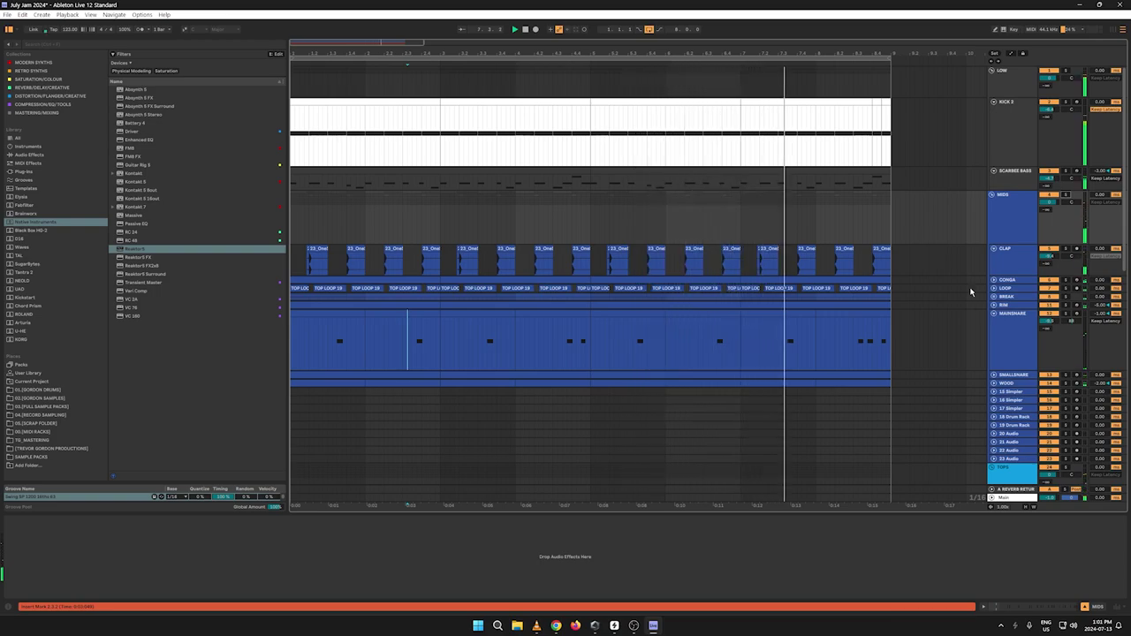
click(993, 313)
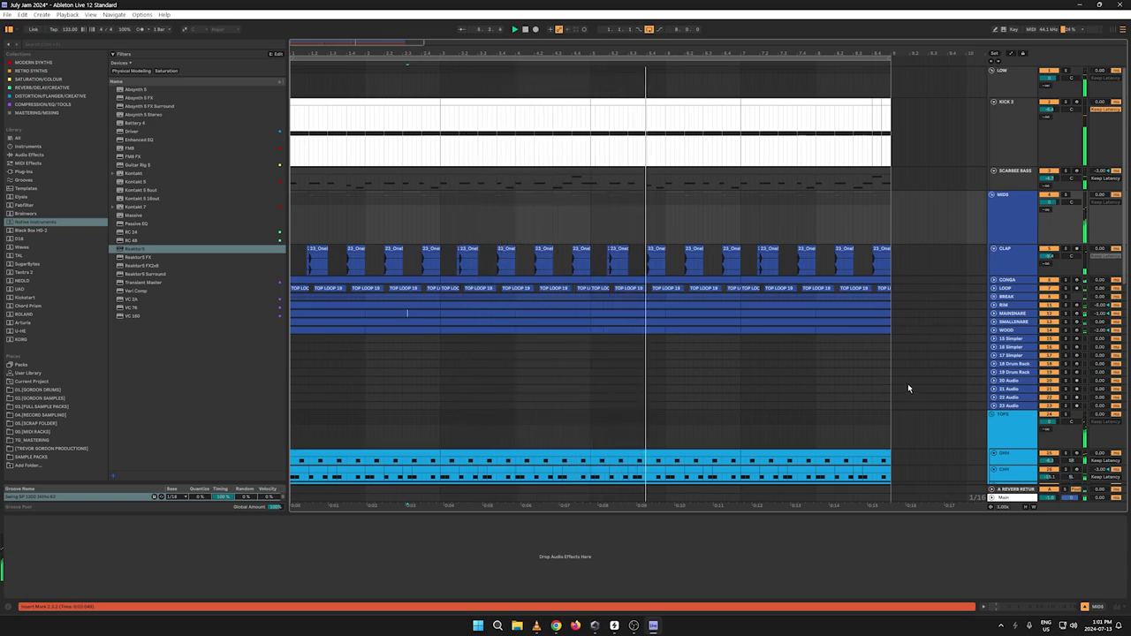
Step: Select the OHH track in the TOPS group and show its sampler's envelope controls
scroll(892, 392, down, 2)
click(1051, 383)
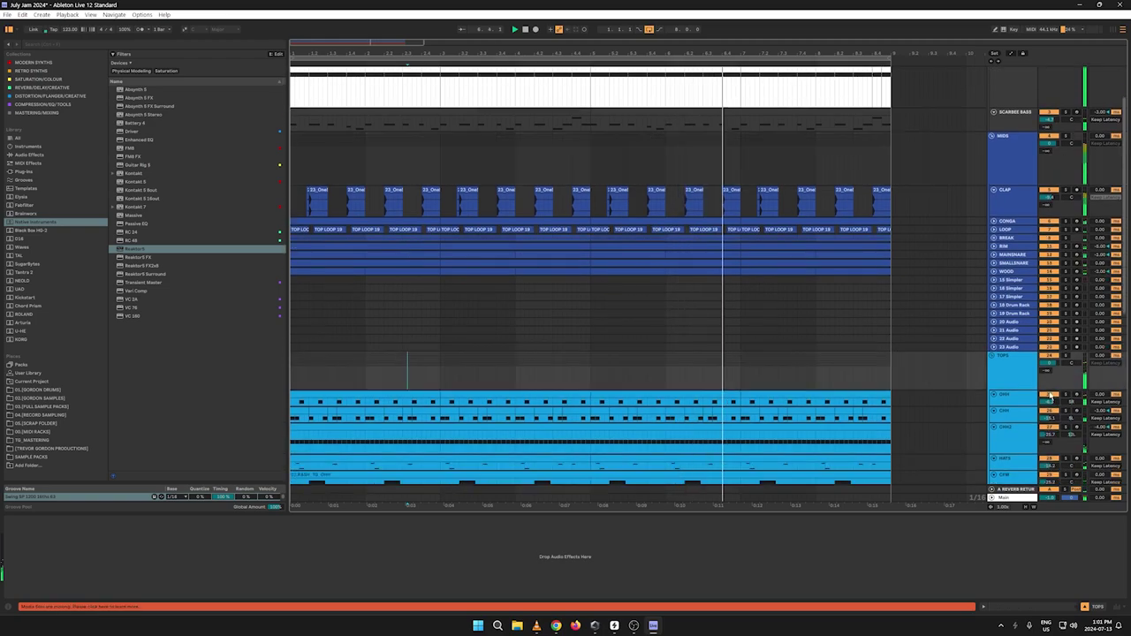
click(1048, 395)
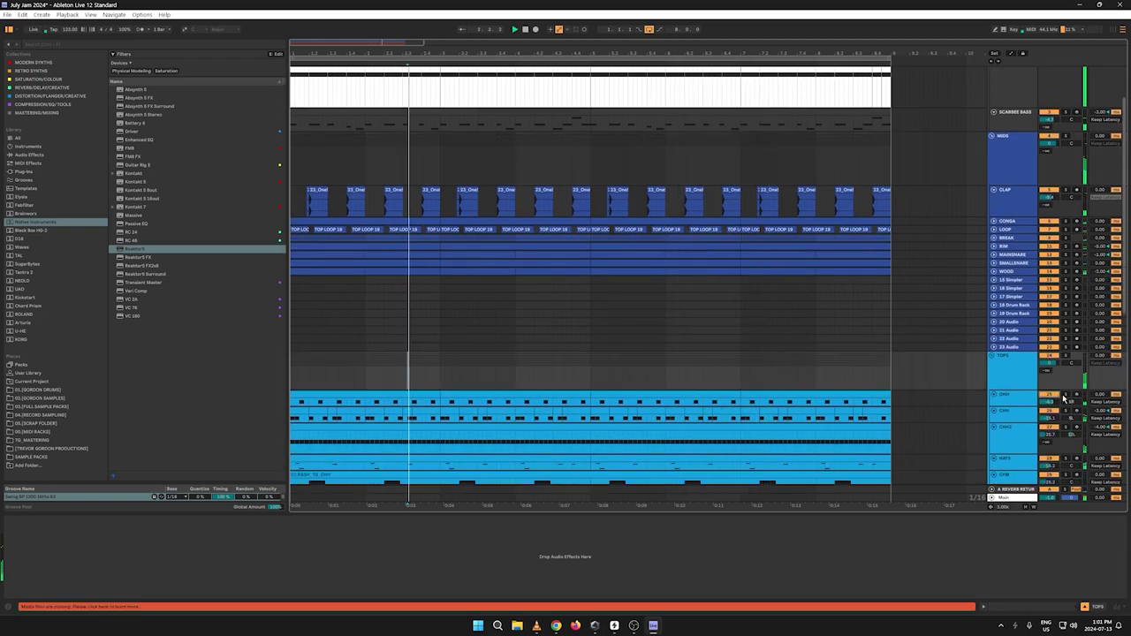
click(1028, 401)
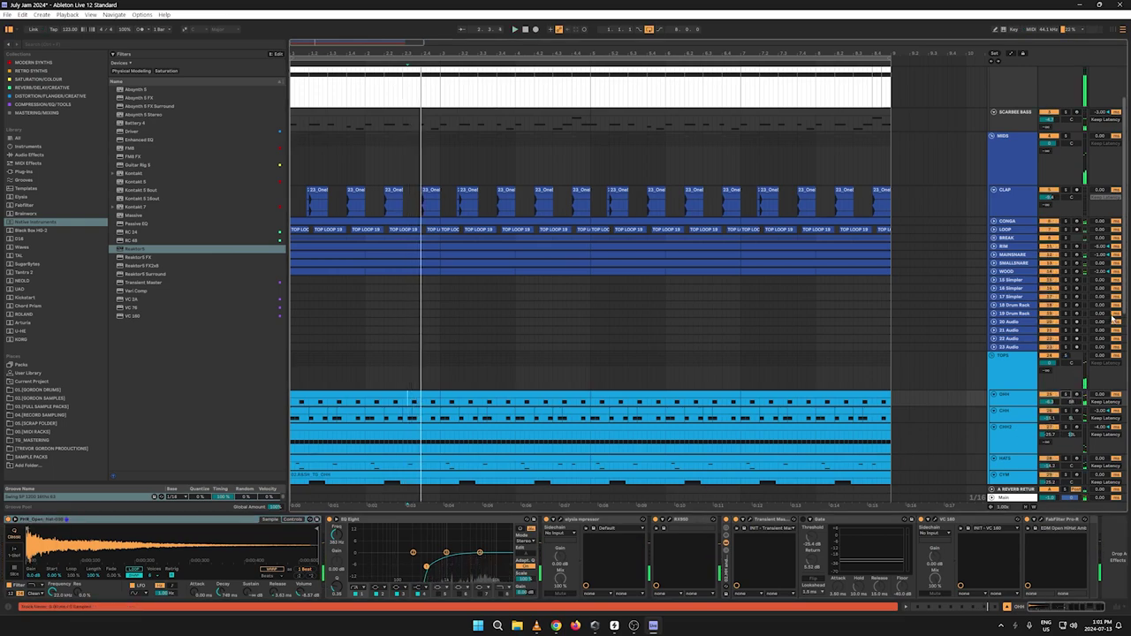
click(292, 518)
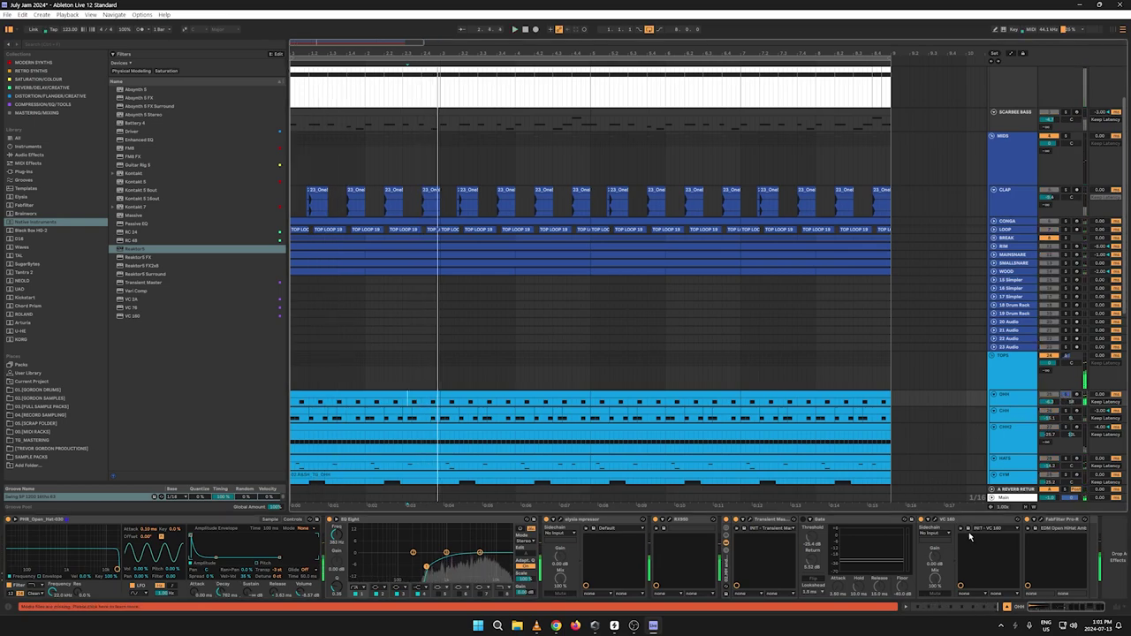
Step: Raise the OHH Pro-R reverb's decay rate and space from 0.17 s to about 0.38 s
click(1042, 519)
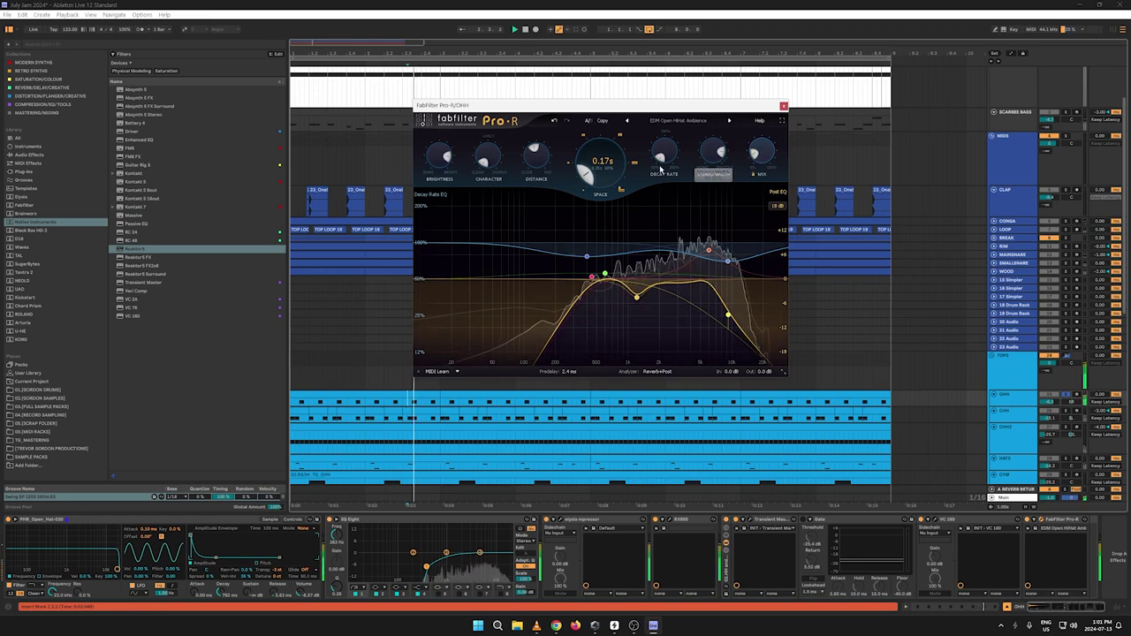
drag(661, 160, 657, 152)
drag(586, 173, 587, 159)
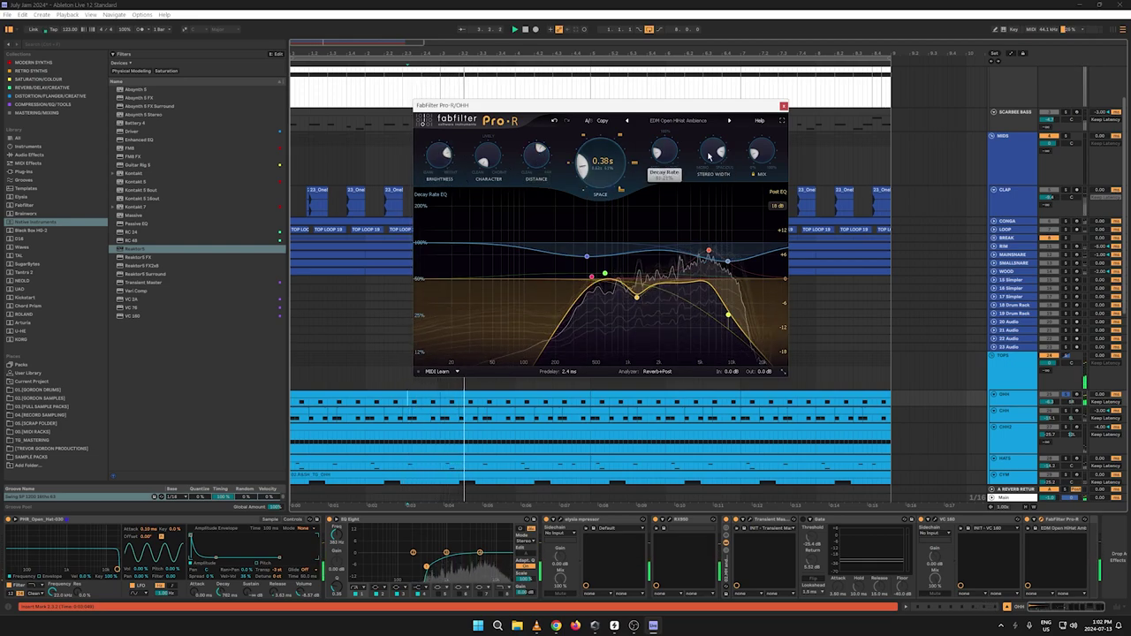
key(space)
click(784, 106)
key(space)
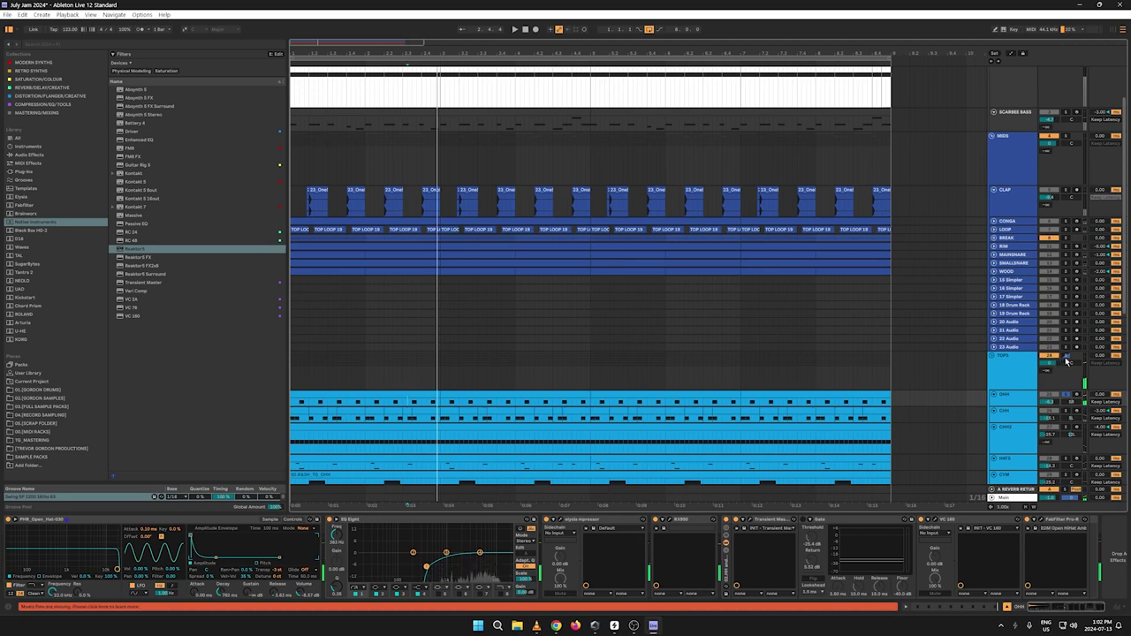
Step: Inspect the CHH and OHH track devices and the hi-hat sample's waveform
click(1067, 357)
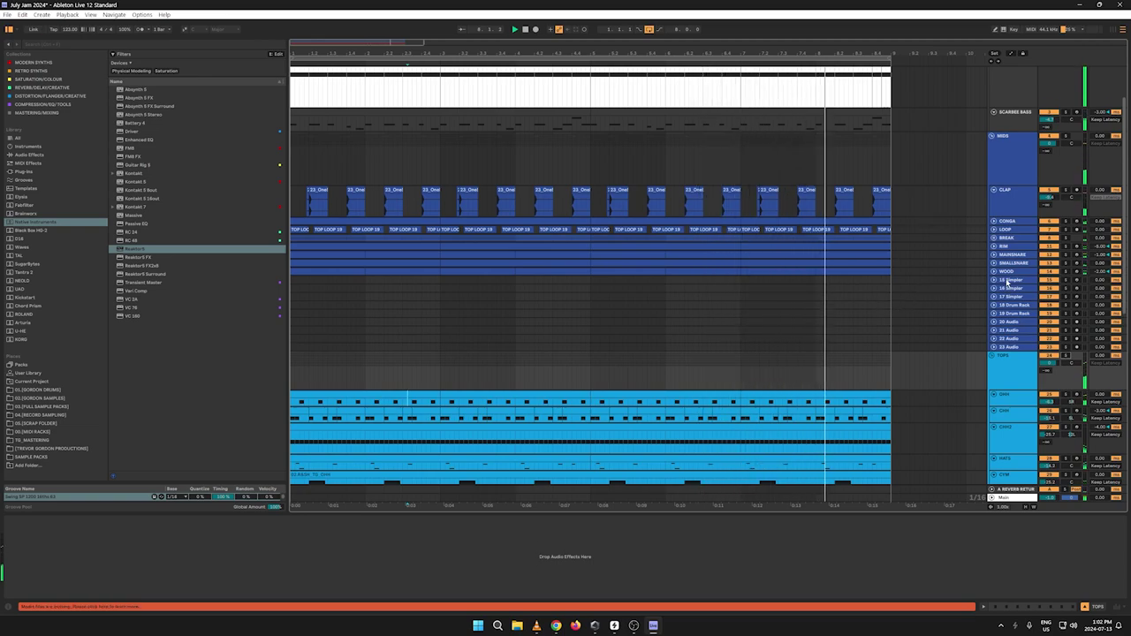
scroll(836, 327, down, 4)
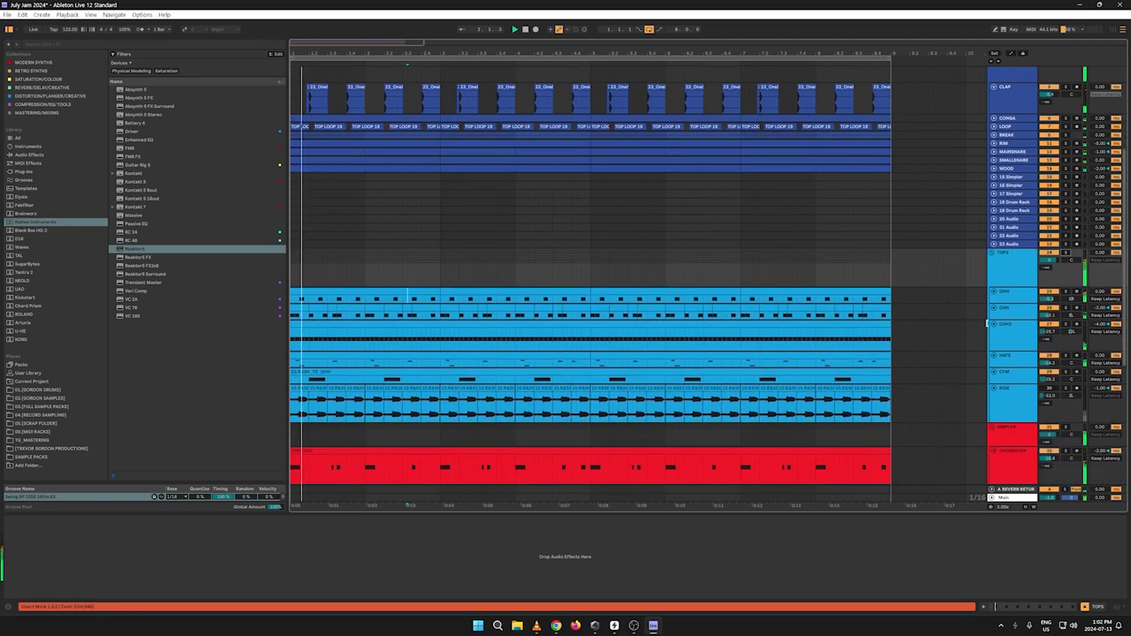
click(1007, 310)
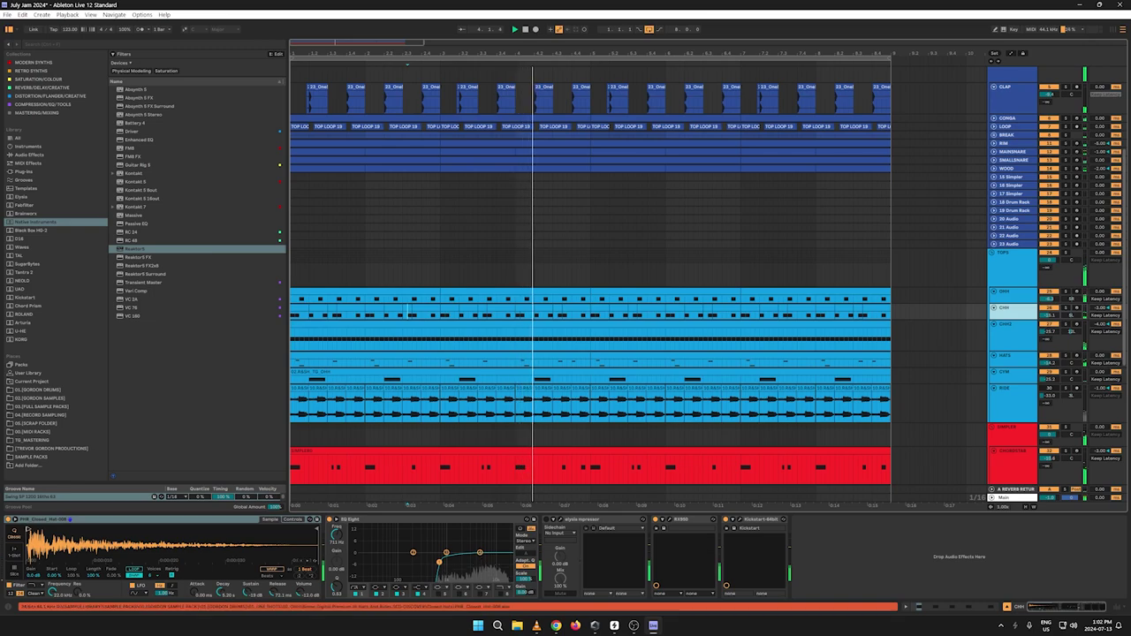
click(1008, 292)
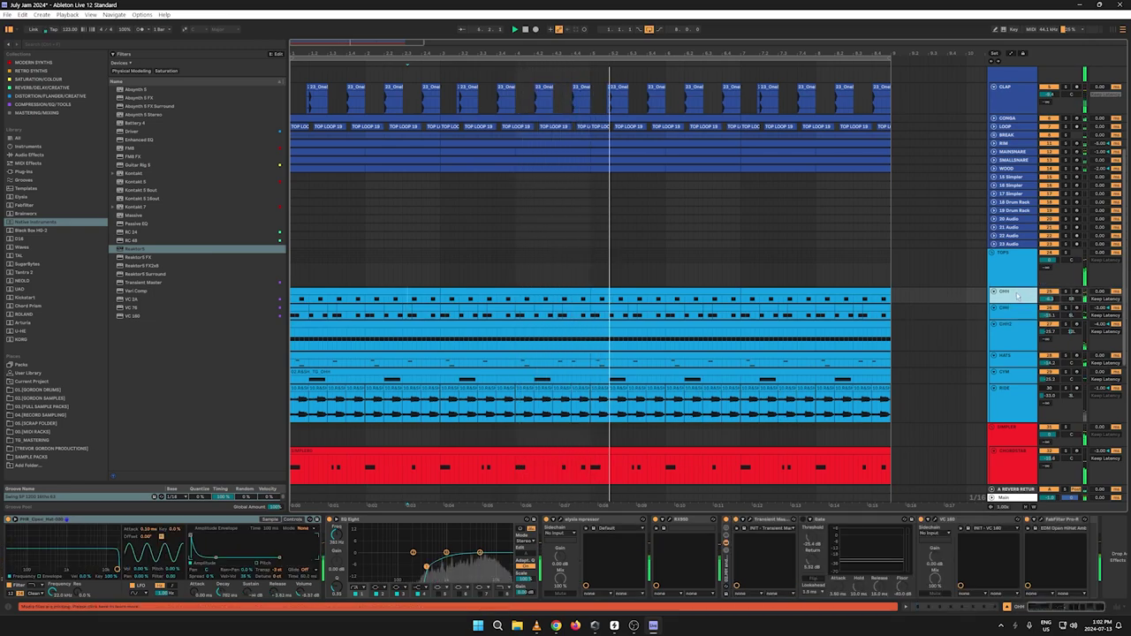
click(270, 520)
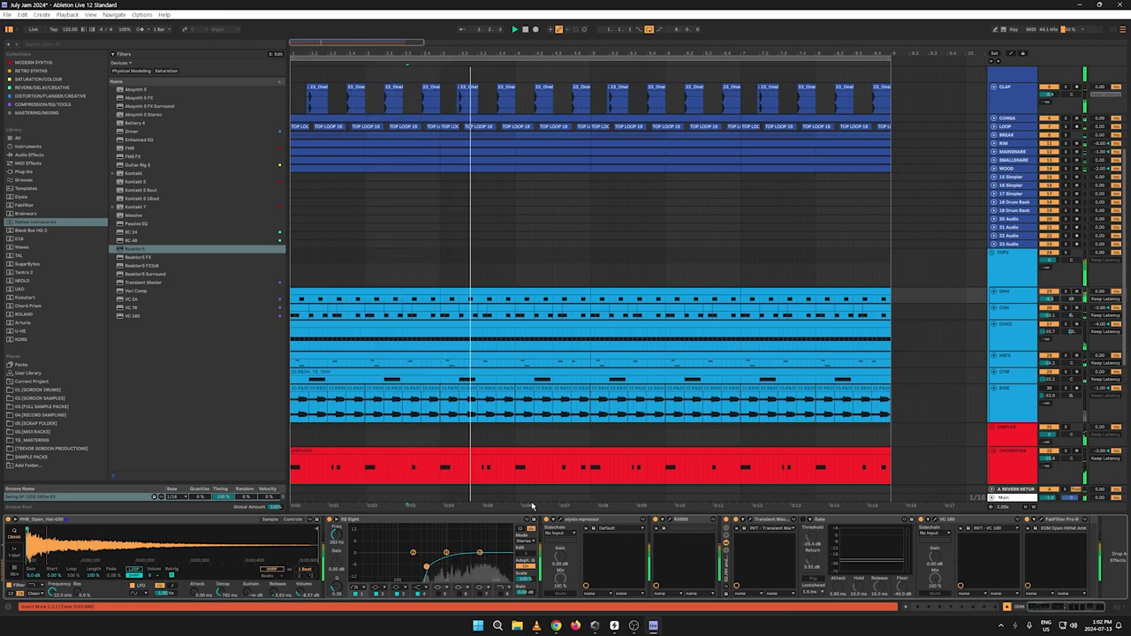
Step: Solo the TOPS group so the hats and cymbals play alone
click(1065, 254)
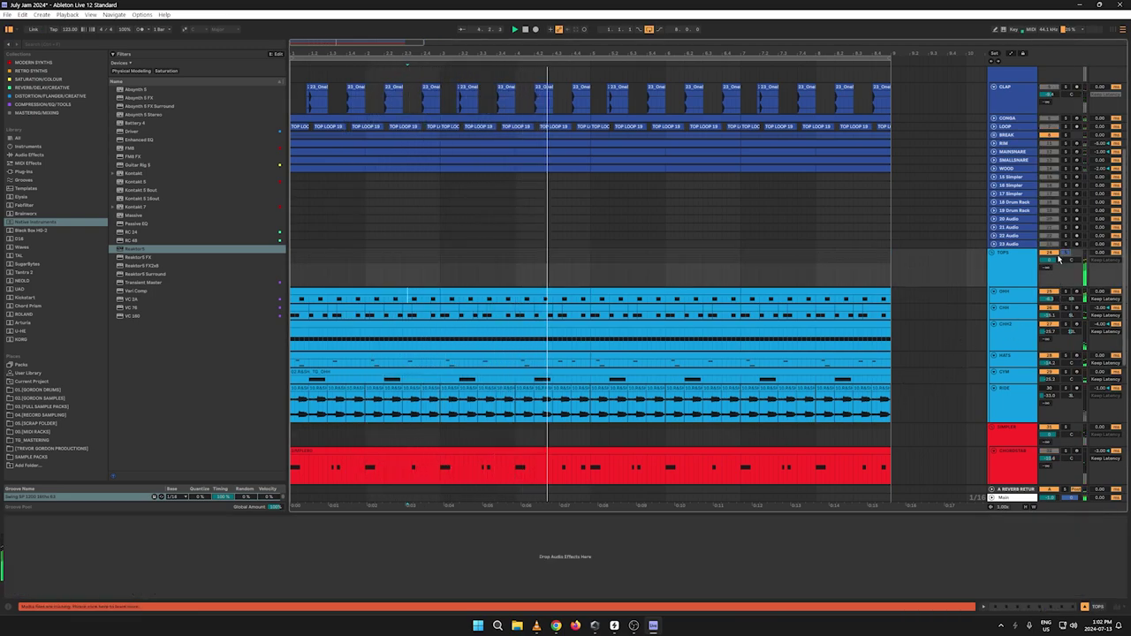
scroll(1064, 146, up, 4)
scroll(1068, 128, down, 1)
scroll(1068, 124, up, 5)
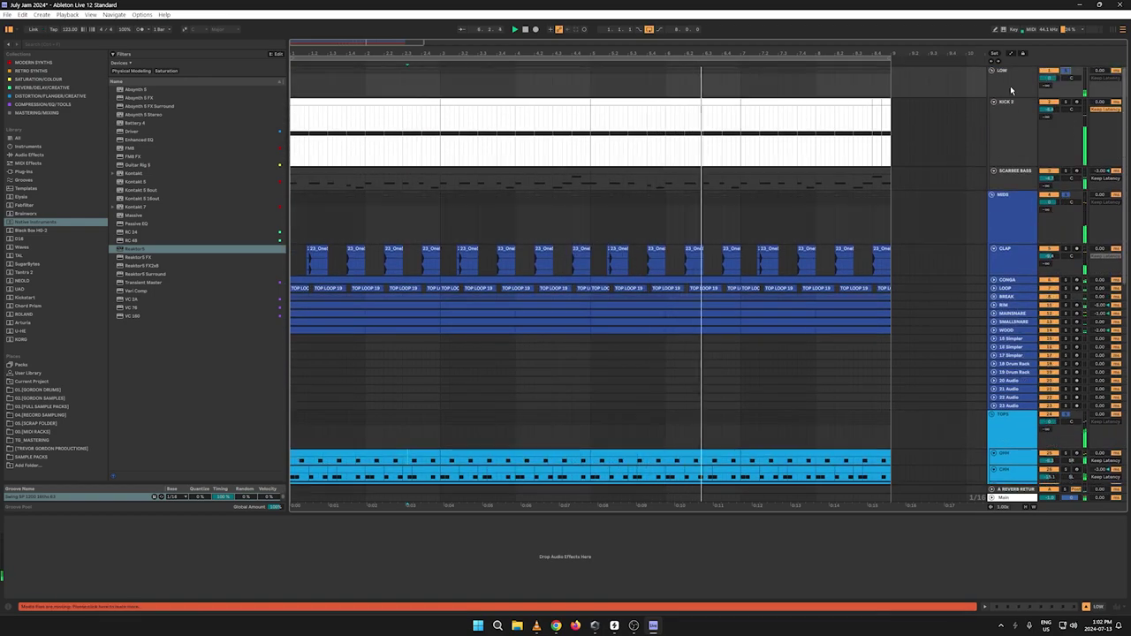
Step: Lower the KICK 2 pitch by a semitone with the Sub Control pitch knob
scroll(852, 233, down, 7)
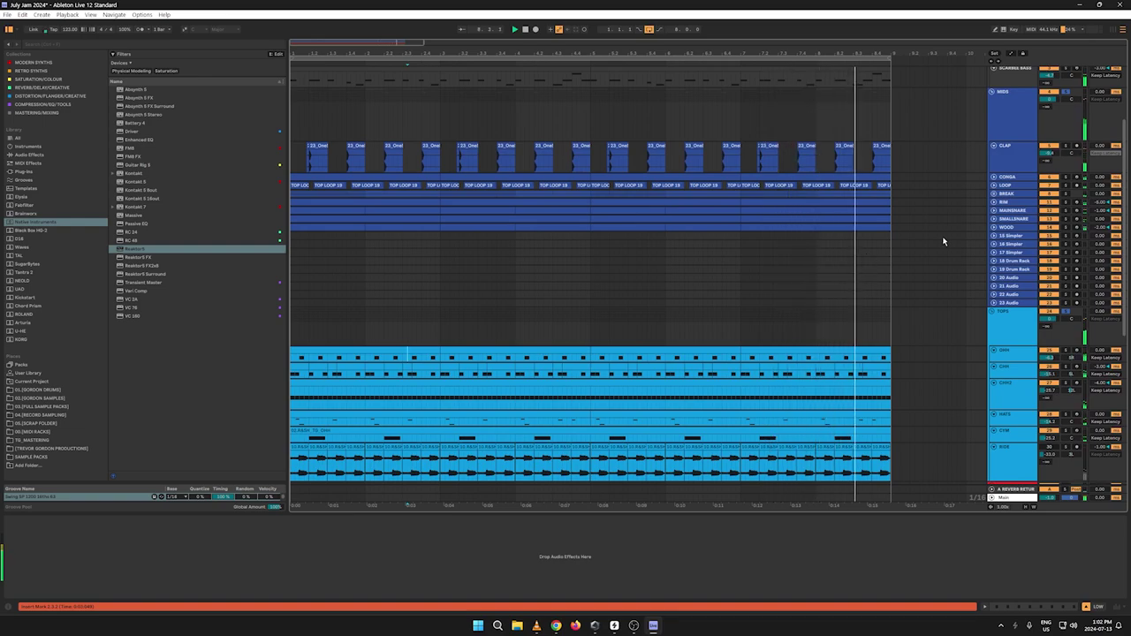
scroll(960, 212, up, 5)
click(1019, 98)
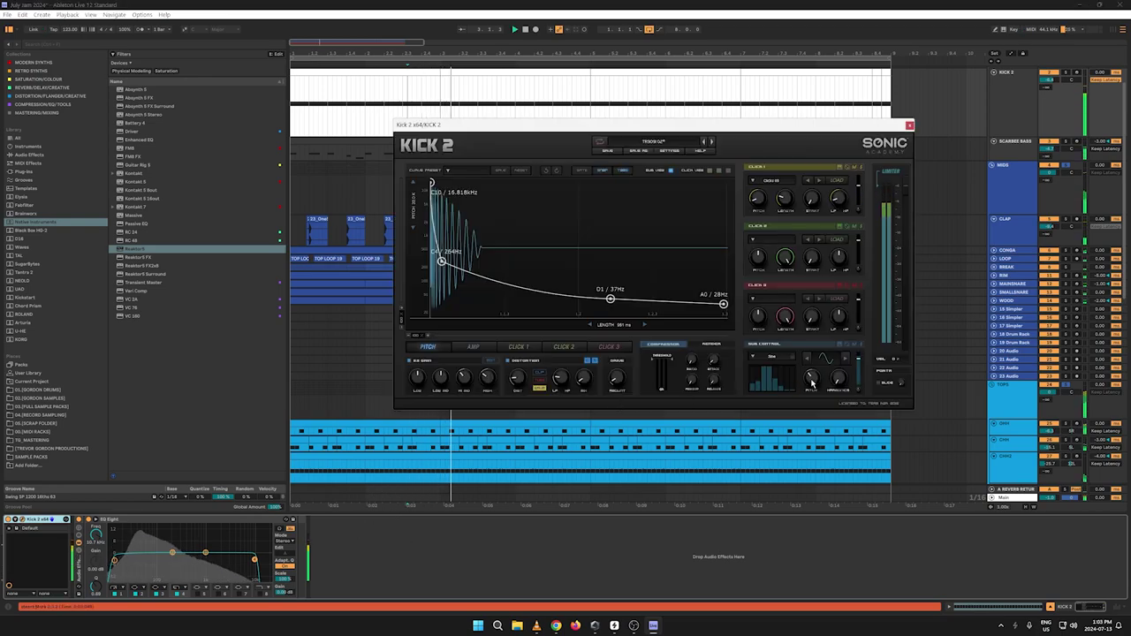
drag(811, 381, 811, 386)
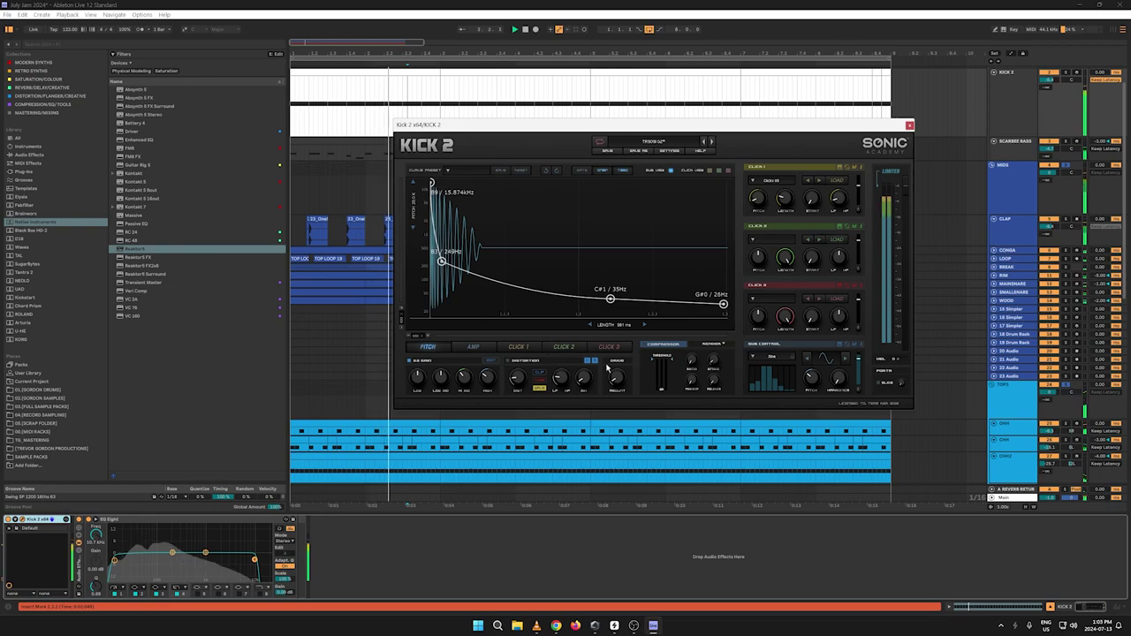
Step: Drag the KICK 2 amp envelope end node right so the tail rings longer
click(473, 348)
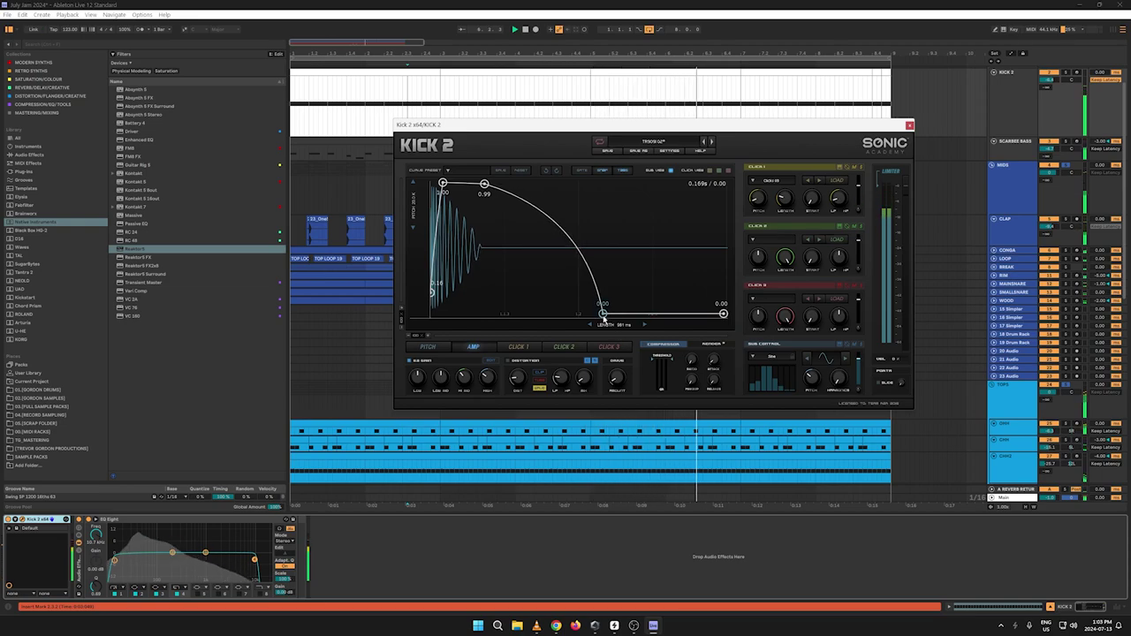
drag(604, 320, 623, 320)
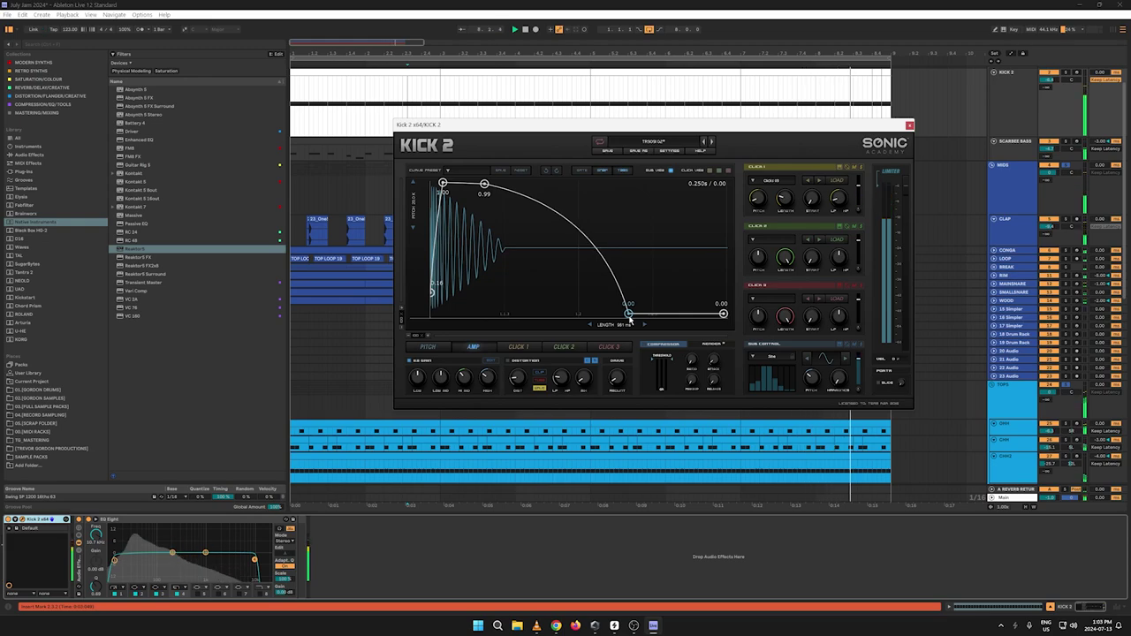
key(space)
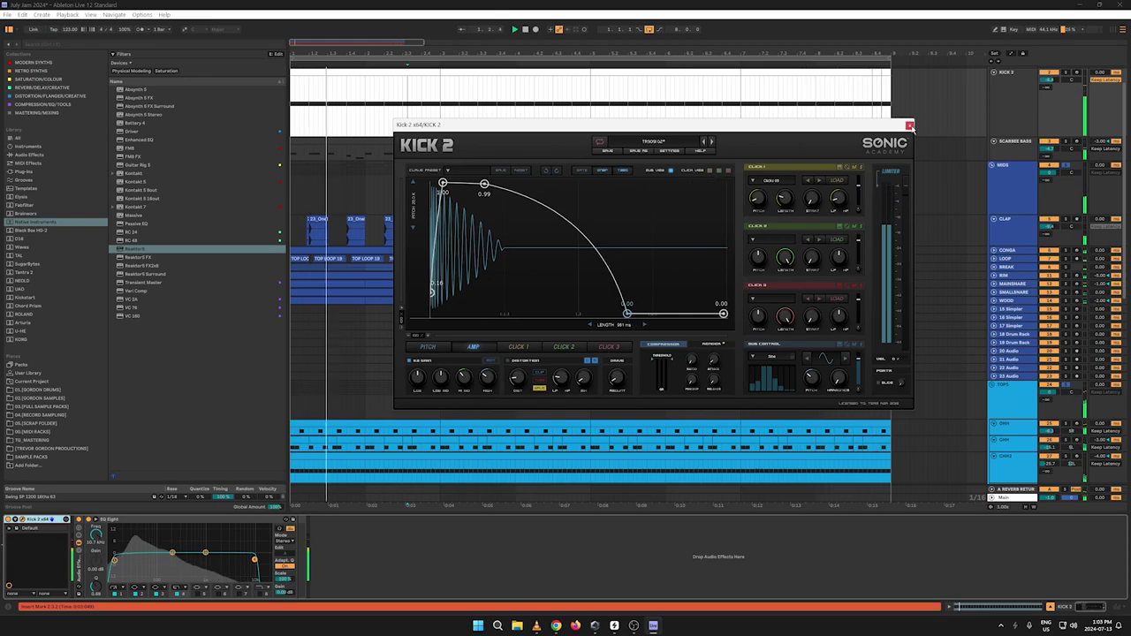
click(909, 125)
Step: In Session view, move the SCARBEE BASS EQ Eight band lower in frequency and fold the LOW group
key(Tab)
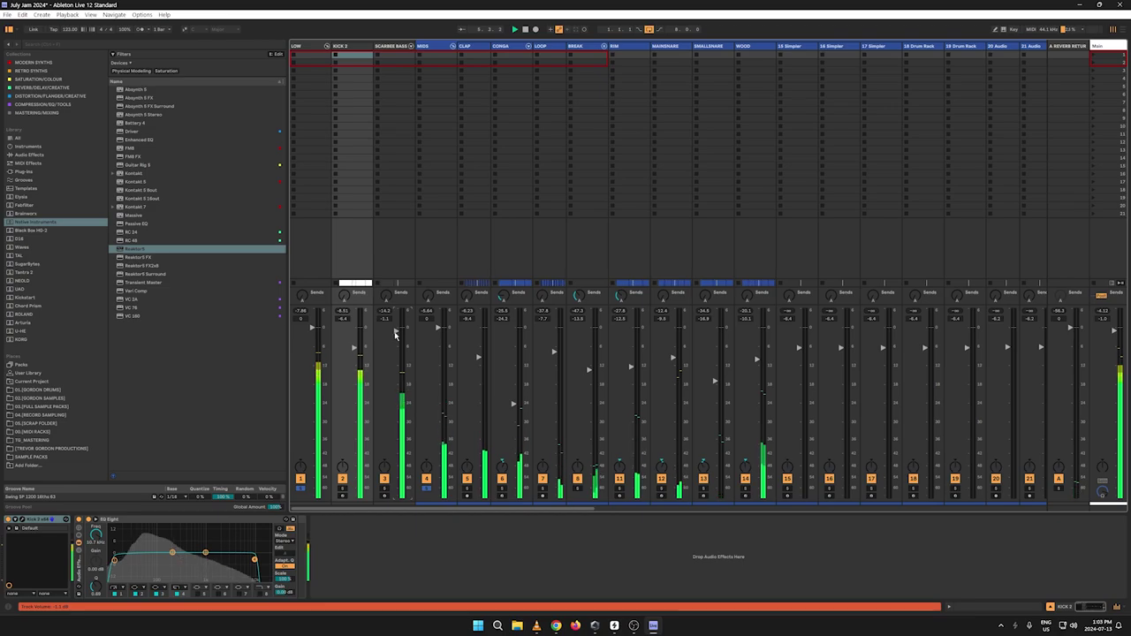
click(383, 55)
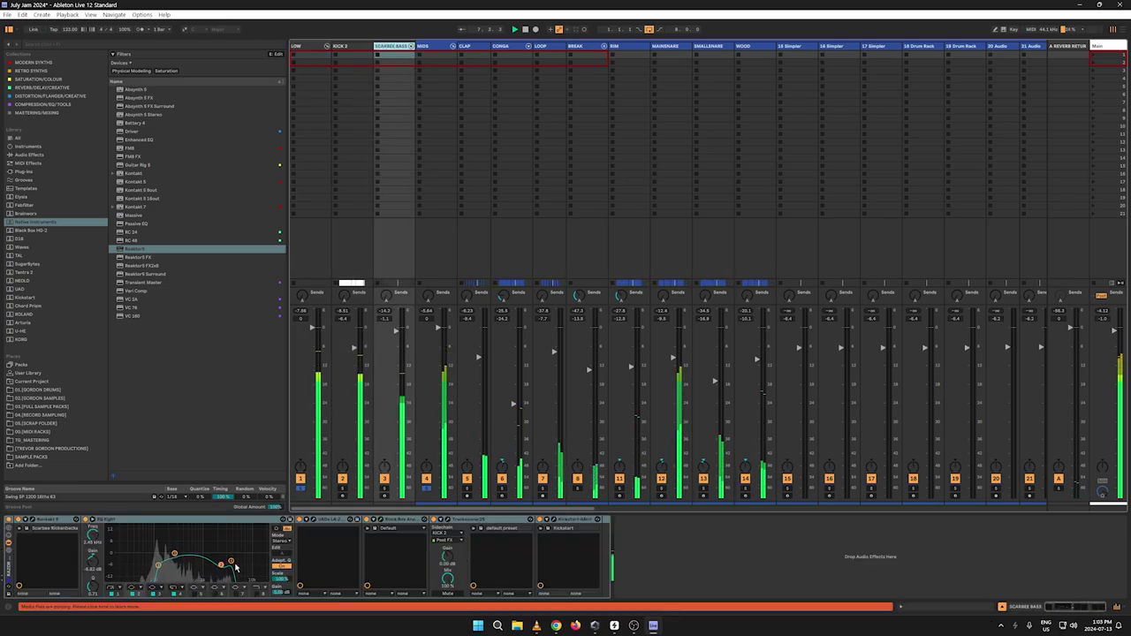
drag(235, 567, 221, 562)
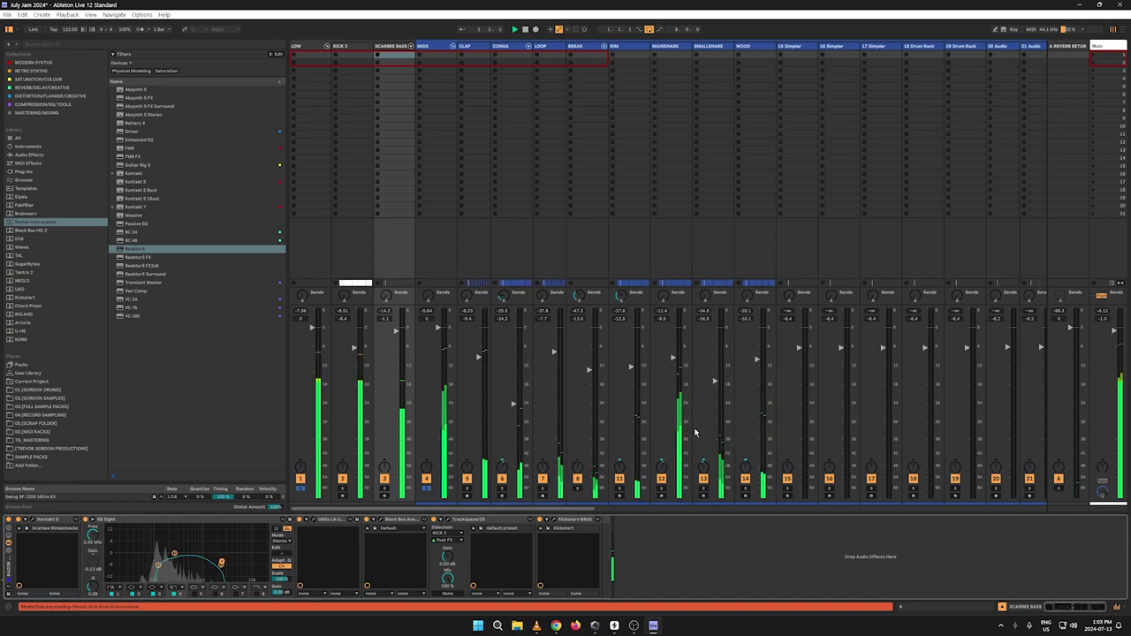
click(327, 47)
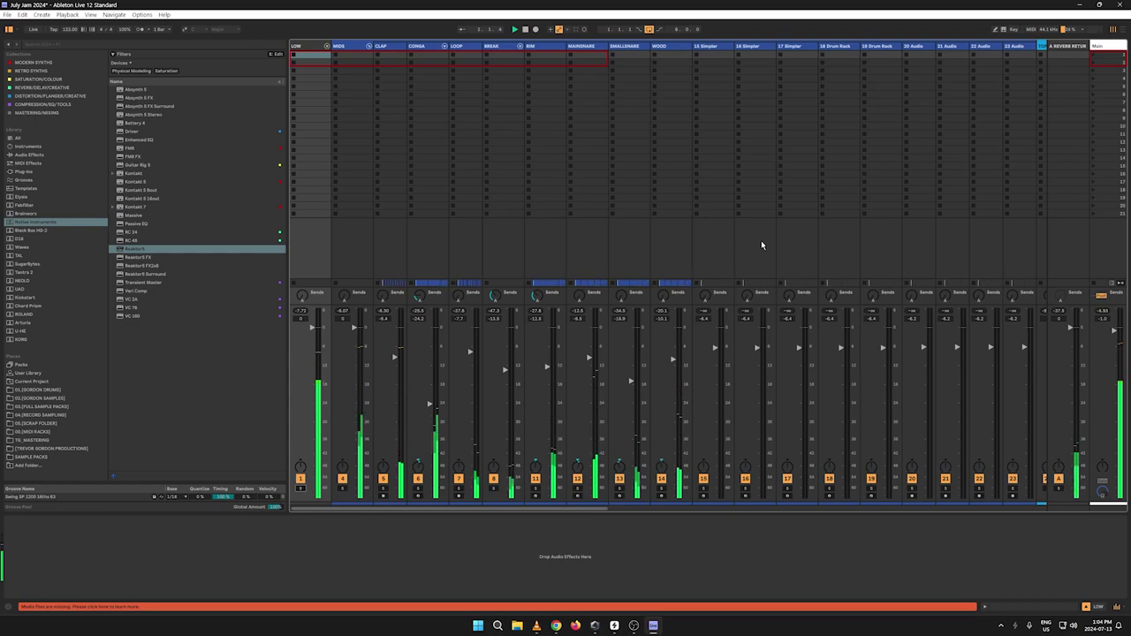
Step: Fold the MIDS group and solo both the MIDS and LOW groups
click(368, 45)
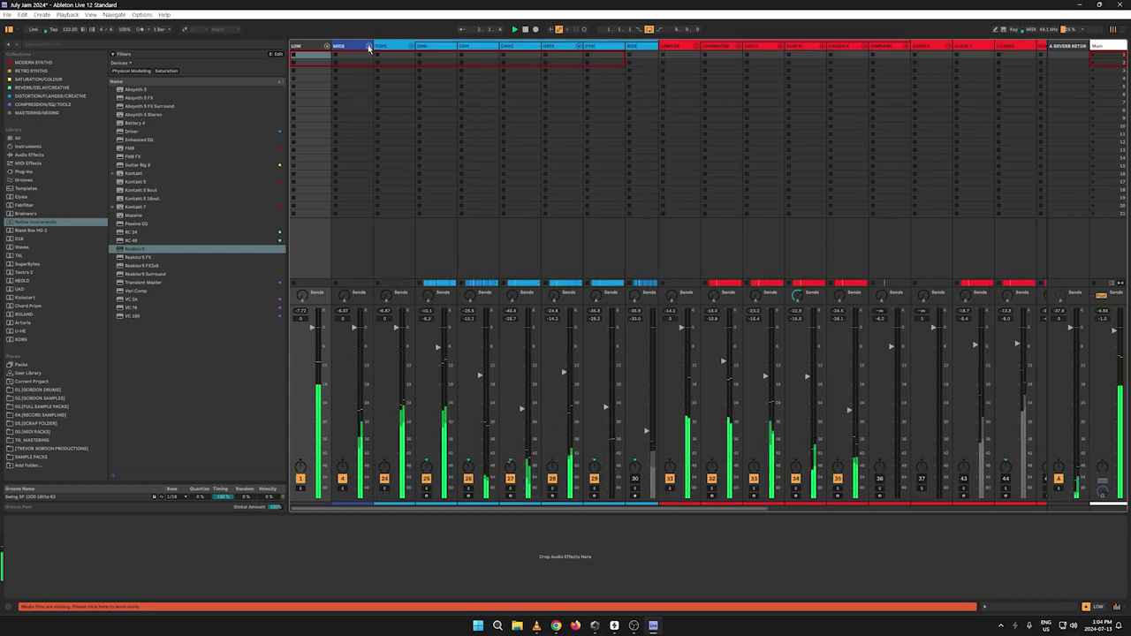
click(343, 488)
ctrl+click(301, 488)
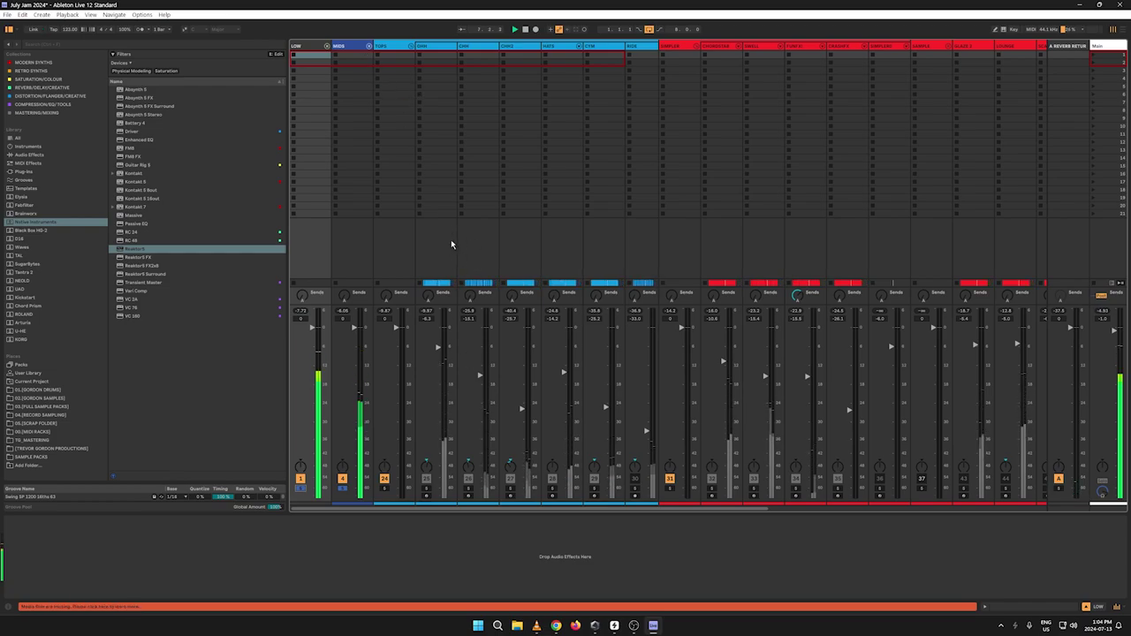
Step: Check the CLAP's Transient Master plugin, fold MIDS again, and bring up the CHH track's devices
click(368, 45)
click(397, 70)
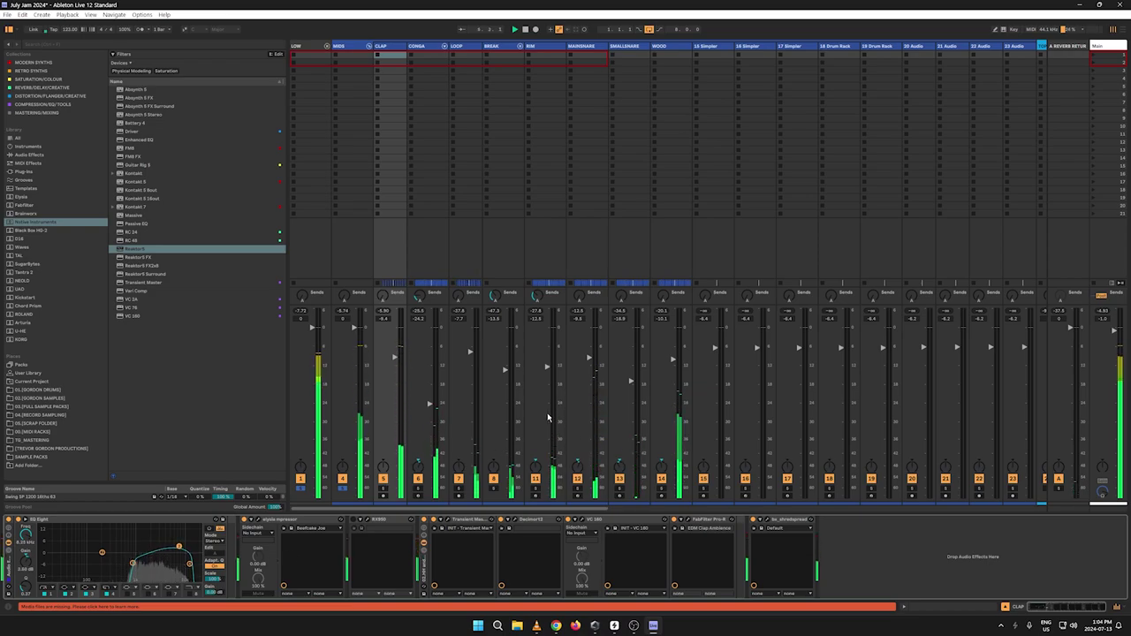
click(447, 519)
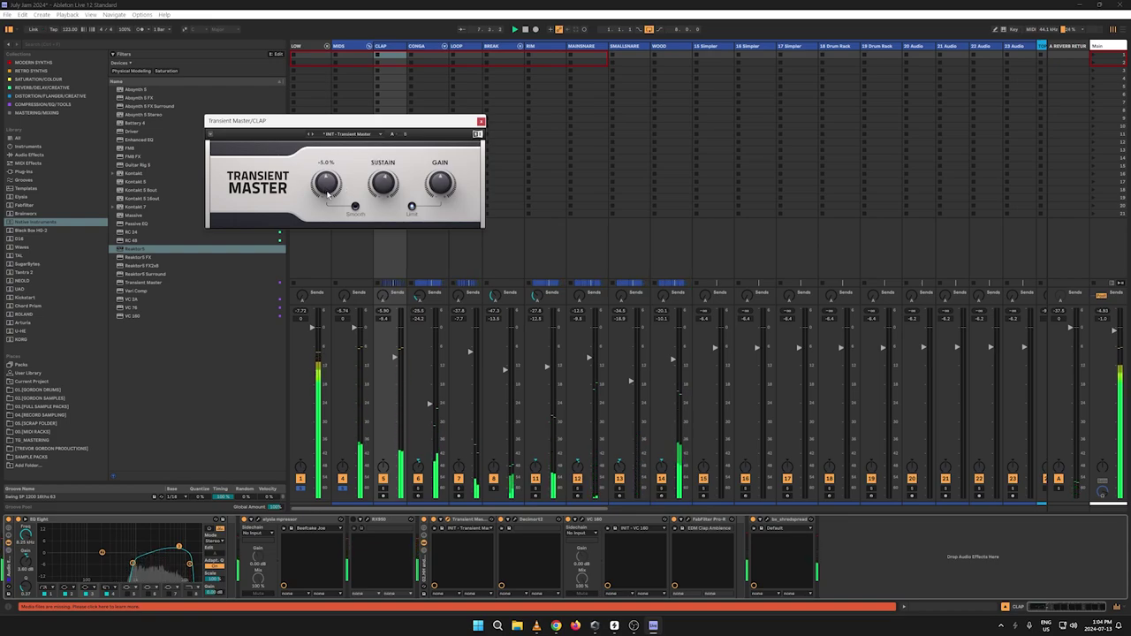
click(480, 121)
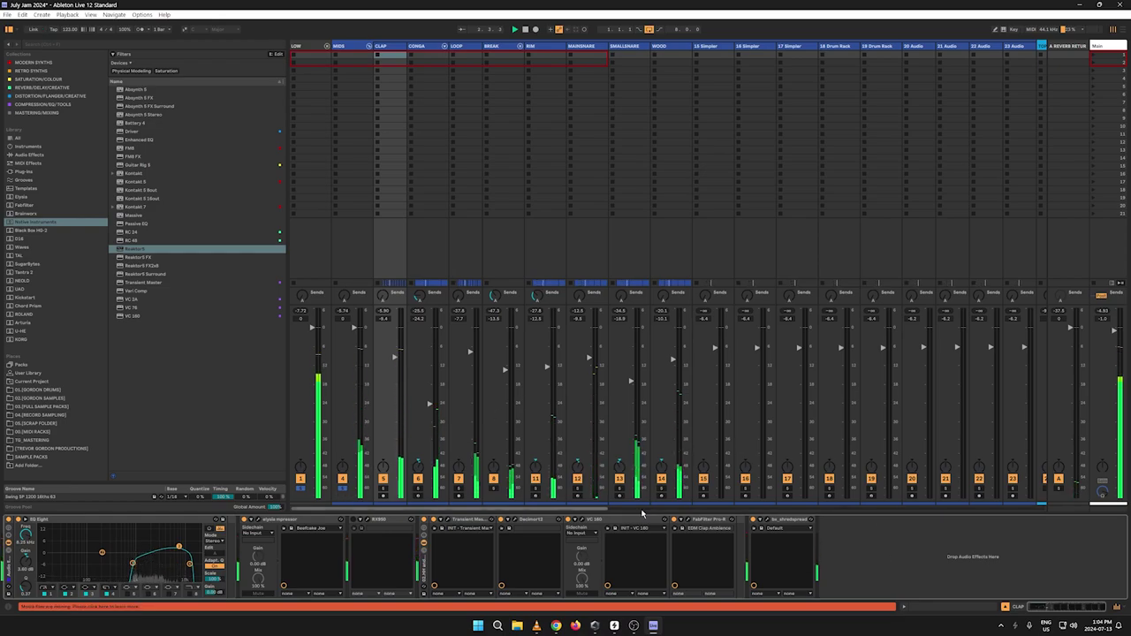
click(369, 45)
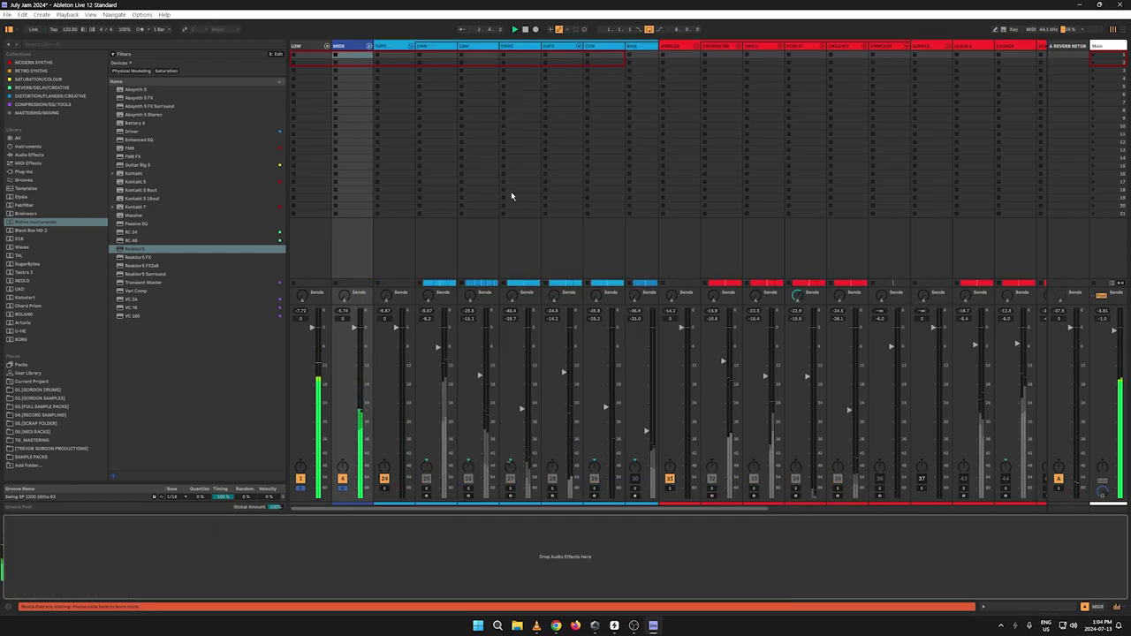
click(383, 493)
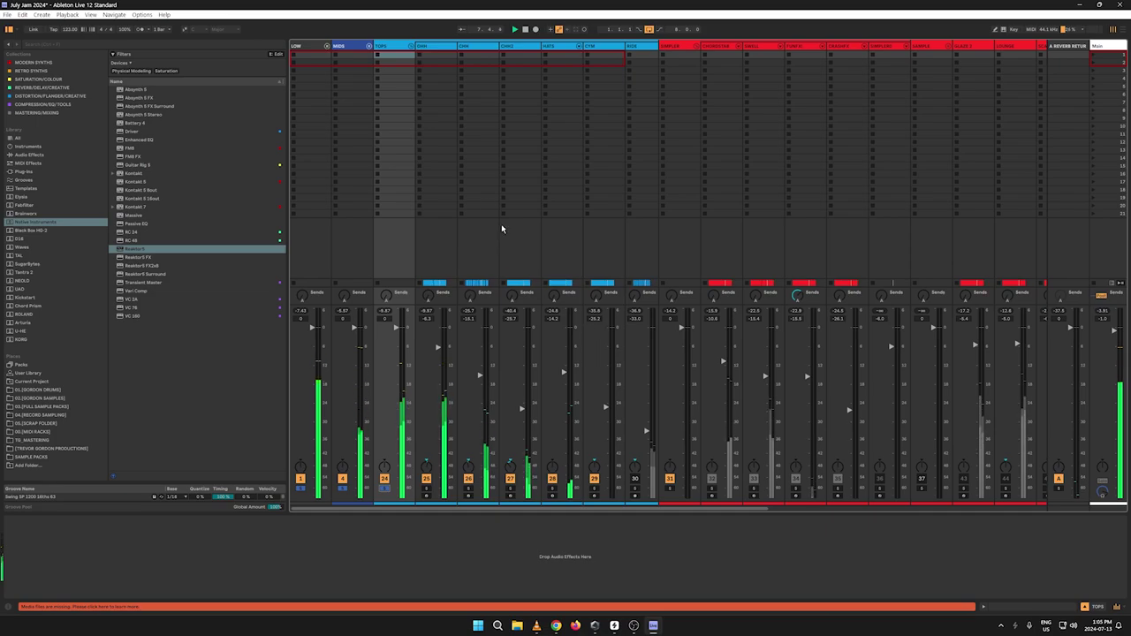
click(491, 56)
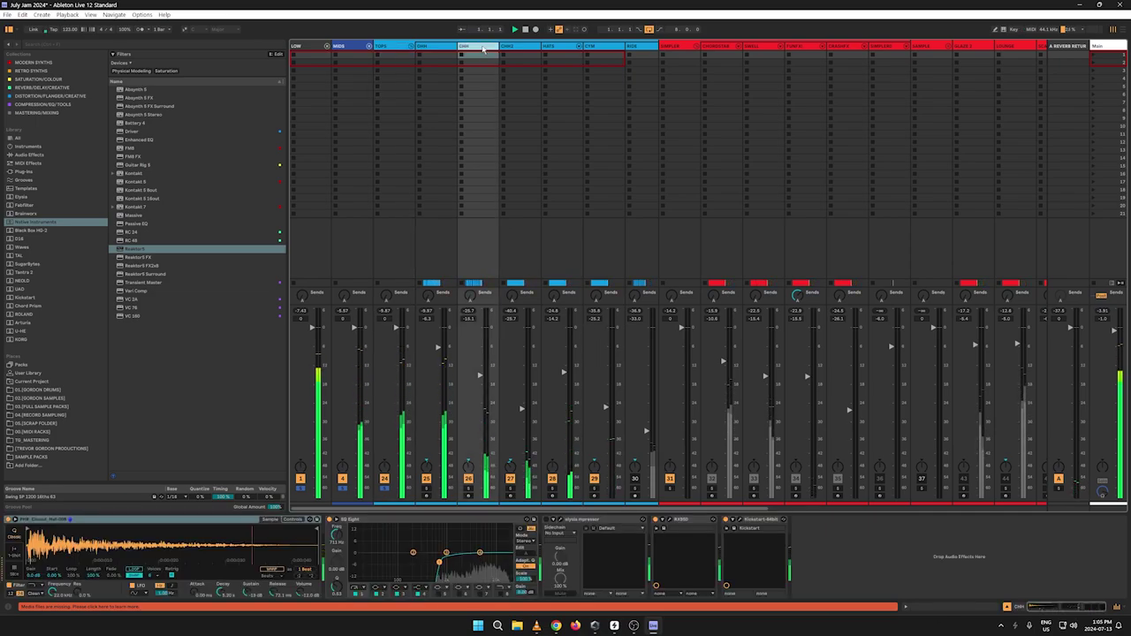
Step: In Arrangement view, set the start marker at the CHH clip and open it in an enlarged note editor
key(Tab)
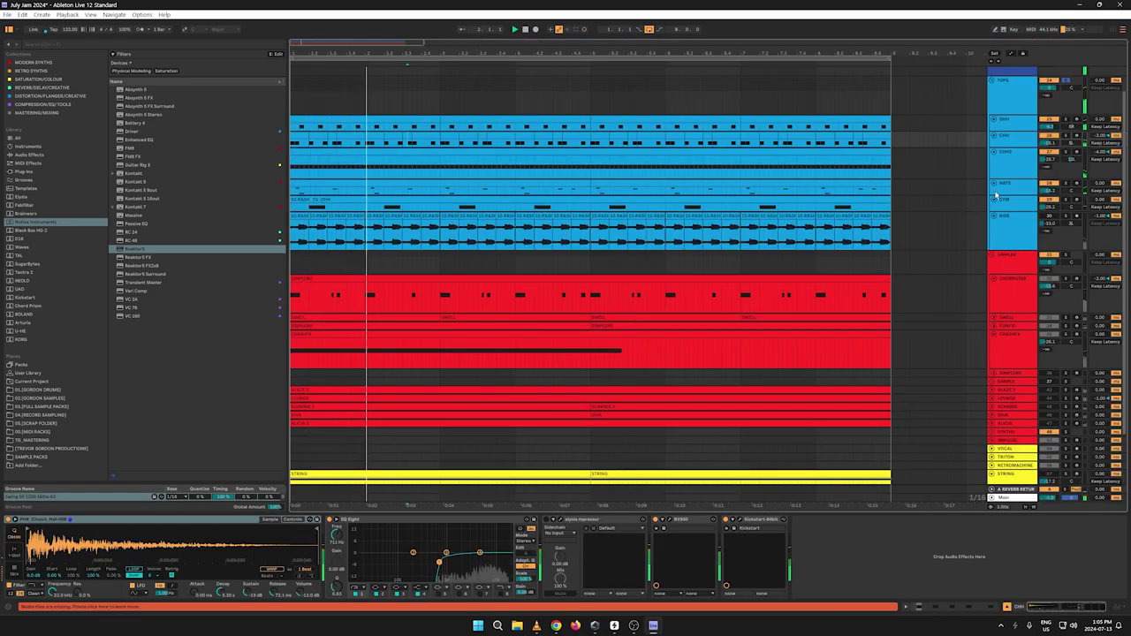
click(999, 139)
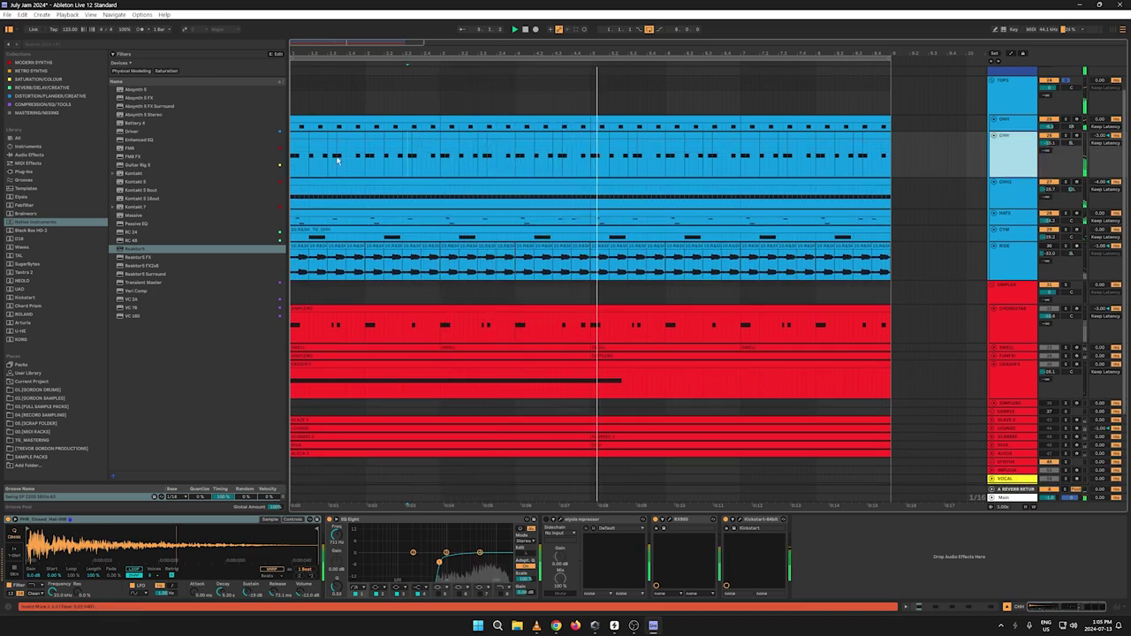
click(293, 168)
key(space)
key(space)
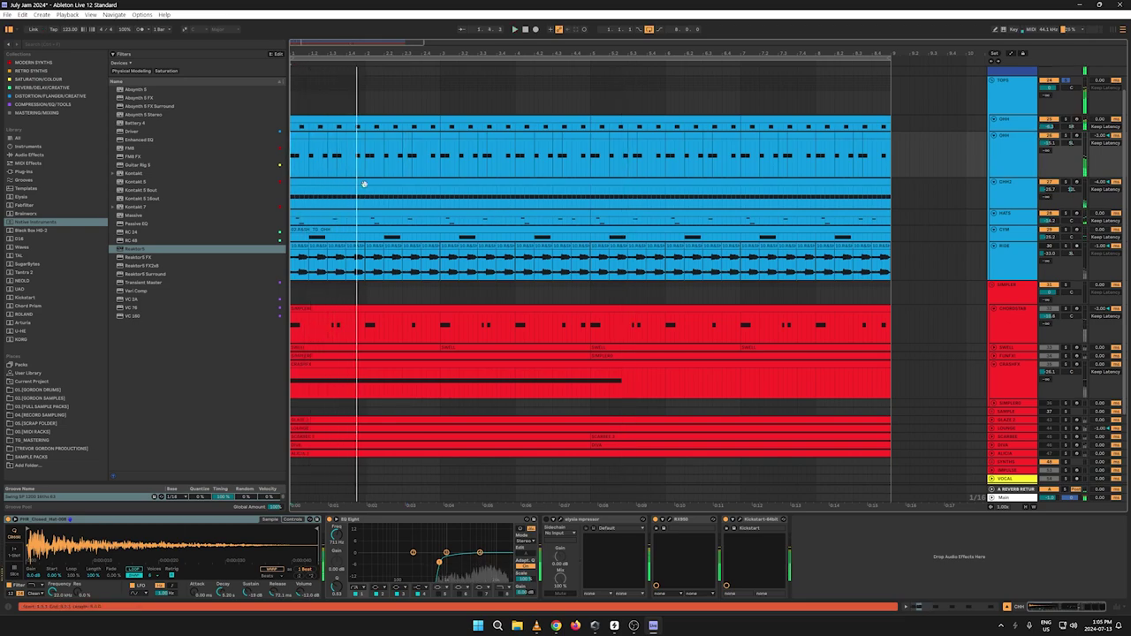
click(331, 136)
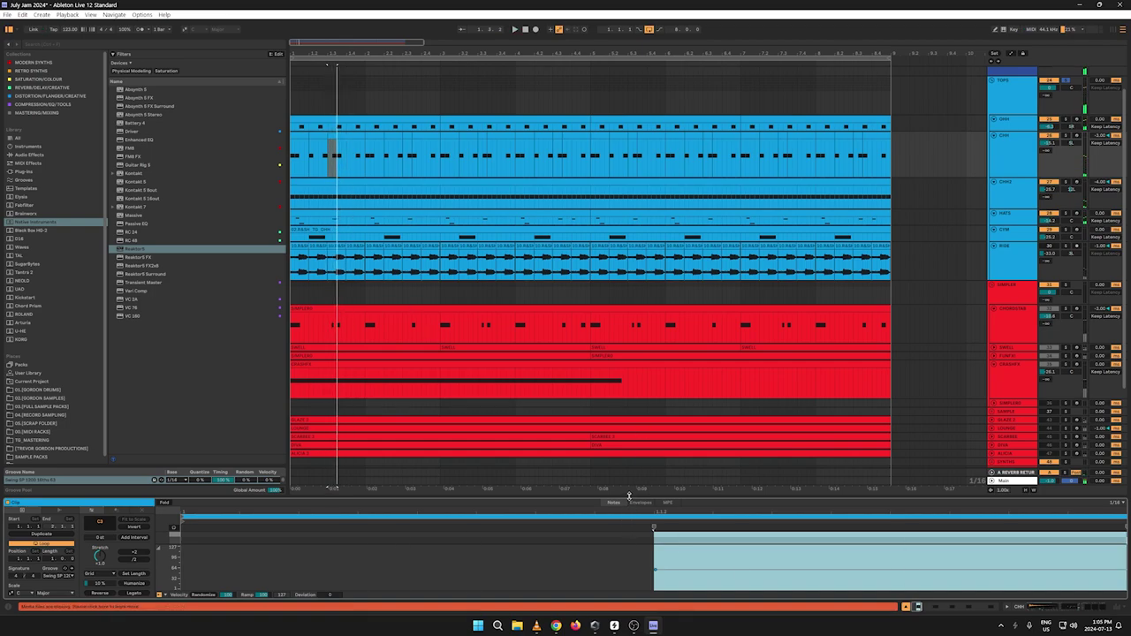
drag(629, 496, 629, 228)
Step: Play the CHH clip's C3 notes from the clip start, then collapse the note editor
click(672, 331)
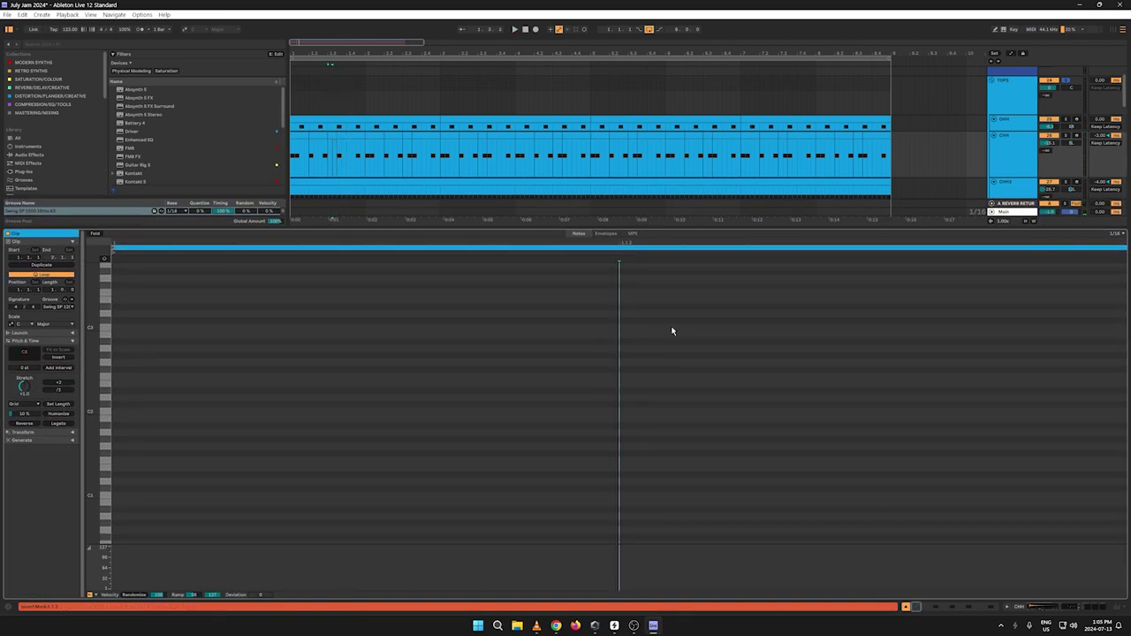
key(space)
key(space)
key(space)
click(295, 169)
key(space)
key(space)
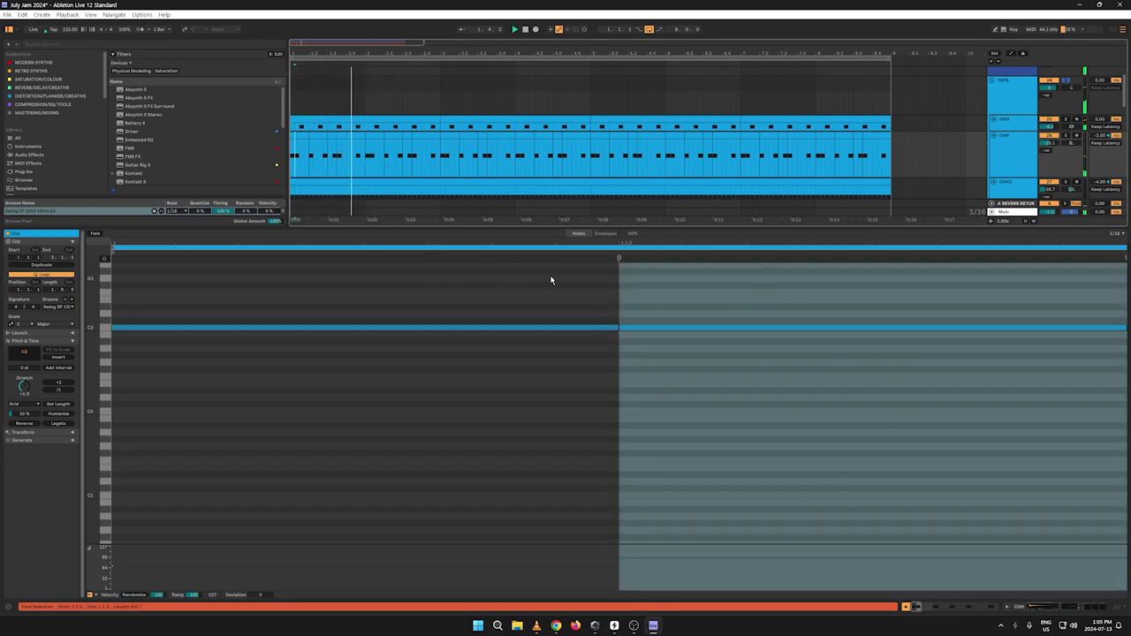
drag(609, 228, 609, 595)
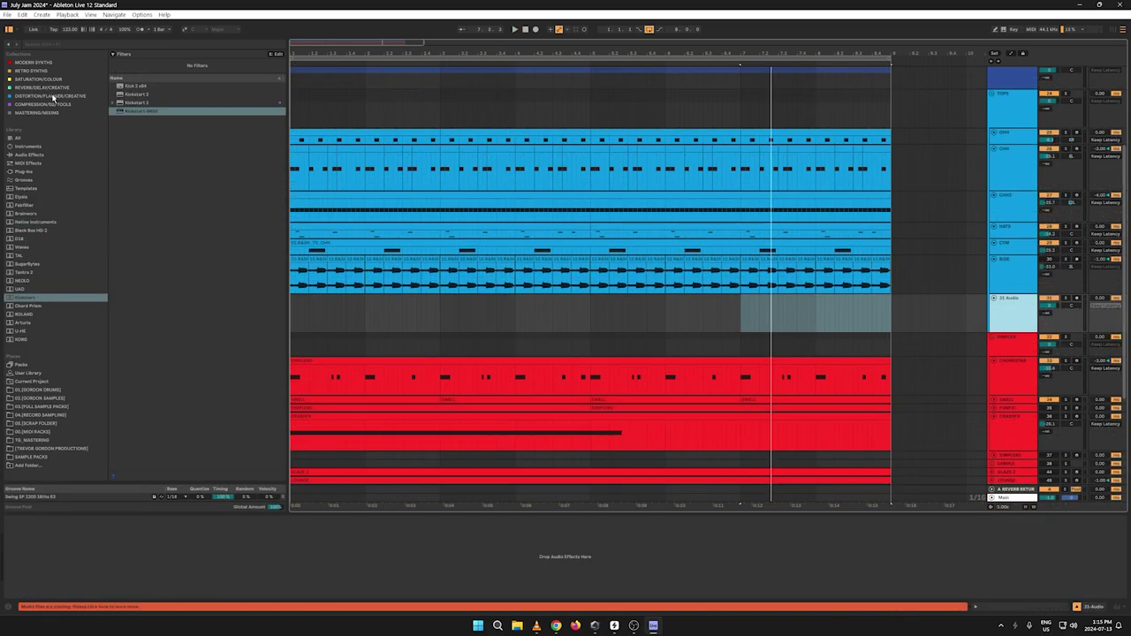
Step: Preview browser shaker samples such as 70_SaltShaker_01_666.wav and 70_MugScrewShaker_01_666.wav
click(16, 139)
click(39, 45)
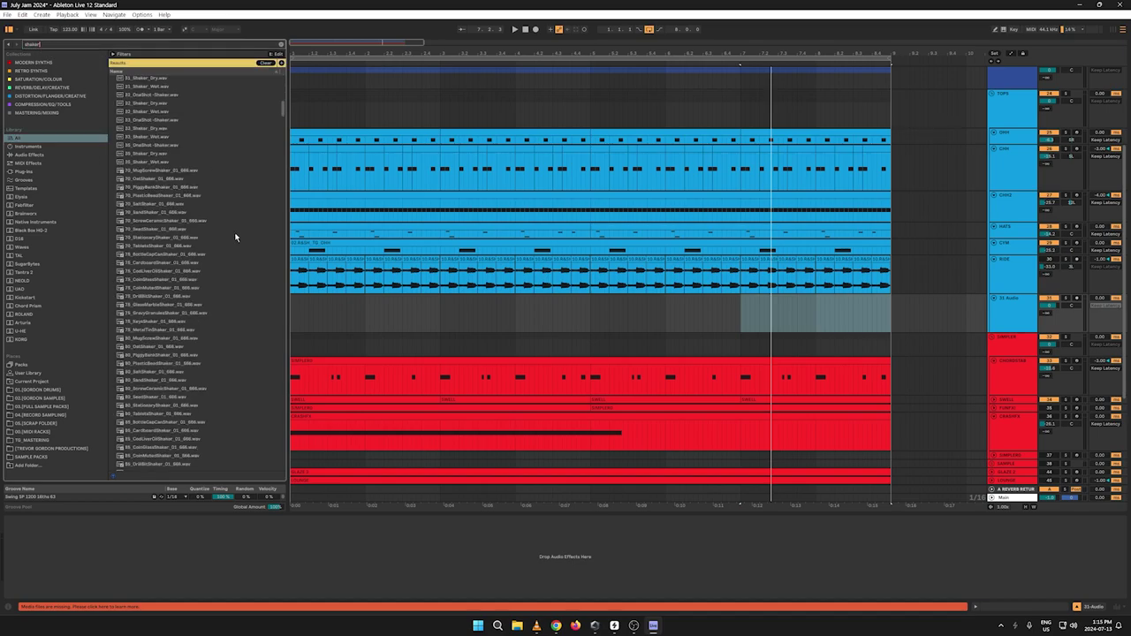
click(176, 204)
click(161, 171)
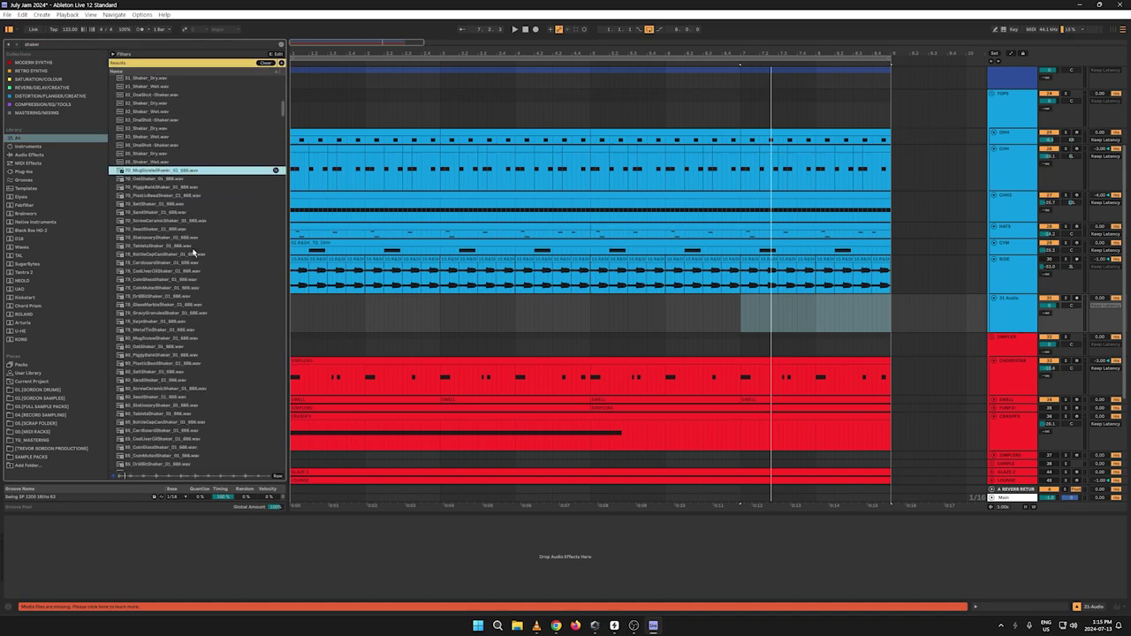
click(156, 298)
click(155, 272)
click(152, 213)
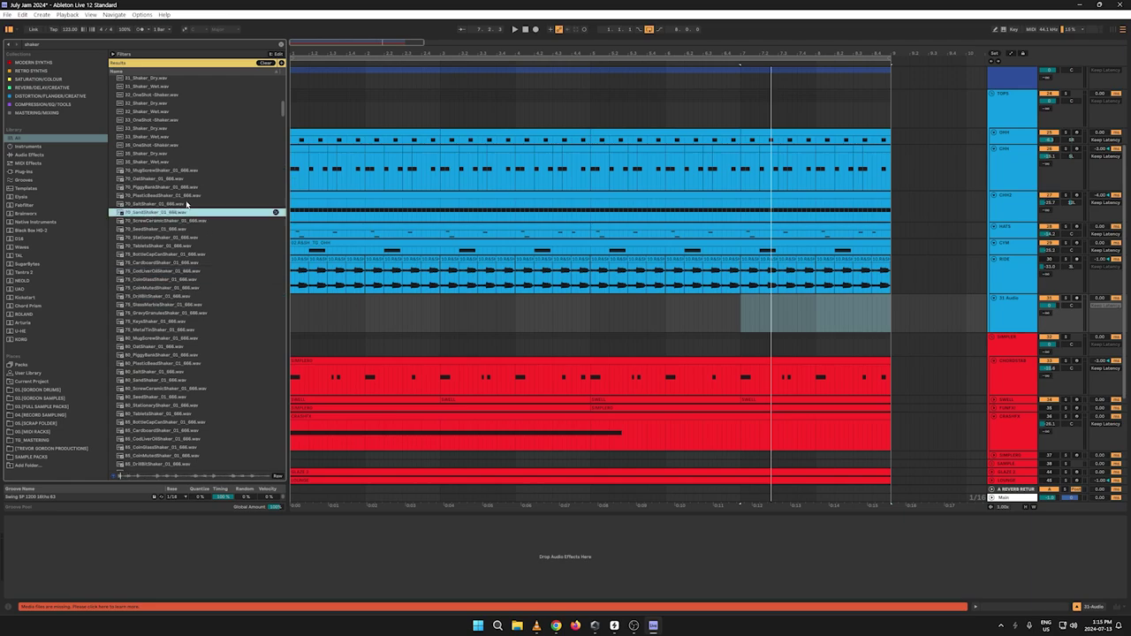
scroll(184, 210, down, 5)
Step: Audition further shakers including 80_ScrewCeramicShaker_01_666.wav and 100_PiggyBankShaker
click(177, 212)
click(155, 298)
scroll(162, 295, down, 3)
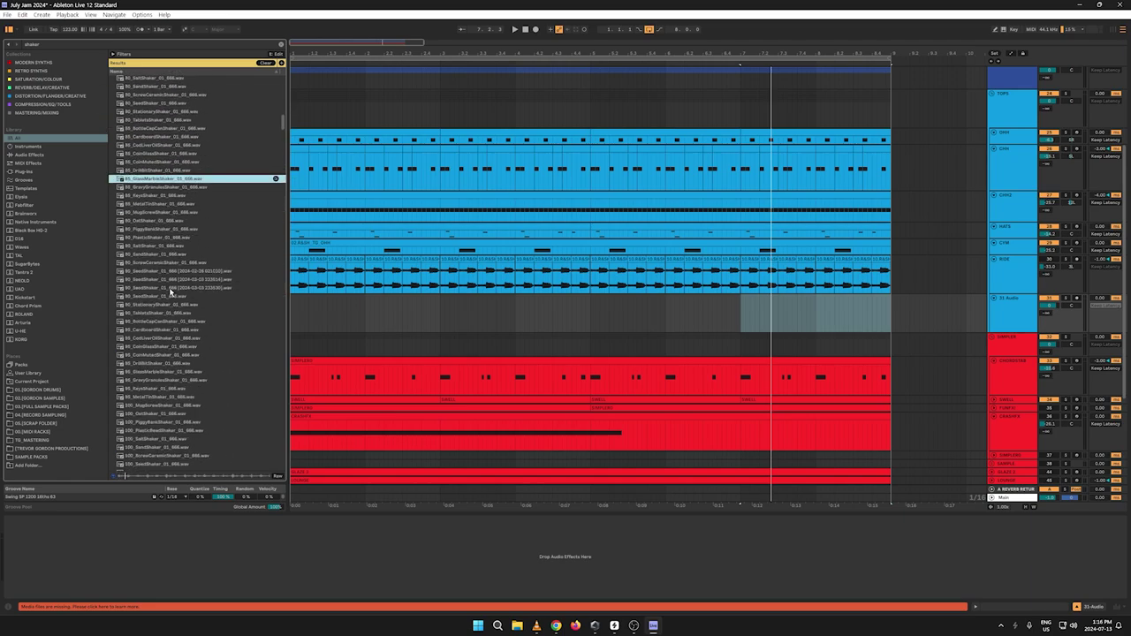
click(170, 289)
scroll(171, 290, down, 3)
click(158, 262)
click(163, 319)
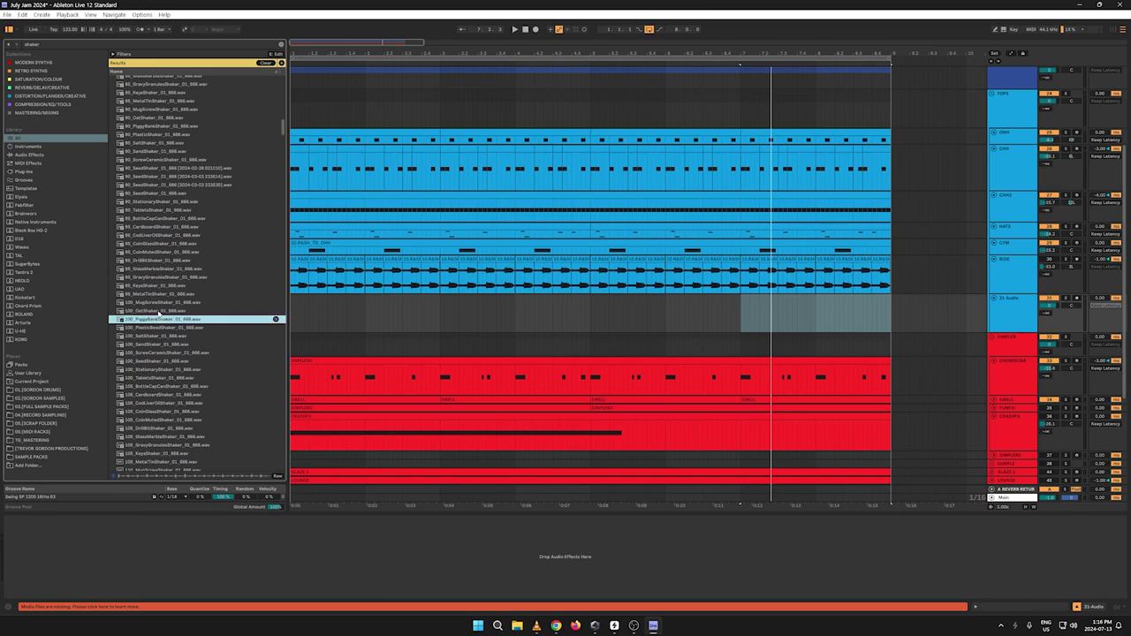
scroll(166, 311, down, 3)
Step: Preview 100_TabletsShaker and 110_Shaker&Snap_SP_01.wav, then show files similar to the latter
click(170, 304)
scroll(165, 304, down, 4)
click(165, 303)
scroll(166, 304, down, 2)
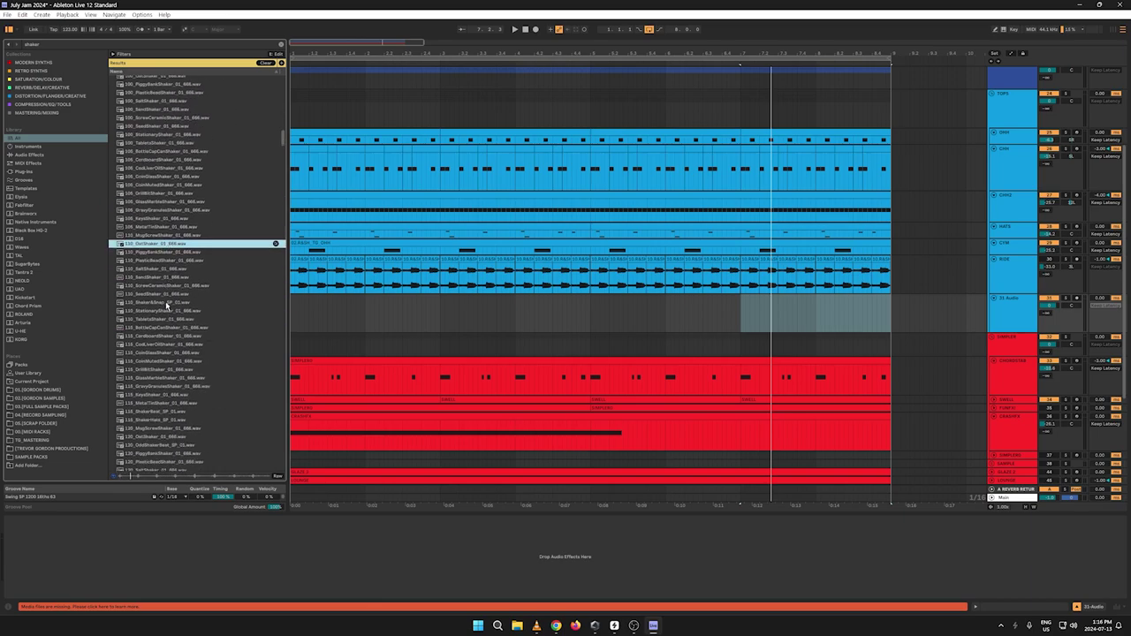
click(166, 302)
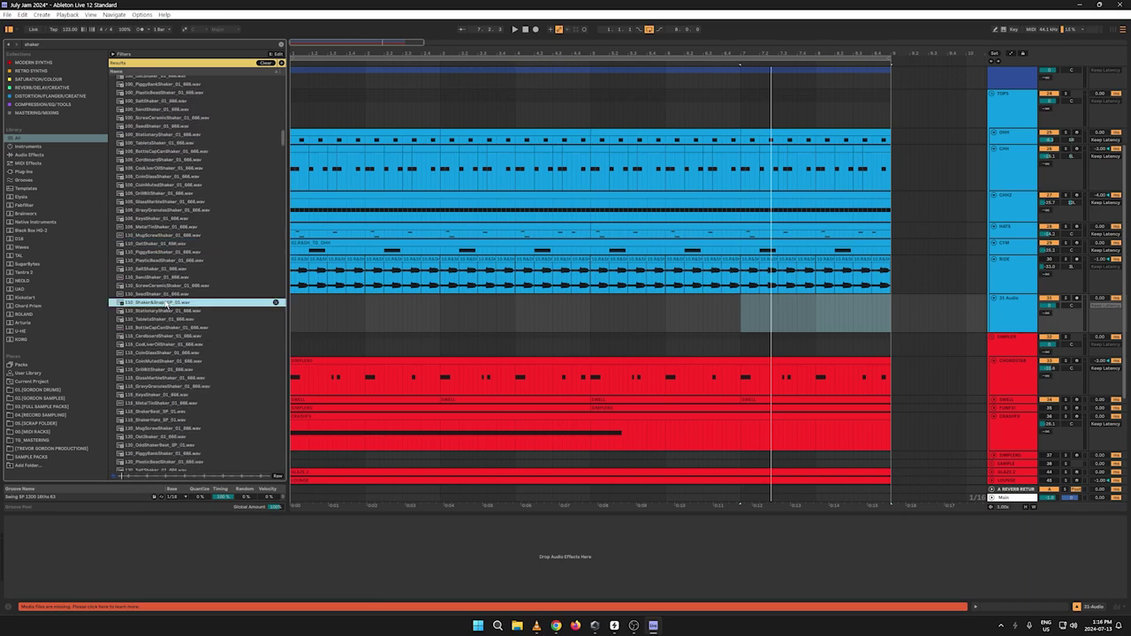
click(275, 302)
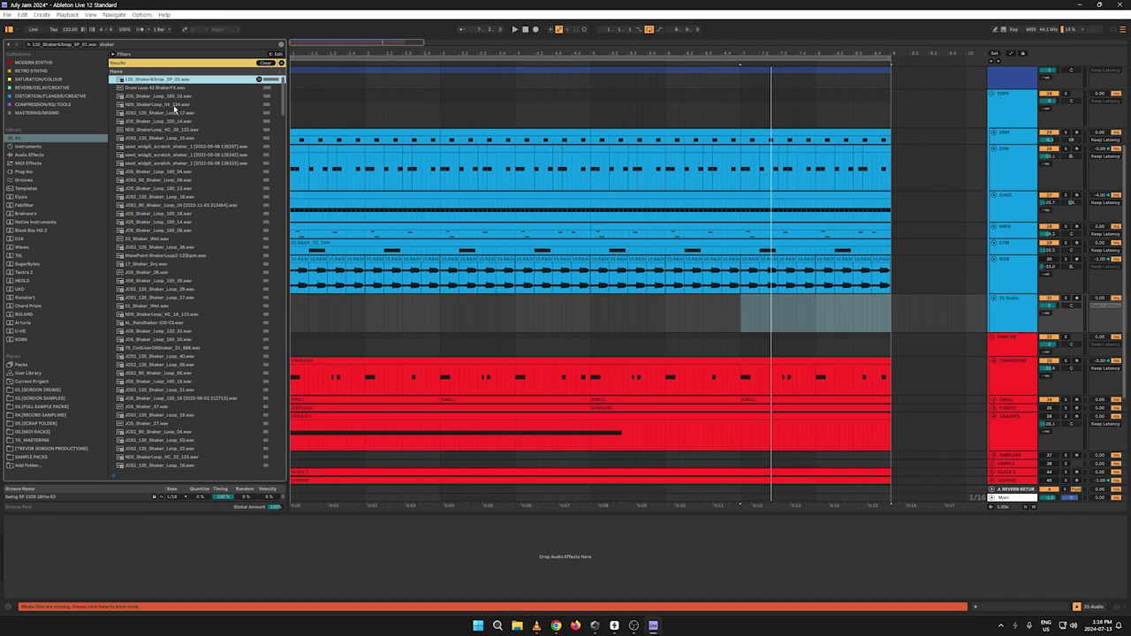
Step: Place 110_Shaker&Snap_SP_01.wav on the empty audio track and audition it from the song start
drag(152, 82, 291, 314)
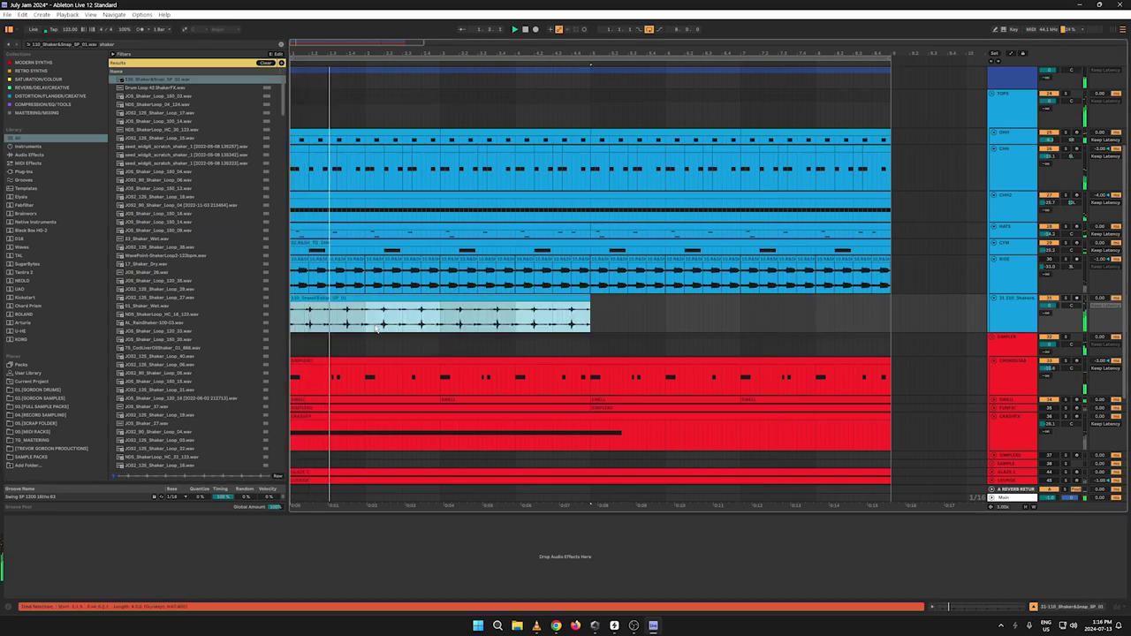
key(space)
key(space)
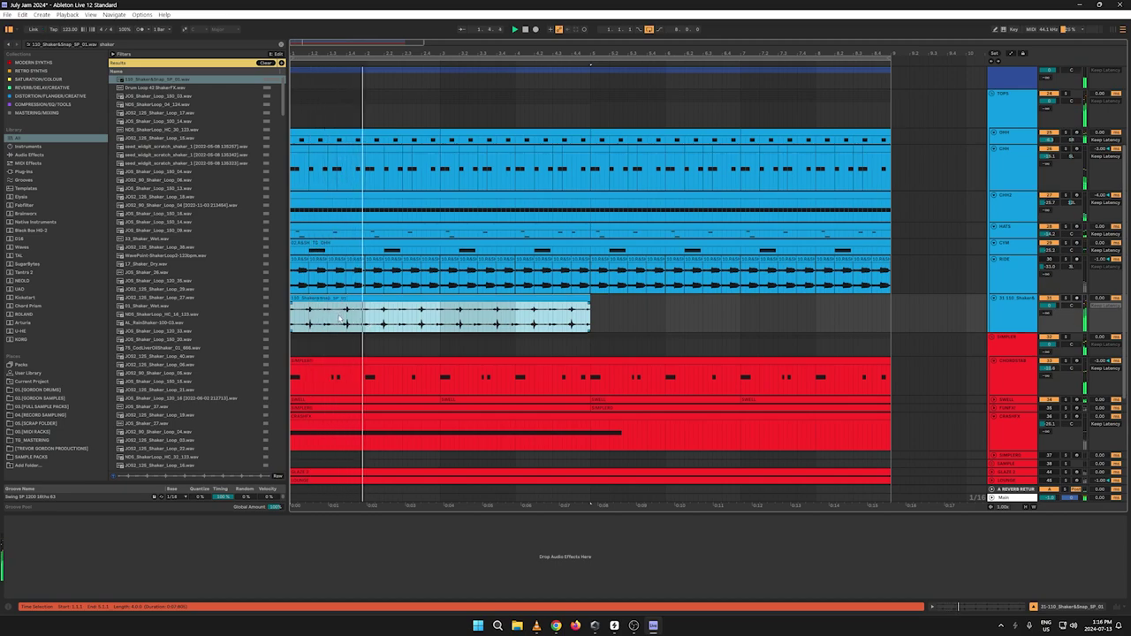
key(space)
key(space)
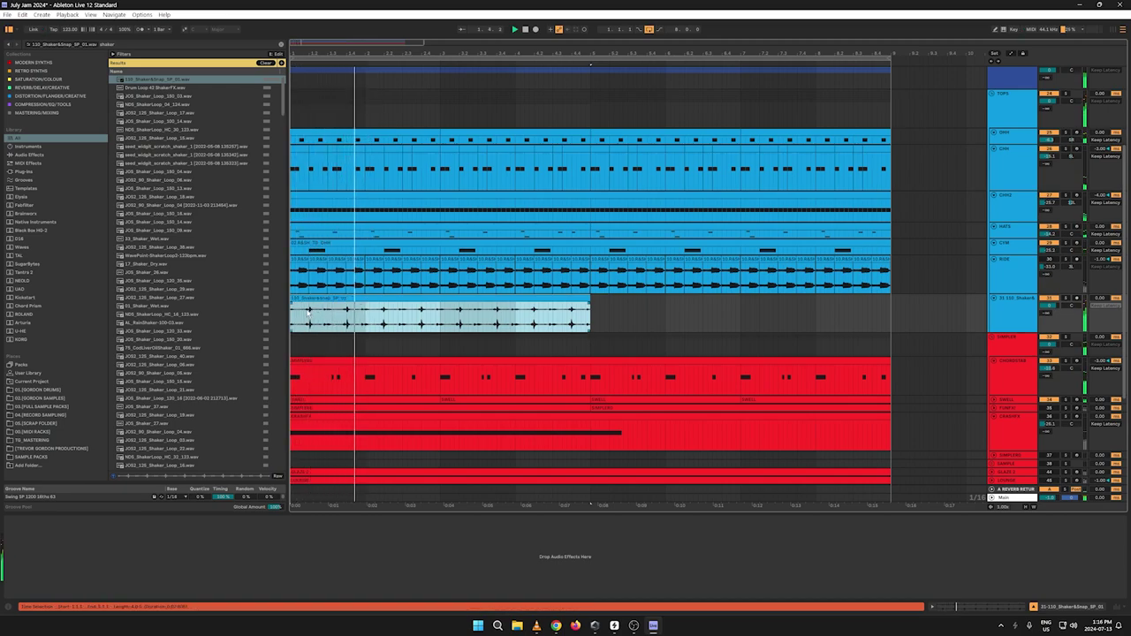
drag(310, 314, 255, 312)
key(space)
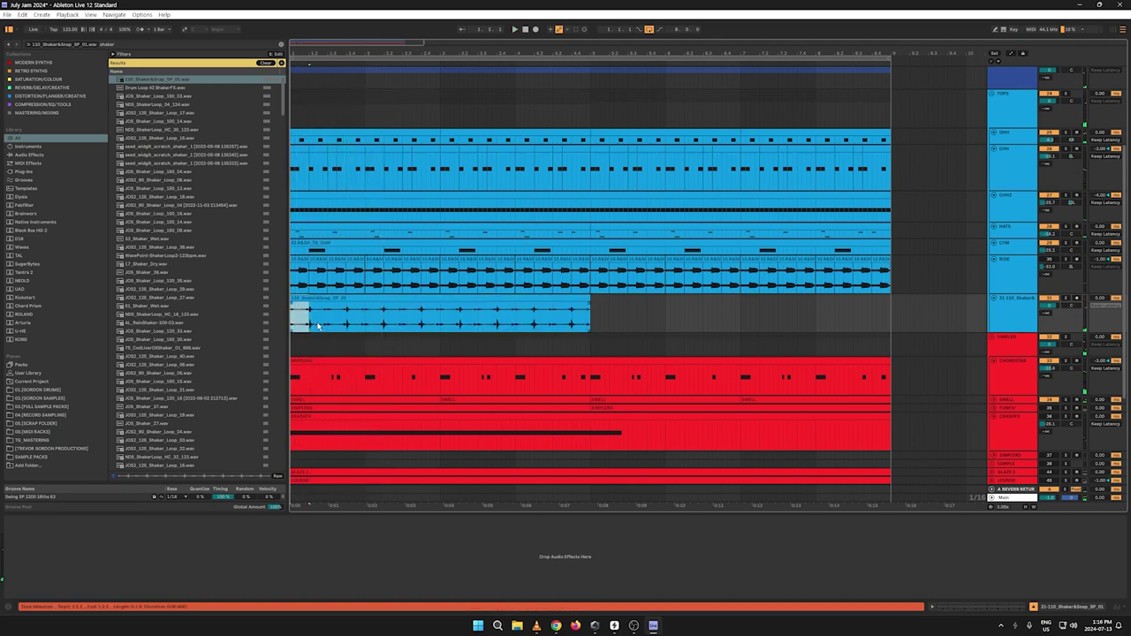
Step: Delete the snap hits from the shaker clip, then undo both deletions
drag(323, 52, 323, 130)
click(391, 313)
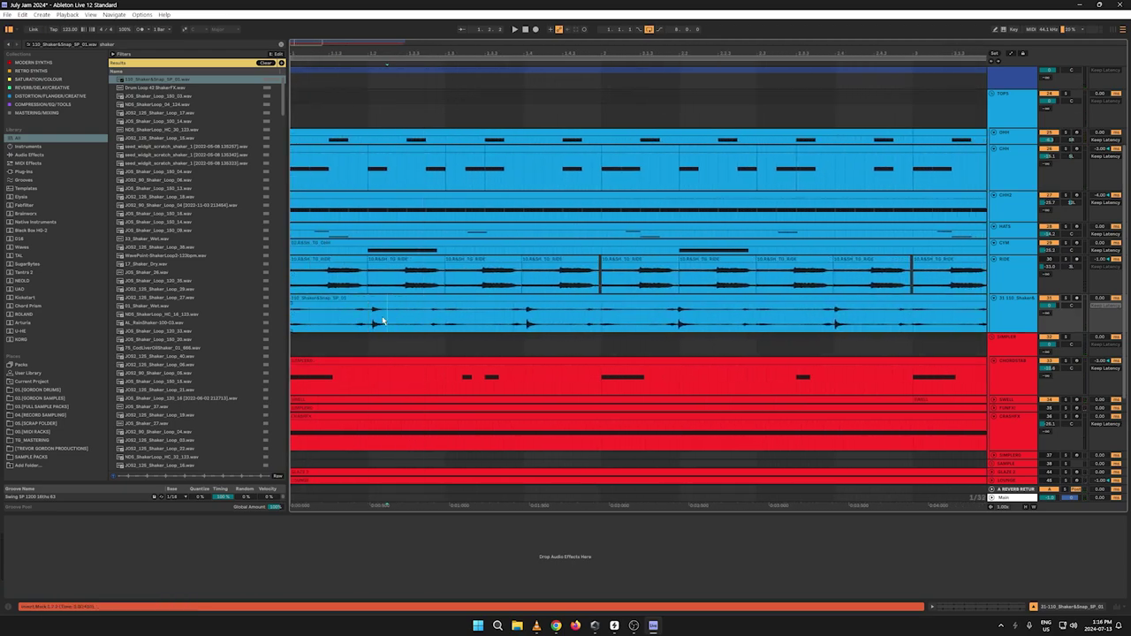
drag(384, 321, 371, 323)
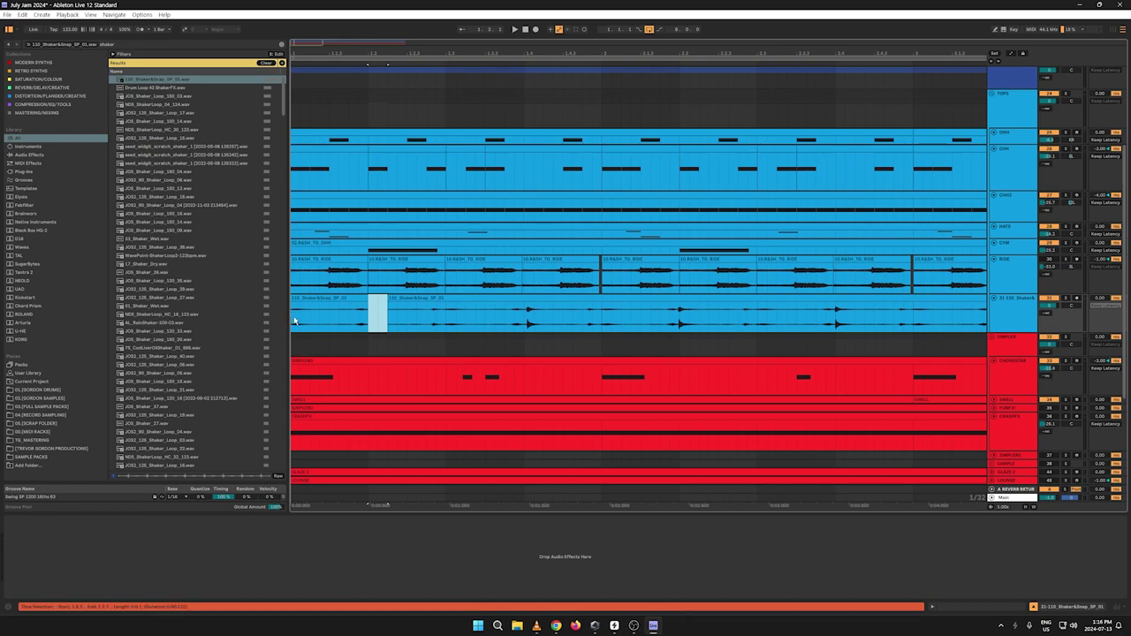
key(space)
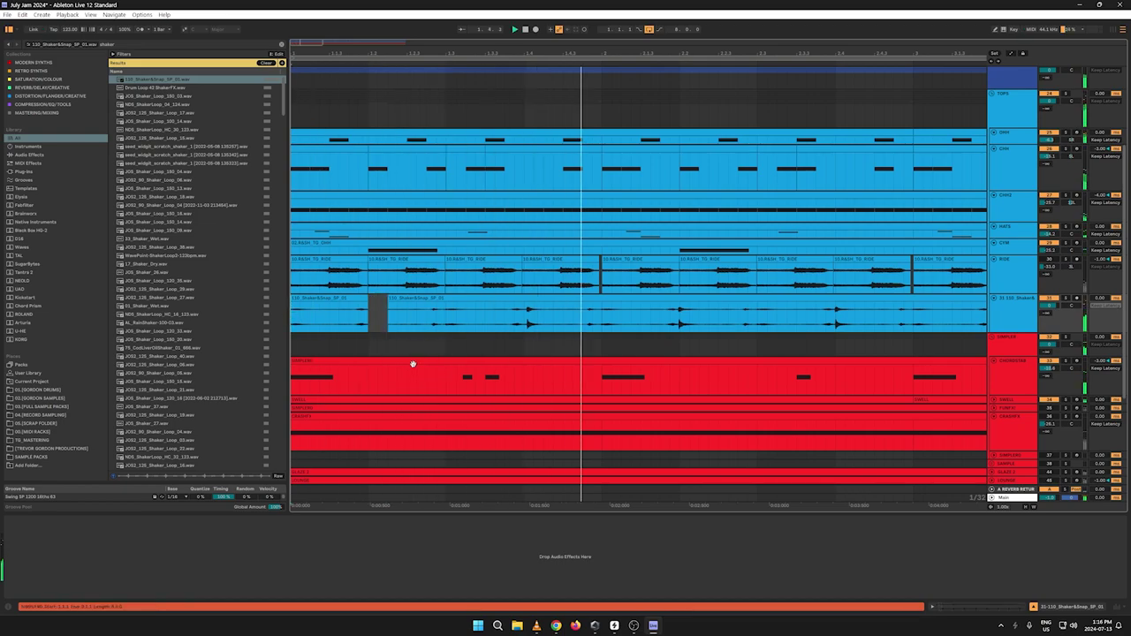
drag(553, 324, 528, 323)
key(Delete)
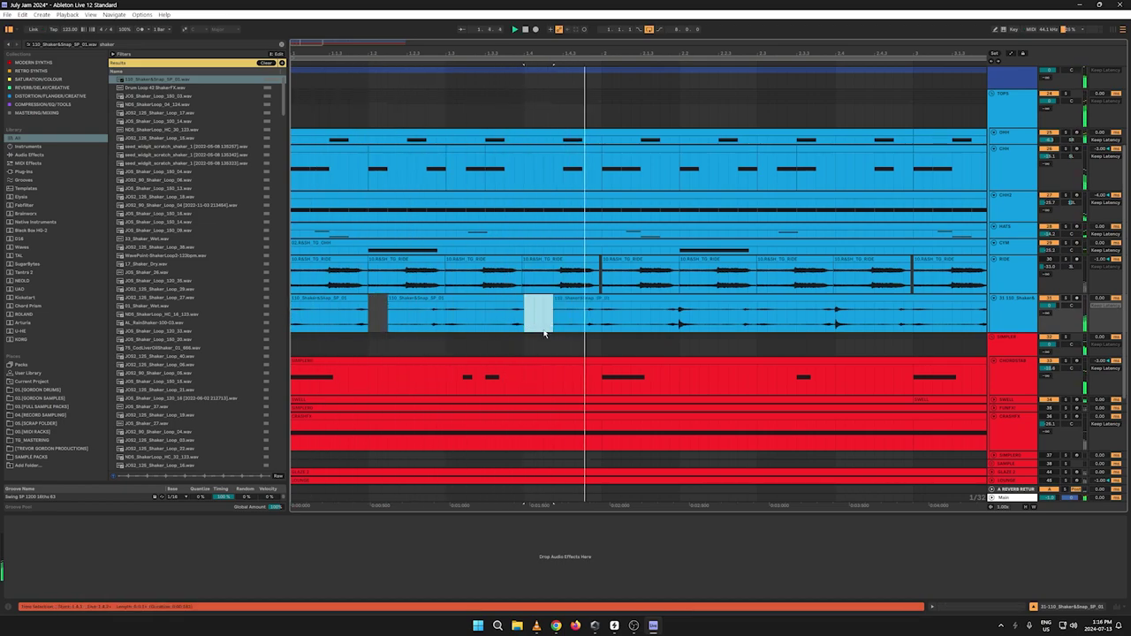
click(545, 305)
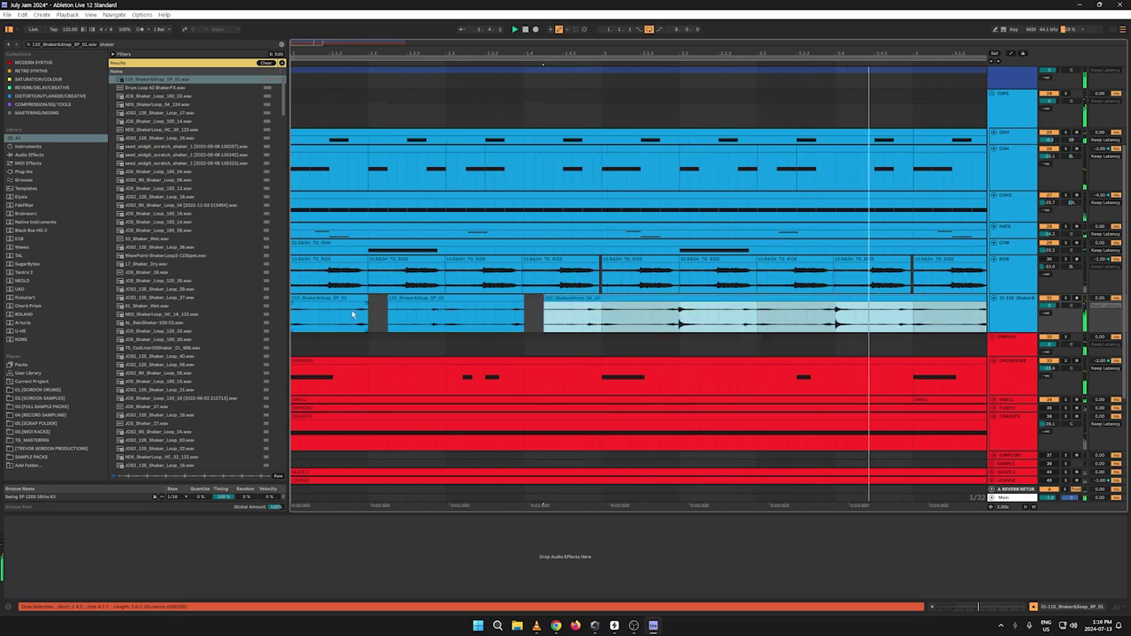
key(ctrl+z)
key(ctrl+z)
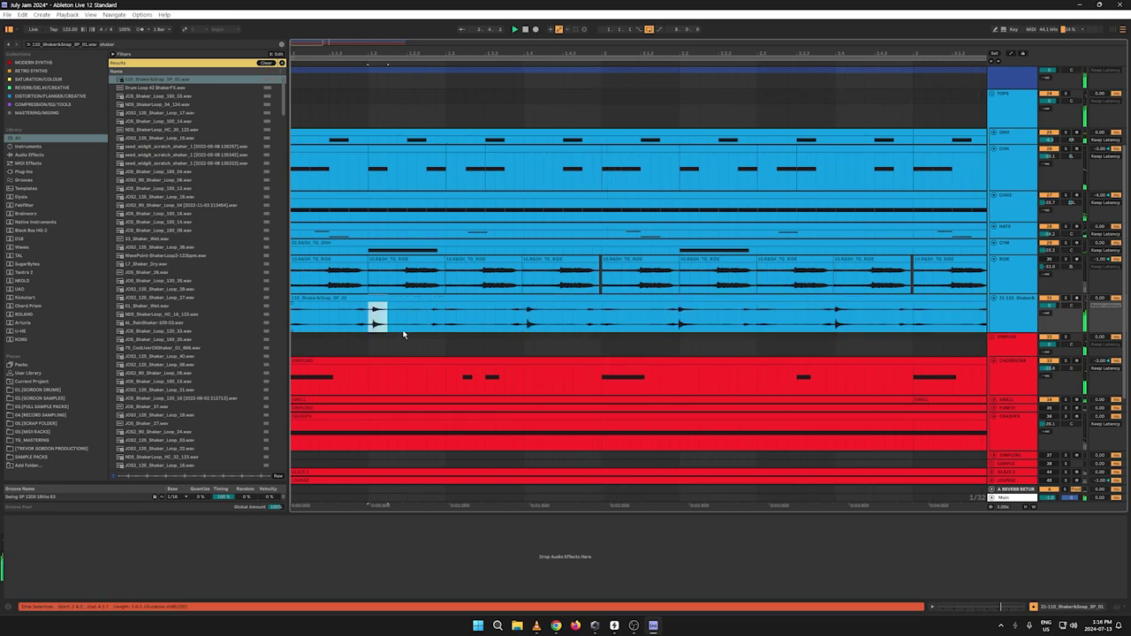
Step: Split the shaker clip at its transient and add a fade-in to the new clip's start
drag(358, 52, 394, 146)
click(491, 313)
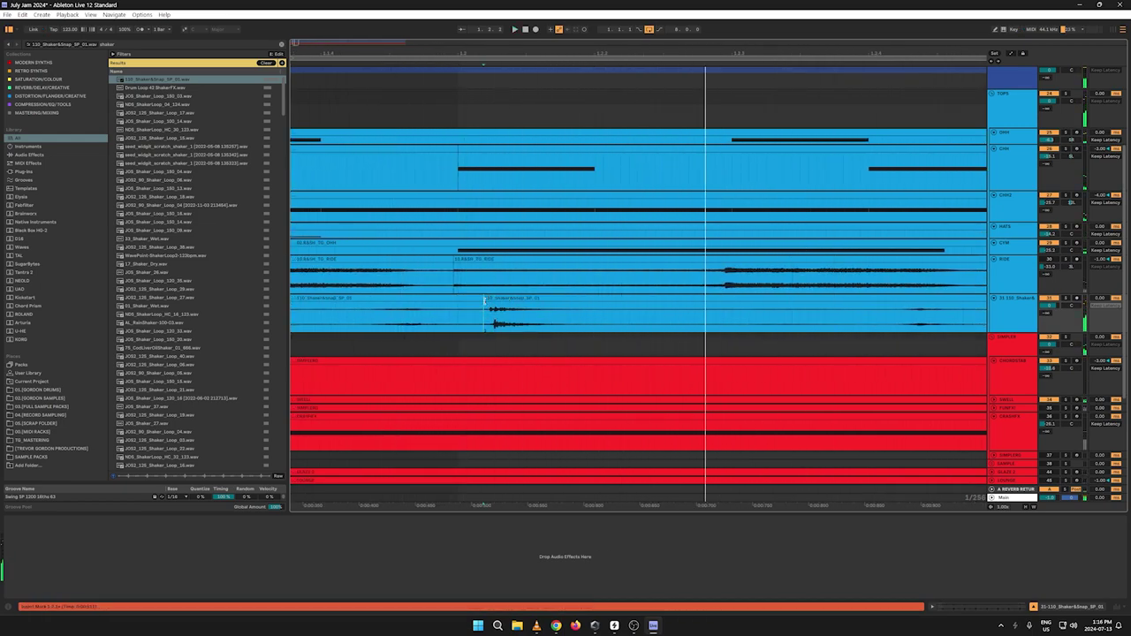
click(484, 300)
drag(493, 301, 546, 304)
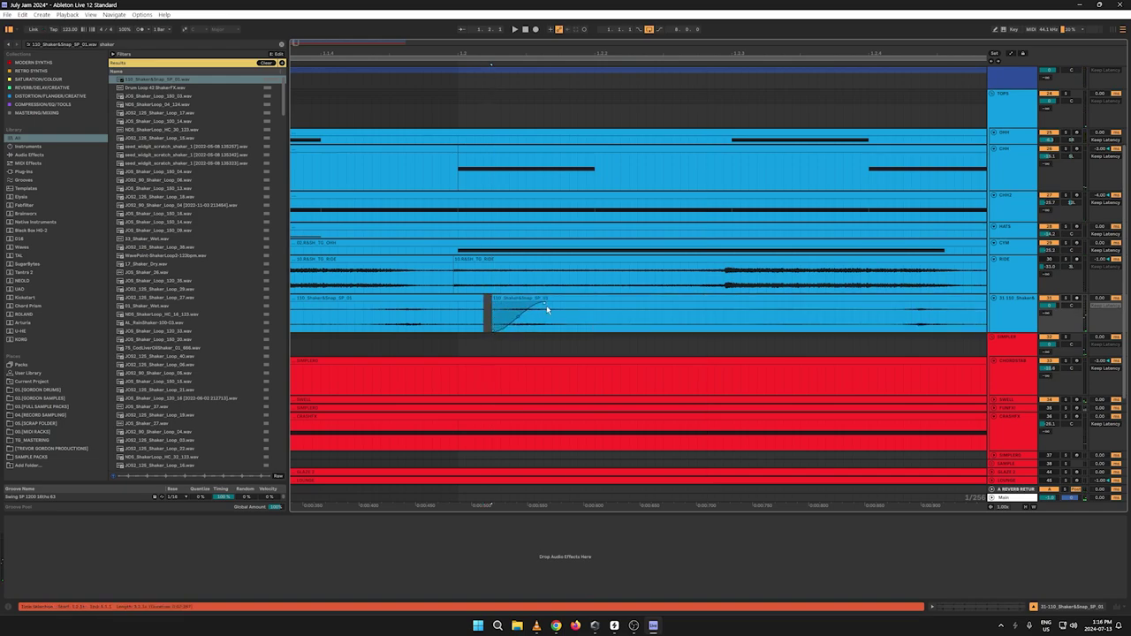
Step: Extend the right shaker clip's start slightly earlier at the clip boundary
drag(446, 56, 446, 27)
drag(529, 319, 442, 312)
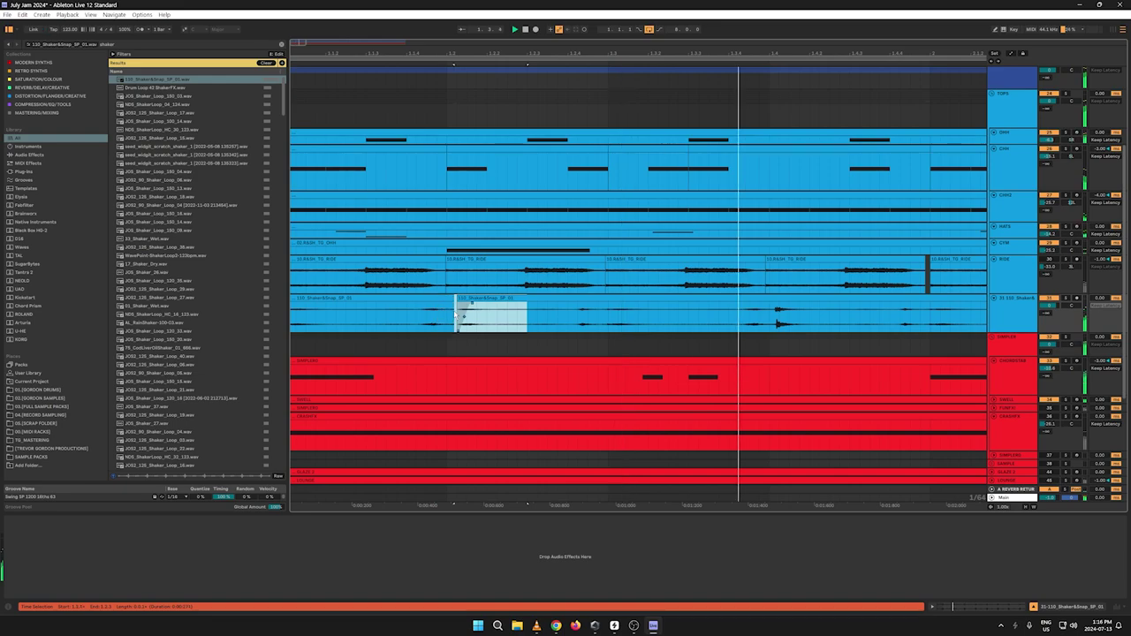
click(454, 303)
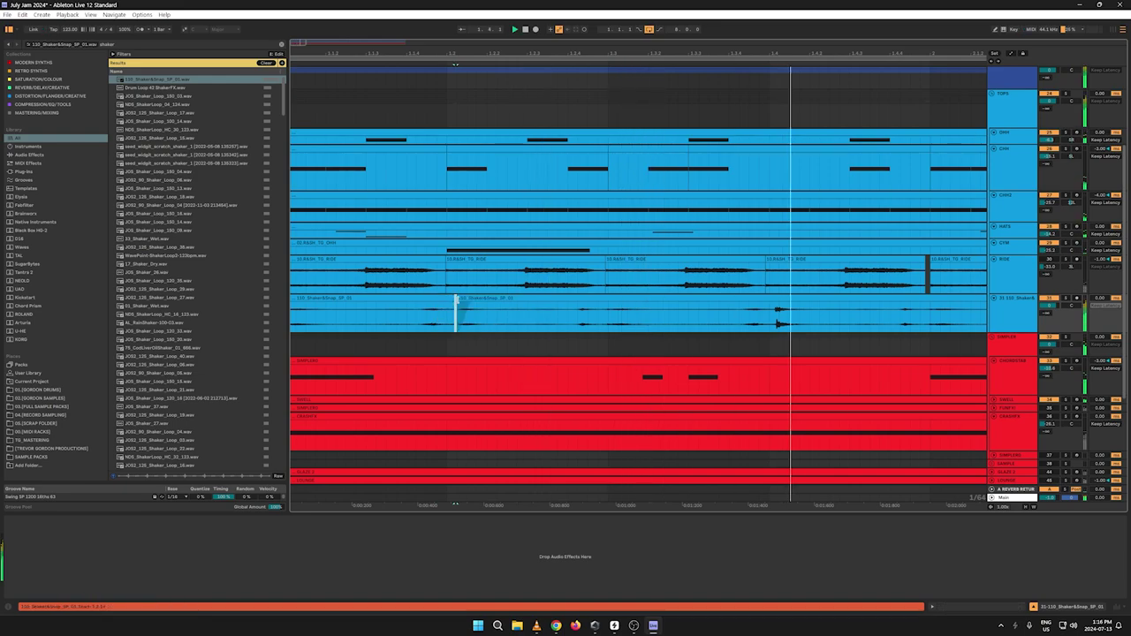
drag(458, 299, 455, 298)
key(space)
key(space)
key(space)
key(space)
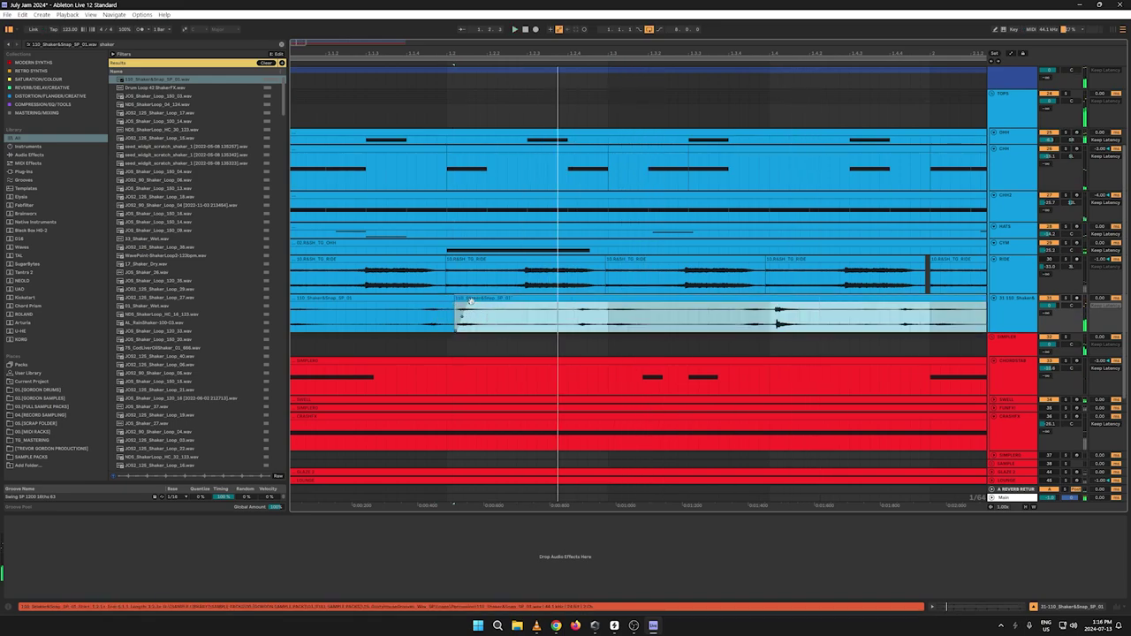
right_click(472, 304)
click(614, 321)
Step: Copy a short slice of the shaker clip
drag(536, 317, 475, 323)
click(509, 320)
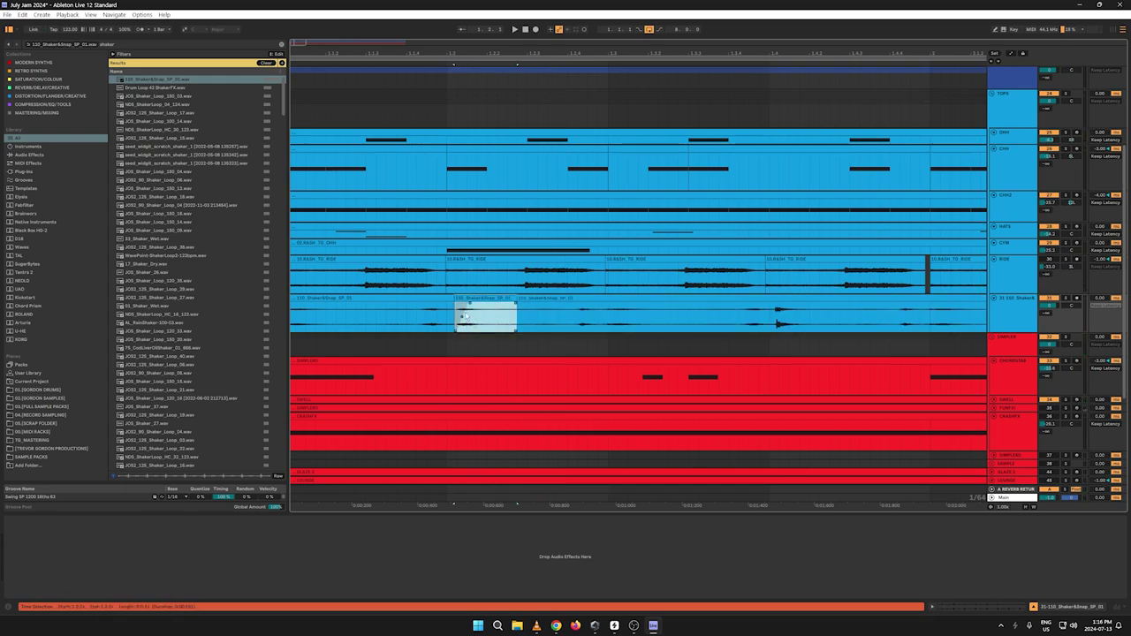
right_click(487, 300)
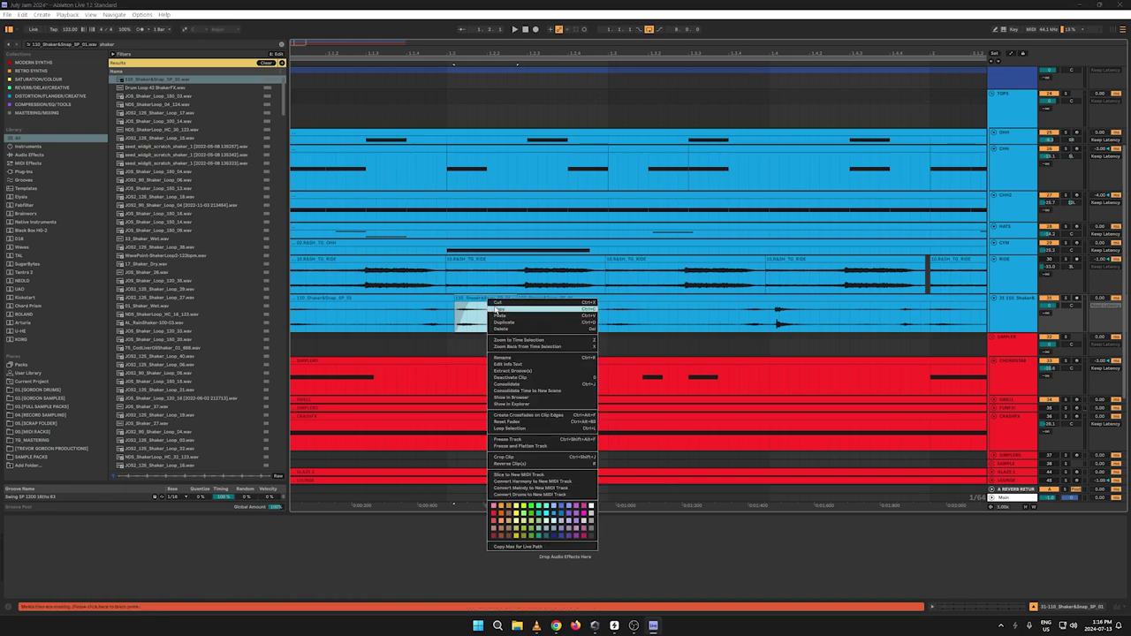
click(499, 310)
Step: Paste the copied shaker slice further along the shaker track
click(525, 31)
key(space)
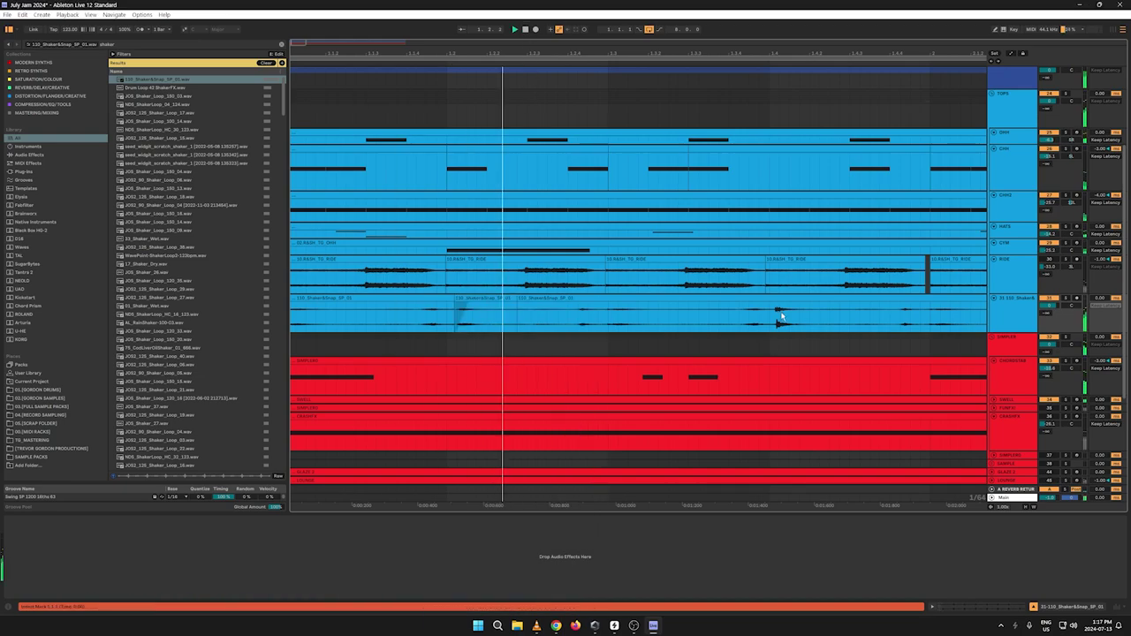
click(778, 323)
key(ctrl+v)
key(ctrl+z)
click(770, 322)
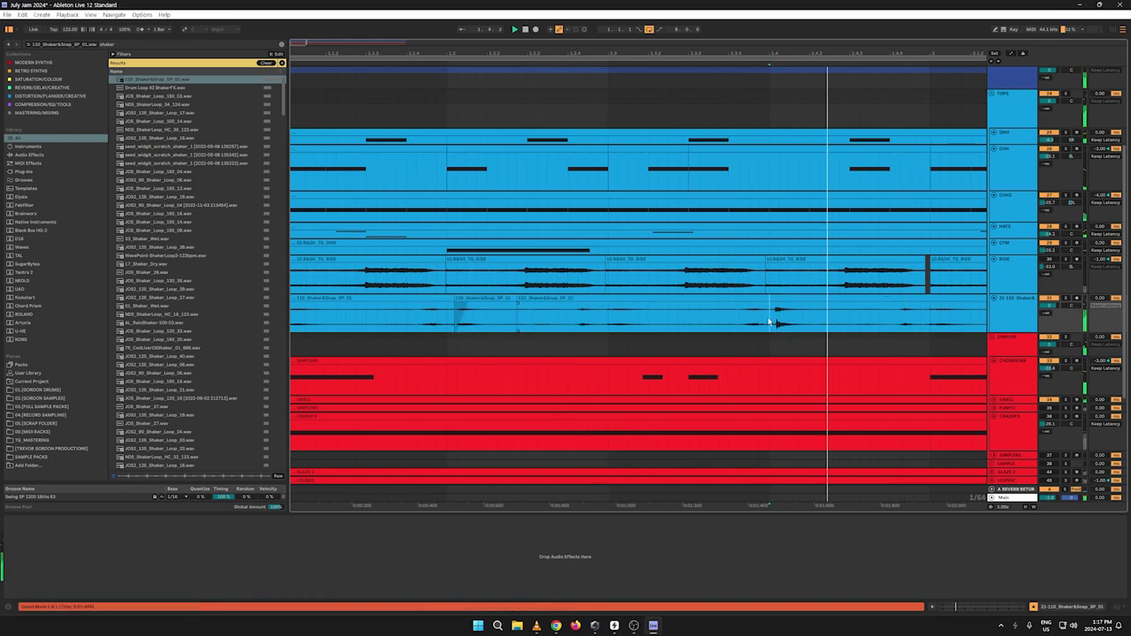
key(ctrl+v)
Step: Audition the chopped shaker from near the start, then try and undo duplicating its first stretch
drag(833, 51, 534, 51)
key(space)
key(space)
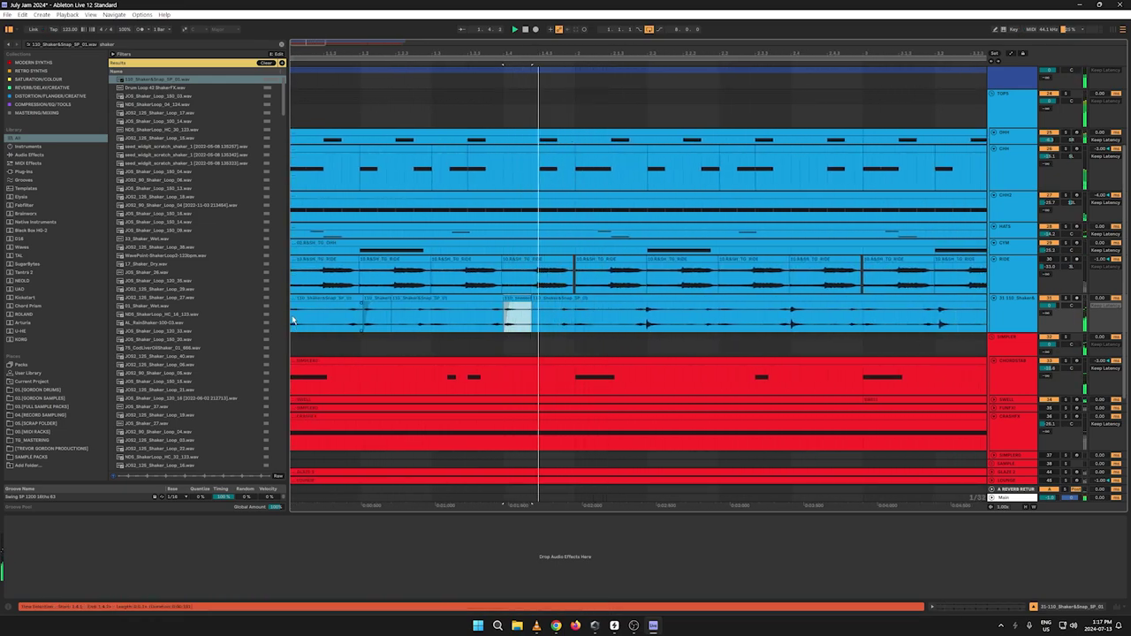
key(space)
drag(289, 318, 290, 318)
click(296, 319)
key(space)
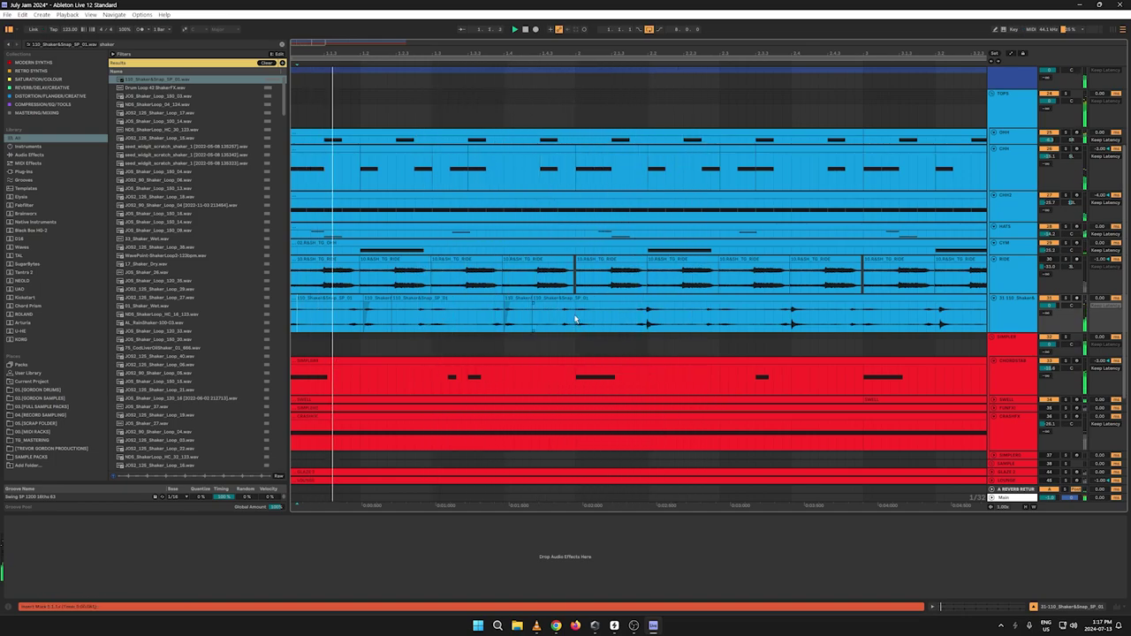
drag(575, 318, 291, 318)
key(space)
key(space)
drag(502, 319, 294, 318)
key(ctrl+d)
key(ctrl+d)
key(ctrl+d)
key(ctrl+z)
key(ctrl+z)
key(ctrl+z)
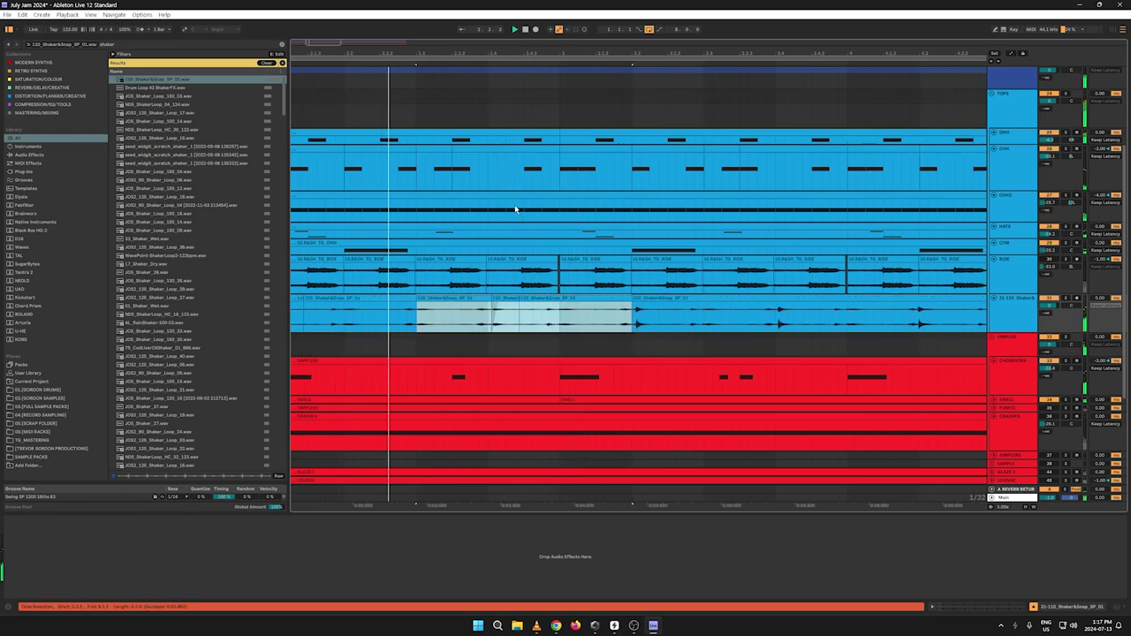
Step: Repeat the chopped shaker phrase from bar 1 along the track with Ctrl+D, removing extra copies
drag(345, 56, 658, 49)
key(space)
key(space)
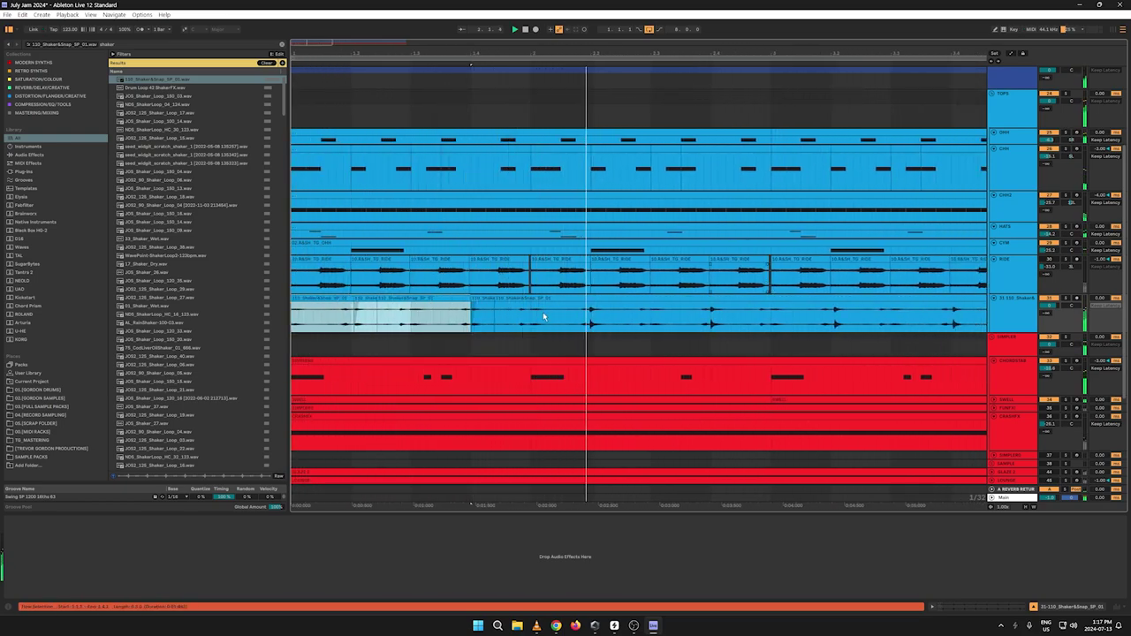
key(space)
key(space)
drag(531, 310, 239, 308)
key(ctrl+d)
key(ctrl+d)
key(ctrl+d)
key(ctrl+d)
key(ctrl+d)
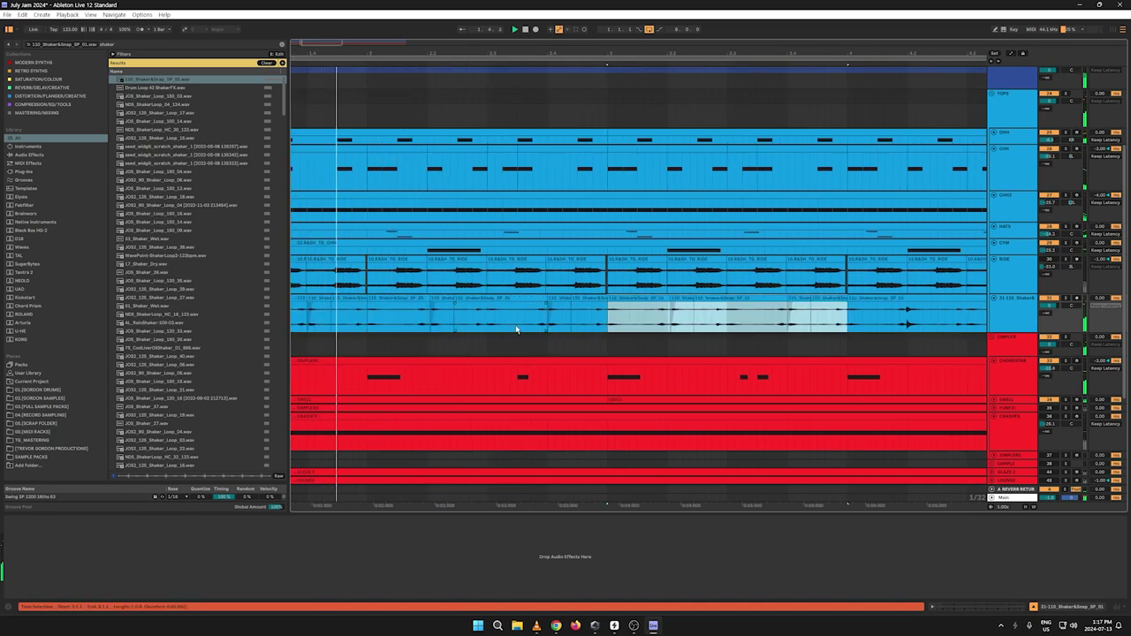
key(ctrl+z)
key(ctrl+z)
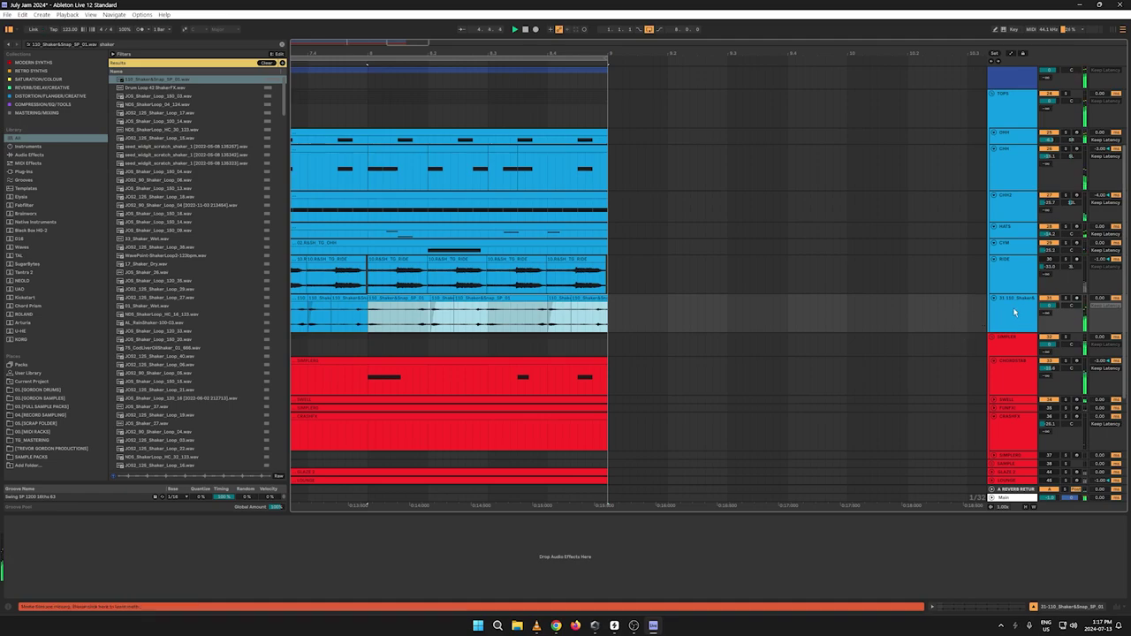
Step: Set Transpose to -1 st on every shaker clip across bars 1–10 and drop the shaker track to about -5 dB
drag(765, 54, 765, 13)
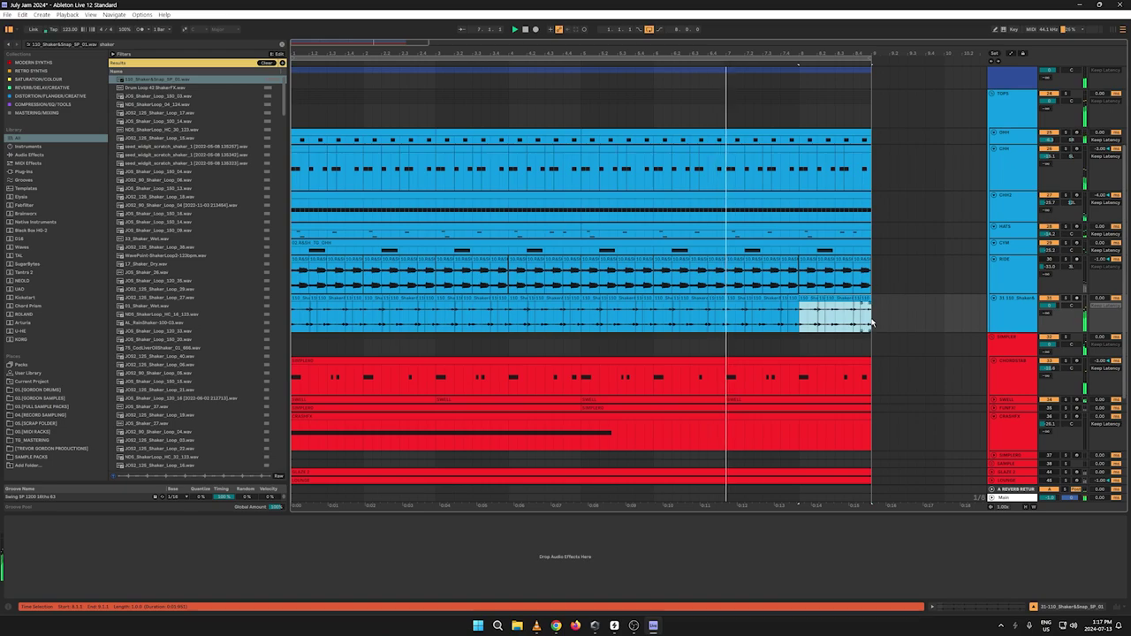
drag(868, 325, 179, 290)
click(170, 298)
click(906, 318)
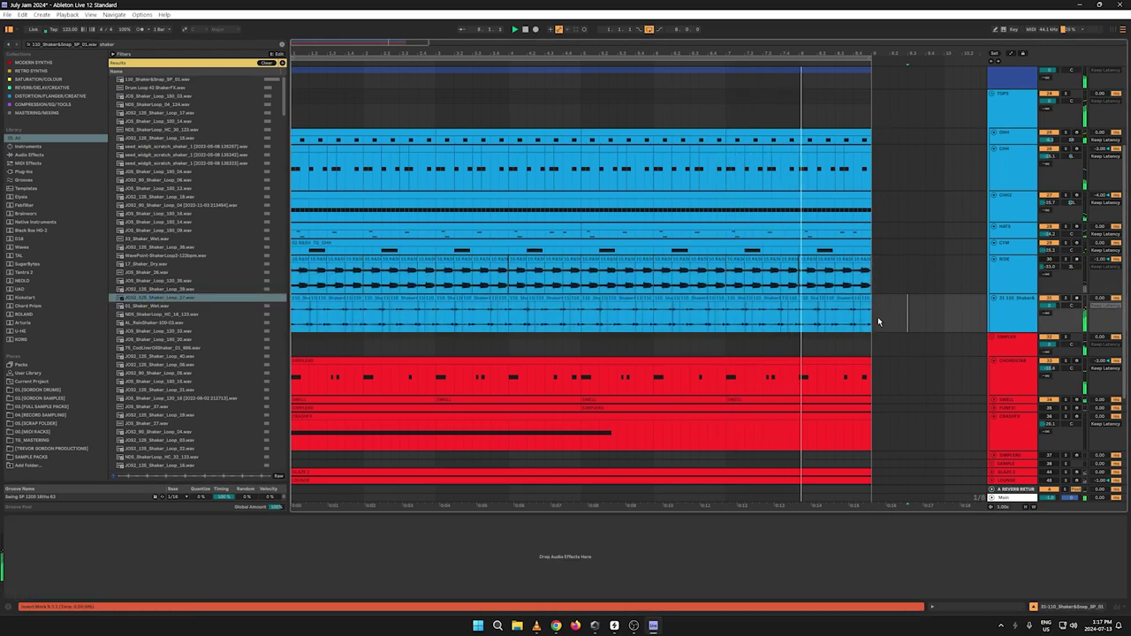
mouse_move(874, 318)
mouse_down()
mouse_move(260, 316)
mouse_move(871, 327)
mouse_up()
double_click(299, 309)
key(space)
key(space)
drag(60, 527, 59, 533)
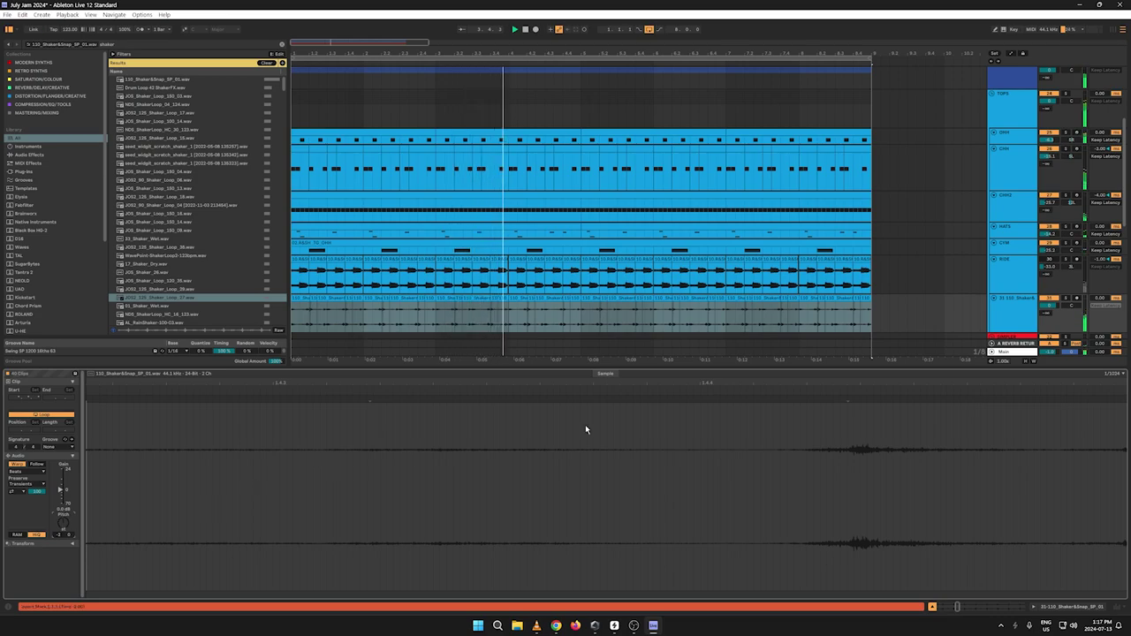
drag(1045, 306, 1046, 317)
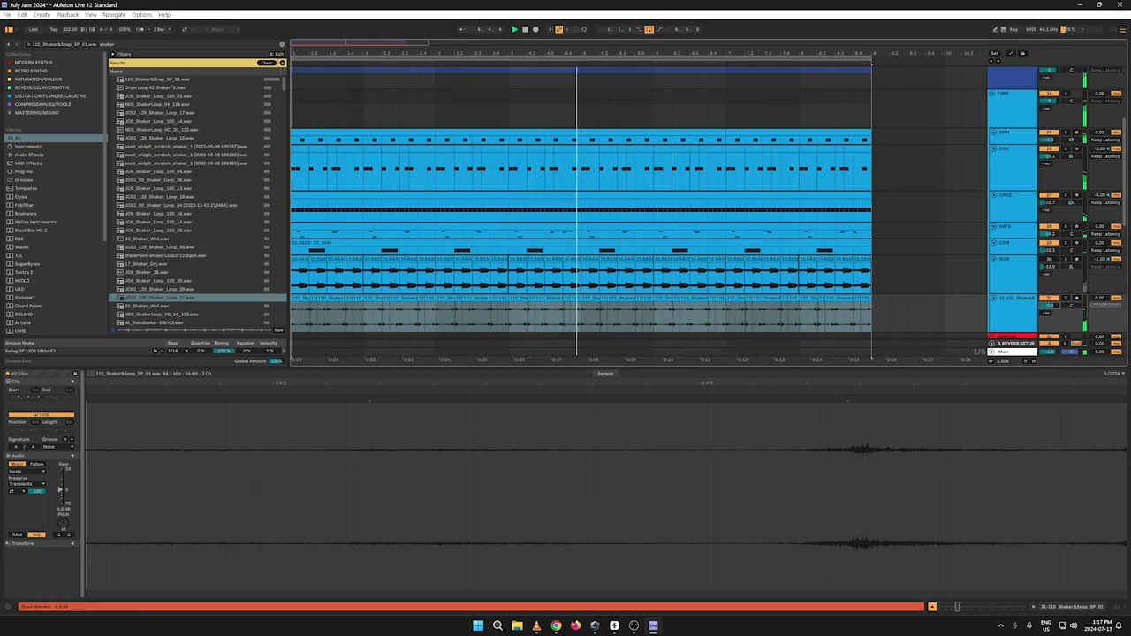
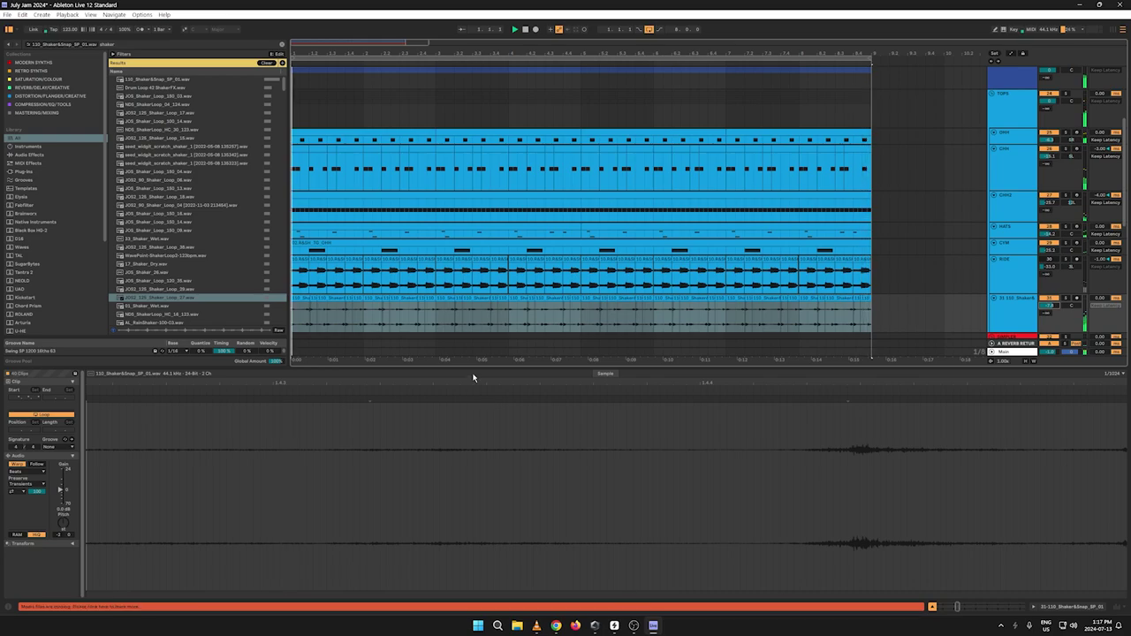
Step: Reveal the red tracks, pull the loop end from bar 9 to bar 2, and zoom into bar 1
drag(473, 365, 469, 500)
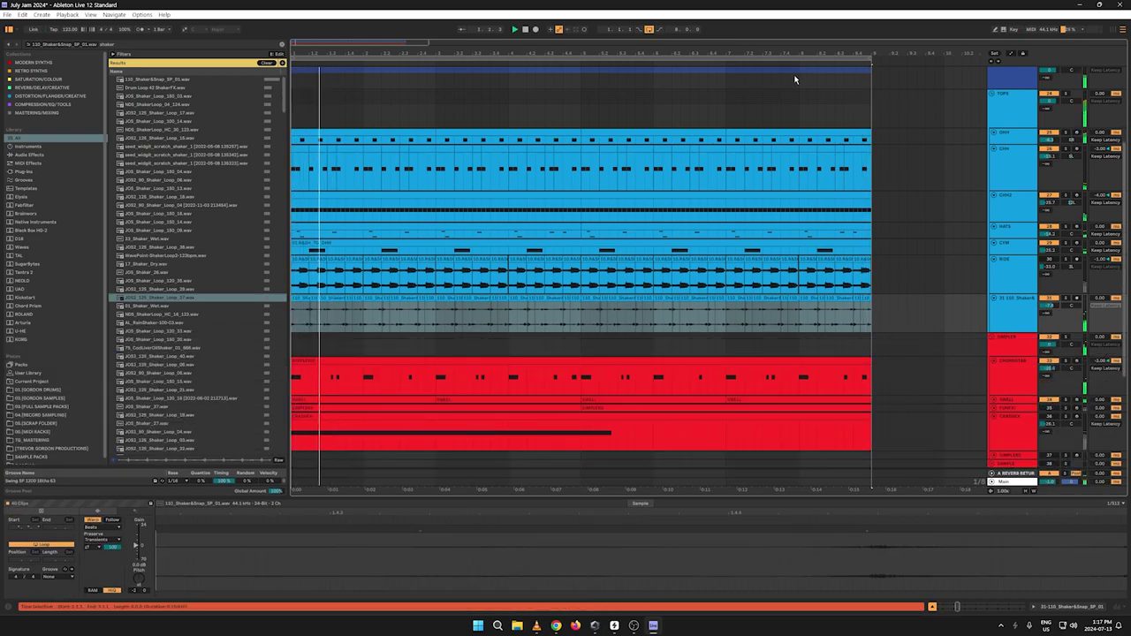
drag(871, 59, 363, 73)
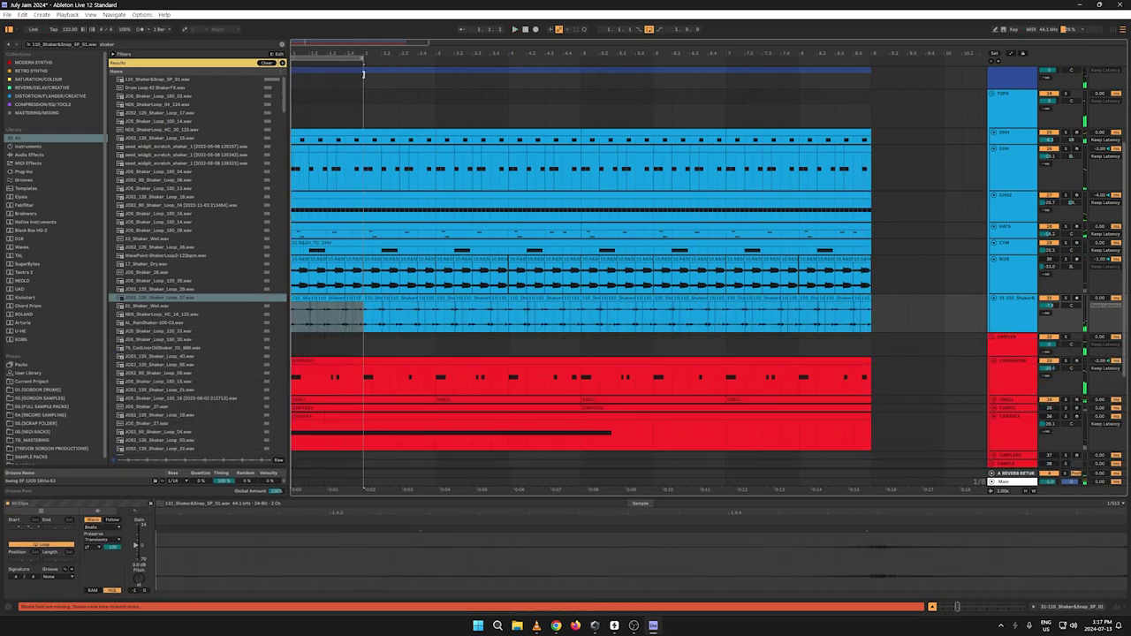
mouse_move(302, 46)
mouse_down()
mouse_move(284, 133)
mouse_move(226, 185)
mouse_up()
Step: Audition shaker samples and place JOS_Shaker_Loop_120_33 on the shaker track
click(154, 305)
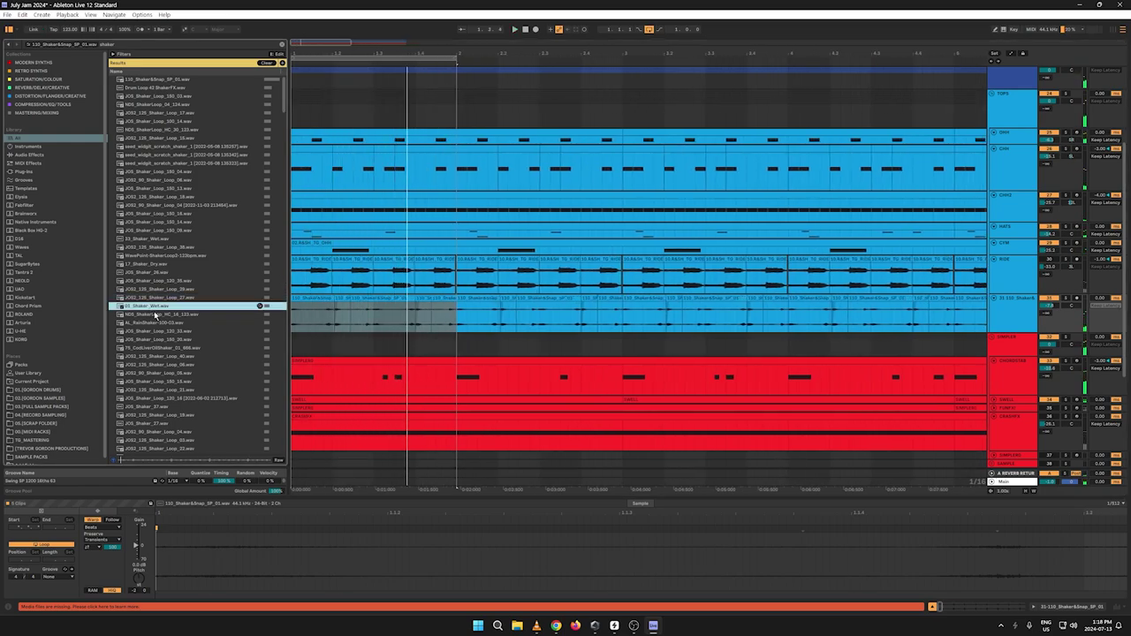
click(152, 314)
click(152, 322)
click(151, 331)
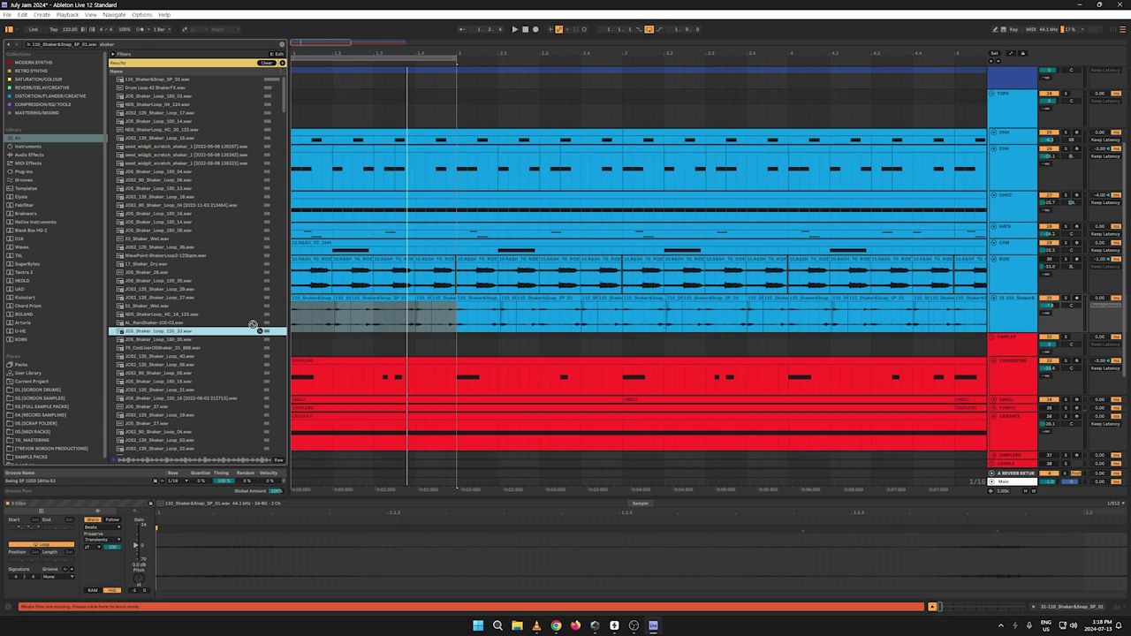
drag(289, 320, 294, 320)
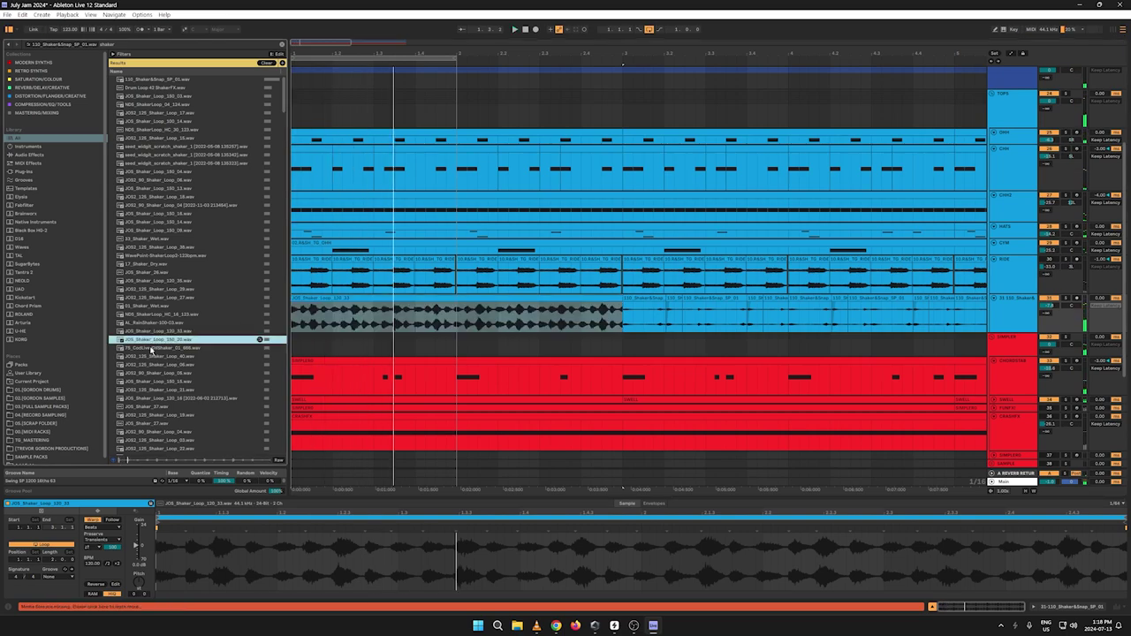
Step: Audition more shakers and replace the clip with JOS_Shaker_Loop_120_18, playing it back
click(152, 347)
click(152, 356)
click(152, 364)
click(152, 373)
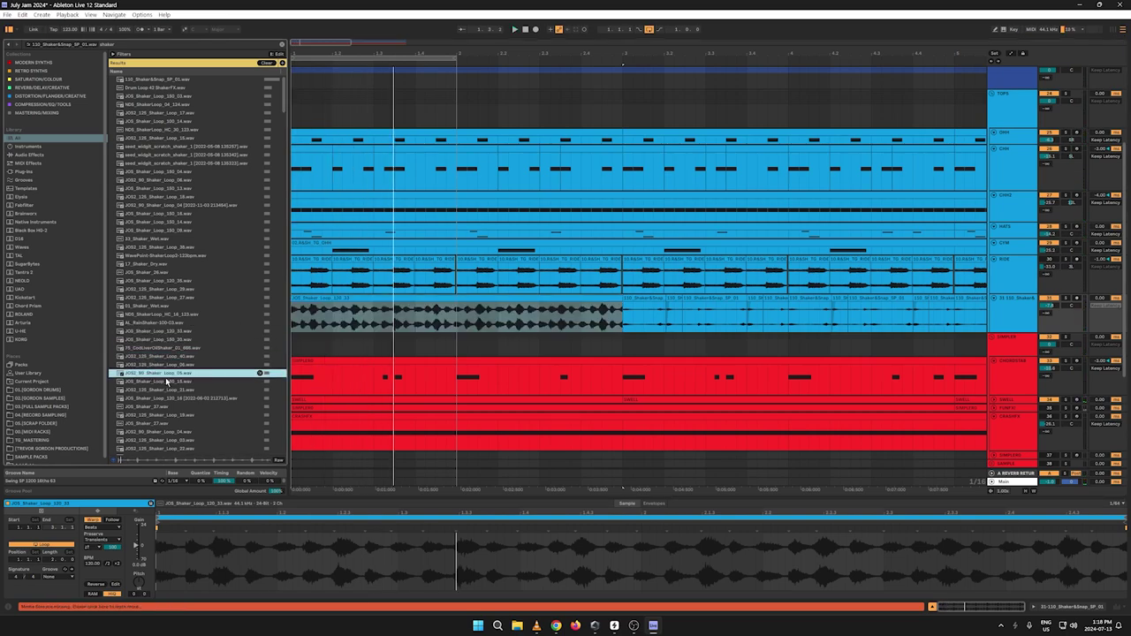
click(168, 381)
scroll(168, 382, down, 4)
click(168, 294)
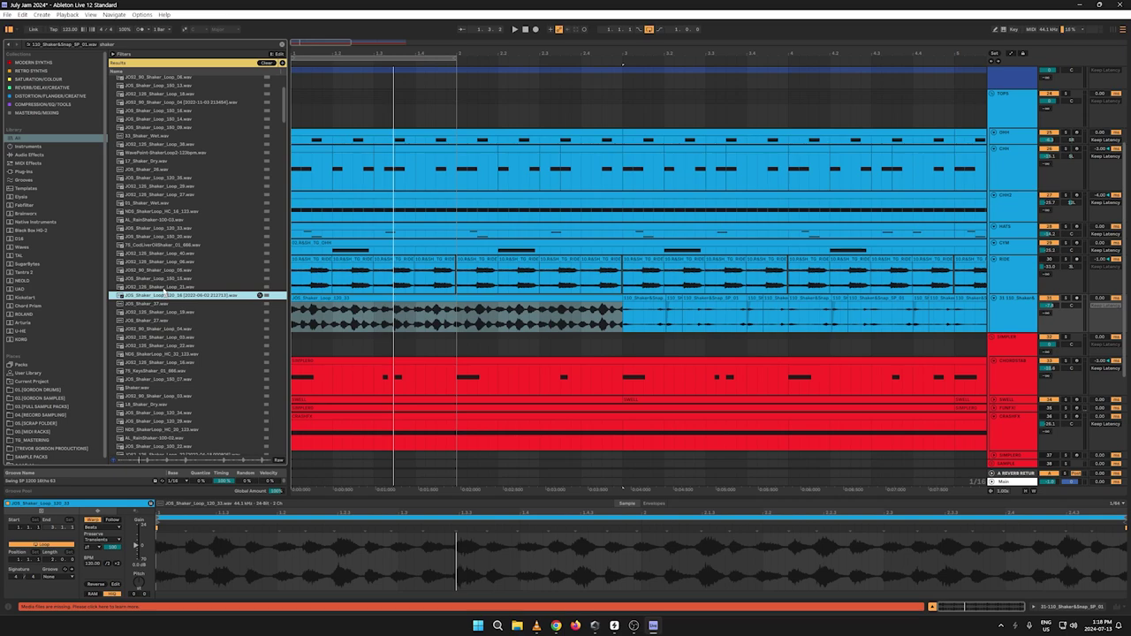
drag(307, 312, 295, 314)
key(space)
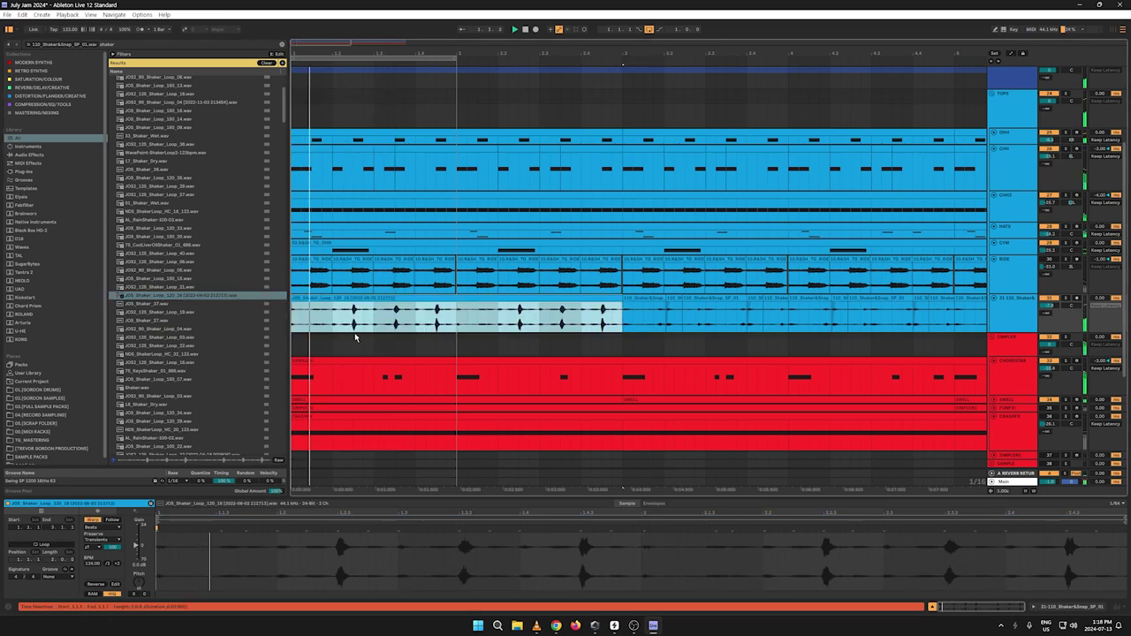
Step: Repeat a one-beat shaker slice into a full bar, then duplicate that bar up to bar 8
drag(339, 325, 247, 325)
key(ctrl+d)
key(ctrl+d)
key(ctrl+d)
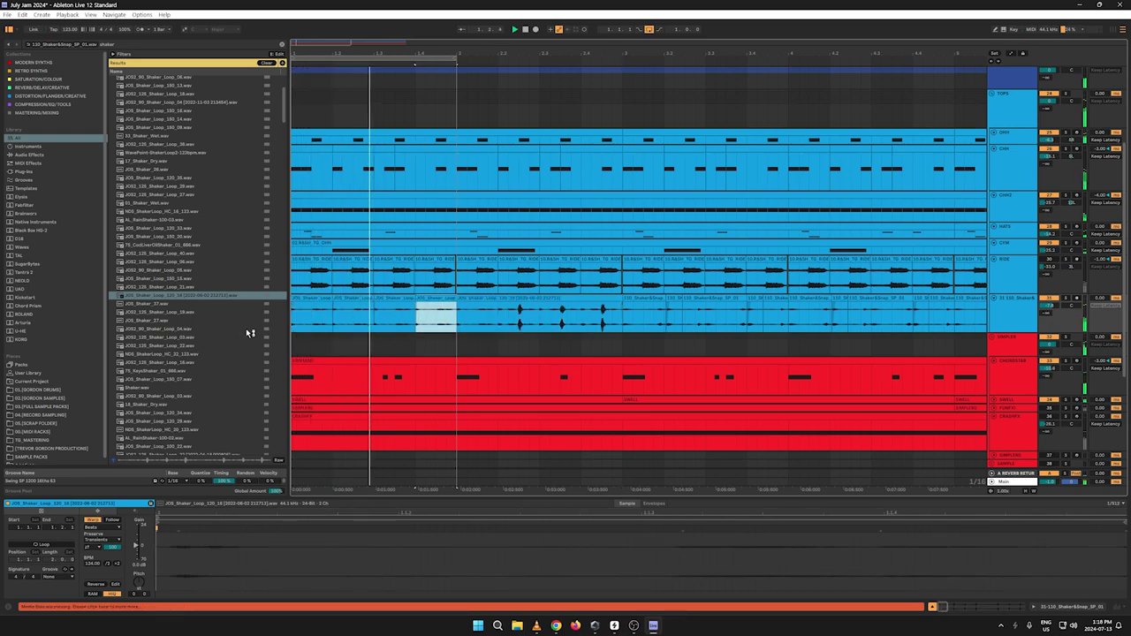
drag(458, 323, 230, 328)
key(ctrl+d)
key(ctrl+d)
key(ctrl+d)
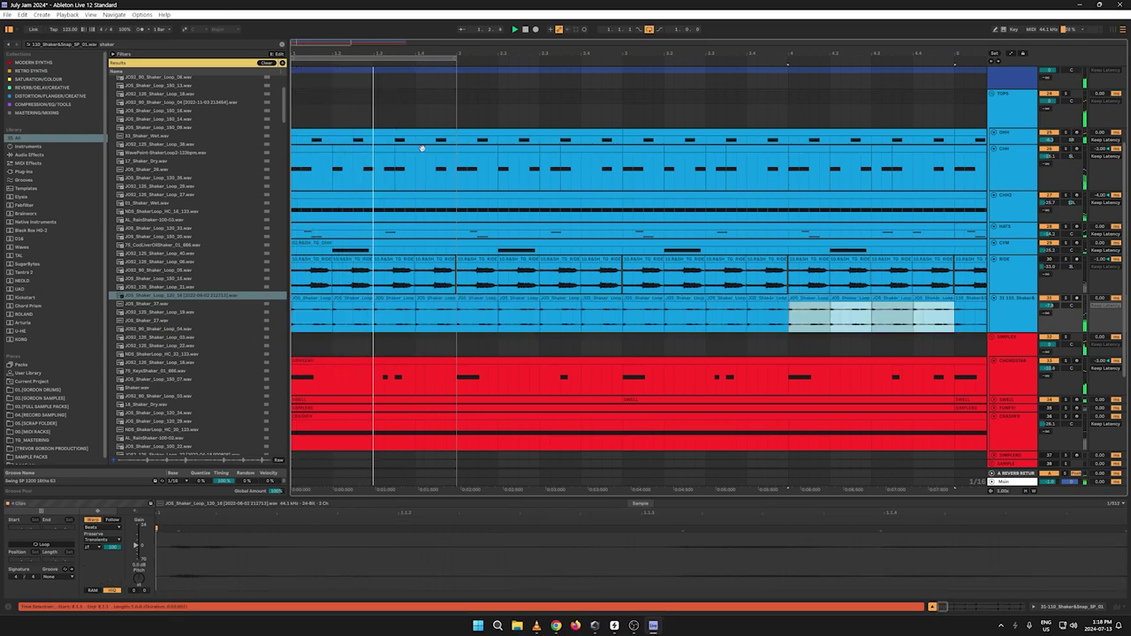
drag(416, 51, 328, 53)
key(ctrl+d)
key(ctrl+d)
key(ctrl+d)
key(ctrl+d)
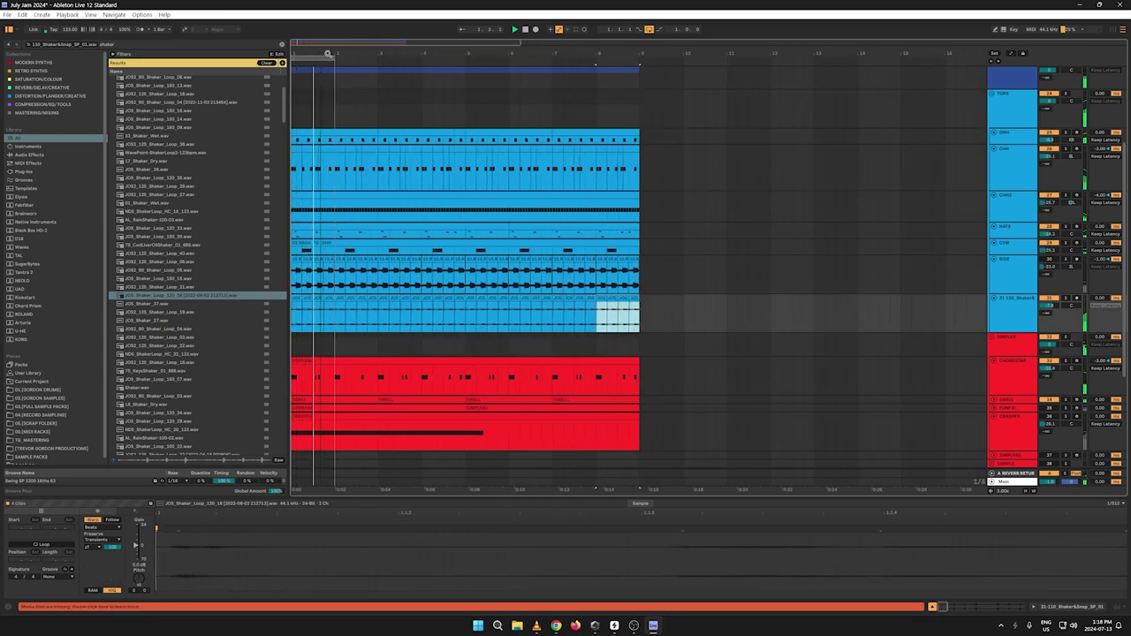
Step: Extend the loop brace over bars 1–8 and adjust the shaker track volume while auditioning
key(space)
key(space)
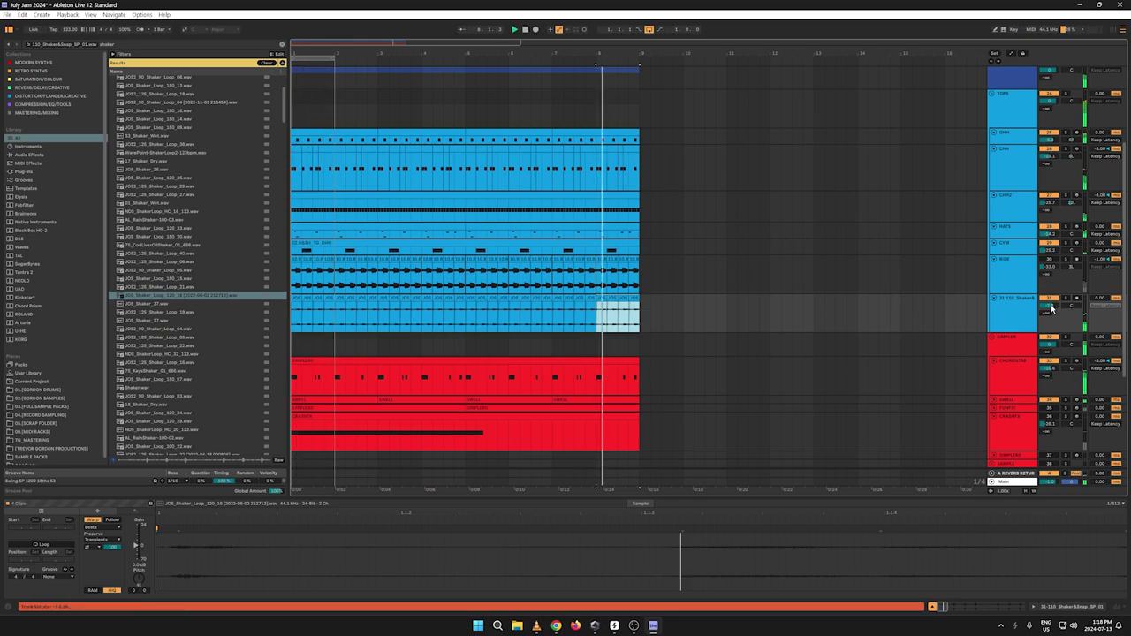
drag(1048, 306, 1049, 302)
key(space)
key(space)
key(space)
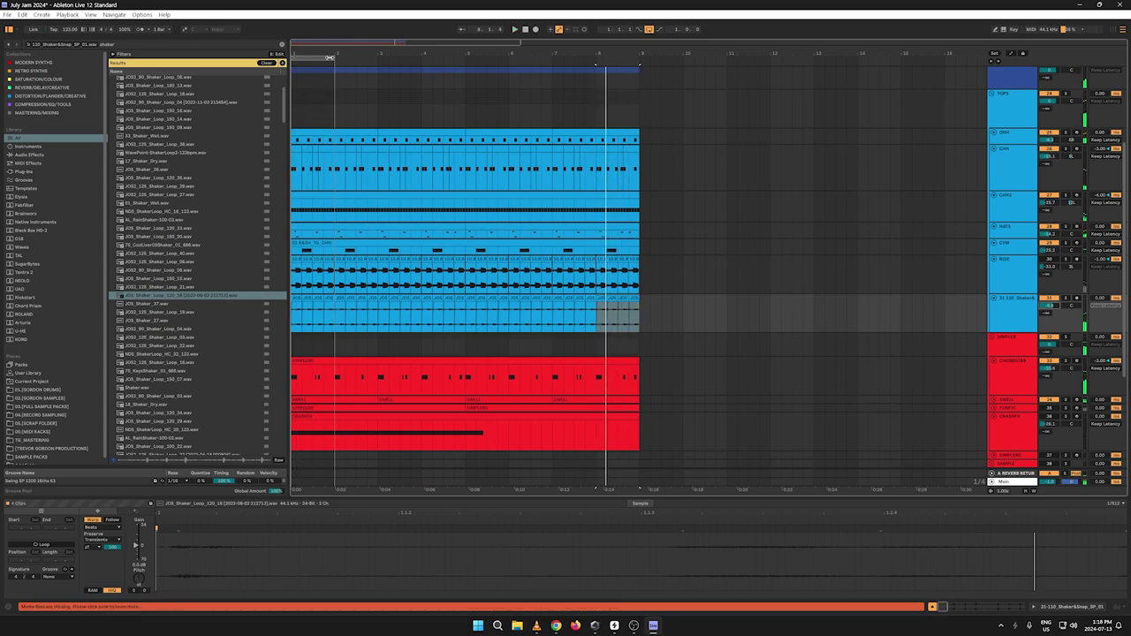
drag(333, 59, 638, 85)
key(space)
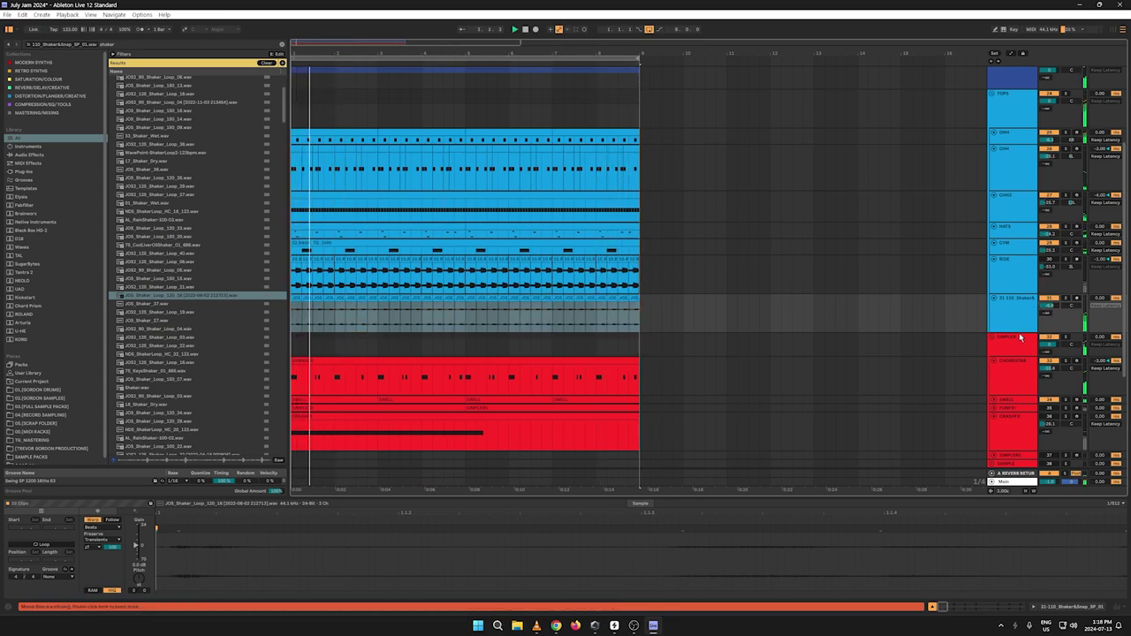
Step: Rename the shaker track to SHAKER
right_click(1016, 311)
click(1031, 342)
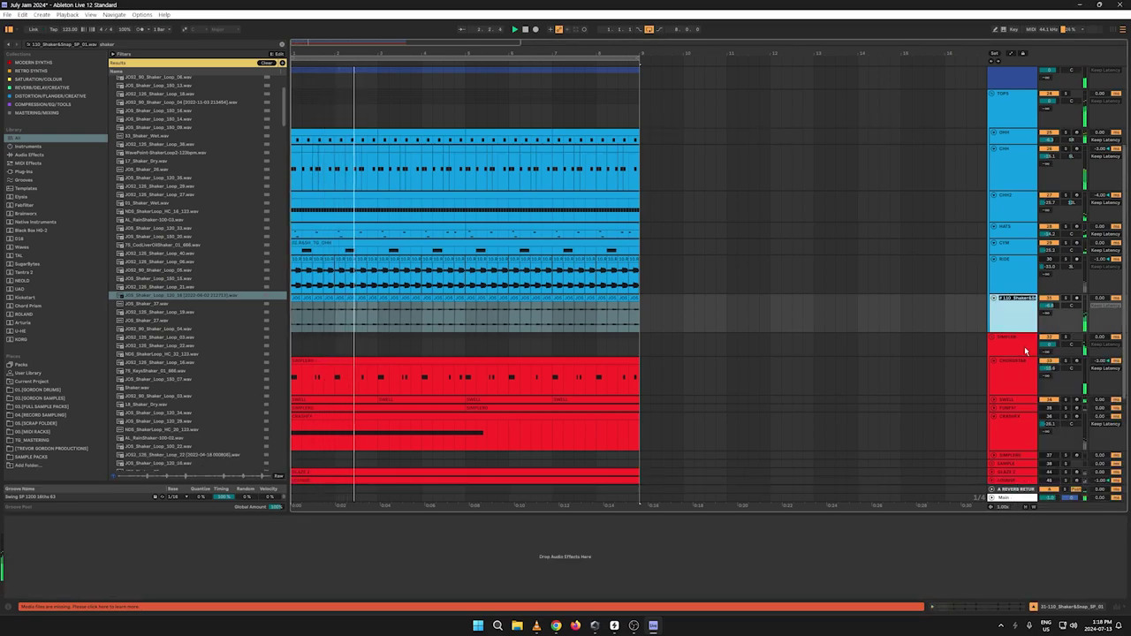
text(SHAKER)
key(Return)
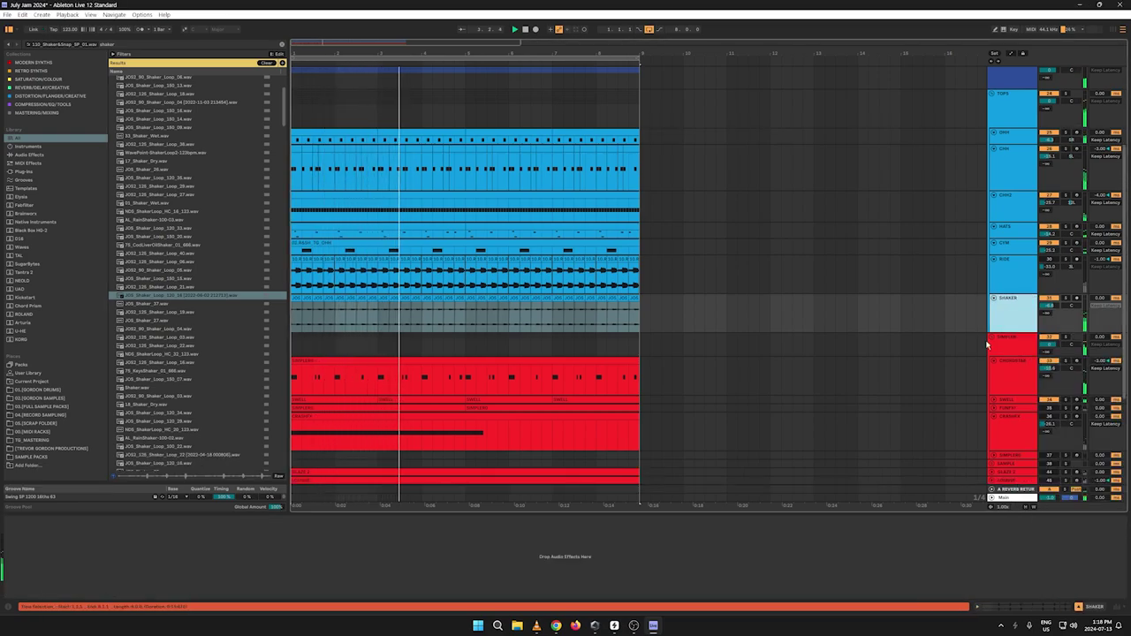
Step: Load 06.SHAKER EFFECT RACK-1.adg from 06.[MIDI RACKS] onto the SHAKER track
double_click(1011, 307)
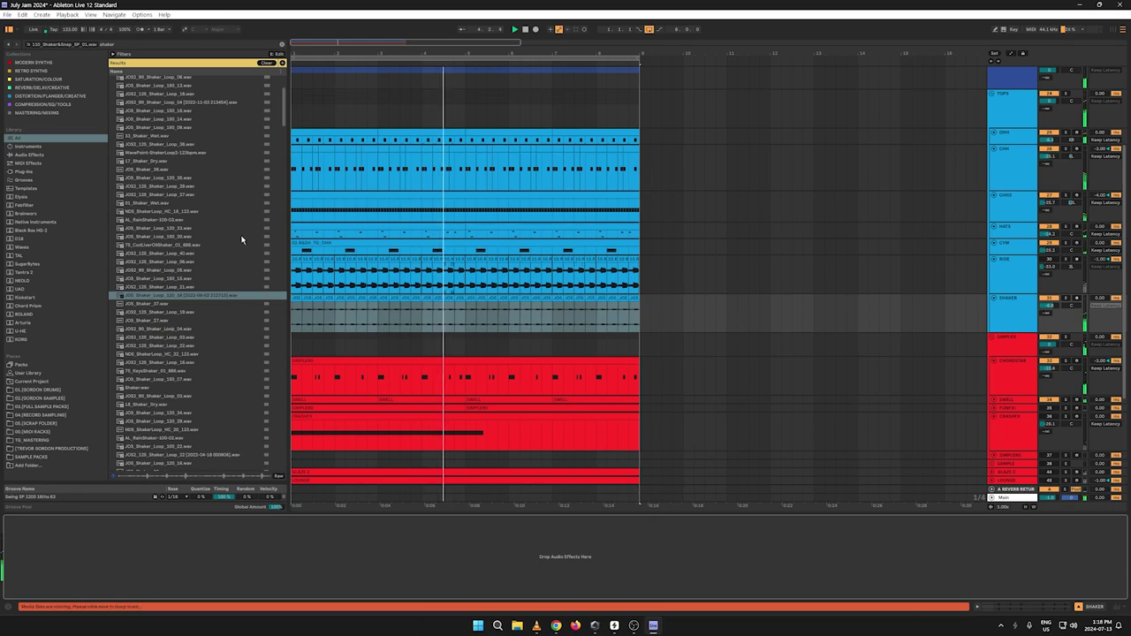
click(275, 62)
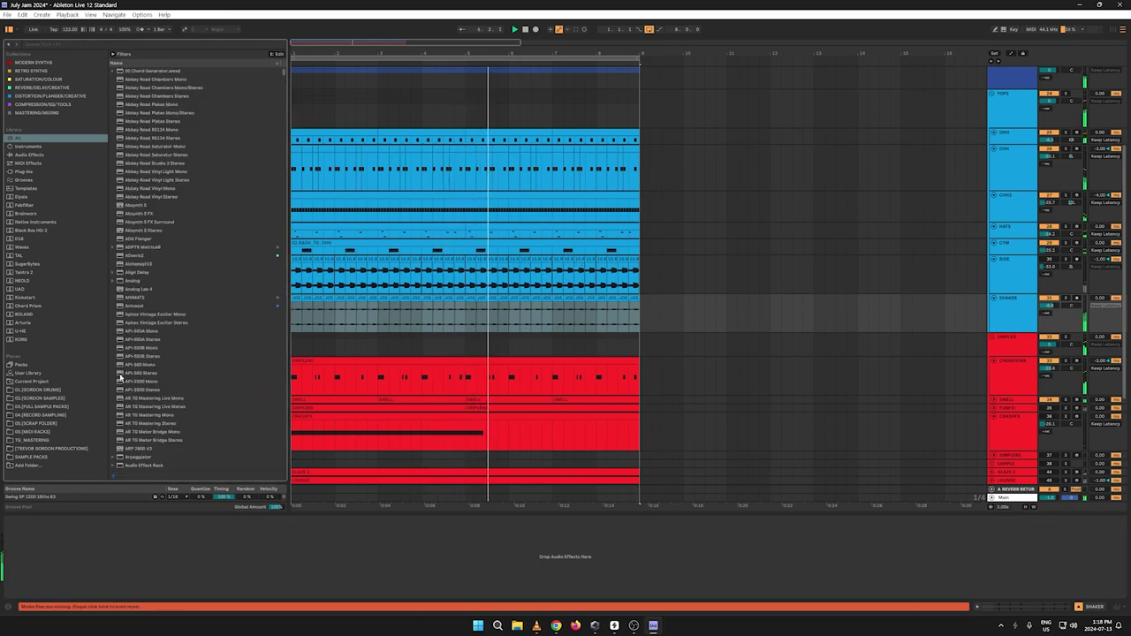
click(25, 424)
click(26, 431)
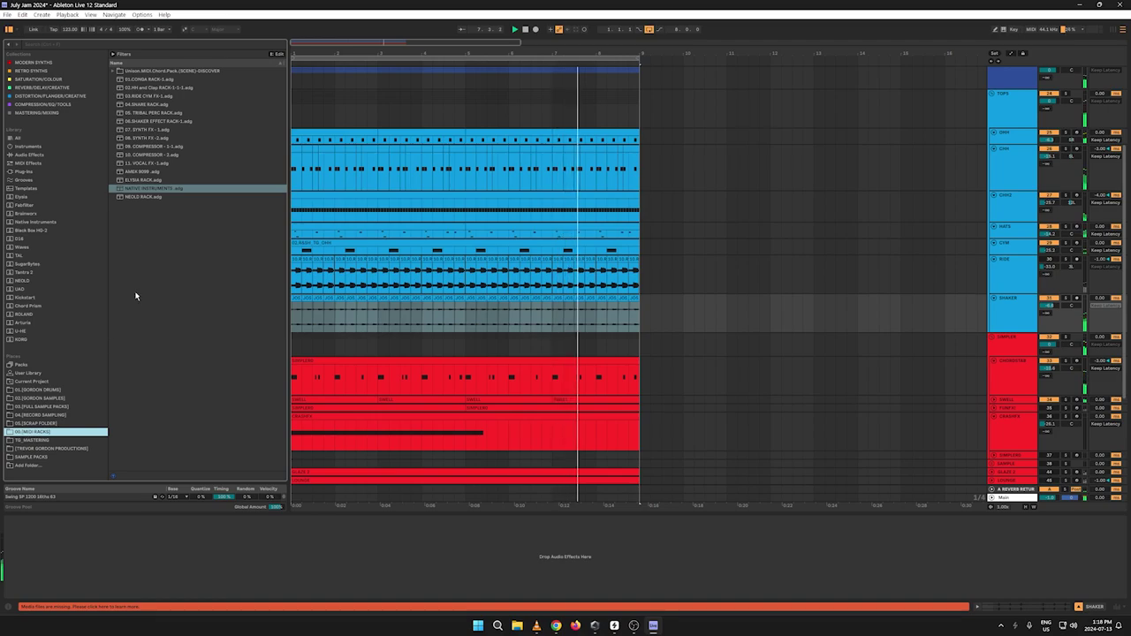
click(147, 122)
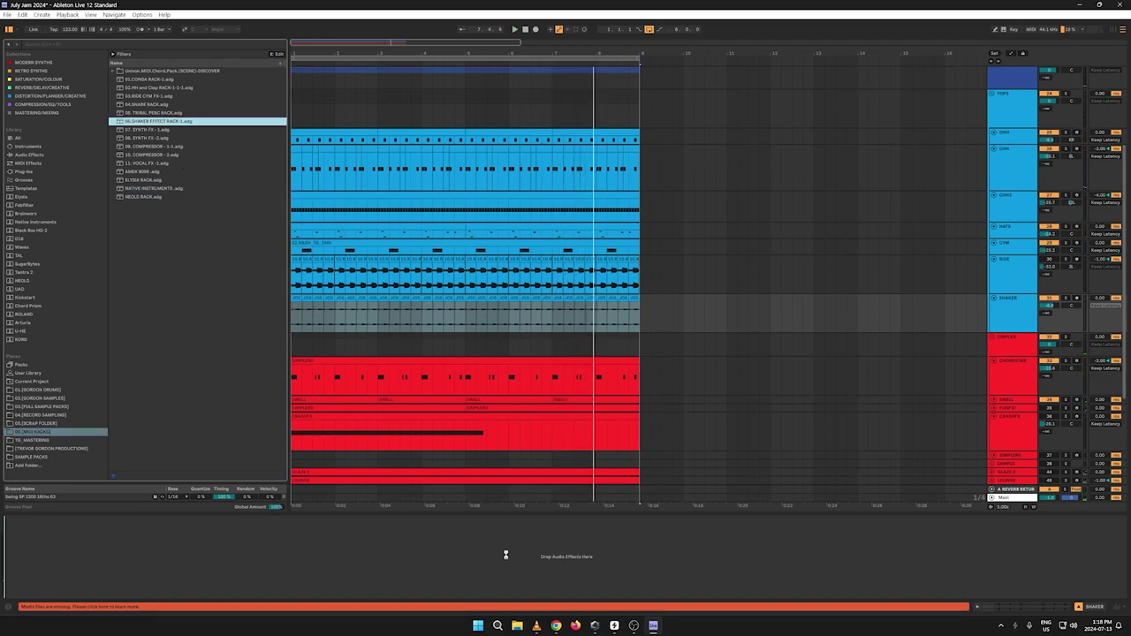
key(Return)
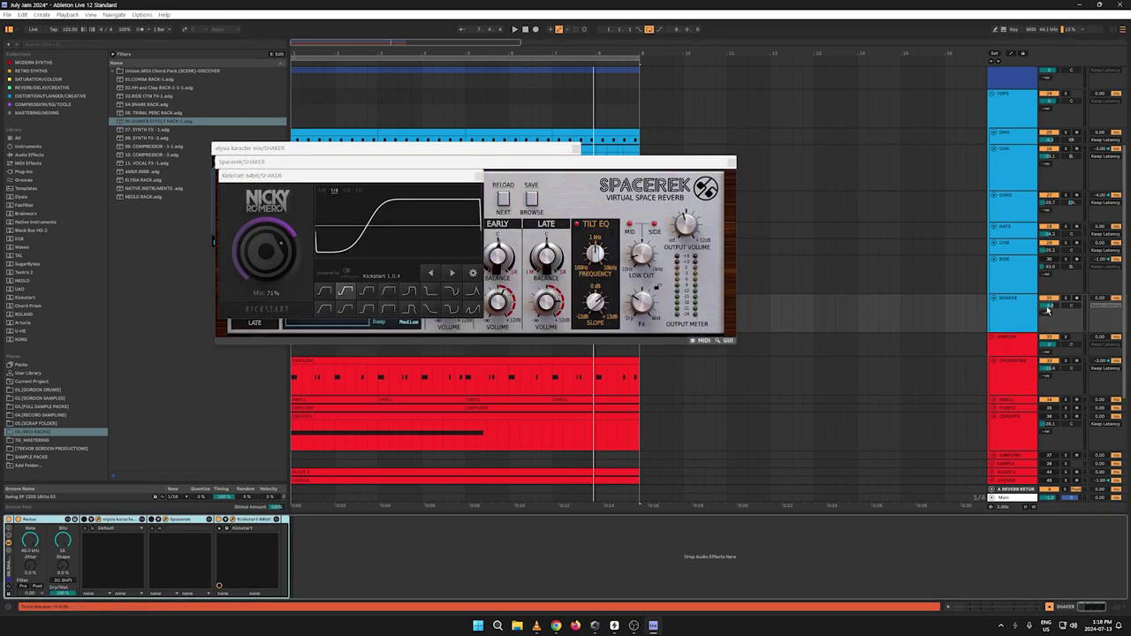
Step: Close the Kickstart window and step the Spacerek reverb through presets to Clean Stage
key(space)
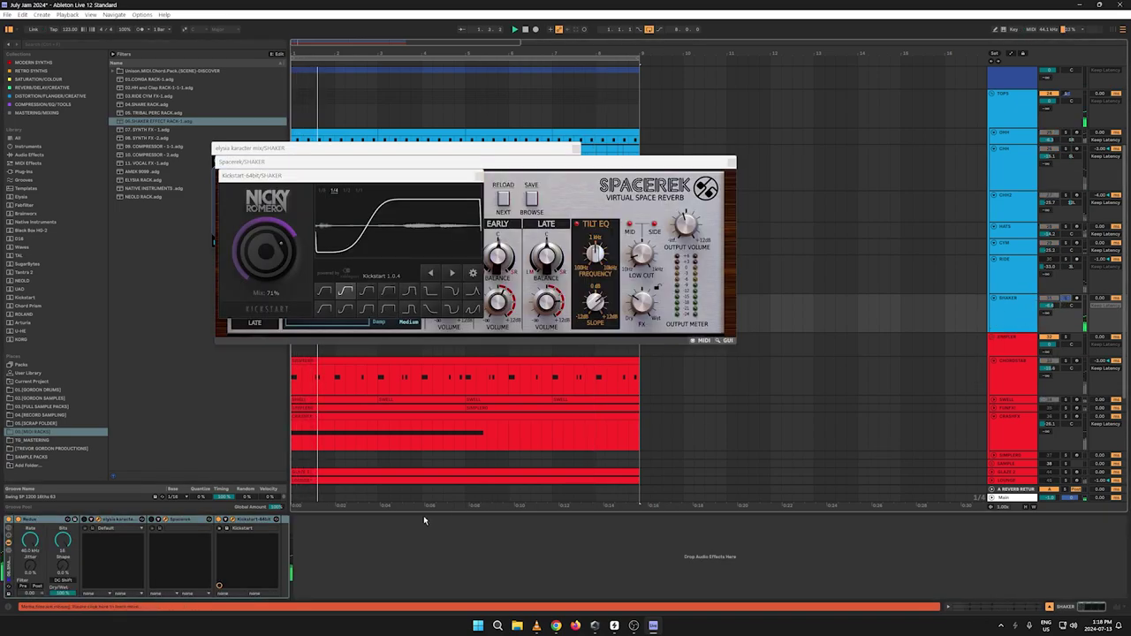
drag(380, 179, 722, 357)
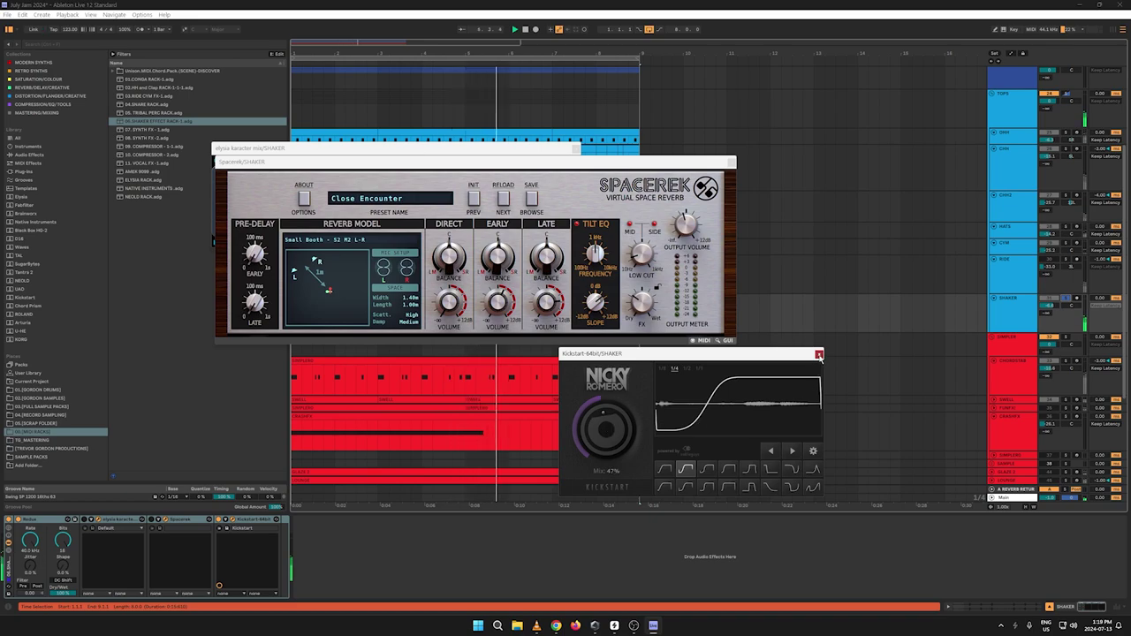
click(818, 354)
click(504, 200)
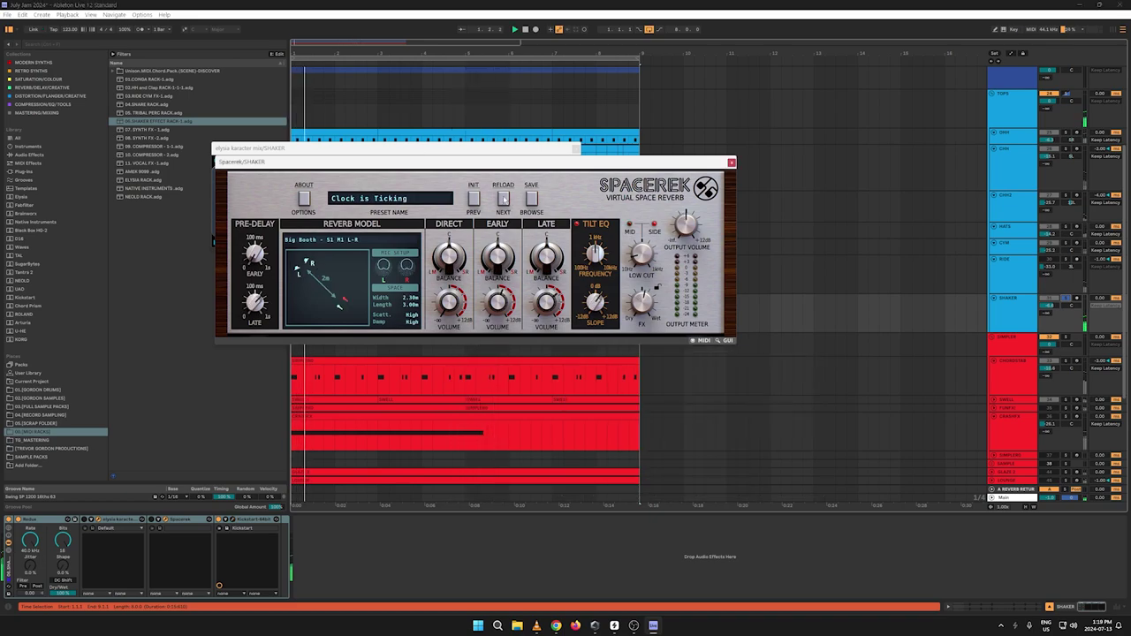
click(503, 199)
click(482, 200)
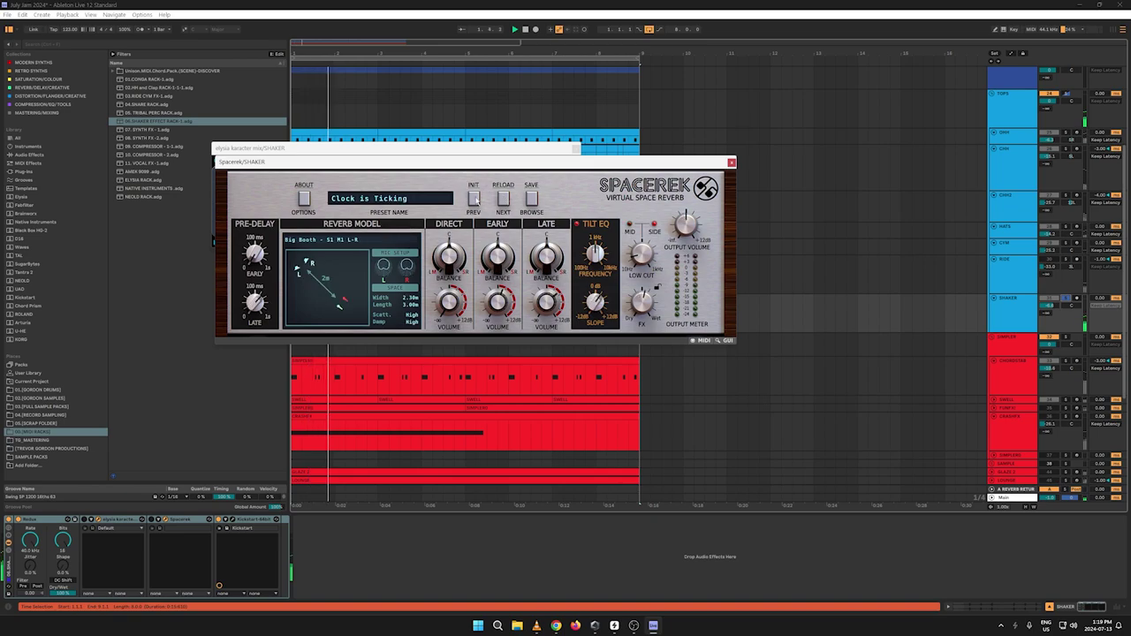
click(479, 200)
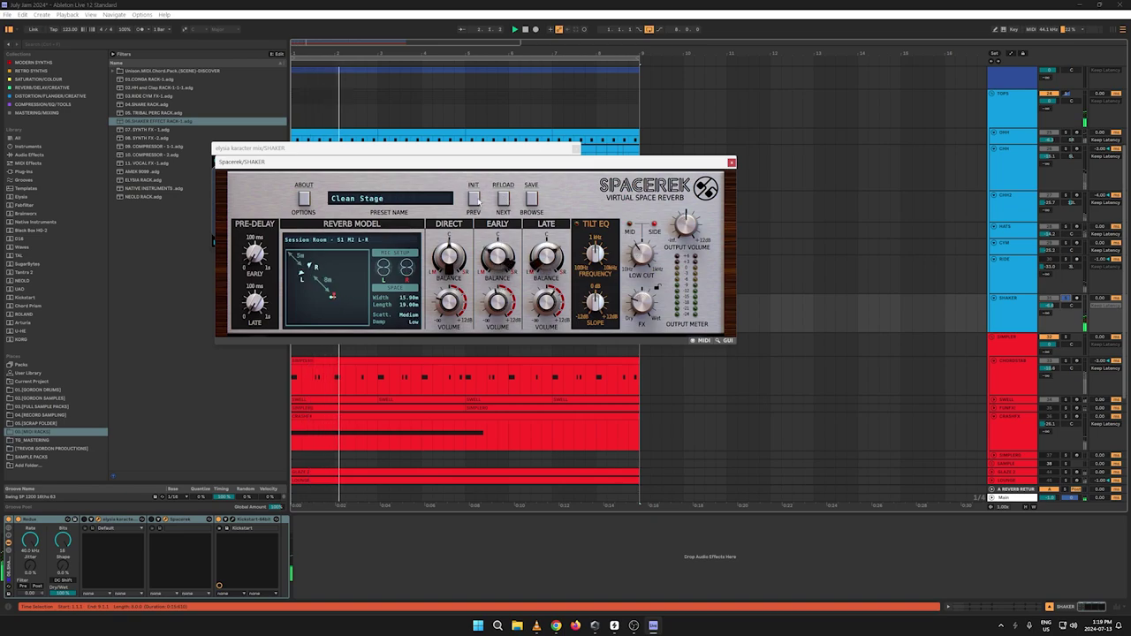
click(730, 162)
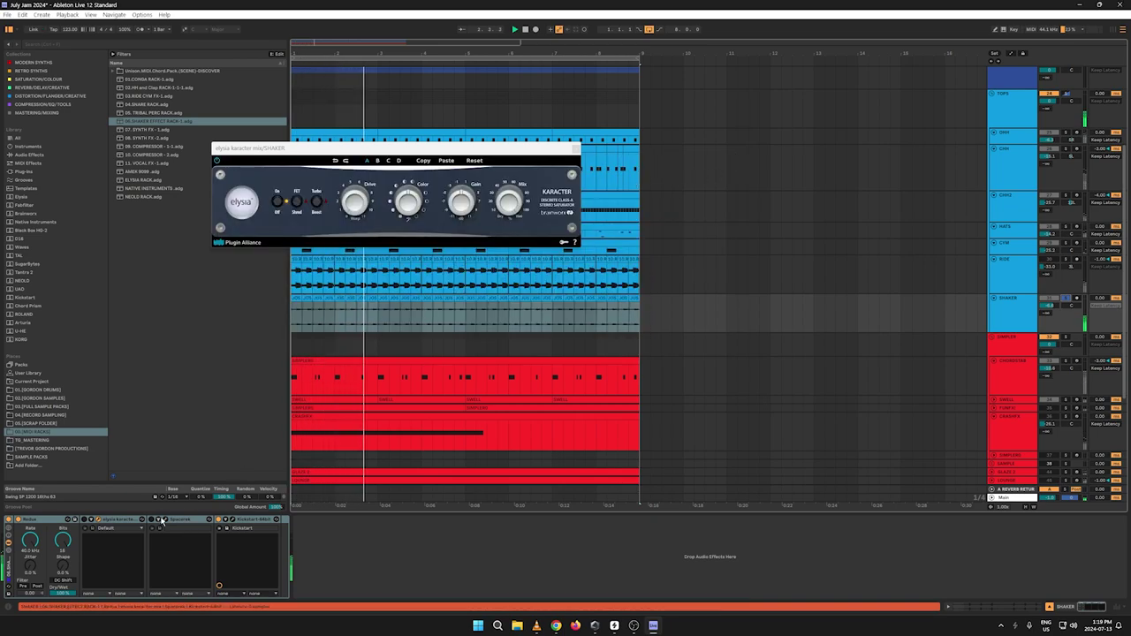
Step: Set the Redux to a 22.5 kHz sample rate with 13-bit depth, then close Karacter
click(153, 523)
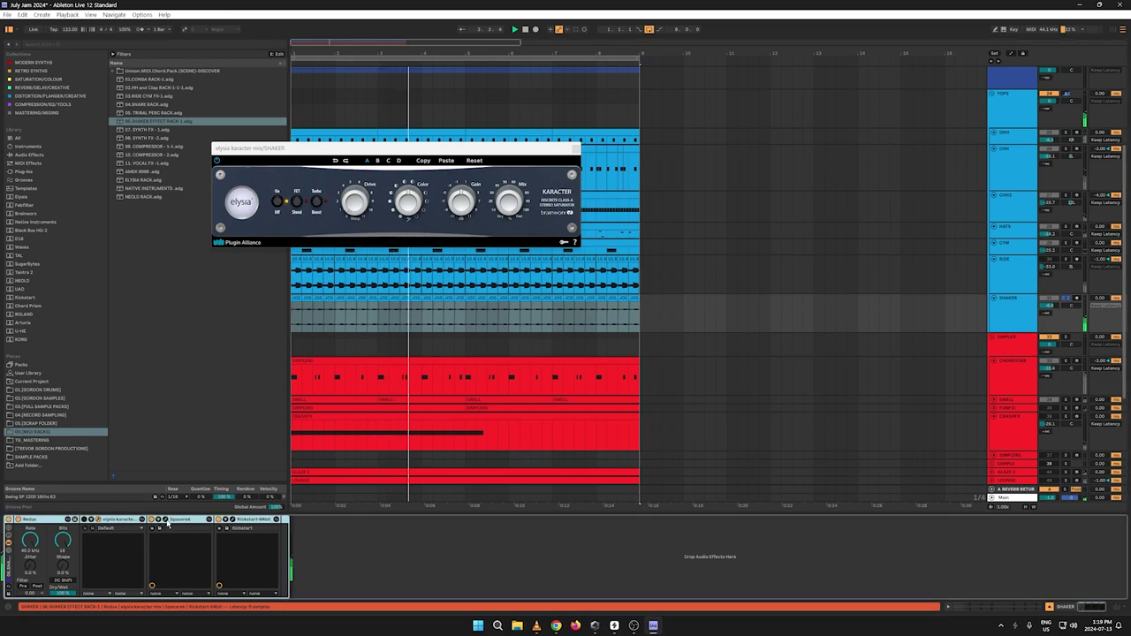
click(167, 521)
click(166, 521)
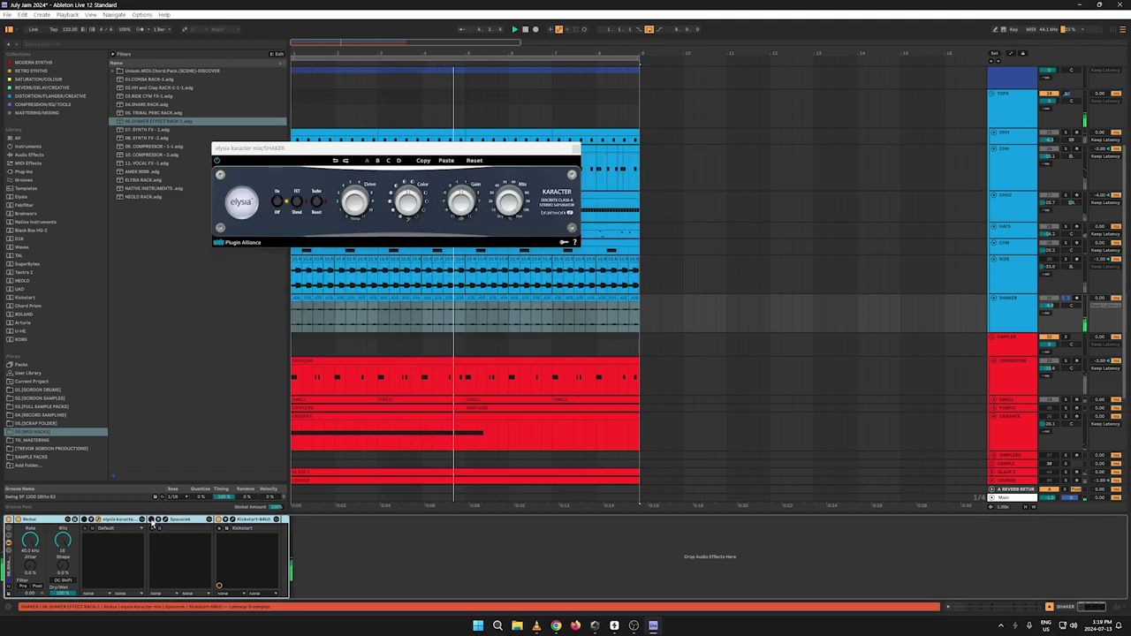
drag(30, 539, 30, 558)
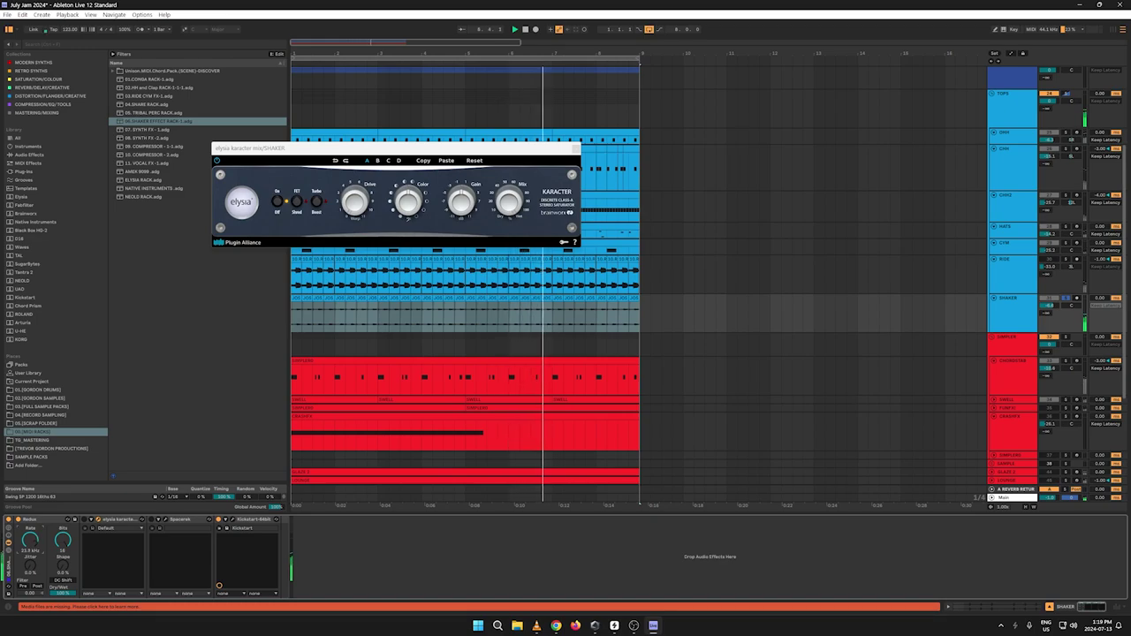
drag(30, 546, 64, 553)
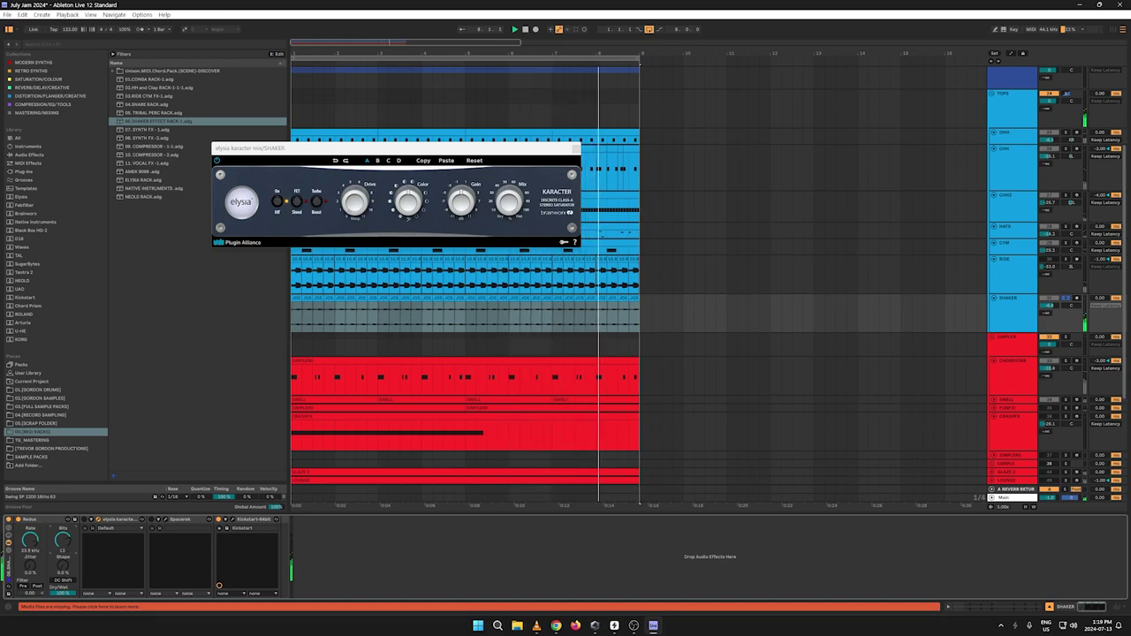
click(575, 149)
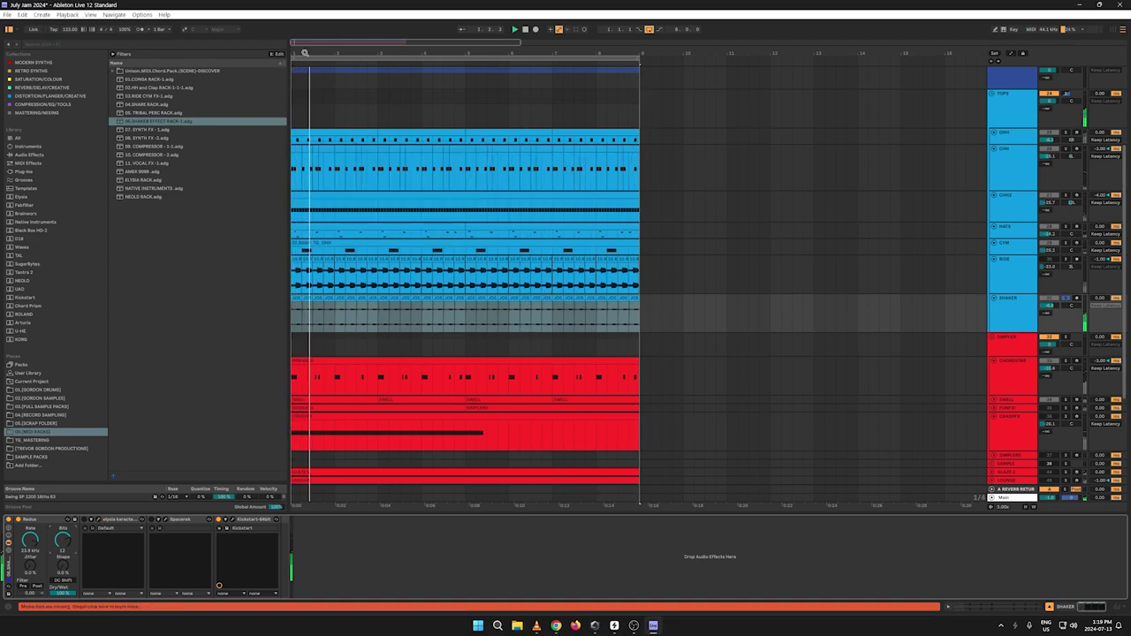
Step: Lengthen the first Shaker clip by dragging its right edge, auditioning as it grows
drag(304, 53, 304, 97)
key(space)
click(379, 312)
key(space)
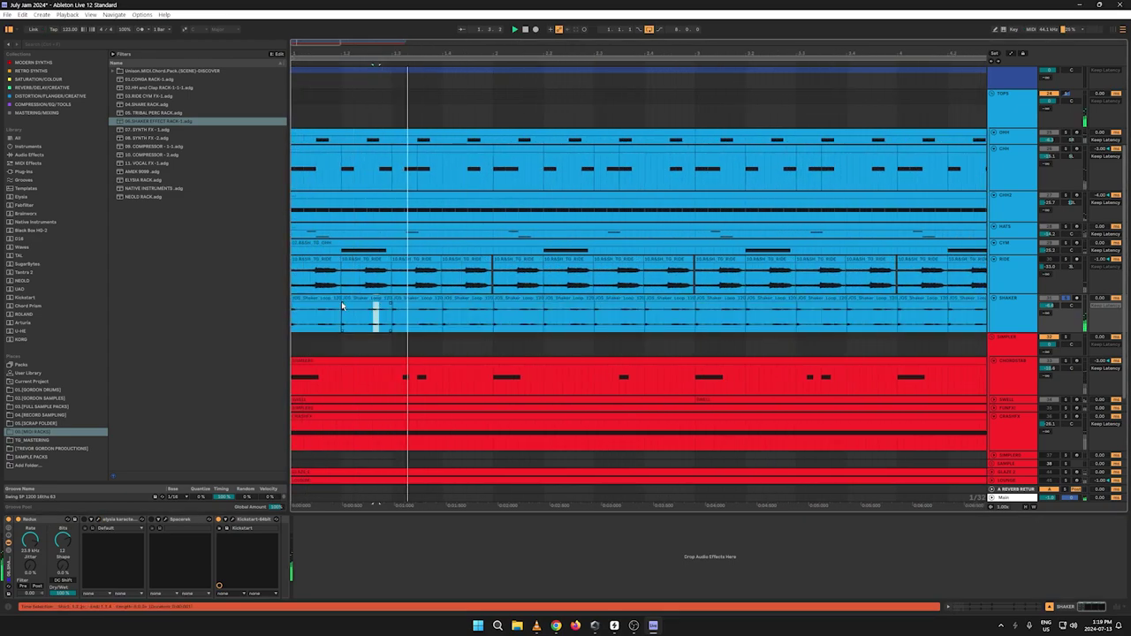
key(space)
drag(342, 300, 355, 300)
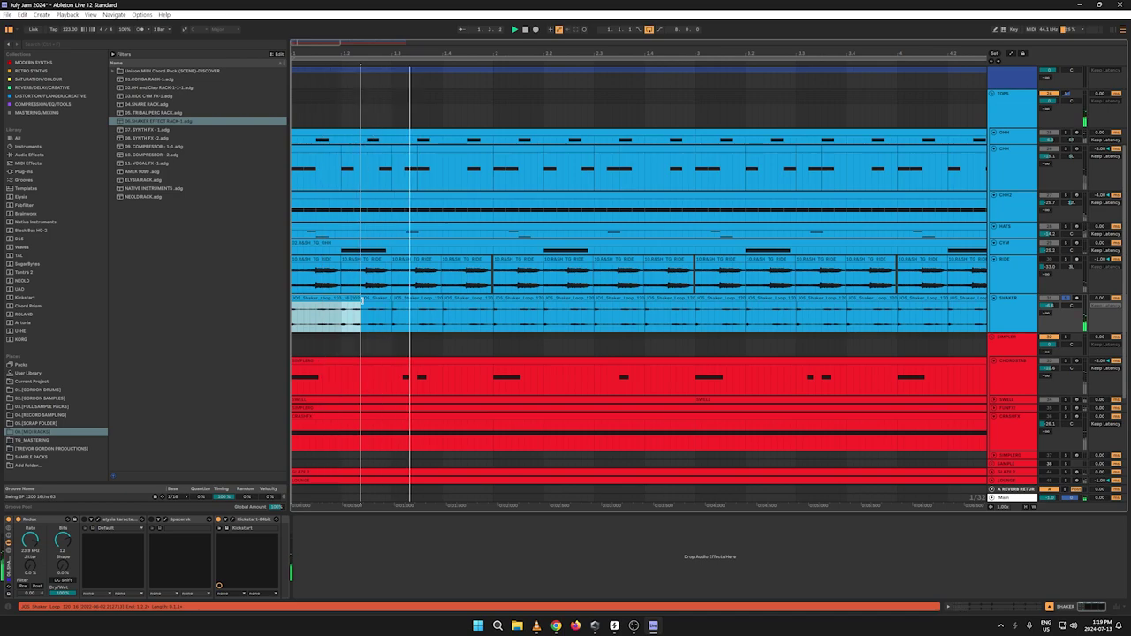
drag(342, 300, 441, 300)
key(space)
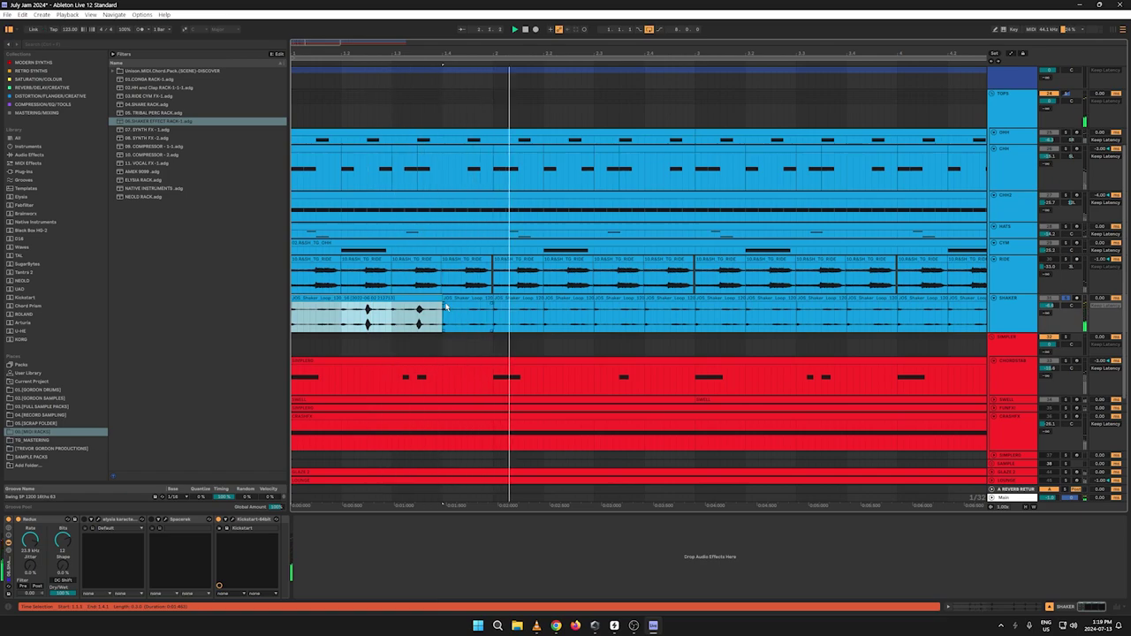
drag(441, 309, 543, 310)
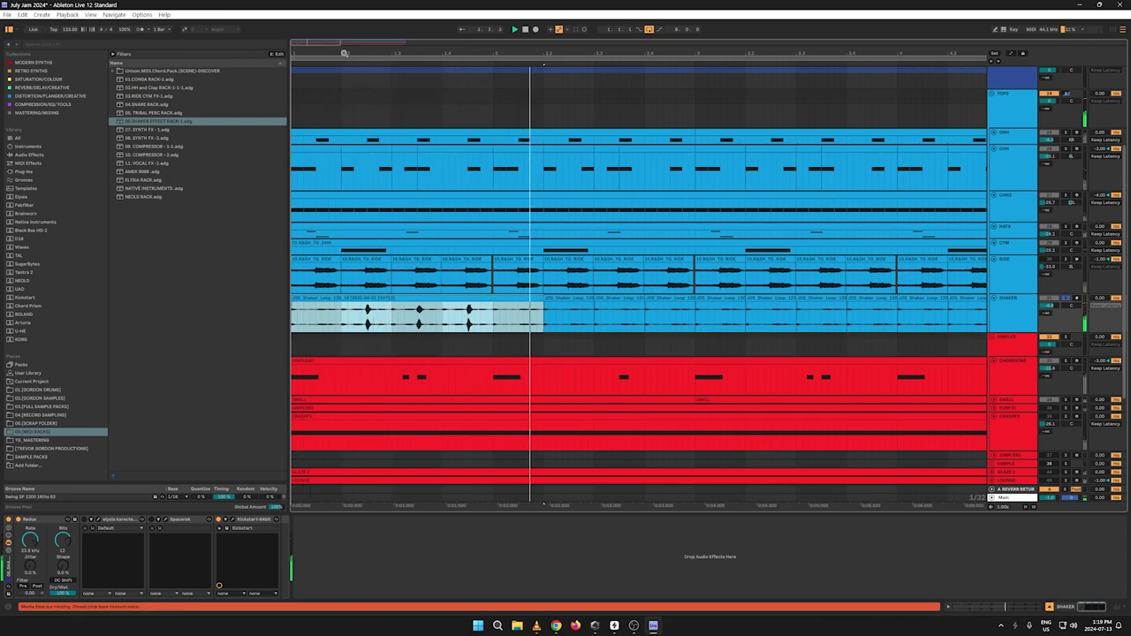
Step: Select and refine a short slice of the Shaker clip, checking its gain in sample details
drag(344, 53, 345, 82)
drag(422, 323, 412, 328)
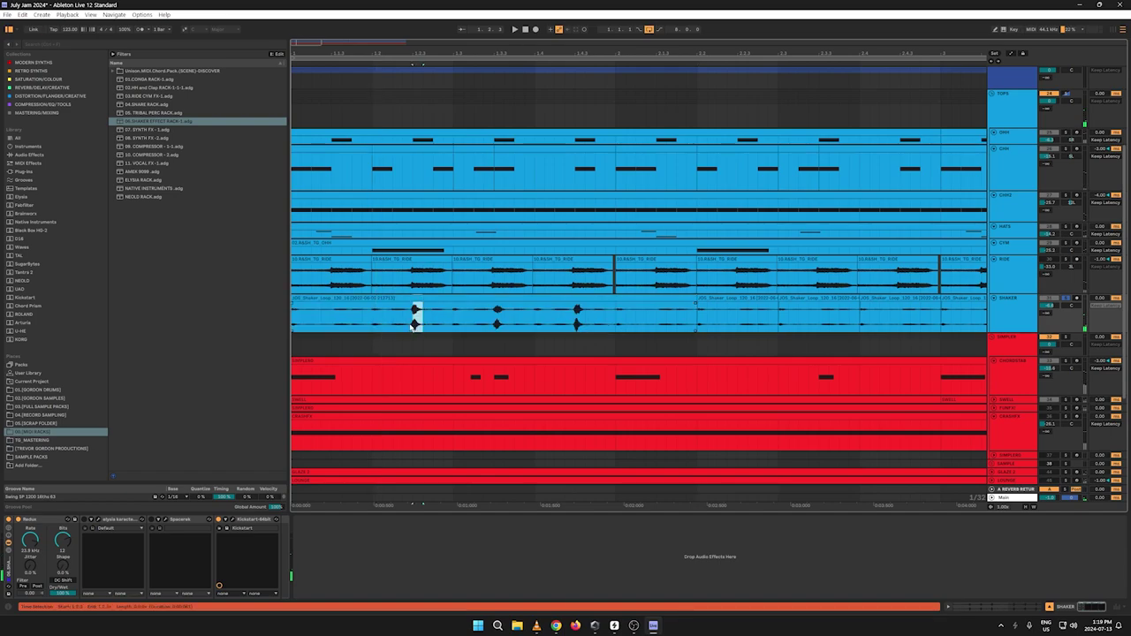
double_click(416, 305)
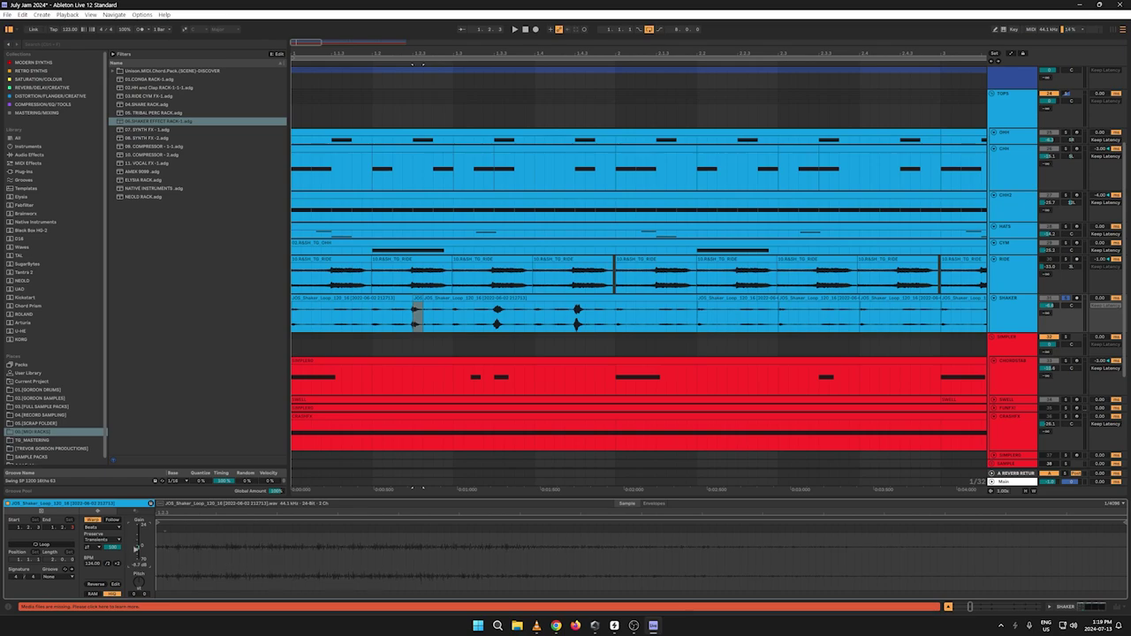
drag(394, 63, 482, 131)
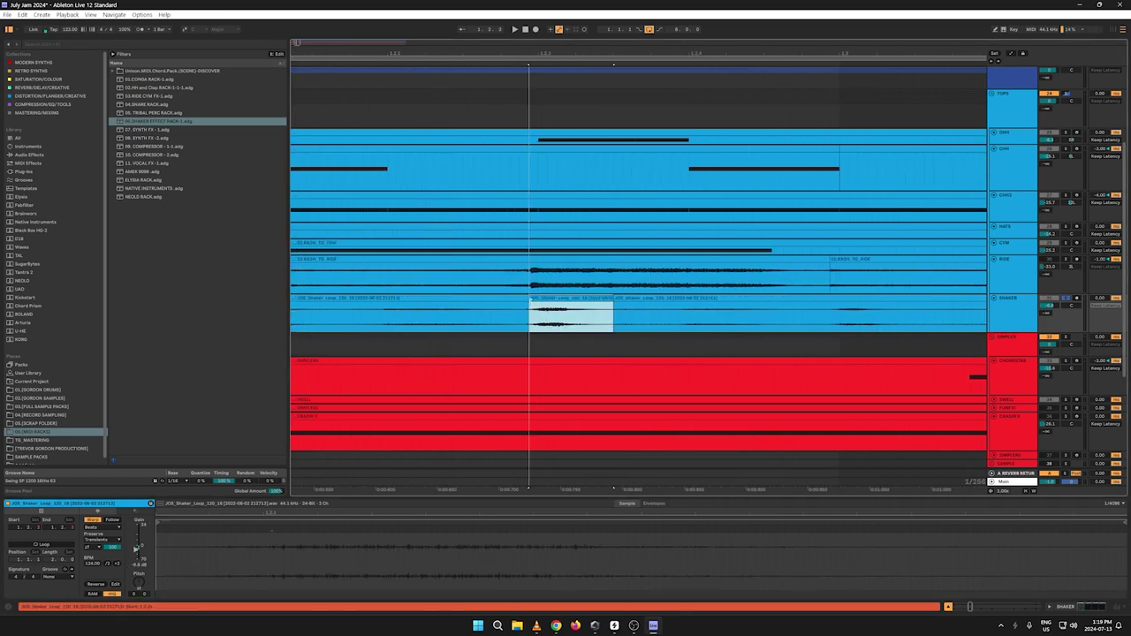
drag(527, 301, 521, 300)
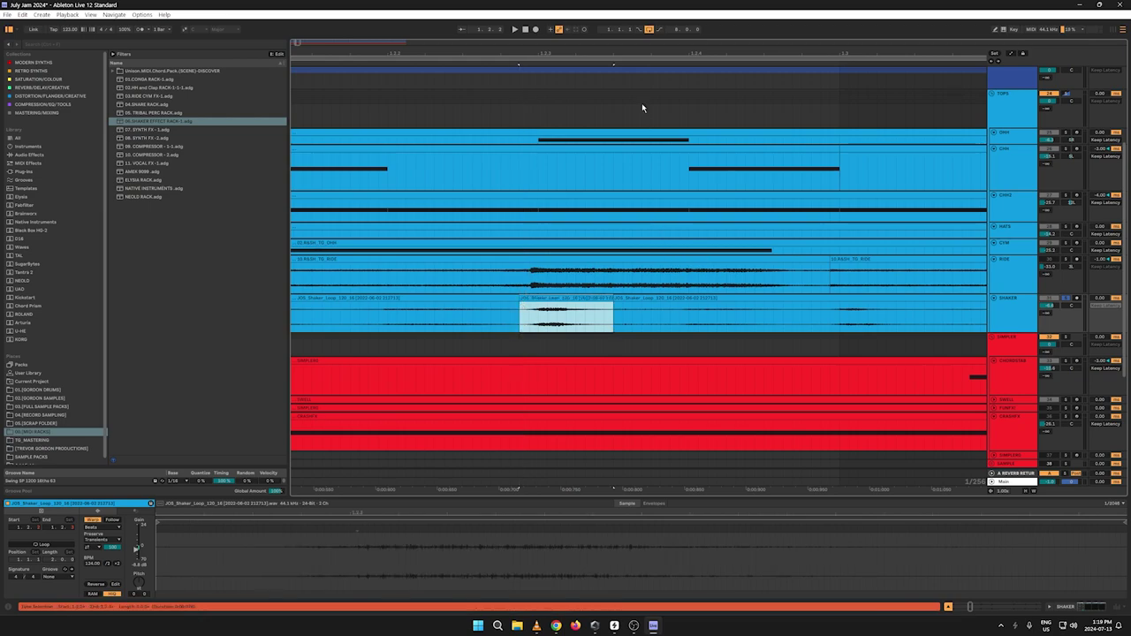
drag(655, 52, 429, 2)
key(space)
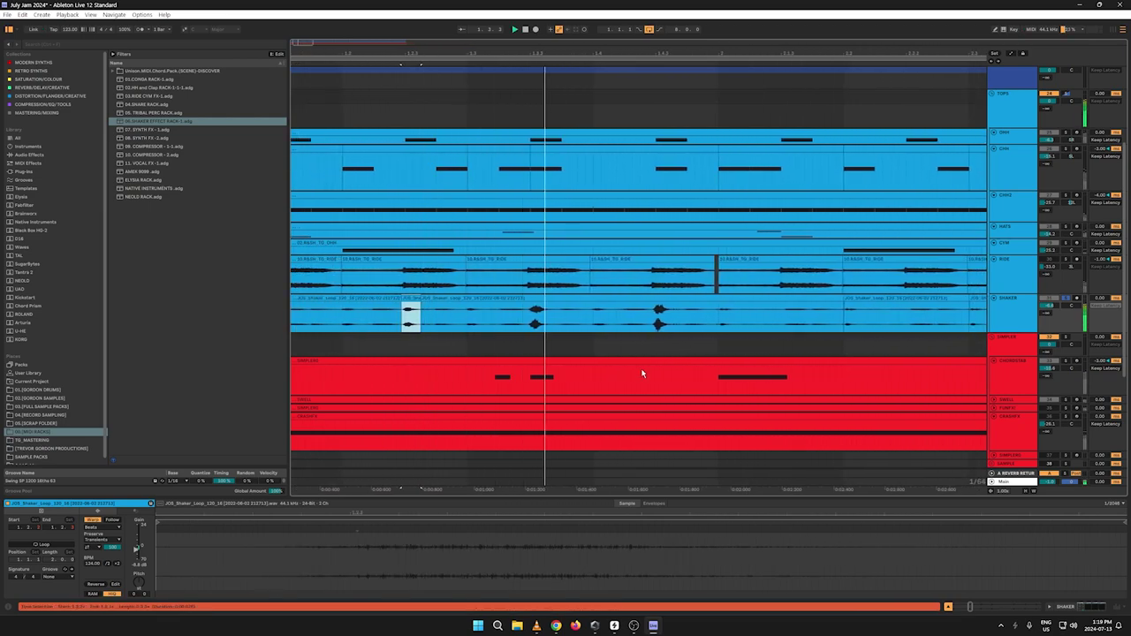
click(532, 325)
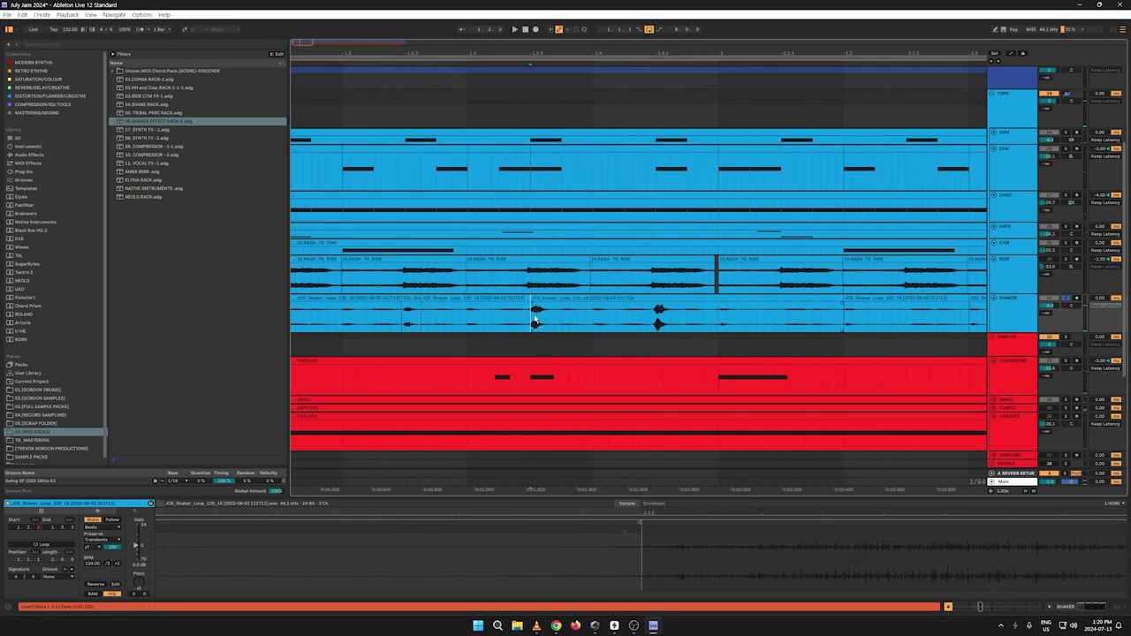
drag(555, 315, 530, 322)
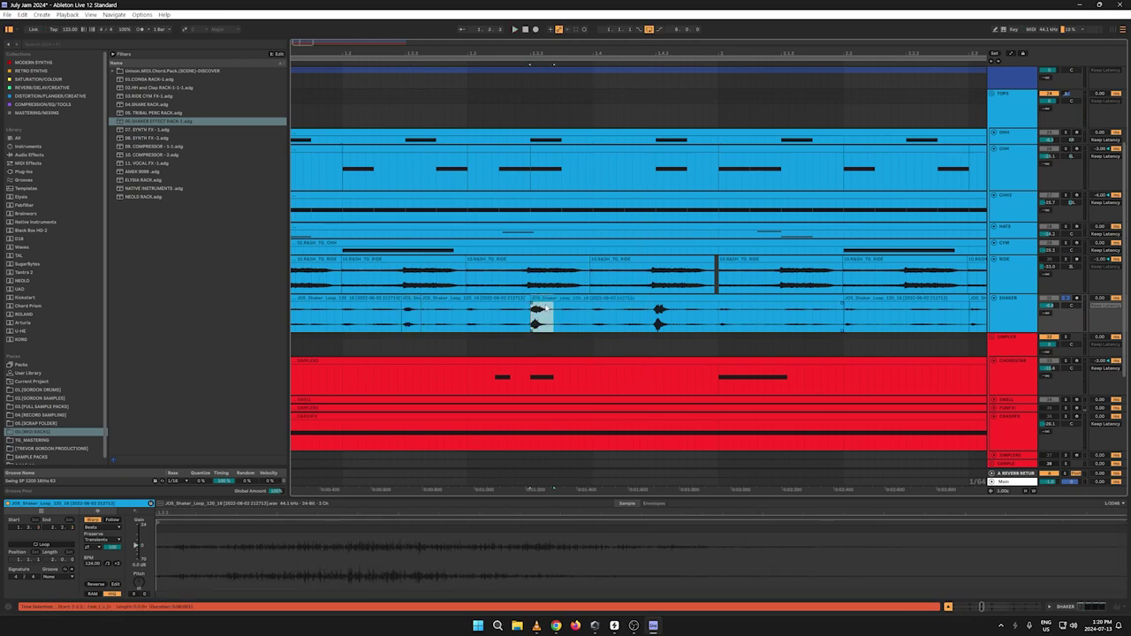
click(135, 562)
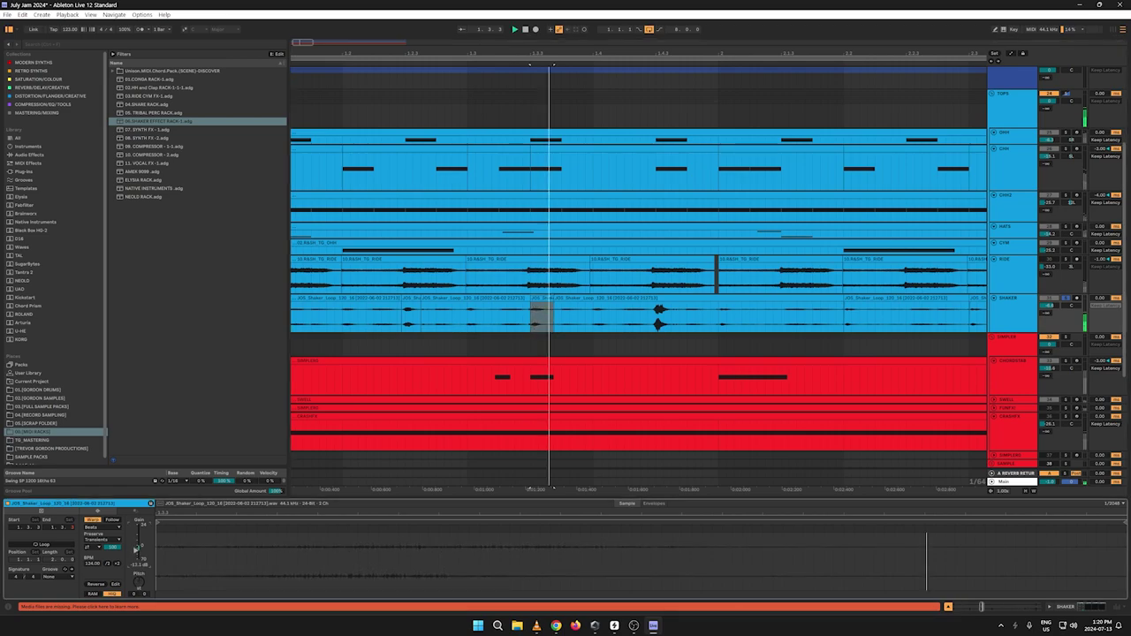
key(space)
key(space)
key(space)
key(space)
key(space)
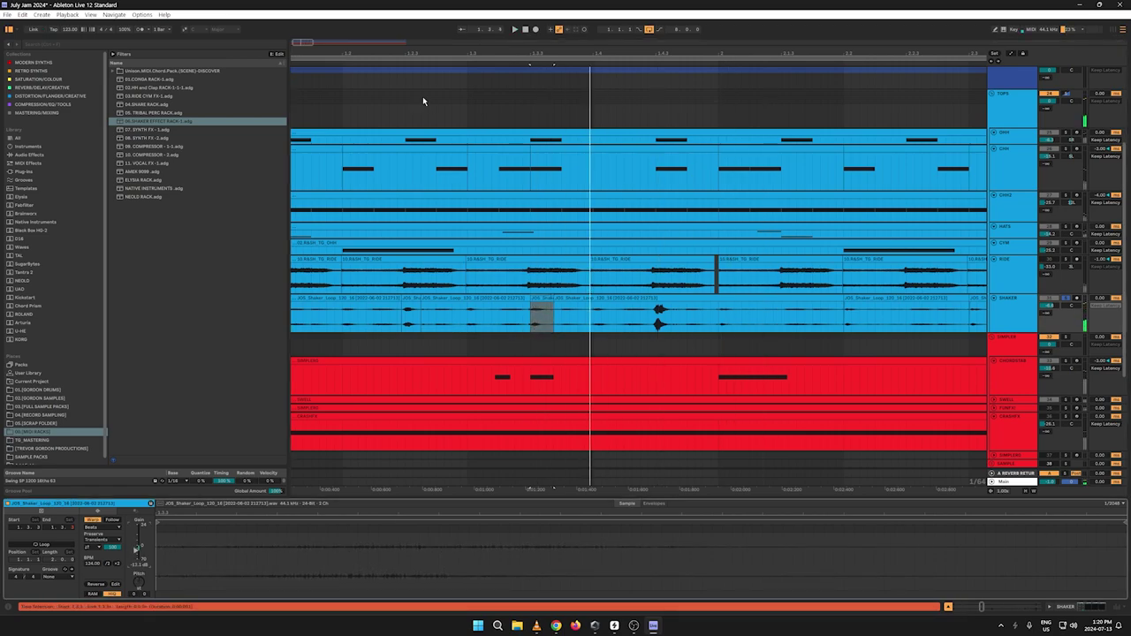
key(space)
key(space)
key(space)
key(space)
Step: Select the shaker section from the start and repeat it with Ctrl+D up to bar 8
drag(391, 55, 429, 42)
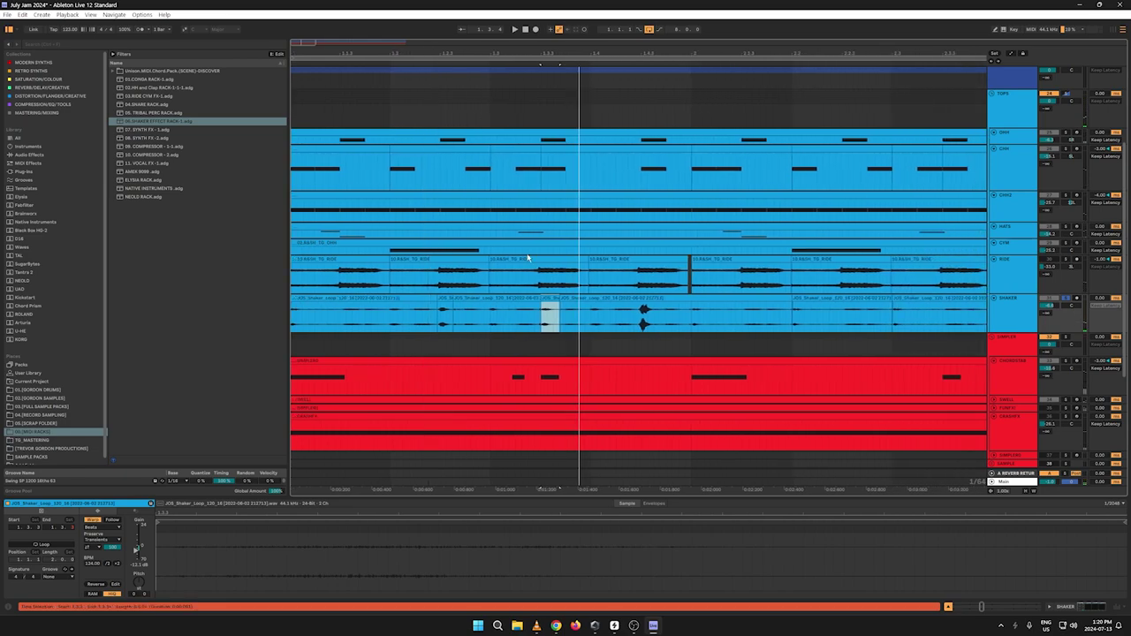
drag(489, 322, 206, 321)
key(ctrl+d)
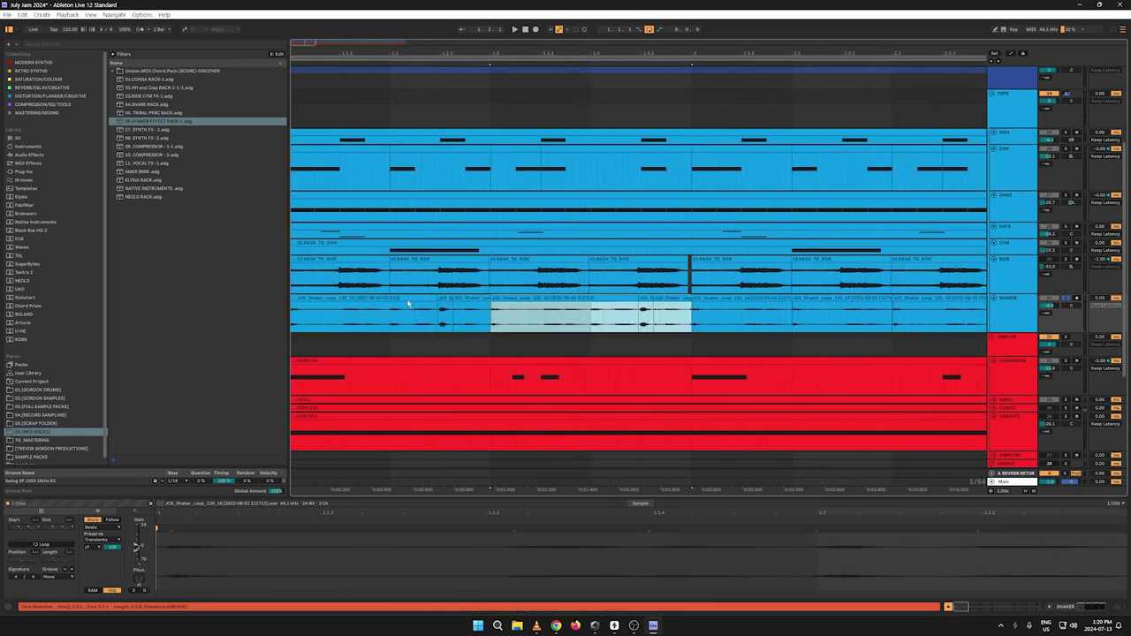
key(ctrl+d)
drag(427, 54, 427, 16)
key(ctrl+d)
key(ctrl+d)
key(ctrl+d)
key(ctrl+d)
key(ctrl+d)
key(ctrl+d)
key(ctrl+d)
key(ctrl+d)
key(ctrl+d)
key(ctrl+d)
key(ctrl+d)
key(ctrl+d)
key(ctrl+d)
key(space)
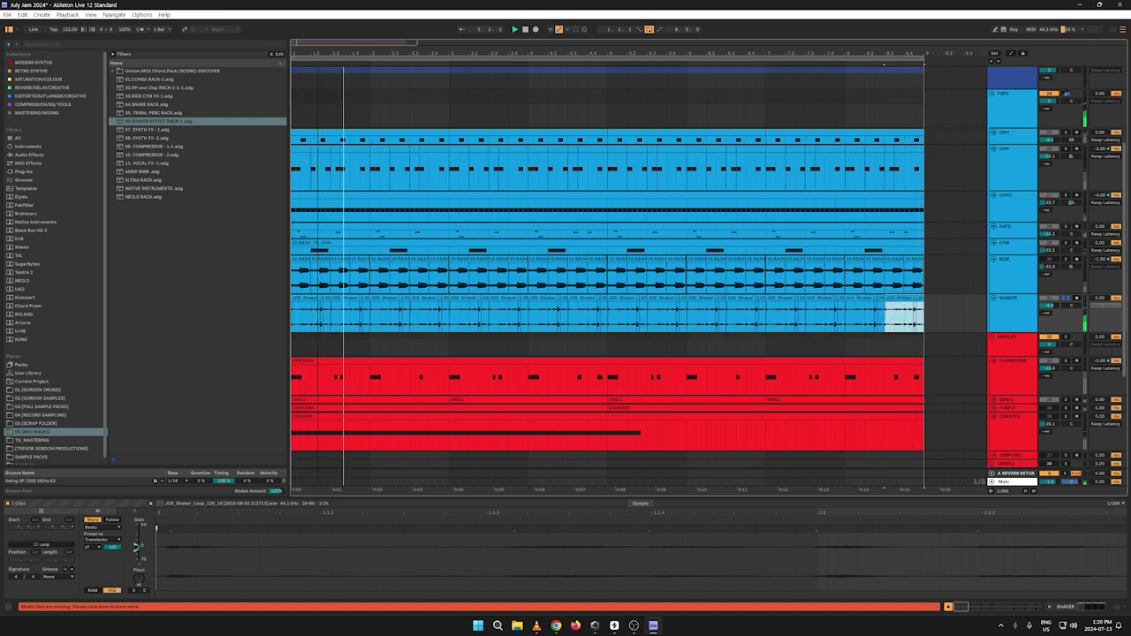
Step: Audition the end of the repeated shaker section near bar 8
drag(426, 54, 427, 56)
key(space)
key(space)
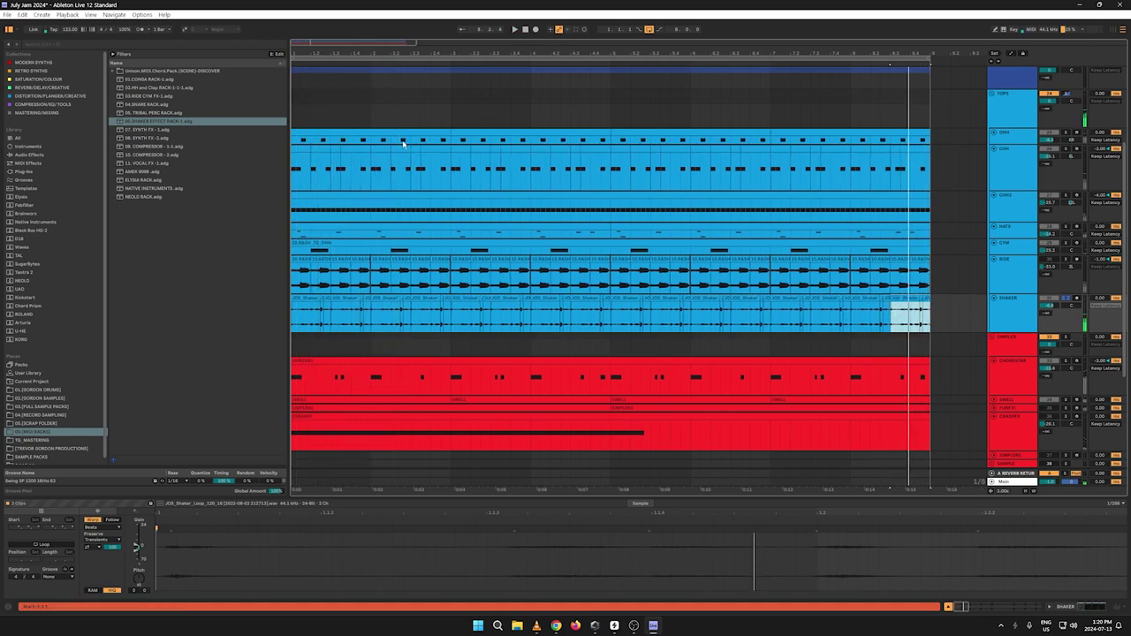
key(space)
key(space)
key(space)
drag(311, 54, 408, 88)
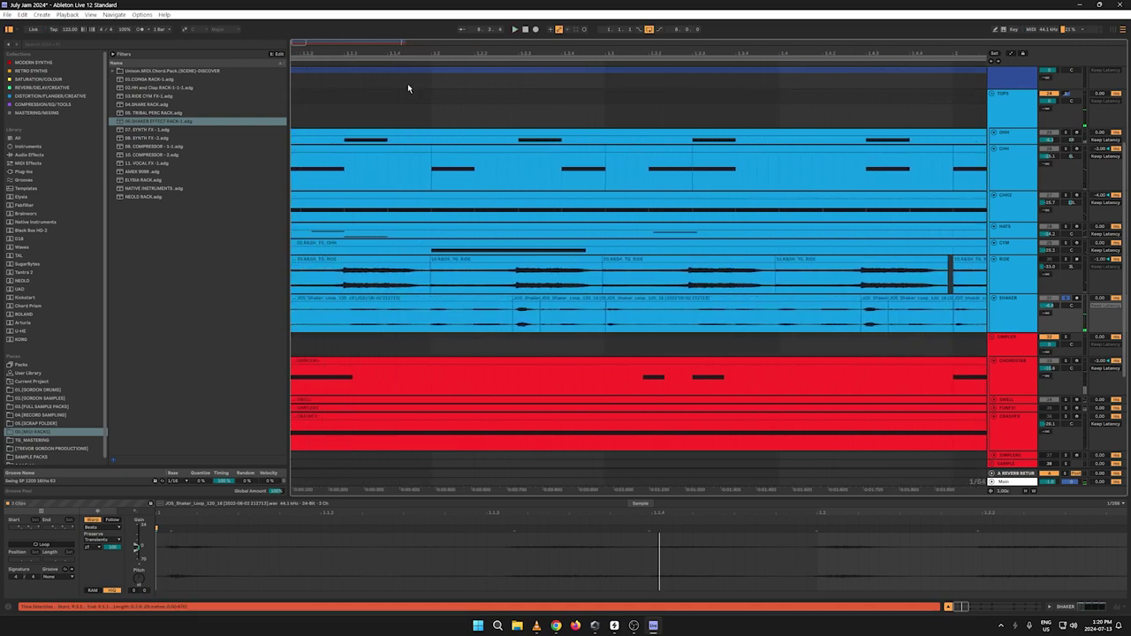
Step: Rearrange the opening shaker pieces, moving short slices earlier and auditioning the result
drag(289, 319, 293, 319)
click(296, 321)
key(space)
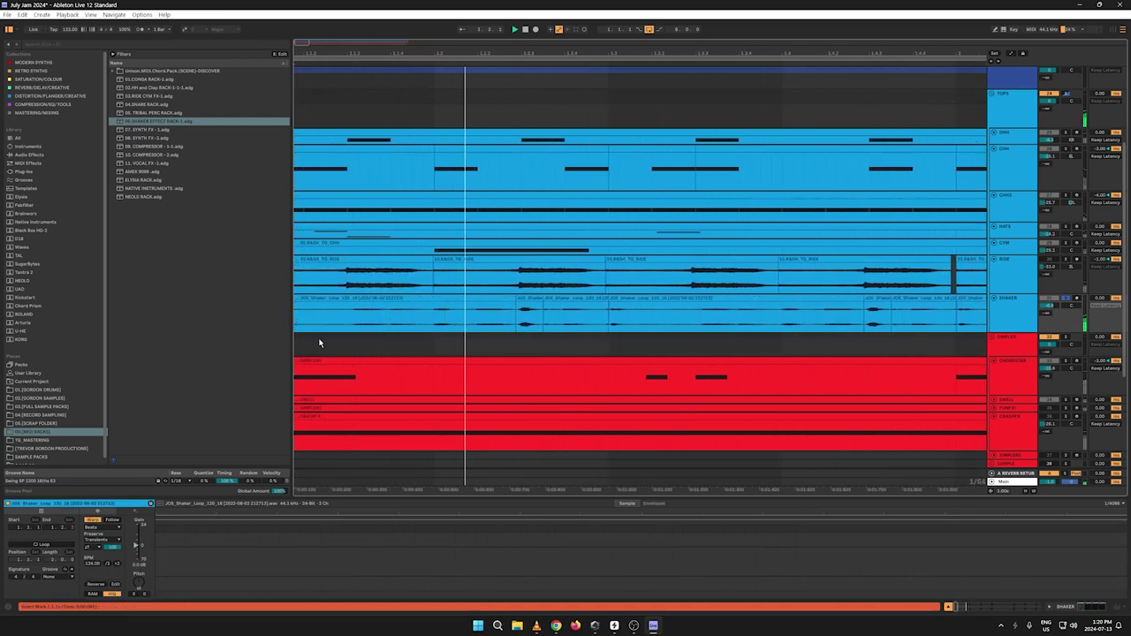
key(space)
key(space)
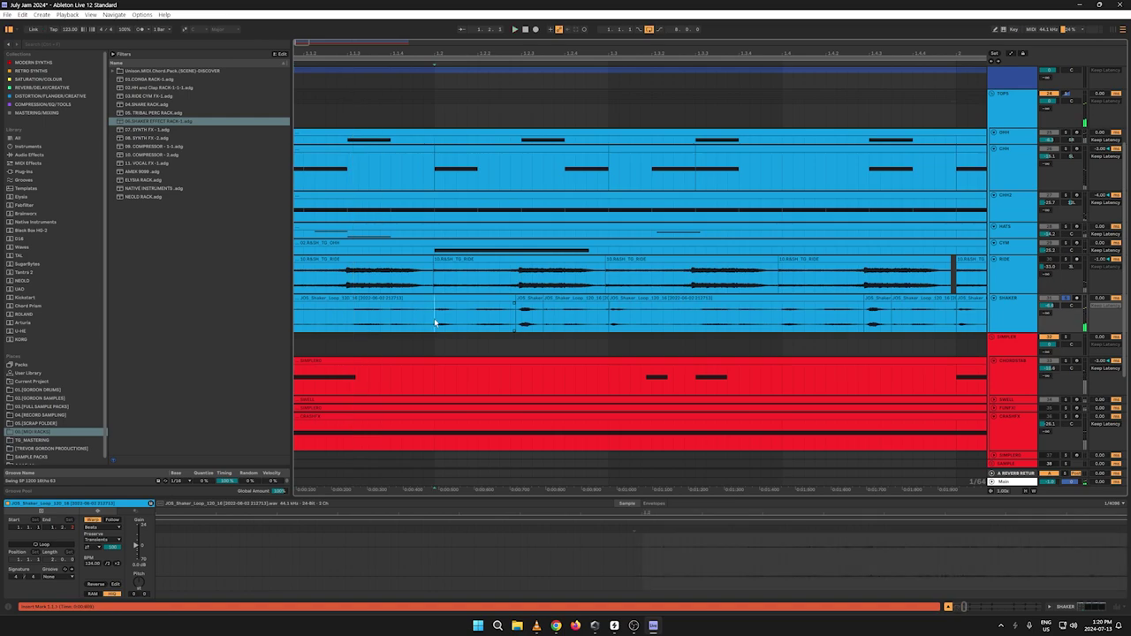
drag(433, 323, 358, 308)
drag(340, 49, 379, 55)
drag(375, 300, 480, 306)
key(space)
key(space)
key(space)
key(space)
key(space)
key(space)
key(space)
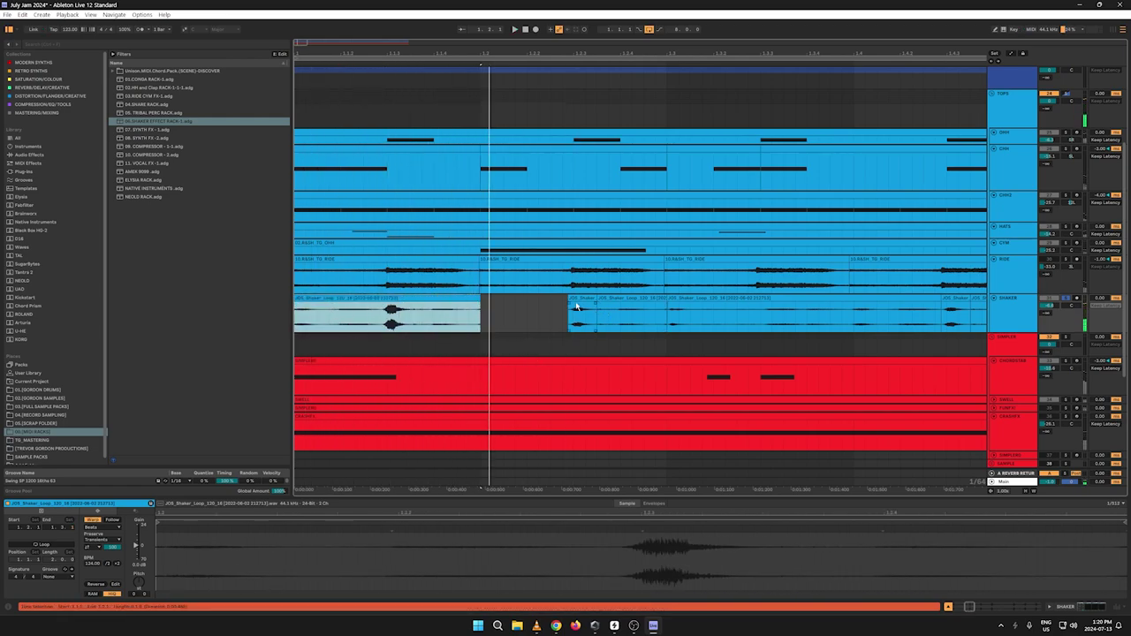
drag(581, 300, 403, 311)
key(space)
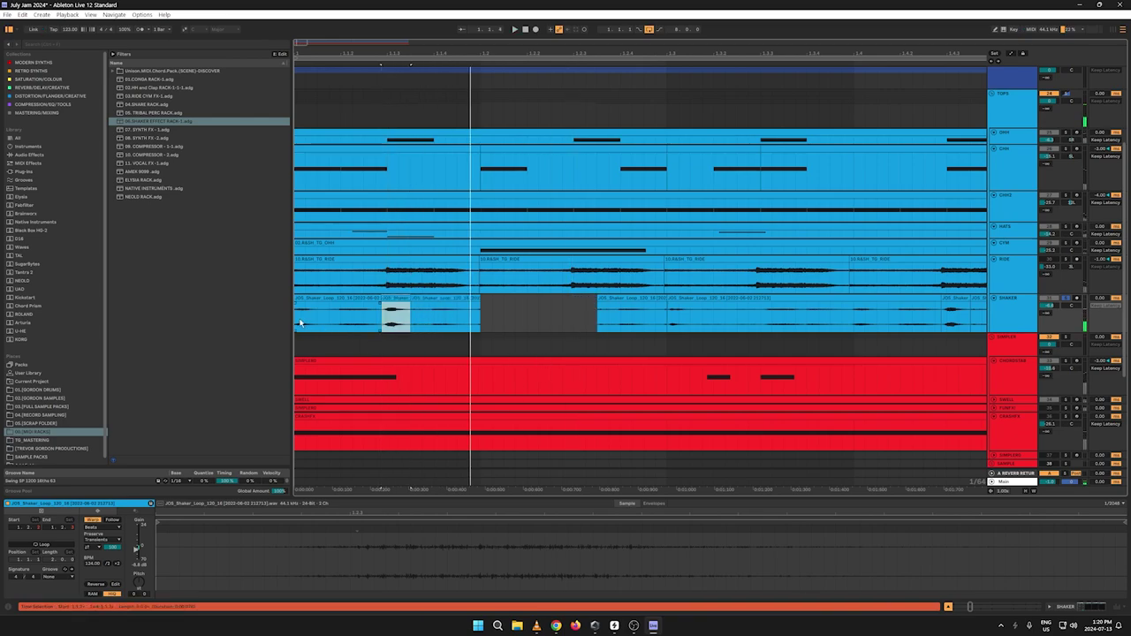
click(299, 323)
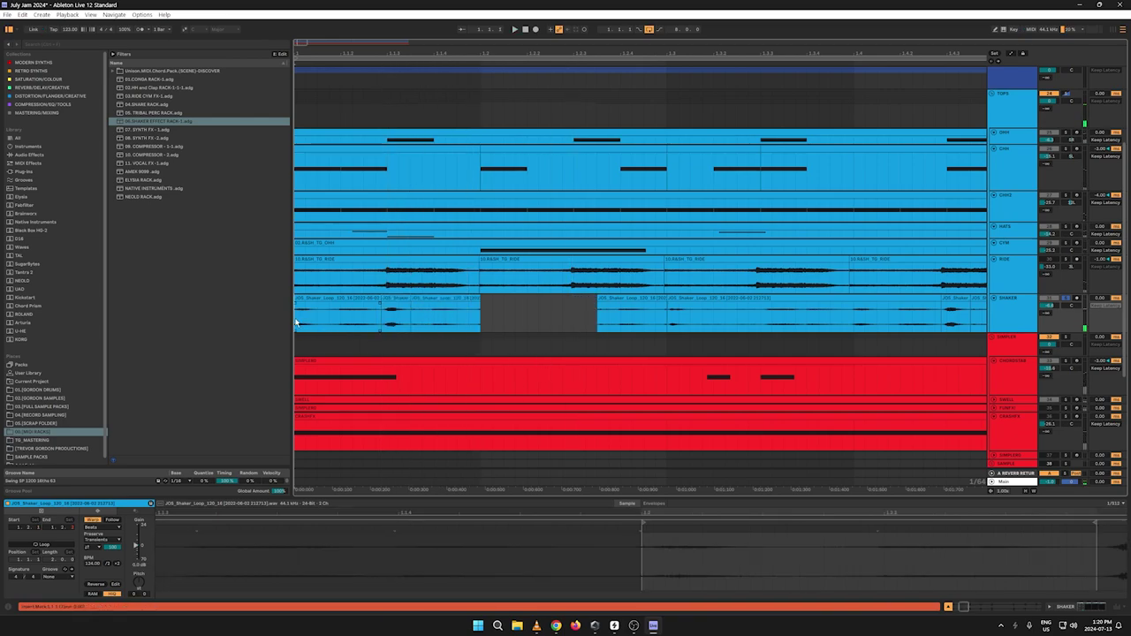
Step: Extend and nudge the short shaker clips to close the gaps in the pattern
click(480, 317)
drag(481, 303, 666, 303)
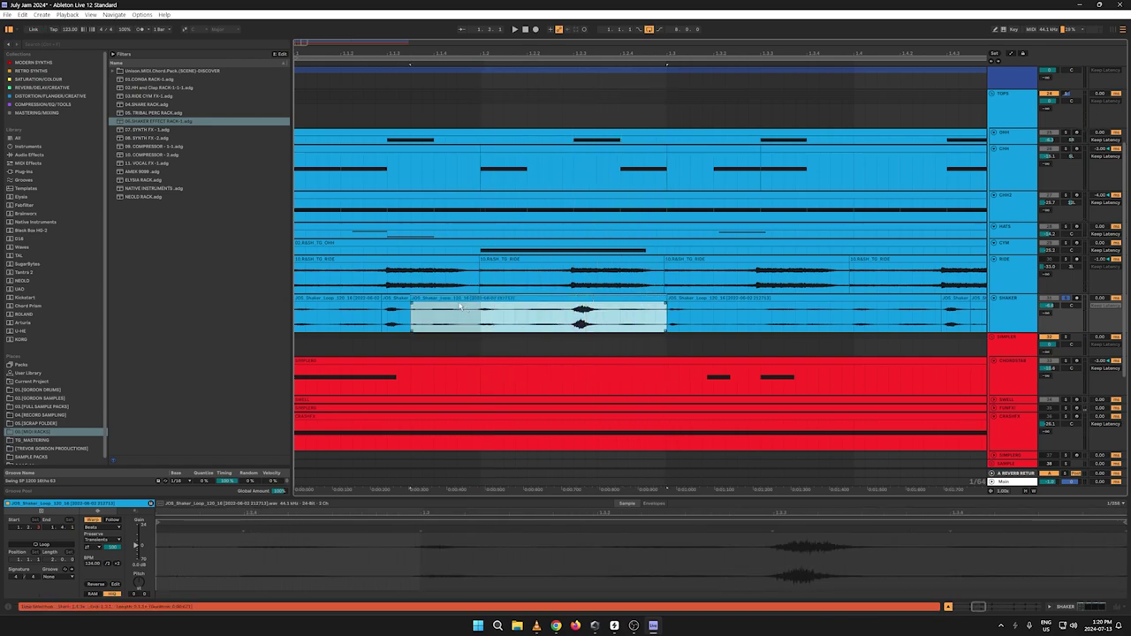
right_click(395, 301)
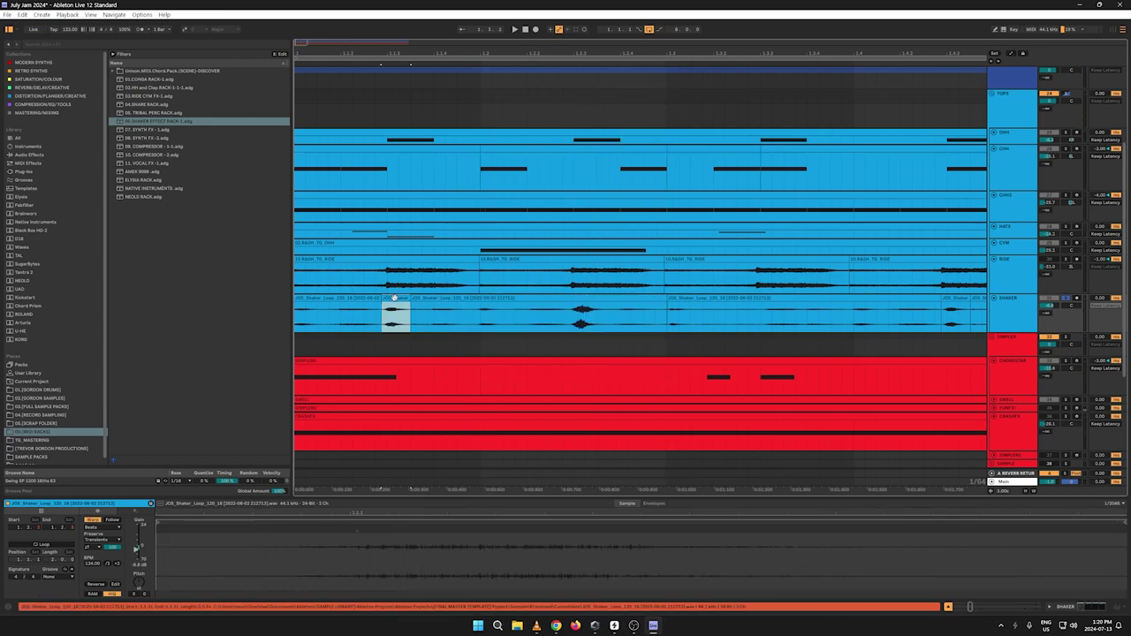
click(577, 322)
drag(587, 300, 576, 300)
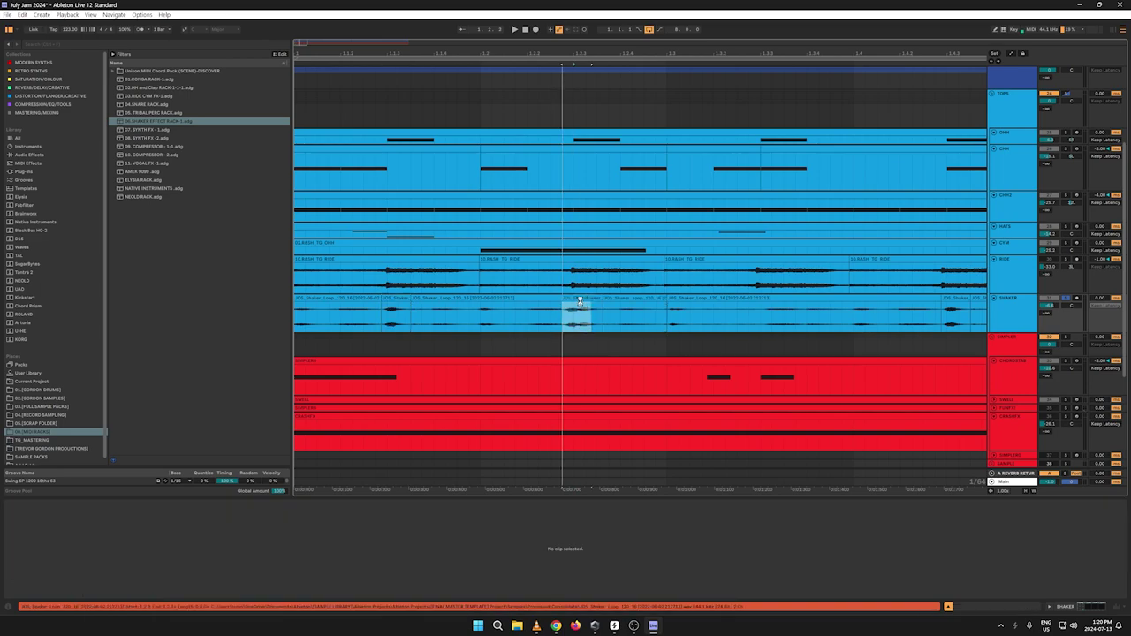
key(space)
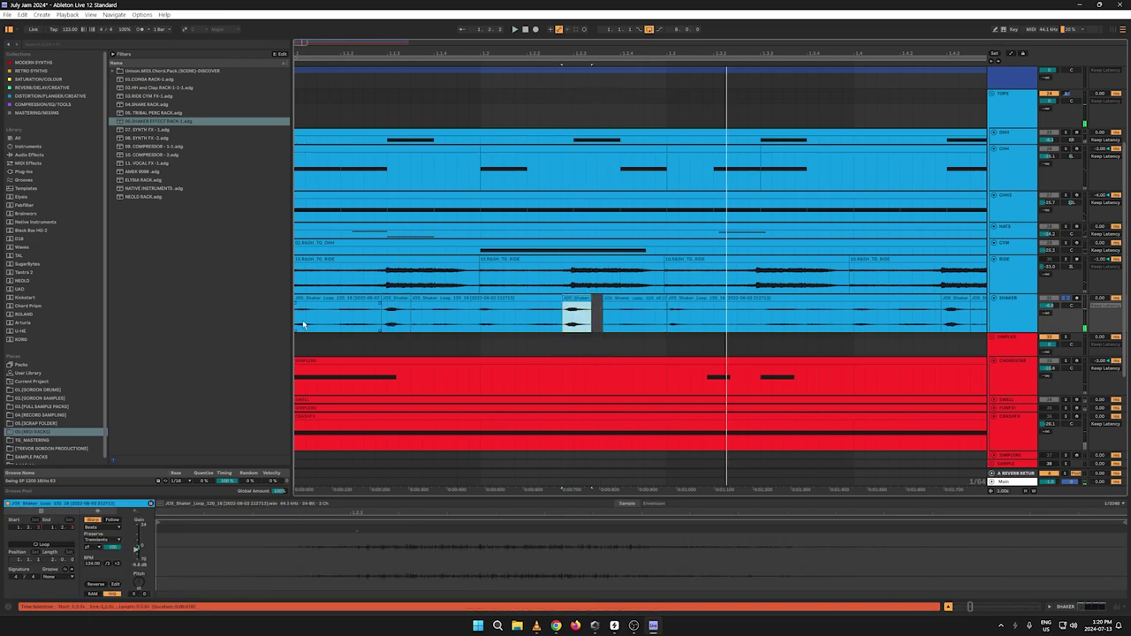
click(297, 321)
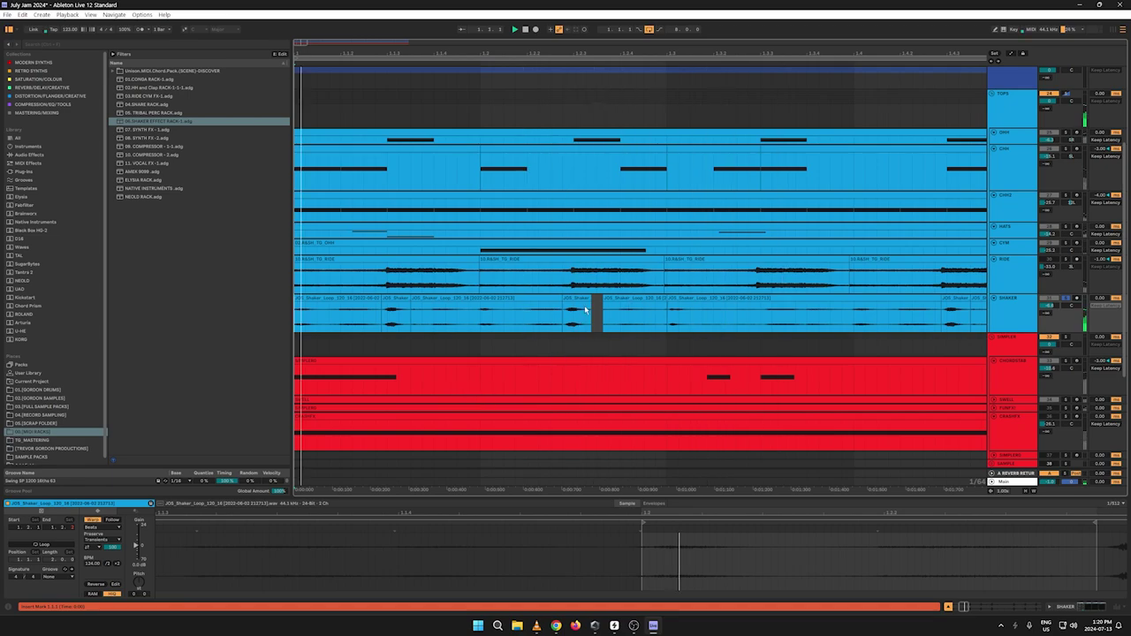
drag(591, 299, 632, 323)
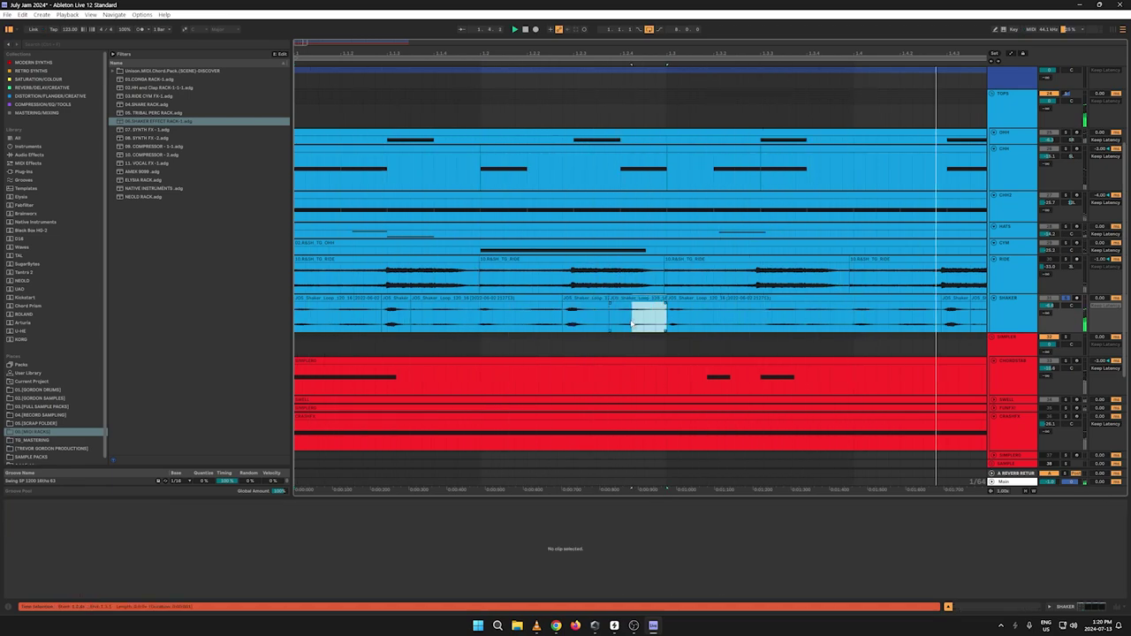
Step: Select the shaker loop back to the arrangement start and repeat it with Ctrl+D
click(655, 329)
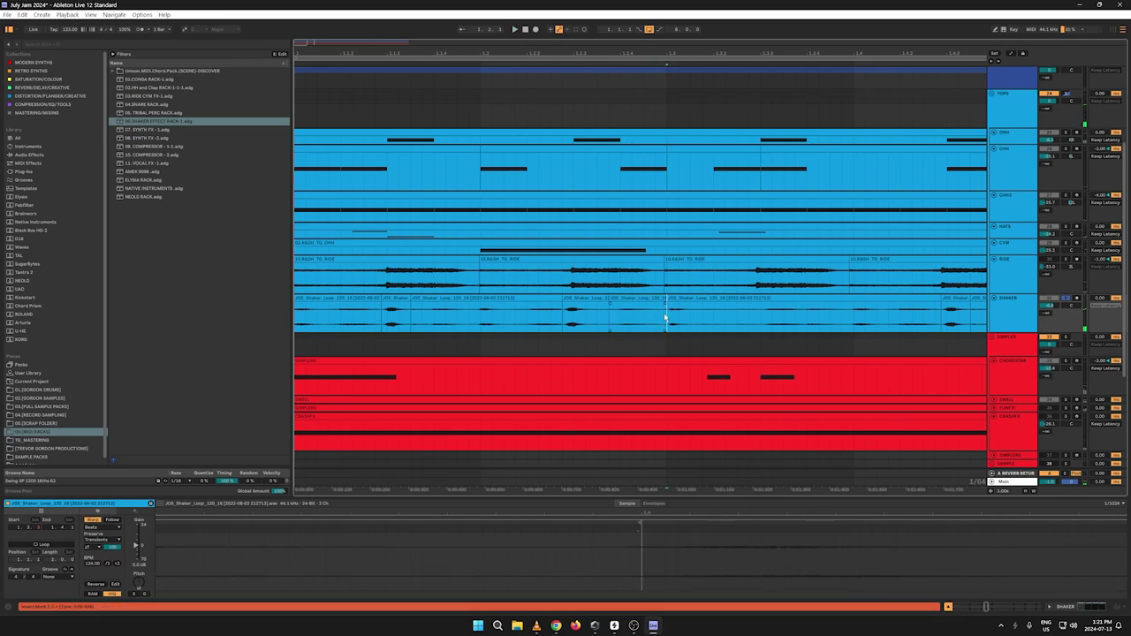
drag(651, 320, 227, 323)
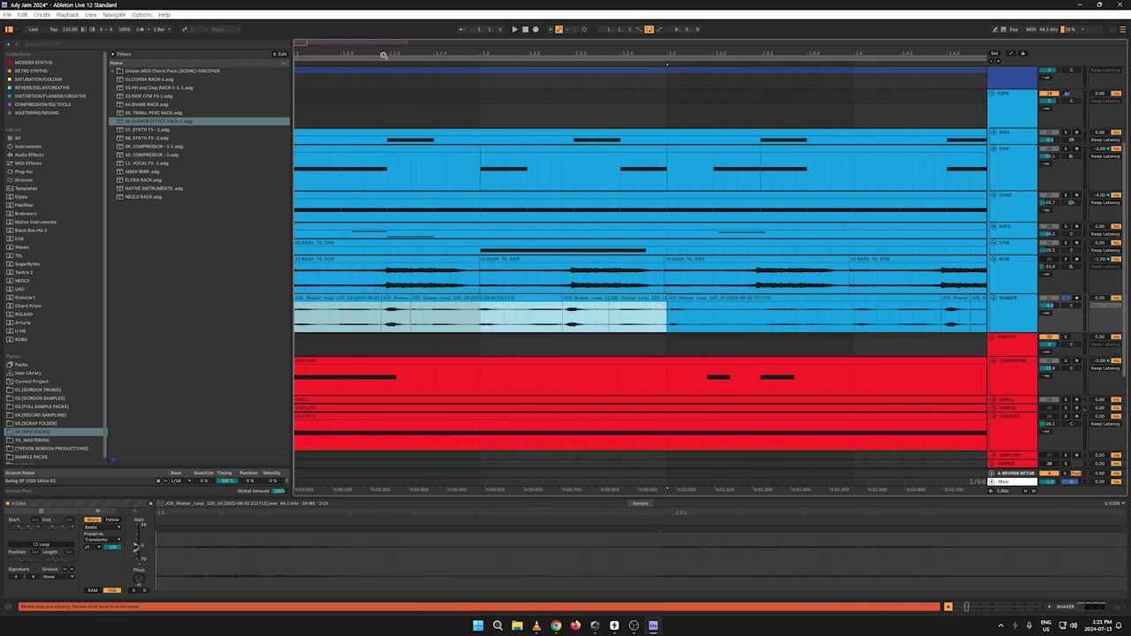
drag(383, 55, 334, 65)
key(ctrl+d)
key(ctrl+d)
key(ctrl+d)
key(ctrl+d)
key(ctrl+d)
key(ctrl+d)
key(ctrl+d)
key(ctrl+d)
key(ctrl+d)
key(ctrl+d)
key(ctrl+d)
key(ctrl+d)
key(ctrl+d)
key(ctrl+d)
key(ctrl+d)
key(space)
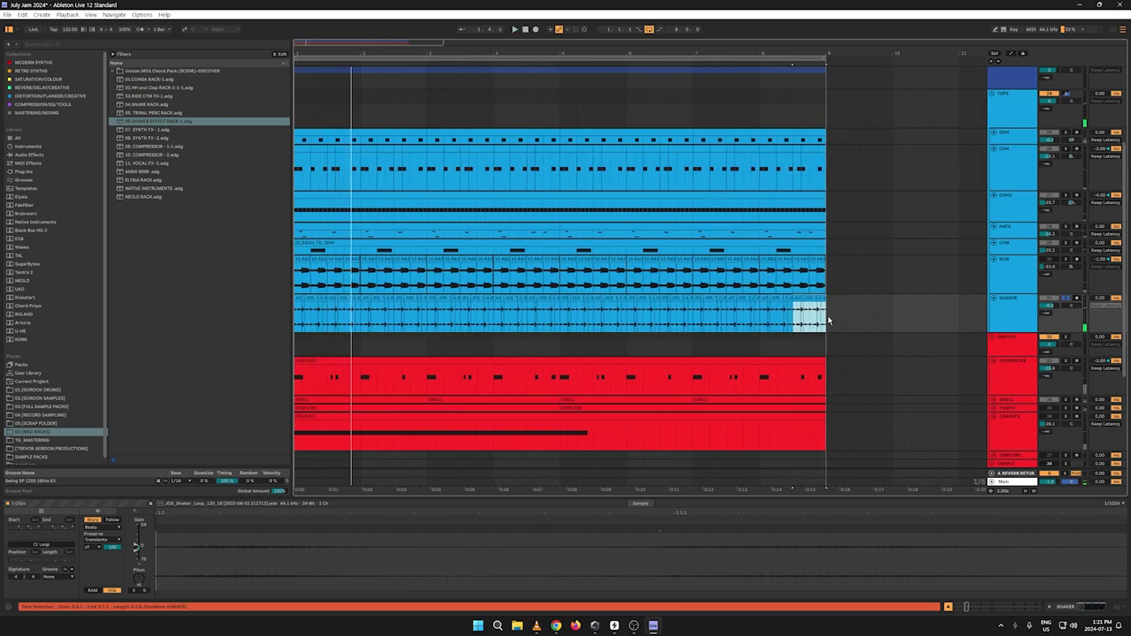
Step: Consolidate all SHAKER clips into one eight-bar clip and apply the Swing SP 1200 groove
drag(828, 320, 286, 326)
right_click(307, 302)
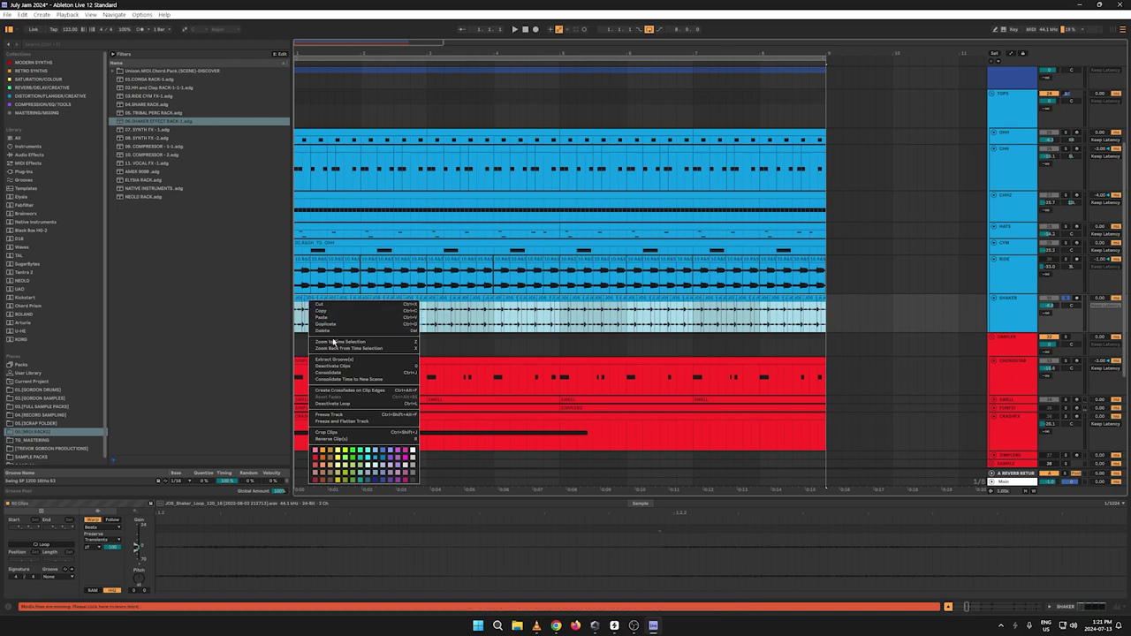
click(325, 372)
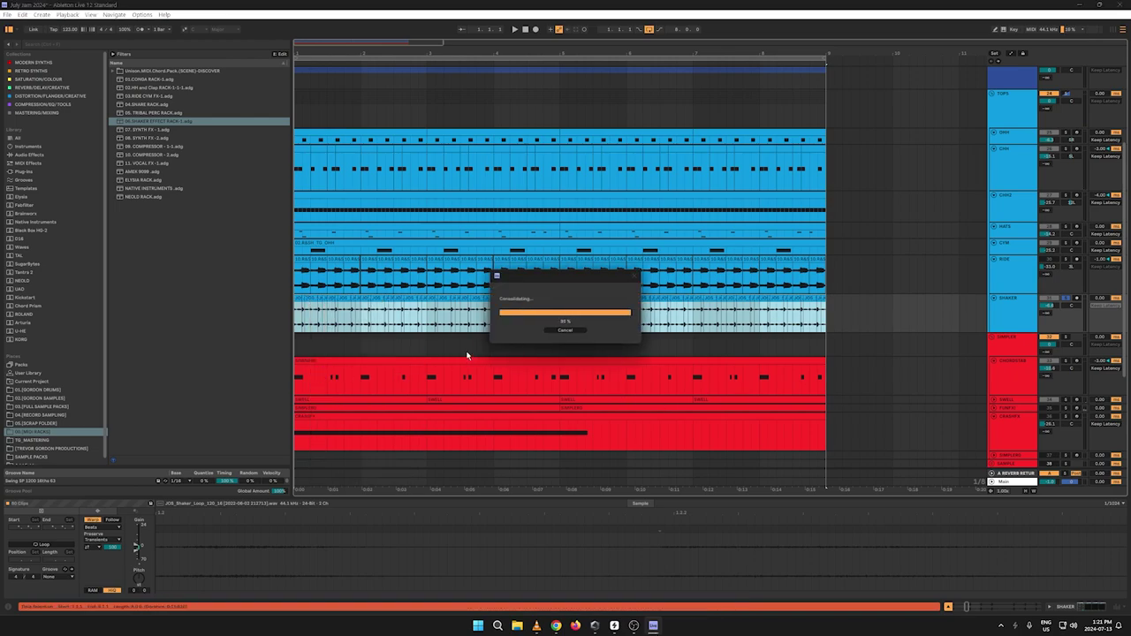
double_click(341, 300)
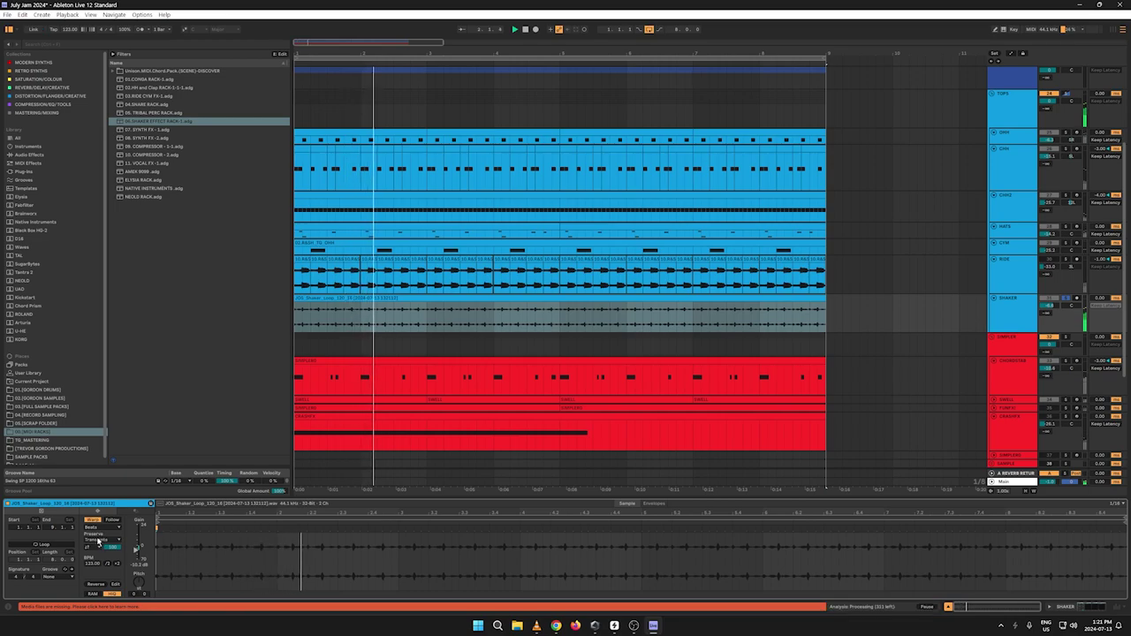
click(59, 576)
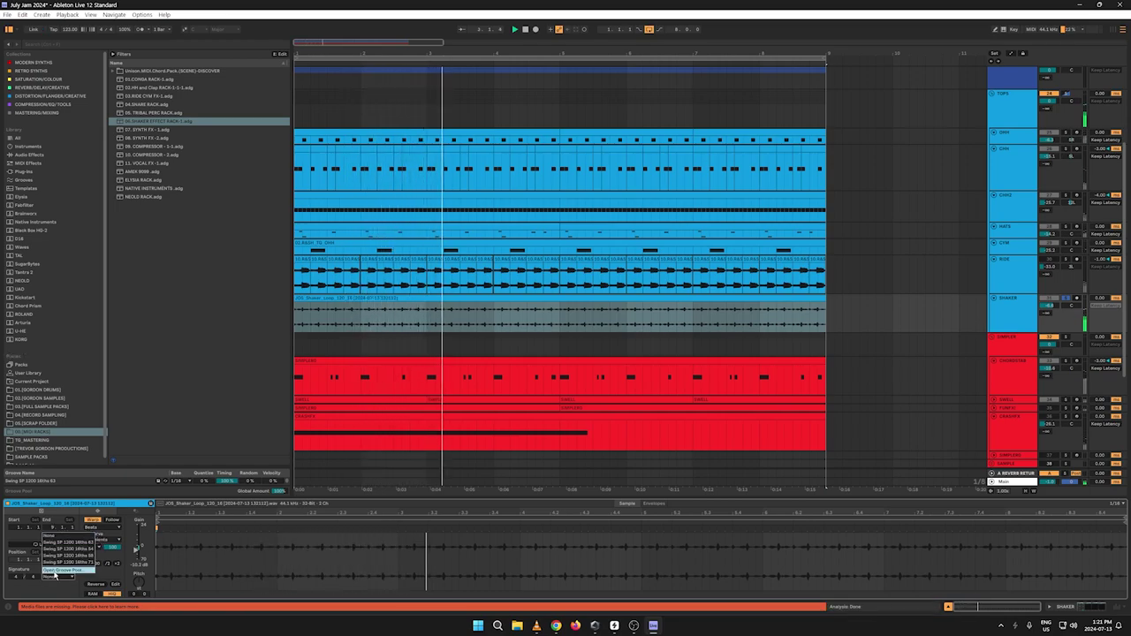
click(71, 544)
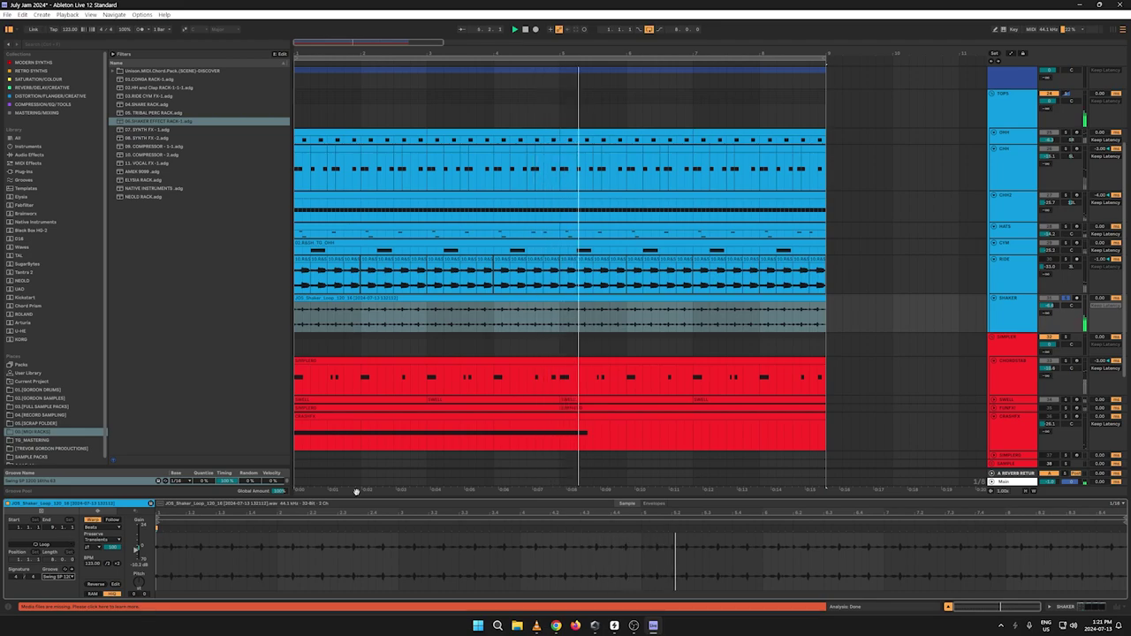
click(1025, 311)
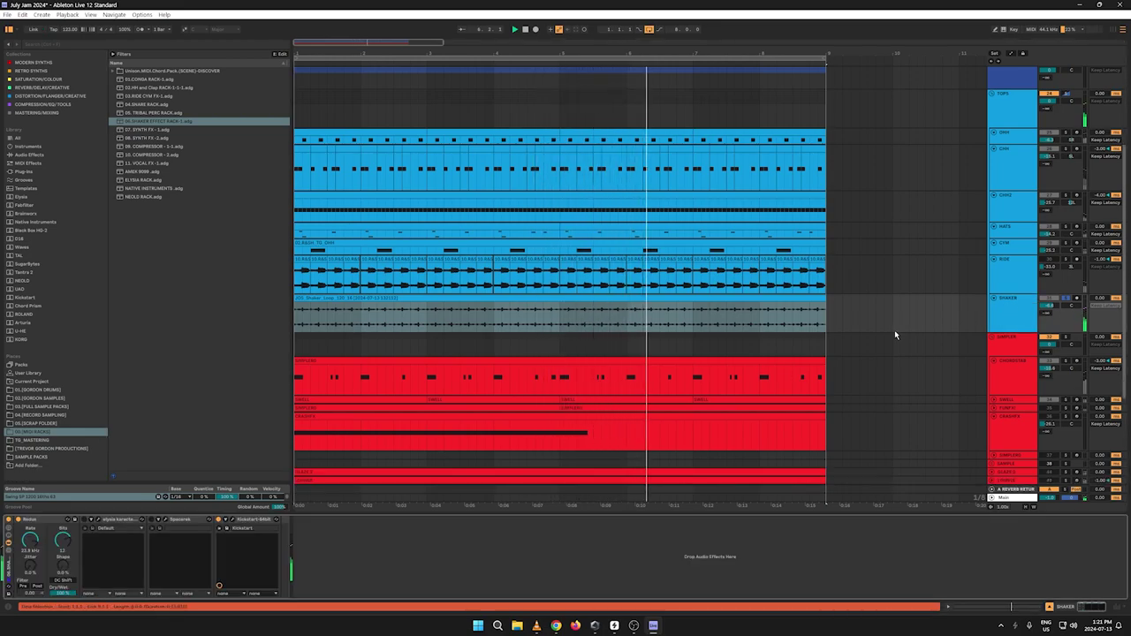
Step: Delete the Spacerek reverb from the SHAKER rack, leaving Redux, elysia karacter and Kickstart
click(99, 525)
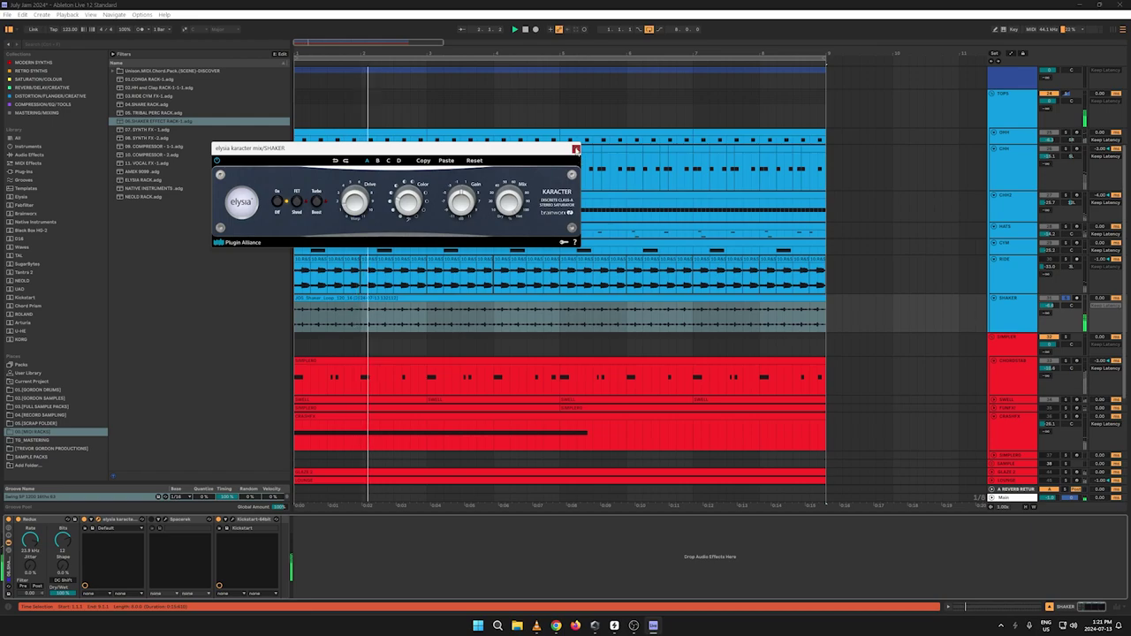
click(575, 149)
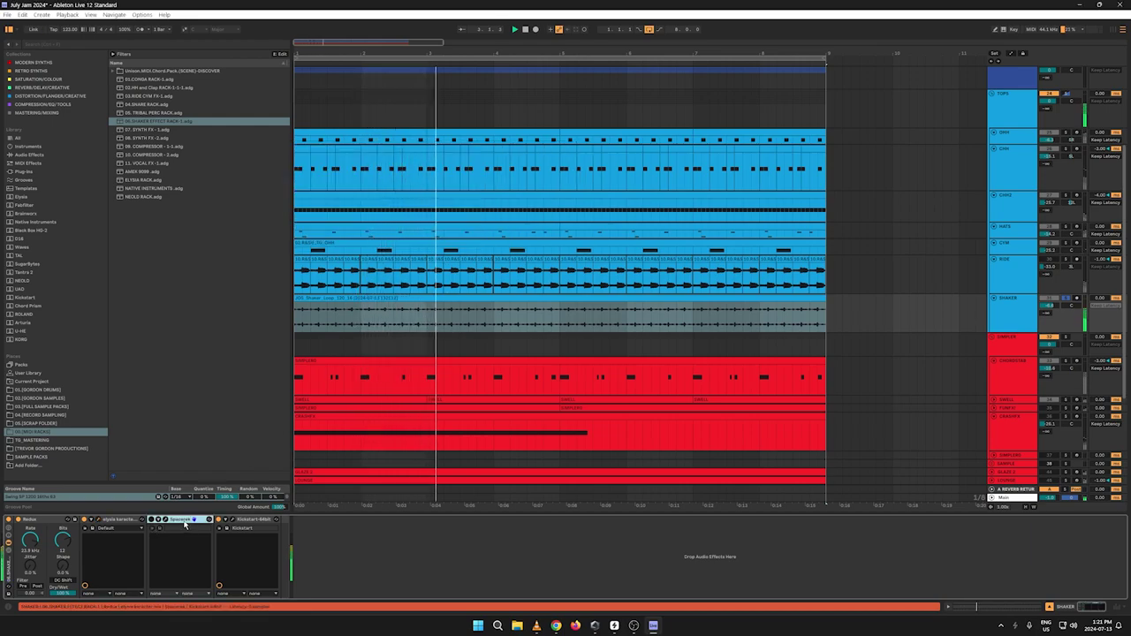
key(Delete)
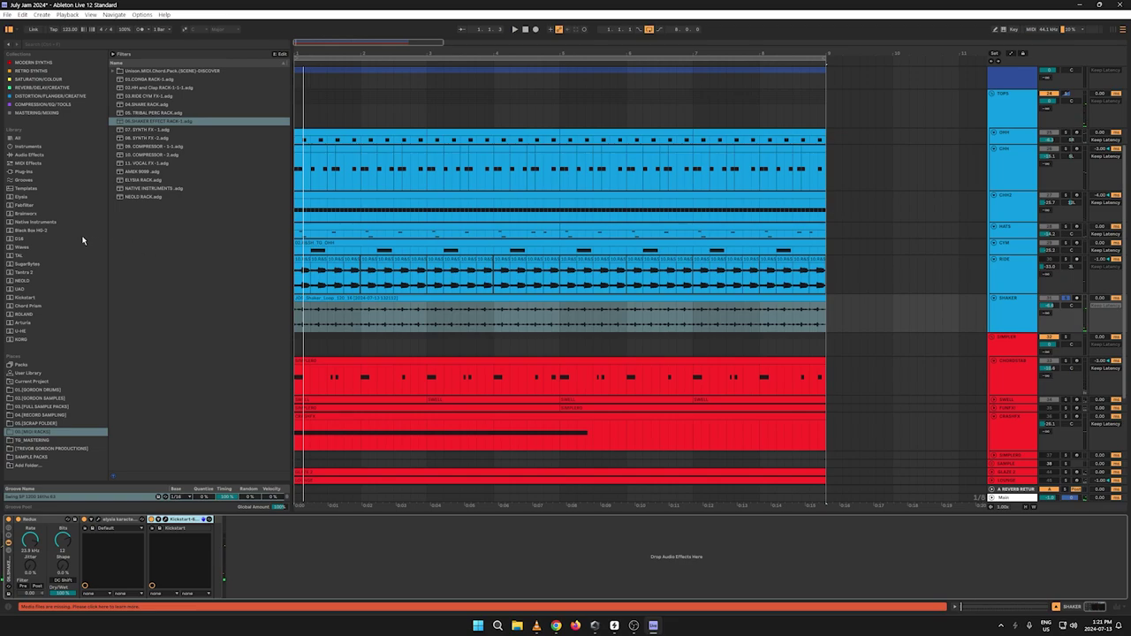
click(74, 47)
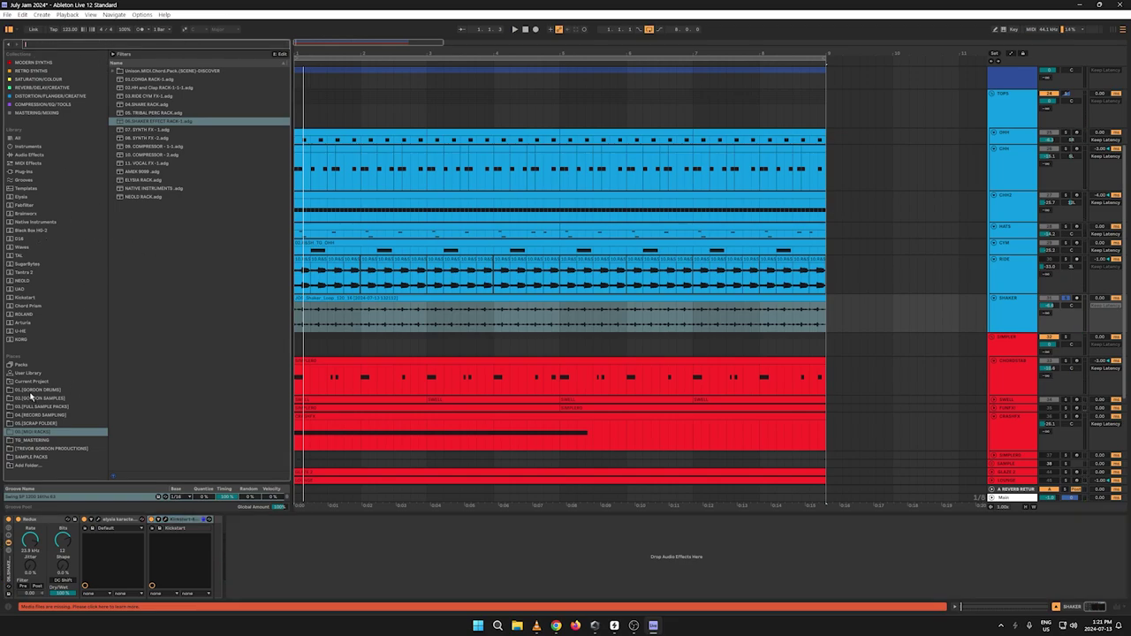
Step: Try Brainworx bx_stereomaker on the SHAKER chain, delete it, then drag in EQ Eight from Audio Effects
click(27, 214)
scroll(150, 437, down, 3)
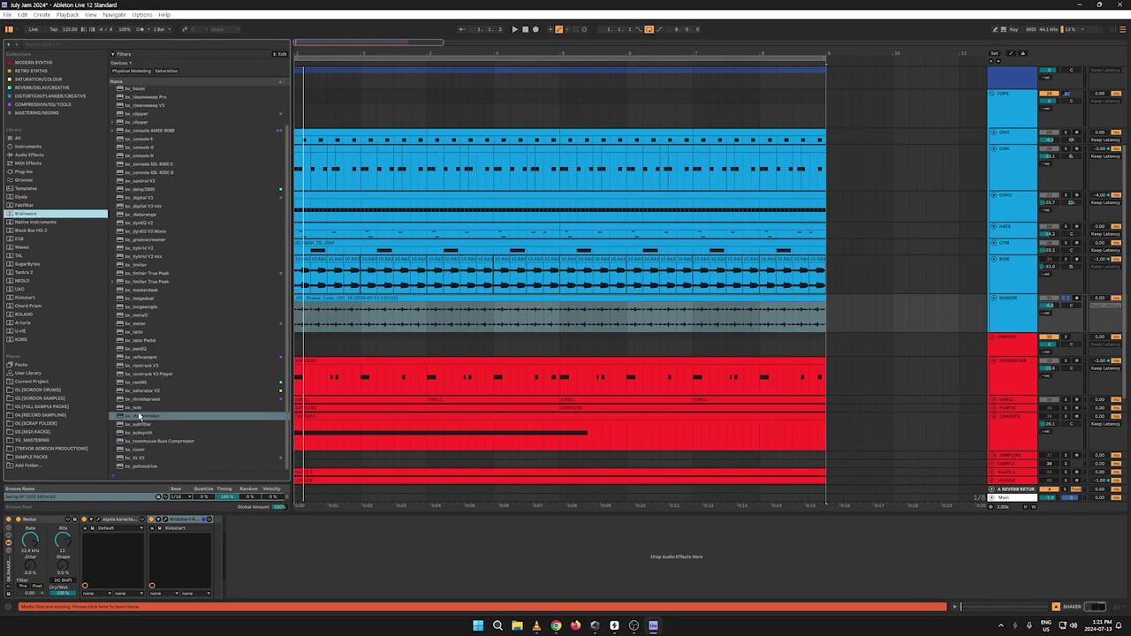
drag(139, 415, 305, 558)
drag(483, 515, 558, 530)
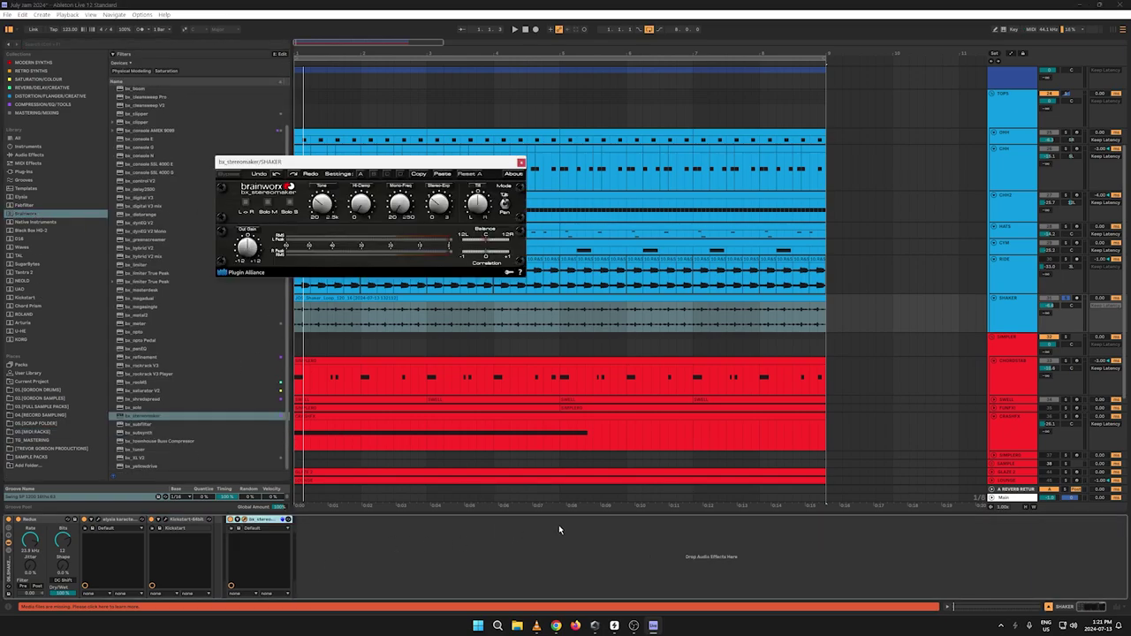
key(space)
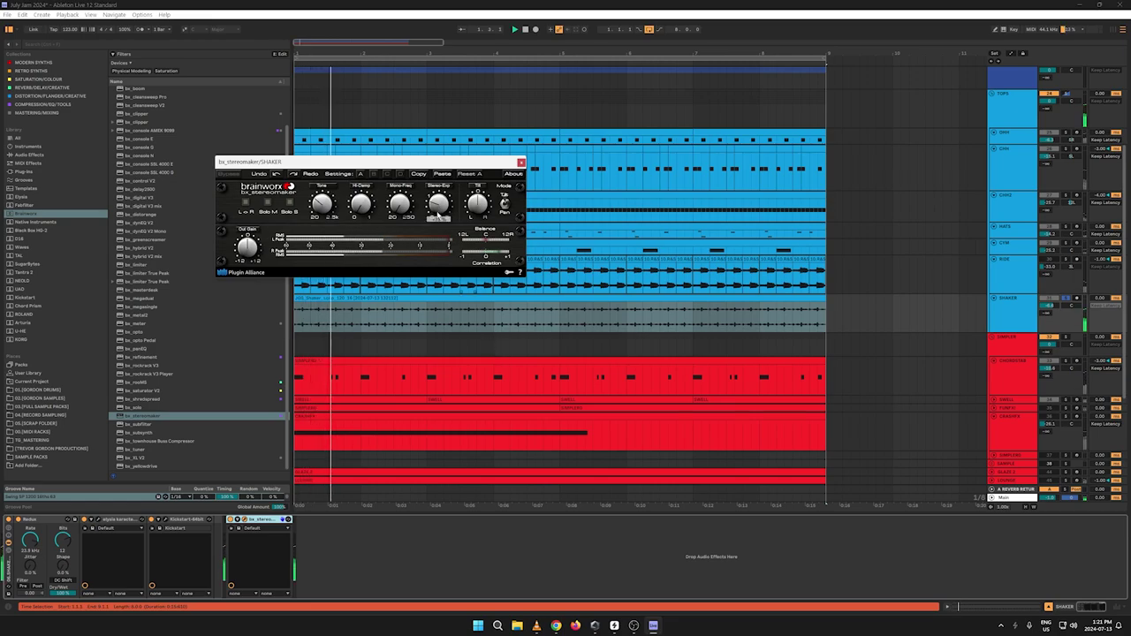
click(231, 521)
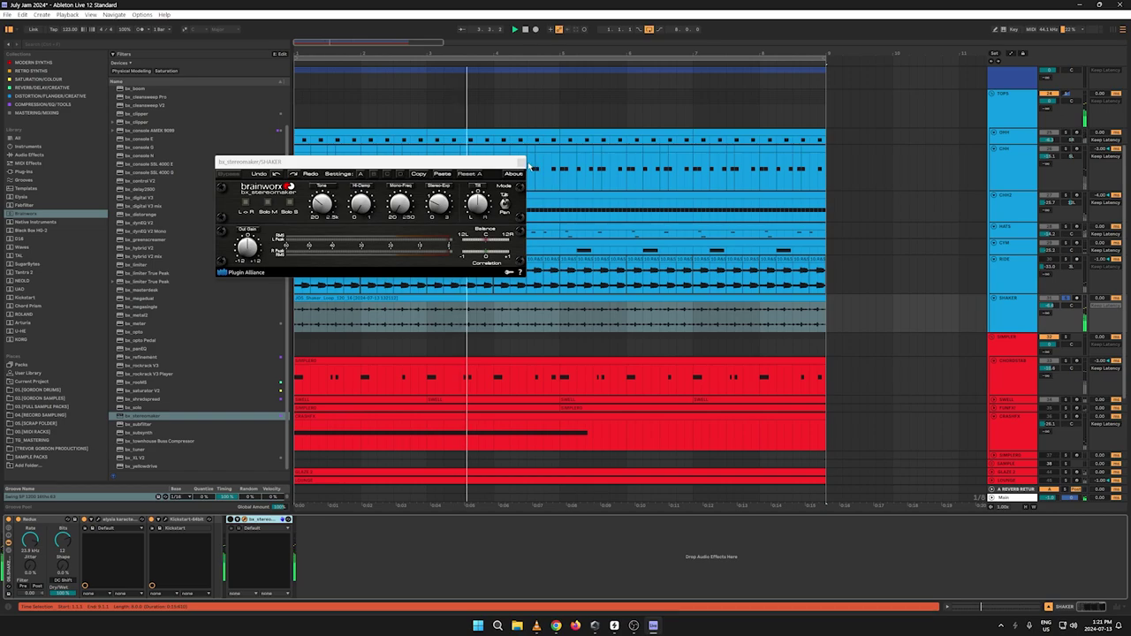
click(522, 162)
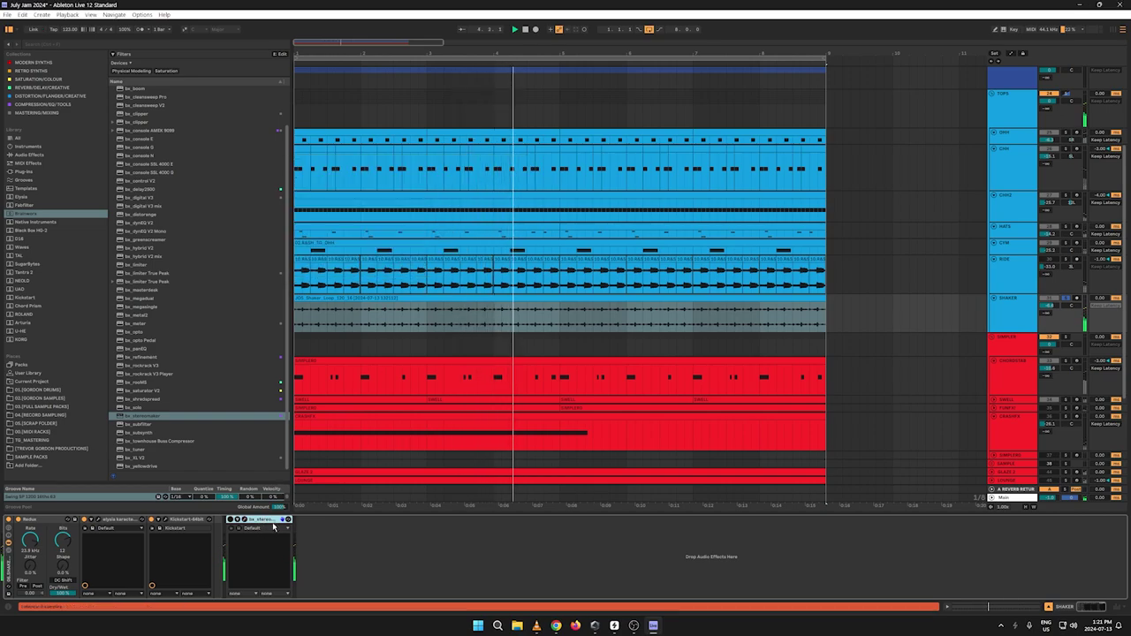
key(Delete)
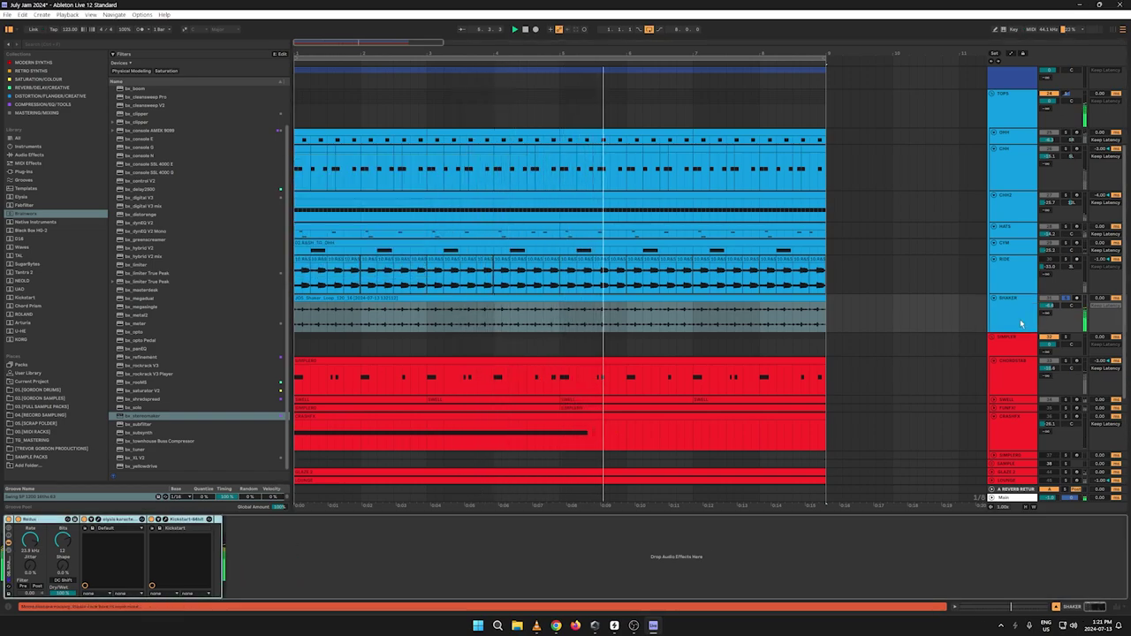
click(92, 155)
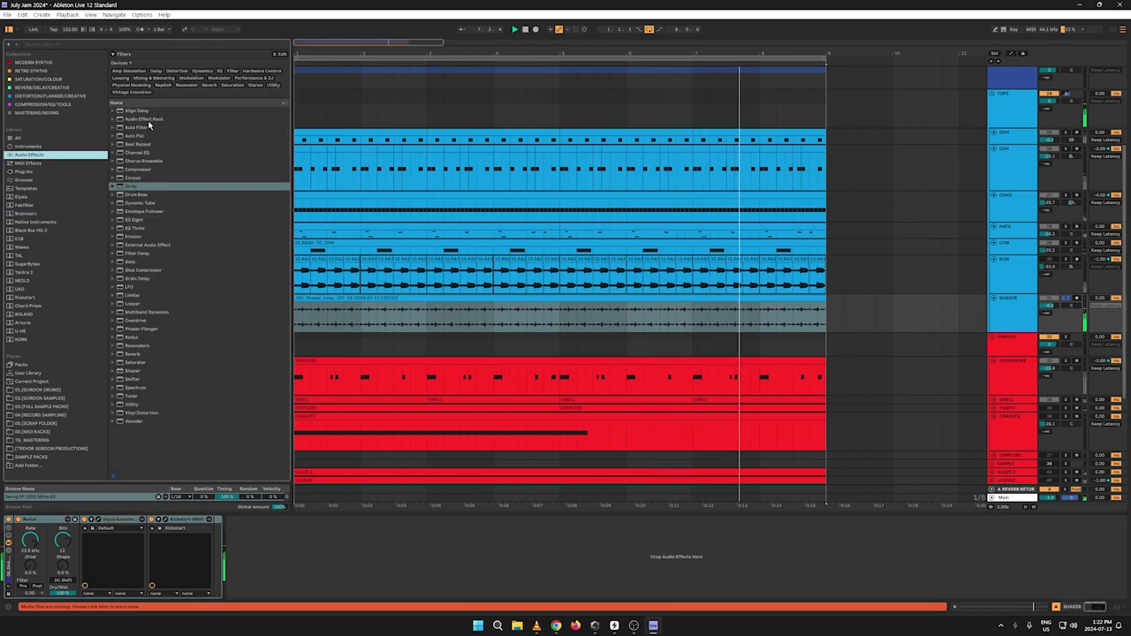
drag(134, 220, 19, 556)
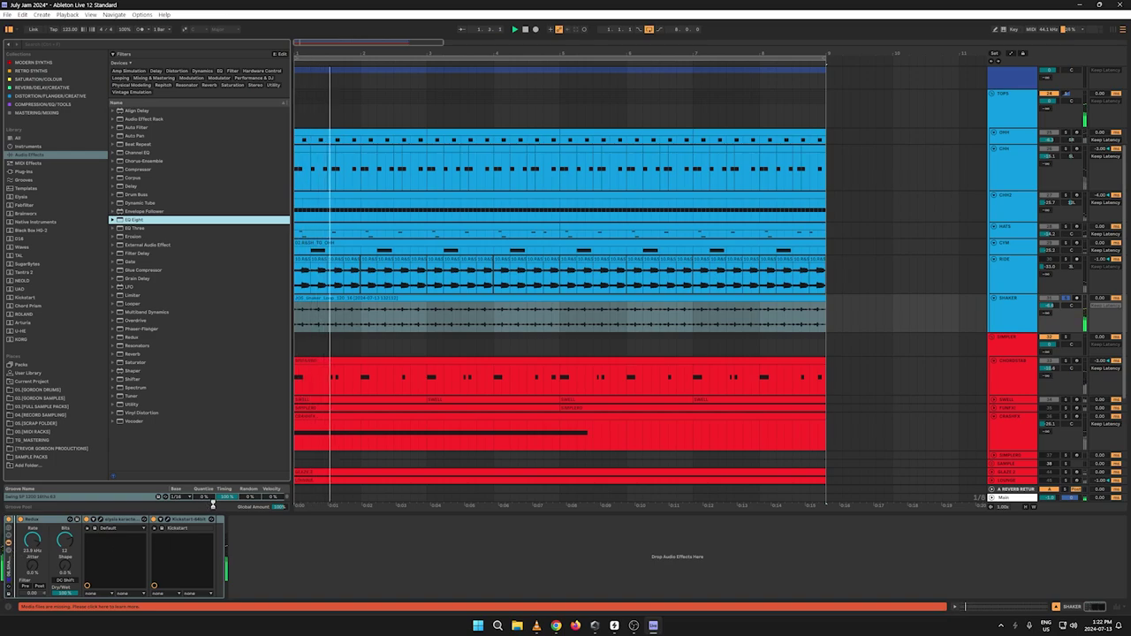
Step: Make EQ Eight band 1 a low cut near 330 Hz and band 4 a gentler high cut
click(46, 588)
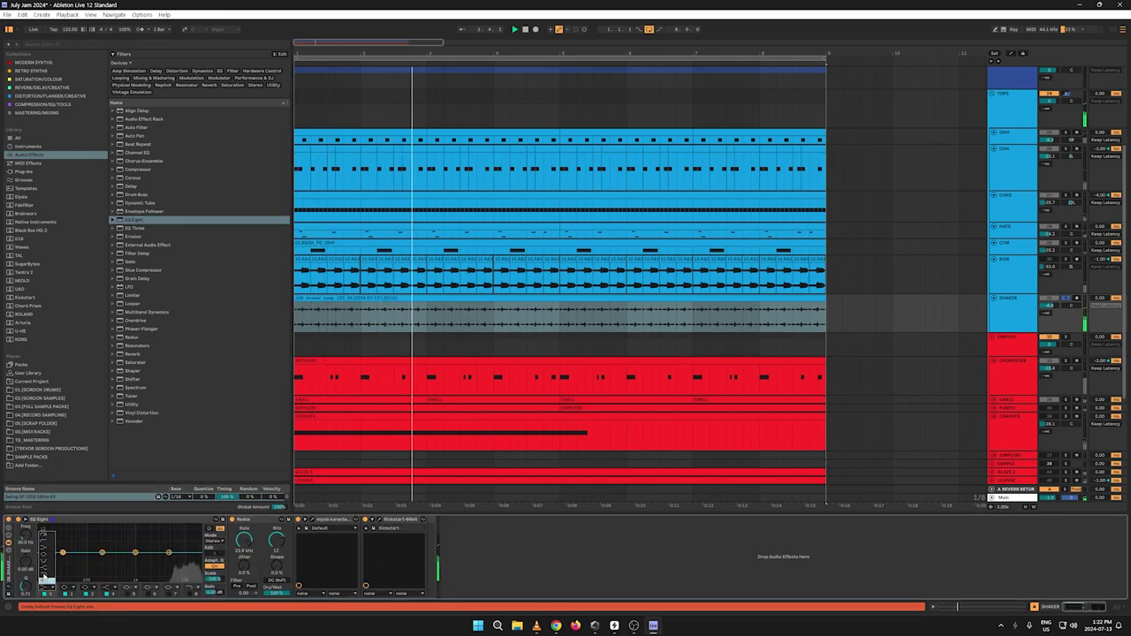
click(45, 534)
drag(63, 553, 112, 568)
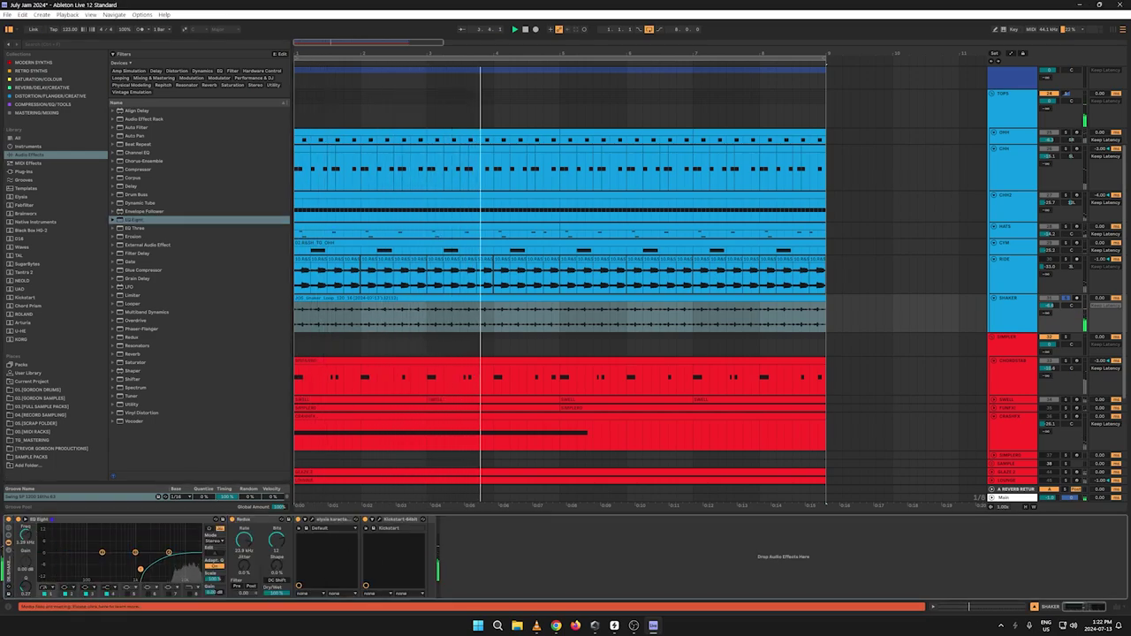
click(109, 588)
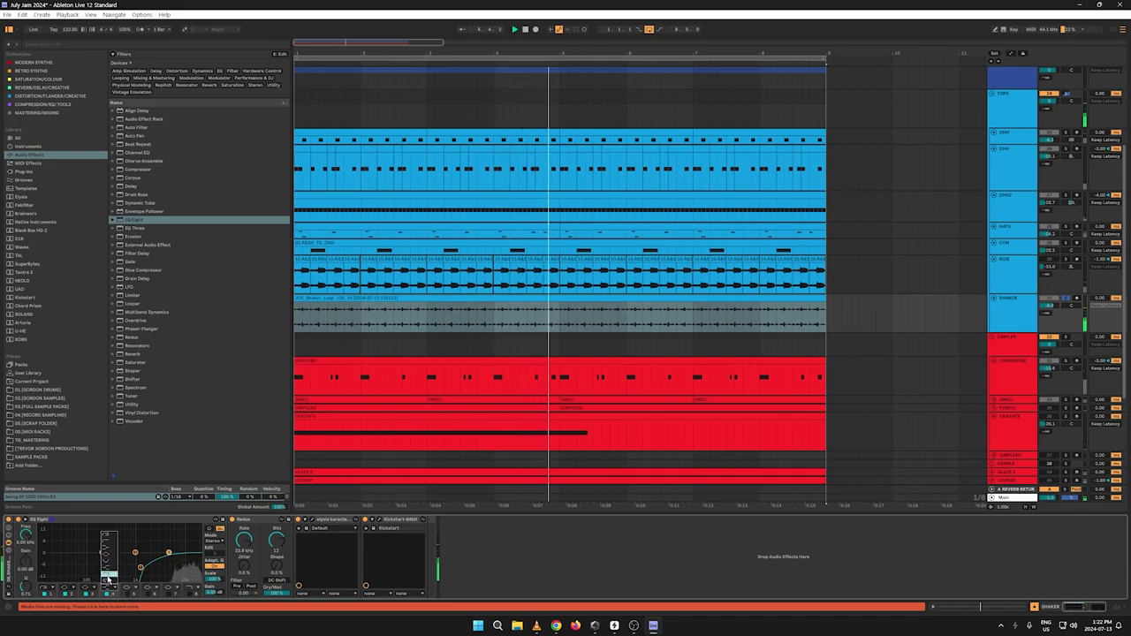
click(109, 577)
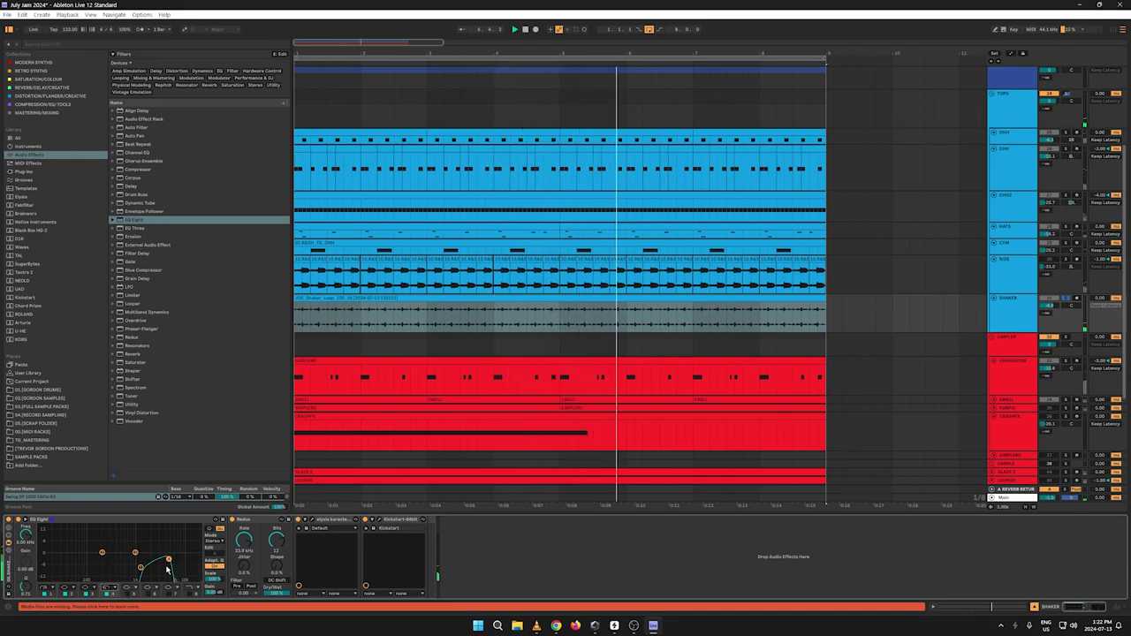
drag(192, 569, 199, 572)
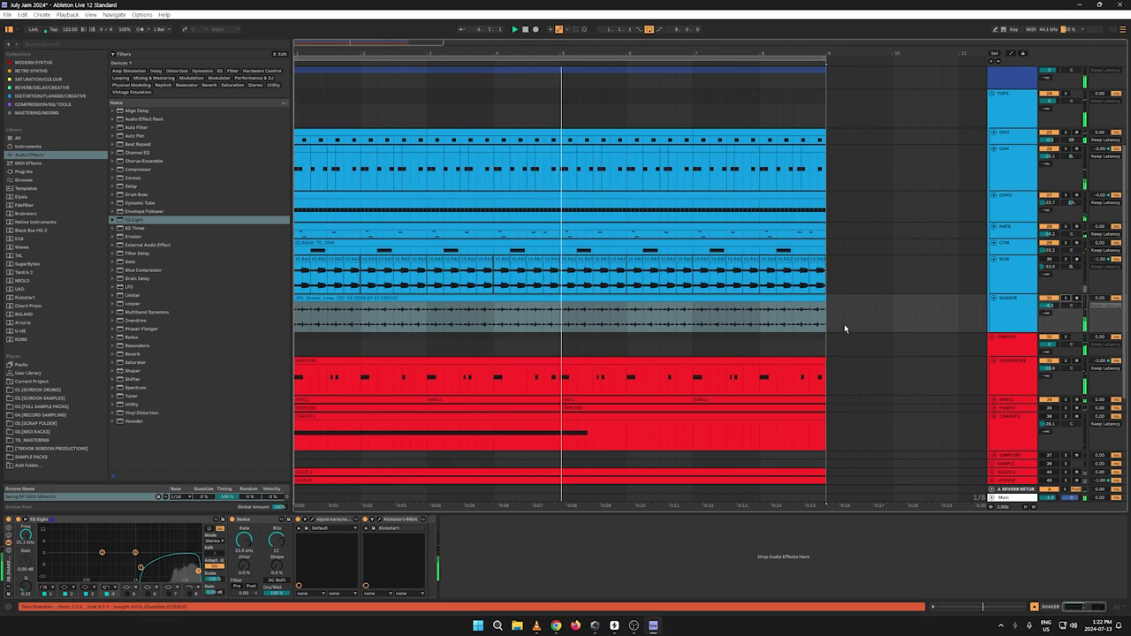
Step: Show the shaker clip's settings and browse the Swing SP 1200 groove presets
click(471, 308)
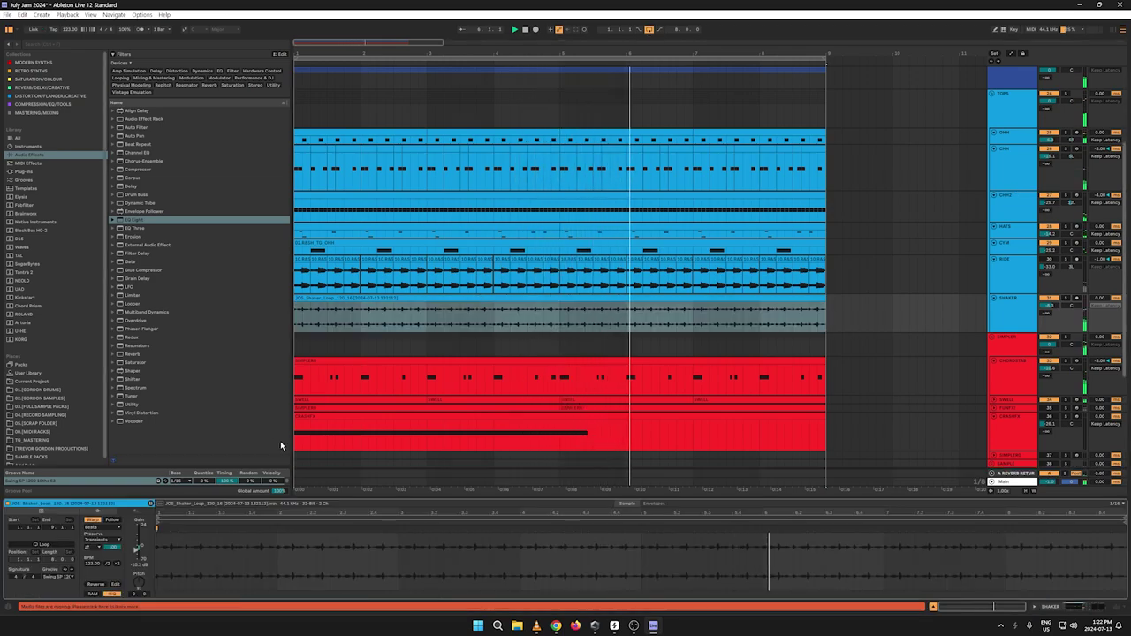
click(57, 577)
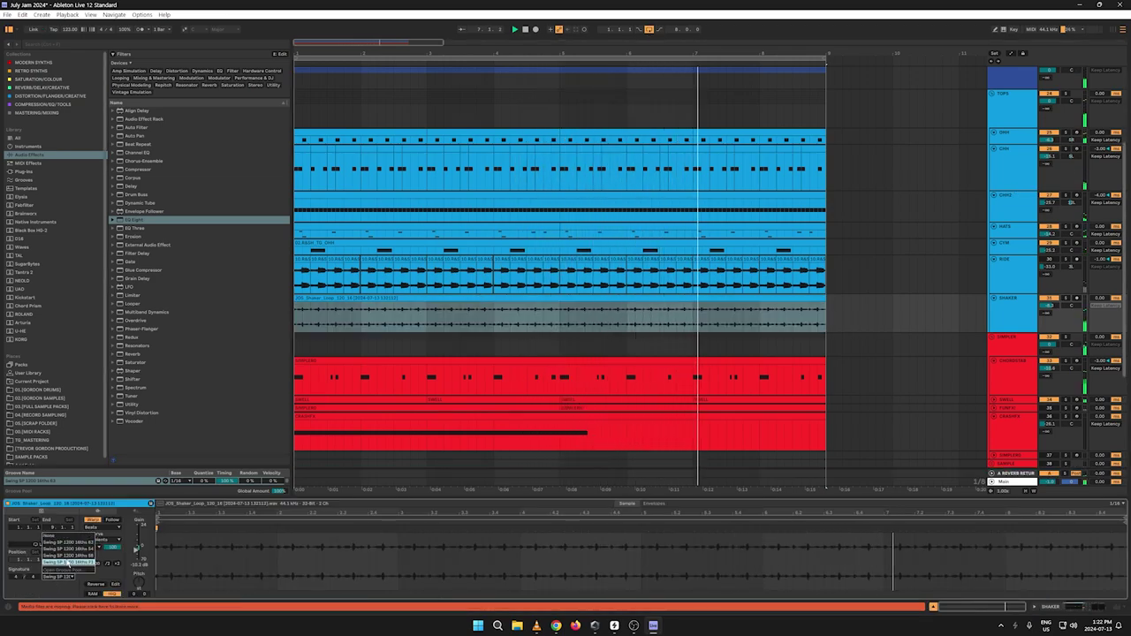
click(67, 556)
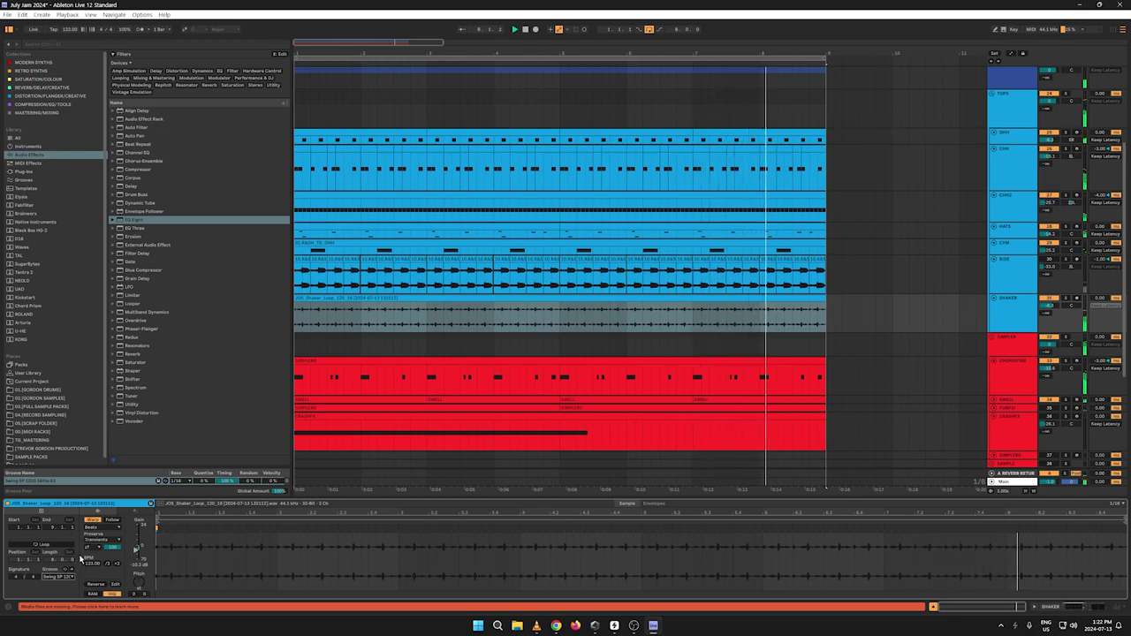
click(58, 577)
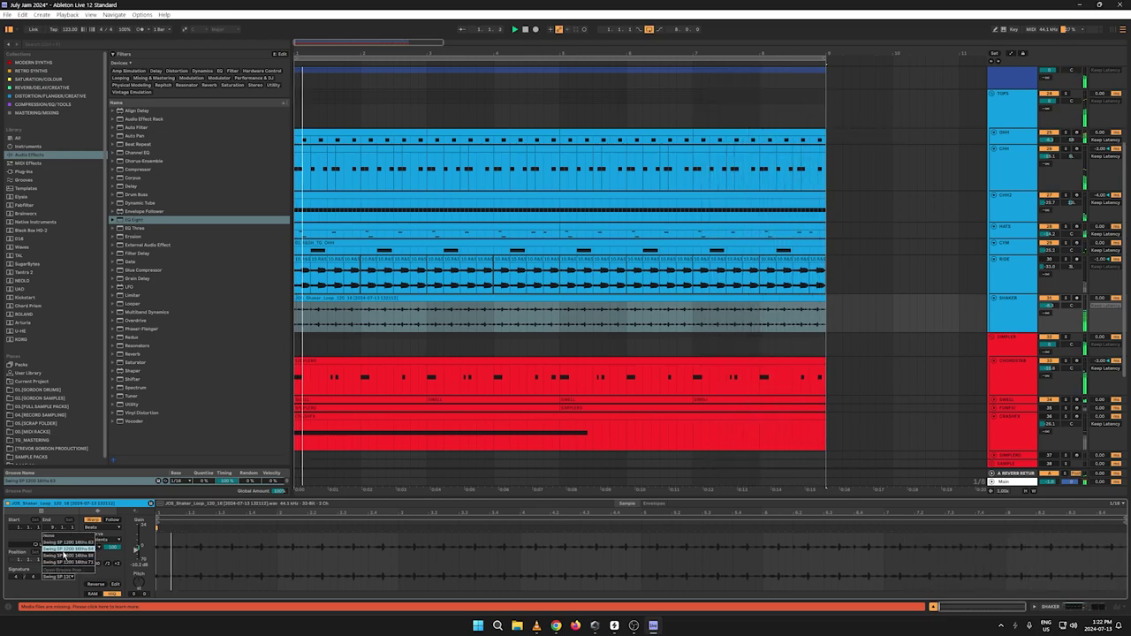
click(66, 547)
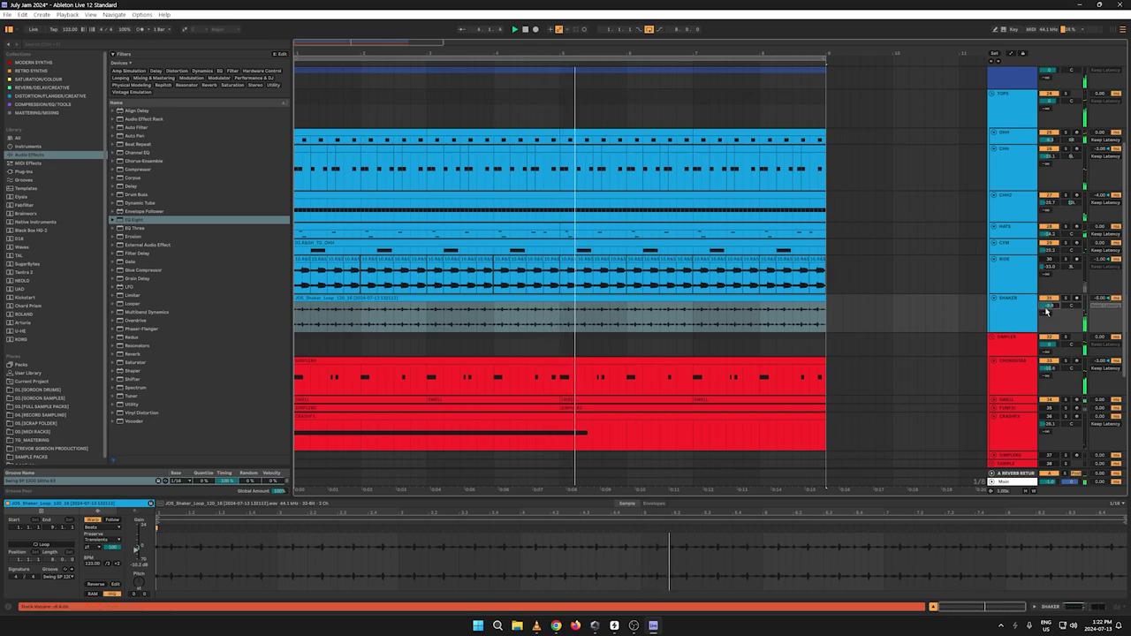
Step: Turn down the SHAKER volume and move the SHAKER track above RIDE in the TOPS group
drag(1049, 307, 1048, 321)
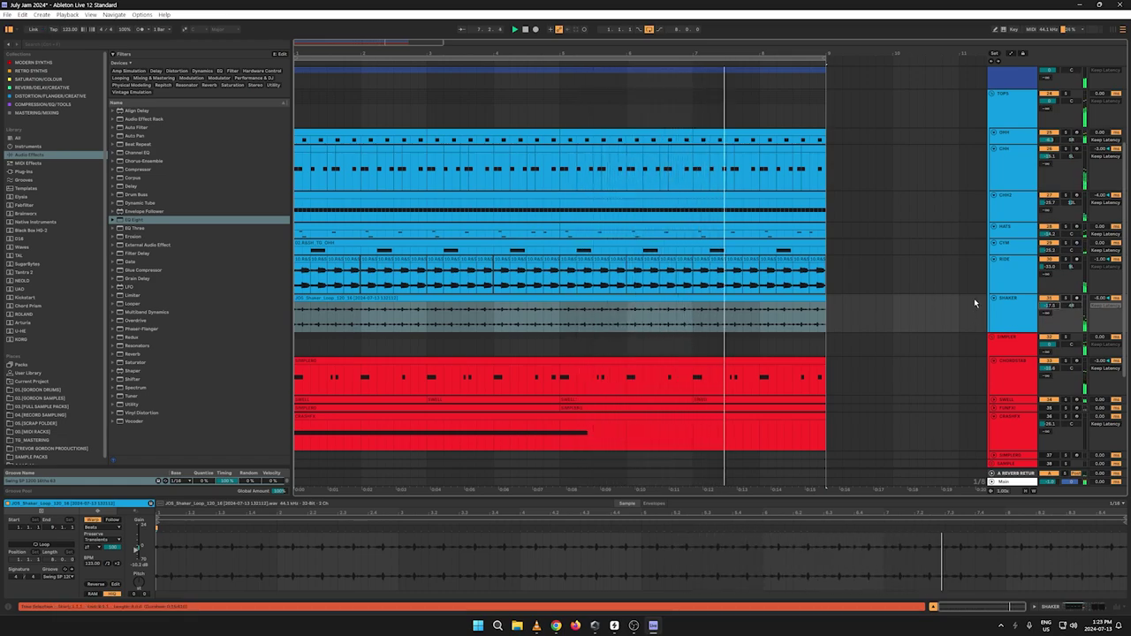
click(1065, 94)
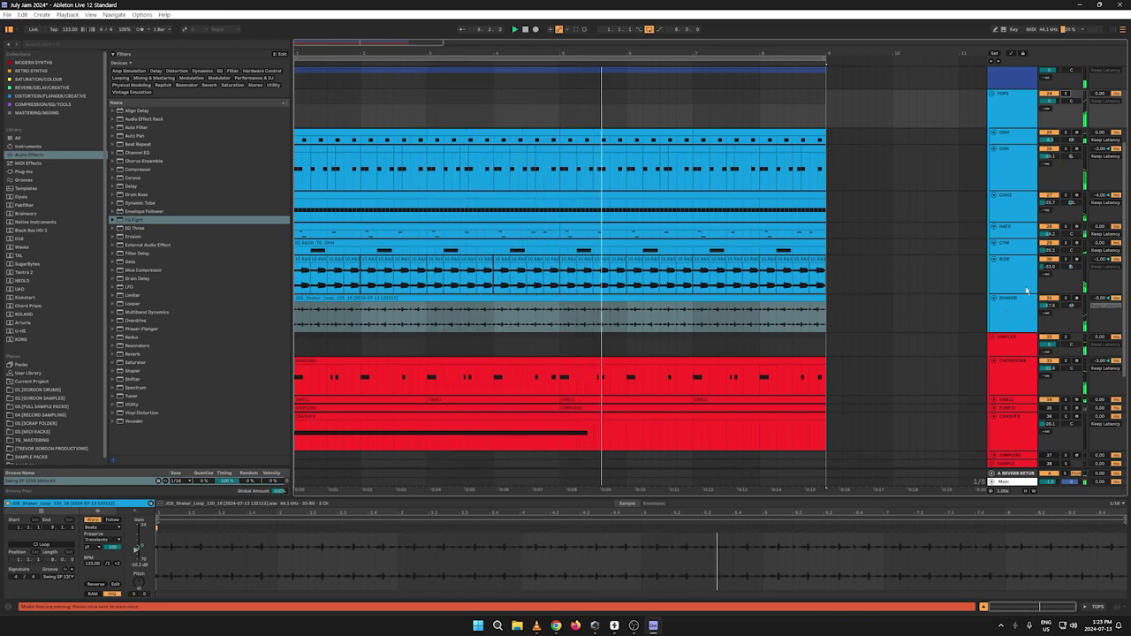
drag(1010, 311, 1011, 268)
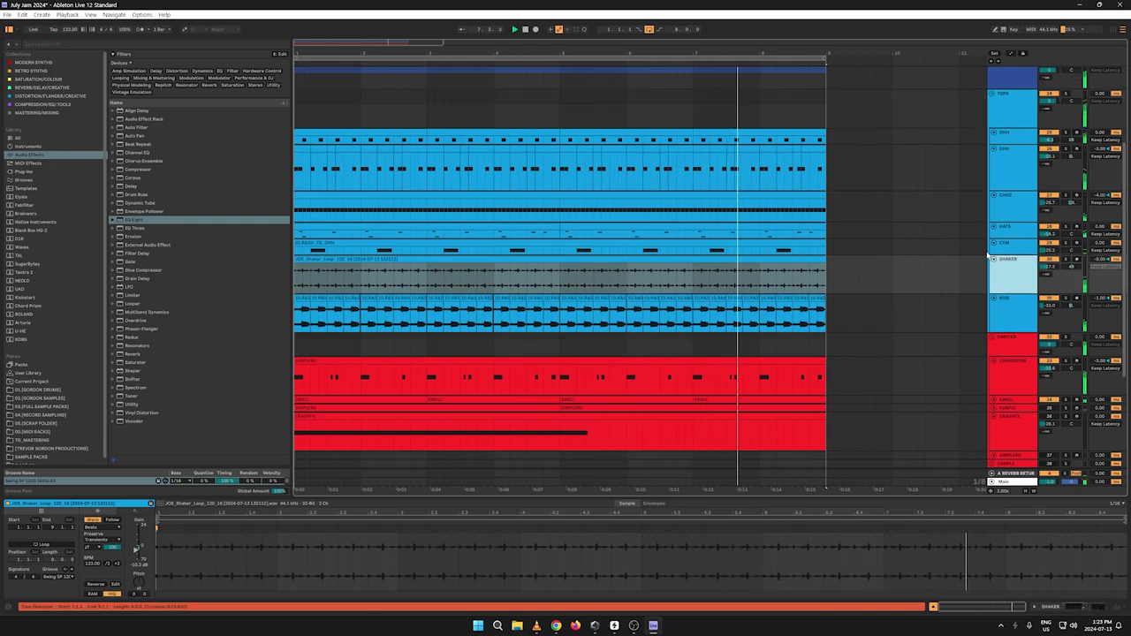
Step: Fold TOPS, then unfold MIDS and inspect the WOOD track's notes before folding MIDS again
click(992, 94)
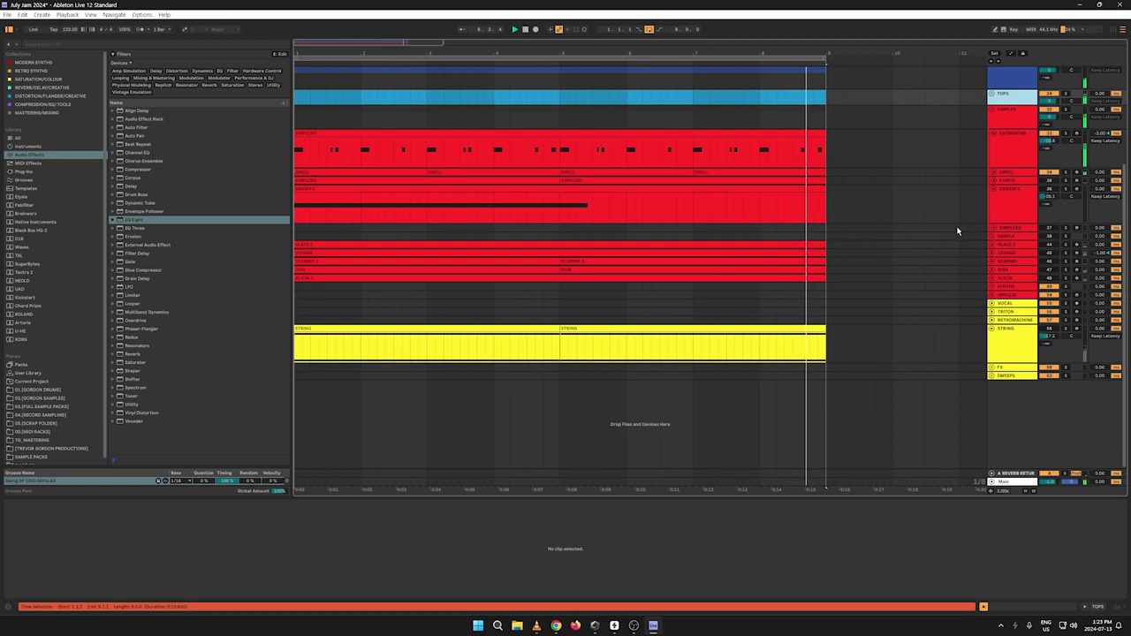
scroll(913, 209, up, 5)
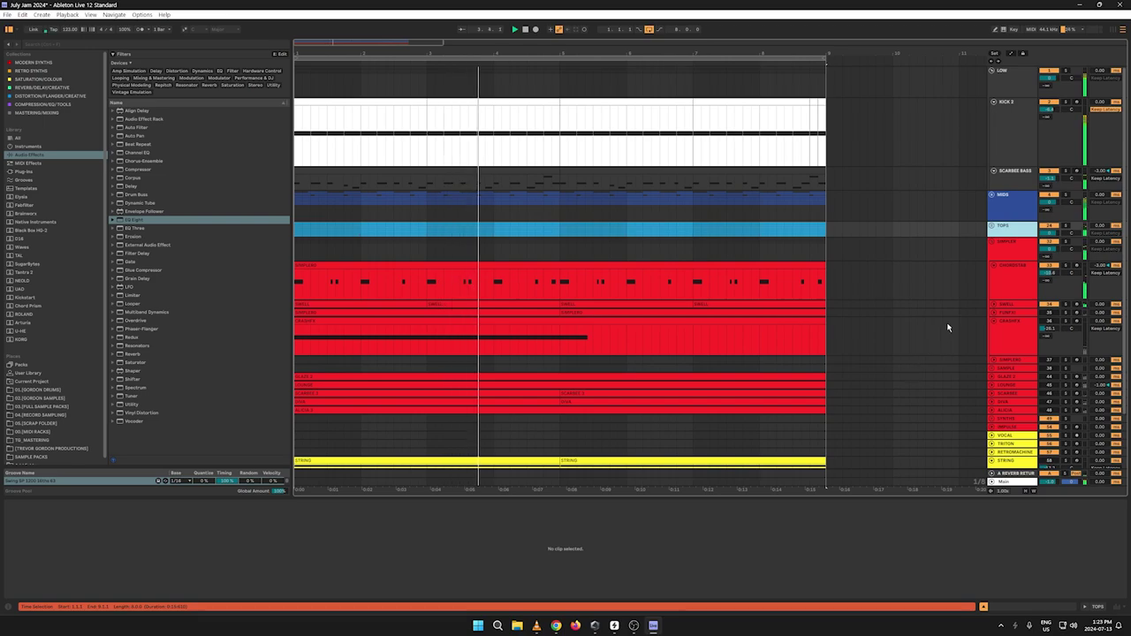
click(992, 195)
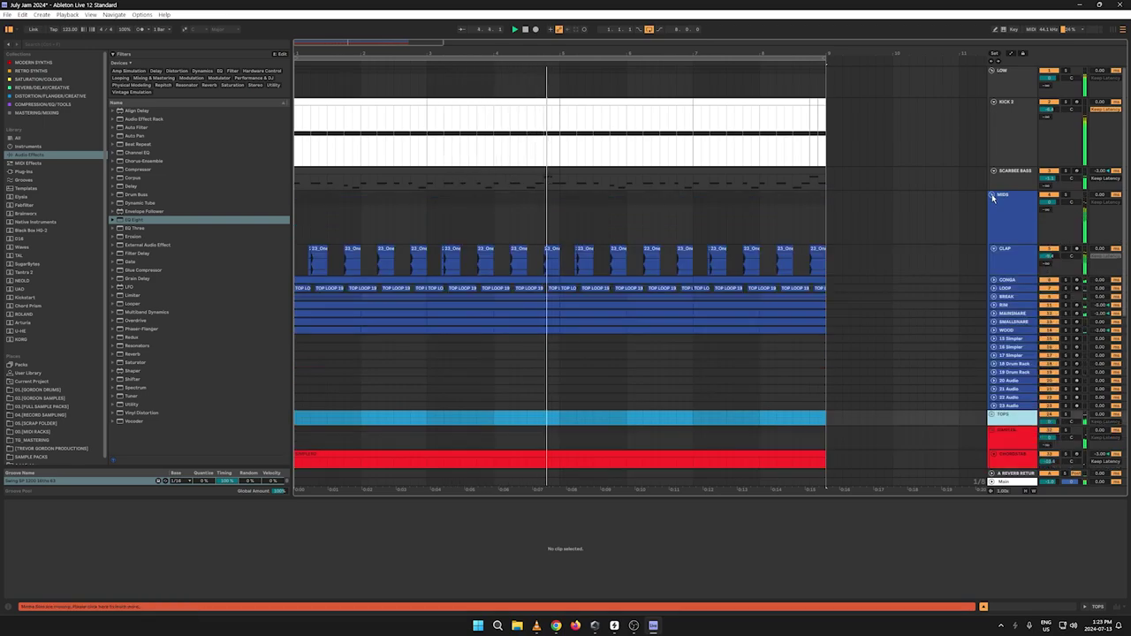
click(993, 331)
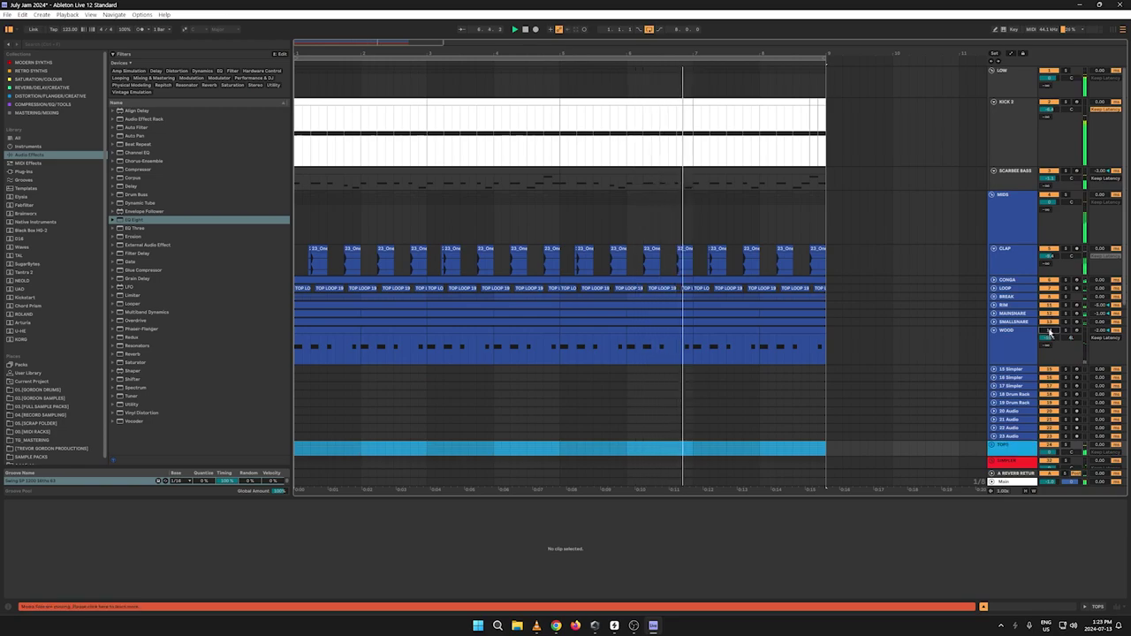
click(1002, 344)
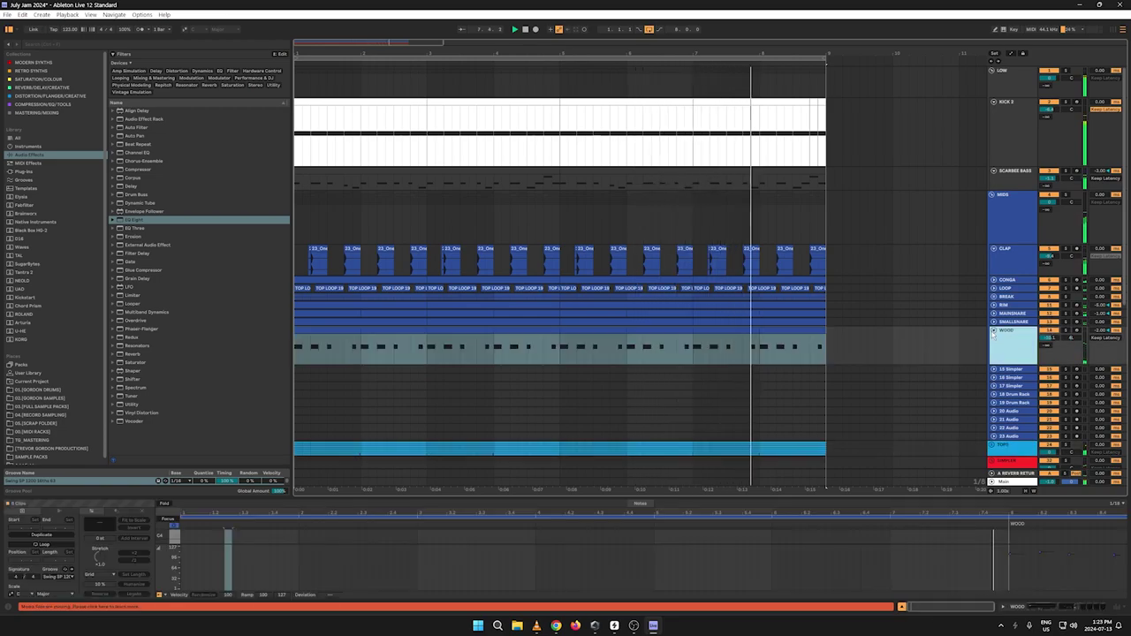
click(993, 331)
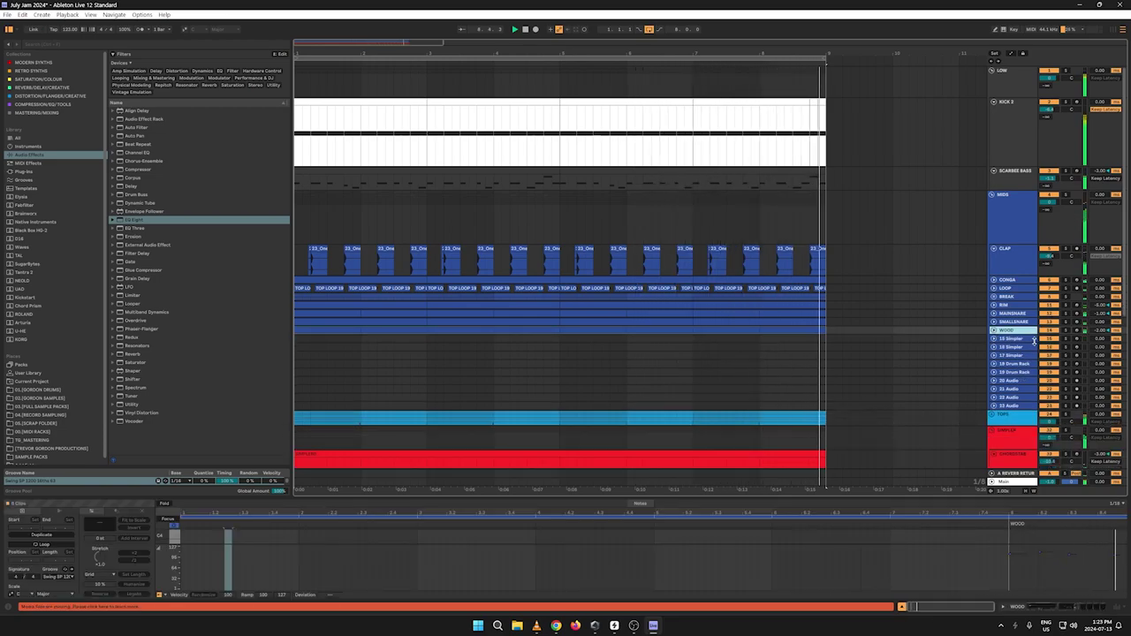
click(992, 194)
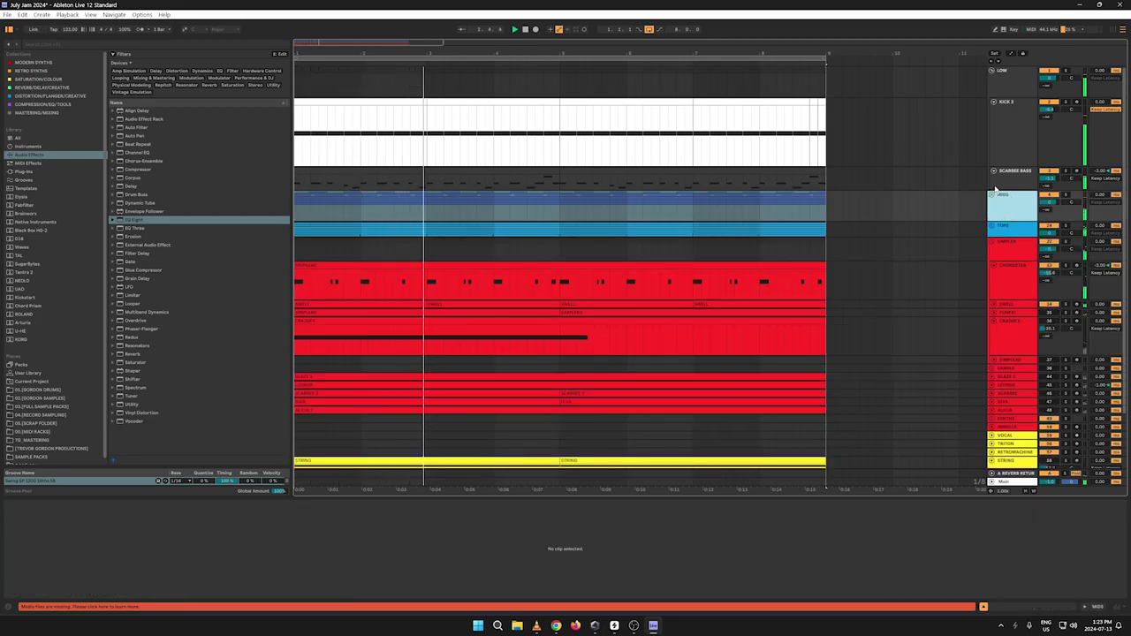
Step: Check the CHORDSTAR and SHAKER device chains, then fold the TOPS group again
click(1012, 265)
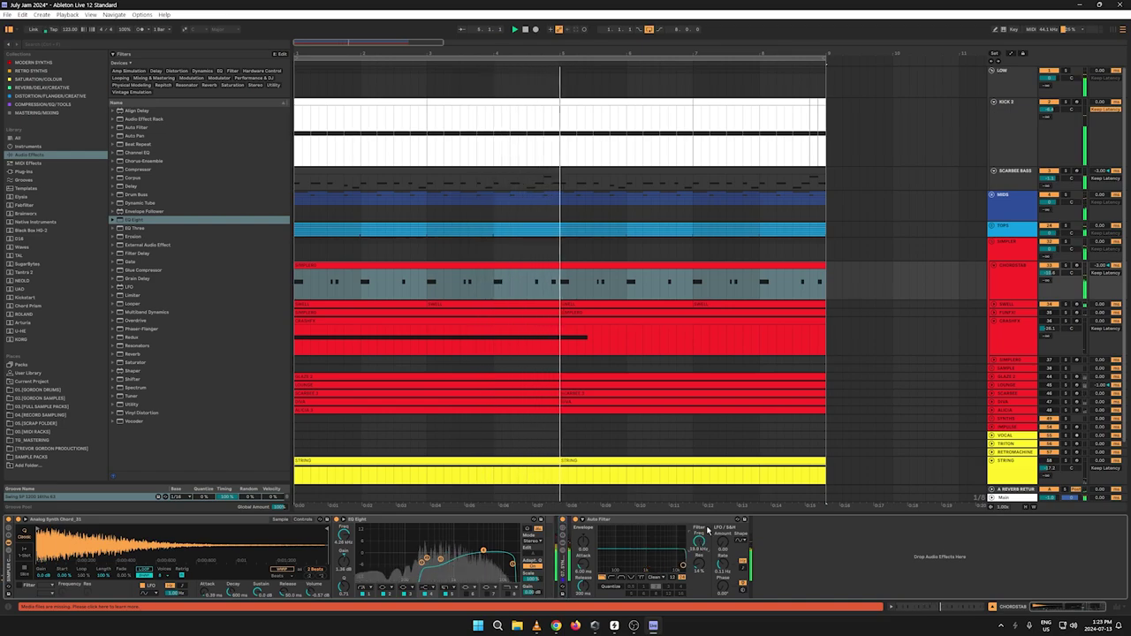
click(992, 225)
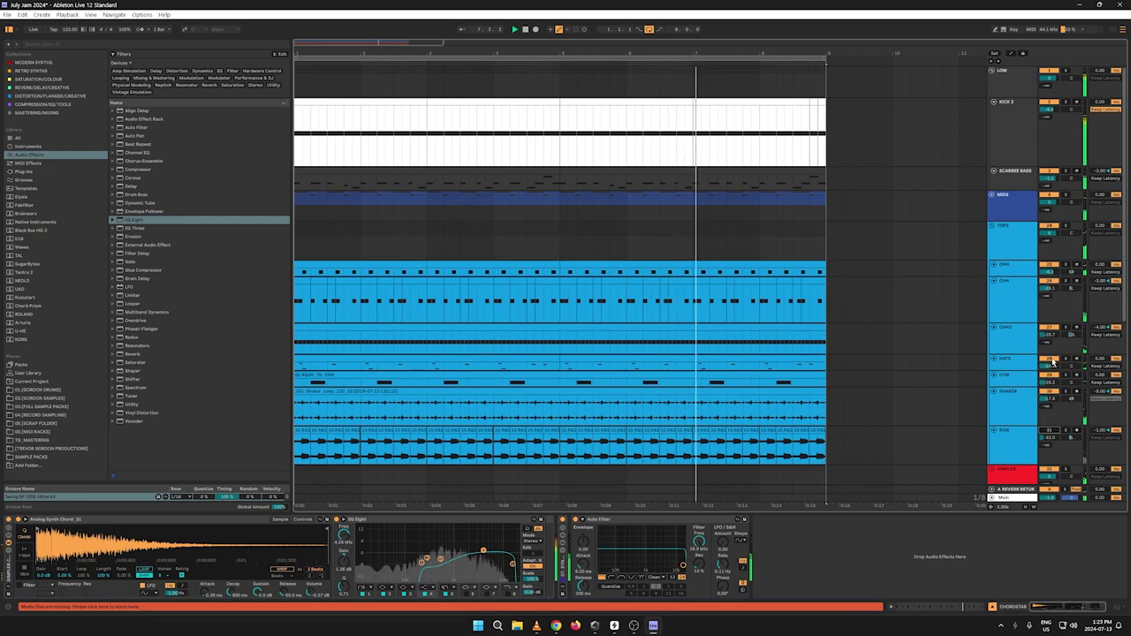
click(1014, 402)
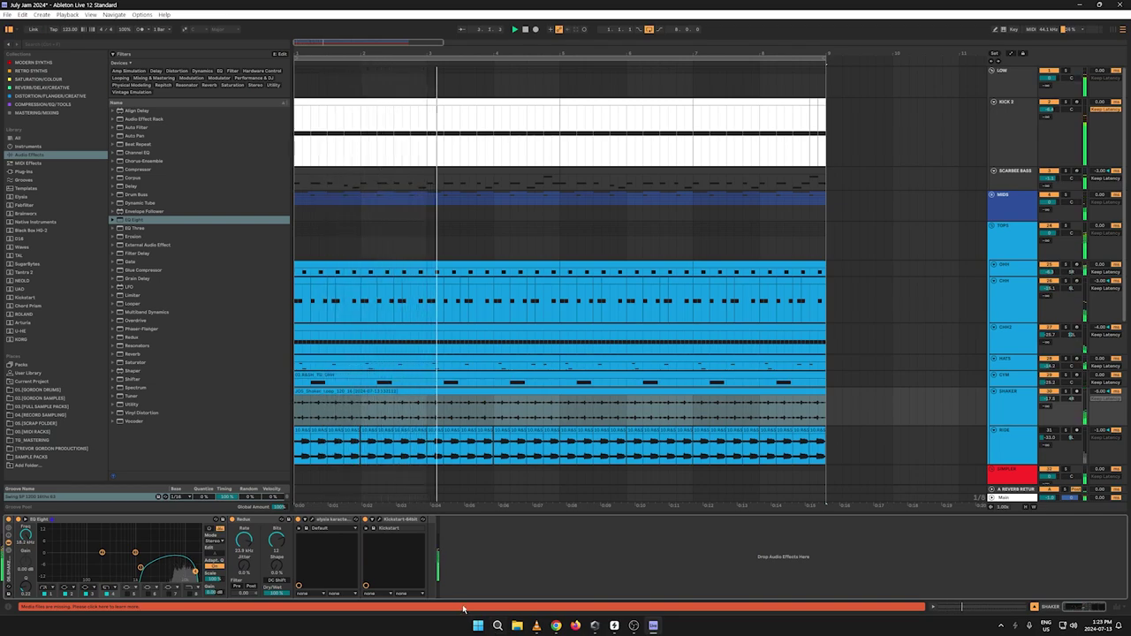
click(991, 227)
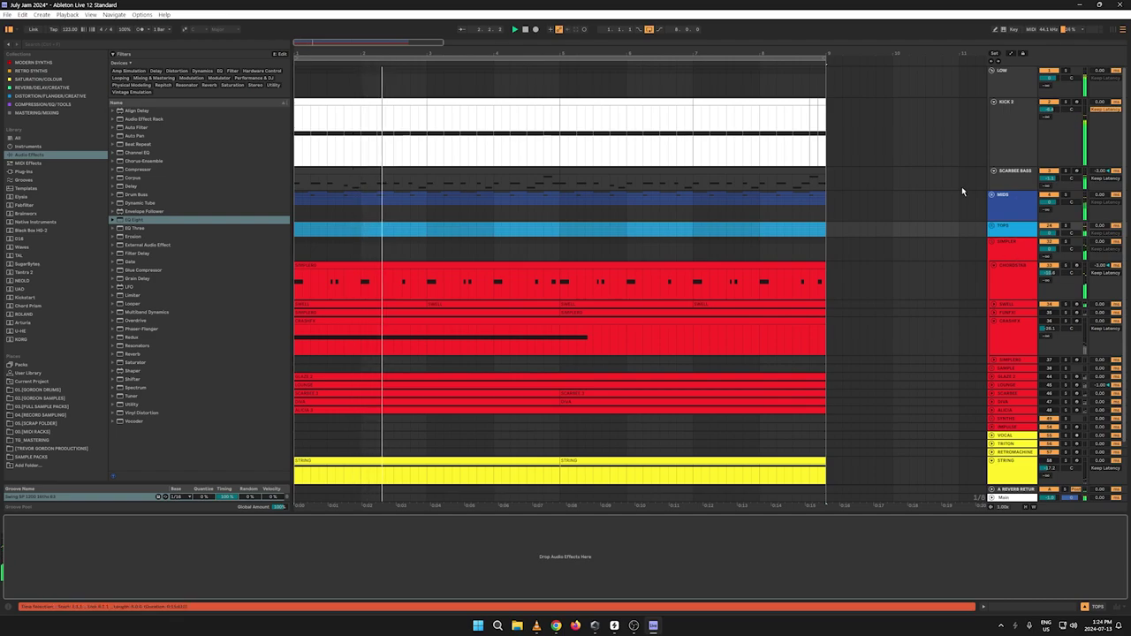
Step: Enlarge the SCARBEE BASS lane and open its first clip in a full-size note editor
key(space)
key(space)
click(1011, 180)
drag(1008, 190, 1009, 303)
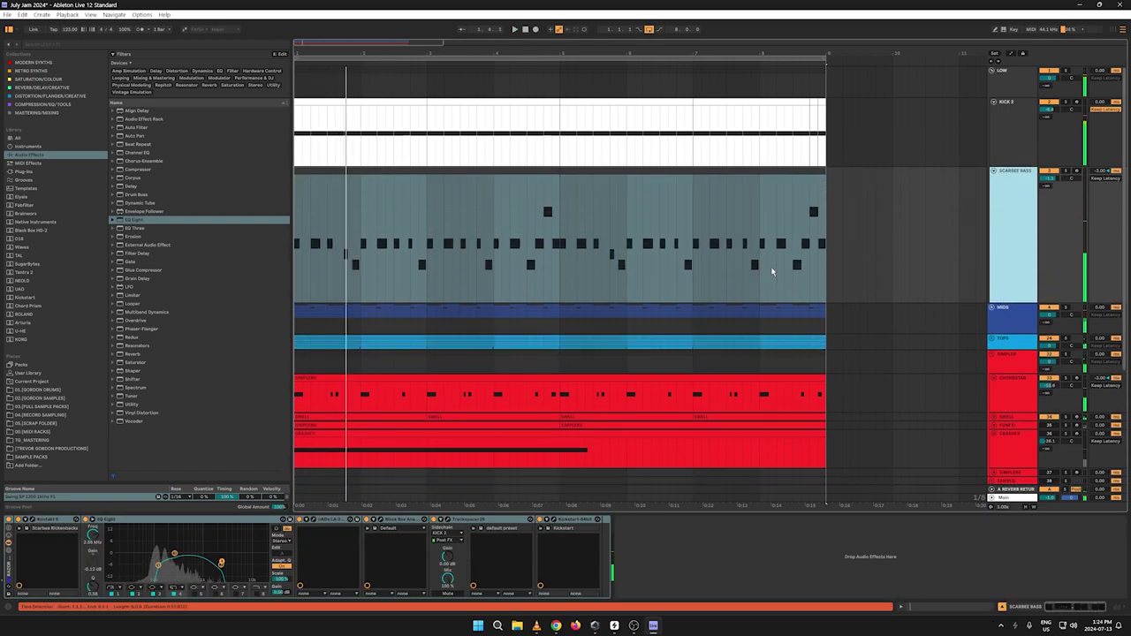
click(347, 174)
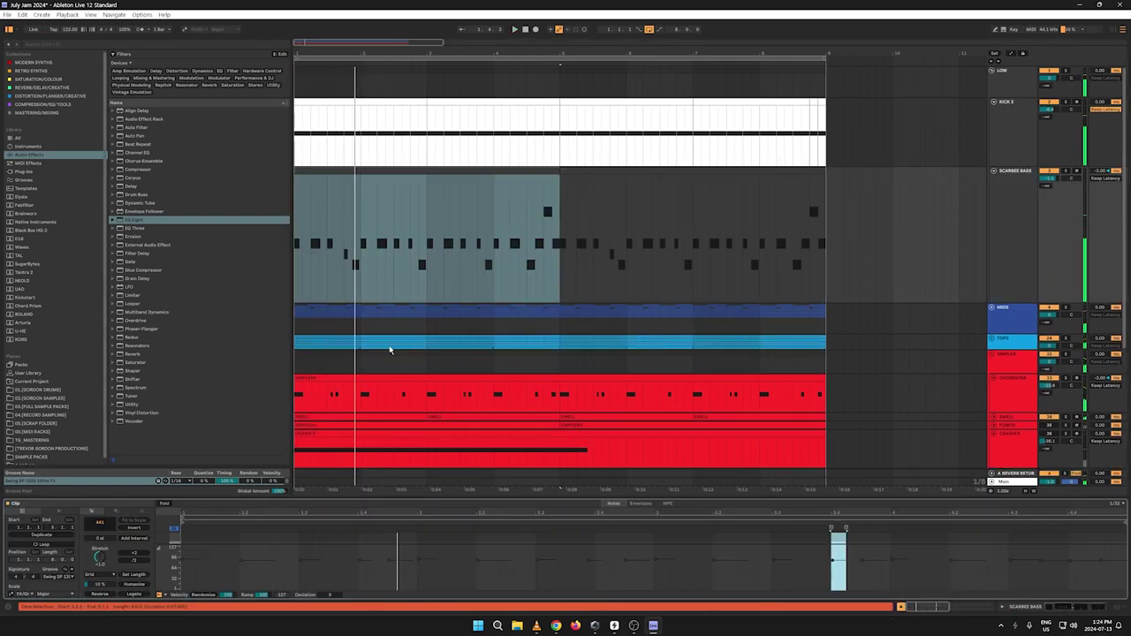
drag(346, 497, 361, 226)
Step: Draw an A1 note among the A#1 bass notes, adjust its position, and lengthen it
double_click(305, 434)
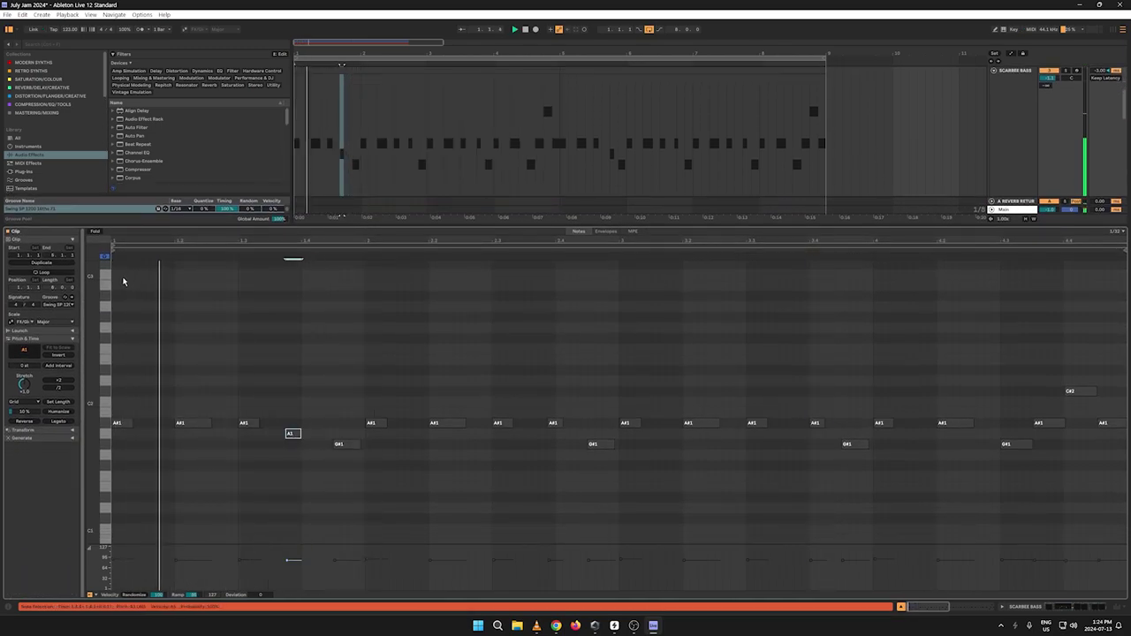
drag(292, 434, 290, 439)
key(space)
key(space)
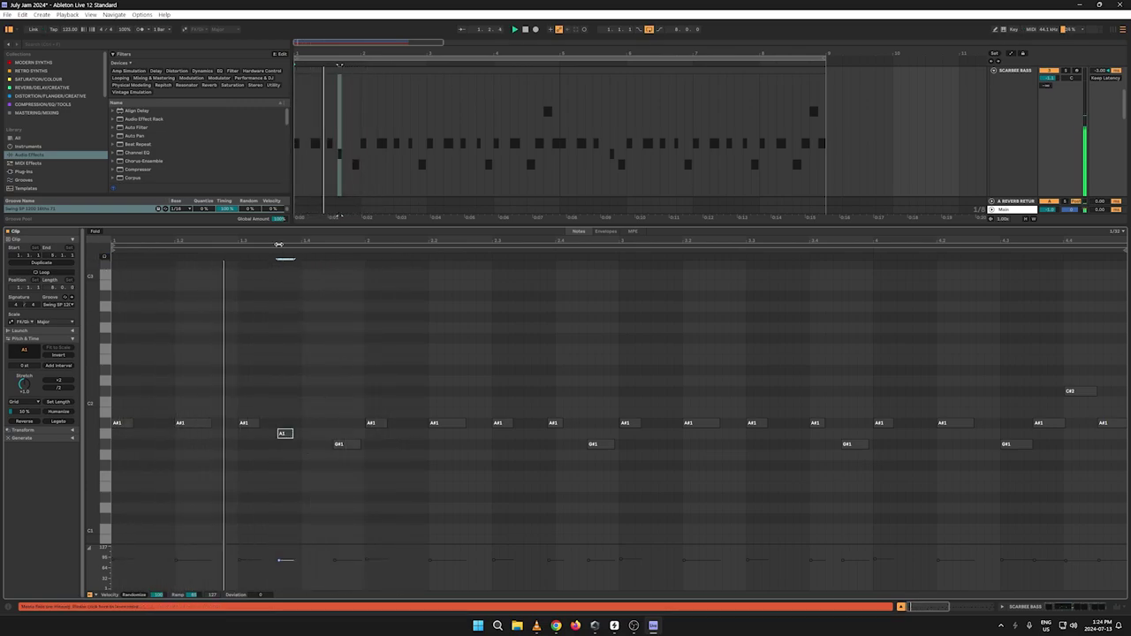
key(space)
drag(277, 242, 368, 300)
key(space)
mouse_move(410, 435)
mouse_down()
mouse_move(434, 441)
mouse_move(416, 442)
mouse_up()
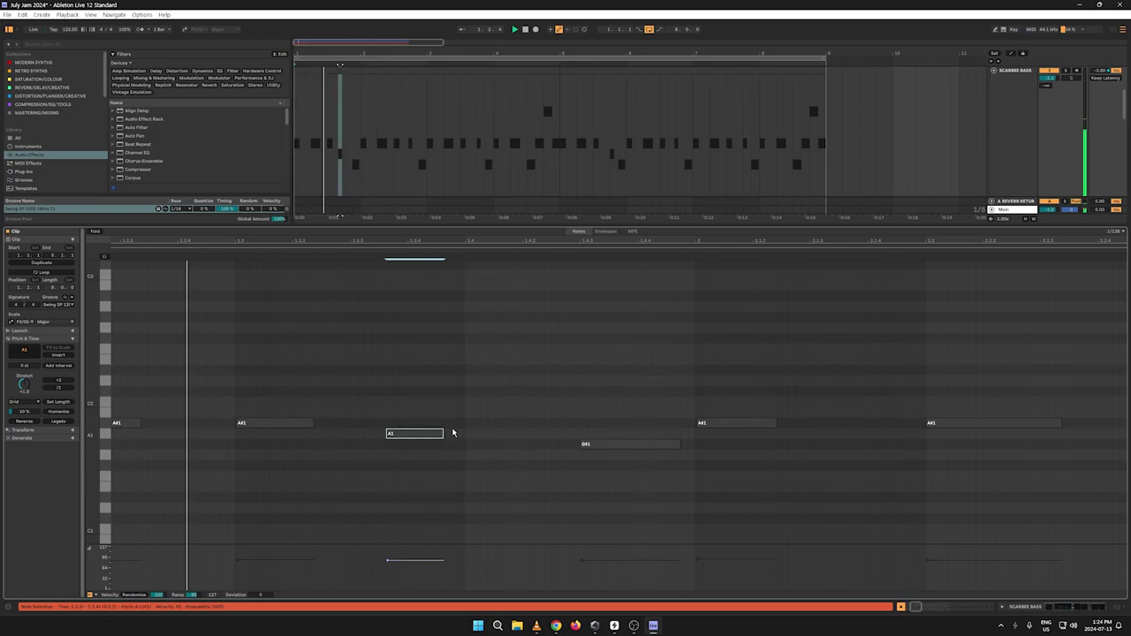
drag(443, 433, 501, 431)
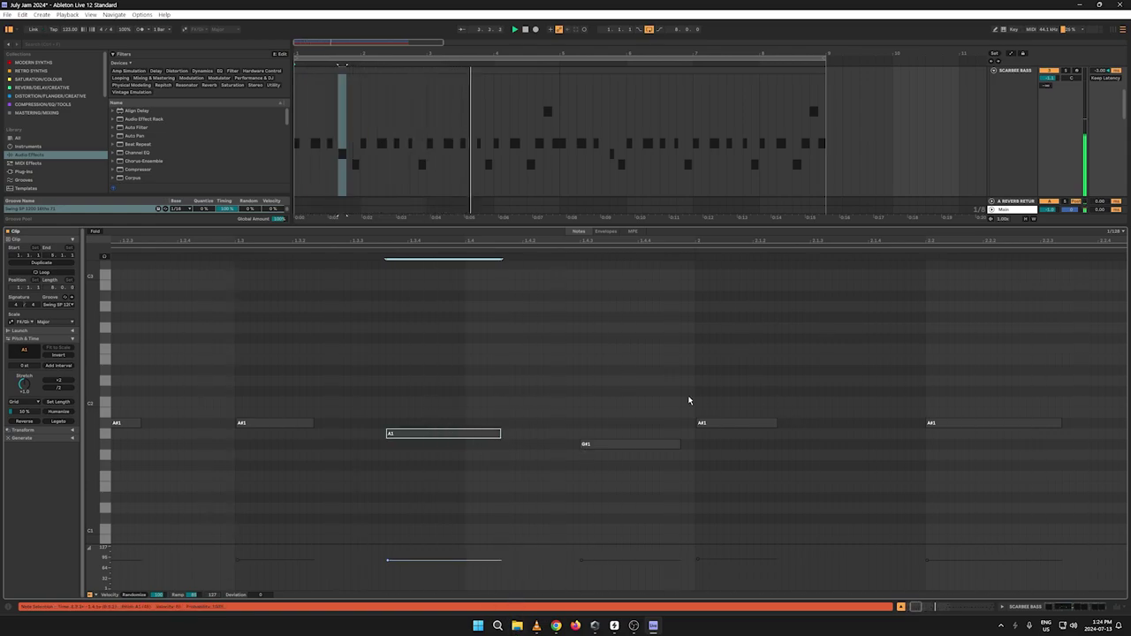
click(425, 172)
click(461, 75)
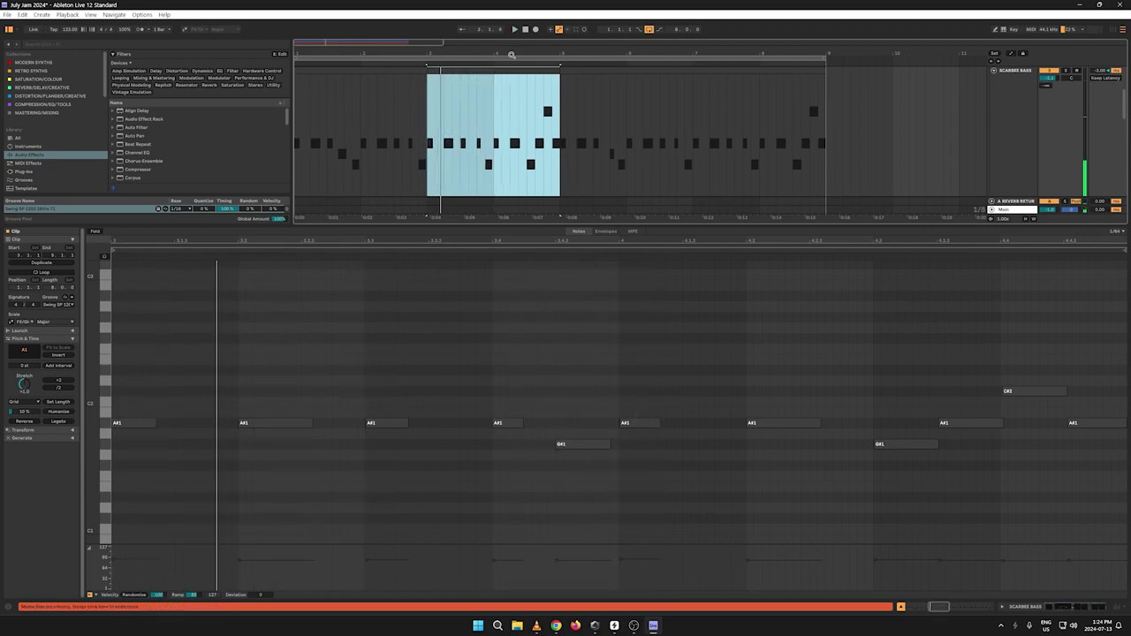
Step: Raise the added A1 bass note a semitone to A#1 and listen back
click(526, 31)
key(space)
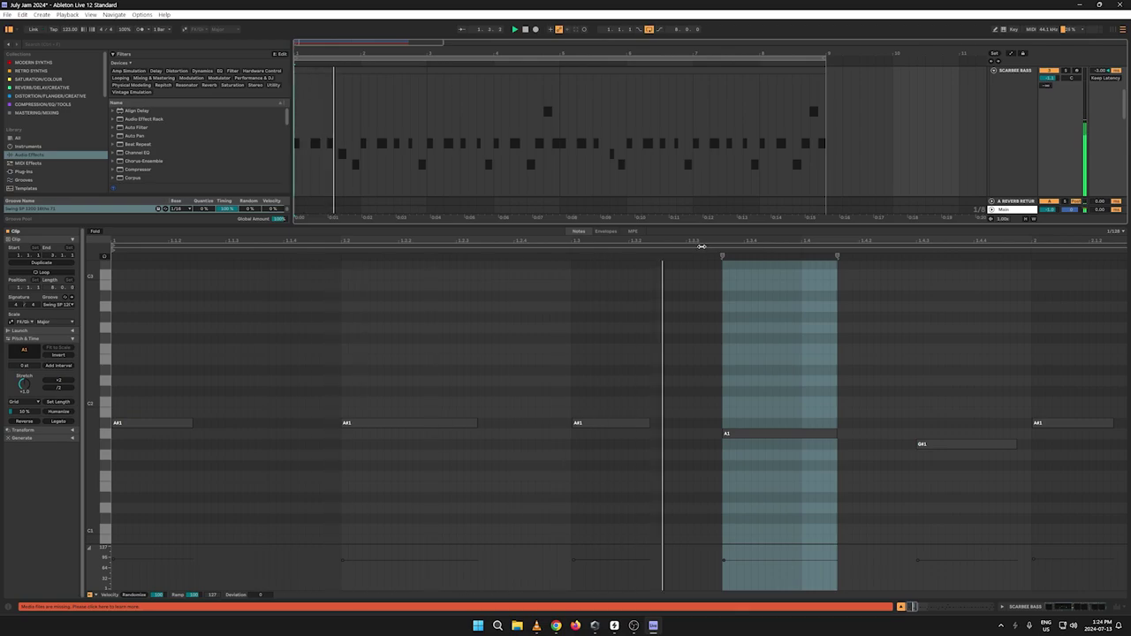
click(764, 434)
key(space)
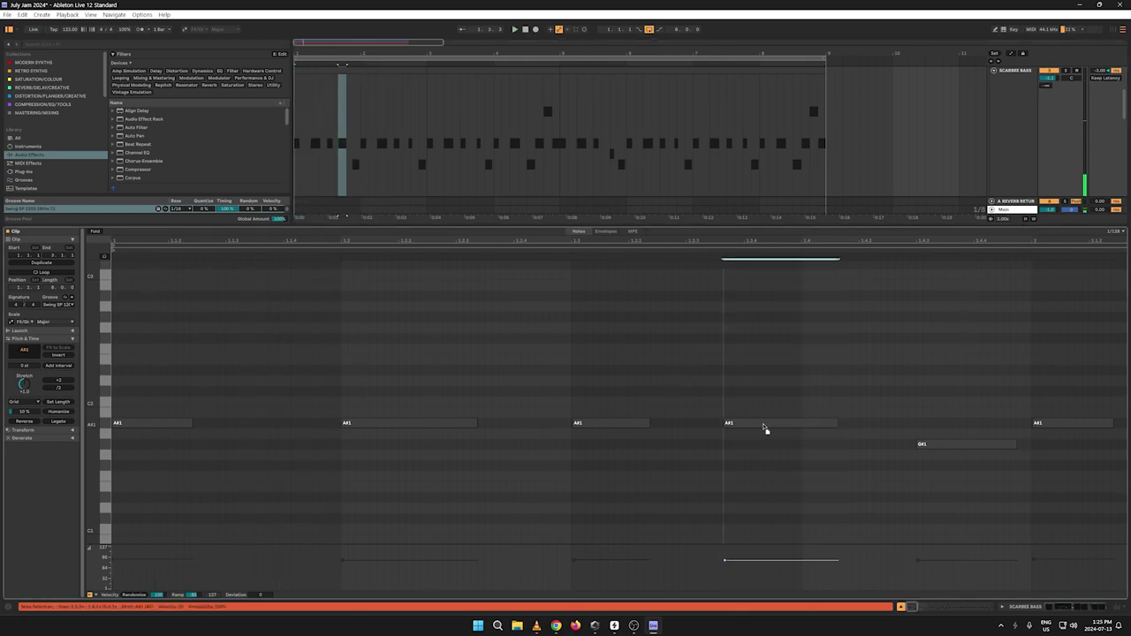
key(space)
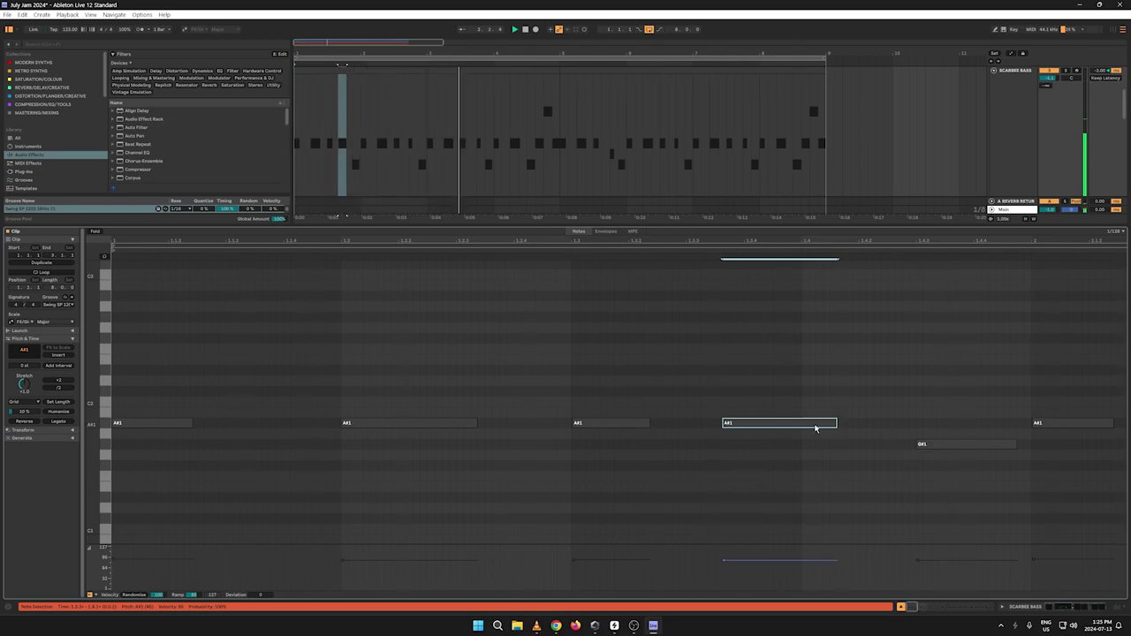
Step: Copy the first bar of bass notes and paste it at bar 3
drag(363, 141, 239, 139)
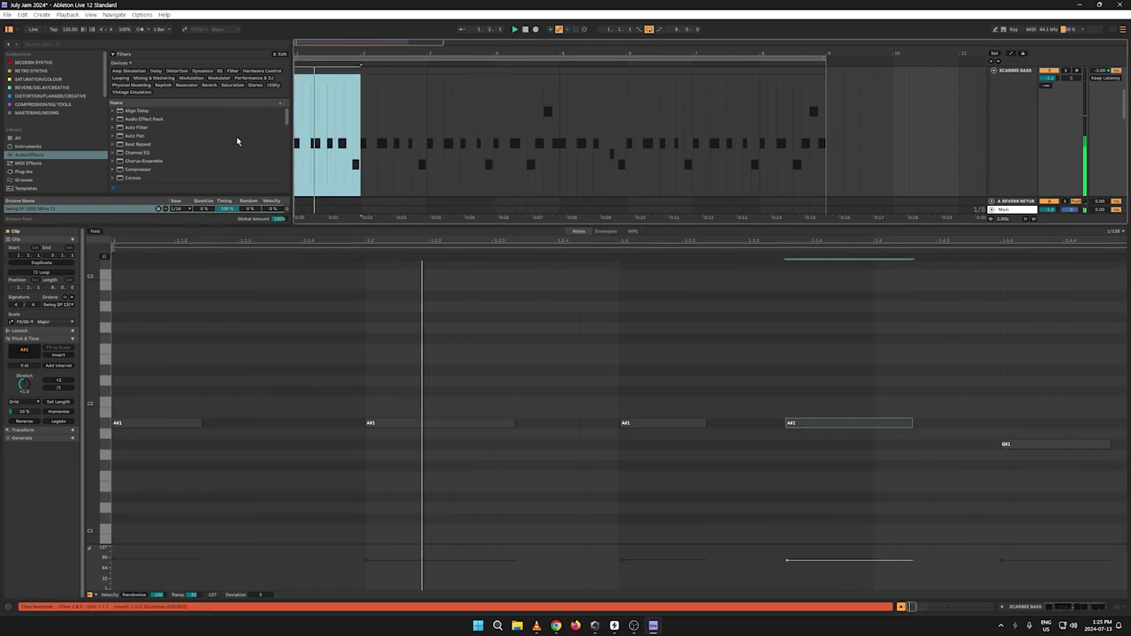
right_click(304, 69)
click(316, 81)
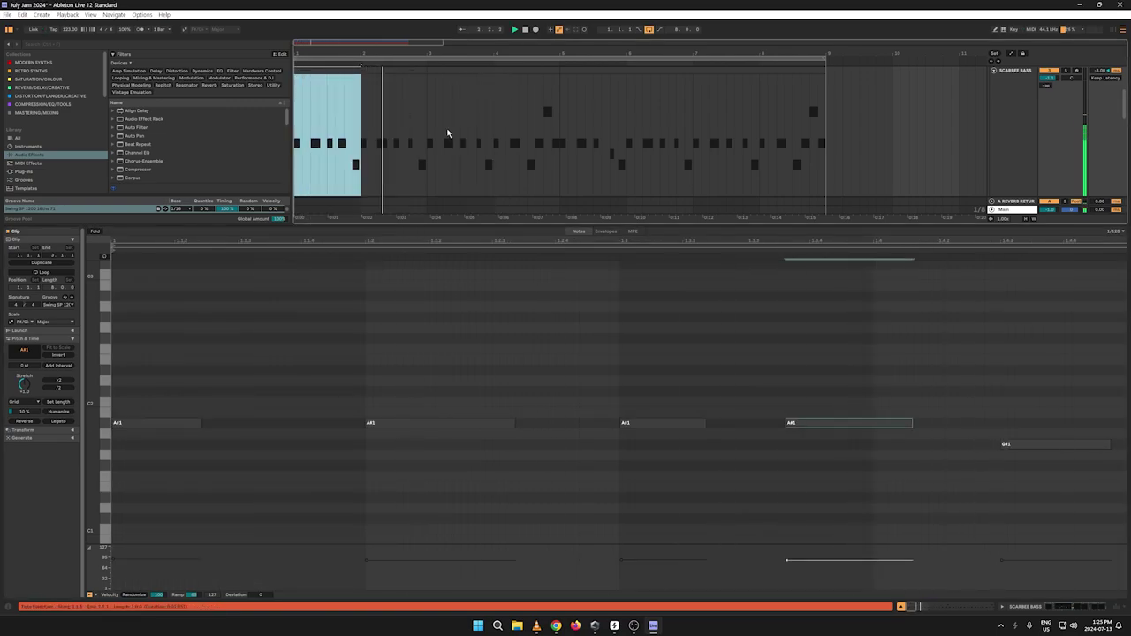
click(426, 120)
key(ctrl+v)
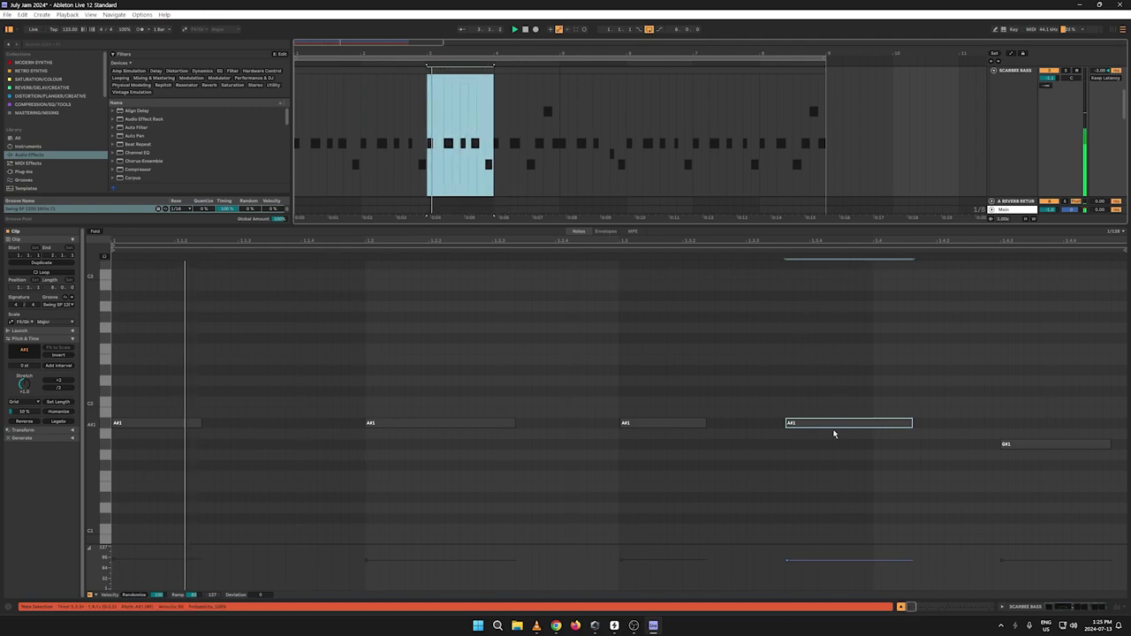
Step: Nudge the pasted A#1 note slightly later and reselect the bar-1 section
click(810, 453)
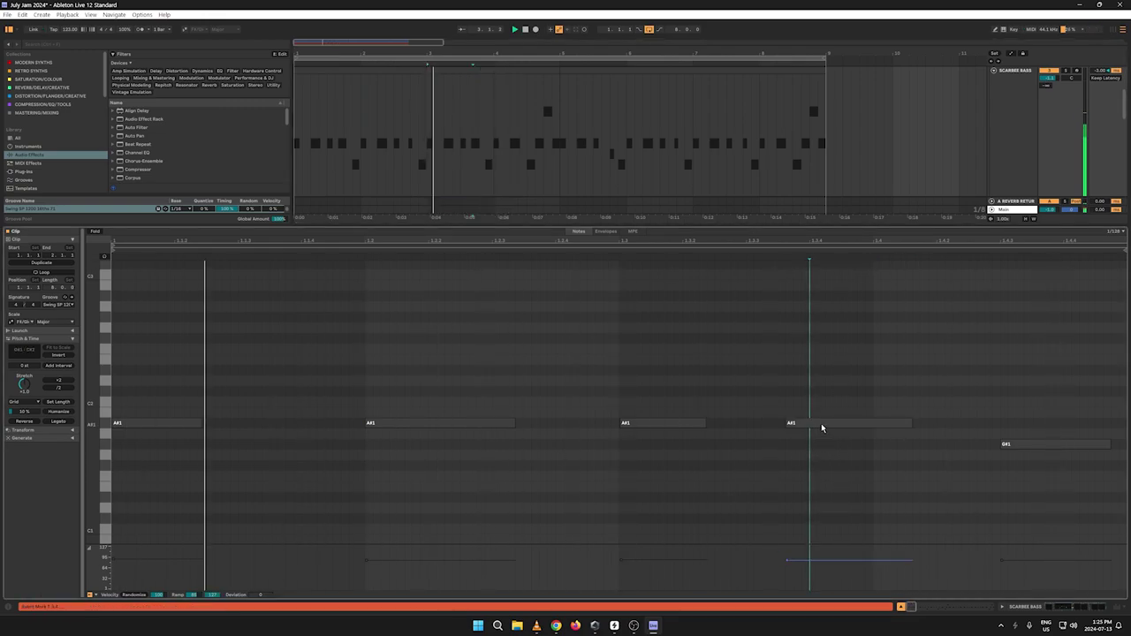
mouse_move(821, 428)
mouse_down()
mouse_move(834, 428)
mouse_move(822, 429)
mouse_up()
right_click(461, 71)
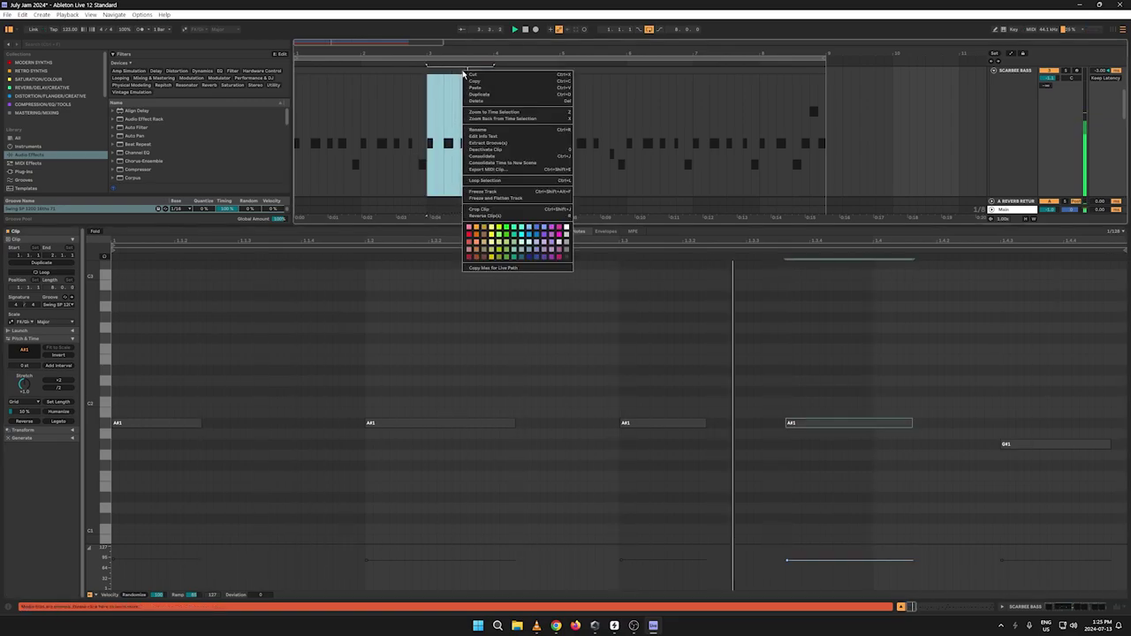
click(458, 83)
click(300, 129)
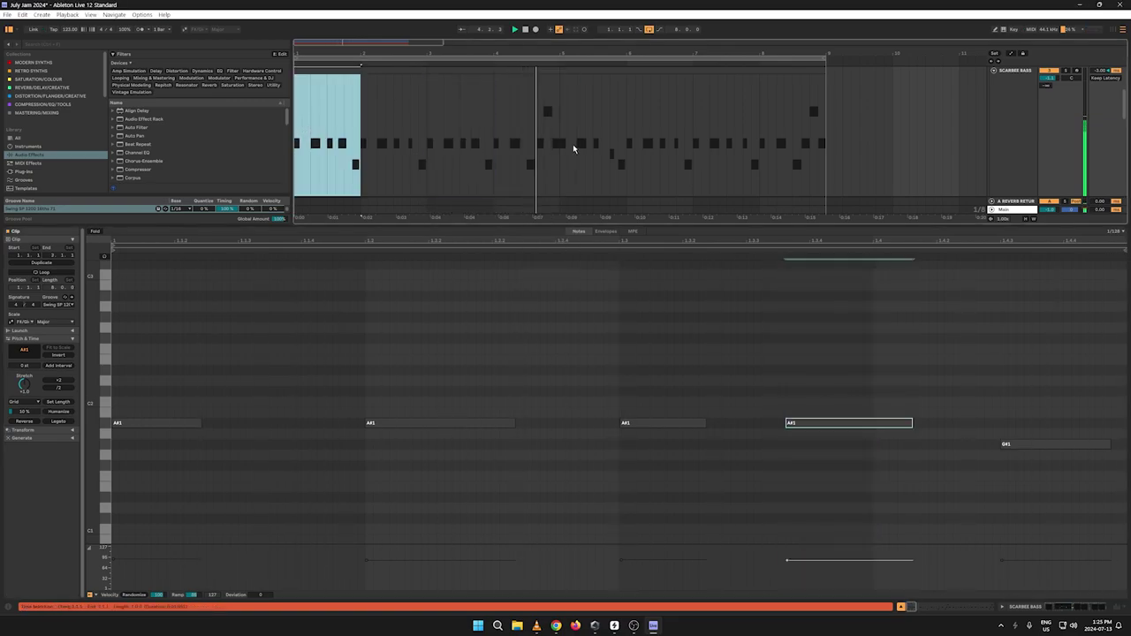
Step: Duplicate bars 1–4 of the bassline into bars 5–8 and close the detail area
drag(564, 122, 227, 140)
key(ctrl+d)
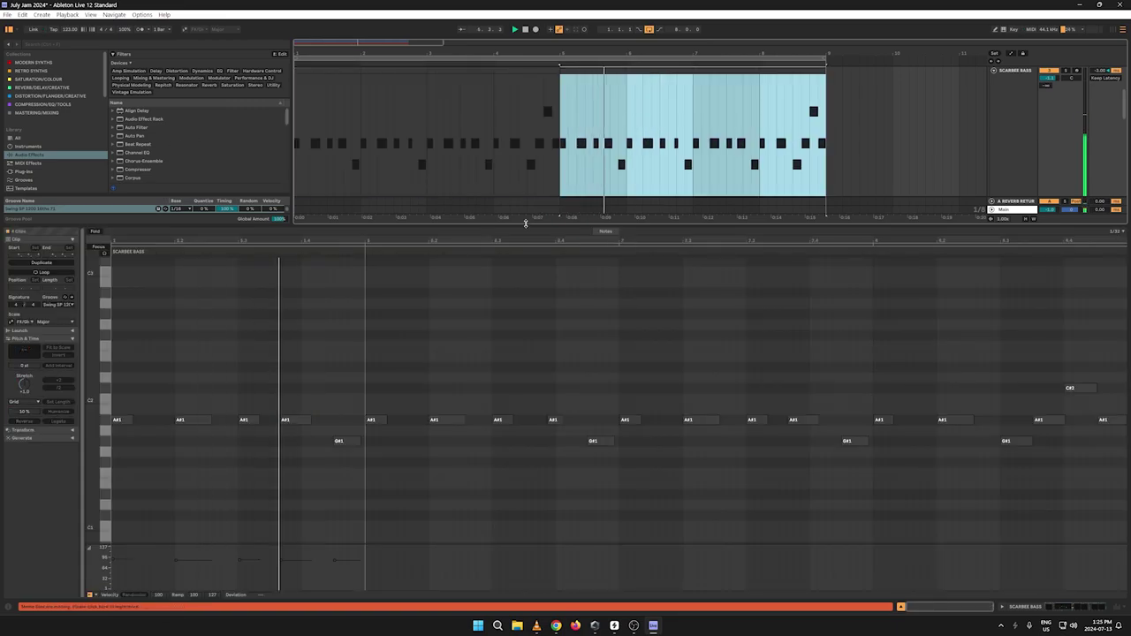
drag(523, 226, 495, 579)
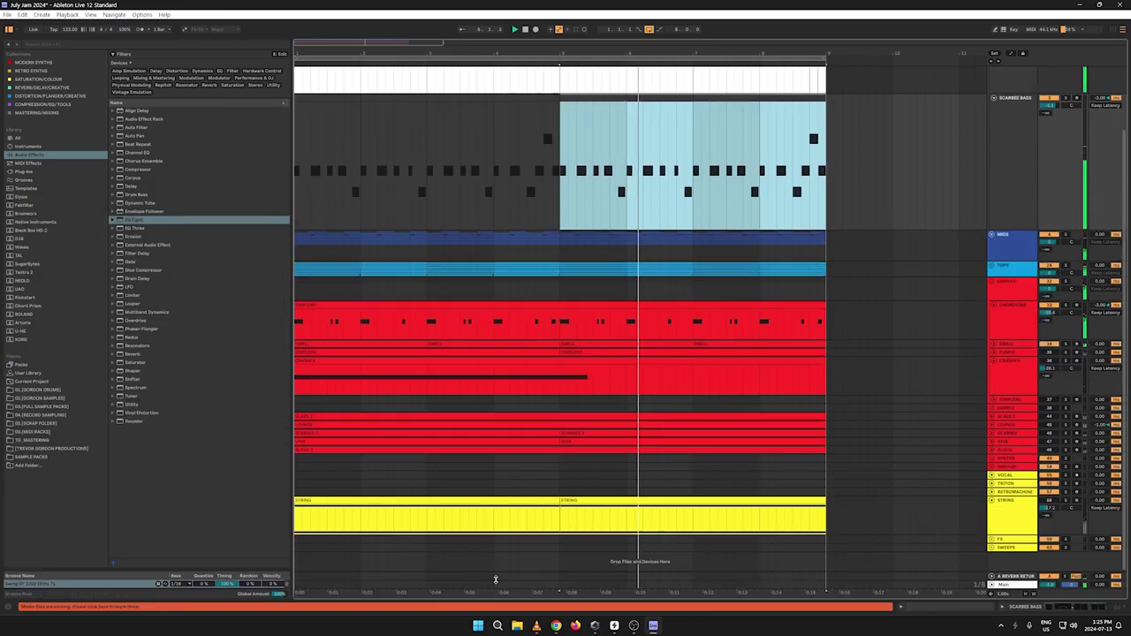
Step: Fold SCARBEE BASS and the LOW group, then expand GLAZE 2 and switch it on
click(994, 99)
click(991, 70)
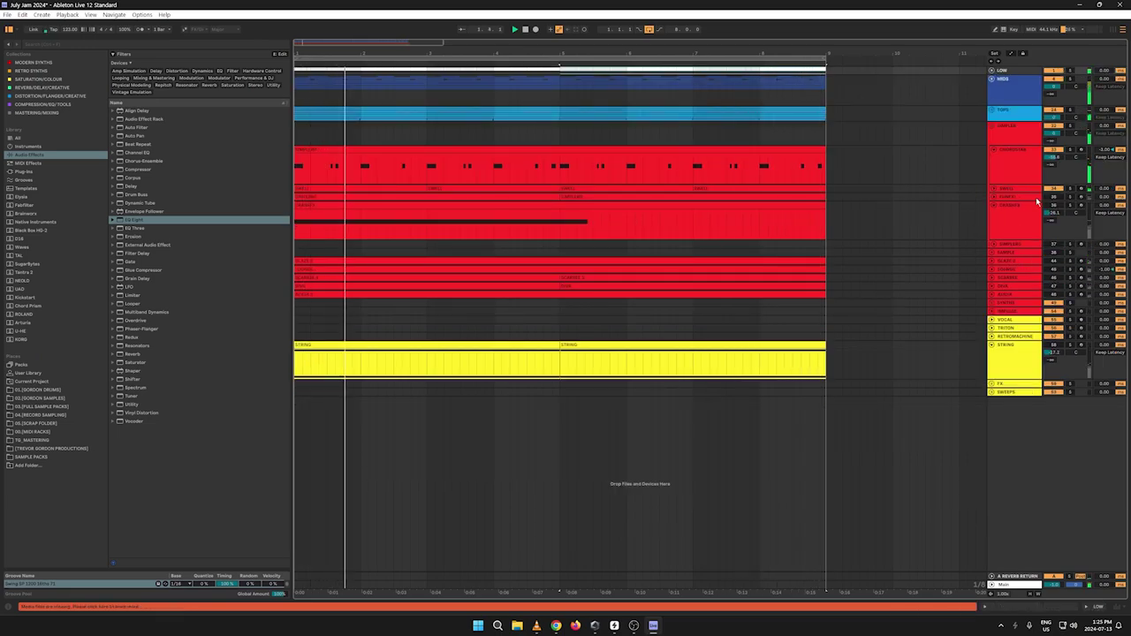
click(992, 262)
click(1053, 262)
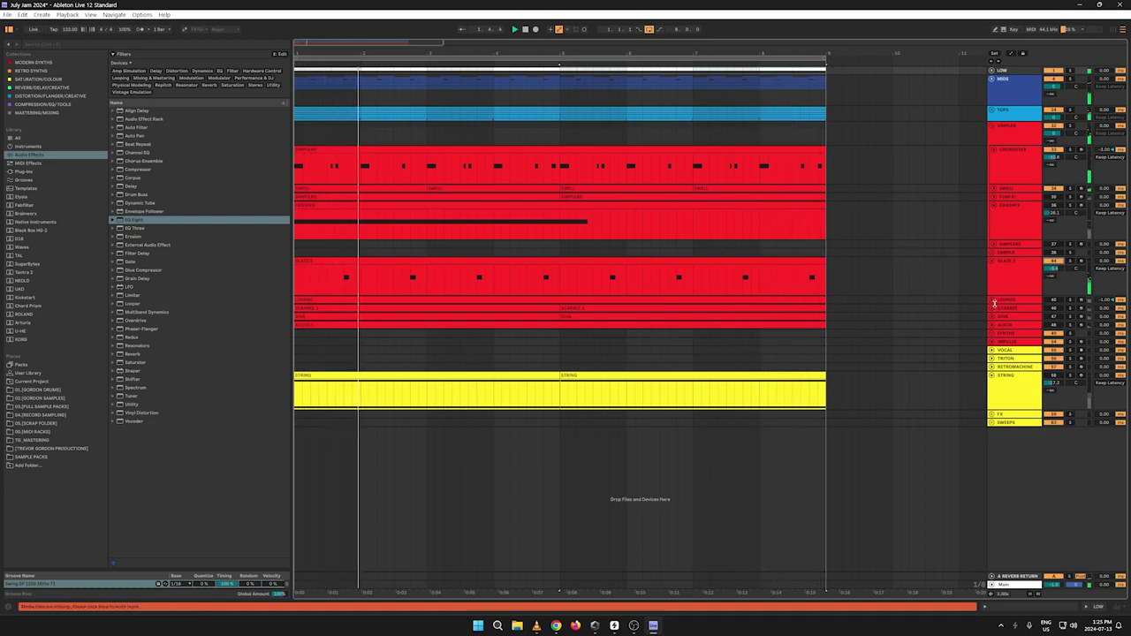
Step: Expand LOUNGE, move SCARBEE directly above it, and expand the SCARBEE lane
click(993, 300)
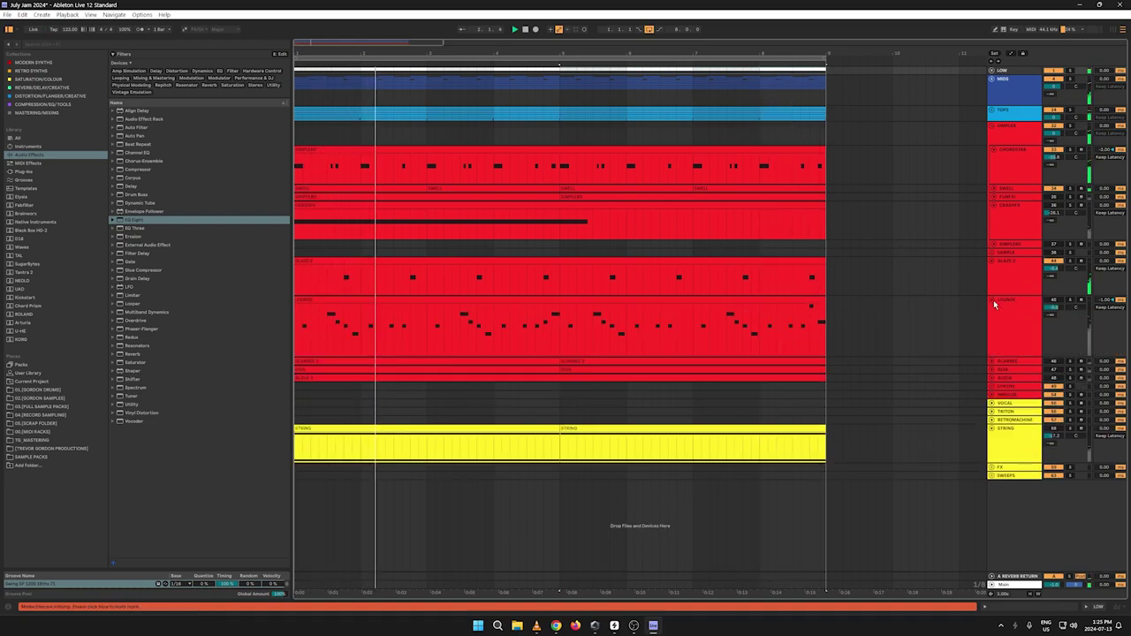
click(1007, 360)
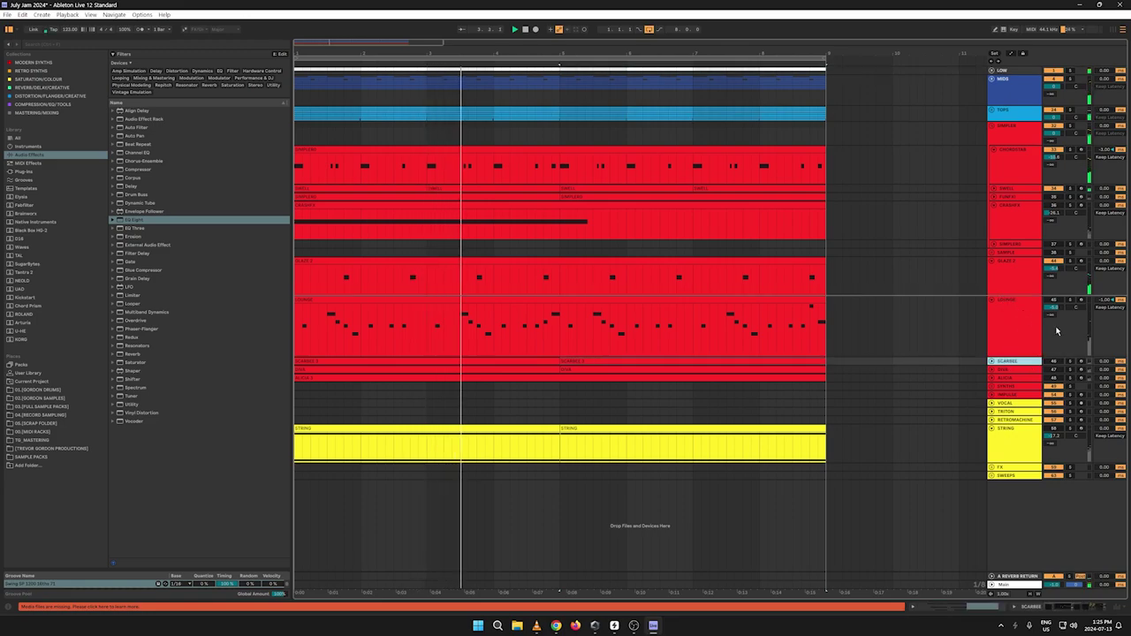
drag(1056, 330, 1056, 328)
click(991, 299)
click(1055, 301)
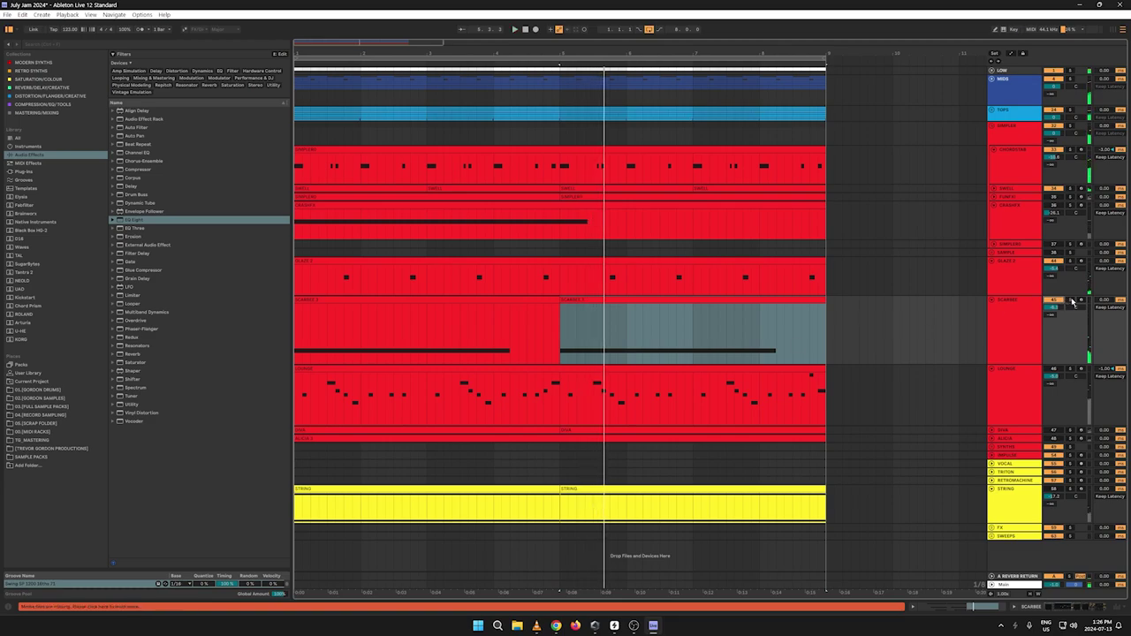
Step: Solo SCARBEE and audition it from the song start, then unsolo it
click(1069, 301)
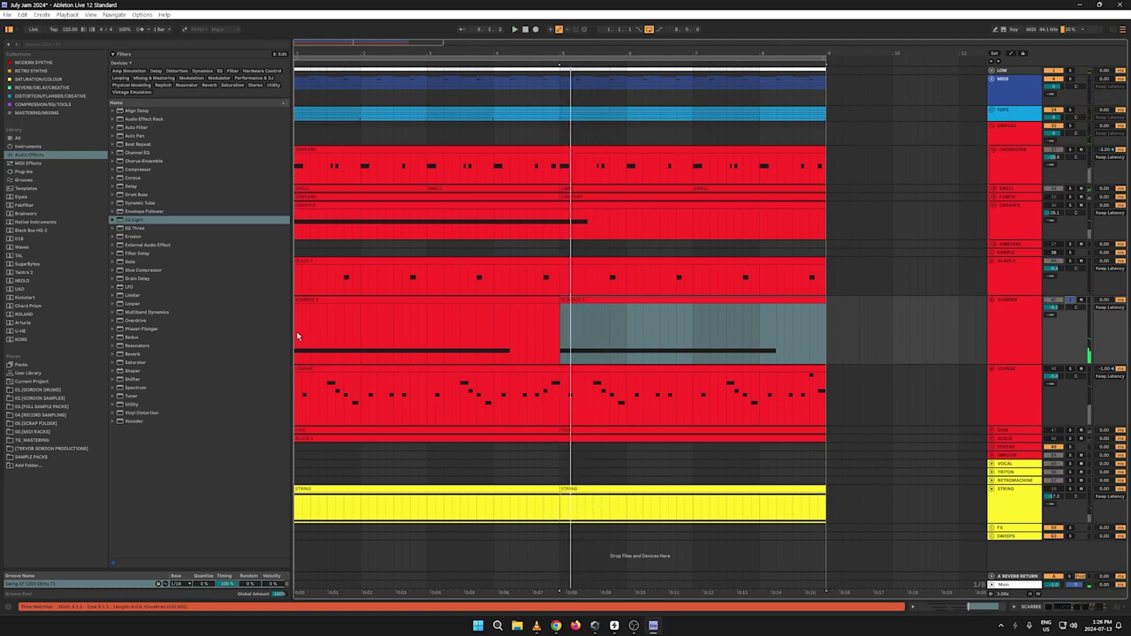
click(298, 337)
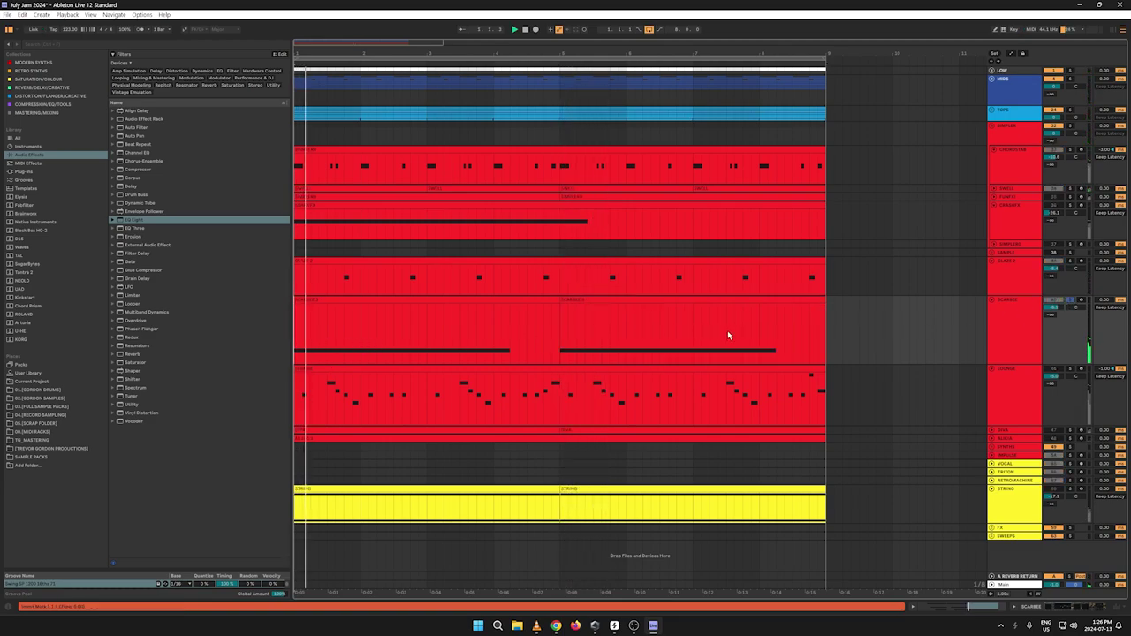
key(space)
click(1070, 301)
key(space)
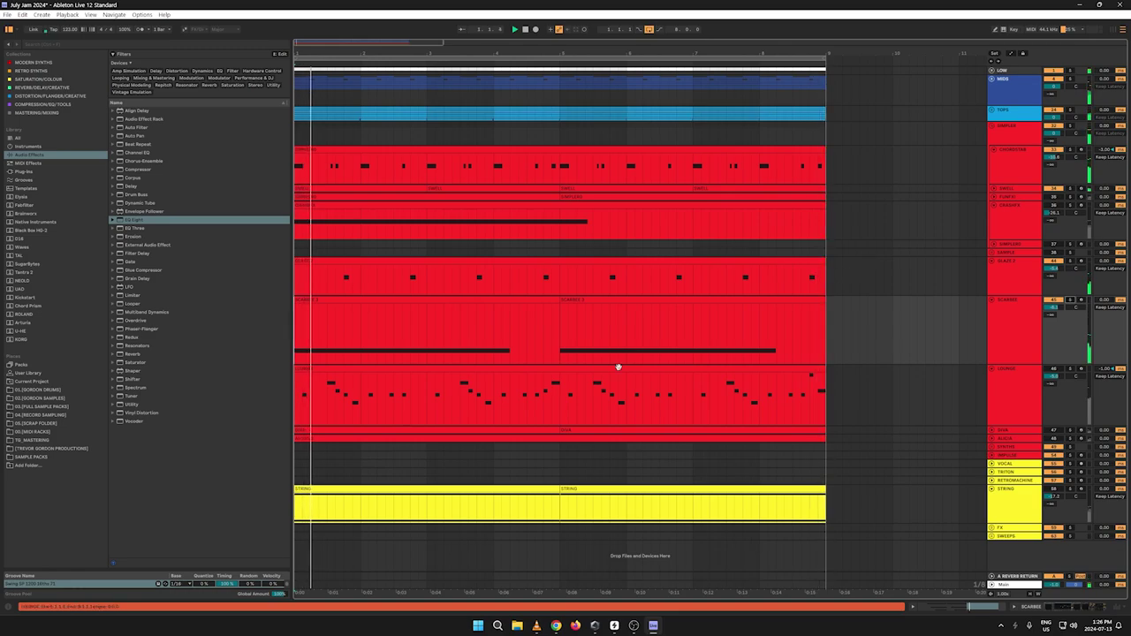
Step: Solo the LOW, MIDS and TOPS groups and play from the beginning
click(1071, 70)
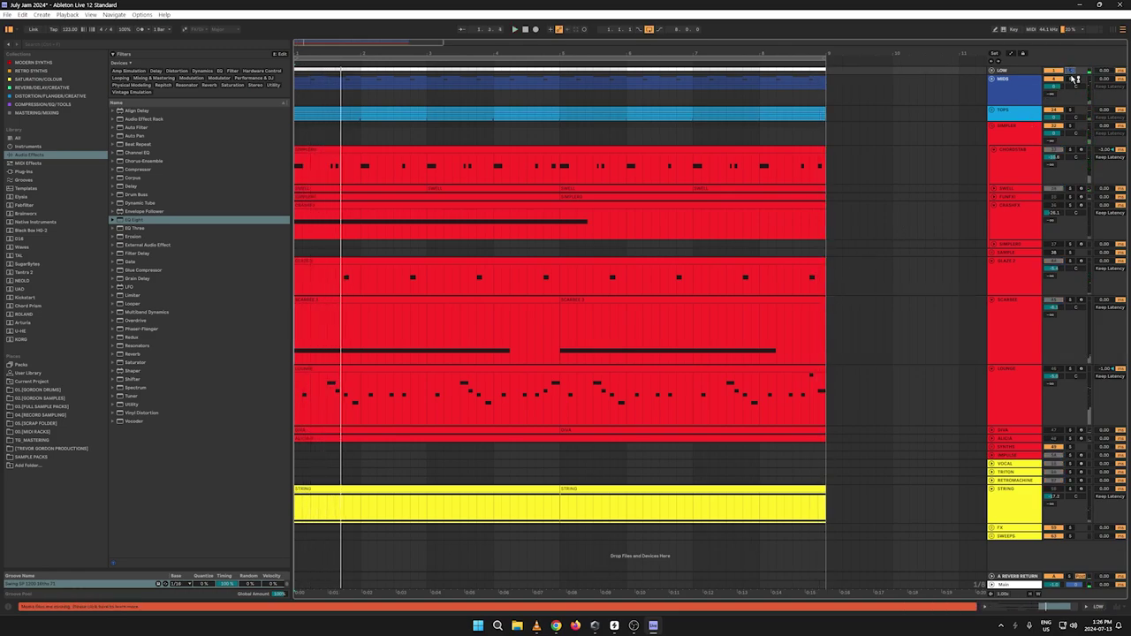
ctrl+click(1070, 78)
ctrl+click(1070, 110)
key(space)
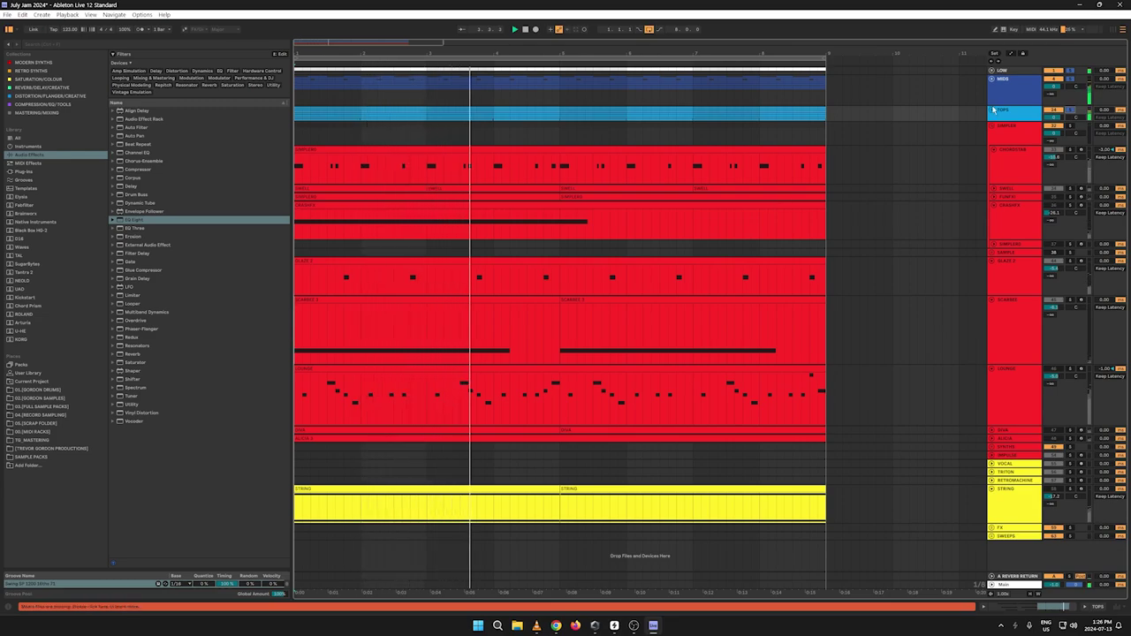
Step: Open a CONGA clip and shift an EQ Eight band's frequency down and back up, then fold MIDS
click(993, 83)
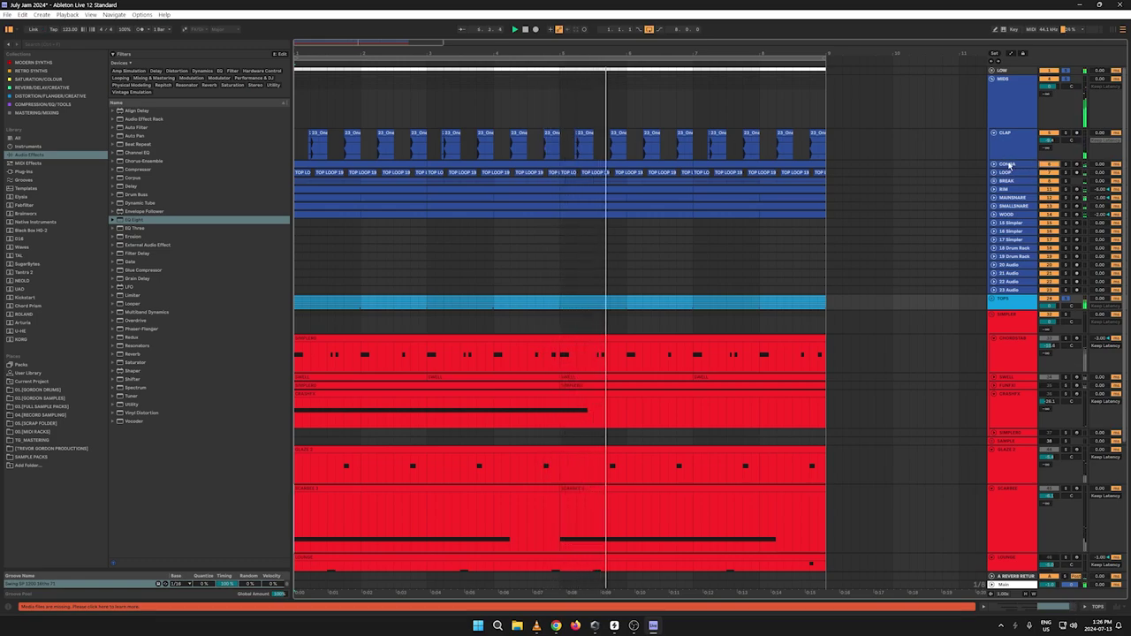
click(993, 164)
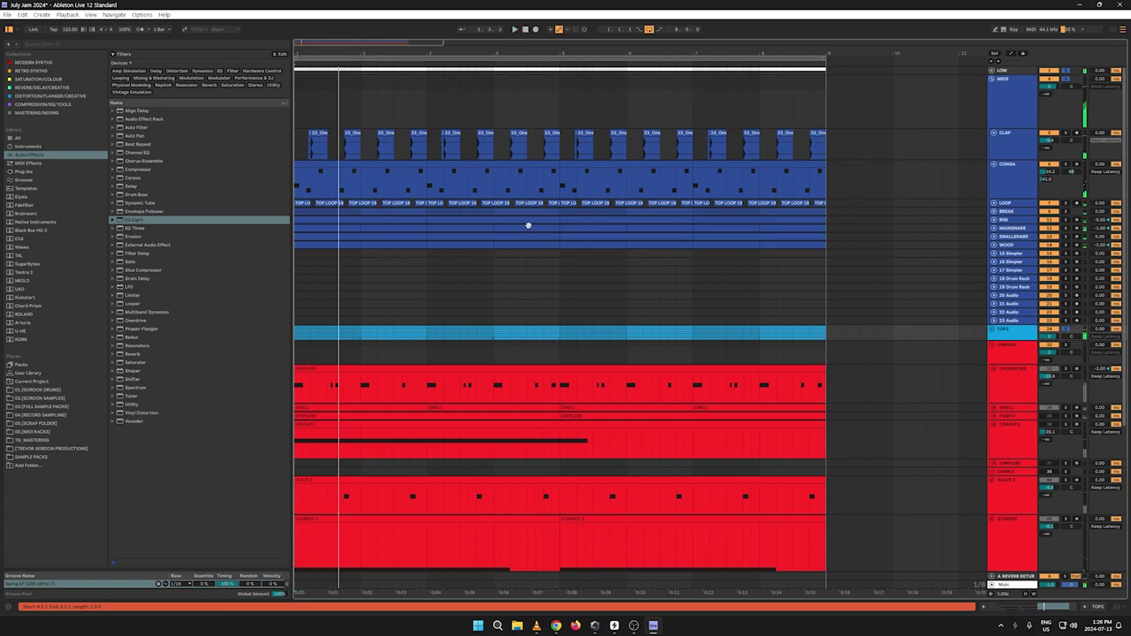
key(space)
key(space)
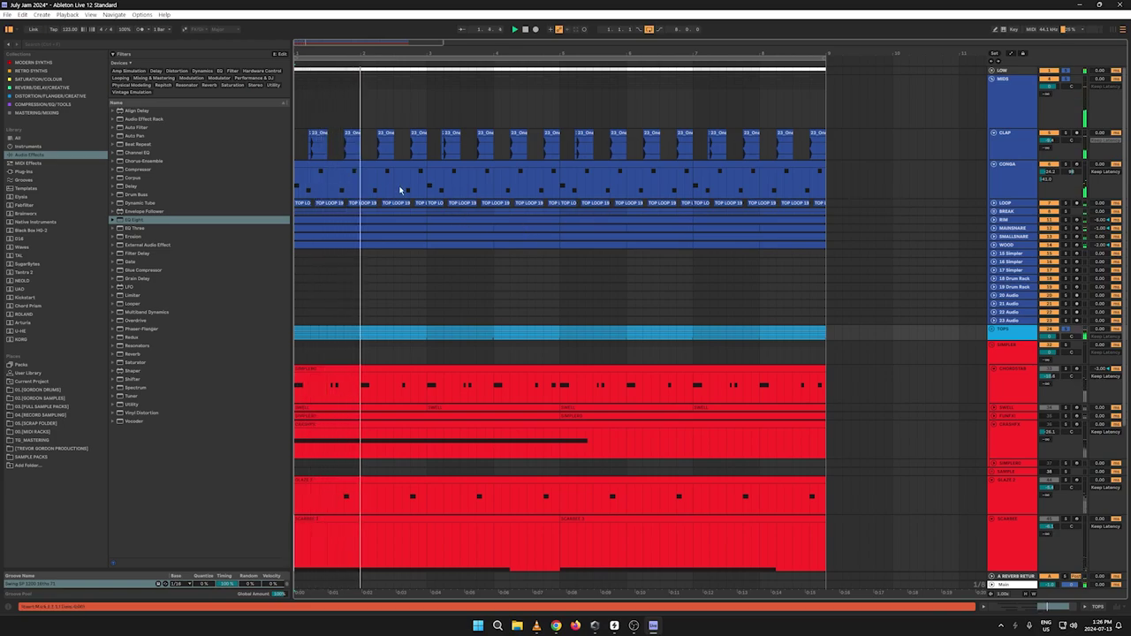
double_click(386, 166)
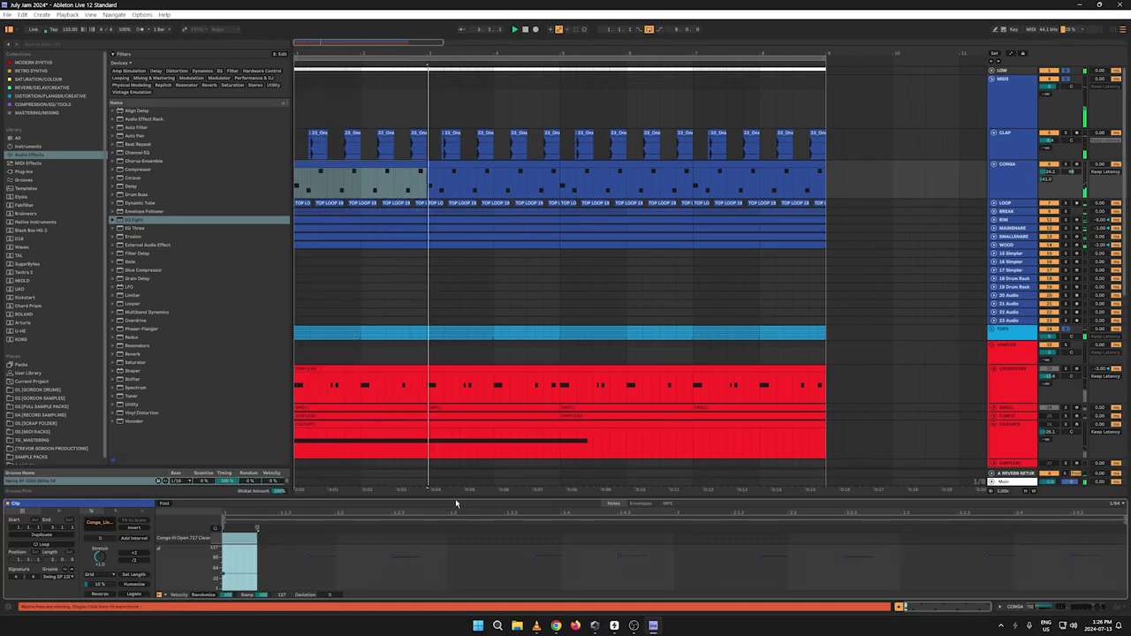
key(shift+Tab)
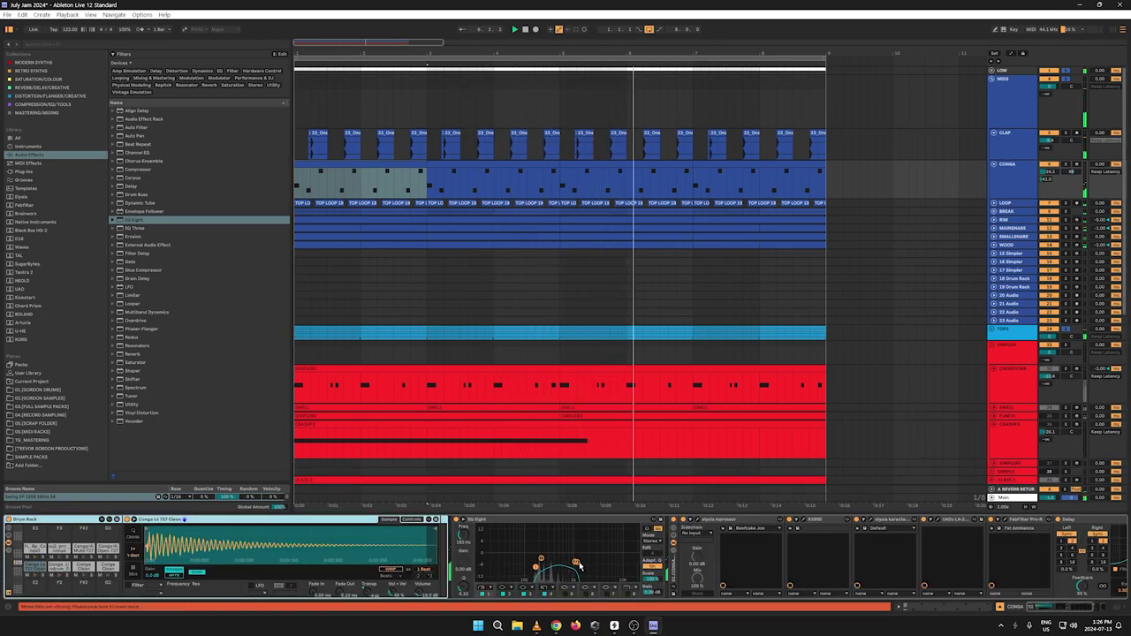
drag(576, 562, 565, 561)
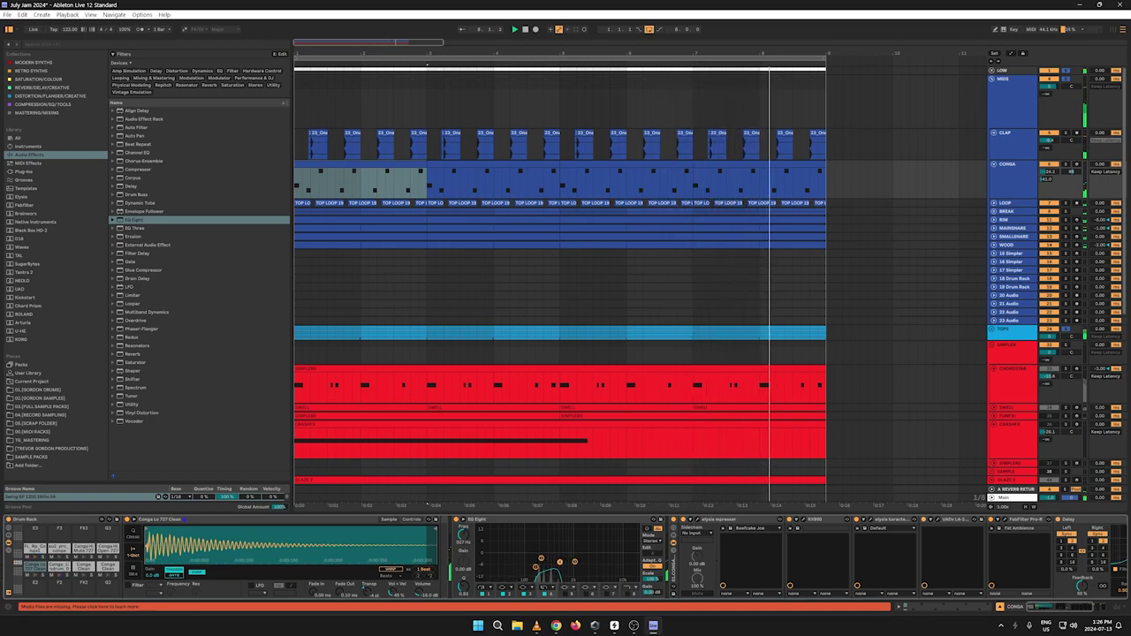
drag(560, 562, 572, 562)
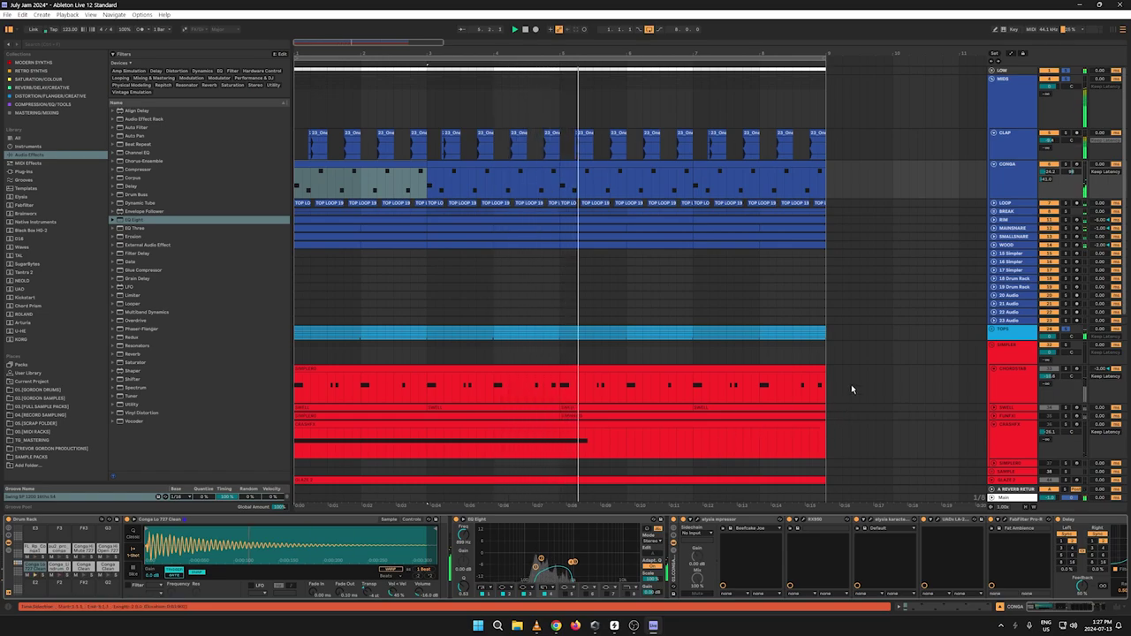
click(991, 79)
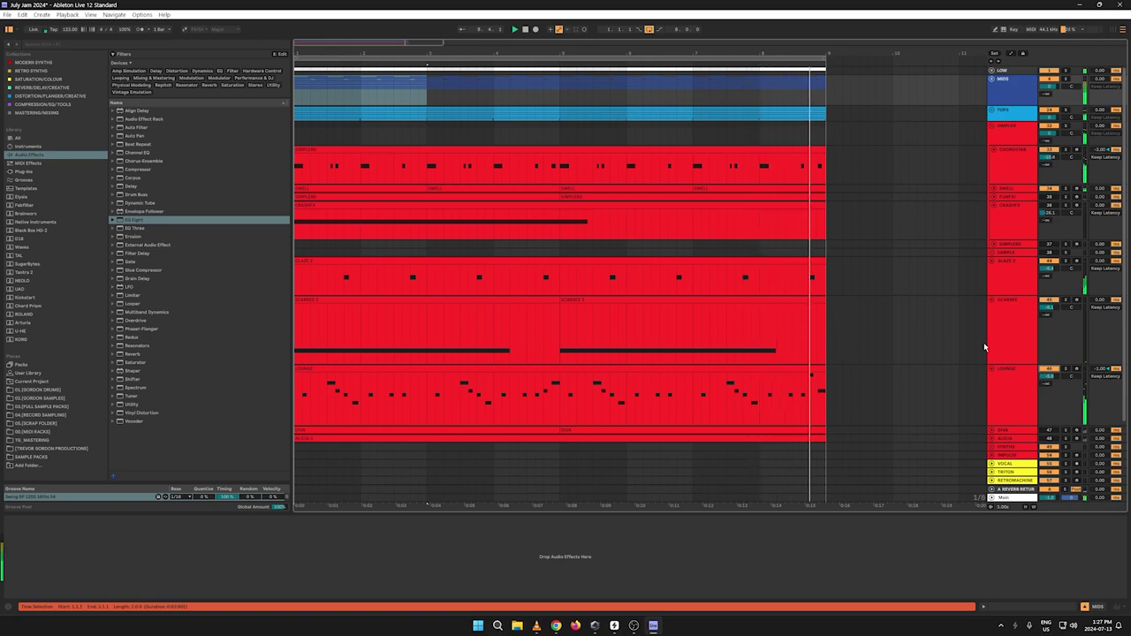
Step: Review the effects chains of LOUNGE, SIMPLER, GLAZE 2 and SCARBEE
click(1005, 386)
scroll(999, 371, down, 3)
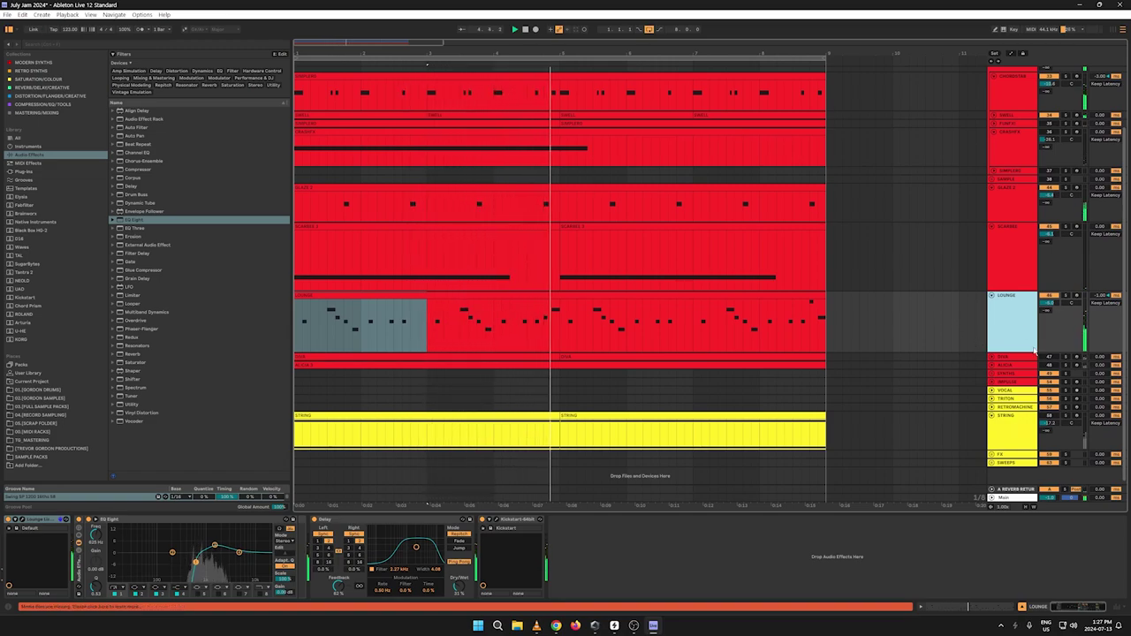
scroll(1003, 205, up, 2)
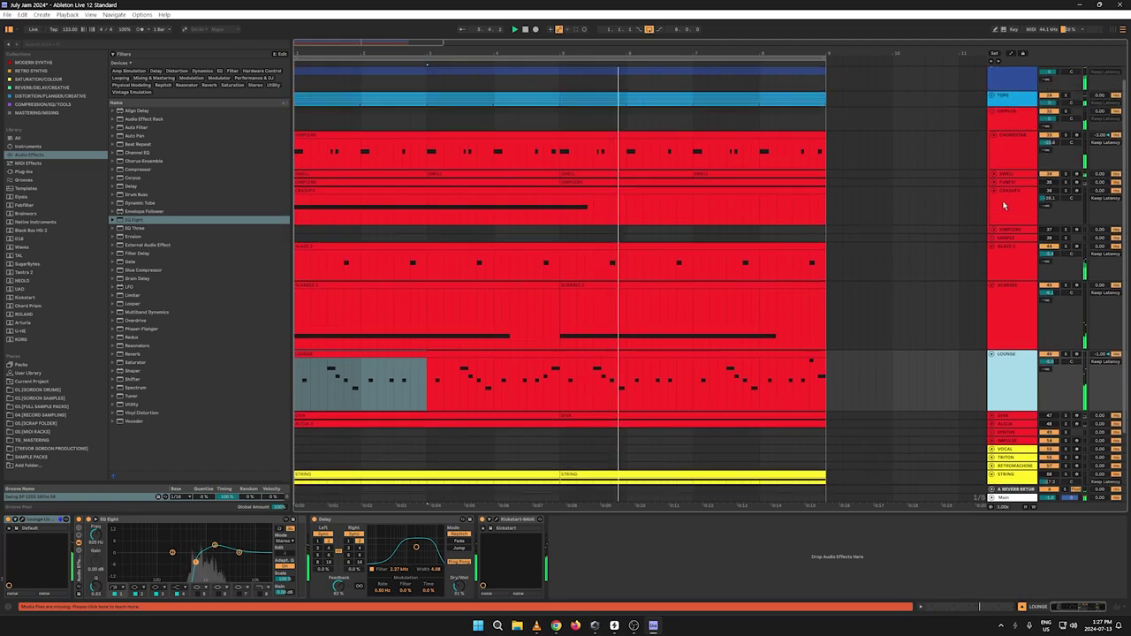
click(1057, 232)
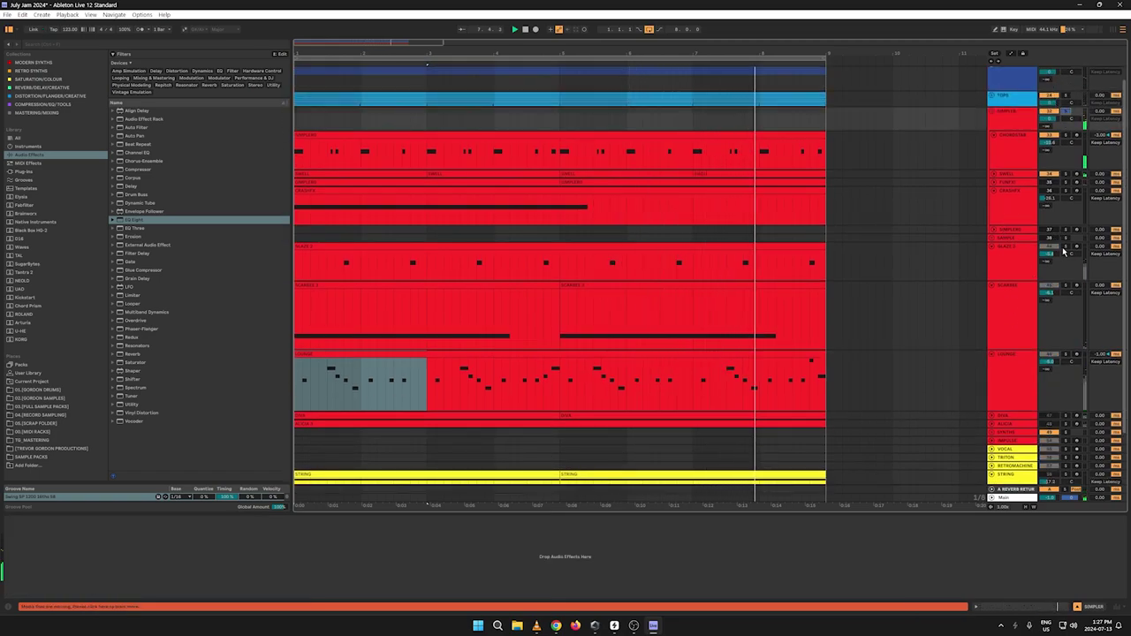
click(1028, 273)
click(1062, 341)
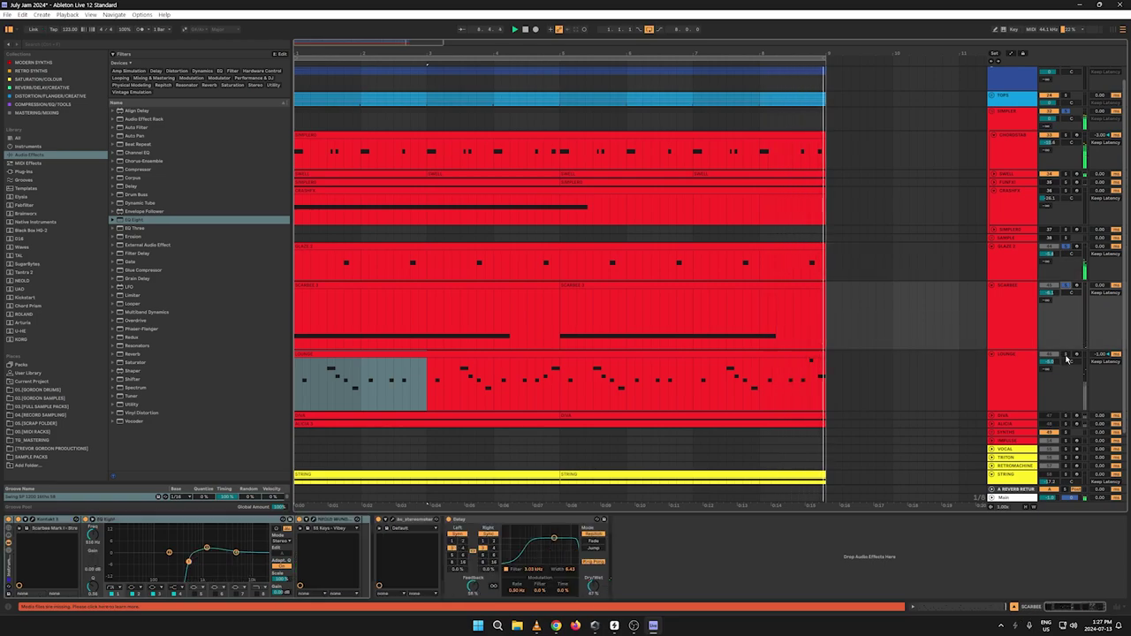
click(1065, 355)
click(1014, 304)
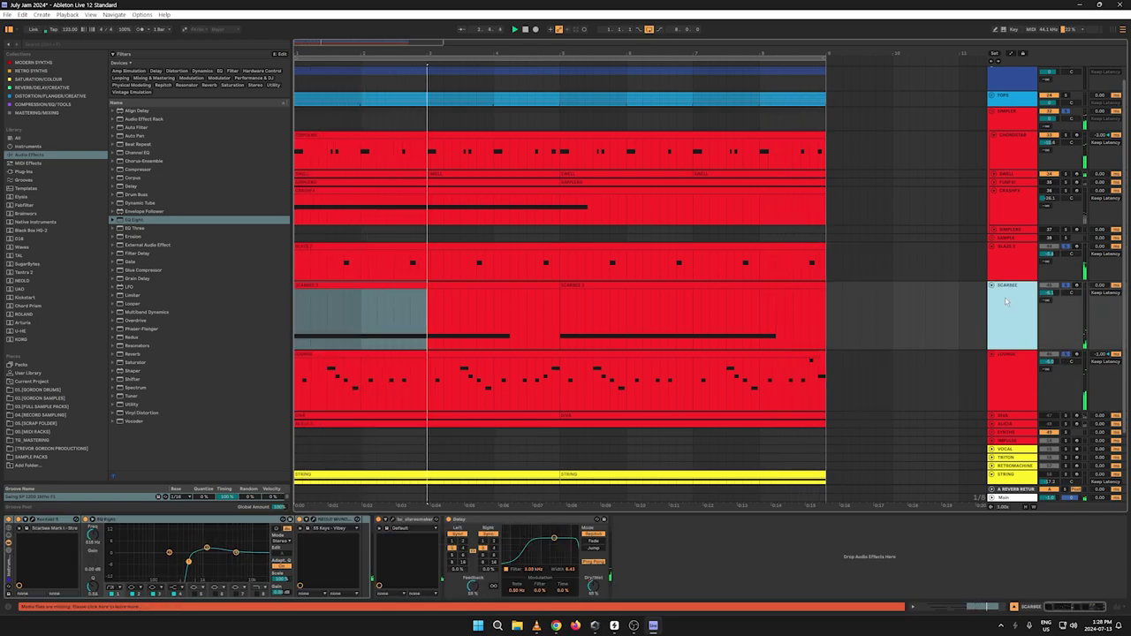
Step: Delete the SCARBEE clips in bars 1–9 and arm SCARBEE for recording
drag(827, 308, 253, 308)
key(Delete)
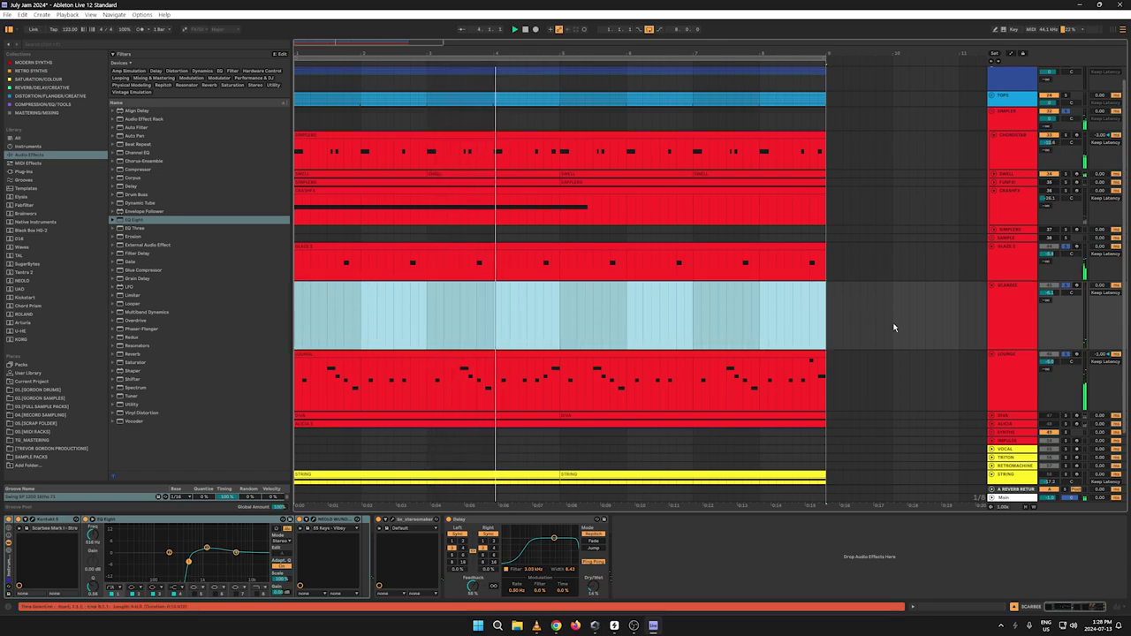
click(1025, 310)
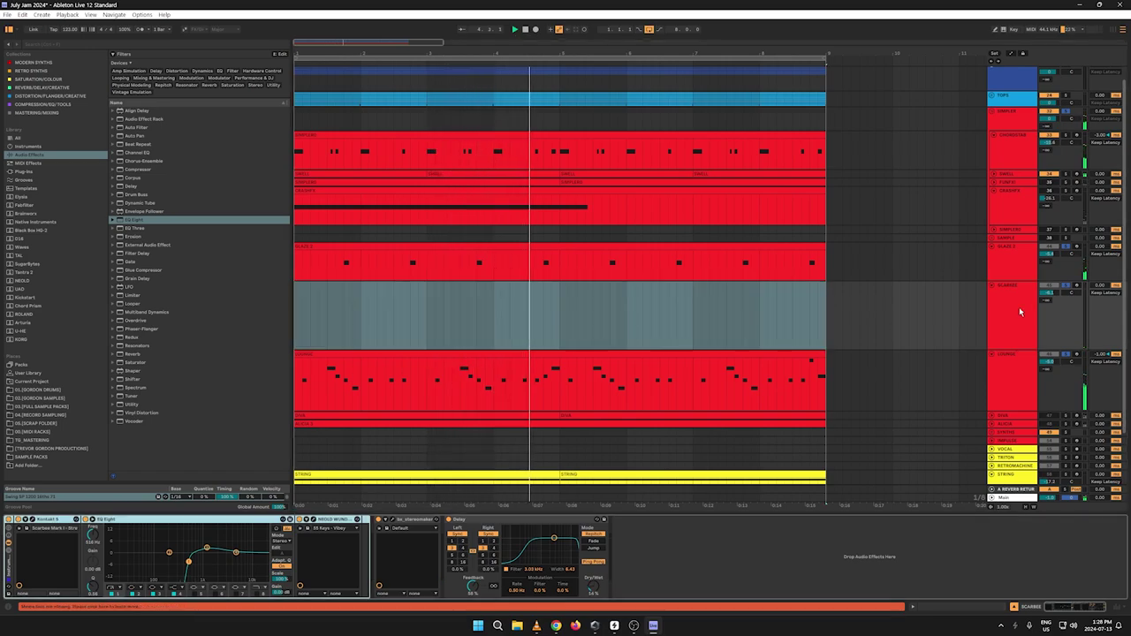
click(1075, 285)
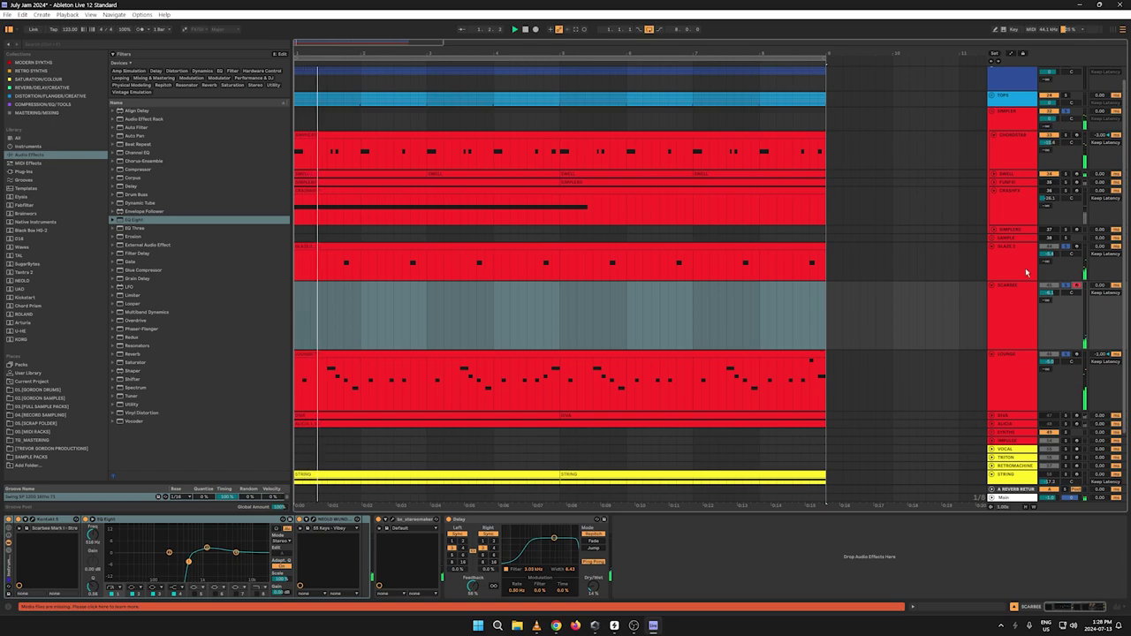
Step: Insert an empty MIDI clip over bars 1–9 on SCARBEE and enlarge the piano roll
drag(825, 317, 295, 297)
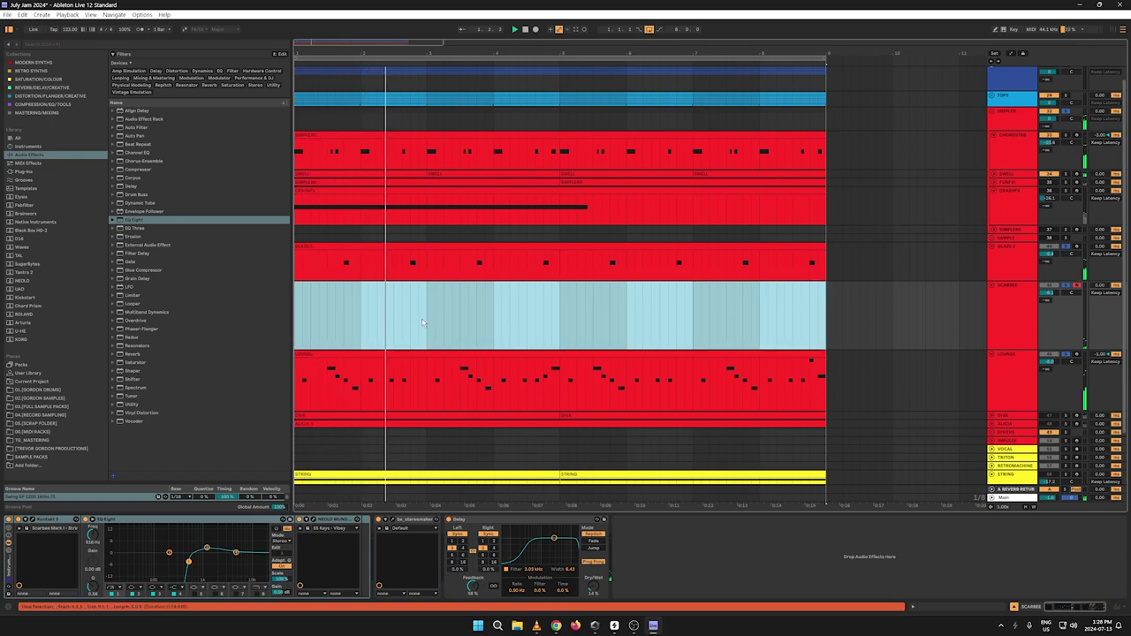
right_click(462, 308)
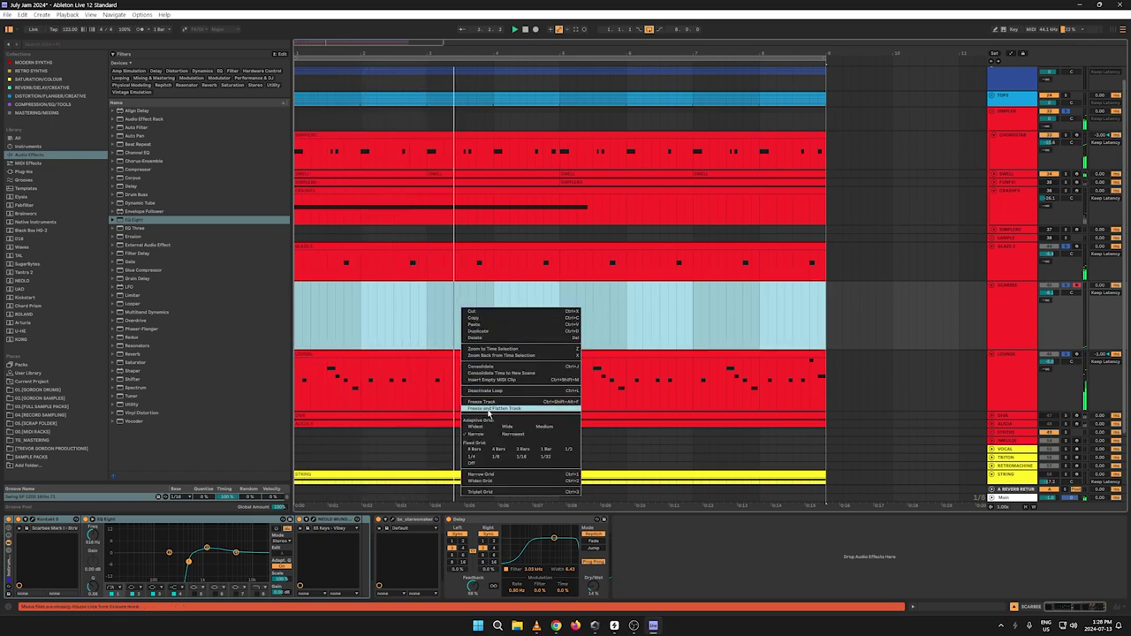
click(497, 313)
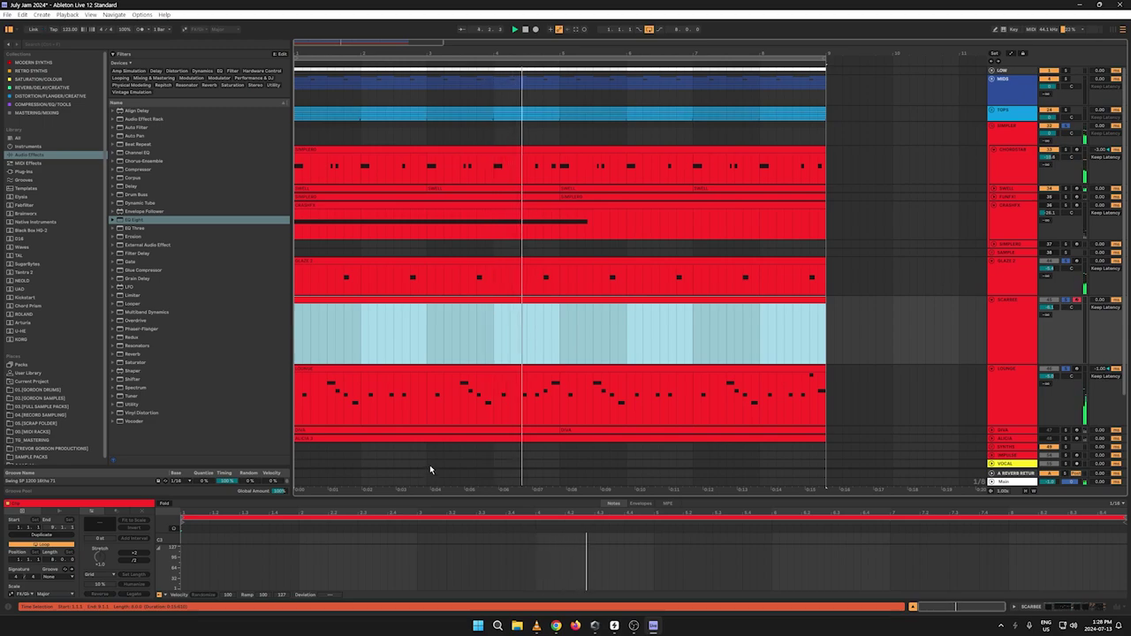
drag(422, 492, 442, 264)
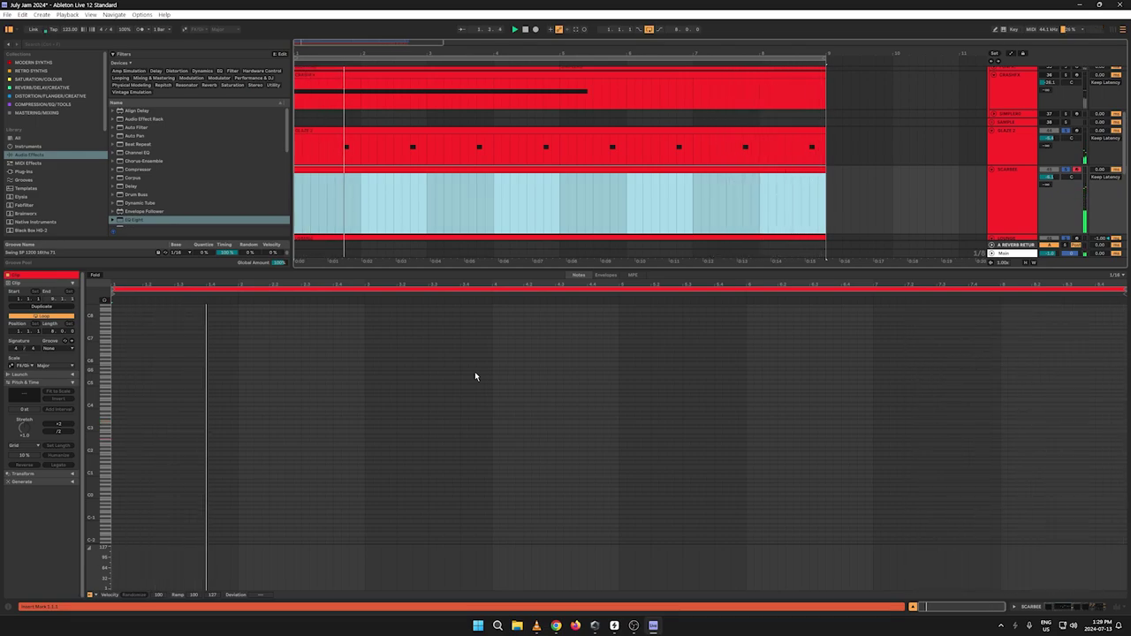
Step: Zoom the piano roll in vertically so the Scarbee clip's note rows are taller
drag(95, 477, 119, 500)
drag(92, 443, 86, 453)
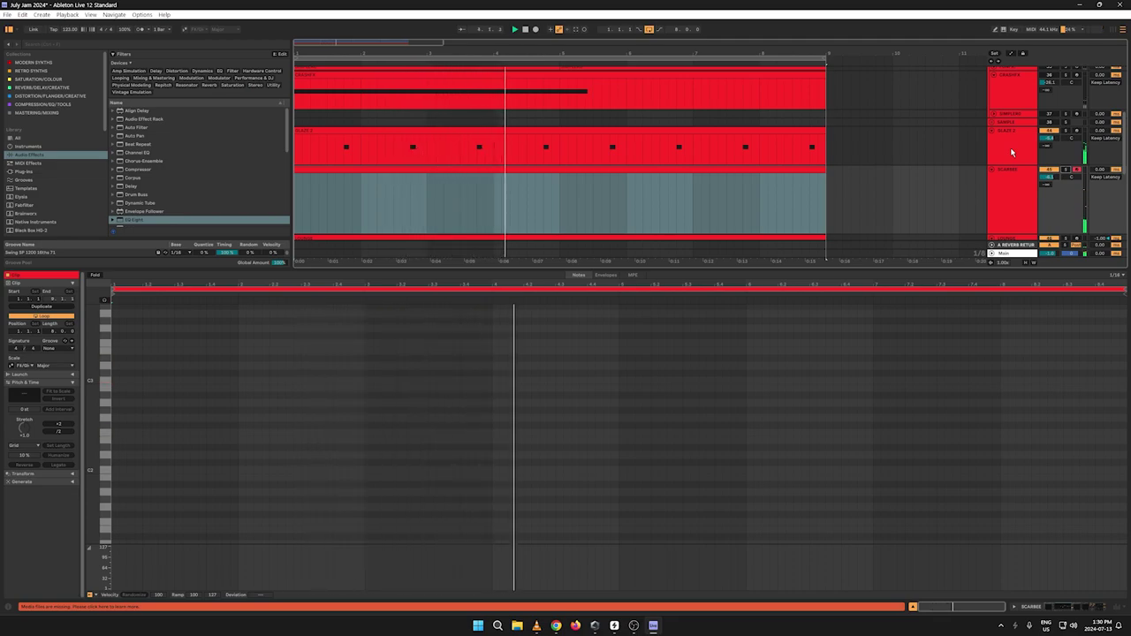
Step: Record chords onto the Scarbee track in the arrangement, then stop and solo the track
click(525, 30)
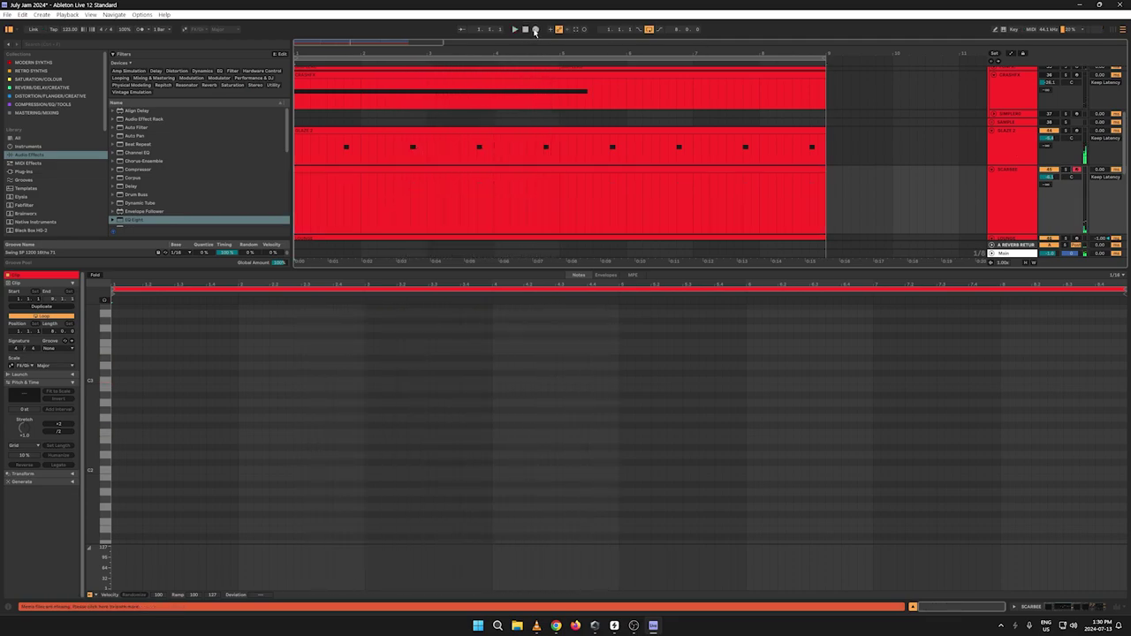
click(534, 30)
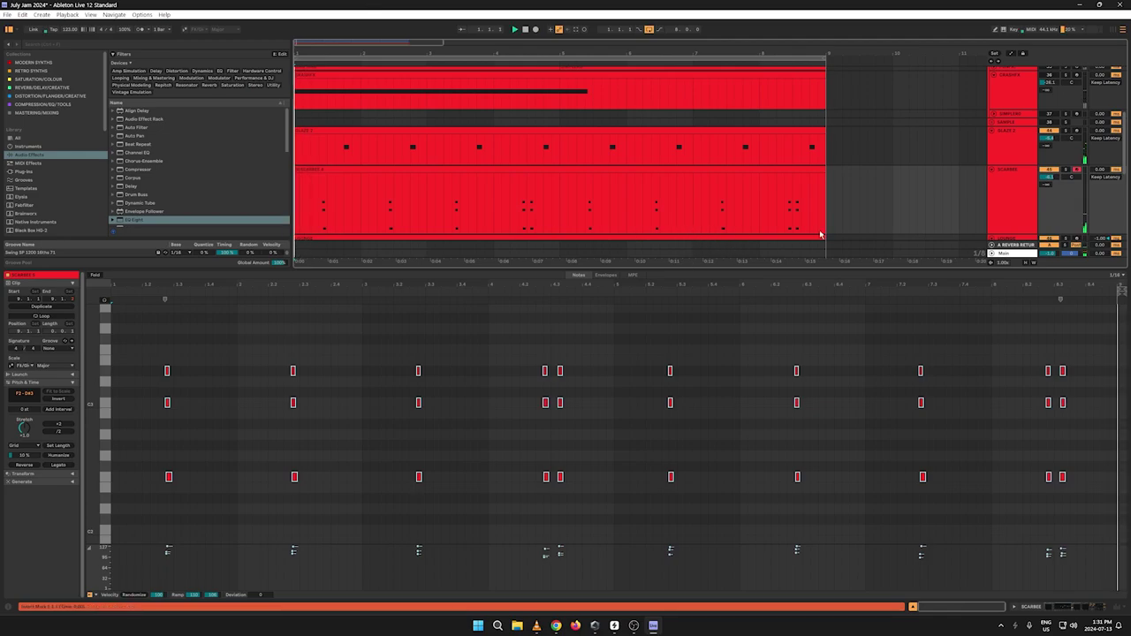
double_click(1016, 191)
key(space)
click(1014, 334)
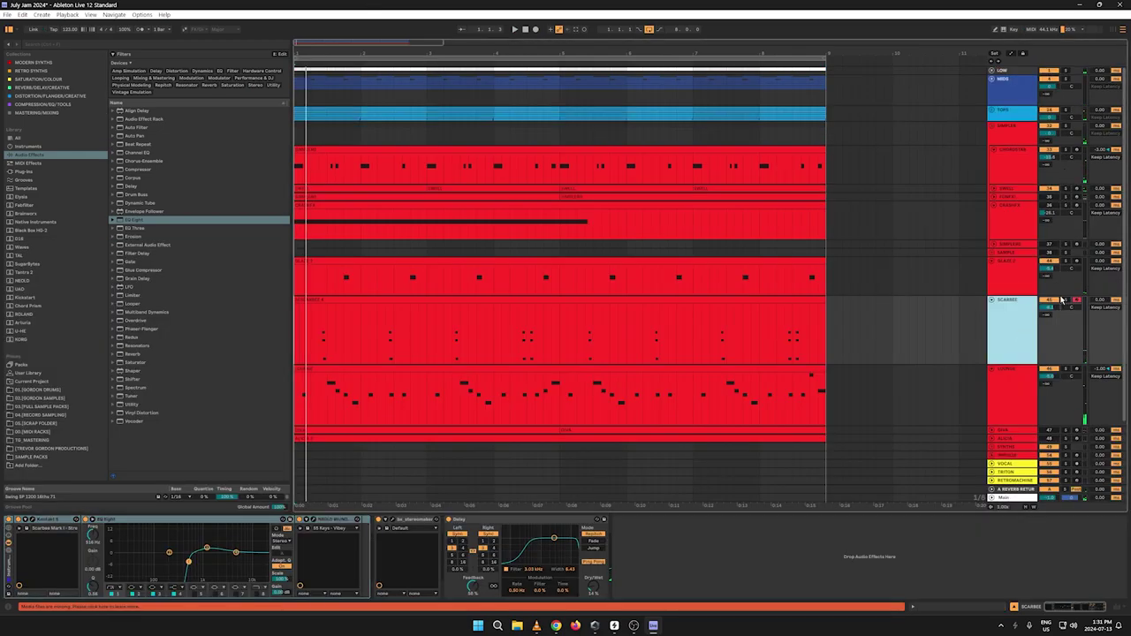
click(1066, 301)
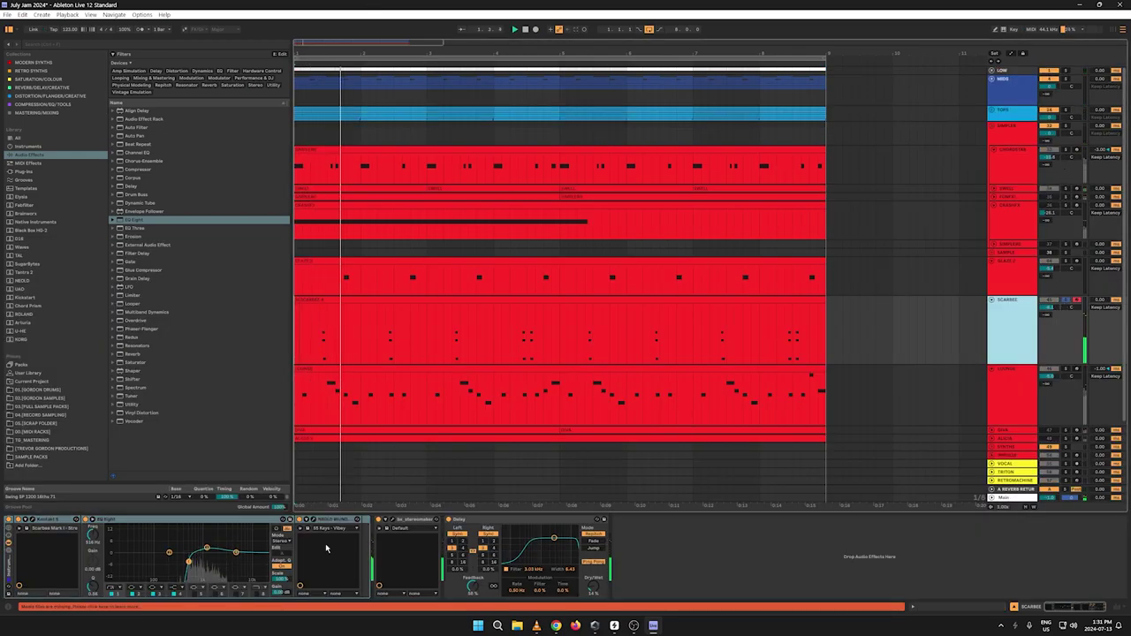
Step: In Kontakt's Scarbee Mark I, try two effect presets and raise the Delay filter frequency
click(33, 524)
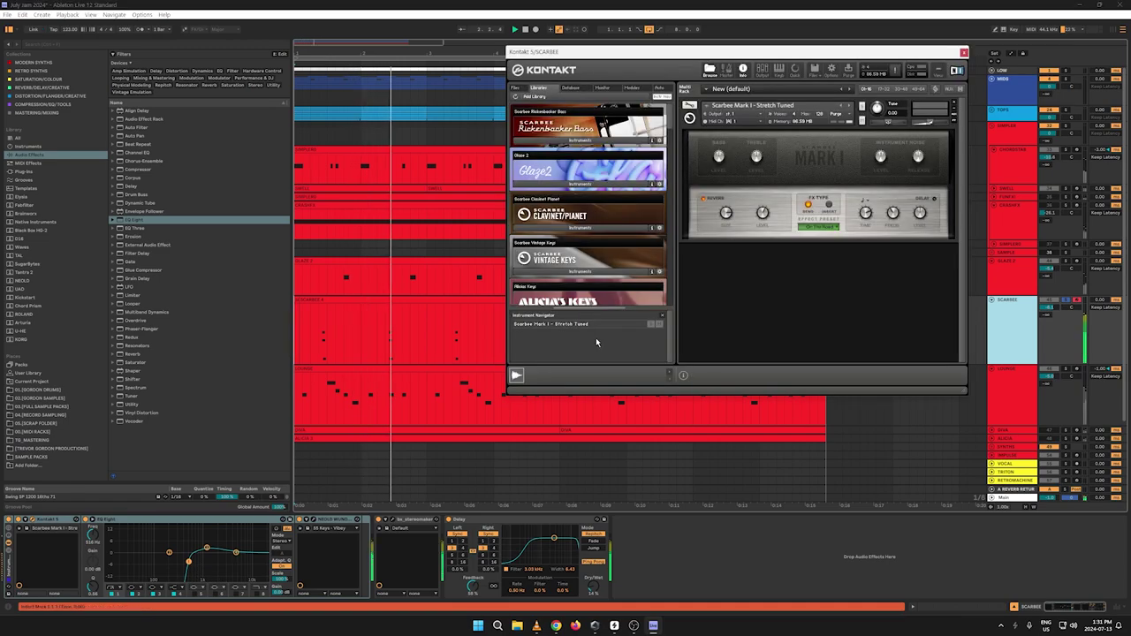
click(835, 228)
click(812, 240)
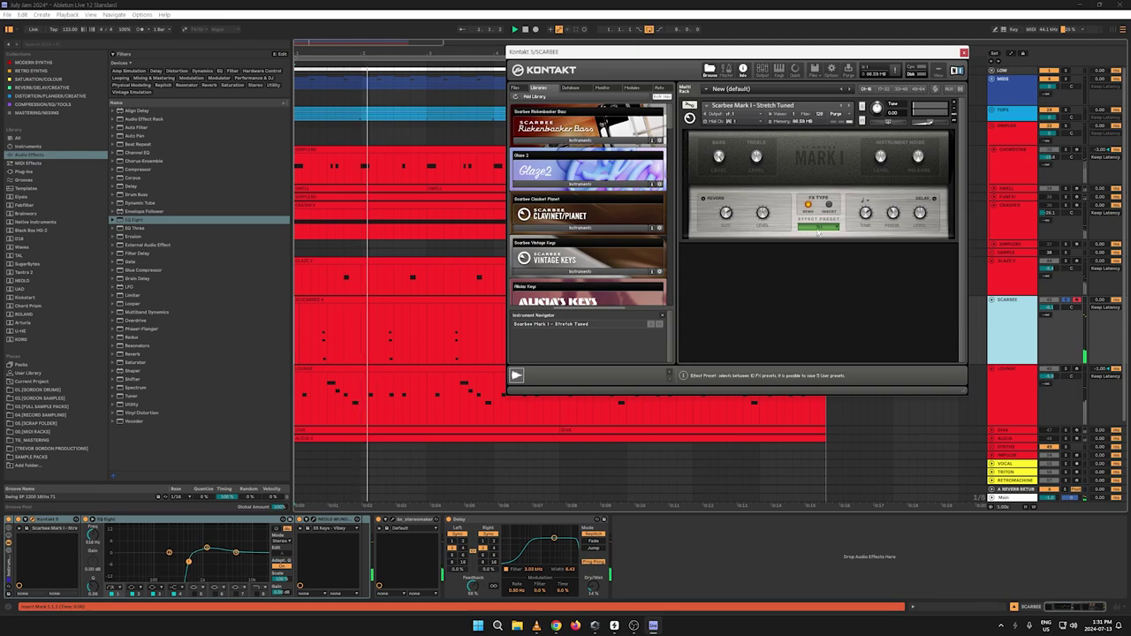
click(817, 232)
click(813, 245)
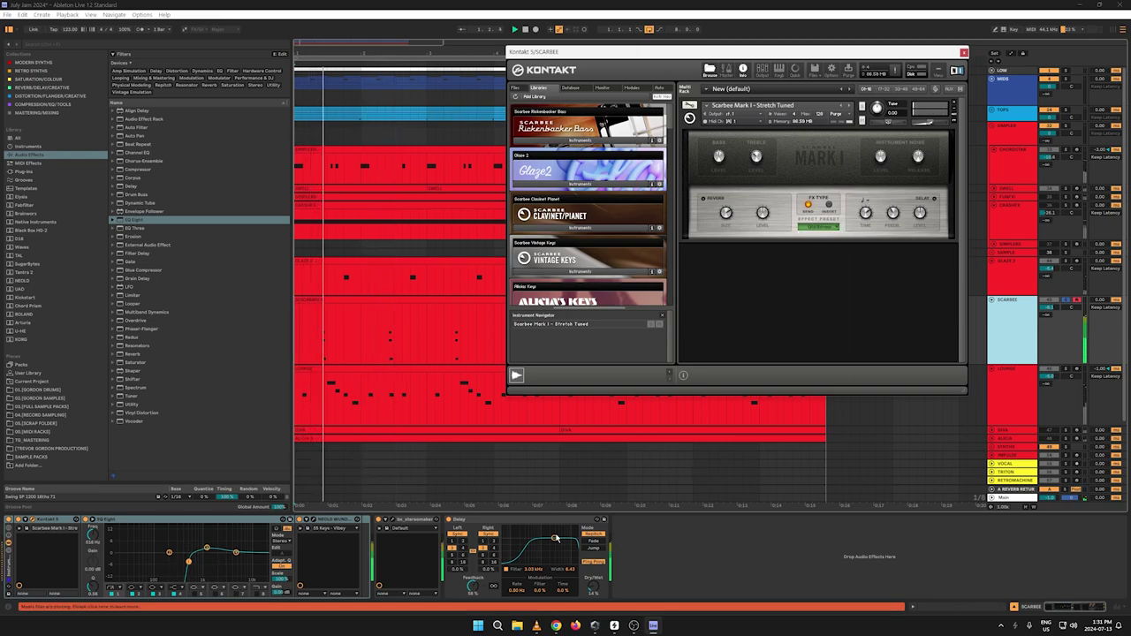
drag(555, 537, 560, 539)
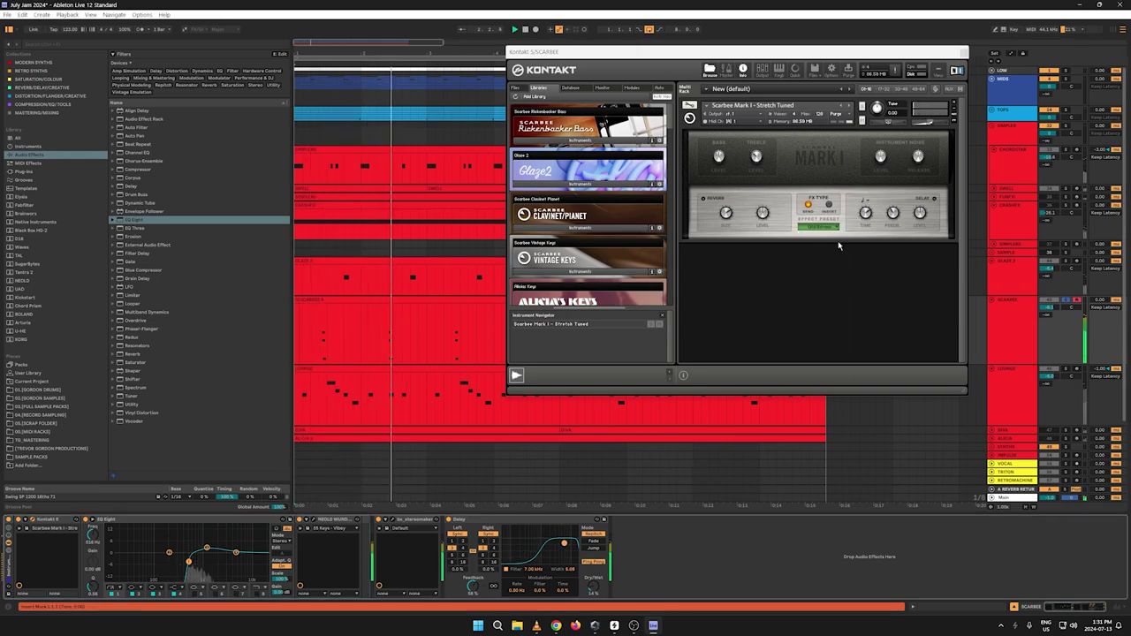
Step: Cycle through further effect presets, including Flat Cube Funk, before settling on another
click(817, 227)
click(813, 254)
click(817, 227)
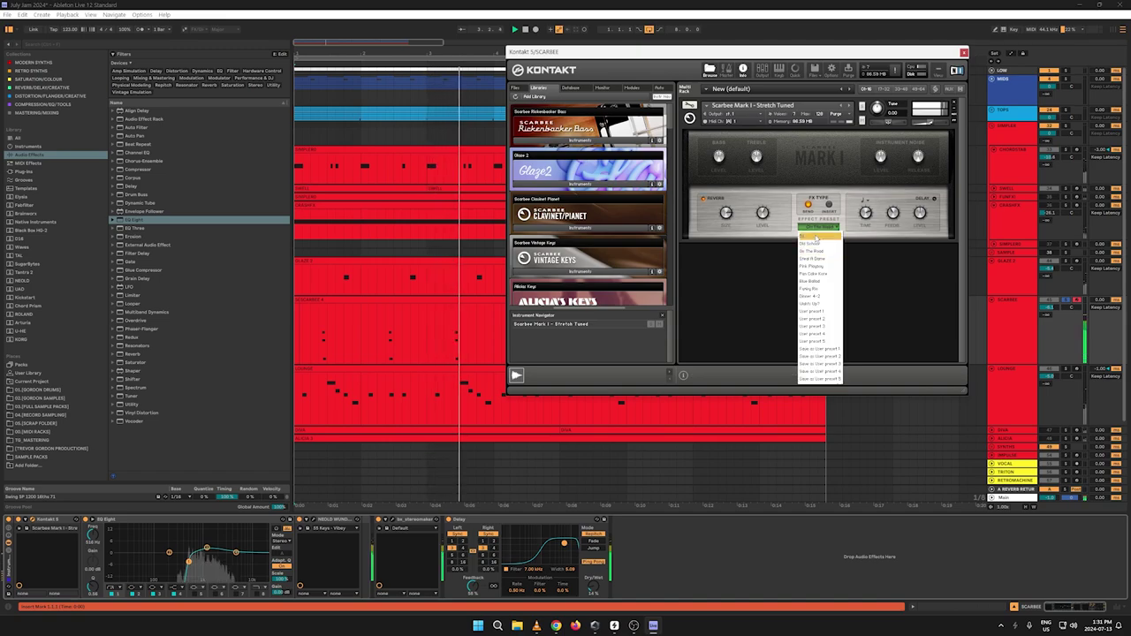
click(818, 248)
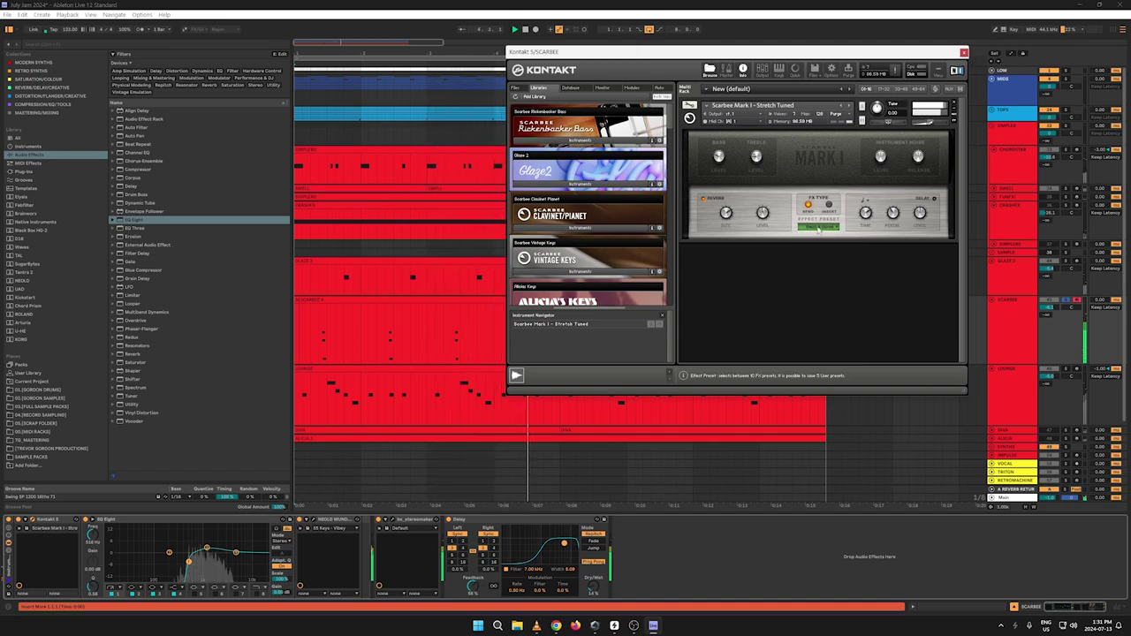
click(819, 228)
click(812, 266)
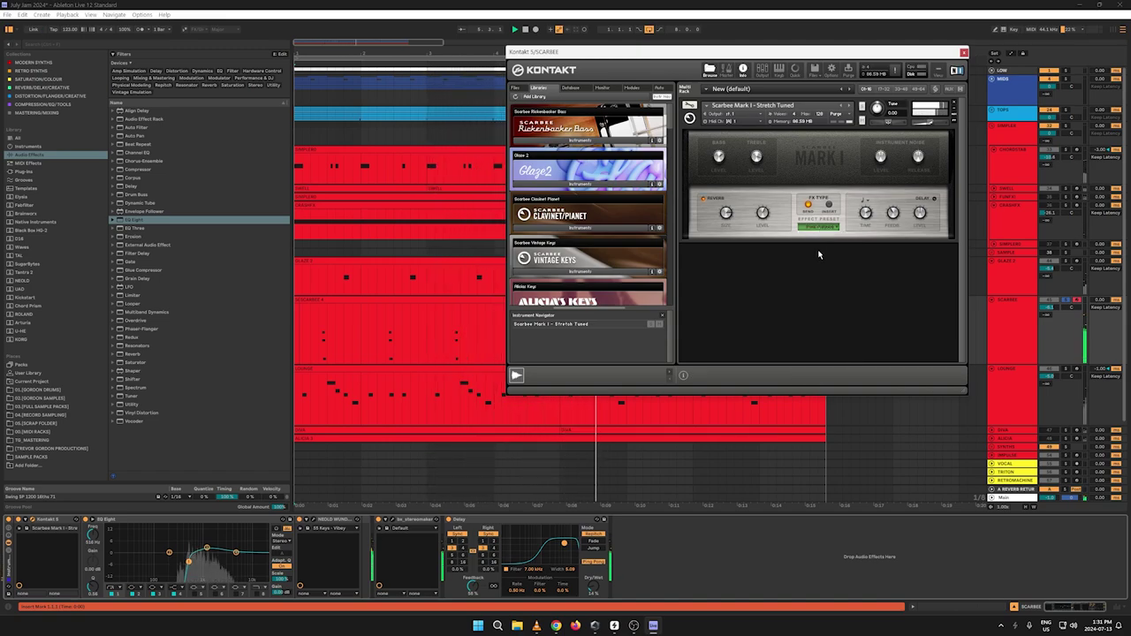
click(820, 228)
click(817, 274)
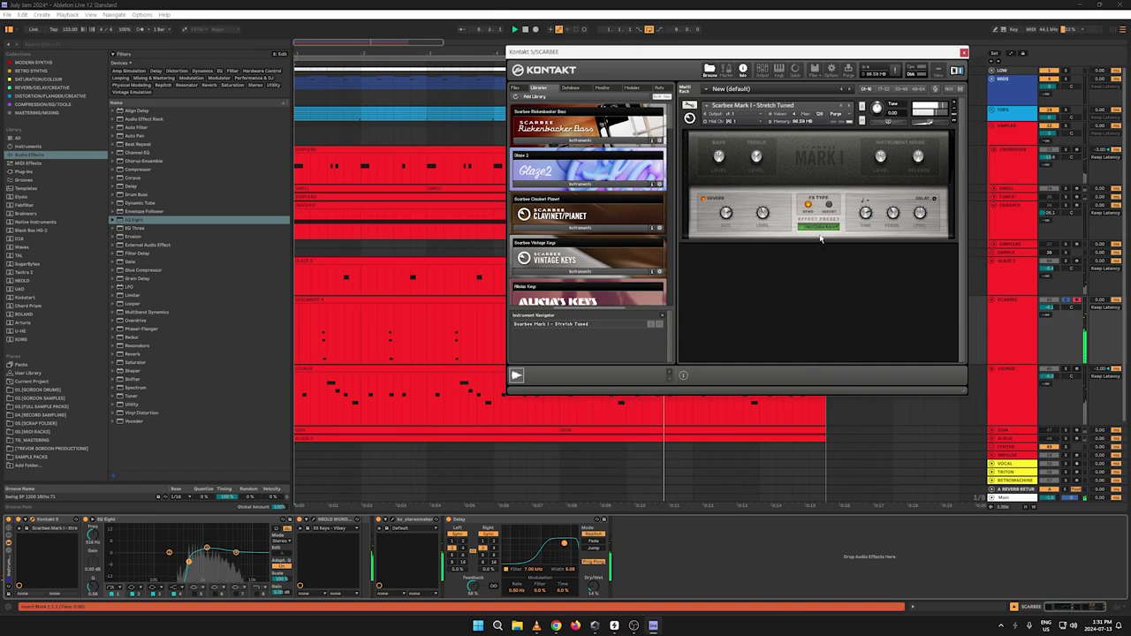
click(821, 229)
click(811, 280)
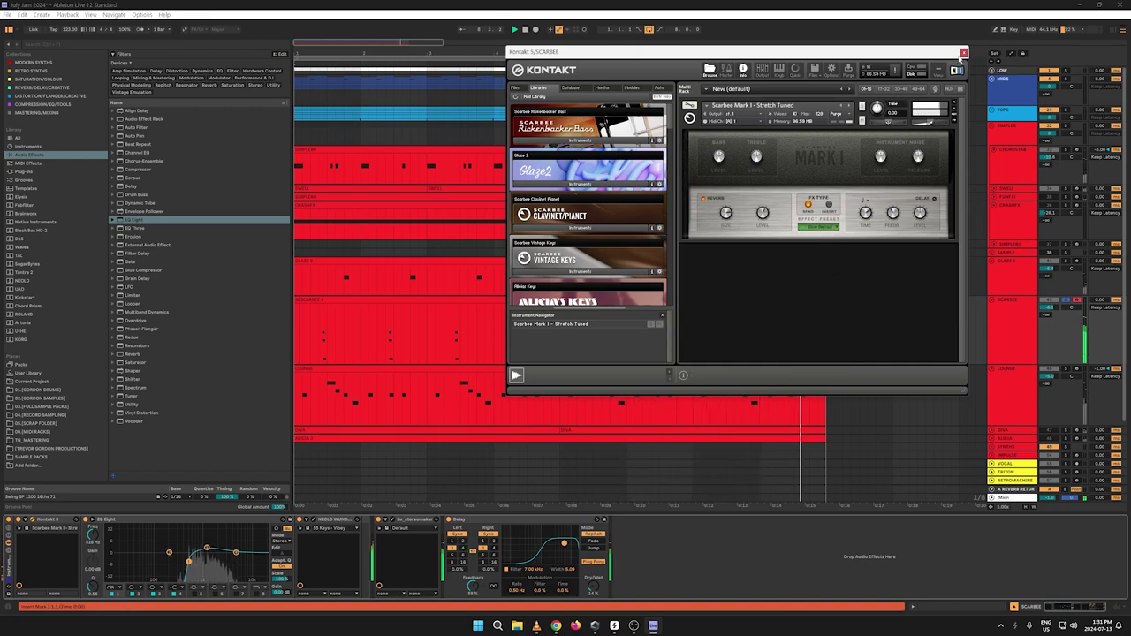
Step: Close Kontakt, open the Scarbee clip's notes, select its first and third chords, and mark the opening section
click(963, 52)
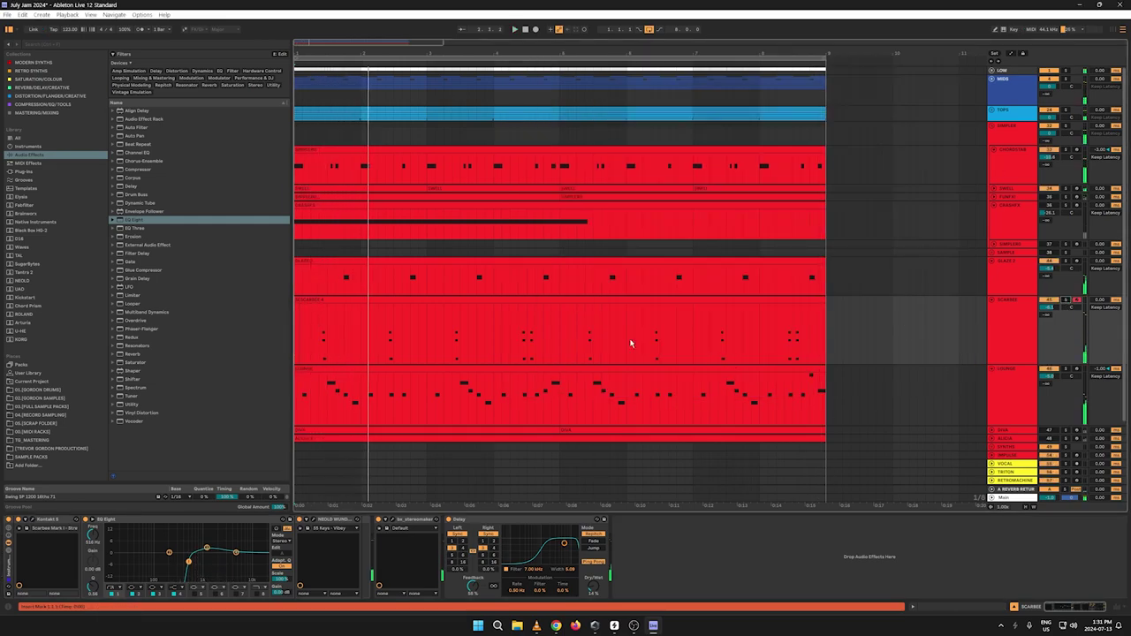
double_click(360, 301)
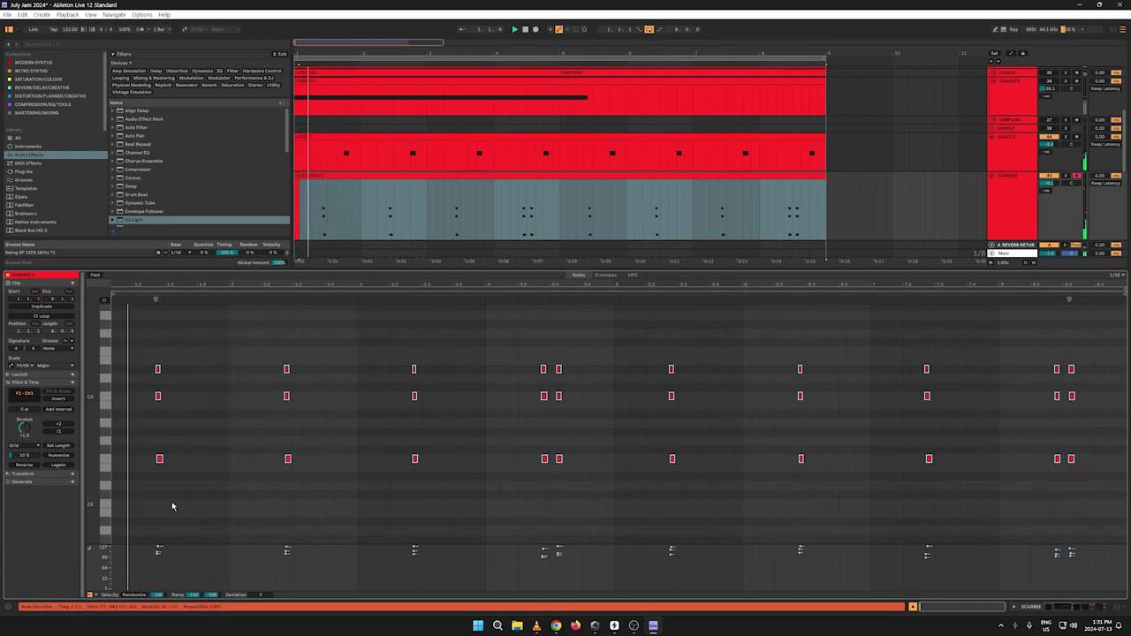
drag(173, 497, 166, 373)
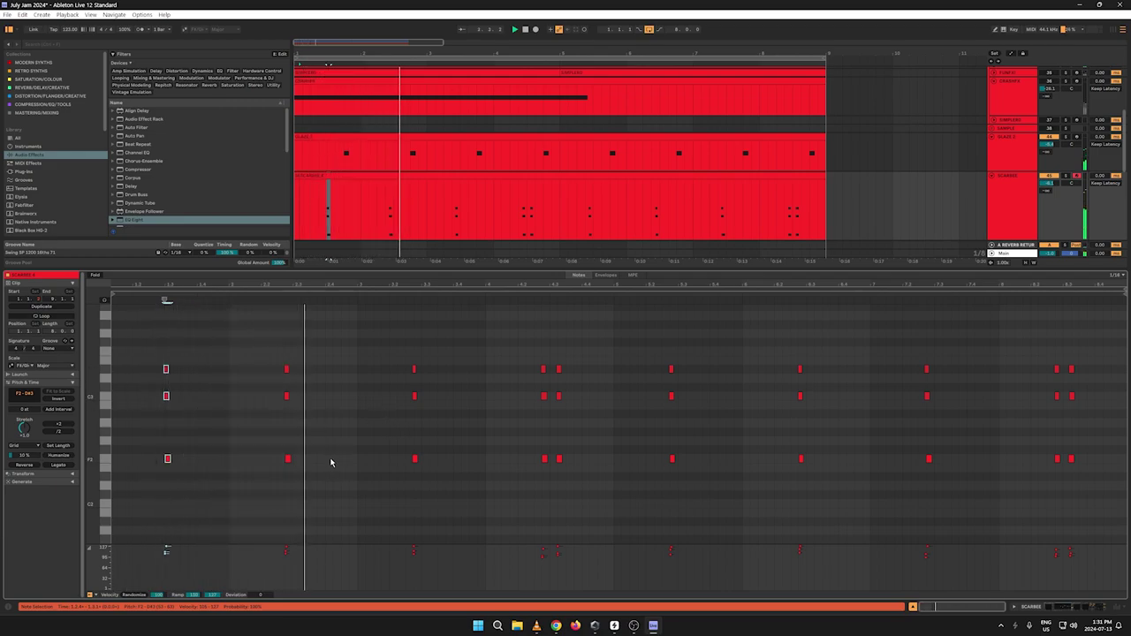
drag(438, 471, 424, 372)
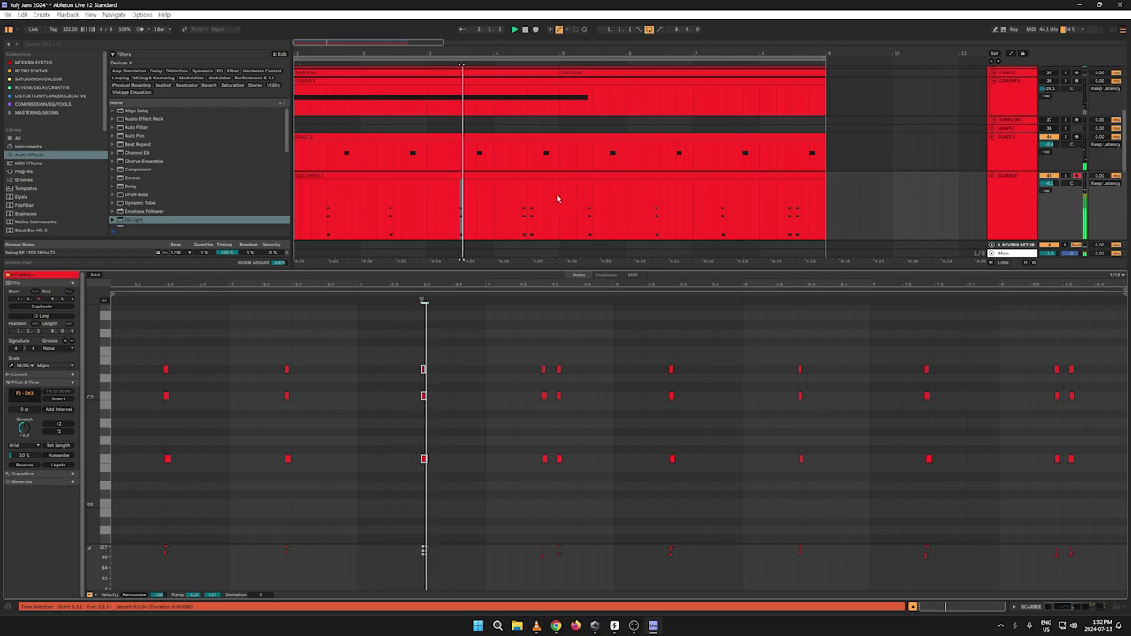
drag(557, 198, 252, 203)
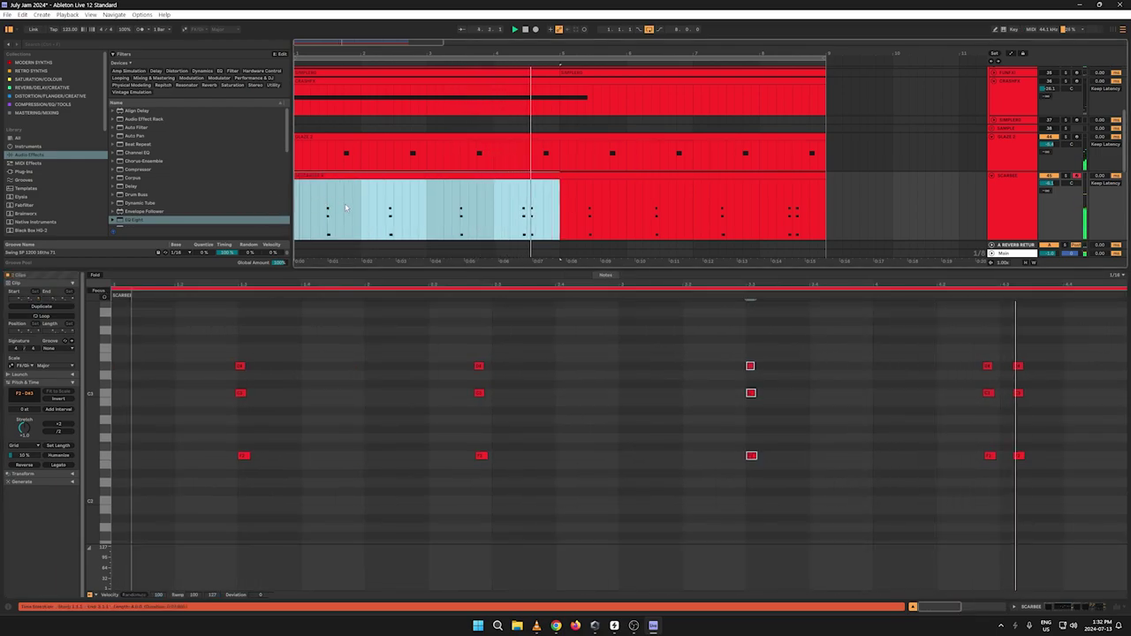
Step: Consolidate the selected Scarbee section into one clip and shift its second chord slightly later
click(325, 177)
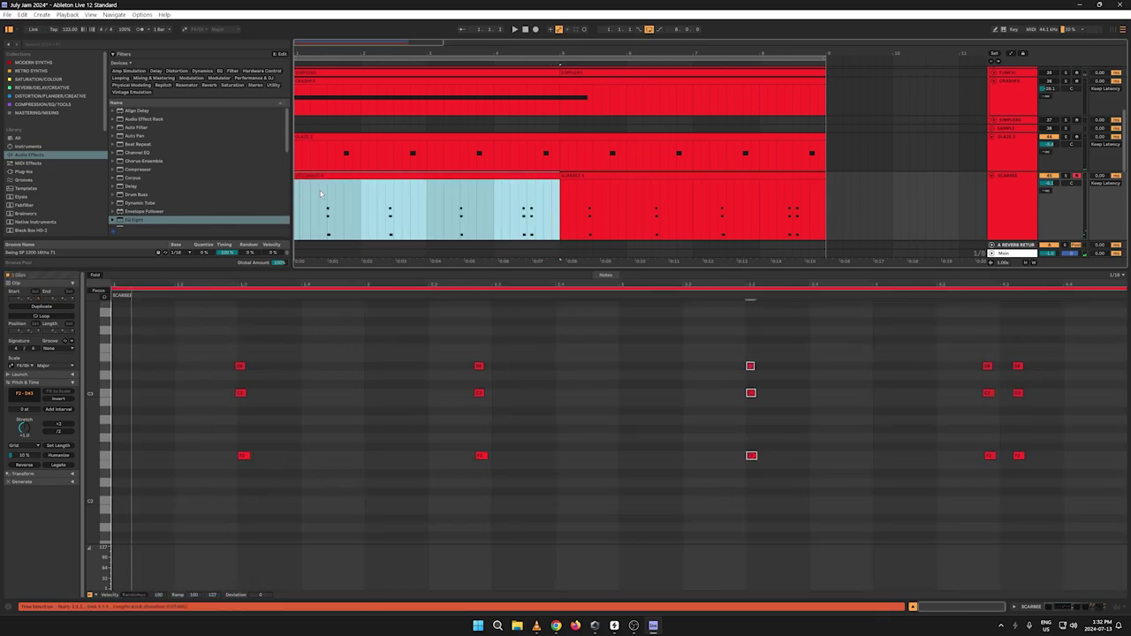
right_click(328, 182)
click(332, 257)
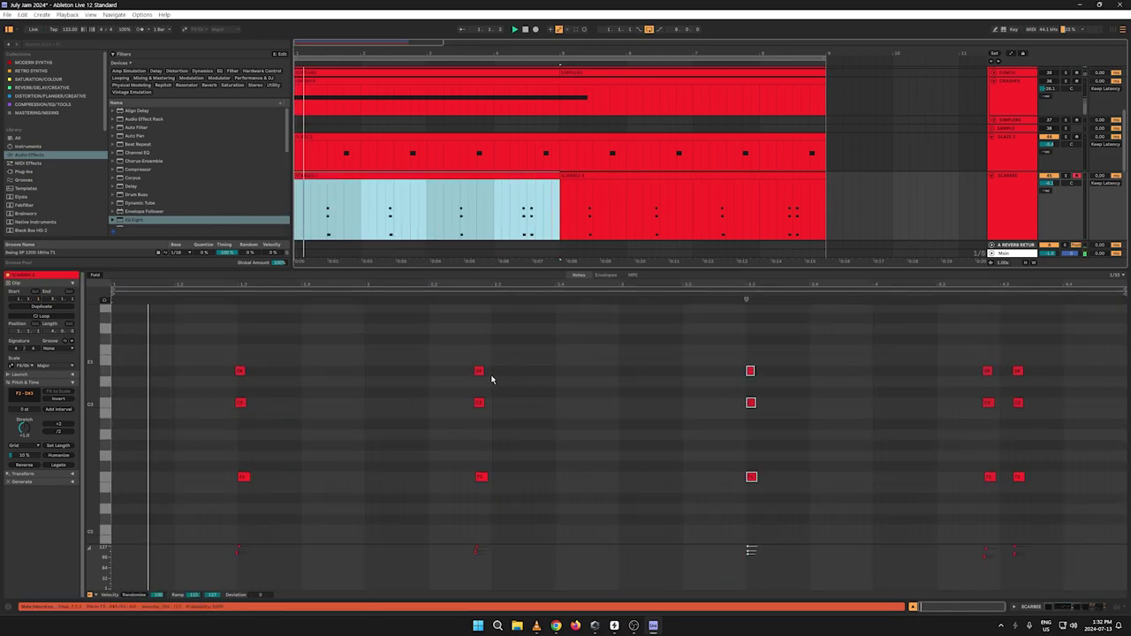
drag(278, 480, 244, 373)
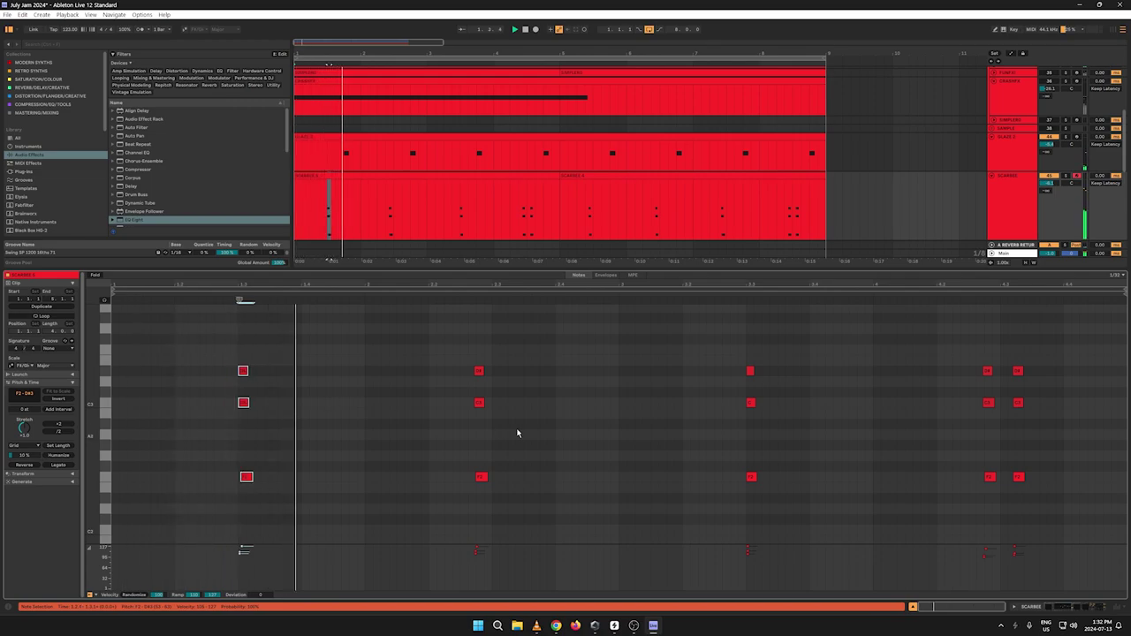
mouse_move(507, 488)
mouse_down()
mouse_move(473, 324)
mouse_move(476, 335)
mouse_up()
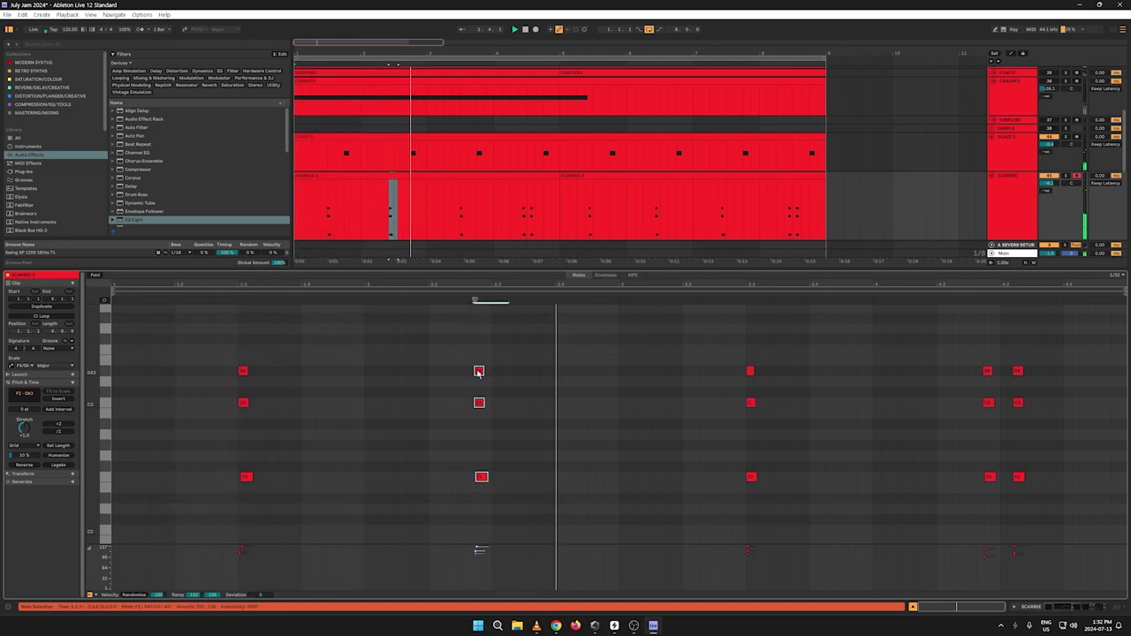
drag(480, 283, 504, 304)
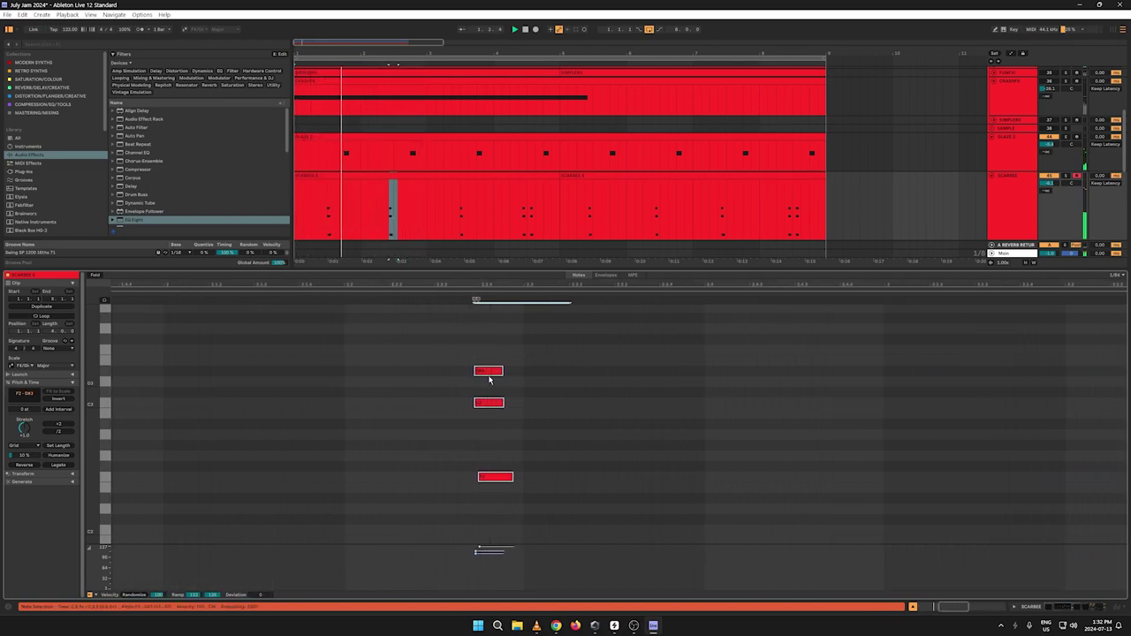
drag(489, 379, 495, 377)
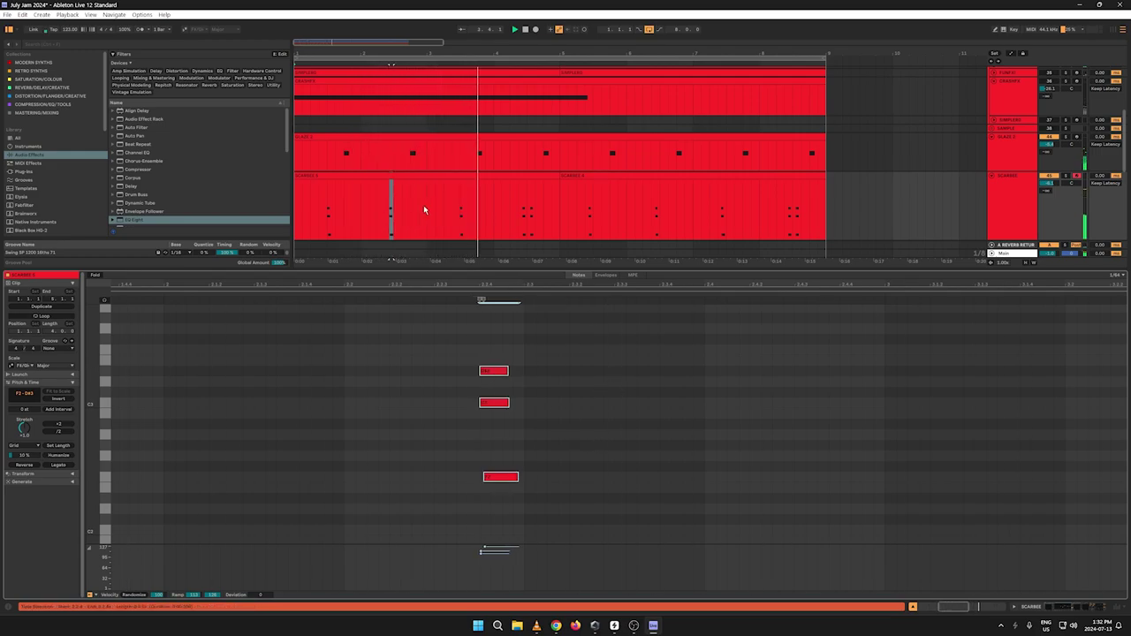
Step: Copy the start of the SCARBEE 4 clip further along and consolidate the pieces into one clip
drag(357, 216, 260, 215)
right_click(327, 183)
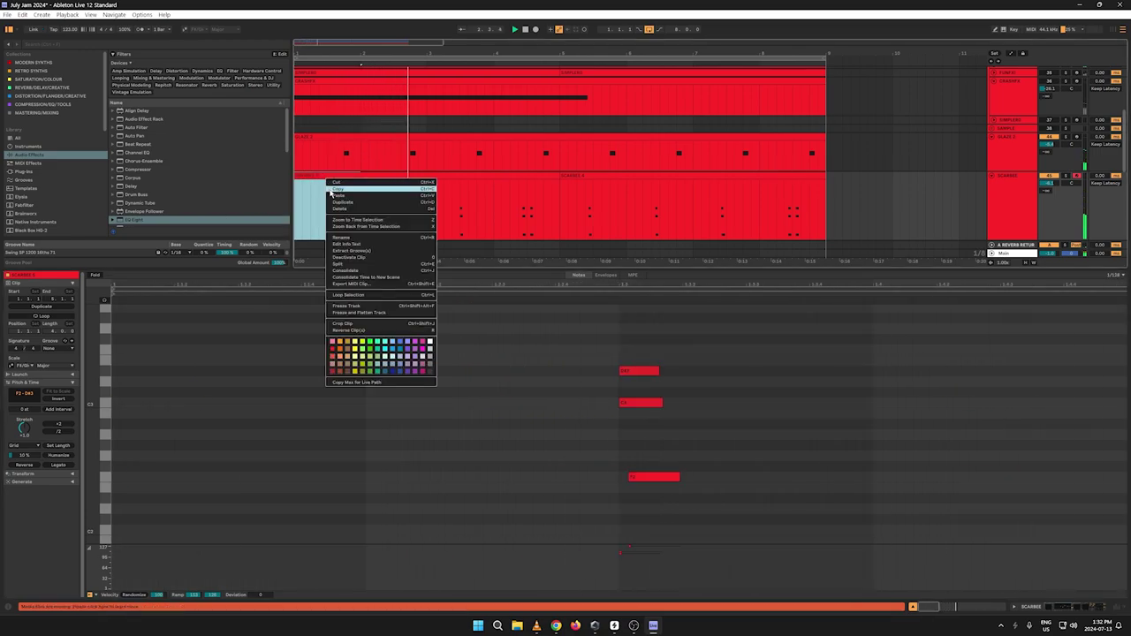
click(332, 189)
click(428, 207)
key(ctrl+v)
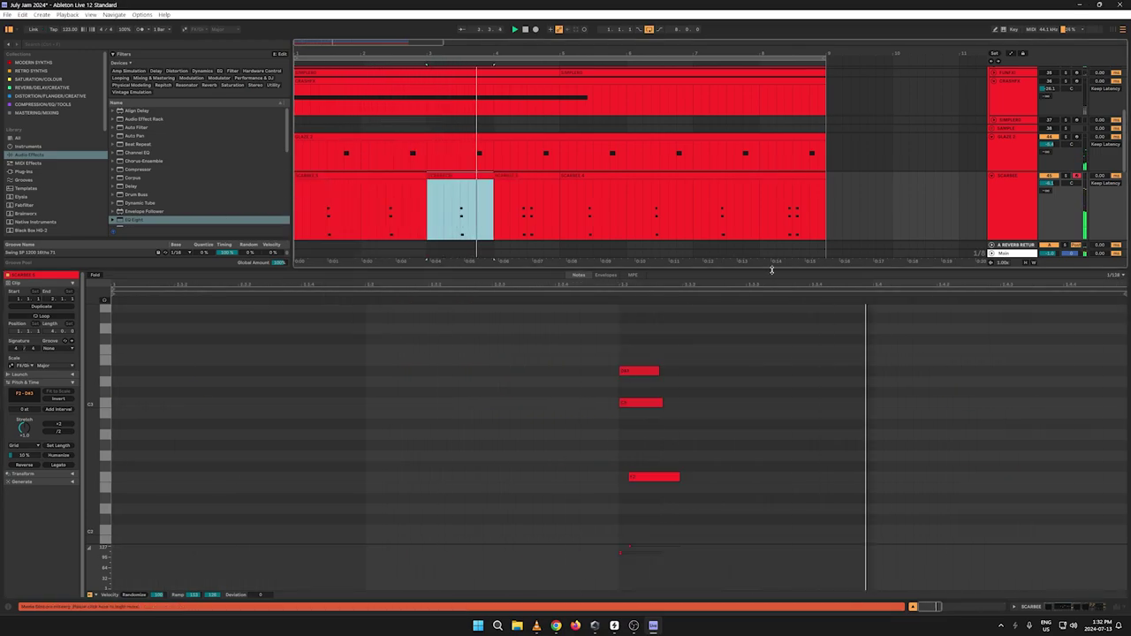
drag(558, 217, 256, 213)
right_click(317, 176)
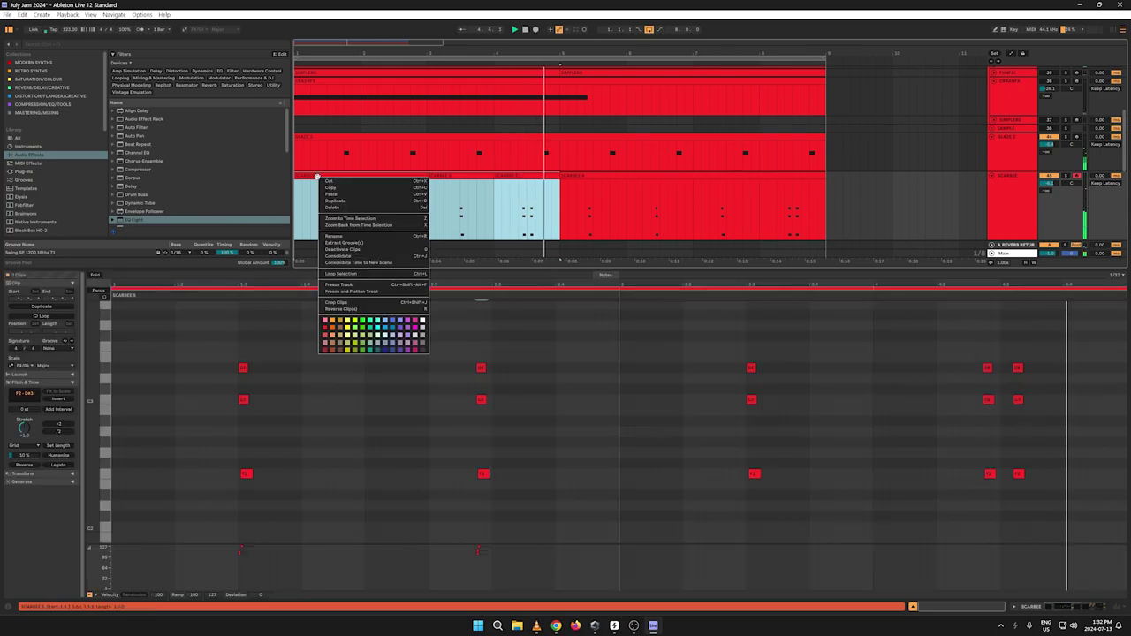
click(339, 255)
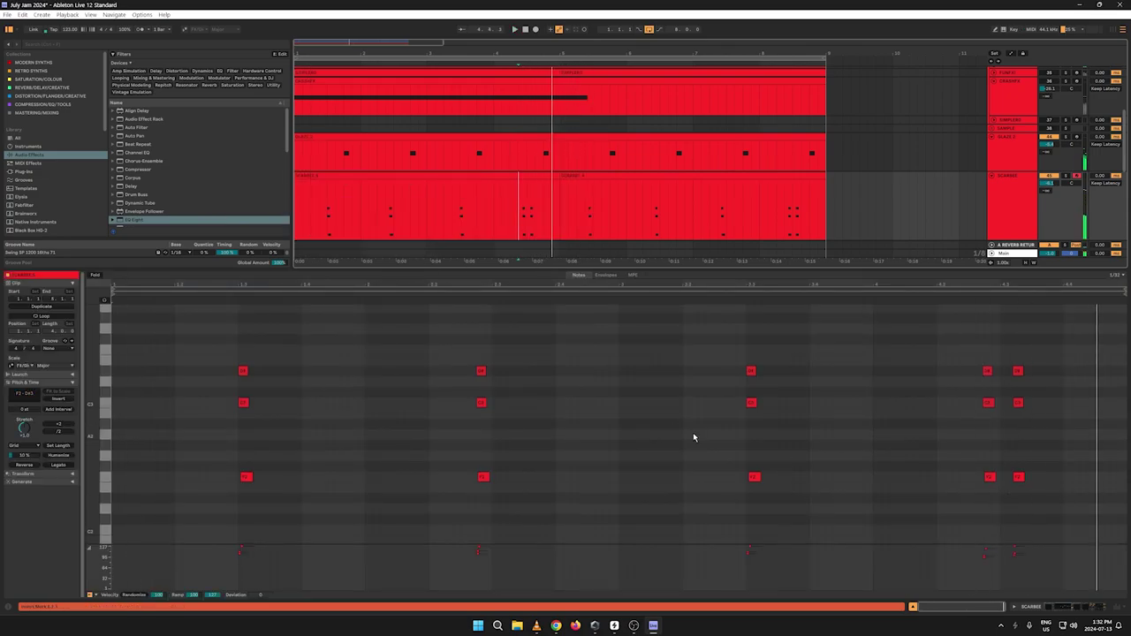
Step: Nudge the first D#3 note earlier and replay from the clip's start
drag(245, 371, 241, 377)
click(198, 420)
key(space)
key(space)
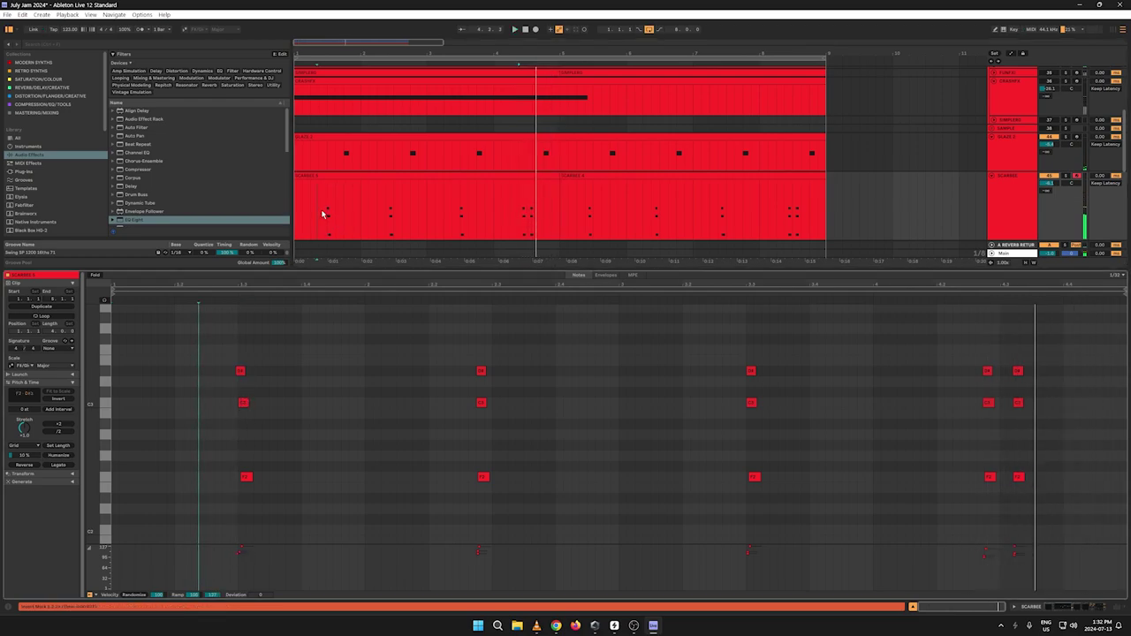
drag(311, 215, 304, 217)
key(space)
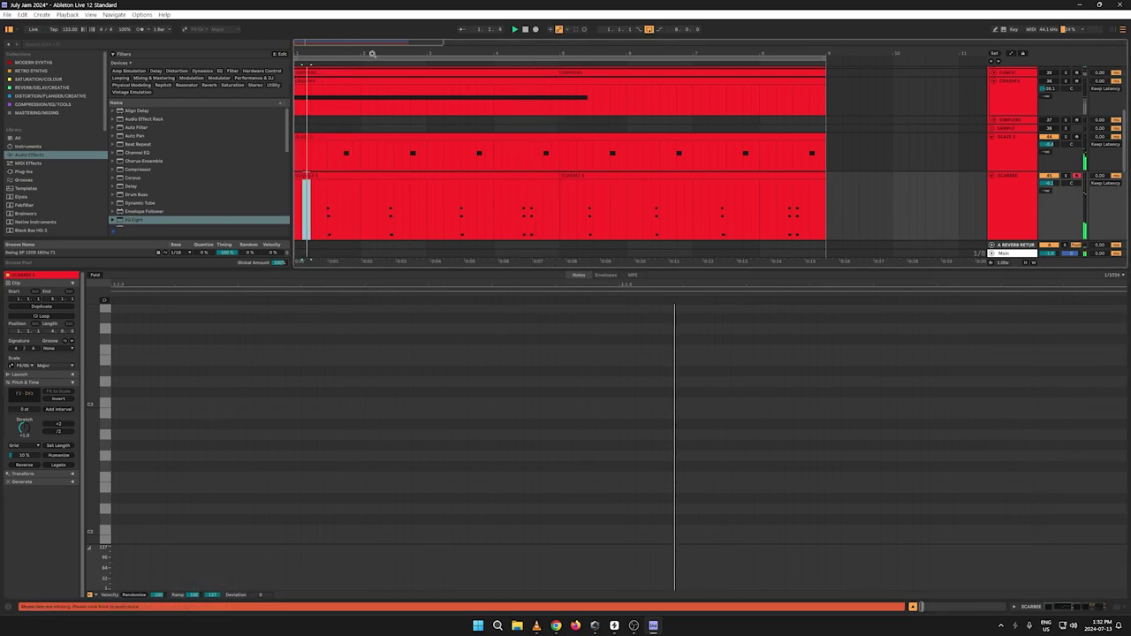
Step: Open the SCARBEE 5 clip and nudge its first D#3 note into line with the chord
drag(372, 54, 371, 40)
double_click(345, 176)
key(space)
key(space)
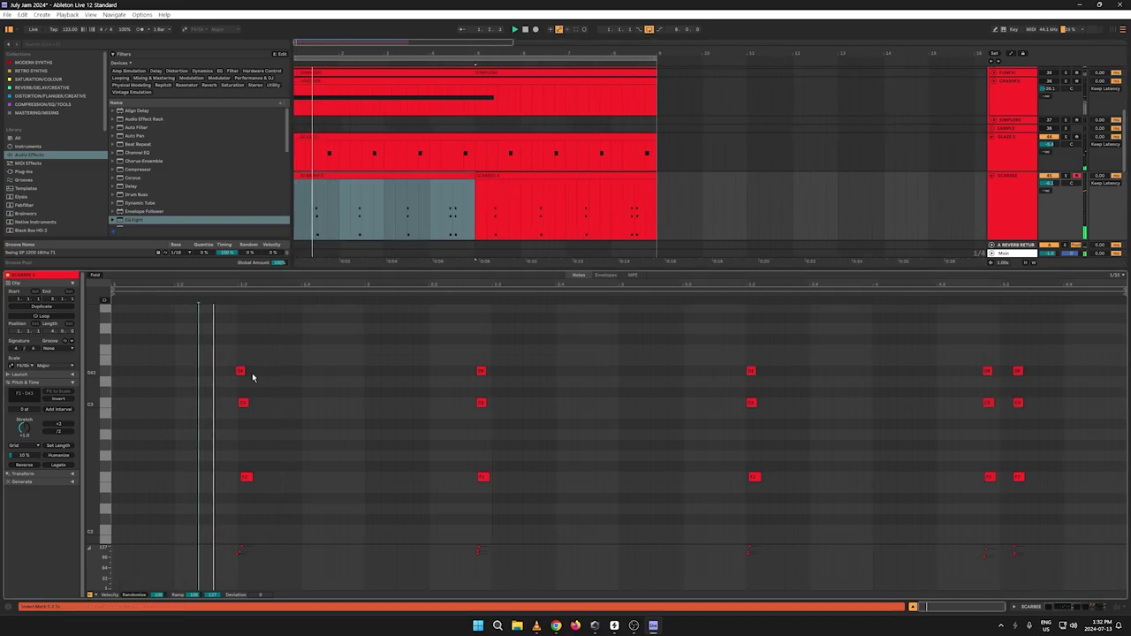
drag(240, 372, 241, 374)
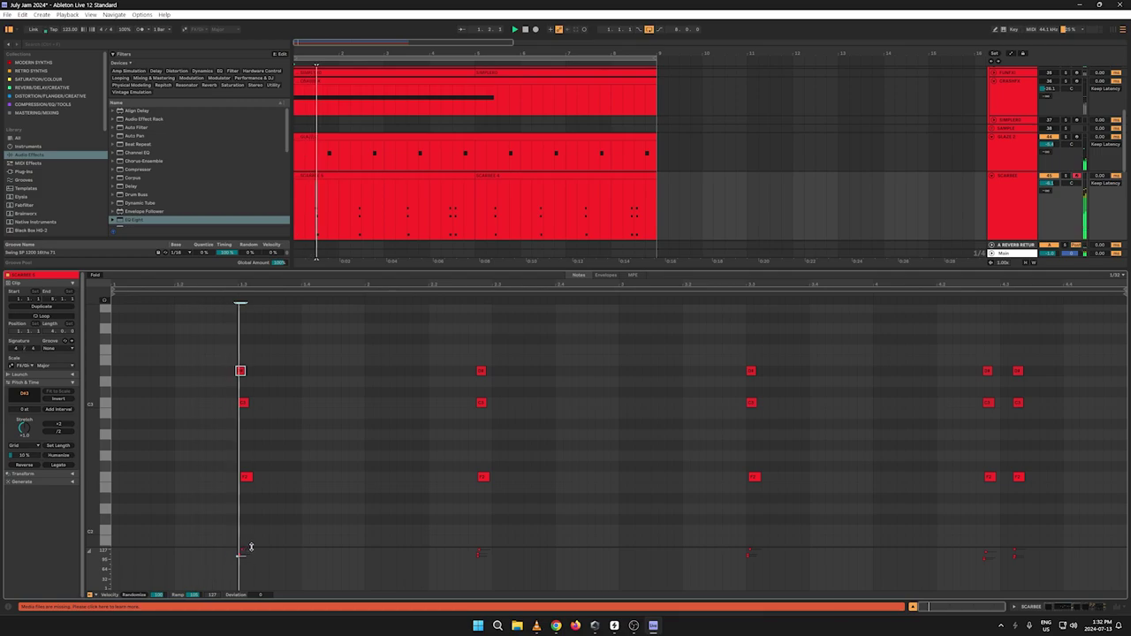
Step: Lower the later chord notes' velocities to about 88 and 100, and the fourth slightly
mouse_move(245, 545)
mouse_down()
mouse_move(271, 480)
mouse_move(242, 494)
mouse_up()
drag(483, 474, 483, 496)
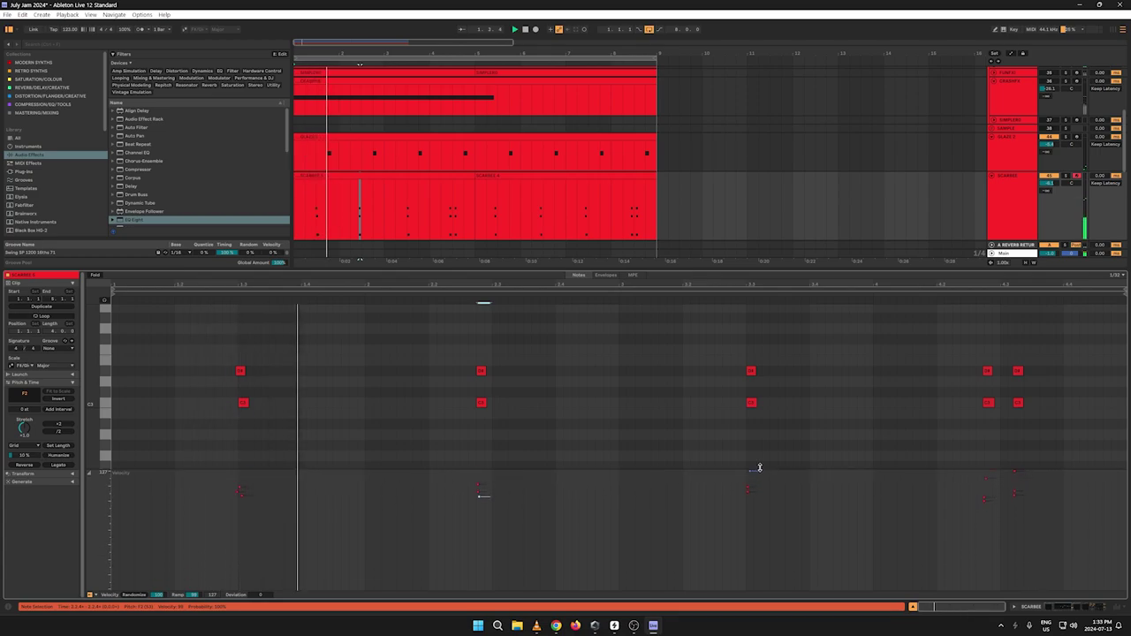
drag(757, 469, 756, 501)
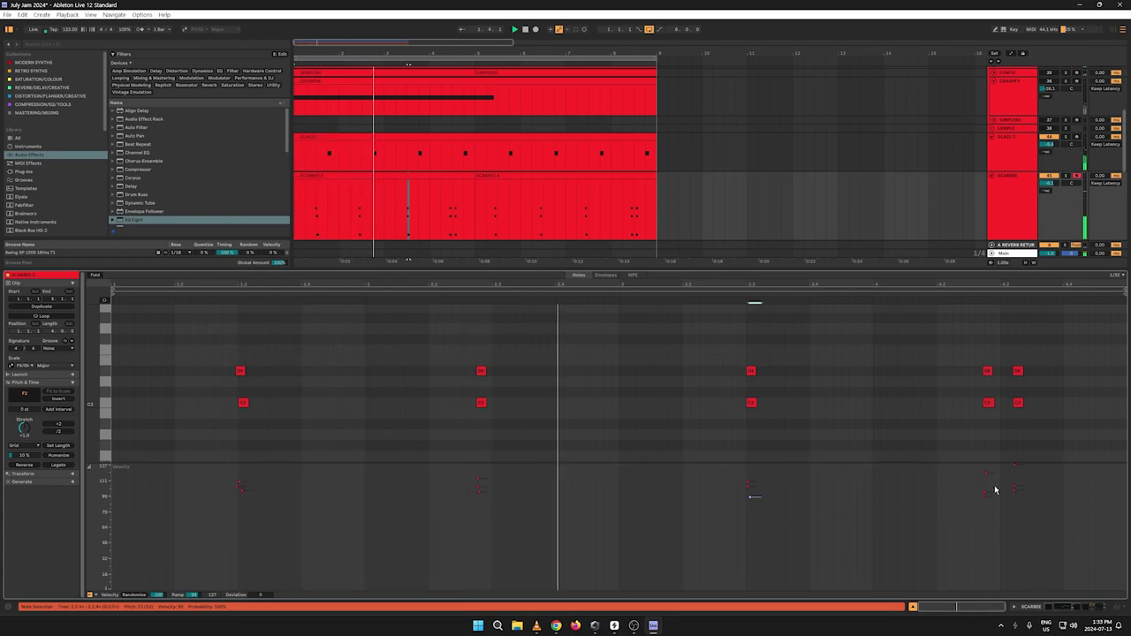
mouse_move(987, 472)
mouse_down()
mouse_move(988, 484)
mouse_move(1018, 481)
mouse_up()
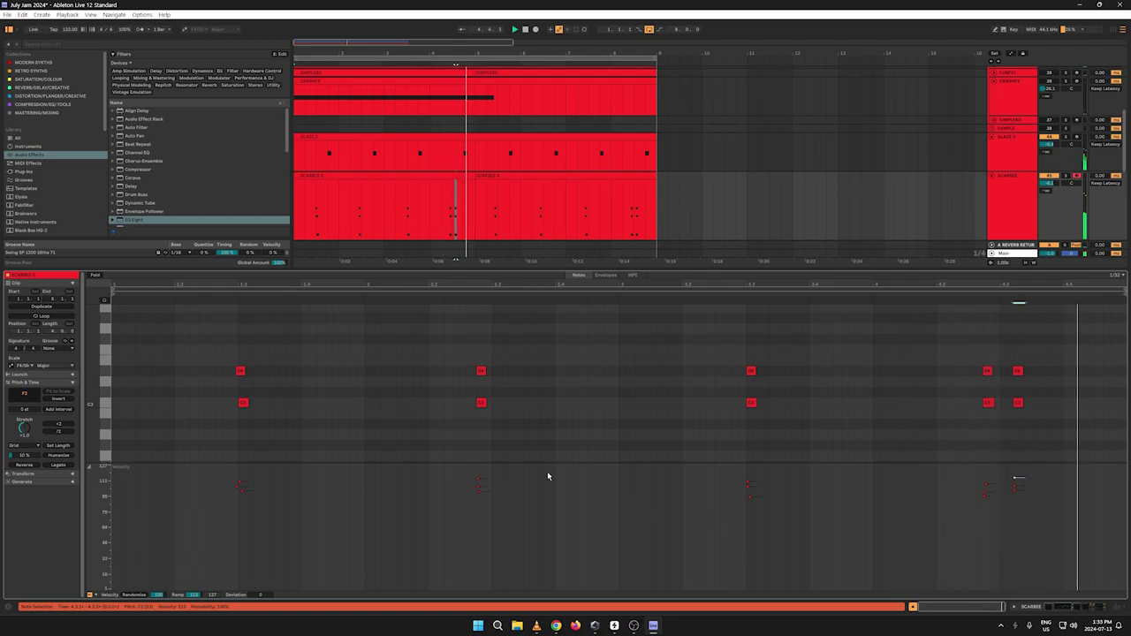
drag(474, 207, 166, 207)
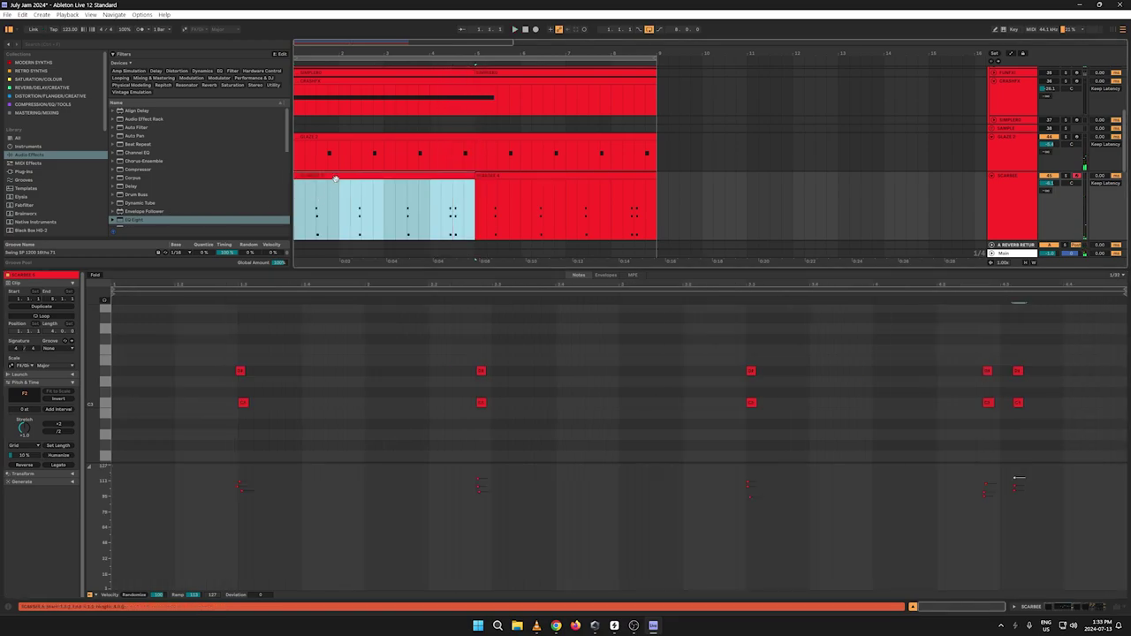
Step: Apply the Swing SP 1200 16ths 63 groove and shorten the three chord notes near beat 2.3
click(52, 351)
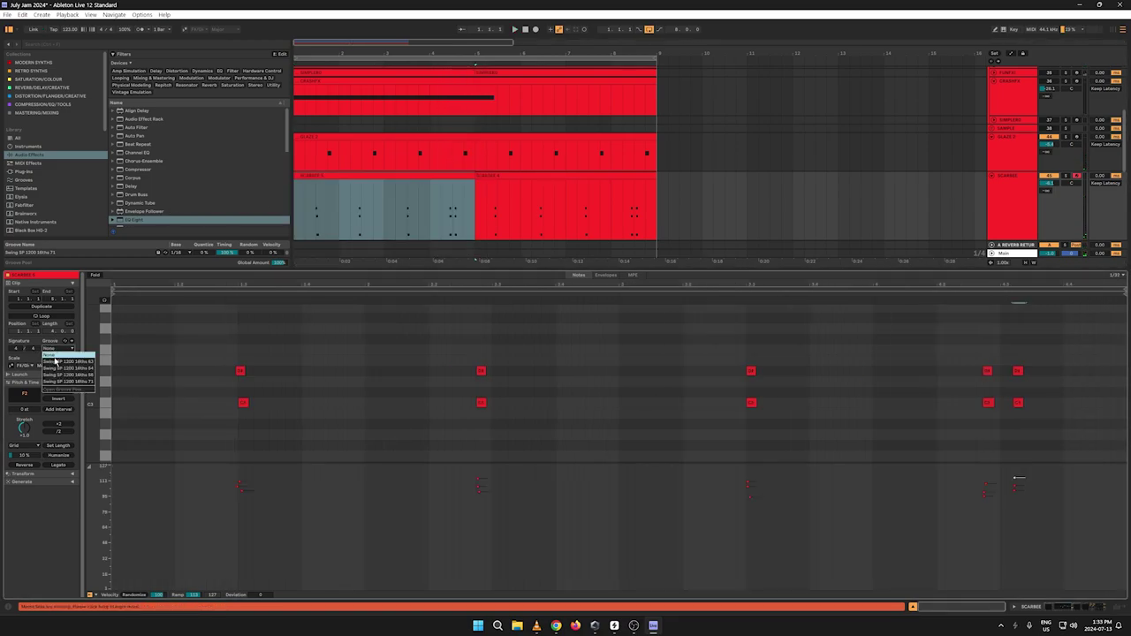
click(54, 363)
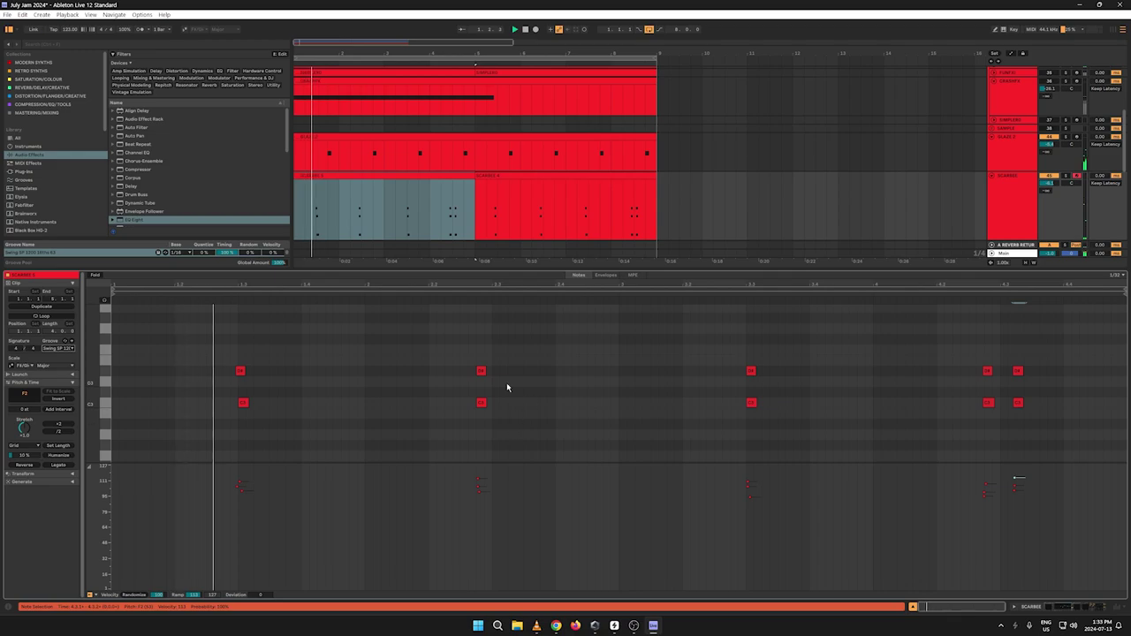
scroll(513, 393, down, 2)
drag(510, 446, 499, 340)
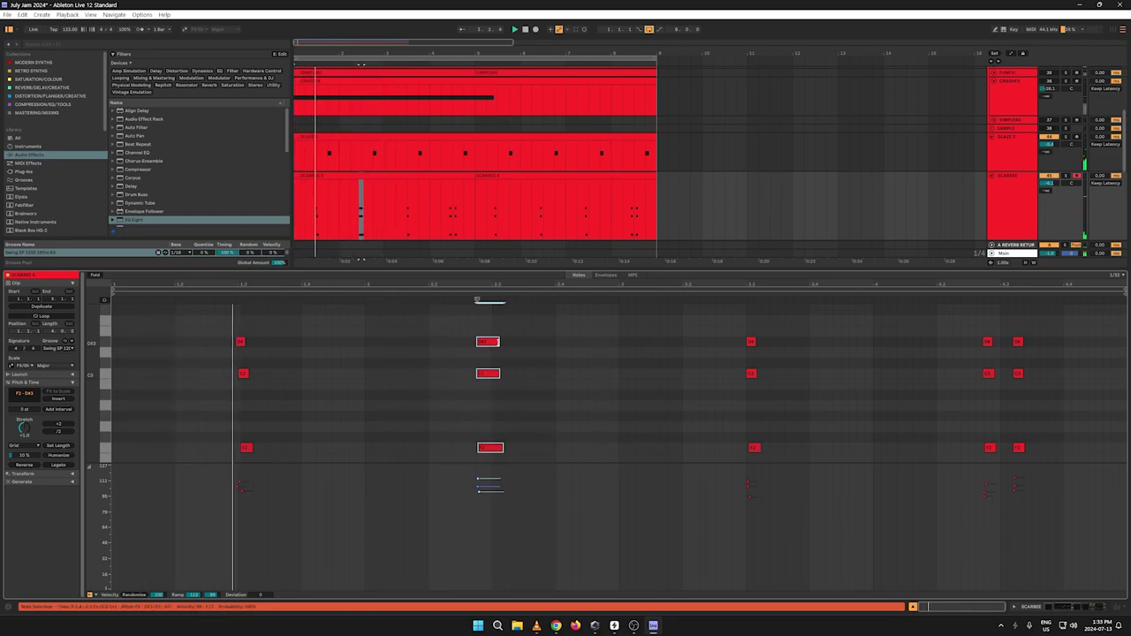
drag(498, 341, 492, 341)
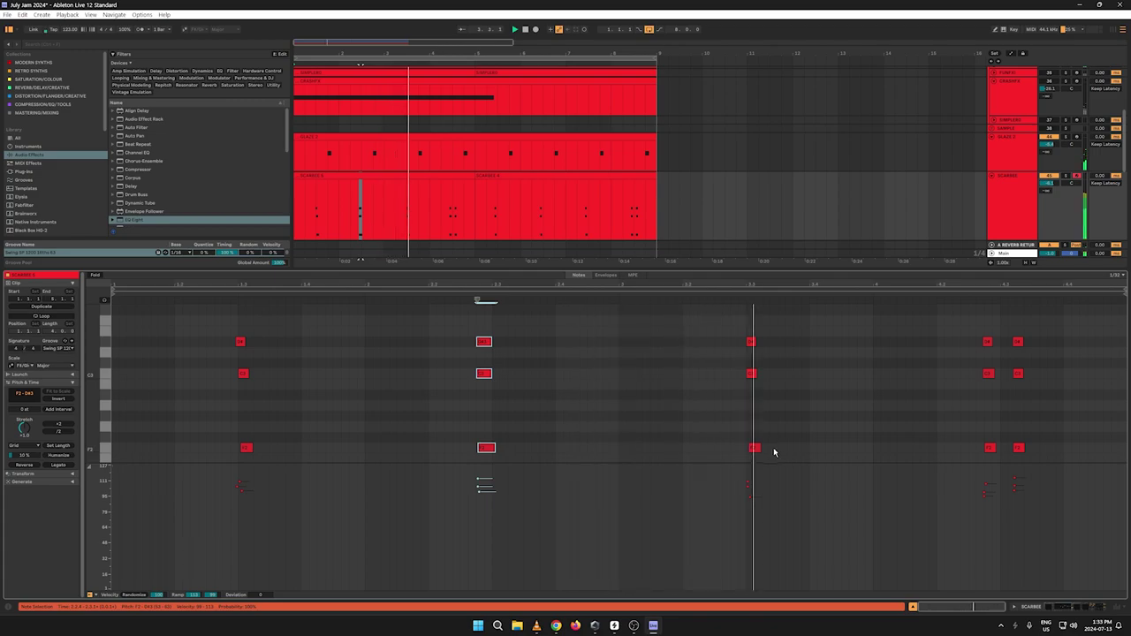
Step: Select the chords near beats 3.3 and 4.2 and lower their velocities together
drag(772, 453, 746, 336)
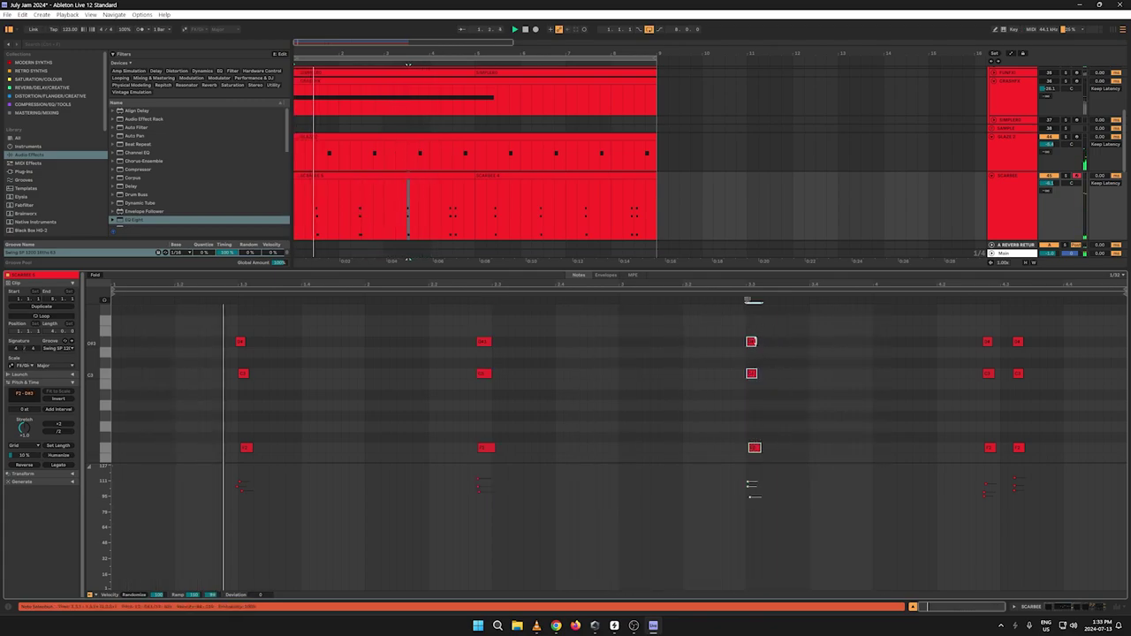
drag(1042, 460, 1010, 325)
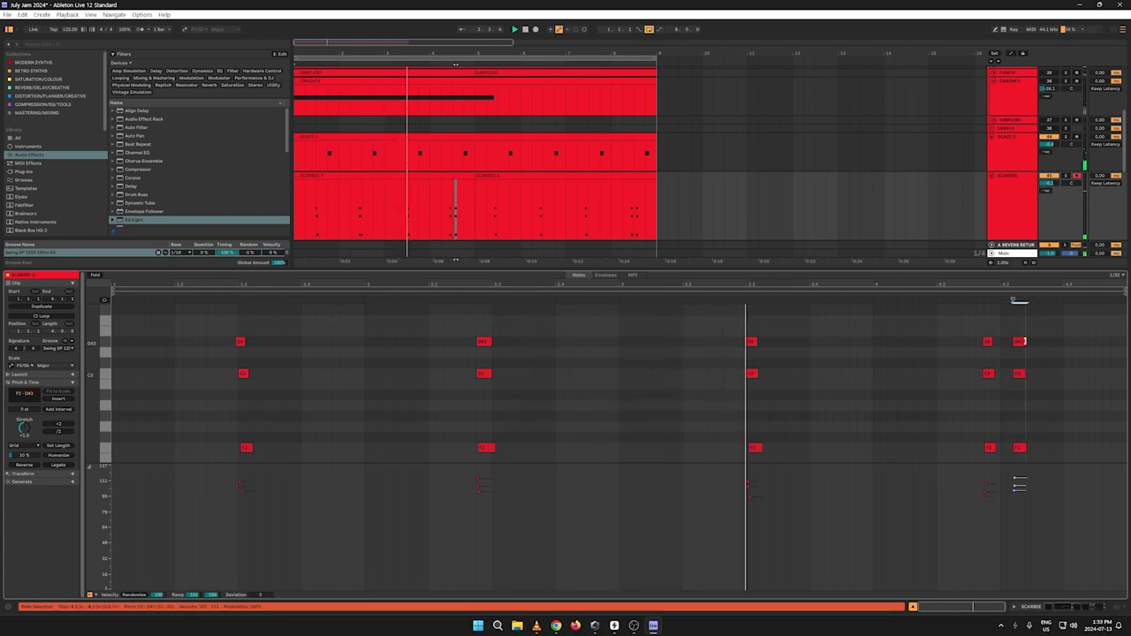
drag(475, 200, 385, 203)
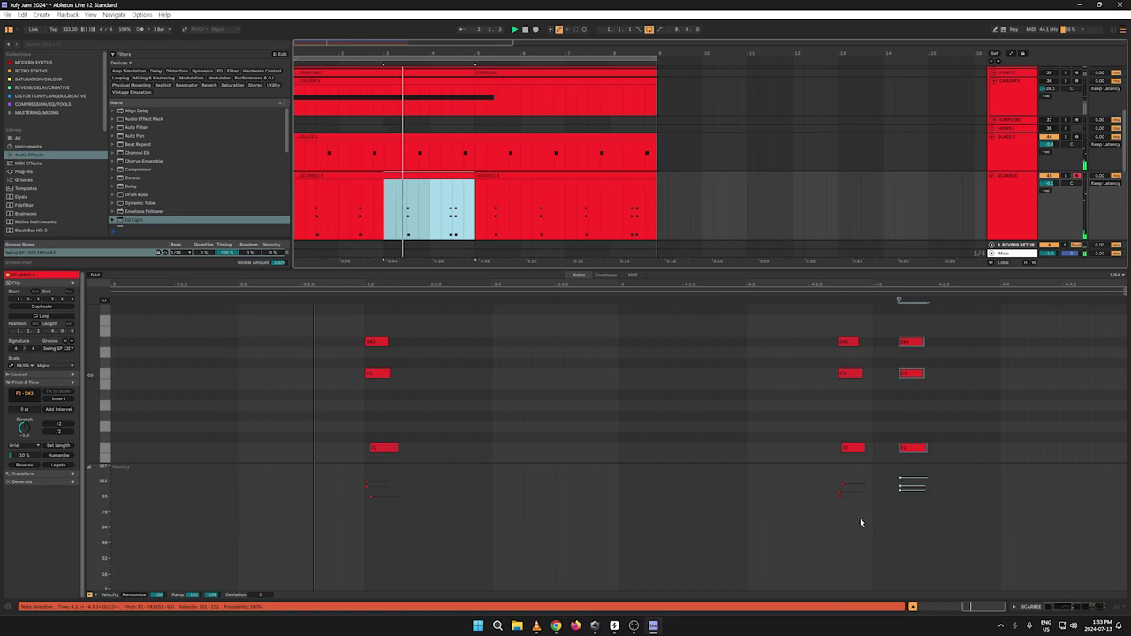
drag(862, 519, 845, 489)
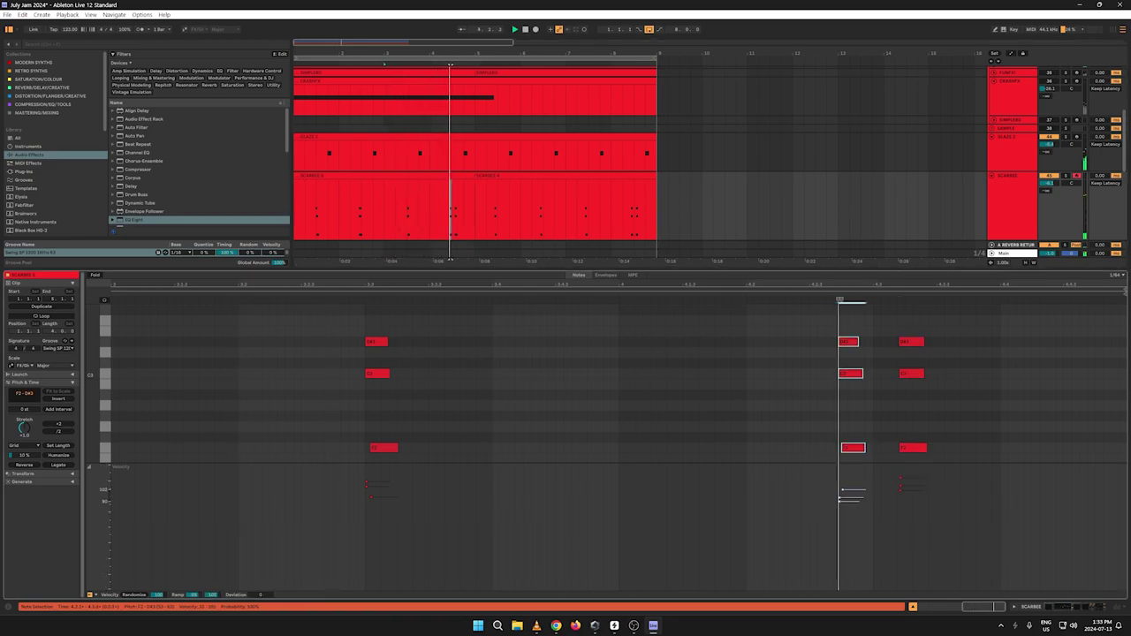
drag(940, 518, 903, 479)
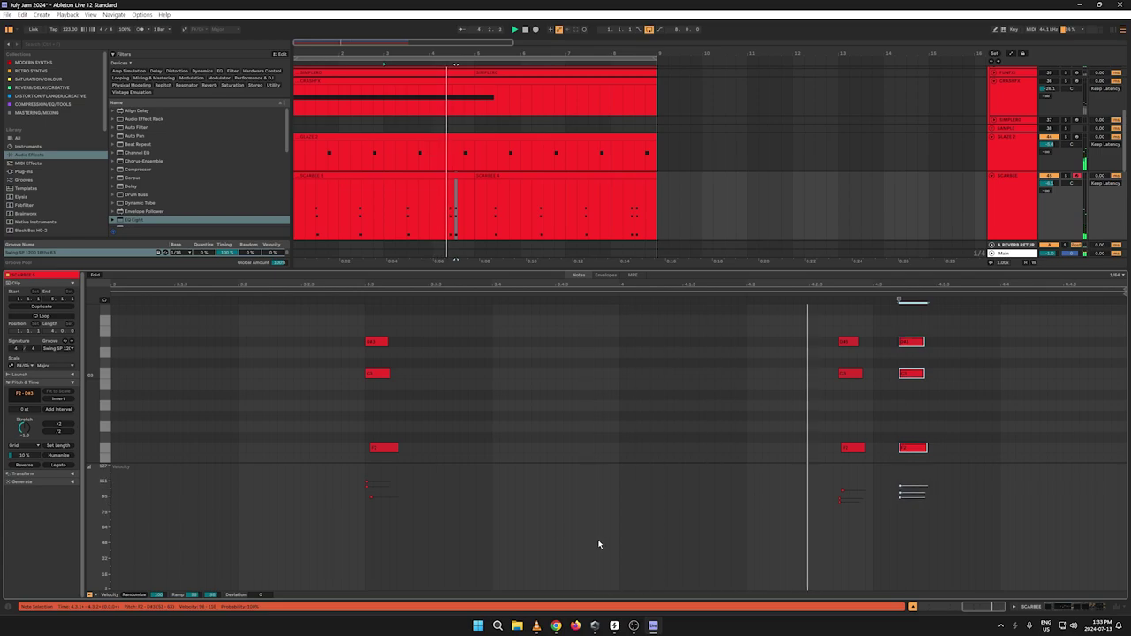
drag(406, 522, 370, 486)
key(space)
Step: Soften the velocities of the chord near beat 3.3 and the first chord while auditioning
drag(369, 285, 369, 252)
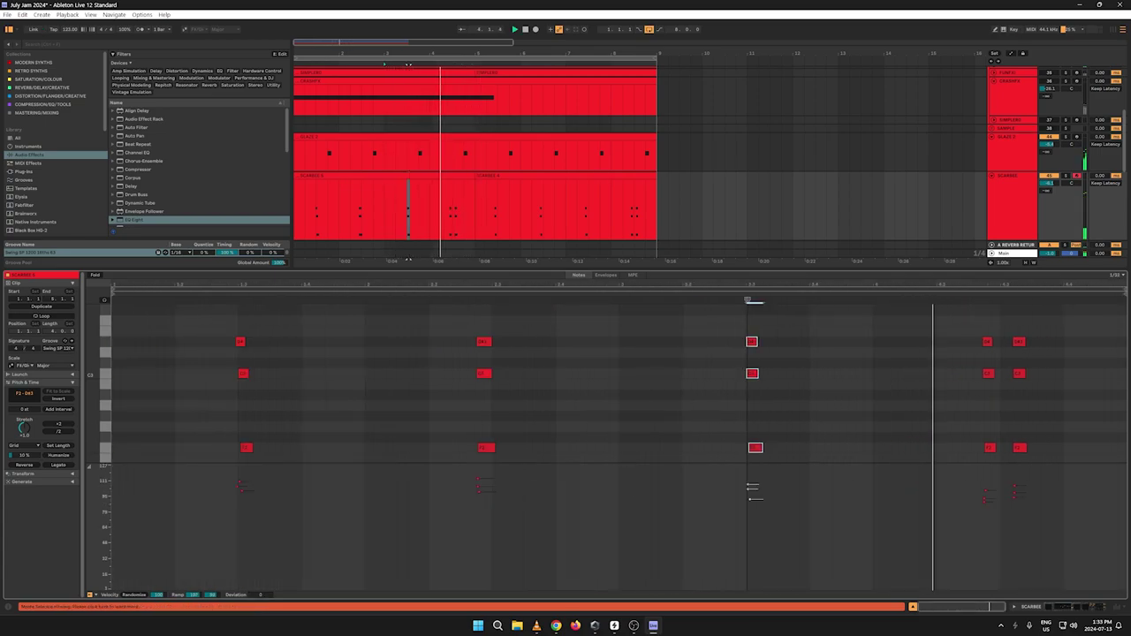
key(space)
drag(513, 513, 477, 473)
key(space)
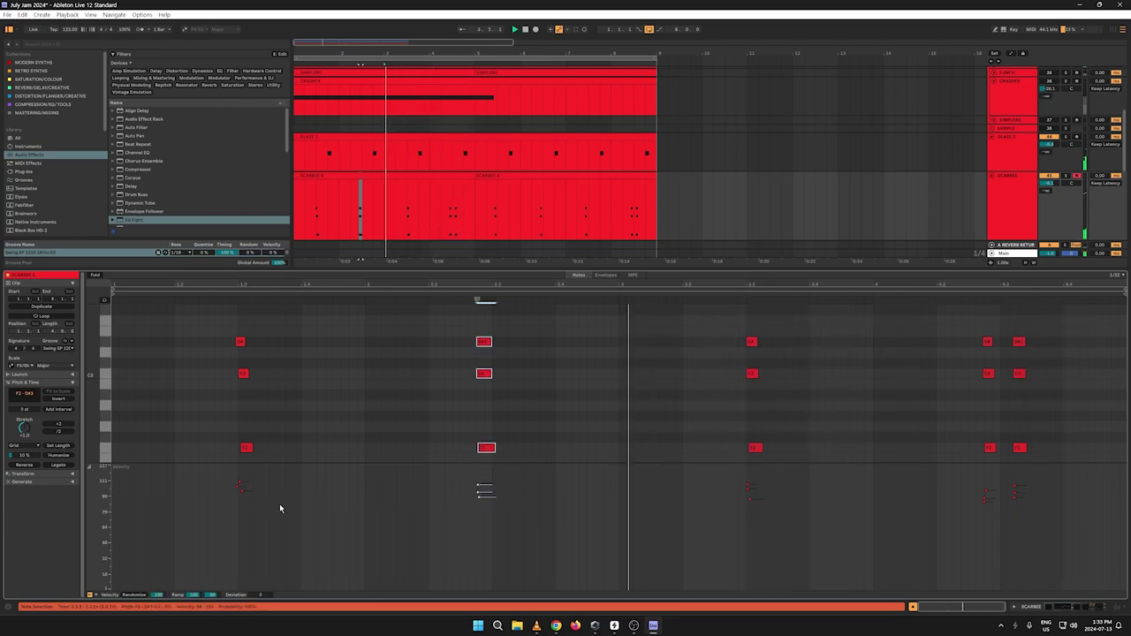
drag(278, 507, 223, 475)
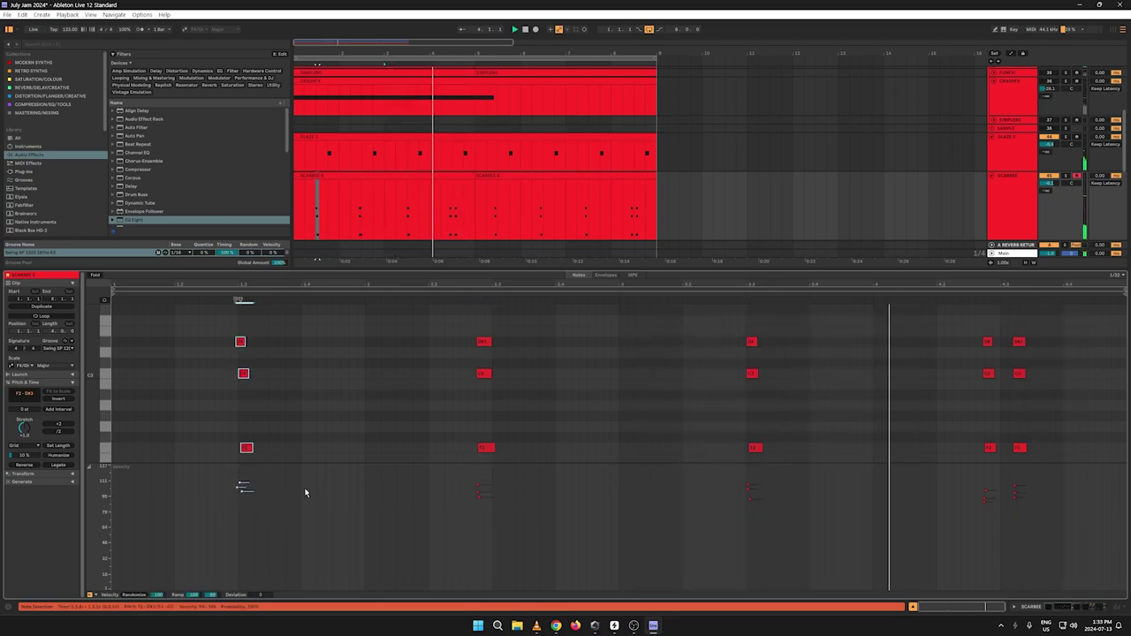
Step: Collapse the clip editor and show SCARBEE's device chain from Kontakt through Delay
click(420, 171)
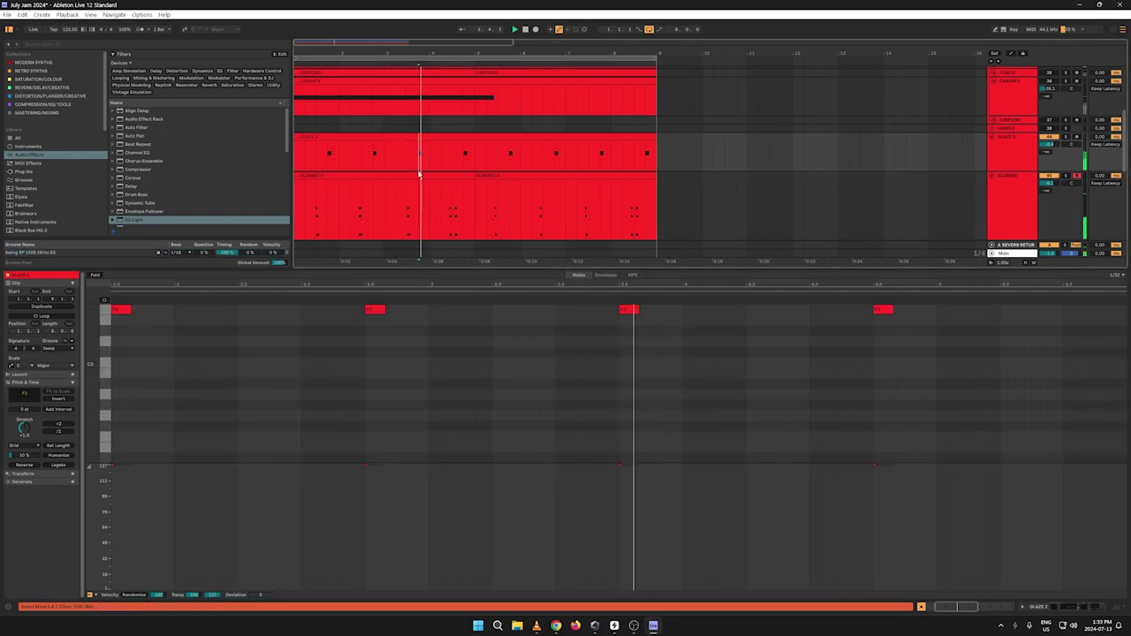
click(430, 177)
click(486, 238)
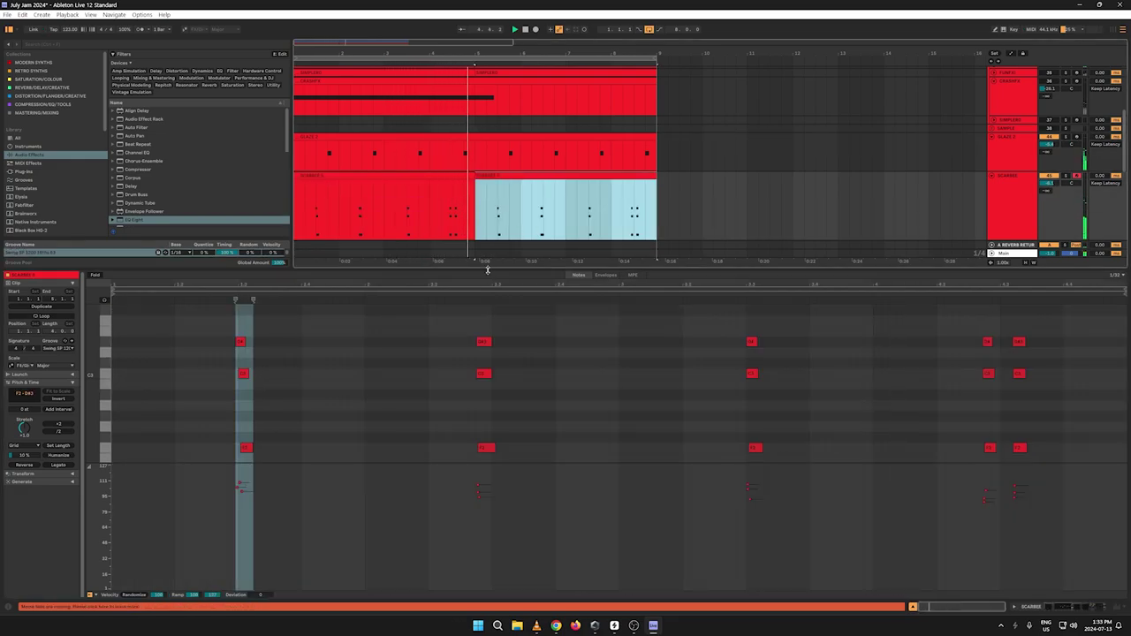
drag(486, 265, 593, 585)
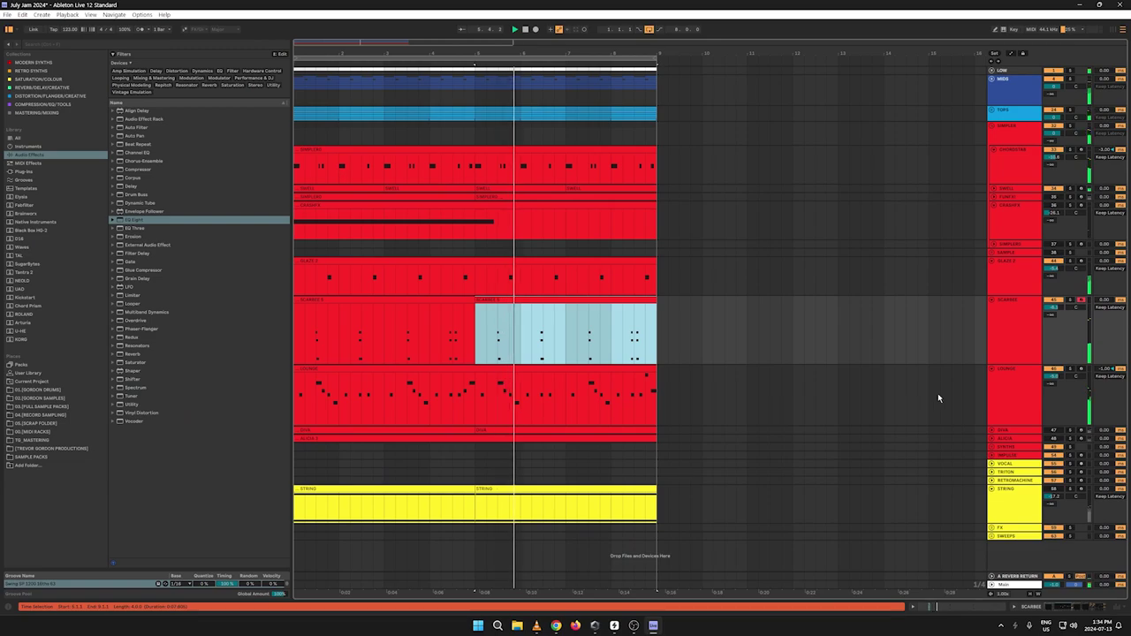
double_click(1022, 318)
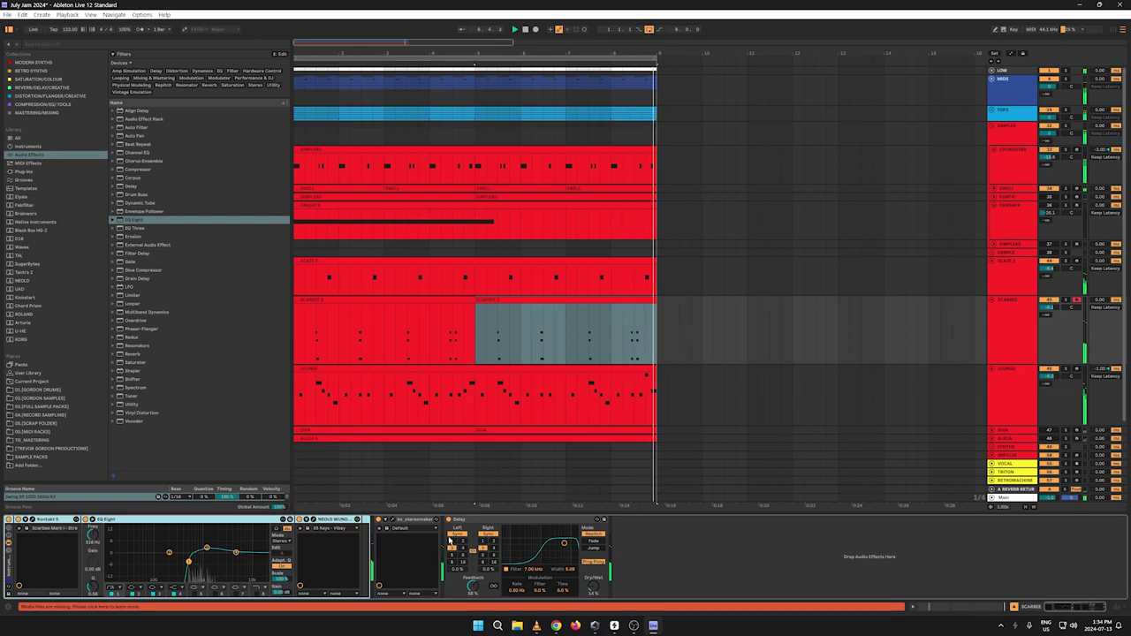
Step: Solo the Scarbee track and change the Delay's right-channel sync division
click(33, 519)
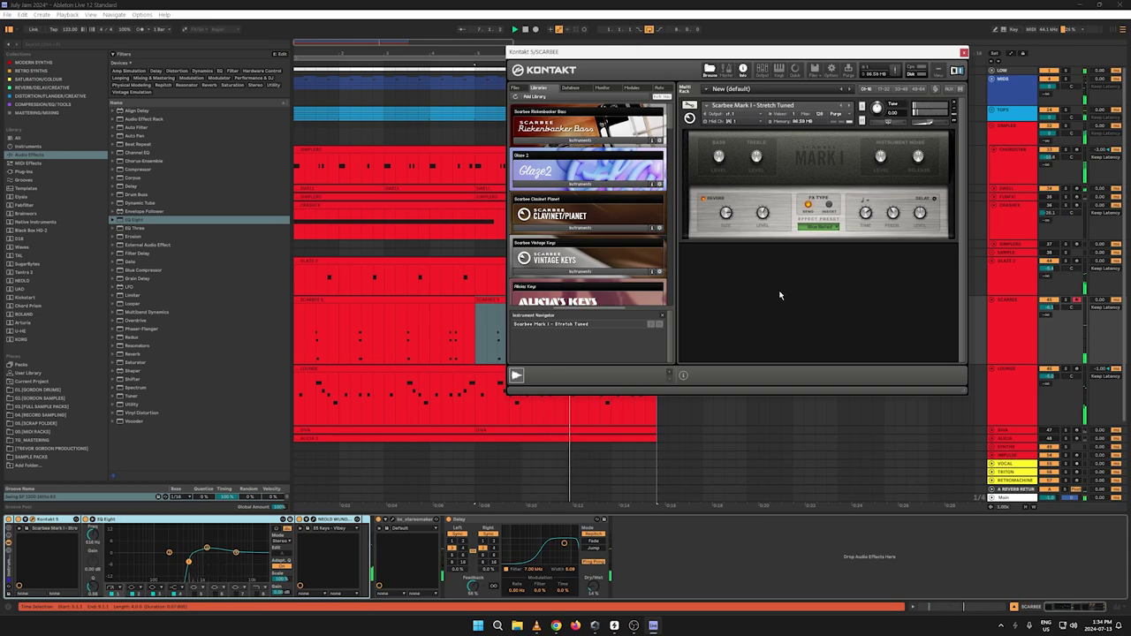
click(964, 52)
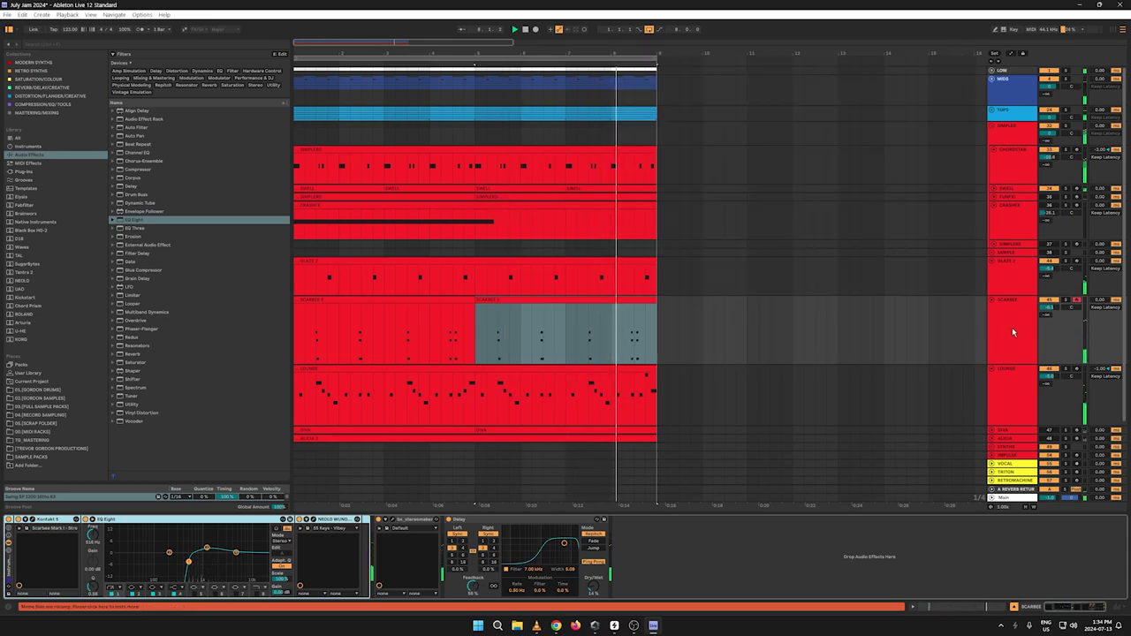
click(1065, 301)
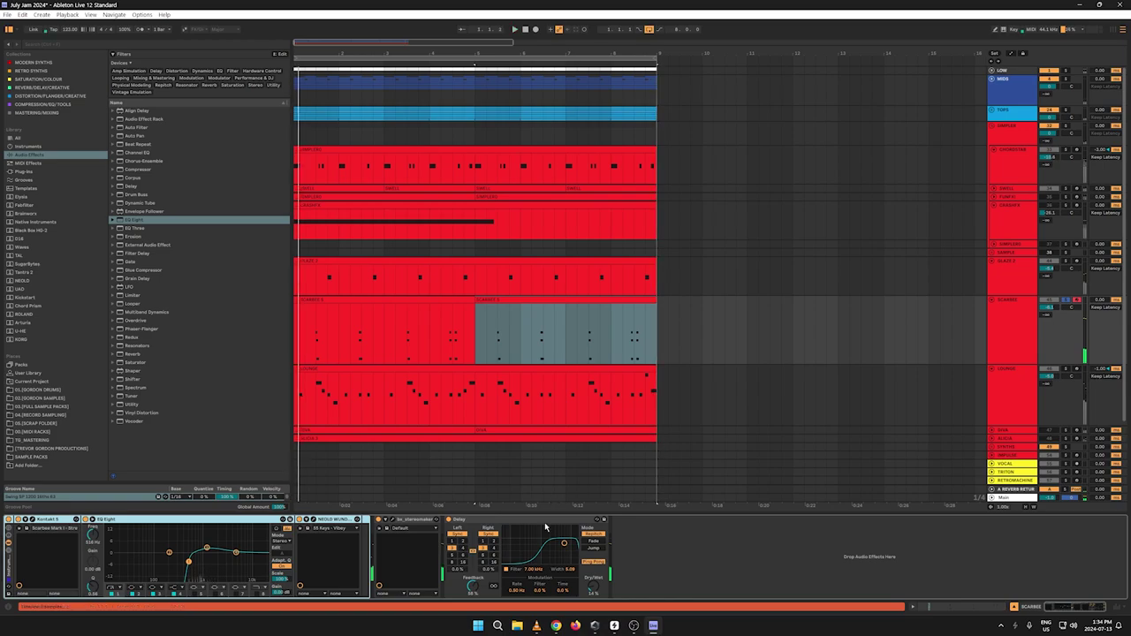
click(309, 345)
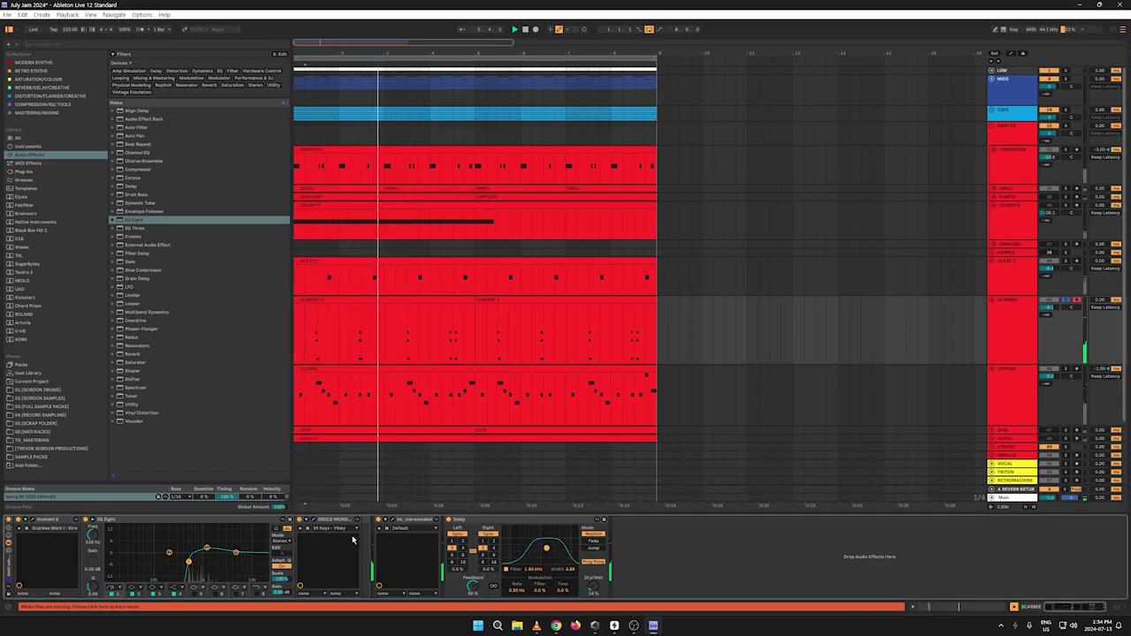
click(493, 540)
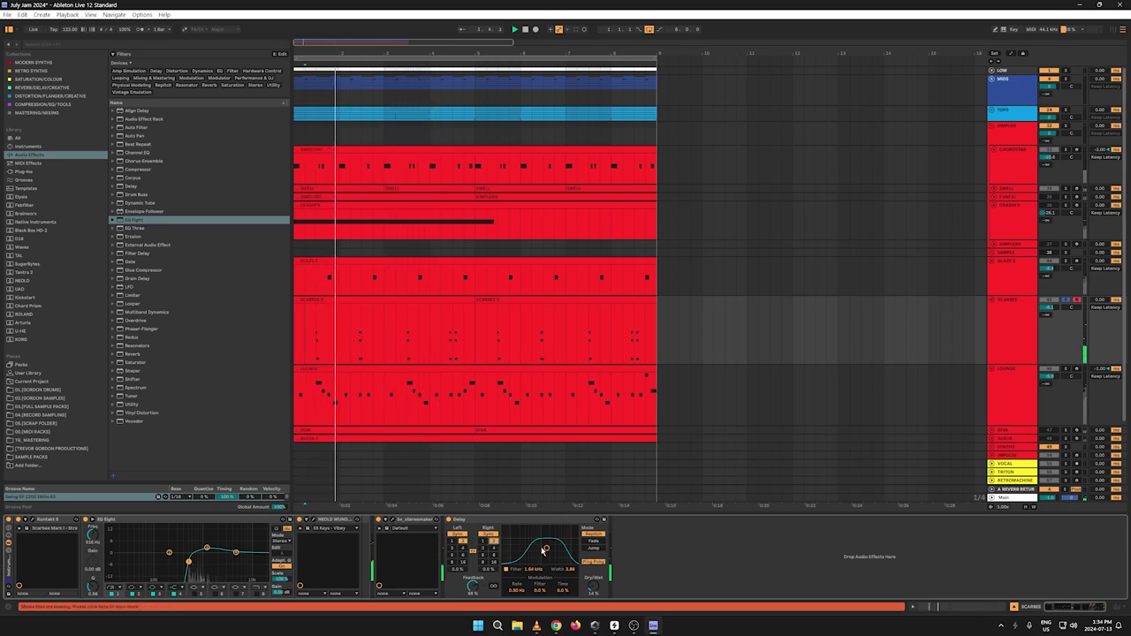
Step: Make EQ Eight band 4 a high-cut near 4.34 kHz and browse the Kickstart presets
click(33, 519)
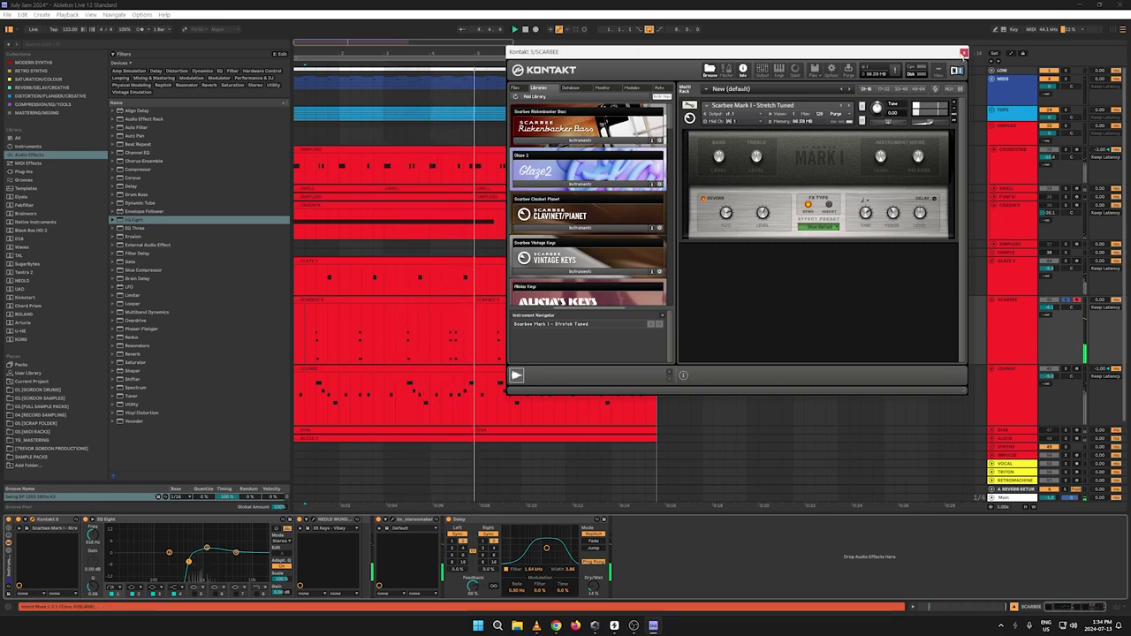
key(ctrl+alt+p)
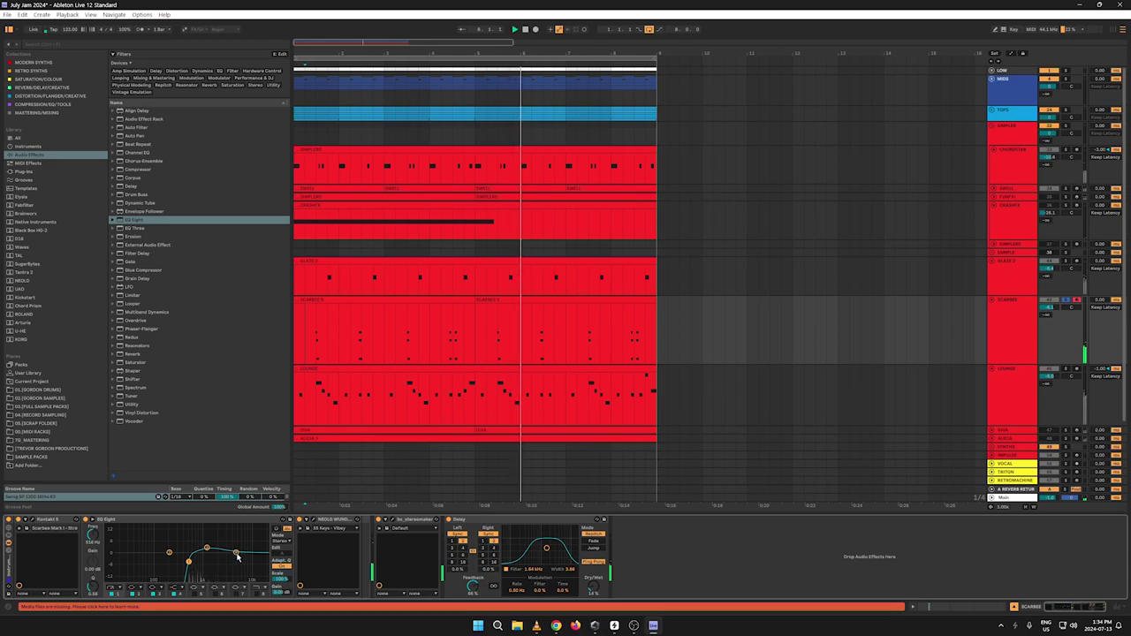
click(179, 586)
click(179, 579)
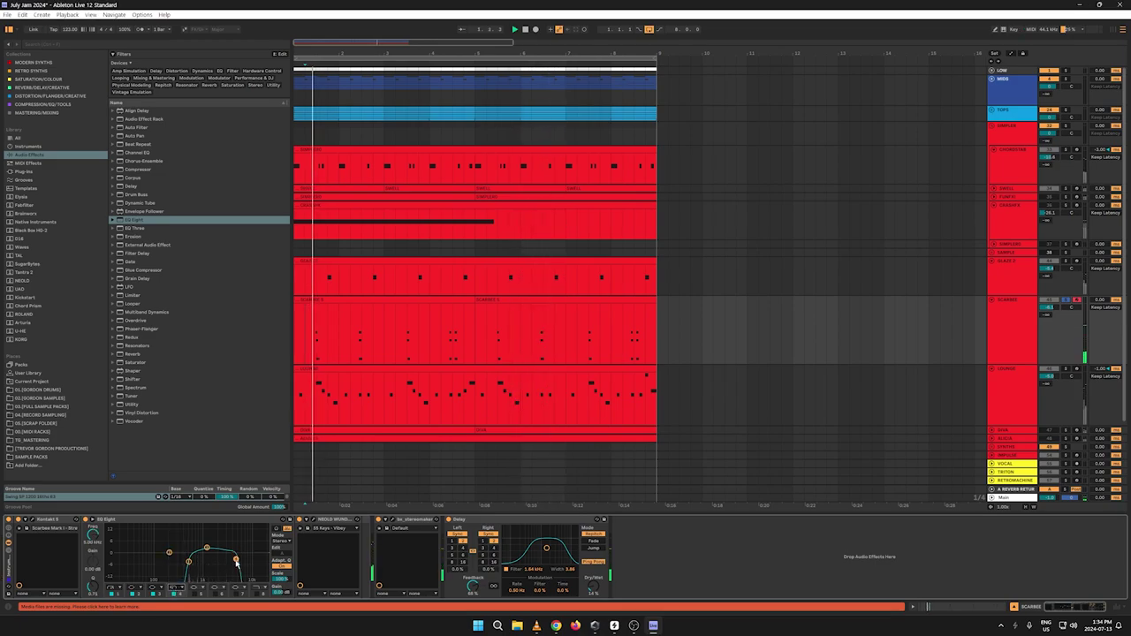
mouse_move(236, 561)
mouse_down()
mouse_move(224, 563)
mouse_move(234, 562)
mouse_up()
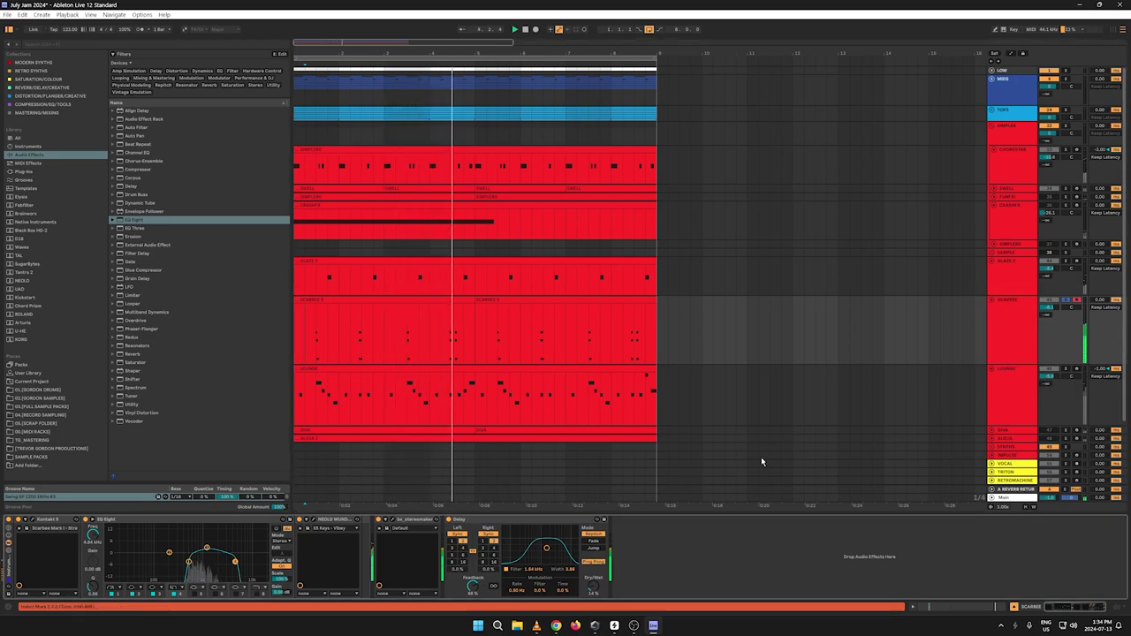
click(24, 296)
Step: Add Kickstart-MkII after Delay at the end of SCARBEE's chain and close its plugin window
click(142, 112)
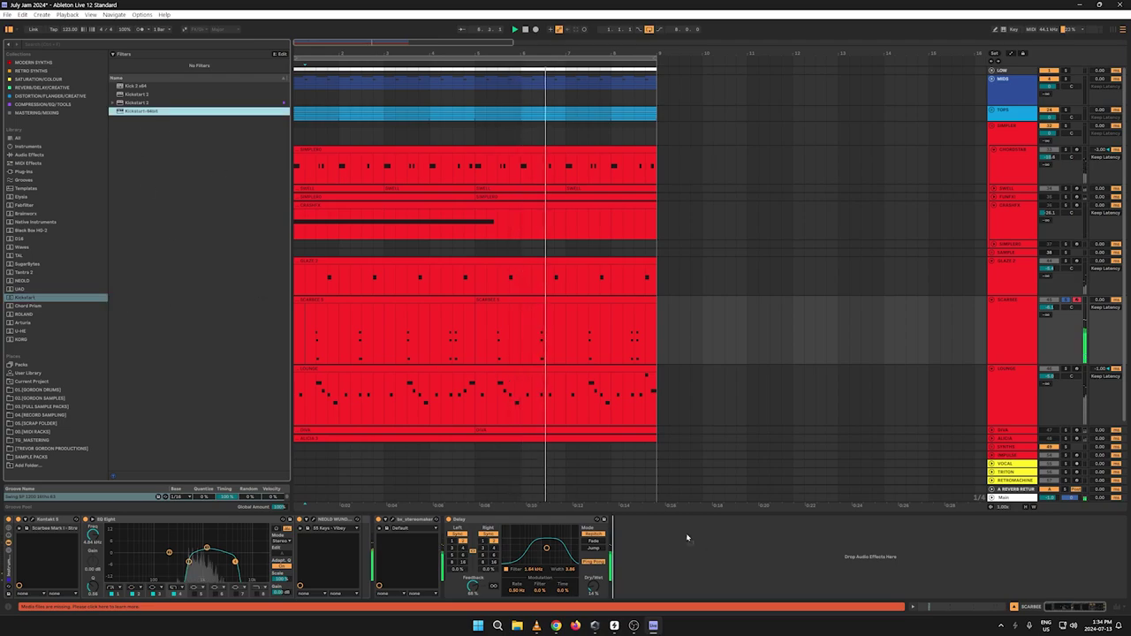
drag(810, 538, 810, 538)
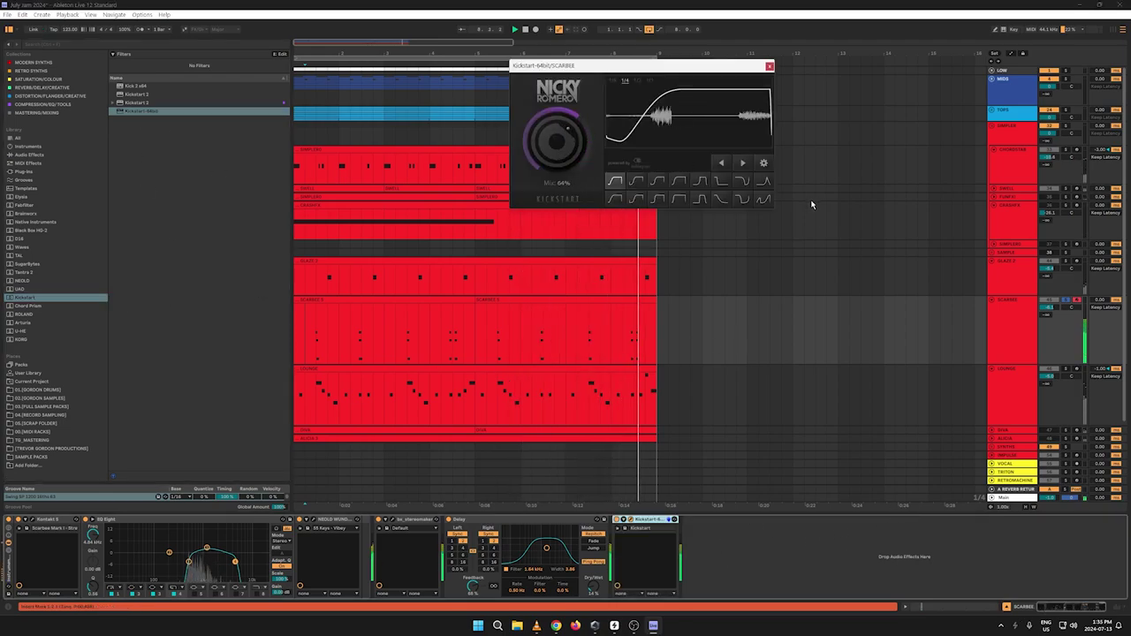
click(768, 65)
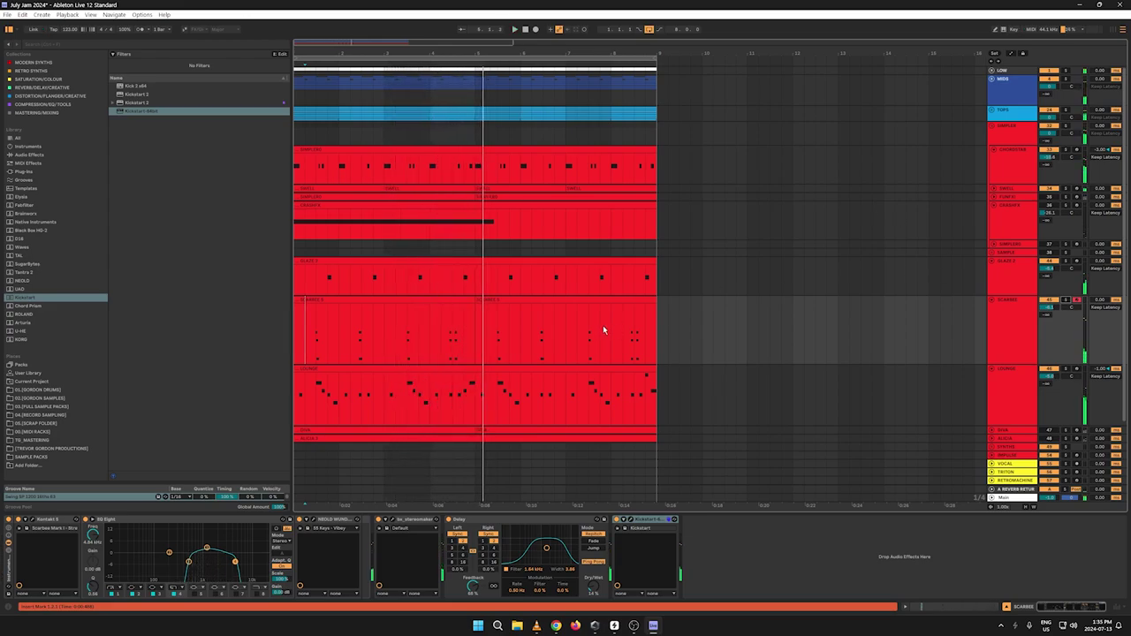
click(441, 355)
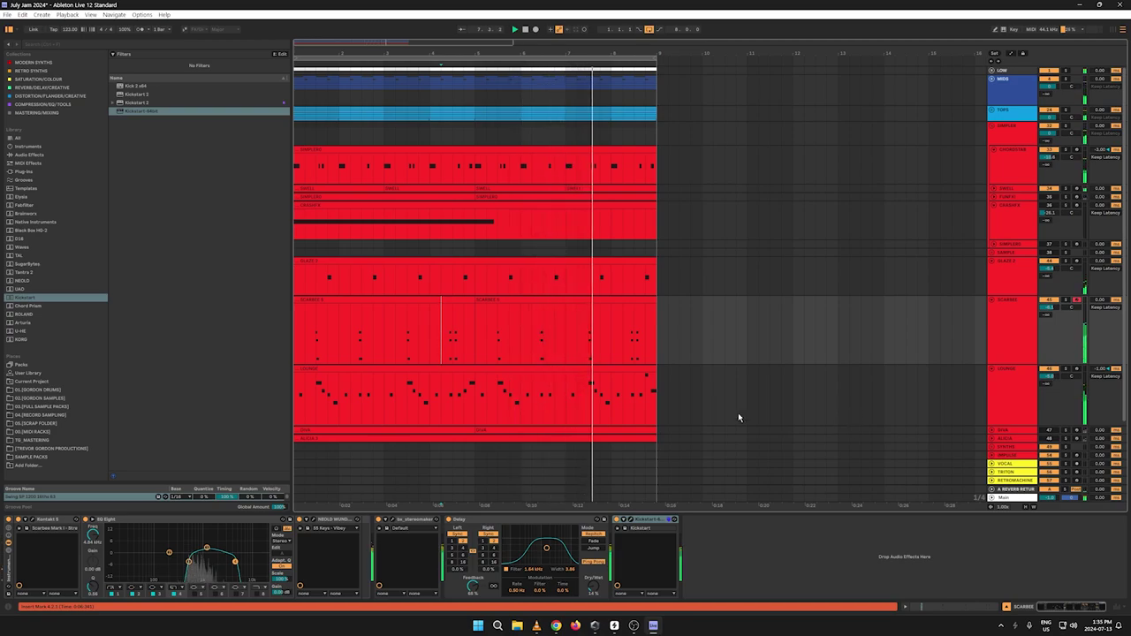
Step: Shift the first SCARBEE clip's final chord slightly later and audition the change
click(448, 299)
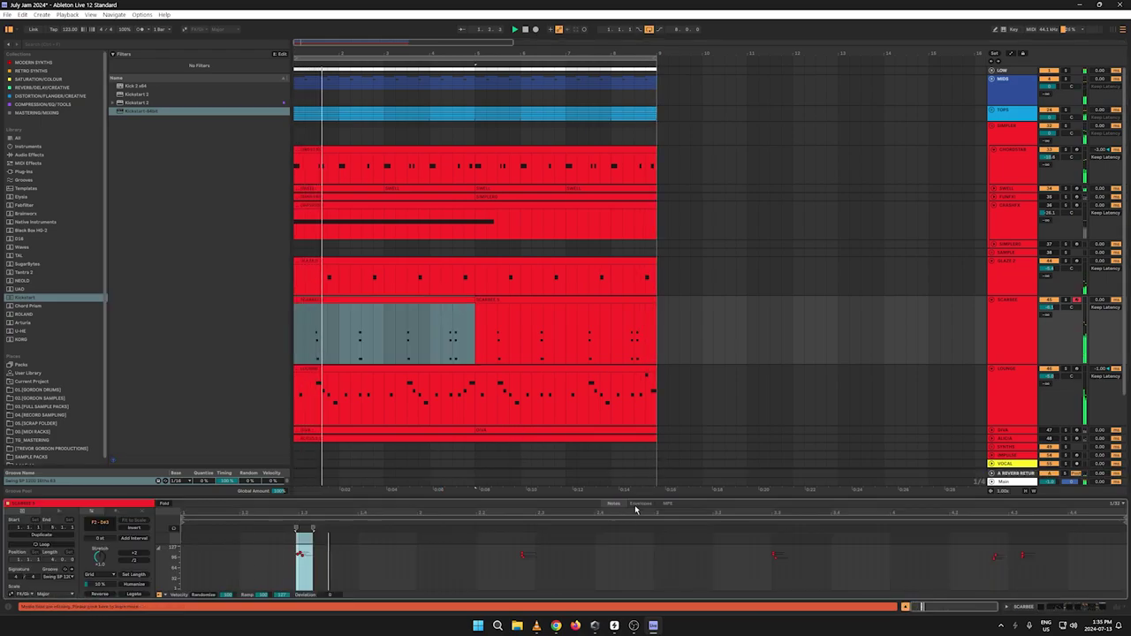
click(430, 345)
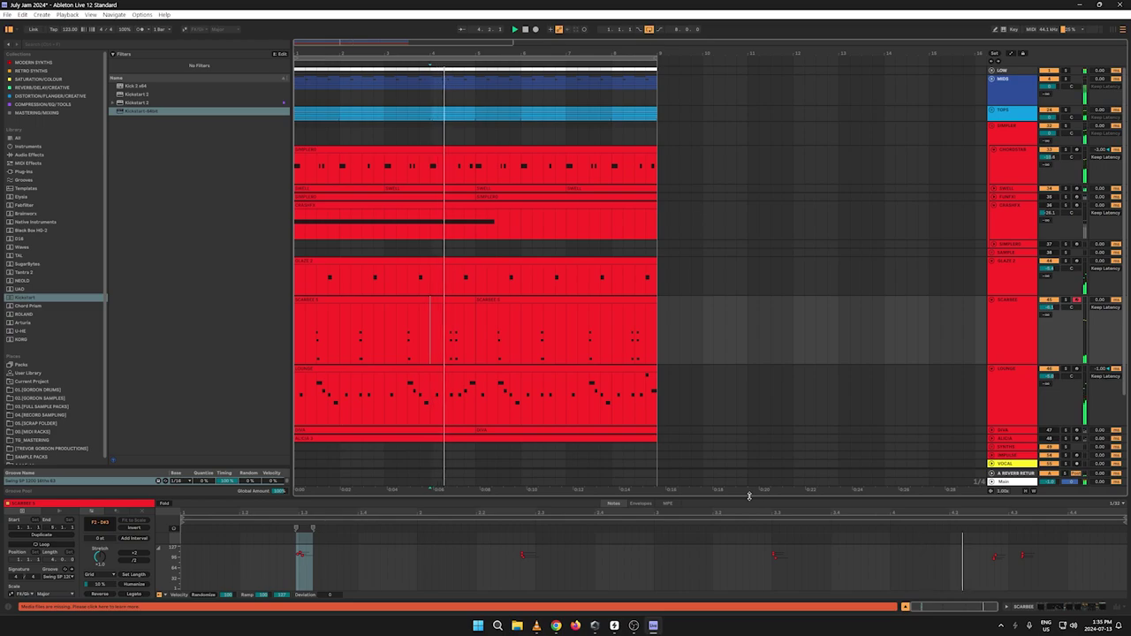
drag(747, 493, 763, 227)
drag(1065, 413, 1021, 304)
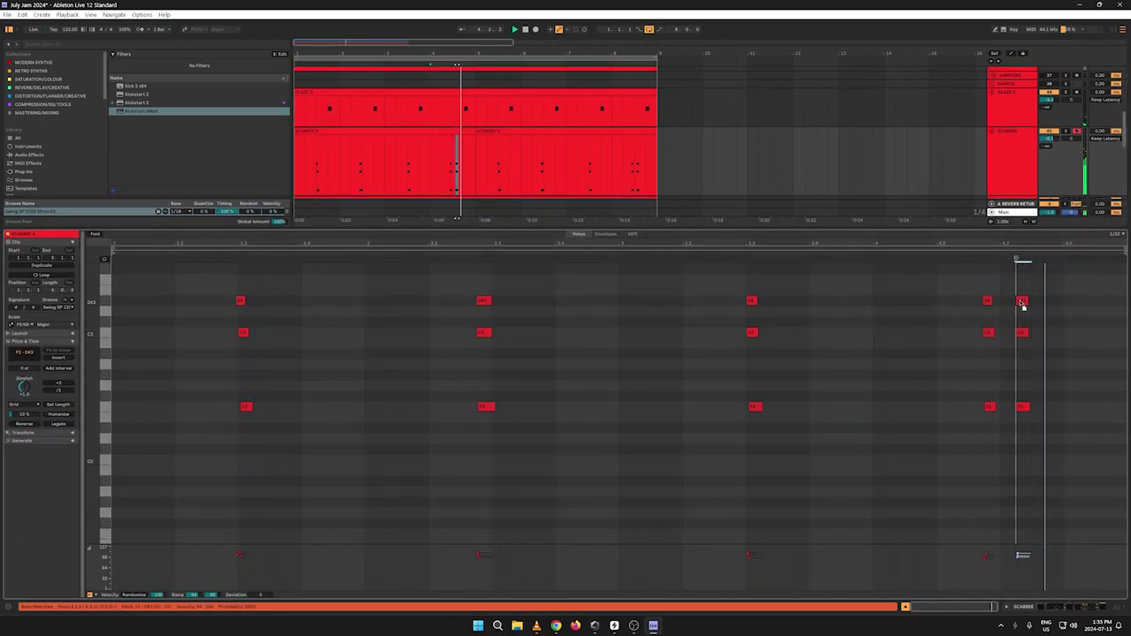
drag(992, 416, 993, 305)
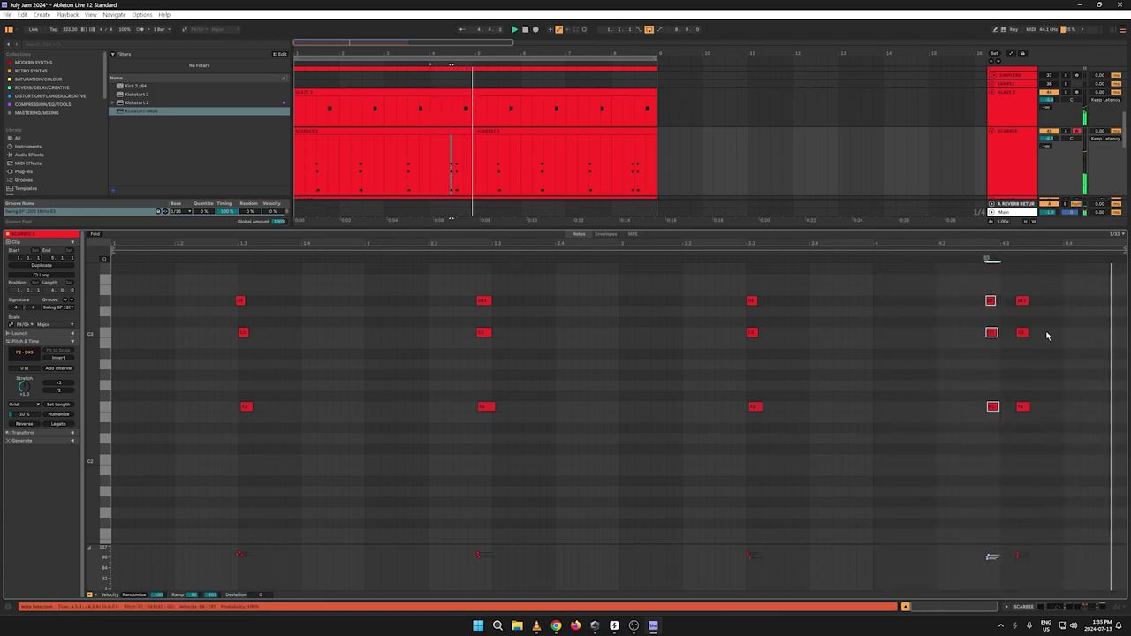
key(space)
Step: Duplicate the first SCARBEE clip over bars 5–9 with Ctrl+D and close the note editor
drag(477, 157, 174, 171)
key(ctrl+d)
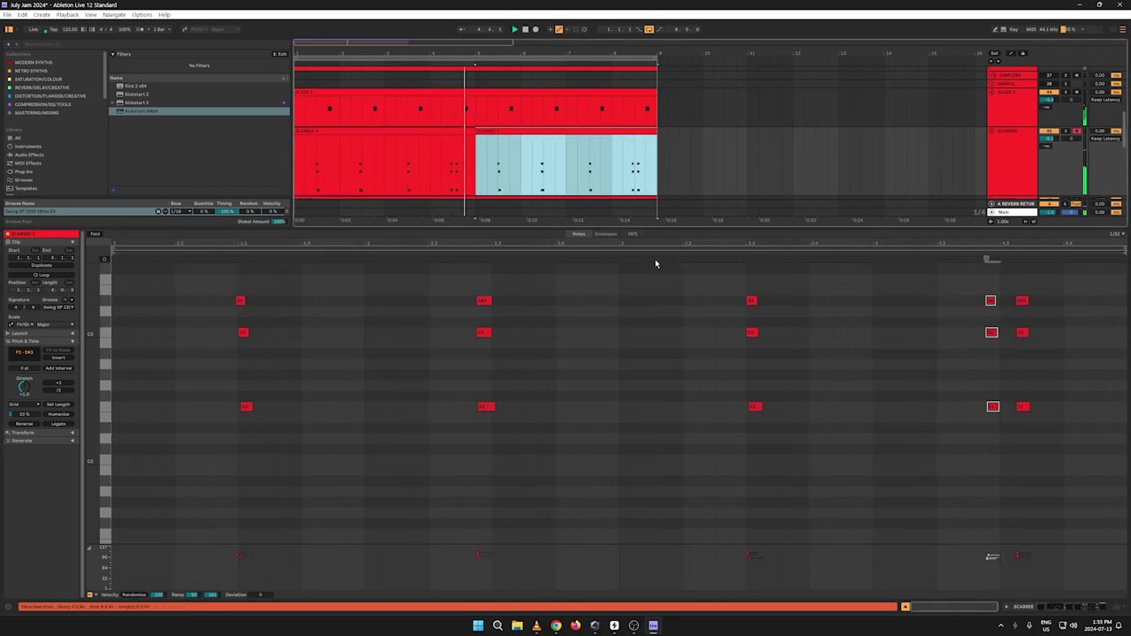
drag(542, 230, 552, 530)
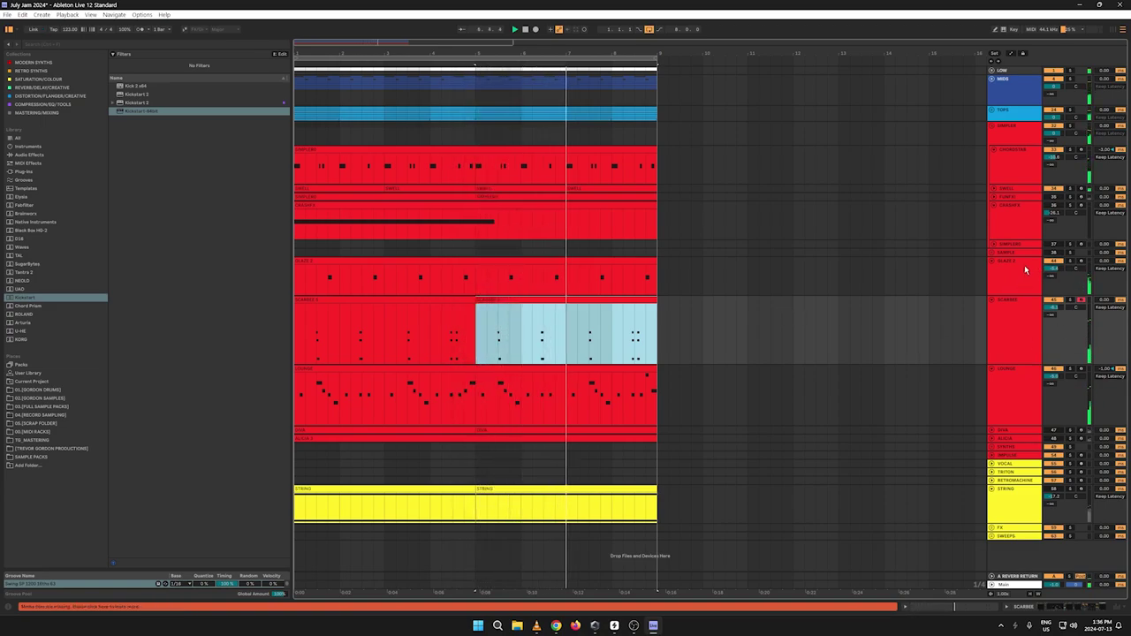
Step: Turn on the SAMPLE track, then display SCARBEE's chain from Kontakt to Kickstart
click(1053, 253)
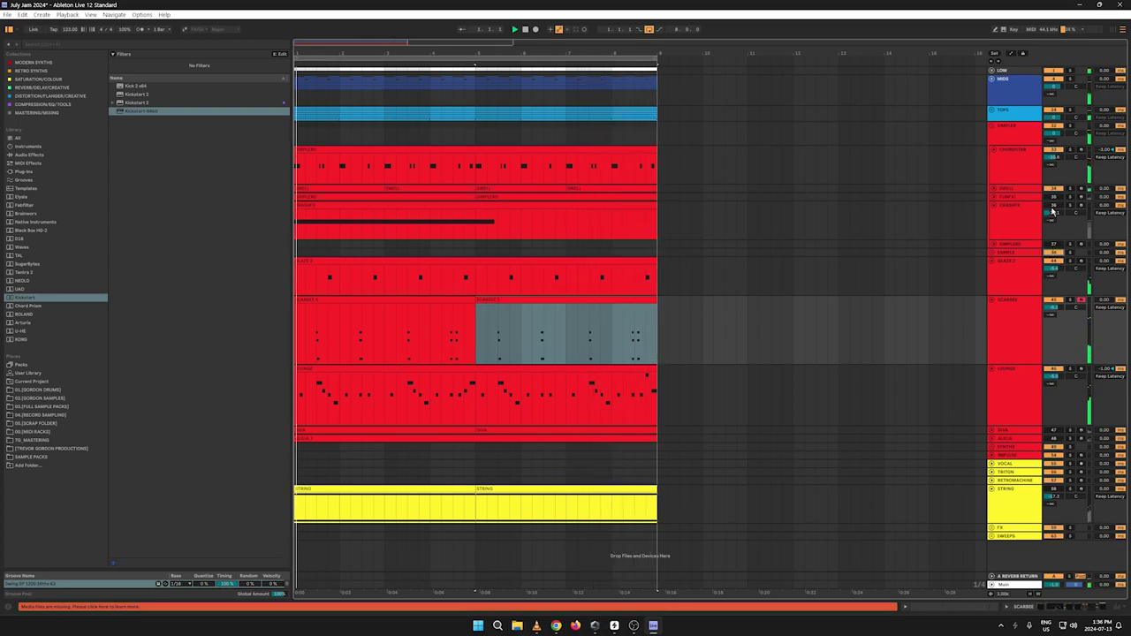
double_click(1007, 152)
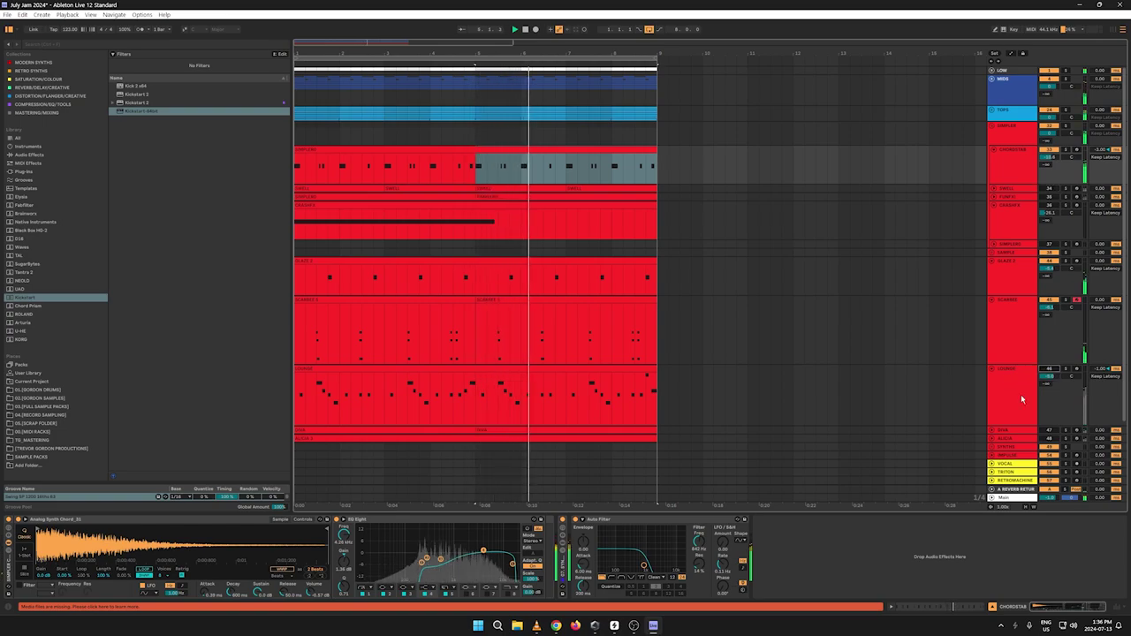
click(1019, 330)
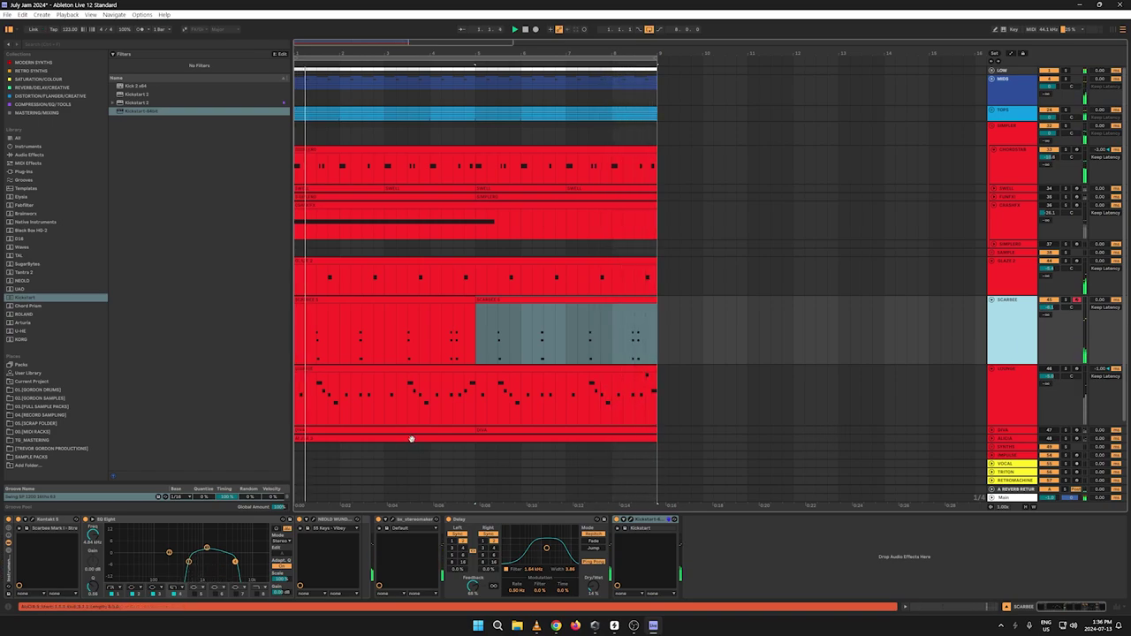
Step: Open the first SCARBEE clip's notes and shift the chord near beat 2.3 slightly later
double_click(364, 311)
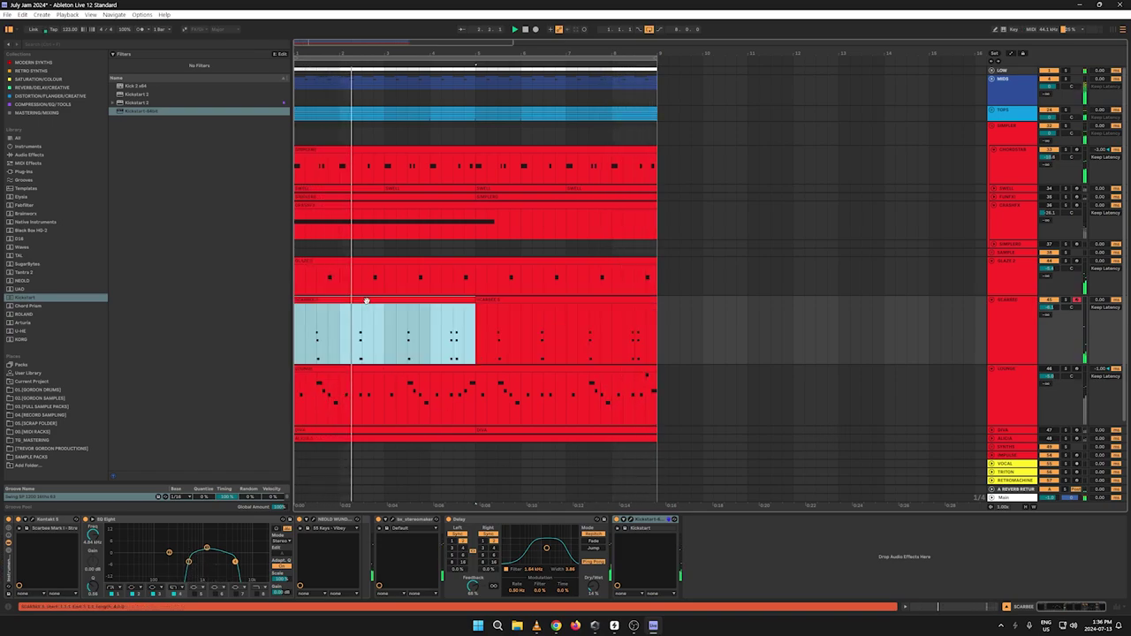
drag(471, 498, 485, 287)
drag(516, 436, 506, 366)
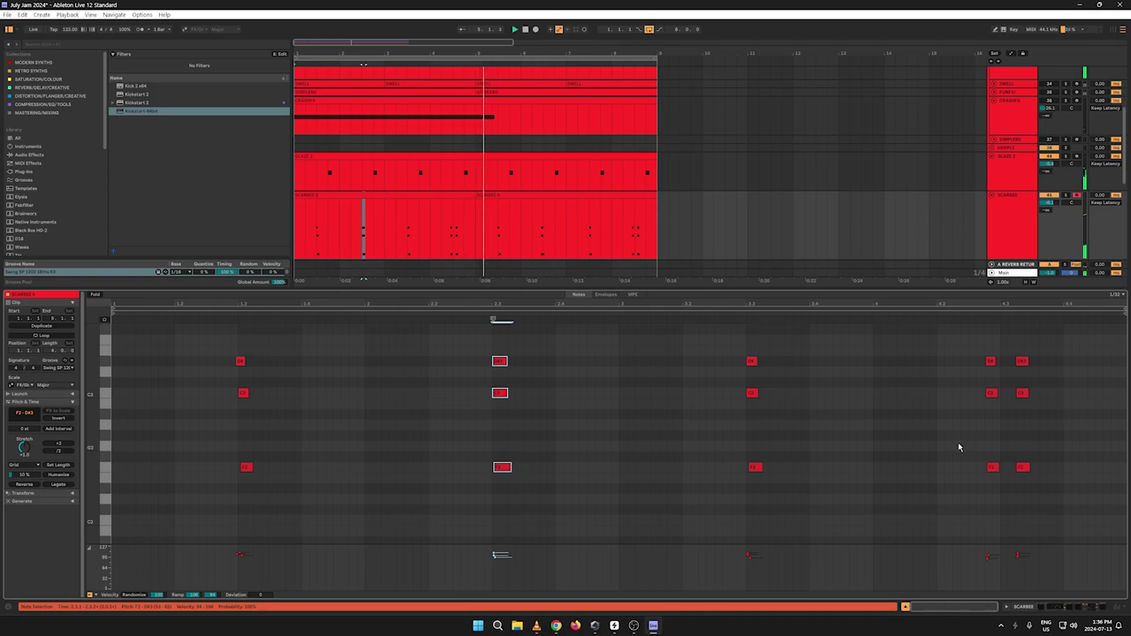
Step: Retime the second-to-last chord and select the final chord's three notes, replaying from just before them to check
drag(997, 472, 988, 327)
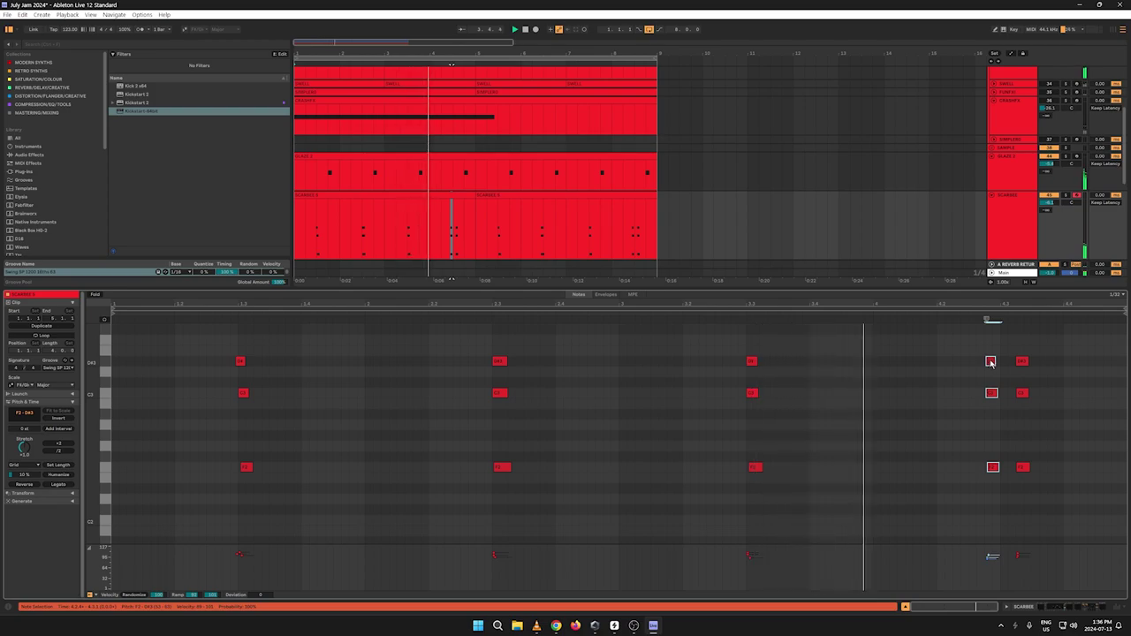
drag(994, 364, 989, 367)
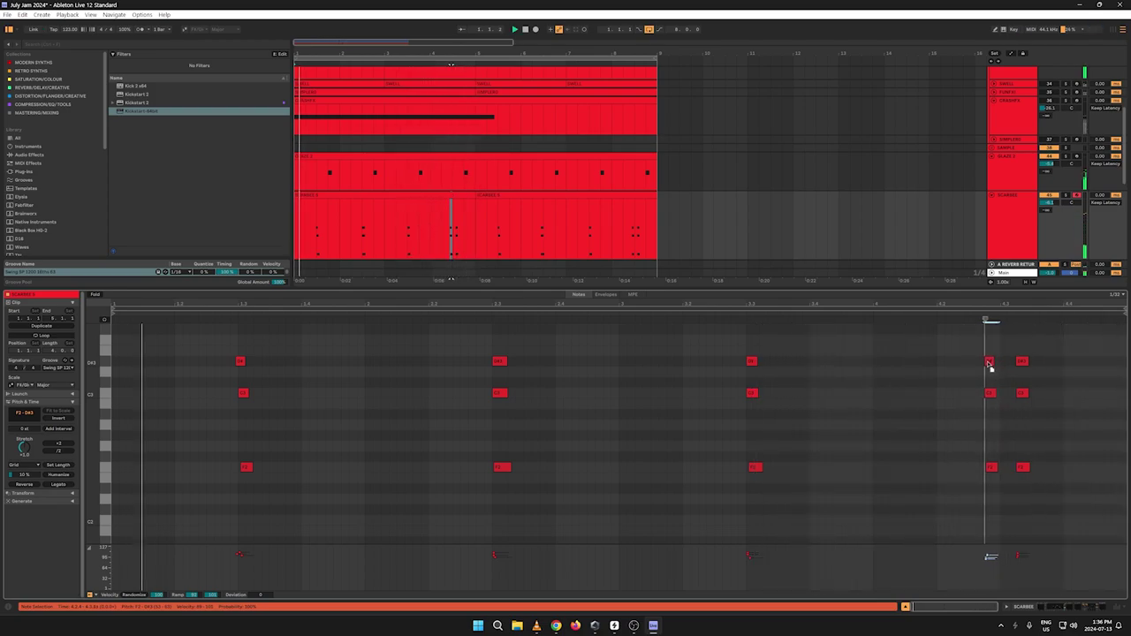
key(space)
click(444, 239)
key(space)
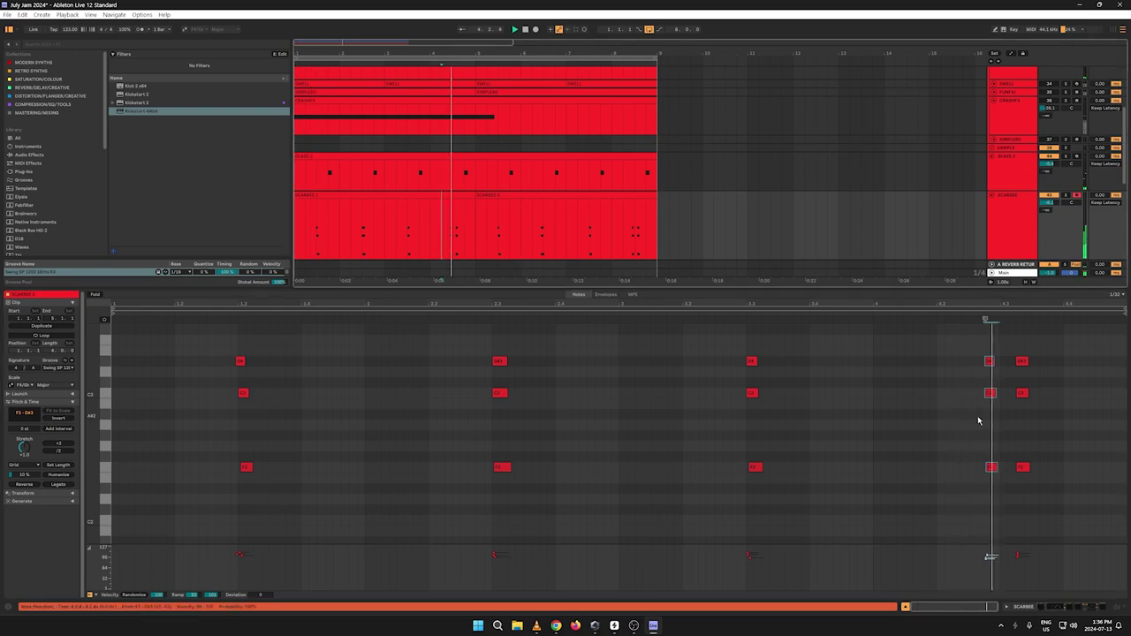
click(988, 362)
drag(988, 362, 988, 362)
key(space)
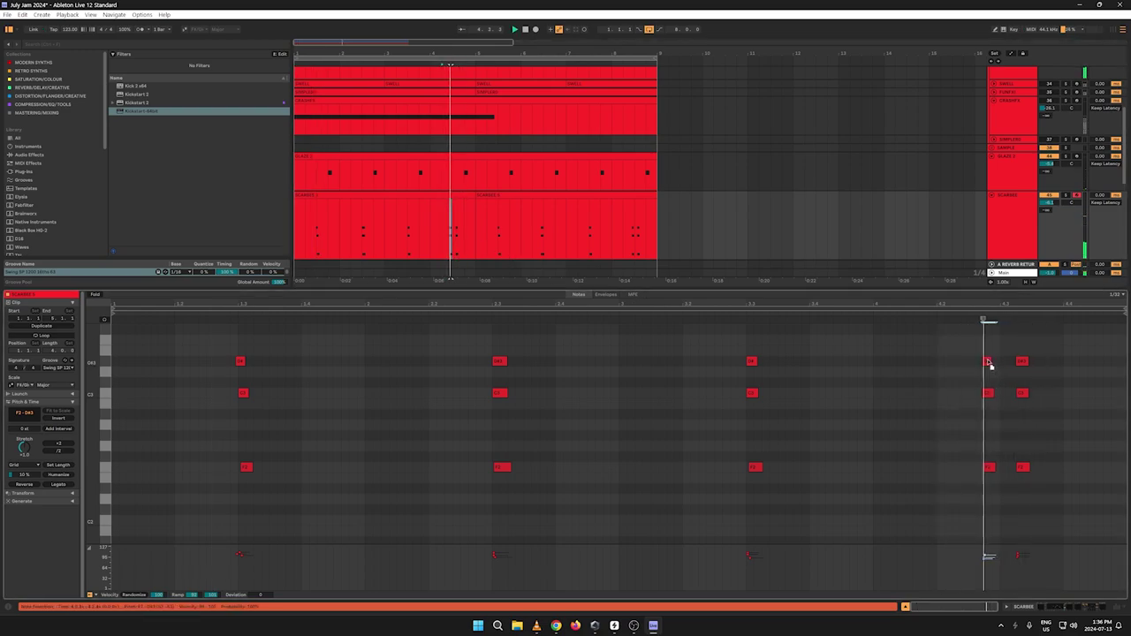
key(space)
key(space)
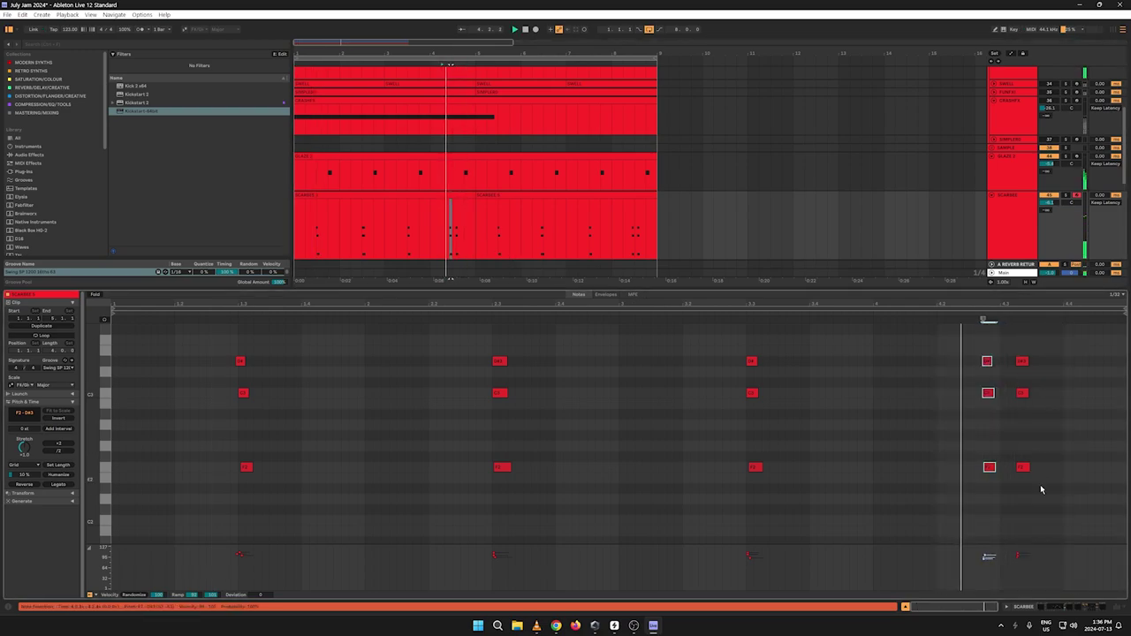
mouse_move(1043, 492)
mouse_down()
mouse_move(1018, 351)
mouse_move(1019, 363)
mouse_up()
key(space)
key(space)
key(space)
key(space)
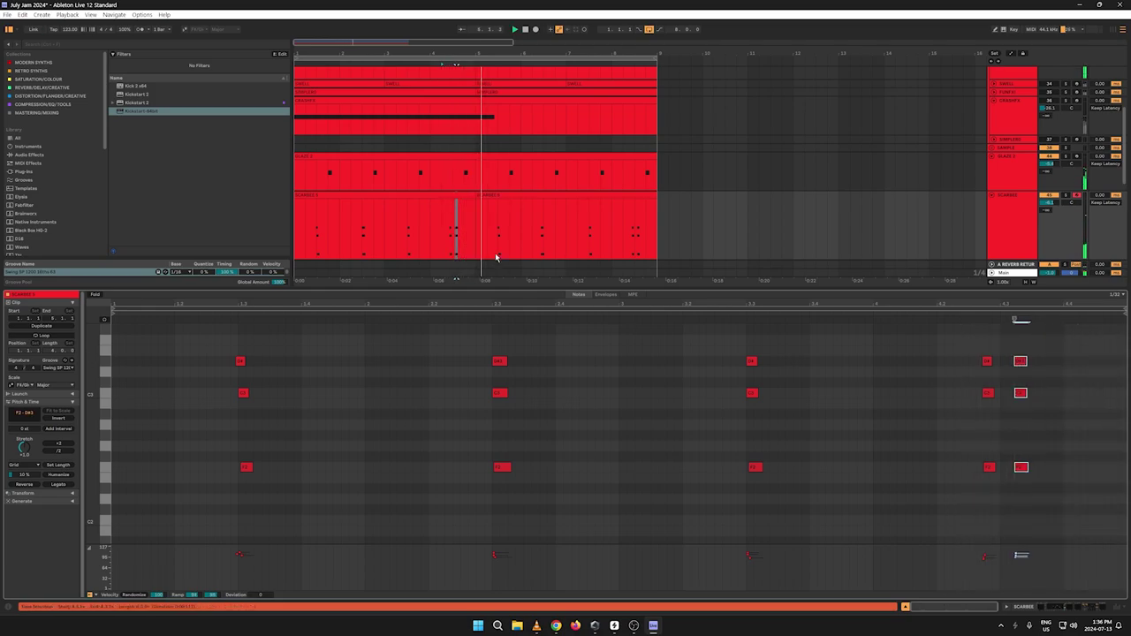
Step: Duplicate the first SCARBEE clip over bars 5–9 with Ctrl+D
click(444, 196)
key(ctrl+d)
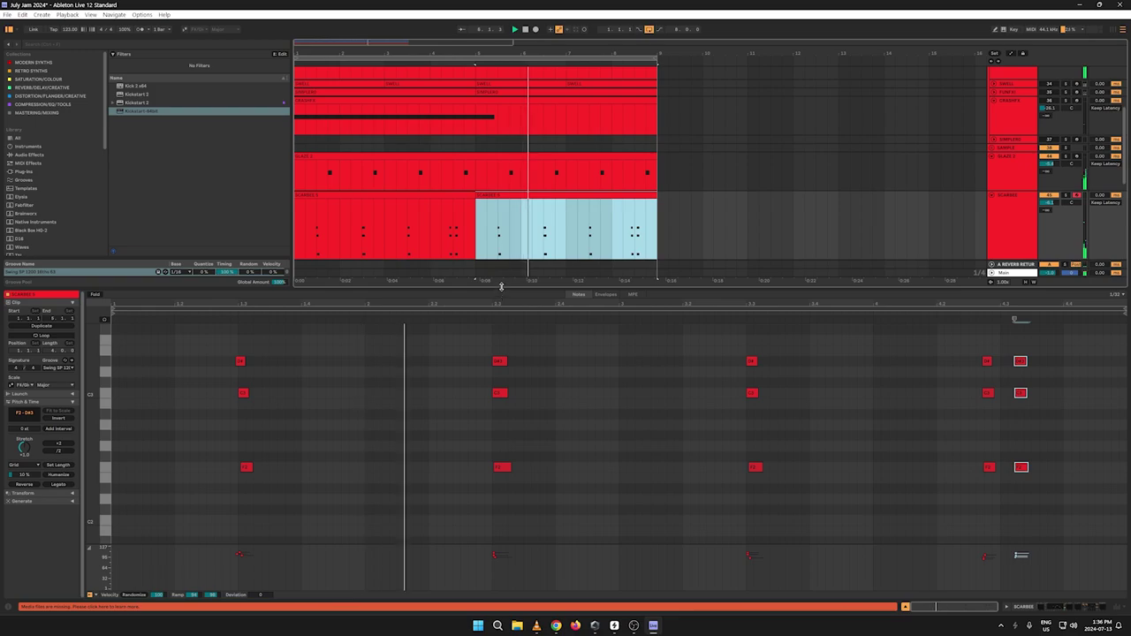
drag(500, 289, 496, 616)
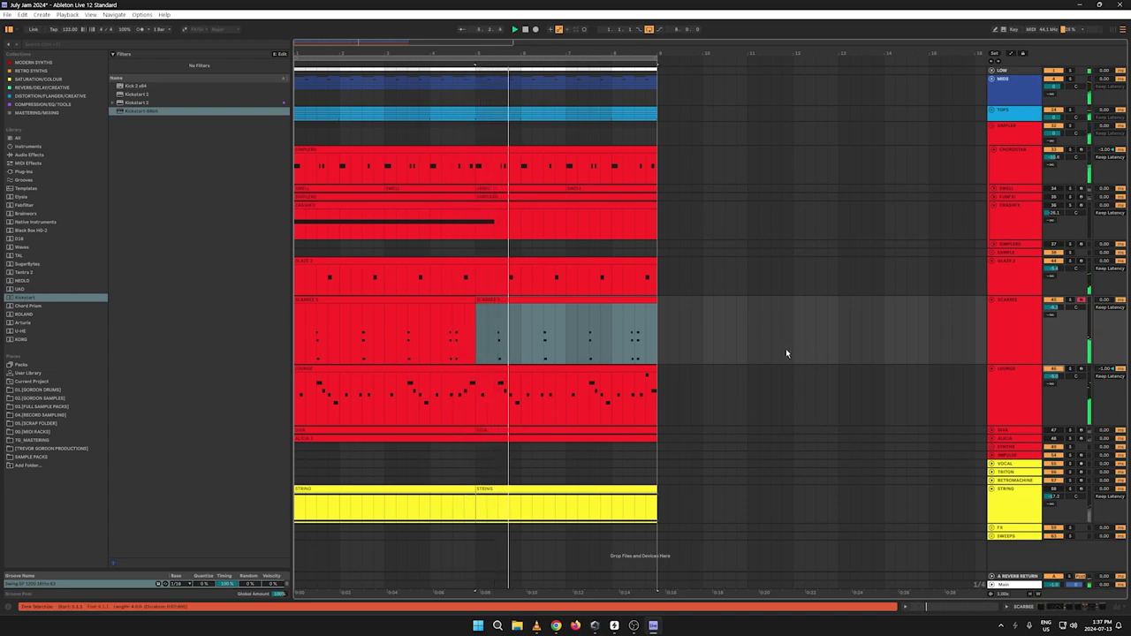
Step: Play the reworked chords from near bar 3, then bring up the long SCARBEE clip's notes
click(376, 353)
key(space)
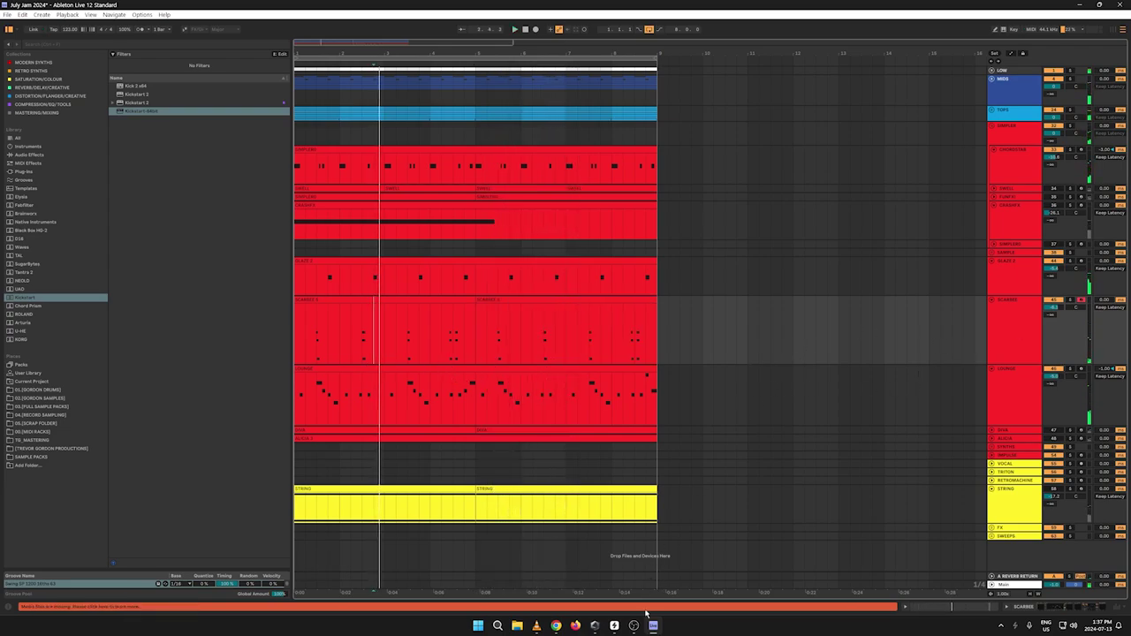
click(633, 625)
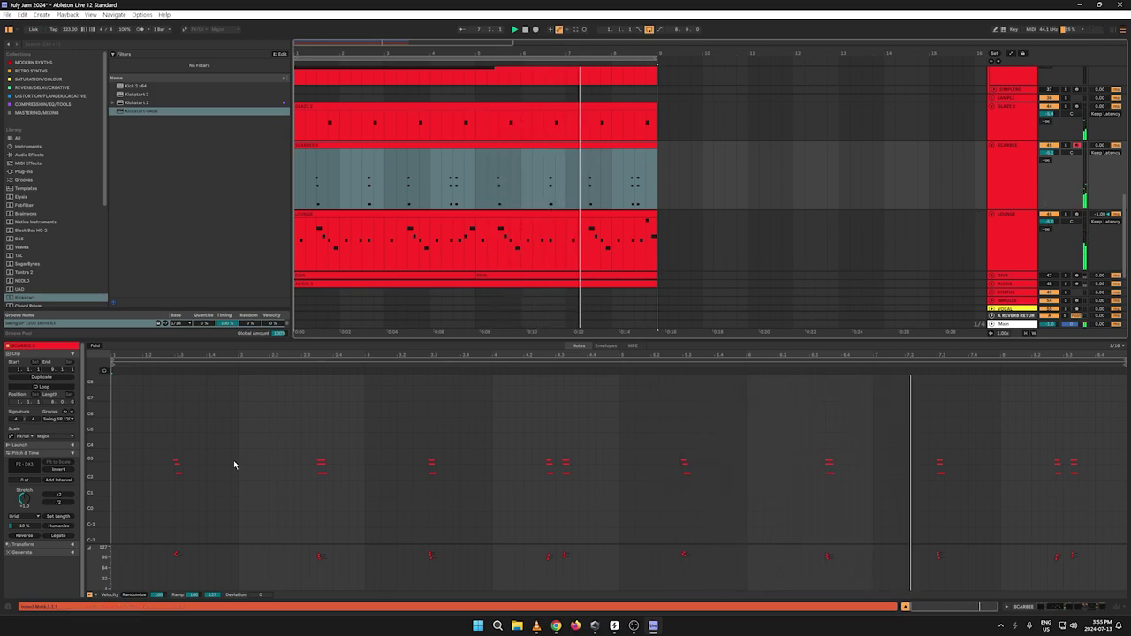
Step: Select all chord notes in the long SCARBEE clip pitched from C3 to D#3
mouse_move(92, 450)
mouse_down()
mouse_move(103, 451)
mouse_move(103, 482)
mouse_move(97, 466)
mouse_up()
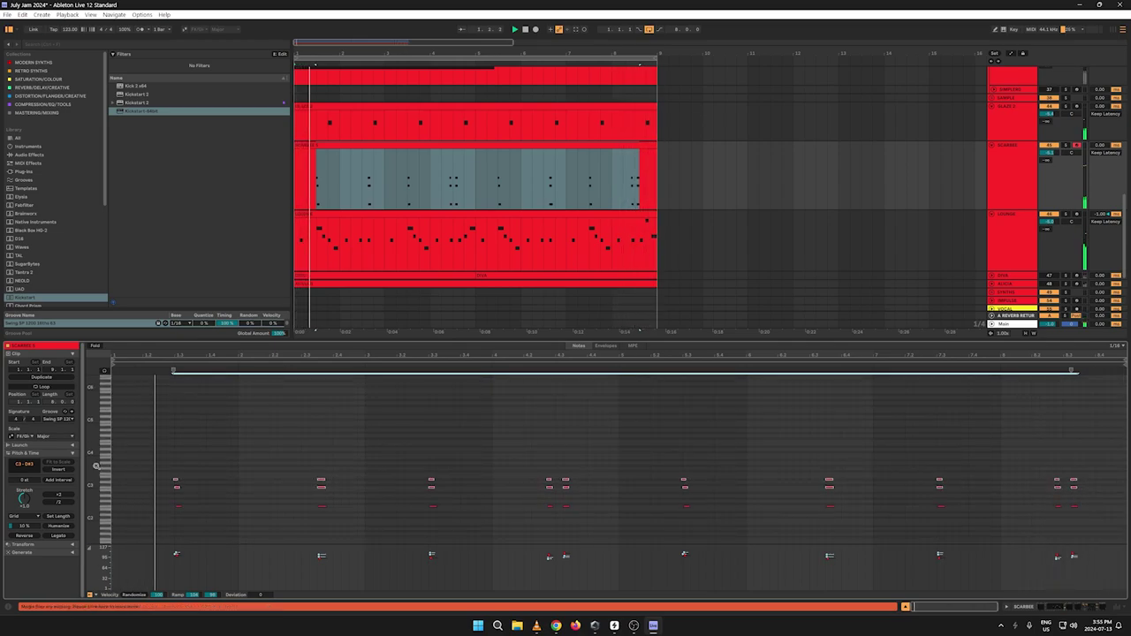
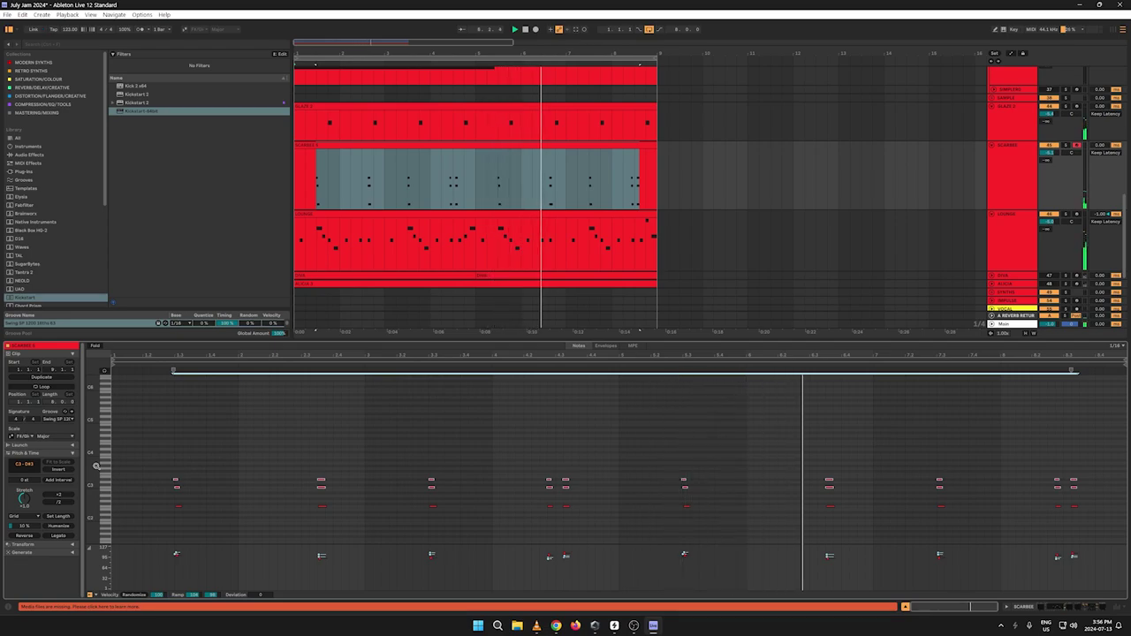
Step: Deselect the notes, set the start near bar 1, and record a short F9 pass onto SCARBEE
click(203, 417)
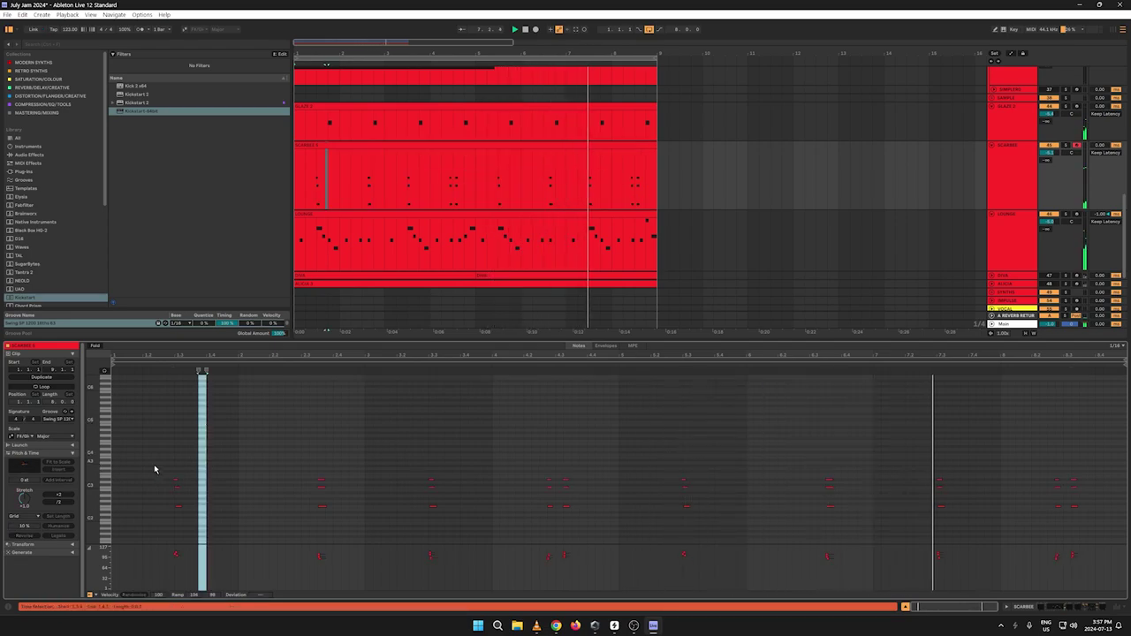
click(120, 465)
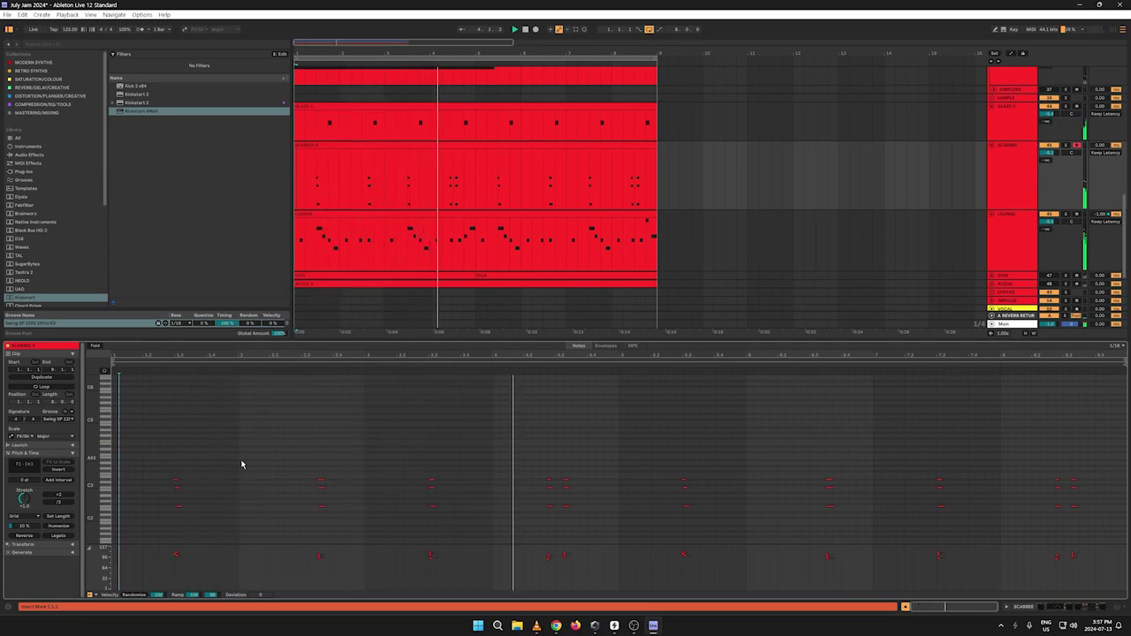
key(F9)
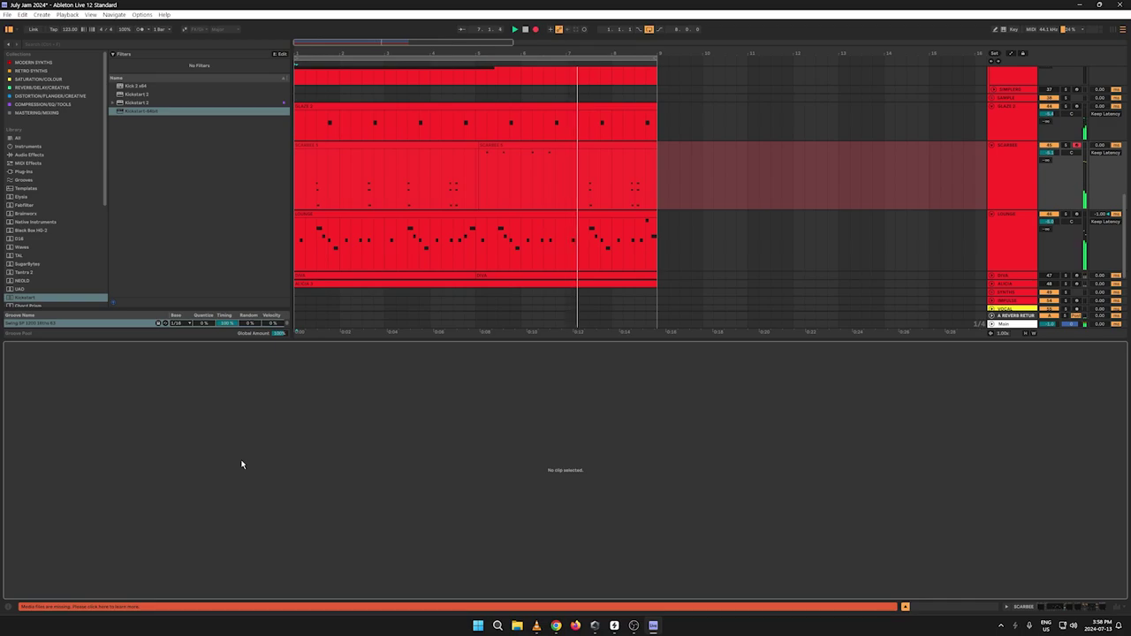
key(F9)
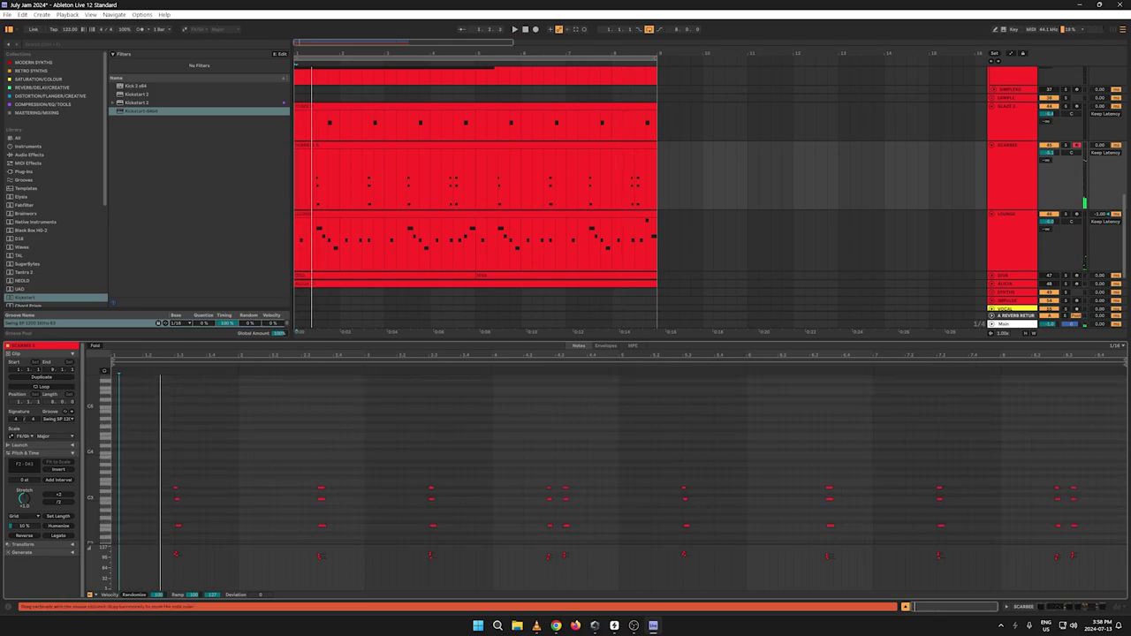
Step: Start playback and draw four F4 notes near the start of the SCARBEE clip
drag(92, 452, 112, 452)
key(space)
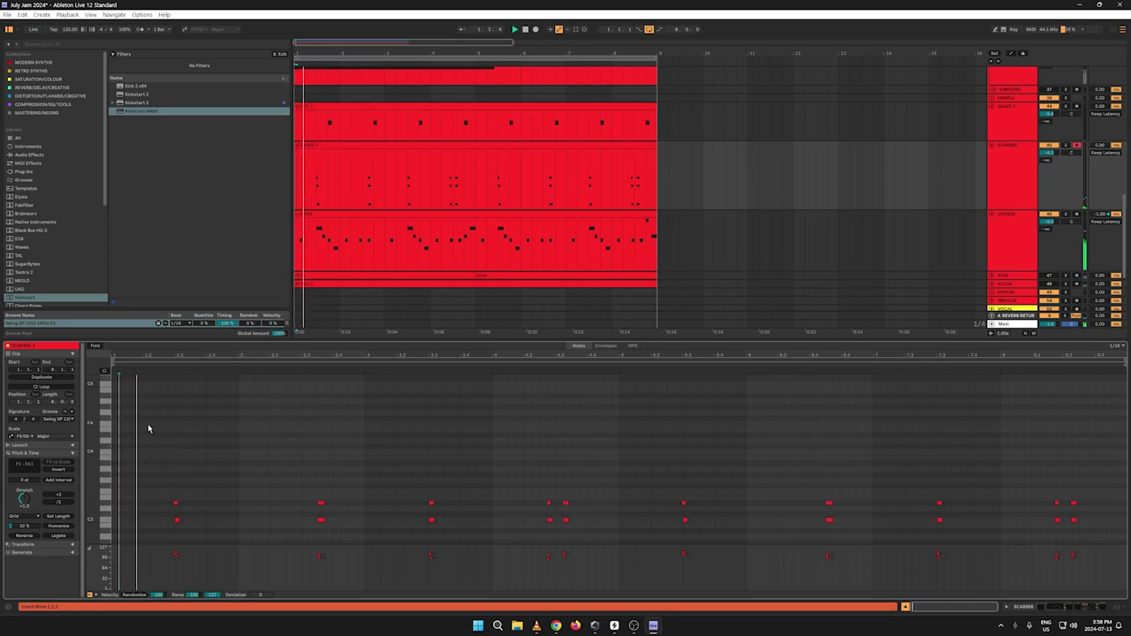
double_click(147, 423)
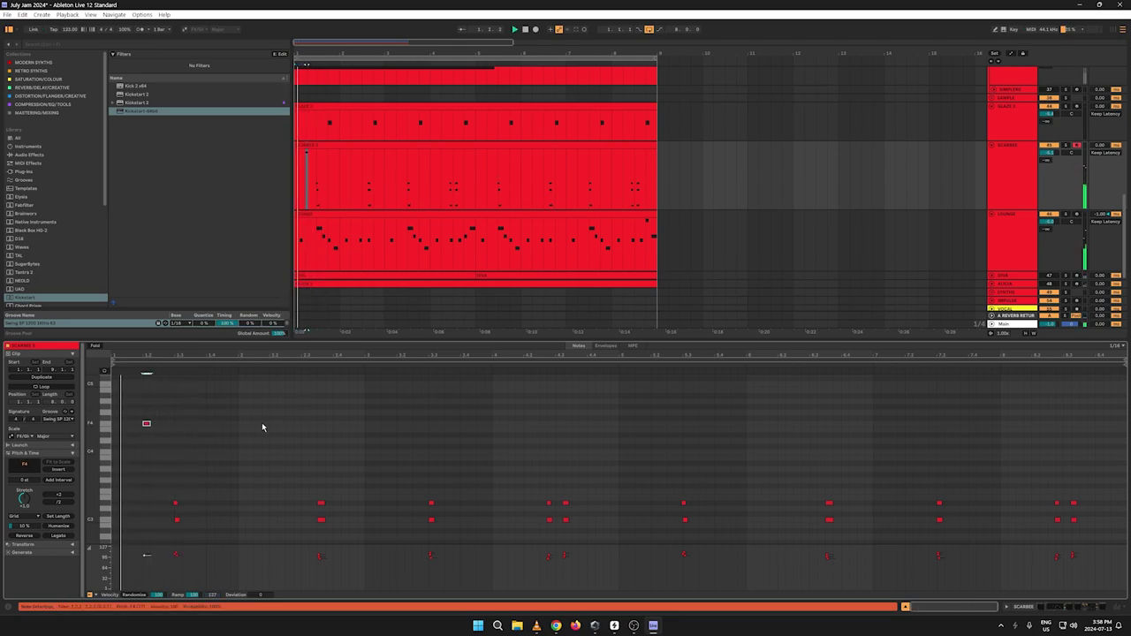
double_click(194, 423)
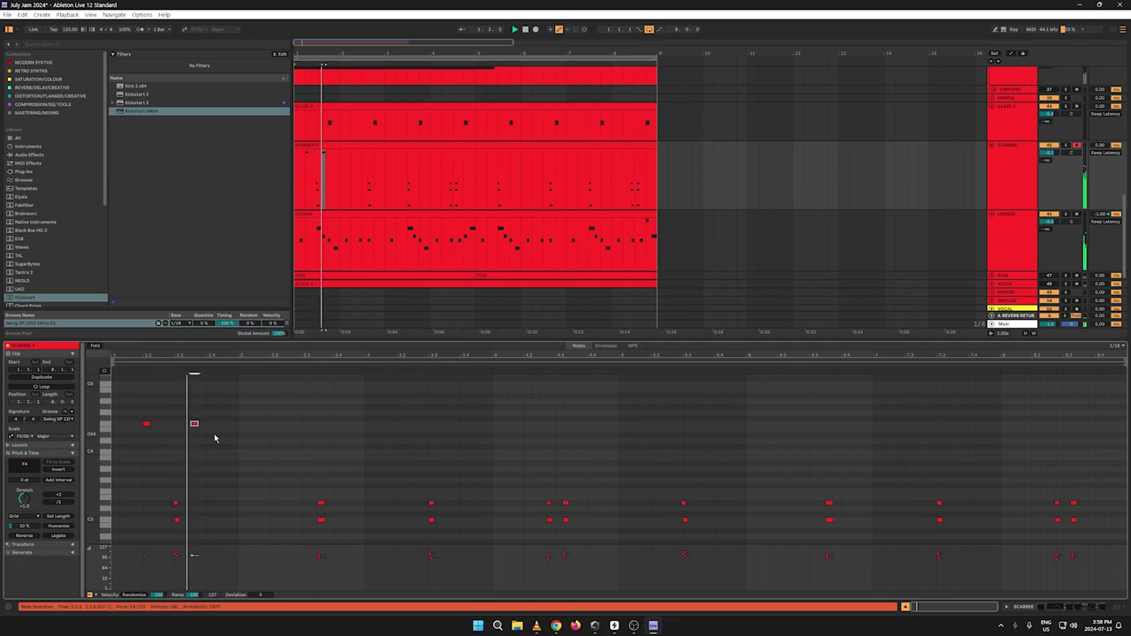
double_click(273, 423)
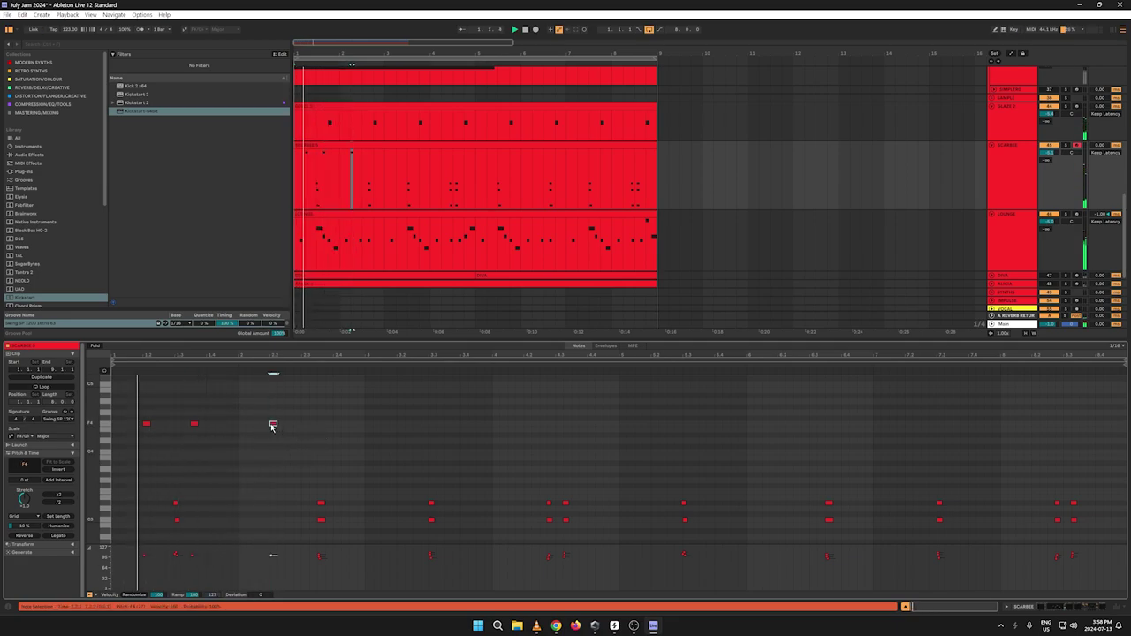
double_click(321, 423)
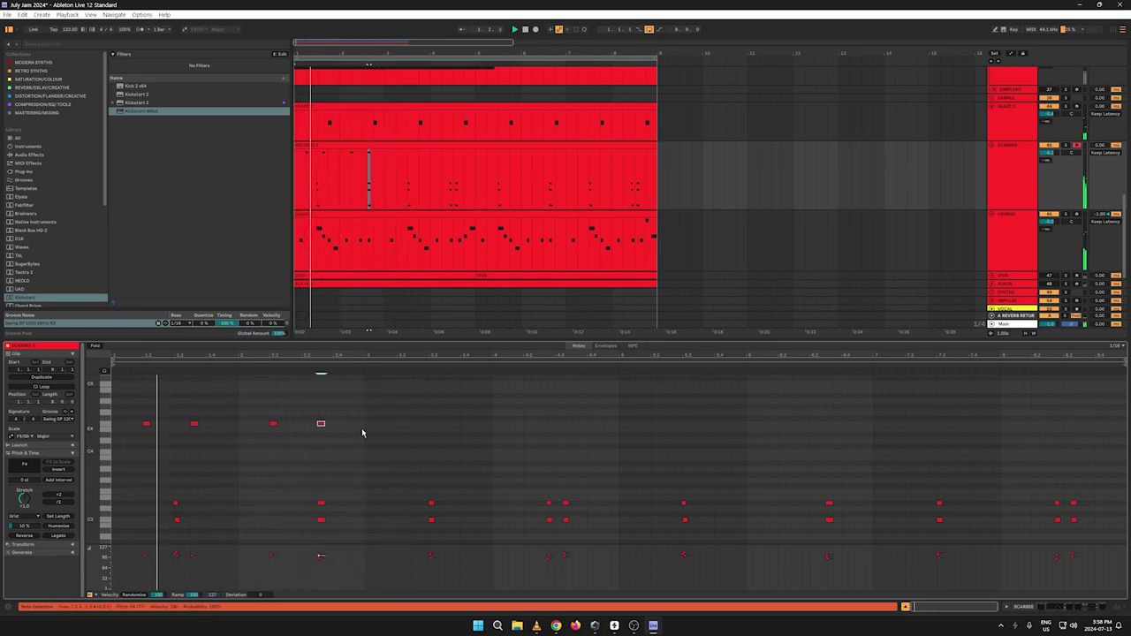
Step: Duplicate the four F4 notes, shifting the copies one beat earlier
drag(362, 429, 20, 403)
key(ctrl+d)
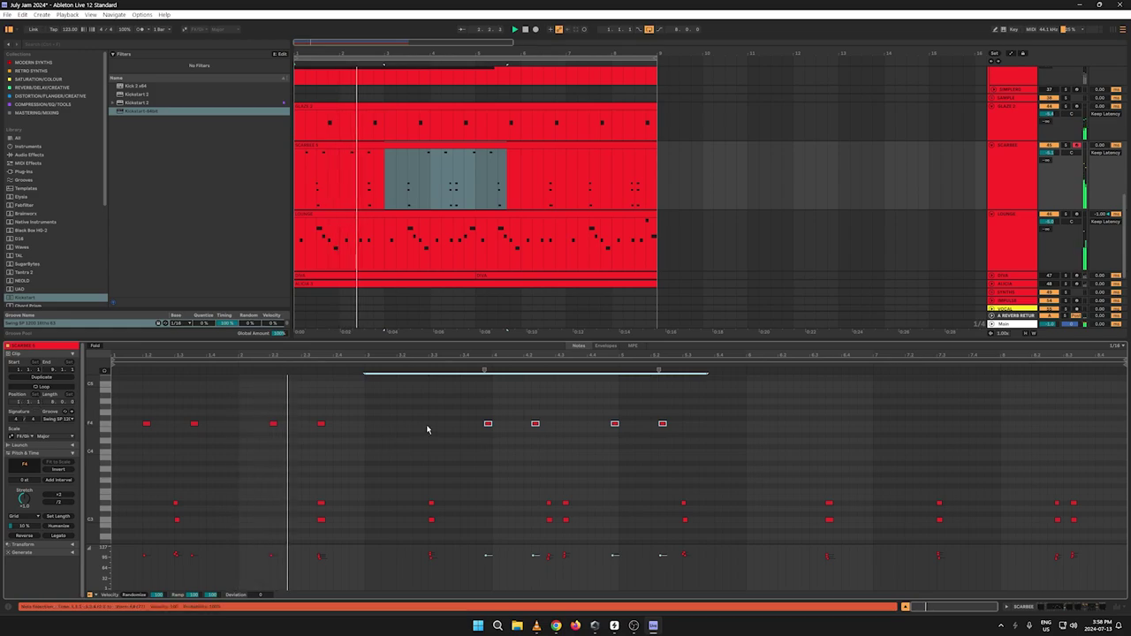
key(ctrl+z)
drag(366, 425, 53, 415)
key(ctrl+d)
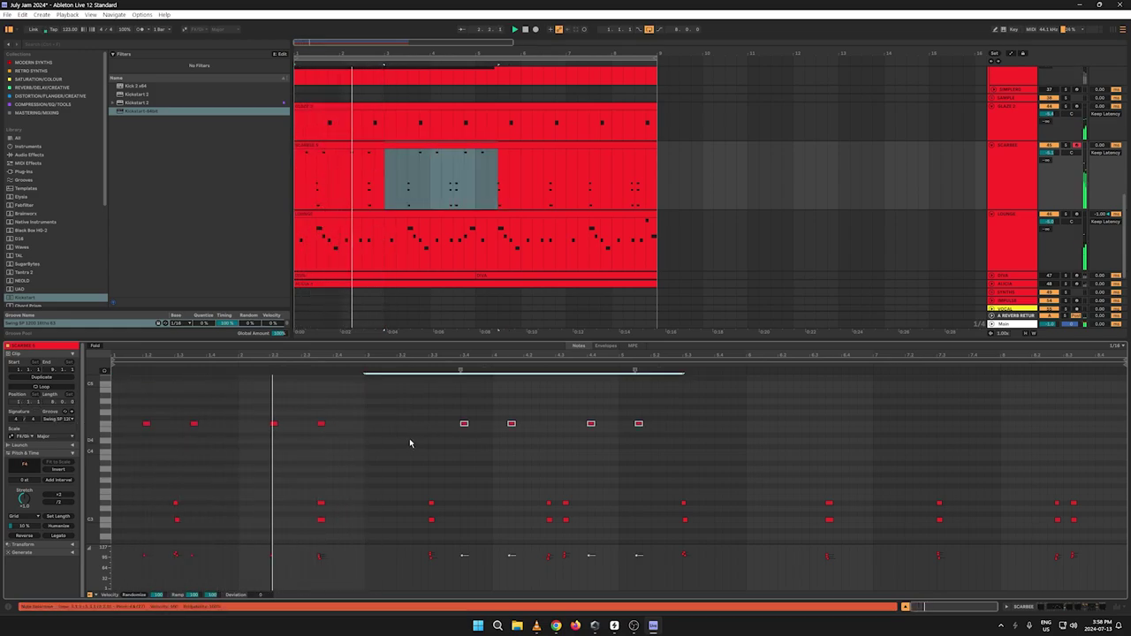
drag(465, 427, 400, 428)
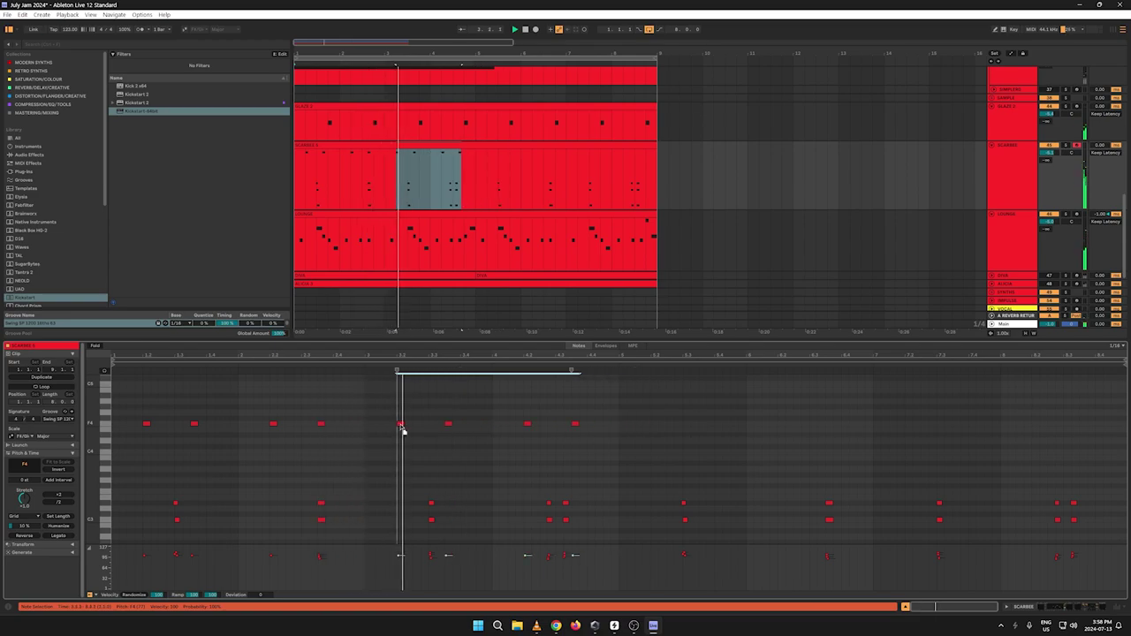
Step: Duplicate the eight F4 notes to fill the clip and lower their velocity to about 58
drag(621, 426, 97, 422)
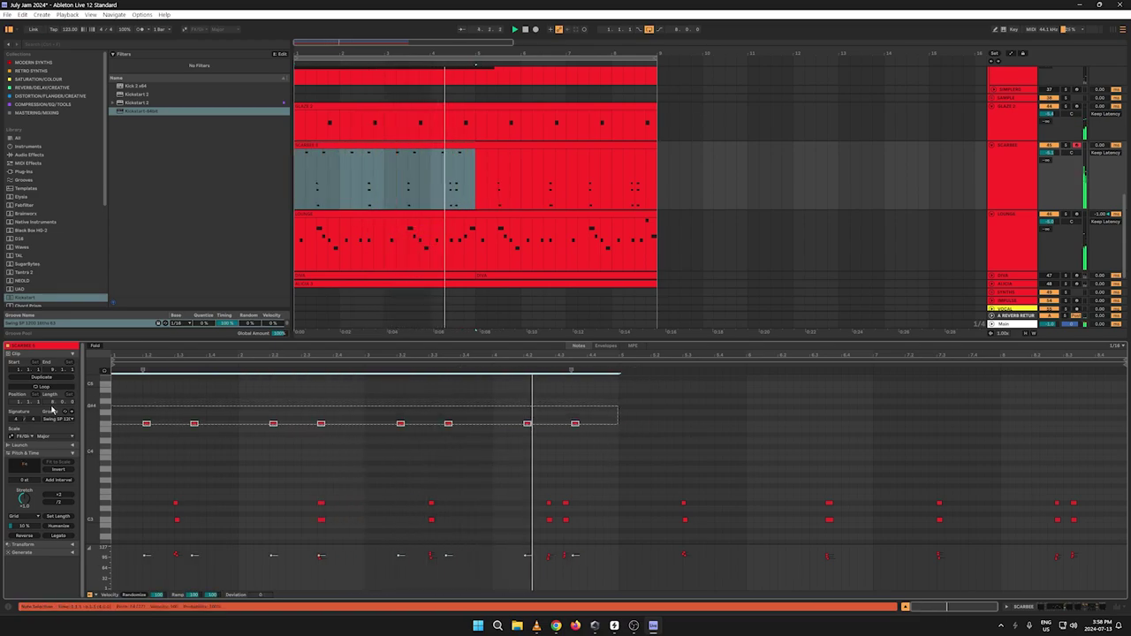
key(ctrl+d)
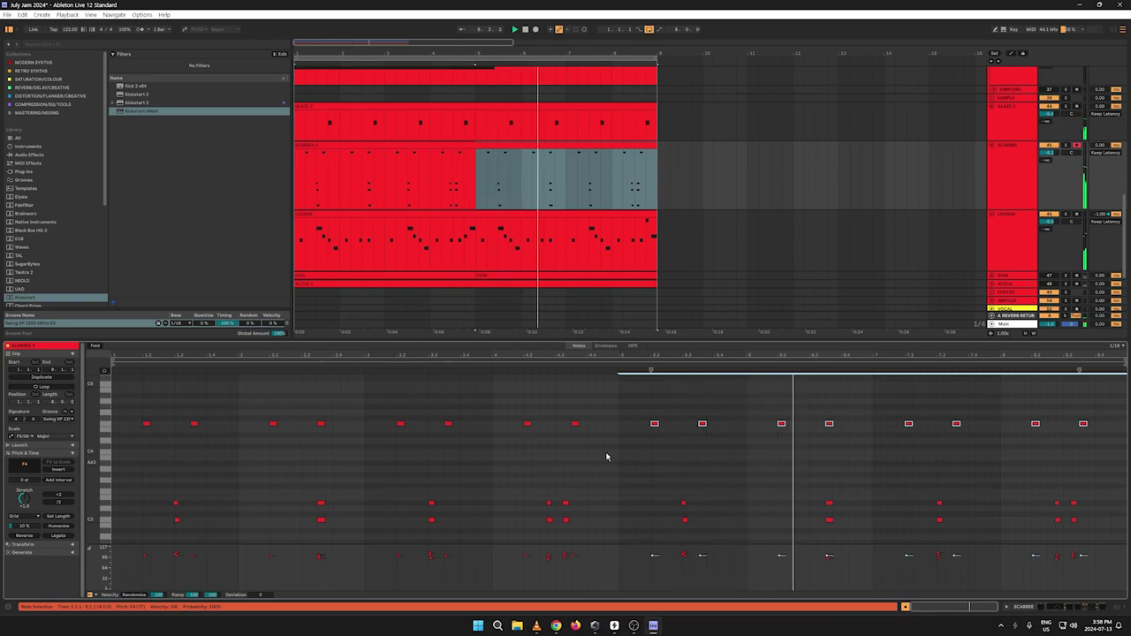
drag(1101, 439, 102, 419)
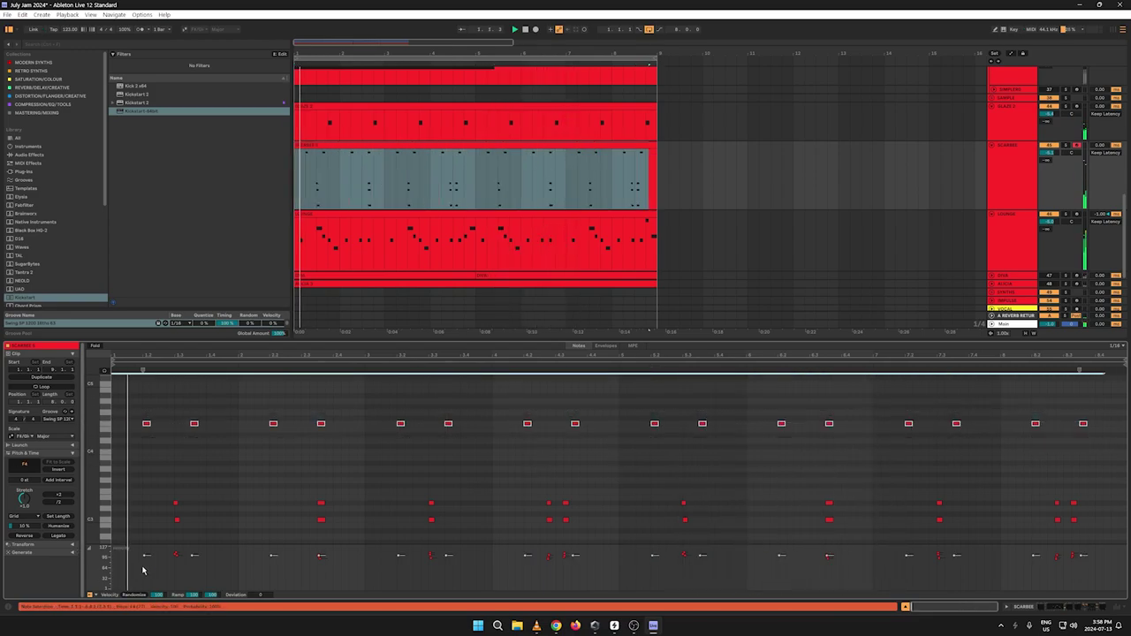
drag(146, 556, 147, 560)
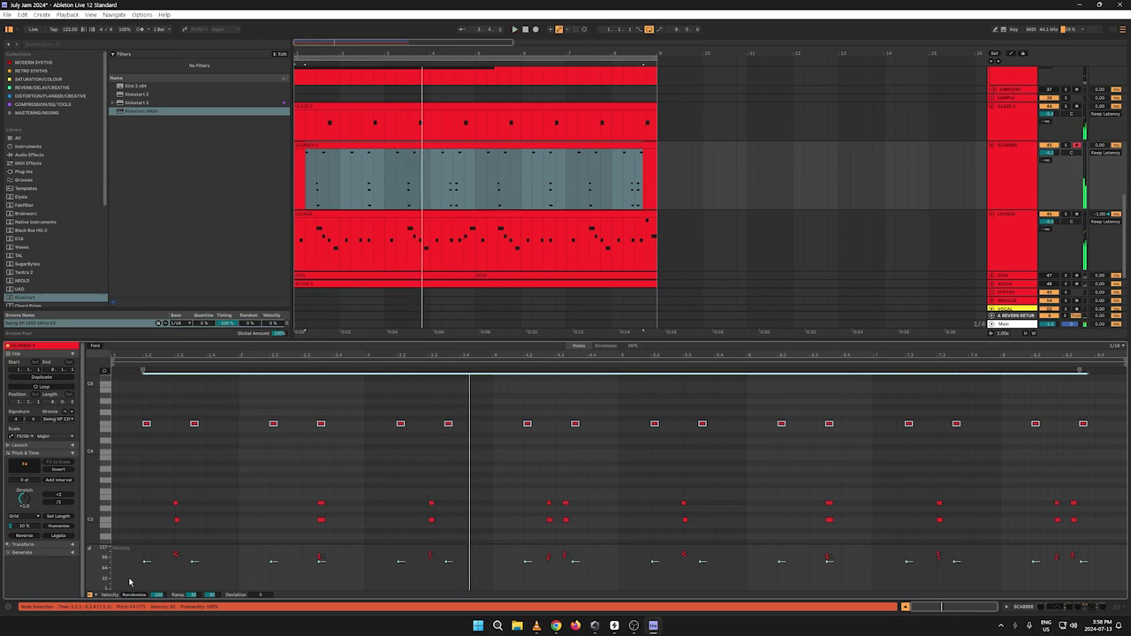
Step: Tweak individual F4 note velocities, then set the whole F4 row to roughly 67–75
click(192, 423)
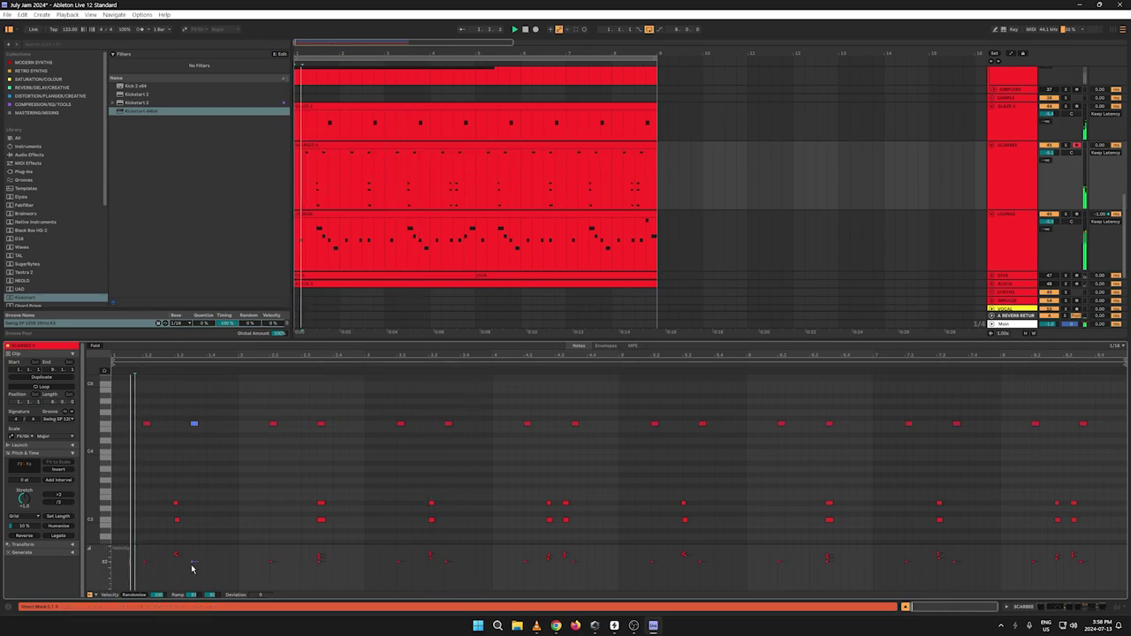
click(320, 557)
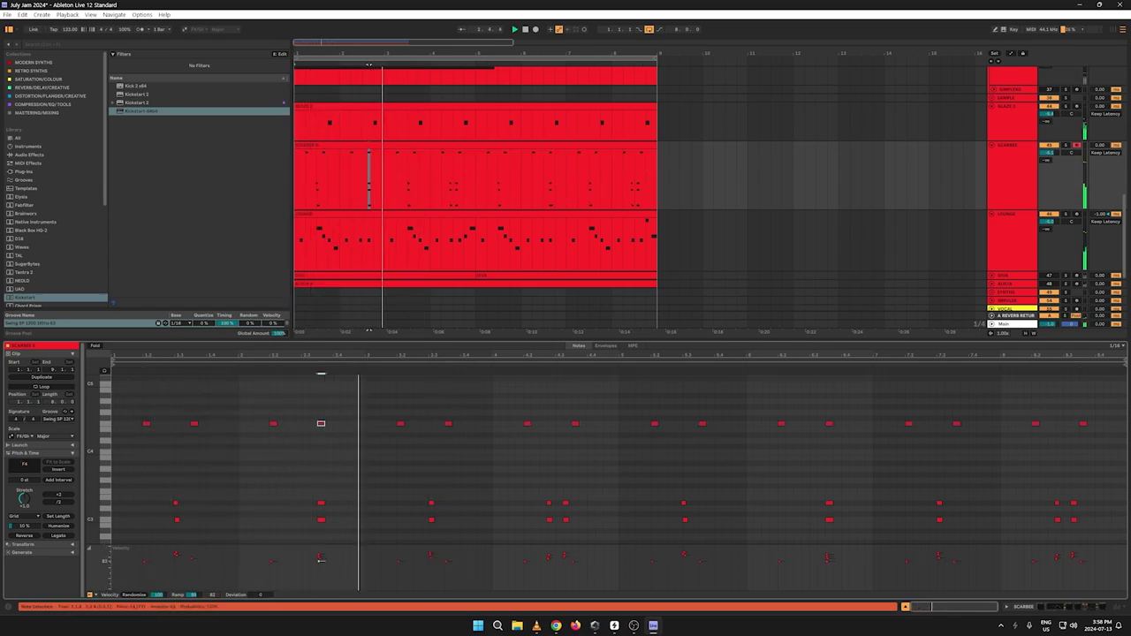
click(448, 558)
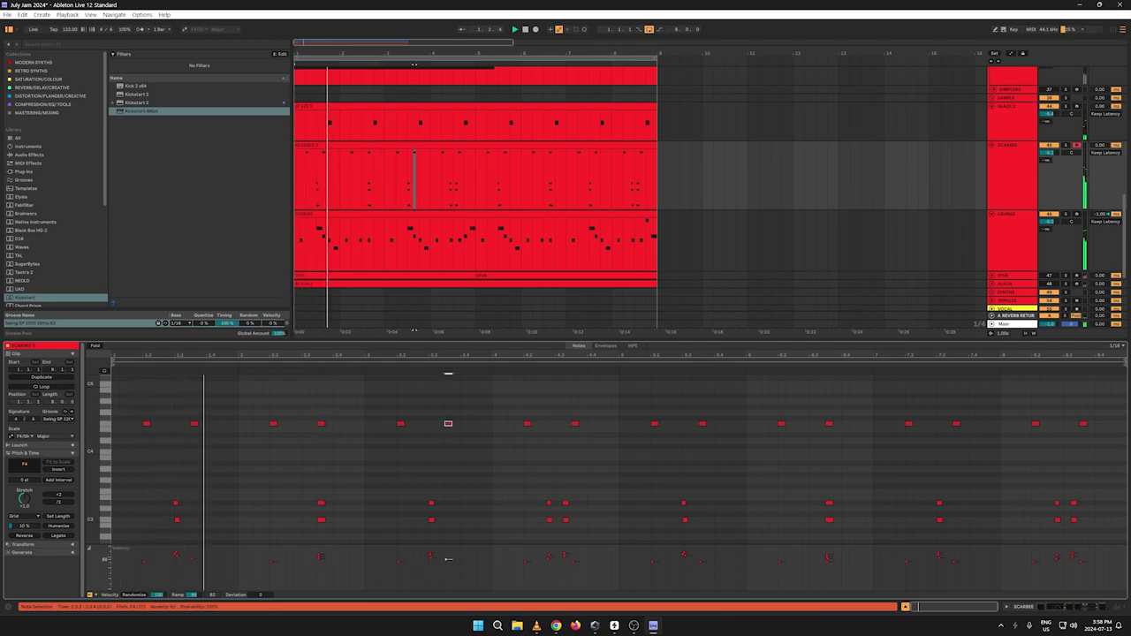
click(574, 558)
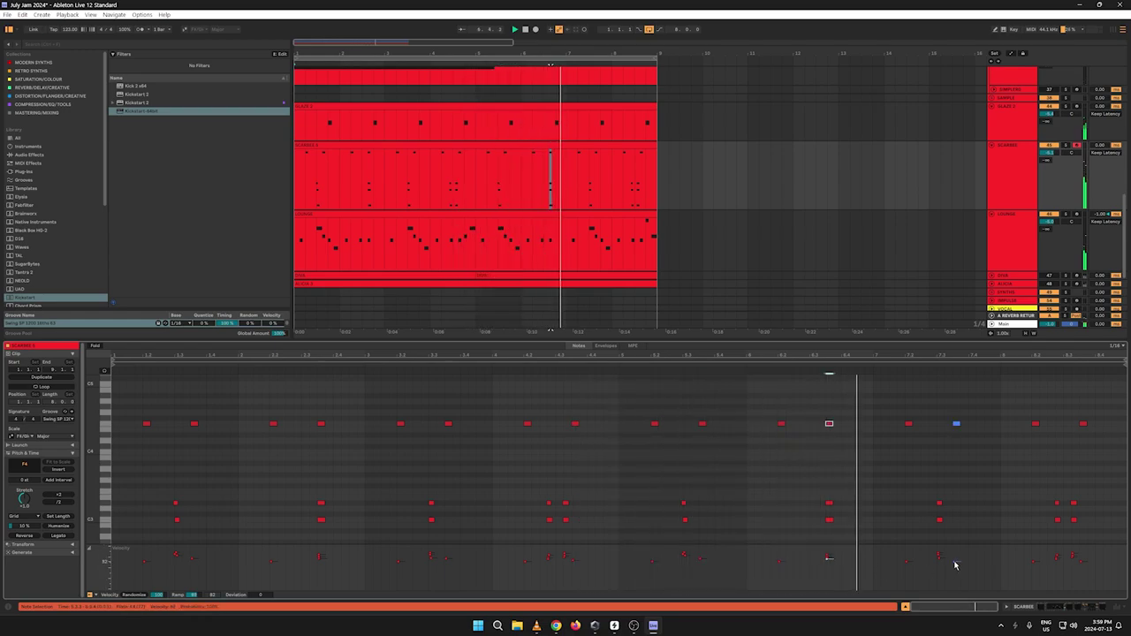
drag(954, 562, 955, 558)
drag(1082, 563, 1082, 561)
drag(1096, 405, 89, 468)
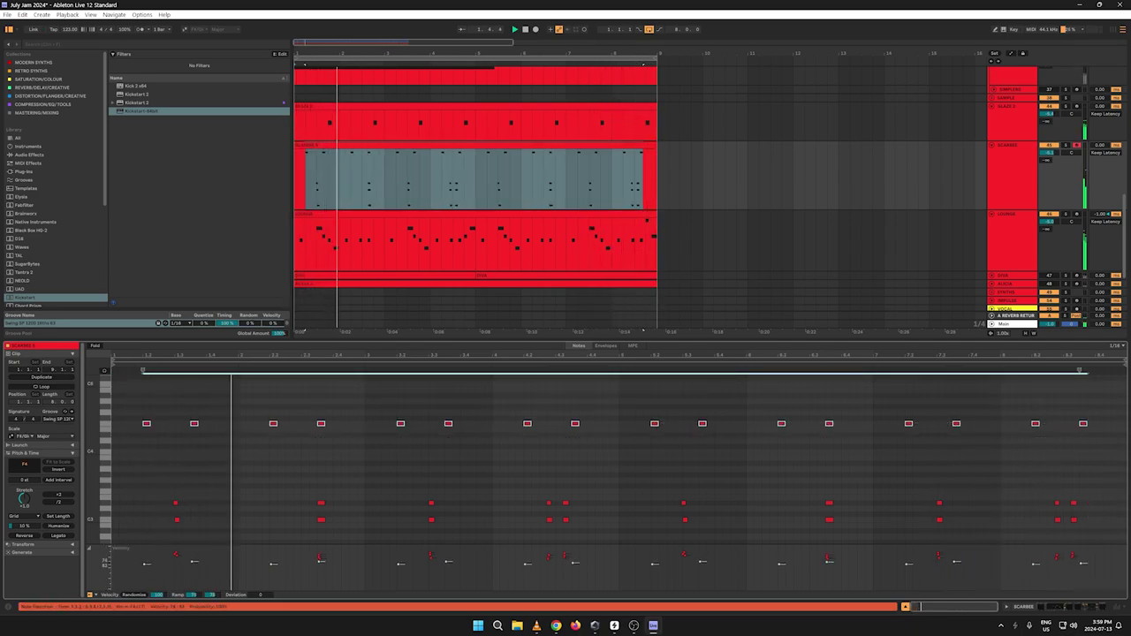
drag(146, 564, 147, 566)
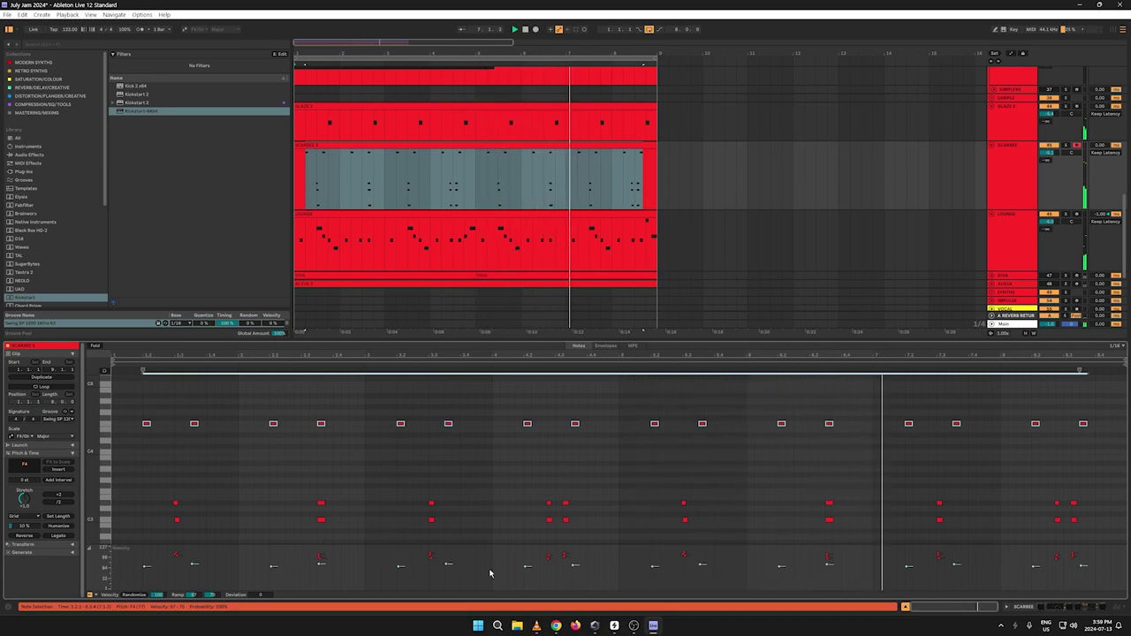
Step: Hide the clip editor and select a time range on the SHAKER track
key(ctrl+alt+l)
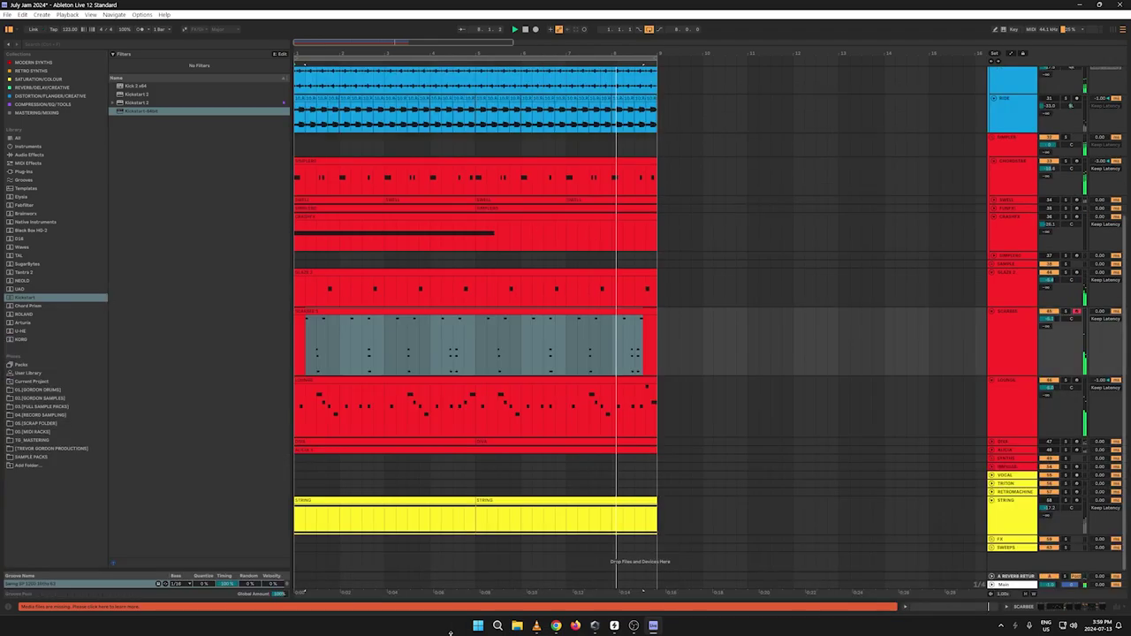
click(1048, 93)
click(1049, 99)
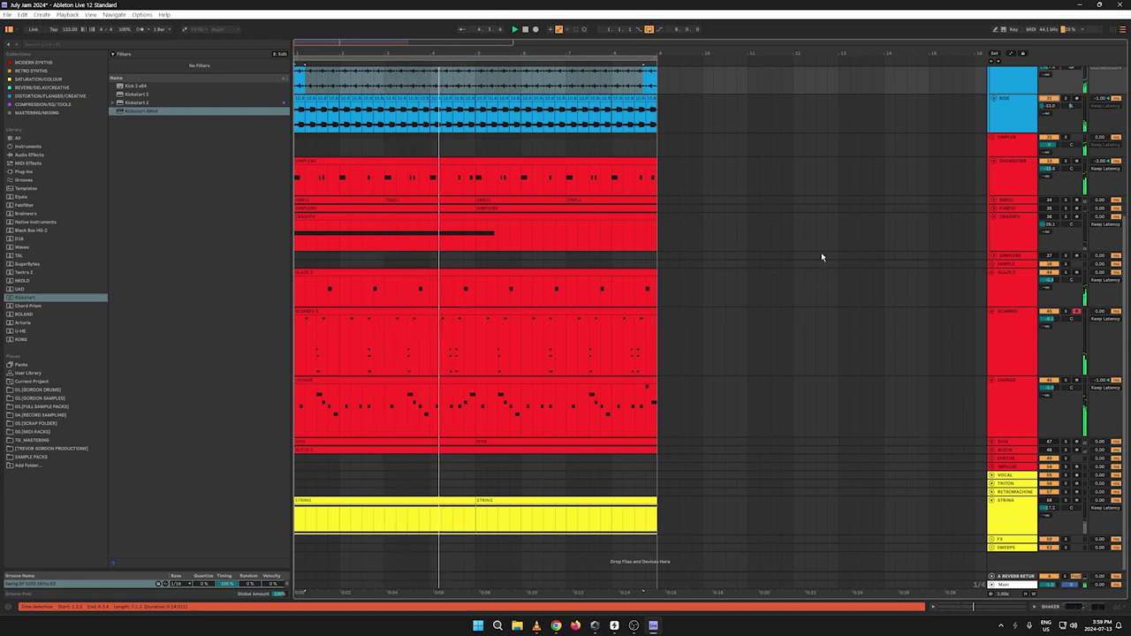
scroll(813, 251, up, 5)
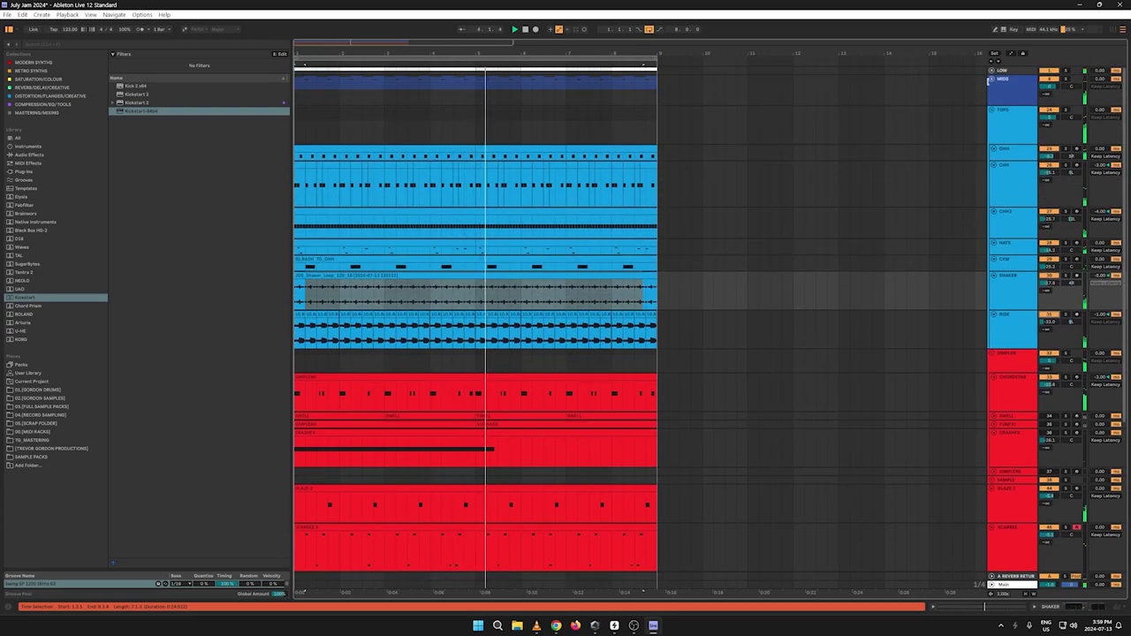
scroll(799, 298, up, 2)
Step: In Session view, fold MIDS and raise the CLAP volume to about -6.0 dB
key(Tab)
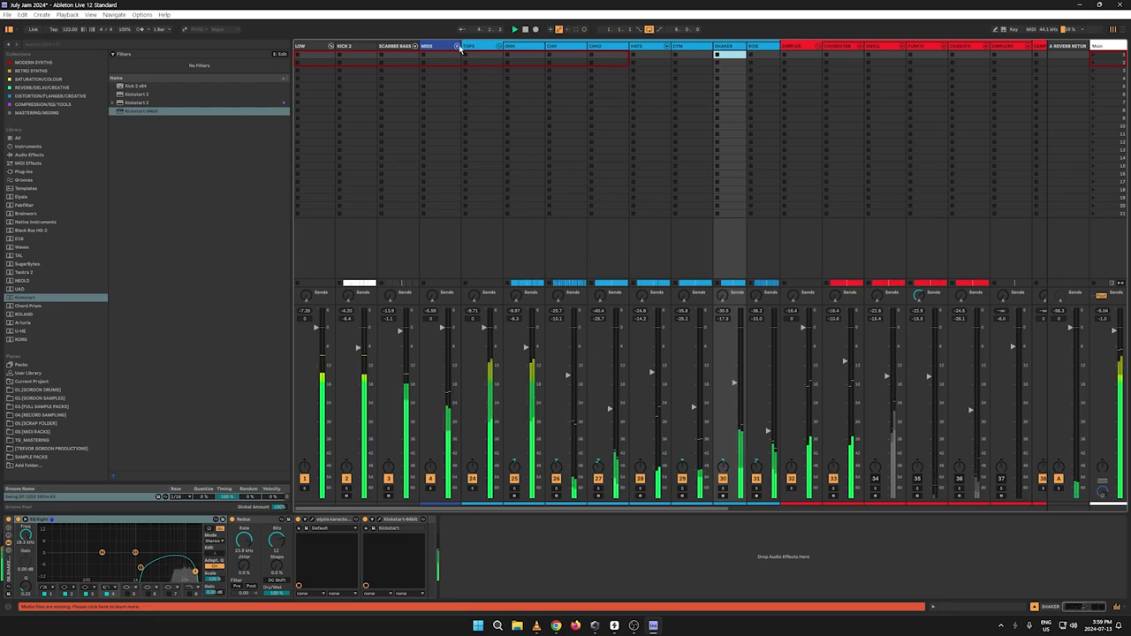
click(458, 46)
click(482, 47)
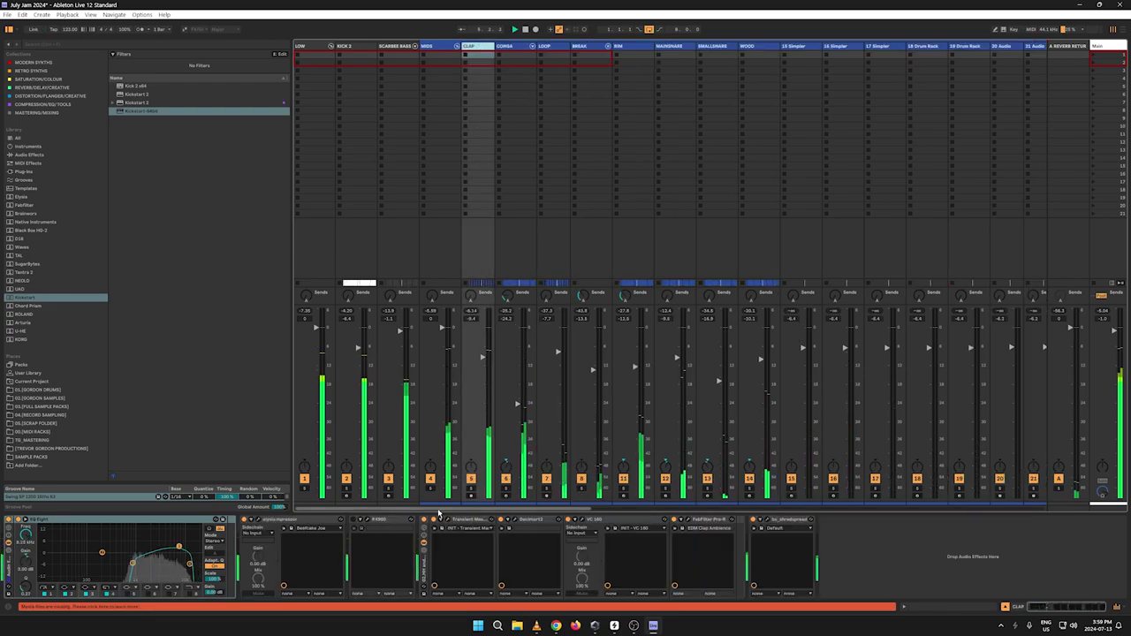
drag(482, 356, 482, 352)
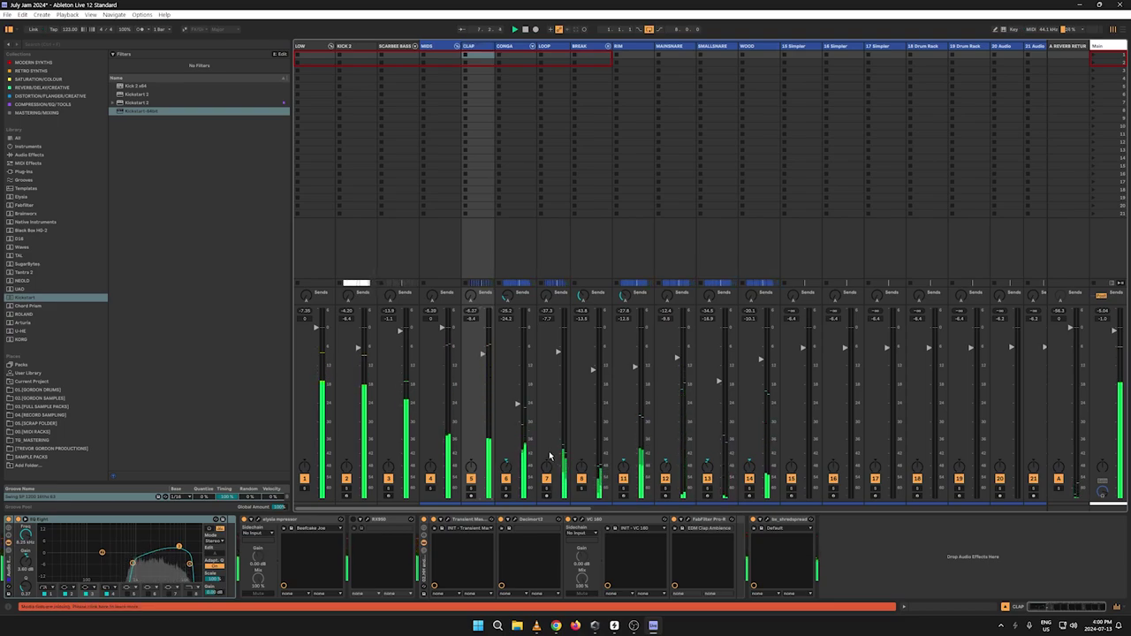
drag(482, 355, 482, 354)
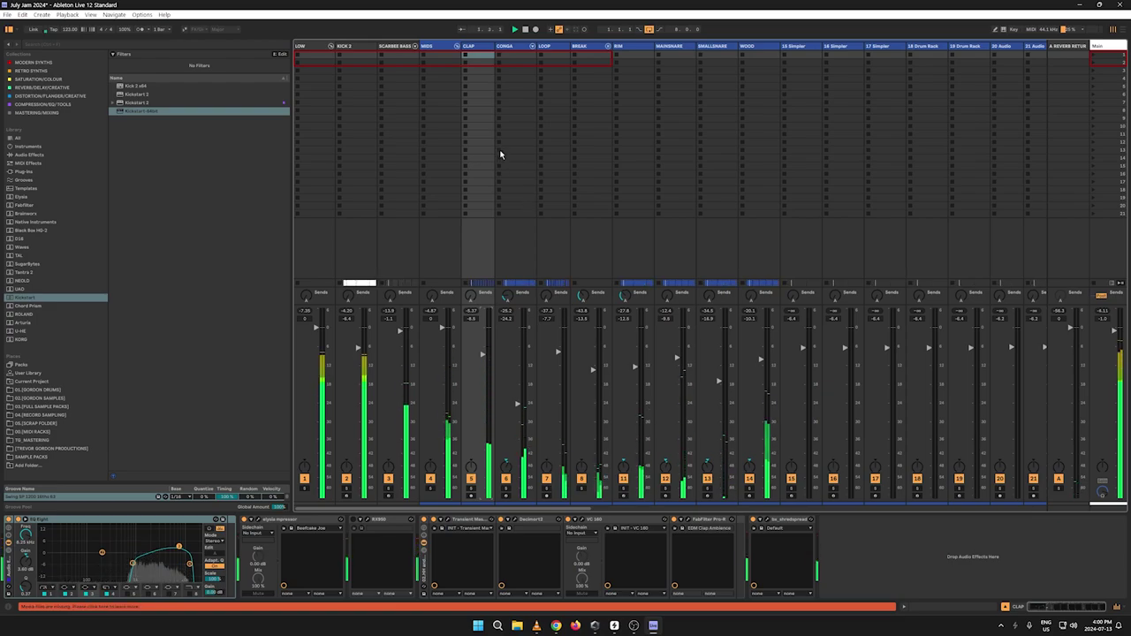
key(Tab)
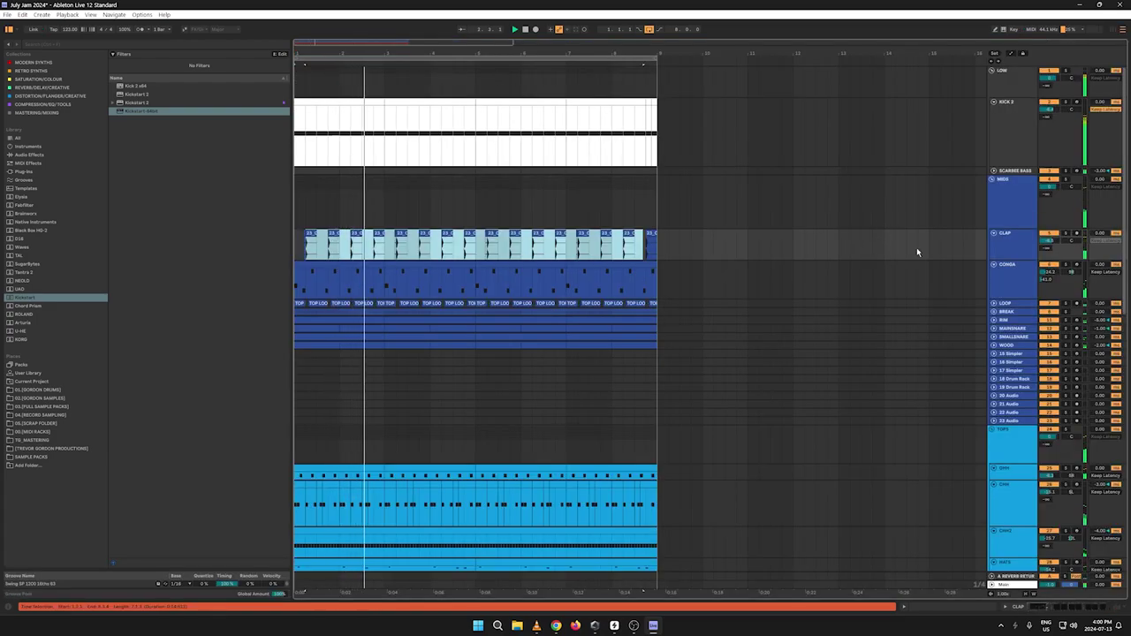
Step: Make the CLAP track taller, zoom to bar 8 and select the last clap clip
drag(999, 260, 997, 313)
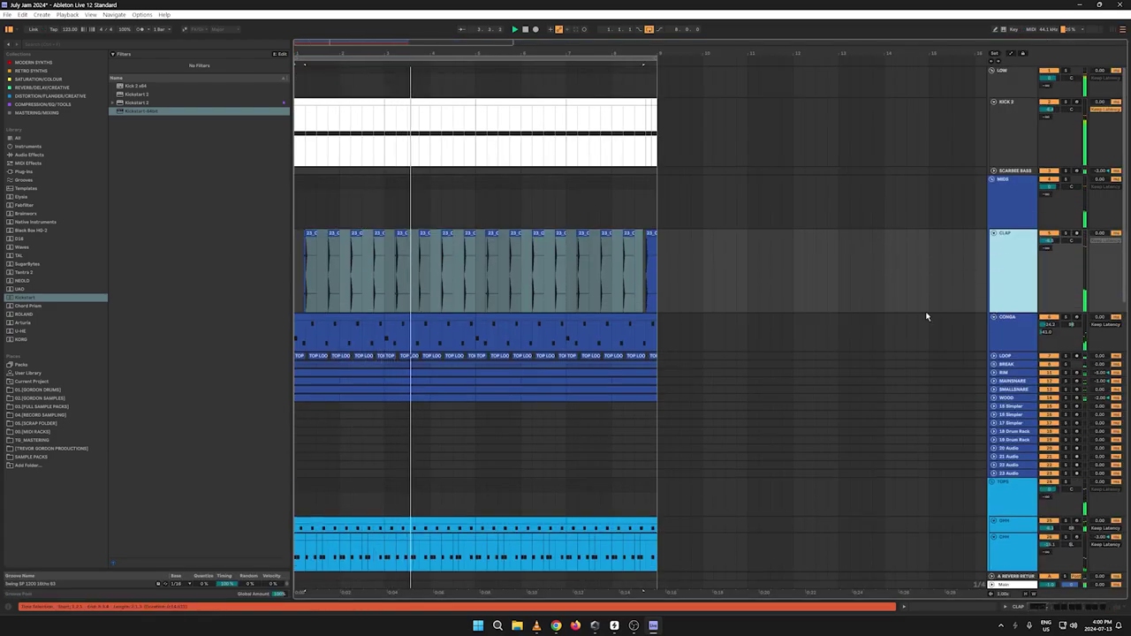
drag(638, 55, 639, 216)
click(679, 222)
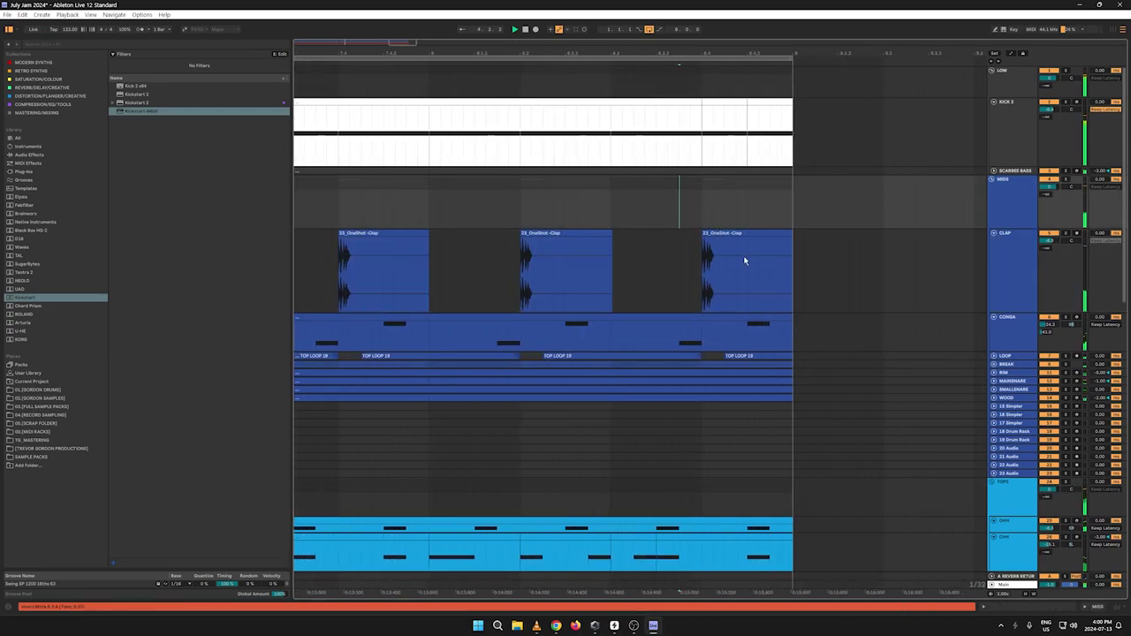
drag(758, 267, 697, 274)
Step: Copy the last clap clip and paste a copy just before it, nudged slightly later
right_click(717, 235)
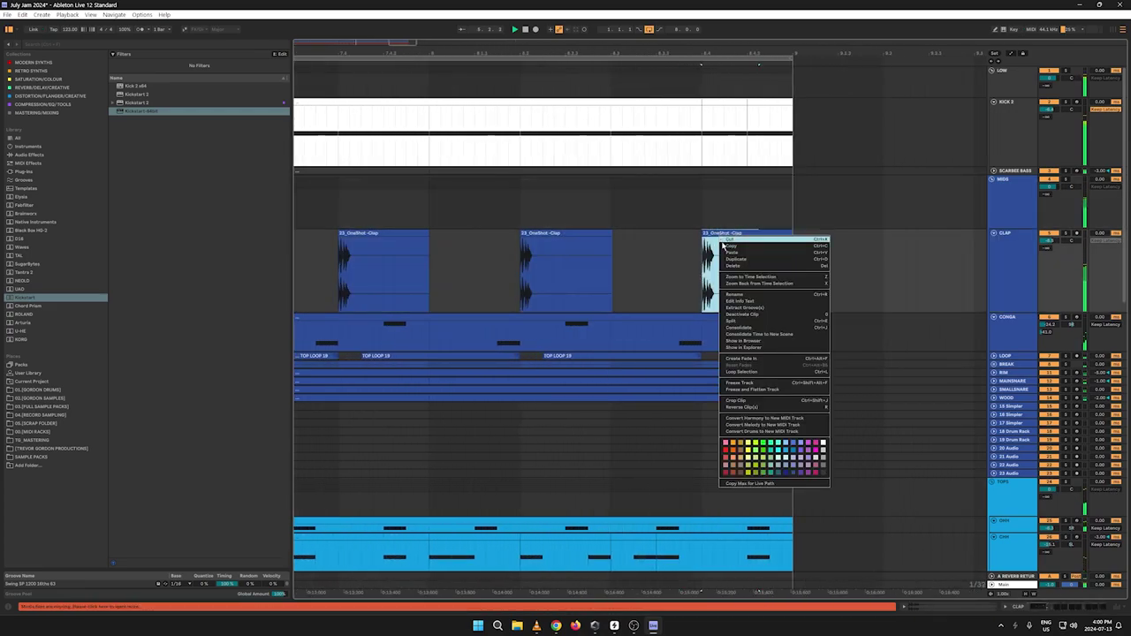
click(719, 262)
right_click(712, 237)
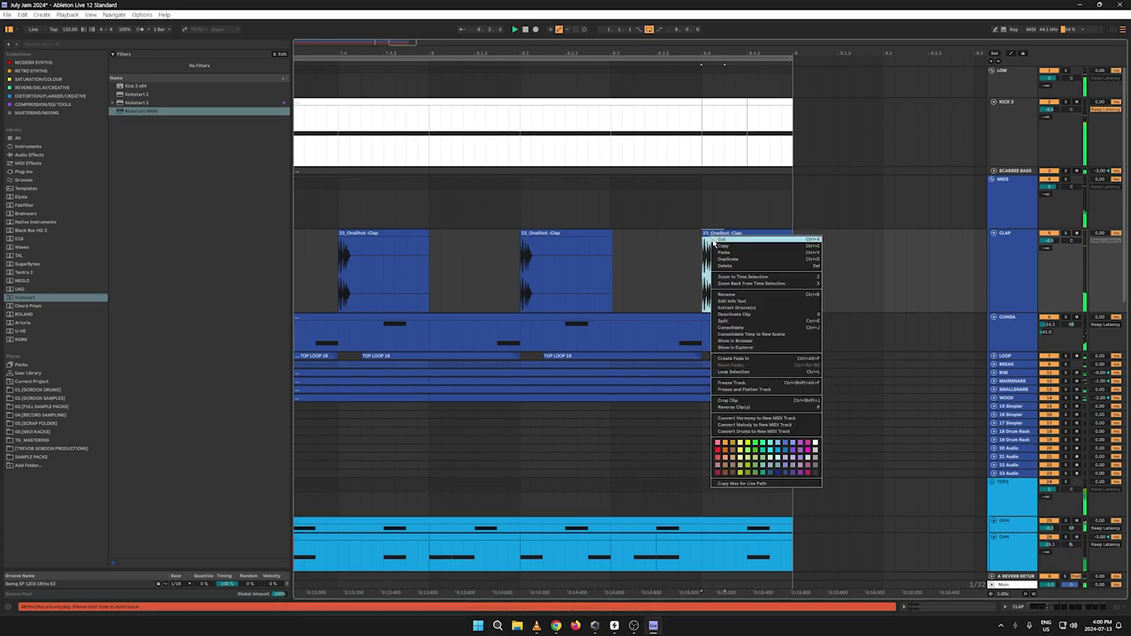
click(722, 246)
click(650, 253)
key(ctrl+v)
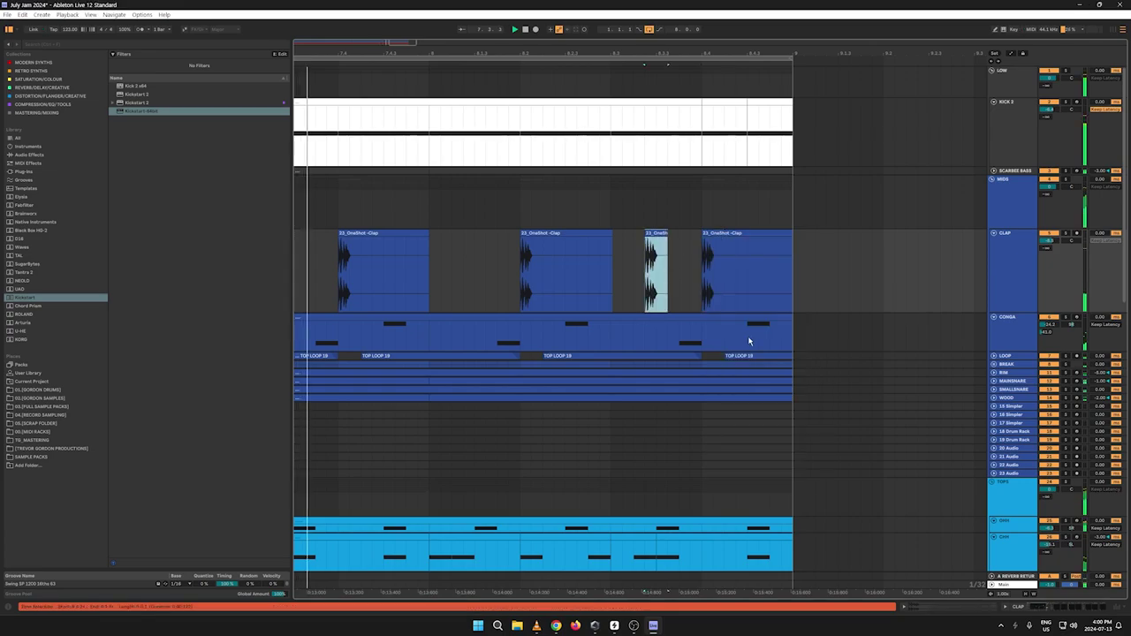
click(664, 236)
drag(665, 237, 667, 238)
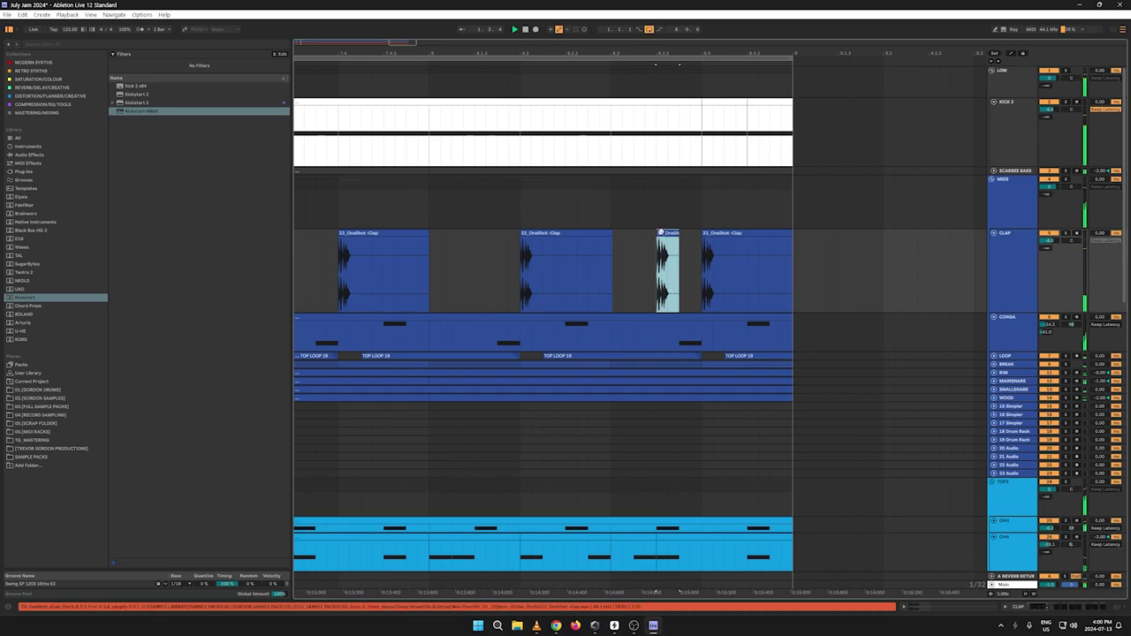
Step: Paste more clap copies near the bar's end and earlier in the CLAP lane
double_click(660, 231)
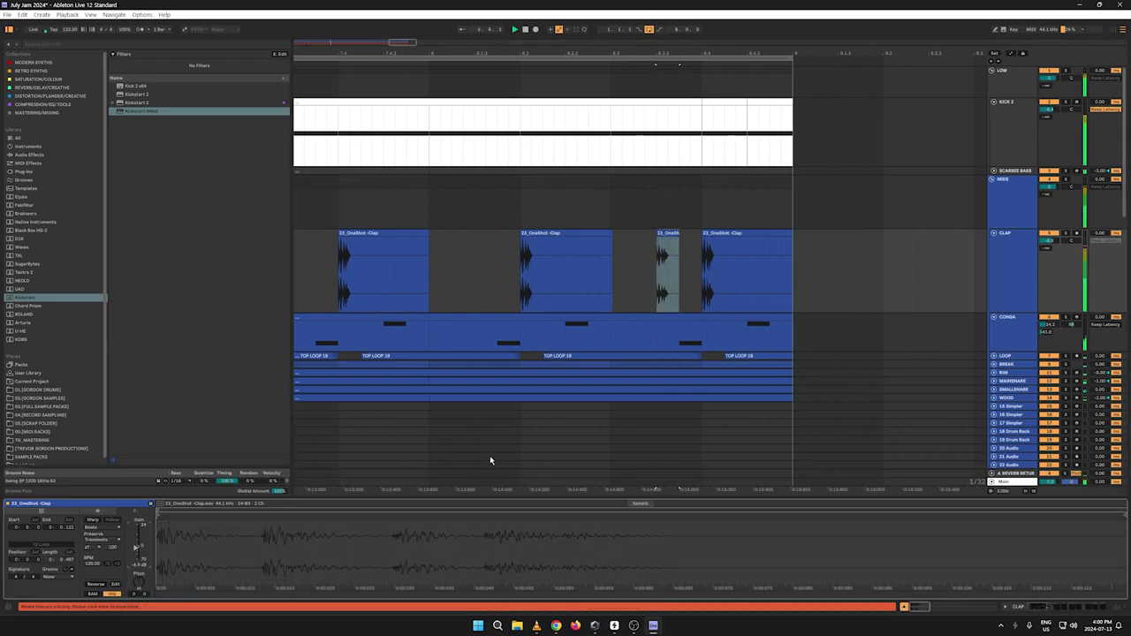
right_click(662, 233)
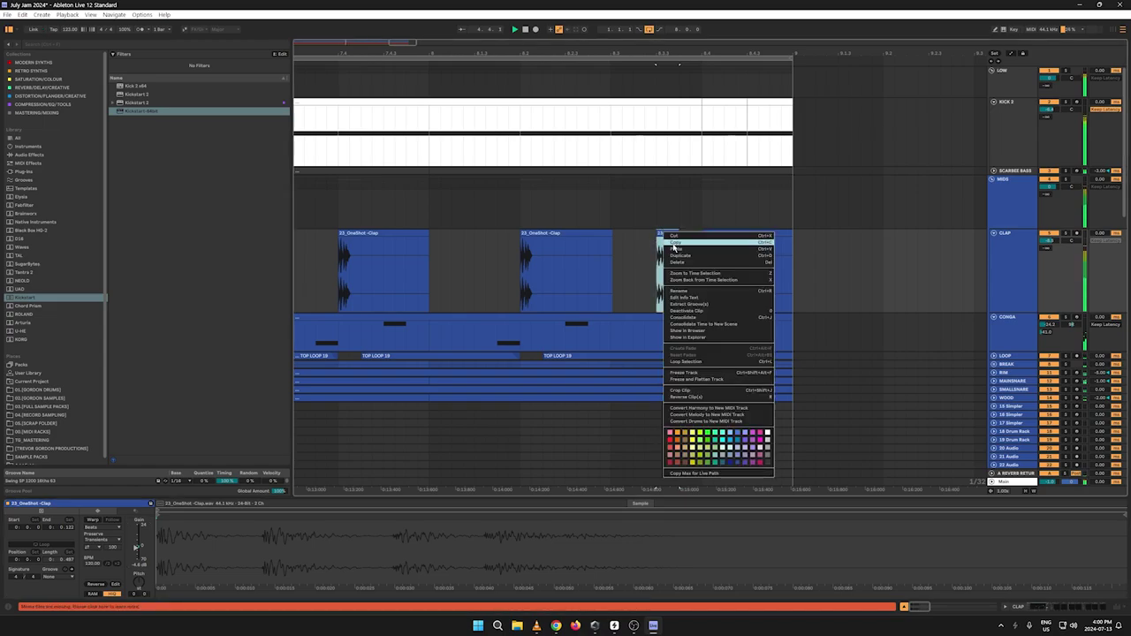
click(674, 243)
click(772, 264)
key(ctrl+v)
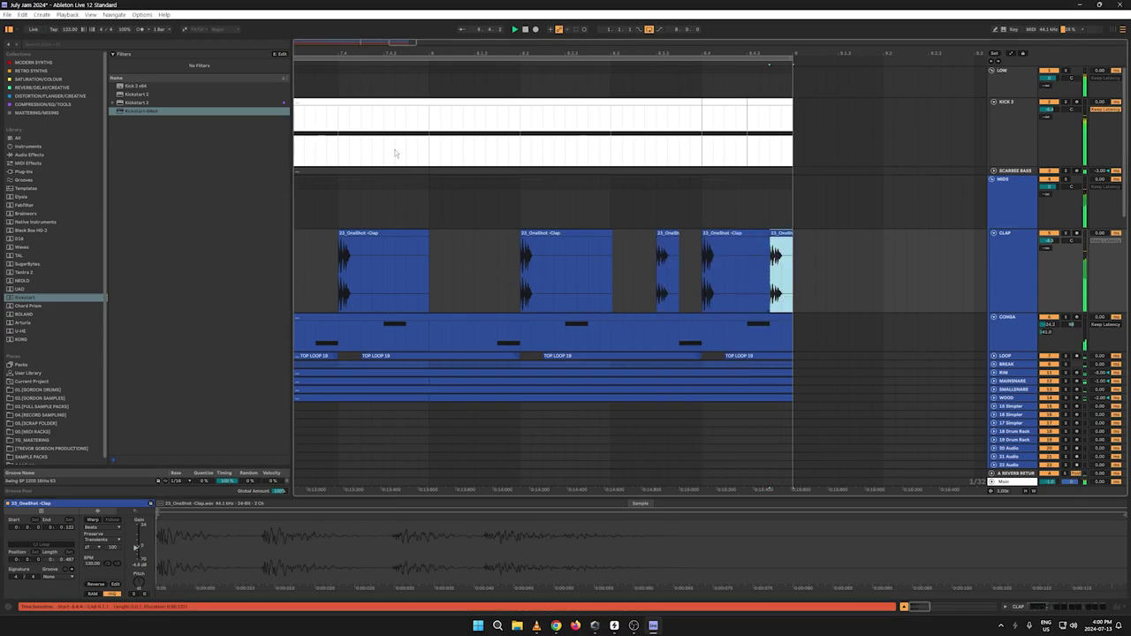
drag(335, 52, 699, 34)
click(482, 272)
key(ctrl+v)
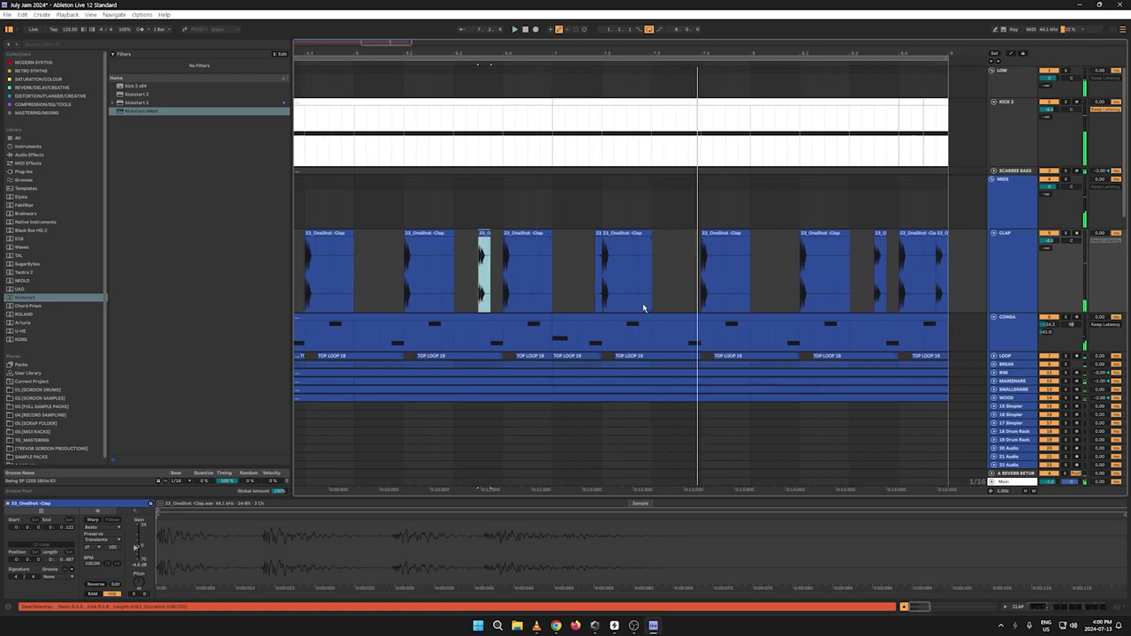
drag(487, 285, 462, 285)
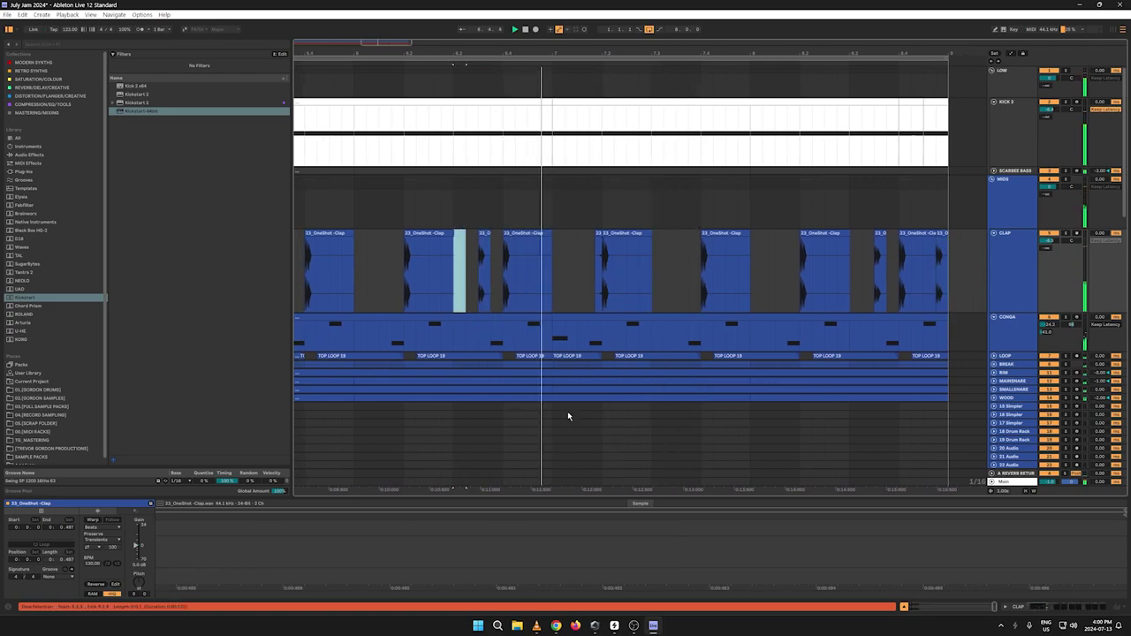
click(576, 278)
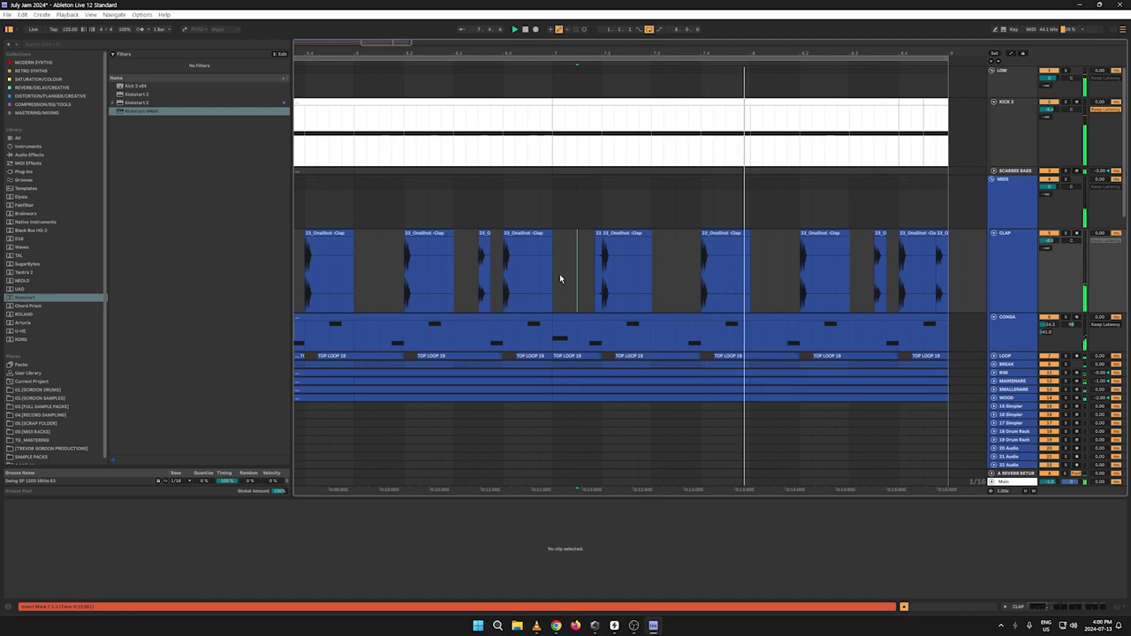
Step: Fold CONGA, unfold MAINSNARE, and try nudging the last clap a sixteenth earlier, then undo
click(993, 318)
click(942, 235)
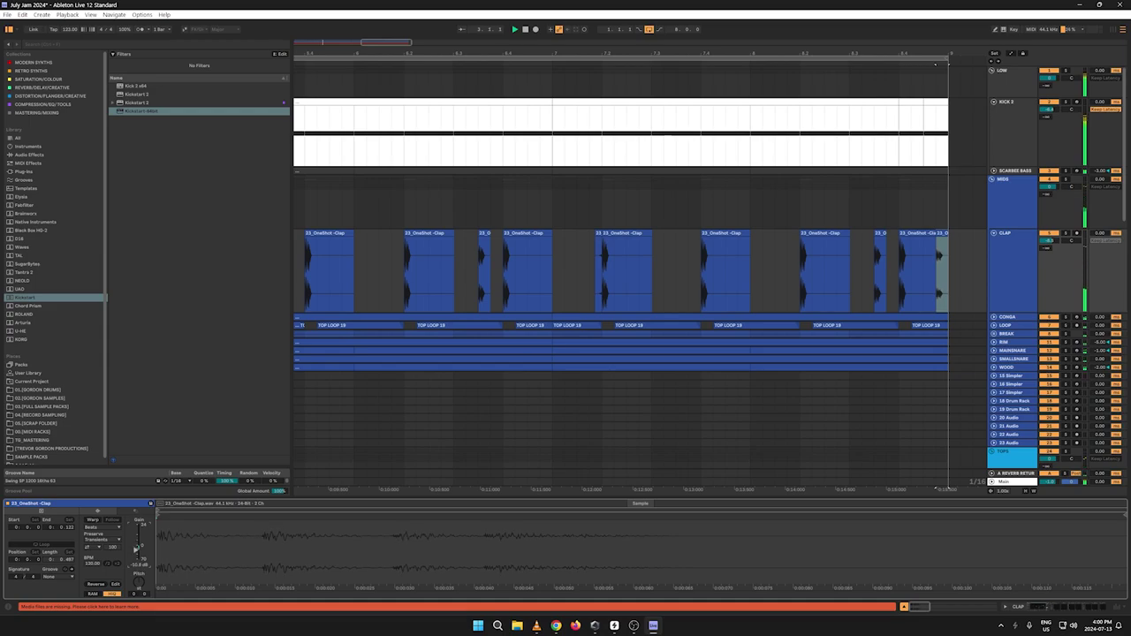
click(994, 350)
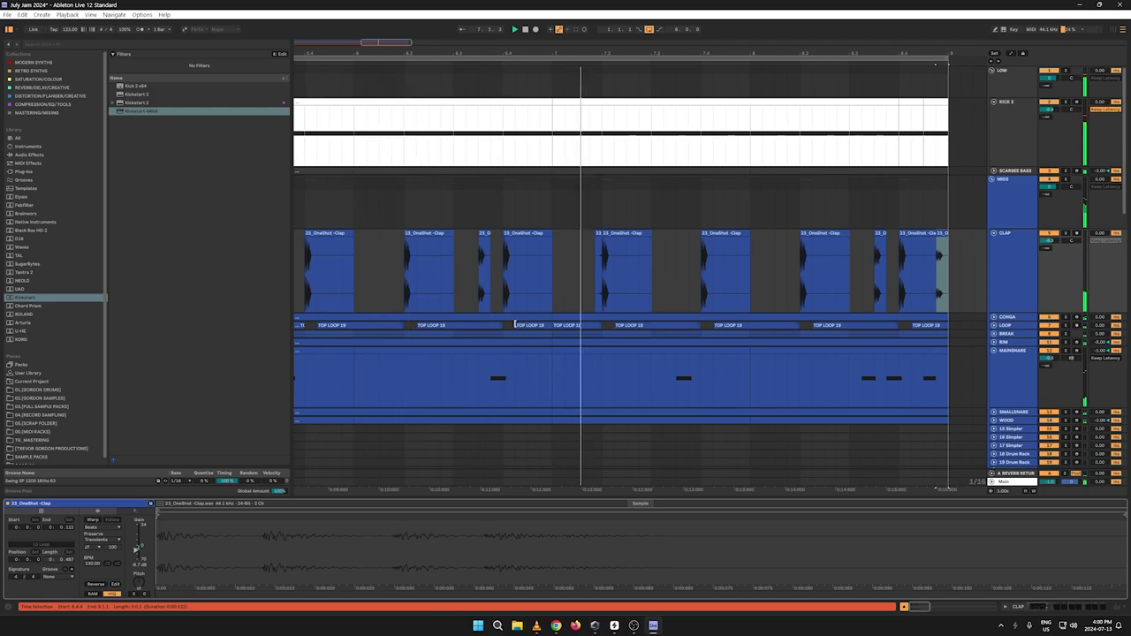
right_click(941, 237)
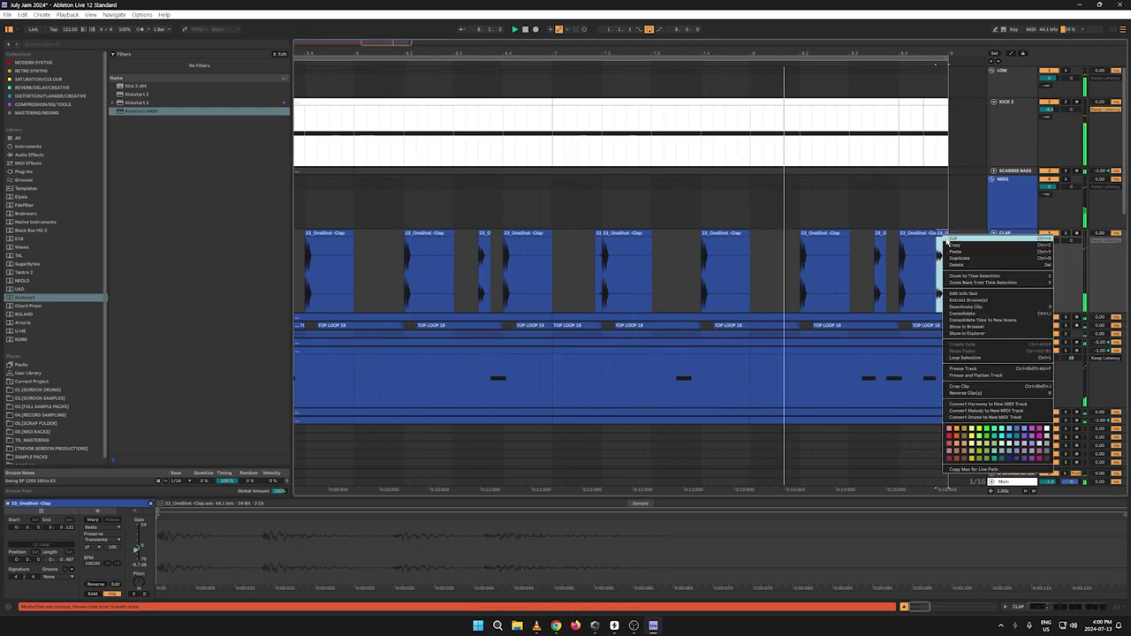
click(952, 248)
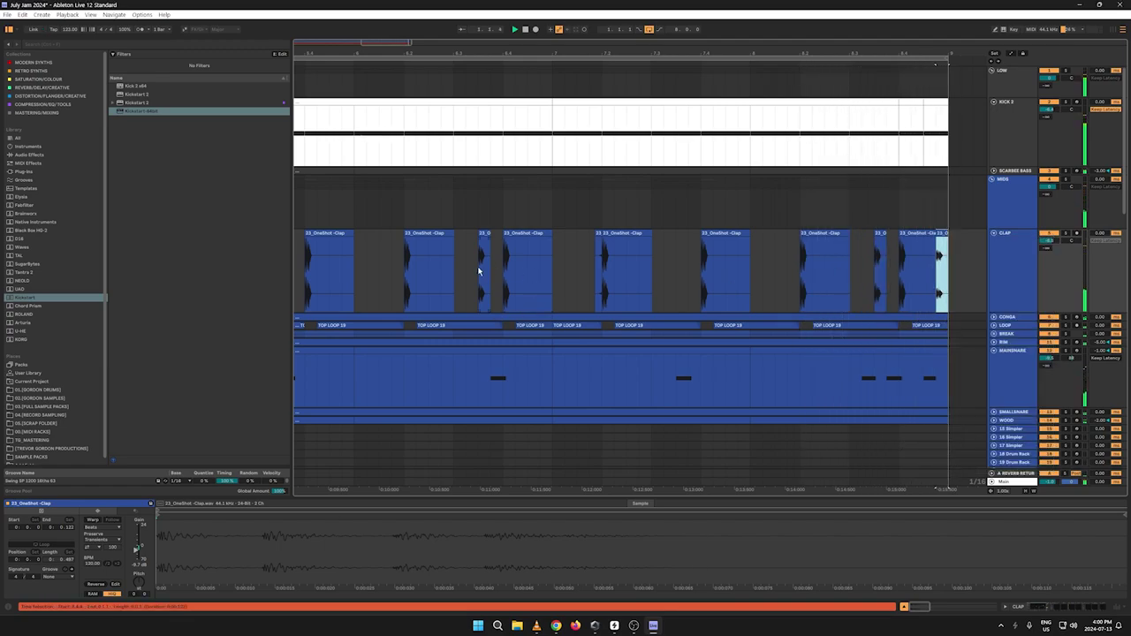
click(912, 258)
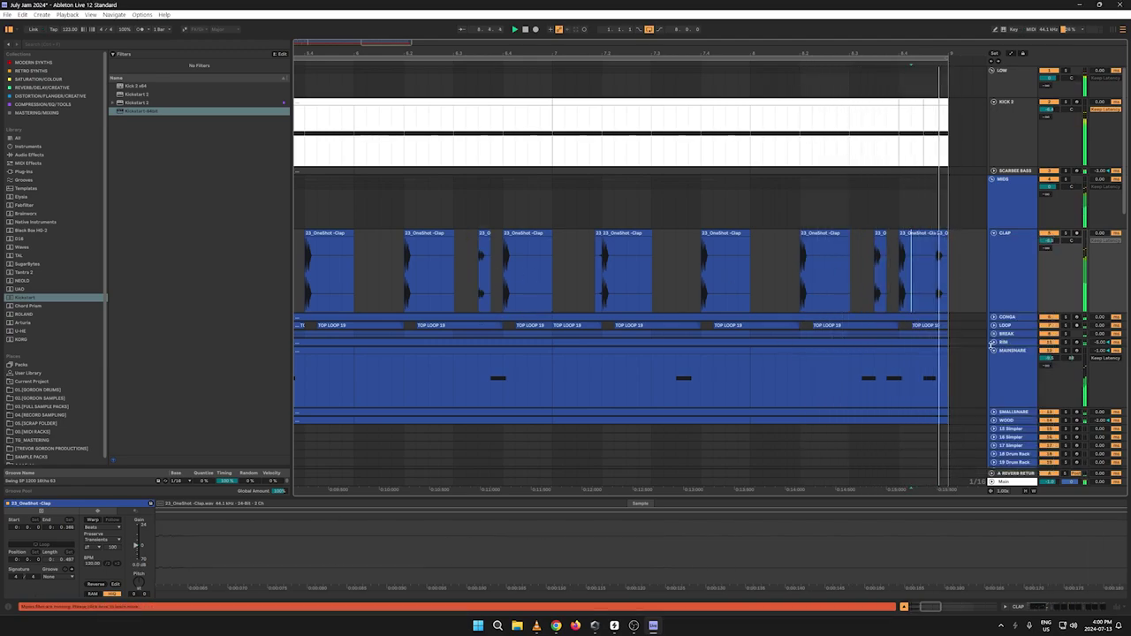
drag(942, 235, 929, 237)
click(894, 290)
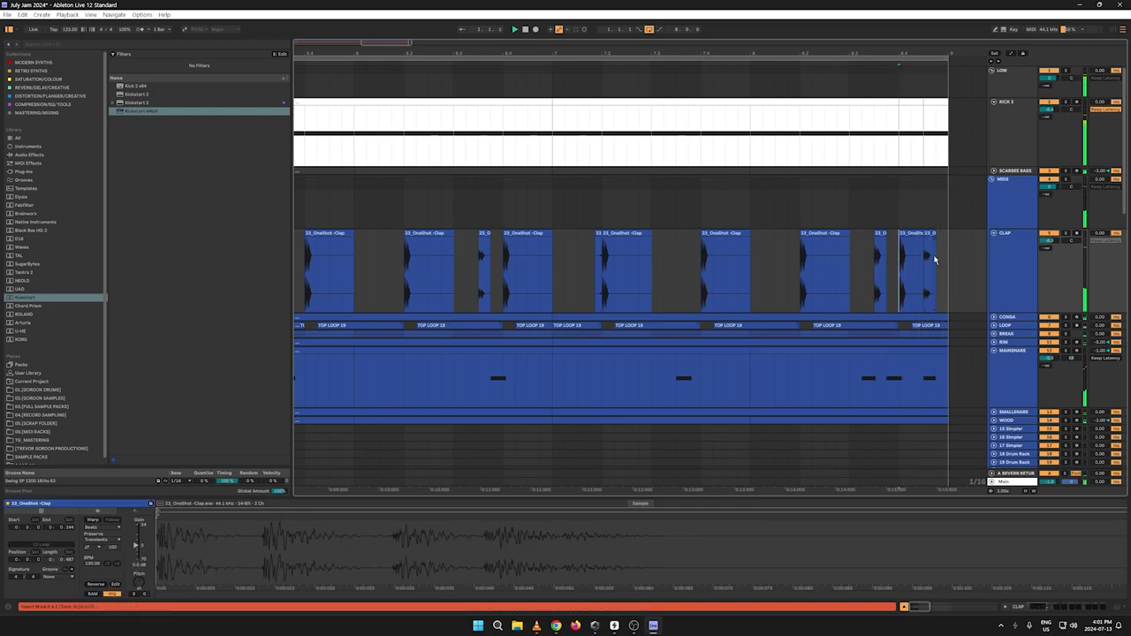
key(ctrl+z)
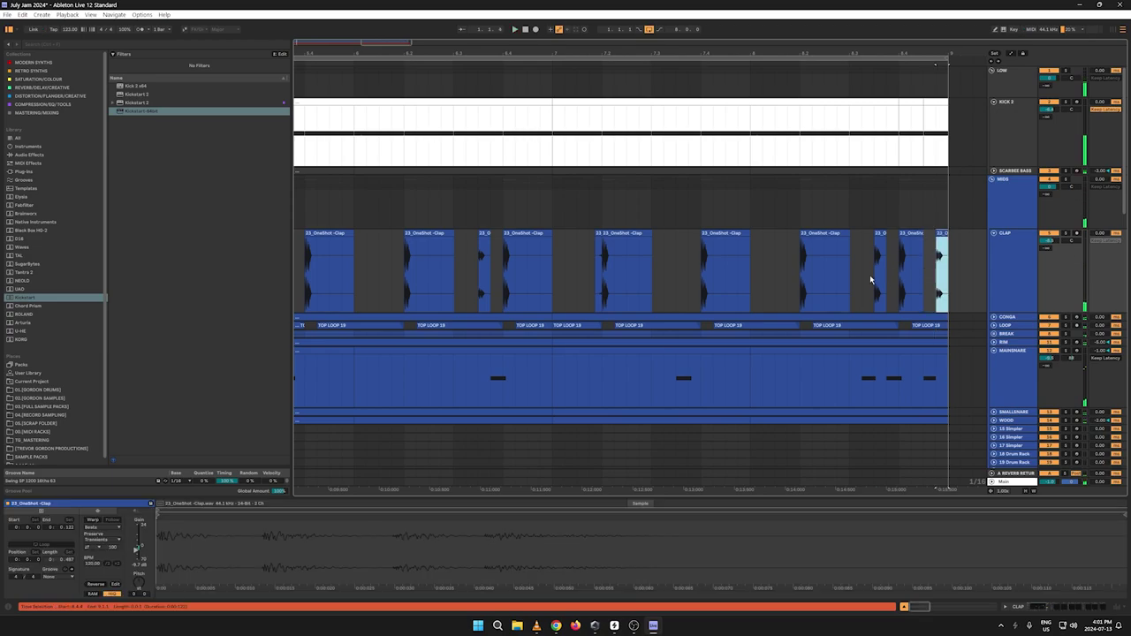
click(872, 279)
Step: Shift the final clap slightly earlier, auditioning the song's ending from before the claps
drag(944, 54, 915, 306)
click(526, 293)
key(space)
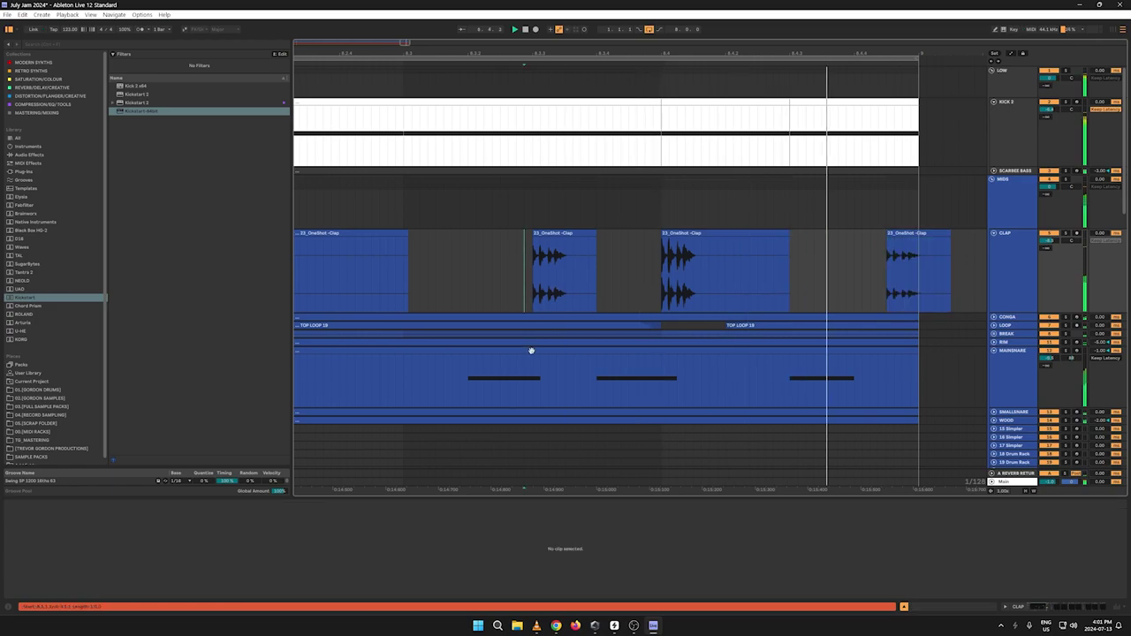
drag(889, 259, 856, 259)
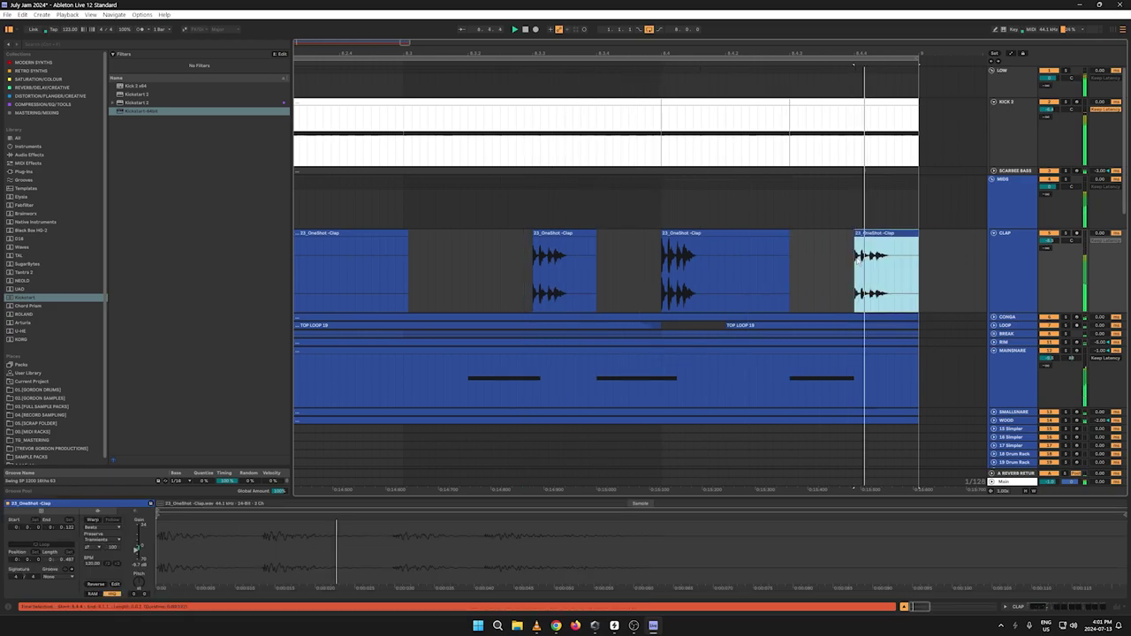
click(525, 298)
key(space)
key(space)
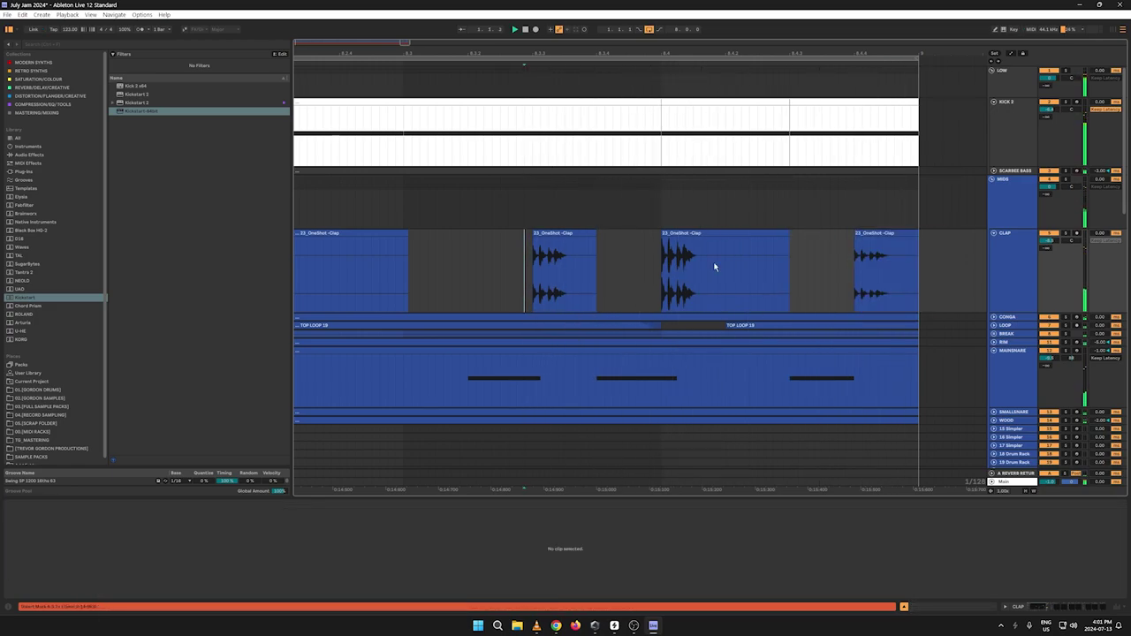
drag(451, 52, 690, 31)
click(863, 236)
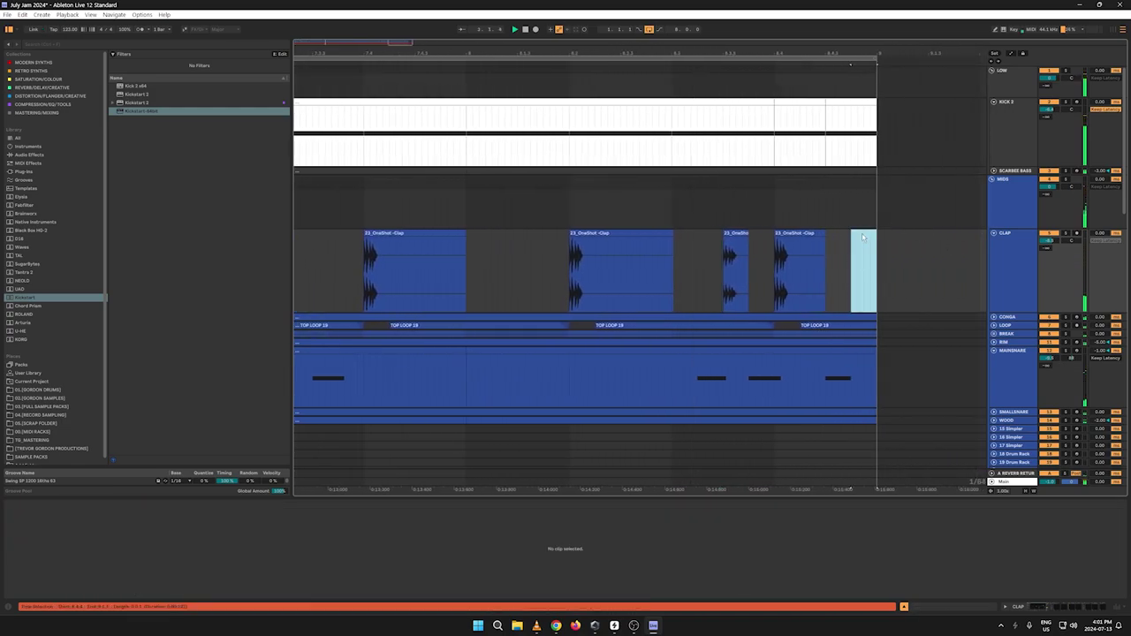
drag(364, 53, 760, 16)
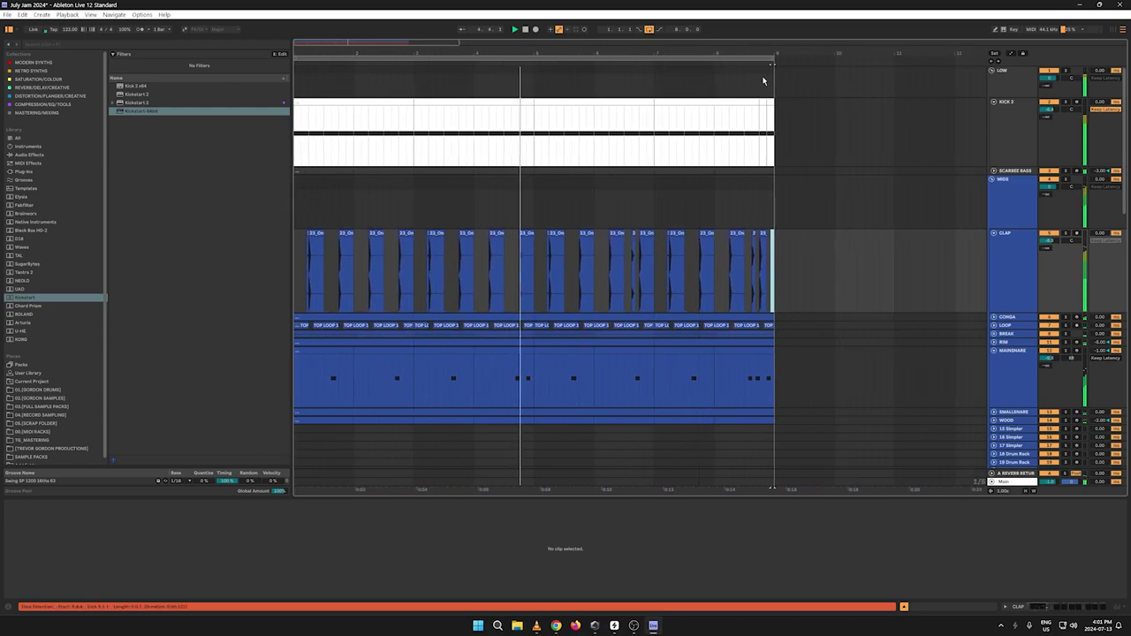
Step: Fold the MIDS group, solo it, and unfold it again
click(992, 180)
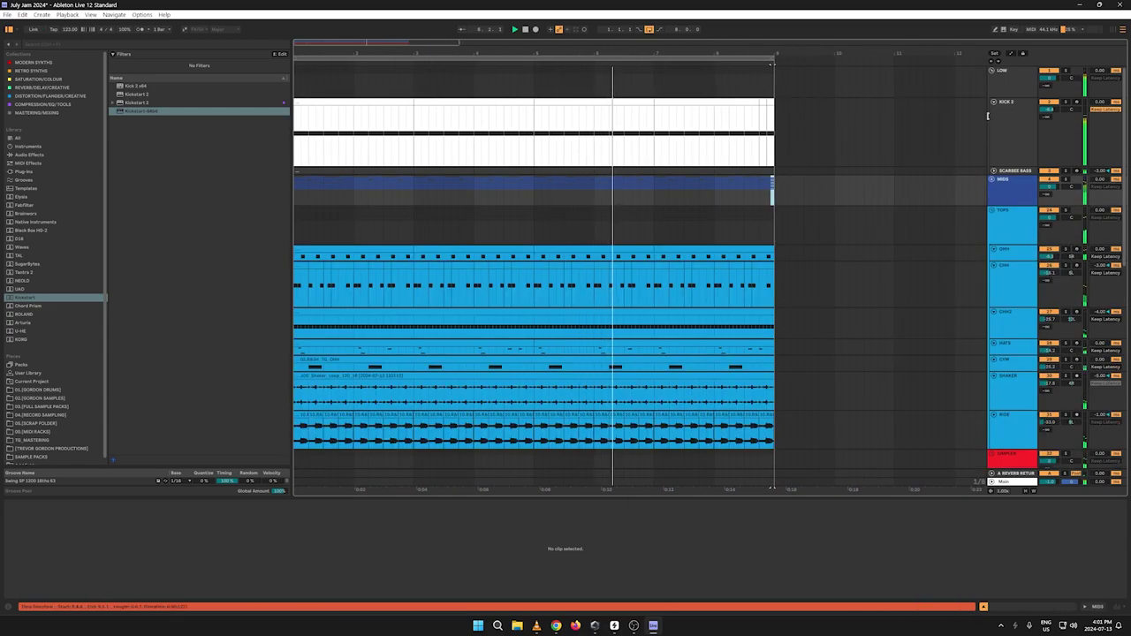
scroll(979, 78, down, 3)
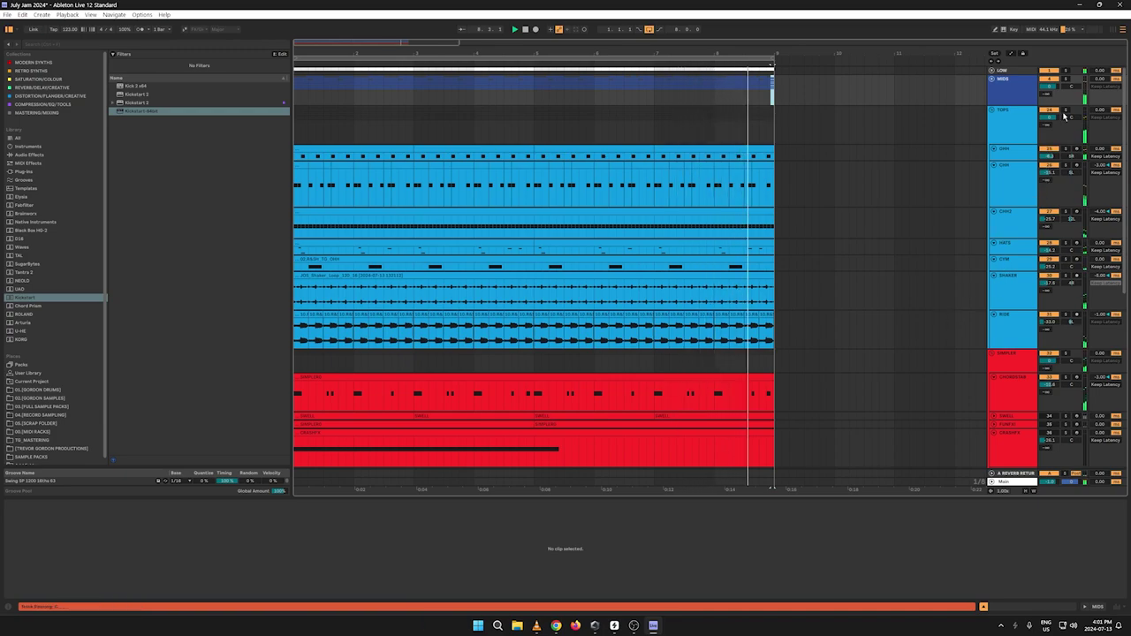
click(1066, 80)
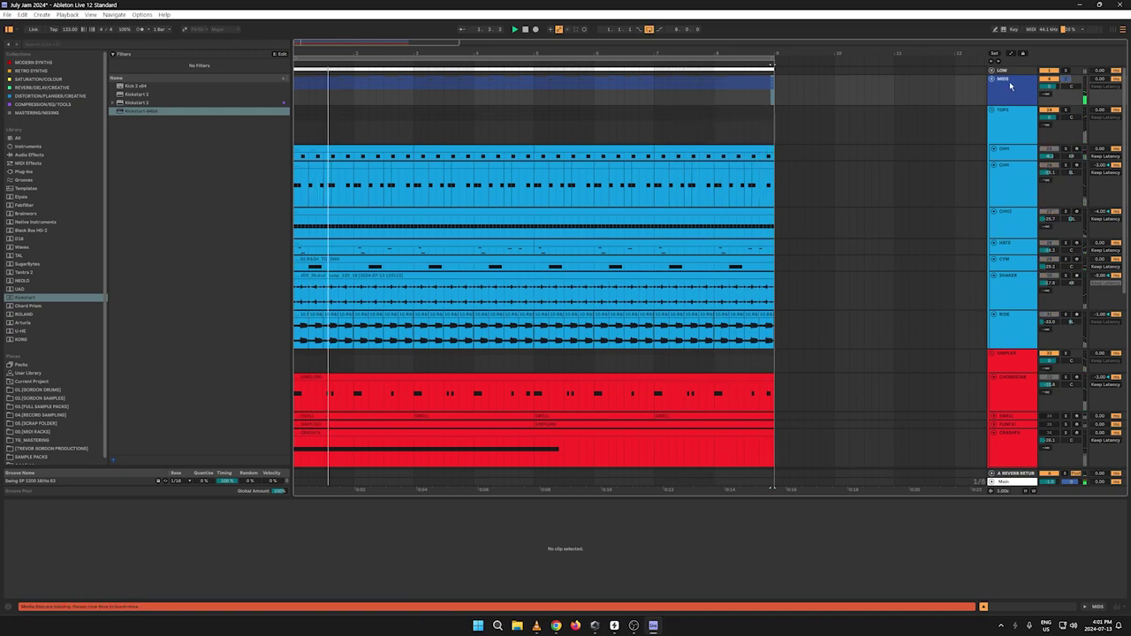
click(991, 80)
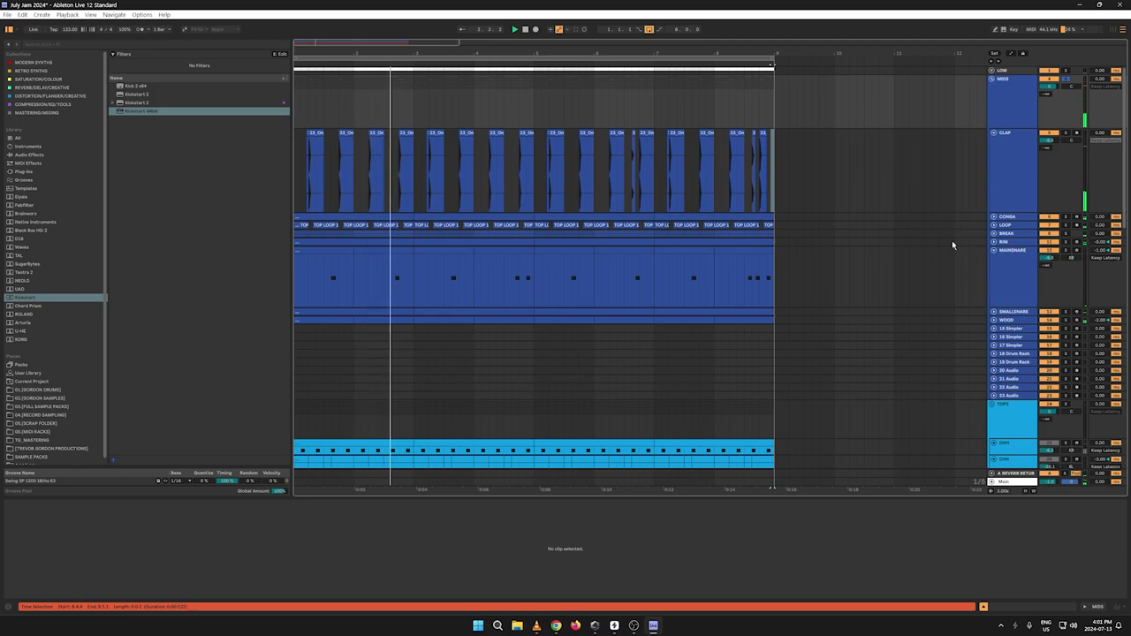
Step: Unfold RIM and SMALLSNARE, then move SMALLSNARE above MAINSNARE
click(993, 242)
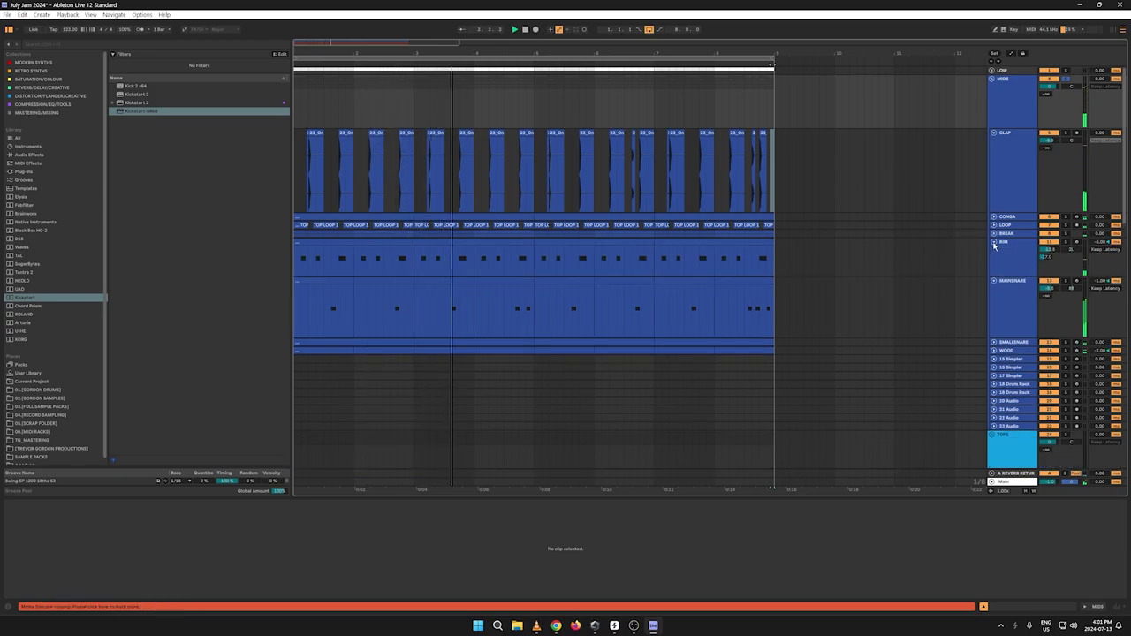
click(993, 342)
click(1009, 342)
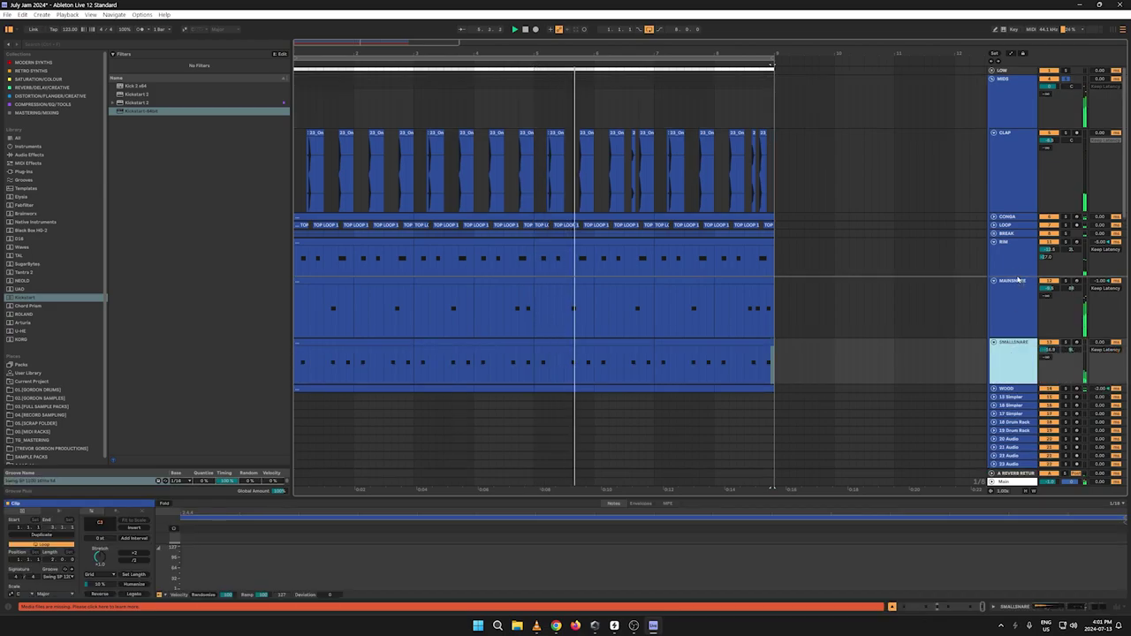
drag(1014, 277, 1016, 277)
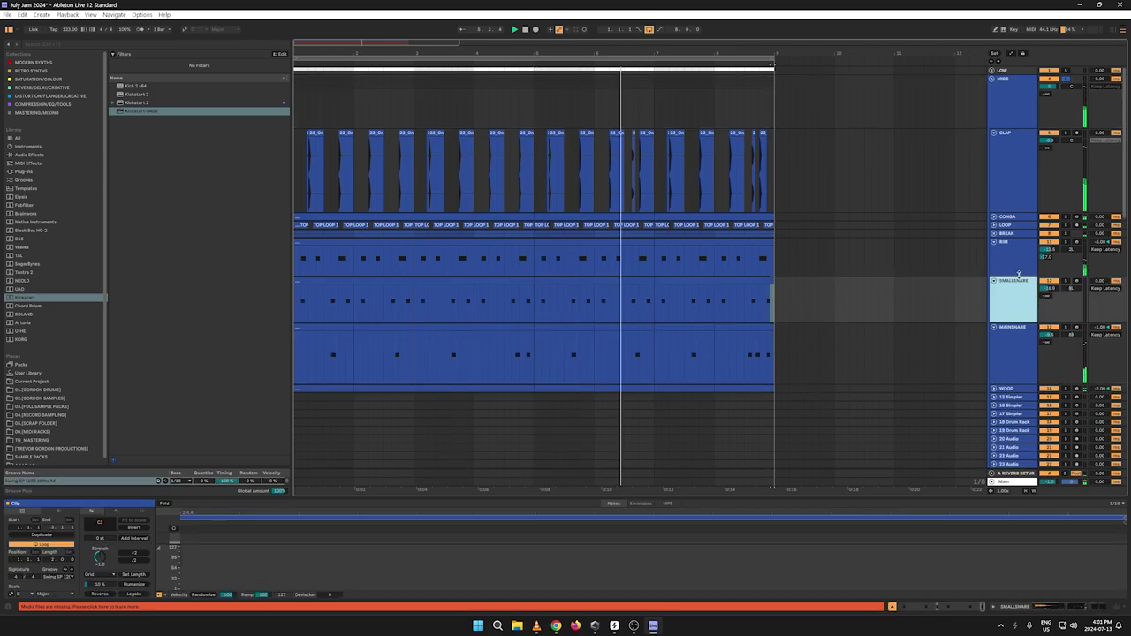
Step: Solo SMALLSNARE and audition MAINSNARE, BREAK, LOOP and CONGA during playback
ctrl+click(1065, 281)
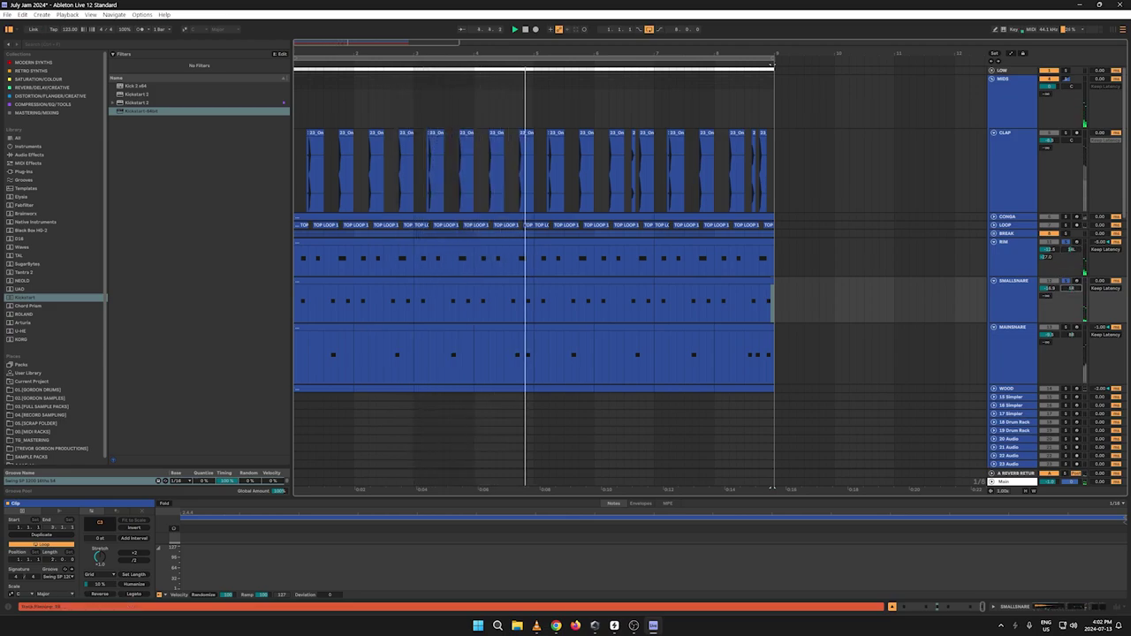
click(1079, 327)
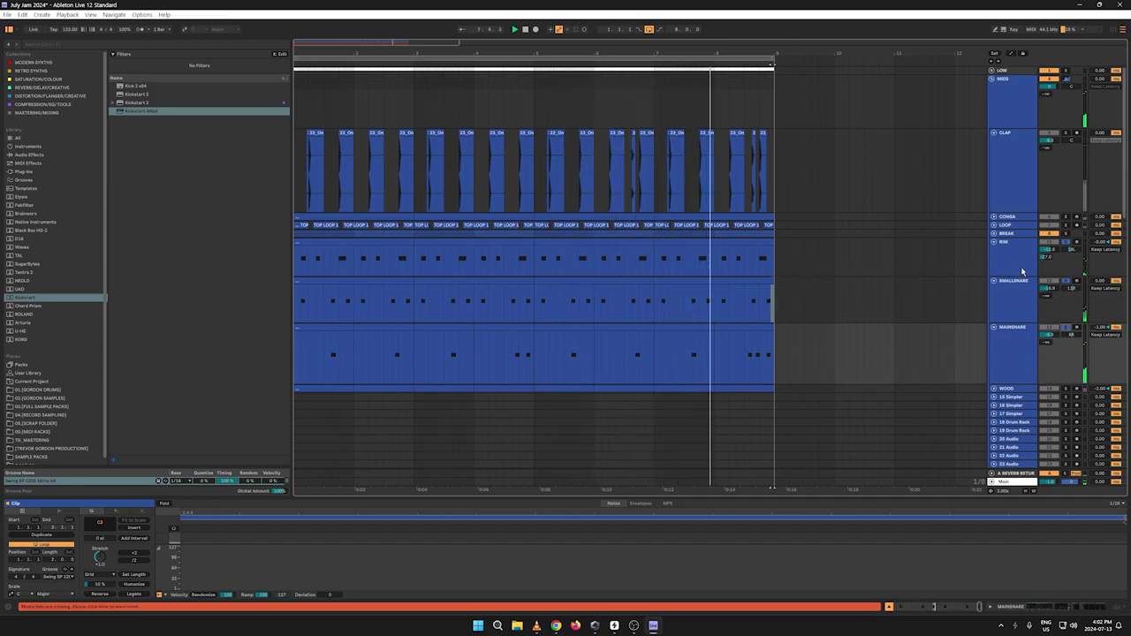
click(1065, 234)
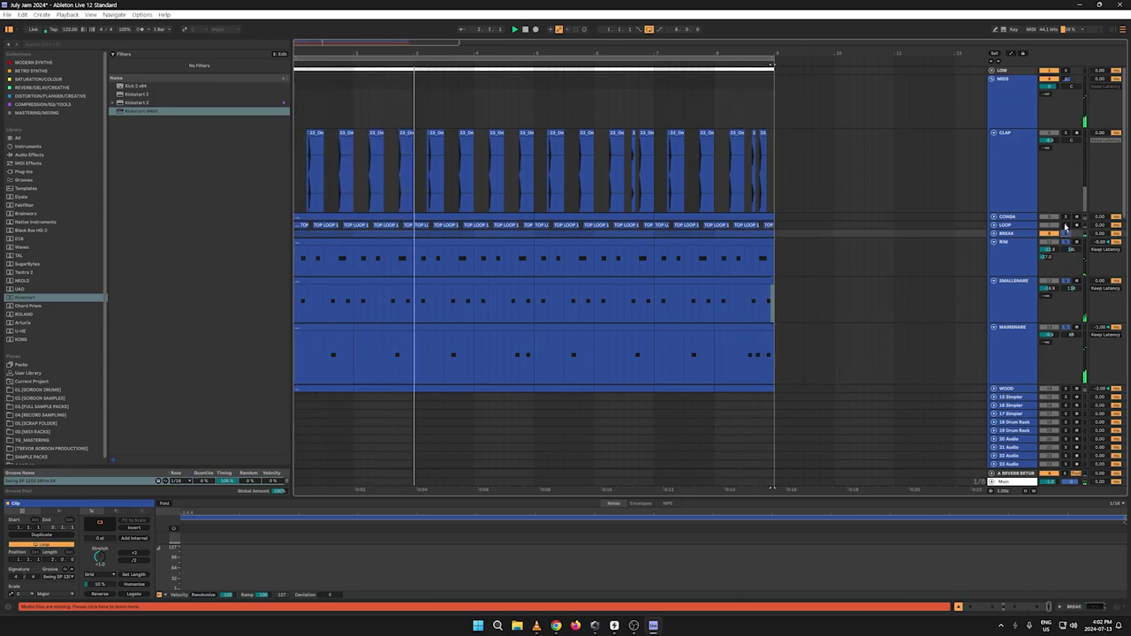
click(1065, 226)
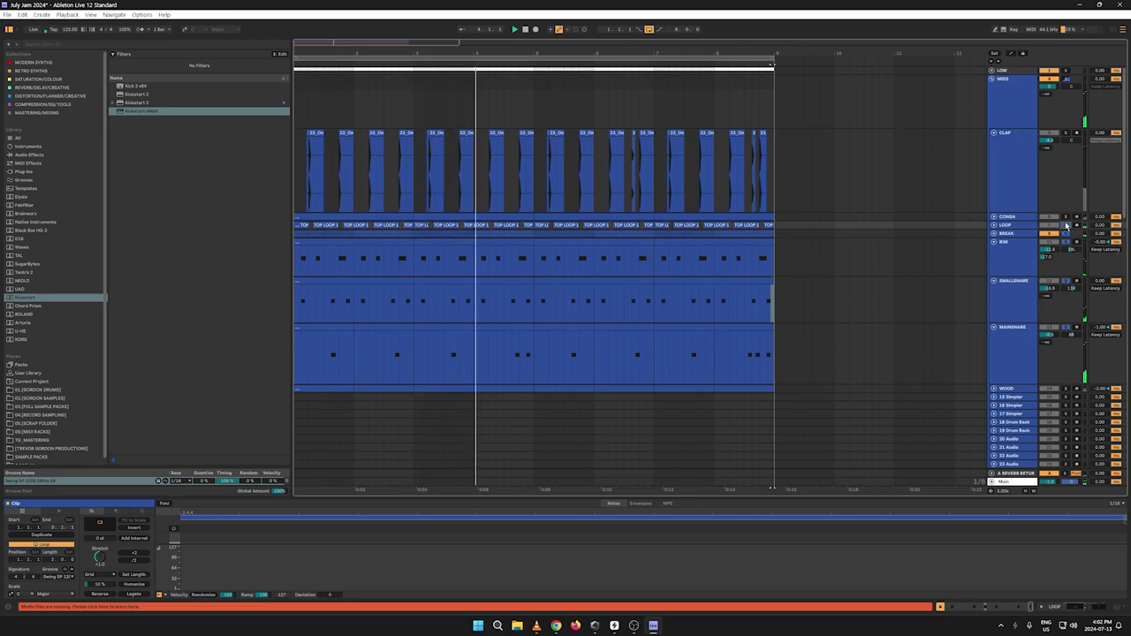
click(1064, 216)
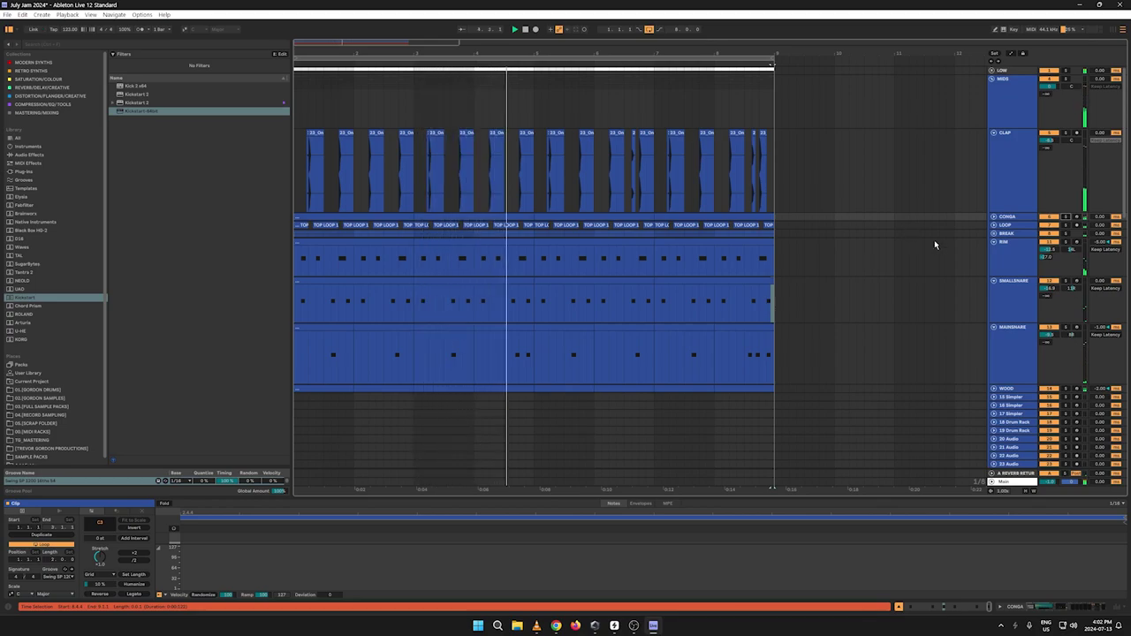
Step: Fold RIM, SMALLSNARE and MAINSNARE, then solo WOOD, MAINSNARE, SMALLSNARE and RIM and replay
click(993, 242)
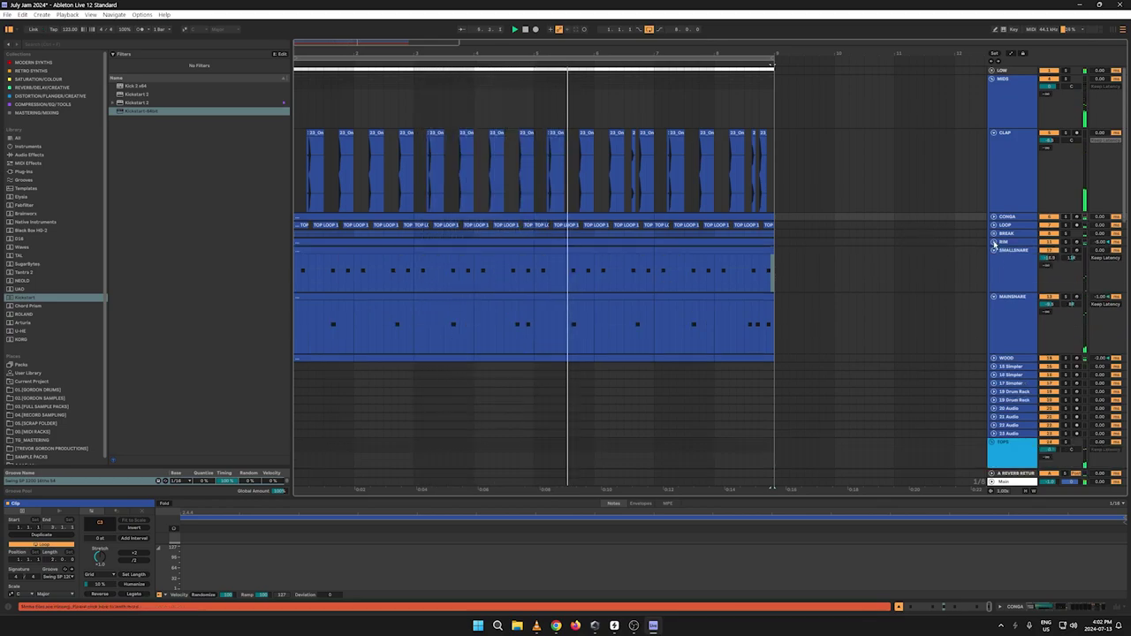
click(993, 250)
click(993, 258)
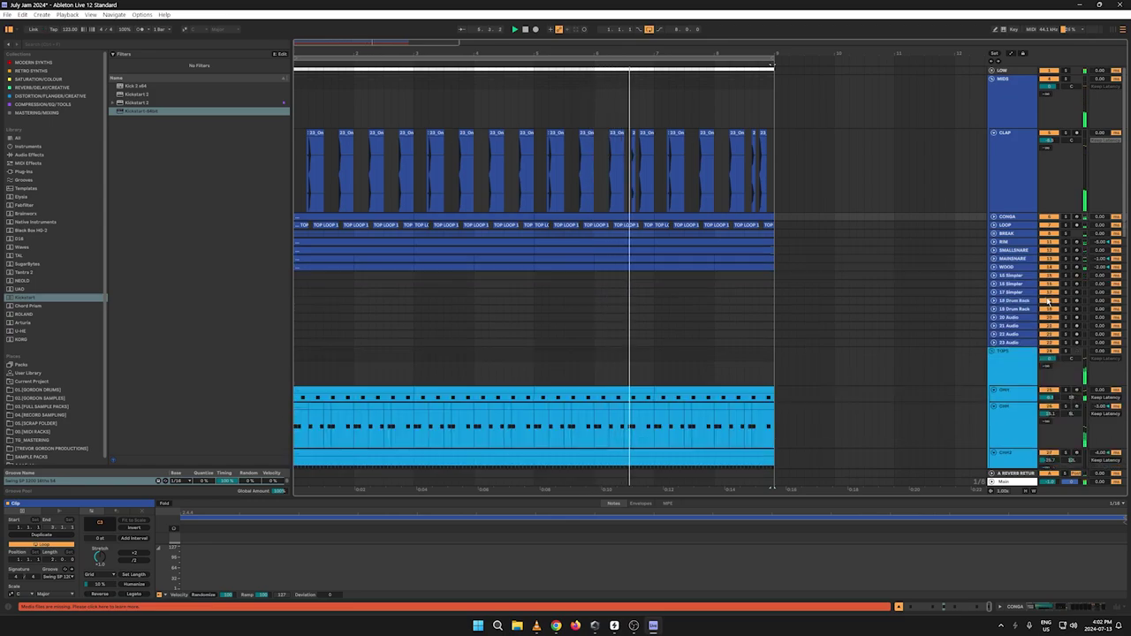
key(space)
click(1065, 266)
ctrl+click(1066, 259)
ctrl+click(1065, 251)
ctrl+click(1066, 243)
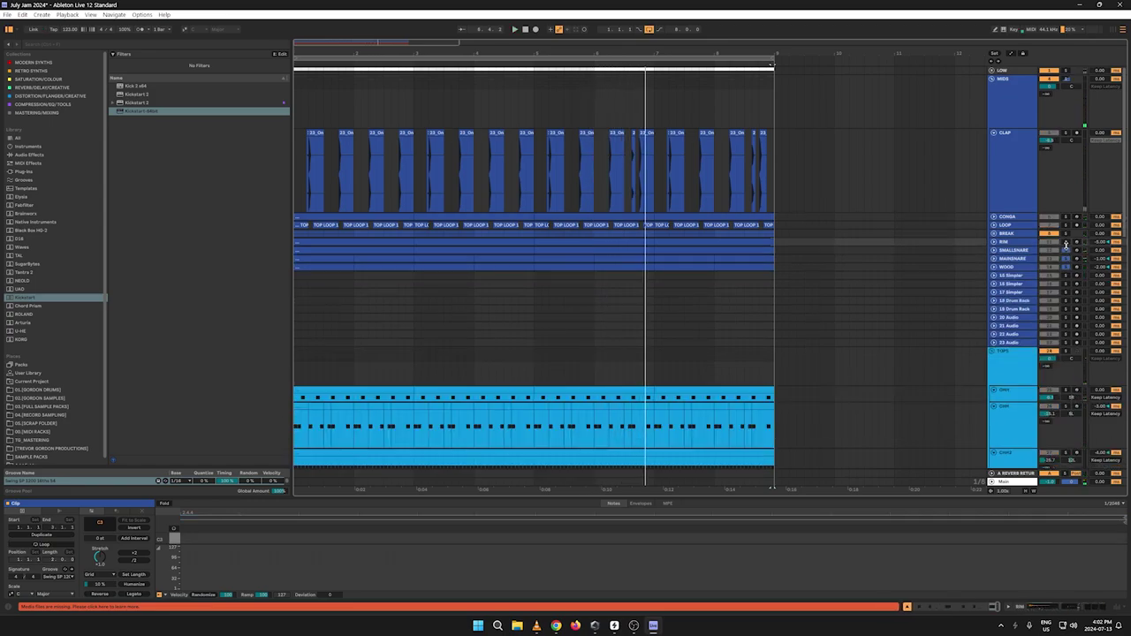
key(space)
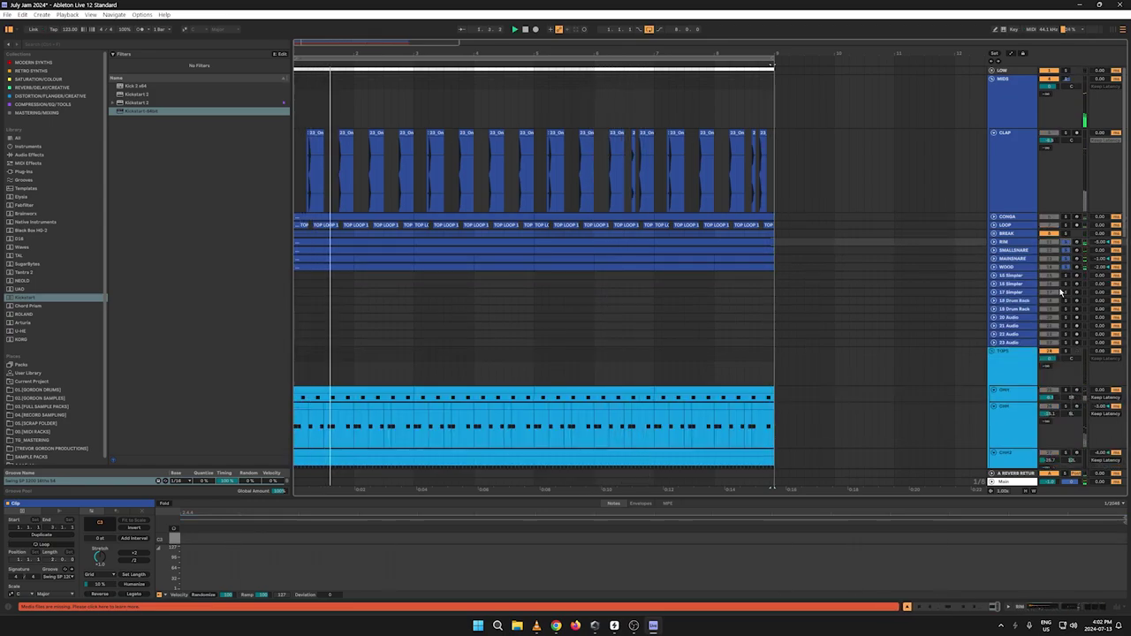
Step: Make the RIM-through-WOOD tracks taller and unfold the CONGA track
click(1016, 243)
shift+click(1007, 266)
drag(1007, 271, 1006, 274)
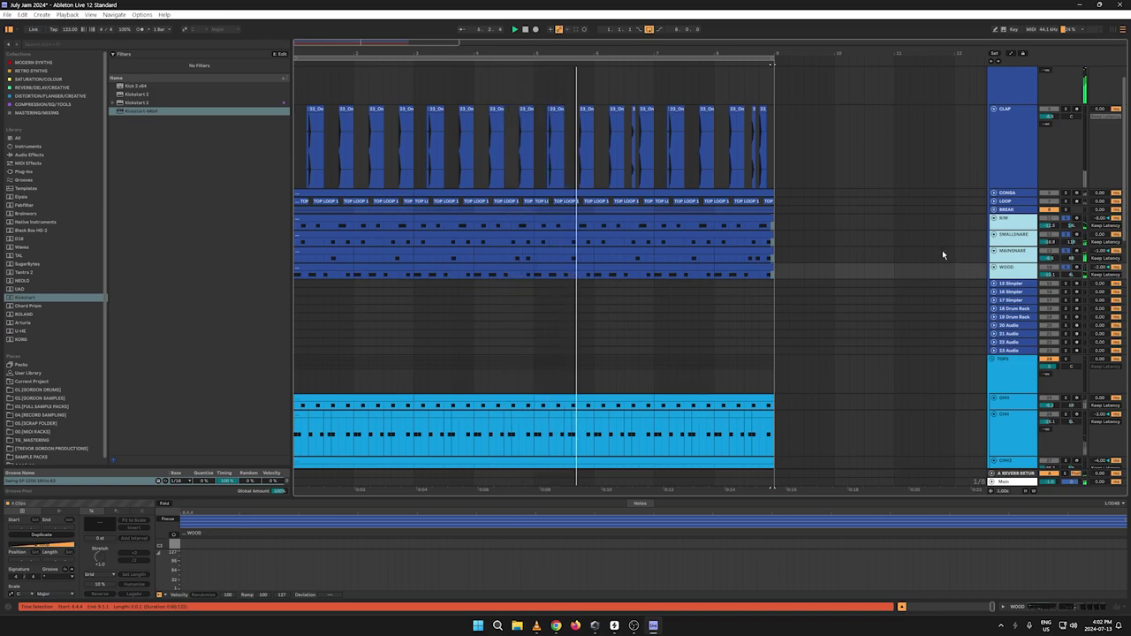
click(1066, 193)
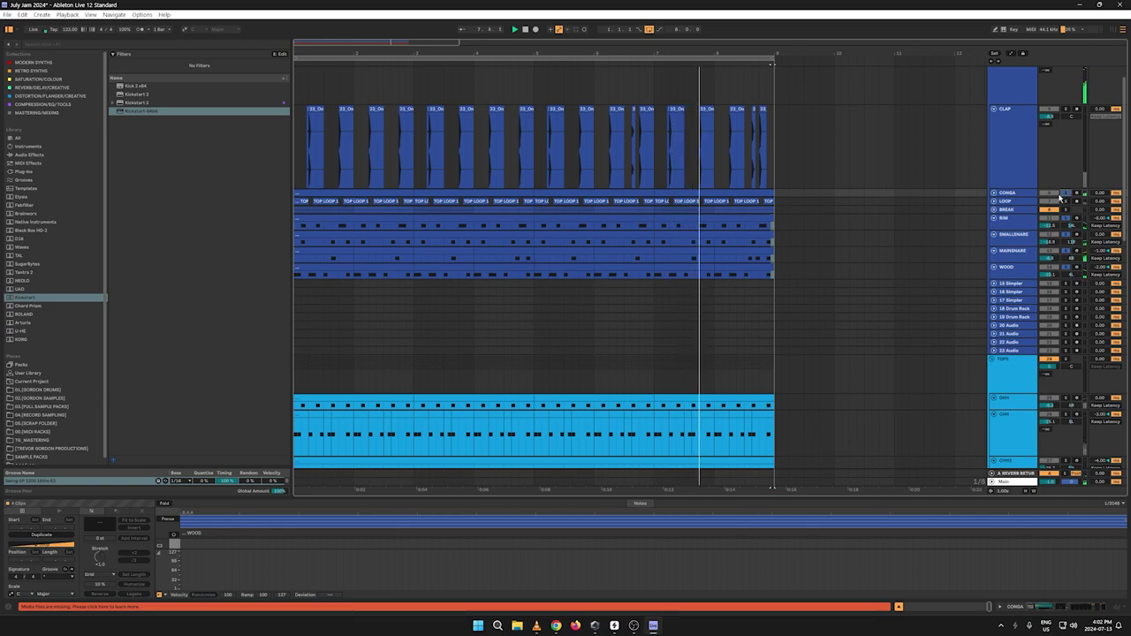
click(993, 193)
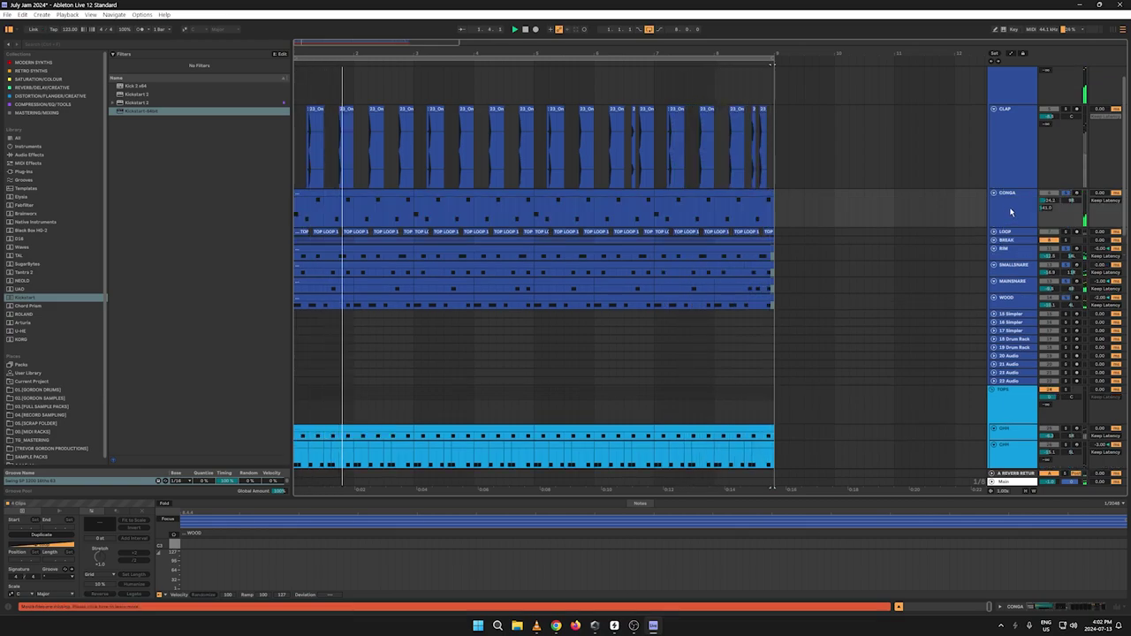
click(1010, 210)
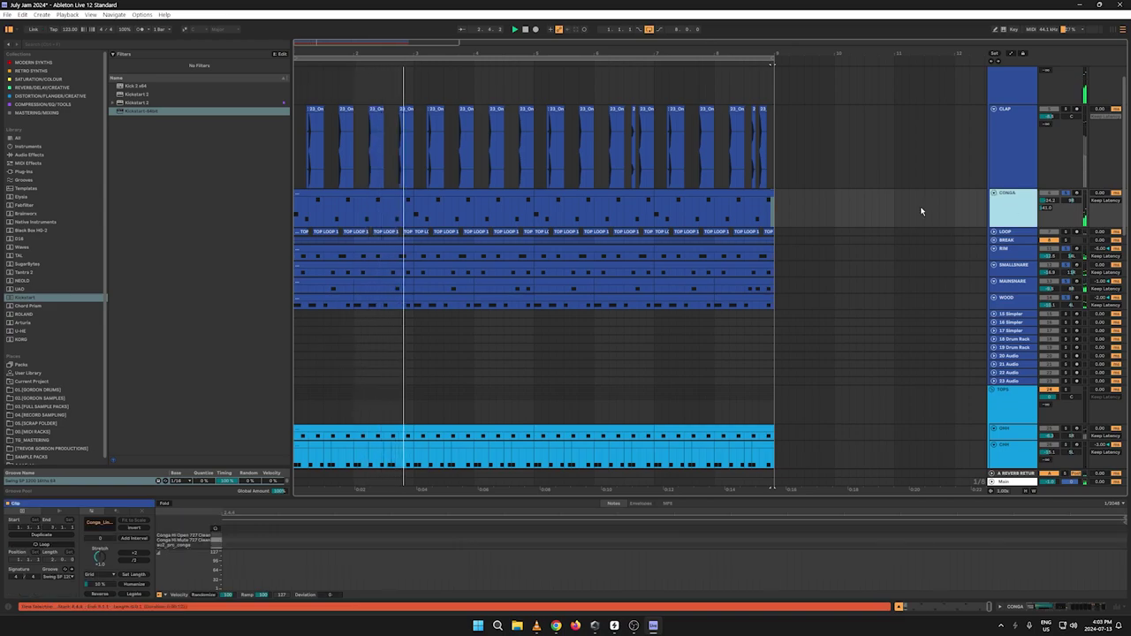
Step: Inspect the Conga Lo 727 Clean and FL_Rp_Conga1 pads' Simpler controls, then solo MIDS
double_click(1034, 210)
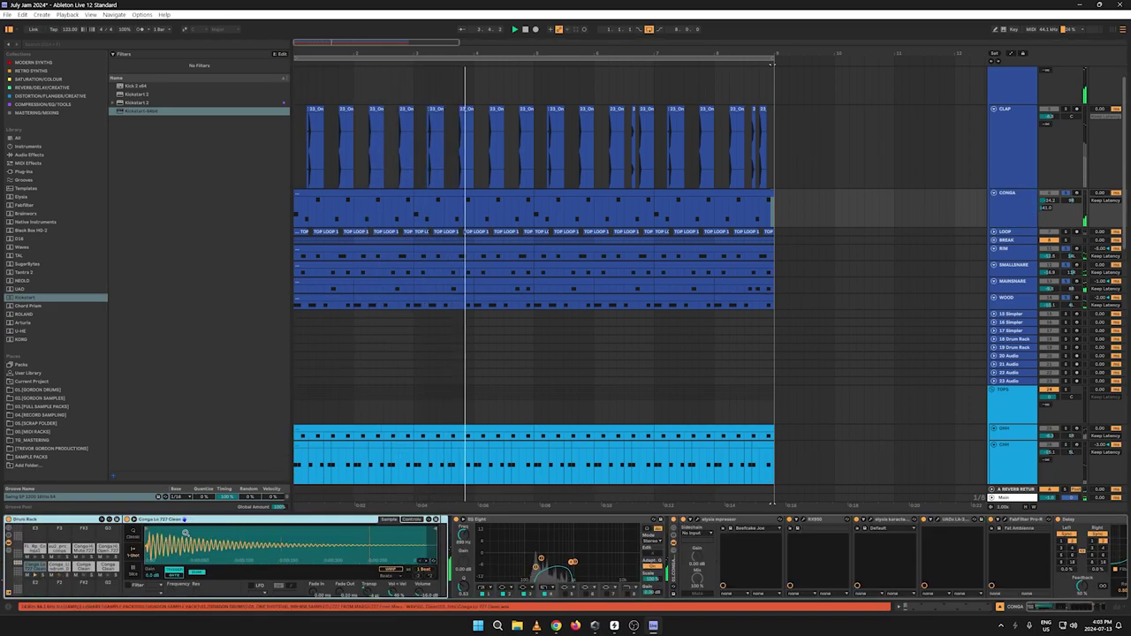
click(36, 566)
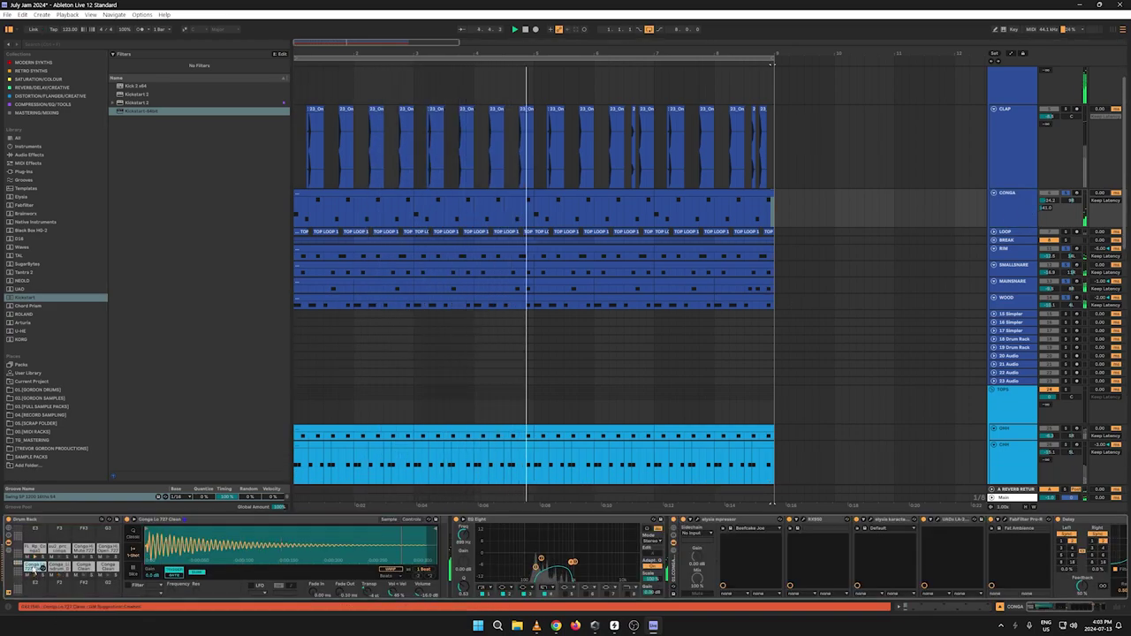
click(412, 519)
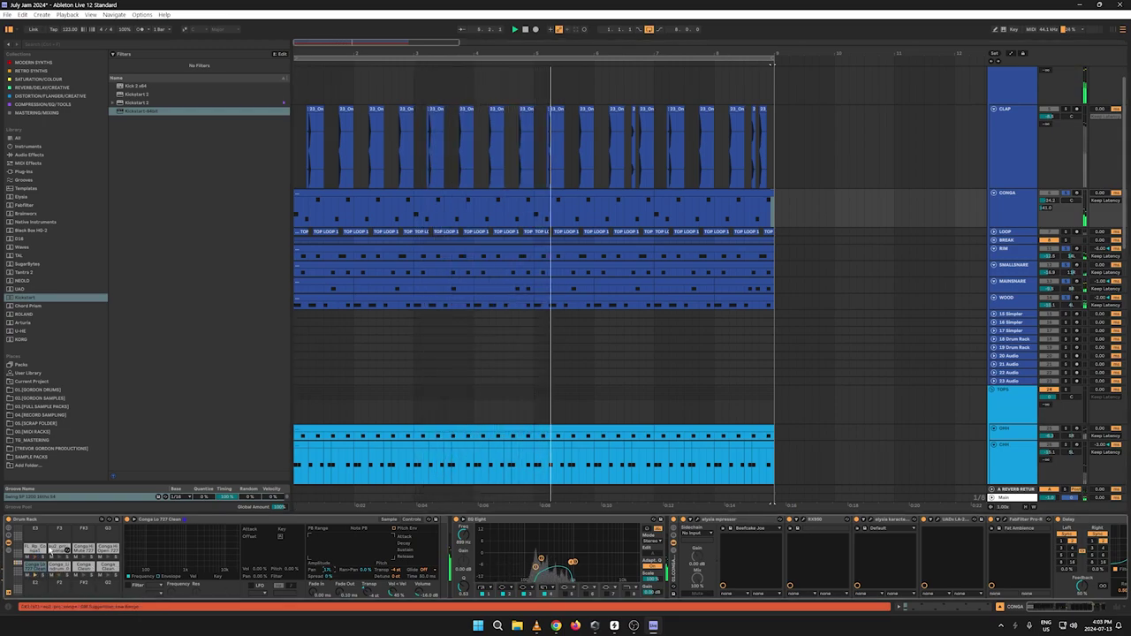
click(38, 548)
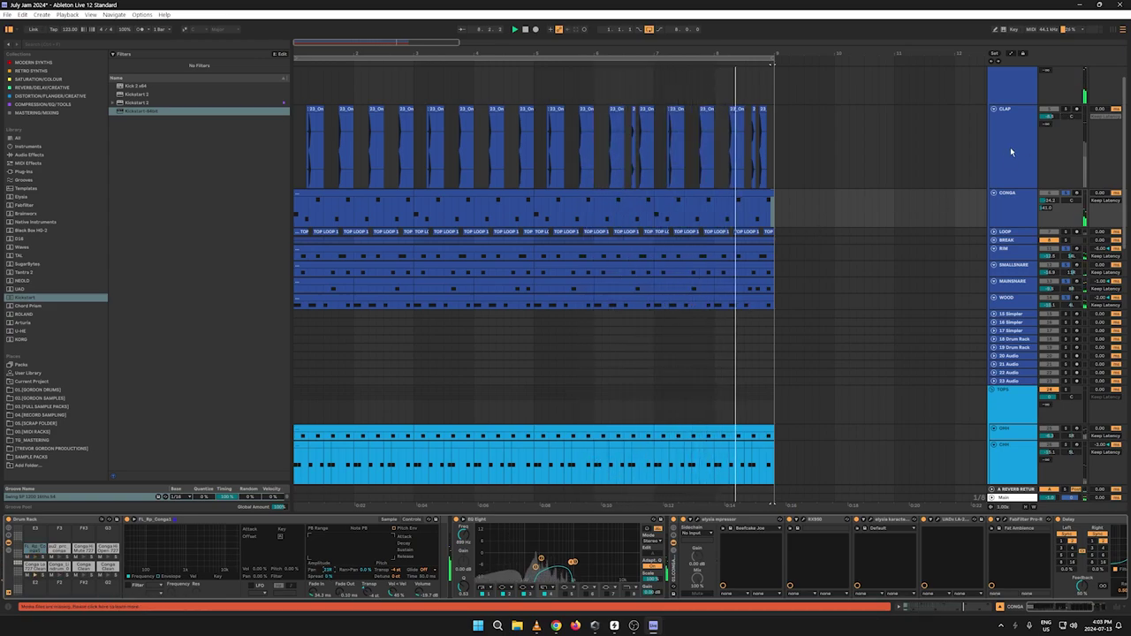
scroll(1012, 152, up, 1)
click(1065, 79)
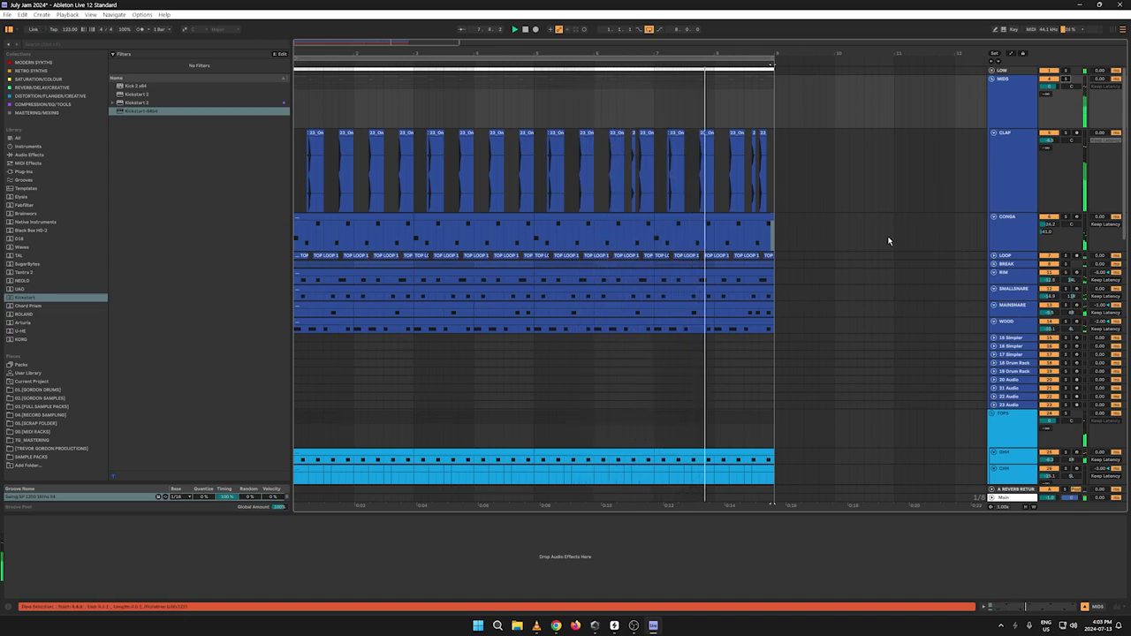
Step: Scroll down to select the TOPS track, then continue down to the red instrument tracks
scroll(878, 274, down, 5)
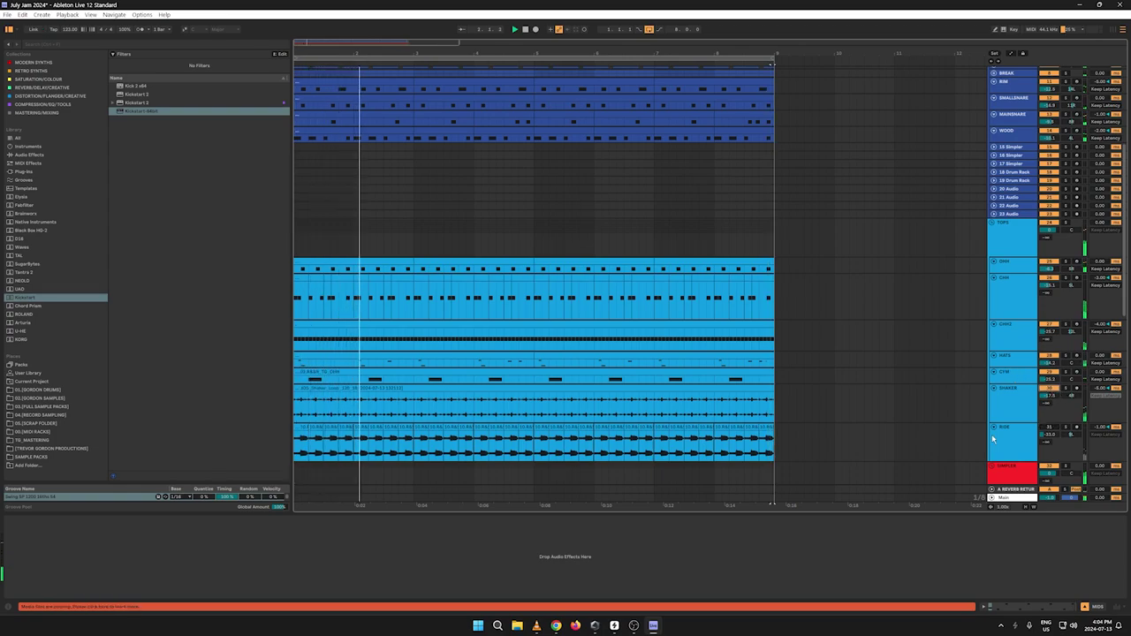
click(1067, 226)
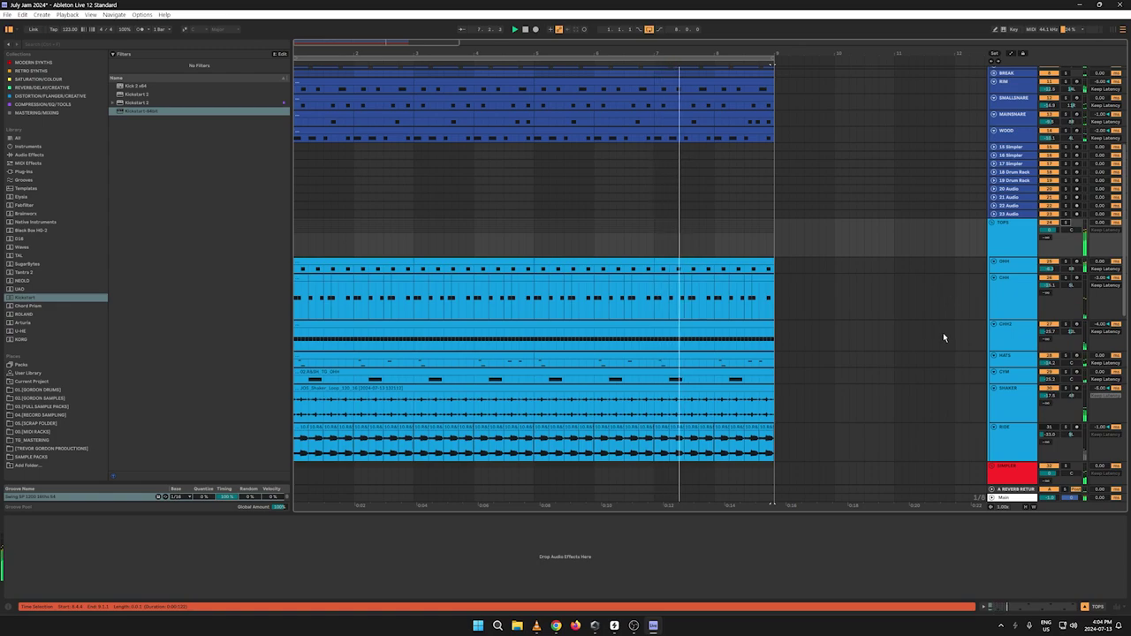
scroll(824, 240, down, 5)
scroll(822, 239, down, 5)
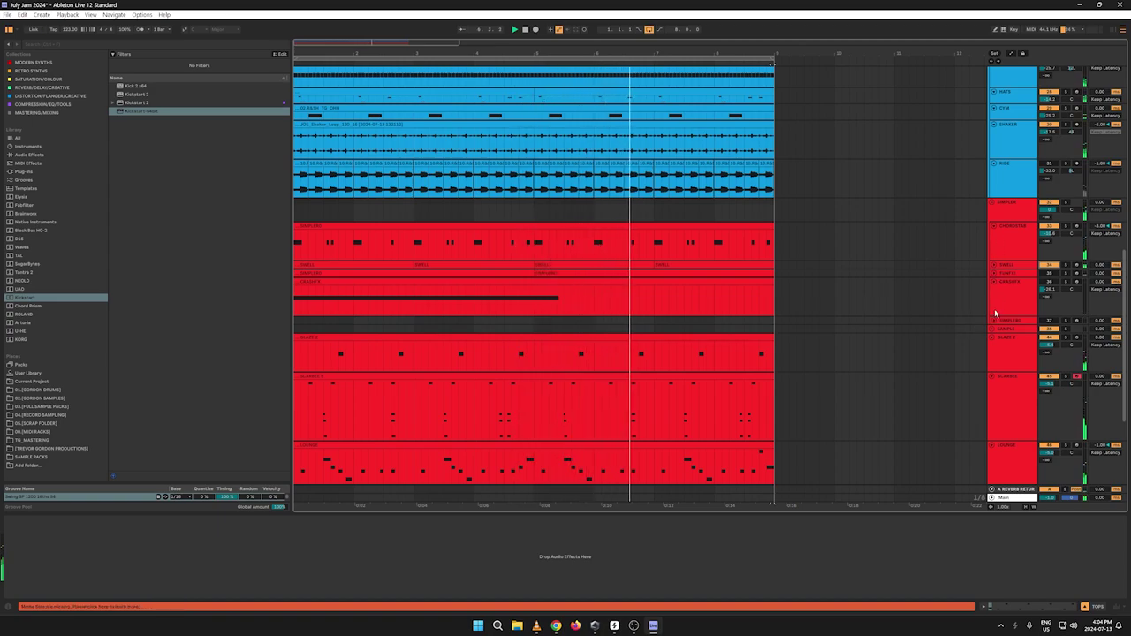
Step: Select the SIMPLER track and open the Defected House Samples synth loops folder in 03.[FULL SAMPLE PACKS]
click(993, 321)
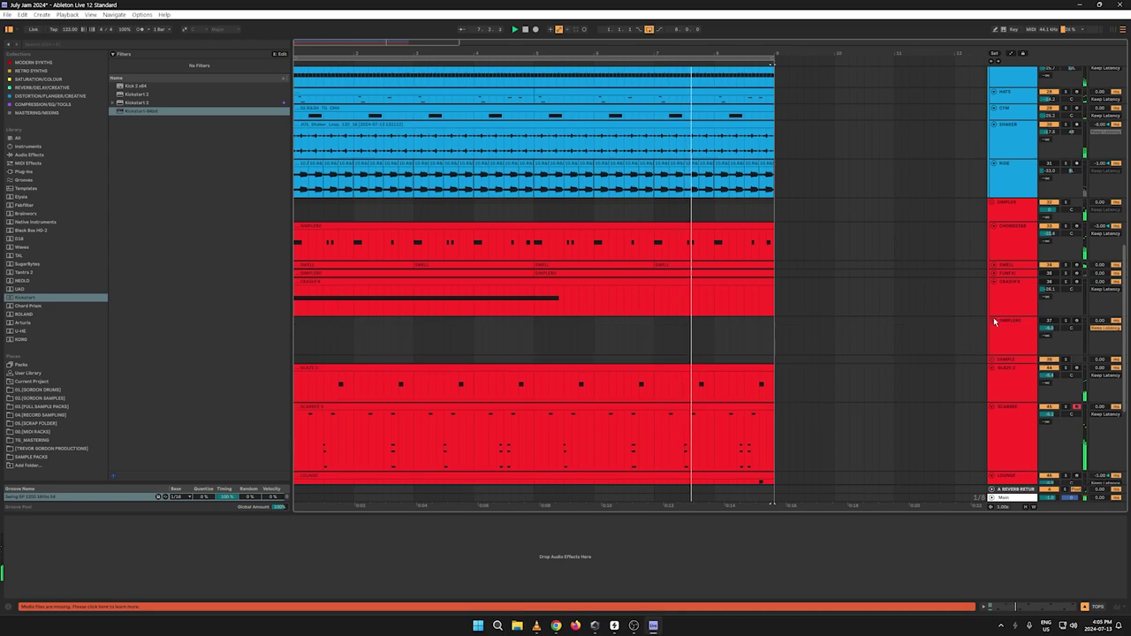
click(1012, 331)
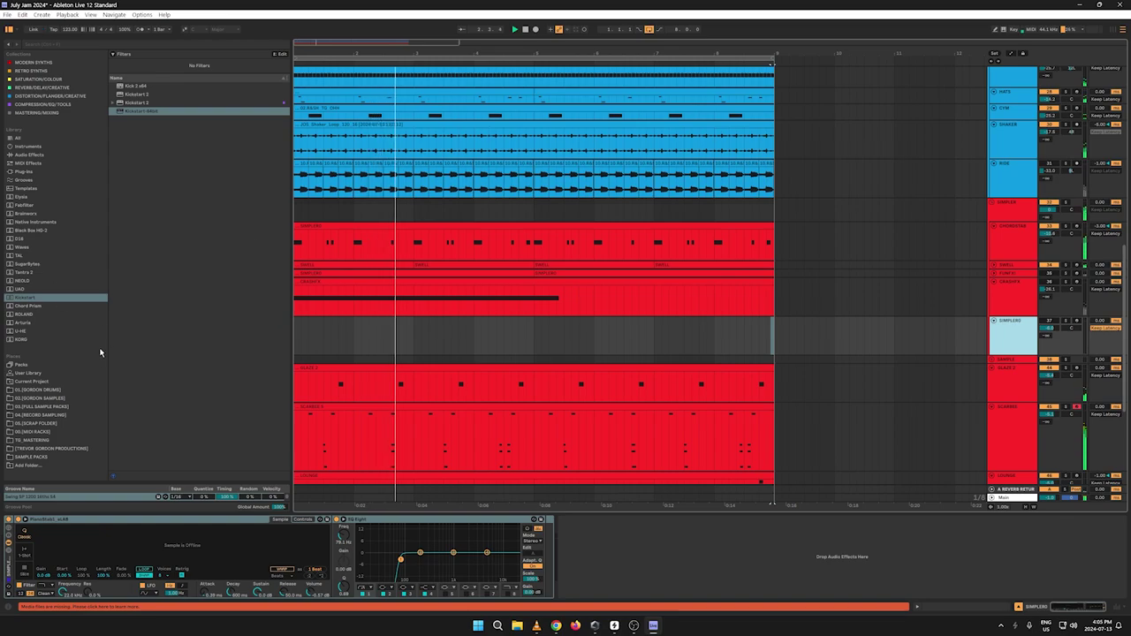
click(39, 406)
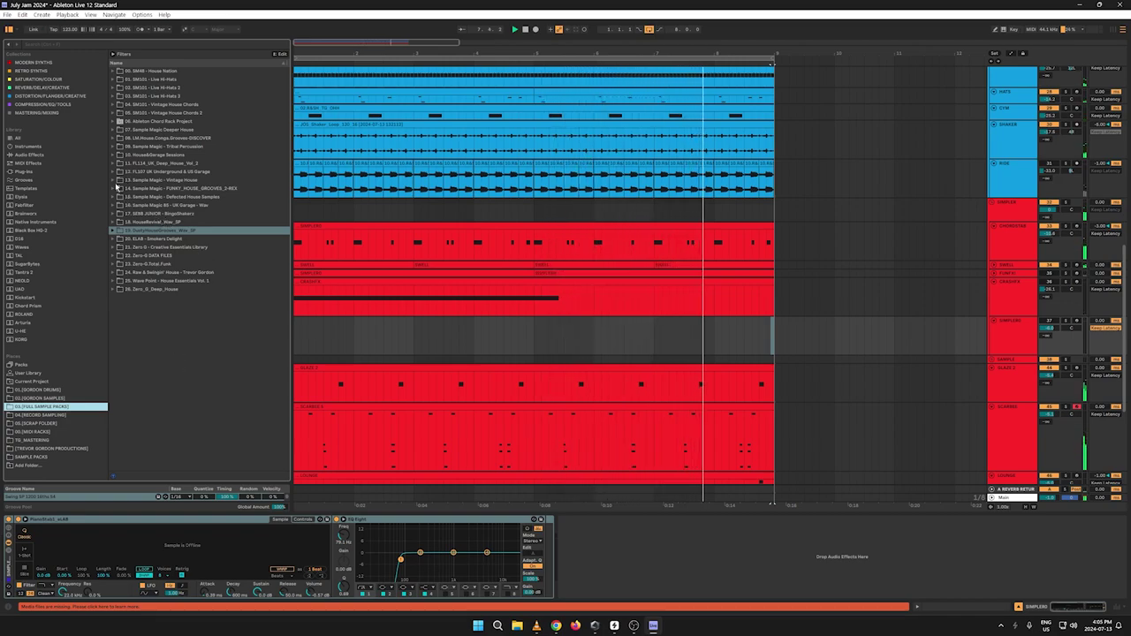
click(112, 197)
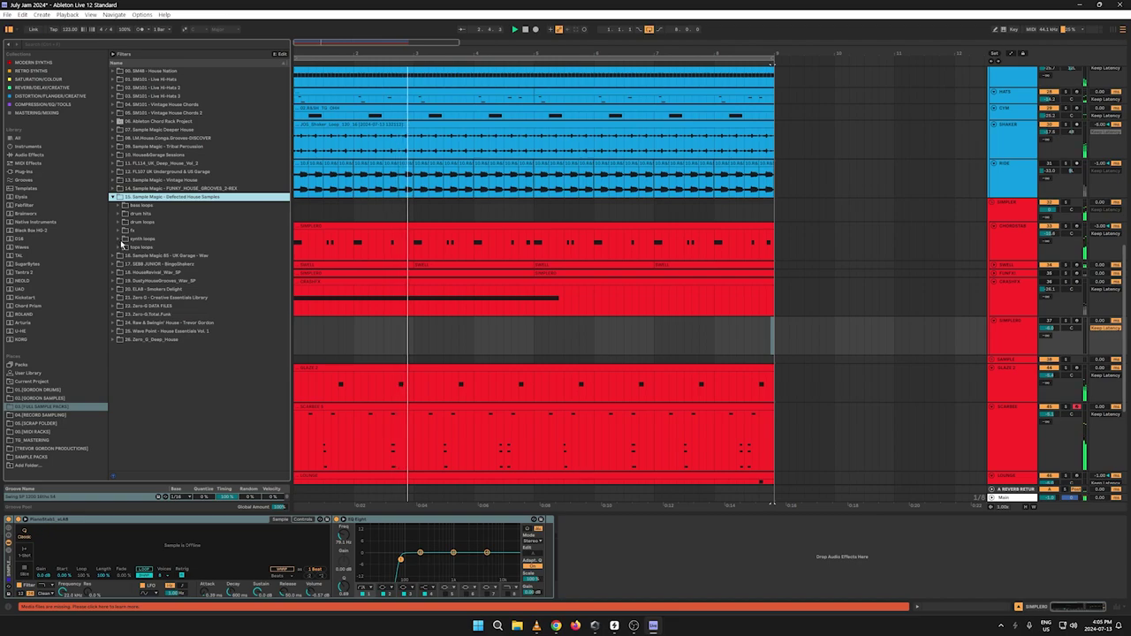
click(119, 238)
Step: Audition the synth loops bongo_G, elegancestrip, testyorg, howgood_G and text_G, then collapse the folder
click(151, 264)
click(169, 287)
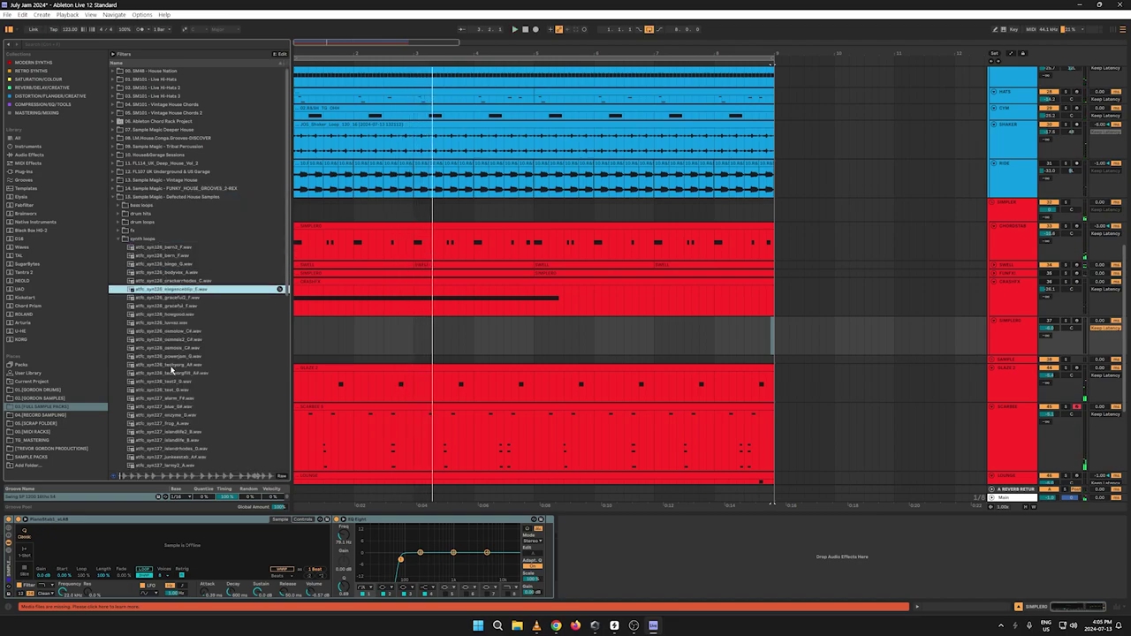
click(170, 365)
click(165, 315)
click(177, 393)
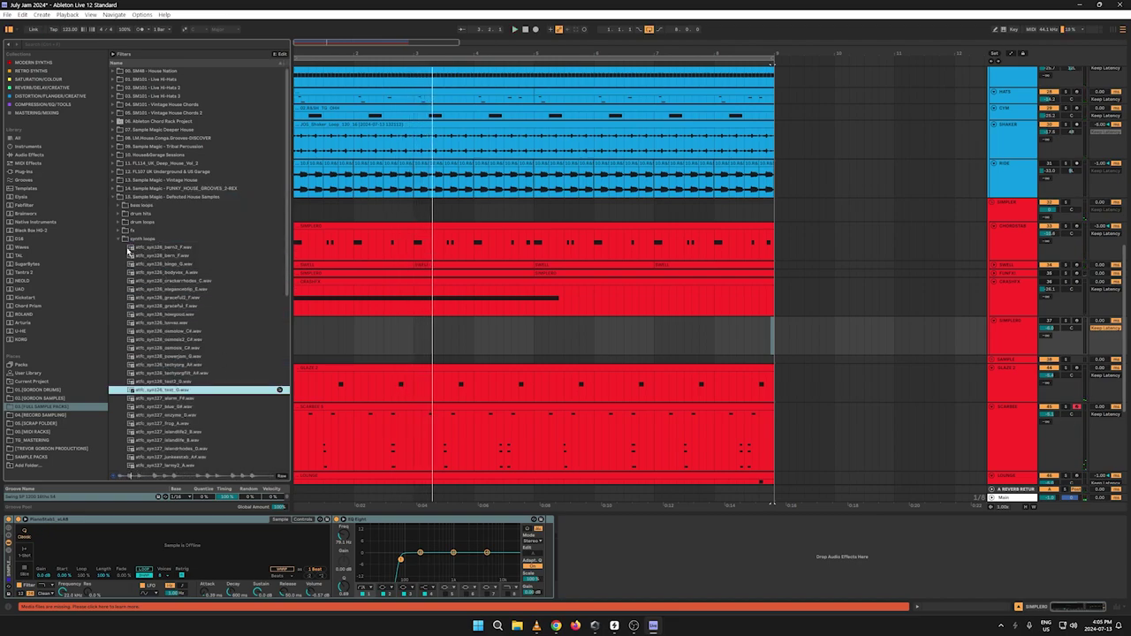
click(123, 241)
Step: Audition the fx samples psong, psong2 and 900hit with the arrangement playing
click(119, 230)
click(148, 248)
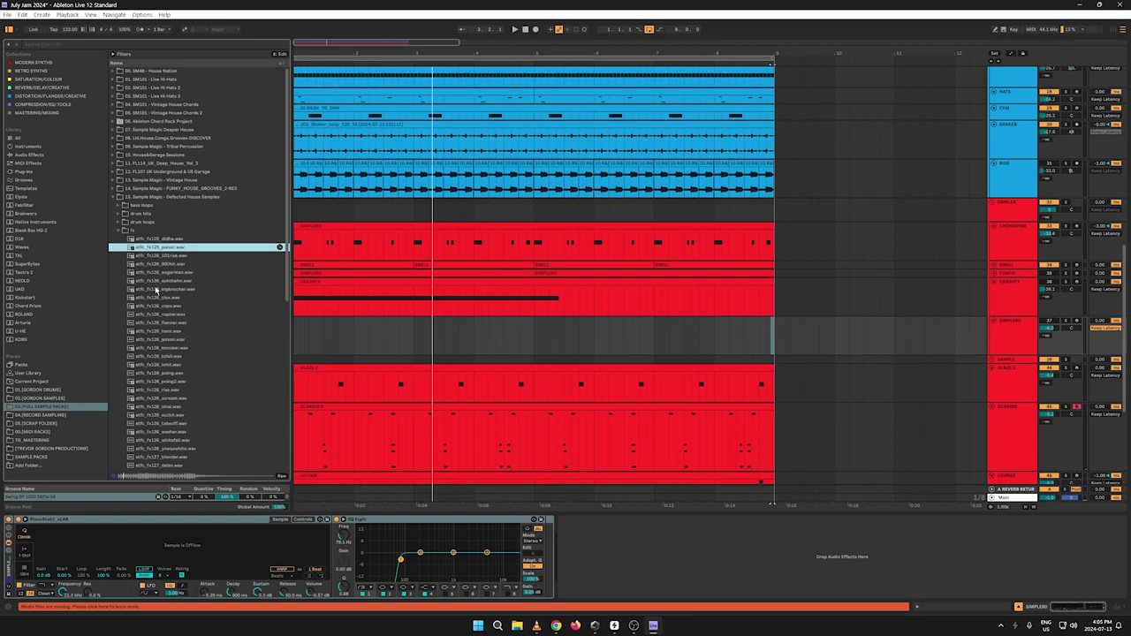
click(166, 306)
click(162, 375)
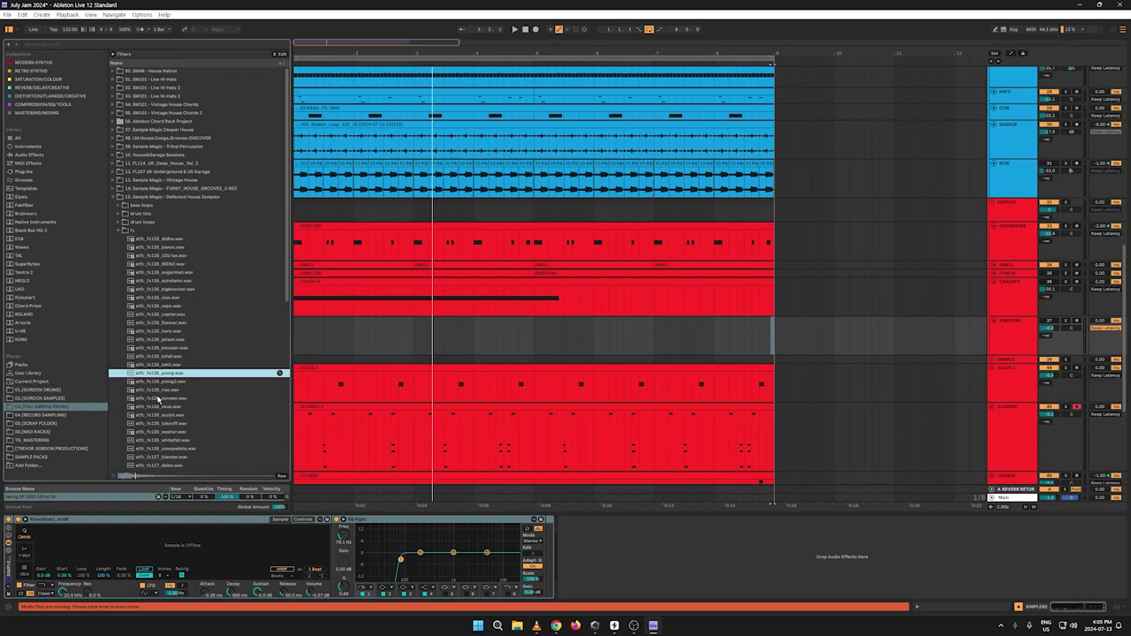
click(156, 383)
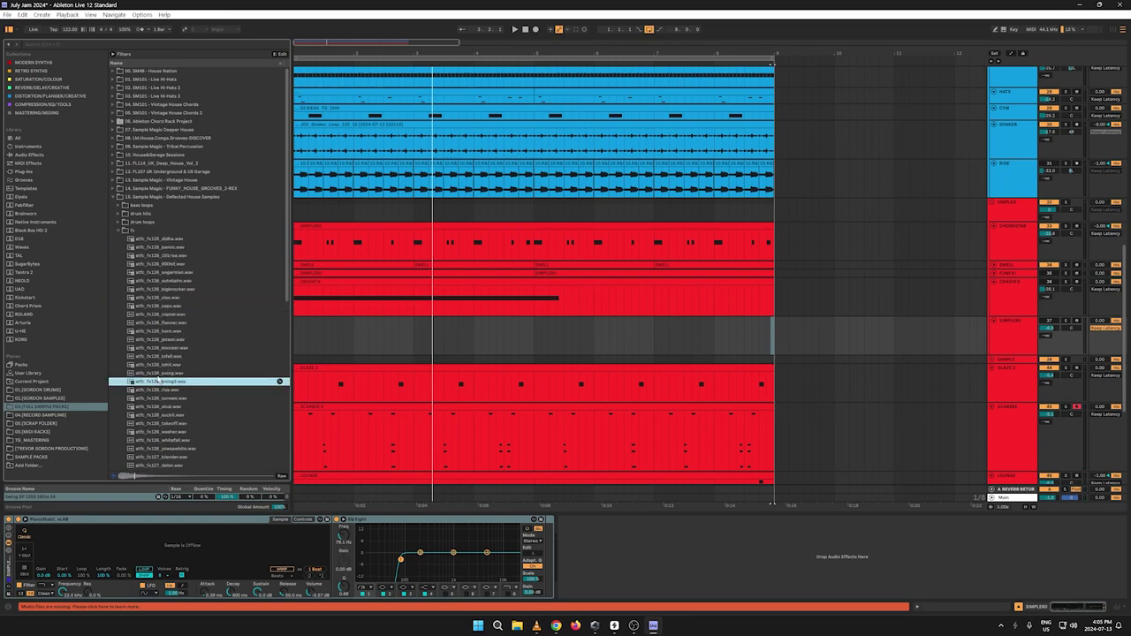
key(Up)
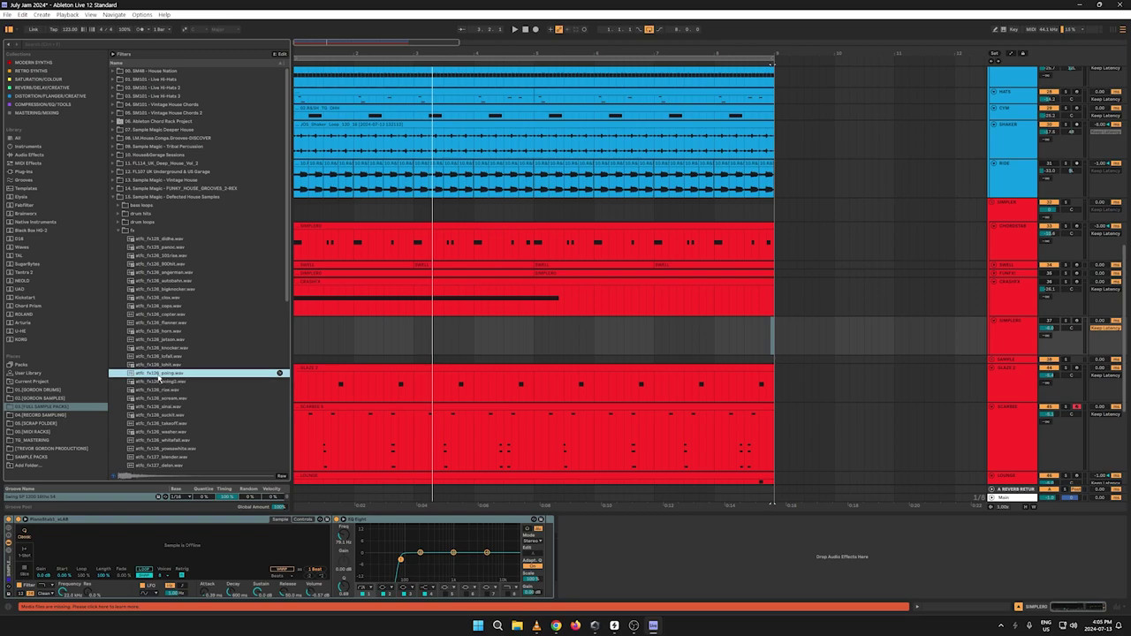
key(space)
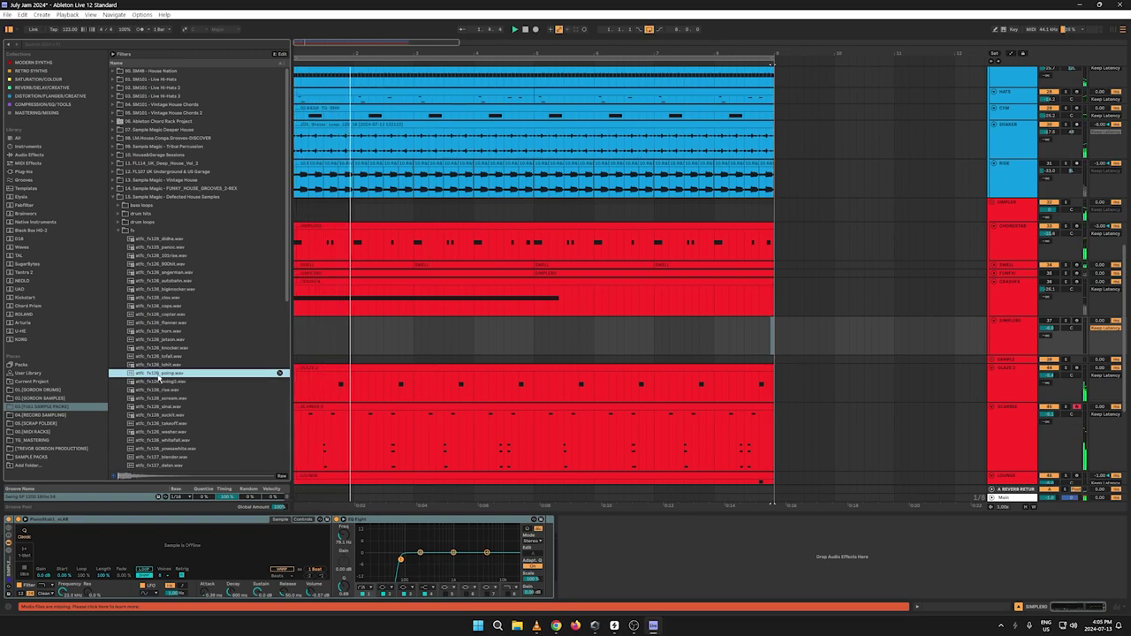
click(146, 305)
click(139, 263)
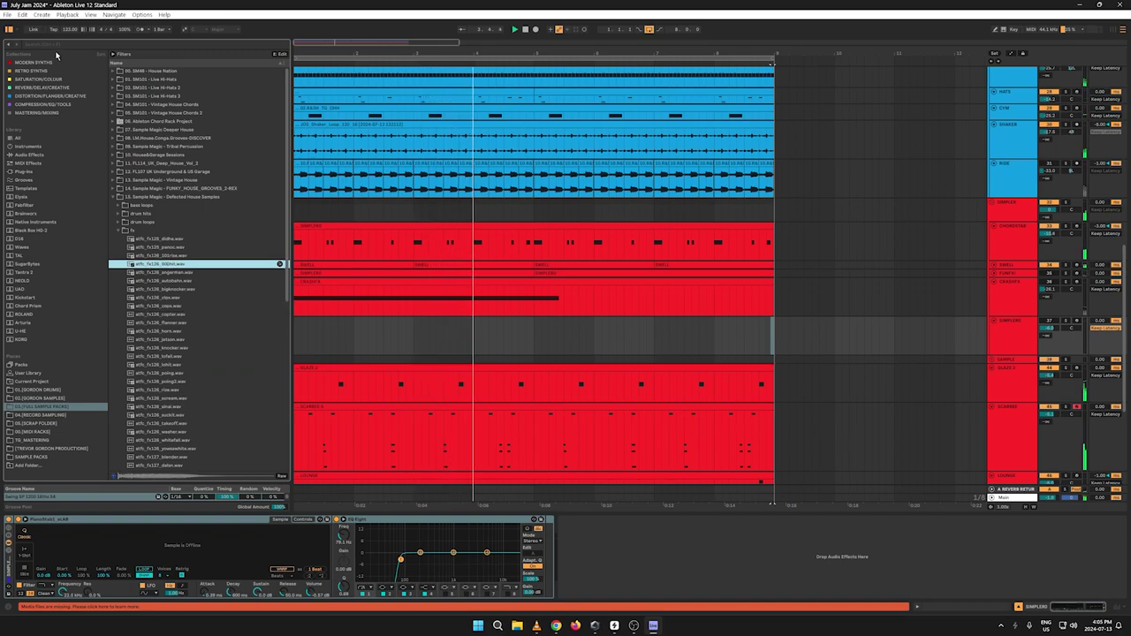
Step: Search the browser for 'guitar', then clear the search after it finds nothing
click(59, 45)
text(guitar)
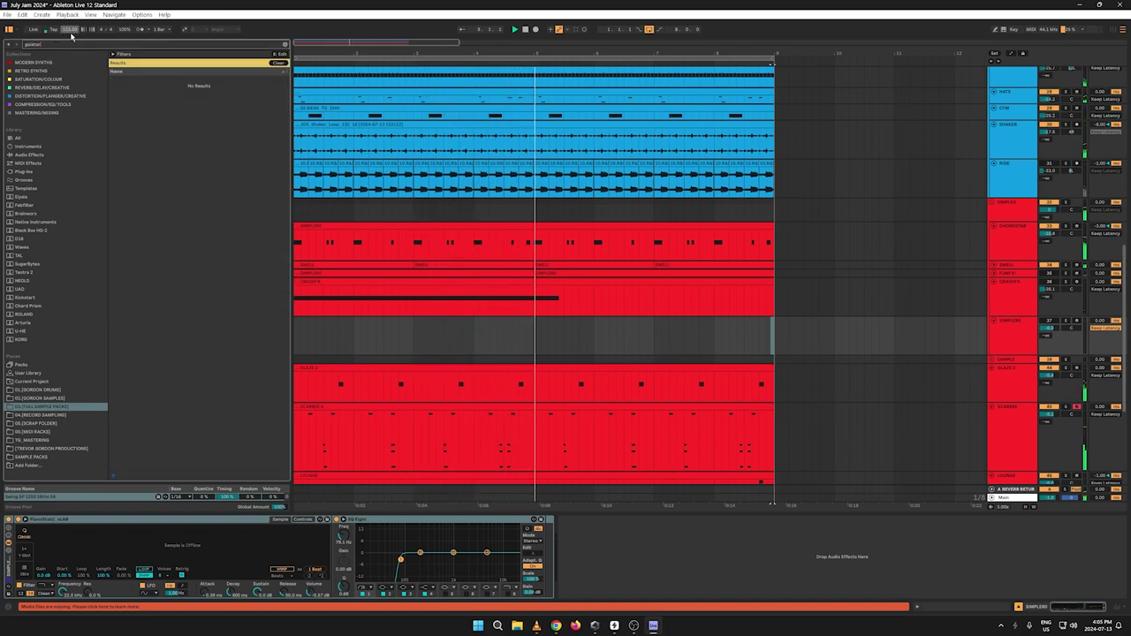
key(Escape)
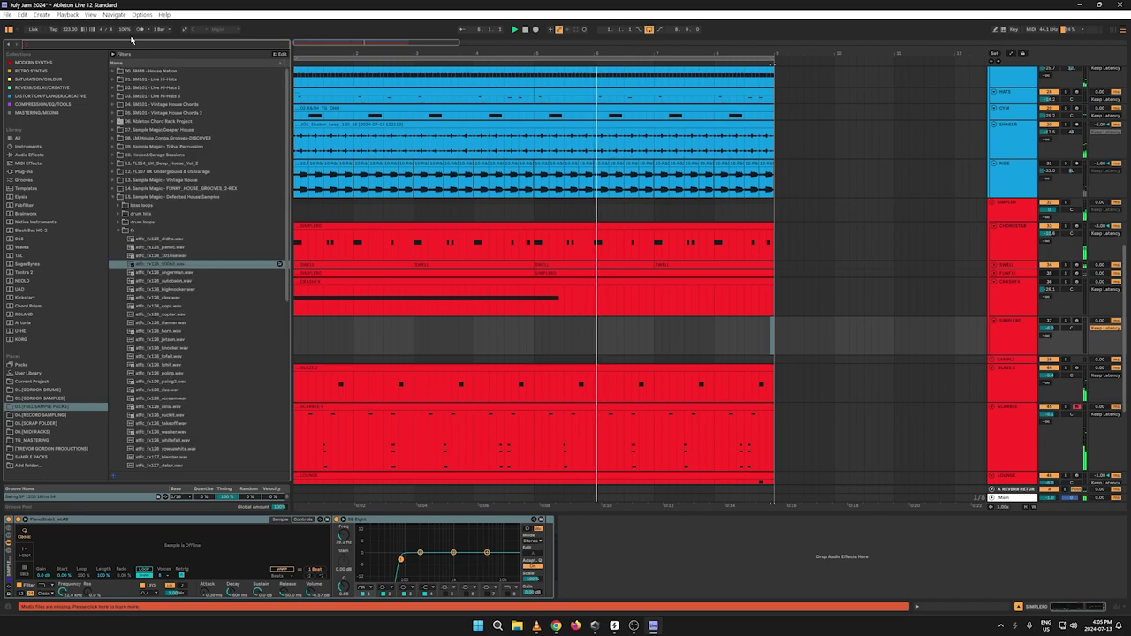
text(guia)
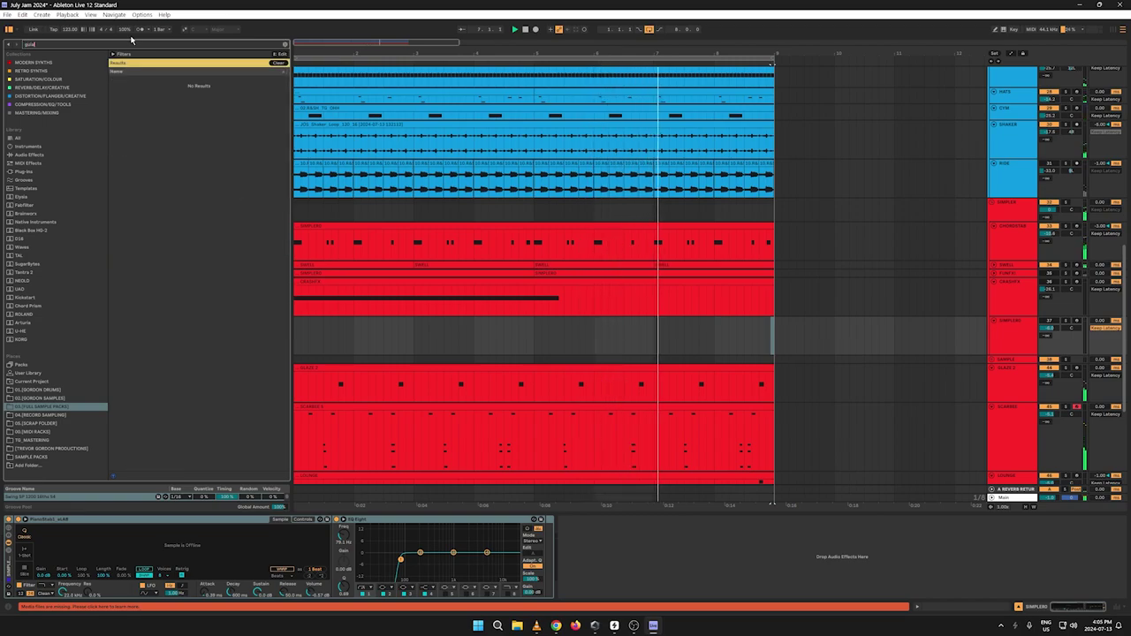
key(BackSpace)
key(Escape)
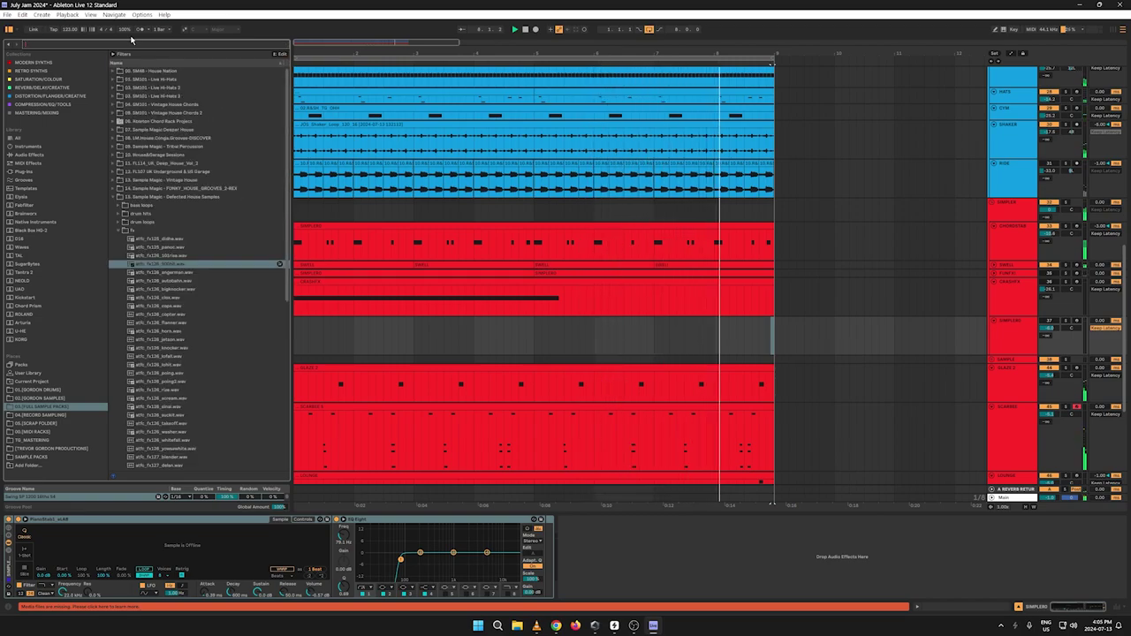
Step: Unfold the sampler group, expand and select the empty SAMPLE00 track, and collapse the Defected folder
click(367, 143)
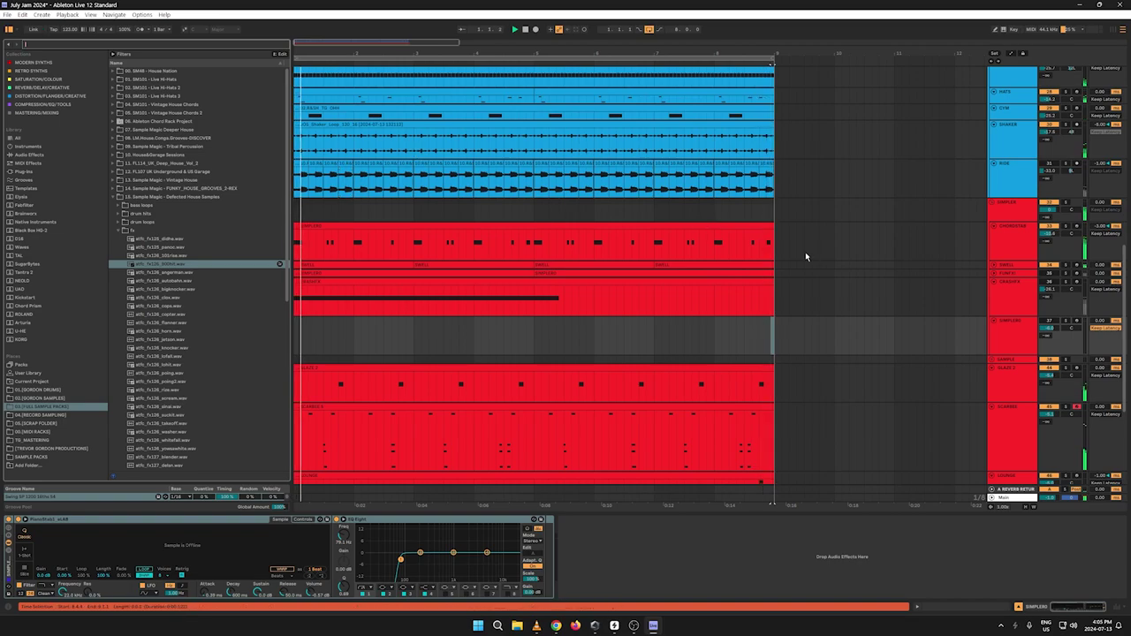
click(993, 360)
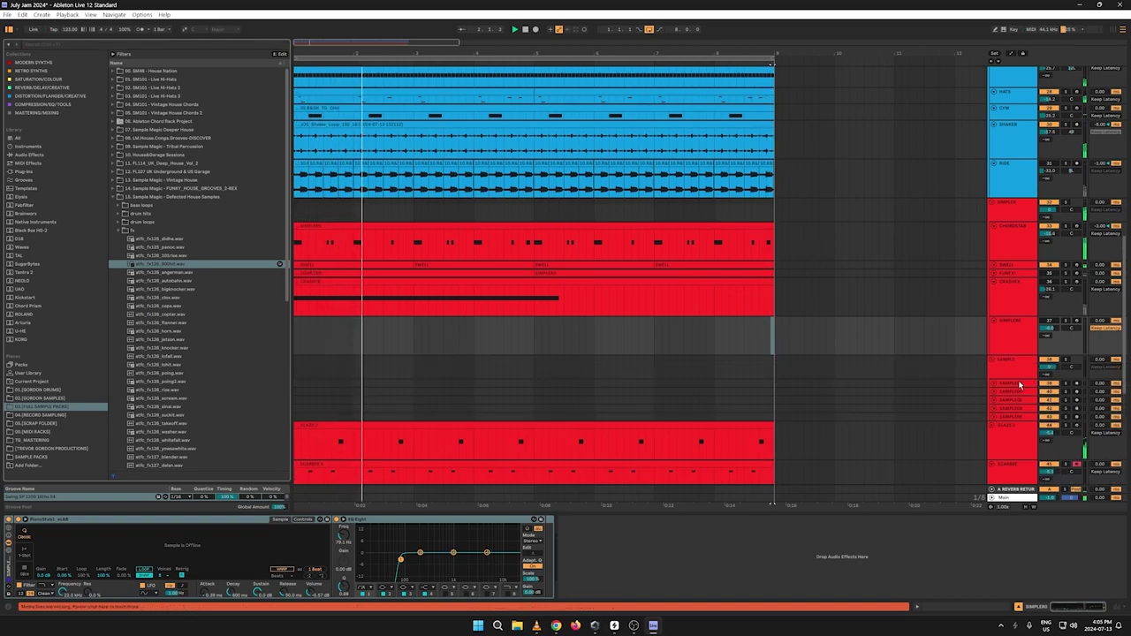
click(994, 384)
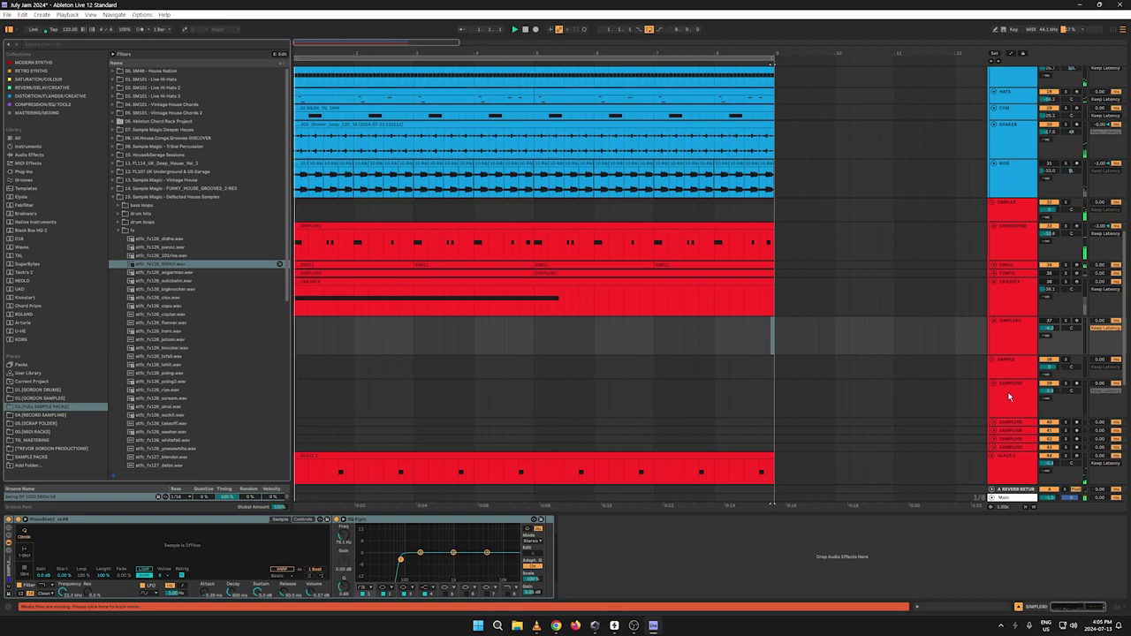
click(1008, 397)
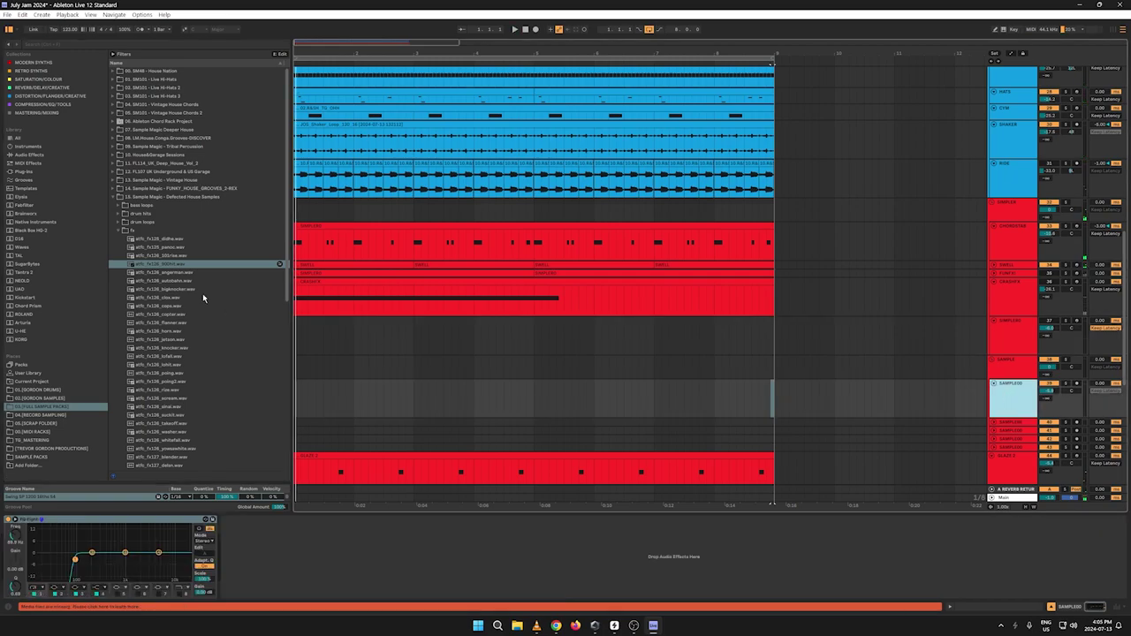
click(113, 197)
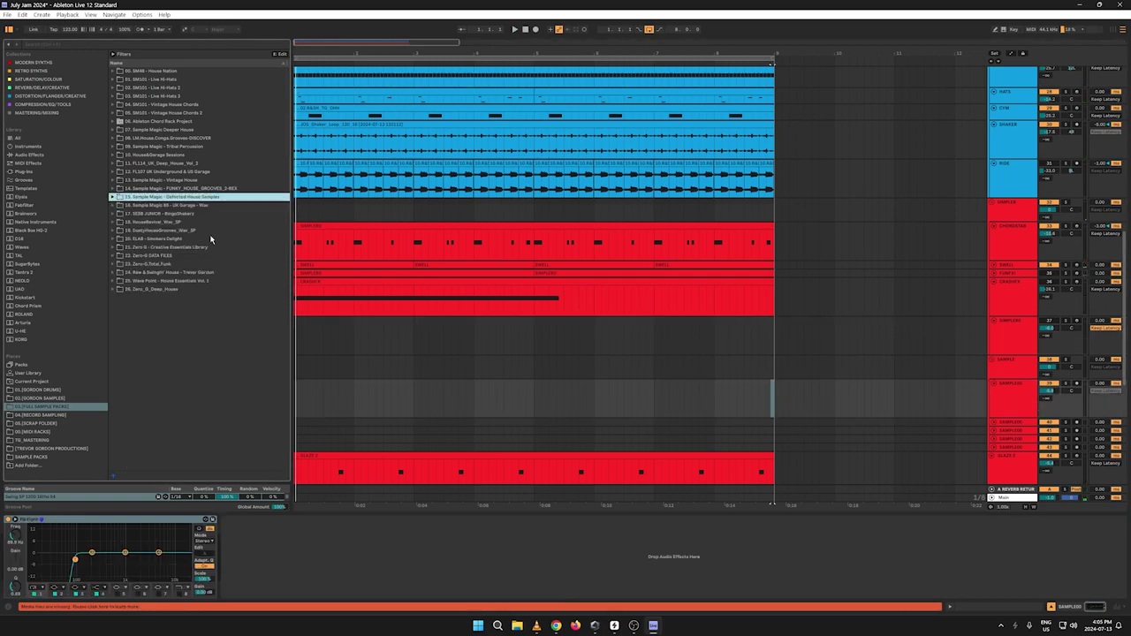
Step: Open 23. Zero-G.Total.Funk > Pure Funk and audition the 080 loops (080-A 3, 080-E 1/2/4, 080-G 2) during playback
click(113, 264)
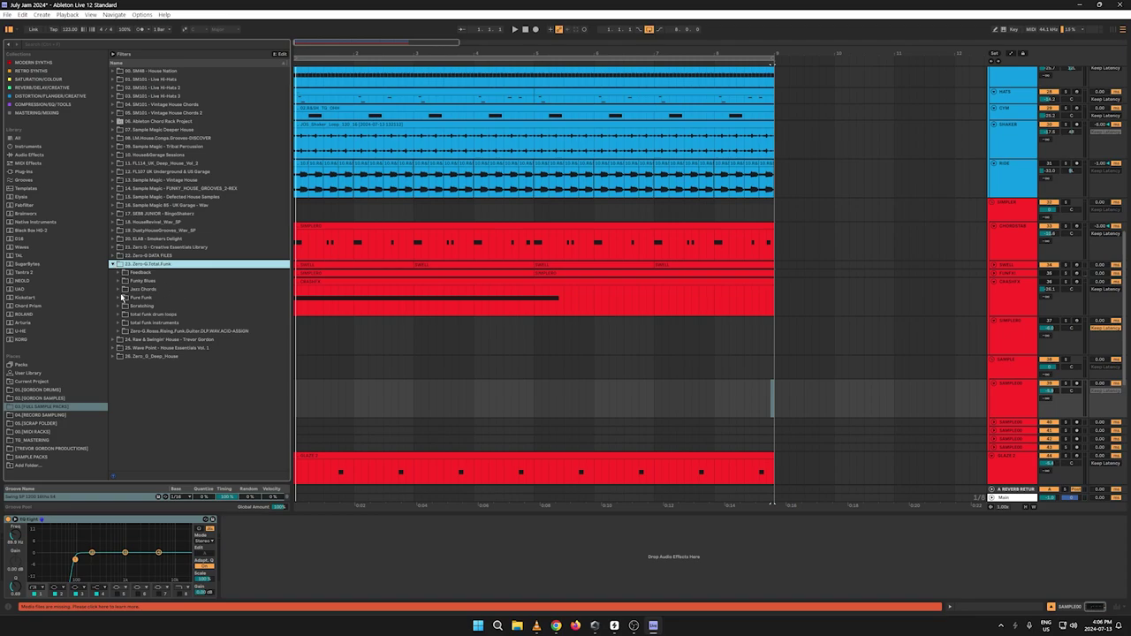
click(121, 298)
click(148, 324)
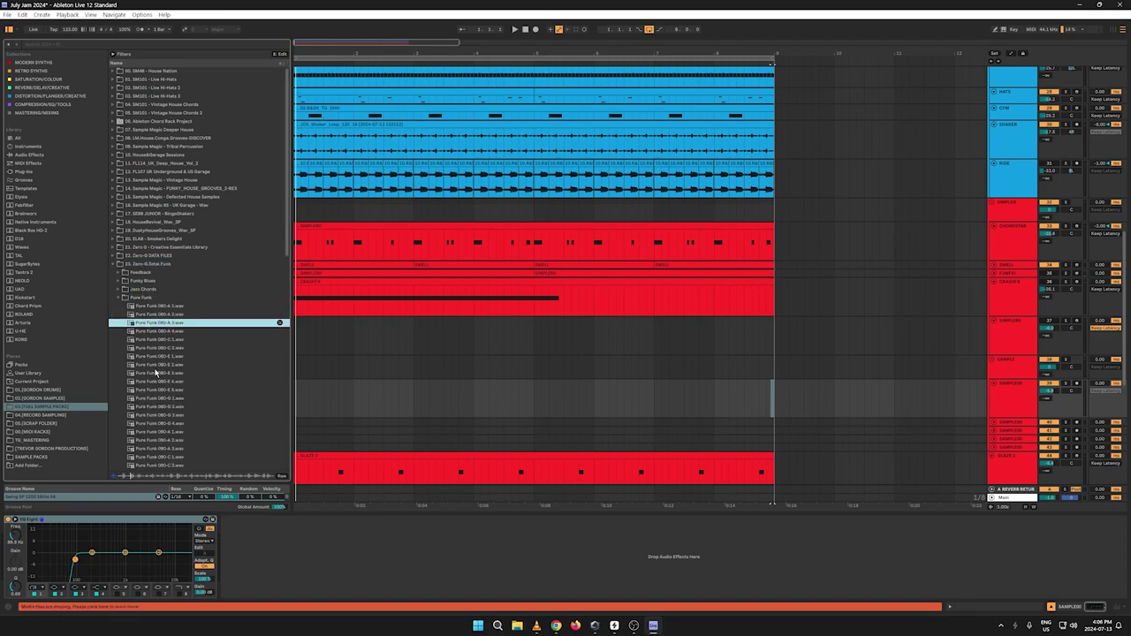
click(157, 366)
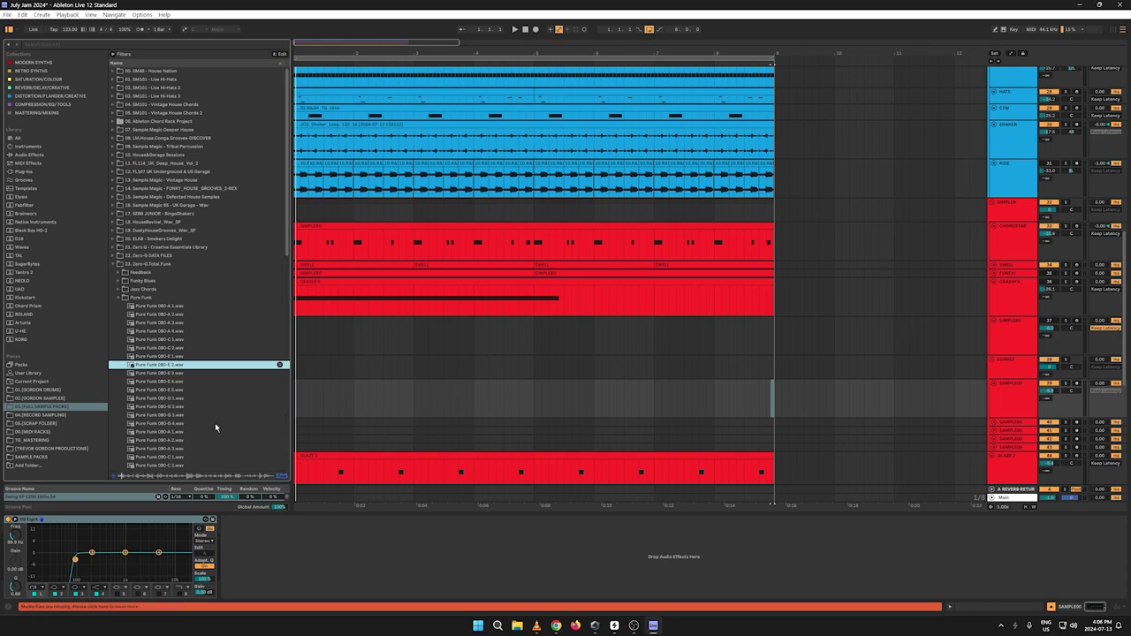
key(Down)
click(153, 407)
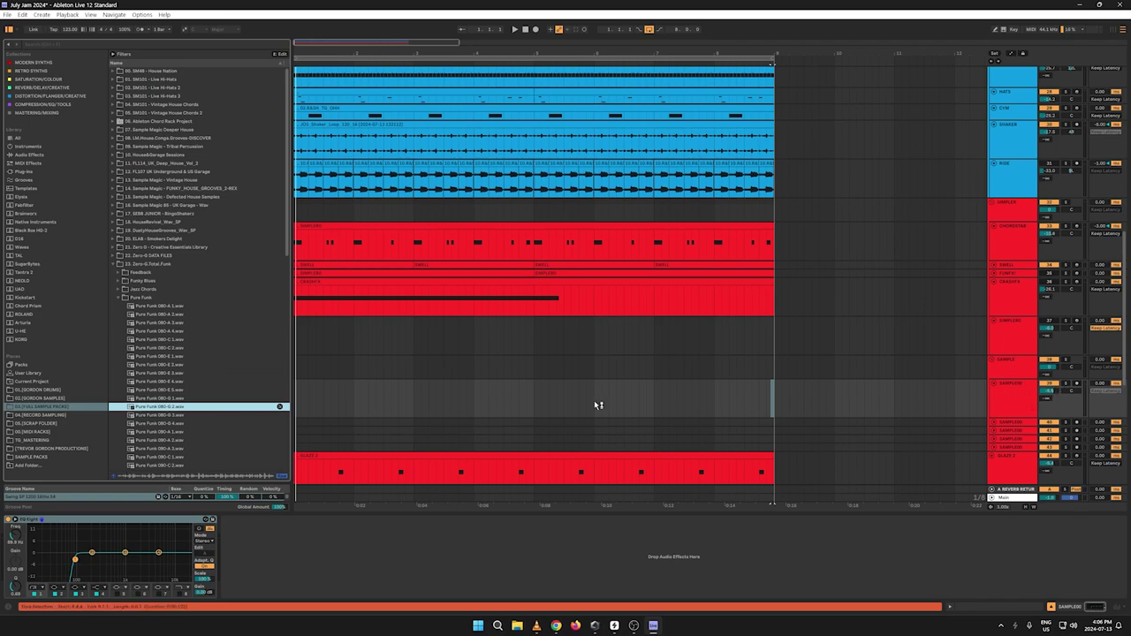
key(space)
click(156, 382)
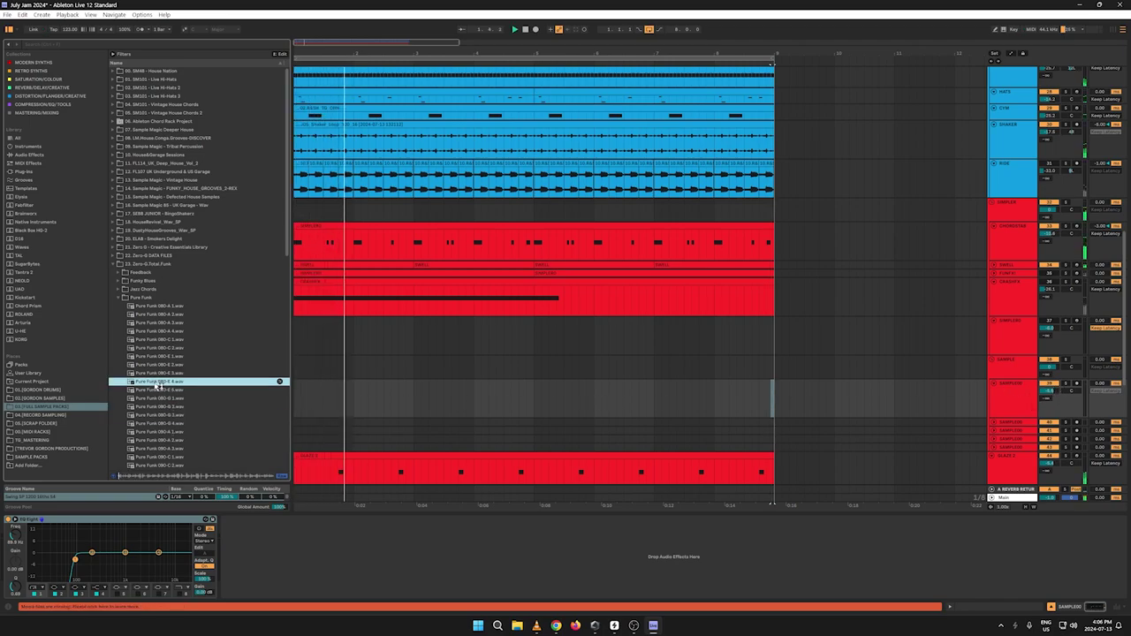
click(165, 316)
click(162, 405)
Step: Audition the Pure Funk 090-A and 090-C loops
scroll(162, 401, down, 2)
click(157, 373)
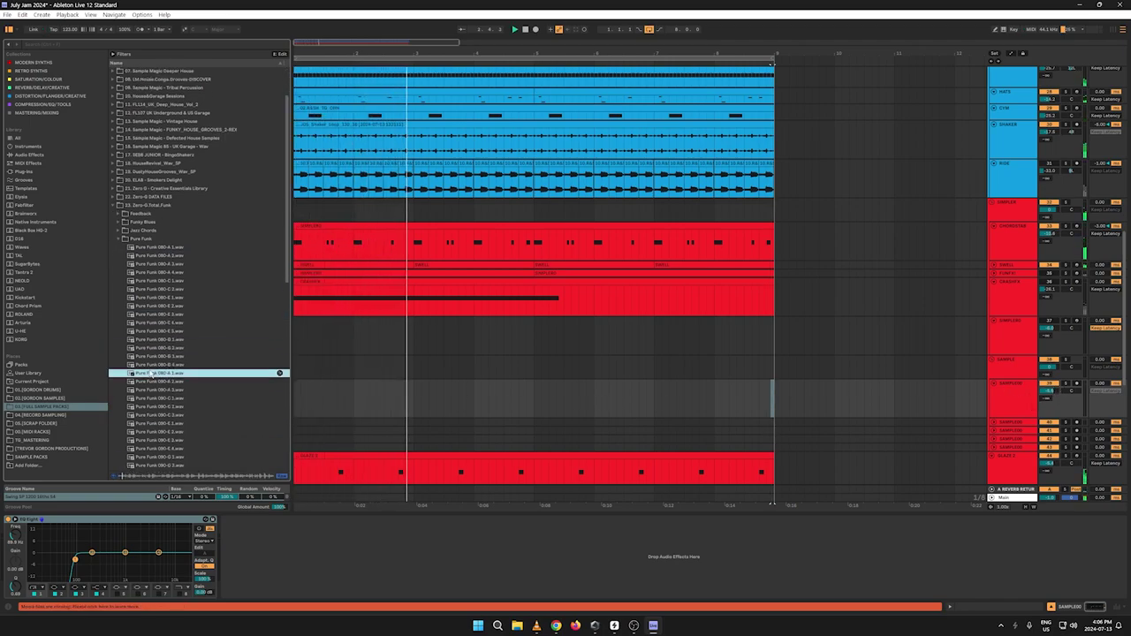
click(159, 382)
scroll(168, 382, down, 3)
drag(164, 303, 260, 330)
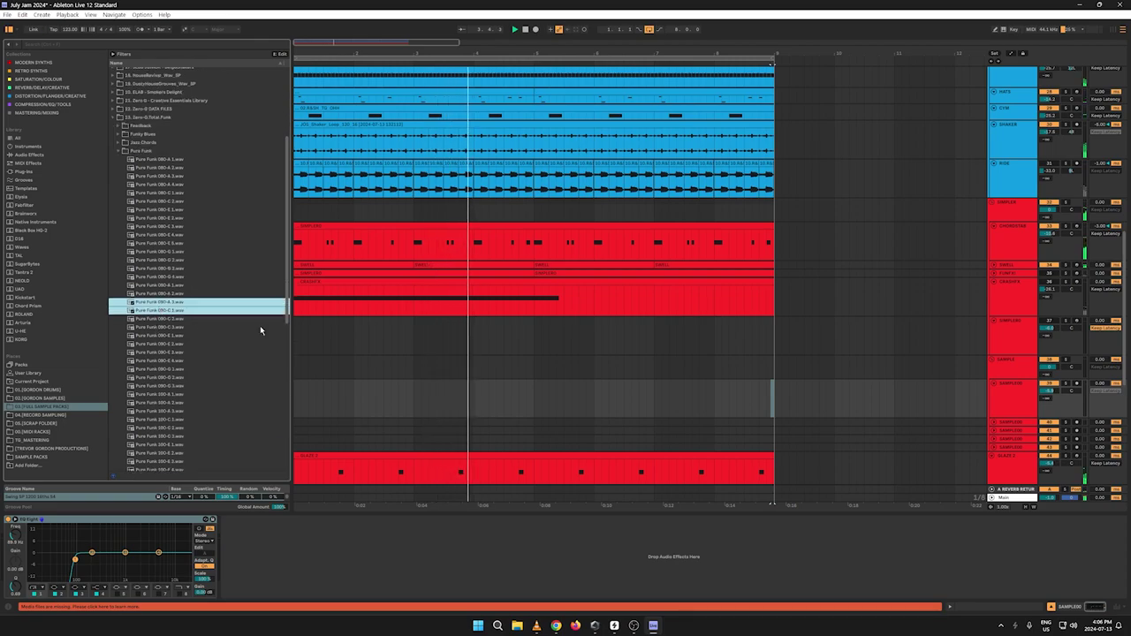
click(164, 303)
key(Down)
key(Down)
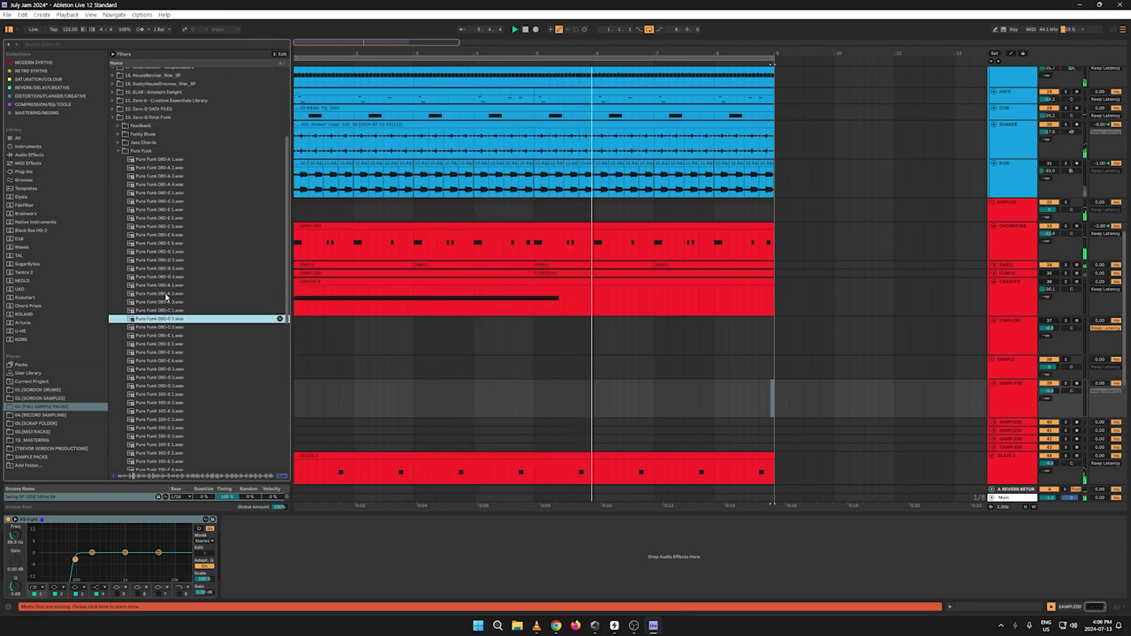
key(Down)
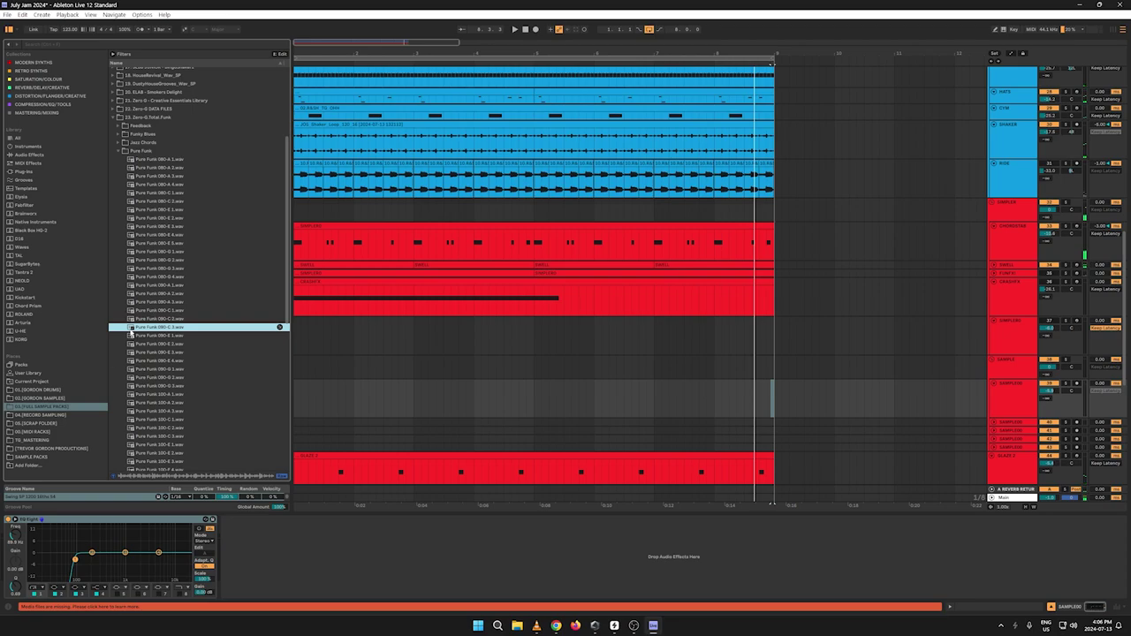
Step: Place the chosen Pure Funk loop on the SAMPLE00 track and raise its EQ low cut to 235 Hz
drag(268, 378, 299, 396)
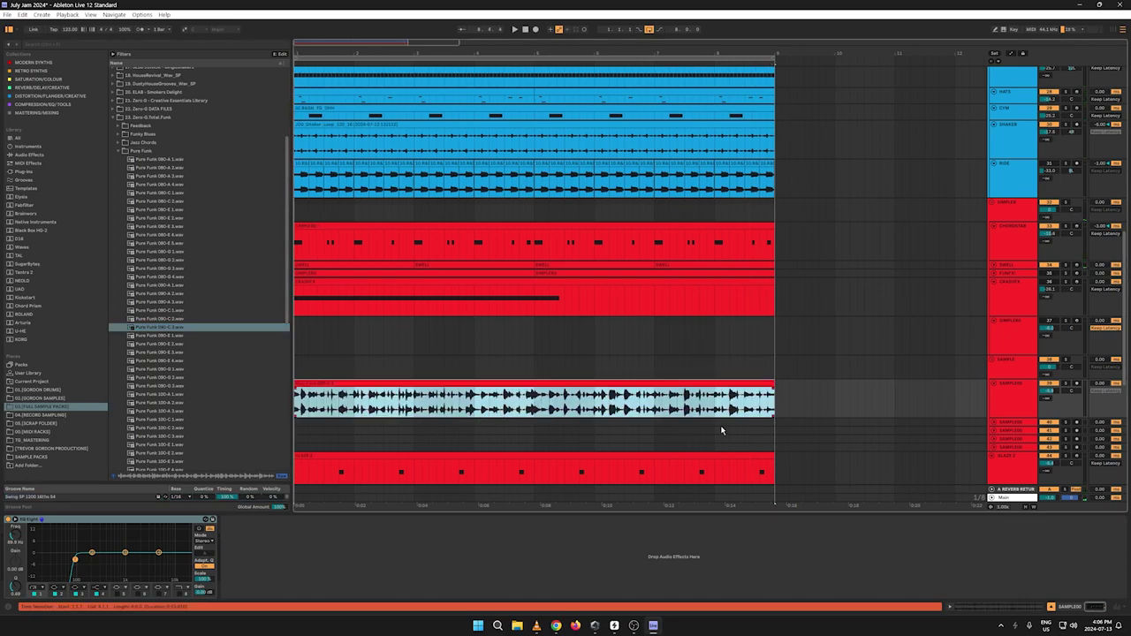
key(space)
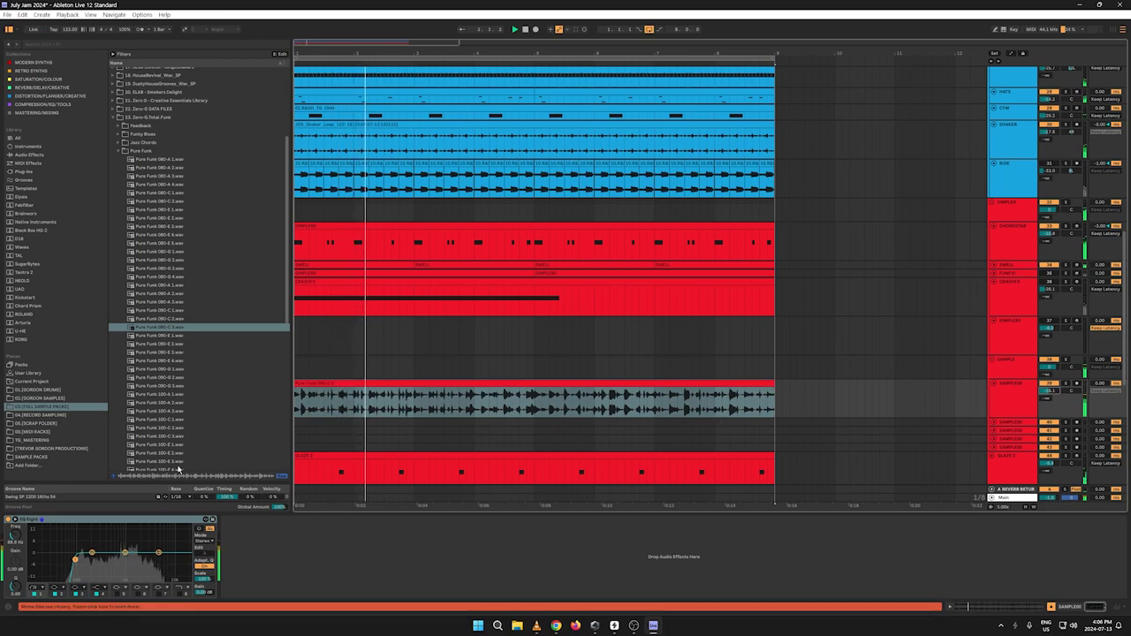
double_click(1014, 389)
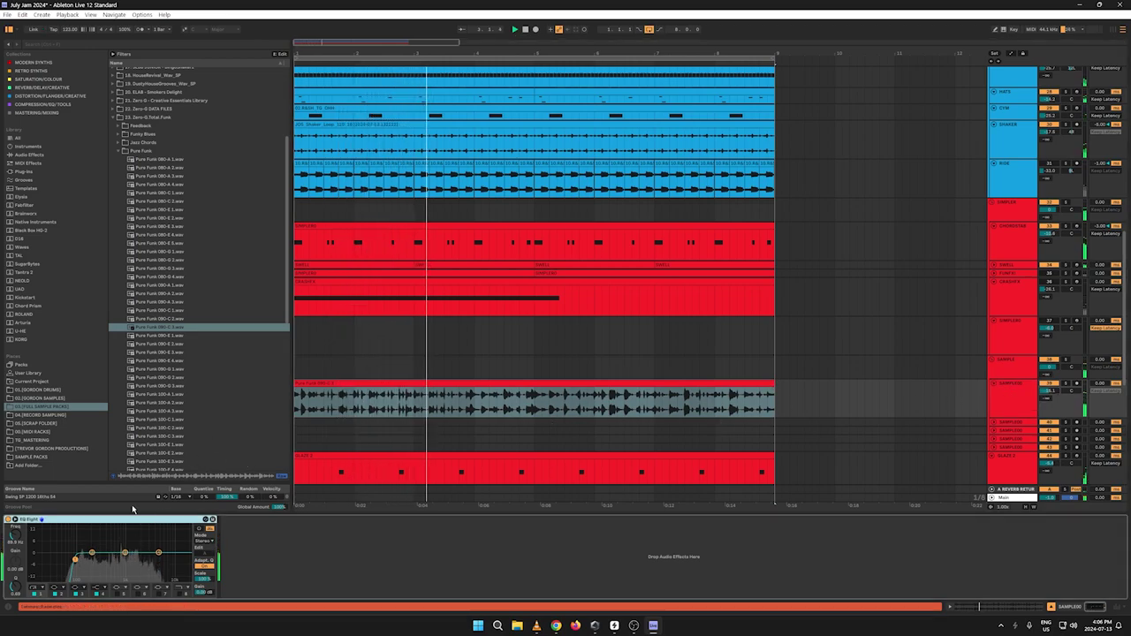
drag(75, 559, 95, 559)
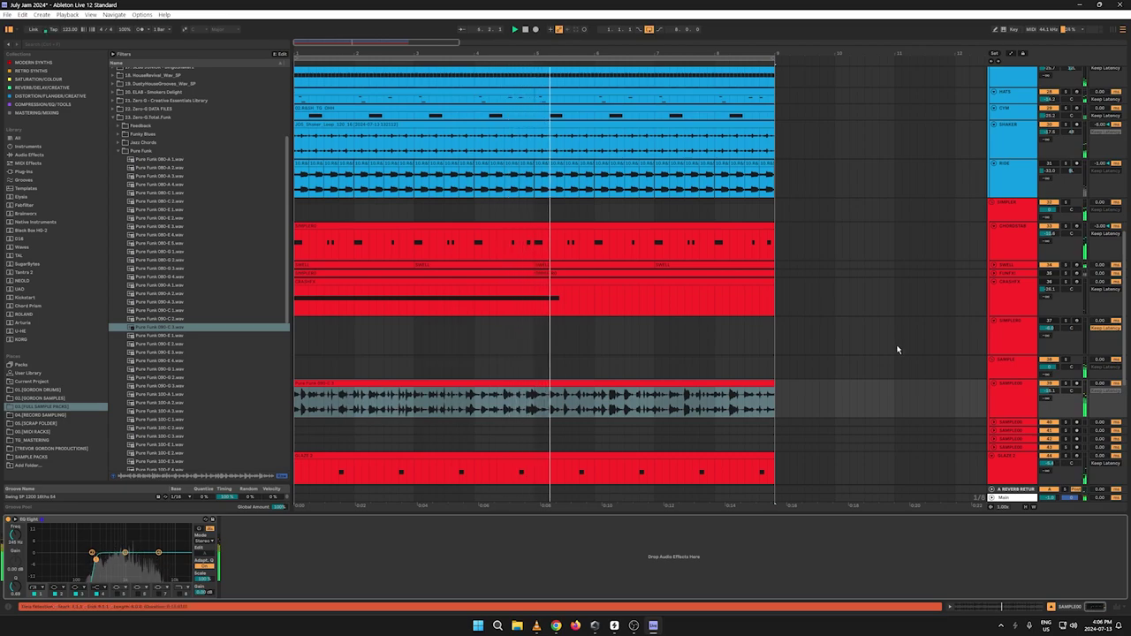
Step: Show the CHORDSTAB track's devices, then scroll back to the guitar track and restart playback
scroll(917, 277, up, 2)
scroll(917, 277, up, 2)
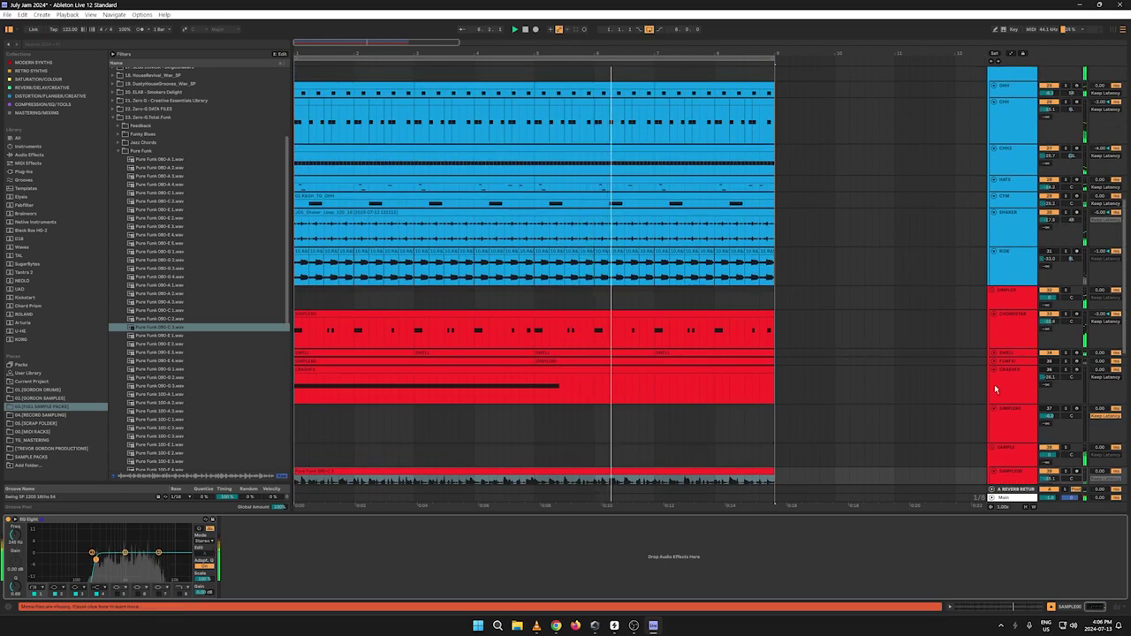
key(space)
key(space)
key(space)
key(space)
key(space)
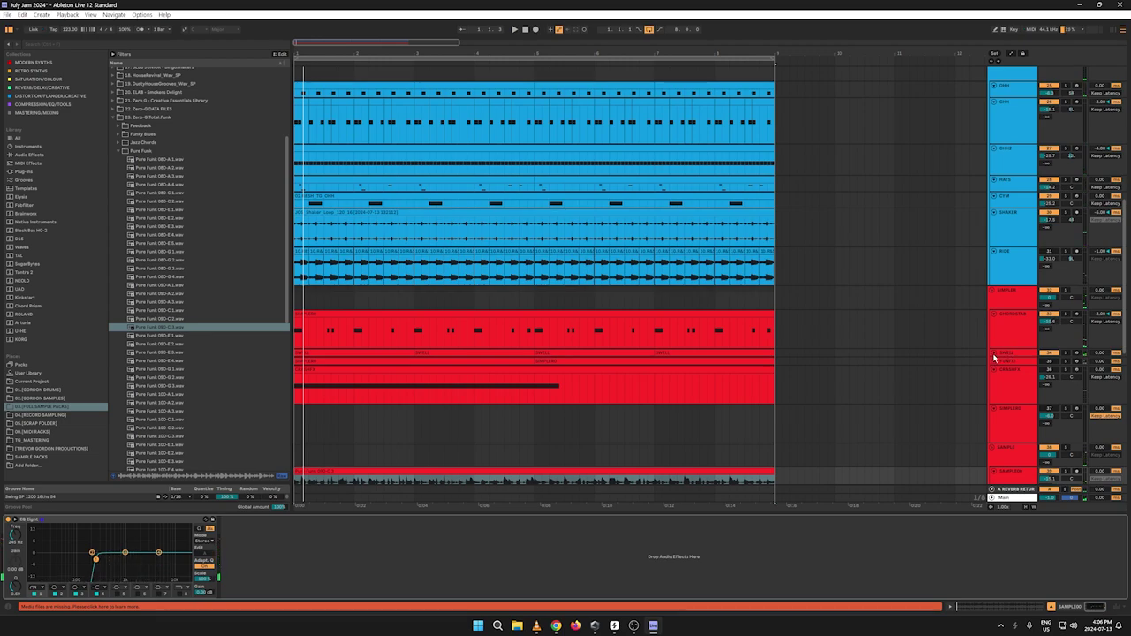
click(1018, 335)
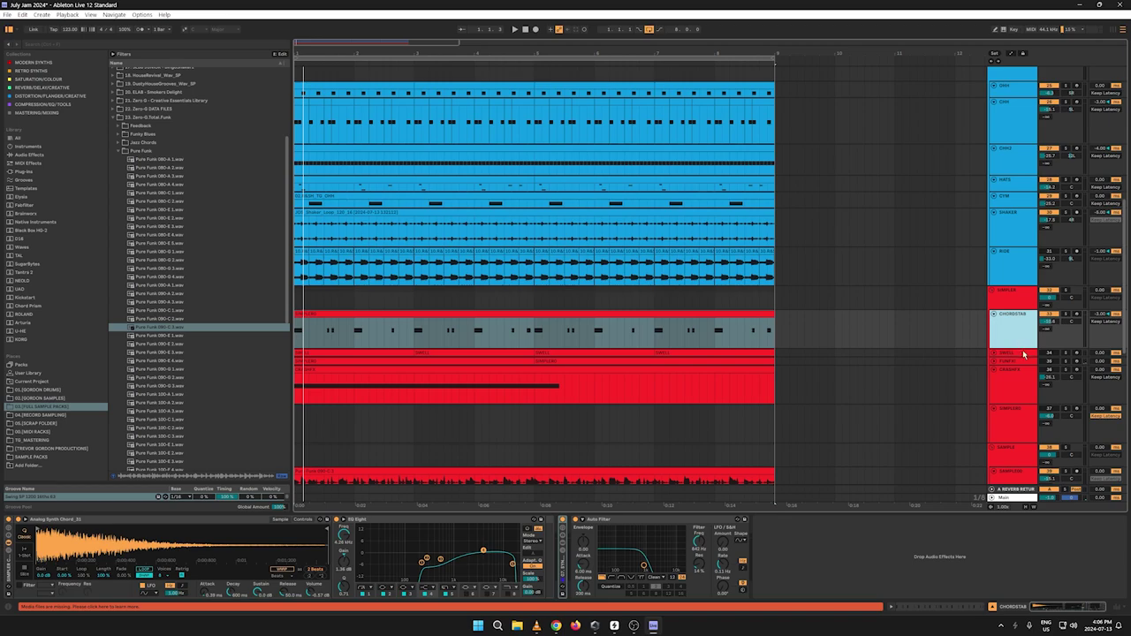
scroll(1041, 371, down, 5)
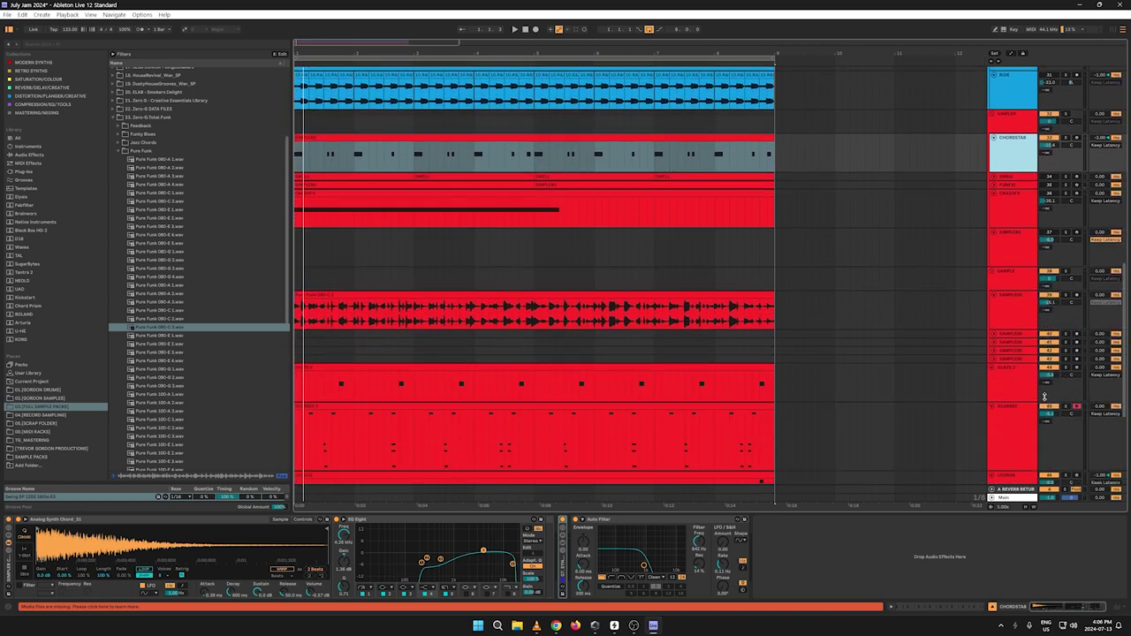
scroll(1046, 407, down, 3)
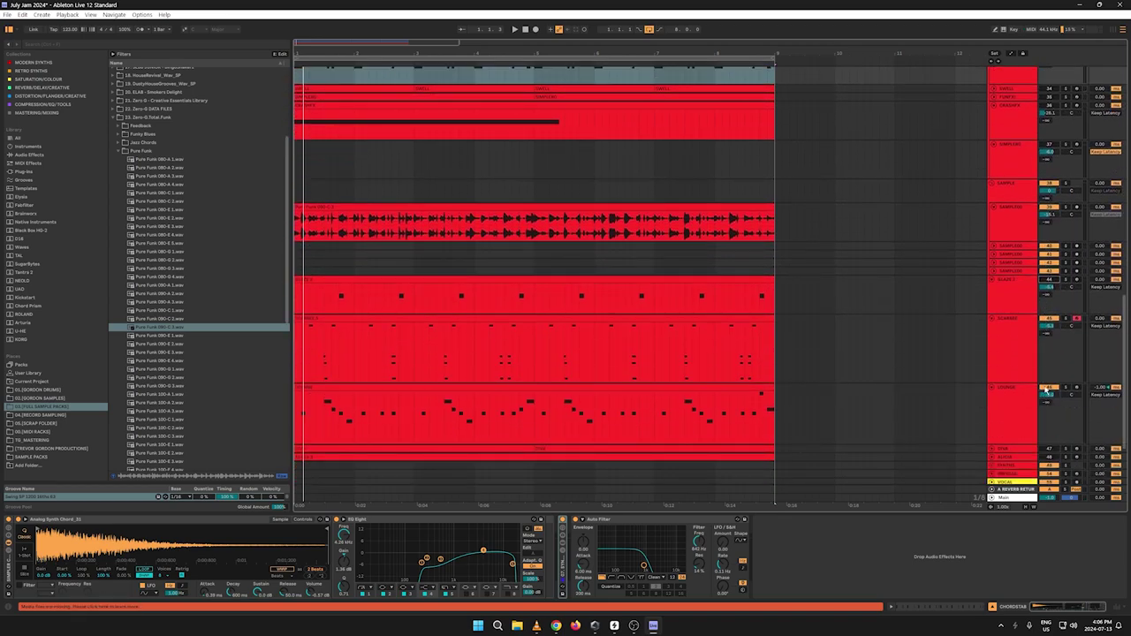
key(space)
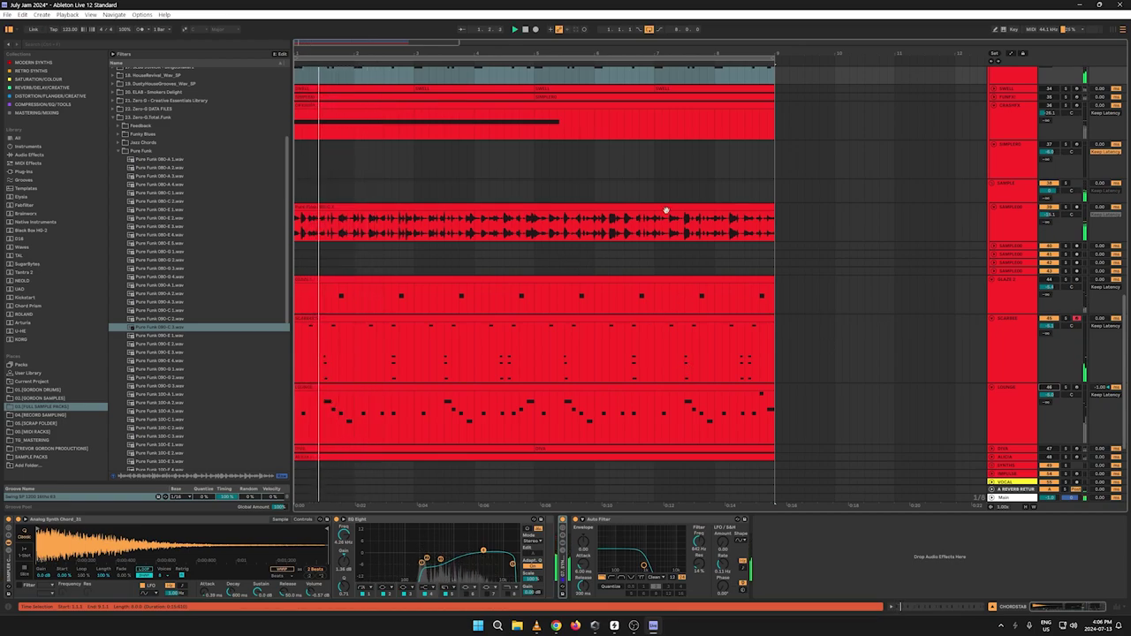
Step: Loop to bar 2, duplicate the clip's 1.3–1.4 section onto 1.4–2, and stretch clip edges over the gaps
drag(776, 60, 369, 60)
key(space)
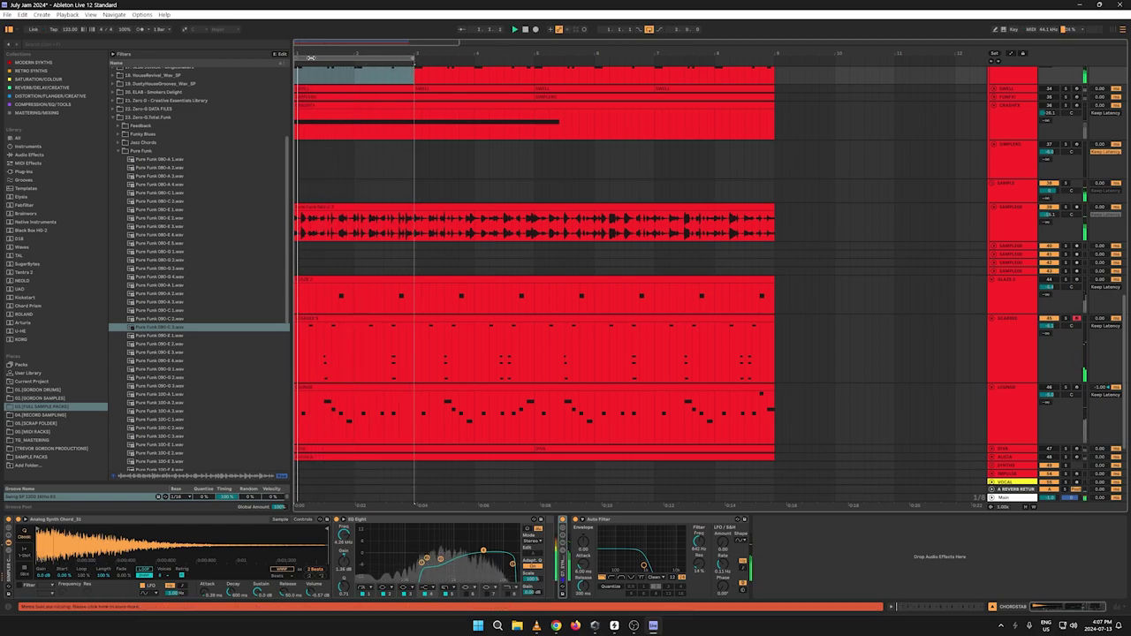
drag(324, 54, 530, 58)
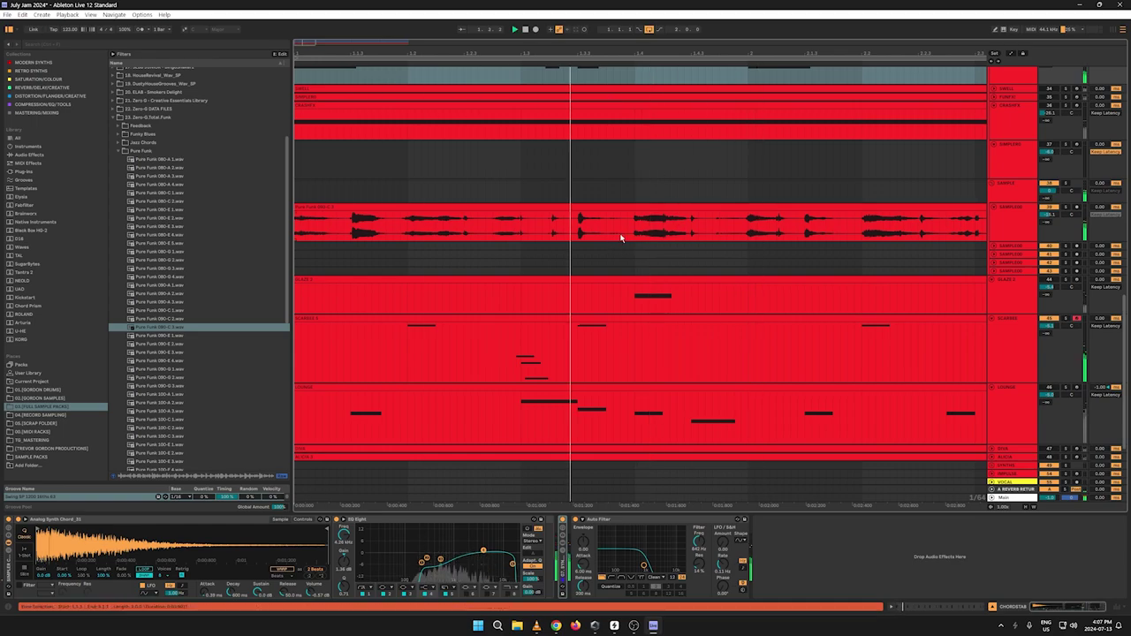
drag(633, 236, 523, 233)
key(ctrl+d)
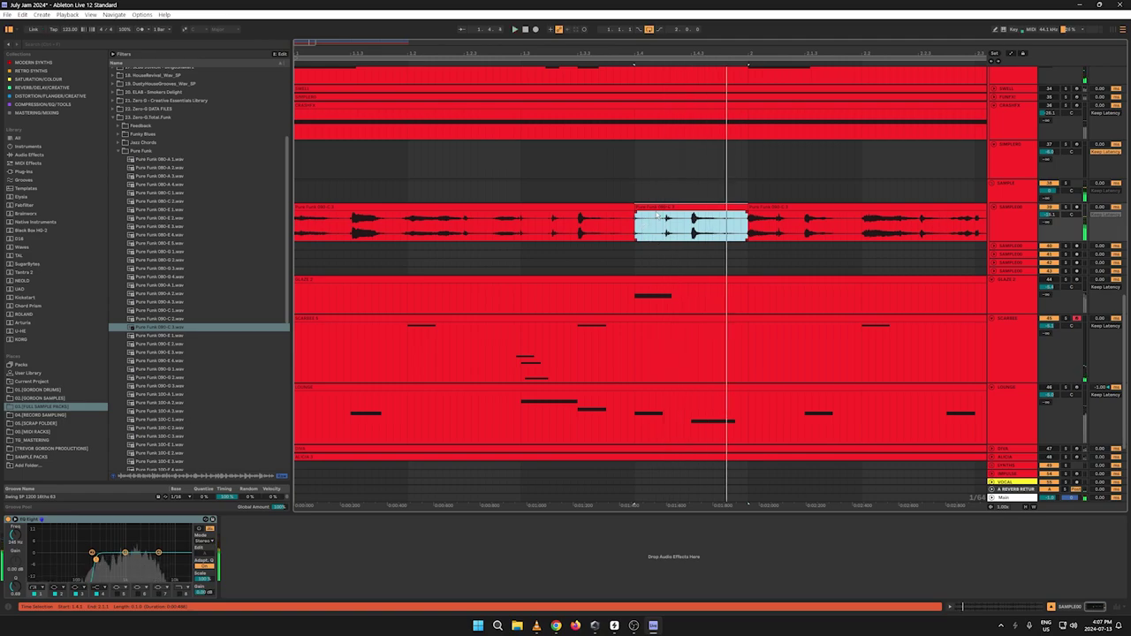
mouse_move(662, 214)
mouse_down()
mouse_move(627, 214)
mouse_move(653, 209)
mouse_move(635, 208)
mouse_up()
click(526, 235)
click(522, 232)
click(521, 232)
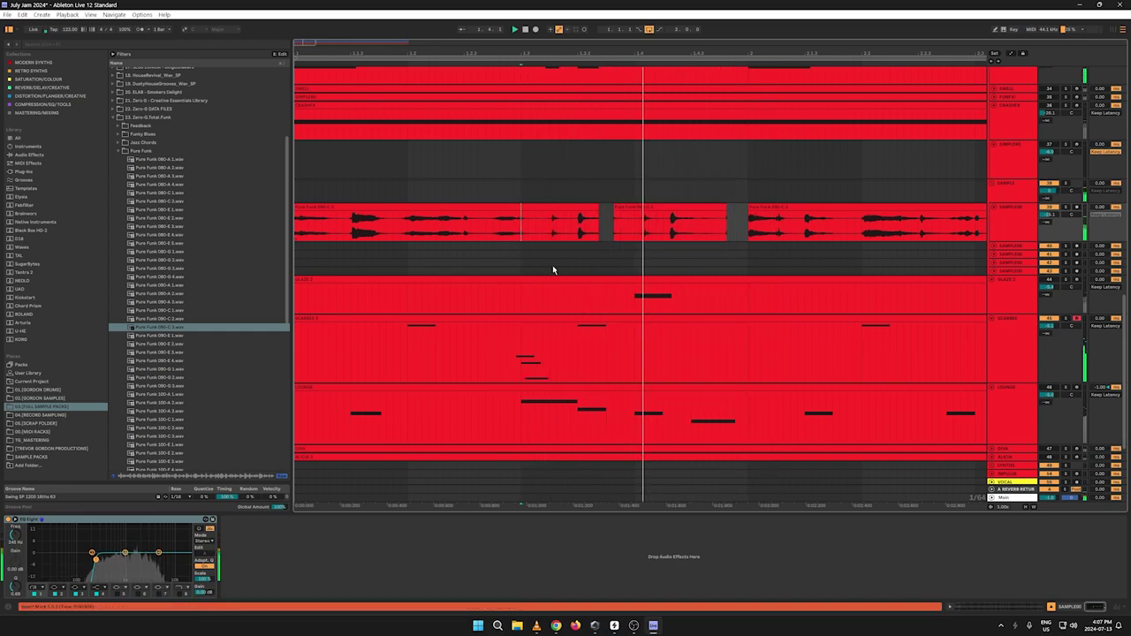
drag(614, 220, 598, 220)
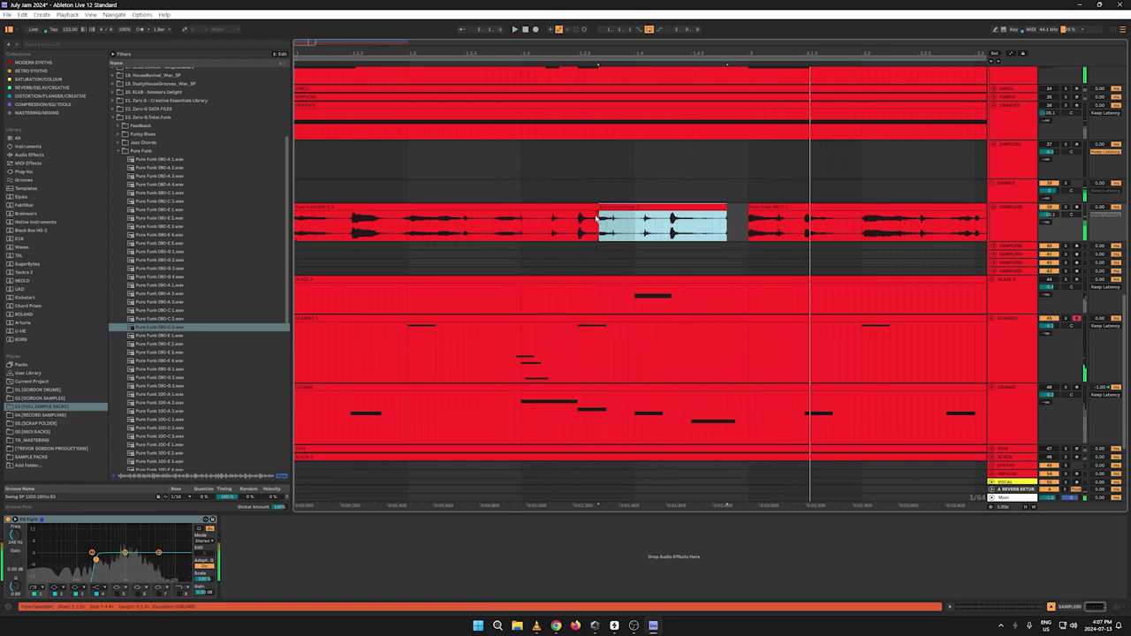
click(296, 233)
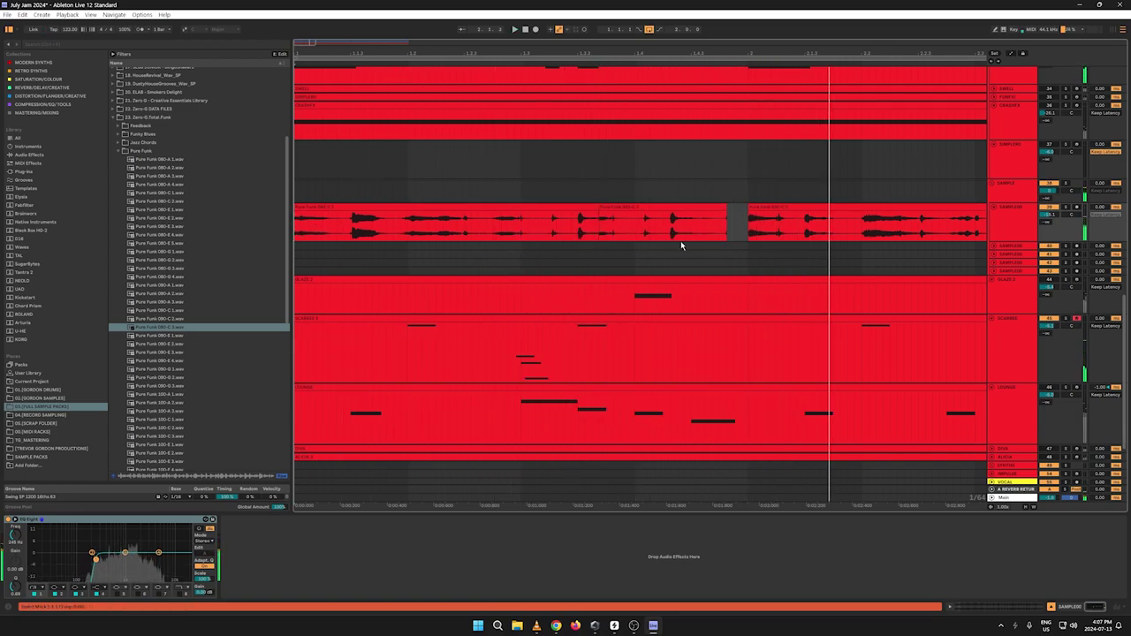
drag(727, 216, 750, 245)
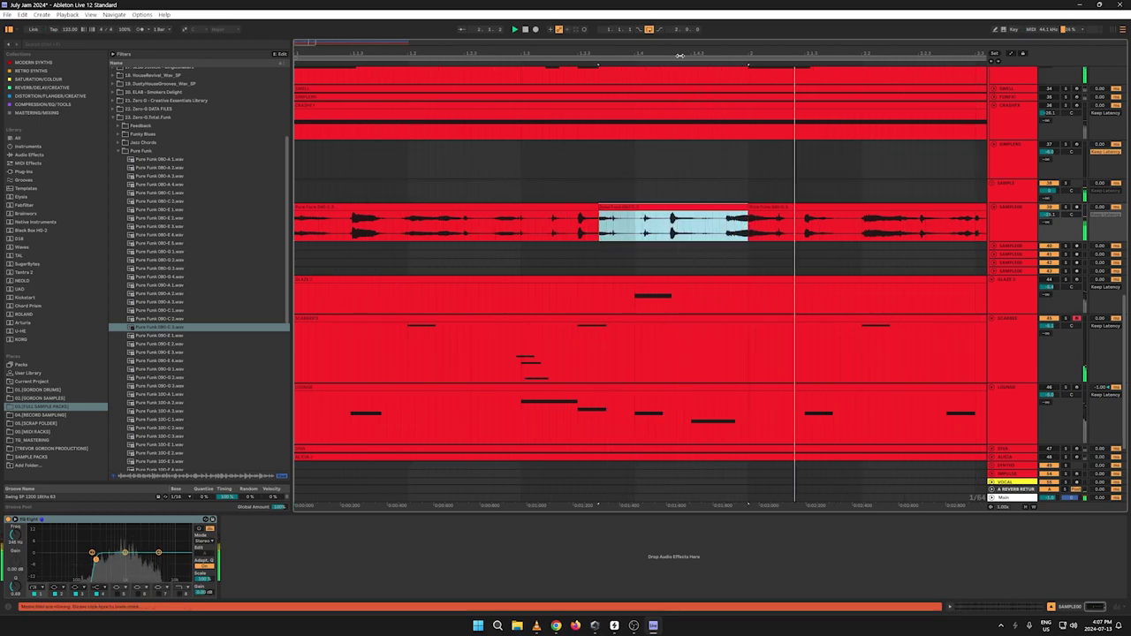
Step: Copy a short slice of the guitar clip, paste it slightly later, and audition the result
drag(679, 56, 679, 27)
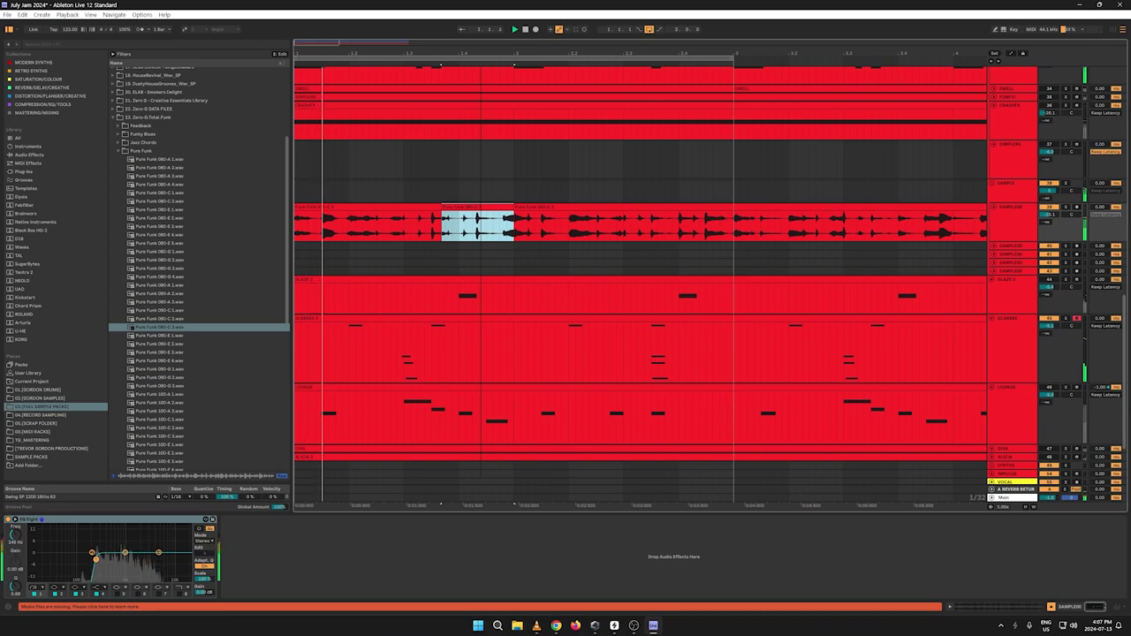
drag(481, 54, 481, 58)
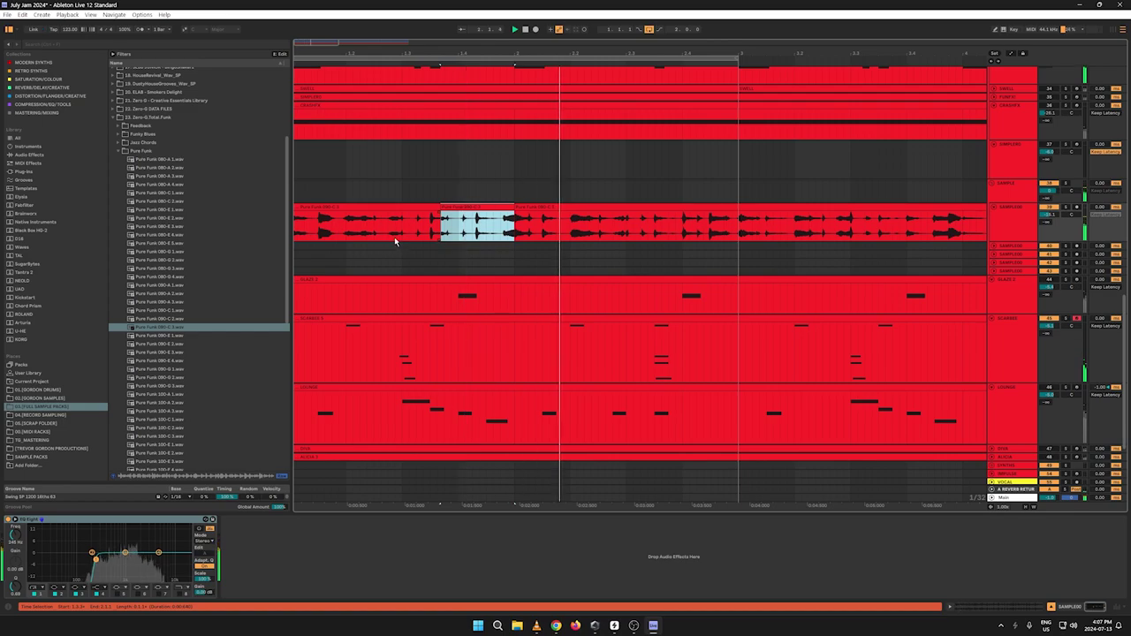
drag(676, 231, 655, 232)
right_click(657, 231)
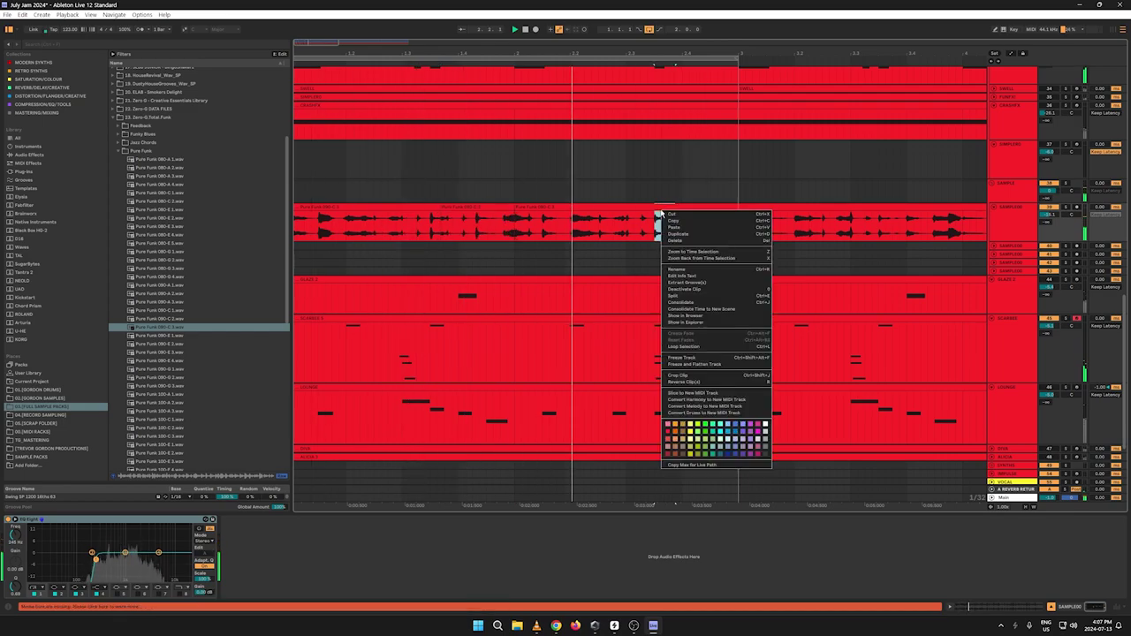
click(670, 220)
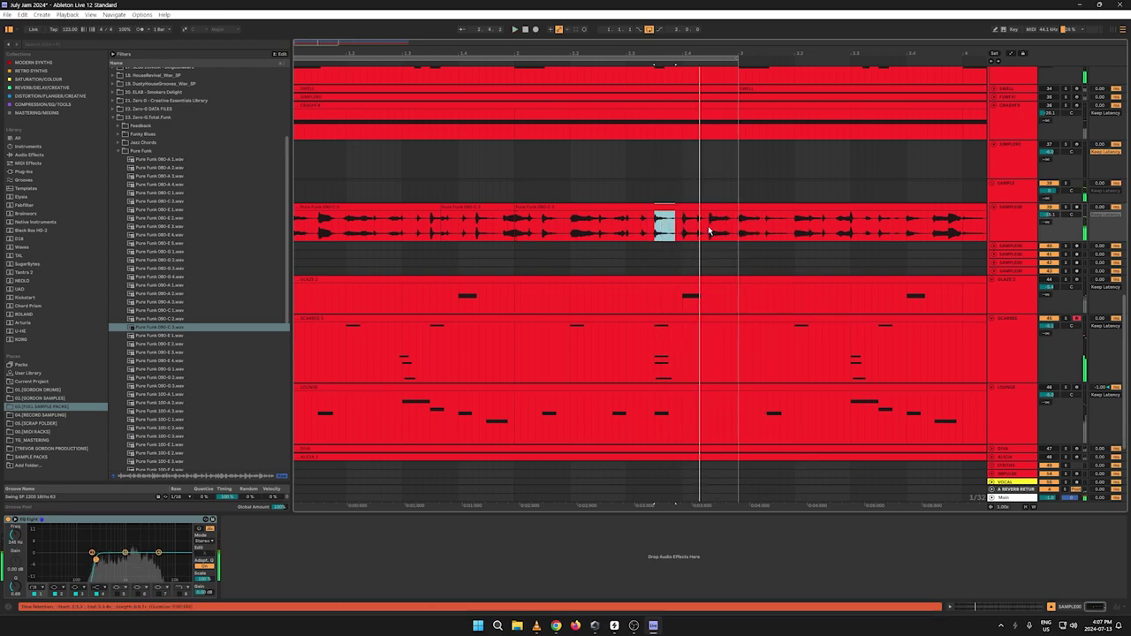
drag(711, 231, 704, 208)
key(space)
key(space)
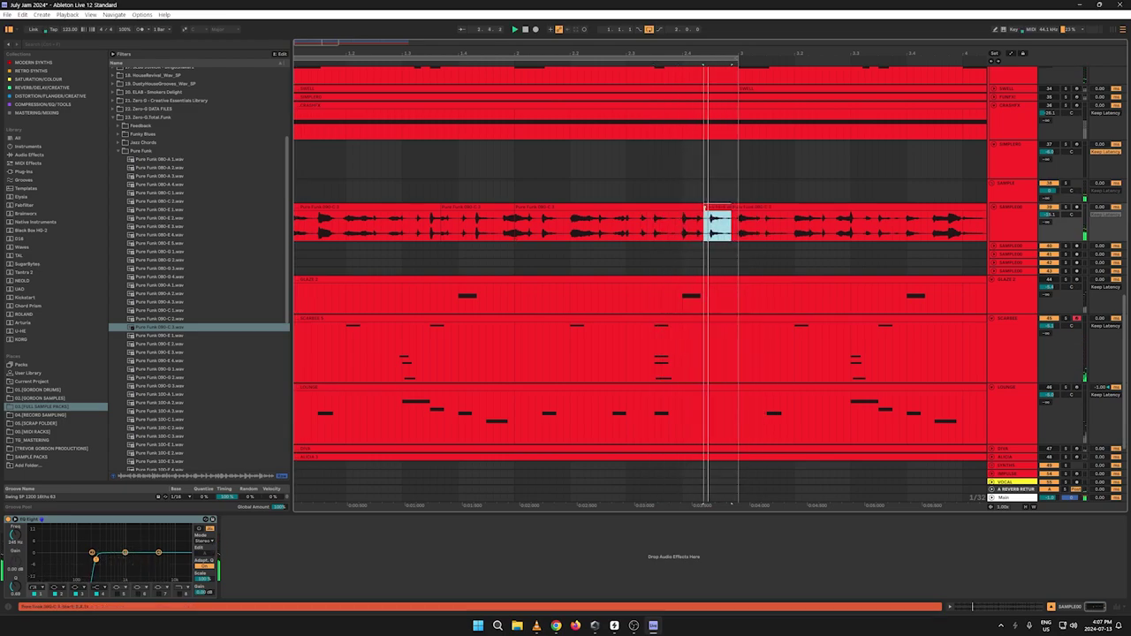
key(space)
key(space)
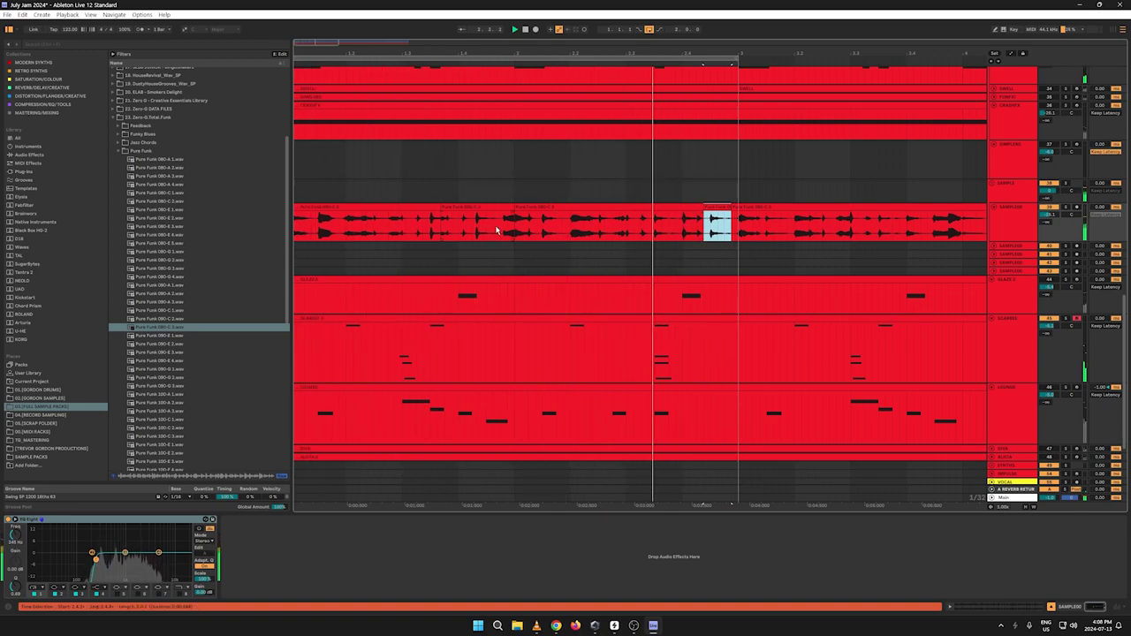
Step: Copy a short slice near the clip start and paste it at two later points in the clip
drag(500, 230, 478, 229)
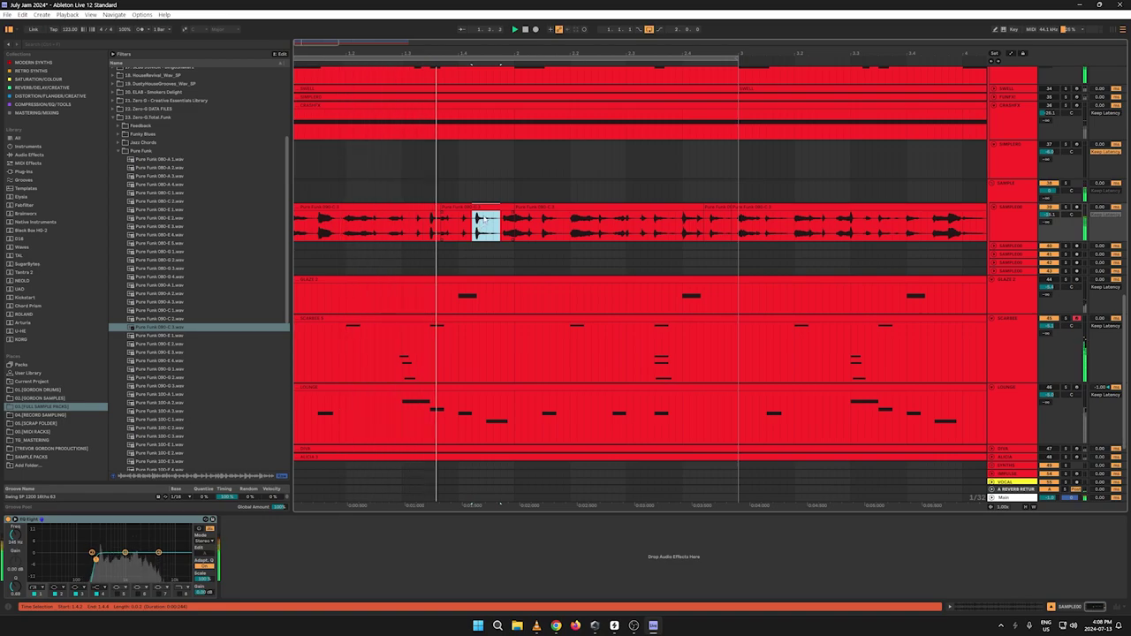
click(478, 230)
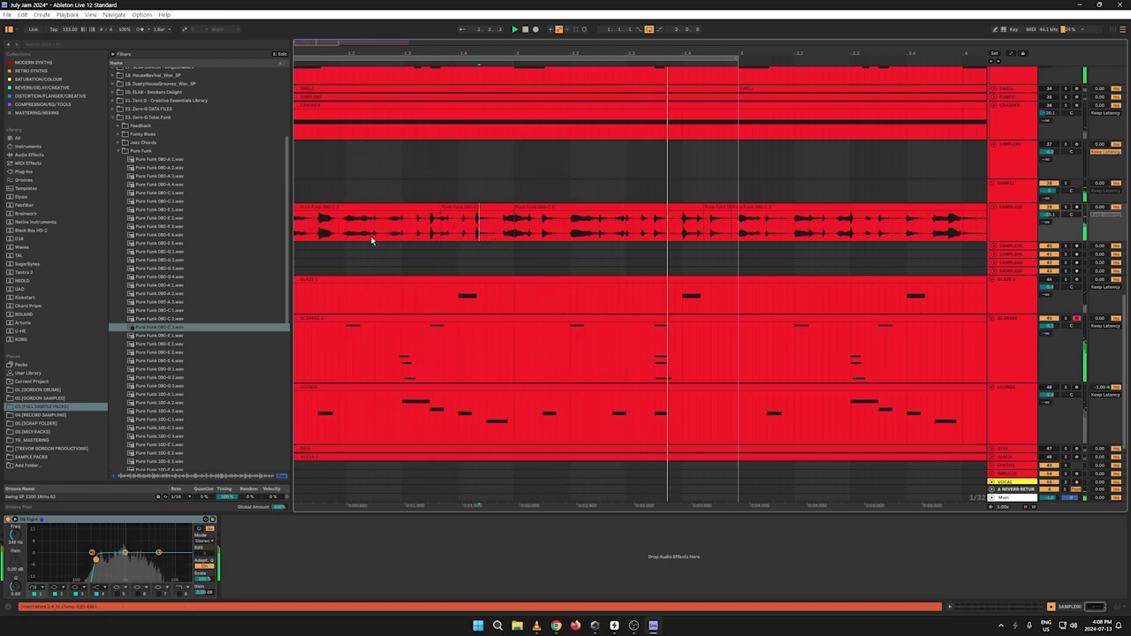
drag(340, 229, 319, 228)
right_click(322, 211)
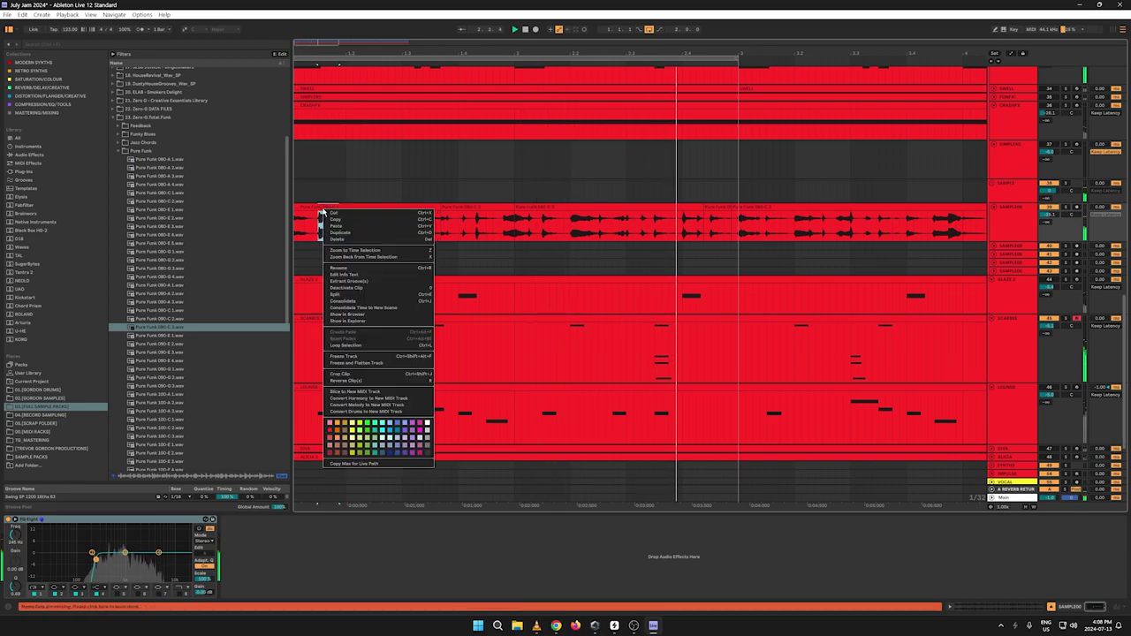
click(329, 220)
click(684, 229)
key(ctrl+v)
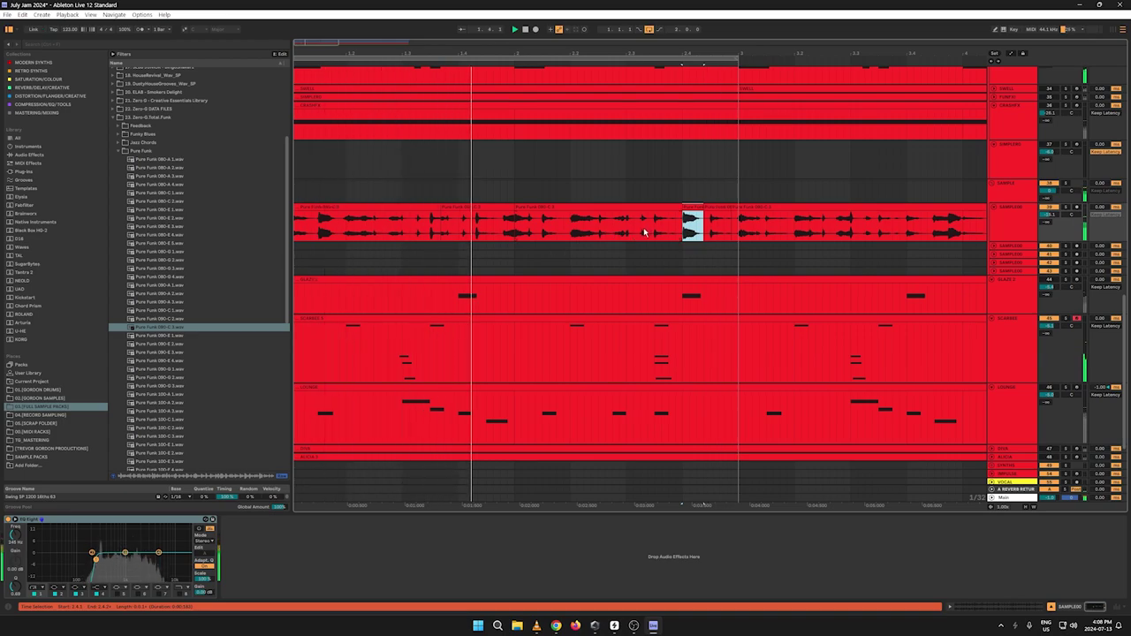
click(295, 230)
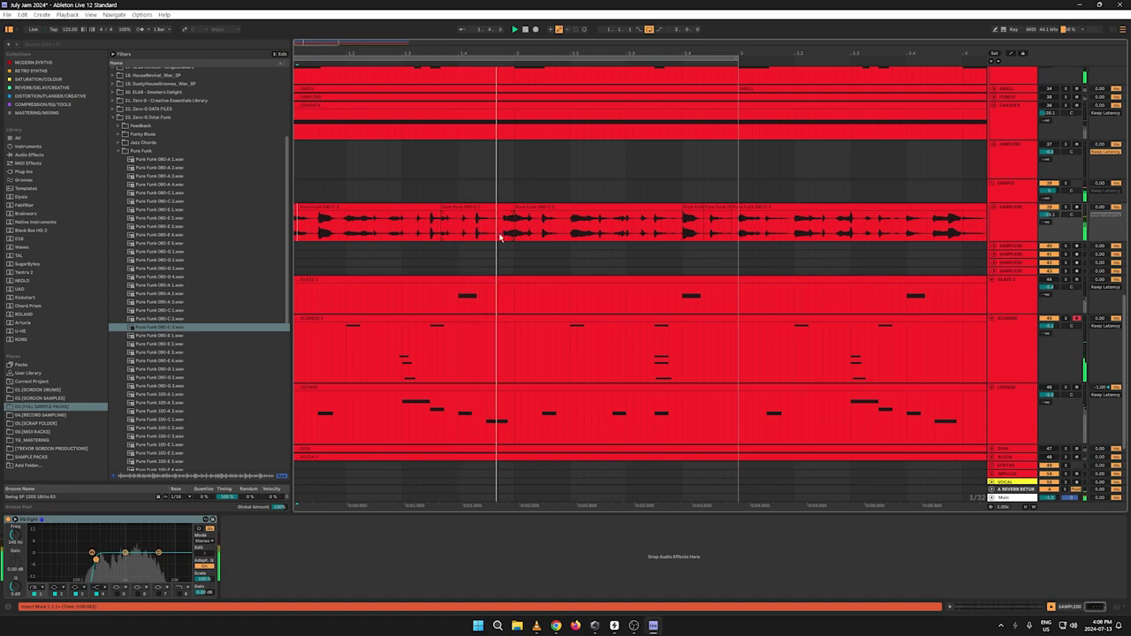
drag(472, 51, 637, 106)
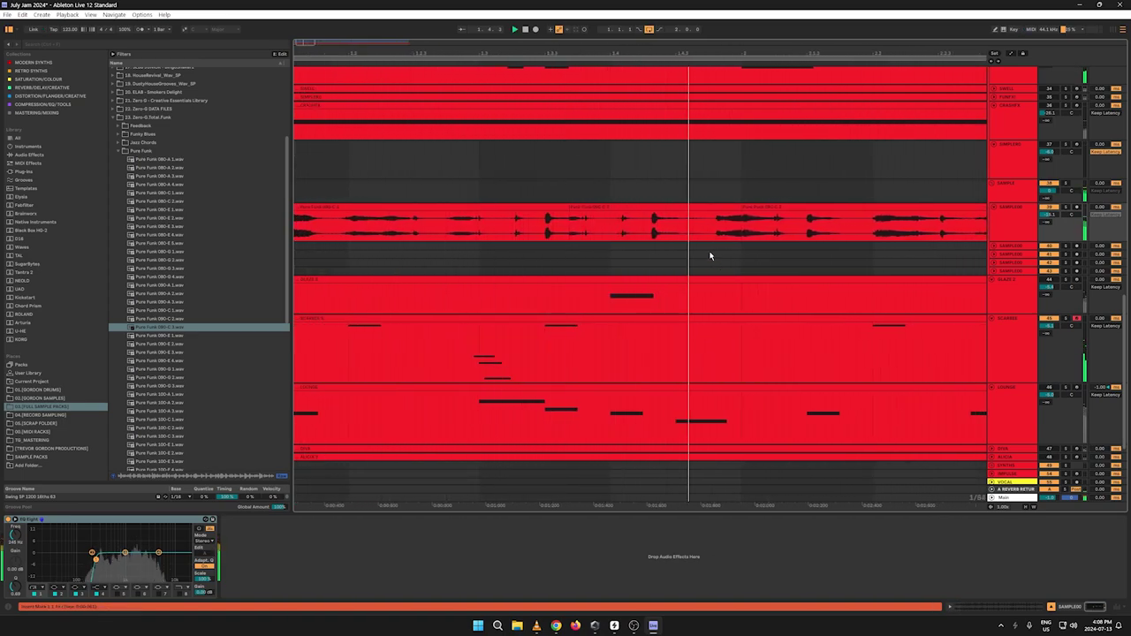
click(652, 231)
key(ctrl+v)
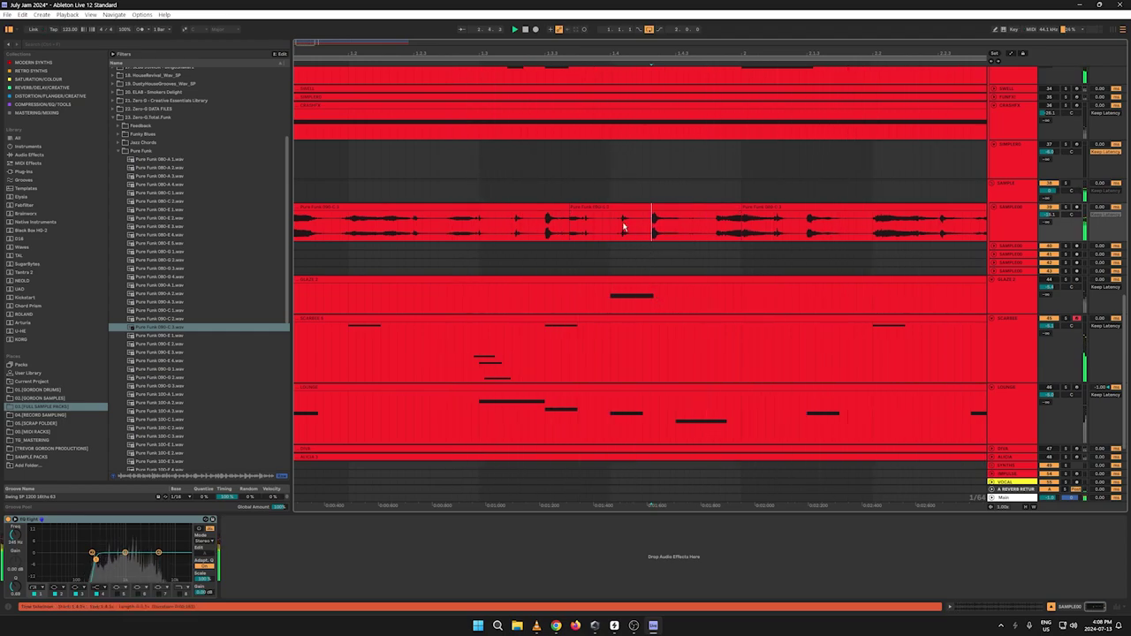
drag(635, 51, 565, 14)
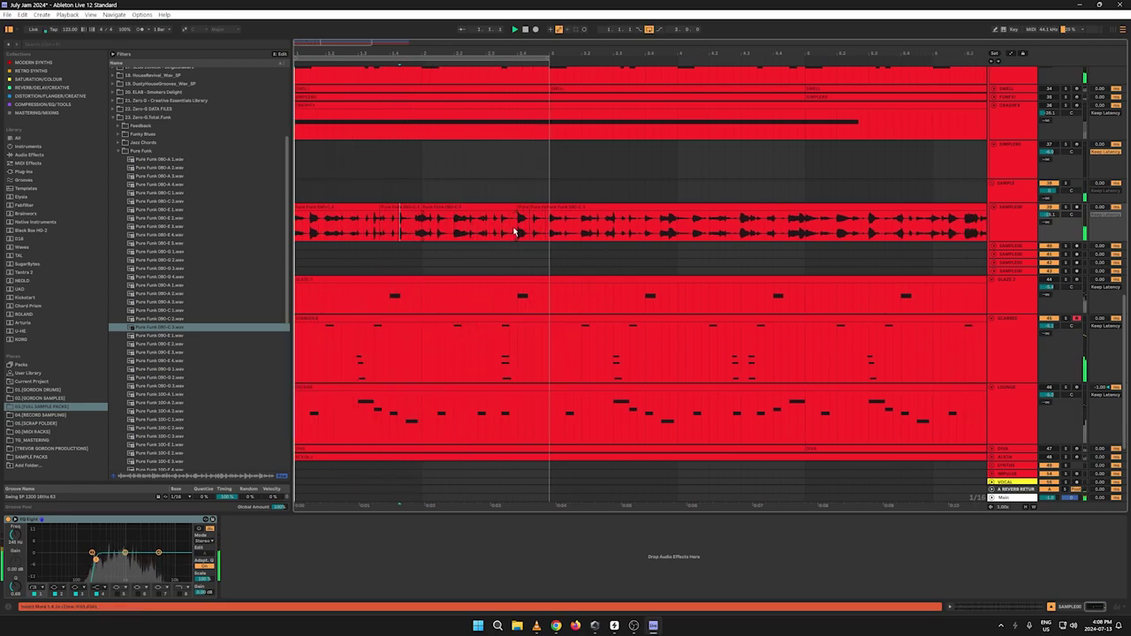
Step: Copy another short slice from the clip start and paste it mid-clip
drag(342, 227, 326, 225)
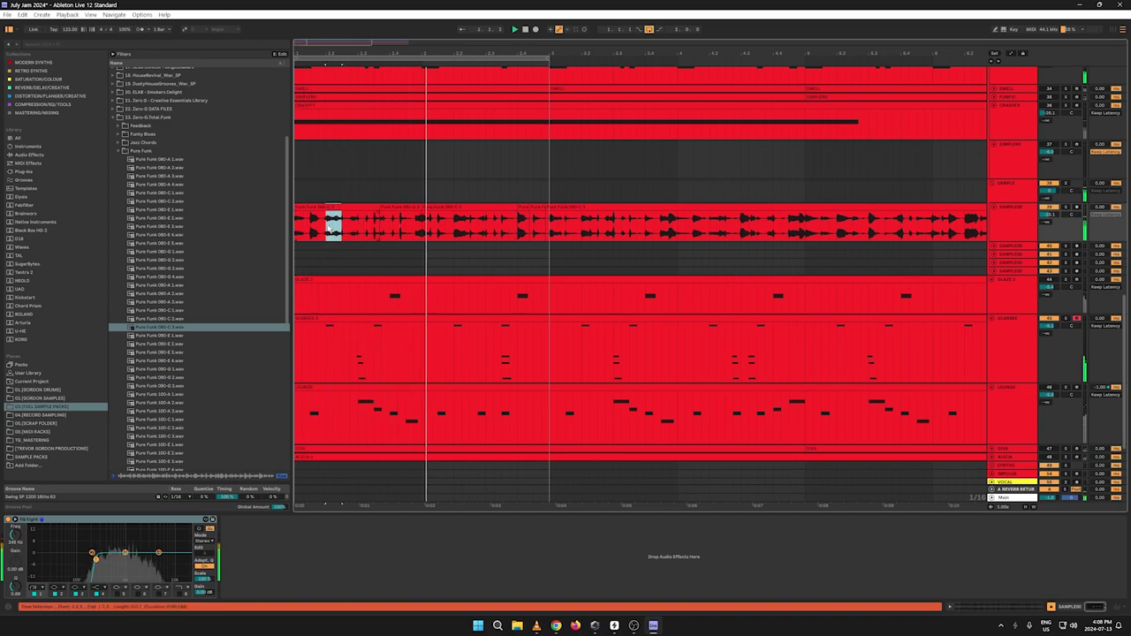
right_click(327, 223)
click(337, 235)
click(520, 227)
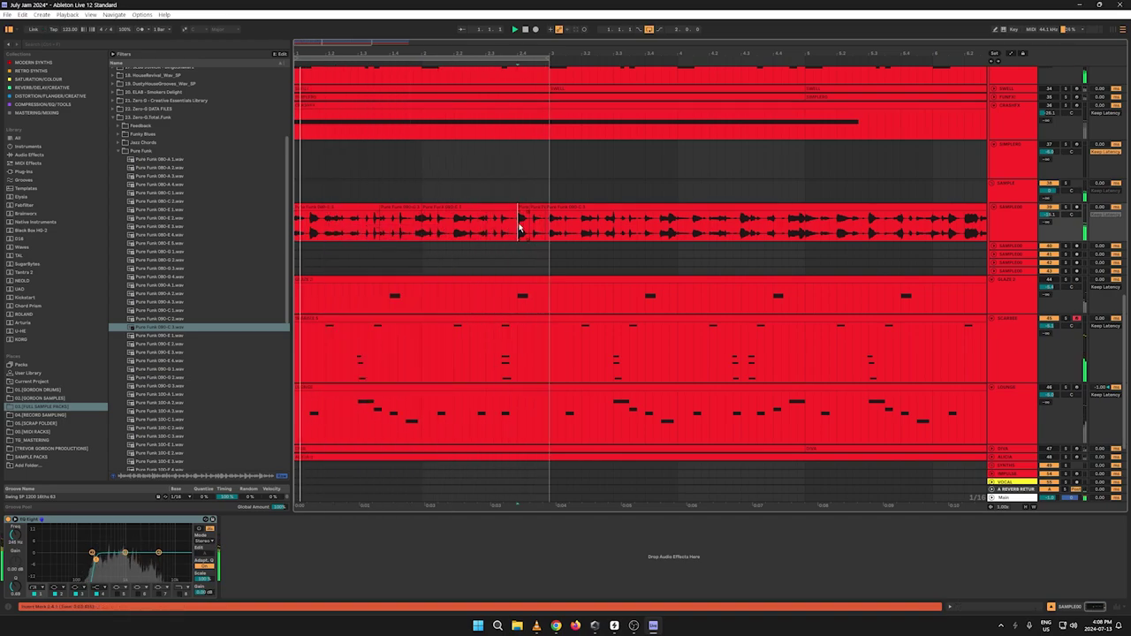
key(ctrl+v)
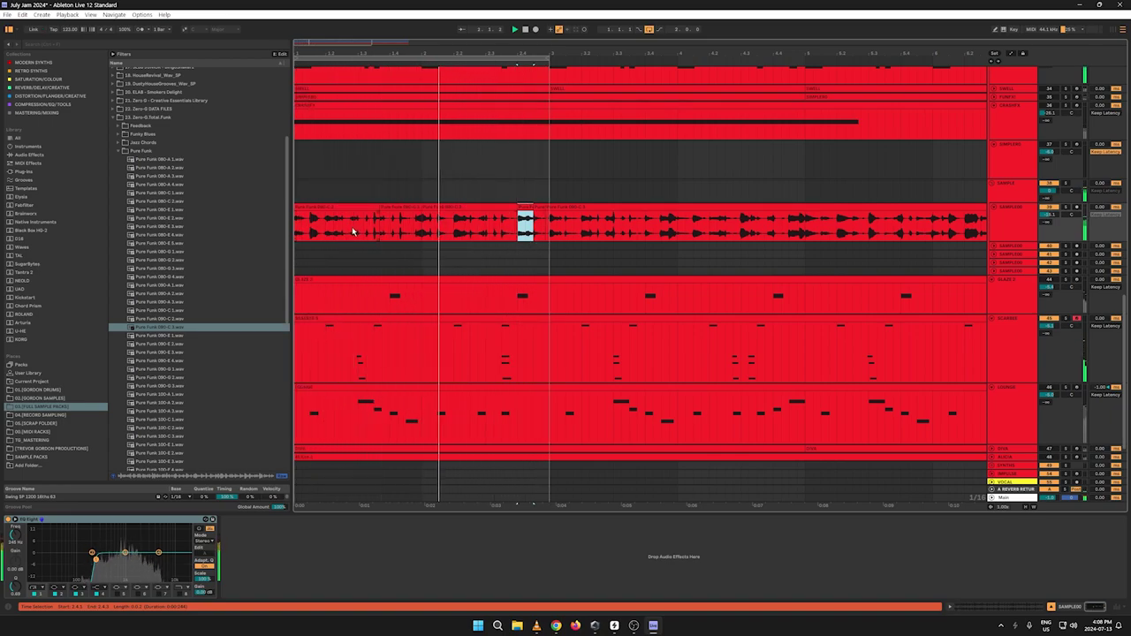
Step: Copy a very short slice at the clip start and paste it just before bar 2
drag(310, 222, 294, 227)
click(299, 216)
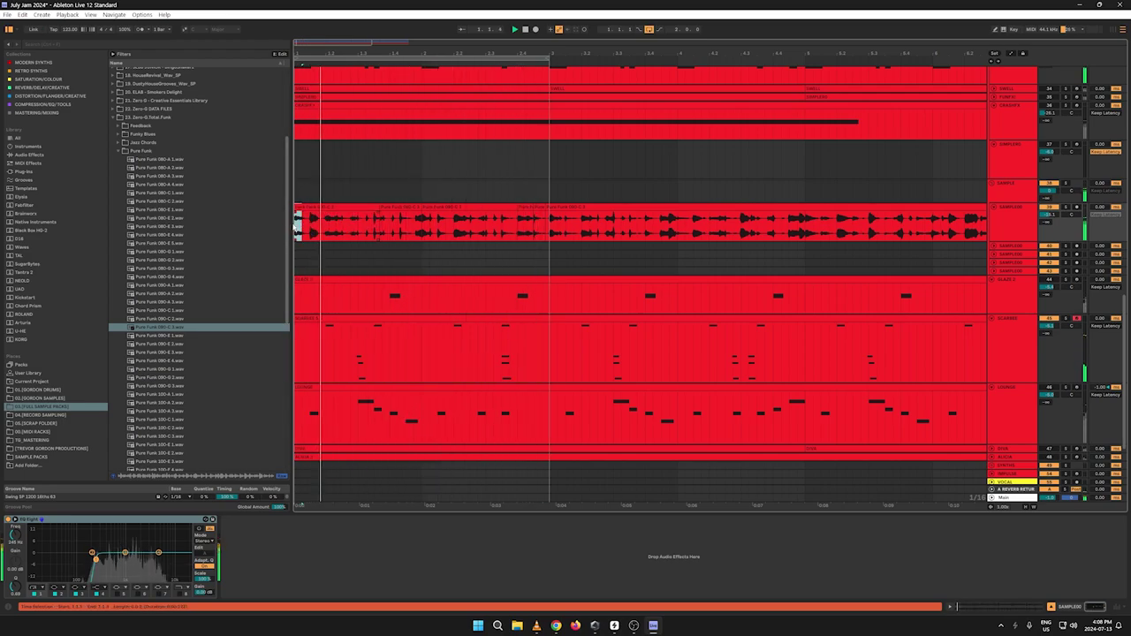
right_click(296, 212)
click(305, 221)
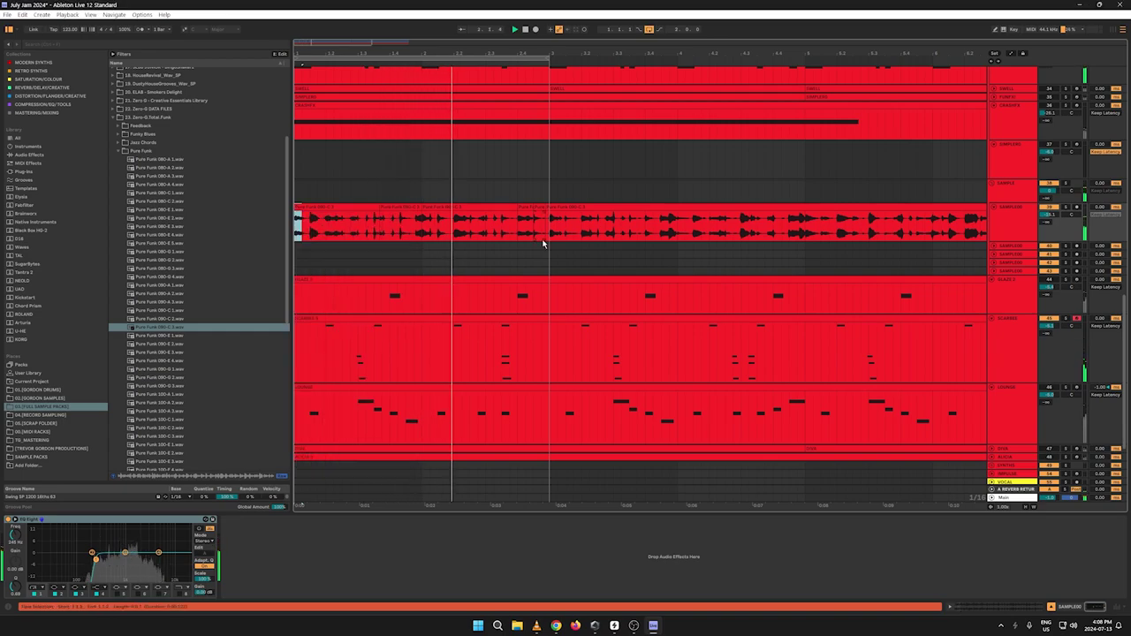
click(519, 228)
key(ctrl+v)
drag(523, 207, 533, 207)
key(ctrl+z)
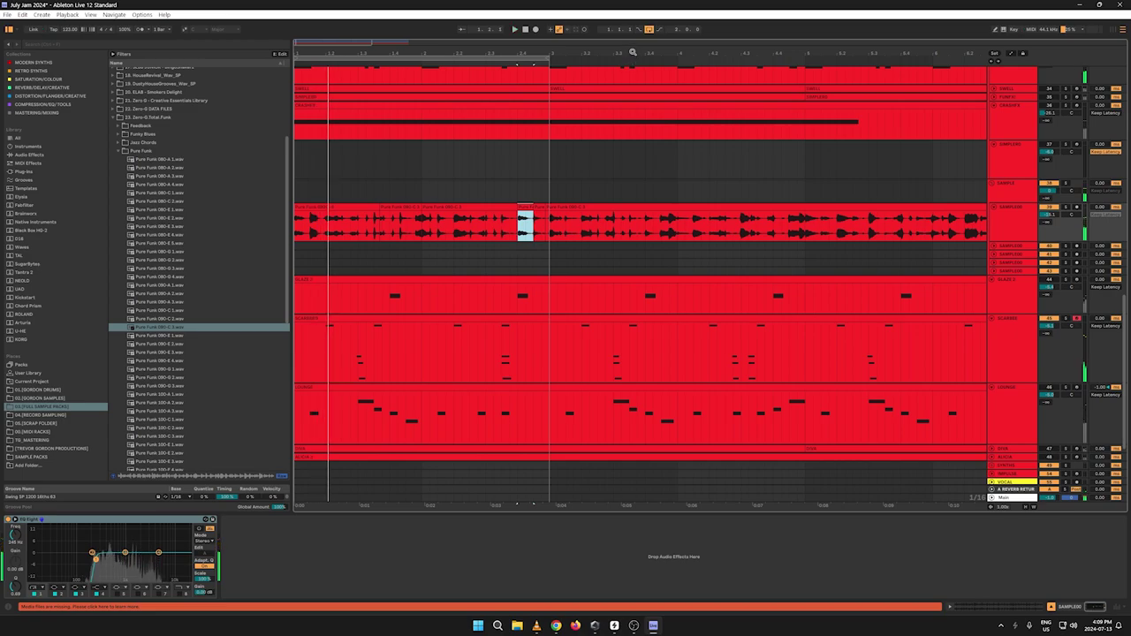
Step: Delete the later part of the guitar loop and play the remaining opening bars from the start
drag(632, 52, 633, 27)
key(space)
drag(828, 224, 433, 227)
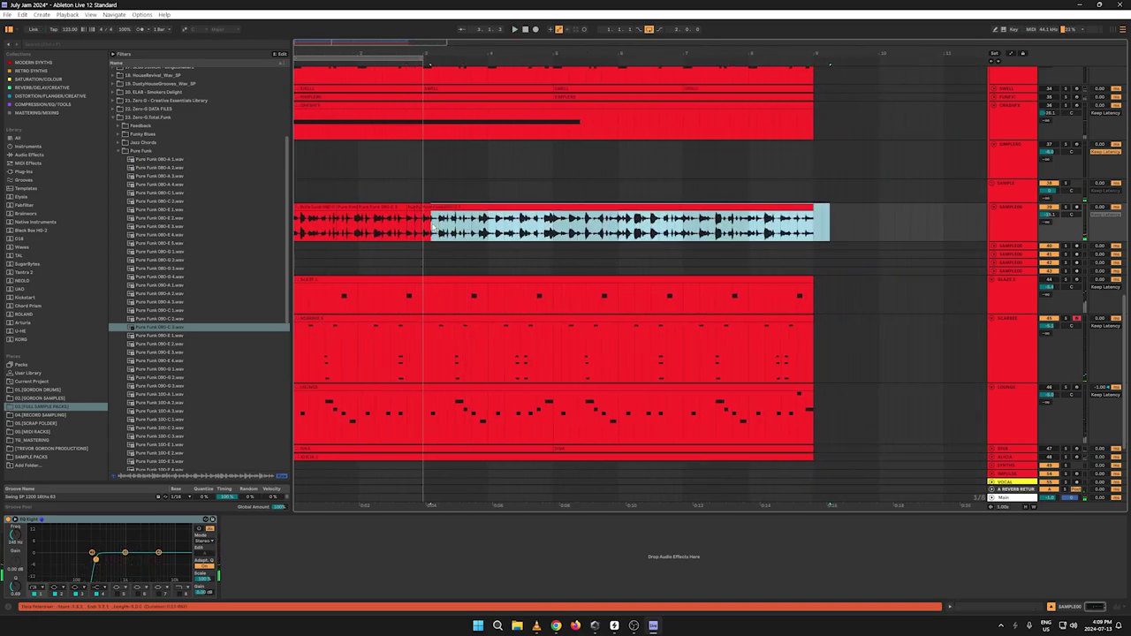
key(Delete)
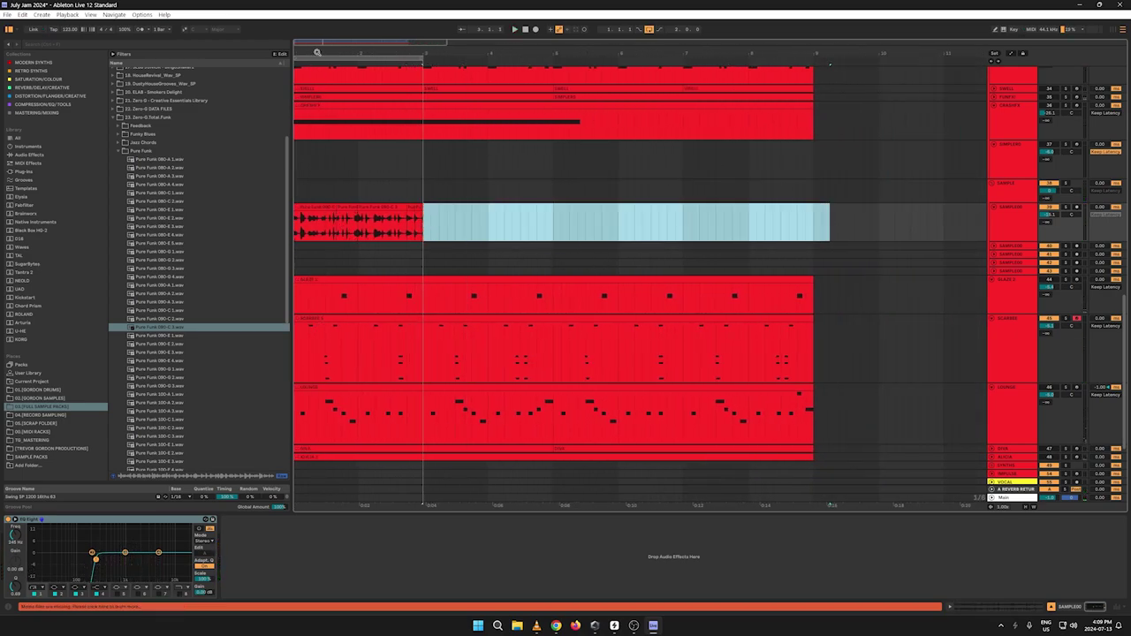
drag(316, 52, 317, 67)
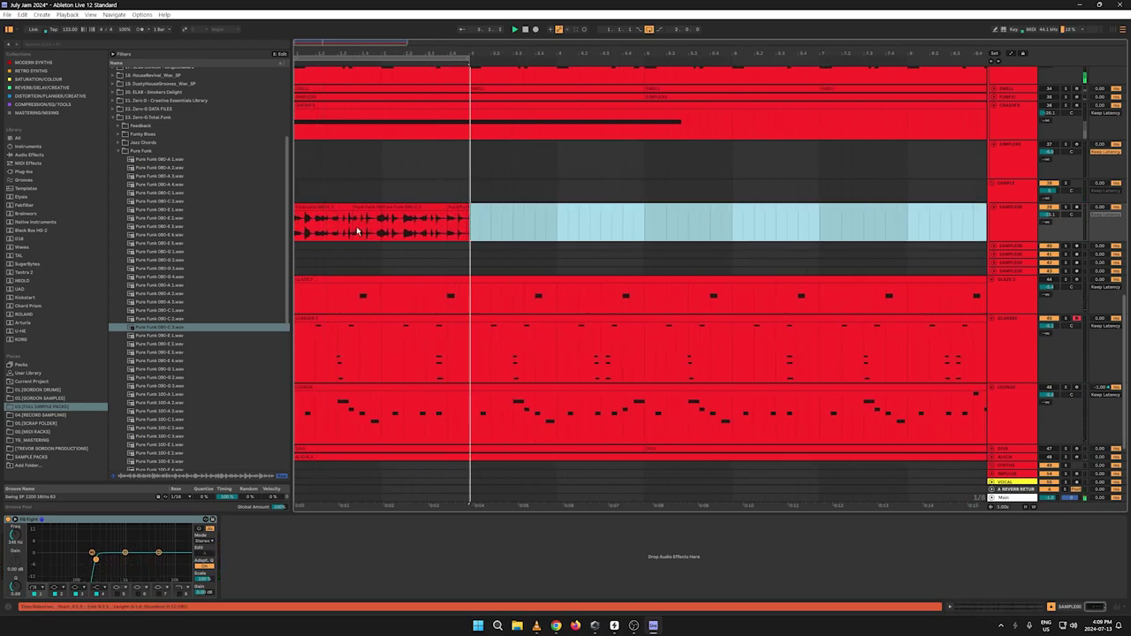
click(295, 226)
key(space)
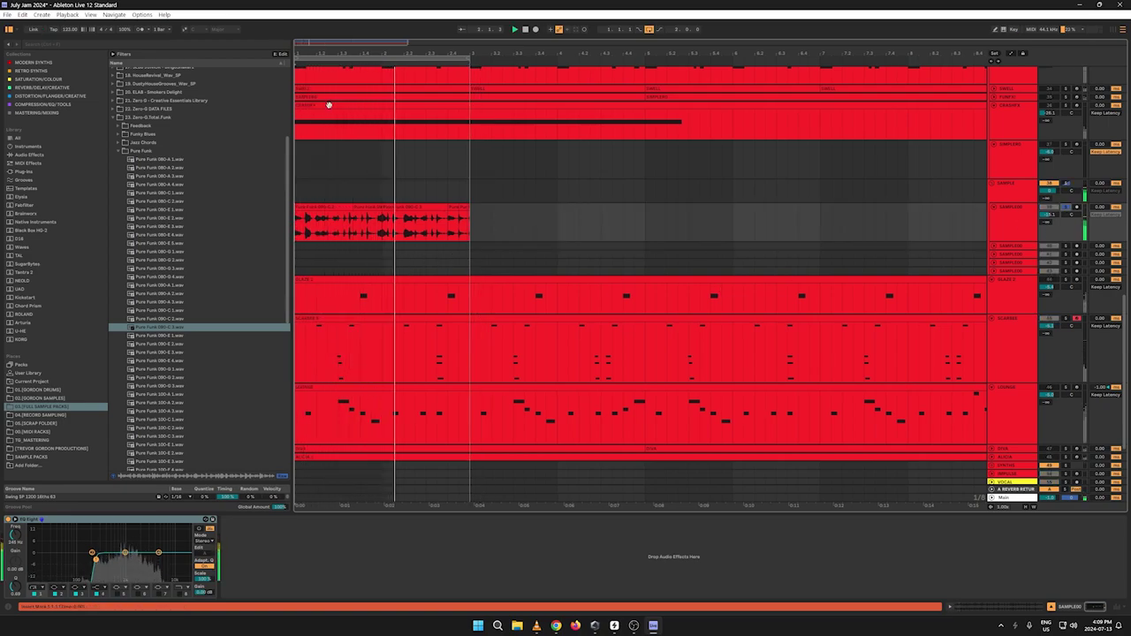
key(space)
drag(326, 54, 326, 60)
Step: Solo the MIDS and LOW groups, play the groove, and select the guitar sample track
scroll(857, 158, up, 10)
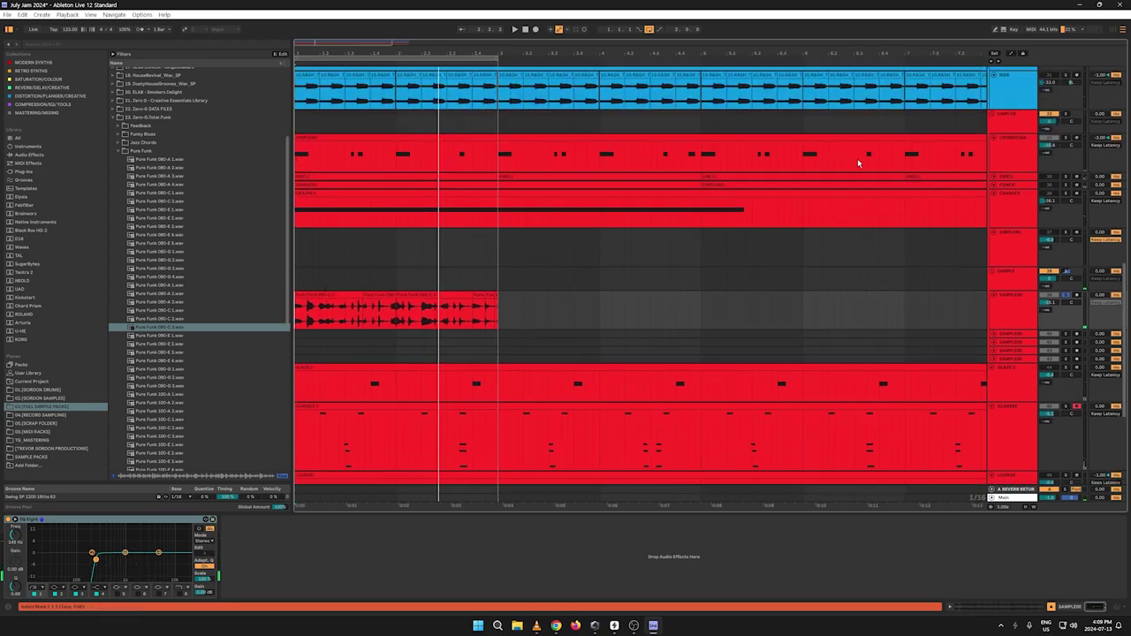
scroll(1024, 137, up, 3)
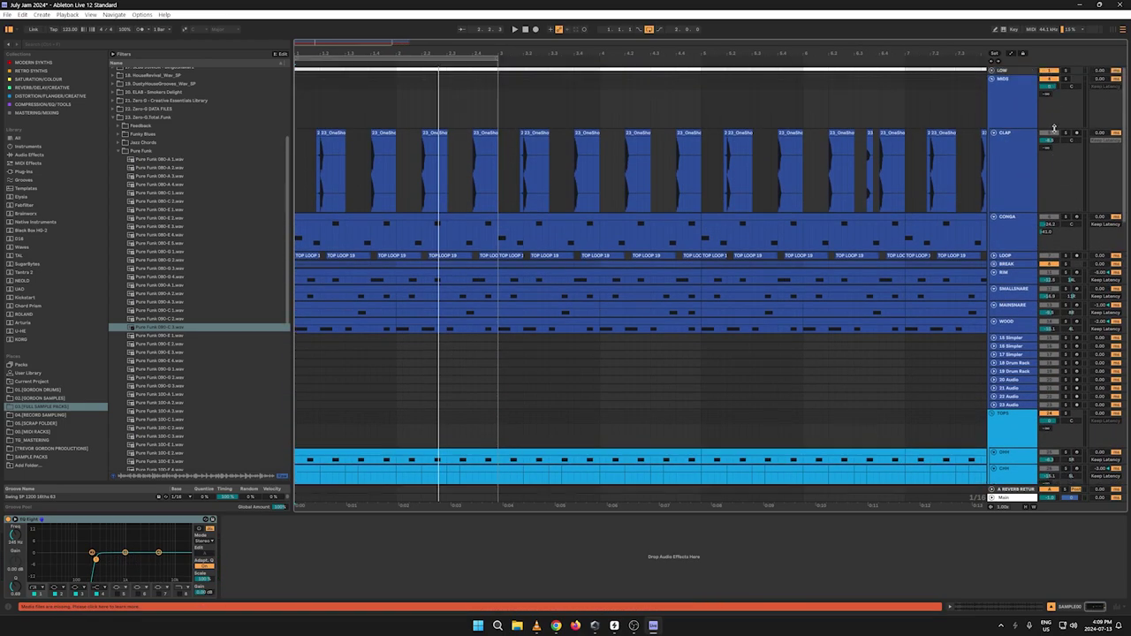
click(1066, 79)
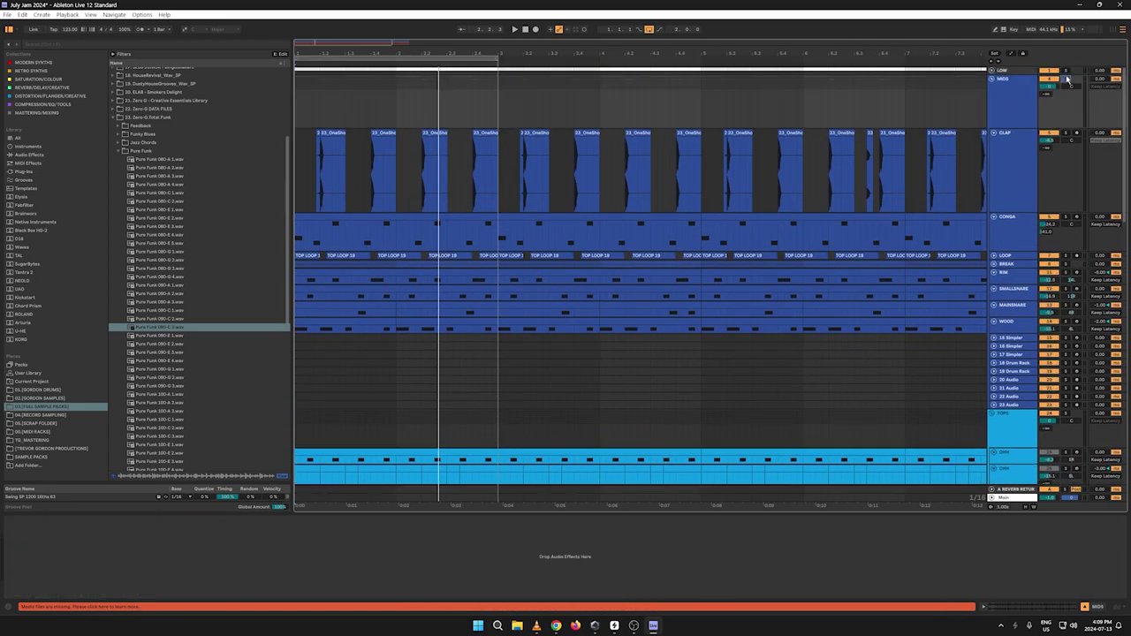
ctrl+click(1066, 71)
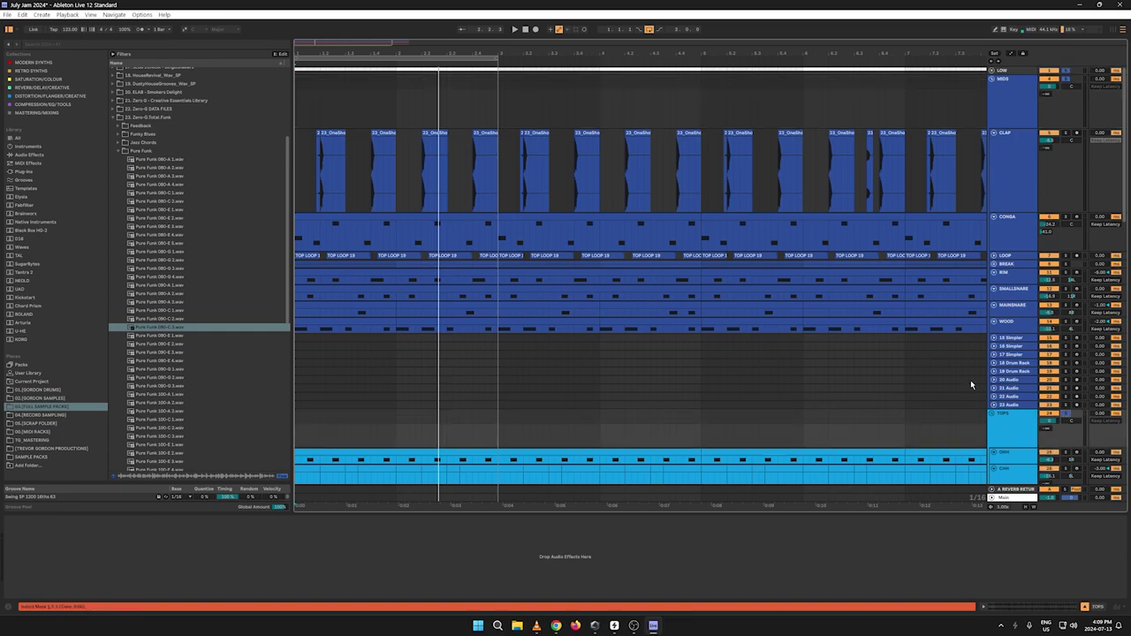
scroll(970, 380, down, 10)
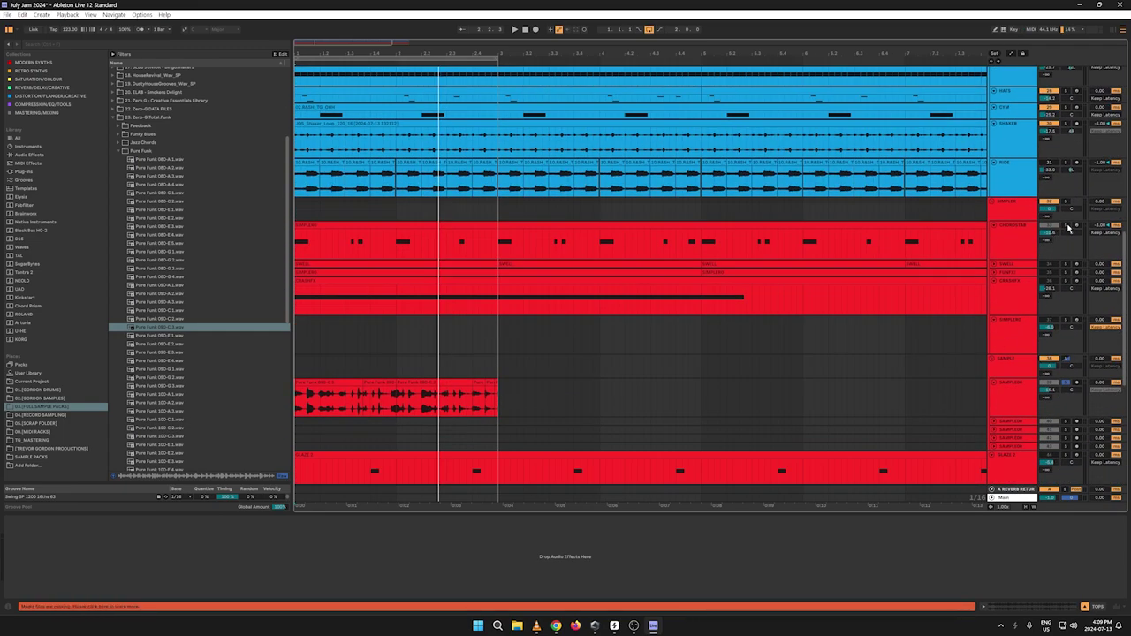
click(1068, 228)
key(space)
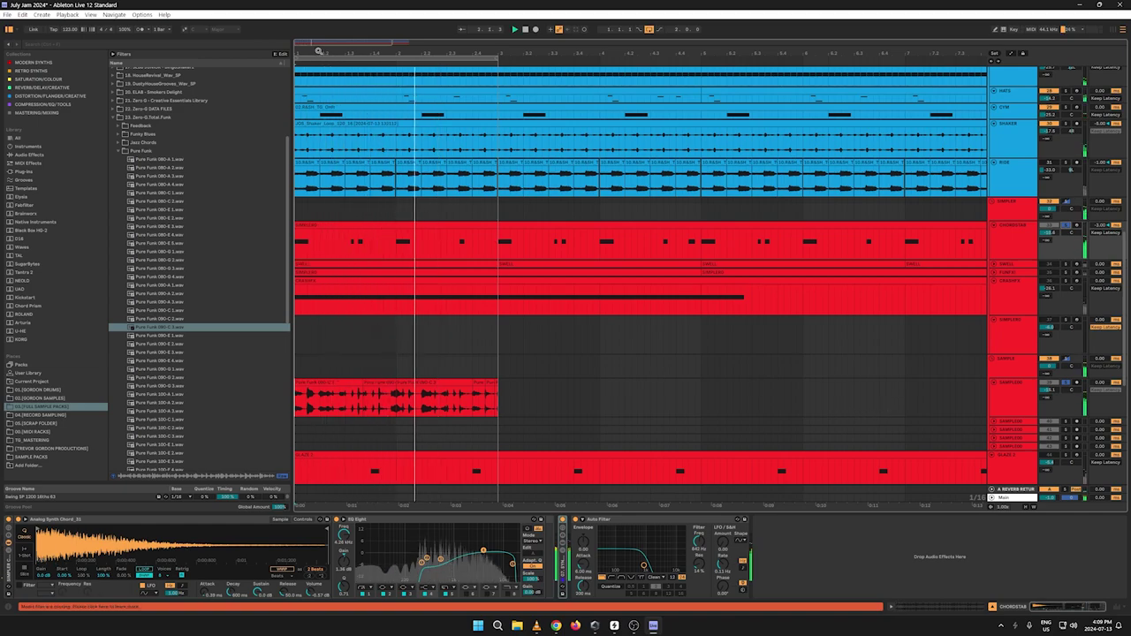
drag(317, 52, 317, 182)
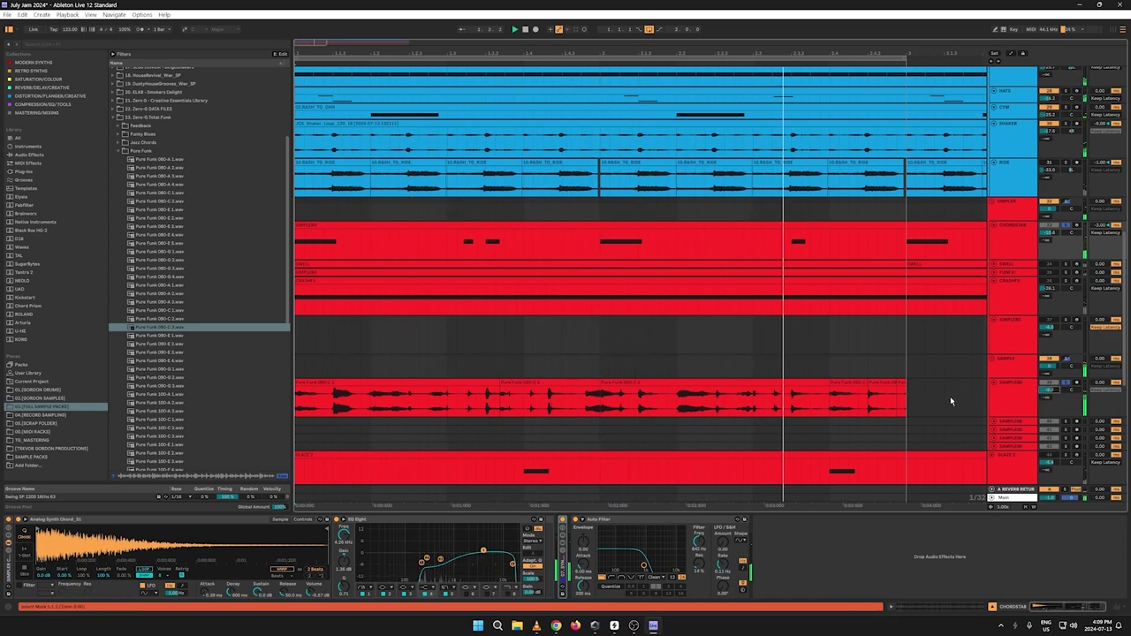
click(1012, 395)
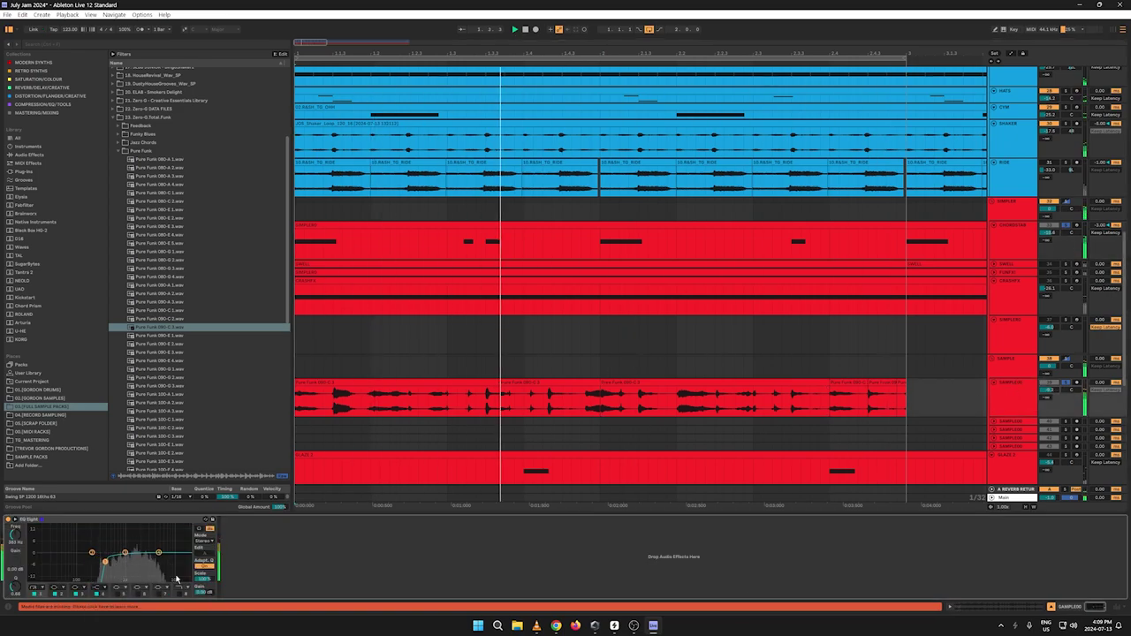
Step: Add the Native Instruments Guitar Rig 5 and then Kickstart 64bit plug-ins to the guitar track, closing Kickstart's window
click(24, 171)
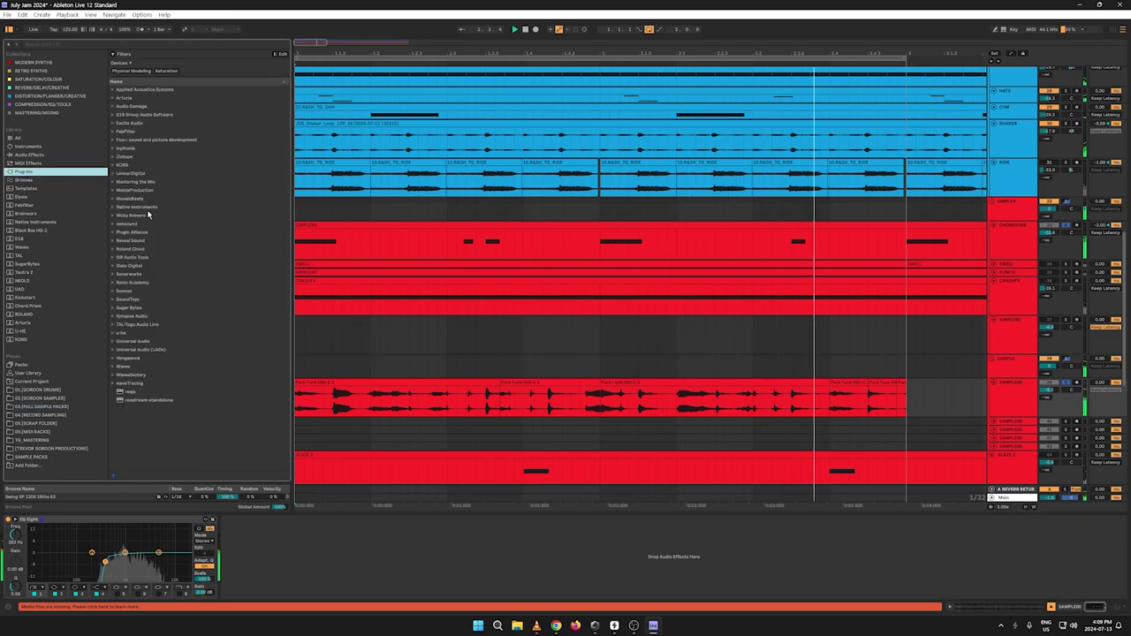
click(38, 222)
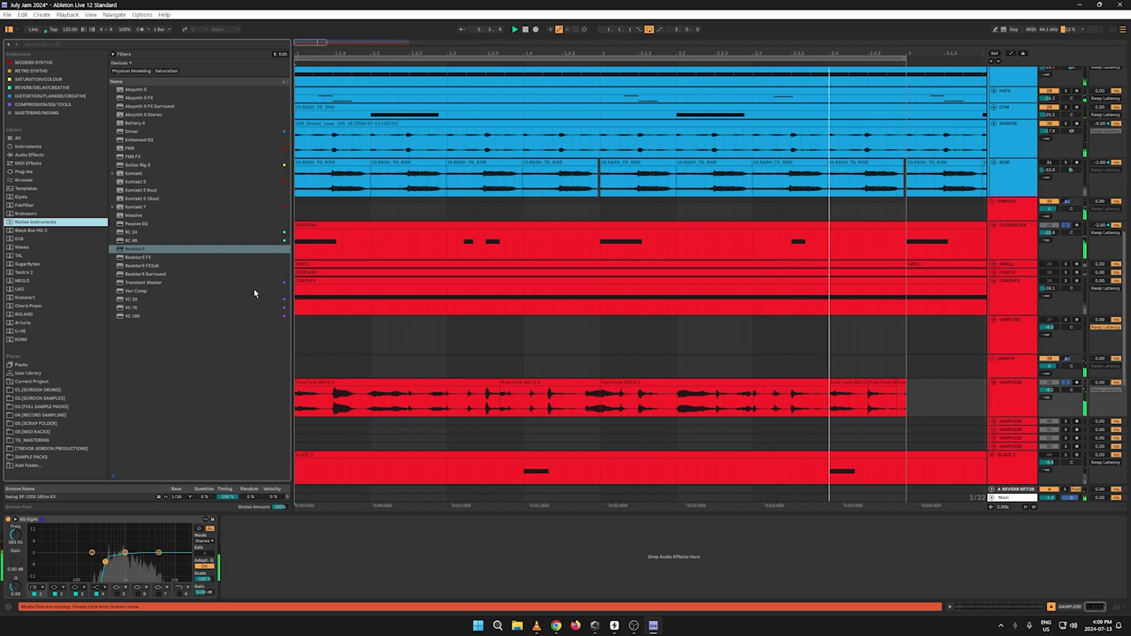
click(195, 164)
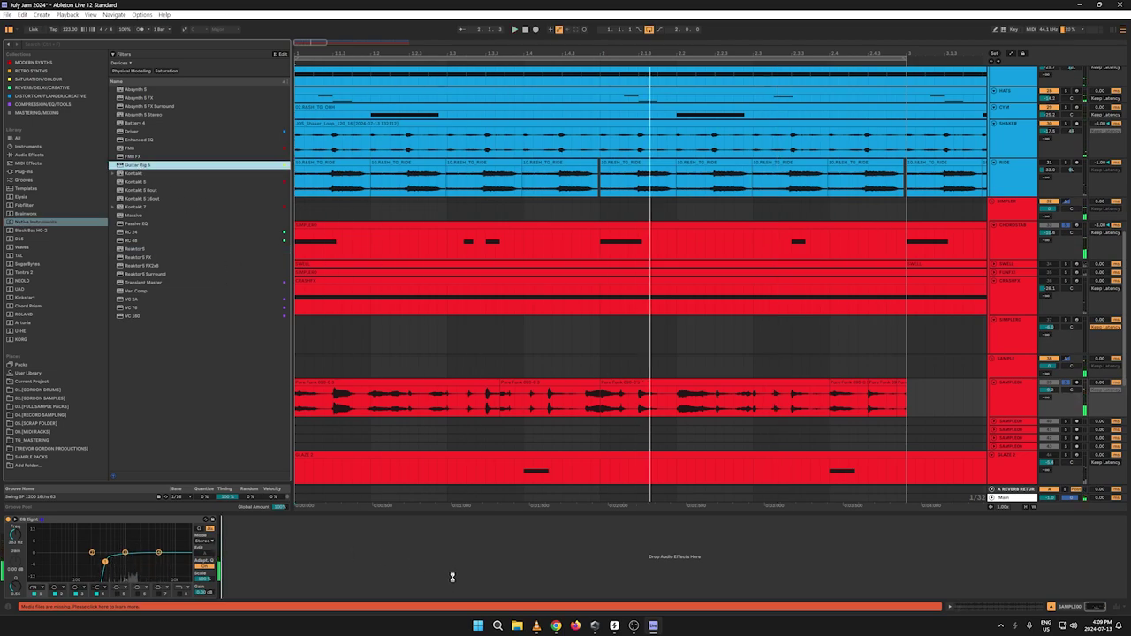
drag(451, 576, 451, 579)
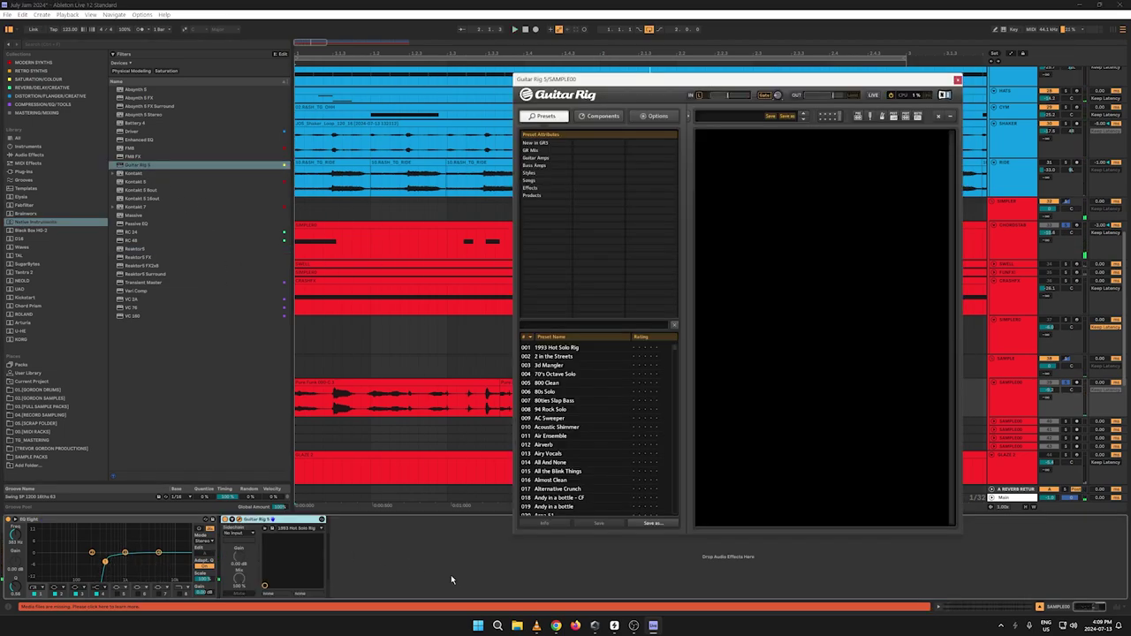
click(24, 298)
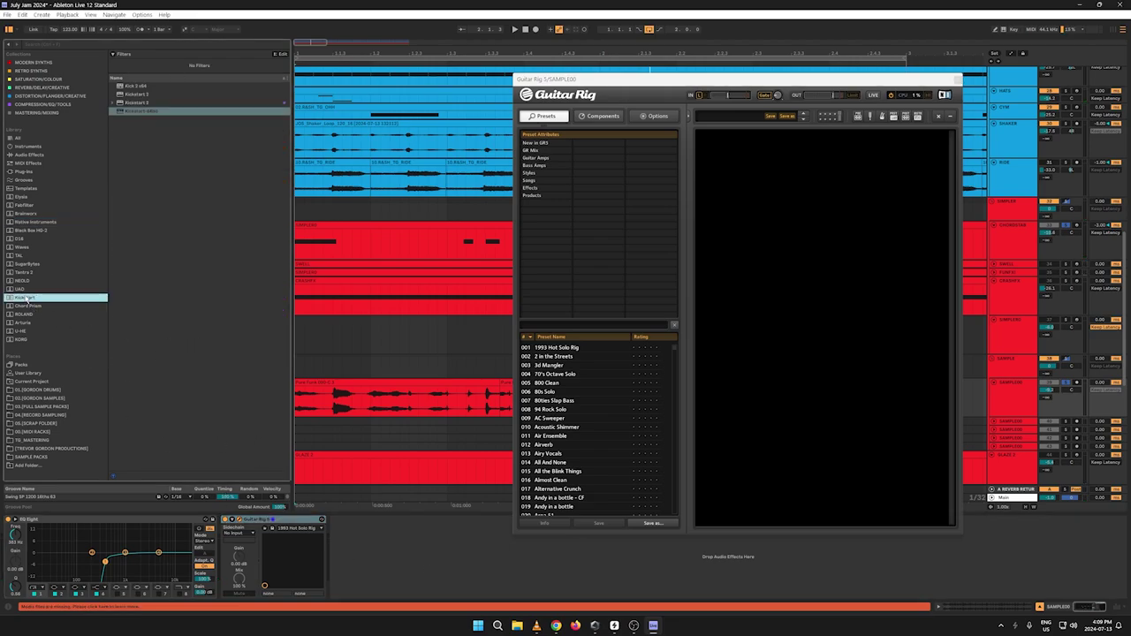
click(144, 112)
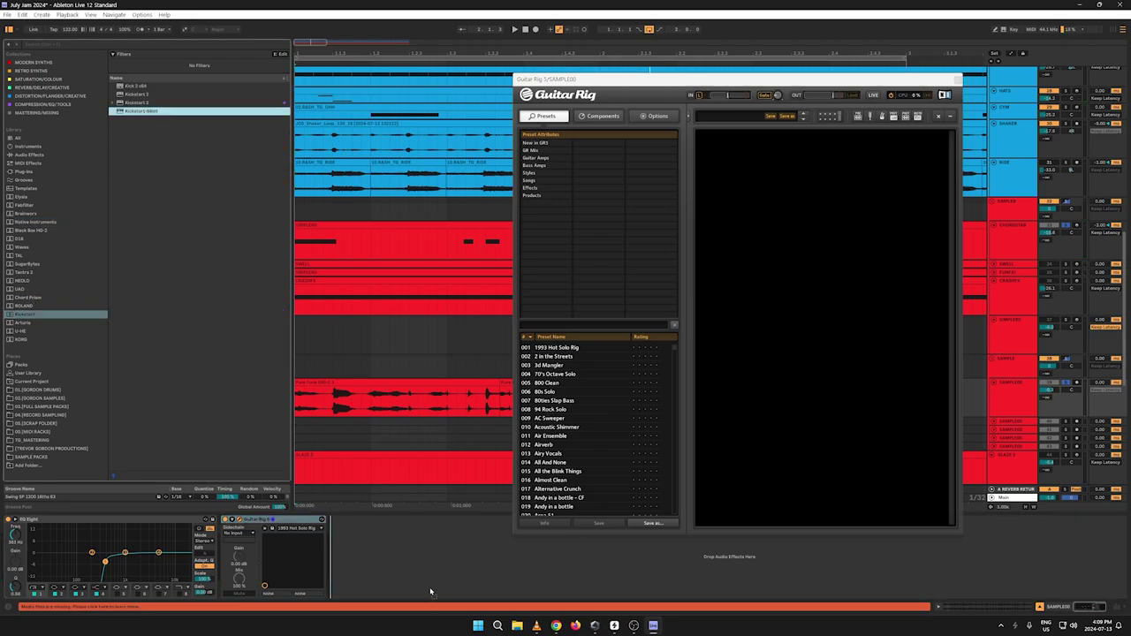
drag(430, 566, 430, 564)
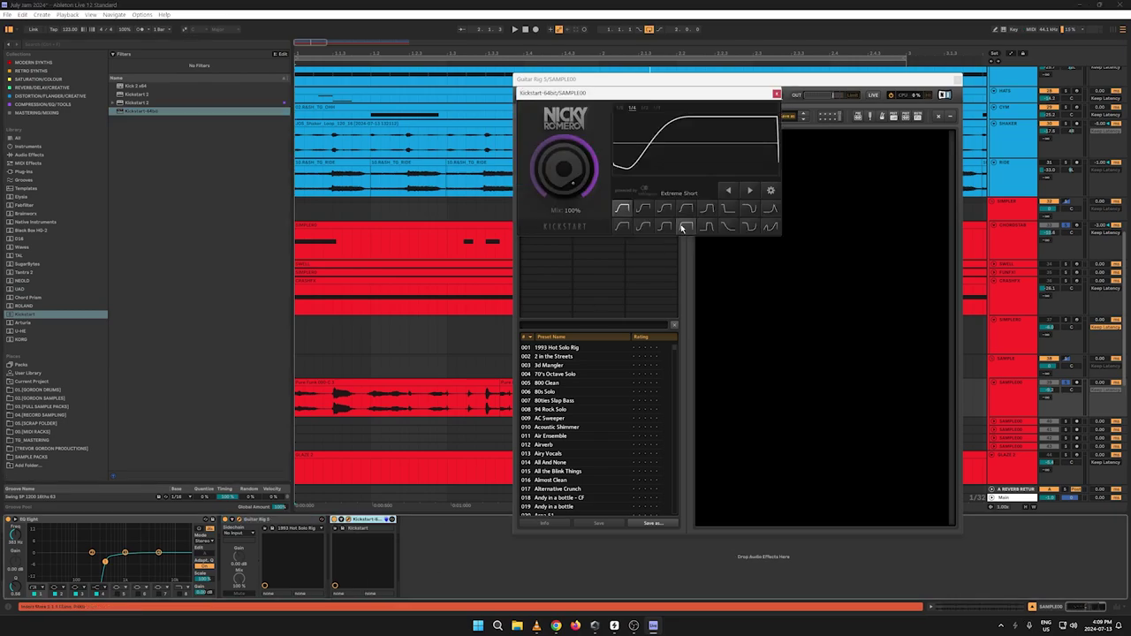
key(space)
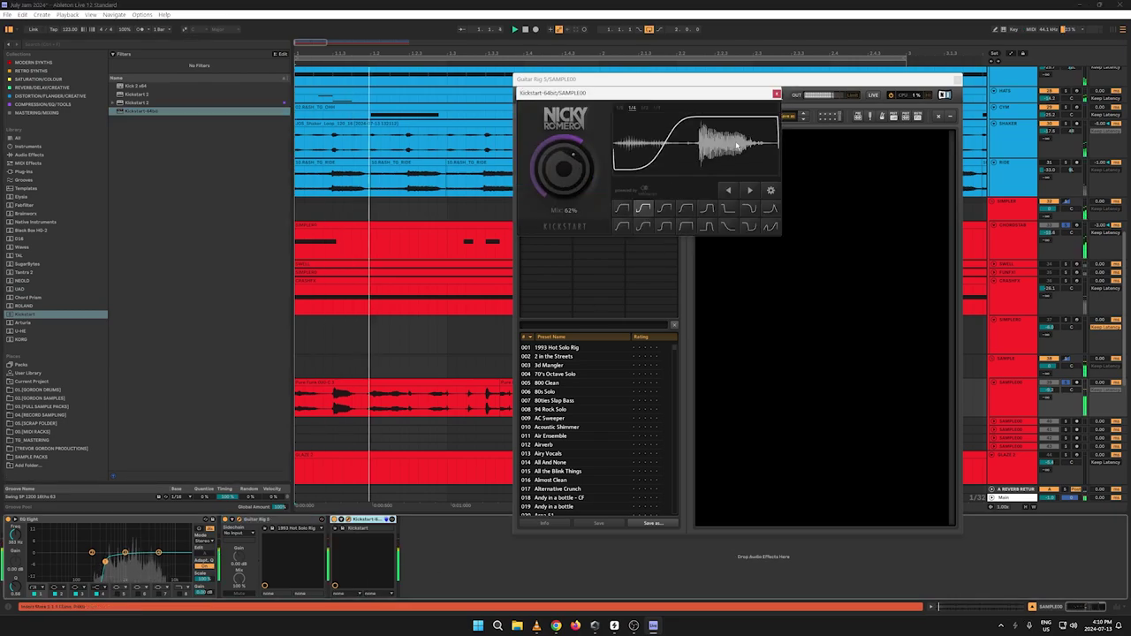
click(777, 93)
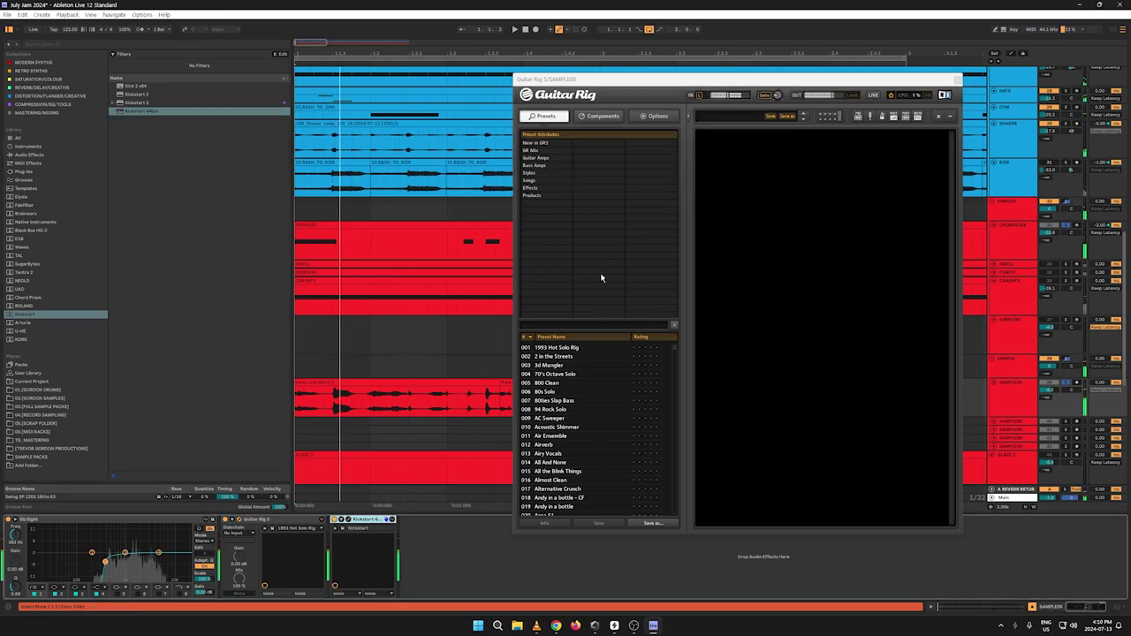
Step: Filter Guitar Rig presets to Guitar Amps > Jazz Amp and audition Jazzy Chorus through Basic Jazz
click(535, 158)
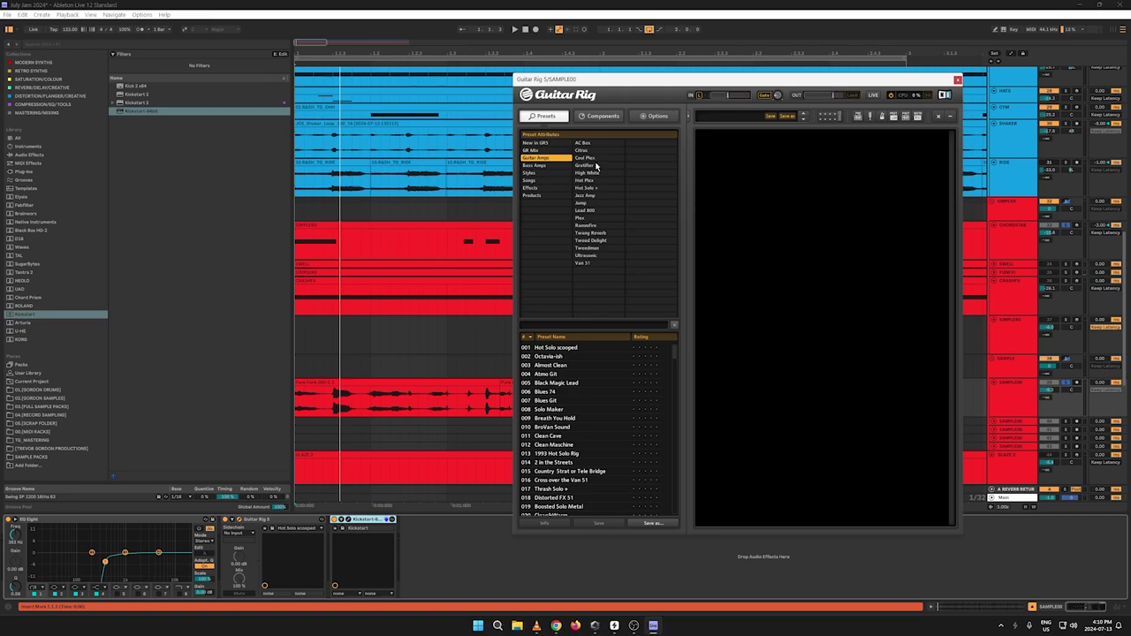
click(583, 197)
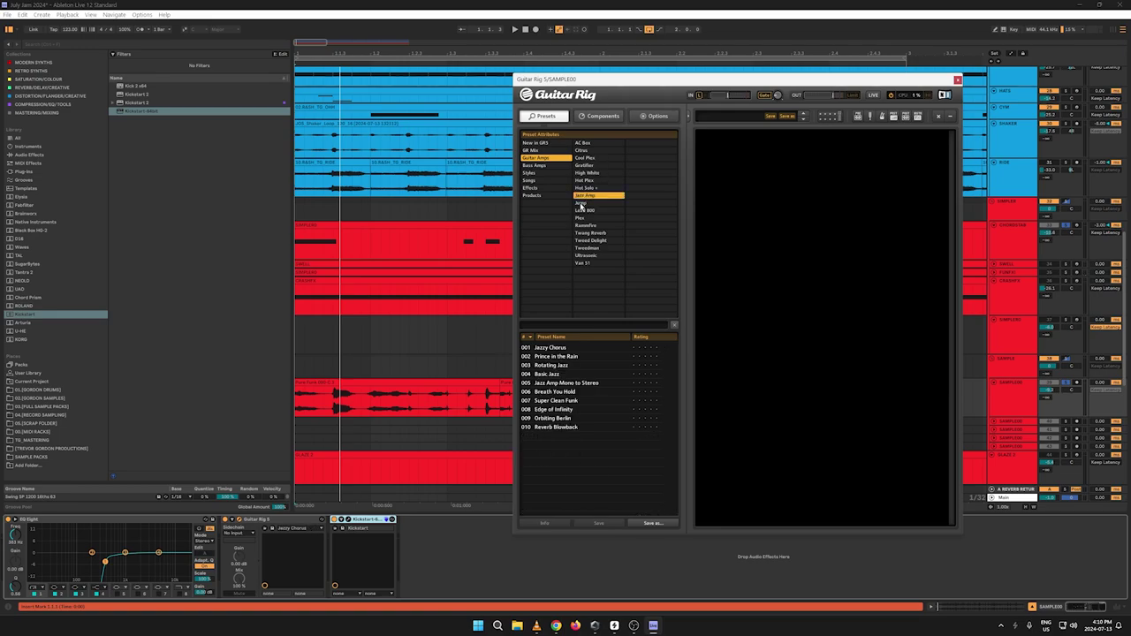
click(552, 348)
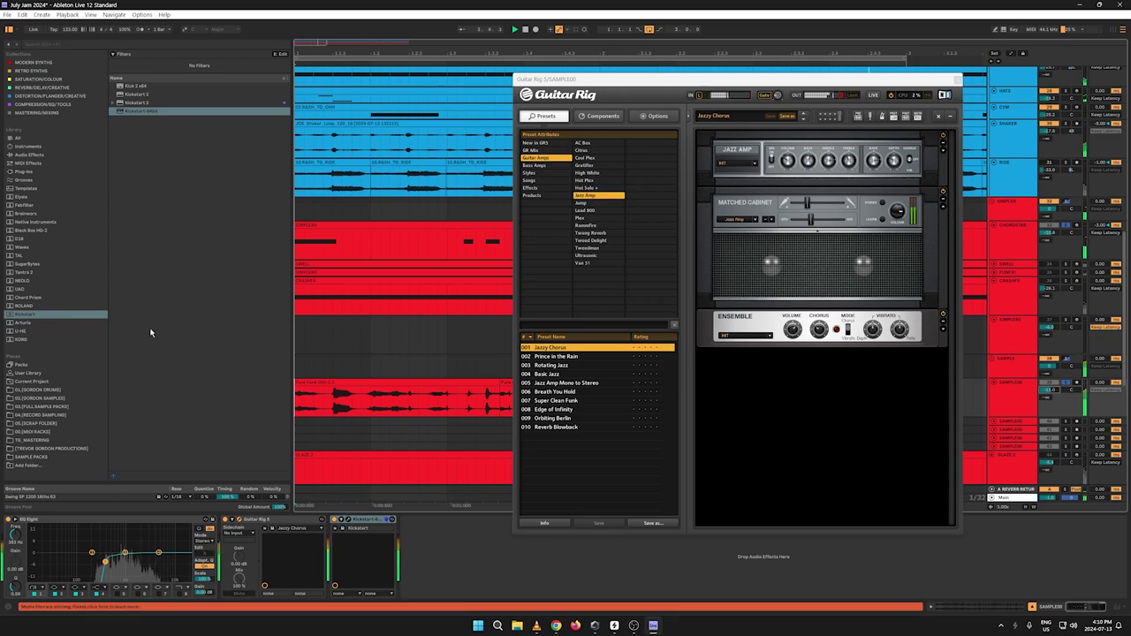
click(558, 357)
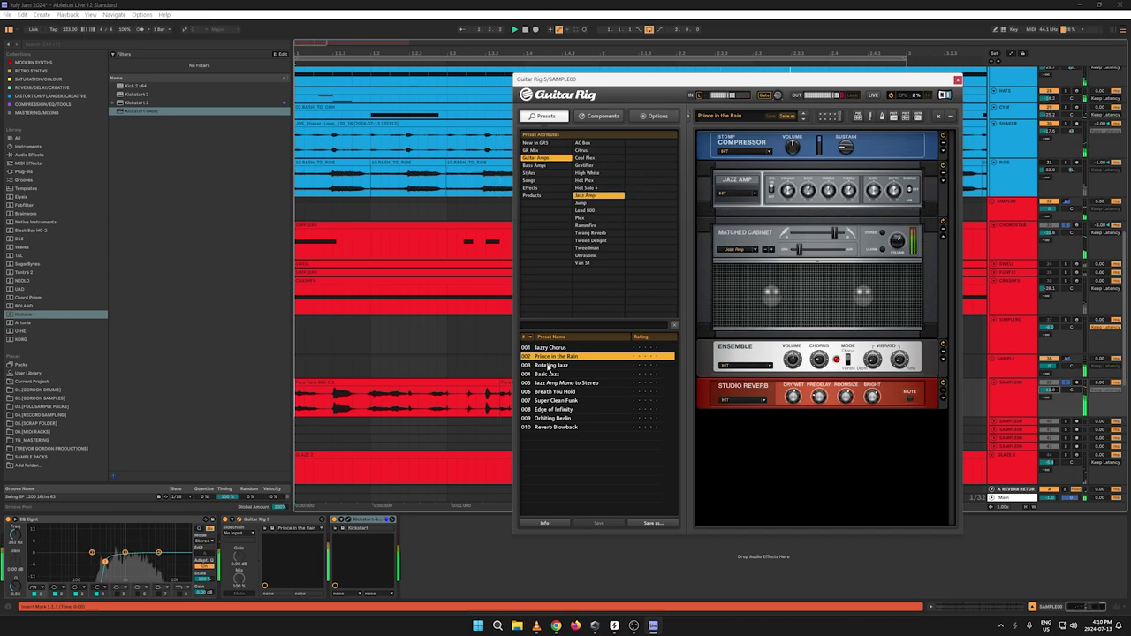
click(550, 366)
click(550, 375)
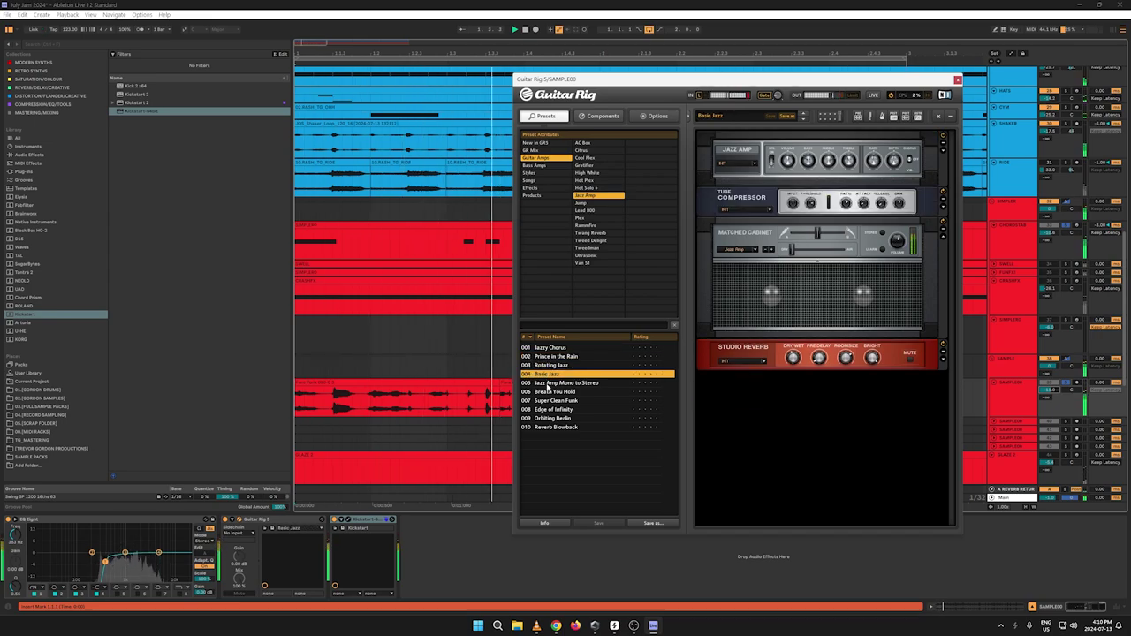
Step: Audition more jazz presets, settle on 005 Jazz Amp Mono to Stereo, and close Guitar Rig
click(549, 383)
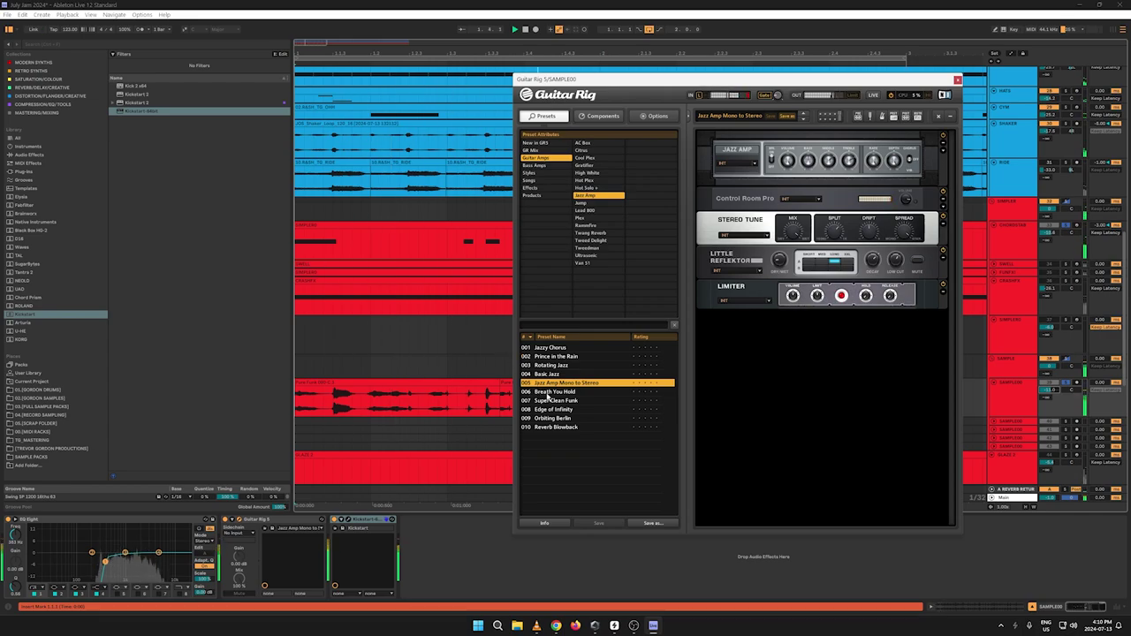
click(543, 394)
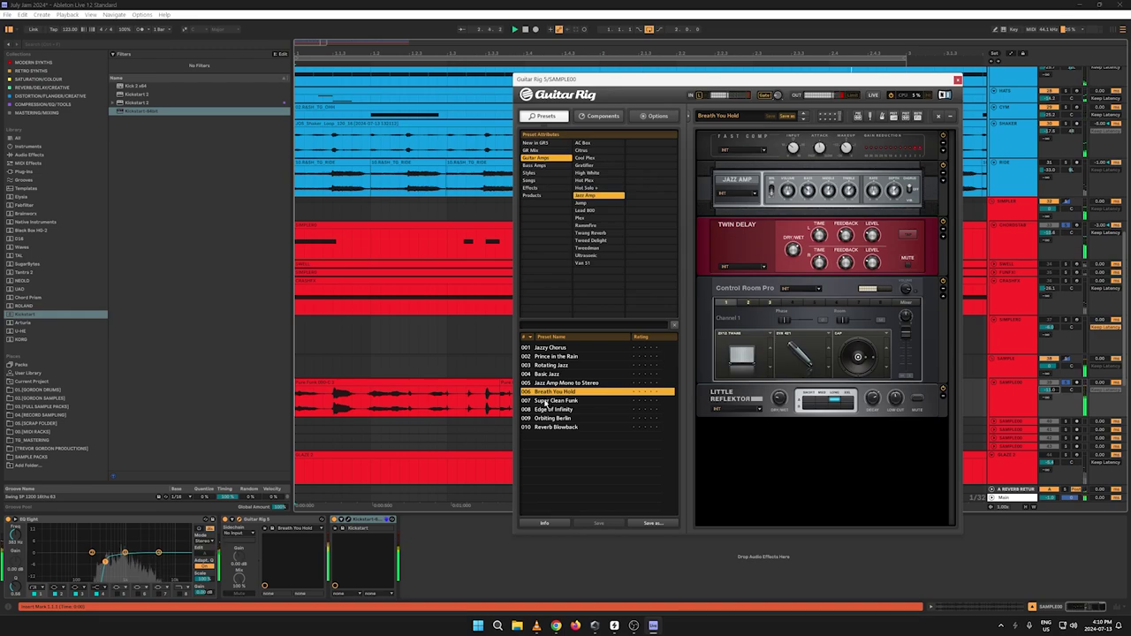
click(545, 402)
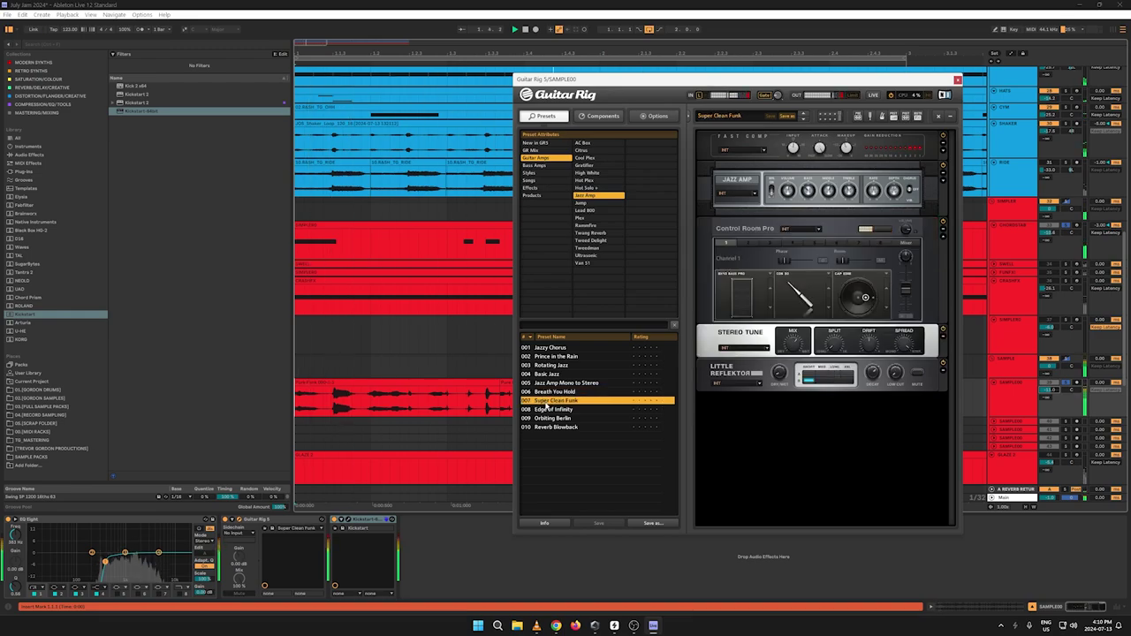
click(545, 410)
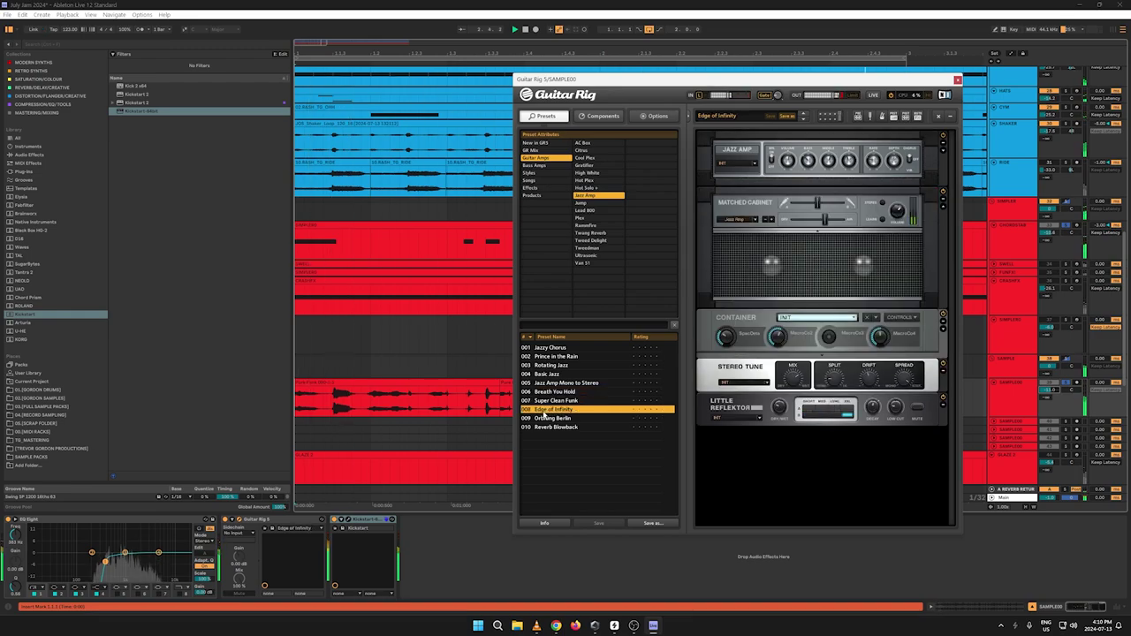
click(548, 418)
click(547, 427)
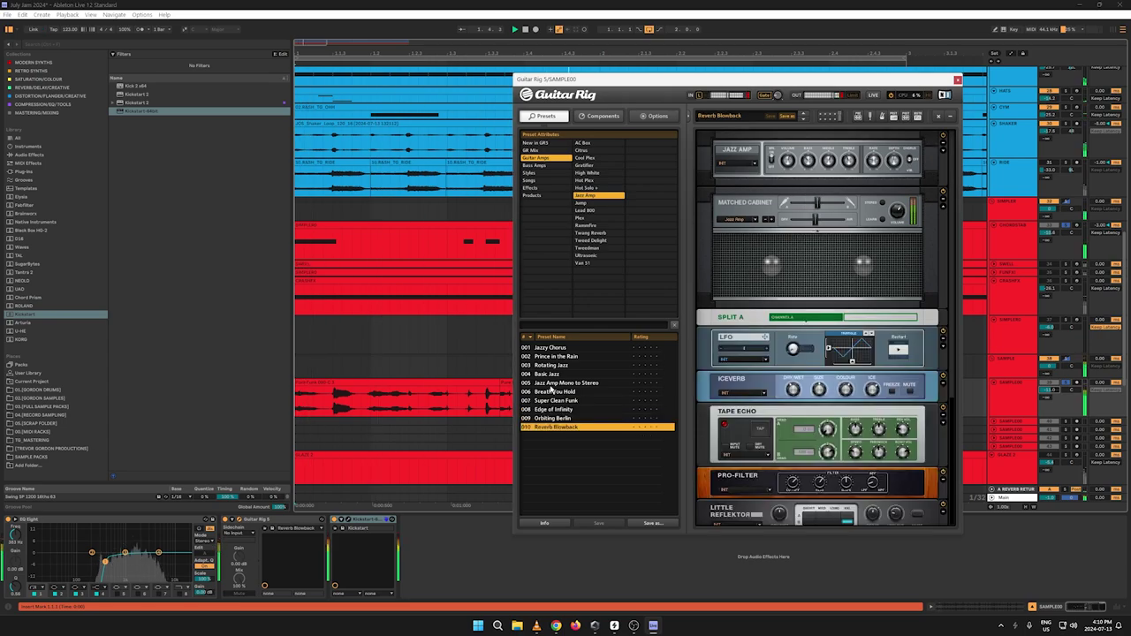
click(549, 391)
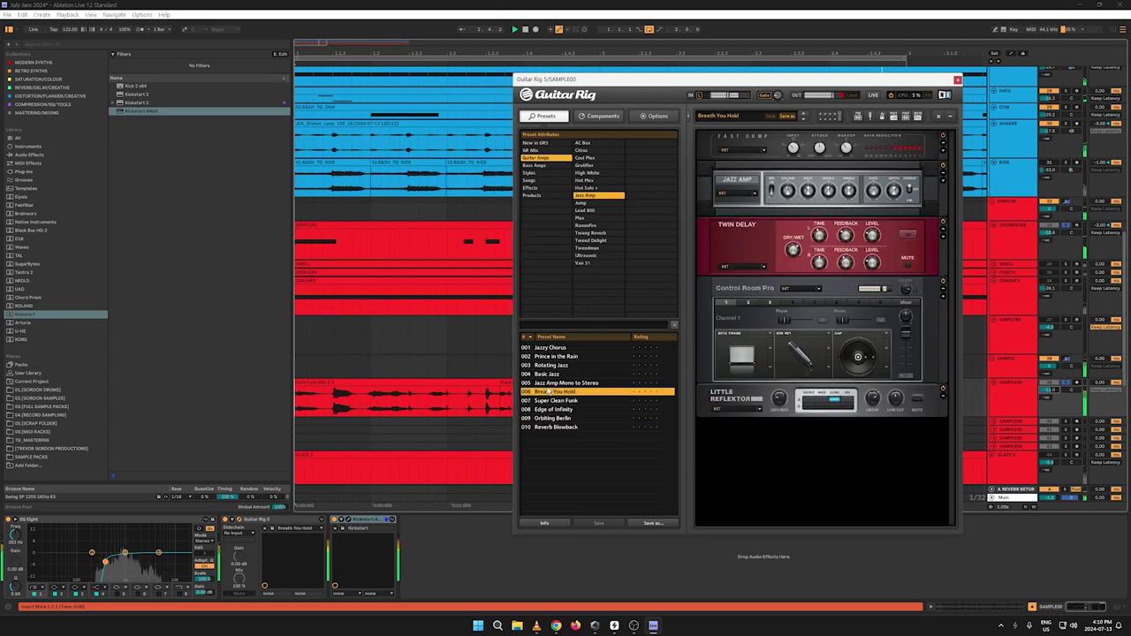
click(547, 382)
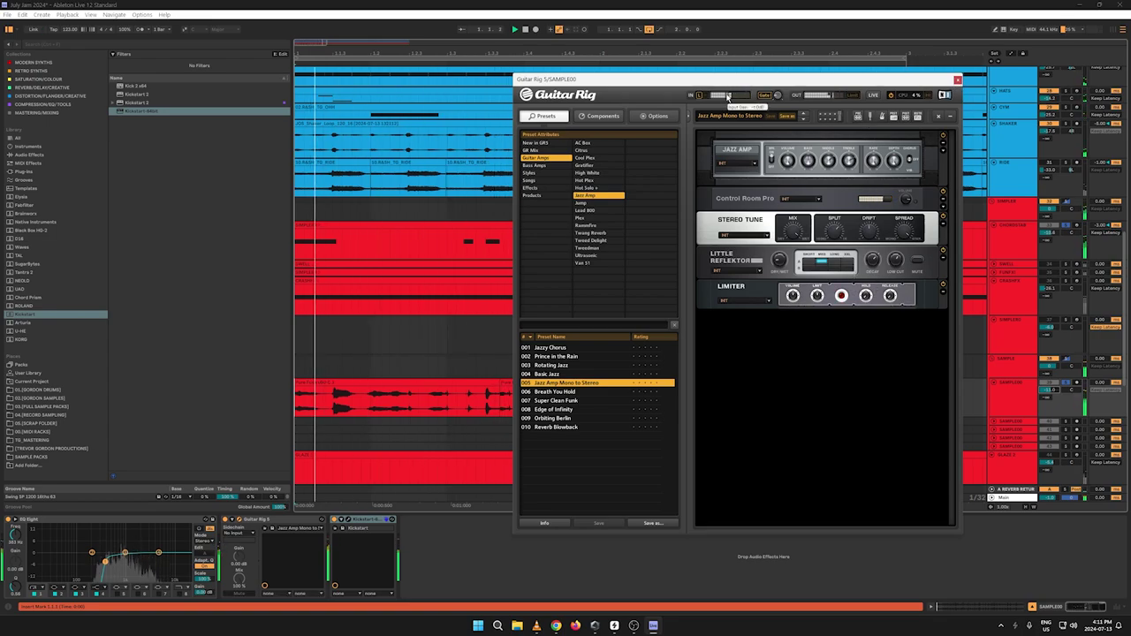
click(958, 80)
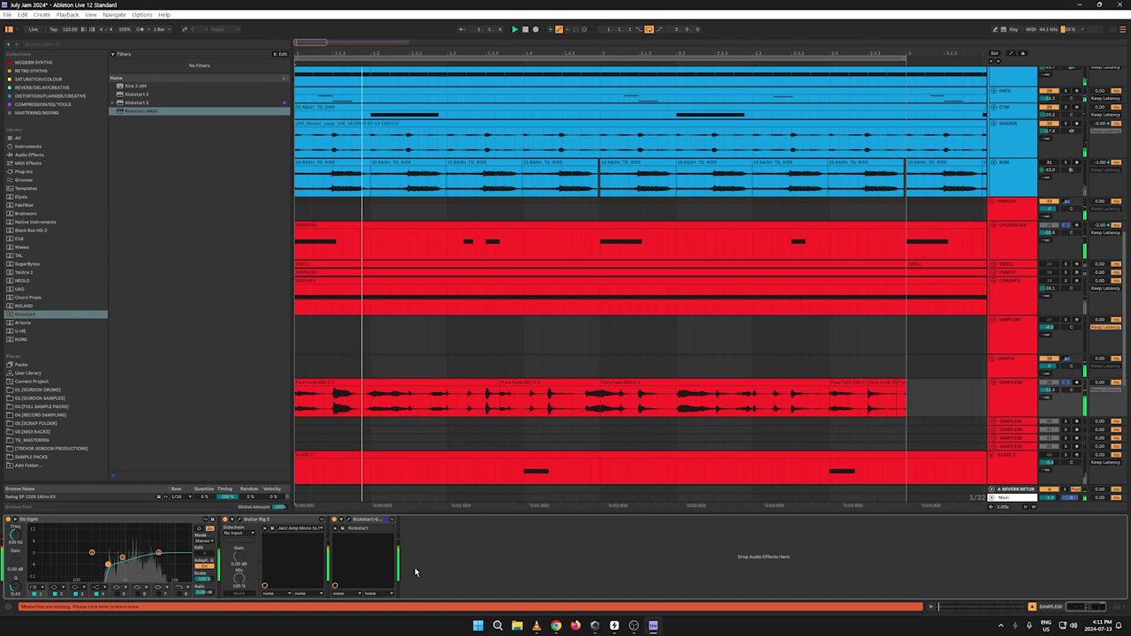
Step: Rename the SAMPLE00 track to GUITAR, retyping the name a second time to correct it
click(1010, 395)
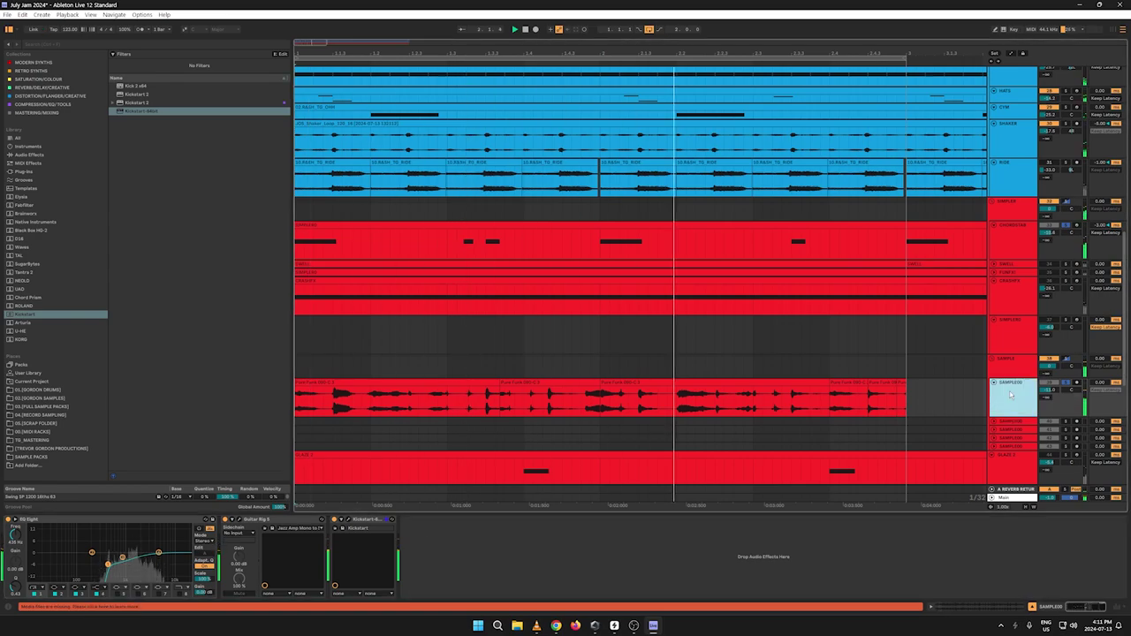
right_click(1010, 394)
click(1022, 423)
text(GUI)
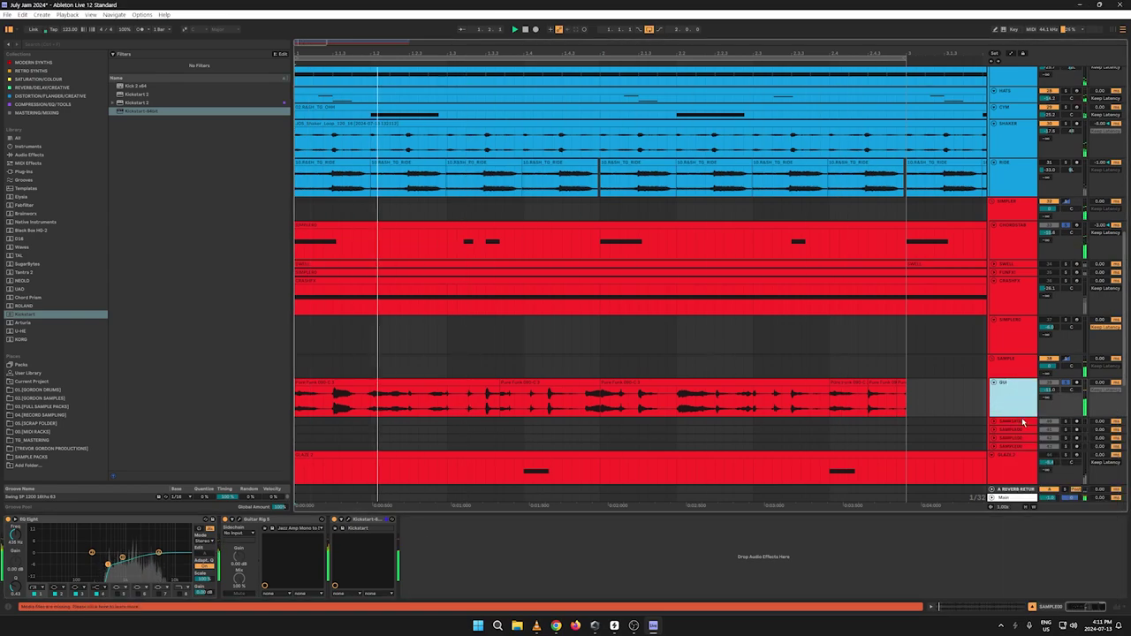
text(TAR)
right_click(1016, 392)
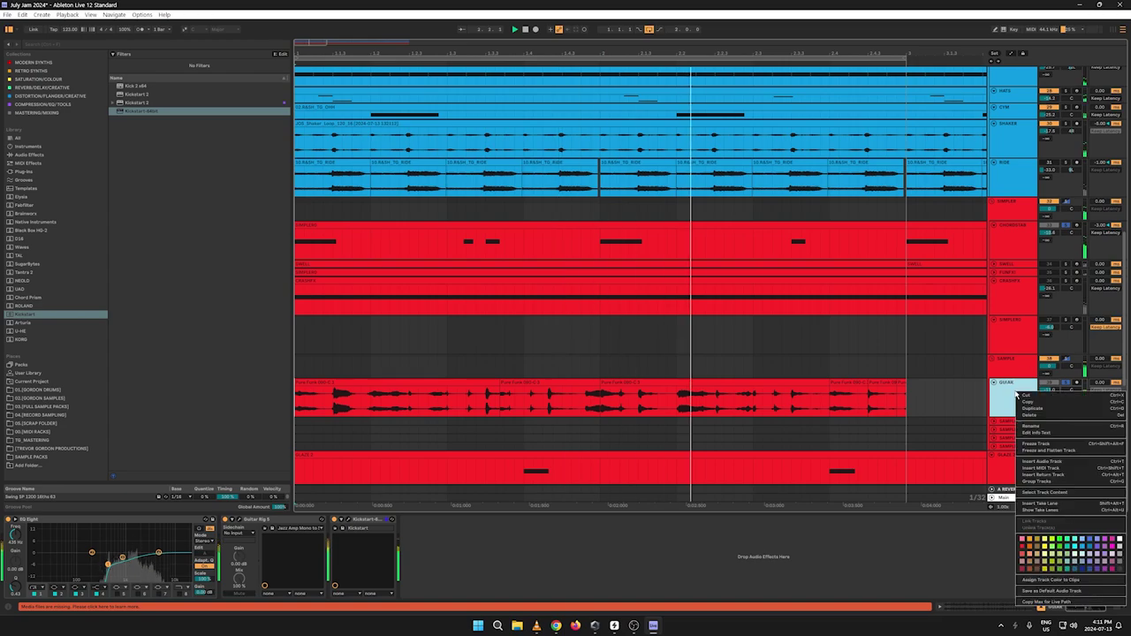
click(1031, 426)
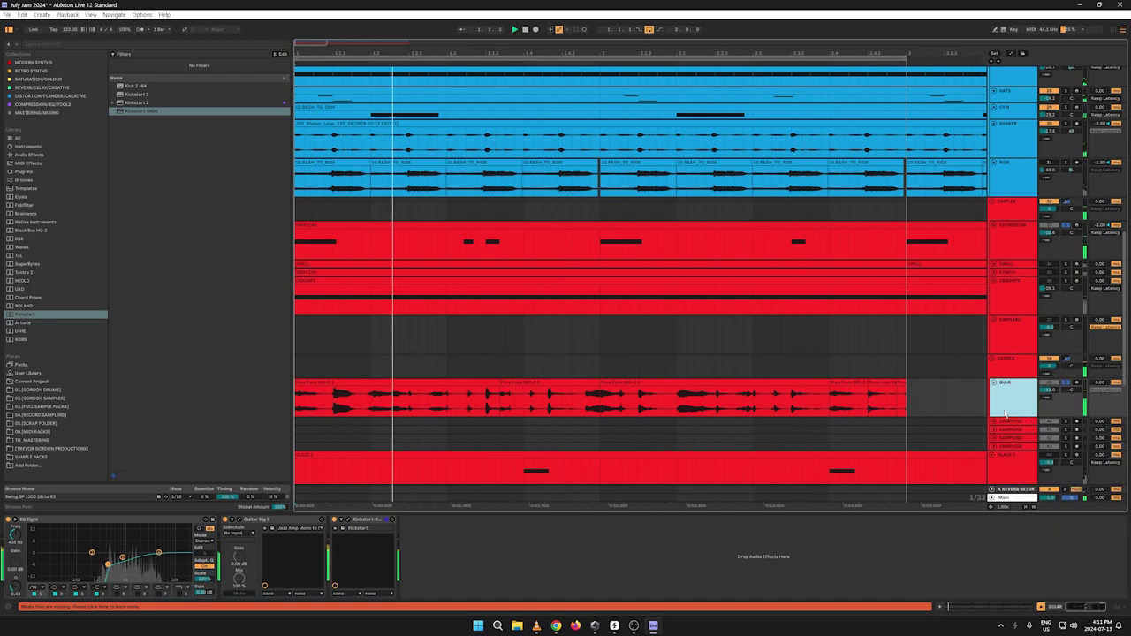
text(GUIT)
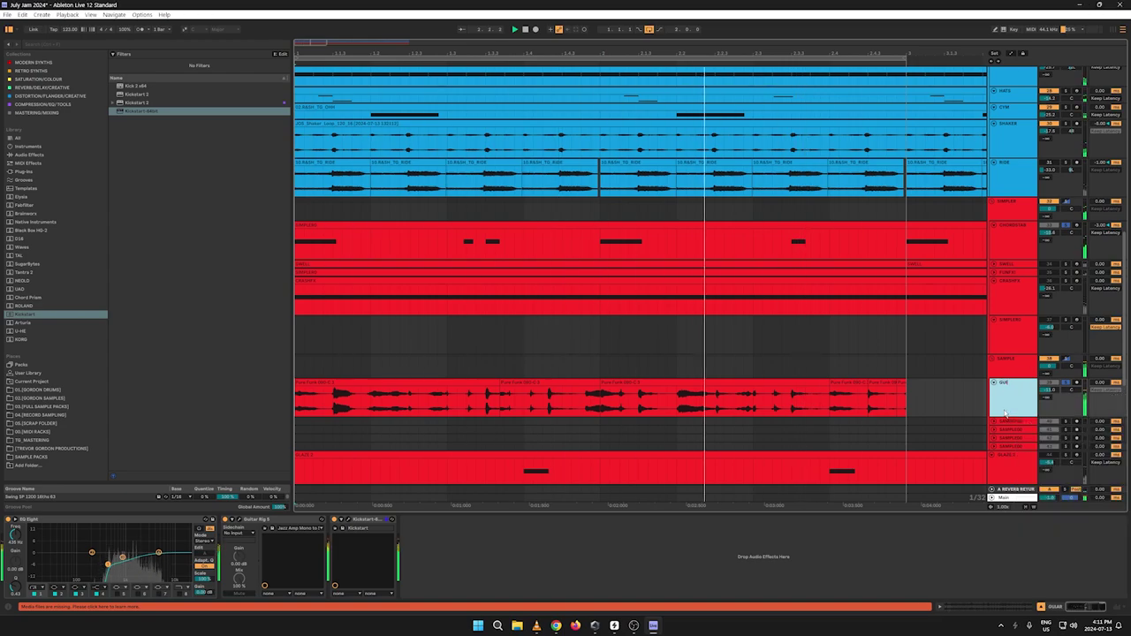
text(A)
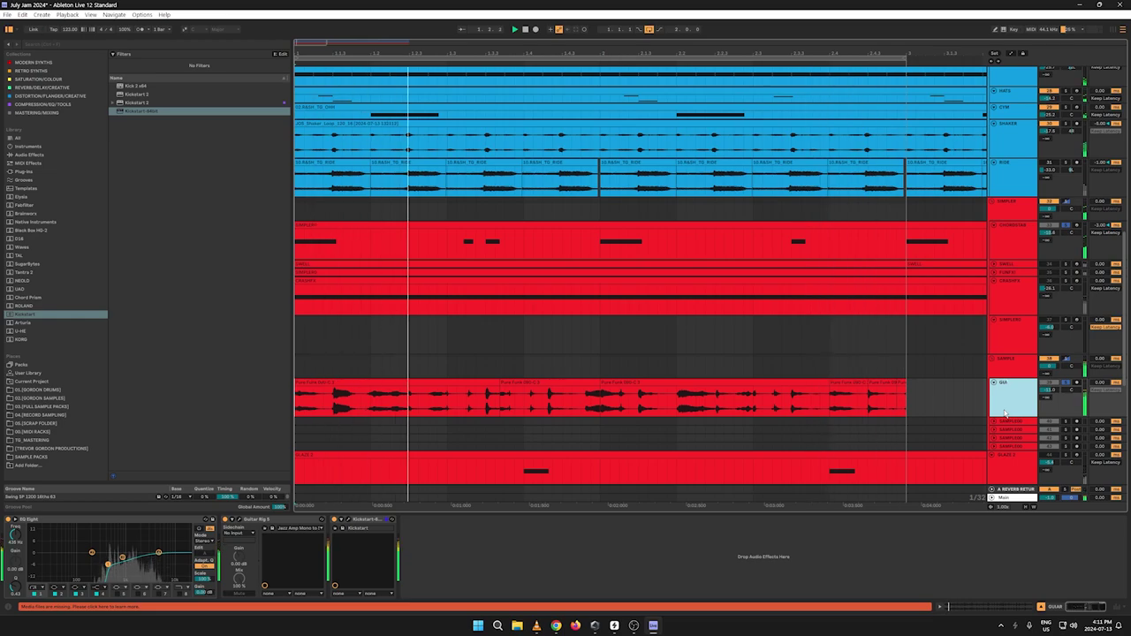
text(R)
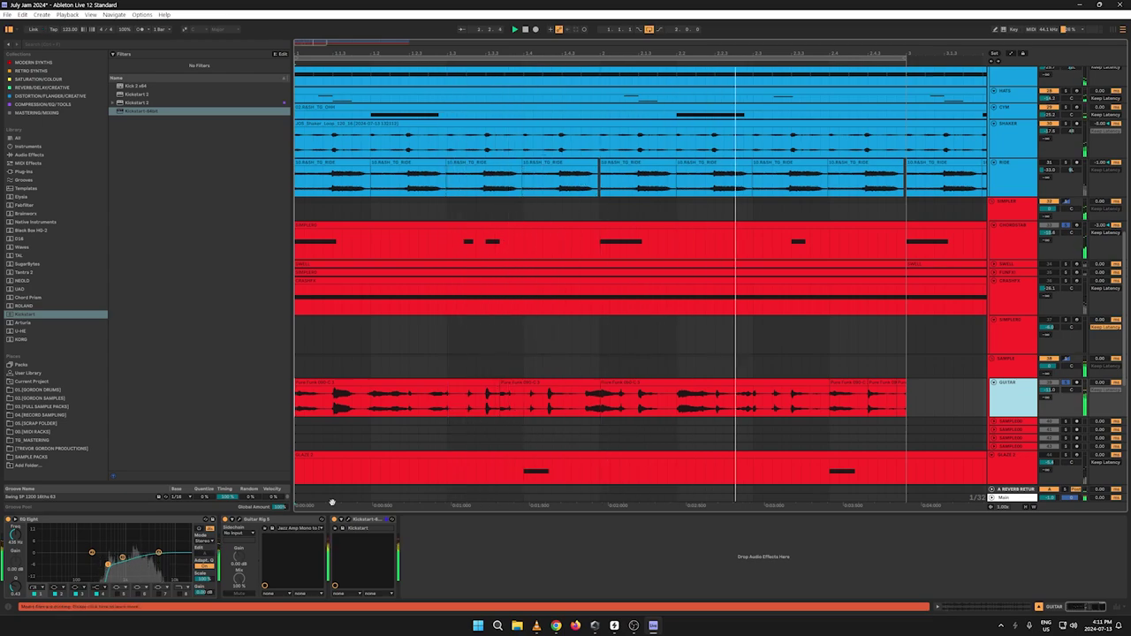
Step: Play the song with an EQ Eight band set to low-pass near 6.41 kHz, toggling GUITAR's solo
key(space)
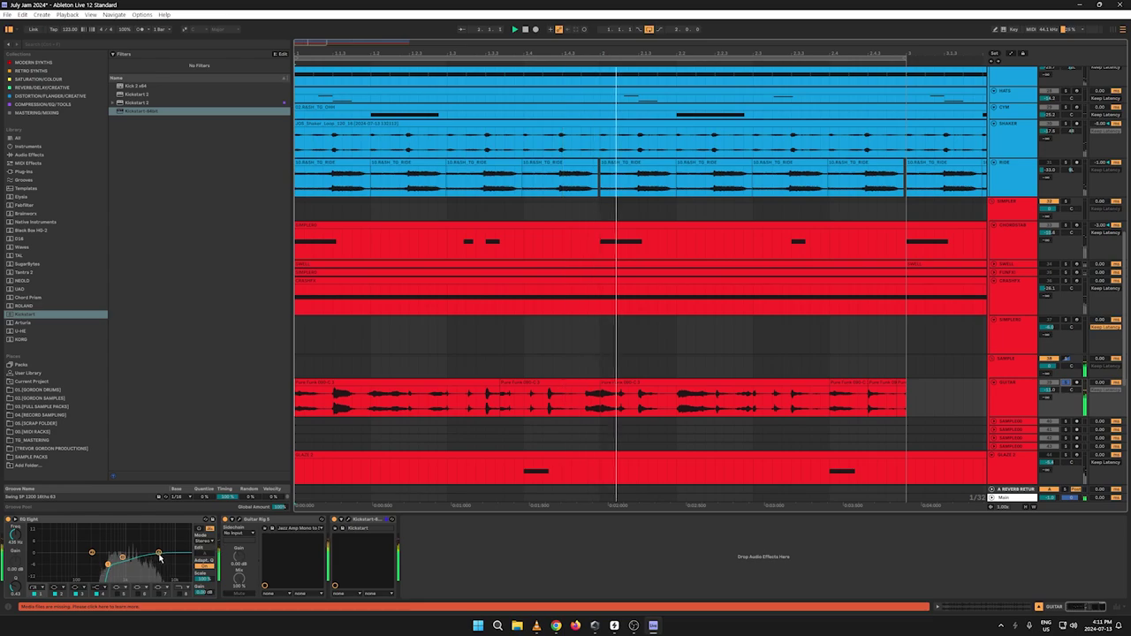
click(94, 589)
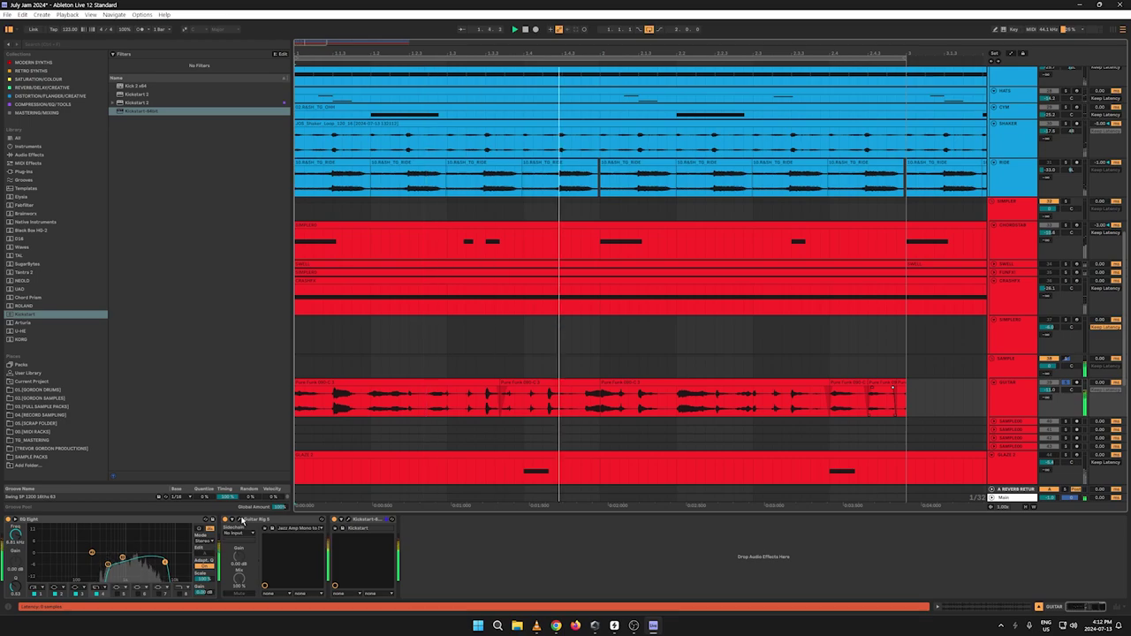
click(244, 519)
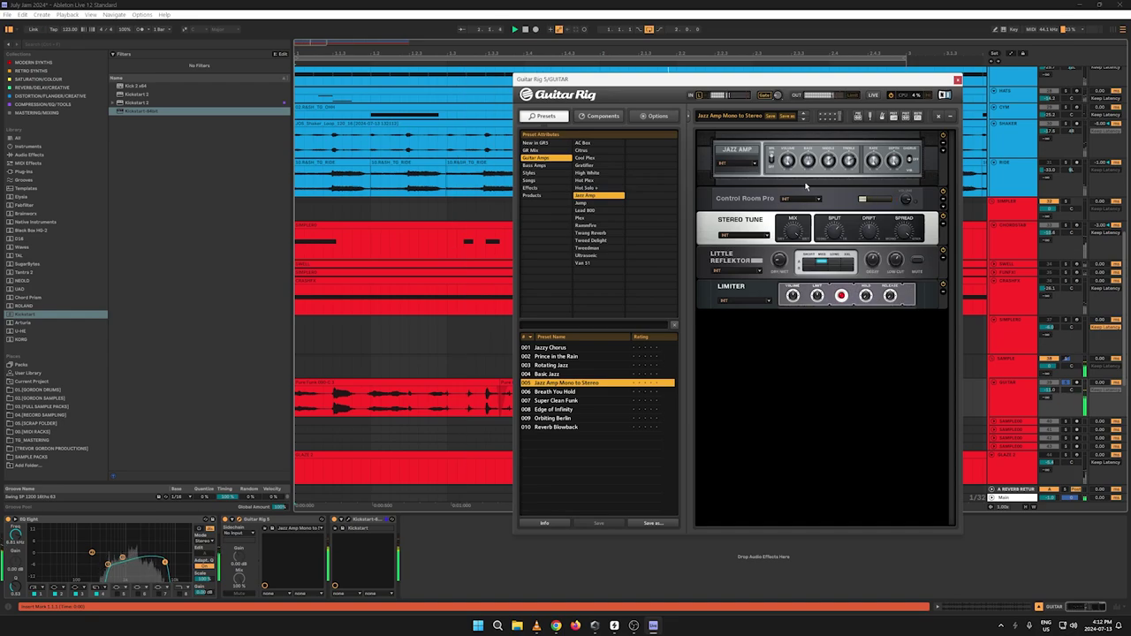
click(958, 81)
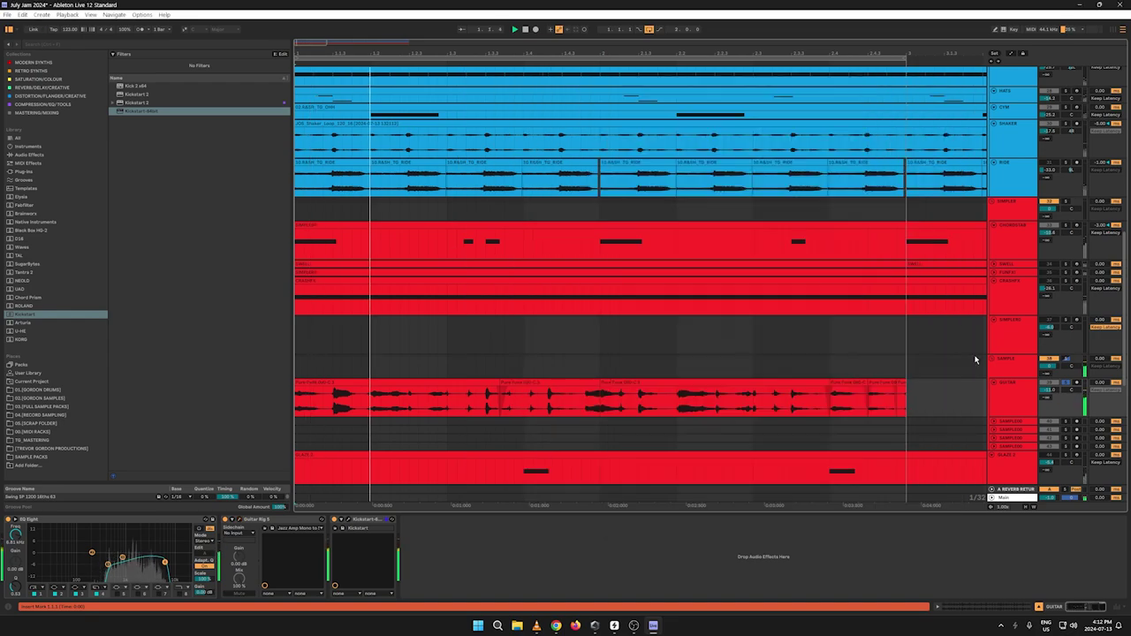
click(1065, 383)
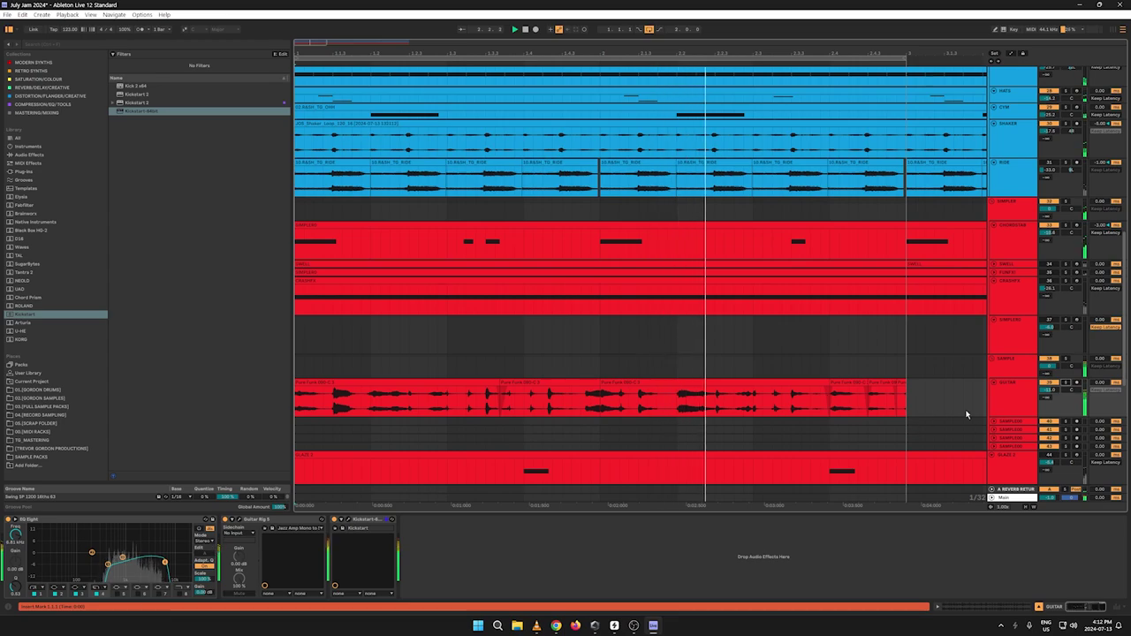
click(1064, 383)
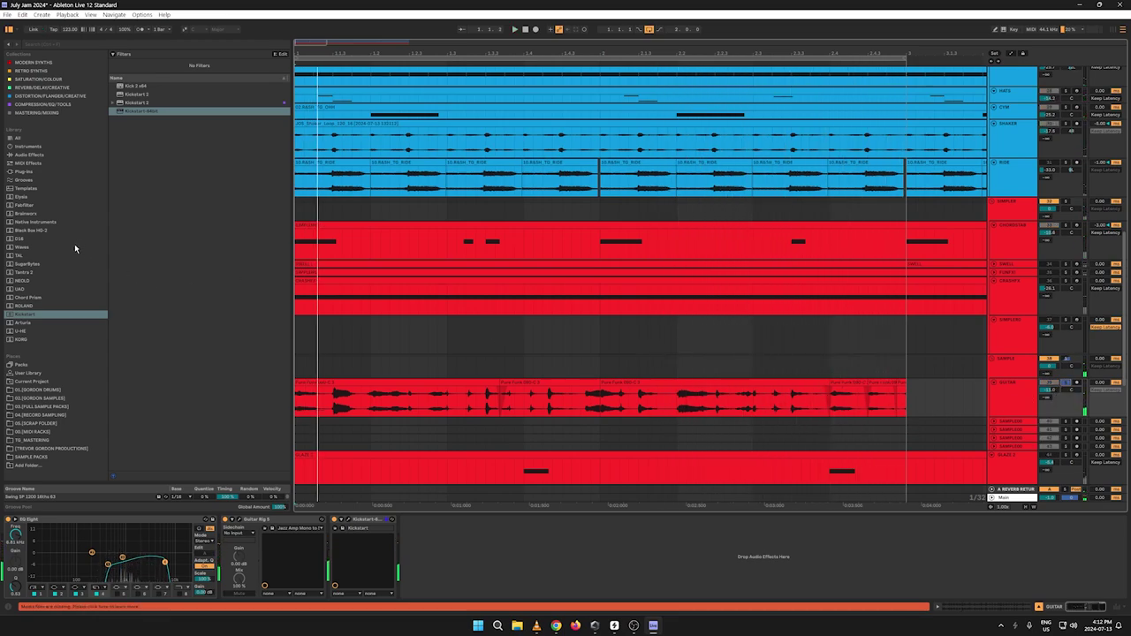
Step: Insert Auto Filter after Guitar Rig on GUITAR, nudging its LFO rate up and phase down
click(32, 154)
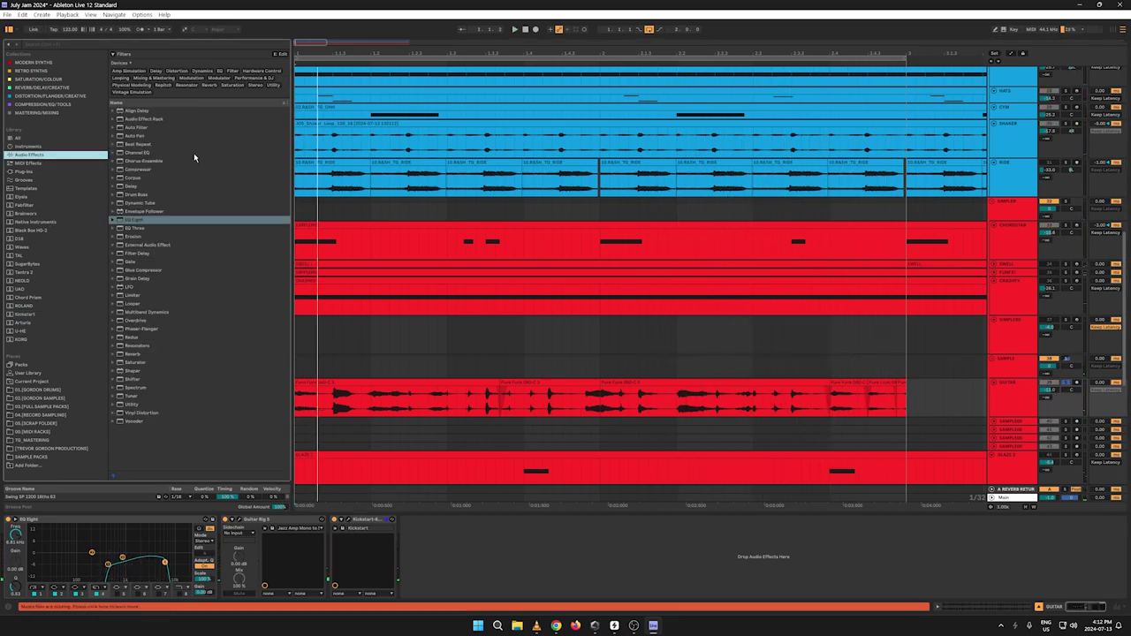
click(148, 129)
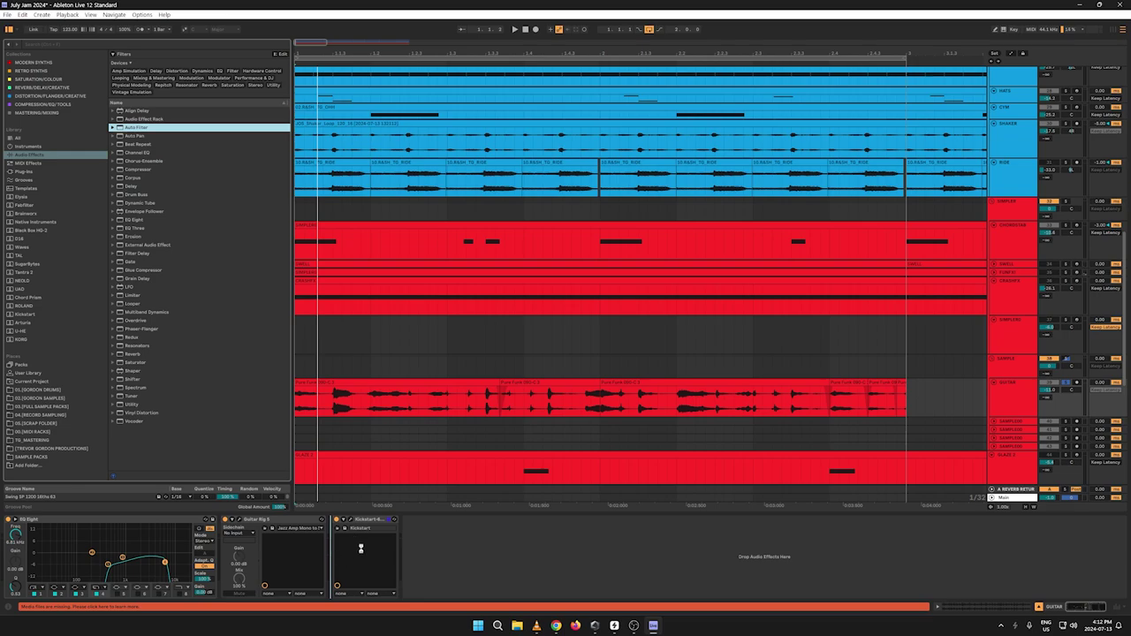
drag(360, 549, 476, 570)
key(space)
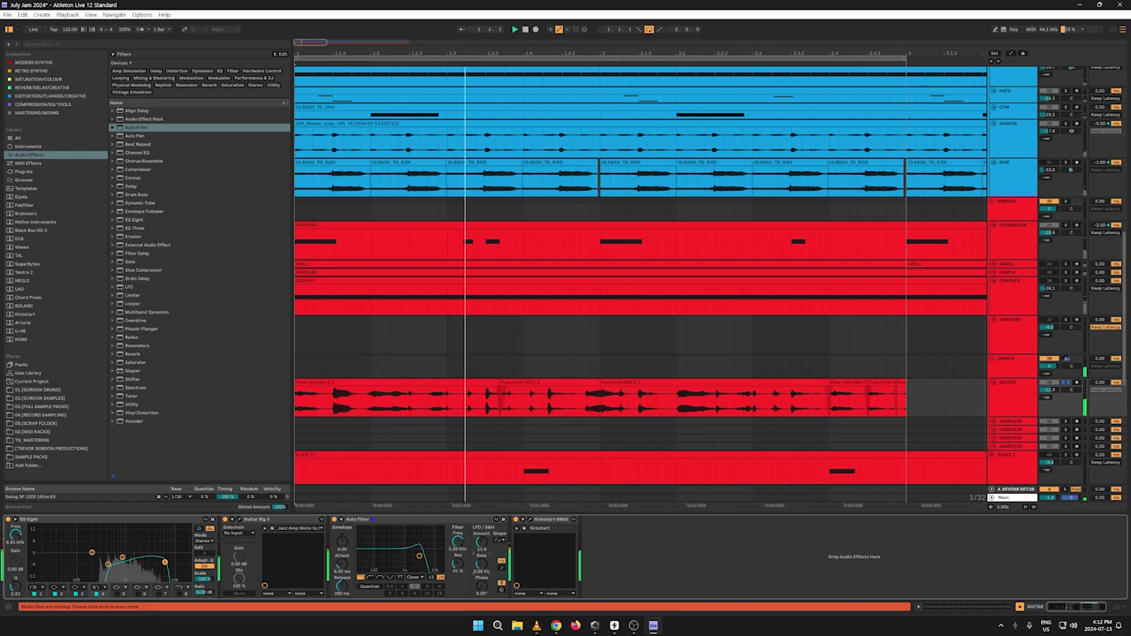
drag(481, 564, 481, 559)
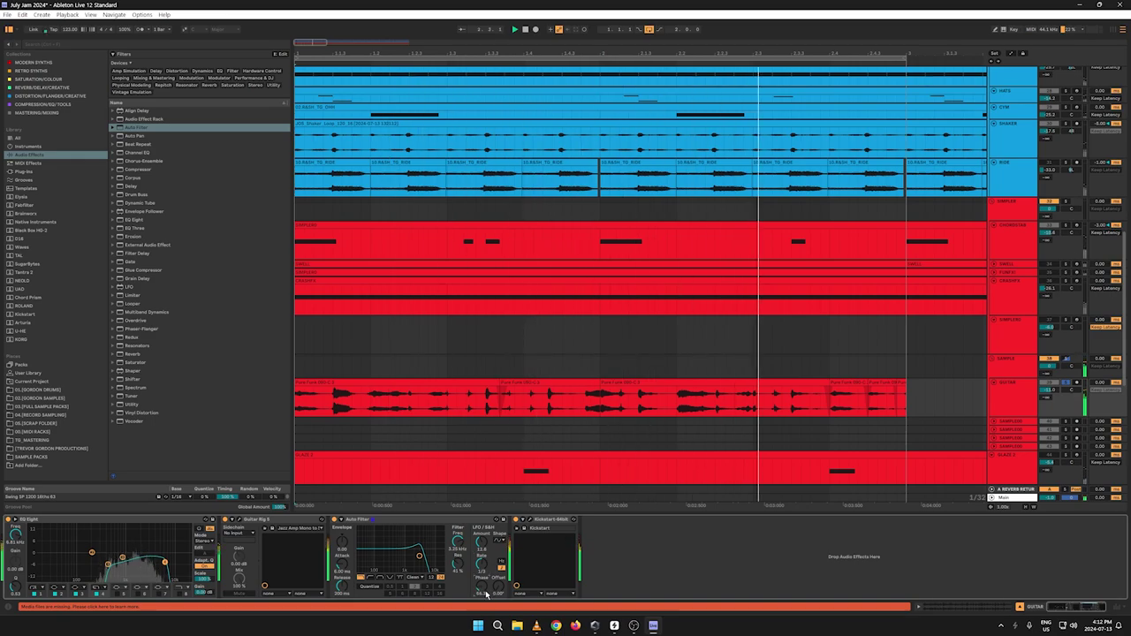
drag(485, 591, 485, 601)
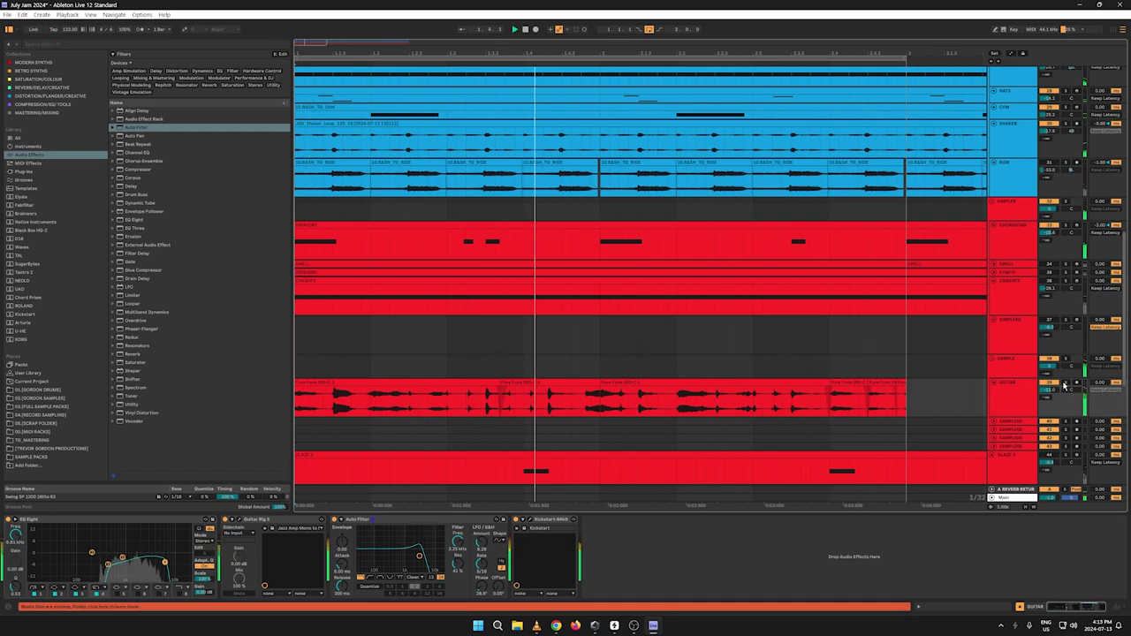
Step: Start playback and cut a first tiny gap out of the GUITAR clip
scroll(1071, 200, up, 5)
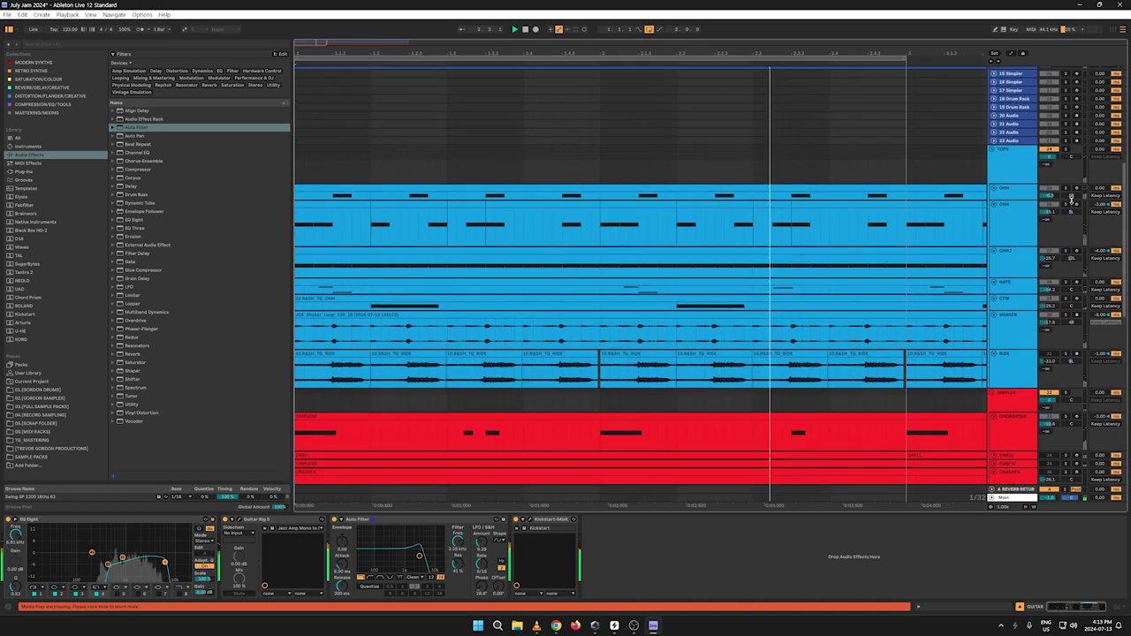
click(1067, 153)
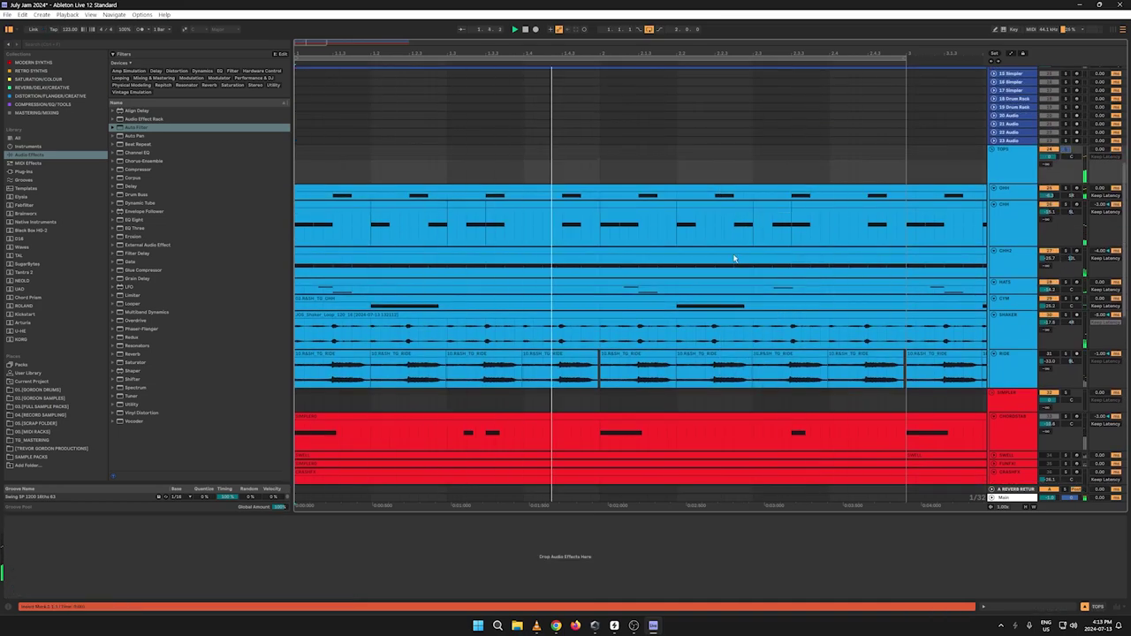
scroll(477, 393, down, 5)
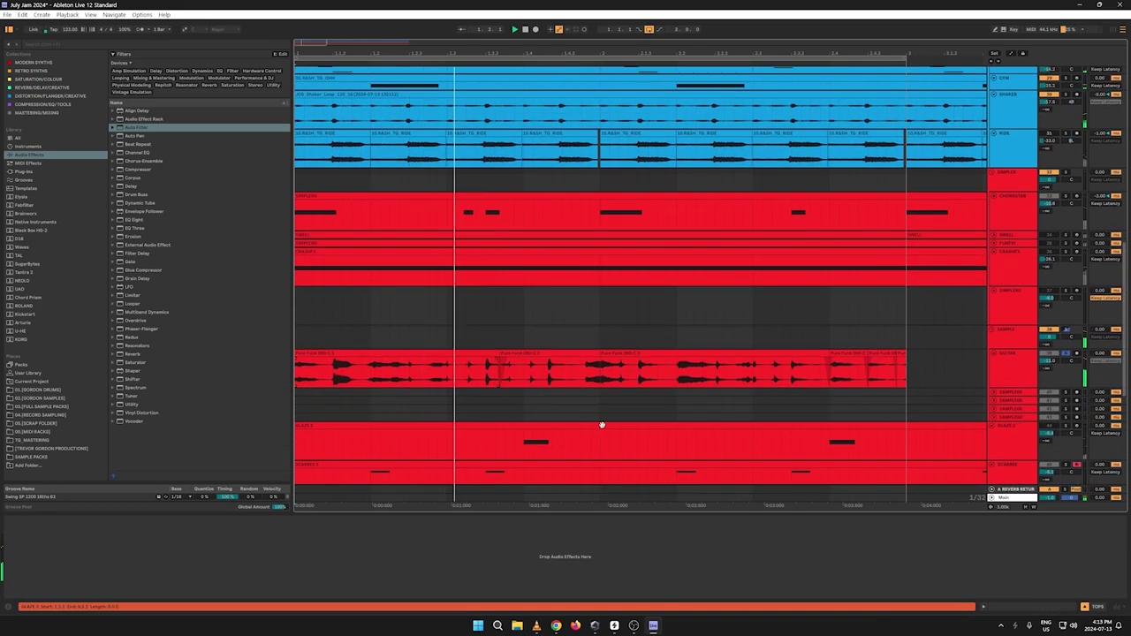
key(space)
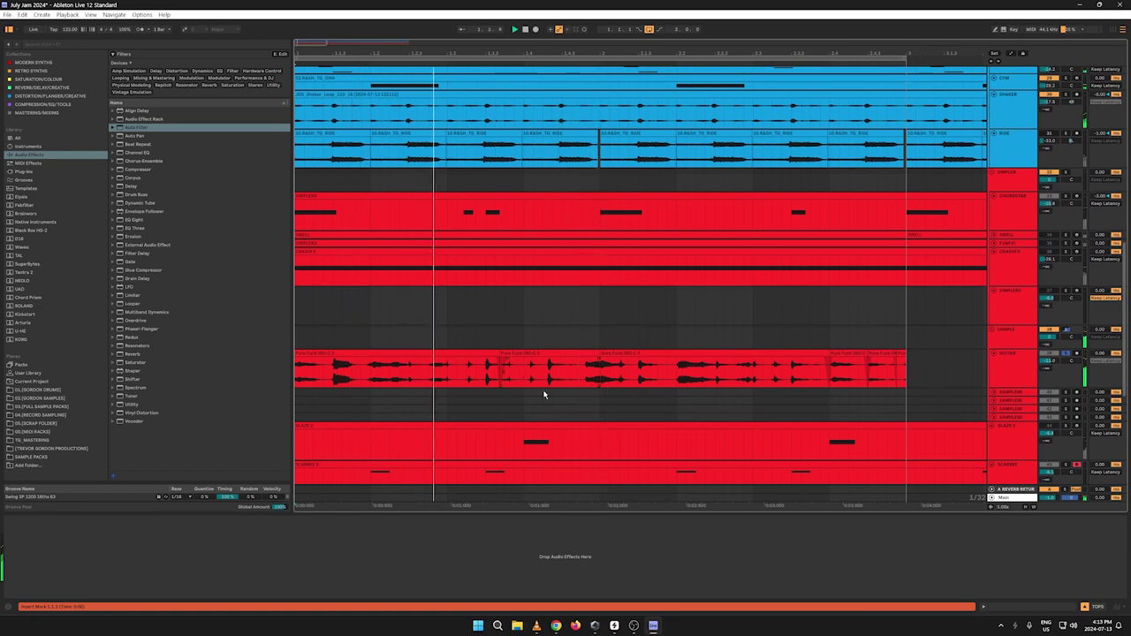
drag(533, 375, 527, 374)
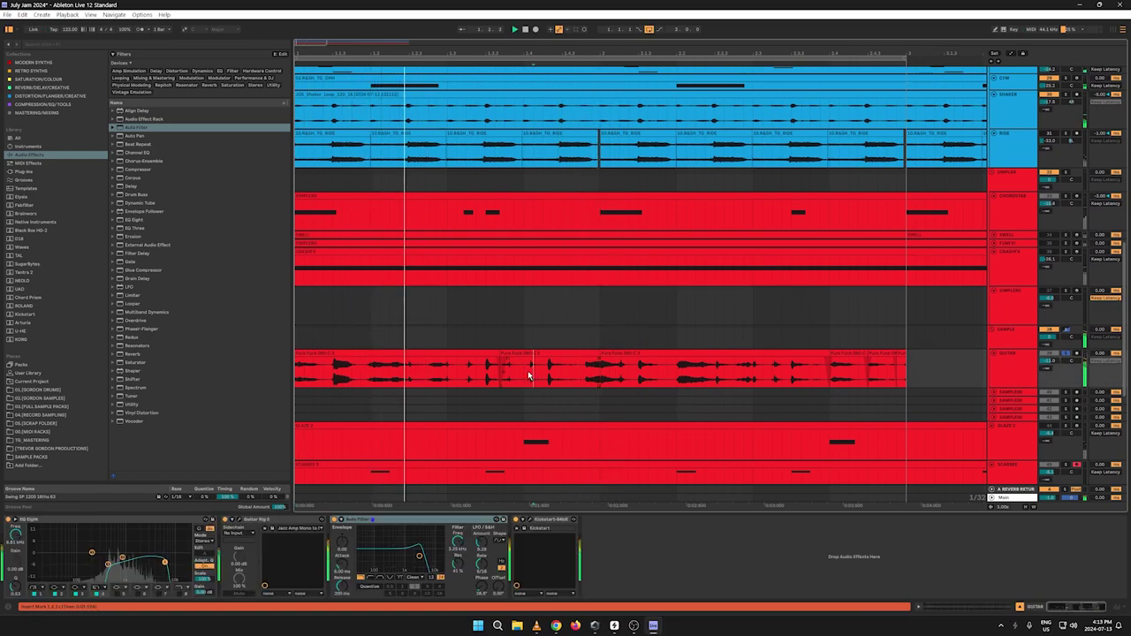
key(Delete)
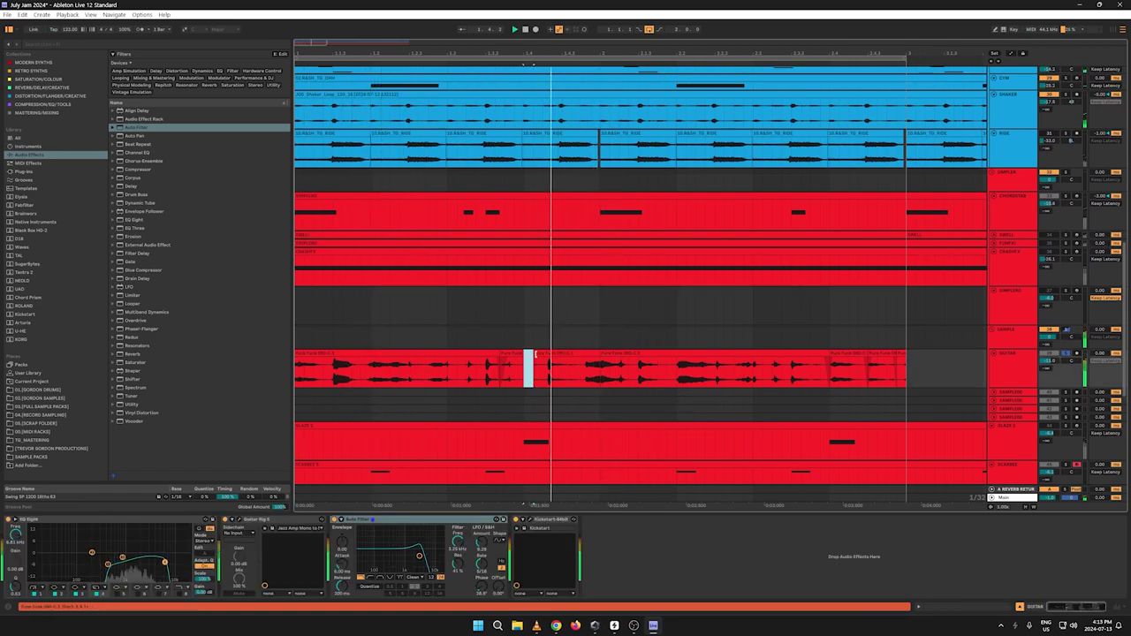
click(536, 360)
click(544, 361)
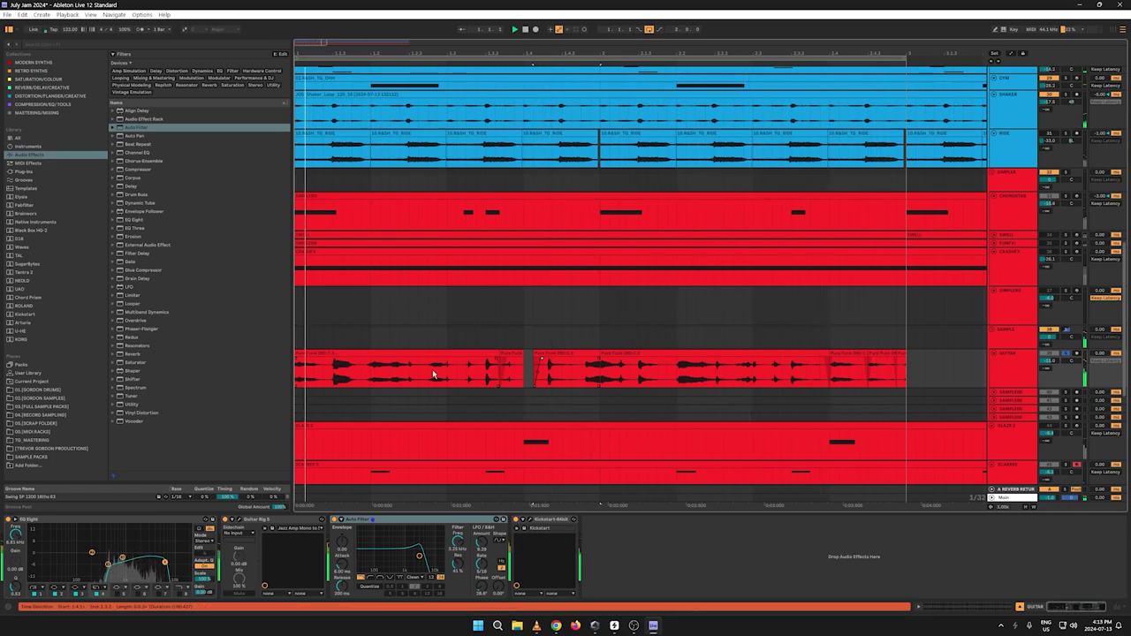
Step: Cut four more short gaps from the early part of the GUITAR clip
click(324, 375)
drag(326, 377, 318, 378)
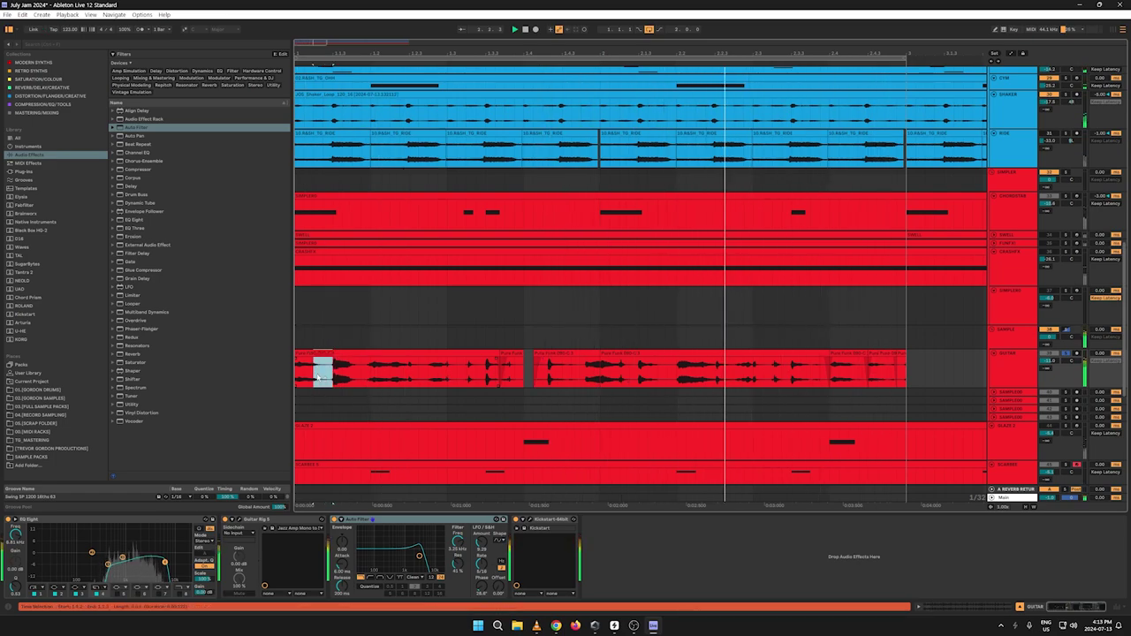
key(Delete)
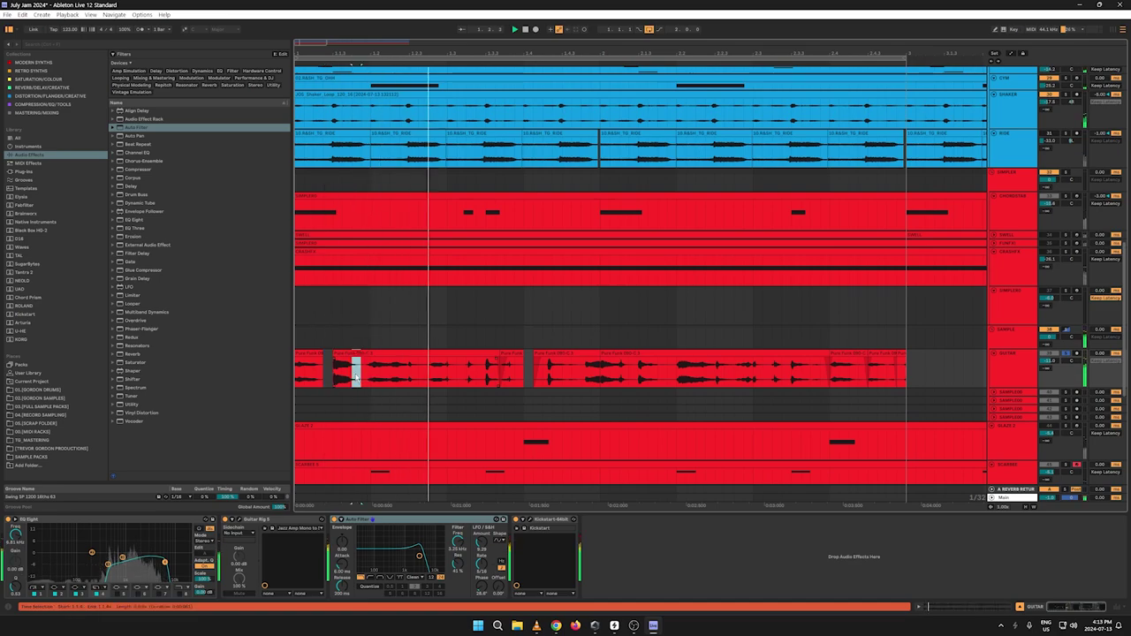
click(360, 376)
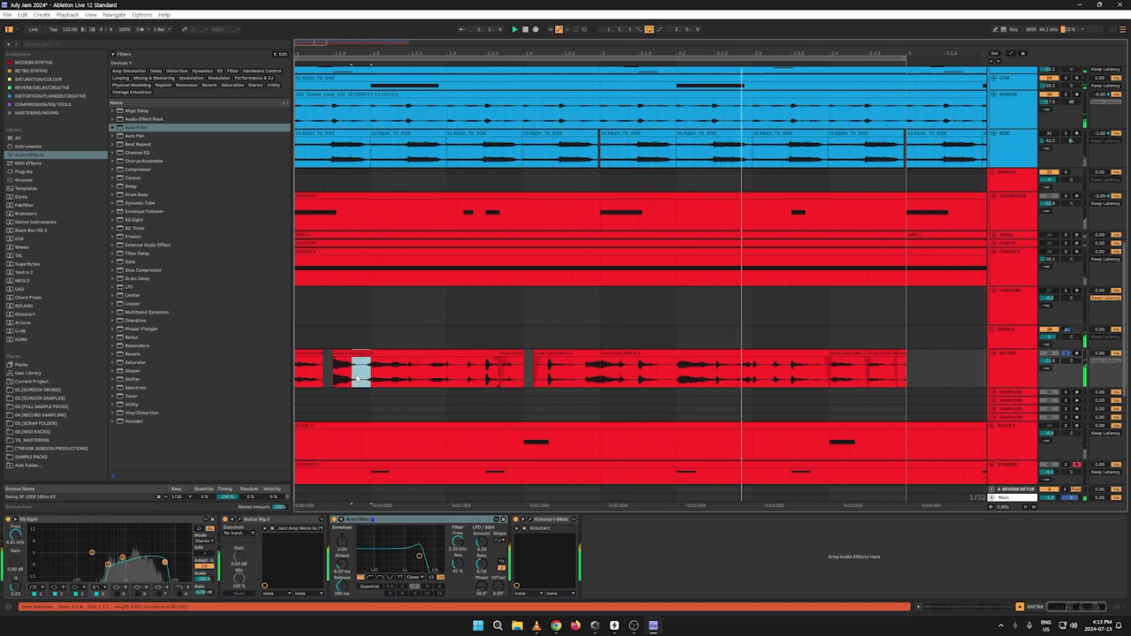
key(Delete)
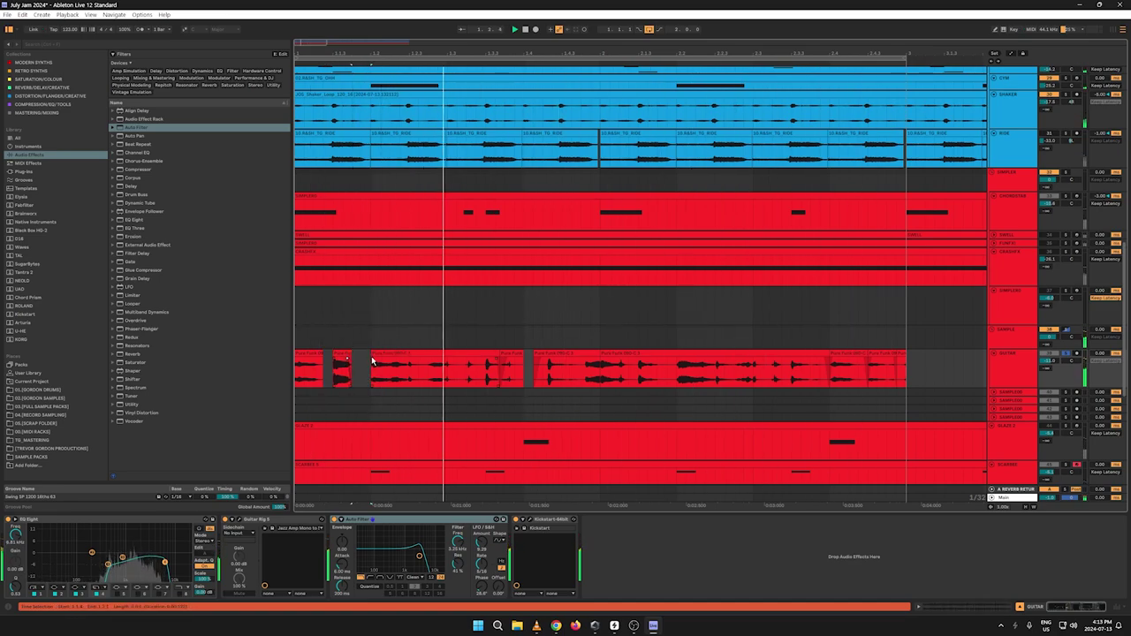
drag(427, 371, 410, 374)
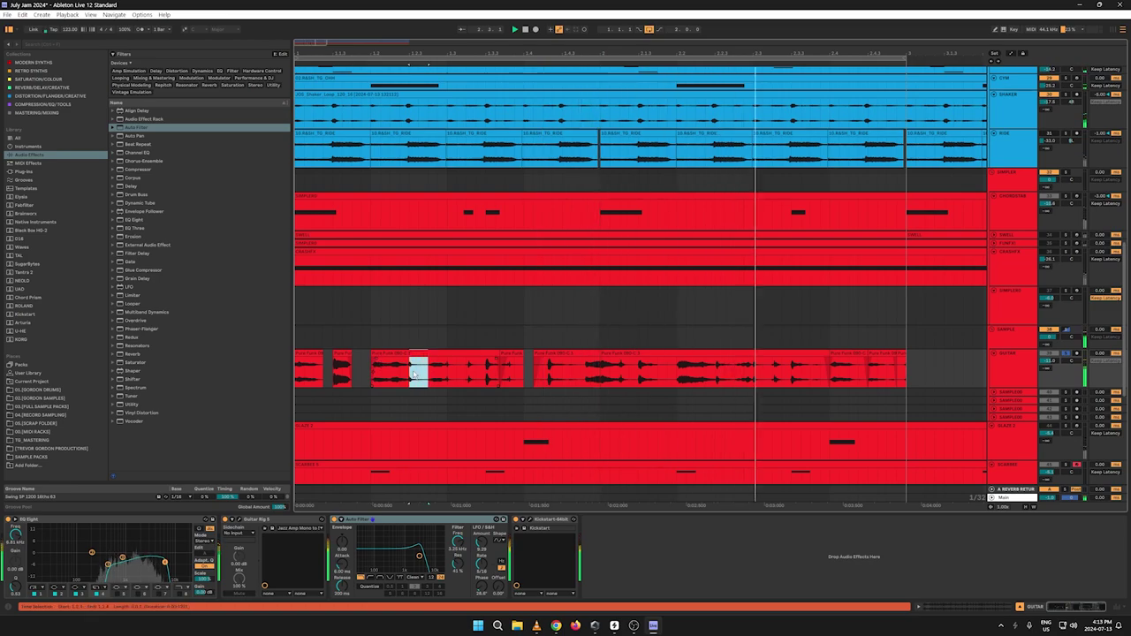
key(Delete)
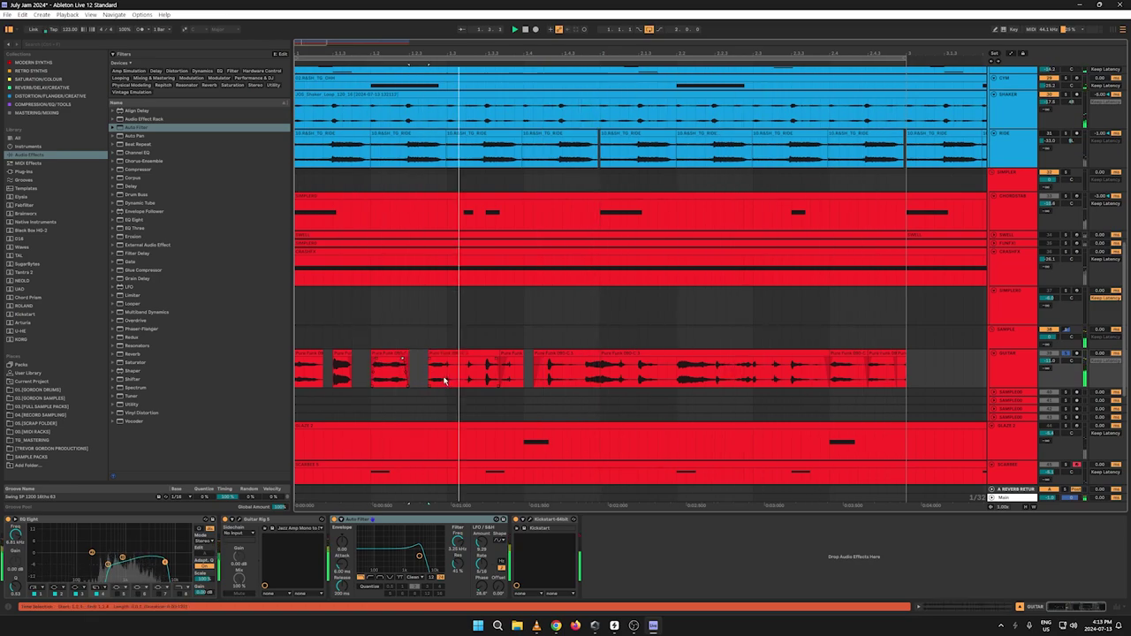
drag(466, 371, 447, 364)
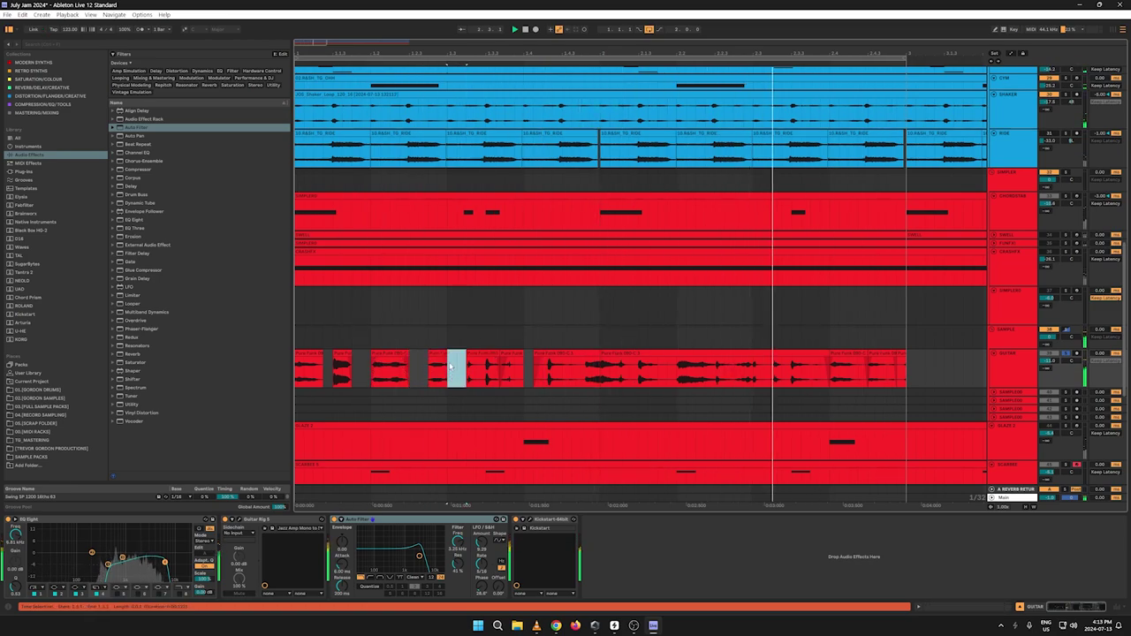
key(Delete)
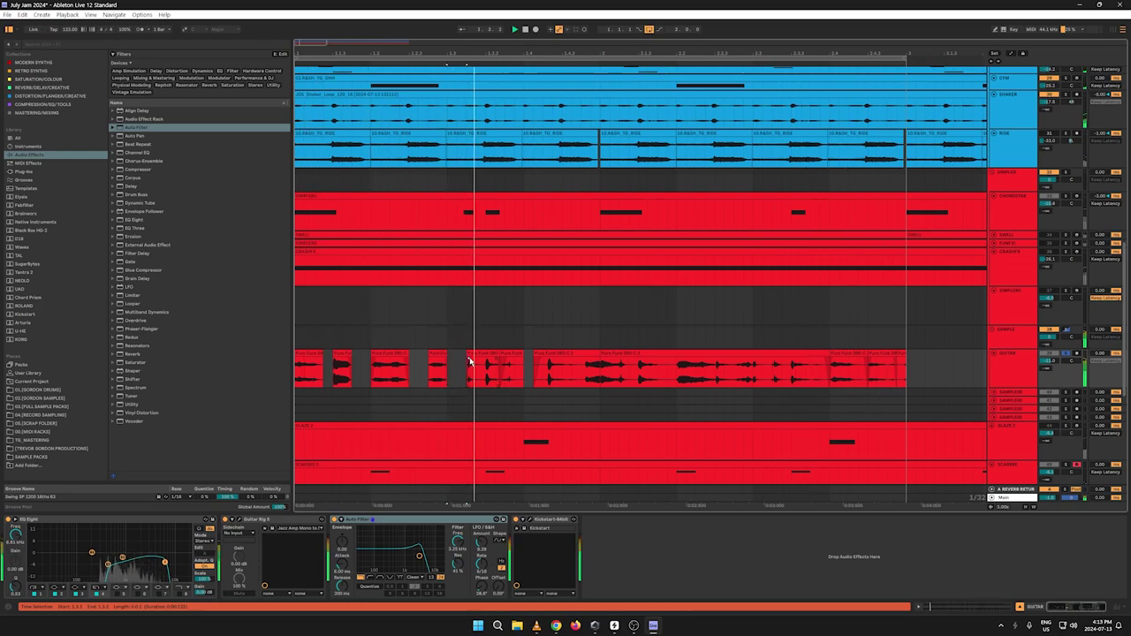
Step: Carve further short gaps through the middle of the GUITAR clip
drag(580, 374, 563, 376)
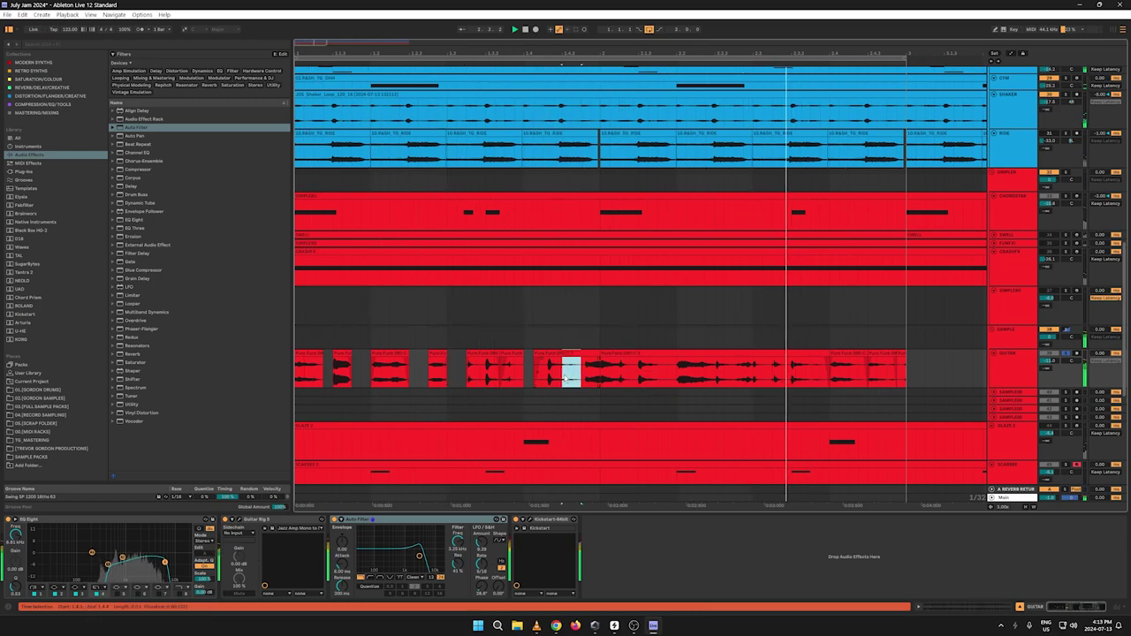
key(Delete)
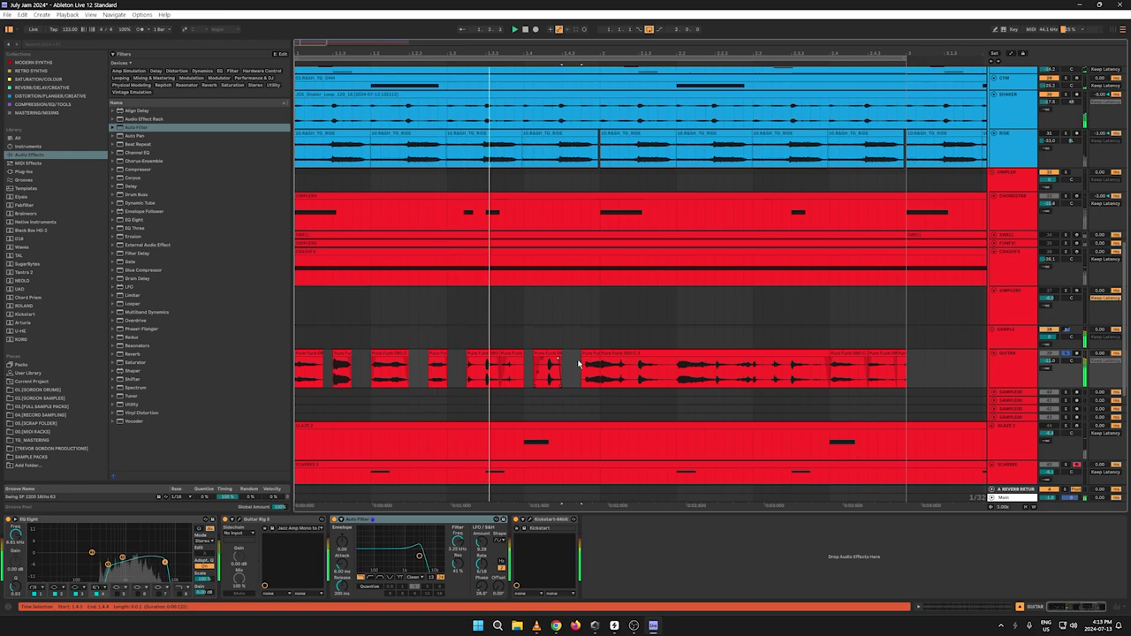
drag(638, 374, 619, 377)
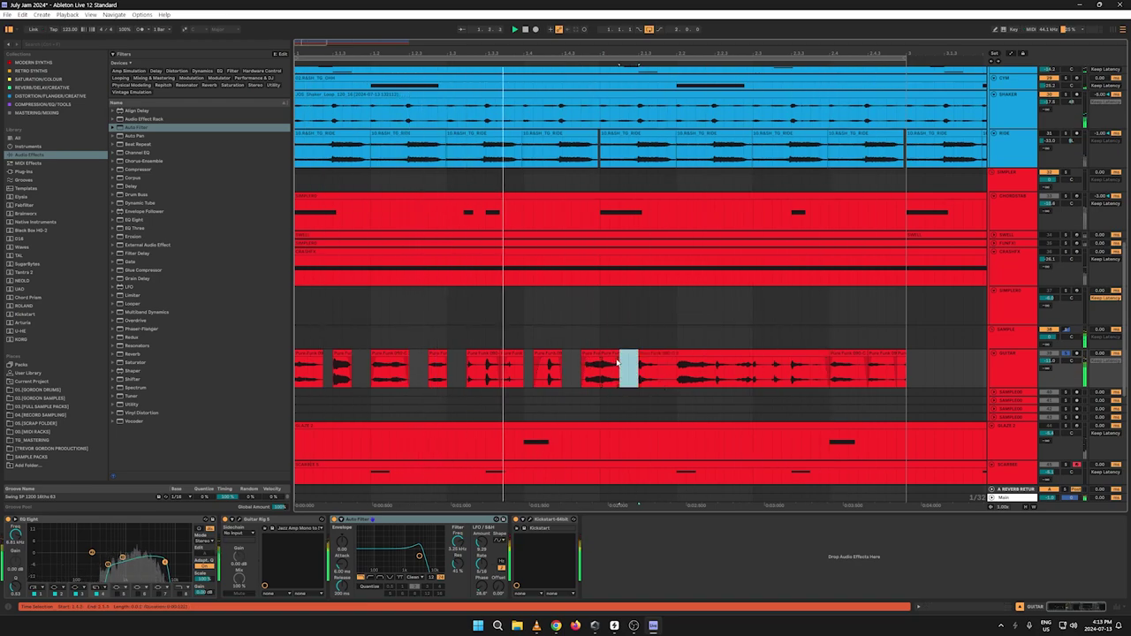
key(Delete)
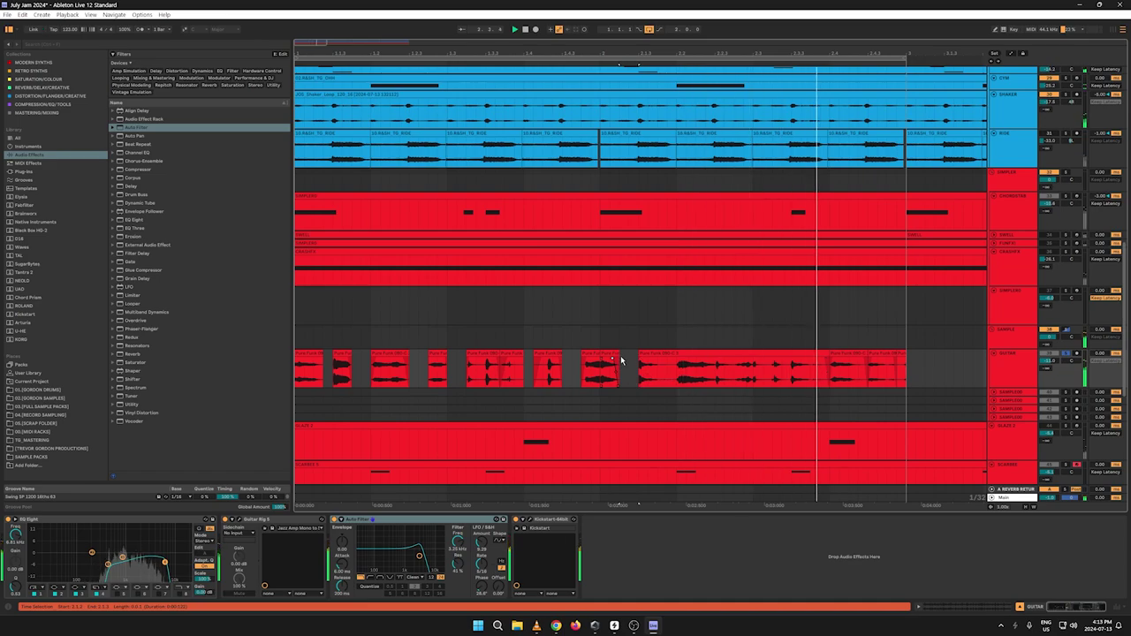
drag(600, 369, 629, 371)
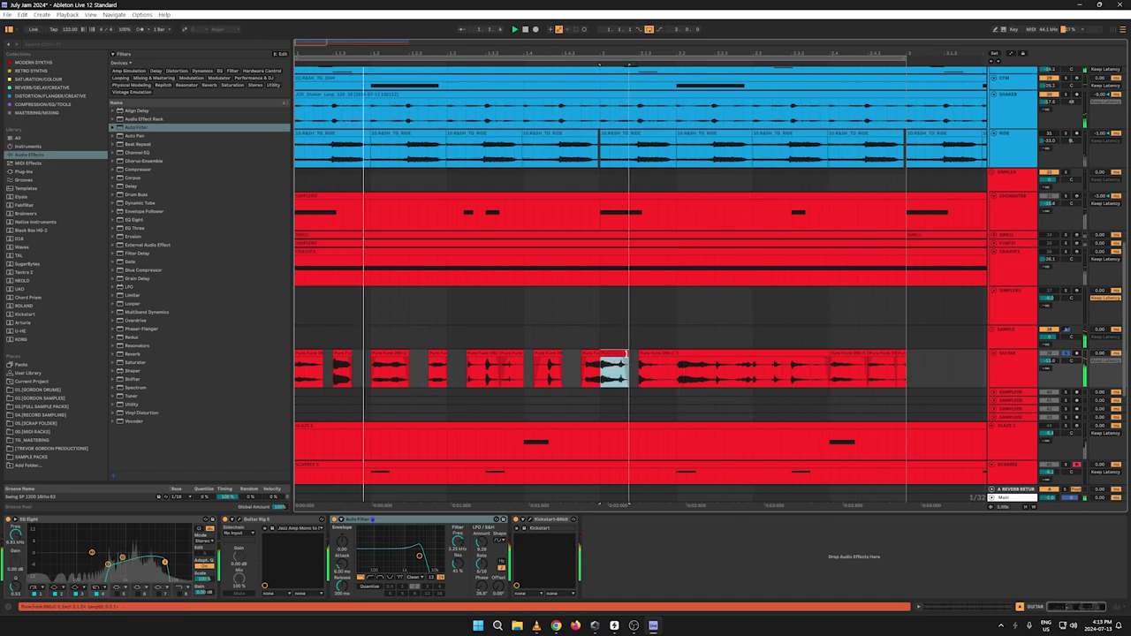
click(640, 362)
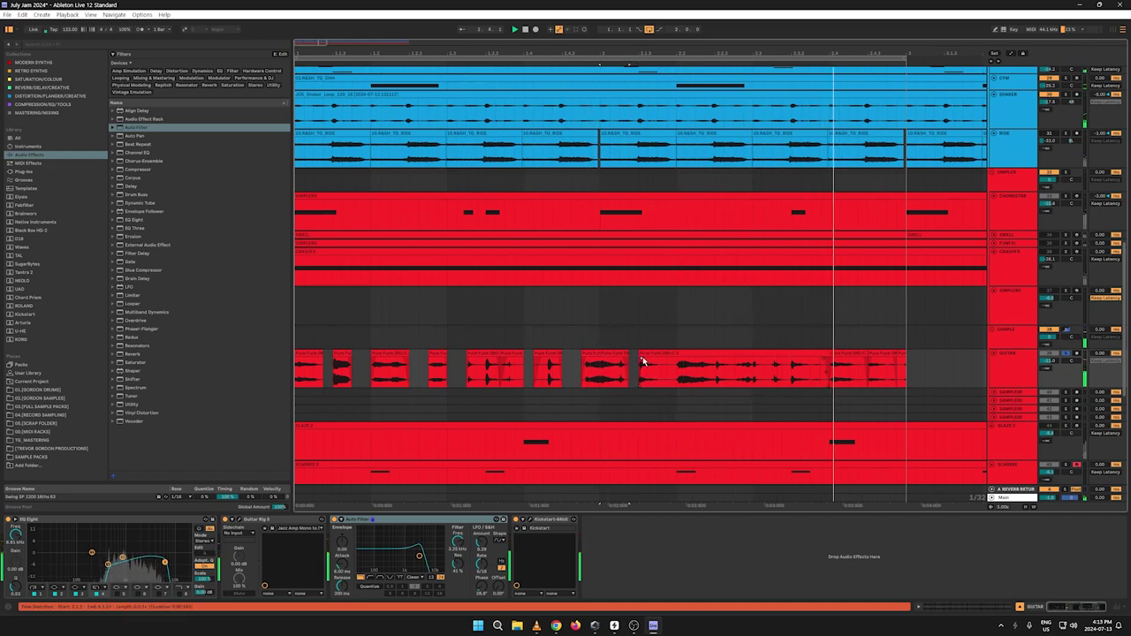
drag(677, 372, 659, 370)
key(Delete)
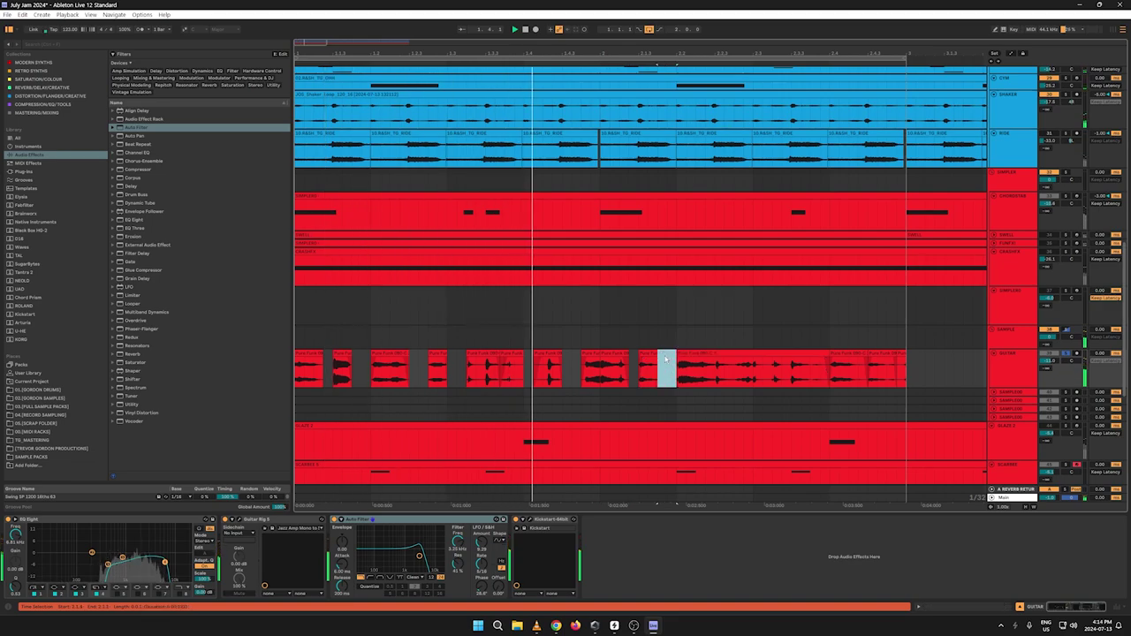
click(655, 362)
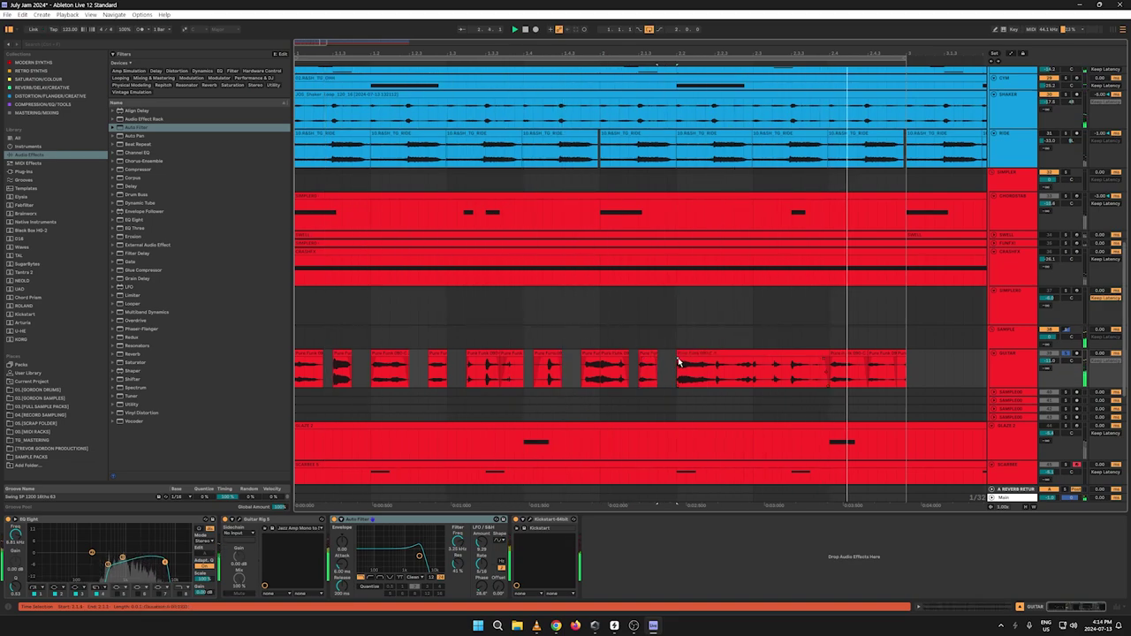
Step: Cut narrow gaps near the end of the GUITAR clip, then select the GUITAR track
drag(734, 377, 726, 376)
key(Delete)
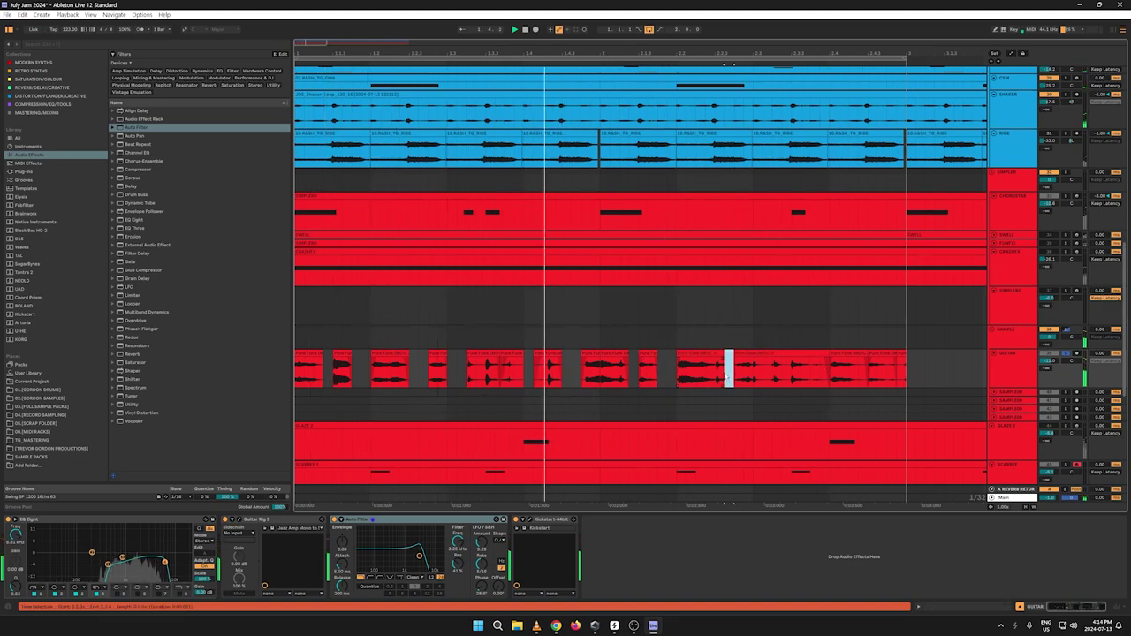
click(736, 362)
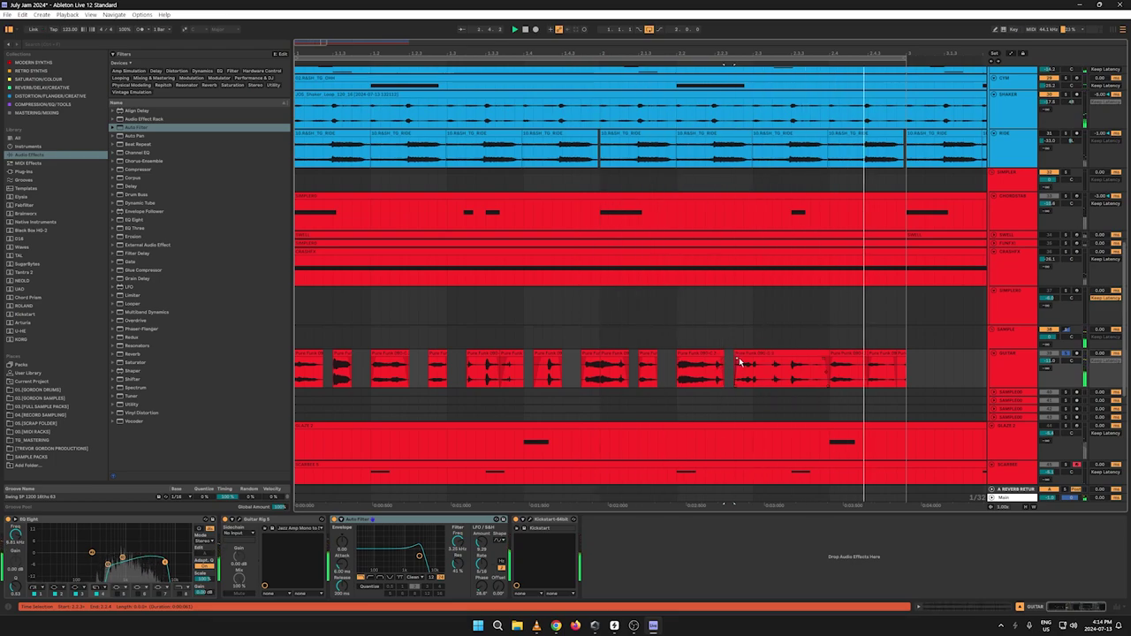
drag(770, 374, 762, 374)
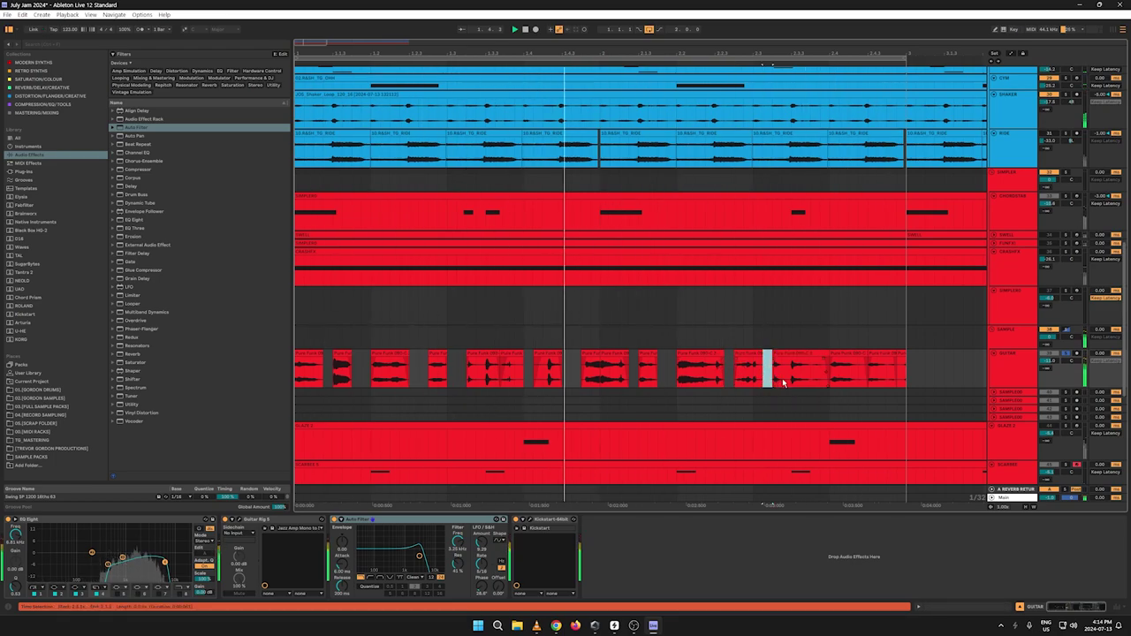
key(Delete)
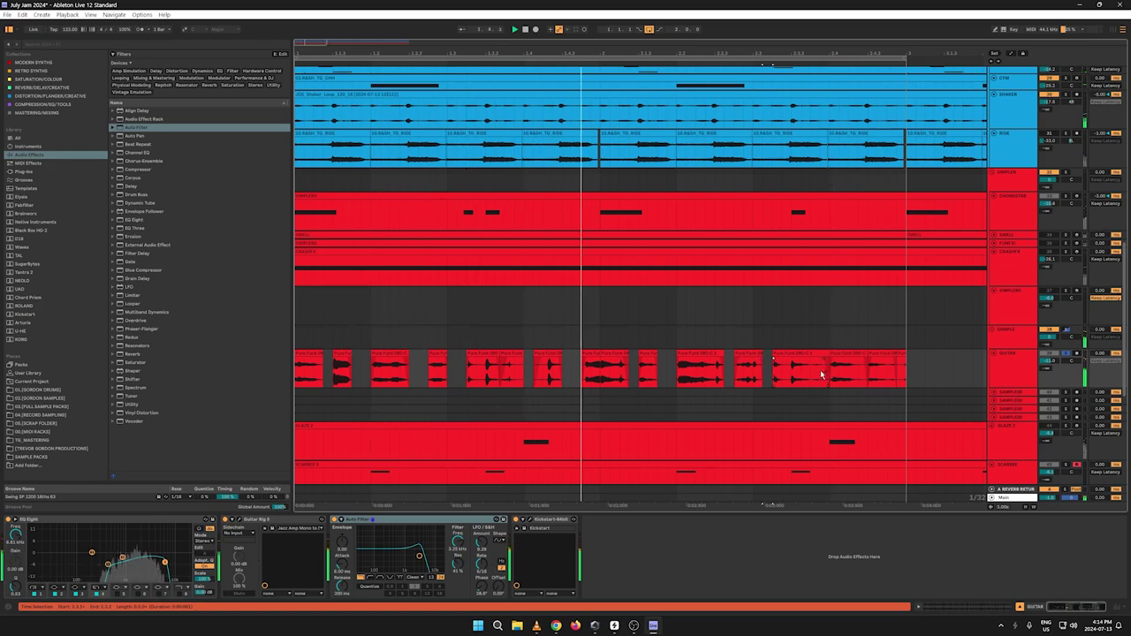
drag(820, 368, 811, 369)
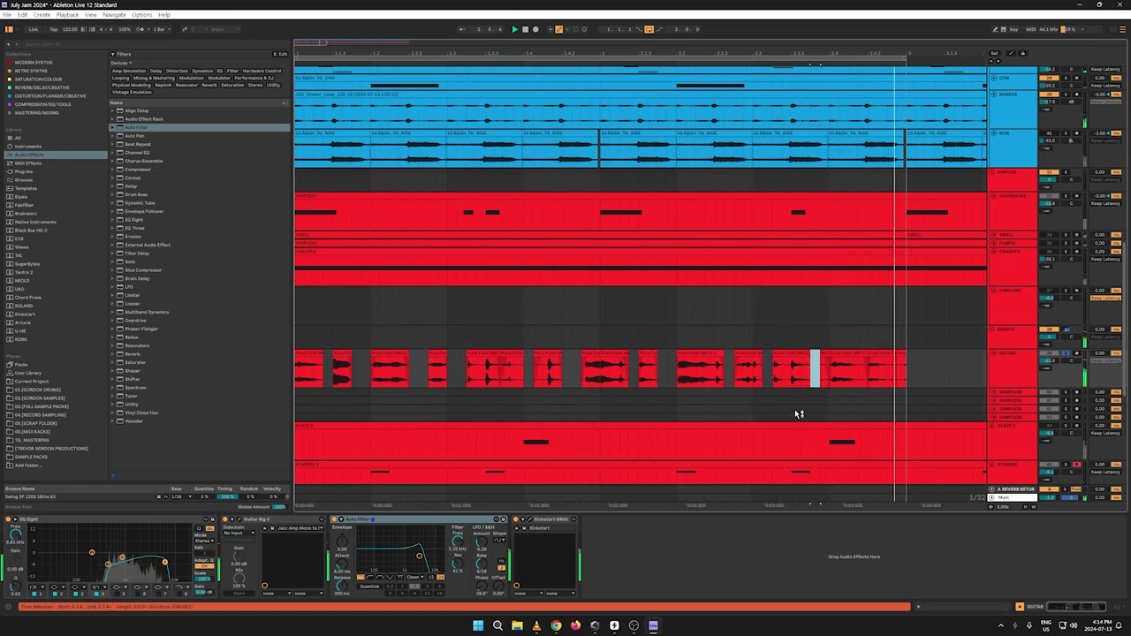
click(1013, 368)
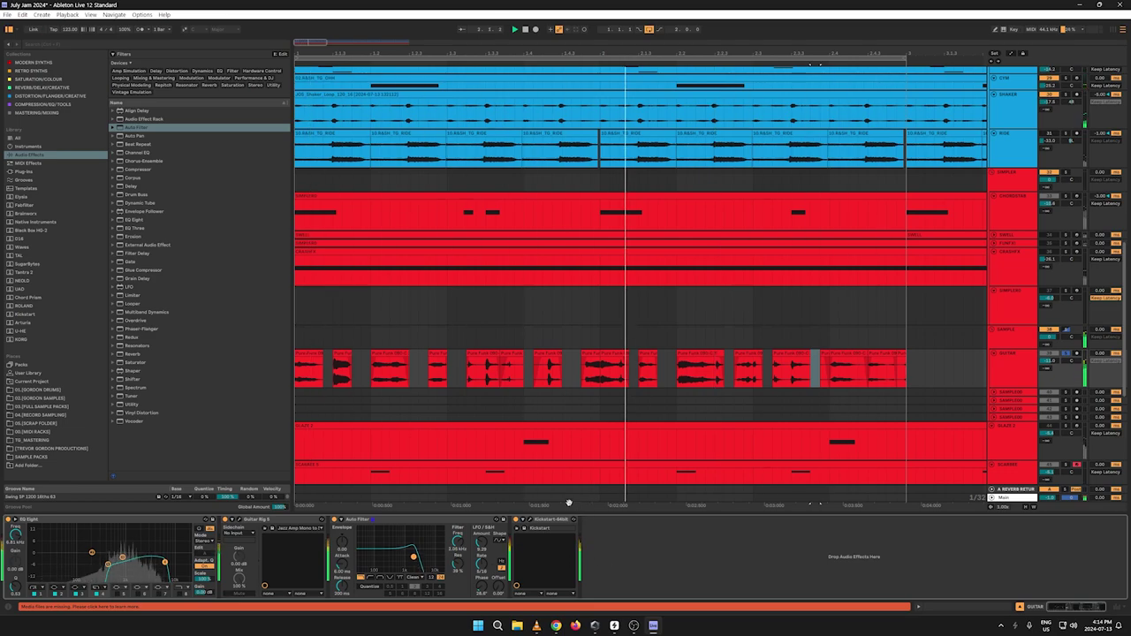
Step: Change the Kickstart ducking curve shape and unsolo the GUITAR track
click(529, 519)
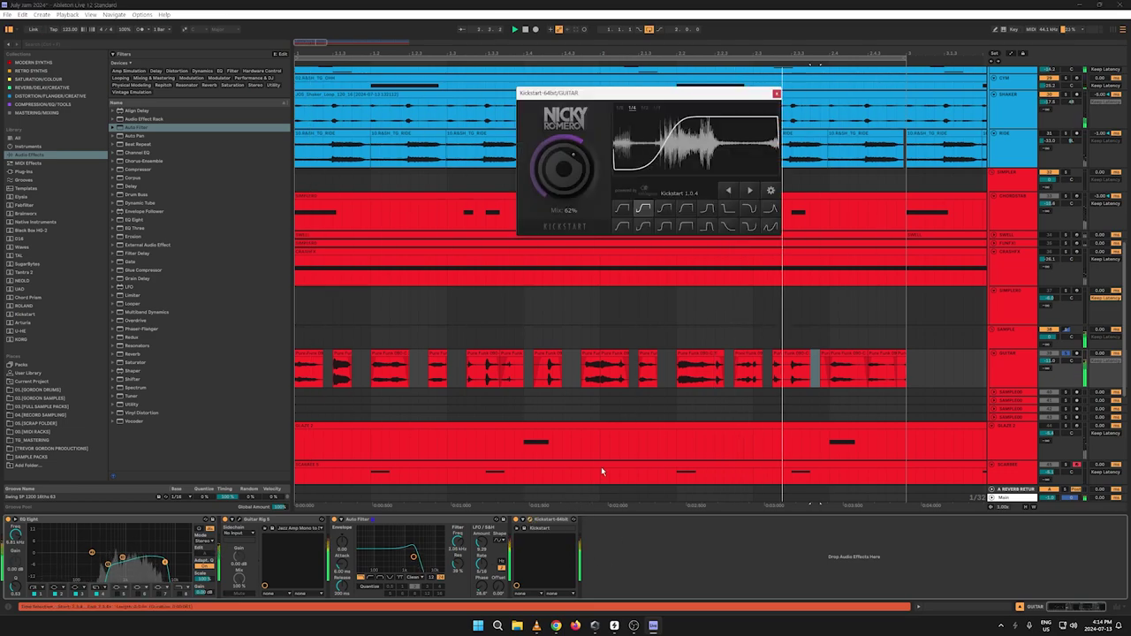
click(662, 211)
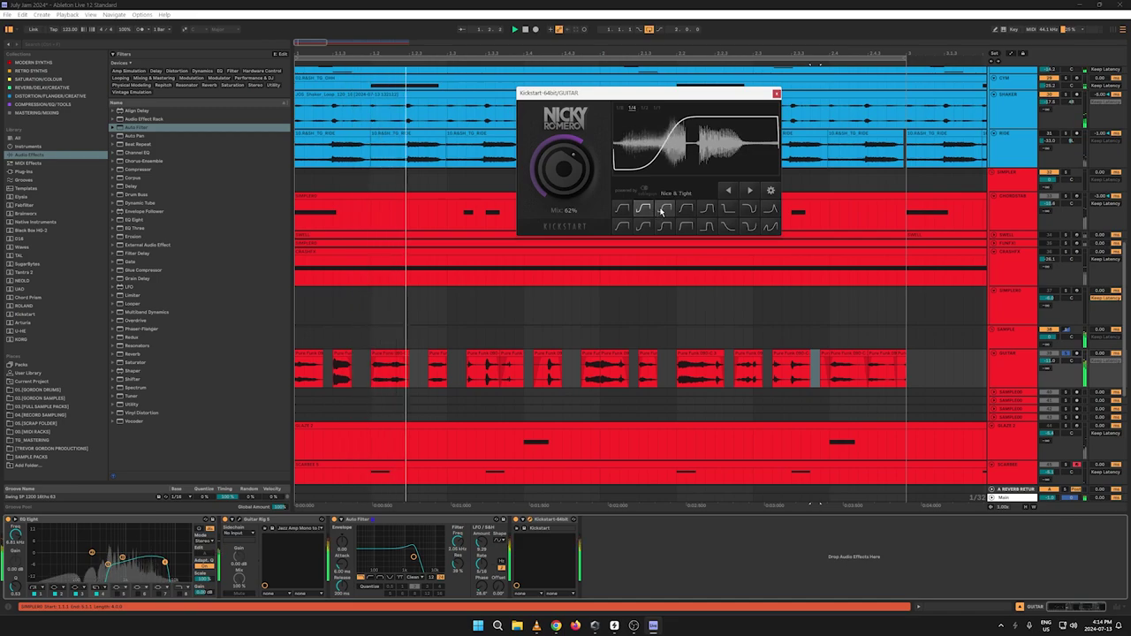
click(776, 94)
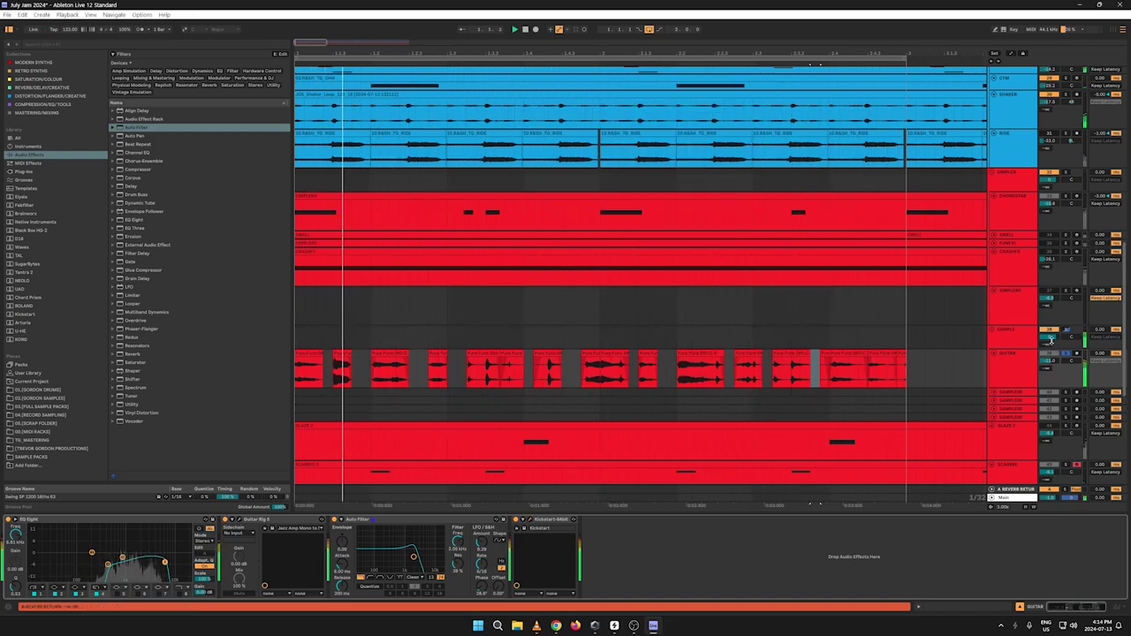
click(1065, 354)
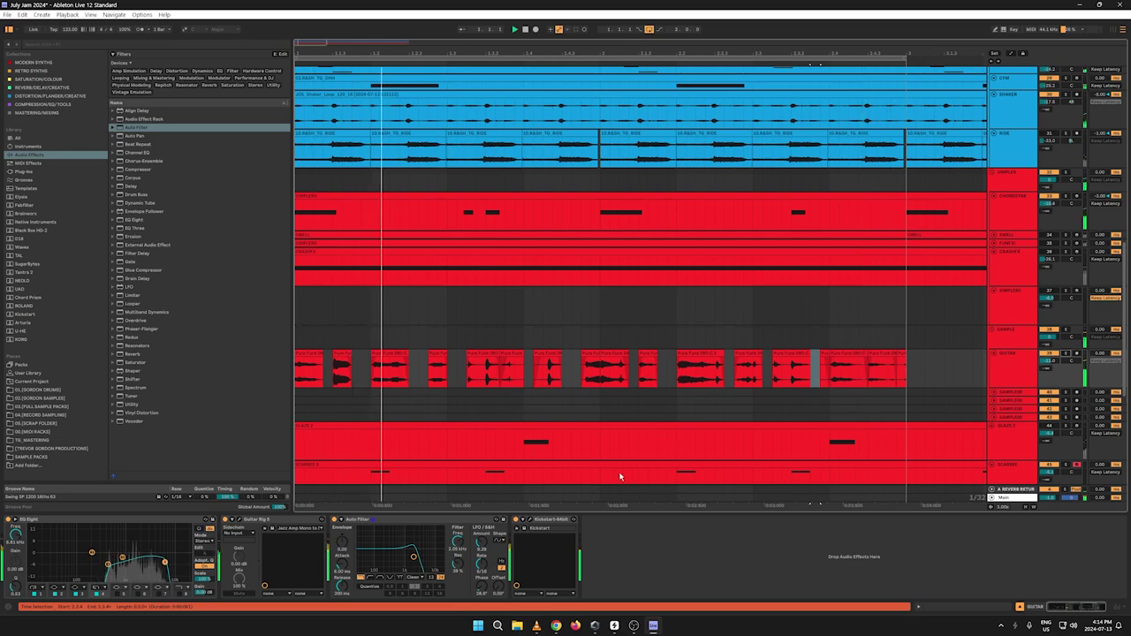
Step: Extend a guitar chop's start to 1.2.4, then open a short chop in Clip View
key(space)
key(space)
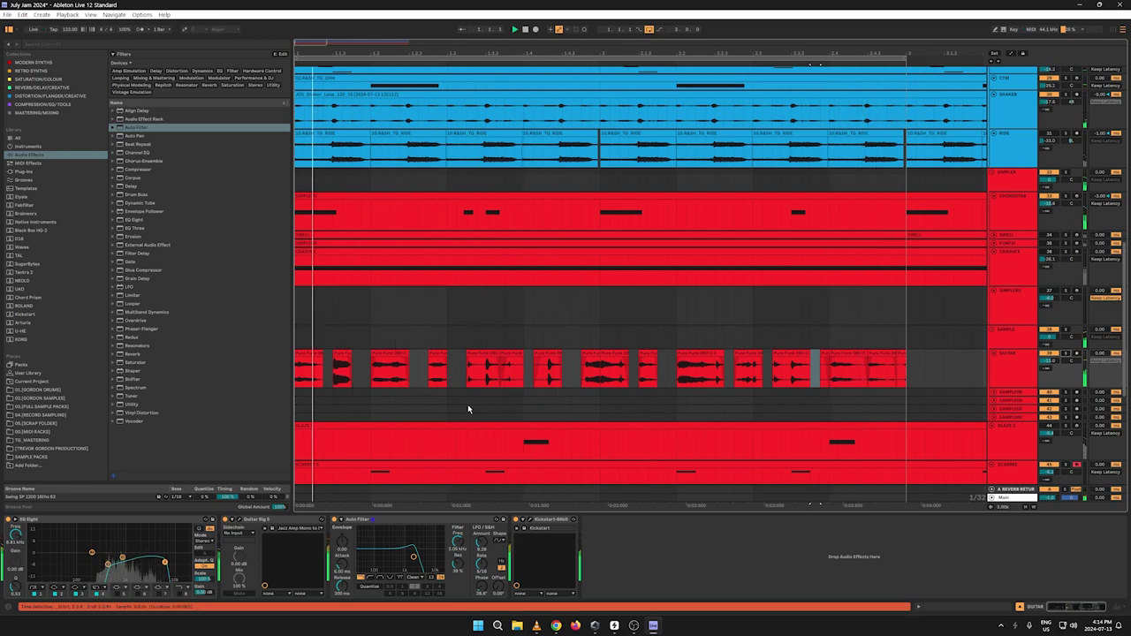
key(space)
key(space)
key(space)
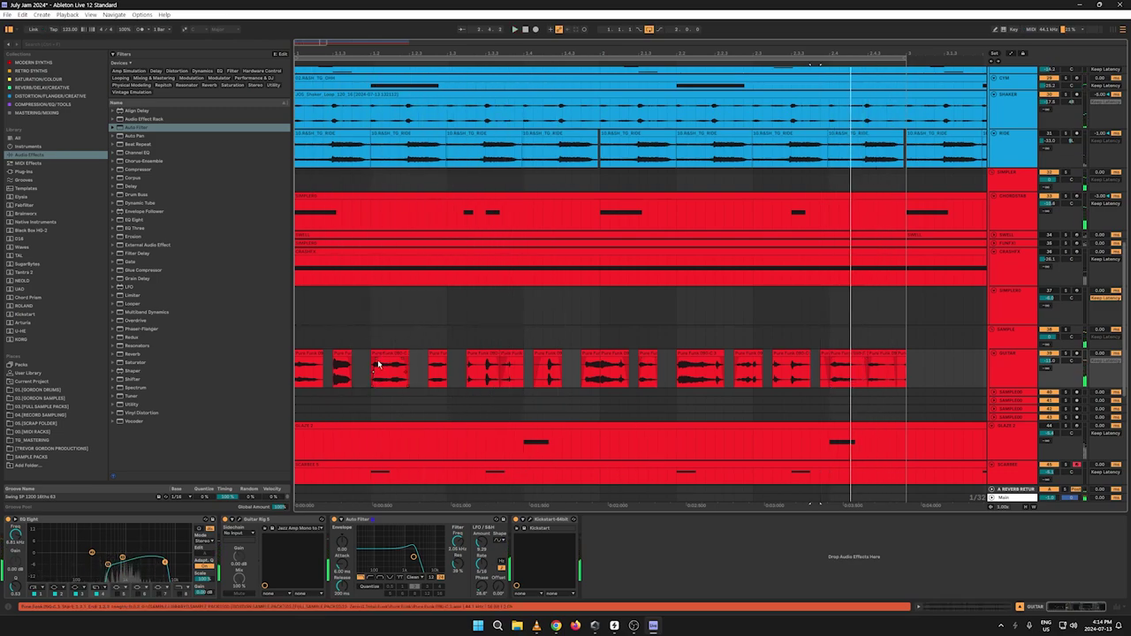
key(space)
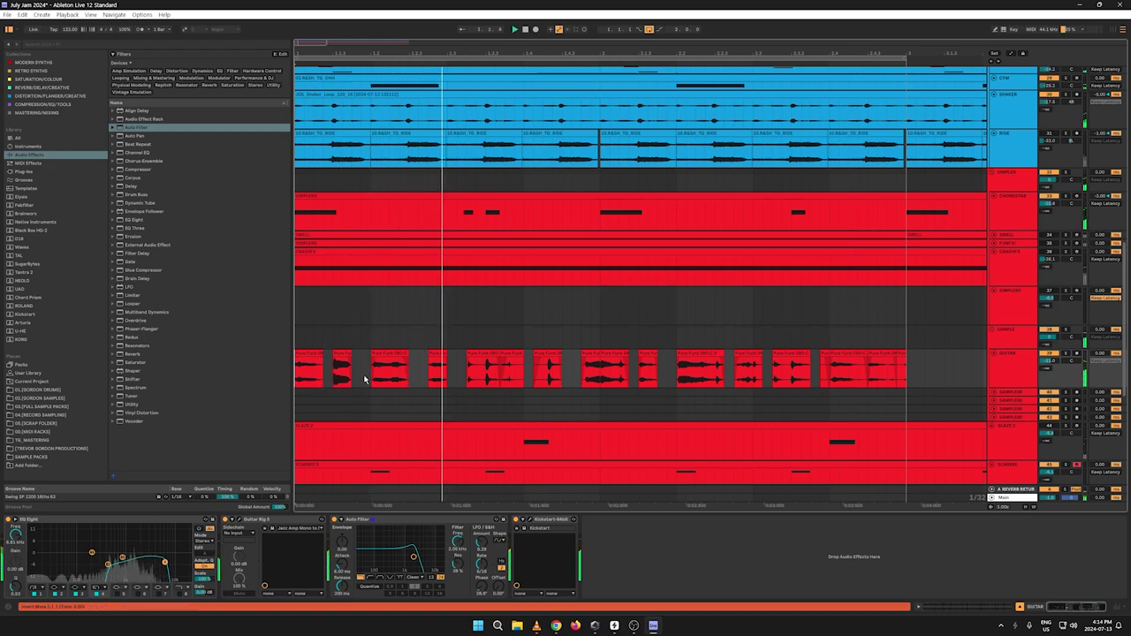
key(space)
key(space)
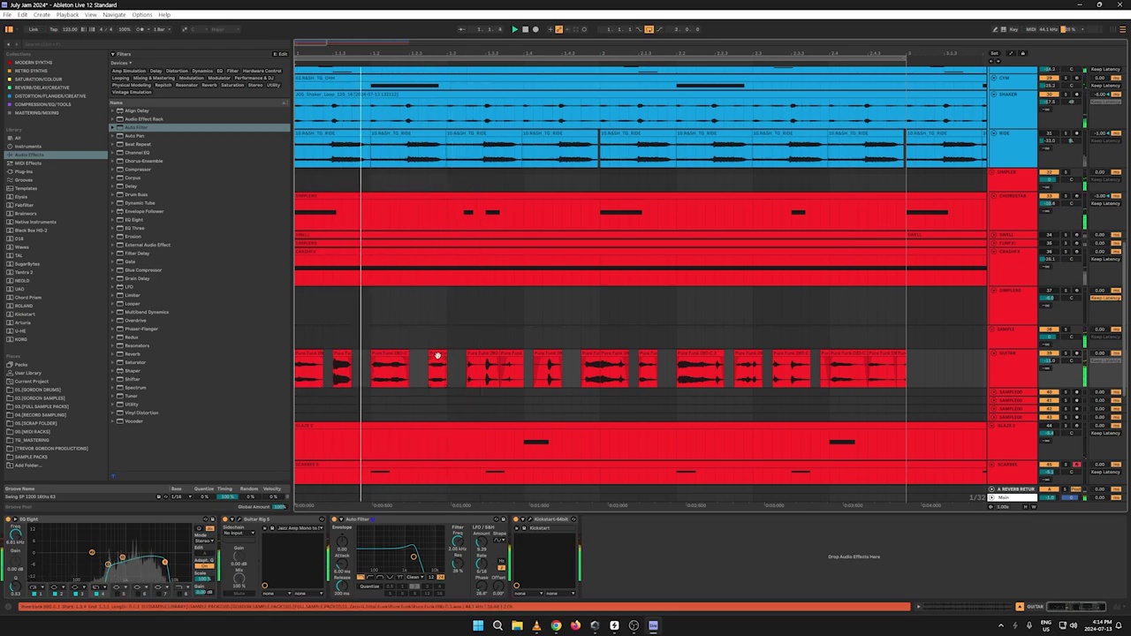
click(441, 358)
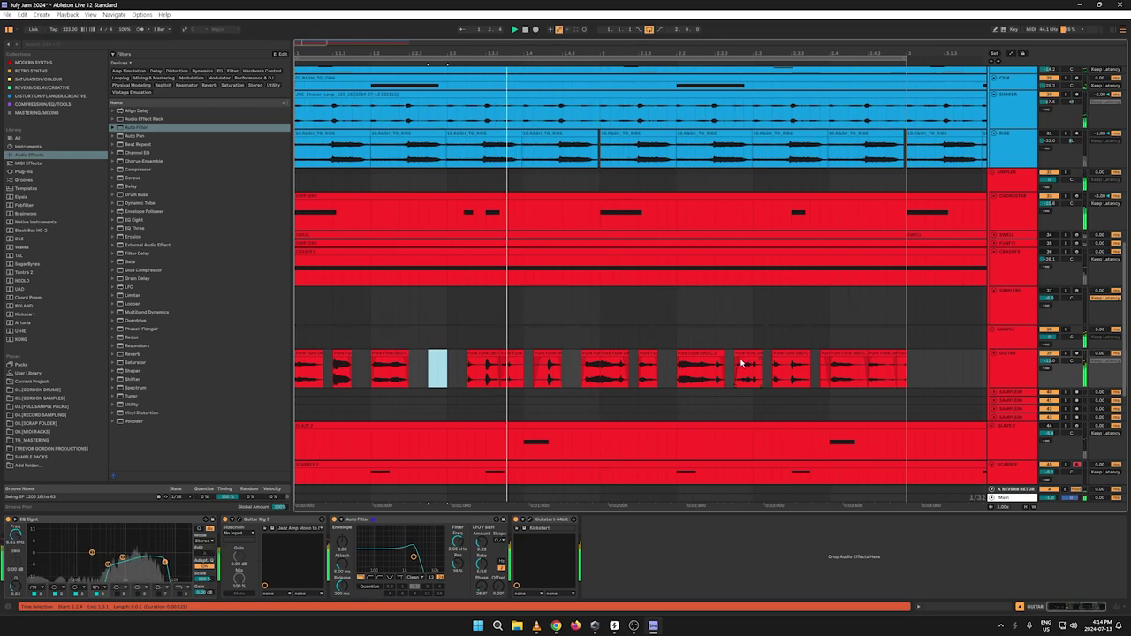
mouse_move(430, 355)
mouse_down()
mouse_move(420, 356)
mouse_move(457, 353)
mouse_up()
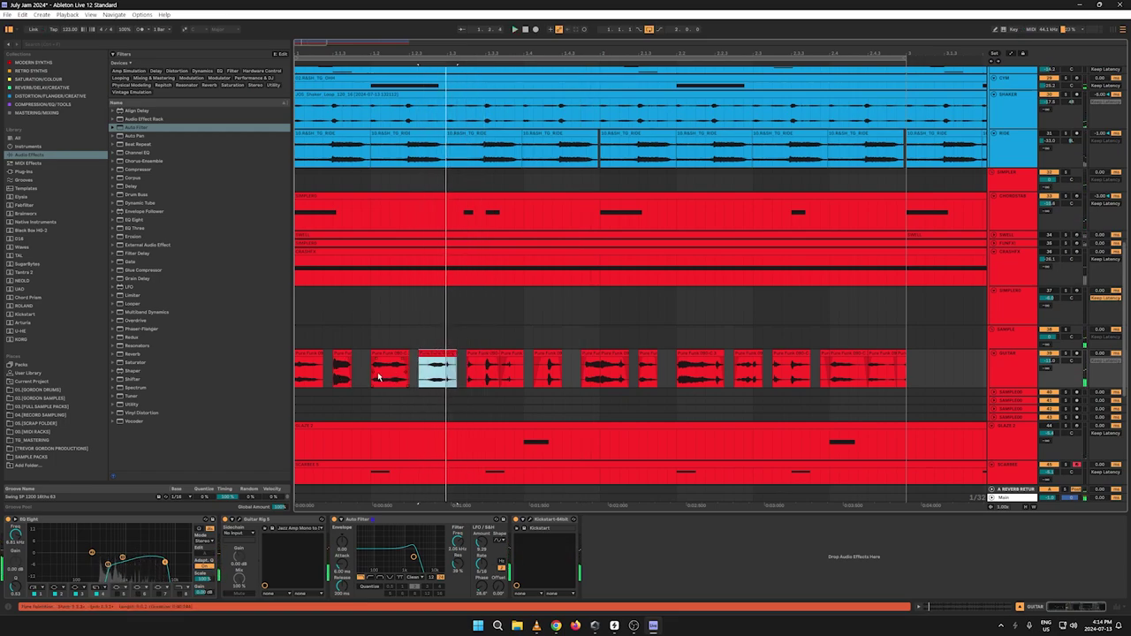
click(341, 356)
double_click(341, 356)
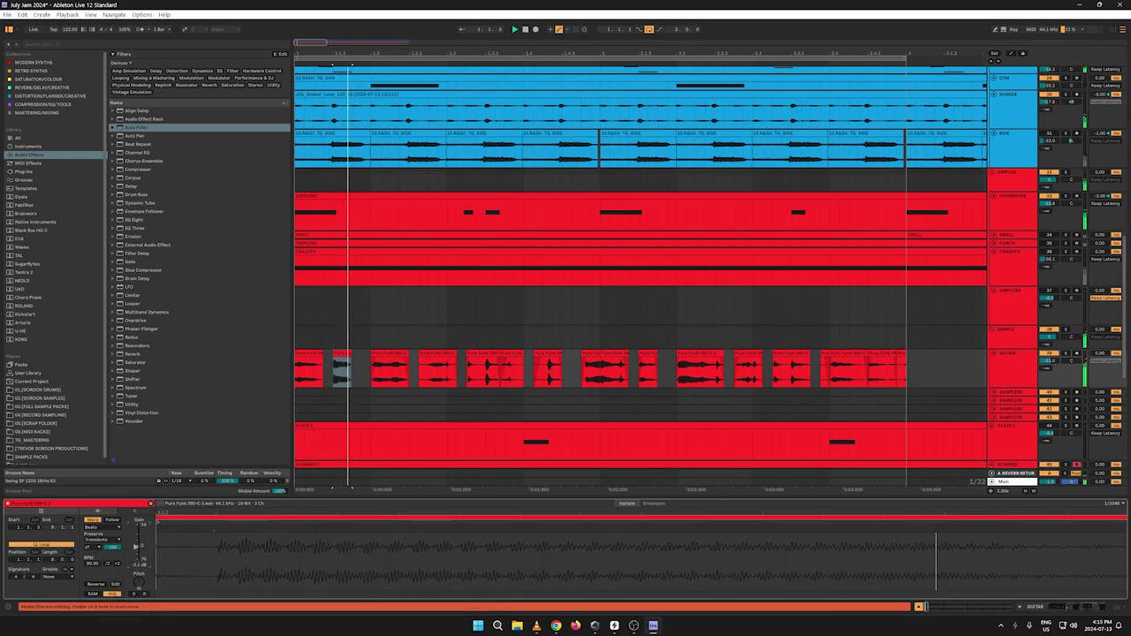
Step: Lower two guitar chops' clip gain (one to about -2.8 dB) and pull down the GUITAR fader
click(699, 358)
drag(136, 546, 136, 548)
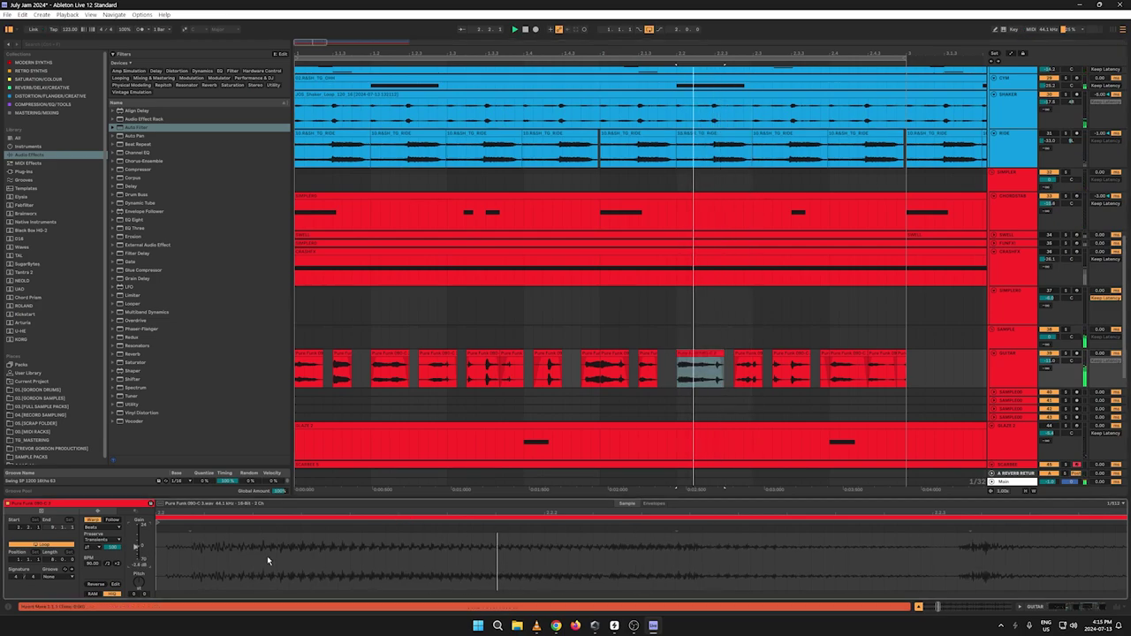
click(609, 354)
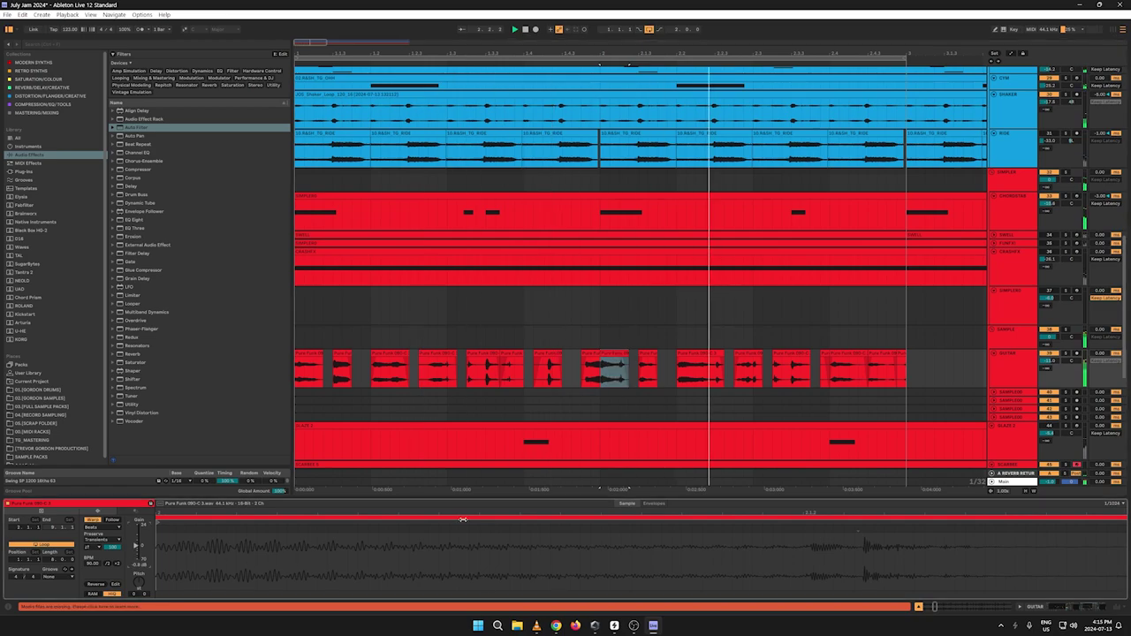
click(592, 354)
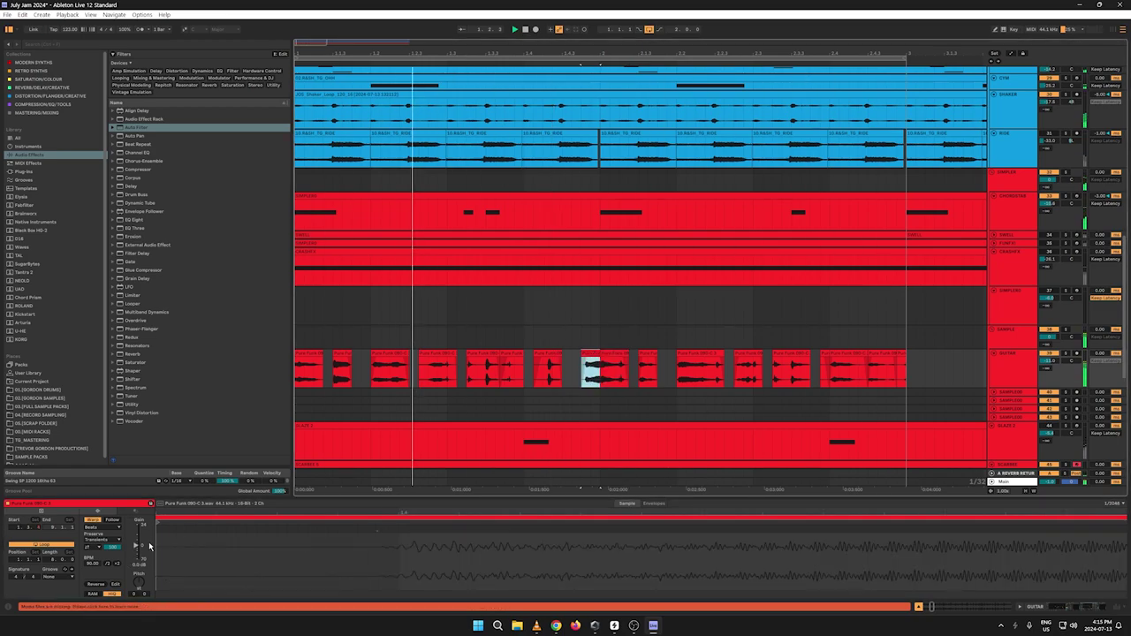
drag(136, 546, 137, 546)
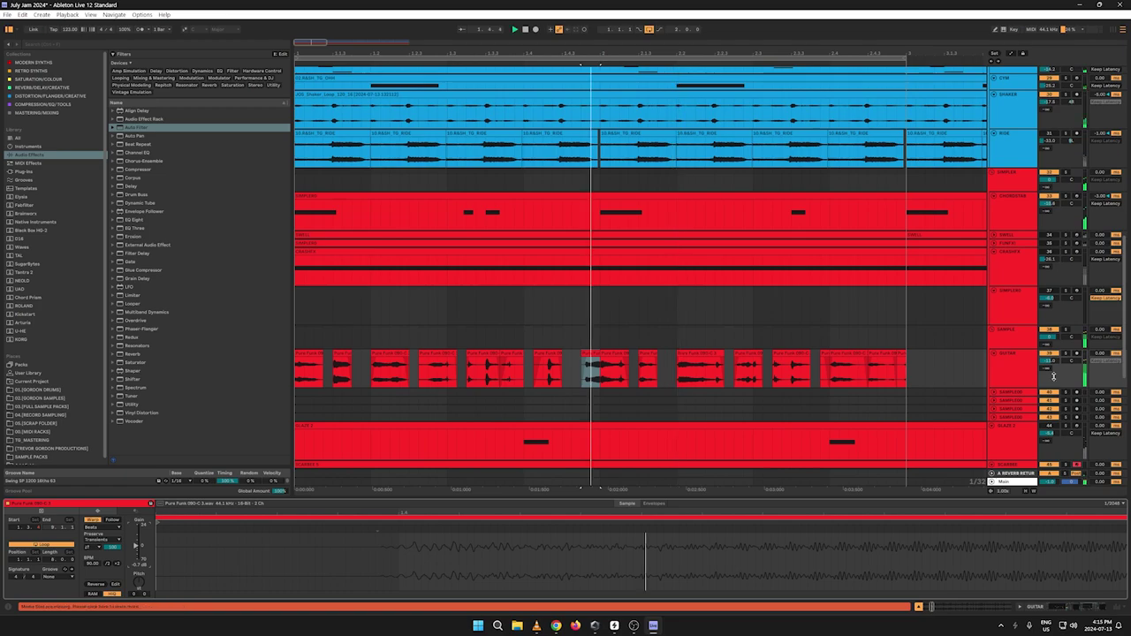
drag(1049, 360, 1049, 375)
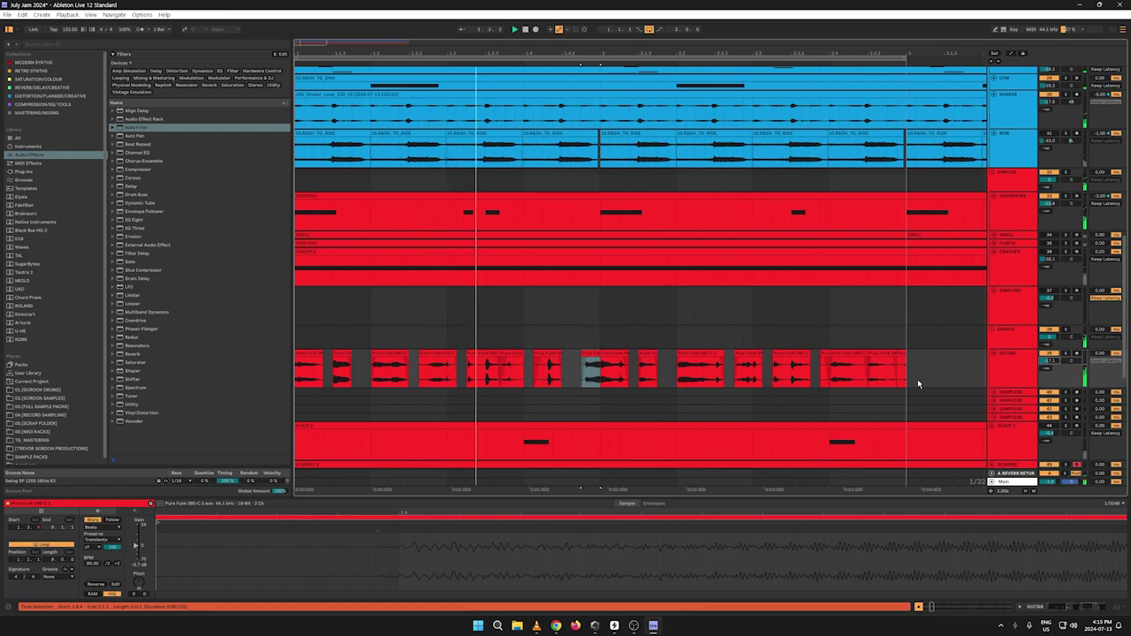
Step: Lengthen an early guitar chop's fade-out and retrim the ends of two chops
click(1011, 375)
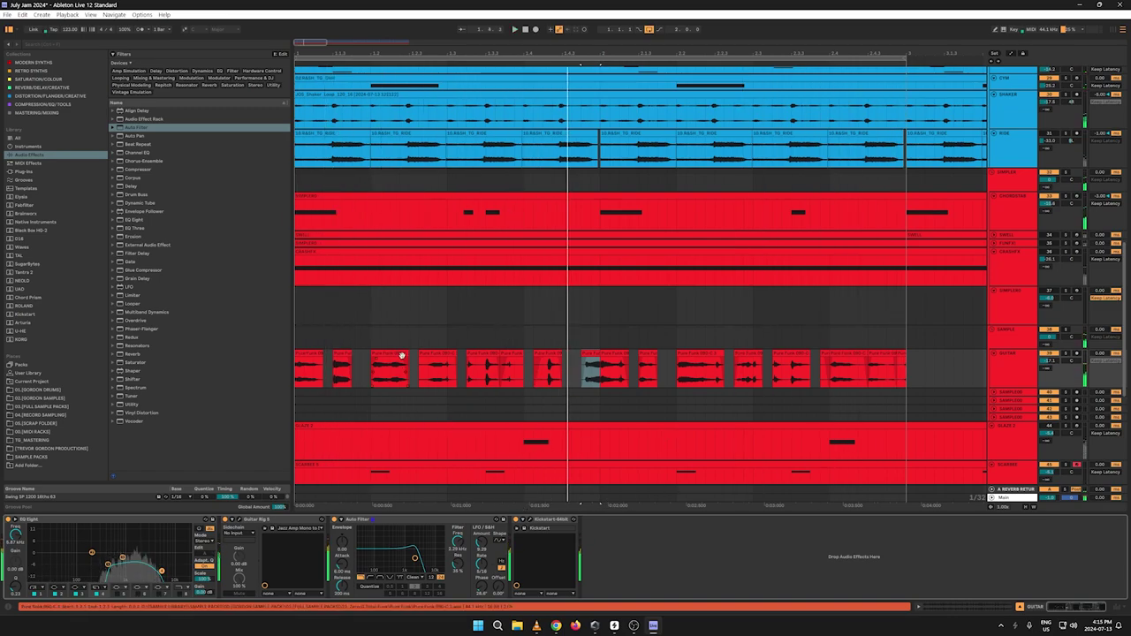
key(space)
key(space)
key(space)
drag(406, 358, 368, 368)
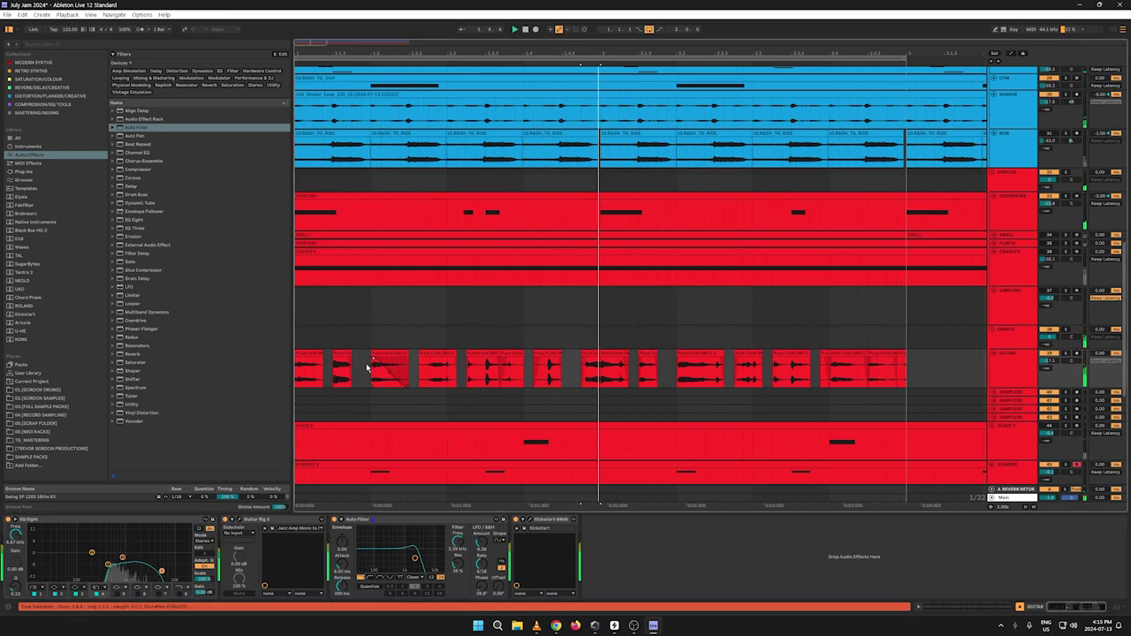
key(space)
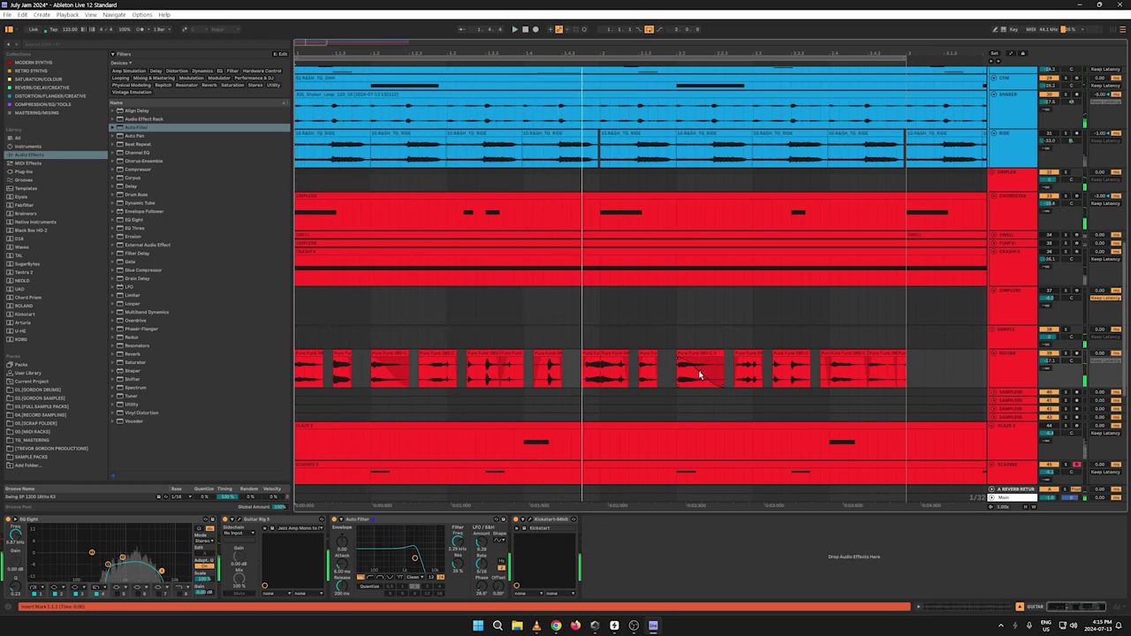
key(space)
key(space)
drag(722, 353, 706, 354)
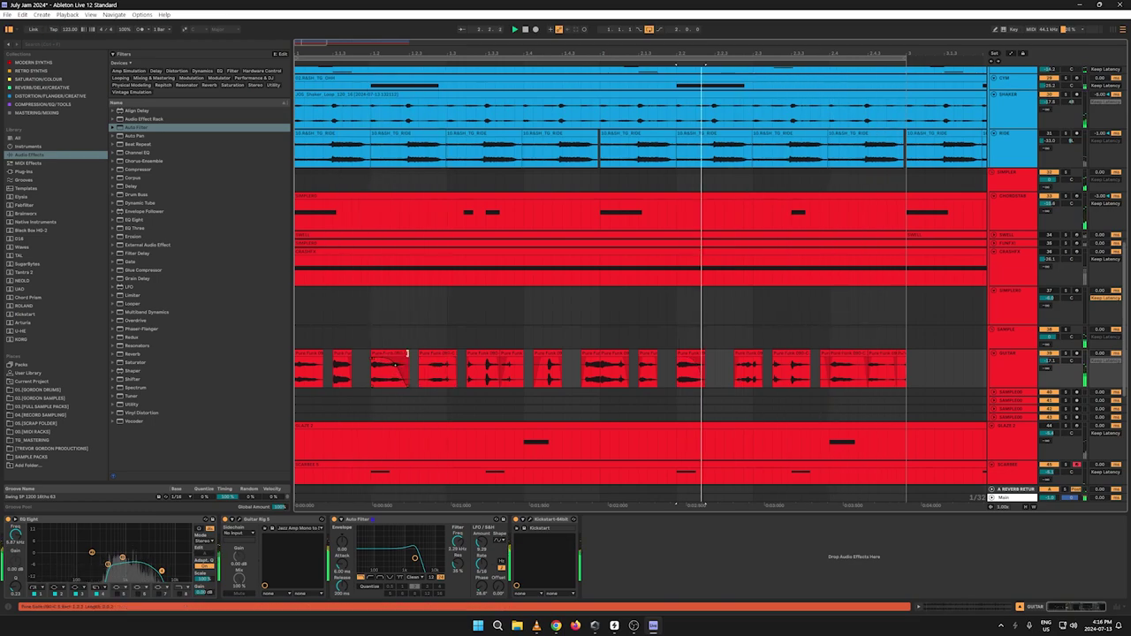
drag(406, 354, 389, 354)
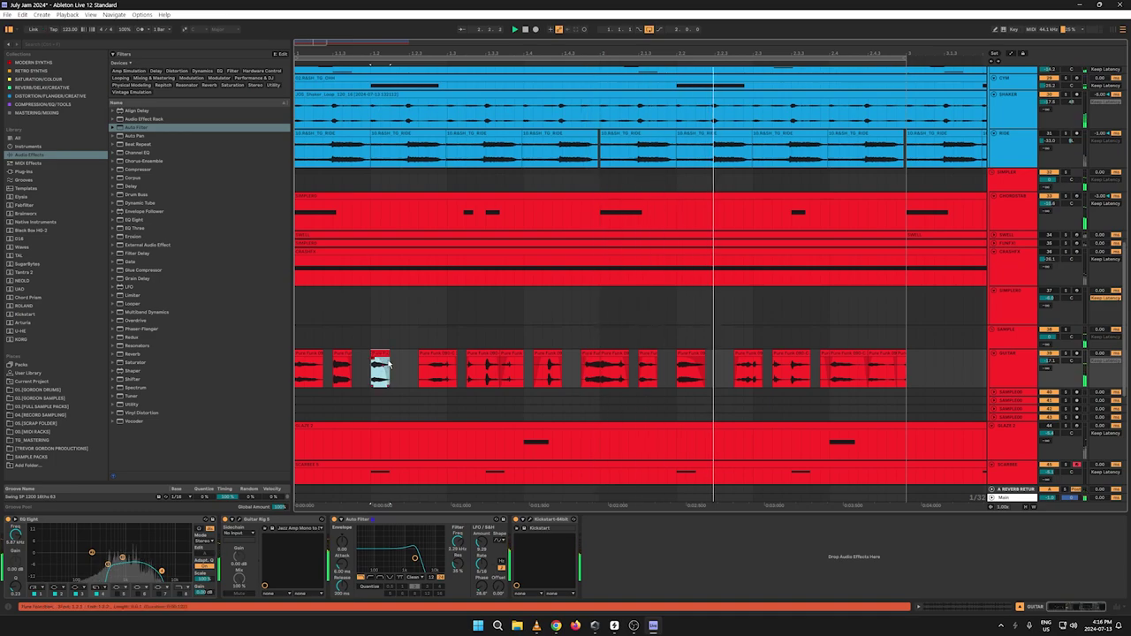
drag(390, 354, 390, 355)
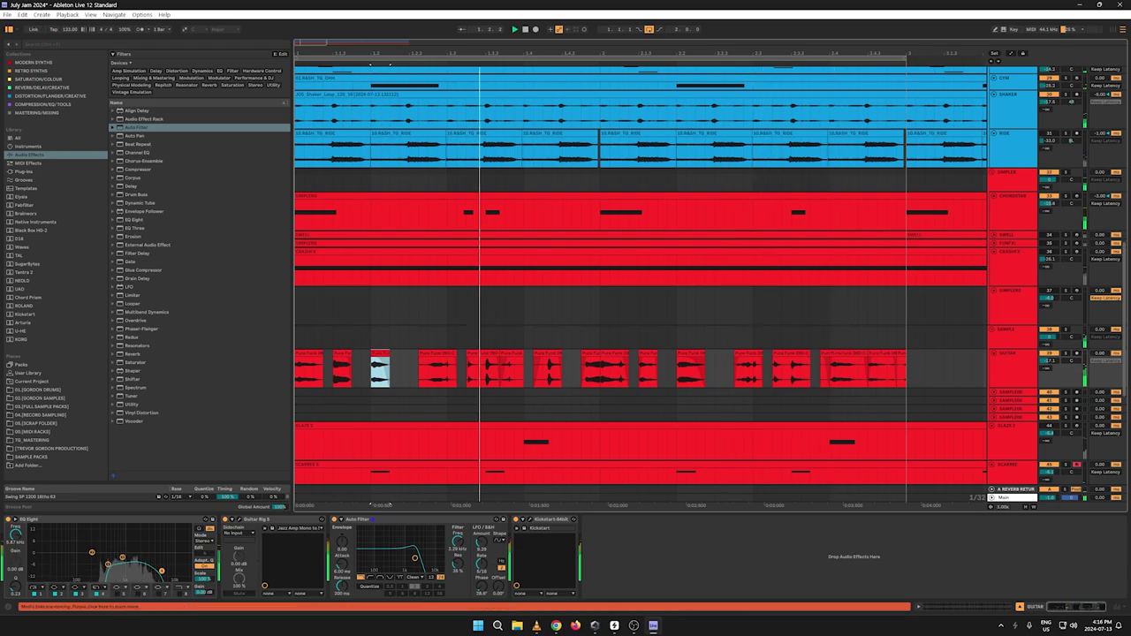
drag(565, 56, 566, 13)
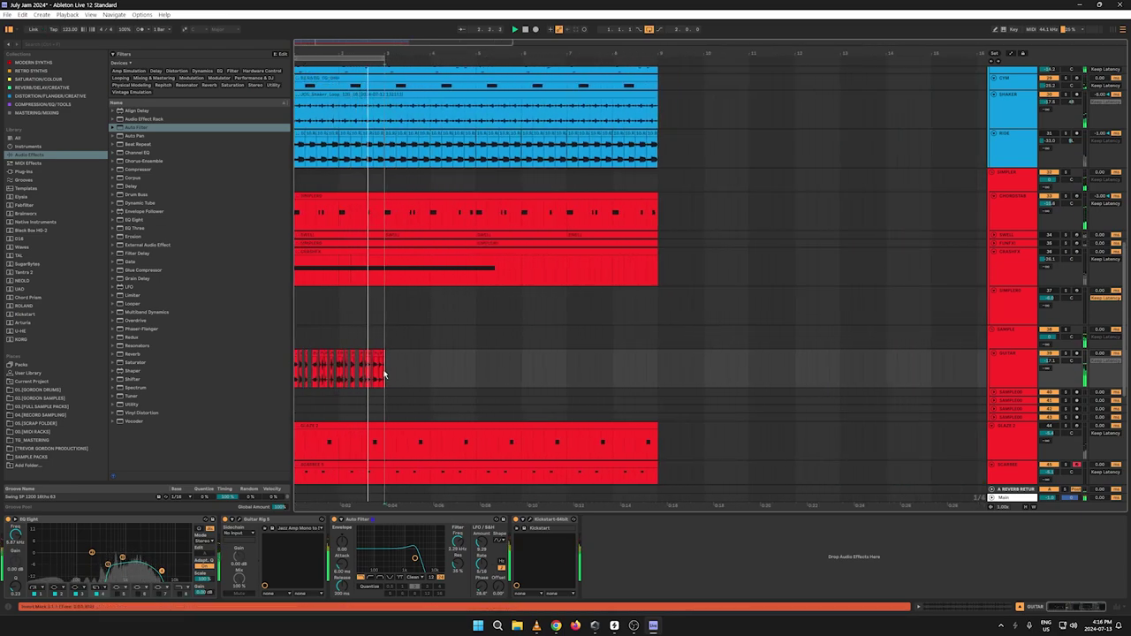
Step: Duplicate the chopped guitar phrase with Ctrl+D and consolidate the whole span into one clip
click(382, 371)
key(ctrl+d)
key(ctrl+d)
key(ctrl+d)
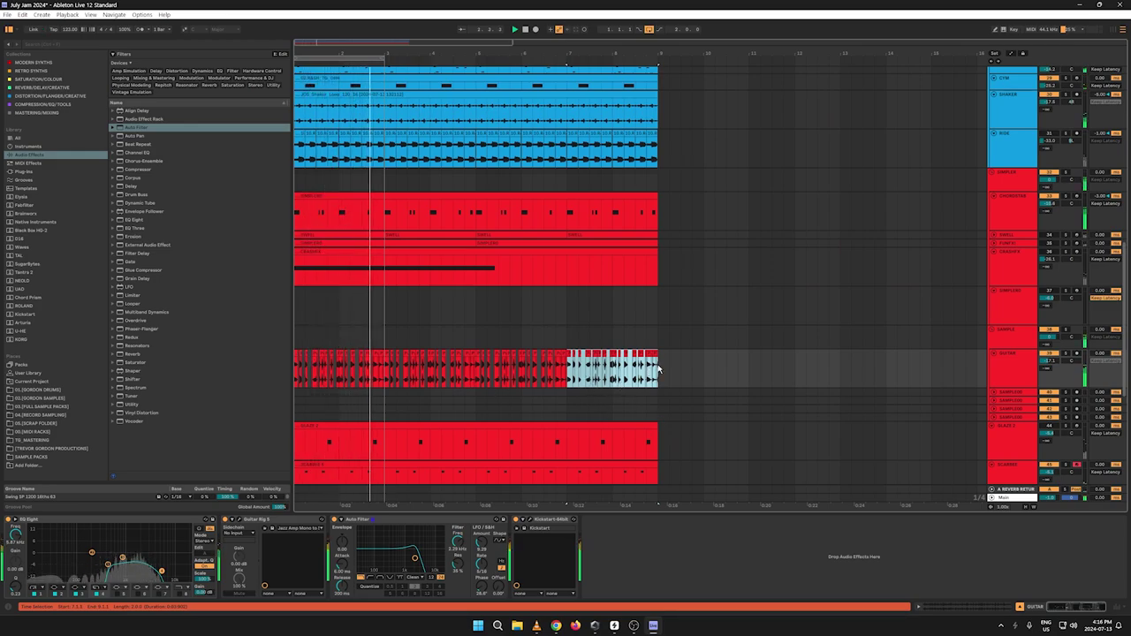
drag(654, 371, 271, 381)
right_click(313, 353)
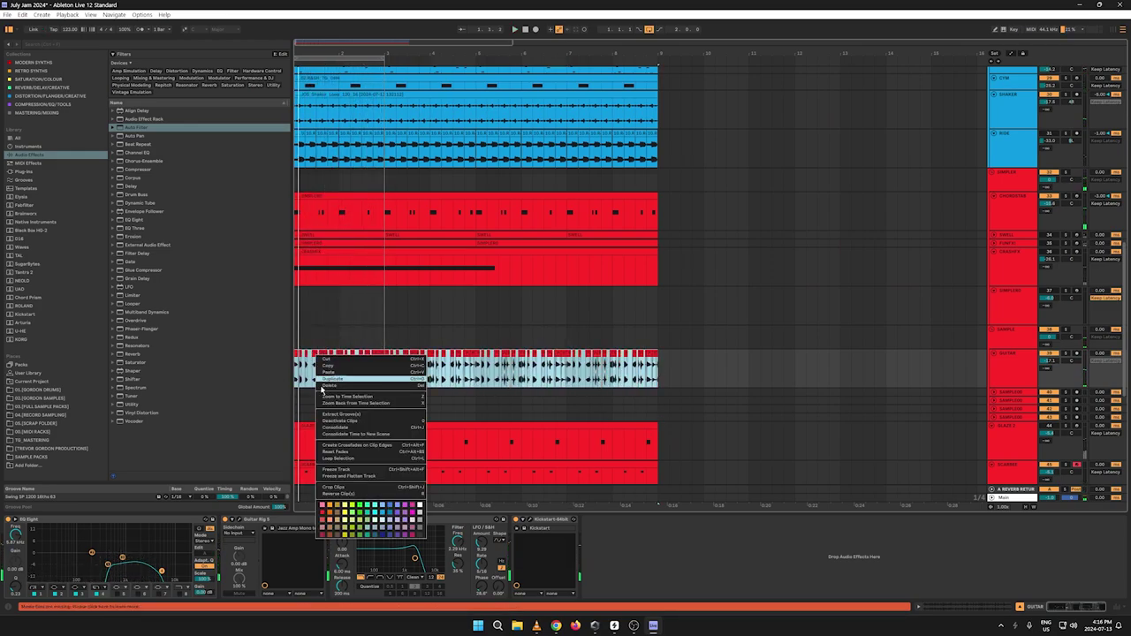
click(325, 428)
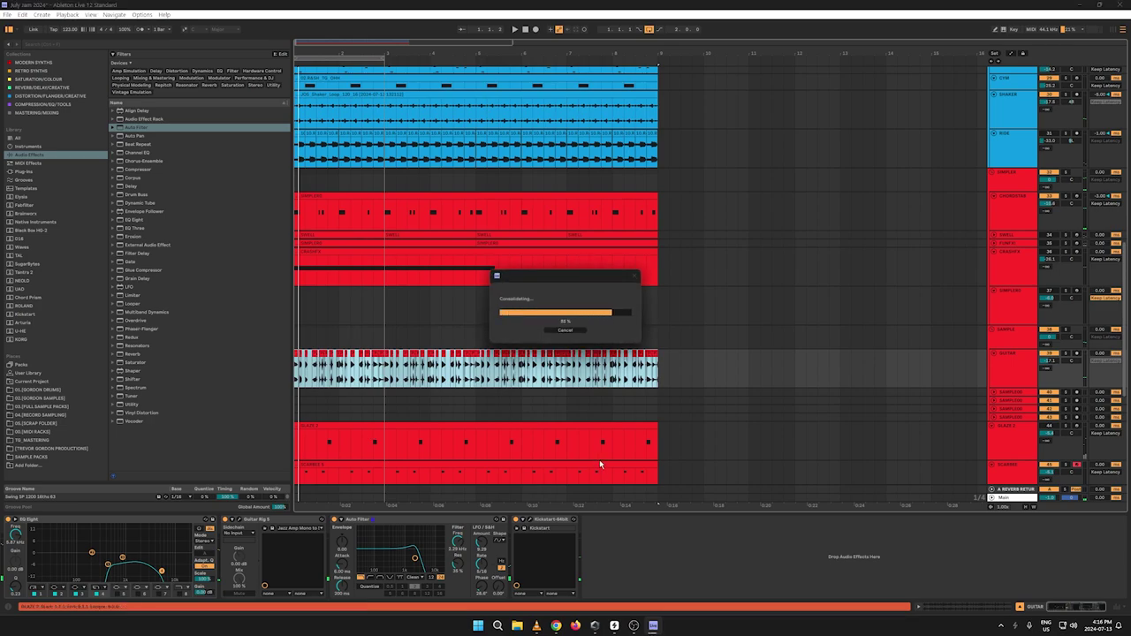
key(space)
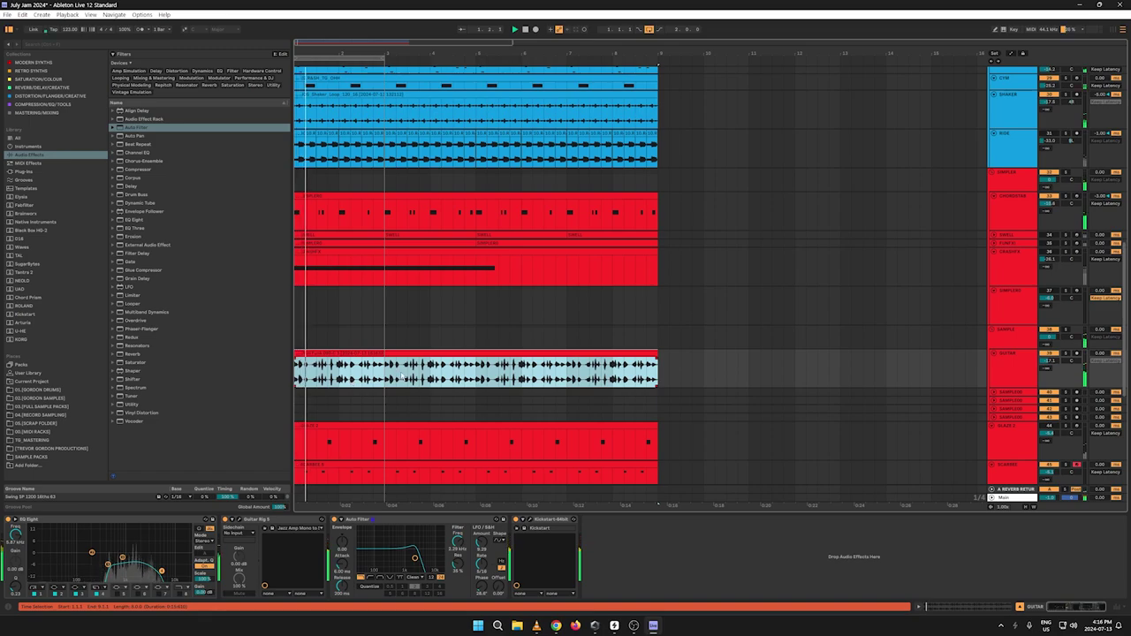
Step: Duplicate the guitar clip's first two bars over bars 3–5 and extend the loop brace
drag(390, 378, 168, 372)
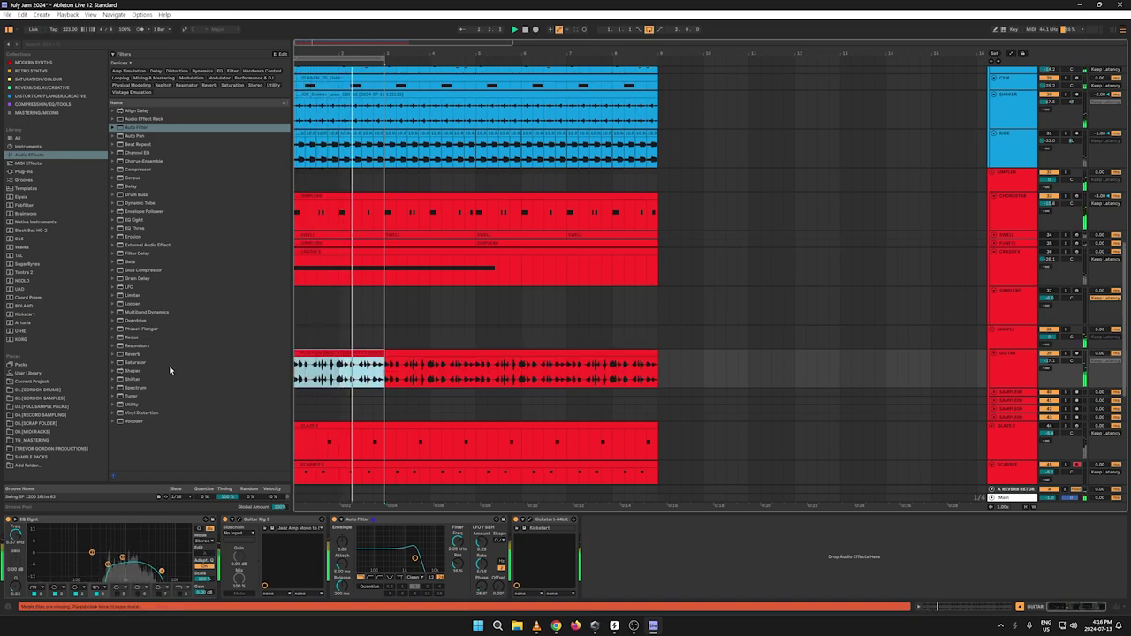
key(ctrl+d)
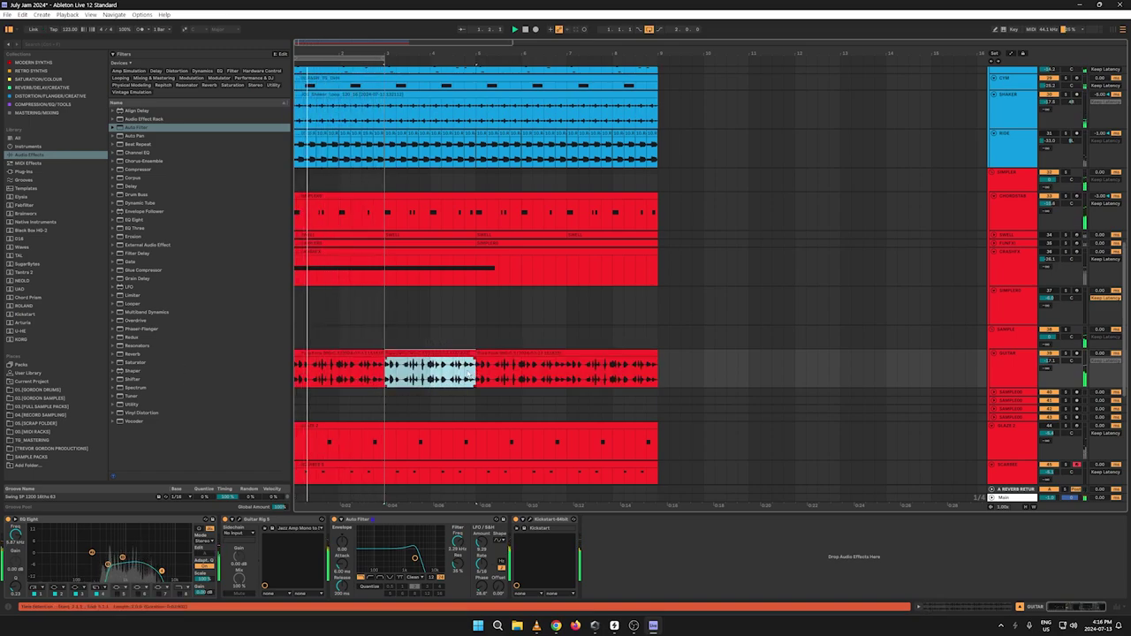
click(467, 374)
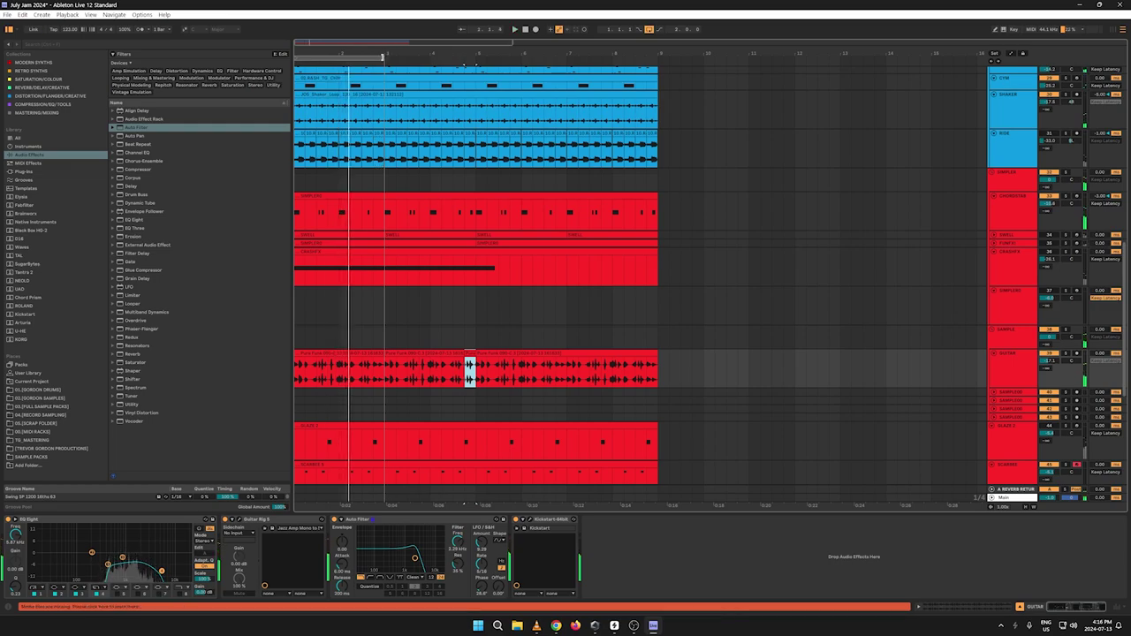
drag(382, 57, 465, 67)
key(space)
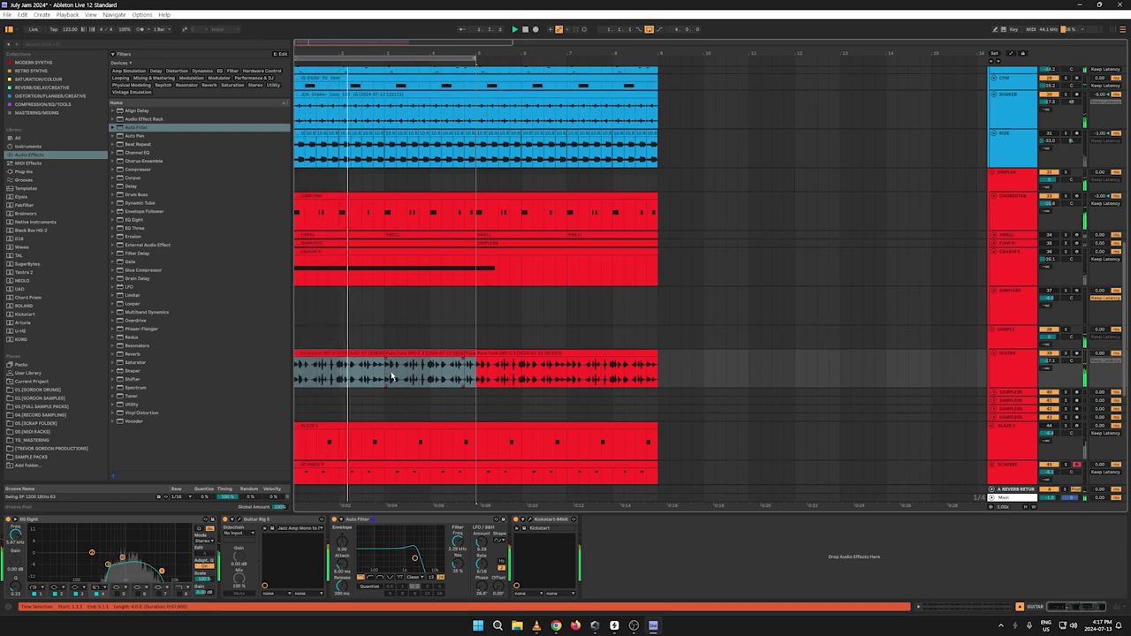
click(457, 367)
Step: Repeat short guitar slices right after themselves for stutters, then select bar 5 to the clip end
click(442, 375)
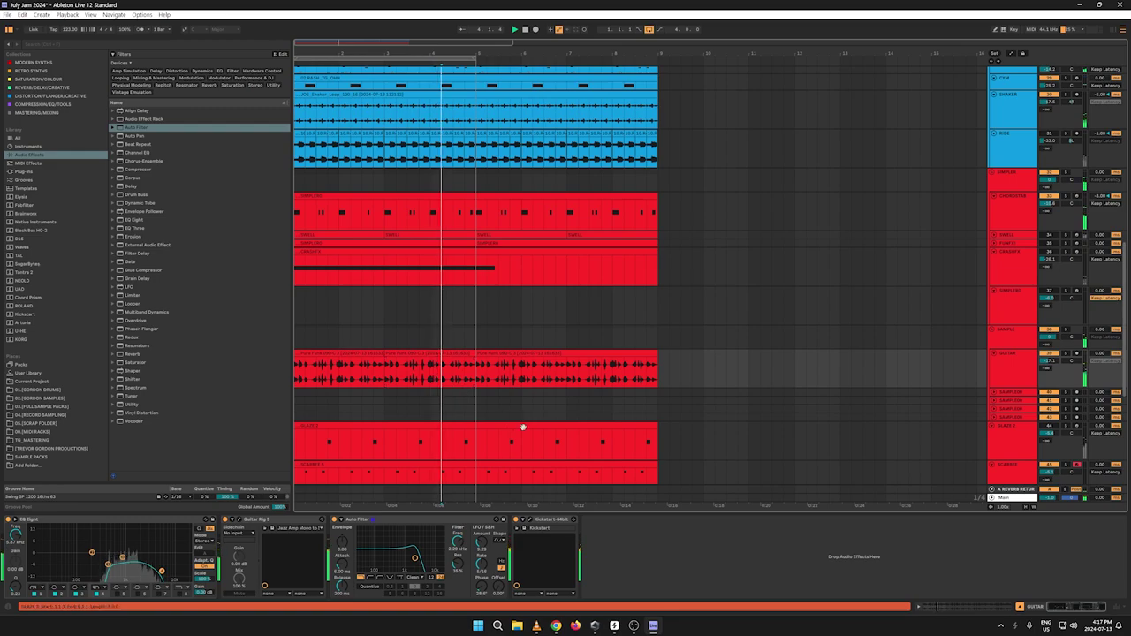
click(407, 378)
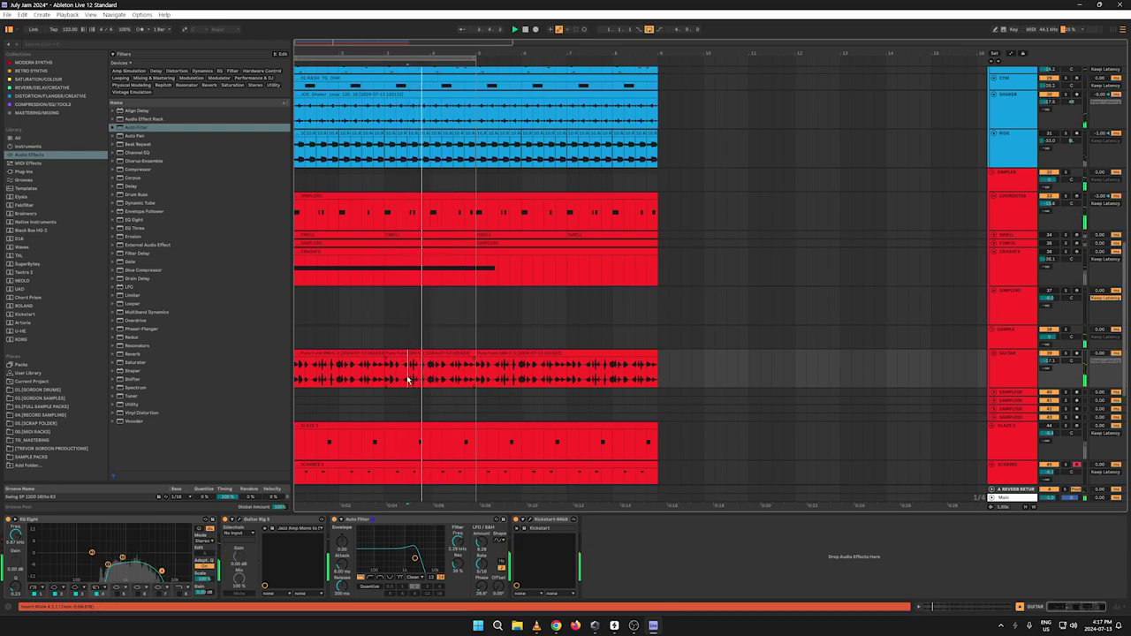
click(407, 379)
drag(418, 374, 408, 376)
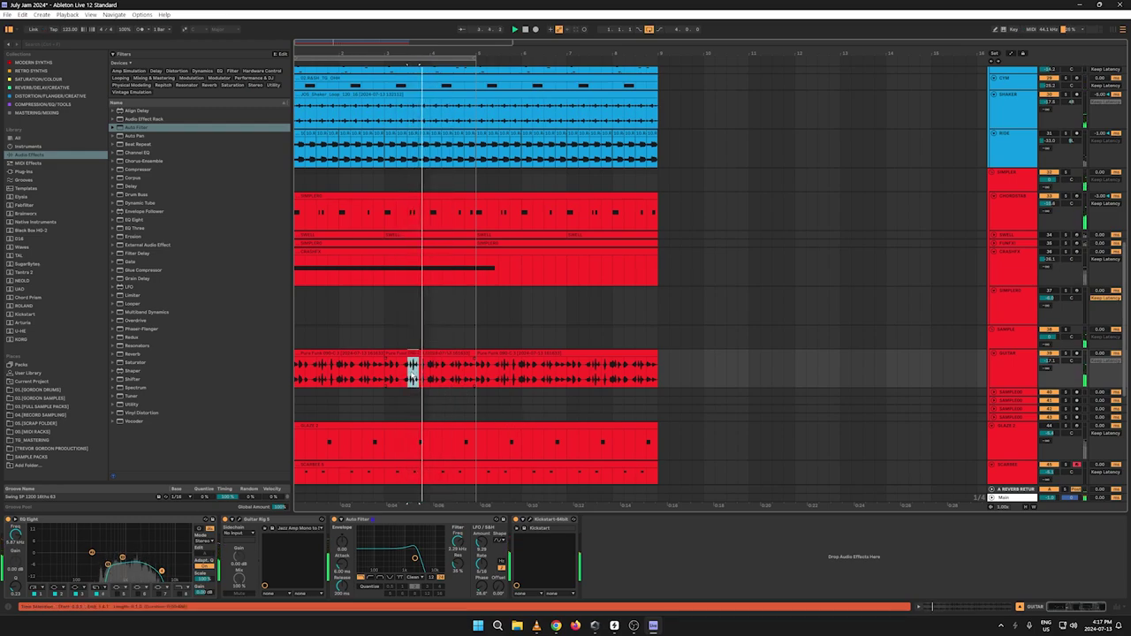
key(ctrl+d)
key(space)
key(space)
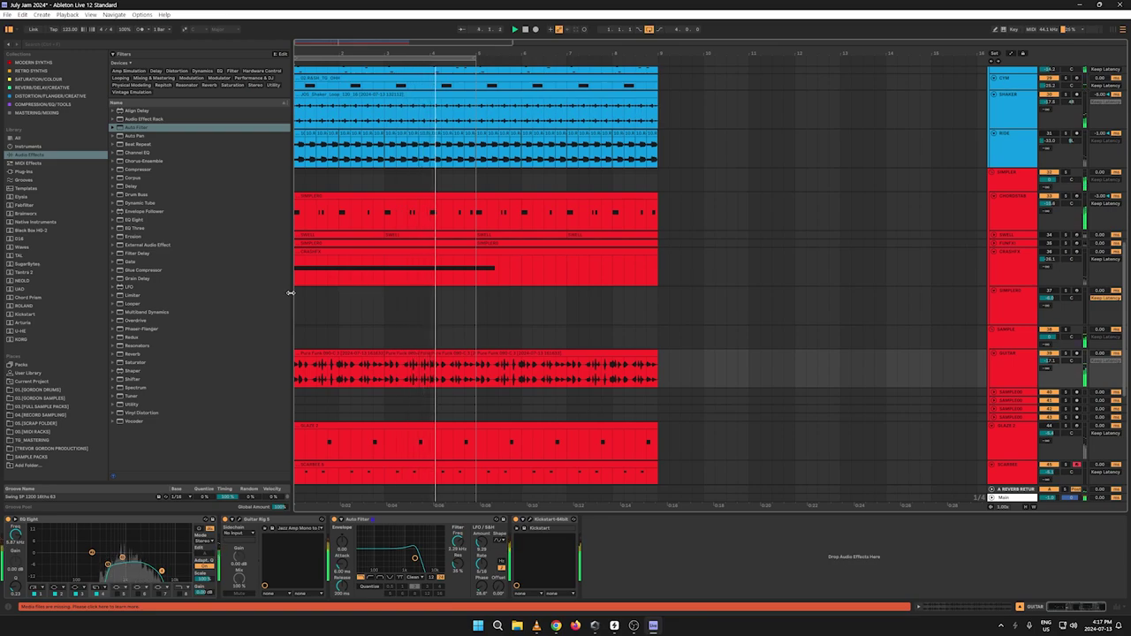
click(376, 375)
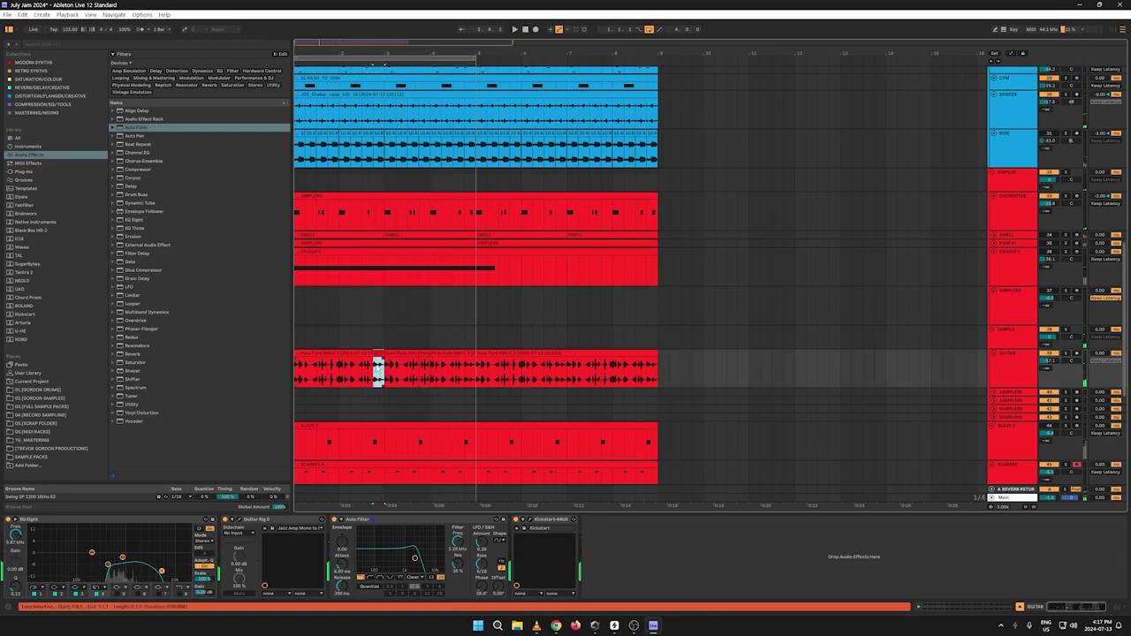
right_click(379, 358)
click(422, 379)
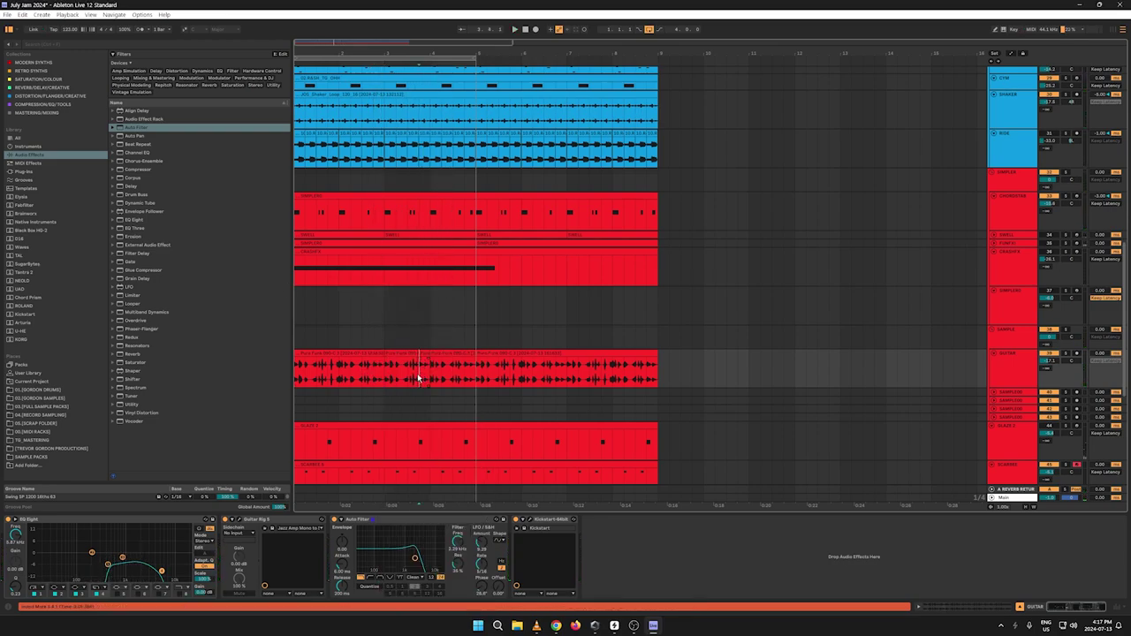
click(298, 379)
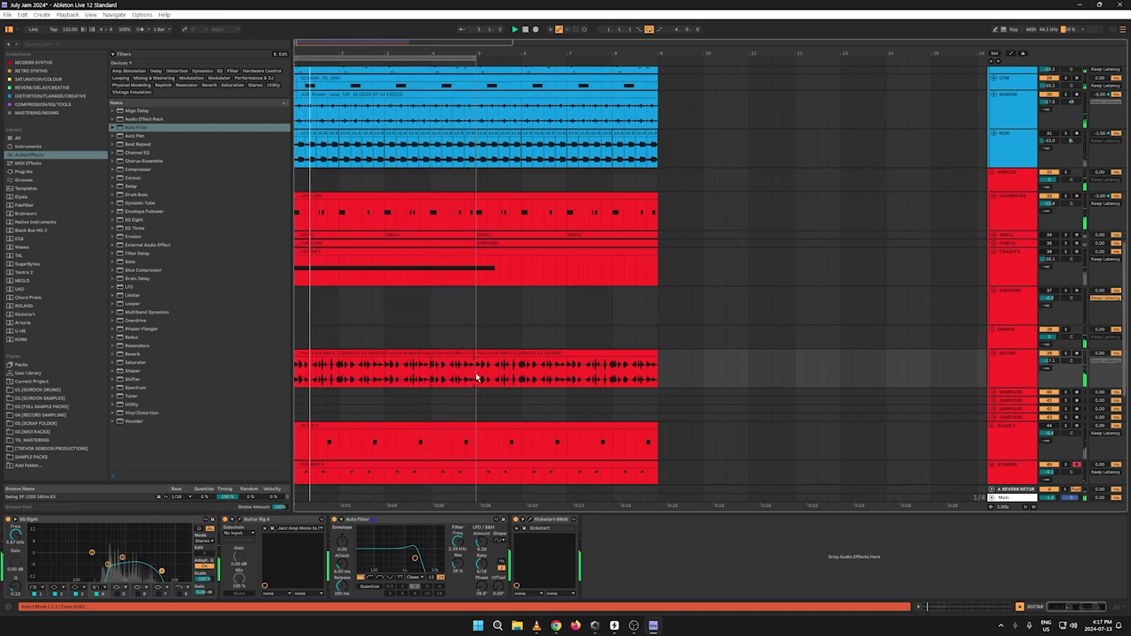
drag(479, 376, 658, 362)
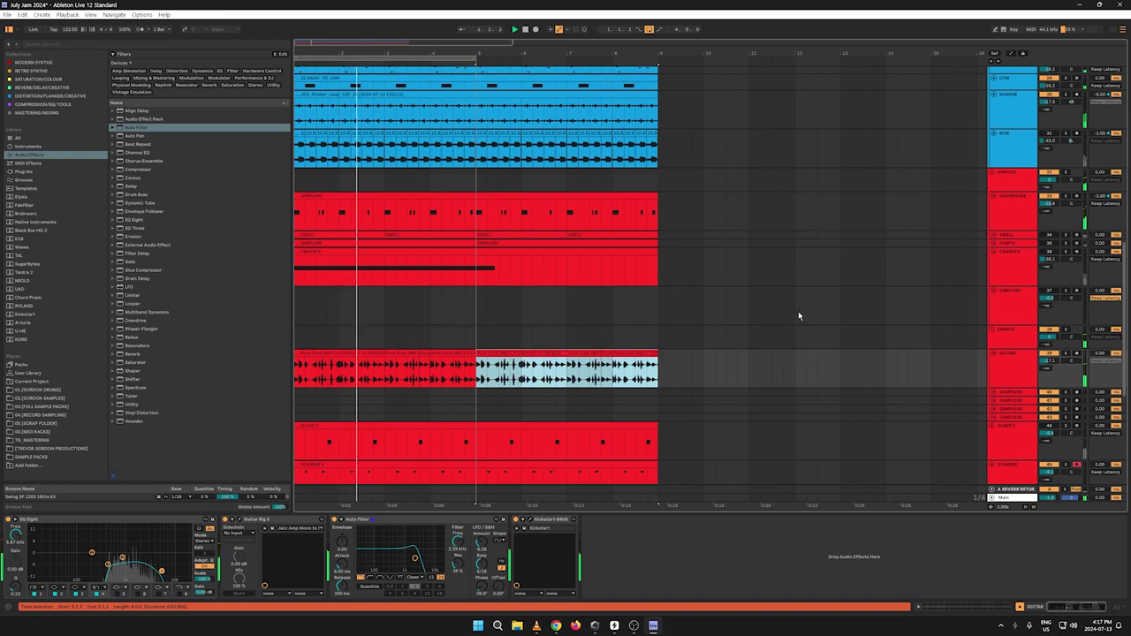
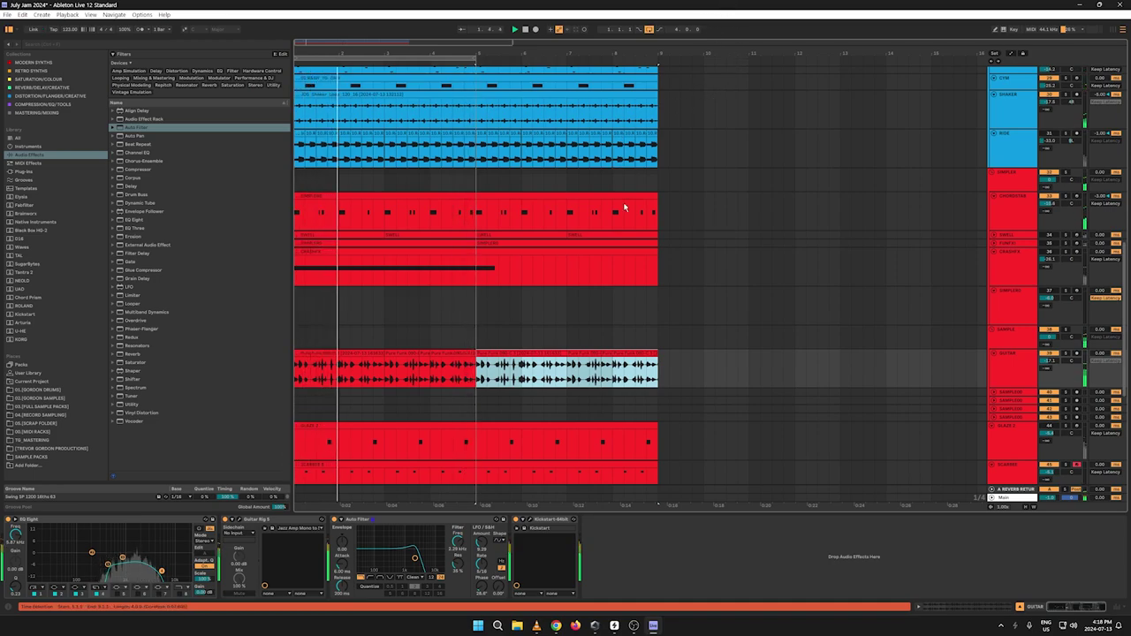
Step: Zoom in on the guitar clip and audition a one-sixteenth slice from the insert point
key(space)
click(318, 376)
key(space)
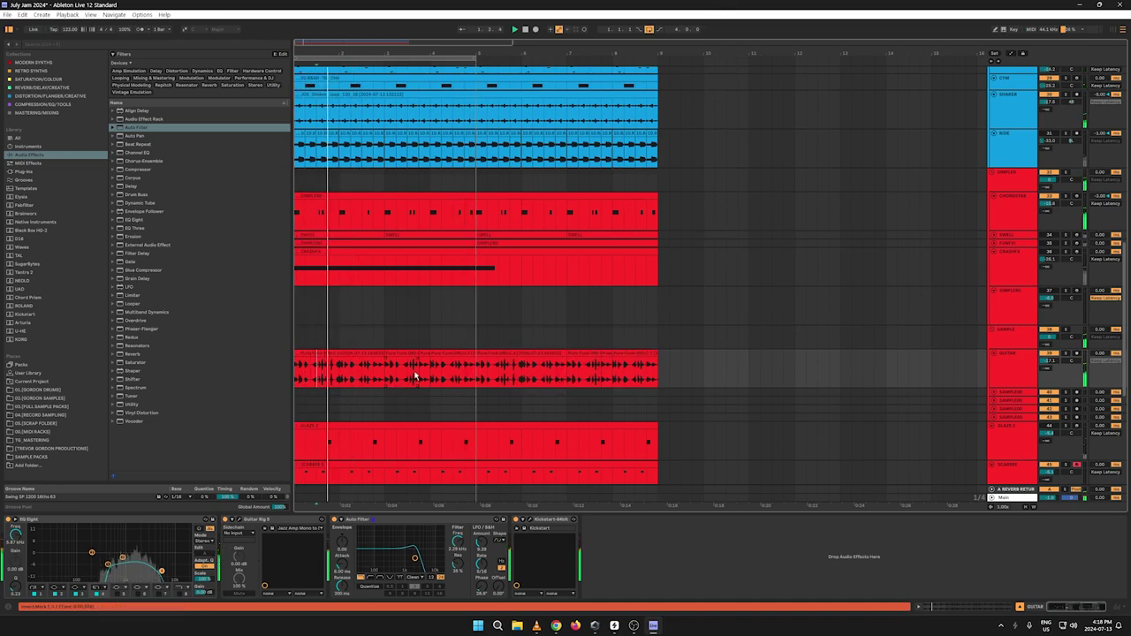
key(space)
key(space)
mouse_move(343, 54)
mouse_down()
mouse_move(382, 110)
mouse_move(570, 250)
mouse_up()
key(space)
key(space)
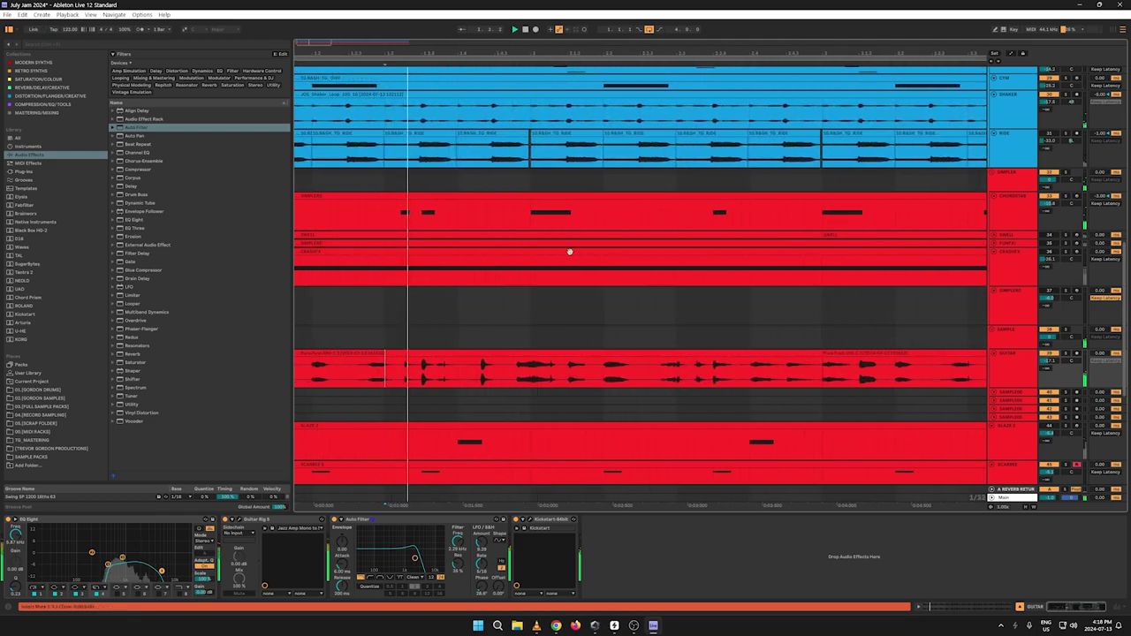
key(space)
key(space)
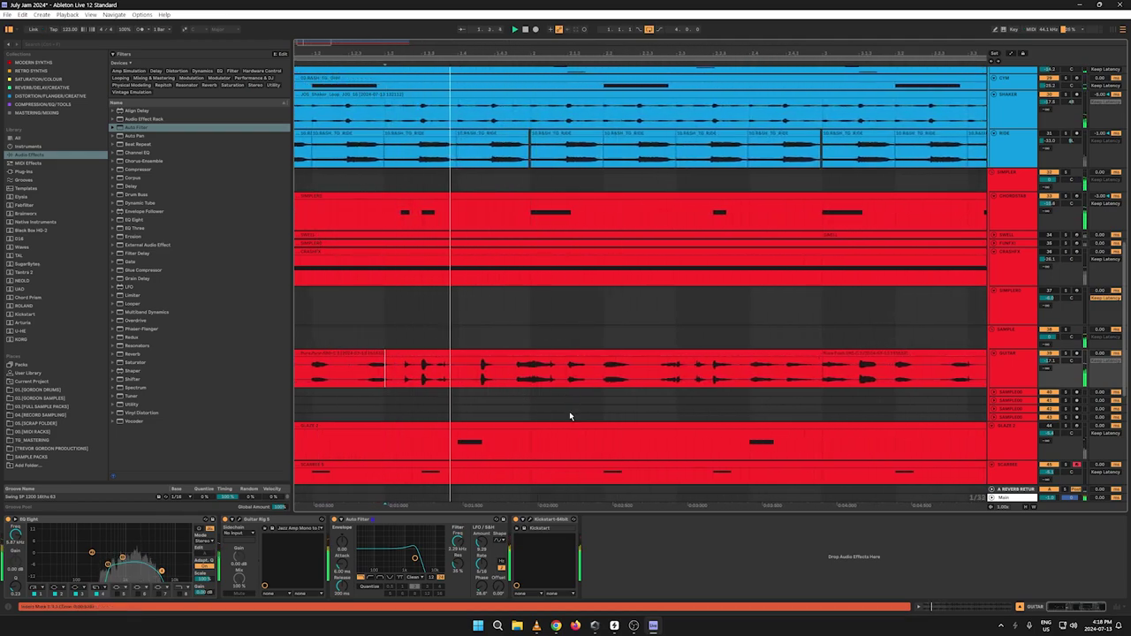
key(space)
key(space)
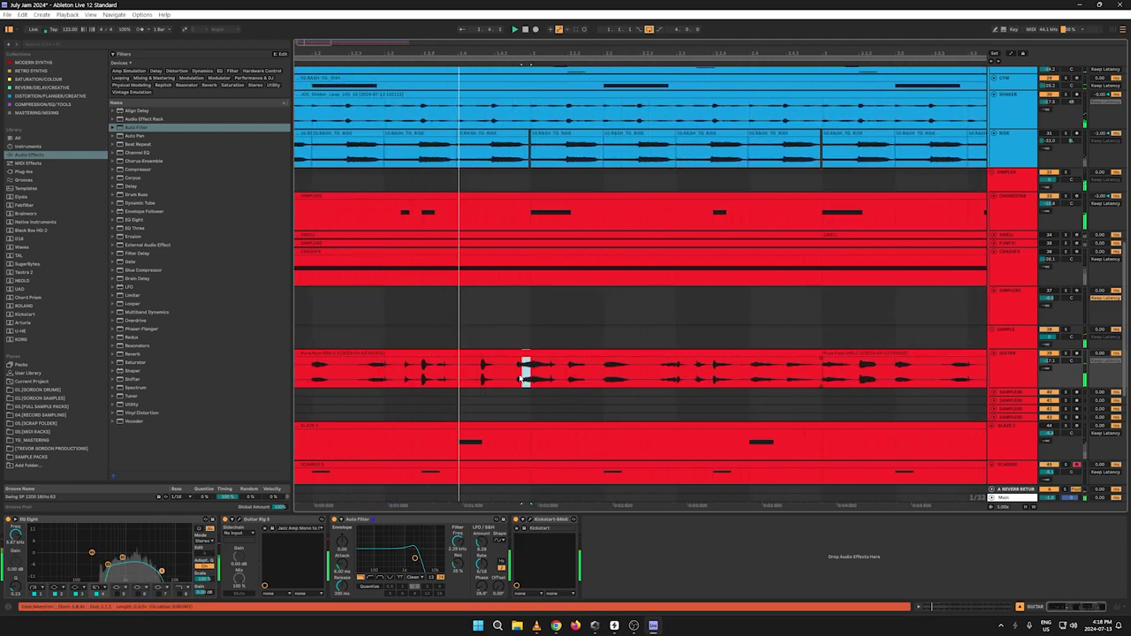
drag(525, 369, 516, 369)
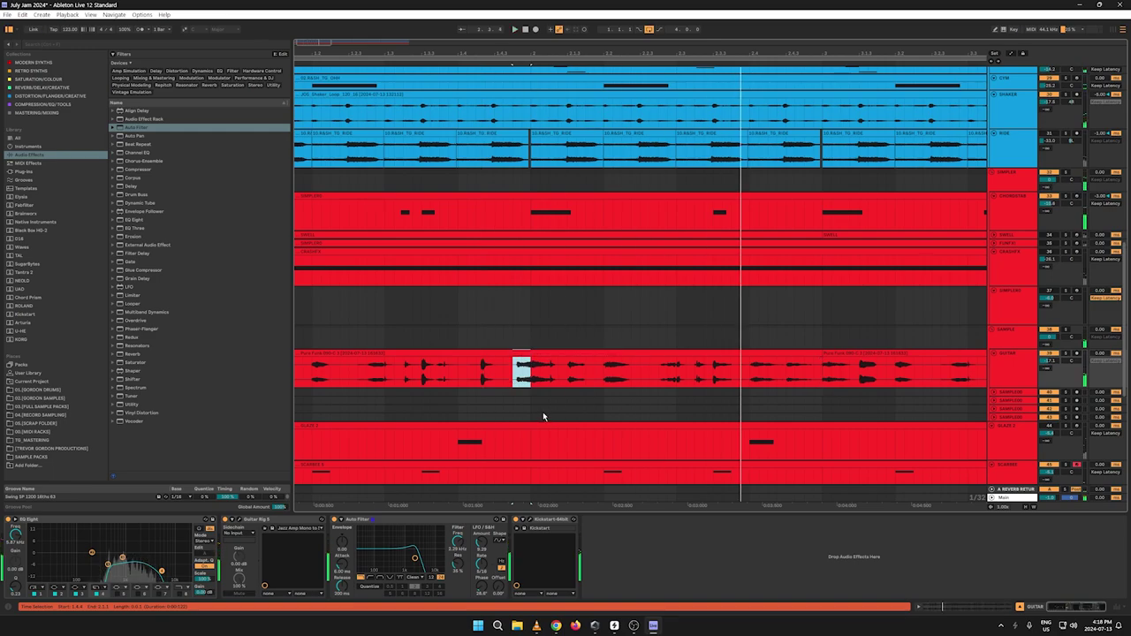
key(space)
key(space)
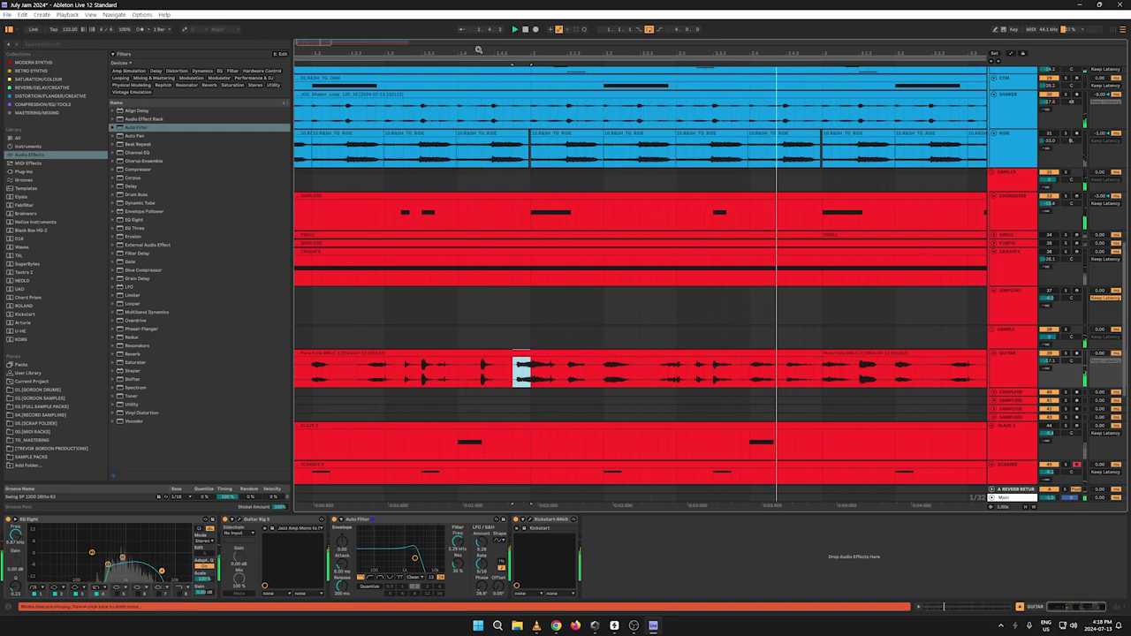
drag(478, 48, 478, 23)
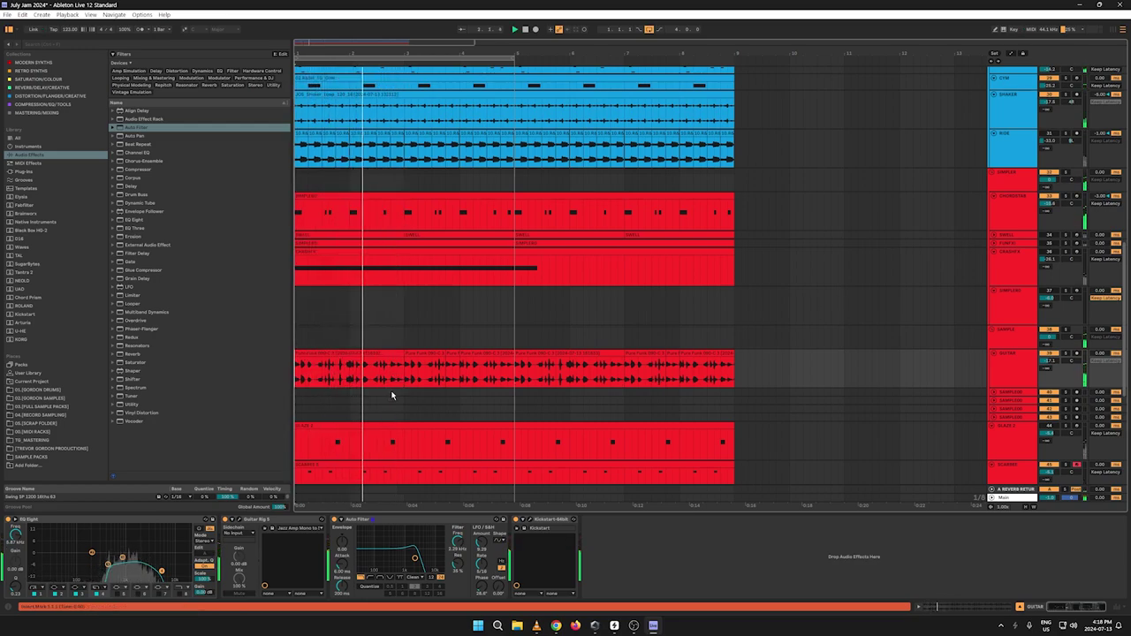
drag(339, 54, 339, 105)
Step: Copy a short guitar slice and paste it earlier in the clip as a stutter
key(space)
key(space)
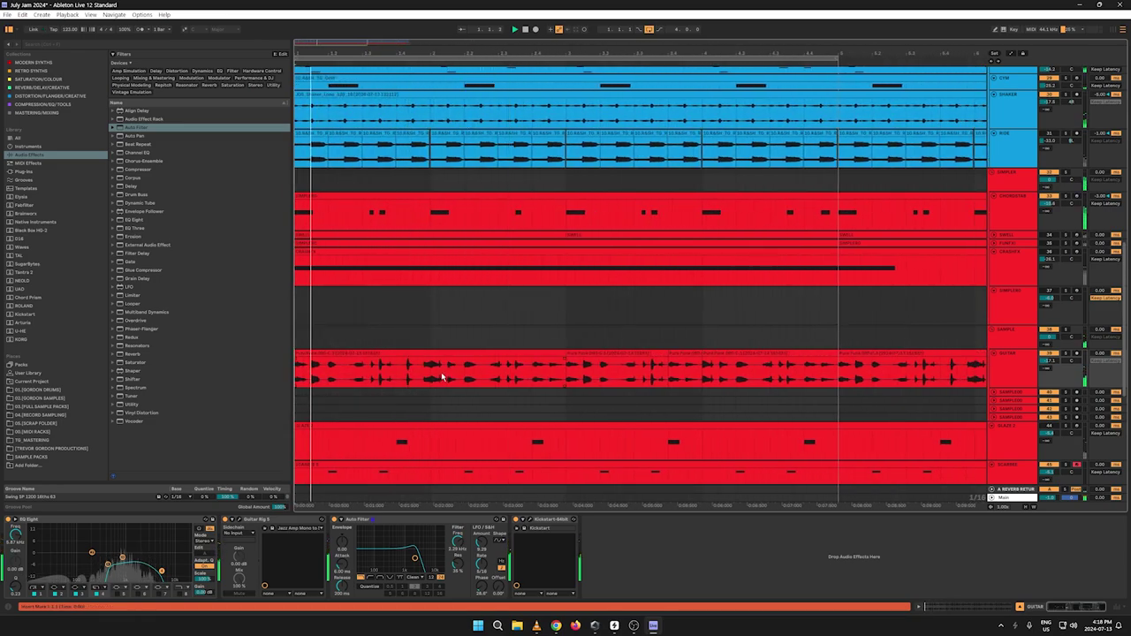
click(432, 376)
click(424, 375)
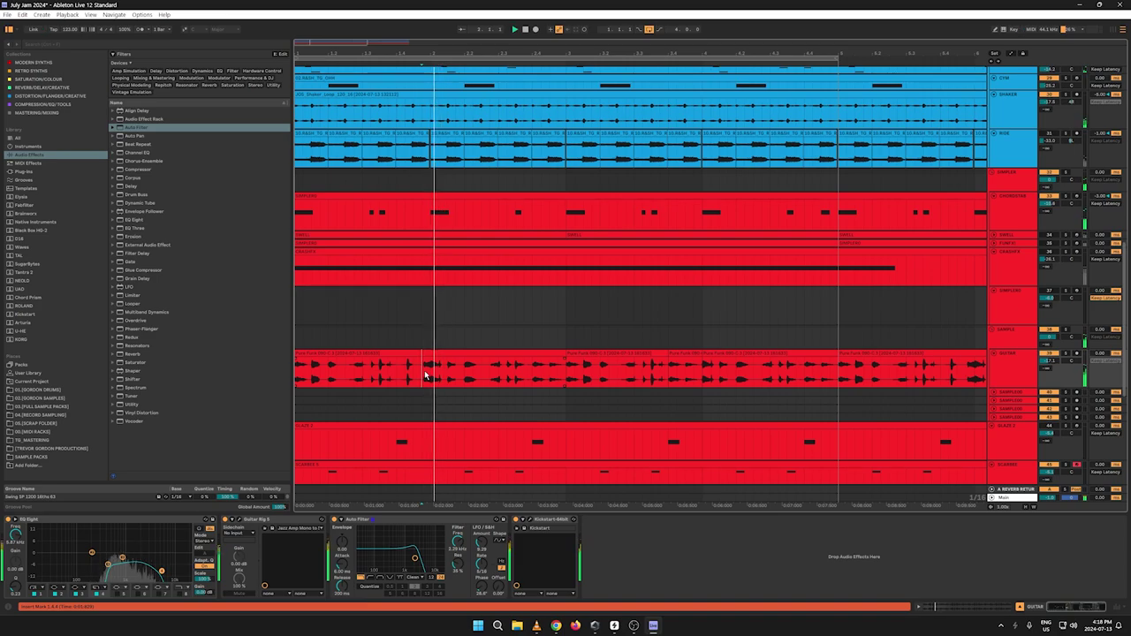
drag(557, 374, 553, 378)
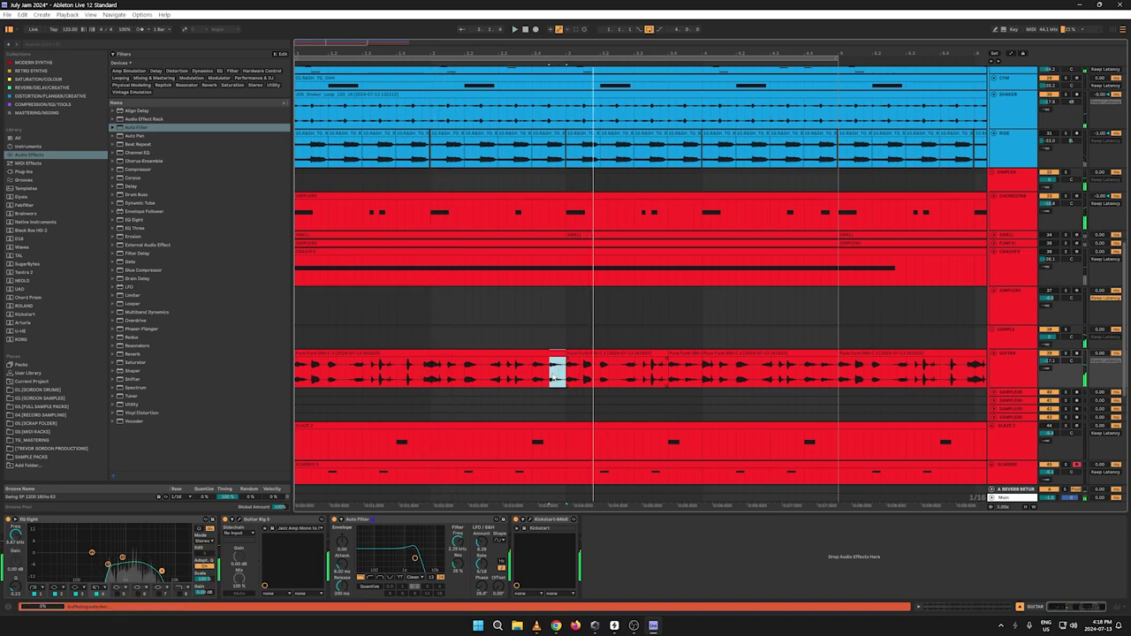
right_click(551, 356)
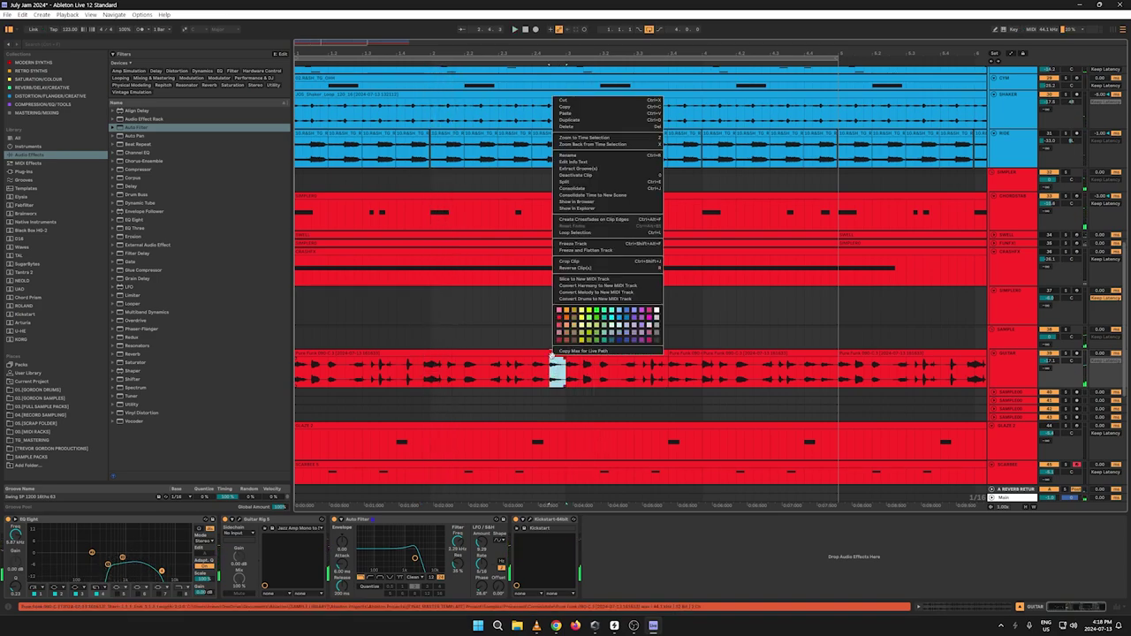
click(562, 107)
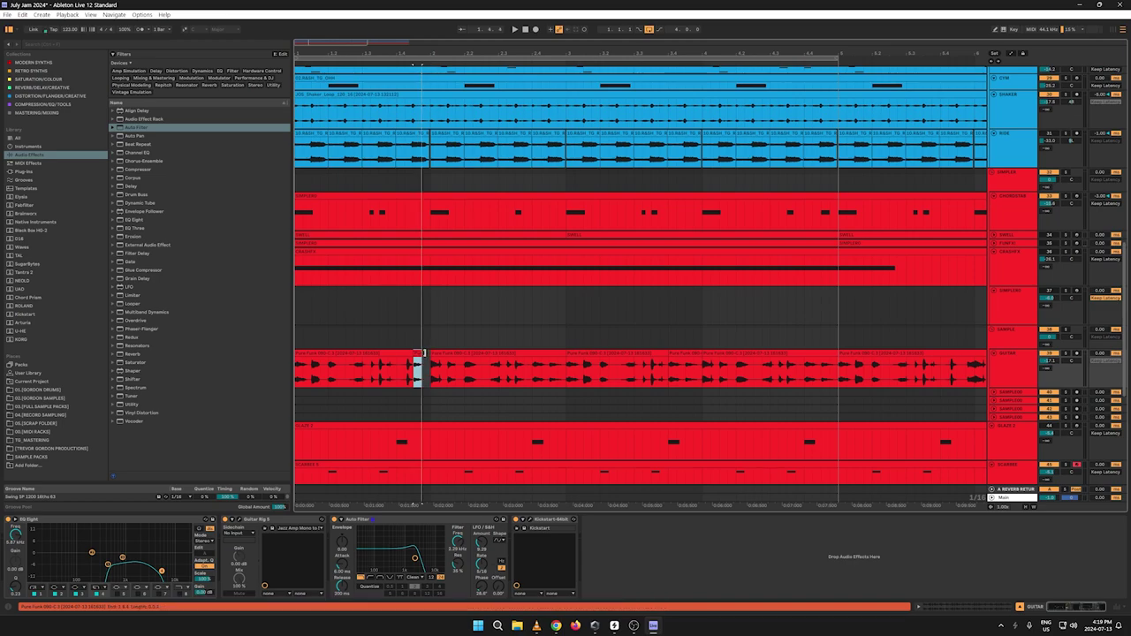
drag(417, 355, 425, 360)
click(412, 357)
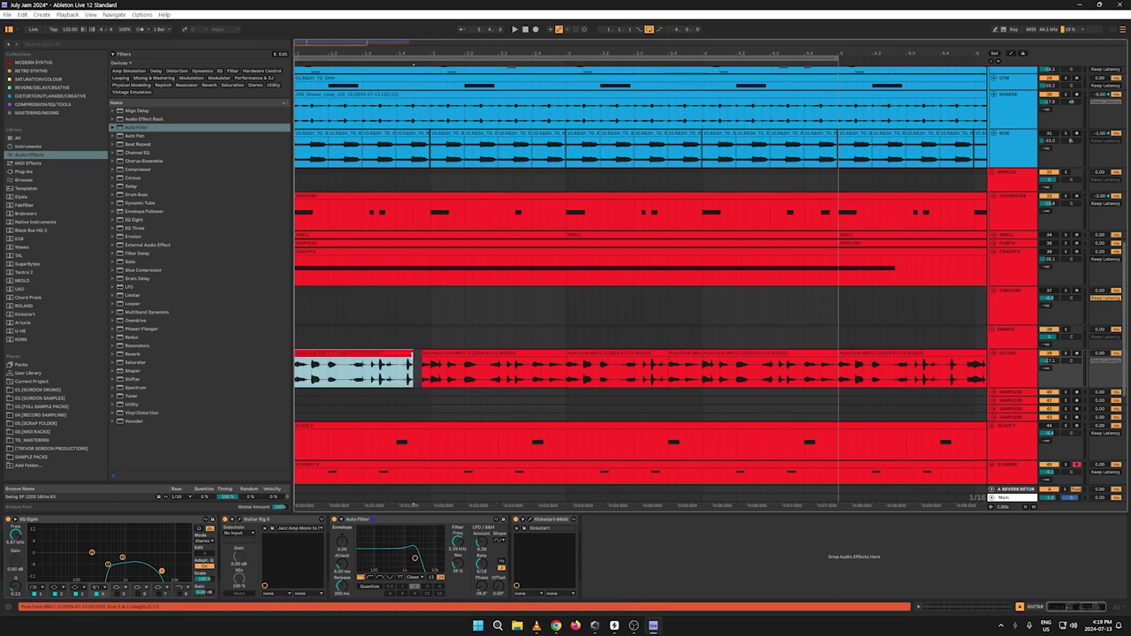
click(297, 378)
key(space)
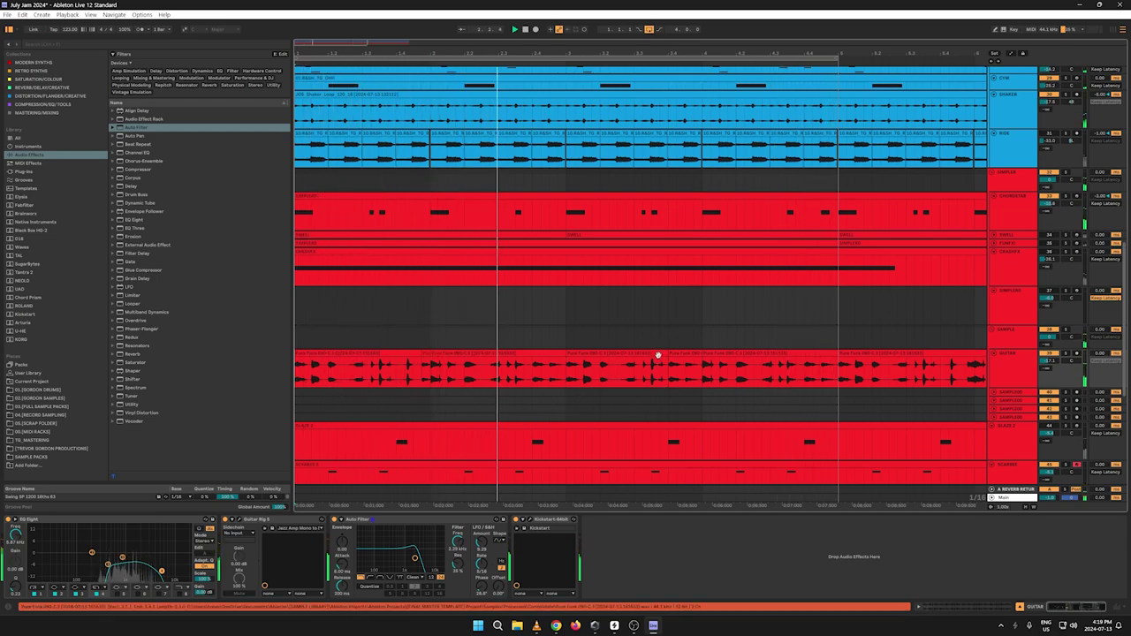
Step: Delete a narrow guitar slice, paste a copied slice into the gap and extend the left clip
click(425, 362)
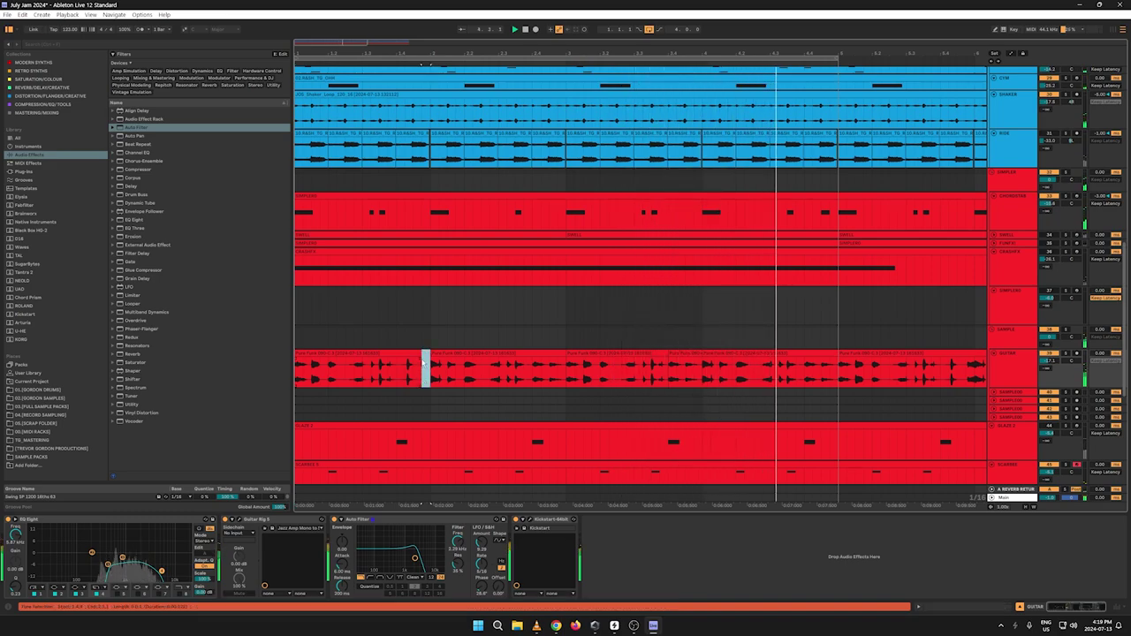
key(Delete)
click(355, 378)
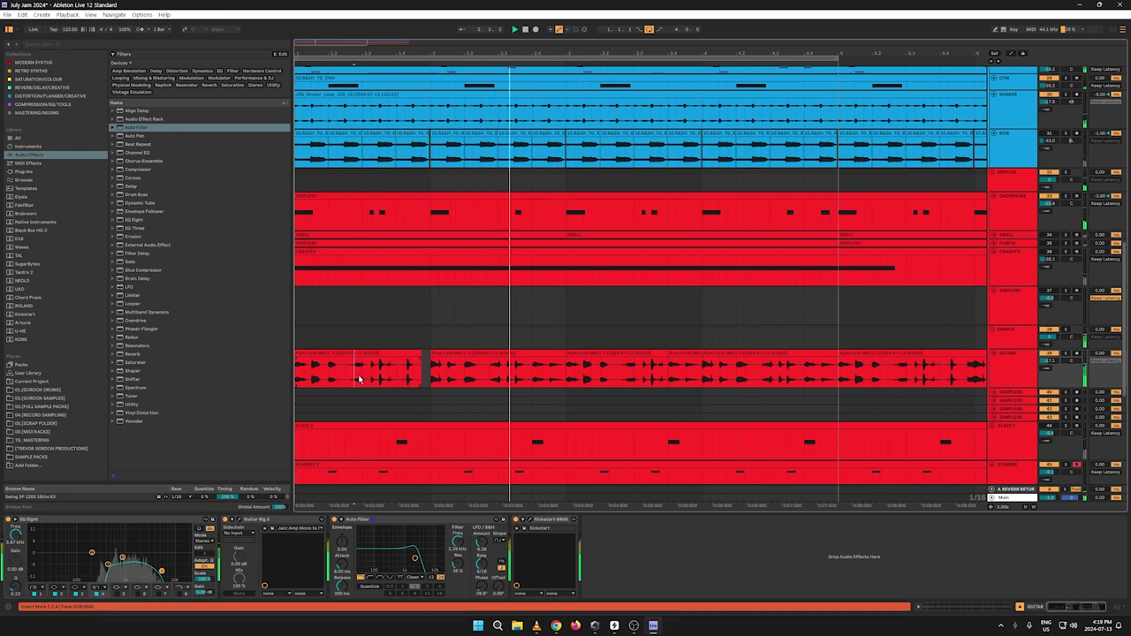
drag(355, 379, 346, 378)
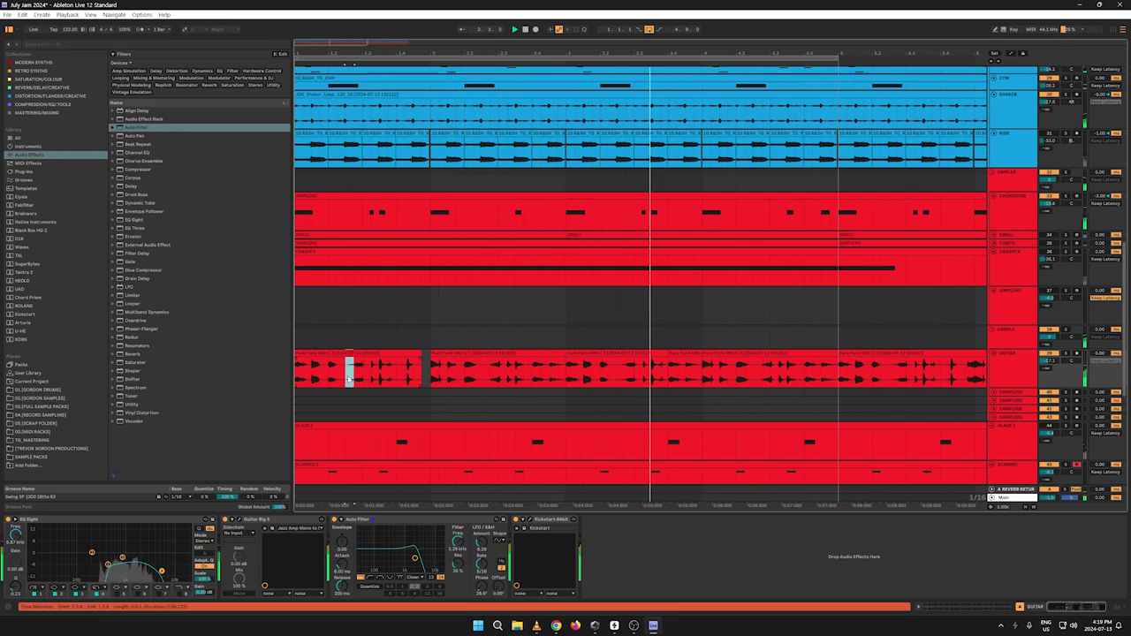
right_click(348, 379)
click(359, 86)
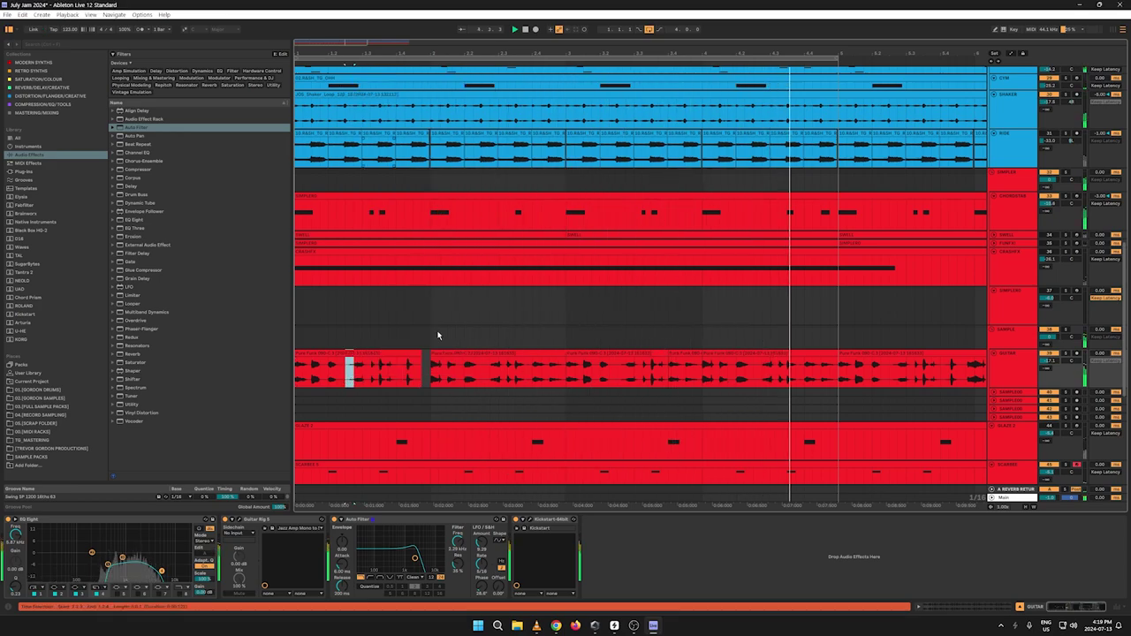
click(427, 375)
key(ctrl+v)
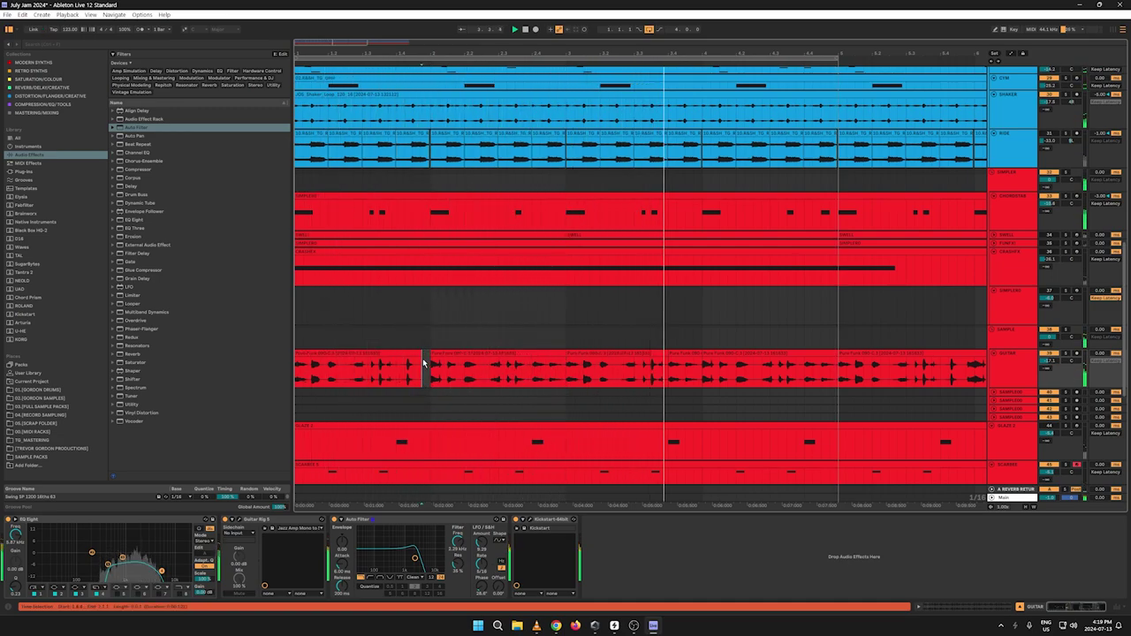
drag(422, 364, 432, 365)
key(space)
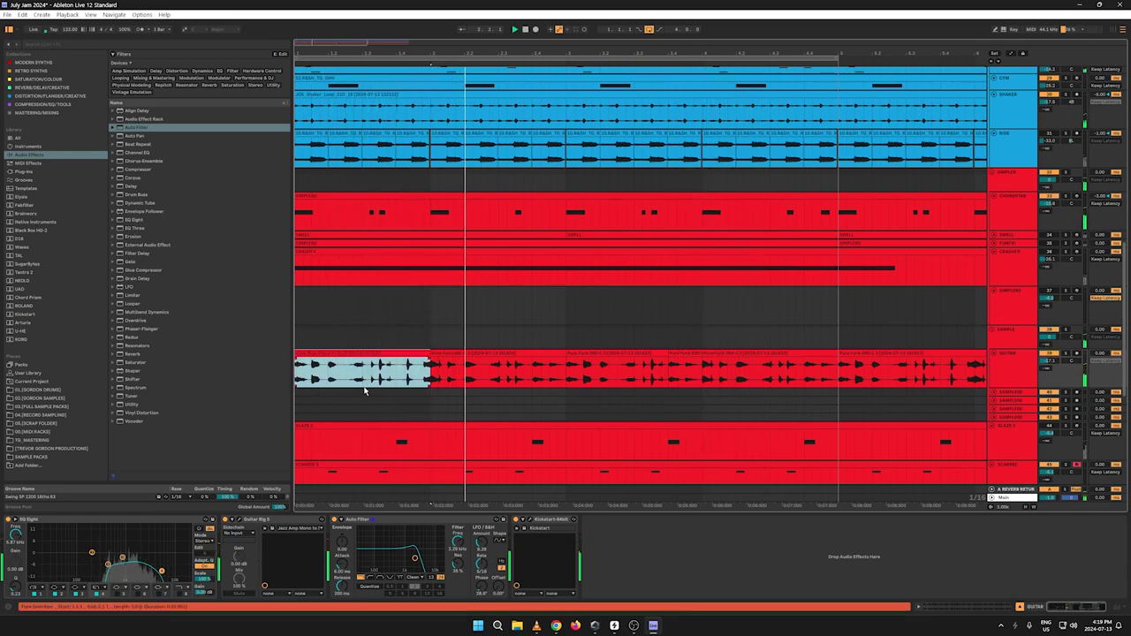
Step: Lower the short slice after the first guitar clip to -18.3 dB gain
drag(430, 373, 423, 374)
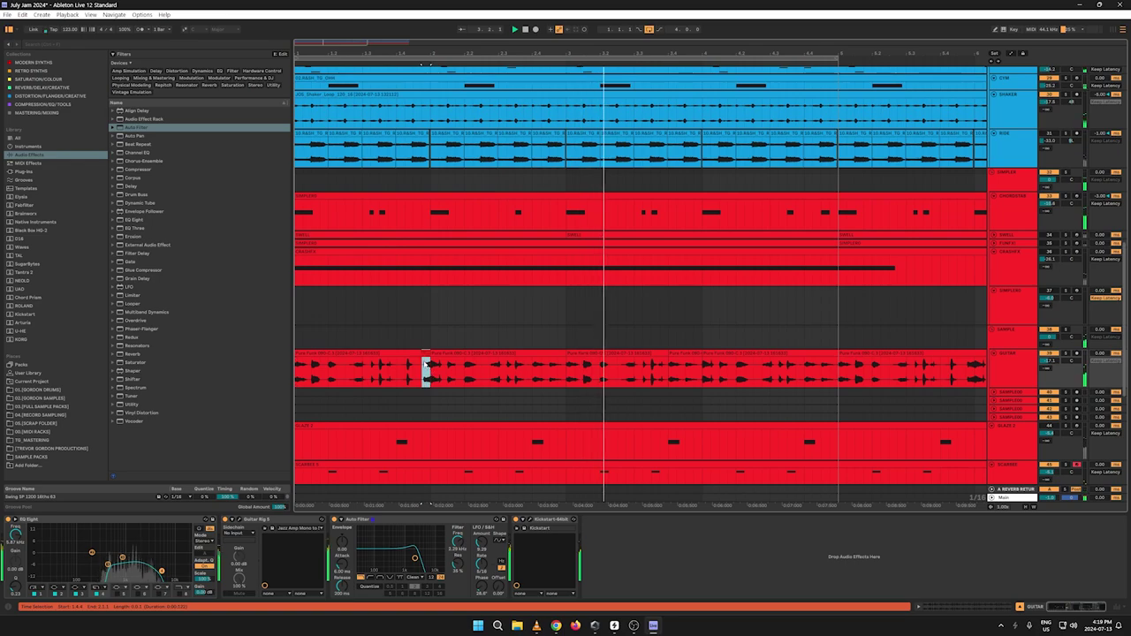
key(space)
key(space)
key(space)
key(ctrl+e)
double_click(424, 354)
key(space)
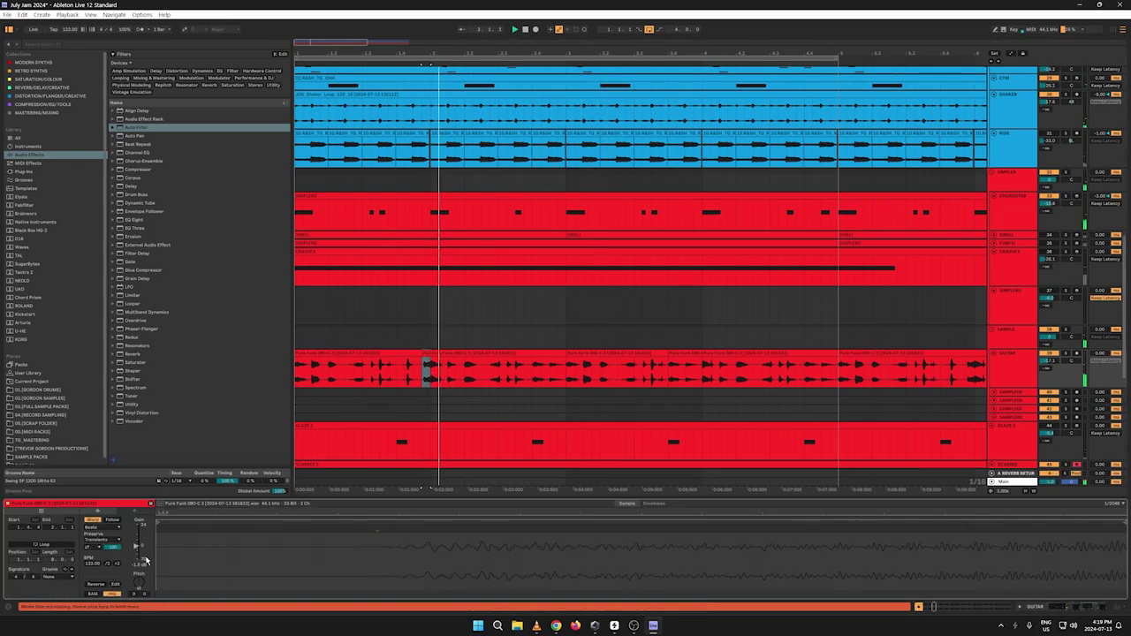
drag(136, 550, 136, 550)
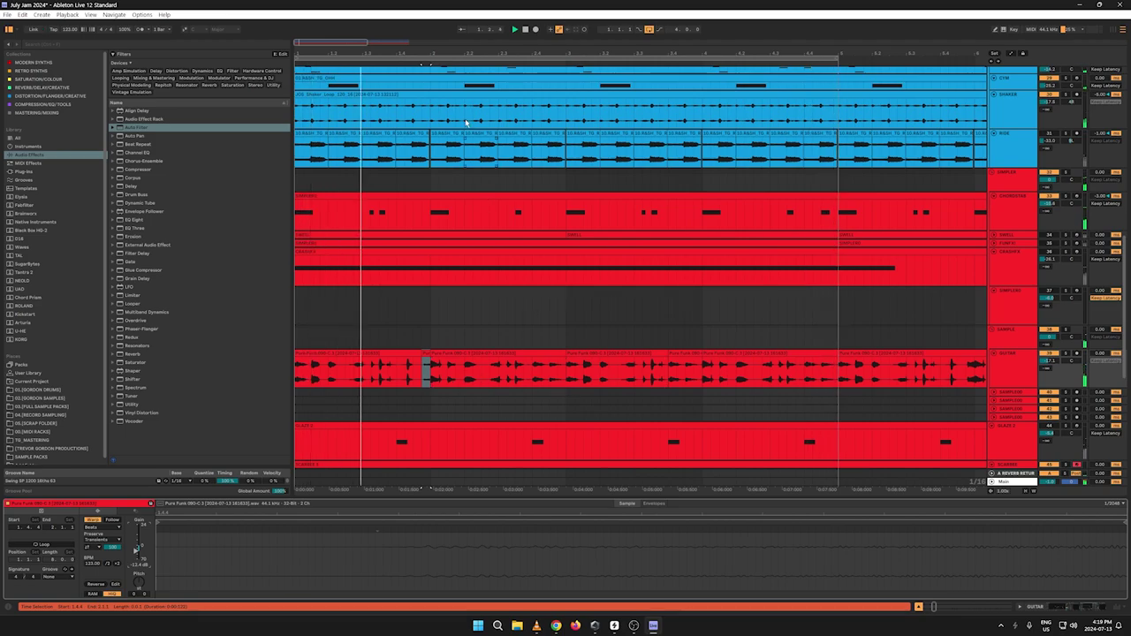
drag(472, 60, 473, 36)
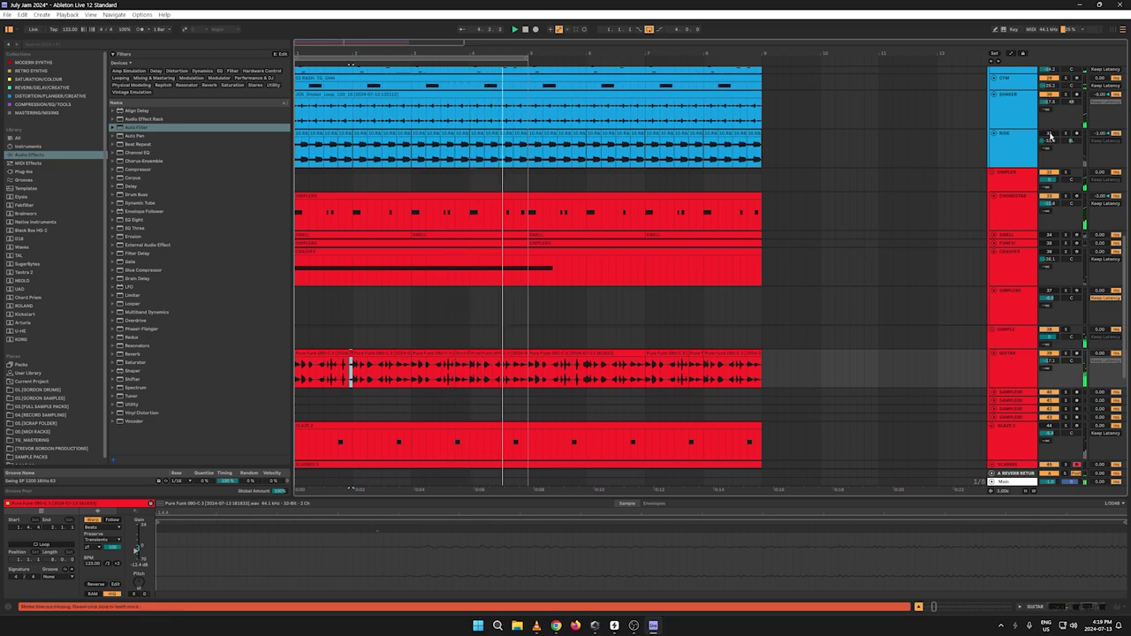
Step: Drag the CHORDSTAB EQ Eight low-cut node higher from the Session mixer, then return to Arrangement
click(1016, 212)
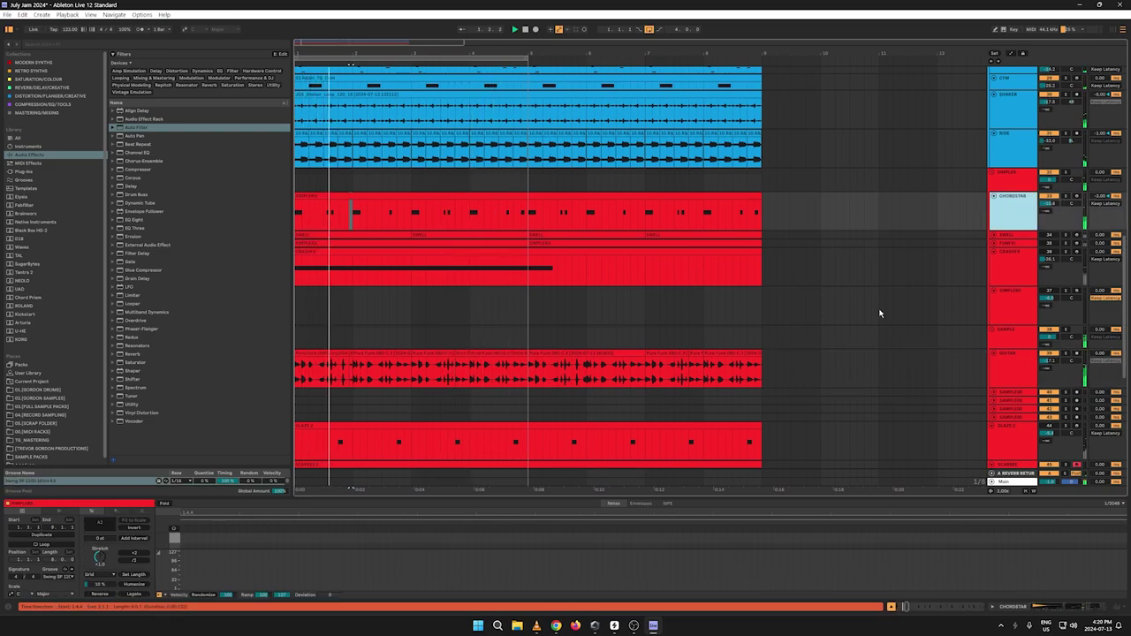
key(shift+Tab)
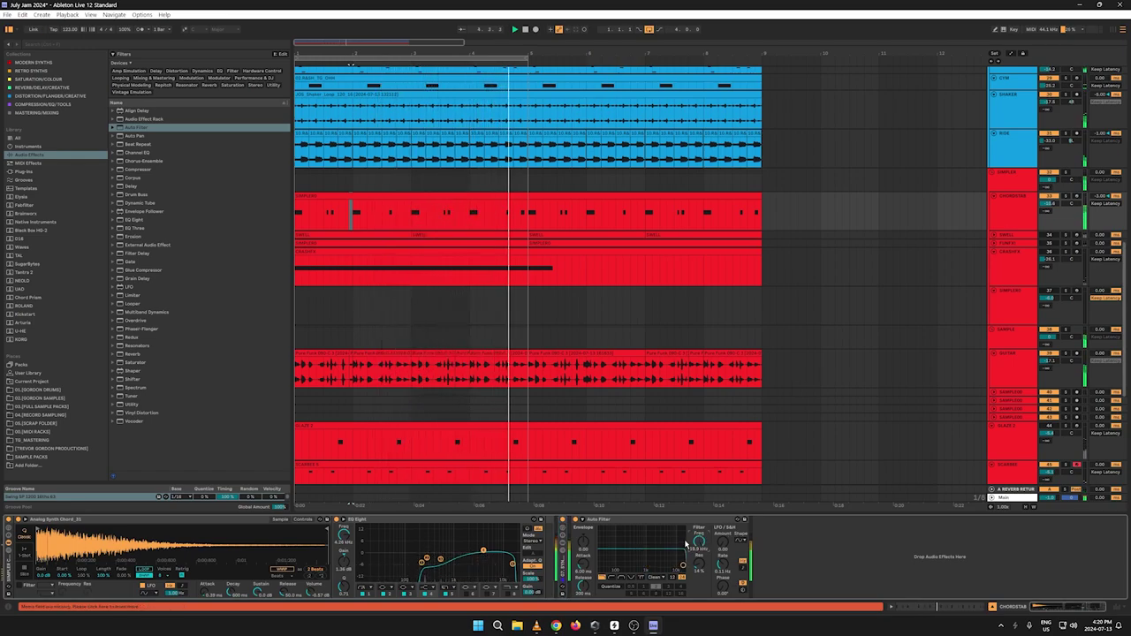
key(Tab)
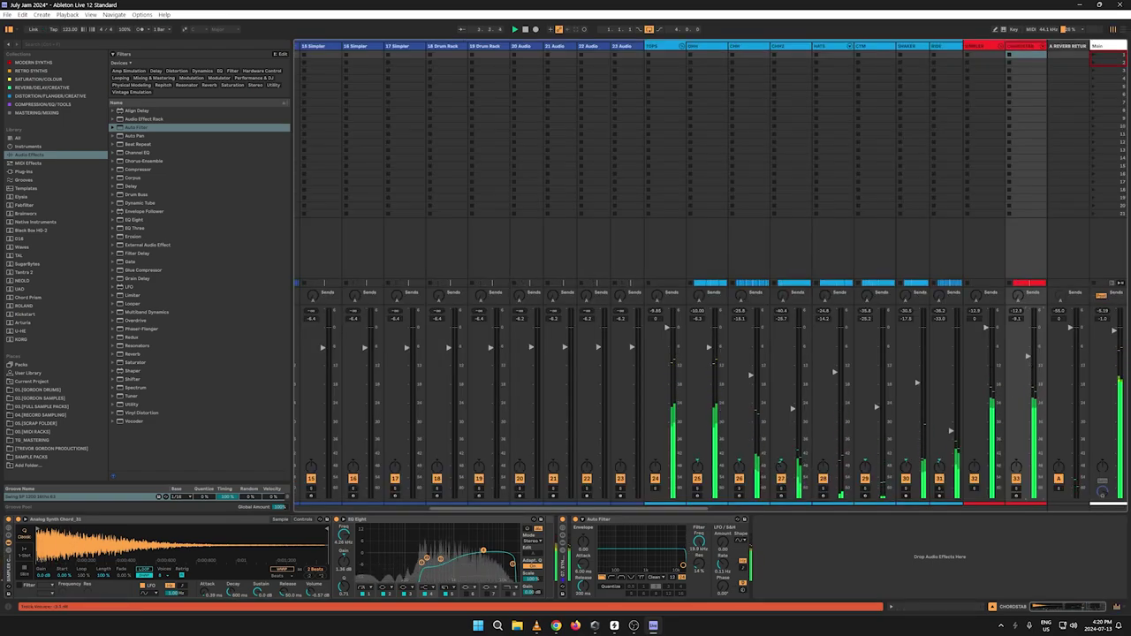
drag(422, 565, 434, 562)
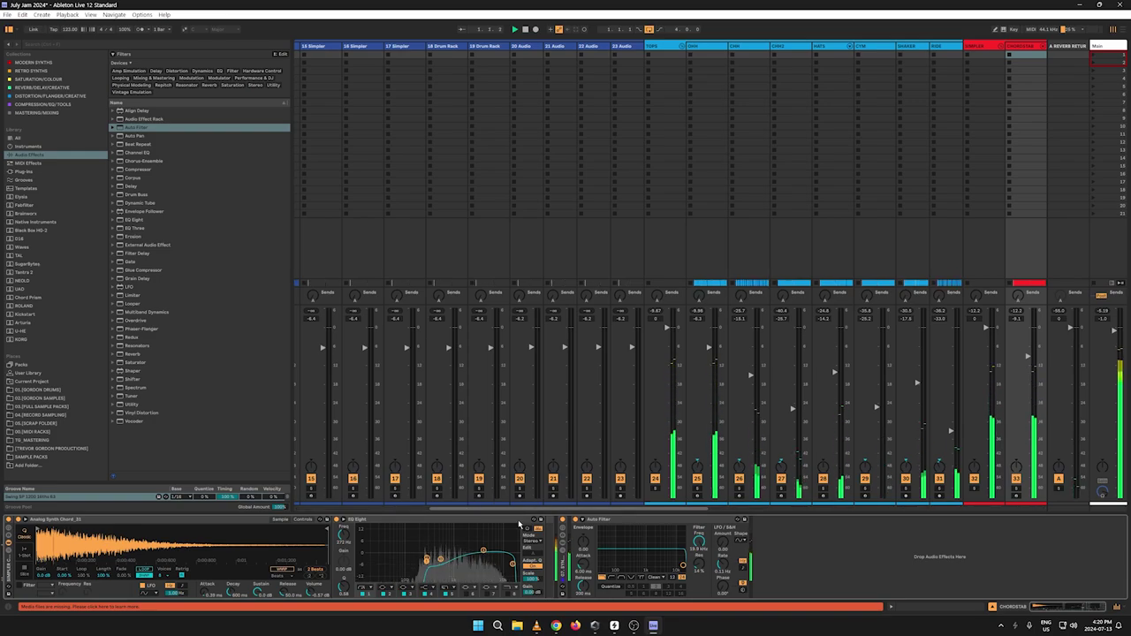
scroll(537, 510, left, 5)
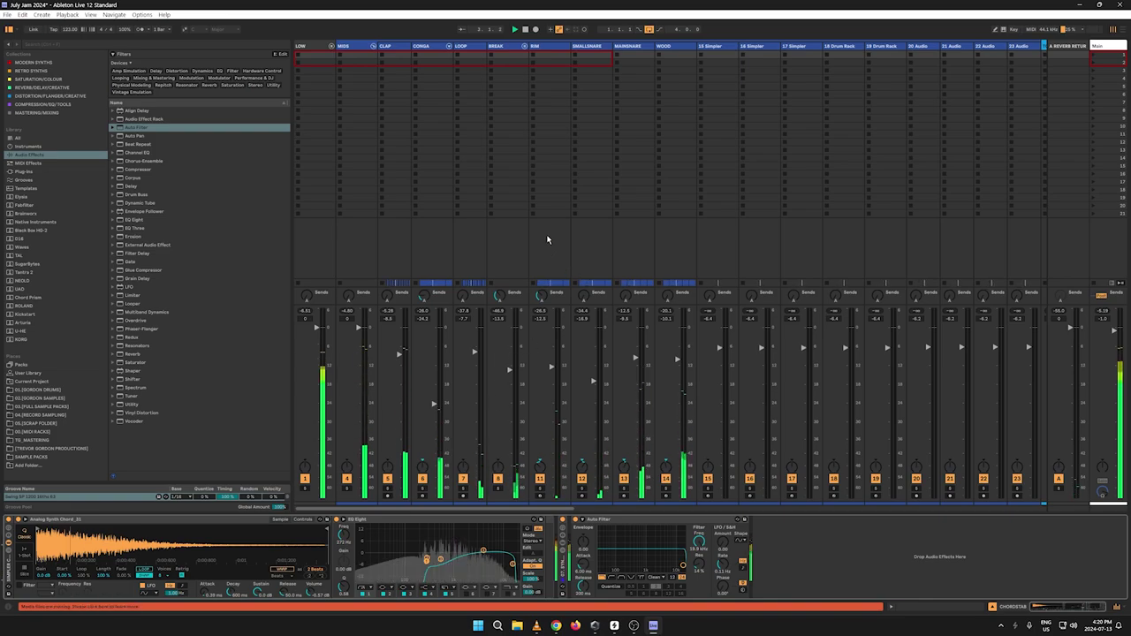
key(Tab)
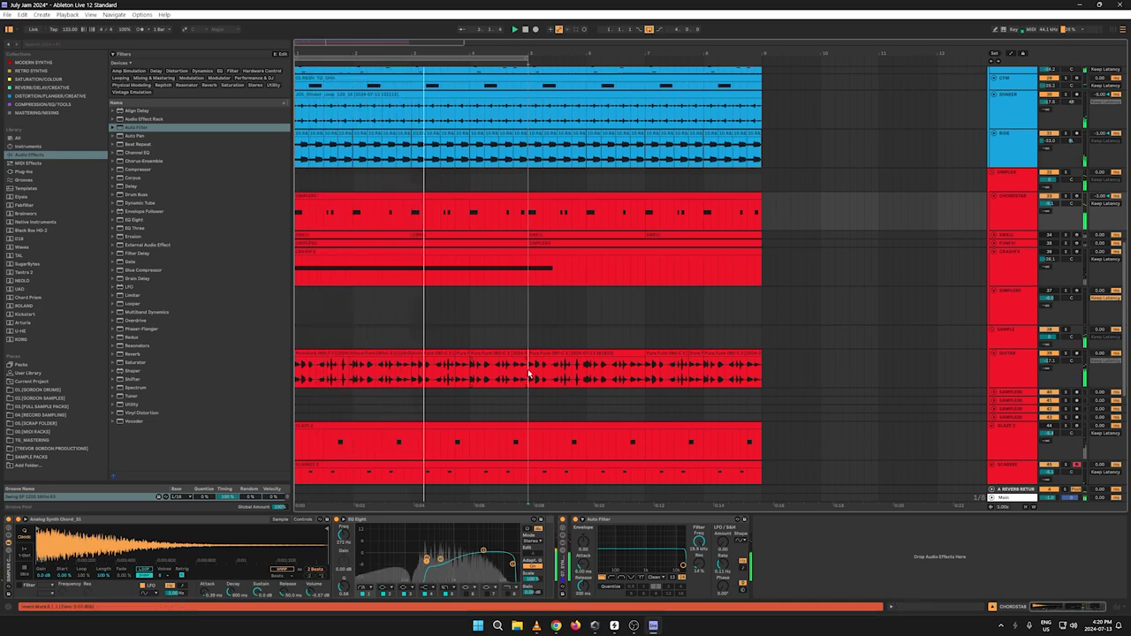
Step: Duplicate the guitar clips into bars 5–9 and consolidate all GUITAR clips into one
drag(529, 373, 265, 373)
key(ctrl+d)
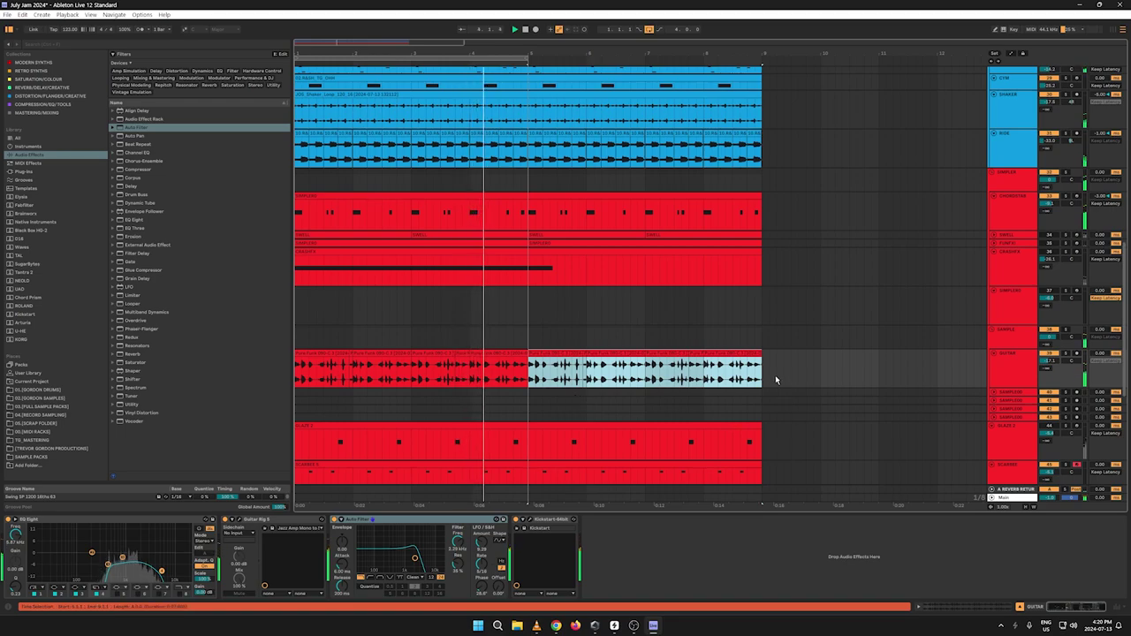
drag(764, 380, 215, 386)
key(space)
right_click(320, 359)
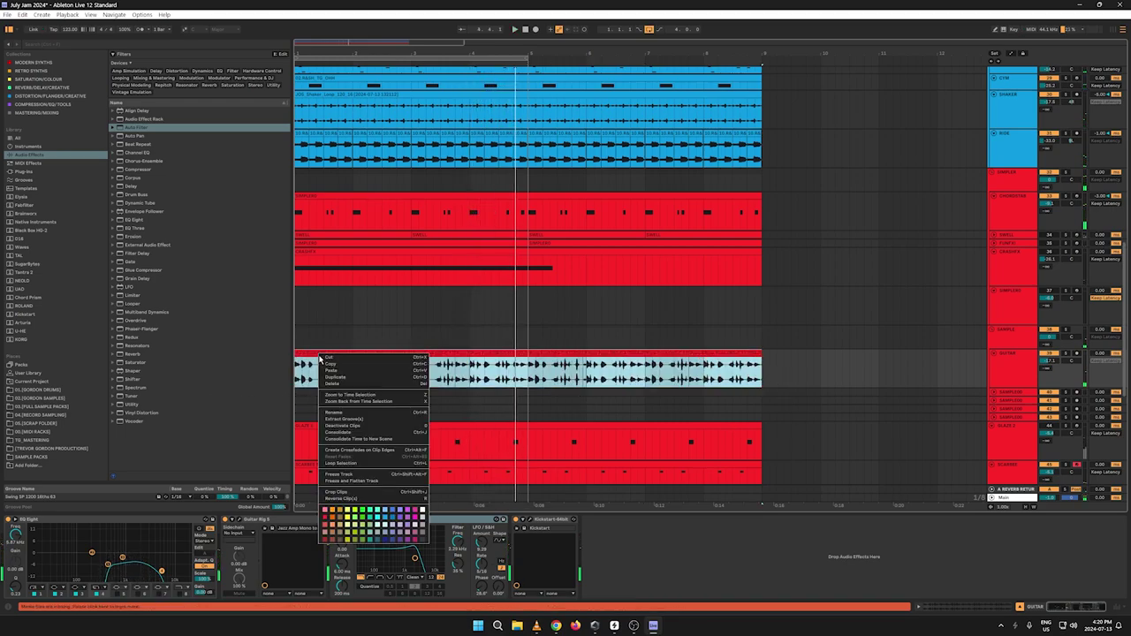
click(396, 432)
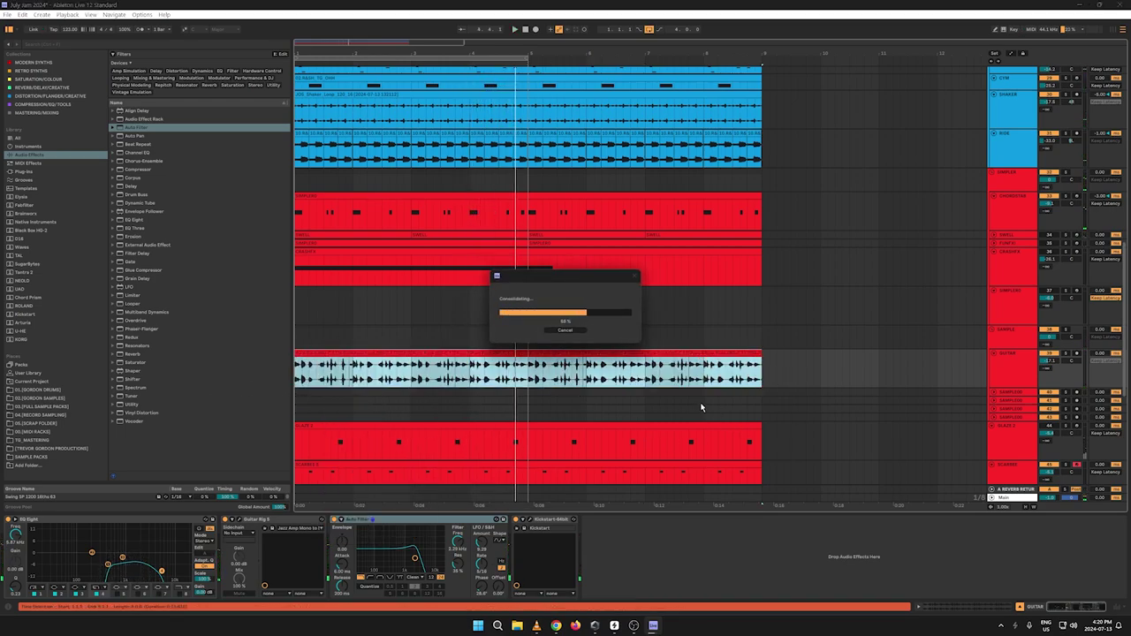
key(space)
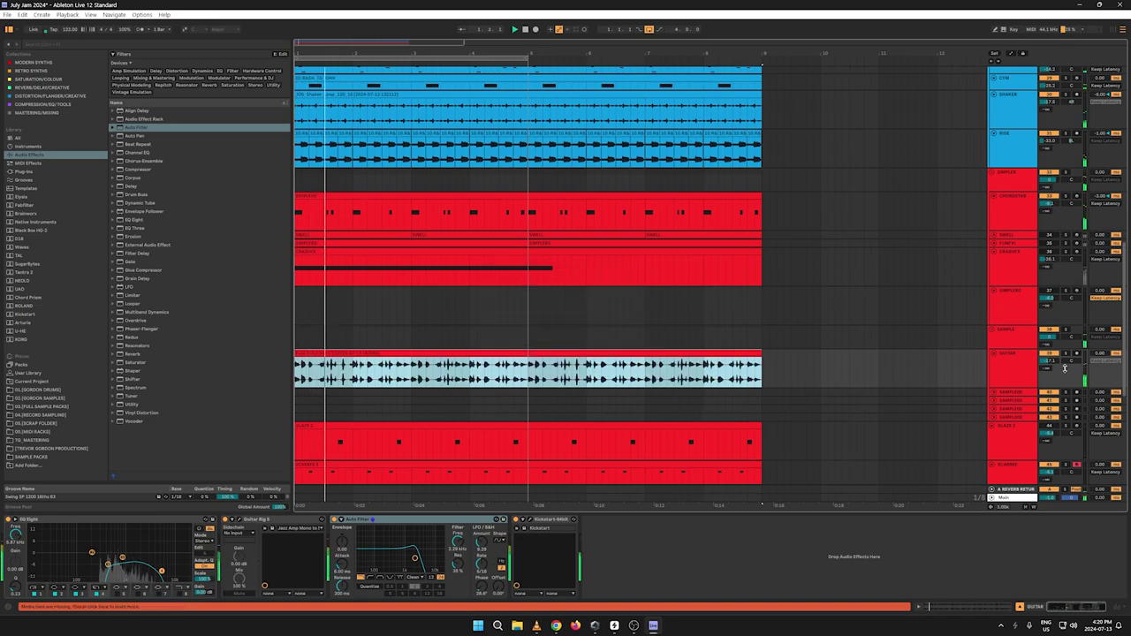
Step: Try Swing SP 1200 grooves, including 16ths 54, on the guitar clip, then set the groove to None
click(1068, 354)
key(space)
double_click(421, 354)
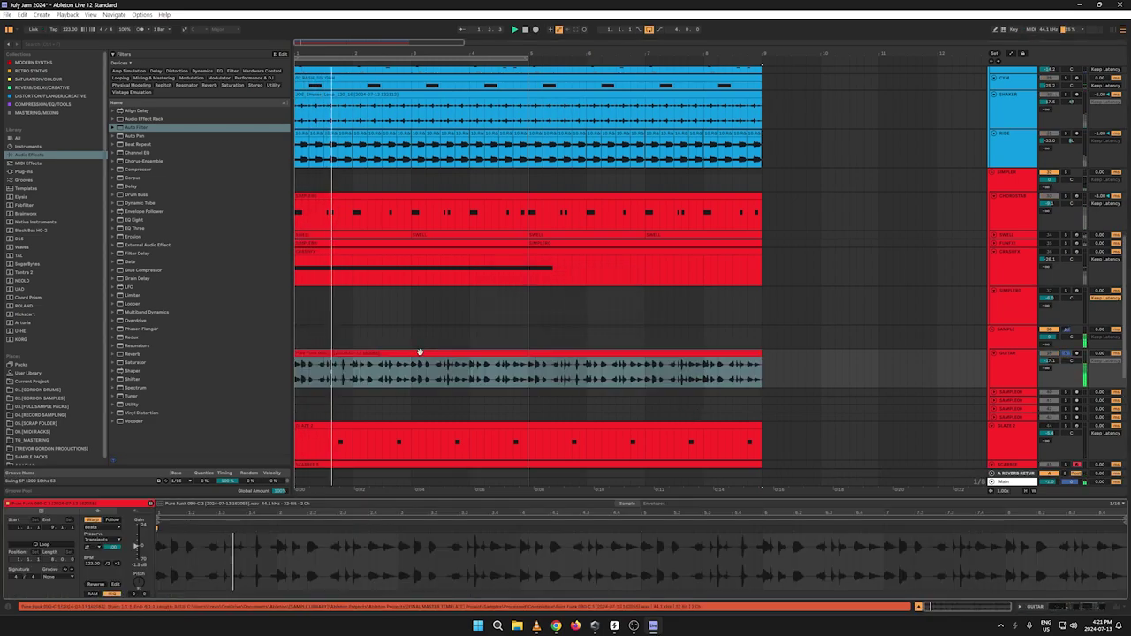
click(58, 576)
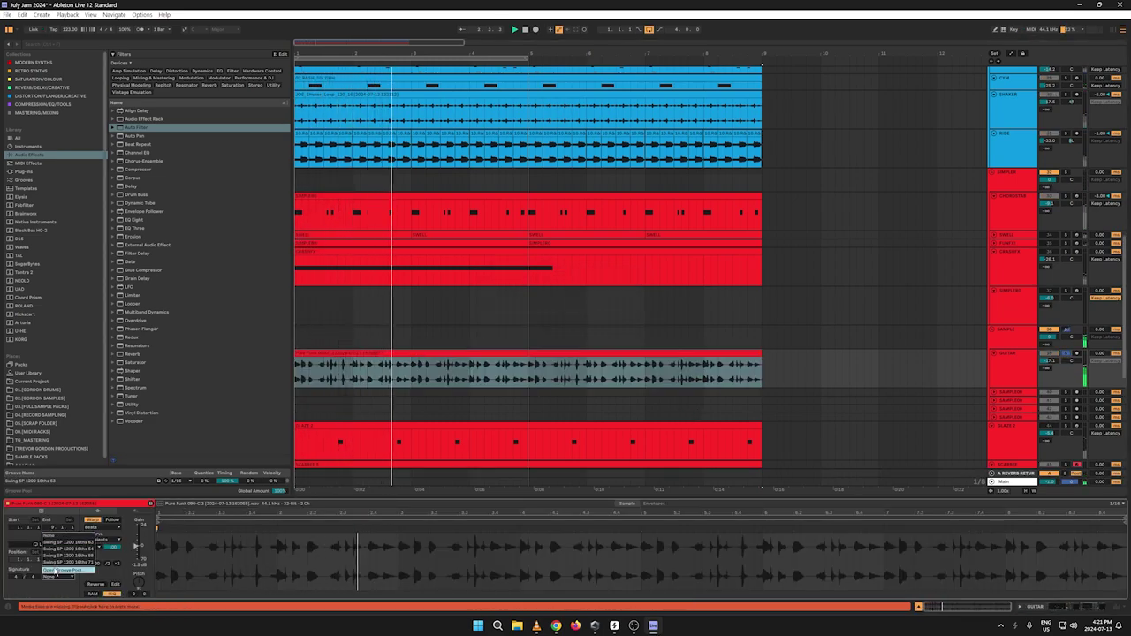
click(64, 556)
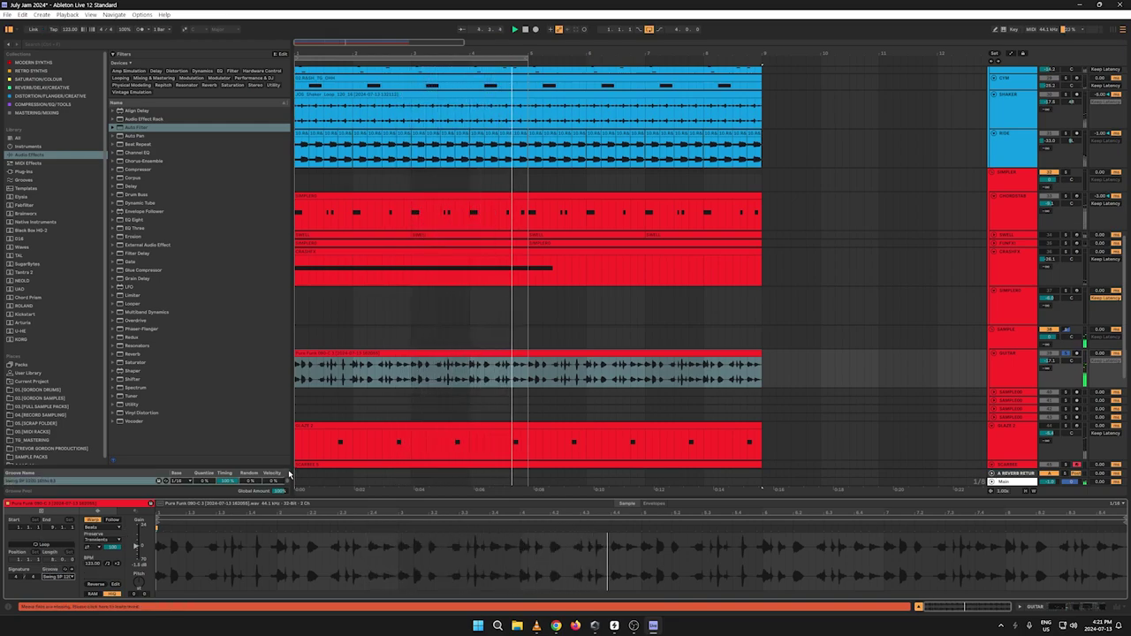
click(1066, 354)
key(space)
key(space)
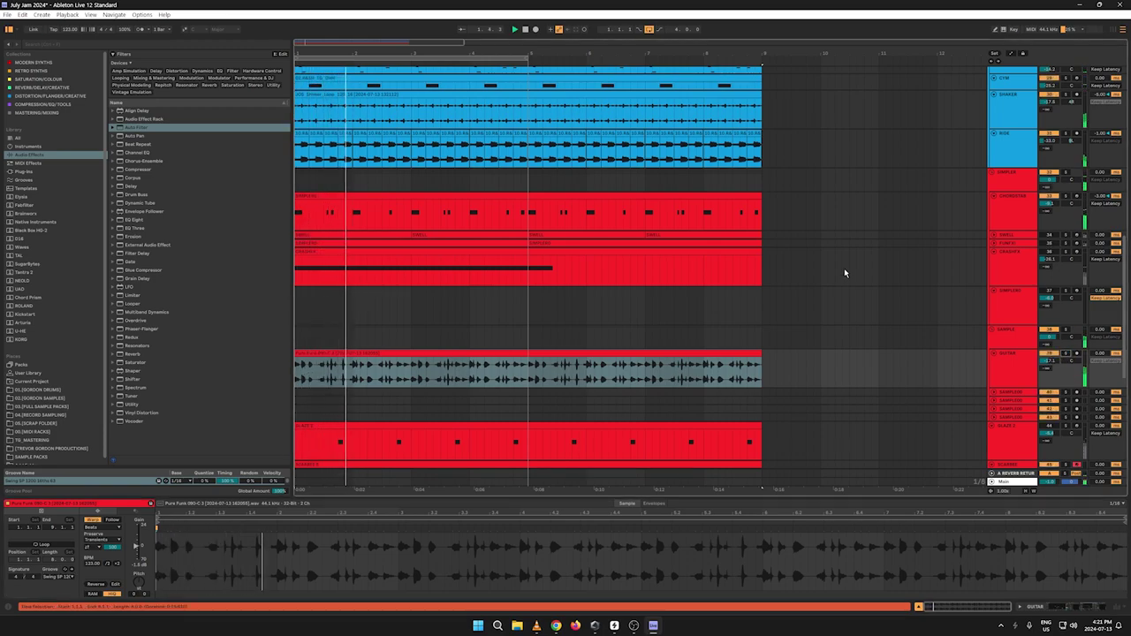
click(62, 576)
click(69, 550)
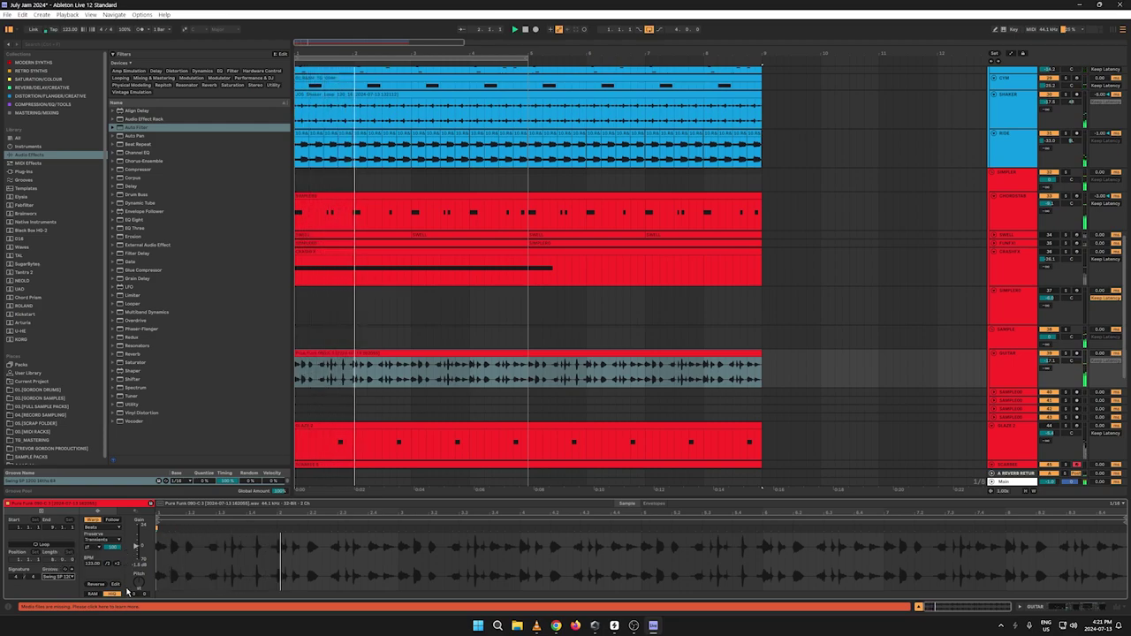
click(61, 576)
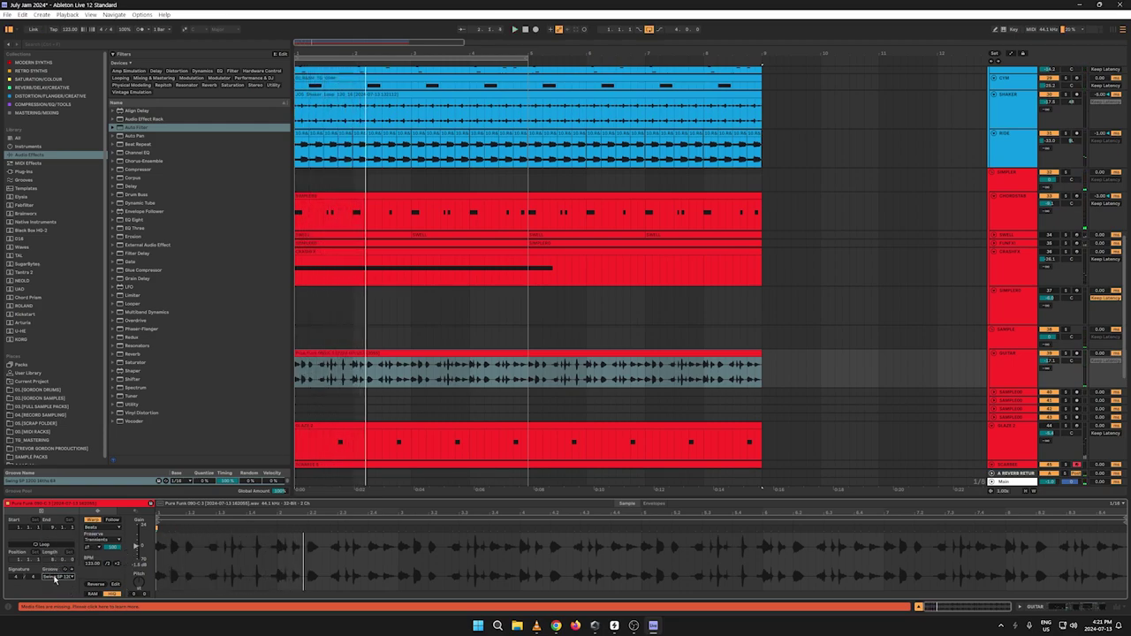
click(55, 579)
click(62, 535)
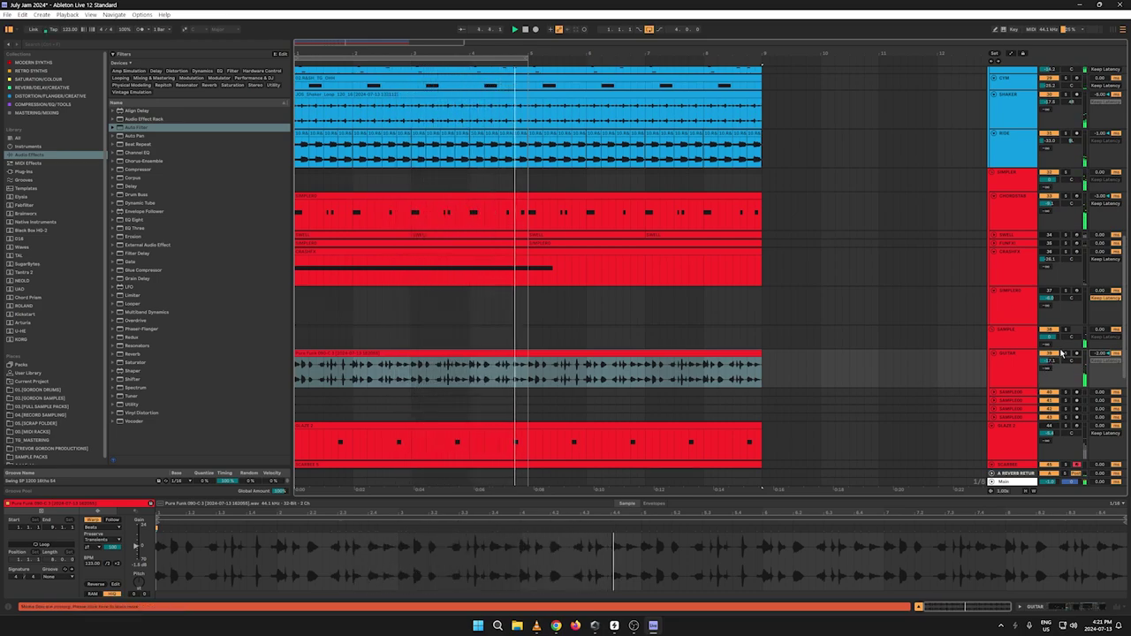
Step: Solo CHORDSTAB and copy a tiny looped slice near the guitar clip's start
scroll(1046, 152, up, 5)
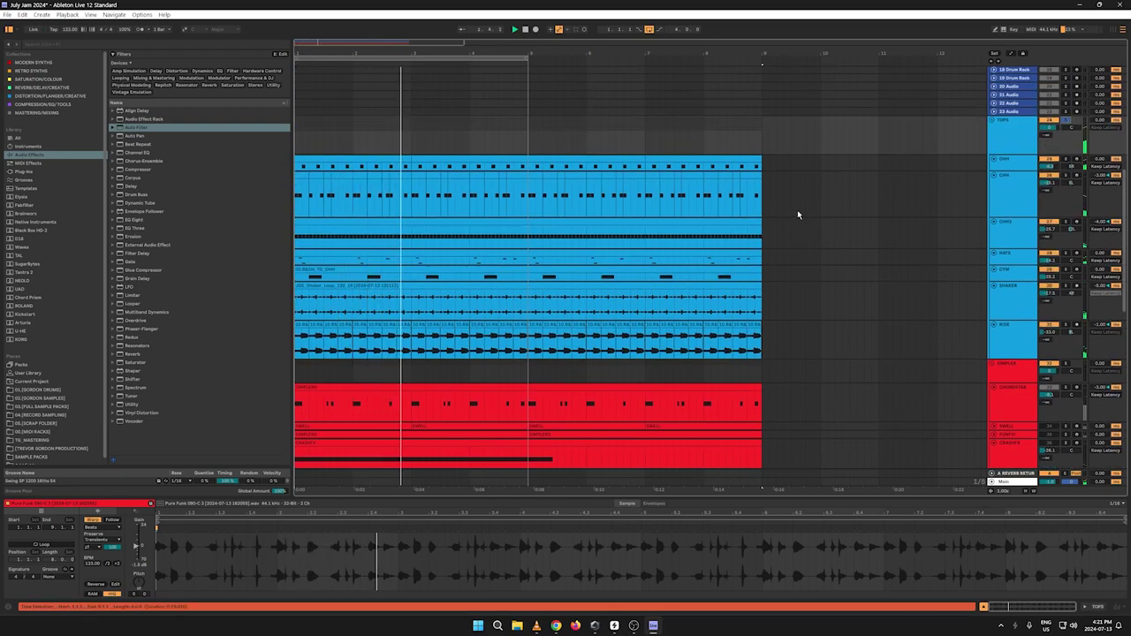
ctrl+click(1065, 388)
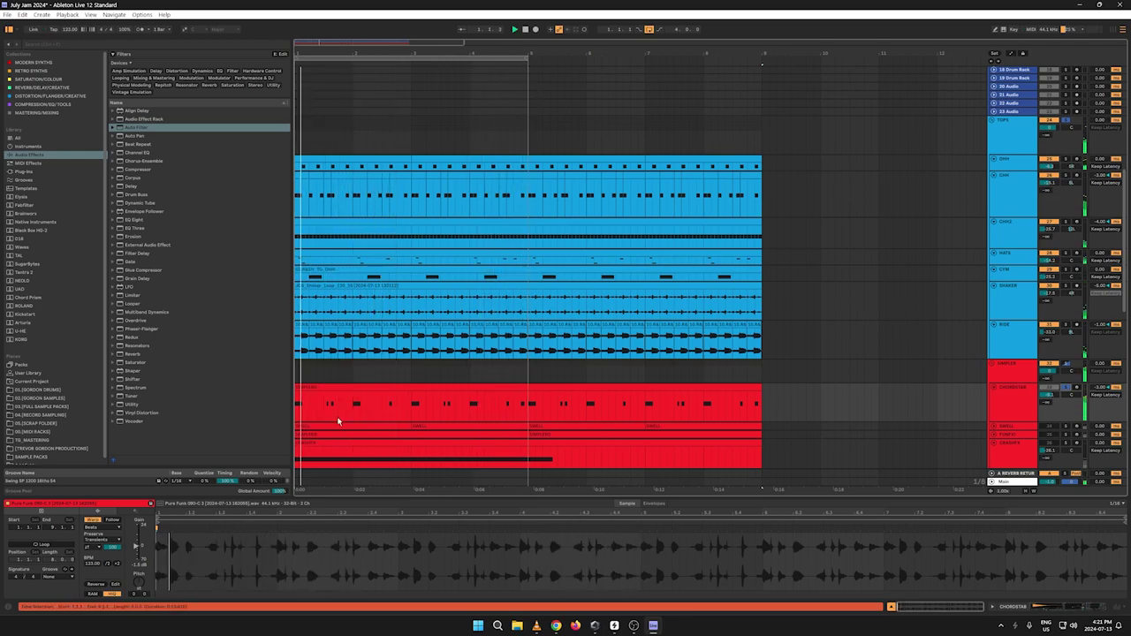
scroll(393, 415, down, 5)
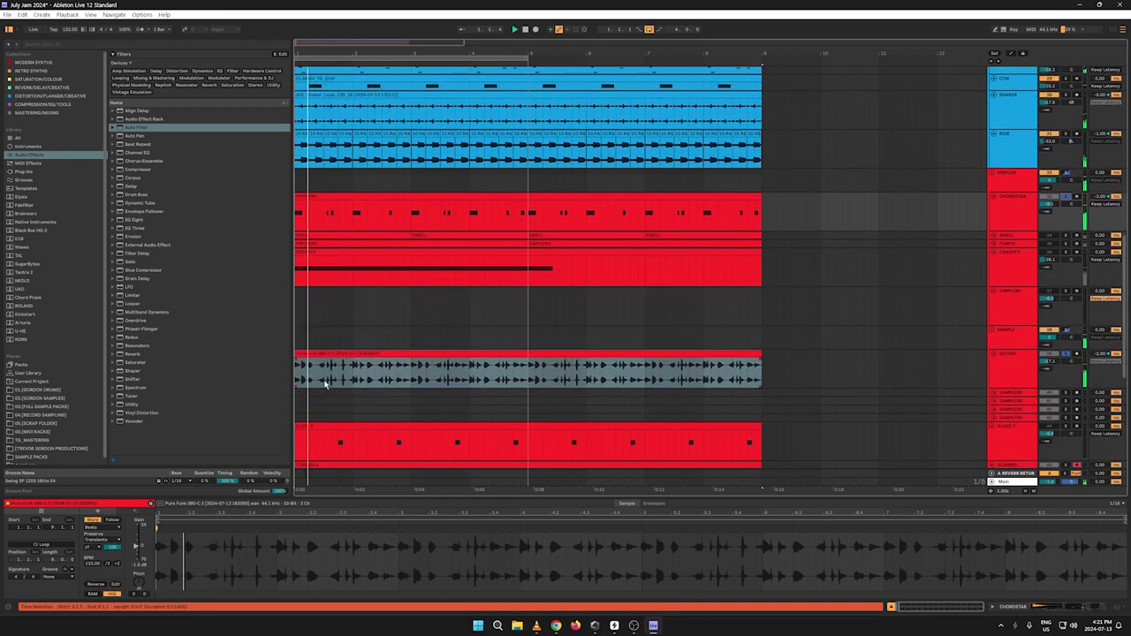
click(320, 375)
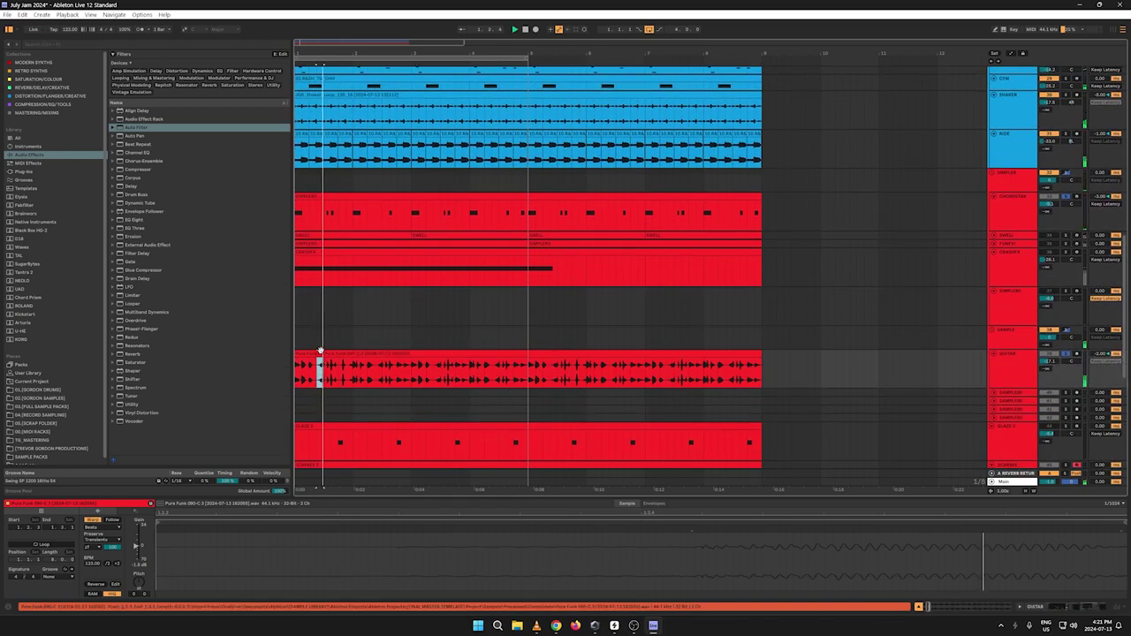
key(space)
double_click(320, 352)
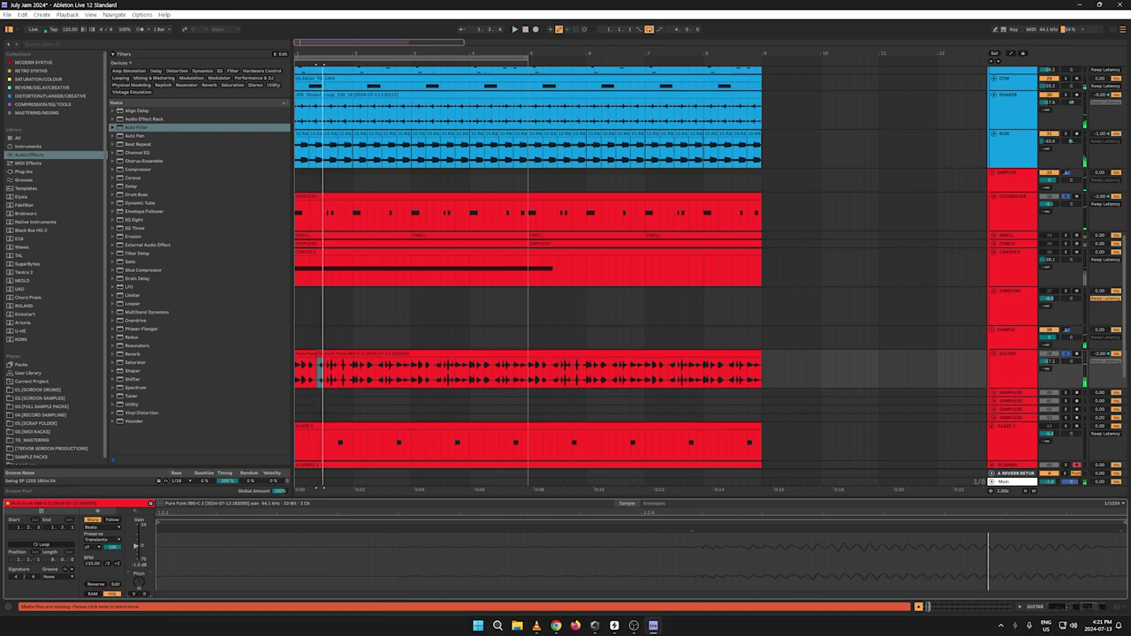
key(space)
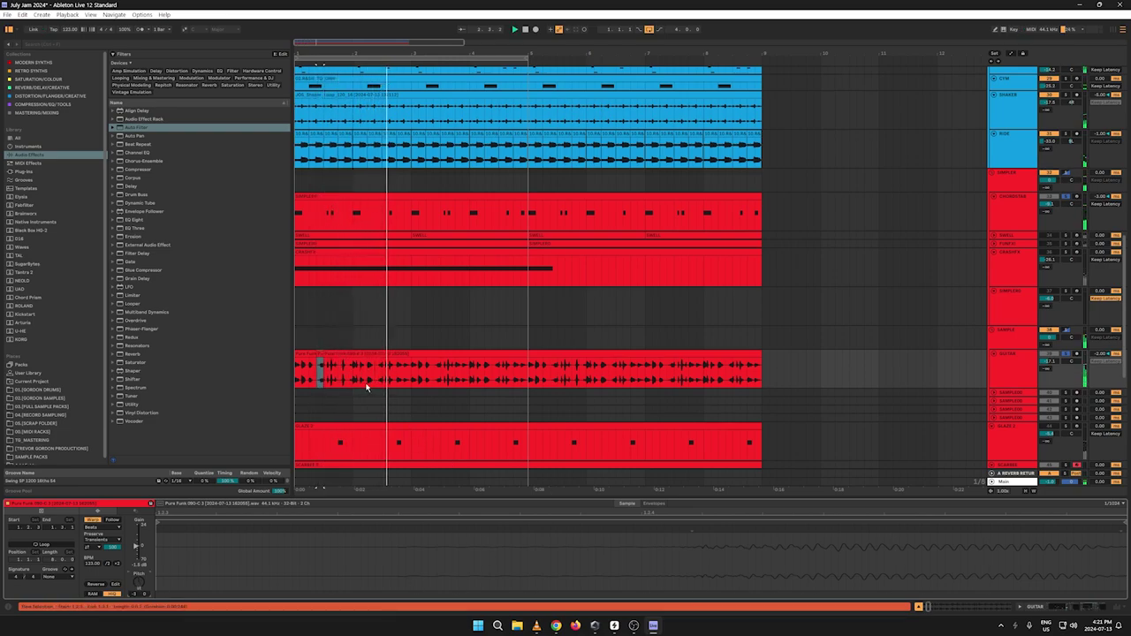
key(space)
key(space)
key(space)
right_click(321, 355)
click(331, 371)
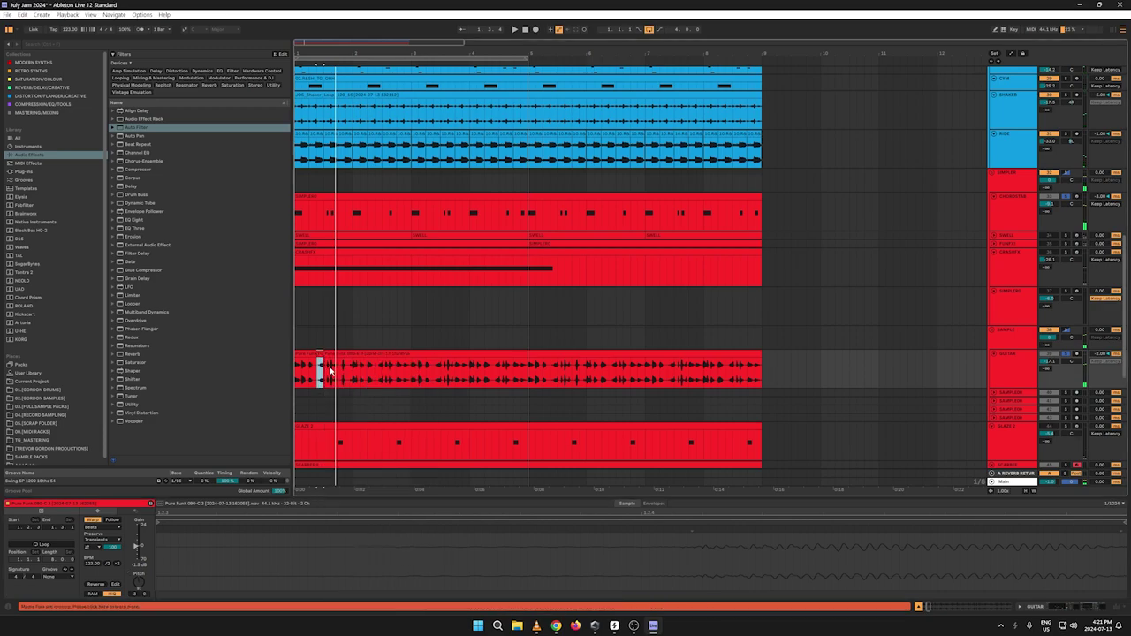
key(space)
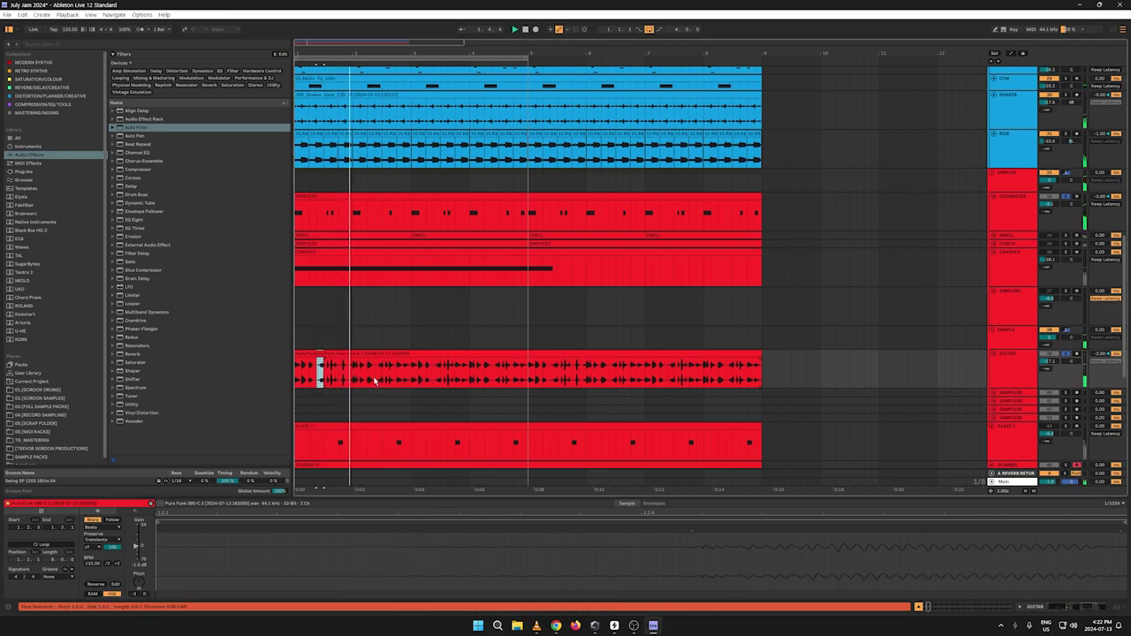
Step: Paste the guitar slice twice at later spots as repeated stutters
click(379, 380)
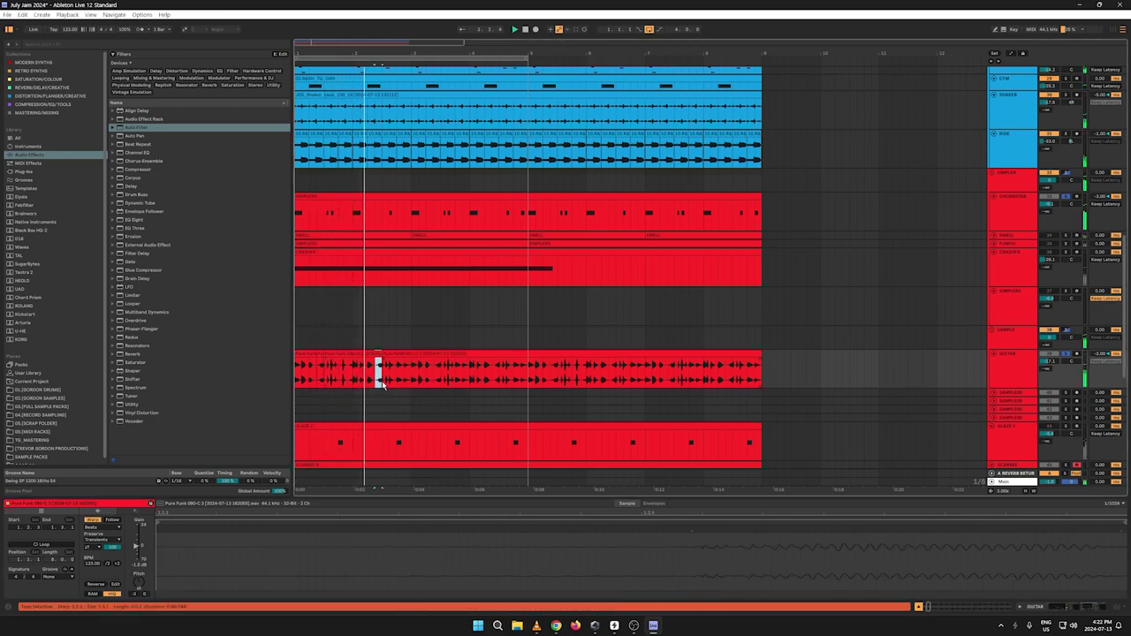
click(437, 376)
key(ctrl+v)
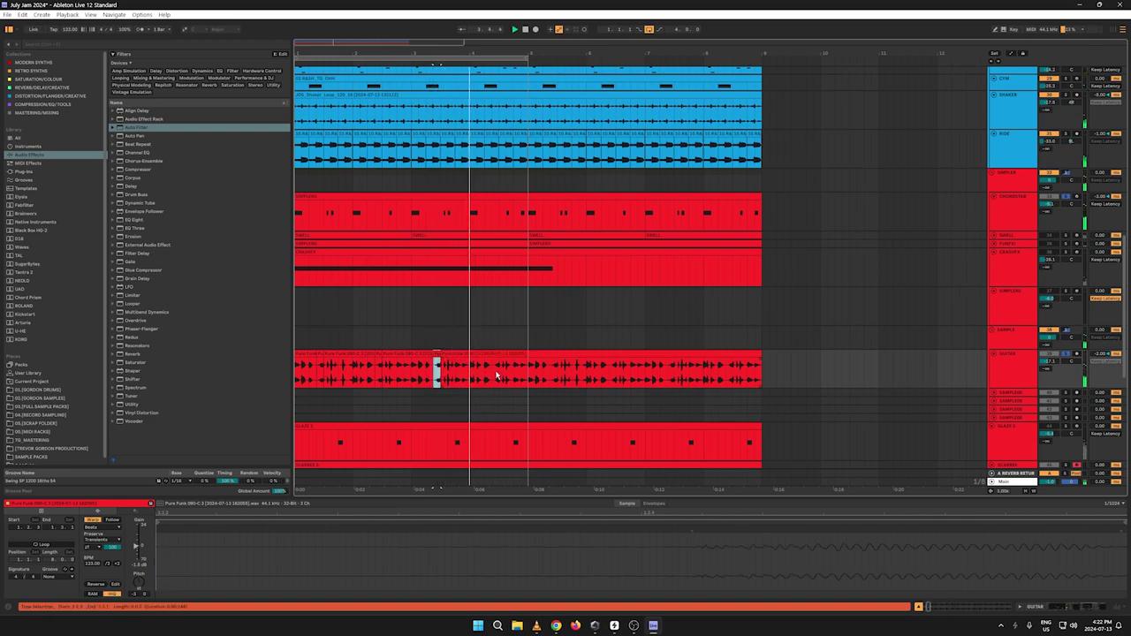
click(495, 376)
key(ctrl+v)
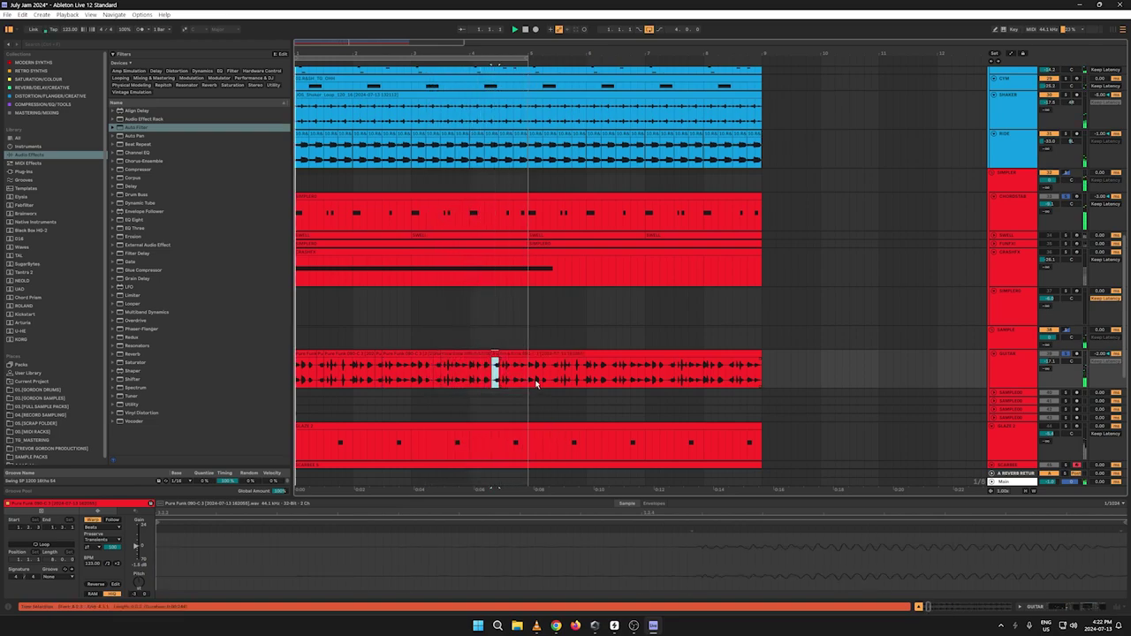
Step: Duplicate the guitar edit from bars 1–5 into bars 5–9, unsolo GUITAR and extend the loop to bar 9
drag(529, 377, 295, 378)
key(ctrl+d)
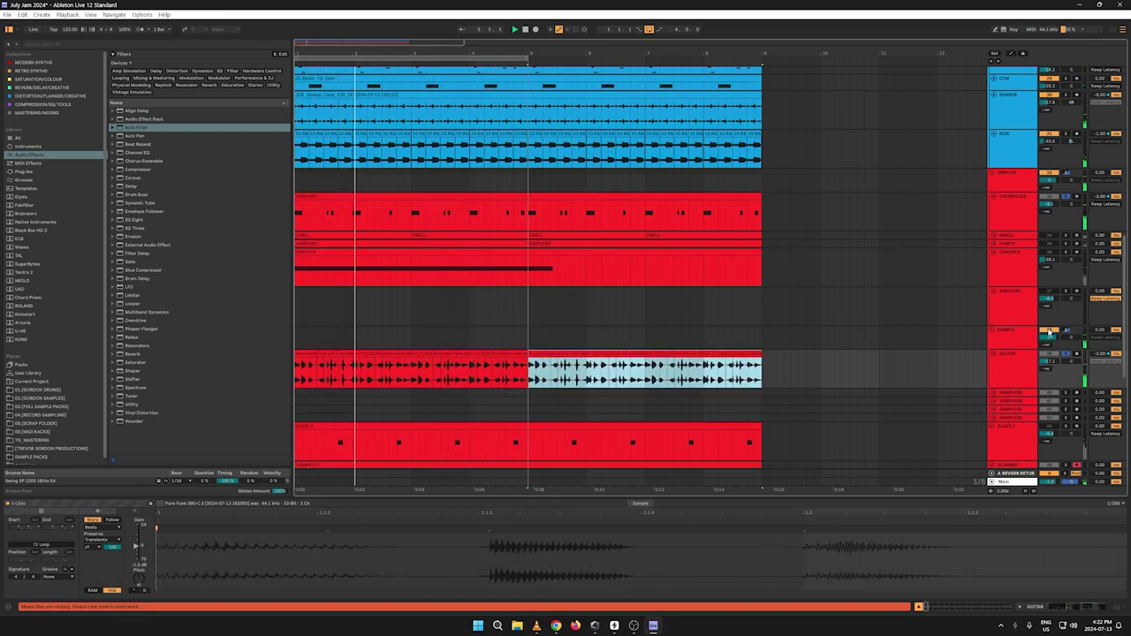
click(1066, 353)
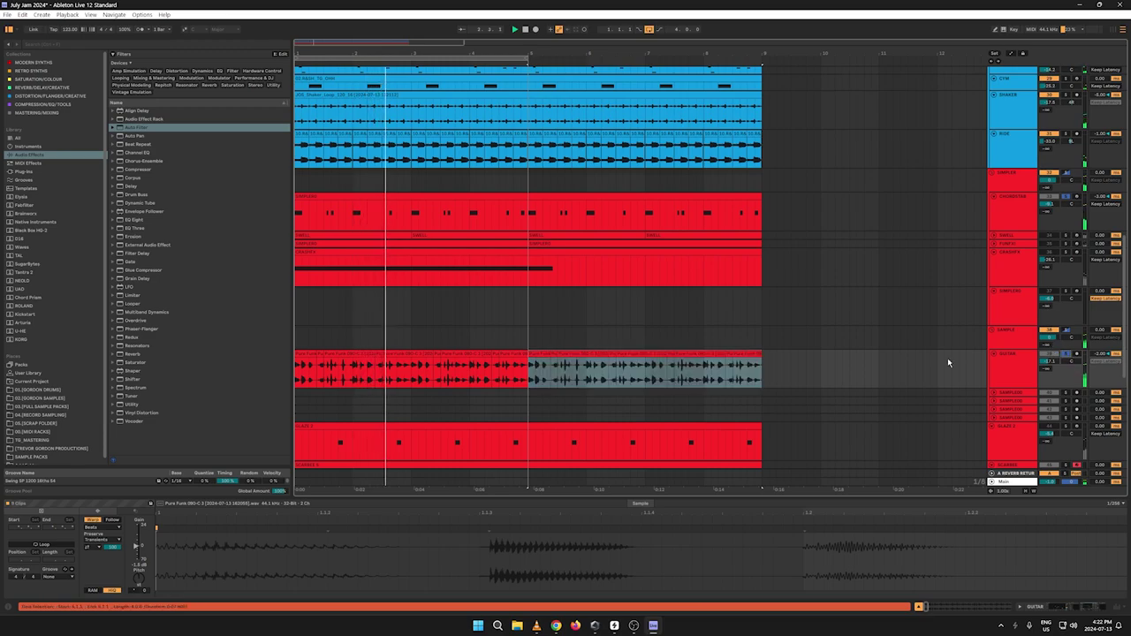
click(1066, 354)
key(space)
key(space)
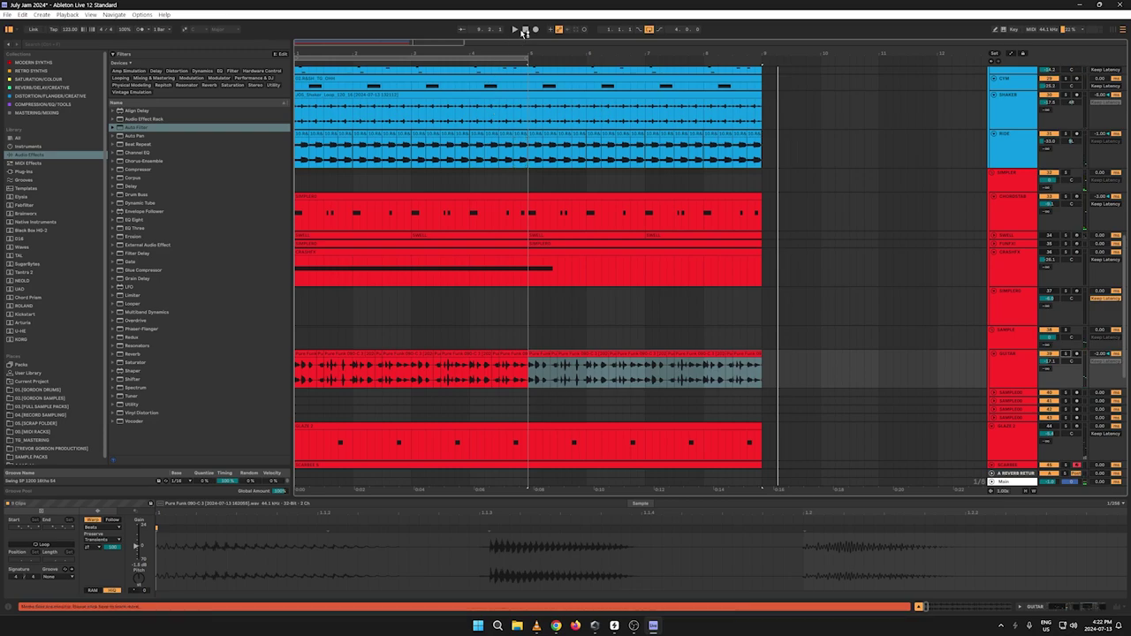
click(527, 31)
key(space)
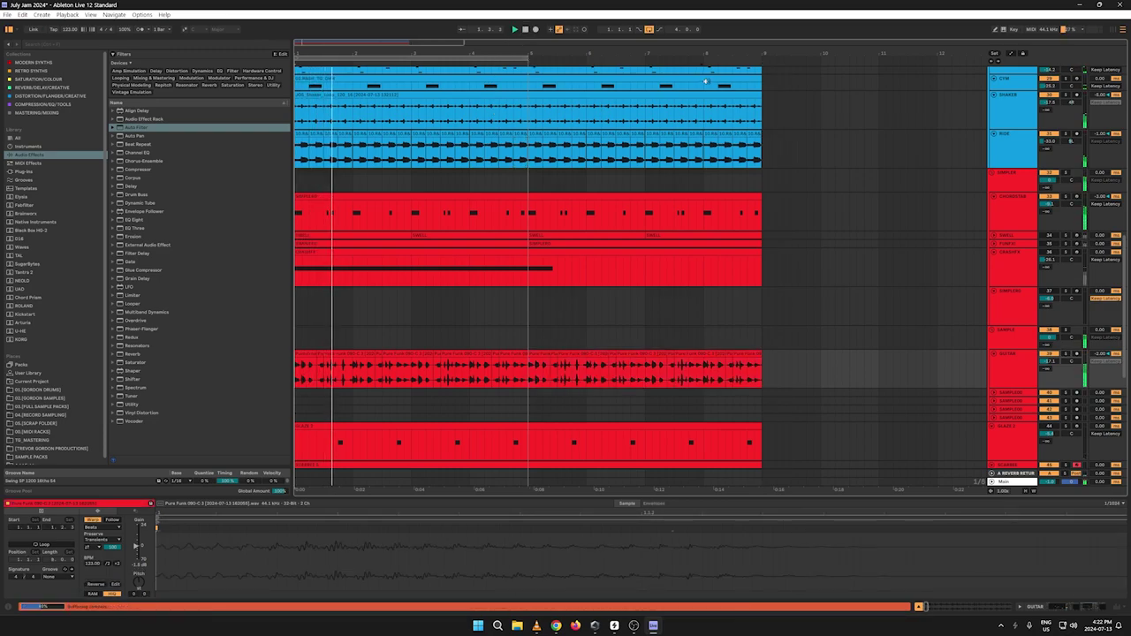
drag(528, 58, 762, 75)
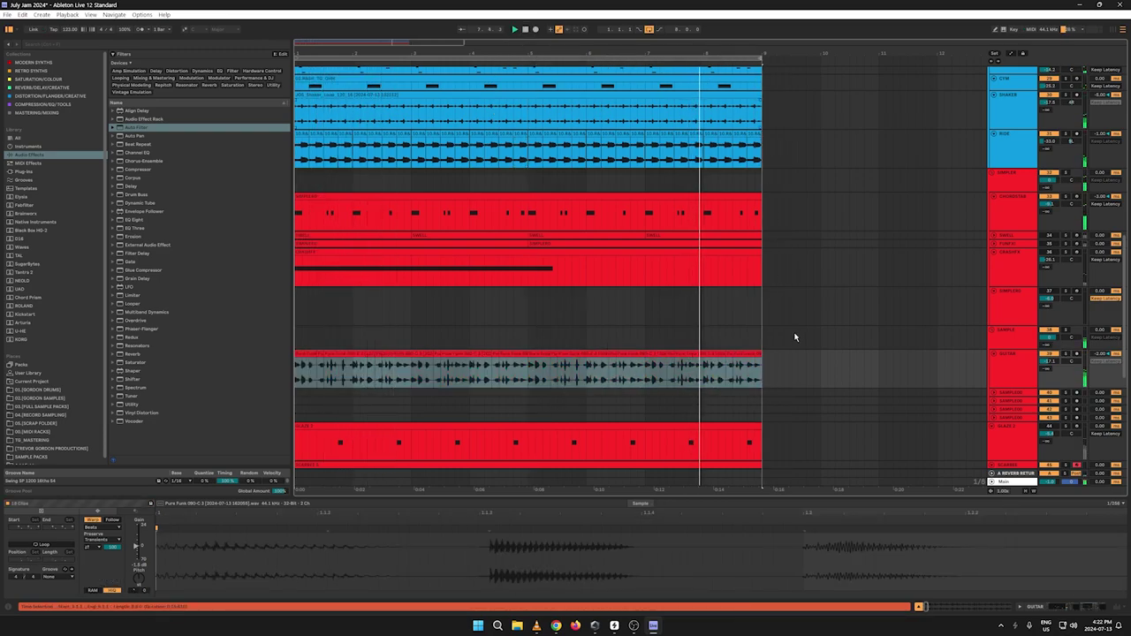
Step: Deselect the guitar clips and unfold the SWELL track
click(781, 370)
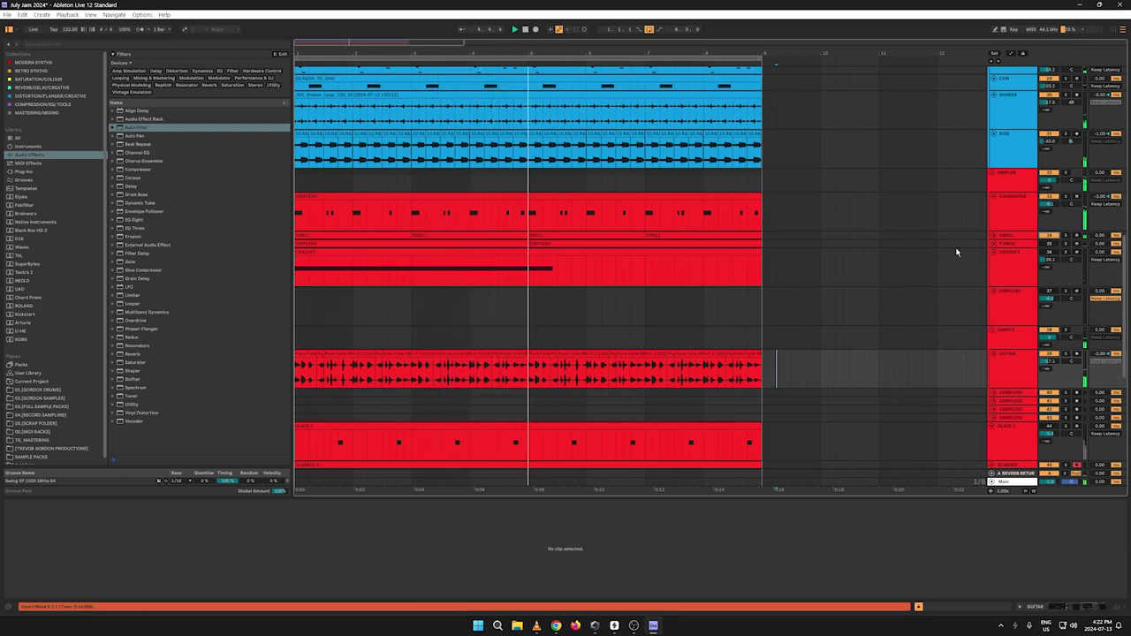
click(993, 236)
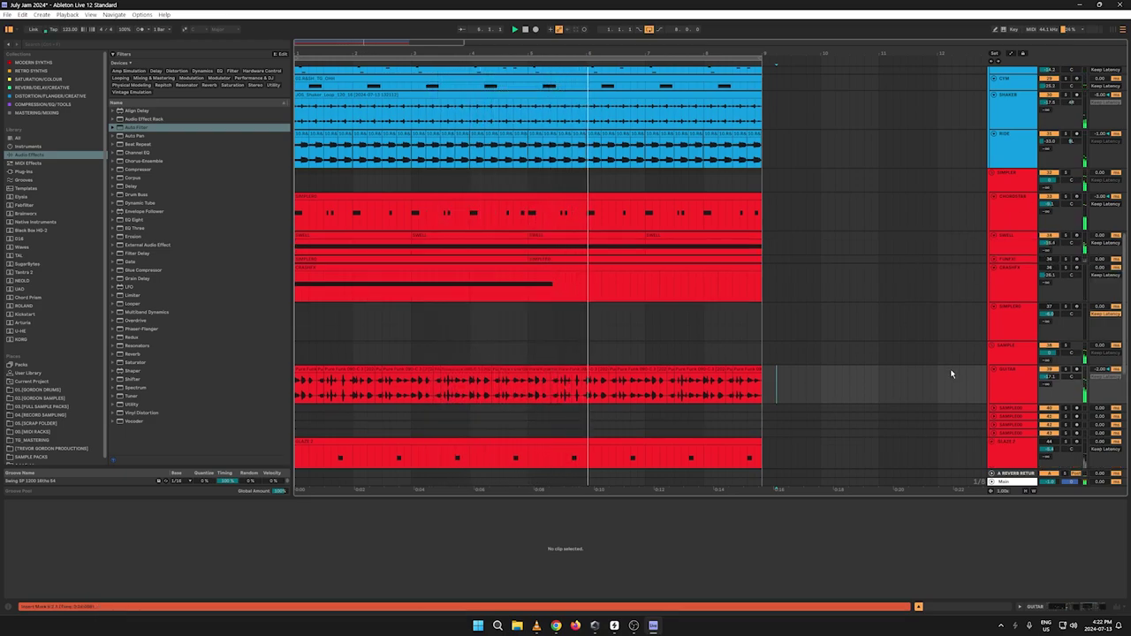
Step: Close the Chrome window showing the YouTube channel page to get back to Ableton Live
click(555, 625)
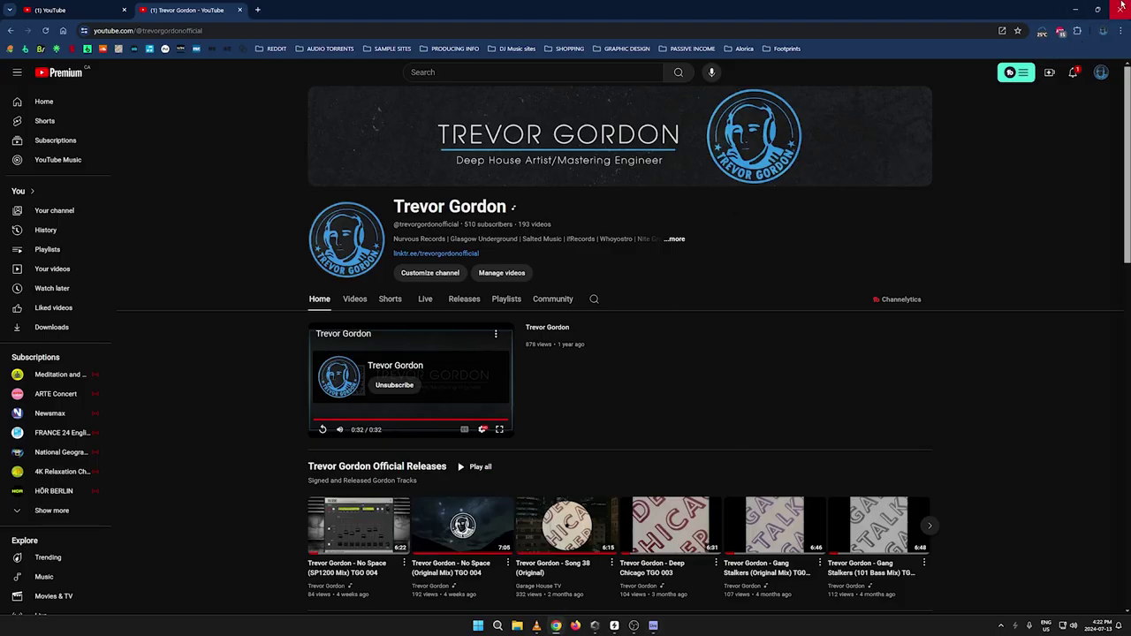
click(1121, 6)
mouse_move(1098, 18)
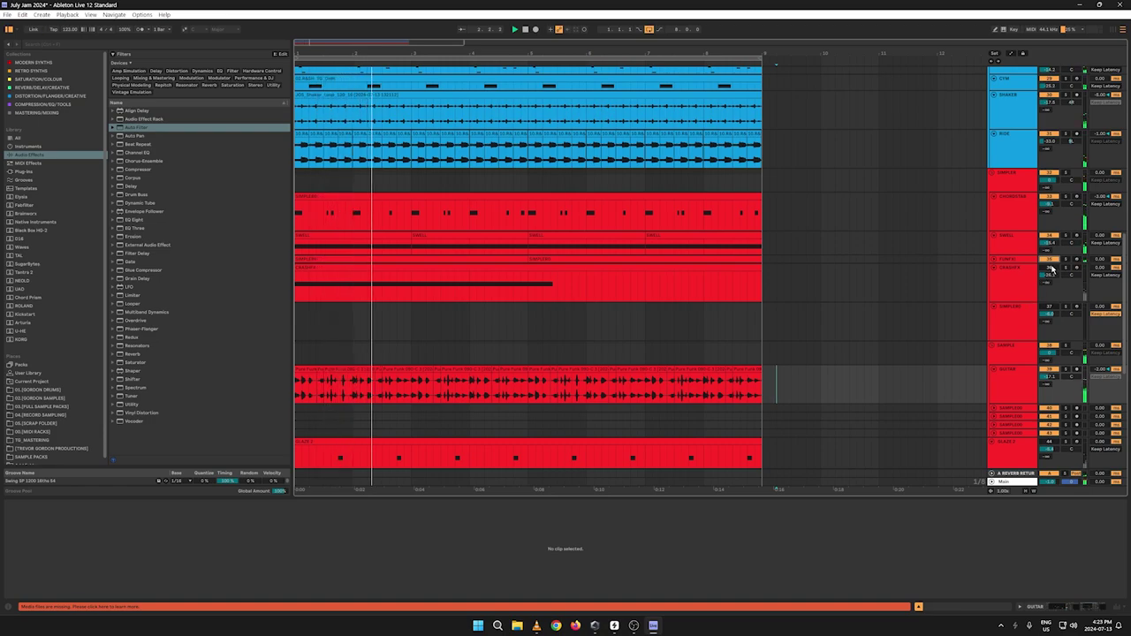
Step: Drag the GUITAR track above the SAMPLE track, then select the SAMPLED0 track
scroll(989, 291, down, 5)
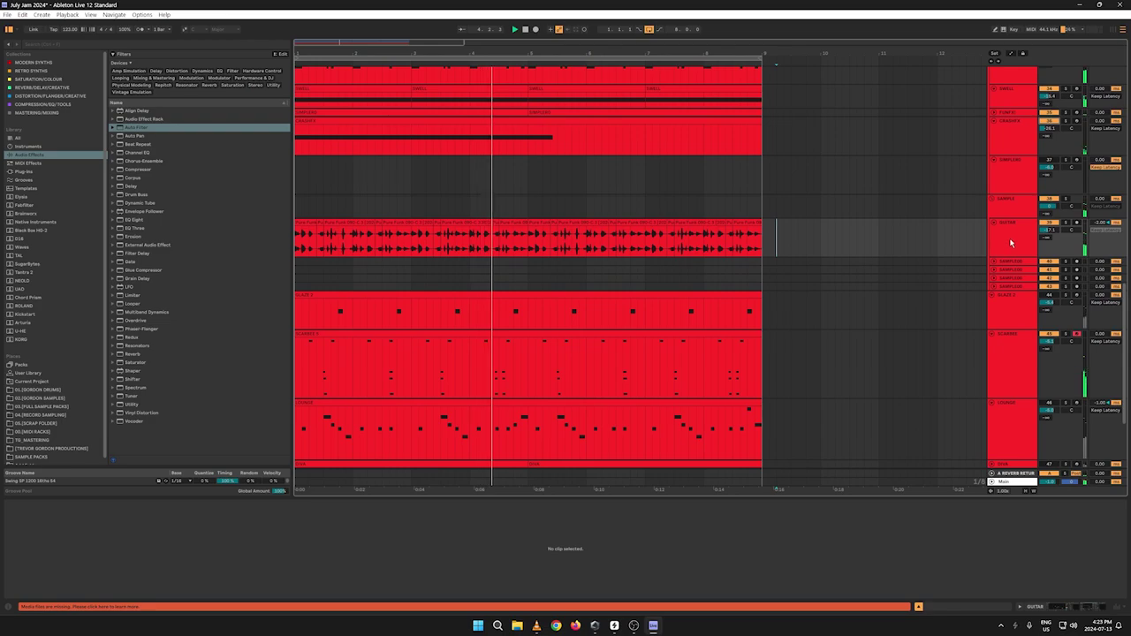
scroll(998, 224, up, 5)
scroll(995, 223, up, 1)
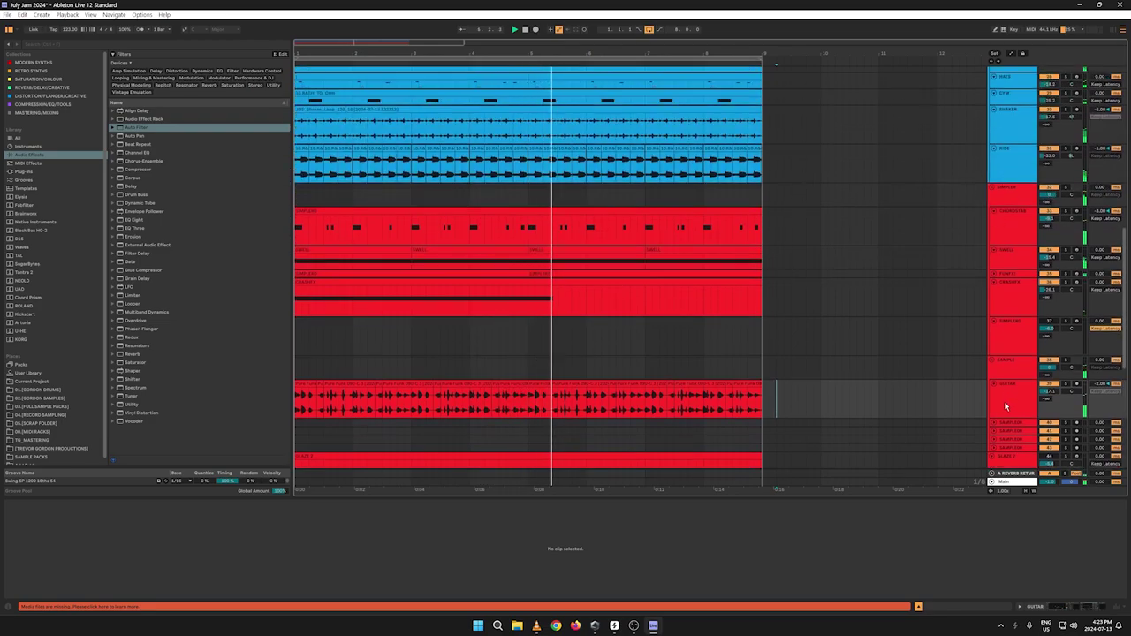
click(1005, 409)
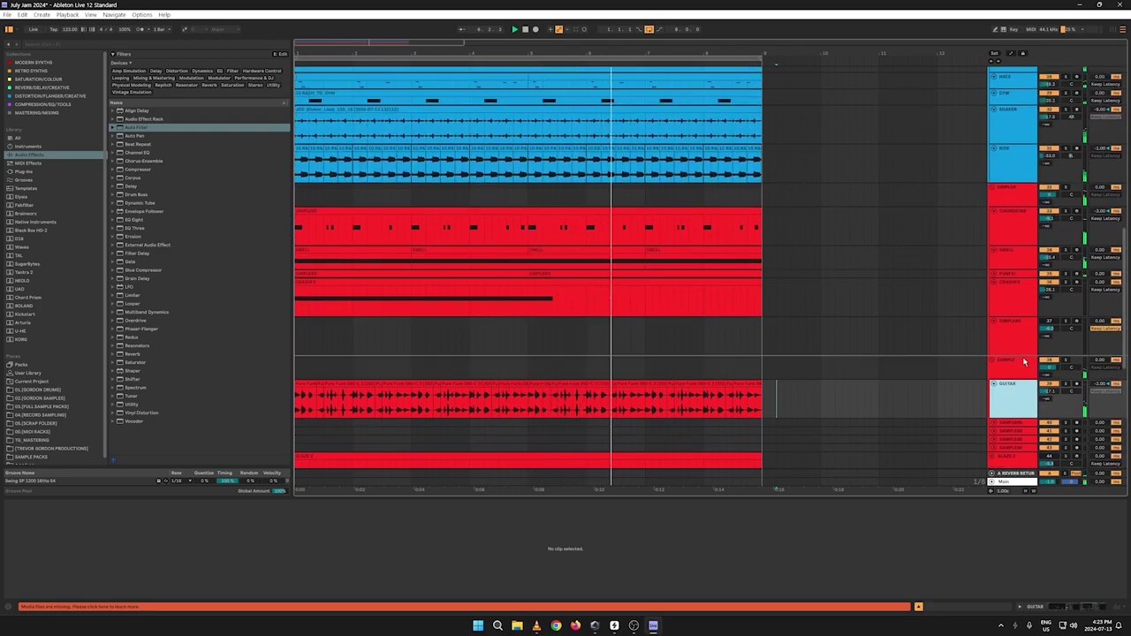
drag(1023, 359, 1023, 359)
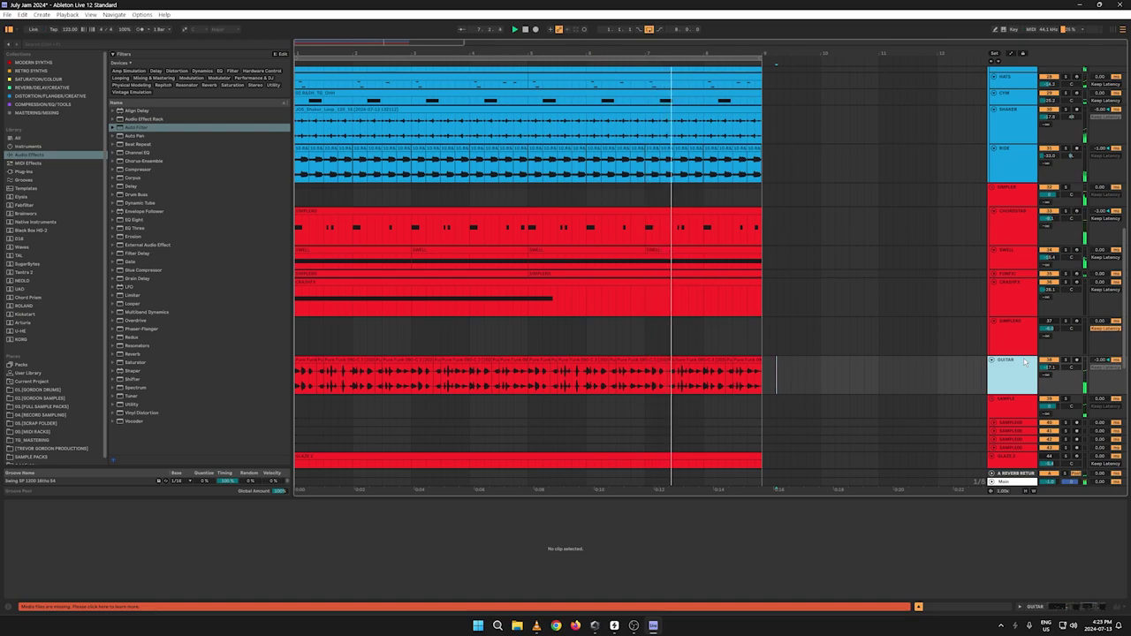
scroll(988, 361, down, 4)
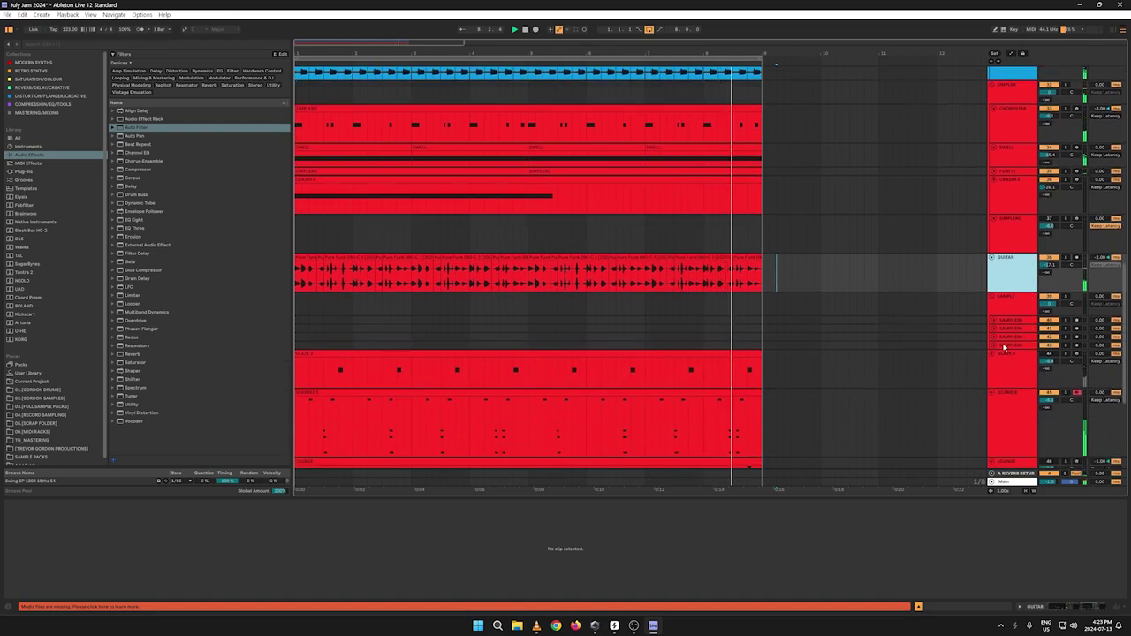
click(1014, 324)
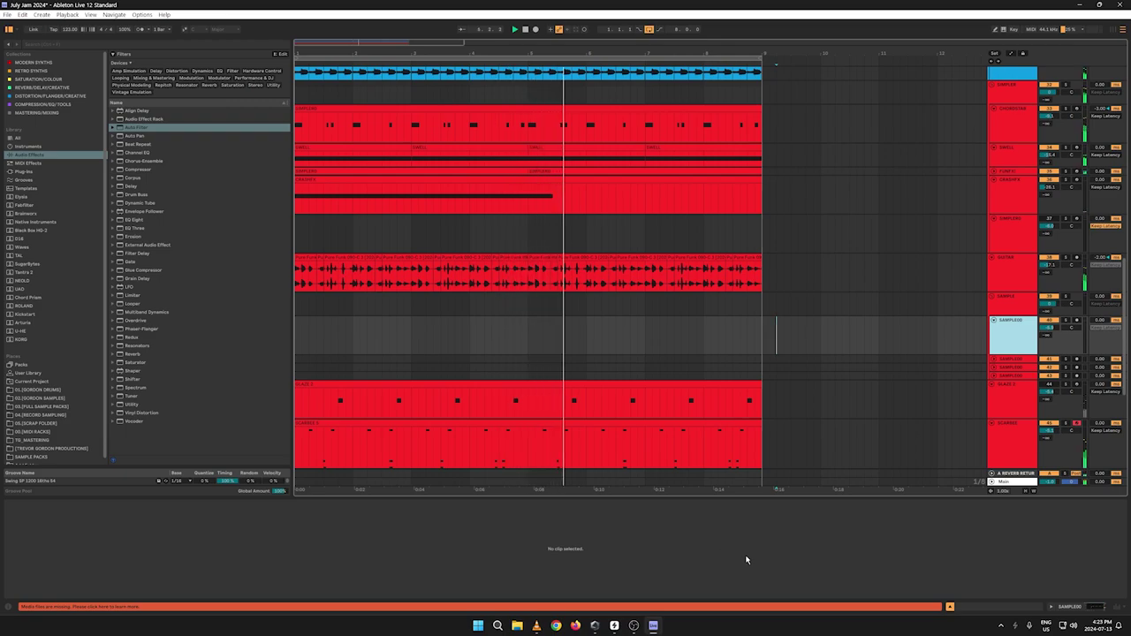
click(614, 625)
click(792, 532)
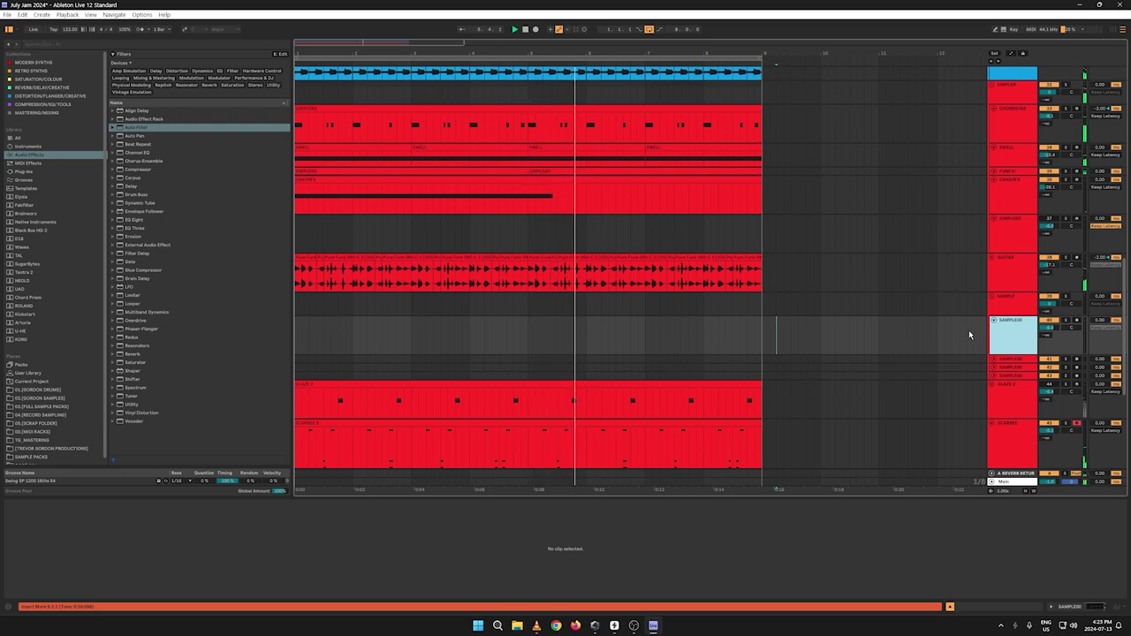
scroll(949, 294, up, 8)
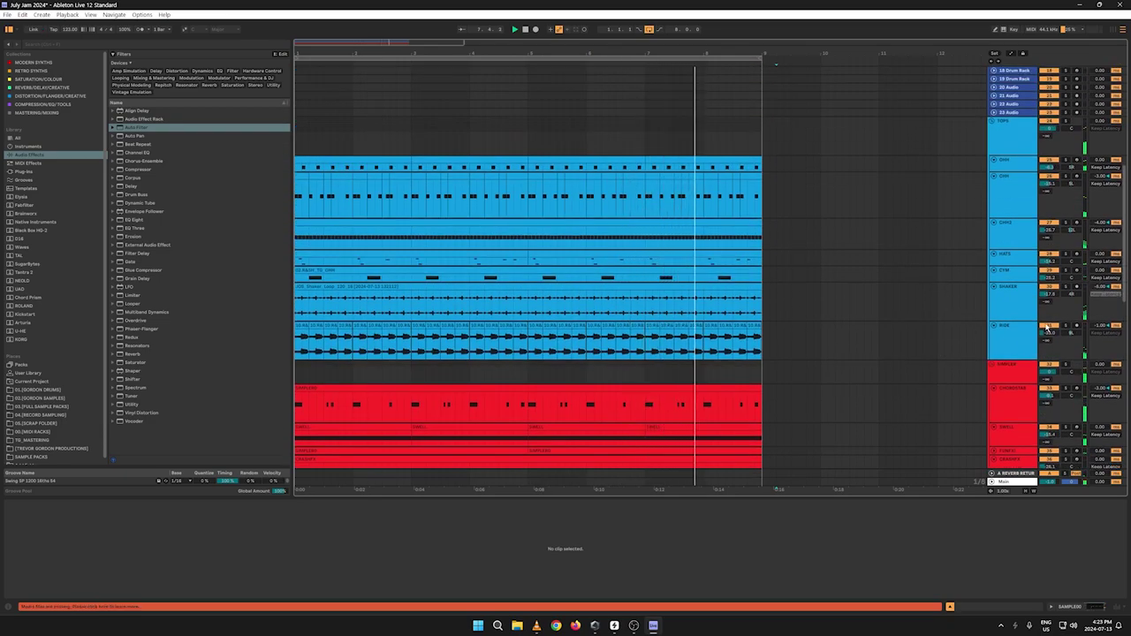
Step: Show the OHH Simpler's Controls view, then scroll down and select the DIVA track
click(1002, 169)
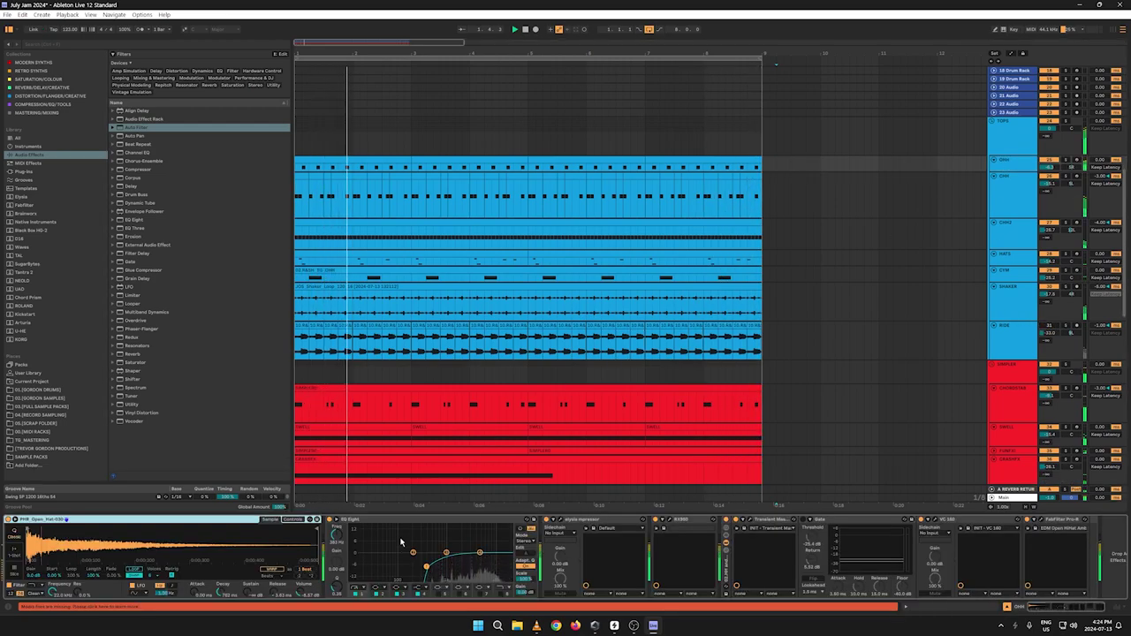
click(293, 521)
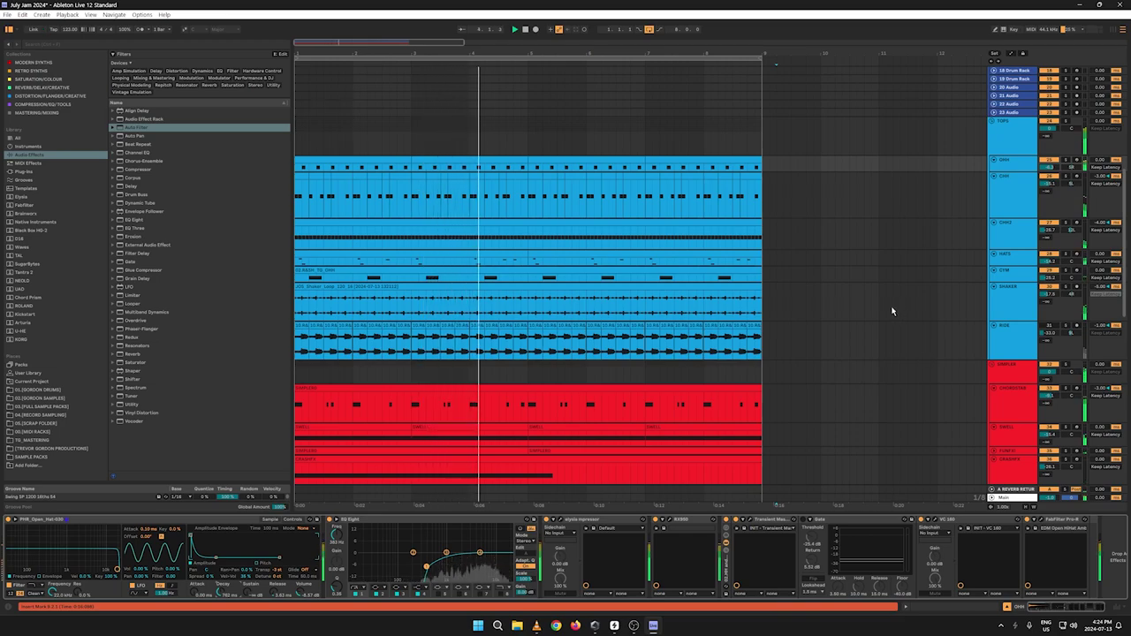
scroll(944, 329, down, 5)
scroll(945, 329, down, 3)
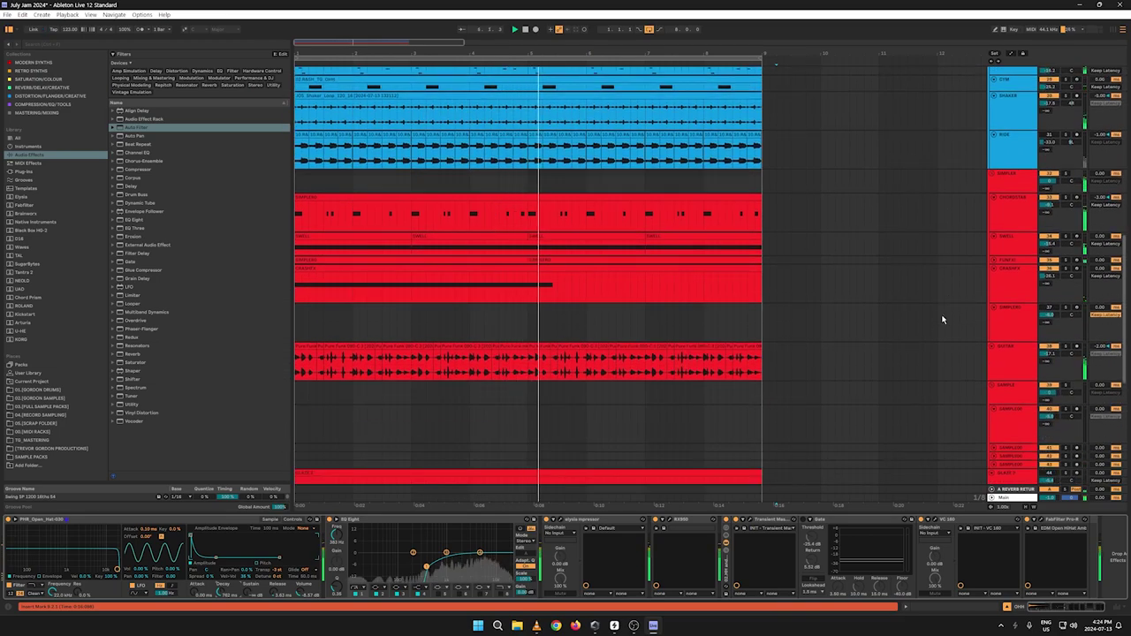
scroll(941, 333, down, 2)
scroll(942, 333, down, 2)
scroll(938, 336, down, 2)
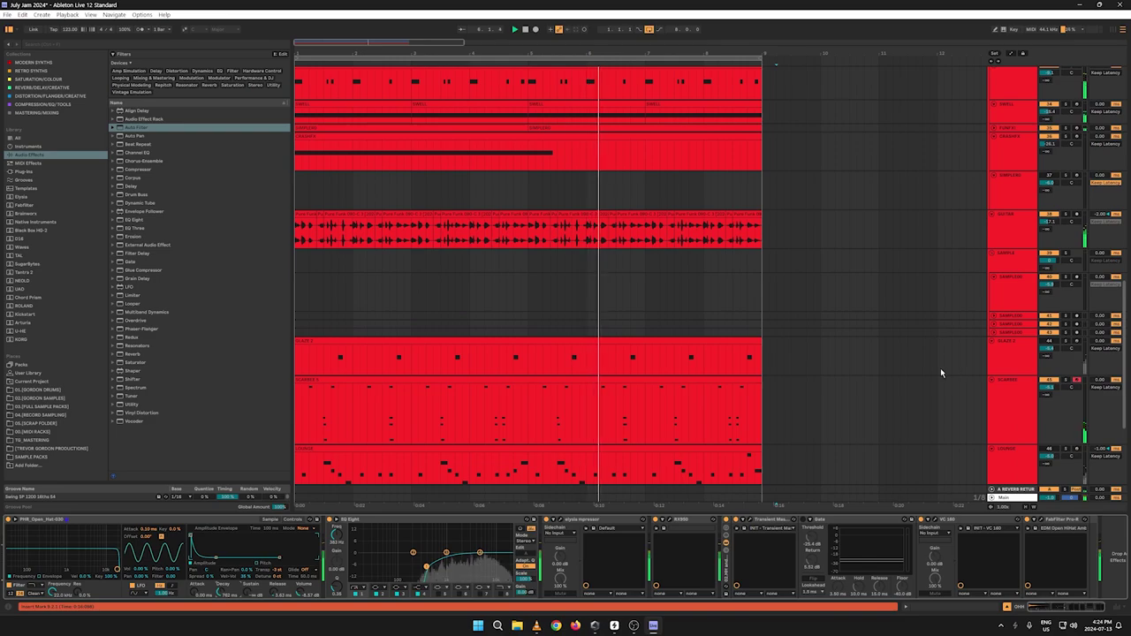
scroll(942, 371, down, 3)
scroll(967, 352, down, 3)
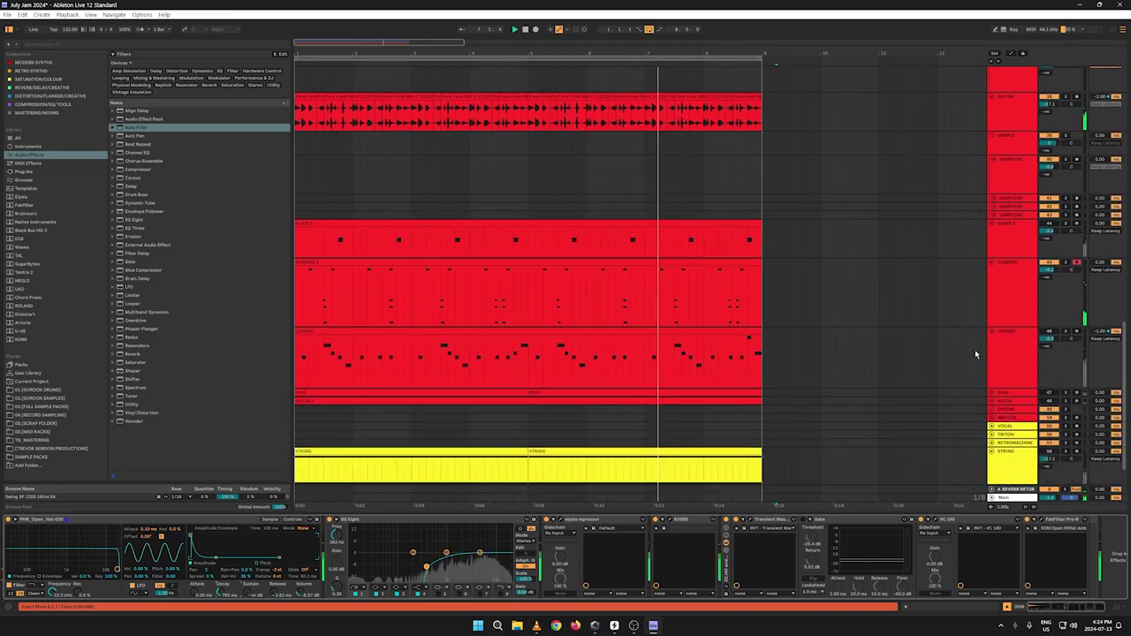
click(1029, 394)
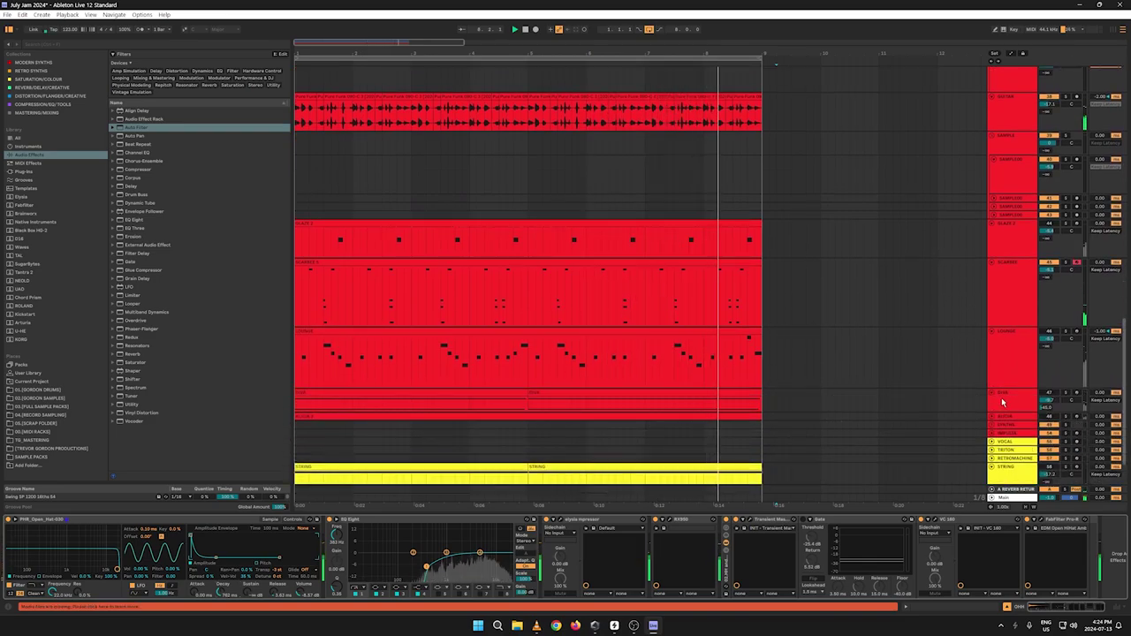
Step: Nudge the DIVA track's volume and lower its EQ Eight band to 5.16 kHz
click(980, 340)
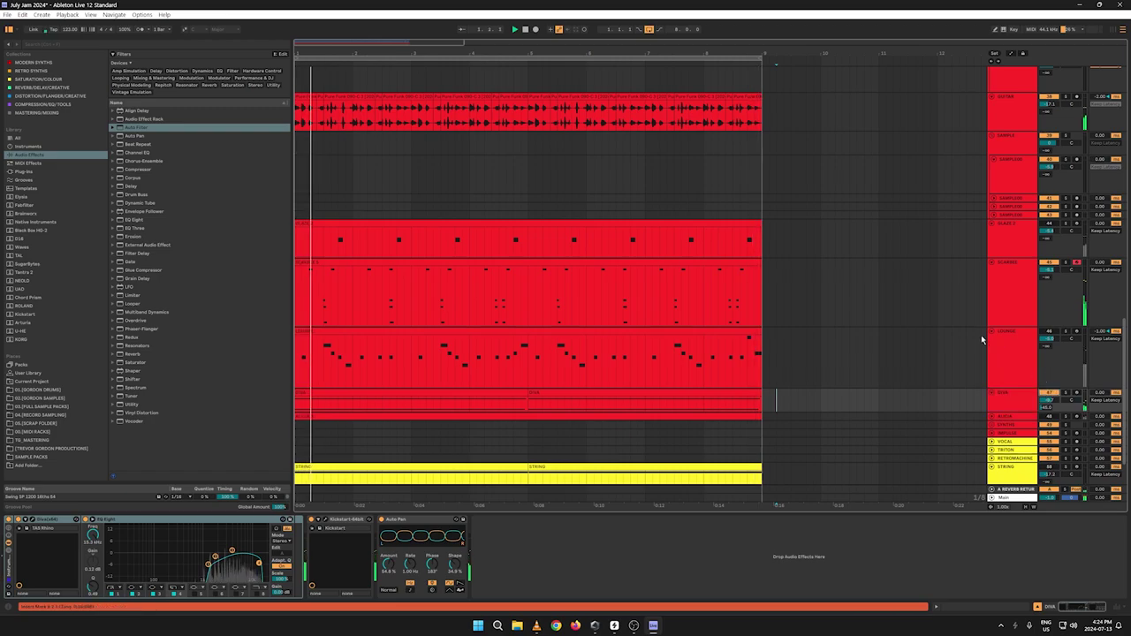
drag(1049, 402, 1046, 400)
double_click(1012, 393)
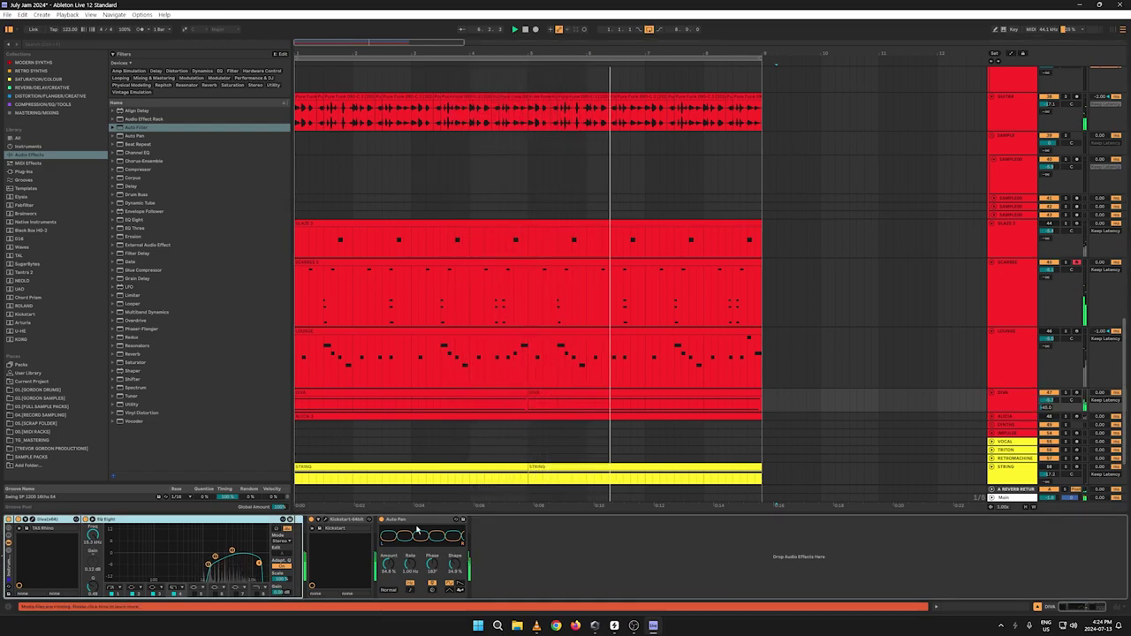
drag(233, 554, 225, 544)
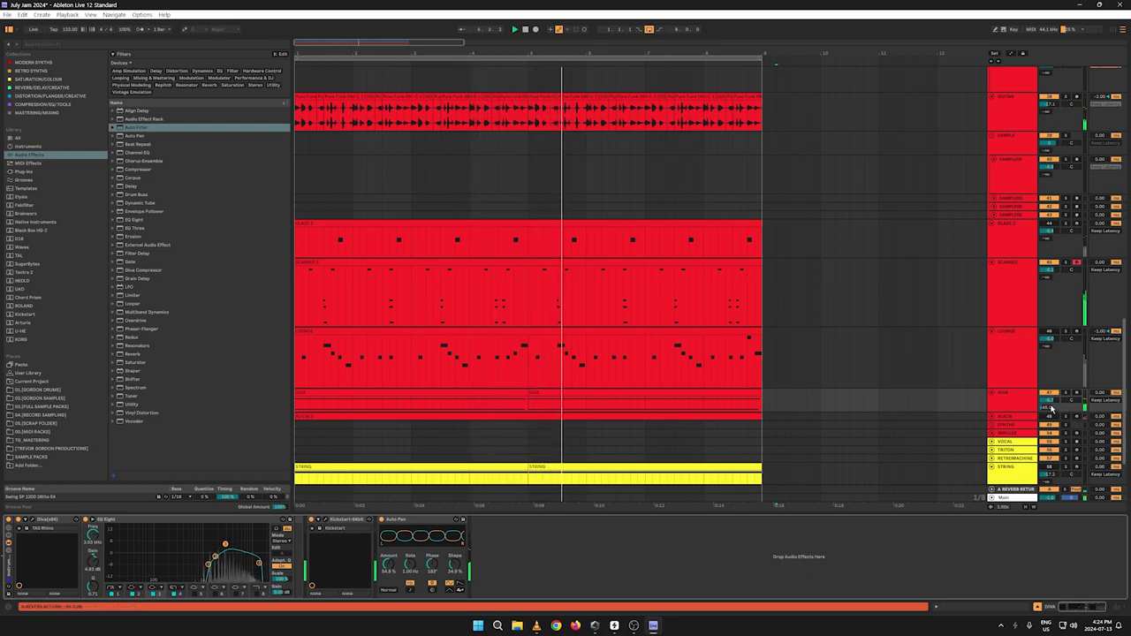
Step: Delete the ALICIA clip across bars 1–9, then reselect DIVA and restart playback
click(1013, 421)
scroll(1045, 421, down, 3)
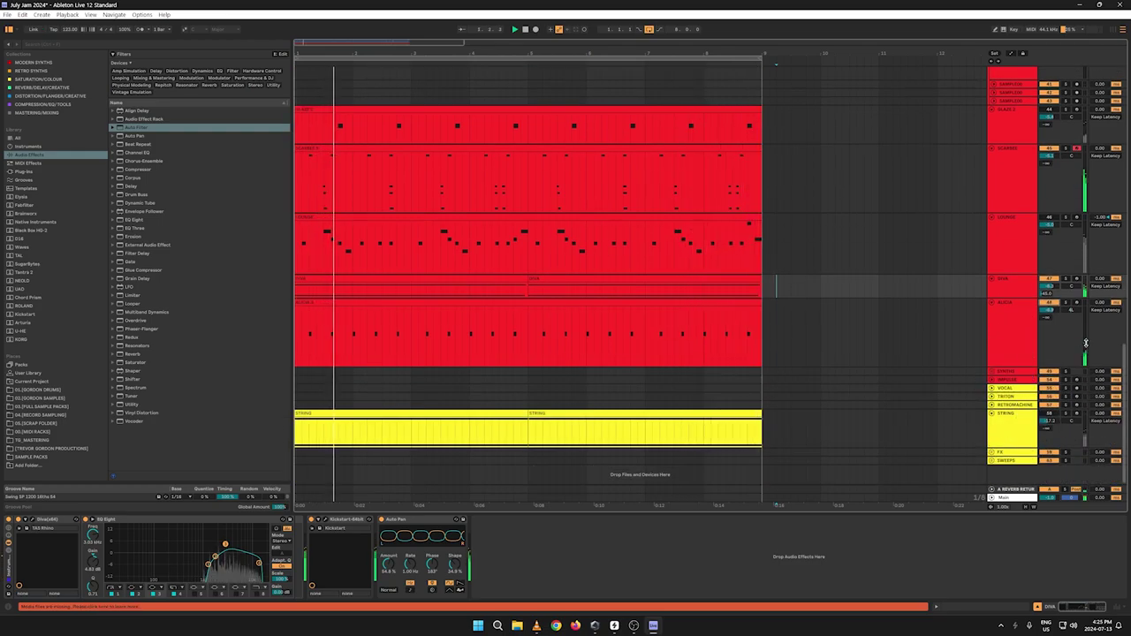
drag(764, 341, 253, 333)
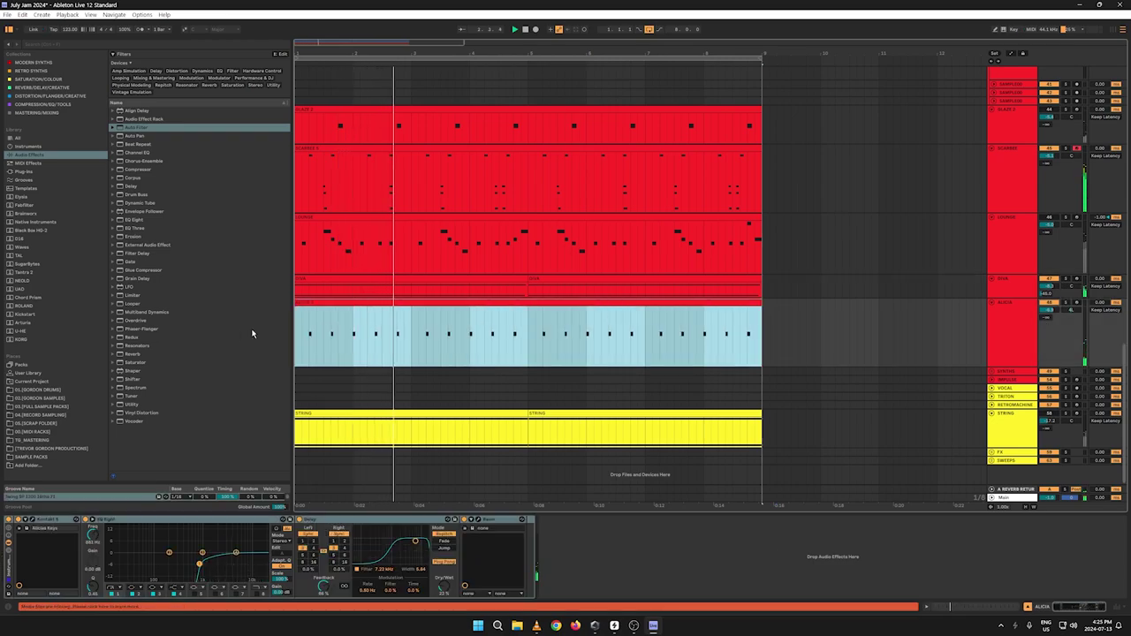
key(Delete)
click(1013, 330)
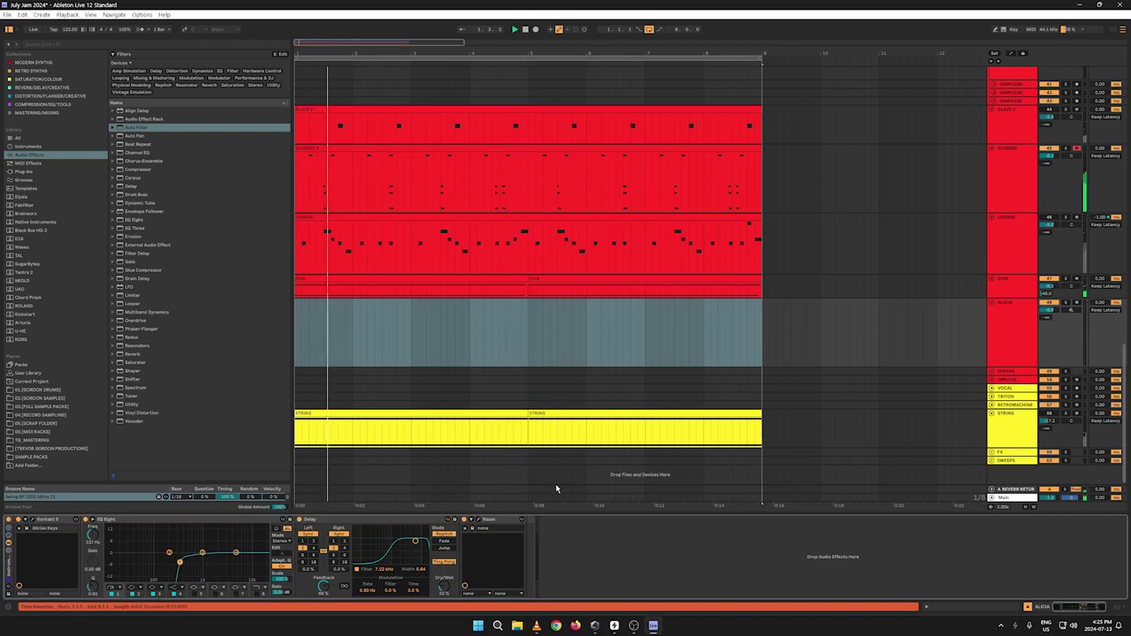
click(1008, 292)
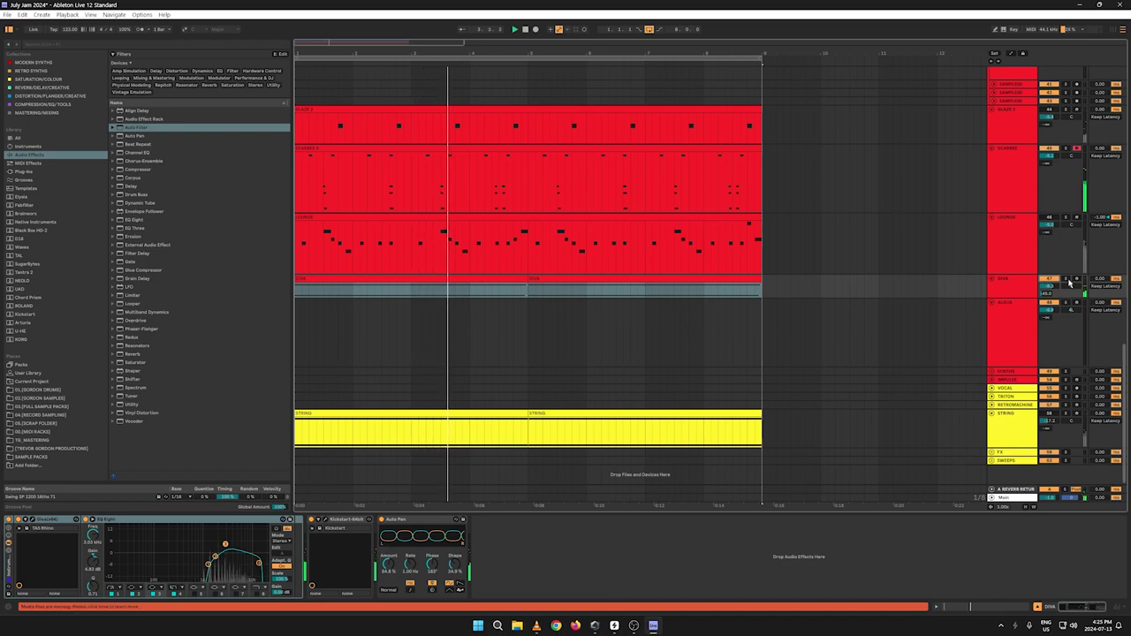
click(1018, 291)
key(space)
key(space)
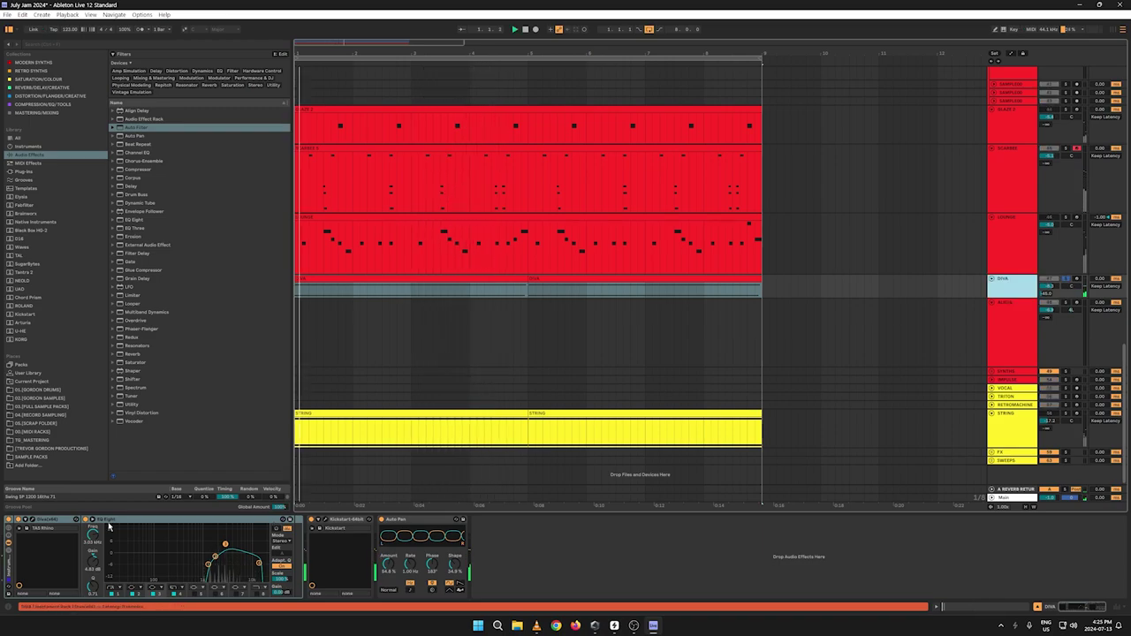
Step: Audition Diva presets such as TUC Fall Into Hybernation, TAS Pancake, HS Lunchbox and HS Xylesizer
click(33, 519)
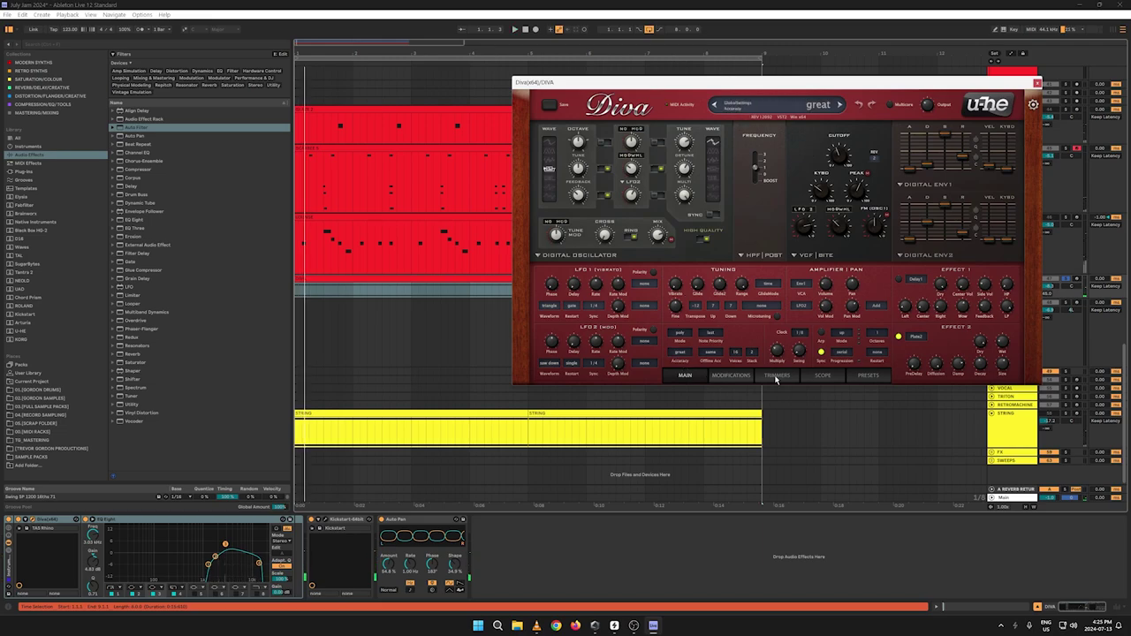
click(865, 375)
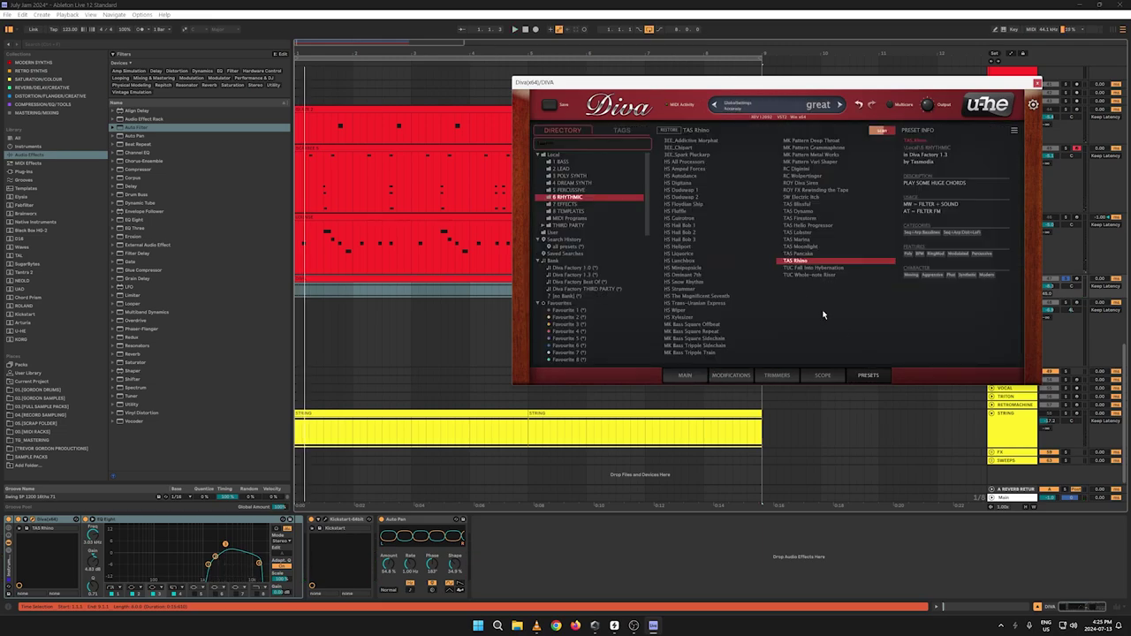
click(795, 268)
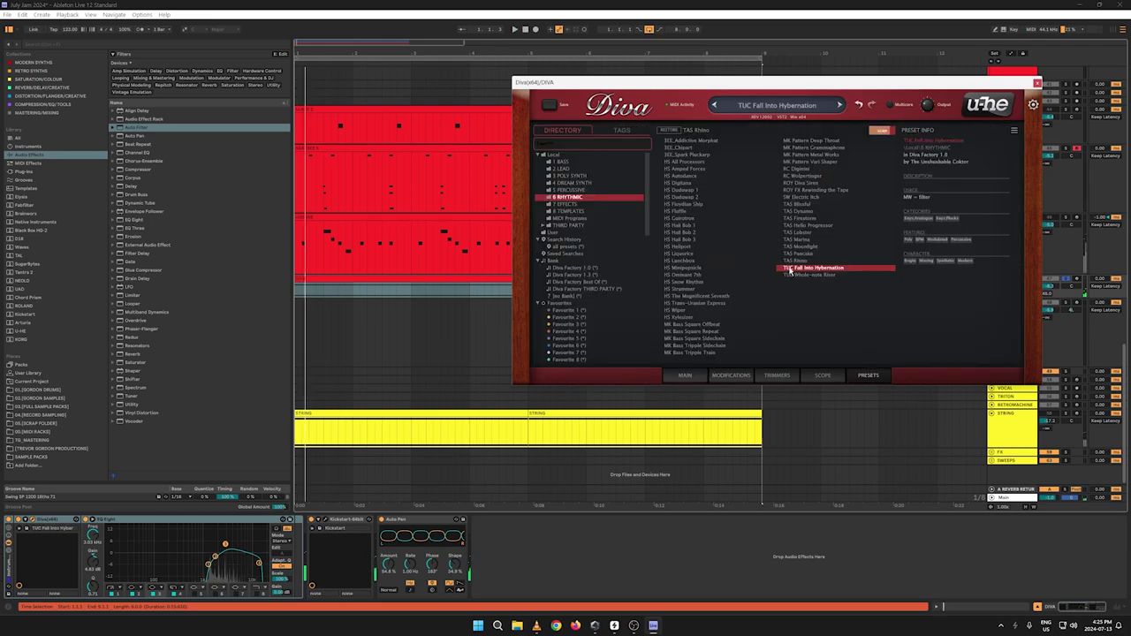
click(793, 255)
click(795, 240)
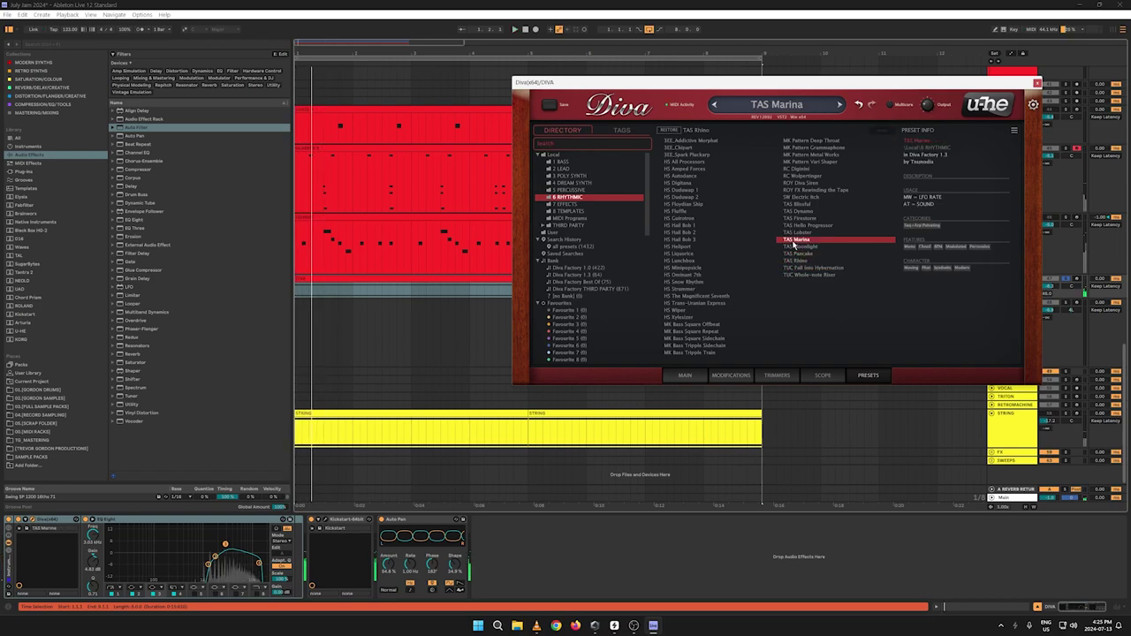
click(682, 262)
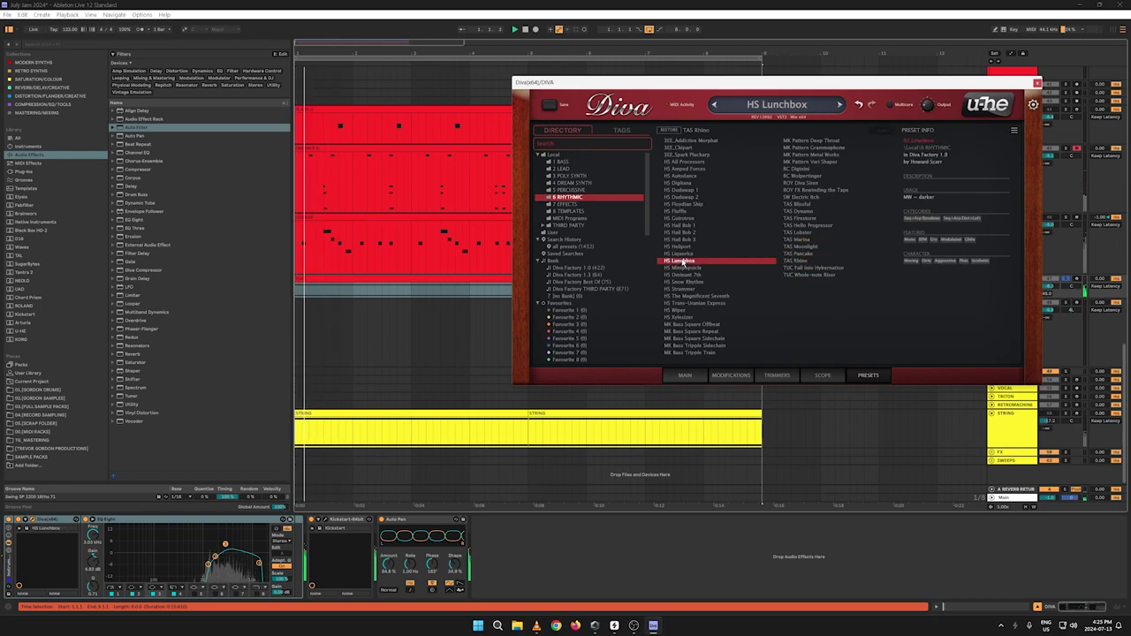
click(681, 255)
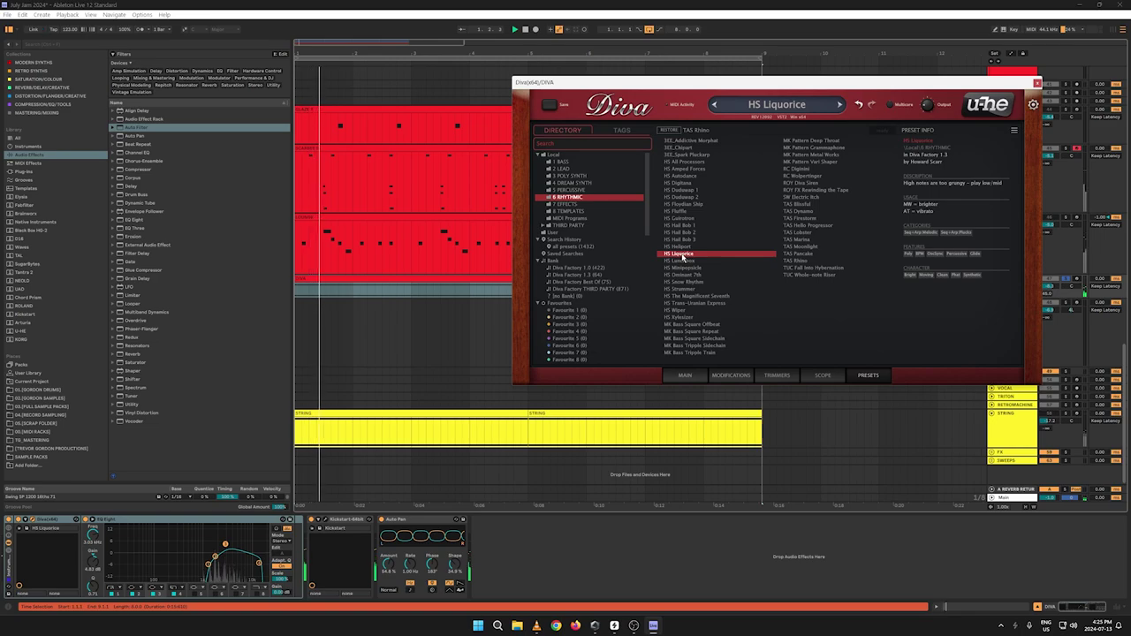
click(673, 318)
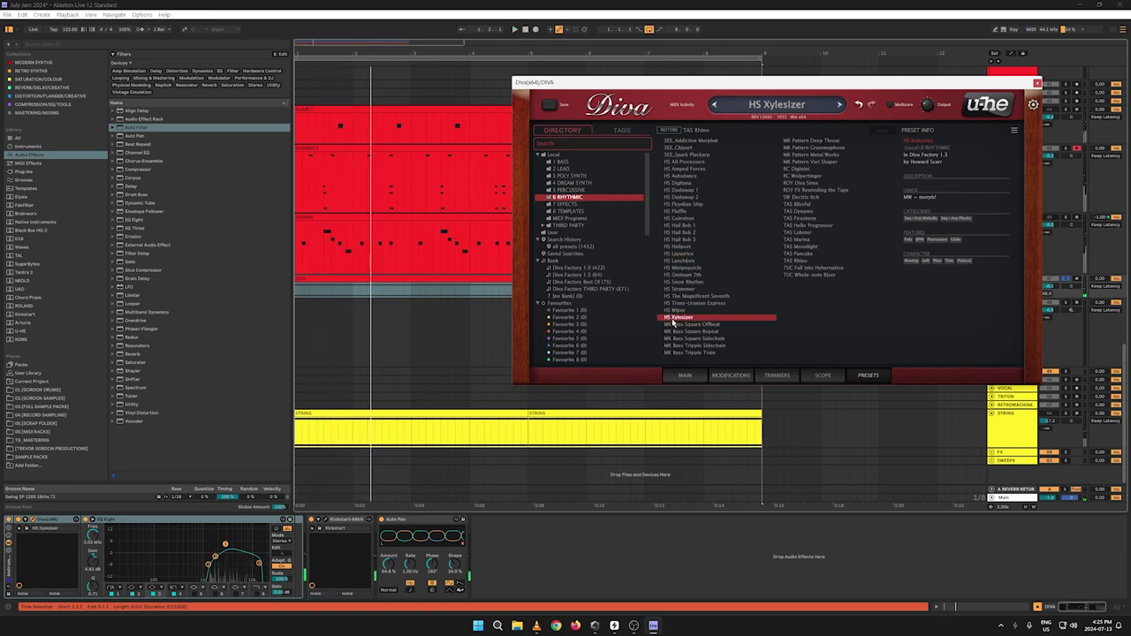
Step: Load the MK Bass Square Offbeat preset and return to Diva's MAIN panel
click(693, 324)
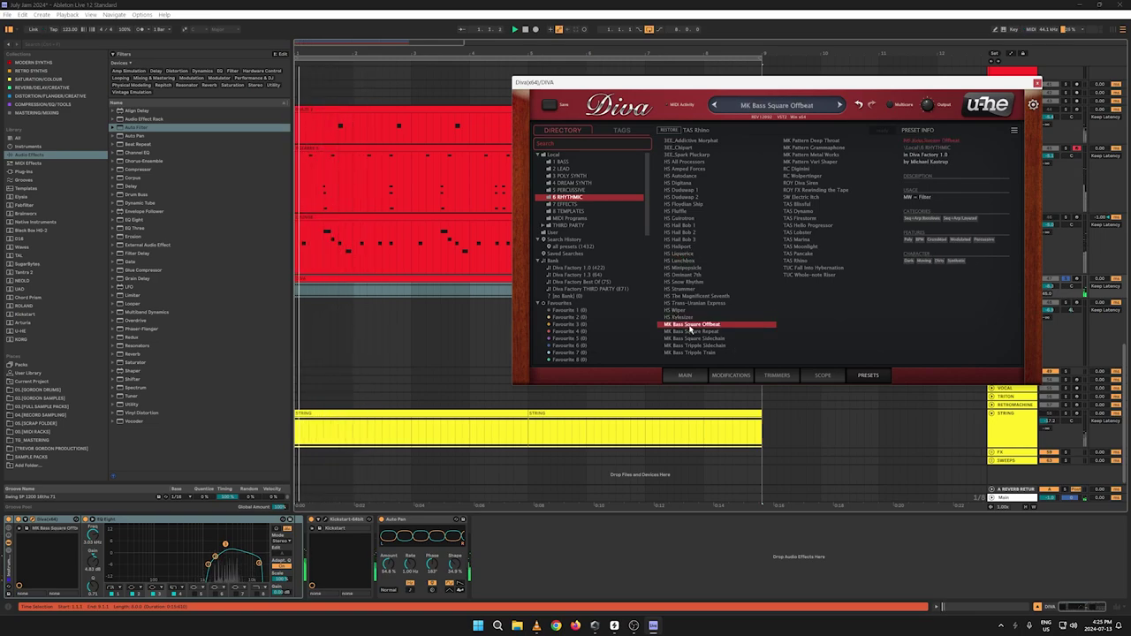
click(679, 261)
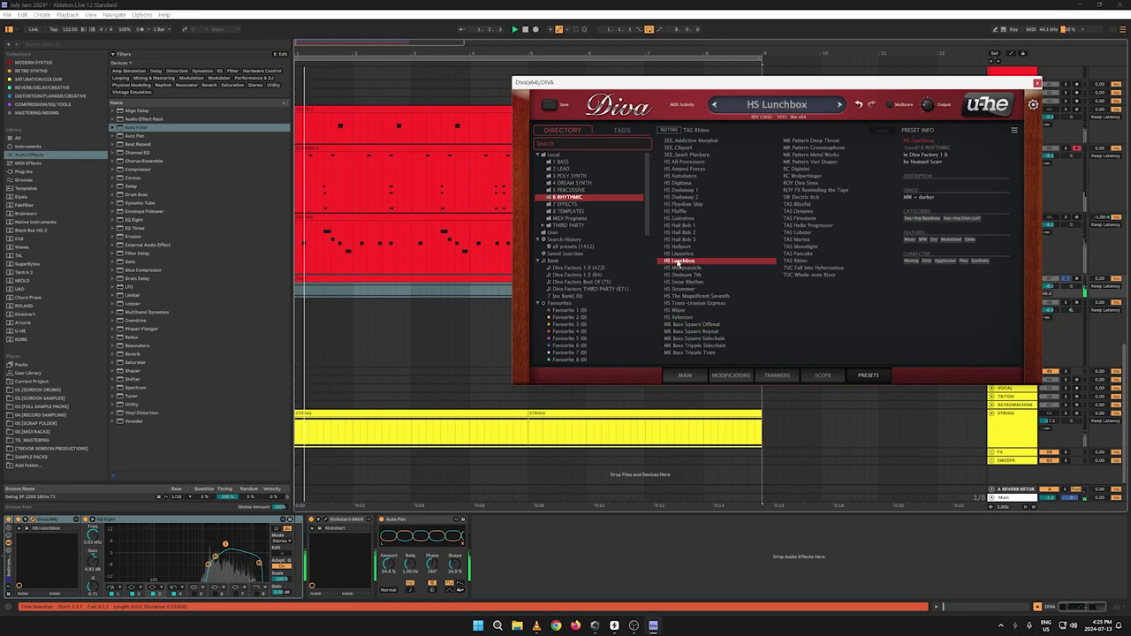
click(680, 325)
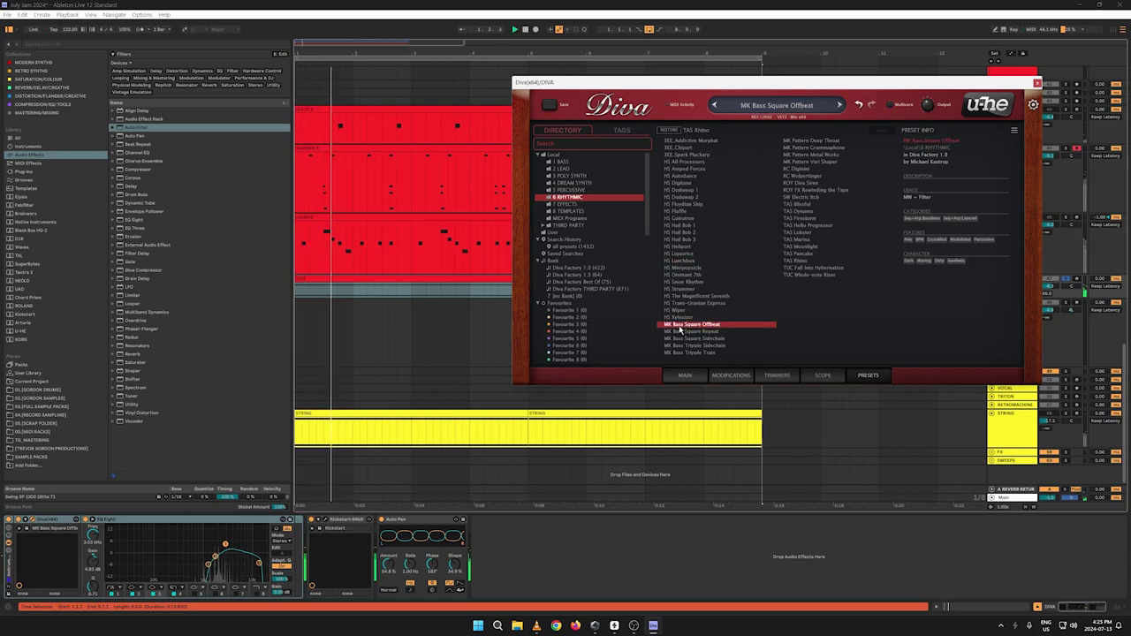
click(685, 375)
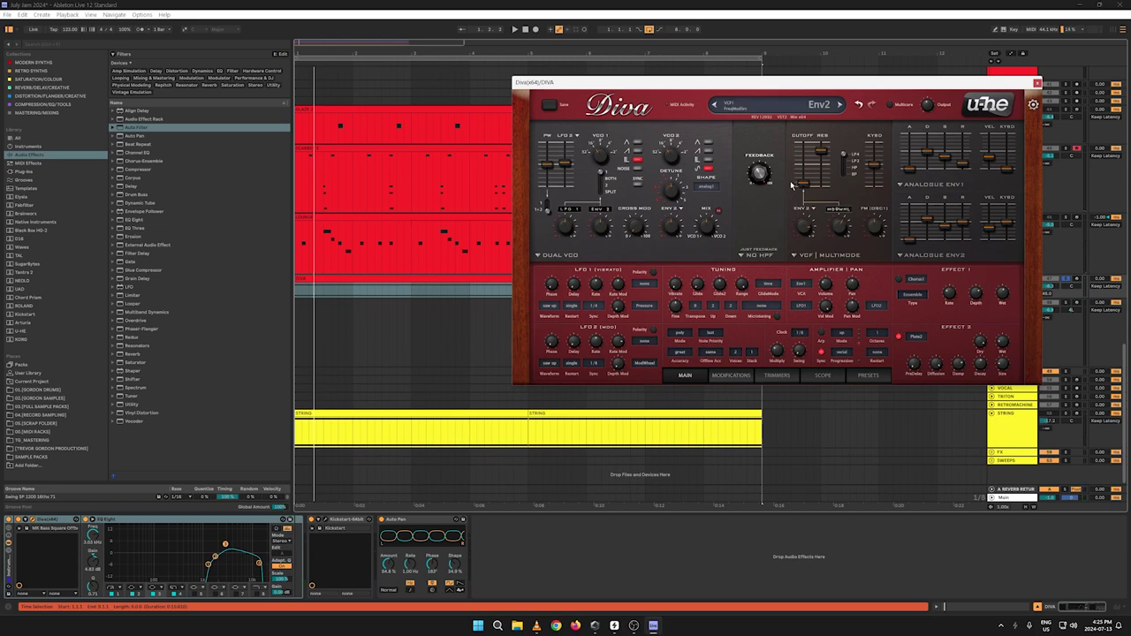
Step: Start playback, switch Diva's pulse-width modulation source to LFO 1, and close the Diva window
key(space)
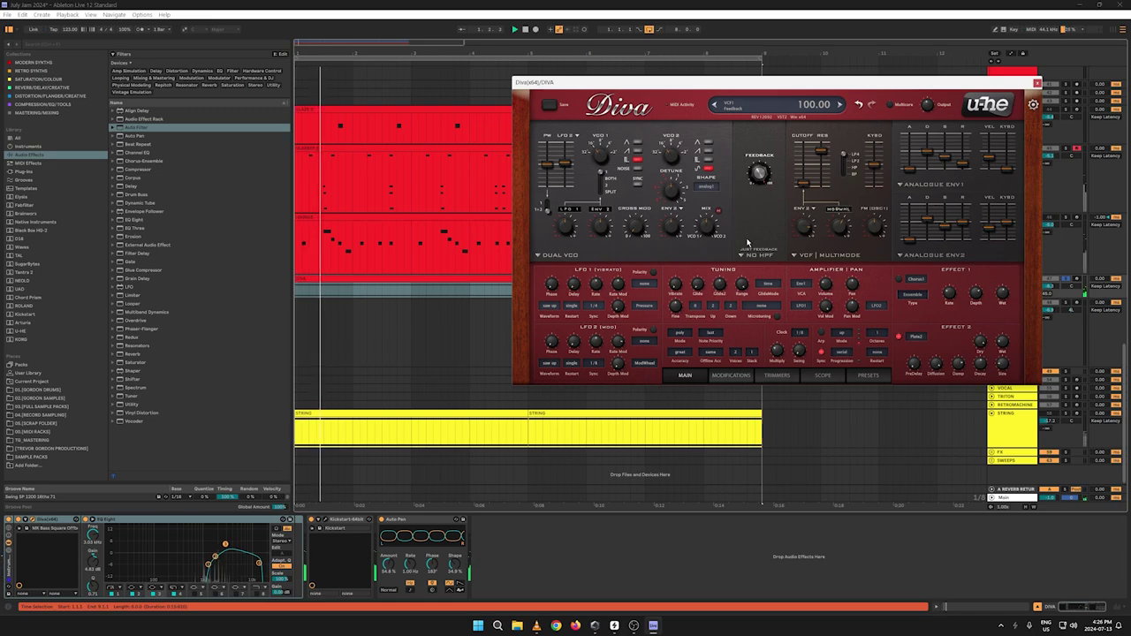
click(571, 209)
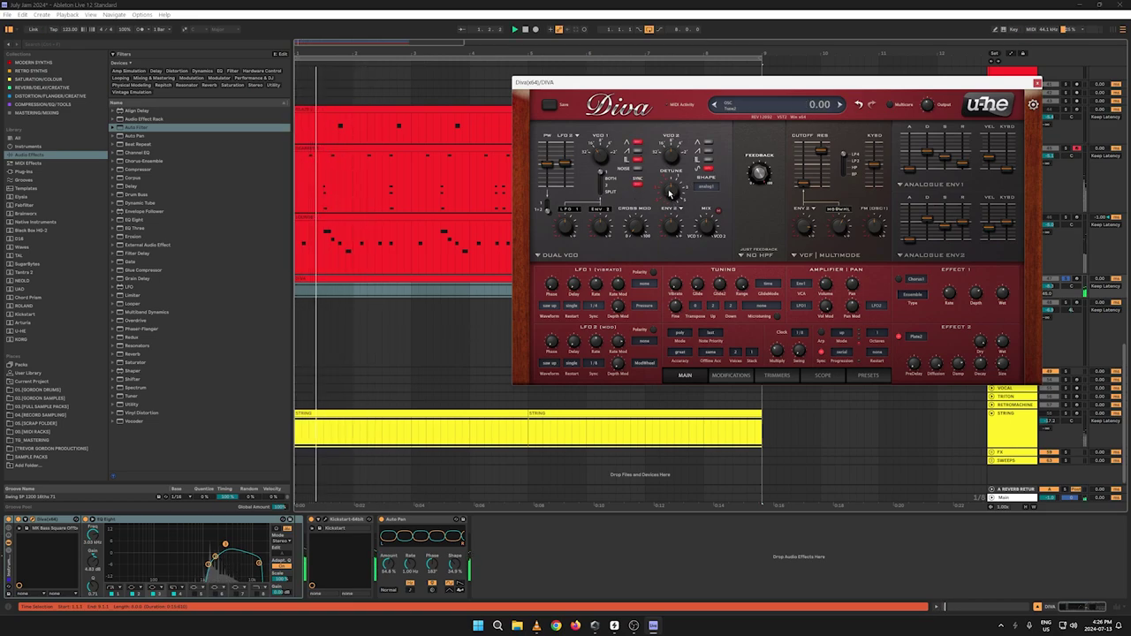
click(1037, 83)
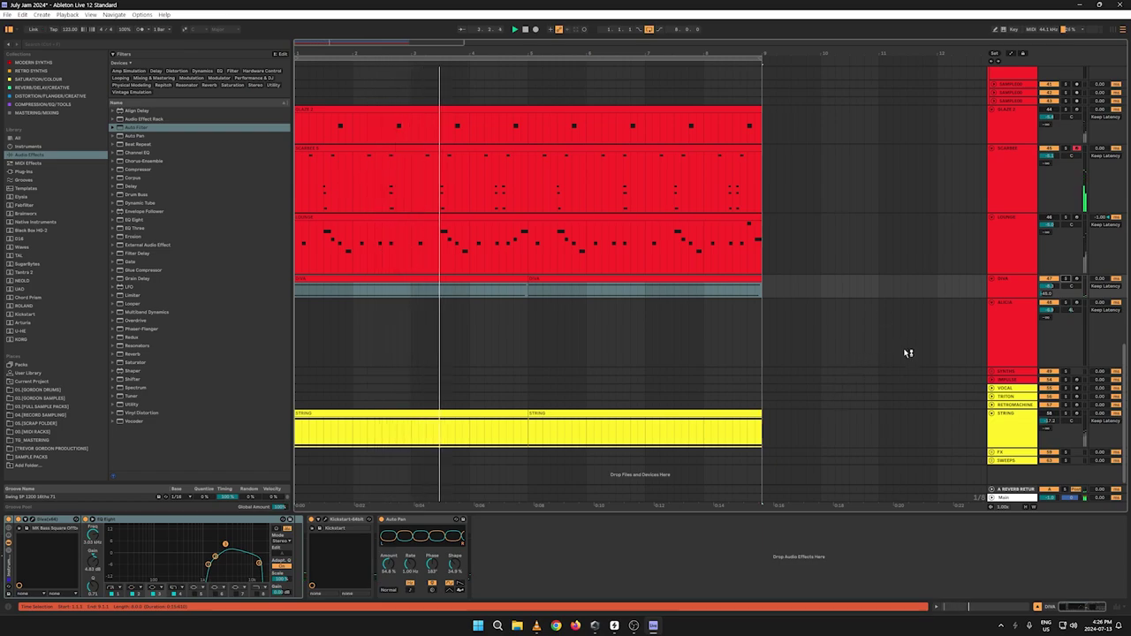
Step: Delete the DIVA track and open the SCARBEE clip in an enlarged note editor
click(1013, 292)
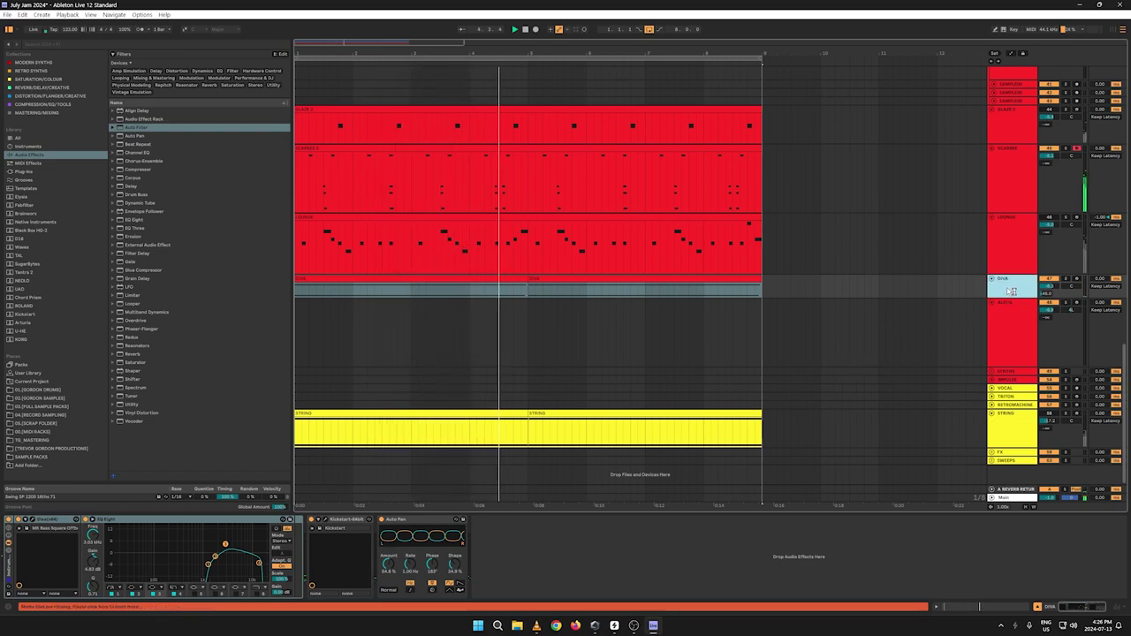
key(Delete)
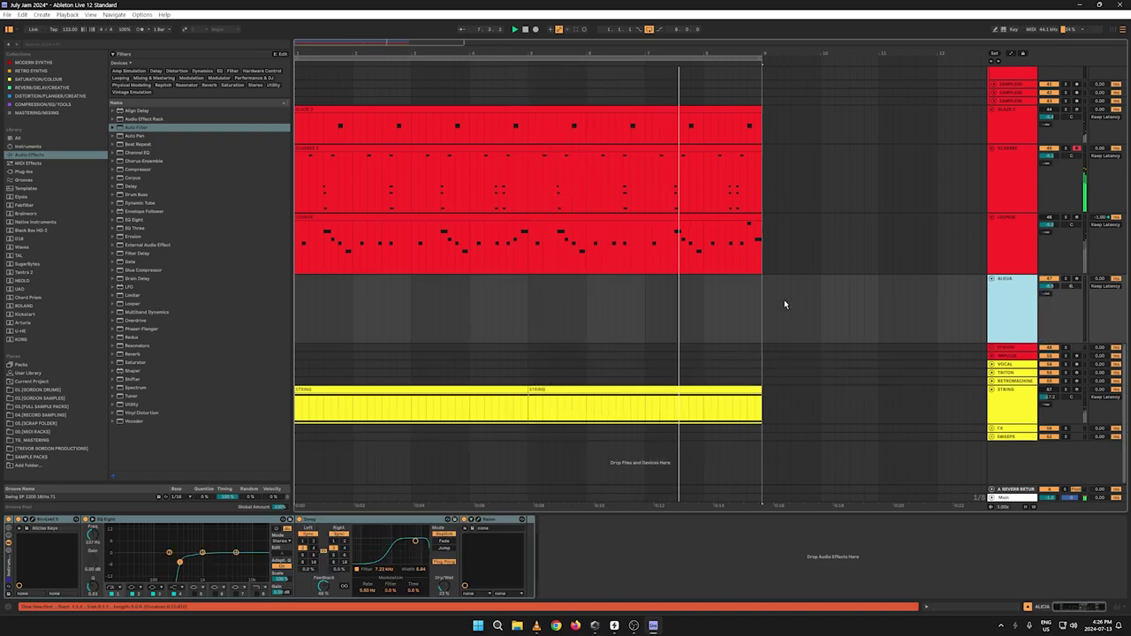
click(677, 146)
scroll(692, 240, up, 2)
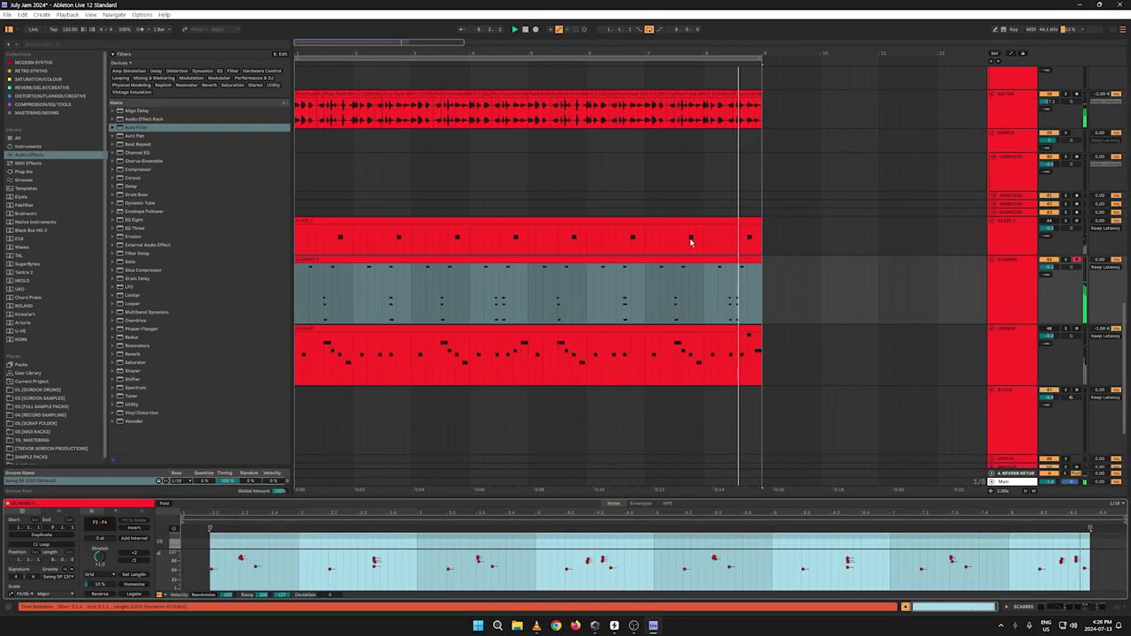
drag(639, 504, 788, 265)
Step: Select the SCARBEE clip's top row of notes, raise their velocities slightly, and collapse the editor
drag(1089, 262, 114, 201)
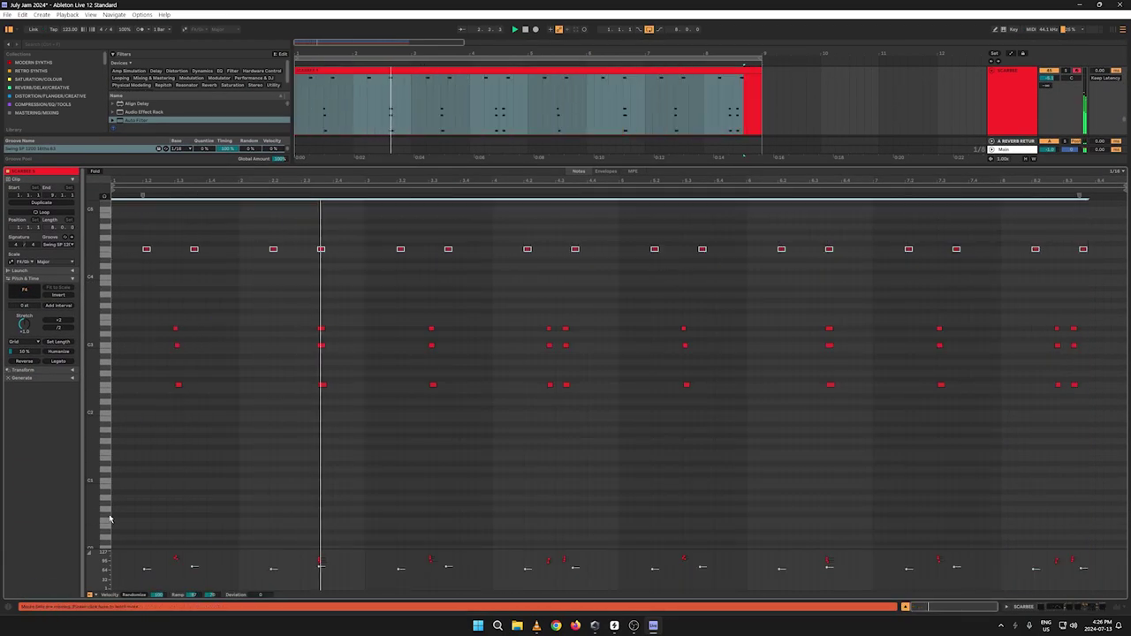
drag(146, 569, 146, 579)
drag(448, 578, 448, 576)
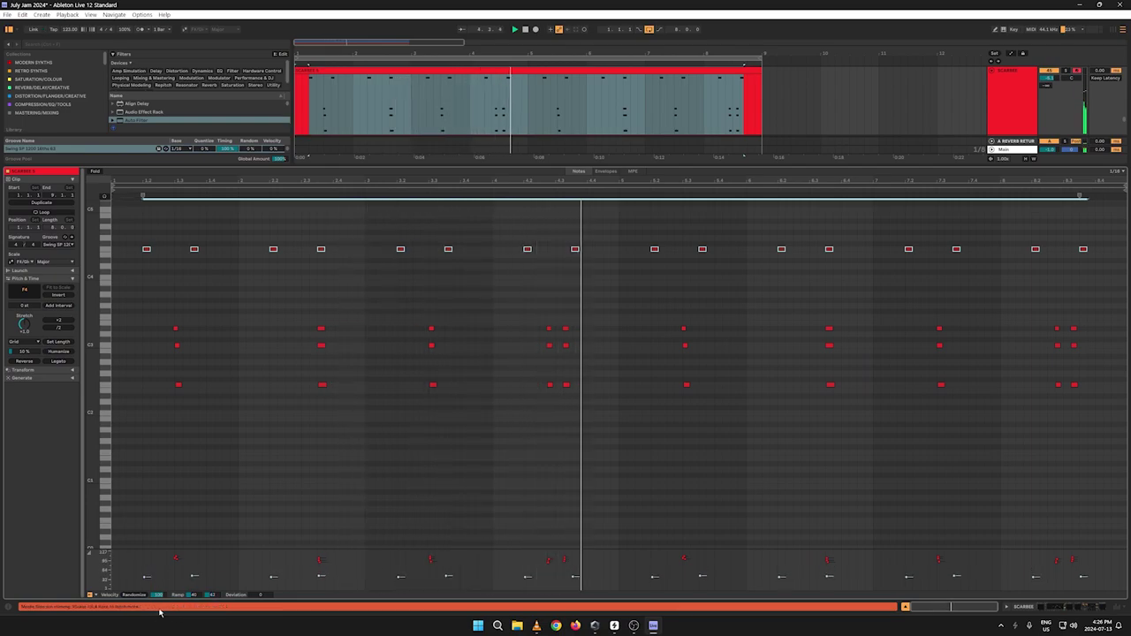
drag(147, 577, 146, 576)
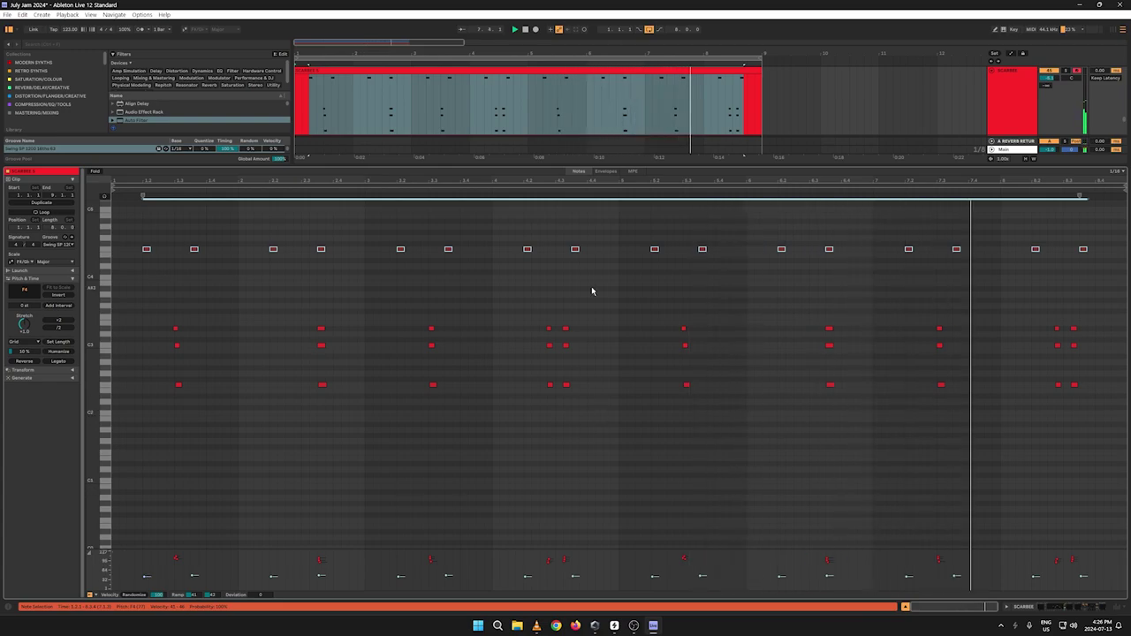
drag(539, 165, 510, 633)
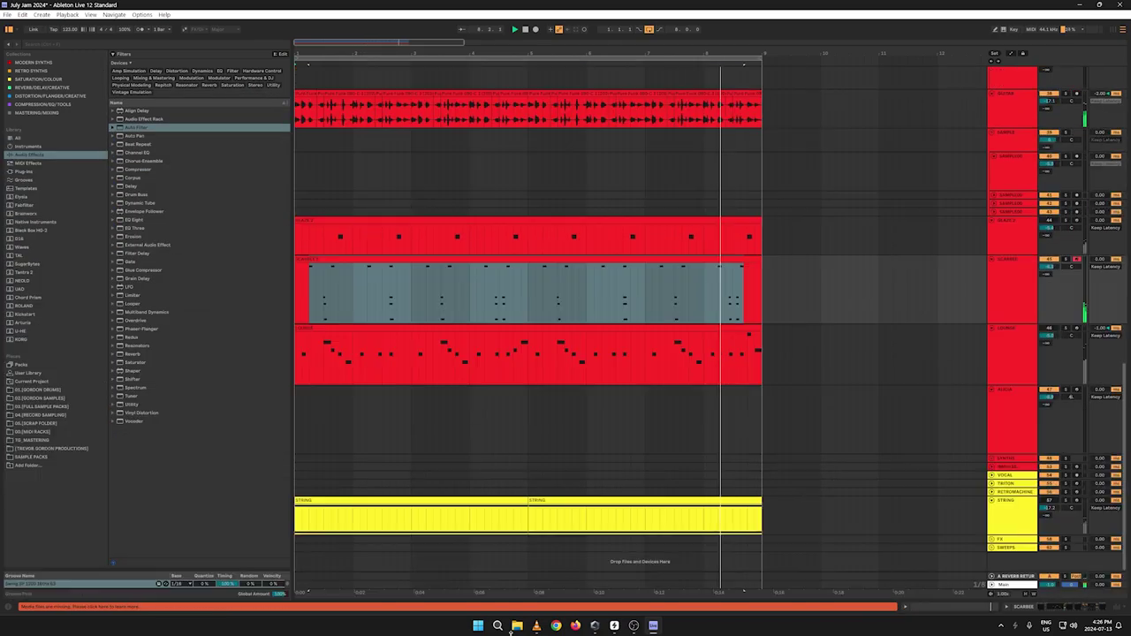
Step: Select the SCARBEE, GLAZE 2, LOUNGE and ALICIA tracks in turn
click(1034, 288)
click(1013, 242)
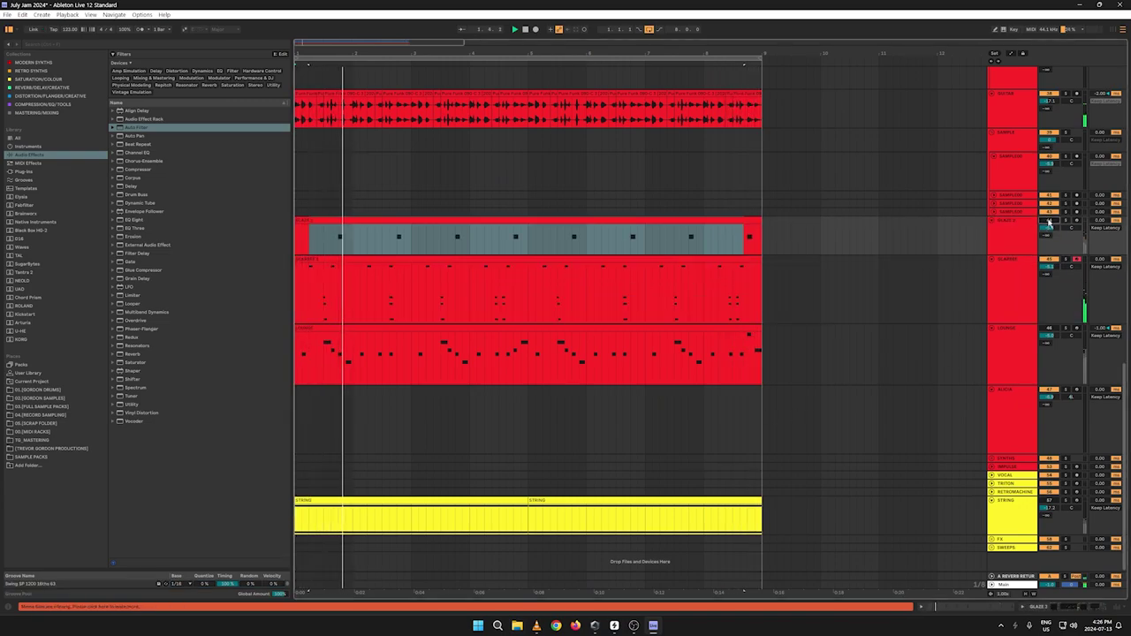
click(974, 265)
click(1002, 371)
click(1012, 420)
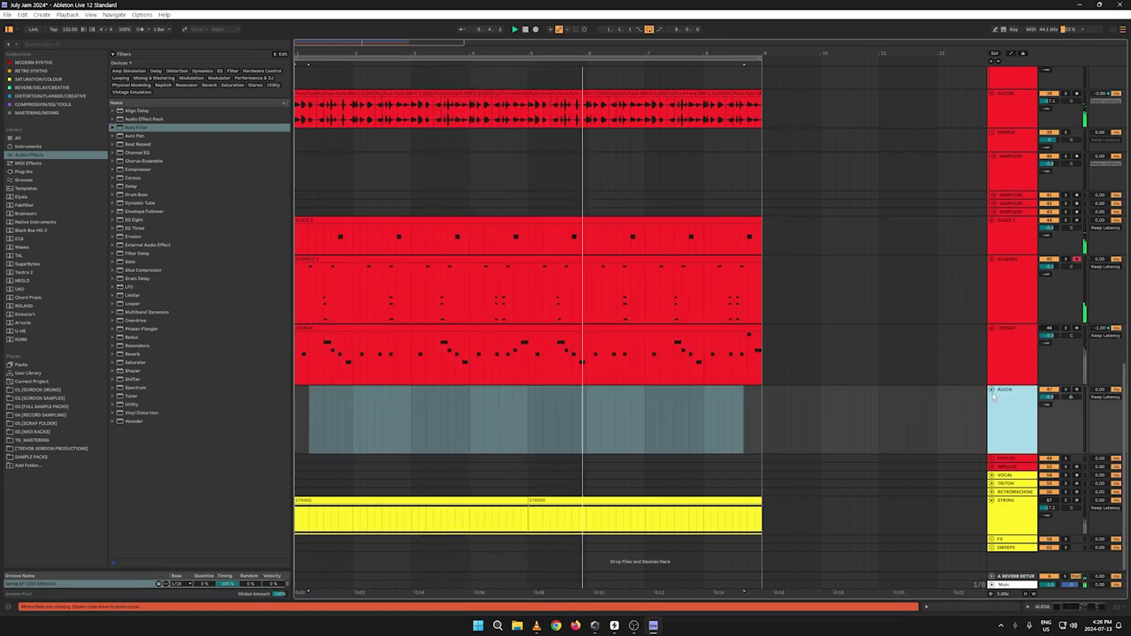
Step: Scroll through the arrangement and unfold the SYNTHS group to reveal the DX7 track
scroll(956, 343, up, 5)
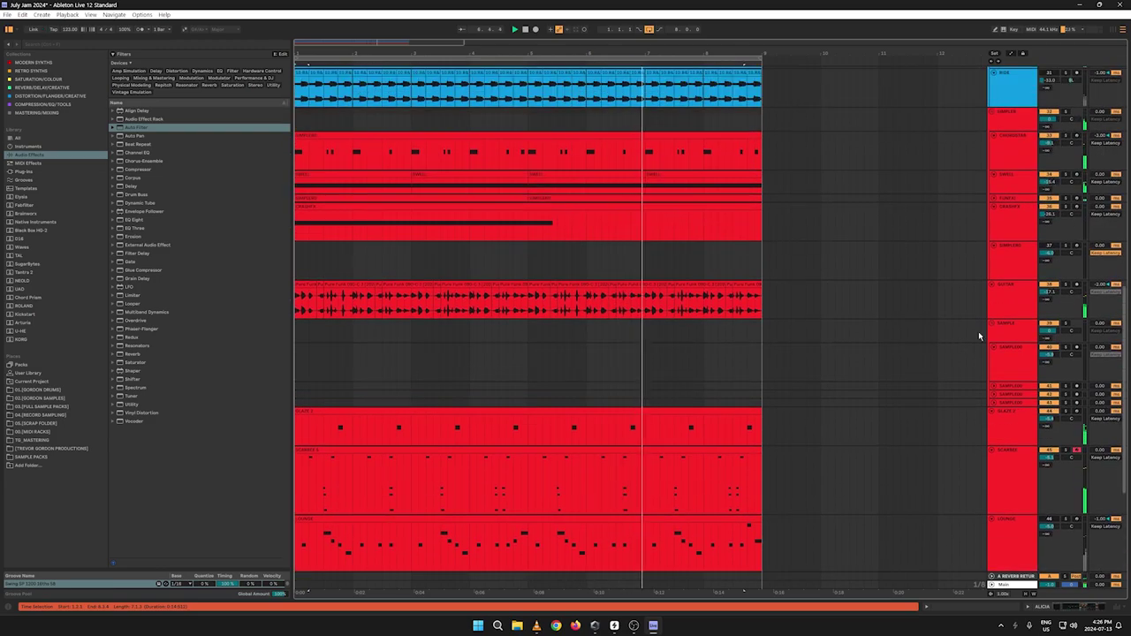
scroll(934, 340, up, 7)
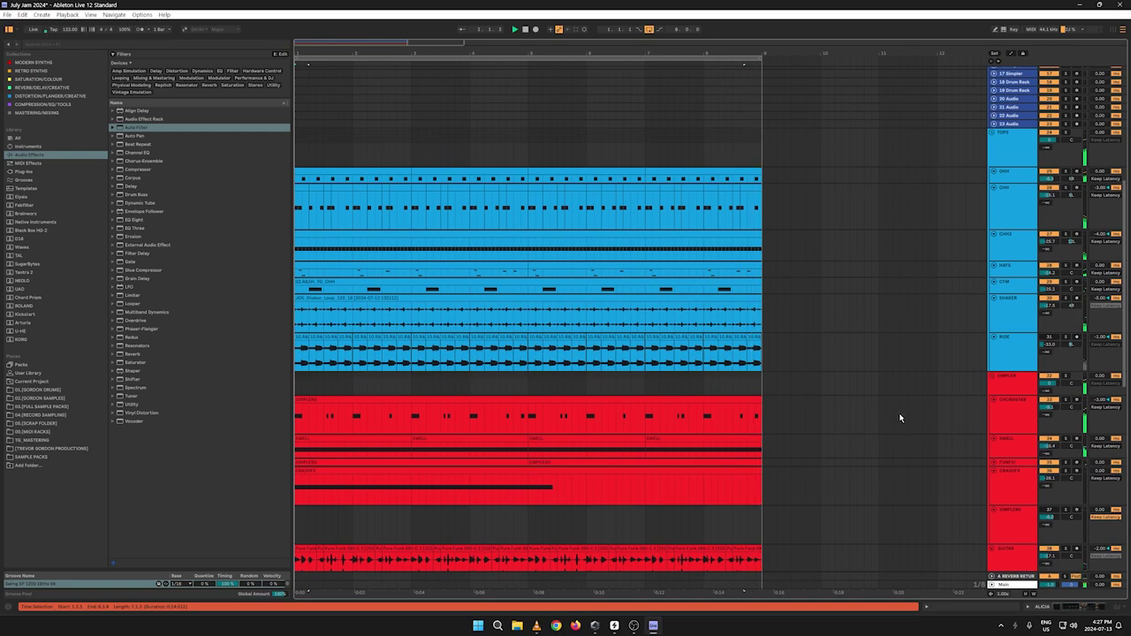
scroll(915, 365, up, 8)
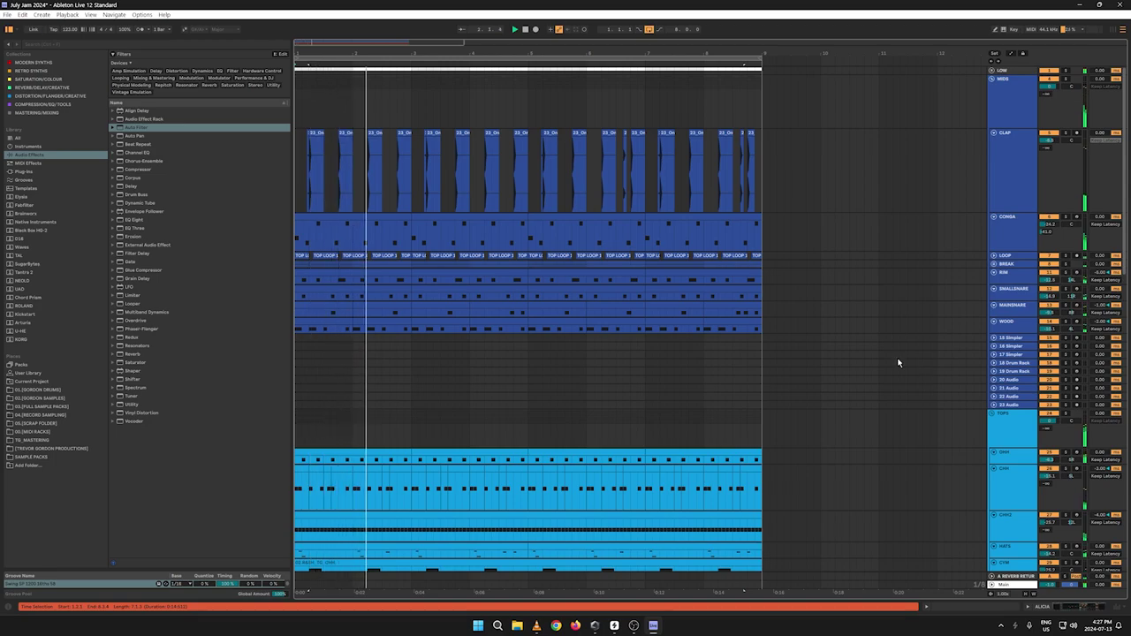
scroll(923, 380, down, 4)
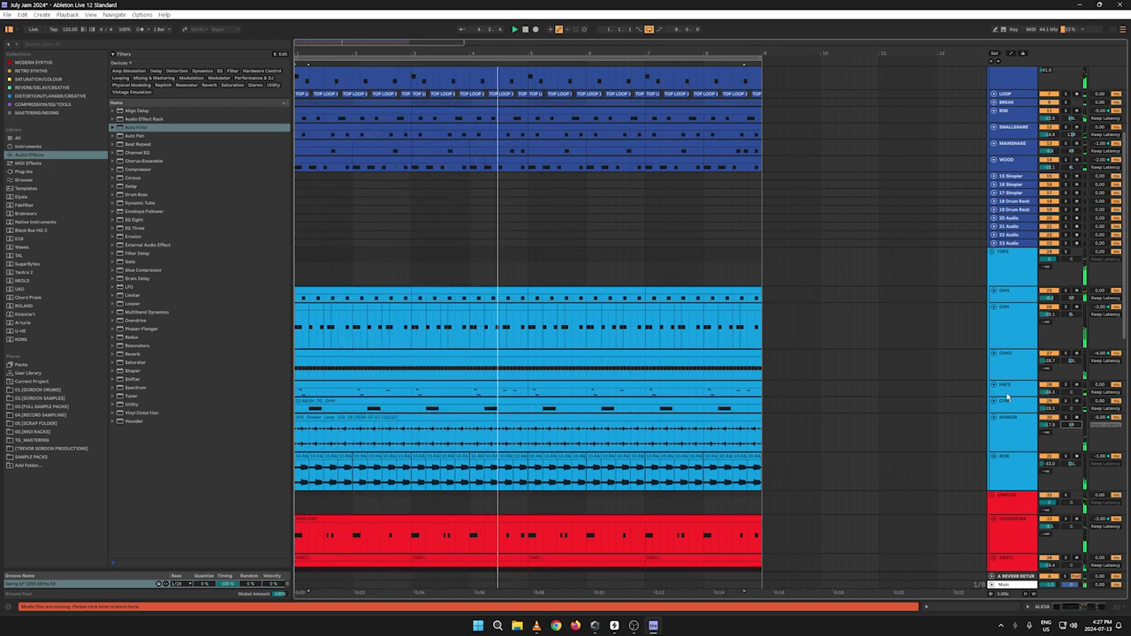
scroll(977, 430, down, 3)
scroll(976, 425, down, 15)
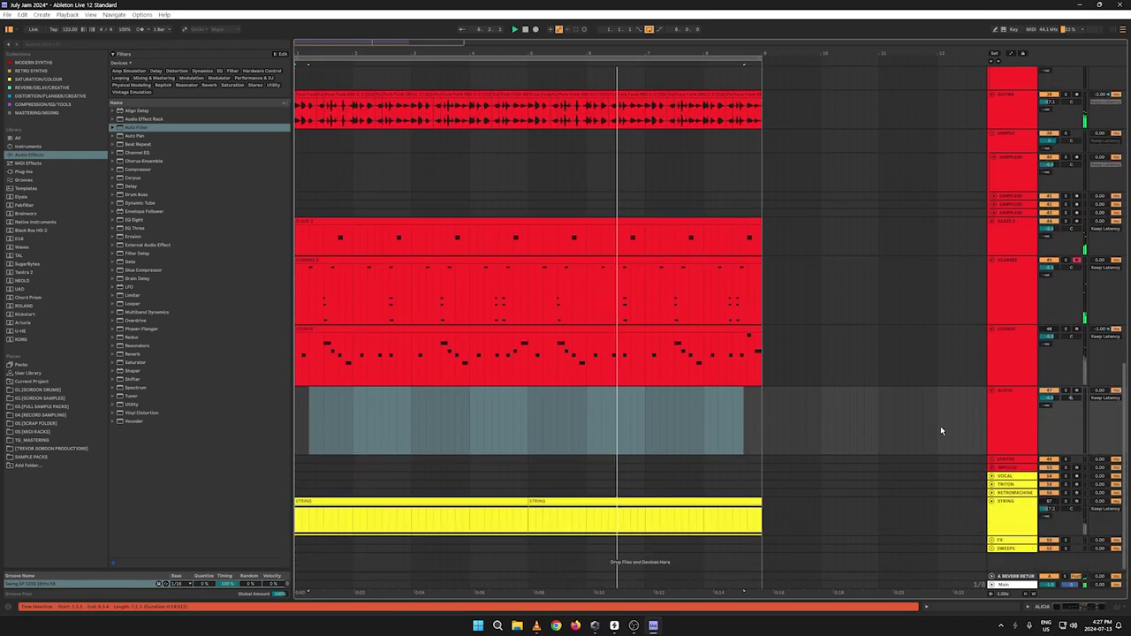
click(991, 459)
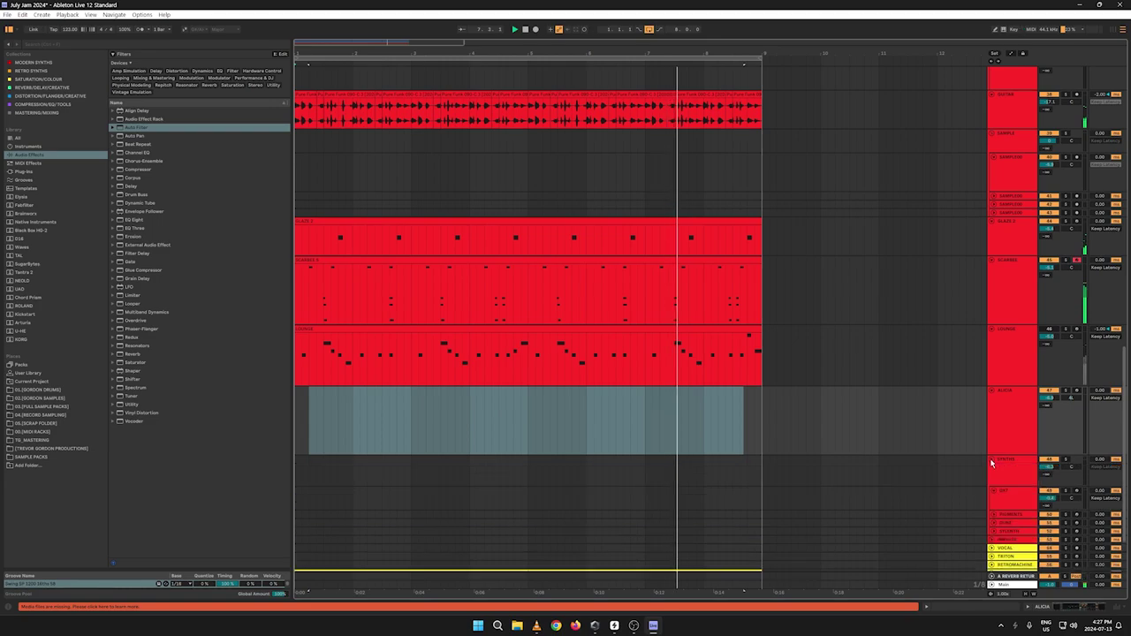
scroll(986, 462, down, 3)
Step: Select the DX7 track, show its device chain, and arm it for recording
click(1003, 428)
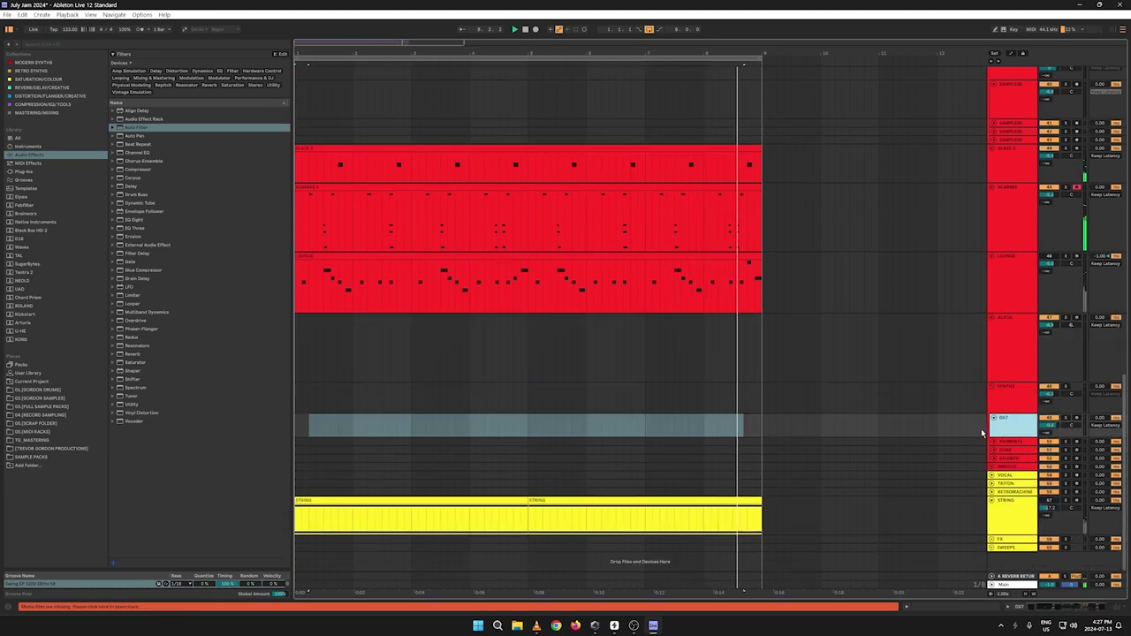
double_click(1007, 424)
click(1077, 418)
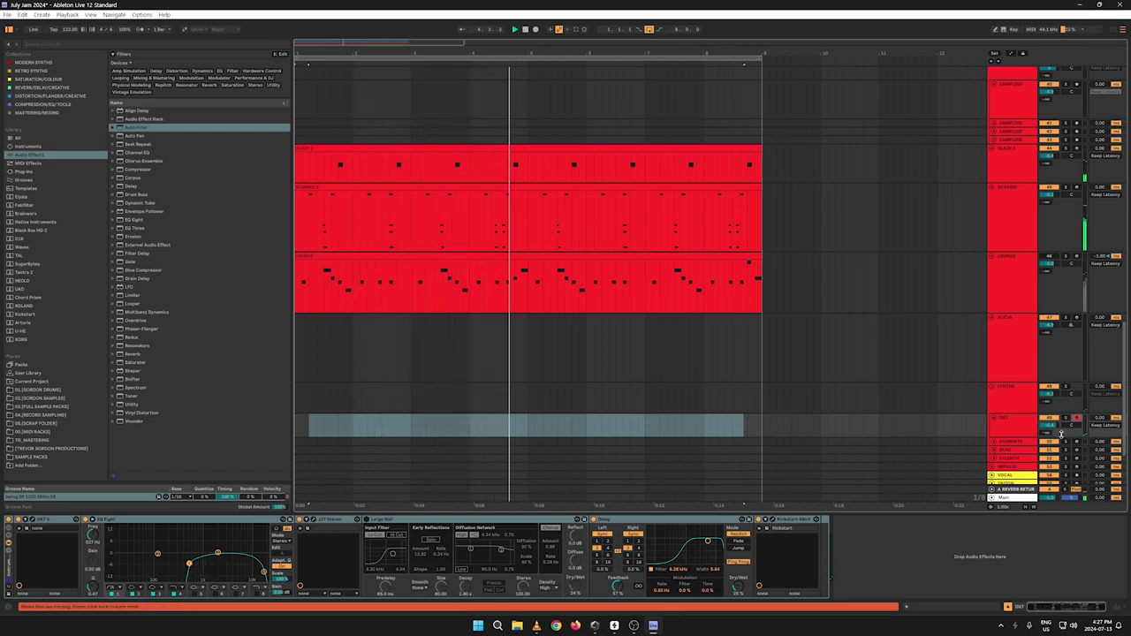
click(1003, 430)
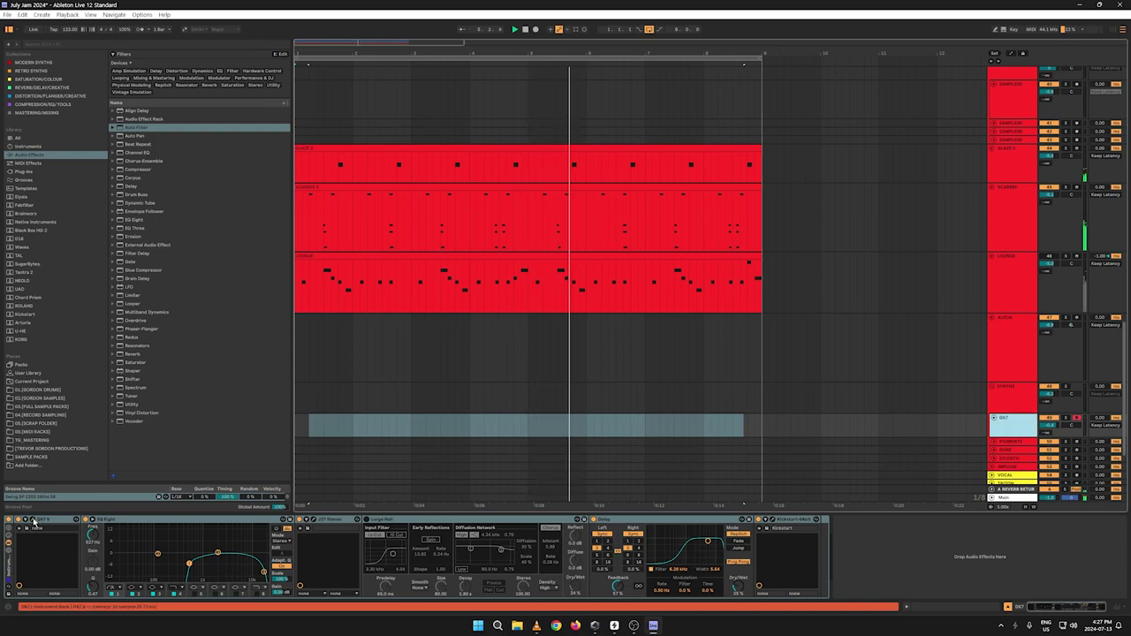
Step: Open DX7 V and load the Lead preset 5th Saw And Square
click(311, 521)
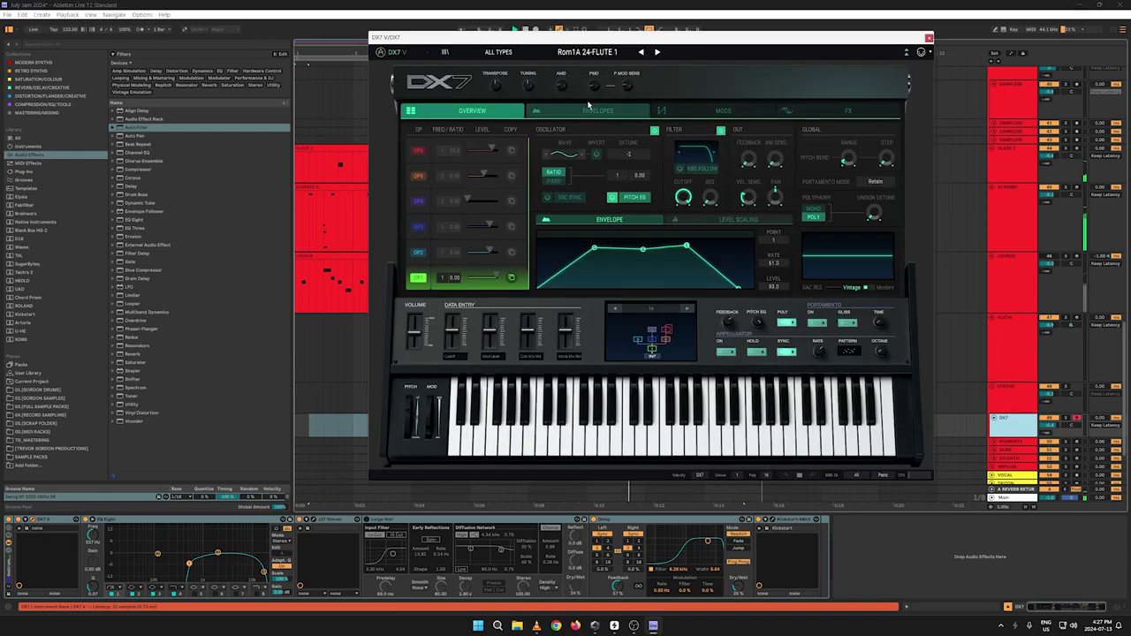
click(572, 54)
click(442, 43)
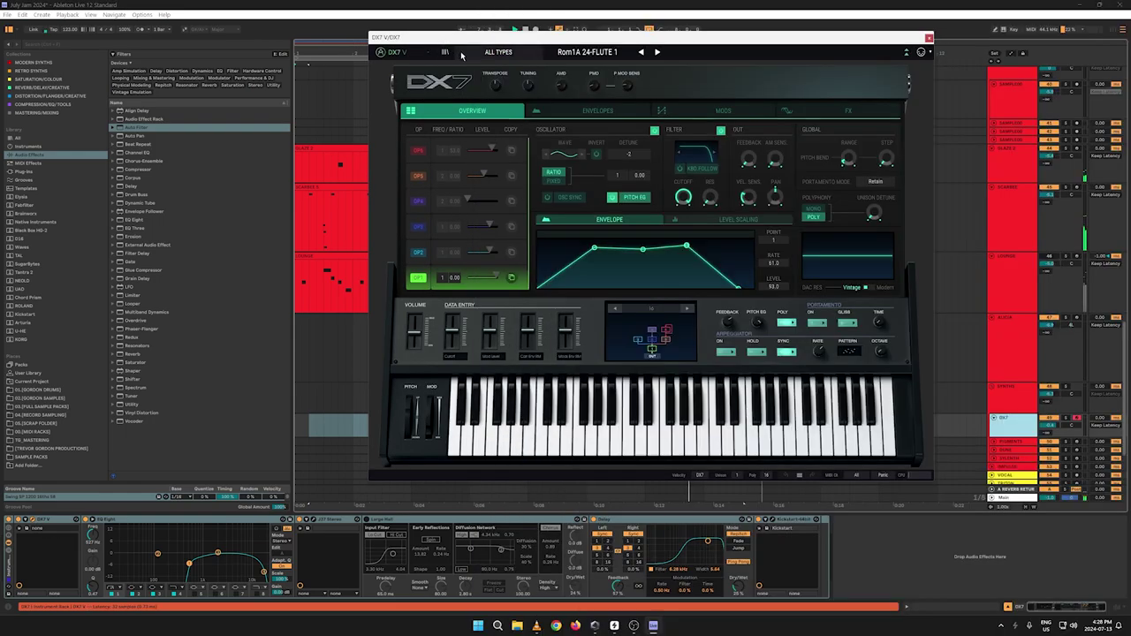
click(446, 53)
click(444, 53)
click(495, 52)
mouse_move(484, 94)
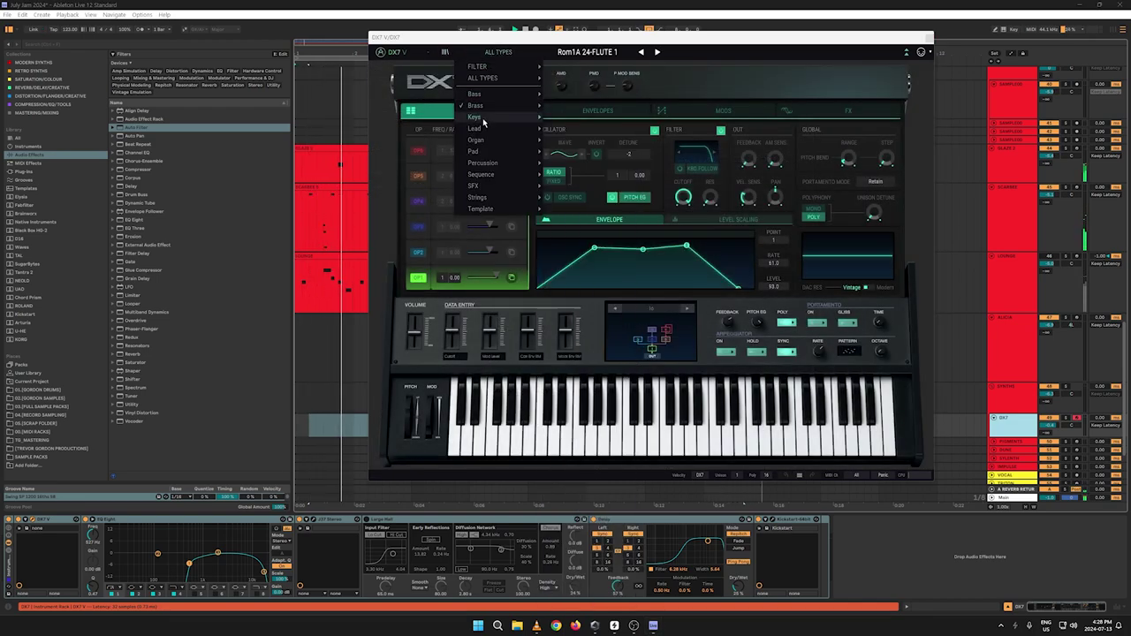
mouse_move(483, 119)
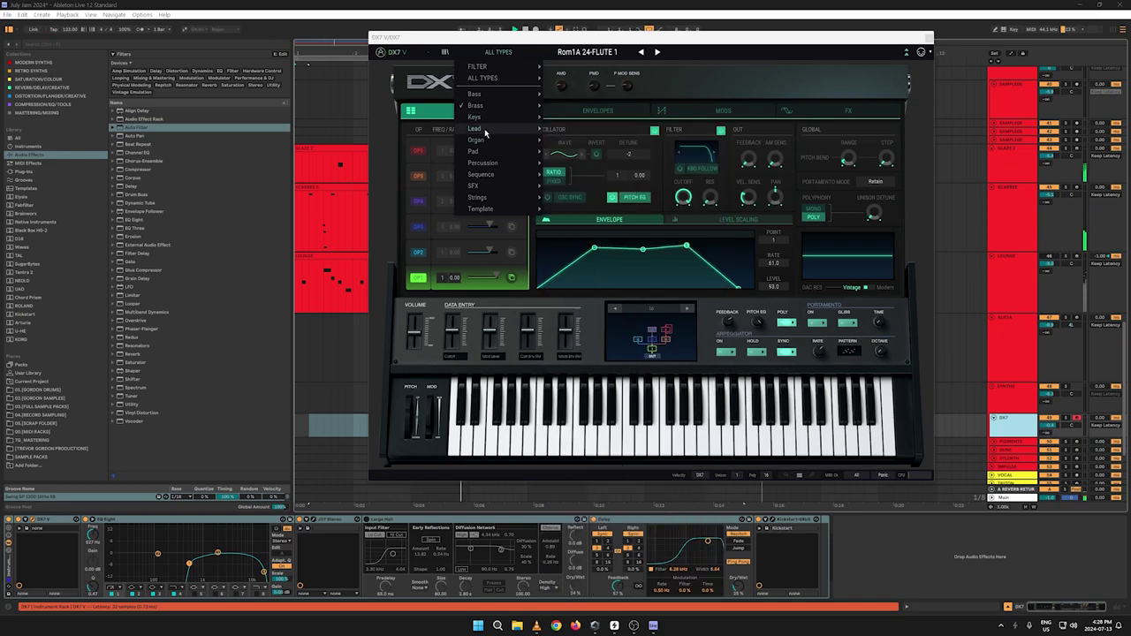
click(564, 129)
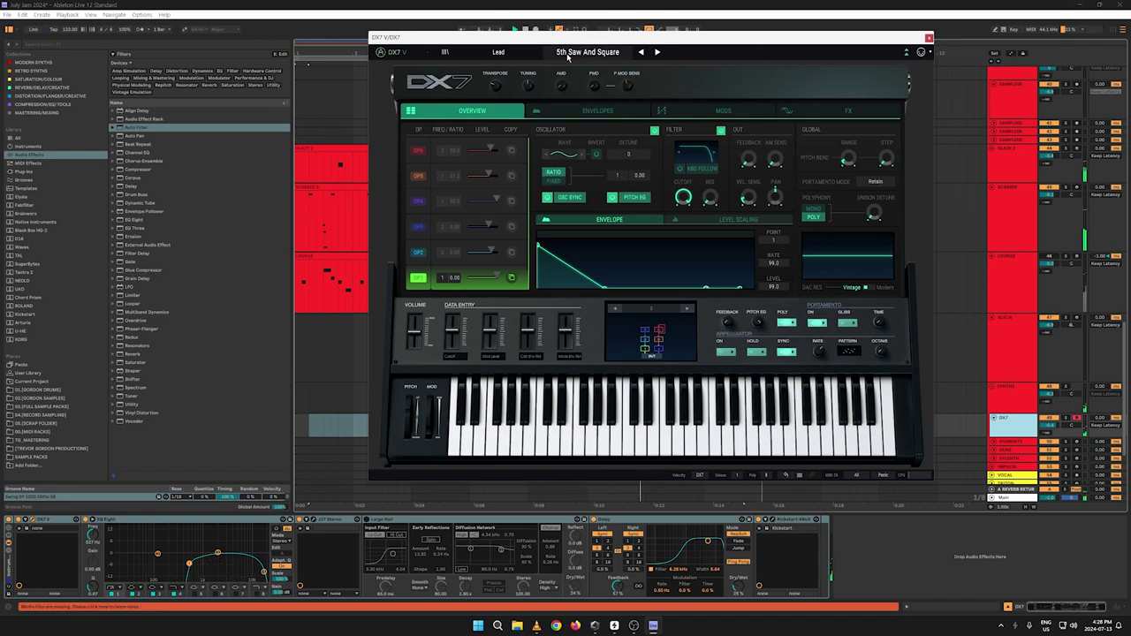
click(567, 55)
Step: Load the Pad preset Ad Libernam in DX7 V to audition it
click(498, 51)
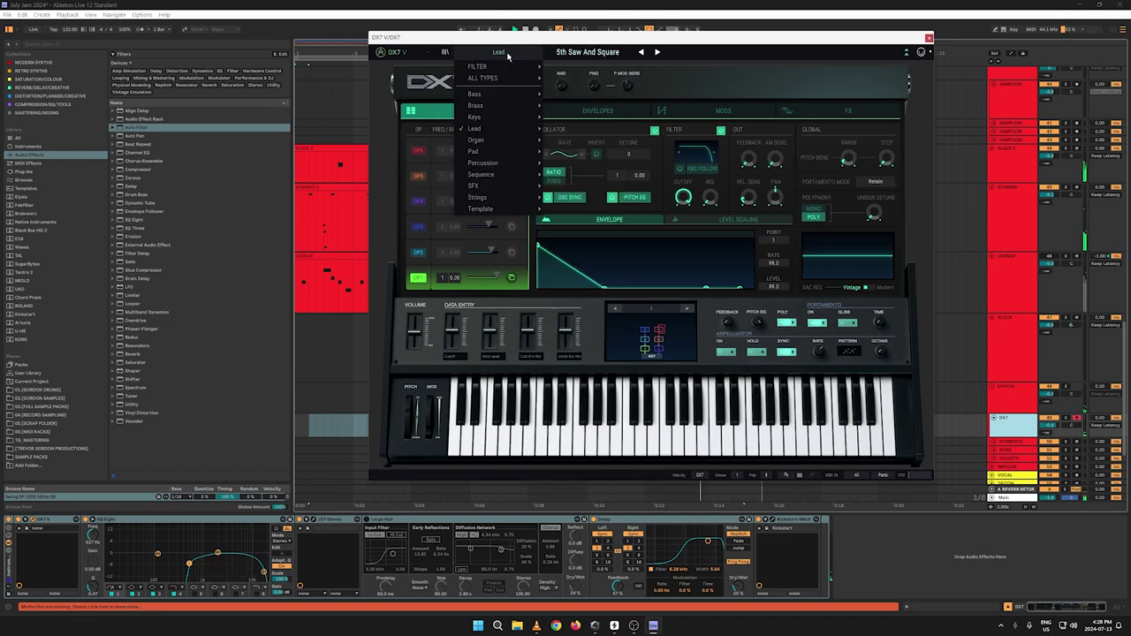
mouse_move(487, 152)
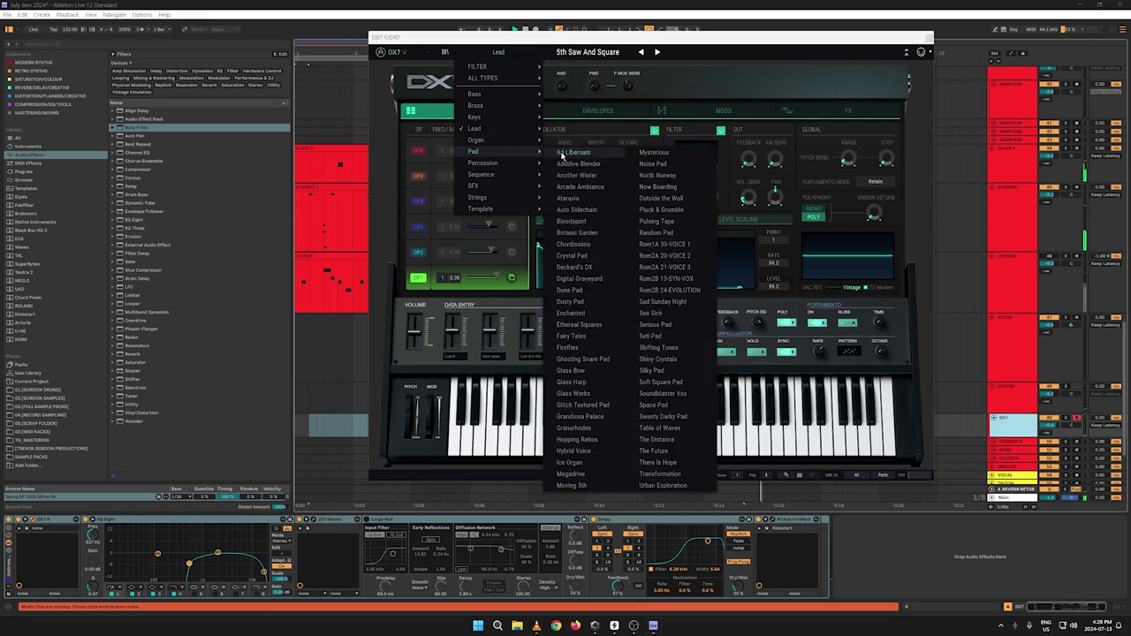
click(572, 151)
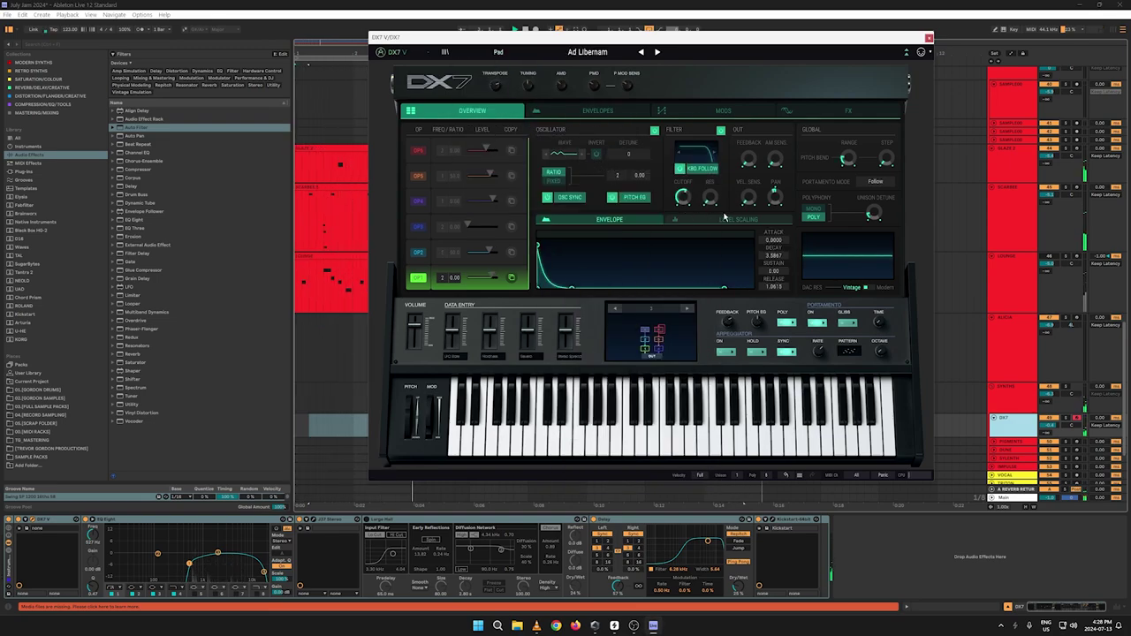
Step: Switch DX7 V to the Lead preset 80's Voice
click(500, 53)
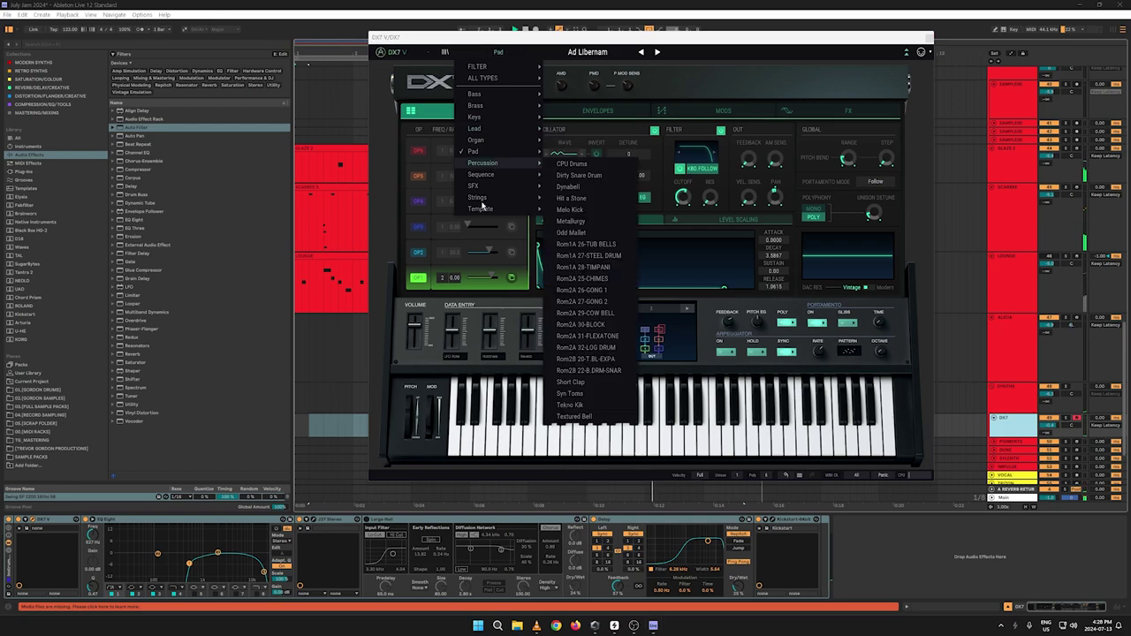
mouse_move(481, 210)
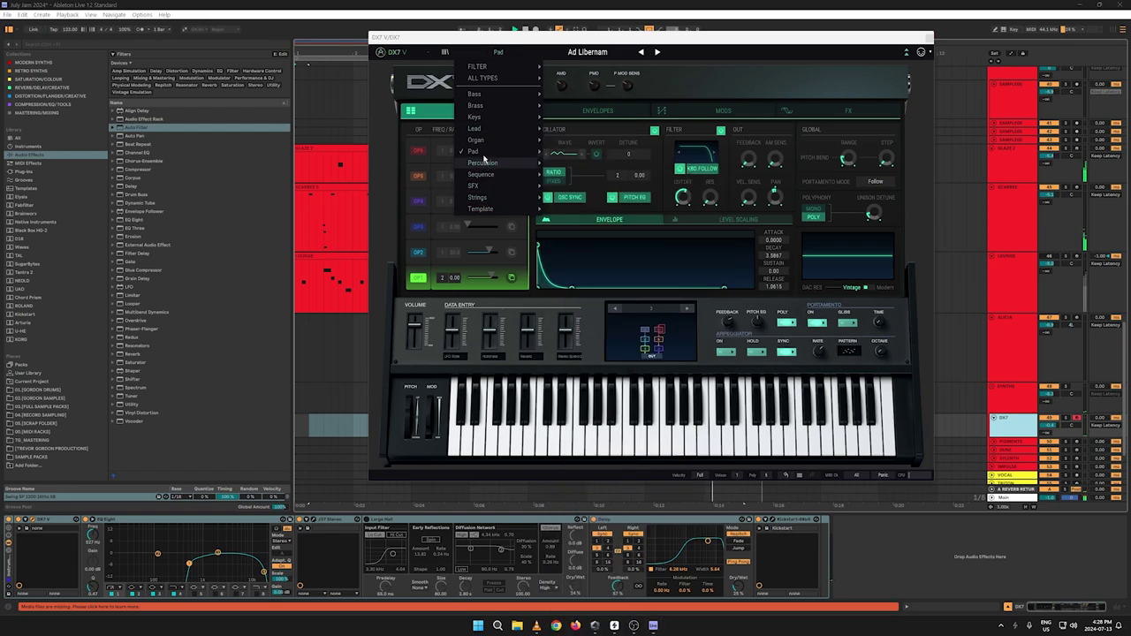
mouse_move(484, 144)
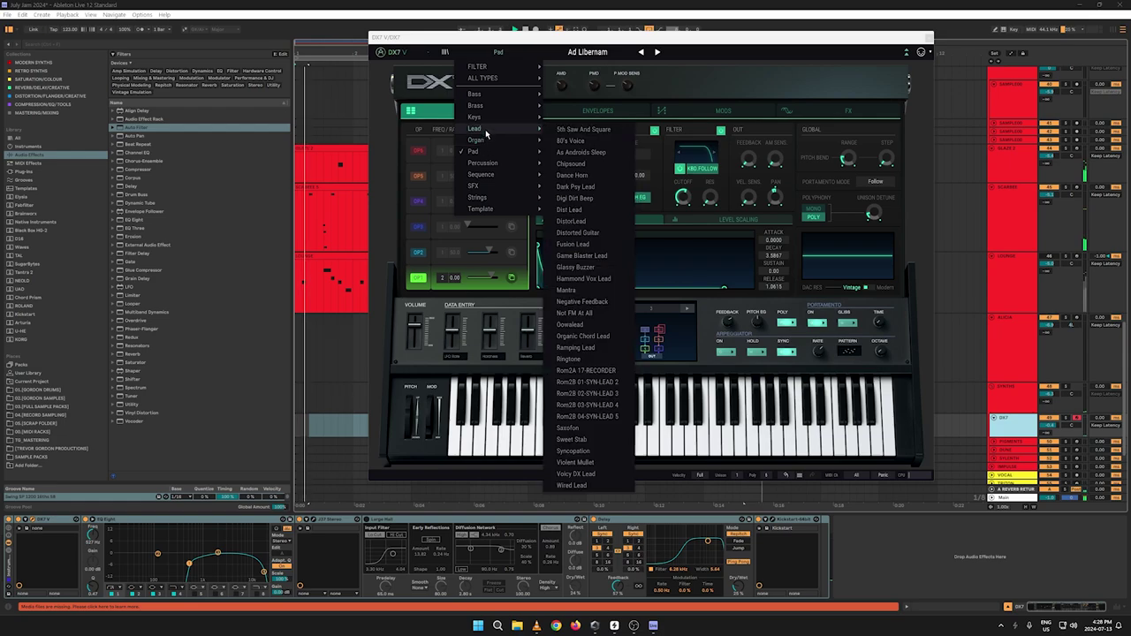
click(569, 141)
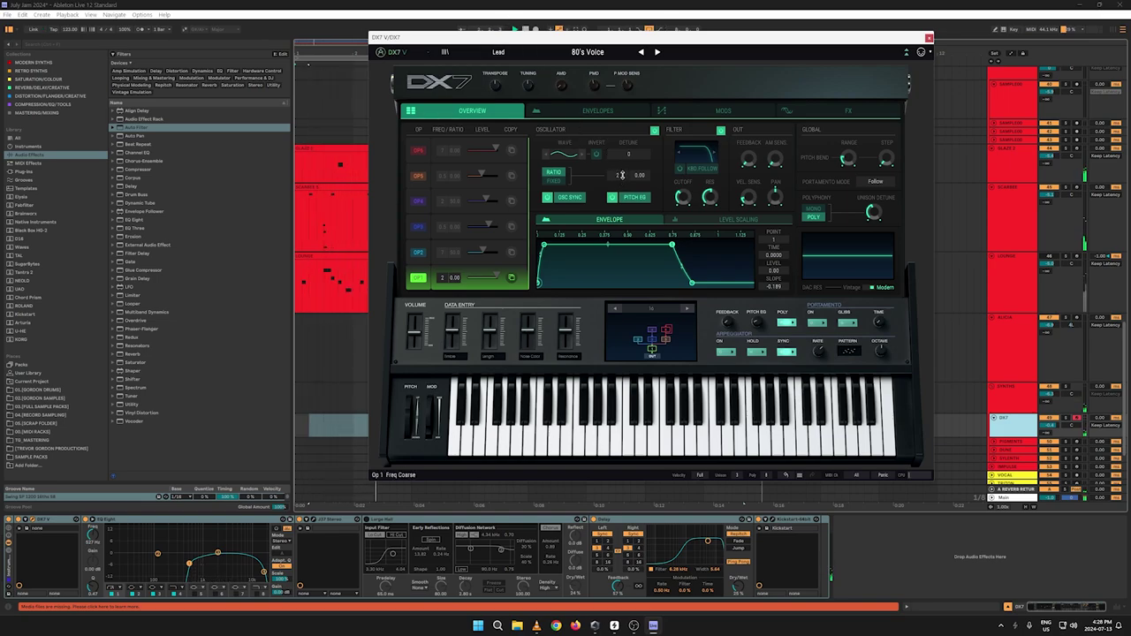
Step: Step through DX7 V presets from As Androids Sleep onward until Rom2B 02-SYN-LEAD 3
click(655, 53)
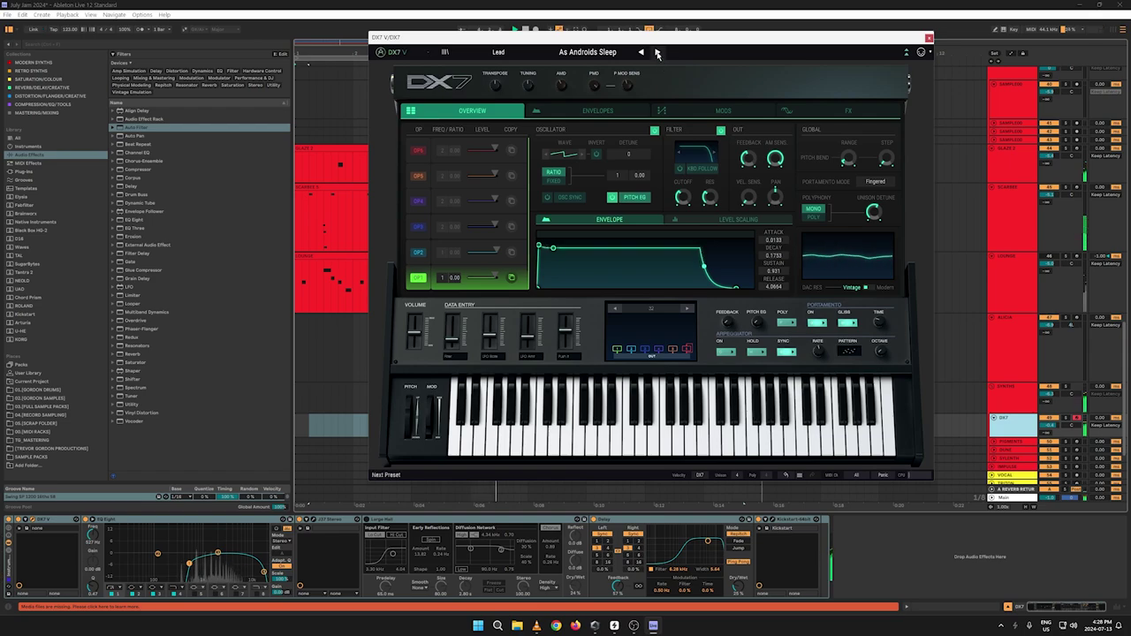
click(656, 52)
click(656, 52)
click(656, 52)
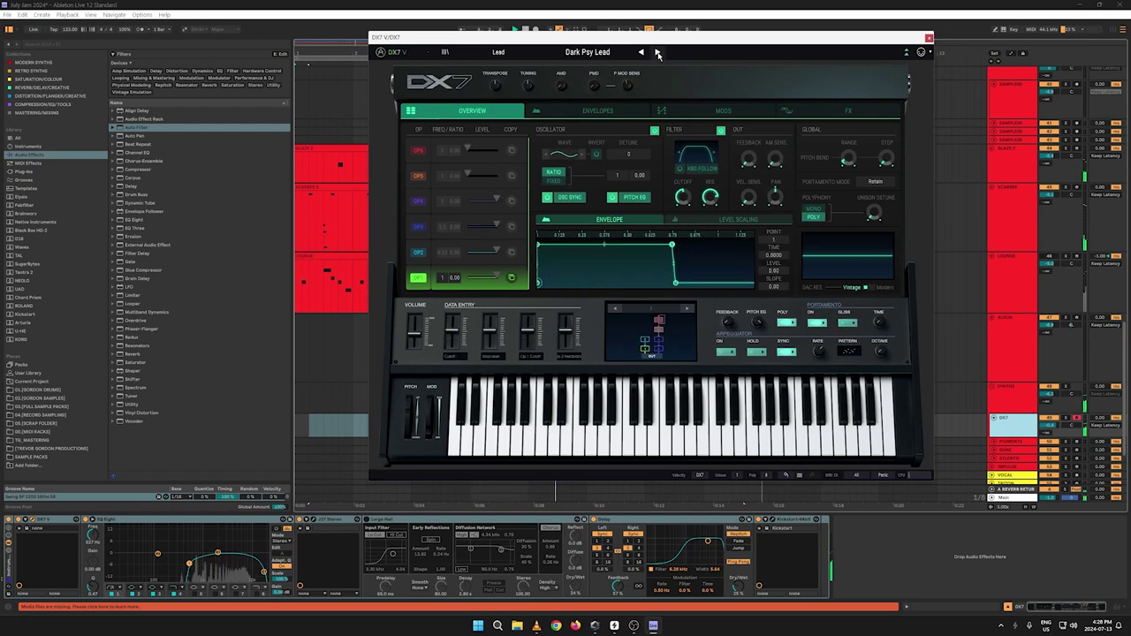
click(656, 52)
click(657, 52)
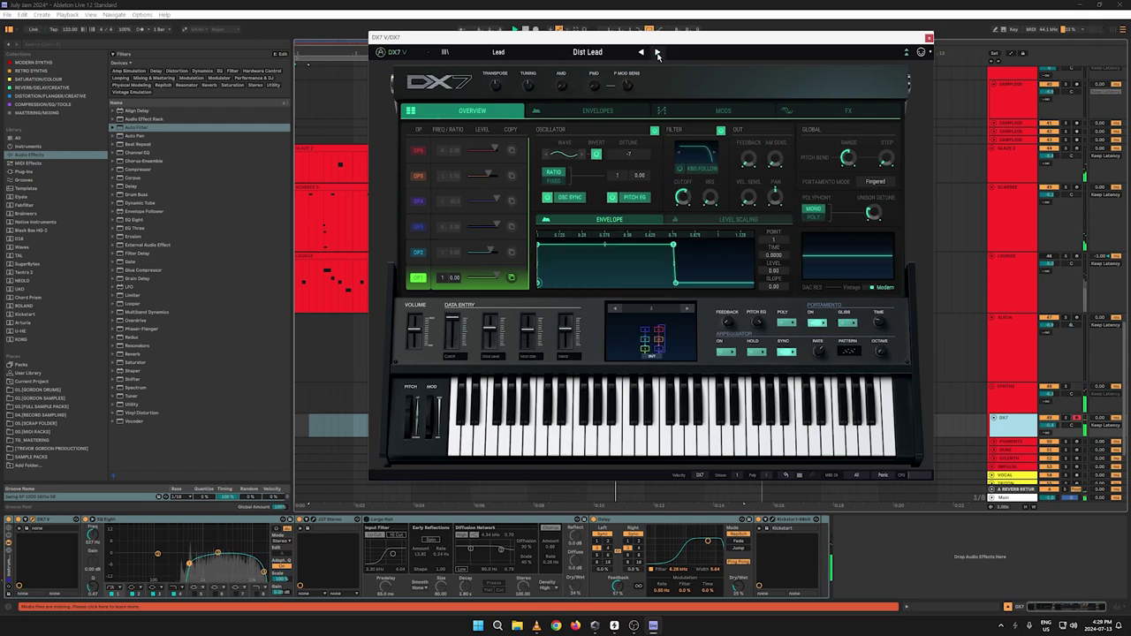
click(656, 53)
click(656, 52)
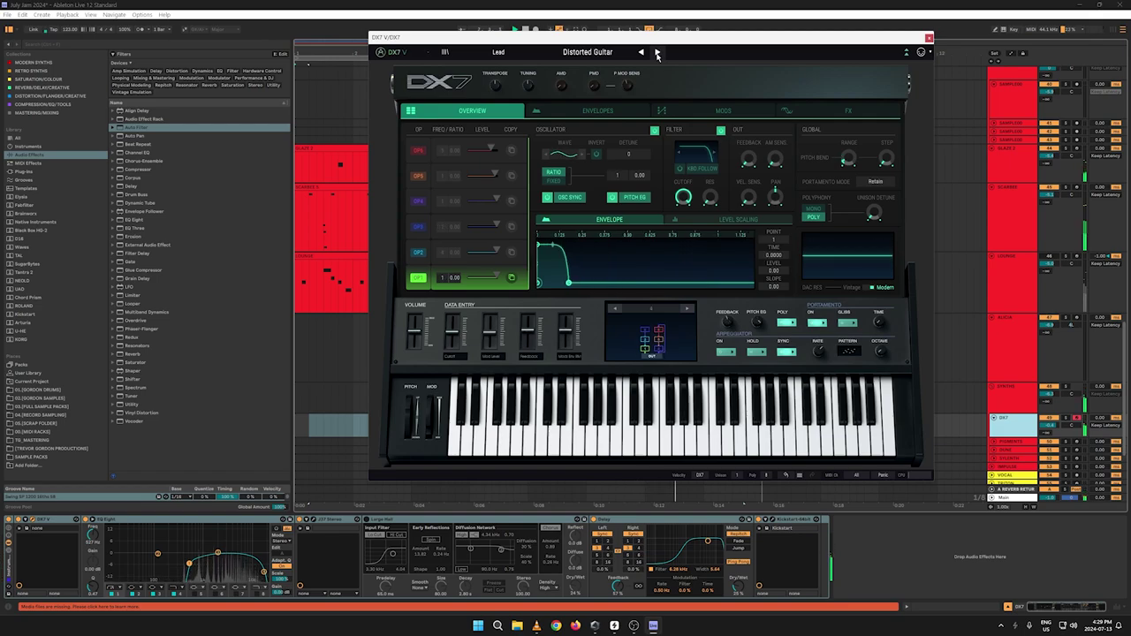
click(656, 52)
click(657, 52)
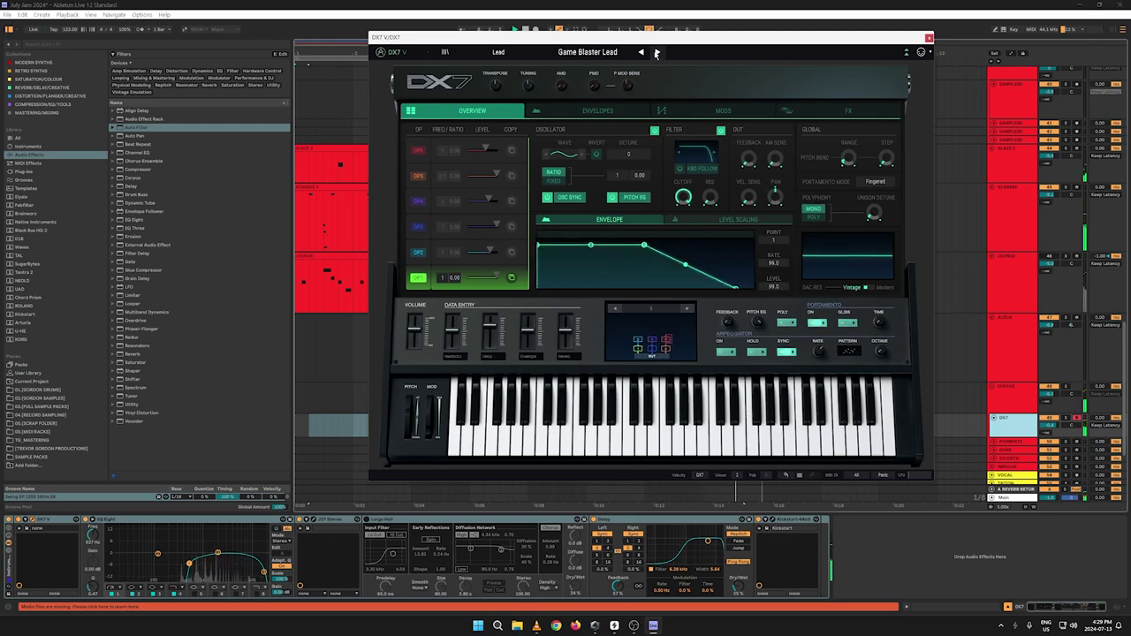
click(656, 52)
click(656, 52)
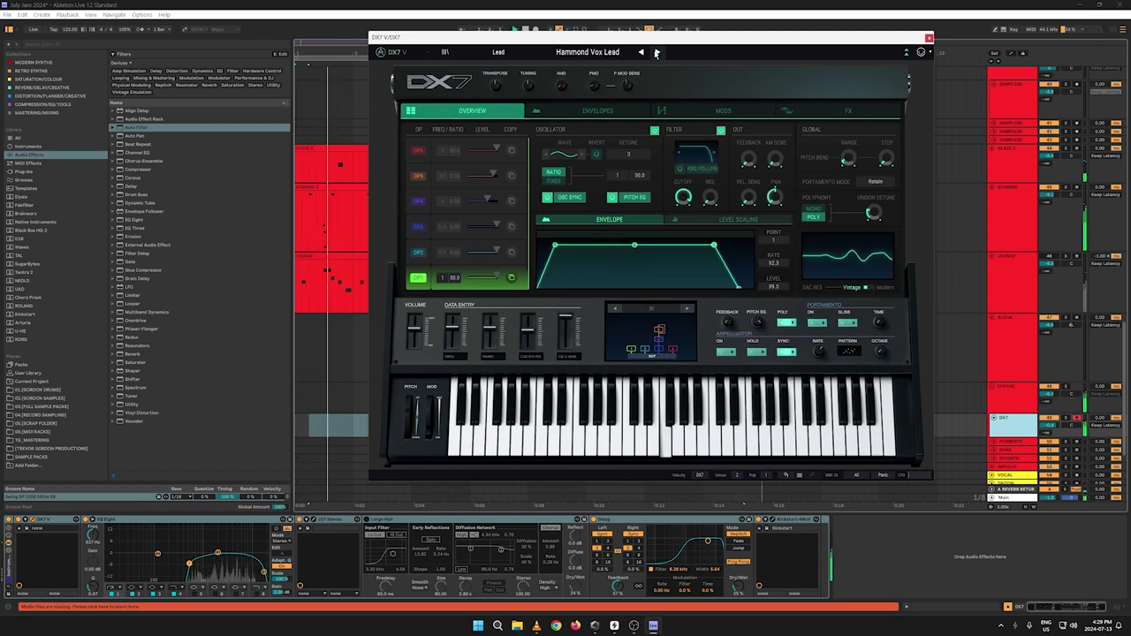
click(656, 52)
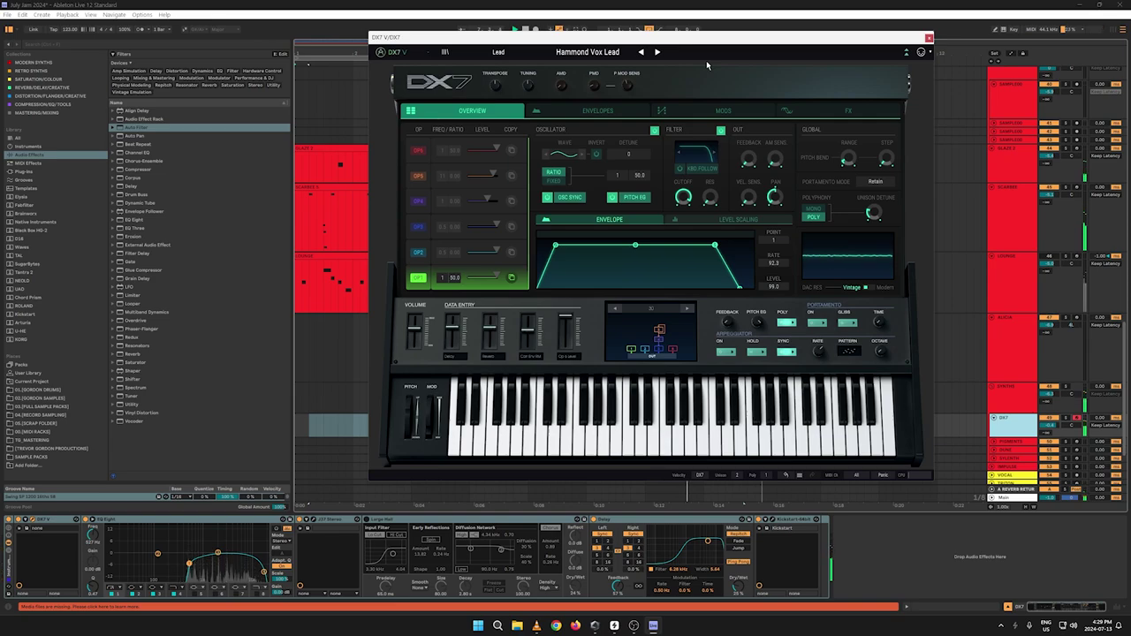
click(656, 52)
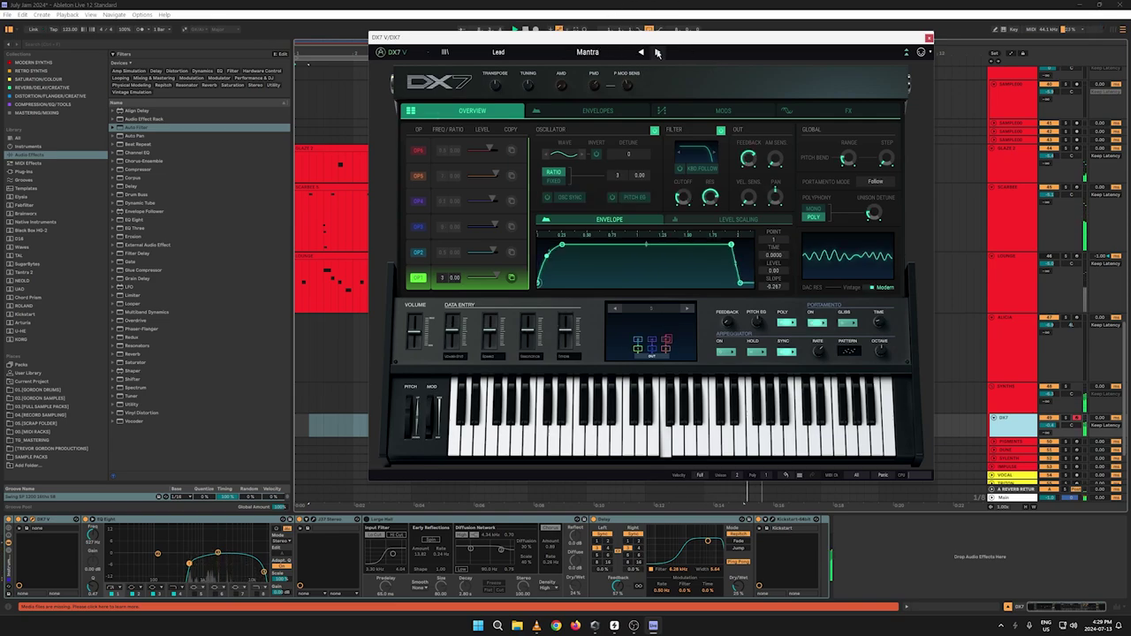
click(656, 52)
click(657, 52)
click(657, 52)
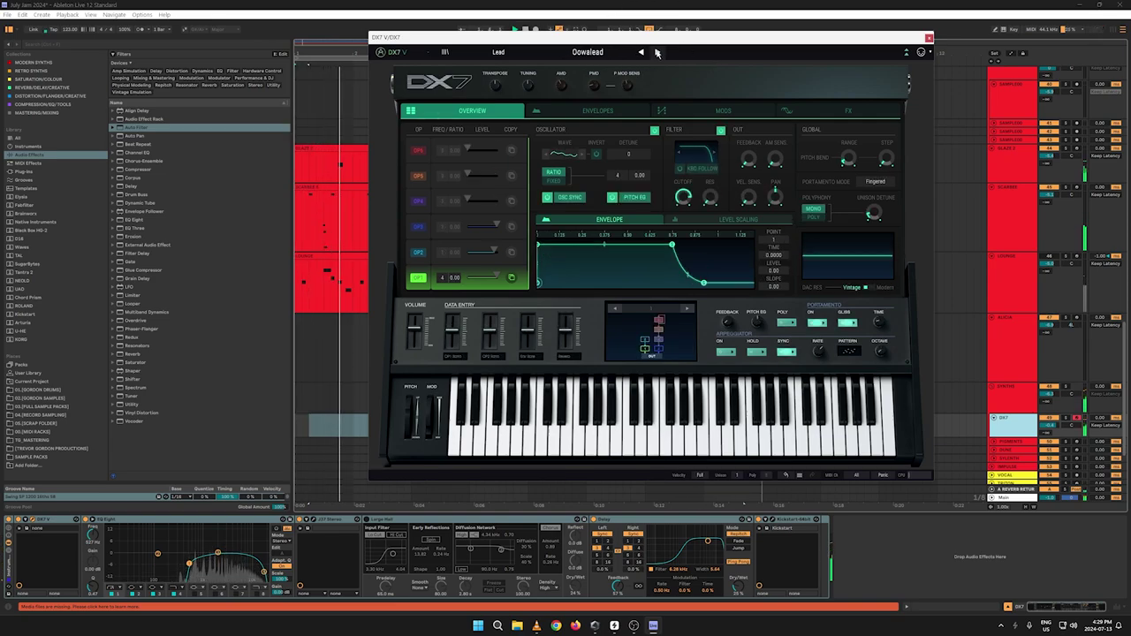
click(656, 52)
click(656, 52)
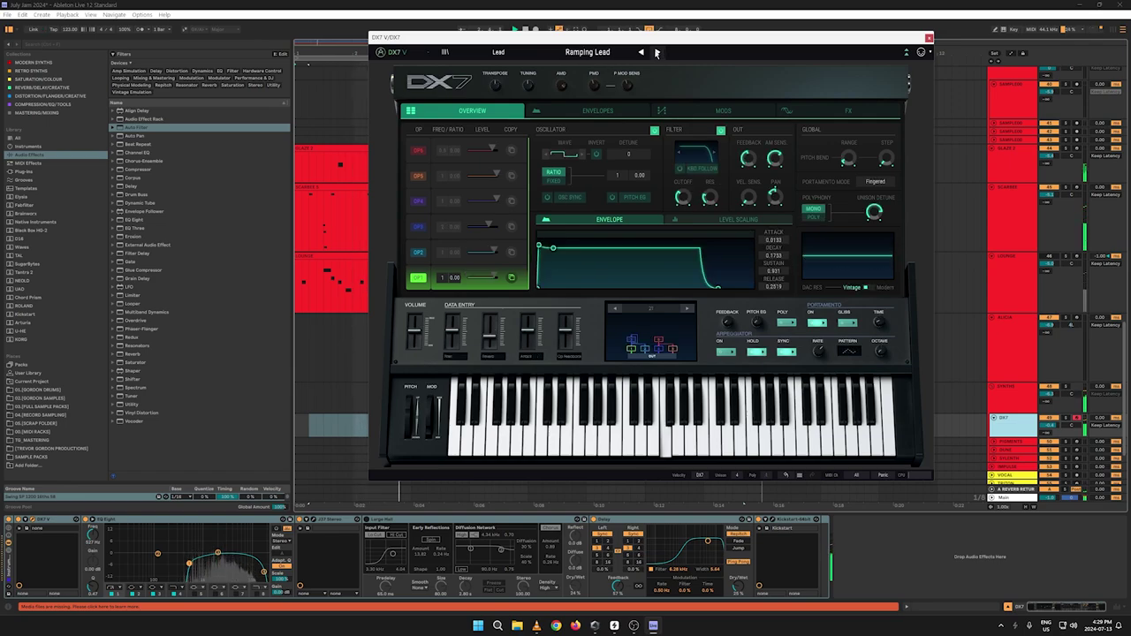
click(656, 52)
click(656, 52)
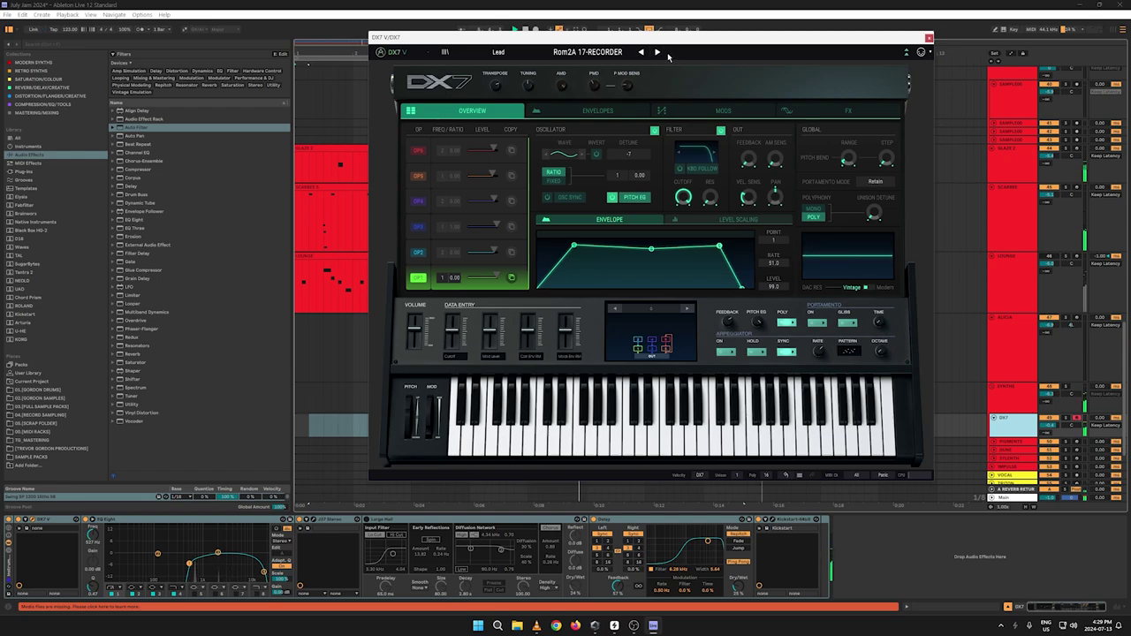
click(656, 53)
click(656, 52)
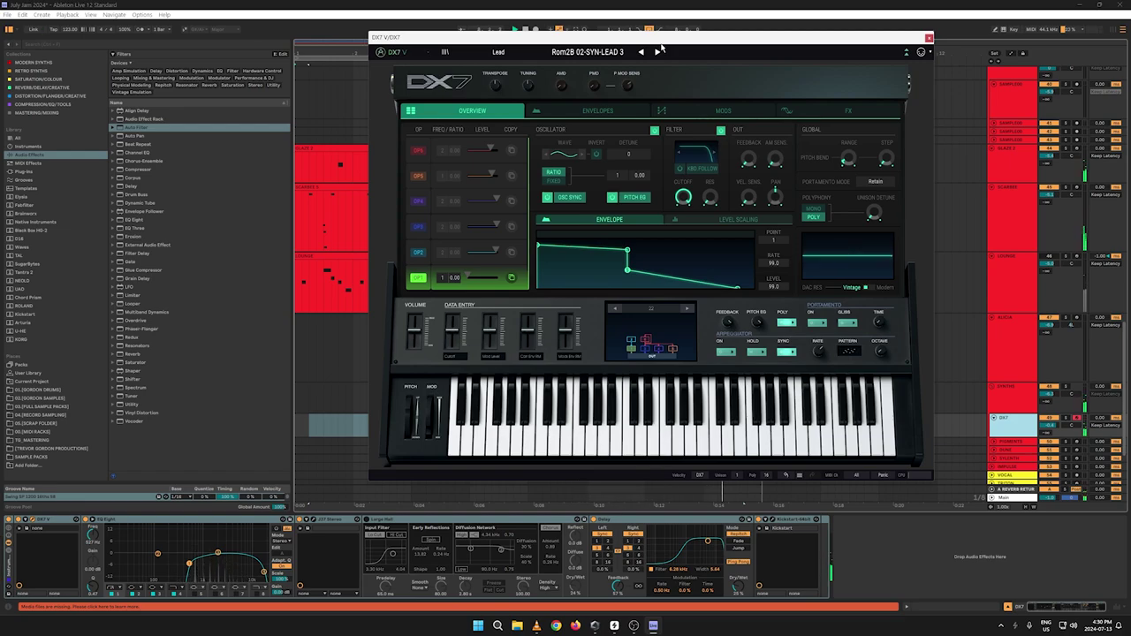
Step: Record a new DX7 clip with F9, stop recording, and close the synth window
key(F9)
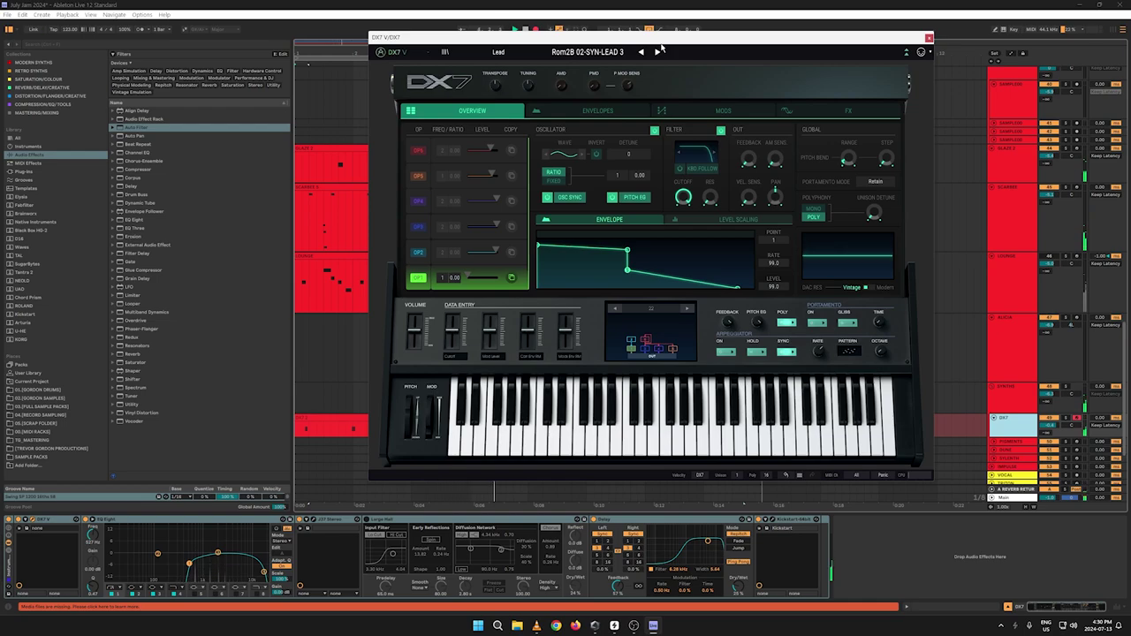
key(F9)
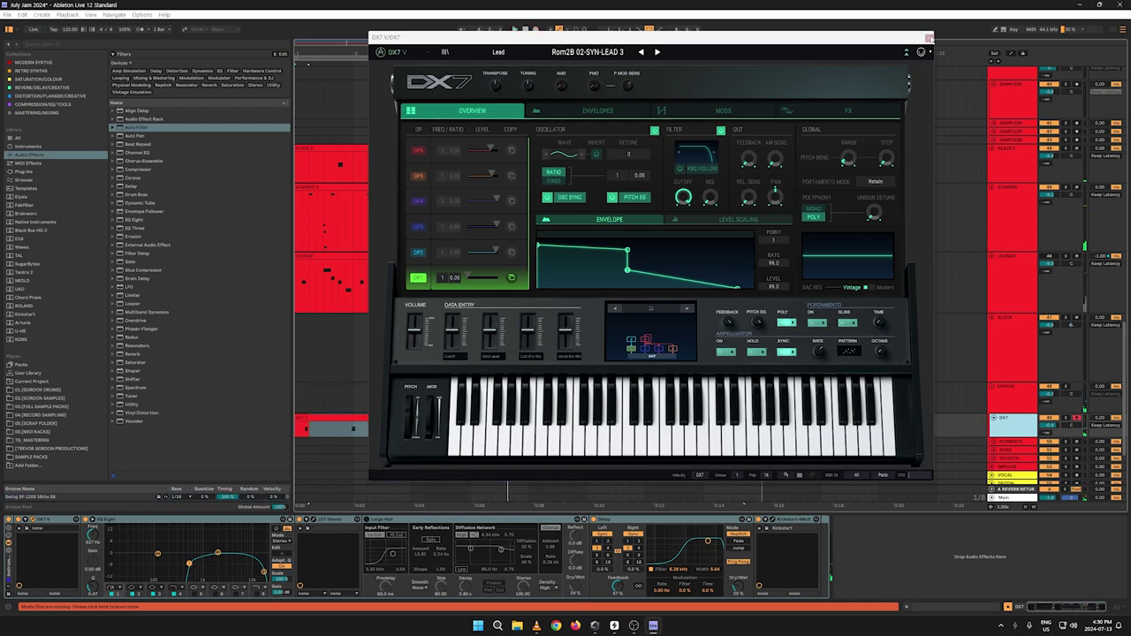
click(928, 38)
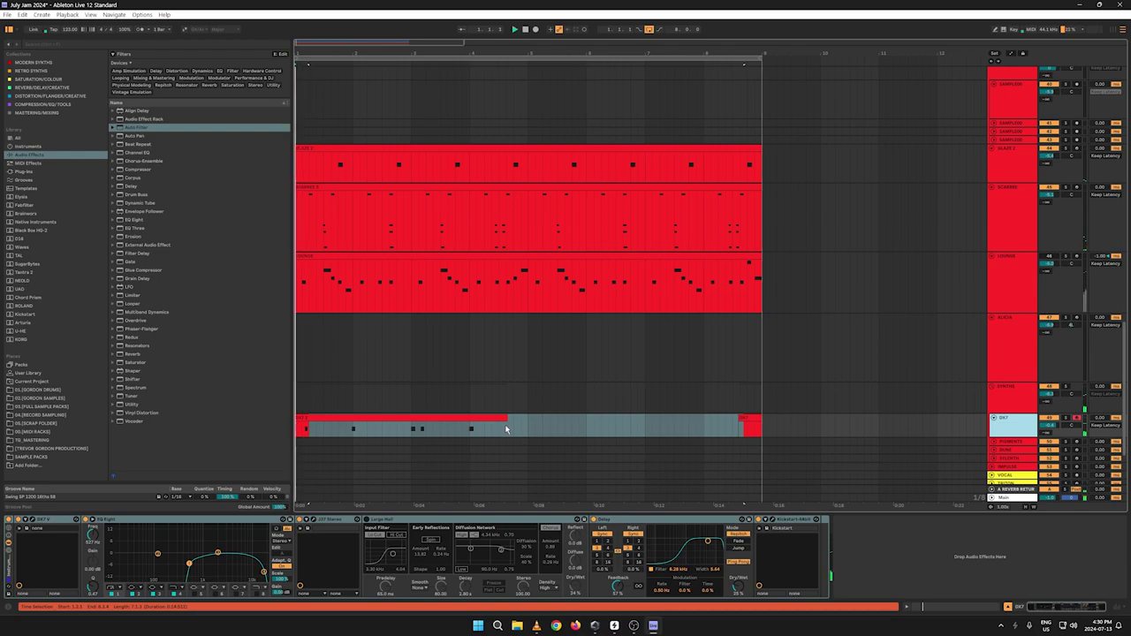
Step: Delete the DX7 clip's opening up to bar 3 and move the rest to bar 1
click(357, 431)
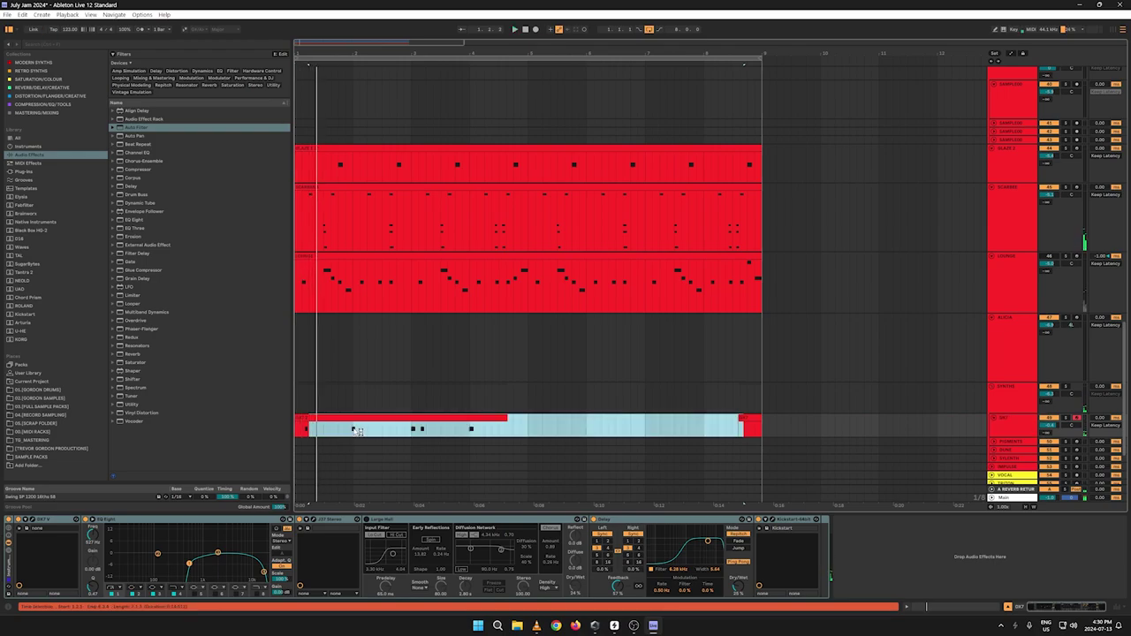
click(357, 430)
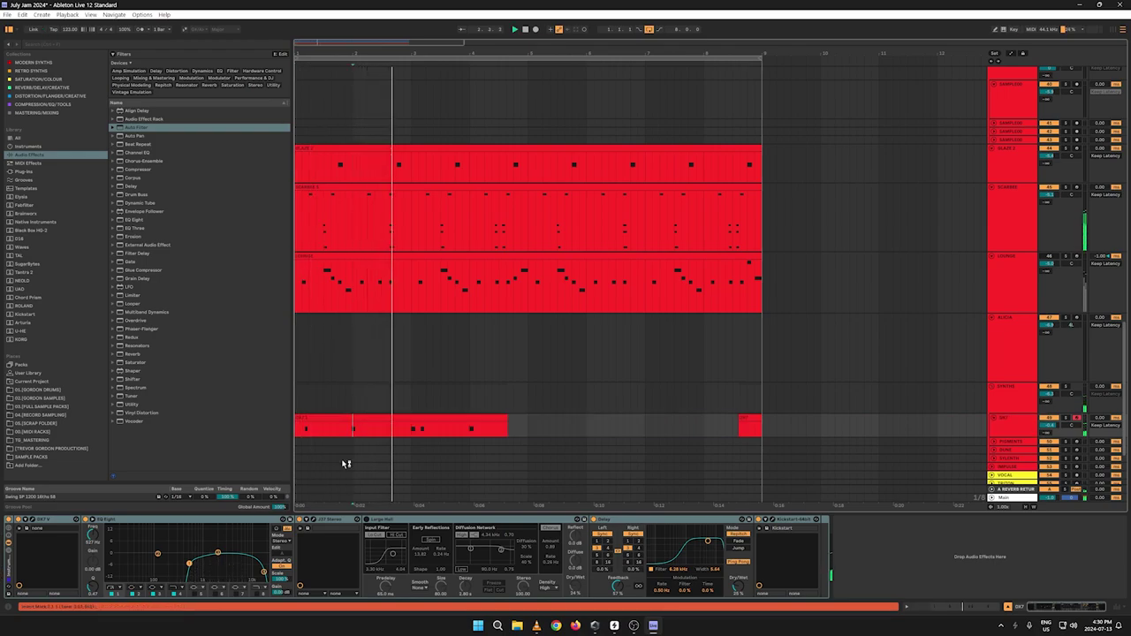
drag(408, 431, 297, 433)
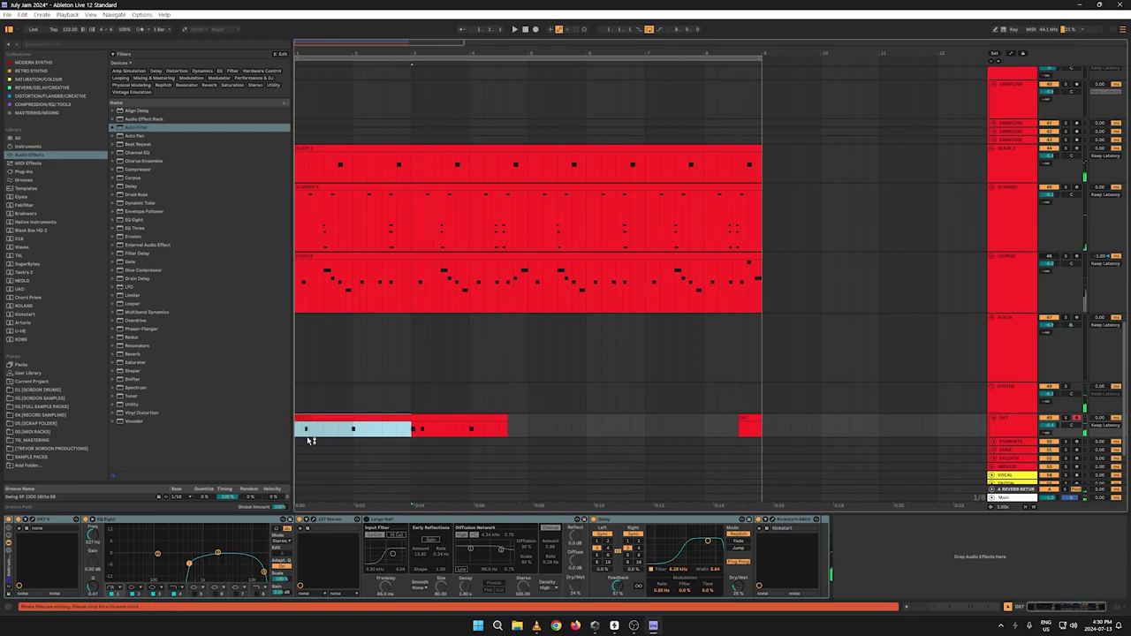
key(Delete)
drag(426, 418, 309, 429)
key(space)
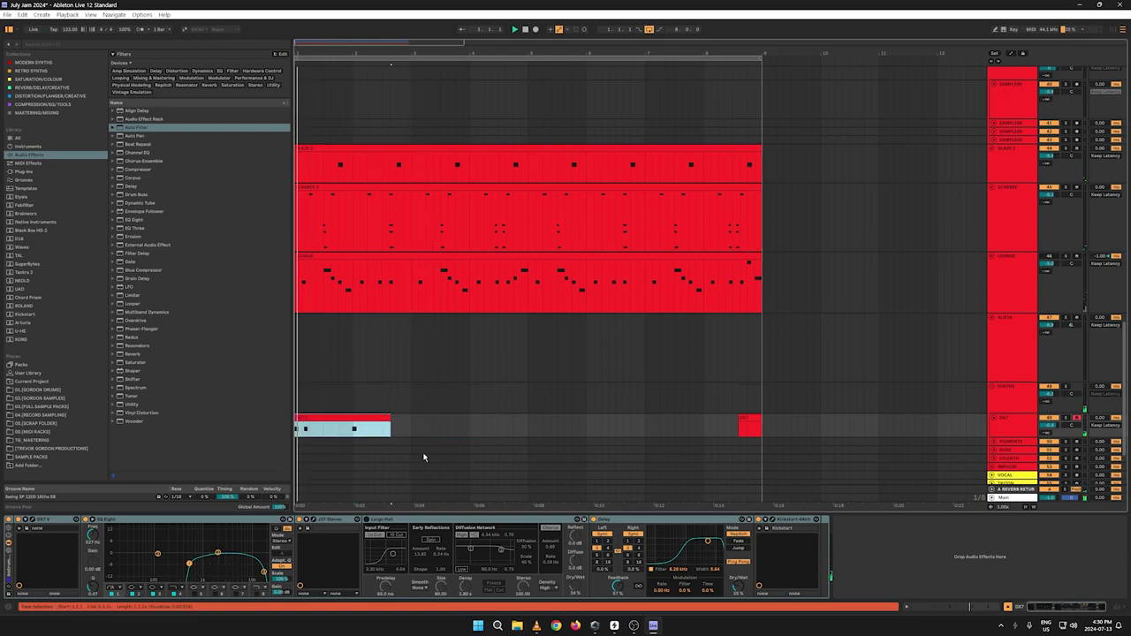
Step: Set the first F3 note's velocity to 94 and nudge the right-hand F3 note later
double_click(317, 417)
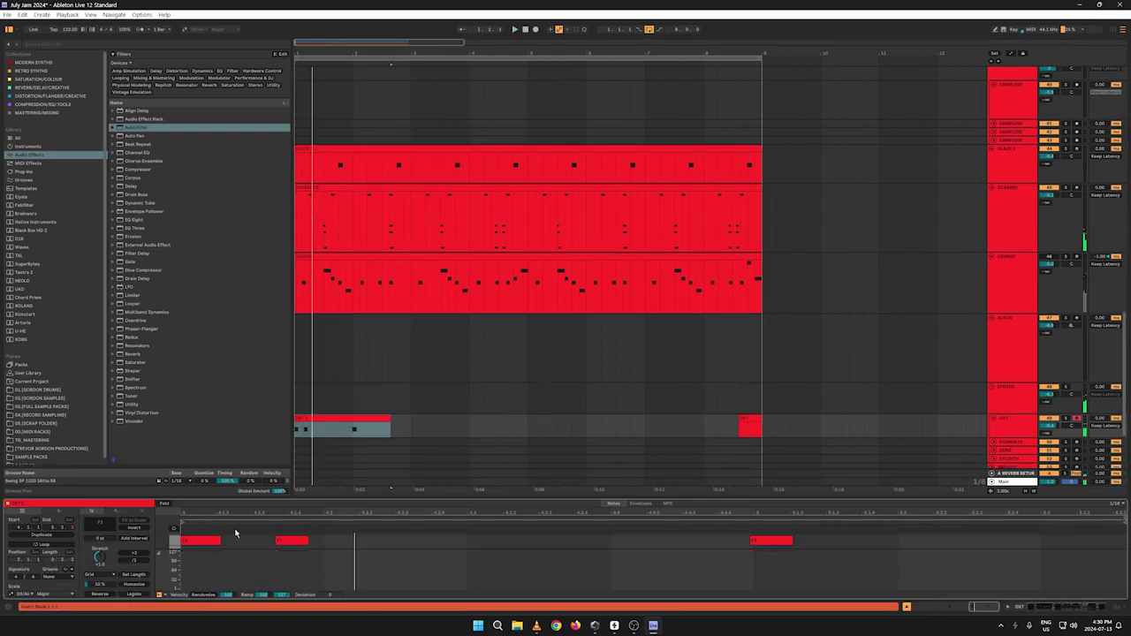
drag(261, 497, 260, 252)
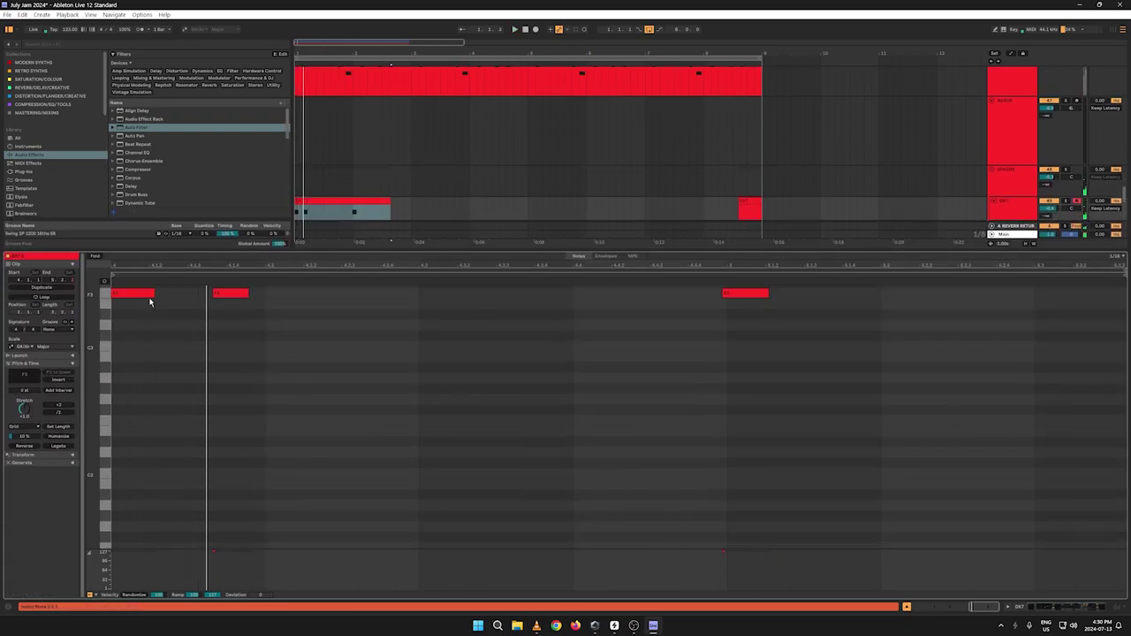
click(135, 294)
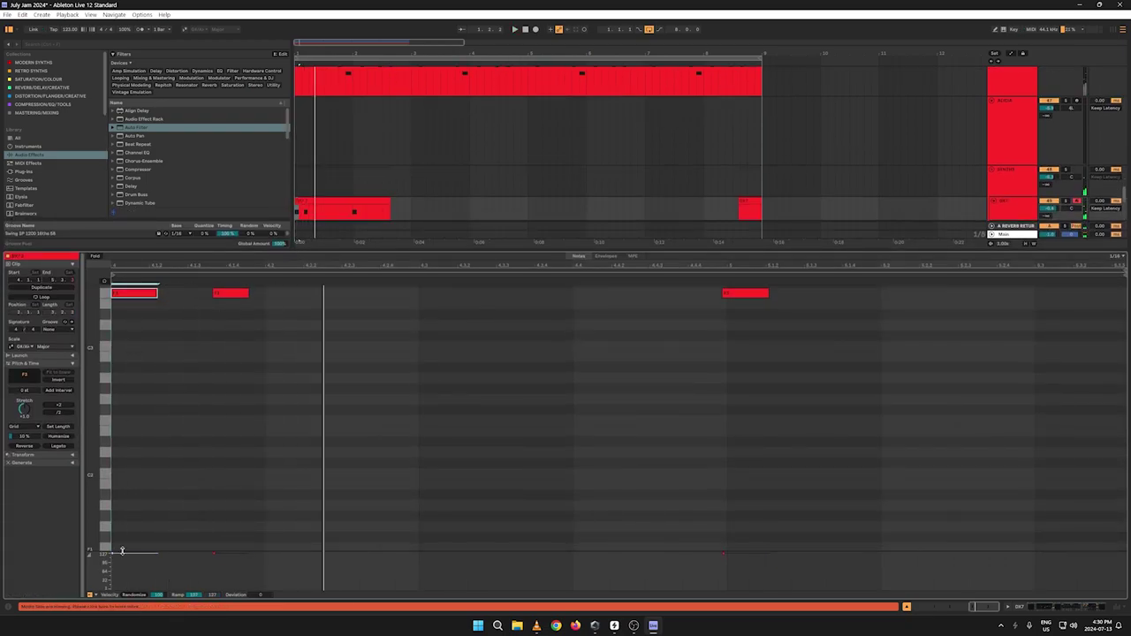
drag(122, 552, 142, 456)
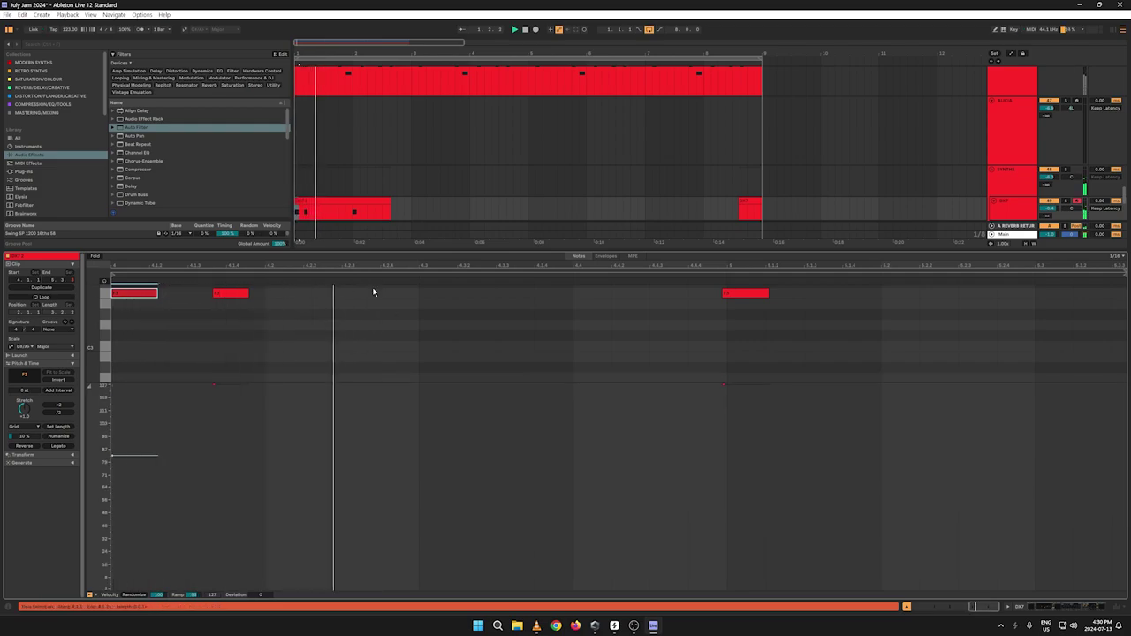
drag(750, 293, 757, 298)
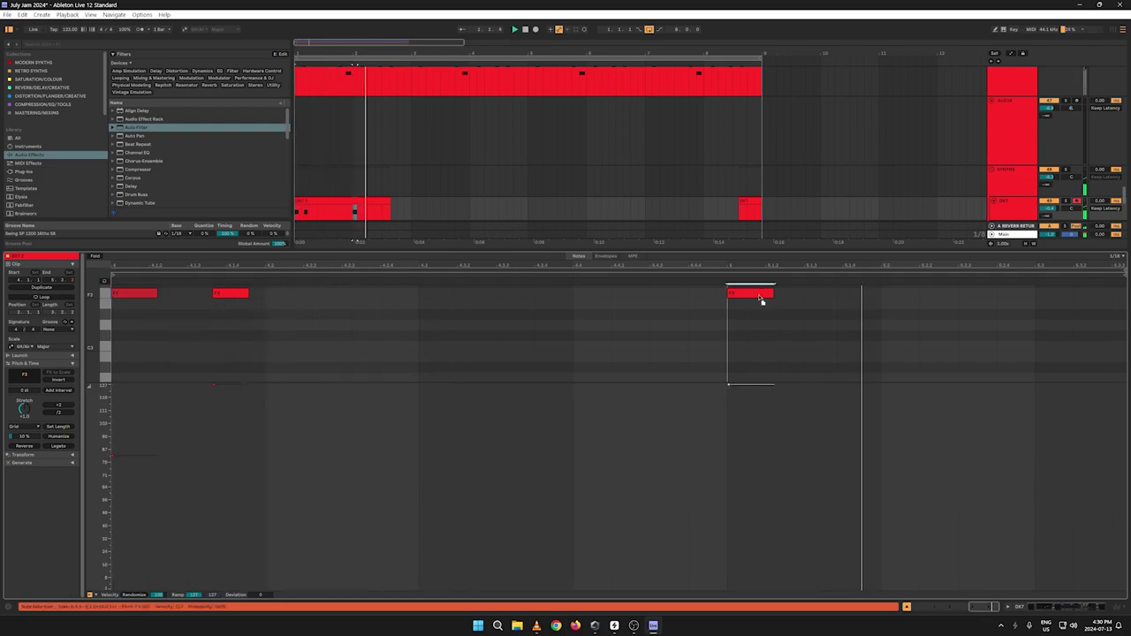
Step: Extend the DX7 clip's end and trim the right-hand F3 note's length
click(336, 209)
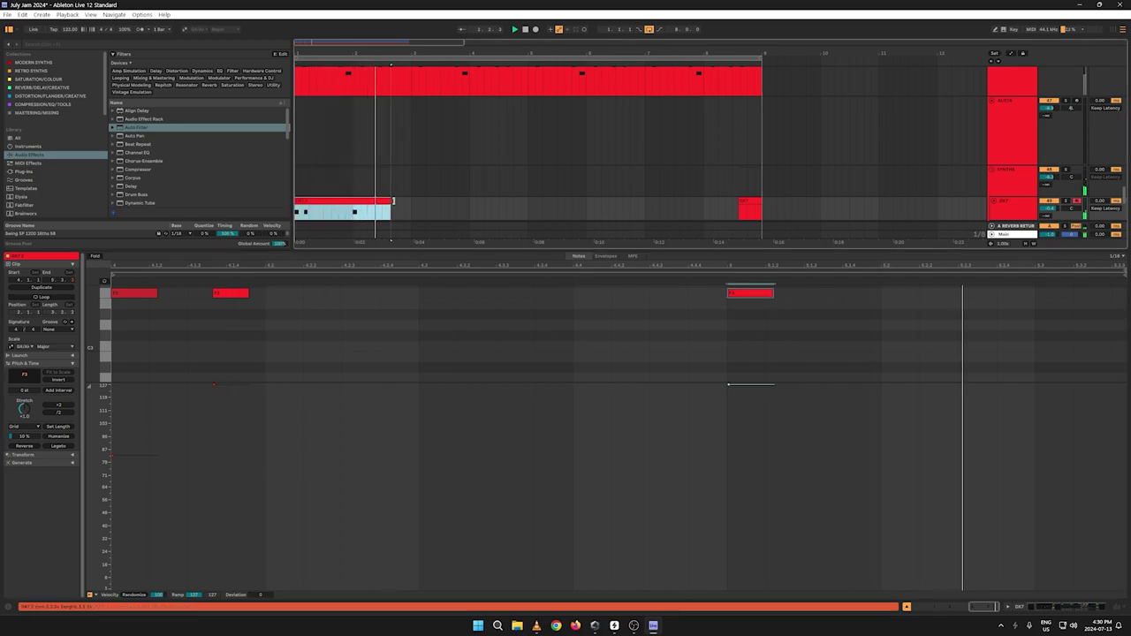
drag(392, 202, 411, 201)
click(637, 295)
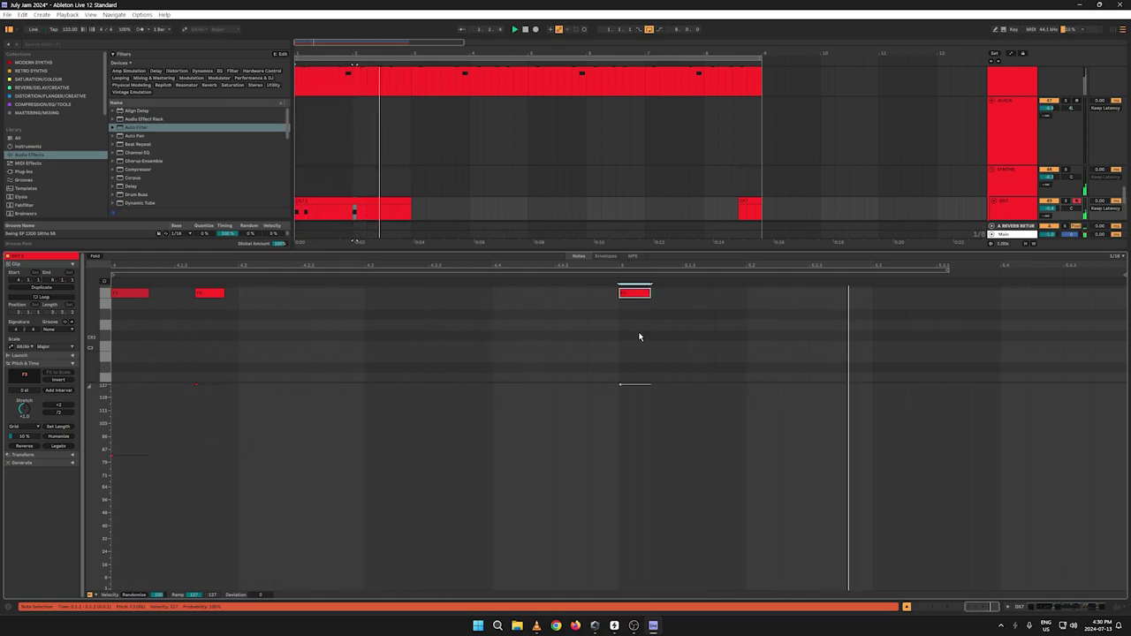
ctrl+scroll(630, 318, up, 3)
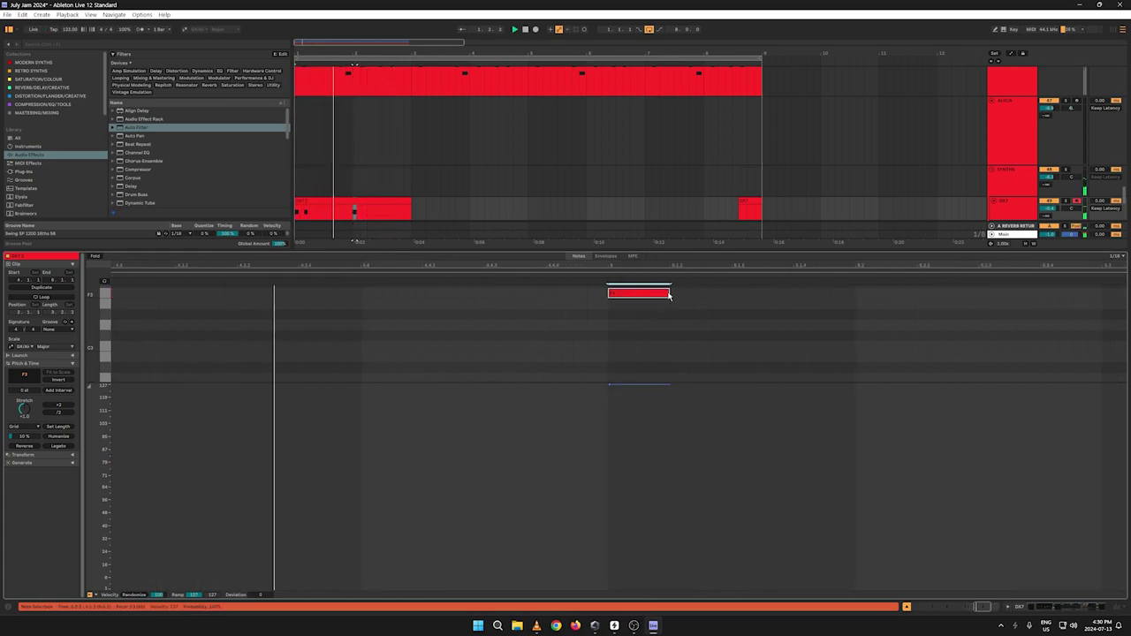
drag(668, 295, 642, 294)
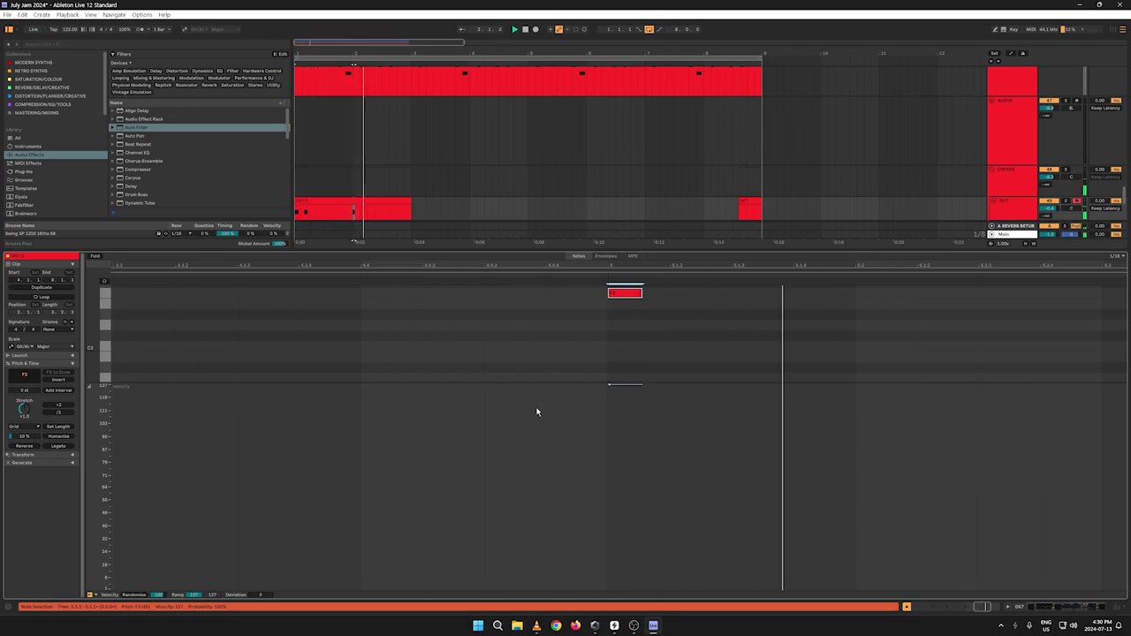
drag(642, 294, 645, 295)
Step: Shorten the two earlier F3 notes and duplicate the DX7 clip with Ctrl+D
key(space)
key(space)
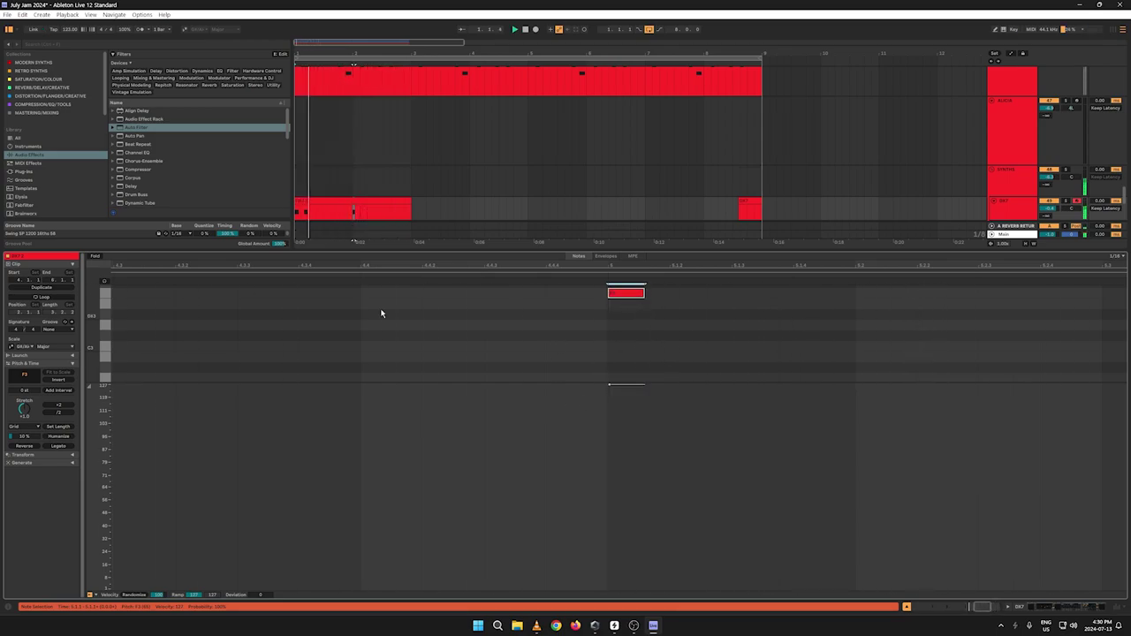
drag(236, 272, 478, 232)
key(space)
key(space)
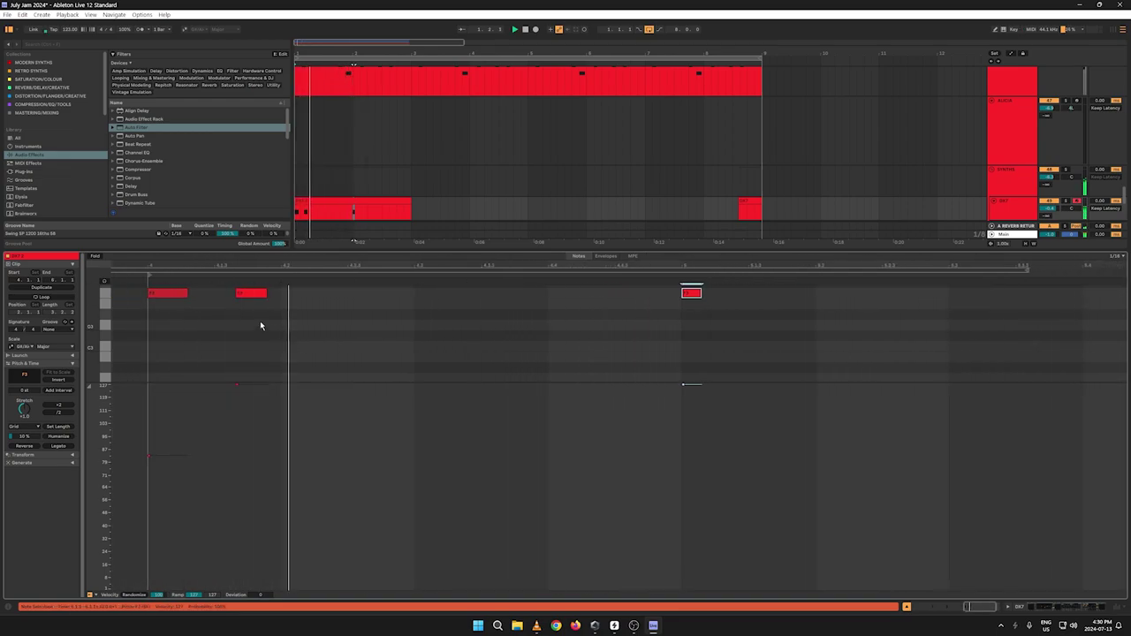
key(space)
drag(262, 322, 181, 292)
key(space)
key(space)
key(space)
key(space)
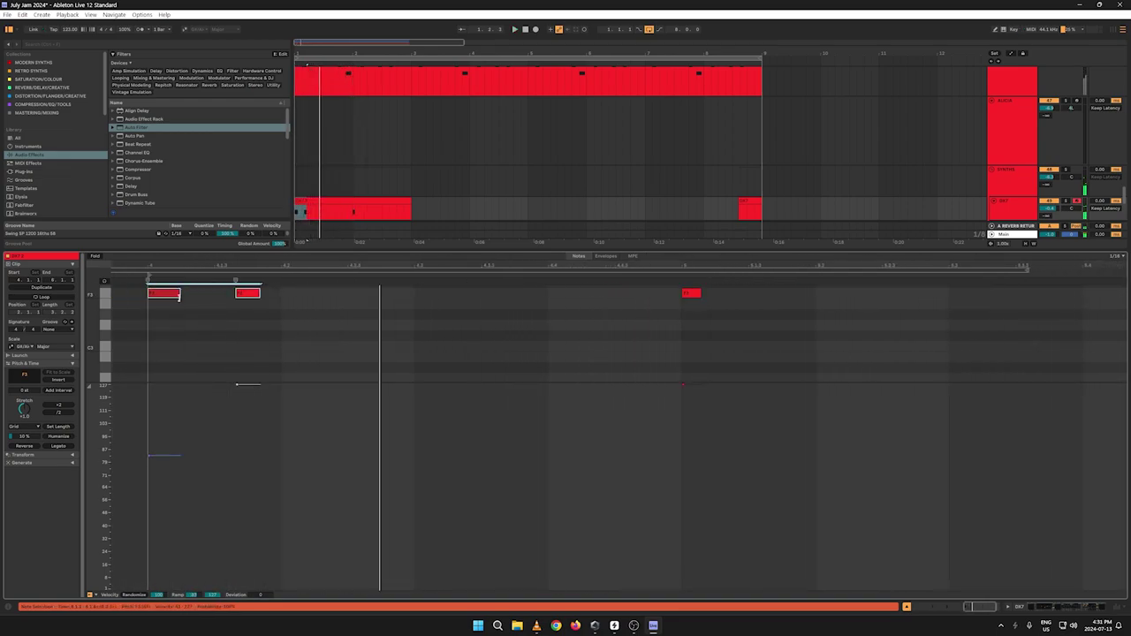
key(space)
click(375, 212)
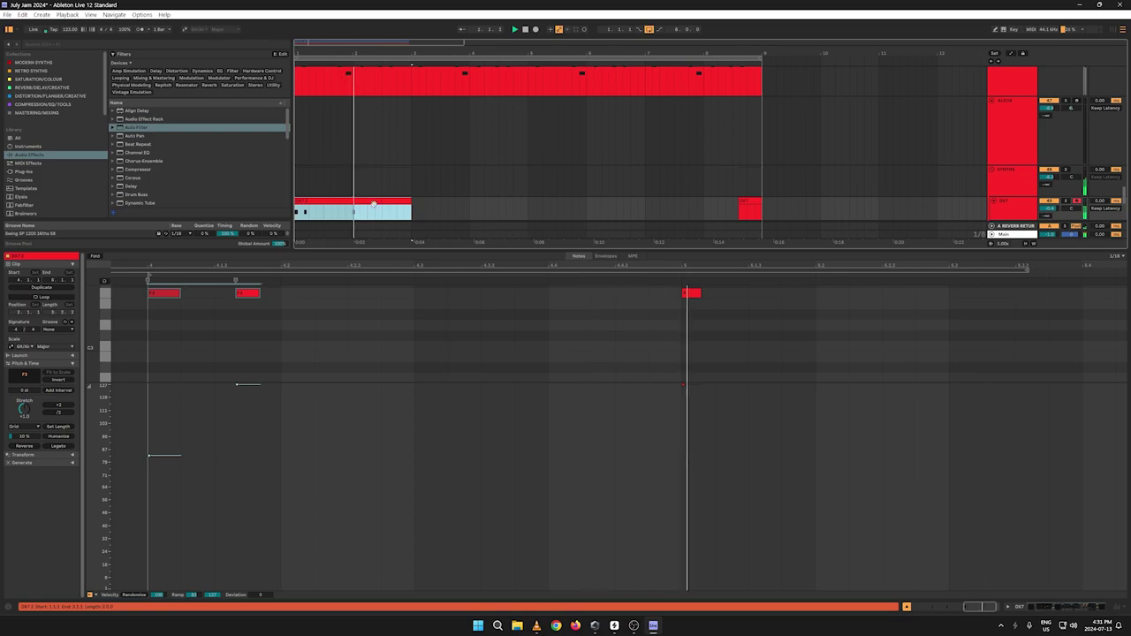
key(ctrl+d)
key(ctrl+d)
key(ctrl+d)
Step: Select all the DX7 track's clips and consolidate them into one clip
key(ctrl+z)
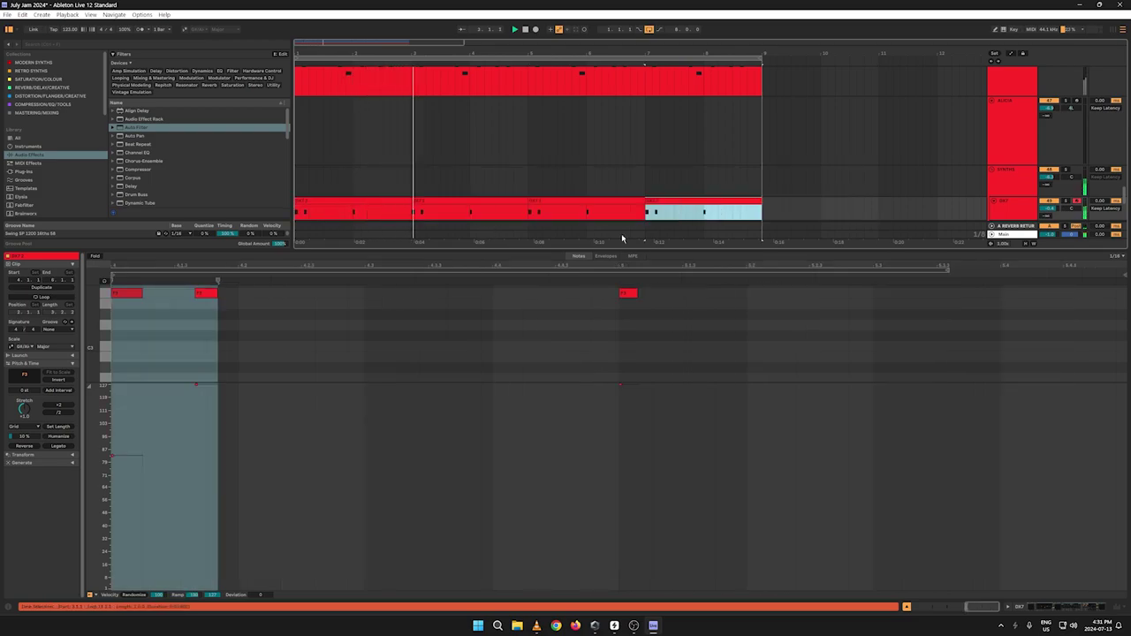
drag(555, 248, 540, 590)
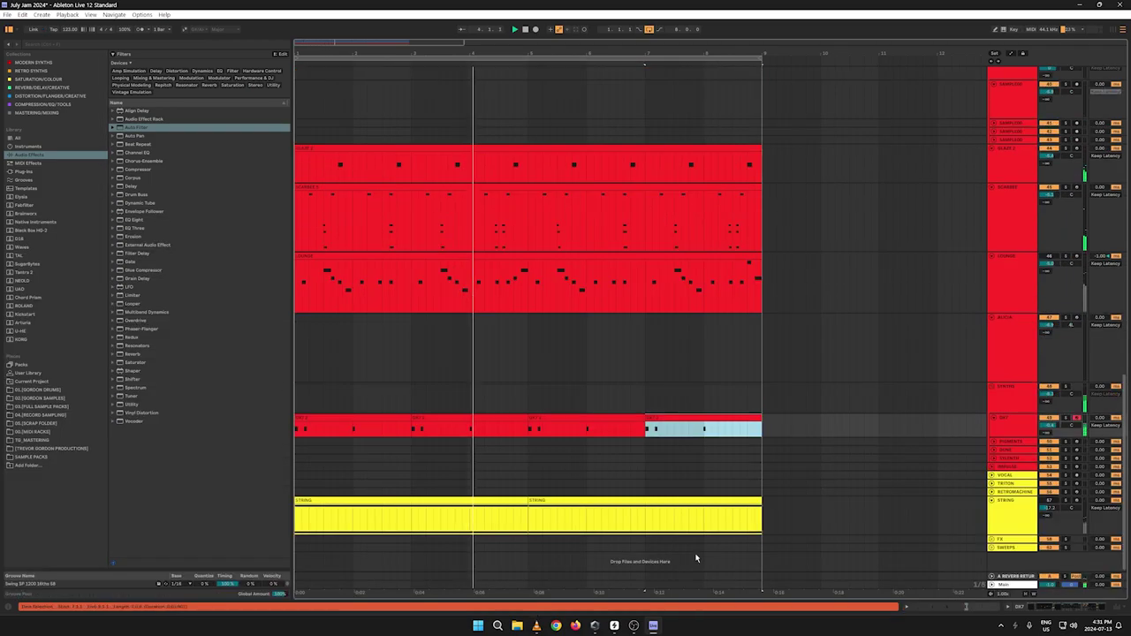
drag(758, 430, 252, 429)
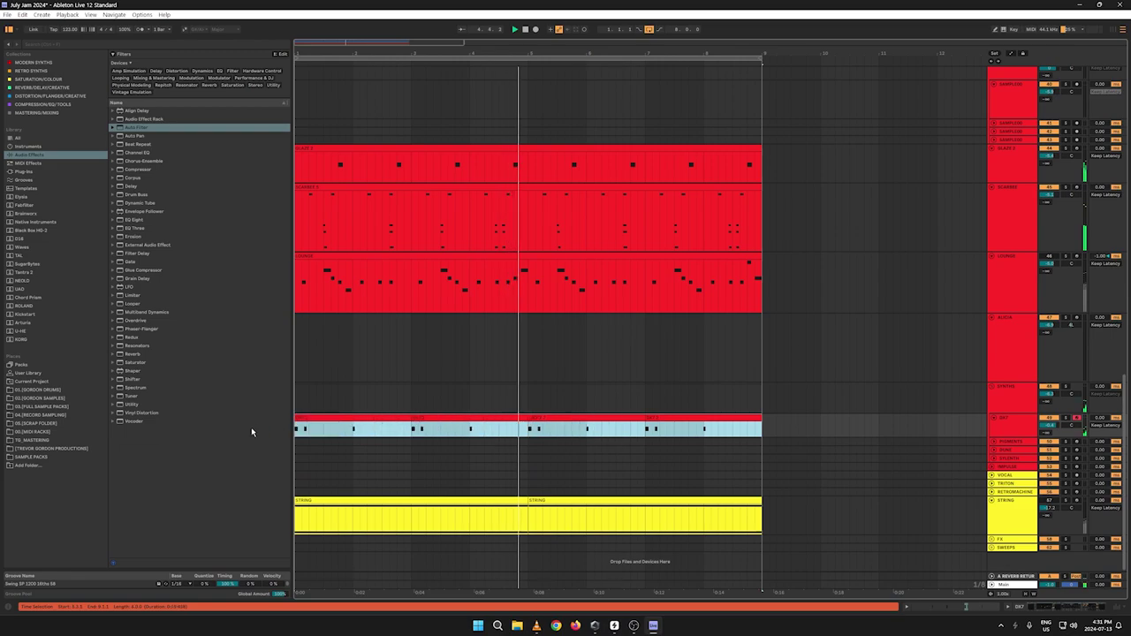
right_click(356, 423)
click(372, 498)
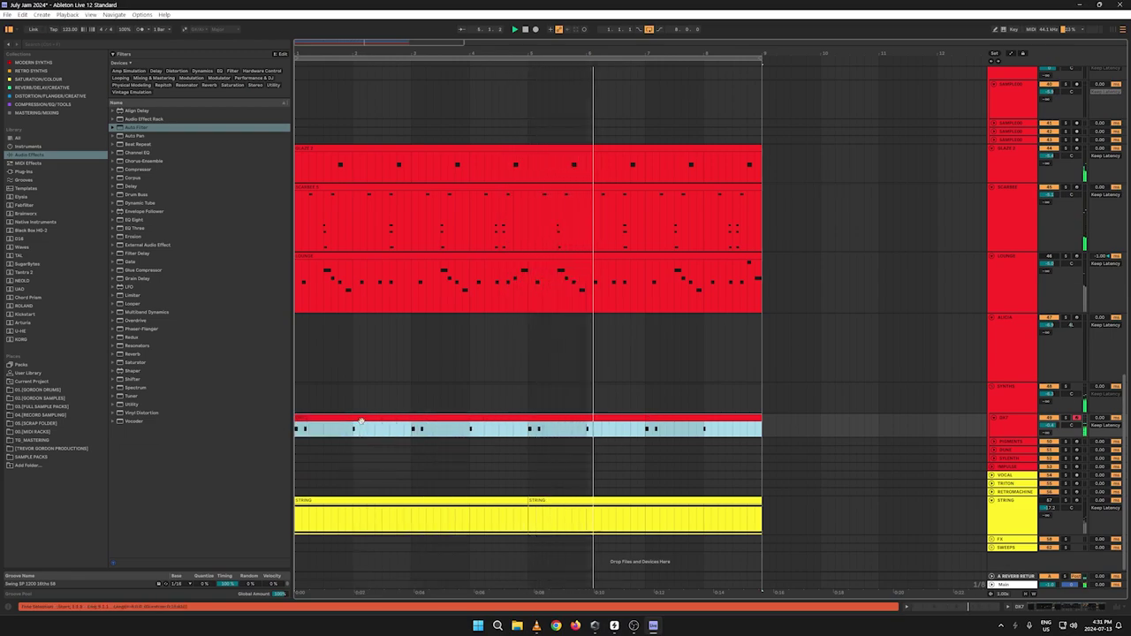
Step: Repeat the merged clip's first two bars with Ctrl+D to fill eight bars
double_click(361, 417)
drag(422, 498, 358, 250)
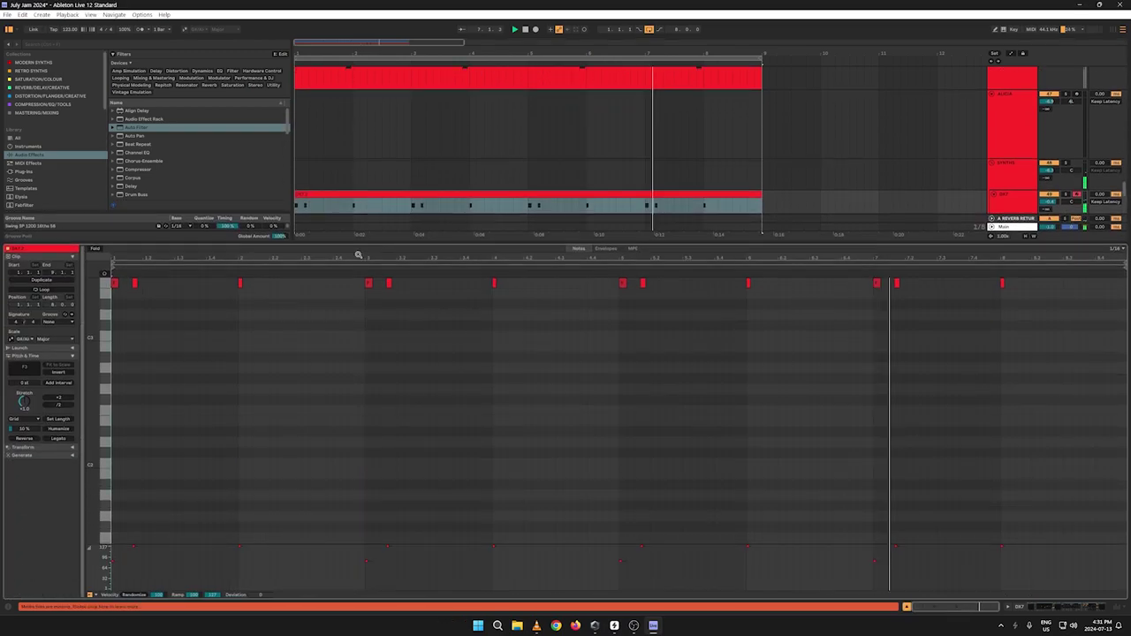
drag(242, 259, 427, 281)
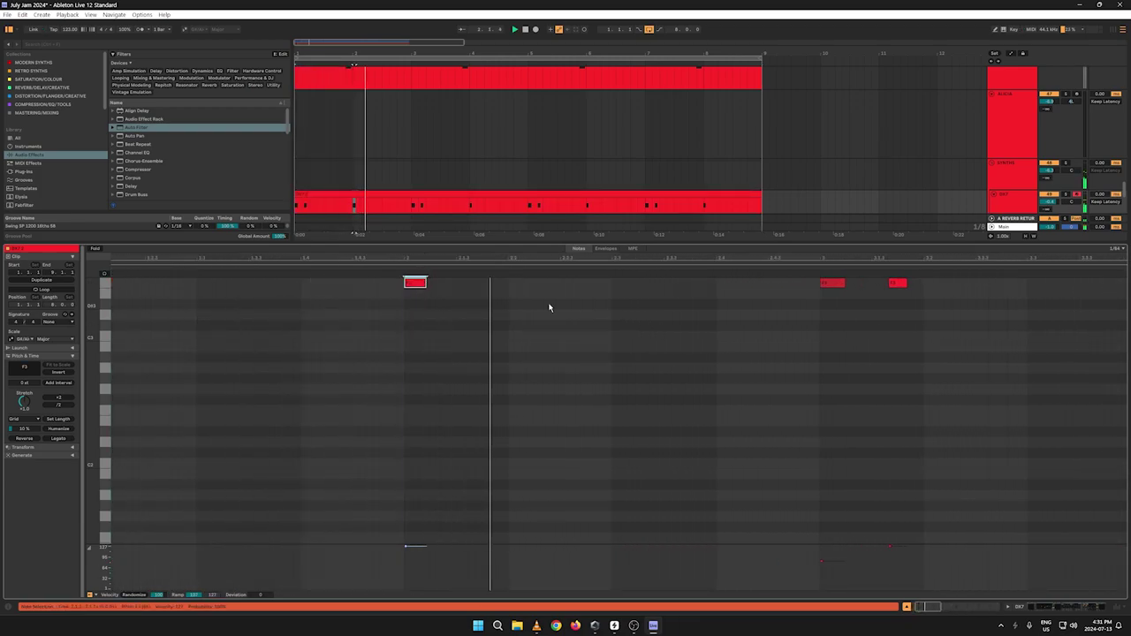
drag(412, 204, 233, 205)
key(ctrl+d)
key(ctrl+d)
key(ctrl+d)
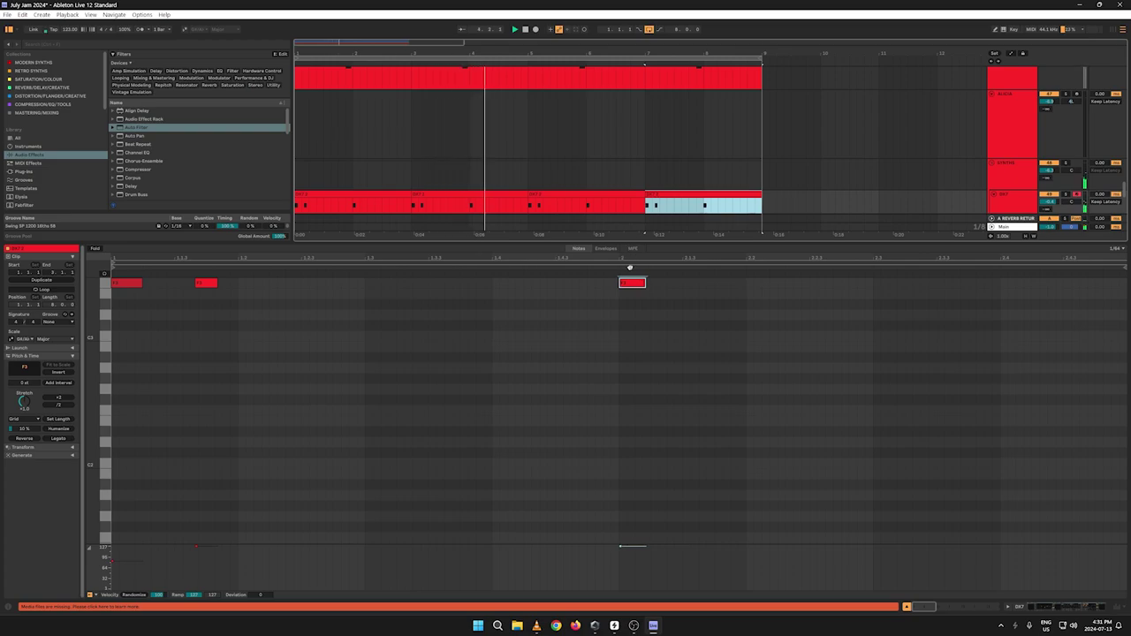
drag(600, 243, 560, 585)
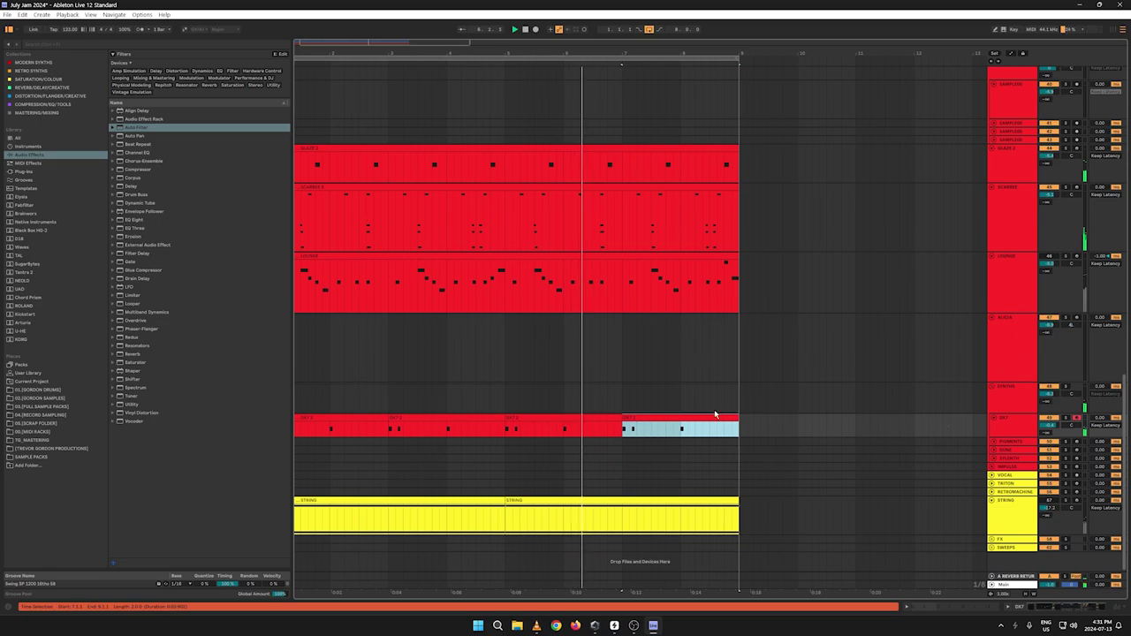
drag(737, 429, 257, 424)
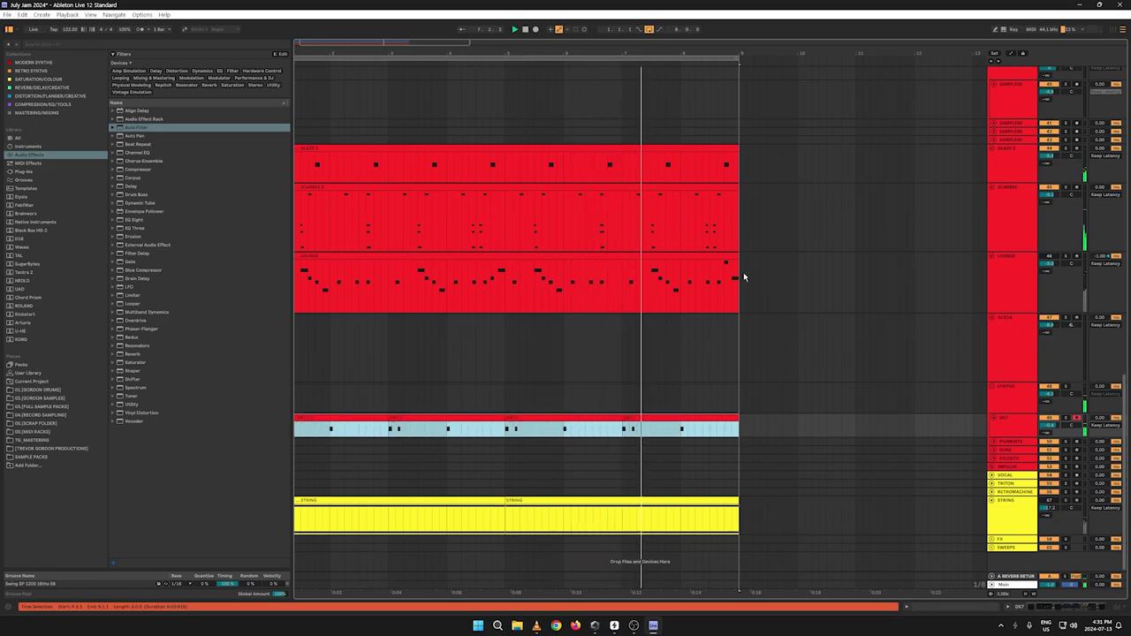
scroll(744, 278, up, 6)
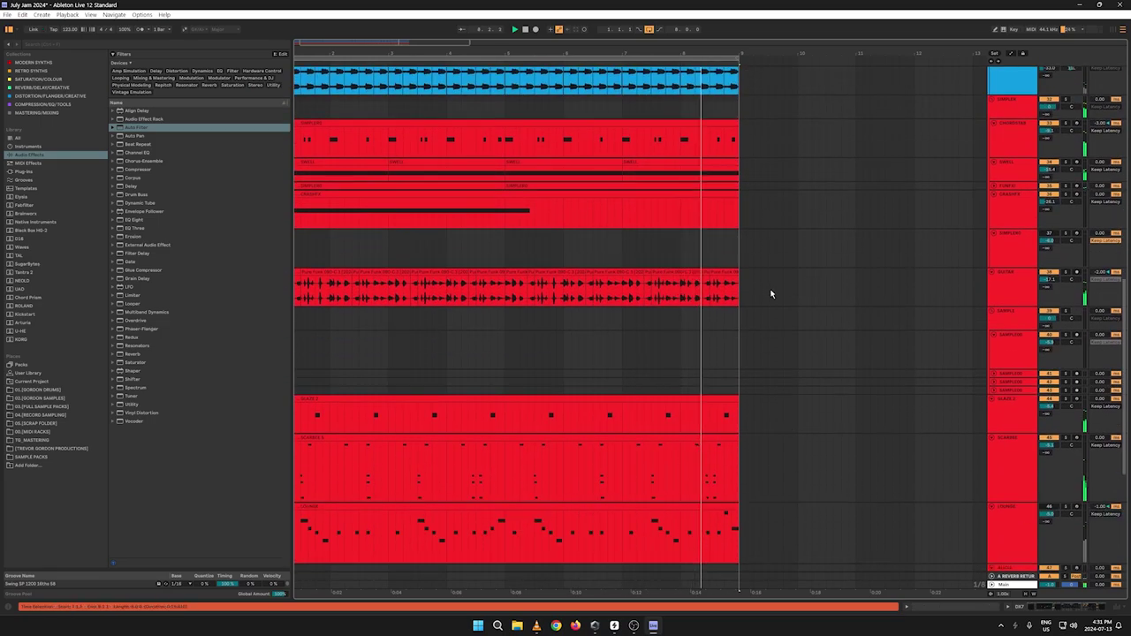
scroll(777, 304, down, 6)
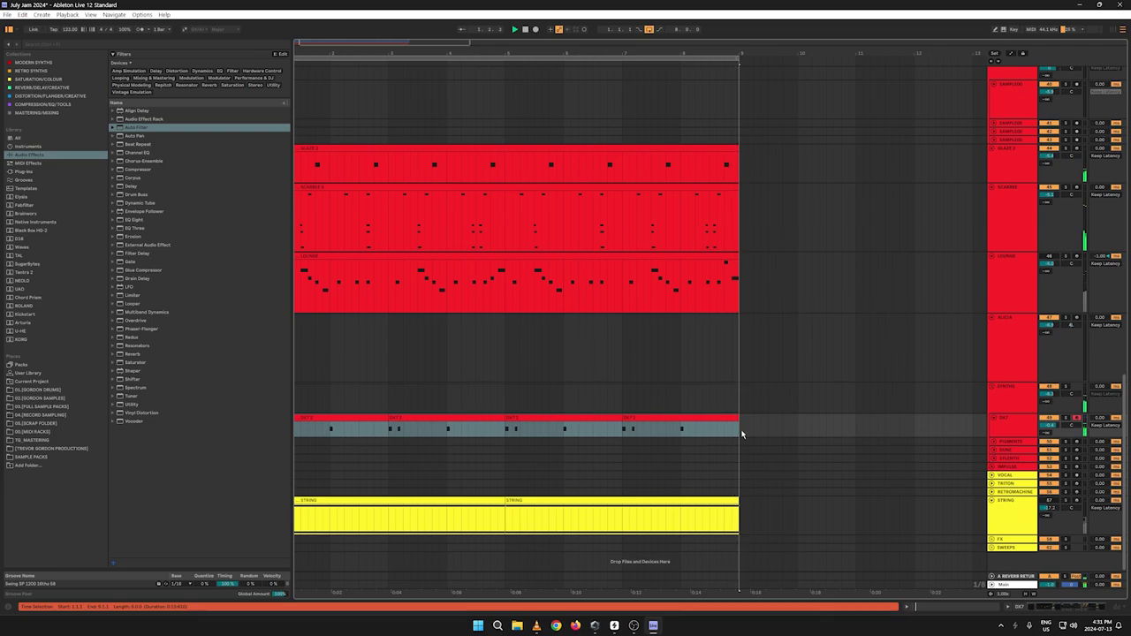
scroll(696, 373, up, 6)
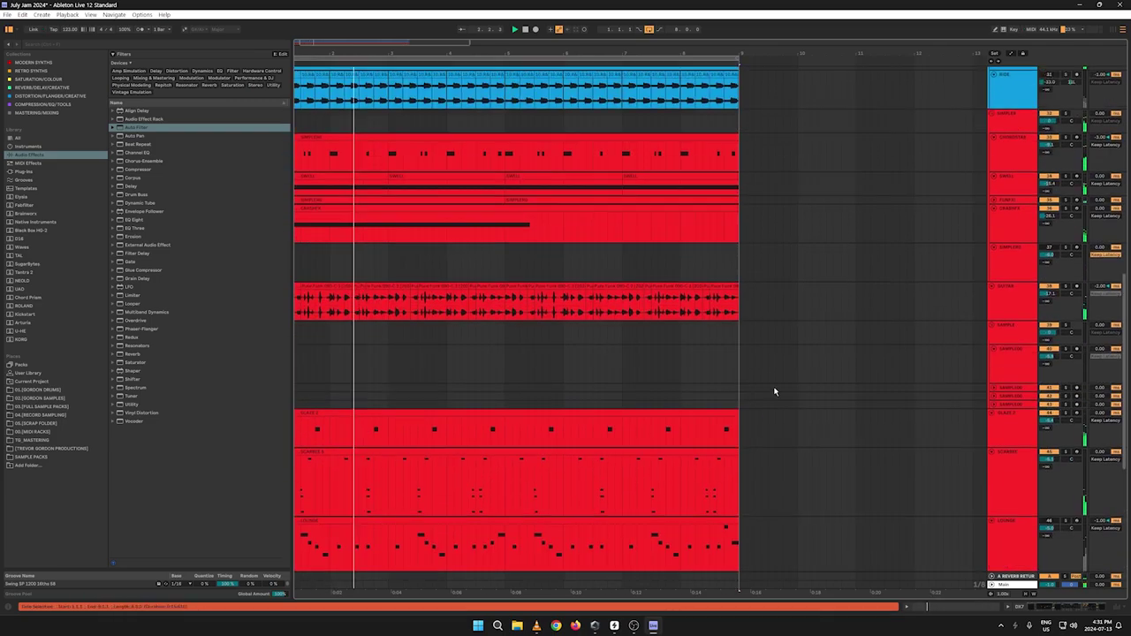
scroll(961, 306, up, 5)
scroll(973, 306, down, 5)
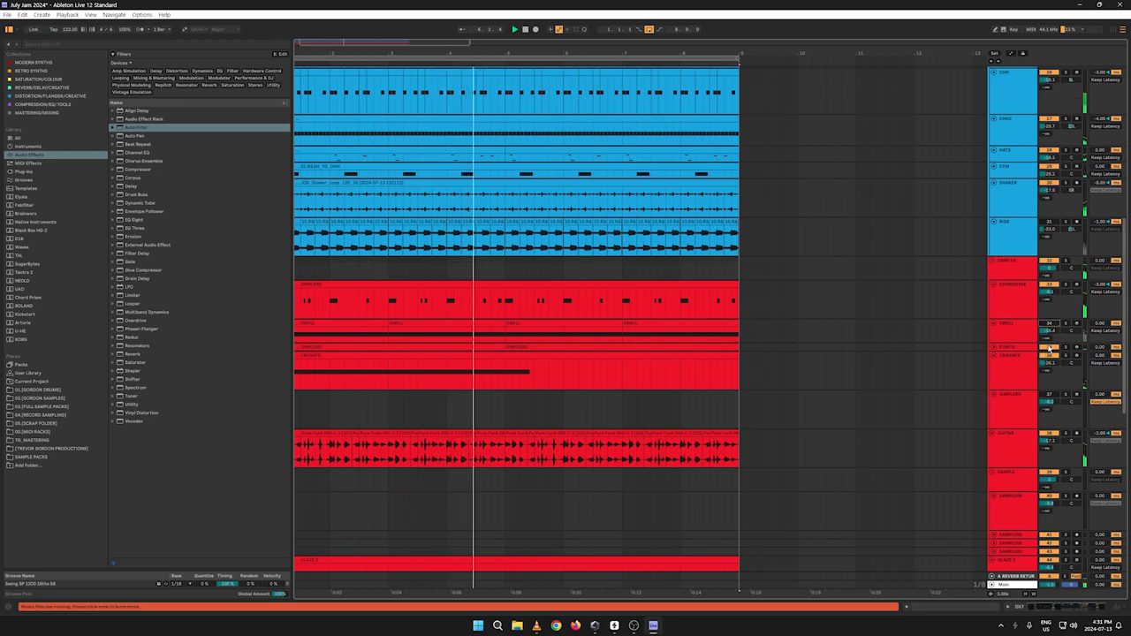
scroll(946, 429, down, 3)
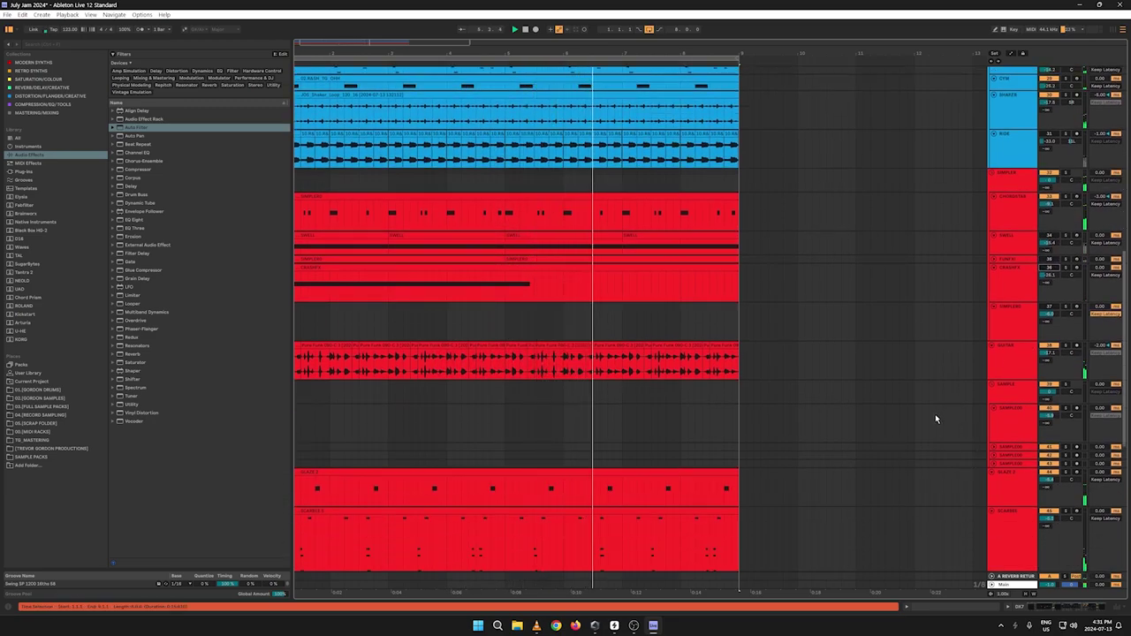
scroll(941, 433, down, 5)
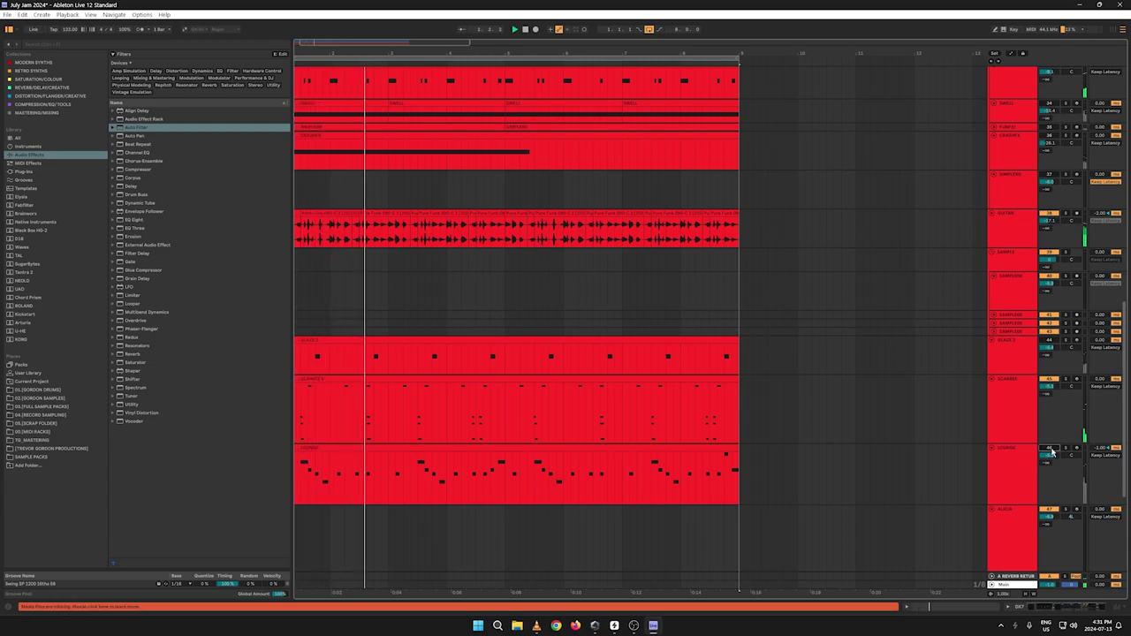
scroll(920, 387, down, 4)
scroll(920, 387, down, 1)
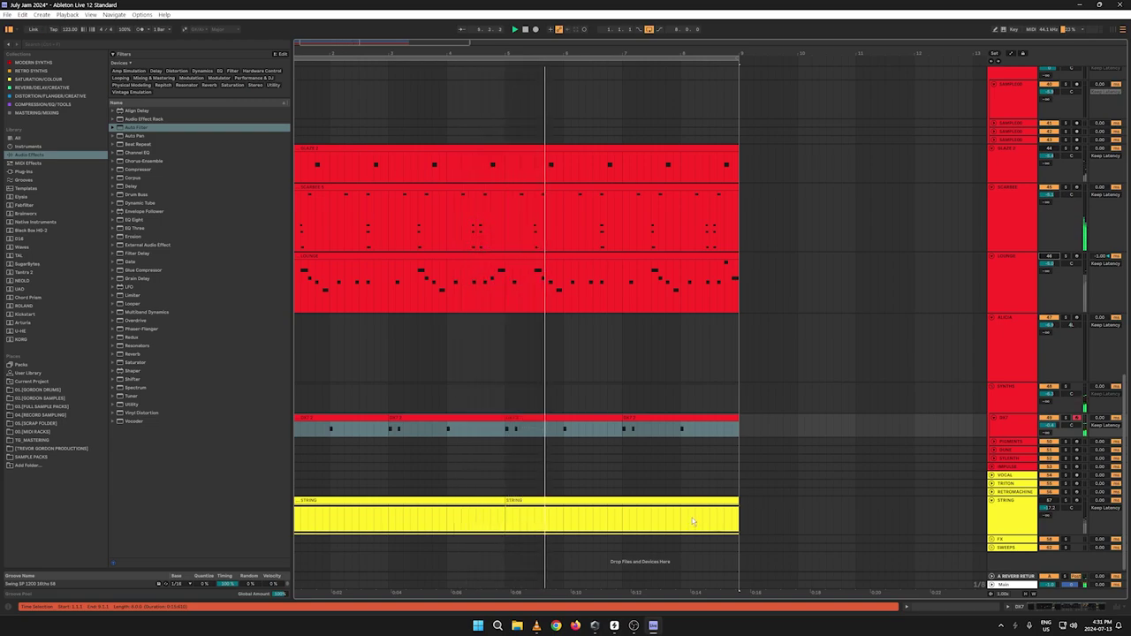
Step: Consolidate the DX7 clips and apply the Swing SP 1200 16ths groove
click(720, 430)
drag(620, 430, 262, 424)
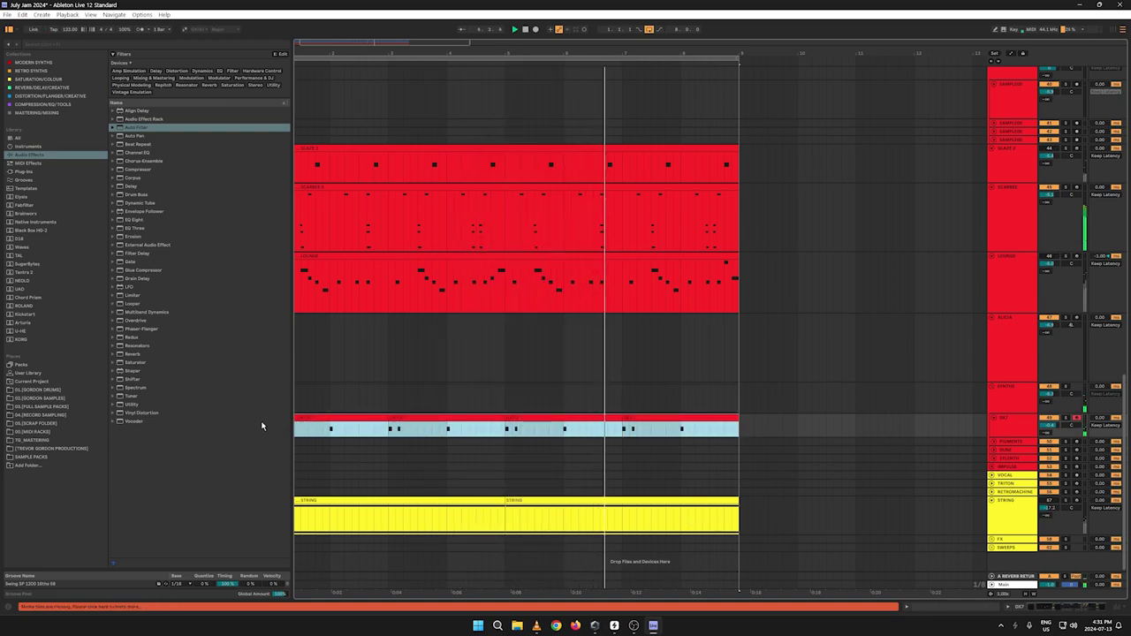
right_click(308, 420)
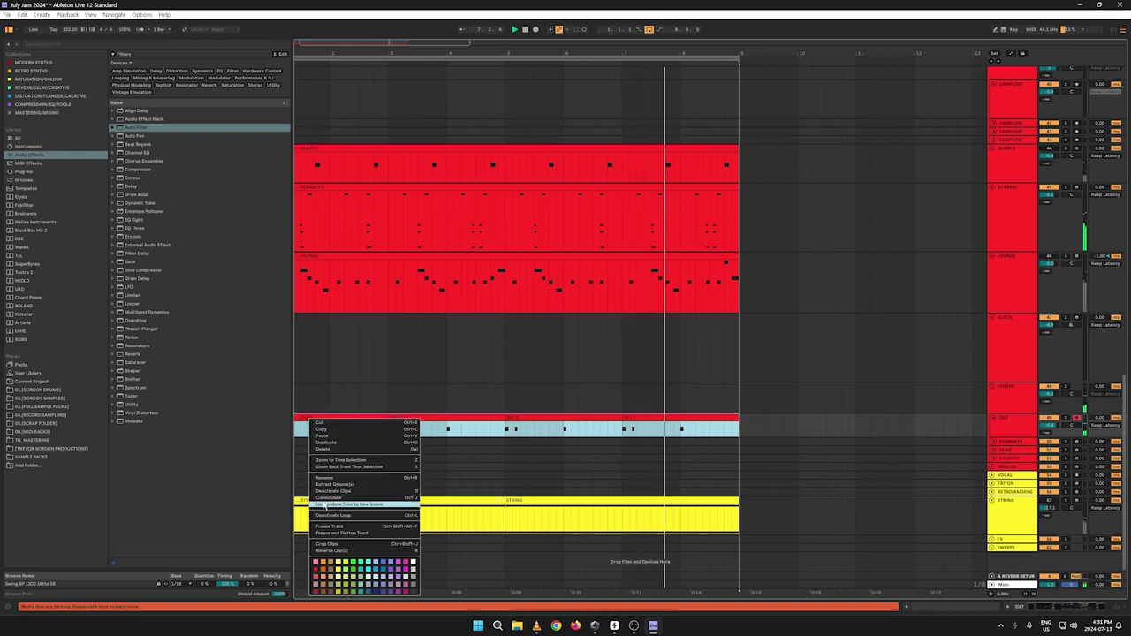
click(329, 497)
double_click(313, 418)
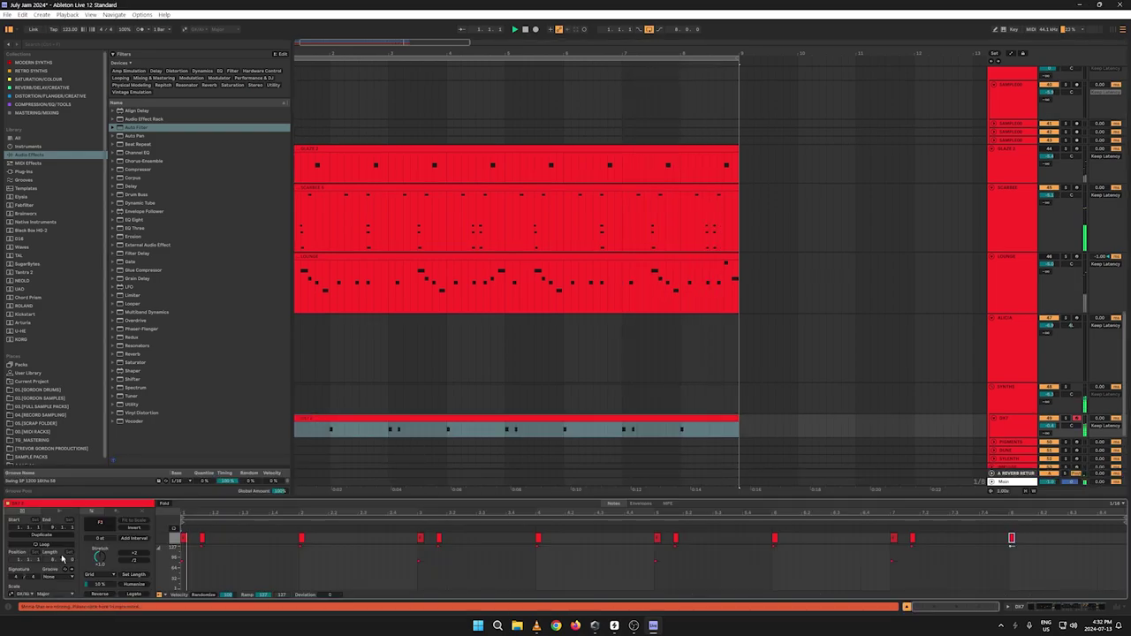
click(47, 579)
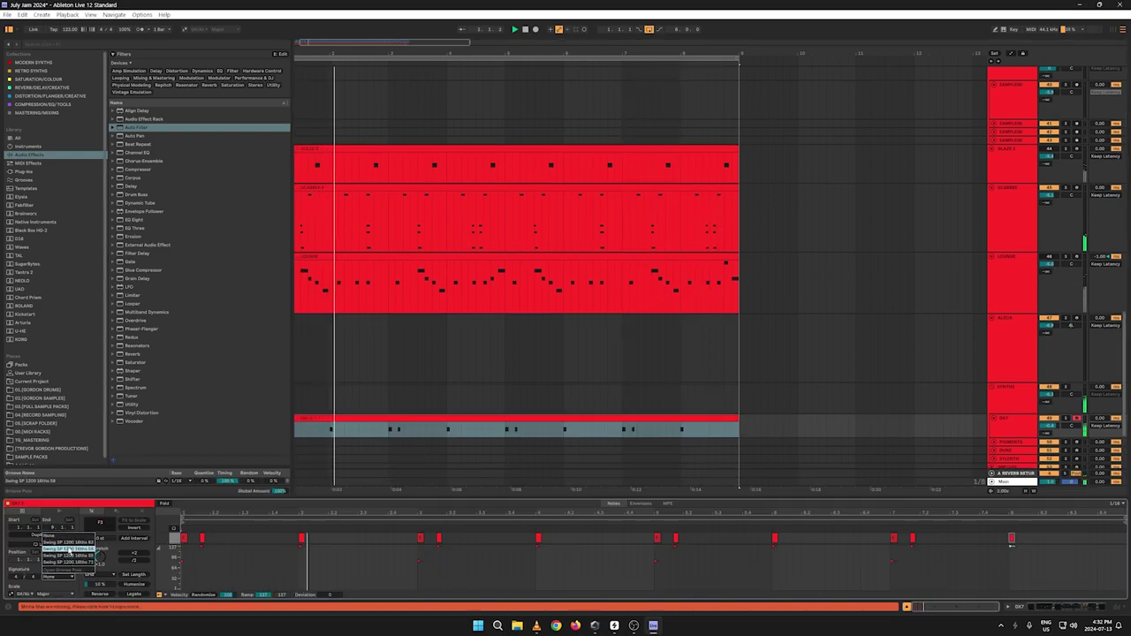
click(66, 547)
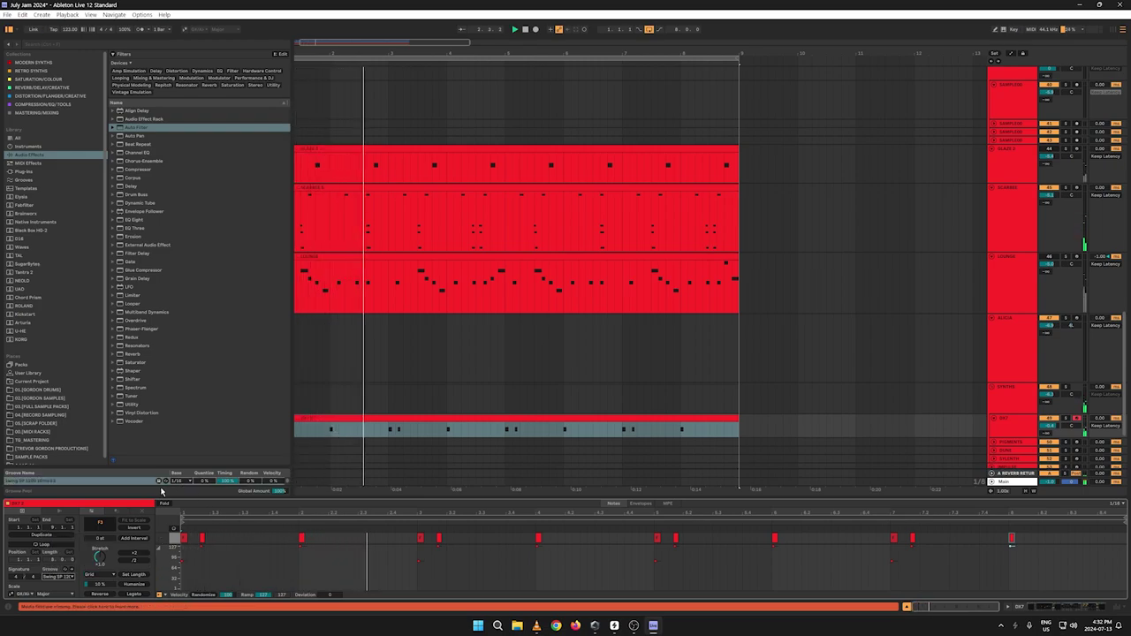
Step: Set the DX7 track delay to -8 ms and raise an EQ Eight band's frequency slightly
drag(1098, 420, 1098, 427)
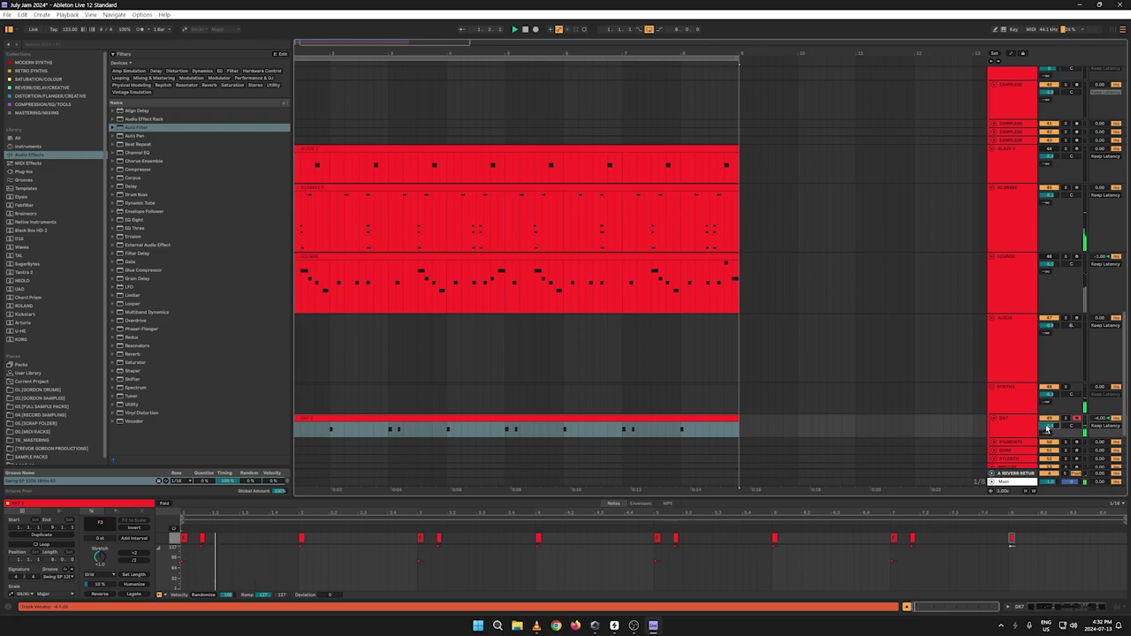
click(1014, 428)
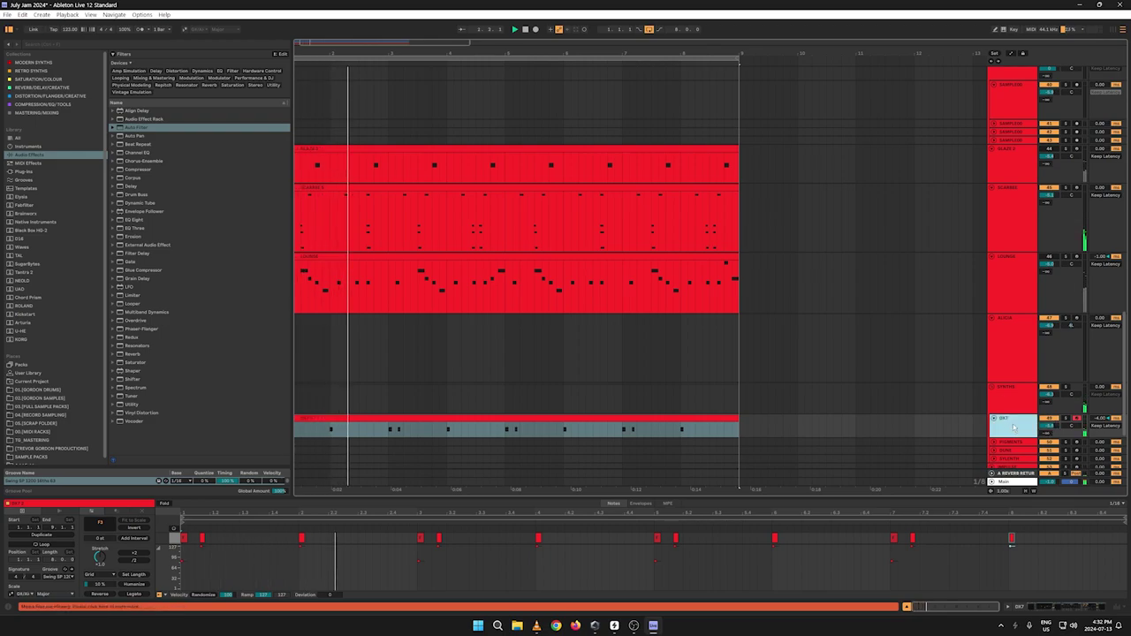
click(1013, 427)
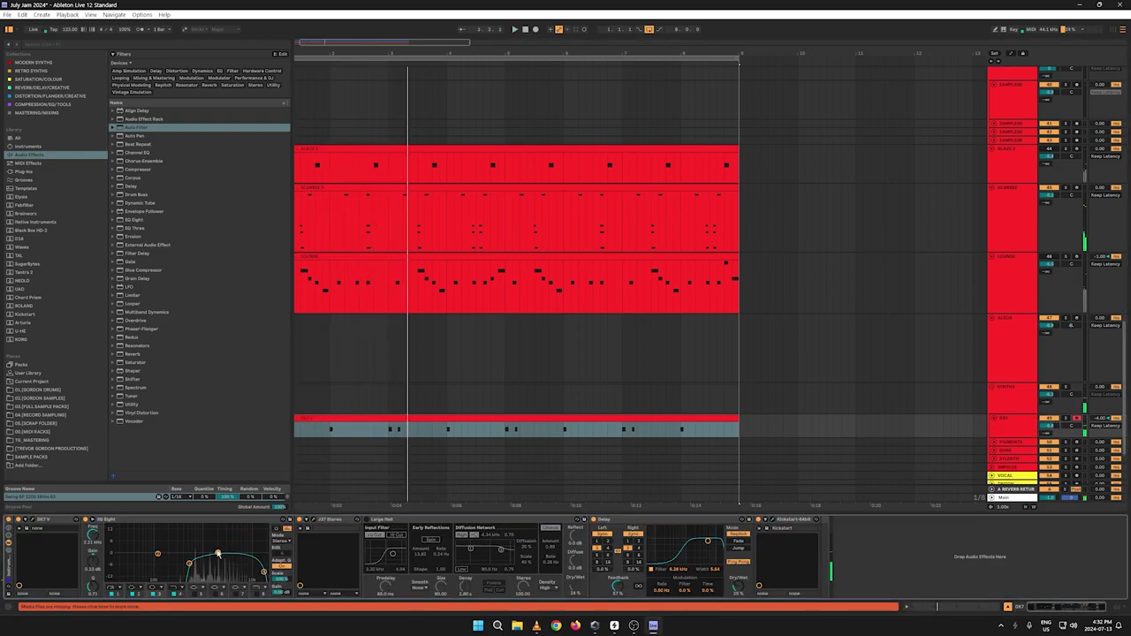
drag(188, 564, 197, 563)
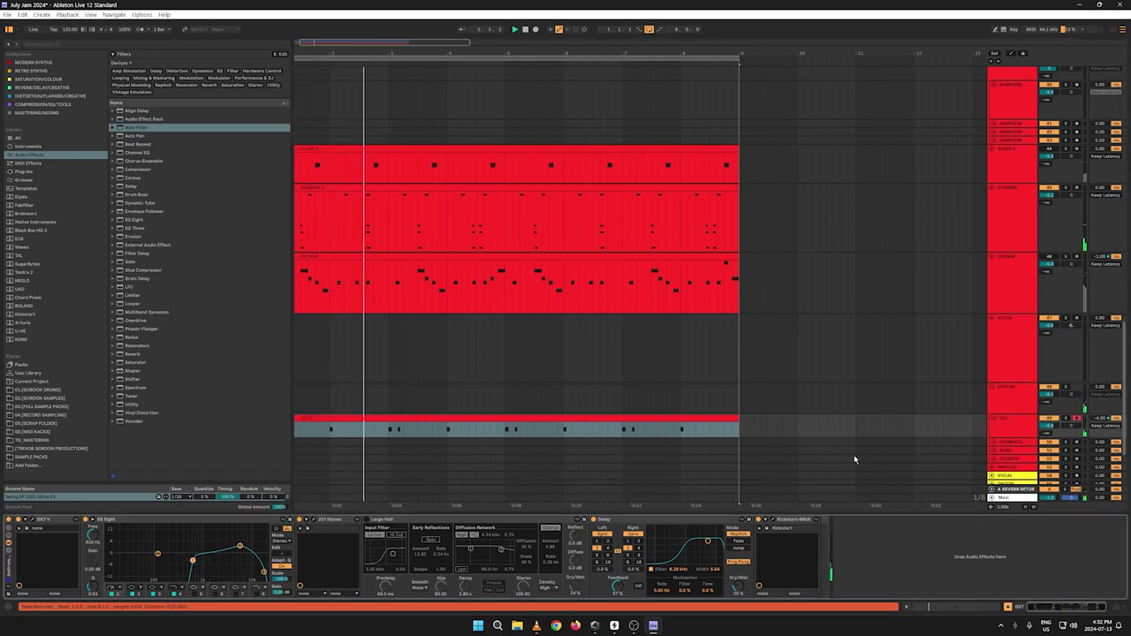
click(33, 520)
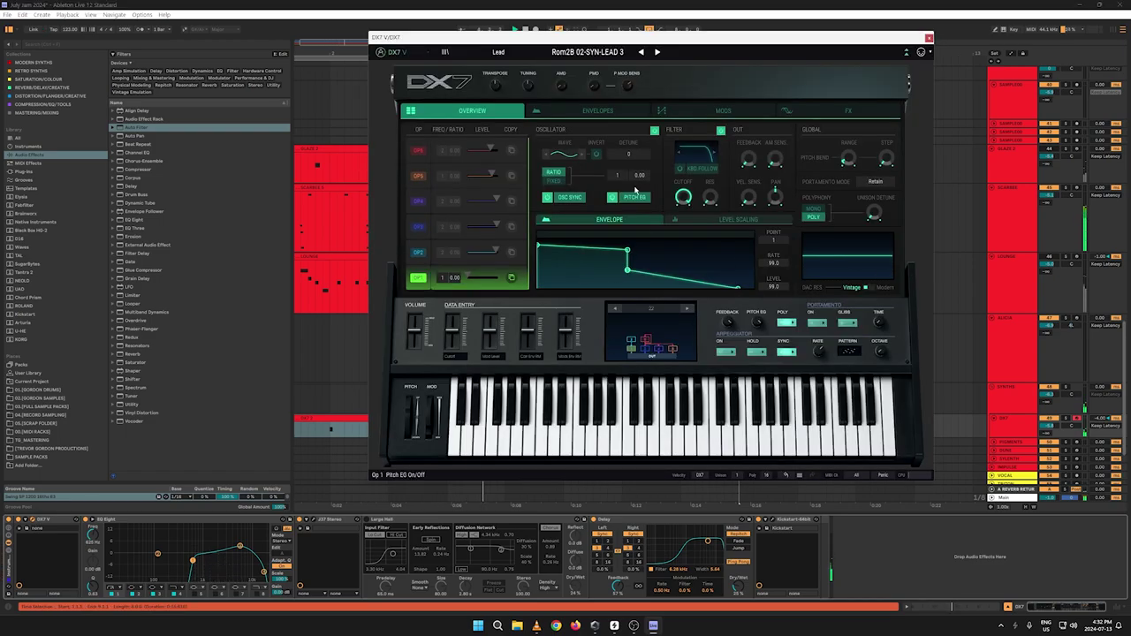
Step: Lower the DX7 V envelope's first level and slow operator 1's attack (rate 46.5, level 85.6)
click(587, 111)
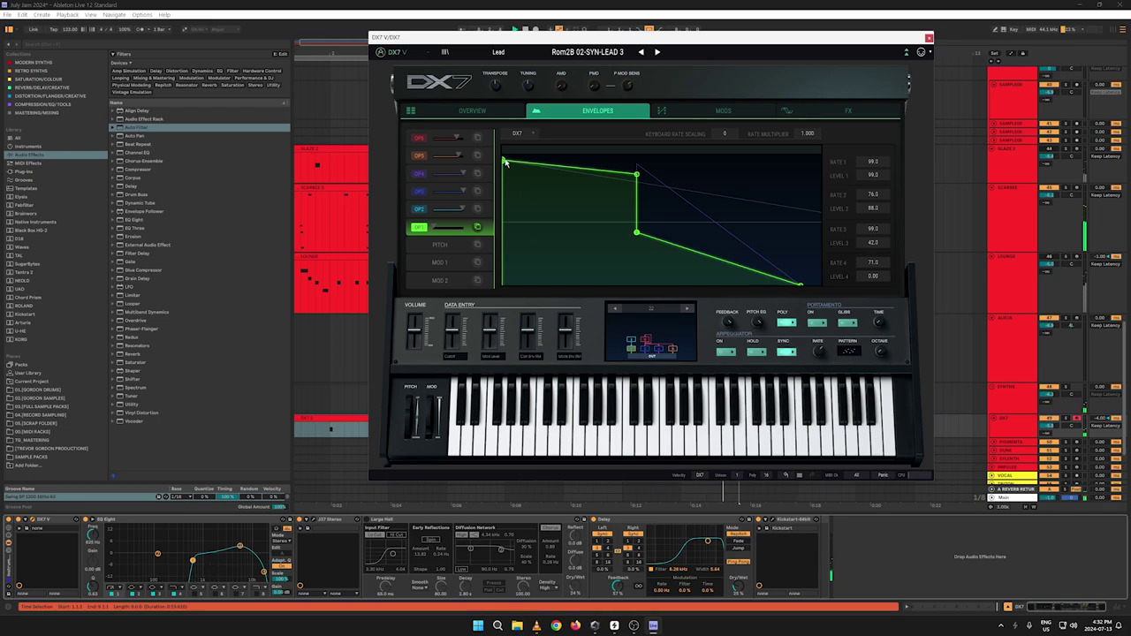
mouse_move(505, 161)
mouse_down()
mouse_move(500, 239)
mouse_move(502, 173)
mouse_up()
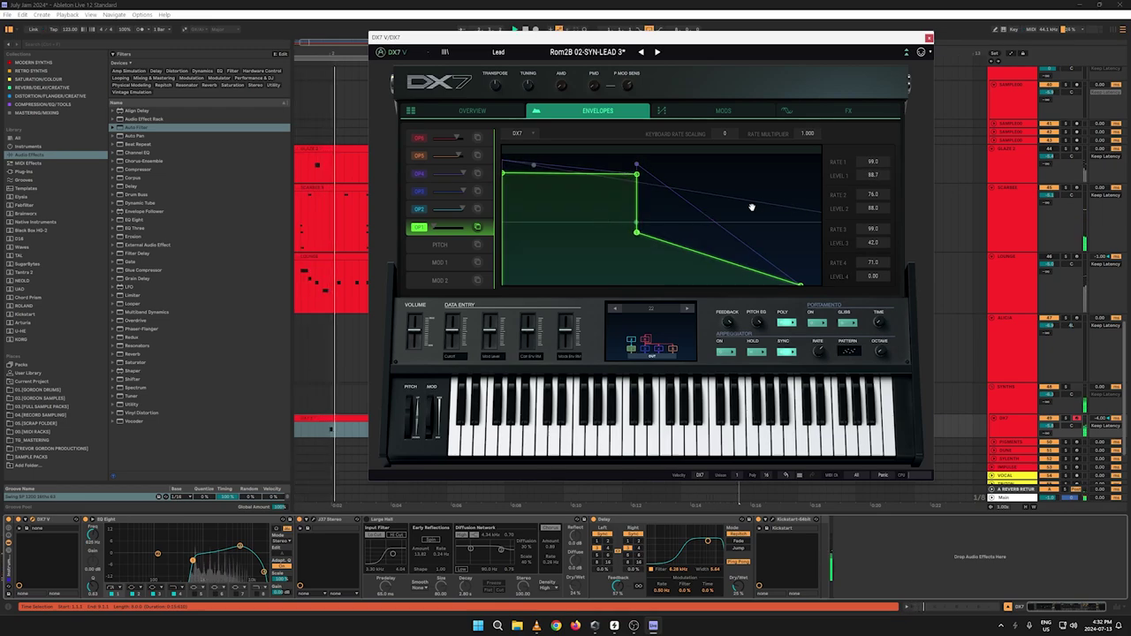
click(469, 113)
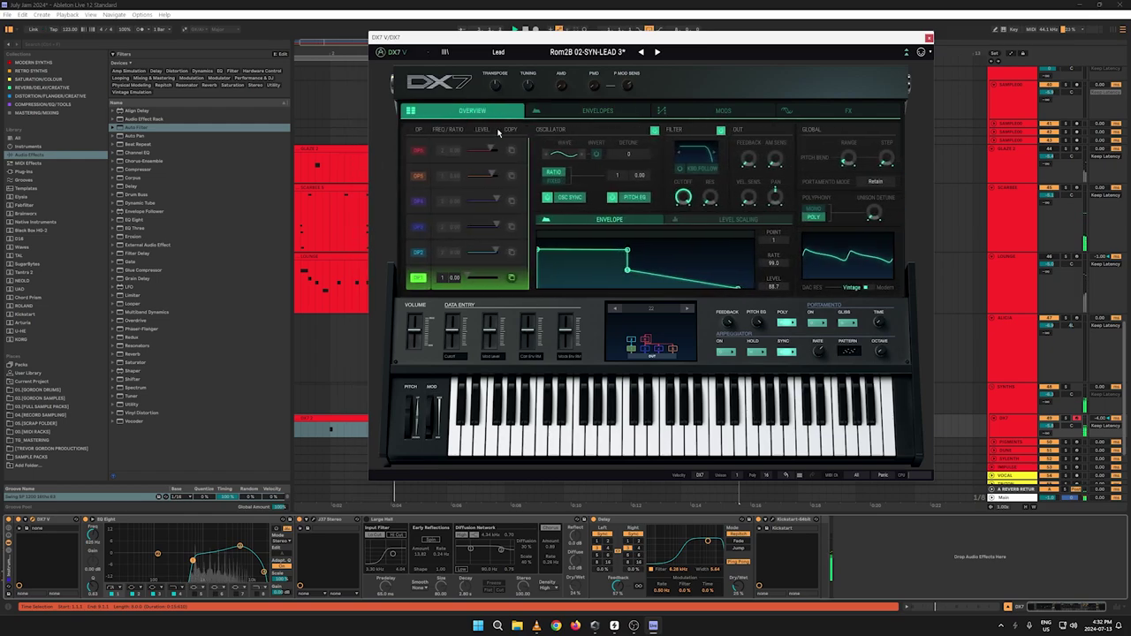
drag(539, 253, 597, 232)
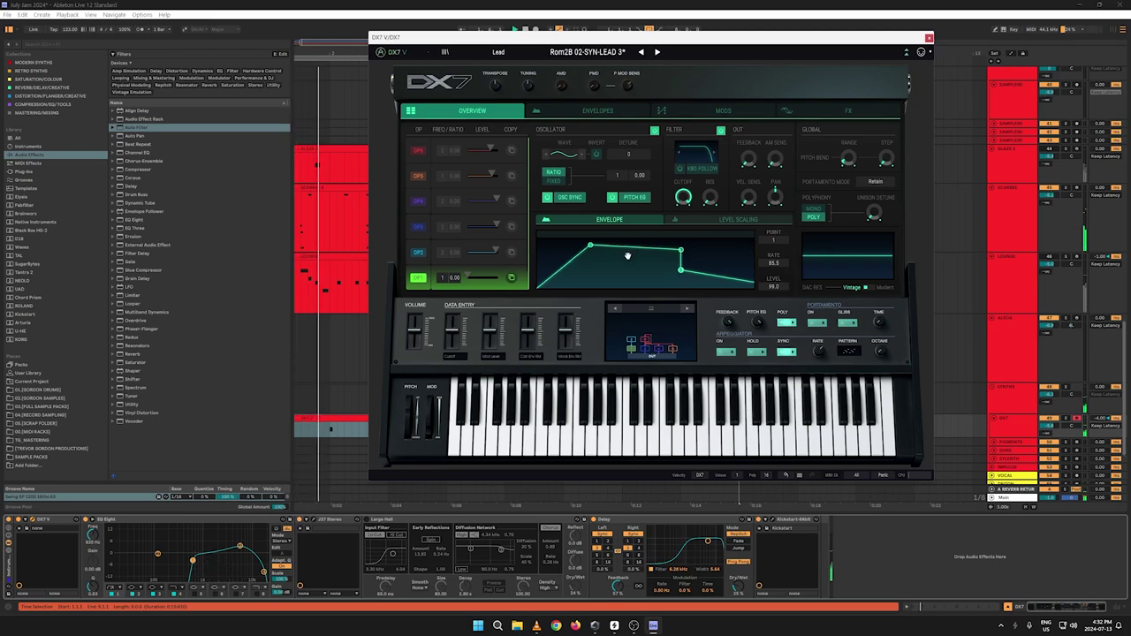
click(420, 151)
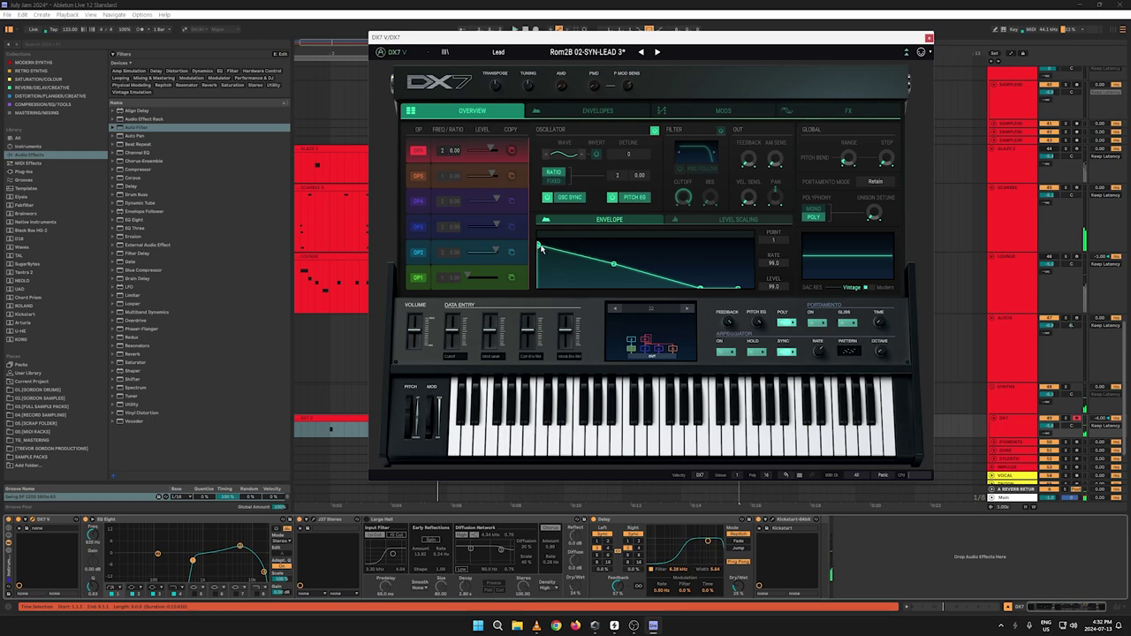
drag(540, 248, 600, 254)
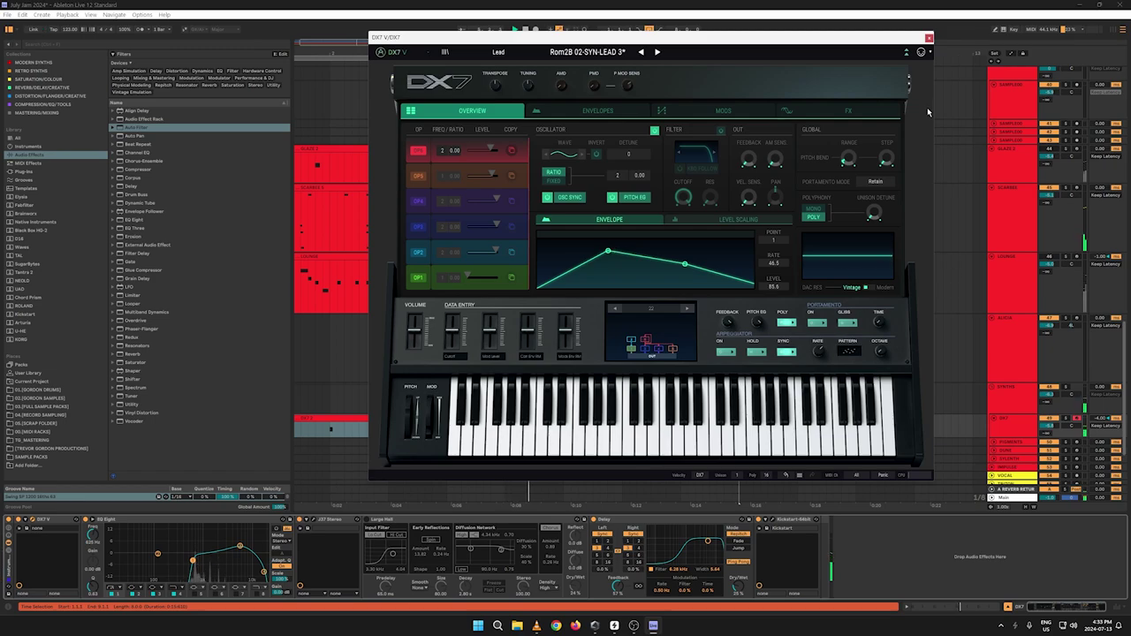
click(928, 38)
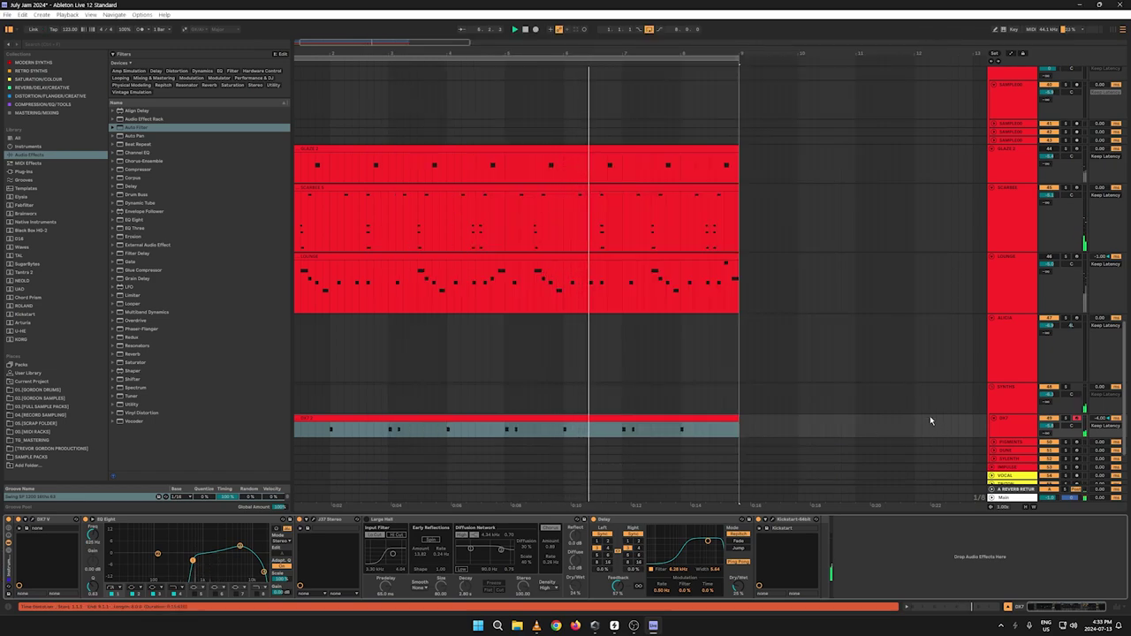
Step: Move the DX7 track up directly under LOUNGE and record-arm the ALICIA track
drag(1003, 422, 1013, 341)
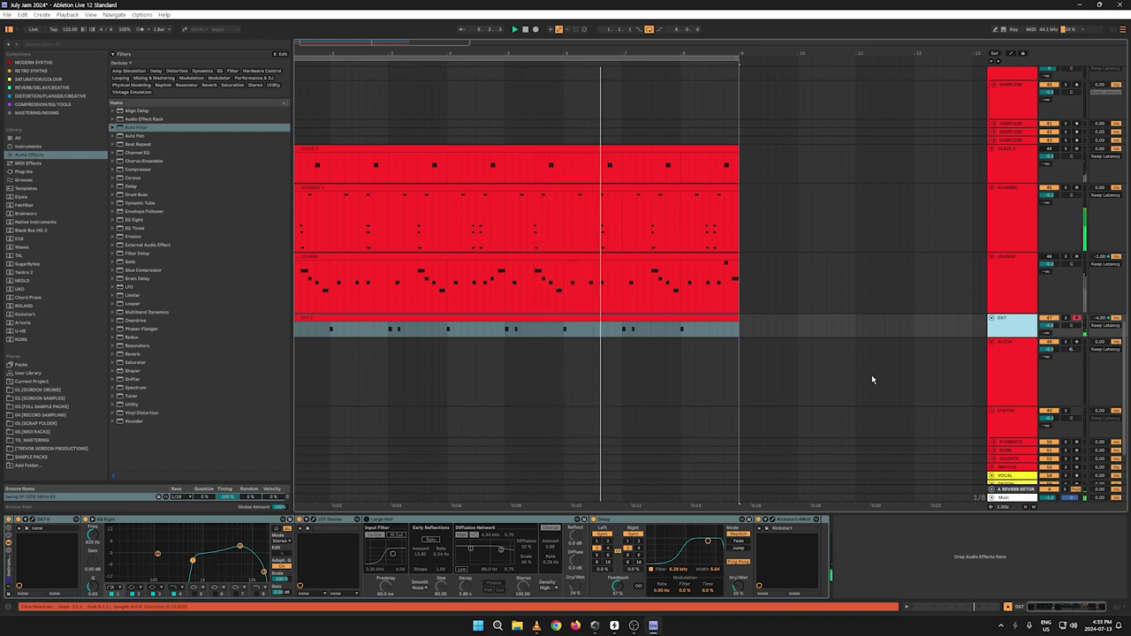
click(1013, 373)
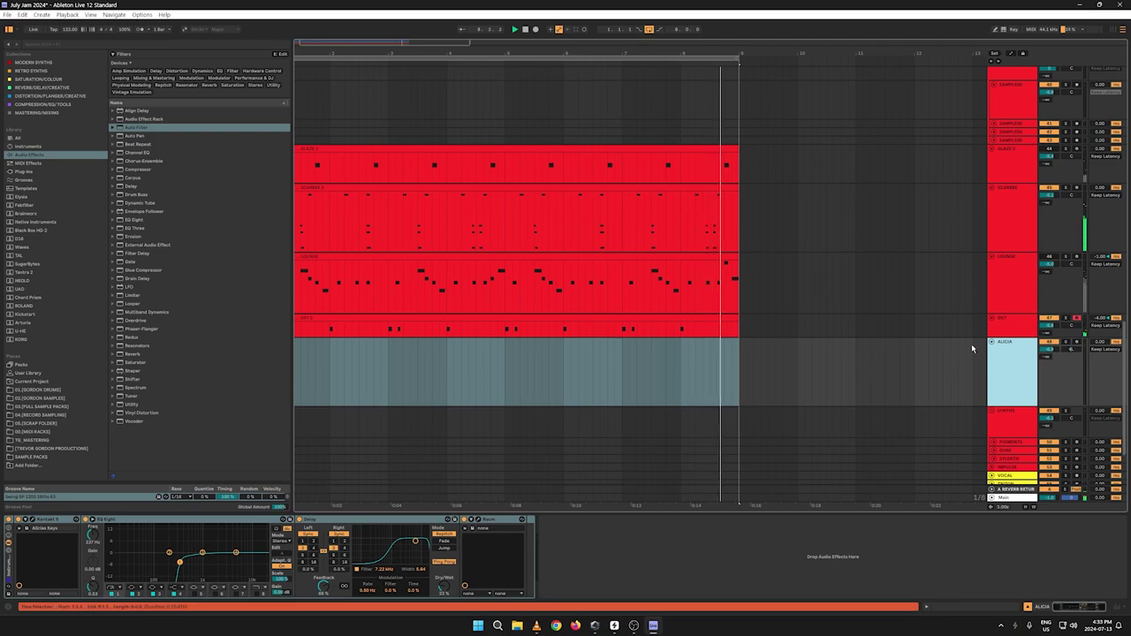
click(1076, 342)
drag(1071, 349, 1071, 345)
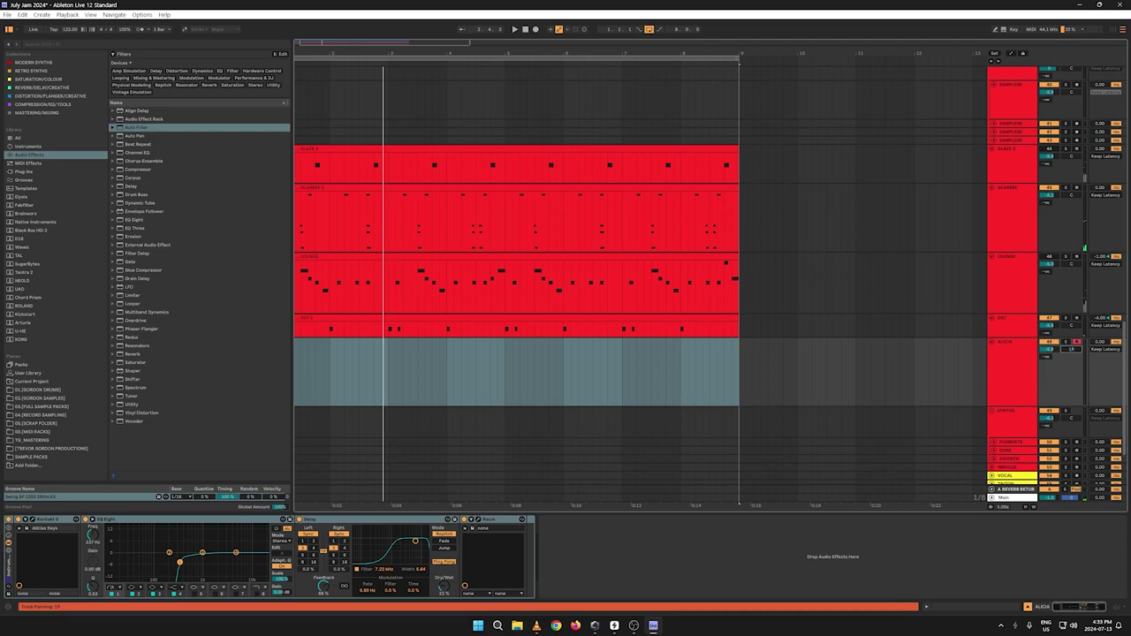
Step: Select the DX7 track, start playback, and open the DX7 V synth's editor
click(1066, 318)
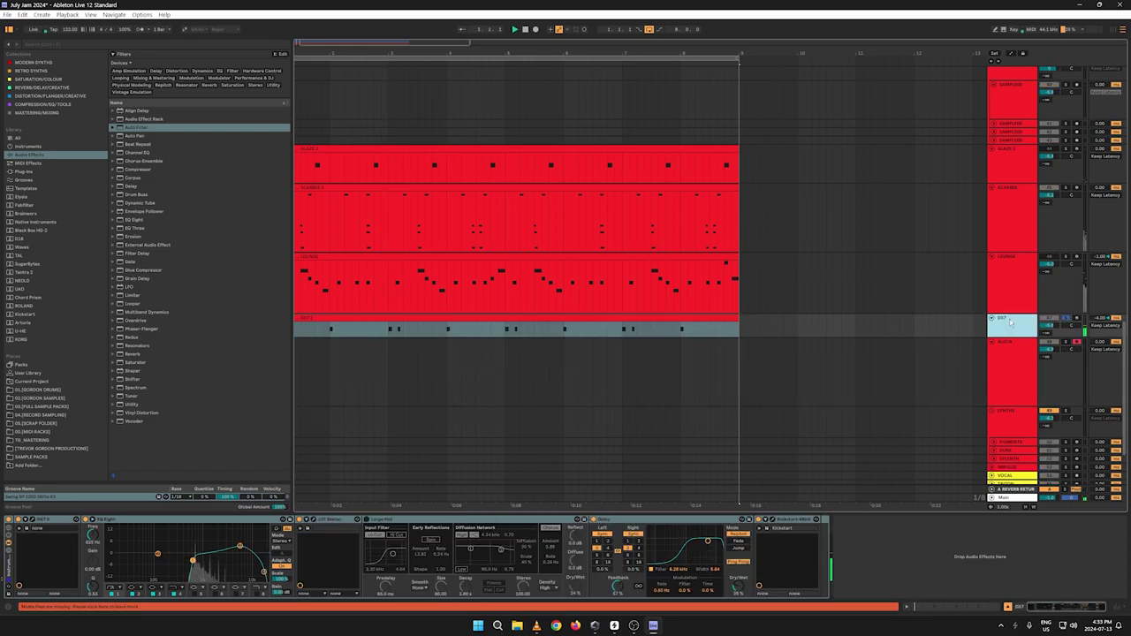
key(space)
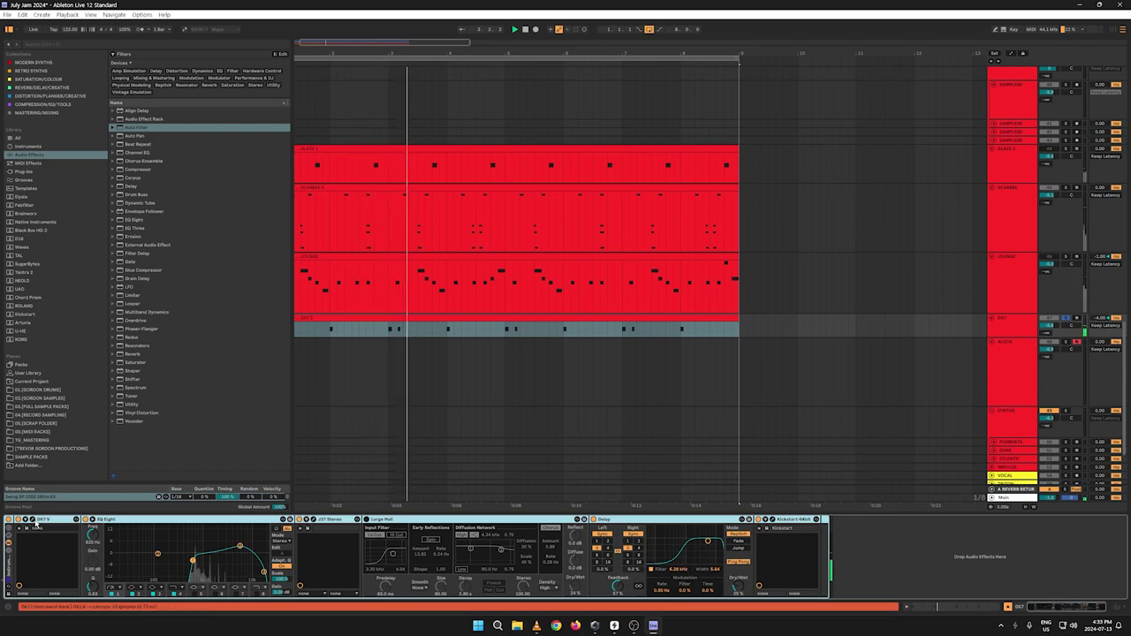
click(33, 520)
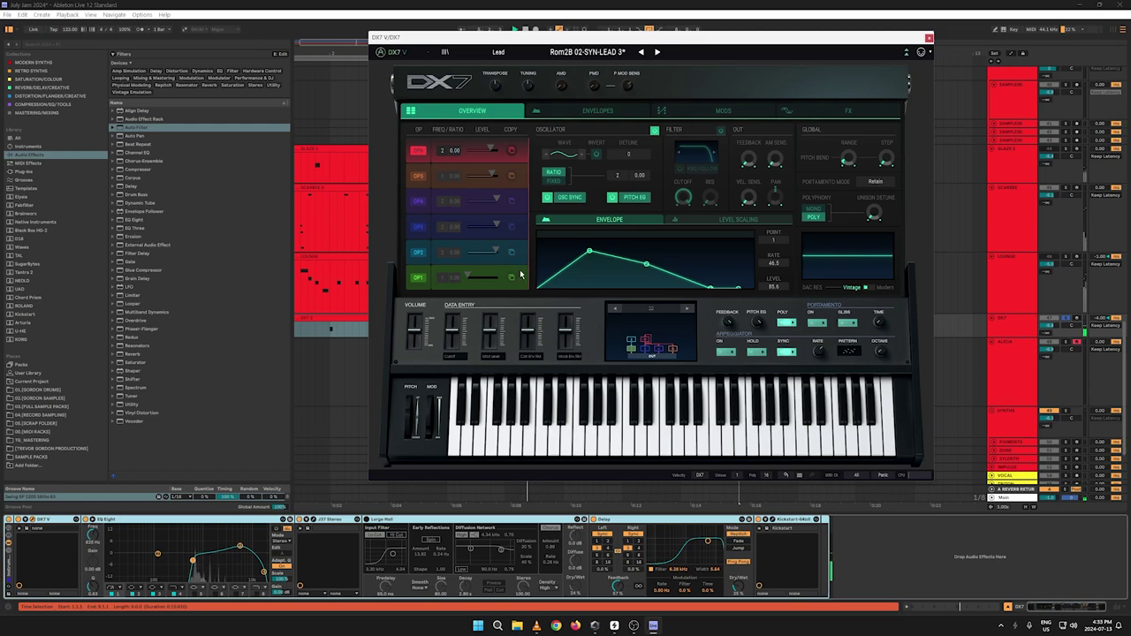
Step: In the Envelopes page, drag operator 5's first envelope point to reshape its attack
click(597, 110)
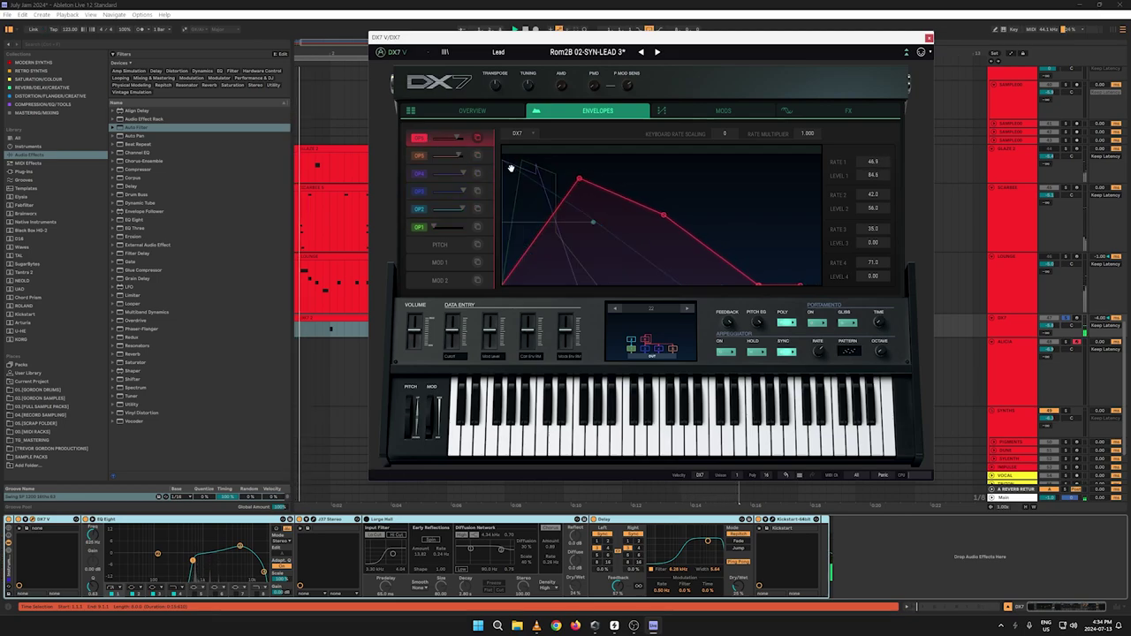
click(425, 159)
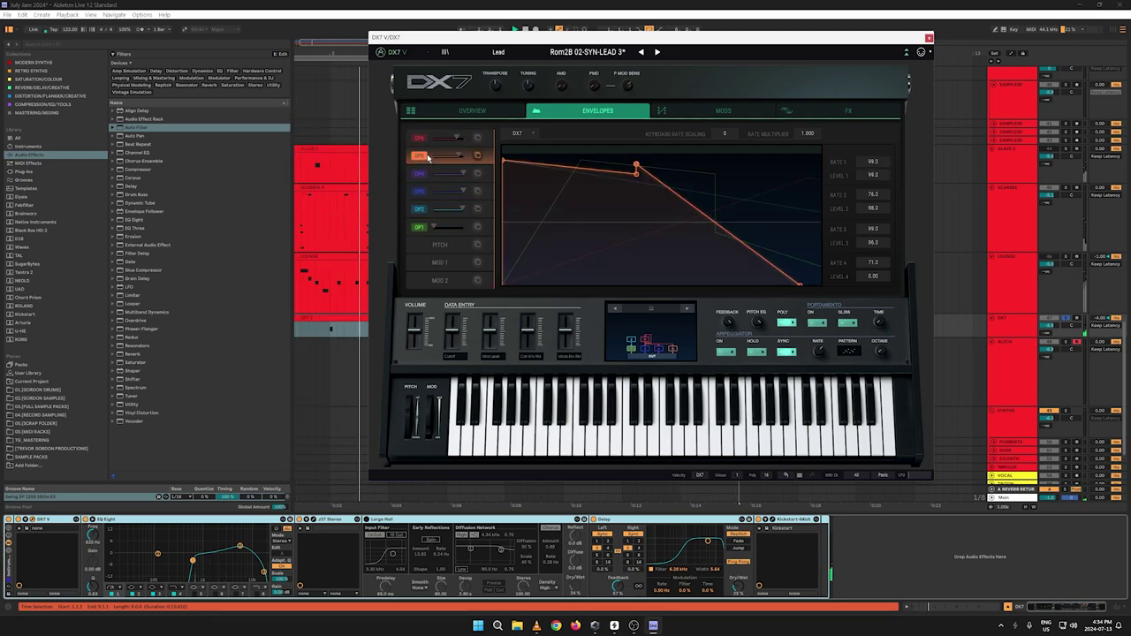
drag(500, 162, 566, 167)
Step: Review the OP4 to OP1 envelopes, check the FX and Overview pages, then close DX7 V
click(421, 172)
click(424, 192)
click(420, 209)
click(419, 229)
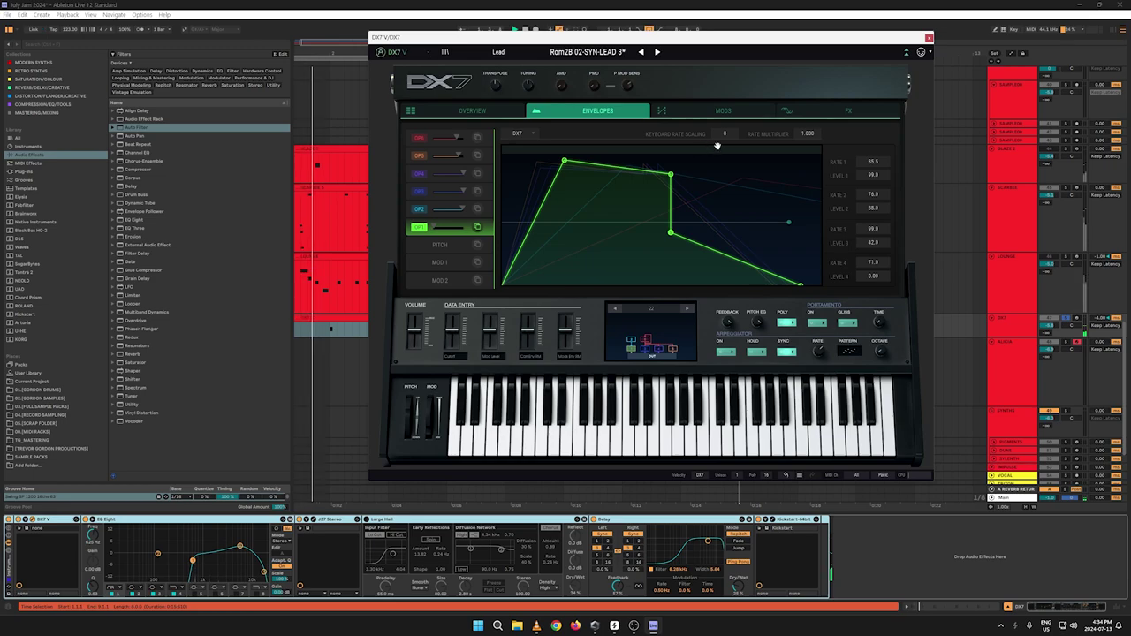
click(848, 110)
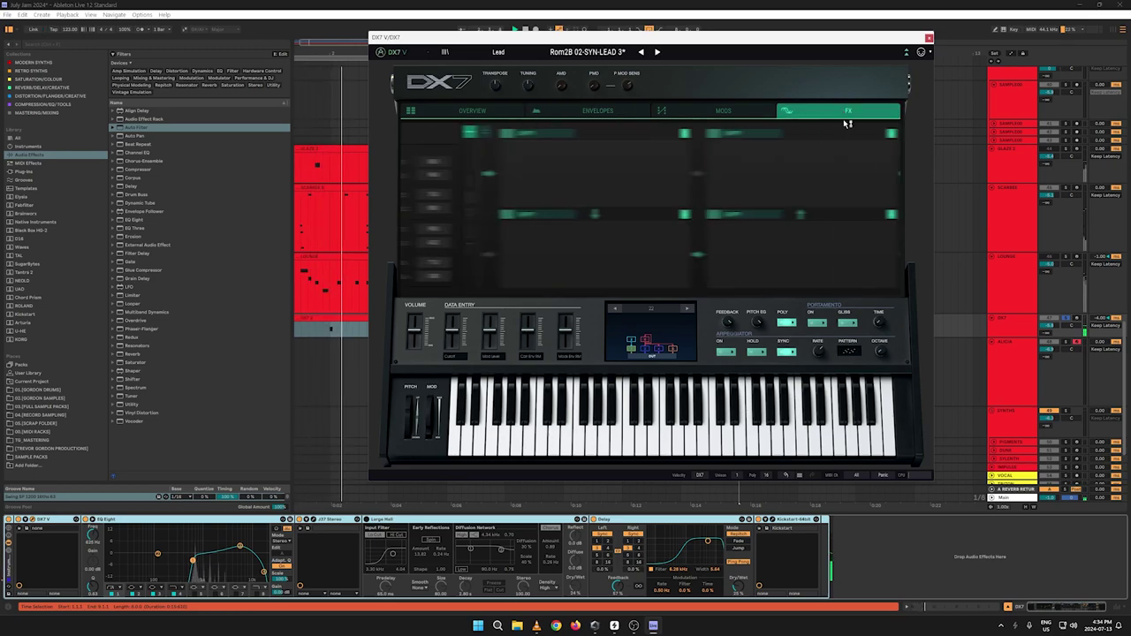
click(472, 114)
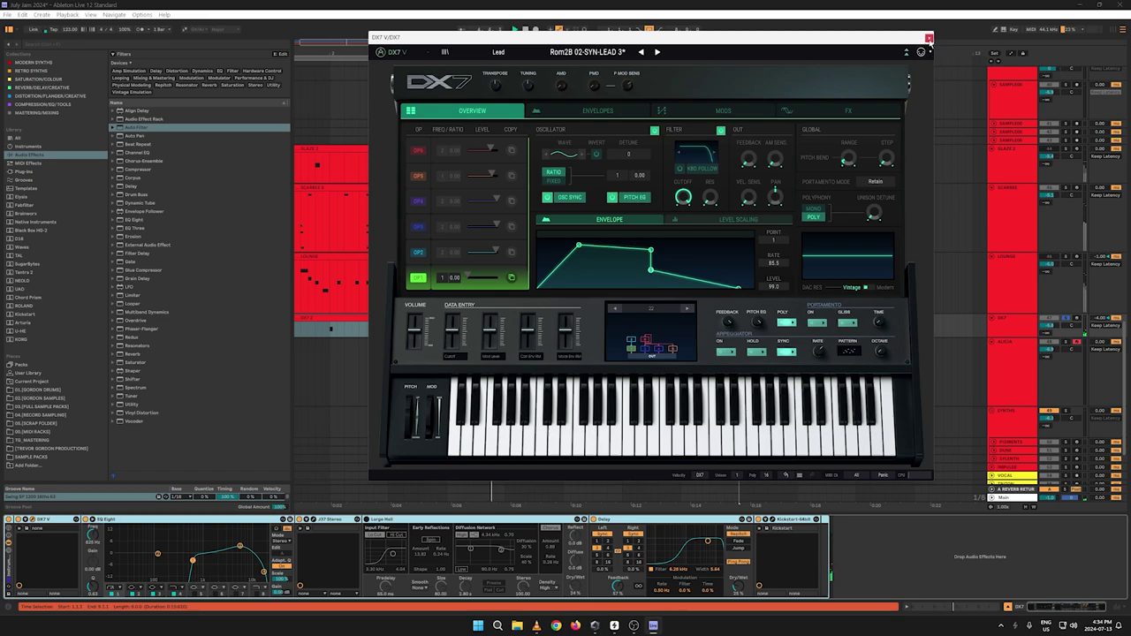
click(928, 39)
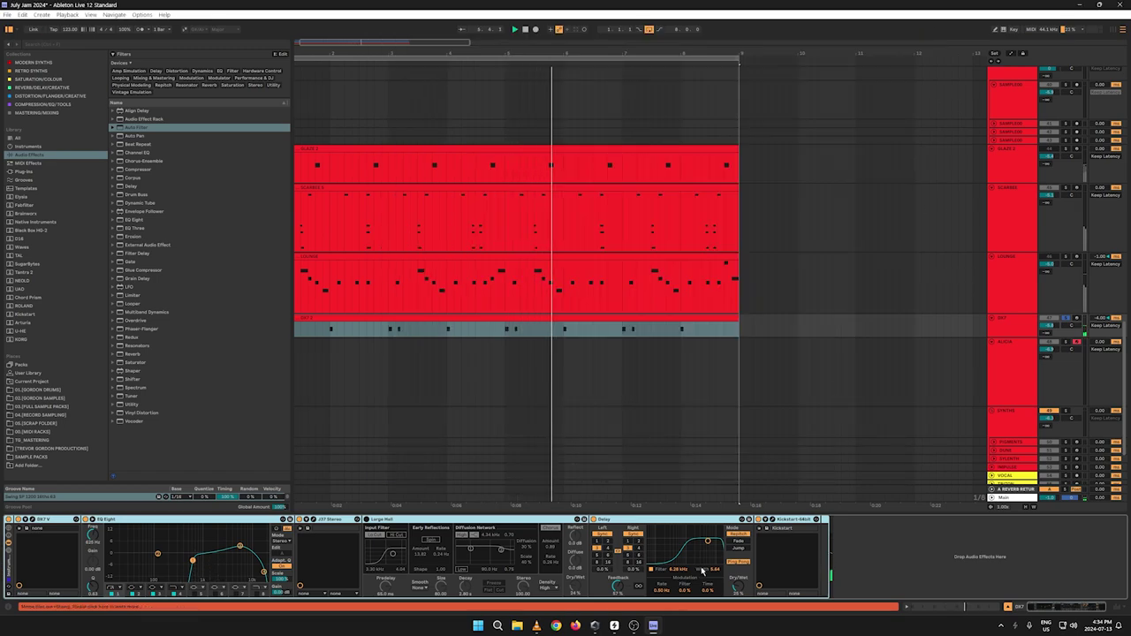
Step: Lower the DX7 delay filter to 4.88 kHz, unsolo the DX7 track, and restart playback
drag(708, 540, 704, 546)
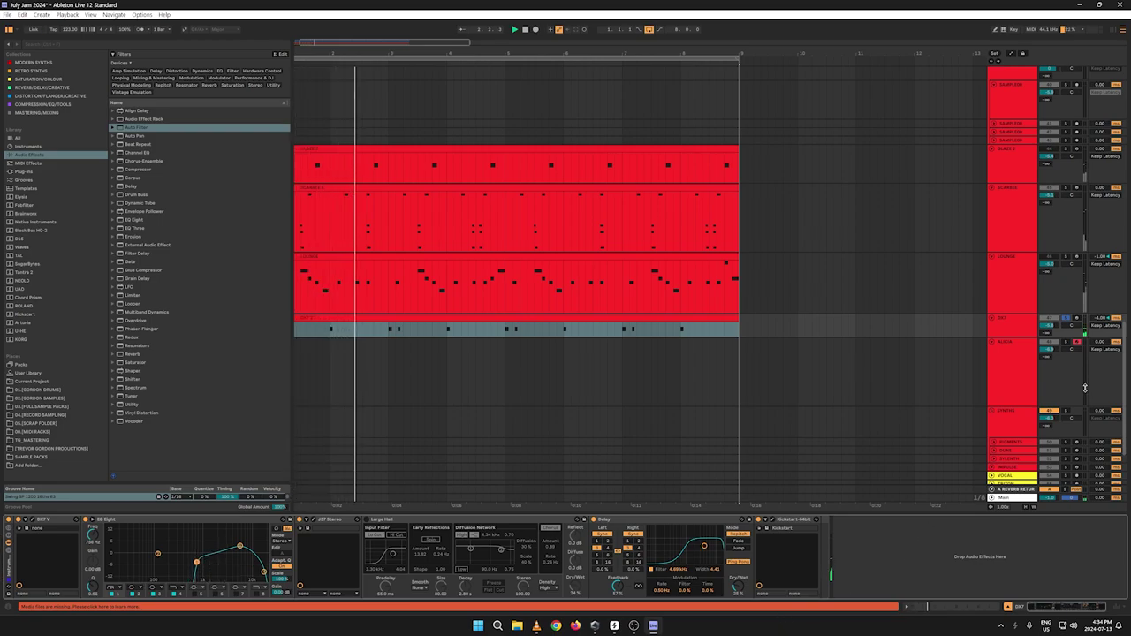
click(1066, 319)
key(space)
key(space)
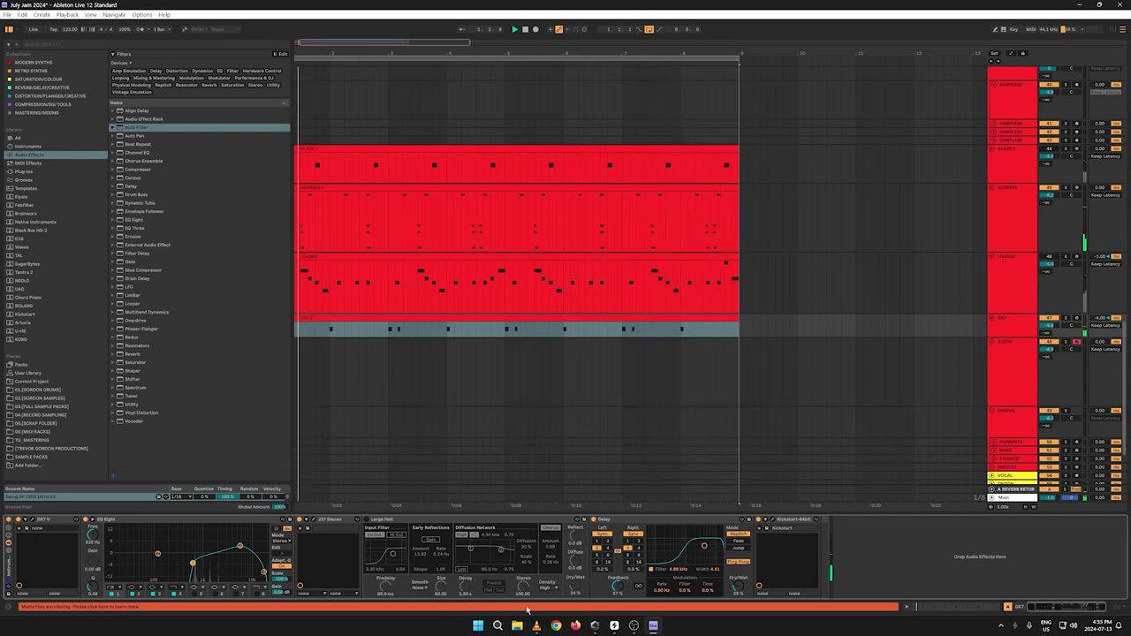
Step: Select the ALICIA track and open its Kontakt 5 instrument window
scroll(968, 244, up, 5)
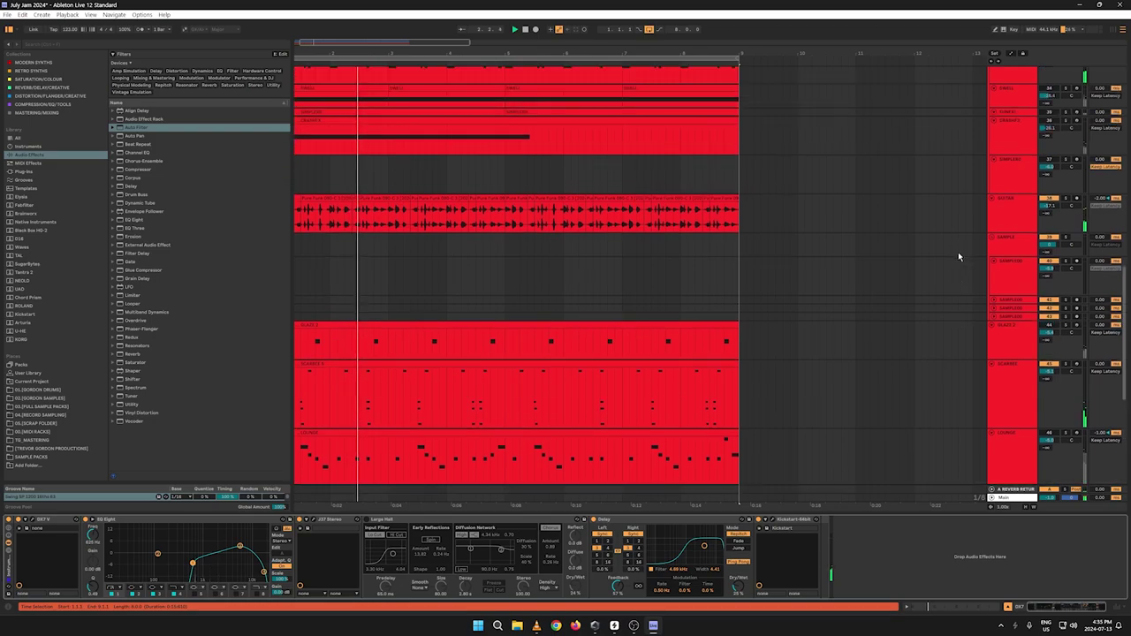
scroll(941, 371, down, 5)
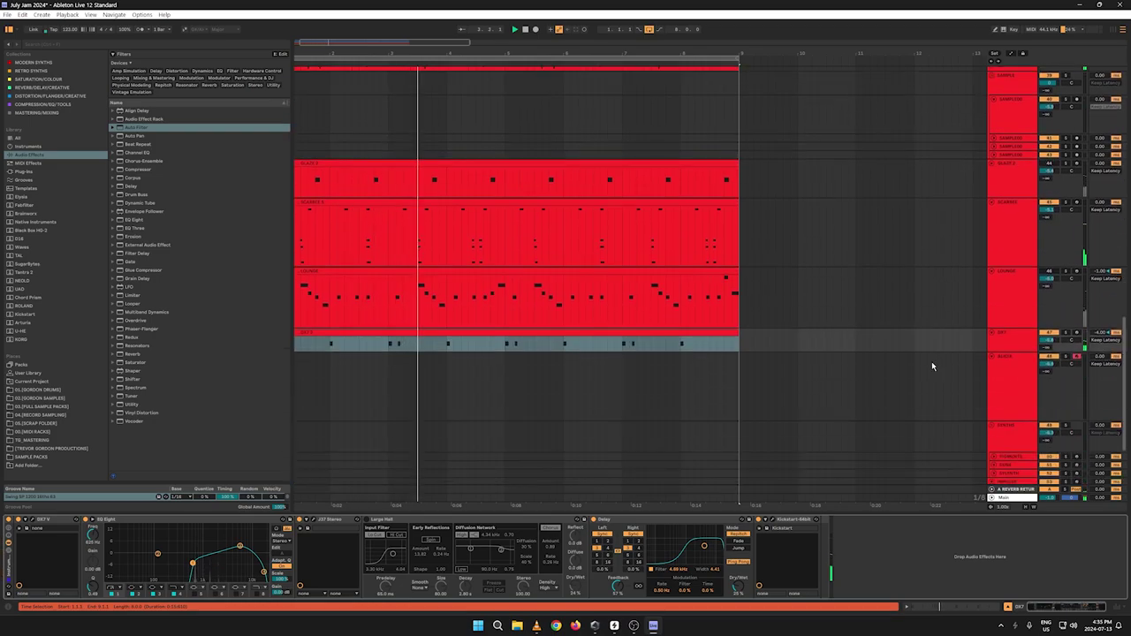
click(1009, 384)
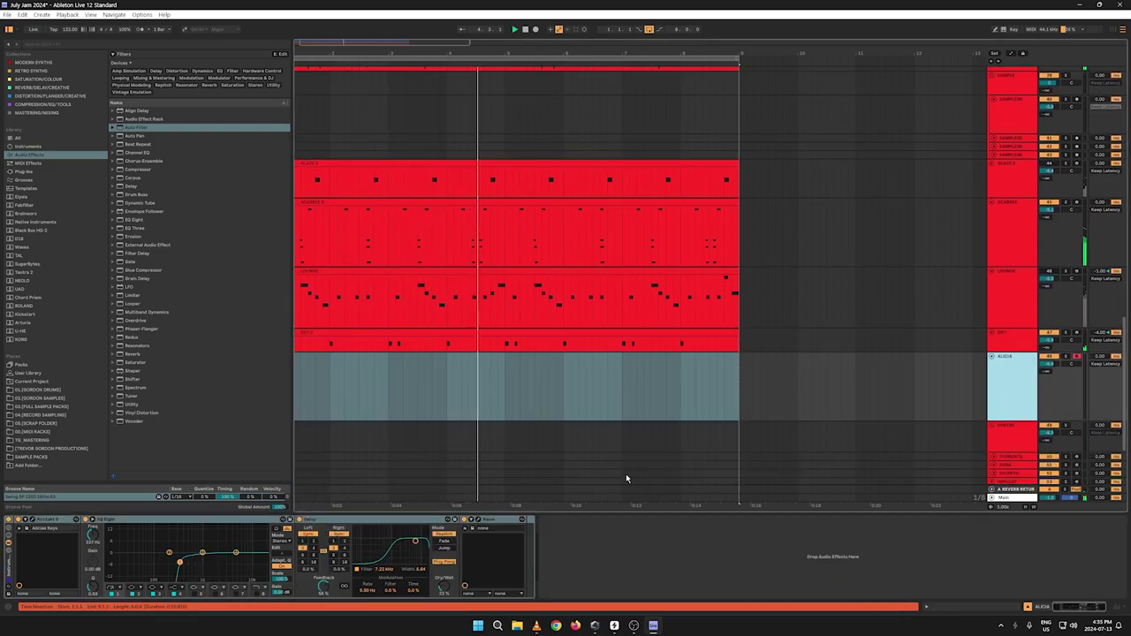
click(32, 519)
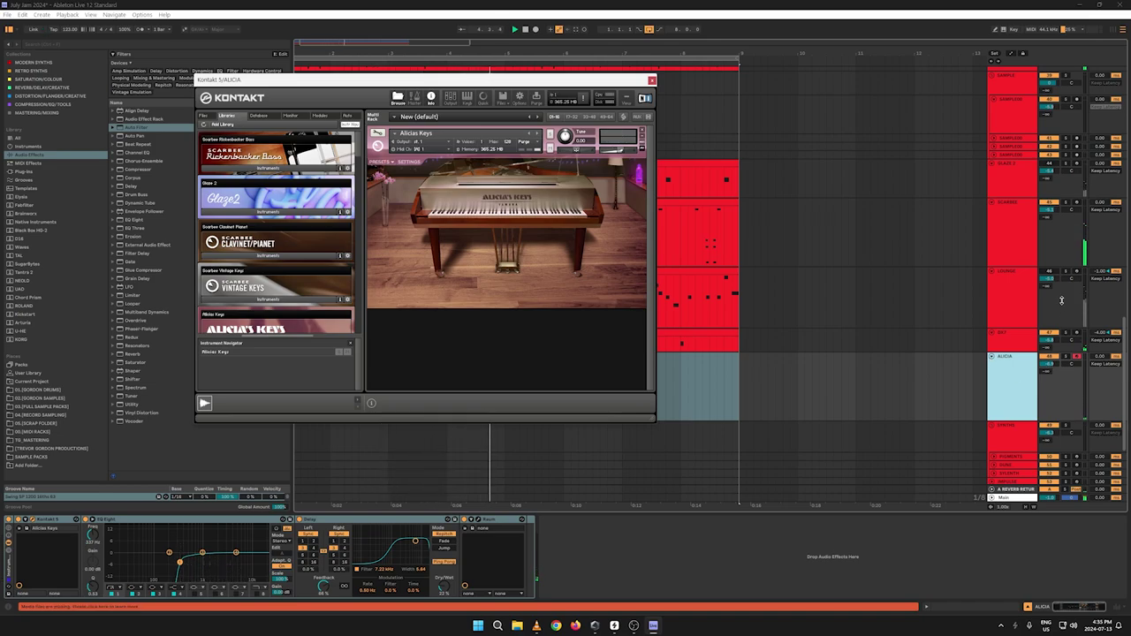
Step: Close the Kontakt 5 window showing the Alicia's Keys instrument
click(1045, 272)
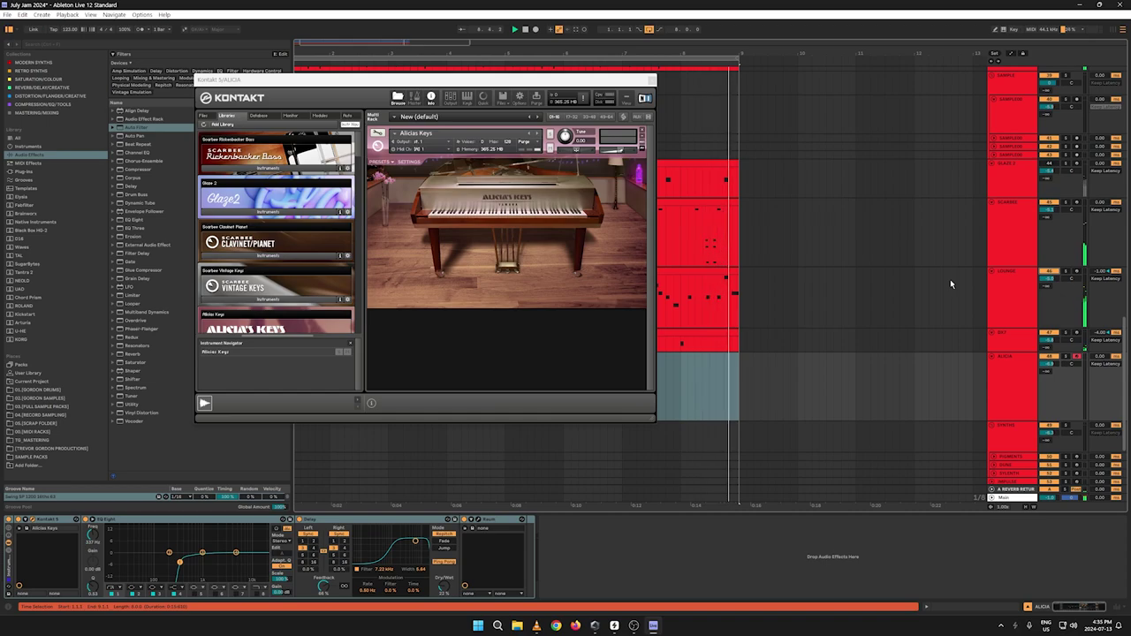
click(651, 80)
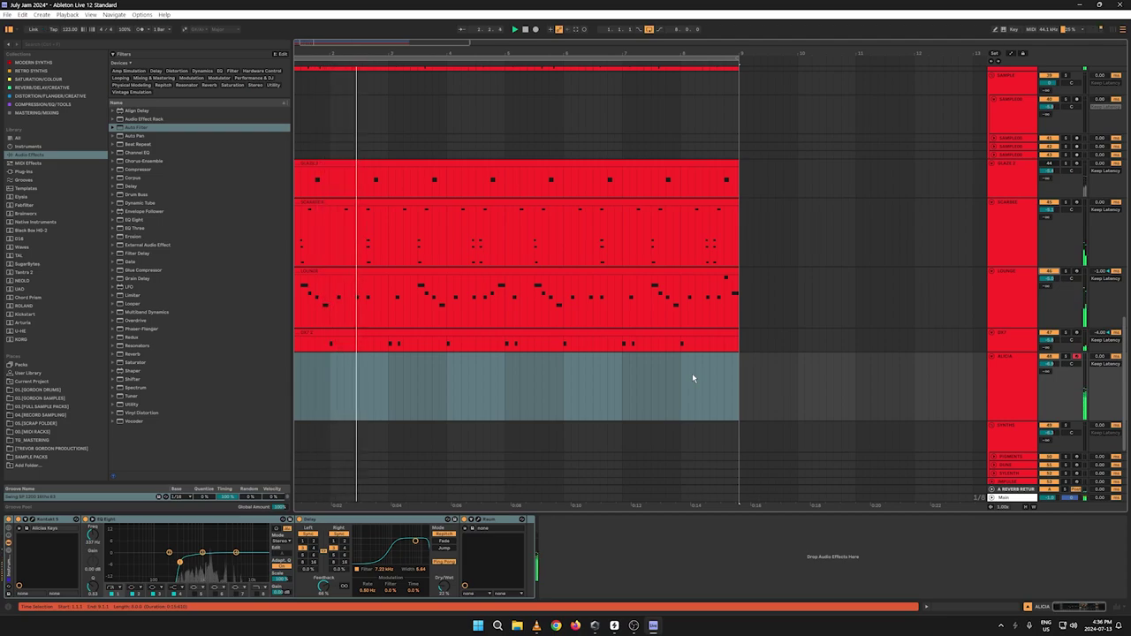
Step: Insert an empty MIDI clip across the selected time range on the ALICIA track
click(1003, 375)
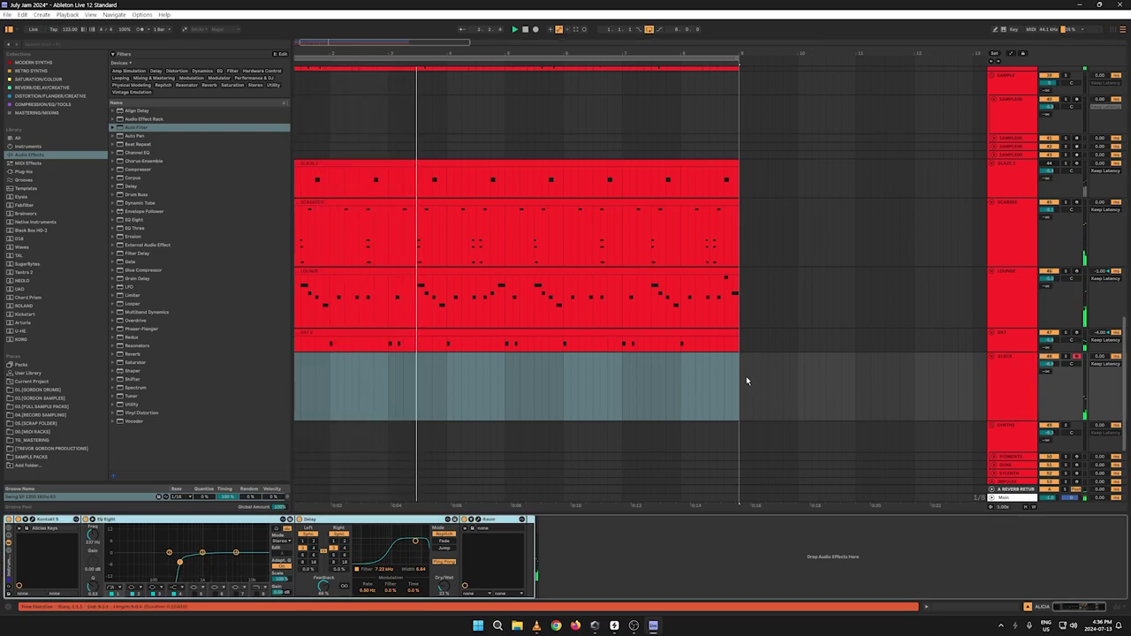
right_click(364, 416)
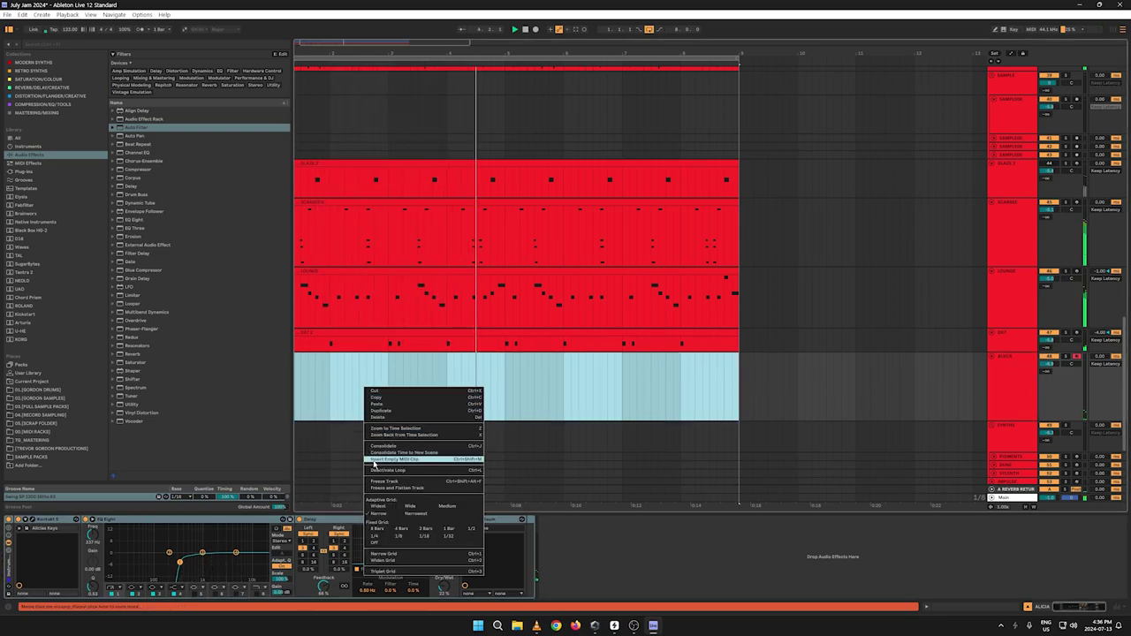
click(375, 460)
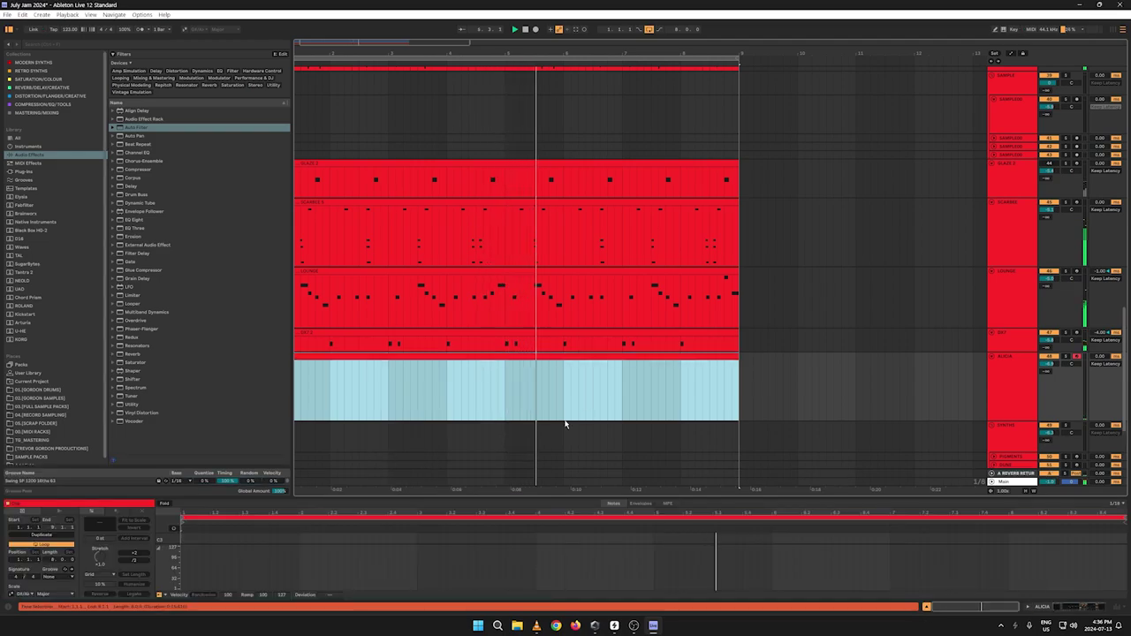
Step: Enlarge the note editor and its piano keys, then start arrangement recording with F9
drag(493, 505, 568, 366)
scroll(790, 285, down, 2)
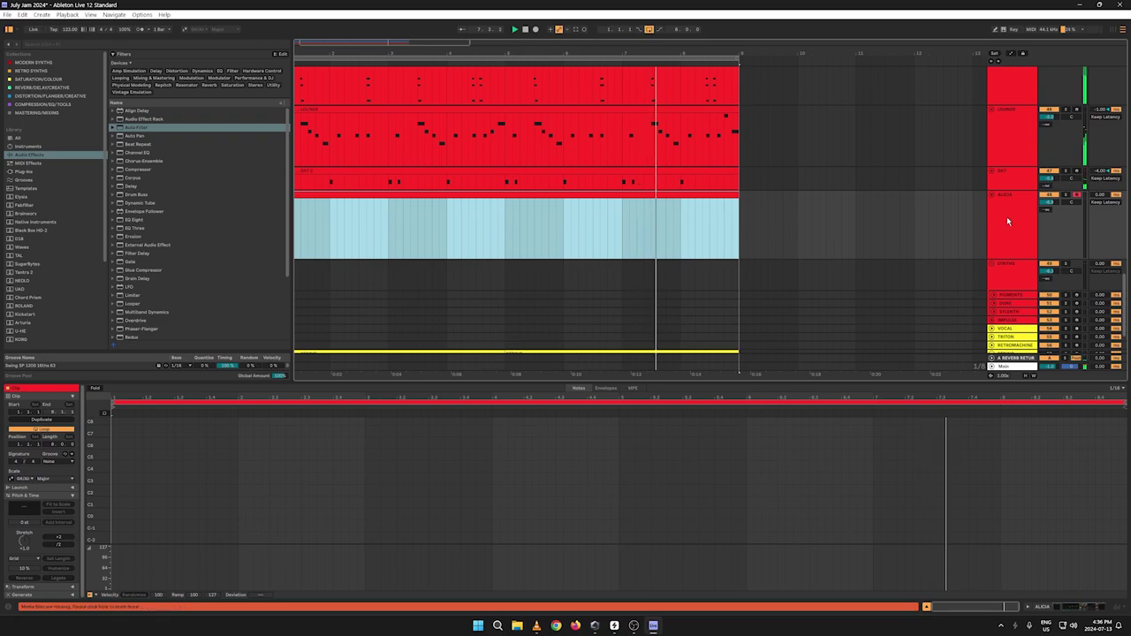
click(1006, 217)
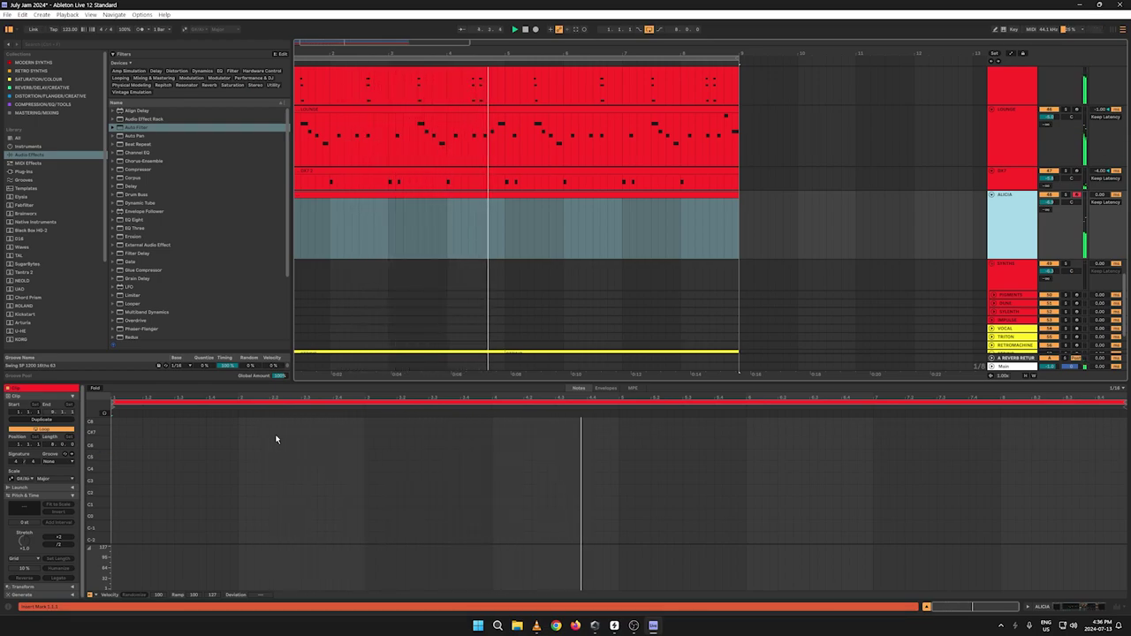
drag(91, 476, 115, 475)
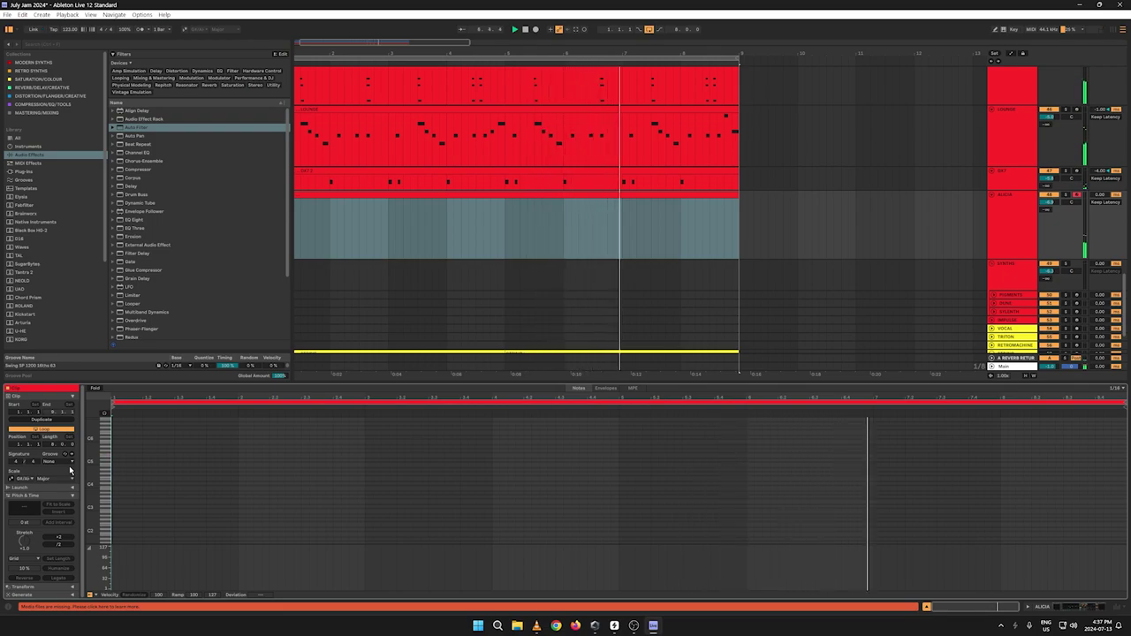
drag(96, 541, 84, 491)
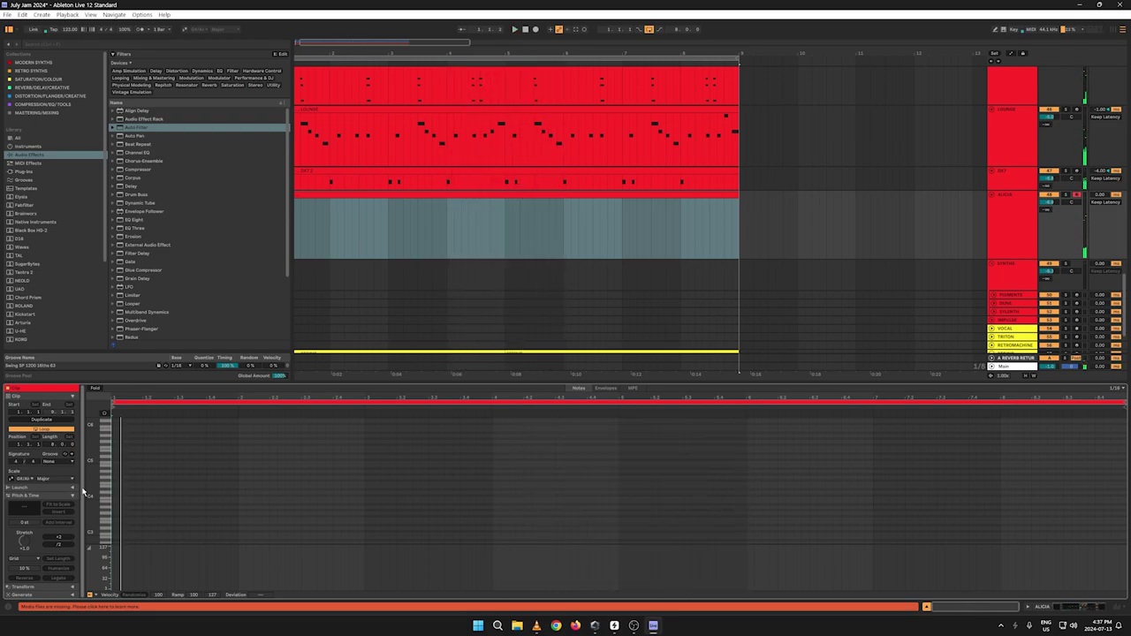
key(F9)
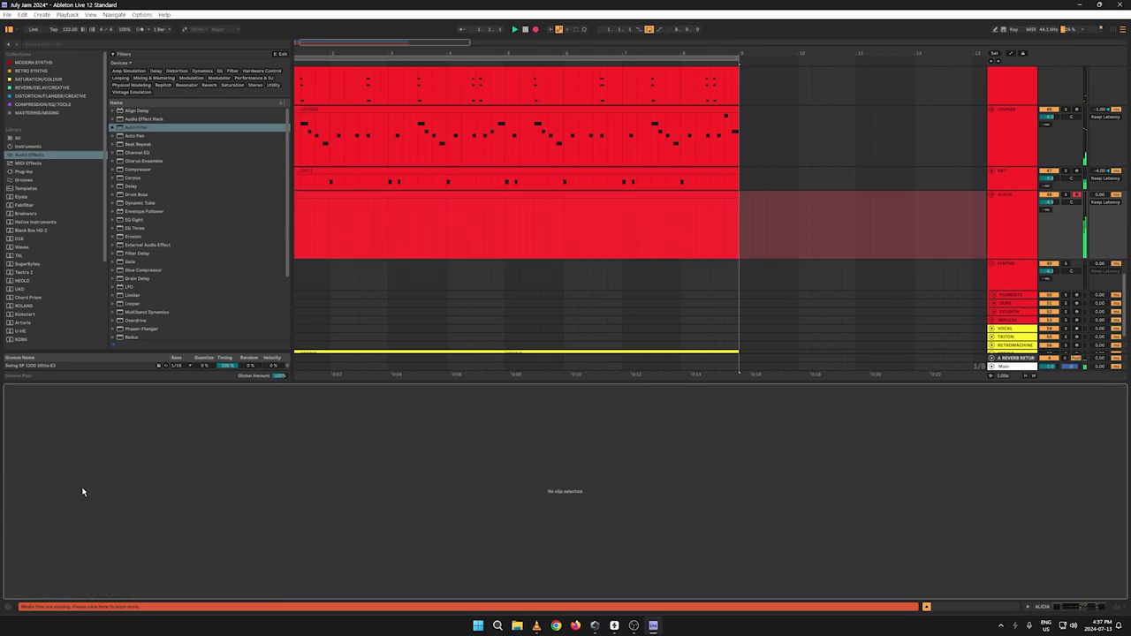